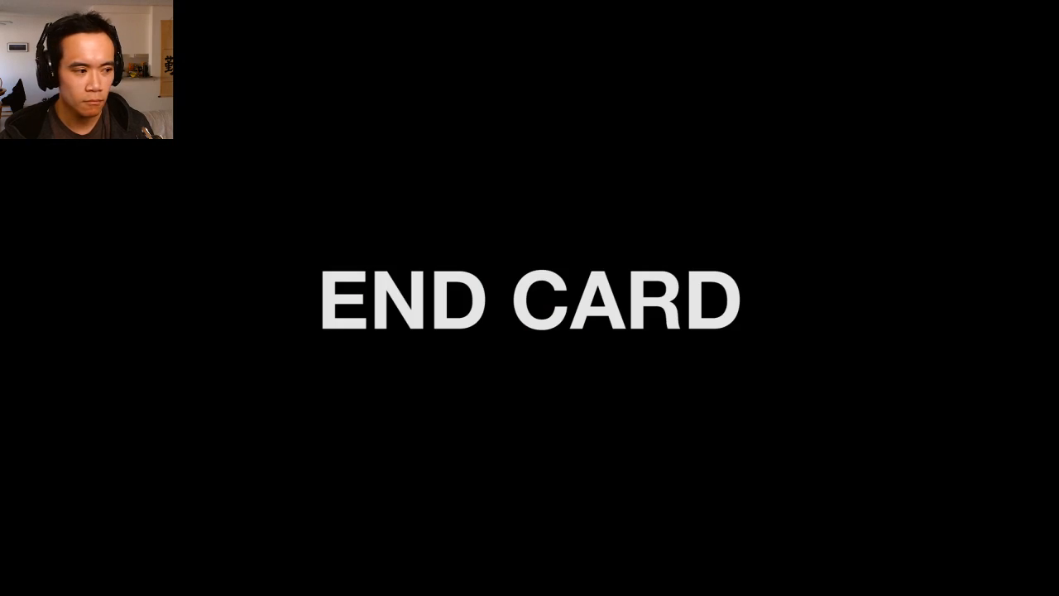
Leave full-screen playback and move the playhead to 01:01:14:00.
{"action": "key", "text": "Escape"}
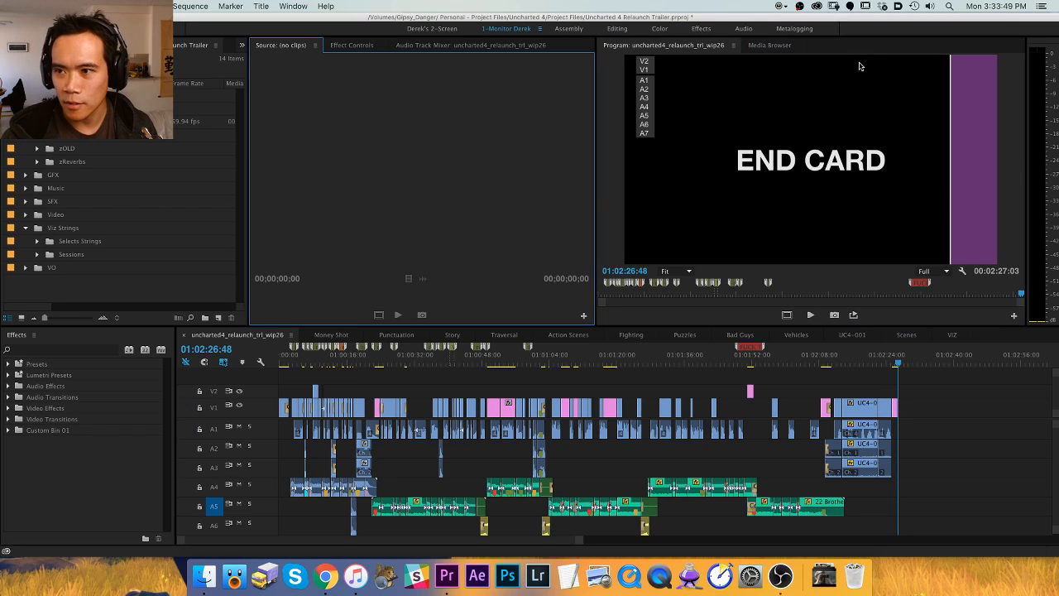
{"action": "left_click", "coordinate": [593, 362]}
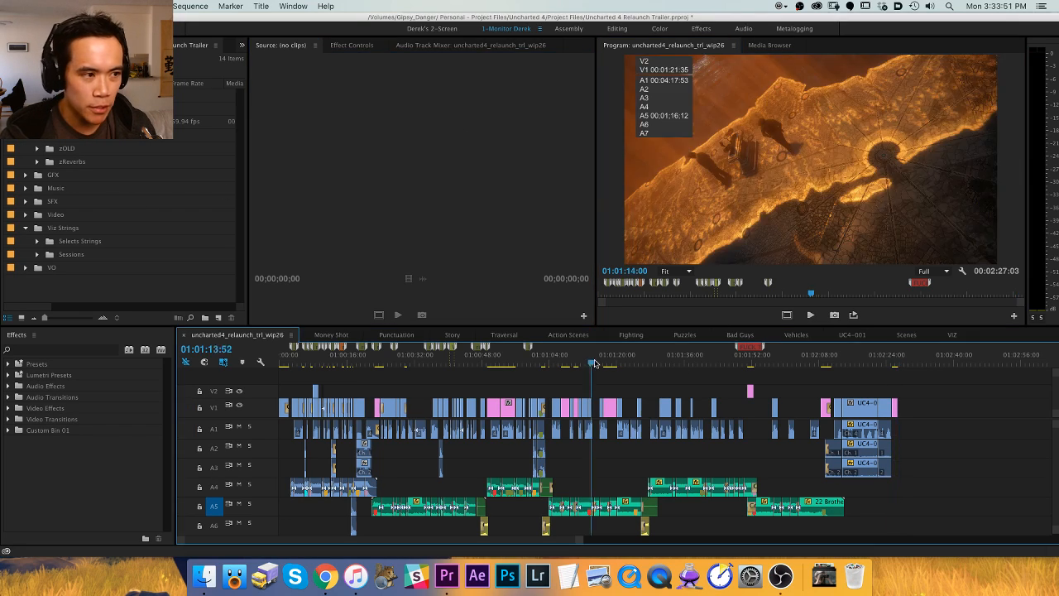
Check the available sound output and input devices, and return to Premiere Pro.
{"action": "left_click", "coordinate": [929, 6], "text": "alt"}
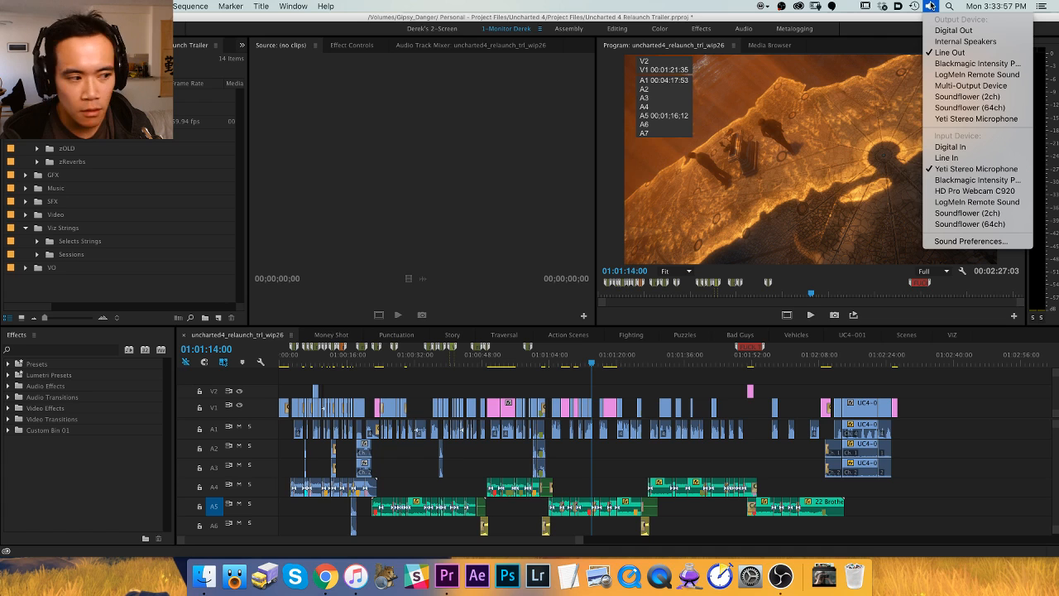
{"action": "left_click", "coordinate": [930, 6]}
{"action": "key", "text": "super+h"}
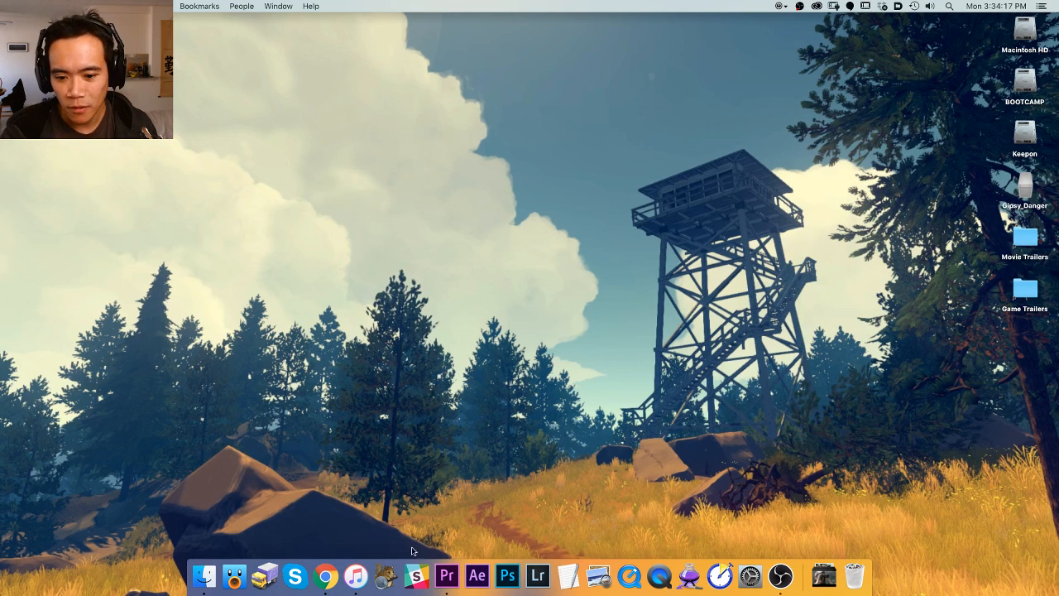
{"action": "left_click", "coordinate": [446, 576]}
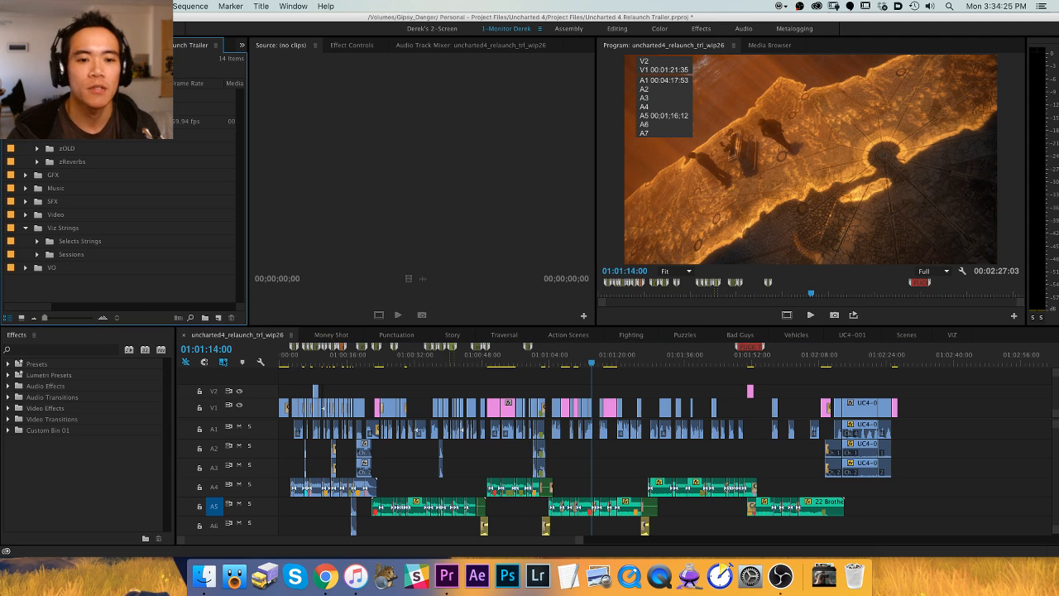
Duplicate the uncharted4_relaunch_trl_wip26 sequence as uncharted4_relaunch_trl_wip27 and open the copy.
{"action": "left_click", "coordinate": [106, 140]}
{"action": "key", "text": "super+v"}
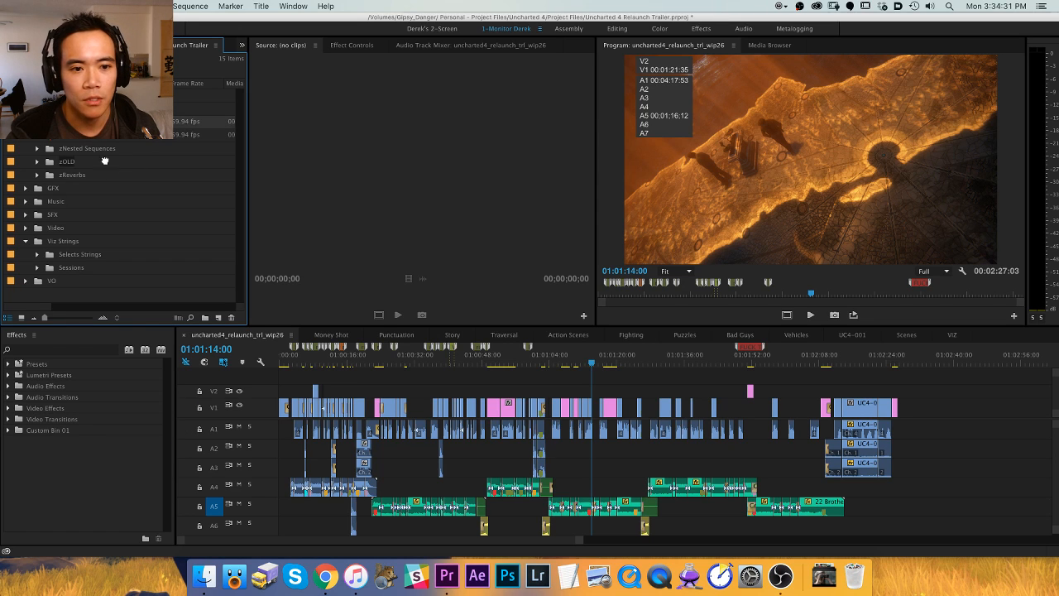
{"action": "left_click_drag", "start_coordinate": [66, 161], "coordinate": [66, 162]}
{"action": "double_click", "coordinate": [55, 122]}
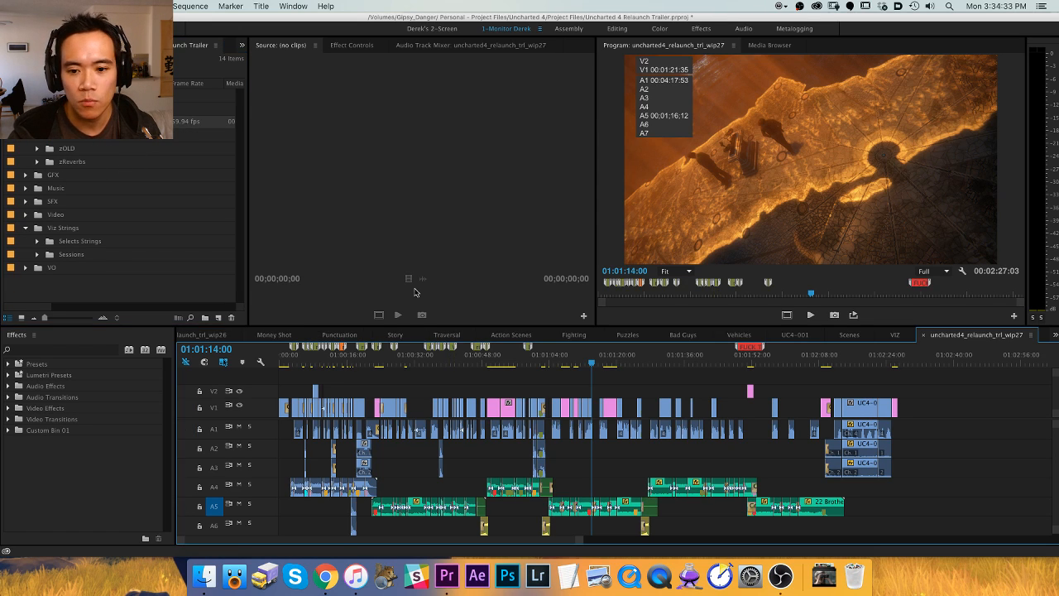
Review the wip27 cut by scrubbing and playing sections between 01:00:14:09 and 01:01:29:47.
{"action": "left_click_drag", "start_coordinate": [355, 361], "coordinate": [340, 361]}
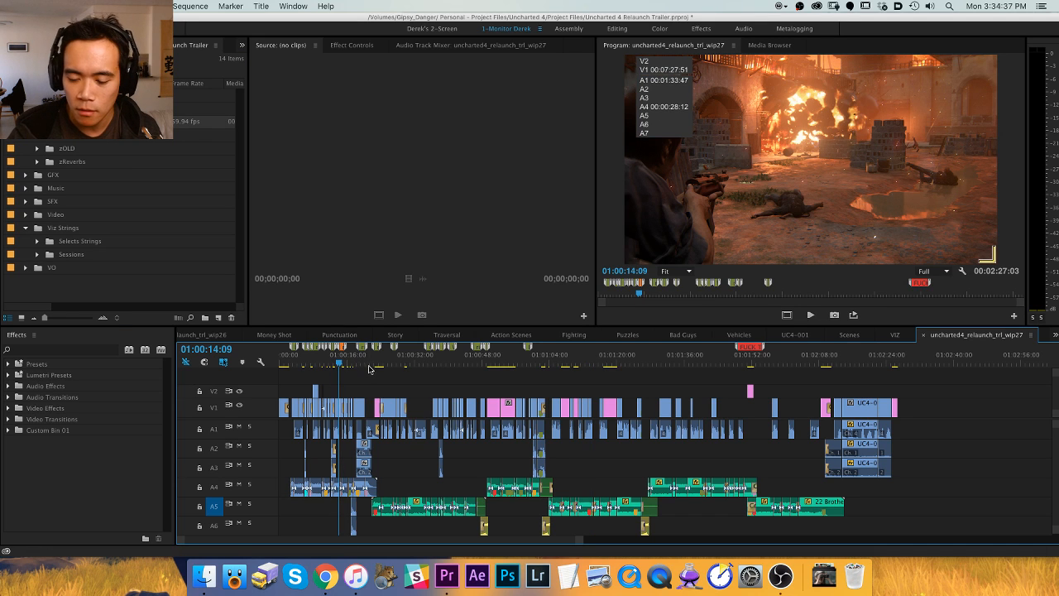
{"action": "left_click", "coordinate": [422, 364]}
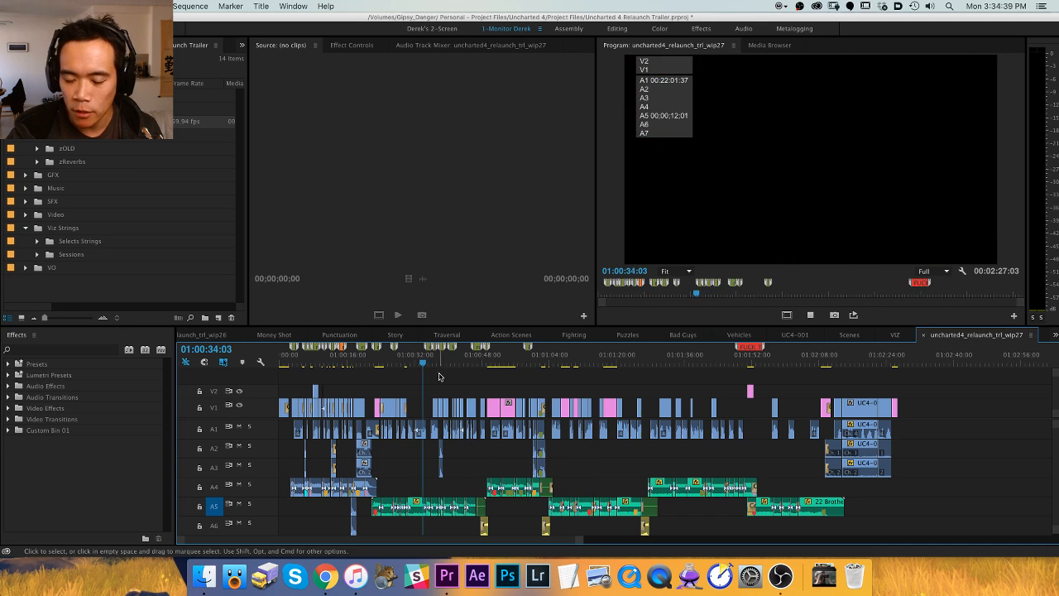
{"action": "key", "text": "space"}
{"action": "left_click_drag", "start_coordinate": [465, 362], "coordinate": [500, 361]}
{"action": "key", "text": "space"}
{"action": "key", "text": "space"}
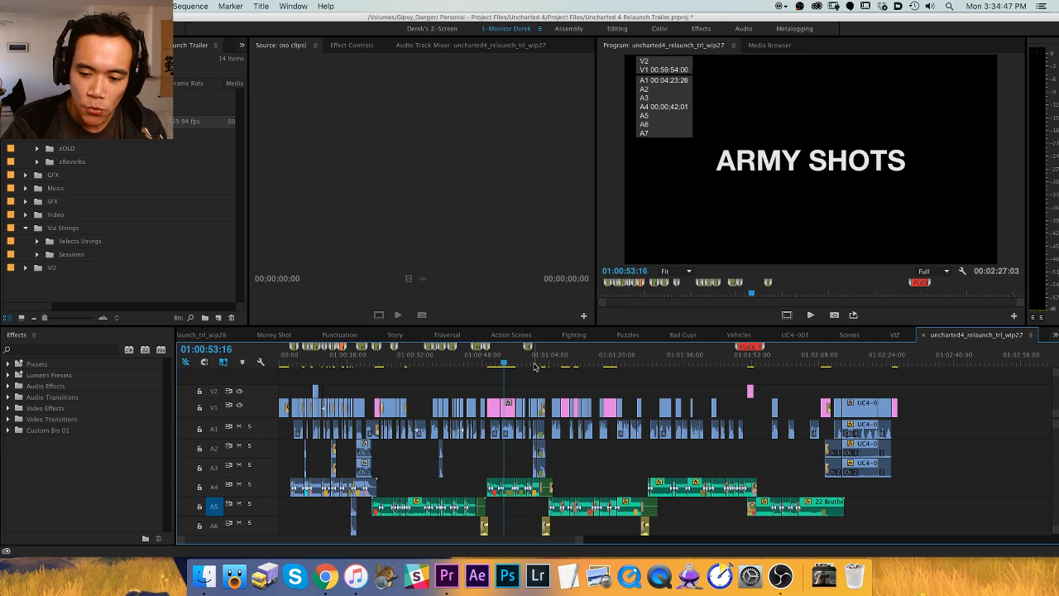
{"action": "mouse_move", "coordinate": [578, 361]}
{"action": "left_mouse_down"}
{"action": "mouse_move", "coordinate": [592, 362]}
{"action": "mouse_move", "coordinate": [580, 361]}
{"action": "left_mouse_up"}
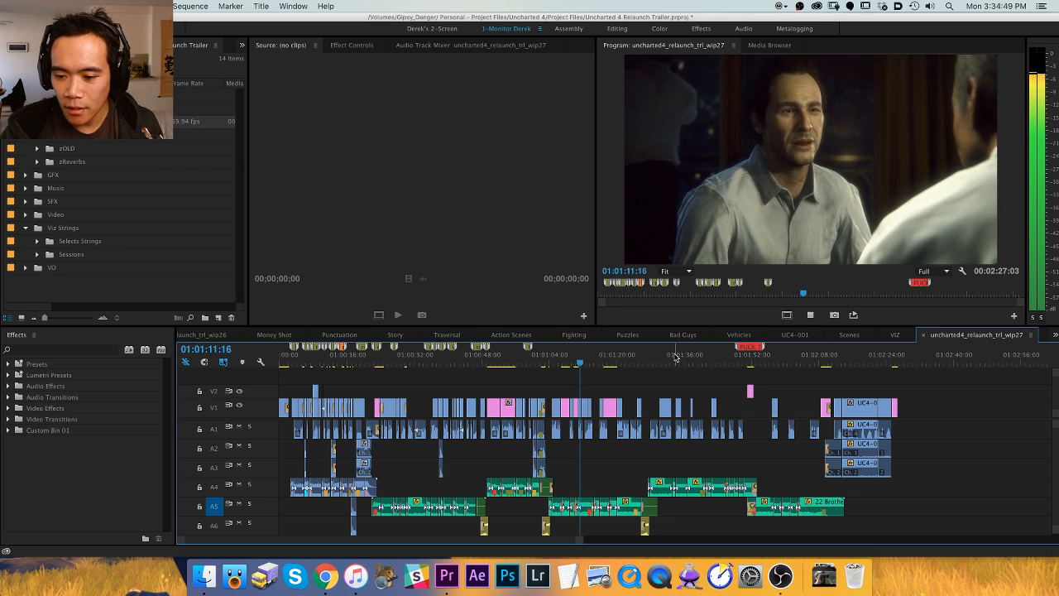
{"action": "left_click", "coordinate": [657, 361]}
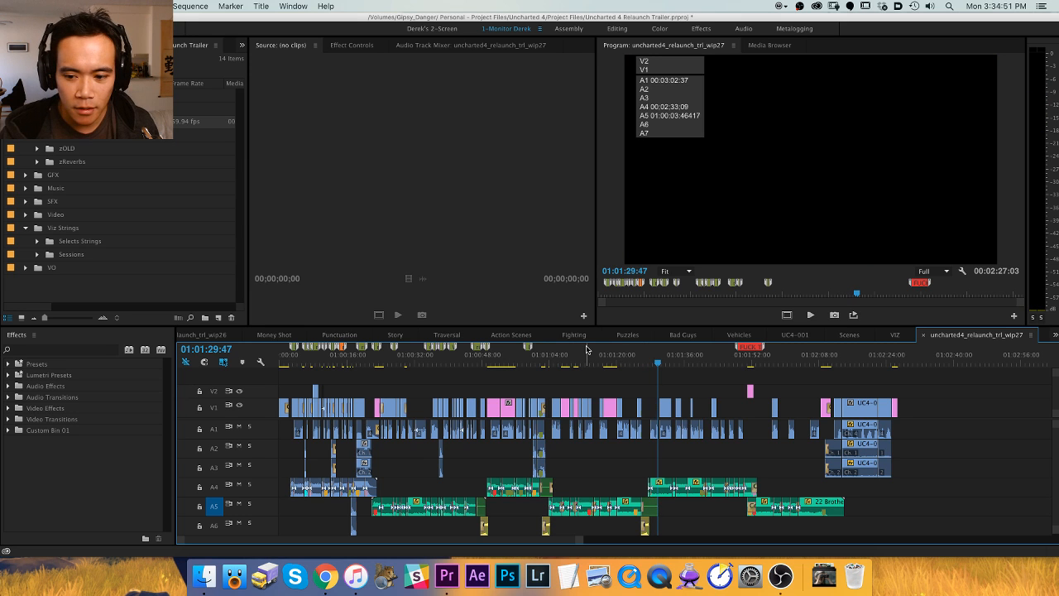
Examine the clips around 01:01:29:47 up close, and check the shots at 01:01:00:15 and 01:00:37:28.
{"action": "key", "text": "="}
{"action": "key", "text": "="}
{"action": "key", "text": "="}
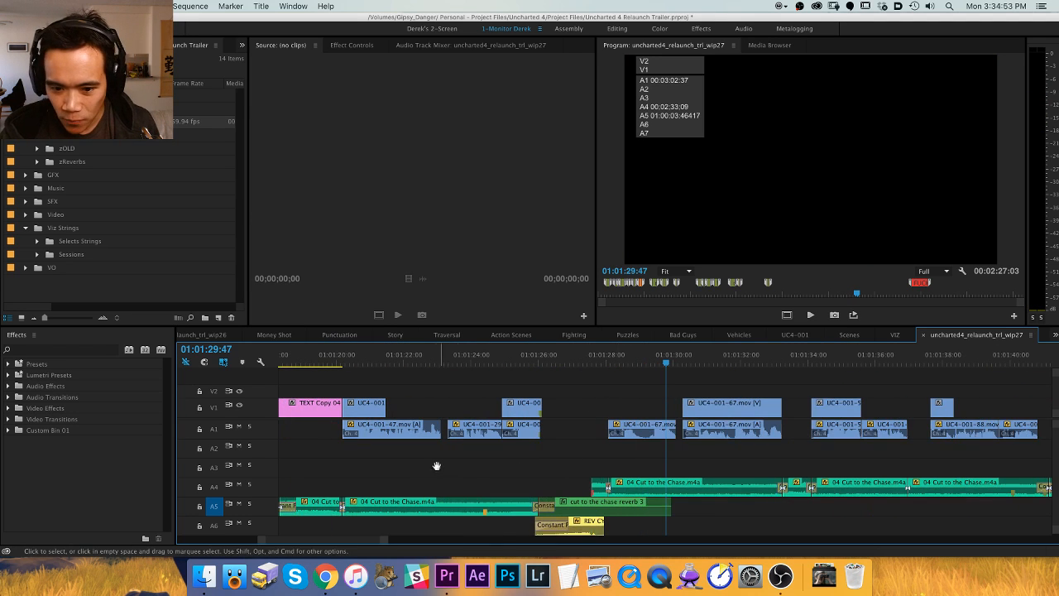
{"action": "key", "text": "-"}
{"action": "key", "text": "-"}
{"action": "key", "text": "-"}
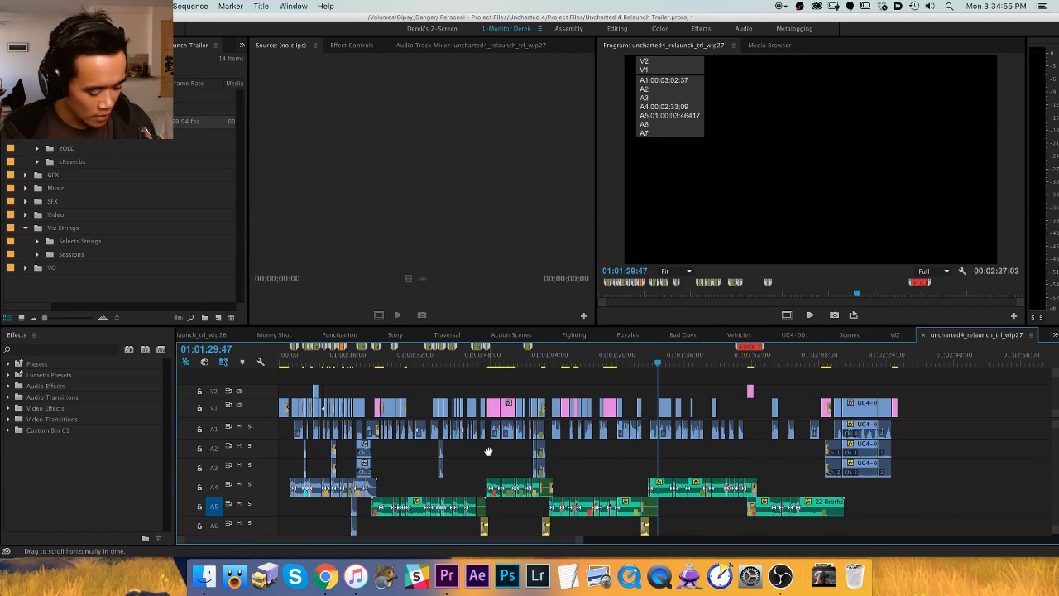
{"action": "left_click", "coordinate": [533, 366]}
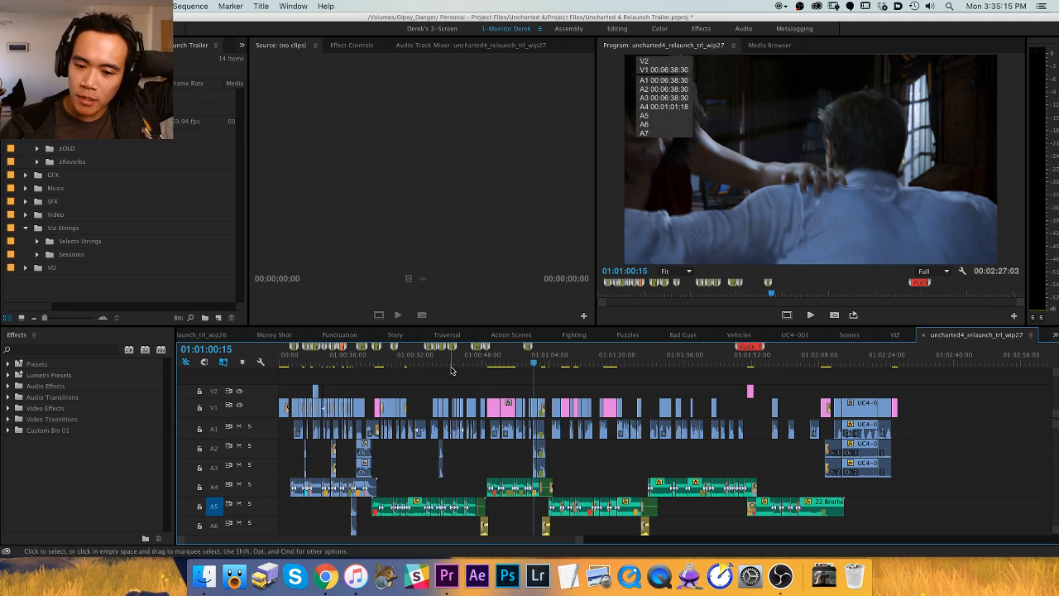
{"action": "left_click_drag", "start_coordinate": [416, 362], "coordinate": [437, 362]}
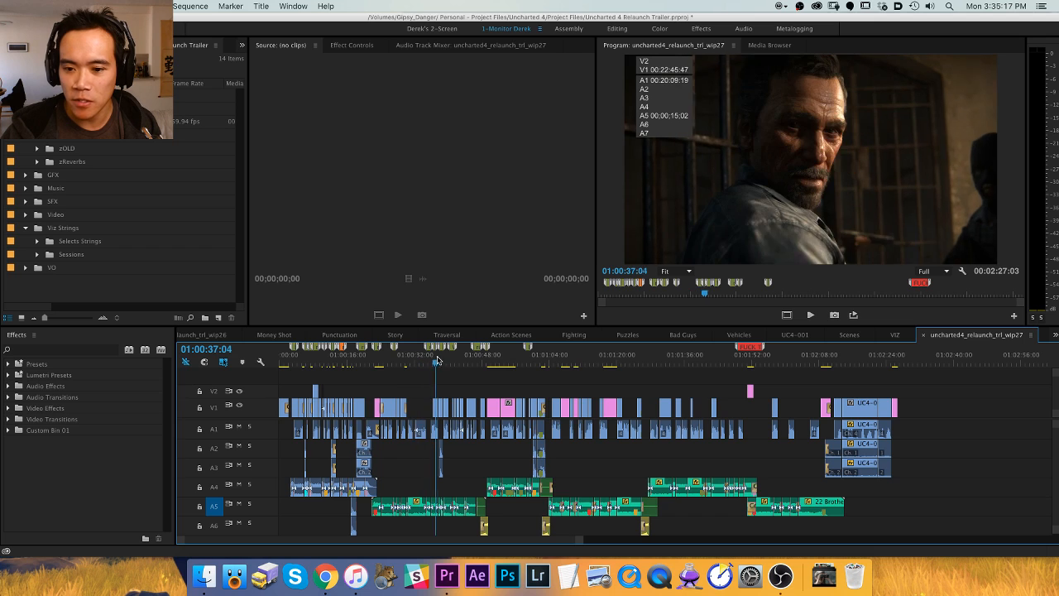
Close the wip26 sequence in the timeline and place uncharted4_relaunch_trl_wip27 first among the open sequences.
{"action": "key", "text": "="}
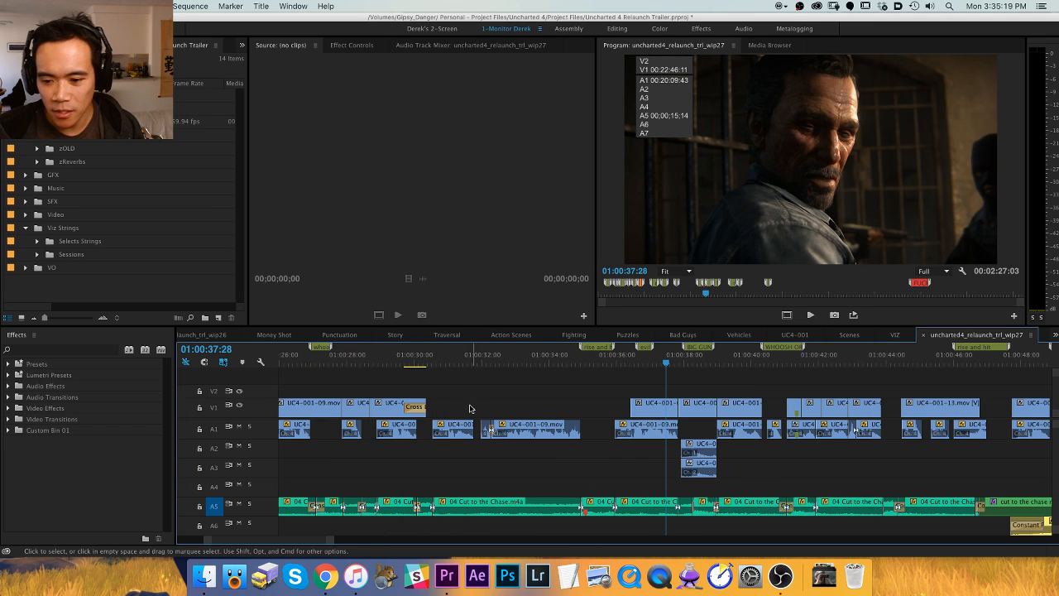
{"action": "left_click", "coordinate": [221, 336]}
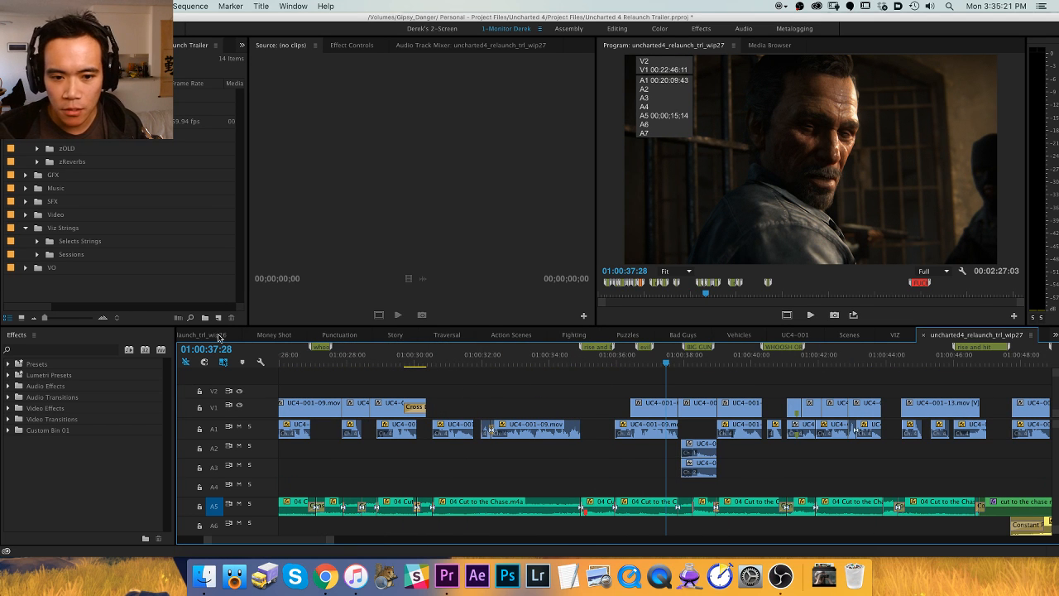
{"action": "left_click", "coordinate": [999, 335]}
{"action": "left_click_drag", "start_coordinate": [883, 334], "coordinate": [219, 342]}
Examine the arrangement of video, dialogue and music clips before and after 01:00:37:28.
{"action": "key", "text": "-"}
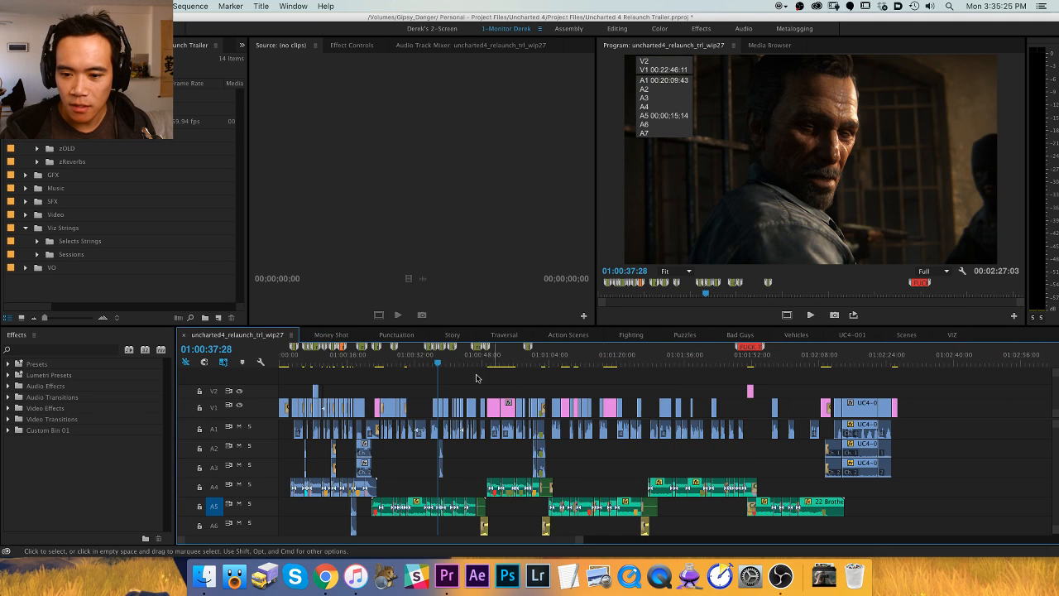
{"action": "key", "text": "="}
{"action": "key", "text": "="}
{"action": "key", "text": "h"}
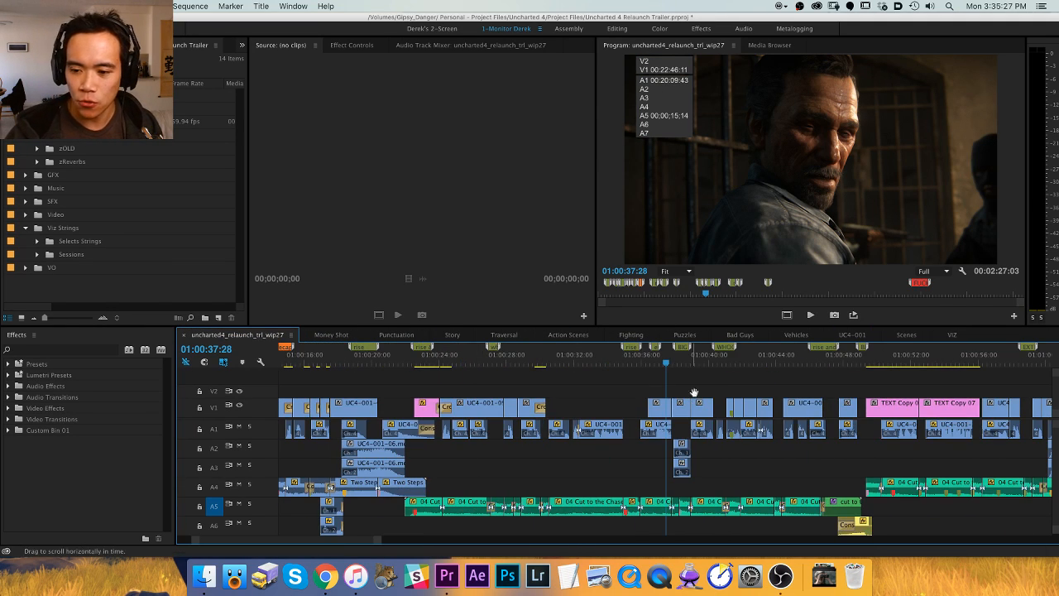
{"action": "left_click_drag", "start_coordinate": [700, 398], "coordinate": [548, 398]}
{"action": "key", "text": "v"}
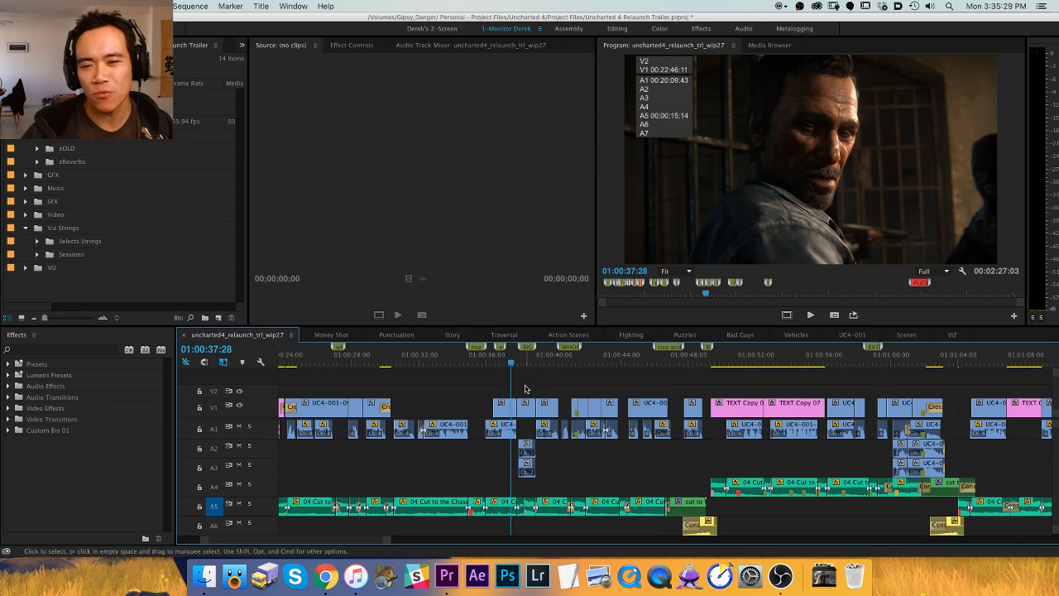
{"action": "scroll", "coordinate": [538, 389], "scroll_direction": "down", "scroll_amount": 3}
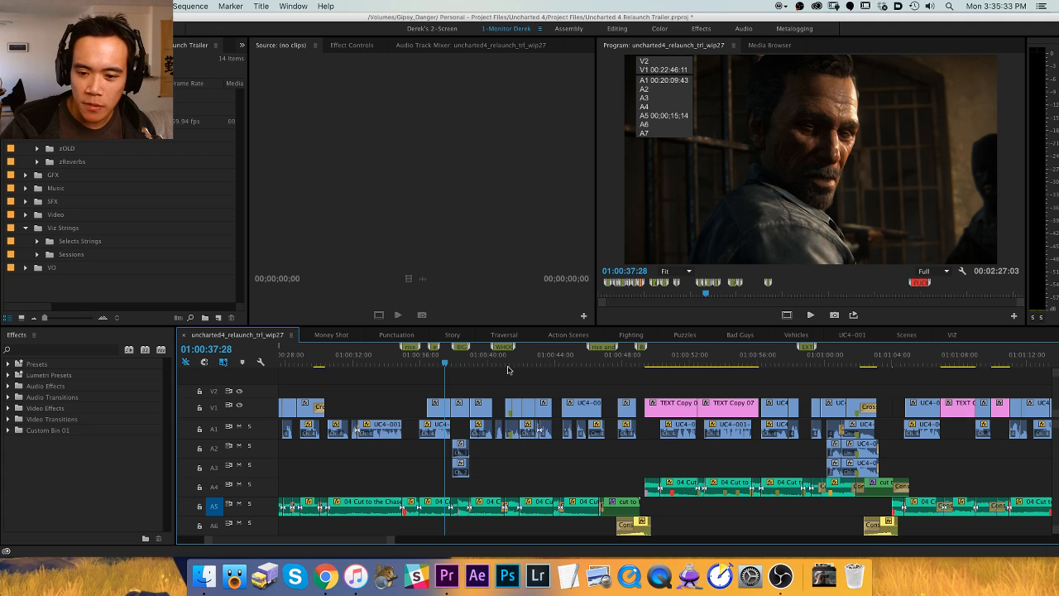
{"action": "key", "text": "h"}
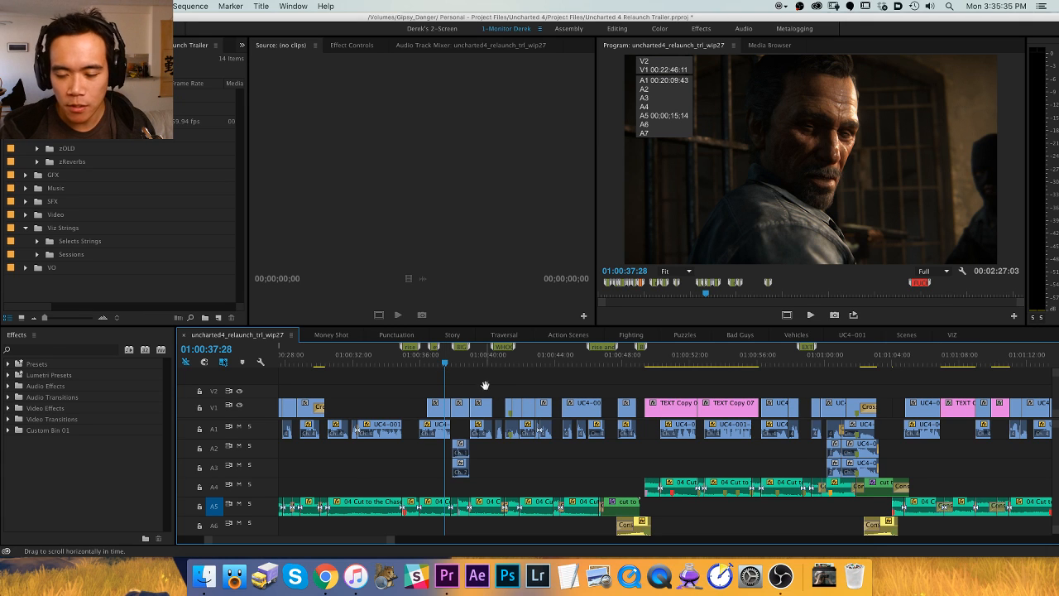
{"action": "left_click_drag", "start_coordinate": [483, 391], "coordinate": [420, 392]}
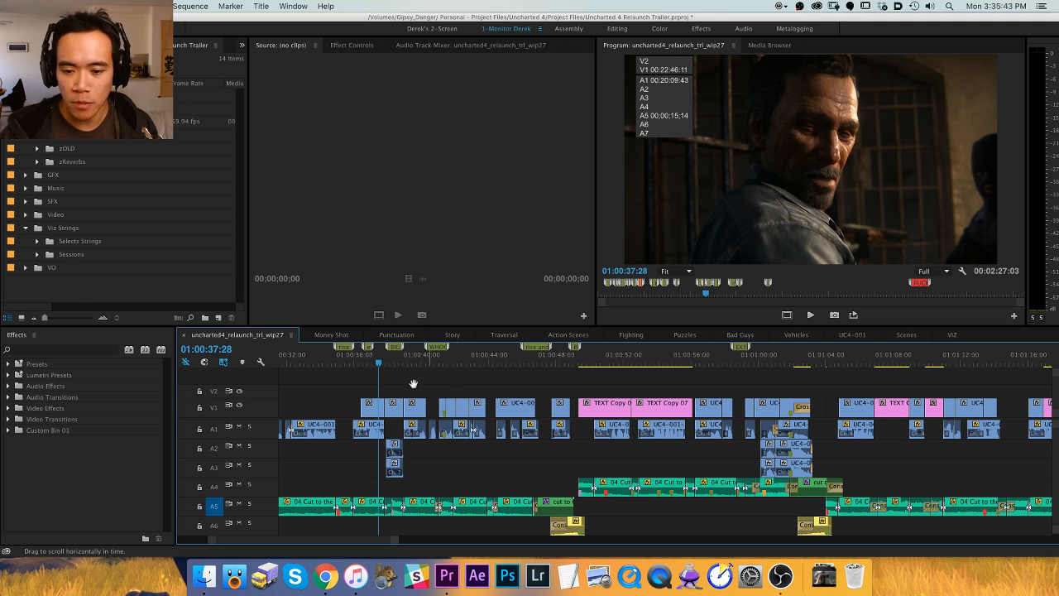
{"action": "key", "text": "minus"}
{"action": "left_click_drag", "start_coordinate": [498, 381], "coordinate": [440, 386]}
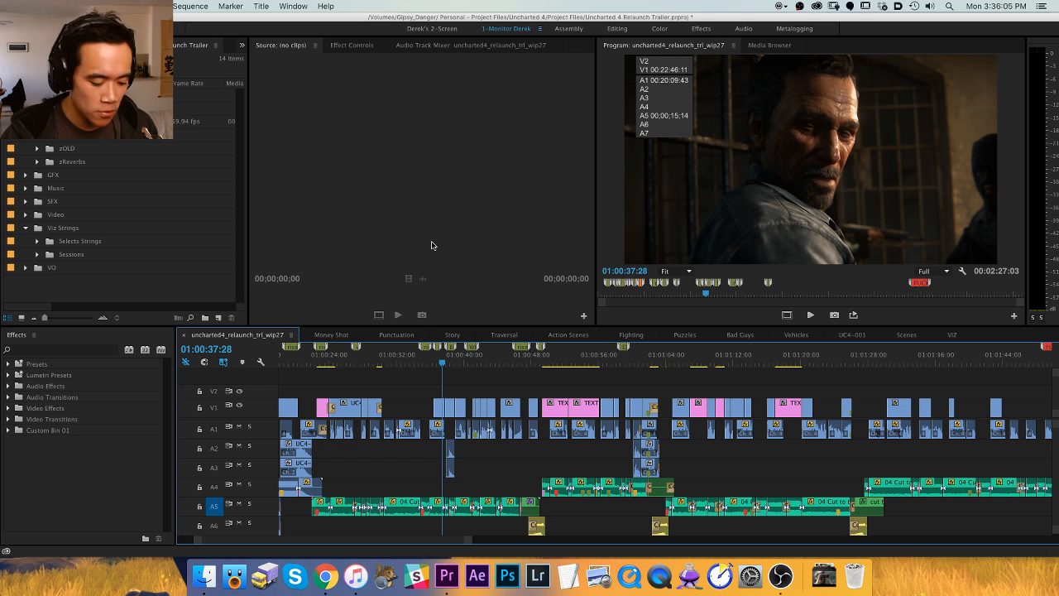
{"action": "key", "text": "="}
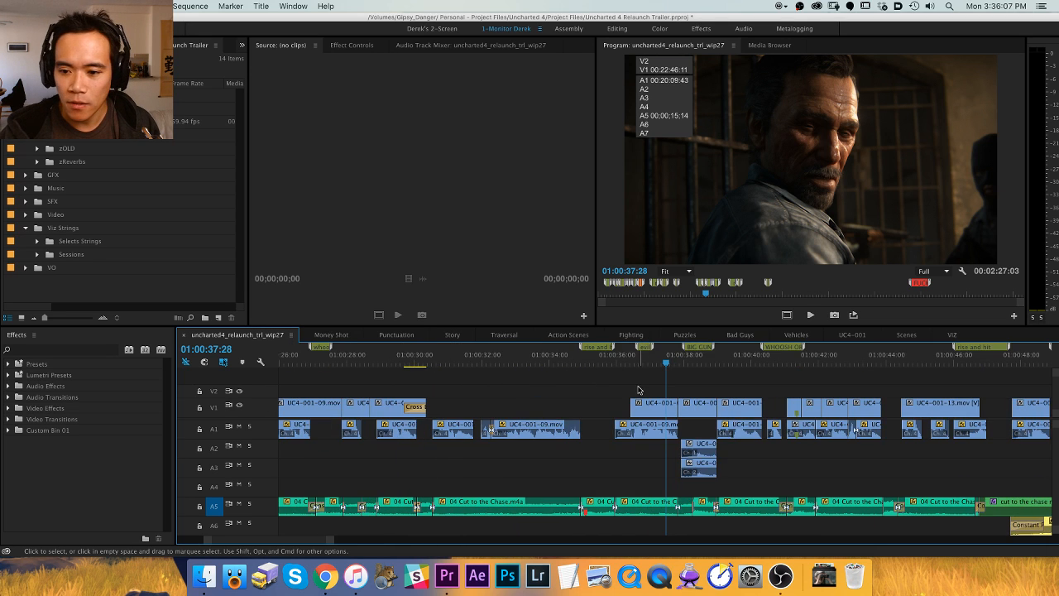
{"action": "key", "text": "h"}
{"action": "key", "text": "minus"}
{"action": "scroll", "coordinate": [480, 384], "scroll_direction": "left", "scroll_amount": 5}
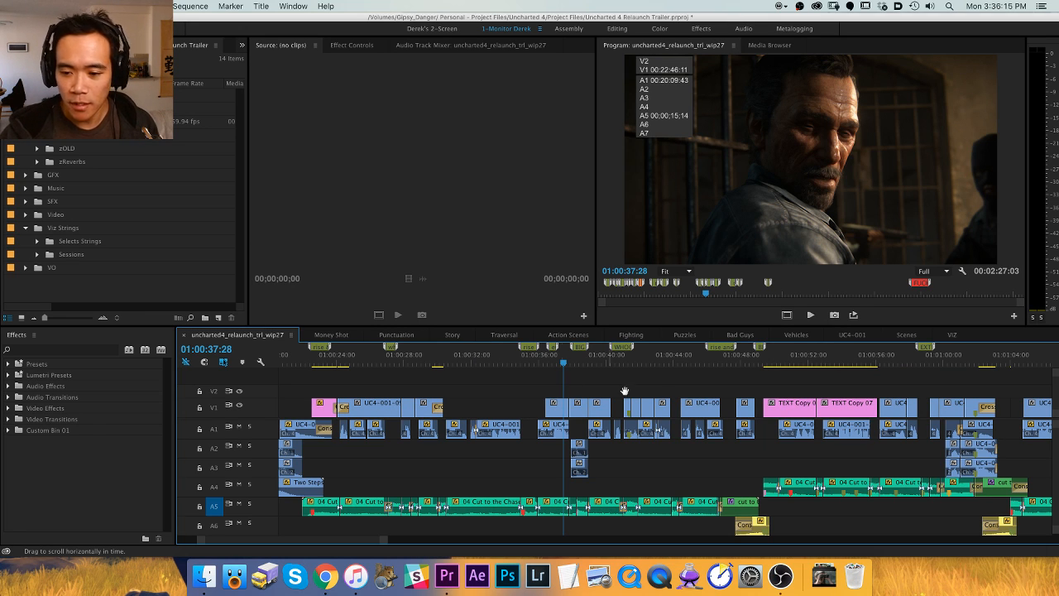
{"action": "left_click_drag", "start_coordinate": [559, 380], "coordinate": [542, 381]}
{"action": "key", "text": "v"}
Play the sequence from 01:00:28:04 to 01:00:32:44.
{"action": "left_click_drag", "start_coordinate": [468, 360], "coordinate": [389, 363]}
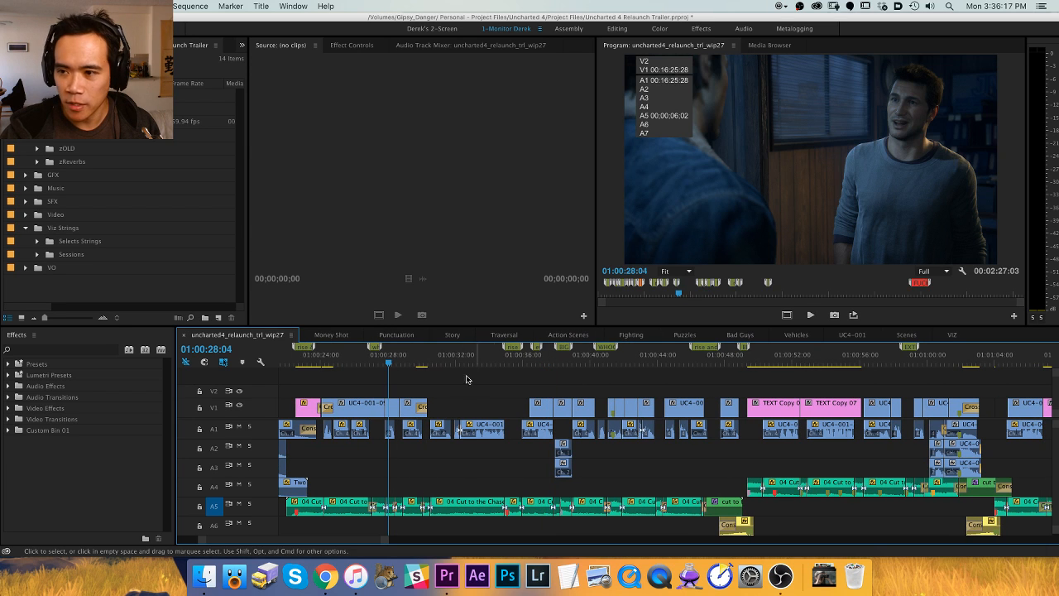
{"action": "key", "text": "space"}
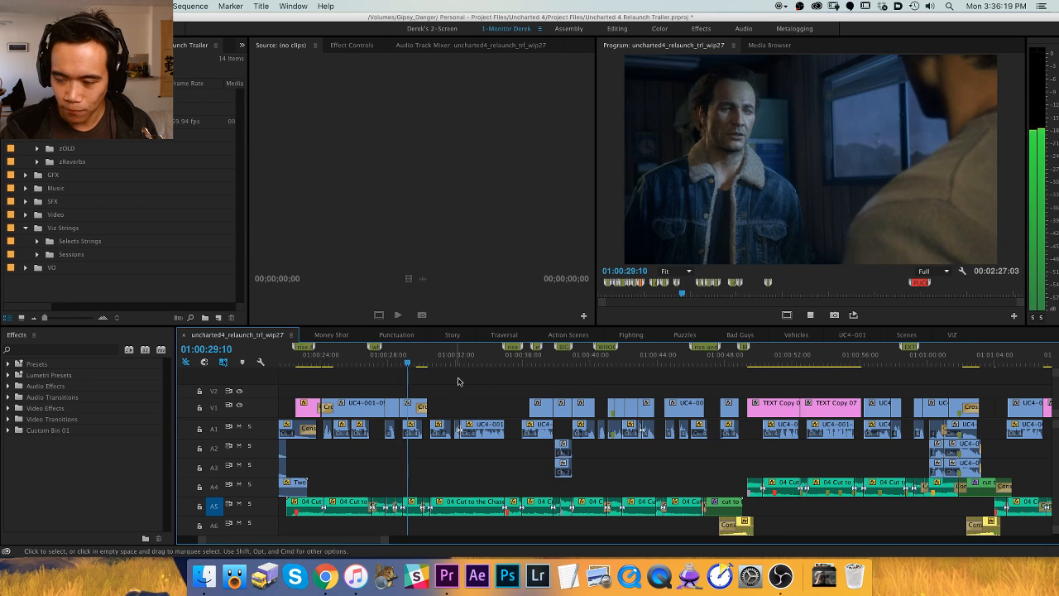
{"action": "key", "text": "h"}
{"action": "left_click_drag", "start_coordinate": [502, 390], "coordinate": [442, 393]}
{"action": "key", "text": "v"}
{"action": "key", "text": "space"}
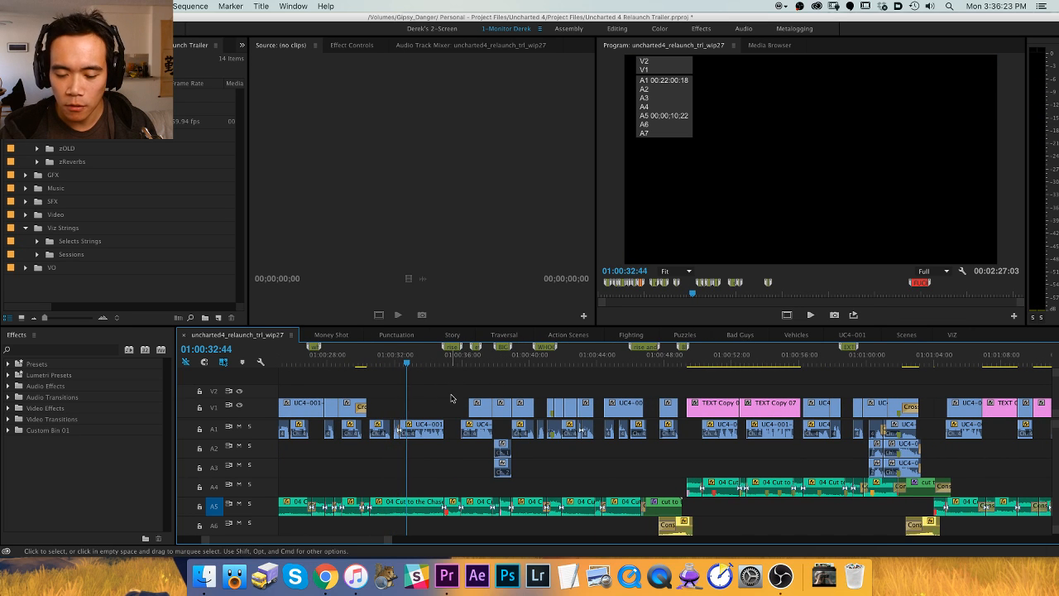
Play the music and dialogue from 01:00:33:16 through the end of the black section's dialogue clip.
{"action": "key", "text": "="}
{"action": "left_click_drag", "start_coordinate": [673, 368], "coordinate": [685, 365]}
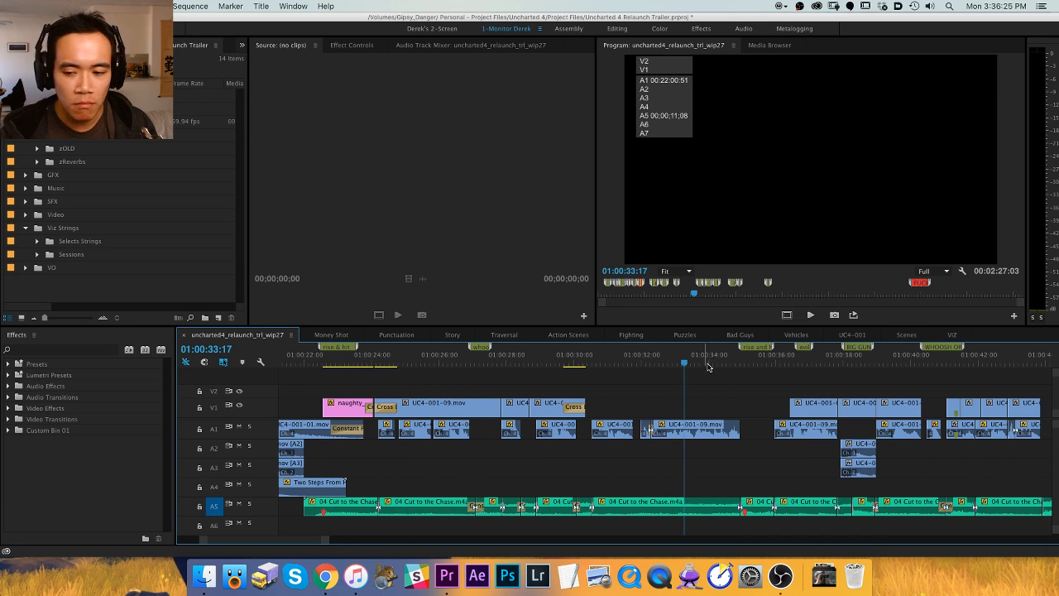
{"action": "key", "text": "h"}
{"action": "left_click_drag", "start_coordinate": [699, 406], "coordinate": [555, 393]}
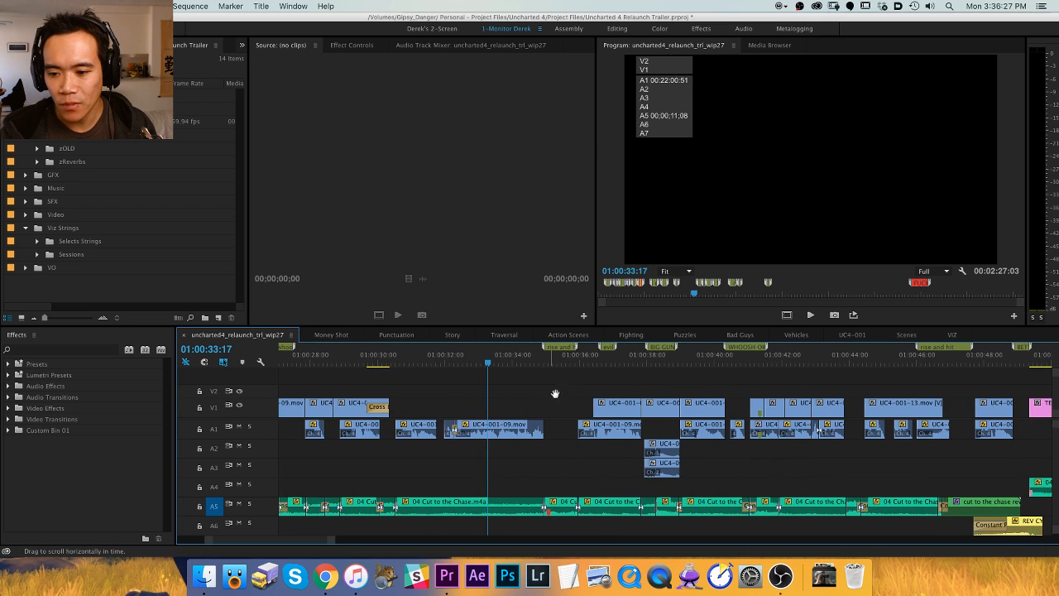
{"action": "left_click", "coordinate": [484, 362]}
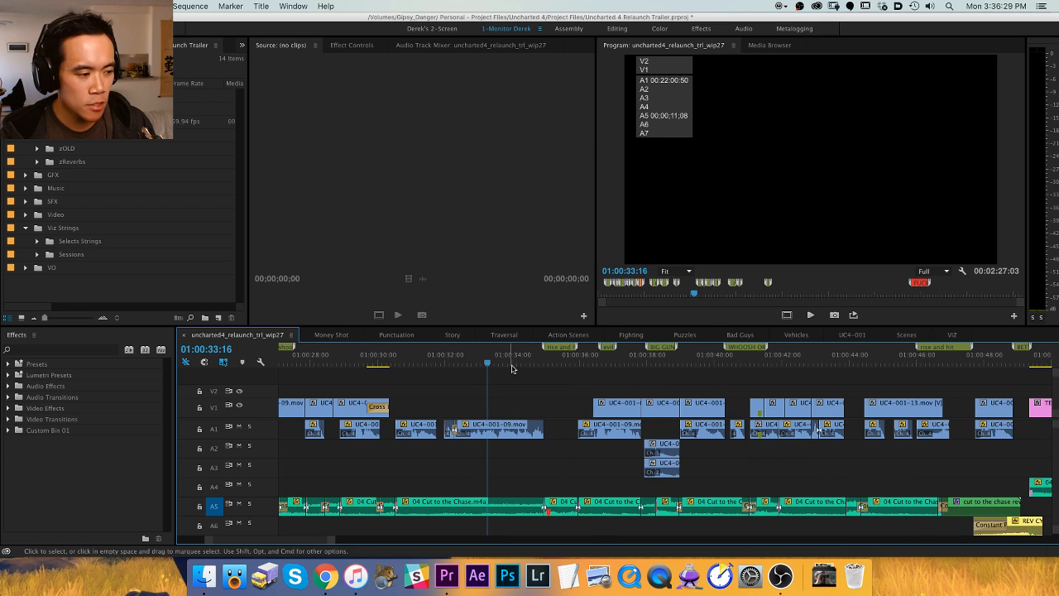
{"action": "key", "text": "space"}
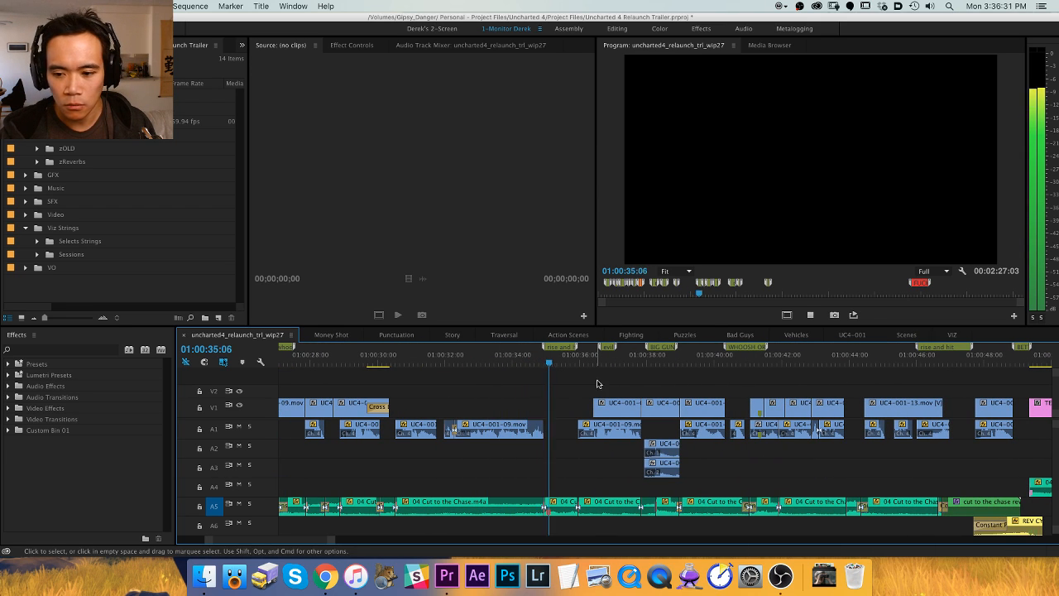
{"action": "key", "text": "space"}
Position the playhead frame by frame at 01:00:37:09 on the close-up of the man by the barred windows.
{"action": "scroll", "coordinate": [546, 376], "scroll_direction": "right", "scroll_amount": 5}
{"action": "left_click_drag", "start_coordinate": [464, 362], "coordinate": [494, 360]}
{"action": "key", "text": "Left"}
{"action": "key", "text": "Left"}
{"action": "key", "text": "Left"}
{"action": "key", "text": "Left"}
{"action": "key", "text": "Left"}
{"action": "key", "text": "Left"}
{"action": "key", "text": "Left"}
{"action": "key", "text": "Left"}
{"action": "key", "text": "Left"}
{"action": "key", "text": "Left"}
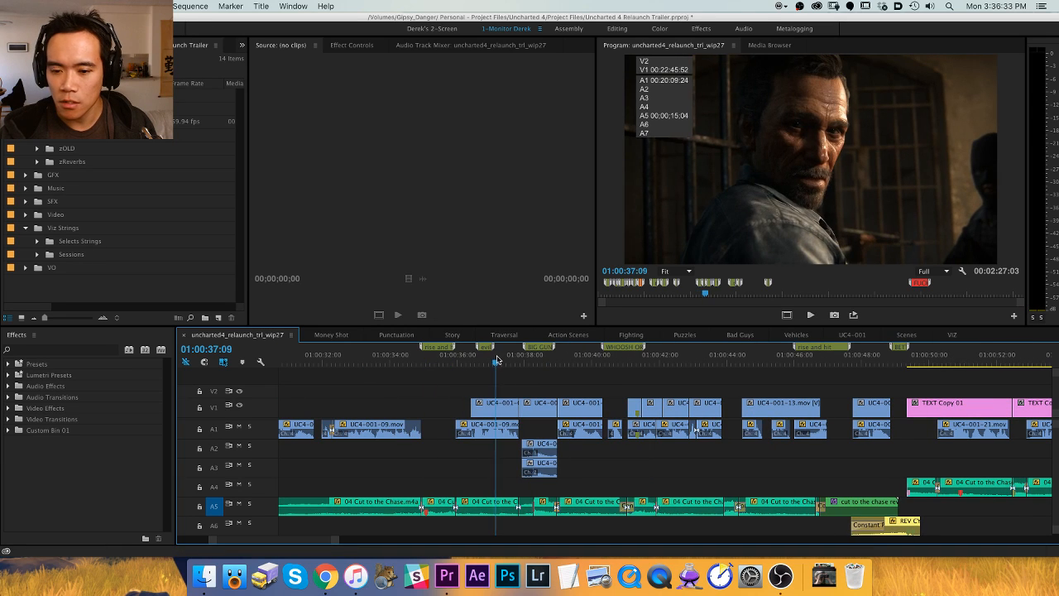
Delete the three sequence markers between 01:00:36 and 01:00:42.
{"action": "key", "text": "alt+m"}
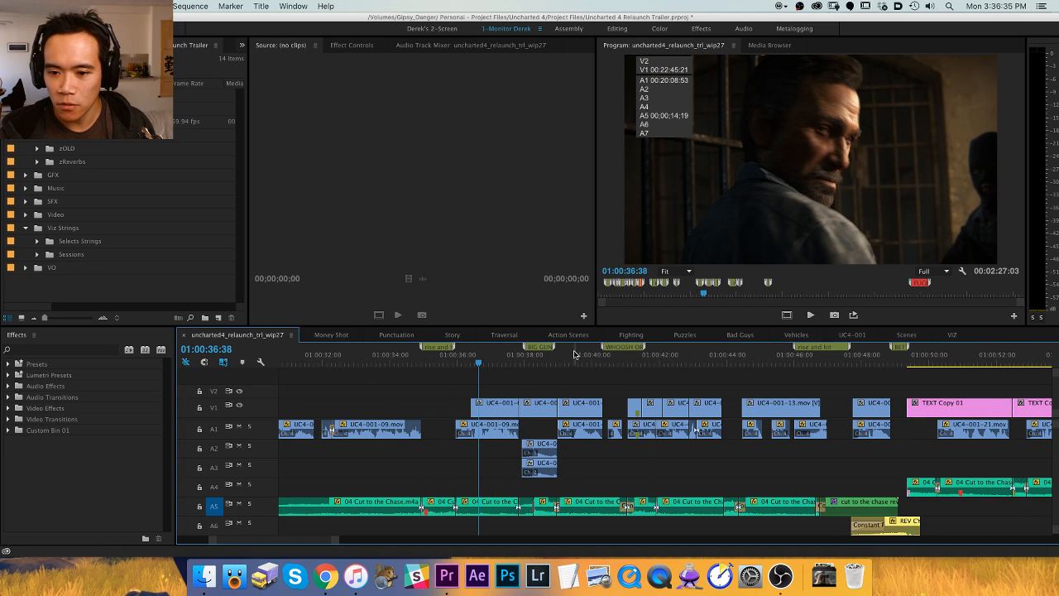
{"action": "key", "text": "shift+m"}
{"action": "key", "text": "alt+m"}
{"action": "key", "text": "shift+m"}
{"action": "key", "text": "alt+m"}
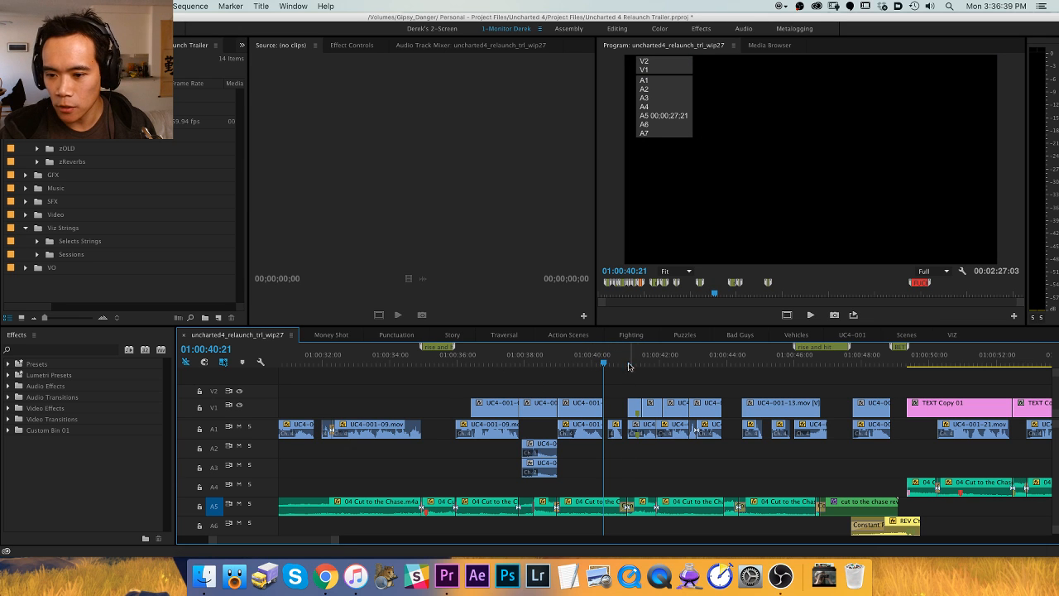
Play around the playhead at 01:00:40:21, and sample the following shots up to 01:00:46:59.
{"action": "key", "text": "shift+k"}
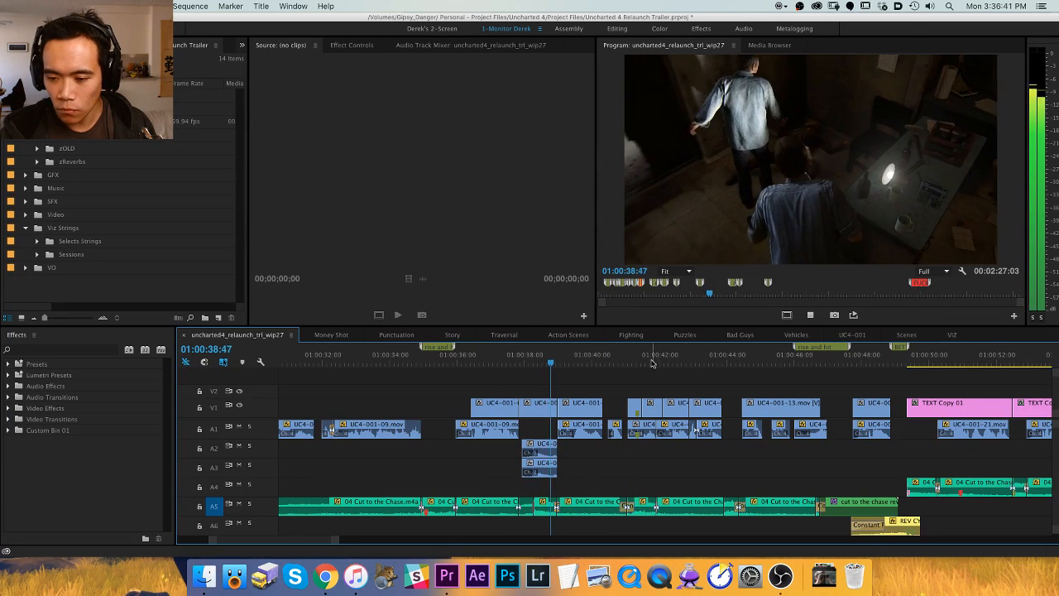
{"action": "left_click", "coordinate": [686, 362]}
{"action": "key", "text": "space"}
{"action": "left_click", "coordinate": [755, 360]}
{"action": "key", "text": "space"}
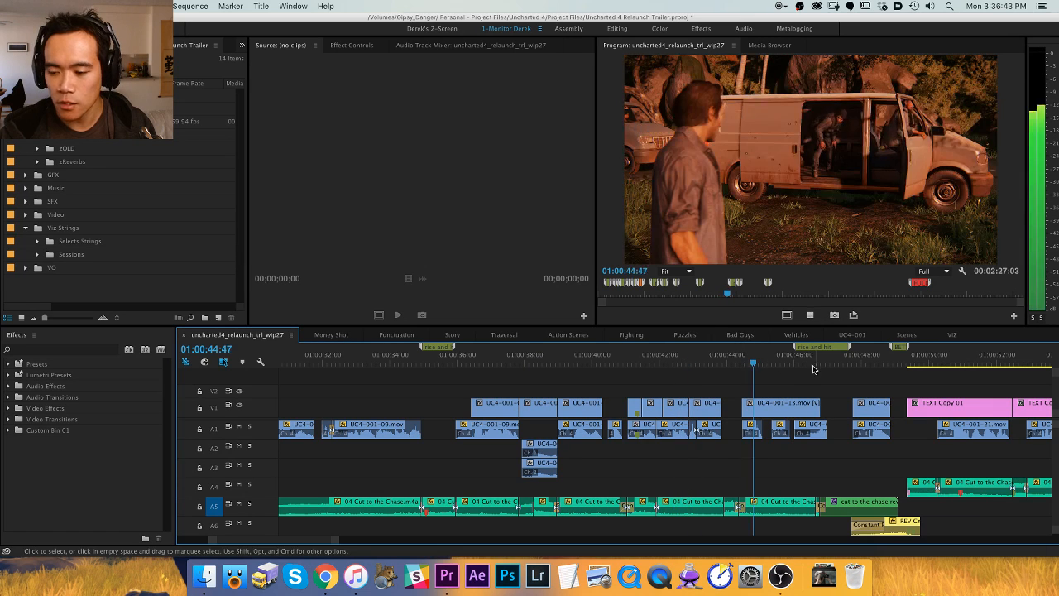
{"action": "key", "text": "space"}
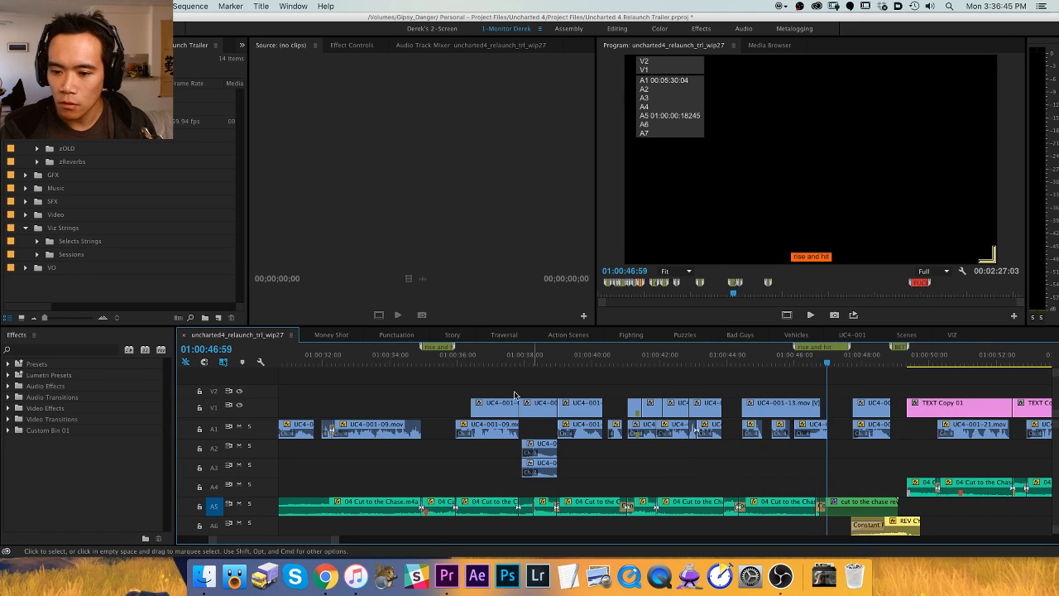
Delete the video and dialogue clips on V1 and A1 to A3 between 01:00:35:52 and 01:00:46:59, keeping the A5 music.
{"action": "left_click", "coordinate": [453, 361]}
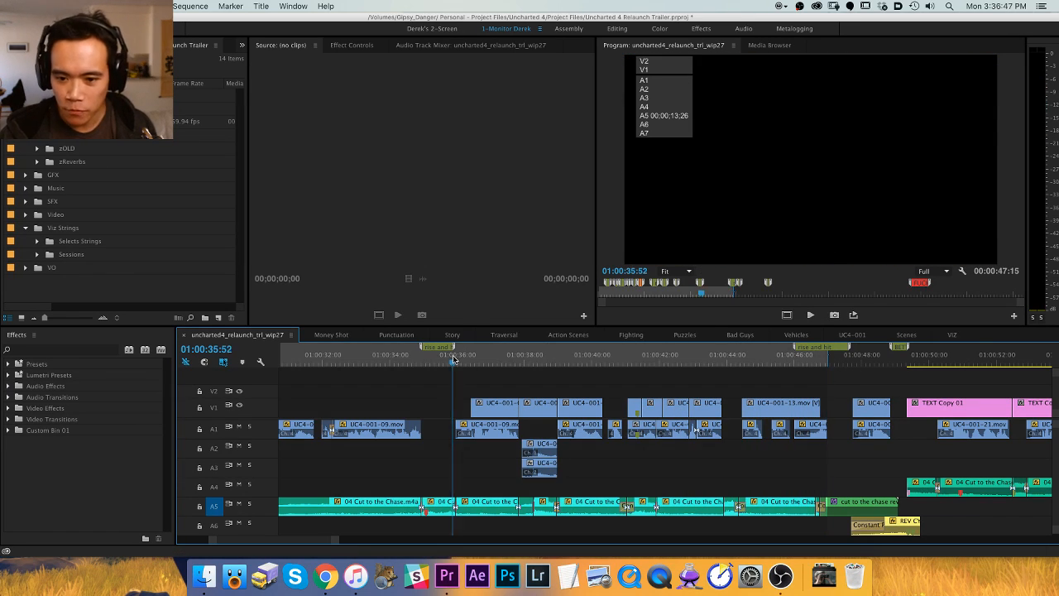
{"action": "left_click_drag", "start_coordinate": [447, 384], "coordinate": [823, 471]}
{"action": "key", "text": "BackSpace"}
{"action": "key", "text": "XF86Eject"}
{"action": "key", "text": "minus"}
{"action": "key", "text": "super+s"}
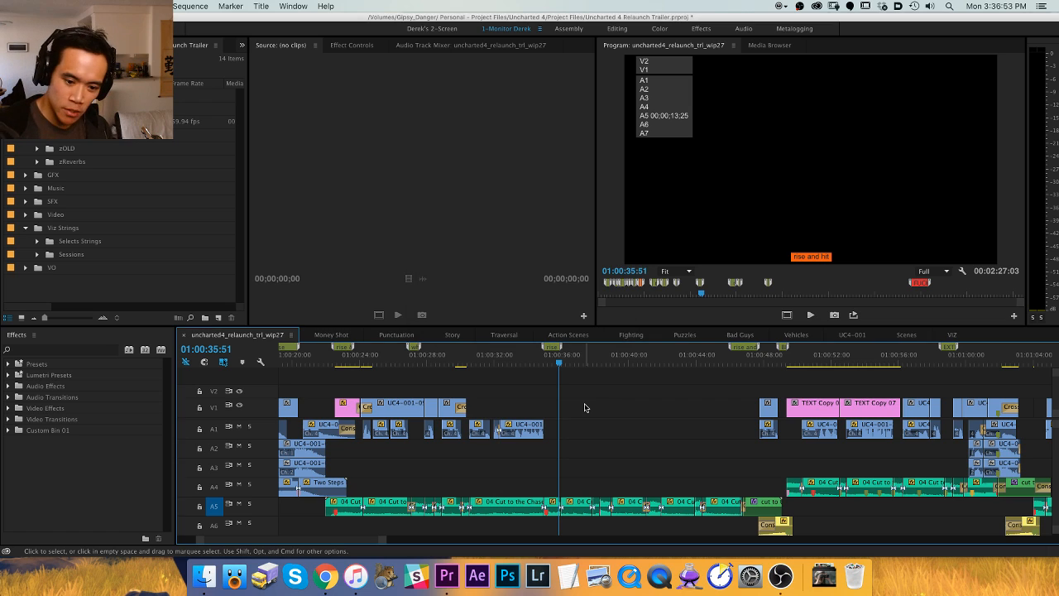
{"action": "key", "text": "XF86Eject"}
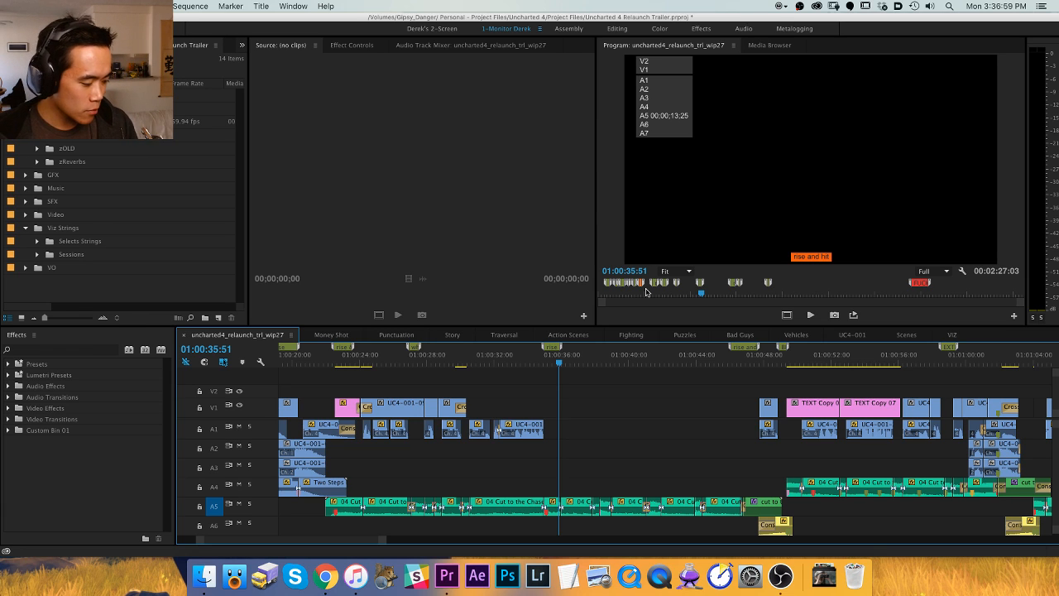
{"action": "left_click", "coordinate": [598, 389]}
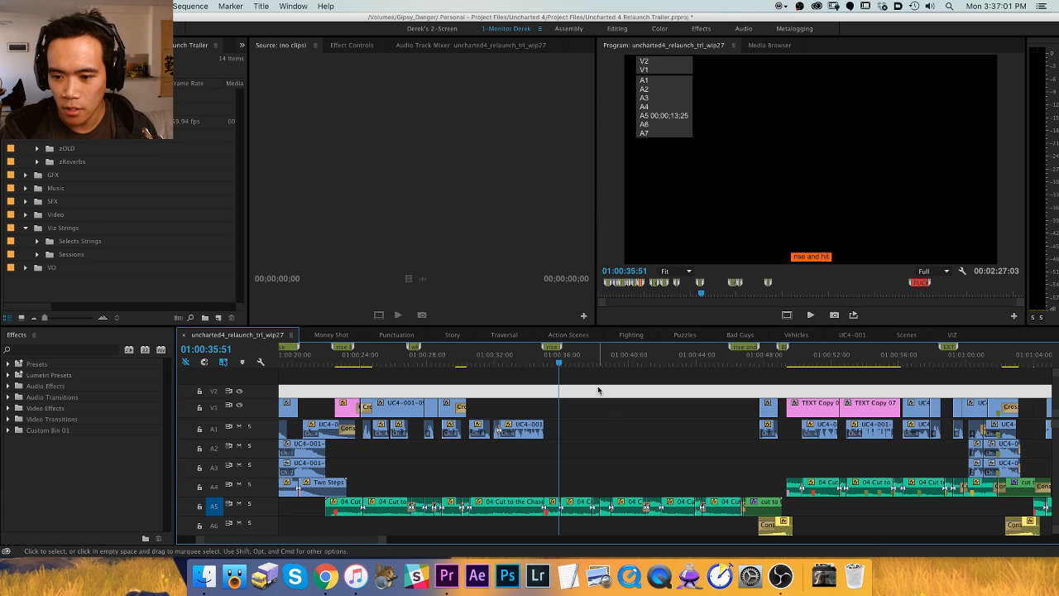
{"action": "left_click", "coordinate": [621, 373]}
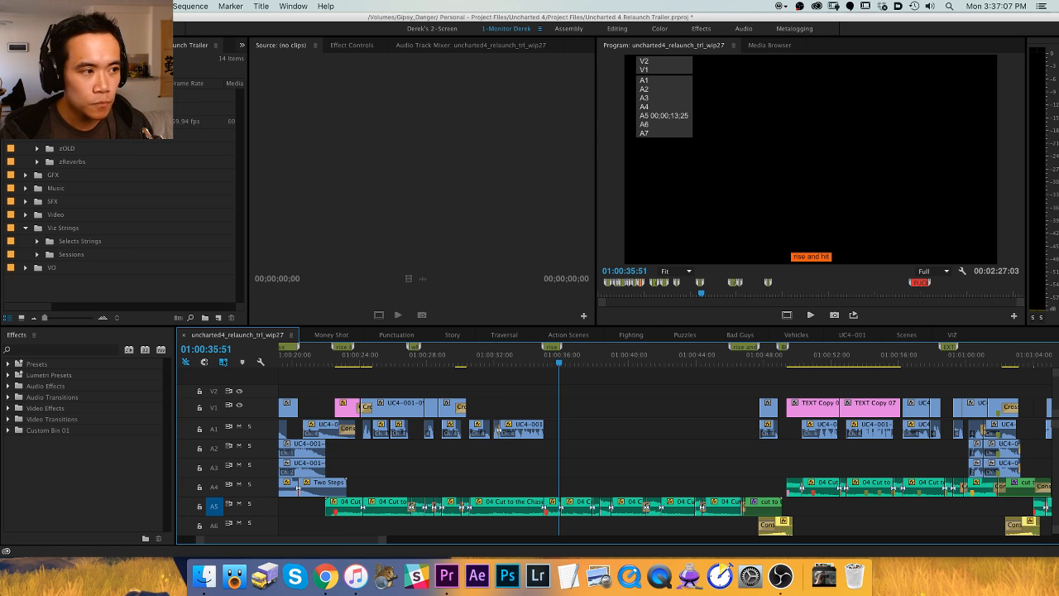
{"action": "key", "text": "super+Tab"}
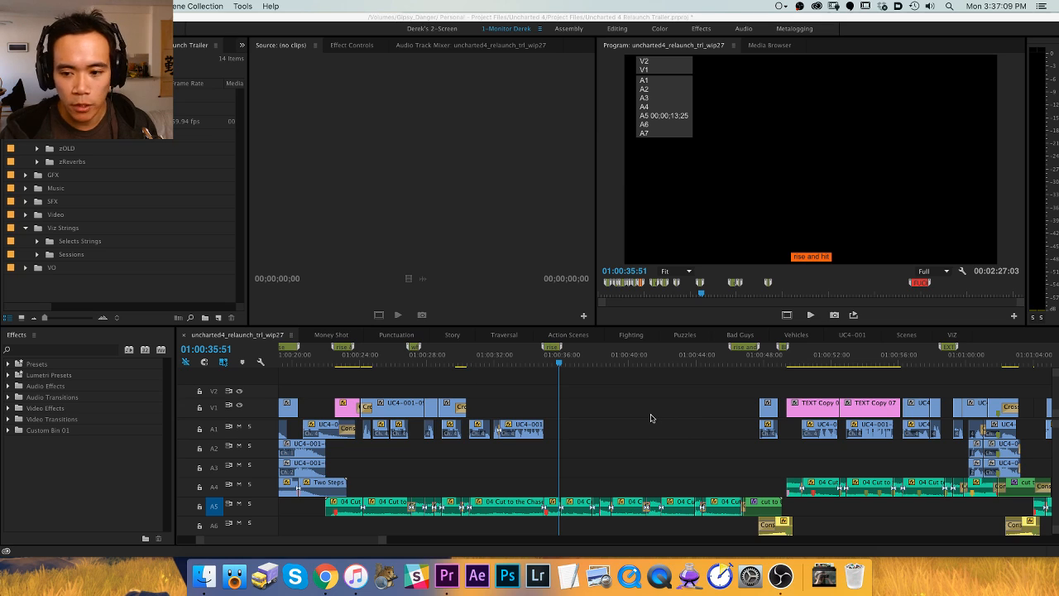
{"action": "key", "text": "super+Tab"}
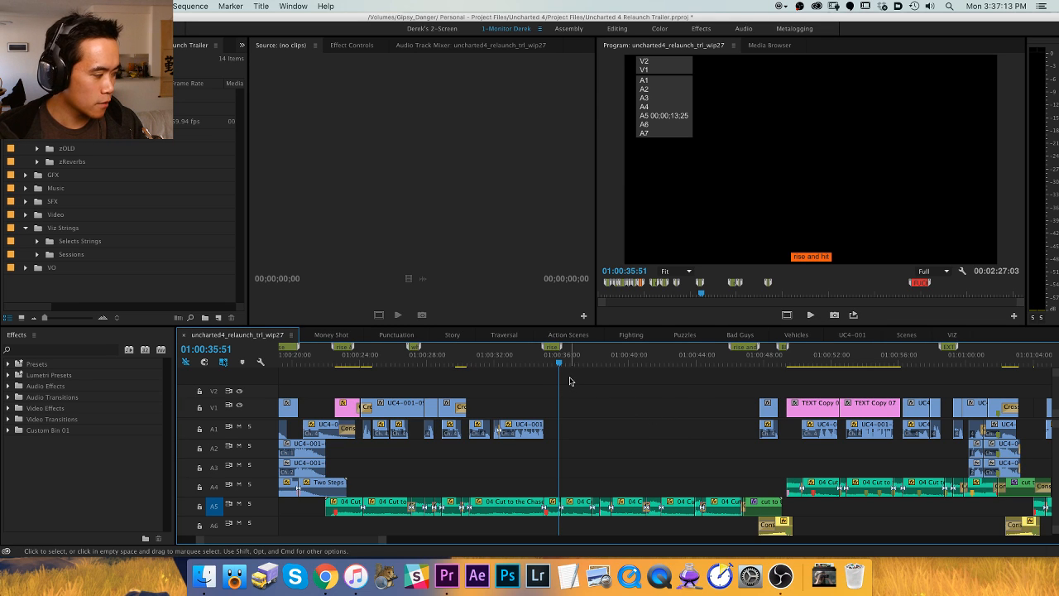
Play the shot of the two men at the harbour railing, stopping at 01:00:48:47.
{"action": "scroll", "coordinate": [637, 395], "scroll_direction": "right", "scroll_amount": 5}
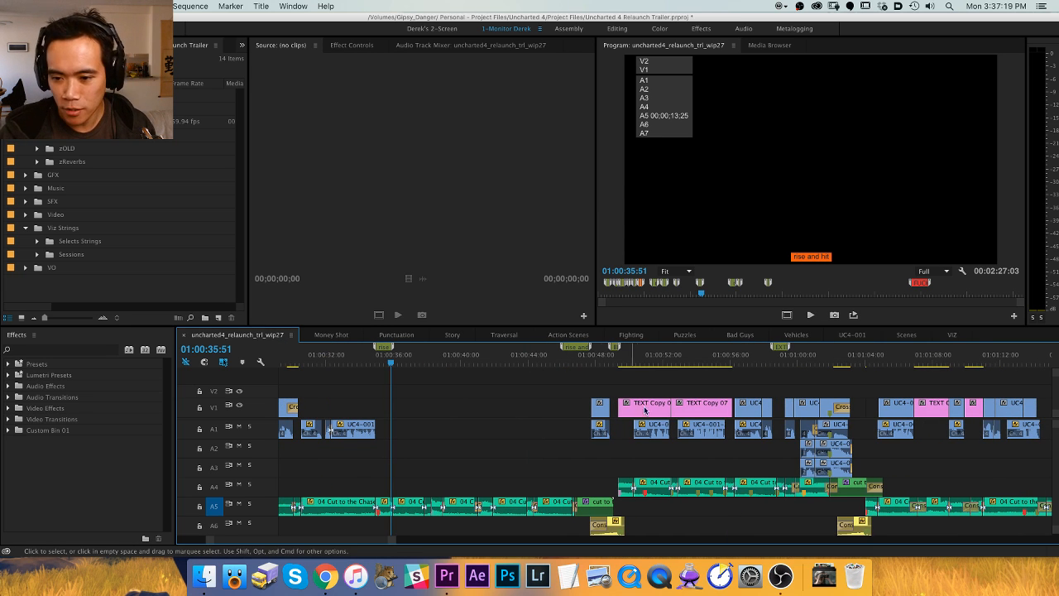
{"action": "left_click", "coordinate": [590, 356]}
{"action": "key", "text": "="}
{"action": "key", "text": "space"}
{"action": "key", "text": "="}
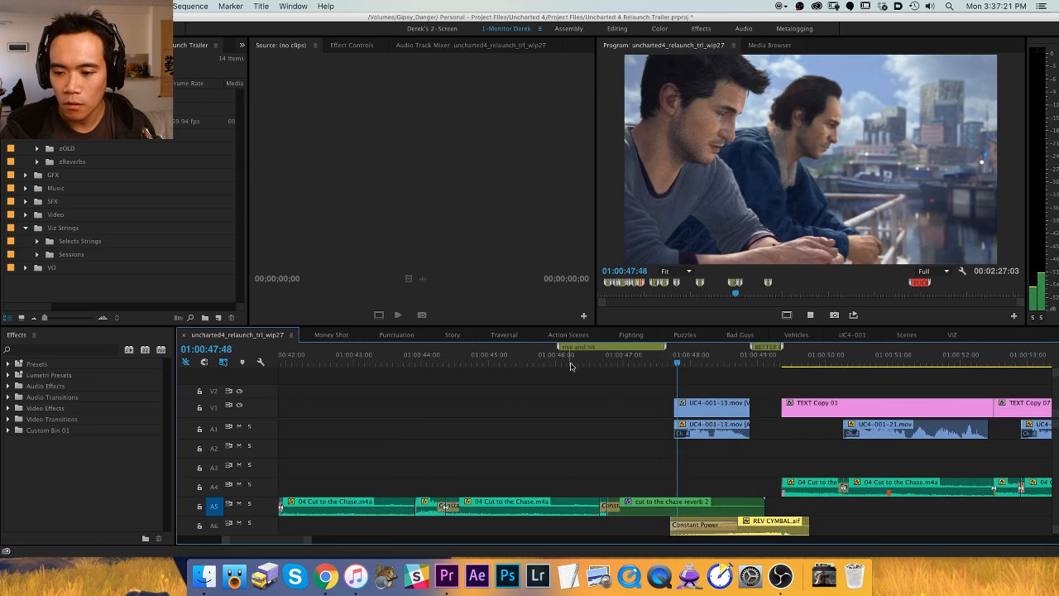
{"action": "key", "text": "space"}
Cut the shot of the two men at the railing and paste it past the sequence's end at 01:02:36:53, with audio on A1.
{"action": "key", "text": "-"}
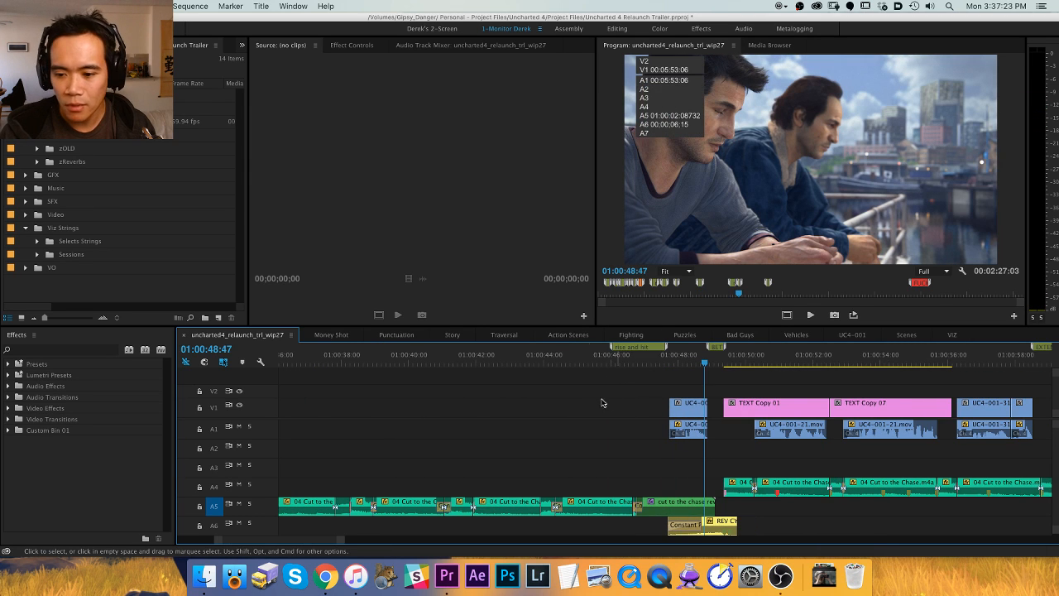
{"action": "key", "text": "-"}
{"action": "key", "text": "-"}
{"action": "key", "text": "-"}
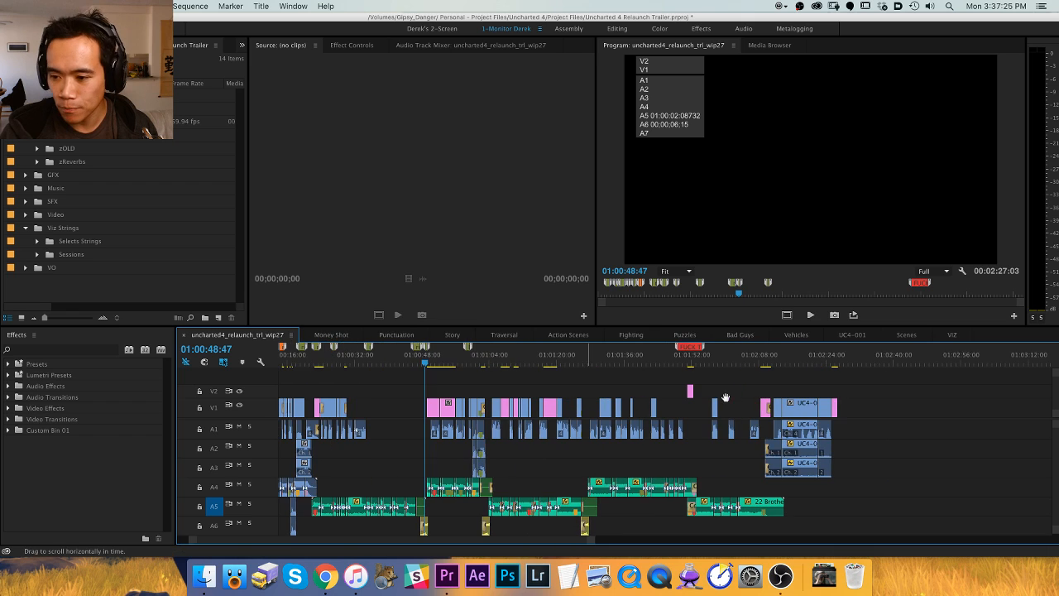
{"action": "left_click", "coordinate": [861, 360]}
{"action": "left_click_drag", "start_coordinate": [862, 360], "coordinate": [659, 365]}
{"action": "key", "text": "super+v"}
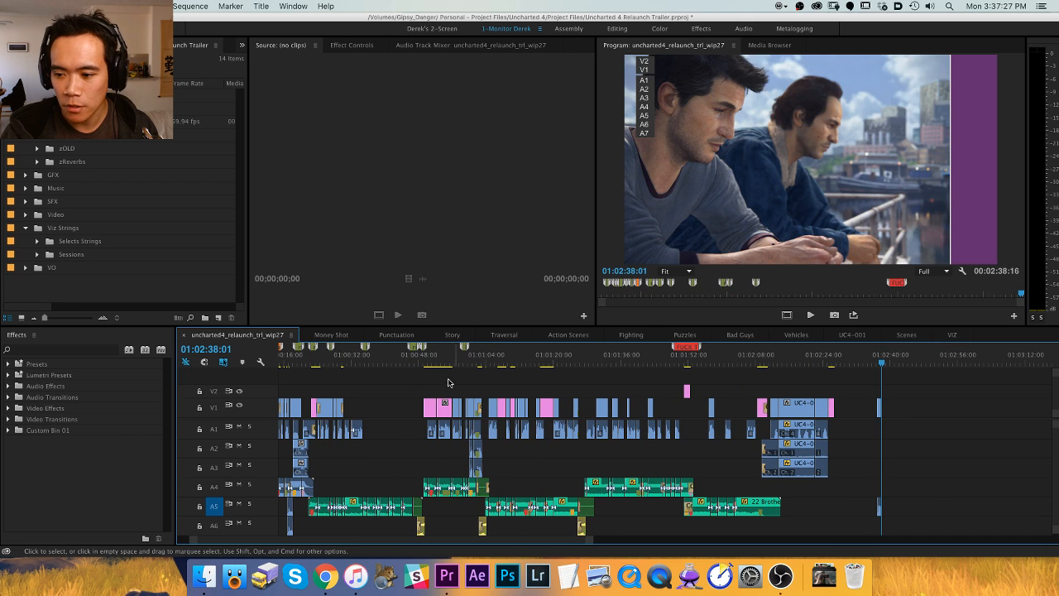
{"action": "key", "text": "super+z"}
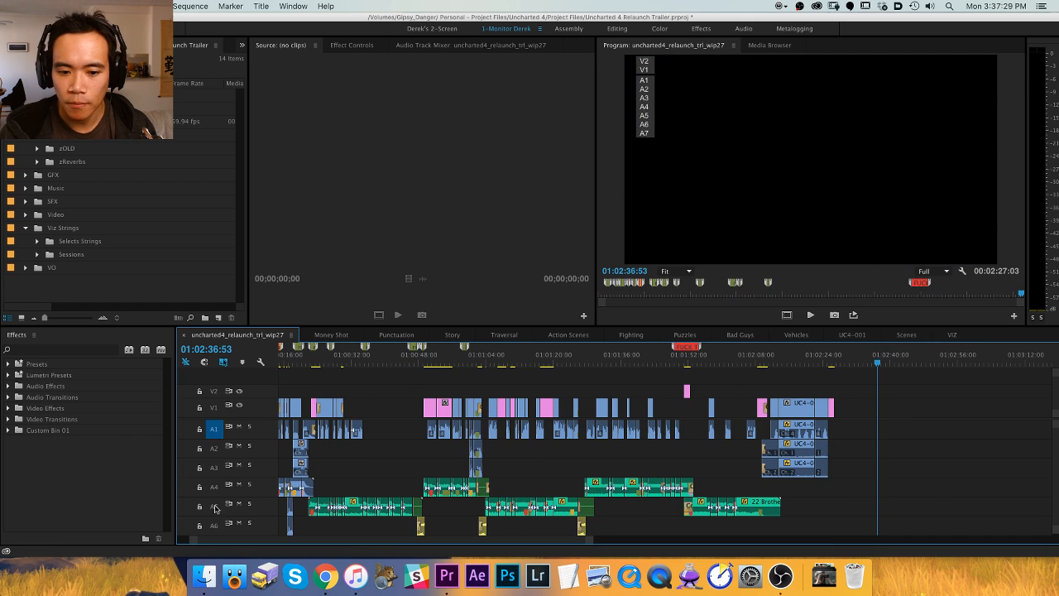
{"action": "key", "text": "super+v"}
Examine the emptied stretch between 01:00:35 and 01:00:49 and the clips on either side of it.
{"action": "left_click_drag", "start_coordinate": [424, 359], "coordinate": [447, 358]}
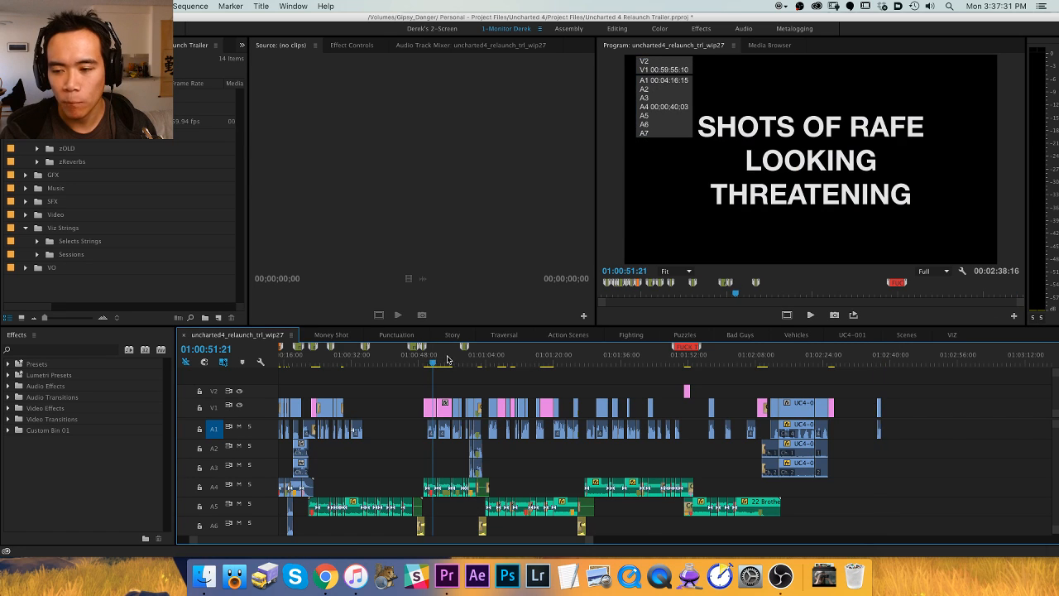
{"action": "key", "text": "="}
{"action": "key", "text": "="}
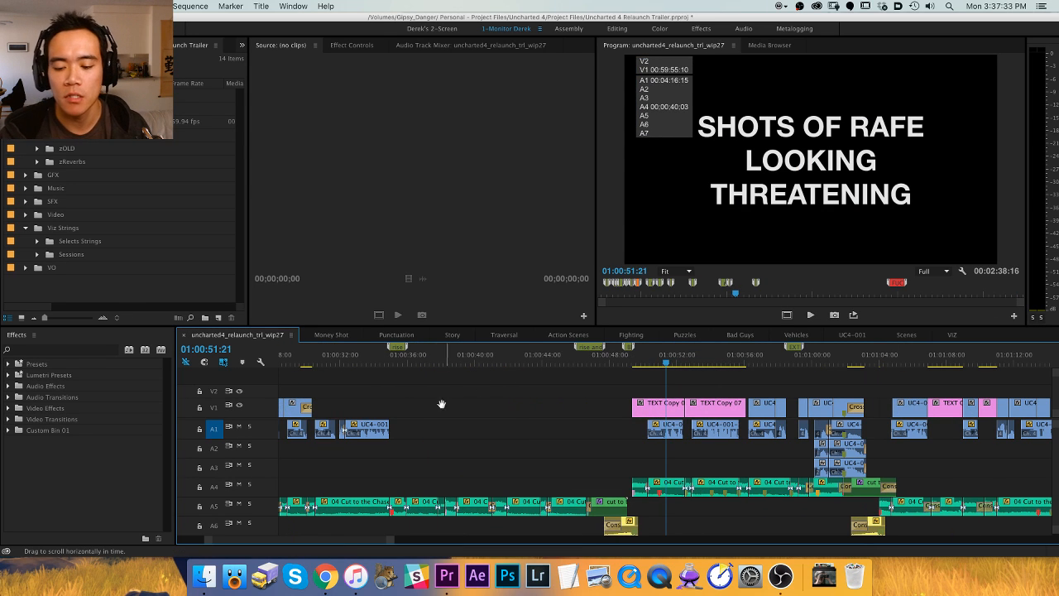
{"action": "scroll", "coordinate": [497, 409], "scroll_direction": "left", "scroll_amount": 5}
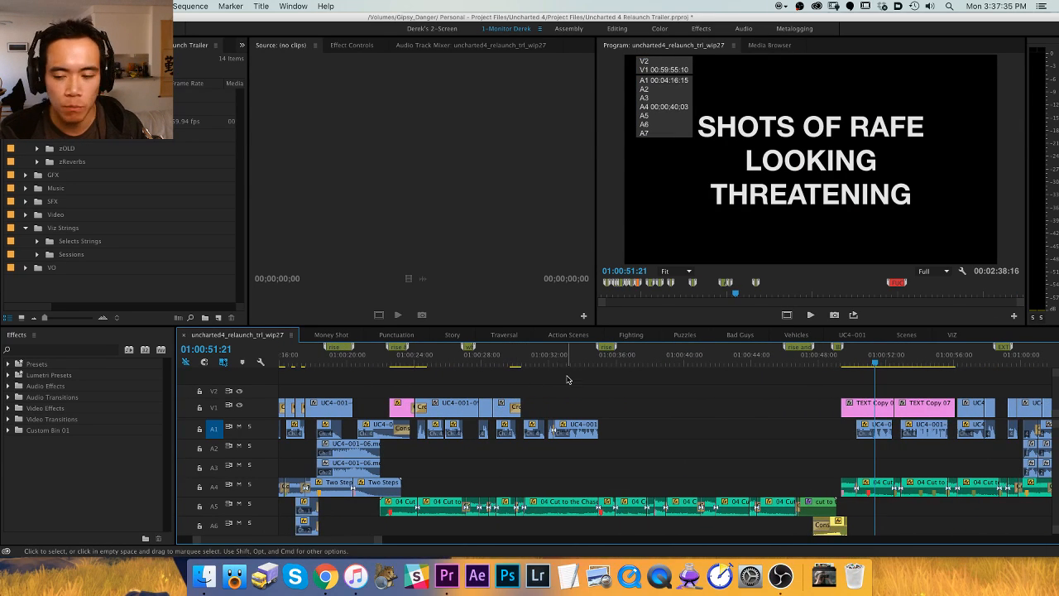
{"action": "scroll", "coordinate": [798, 374], "scroll_direction": "right", "scroll_amount": 5}
{"action": "scroll", "coordinate": [604, 408], "scroll_direction": "left", "scroll_amount": 3}
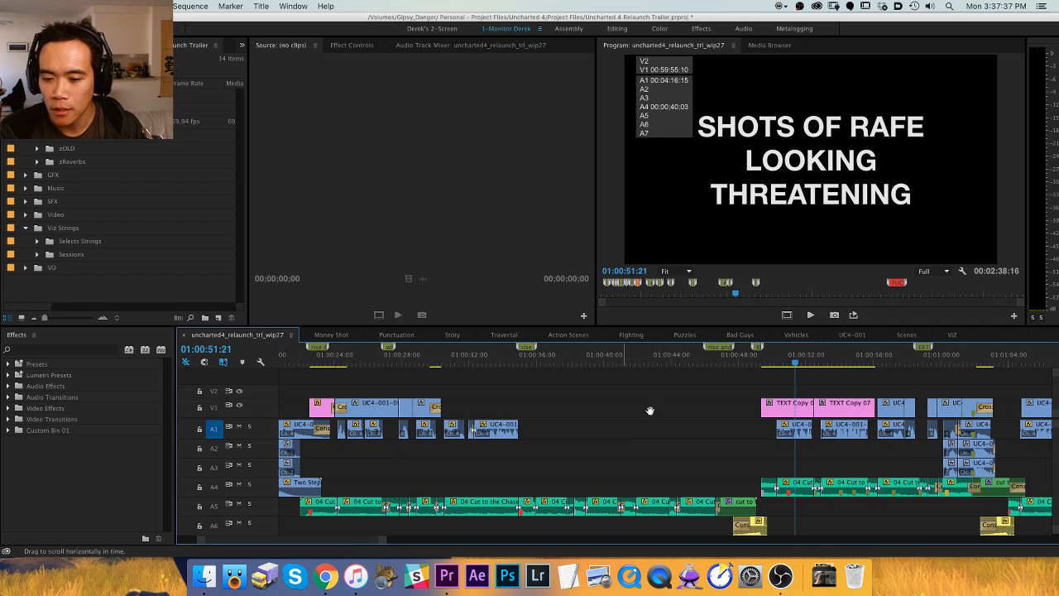
{"action": "left_click", "coordinate": [439, 361]}
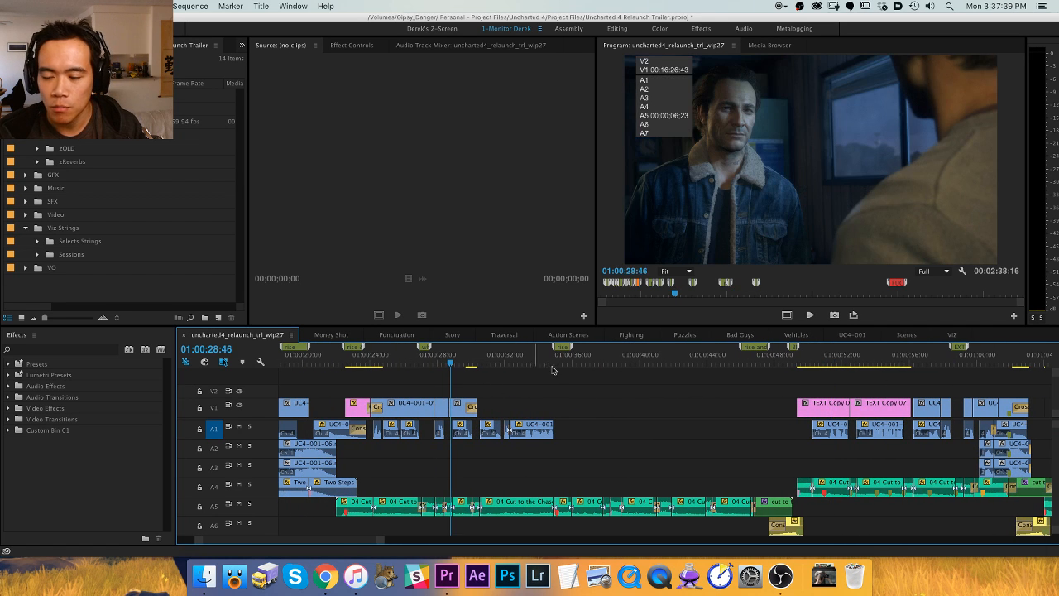
{"action": "key", "text": "h"}
{"action": "left_click_drag", "start_coordinate": [695, 394], "coordinate": [669, 384]}
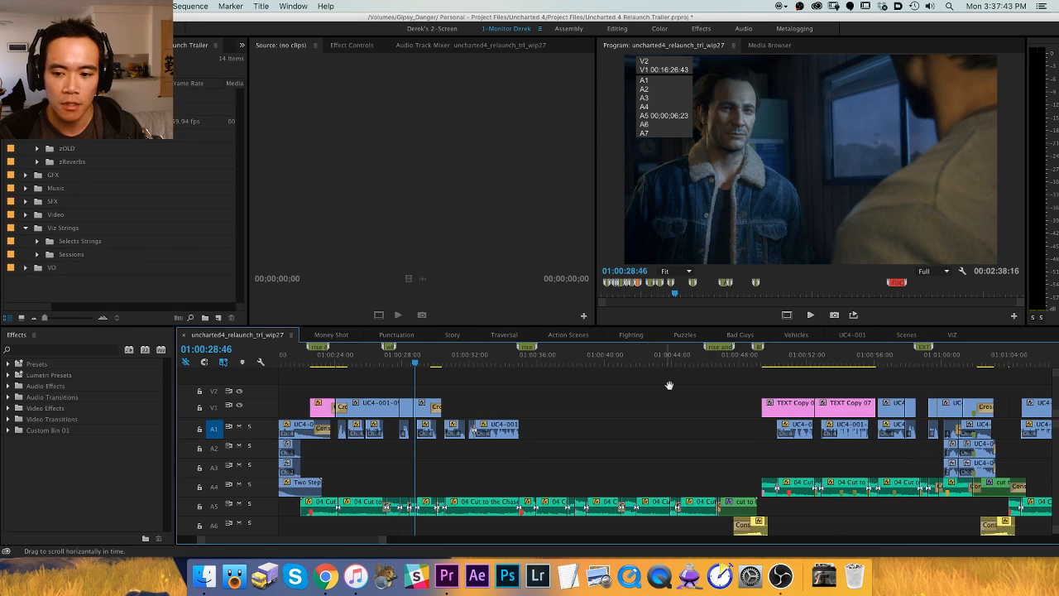
{"action": "mouse_move", "coordinate": [591, 411]}
{"action": "left_mouse_down"}
{"action": "mouse_move", "coordinate": [566, 411]}
{"action": "mouse_move", "coordinate": [587, 425]}
{"action": "mouse_move", "coordinate": [608, 421]}
{"action": "left_mouse_up"}
Solo audio track A5 and play its music in passages from 01:00:30:38, stopping at 01:00:37:56.
{"action": "key", "text": "v"}
{"action": "key", "text": "h"}
{"action": "left_click", "coordinate": [437, 364]}
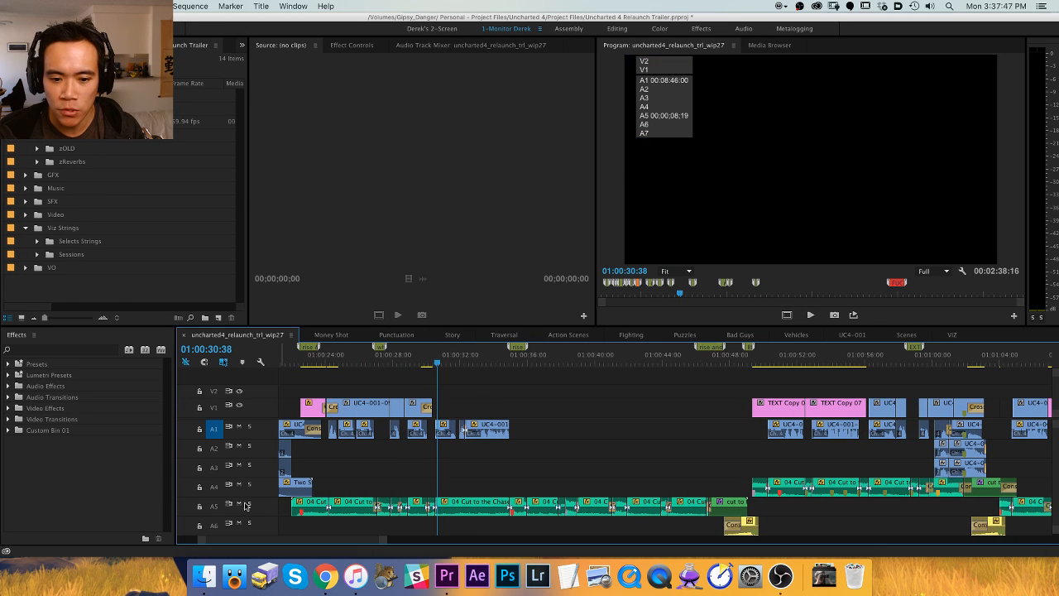
{"action": "key", "text": "space"}
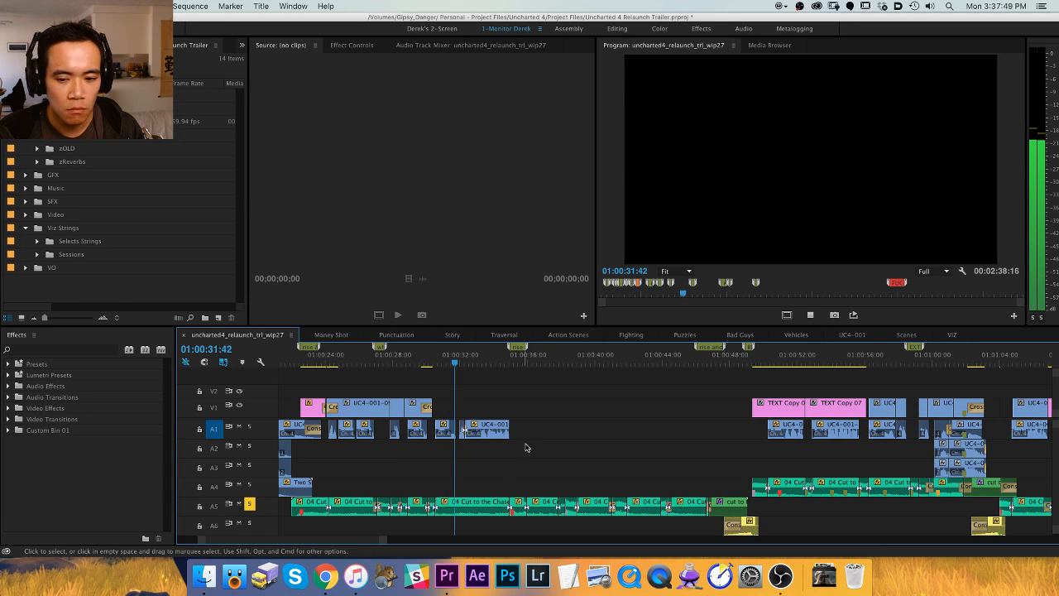
{"action": "left_click", "coordinate": [581, 363]}
{"action": "left_click", "coordinate": [562, 363]}
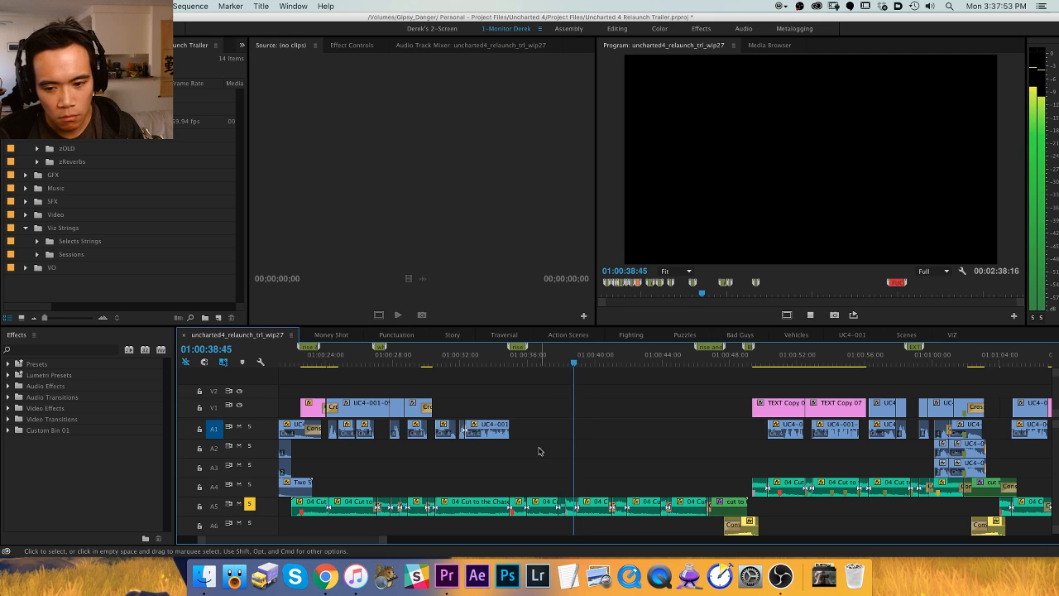
{"action": "key", "text": "space"}
Remove the short A5 music pieces between about 01:00:35 and 01:00:38 and extend the preceding Cut to the Chase clip over the gap.
{"action": "key", "text": "="}
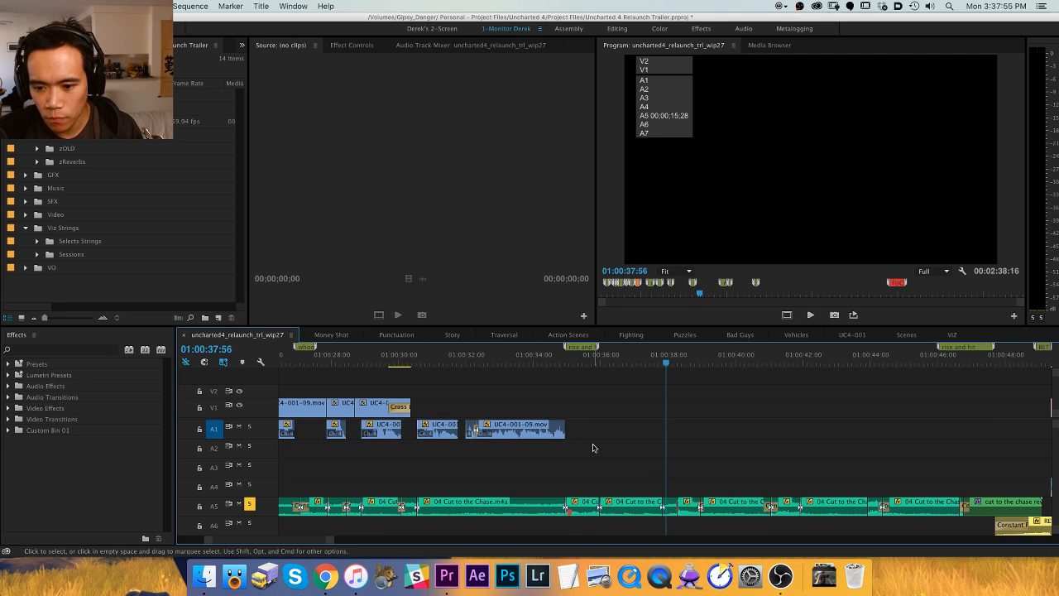
{"action": "left_click_drag", "start_coordinate": [574, 477], "coordinate": [645, 520]}
{"action": "key", "text": "Delete"}
{"action": "left_click_drag", "start_coordinate": [567, 505], "coordinate": [660, 505]}
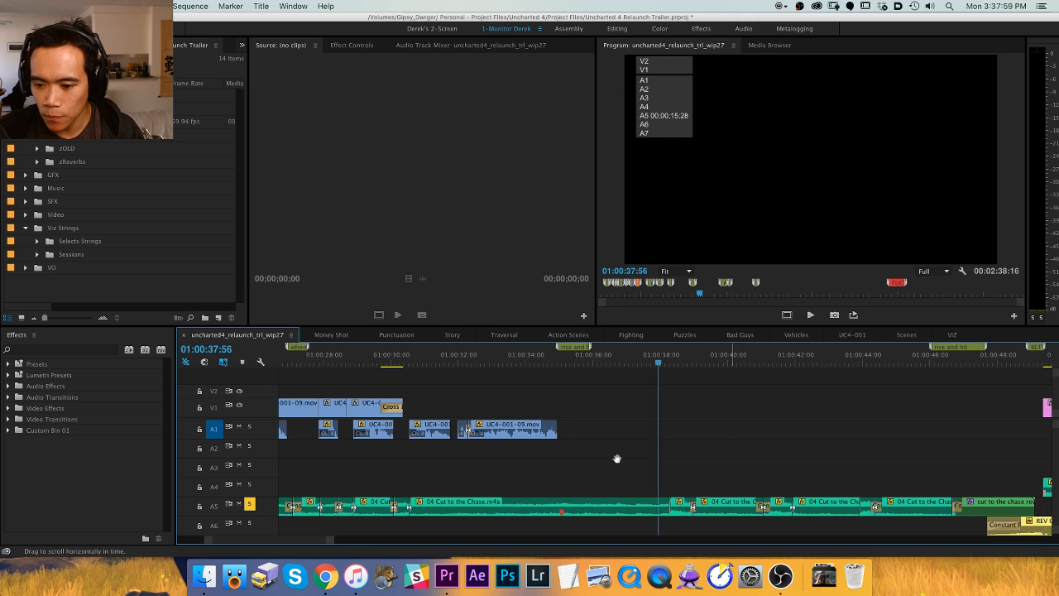
Replace the short A5 music pieces between about 01:00:38 and 01:00:44 with one continuous Cut to the Chase clip.
{"action": "scroll", "coordinate": [616, 459], "scroll_direction": "right", "scroll_amount": 5}
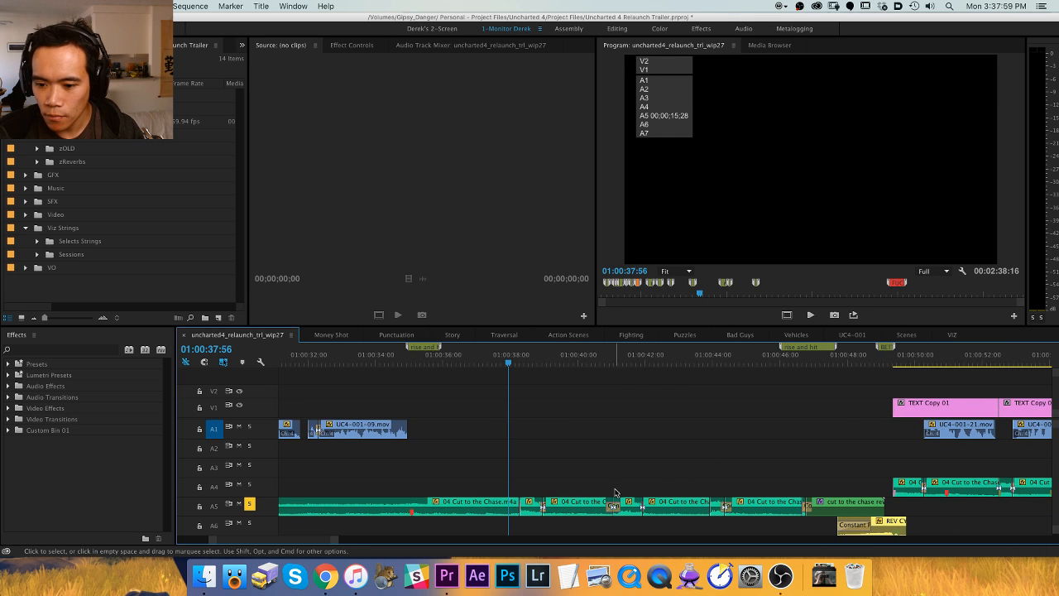
{"action": "left_click_drag", "start_coordinate": [581, 479], "coordinate": [521, 506]}
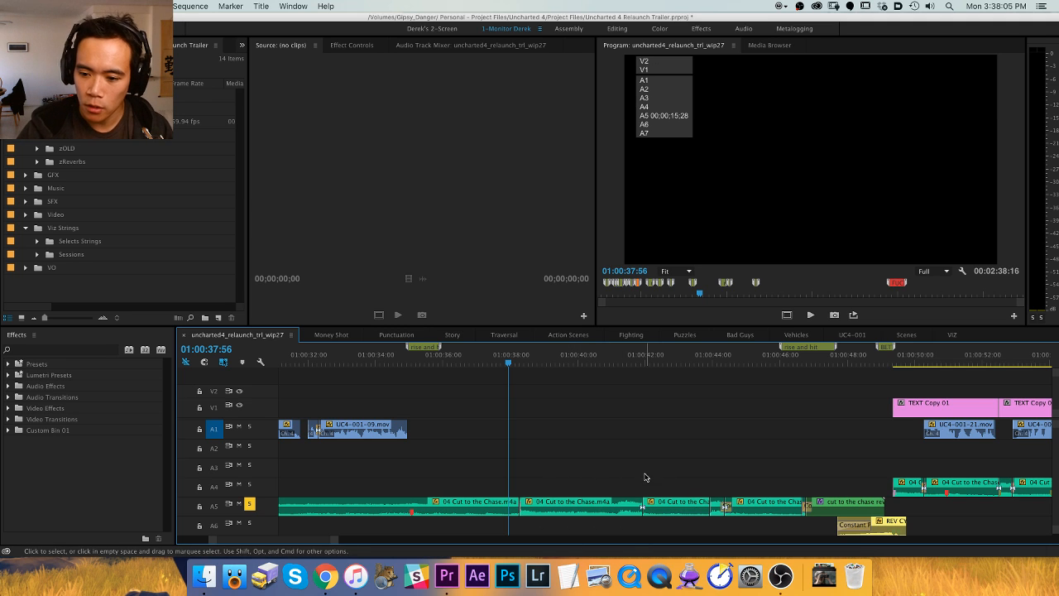
{"action": "left_click_drag", "start_coordinate": [638, 496], "coordinate": [679, 515]}
{"action": "left_click", "coordinate": [639, 474]}
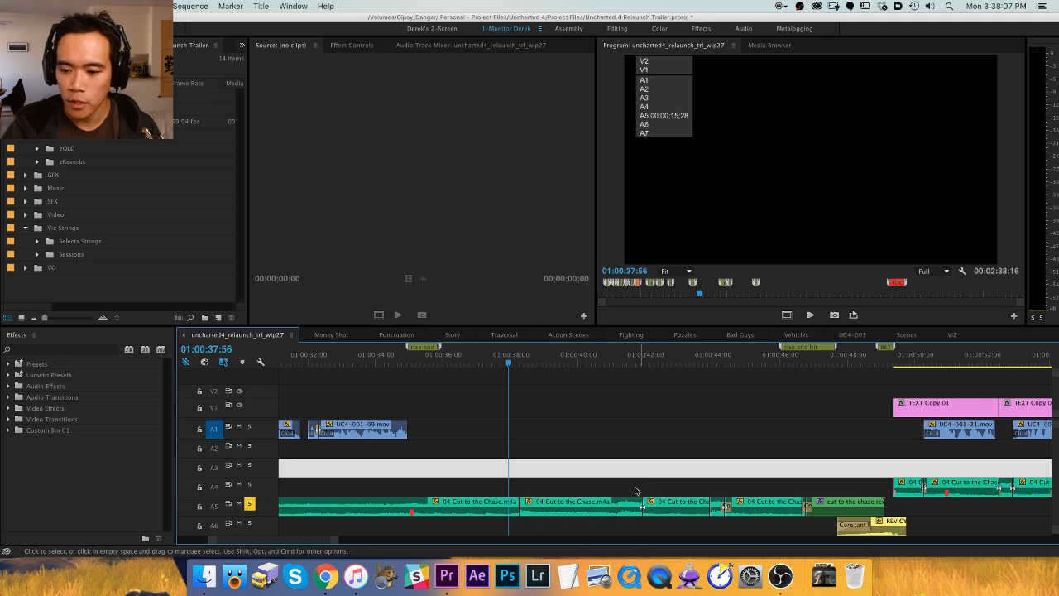
{"action": "left_click_drag", "start_coordinate": [616, 488], "coordinate": [664, 508]}
{"action": "key", "text": "Delete"}
Place the playhead at 01:00:44:43 and inspect the A5 music joins and the clips following the emptied stretch.
{"action": "left_click", "coordinate": [736, 384]}
{"action": "key", "text": "equal"}
{"action": "key", "text": "equal"}
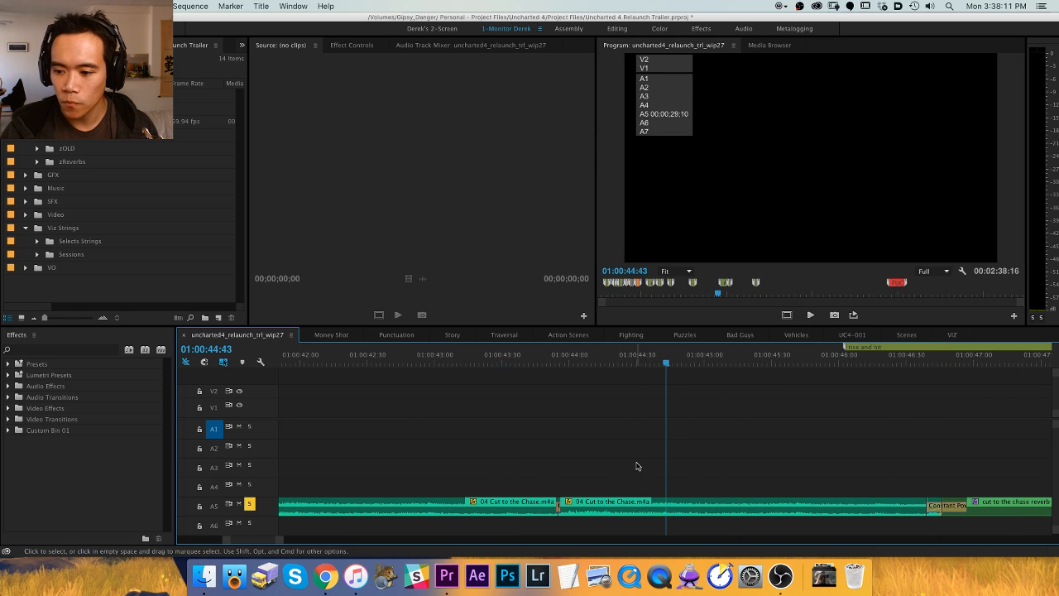
{"action": "key", "text": "minus"}
{"action": "key", "text": "minus"}
{"action": "key", "text": "minus"}
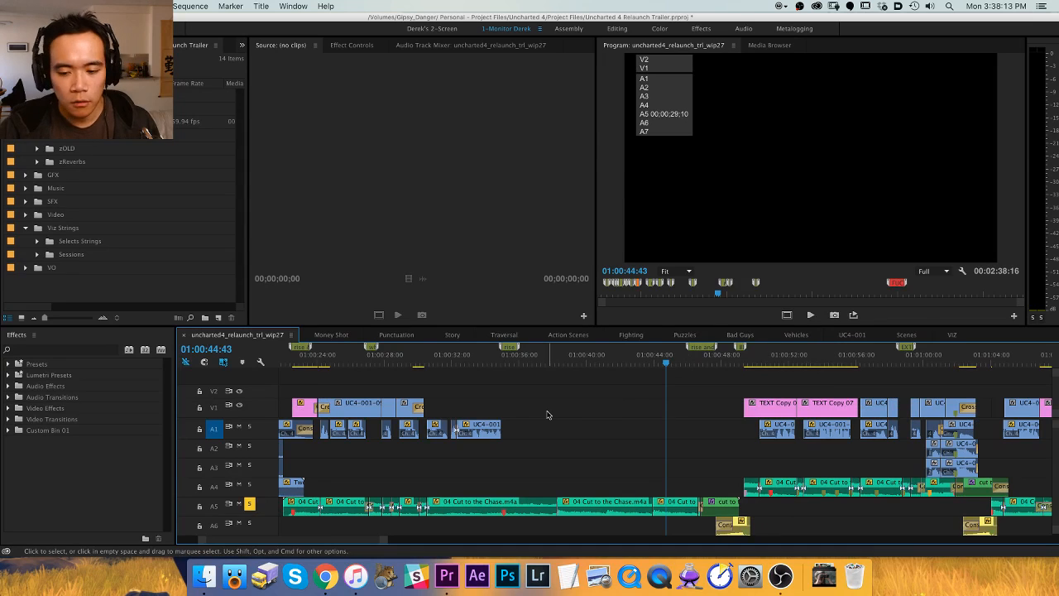
{"action": "scroll", "coordinate": [744, 432], "scroll_direction": "down", "scroll_amount": 5}
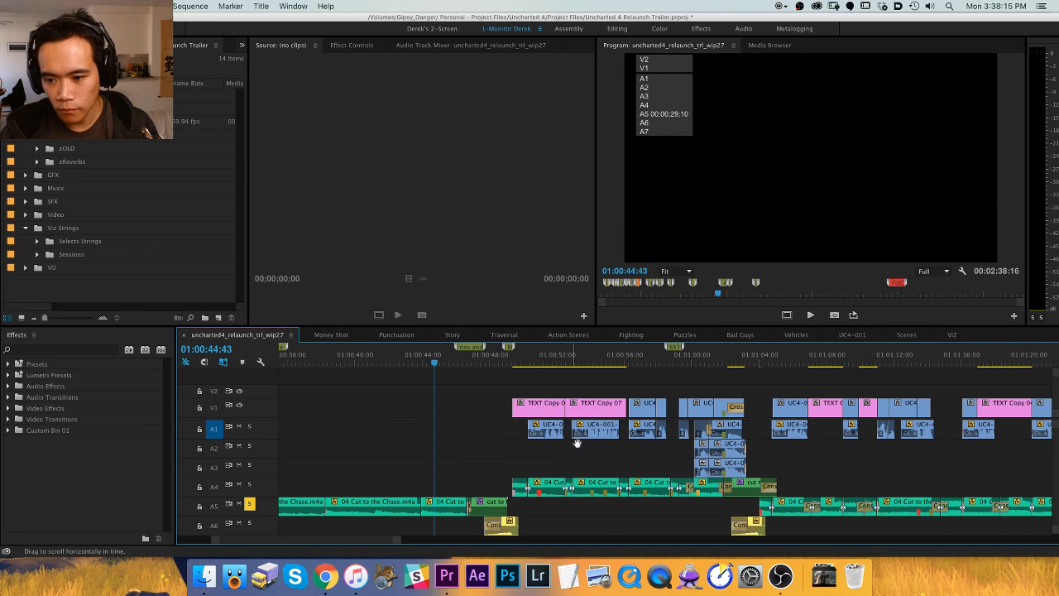
Shift all clips after 01:00:48 about 13 seconds later and delete the leftover sequence marker at 01:00:58:32.
{"action": "left_click_drag", "start_coordinate": [537, 409], "coordinate": [769, 425]}
{"action": "key", "text": "minus"}
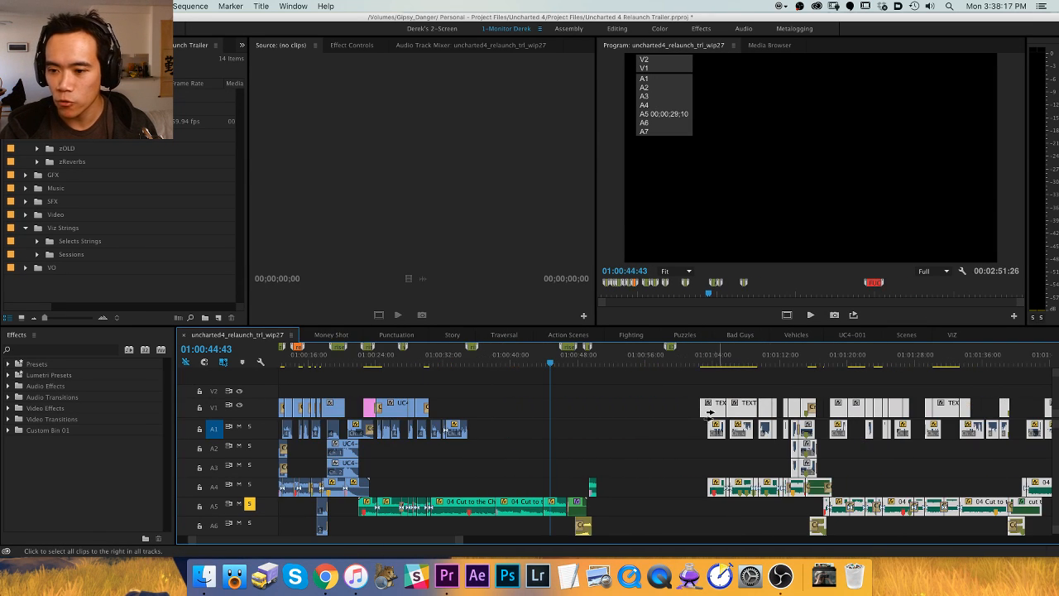
{"action": "left_click", "coordinate": [671, 407]}
{"action": "key", "text": "minus"}
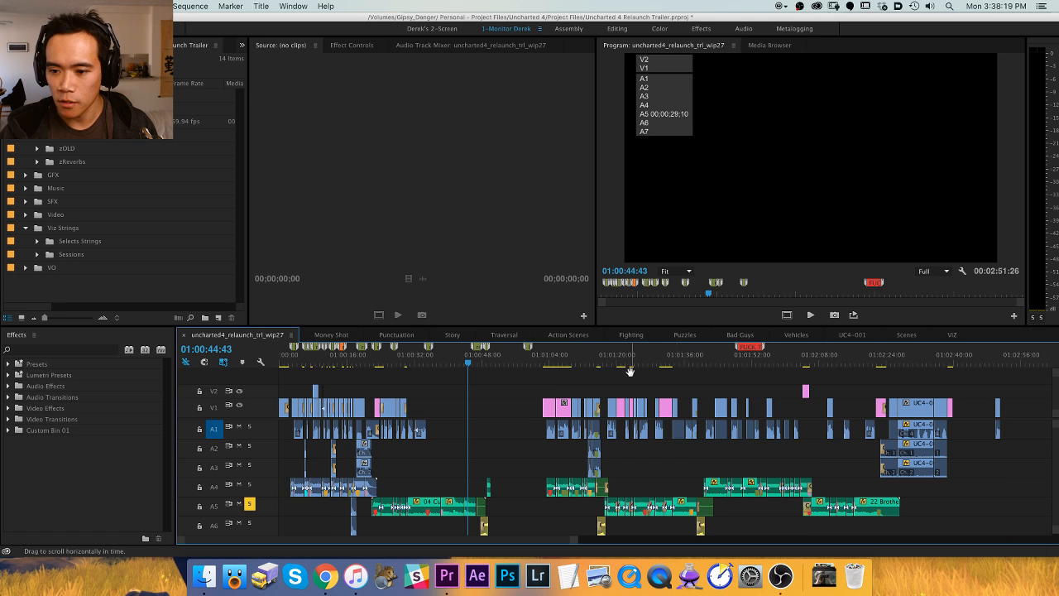
{"action": "left_click", "coordinate": [530, 359]}
{"action": "left_click", "coordinate": [525, 359]}
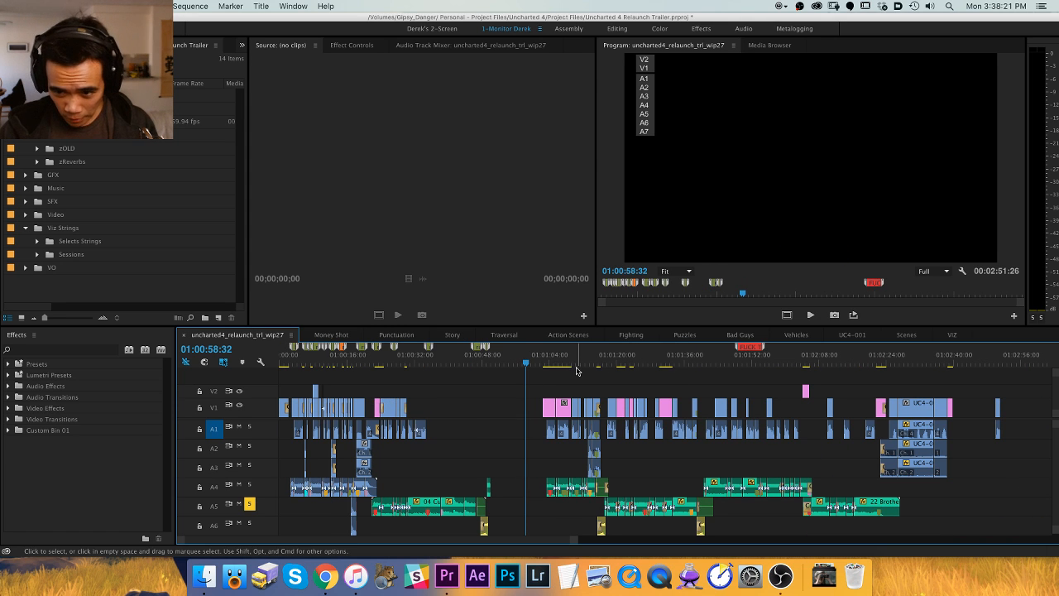
Inspect the clips and music joins around the red transition marker near 01:01:49.
{"action": "left_click", "coordinate": [731, 359]}
{"action": "key", "text": "equal"}
{"action": "key", "text": "equal"}
{"action": "key", "text": "equal"}
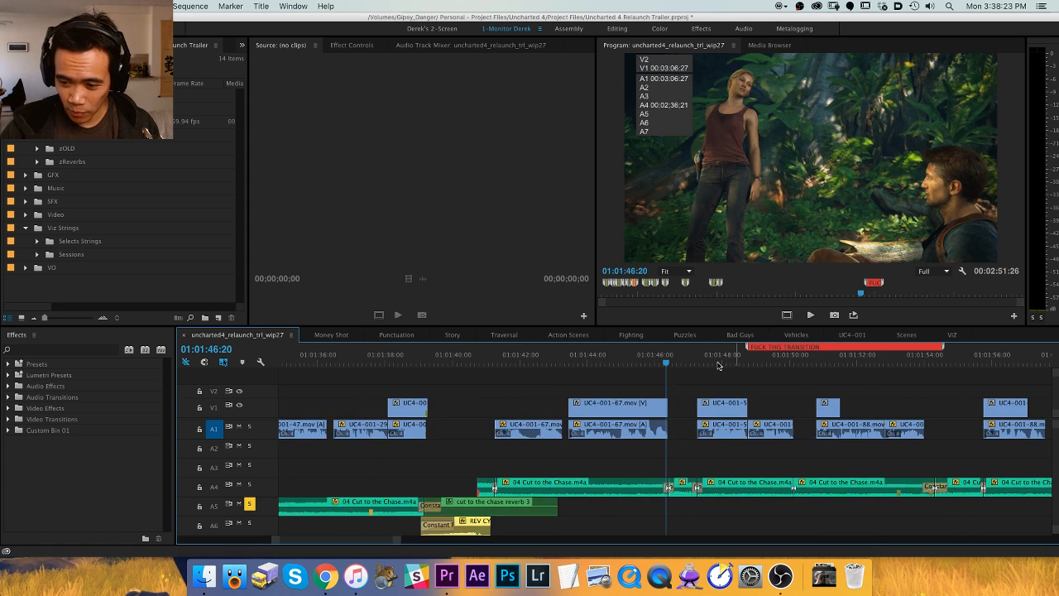
{"action": "left_click", "coordinate": [773, 358]}
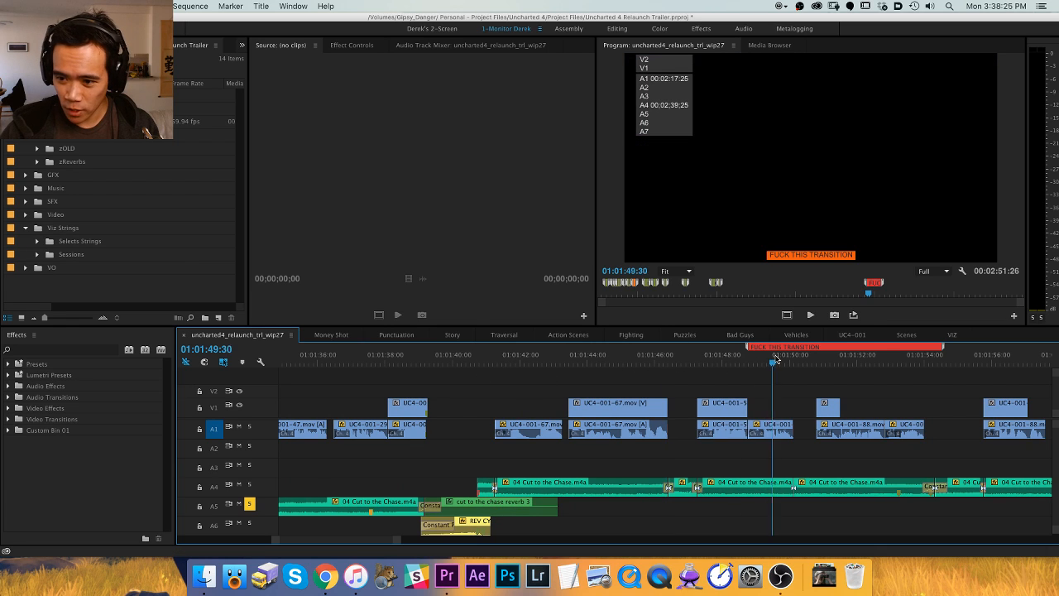
{"action": "key", "text": "minus"}
{"action": "key", "text": "minus"}
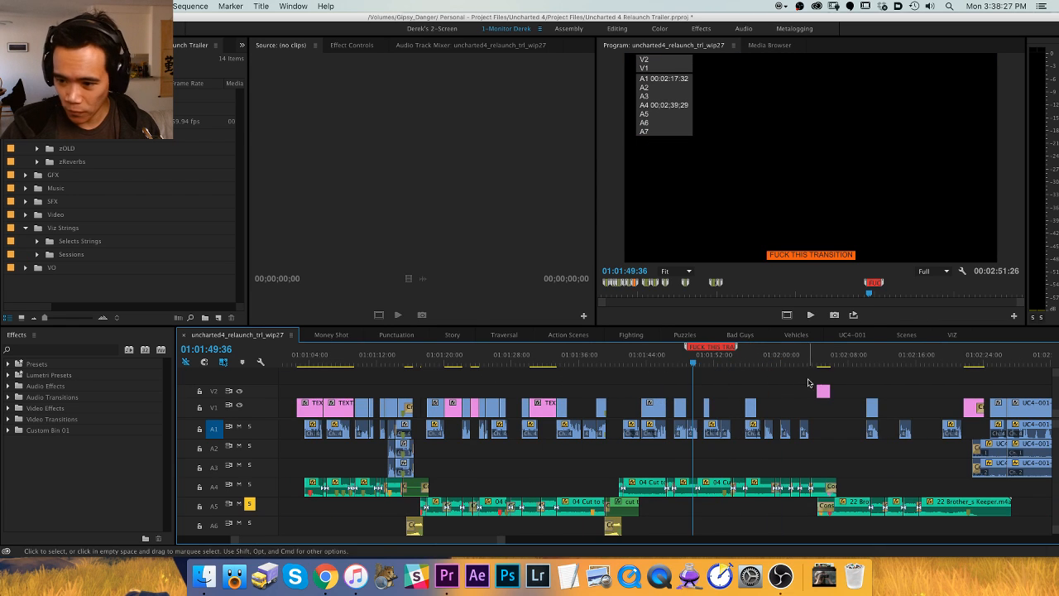
Solo A4 alongside A5, play the music change from 01:02:03:37 to 01:02:08:49, and clear both solos.
{"action": "left_click", "coordinate": [811, 359]}
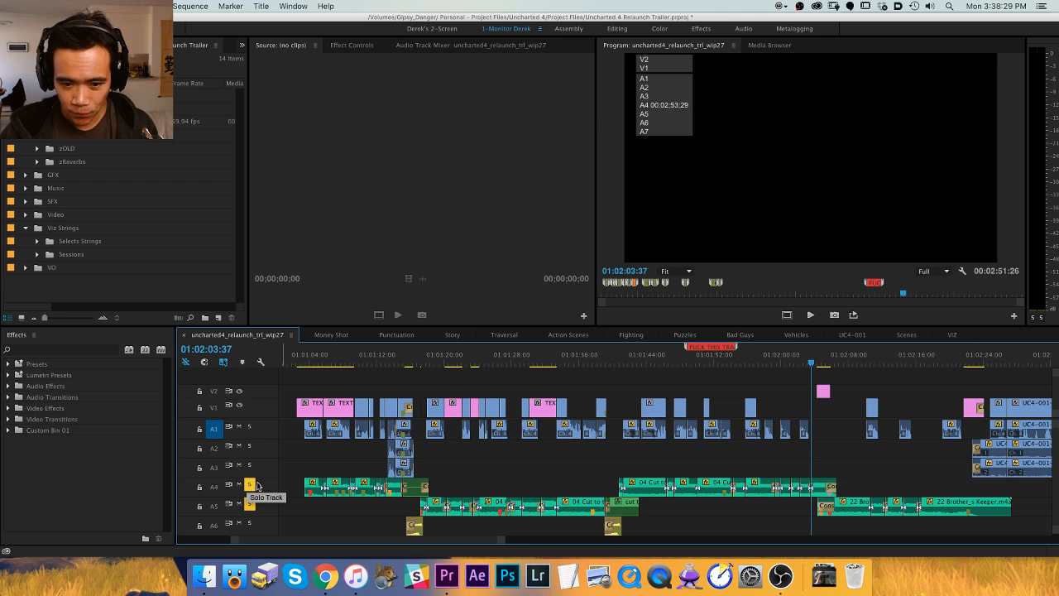
{"action": "key", "text": "equal"}
{"action": "key", "text": "space"}
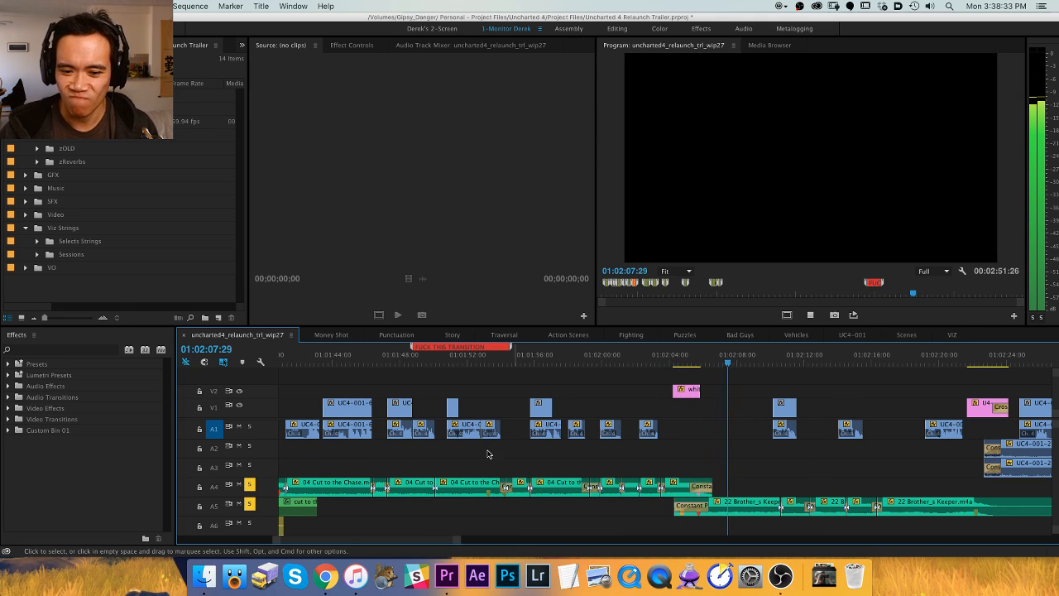
{"action": "key", "text": "space"}
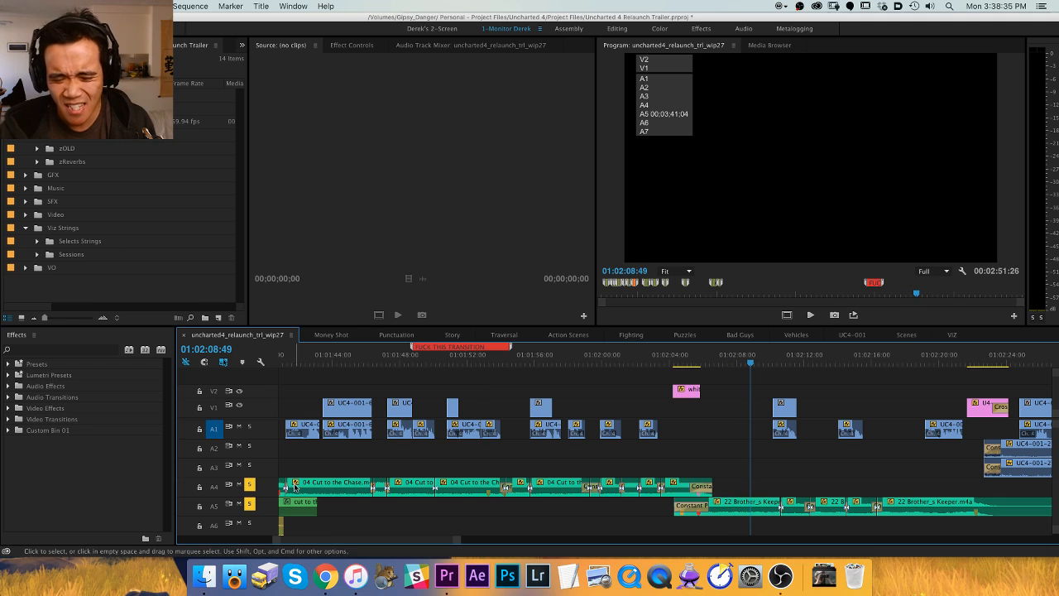
{"action": "left_click", "coordinate": [249, 504]}
Delete the red transition marker starting at 01:01:48:46 and deselect the empty gap on A2.
{"action": "left_click", "coordinate": [728, 442]}
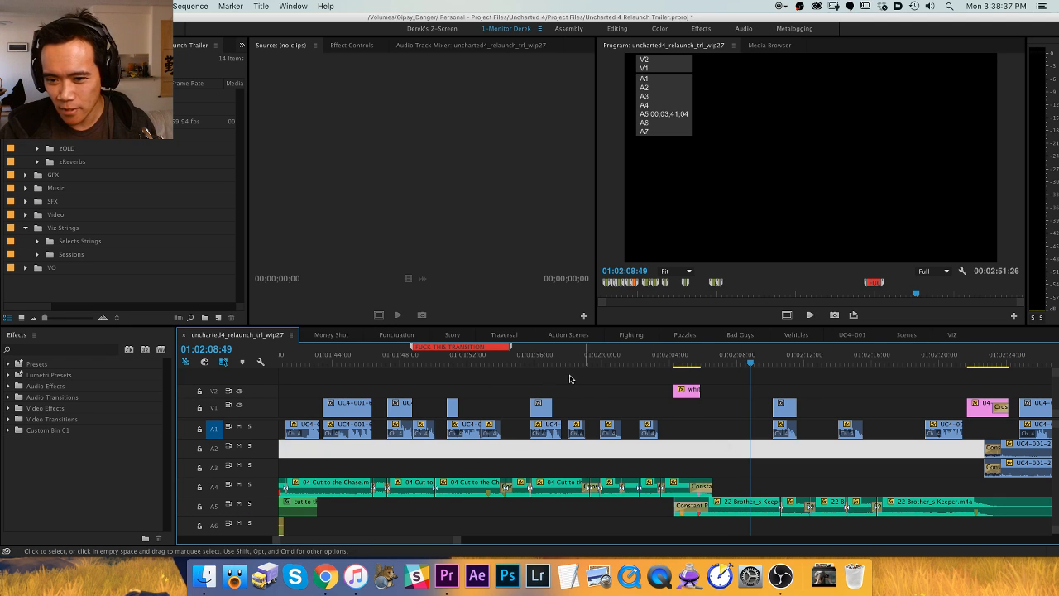
{"action": "left_click", "coordinate": [476, 365]}
{"action": "left_click_drag", "start_coordinate": [476, 365], "coordinate": [412, 365]}
{"action": "left_click", "coordinate": [427, 347], "text": "alt"}
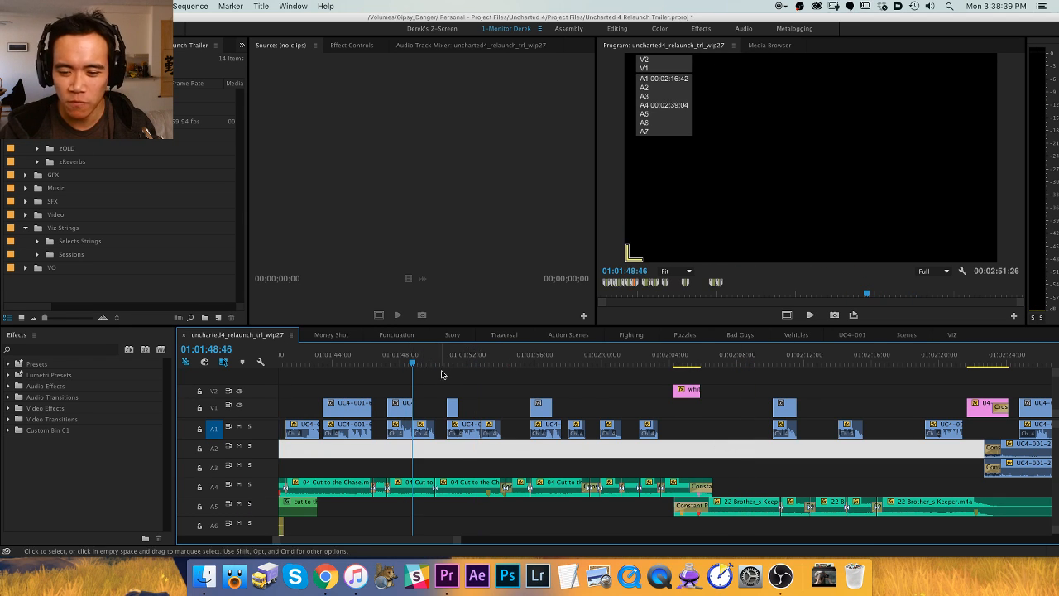
{"action": "left_click", "coordinate": [431, 387]}
Review the overall clip layout and inspect the start of the emptied stretch from 01:00:30:08.
{"action": "key", "text": "minus"}
{"action": "key", "text": "minus"}
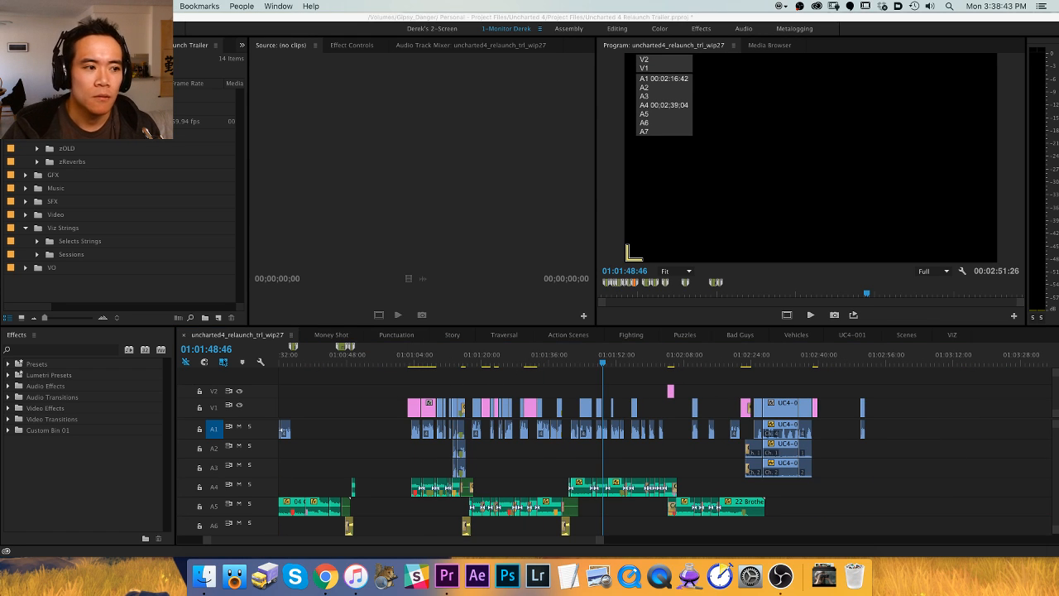
{"action": "left_click", "coordinate": [376, 393]}
{"action": "scroll", "coordinate": [385, 380], "scroll_direction": "left", "scroll_amount": 5}
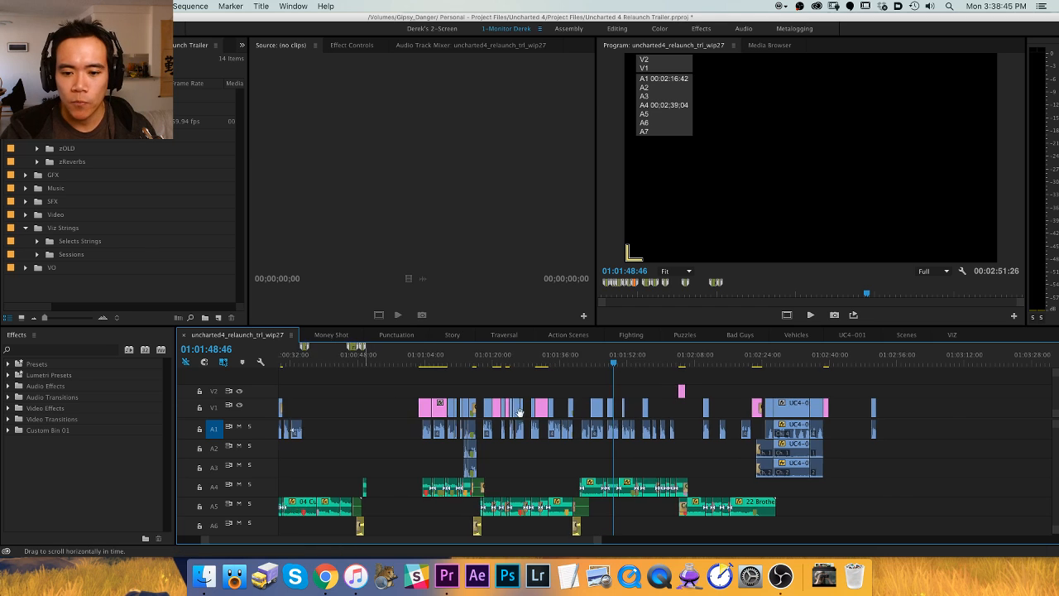
{"action": "left_click", "coordinate": [383, 363]}
{"action": "left_click_drag", "start_coordinate": [383, 362], "coordinate": [407, 362]}
{"action": "key", "text": "equal"}
{"action": "key", "text": "equal"}
{"action": "key", "text": "equal"}
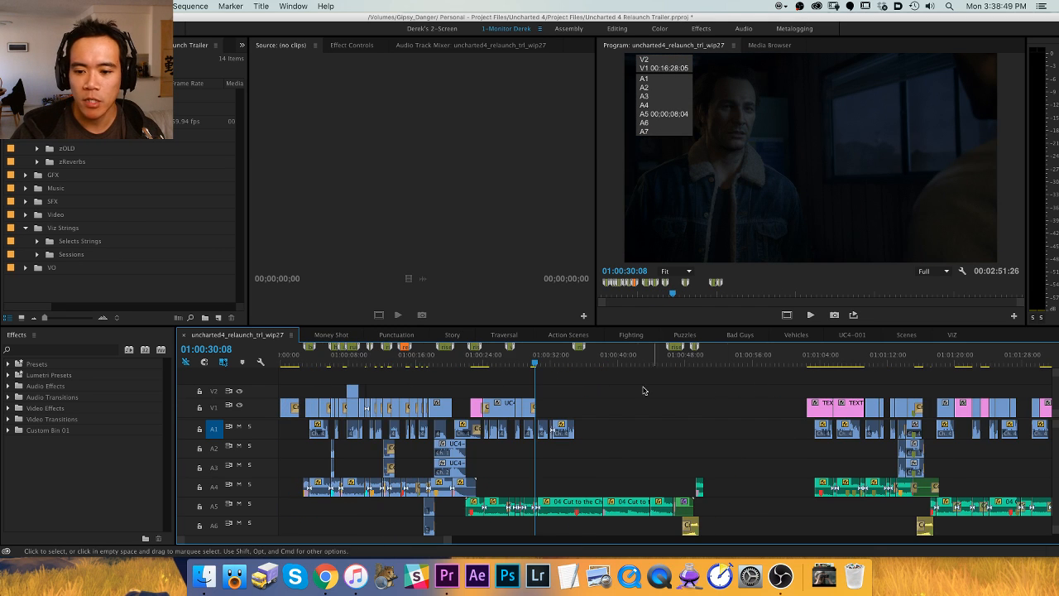
Scrub through the Rafe and army text placeholders from about 01:01:02 to 01:01:09:06.
{"action": "left_click", "coordinate": [672, 362]}
{"action": "key", "text": "space"}
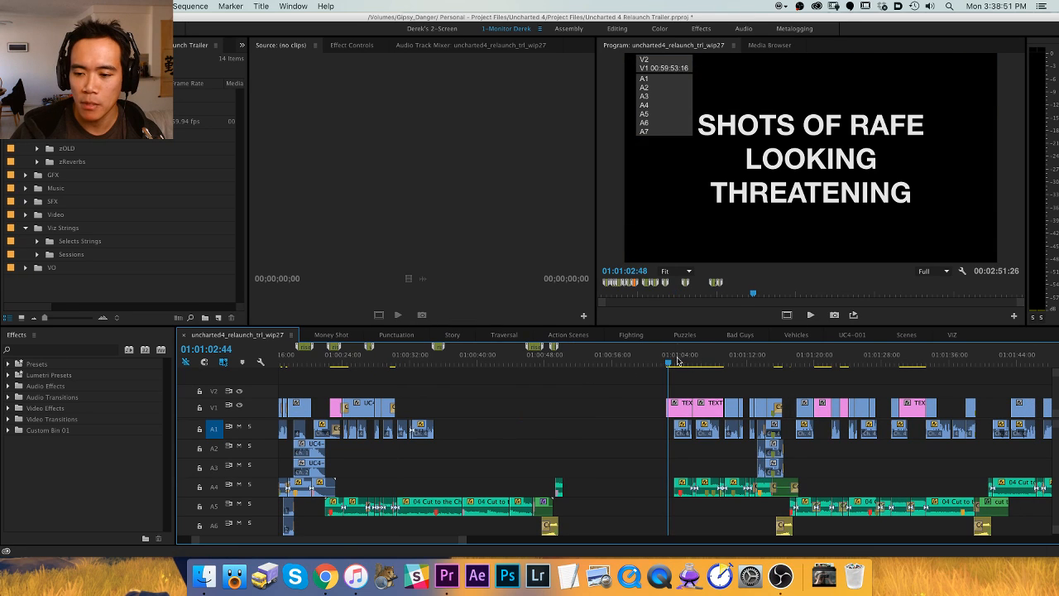
{"action": "key", "text": "equal"}
{"action": "key", "text": "equal"}
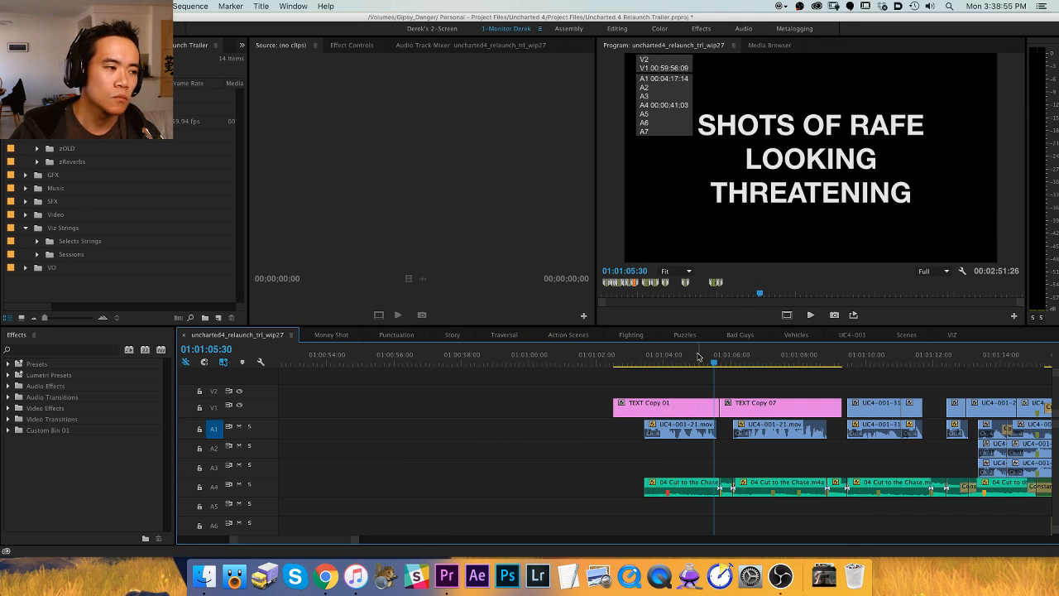
{"action": "scroll", "coordinate": [662, 362], "scroll_direction": "right", "scroll_amount": 4}
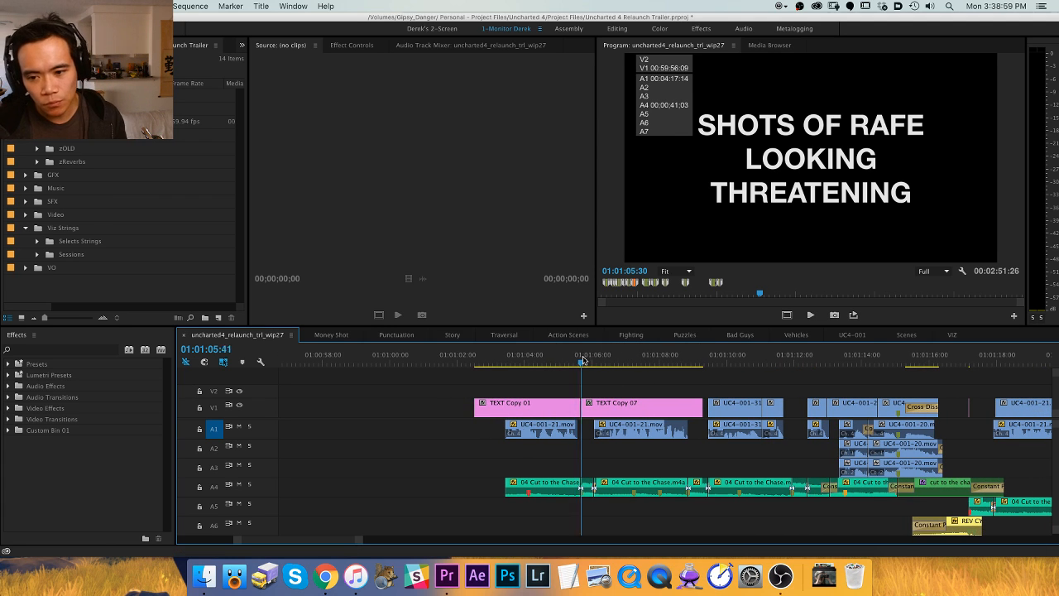
{"action": "left_click_drag", "start_coordinate": [582, 359], "coordinate": [626, 359]}
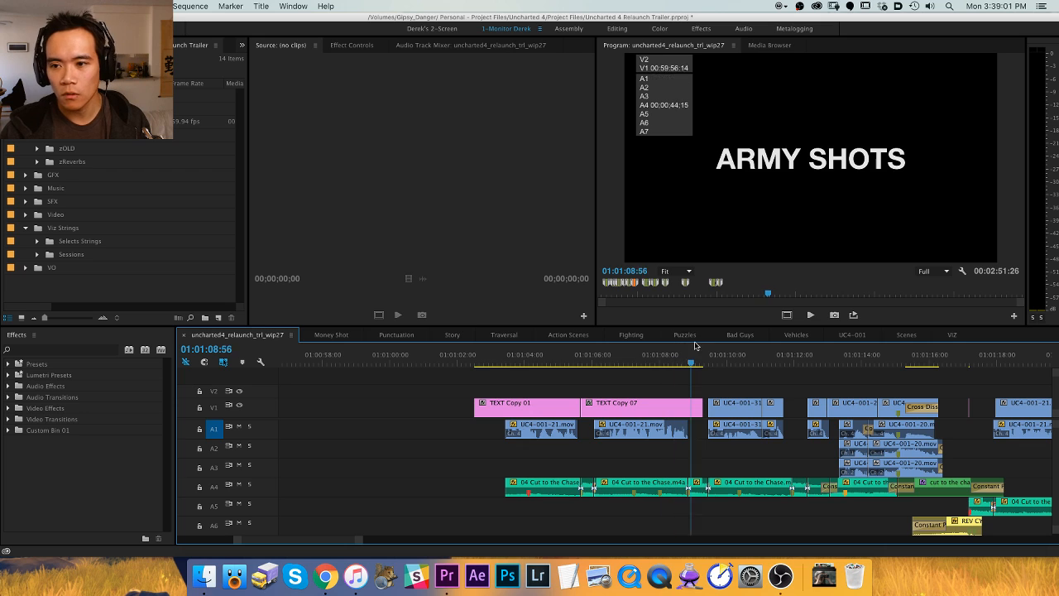
{"action": "mouse_move", "coordinate": [695, 346]}
{"action": "left_mouse_down"}
{"action": "mouse_move", "coordinate": [749, 343]}
{"action": "mouse_move", "coordinate": [697, 346]}
{"action": "left_mouse_up"}
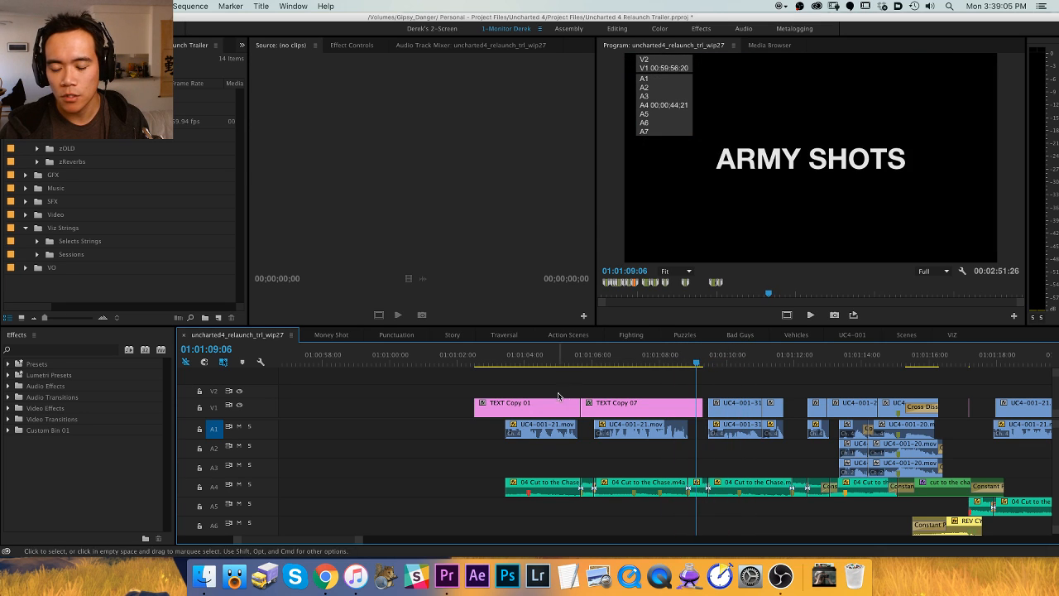
Cut TEXT Copy 01, TEXT Copy 07 and their A1 dialogue, and paste-insert them just before 01:01:02 so the music moves later.
{"action": "left_click_drag", "start_coordinate": [510, 388], "coordinate": [604, 435]}
{"action": "key", "text": "super+x"}
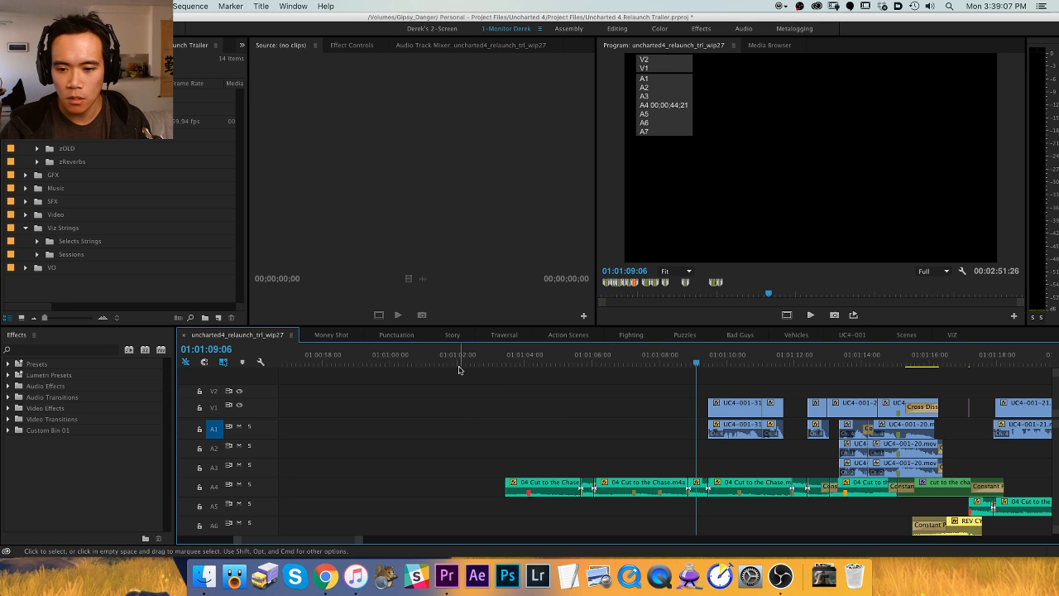
{"action": "left_click", "coordinate": [437, 356]}
{"action": "key", "text": "super+shift+v"}
{"action": "key", "text": "minus"}
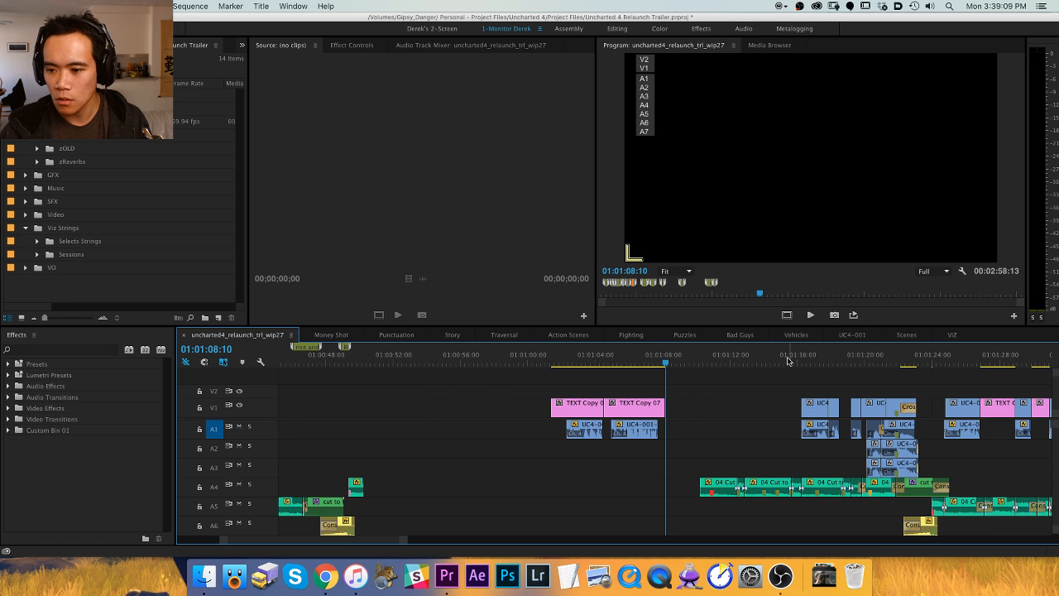
Play the phone-call shots and music from about 01:01:16 and scrub on to 01:01:22:04.
{"action": "left_click", "coordinate": [807, 357]}
{"action": "key", "text": "space"}
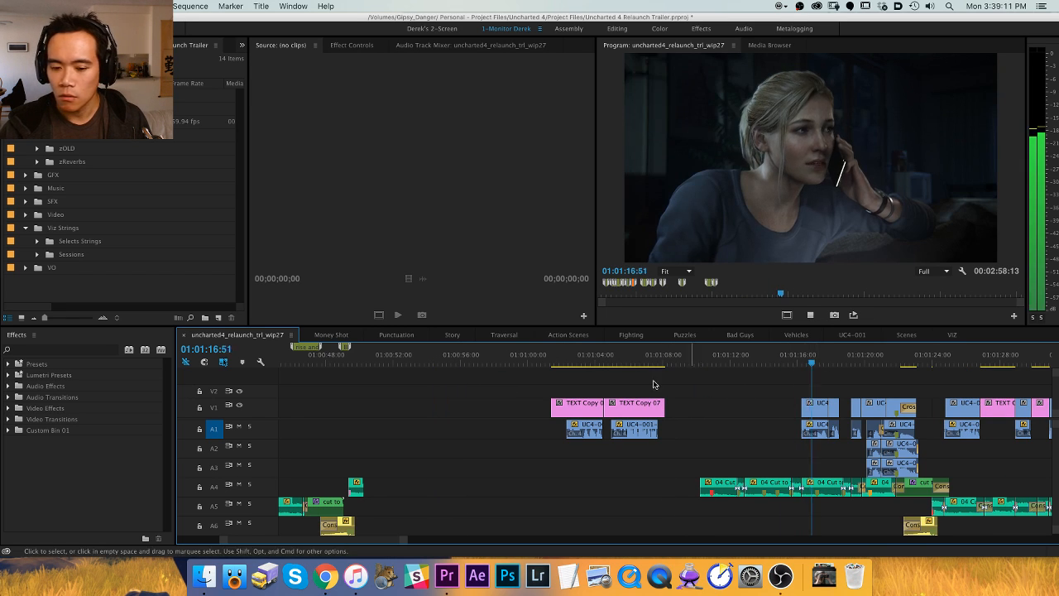
{"action": "key", "text": "equal"}
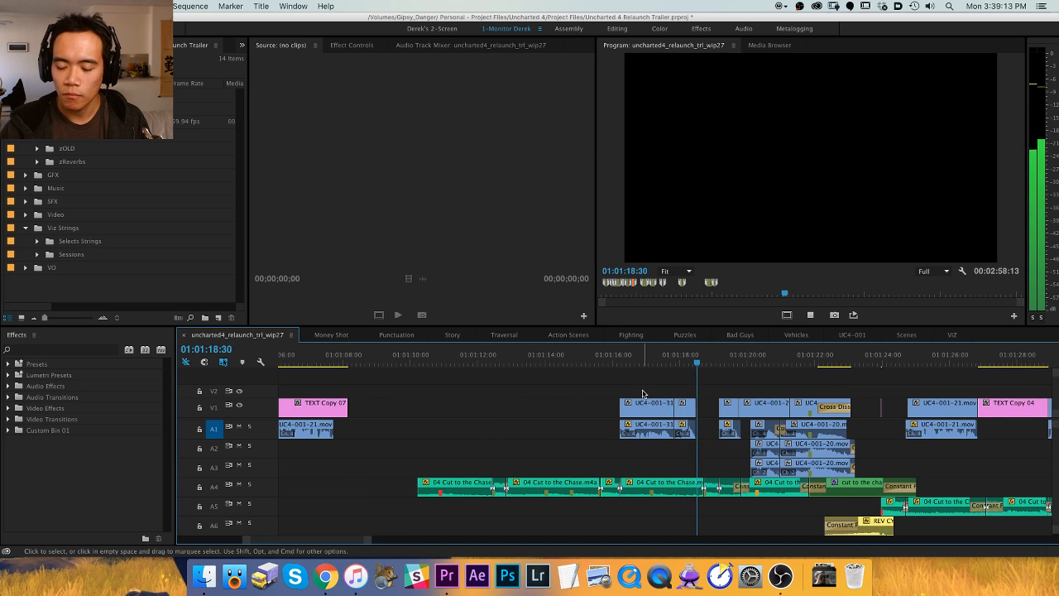
{"action": "key", "text": "space"}
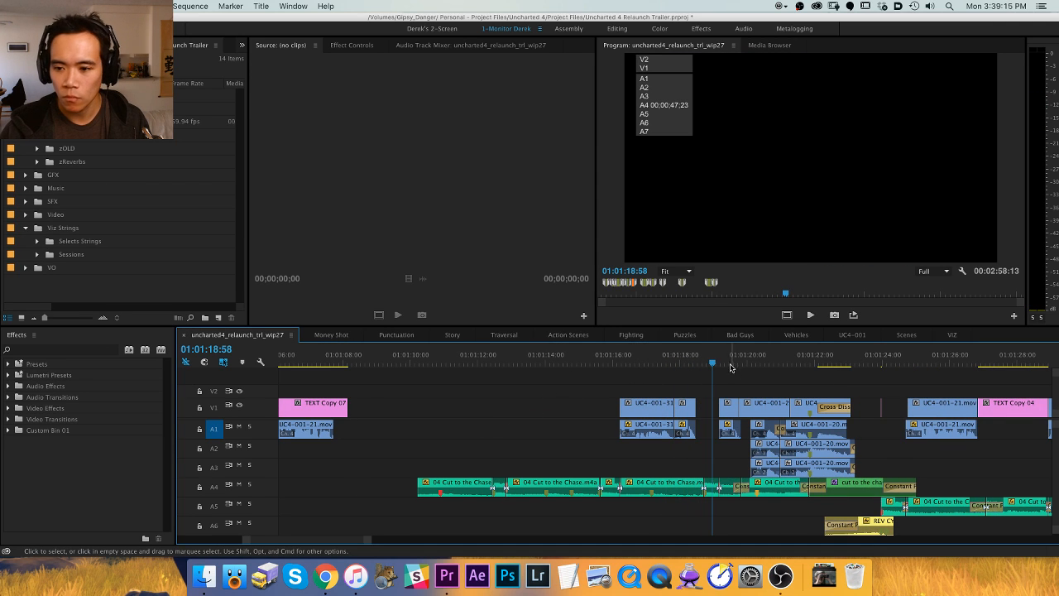
{"action": "key", "text": "space"}
{"action": "left_click", "coordinate": [646, 373]}
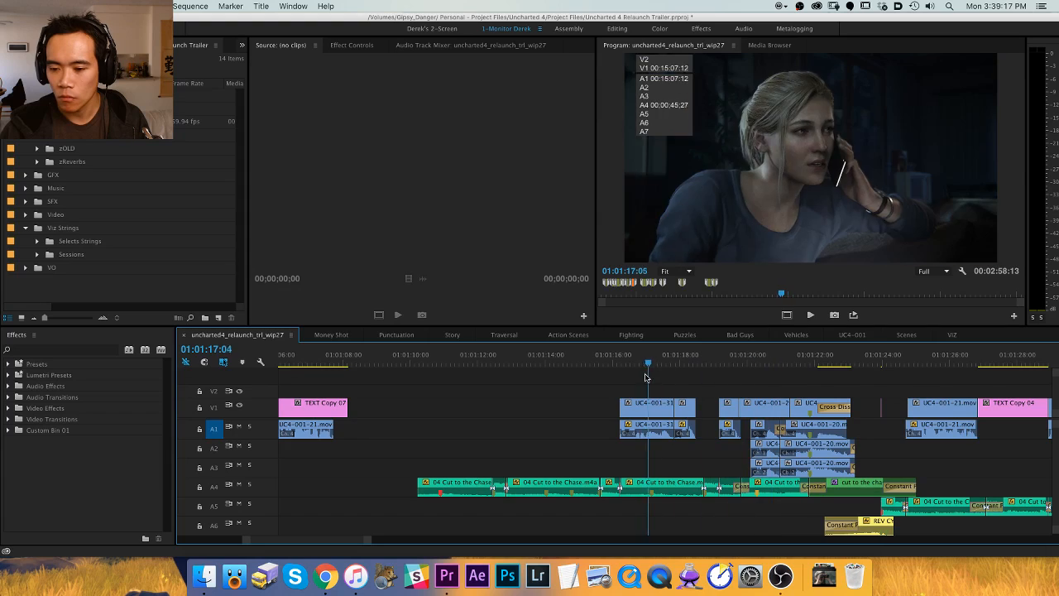
{"action": "left_click_drag", "start_coordinate": [646, 377], "coordinate": [816, 365]}
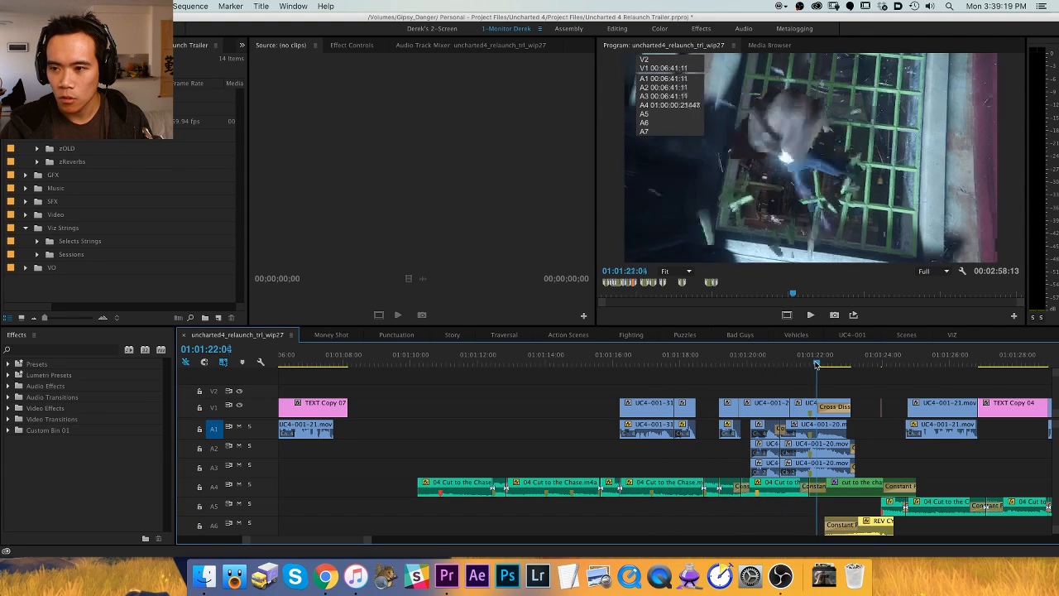
Shift all clips from the A4 music start at about 01:01:10 onward about 5.5 seconds later.
{"action": "left_click", "coordinate": [656, 365]}
{"action": "key", "text": "a"}
{"action": "left_click_drag", "start_coordinate": [449, 430], "coordinate": [827, 435]}
{"action": "scroll", "coordinate": [662, 381], "scroll_direction": "down", "scroll_amount": 3}
Scrub through the phone-call and fight shots from about 01:01:22 to 01:01:28.
{"action": "left_click", "coordinate": [690, 365]}
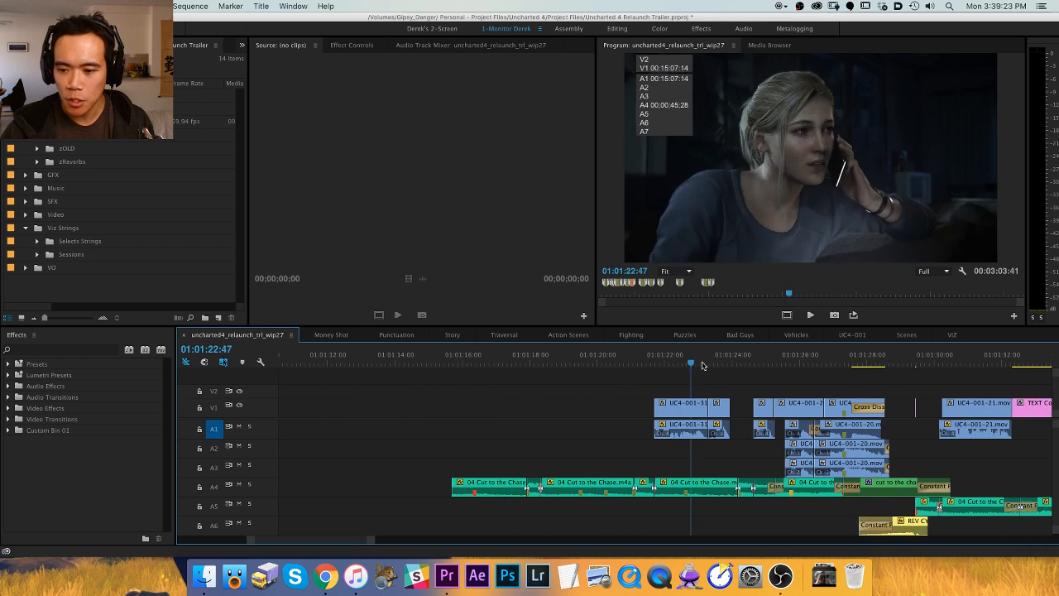
{"action": "left_click_drag", "start_coordinate": [702, 365], "coordinate": [588, 401]}
{"action": "key", "text": "h"}
{"action": "key", "text": "v"}
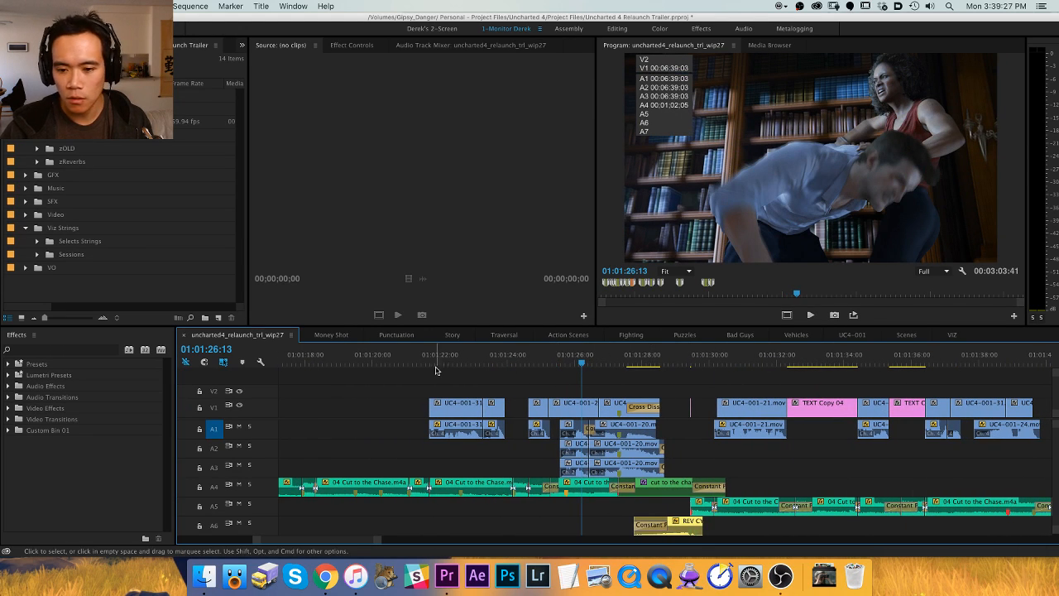
{"action": "left_click", "coordinate": [461, 364]}
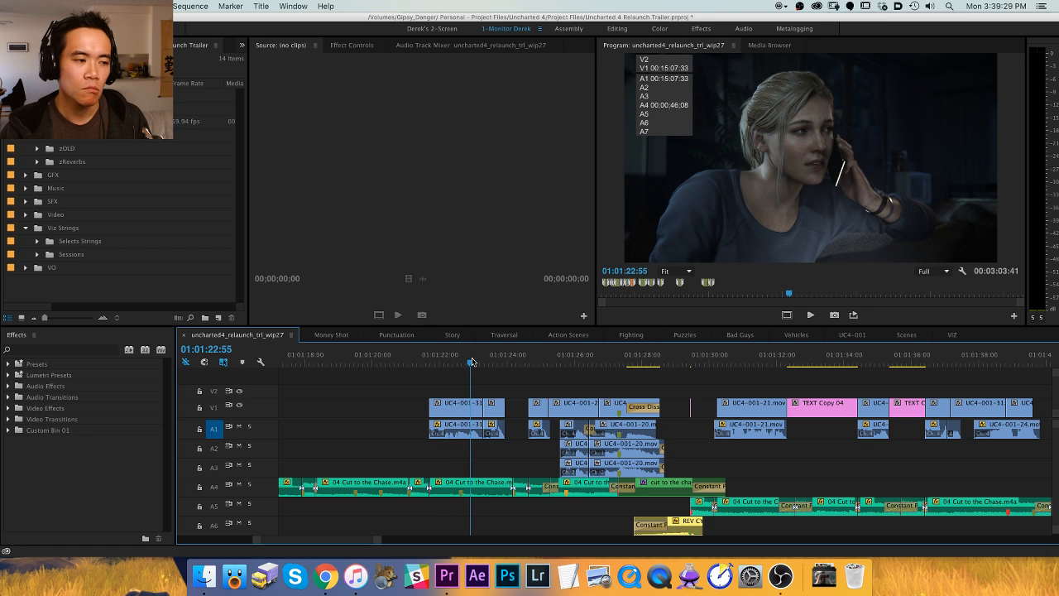
{"action": "mouse_move", "coordinate": [483, 361]}
{"action": "left_mouse_down"}
{"action": "mouse_move", "coordinate": [567, 362]}
{"action": "mouse_move", "coordinate": [494, 362]}
{"action": "left_mouse_up"}
{"action": "left_click_drag", "start_coordinate": [498, 362], "coordinate": [665, 361]}
Play and scrub the action section from about 01:01:30 to 01:01:39:02, then locate its cut near 01:01:37:14.
{"action": "key", "text": "h"}
{"action": "left_click_drag", "start_coordinate": [730, 382], "coordinate": [491, 382]}
{"action": "left_click_drag", "start_coordinate": [507, 362], "coordinate": [464, 362]}
{"action": "key", "text": "space"}
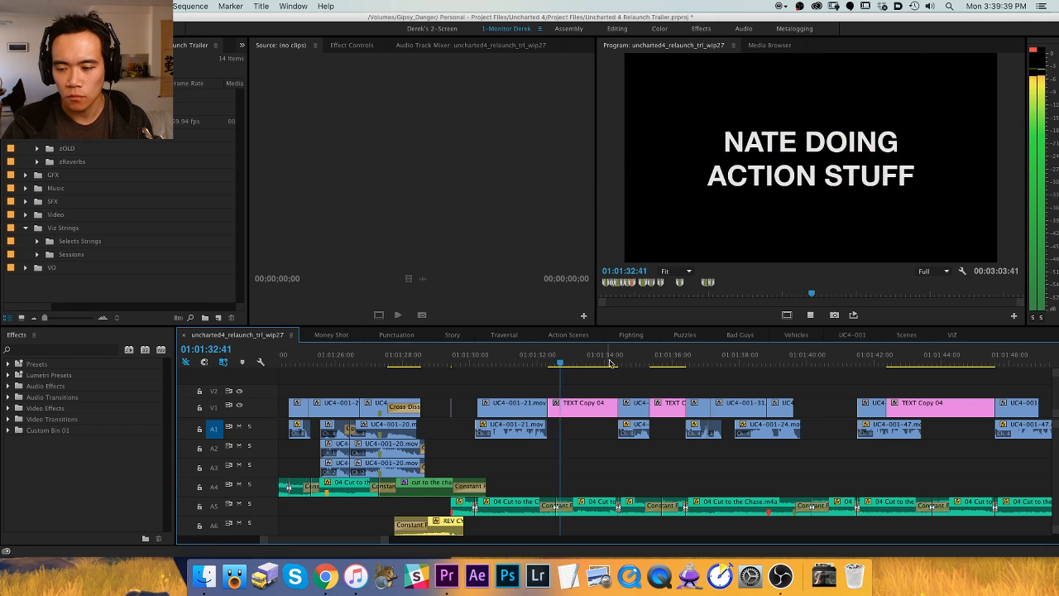
{"action": "left_click_drag", "start_coordinate": [563, 365], "coordinate": [774, 366]}
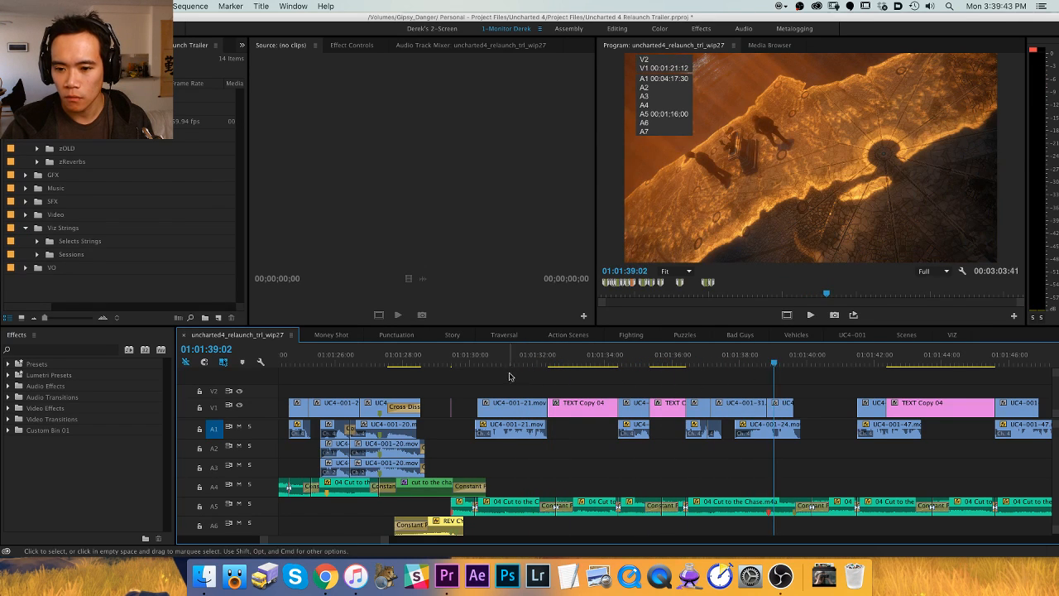
{"action": "left_click_drag", "start_coordinate": [660, 364], "coordinate": [715, 363]}
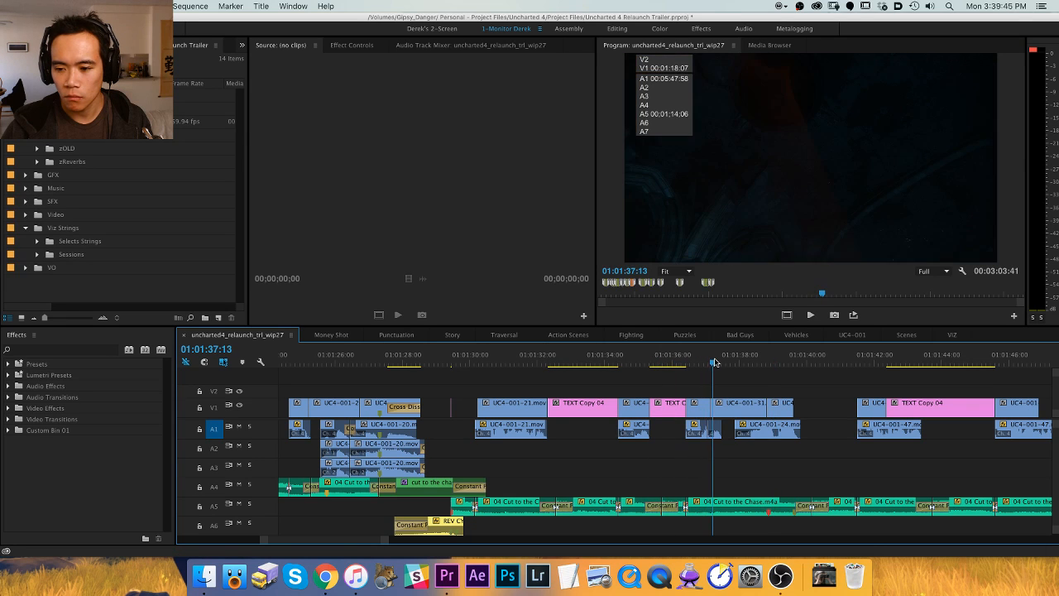
Move the V1 and A1 clips between about 01:01:30 and 01:01:37 into the emptied stretch at about 01:00:36.
{"action": "left_click_drag", "start_coordinate": [496, 382], "coordinate": [697, 462]}
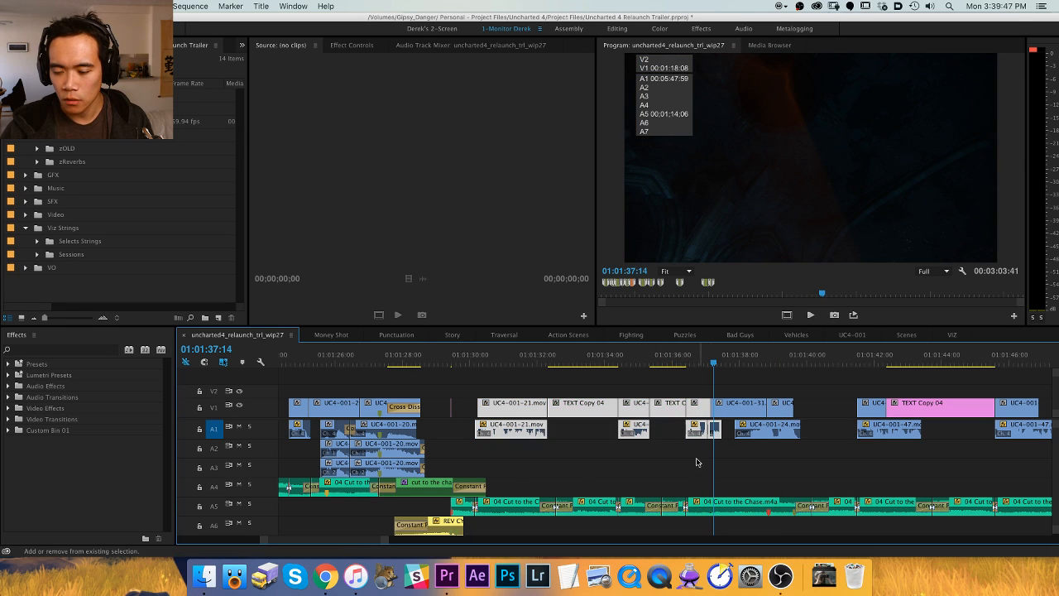
{"action": "key", "text": "BackSpace"}
{"action": "key", "text": "minus"}
{"action": "key", "text": "minus"}
{"action": "left_click", "coordinate": [328, 361]}
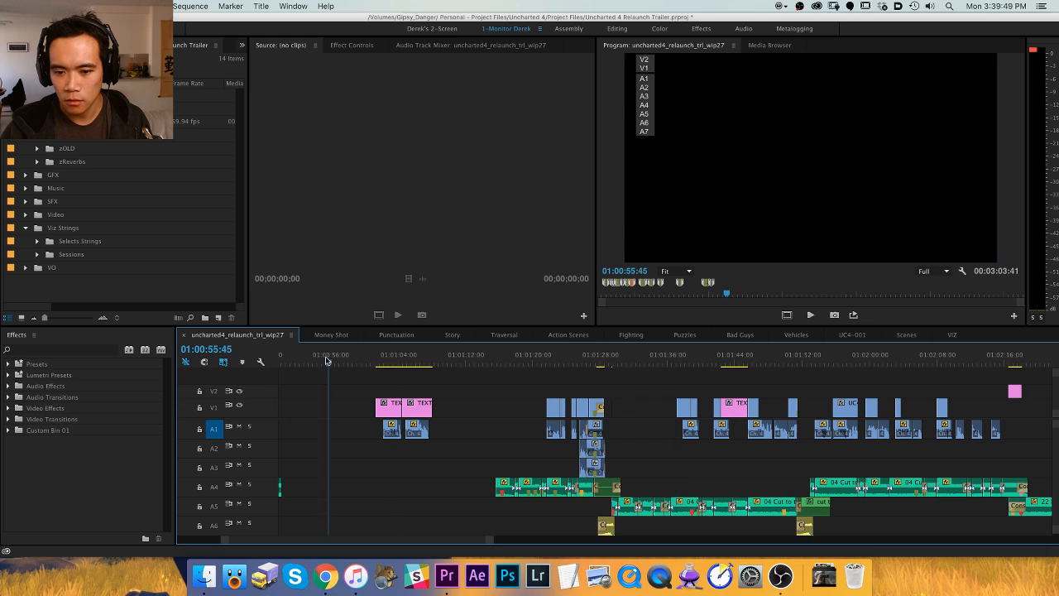
{"action": "key", "text": "equal"}
{"action": "left_click_drag", "start_coordinate": [326, 361], "coordinate": [351, 361]}
{"action": "key", "text": "super+v"}
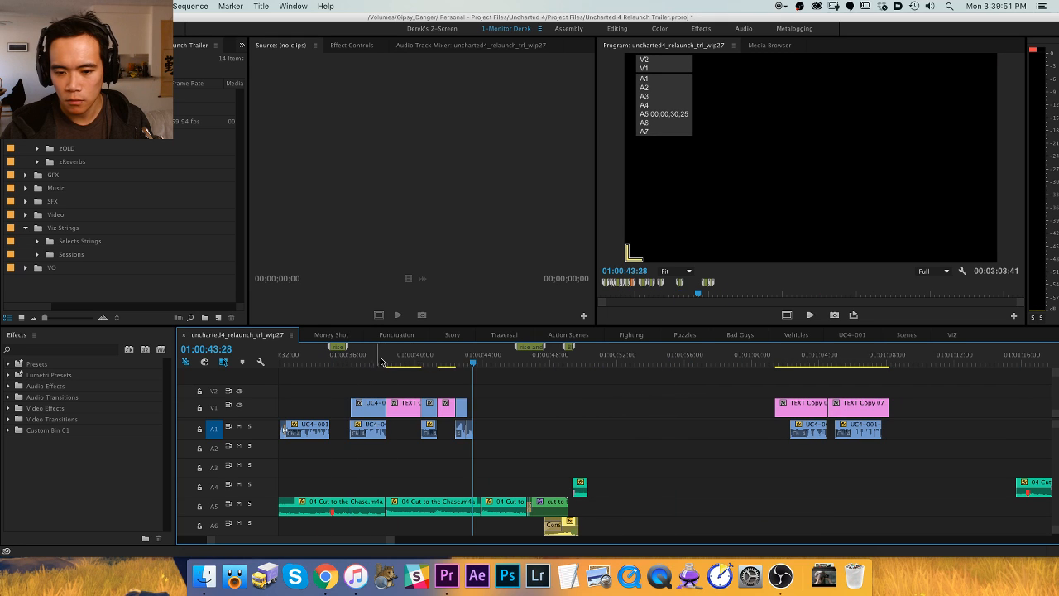
Scrub and play the action section between about 01:01:35 and 01:01:38:41, and survey the clips that follow it.
{"action": "key", "text": "minus"}
{"action": "key", "text": "minus"}
{"action": "left_click_drag", "start_coordinate": [671, 362], "coordinate": [699, 364]}
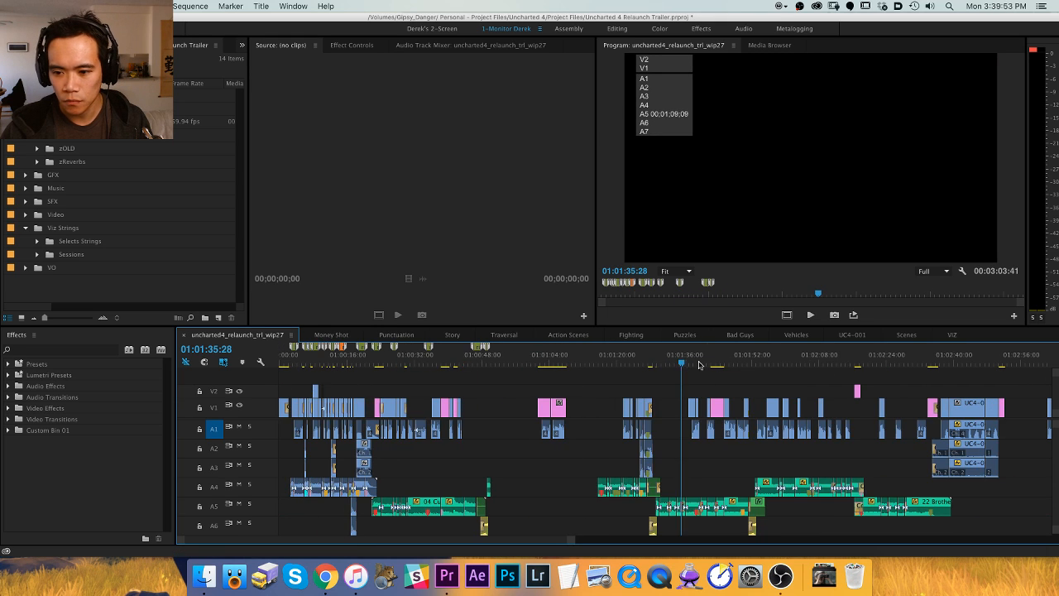
{"action": "key", "text": "equal"}
{"action": "key", "text": "space"}
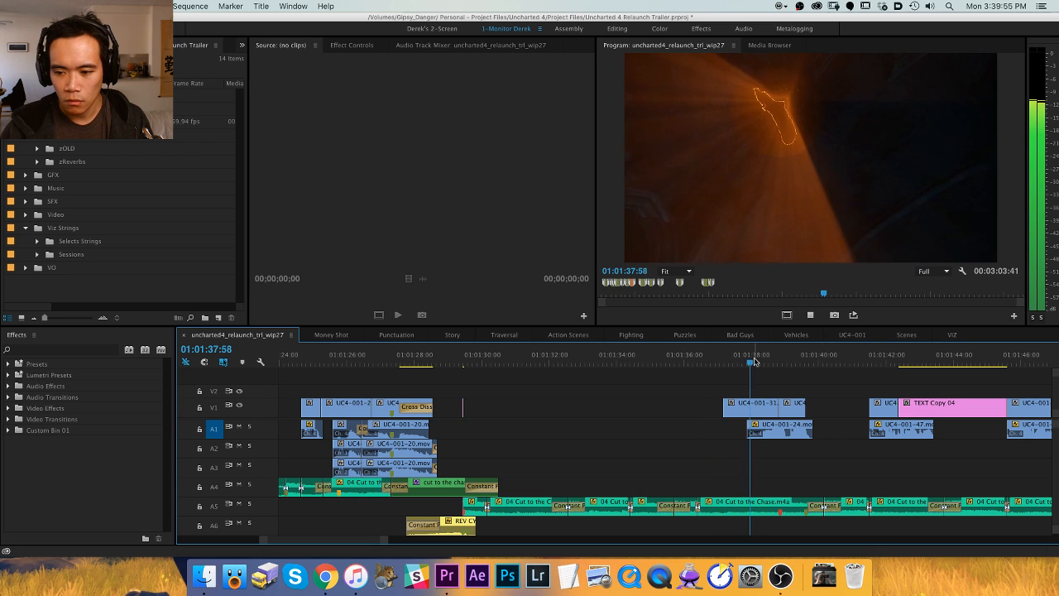
{"action": "key", "text": "space"}
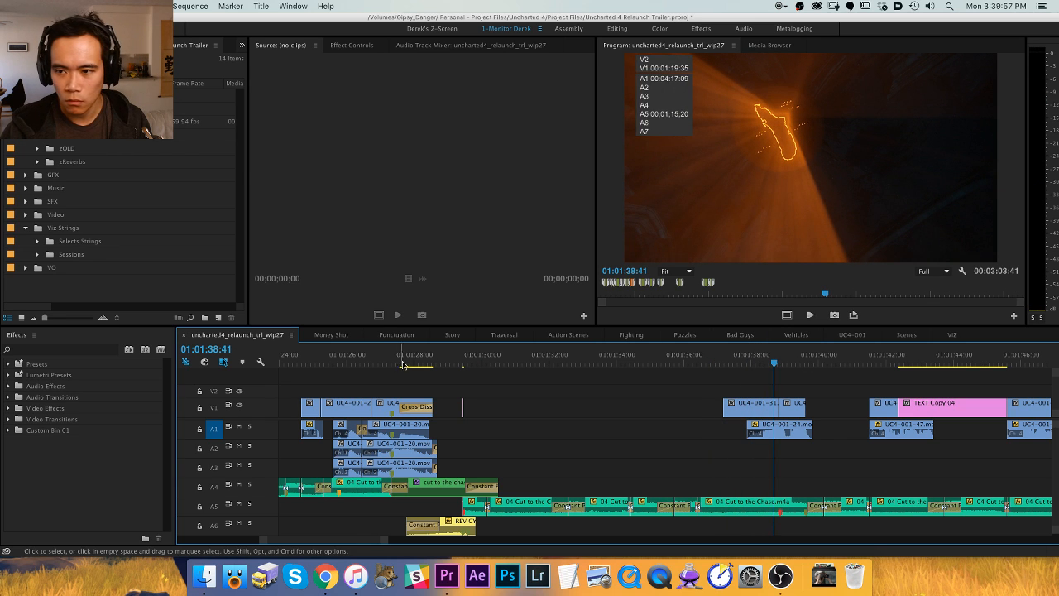
{"action": "left_click_drag", "start_coordinate": [527, 362], "coordinate": [758, 362]}
{"action": "key", "text": "minus"}
{"action": "key", "text": "minus"}
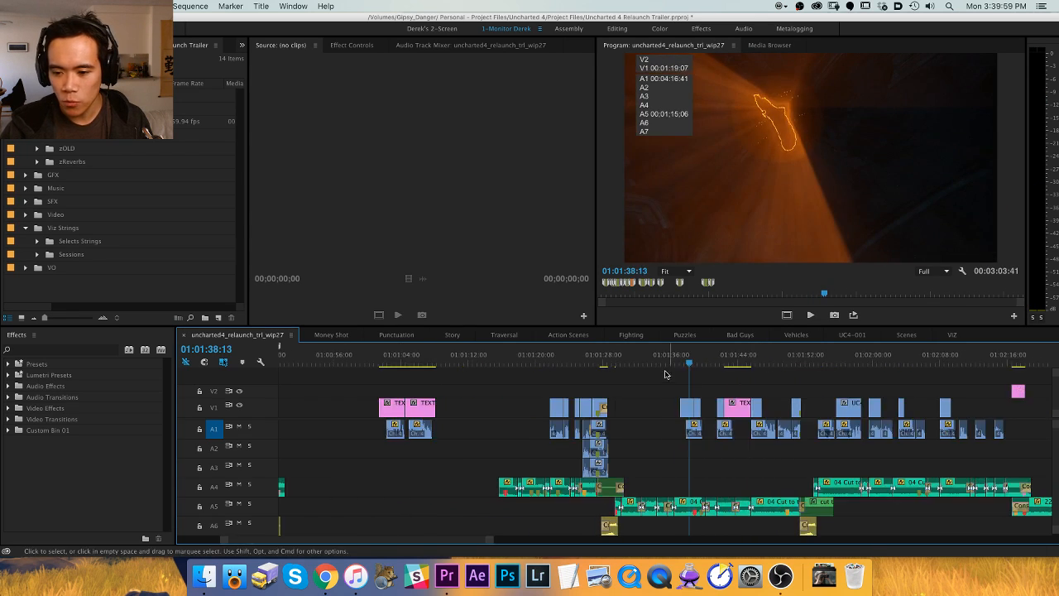
{"action": "scroll", "coordinate": [645, 385], "scroll_direction": "down", "scroll_amount": 5}
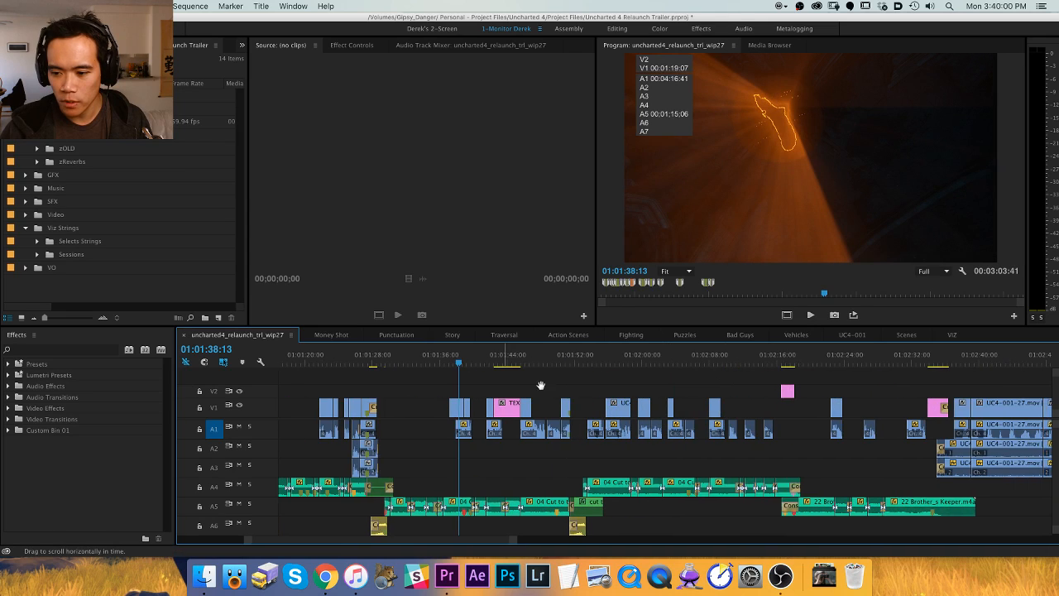
Solo the A4 and A5 music tracks and play the A4 cue from about 01:01:14:46.
{"action": "left_click", "coordinate": [249, 503]}
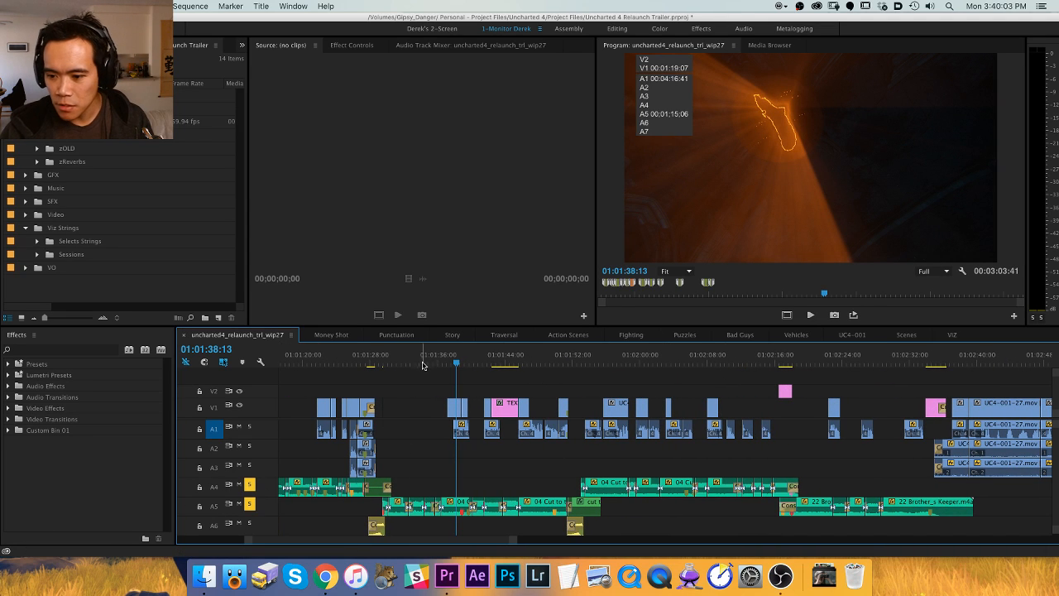
{"action": "left_click", "coordinate": [382, 361]}
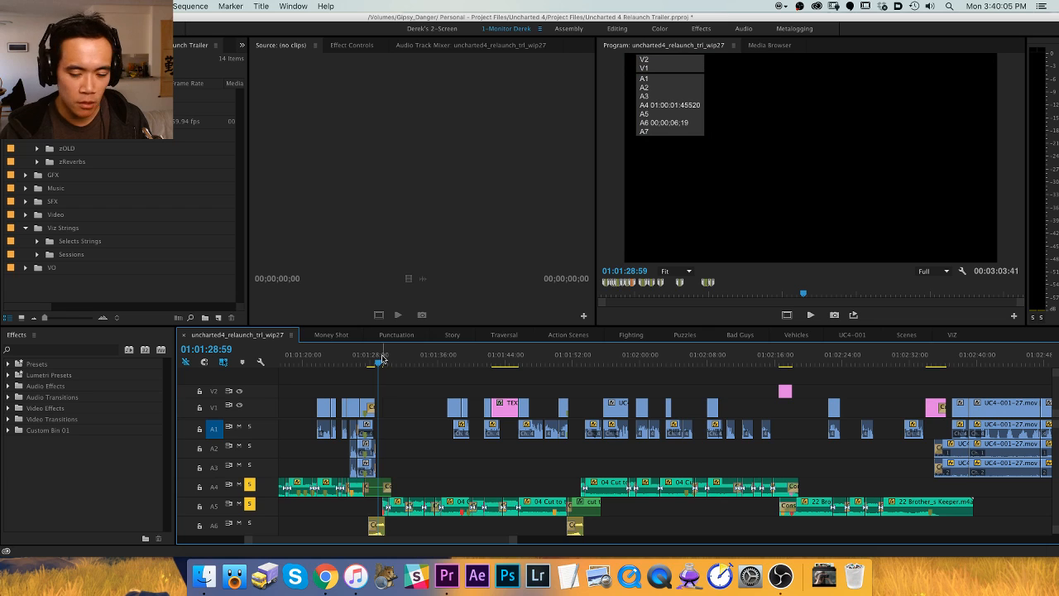
{"action": "key", "text": "space"}
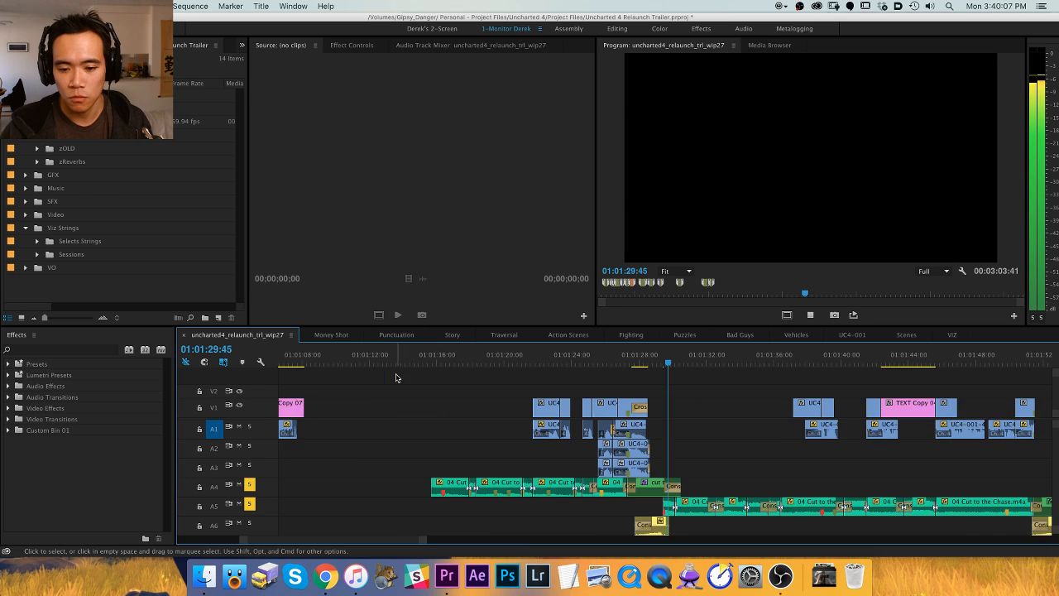
{"action": "left_click", "coordinate": [546, 361]}
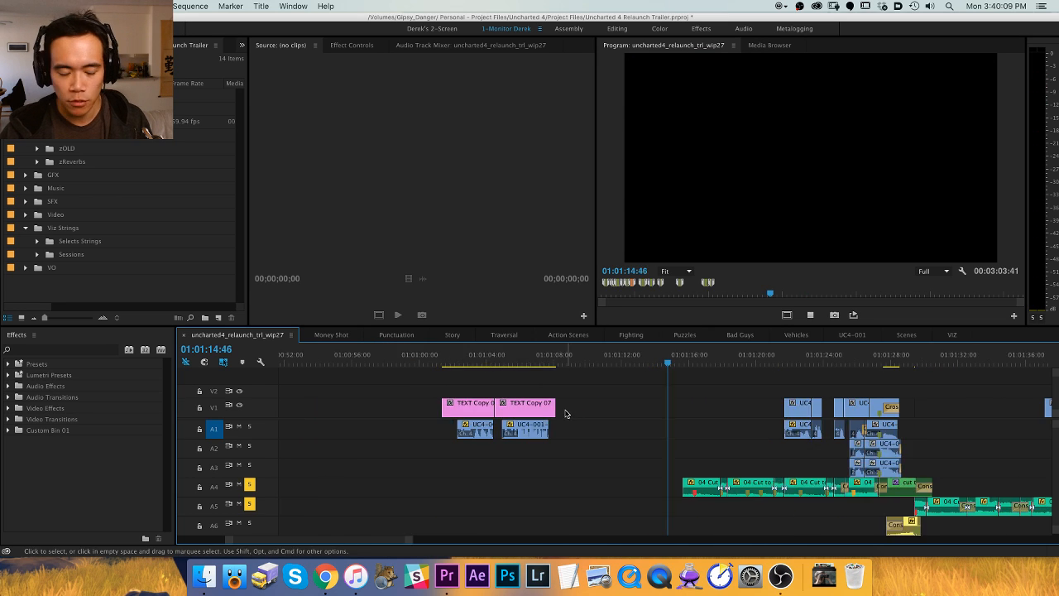
{"action": "scroll", "coordinate": [421, 447], "scroll_direction": "down", "scroll_amount": 5}
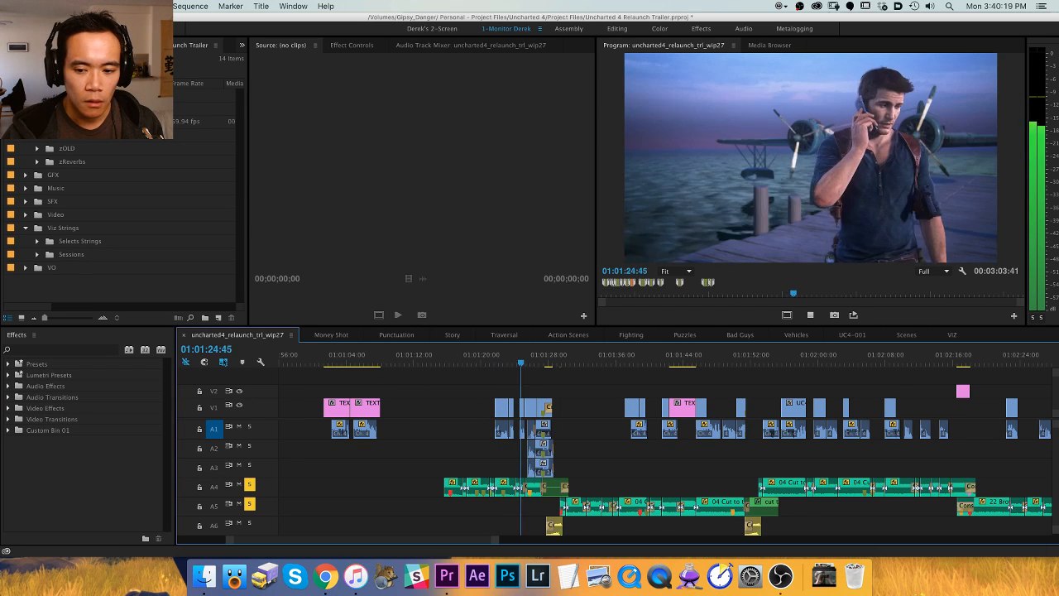
Play the soloed music from 01:01:29:07 through the A5 cue's ending at about 01:01:52:21.
{"action": "key", "text": "space"}
{"action": "left_click_drag", "start_coordinate": [569, 365], "coordinate": [559, 366]}
{"action": "key", "text": "equal"}
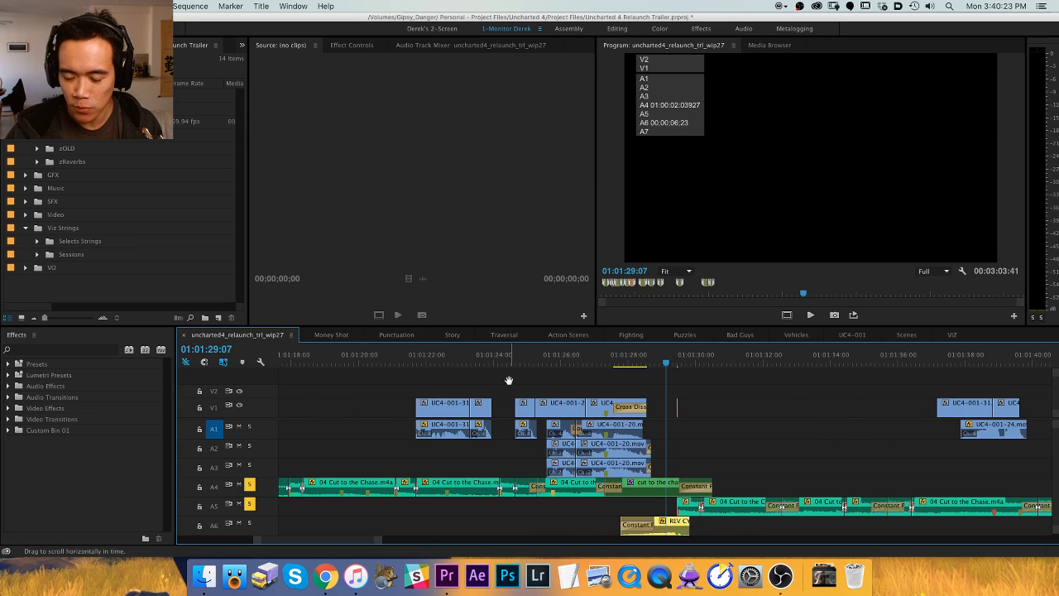
{"action": "key", "text": "space"}
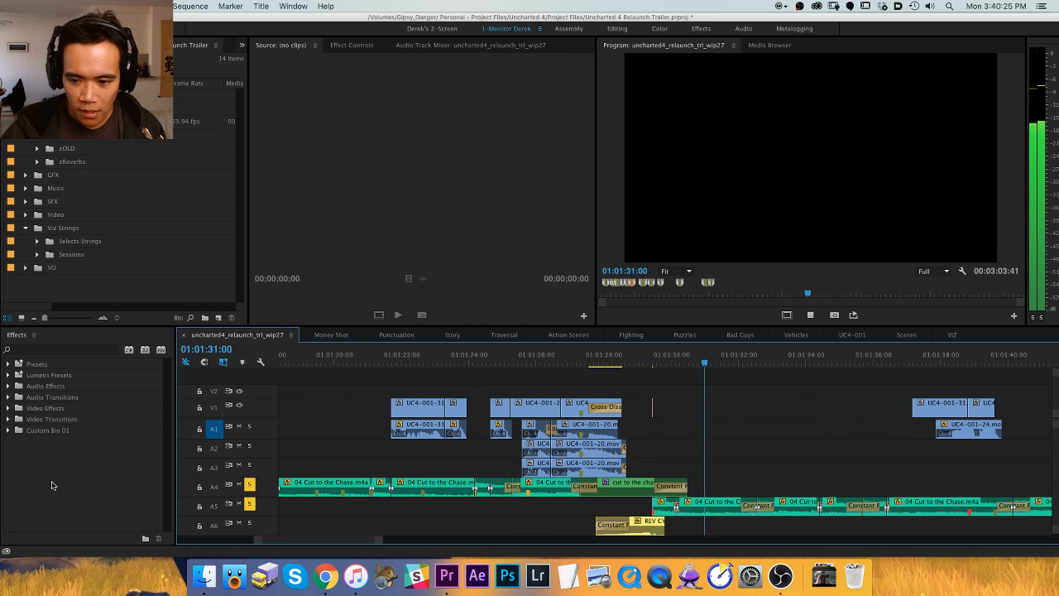
{"action": "key", "text": "super+Tab"}
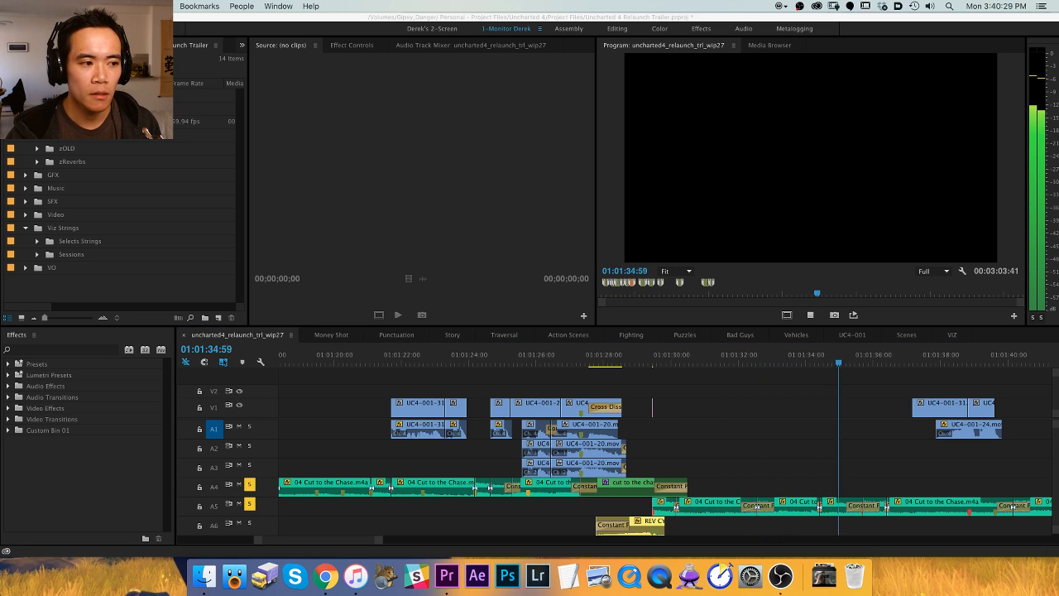
{"action": "left_click", "coordinate": [695, 417]}
{"action": "scroll", "coordinate": [744, 426], "scroll_direction": "right", "scroll_amount": 5}
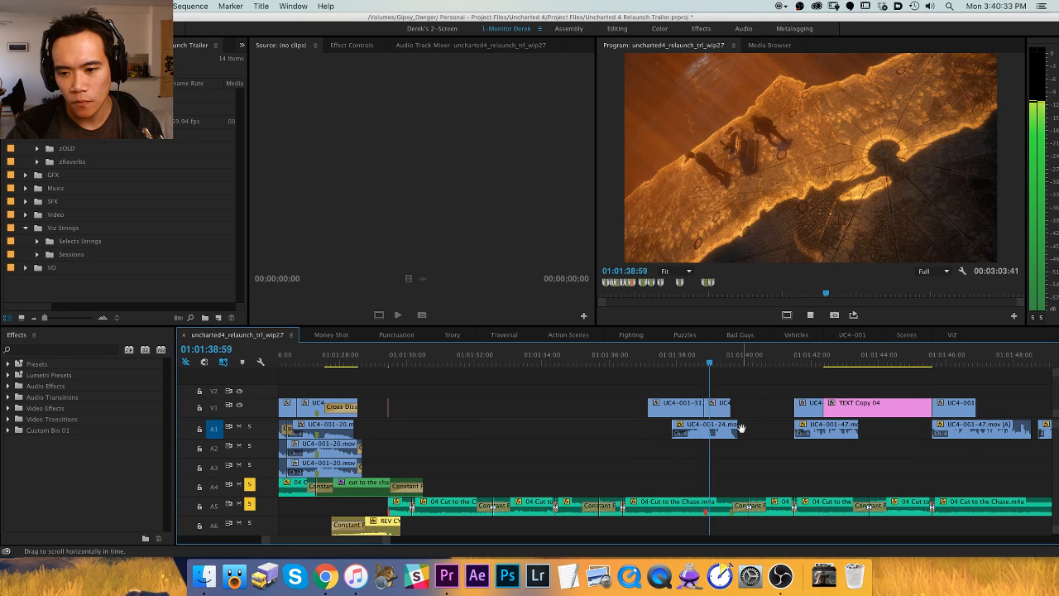
{"action": "left_click_drag", "start_coordinate": [683, 436], "coordinate": [426, 426]}
{"action": "key", "text": "minus"}
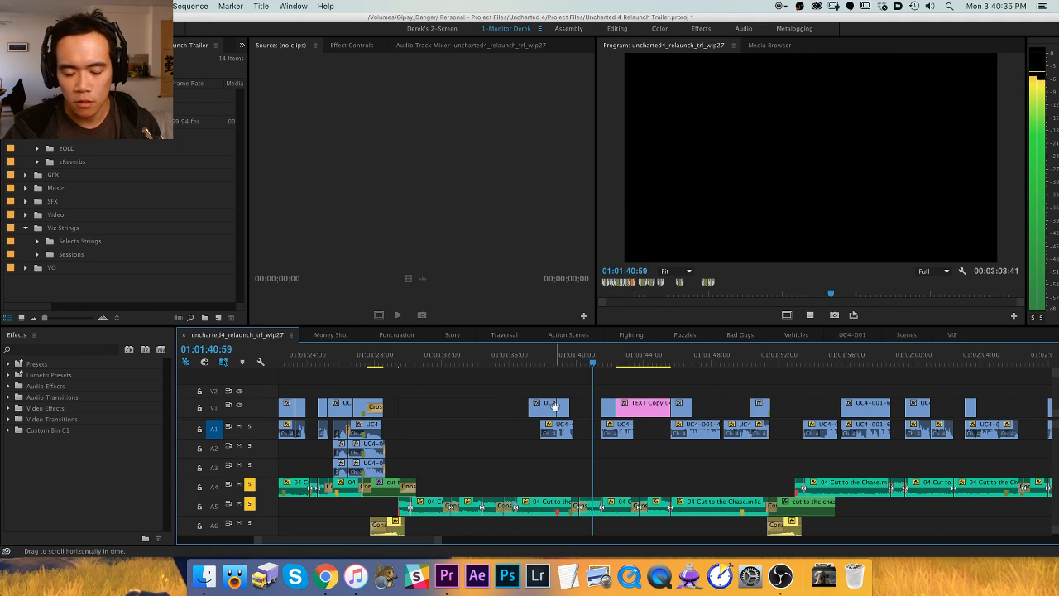
{"action": "key", "text": "v"}
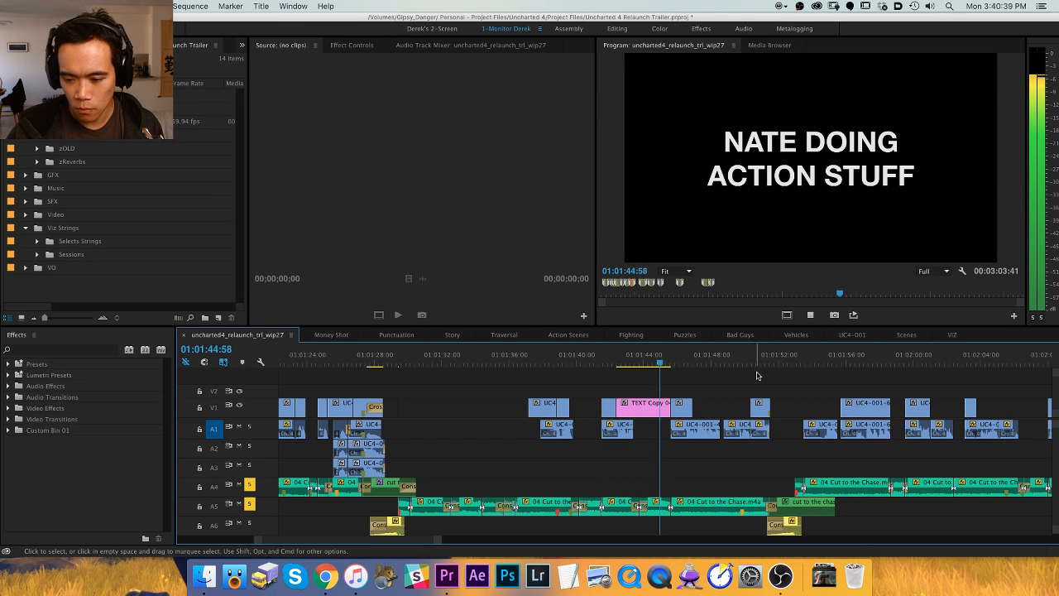
{"action": "key", "text": "h"}
{"action": "left_click_drag", "start_coordinate": [759, 404], "coordinate": [488, 427]}
{"action": "key", "text": "v"}
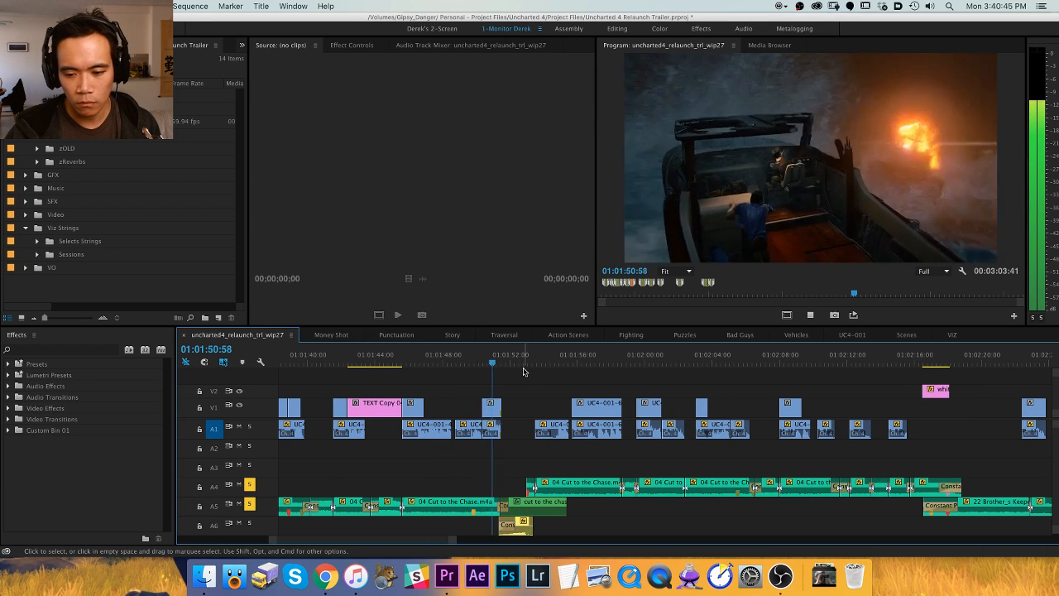
{"action": "key", "text": "space"}
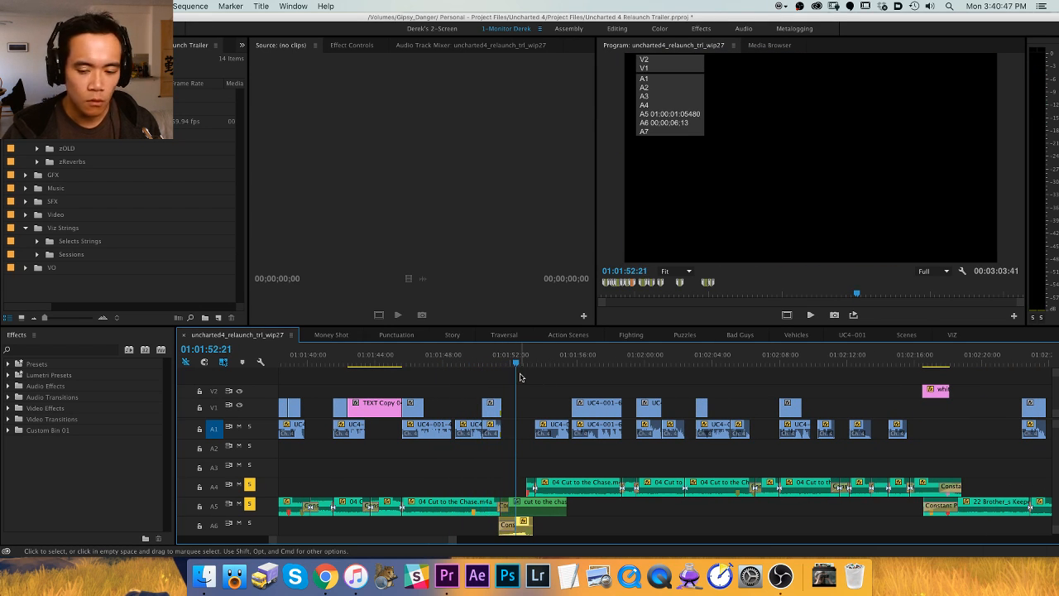
Play the second A4 music cue from 01:01:52:21 to about 01:02:14.
{"action": "key", "text": "cmd+s"}
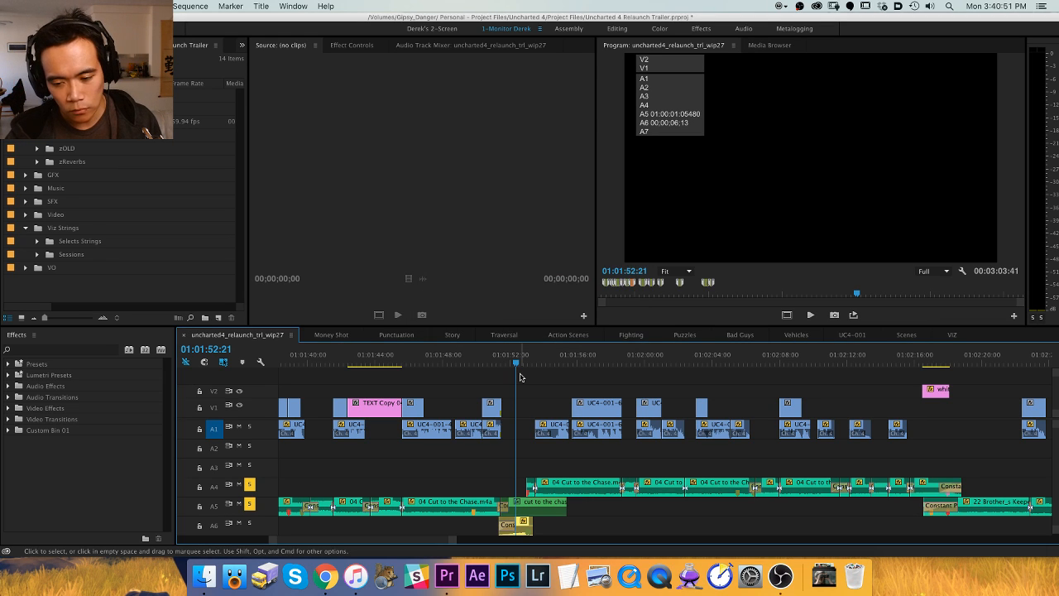
{"action": "key", "text": "space"}
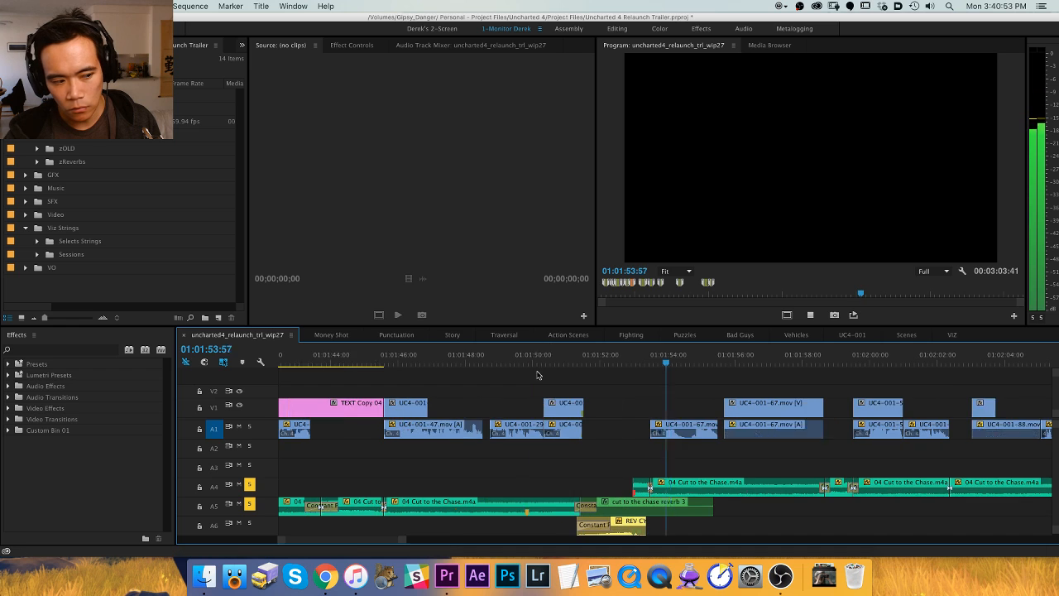
{"action": "scroll", "coordinate": [539, 374], "scroll_direction": "up", "scroll_amount": 3}
{"action": "scroll", "coordinate": [579, 463], "scroll_direction": "down", "scroll_amount": 4}
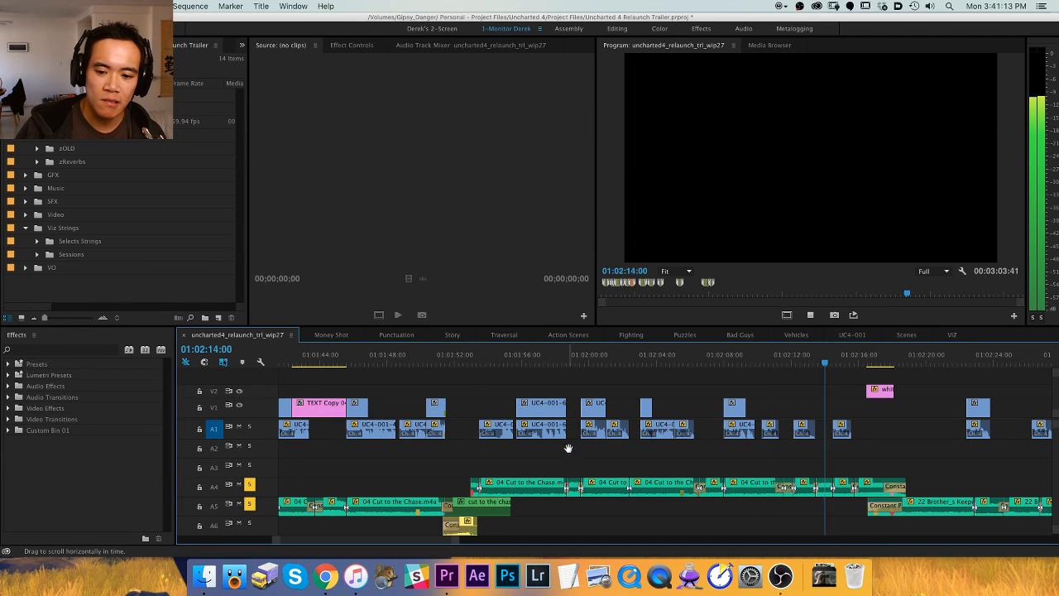
Unsolo A5 and play the end of the second A4 cue from 01:02:15:20 to 01:02:18:22.
{"action": "mouse_move", "coordinate": [372, 352]}
{"action": "left_mouse_down"}
{"action": "mouse_move", "coordinate": [355, 356]}
{"action": "mouse_move", "coordinate": [374, 356]}
{"action": "left_mouse_up"}
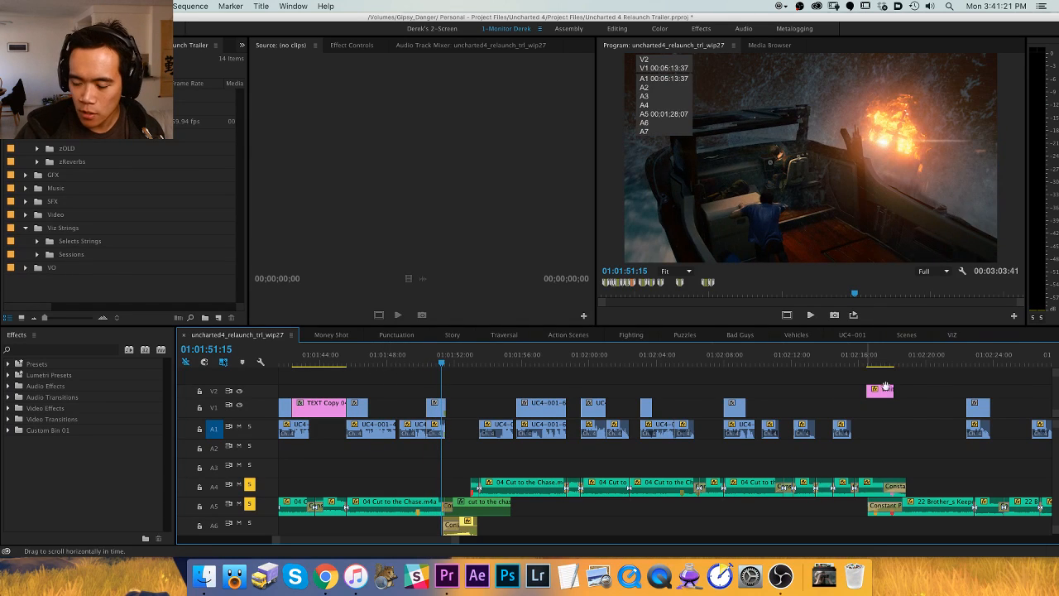
{"action": "left_click", "coordinate": [848, 362]}
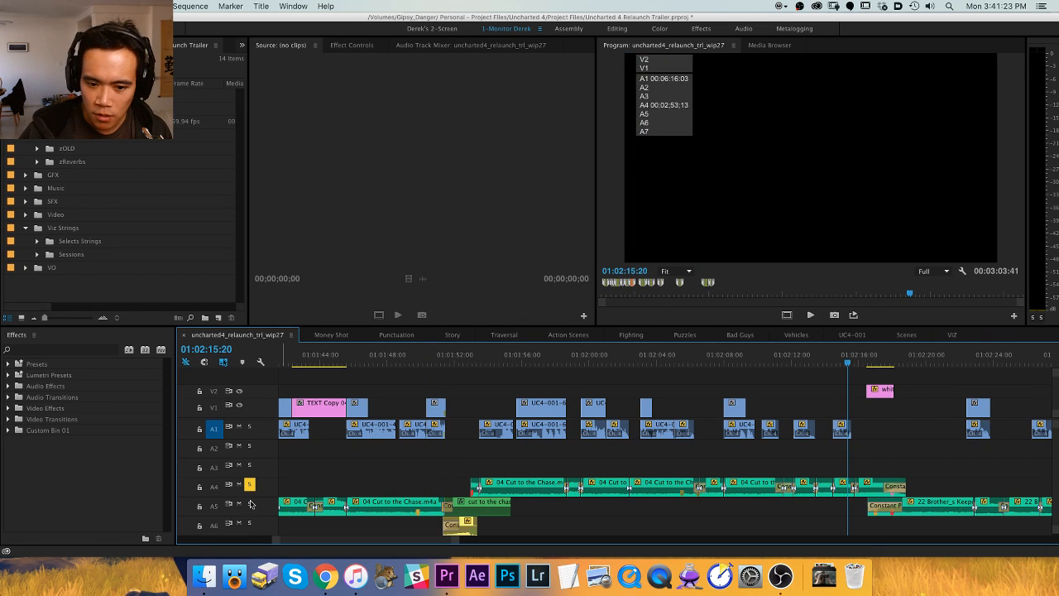
{"action": "key", "text": "space"}
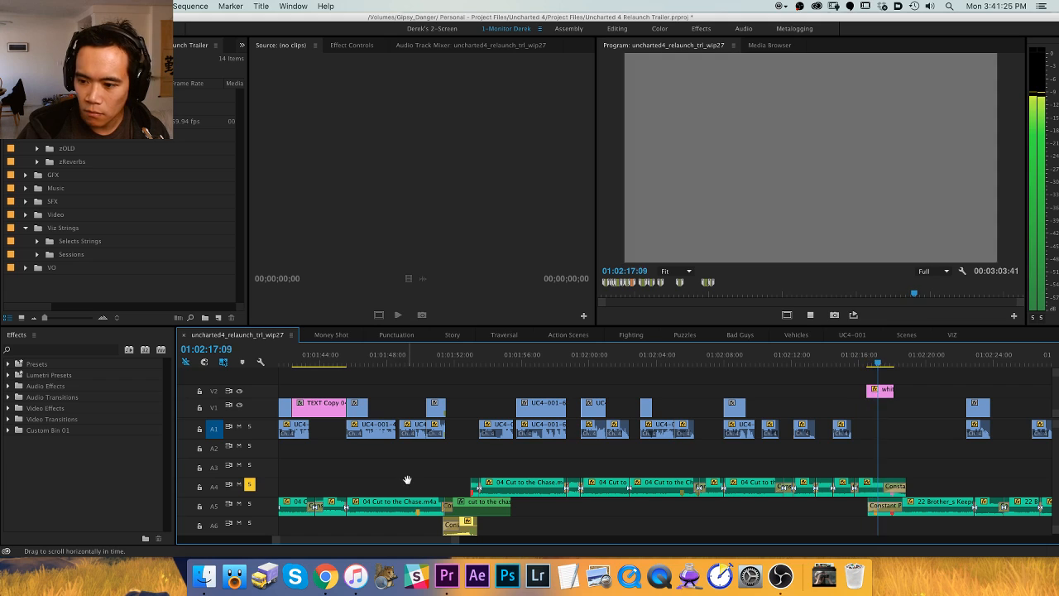
{"action": "left_click", "coordinate": [809, 314]}
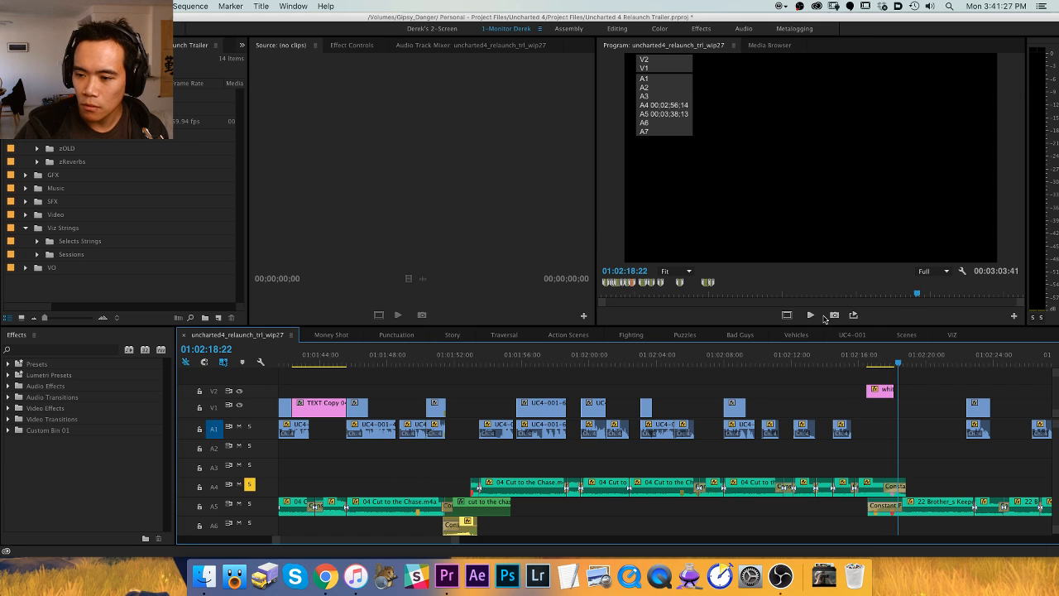
{"action": "left_click", "coordinate": [963, 271]}
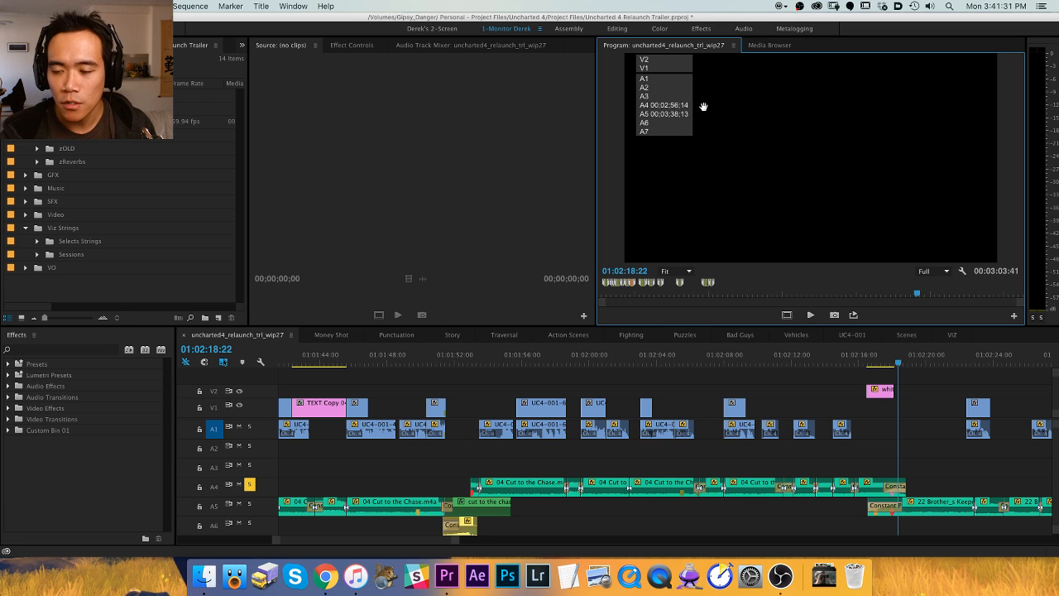
Delete all A4 music clips between about 01:01:53 and 01:02:18, and unsolo the A4 track.
{"action": "left_click", "coordinate": [430, 356]}
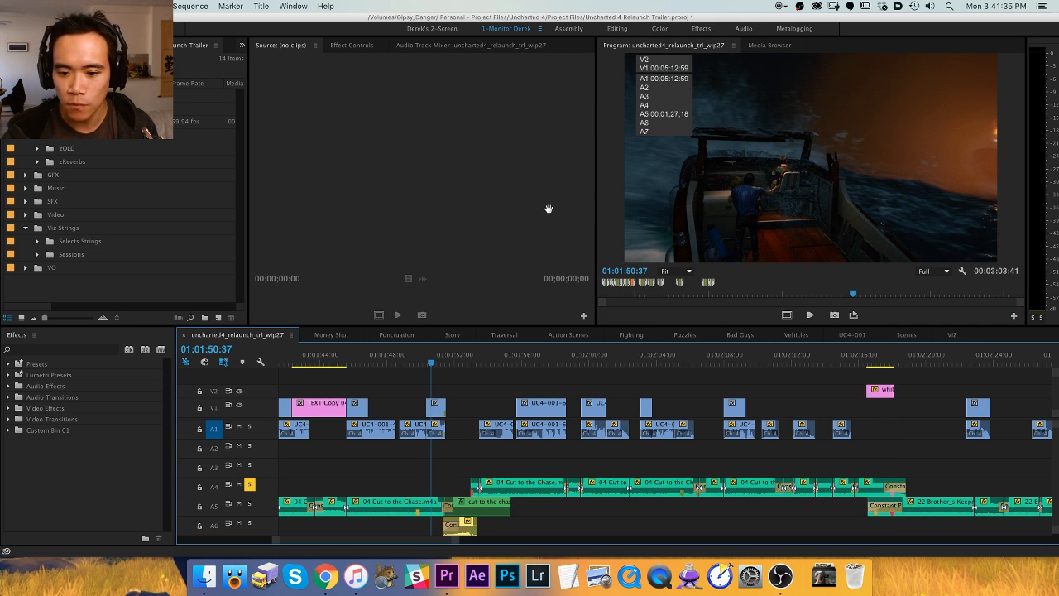
{"action": "left_click_drag", "start_coordinate": [447, 470], "coordinate": [921, 488]}
{"action": "key", "text": "Delete"}
{"action": "key", "text": "h"}
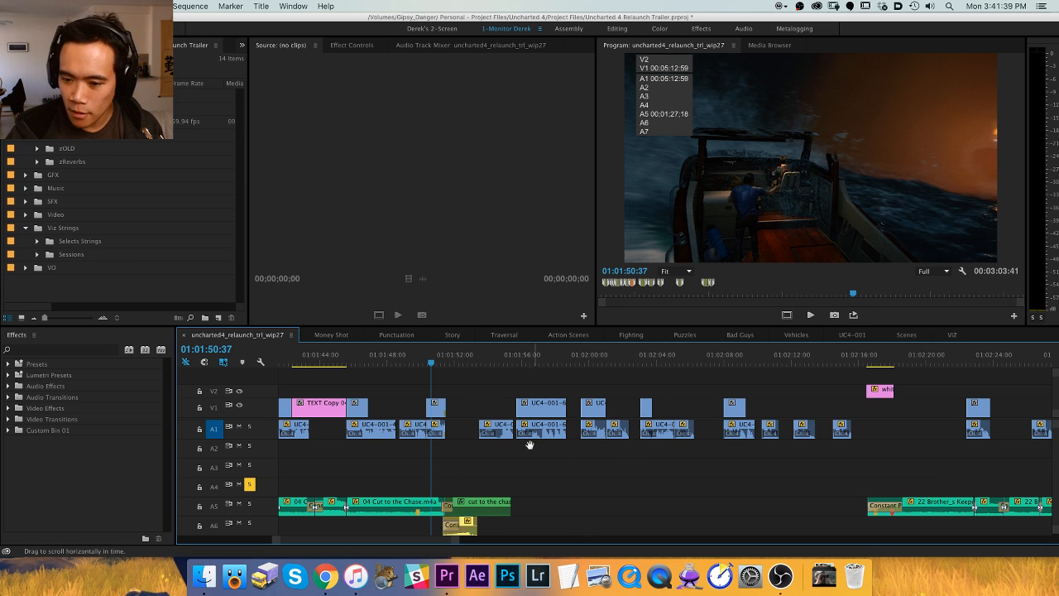
{"action": "scroll", "coordinate": [640, 444], "scroll_direction": "left", "scroll_amount": 5}
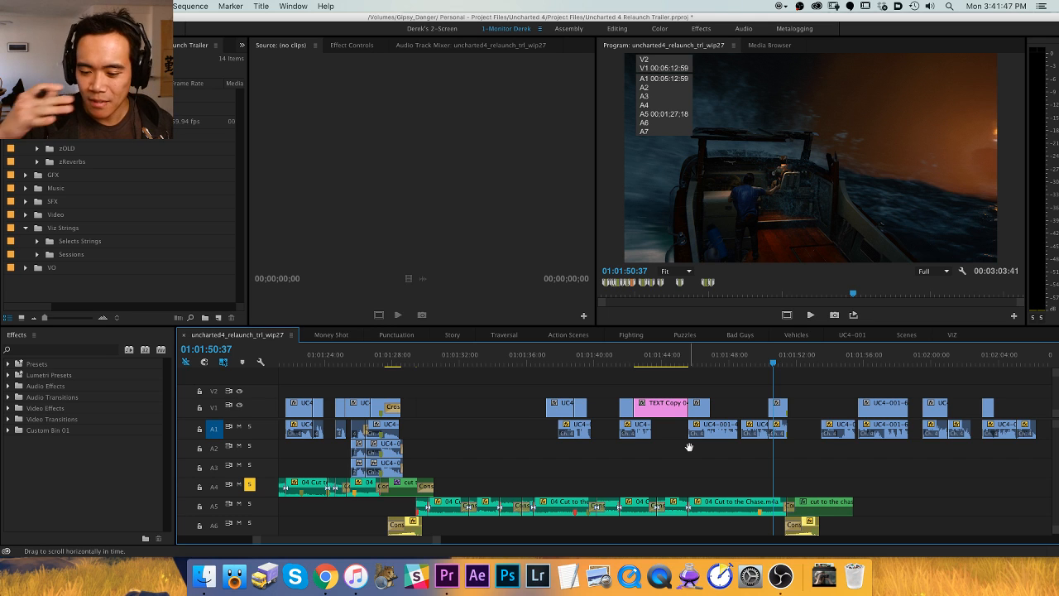
{"action": "scroll", "coordinate": [656, 416], "scroll_direction": "right", "scroll_amount": 5}
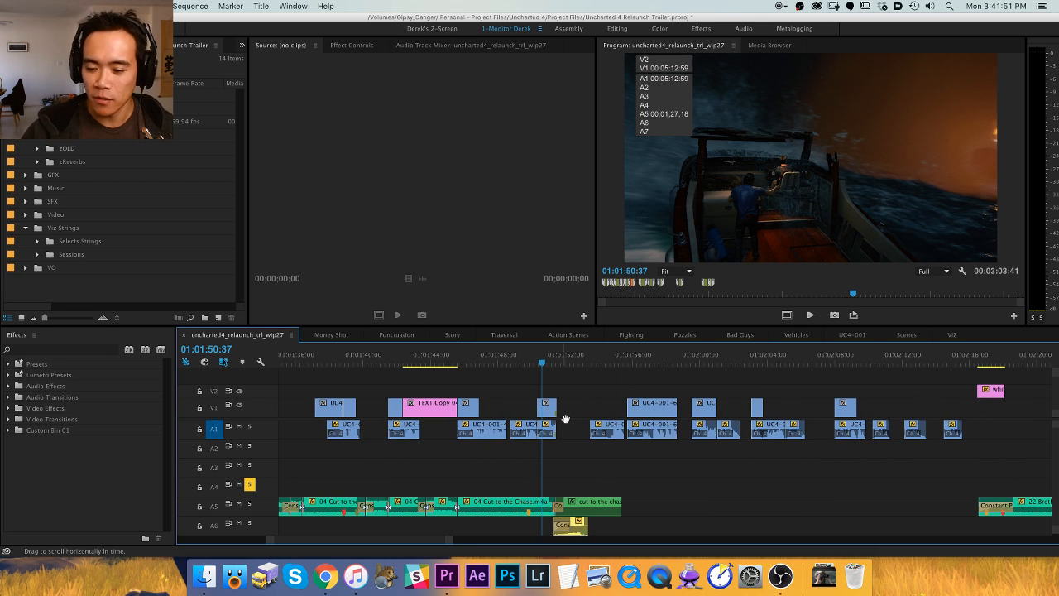
{"action": "scroll", "coordinate": [508, 434], "scroll_direction": "right", "scroll_amount": 3}
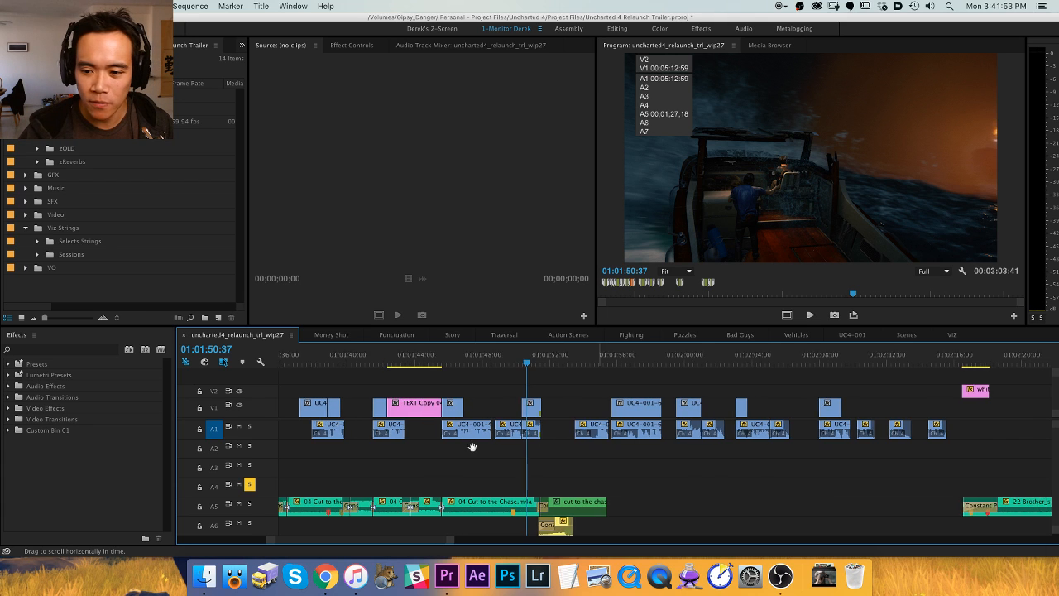
{"action": "left_click", "coordinate": [249, 486]}
{"action": "scroll", "coordinate": [579, 414], "scroll_direction": "right", "scroll_amount": 2}
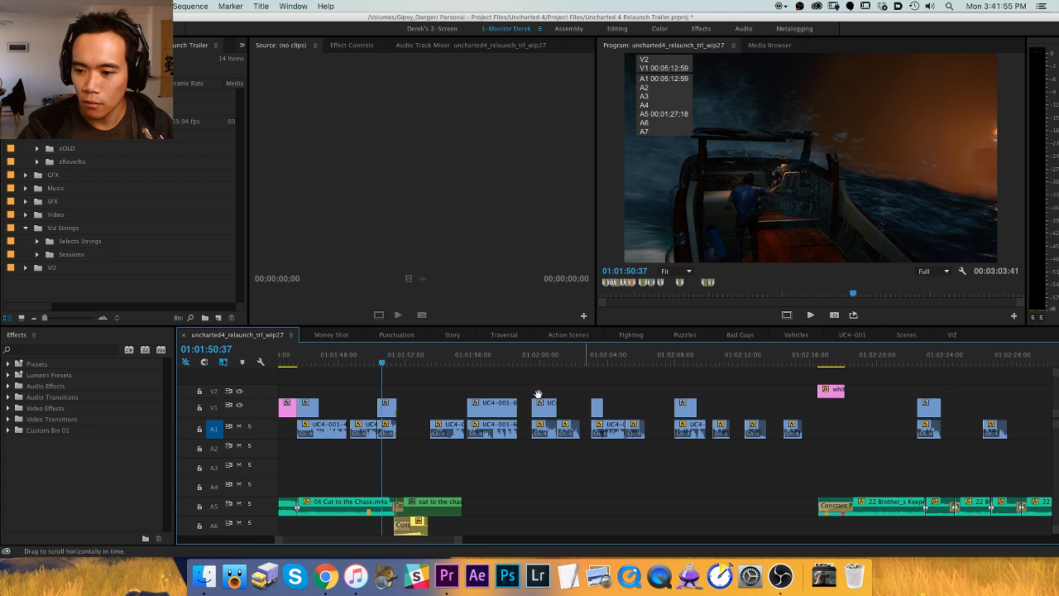
Shift all clips on every track from about 01:02:16:13 onward about 25 seconds later.
{"action": "left_click", "coordinate": [765, 358]}
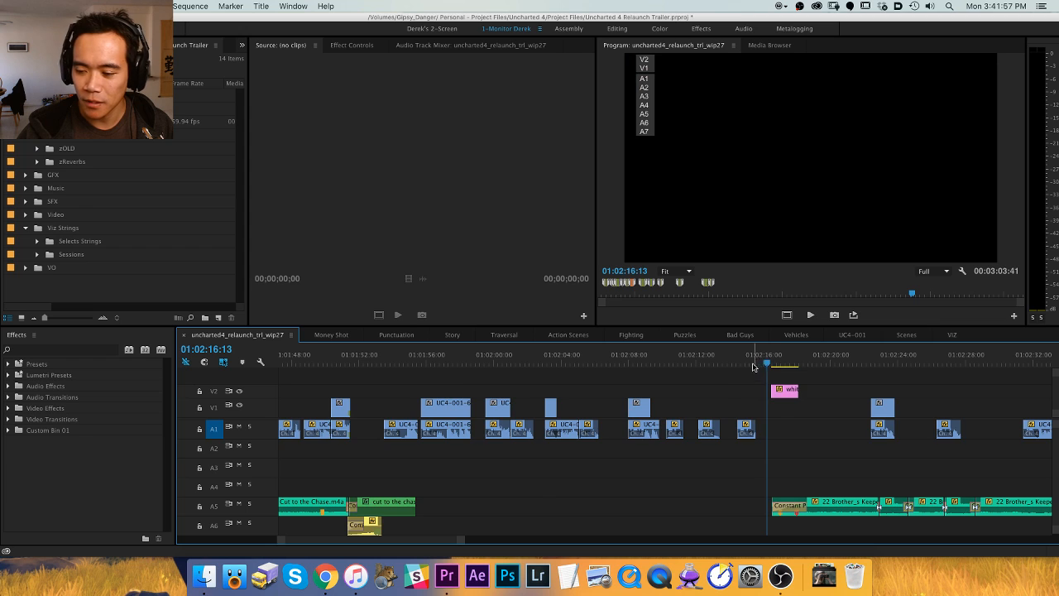
{"action": "key", "text": "minus"}
{"action": "key", "text": "h"}
{"action": "left_click_drag", "start_coordinate": [773, 420], "coordinate": [615, 456]}
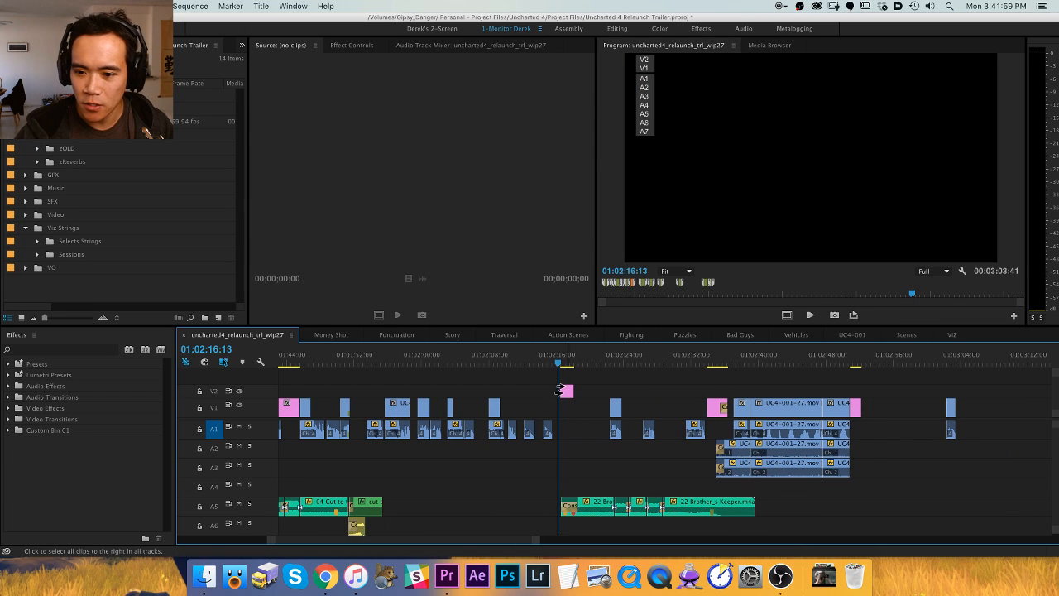
{"action": "left_click_drag", "start_coordinate": [559, 391], "coordinate": [803, 364]}
{"action": "left_click", "coordinate": [805, 364]}
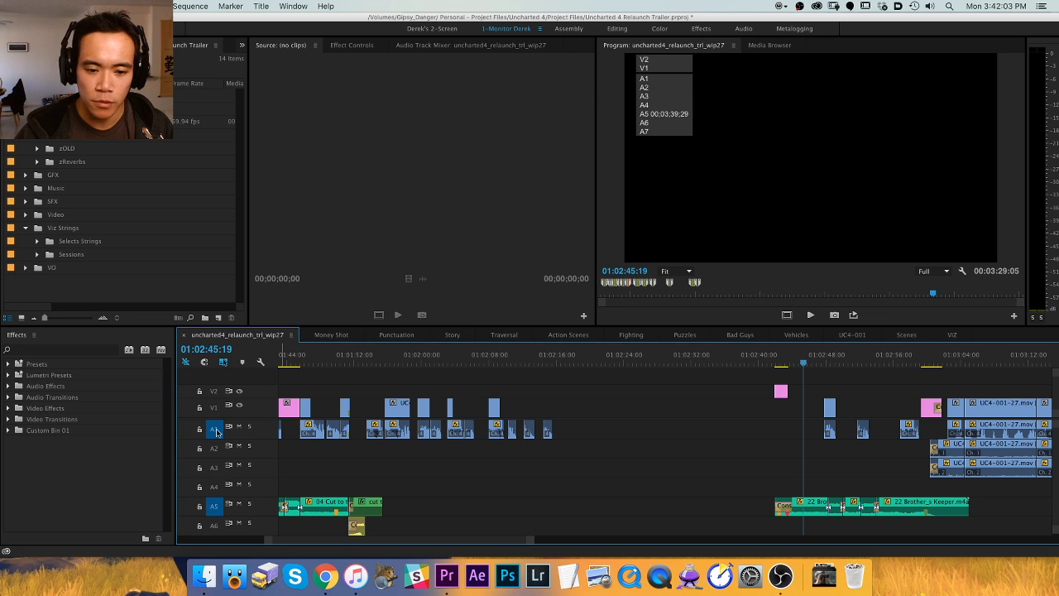
Load the 22 Brother_s Keeper cue from A5 at 01:02:42:10 as source and play it from 00:03:36:25 to 00:03:38:22.
{"action": "key", "text": "h"}
{"action": "left_click_drag", "start_coordinate": [698, 444], "coordinate": [360, 450]}
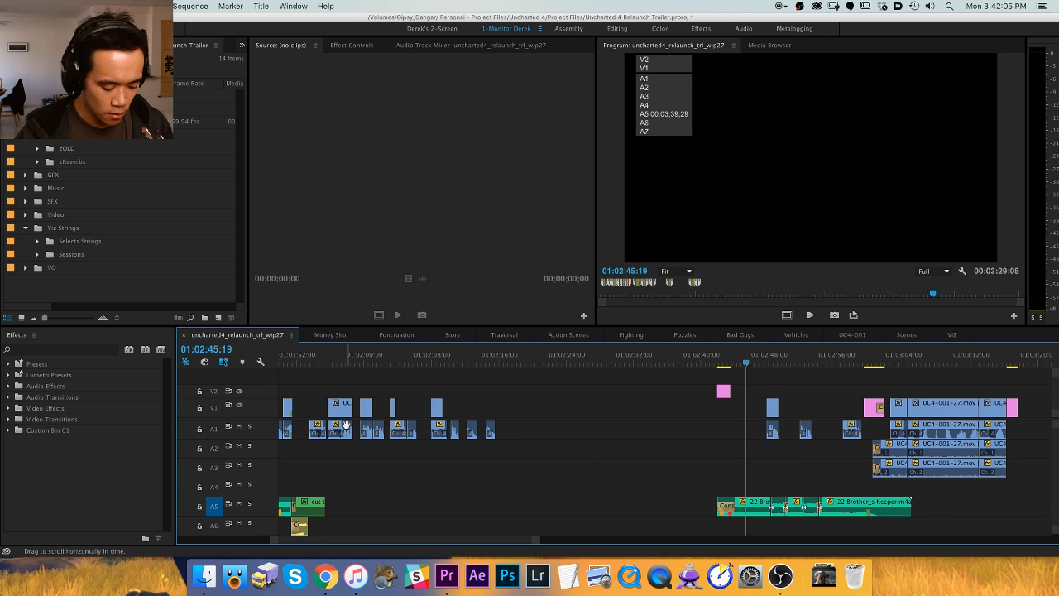
{"action": "key", "text": "f"}
{"action": "key", "text": "Up"}
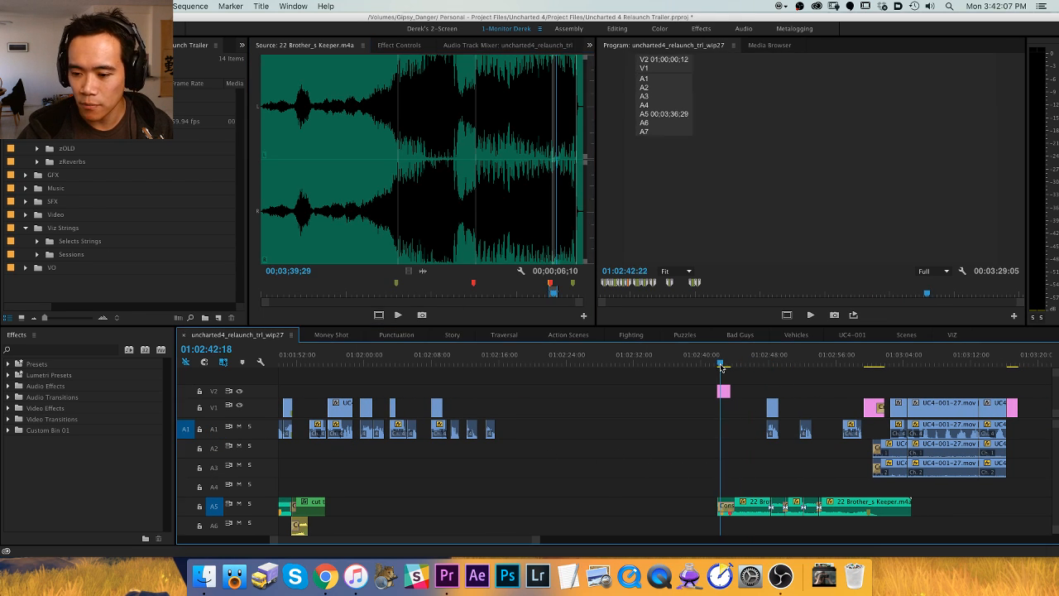
{"action": "key", "text": "f"}
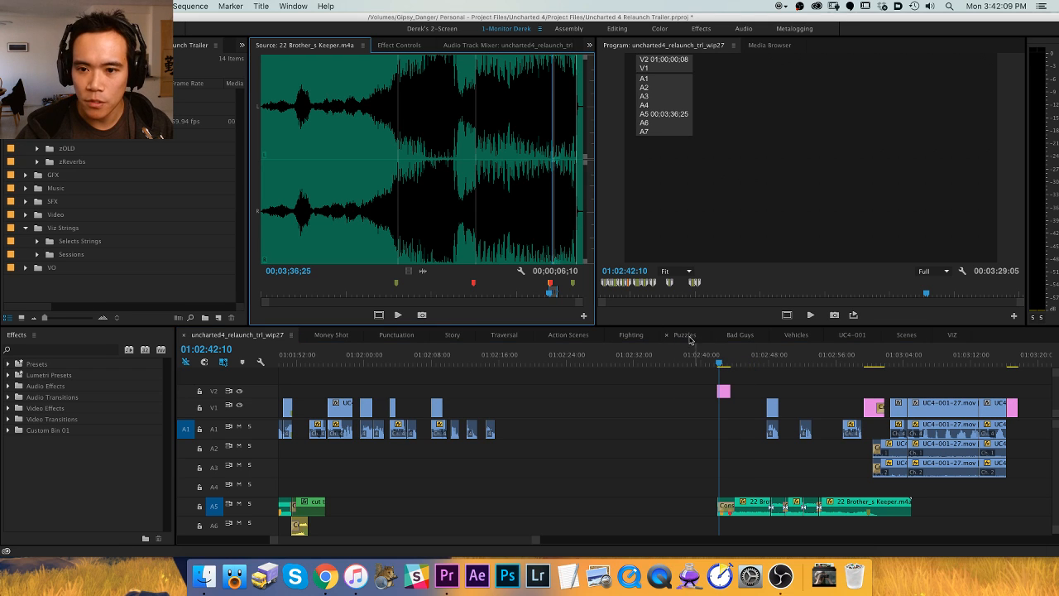
{"action": "key", "text": "space"}
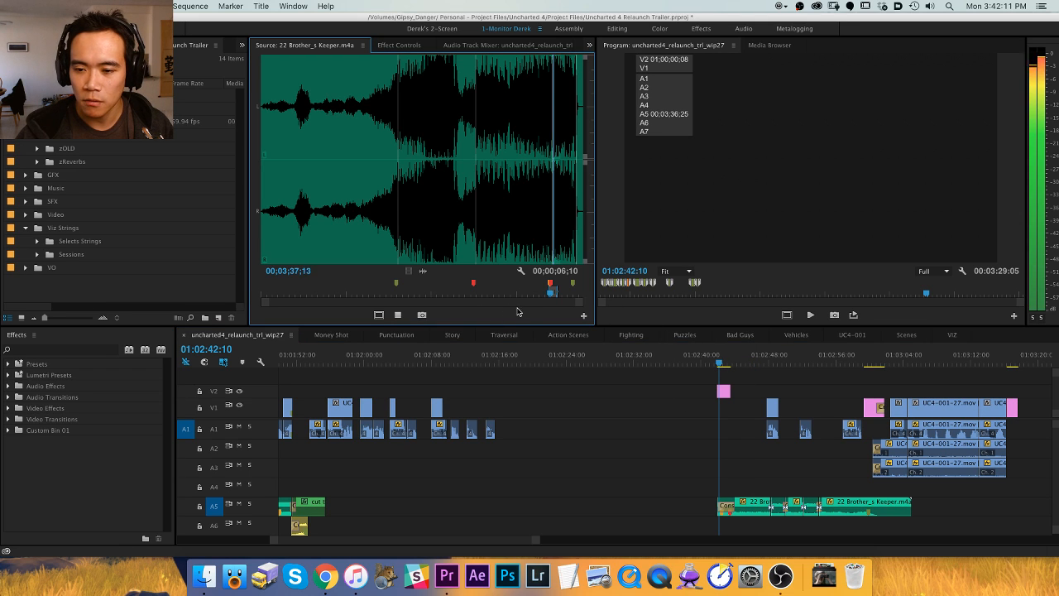
{"action": "key", "text": "space"}
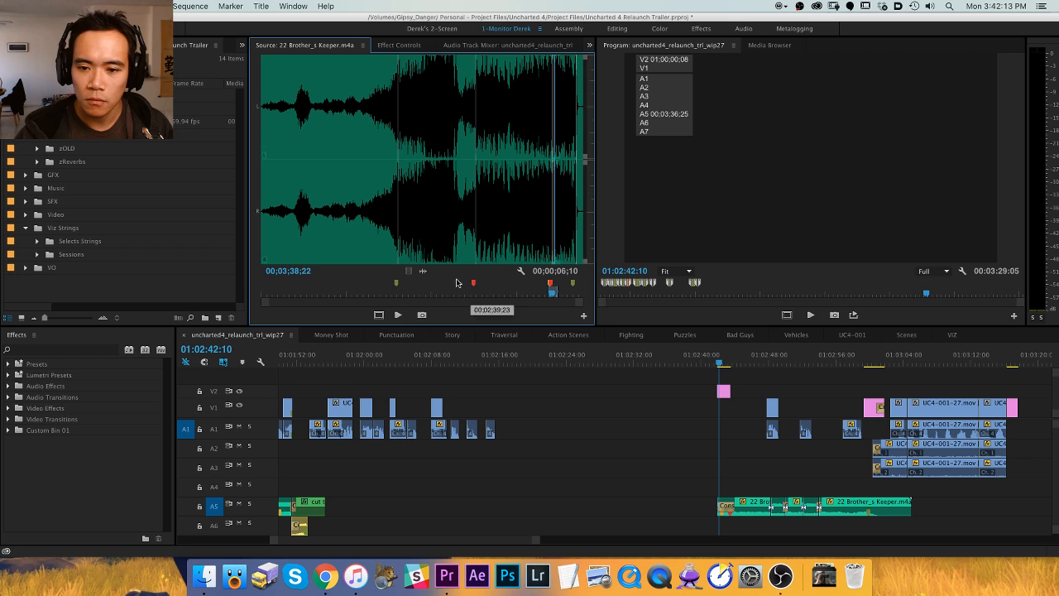
Play the source cue 22 Brother_s Keeper from about 00:01:45 to 00:02:13:08.
{"action": "left_click", "coordinate": [410, 289]}
{"action": "key", "text": "space"}
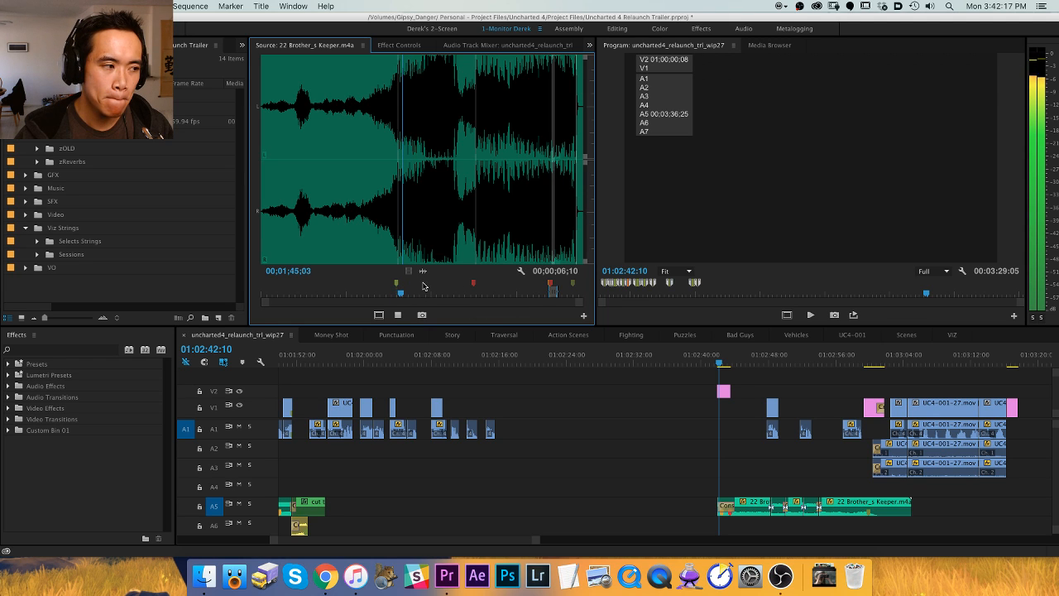
{"action": "scroll", "coordinate": [463, 283], "scroll_direction": "up", "scroll_amount": 3}
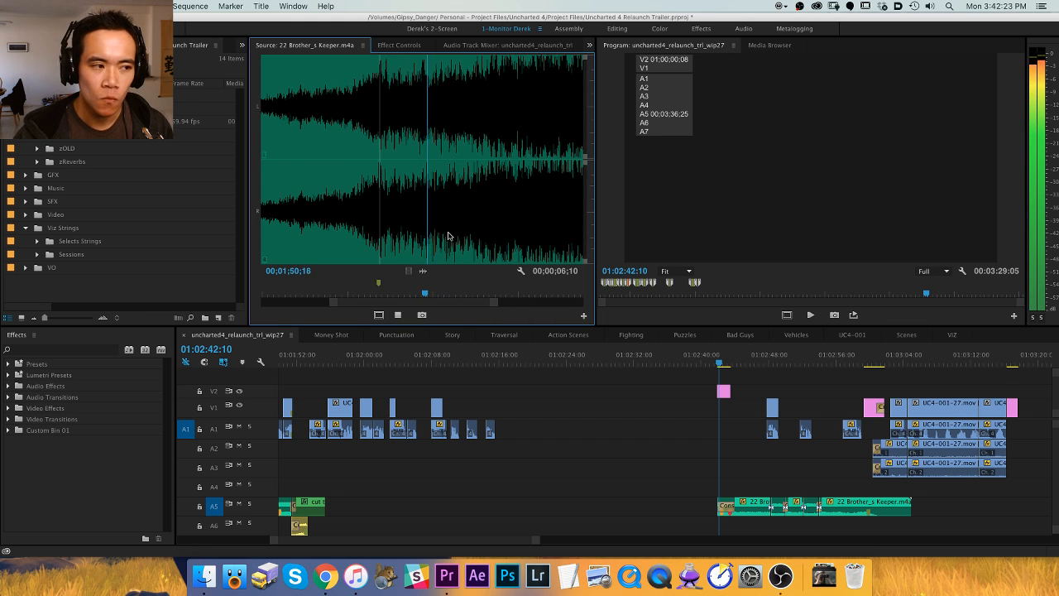
{"action": "left_click", "coordinate": [461, 233]}
{"action": "key", "text": "="}
{"action": "key", "text": "minus"}
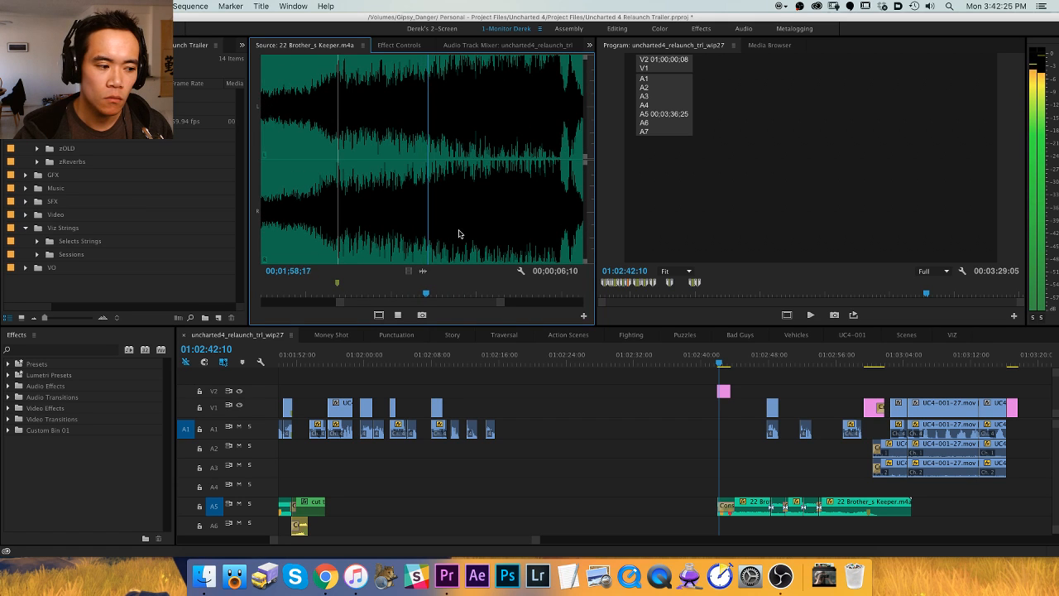
{"action": "left_click", "coordinate": [460, 233]}
{"action": "key", "text": "="}
{"action": "key", "text": "minus"}
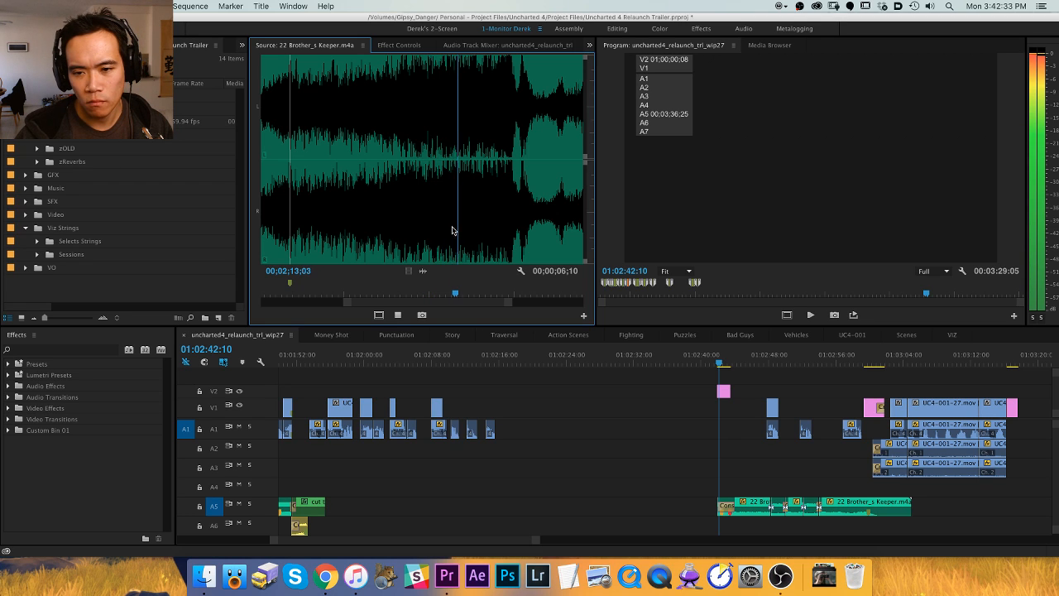
{"action": "key", "text": "space"}
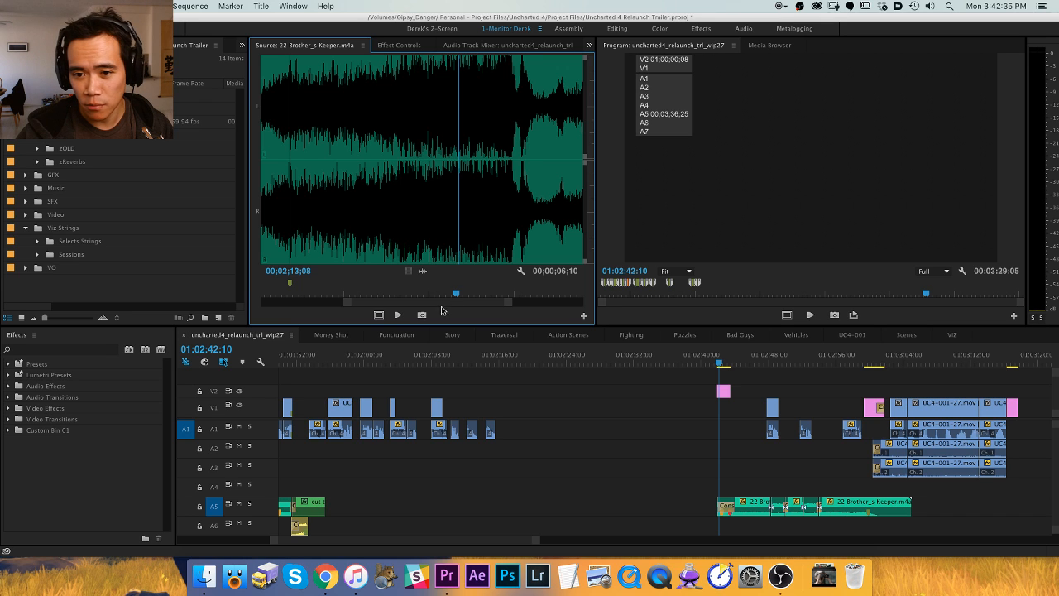
Play the source cue on from 00:02:13:08 to about 00:02:24, plus the section following its first red marker.
{"action": "key", "text": "space"}
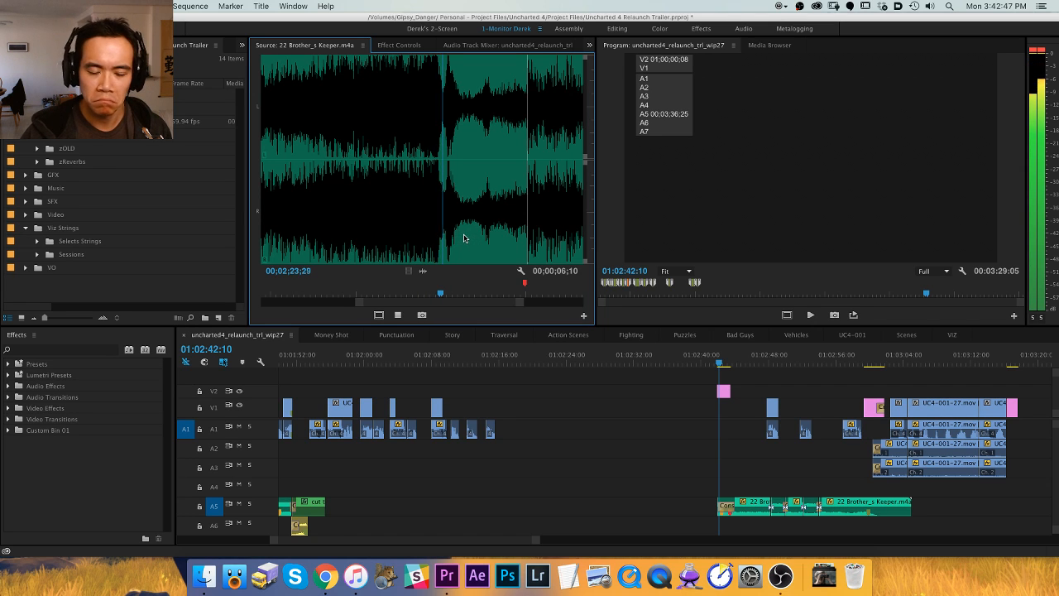
{"action": "key", "text": "shift+m"}
{"action": "key", "text": "space"}
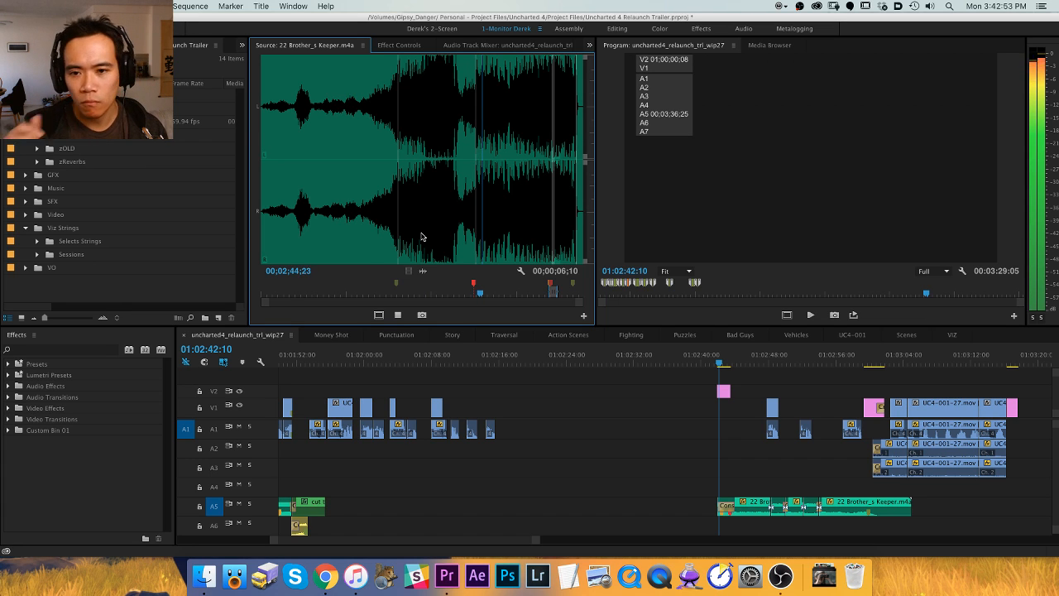
{"action": "left_click", "coordinate": [474, 235]}
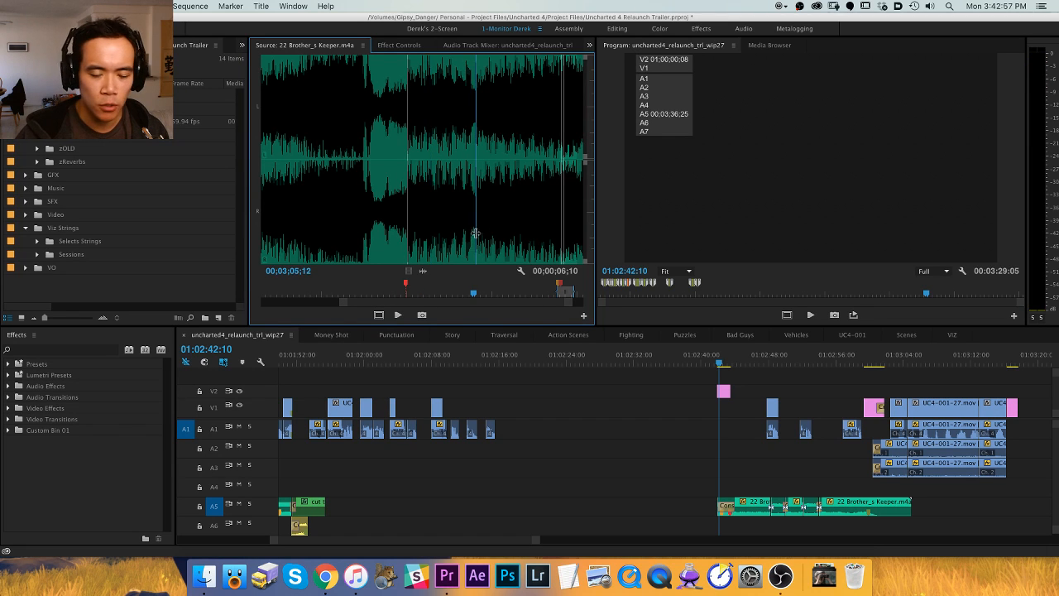
{"action": "key", "text": "space"}
Play the last part of 22 Brother_s Keeper up to 00:03:39:04 and clear the source's in and out points.
{"action": "left_click", "coordinate": [531, 233]}
{"action": "key", "text": "space"}
{"action": "key", "text": "="}
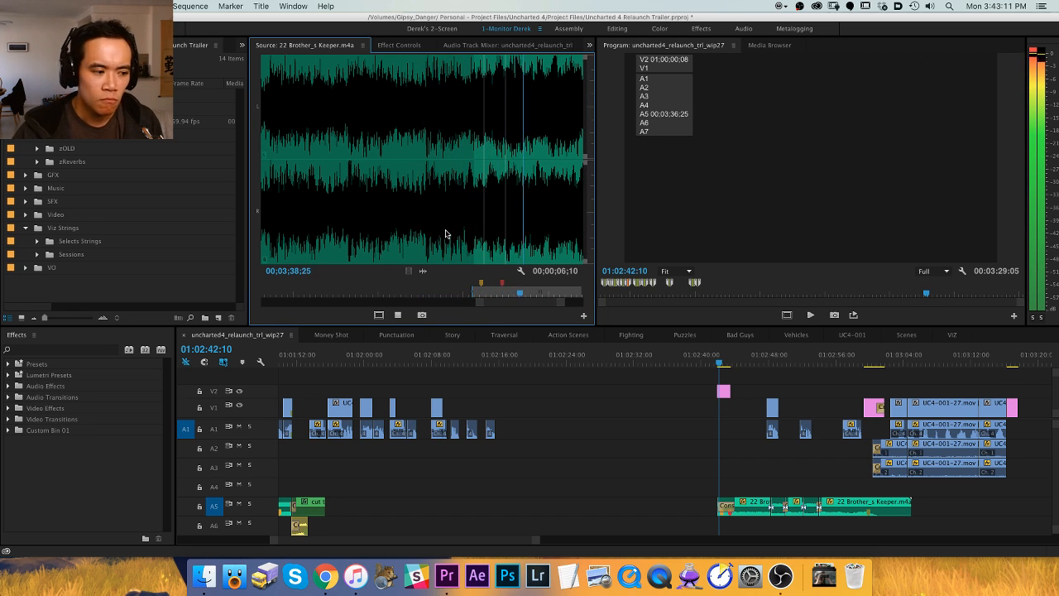
{"action": "key", "text": "space"}
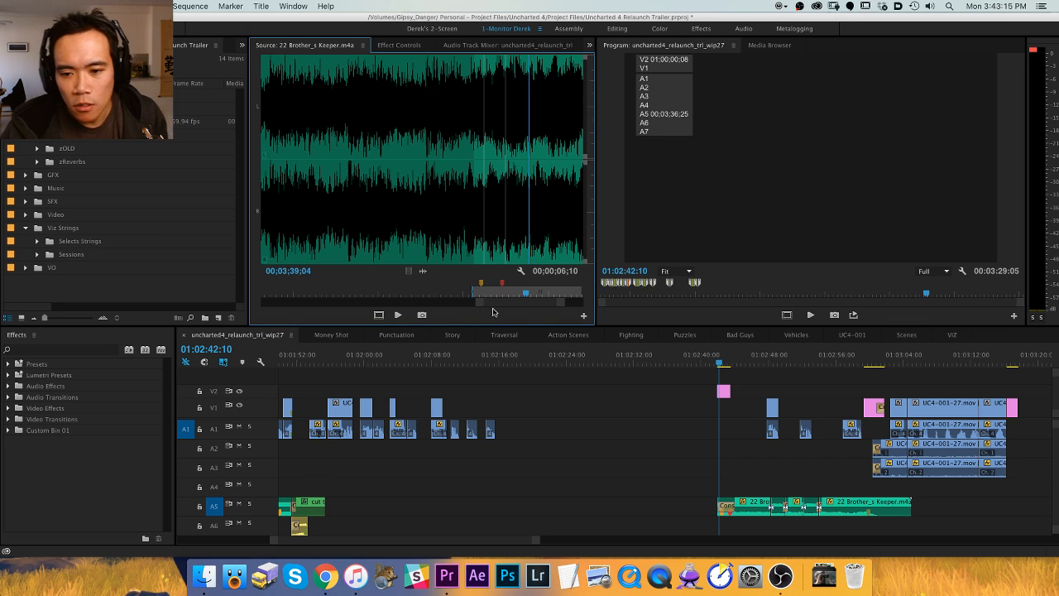
{"action": "key", "text": "alt+x"}
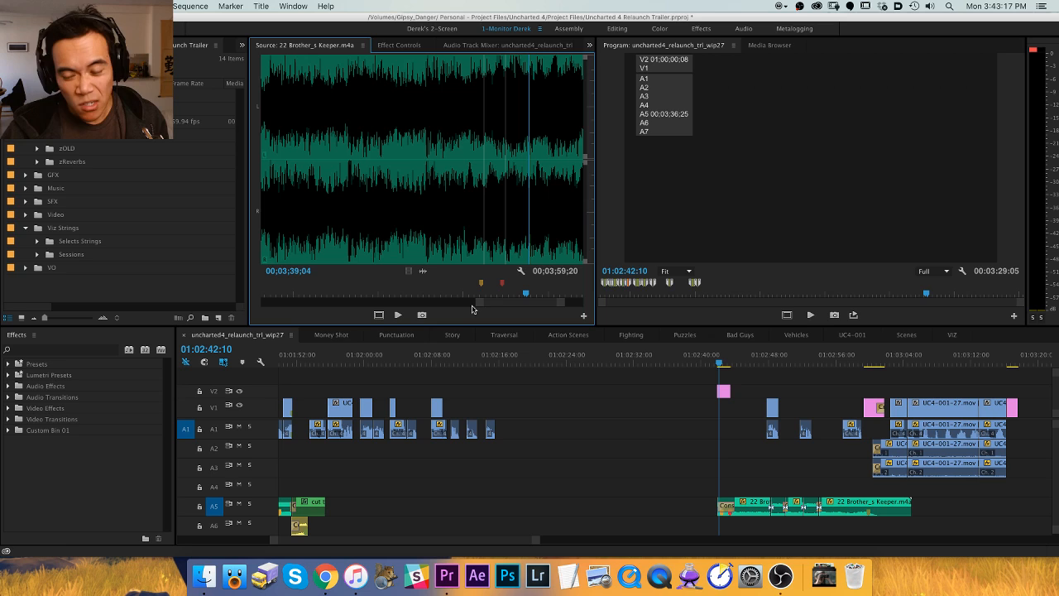
Close the UC4-001 sequence and place the VIZ sequence directly after uncharted4_relaunch_trl_wip27 in the open sequences.
{"action": "left_click", "coordinate": [652, 440]}
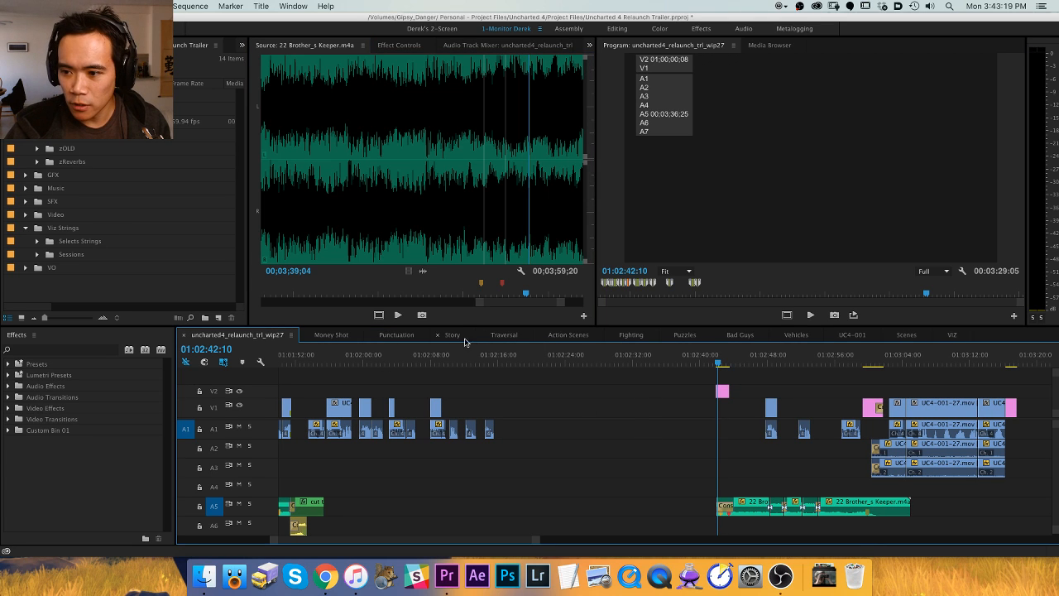
{"action": "left_click", "coordinate": [832, 335]}
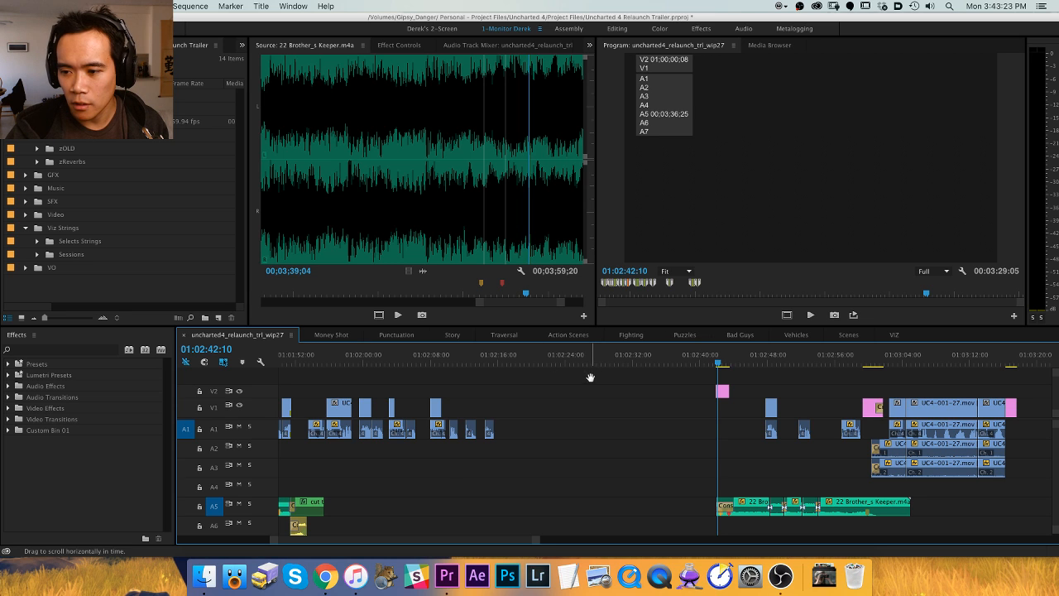
{"action": "left_click_drag", "start_coordinate": [896, 336], "coordinate": [267, 339]}
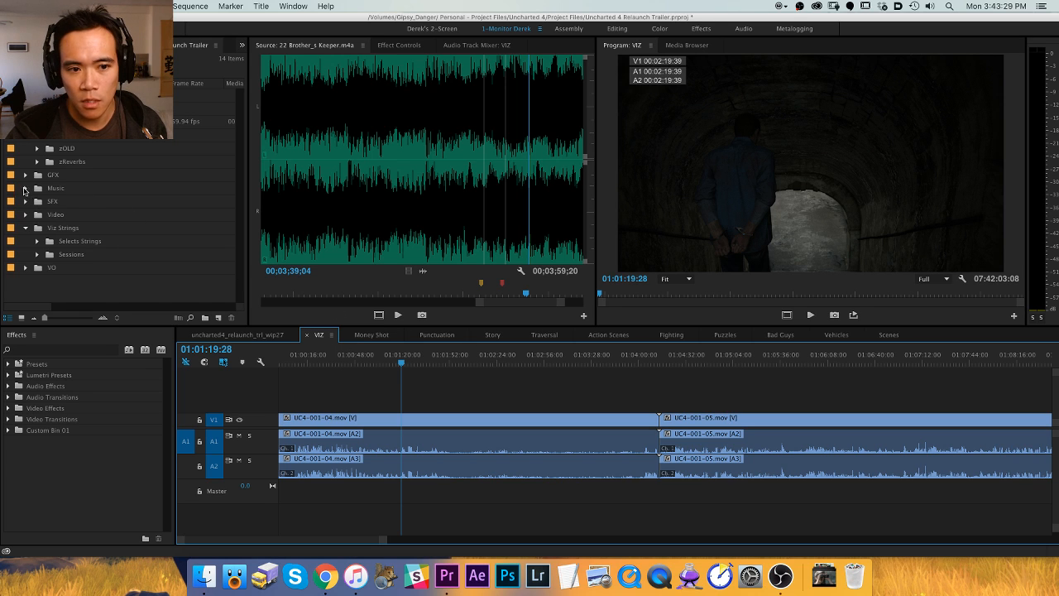
Look through the cues in the project's Music bin and collapse the bin again.
{"action": "left_click", "coordinate": [25, 188]}
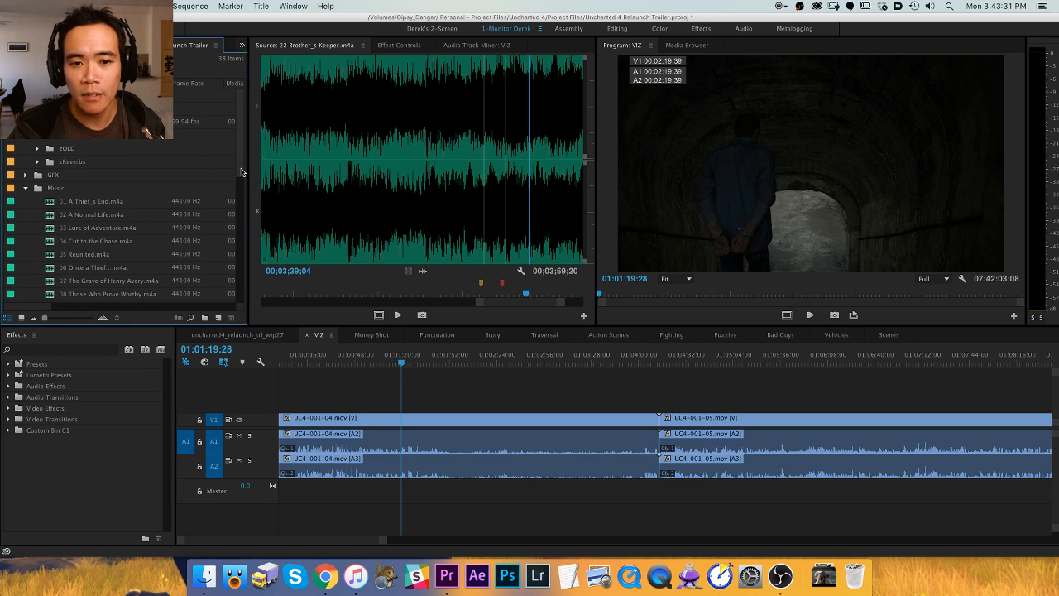
{"action": "scroll", "coordinate": [241, 172], "scroll_direction": "down", "scroll_amount": 7}
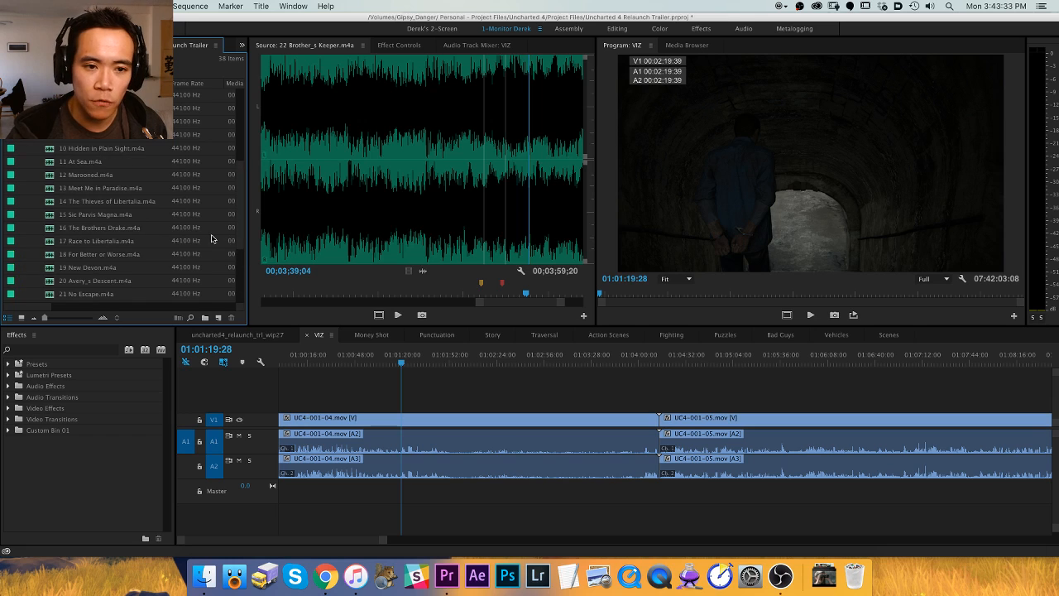
{"action": "scroll", "coordinate": [239, 188], "scroll_direction": "up", "scroll_amount": 5}
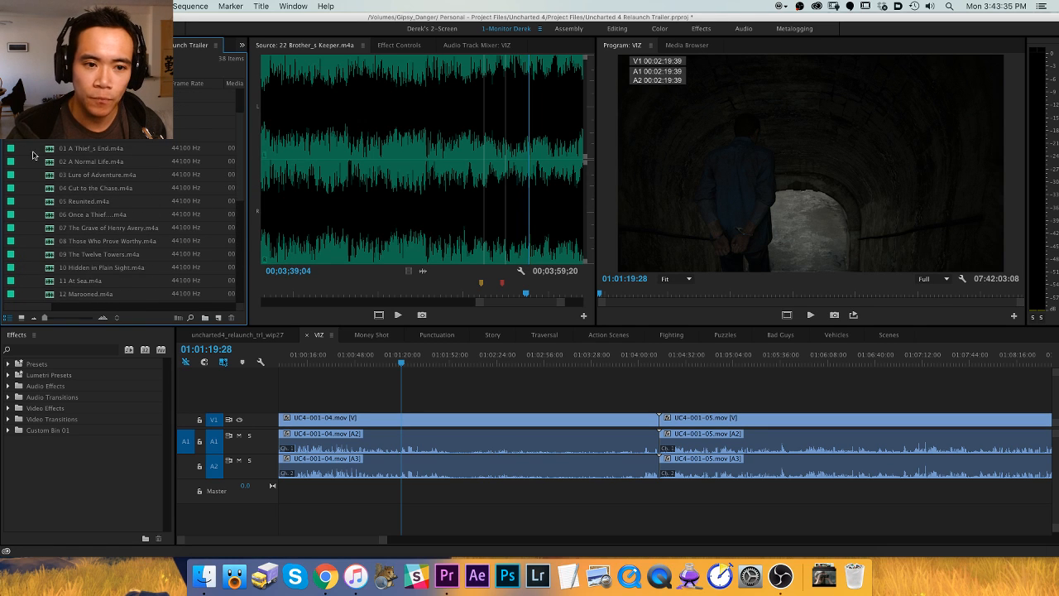
{"action": "left_click", "coordinate": [26, 141]}
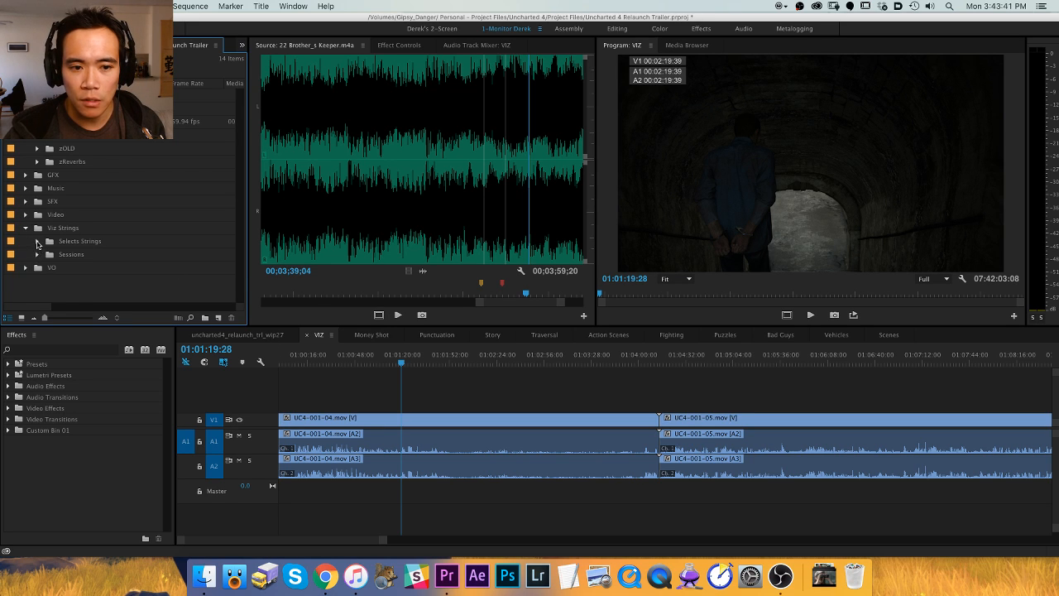
Look through the sequences in the DIA and ViZ bins of Selects Strings and in the Sessions bin.
{"action": "left_click", "coordinate": [37, 242]}
{"action": "left_click", "coordinate": [48, 282]}
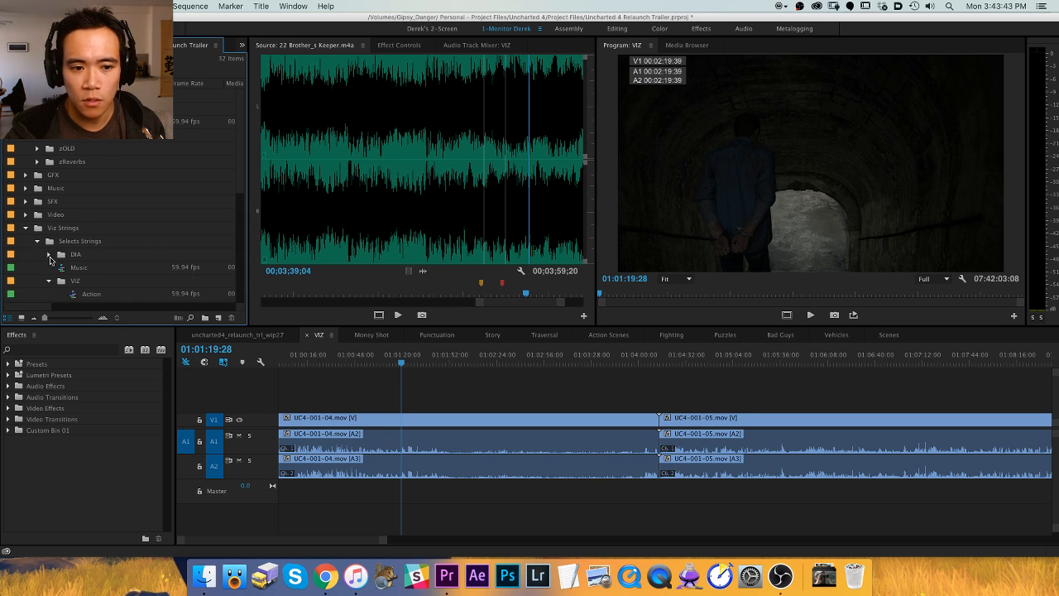
{"action": "left_click", "coordinate": [49, 255]}
{"action": "scroll", "coordinate": [166, 201], "scroll_direction": "down", "scroll_amount": 3}
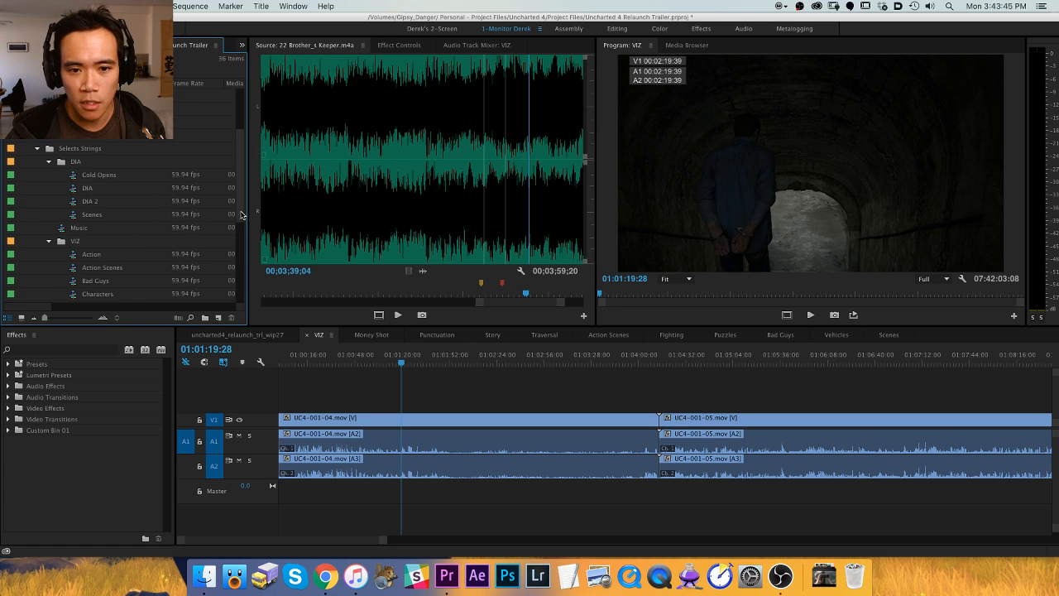
{"action": "left_click_drag", "start_coordinate": [238, 219], "coordinate": [236, 263]}
{"action": "scroll", "coordinate": [213, 277], "scroll_direction": "down", "scroll_amount": 3}
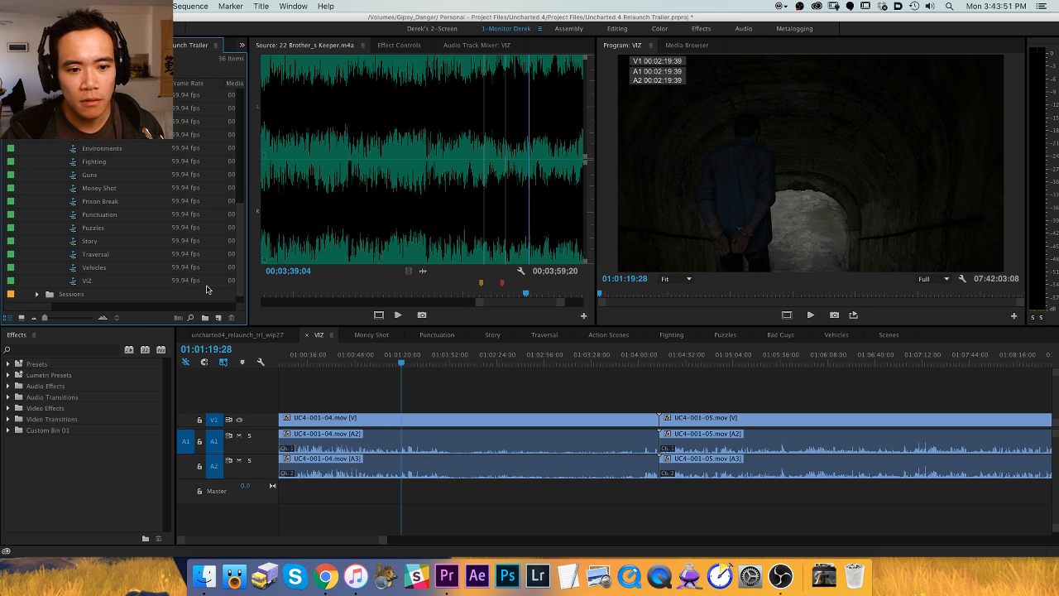
{"action": "scroll", "coordinate": [207, 289], "scroll_direction": "down", "scroll_amount": 1}
{"action": "left_click", "coordinate": [36, 281]}
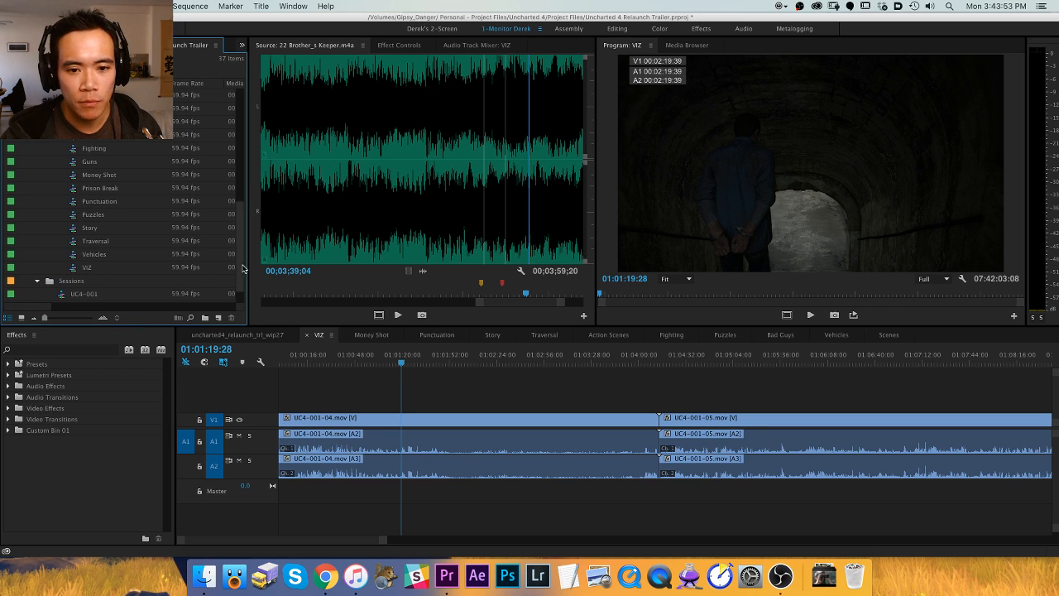
{"action": "scroll", "coordinate": [236, 281], "scroll_direction": "down", "scroll_amount": 1}
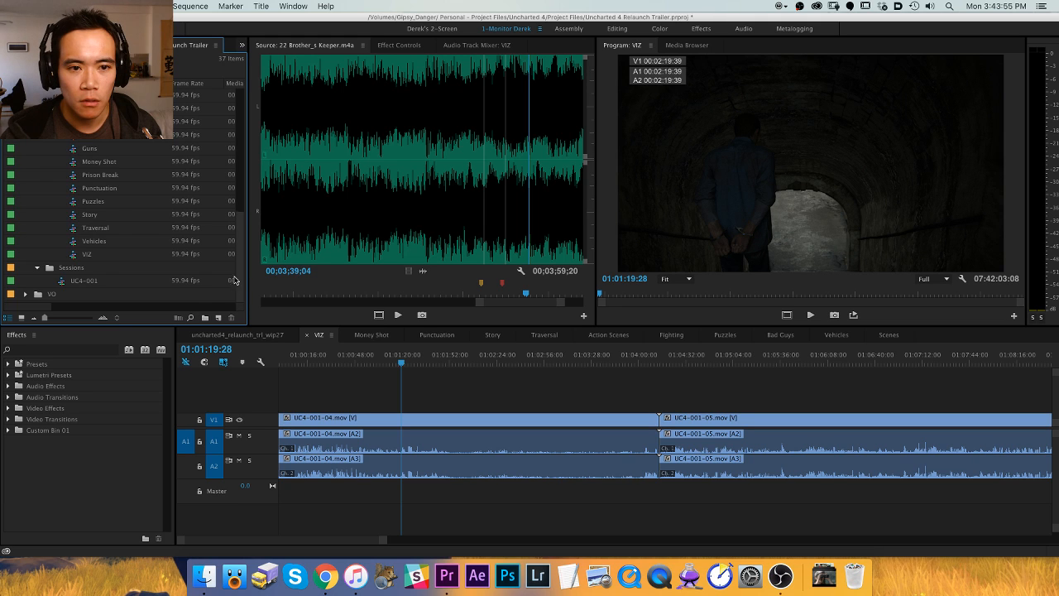
{"action": "scroll", "coordinate": [234, 280], "scroll_direction": "up", "scroll_amount": 3}
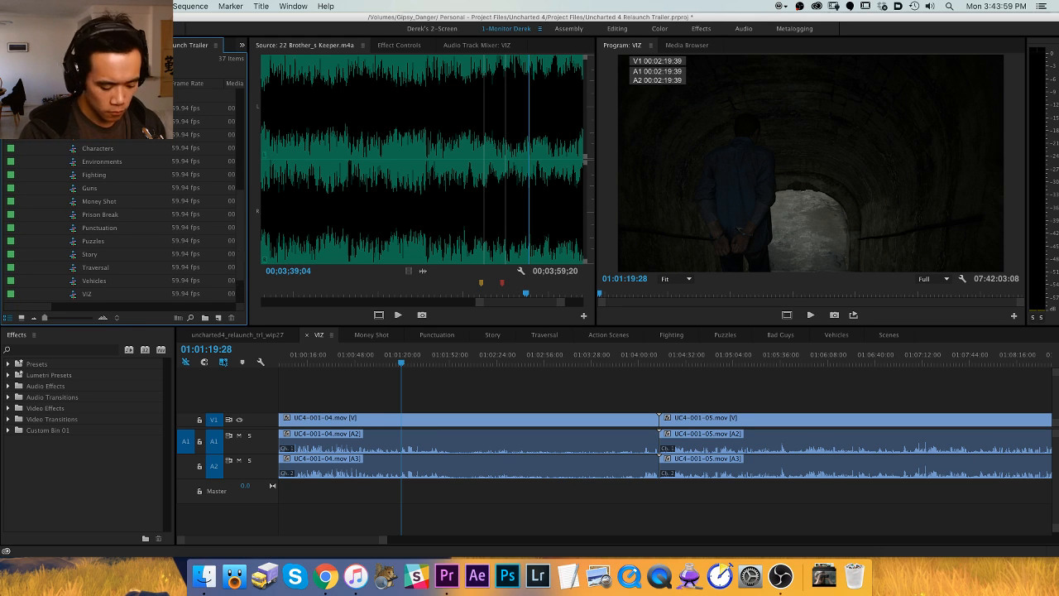
Open the Music sequence from the Selects Strings bin and show its whole length in the timeline.
{"action": "scroll", "coordinate": [202, 218], "scroll_direction": "down", "scroll_amount": 10}
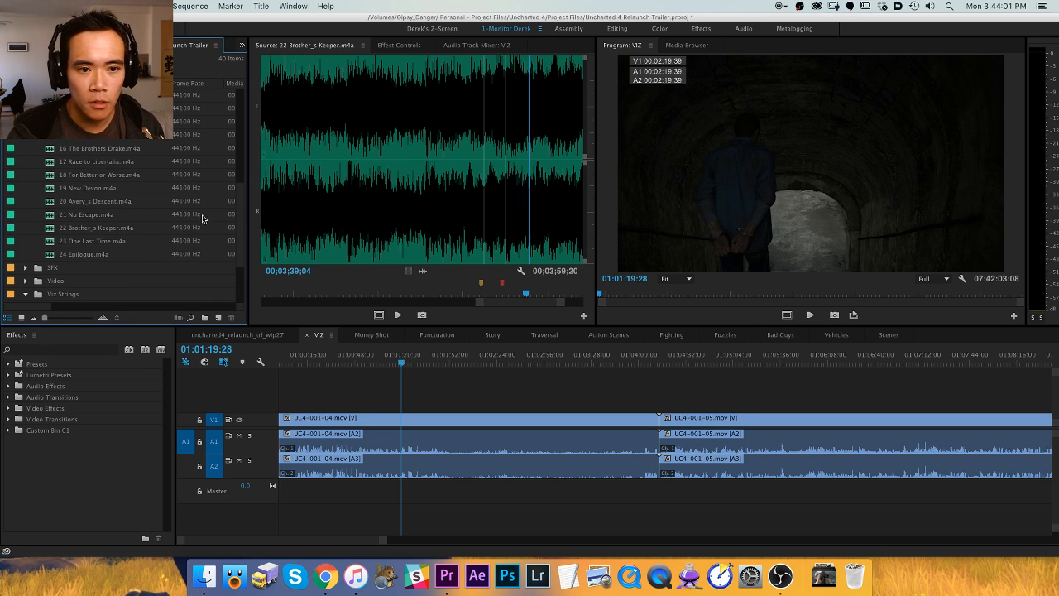
{"action": "left_click_drag", "start_coordinate": [240, 242], "coordinate": [222, 282]}
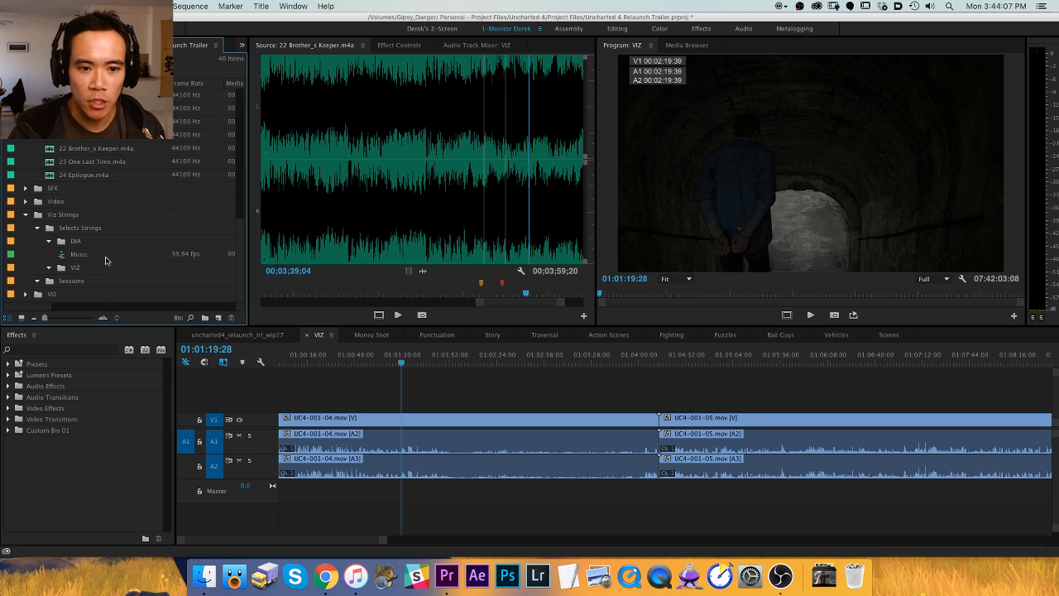
{"action": "double_click", "coordinate": [77, 255]}
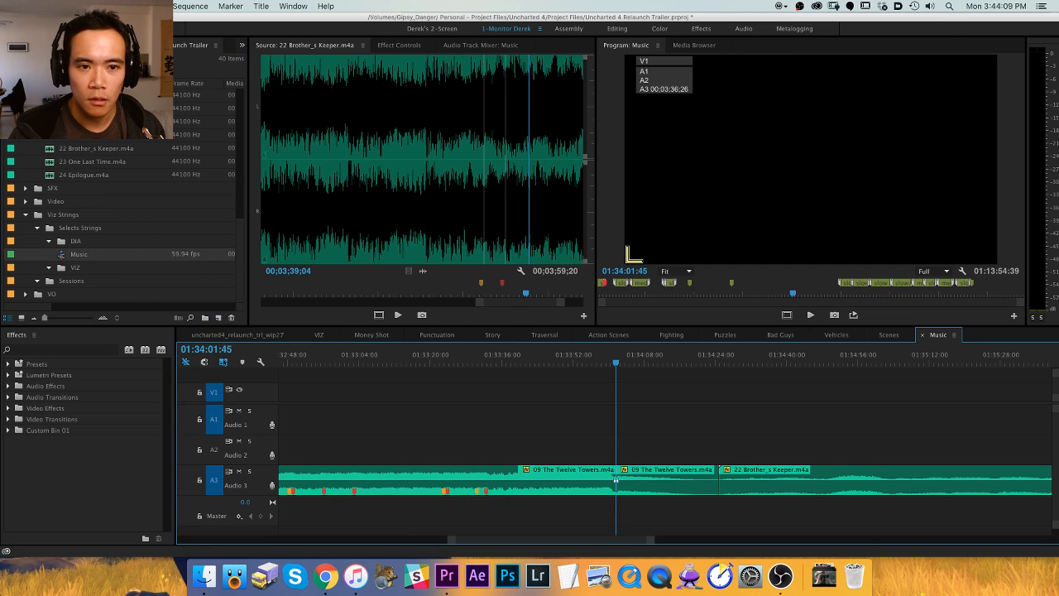
{"action": "left_click", "coordinate": [111, 71]}
{"action": "left_click", "coordinate": [475, 417]}
{"action": "key", "text": "backslash"}
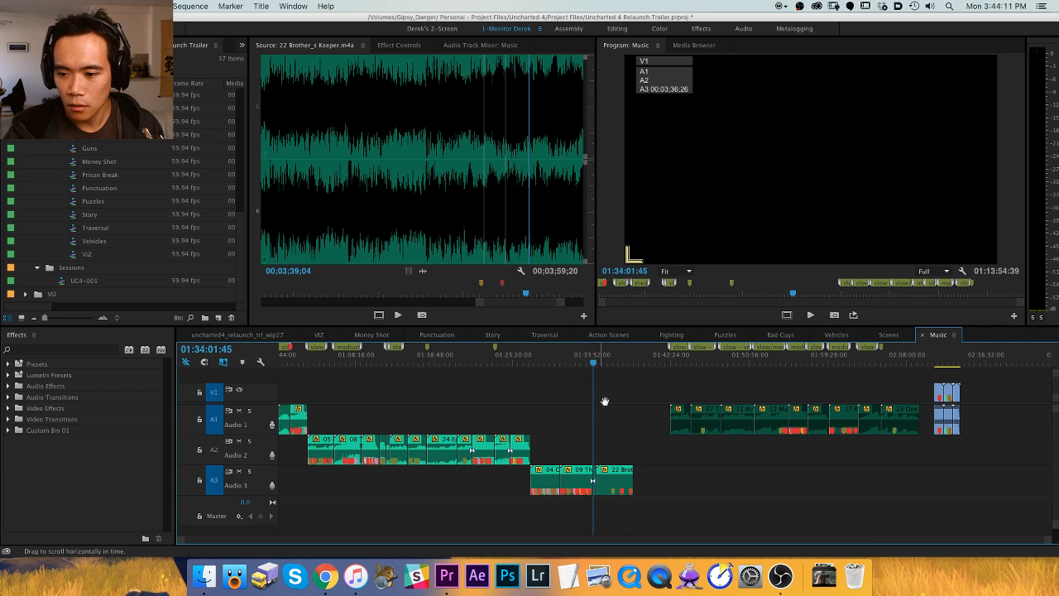
Set the playhead to 01:28:19:58 within the 04 Cut to the Chase cue on A3 of the Music sequence.
{"action": "left_click", "coordinate": [562, 358]}
{"action": "key", "text": "equal"}
{"action": "key", "text": "equal"}
{"action": "key", "text": "equal"}
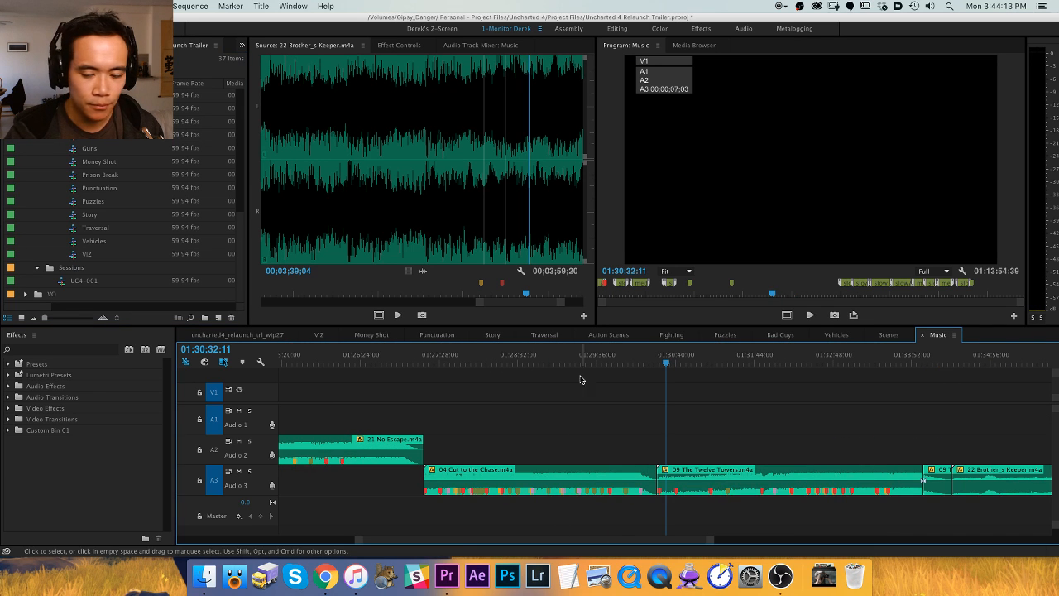
{"action": "left_click_drag", "start_coordinate": [466, 361], "coordinate": [503, 361]}
{"action": "scroll", "coordinate": [500, 397], "scroll_direction": "down", "scroll_amount": 3}
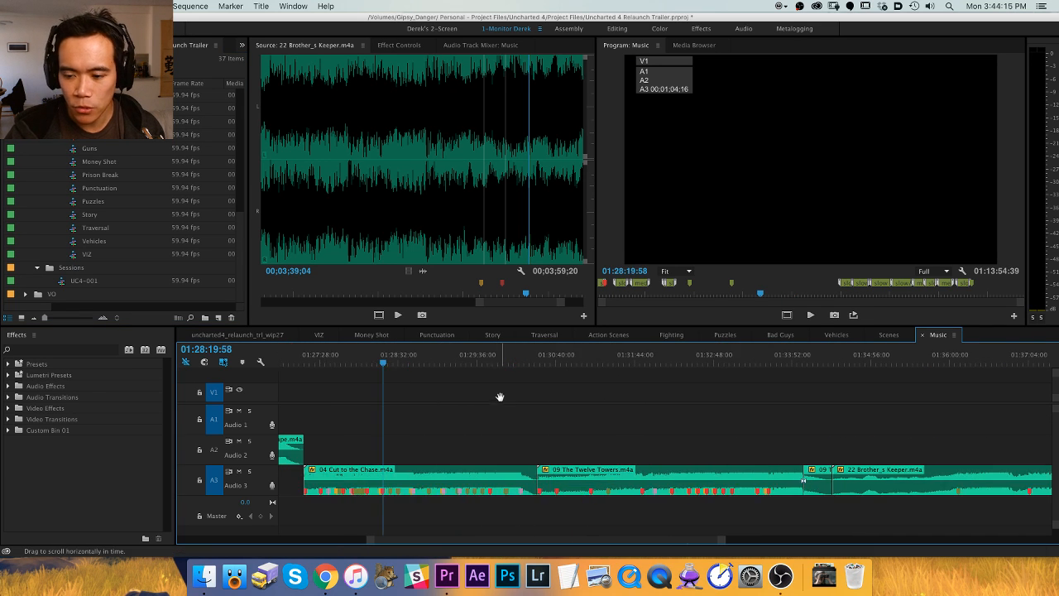
Collapse the DIA bin and audition the 09 The Twelve Towers cue on A3 from 01:31:07:35 and from its middle section.
{"action": "scroll", "coordinate": [71, 200], "scroll_direction": "up", "scroll_amount": 5}
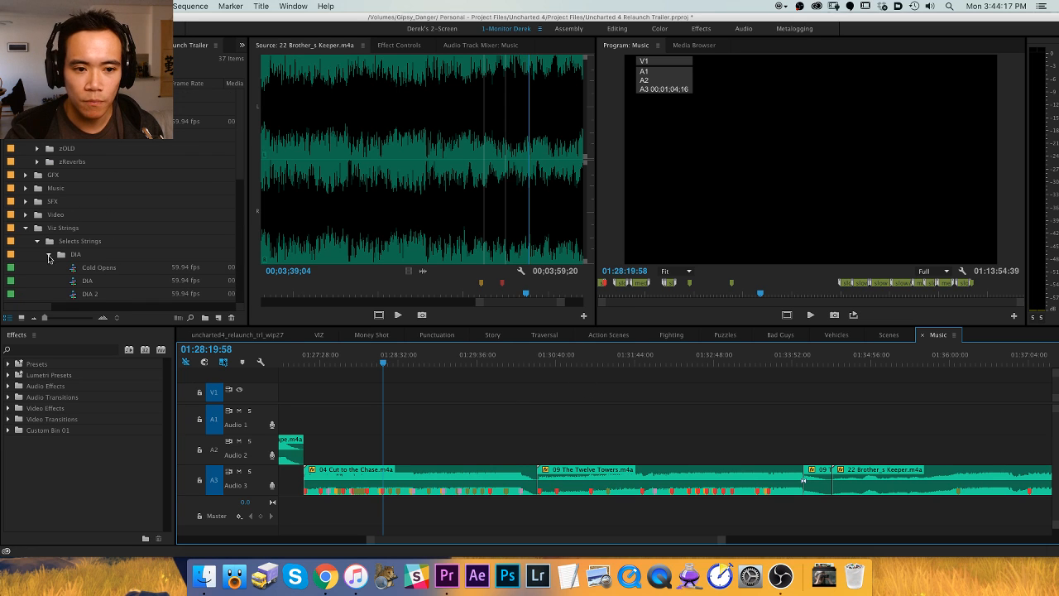
{"action": "left_click", "coordinate": [48, 255]}
{"action": "left_click", "coordinate": [594, 361]}
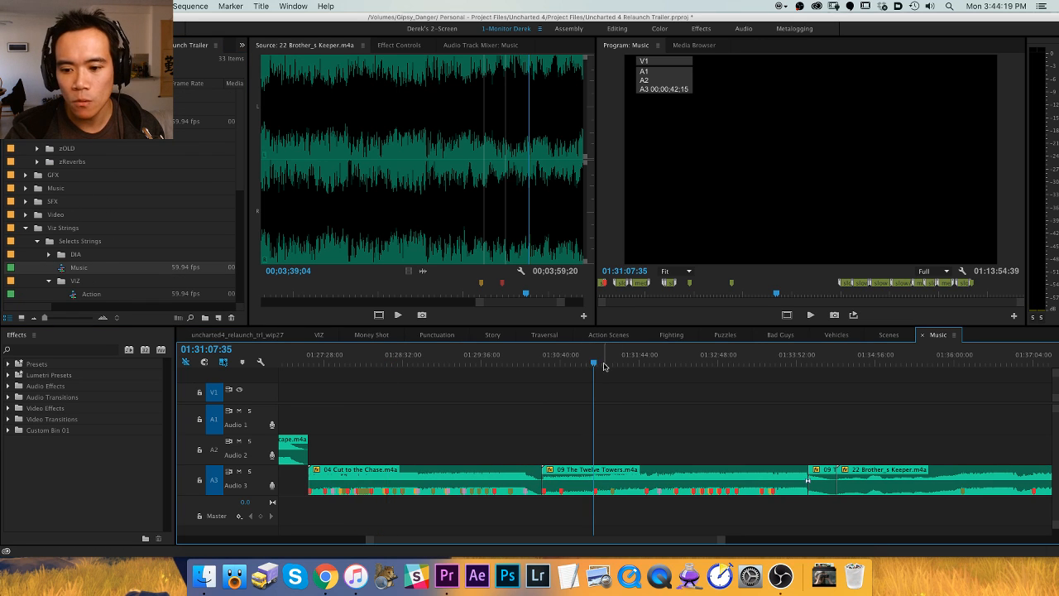
{"action": "key", "text": "space"}
{"action": "key", "text": "equal"}
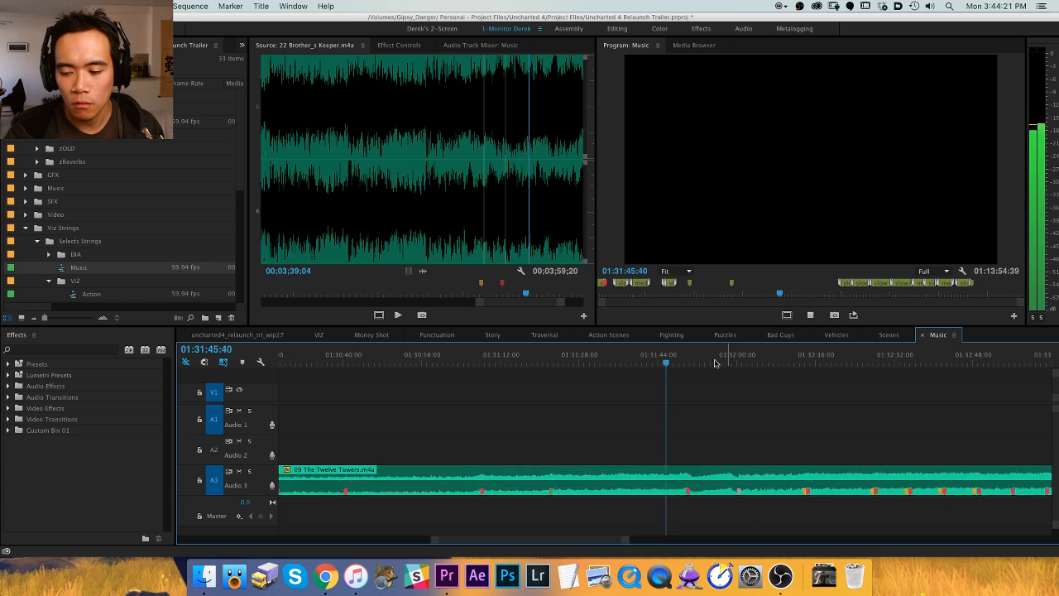
{"action": "key", "text": "minus"}
{"action": "left_click", "coordinate": [727, 360]}
{"action": "key", "text": "equal"}
{"action": "key", "text": "minus"}
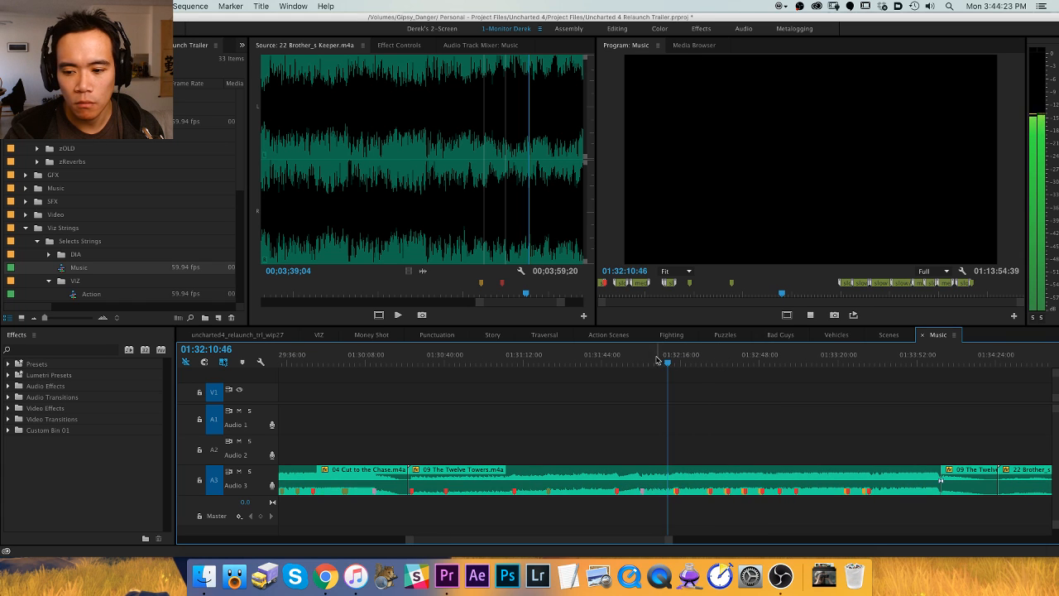
{"action": "key", "text": "space"}
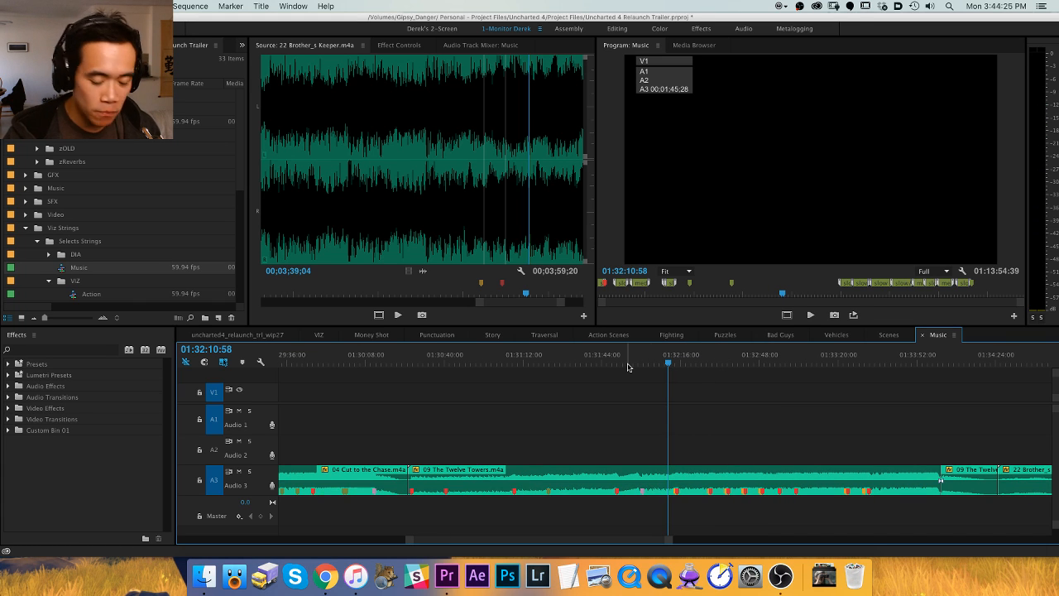
{"action": "key", "text": "cmd+s"}
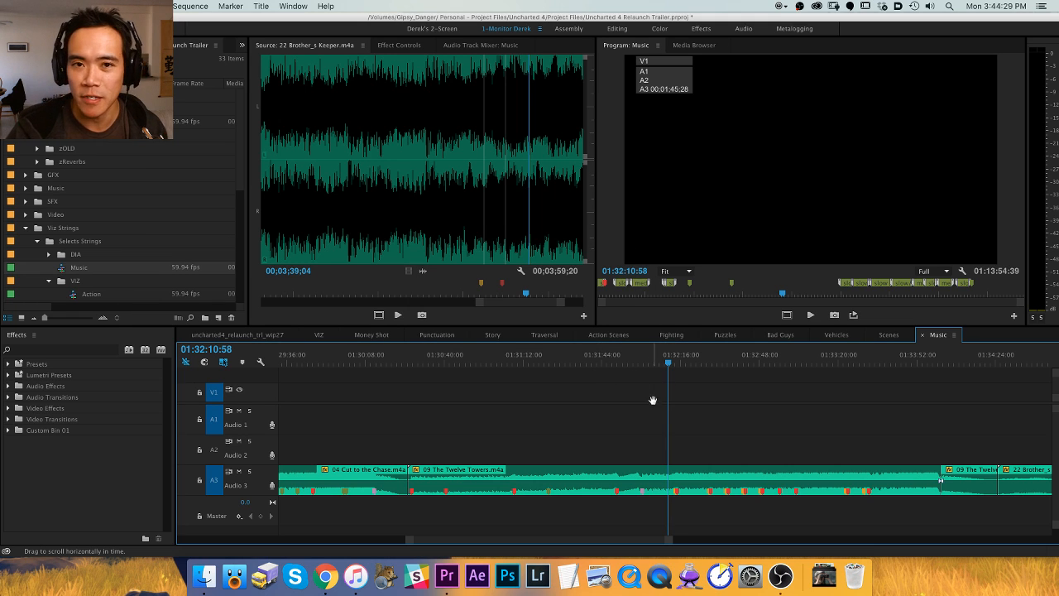
Survey the whole Music sequence and return the playhead to 01:31:43:54 in the 09 The Twelve Towers cue.
{"action": "left_click_drag", "start_coordinate": [653, 400], "coordinate": [508, 417]}
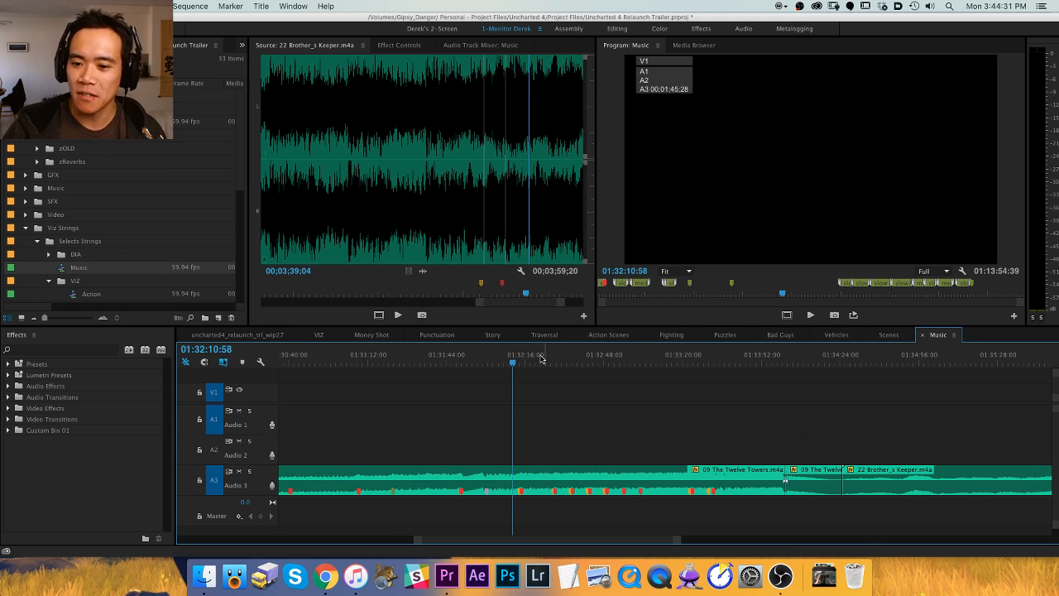
{"action": "left_click_drag", "start_coordinate": [532, 359], "coordinate": [538, 358]}
{"action": "key", "text": "backslash"}
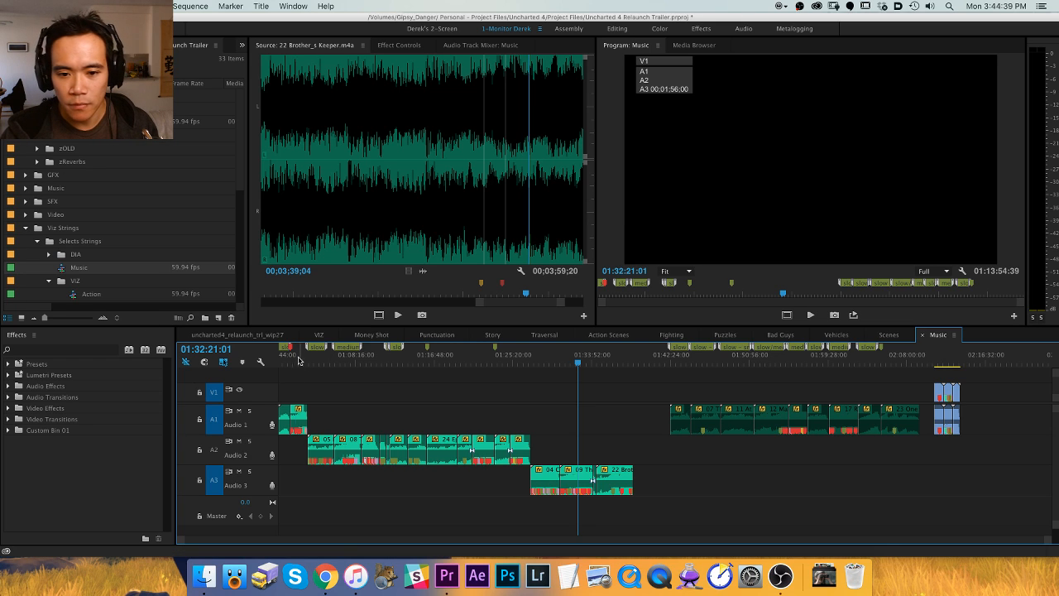
{"action": "left_click", "coordinate": [404, 358]}
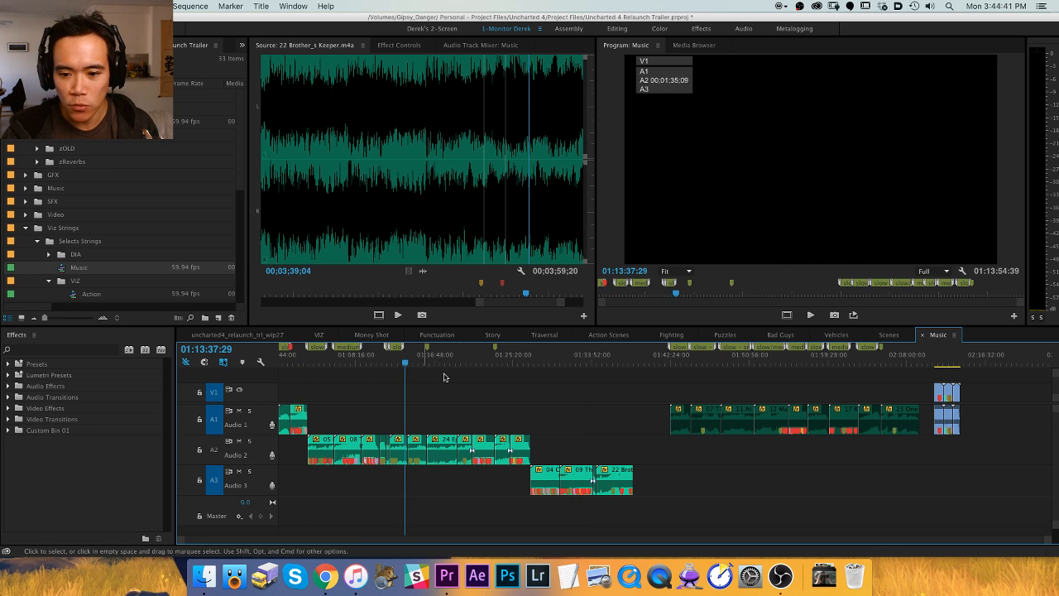
{"action": "left_click", "coordinate": [562, 357]}
{"action": "key", "text": "="}
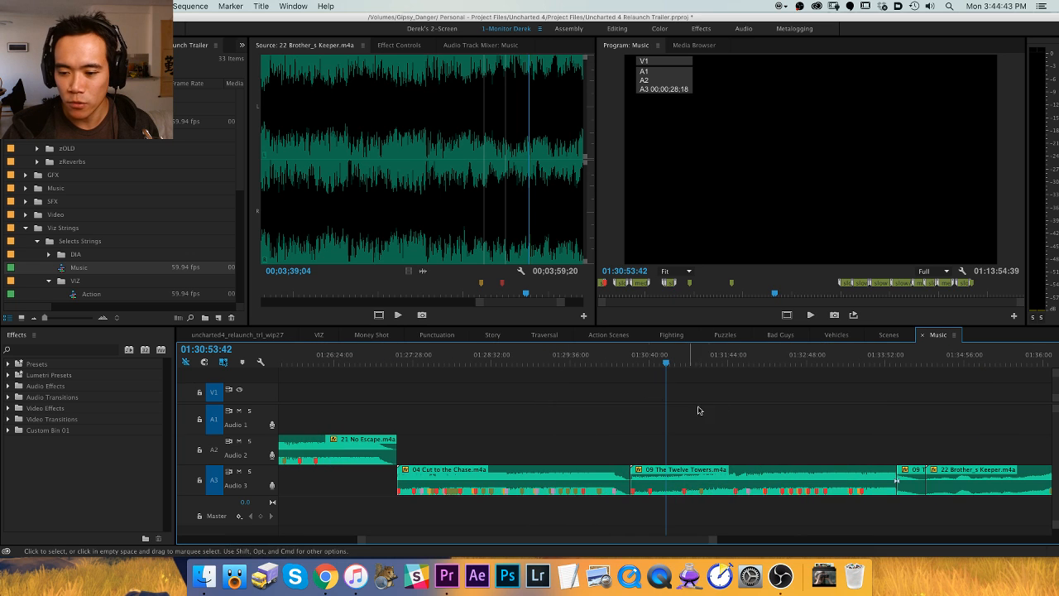
{"action": "key", "text": "h"}
{"action": "left_click_drag", "start_coordinate": [700, 409], "coordinate": [512, 407]}
{"action": "left_click", "coordinate": [504, 356]}
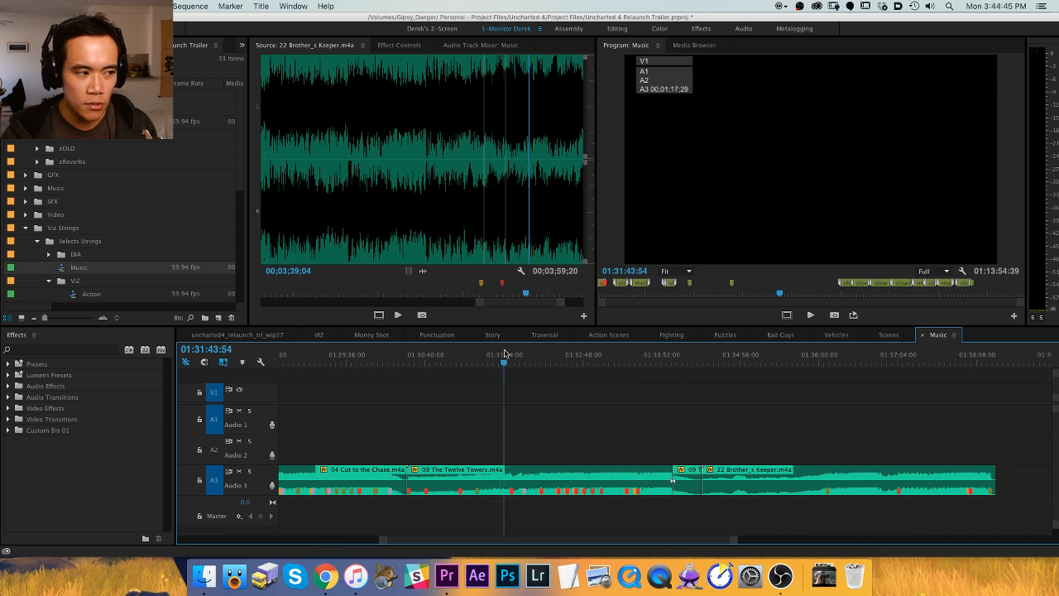
Audition the middle of the 09 The Twelve Towers cue from 01:31:43:54, 01:32:22:53 and 01:32:42:08.
{"action": "key", "text": "space"}
{"action": "left_click", "coordinate": [551, 355]}
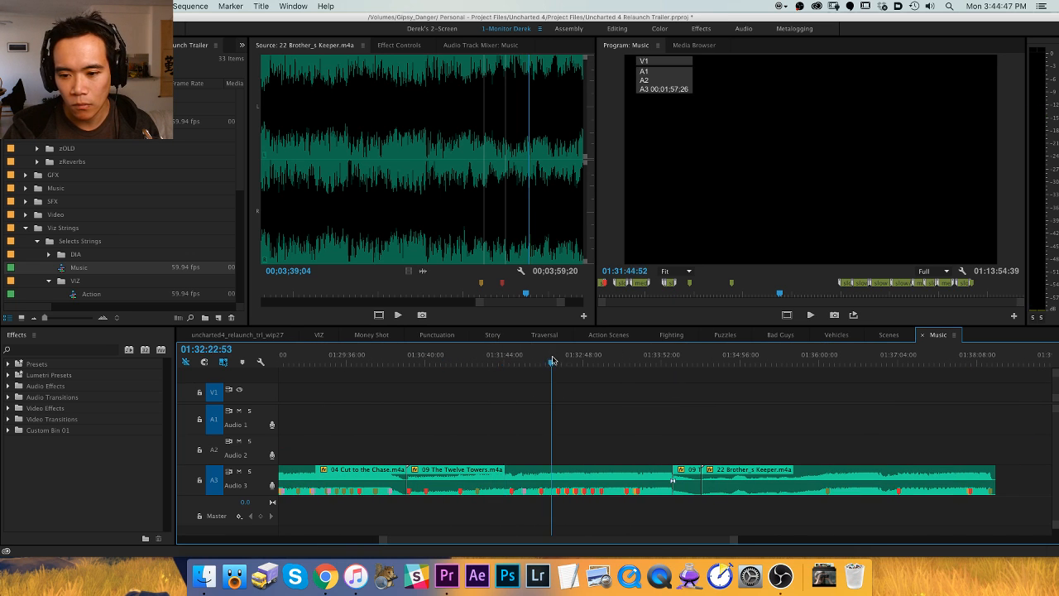
{"action": "key", "text": "="}
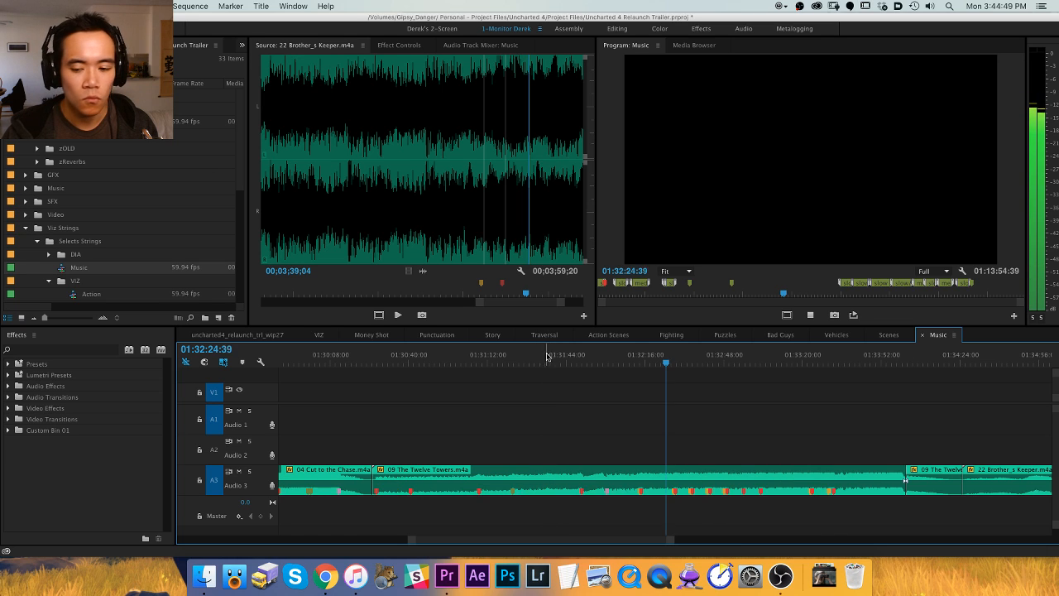
{"action": "left_click", "coordinate": [709, 360]}
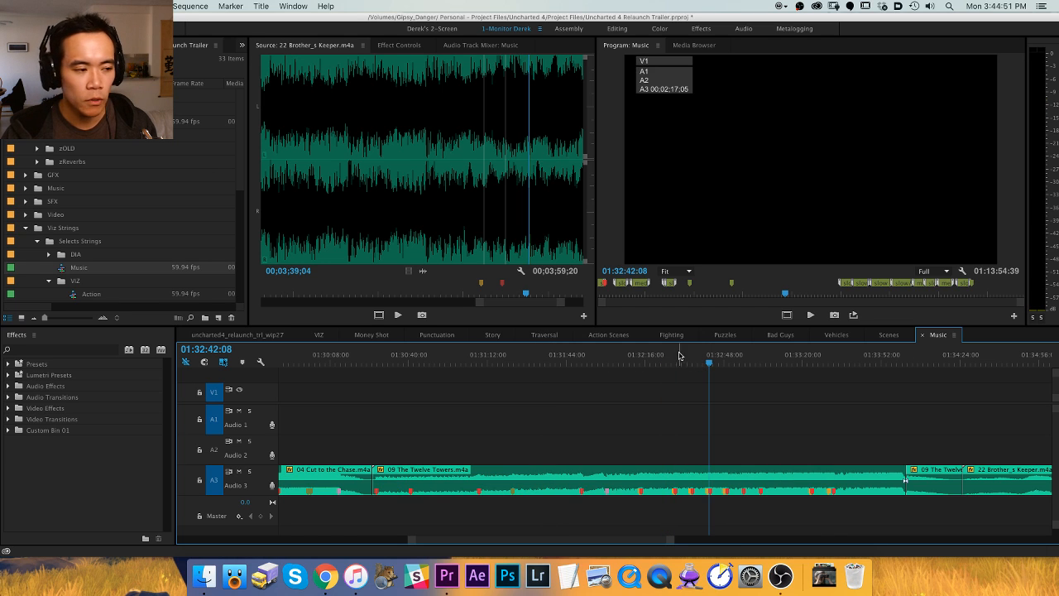
{"action": "key", "text": "space"}
{"action": "key", "text": "="}
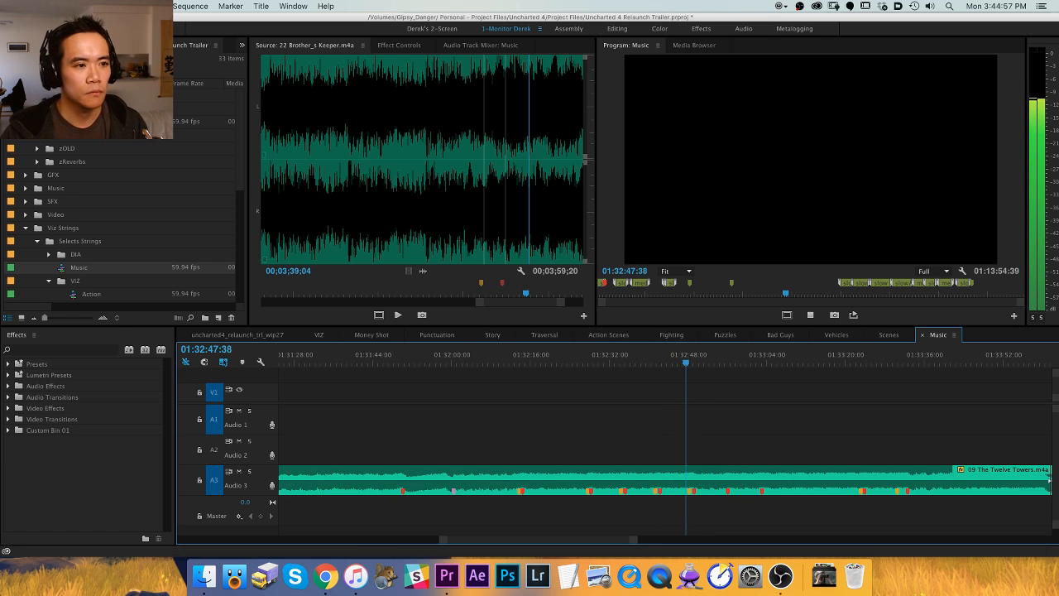
{"action": "key", "text": "super+Tab"}
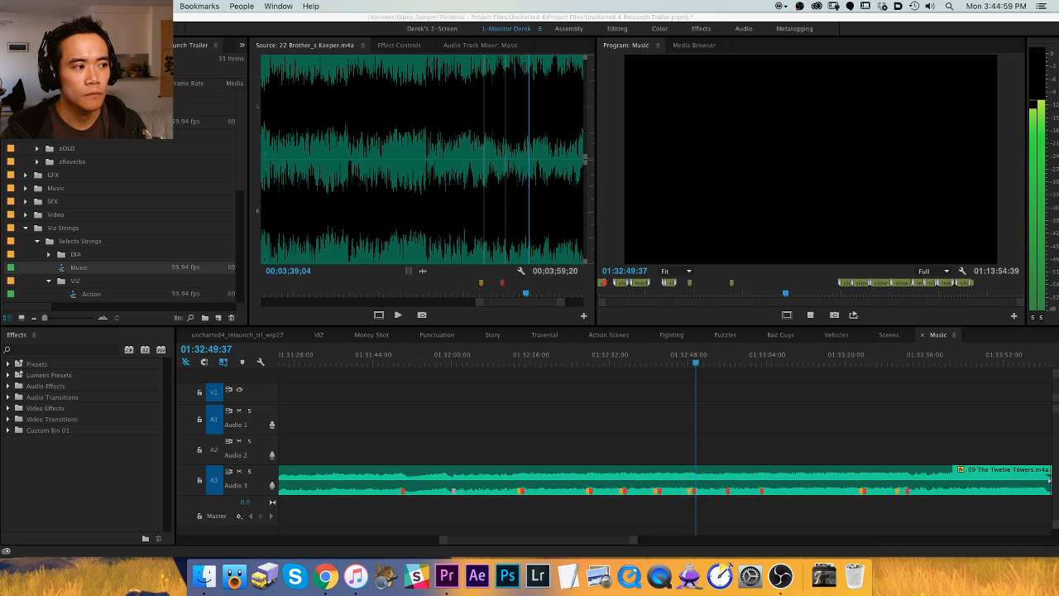
{"action": "left_click", "coordinate": [700, 397]}
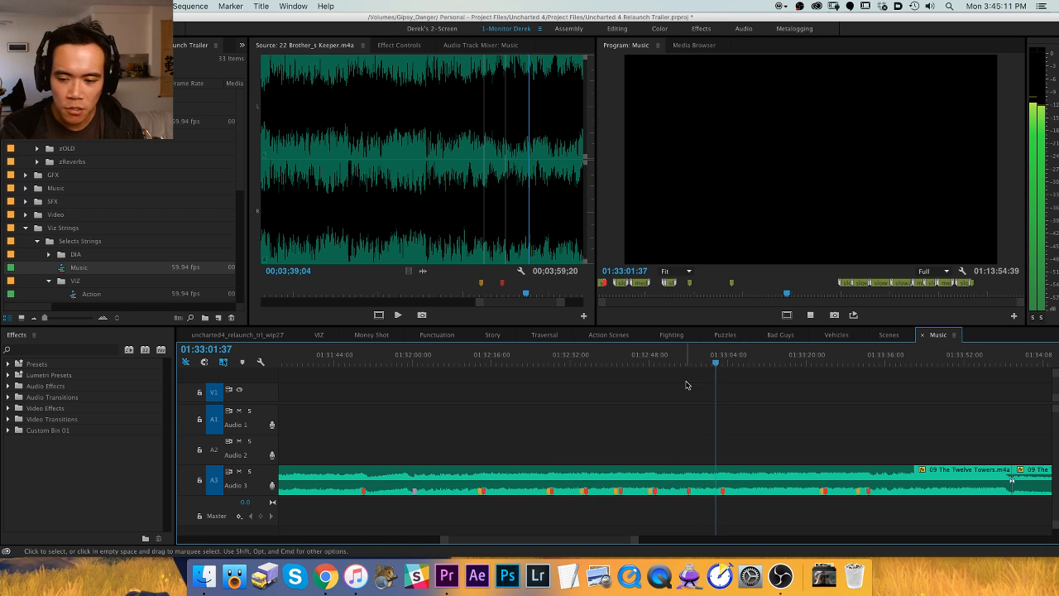
Listen to the late section of the 09 The Twelve Towers cue and stop playback just past its last red marker.
{"action": "key", "text": "minus"}
{"action": "left_click_drag", "start_coordinate": [697, 410], "coordinate": [596, 406]}
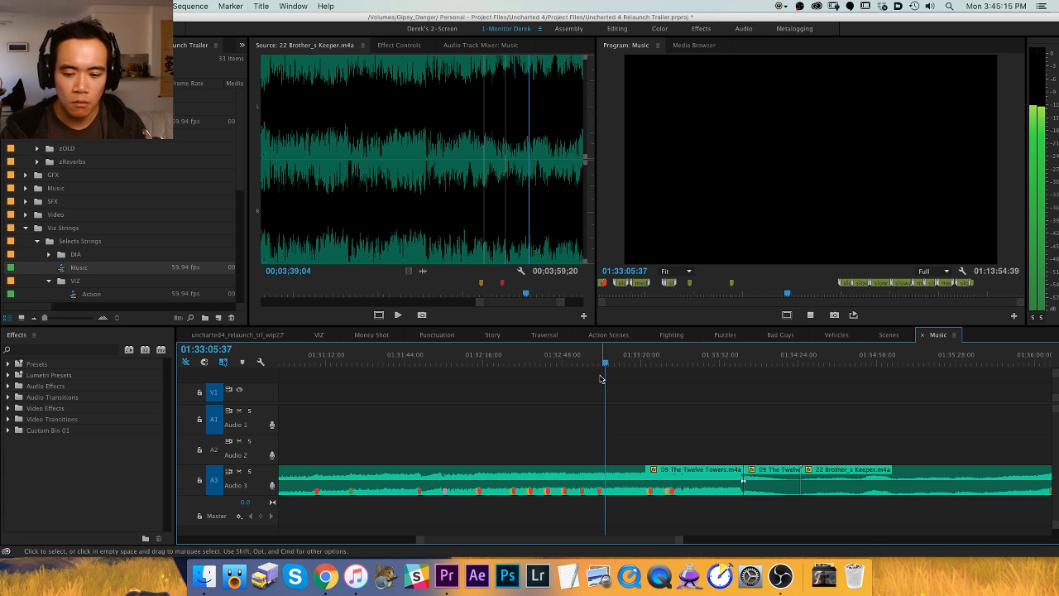
{"action": "key", "text": "minus"}
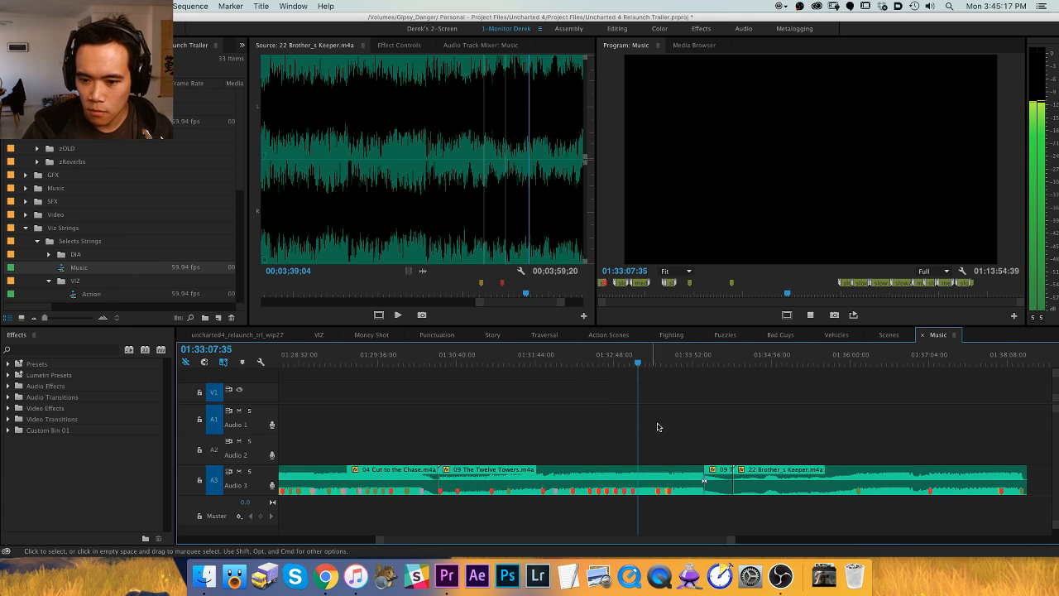
{"action": "left_click_drag", "start_coordinate": [657, 425], "coordinate": [609, 421]}
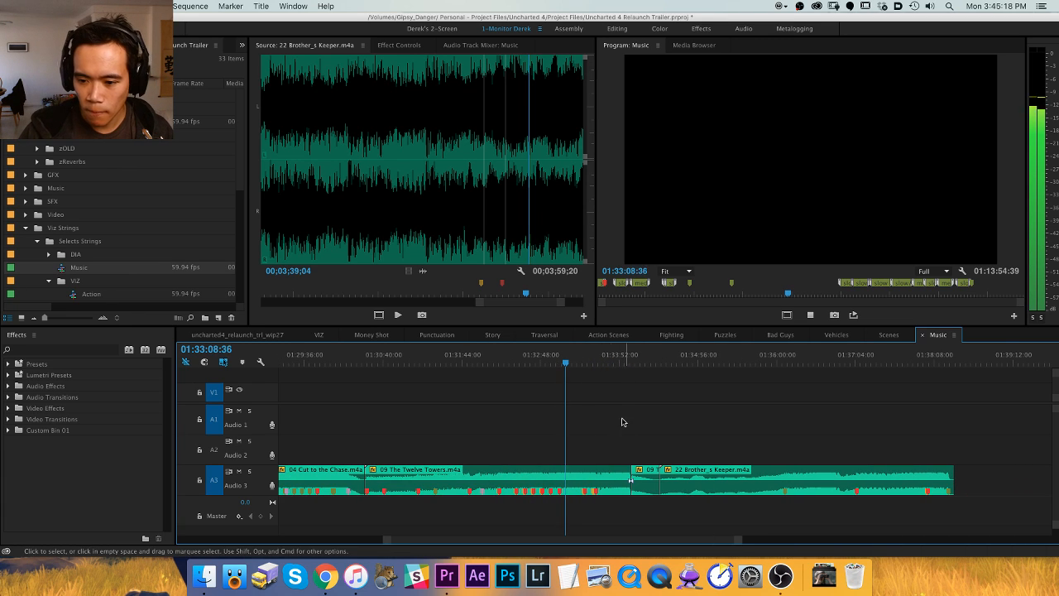
{"action": "left_click", "coordinate": [581, 360]}
{"action": "key", "text": "equal"}
{"action": "key", "text": "equal"}
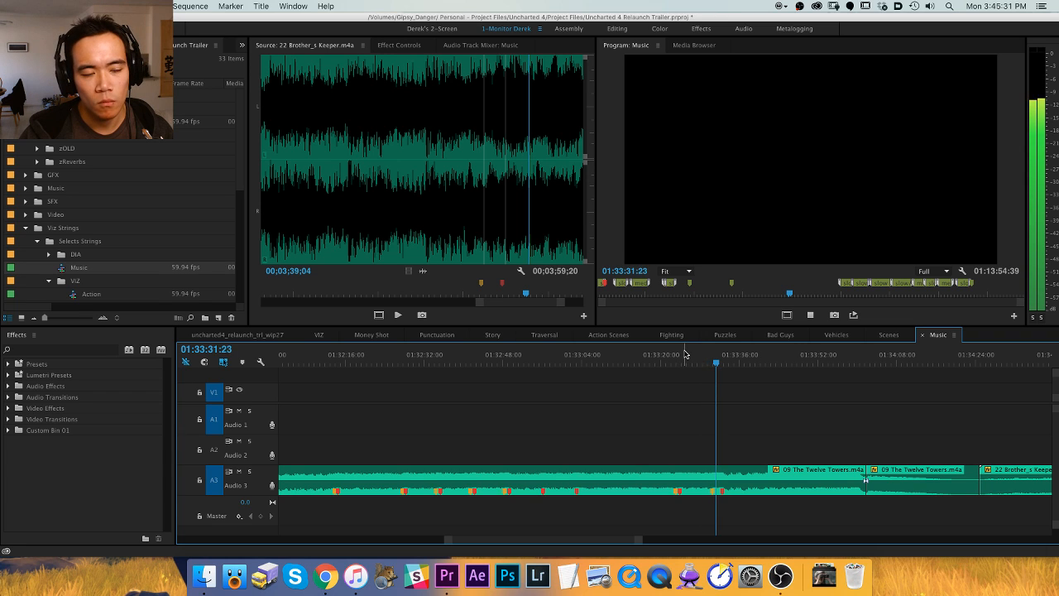
{"action": "key", "text": "space"}
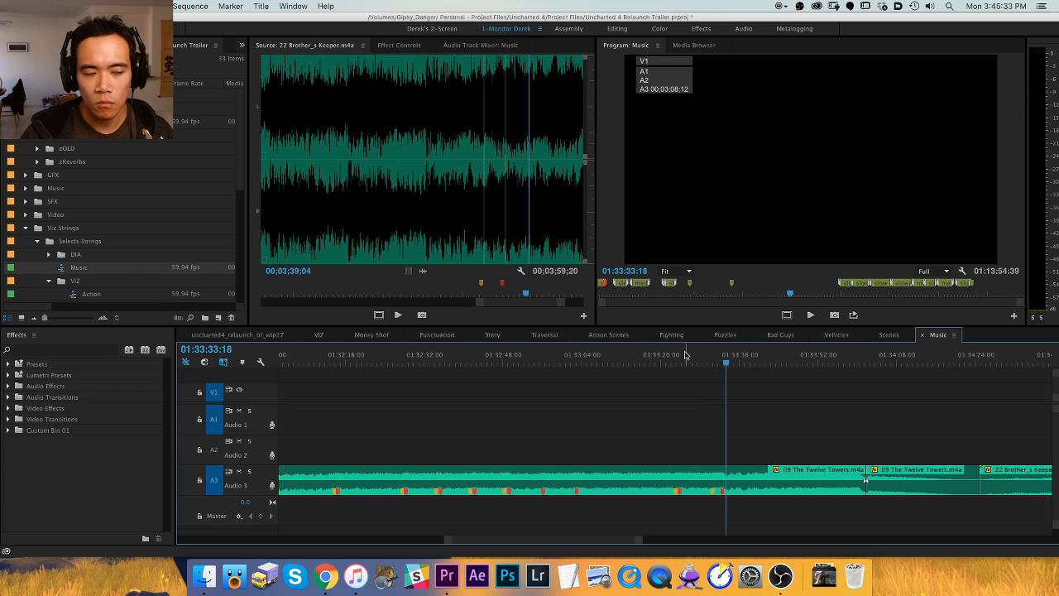
Copy the long 09 The Twelve Towers clip from the Music sequence and insert it on A5 of uncharted4_relaunch_trl_wip27 at 01:02:31:10.
{"action": "key", "text": "minus"}
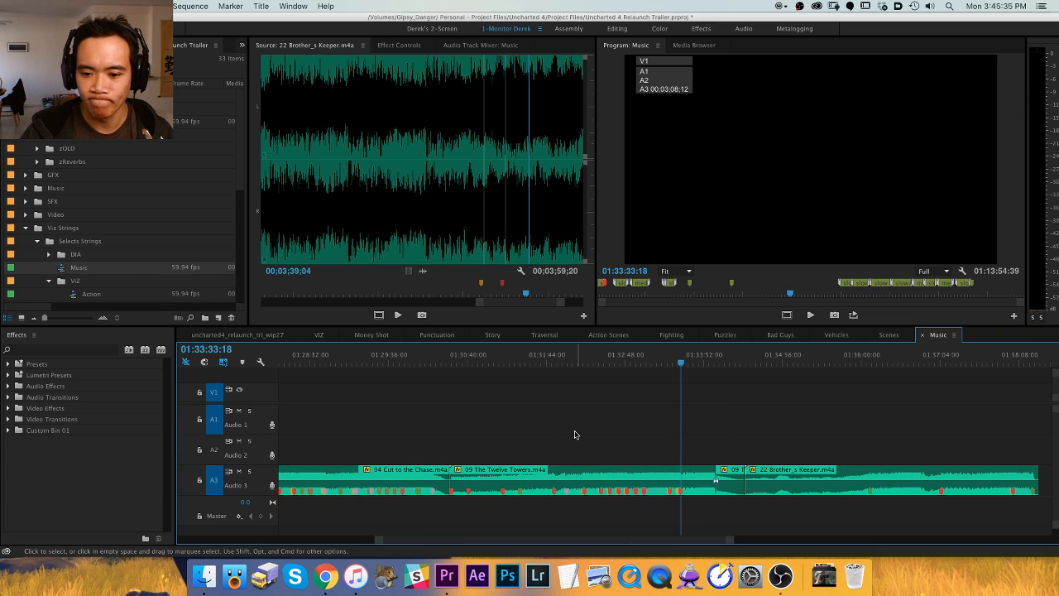
{"action": "left_click_drag", "start_coordinate": [551, 431], "coordinate": [597, 501]}
{"action": "left_click", "coordinate": [357, 383]}
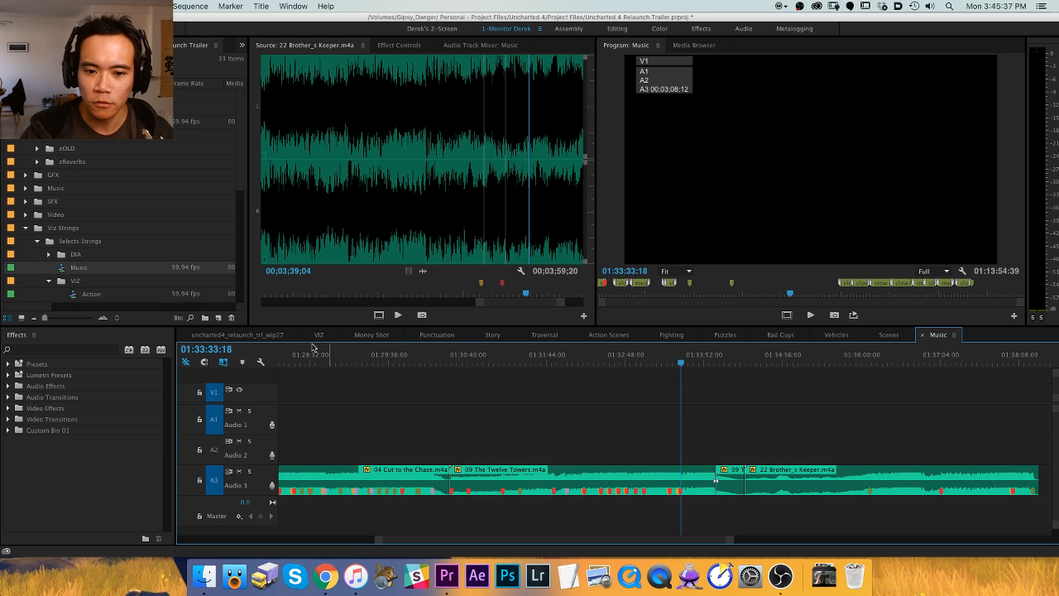
{"action": "left_click", "coordinate": [271, 335]}
{"action": "left_click", "coordinate": [627, 358]}
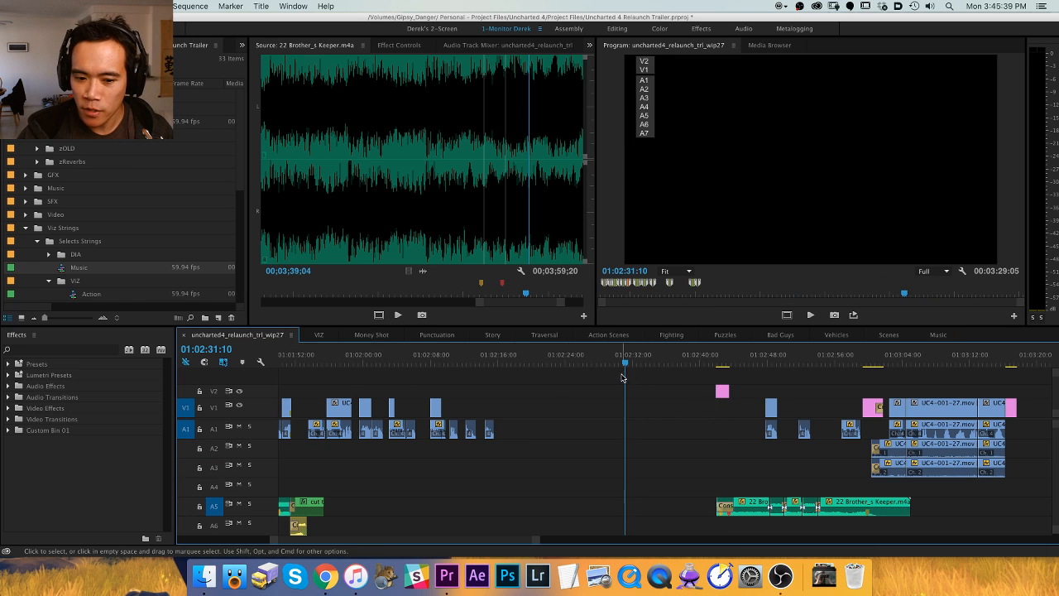
{"action": "key", "text": "super+shift+v"}
{"action": "key", "text": "super+z"}
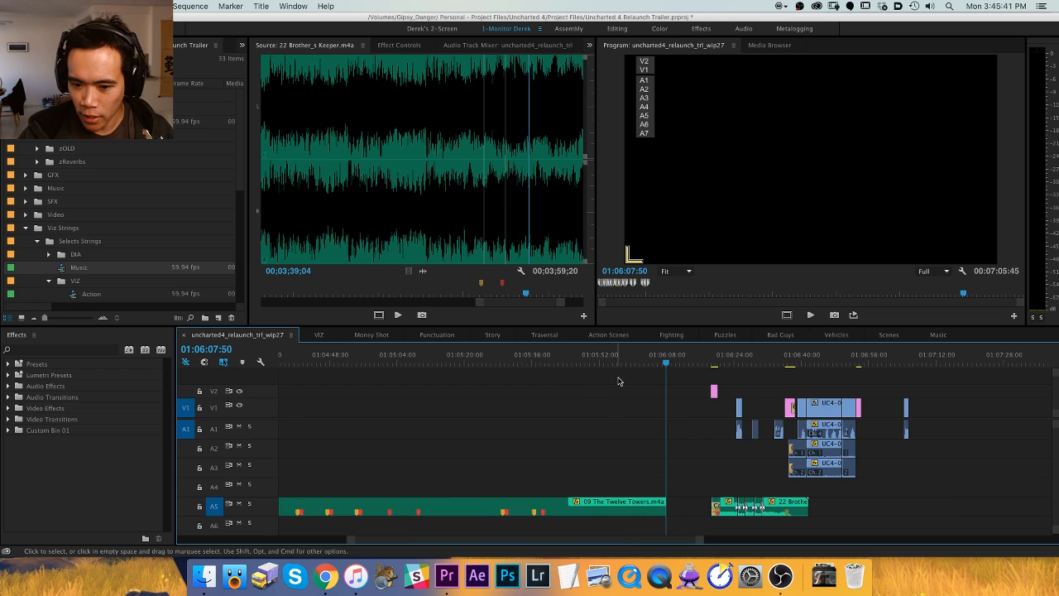
Split the 09 The Twelve Towers clip on A5 just after its last red marker and delete the remainder.
{"action": "left_click", "coordinate": [524, 359]}
{"action": "key", "text": "equal"}
{"action": "key", "text": "space"}
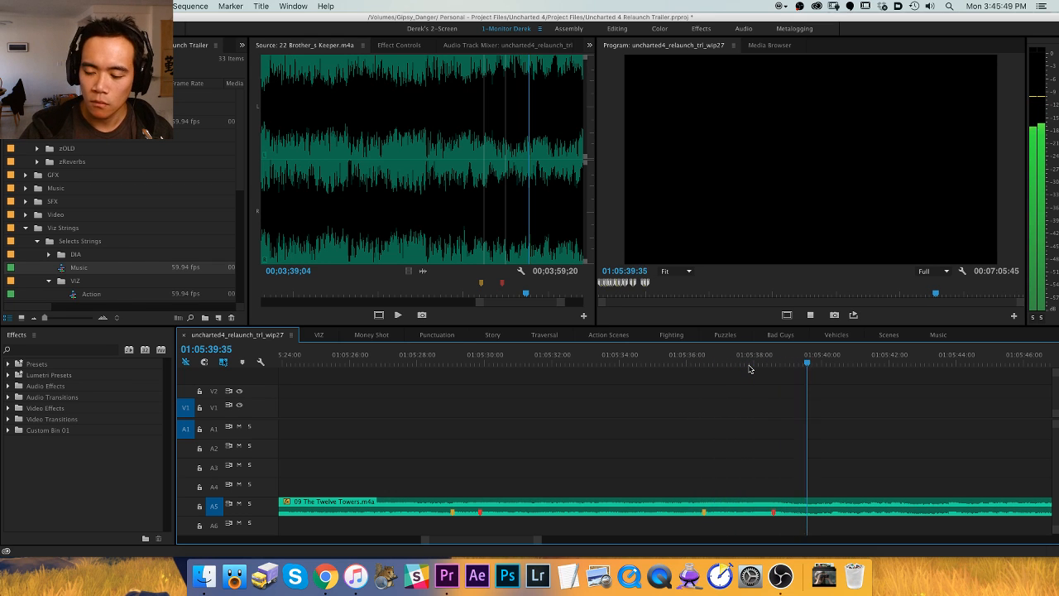
{"action": "key", "text": "super+k"}
{"action": "key", "text": "space"}
{"action": "key", "text": "minus"}
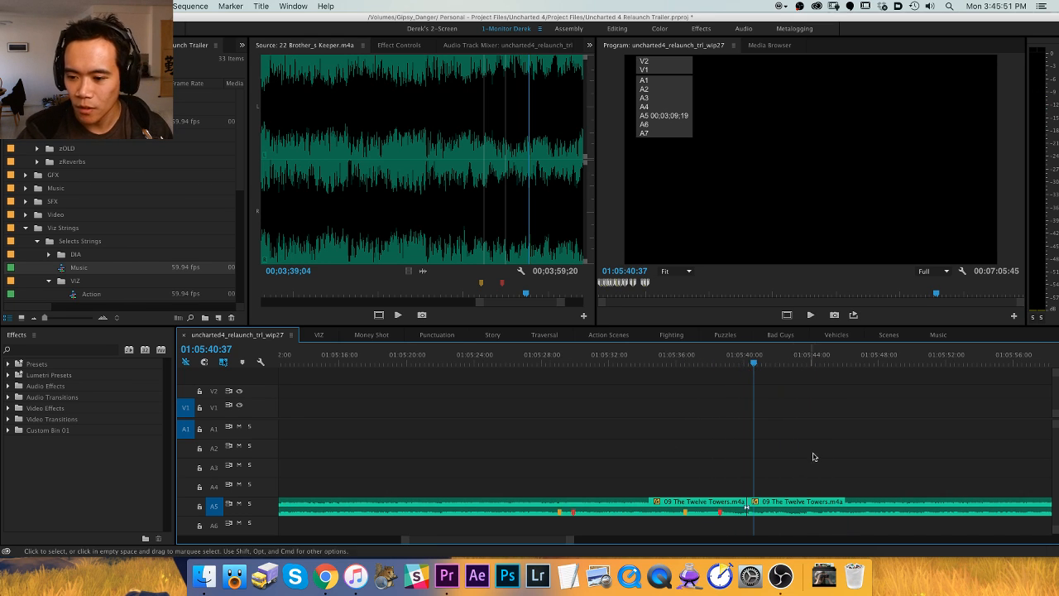
{"action": "key", "text": "minus"}
{"action": "left_click", "coordinate": [783, 506]}
{"action": "key", "text": "Delete"}
{"action": "scroll", "coordinate": [587, 449], "scroll_direction": "right", "scroll_amount": 5}
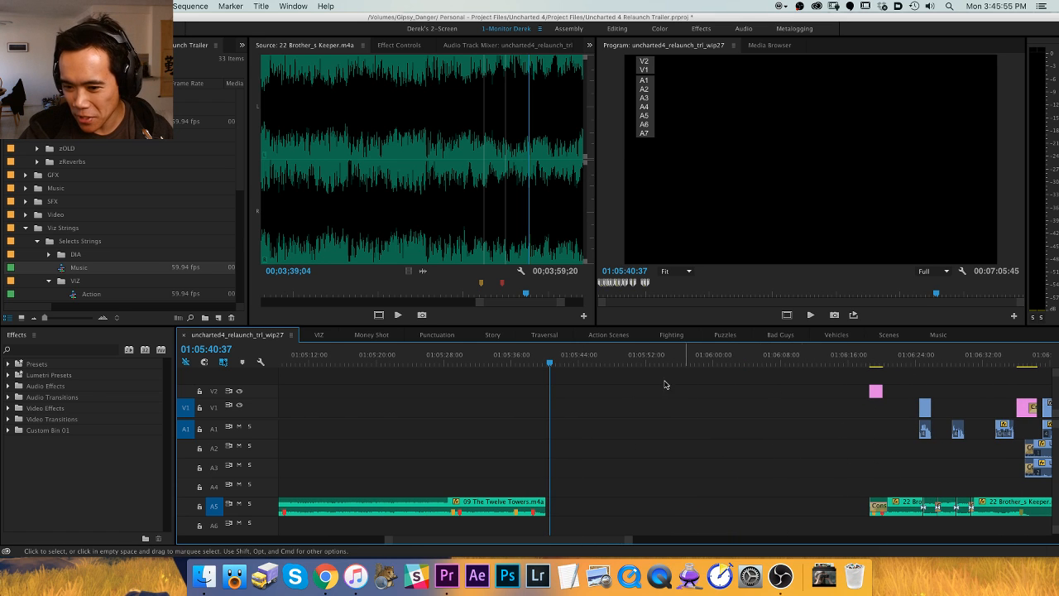
Paste the 22 Brother_s Keeper clips onto A4 at 01:05:36:34, overlapping the end of 09 The Twelve Towers.
{"action": "key", "text": "minus"}
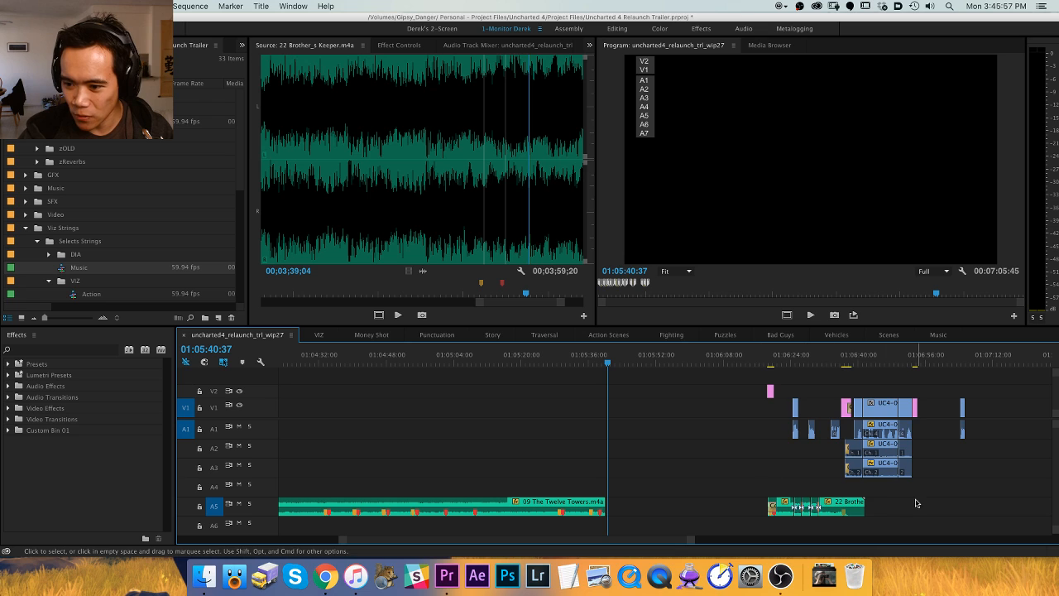
{"action": "left_click", "coordinate": [612, 359]}
{"action": "key", "text": "equal"}
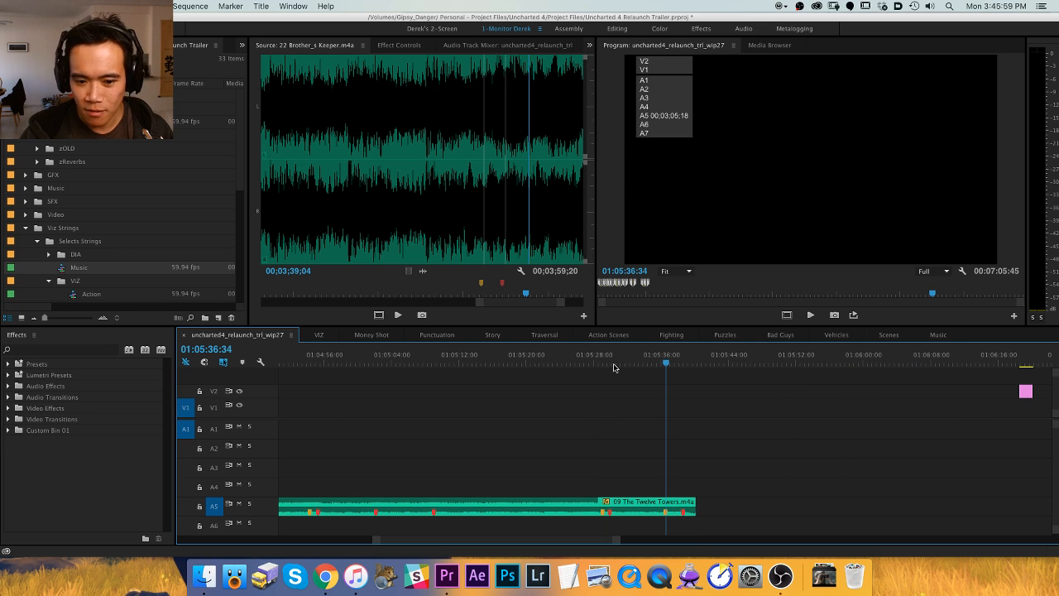
{"action": "key", "text": "ctrl+v"}
{"action": "key", "text": "h"}
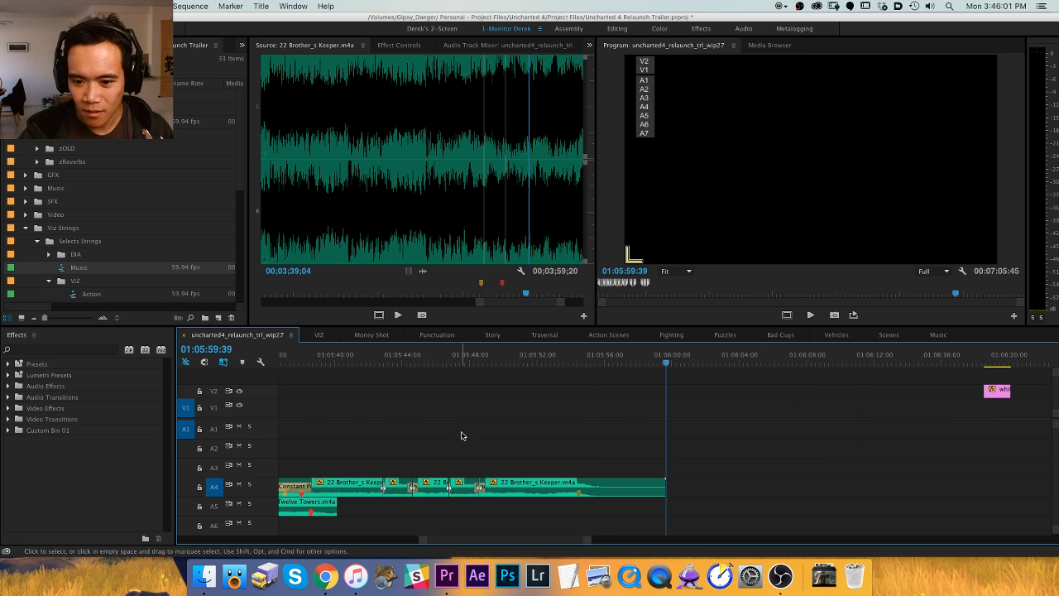
{"action": "scroll", "coordinate": [424, 411], "scroll_direction": "up", "scroll_amount": 5}
Solo track A4 and play the pasted 22 Brother_s Keeper cue from its start.
{"action": "left_click", "coordinate": [249, 485]}
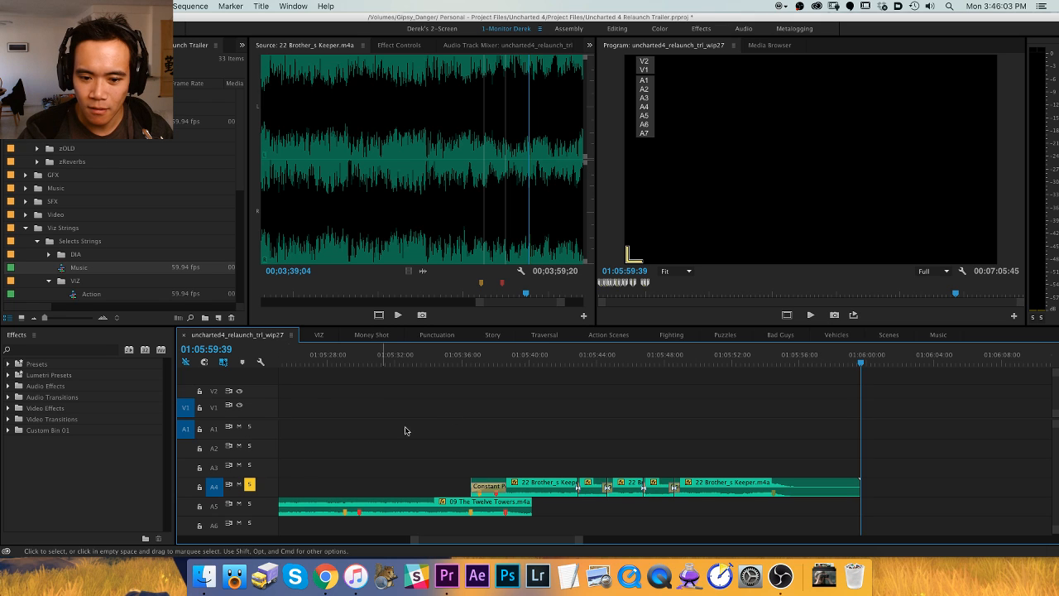
{"action": "left_click", "coordinate": [467, 357]}
{"action": "key", "text": "space"}
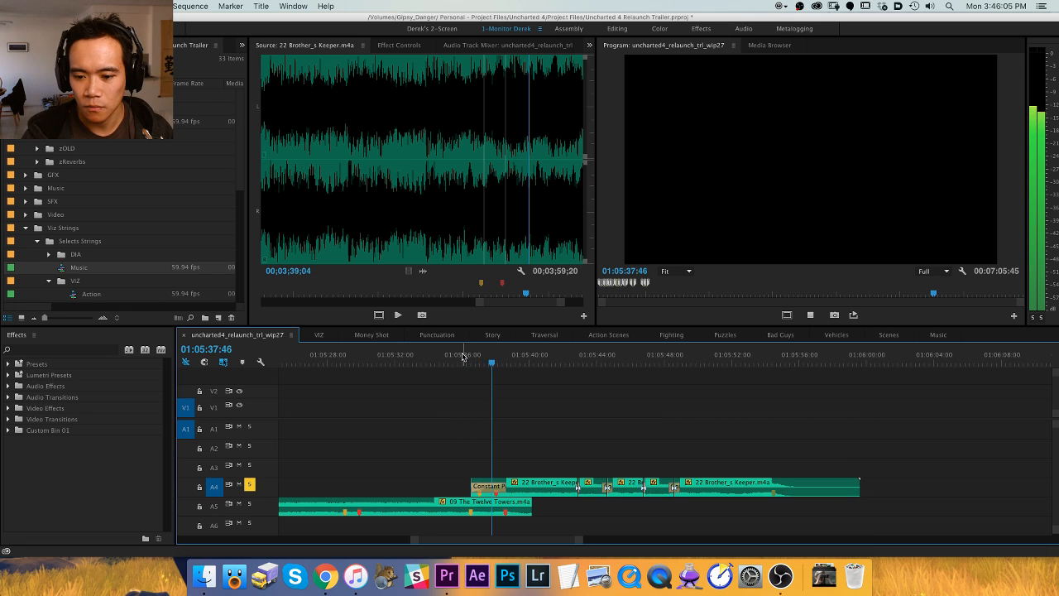
{"action": "key", "text": "space"}
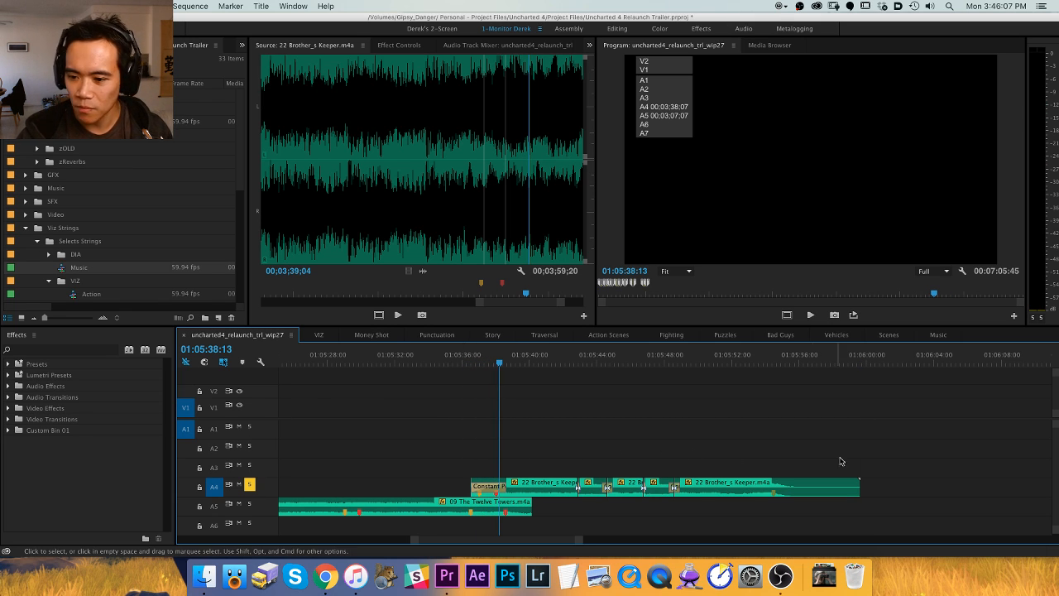
Move all the 22 Brother_s Keeper clips on A4 about two seconds later.
{"action": "left_click_drag", "start_coordinate": [896, 454], "coordinate": [477, 490]}
{"action": "key", "text": "equal"}
{"action": "key", "text": "h"}
{"action": "left_click_drag", "start_coordinate": [788, 445], "coordinate": [669, 470]}
{"action": "key", "text": "v"}
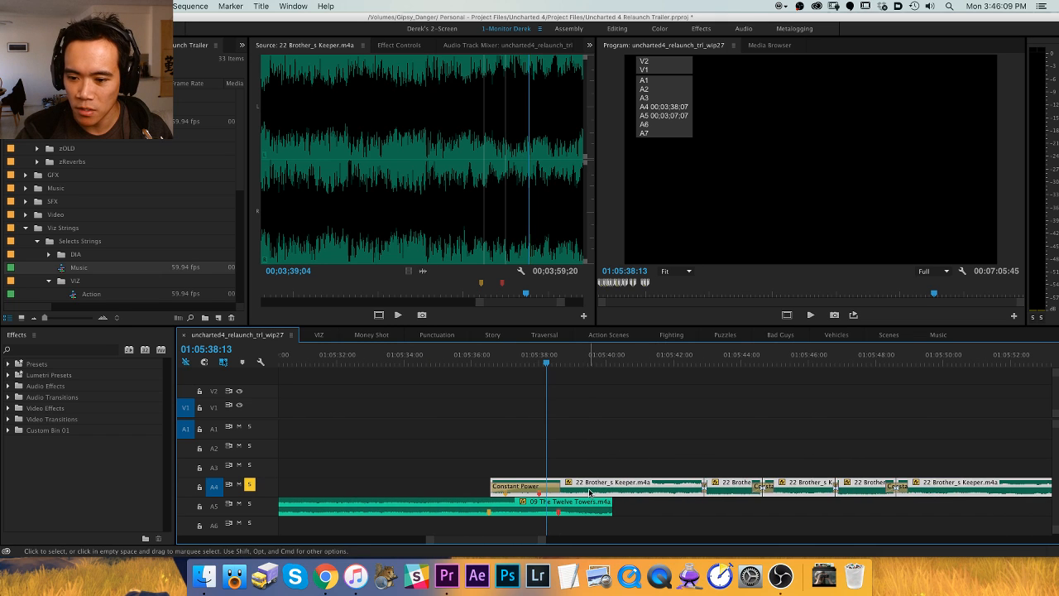
{"action": "left_click_drag", "start_coordinate": [589, 491], "coordinate": [662, 495]}
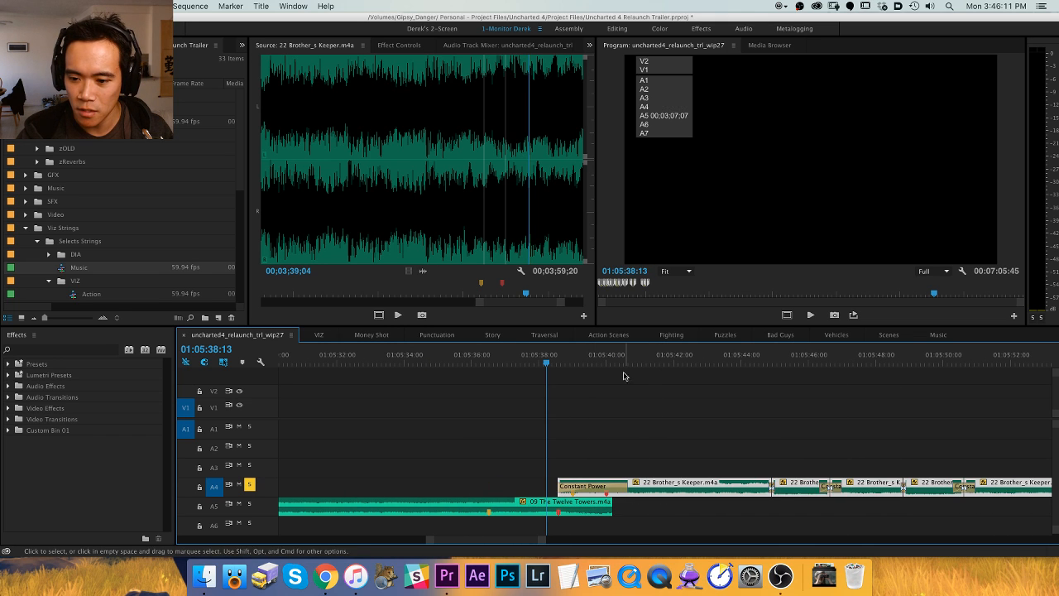
Nudge the A4 clips later so the first clip's red marker meets the end of 09 The Twelve Towers at 01:05:40:12.
{"action": "left_click", "coordinate": [627, 361]}
{"action": "key", "text": "super+Right"}
{"action": "key", "text": "super+Right"}
{"action": "key", "text": "super+Right"}
{"action": "key", "text": "super+Right"}
{"action": "key", "text": "super+Right"}
{"action": "key", "text": "super+Right"}
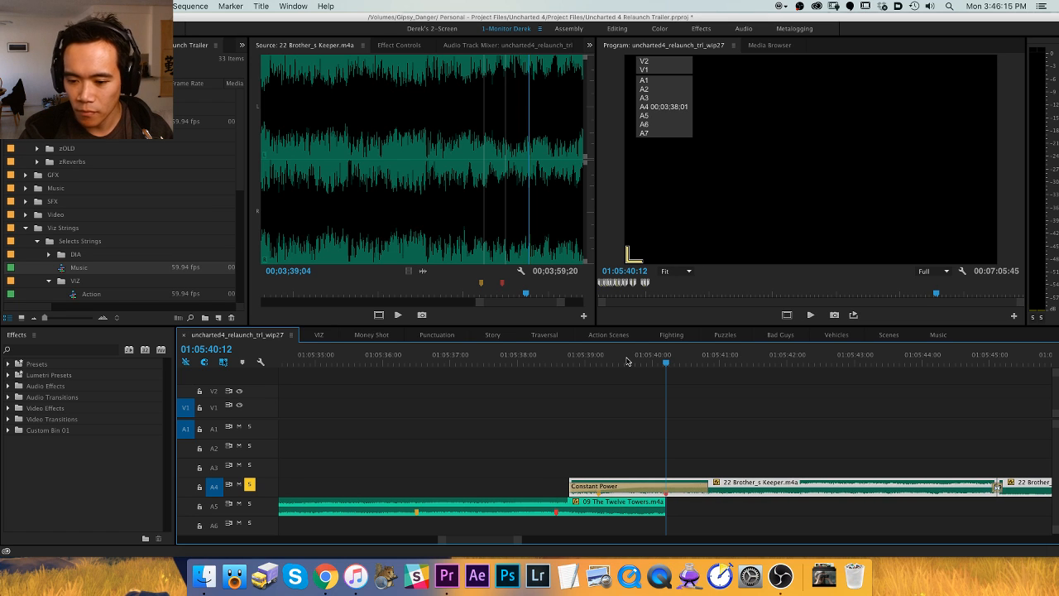
Solo A5 along with A4 and play the overlap of the two cues from 01:05:36:00.
{"action": "key", "text": "minus"}
{"action": "left_click_drag", "start_coordinate": [650, 359], "coordinate": [532, 375]}
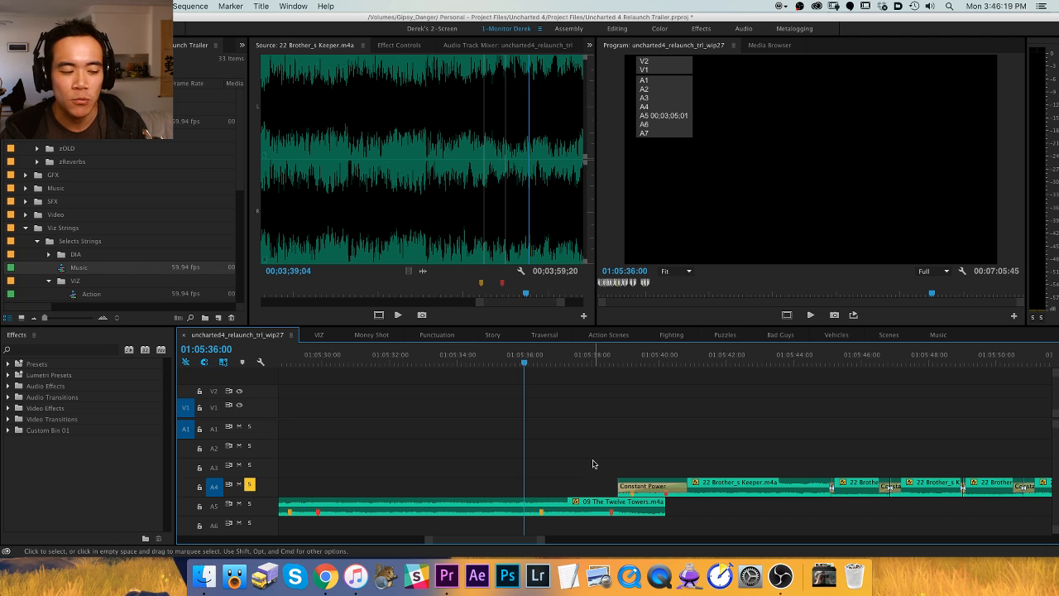
{"action": "scroll", "coordinate": [624, 408], "scroll_direction": "right", "scroll_amount": 2}
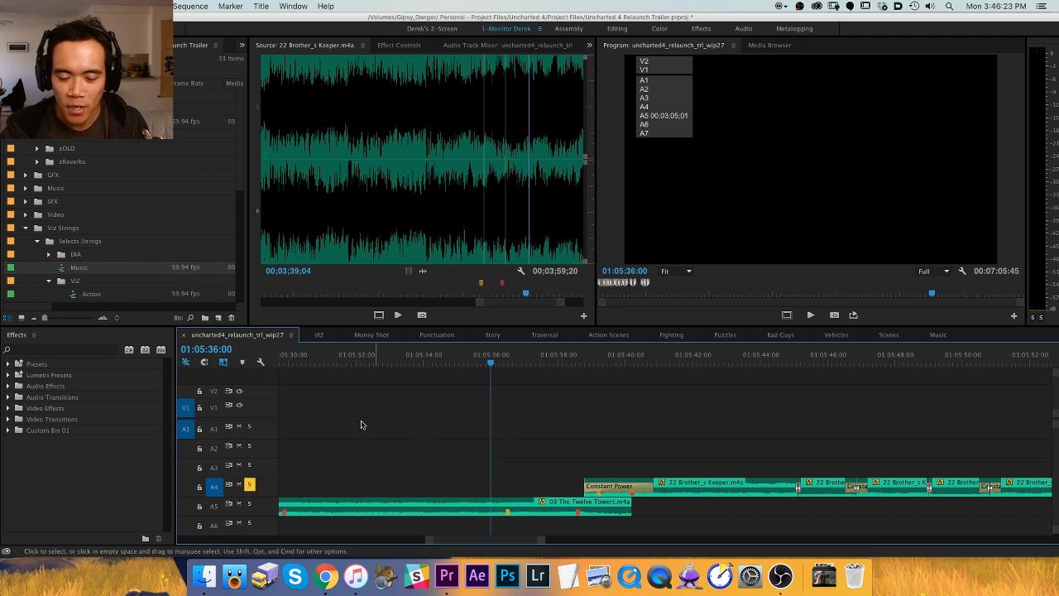
{"action": "left_click", "coordinate": [250, 503]}
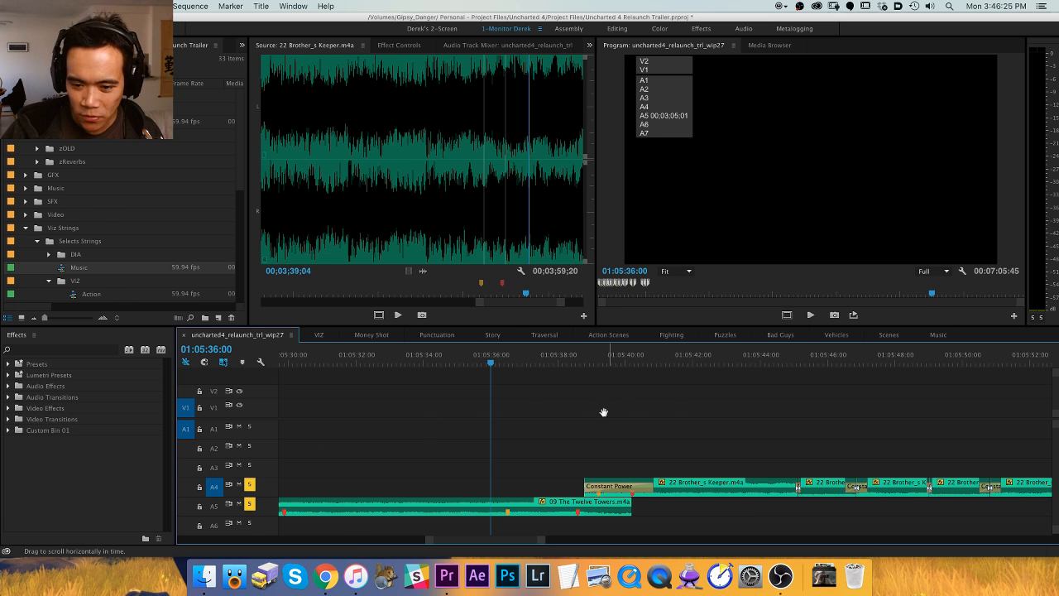
{"action": "left_click_drag", "start_coordinate": [604, 412], "coordinate": [515, 416]}
{"action": "key", "text": "space"}
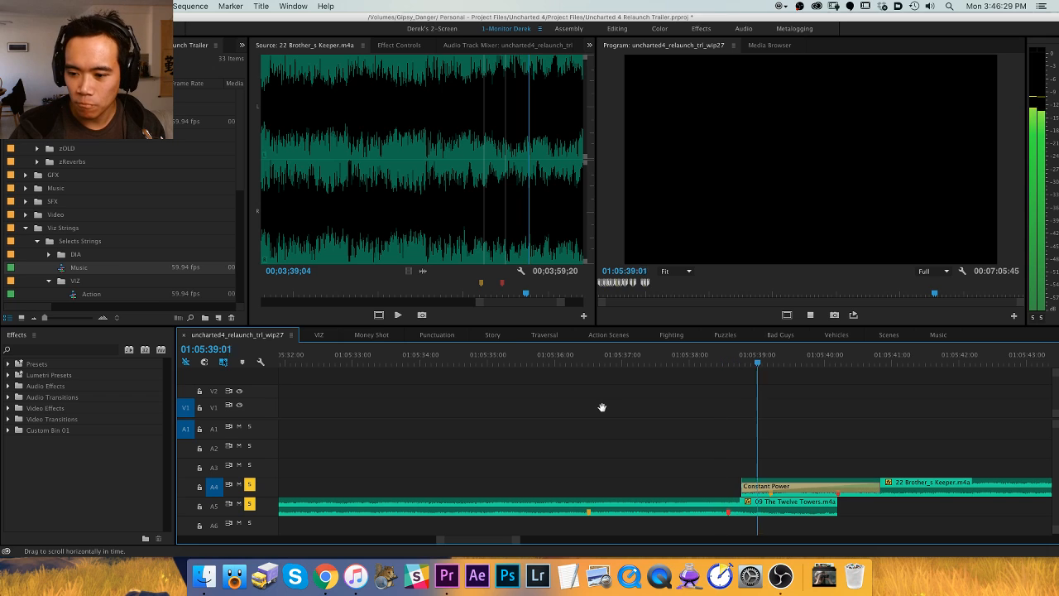
{"action": "key", "text": "space"}
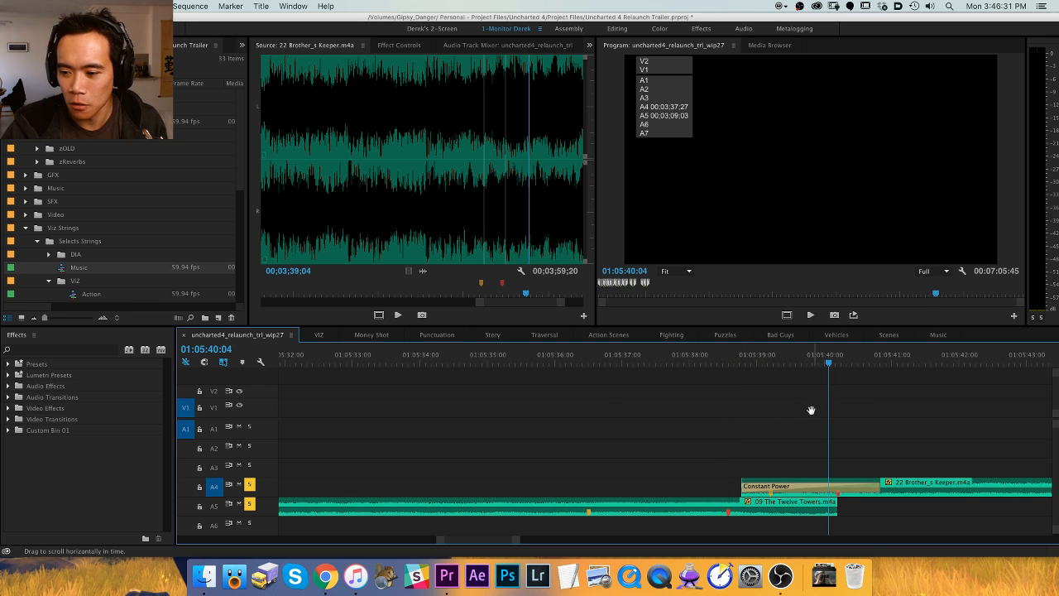
Remove the Constant Power fade from the first 22 Brother_s Keeper clip on A4 and trim its head by about two seconds.
{"action": "left_click_drag", "start_coordinate": [696, 427], "coordinate": [594, 423]}
{"action": "key", "text": "v"}
{"action": "left_click", "coordinate": [605, 354]}
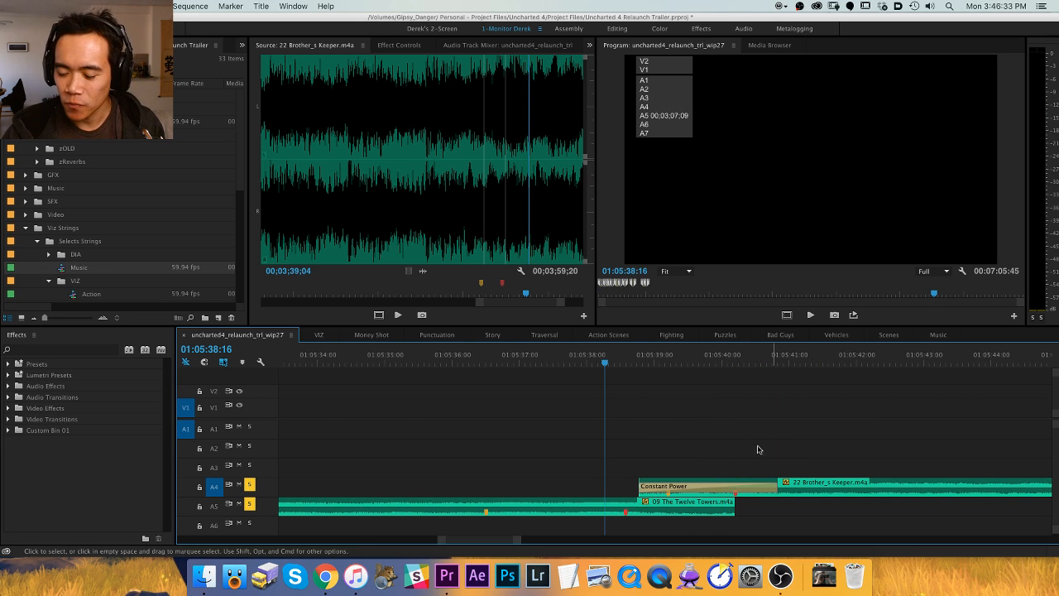
{"action": "left_click", "coordinate": [693, 486]}
{"action": "key", "text": "Delete"}
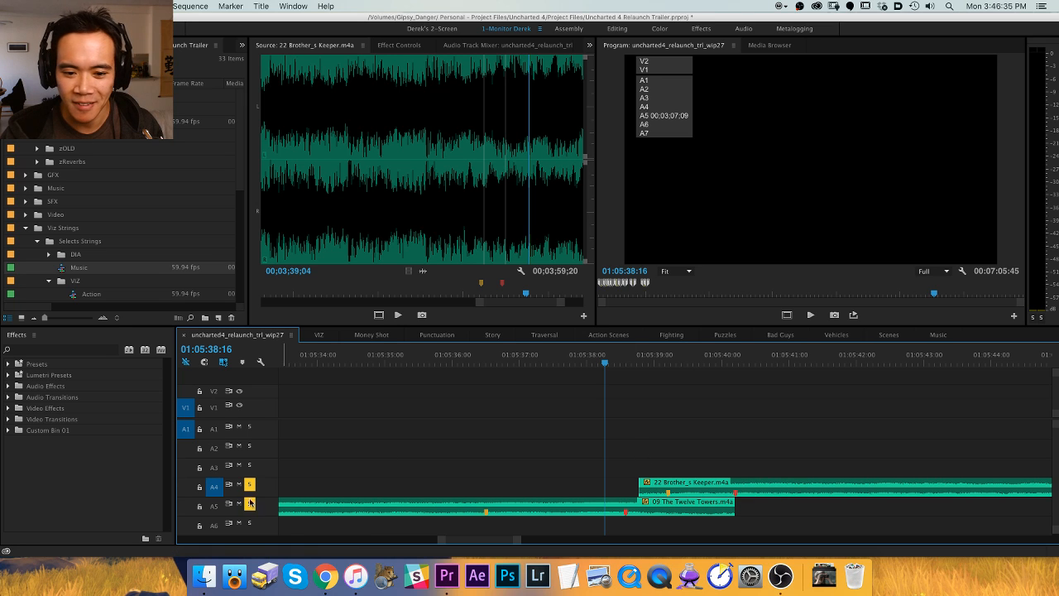
{"action": "left_click_drag", "start_coordinate": [662, 484], "coordinate": [821, 484]}
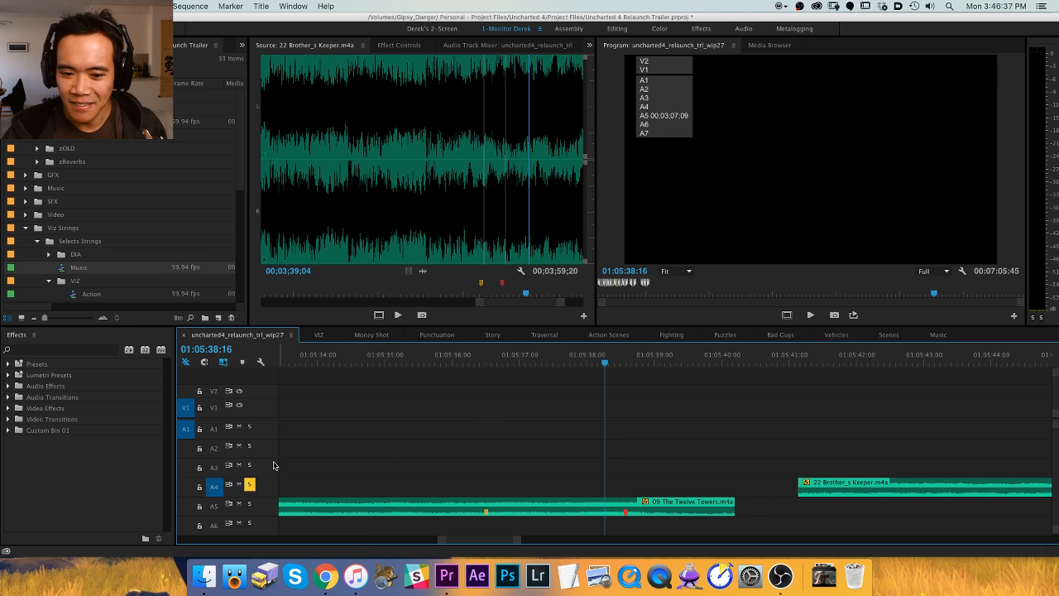
Solo only A5 and play the ending of 09 The Twelve Towers around its last red marker.
{"action": "left_click", "coordinate": [249, 504]}
{"action": "left_click", "coordinate": [249, 486]}
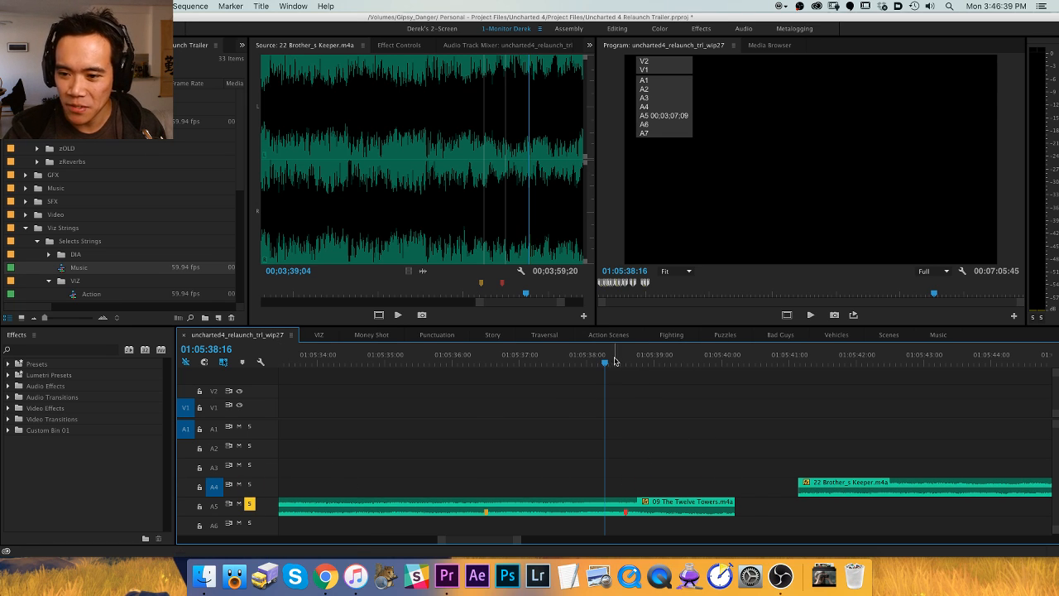
{"action": "left_click_drag", "start_coordinate": [609, 361], "coordinate": [478, 363]}
{"action": "key", "text": "space"}
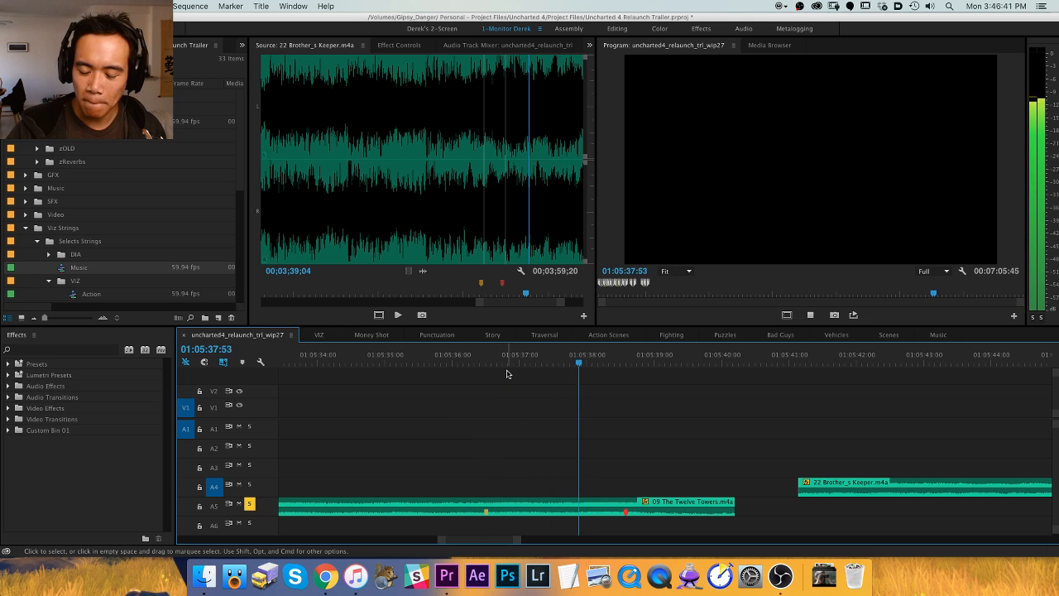
{"action": "key", "text": "space"}
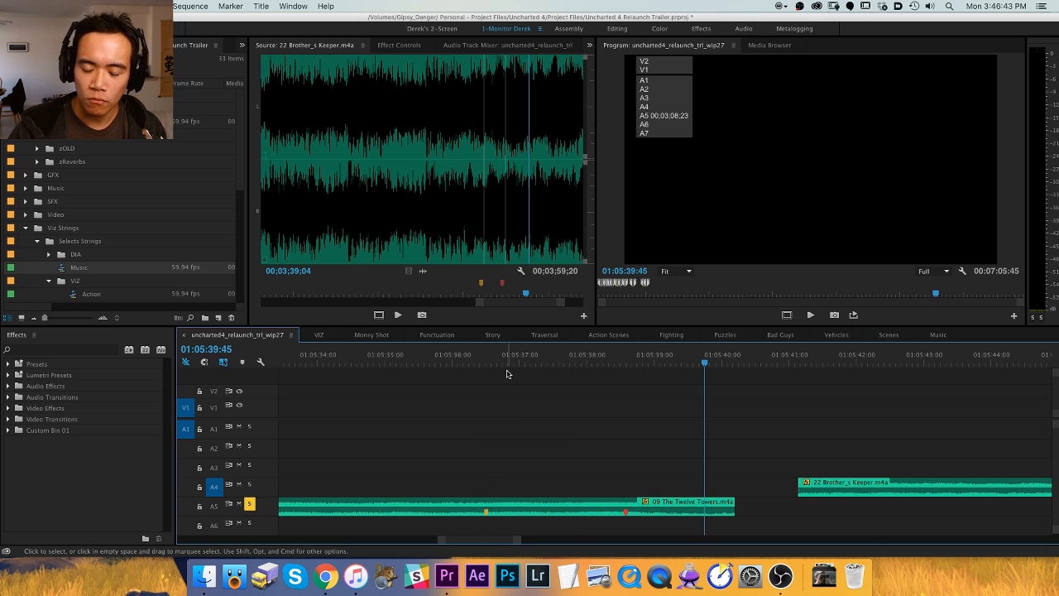
{"action": "left_click", "coordinate": [538, 362]}
{"action": "key", "text": "space"}
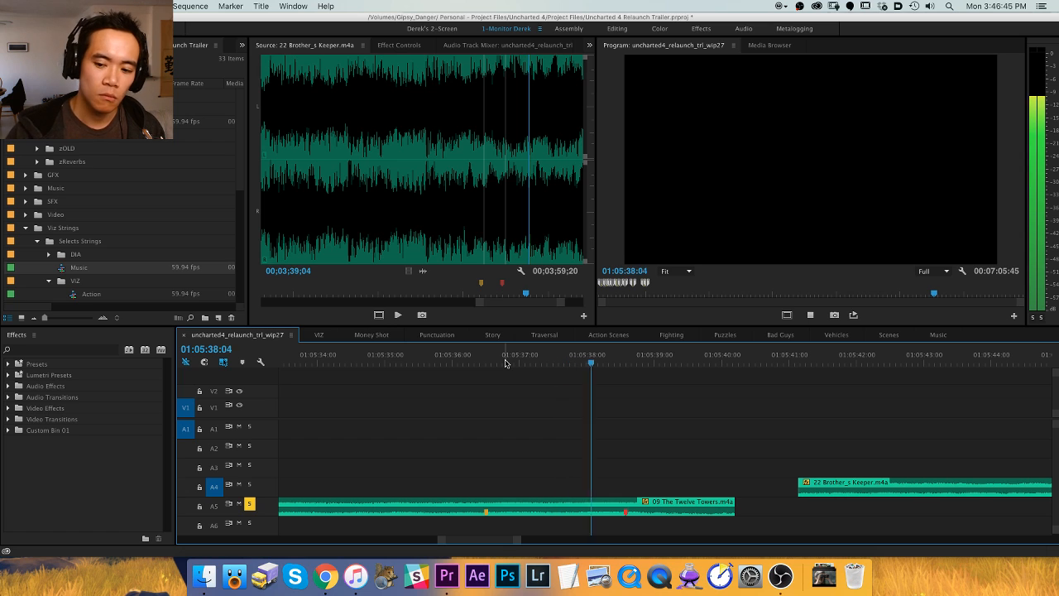
{"action": "key", "text": "space"}
Restore the first 22 Brother_s Keeper clip's trimmed head and move all A4 clips about 1.5 seconds earlier, near the last red marker on A5.
{"action": "key", "text": "h"}
{"action": "left_click_drag", "start_coordinate": [796, 425], "coordinate": [652, 439]}
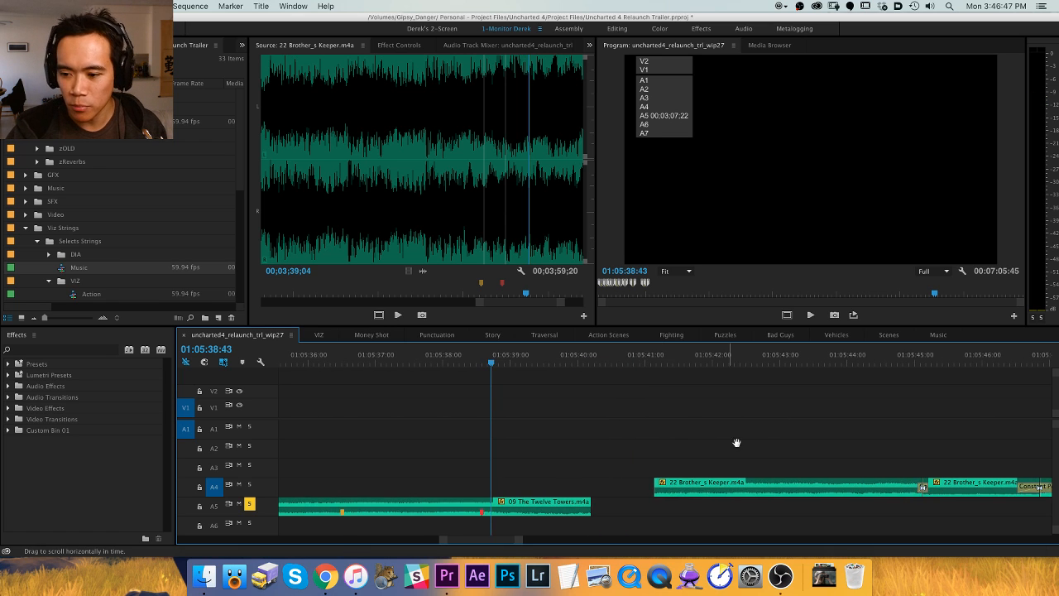
{"action": "left_click_drag", "start_coordinate": [719, 443], "coordinate": [680, 441]}
{"action": "key", "text": "minus"}
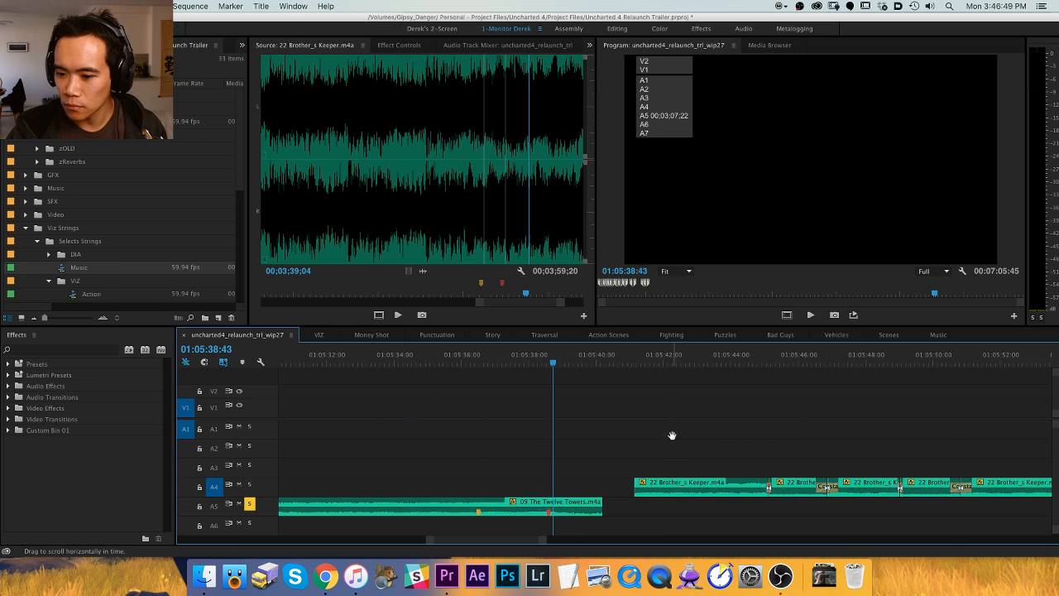
{"action": "key", "text": "minus"}
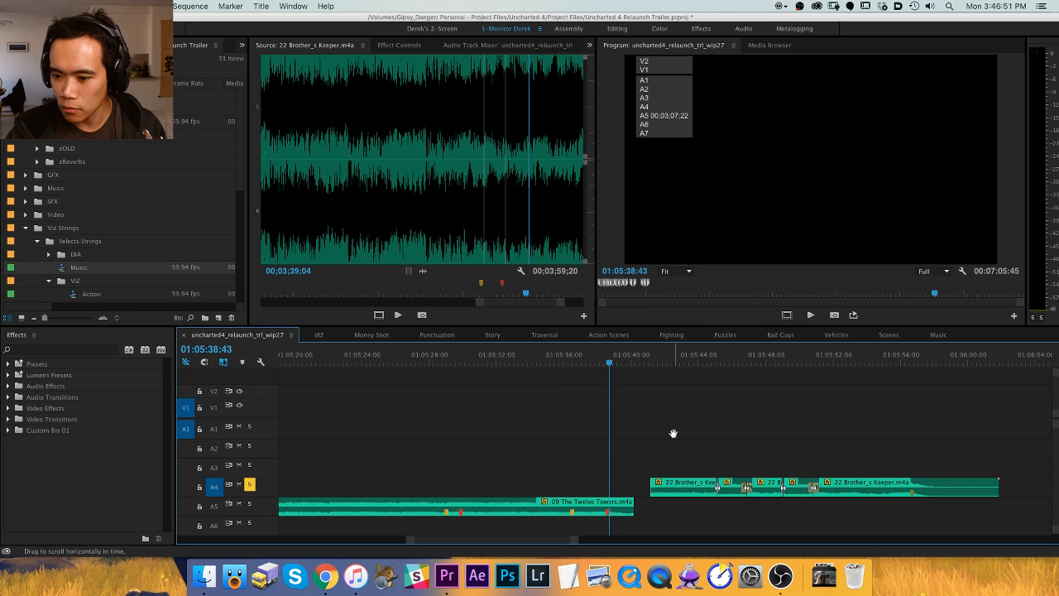
{"action": "key", "text": "shift+w"}
{"action": "key", "text": "equal"}
{"action": "key", "text": "equal"}
{"action": "key", "text": "v"}
{"action": "key", "text": "a"}
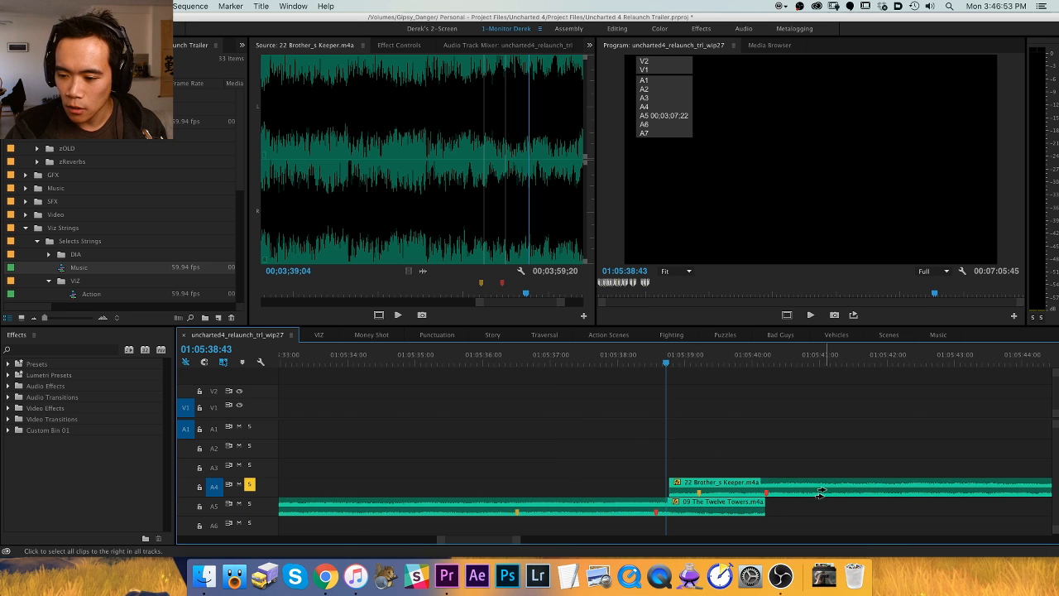
{"action": "left_click_drag", "start_coordinate": [822, 493], "coordinate": [720, 490]}
Shift the A4 clips earlier in a five-frame jump toward the last red marker of 09 The Twelve Towers.
{"action": "key", "text": "Left"}
{"action": "key", "text": "Left"}
{"action": "key", "text": "Left"}
{"action": "key", "text": "Left"}
{"action": "key", "text": "Left"}
{"action": "key", "text": "Left"}
{"action": "key", "text": "Left"}
{"action": "key", "text": "Left"}
{"action": "key", "text": "Left"}
{"action": "key", "text": "equal"}
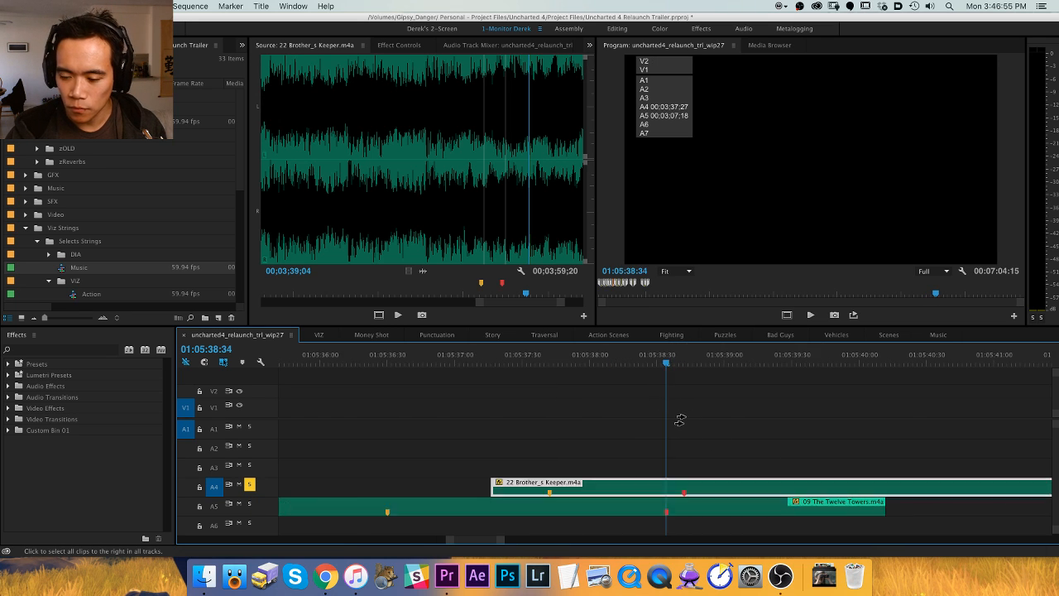
{"action": "key", "text": "Down"}
{"action": "key", "text": "equal"}
{"action": "key", "text": "Up"}
{"action": "key", "text": "shift+super+Left"}
{"action": "key", "text": "shift+super+Left"}
{"action": "key", "text": "shift+super+Left"}
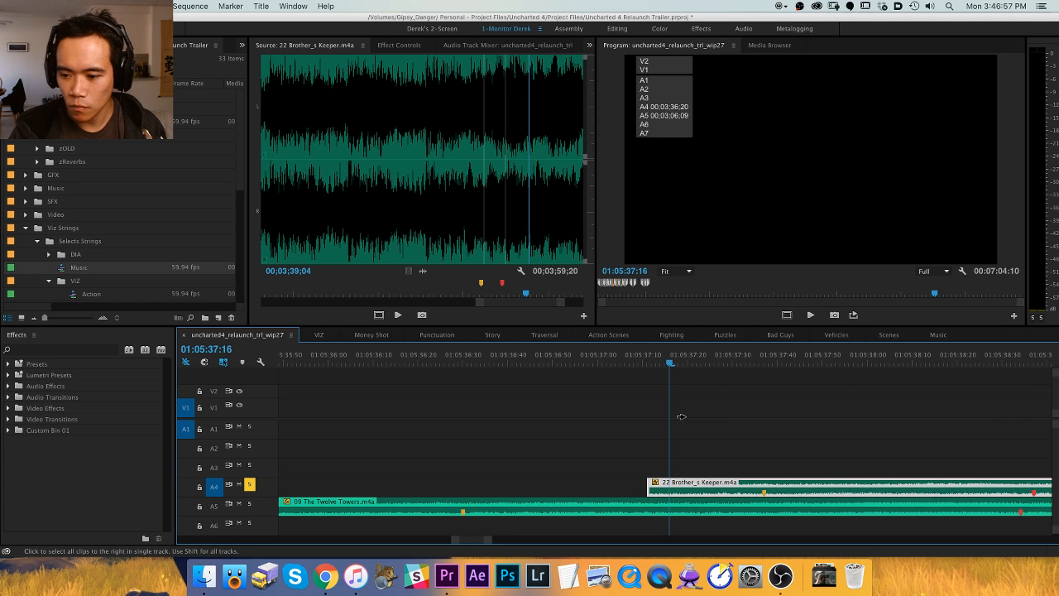
Fine-nudge the A4 clips so the first clip's red marker lines up with the A5 red marker at 01:05:38:33.
{"action": "key", "text": "shift+super+Right"}
{"action": "key", "text": "shift+m"}
{"action": "key", "text": "shift+m"}
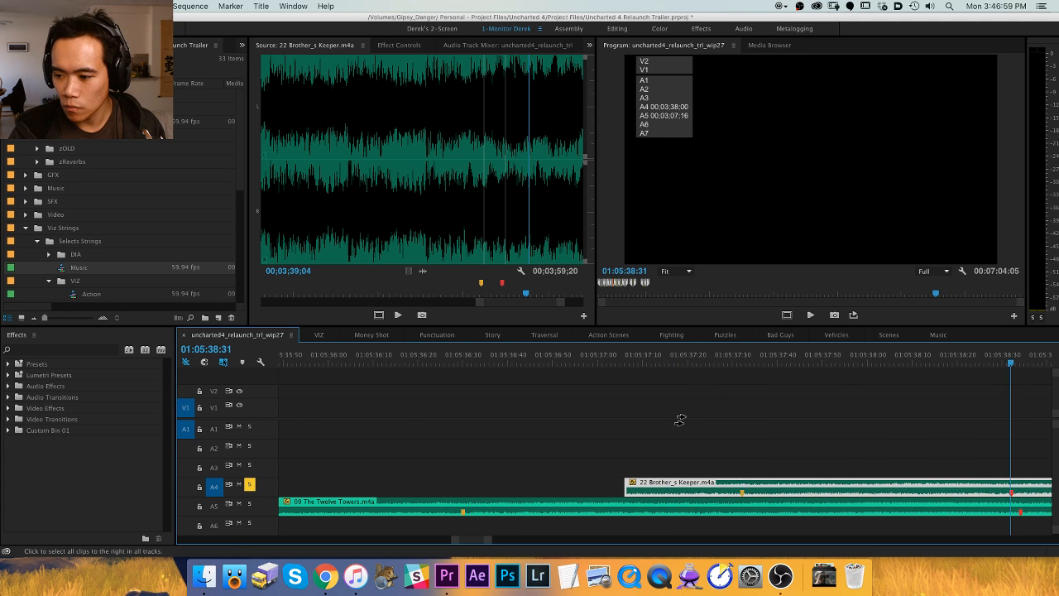
{"action": "key", "text": "equal"}
{"action": "key", "text": "super+Right"}
{"action": "key", "text": "super+Right"}
{"action": "key", "text": "Right"}
{"action": "key", "text": "Right"}
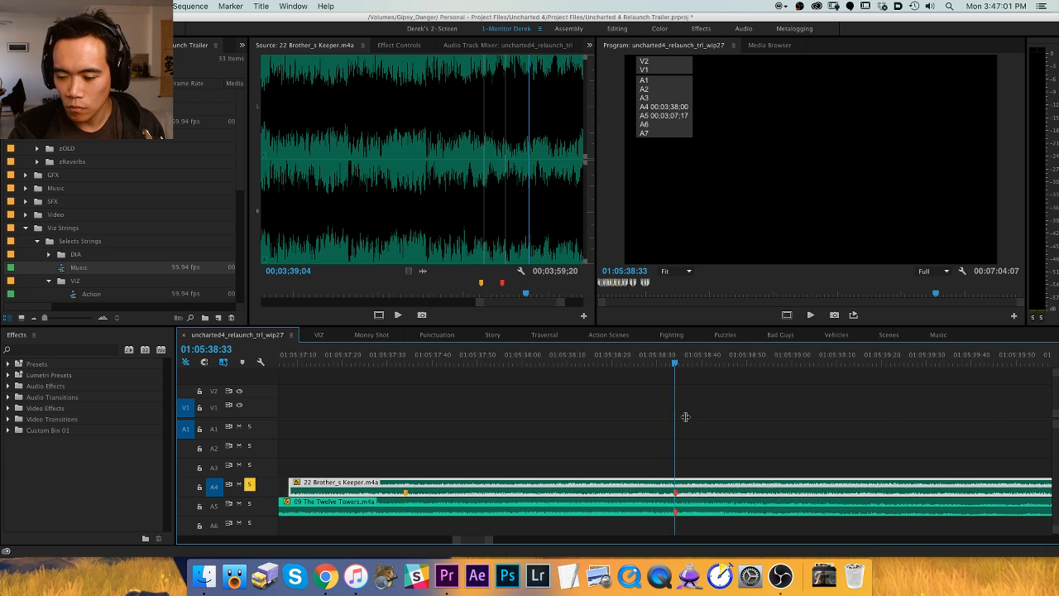
Trim the start of the first 22 Brother_s Keeper clip to its orange marker at 01:05:37:33.
{"action": "key", "text": "minus"}
{"action": "key", "text": "minus"}
{"action": "key", "text": "minus"}
{"action": "key", "text": "minus"}
{"action": "left_click", "coordinate": [614, 356]}
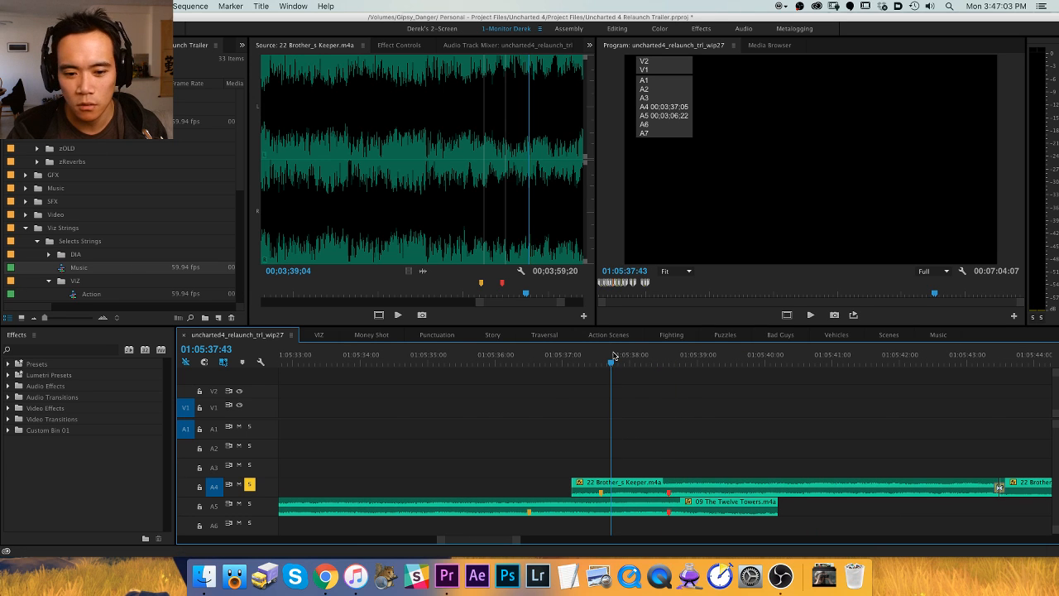
{"action": "key", "text": "Up"}
{"action": "key", "text": "Down"}
{"action": "key", "text": "Up"}
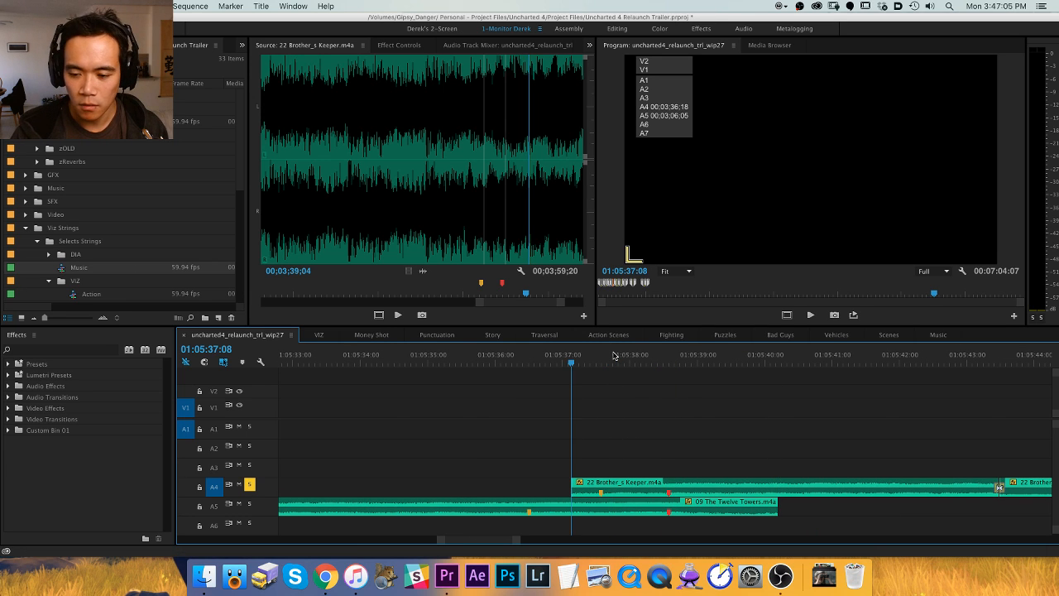
{"action": "key", "text": "shift+m"}
{"action": "key", "text": "alt+q"}
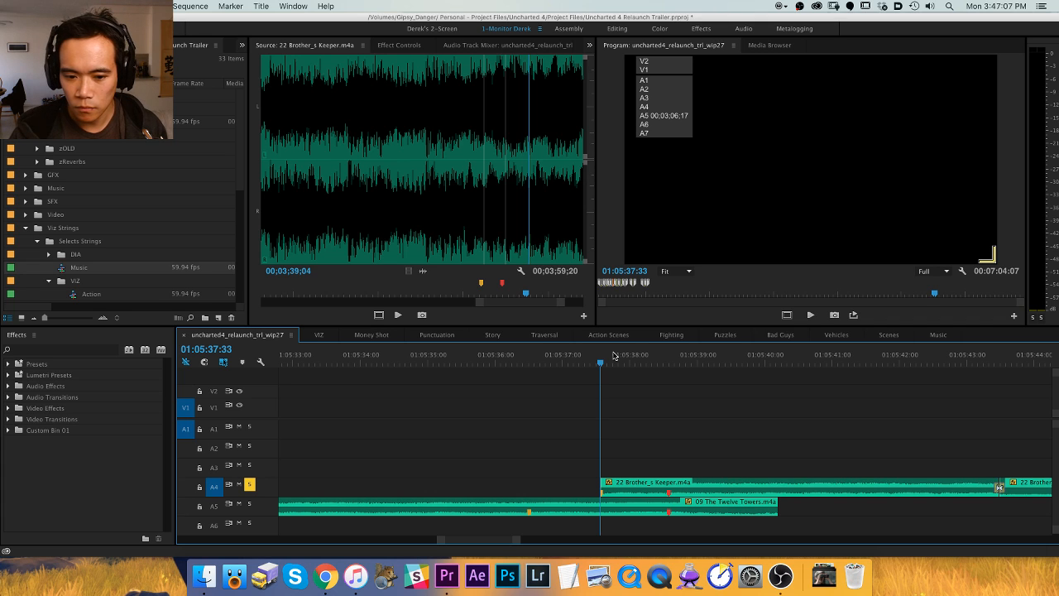
Apply a Constant Power fade to the start of the first 22 Brother_s Keeper clip and save the project.
{"action": "key", "text": "super+shift+d"}
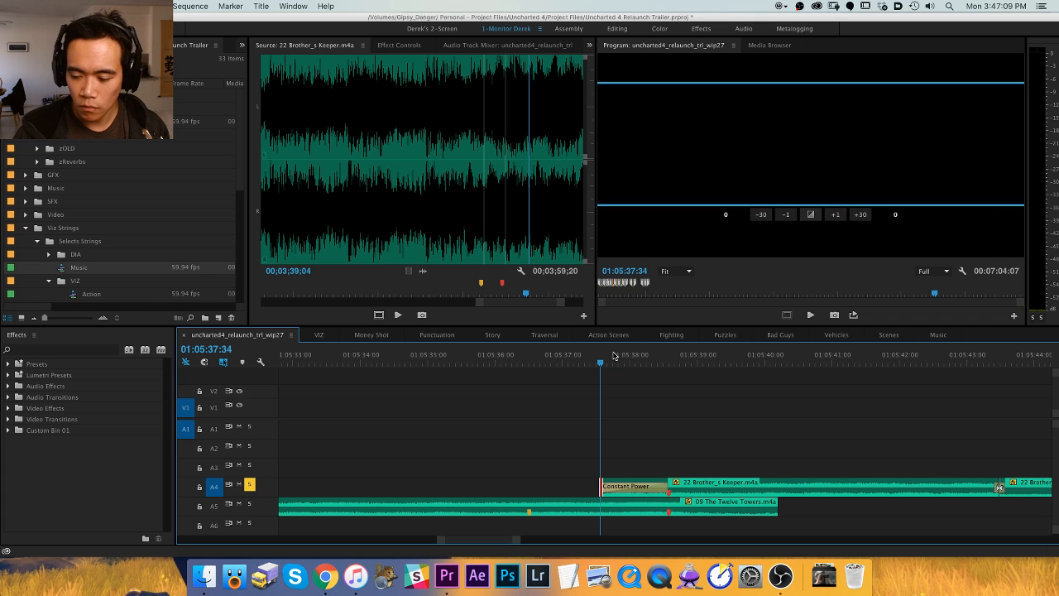
{"action": "key", "text": "space"}
{"action": "key", "text": "super+s"}
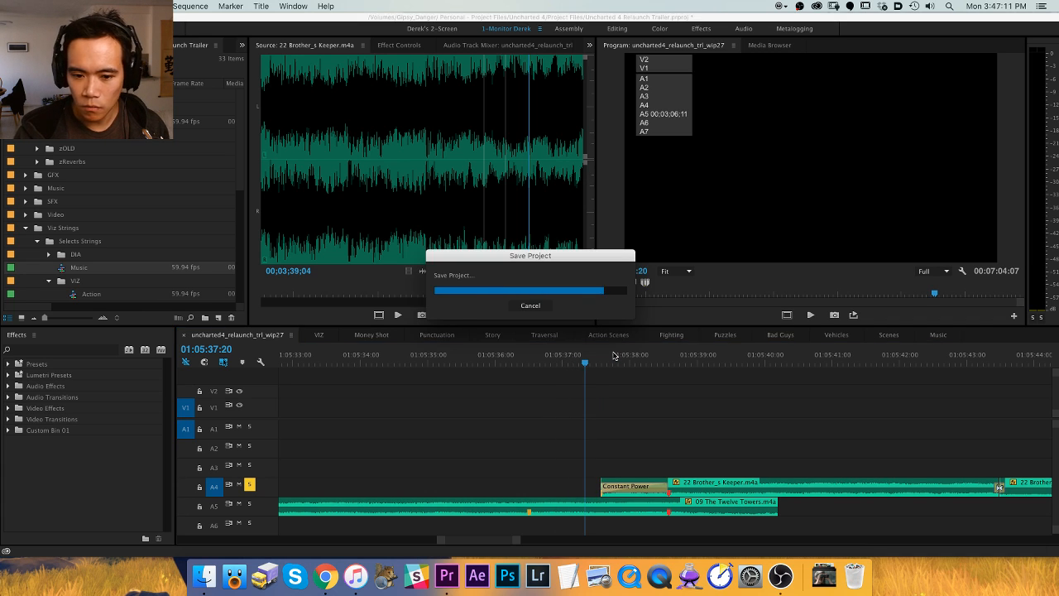
Solo A5 together with A4 and play the new blend from 09 The Twelve Towers into 22 Brother_s Keeper.
{"action": "left_click", "coordinate": [249, 503]}
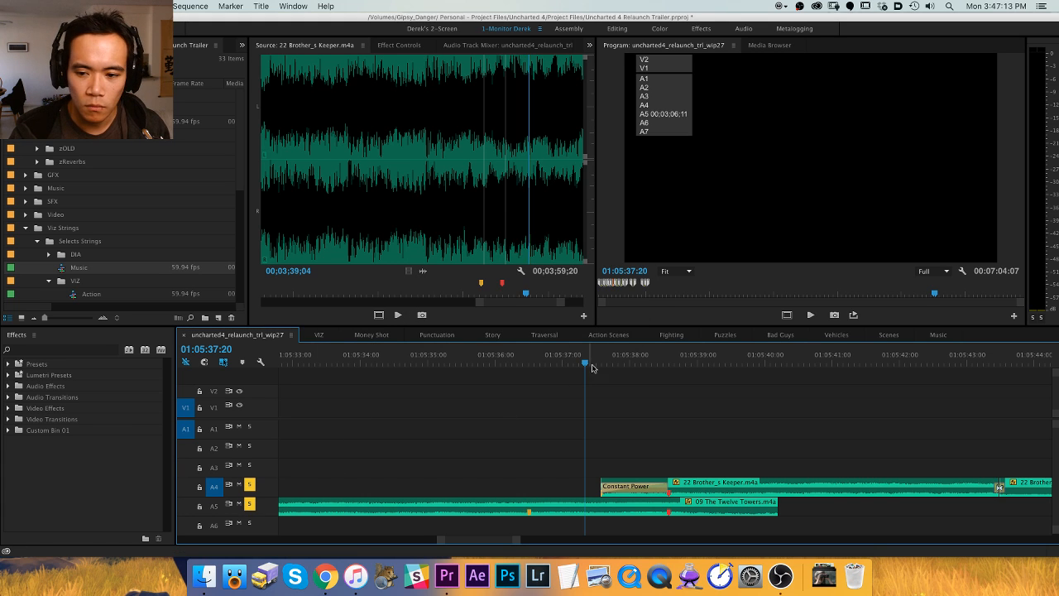
{"action": "left_click_drag", "start_coordinate": [589, 362], "coordinate": [504, 362]}
{"action": "key", "text": "space"}
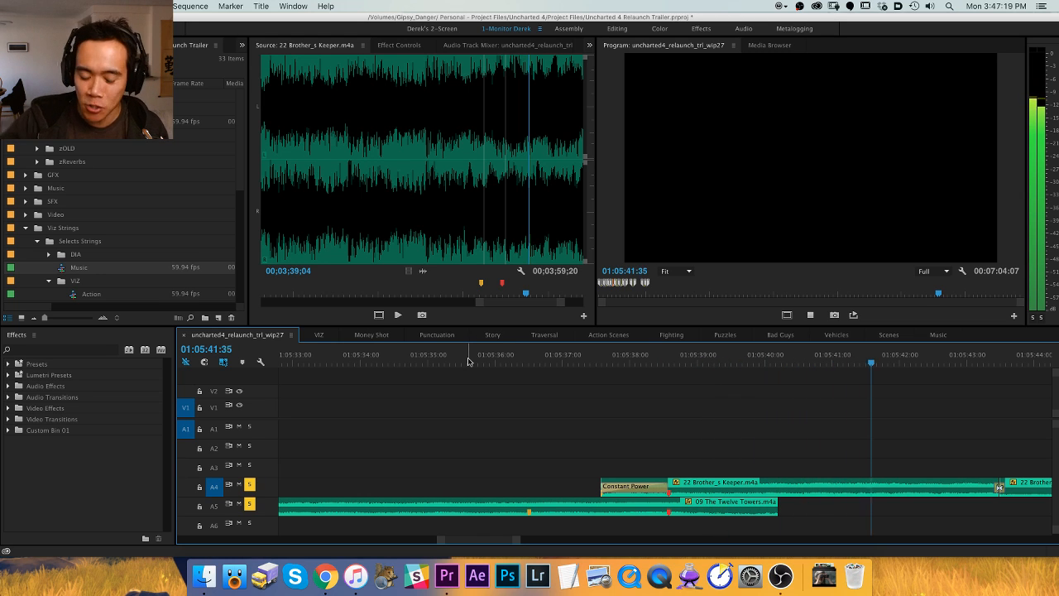
{"action": "key", "text": "minus"}
{"action": "key", "text": "space"}
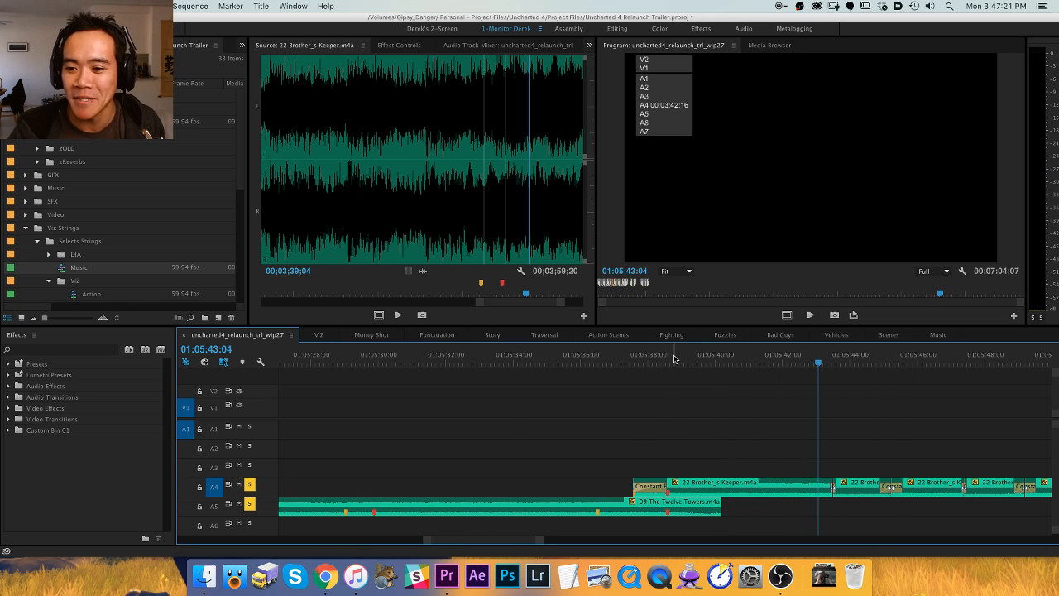
Replay the transition, including from 01:05:35:32 on into the following 22 Brother_s Keeper clips on A4.
{"action": "left_click_drag", "start_coordinate": [619, 364], "coordinate": [553, 369]}
{"action": "key", "text": "space"}
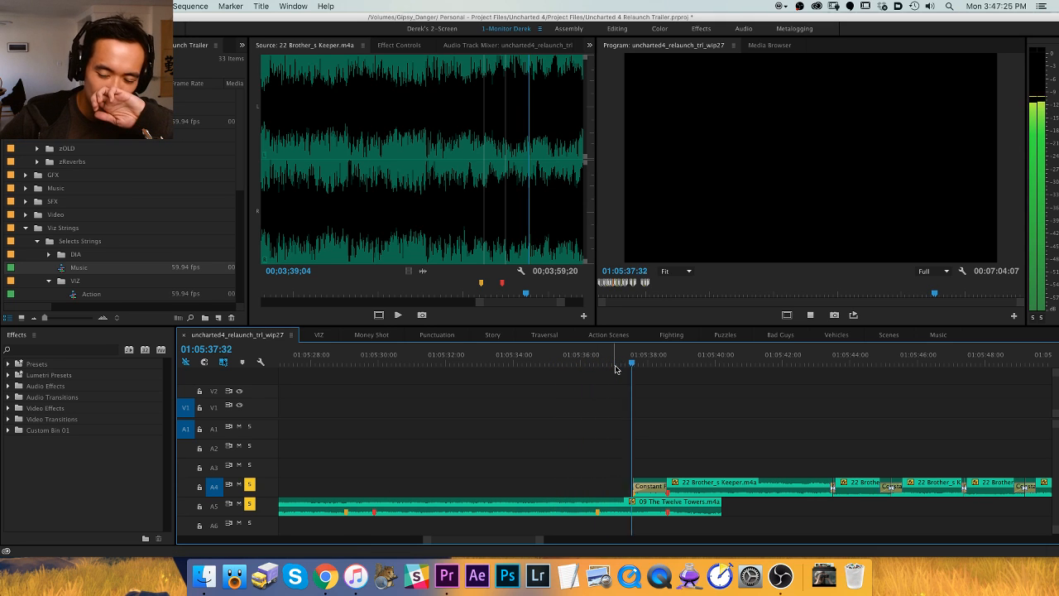
{"action": "key", "text": "space"}
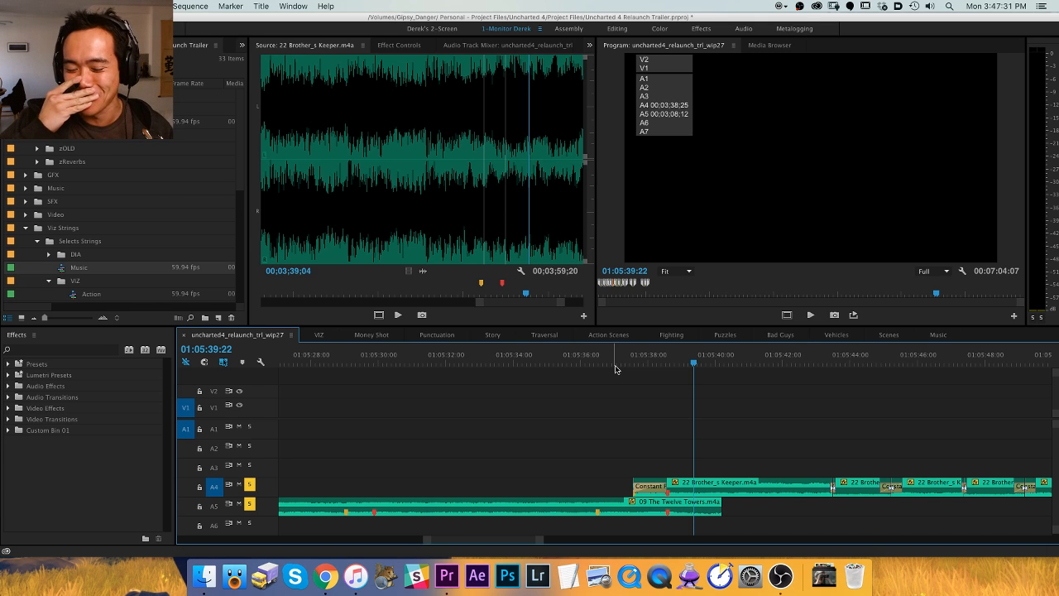
{"action": "left_click_drag", "start_coordinate": [661, 361], "coordinate": [564, 361]}
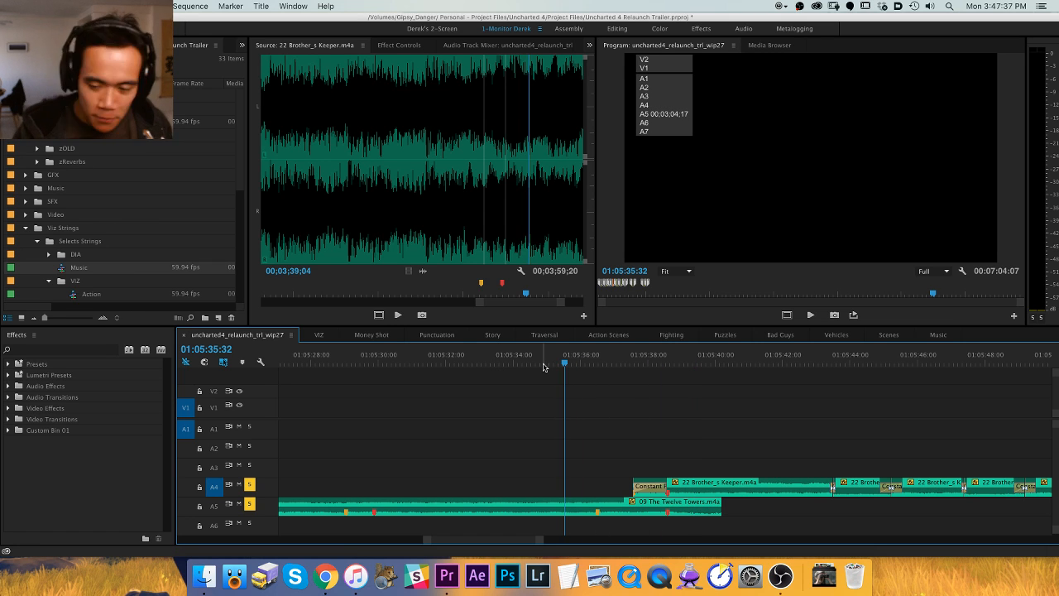
{"action": "key", "text": "h"}
{"action": "left_click_drag", "start_coordinate": [640, 425], "coordinate": [448, 429]}
{"action": "key", "text": "space"}
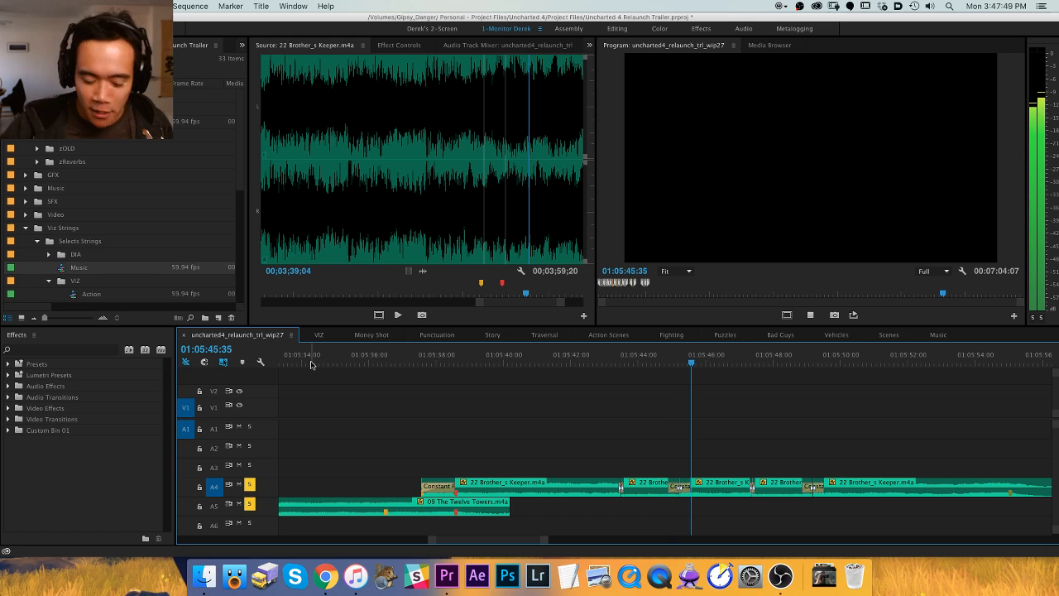
Unsolo A4 and play the tail of 09 The Twelve Towers on A5 by itself from around 01:05:38:24.
{"action": "key", "text": "minus"}
{"action": "key", "text": "space"}
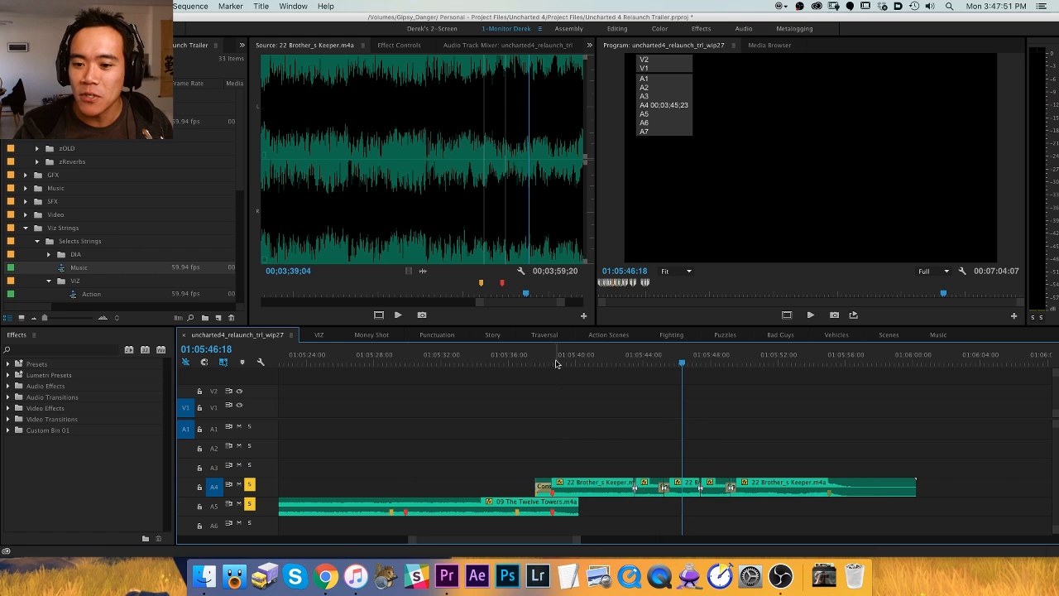
{"action": "left_click", "coordinate": [555, 359]}
{"action": "key", "text": "equal"}
{"action": "key", "text": "equal"}
{"action": "key", "text": "v"}
{"action": "scroll", "coordinate": [437, 421], "scroll_direction": "right", "scroll_amount": 10}
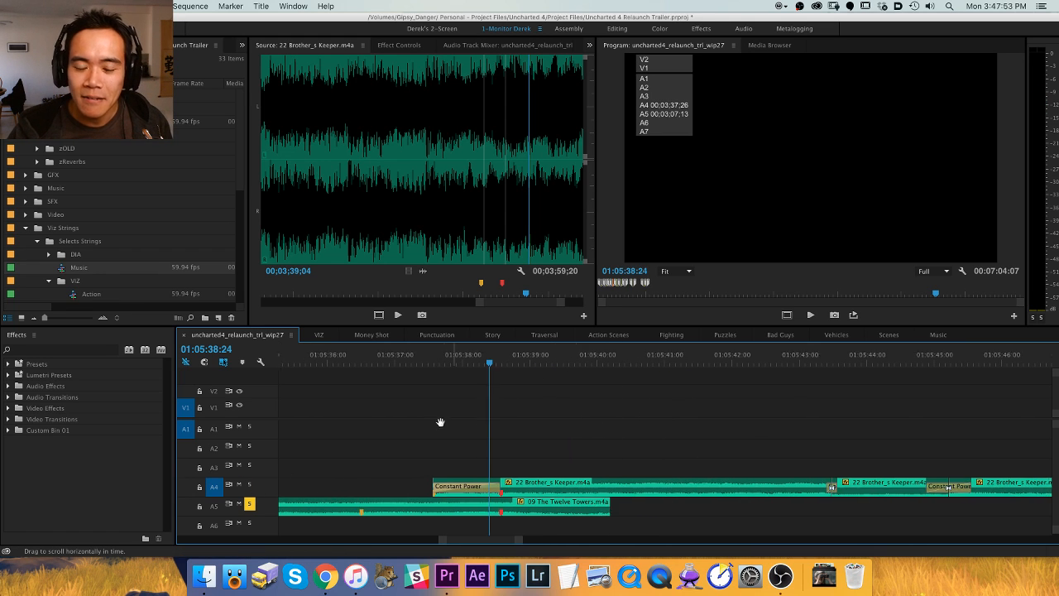
{"action": "key", "text": "space"}
{"action": "key", "text": "h"}
{"action": "key", "text": "space"}
{"action": "key", "text": "v"}
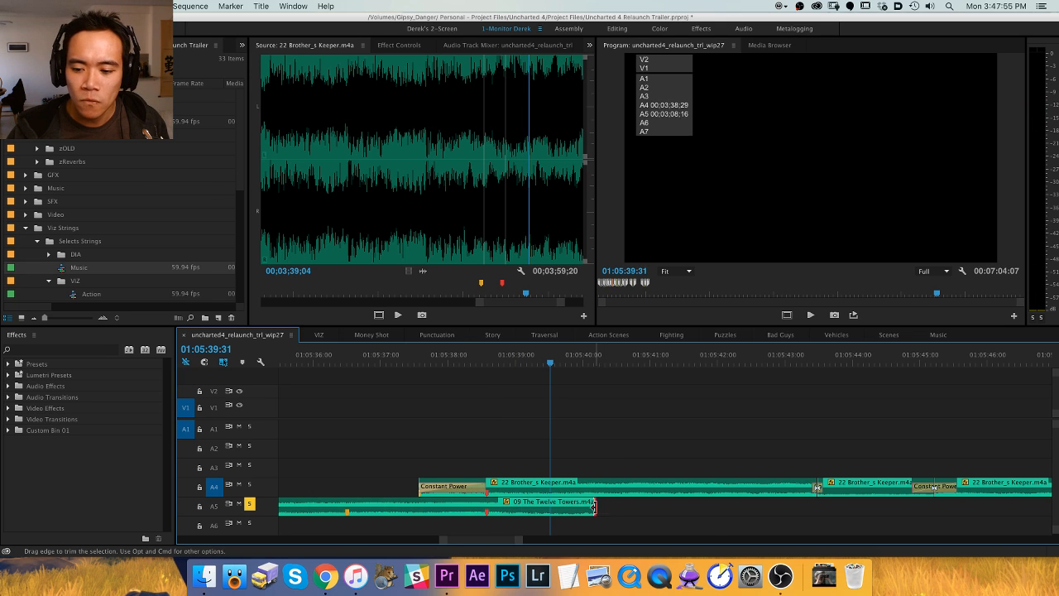
Try extending the end of 09 The Twelve Towers on A5 by about 2.5 seconds and play the longer tail.
{"action": "left_click_drag", "start_coordinate": [594, 506], "coordinate": [765, 503]}
{"action": "key", "text": "space"}
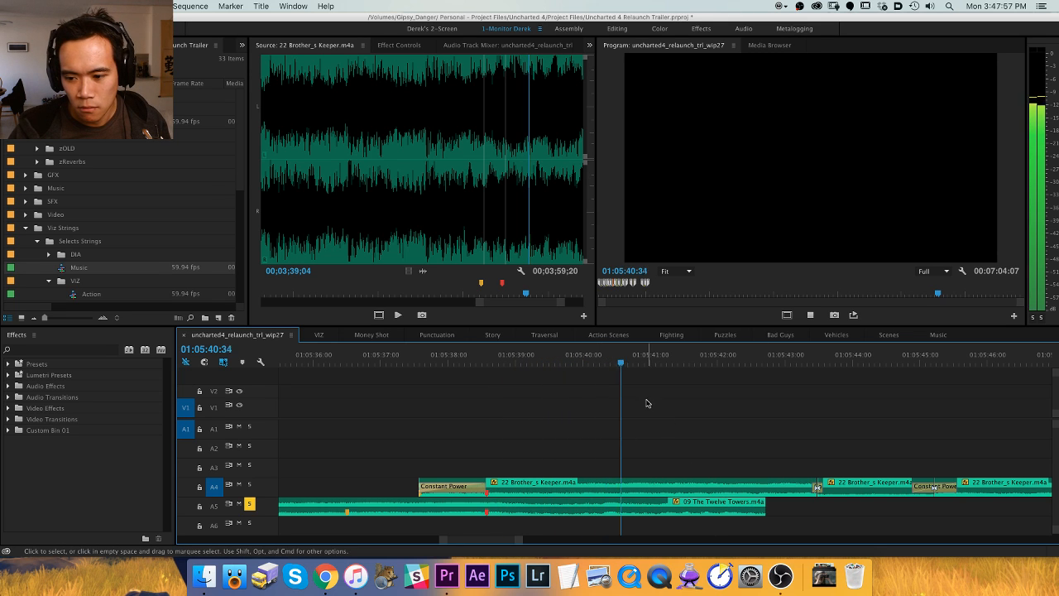
{"action": "key", "text": "space"}
{"action": "key", "text": "super+z"}
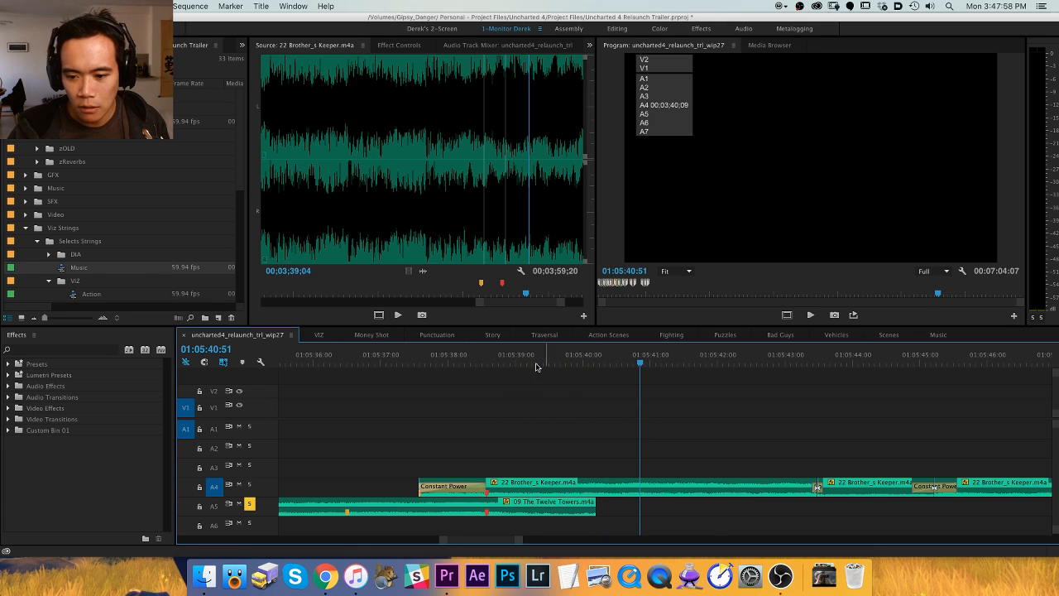
Apply a Constant Power fade to the end of 09 The Twelve Towers and extend its start back to the red marker.
{"action": "double_click", "coordinate": [596, 507]}
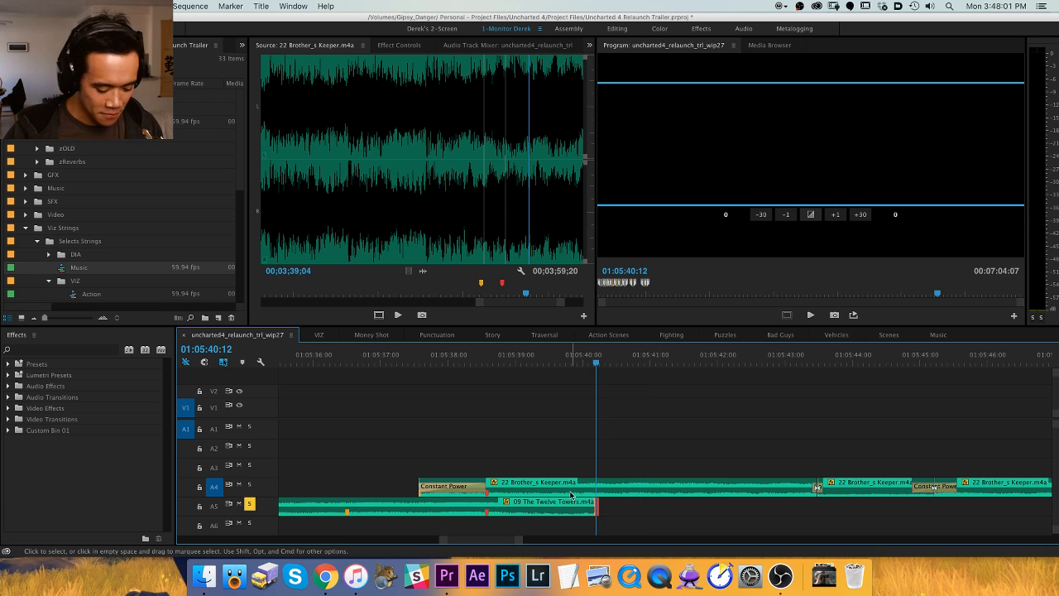
{"action": "key", "text": "super+shift+d"}
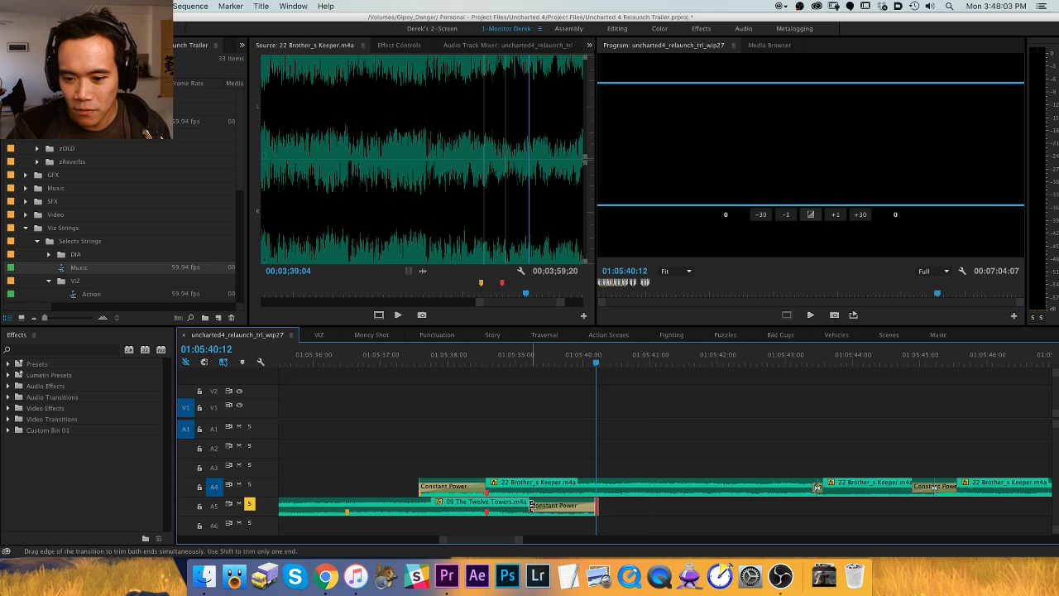
{"action": "left_click_drag", "start_coordinate": [530, 507], "coordinate": [486, 507]}
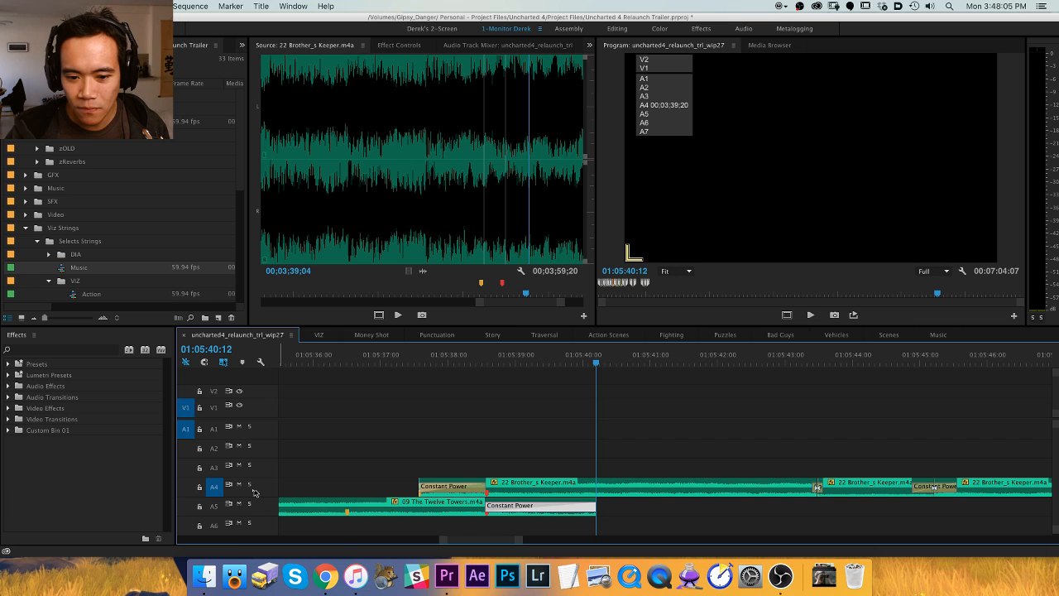
Unsolo A5 and play the newly faded transition from 09 The Twelve Towers into 22 Brother_s Keeper.
{"action": "left_click", "coordinate": [329, 355]}
{"action": "key", "text": "space"}
{"action": "key", "text": "minus"}
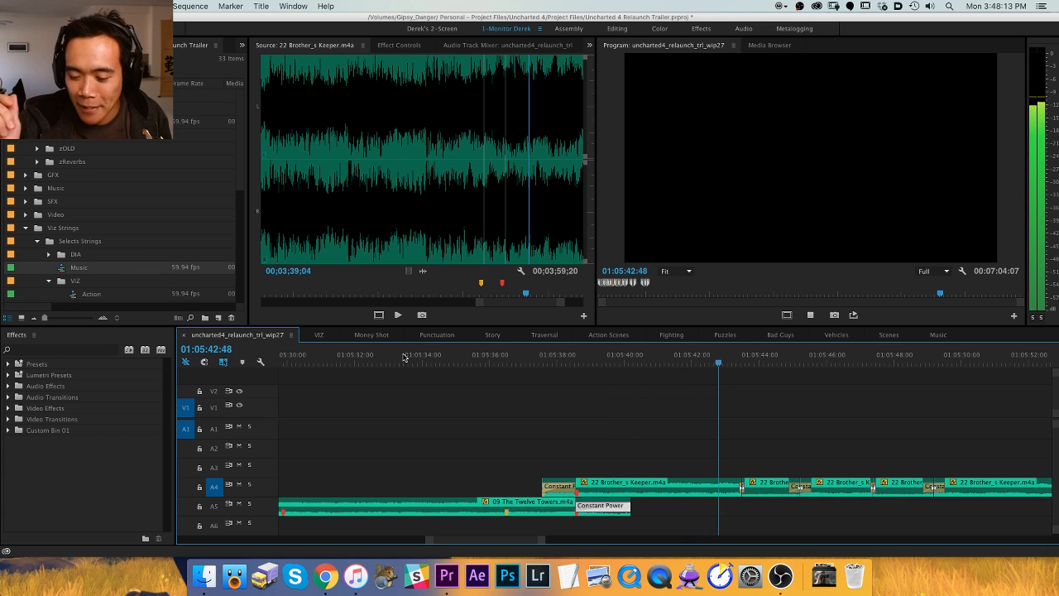
{"action": "key", "text": "space"}
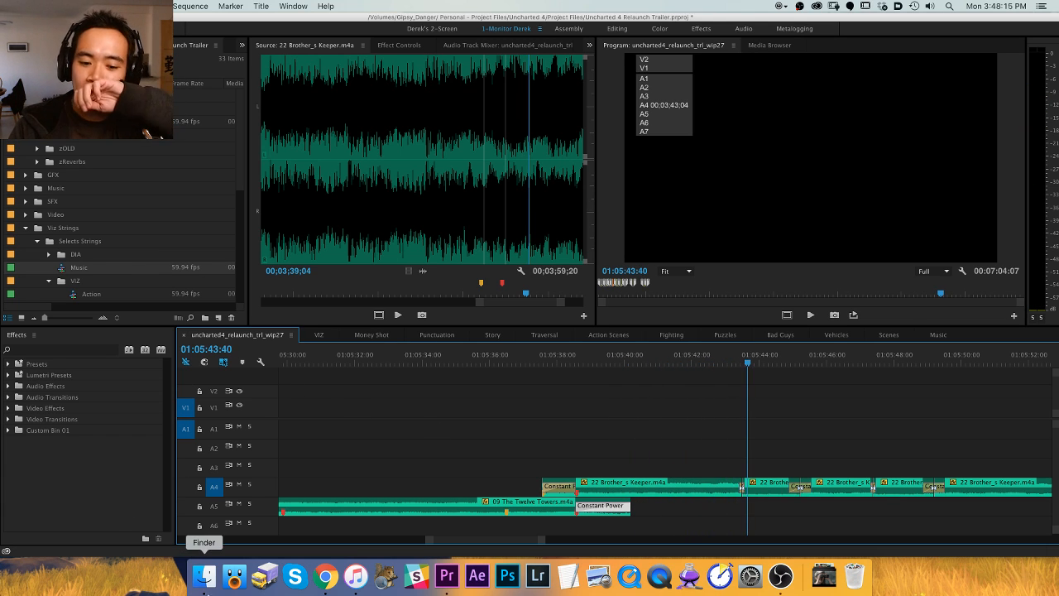
{"action": "left_click", "coordinate": [205, 577]}
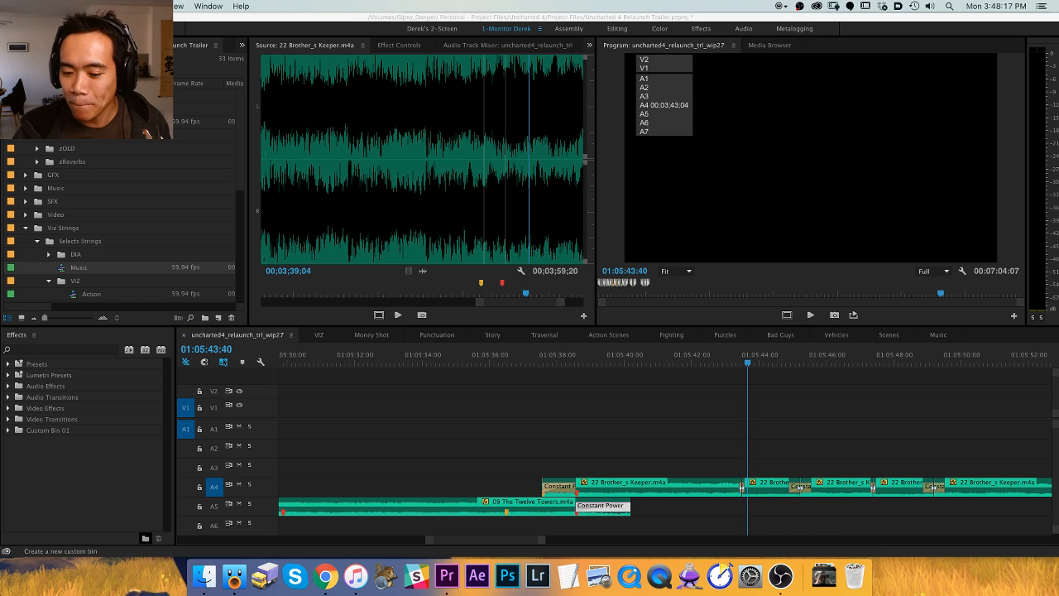
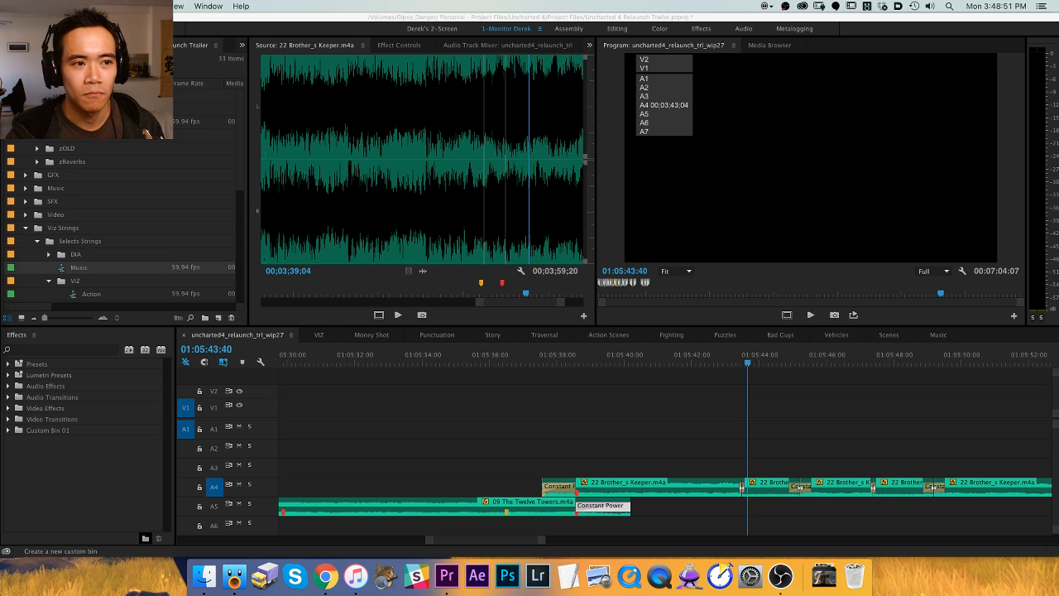
{"action": "left_click", "coordinate": [582, 432]}
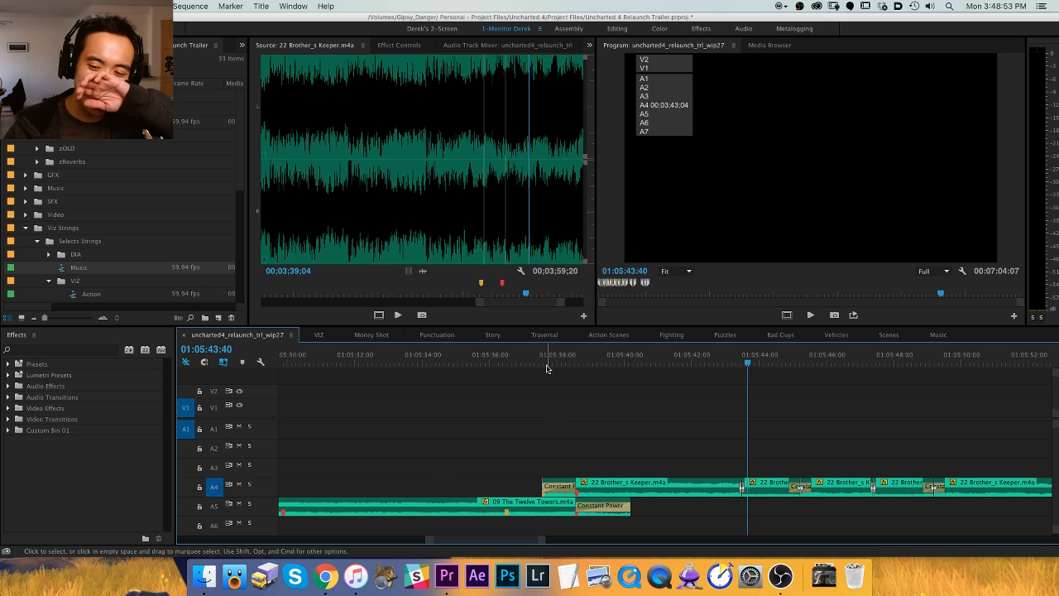
Replay the blend from shortly after 01:05:34:00 through the opening 22 Brother_s Keeper clip on A4.
{"action": "key", "text": "minus"}
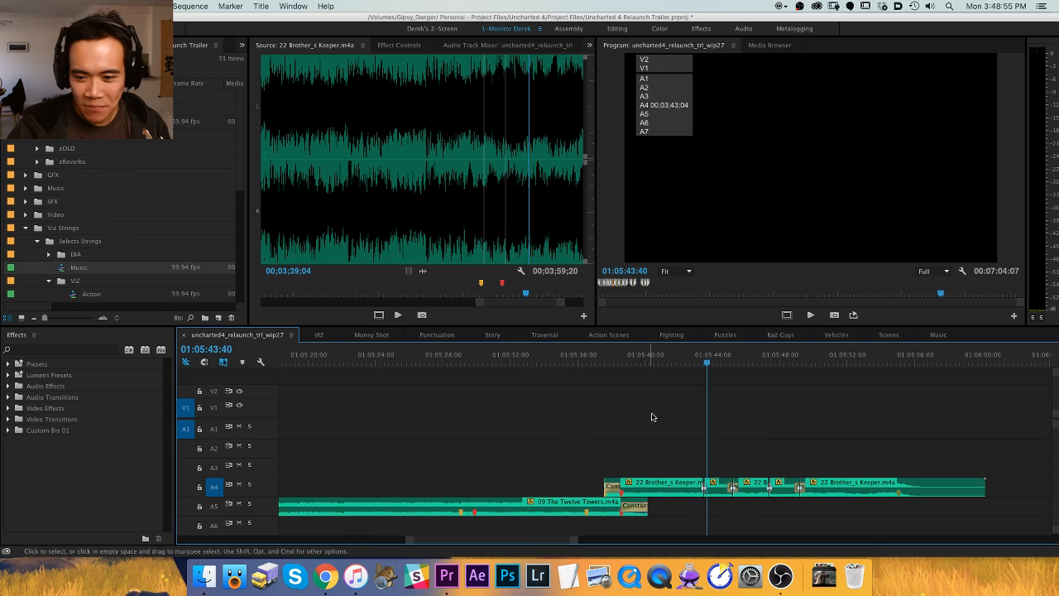
{"action": "key", "text": "h"}
{"action": "left_click_drag", "start_coordinate": [643, 415], "coordinate": [588, 407]}
{"action": "key", "text": "equal"}
{"action": "left_click_drag", "start_coordinate": [452, 407], "coordinate": [582, 410]}
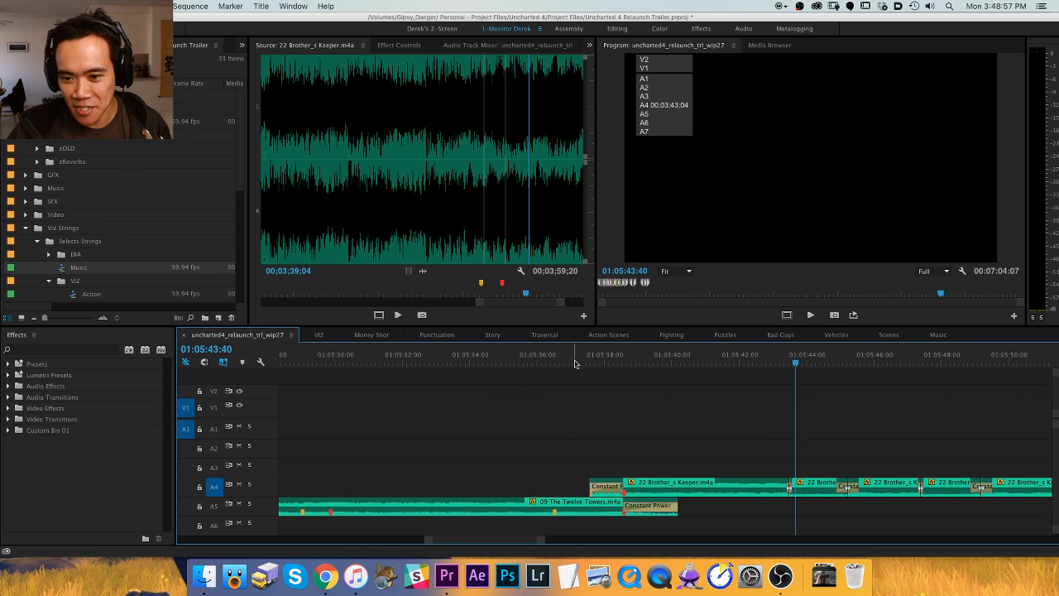
{"action": "left_click_drag", "start_coordinate": [579, 359], "coordinate": [485, 361]}
{"action": "key", "text": "space"}
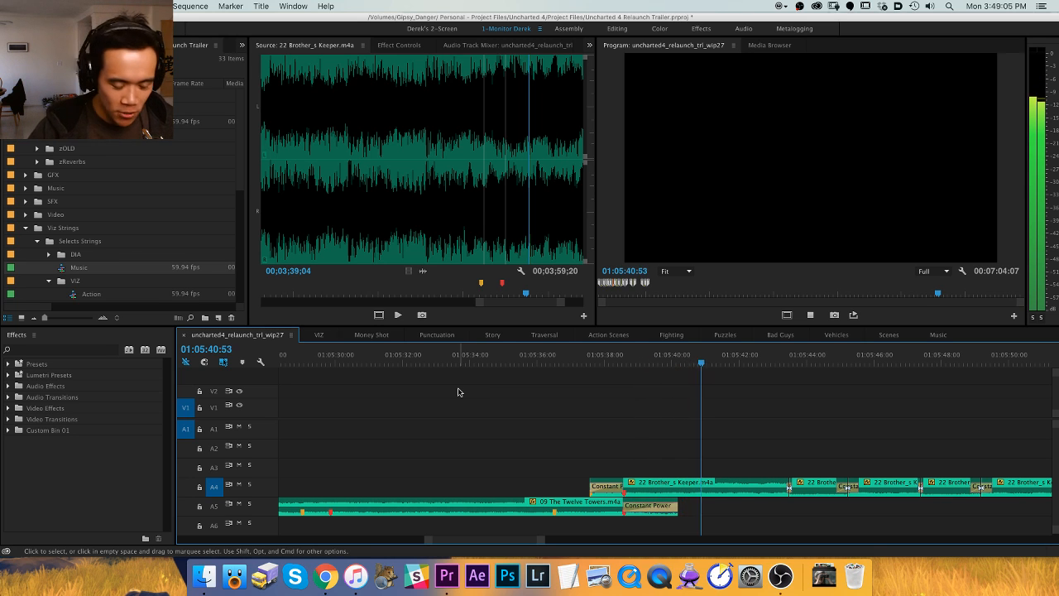
{"action": "key", "text": "minus"}
{"action": "key", "text": "space"}
Play a moment of 09 The Twelve Towers from 01:05:10:21 to check the passage ahead of the transition.
{"action": "key", "text": "minus"}
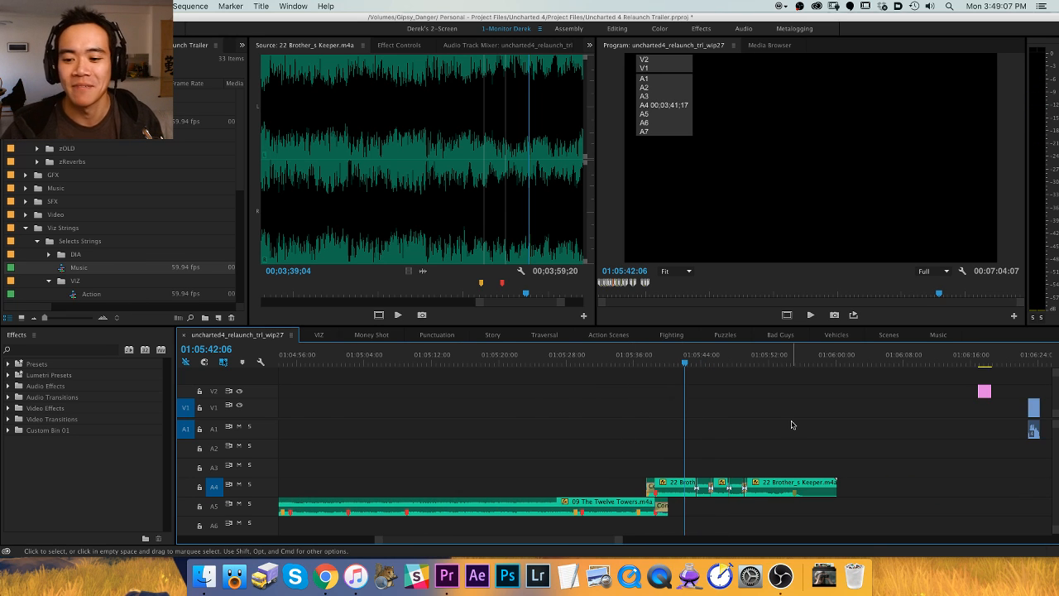
{"action": "key", "text": "minus"}
{"action": "scroll", "coordinate": [604, 420], "scroll_direction": "up", "scroll_amount": 2}
{"action": "key", "text": "minus"}
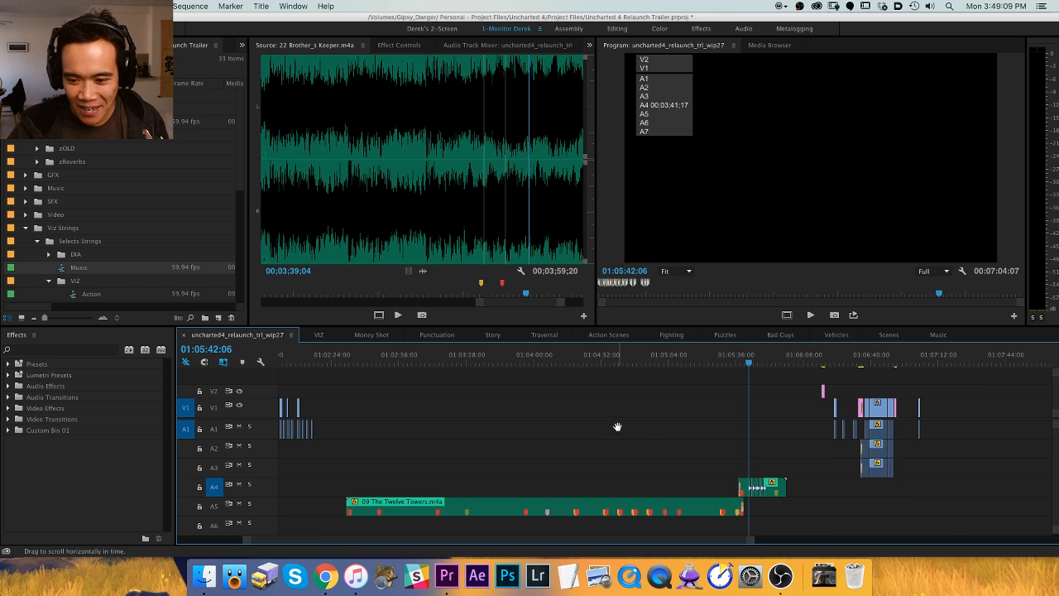
{"action": "left_click_drag", "start_coordinate": [701, 354], "coordinate": [683, 355]}
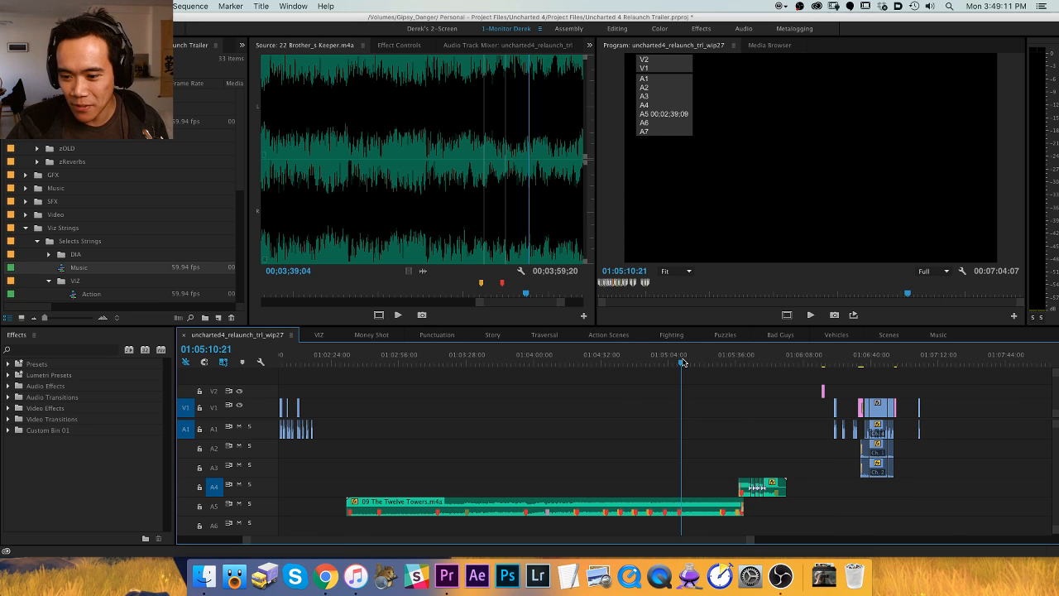
{"action": "key", "text": "space"}
{"action": "key", "text": "space"}
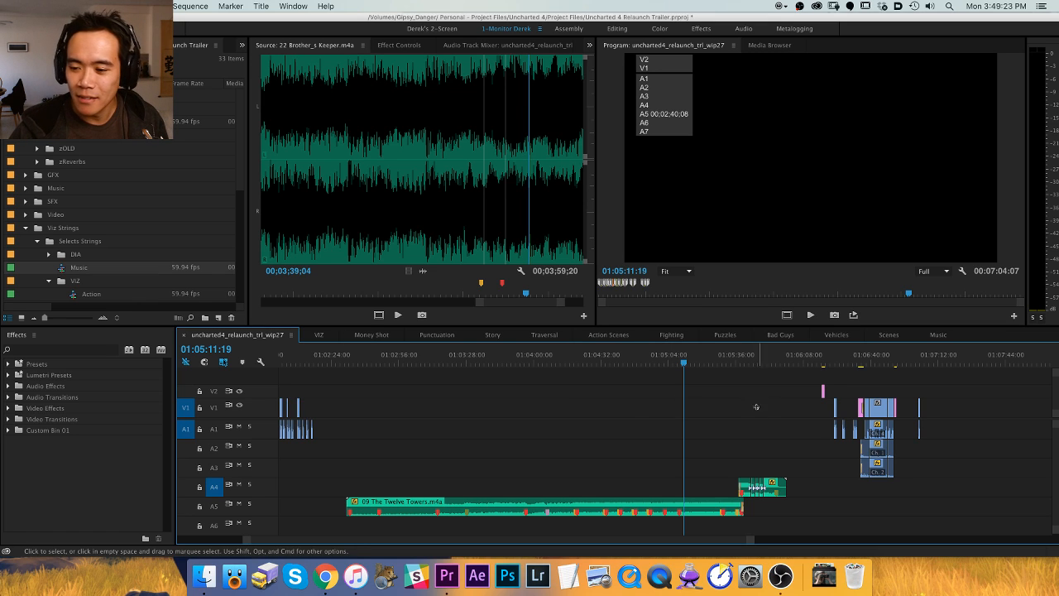
Delete the video, dialogue and title clips after the 22 Brother_s Keeper music, from V2 down to A3, at the end of the sequence.
{"action": "scroll", "coordinate": [650, 426], "scroll_direction": "right", "scroll_amount": 3}
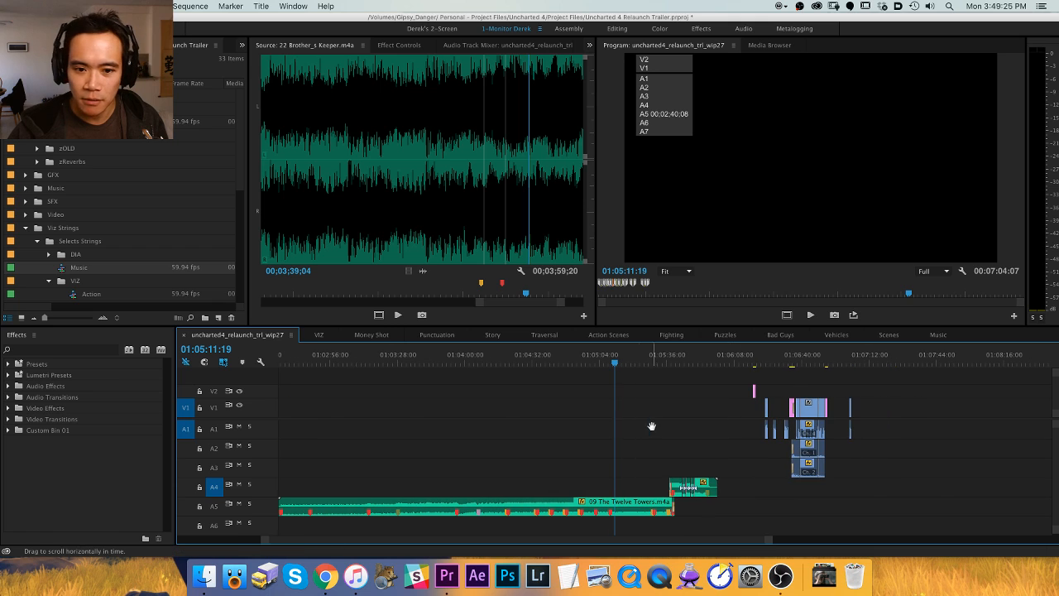
{"action": "left_click_drag", "start_coordinate": [691, 388], "coordinate": [874, 474]}
{"action": "key", "text": "Delete"}
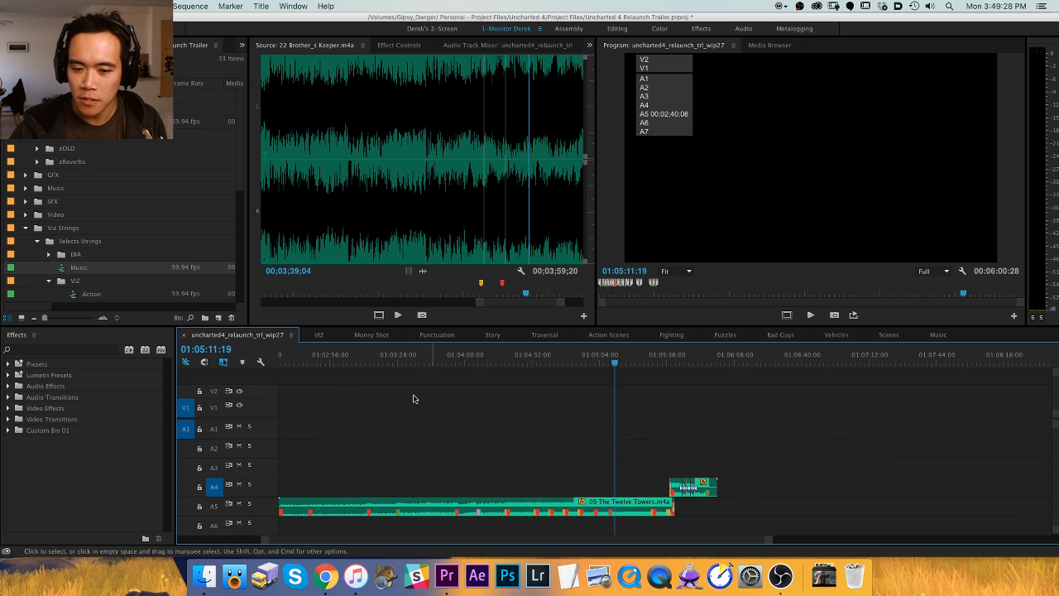
Open the previous sequence uncharted4_relaunch_trl_wip26 from the zOLD bin.
{"action": "left_click", "coordinate": [37, 149]}
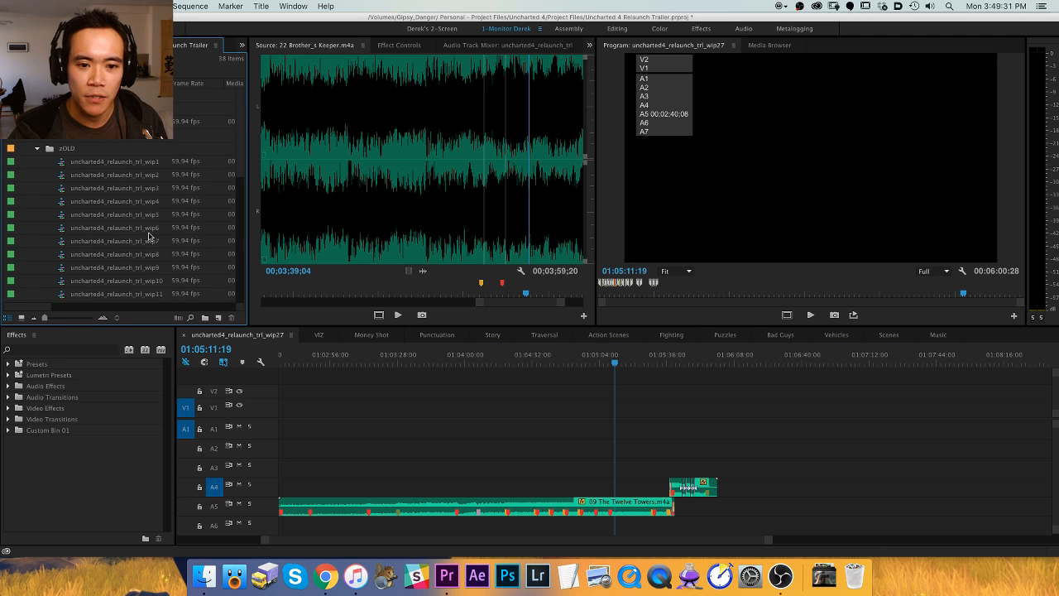
{"action": "scroll", "coordinate": [149, 237], "scroll_direction": "down", "scroll_amount": 8}
{"action": "double_click", "coordinate": [128, 202]}
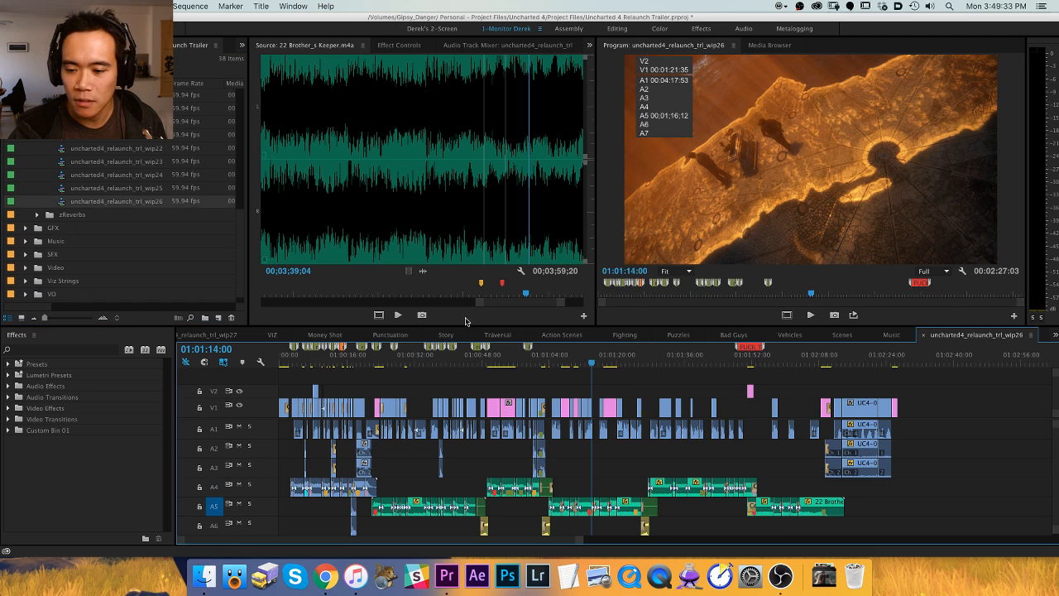
Copy wip26's ending clips, including the V2 title and the 22 Brother_s Keeper music on A5, and close that sequence.
{"action": "left_click", "coordinate": [806, 366]}
{"action": "key", "text": "="}
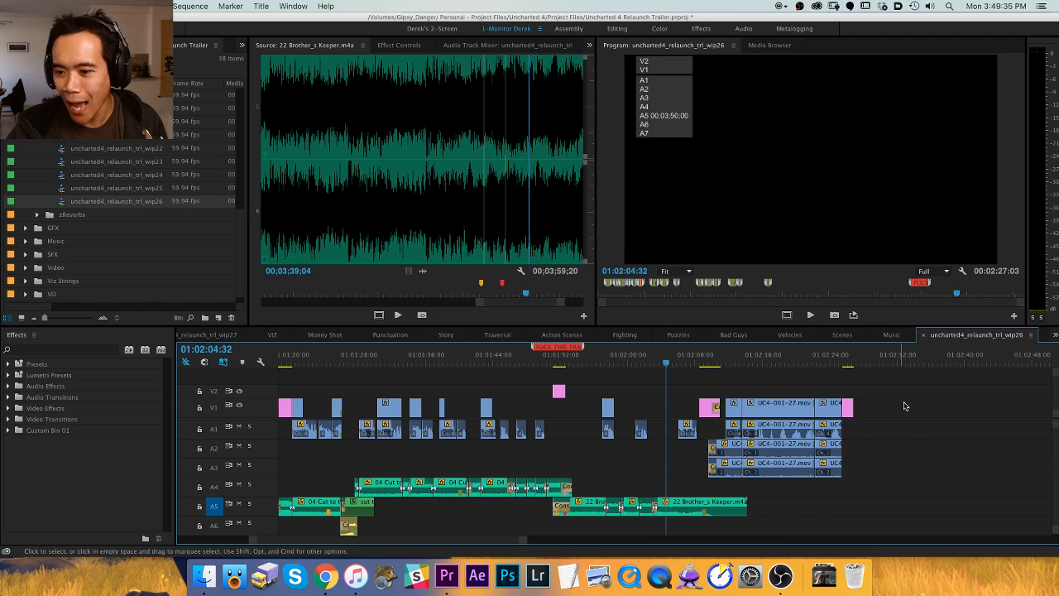
{"action": "left_click_drag", "start_coordinate": [934, 388], "coordinate": [580, 474]}
{"action": "left_click", "coordinate": [558, 391], "text": "shift"}
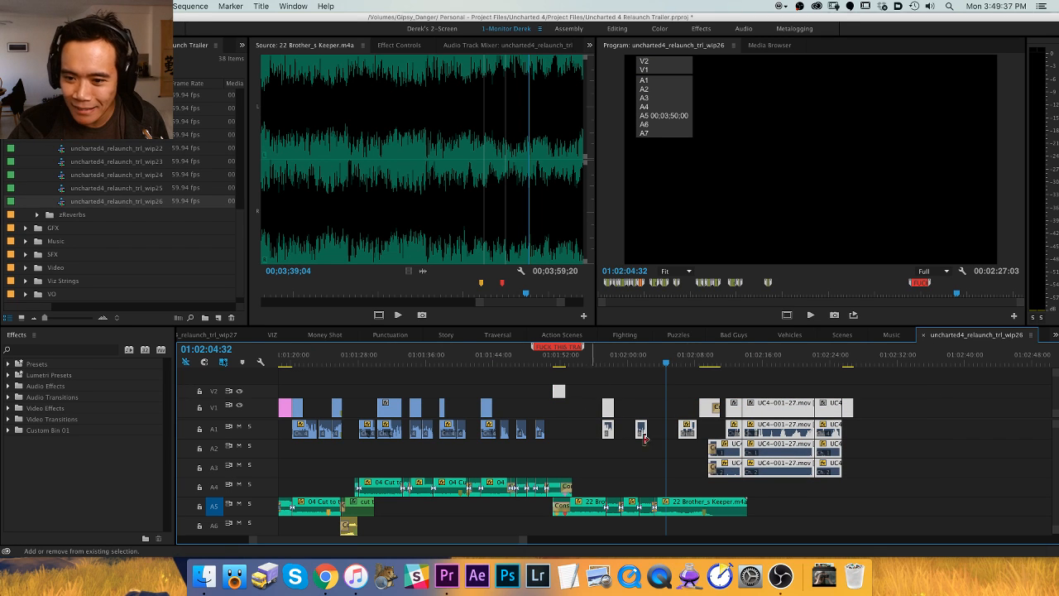
{"action": "left_click_drag", "start_coordinate": [815, 511], "coordinate": [546, 527]}
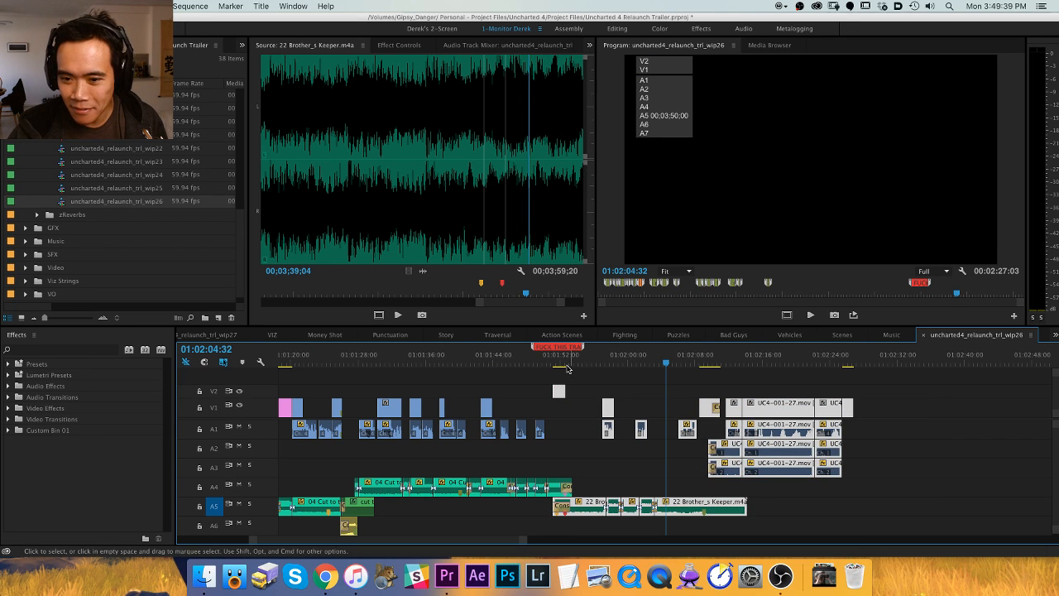
{"action": "key", "text": "super+w"}
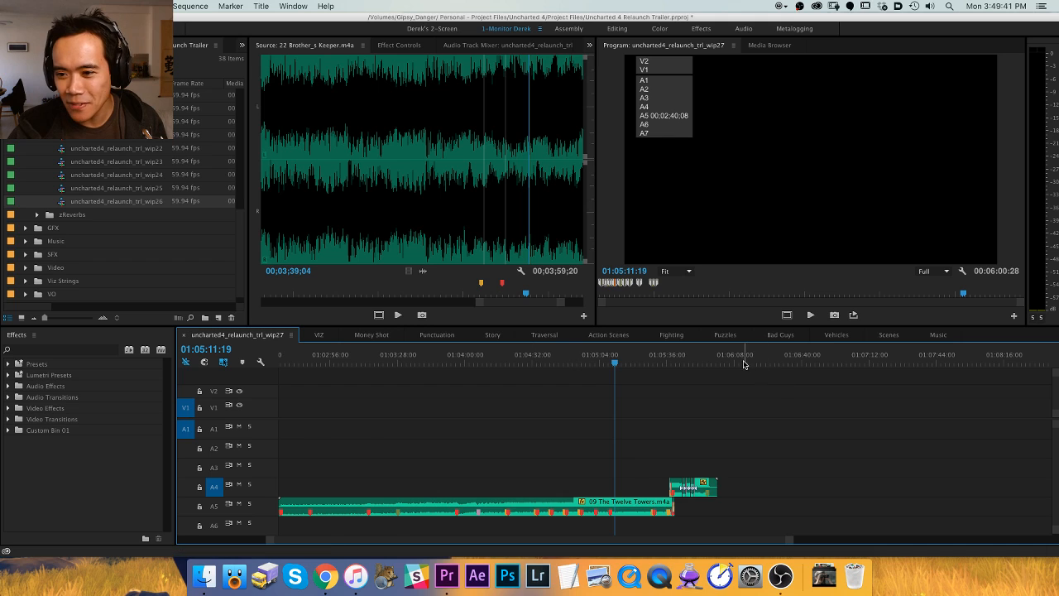
Paste the copied ending into wip27 at 01:06:45:09 and move its 22 Brother_s Keeper clips from A5 to A4.
{"action": "key", "text": "minus"}
{"action": "left_click", "coordinate": [705, 361]}
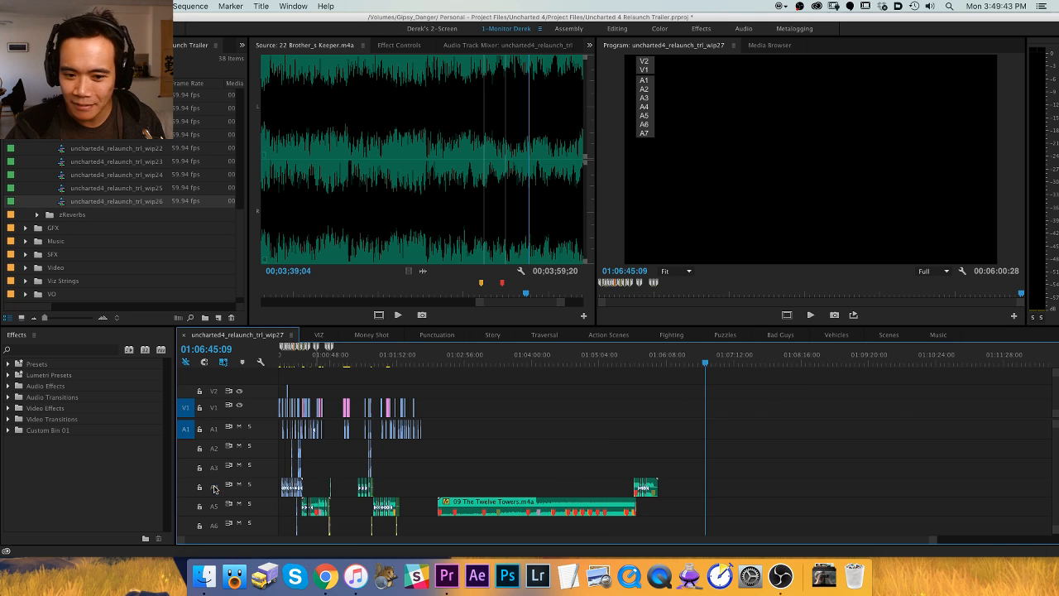
{"action": "key", "text": "super+v"}
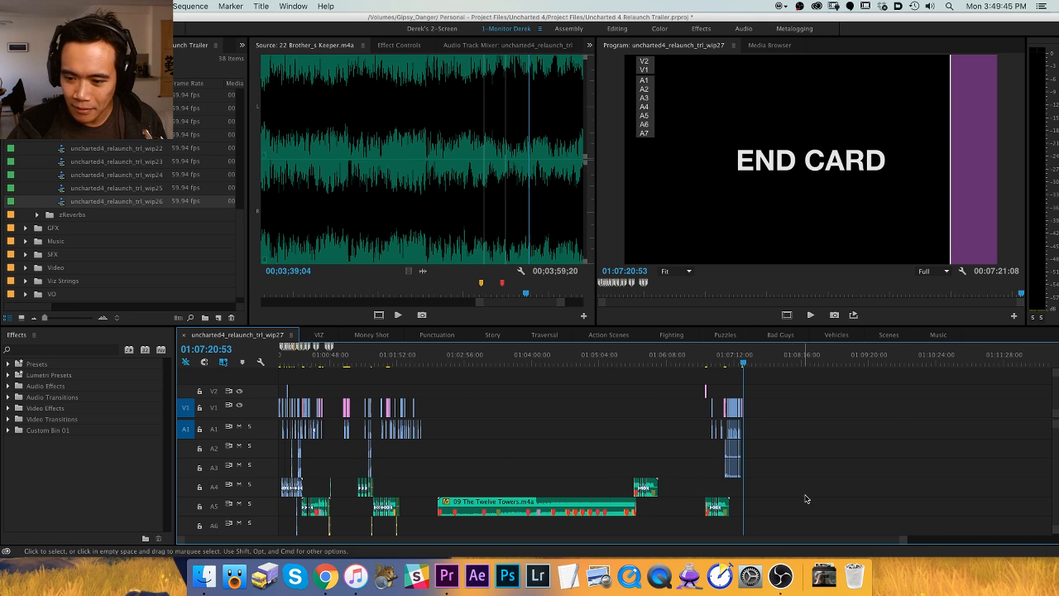
{"action": "left_click_drag", "start_coordinate": [773, 497], "coordinate": [675, 519]}
{"action": "key", "text": "alt+Up"}
{"action": "key", "text": "equal"}
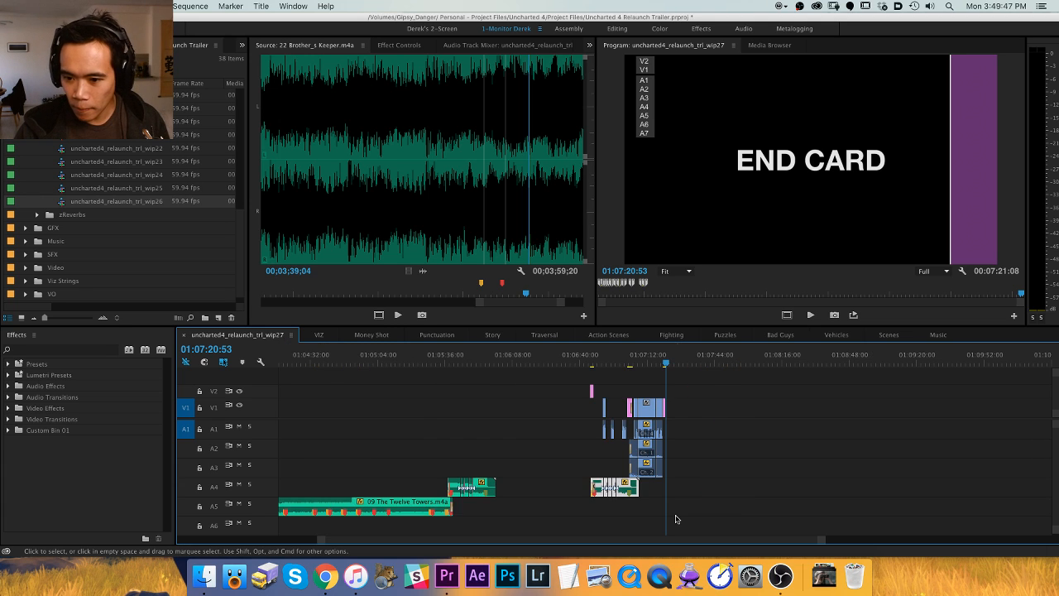
Move the 09 The Twelve Towers clip from A5 down to A6.
{"action": "key", "text": "equal"}
{"action": "key", "text": "h"}
{"action": "left_click_drag", "start_coordinate": [442, 409], "coordinate": [652, 408]}
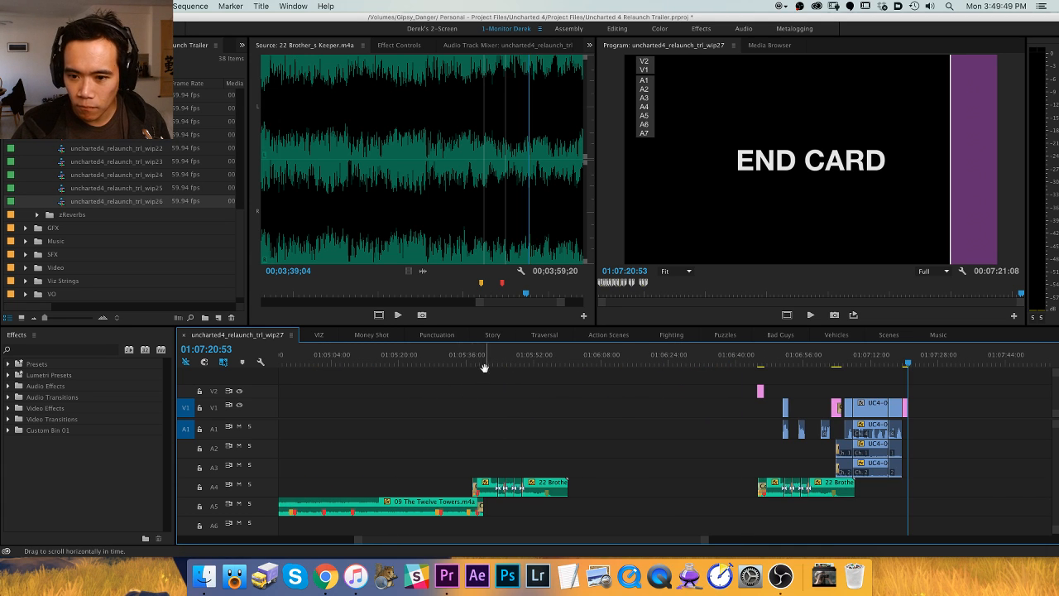
{"action": "left_click", "coordinate": [486, 358]}
{"action": "left_click_drag", "start_coordinate": [721, 398], "coordinate": [817, 414]}
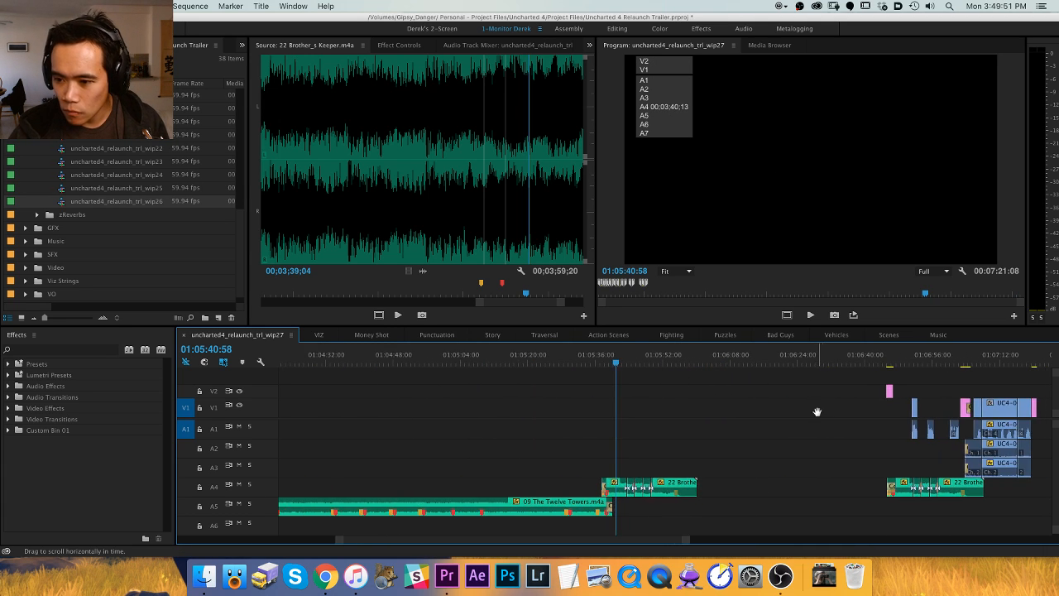
{"action": "key", "text": "v"}
{"action": "left_click_drag", "start_coordinate": [639, 507], "coordinate": [542, 529]}
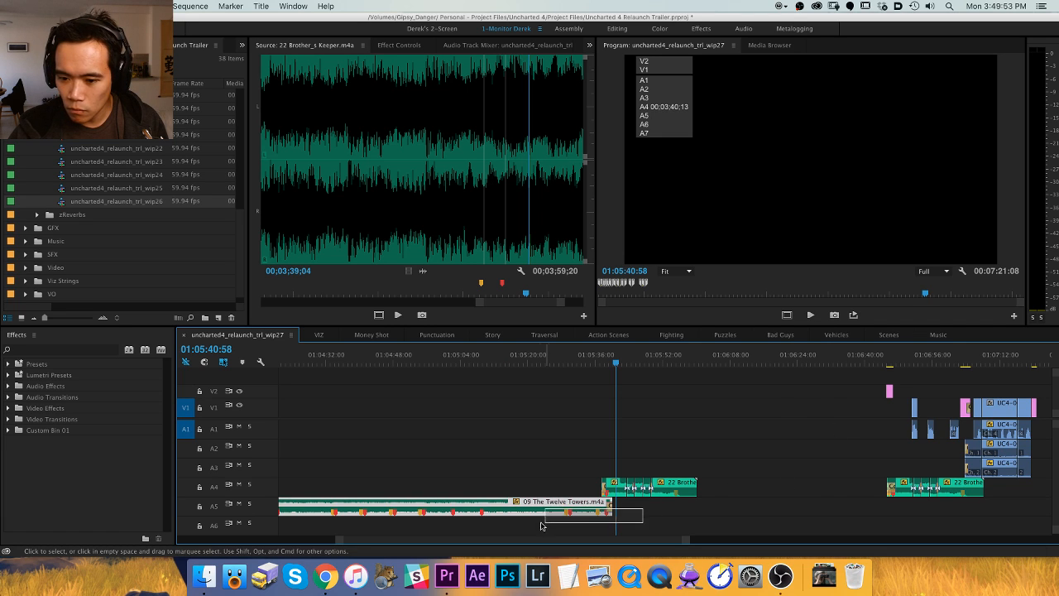
{"action": "key", "text": "alt+Down"}
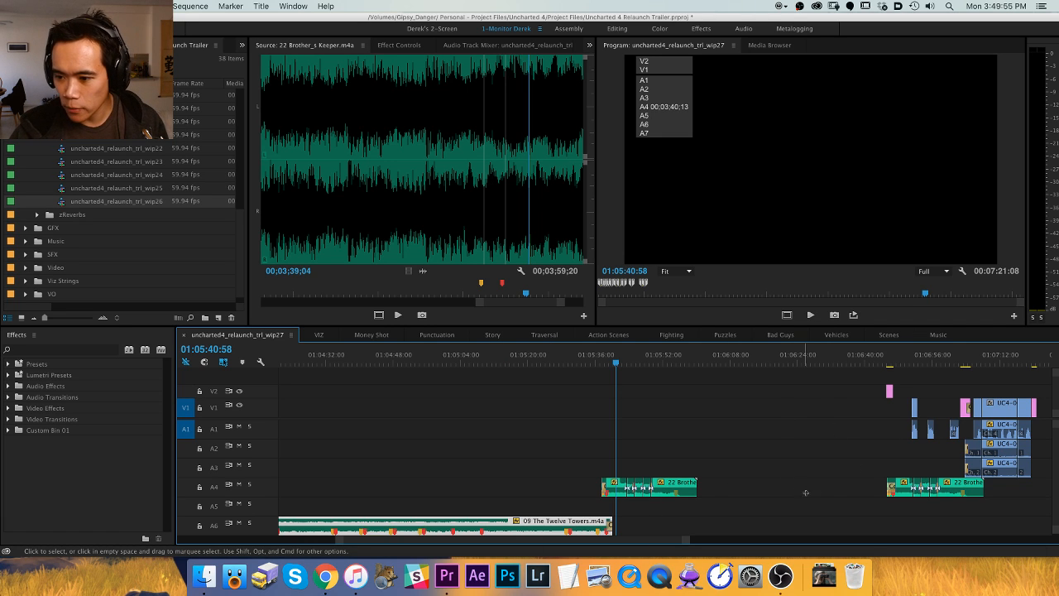
Move the pasted 22 Brother_s Keeper clips down to A5 and shift the whole pasted ending back over the A4 copy, near The Twelve Towers' end.
{"action": "left_click", "coordinate": [946, 489]}
{"action": "key", "text": "alt+Down"}
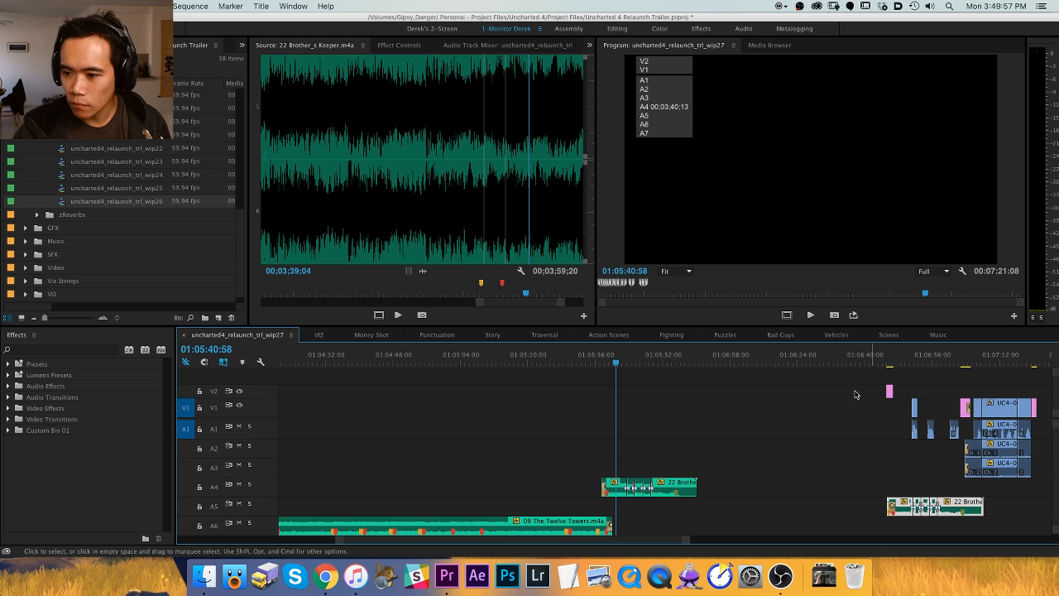
{"action": "left_click_drag", "start_coordinate": [832, 382], "coordinate": [1044, 514]}
{"action": "left_click_drag", "start_coordinate": [956, 503], "coordinate": [633, 347]}
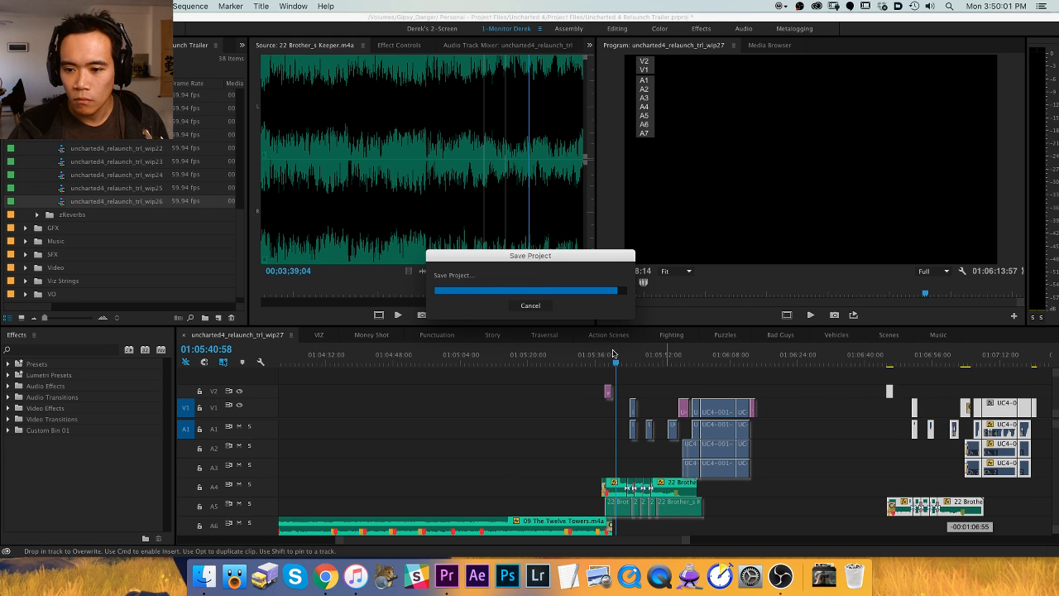
Nudge the pasted ending about one second earlier so its A5 music sits close to the A4 Brother's Keeper copy.
{"action": "left_click", "coordinate": [603, 356]}
{"action": "key", "text": "="}
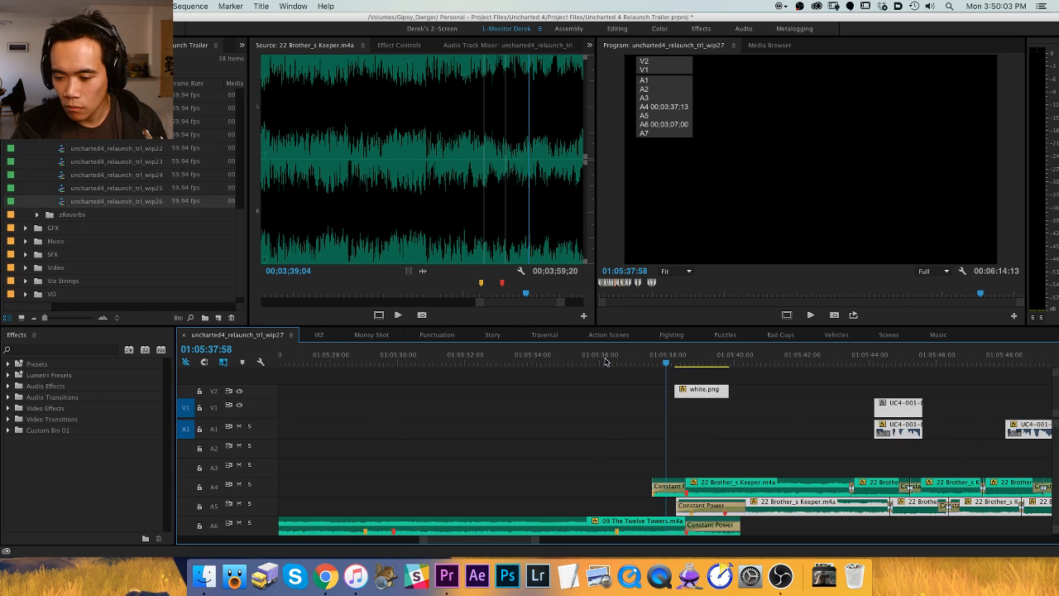
{"action": "key", "text": "super+Left"}
{"action": "key", "text": "super+Left"}
{"action": "key", "text": "super+Left"}
{"action": "key", "text": "super+Left"}
{"action": "key", "text": "super+Left"}
{"action": "key", "text": "super+Left"}
{"action": "key", "text": "super+Left"}
{"action": "key", "text": "super+Left"}
{"action": "key", "text": "super+Left"}
{"action": "key", "text": "super+Left"}
{"action": "key", "text": "super+Left"}
{"action": "key", "text": "super+Left"}
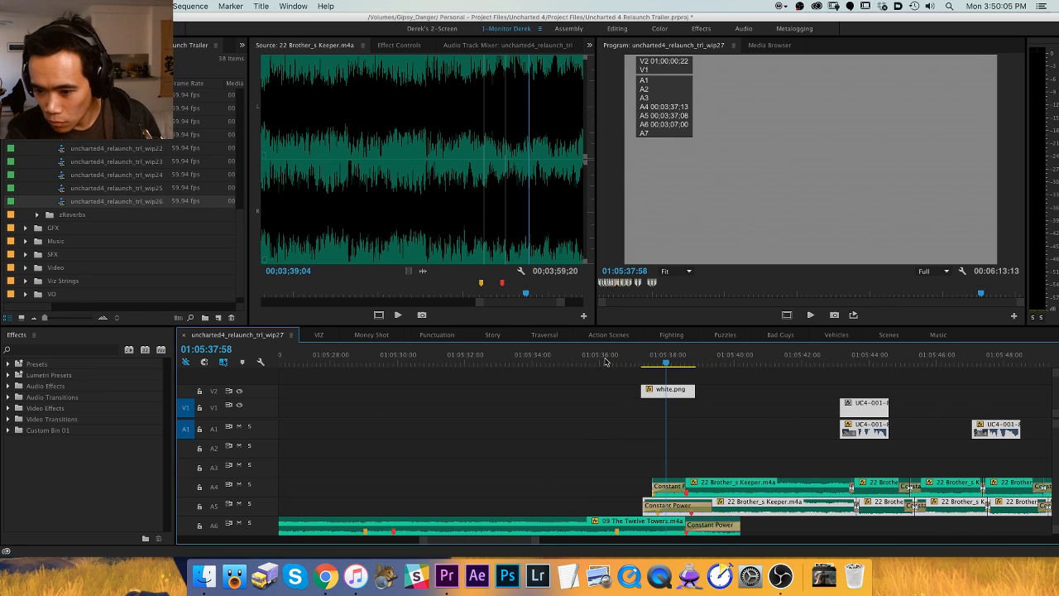
{"action": "key", "text": "shift+super+Left"}
Nudge the pasted ending four frames earlier, aligning its A5 music marker with The Twelve Towers' marker at 01:05:38:34, and deselect it.
{"action": "key", "text": "shift+super+m"}
{"action": "key", "text": "="}
{"action": "key", "text": "="}
{"action": "key", "text": "h"}
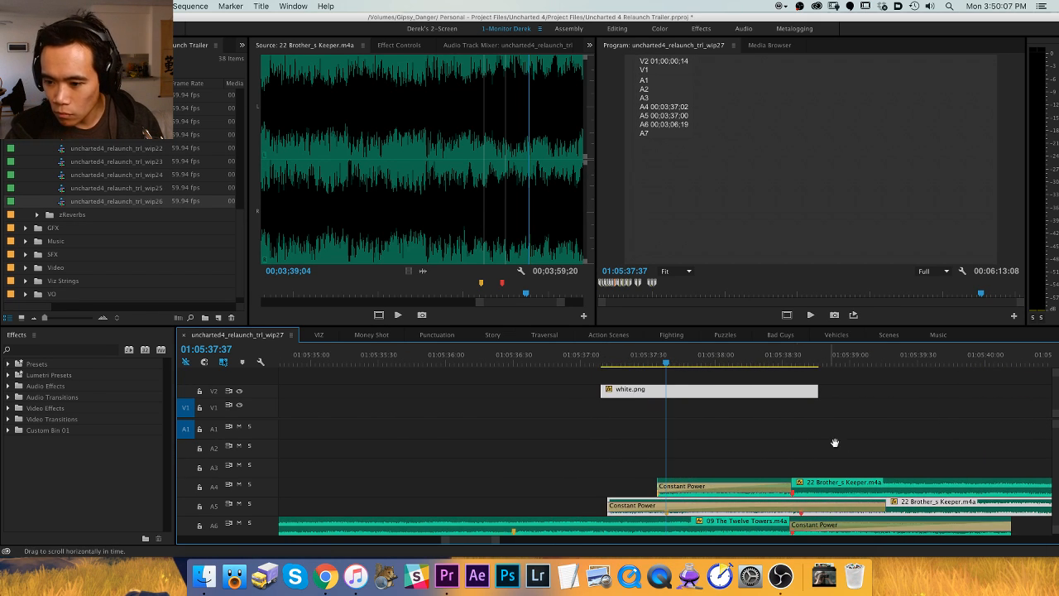
{"action": "left_click_drag", "start_coordinate": [835, 442], "coordinate": [664, 442]}
{"action": "left_click_drag", "start_coordinate": [632, 361], "coordinate": [626, 362]}
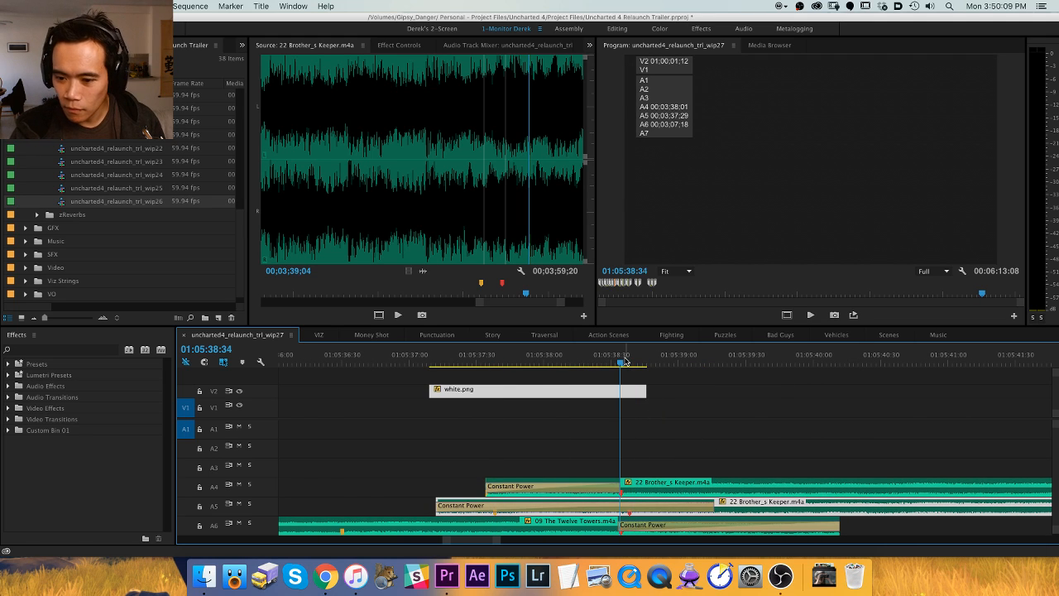
{"action": "key", "text": "super+Left"}
{"action": "key", "text": "super+Left"}
{"action": "key", "text": "super+Left"}
{"action": "key", "text": "super+Left"}
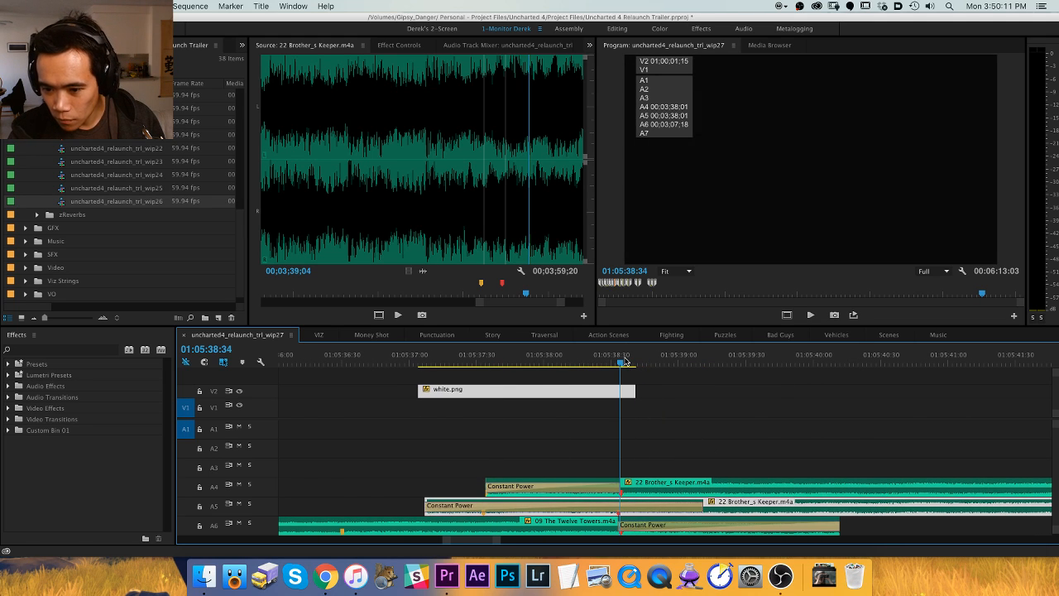
{"action": "key", "text": "shift+super+a"}
Delete the duplicate 22 Brother_s Keeper clips on A4.
{"action": "key", "text": "-"}
{"action": "key", "text": "-"}
{"action": "key", "text": "-"}
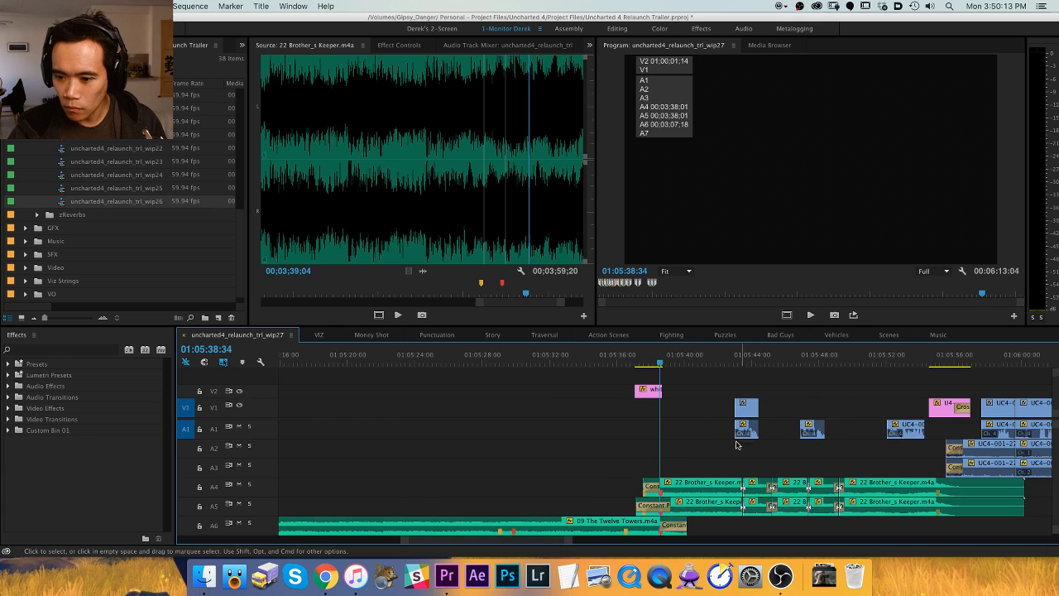
{"action": "key", "text": "minus"}
{"action": "left_click_drag", "start_coordinate": [613, 485], "coordinate": [844, 491]}
{"action": "key", "text": "Delete"}
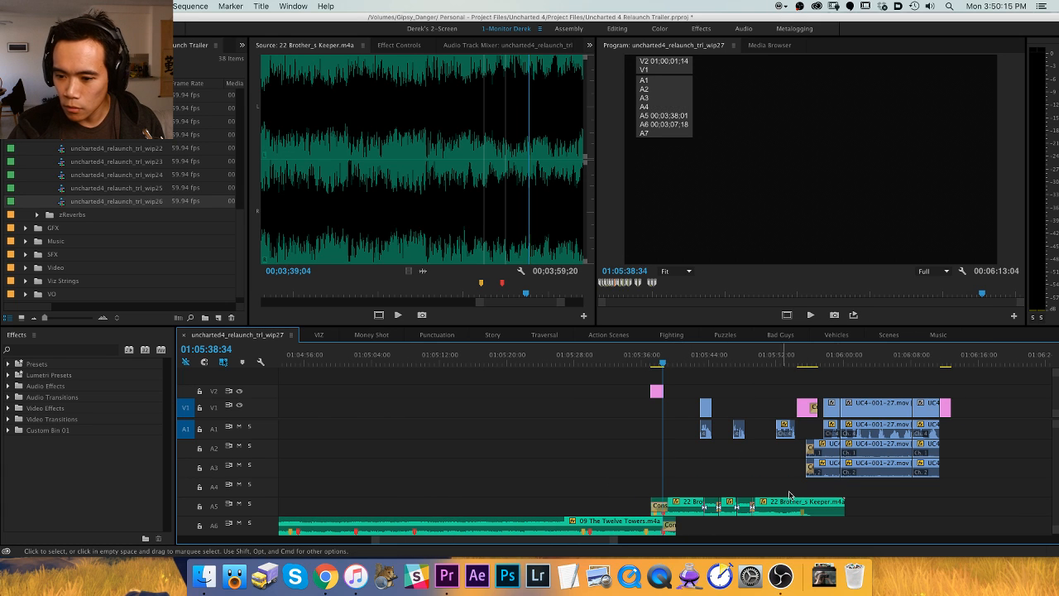
Move the 22 Brother_s Keeper clips up to A4 and the 09 The Twelve Towers clip up to A5.
{"action": "key", "text": "minus"}
{"action": "key", "text": "minus"}
{"action": "key", "text": "minus"}
{"action": "left_click_drag", "start_coordinate": [729, 497], "coordinate": [506, 504]}
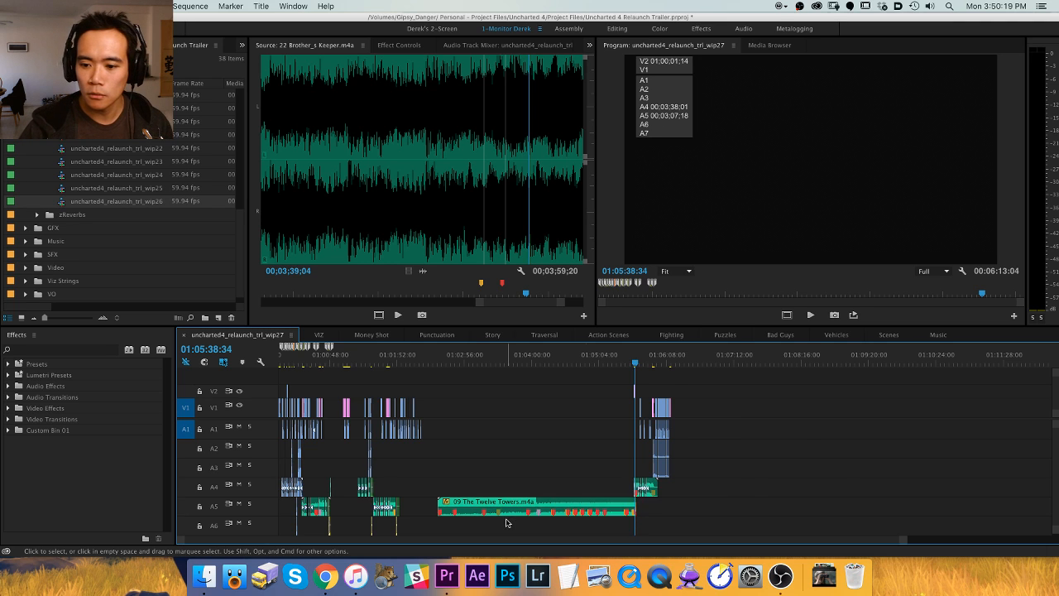
Trim the first A4 Brother's Keeper clip to start at 01:05:37:33 and shorten its Constant Power fade to end at the red marker.
{"action": "key", "text": "="}
{"action": "key", "text": "="}
{"action": "key", "text": "="}
{"action": "key", "text": "="}
{"action": "left_click", "coordinate": [599, 370]}
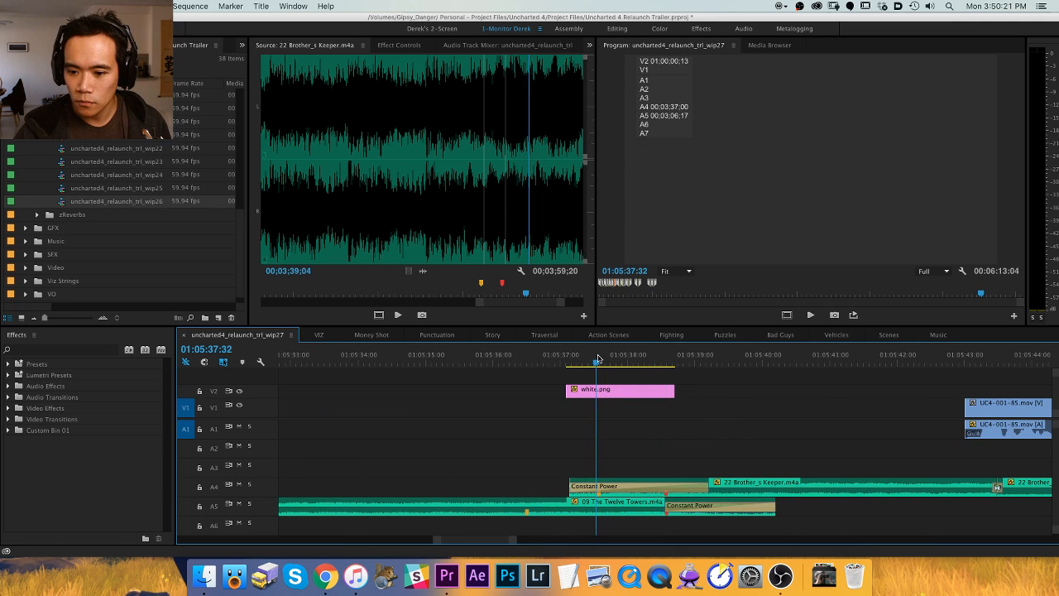
{"action": "left_click", "coordinate": [215, 488]}
{"action": "key", "text": "shift+q"}
{"action": "left_click_drag", "start_coordinate": [735, 488], "coordinate": [663, 488]}
{"action": "left_click", "coordinate": [747, 437]}
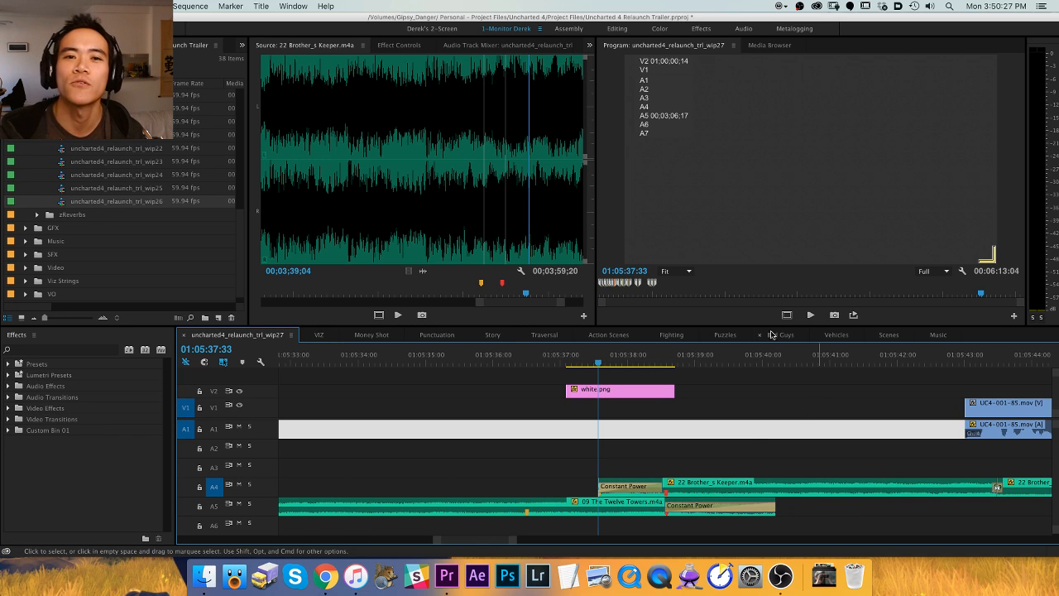
{"action": "key", "text": "Delete"}
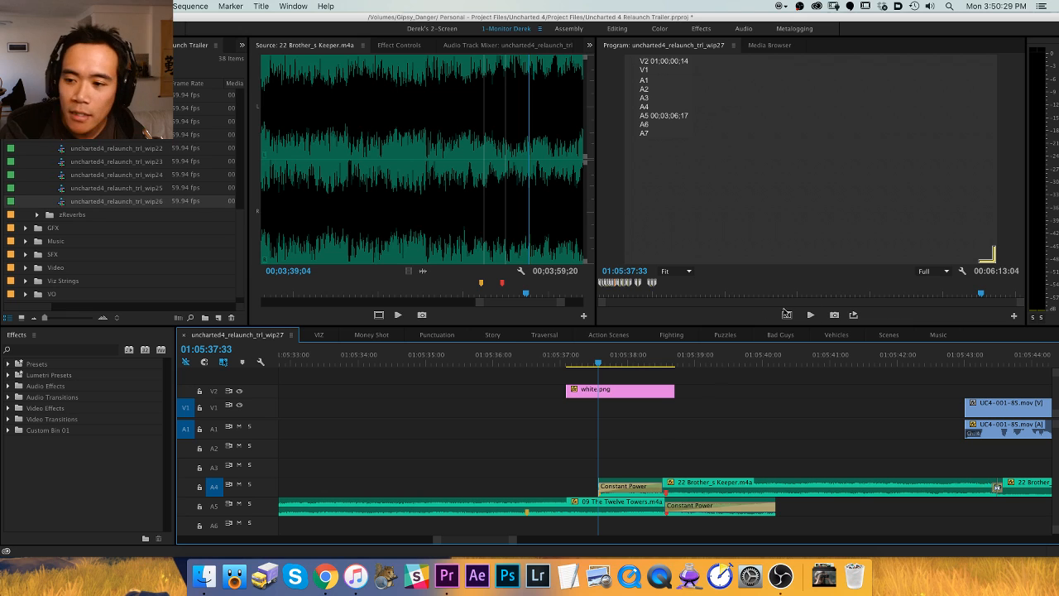
Reopen uncharted4_relaunch_trl_wip26 and go to 01:01:50:35, just before the Brother's Keeper transition.
{"action": "double_click", "coordinate": [59, 204]}
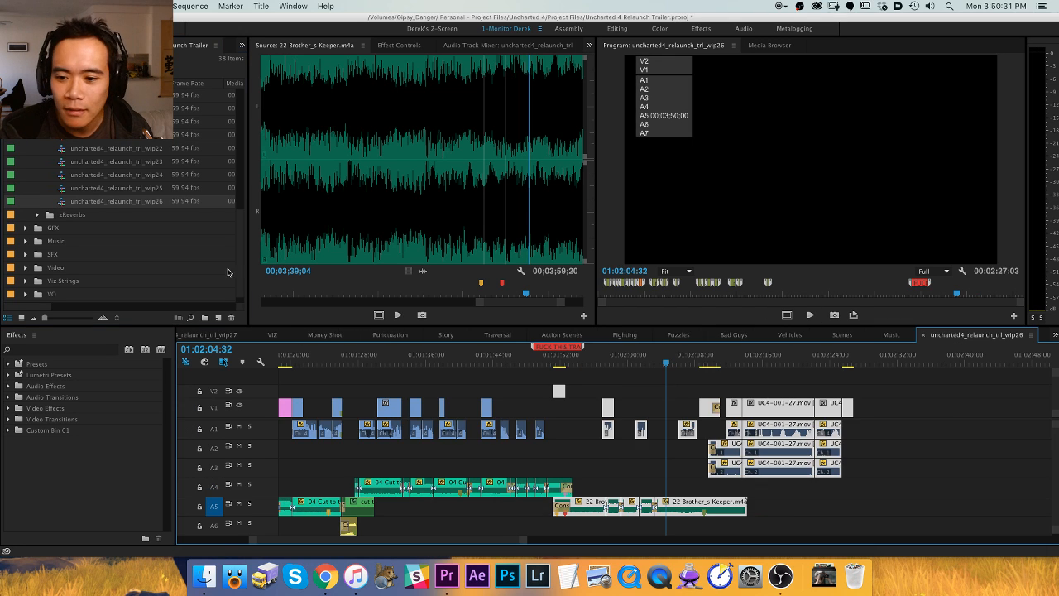
{"action": "left_click", "coordinate": [542, 360]}
{"action": "left_click_drag", "start_coordinate": [542, 361], "coordinate": [546, 362]}
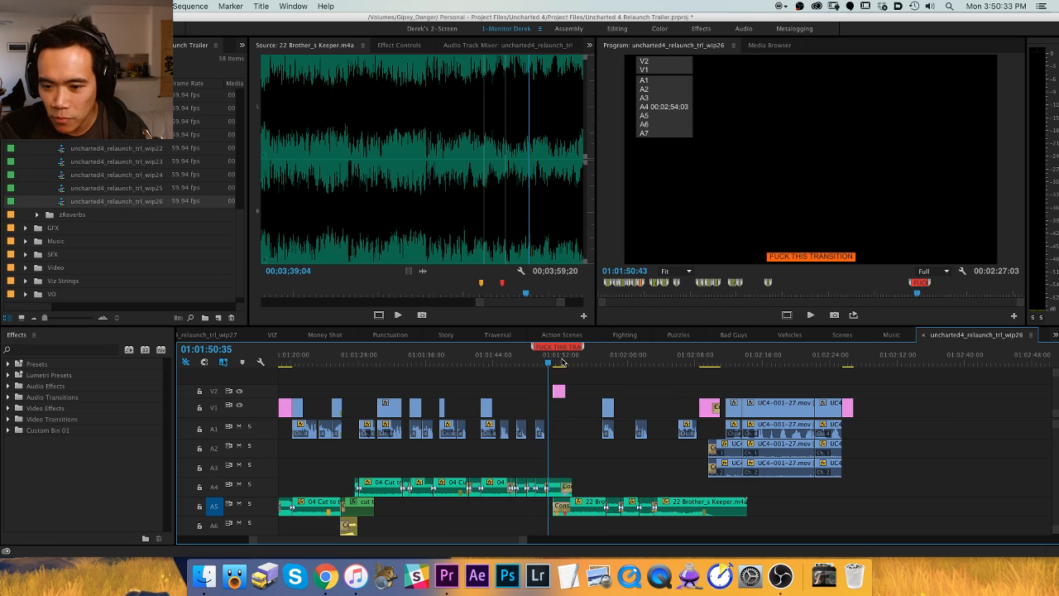
{"action": "key", "text": "equal"}
{"action": "key", "text": "equal"}
{"action": "key", "text": "equal"}
{"action": "key", "text": "h"}
{"action": "left_click_drag", "start_coordinate": [571, 443], "coordinate": [484, 452]}
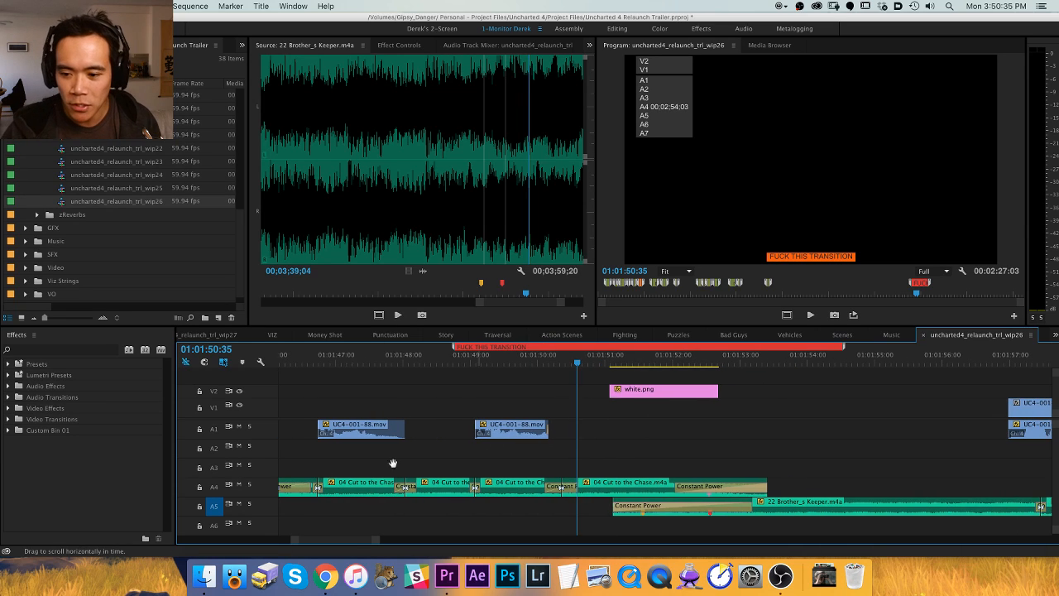
Solo A4 and A5, play the Cut to the Chase transition into Brother's Keeper, and return to wip27.
{"action": "left_click", "coordinate": [249, 486]}
{"action": "left_click", "coordinate": [249, 504]}
{"action": "key", "text": "space"}
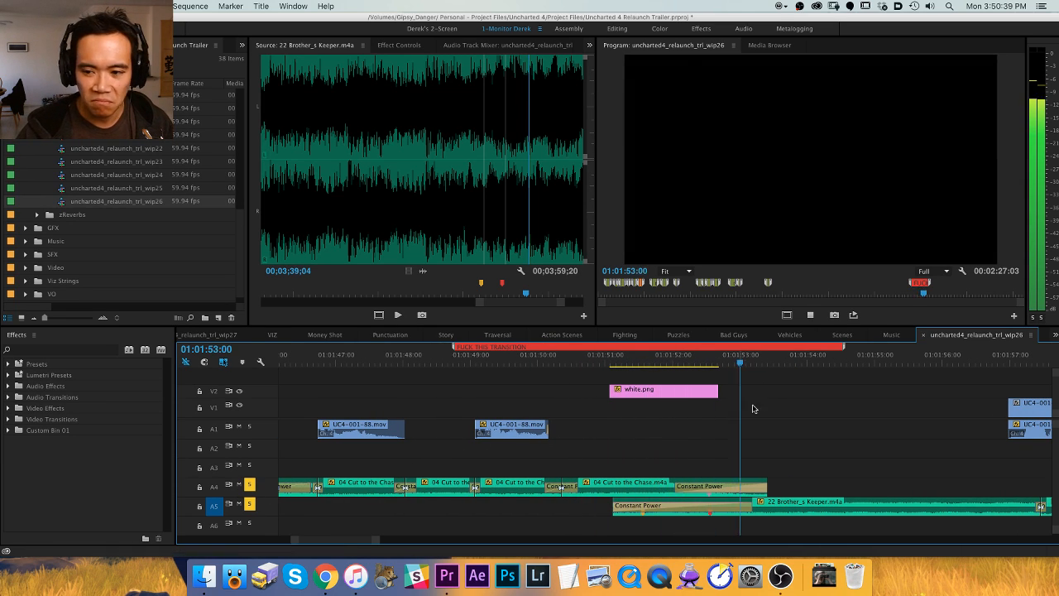
{"action": "key", "text": "space"}
{"action": "key", "text": "shift+3"}
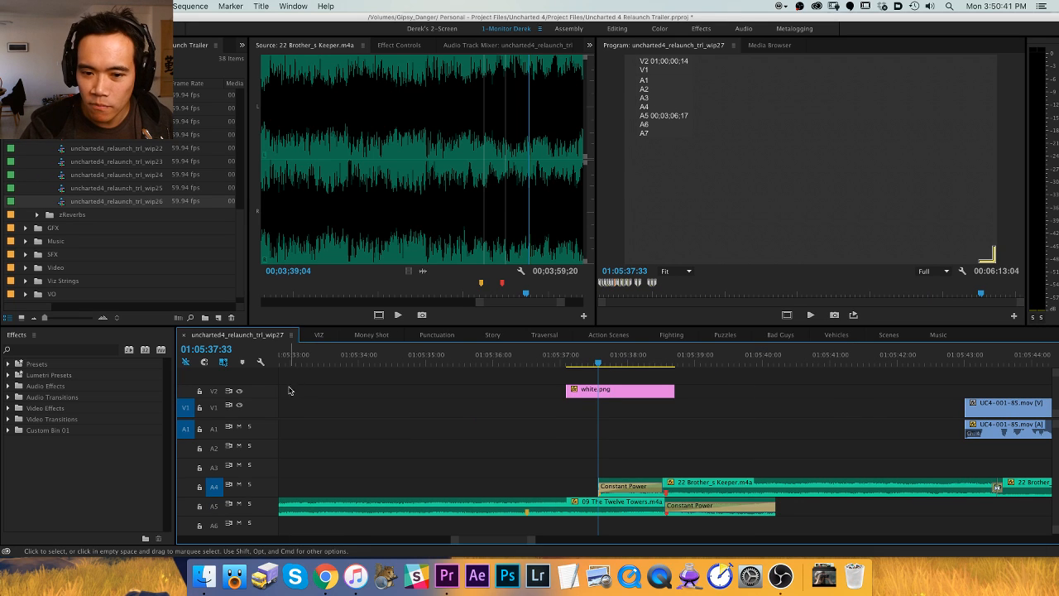
Collapse the zOLD bin, fit the whole wip27 sequence in the timeline, and go to 01:00:12:22.
{"action": "key", "text": "minus"}
{"action": "scroll", "coordinate": [154, 161], "scroll_direction": "up", "scroll_amount": 6}
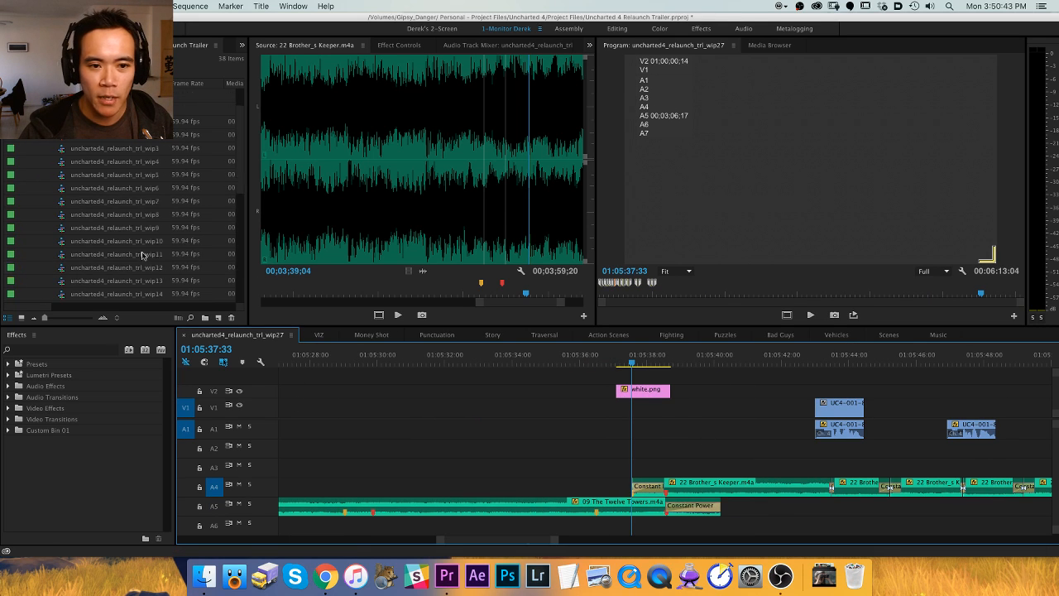
{"action": "left_click", "coordinate": [36, 152]}
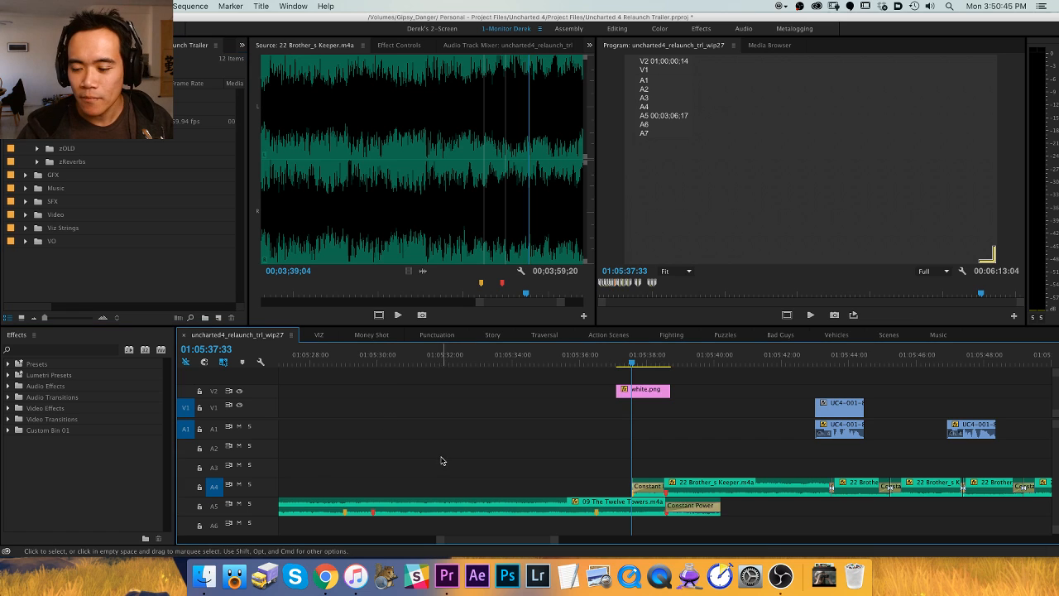
{"action": "key", "text": "backslash"}
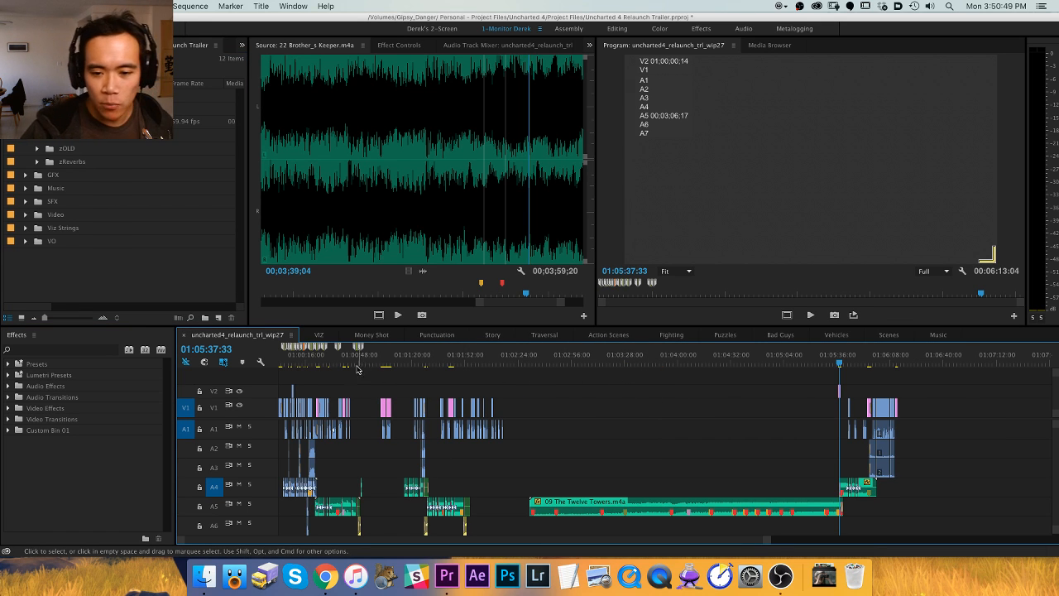
{"action": "left_click_drag", "start_coordinate": [357, 357], "coordinate": [301, 362]}
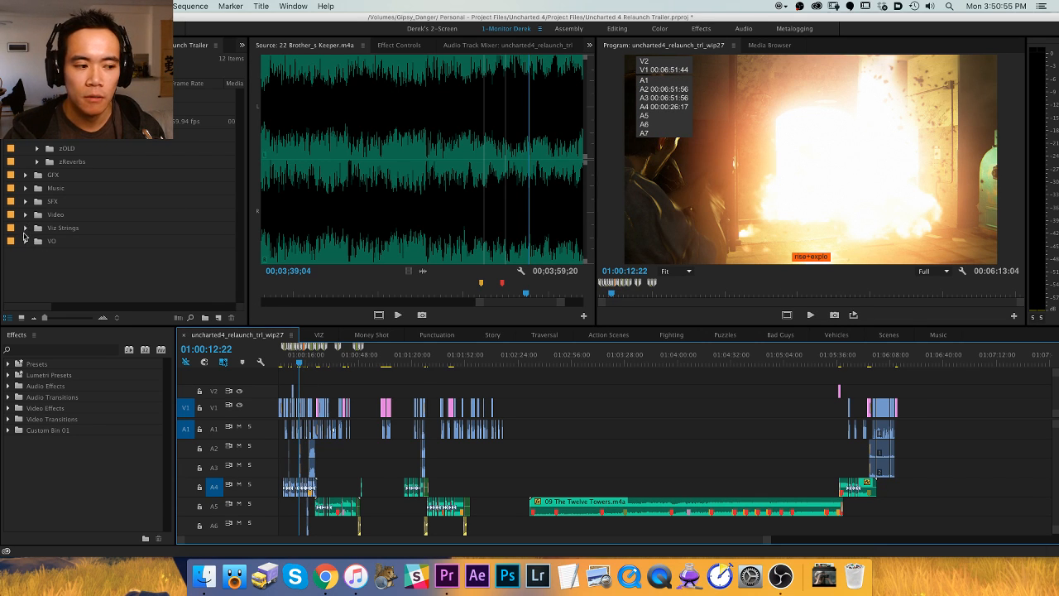
Expand the Viz Strings bin down to its DIA selects, collapse ViZ, and open the DIA and DIA 2 sequences.
{"action": "left_click", "coordinate": [25, 227]}
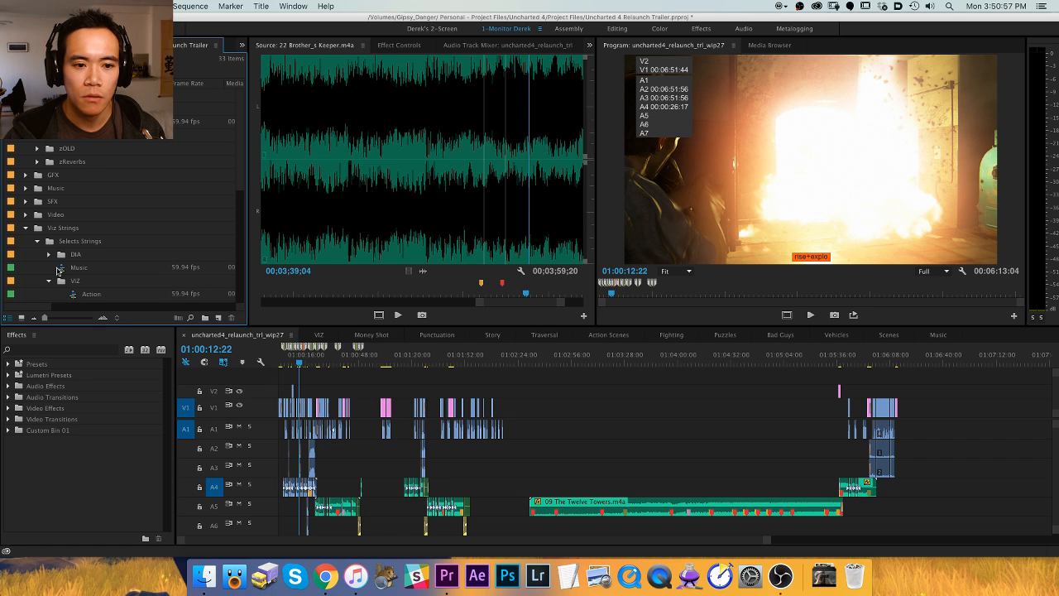
{"action": "left_click", "coordinate": [49, 254]}
{"action": "scroll", "coordinate": [143, 248], "scroll_direction": "down", "scroll_amount": 10}
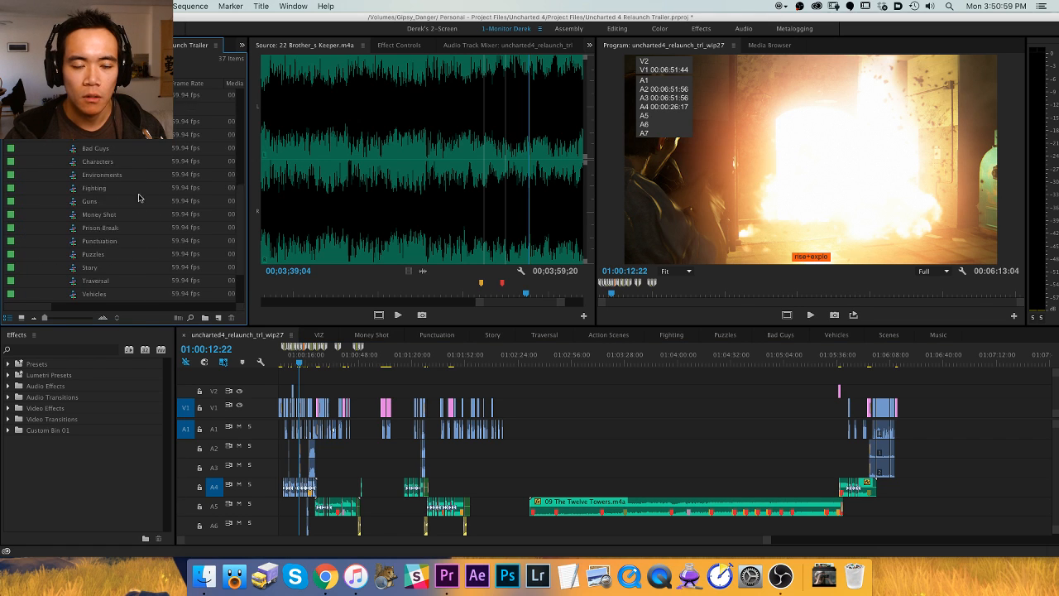
{"action": "scroll", "coordinate": [97, 265], "scroll_direction": "up", "scroll_amount": 5}
{"action": "left_click", "coordinate": [49, 242]}
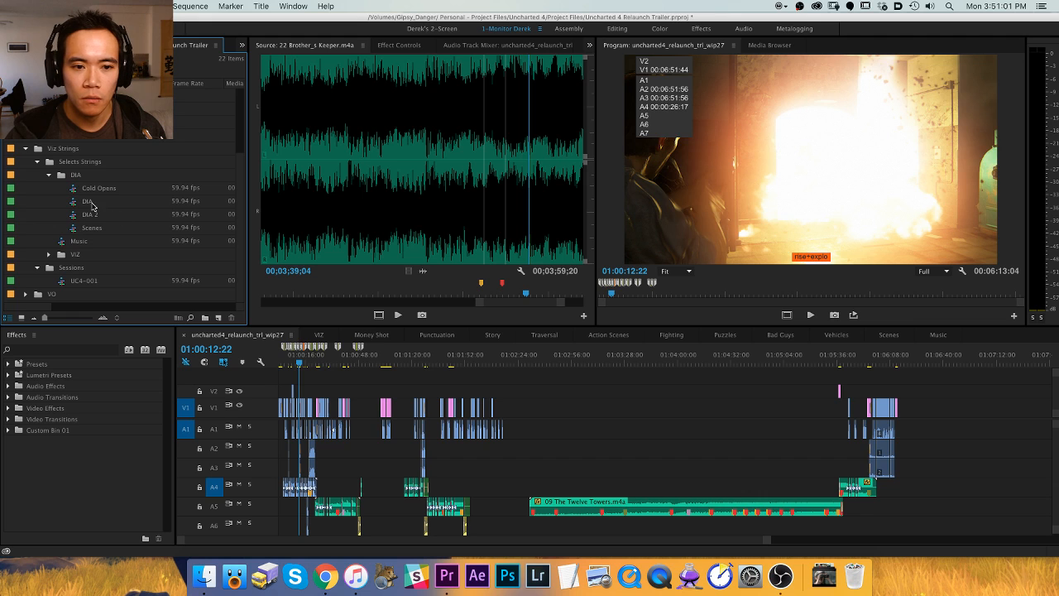
{"action": "double_click", "coordinate": [90, 202]}
{"action": "double_click", "coordinate": [87, 214]}
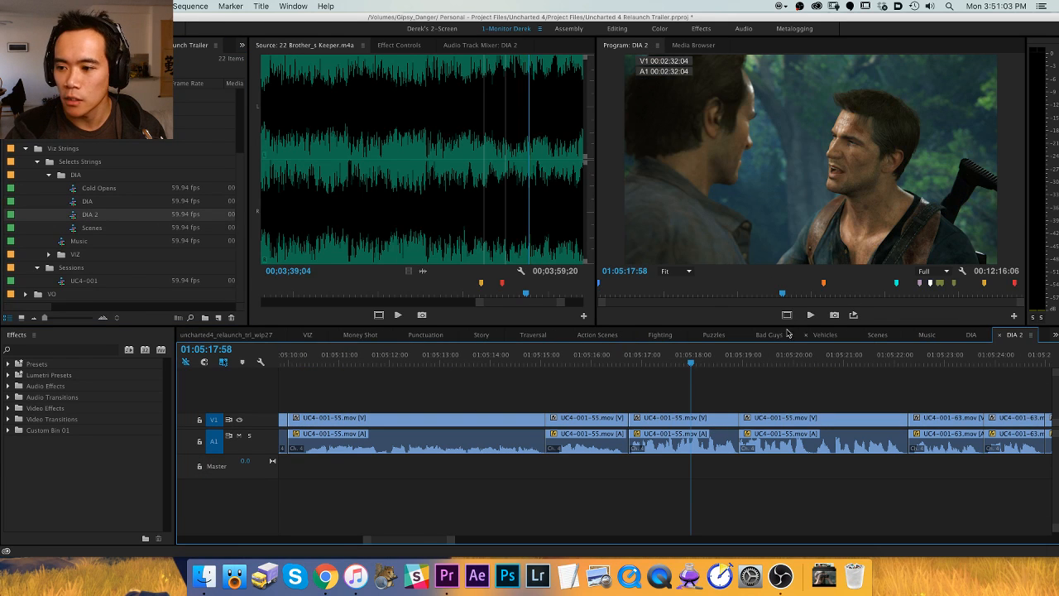
Close the open selects sequences from Money Shot through Music, keeping only wip27, VIZ, DIA and DIA 2 open.
{"action": "left_click", "coordinate": [360, 336]}
{"action": "key", "text": "super+w"}
{"action": "left_click", "coordinate": [385, 336]}
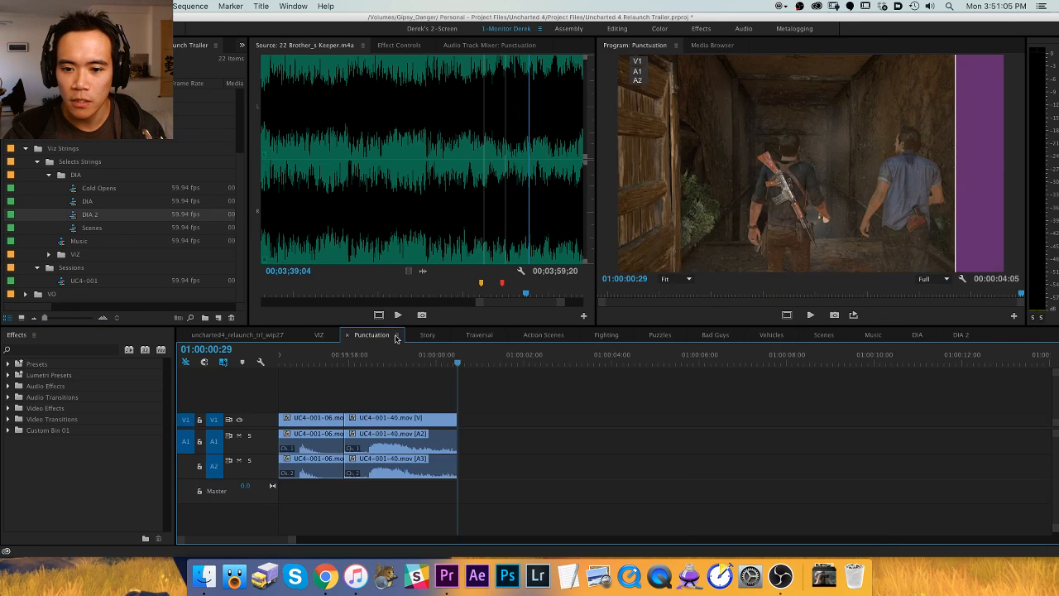
{"action": "key", "text": "super+w"}
{"action": "left_click", "coordinate": [360, 335]}
{"action": "left_click", "coordinate": [347, 335]}
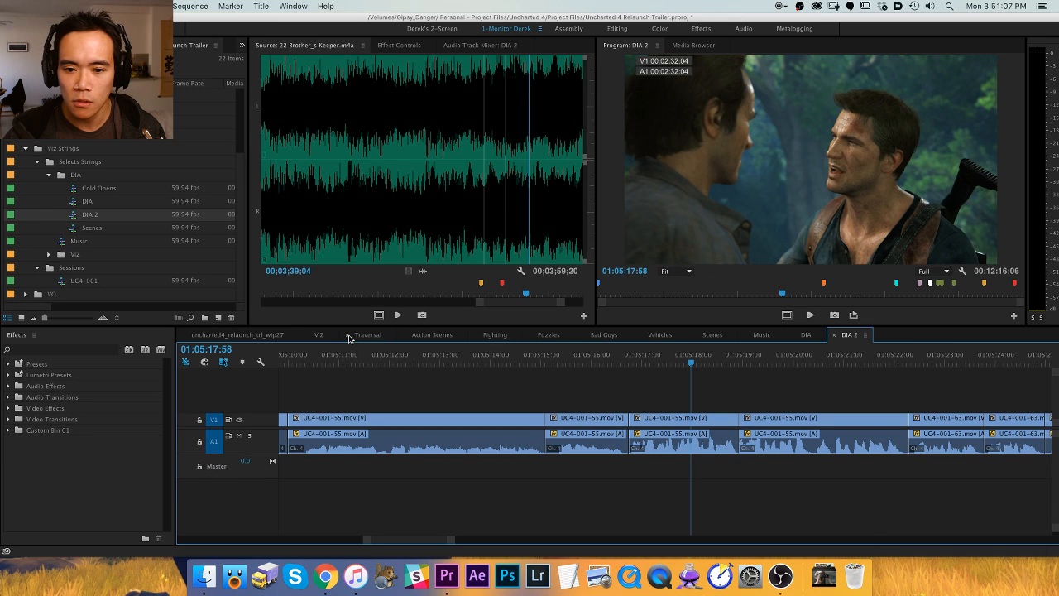
{"action": "left_click", "coordinate": [347, 335]}
{"action": "left_click", "coordinate": [347, 335]}
{"action": "left_click", "coordinate": [347, 335]}
{"action": "left_click", "coordinate": [347, 335]}
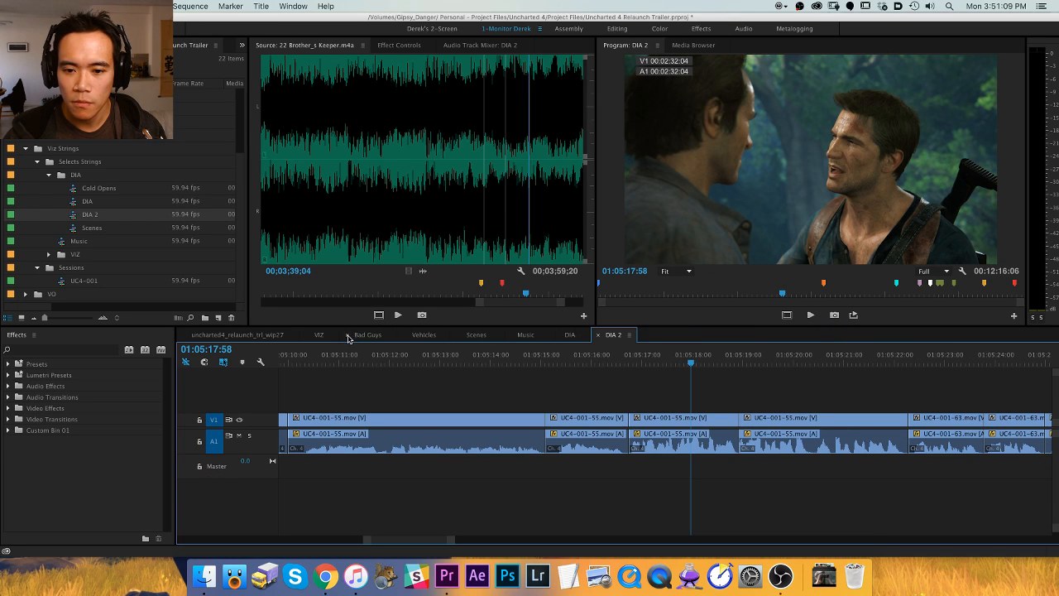
{"action": "left_click", "coordinate": [346, 335]}
{"action": "left_click", "coordinate": [346, 335]}
{"action": "left_click", "coordinate": [346, 335]}
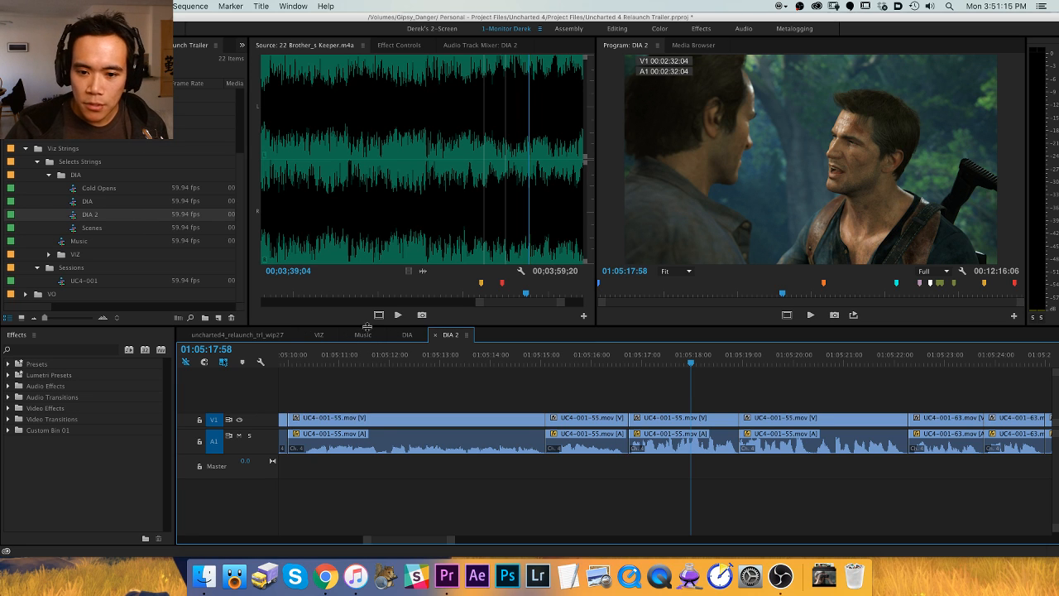
{"action": "left_click", "coordinate": [348, 335]}
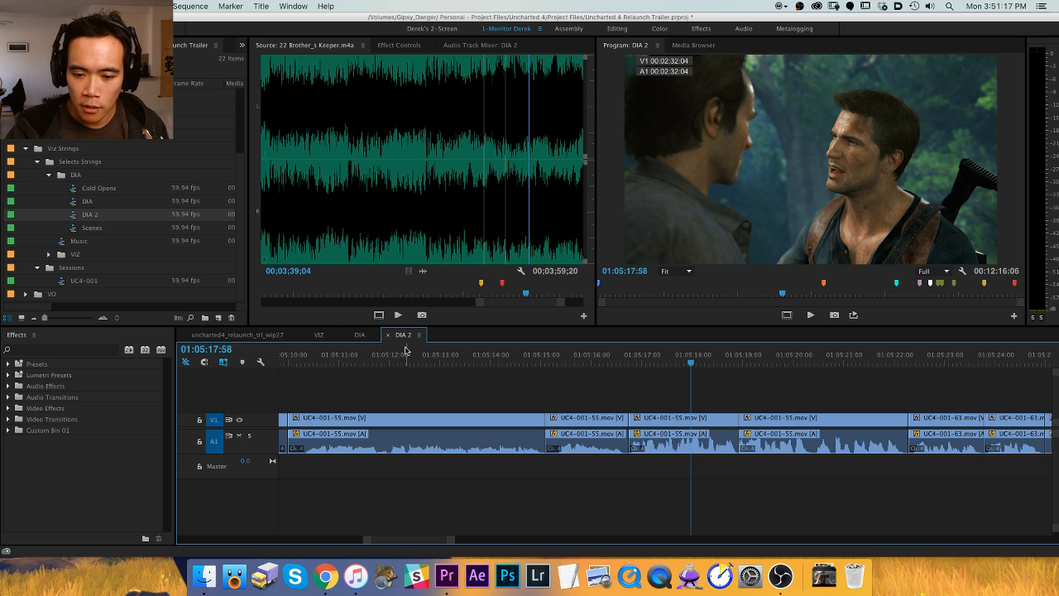
Return to wip27 and park the playhead on the edit at 01:00:16:19 in the trailer's opening section.
{"action": "left_click", "coordinate": [278, 336]}
{"action": "left_click", "coordinate": [317, 370]}
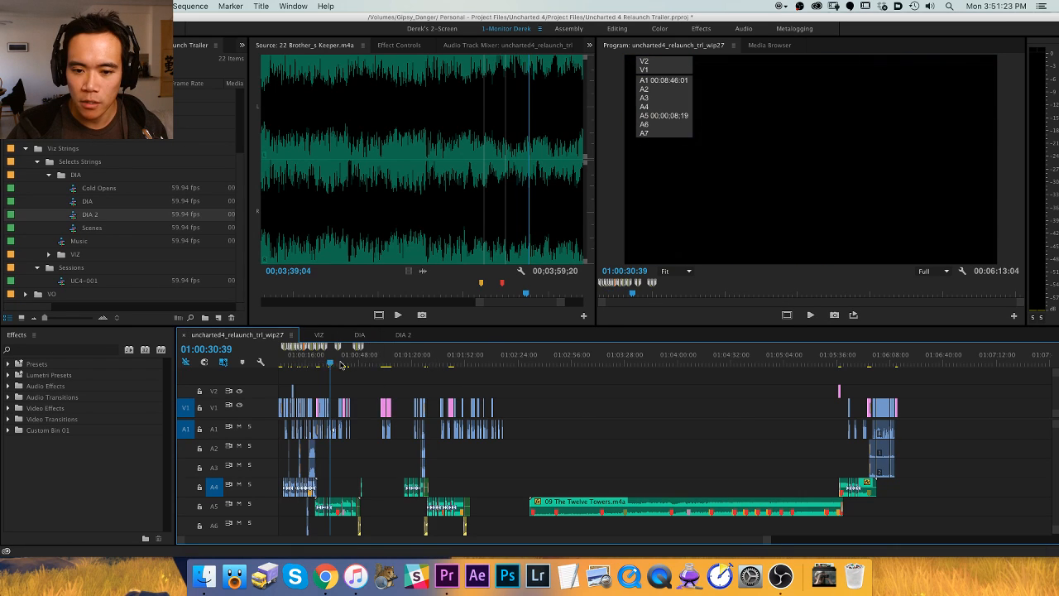
{"action": "key", "text": "="}
{"action": "key", "text": "="}
{"action": "key", "text": "="}
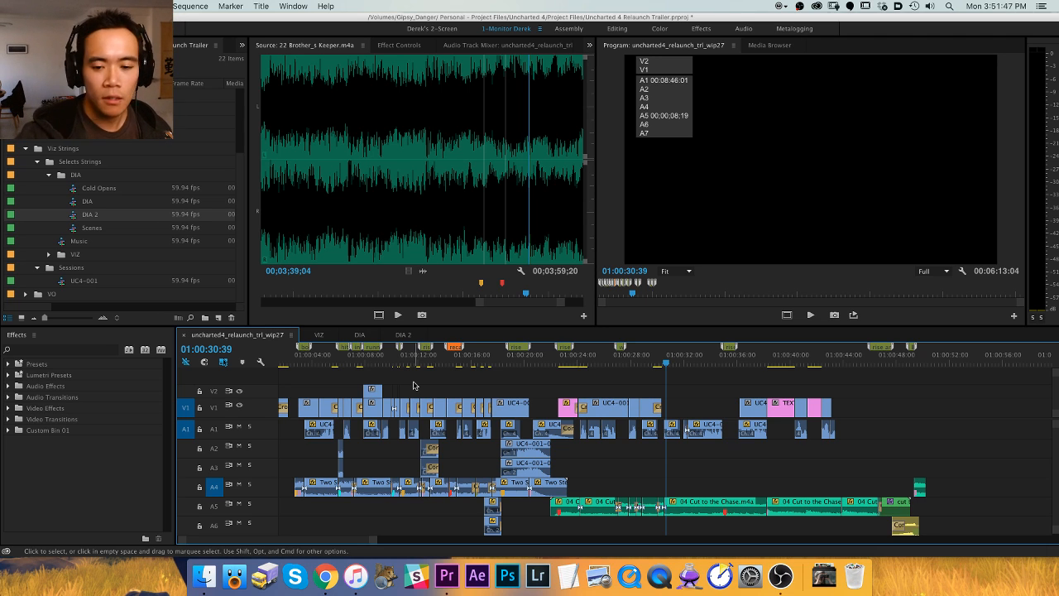
{"action": "left_click", "coordinate": [515, 357]}
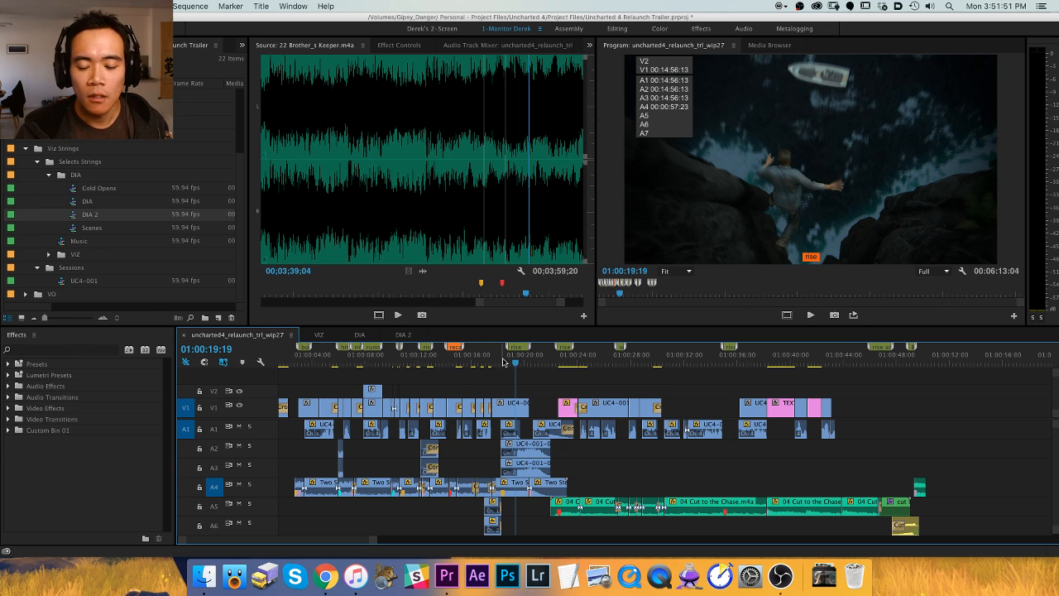
{"action": "key", "text": "Up"}
{"action": "scroll", "coordinate": [523, 389], "scroll_direction": "up", "scroll_amount": 2}
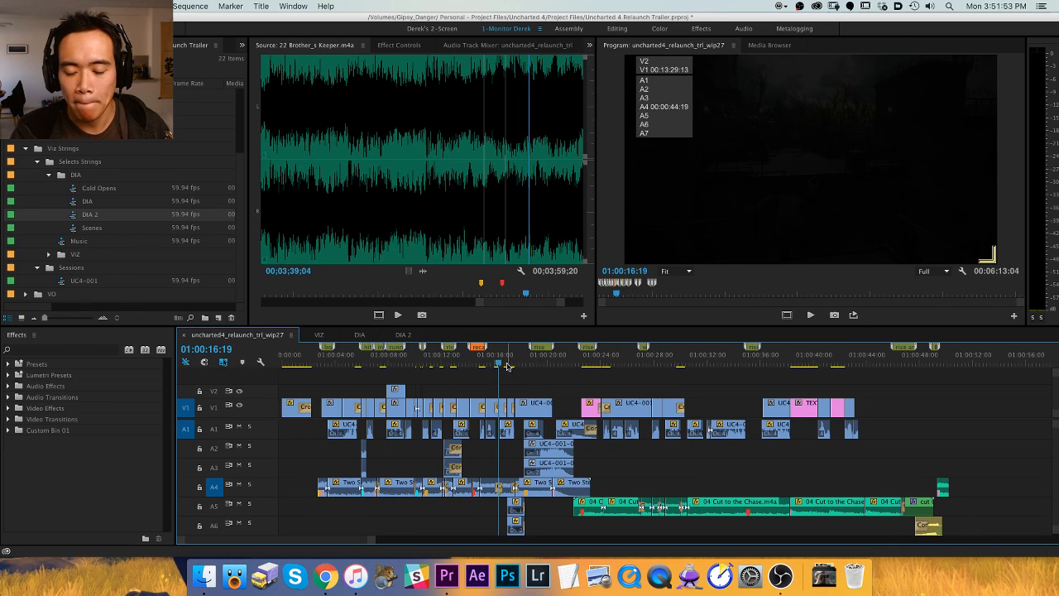
Park the playhead at 01:00:22:53 on the Naughty Dog logo card and save the project.
{"action": "left_click_drag", "start_coordinate": [496, 361], "coordinate": [586, 361]}
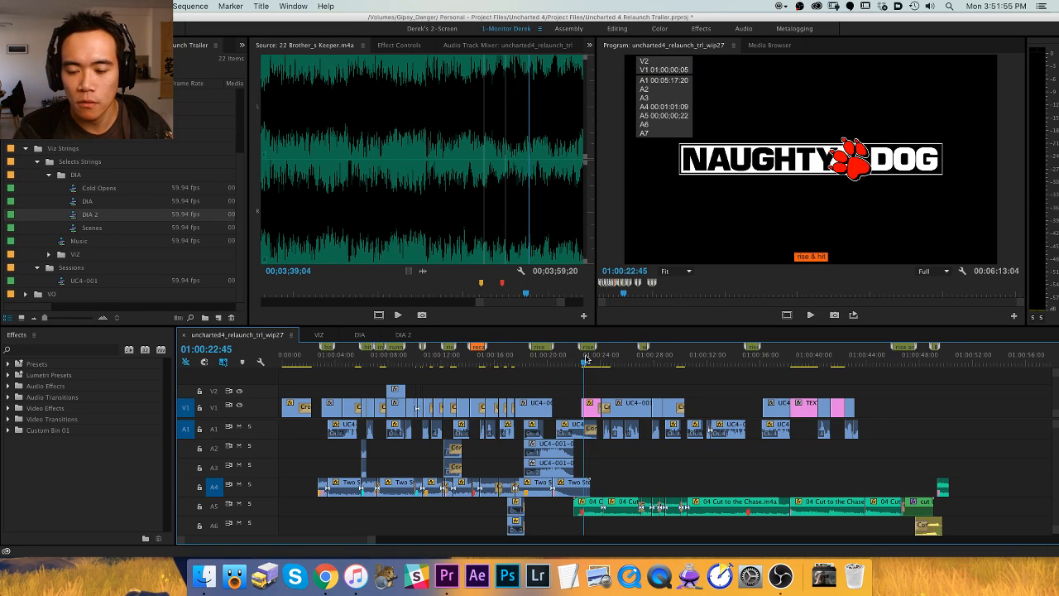
{"action": "left_click_drag", "start_coordinate": [648, 386], "coordinate": [536, 380]}
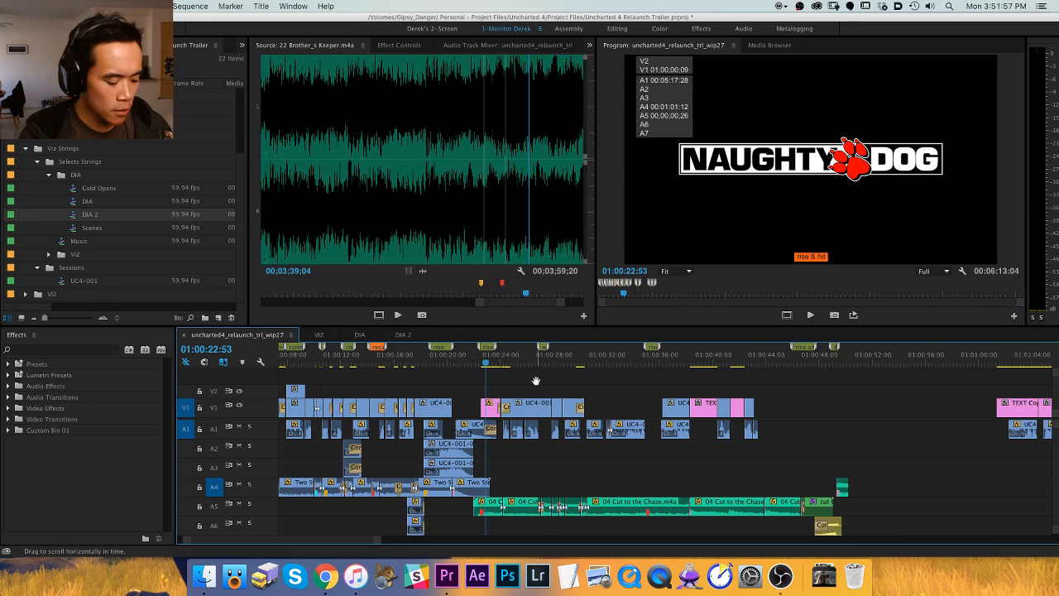
{"action": "key", "text": "="}
{"action": "left_click_drag", "start_coordinate": [691, 392], "coordinate": [550, 394]}
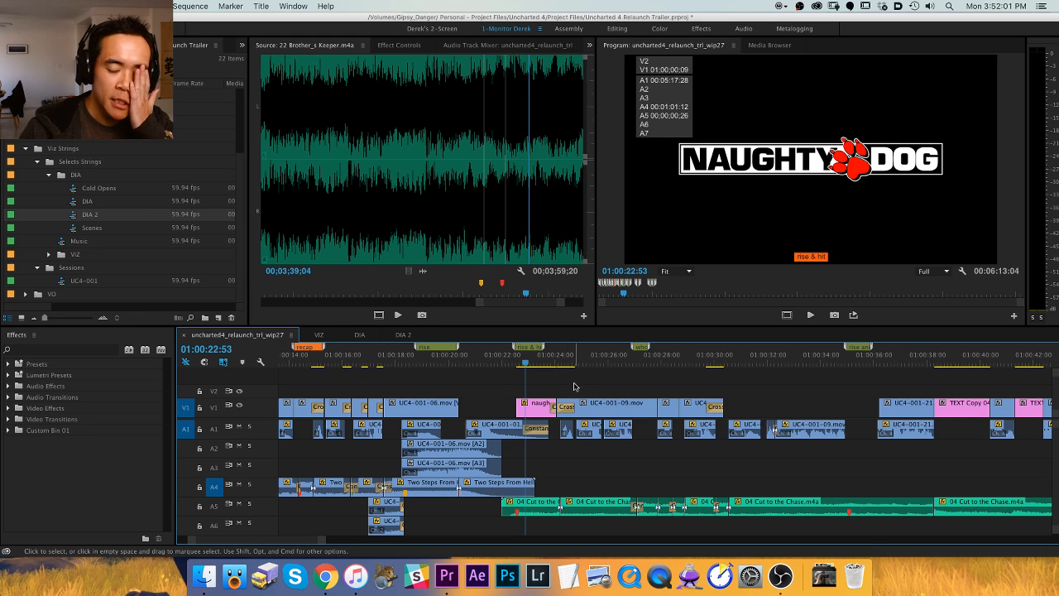
{"action": "key", "text": "super+s"}
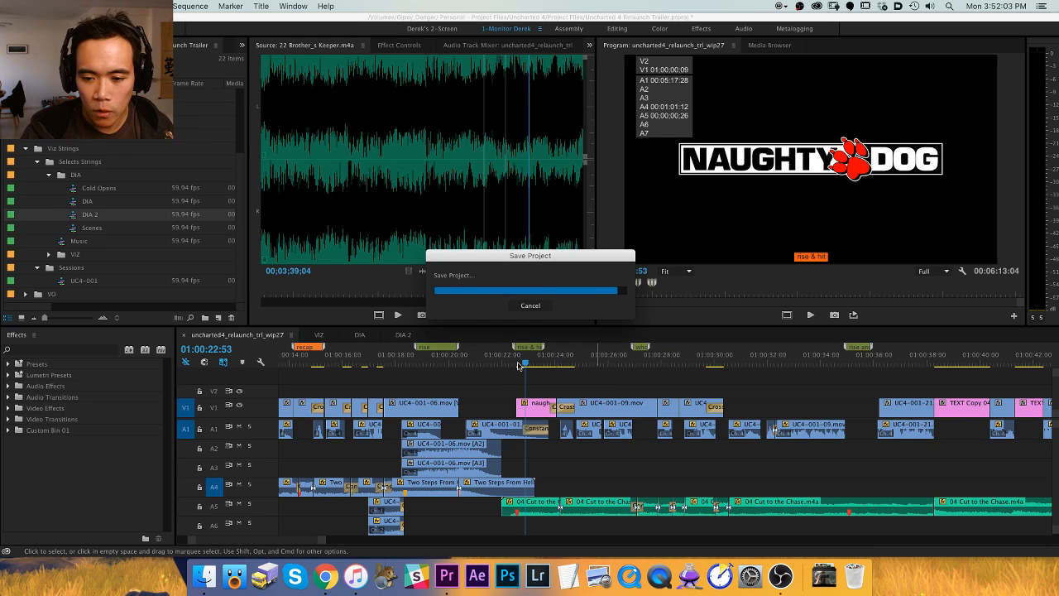
Play the dialogue and text-card section around 01:00:38 and stop just past its last clip at 01:00:43:31.
{"action": "scroll", "coordinate": [585, 381], "scroll_direction": "right", "scroll_amount": 3}
{"action": "left_click_drag", "start_coordinate": [515, 357], "coordinate": [755, 361]}
{"action": "scroll", "coordinate": [689, 368], "scroll_direction": "right", "scroll_amount": 3}
{"action": "key", "text": "space"}
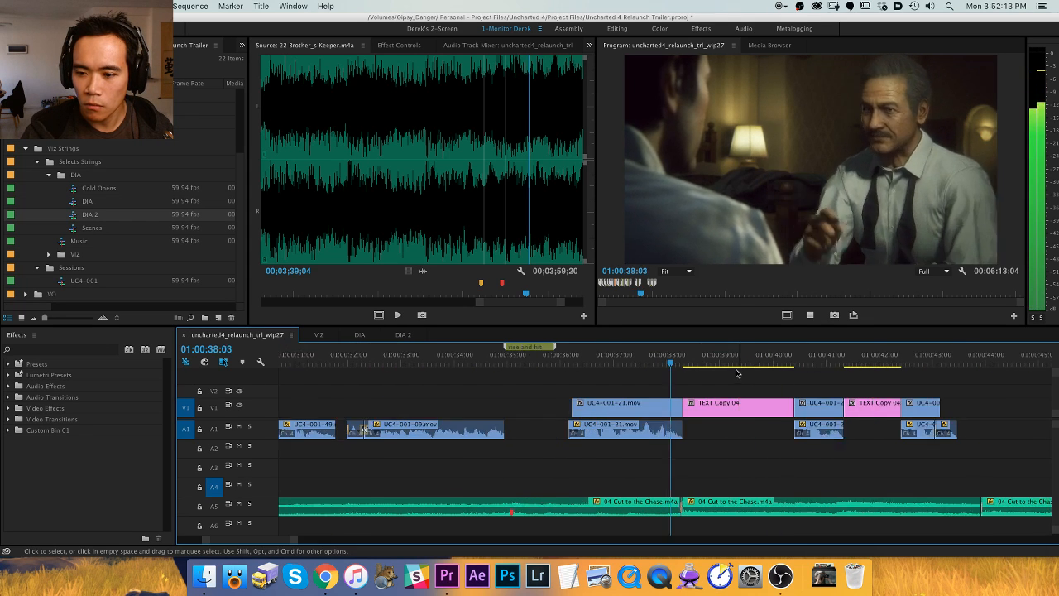
{"action": "left_click_drag", "start_coordinate": [721, 373], "coordinate": [800, 361]}
{"action": "scroll", "coordinate": [778, 408], "scroll_direction": "right", "scroll_amount": 5}
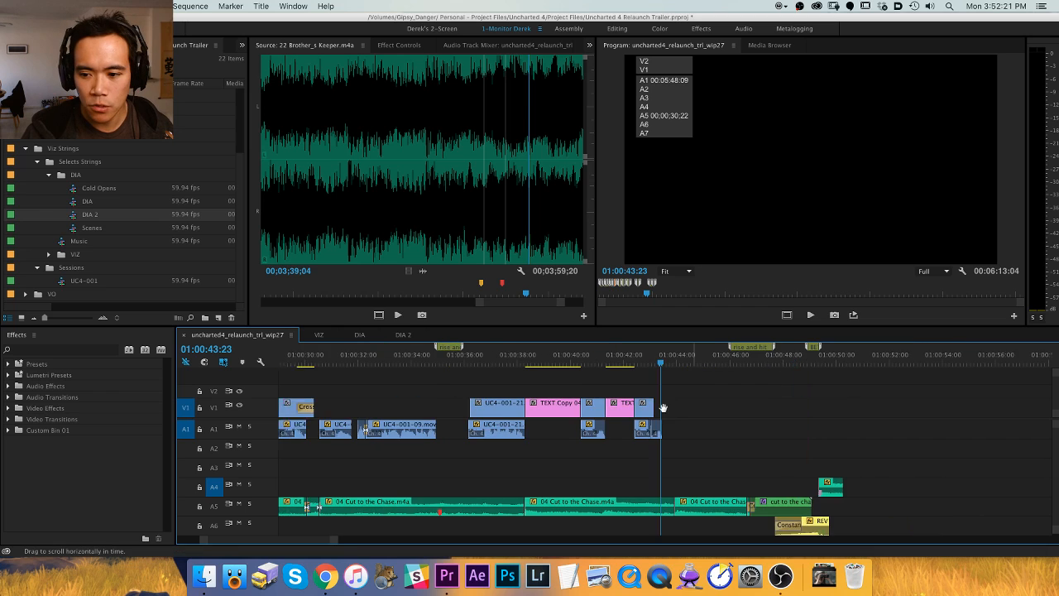
{"action": "mouse_move", "coordinate": [609, 366]}
{"action": "left_mouse_down"}
{"action": "mouse_move", "coordinate": [591, 364]}
{"action": "mouse_move", "coordinate": [617, 365]}
{"action": "left_mouse_up"}
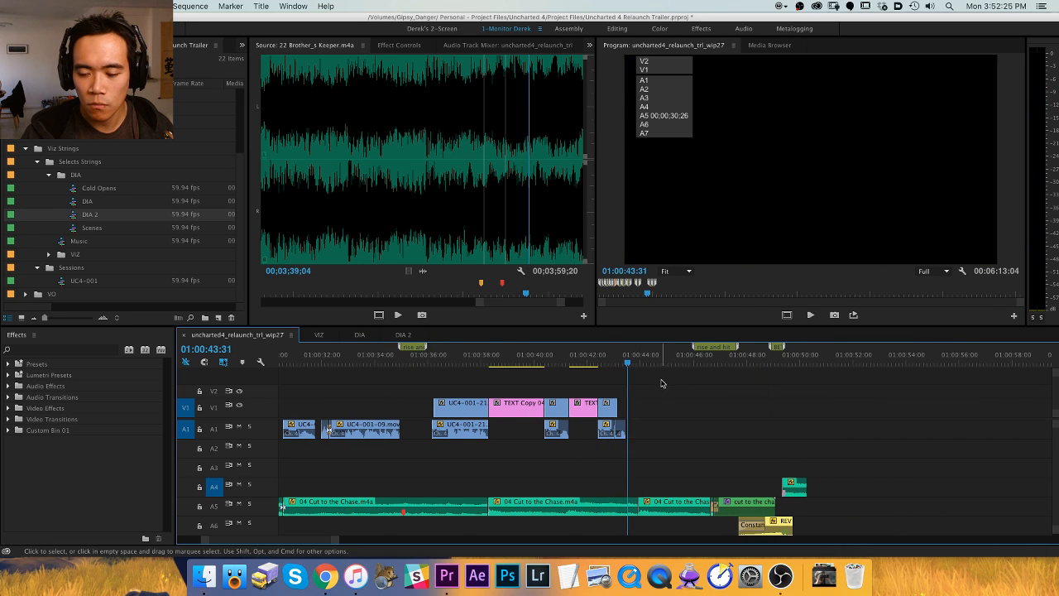
Move the ARMY SHOTS and SHOTS OF RAFE text cards with their dialogue from around 01:01:04 to start near 01:01:14.
{"action": "key", "text": "backslash"}
{"action": "left_click", "coordinate": [709, 361]}
{"action": "left_click_drag", "start_coordinate": [709, 361], "coordinate": [710, 362]}
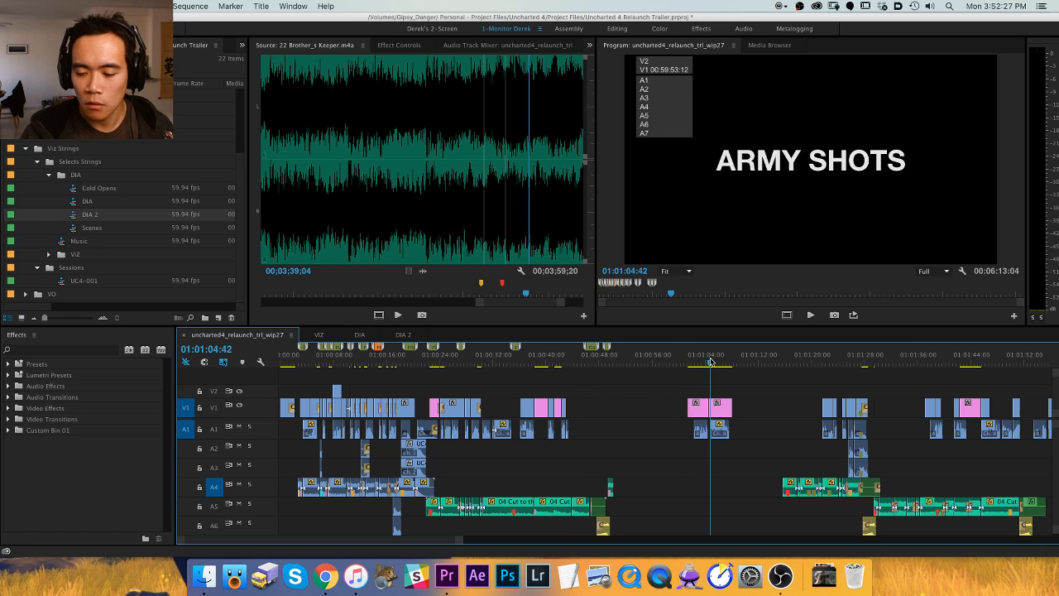
{"action": "left_click_drag", "start_coordinate": [762, 388], "coordinate": [648, 443]}
{"action": "key", "text": "j"}
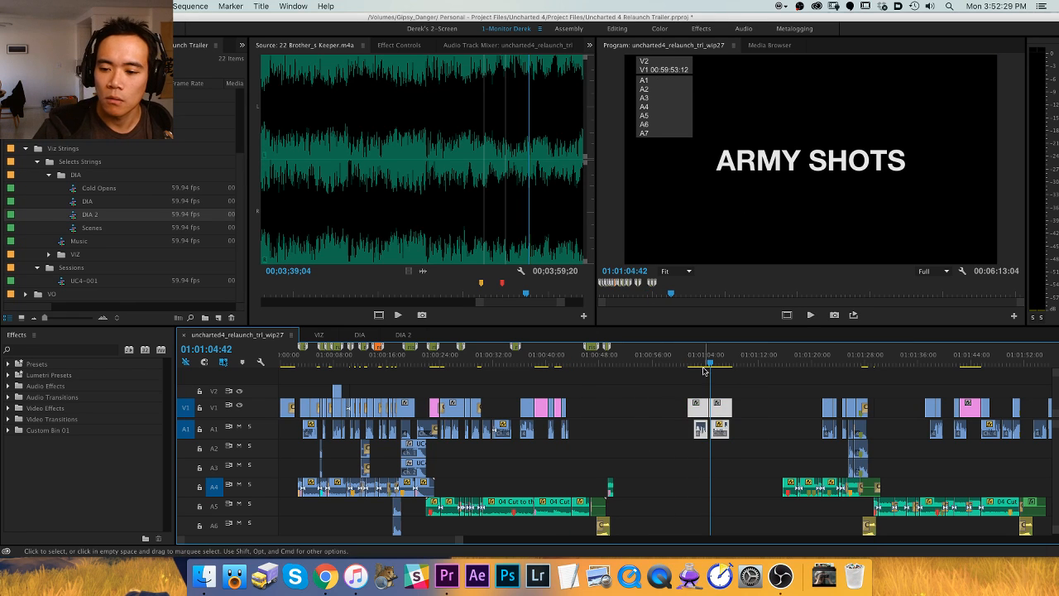
{"action": "key", "text": "equal"}
{"action": "left_click_drag", "start_coordinate": [752, 412], "coordinate": [887, 412]}
{"action": "key", "text": "minus"}
Shift both text cards and their dialogue slightly later, so the dialogue starts with the Cut to the Chase music and the cards meet near 01:01:18.
{"action": "left_click", "coordinate": [863, 363]}
{"action": "key", "text": "equal"}
{"action": "key", "text": "equal"}
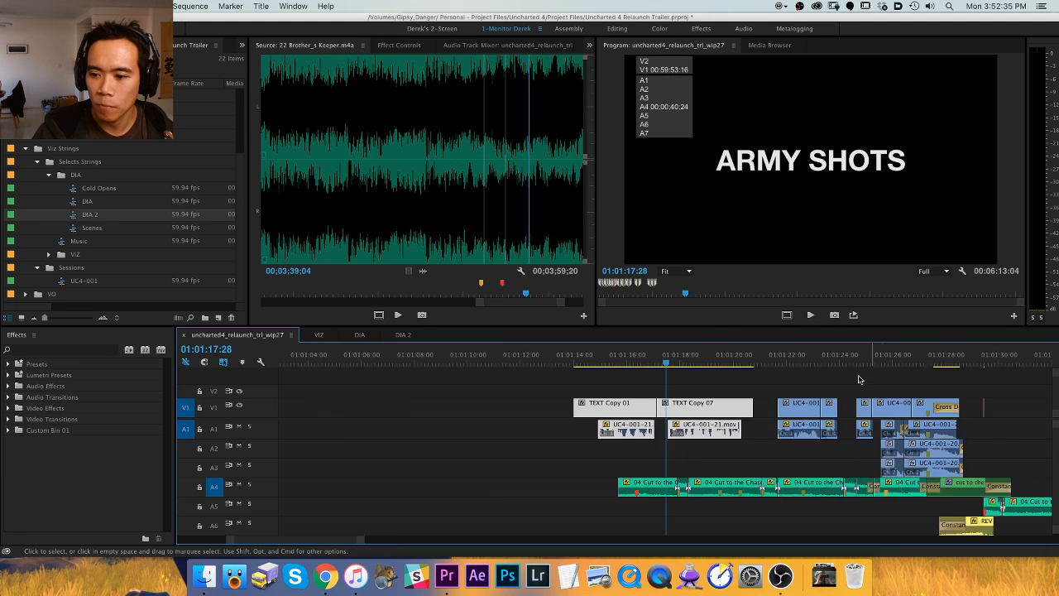
{"action": "scroll", "coordinate": [703, 406], "scroll_direction": "down", "scroll_amount": 2}
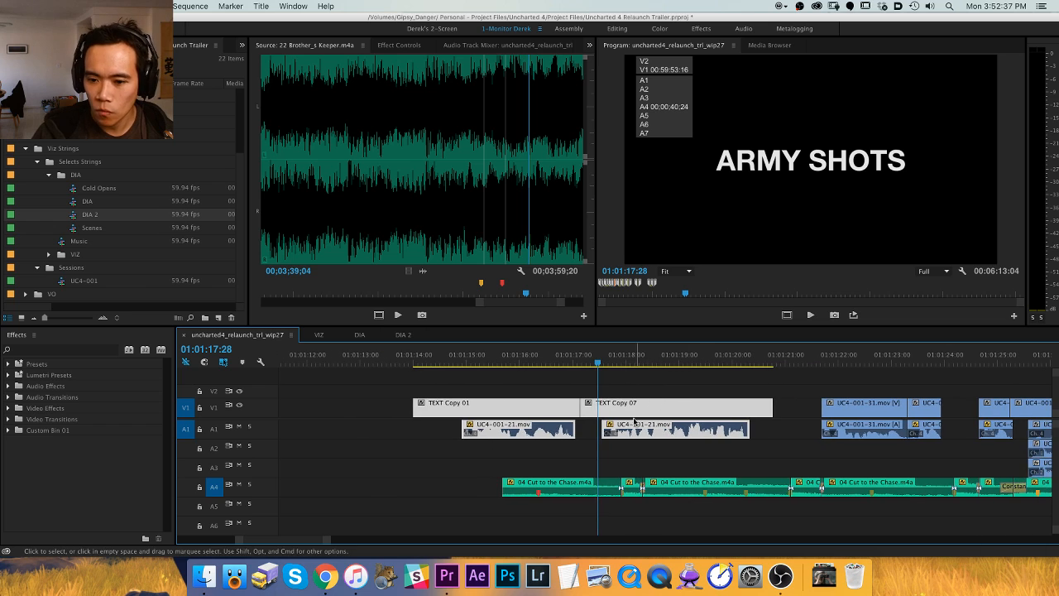
{"action": "left_click_drag", "start_coordinate": [642, 428], "coordinate": [680, 430]}
{"action": "left_click", "coordinate": [633, 363]}
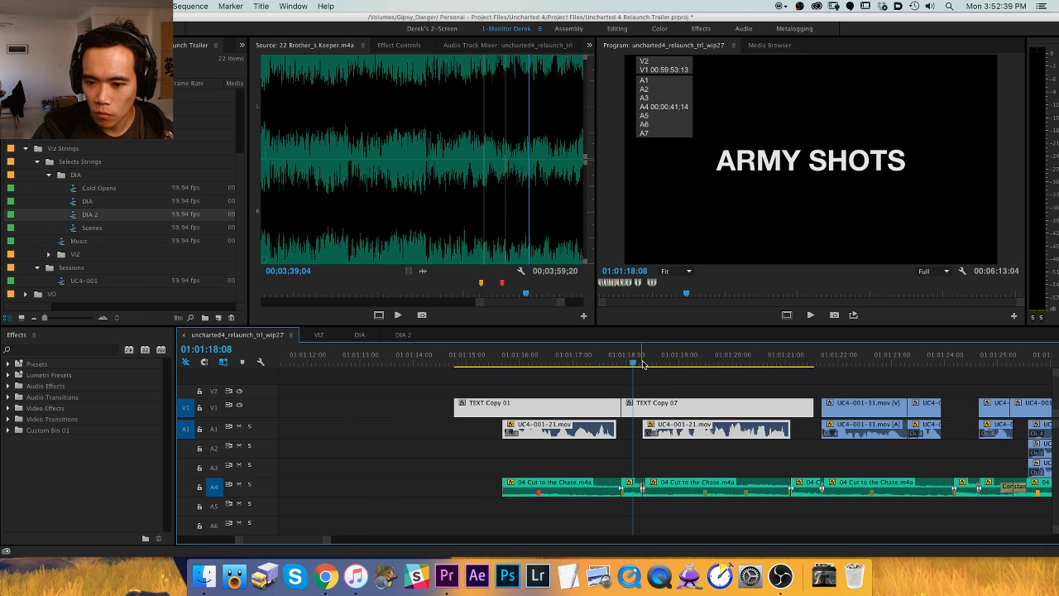
{"action": "key", "text": "shift+Up"}
{"action": "key", "text": "shift+Up"}
{"action": "key", "text": "shift+Right"}
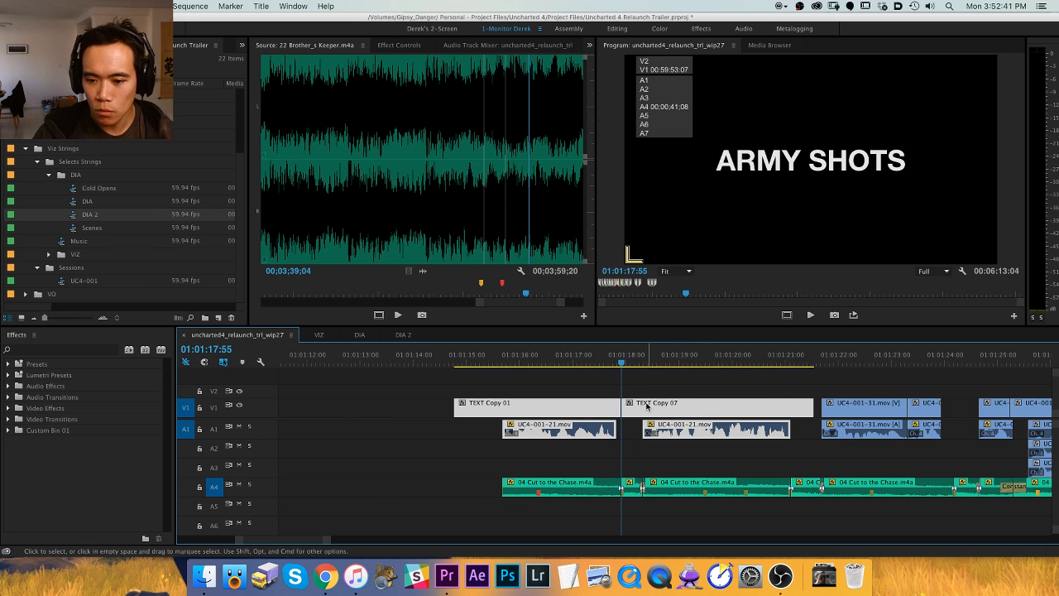
{"action": "key", "text": "equal"}
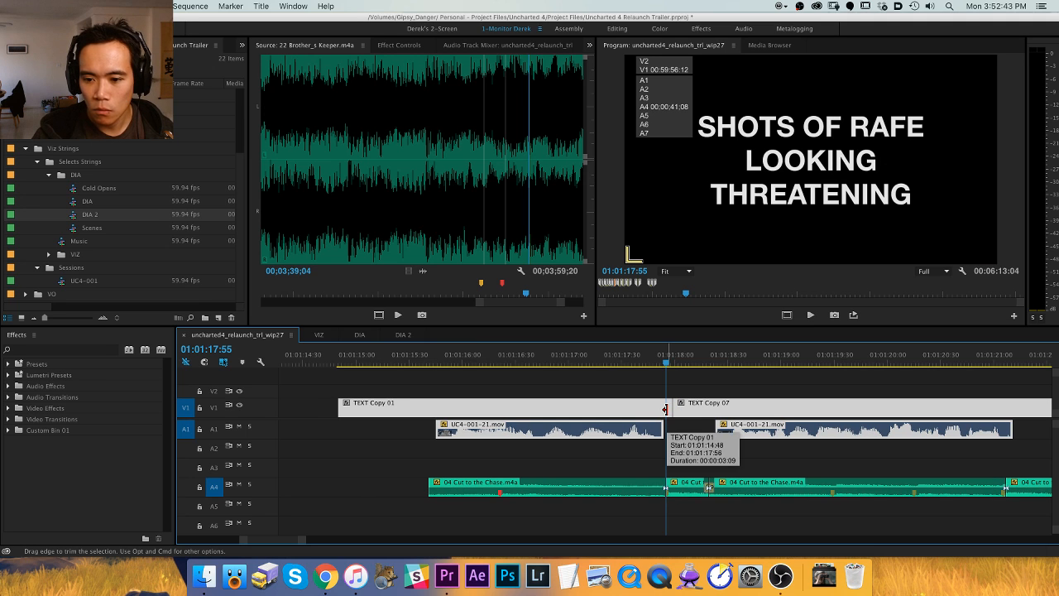
{"action": "key", "text": "minus"}
{"action": "key", "text": "minus"}
Review the sequence from the end of the text cards through the second Cut to the Chase section, stopping at 01:01:42:16.
{"action": "left_click_drag", "start_coordinate": [774, 362], "coordinate": [823, 361]}
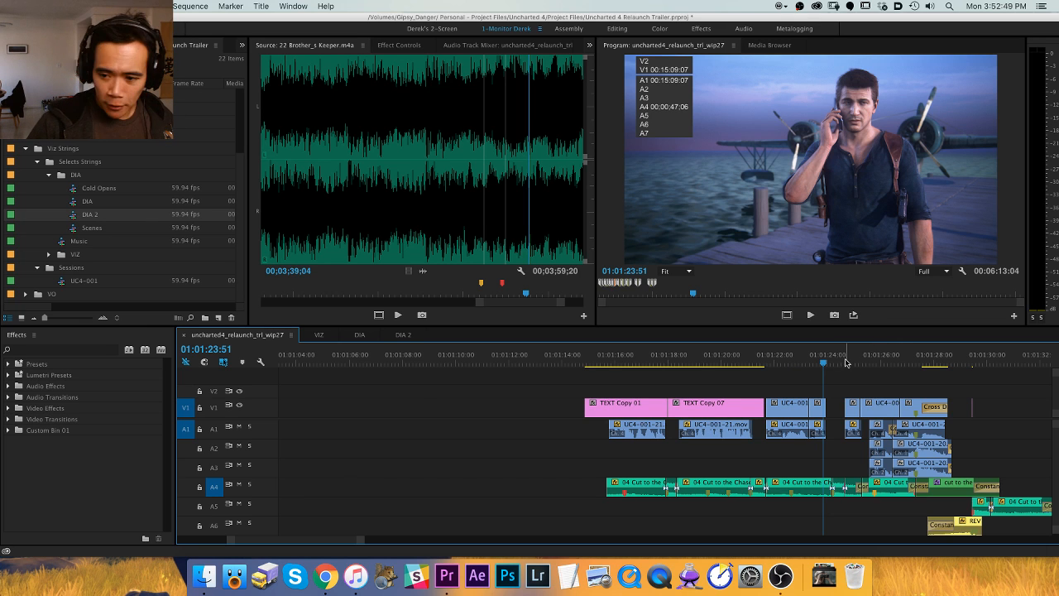
{"action": "scroll", "coordinate": [821, 382], "scroll_direction": "down", "scroll_amount": 2}
{"action": "left_click", "coordinate": [747, 357]}
{"action": "left_click_drag", "start_coordinate": [747, 358], "coordinate": [840, 358]}
{"action": "scroll", "coordinate": [835, 377], "scroll_direction": "down", "scroll_amount": 8}
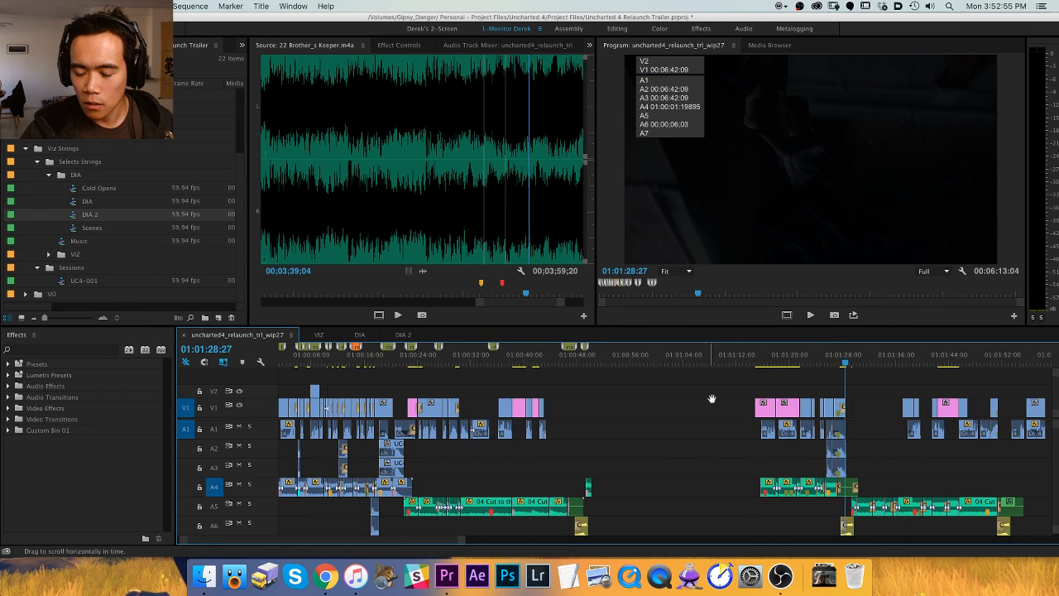
{"action": "scroll", "coordinate": [724, 401], "scroll_direction": "right", "scroll_amount": 5}
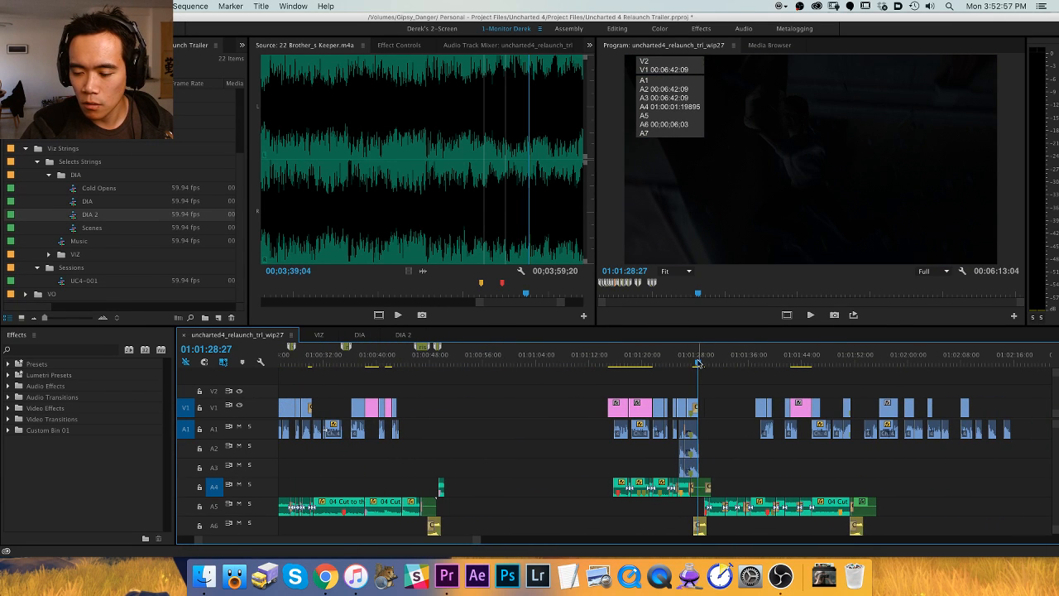
{"action": "left_click_drag", "start_coordinate": [698, 362], "coordinate": [788, 358]}
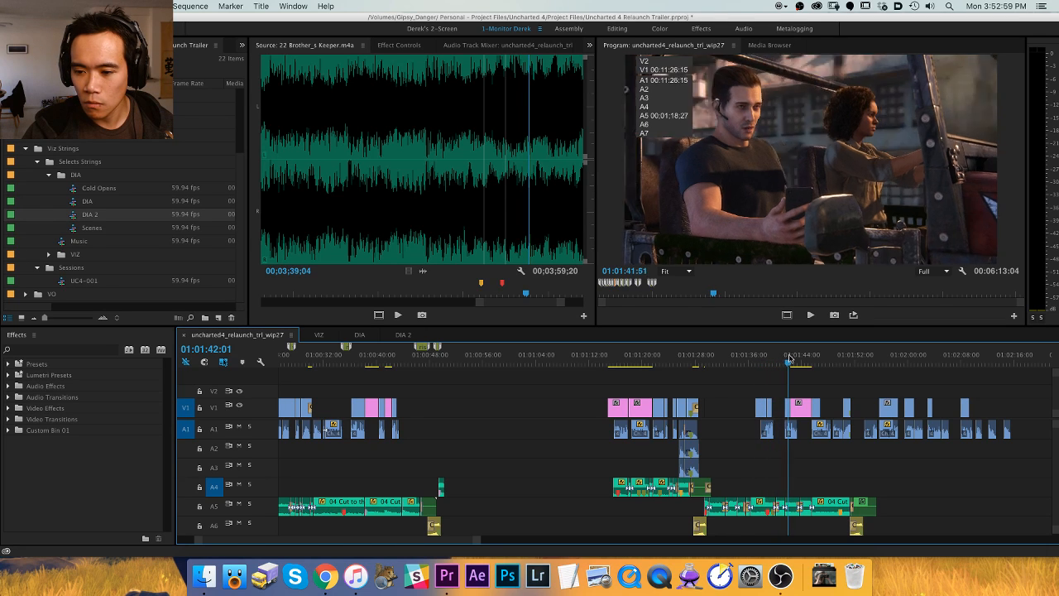
{"action": "key", "text": "space"}
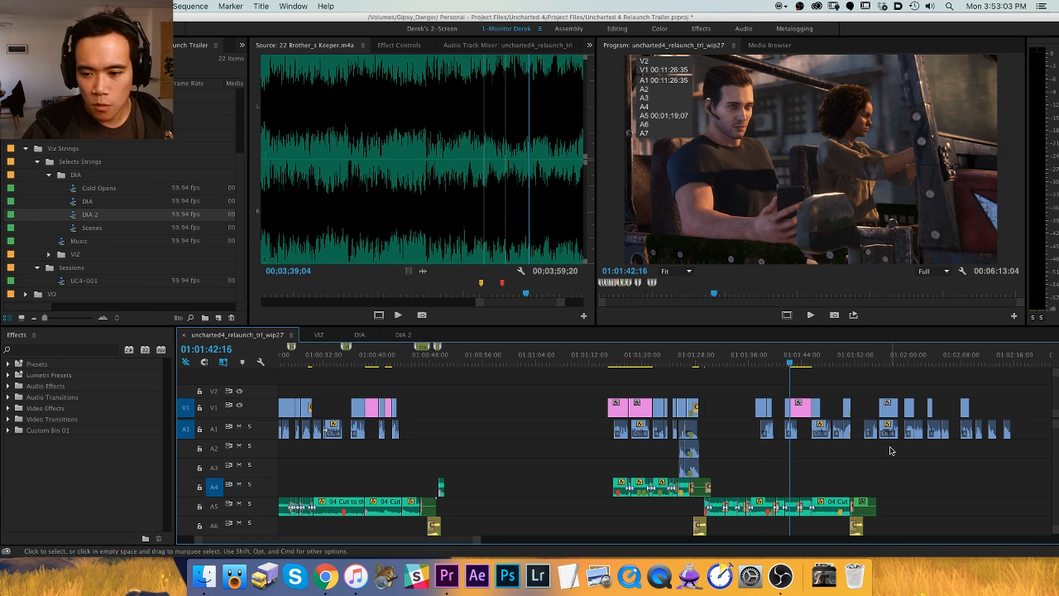
Cut the second group of Cut to the Chase music clips on A4 to A6 and insert it before The Twelve Towers at about 01:02:24.
{"action": "key", "text": "h"}
{"action": "left_click_drag", "start_coordinate": [759, 463], "coordinate": [723, 463]}
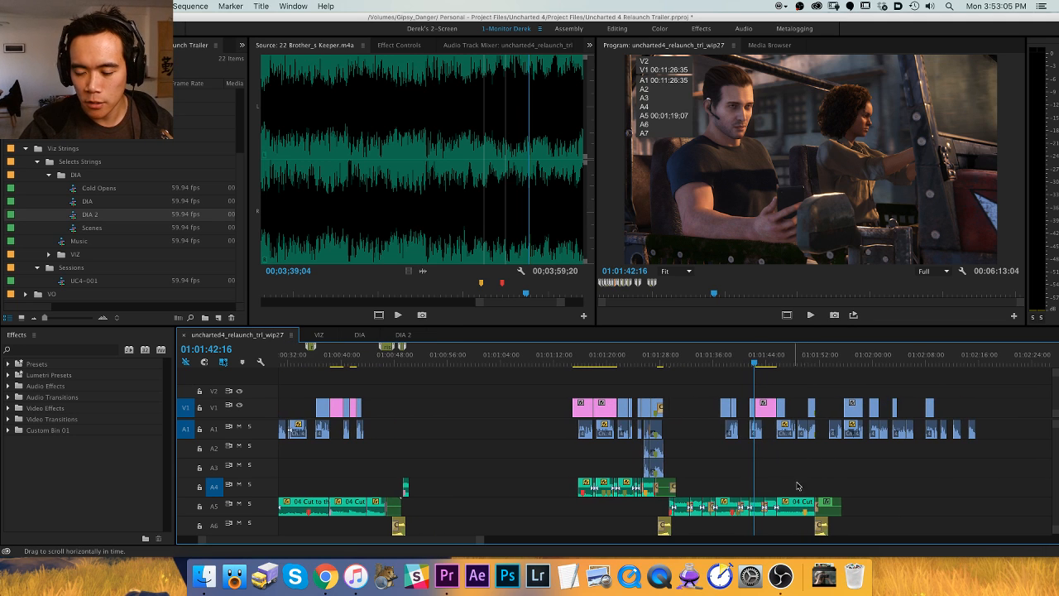
{"action": "key", "text": "v"}
{"action": "left_click_drag", "start_coordinate": [868, 488], "coordinate": [556, 513]}
{"action": "key", "text": "minus"}
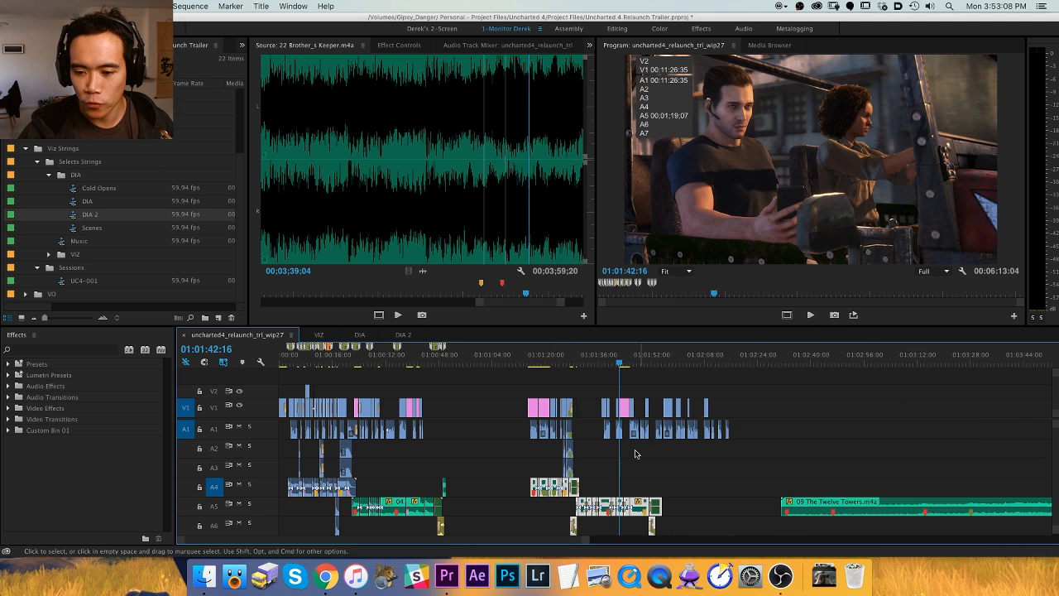
{"action": "key", "text": "super+x"}
{"action": "left_click", "coordinate": [760, 356]}
{"action": "key", "text": "super+shift+v"}
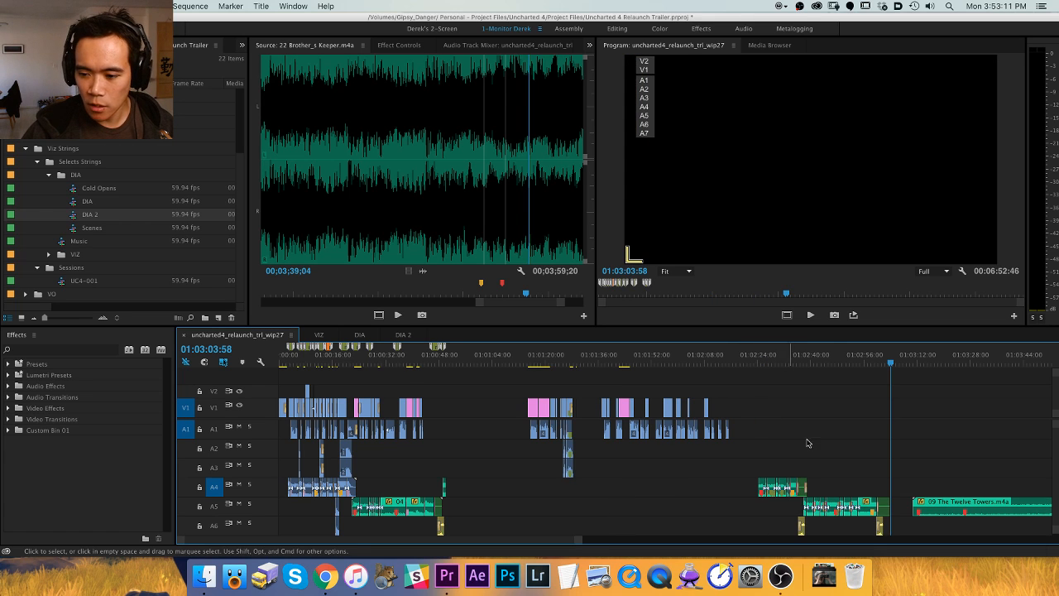
Audition The Twelve Towers on A5 from about 01:04:30.
{"action": "key", "text": "h"}
{"action": "left_click_drag", "start_coordinate": [808, 443], "coordinate": [471, 463]}
{"action": "left_click_drag", "start_coordinate": [634, 364], "coordinate": [669, 364]}
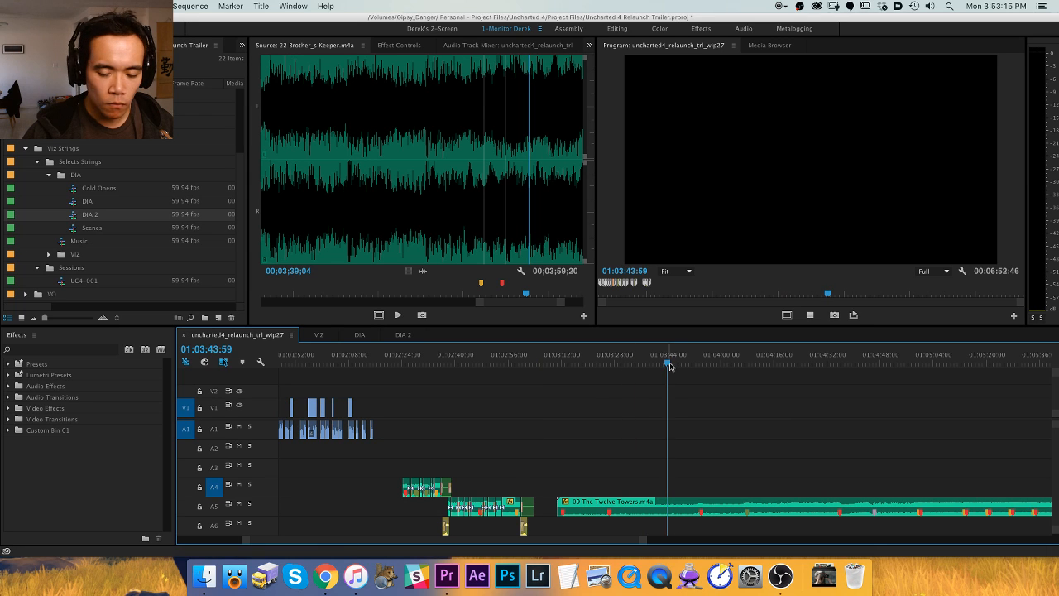
{"action": "left_click", "coordinate": [823, 364]}
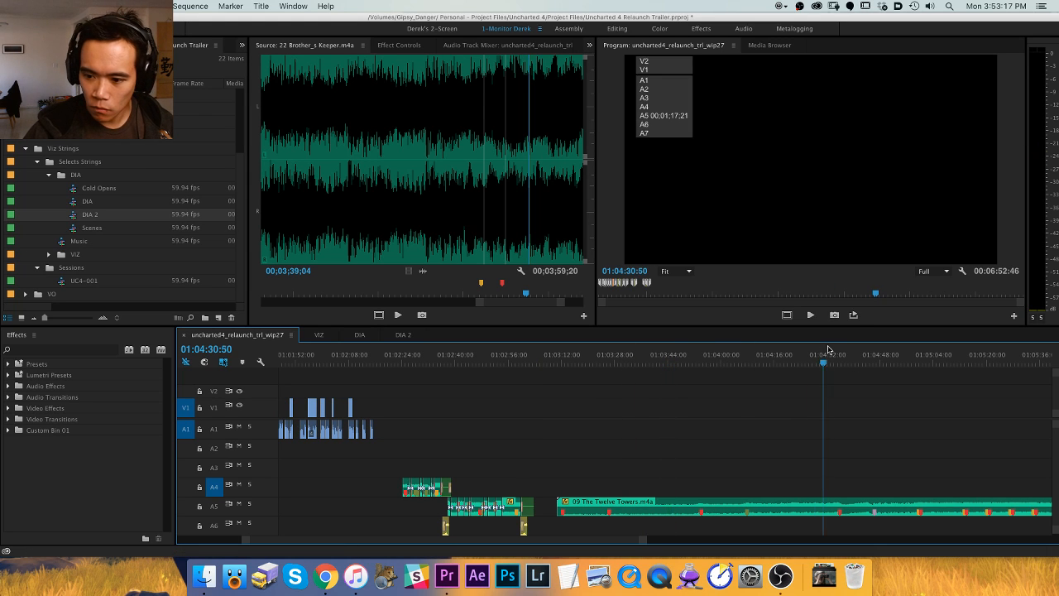
{"action": "left_click_drag", "start_coordinate": [828, 350], "coordinate": [817, 350]}
{"action": "key", "text": "equal"}
{"action": "key", "text": "space"}
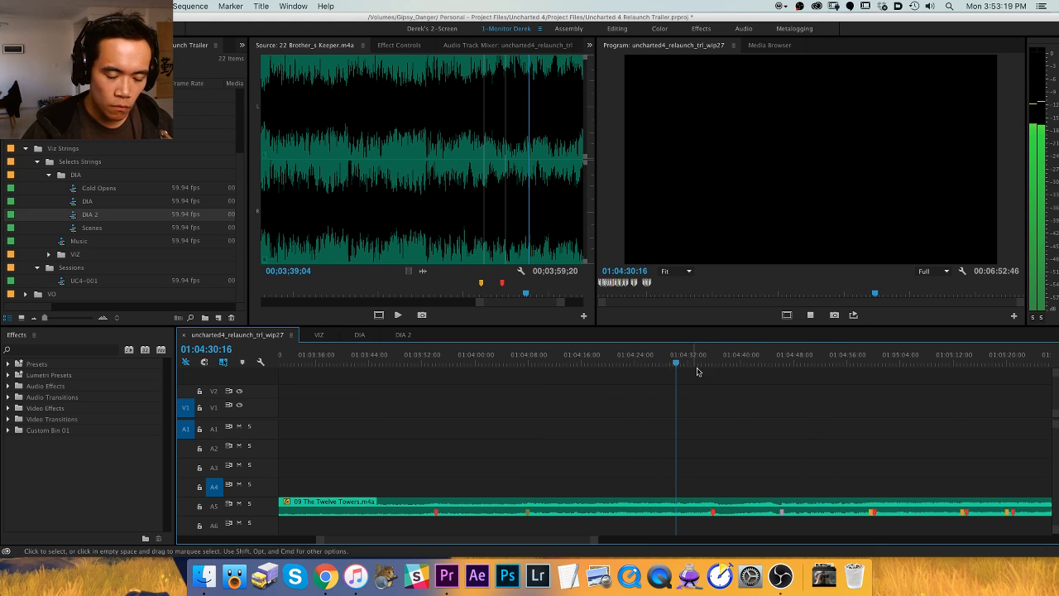
Try to ripple-trim the start of The Twelve Towers to the playhead with A4 targeted.
{"action": "key", "text": "space"}
{"action": "key", "text": "Up"}
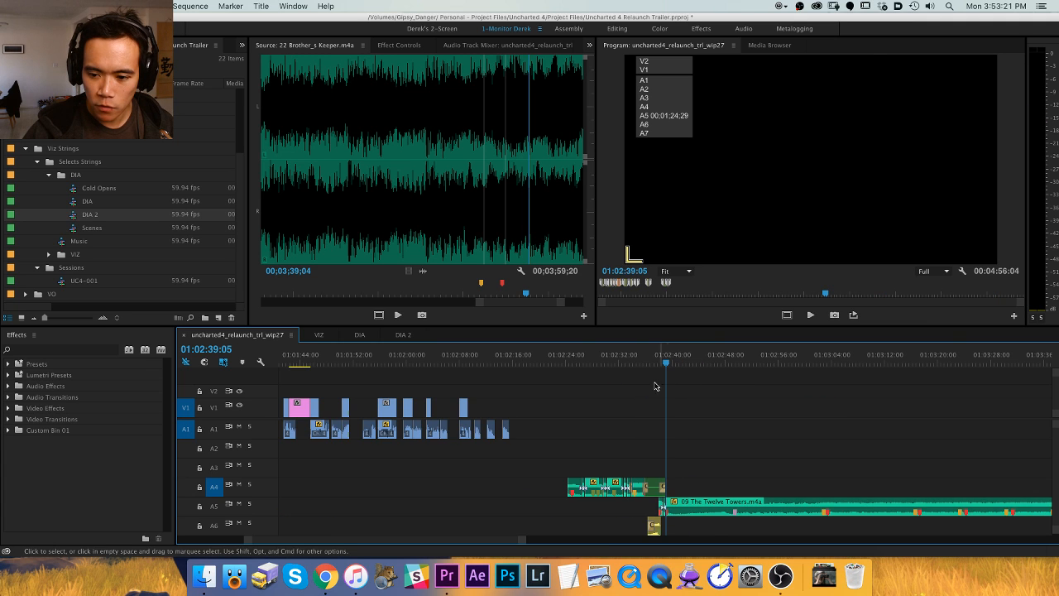
{"action": "key", "text": "minus"}
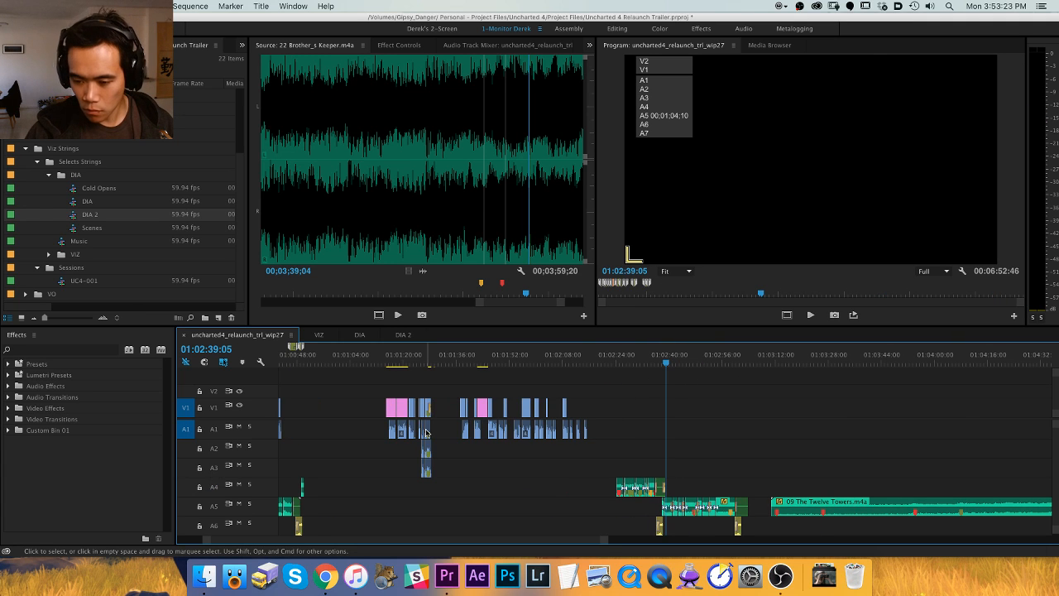
Target A5 instead of A4 and ripple-trim the start of The Twelve Towers to its source time 00:01:24:29.
{"action": "key", "text": "5"}
{"action": "left_click_drag", "start_coordinate": [920, 352], "coordinate": [941, 354]}
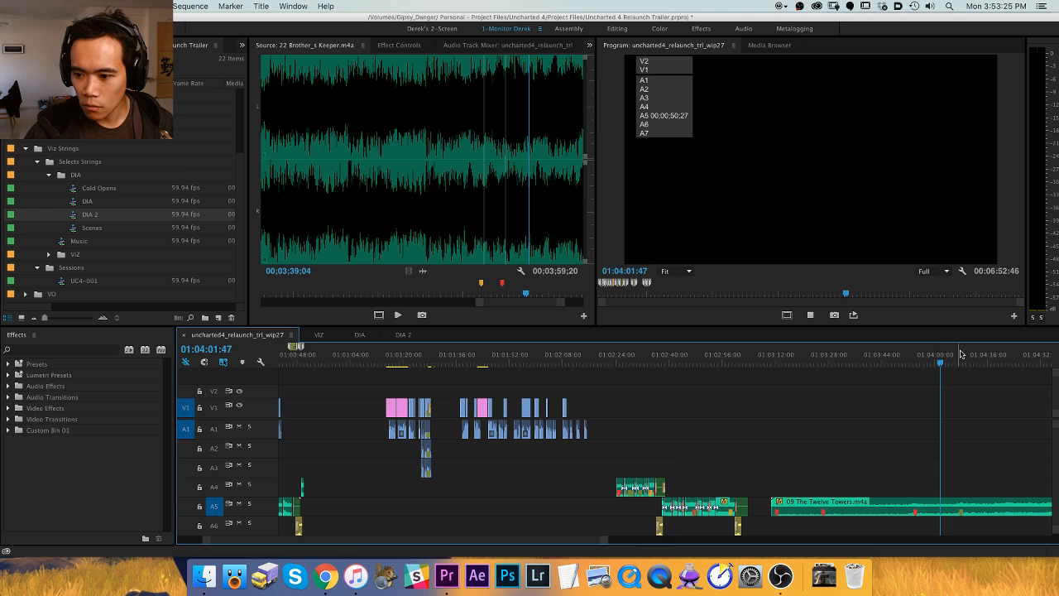
{"action": "key", "text": "space"}
{"action": "key", "text": "shift+m"}
{"action": "key", "text": "Up"}
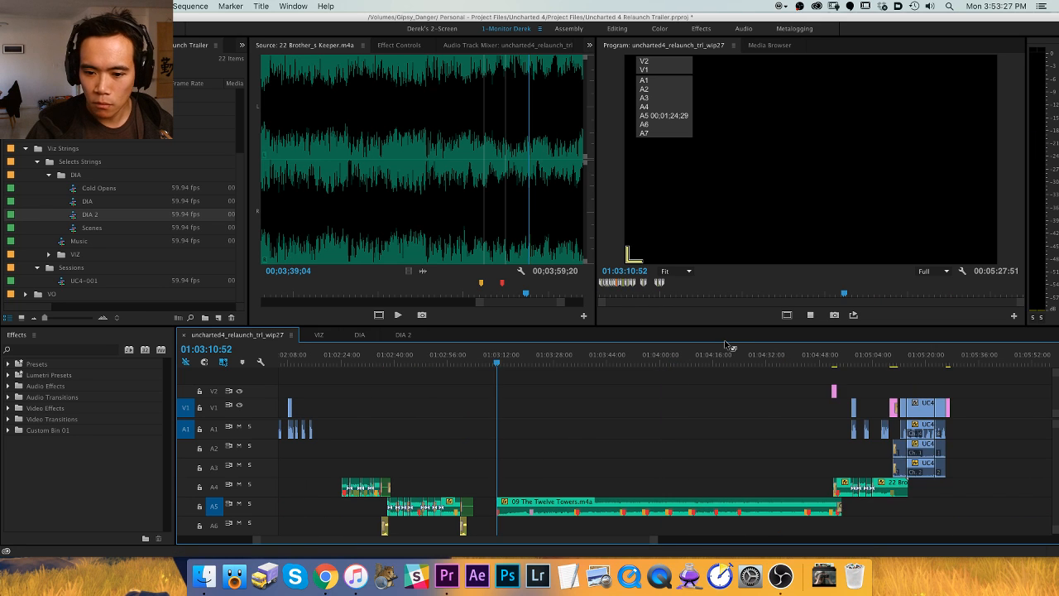
Play The Twelve Towers from its new start and ripple-trim its opening further, to source time 00:01:35:10.
{"action": "key", "text": "equal"}
{"action": "key", "text": "space"}
{"action": "key", "text": "equal"}
{"action": "key", "text": "h"}
{"action": "left_click_drag", "start_coordinate": [711, 424], "coordinate": [565, 432]}
{"action": "key", "text": "space"}
{"action": "key", "text": "space"}
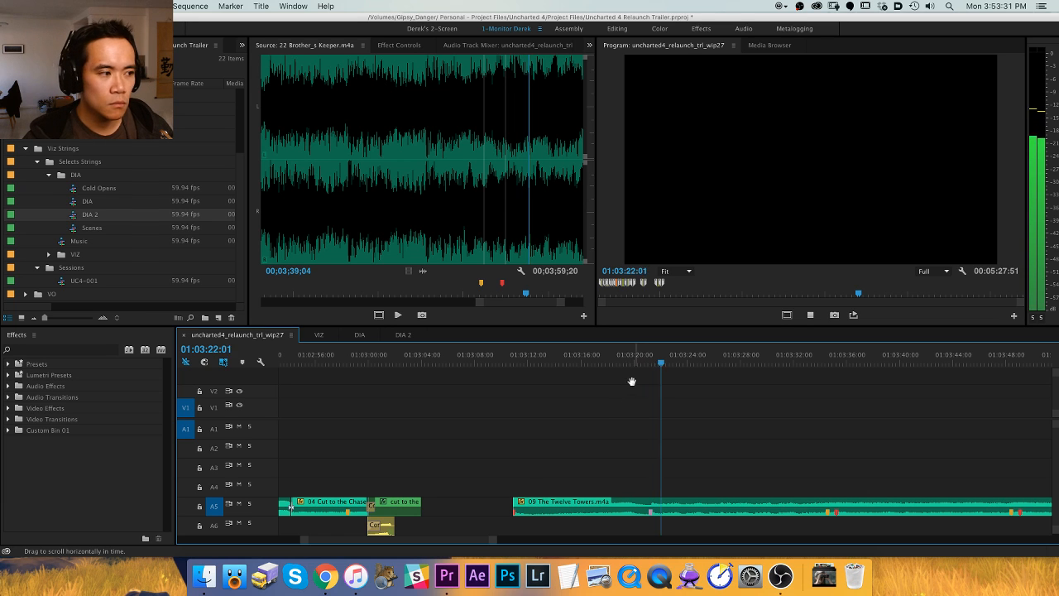
{"action": "key", "text": "space"}
{"action": "key", "text": "Up"}
{"action": "key", "text": "minus"}
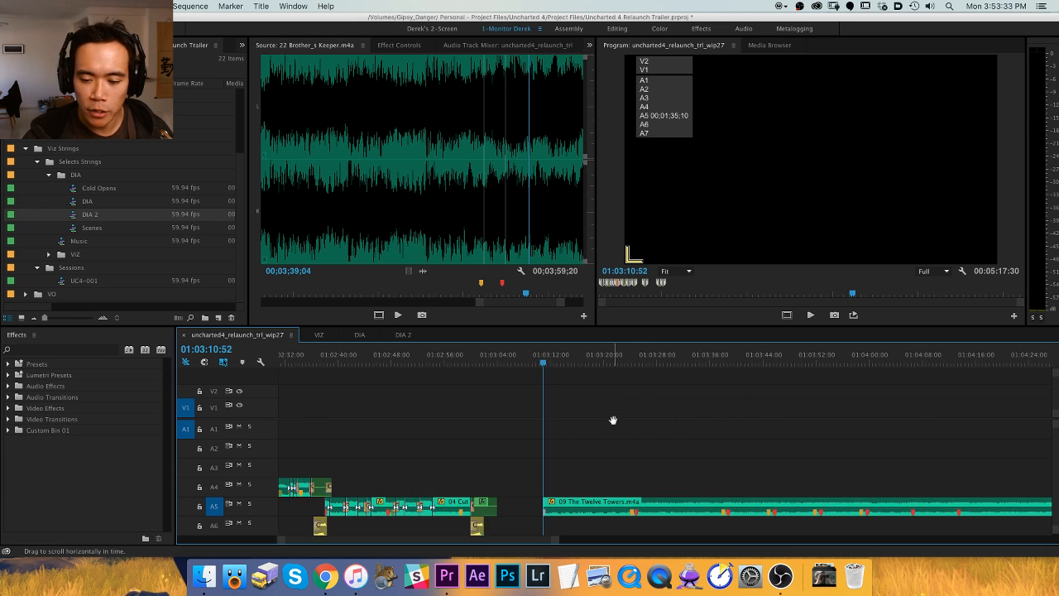
Listen to the retrimmed opening of The Twelve Towers from 01:03:10:52 and stop at 01:03:44:46.
{"action": "key", "text": "minus"}
{"action": "key", "text": "minus"}
{"action": "key", "text": "space"}
{"action": "key", "text": "equal"}
{"action": "key", "text": "equal"}
{"action": "key", "text": "equal"}
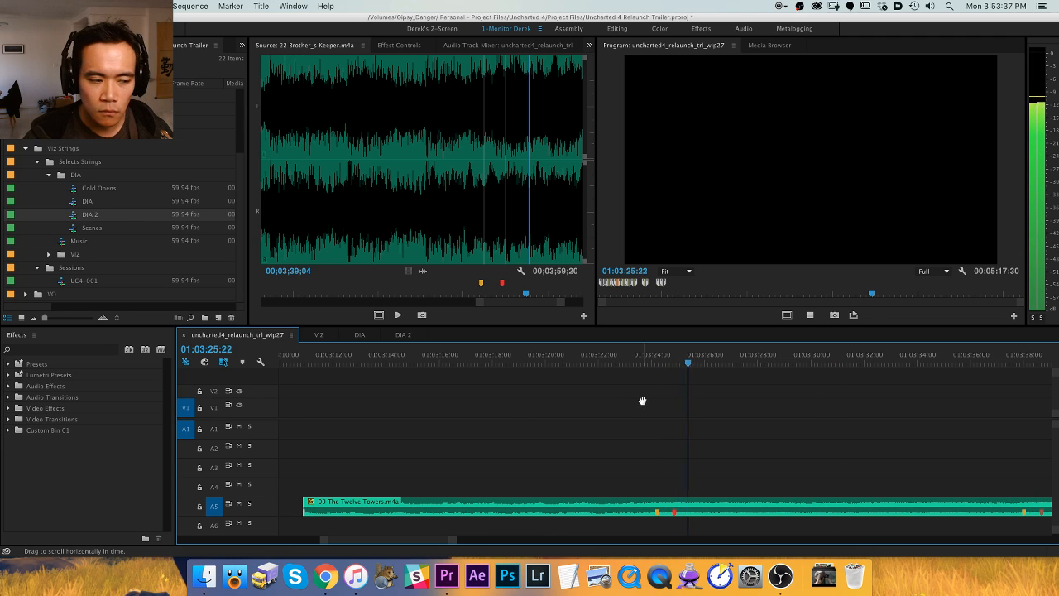
{"action": "key", "text": "minus"}
{"action": "key", "text": "minus"}
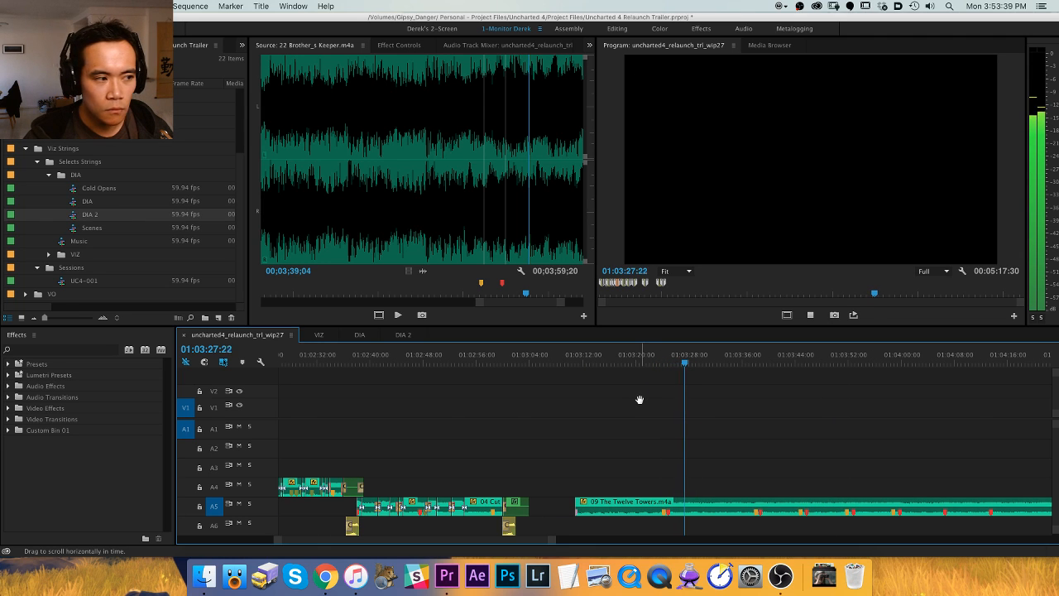
{"action": "key", "text": "space"}
{"action": "key", "text": "space"}
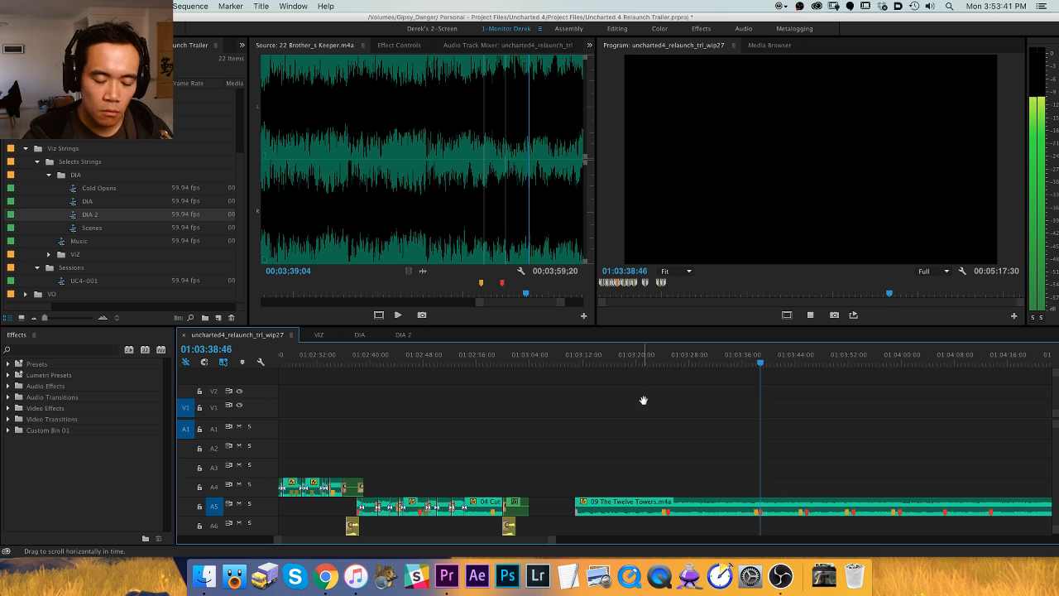
{"action": "key", "text": "space"}
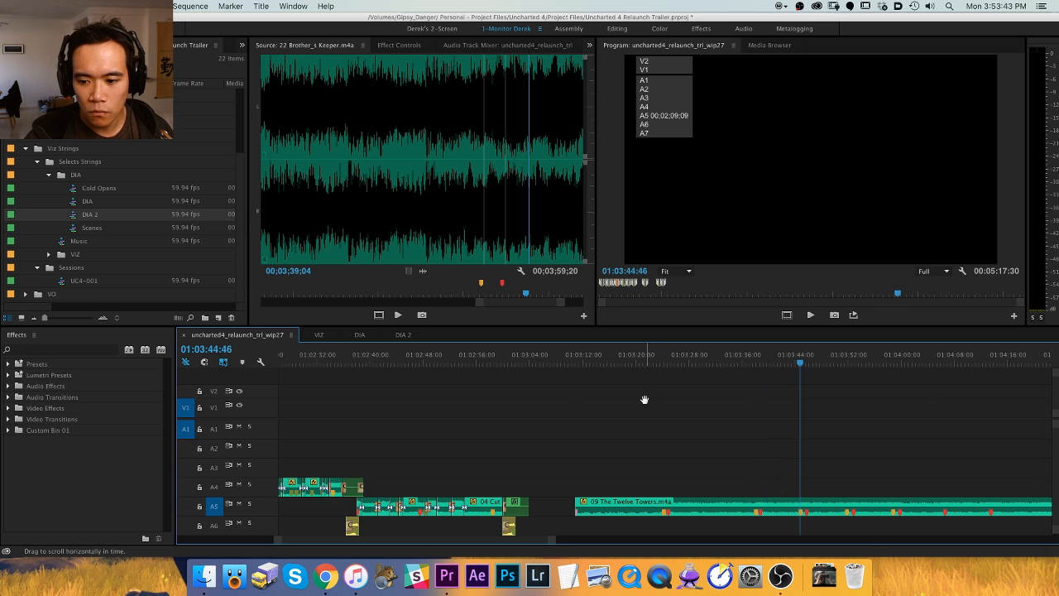
Shift the pair of text cards near 01:01:16 and every clip after them about 21 seconds earlier.
{"action": "key", "text": "minus"}
{"action": "key", "text": "minus"}
{"action": "key", "text": "equal"}
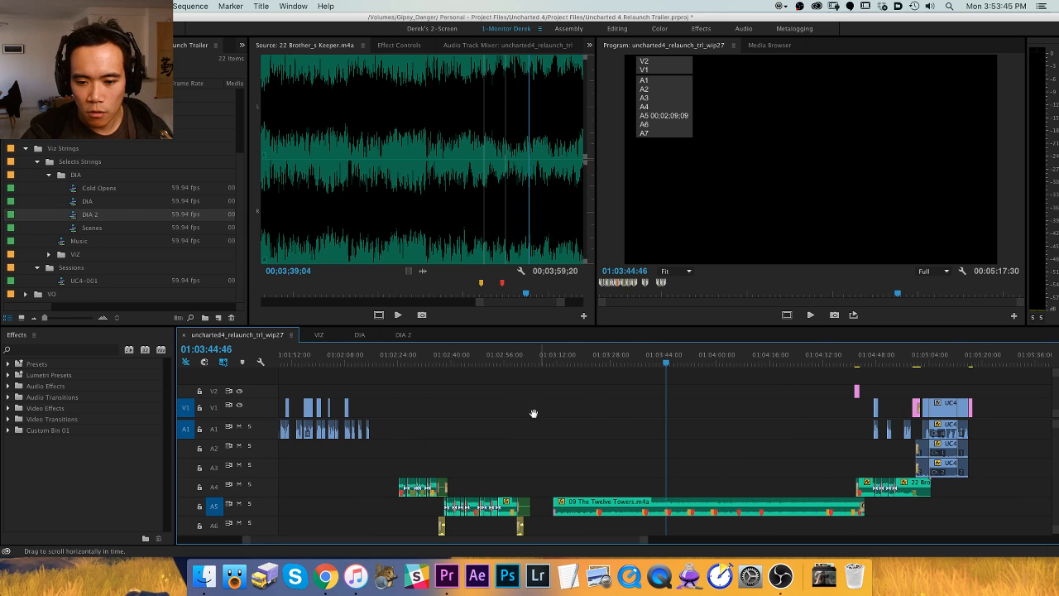
{"action": "scroll", "coordinate": [533, 414], "scroll_direction": "up", "scroll_amount": 5}
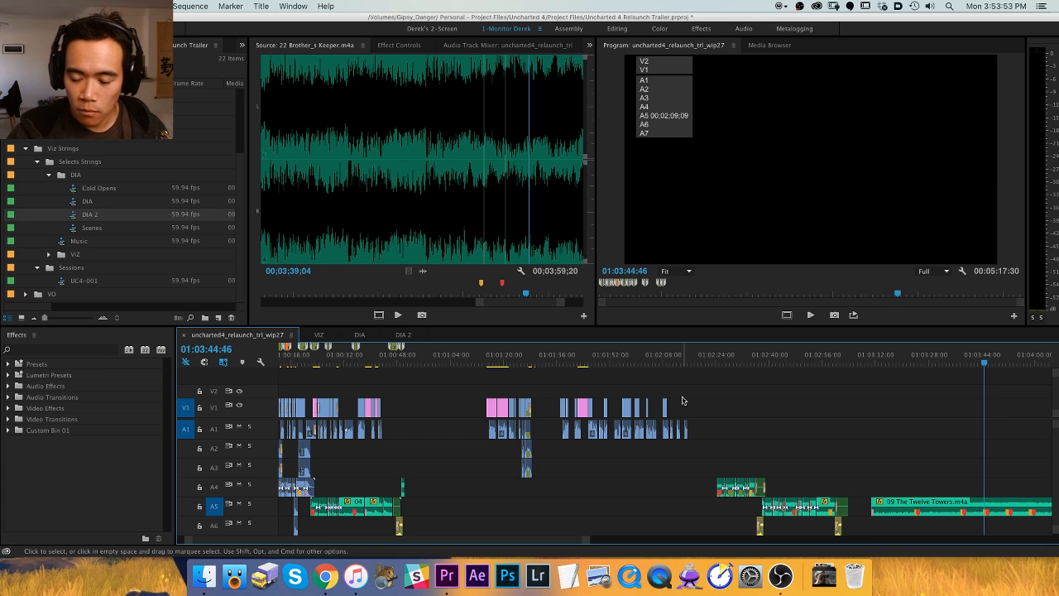
{"action": "scroll", "coordinate": [753, 415], "scroll_direction": "down", "scroll_amount": 1}
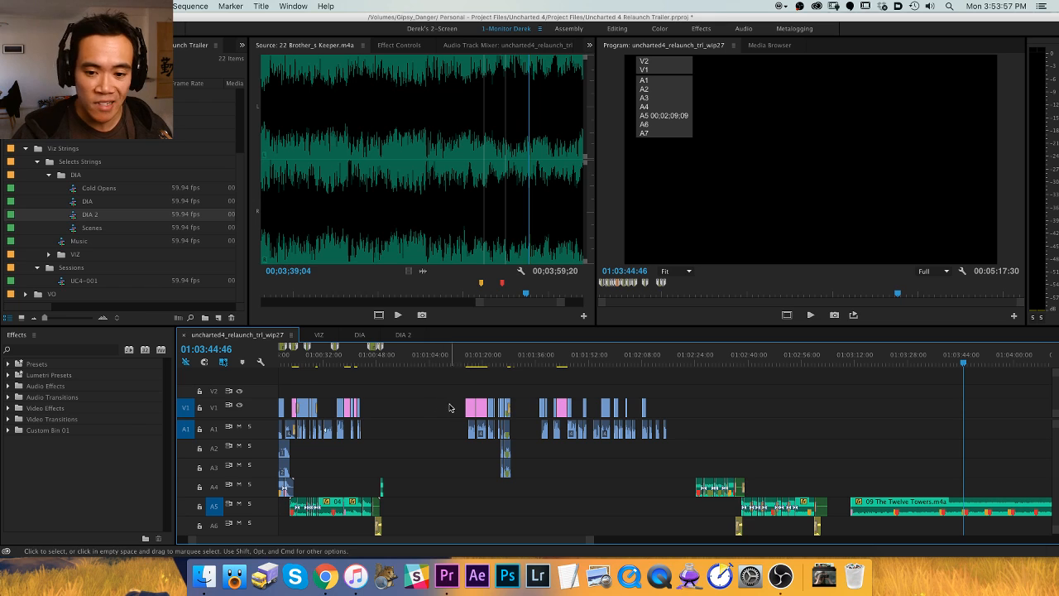
{"action": "left_click_drag", "start_coordinate": [443, 411], "coordinate": [374, 419]}
{"action": "key", "text": "v"}
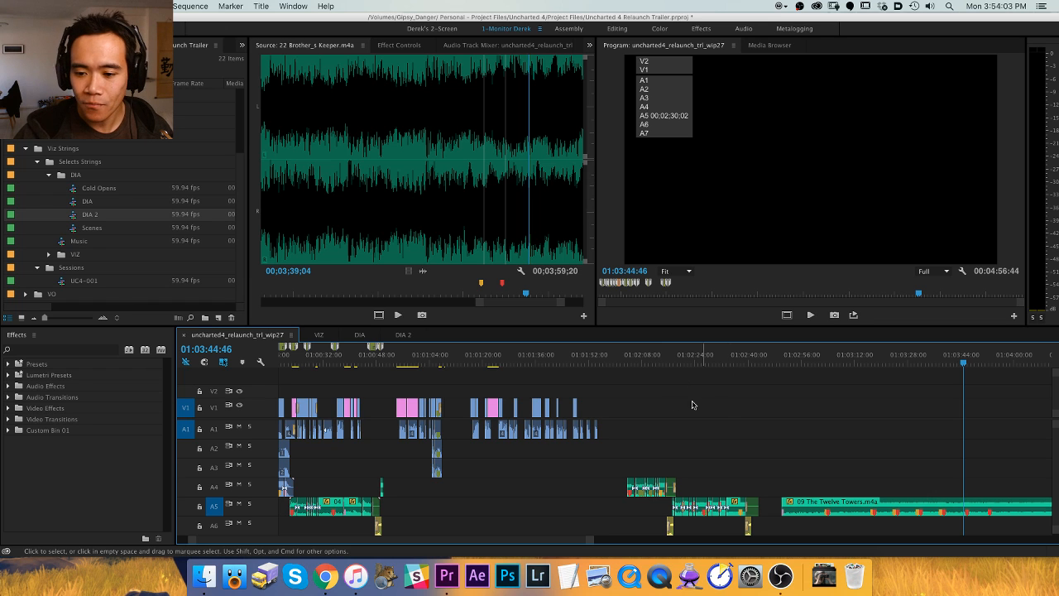
Shift the Cut to the Chase music near 01:02:03 and all clips after it about 7 seconds earlier.
{"action": "left_click", "coordinate": [633, 394]}
{"action": "key", "text": "equal"}
{"action": "key", "text": "equal"}
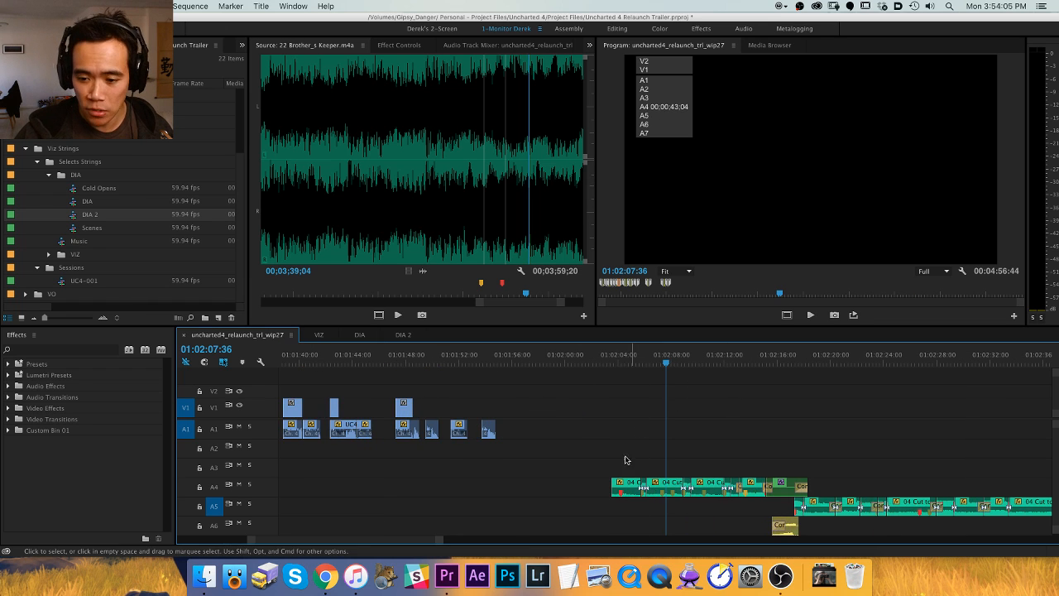
{"action": "left_click_drag", "start_coordinate": [577, 492], "coordinate": [499, 481]}
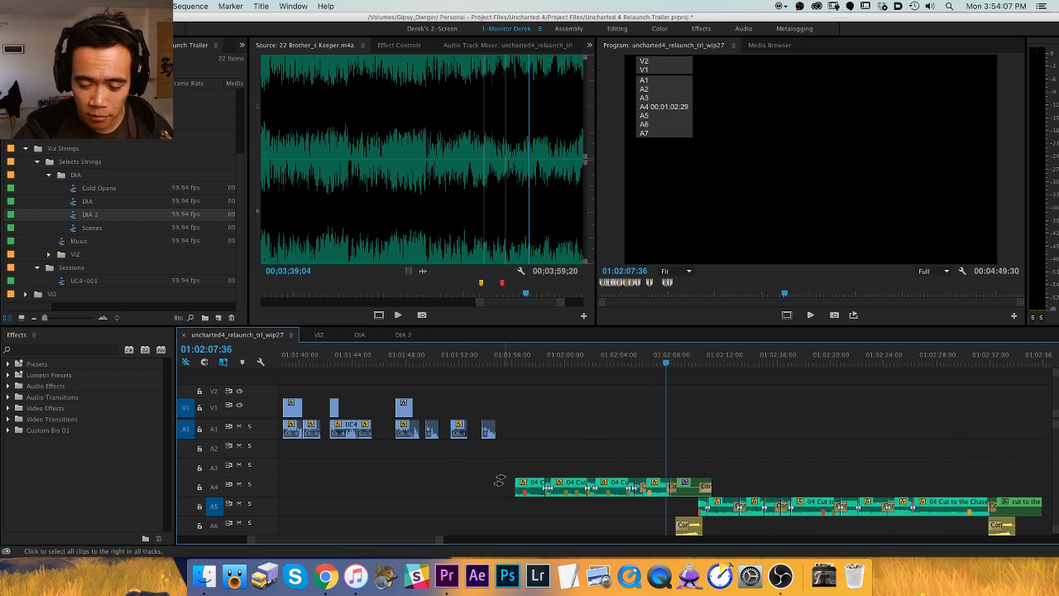
Spot-check the moved Cut to the Chase music by playing it briefly from 01:02:01:17.
{"action": "key", "text": "minus"}
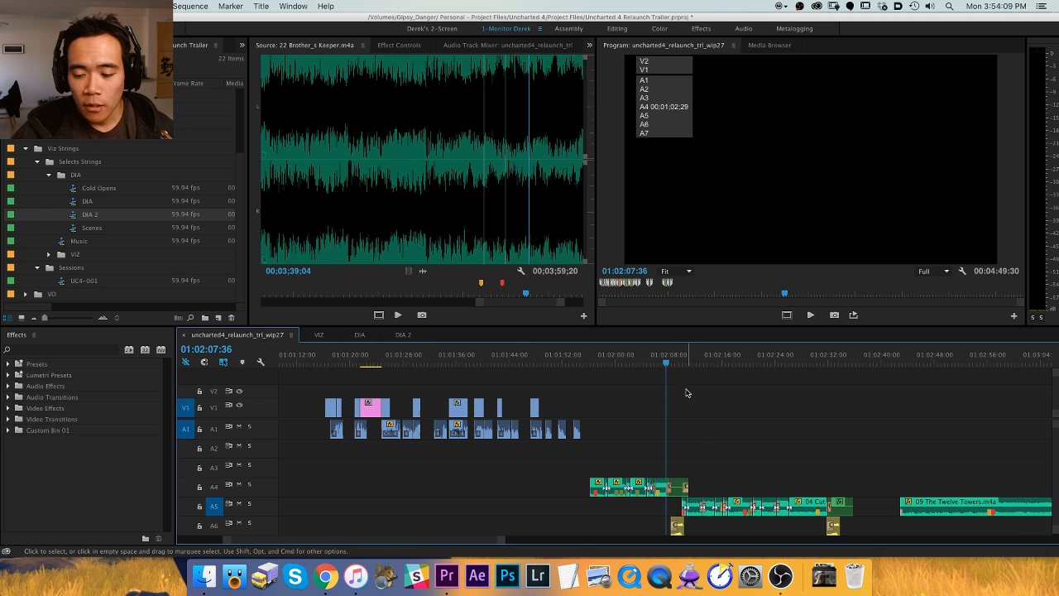
{"action": "left_click", "coordinate": [625, 360]}
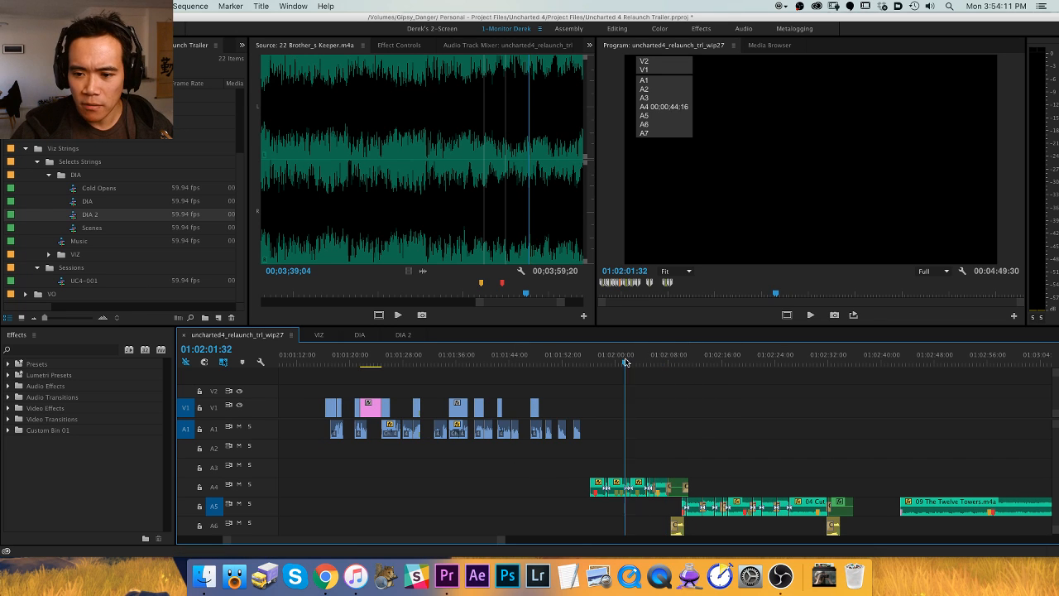
{"action": "key", "text": "equal"}
{"action": "key", "text": "minus"}
{"action": "key", "text": "minus"}
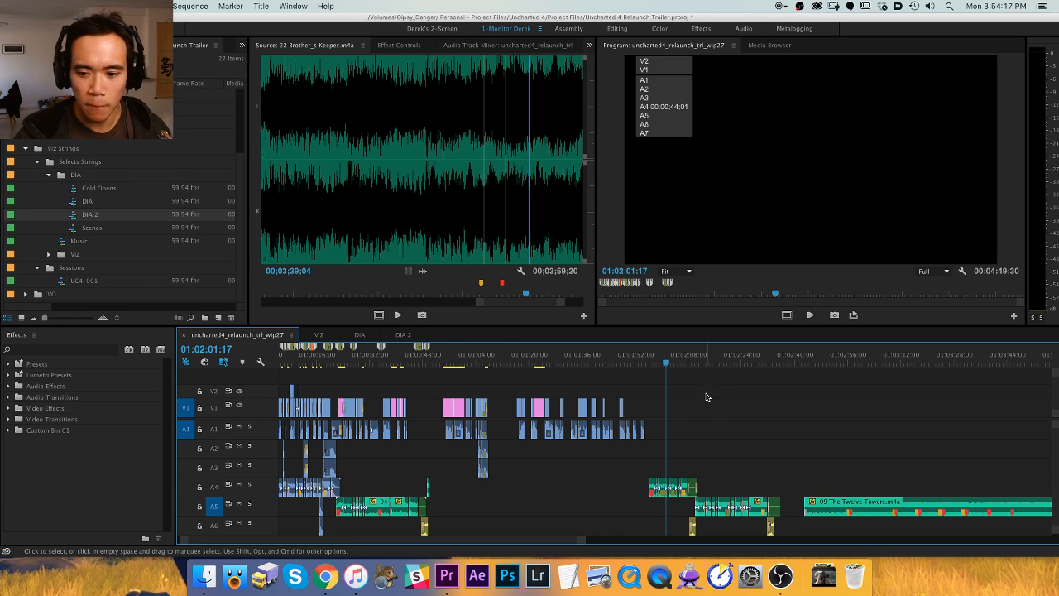
{"action": "key", "text": "equal"}
{"action": "key", "text": "equal"}
{"action": "key", "text": "space"}
{"action": "key", "text": "space"}
{"action": "key", "text": "minus"}
{"action": "key", "text": "minus"}
{"action": "key", "text": "minus"}
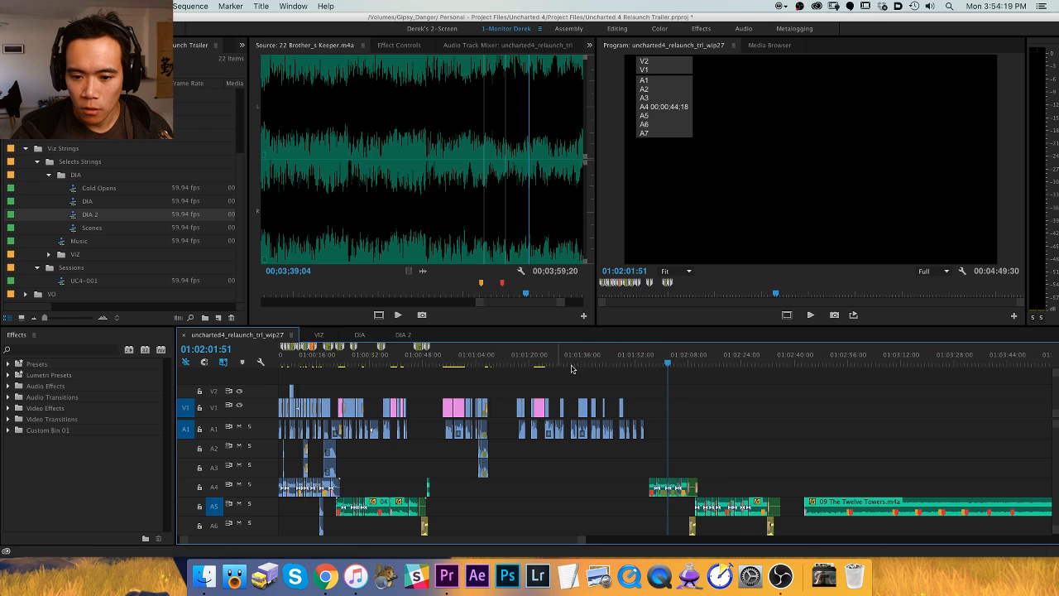
{"action": "key", "text": "minus"}
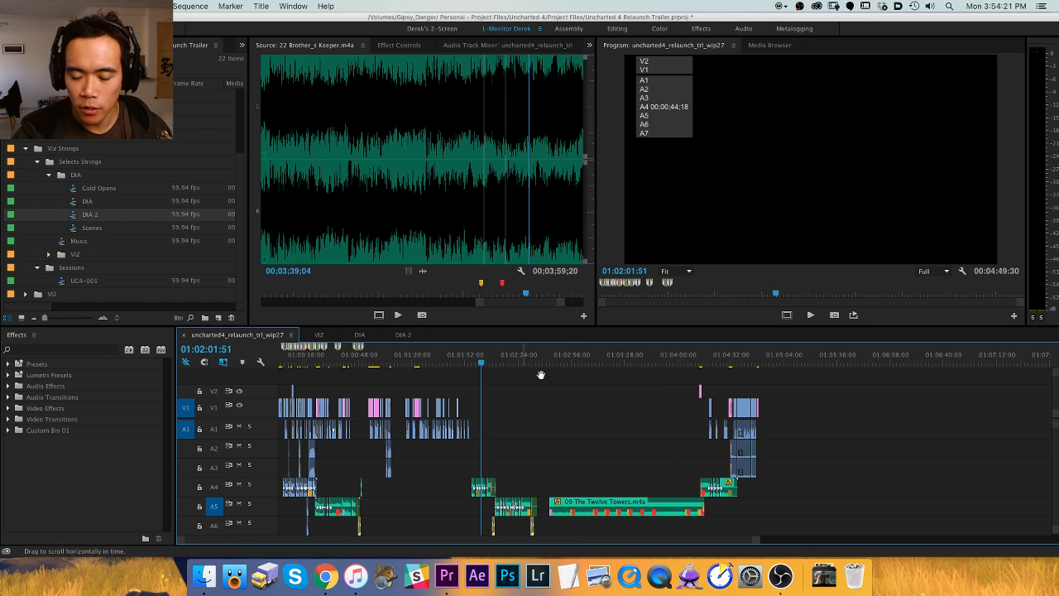
Play the start of the Brother's Keeper ending and stop at 01:04:20:08.
{"action": "left_click_drag", "start_coordinate": [699, 357], "coordinate": [710, 358]}
{"action": "key", "text": "equal"}
{"action": "key", "text": "space"}
{"action": "key", "text": "equal"}
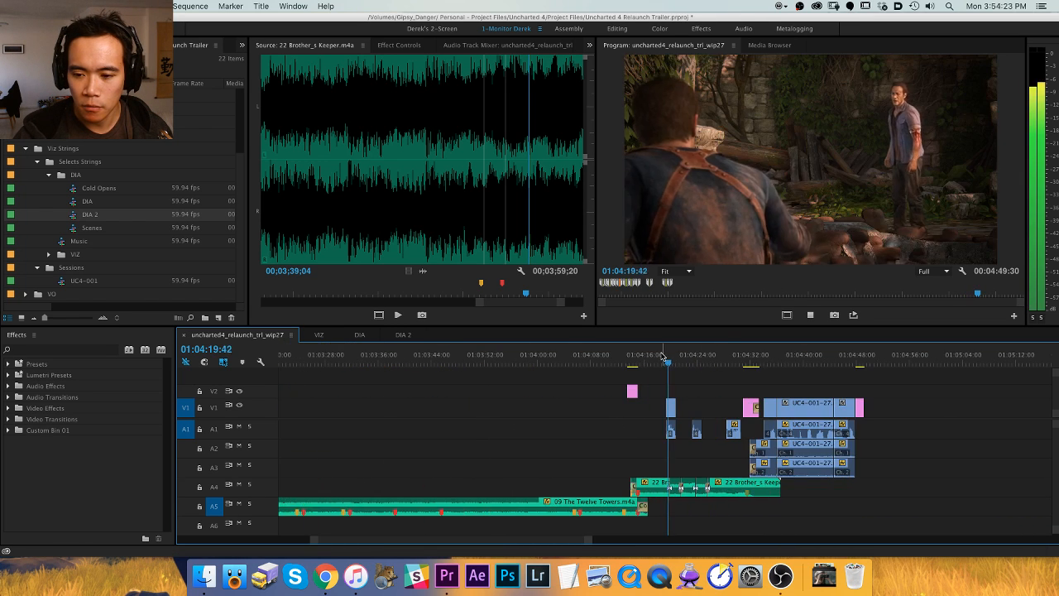
{"action": "key", "text": "space"}
{"action": "key", "text": "minus"}
{"action": "key", "text": "minus"}
{"action": "key", "text": "minus"}
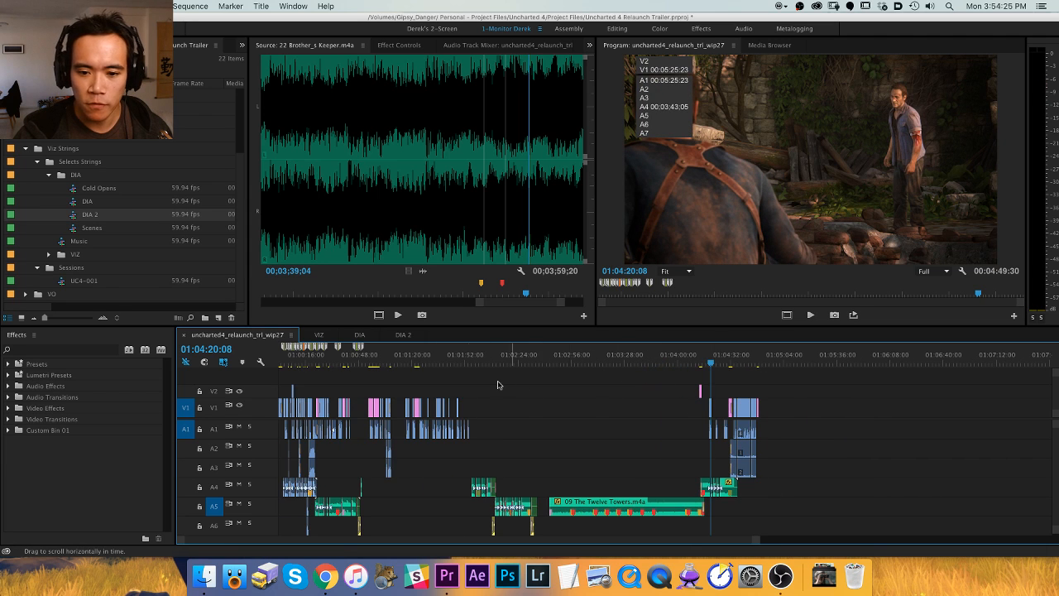
Shift the clips following the cross-dissolve near 01:01:07, and everything after them, about 6 seconds earlier.
{"action": "left_click_drag", "start_coordinate": [389, 356], "coordinate": [381, 357]}
{"action": "key", "text": "equal"}
{"action": "key", "text": "equal"}
{"action": "key", "text": "equal"}
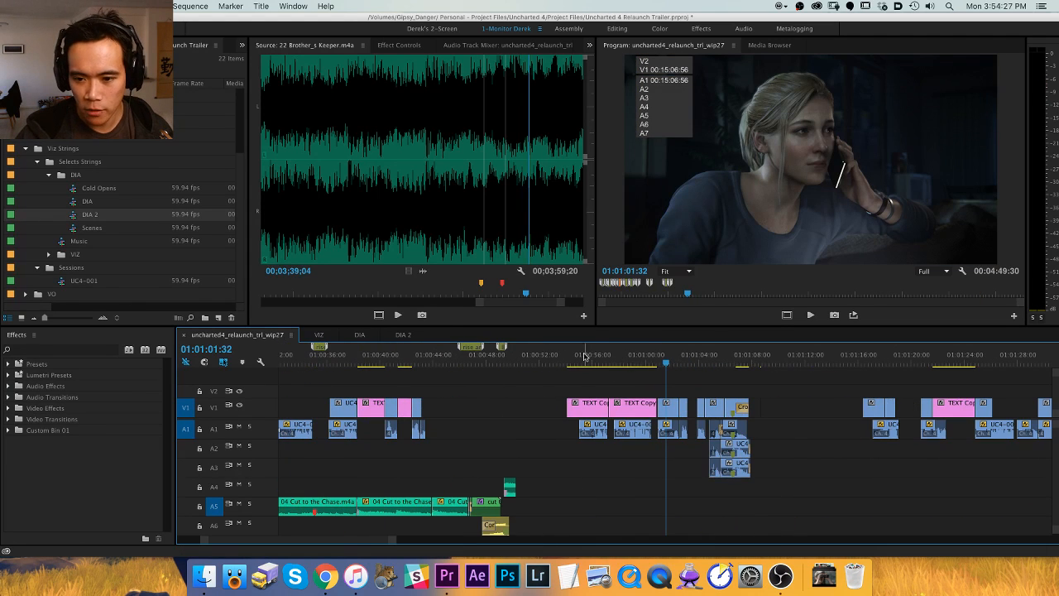
{"action": "left_click", "coordinate": [585, 356]}
{"action": "key", "text": "a"}
{"action": "left_click_drag", "start_coordinate": [782, 409], "coordinate": [708, 408]}
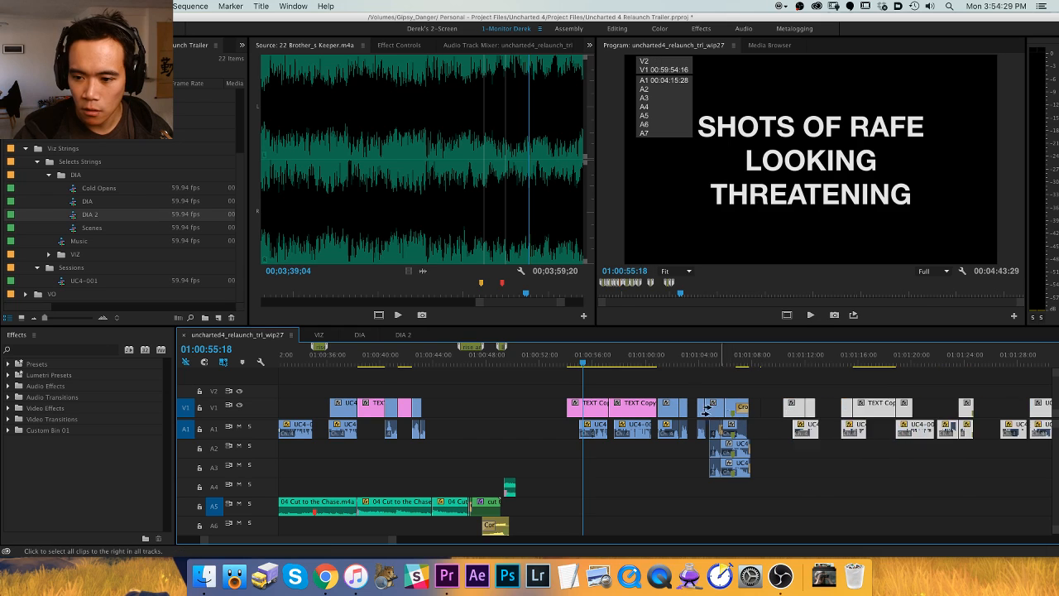
Play the text cards from 01:00:55:18 and stop at the woman's phone shot at 01:01:01:45.
{"action": "key", "text": "space"}
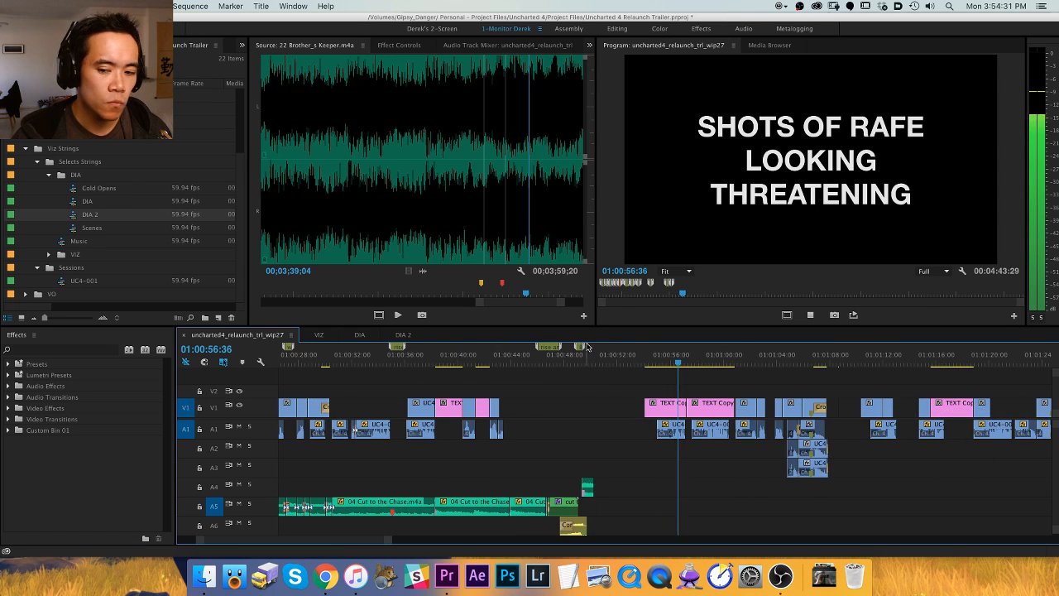
{"action": "scroll", "coordinate": [547, 370], "scroll_direction": "right", "scroll_amount": 5}
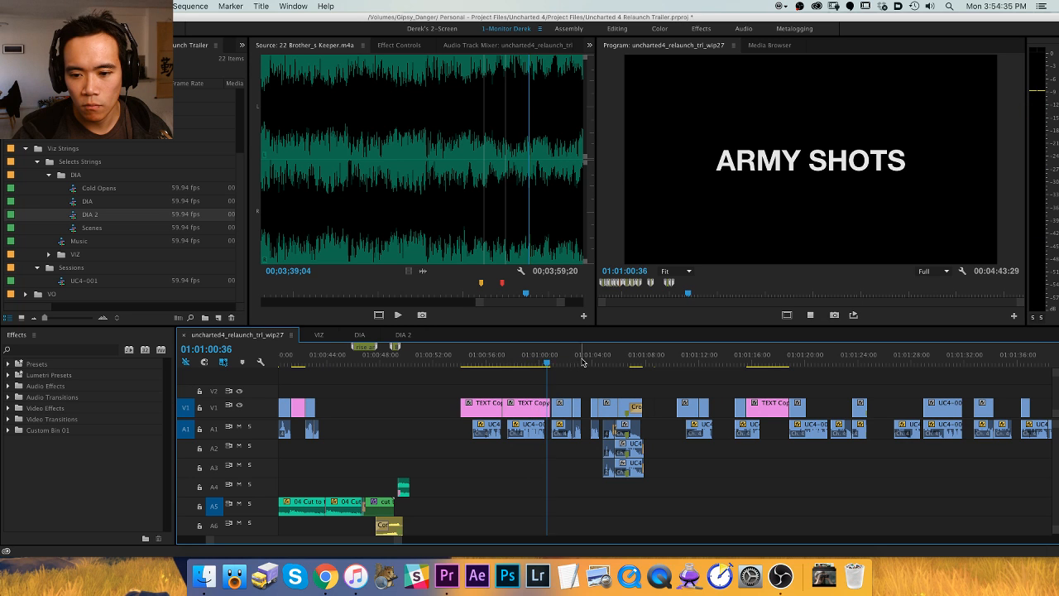
{"action": "key", "text": "space"}
Shift the woman's phone shot and all clips after it about 12 seconds later, opening a gap behind the Army Shots card.
{"action": "key", "text": "a"}
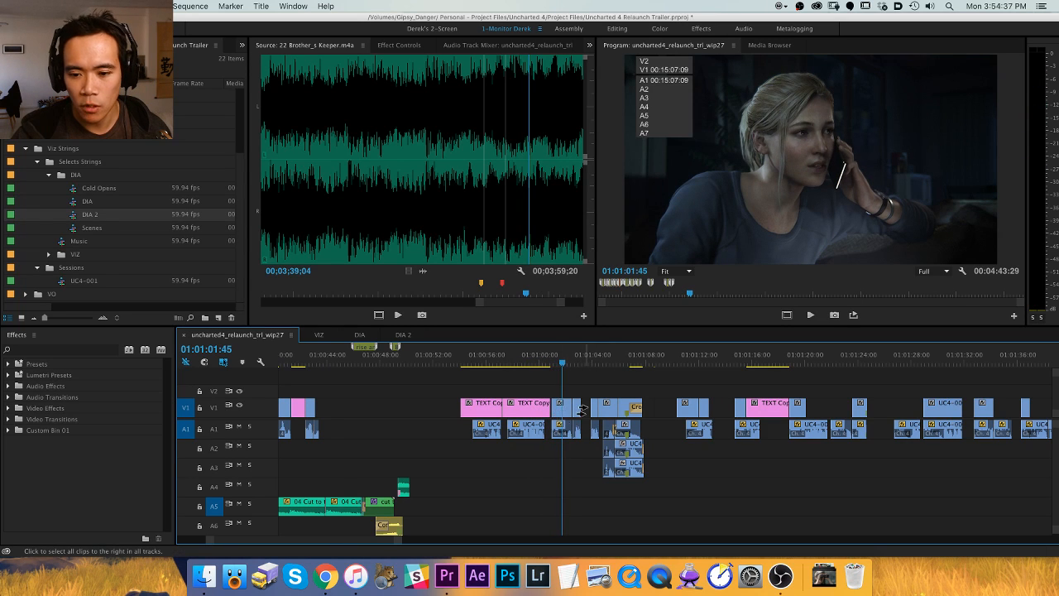
{"action": "left_click_drag", "start_coordinate": [557, 407], "coordinate": [750, 372]}
Scrub the shifted dialogue section and play the glowing map shot, stopping at 01:01:24:36.
{"action": "scroll", "coordinate": [651, 389], "scroll_direction": "right", "scroll_amount": 5}
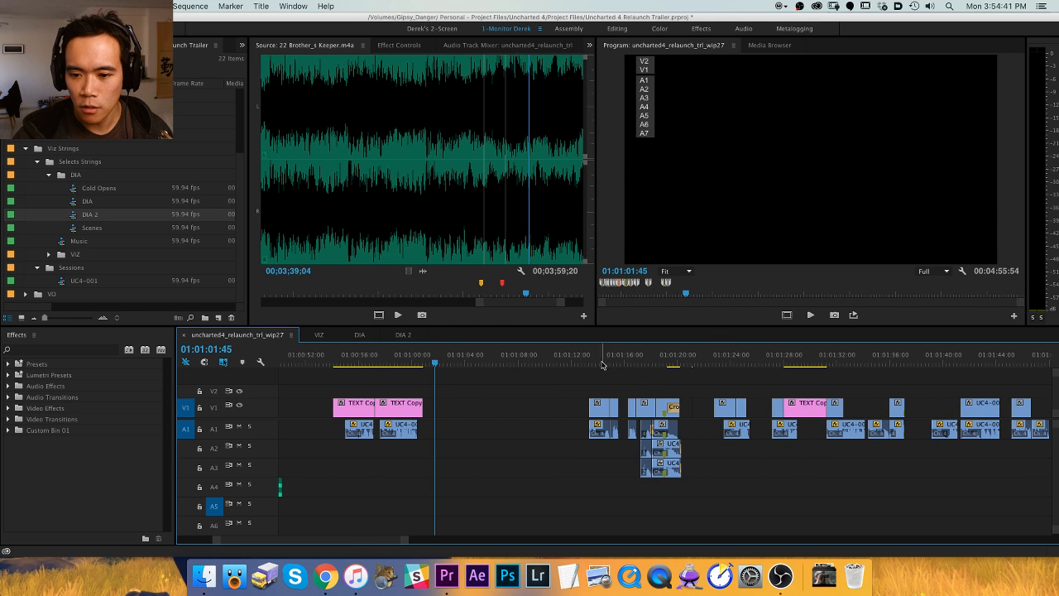
{"action": "left_click", "coordinate": [593, 362]}
{"action": "left_click_drag", "start_coordinate": [594, 364], "coordinate": [617, 364]}
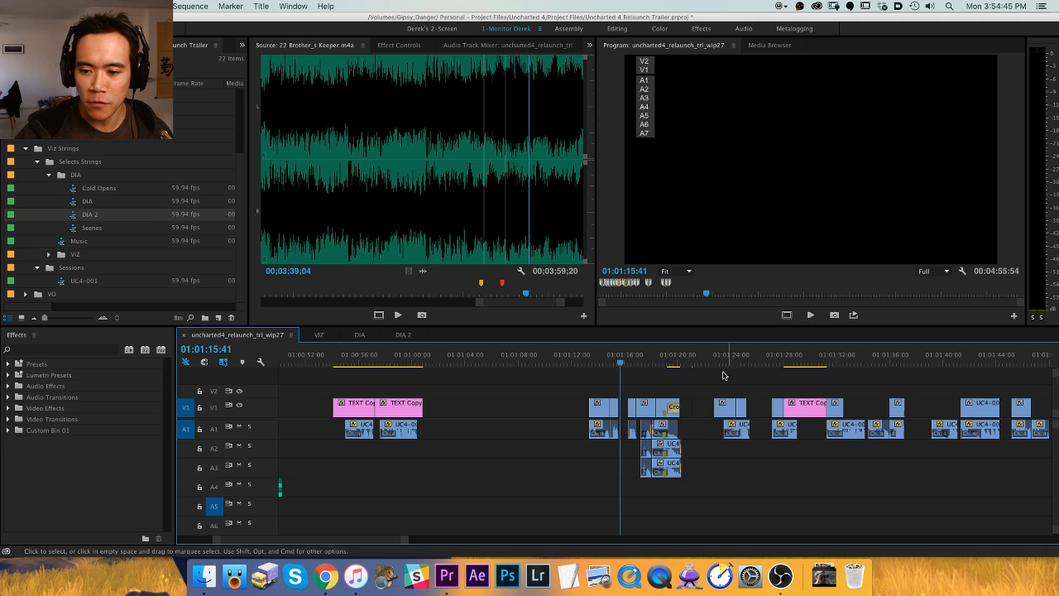
{"action": "left_click_drag", "start_coordinate": [633, 361], "coordinate": [714, 362]}
{"action": "key", "text": "space"}
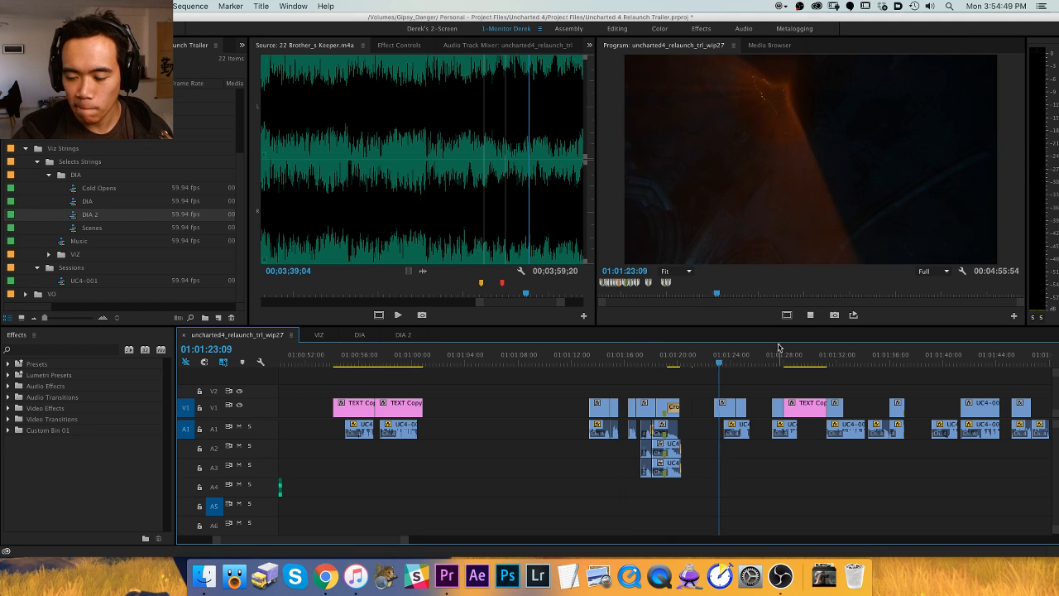
{"action": "key", "text": "space"}
{"action": "key", "text": "h"}
{"action": "left_click_drag", "start_coordinate": [755, 397], "coordinate": [629, 400]}
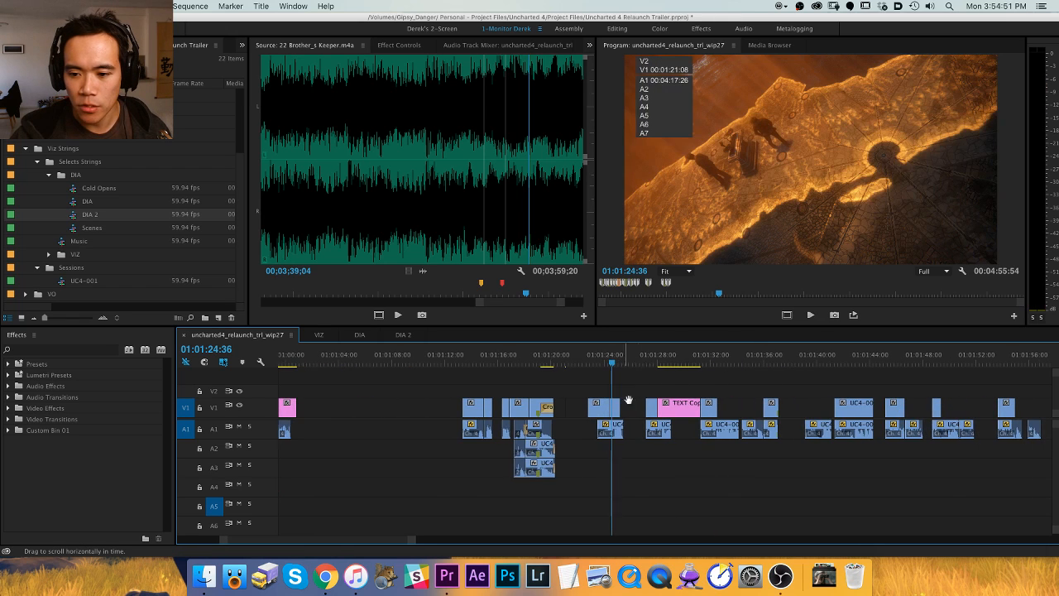
Shift the glowing map shot near 01:01:23 and every clip after it about 4 seconds later.
{"action": "left_click", "coordinate": [566, 362]}
{"action": "key", "text": "equal"}
{"action": "key", "text": "equal"}
{"action": "key", "text": "equal"}
{"action": "key", "text": "equal"}
{"action": "key", "text": "equal"}
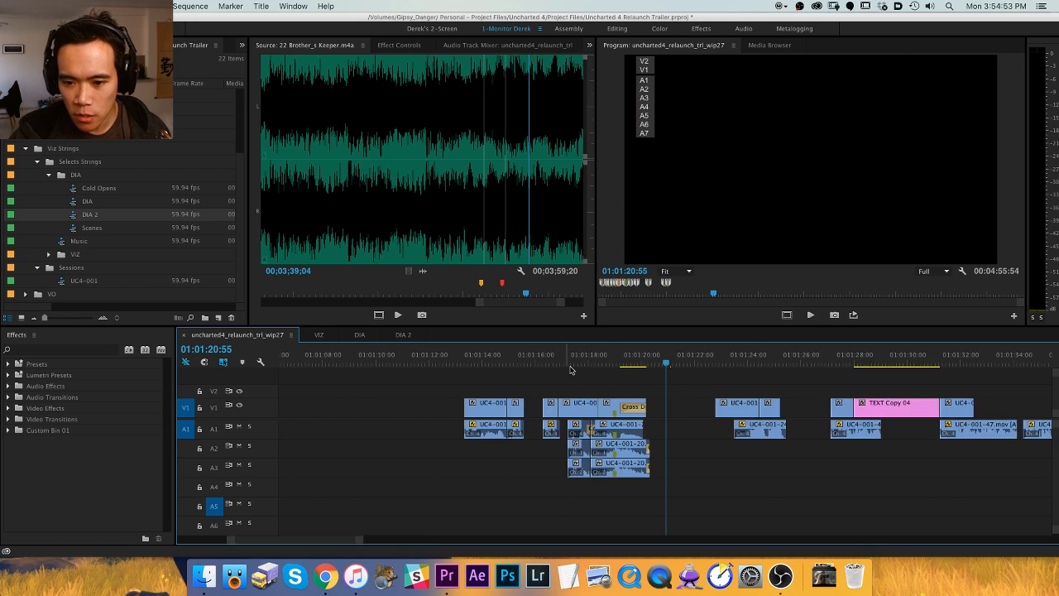
{"action": "key", "text": "v"}
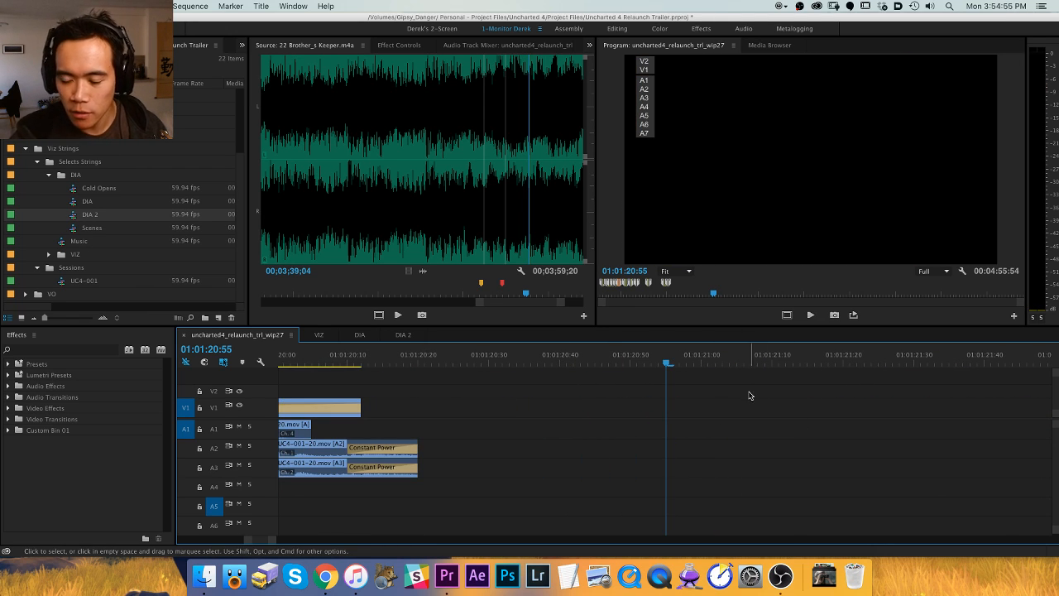
{"action": "key", "text": "minus"}
{"action": "key", "text": "minus"}
{"action": "key", "text": "minus"}
{"action": "key", "text": "minus"}
{"action": "left_click", "coordinate": [540, 361]}
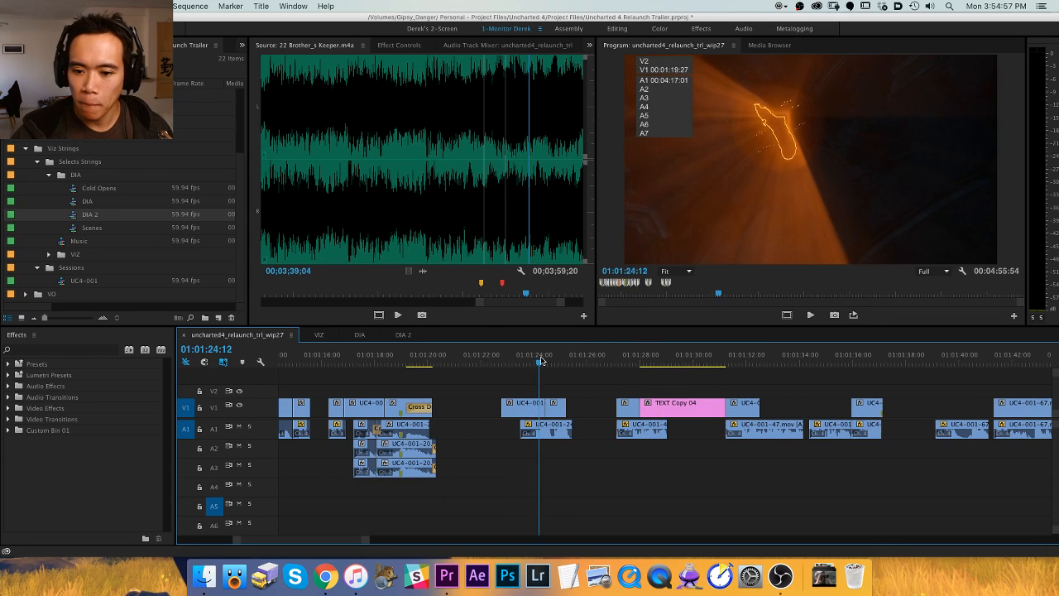
{"action": "mouse_move", "coordinate": [540, 361]}
{"action": "left_mouse_down"}
{"action": "mouse_move", "coordinate": [554, 362]}
{"action": "mouse_move", "coordinate": [524, 362]}
{"action": "left_mouse_up"}
{"action": "key", "text": "a"}
{"action": "left_click", "coordinate": [531, 408]}
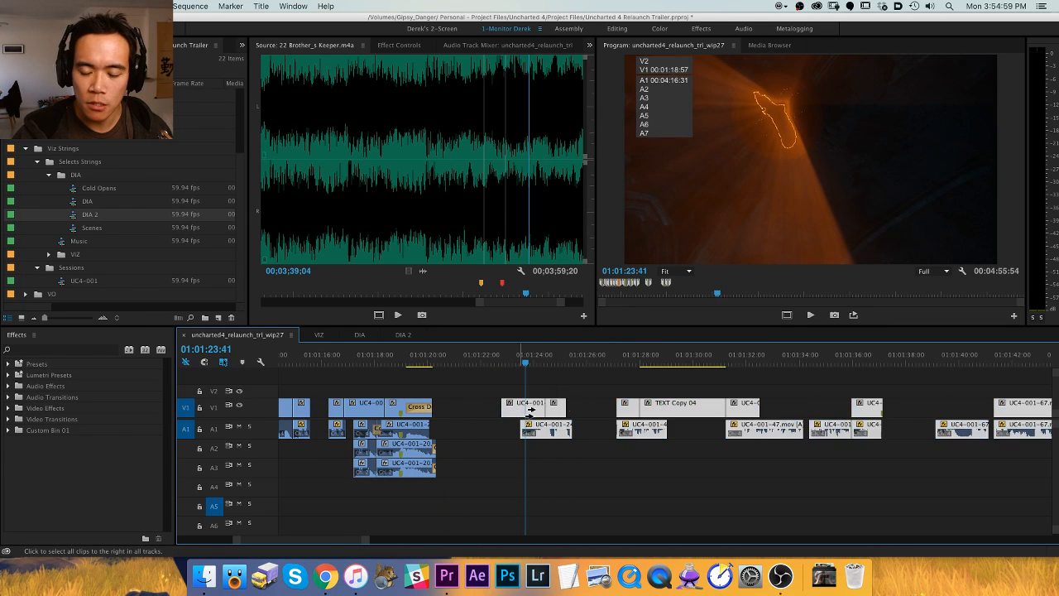
{"action": "left_click_drag", "start_coordinate": [530, 408], "coordinate": [639, 408]}
{"action": "key", "text": "minus"}
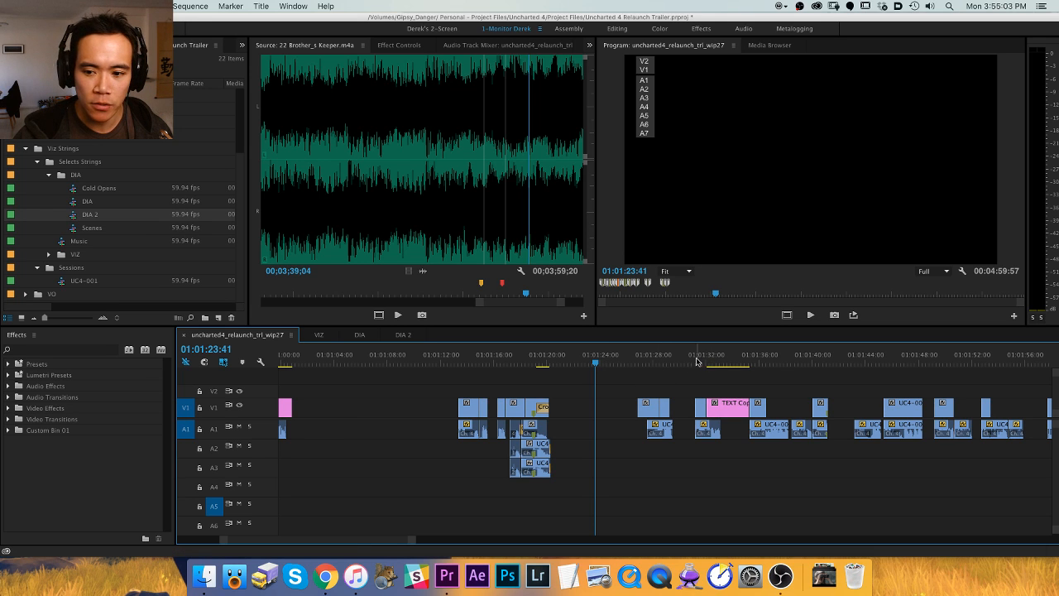
Play the dialogue following the TEXT Copy 04 card through the boat shot at 01:01:40:35.
{"action": "left_click_drag", "start_coordinate": [691, 360], "coordinate": [783, 355]}
{"action": "key", "text": "space"}
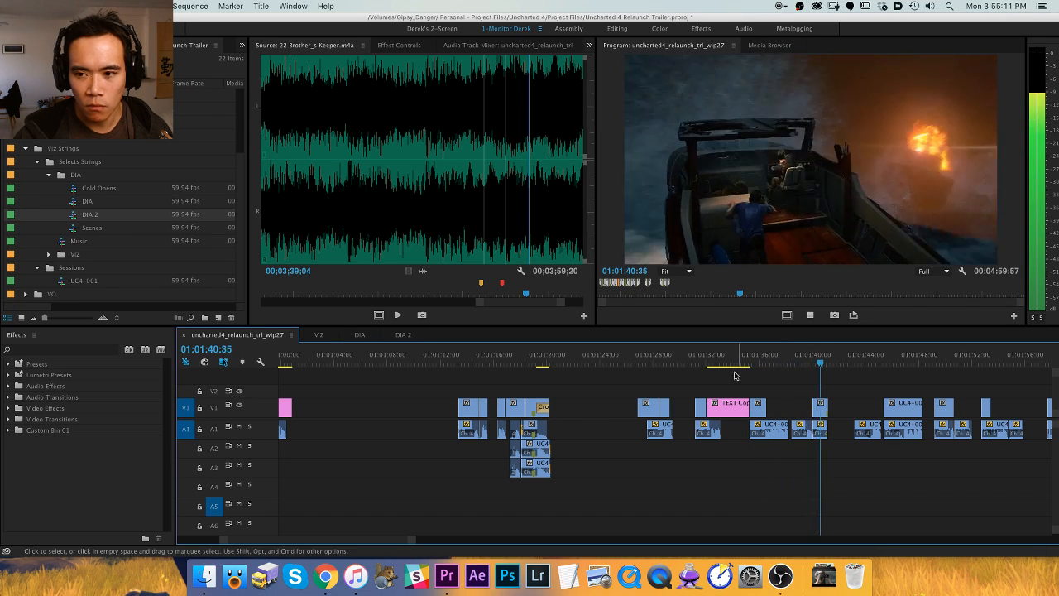
{"action": "key", "text": "space"}
Scrub the library fight shots back to 01:01:17:56 and save the project.
{"action": "left_click_drag", "start_coordinate": [461, 360], "coordinate": [533, 356]}
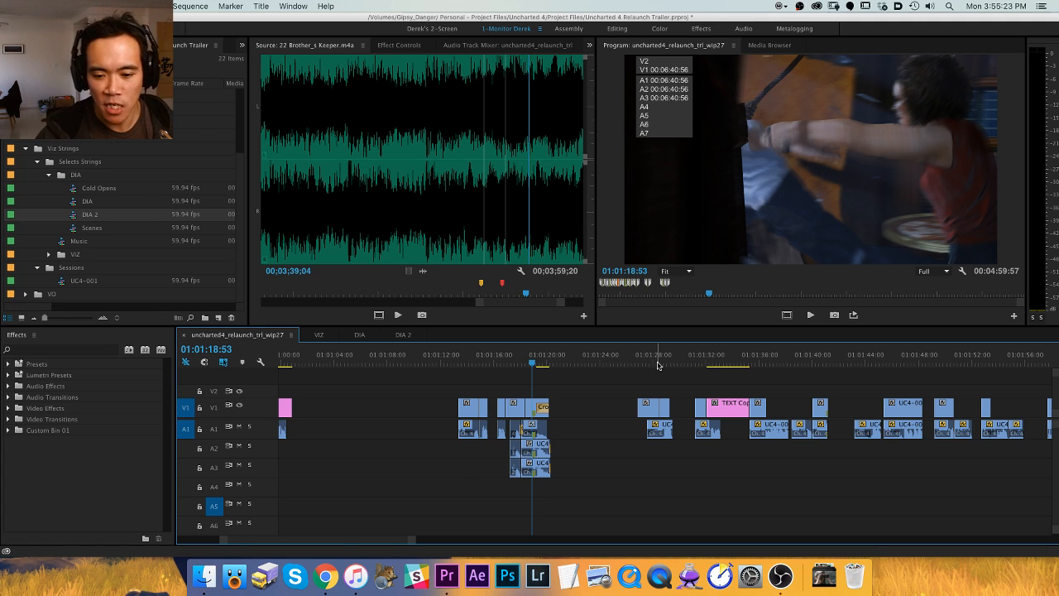
{"action": "left_click_drag", "start_coordinate": [523, 357], "coordinate": [519, 358]}
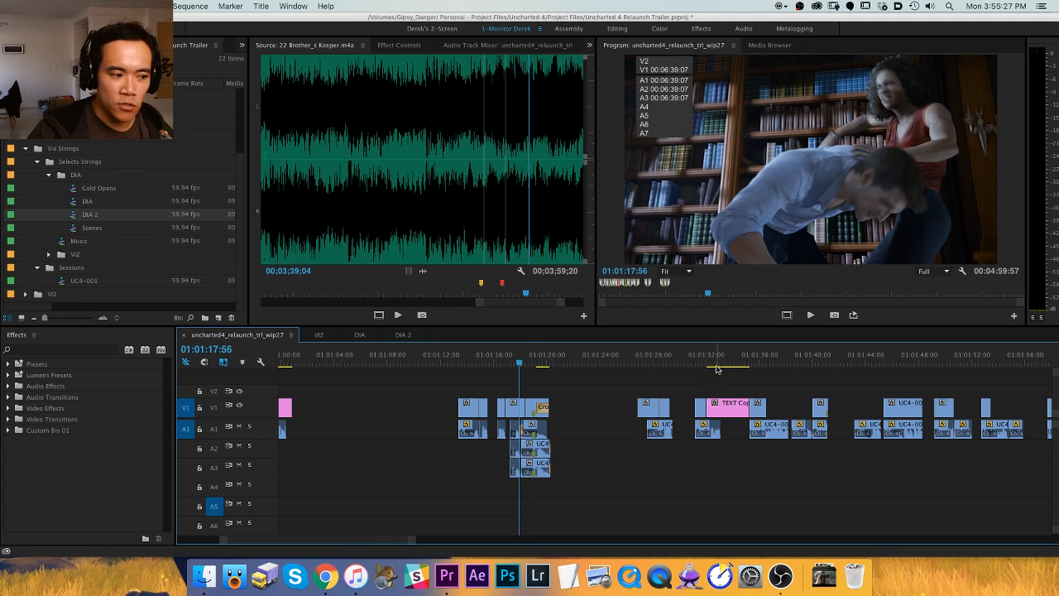
{"action": "key", "text": "super+s"}
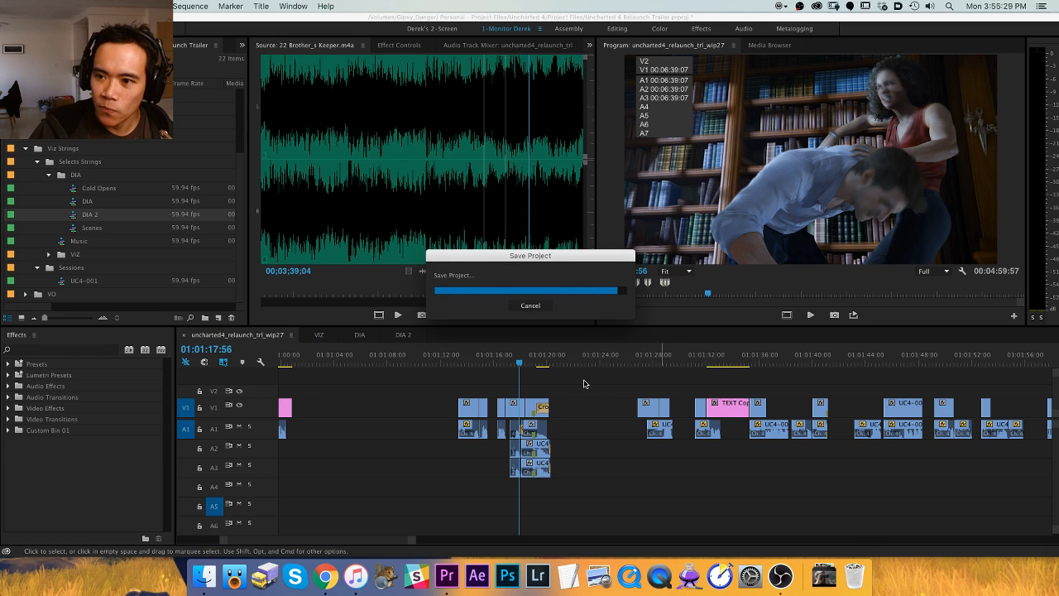
Play the library fight through 01:01:20:27, and play the boat dialogue through 01:01:41:23.
{"action": "key", "text": "space"}
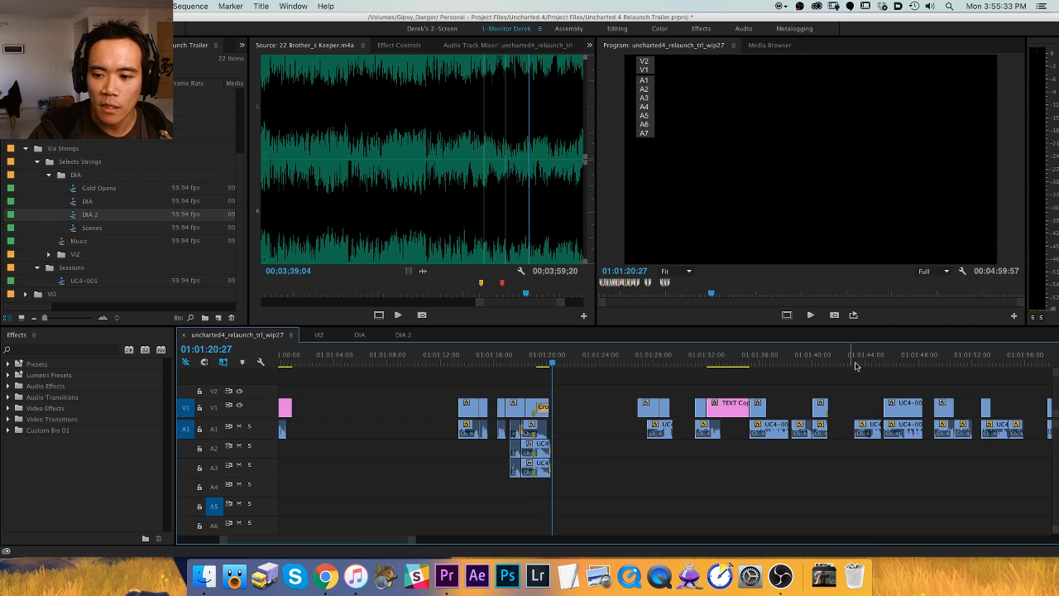
{"action": "left_click", "coordinate": [795, 358]}
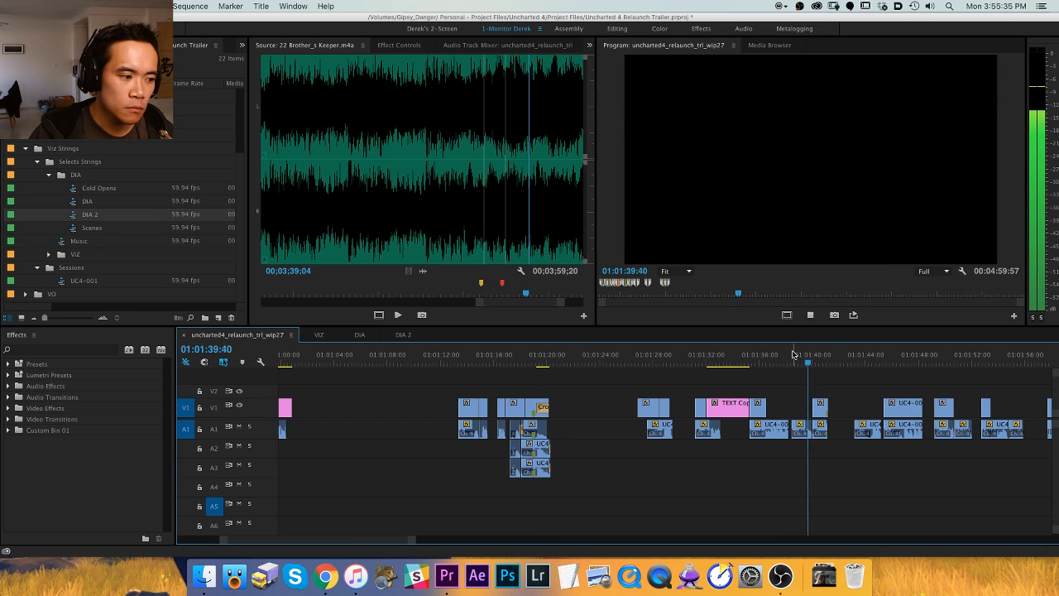
{"action": "key", "text": "space"}
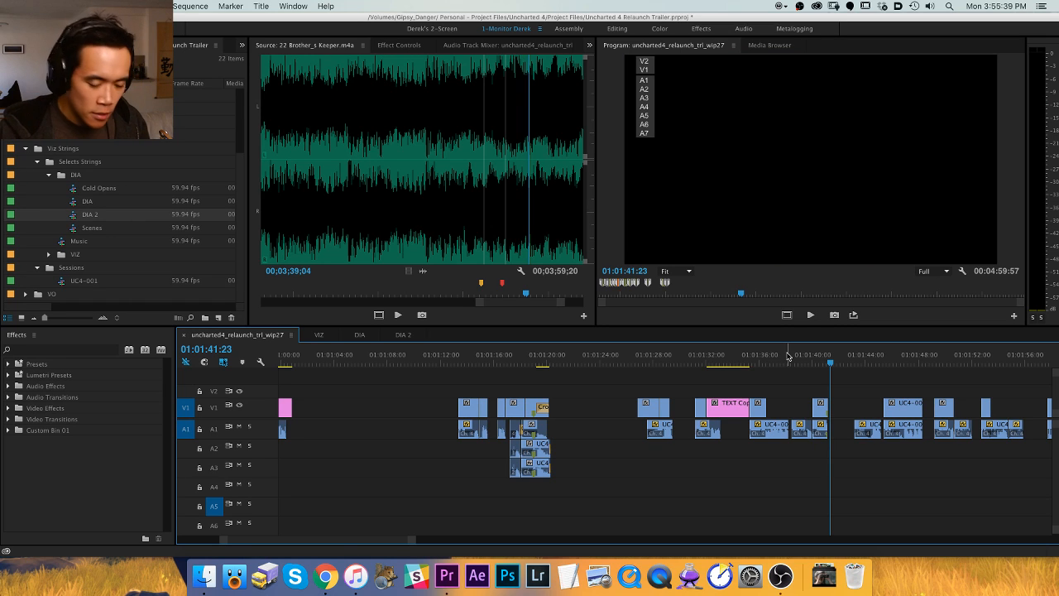
{"action": "scroll", "coordinate": [560, 395], "scroll_direction": "right", "scroll_amount": 5}
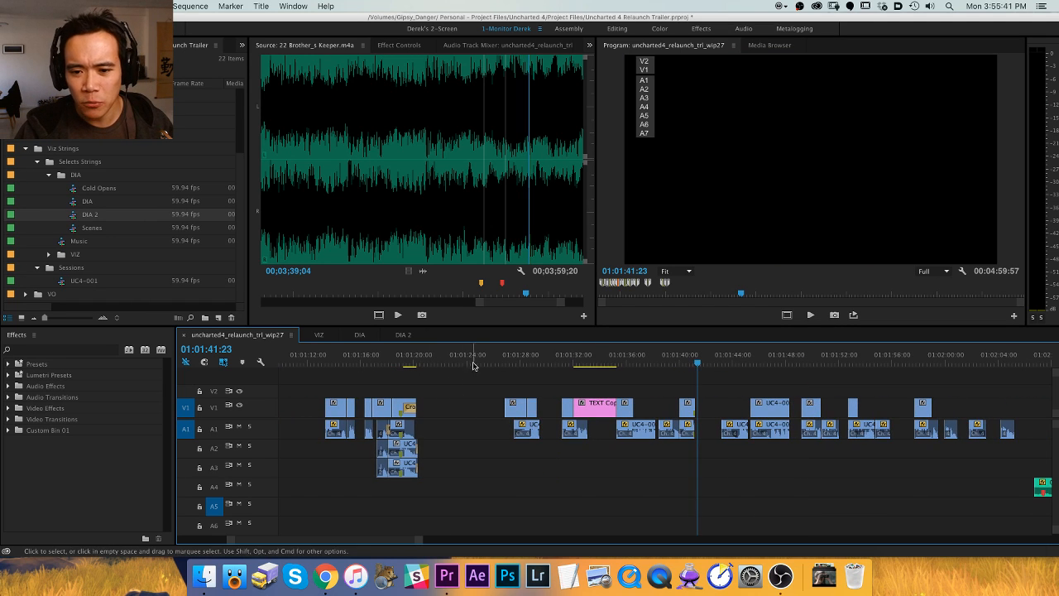
Untarget audio track A5 and ripple-trim the gap from 01:01:23:24 up to the next clip.
{"action": "left_click", "coordinate": [460, 361]}
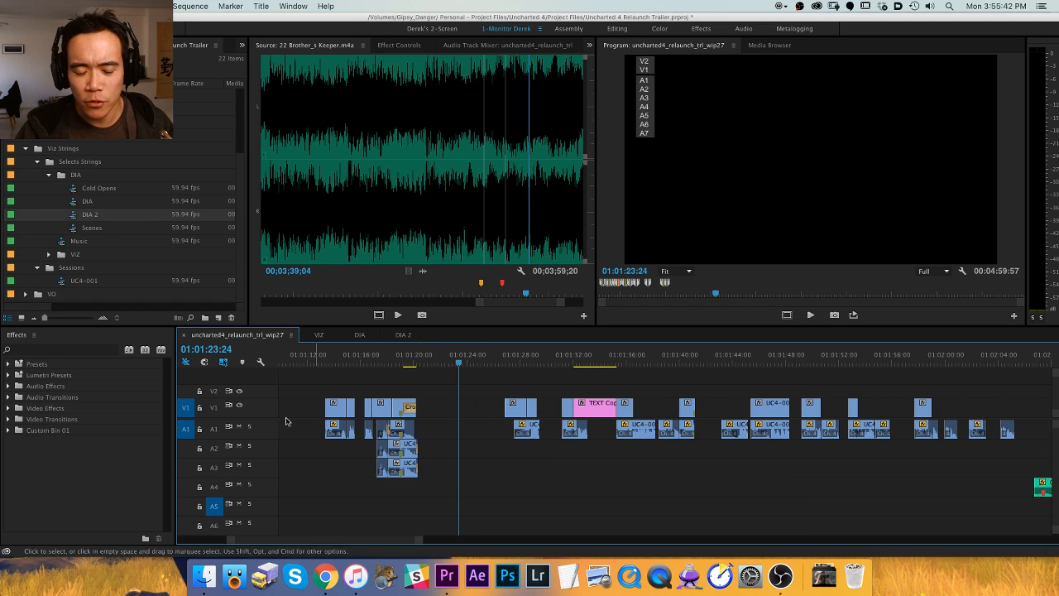
{"action": "left_click", "coordinate": [215, 508]}
{"action": "key", "text": "w"}
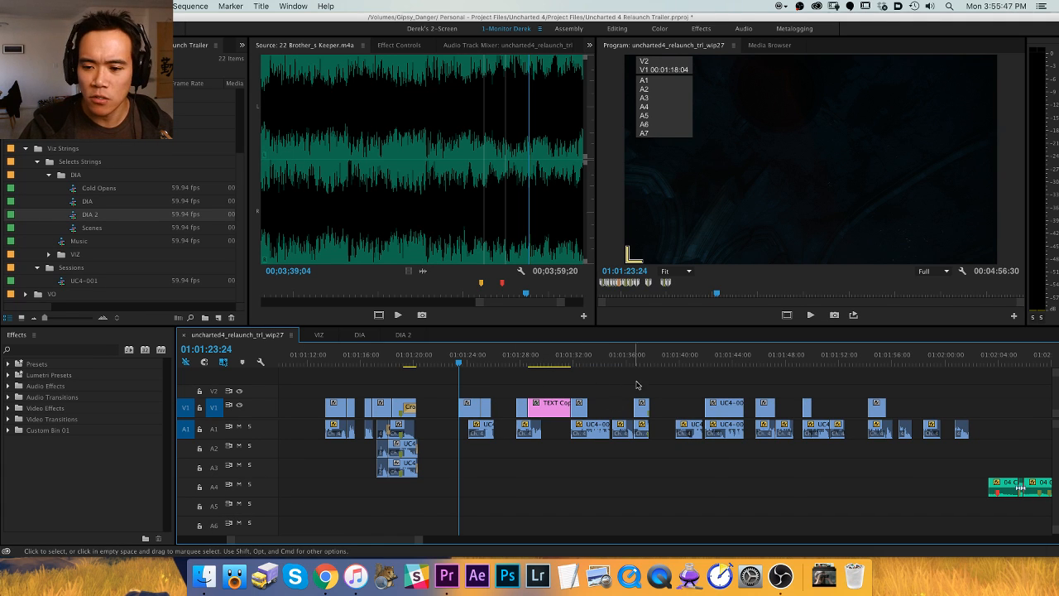
Play back the dialogue clips from about 01:01:41 to 01:01:56 to review their order.
{"action": "left_click_drag", "start_coordinate": [552, 358], "coordinate": [691, 357]}
{"action": "key", "text": "space"}
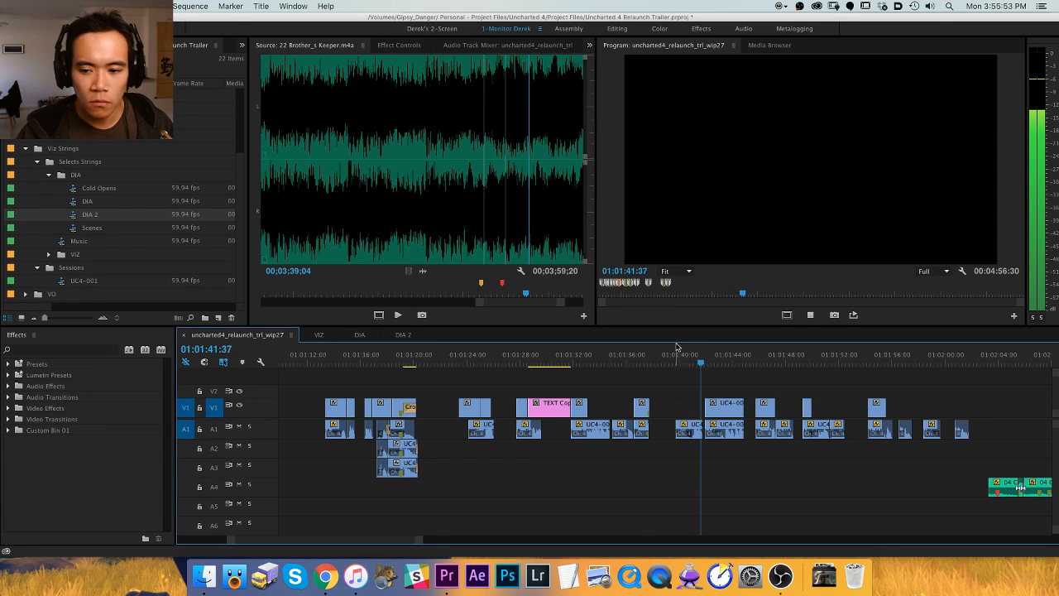
{"action": "key", "text": "minus"}
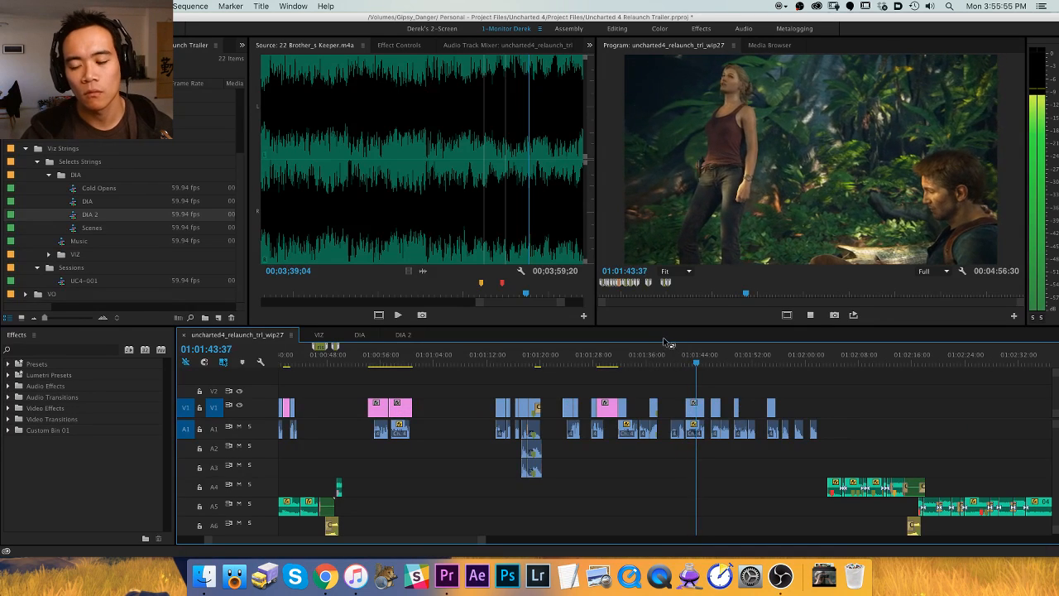
{"action": "key", "text": "equal"}
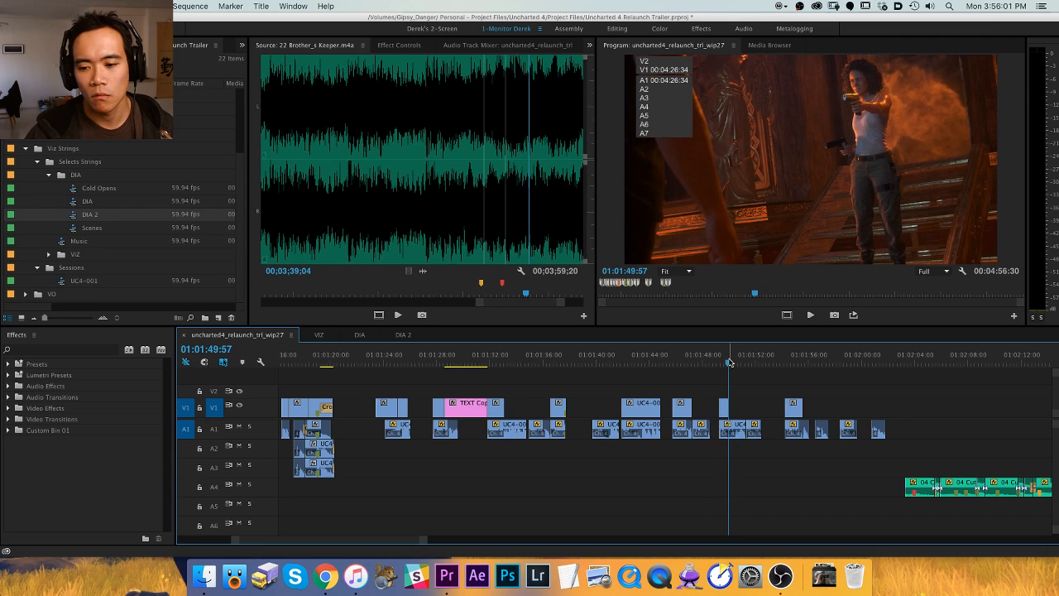
{"action": "key", "text": "equal"}
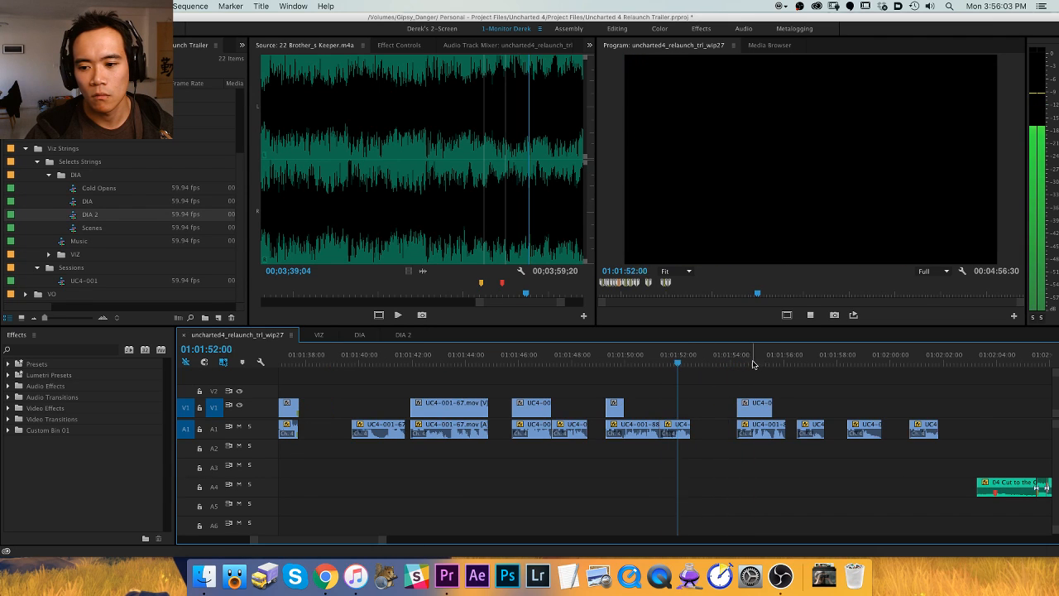
{"action": "left_click", "coordinate": [797, 357]}
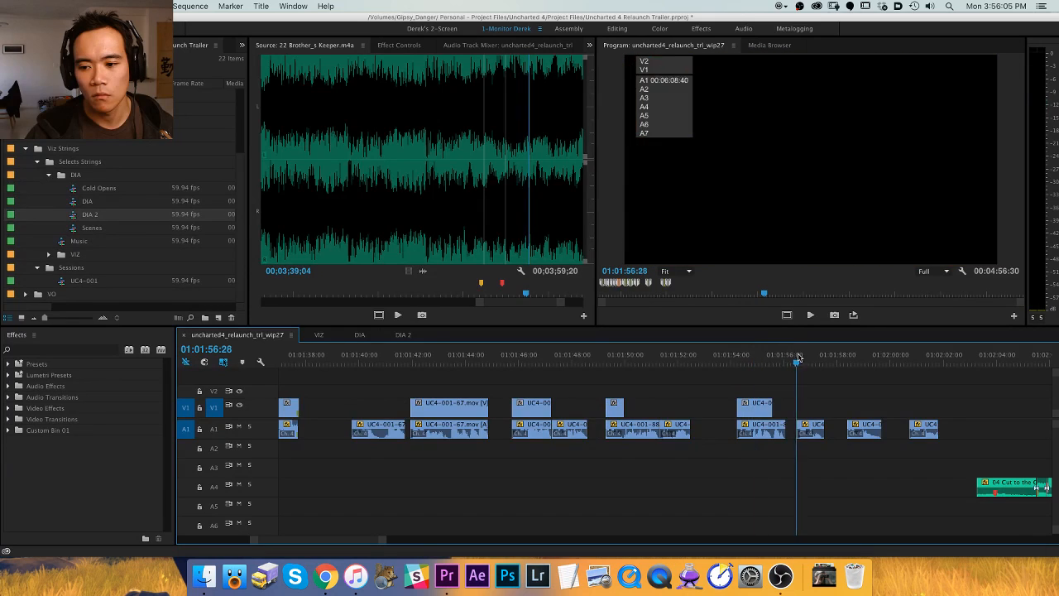
Review the dialogue clips over the 22 Brother's Keeper music from about 01:04:30 to 01:04:36.
{"action": "key", "text": "minus"}
{"action": "key", "text": "minus"}
{"action": "key", "text": "minus"}
{"action": "key", "text": "minus"}
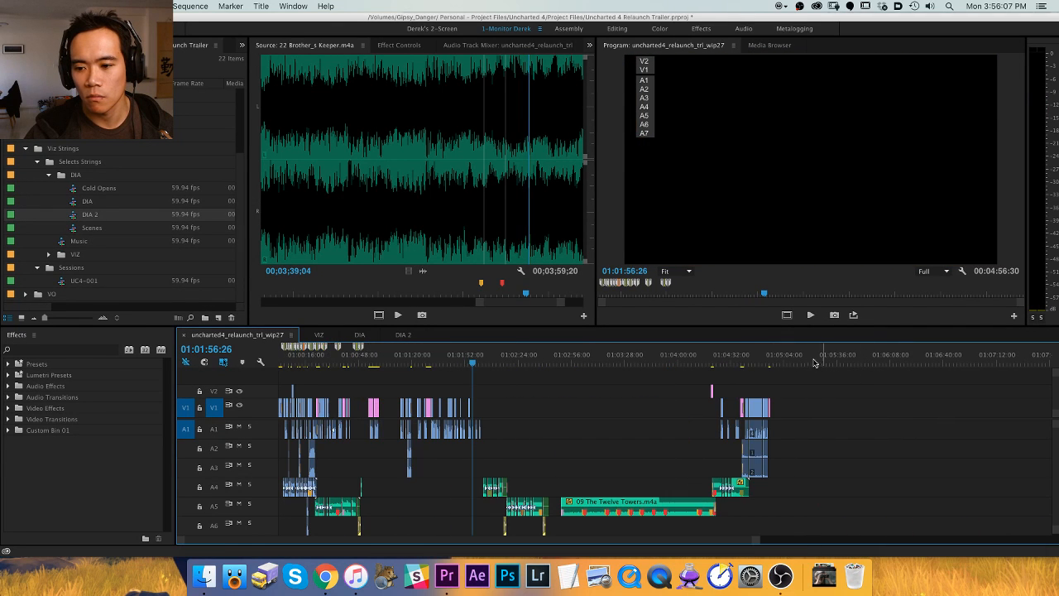
{"action": "left_click", "coordinate": [728, 359]}
{"action": "key", "text": "equal"}
{"action": "key", "text": "equal"}
{"action": "key", "text": "equal"}
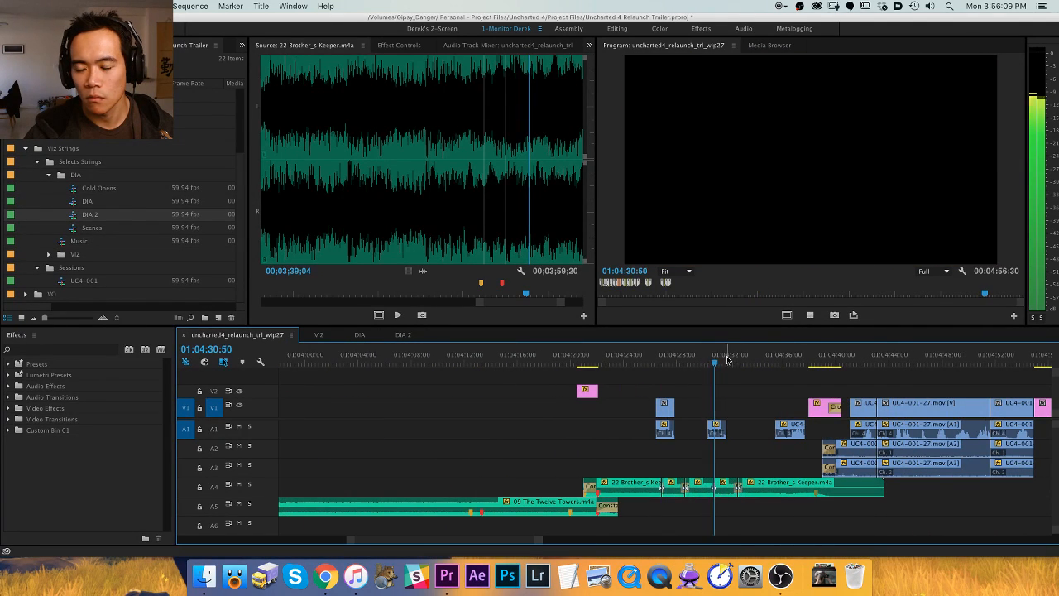
{"action": "left_click_drag", "start_coordinate": [768, 357], "coordinate": [783, 357]}
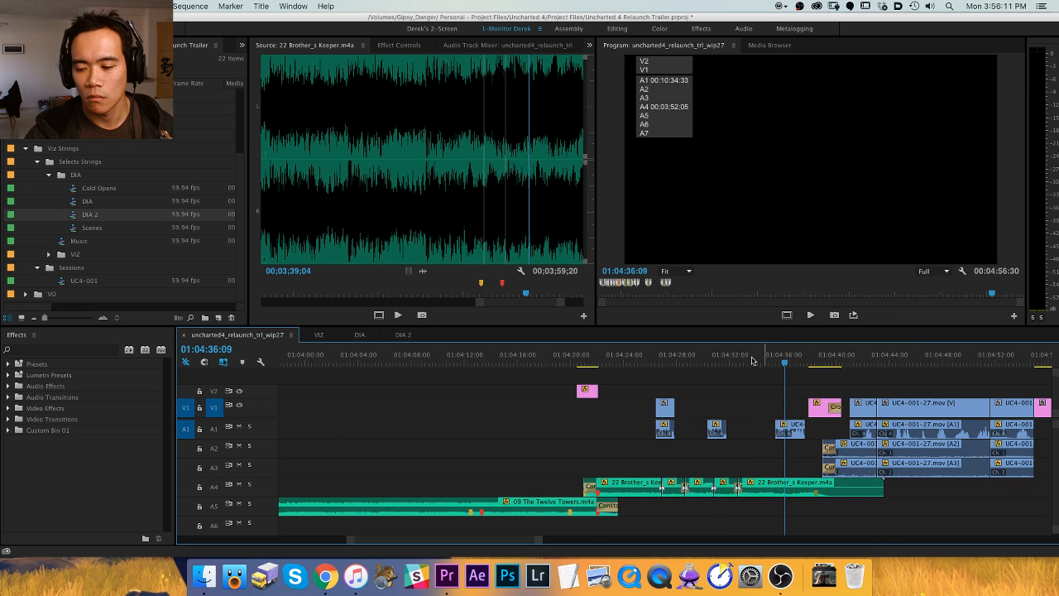
Cut the TEXT Copy 04 card ("NATE DOING ACTION STUFF") with its adjoining jeep shot and dialogue clips out of the sequence.
{"action": "key", "text": "minus"}
{"action": "key", "text": "minus"}
{"action": "key", "text": "minus"}
{"action": "key", "text": "="}
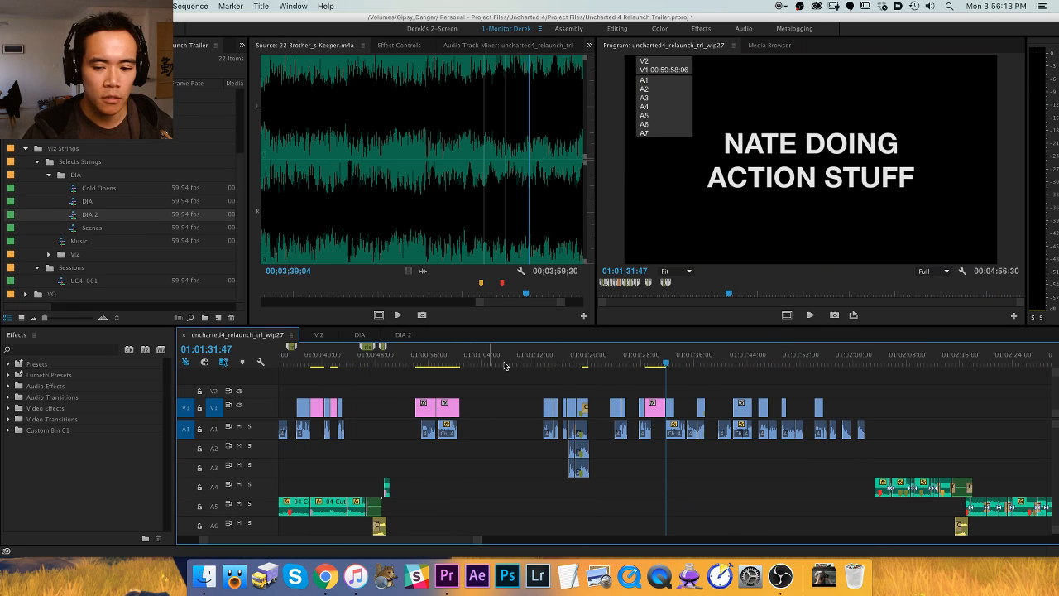
{"action": "key", "text": "="}
{"action": "left_click", "coordinate": [566, 364]}
{"action": "left_click_drag", "start_coordinate": [566, 364], "coordinate": [695, 362]}
{"action": "key", "text": "space"}
{"action": "left_click_drag", "start_coordinate": [607, 387], "coordinate": [672, 411]}
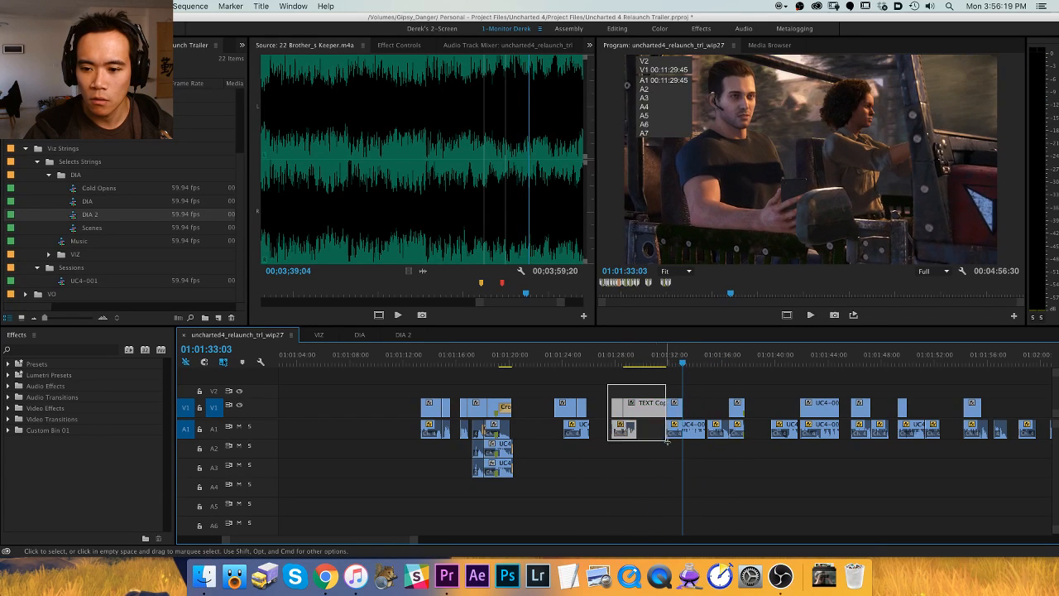
{"action": "key", "text": "super+x"}
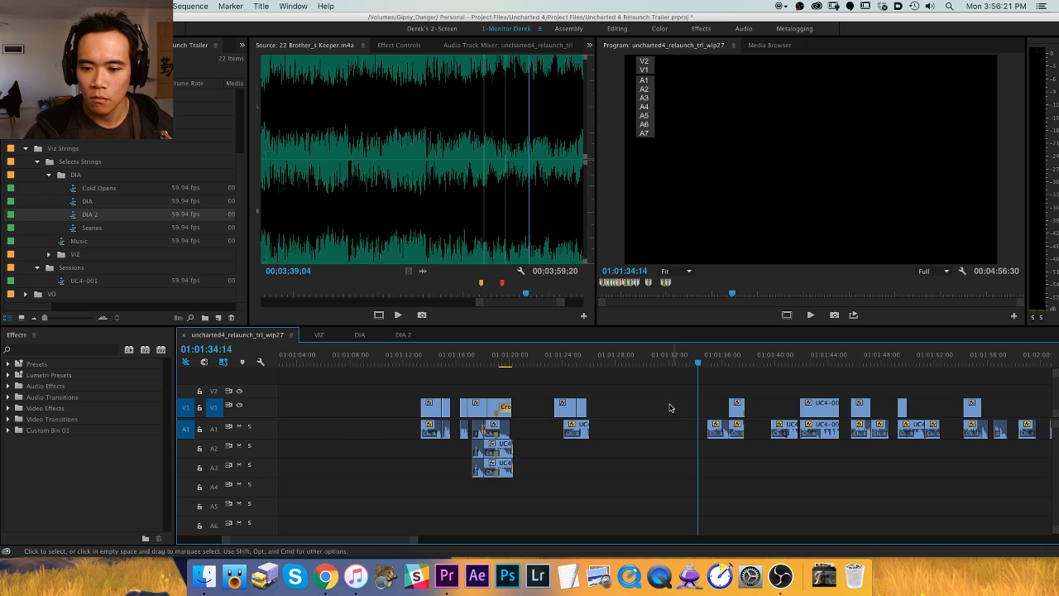
Paste-insert the cut clips at 01:01:02:13 and shift them with all following clips about one second earlier, closer to the "ARMY SHOTS" card.
{"action": "key", "text": "minus"}
{"action": "left_click_drag", "start_coordinate": [460, 363], "coordinate": [471, 361]}
{"action": "key", "text": "equal"}
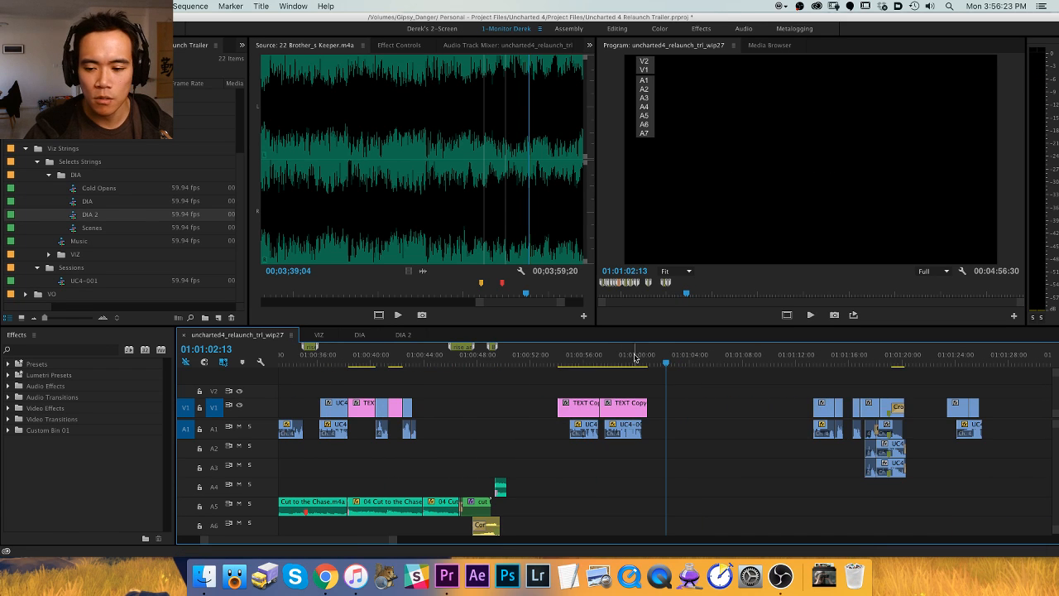
{"action": "key", "text": "super+v"}
{"action": "key", "text": "minus"}
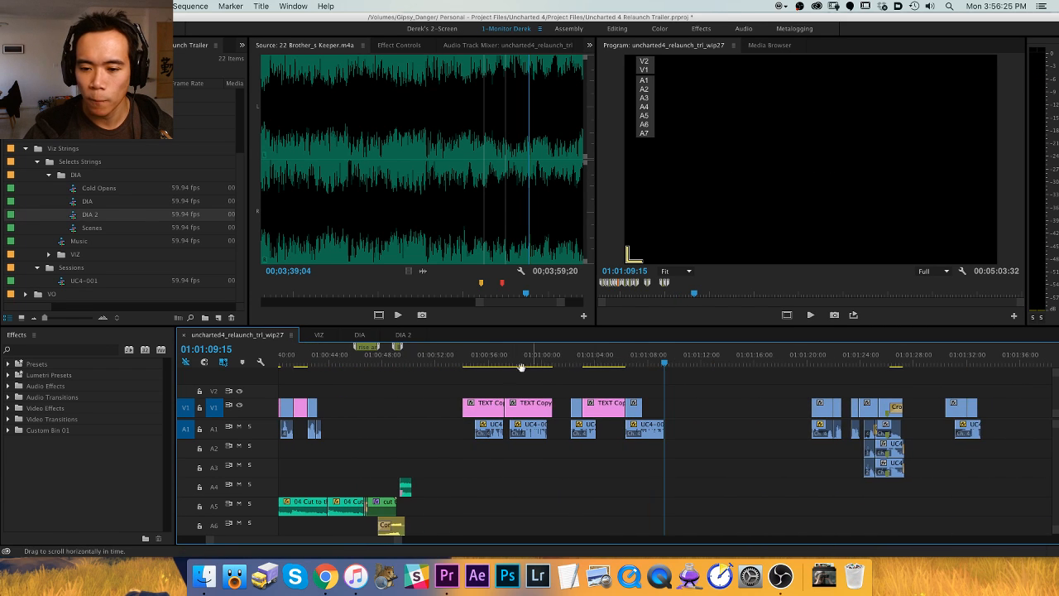
{"action": "left_click_drag", "start_coordinate": [573, 409], "coordinate": [559, 411]}
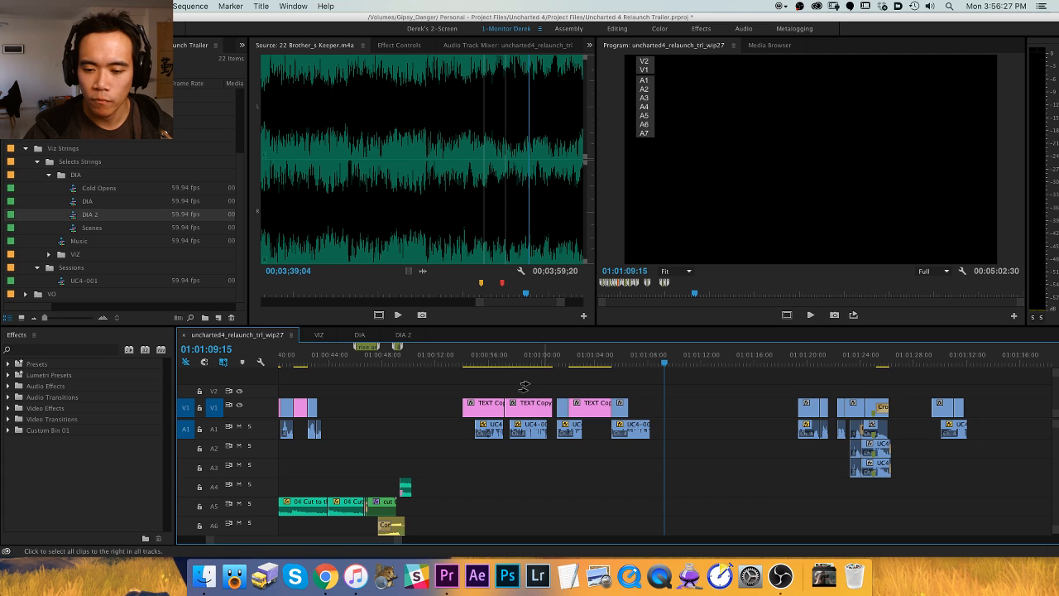
Play back from the "ARMY SHOTS" card through the pasted clips, about 01:00:58 to 01:01:07, to check the flow.
{"action": "left_click", "coordinate": [506, 356]}
{"action": "left_click", "coordinate": [514, 356]}
{"action": "key", "text": "space"}
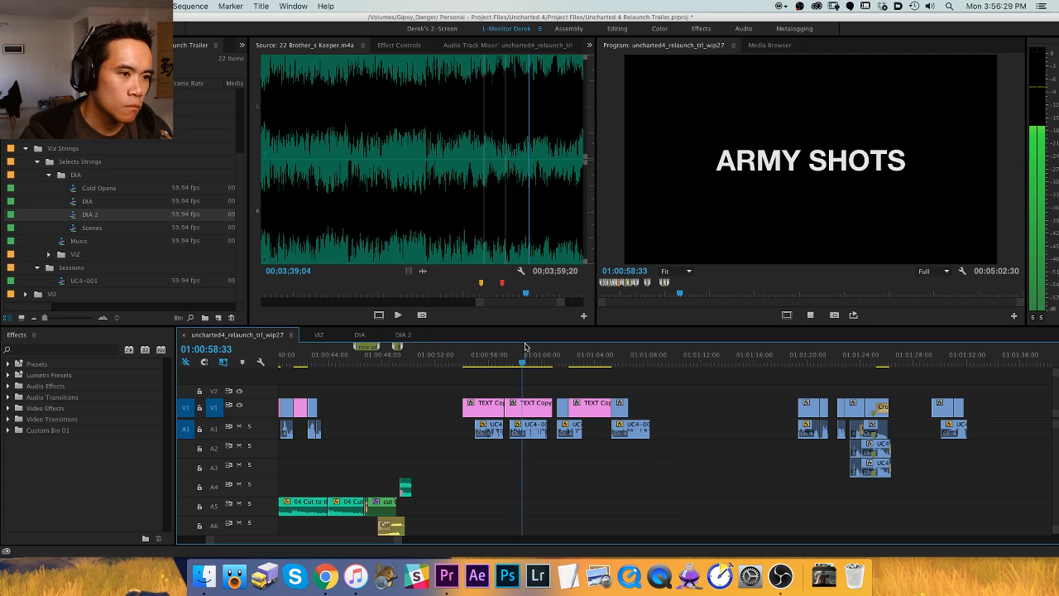
{"action": "key", "text": "equal"}
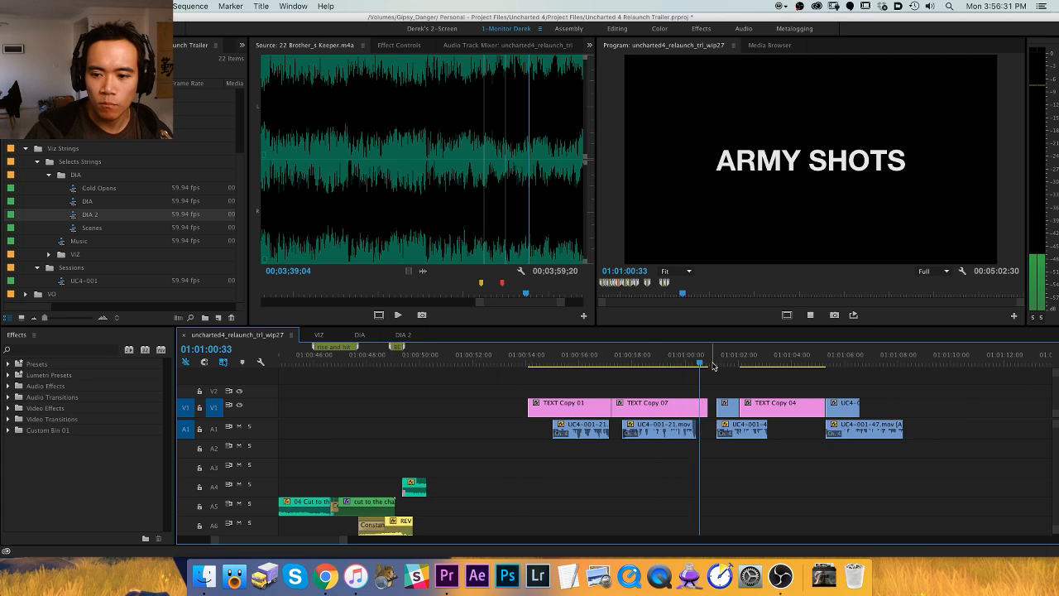
{"action": "key", "text": "minus"}
{"action": "key", "text": "equal"}
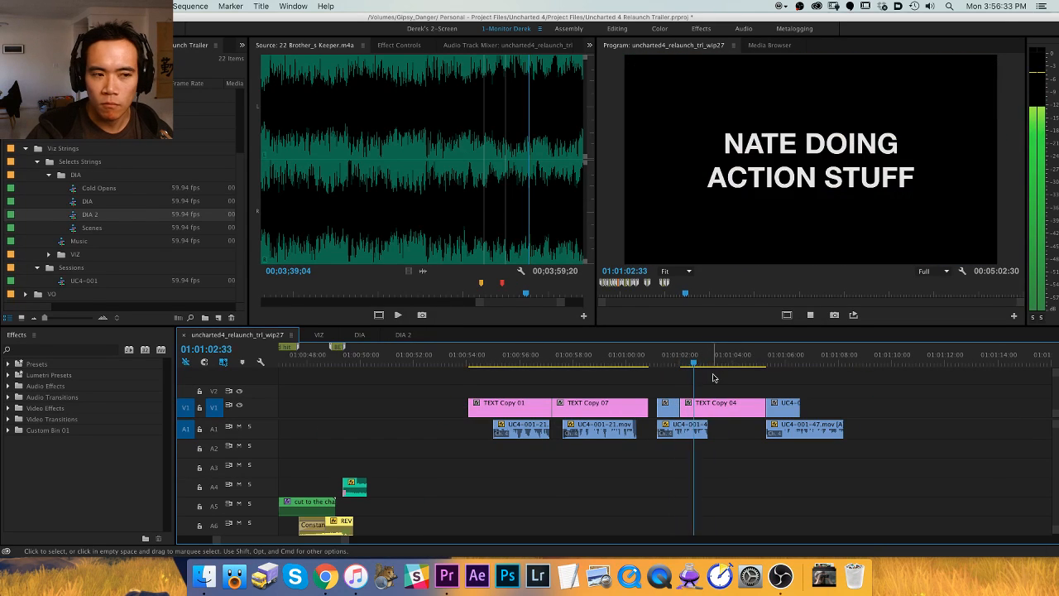
{"action": "left_click_drag", "start_coordinate": [715, 361], "coordinate": [762, 361]}
{"action": "key", "text": "space"}
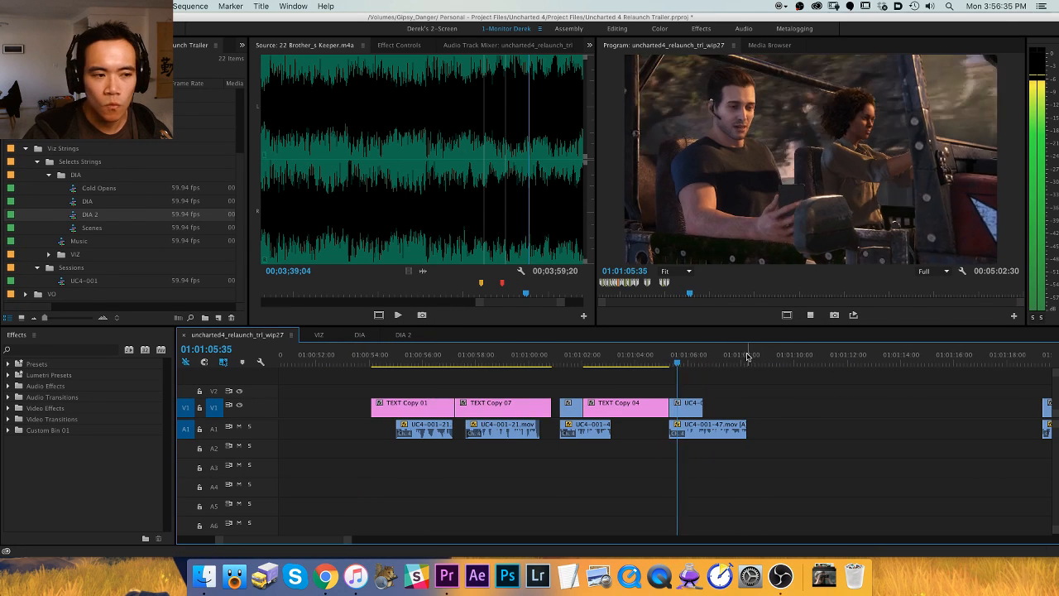
{"action": "key", "text": "minus"}
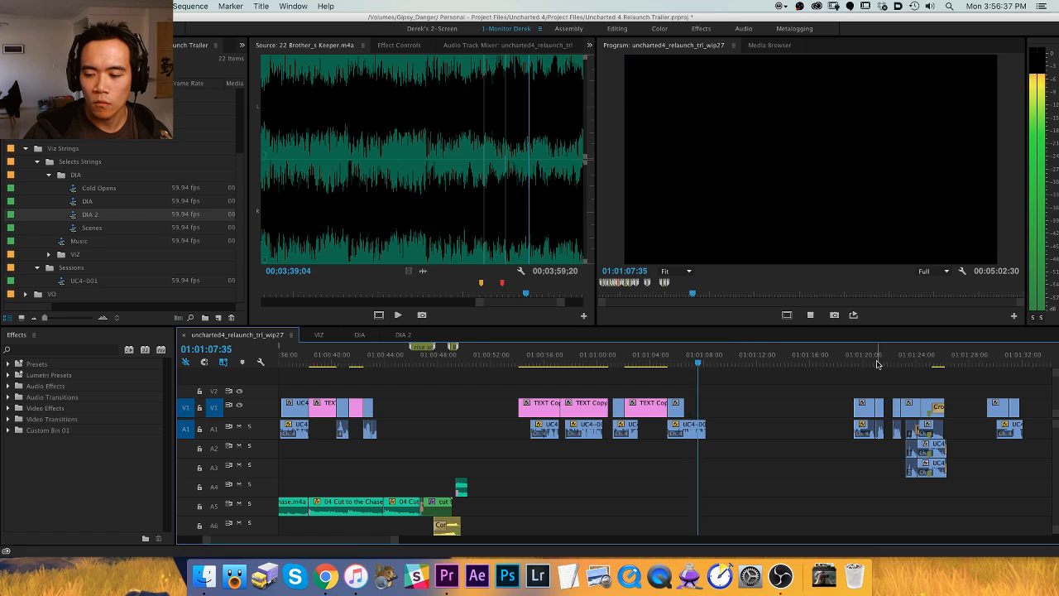
Play the fight scene clips through their closing cross dissolve, up to about 01:01:26.
{"action": "left_click_drag", "start_coordinate": [851, 359], "coordinate": [894, 359]}
{"action": "key", "text": "equal"}
{"action": "left_click", "coordinate": [668, 359]}
{"action": "key", "text": "space"}
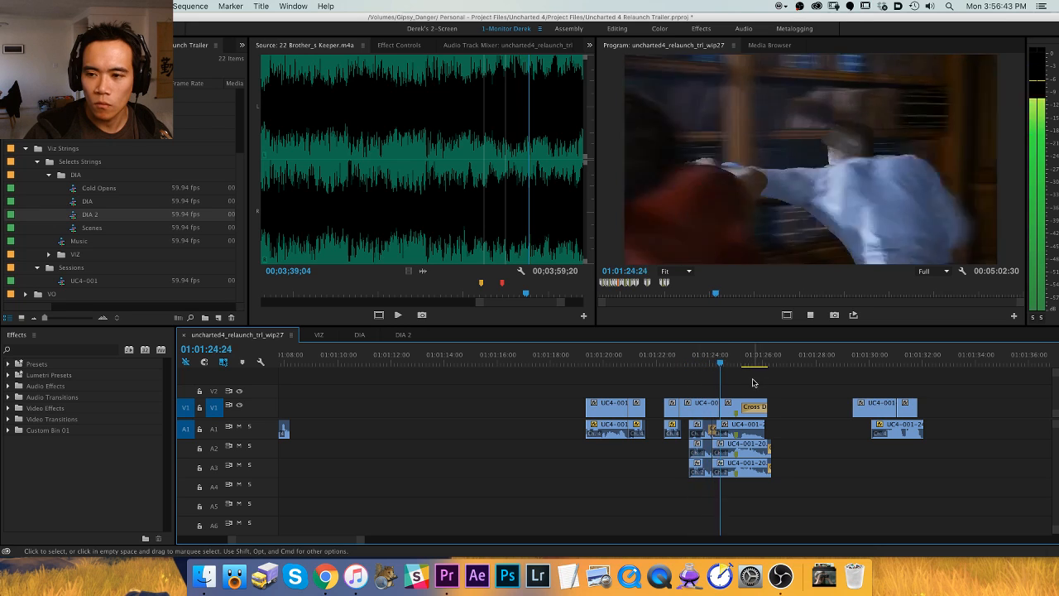
{"action": "key", "text": "space"}
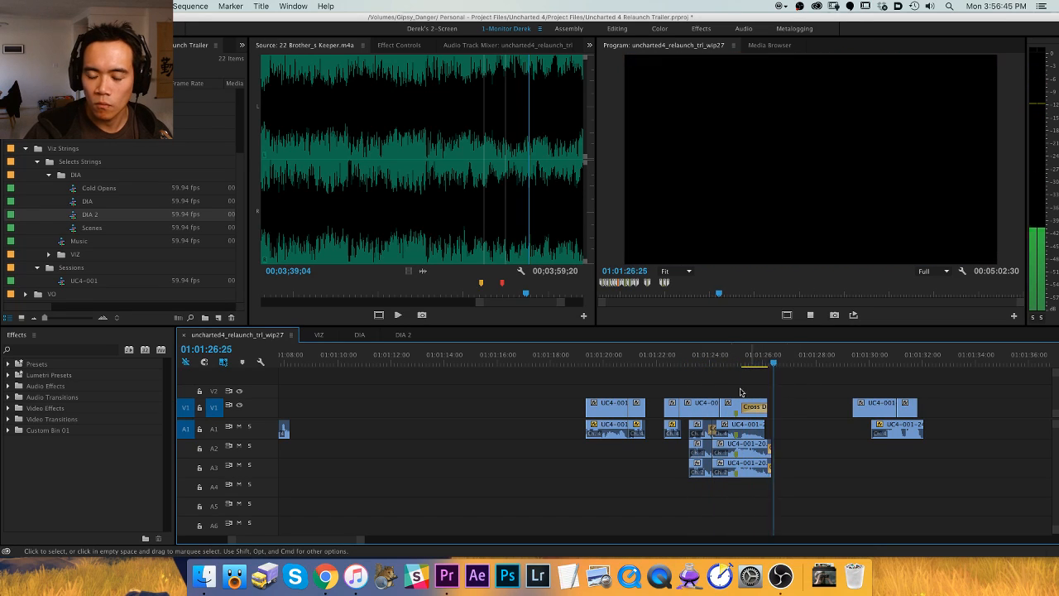
Close the gap after the jeep dialogue so the phone call and fight clips start at 01:01:09:06.
{"action": "key", "text": "minus"}
{"action": "left_click_drag", "start_coordinate": [526, 358], "coordinate": [489, 358]}
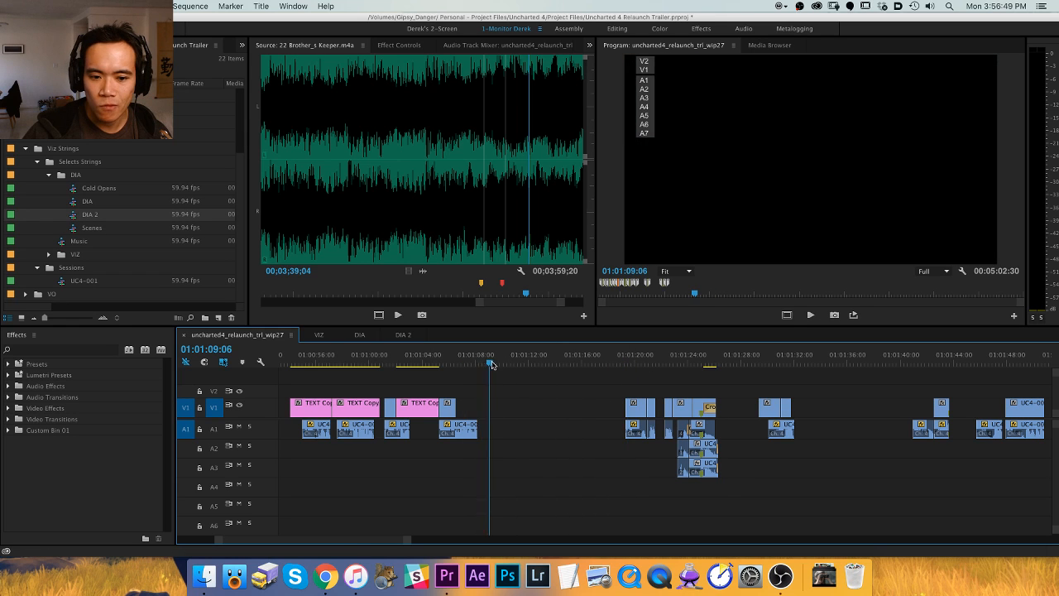
{"action": "key", "text": "space"}
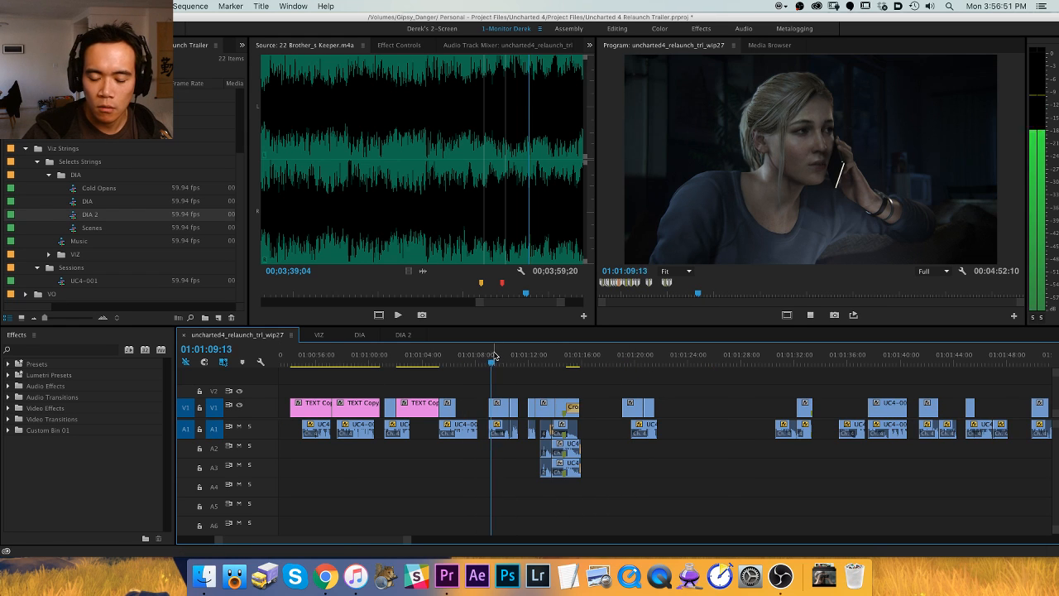
Review the sequence from the jeep shot through the phone call and into the fight scene at about 01:01:14.
{"action": "key", "text": "equal"}
{"action": "left_click_drag", "start_coordinate": [592, 361], "coordinate": [608, 360]}
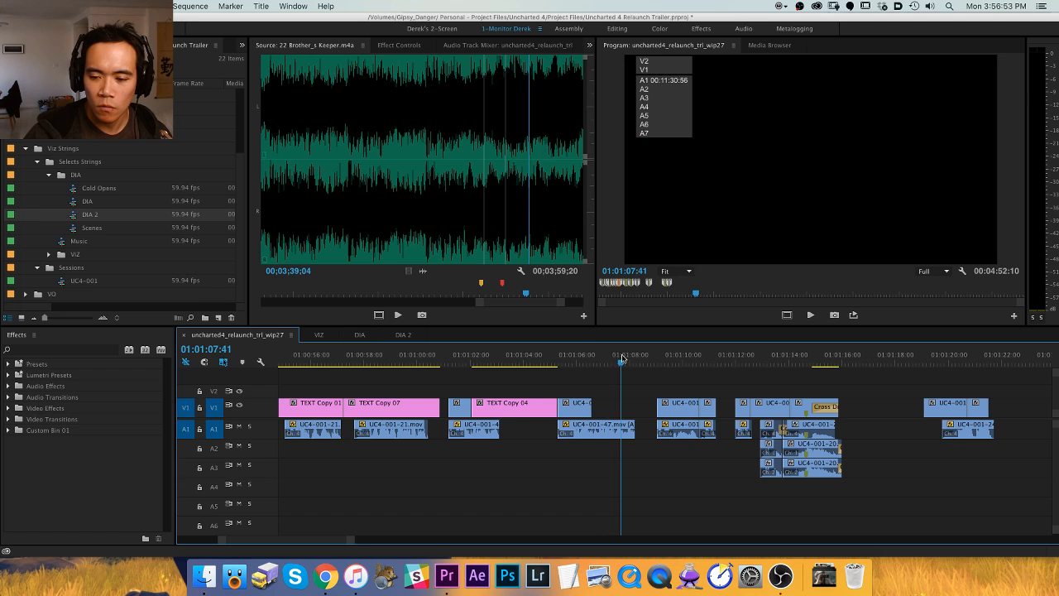
{"action": "scroll", "coordinate": [541, 403], "scroll_direction": "down", "scroll_amount": 3}
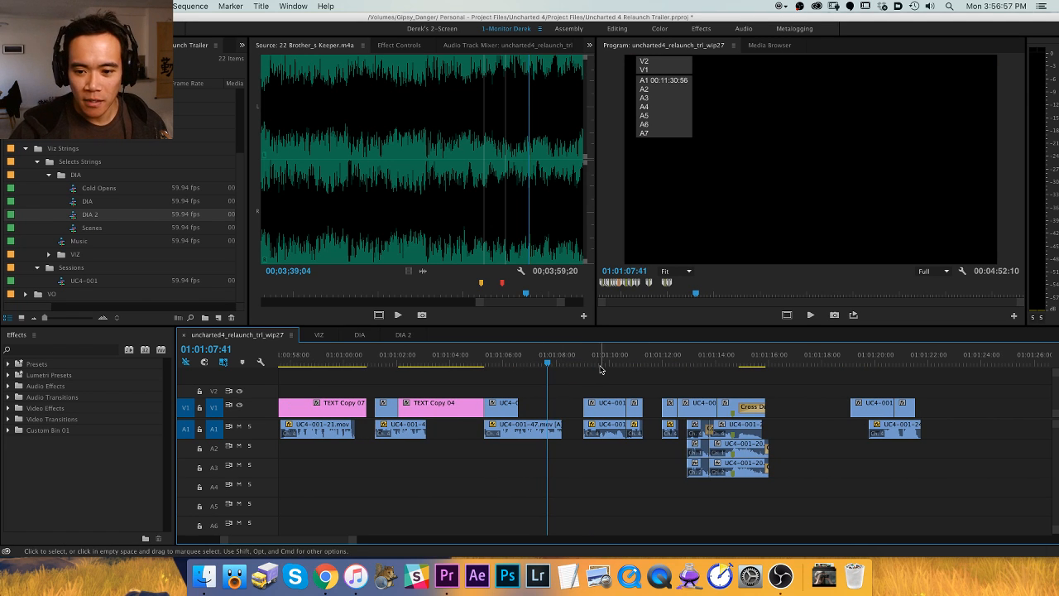
{"action": "left_click_drag", "start_coordinate": [526, 363], "coordinate": [493, 364]}
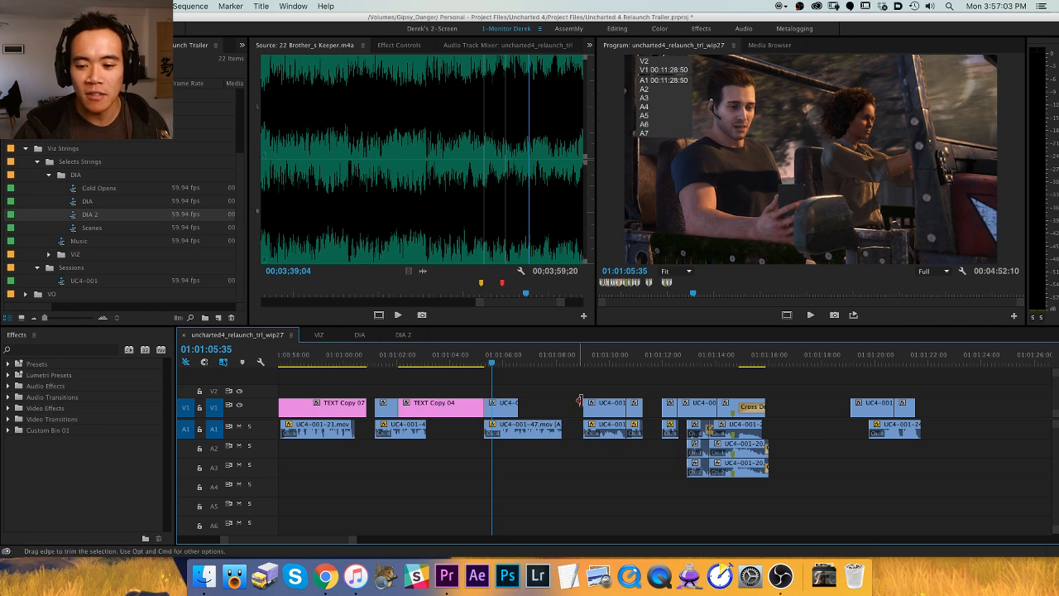
{"action": "scroll", "coordinate": [496, 383], "scroll_direction": "down", "scroll_amount": 4}
{"action": "left_click", "coordinate": [515, 355]}
{"action": "left_click_drag", "start_coordinate": [518, 354], "coordinate": [577, 357]}
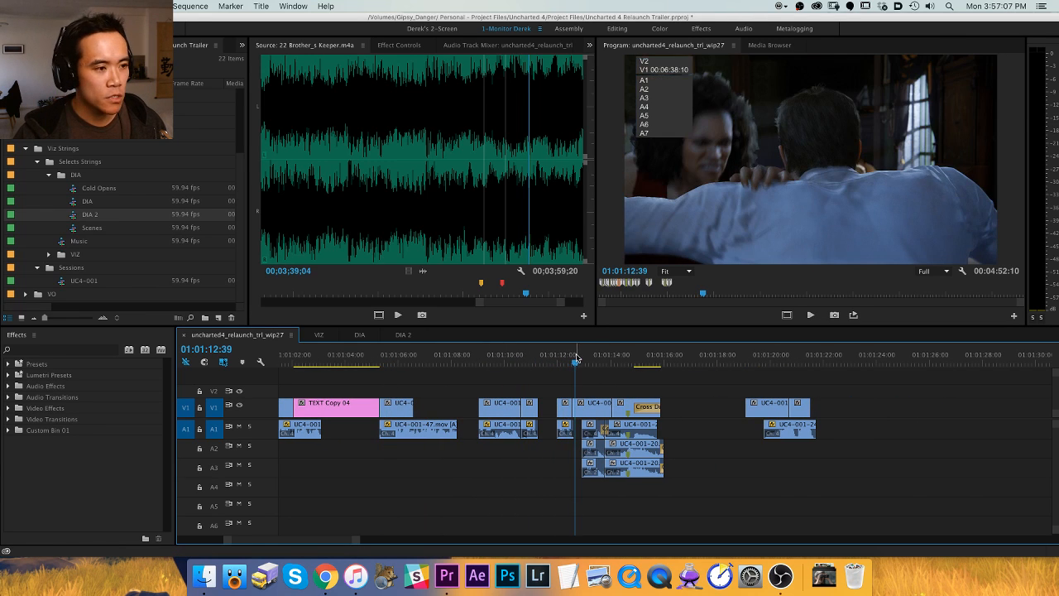
{"action": "key", "text": "space"}
{"action": "key", "text": "minus"}
{"action": "key", "text": "minus"}
{"action": "key", "text": "minus"}
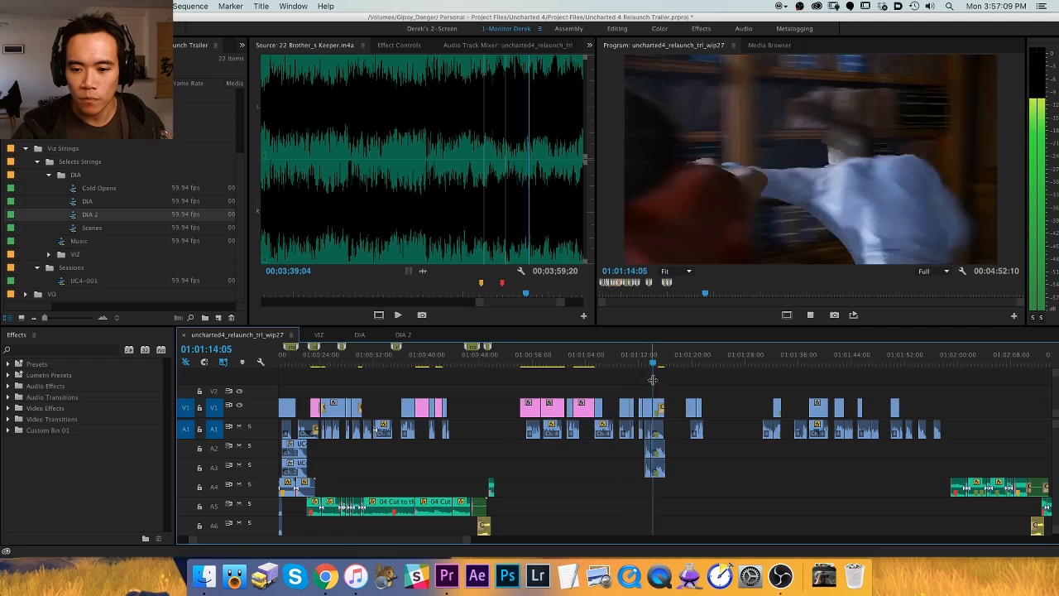
Review the clips after the fight scene, playing the boat explosion shot up to 01:01:33:13.
{"action": "left_click_drag", "start_coordinate": [418, 355], "coordinate": [675, 373]}
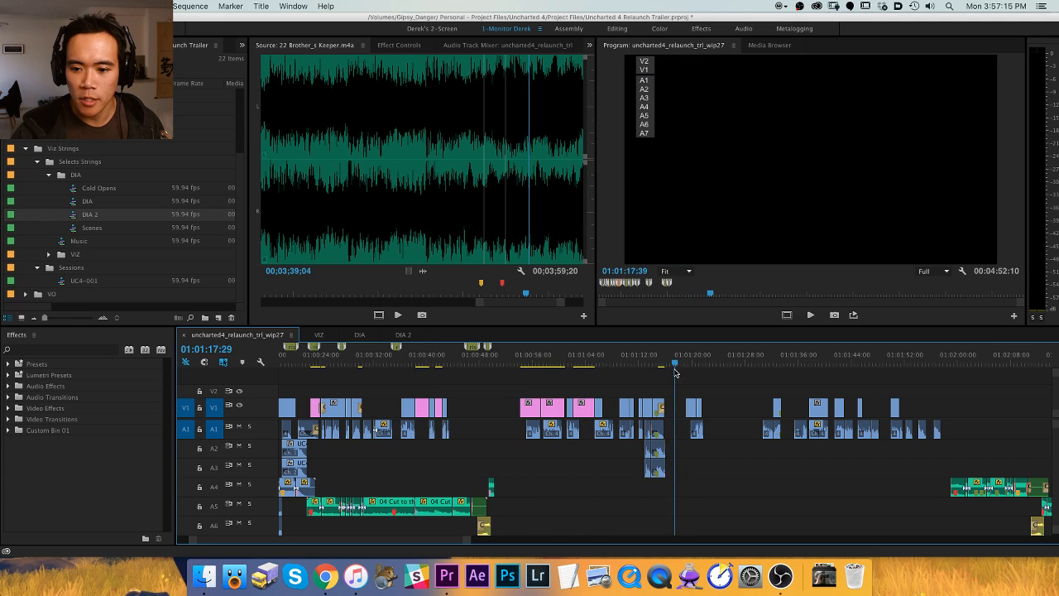
{"action": "key", "text": "equal"}
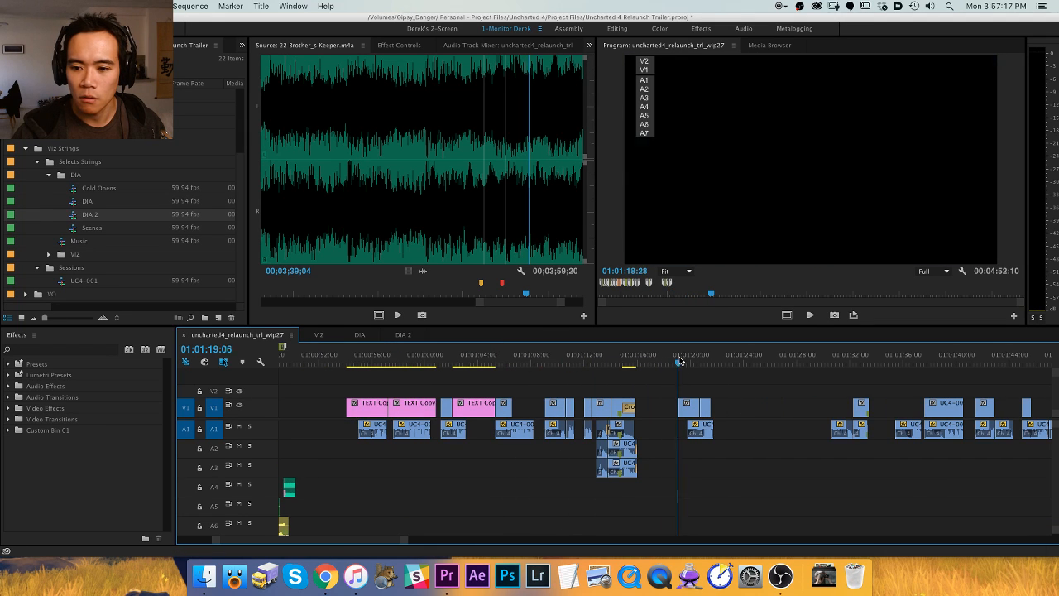
{"action": "key", "text": "space"}
{"action": "left_click", "coordinate": [837, 360]}
{"action": "key", "text": "space"}
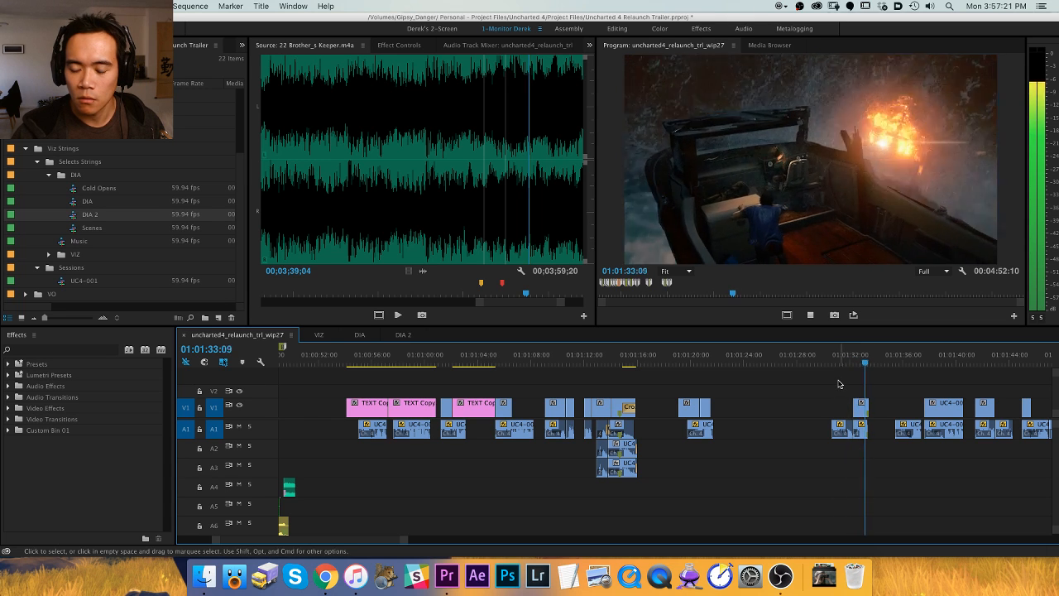
{"action": "key", "text": "space"}
{"action": "key", "text": "equal"}
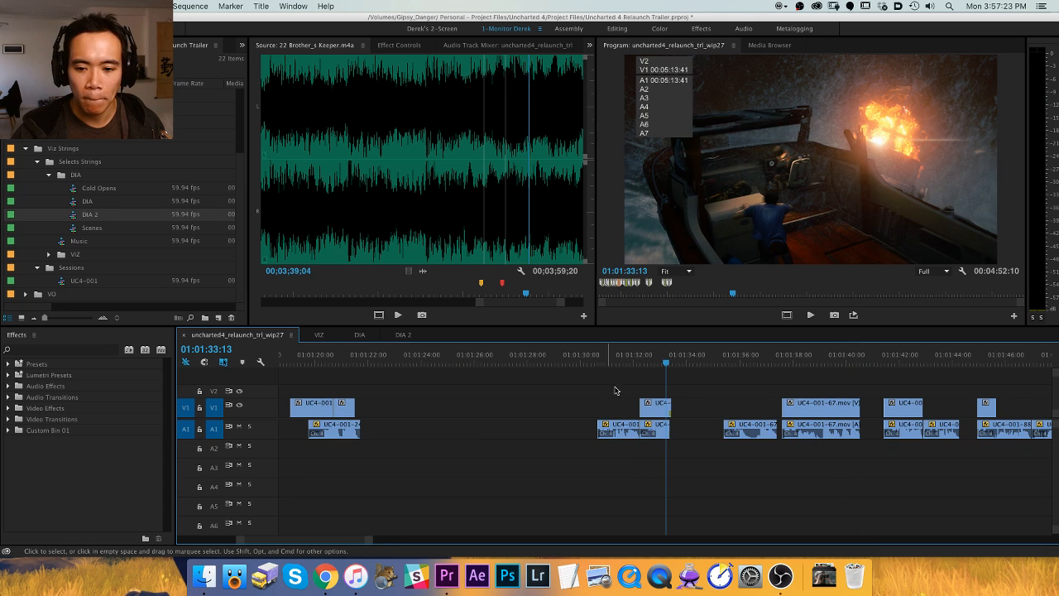
Move the boat explosion shot and its dialogue clips to empty space past the sequence's end, at 01:05:06:42.
{"action": "left_click", "coordinate": [602, 429]}
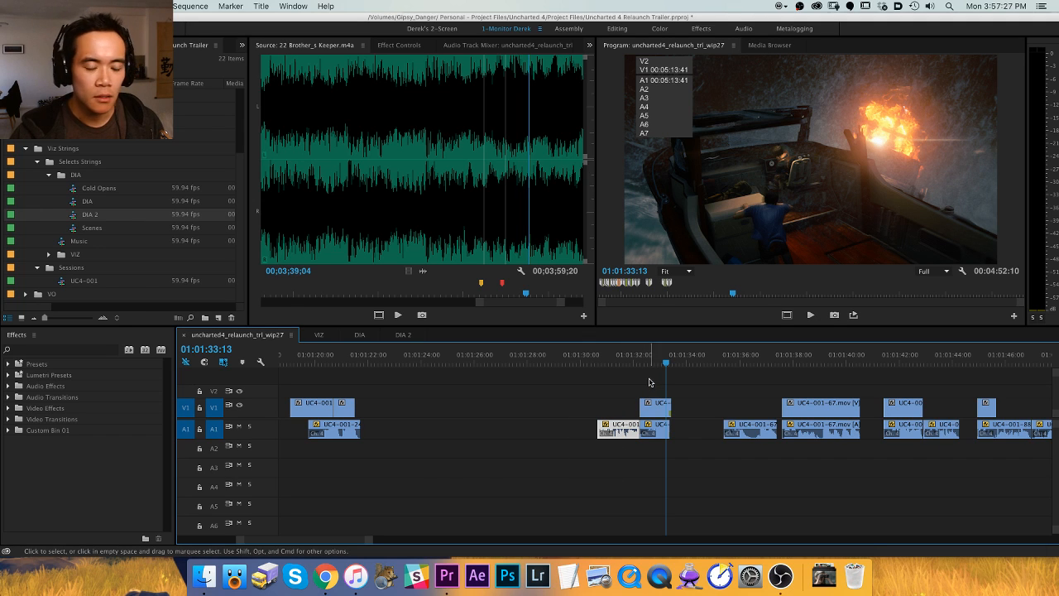
{"action": "key", "text": "minus"}
{"action": "left_click", "coordinate": [650, 358]}
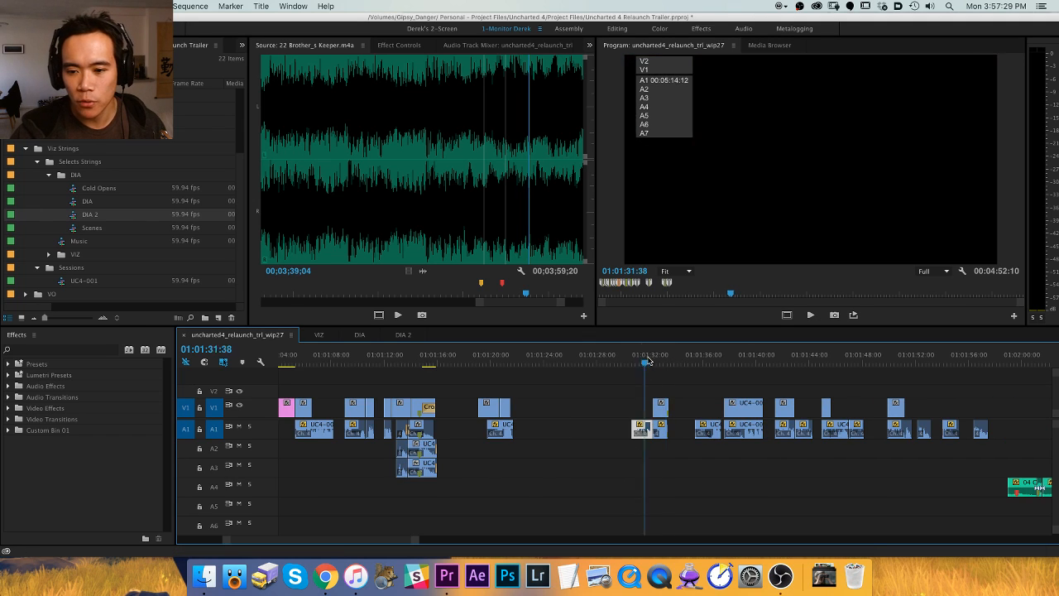
{"action": "left_click_drag", "start_coordinate": [663, 457], "coordinate": [612, 395]}
{"action": "key", "text": "Delete"}
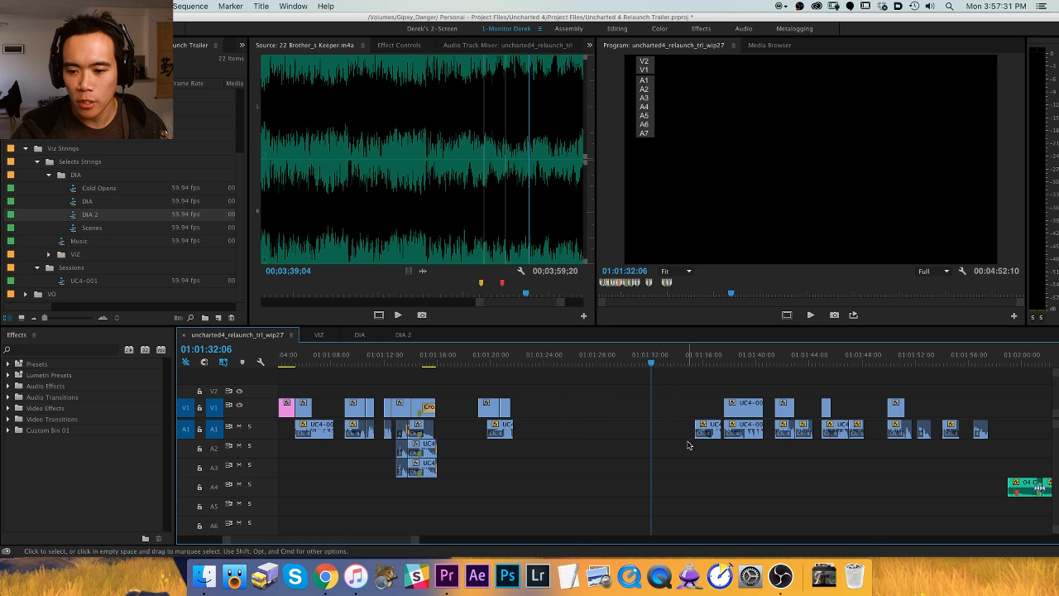
{"action": "key", "text": "backslash"}
{"action": "key", "text": "minus"}
{"action": "left_click", "coordinate": [794, 361]}
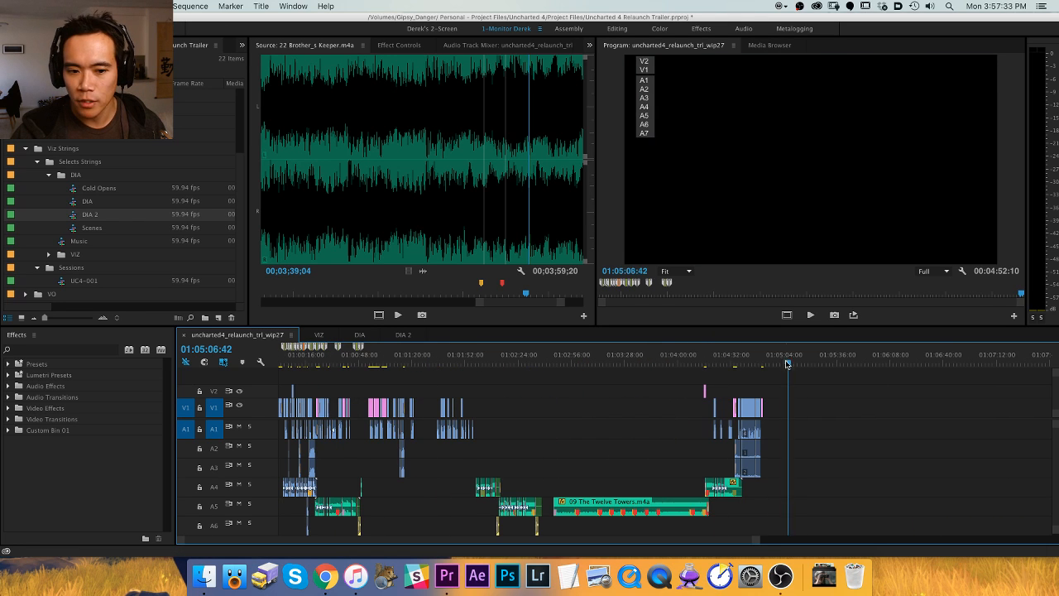
Open about 3.5 seconds of extra space before the golden map clips, shifting them and everything after them along.
{"action": "left_click_drag", "start_coordinate": [423, 372], "coordinate": [412, 364]}
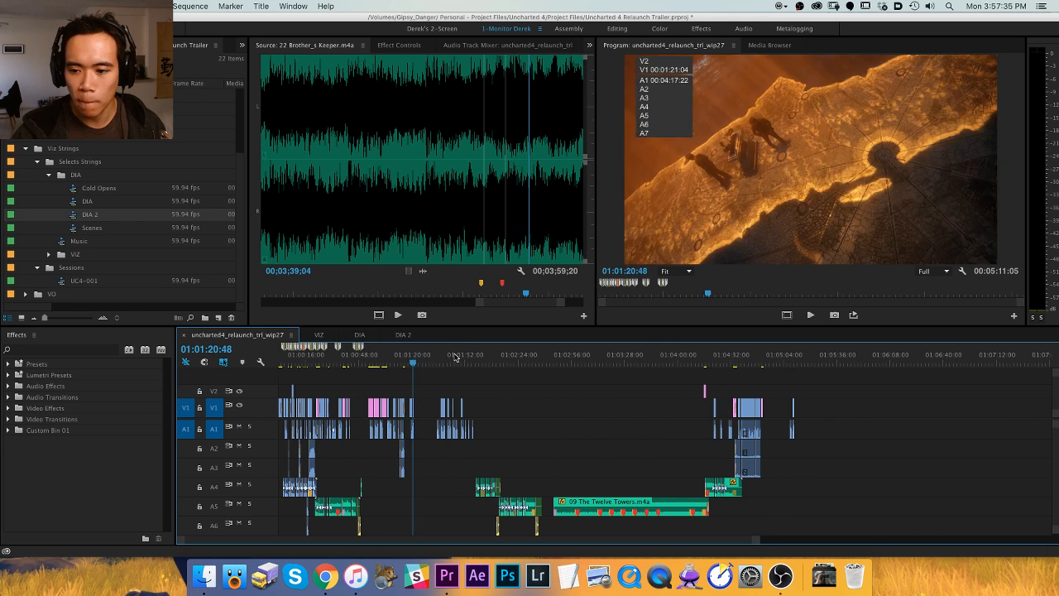
{"action": "key", "text": "equal"}
{"action": "key", "text": "equal"}
{"action": "key", "text": "equal"}
{"action": "key", "text": "equal"}
{"action": "left_click_drag", "start_coordinate": [625, 361], "coordinate": [667, 358]}
{"action": "key", "text": "minus"}
{"action": "key", "text": "minus"}
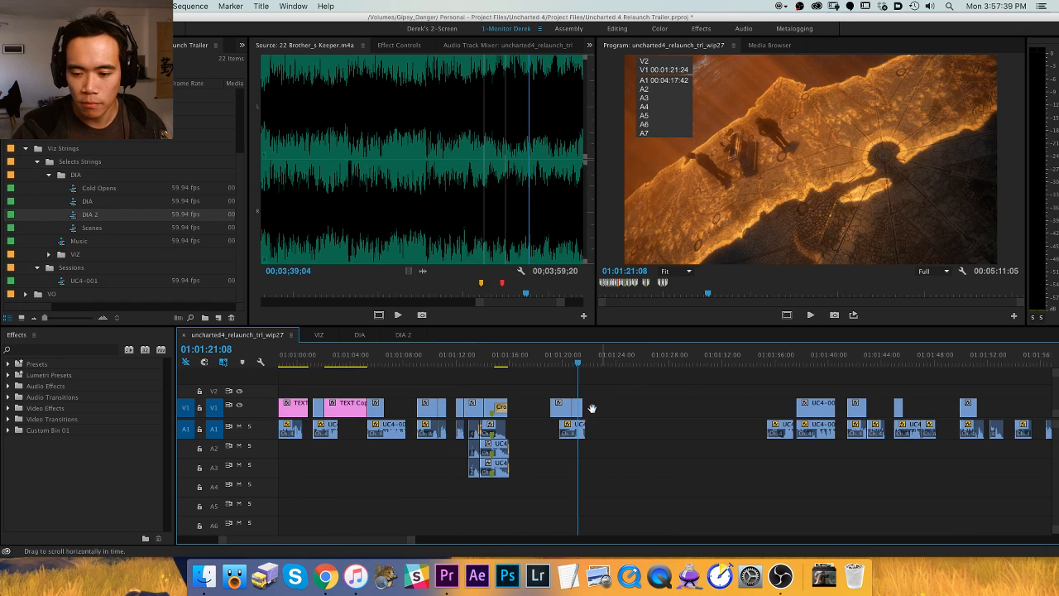
{"action": "left_click_drag", "start_coordinate": [571, 407], "coordinate": [640, 407]}
Play the jungle dialogue from 01:01:39:29 and the short clips after it, up to 01:01:47:13.
{"action": "left_click", "coordinate": [817, 363]}
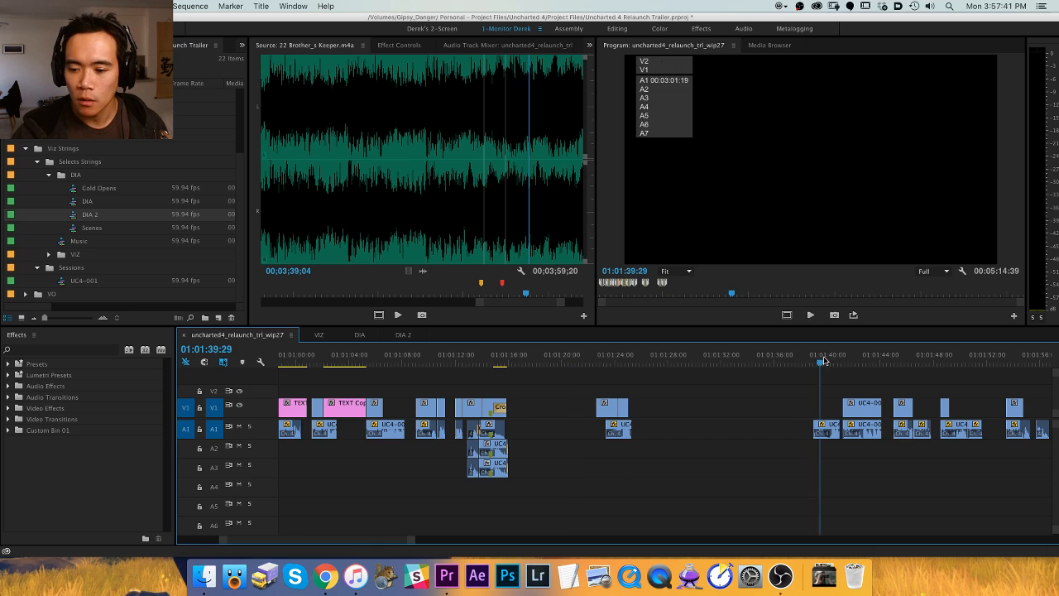
{"action": "key", "text": "space"}
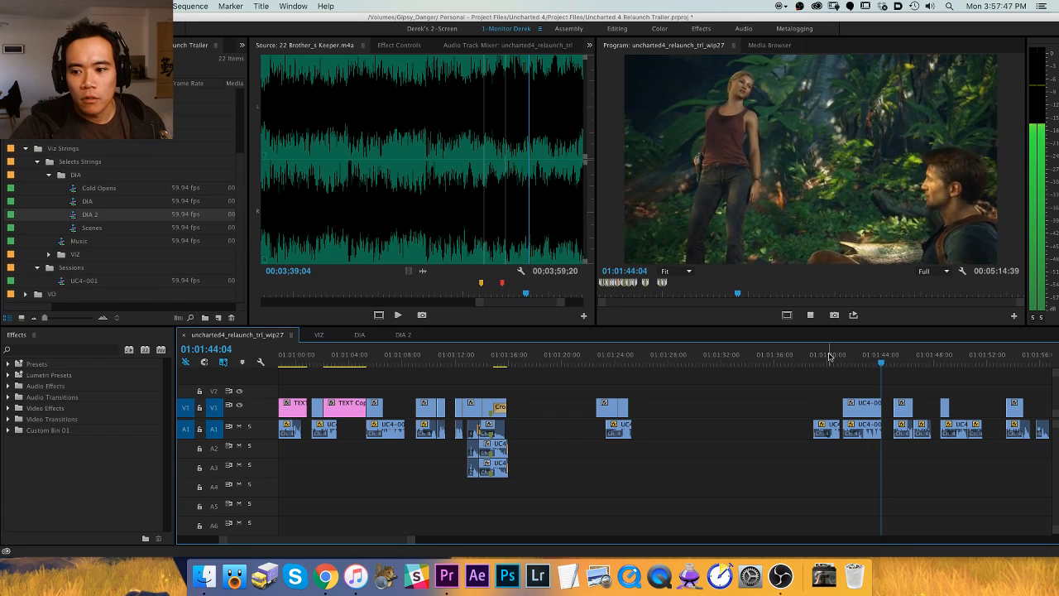
{"action": "key", "text": "space"}
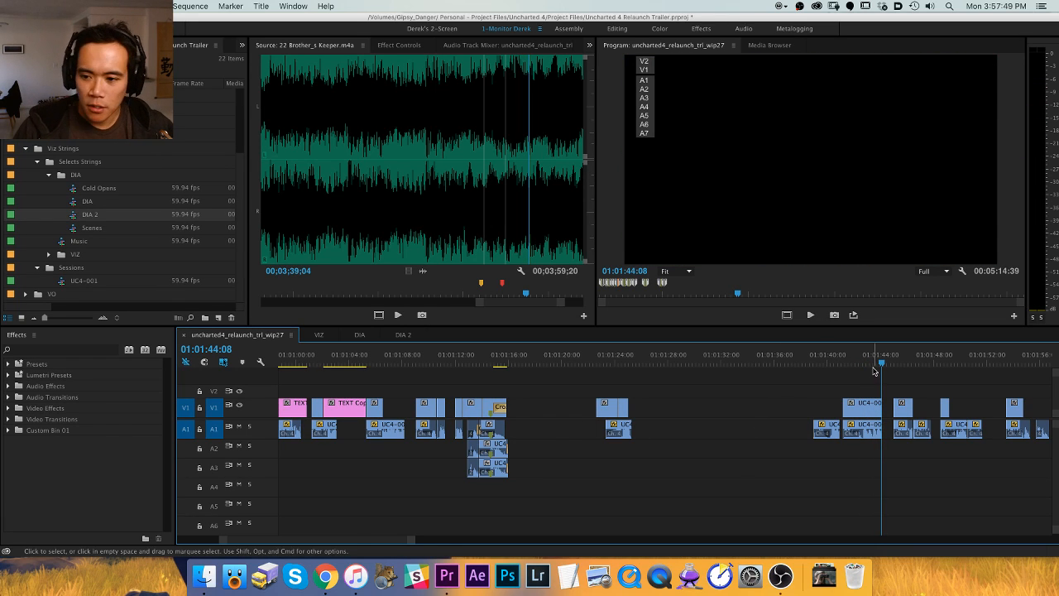
{"action": "left_click", "coordinate": [861, 358]}
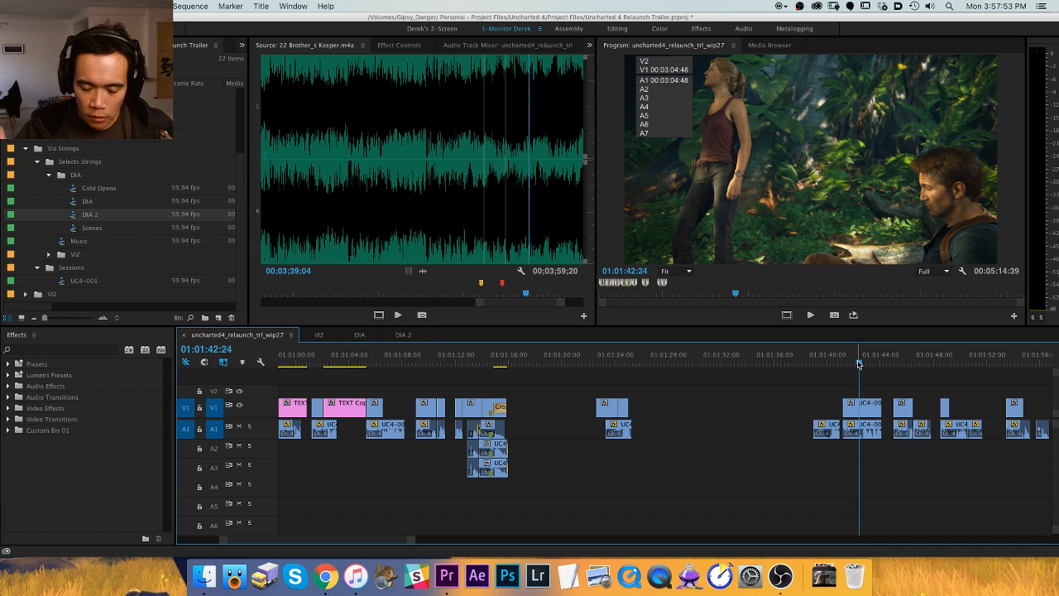
{"action": "left_click", "coordinate": [889, 357]}
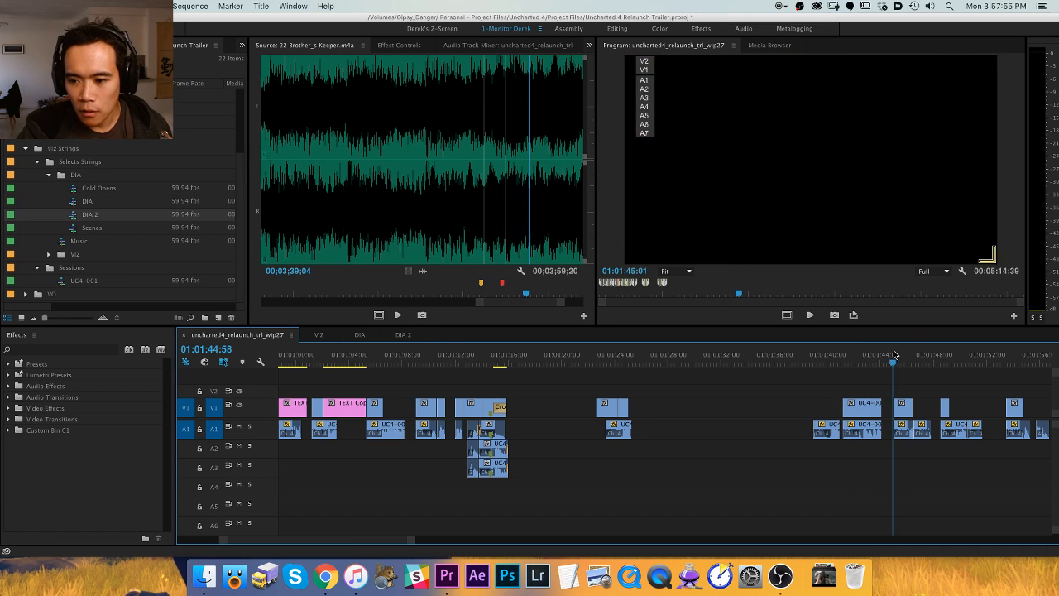
{"action": "key", "text": "space"}
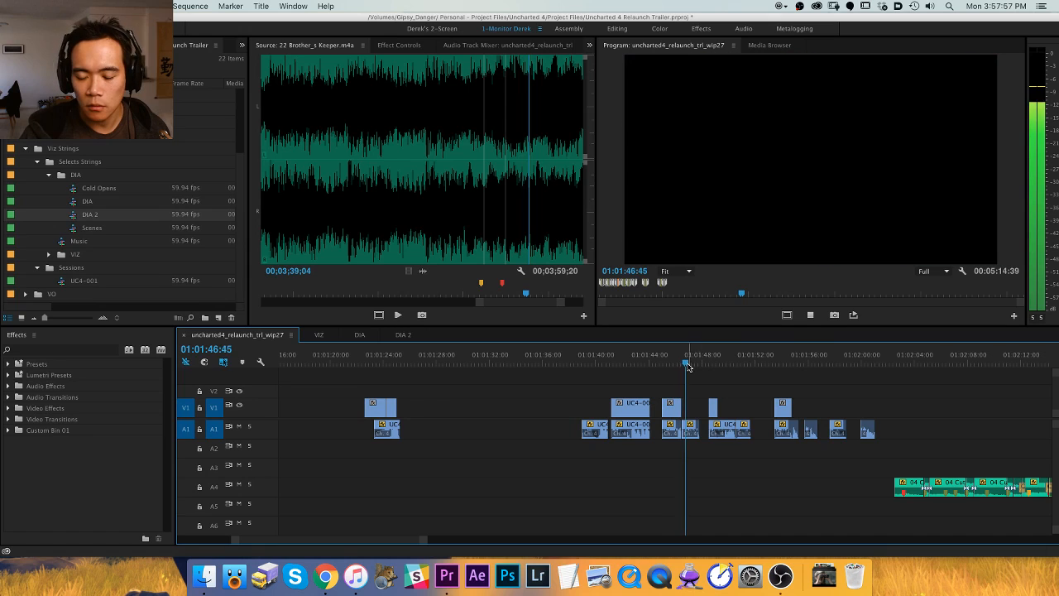
{"action": "key", "text": "space"}
{"action": "scroll", "coordinate": [541, 397], "scroll_direction": "up", "scroll_amount": 3}
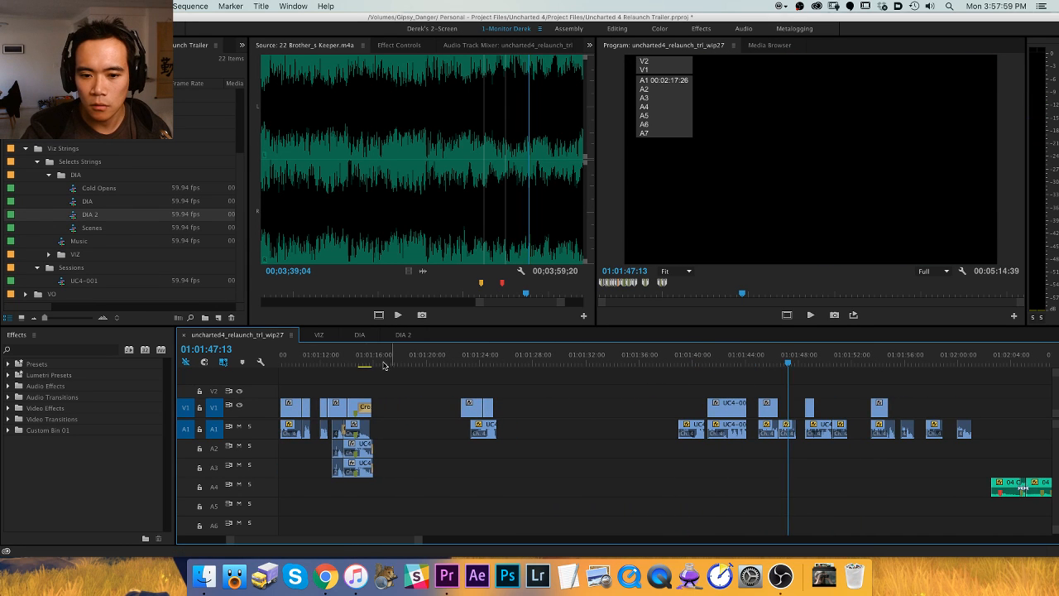
Move the short clips that follow the jungle scene into the gap before the golden map clips, at about 01:01:19.
{"action": "left_click_drag", "start_coordinate": [364, 356], "coordinate": [487, 354]}
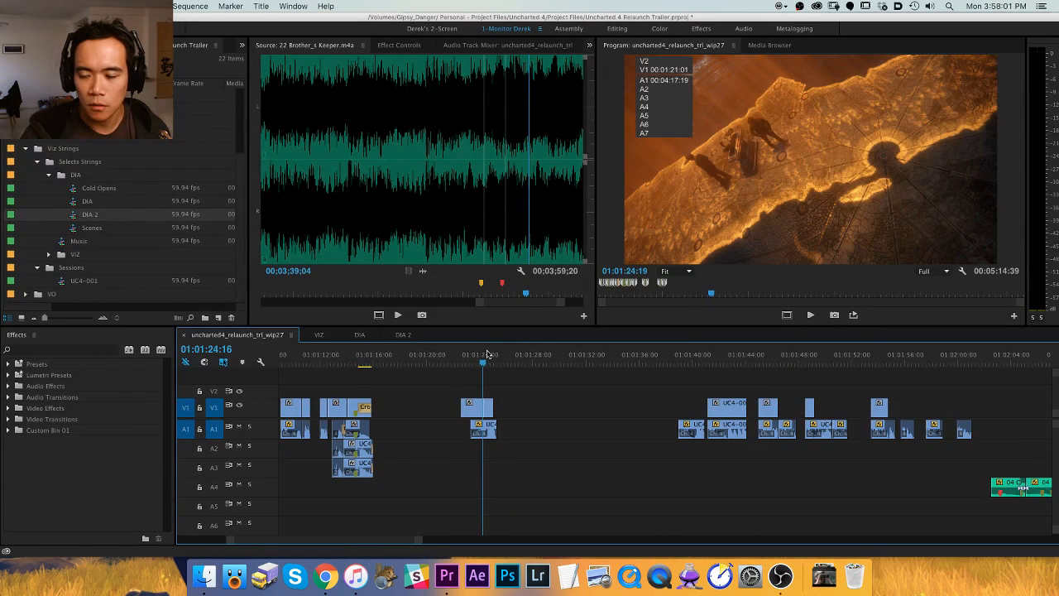
{"action": "left_click_drag", "start_coordinate": [782, 355], "coordinate": [793, 437]}
{"action": "key", "text": "Delete"}
{"action": "left_click_drag", "start_coordinate": [485, 357], "coordinate": [413, 369]}
{"action": "key", "text": "super+v"}
{"action": "left_click", "coordinate": [796, 357]}
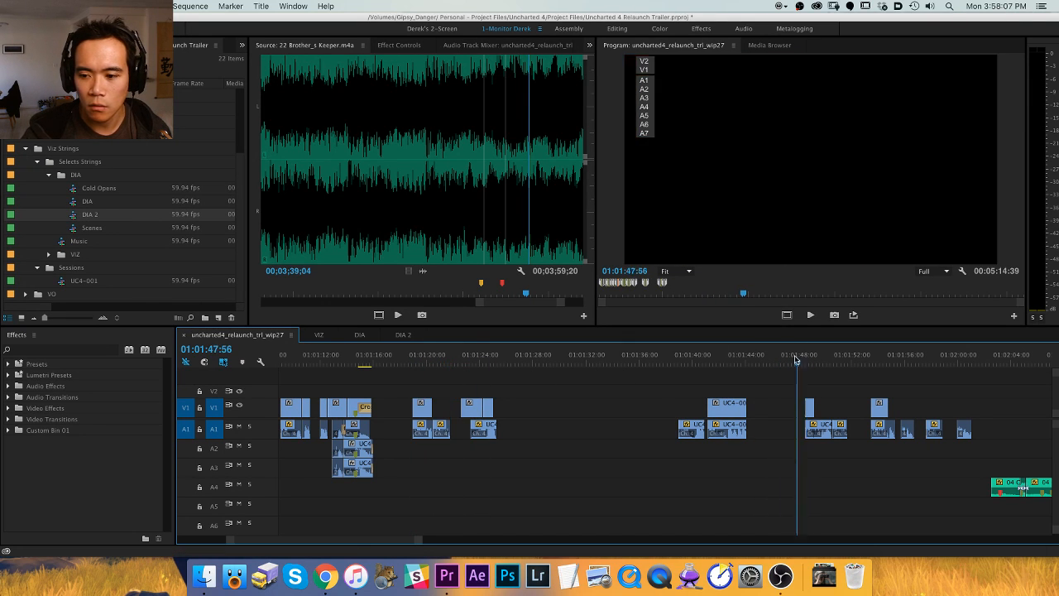
Cut the jungle dialogue clips and paste them after the golden map clips, at about 01:01:27.
{"action": "left_click_drag", "start_coordinate": [657, 368], "coordinate": [754, 442]}
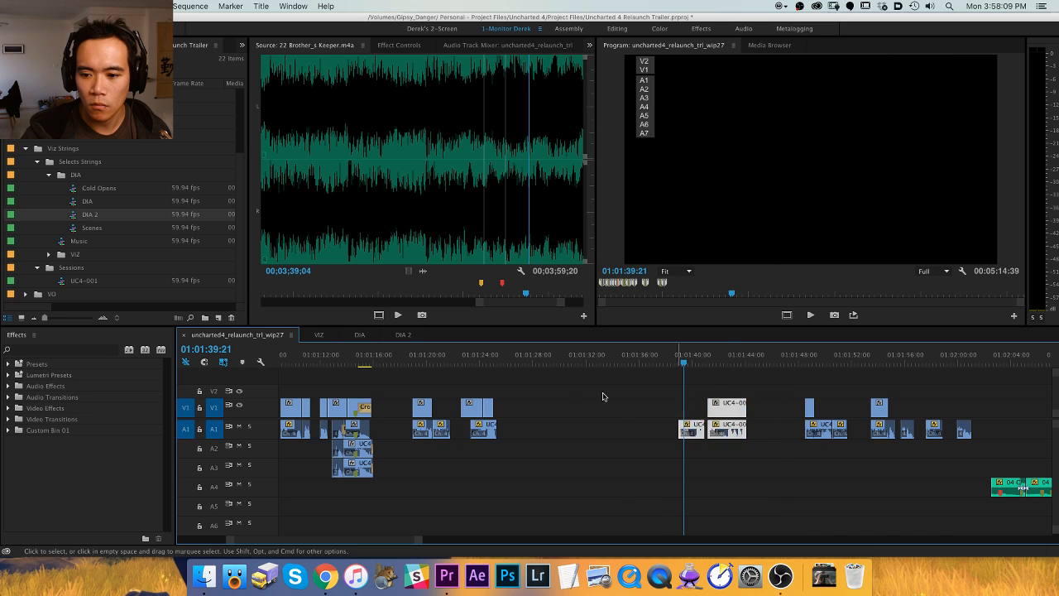
{"action": "key", "text": "super+x"}
{"action": "left_click_drag", "start_coordinate": [515, 362], "coordinate": [521, 362]}
{"action": "key", "text": "super+v"}
{"action": "left_click", "coordinate": [805, 359]}
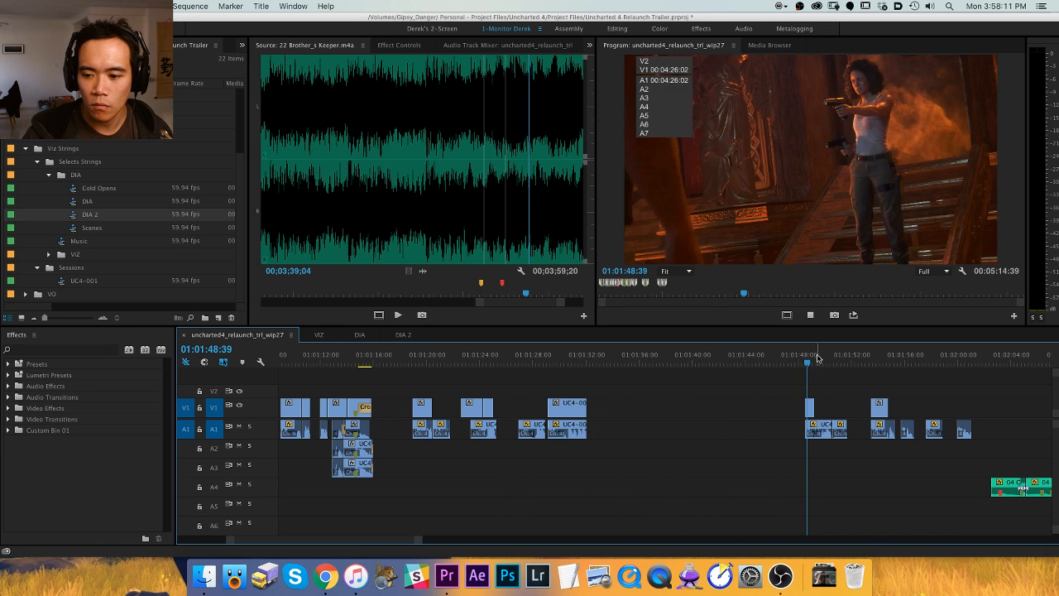
Play part of the relocated jungle clip, then review the remaining dialogue clips up to about 01:02:00.
{"action": "left_click", "coordinate": [563, 357]}
{"action": "key", "text": "space"}
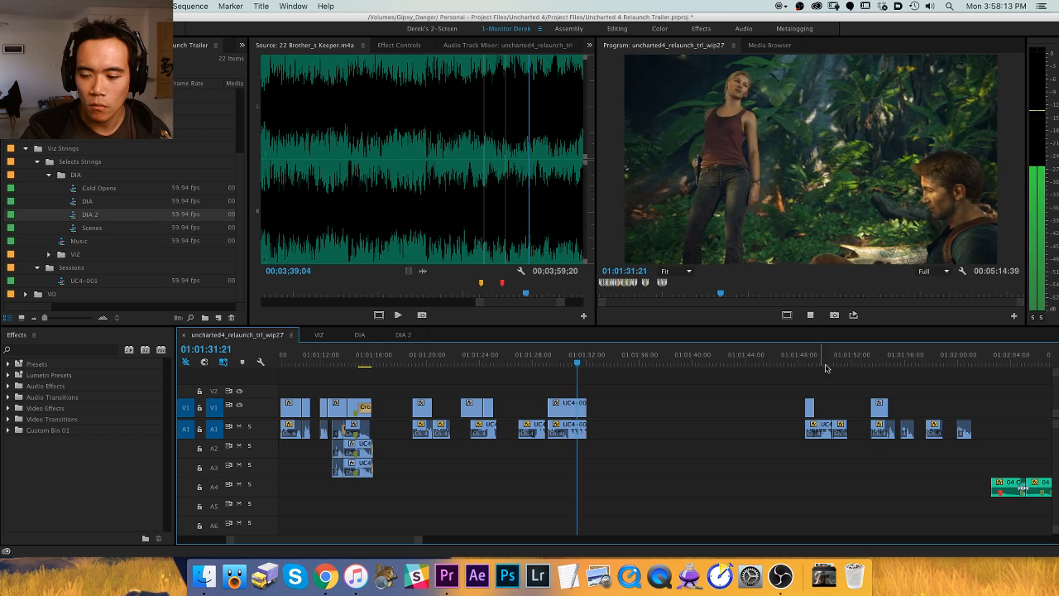
{"action": "left_click", "coordinate": [866, 358]}
{"action": "left_click_drag", "start_coordinate": [866, 358], "coordinate": [902, 358]}
{"action": "key", "text": "space"}
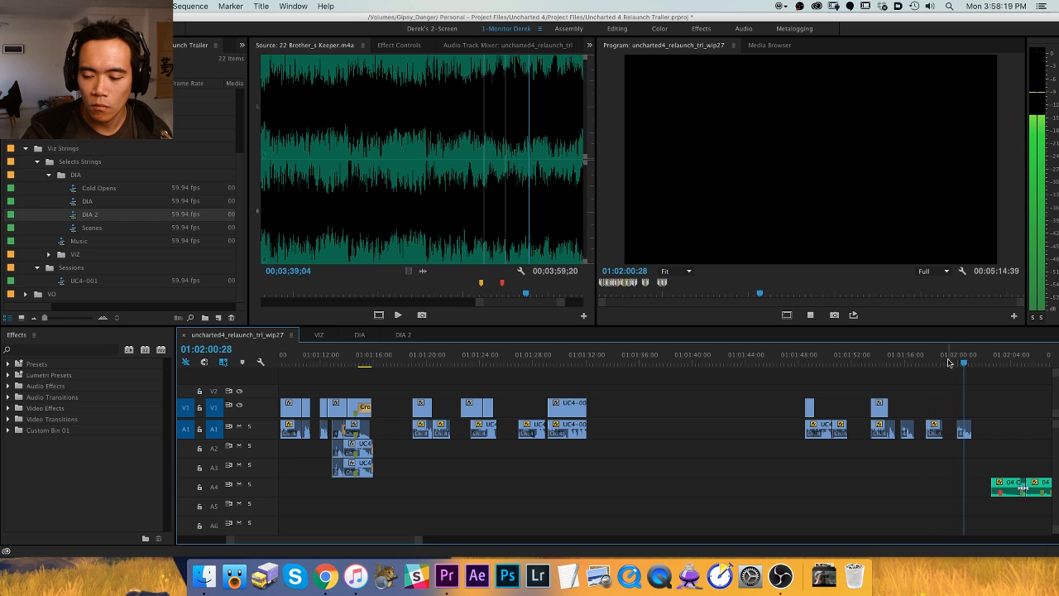
{"action": "key", "text": "space"}
Look over the music sections and play the transition from 09 The Twelve Towers to 22 Brother_s Keeper, up to 01:04:21:55.
{"action": "key", "text": "minus"}
{"action": "left_click", "coordinate": [914, 371]}
{"action": "key", "text": "equal"}
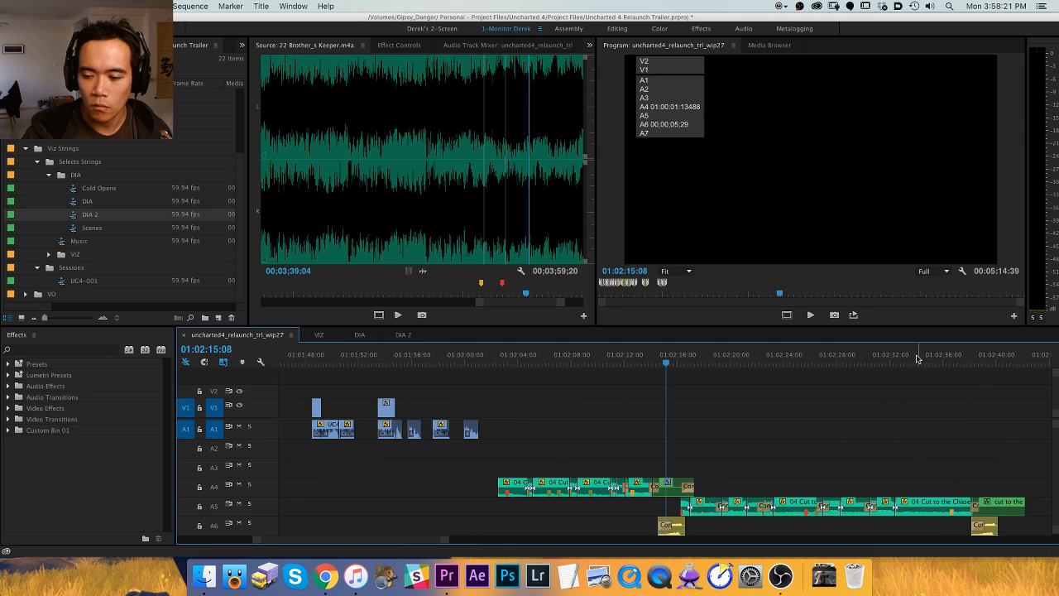
{"action": "key", "text": "minus"}
{"action": "key", "text": "minus"}
{"action": "key", "text": "minus"}
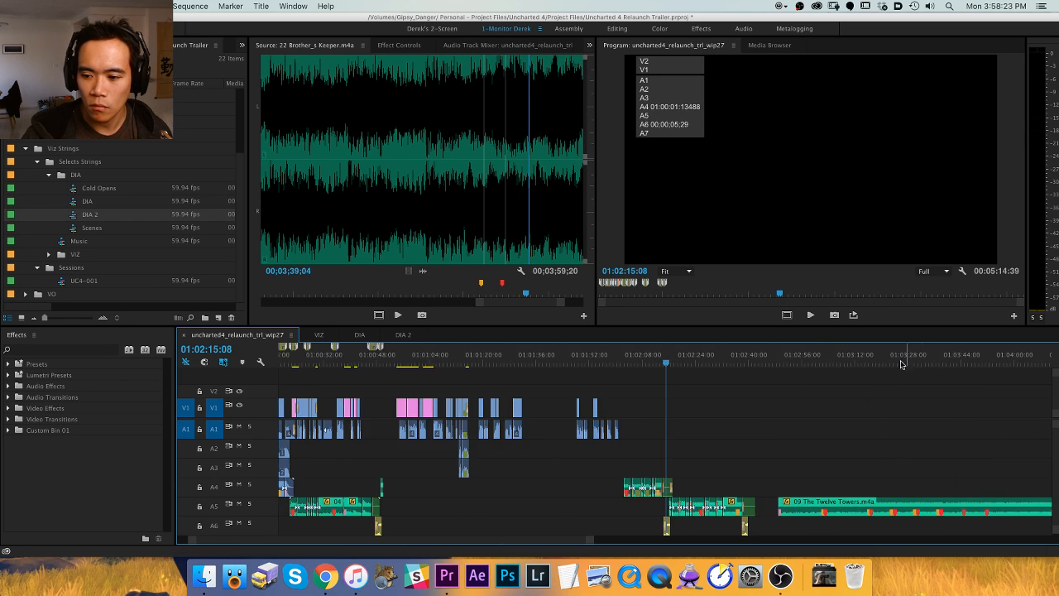
{"action": "left_click", "coordinate": [688, 364]}
{"action": "key", "text": "space"}
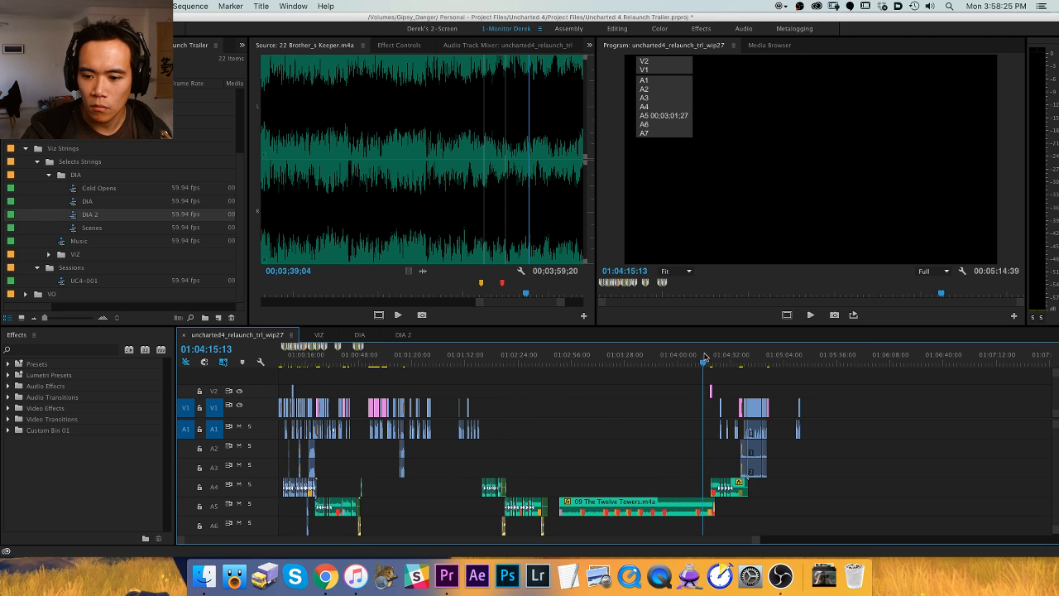
{"action": "key", "text": "equal"}
{"action": "key", "text": "equal"}
{"action": "key", "text": "equal"}
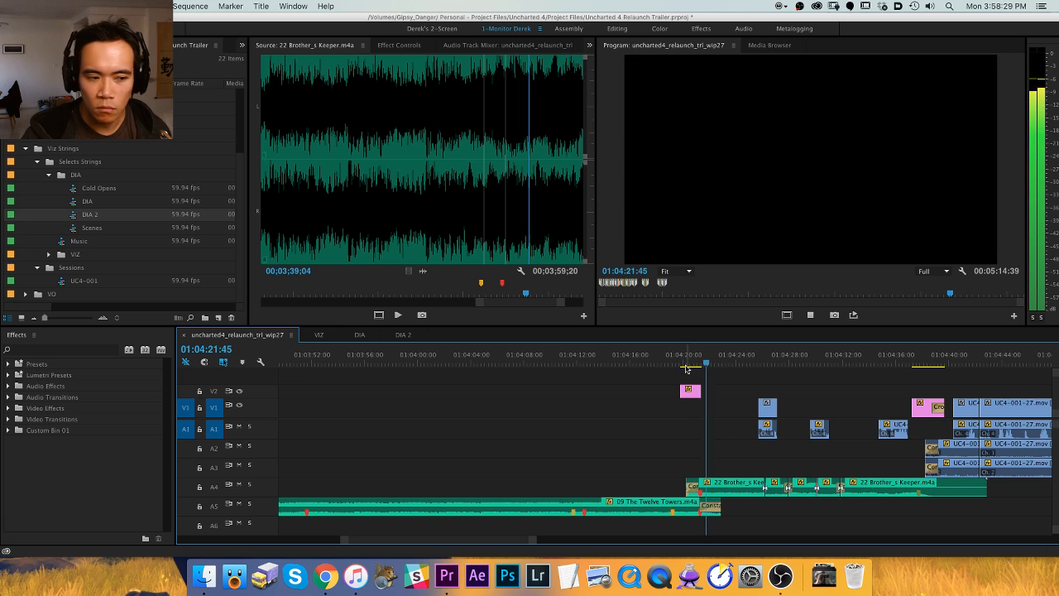
{"action": "key", "text": "space"}
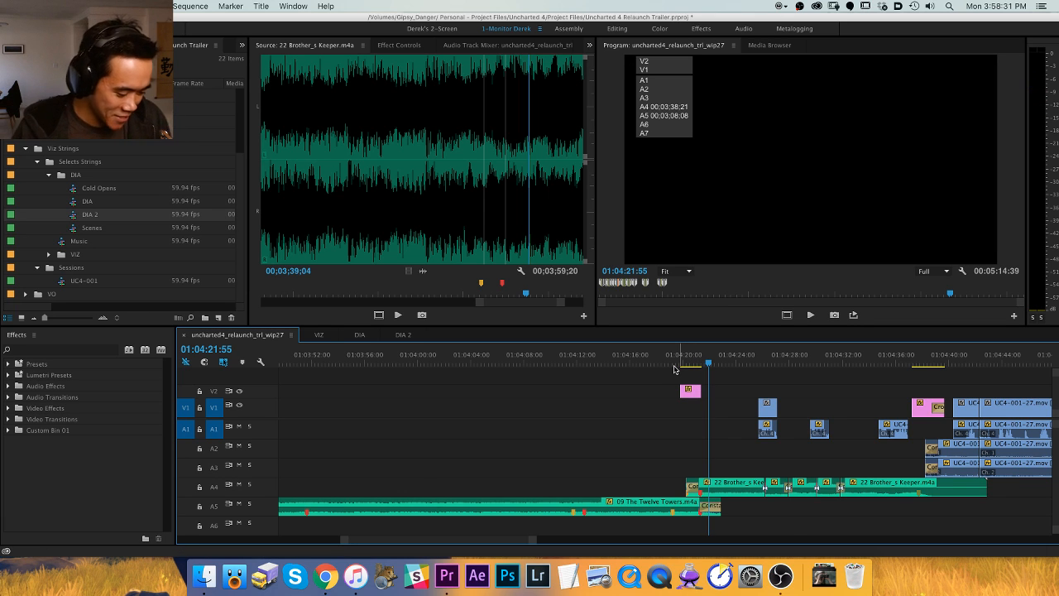
Close the gap after the jungle clips so the remaining dialogue clips start at 01:01:37:28.
{"action": "key", "text": "backslash"}
{"action": "left_click_drag", "start_coordinate": [483, 362], "coordinate": [484, 365]}
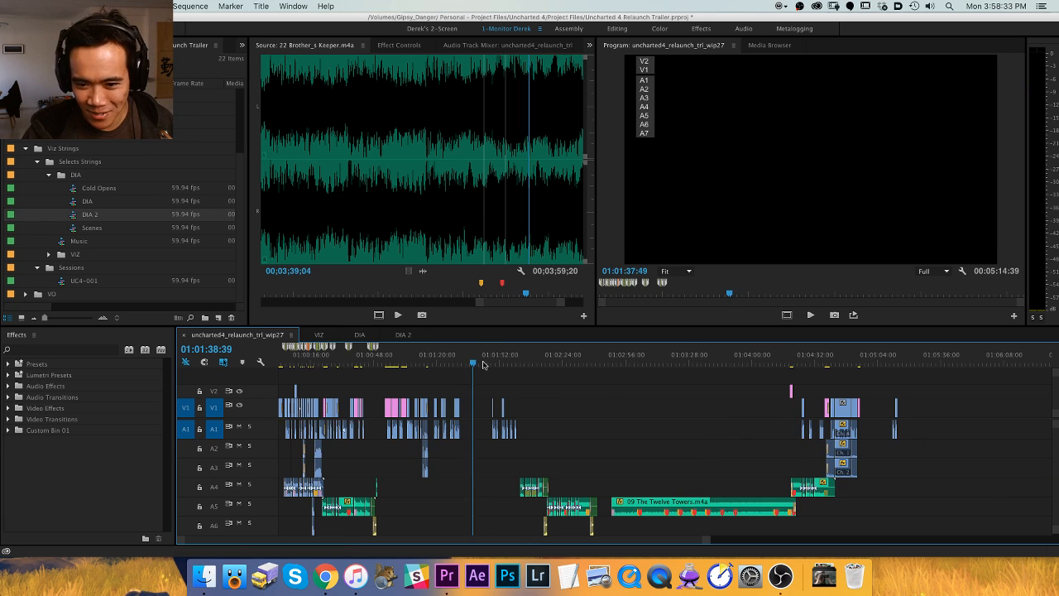
{"action": "key", "text": "equal"}
{"action": "key", "text": "equal"}
{"action": "key", "text": "equal"}
{"action": "left_click", "coordinate": [653, 362]}
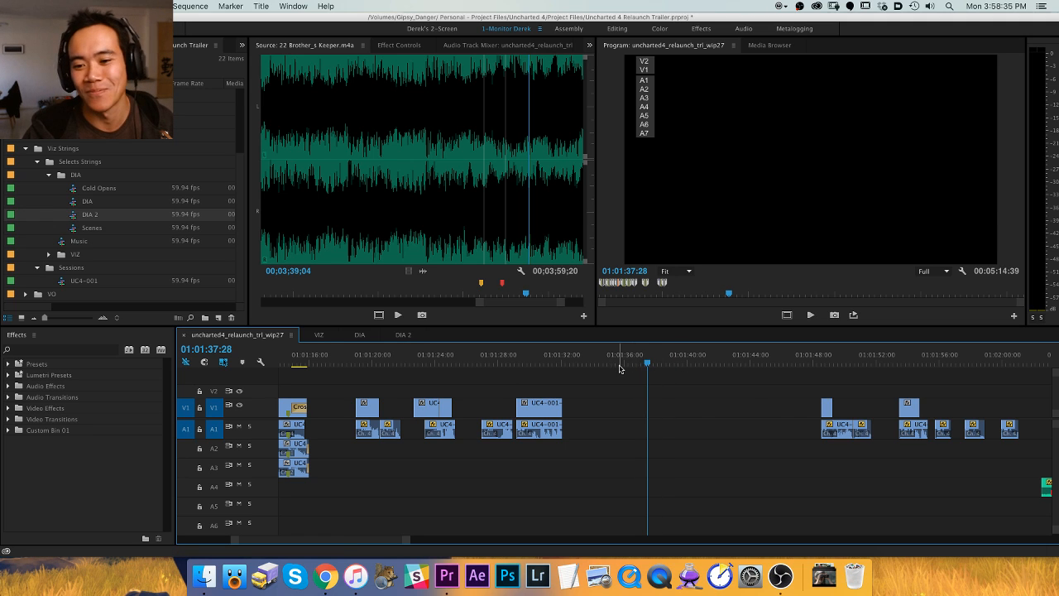
{"action": "key", "text": "w"}
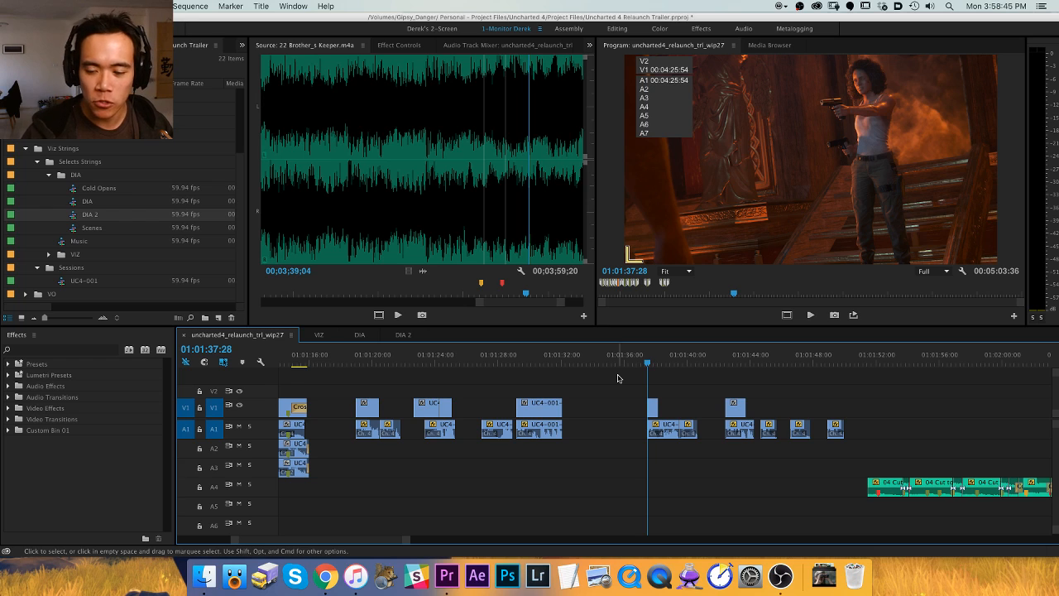
Tighten the same gap further so the shot of the woman aiming pistols starts at 01:01:34:37.
{"action": "left_click", "coordinate": [611, 361]}
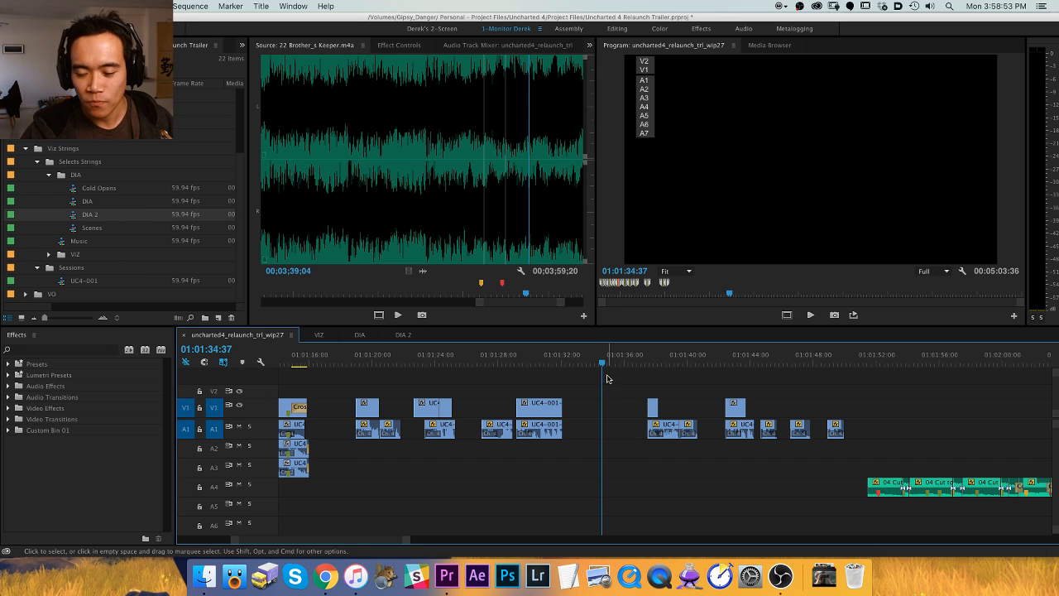
{"action": "key", "text": "cmd+s"}
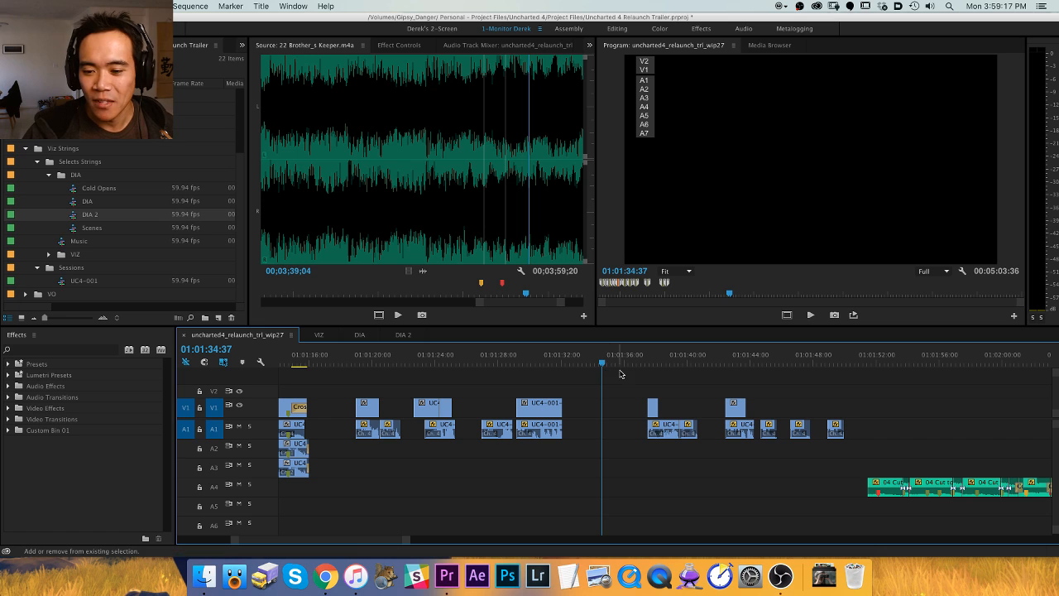
{"action": "key", "text": "w"}
{"action": "key", "text": "backslash"}
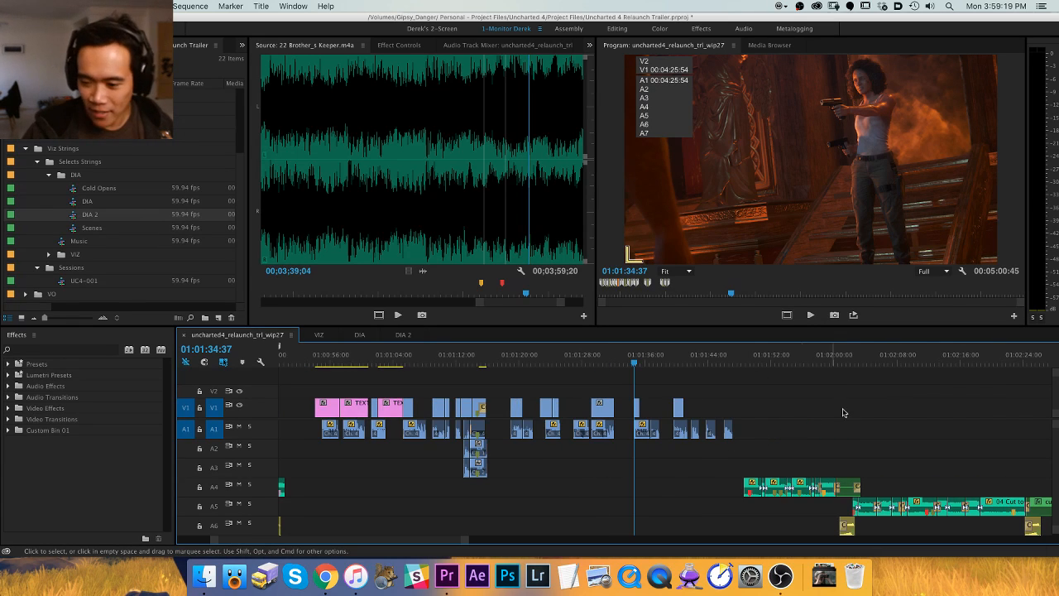
{"action": "key", "text": "backslash"}
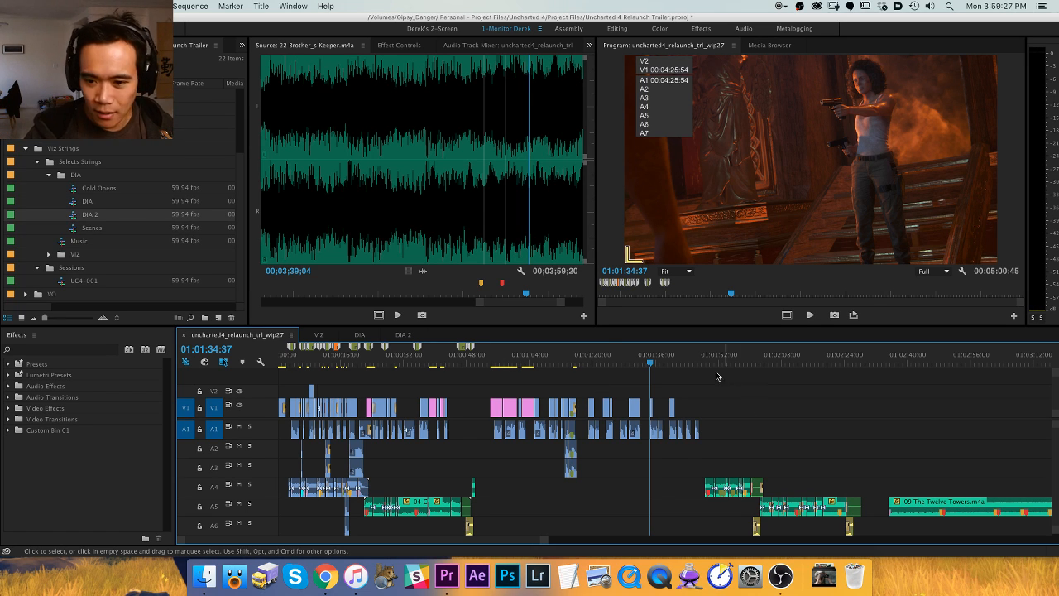
Look over the remaining dialogue clips up to the 04 Cut to the Chase music, moving to 01:01:49:36.
{"action": "key", "text": "equal"}
{"action": "key", "text": "equal"}
{"action": "key", "text": "equal"}
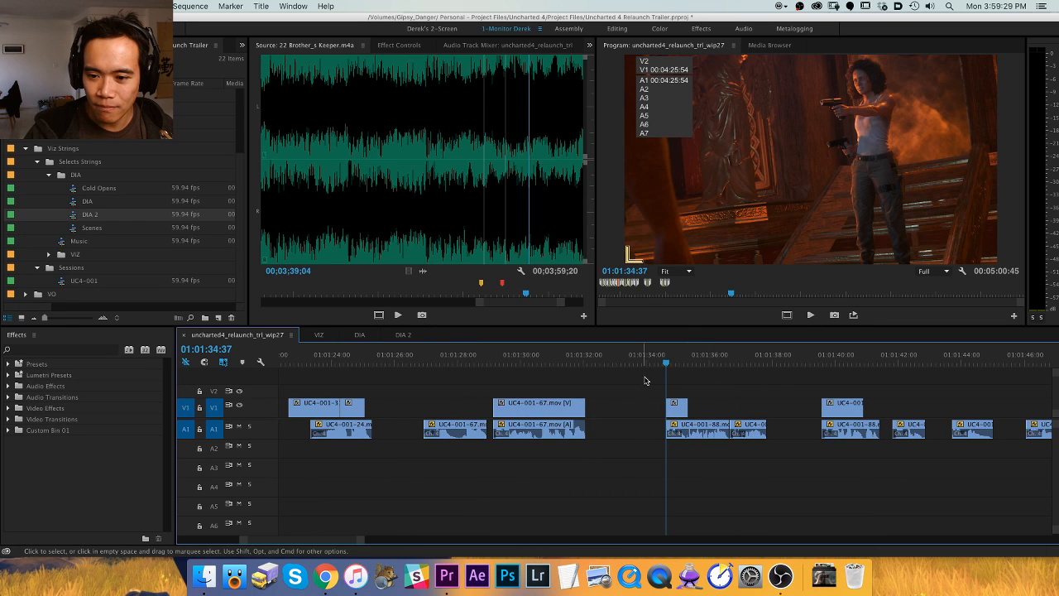
{"action": "key", "text": "minus"}
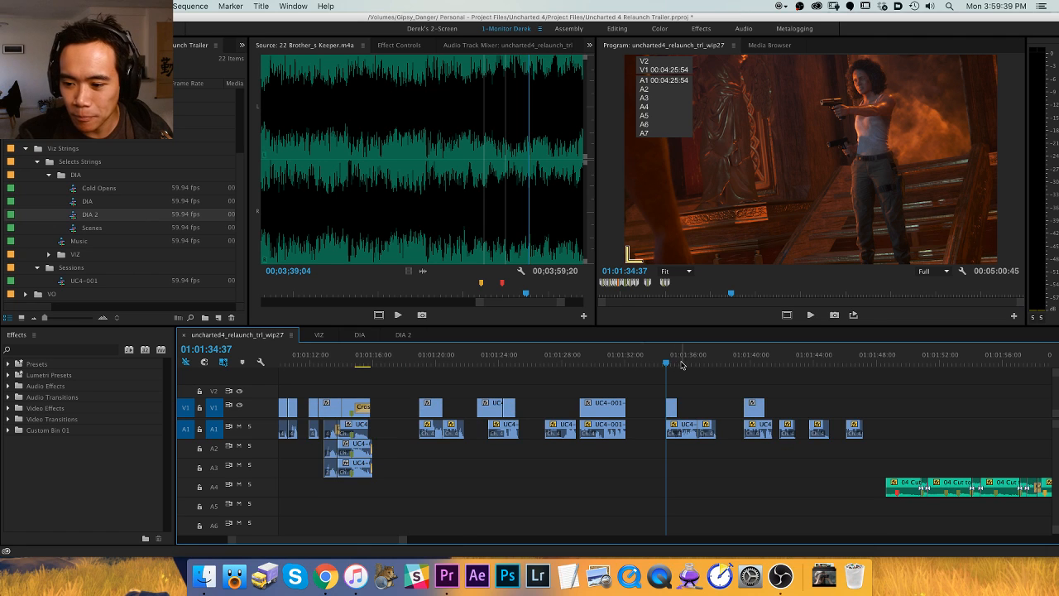
{"action": "key", "text": "minus"}
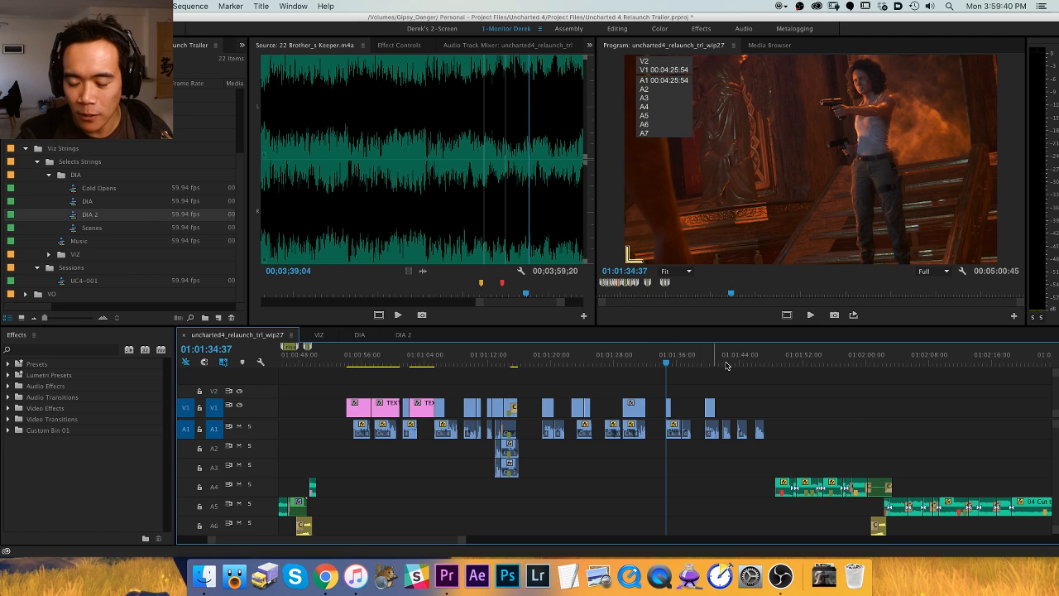
{"action": "left_click", "coordinate": [780, 355]}
{"action": "key", "text": "equal"}
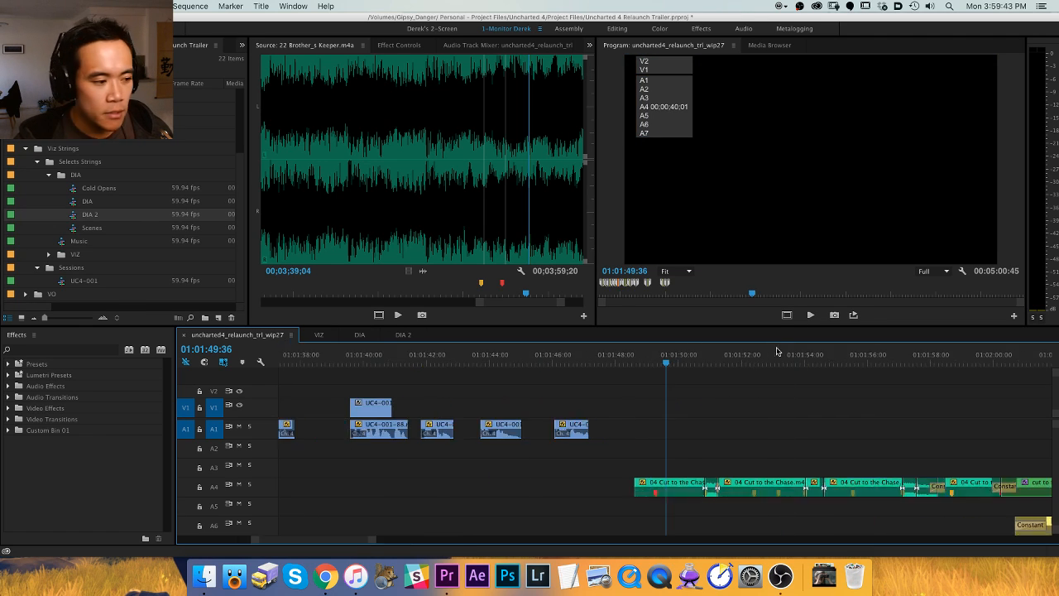
{"action": "key", "text": "minus"}
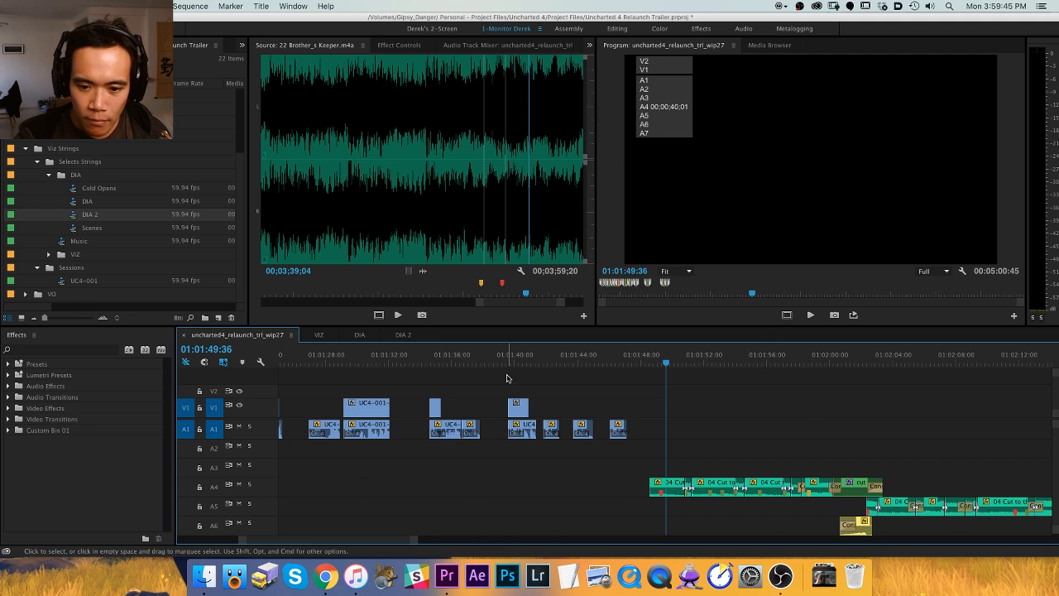
Play the placeholder text cards from 01:00:55:15 through the army shots card.
{"action": "key", "text": "minus"}
{"action": "key", "text": "minus"}
{"action": "left_click_drag", "start_coordinate": [535, 364], "coordinate": [455, 372]}
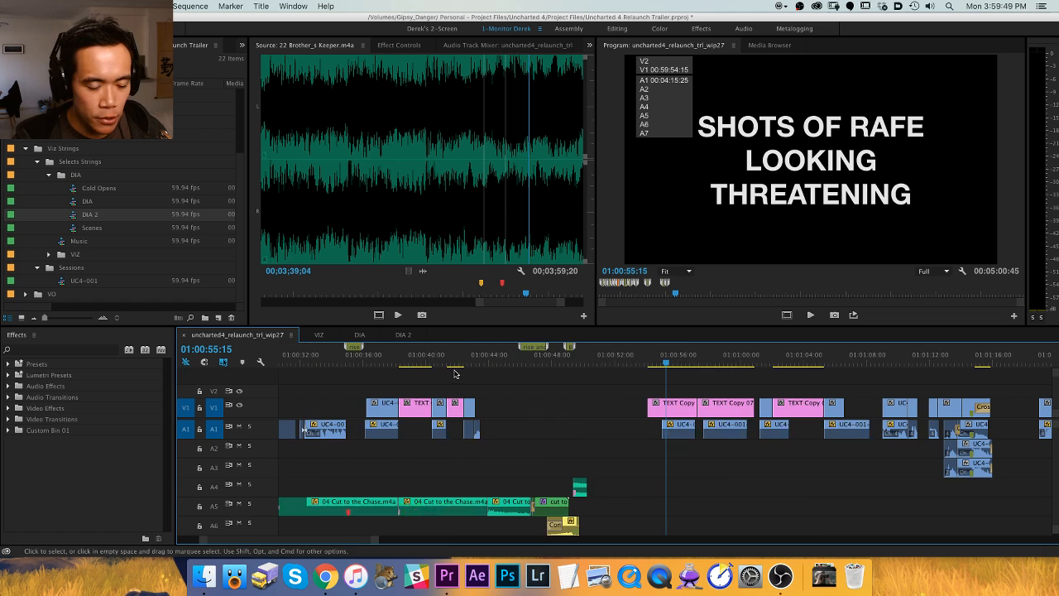
{"action": "key", "text": "equal"}
{"action": "key", "text": "space"}
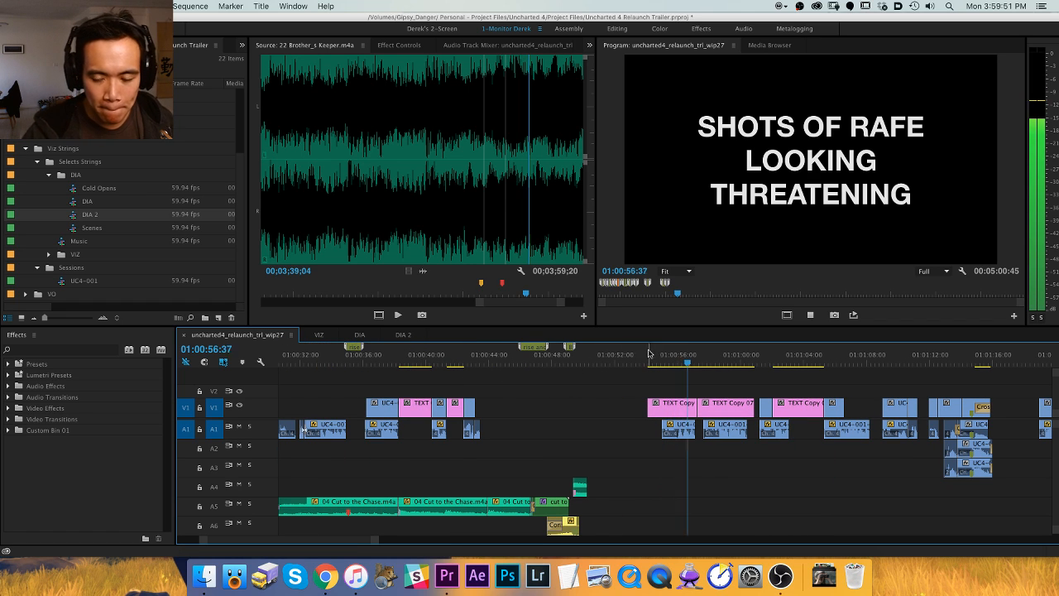
{"action": "key", "text": "minus"}
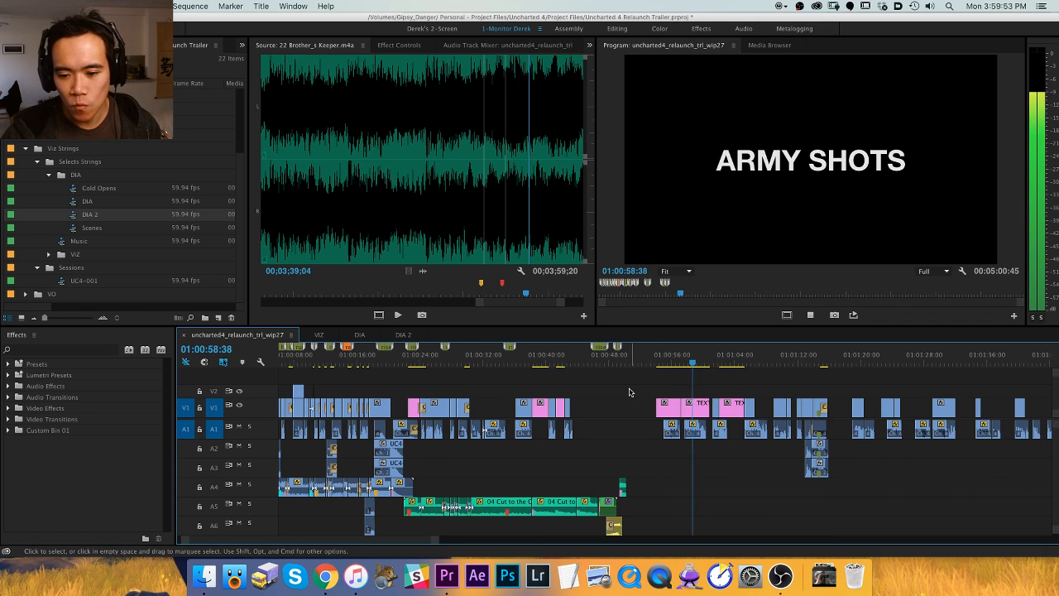
Compare the end of the preceding scene with the text cards, and play the shot of the man in the white shirt around 01:00:42:43.
{"action": "left_click_drag", "start_coordinate": [532, 364], "coordinate": [573, 364]}
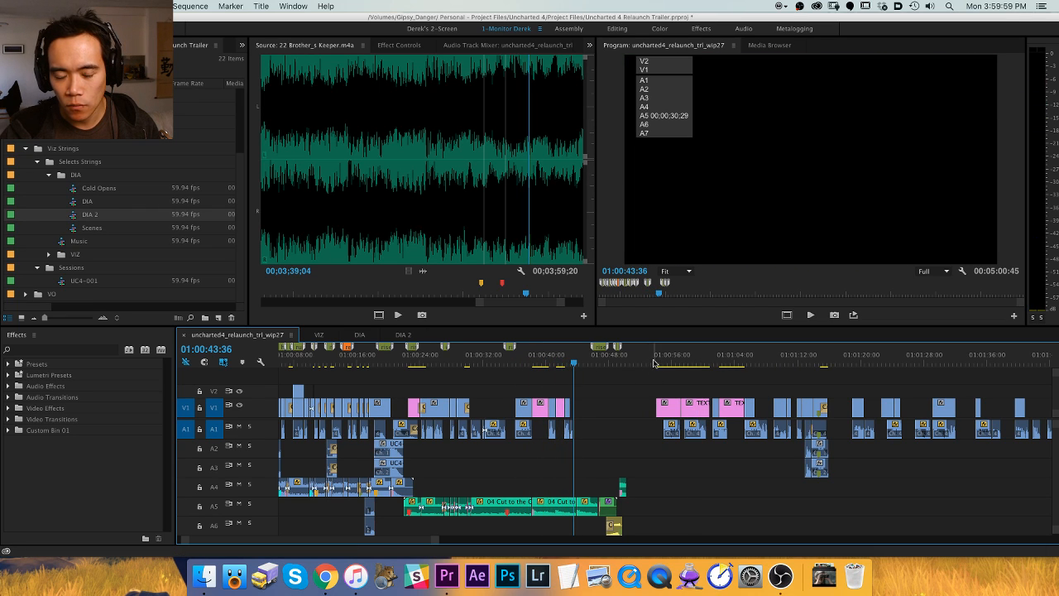
{"action": "left_click", "coordinate": [674, 362]}
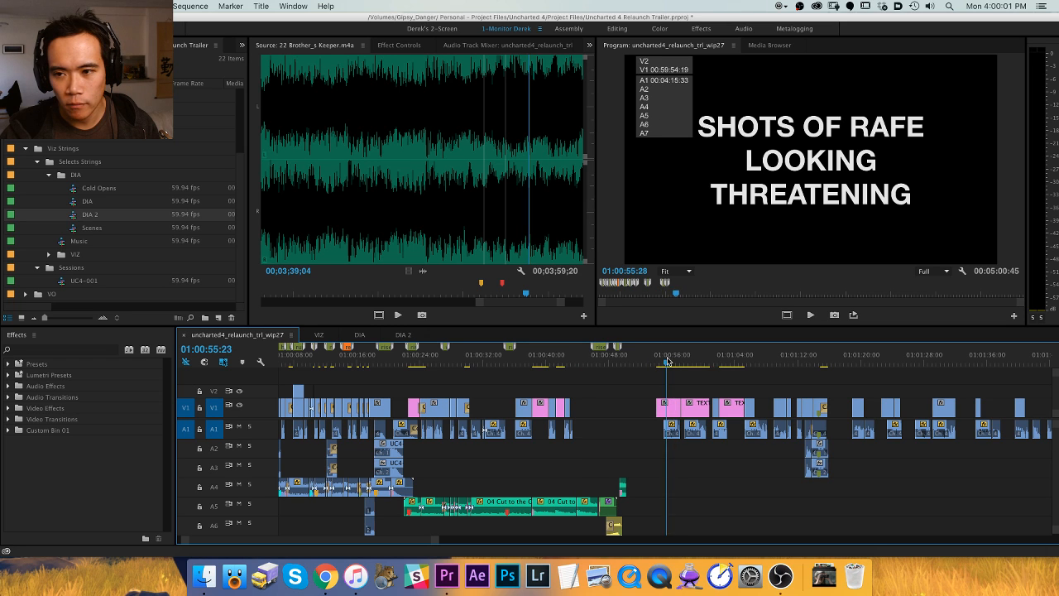
{"action": "left_click_drag", "start_coordinate": [658, 361], "coordinate": [568, 370]}
{"action": "key", "text": "equal"}
{"action": "key", "text": "equal"}
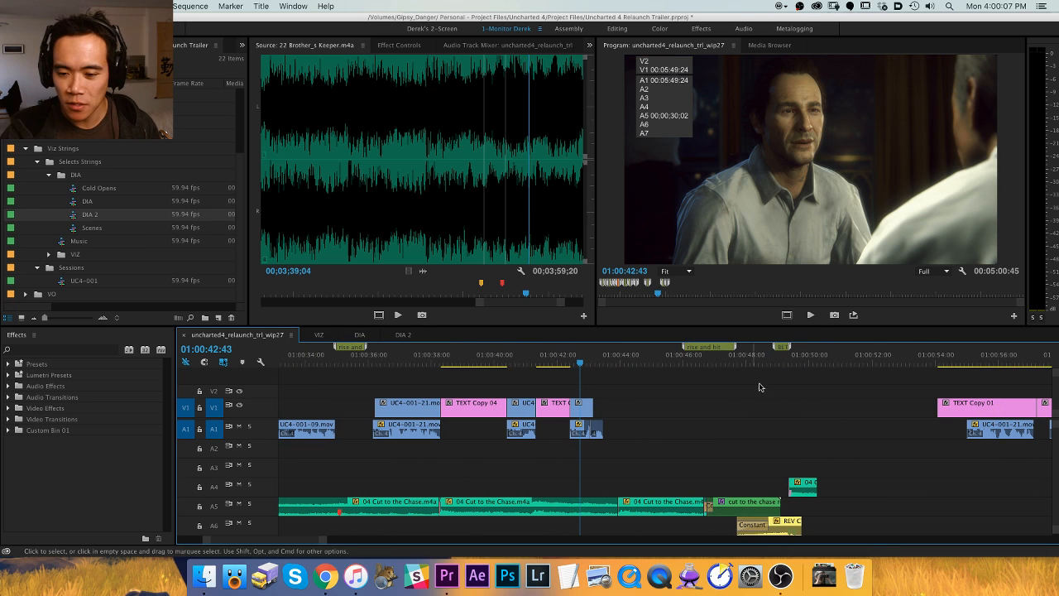
{"action": "left_click", "coordinate": [568, 357]}
{"action": "key", "text": "space"}
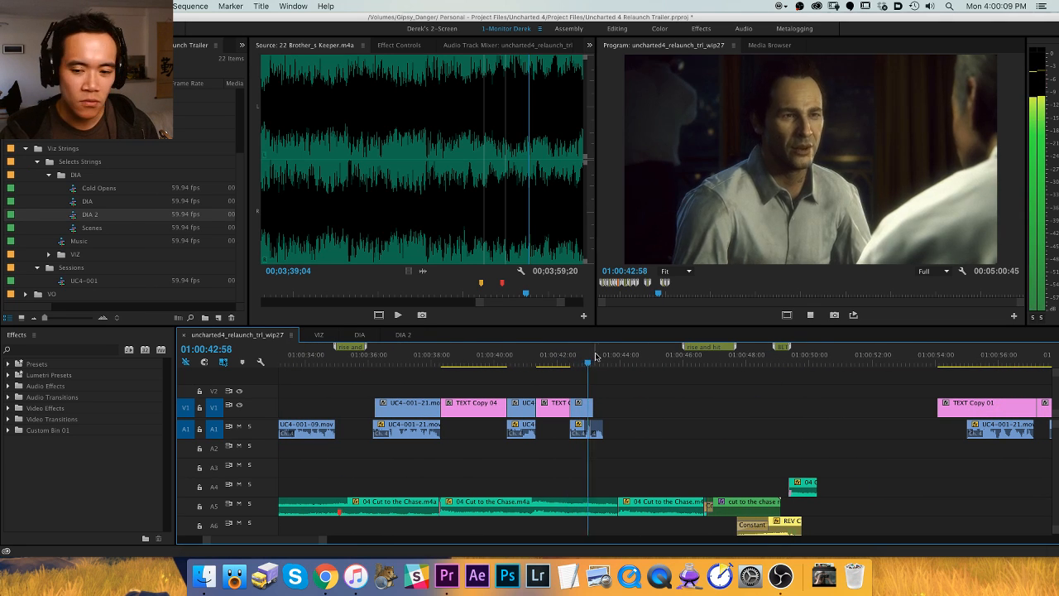
{"action": "key", "text": "space"}
In the DIA sequence, fit all clips in view and step through the category markers, ending on the interjection marker.
{"action": "left_click", "coordinate": [360, 334]}
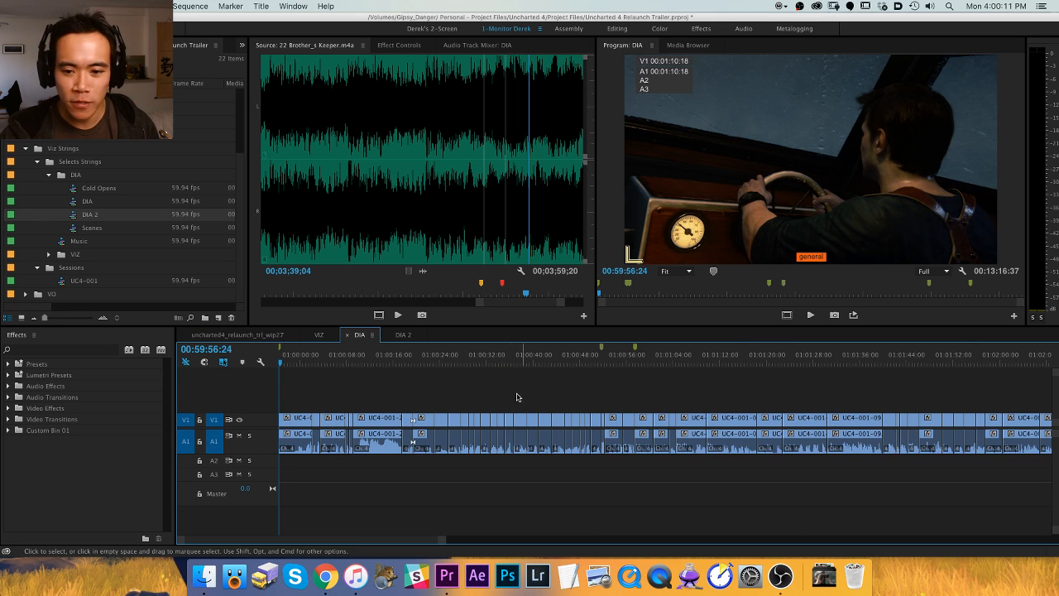
{"action": "key", "text": "backslash"}
{"action": "left_click_drag", "start_coordinate": [348, 360], "coordinate": [441, 360]}
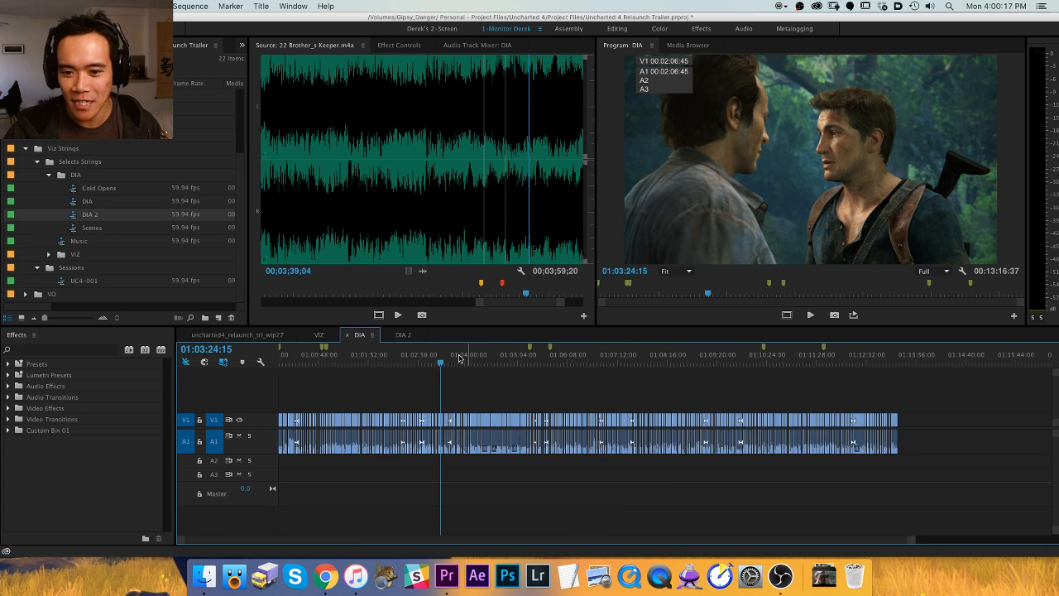
{"action": "key", "text": "super+shift+m"}
{"action": "key", "text": "shift+m"}
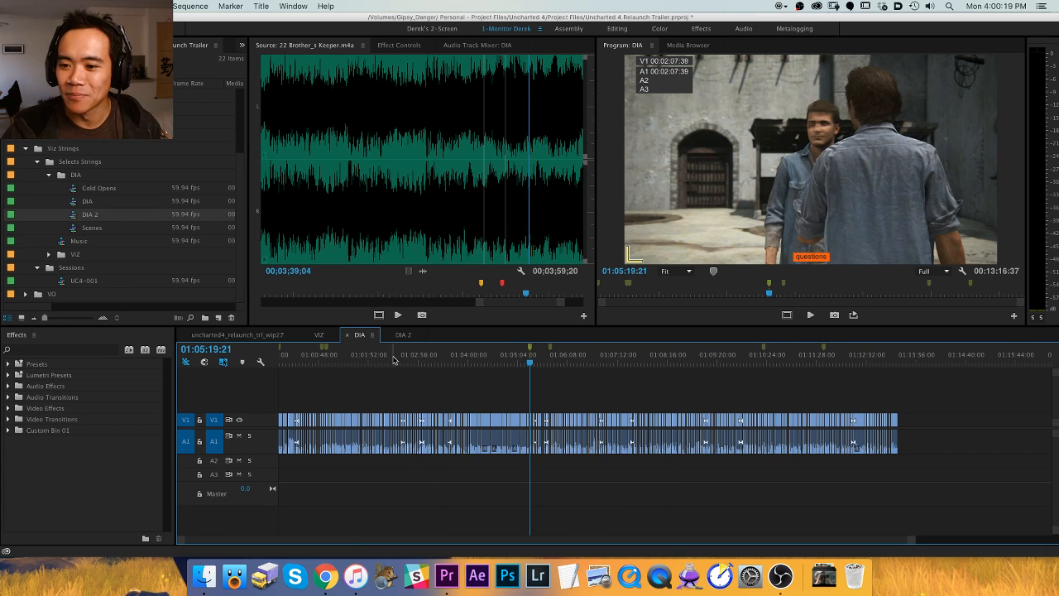
{"action": "key", "text": "shift+m"}
{"action": "key", "text": "shift+m"}
{"action": "key", "text": "shift+m"}
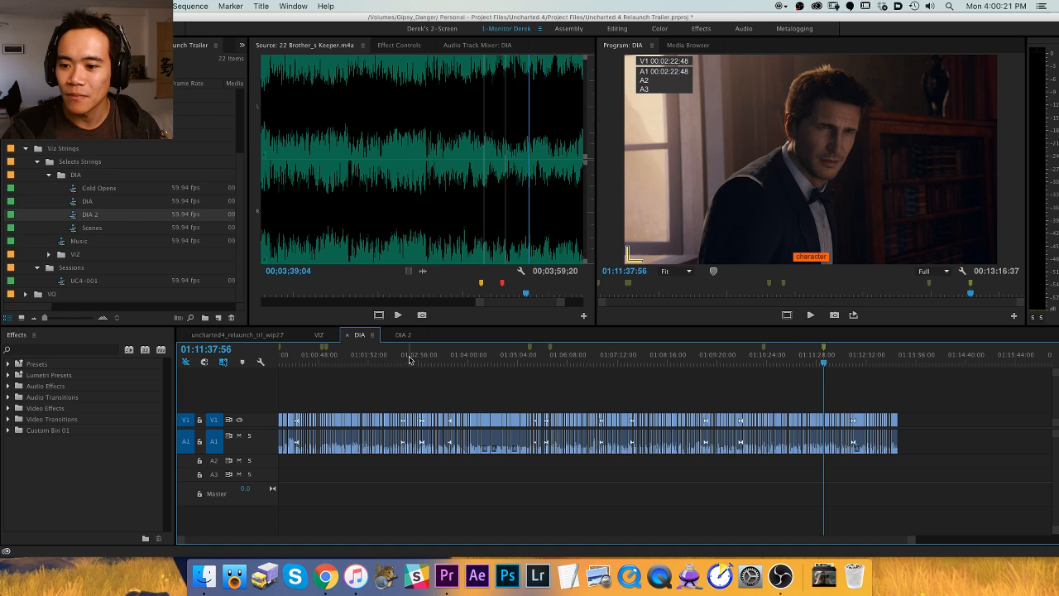
{"action": "key", "text": "super+shift+m"}
{"action": "key", "text": "super+shift+m"}
{"action": "key", "text": "super+shift+m"}
{"action": "key", "text": "super+shift+m"}
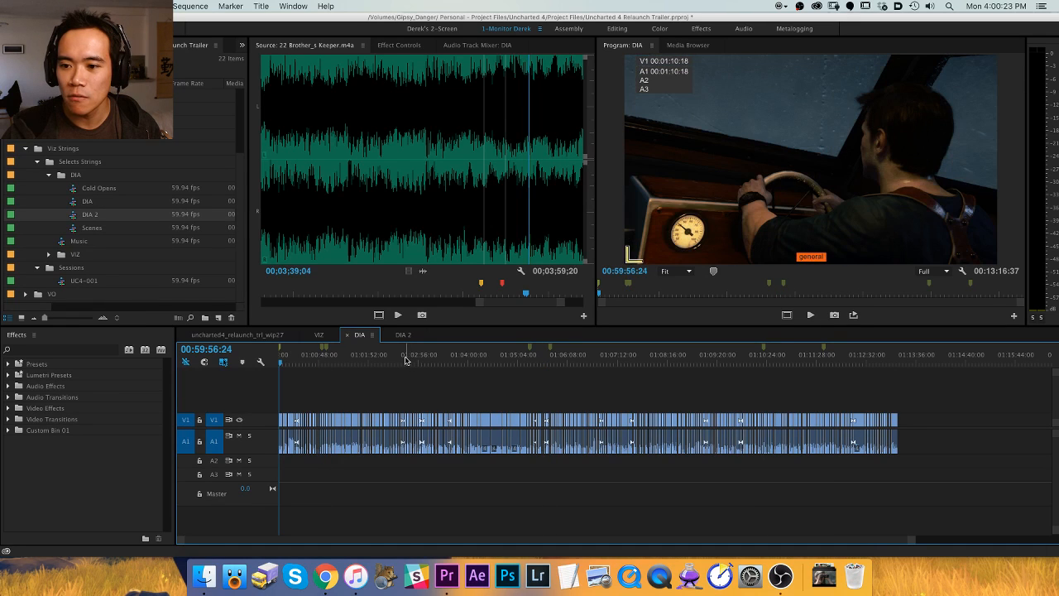
{"action": "key", "text": "shift+m"}
Scrub through the DIA sequence's general and interjection dialogue clips between 01:00:08:06 and 01:01:02:22.
{"action": "key", "text": "="}
{"action": "key", "text": "="}
{"action": "key", "text": "="}
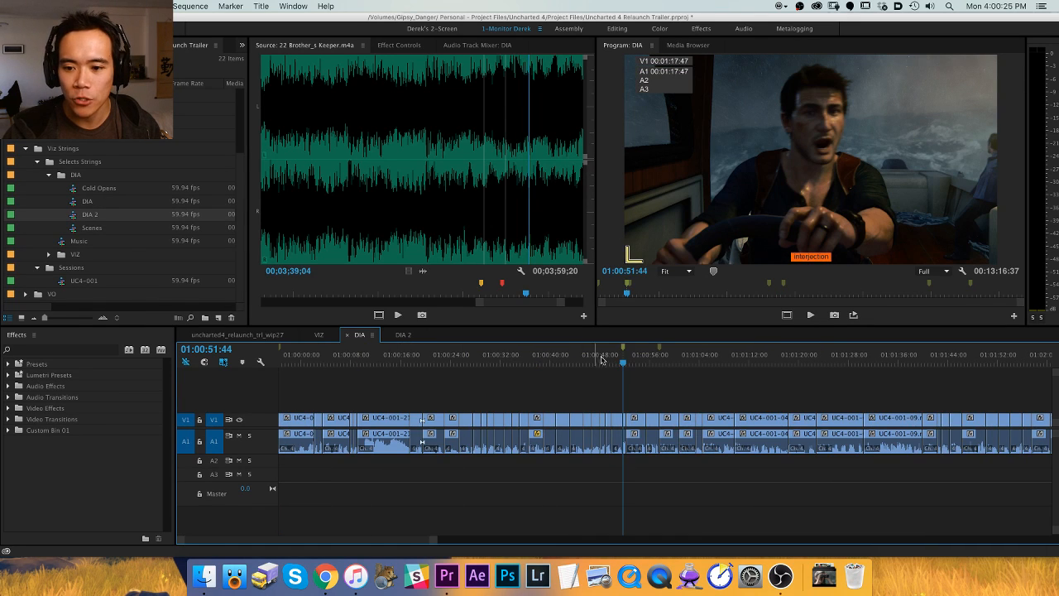
{"action": "left_click", "coordinate": [557, 359]}
{"action": "key", "text": "-"}
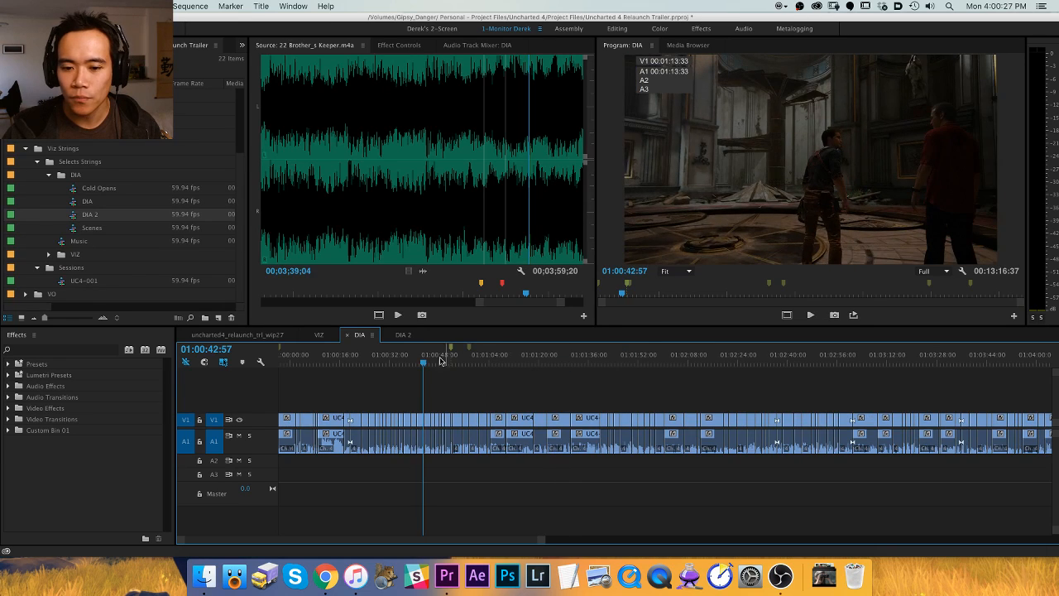
{"action": "left_click_drag", "start_coordinate": [423, 357], "coordinate": [315, 362]}
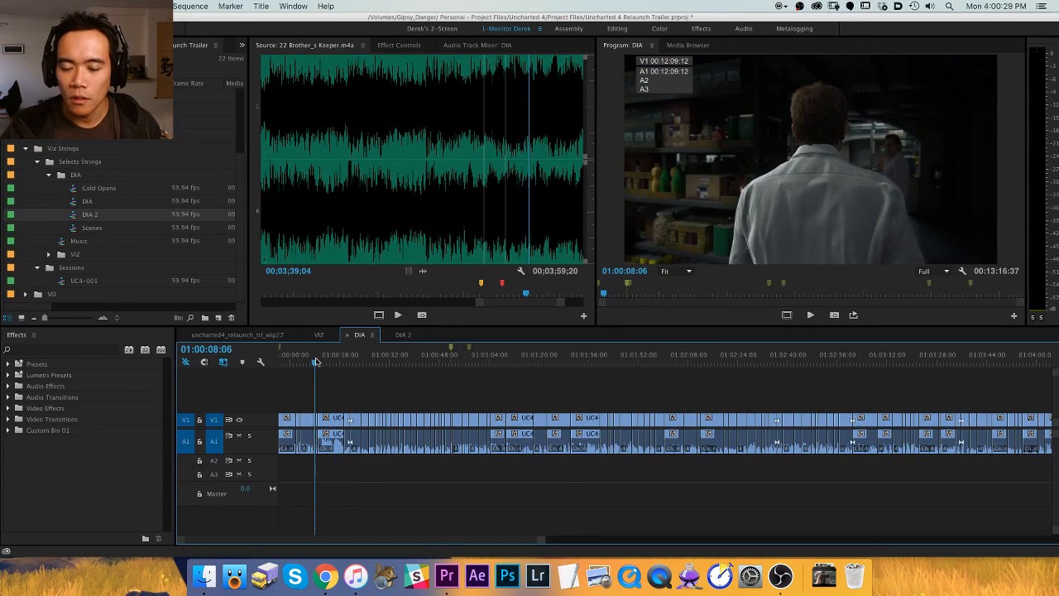
{"action": "key", "text": "="}
{"action": "key", "text": "="}
{"action": "left_click_drag", "start_coordinate": [403, 361], "coordinate": [786, 371]}
{"action": "key", "text": "minus"}
{"action": "key", "text": "minus"}
{"action": "left_click", "coordinate": [484, 362]}
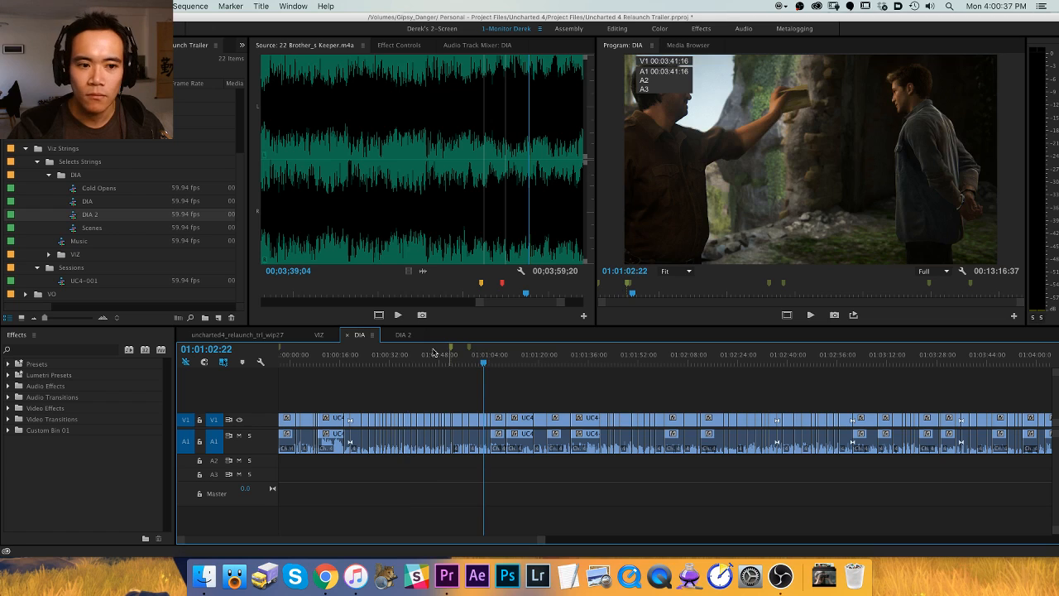
Open the VIZ sequence from the VIZ selects bin and fit its whole length in view.
{"action": "left_click", "coordinate": [46, 256]}
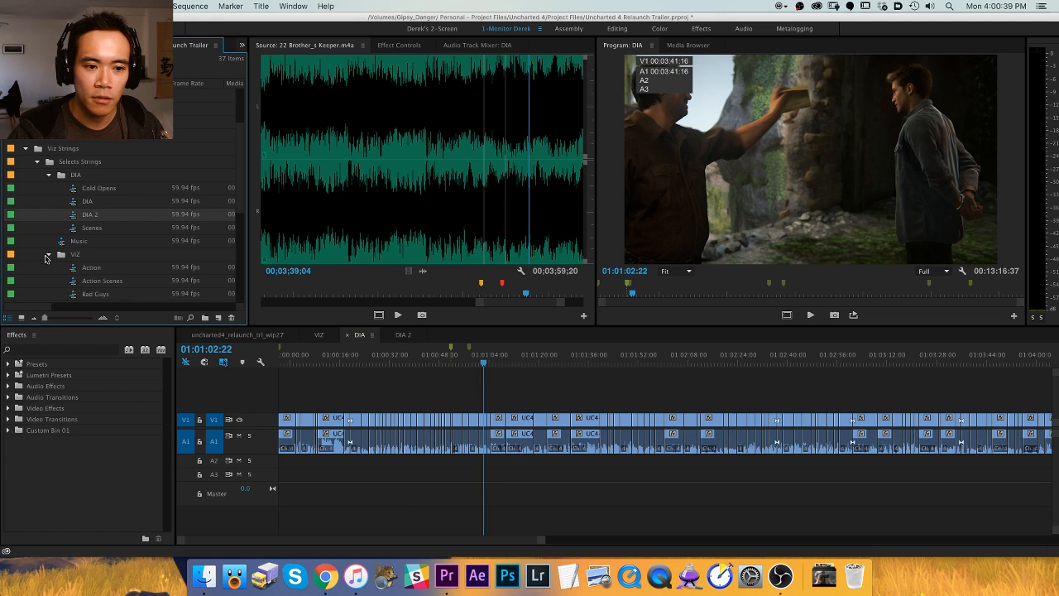
{"action": "scroll", "coordinate": [115, 248], "scroll_direction": "down", "scroll_amount": 5}
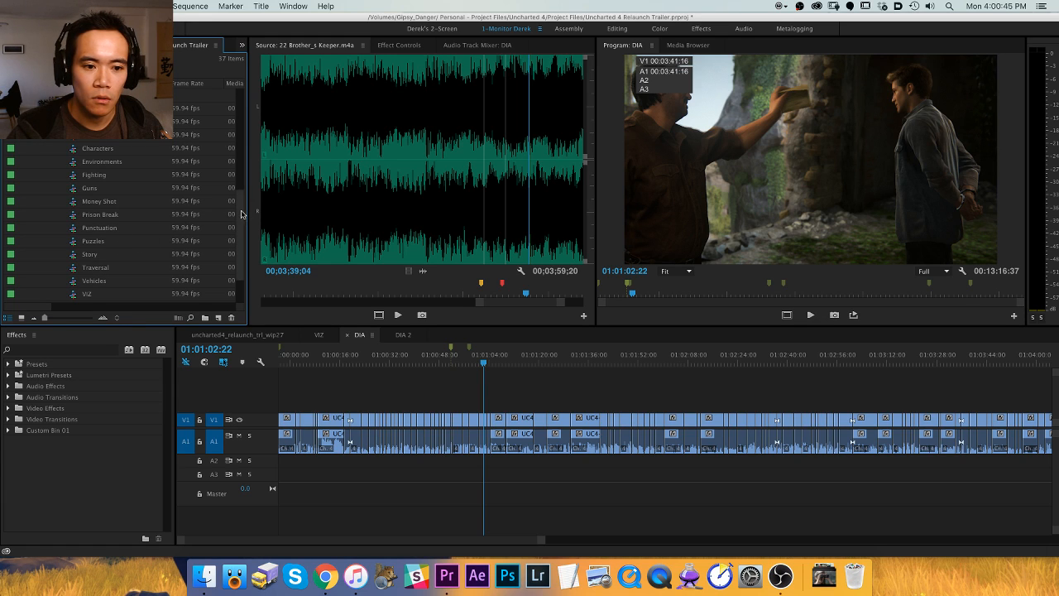
{"action": "scroll", "coordinate": [230, 235], "scroll_direction": "down", "scroll_amount": 1}
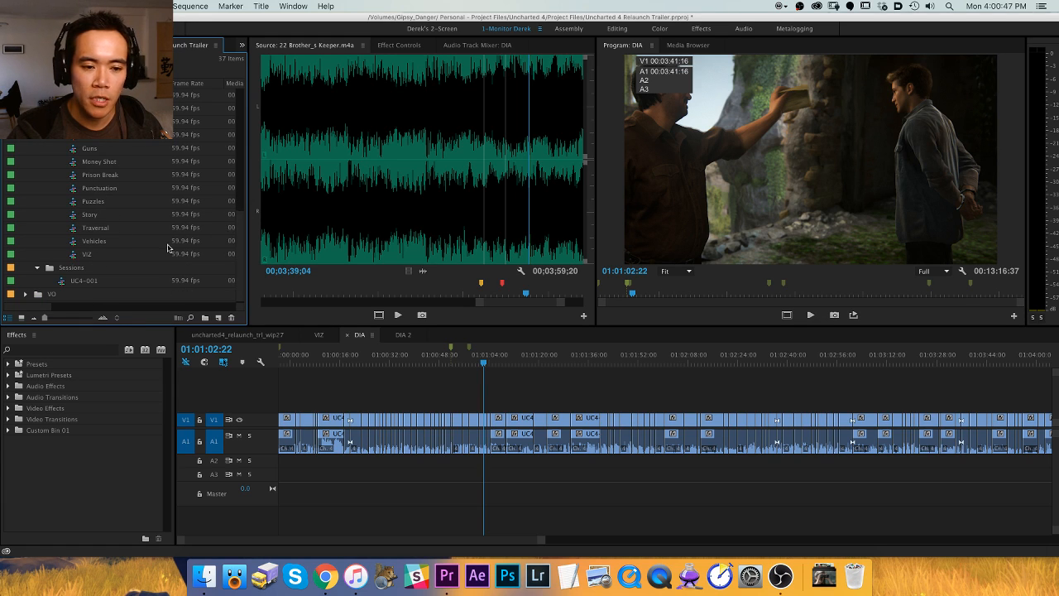
{"action": "double_click", "coordinate": [83, 256]}
{"action": "key", "text": "backslash"}
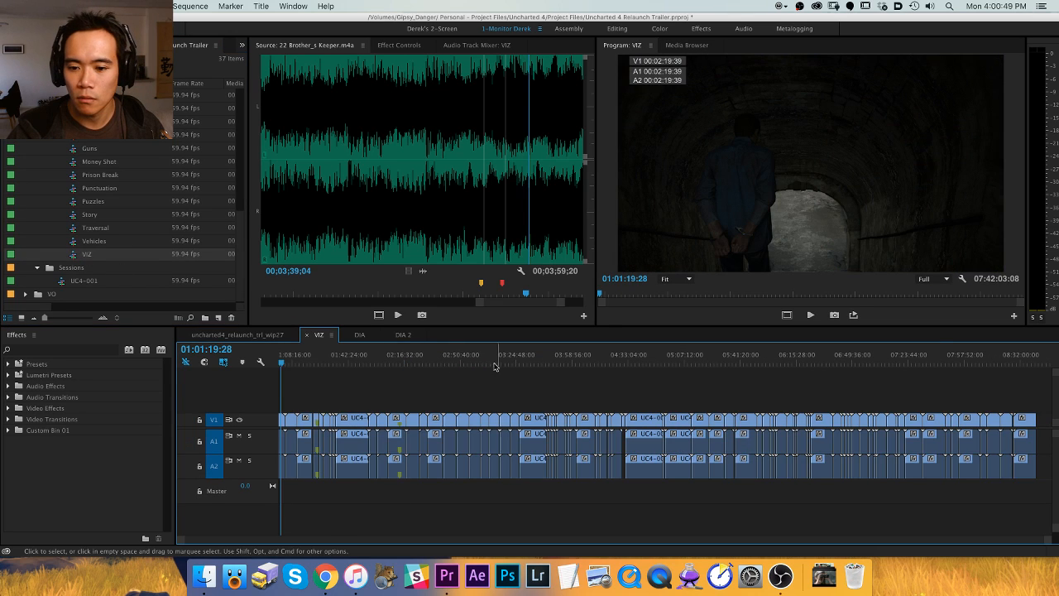
Scrub the VIZ sequence from 02:16:35:47 back to the auction podium scene at 02:05:27:52.
{"action": "left_click_drag", "start_coordinate": [459, 360], "coordinate": [405, 372]}
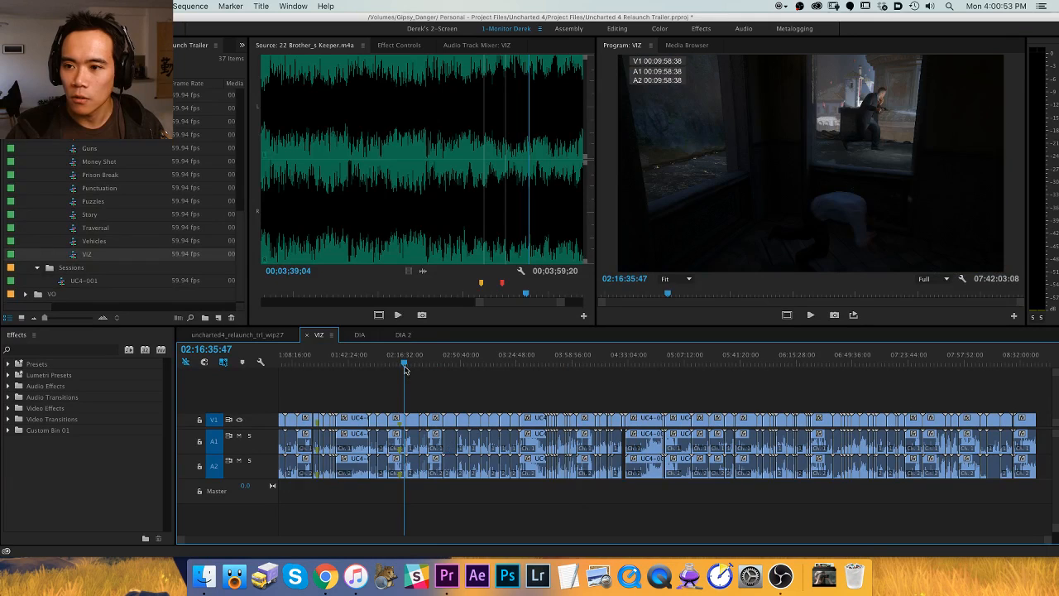
{"action": "key", "text": "equal"}
{"action": "key", "text": "equal"}
{"action": "key", "text": "equal"}
{"action": "mouse_move", "coordinate": [515, 357]}
{"action": "left_mouse_down"}
{"action": "mouse_move", "coordinate": [548, 361]}
{"action": "mouse_move", "coordinate": [500, 360]}
{"action": "mouse_move", "coordinate": [513, 360]}
{"action": "left_mouse_up"}
{"action": "key", "text": "equal"}
{"action": "key", "text": "equal"}
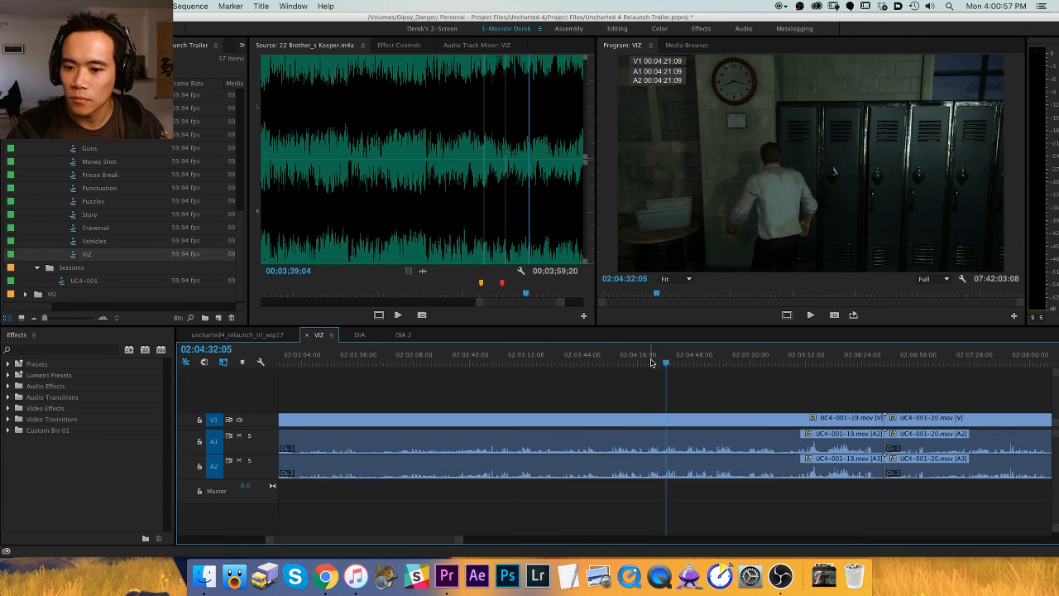
{"action": "left_click_drag", "start_coordinate": [659, 361], "coordinate": [764, 361]}
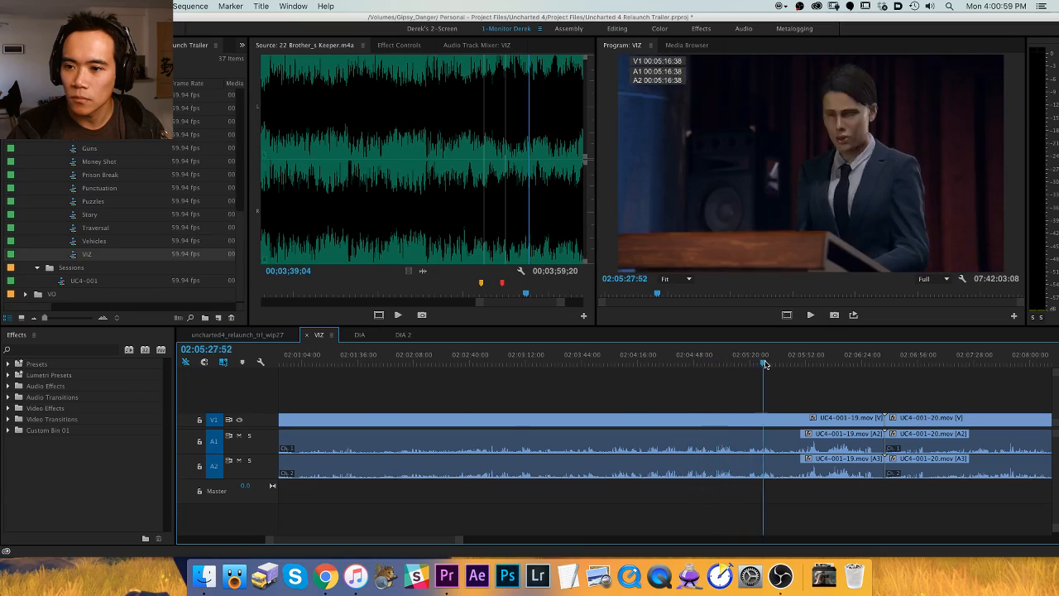
Scan clips UC4-001-19.mov and UC4-001-18.mov for the rooftop arrival, back to 01:56:46:51.
{"action": "key", "text": "minus"}
{"action": "left_click_drag", "start_coordinate": [552, 359], "coordinate": [592, 361]}
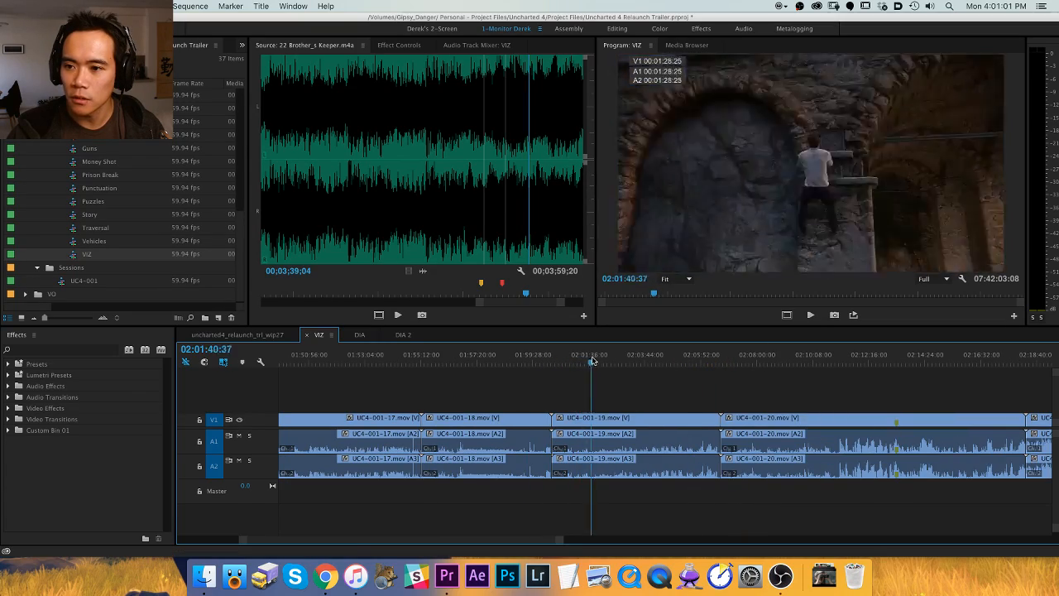
{"action": "key", "text": "equal"}
{"action": "left_click_drag", "start_coordinate": [671, 362], "coordinate": [754, 362]}
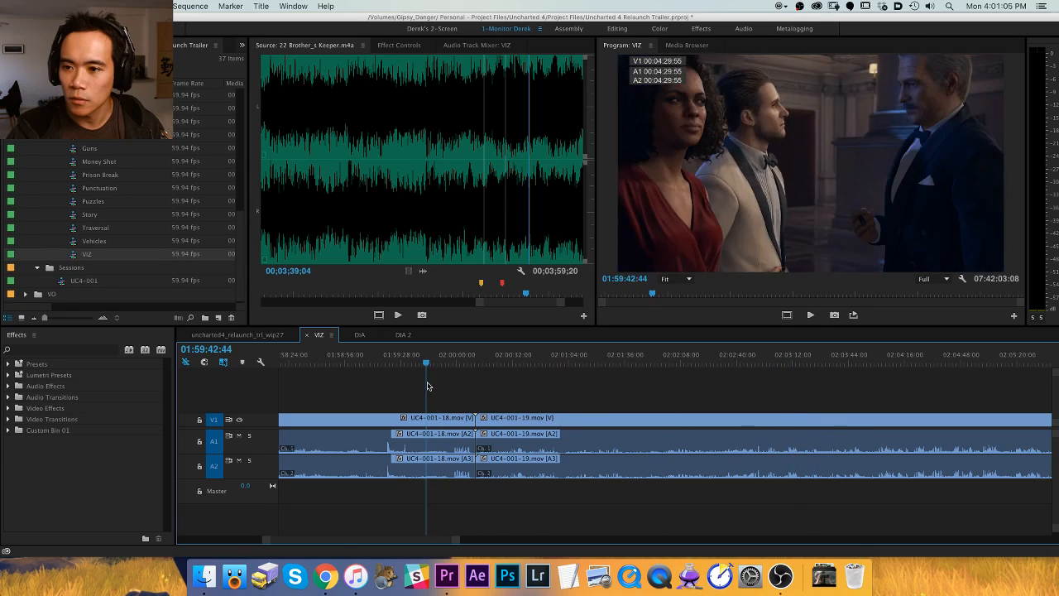
{"action": "scroll", "coordinate": [427, 385], "scroll_direction": "up", "scroll_amount": 5}
{"action": "left_click_drag", "start_coordinate": [515, 362], "coordinate": [473, 362]}
{"action": "key", "text": "minus"}
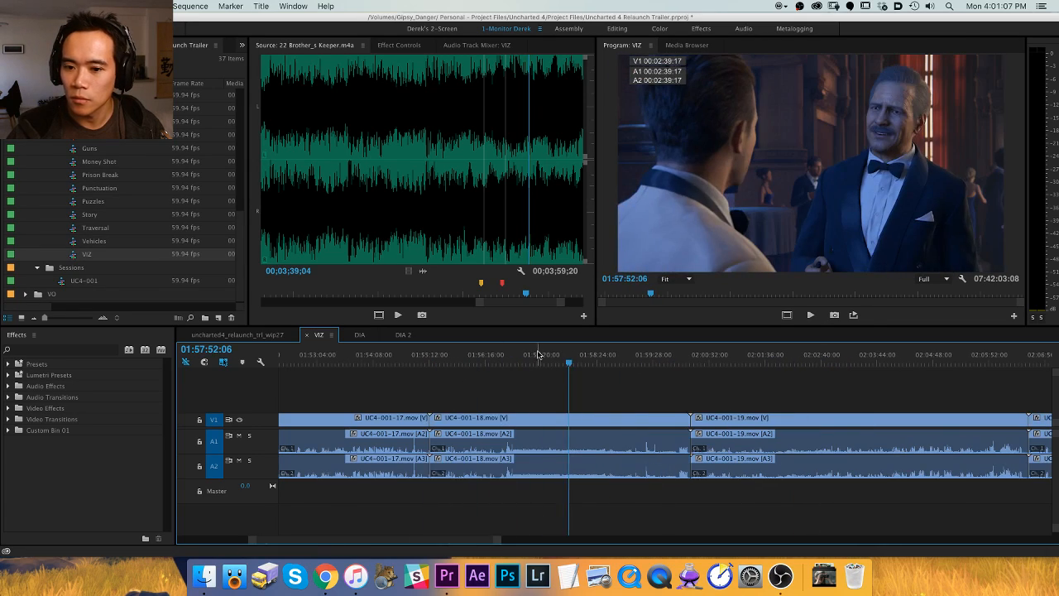
{"action": "left_click_drag", "start_coordinate": [537, 354], "coordinate": [513, 364]}
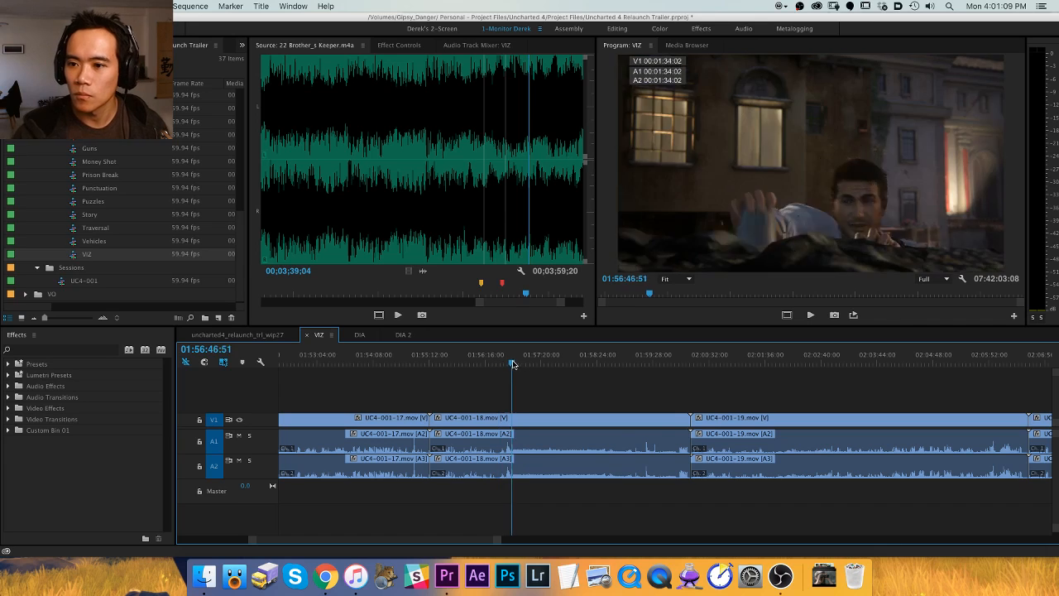
Mark the cliffside climb to rooftop shot in UC4-001-18.mov from about 01:56:40 to 01:56:47:57.
{"action": "key", "text": "equal"}
{"action": "key", "text": "equal"}
{"action": "left_click", "coordinate": [593, 363]}
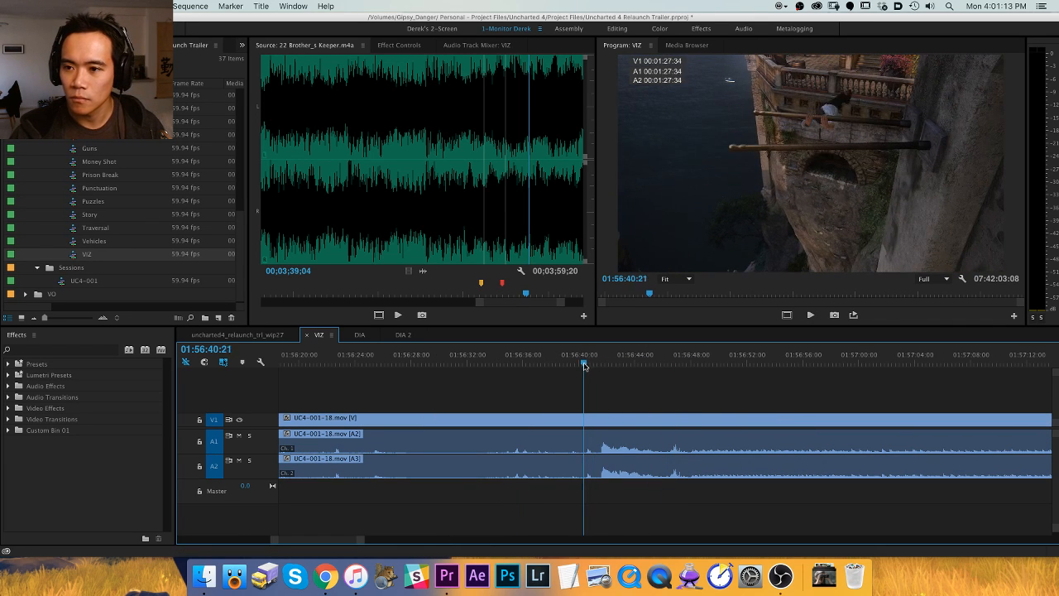
{"action": "key", "text": "i"}
{"action": "key", "text": "space"}
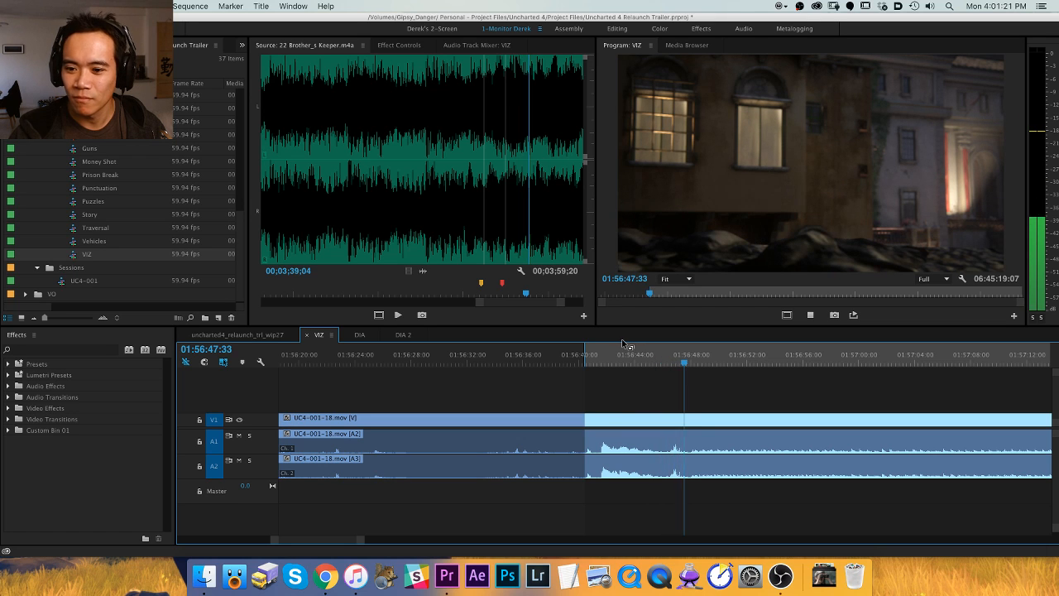
{"action": "key", "text": "space"}
{"action": "key", "text": "o"}
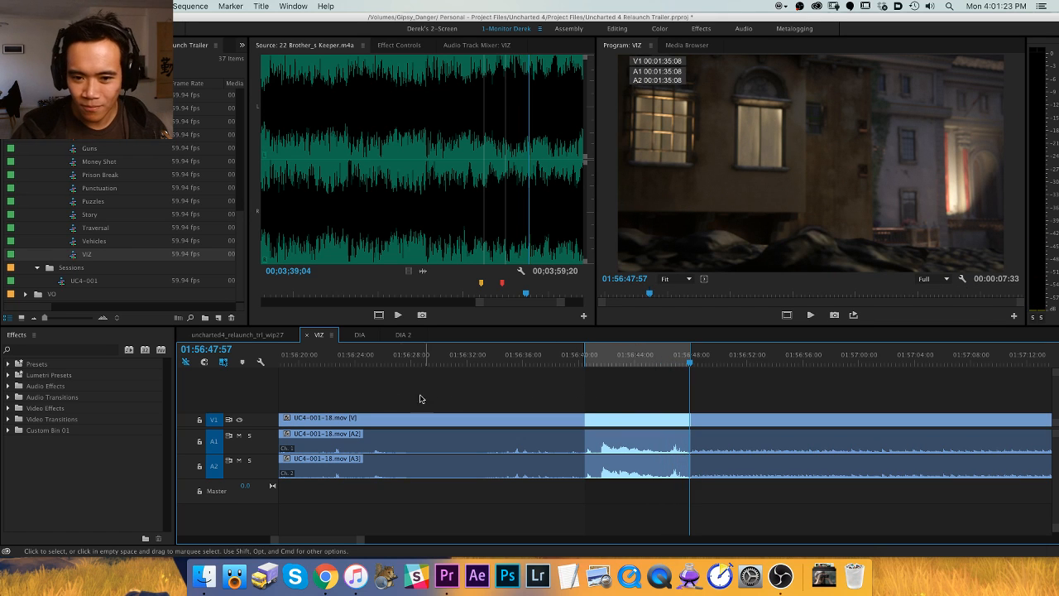
Paste the marked UC4-001-18.mov rooftop shot into uncharted4_relaunch_trl_wip27 at 01:00:44:12 and trim its start to 01:00:45:19.
{"action": "left_click", "coordinate": [281, 336]}
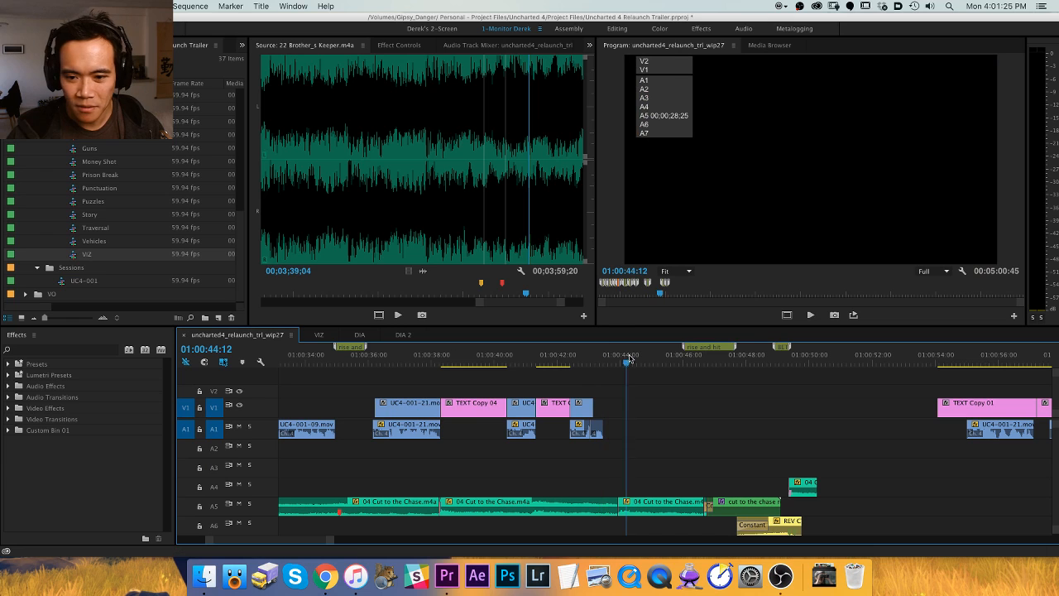
{"action": "key", "text": "cmd+v"}
{"action": "left_click_drag", "start_coordinate": [629, 358], "coordinate": [663, 364]}
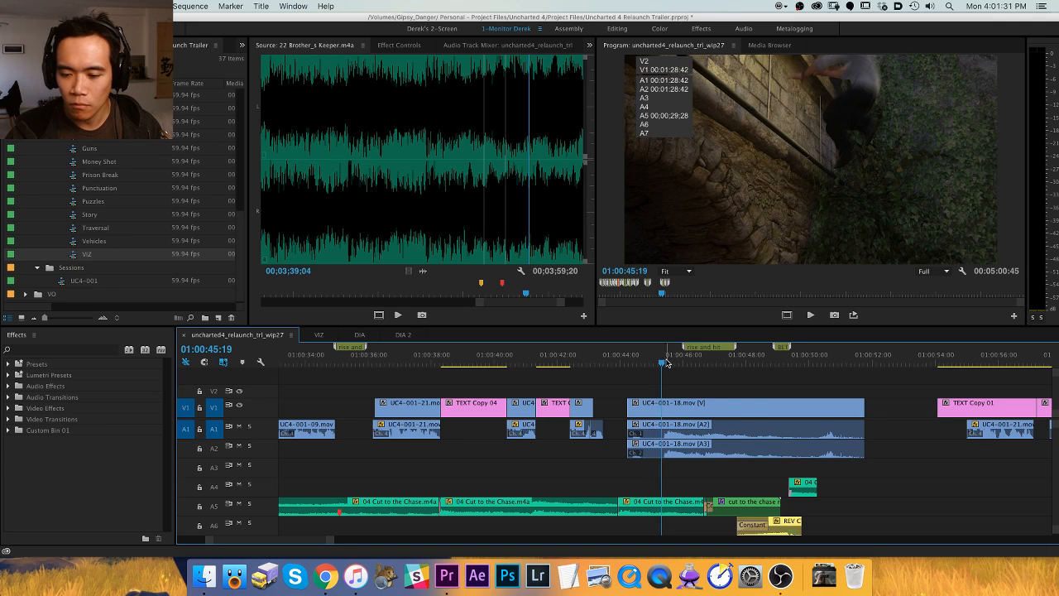
{"action": "key", "text": "alt+q"}
{"action": "key", "text": "alt+q"}
{"action": "key", "text": "space"}
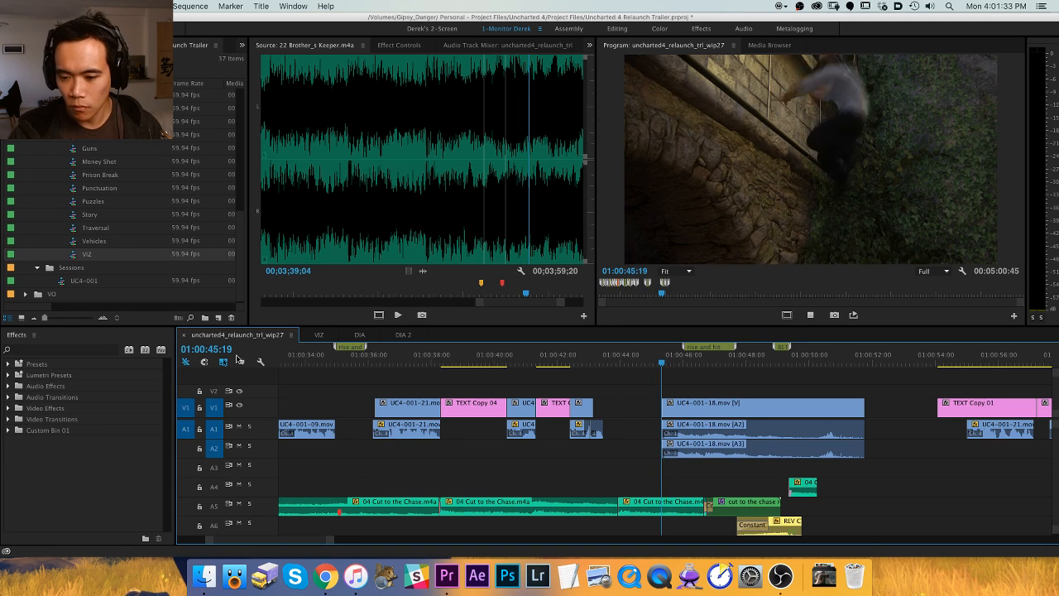
{"action": "key", "text": "space"}
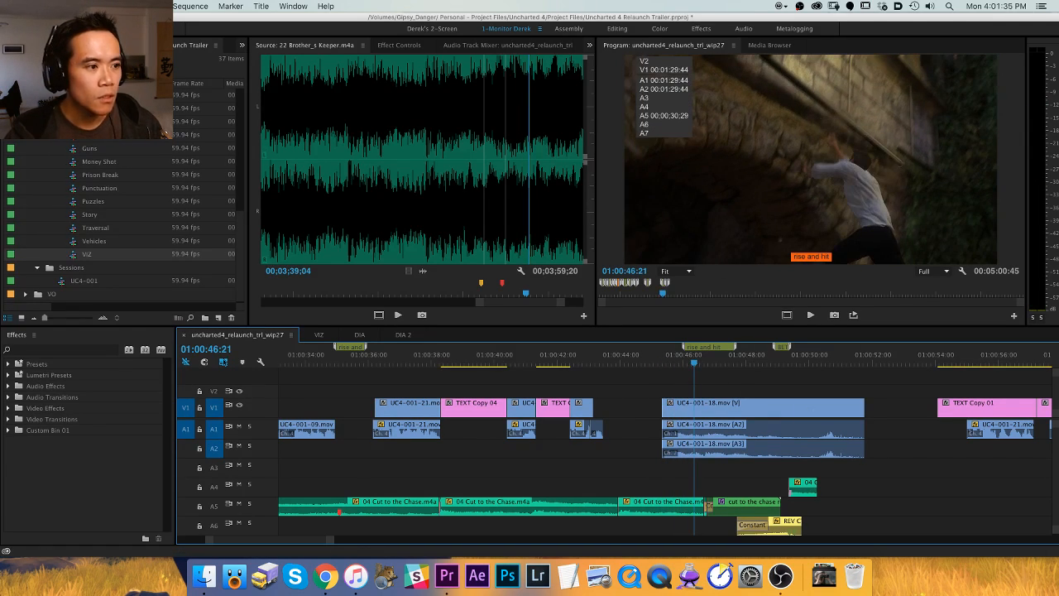
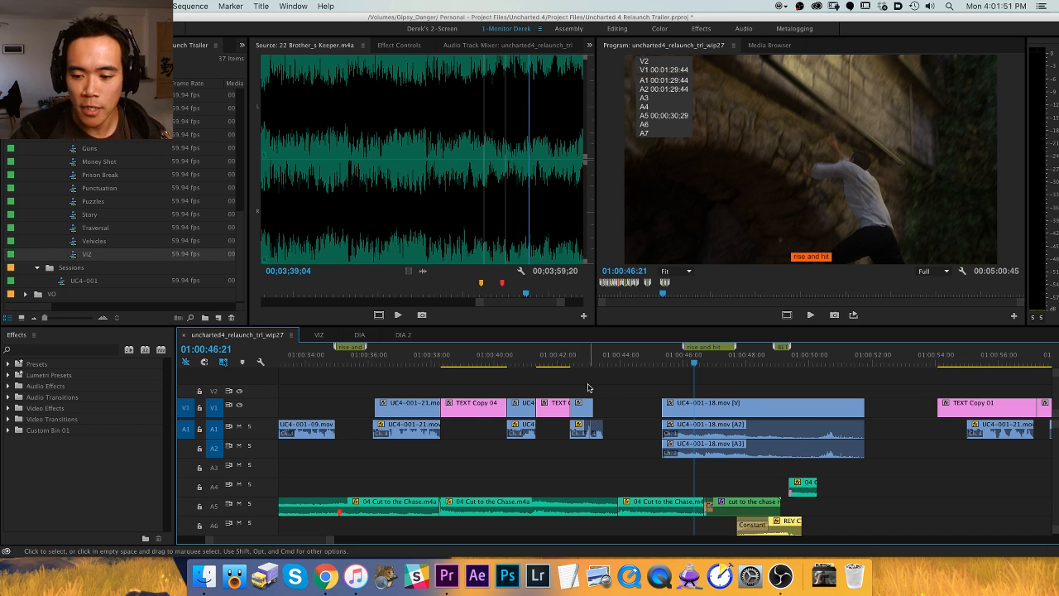
Save the project and trim the start of the TEXT Copy 01 title to 01:00:54:31.
{"action": "scroll", "coordinate": [562, 390], "scroll_direction": "right", "scroll_amount": 5}
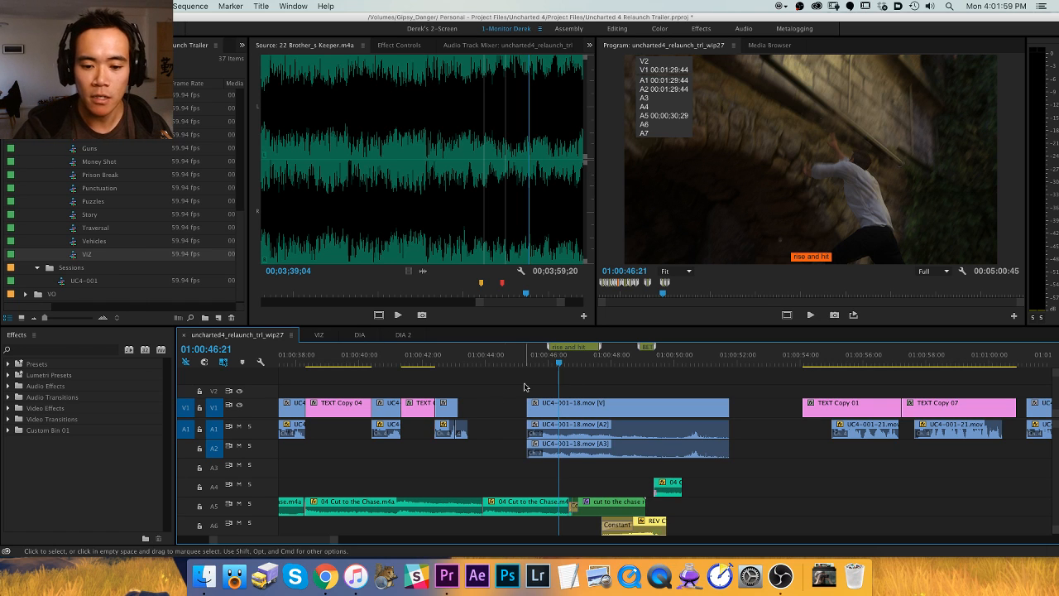
{"action": "key", "text": "cmd+s"}
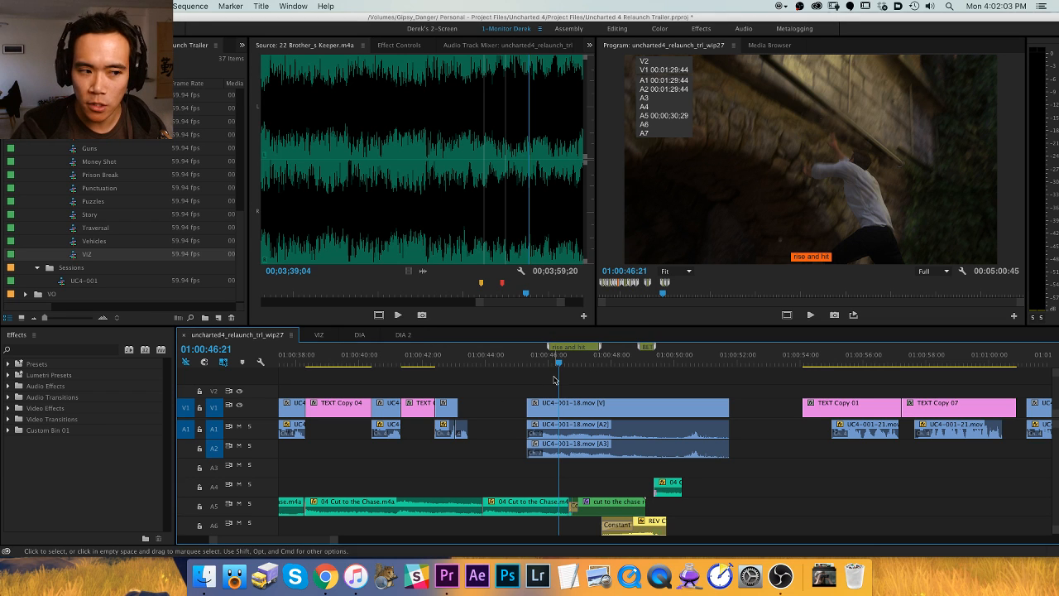
{"action": "left_click_drag", "start_coordinate": [586, 376], "coordinate": [532, 374]}
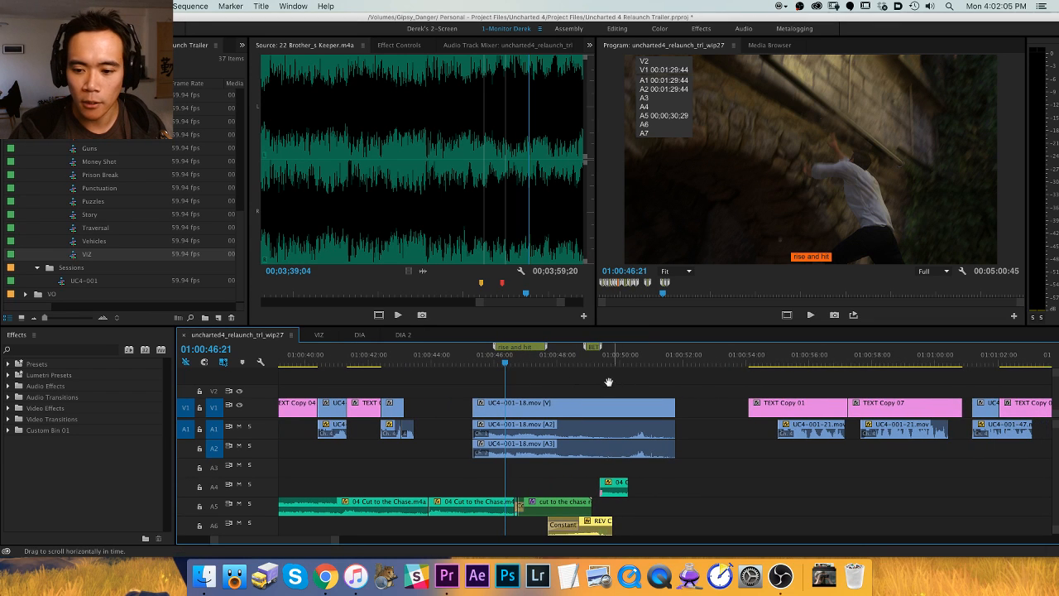
{"action": "left_click_drag", "start_coordinate": [612, 378], "coordinate": [548, 378]}
{"action": "mouse_move", "coordinate": [683, 368]}
{"action": "left_mouse_down"}
{"action": "mouse_move", "coordinate": [703, 368]}
{"action": "mouse_move", "coordinate": [678, 368]}
{"action": "mouse_move", "coordinate": [688, 369]}
{"action": "left_mouse_up"}
{"action": "left_click_drag", "start_coordinate": [733, 403], "coordinate": [592, 364]}
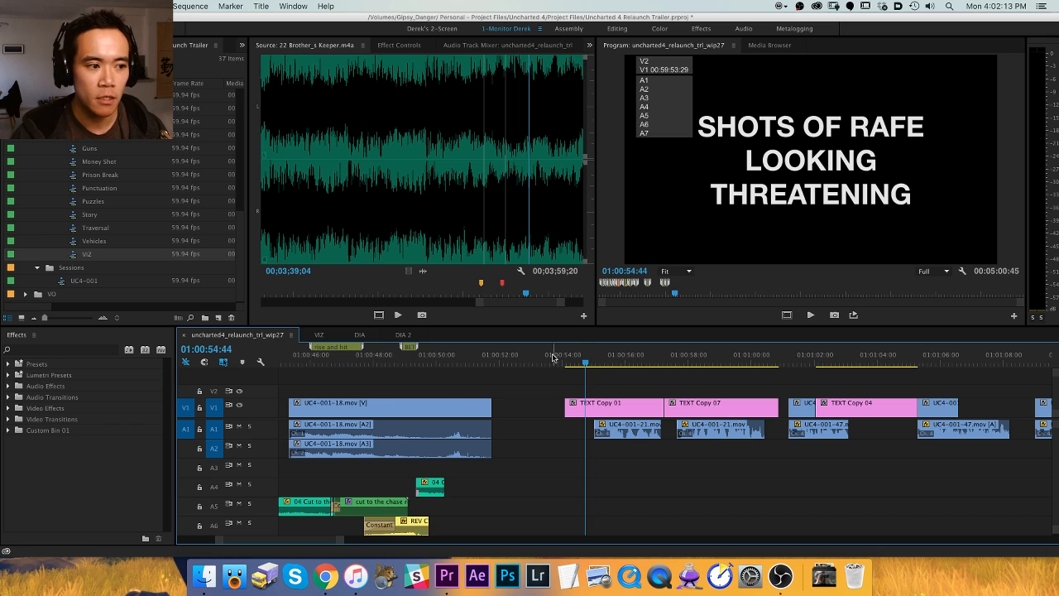
{"action": "key", "text": "minus"}
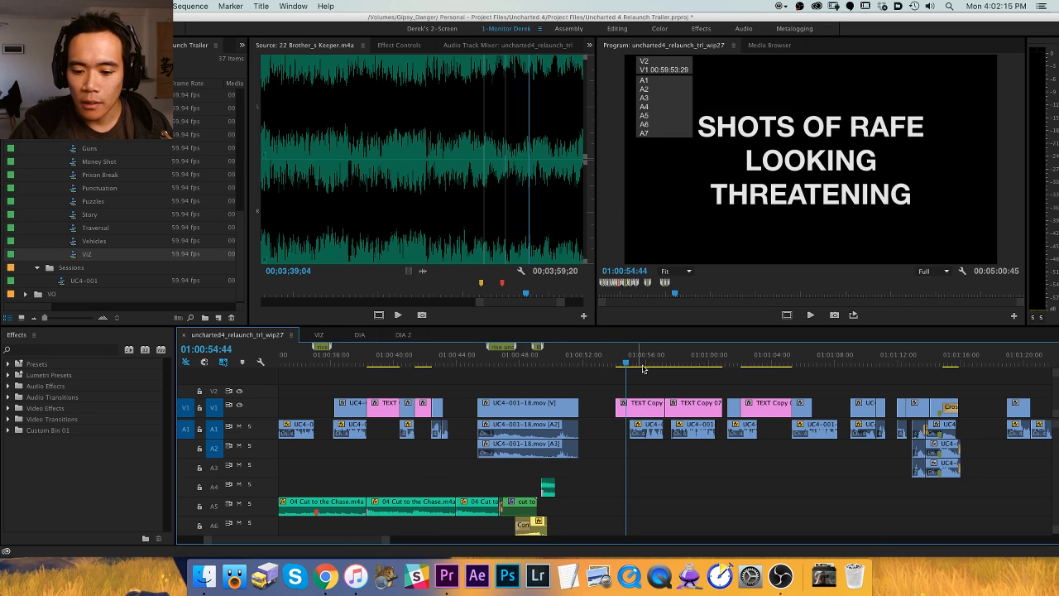
{"action": "key", "text": "equal"}
{"action": "key", "text": "equal"}
{"action": "scroll", "coordinate": [645, 387], "scroll_direction": "right", "scroll_amount": 3}
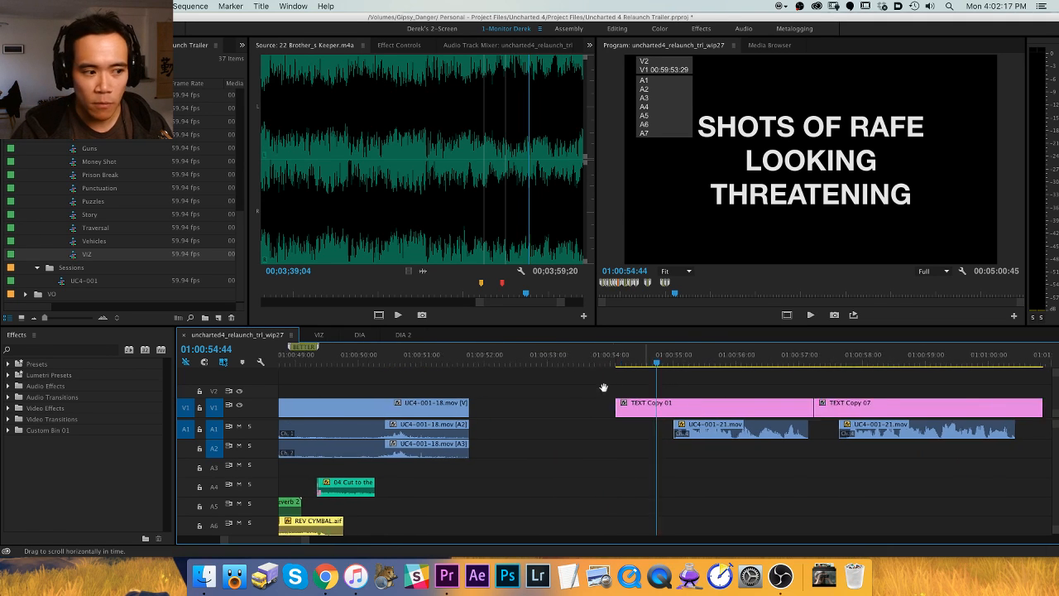
{"action": "left_click", "coordinate": [584, 362]}
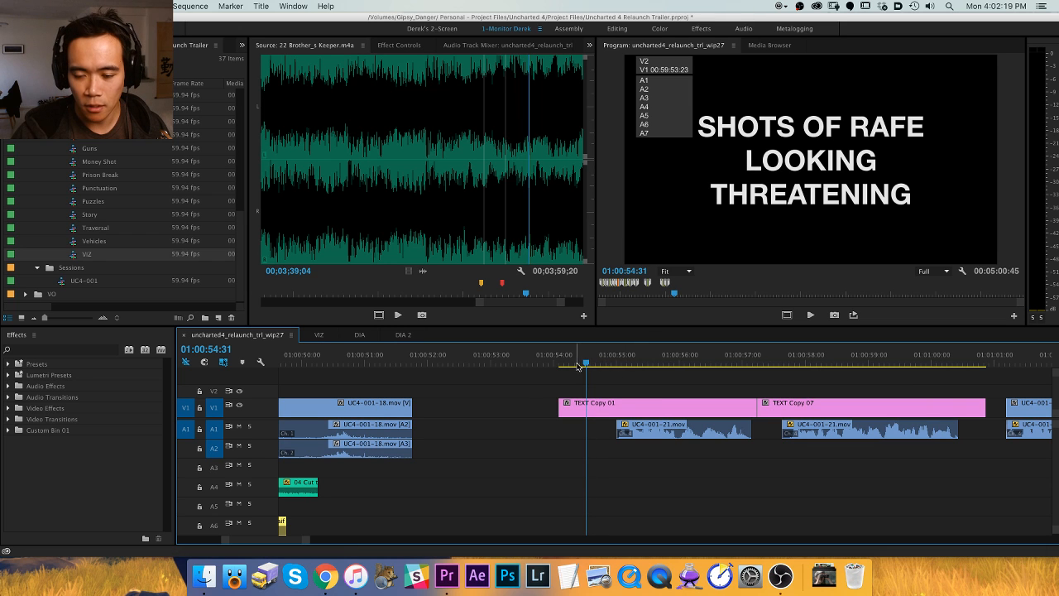
{"action": "key", "text": "alt+q"}
Move the UC4-001-18.mov rooftop clip earlier to start at about 01:00:43:33 and play the section through to 01:00:48:44.
{"action": "key", "text": "minus"}
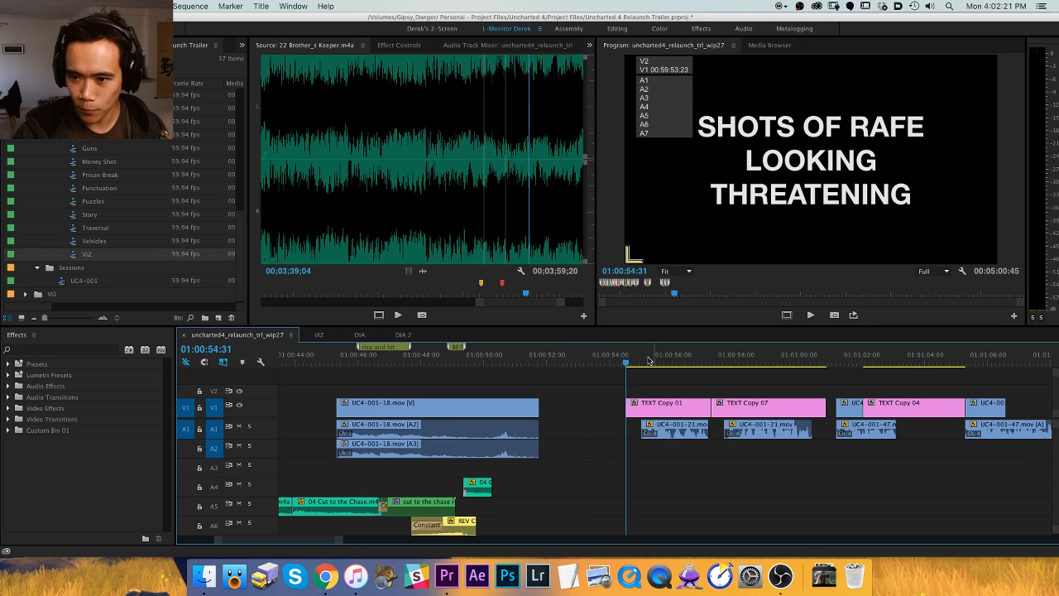
{"action": "left_click", "coordinate": [471, 362]}
{"action": "key", "text": "minus"}
{"action": "left_click_drag", "start_coordinate": [553, 363], "coordinate": [462, 365]}
{"action": "key", "text": "equal"}
{"action": "key", "text": "equal"}
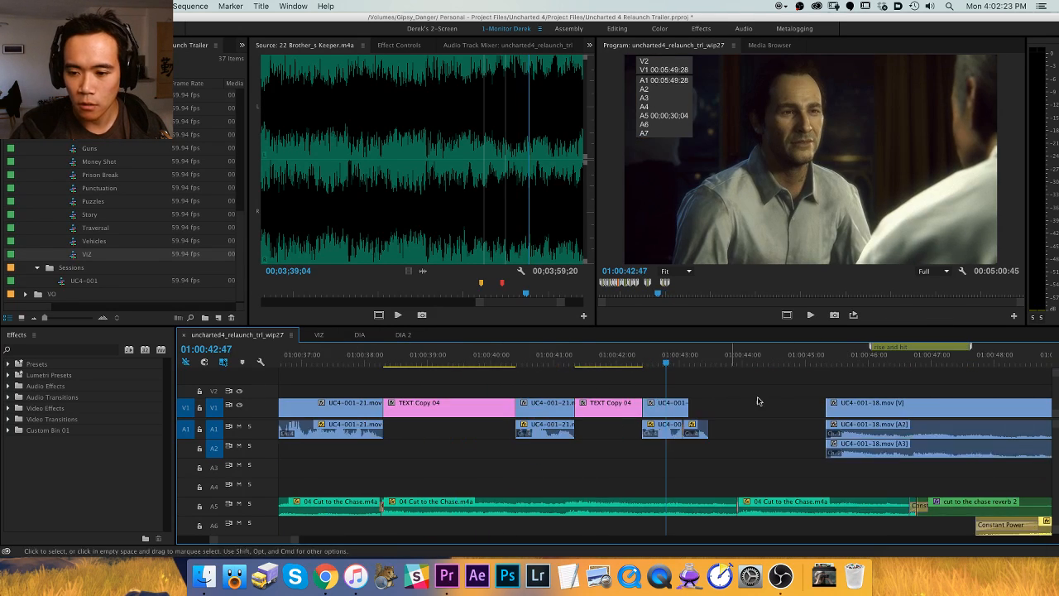
{"action": "key", "text": "minus"}
{"action": "left_click_drag", "start_coordinate": [780, 404], "coordinate": [724, 402]}
{"action": "left_click_drag", "start_coordinate": [649, 362], "coordinate": [564, 363]}
{"action": "key", "text": "space"}
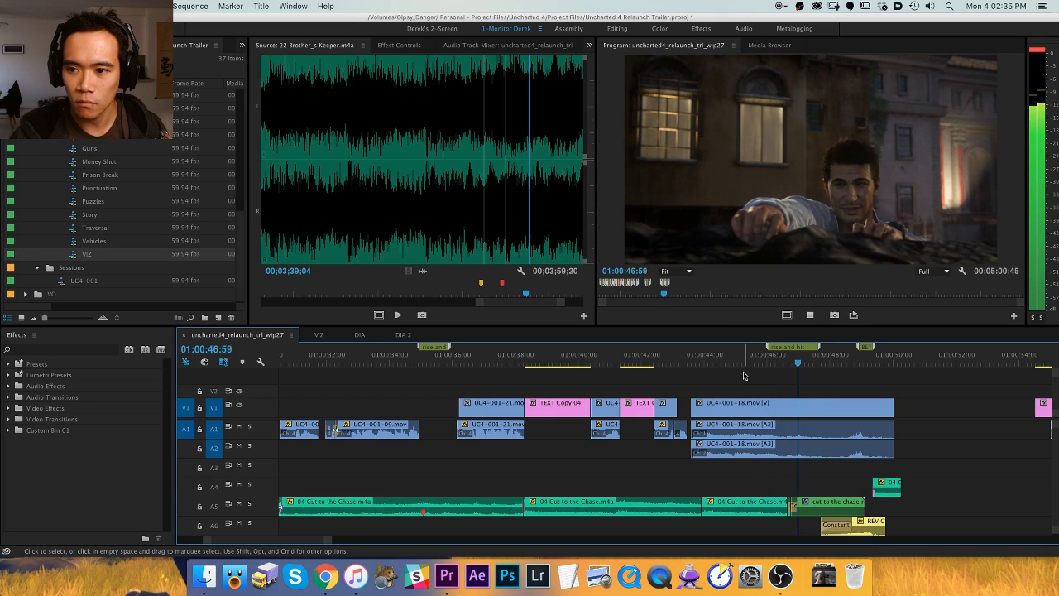
{"action": "key", "text": "space"}
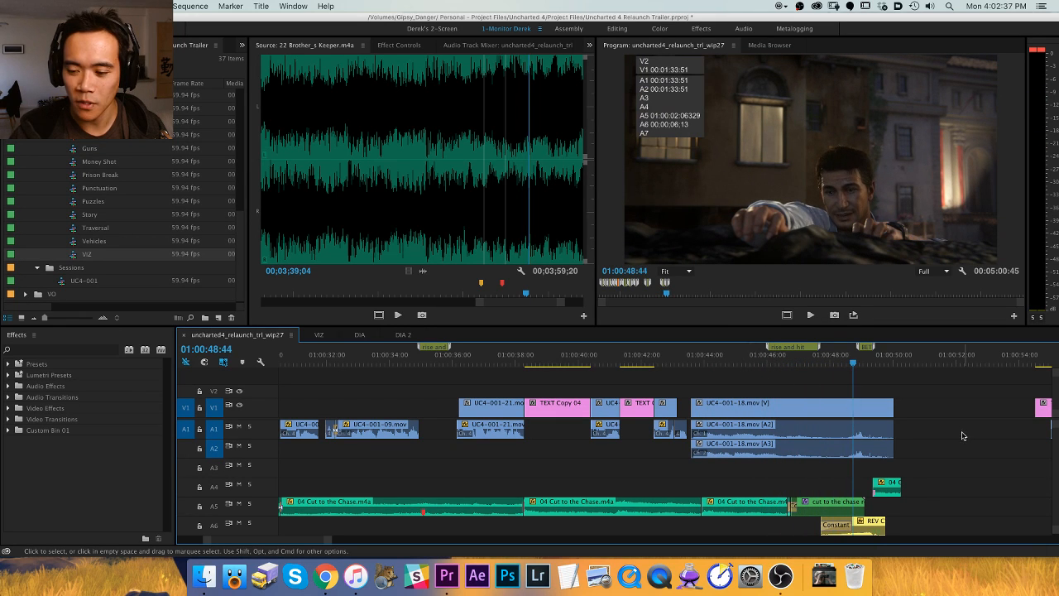
Shift the block of clips from UC4-001-21.mov at about 01:00:36 through UC4-001-18.mov earlier by about 46 frames.
{"action": "scroll", "coordinate": [948, 445], "scroll_direction": "right", "scroll_amount": 3}
{"action": "scroll", "coordinate": [819, 421], "scroll_direction": "up", "scroll_amount": 2}
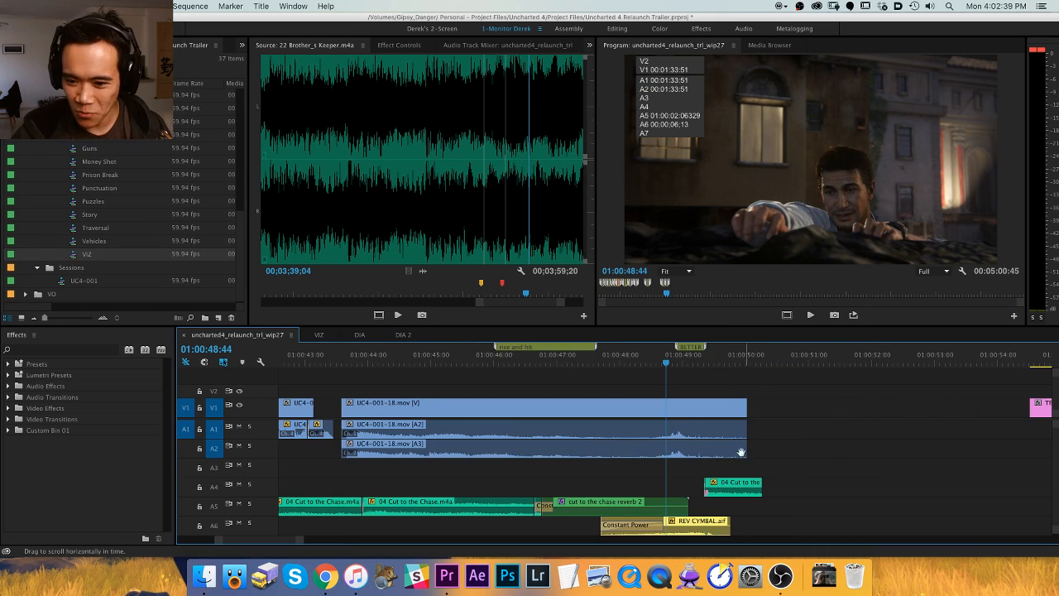
{"action": "scroll", "coordinate": [740, 452], "scroll_direction": "left", "scroll_amount": 3}
{"action": "scroll", "coordinate": [613, 413], "scroll_direction": "down", "scroll_amount": 2}
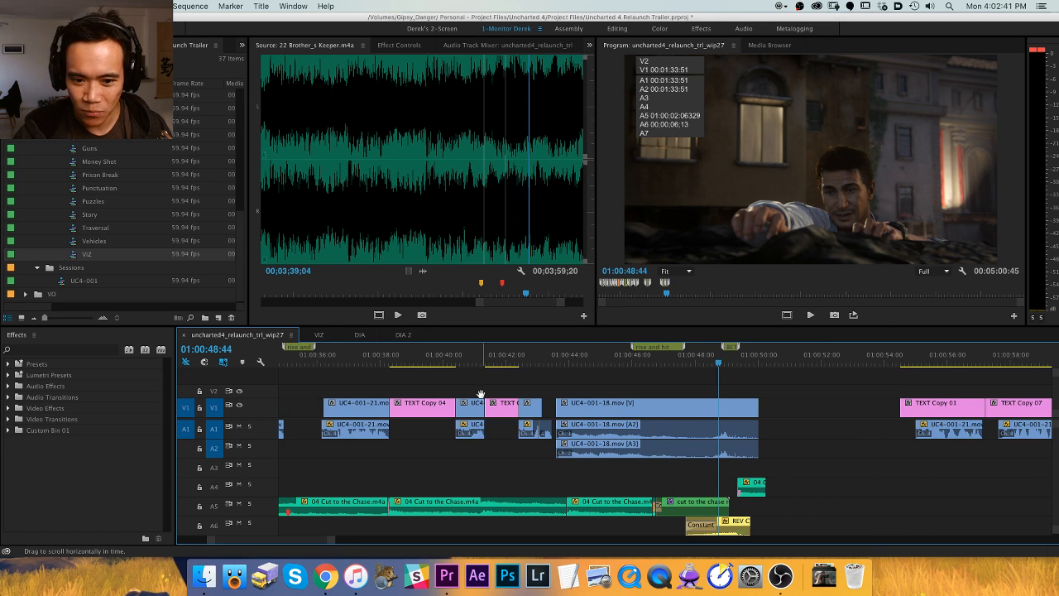
{"action": "left_click_drag", "start_coordinate": [322, 385], "coordinate": [685, 446]}
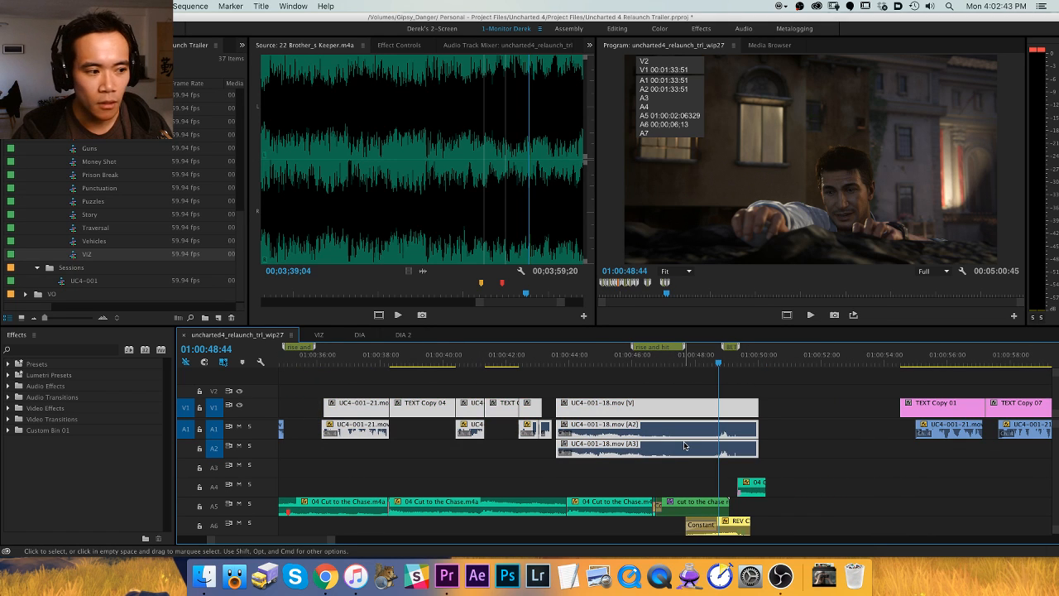
{"action": "scroll", "coordinate": [647, 411], "scroll_direction": "left", "scroll_amount": 2}
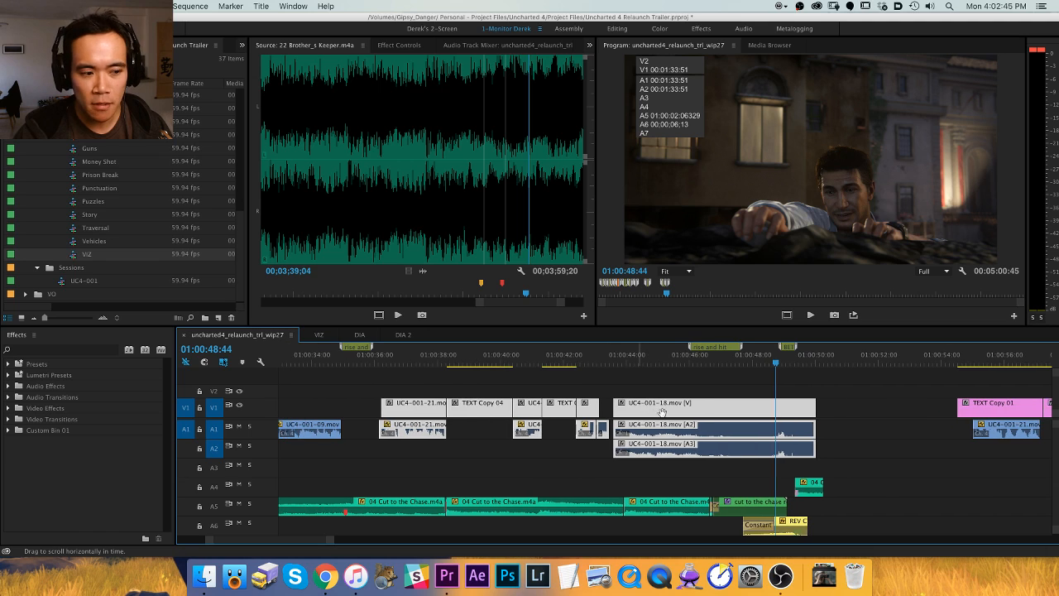
{"action": "left_click_drag", "start_coordinate": [647, 411], "coordinate": [622, 411]}
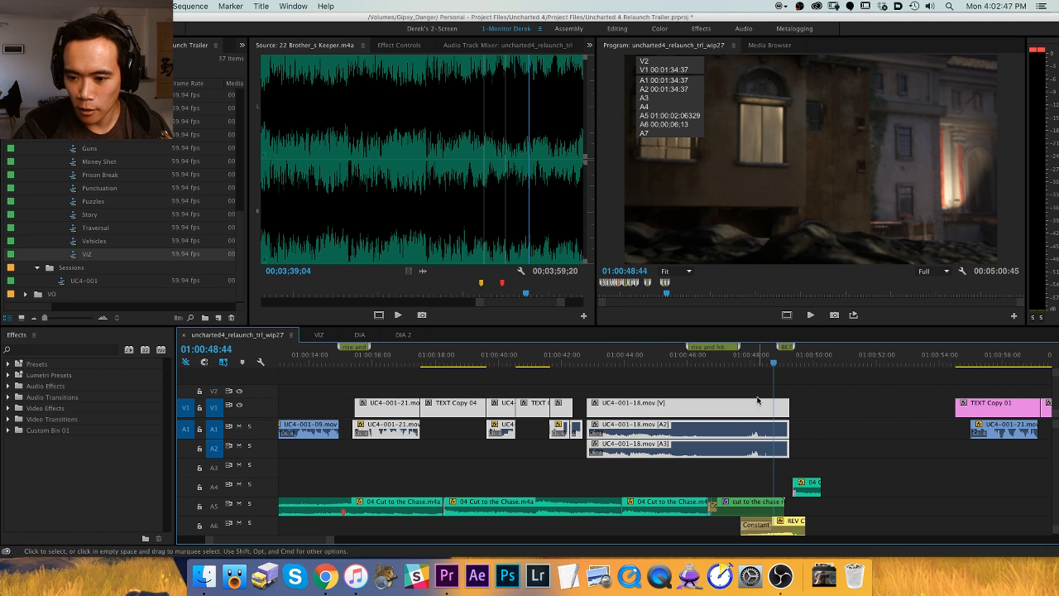
Play the rooftop beat through to 01:00:48:56 and nudge the block from UC4-001-21.mov through UC4-001-18.mov five frames earlier.
{"action": "key", "text": "h"}
{"action": "left_click_drag", "start_coordinate": [685, 387], "coordinate": [755, 376]}
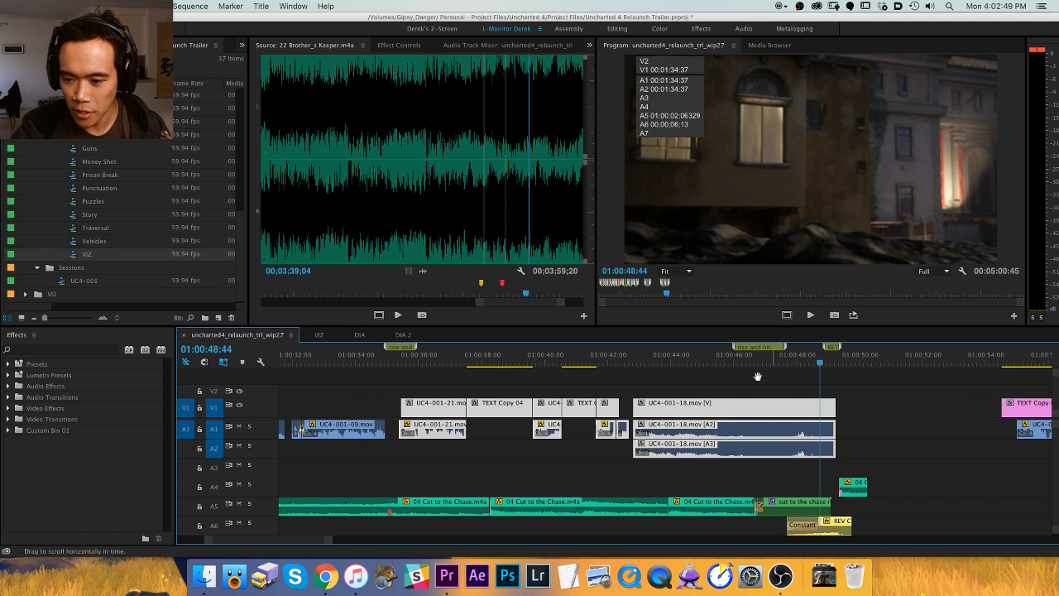
{"action": "left_click", "coordinate": [754, 377]}
{"action": "left_click", "coordinate": [725, 362]}
{"action": "key", "text": "space"}
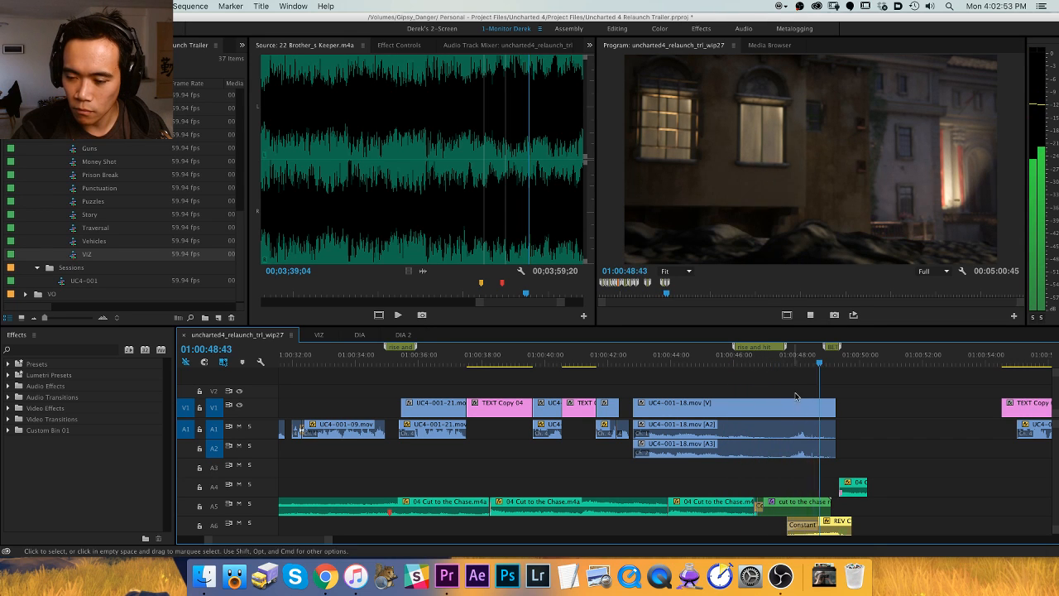
{"action": "key", "text": "space"}
{"action": "left_click_drag", "start_coordinate": [864, 402], "coordinate": [440, 468]}
{"action": "key", "text": "super+Left"}
{"action": "key", "text": "super+Left"}
{"action": "key", "text": "super+Left"}
{"action": "key", "text": "super+Left"}
{"action": "key", "text": "super+Left"}
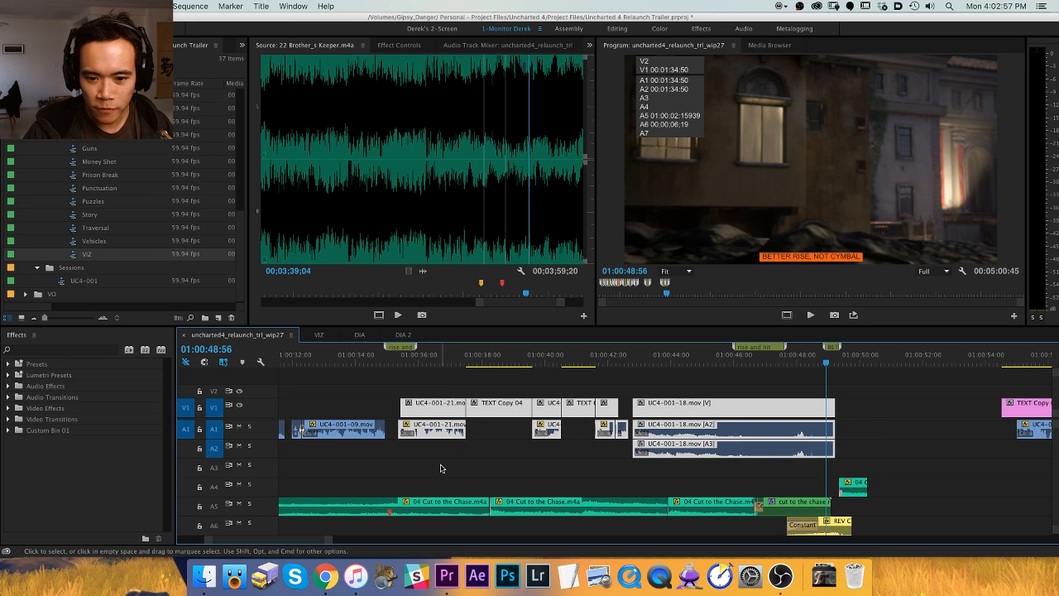
{"action": "left_click", "coordinate": [678, 379]}
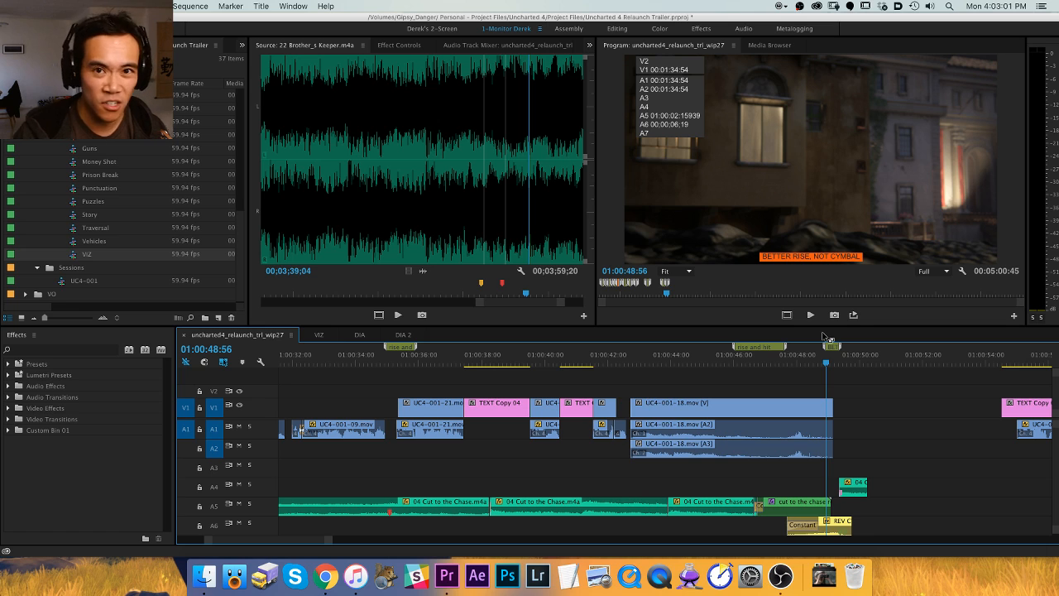
Shorten the gap after the UC4-001-18.mov rooftop clip so the TEXT Copy 01 title and everything following start at 01:00:51:35.
{"action": "key", "text": "h"}
{"action": "left_click_drag", "start_coordinate": [639, 376], "coordinate": [673, 376]}
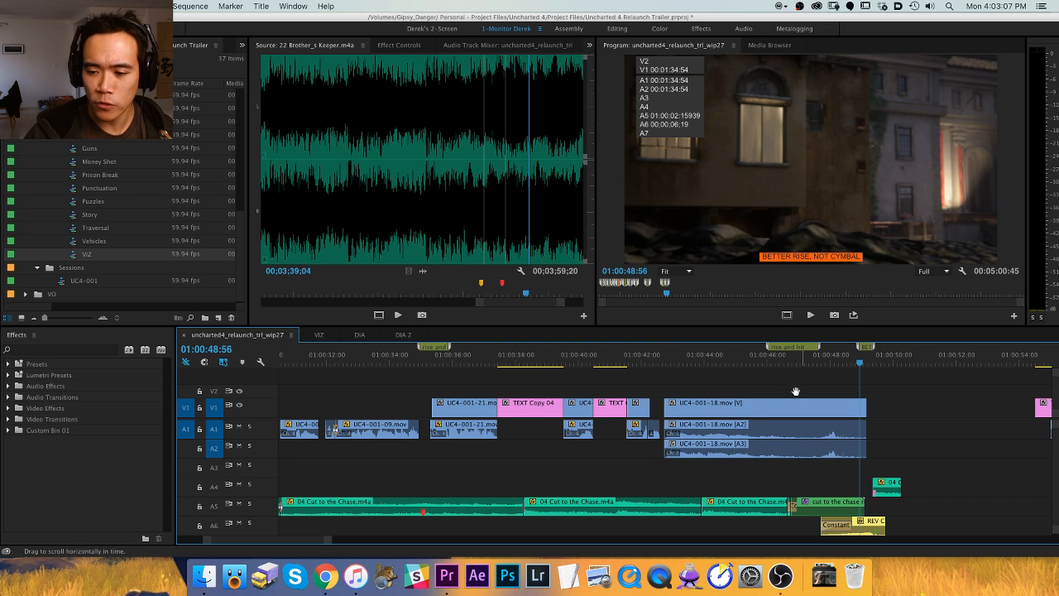
{"action": "left_click_drag", "start_coordinate": [795, 391], "coordinate": [651, 386]}
{"action": "key", "text": "v"}
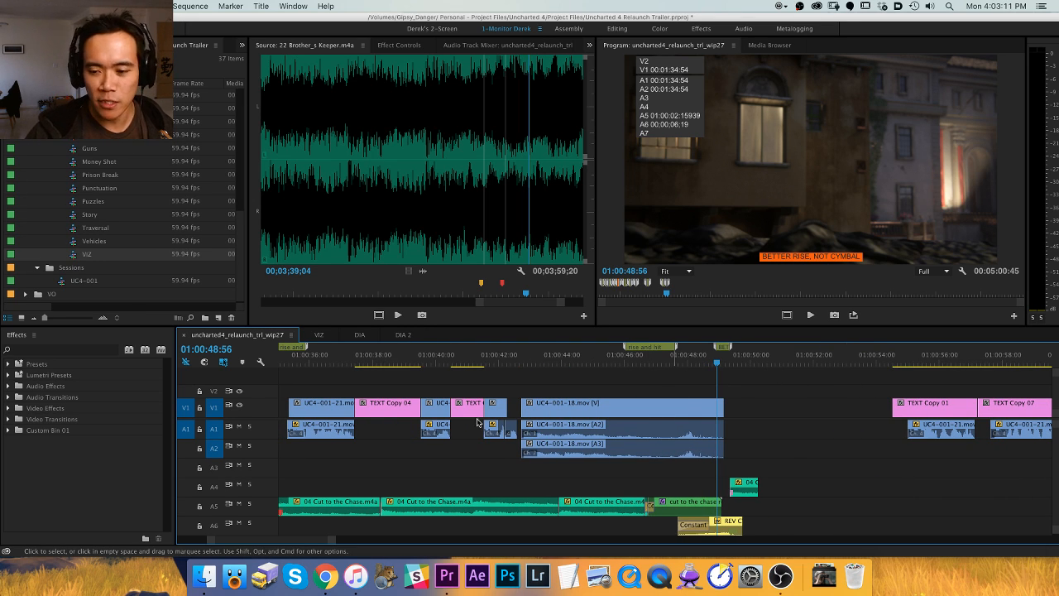
{"action": "key", "text": "h"}
{"action": "left_click_drag", "start_coordinate": [794, 397], "coordinate": [555, 402]}
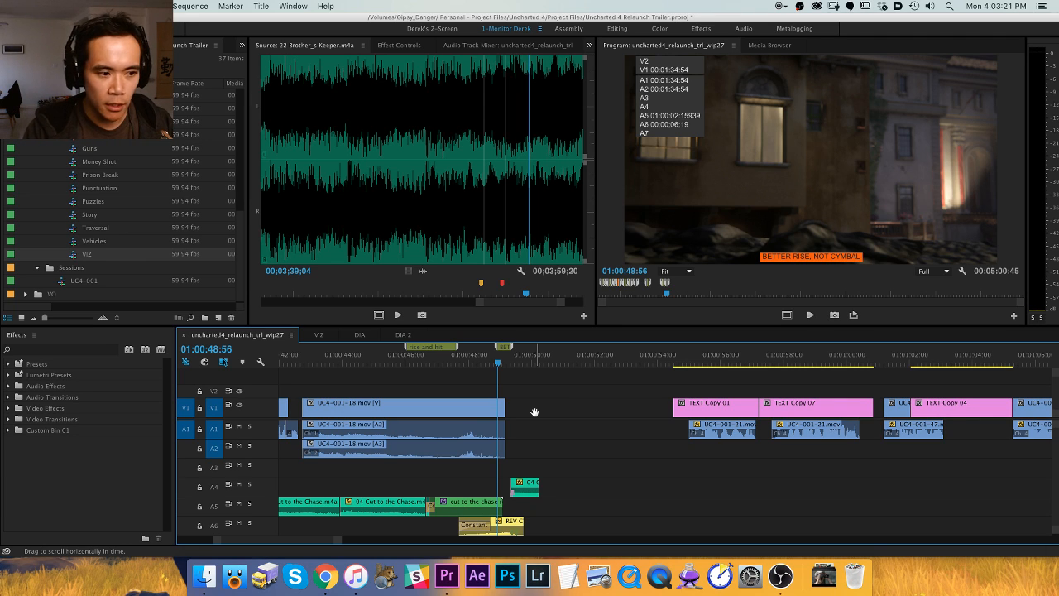
{"action": "key", "text": "v"}
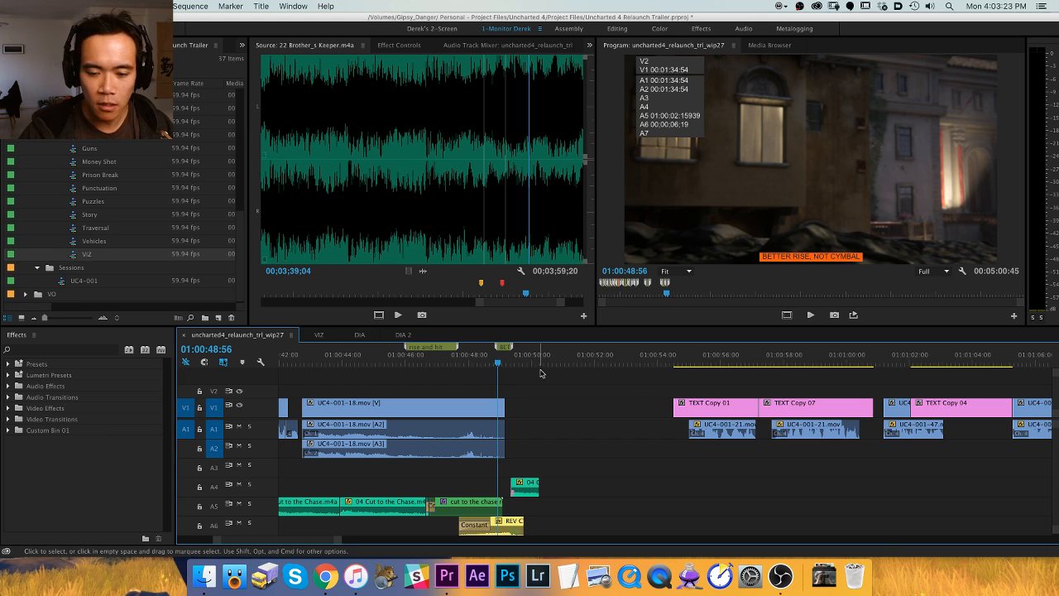
{"action": "left_click", "coordinate": [580, 354]}
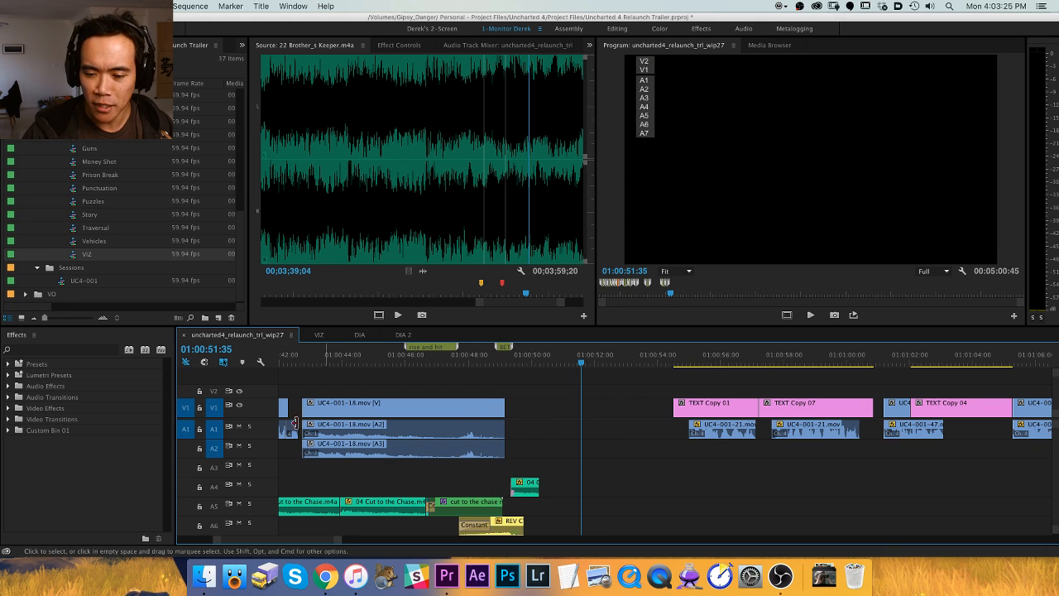
{"action": "key", "text": "w"}
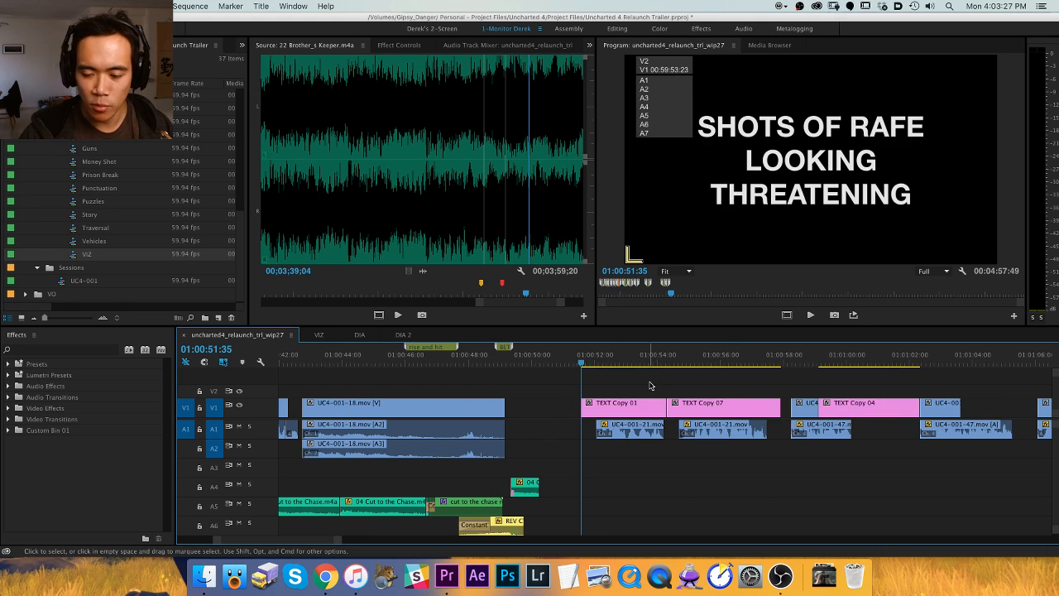
Scrub the title cards and dialogue clips from 01:00:53:20 to the jeep shot at 01:01:02:53.
{"action": "key", "text": "h"}
{"action": "left_click_drag", "start_coordinate": [706, 387], "coordinate": [562, 393]}
{"action": "key", "text": "v"}
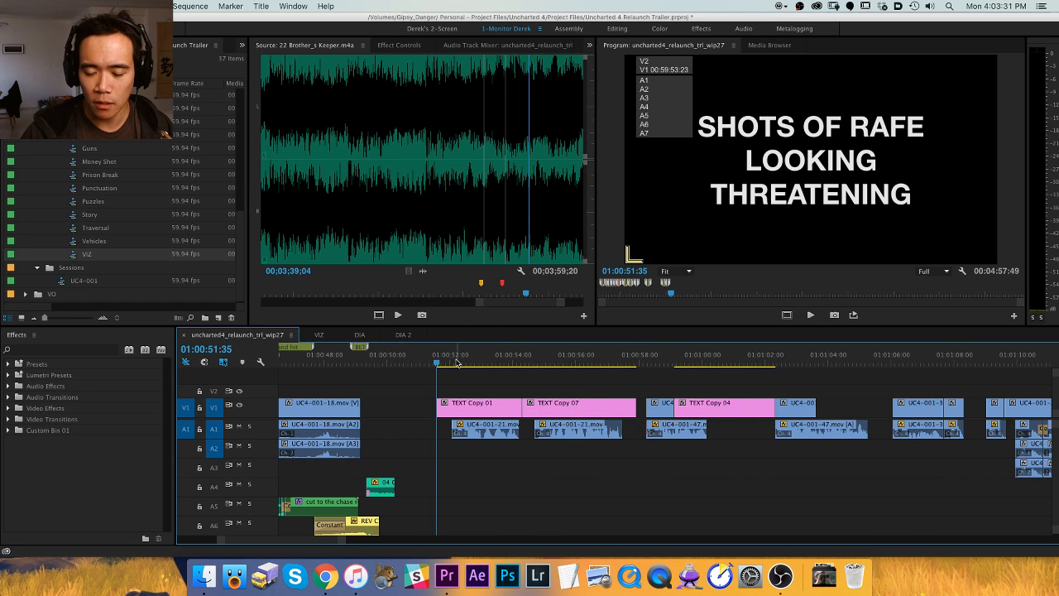
{"action": "left_click", "coordinate": [492, 362]}
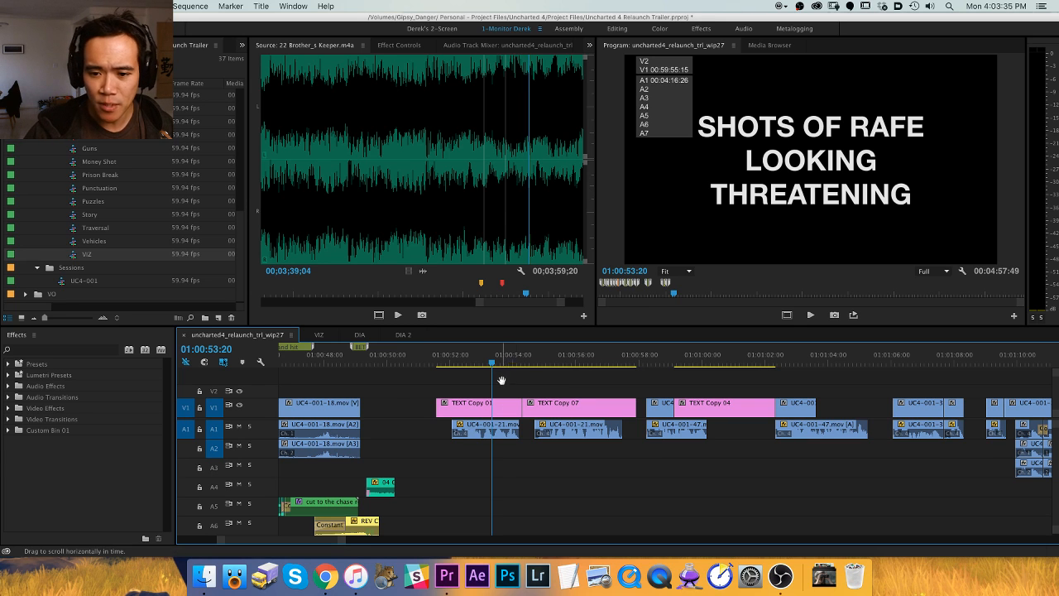
{"action": "scroll", "coordinate": [438, 372], "scroll_direction": "down", "scroll_amount": 3}
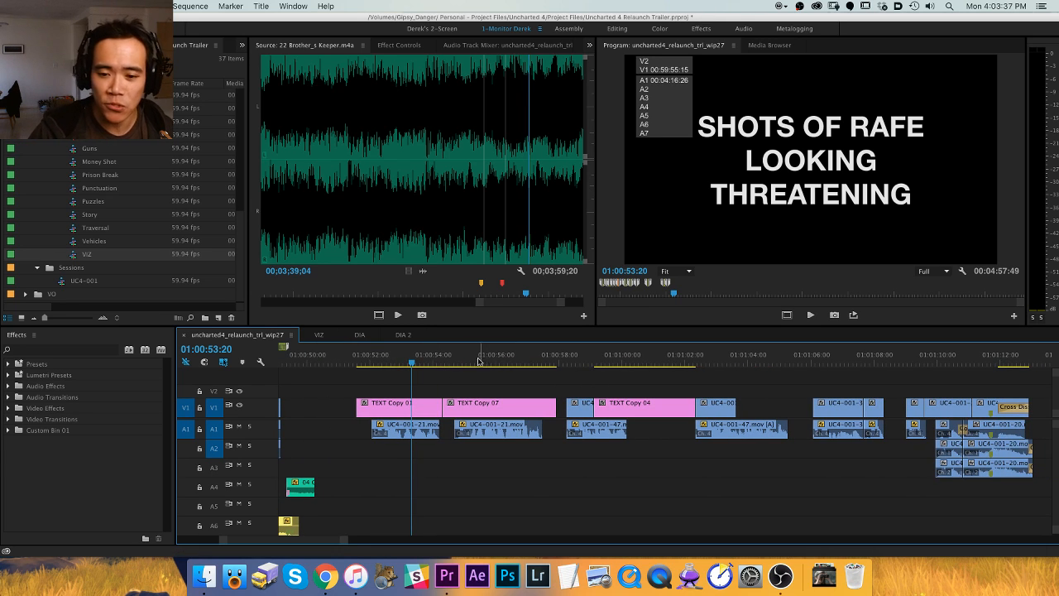
{"action": "left_click_drag", "start_coordinate": [456, 357], "coordinate": [711, 372]}
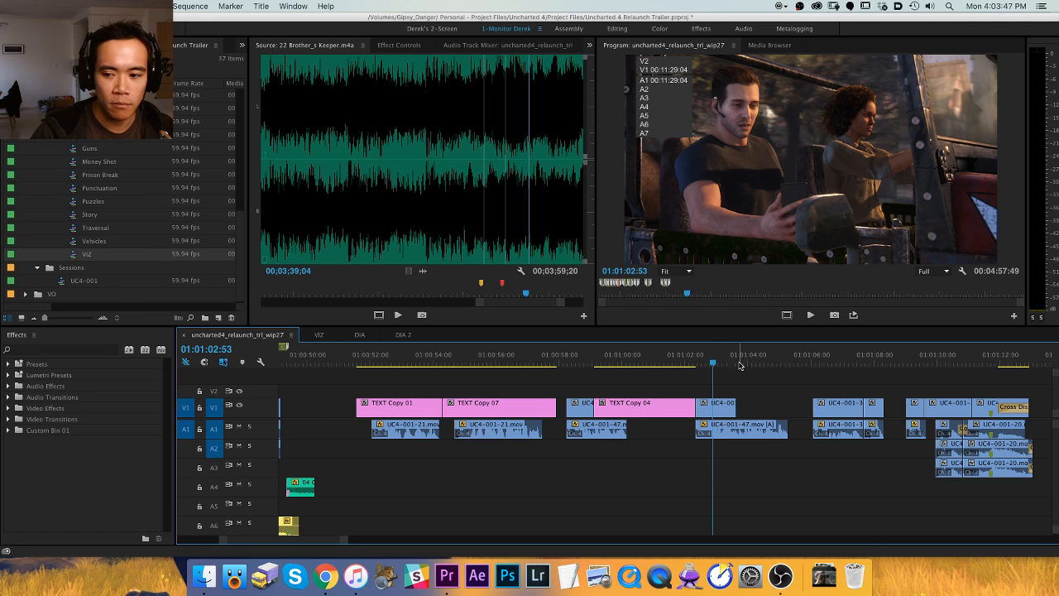
Scrub from the jeep shot at 01:01:02:53 through the library fight to the gap at 01:01:14:23.
{"action": "key", "text": "h"}
{"action": "left_click_drag", "start_coordinate": [740, 374], "coordinate": [589, 372]}
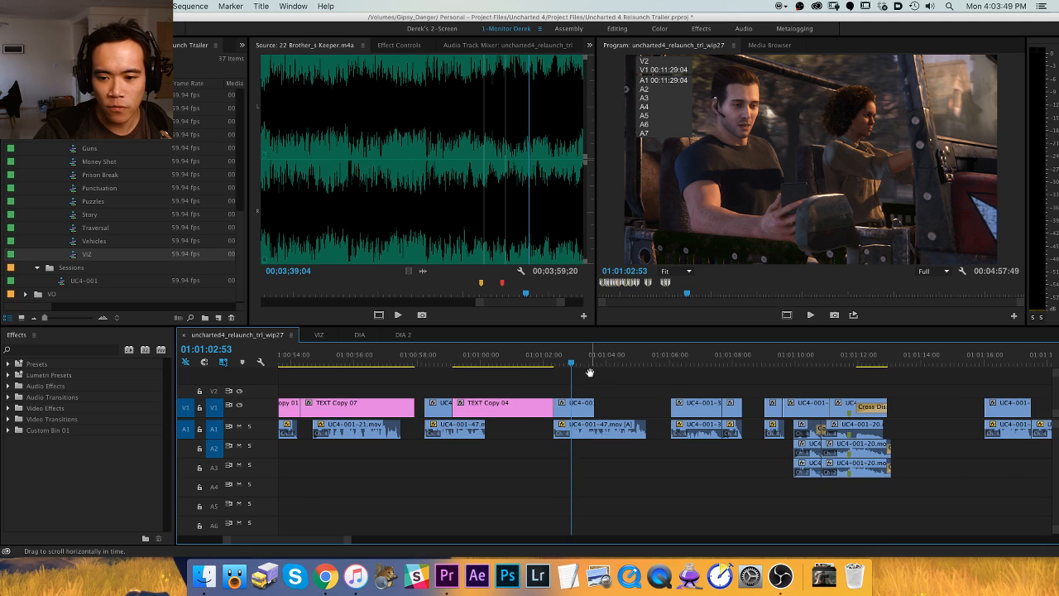
{"action": "key", "text": "v"}
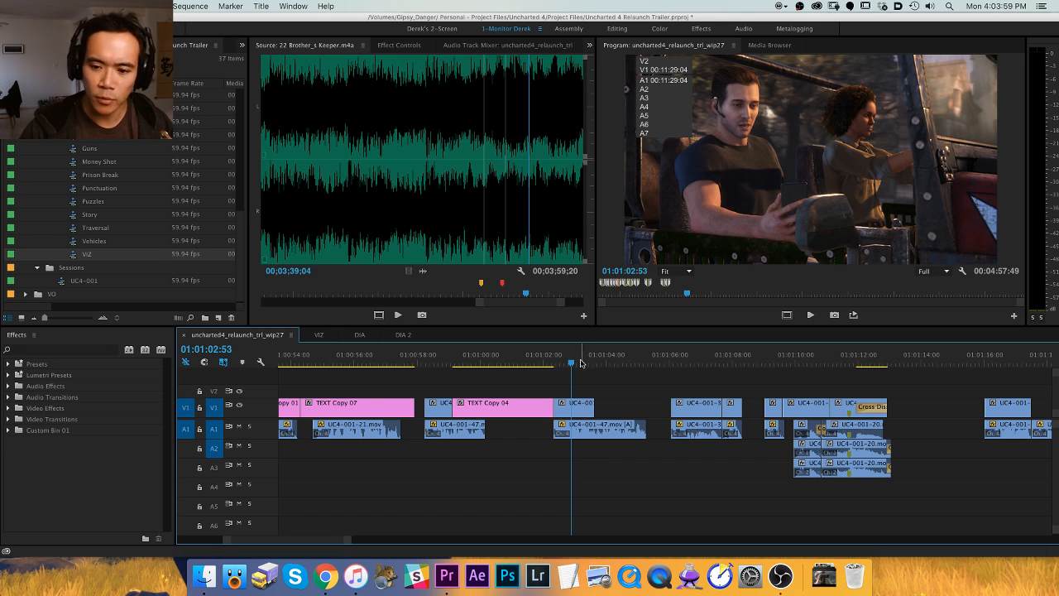
{"action": "left_click_drag", "start_coordinate": [668, 360], "coordinate": [811, 362]}
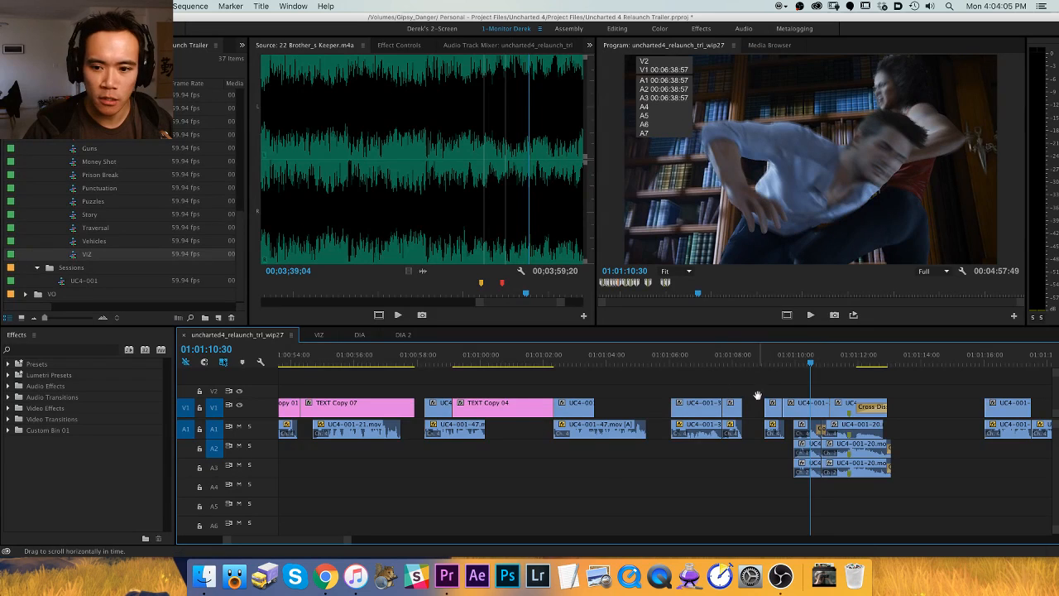
{"action": "left_click_drag", "start_coordinate": [758, 395], "coordinate": [544, 392]}
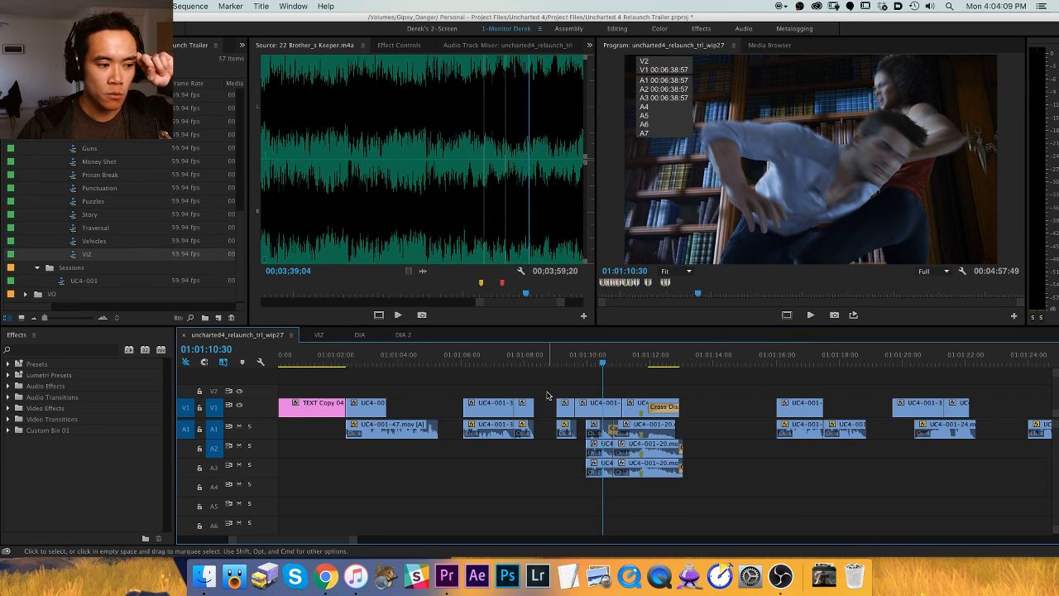
{"action": "key", "text": "h"}
{"action": "left_click_drag", "start_coordinate": [598, 387], "coordinate": [519, 384]}
{"action": "key", "text": "v"}
{"action": "left_click_drag", "start_coordinate": [645, 364], "coordinate": [645, 364]}
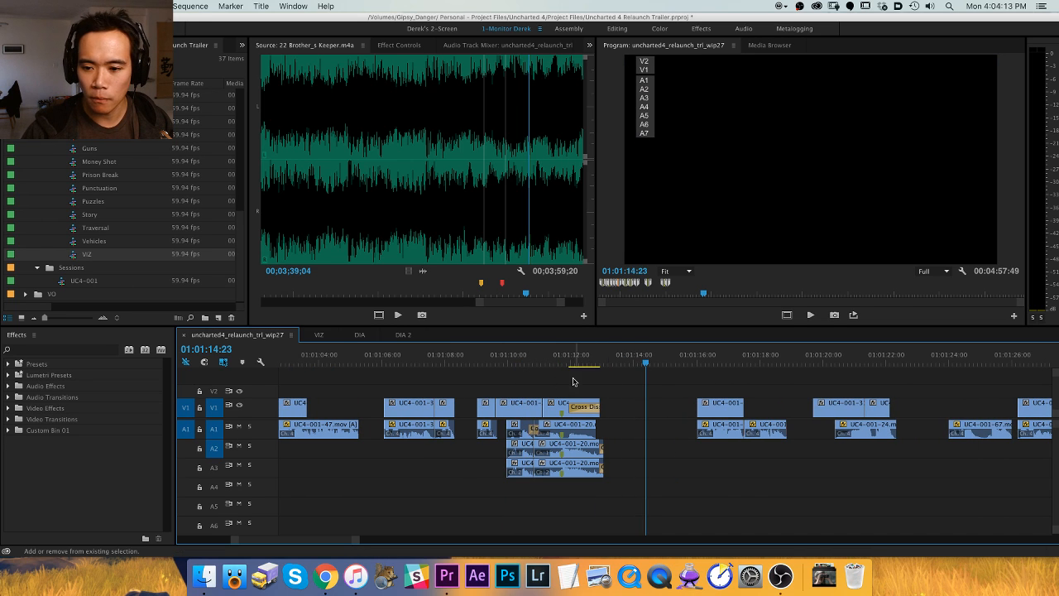
Play the sequence from the TEXT Copy 01 title card through the dialogue clips to 01:01:13:33 to check the pacing.
{"action": "key", "text": "minus"}
{"action": "key", "text": "minus"}
{"action": "left_click", "coordinate": [486, 358]}
{"action": "mouse_move", "coordinate": [485, 358]}
{"action": "left_mouse_down"}
{"action": "mouse_move", "coordinate": [432, 358]}
{"action": "mouse_move", "coordinate": [497, 358]}
{"action": "left_mouse_up"}
{"action": "key", "text": "space"}
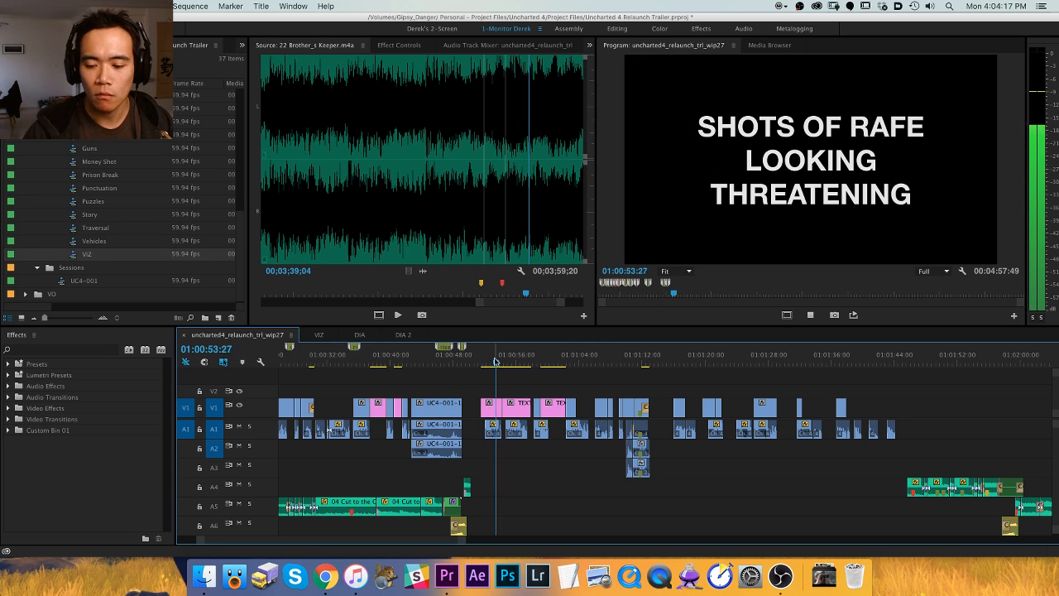
{"action": "key", "text": "equal"}
{"action": "key", "text": "equal"}
{"action": "key", "text": "h"}
{"action": "left_click_drag", "start_coordinate": [727, 403], "coordinate": [535, 403]}
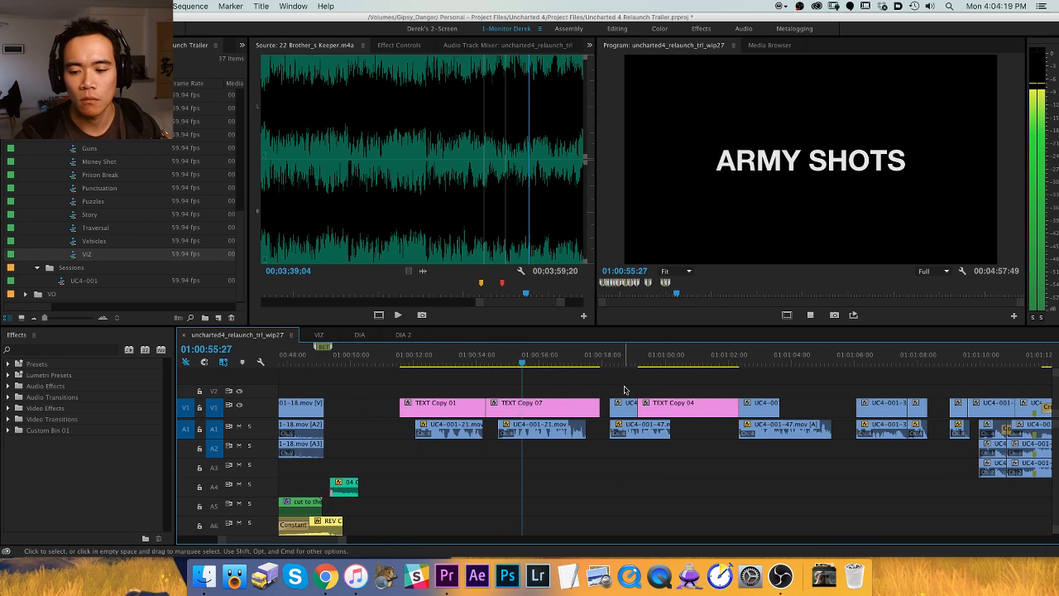
{"action": "left_click_drag", "start_coordinate": [612, 389], "coordinate": [527, 389]}
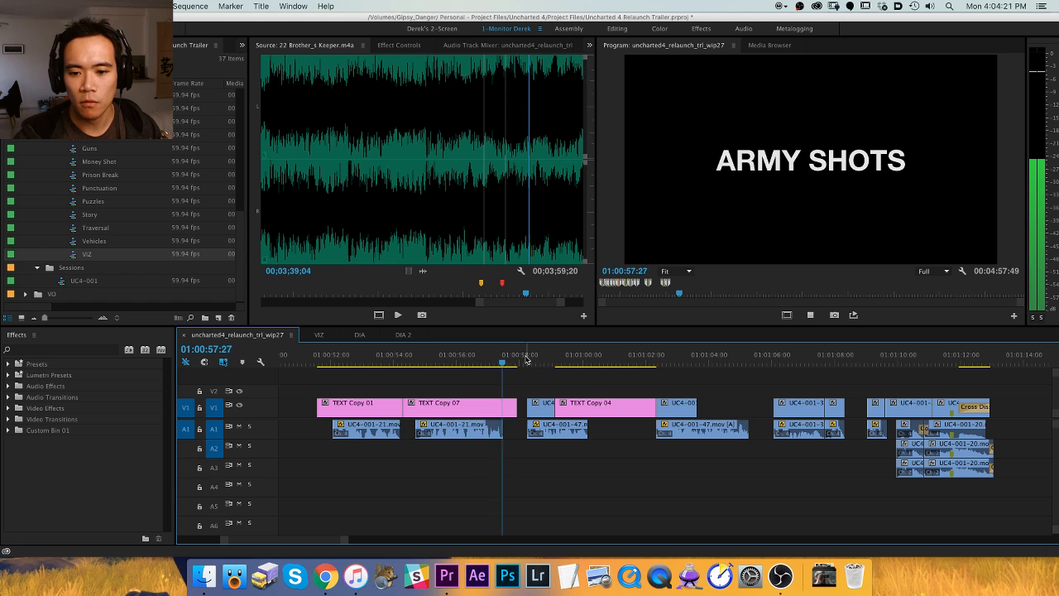
{"action": "left_click_drag", "start_coordinate": [600, 386], "coordinate": [731, 386]}
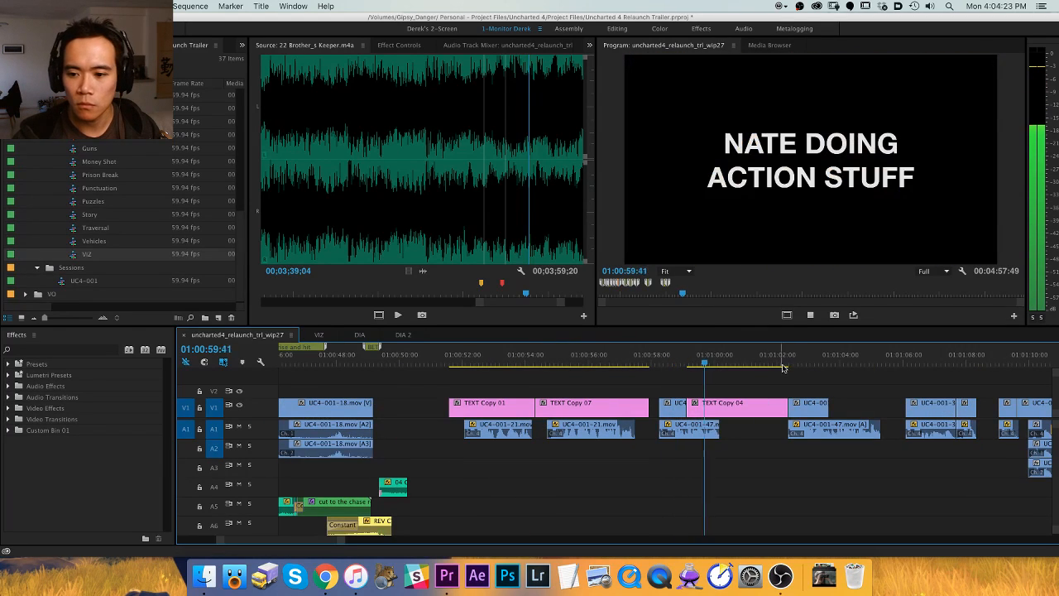
{"action": "key", "text": "equal"}
{"action": "key", "text": "minus"}
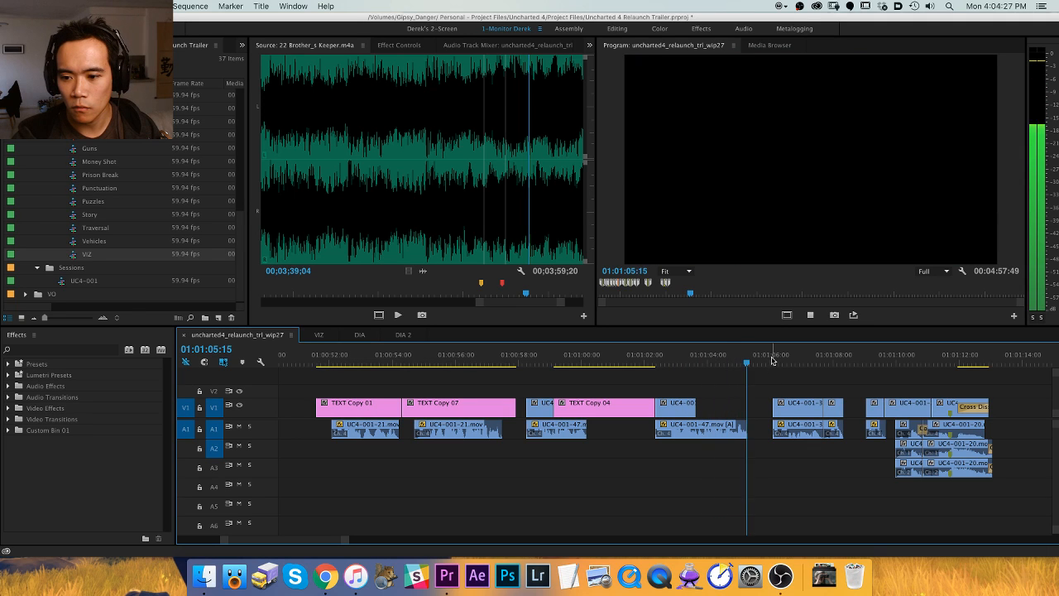
{"action": "scroll", "coordinate": [757, 361], "scroll_direction": "right", "scroll_amount": 3}
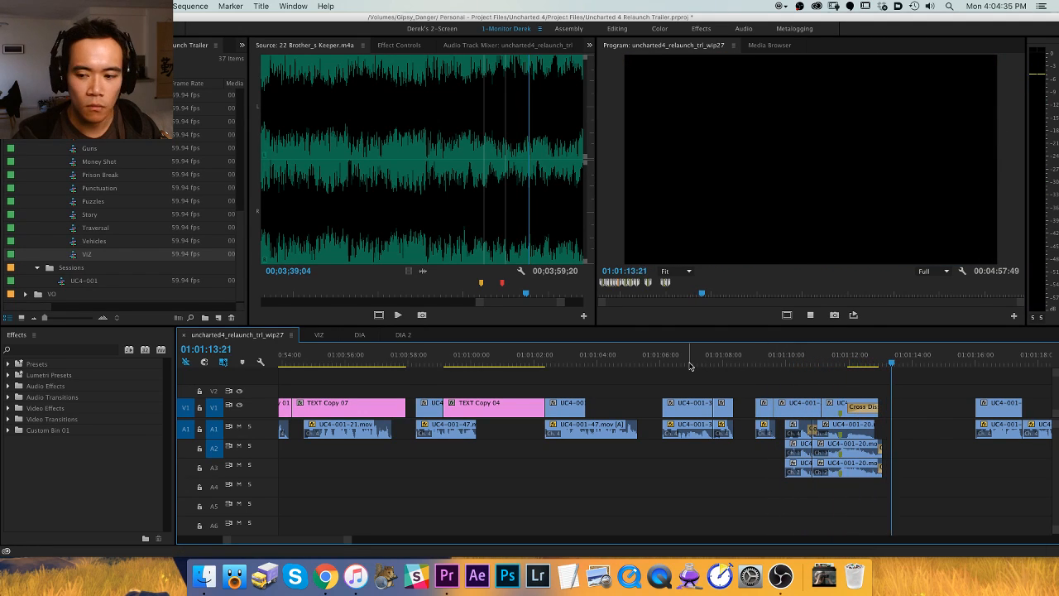
{"action": "key", "text": "space"}
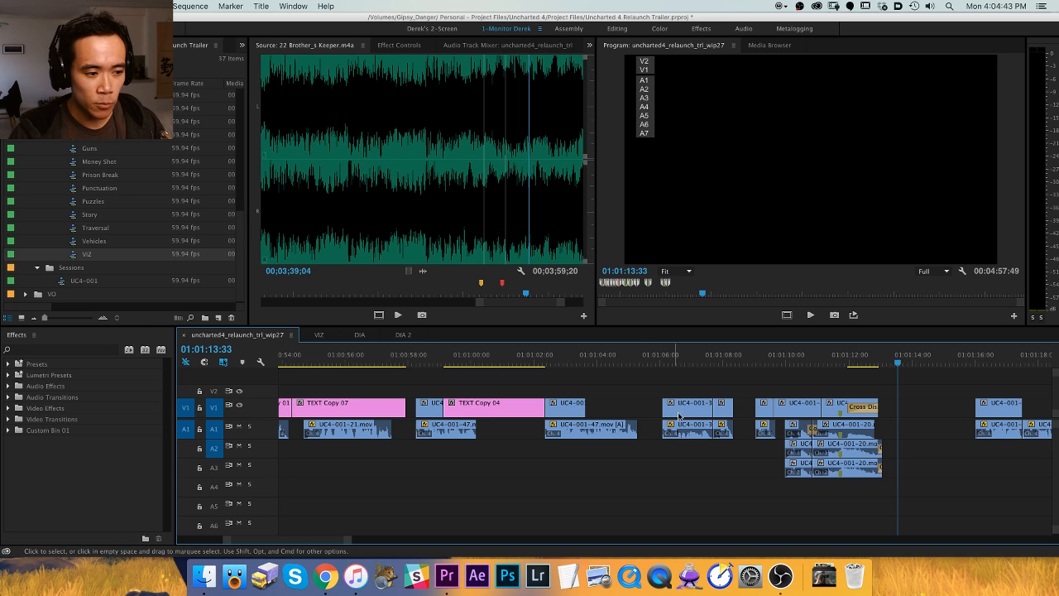
Shorten the gap after the UC4-001-20.mov library fight so the following clips start at 01:01:14:13, and save the project.
{"action": "key", "text": "h"}
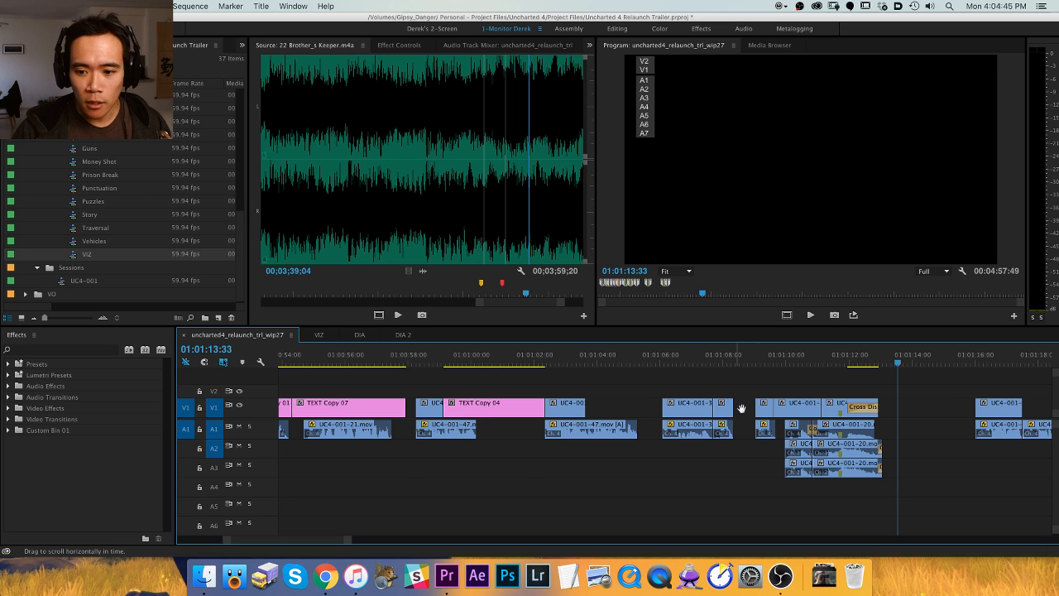
{"action": "left_click_drag", "start_coordinate": [741, 409], "coordinate": [434, 415]}
{"action": "key", "text": "space"}
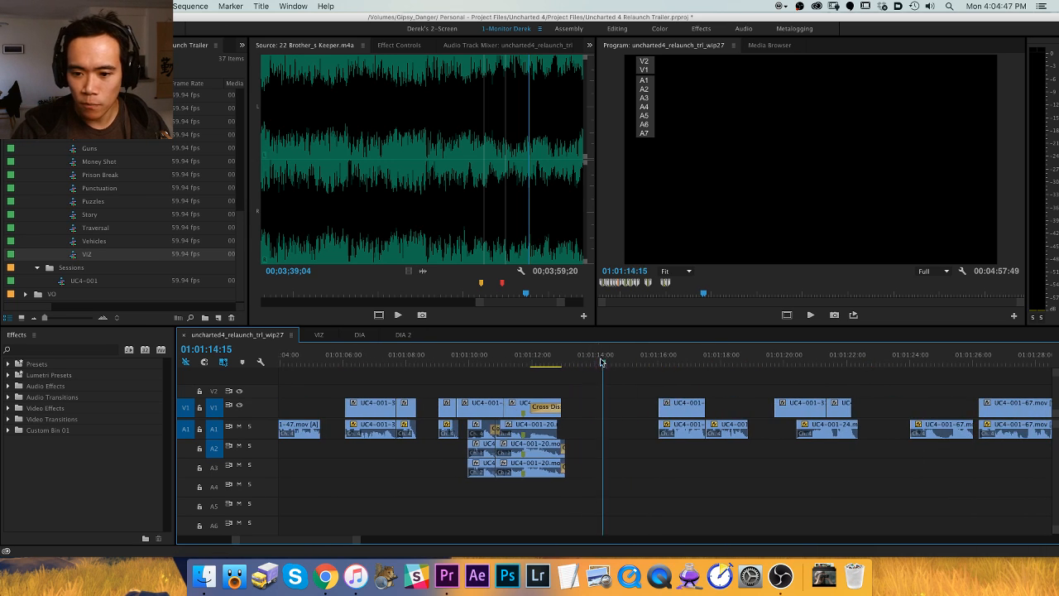
{"action": "left_click", "coordinate": [217, 434]}
{"action": "left_click", "coordinate": [217, 450]}
{"action": "key", "text": "w"}
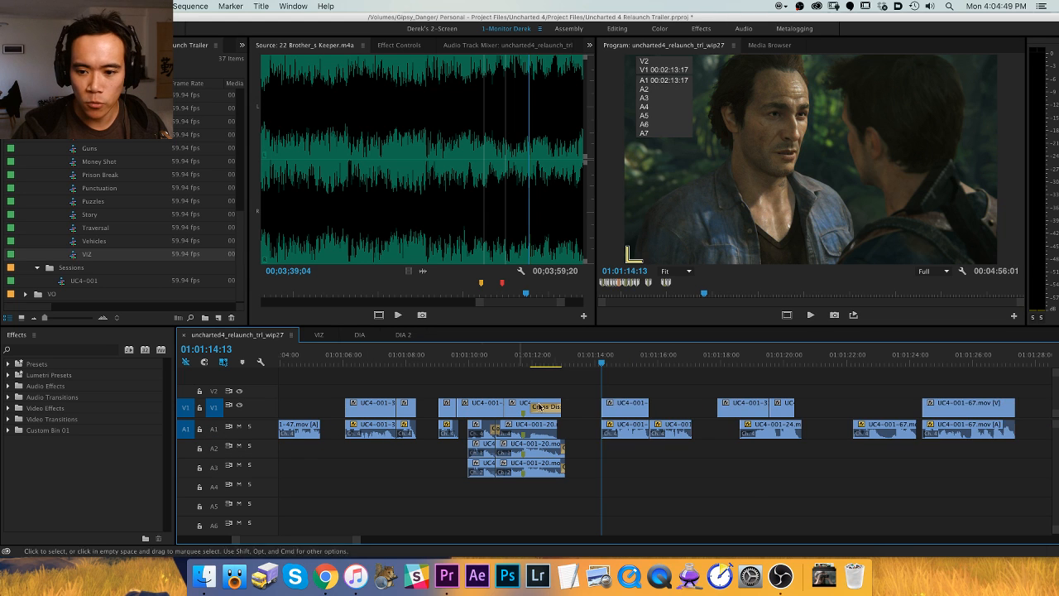
{"action": "key", "text": "h"}
{"action": "left_click_drag", "start_coordinate": [629, 386], "coordinate": [567, 387]}
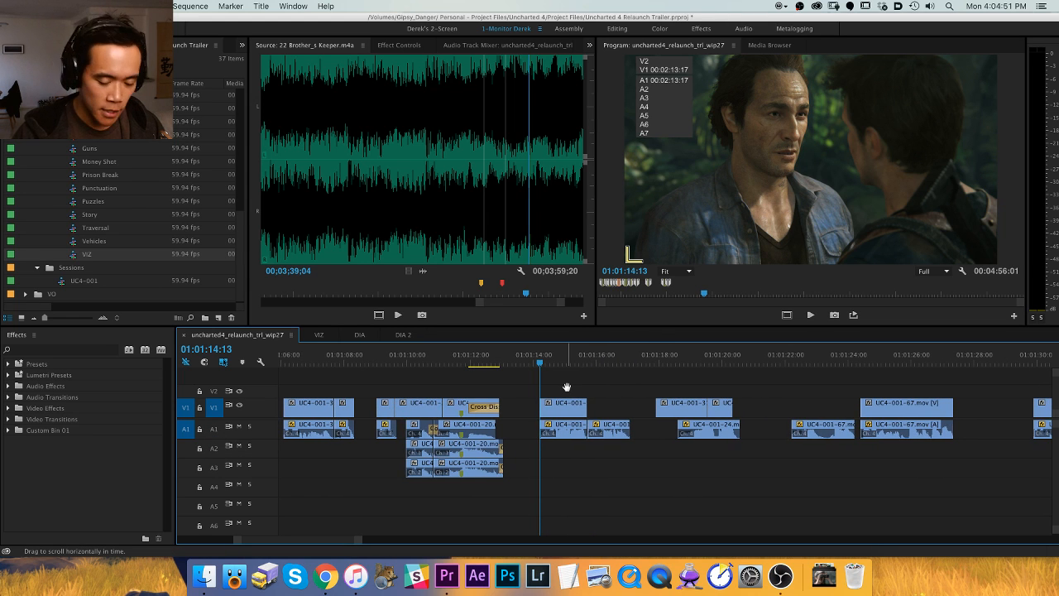
{"action": "left_click_drag", "start_coordinate": [619, 408], "coordinate": [537, 409]}
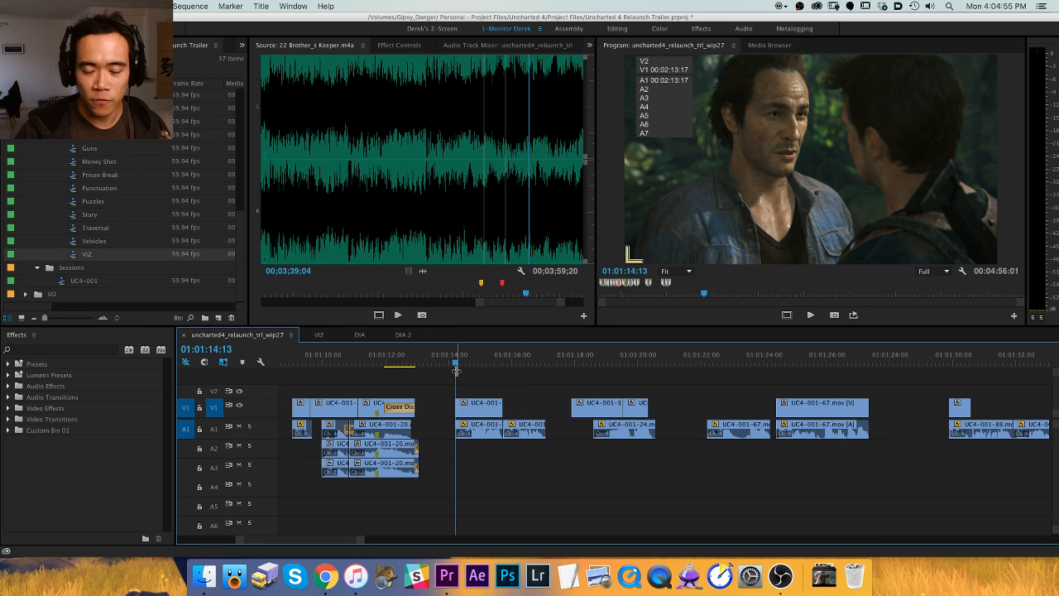
{"action": "key", "text": "v"}
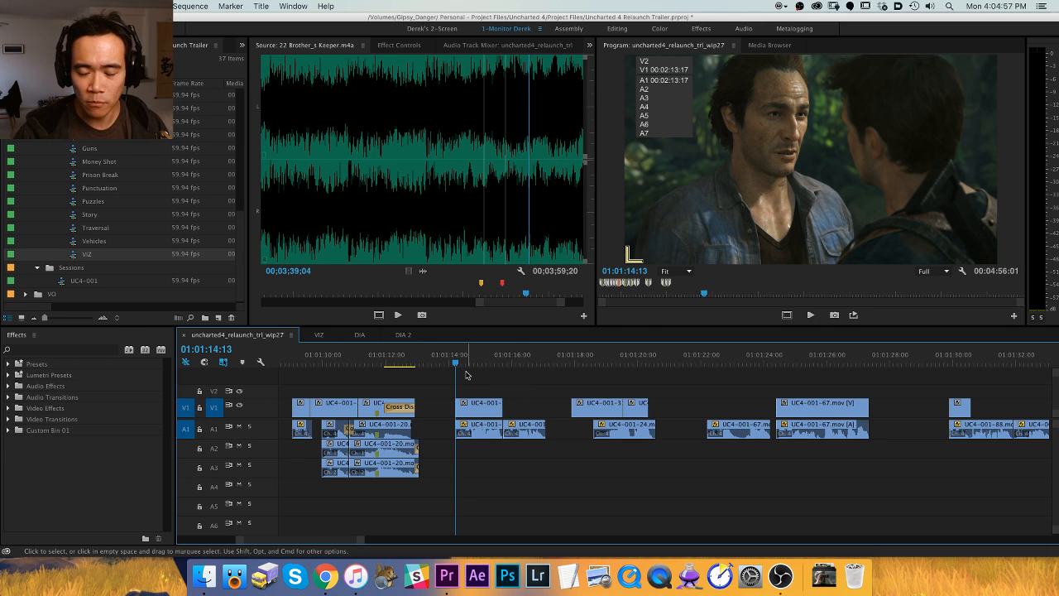
{"action": "key", "text": "cmd+s"}
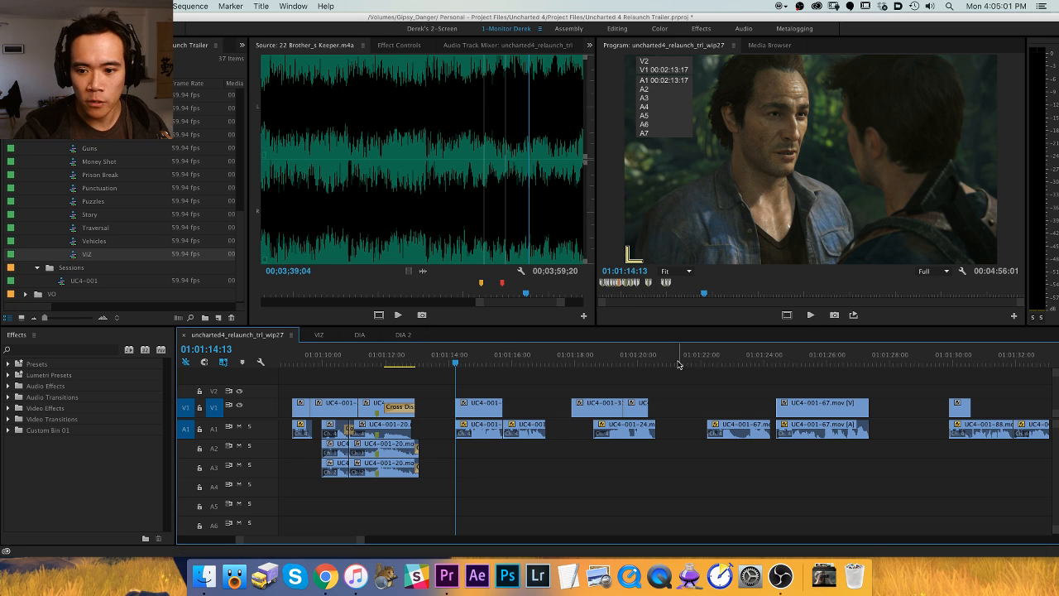
Untarget V1 and shorten the gap after the UC4-001-67.mov clips so the UC4-001-88.mov clip and everything following start at 01:01:28:32.
{"action": "left_click", "coordinate": [212, 408]}
{"action": "left_click", "coordinate": [681, 363]}
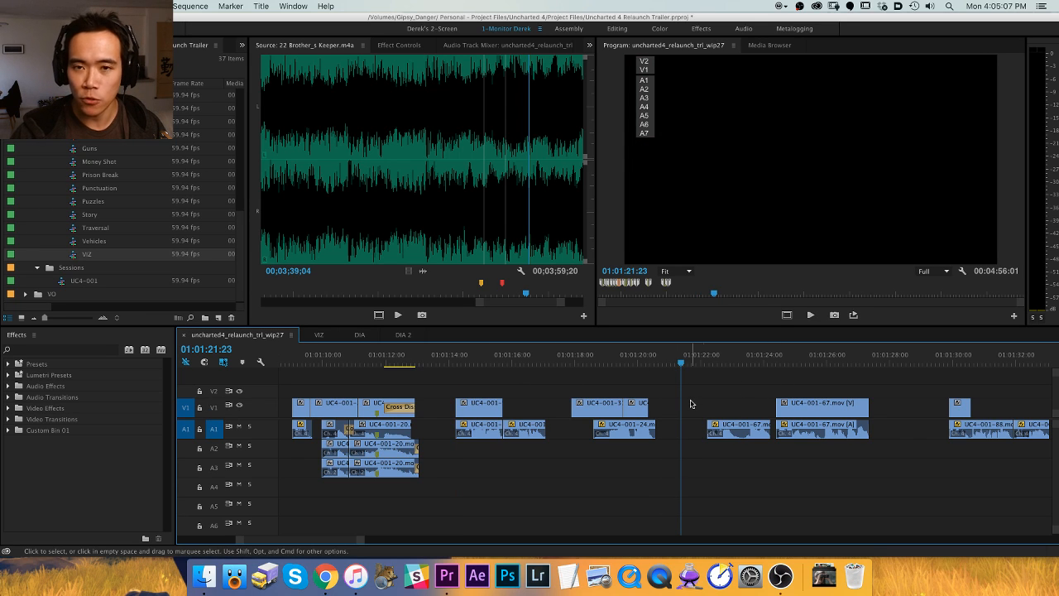
{"action": "scroll", "coordinate": [740, 407], "scroll_direction": "down", "scroll_amount": 5}
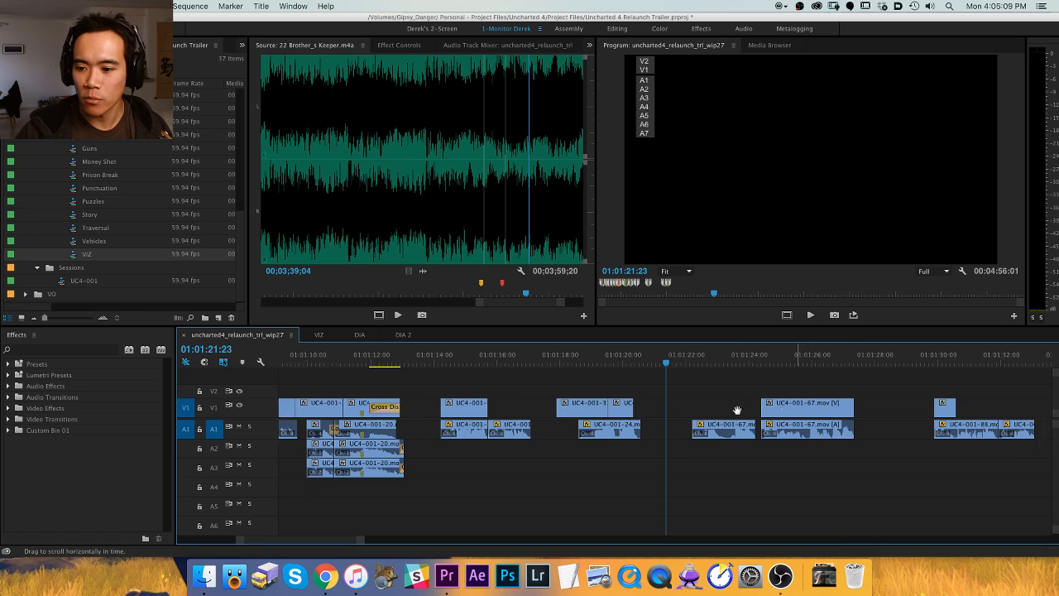
{"action": "left_click", "coordinate": [777, 361]}
{"action": "key", "text": "w"}
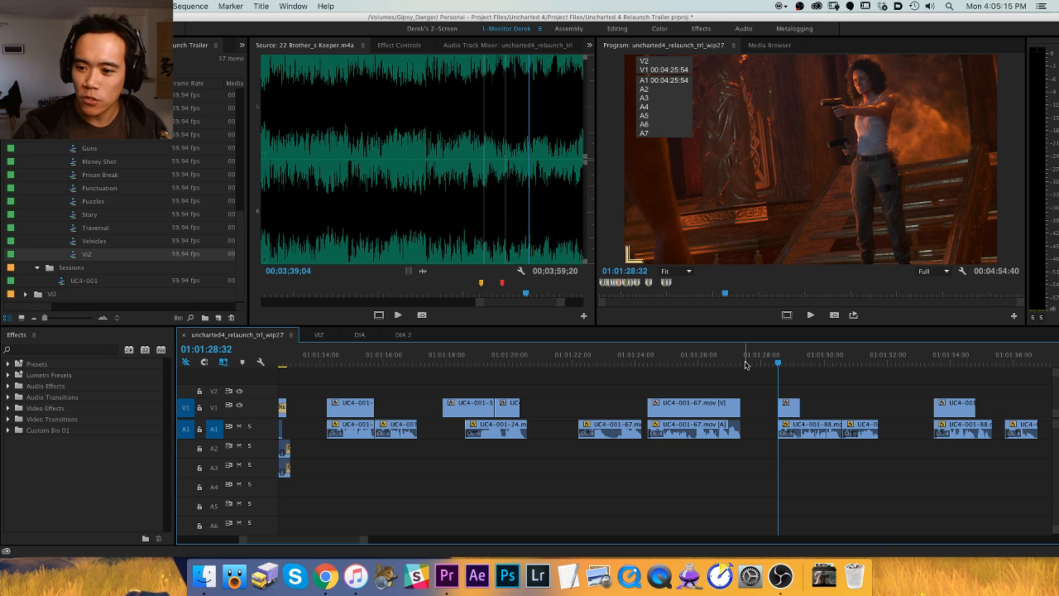
Look over the remaining dialogue clips up to the next music cue and scrub back to the gap at 01:00:51:09.
{"action": "scroll", "coordinate": [642, 413], "scroll_direction": "down", "scroll_amount": 8}
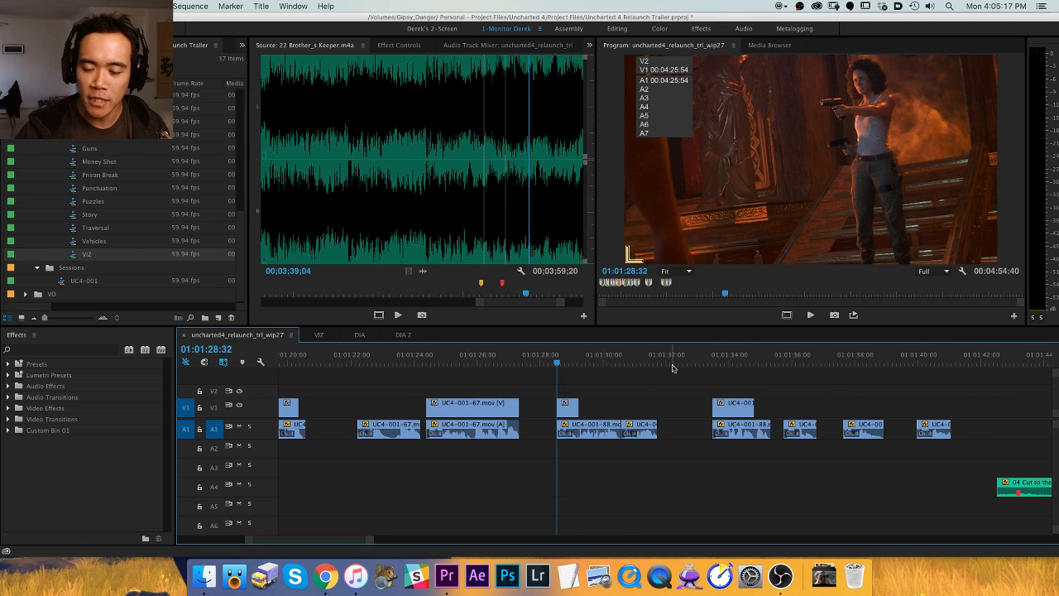
{"action": "scroll", "coordinate": [671, 368], "scroll_direction": "down", "scroll_amount": 2}
{"action": "key", "text": "h"}
{"action": "left_click_drag", "start_coordinate": [461, 408], "coordinate": [634, 408]}
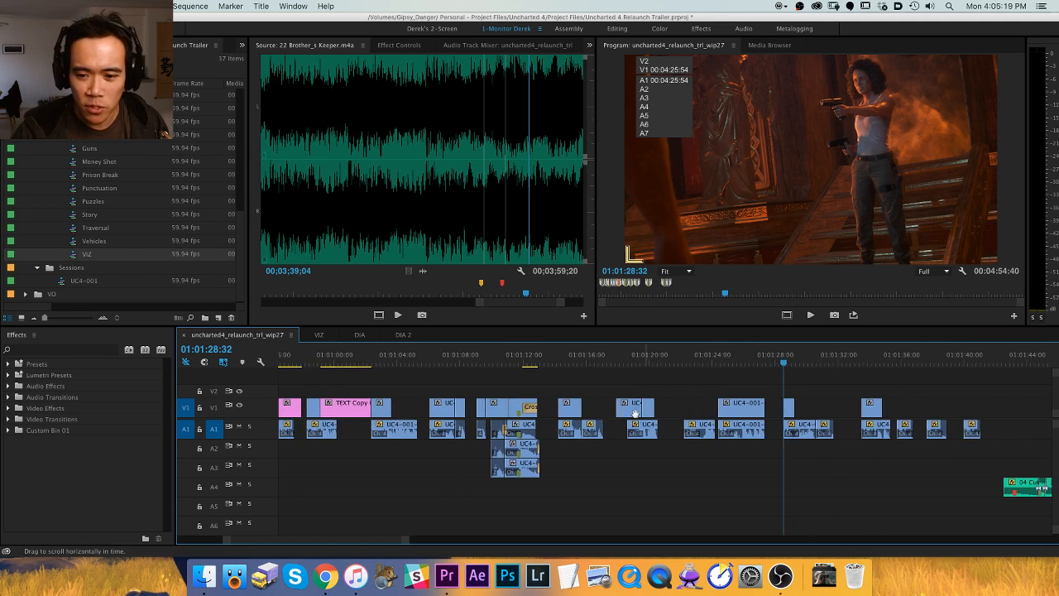
{"action": "left_click_drag", "start_coordinate": [459, 421], "coordinate": [571, 416]}
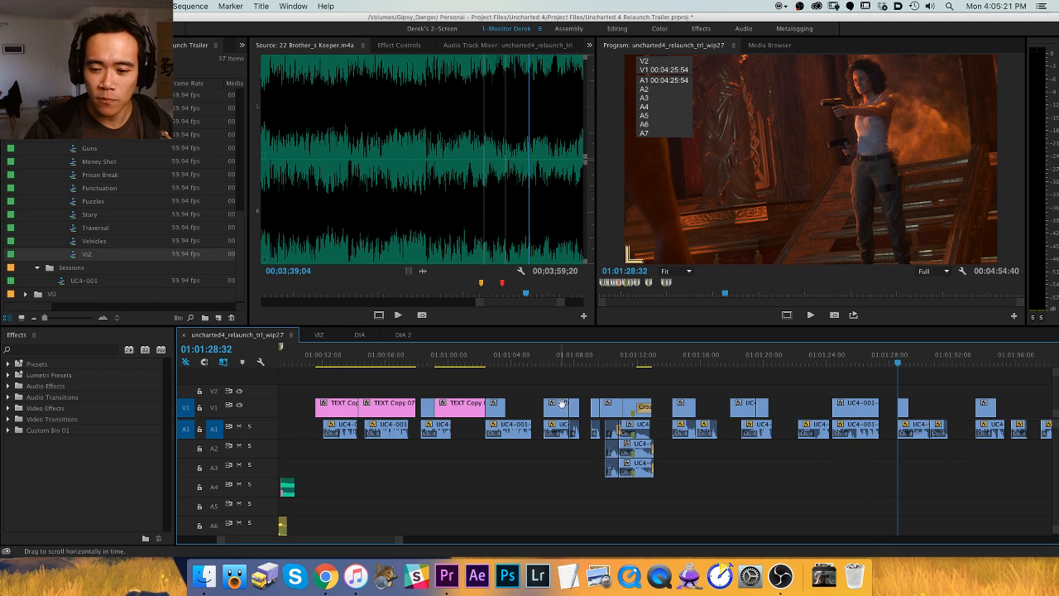
{"action": "scroll", "coordinate": [653, 405], "scroll_direction": "down", "scroll_amount": 6}
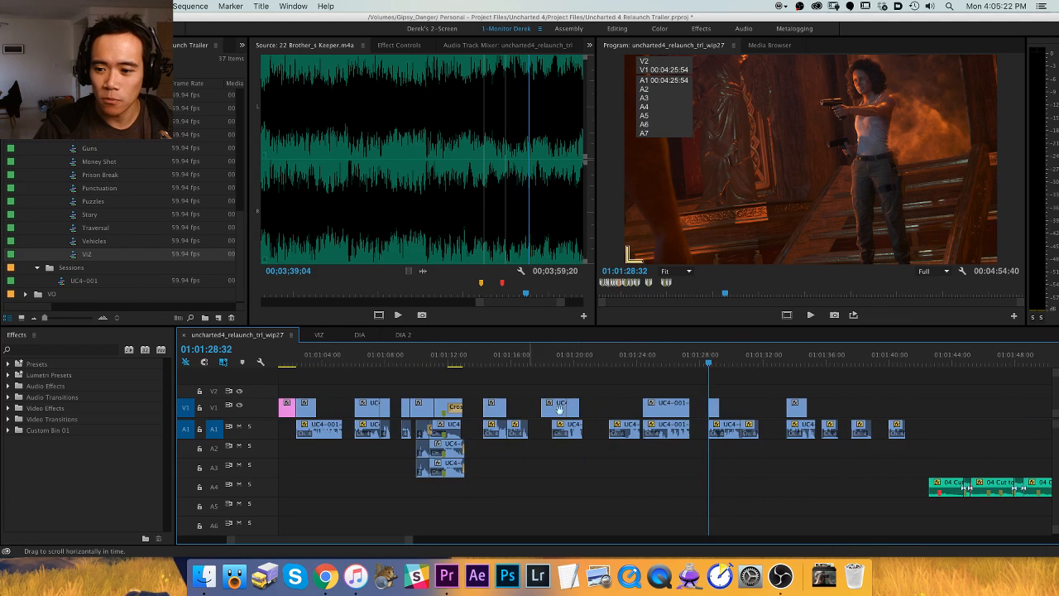
{"action": "left_click", "coordinate": [770, 357]}
{"action": "scroll", "coordinate": [676, 368], "scroll_direction": "down", "scroll_amount": 2}
{"action": "left_click_drag", "start_coordinate": [493, 359], "coordinate": [526, 395]}
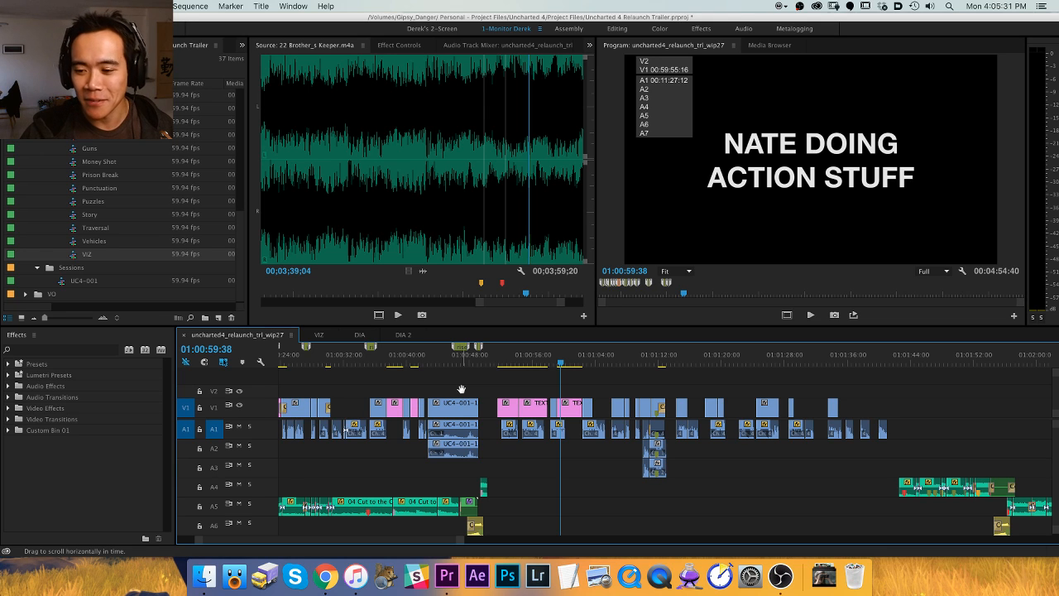
{"action": "mouse_move", "coordinate": [501, 361]}
{"action": "left_mouse_down"}
{"action": "mouse_move", "coordinate": [510, 356]}
{"action": "mouse_move", "coordinate": [496, 359]}
{"action": "left_mouse_up"}
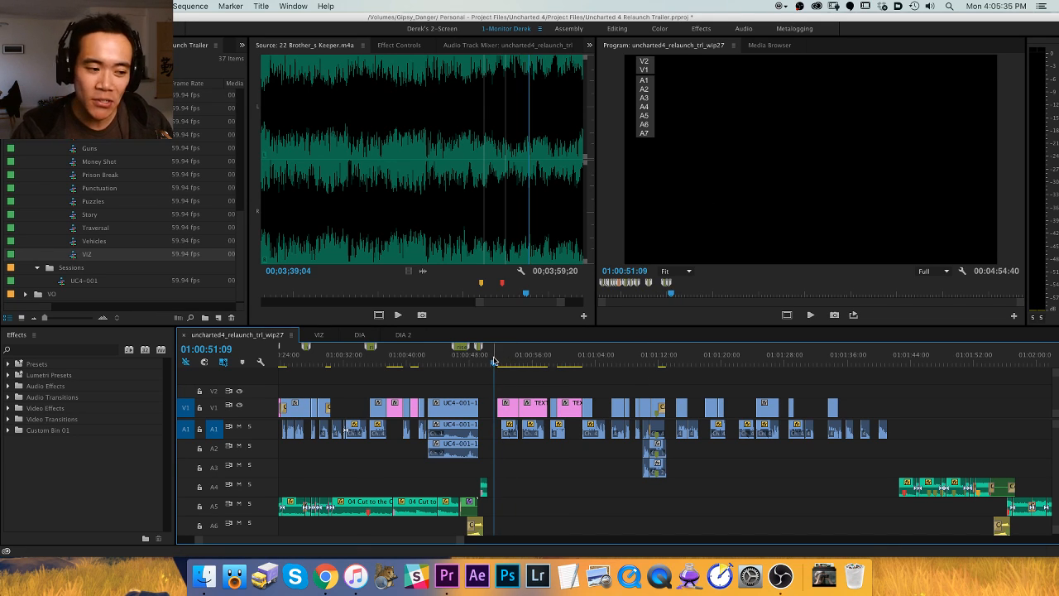
Examine the section from the gap before TEXT Copy 01 at 01:00:50:37 through the dialogue clips to 01:01:21:20.
{"action": "key", "text": "="}
{"action": "key", "text": "="}
{"action": "key", "text": "="}
{"action": "key", "text": "="}
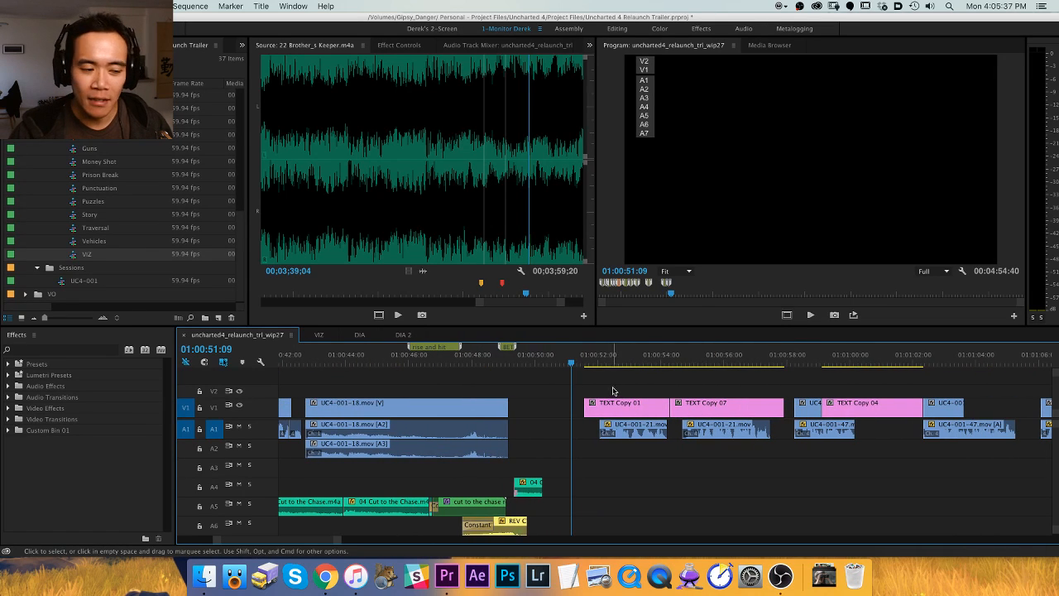
{"action": "left_click", "coordinate": [555, 358]}
{"action": "key", "text": "minus"}
{"action": "key", "text": "minus"}
{"action": "key", "text": "minus"}
{"action": "key", "text": "minus"}
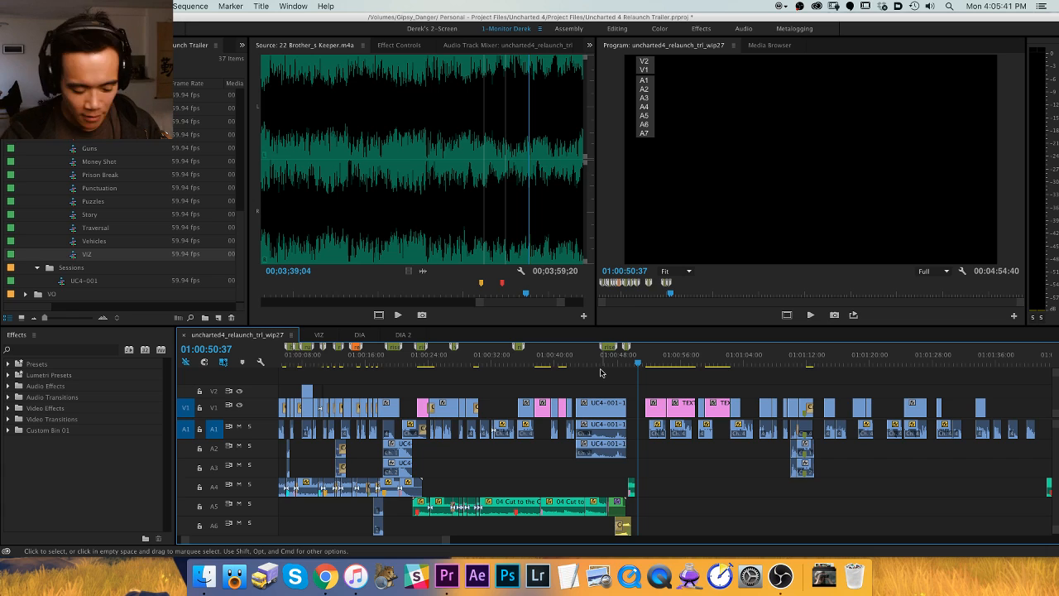
{"action": "scroll", "coordinate": [579, 397], "scroll_direction": "right", "scroll_amount": 5}
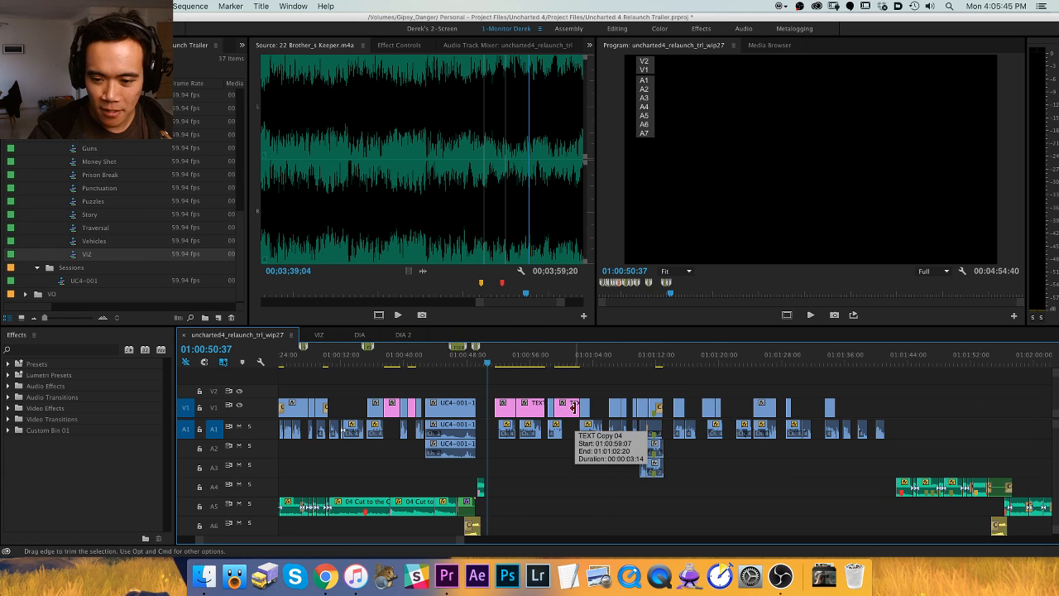
{"action": "left_click_drag", "start_coordinate": [627, 361], "coordinate": [730, 360]}
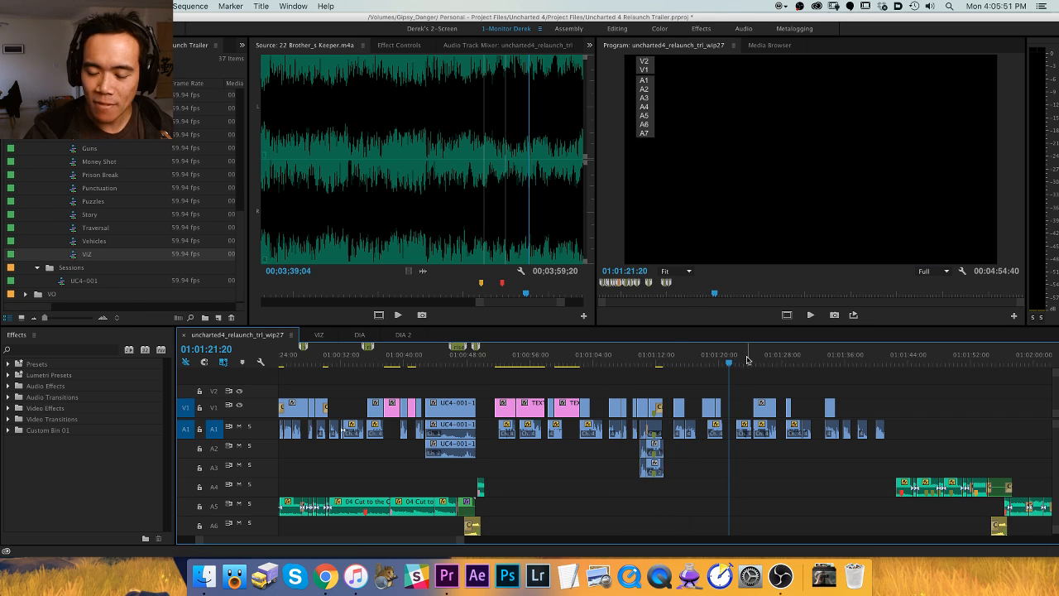
Add a sequence marker named "establishing villains" at 01:00:51:13, just before the TEXT Copy 01 title.
{"action": "mouse_move", "coordinate": [488, 361]}
{"action": "left_mouse_down"}
{"action": "mouse_move", "coordinate": [504, 361]}
{"action": "mouse_move", "coordinate": [481, 363]}
{"action": "left_mouse_up"}
{"action": "key", "text": "m"}
{"action": "key", "text": "m"}
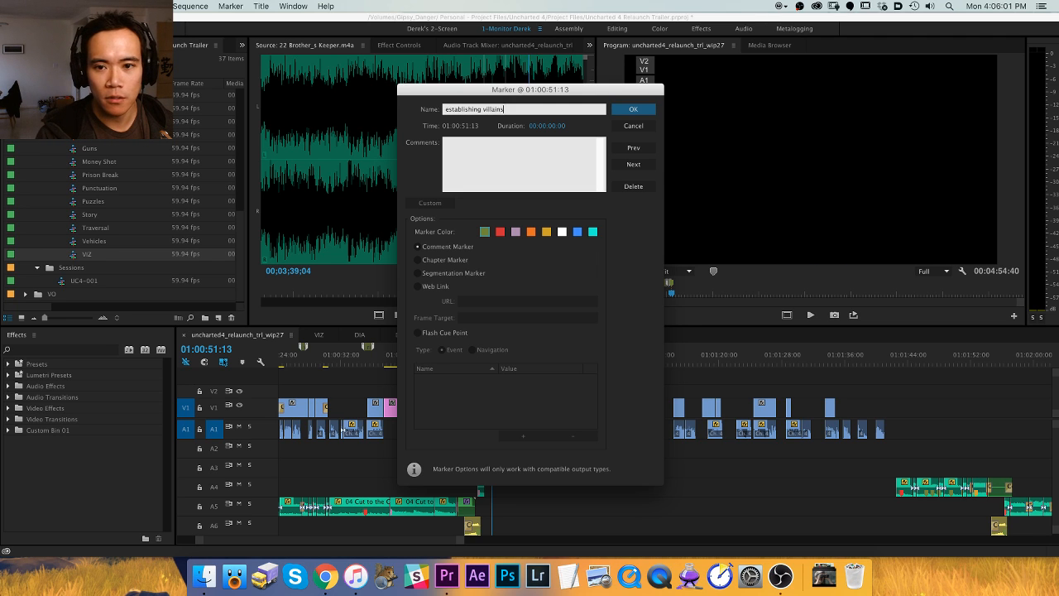
{"action": "key", "text": "Return"}
Rename the marker at 01:00:51:13 as "establishing villains/stakes".
{"action": "key", "text": "m"}
{"action": "key", "text": "m"}
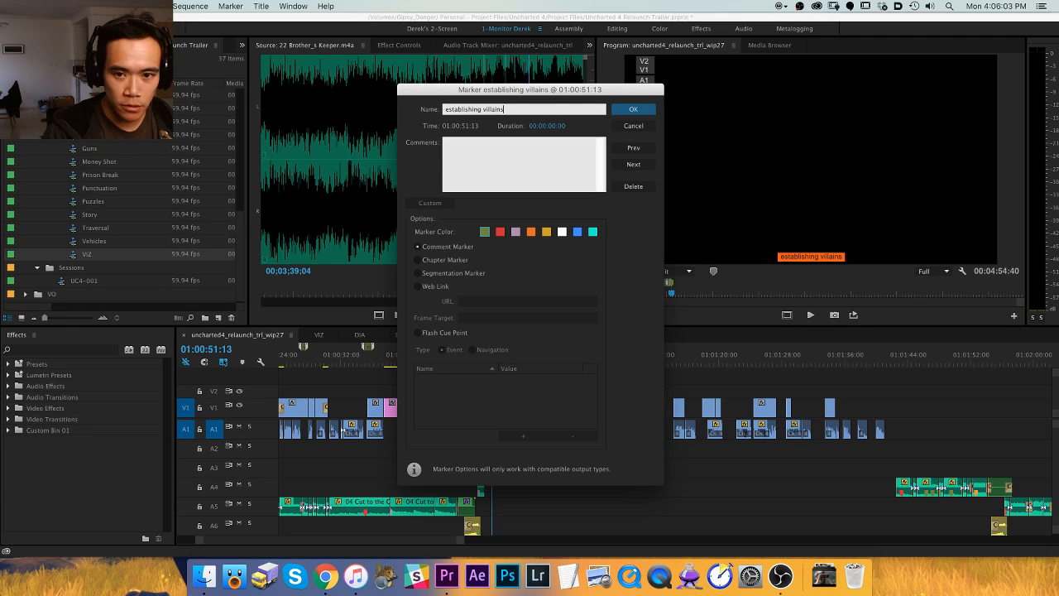
{"action": "type", "text": "/stakes"}
{"action": "key", "text": "Return"}
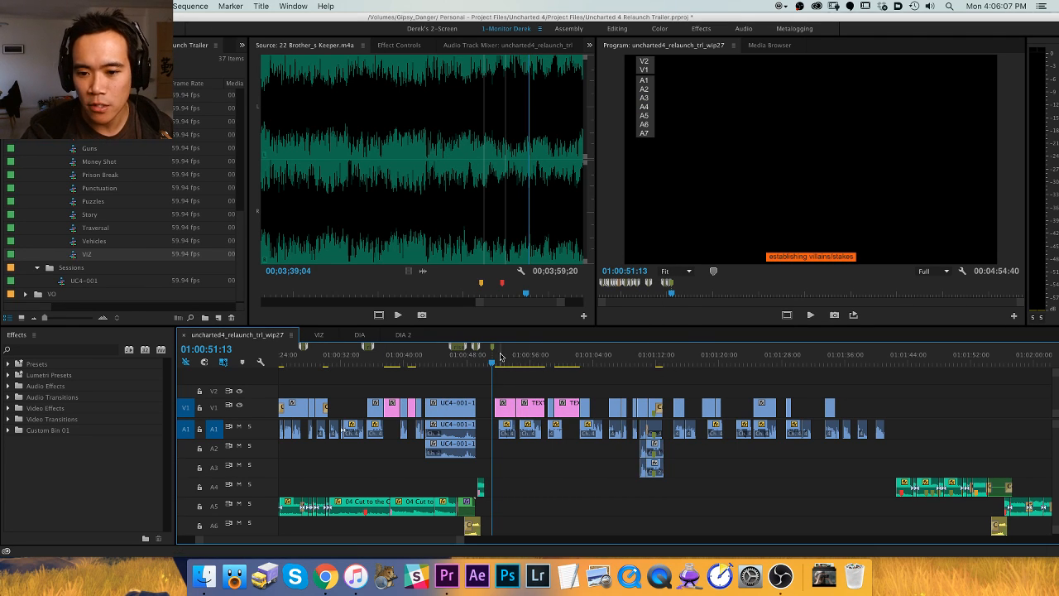
Extend the "establishing villains/stakes" marker from 01:00:51:13 to end at 01:01:05:15, after the dialogue following the titles.
{"action": "left_click_drag", "start_coordinate": [491, 351], "coordinate": [644, 351]}
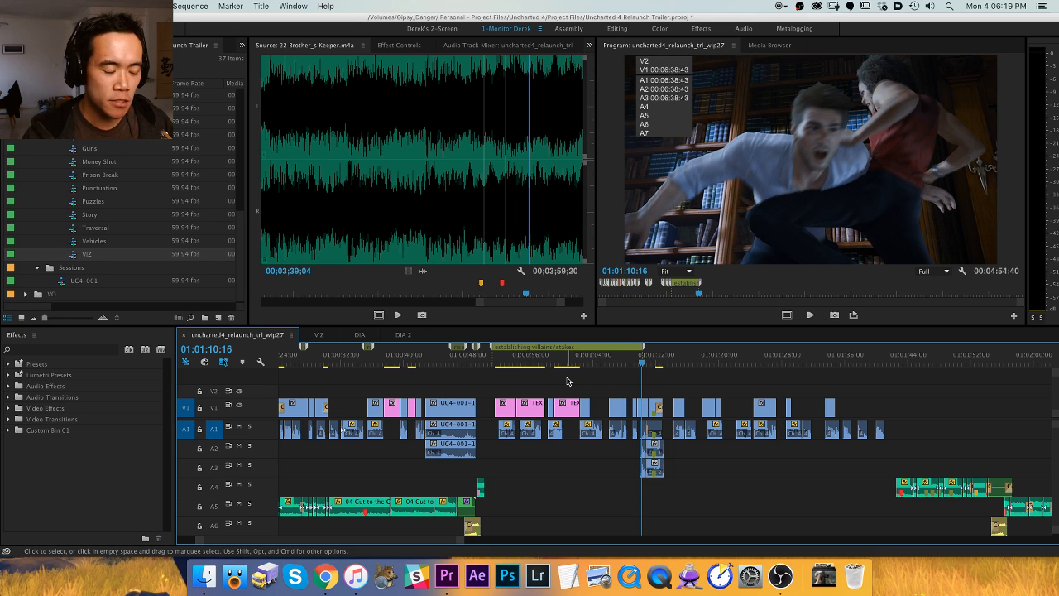
{"action": "key", "text": "h"}
{"action": "left_click_drag", "start_coordinate": [503, 439], "coordinate": [422, 437]}
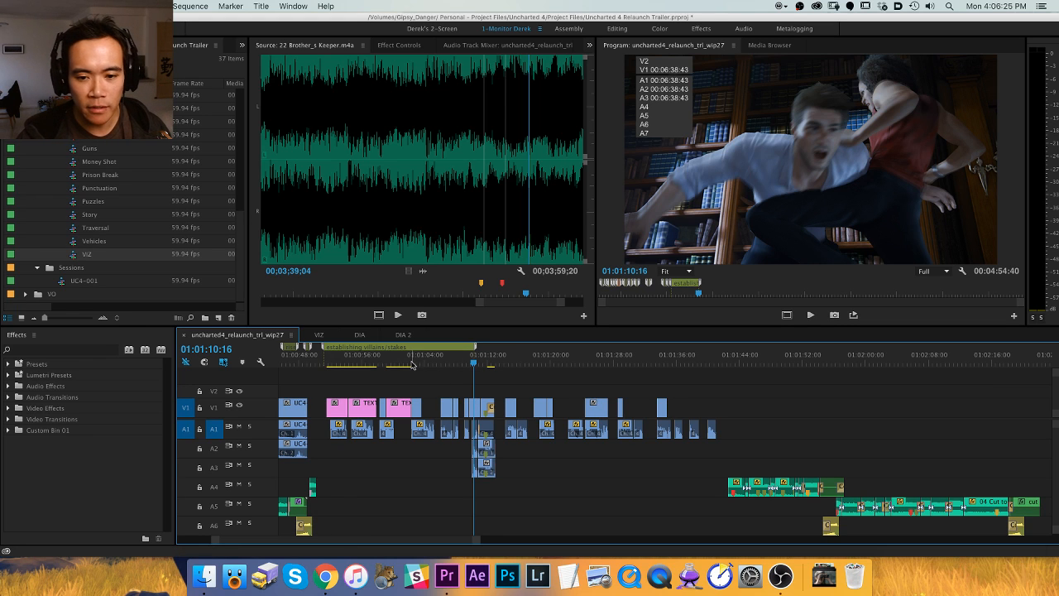
{"action": "key", "text": "j"}
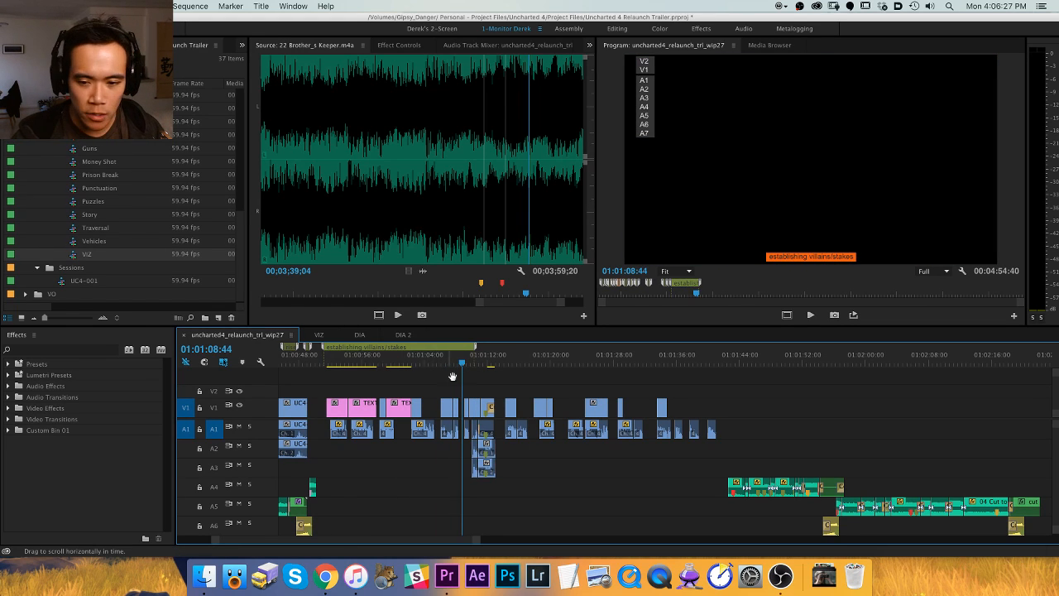
{"action": "key", "text": "="}
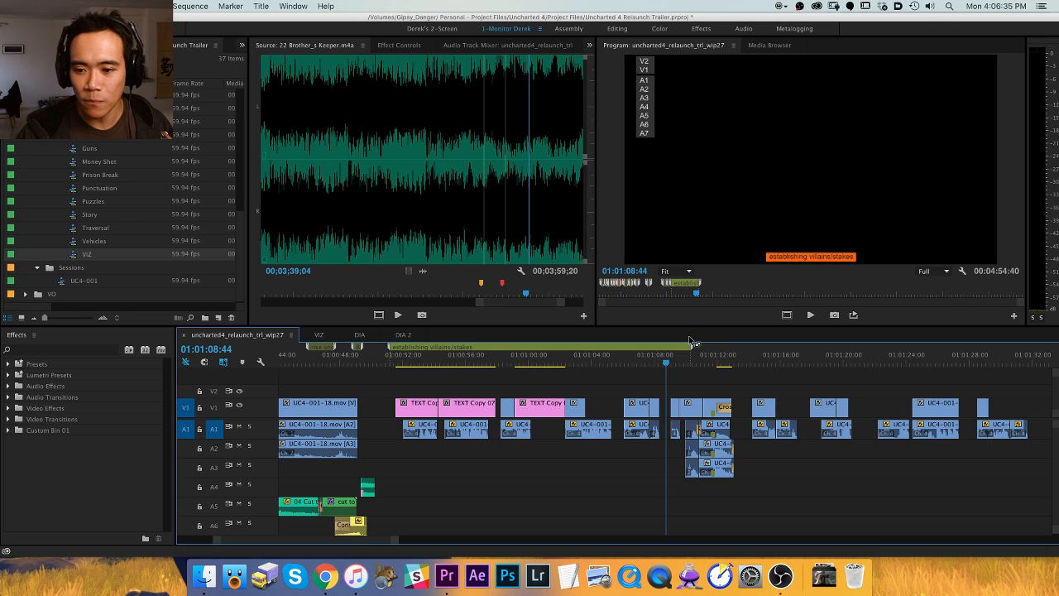
{"action": "left_click_drag", "start_coordinate": [691, 350], "coordinate": [612, 349]}
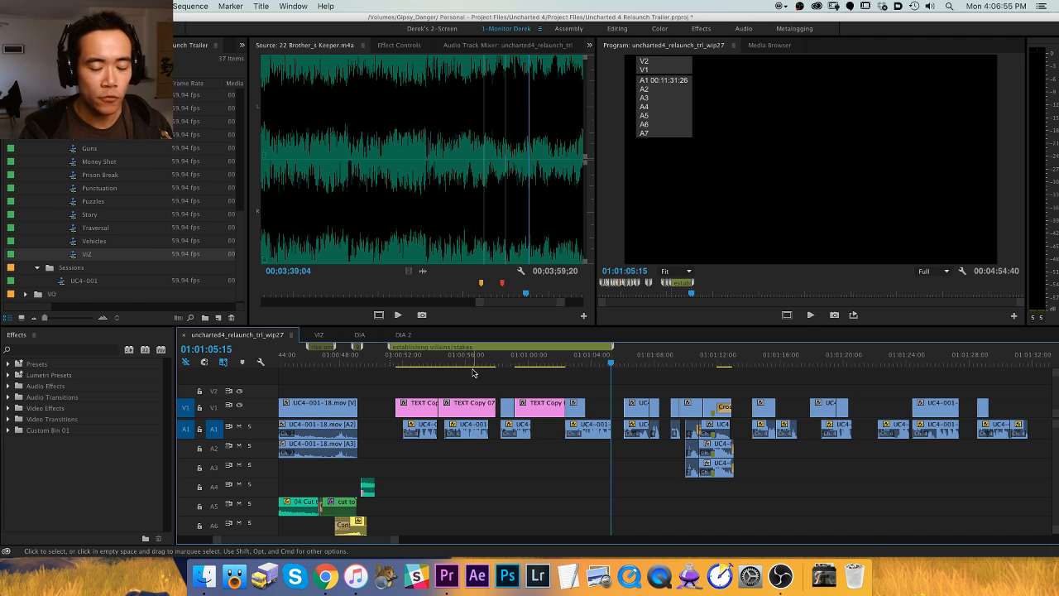
Look over the clips between 01:01:05:15 and 01:01:14:45, and save the project.
{"action": "scroll", "coordinate": [613, 376], "scroll_direction": "right", "scroll_amount": 2}
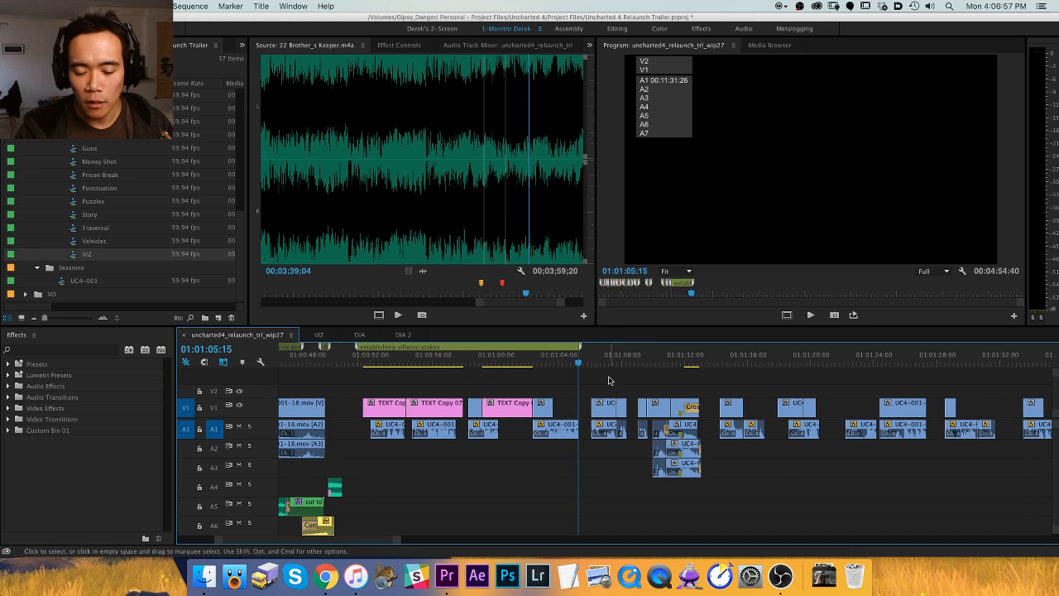
{"action": "scroll", "coordinate": [620, 379], "scroll_direction": "right", "scroll_amount": 3}
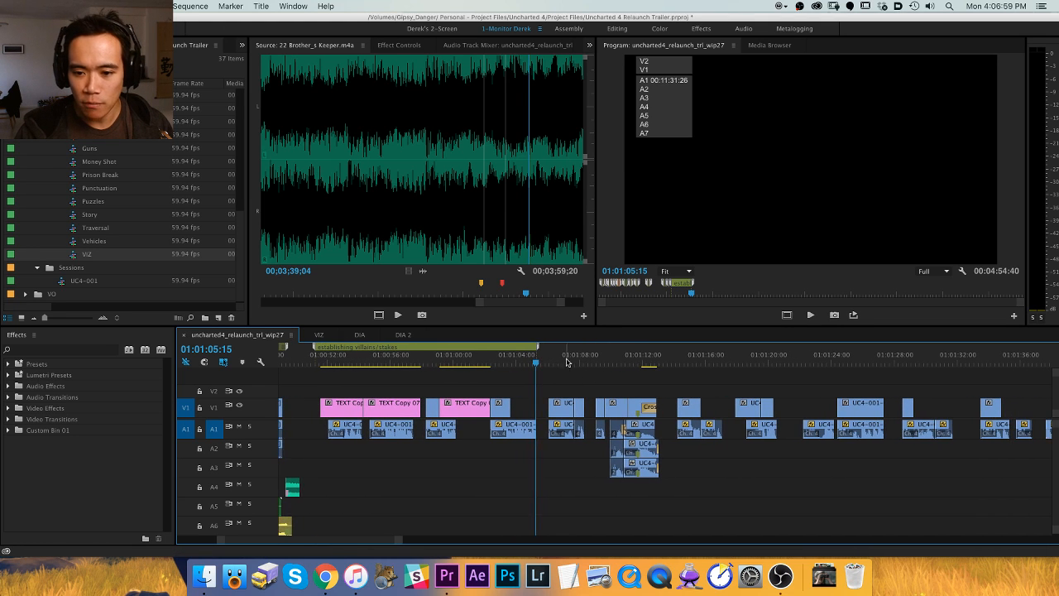
{"action": "left_click", "coordinate": [557, 361]}
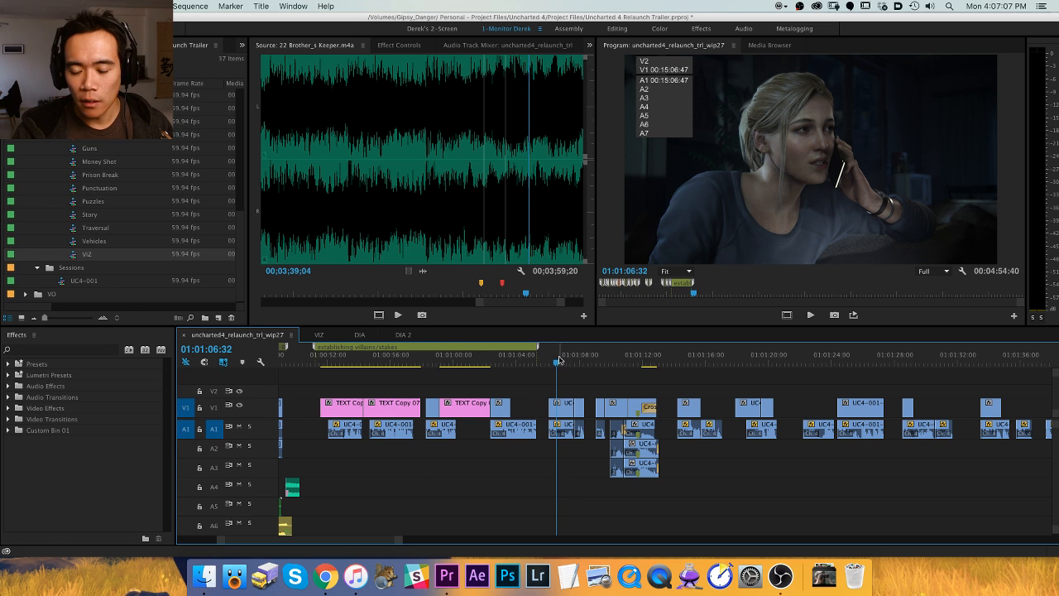
{"action": "left_click_drag", "start_coordinate": [566, 361], "coordinate": [649, 362]}
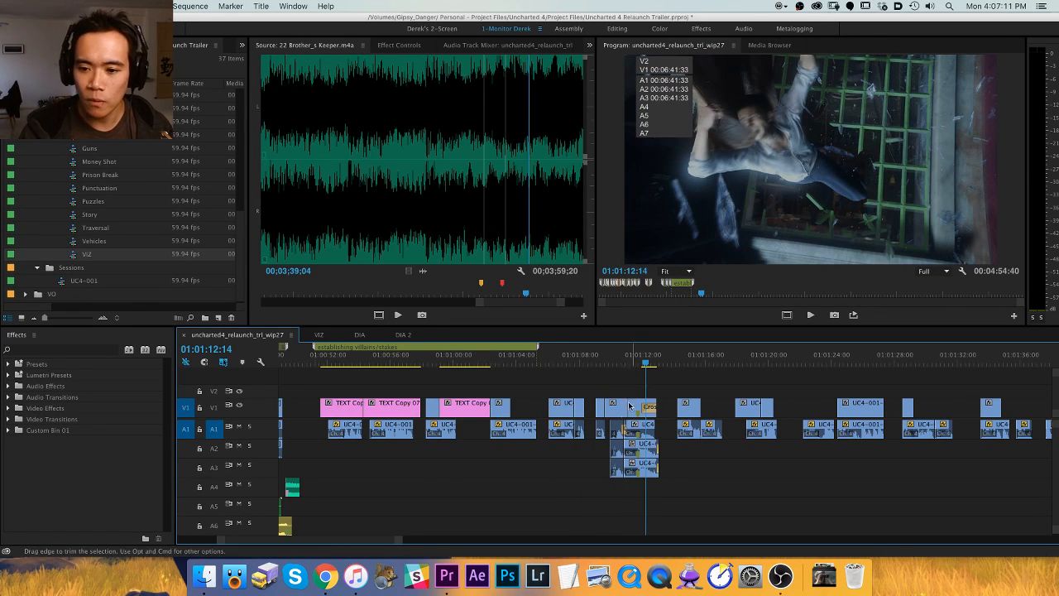
{"action": "scroll", "coordinate": [610, 381], "scroll_direction": "right", "scroll_amount": 4}
{"action": "left_click", "coordinate": [621, 361]}
{"action": "left_click_drag", "start_coordinate": [622, 362], "coordinate": [618, 364]}
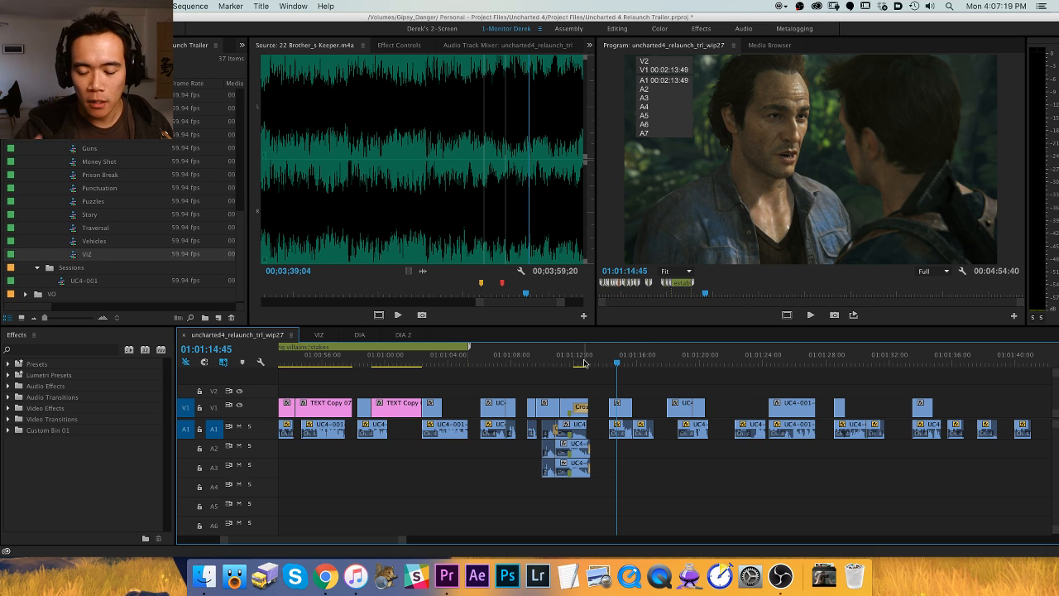
{"action": "key", "text": "minus"}
{"action": "key", "text": "super+s"}
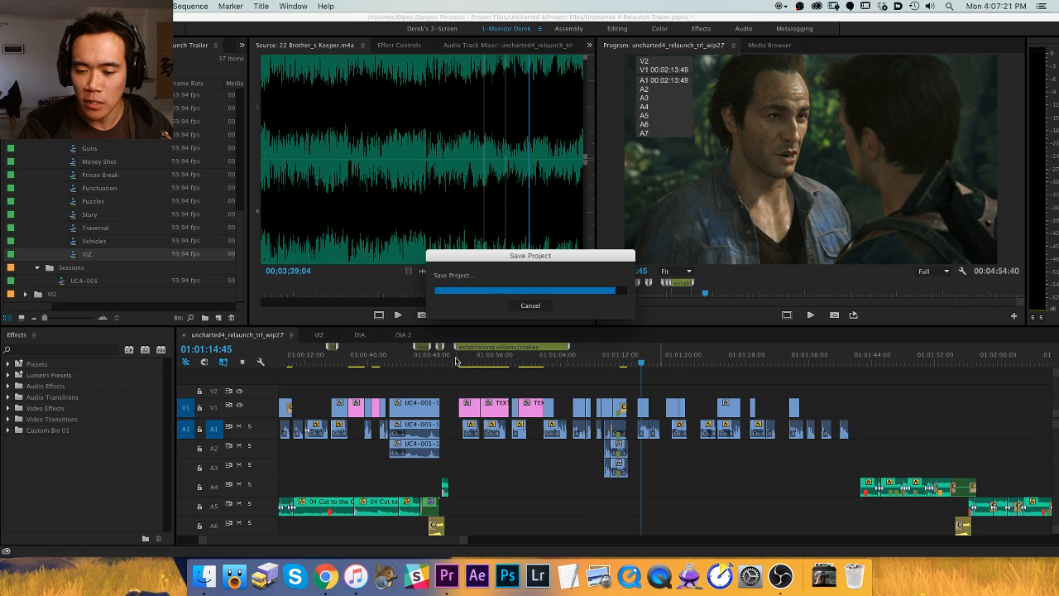
Examine and play back the glowing map shot around 01:01:19:02.
{"action": "left_click", "coordinate": [673, 364]}
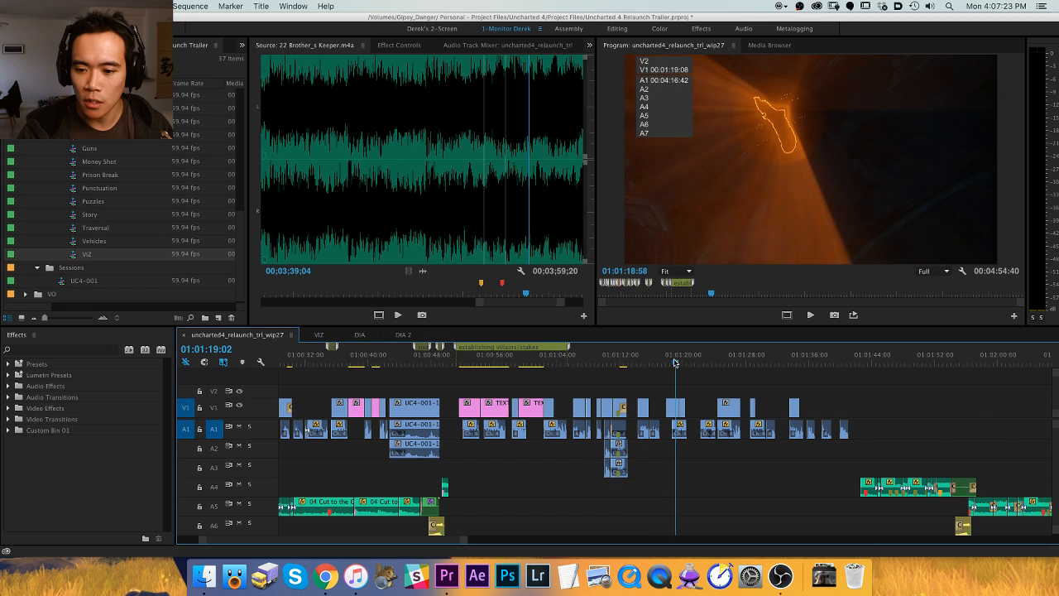
{"action": "key", "text": "equal"}
{"action": "key", "text": "minus"}
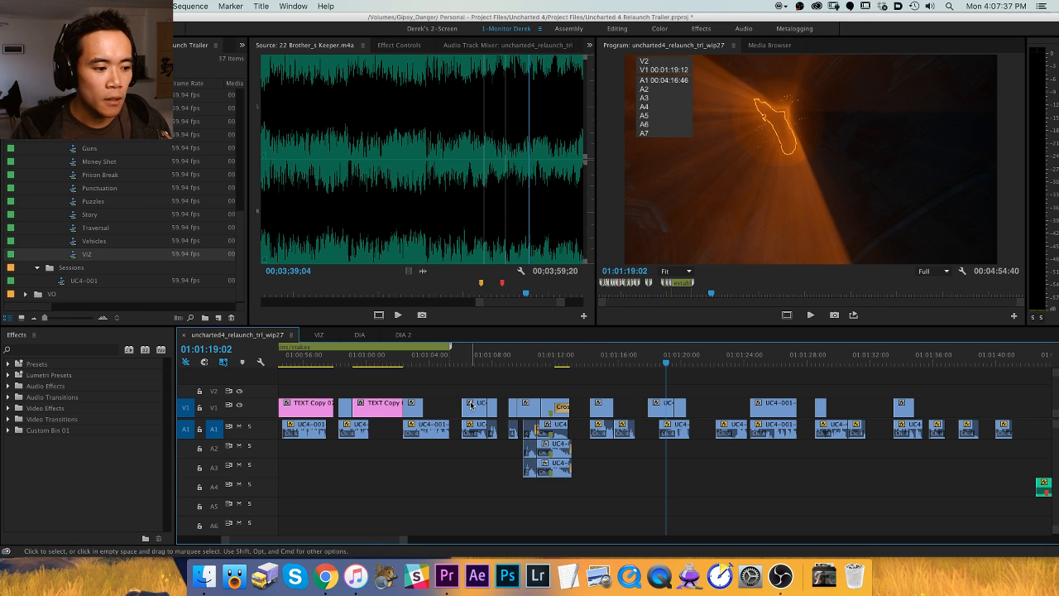
{"action": "left_click_drag", "start_coordinate": [670, 361], "coordinate": [657, 362]}
{"action": "key", "text": "space"}
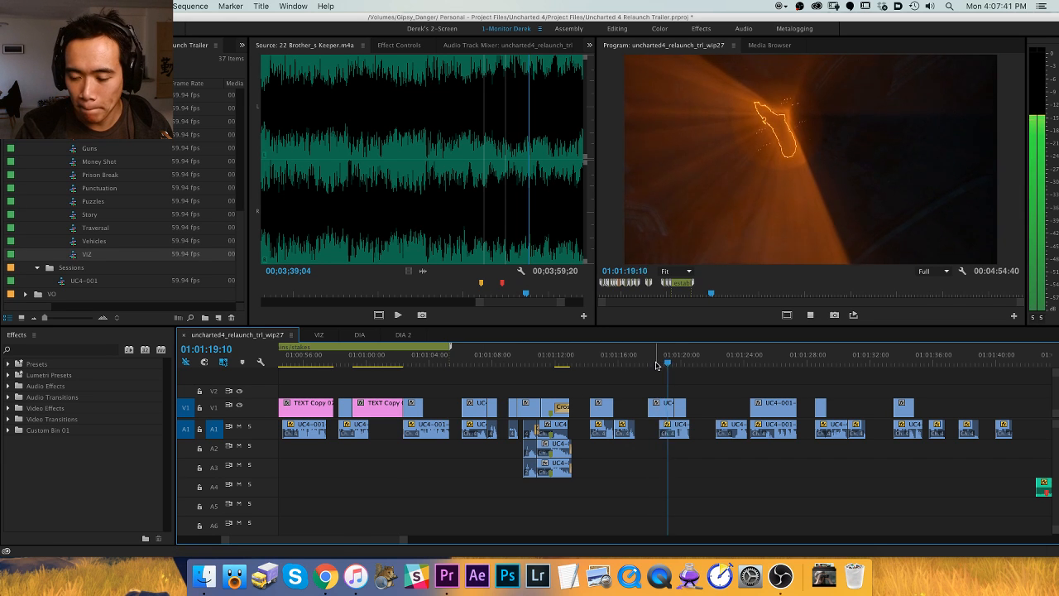
Extend the "establishing villains/stakes" marker to 01:01:13:39 and shift all clips after that point about two seconds later.
{"action": "left_click_drag", "start_coordinate": [496, 361], "coordinate": [568, 362]}
{"action": "left_click_drag", "start_coordinate": [445, 347], "coordinate": [575, 347]}
{"action": "key", "text": "minus"}
{"action": "key", "text": "a"}
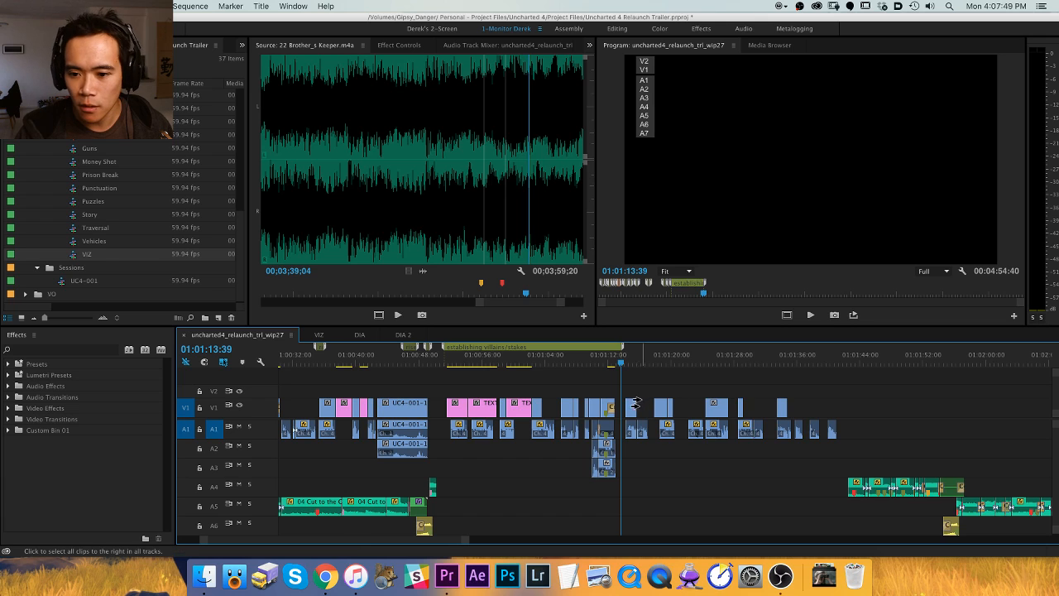
{"action": "left_click_drag", "start_coordinate": [625, 405], "coordinate": [641, 406]}
Scrub and play through the dialogue clips from the widened gap at 01:01:15:06 to 01:01:21:44.
{"action": "scroll", "coordinate": [634, 373], "scroll_direction": "right", "scroll_amount": 3}
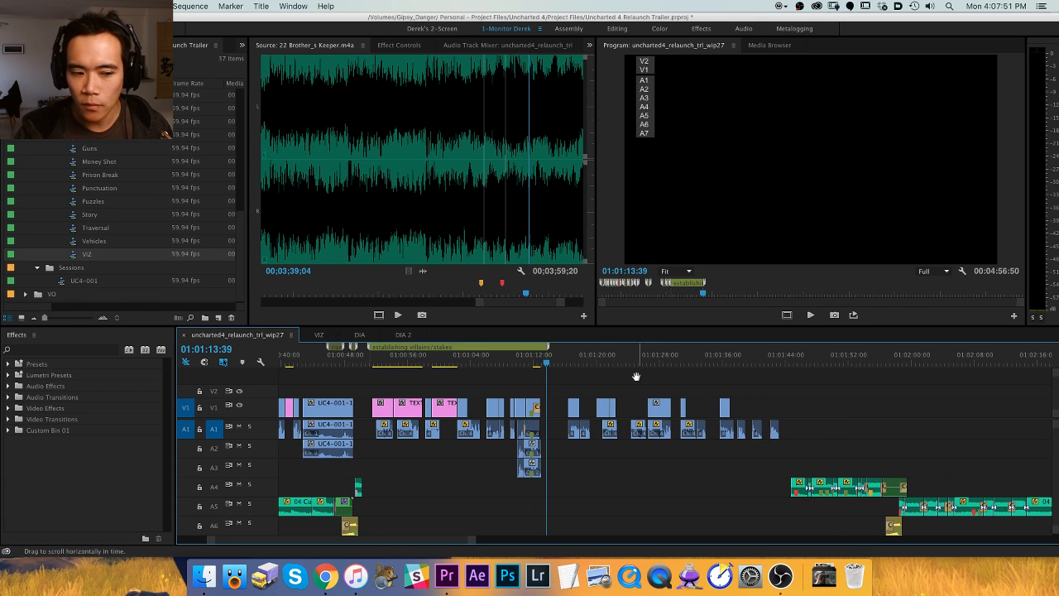
{"action": "left_click", "coordinate": [667, 361]}
{"action": "left_click_drag", "start_coordinate": [667, 361], "coordinate": [560, 360]}
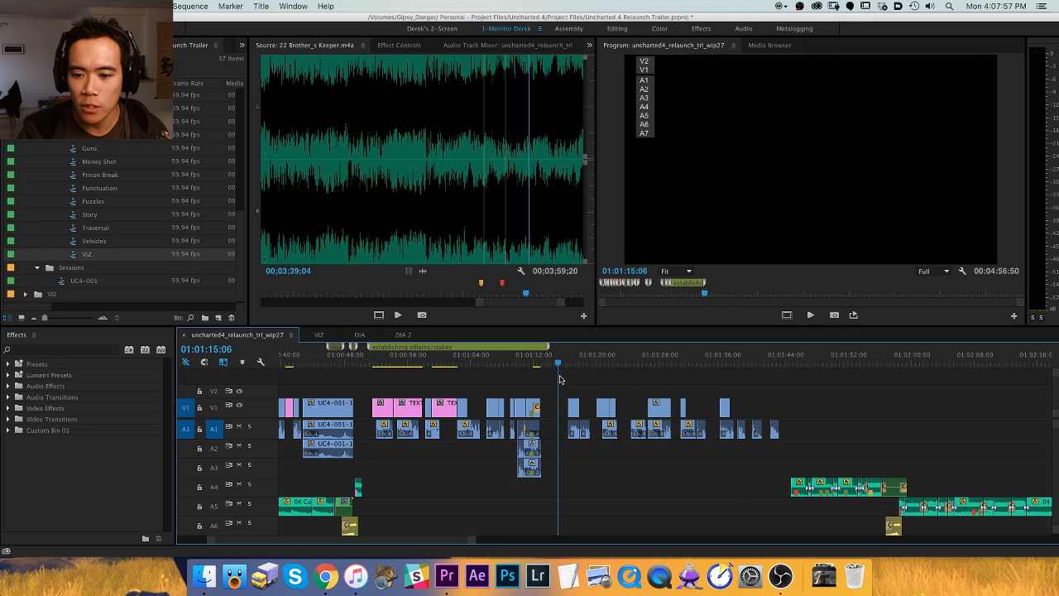
{"action": "key", "text": "space"}
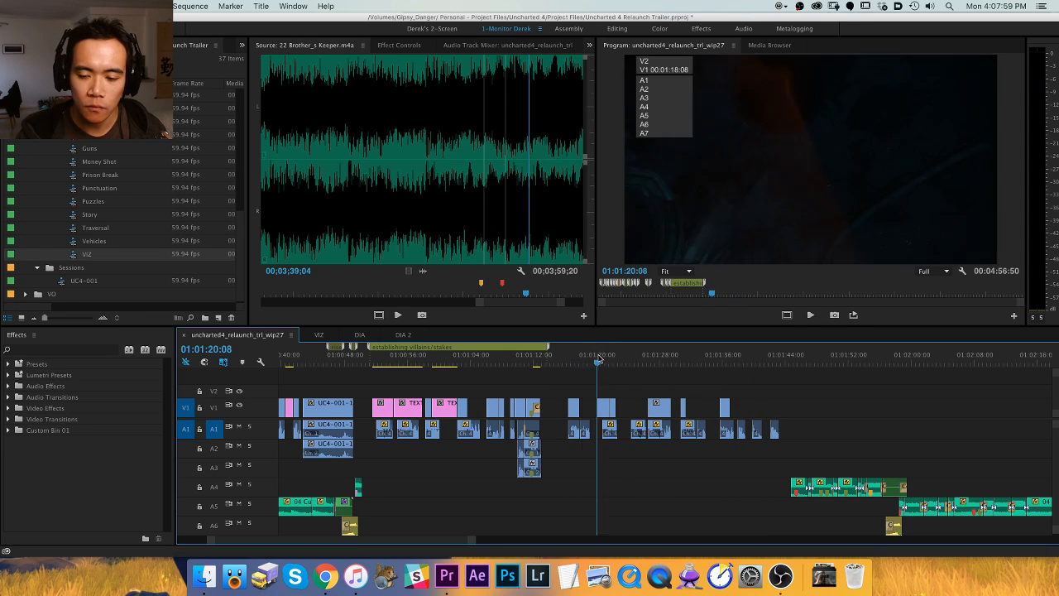
{"action": "key", "text": "minus"}
{"action": "key", "text": "minus"}
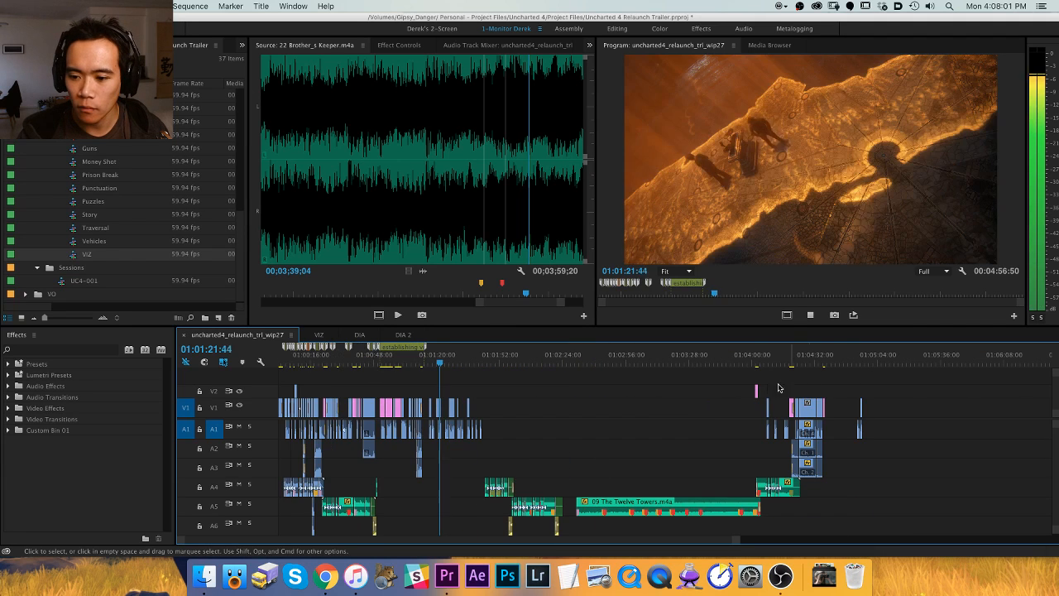
Add a marker named "everything is sad and hopeless" at 01:04:01:15 and extend it to 01:04:20:30, at the Uncharted 4 title.
{"action": "left_click", "coordinate": [767, 362]}
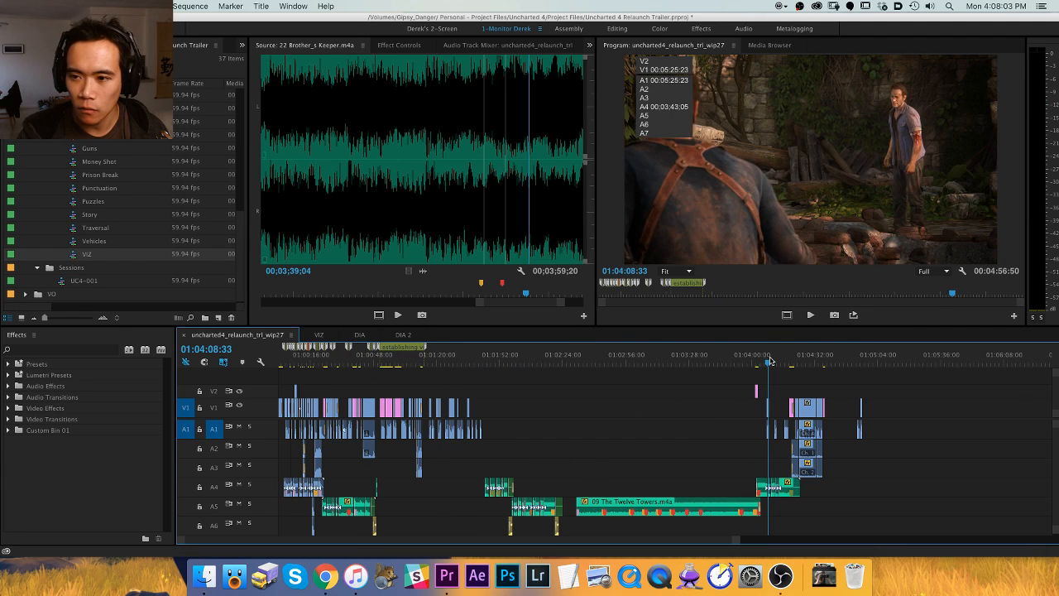
{"action": "key", "text": "equal"}
{"action": "mouse_move", "coordinate": [661, 361]}
{"action": "left_mouse_down"}
{"action": "mouse_move", "coordinate": [686, 361]}
{"action": "mouse_move", "coordinate": [626, 361]}
{"action": "mouse_move", "coordinate": [644, 356]}
{"action": "left_mouse_up"}
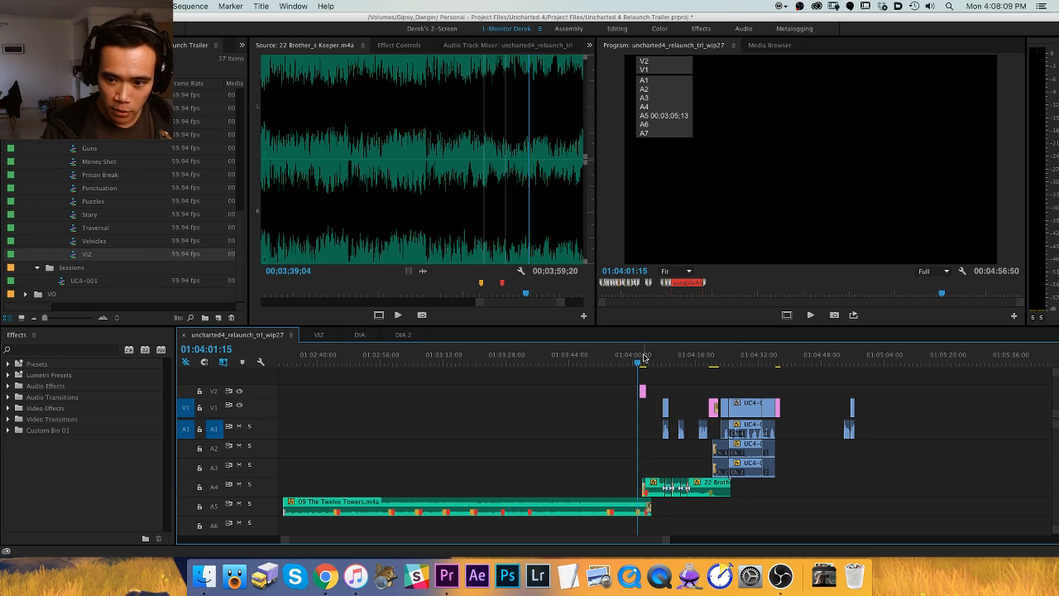
{"action": "key", "text": "m"}
{"action": "key", "text": "m"}
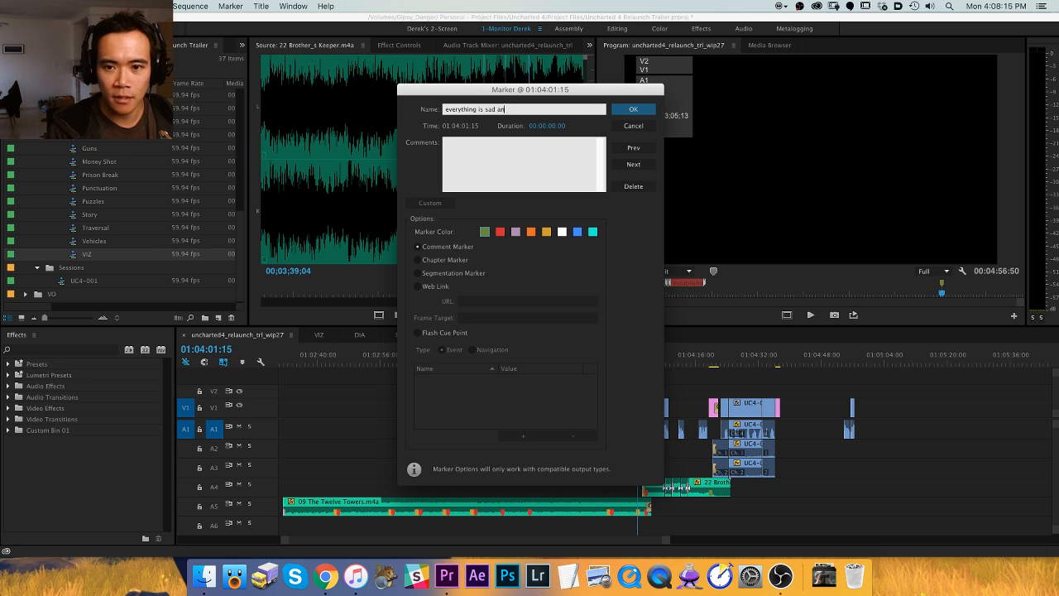
{"action": "type", "text": "everything is sad and hopeless"}
{"action": "key", "text": "Return"}
{"action": "key", "text": "="}
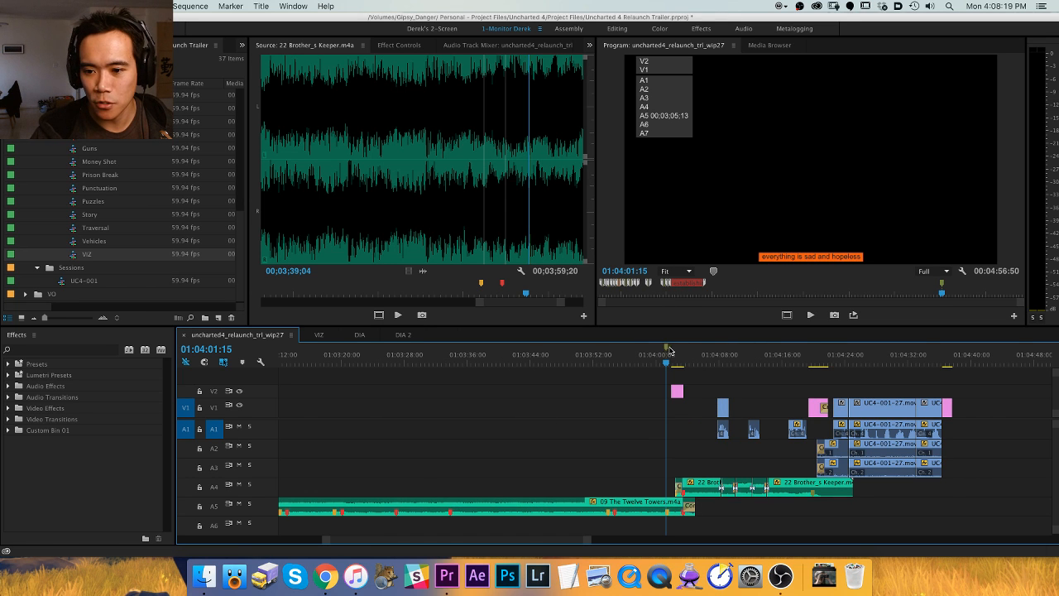
{"action": "mouse_move", "coordinate": [666, 347]}
{"action": "left_mouse_down"}
{"action": "mouse_move", "coordinate": [842, 360]}
{"action": "mouse_move", "coordinate": [818, 361]}
{"action": "left_mouse_up"}
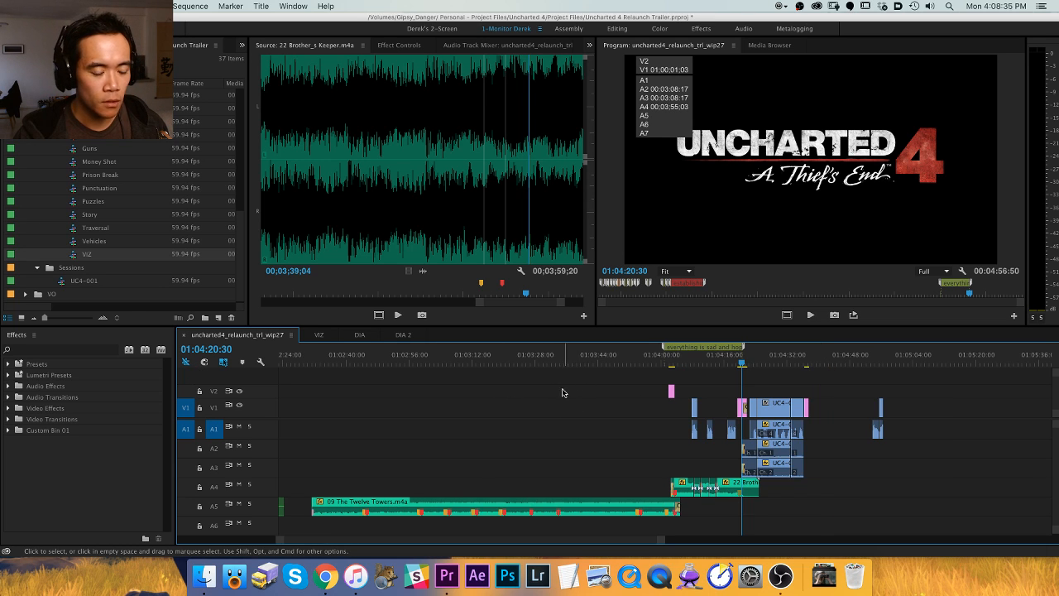
Examine the music-only stretch between the last dialogue clips and the "everything is sad and hopeless" section.
{"action": "key", "text": "h"}
{"action": "key", "text": "minus"}
{"action": "left_click_drag", "start_coordinate": [662, 402], "coordinate": [547, 424]}
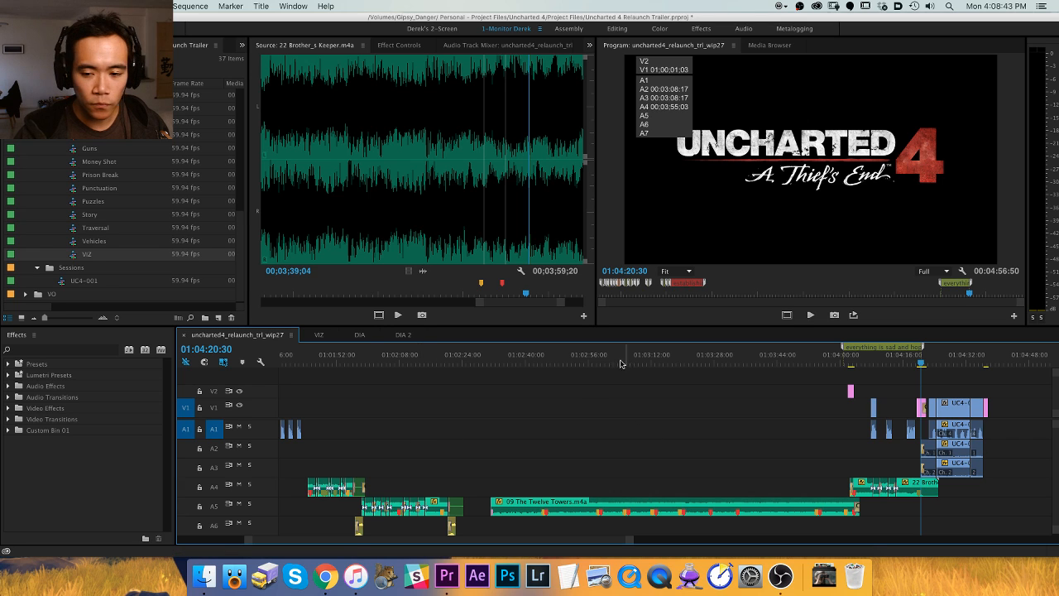
{"action": "left_click", "coordinate": [577, 362]}
{"action": "left_click_drag", "start_coordinate": [577, 361], "coordinate": [565, 361]}
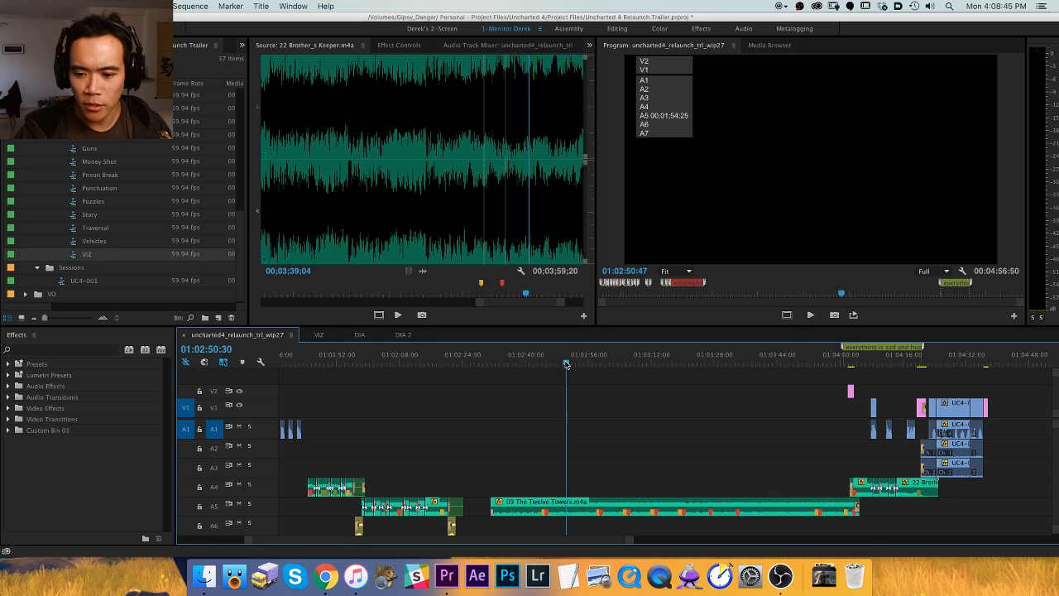
{"action": "key", "text": "minus"}
{"action": "left_click", "coordinate": [498, 362]}
{"action": "key", "text": "equal"}
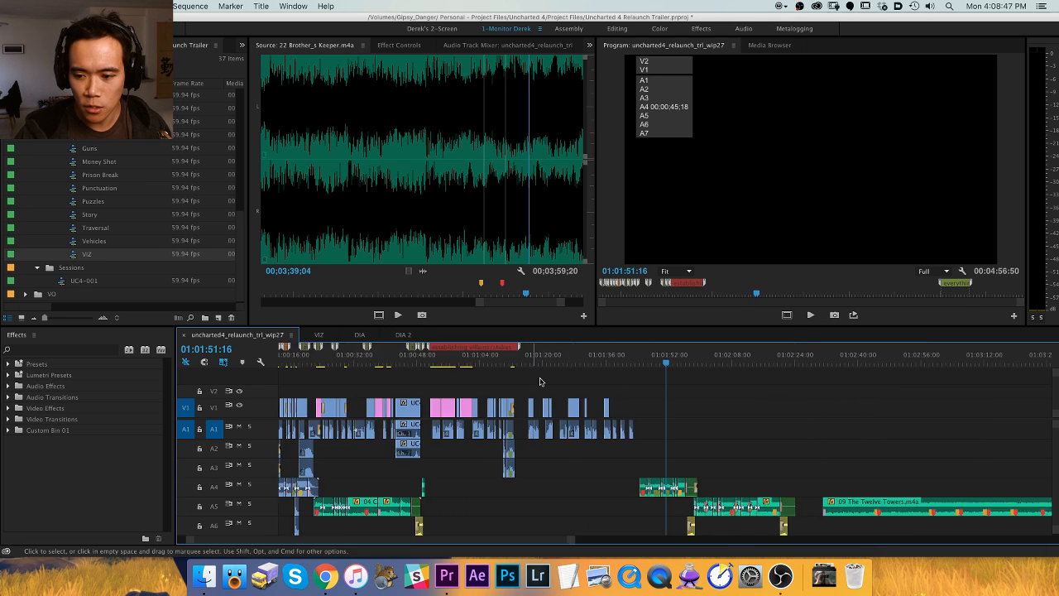
{"action": "key", "text": "h"}
{"action": "left_click_drag", "start_coordinate": [805, 437], "coordinate": [475, 433]}
{"action": "scroll", "coordinate": [515, 431], "scroll_direction": "right", "scroll_amount": 5}
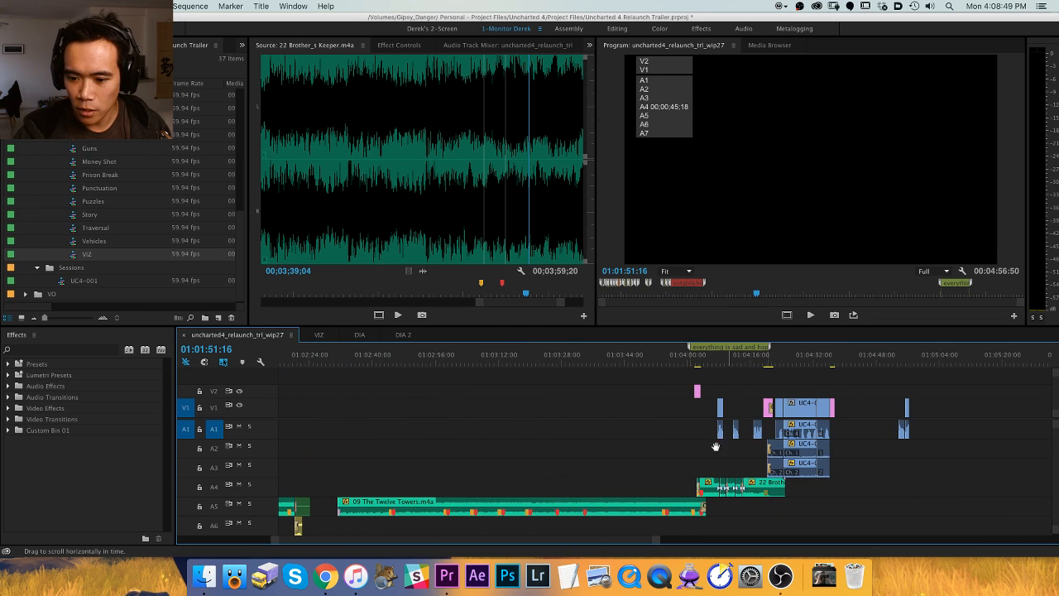
Move the 22 Brother_s Keeper music clips starting at 01:04:02:25 down from A4 to track A6.
{"action": "scroll", "coordinate": [531, 425], "scroll_direction": "down", "scroll_amount": 1}
{"action": "scroll", "coordinate": [546, 447], "scroll_direction": "down", "scroll_amount": 4}
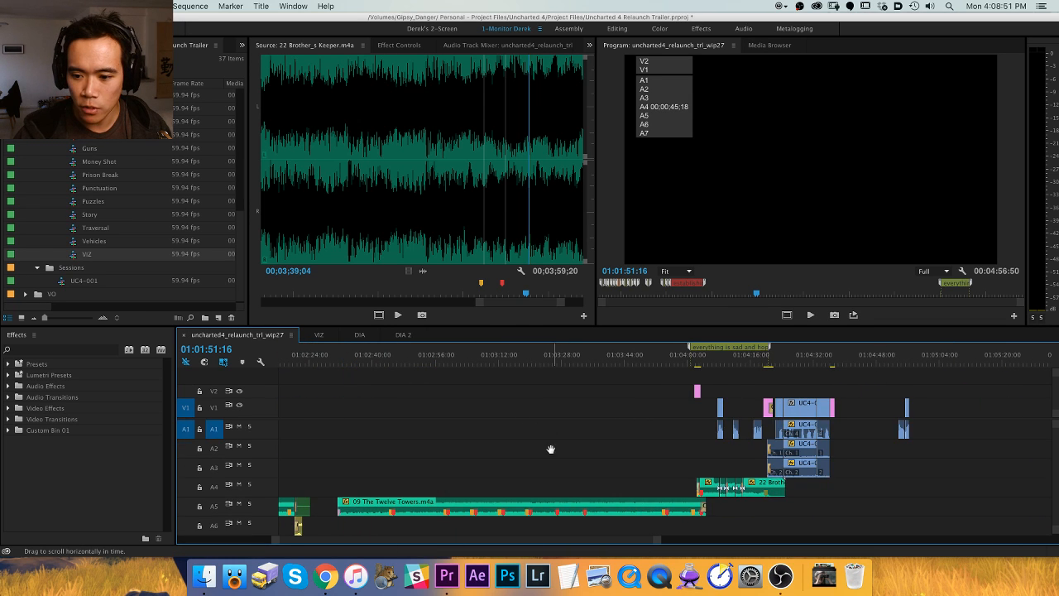
{"action": "key", "text": "v"}
{"action": "left_click", "coordinate": [782, 437]}
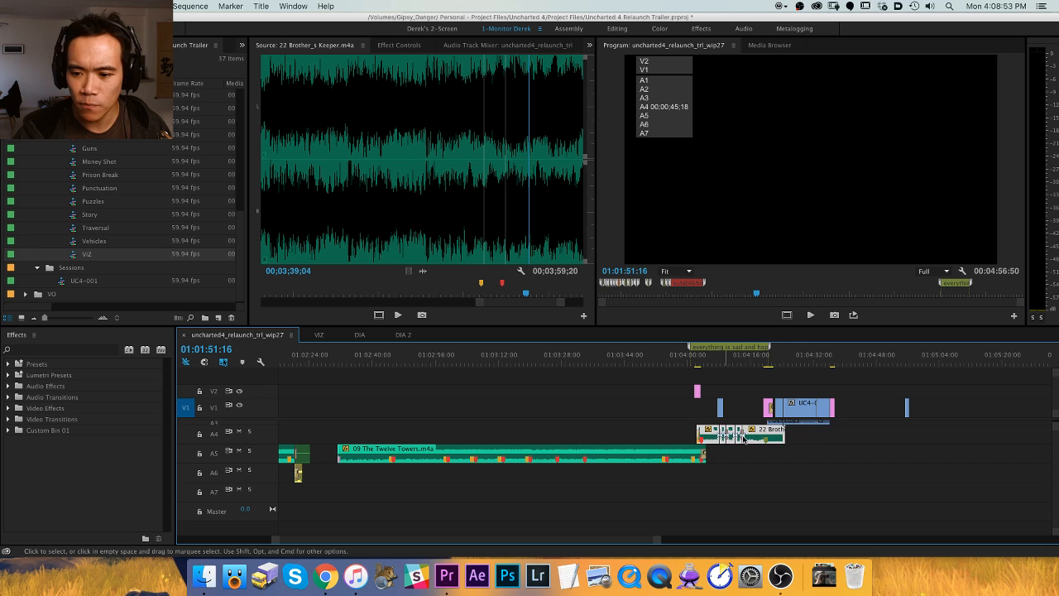
{"action": "left_click", "coordinate": [697, 362]}
{"action": "key", "text": "="}
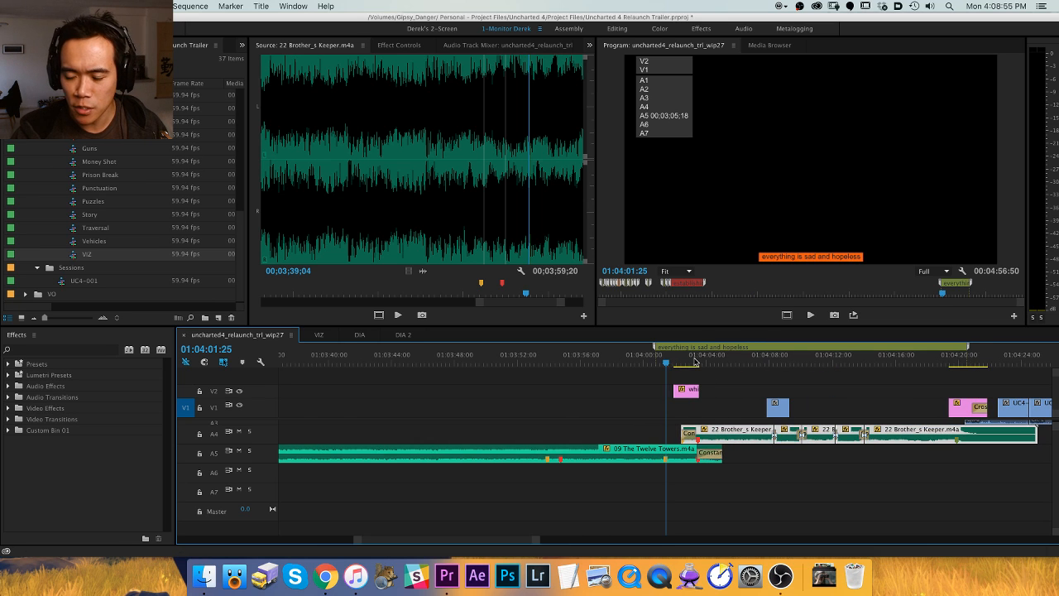
{"action": "key", "text": "space"}
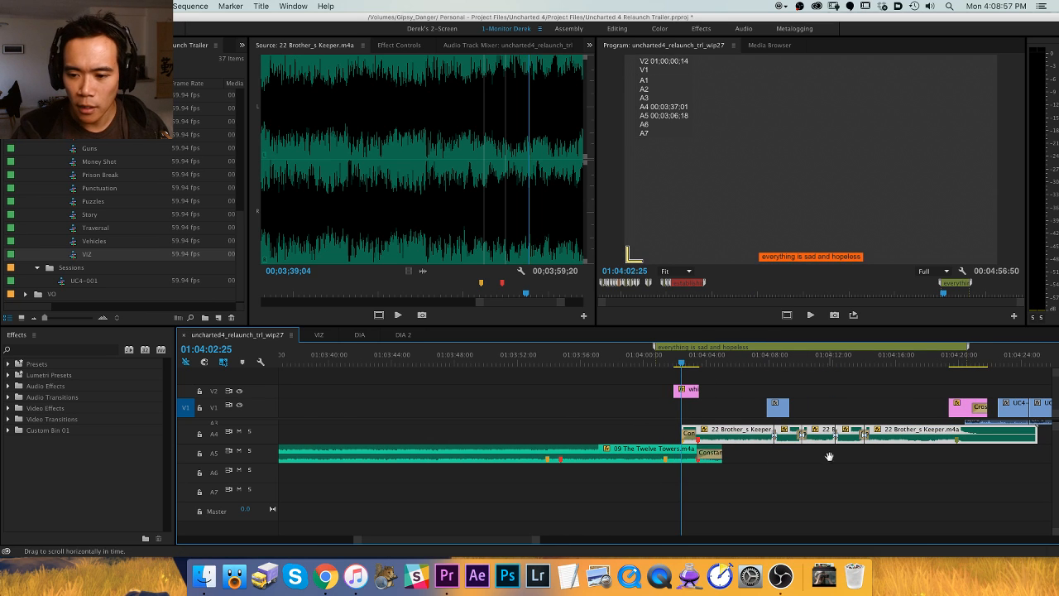
{"action": "scroll", "coordinate": [827, 456], "scroll_direction": "down", "scroll_amount": 5}
{"action": "left_click_drag", "start_coordinate": [491, 436], "coordinate": [490, 474]}
Move 09 The Twelve Towers and the 22 Brother_s Keeper clips up one track, to A4 and A5.
{"action": "key", "text": "minus"}
{"action": "key", "text": "minus"}
{"action": "scroll", "coordinate": [602, 451], "scroll_direction": "up", "scroll_amount": 3}
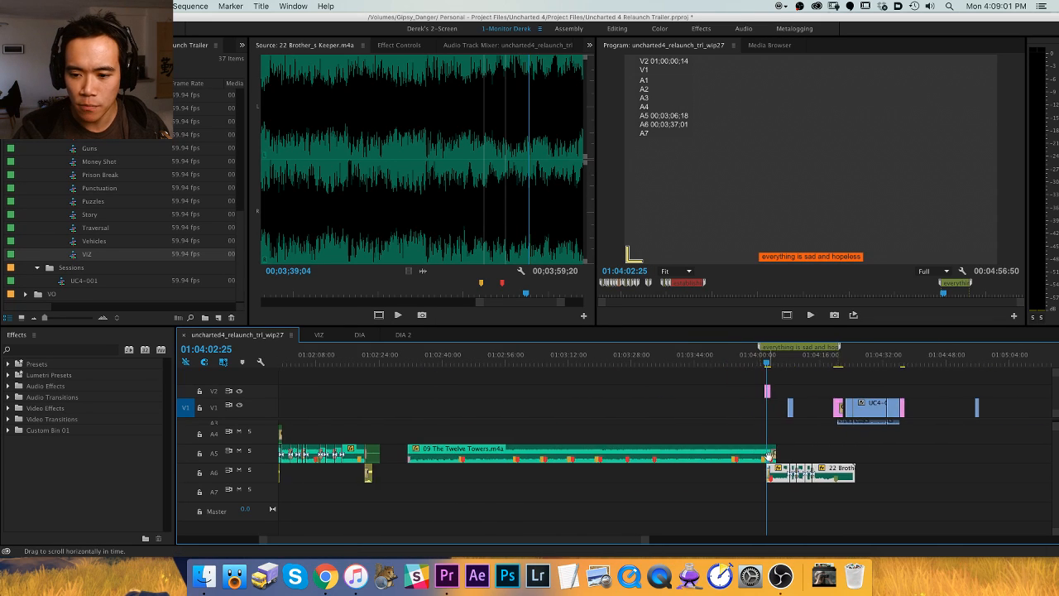
{"action": "key", "text": "minus"}
{"action": "left_click_drag", "start_coordinate": [805, 444], "coordinate": [523, 494]}
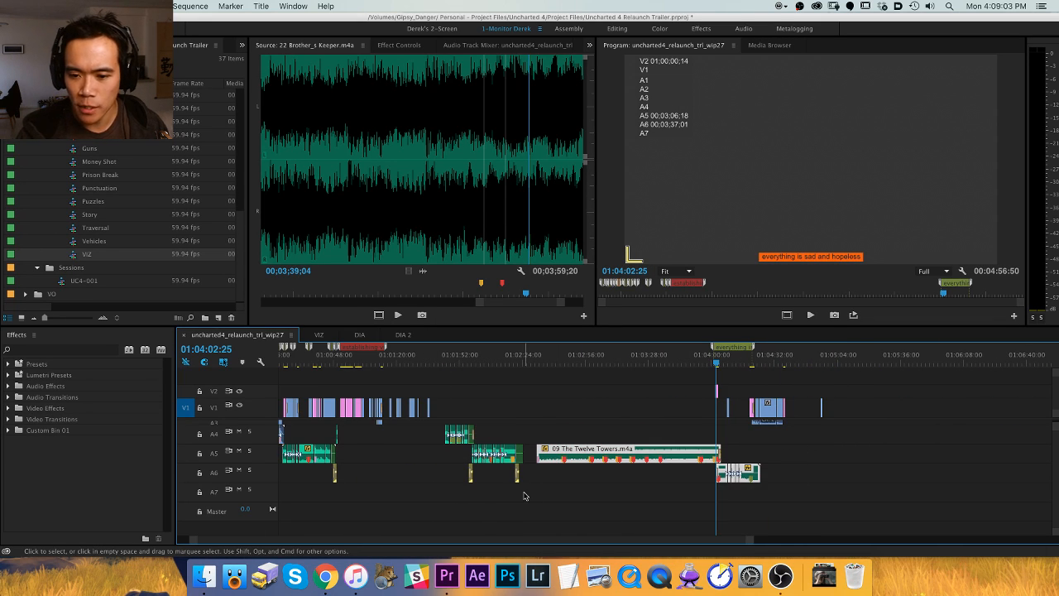
{"action": "key", "text": "alt+Up"}
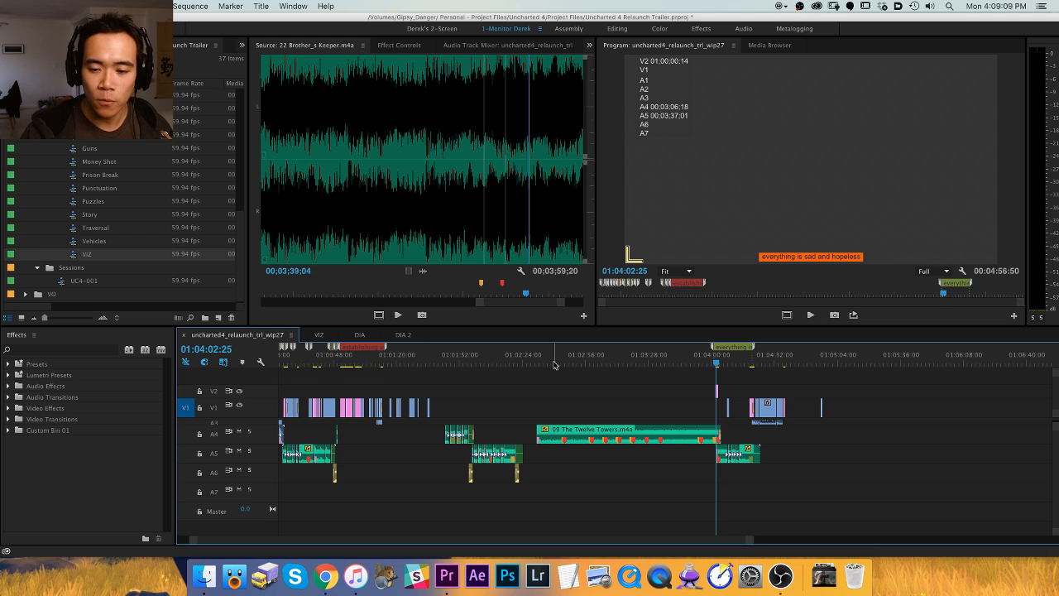
Examine the gap between the last dialogue clips and the first 04 Cut to the Chase music clips, around 01:01:44.
{"action": "left_click", "coordinate": [437, 357]}
{"action": "scroll", "coordinate": [421, 488], "scroll_direction": "up", "scroll_amount": 2}
{"action": "scroll", "coordinate": [420, 488], "scroll_direction": "right", "scroll_amount": 1}
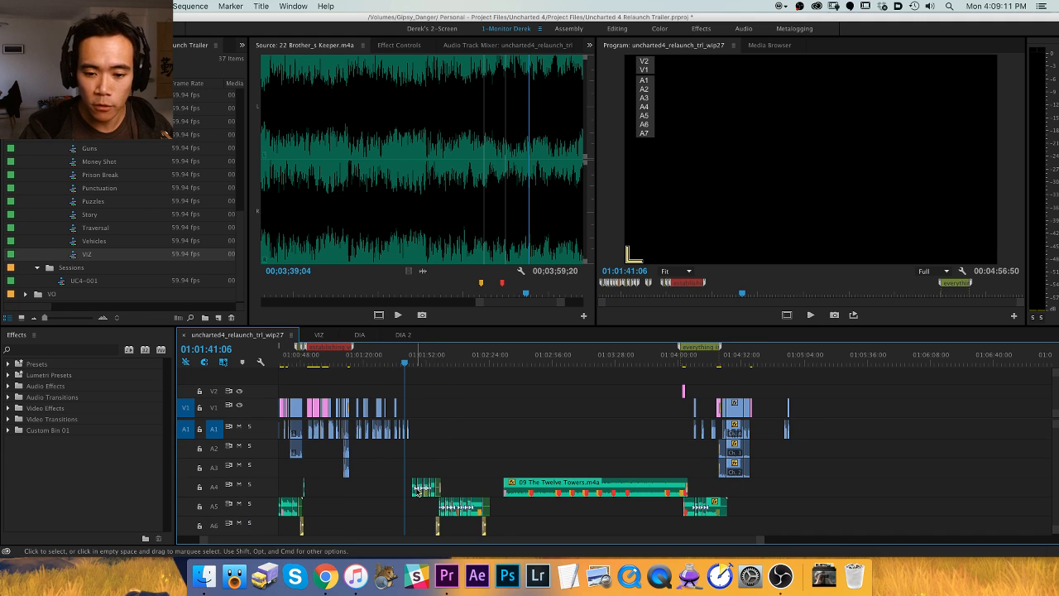
{"action": "key", "text": "alt+minus"}
{"action": "key", "text": "alt+equal"}
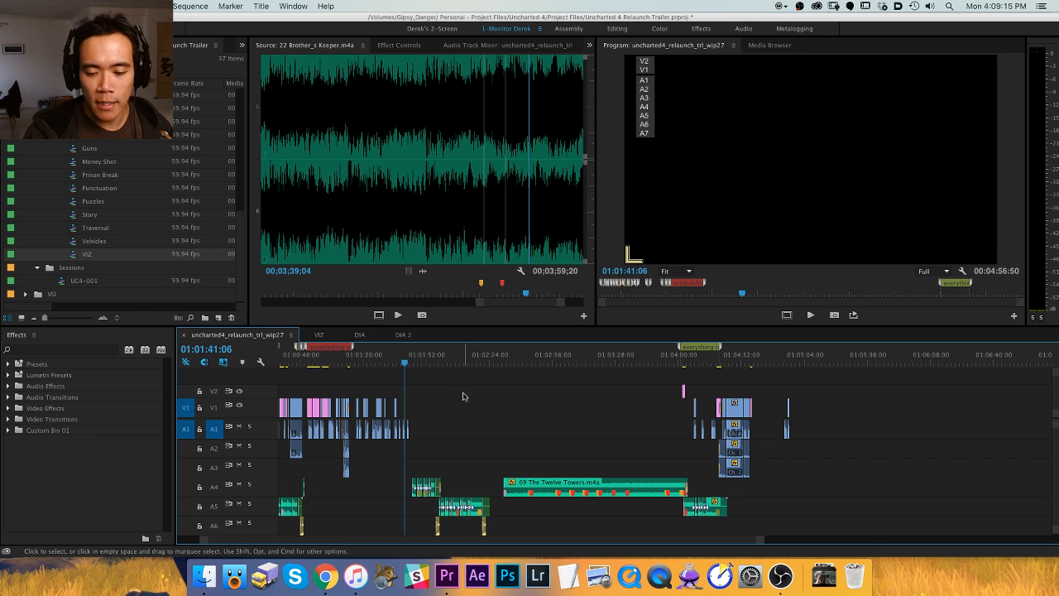
{"action": "left_click", "coordinate": [425, 363]}
{"action": "key", "text": "equal"}
{"action": "key", "text": "equal"}
{"action": "key", "text": "equal"}
{"action": "key", "text": "equal"}
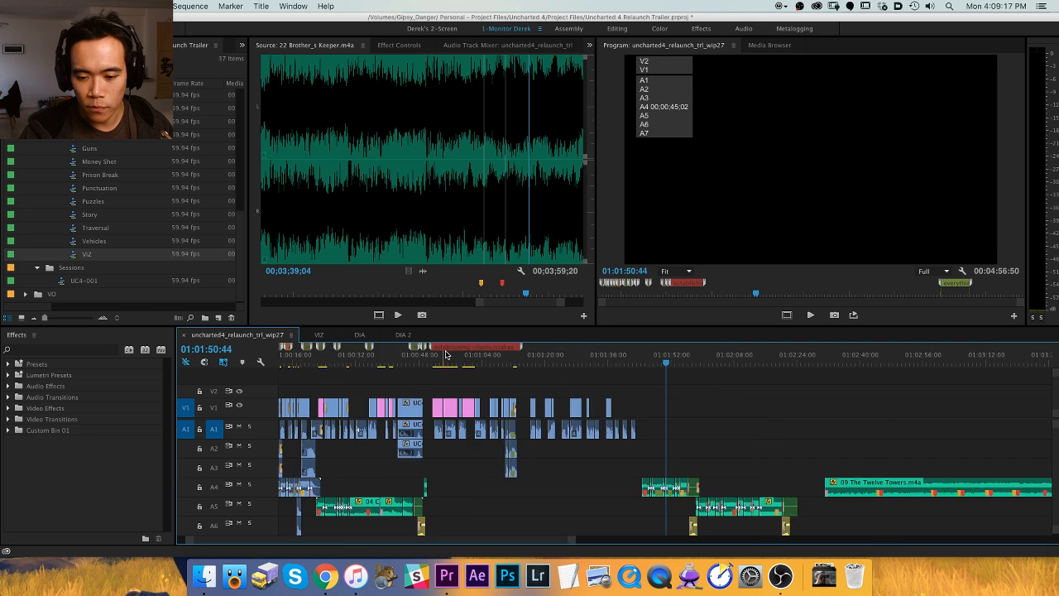
{"action": "key", "text": "h"}
{"action": "left_click_drag", "start_coordinate": [631, 421], "coordinate": [729, 427]}
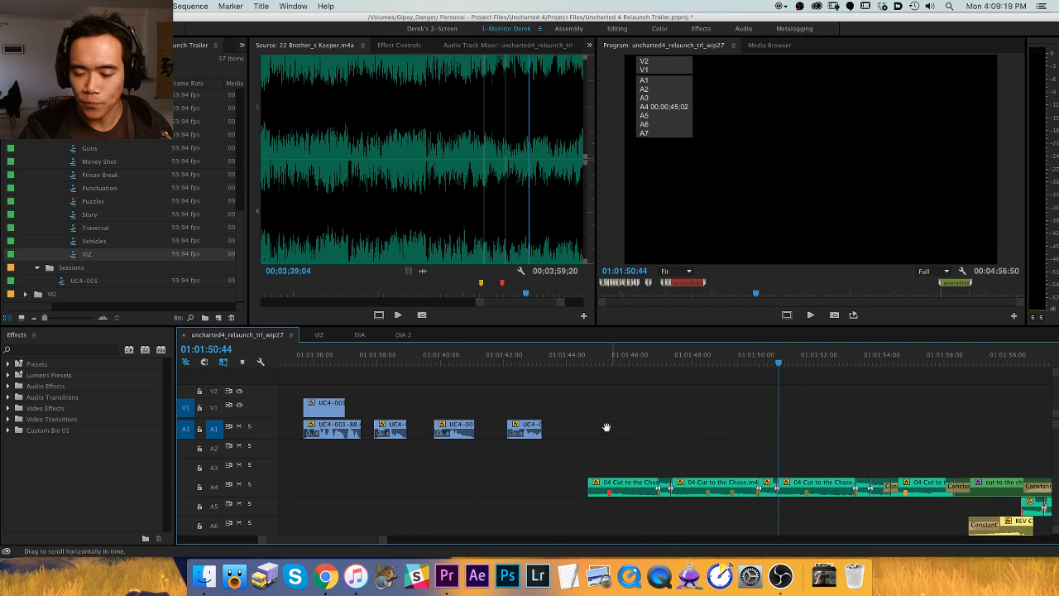
{"action": "left_click_drag", "start_coordinate": [605, 428], "coordinate": [678, 428]}
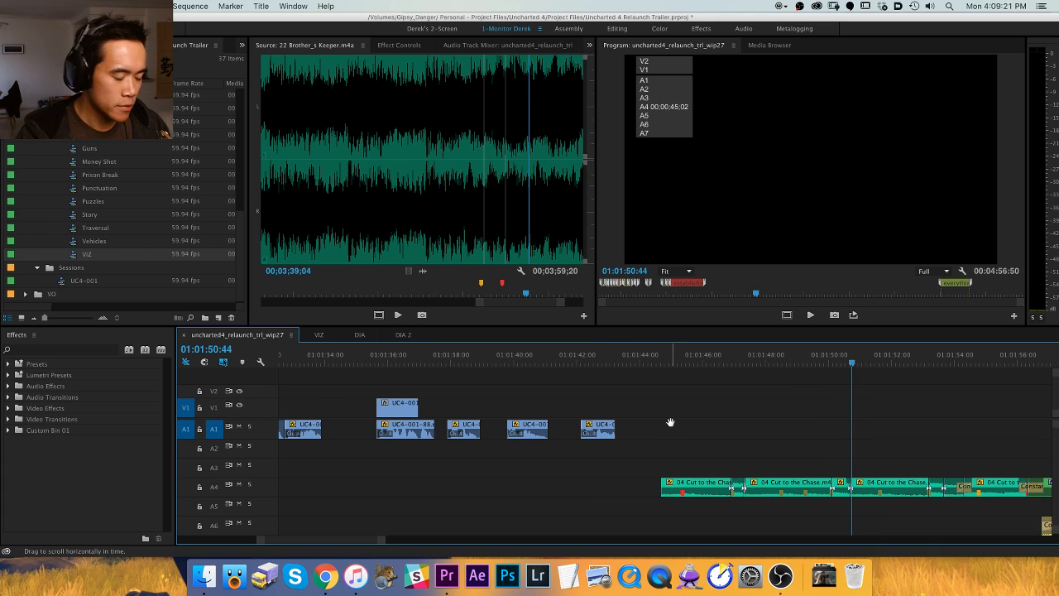
{"action": "key", "text": "minus"}
{"action": "key", "text": "v"}
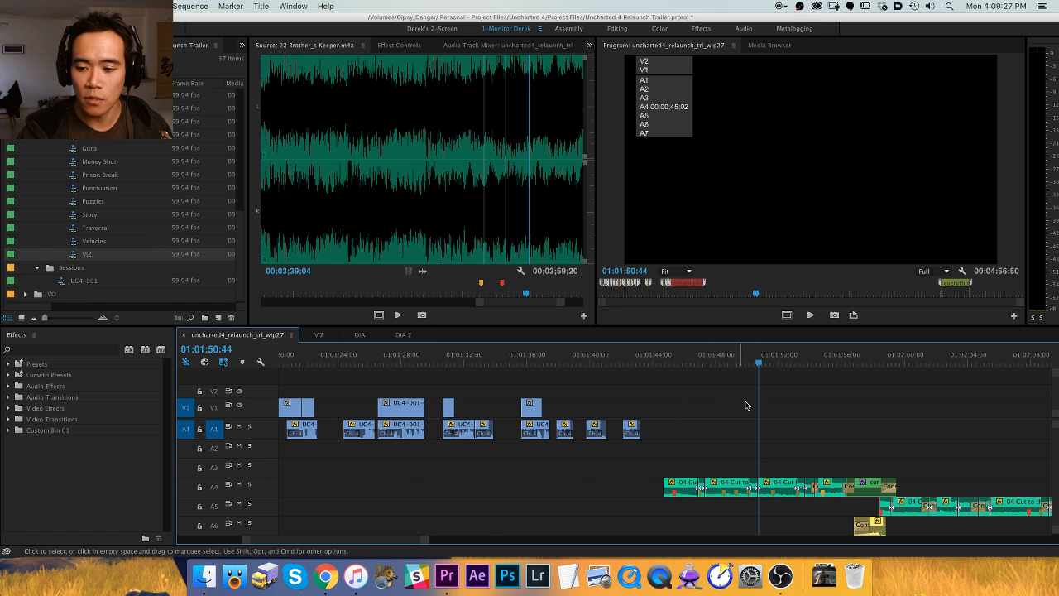
{"action": "key", "text": "minus"}
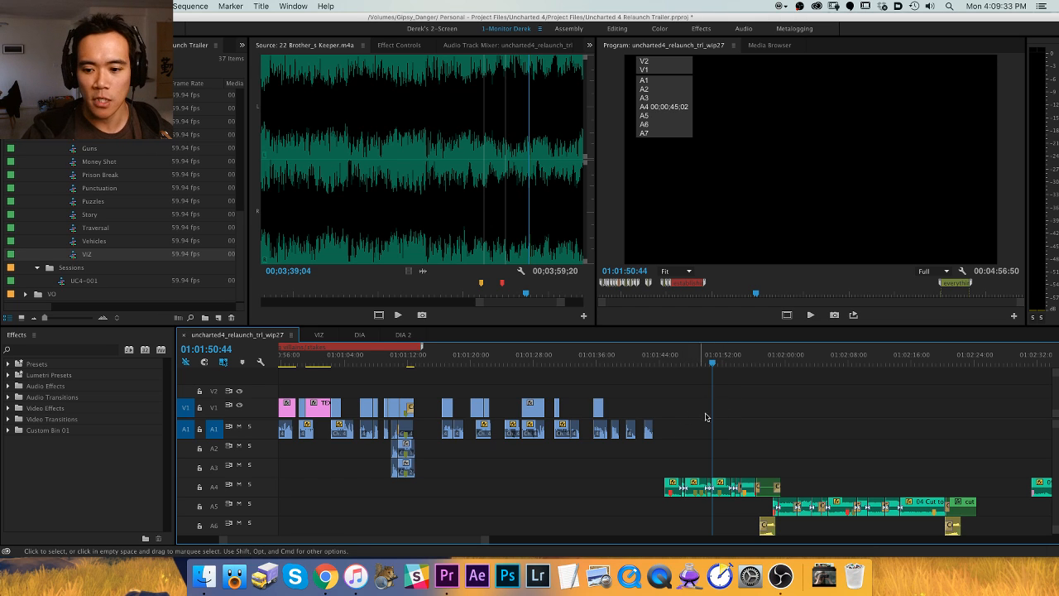
Review the dialogue clips around 01:01:27 to 01:01:31 and their place between the two labelled story sections.
{"action": "left_click_drag", "start_coordinate": [713, 362], "coordinate": [532, 364]}
{"action": "key", "text": "="}
{"action": "key", "text": "h"}
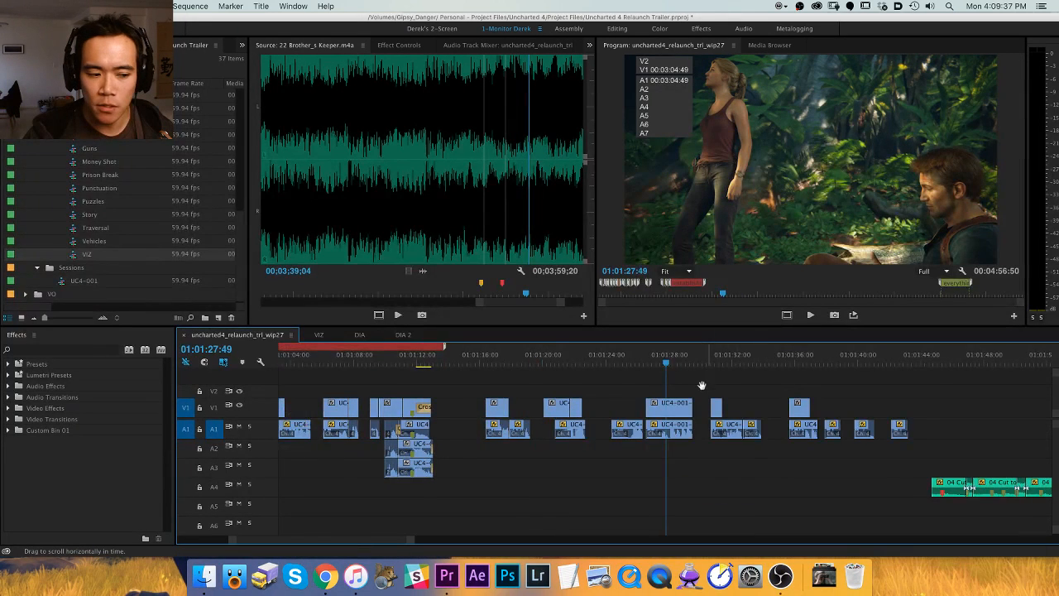
{"action": "left_click_drag", "start_coordinate": [710, 376], "coordinate": [667, 376]}
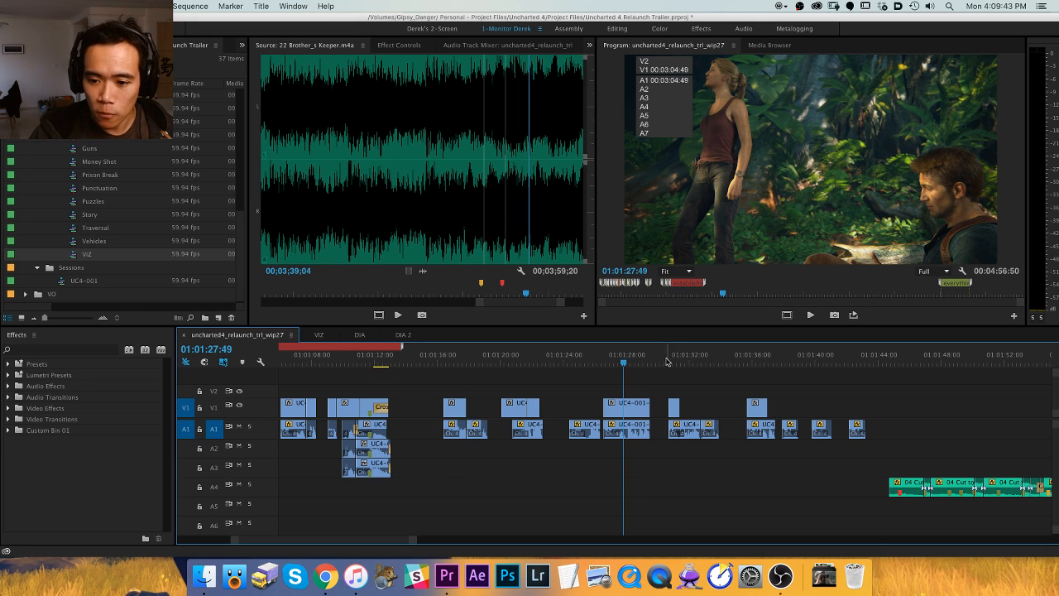
{"action": "left_click", "coordinate": [668, 361]}
{"action": "key", "text": "minus"}
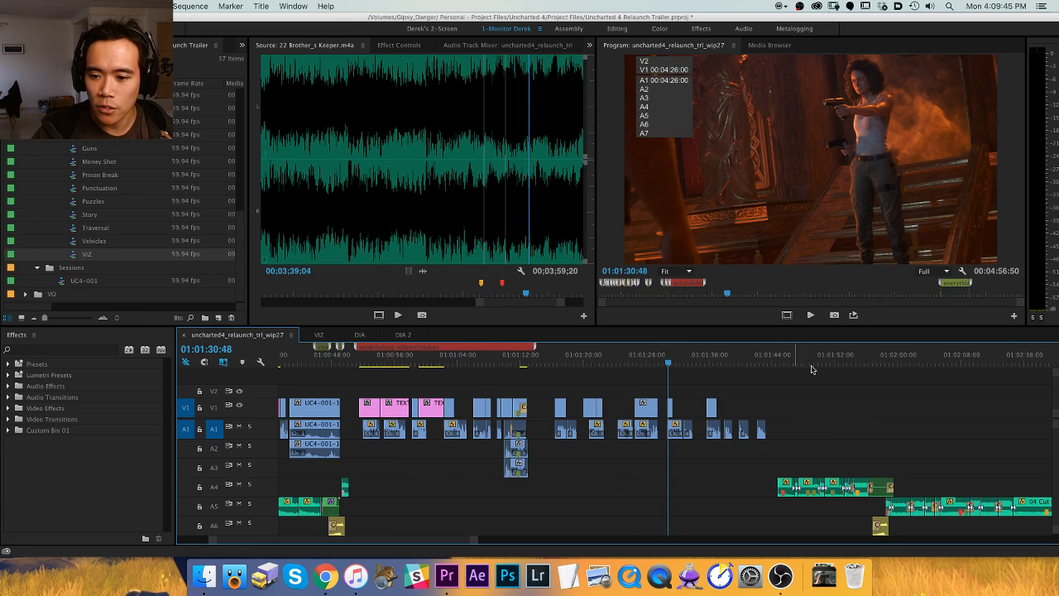
{"action": "key", "text": "minus"}
{"action": "key", "text": "minus"}
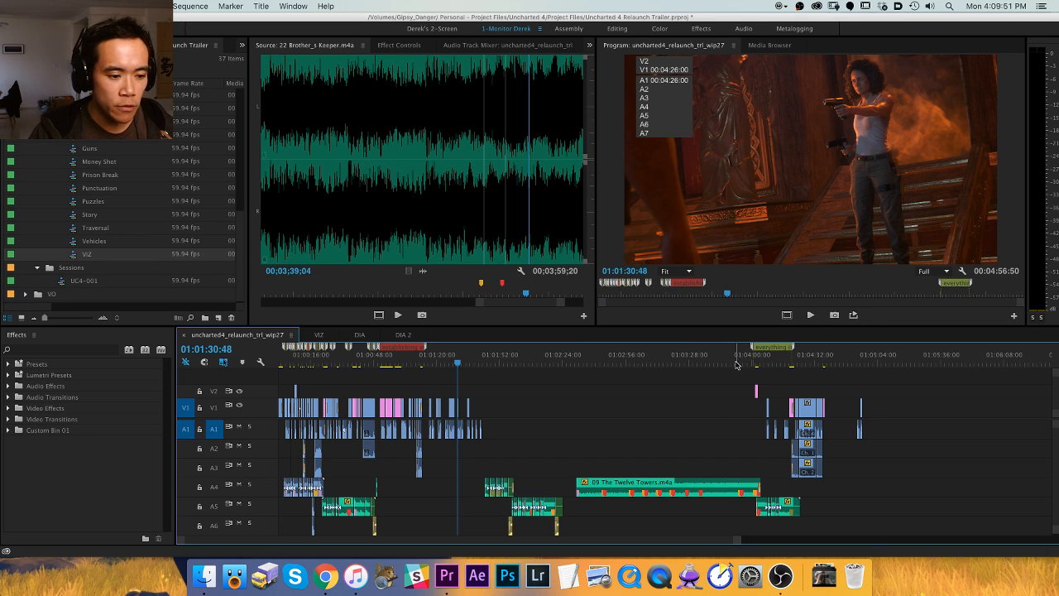
Save the project and add a marker named "raising the stakes" at 01:01:16:35.
{"action": "key", "text": "super+s"}
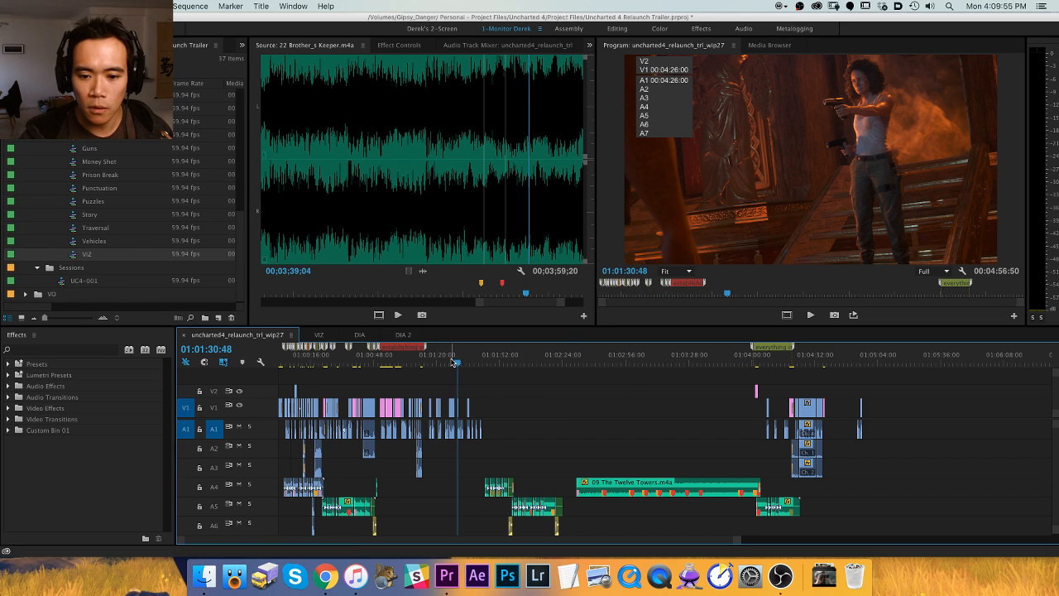
{"action": "key", "text": "equal"}
{"action": "key", "text": "equal"}
{"action": "left_click_drag", "start_coordinate": [589, 362], "coordinate": [553, 366]}
{"action": "key", "text": "m"}
{"action": "key", "text": "m"}
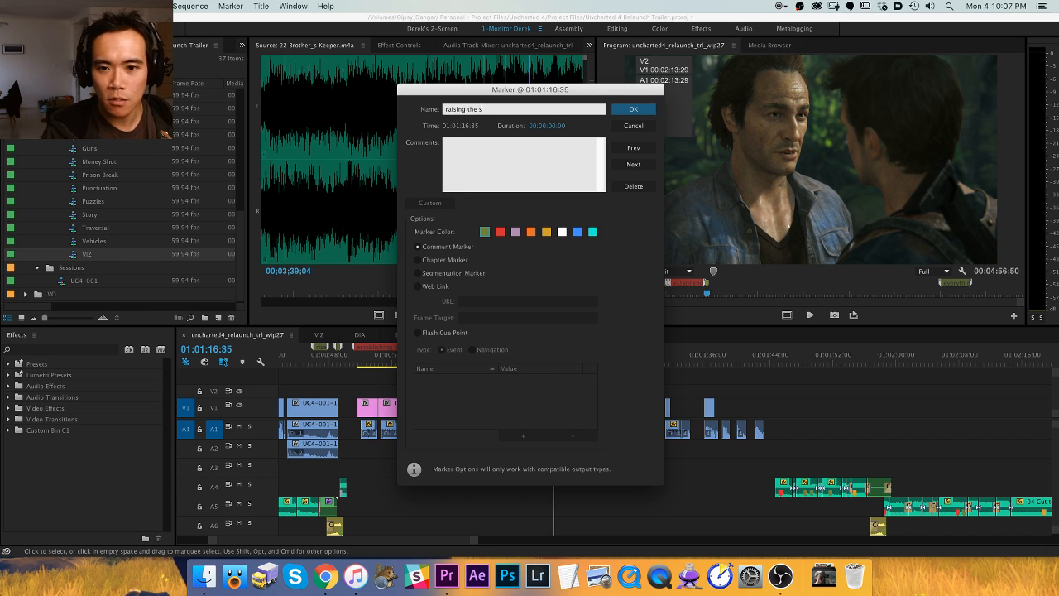
{"action": "key", "text": "Return"}
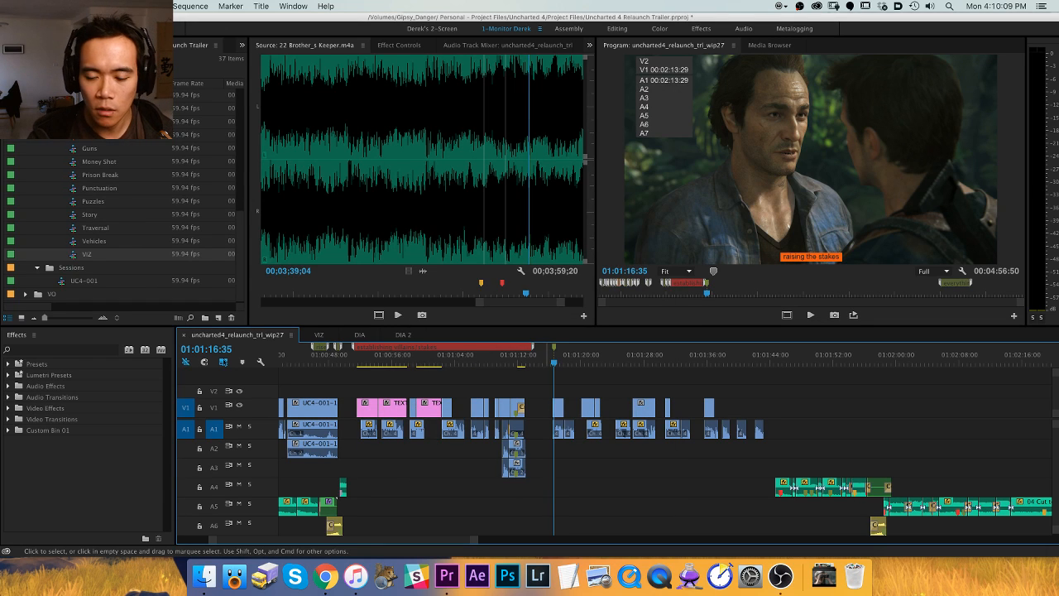
Change the colour of the "establishing villains/stakes" marker to orange.
{"action": "left_click", "coordinate": [392, 348]}
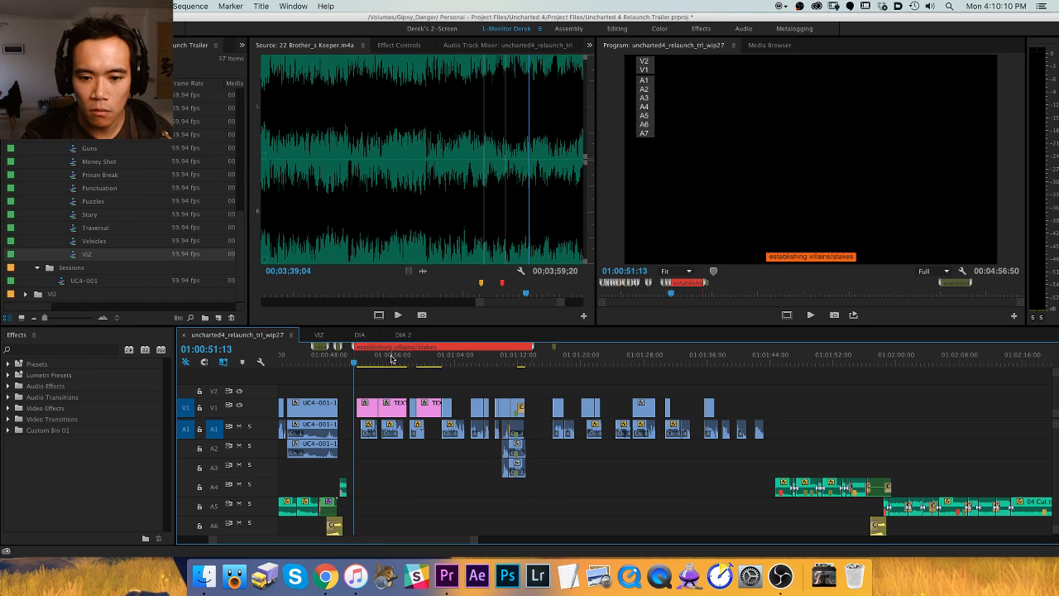
{"action": "double_click", "coordinate": [507, 350]}
{"action": "left_click", "coordinate": [531, 231]}
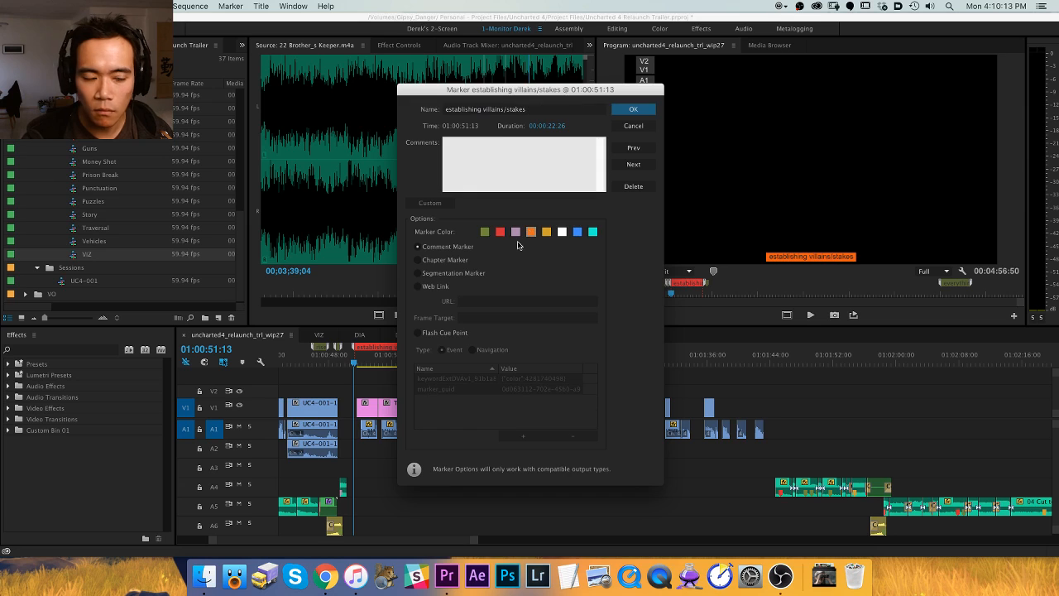
{"action": "key", "text": "Return"}
Tighten the gaps between the dialogue clips from about 01:01:24 onward by shifting all following clips slightly earlier.
{"action": "scroll", "coordinate": [661, 397], "scroll_direction": "right", "scroll_amount": 5}
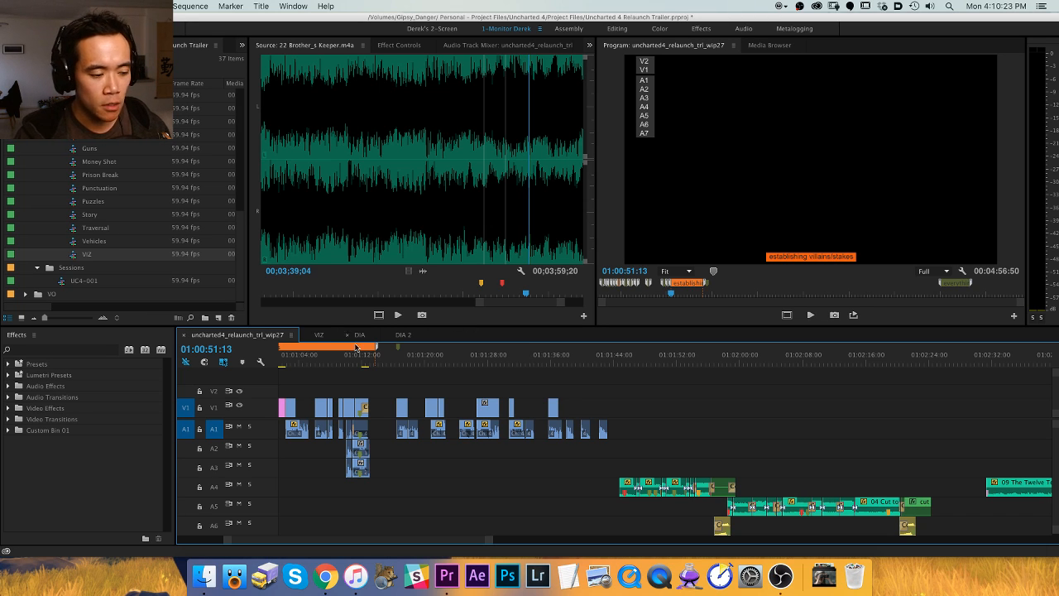
{"action": "left_click", "coordinate": [398, 358]}
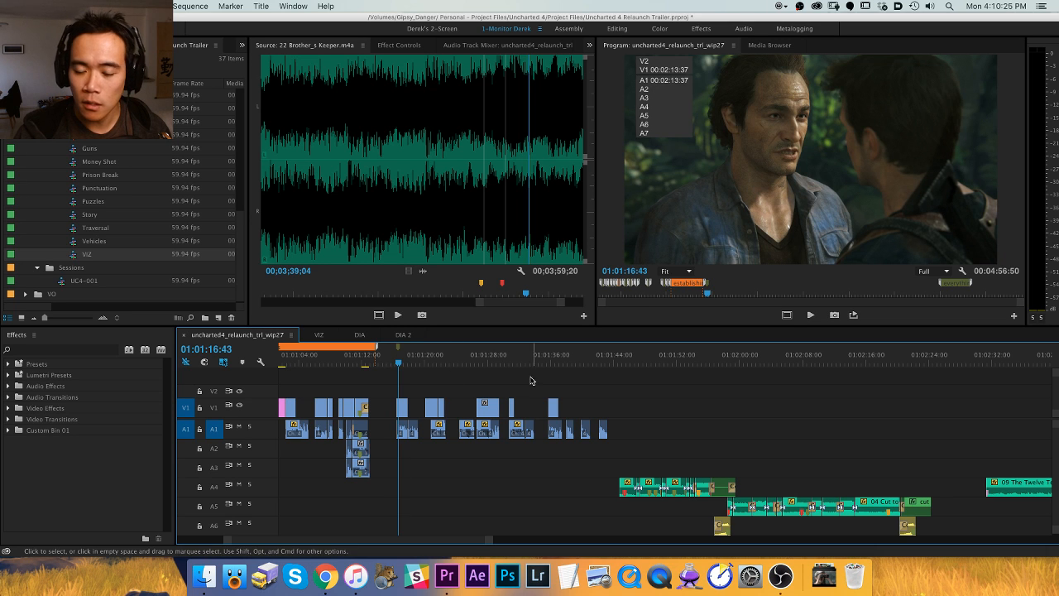
{"action": "key", "text": "="}
{"action": "key", "text": "a"}
{"action": "key", "text": "="}
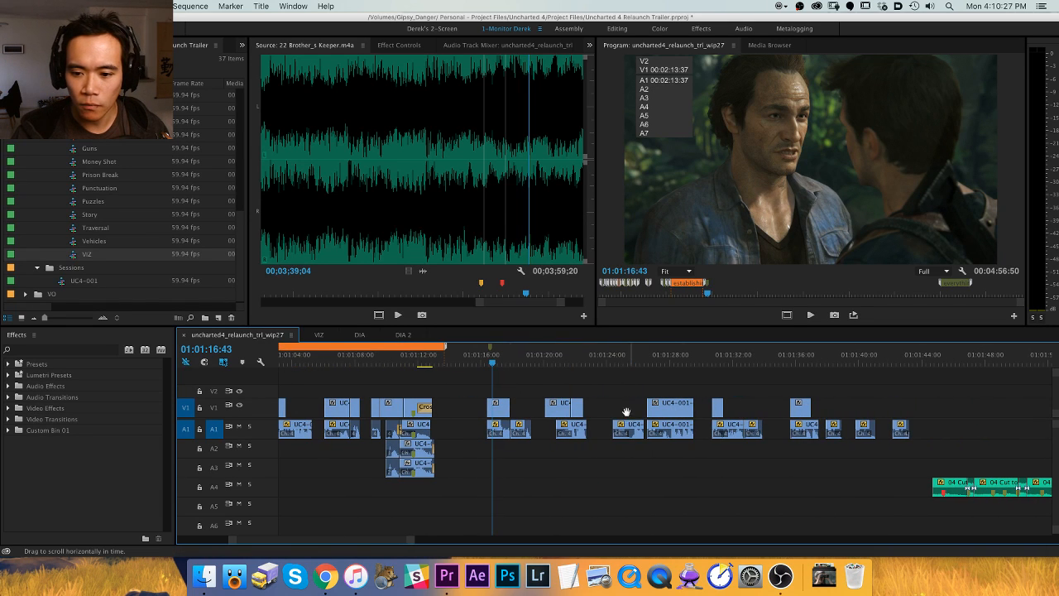
{"action": "left_click_drag", "start_coordinate": [610, 425], "coordinate": [596, 431]}
{"action": "left_click_drag", "start_coordinate": [694, 423], "coordinate": [687, 421]}
{"action": "left_click_drag", "start_coordinate": [751, 413], "coordinate": [739, 413]}
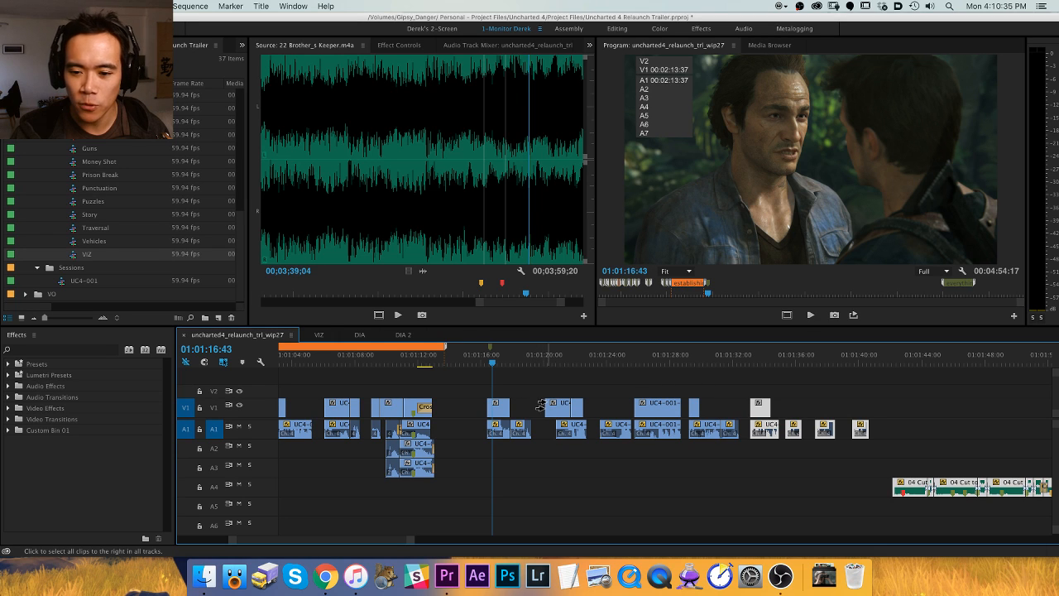
{"action": "left_click", "coordinate": [584, 384]}
{"action": "key", "text": "v"}
Extend the "raising the stakes" marker to about 01:01:30:34 and shift the whole range about one second earlier.
{"action": "scroll", "coordinate": [548, 385], "scroll_direction": "right", "scroll_amount": 3}
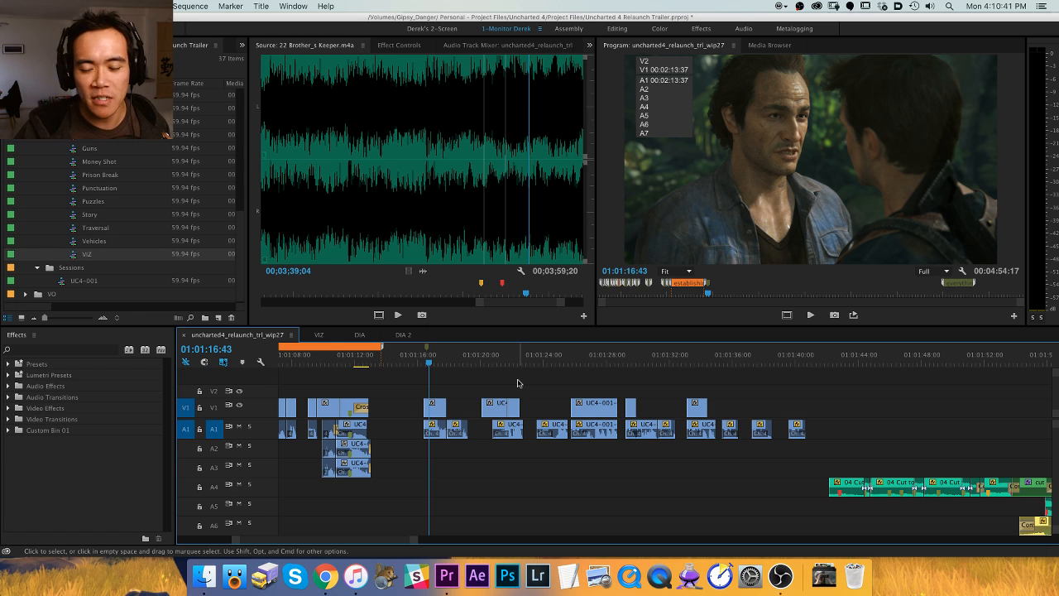
{"action": "scroll", "coordinate": [438, 384], "scroll_direction": "right", "scroll_amount": 2}
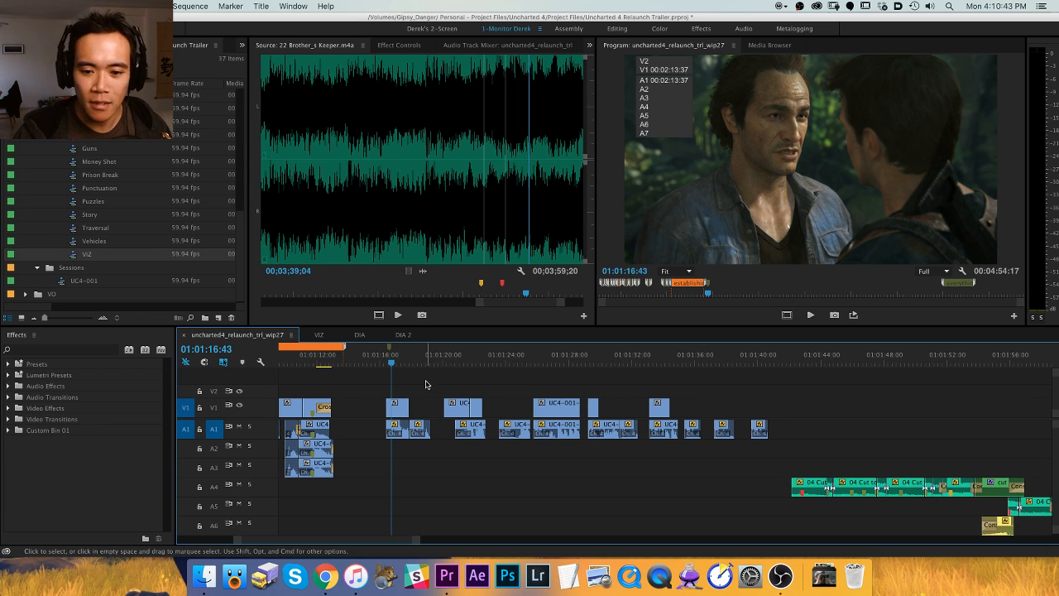
{"action": "key", "text": "="}
{"action": "key", "text": "h"}
{"action": "left_click_drag", "start_coordinate": [665, 394], "coordinate": [413, 401]}
{"action": "key", "text": "v"}
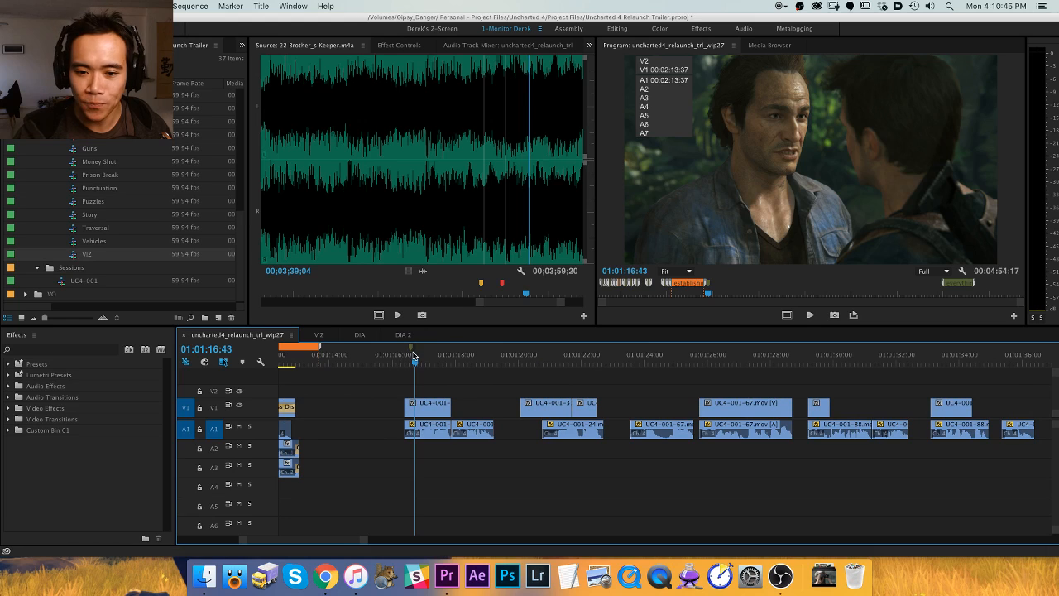
{"action": "left_click", "coordinate": [409, 351]}
{"action": "key", "text": "shift+m"}
{"action": "key", "text": "minus"}
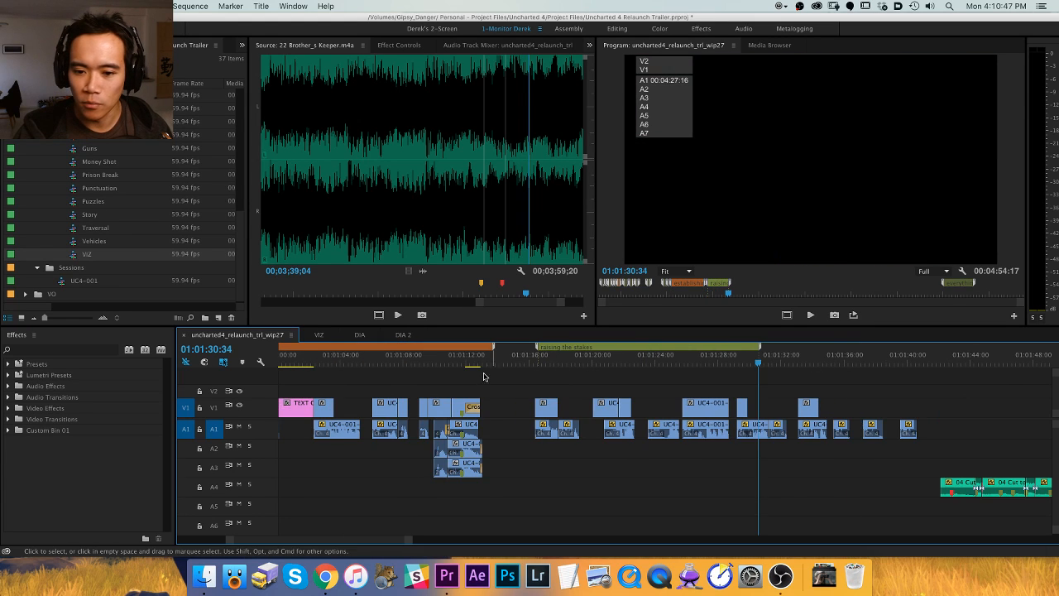
{"action": "left_click_drag", "start_coordinate": [563, 351], "coordinate": [534, 362]}
{"action": "key", "text": "super+shift+m"}
Play back the dialogue of the "raising the stakes" section from 01:01:16:17 to about 01:01:32:14.
{"action": "key", "text": "space"}
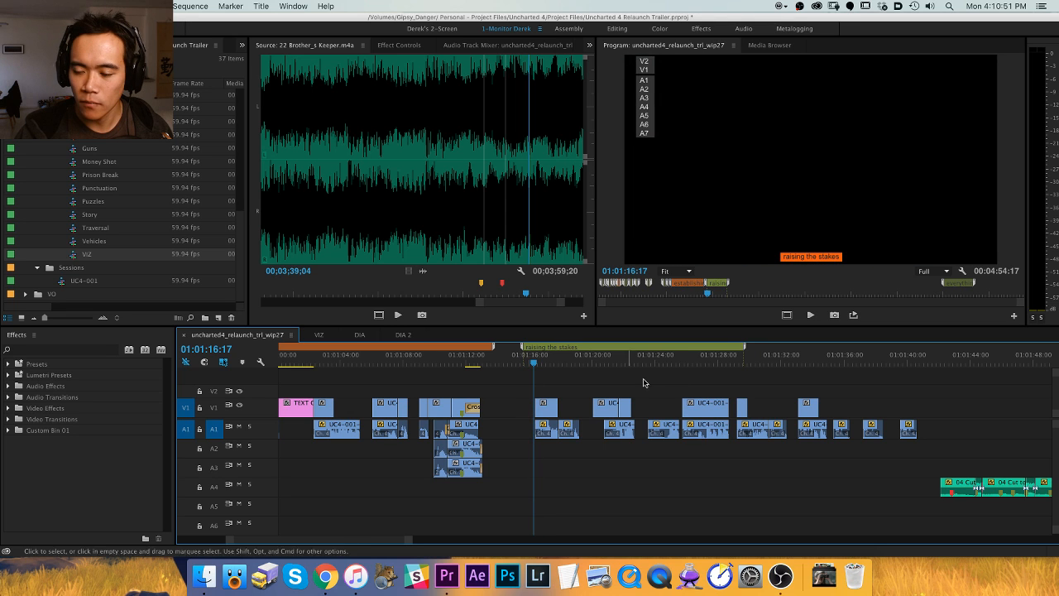
{"action": "key", "text": "h"}
{"action": "left_click_drag", "start_coordinate": [625, 384], "coordinate": [585, 386]}
{"action": "key", "text": "space"}
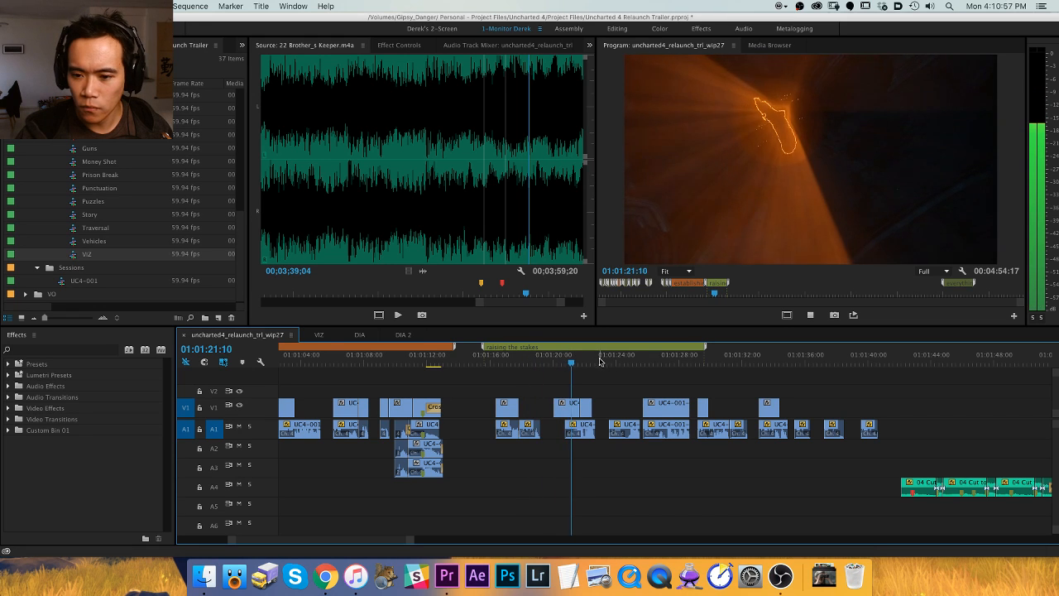
{"action": "key", "text": "space"}
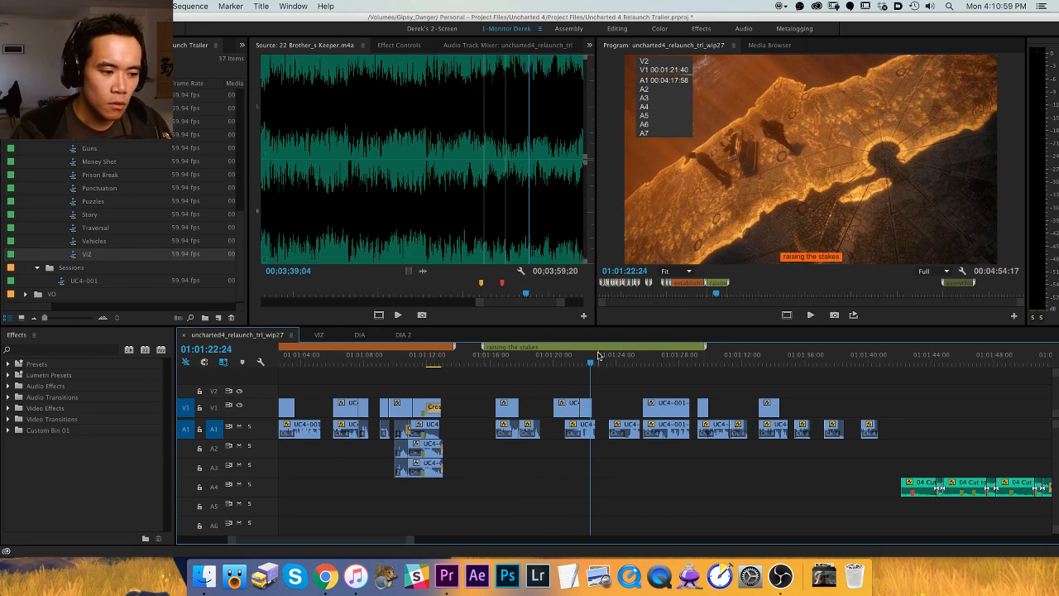
{"action": "left_click", "coordinate": [605, 363]}
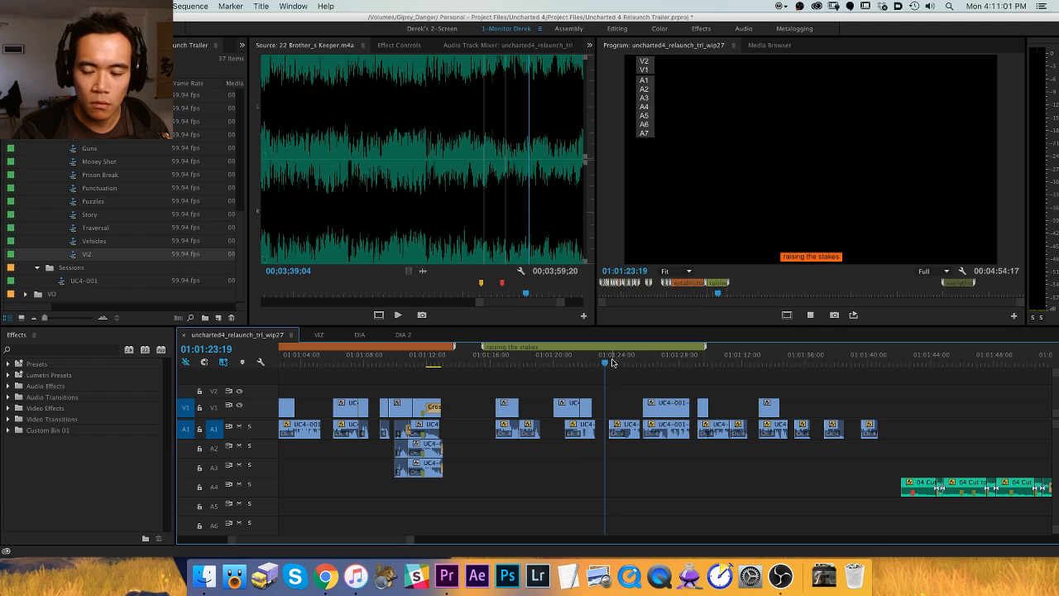
{"action": "key", "text": "space"}
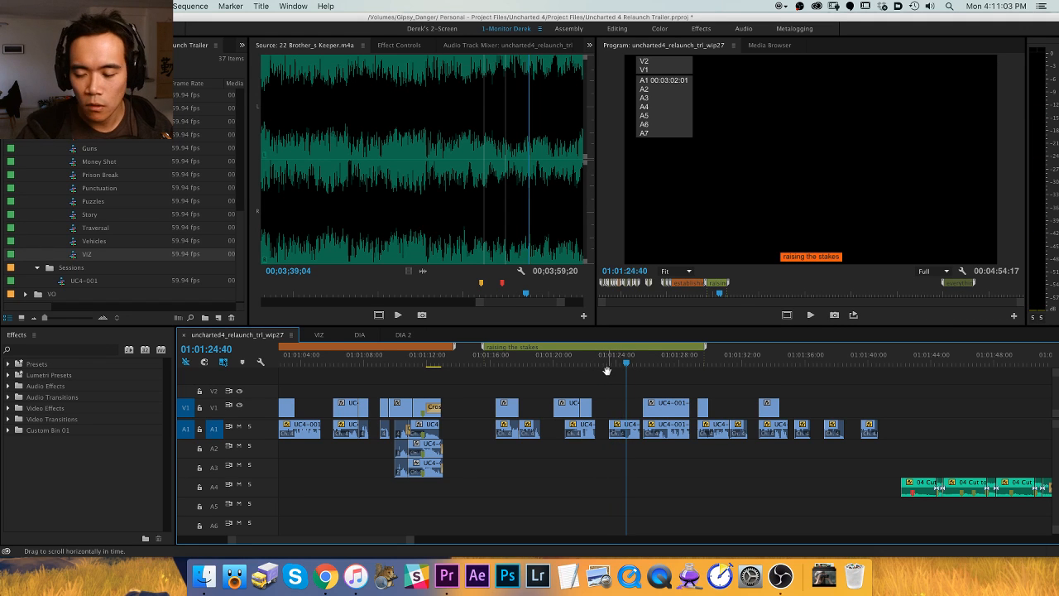
{"action": "key", "text": "space"}
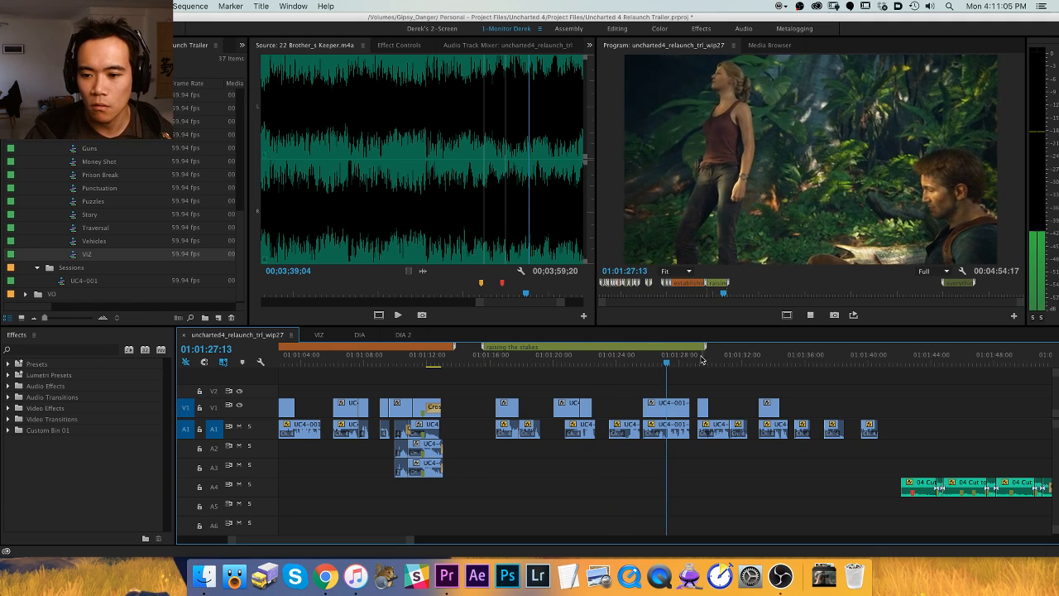
{"action": "key", "text": "space"}
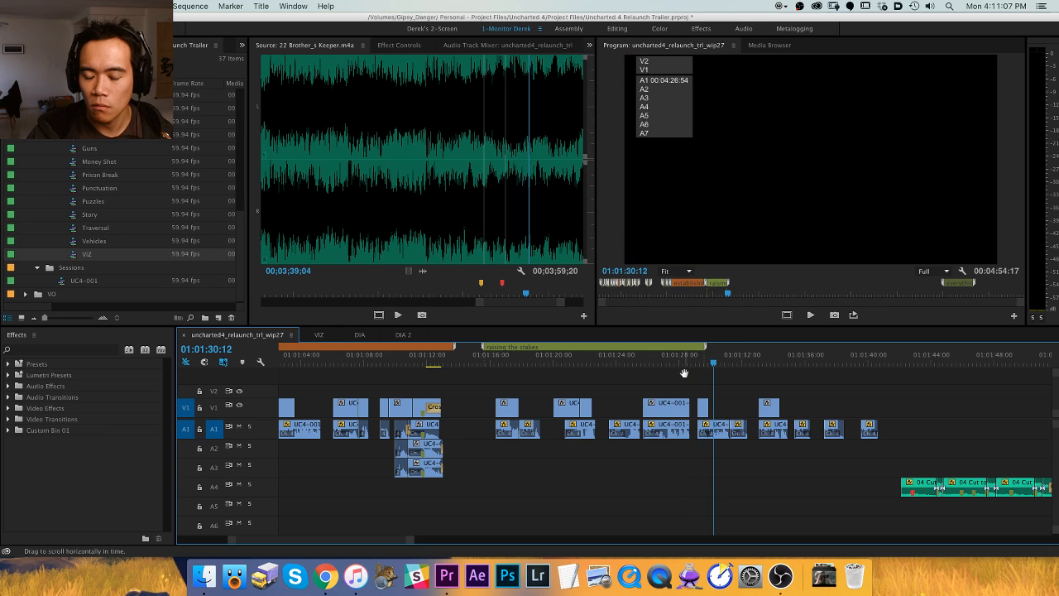
{"action": "left_click", "coordinate": [497, 368]}
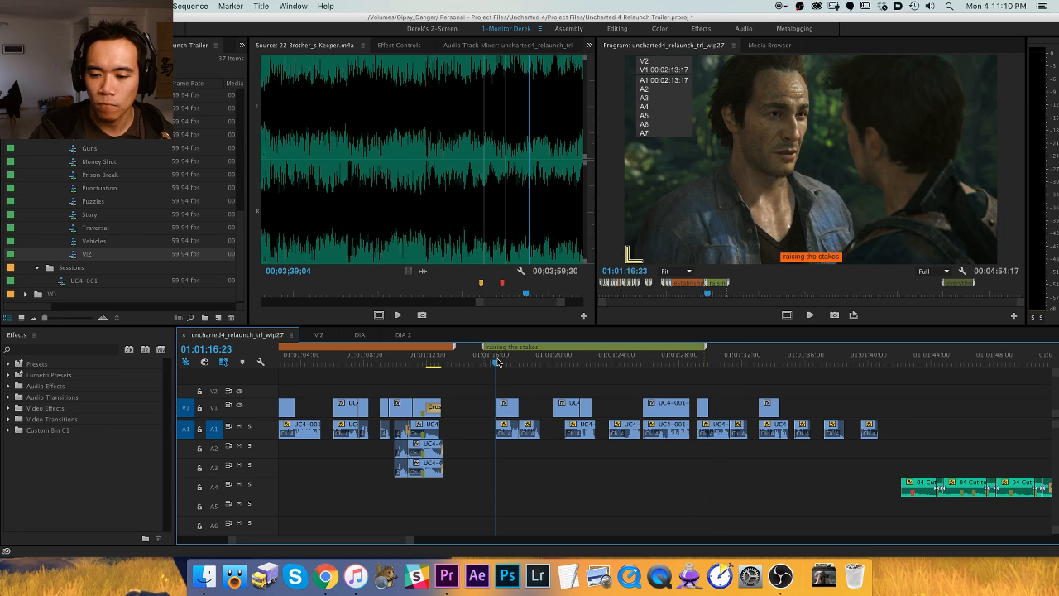
{"action": "left_click", "coordinate": [721, 369]}
{"action": "key", "text": "space"}
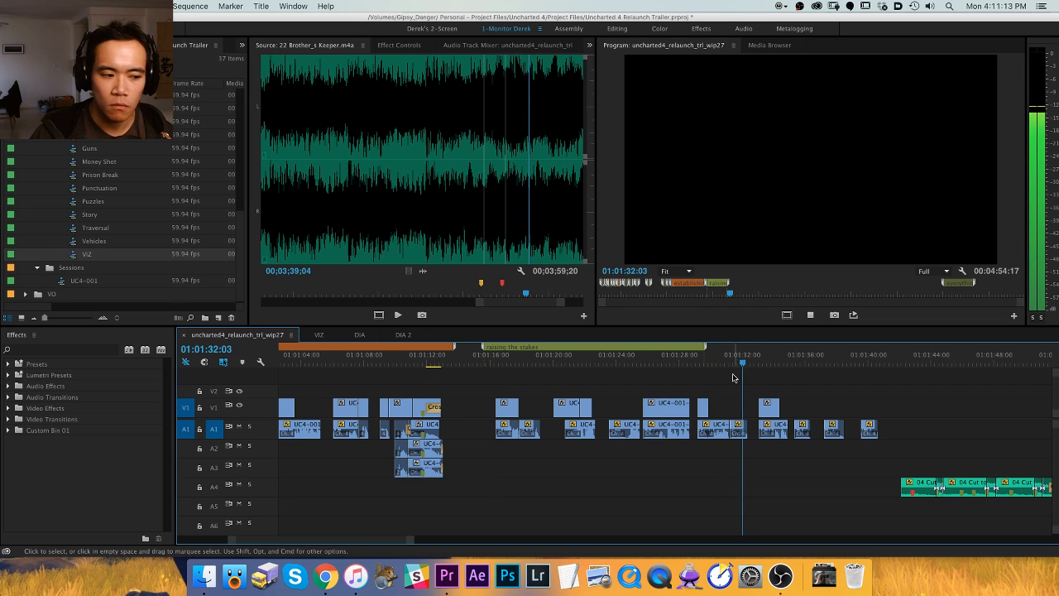
{"action": "key", "text": "space"}
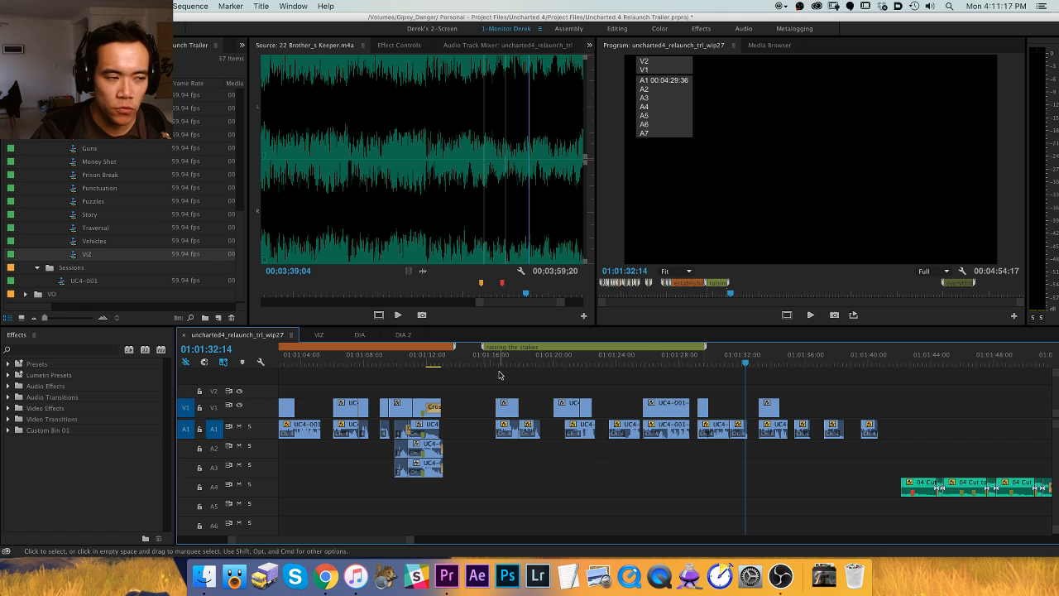
Shift all clips from about 01:01:20 onward to start near 01:01:26 and delete the two dialogue clips right after UC4-001-67.
{"action": "left_click_drag", "start_coordinate": [569, 410], "coordinate": [659, 410]}
{"action": "left_click_drag", "start_coordinate": [827, 391], "coordinate": [789, 439]}
{"action": "key", "text": "Delete"}
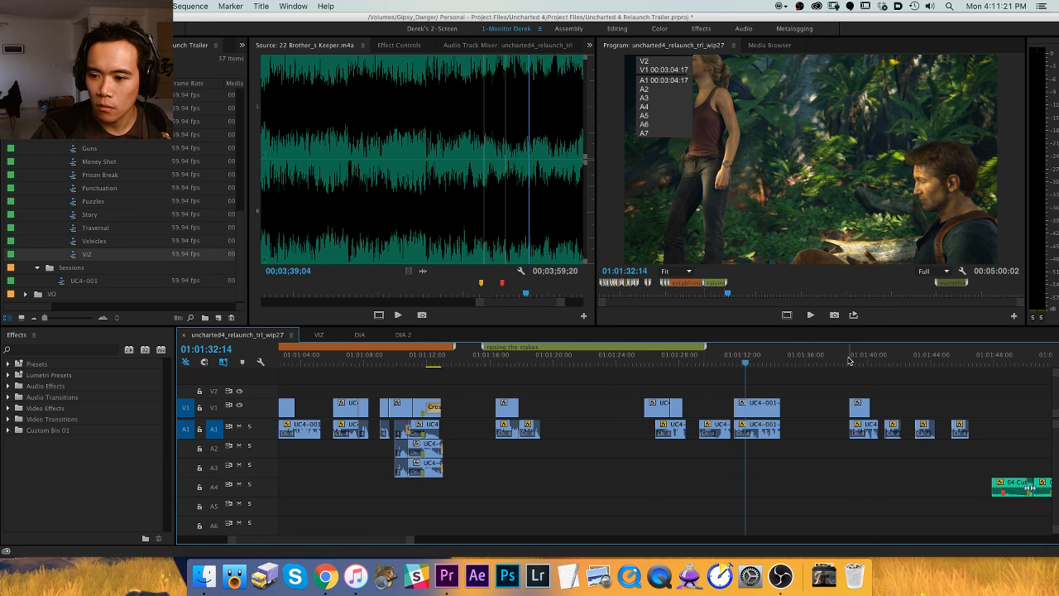
Paste the two cut dialogue clips into the empty gap at 01:01:20:31, before the clips starting near 01:01:26.
{"action": "left_click", "coordinate": [852, 355]}
{"action": "key", "text": "space"}
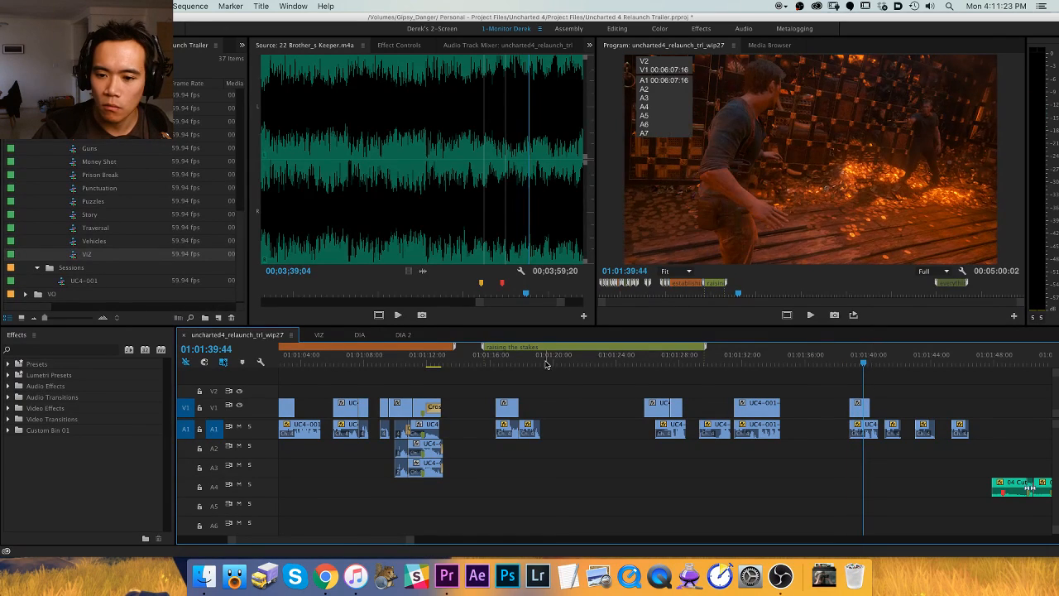
{"action": "left_click", "coordinate": [563, 356]}
{"action": "key", "text": "super+v"}
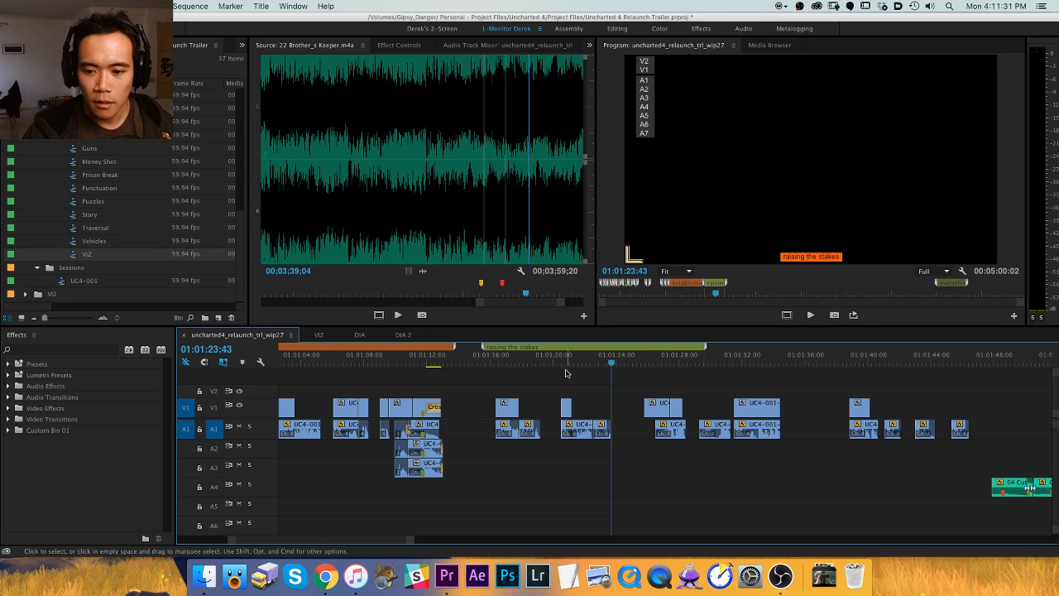
Examine the placement of the pasted dialogue clips around 01:01:20:31 and the earlier clips back to 01:01:16:24.
{"action": "key", "text": "h"}
{"action": "left_click_drag", "start_coordinate": [573, 384], "coordinate": [566, 362]}
{"action": "key", "text": "v"}
{"action": "left_click", "coordinate": [597, 361]}
{"action": "key", "text": "equal"}
{"action": "key", "text": "h"}
{"action": "key", "text": "v"}
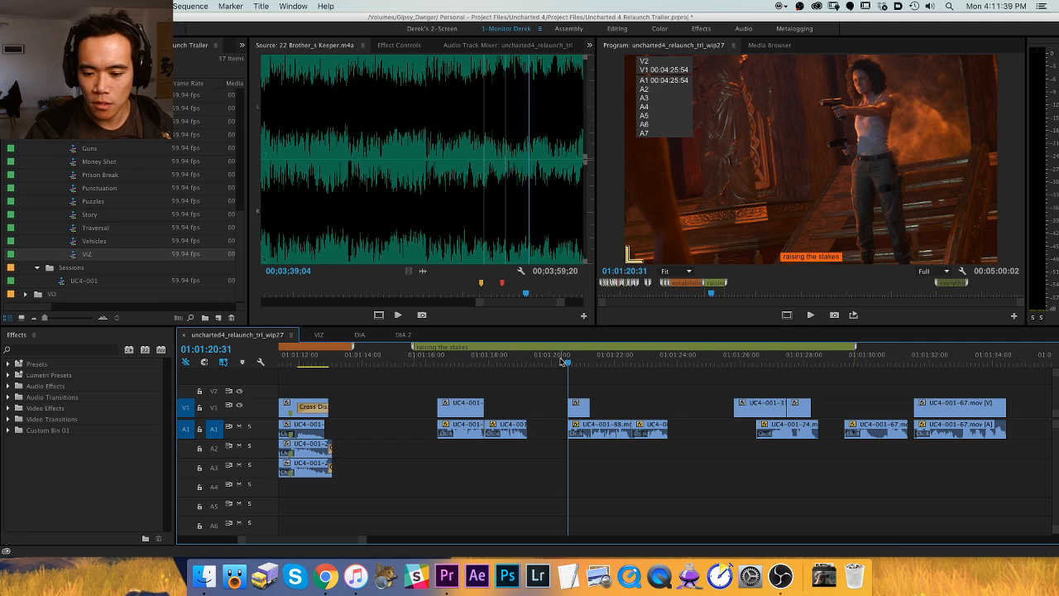
{"action": "left_click", "coordinate": [548, 357]}
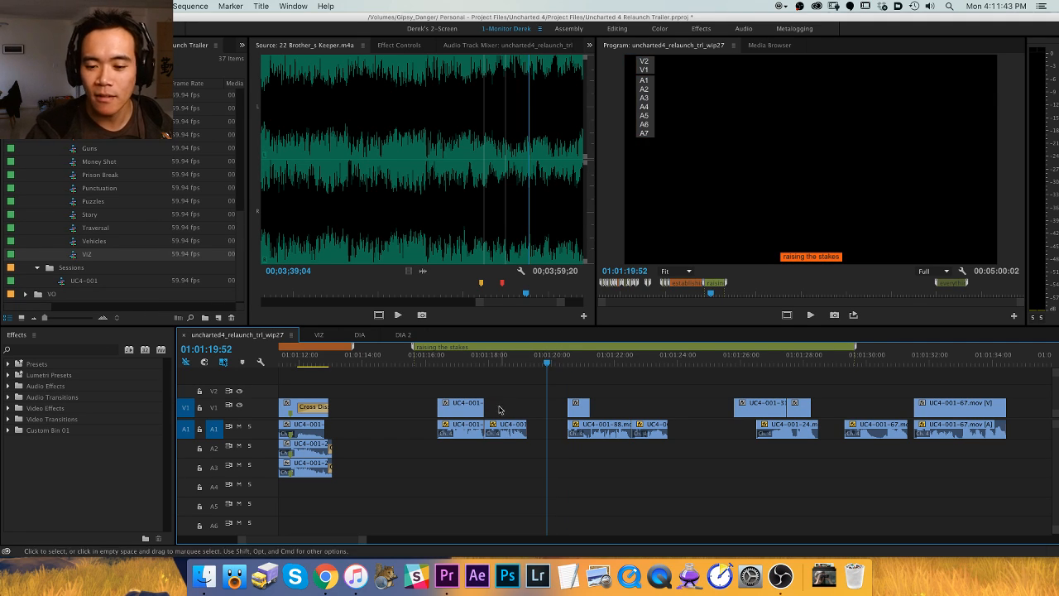
{"action": "left_click", "coordinate": [437, 362]}
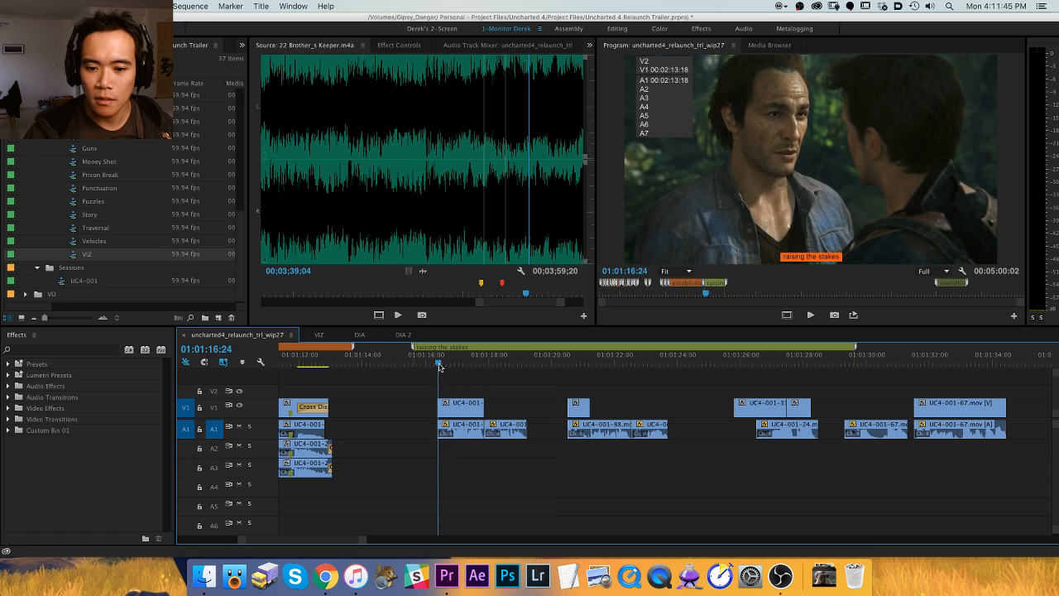
Collapse the VIZ bin inside Selects Strings in the project's bin list.
{"action": "scroll", "coordinate": [120, 194], "scroll_direction": "up", "scroll_amount": 5}
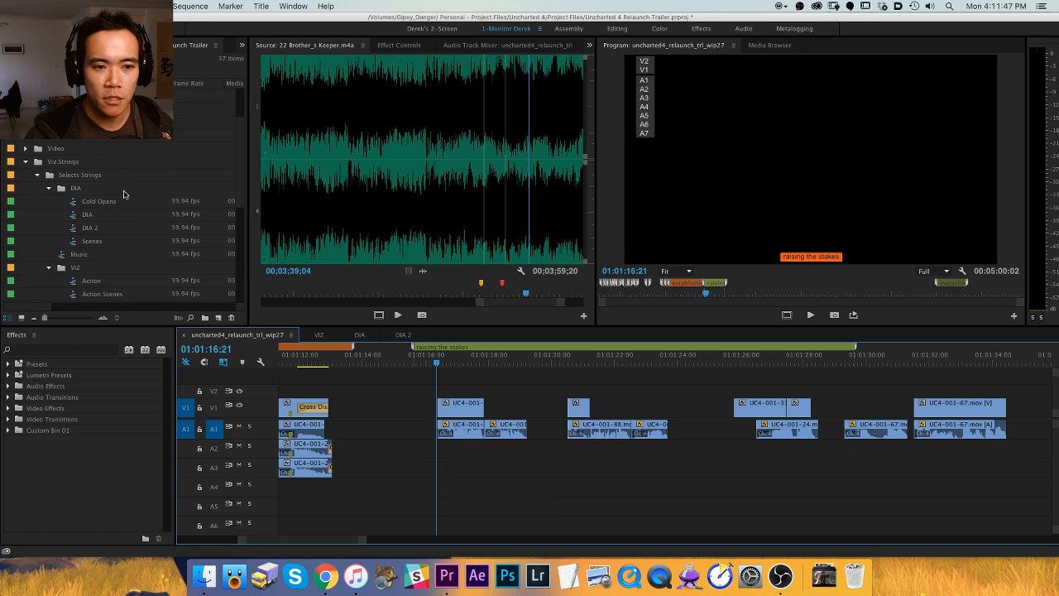
{"action": "left_click", "coordinate": [48, 268]}
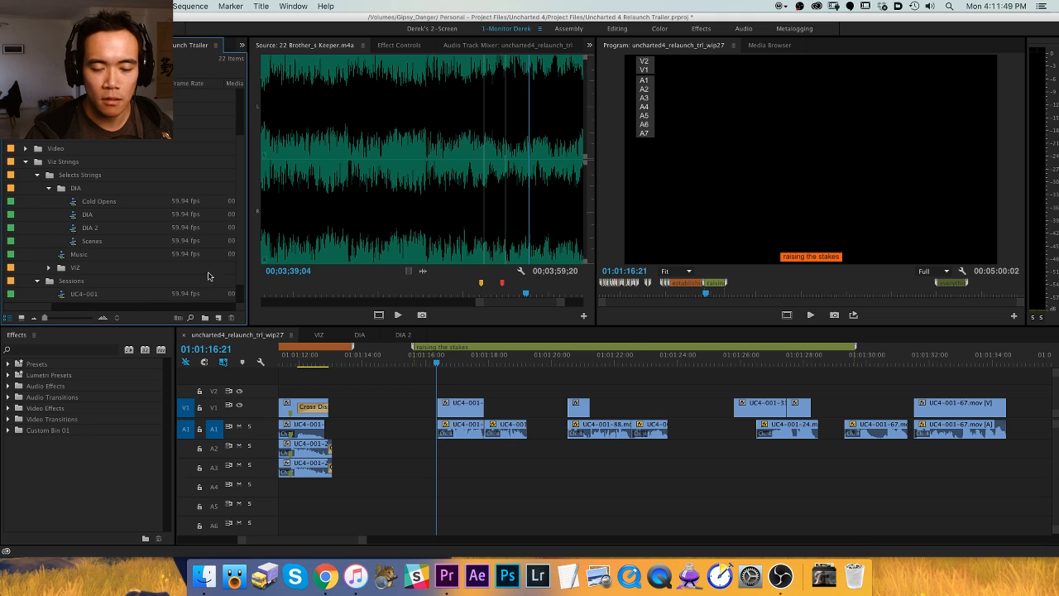
{"action": "scroll", "coordinate": [240, 264], "scroll_direction": "down", "scroll_amount": 1}
Play back the "raising the stakes" dialogue from its first clip through the pasted clips to about 01:01:23:46.
{"action": "key", "text": "minus"}
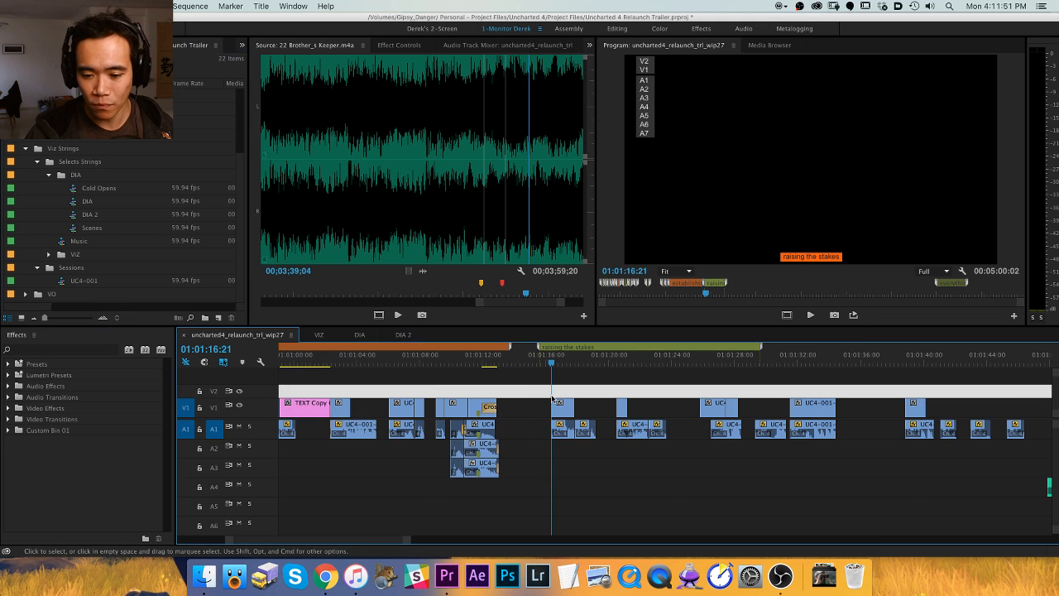
{"action": "scroll", "coordinate": [648, 401], "scroll_direction": "right", "scroll_amount": 5}
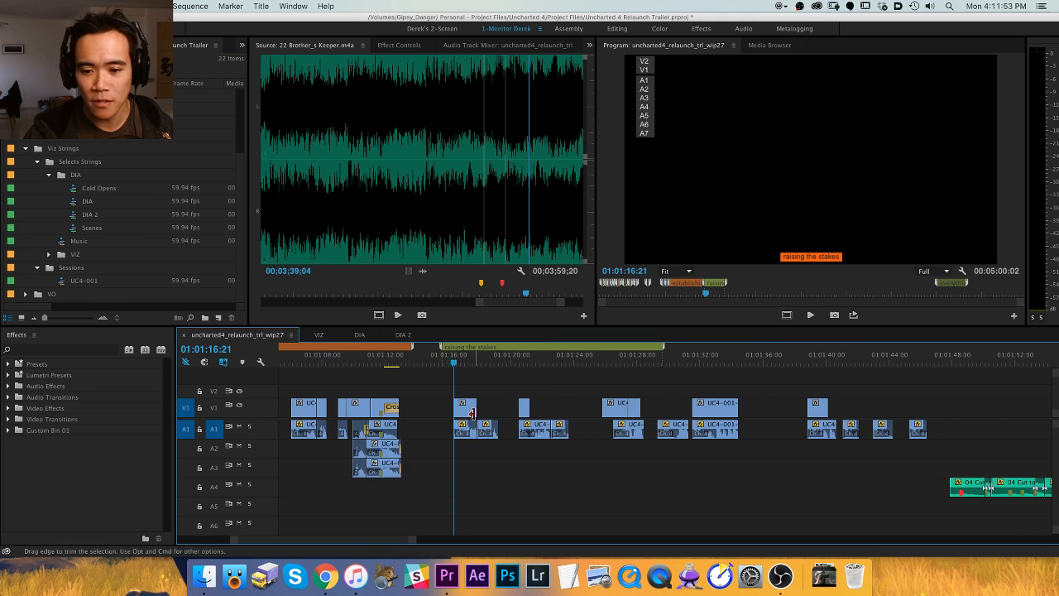
{"action": "key", "text": "equal"}
{"action": "key", "text": "equal"}
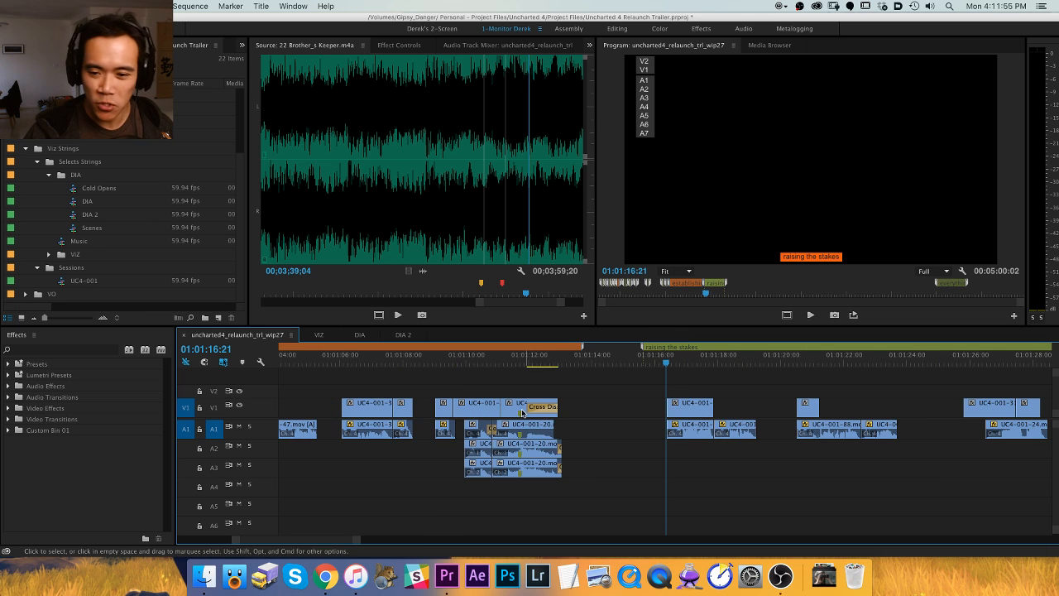
{"action": "key", "text": "space"}
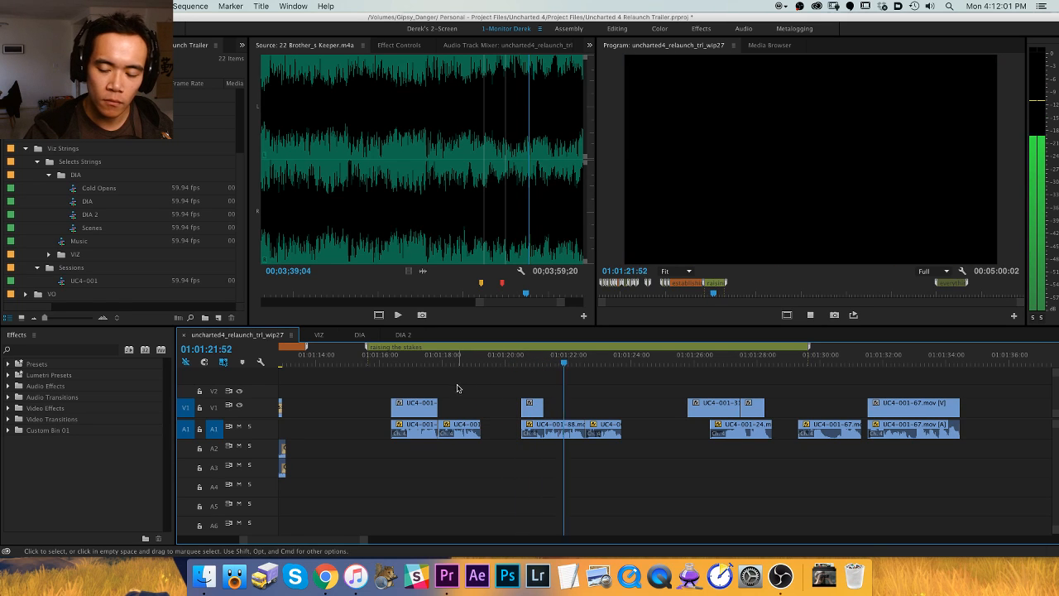
{"action": "key", "text": "space"}
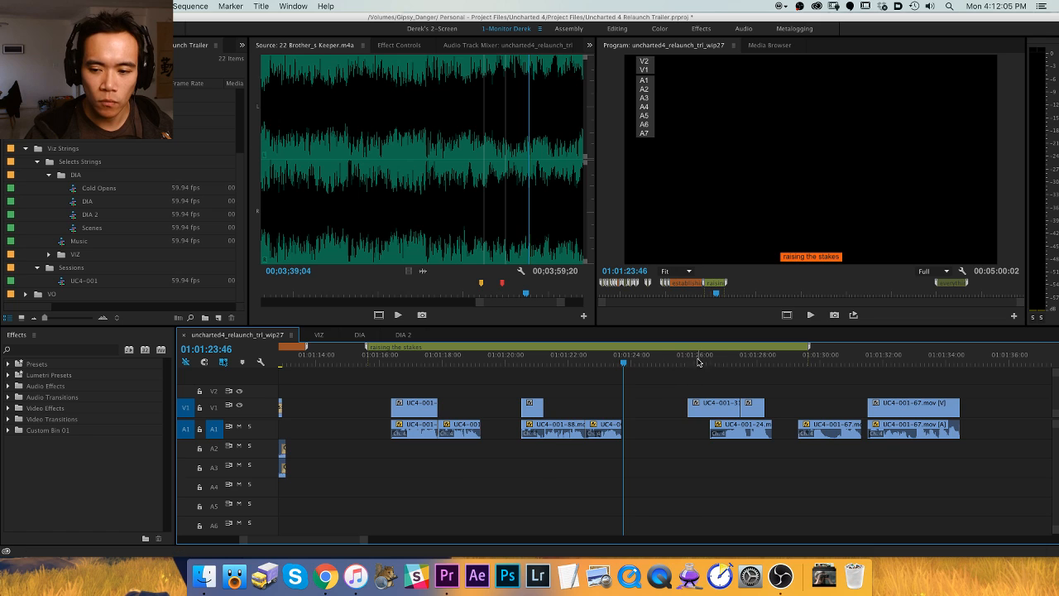
Save the project and position the playhead at 01:01:26:30, at the start of the UC4-001-24 audio.
{"action": "left_click_drag", "start_coordinate": [718, 362], "coordinate": [708, 364]}
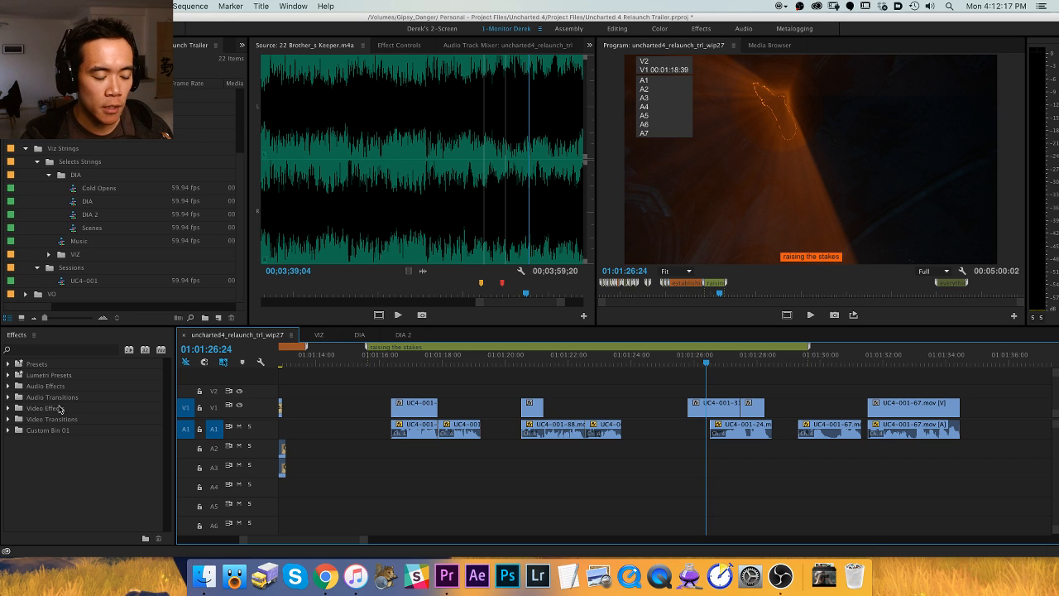
{"action": "key", "text": "cmd+s"}
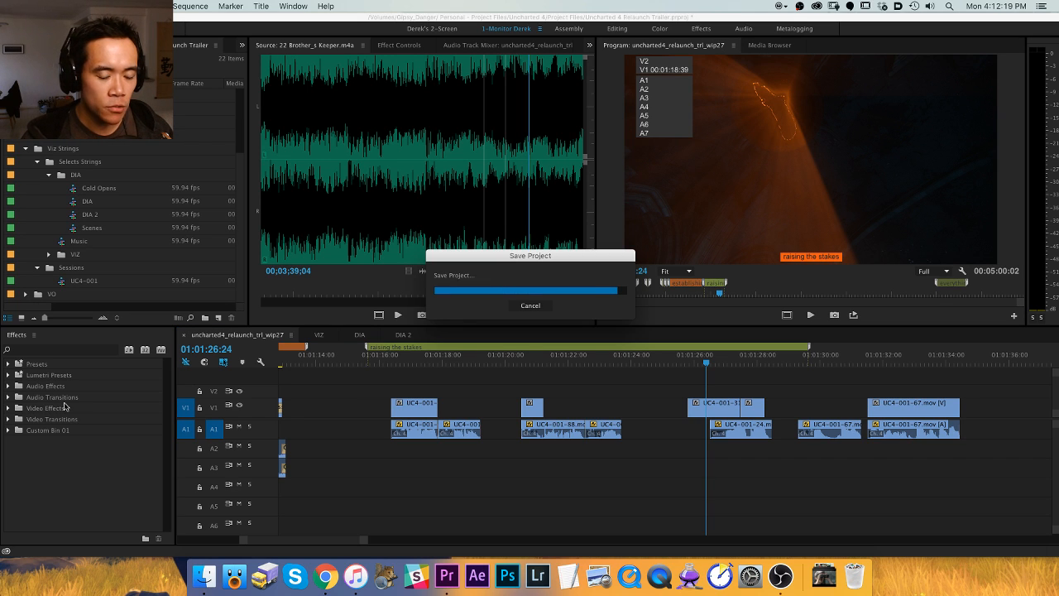
{"action": "mouse_move", "coordinate": [707, 369]}
{"action": "left_mouse_down"}
{"action": "mouse_move", "coordinate": [744, 364]}
{"action": "mouse_move", "coordinate": [711, 364]}
{"action": "left_mouse_up"}
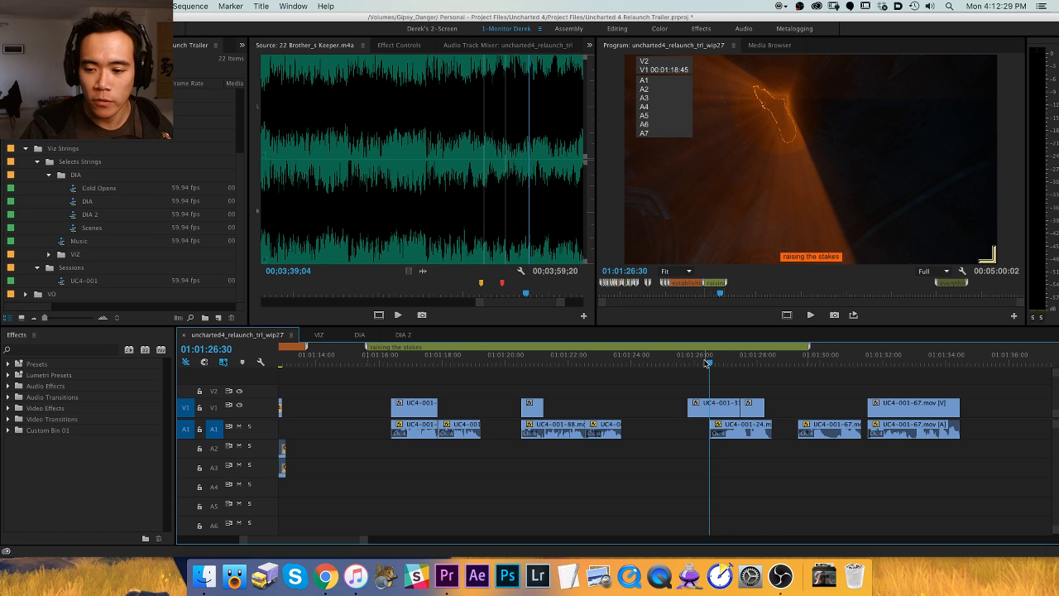
Shift all clips from about 01:01:26 onward about 1.5 seconds earlier to shorten the gap before them.
{"action": "scroll", "coordinate": [586, 385], "scroll_direction": "right", "scroll_amount": 3}
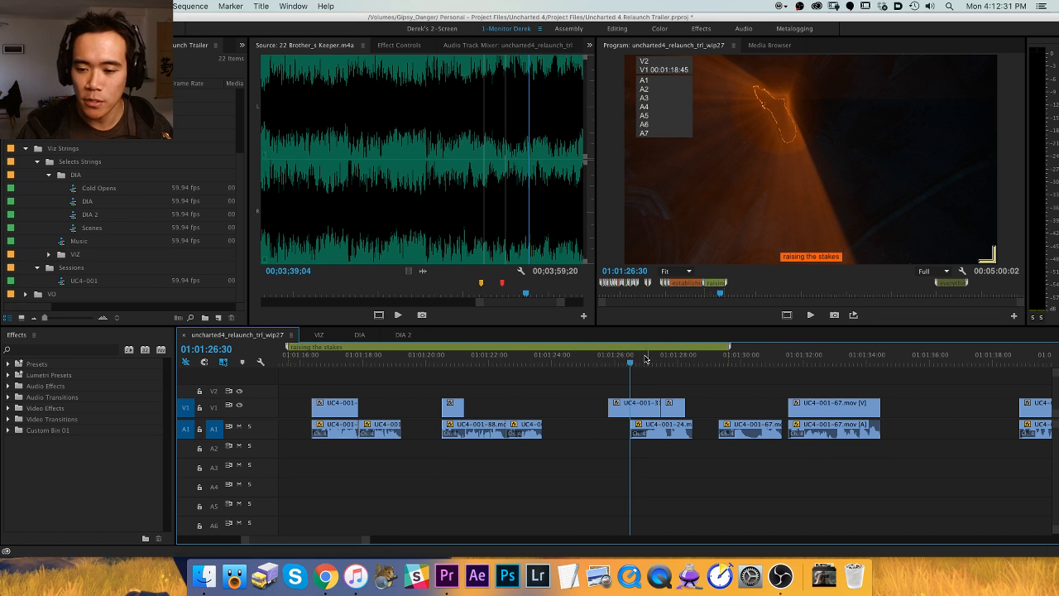
{"action": "left_click_drag", "start_coordinate": [646, 359], "coordinate": [720, 362]}
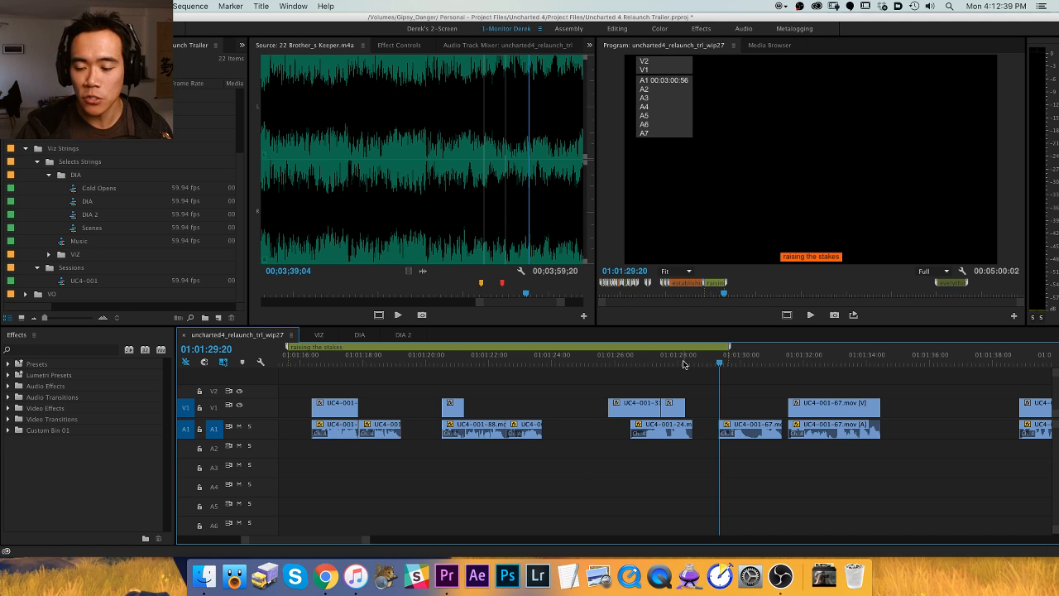
{"action": "key", "text": "a"}
{"action": "left_click_drag", "start_coordinate": [613, 407], "coordinate": [563, 405]}
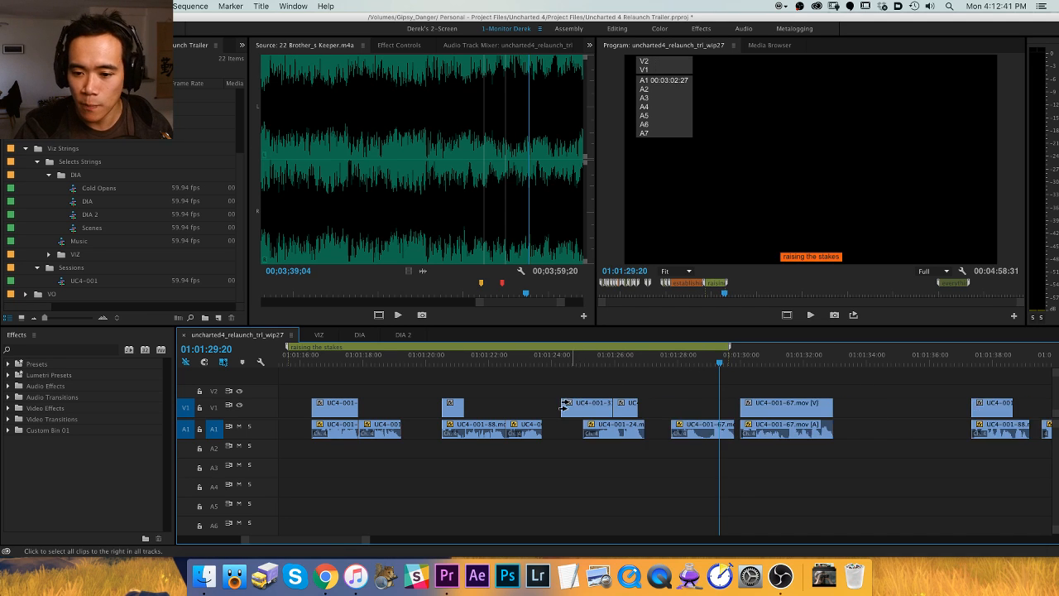
Cut the UC4-001-88 dialogue clips at 01:01:20:31 and shift all clips from about 01:01:16 onward about three seconds later.
{"action": "key", "text": "v"}
{"action": "key", "text": "minus"}
{"action": "left_click_drag", "start_coordinate": [510, 364], "coordinate": [551, 364]}
{"action": "key", "text": "space"}
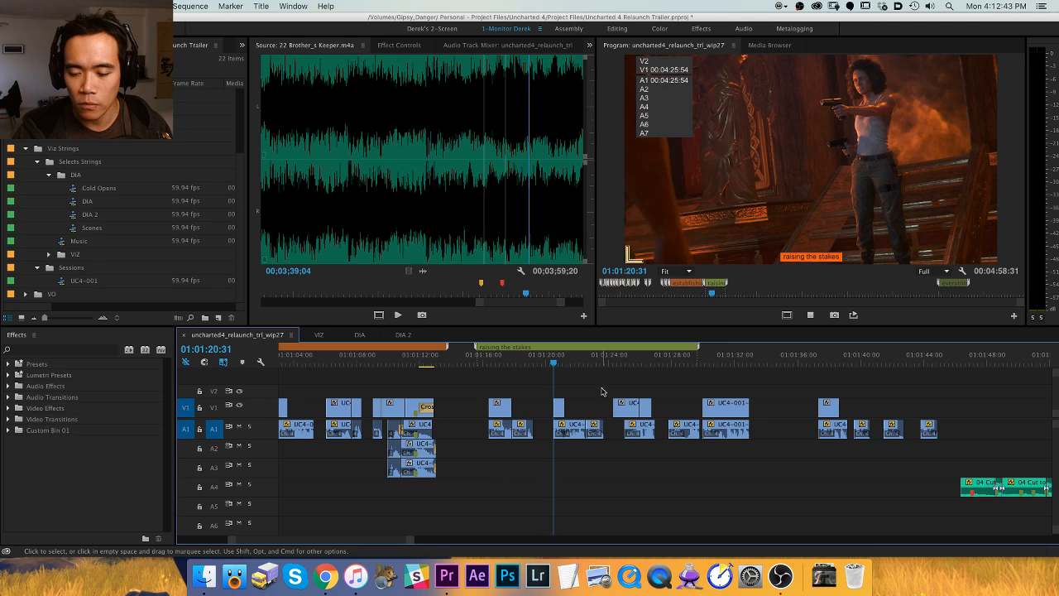
{"action": "key", "text": "space"}
{"action": "left_click_drag", "start_coordinate": [605, 390], "coordinate": [560, 432]}
{"action": "key", "text": "Delete"}
{"action": "key", "text": "a"}
{"action": "left_click_drag", "start_coordinate": [503, 408], "coordinate": [549, 408]}
Insert the cut UC4-001-88 clips at about 01:01:17:30 and pull the clips after the next dialogue pair back to about 01:01:26.
{"action": "key", "text": "super+shift+a"}
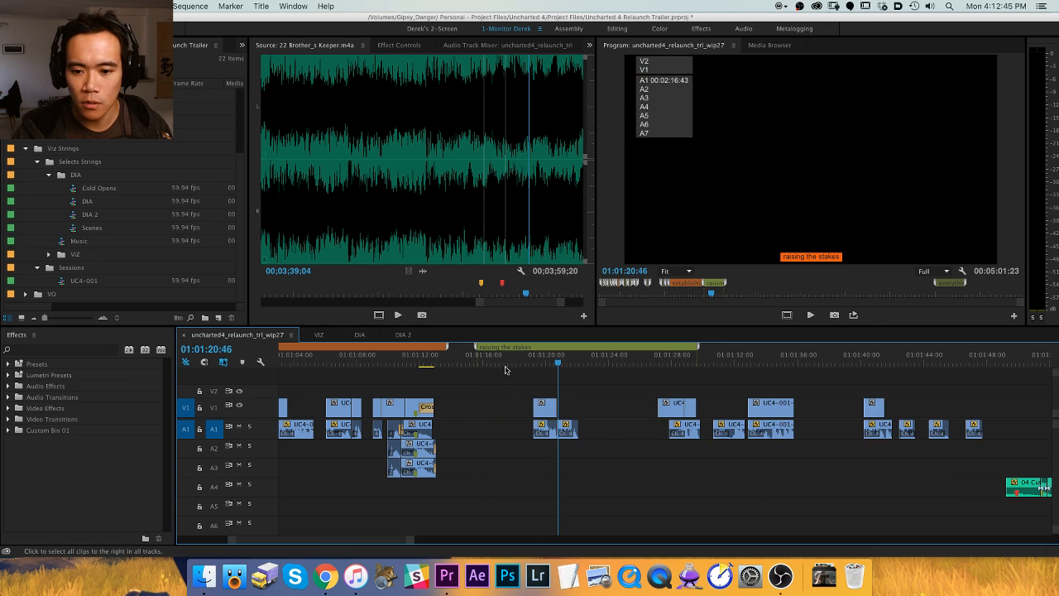
{"action": "left_click", "coordinate": [507, 363]}
{"action": "key", "text": "super+shift+v"}
{"action": "left_click_drag", "start_coordinate": [688, 411], "coordinate": [627, 412]}
Play back the reordered dialogue from the moved UC4-001-88 clips to about 01:01:24:50.
{"action": "key", "text": "Up"}
{"action": "key", "text": "space"}
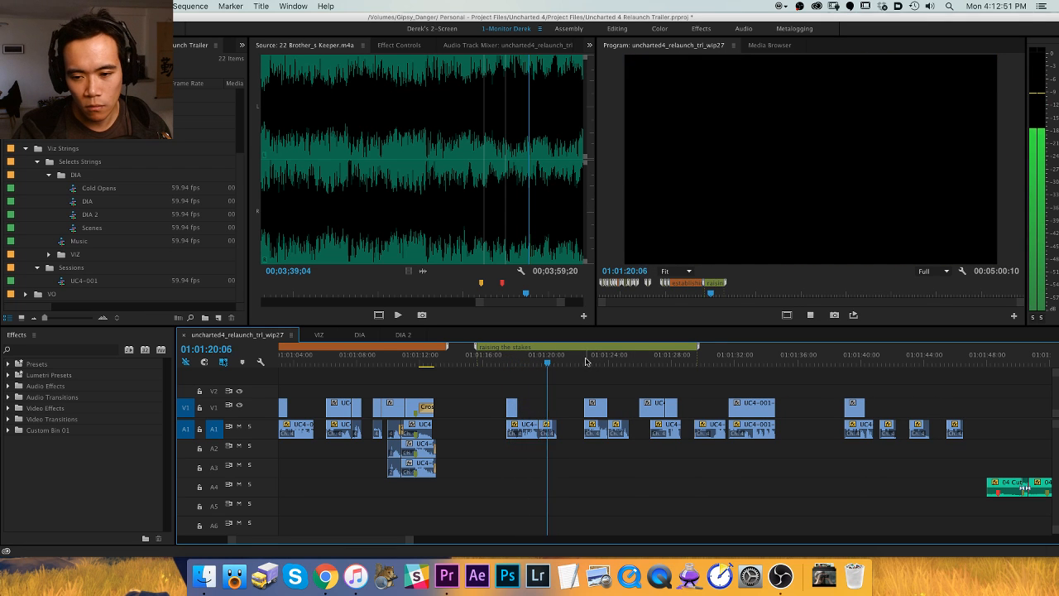
{"action": "left_click", "coordinate": [586, 361]}
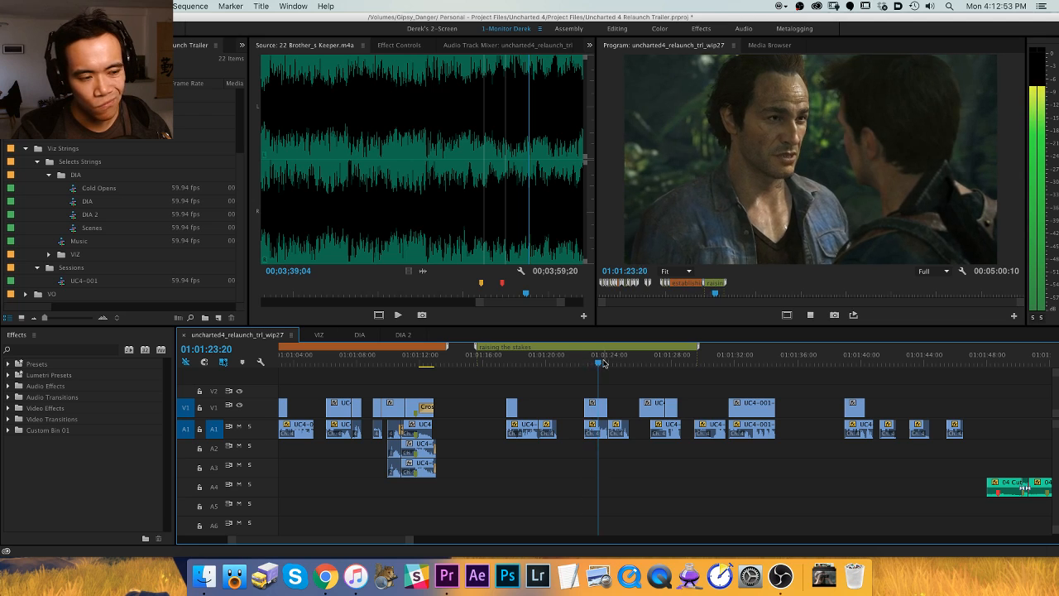
{"action": "key", "text": "space"}
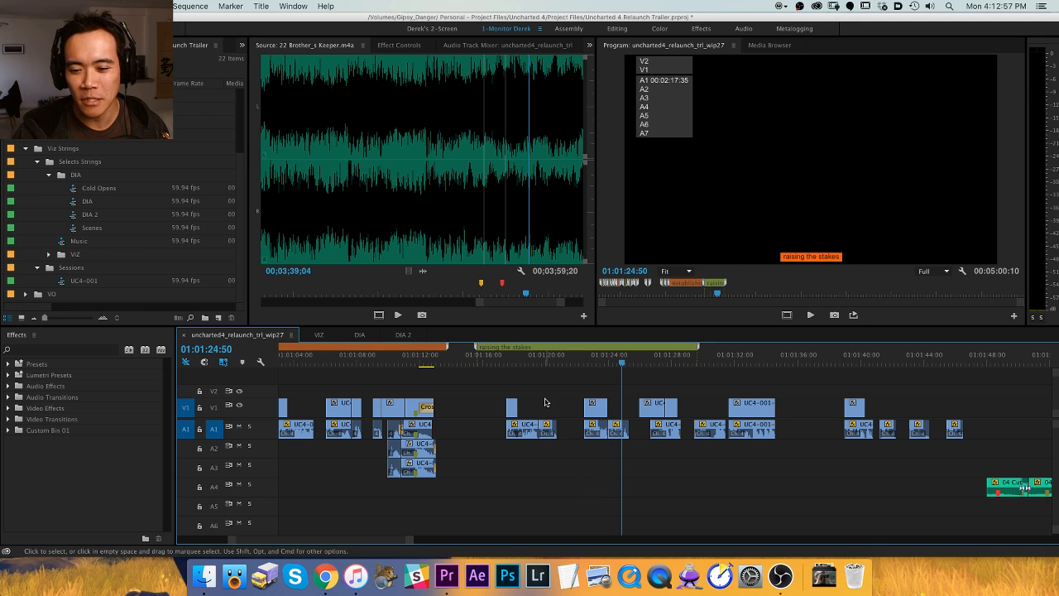
Try to move the dialogue clips after the UC4-001-88 pair to 01:01:15:43 by cutting and inserting them.
{"action": "left_click_drag", "start_coordinate": [583, 389], "coordinate": [622, 438]}
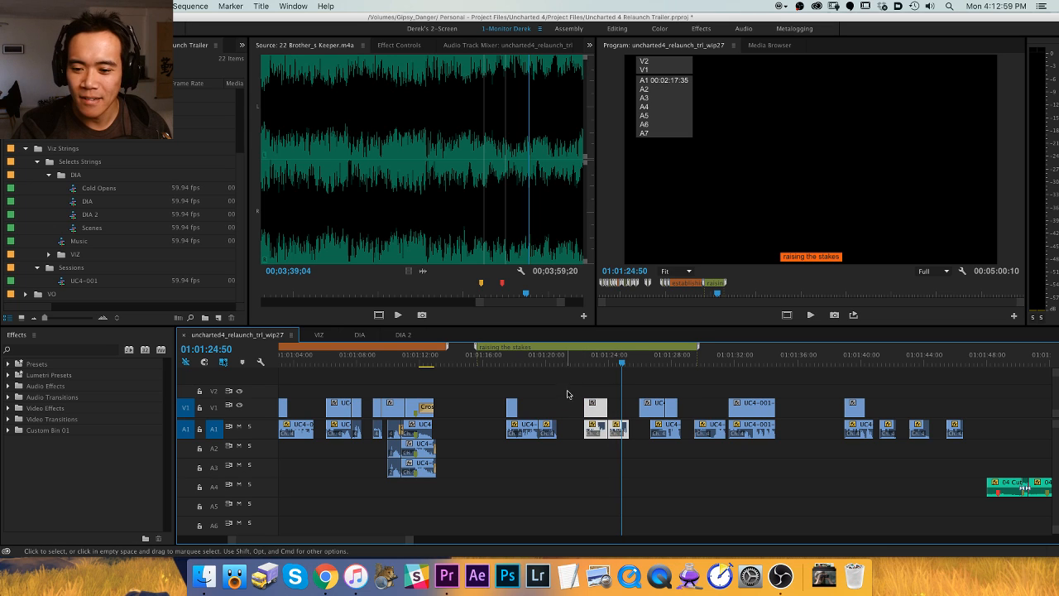
{"action": "key", "text": "ctrl+x"}
{"action": "left_click_drag", "start_coordinate": [495, 358], "coordinate": [480, 358]}
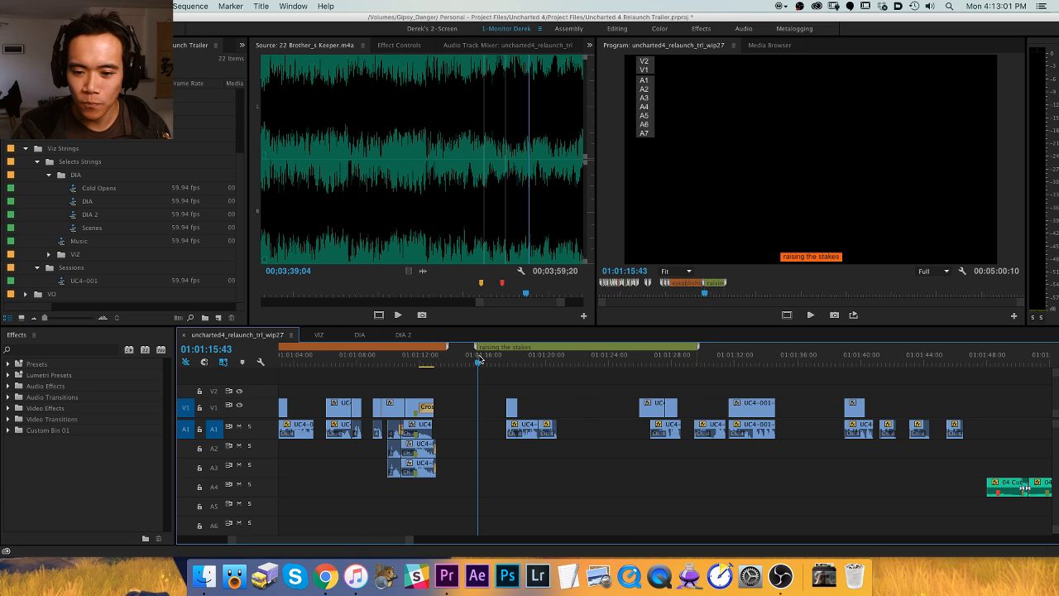
{"action": "key", "text": "ctrl+shift+v"}
{"action": "key", "text": "ctrl+z"}
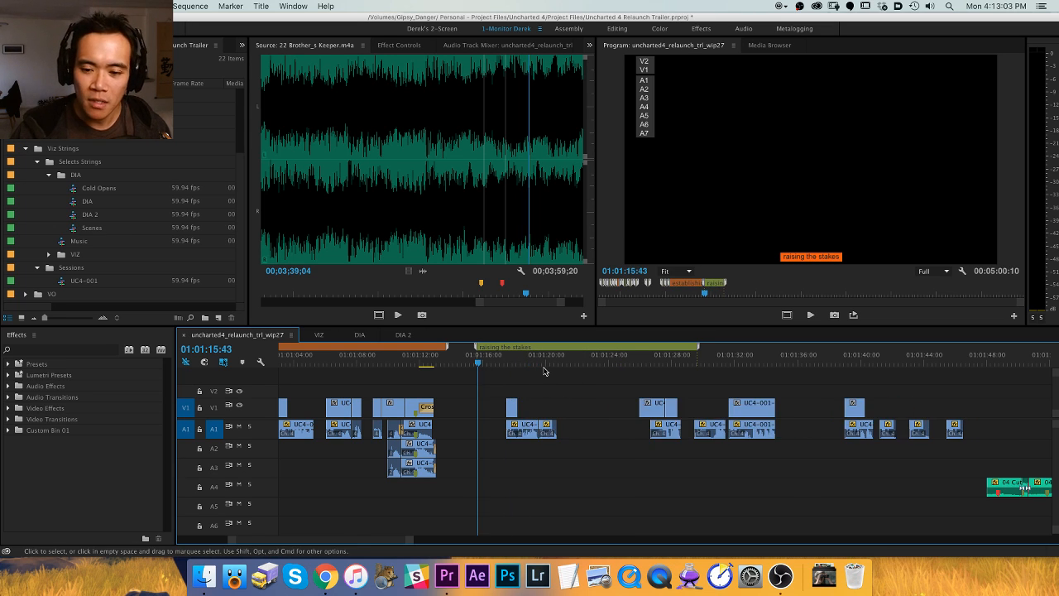
{"action": "key", "text": "ctrl+z"}
Shorten the gap after the UC4-001-88 clips by shifting all following clips about one second earlier.
{"action": "key", "text": "h"}
{"action": "left_click_drag", "start_coordinate": [595, 386], "coordinate": [520, 387]}
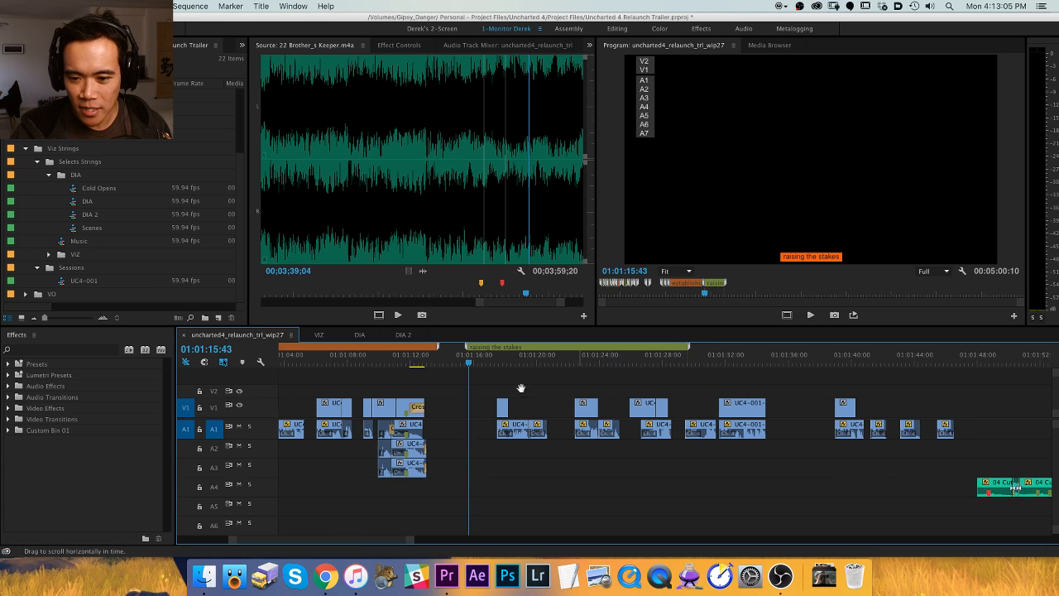
{"action": "key", "text": "v"}
{"action": "key", "text": "Delete"}
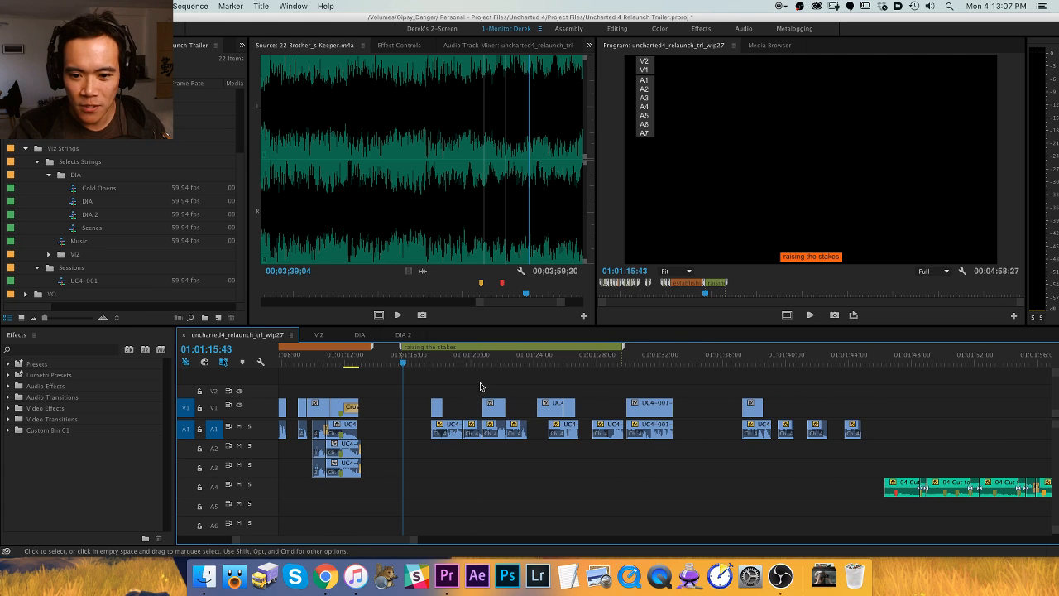
{"action": "key", "text": "ctrl+z"}
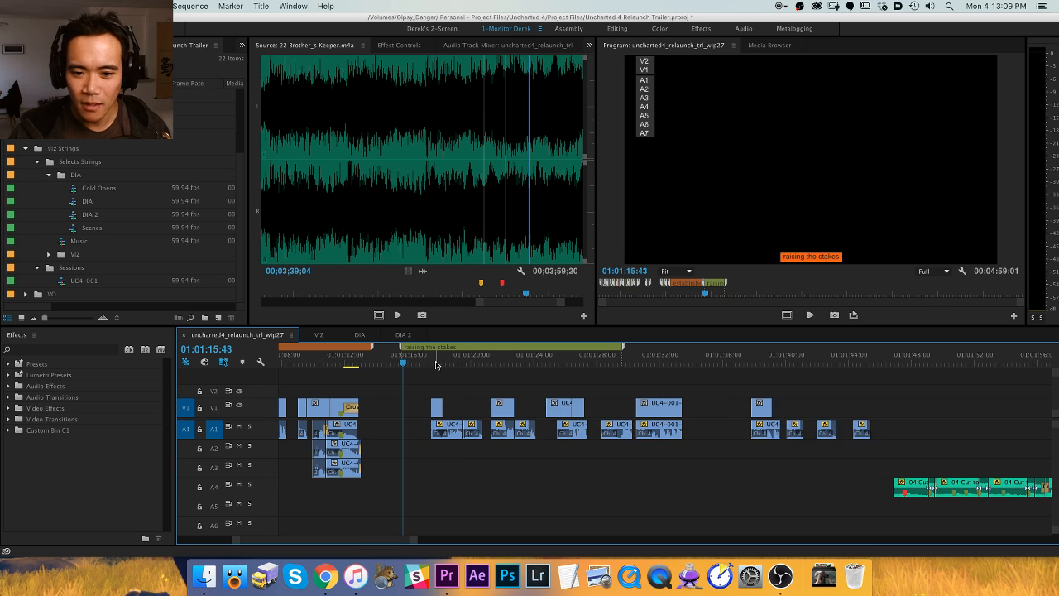
Review the spacing after the UC4-001-88 clips and play back the following dialogue from 01:01:21:14 to 01:01:24:01.
{"action": "left_click", "coordinate": [434, 362]}
{"action": "left_click_drag", "start_coordinate": [435, 361], "coordinate": [445, 358]}
{"action": "key", "text": "equal"}
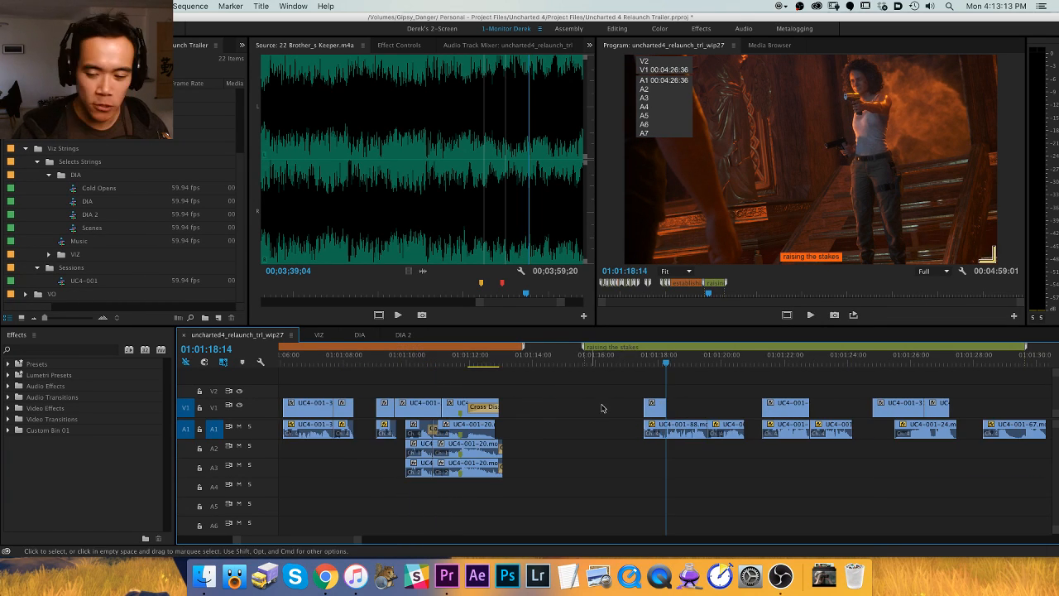
{"action": "left_click_drag", "start_coordinate": [718, 388], "coordinate": [621, 388]}
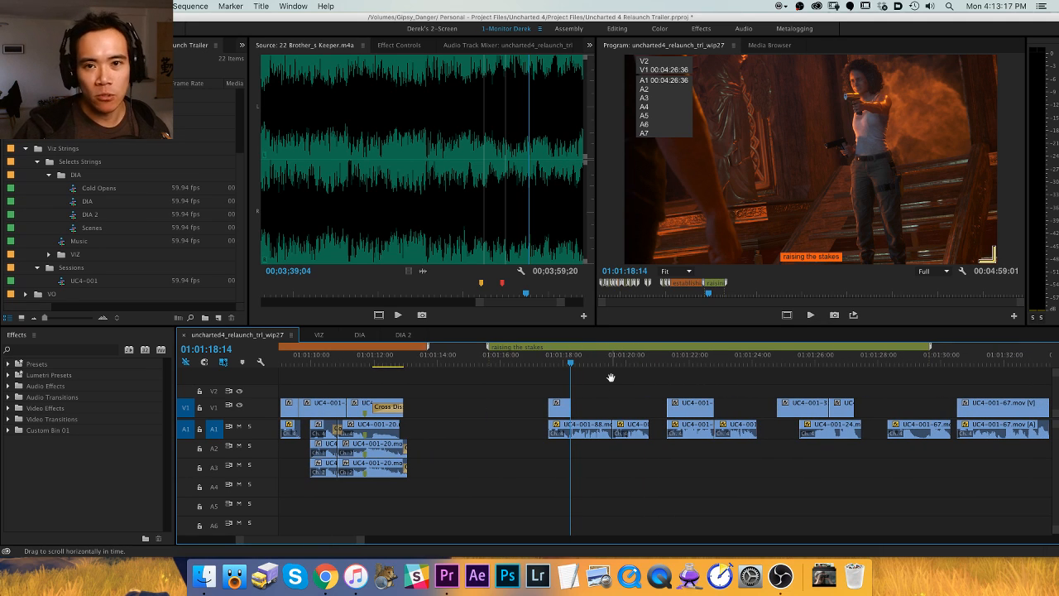
{"action": "left_click", "coordinate": [662, 357]}
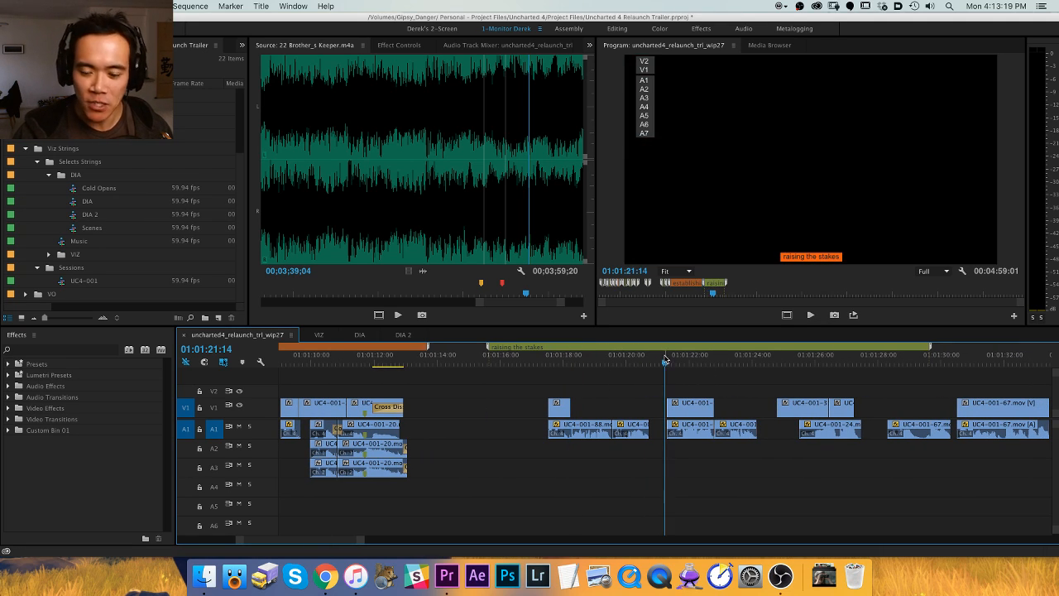
{"action": "key", "text": "space"}
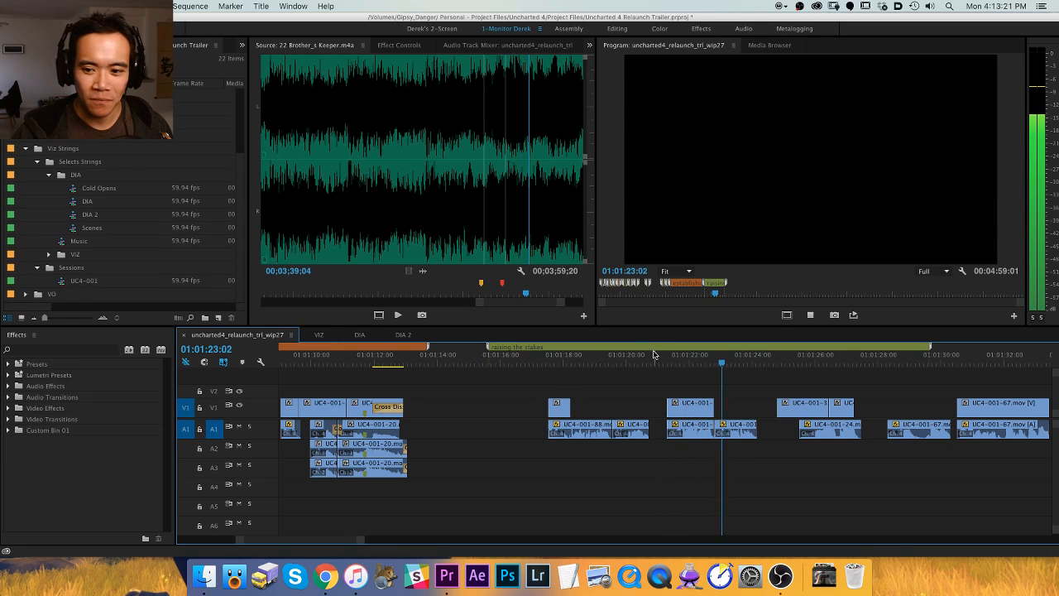
{"action": "key", "text": "space"}
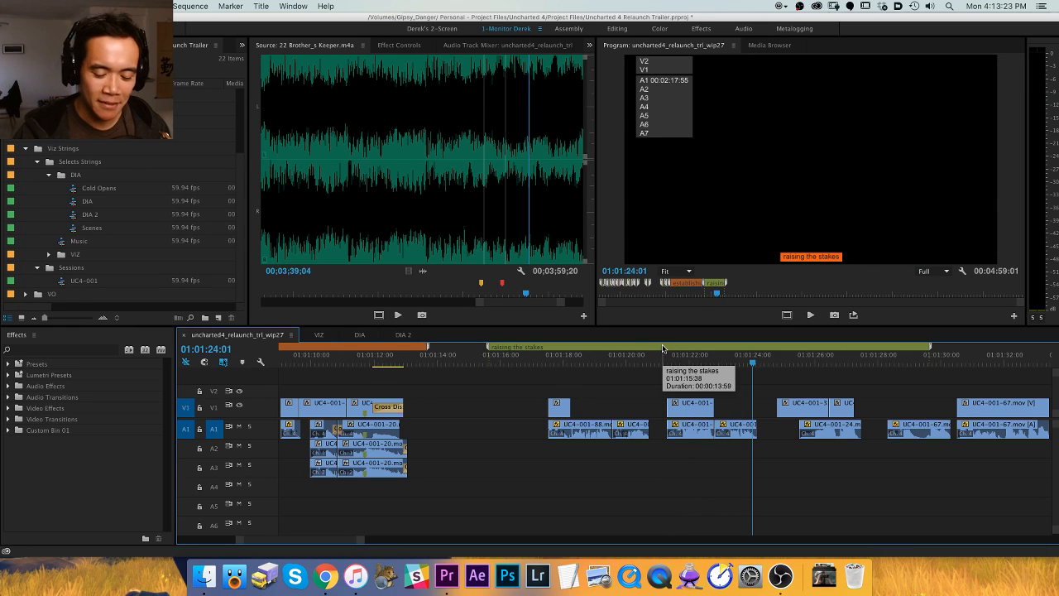
{"action": "scroll", "coordinate": [662, 349], "scroll_direction": "down", "scroll_amount": 2}
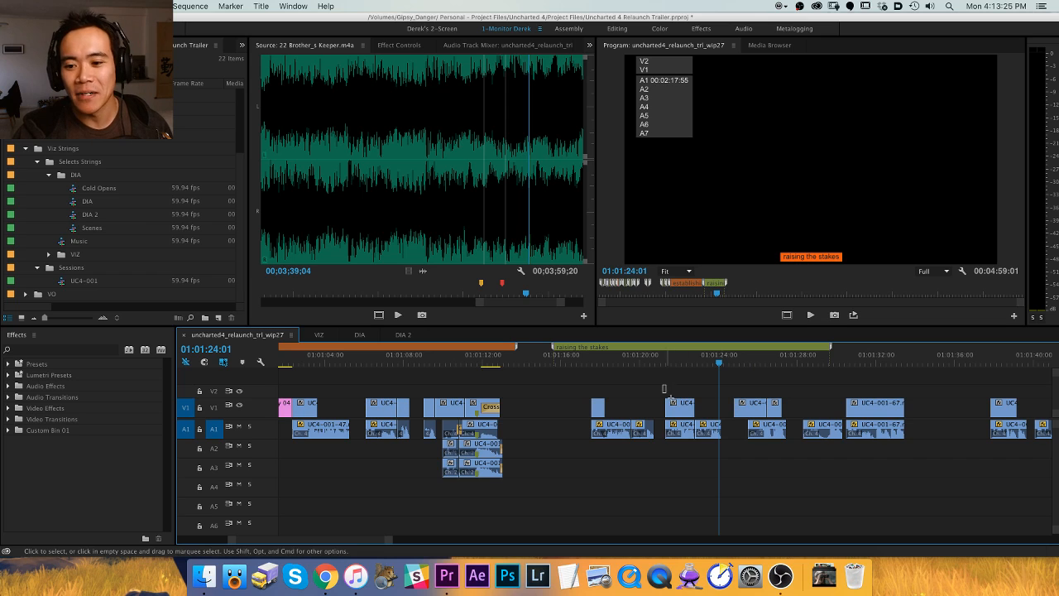
Put the UC4-001-55 dialogue clips back ahead of the UC4-001-88 pair and play back both groups to 01:01:23:30.
{"action": "left_click", "coordinate": [574, 358]}
{"action": "key", "text": "ctrl+z"}
{"action": "mouse_move", "coordinate": [575, 361]}
{"action": "left_mouse_down"}
{"action": "mouse_move", "coordinate": [622, 367]}
{"action": "mouse_move", "coordinate": [572, 362]}
{"action": "left_mouse_up"}
{"action": "key", "text": "space"}
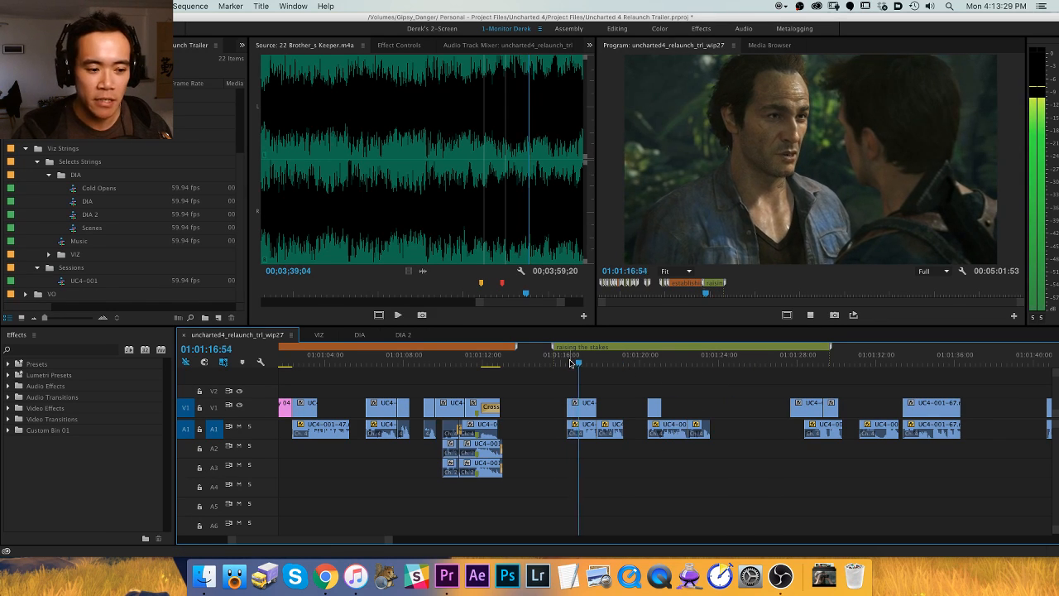
{"action": "key", "text": "space"}
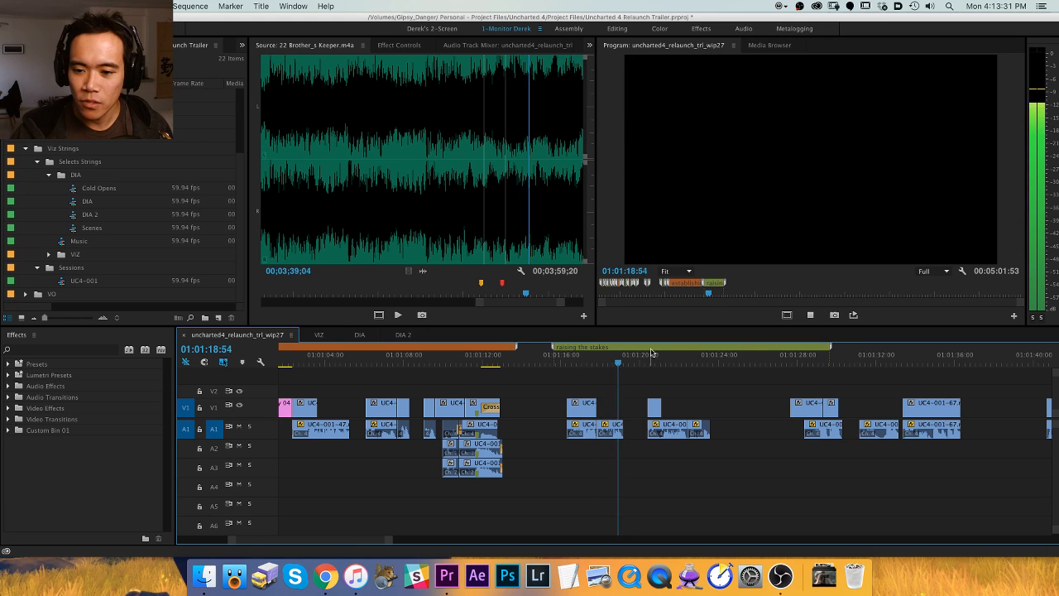
{"action": "key", "text": "="}
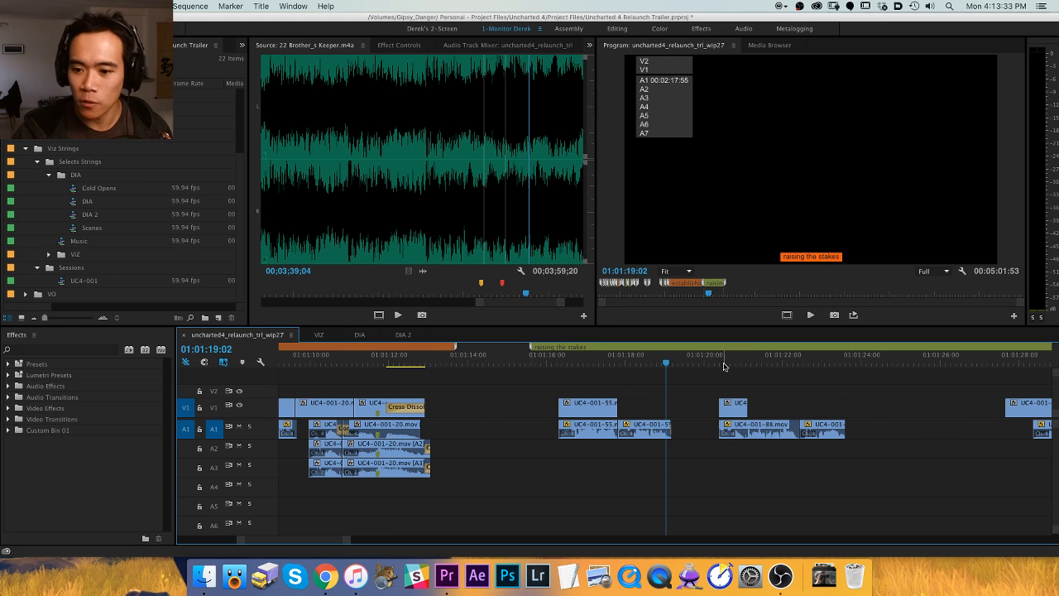
{"action": "key", "text": "space"}
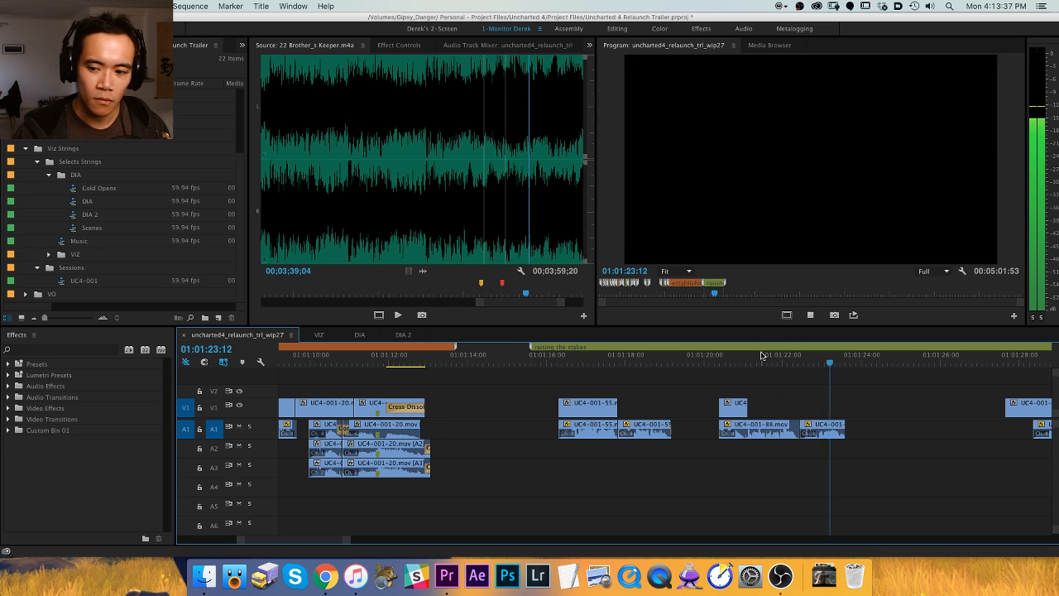
{"action": "key", "text": "space"}
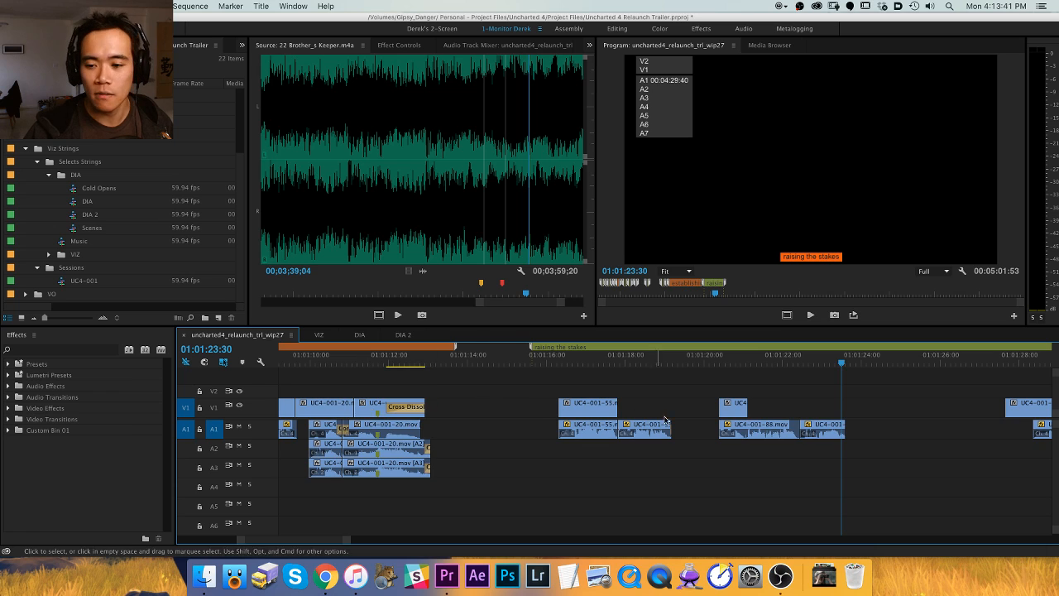
Shorten the gap after the UC4-001-88 pair so the UC4-001-31 clip and everything following start at 01:01:25:46.
{"action": "key", "text": "minus"}
{"action": "key", "text": "minus"}
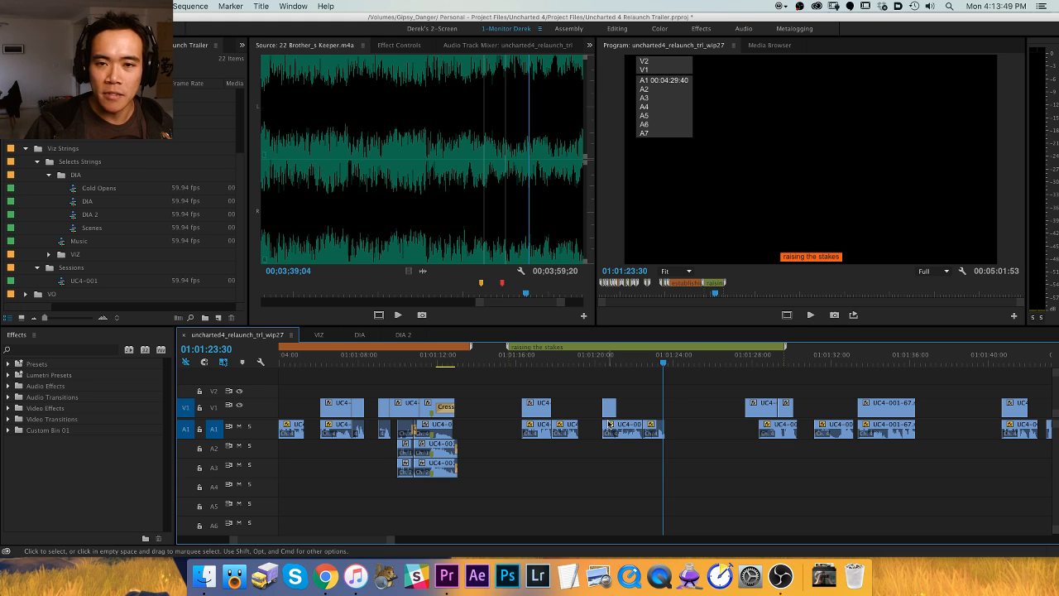
{"action": "left_click", "coordinate": [682, 361]}
{"action": "left_click", "coordinate": [708, 361]}
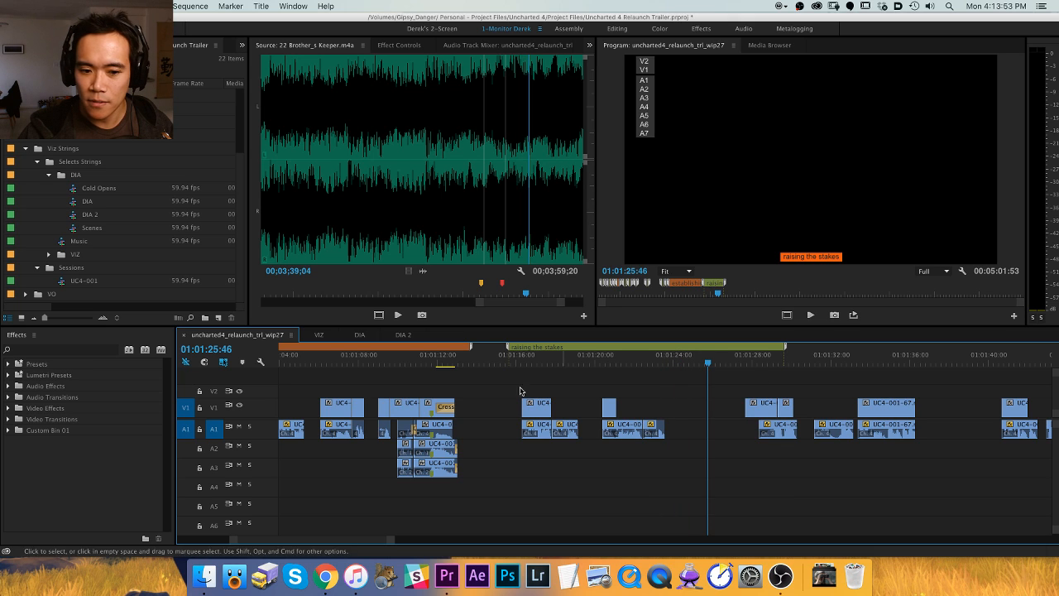
{"action": "key", "text": "w"}
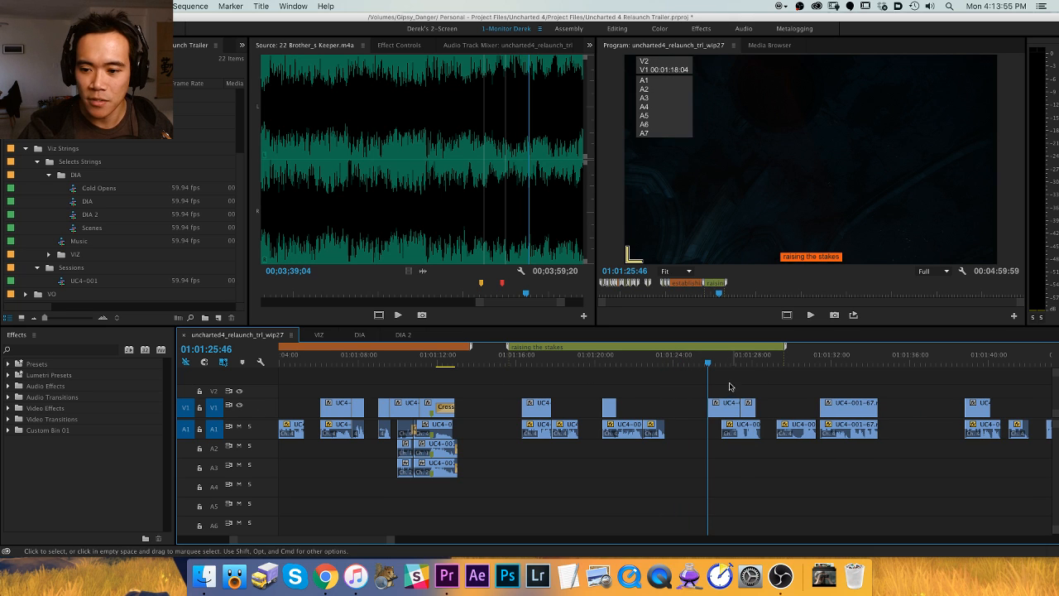
Tighten the gap before the UC4-001-31 clip further so it starts at 01:01:24:46.
{"action": "scroll", "coordinate": [706, 387], "scroll_direction": "right", "scroll_amount": 3}
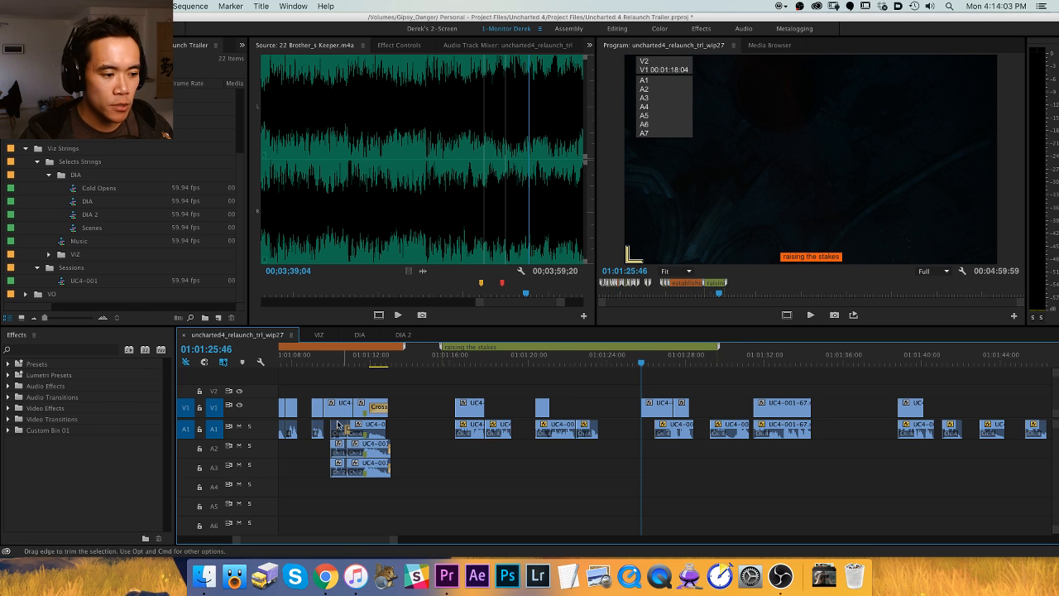
{"action": "key", "text": "="}
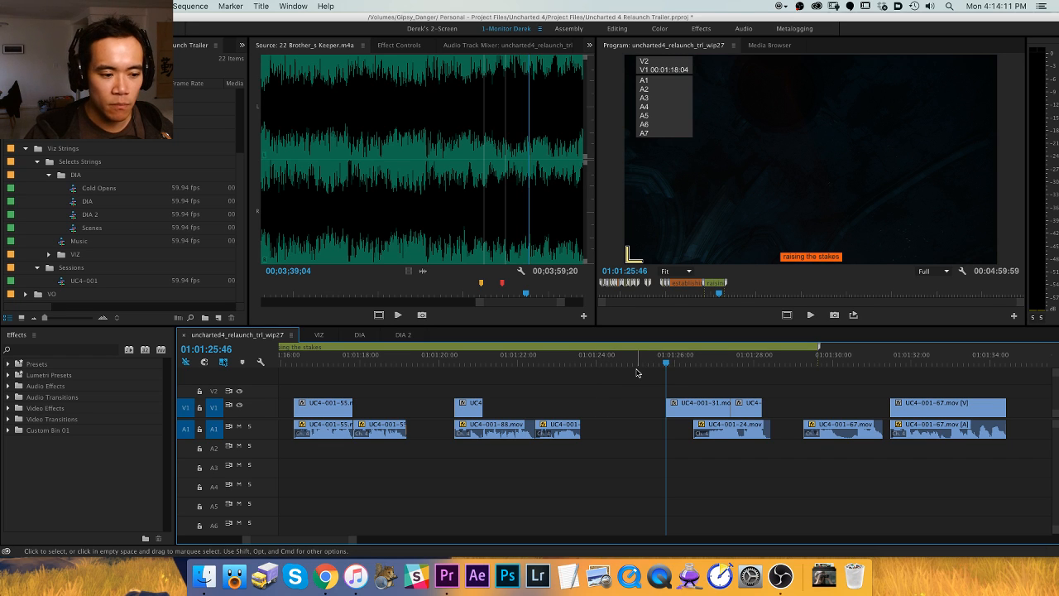
{"action": "key", "text": "minus"}
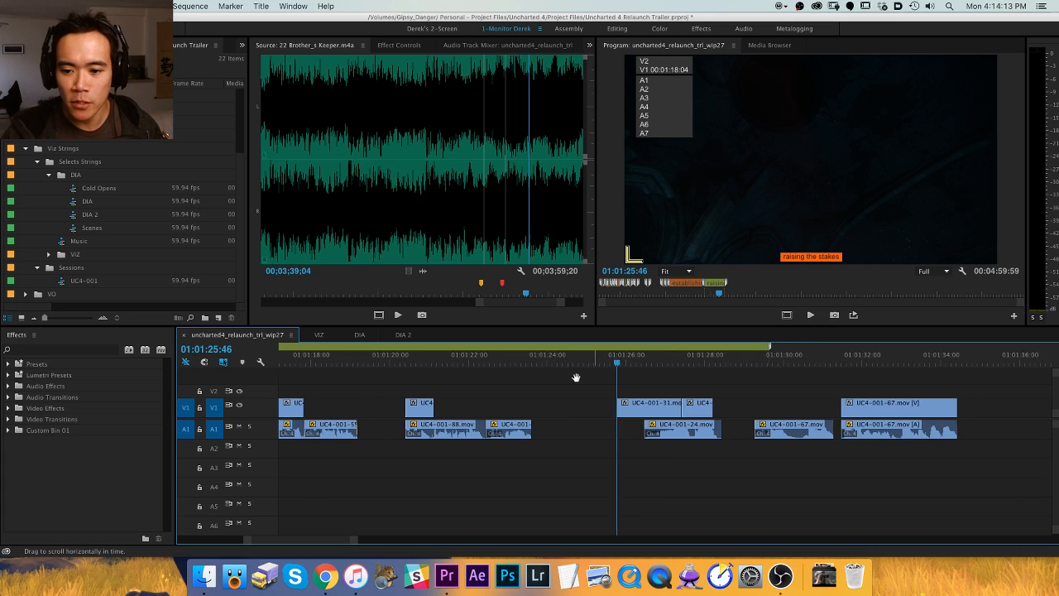
{"action": "left_click_drag", "start_coordinate": [628, 360], "coordinate": [609, 361]}
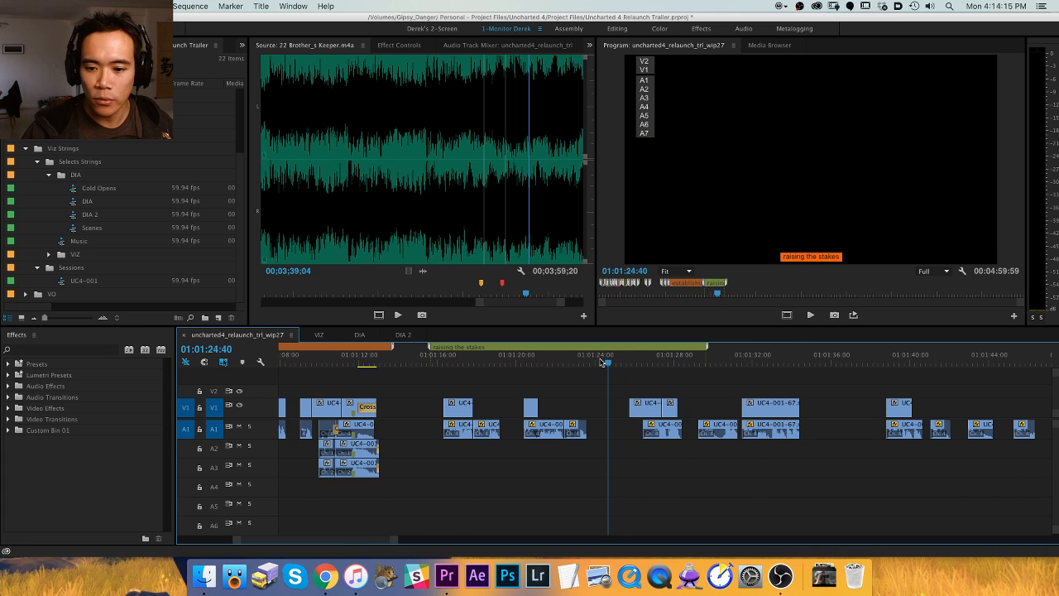
{"action": "key", "text": "w"}
{"action": "key", "text": "equal"}
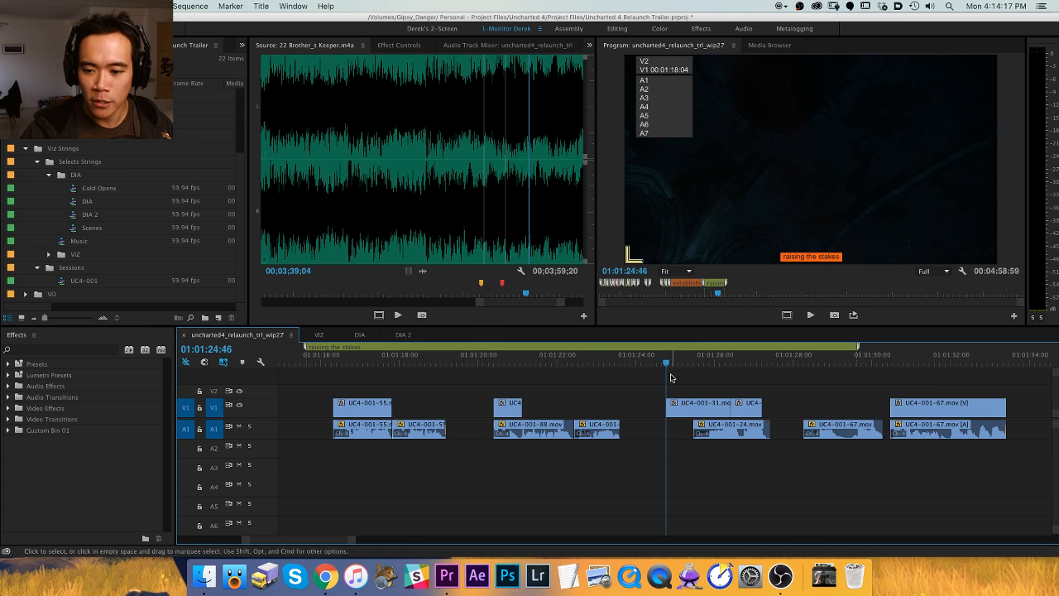
Shorten the gap after the UC4-001-67 clips so the following dialogue starts at 01:01:35:13.
{"action": "key", "text": "h"}
{"action": "left_click_drag", "start_coordinate": [738, 404], "coordinate": [692, 367]}
{"action": "key", "text": "minus"}
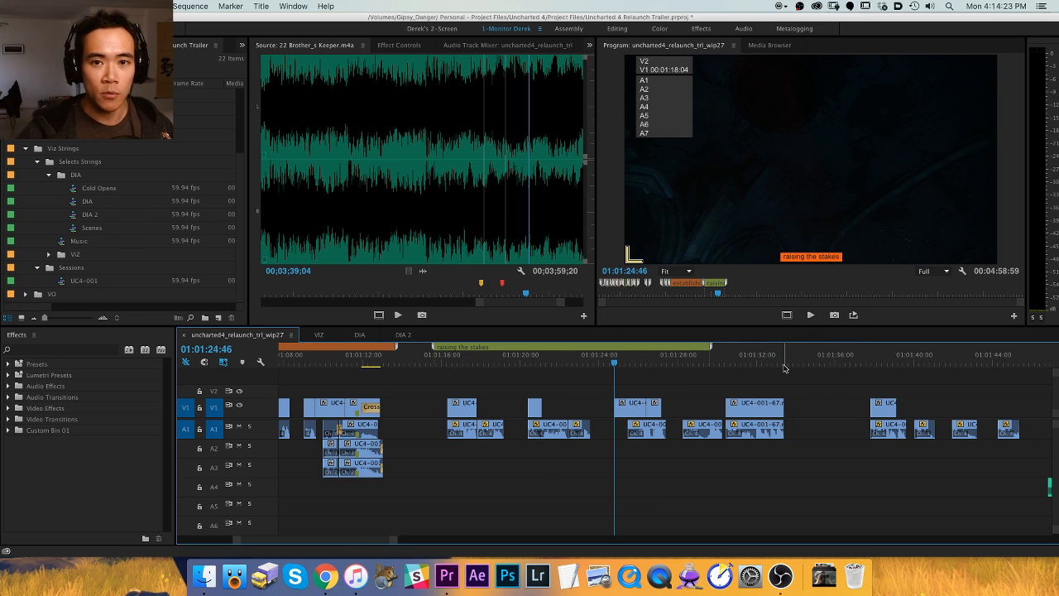
{"action": "left_click", "coordinate": [819, 358]}
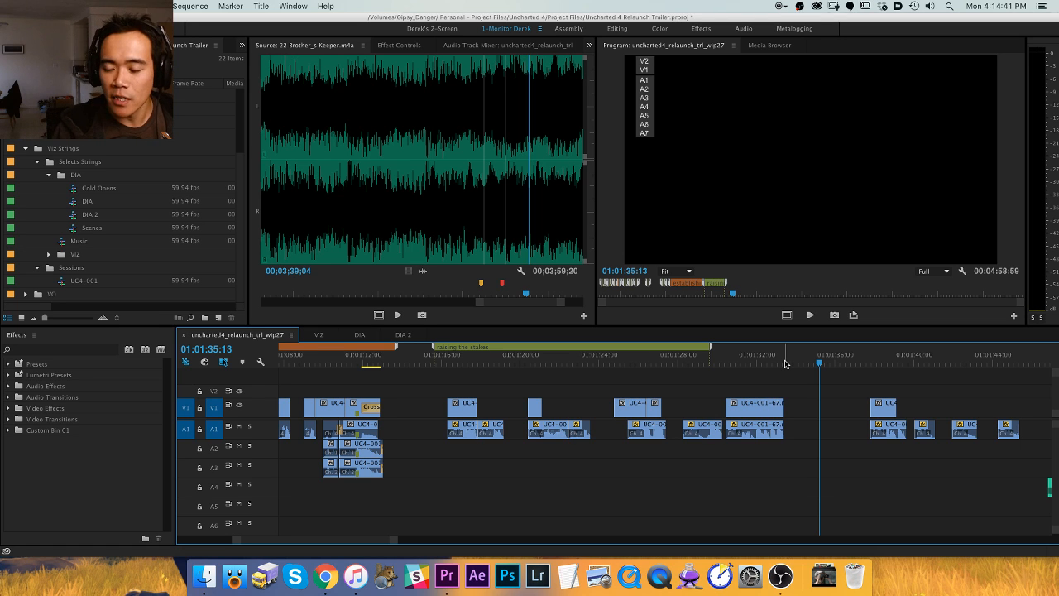
{"action": "key", "text": "equal"}
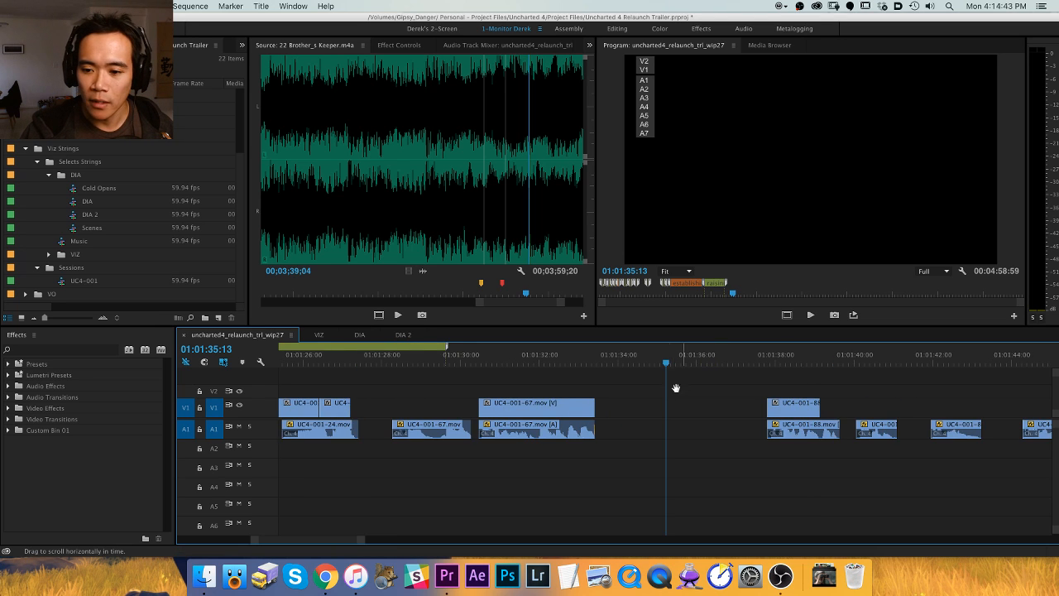
{"action": "left_click_drag", "start_coordinate": [676, 388], "coordinate": [562, 395]}
{"action": "key", "text": "w"}
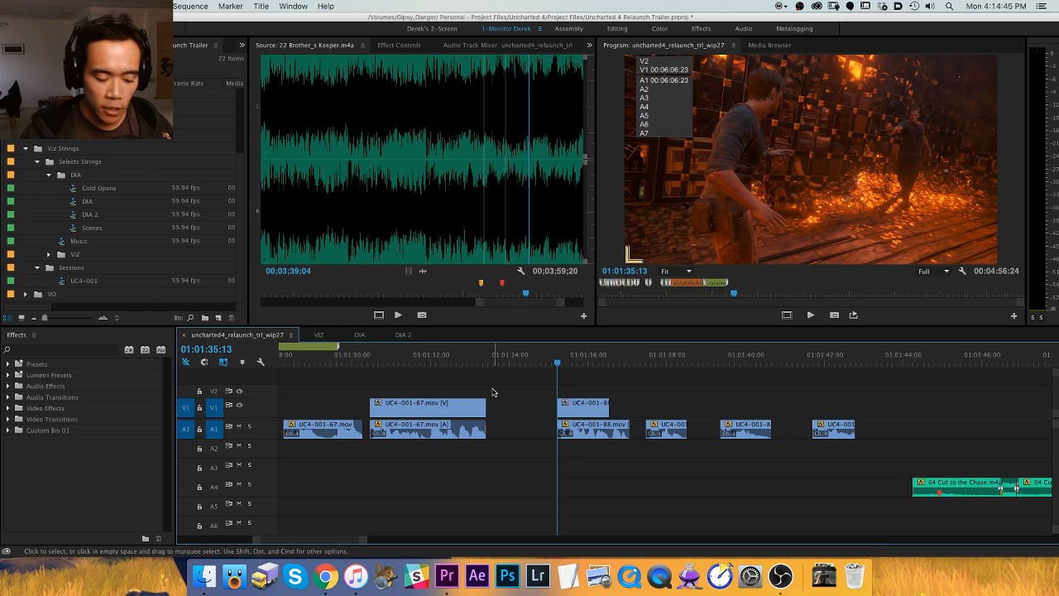
Play back the start of the "raising the stakes" section and cut the UC4-001-88 pair near 01:01:20:25, leaving its gap open.
{"action": "key", "text": "minus"}
{"action": "left_click_drag", "start_coordinate": [610, 363], "coordinate": [541, 362]}
{"action": "key", "text": "h"}
{"action": "left_click_drag", "start_coordinate": [709, 374], "coordinate": [718, 374]}
{"action": "scroll", "coordinate": [718, 374], "scroll_direction": "up", "scroll_amount": 3}
{"action": "left_click", "coordinate": [410, 357]}
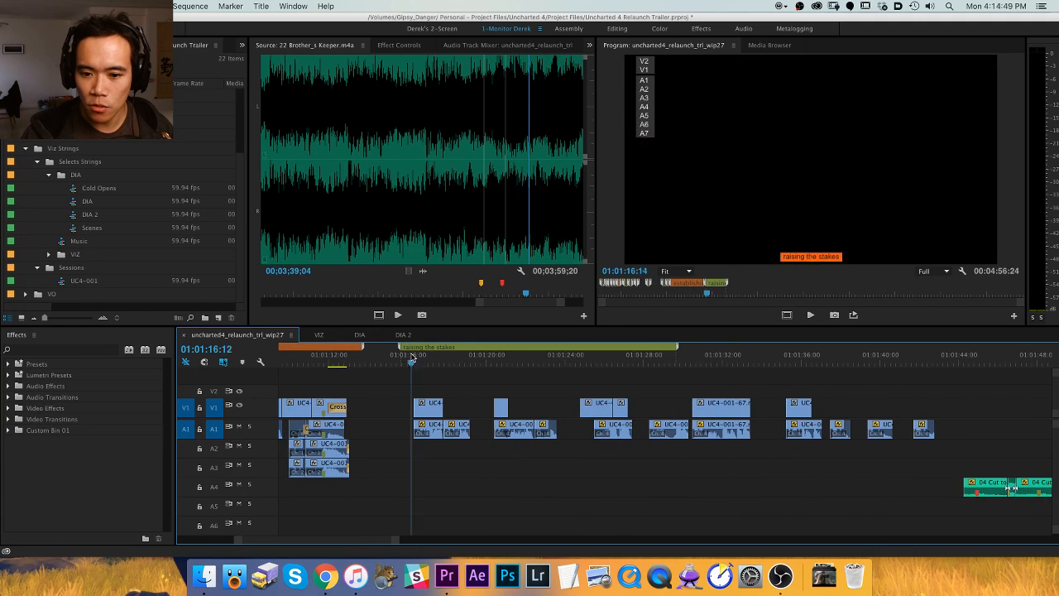
{"action": "key", "text": "space"}
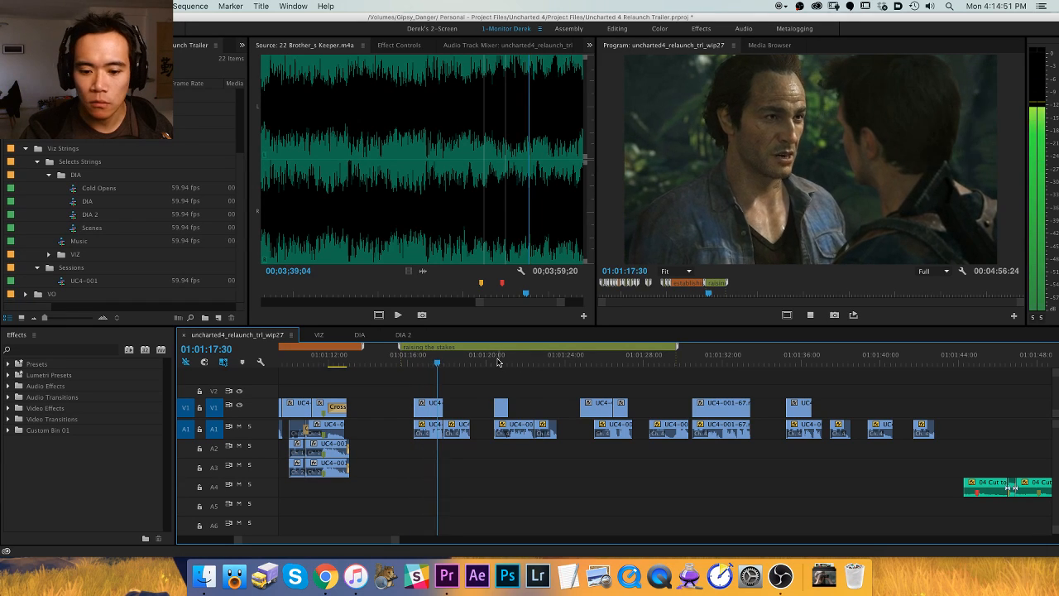
{"action": "left_click", "coordinate": [496, 359]}
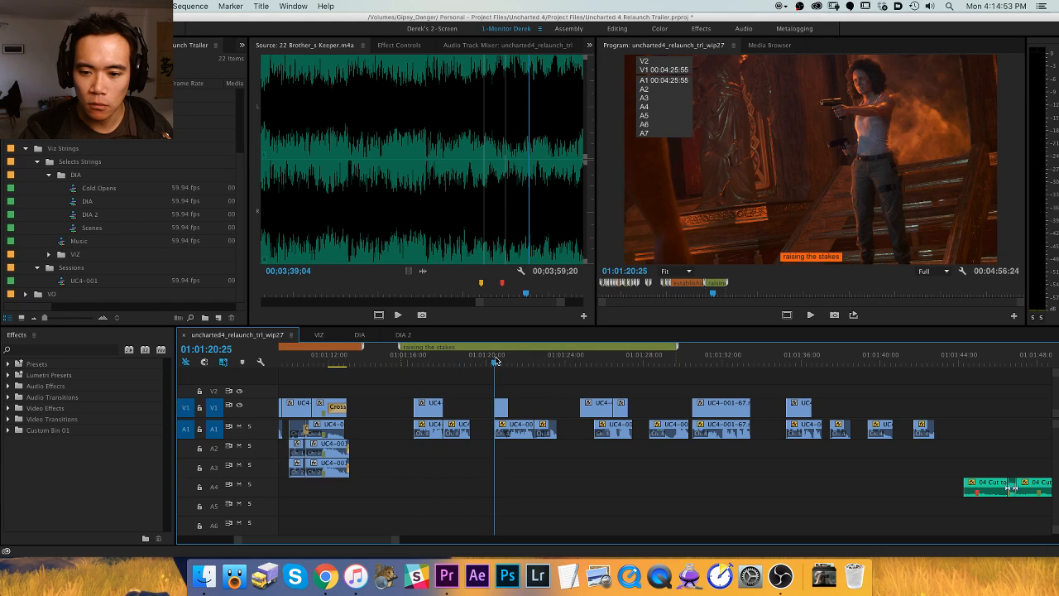
{"action": "left_click_drag", "start_coordinate": [551, 389], "coordinate": [472, 452]}
{"action": "key", "text": "Delete"}
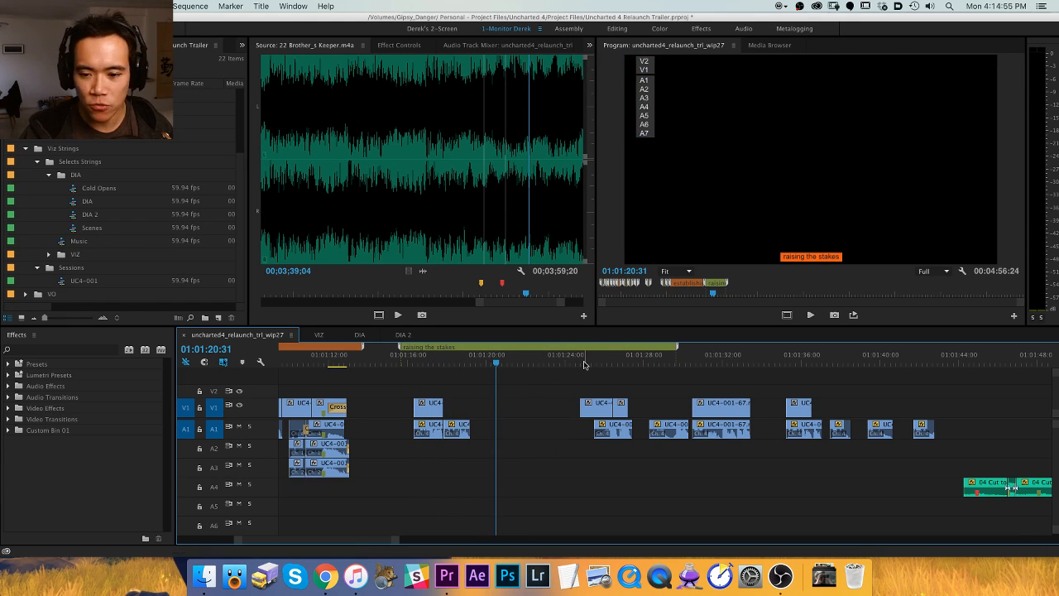
Move the UC4-001-31 and UC4-001-24 clips into the vacated gap, starting at about 01:01:19:30, and play them back.
{"action": "key", "text": "Down"}
{"action": "key", "text": "space"}
{"action": "left_click_drag", "start_coordinate": [547, 395], "coordinate": [618, 449]}
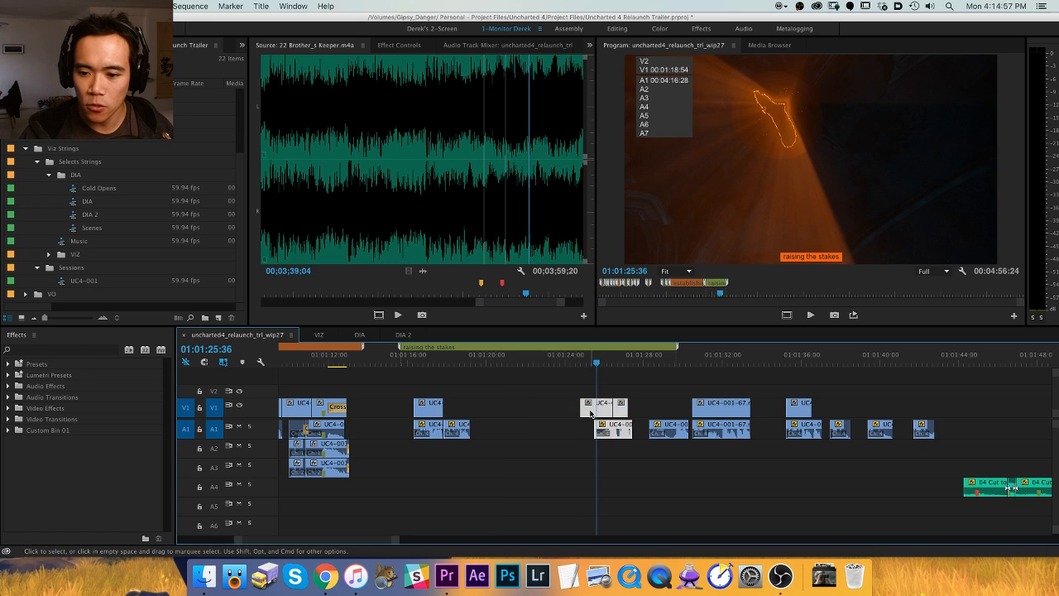
{"action": "left_click_drag", "start_coordinate": [614, 407], "coordinate": [509, 406]}
{"action": "left_click", "coordinate": [509, 385]}
{"action": "left_click", "coordinate": [493, 360]}
{"action": "key", "text": "space"}
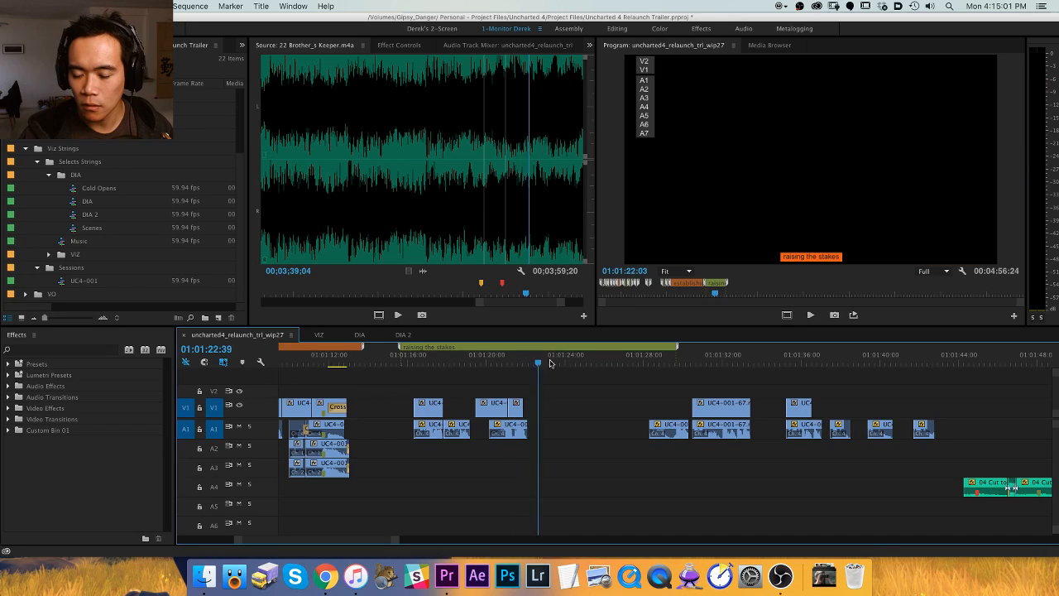
Play back the remaining dialogue after the UC4-001-67 clips up to about 01:01:42:00.
{"action": "key", "text": "Down"}
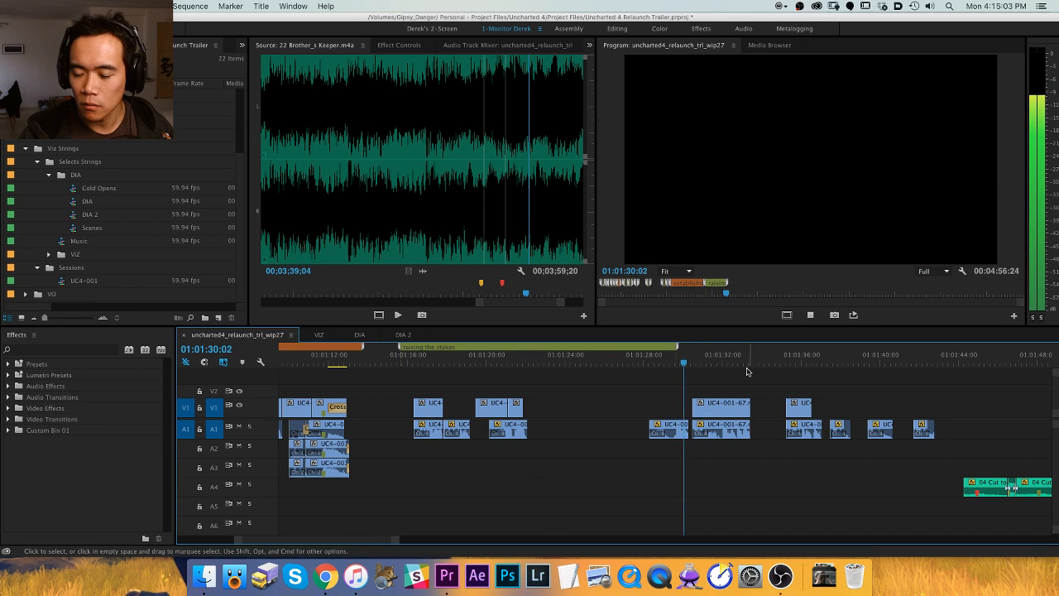
{"action": "key", "text": "Down"}
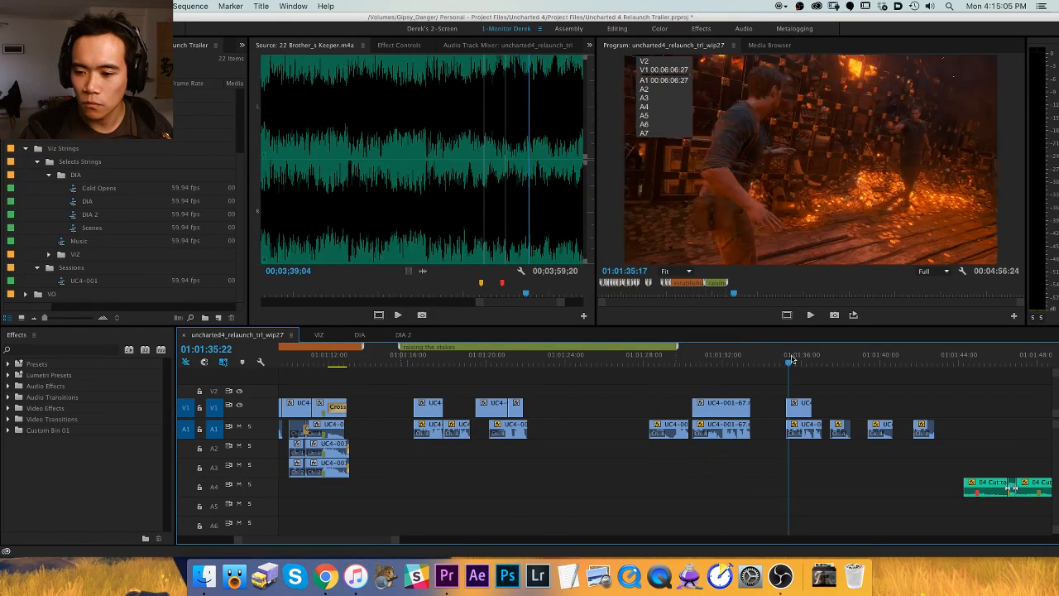
{"action": "key", "text": "space"}
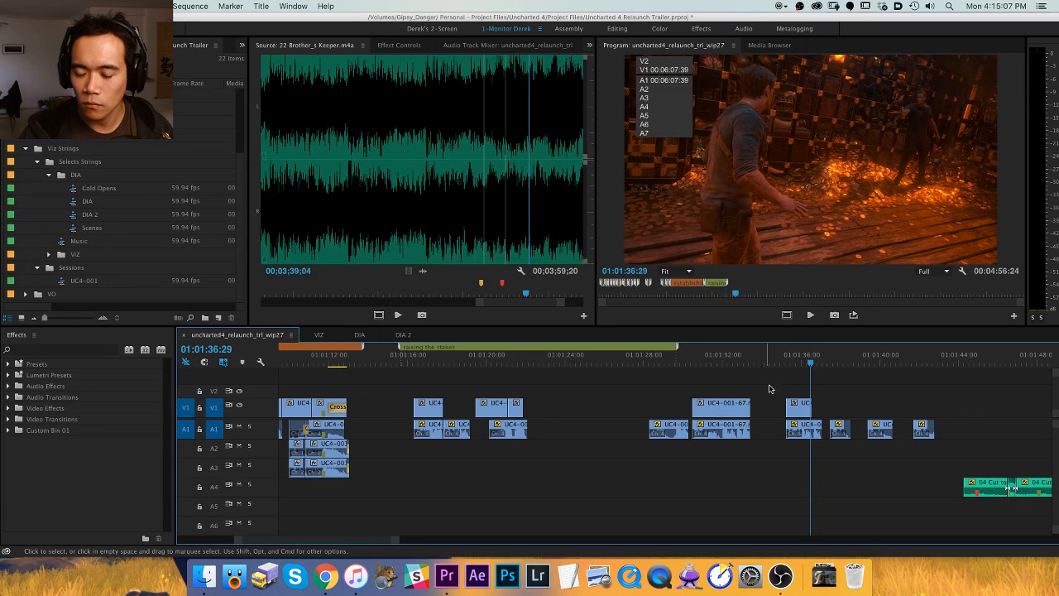
{"action": "key", "text": "space"}
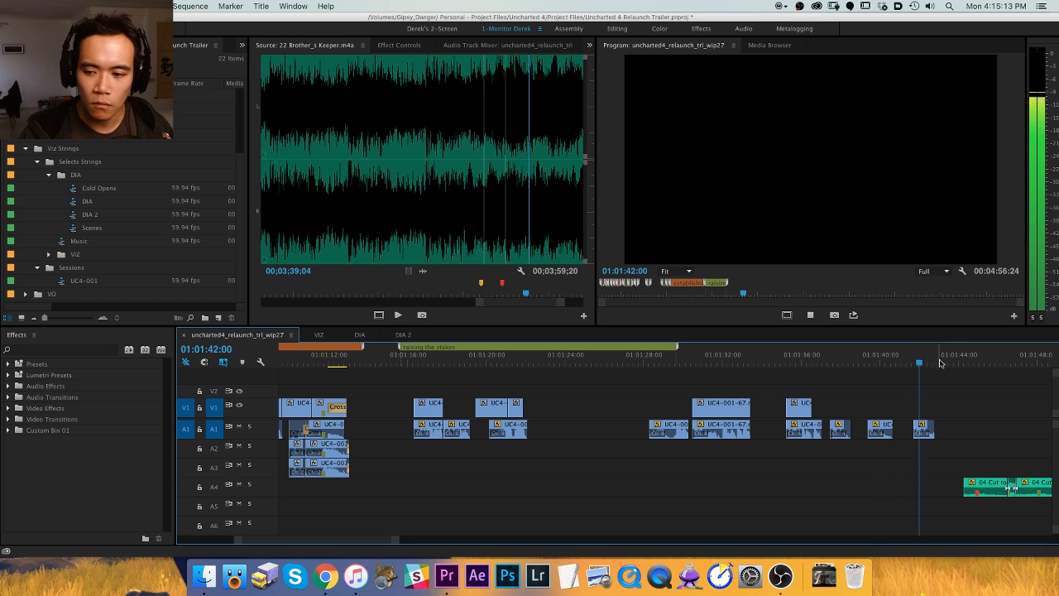
Try inserting the cut UC4-001-88 pair at 01:01:43:21, after the last dialogue clip, and play it back.
{"action": "key", "text": "super+shift+v"}
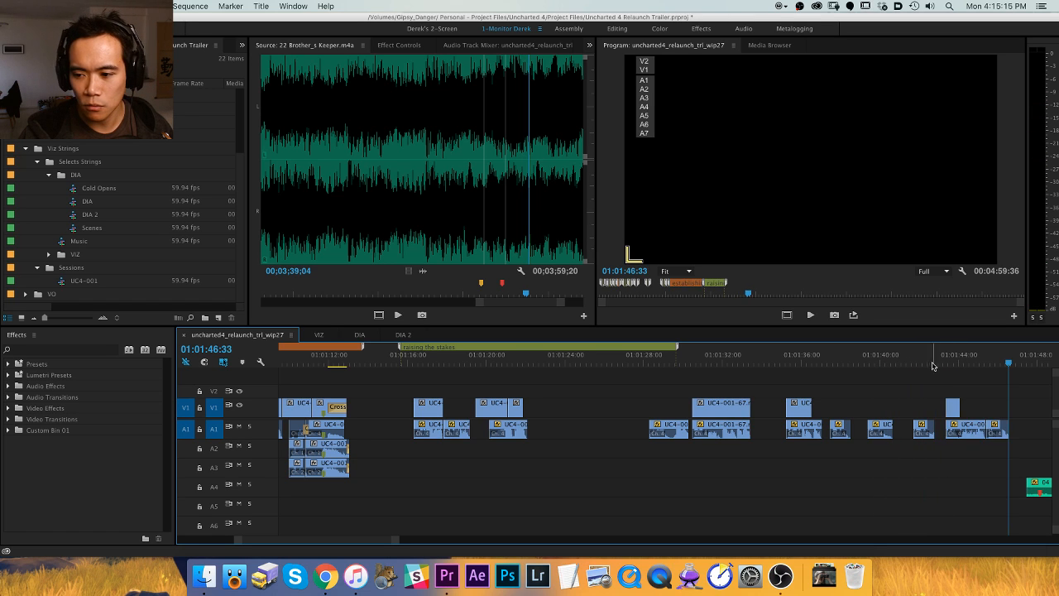
{"action": "left_click", "coordinate": [940, 362]}
{"action": "key", "text": "space"}
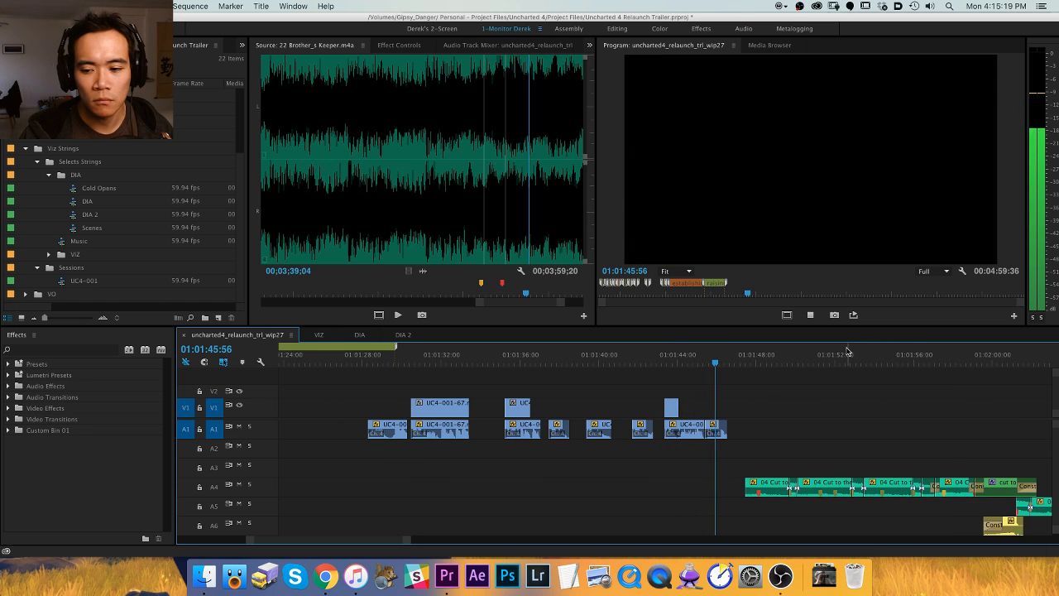
{"action": "key", "text": "space"}
{"action": "key", "text": "super+z"}
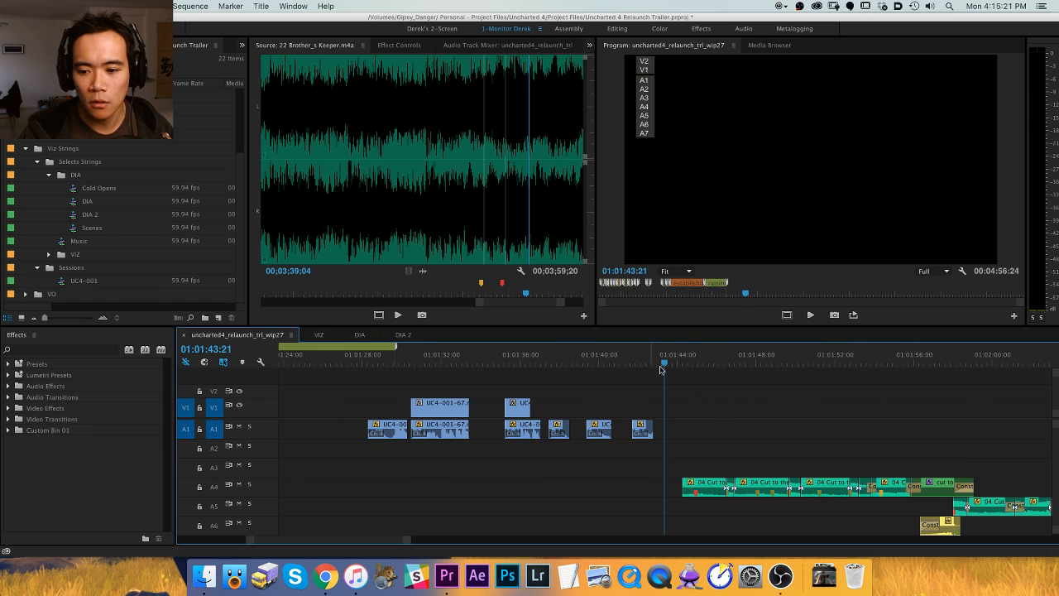
Insert the cut UC4-001-88 pair after the UC4-001-67 clips at about 01:01:34:17 and play back the transition.
{"action": "left_click_drag", "start_coordinate": [530, 364], "coordinate": [485, 364]}
{"action": "key", "text": "super+z"}
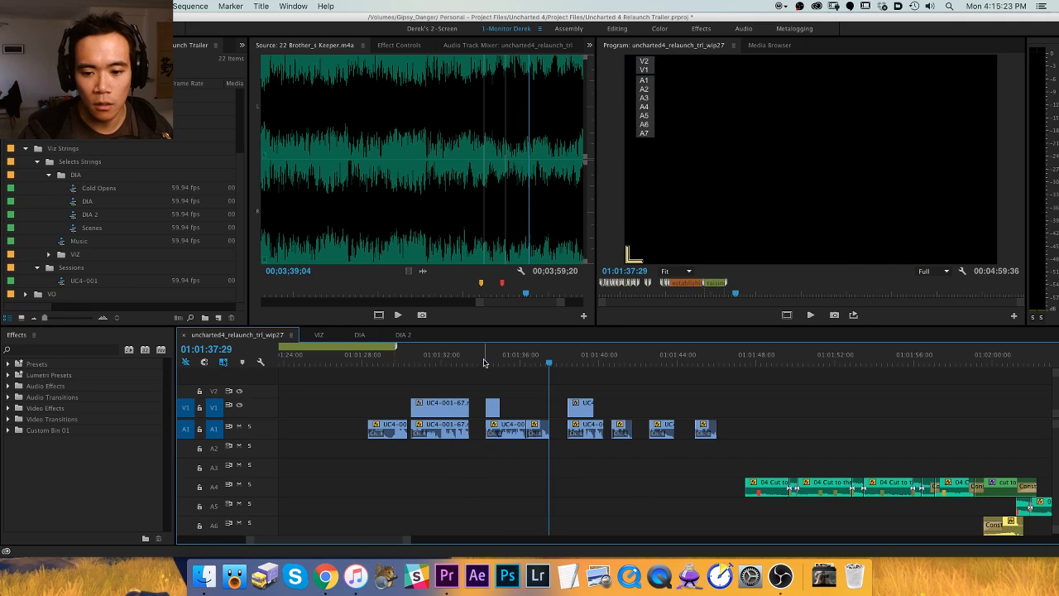
{"action": "left_click", "coordinate": [441, 366]}
{"action": "key", "text": "space"}
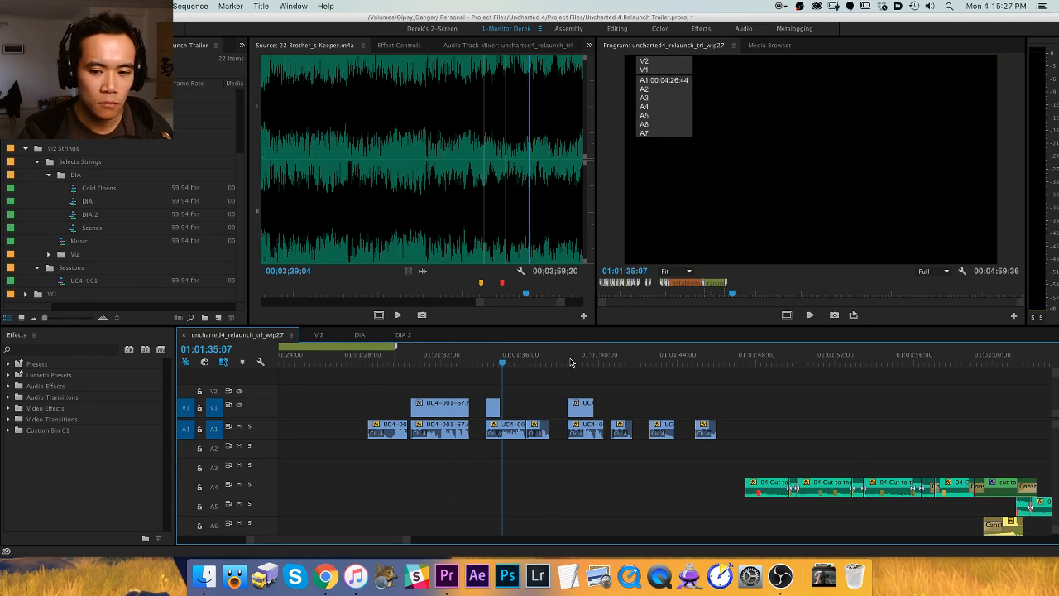
Play back the dialogue following the inserted UC4-001-88 pair up to 01:01:45:39 and save the project.
{"action": "left_click", "coordinate": [563, 362]}
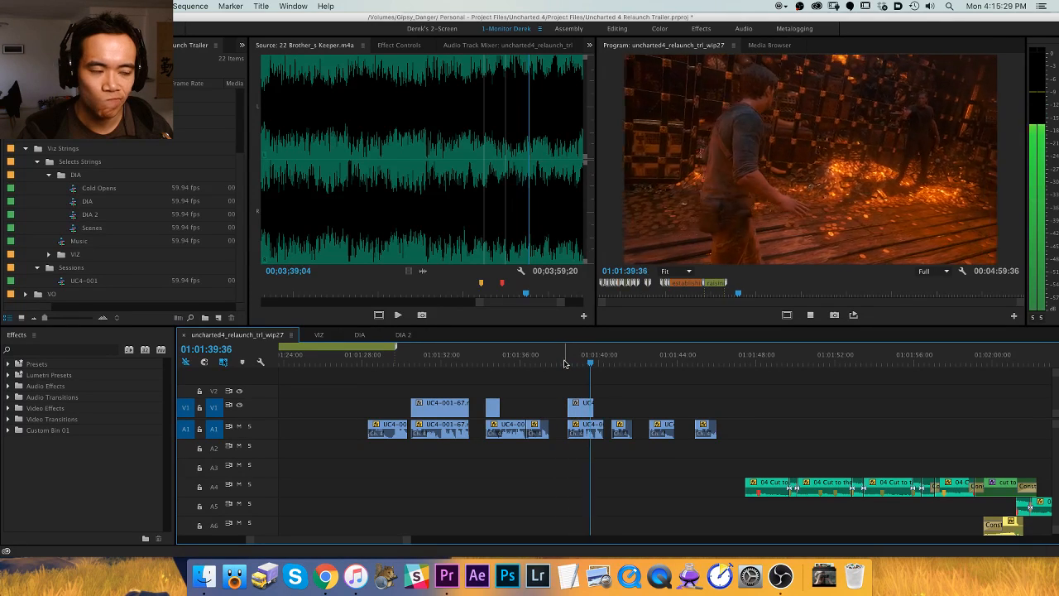
{"action": "left_click", "coordinate": [692, 359]}
{"action": "key", "text": "space"}
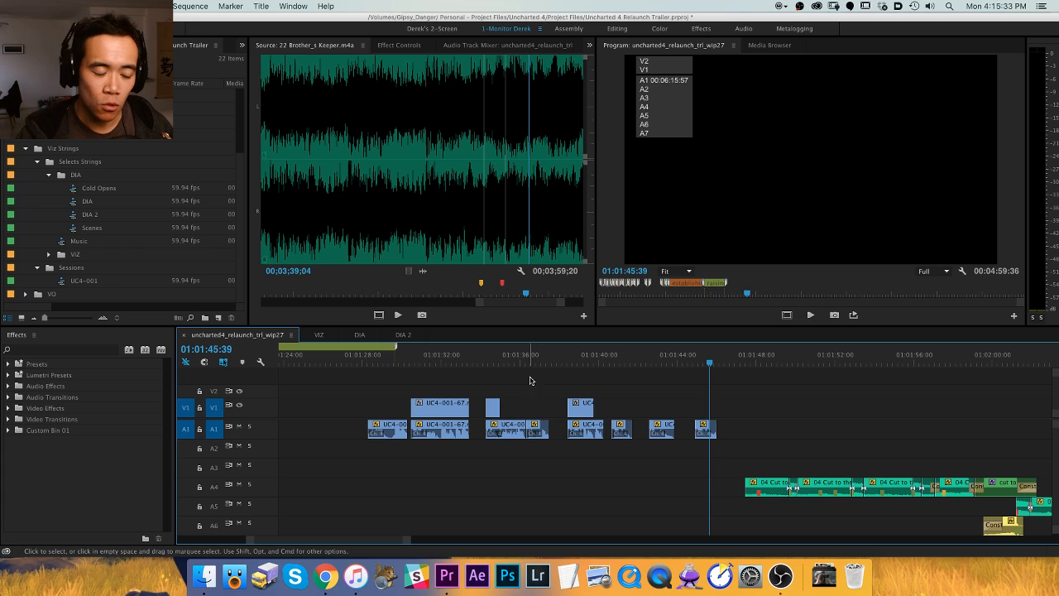
{"action": "key", "text": "cmd+s"}
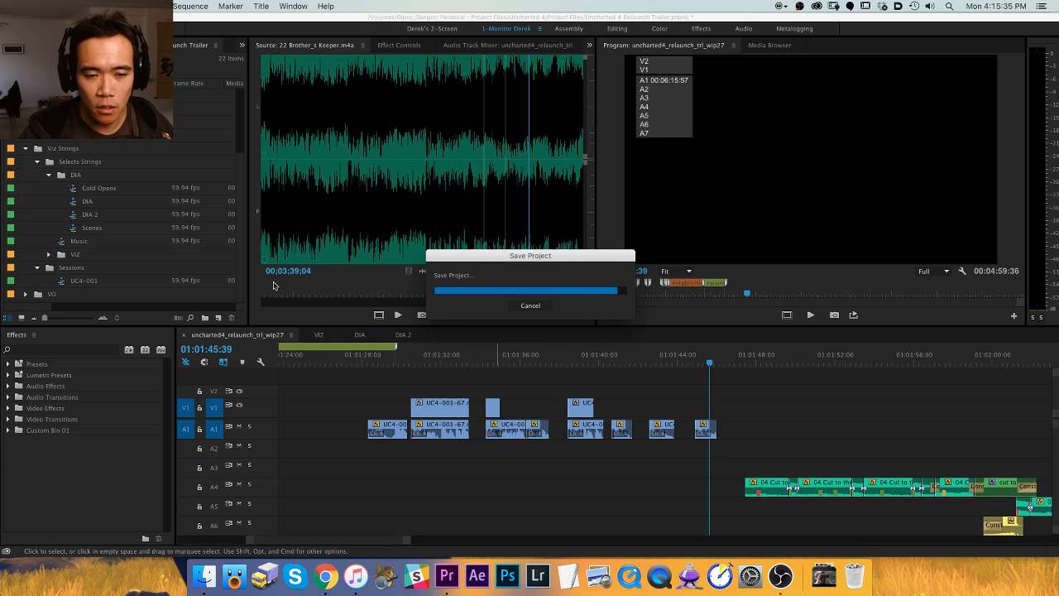
Switch from the wip27 sequence to uncharted4_relaunch_trl_wip28, put its timeline first in the order, and file the old version in the zOLD bin.
{"action": "scroll", "coordinate": [124, 223], "scroll_direction": "up", "scroll_amount": 3}
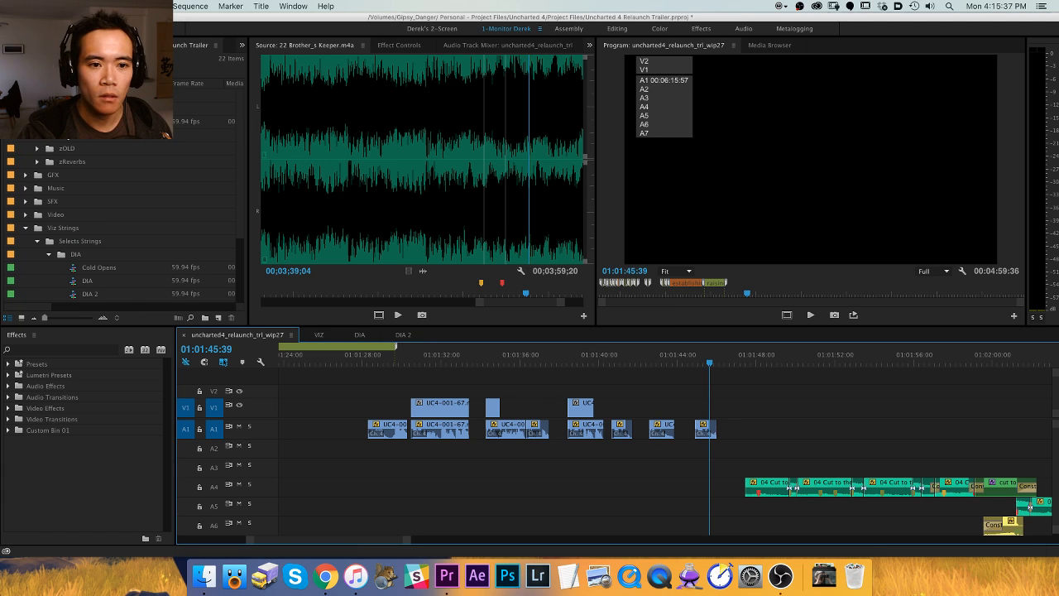
{"action": "scroll", "coordinate": [108, 145], "scroll_direction": "up", "scroll_amount": 1}
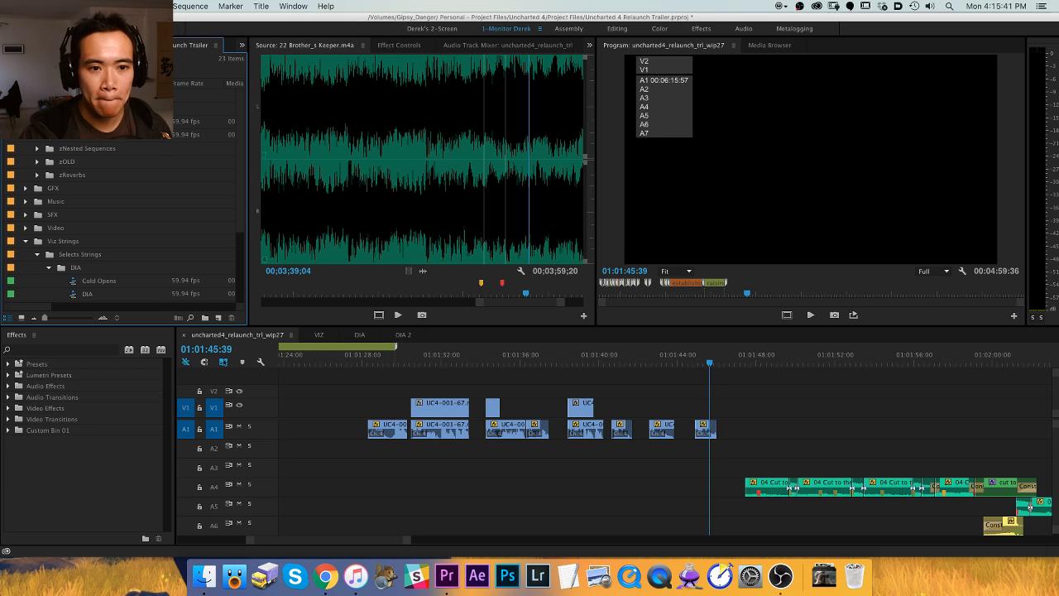
{"action": "left_click", "coordinate": [267, 337]}
{"action": "key", "text": "super+w"}
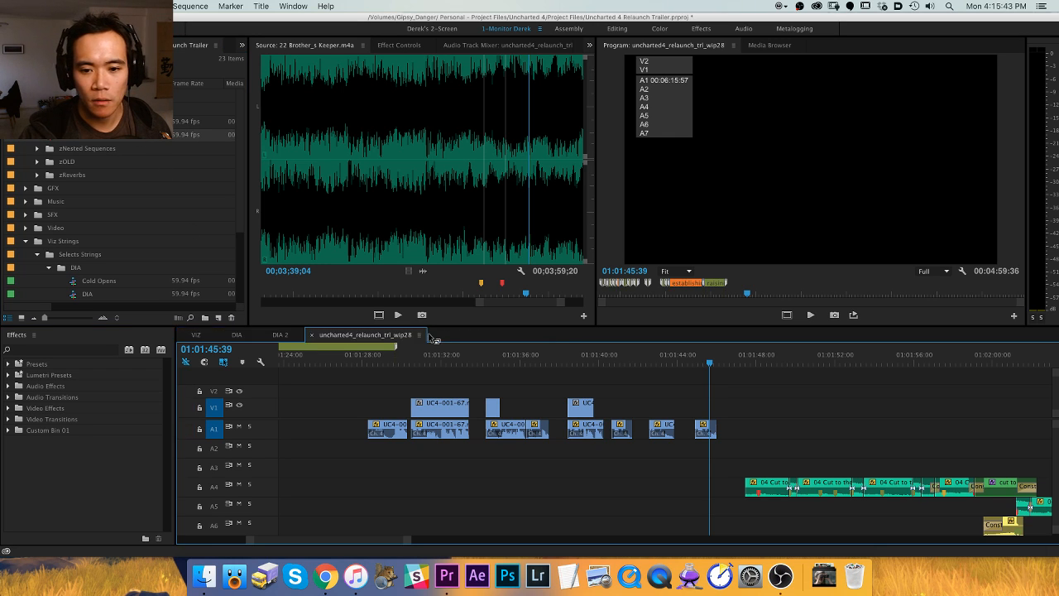
{"action": "left_click_drag", "start_coordinate": [405, 337], "coordinate": [248, 334]}
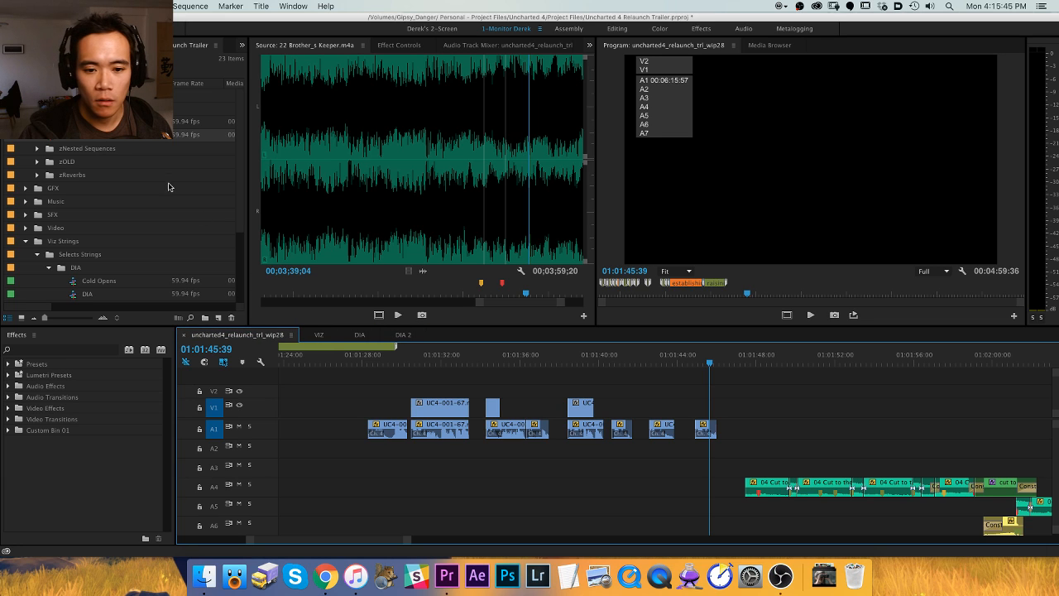
{"action": "left_click", "coordinate": [74, 169]}
{"action": "key", "text": "BackSpace"}
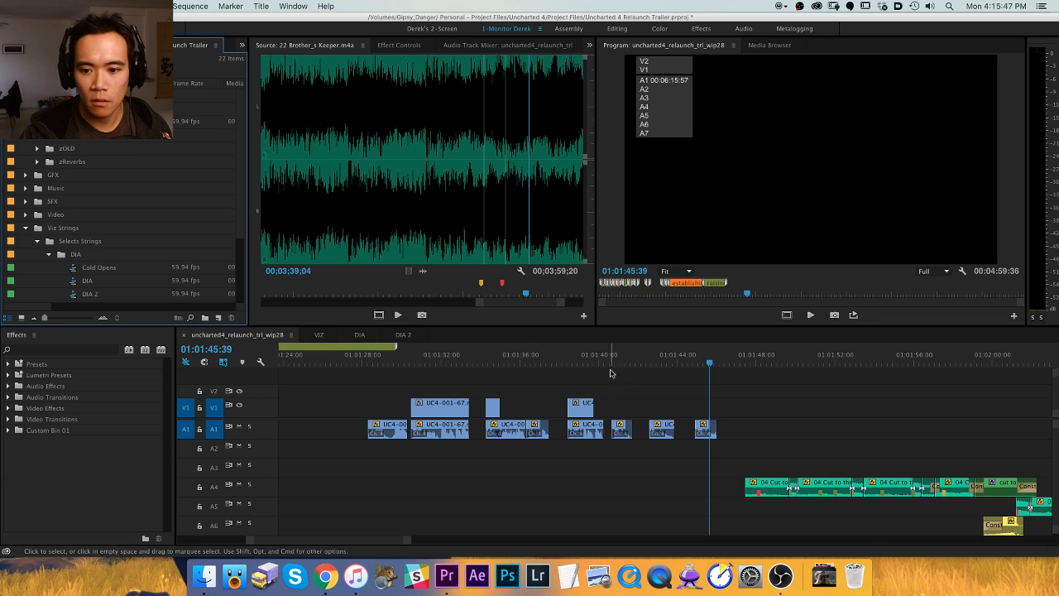
Scrub the sequence from its start through the "raising the stakes" section and play the dialogue from 01:01:34:45 to 01:01:36:43.
{"action": "left_click", "coordinate": [613, 381]}
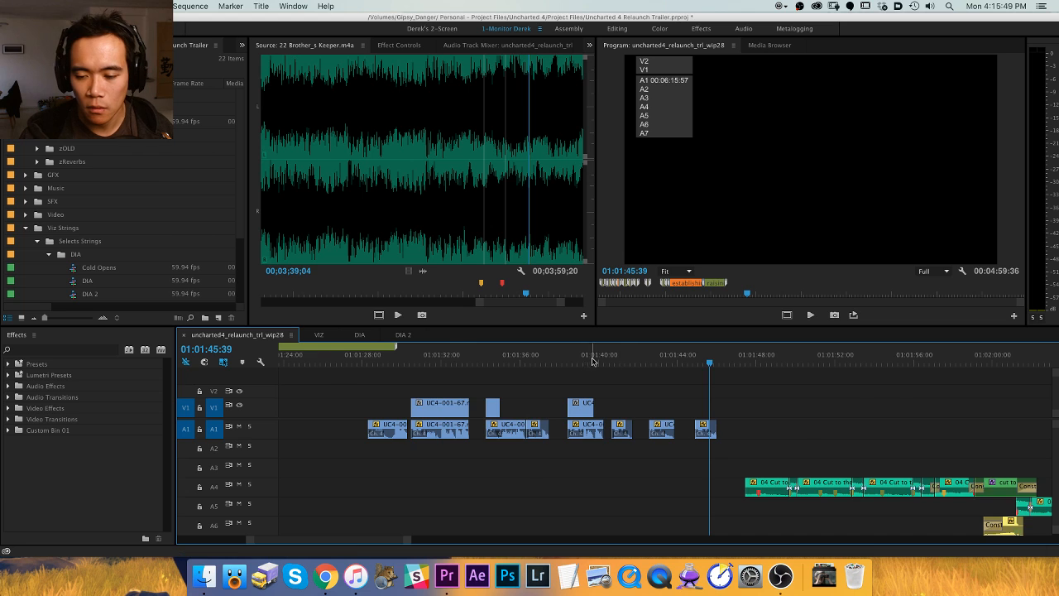
{"action": "key", "text": "backslash"}
{"action": "left_click", "coordinate": [378, 365]}
{"action": "key", "text": "backslash"}
{"action": "left_click_drag", "start_coordinate": [379, 365], "coordinate": [865, 364]}
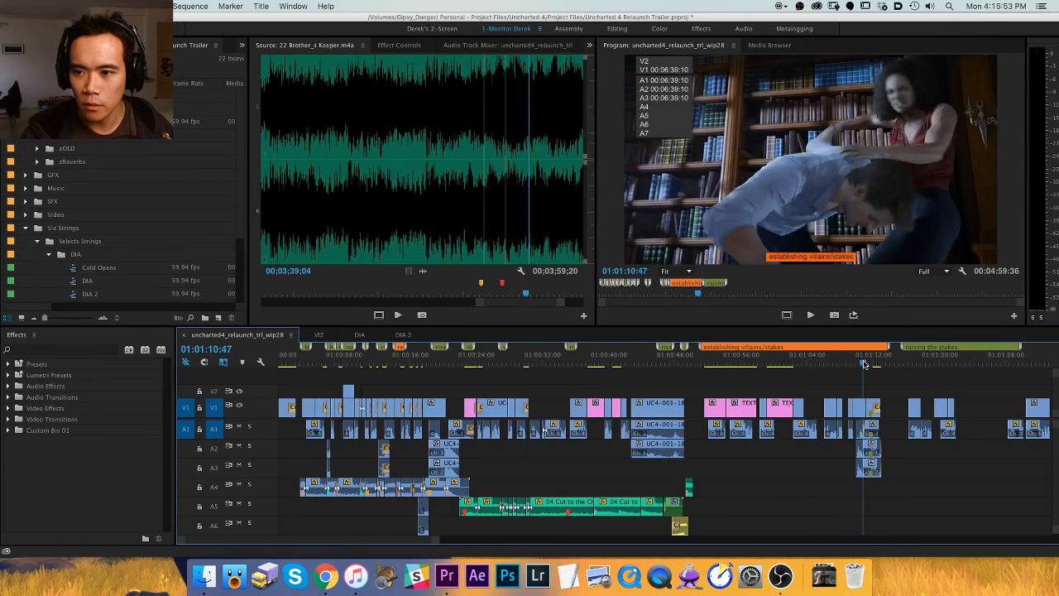
{"action": "key", "text": "equal"}
{"action": "left_click_drag", "start_coordinate": [732, 357], "coordinate": [893, 361]}
{"action": "key", "text": "space"}
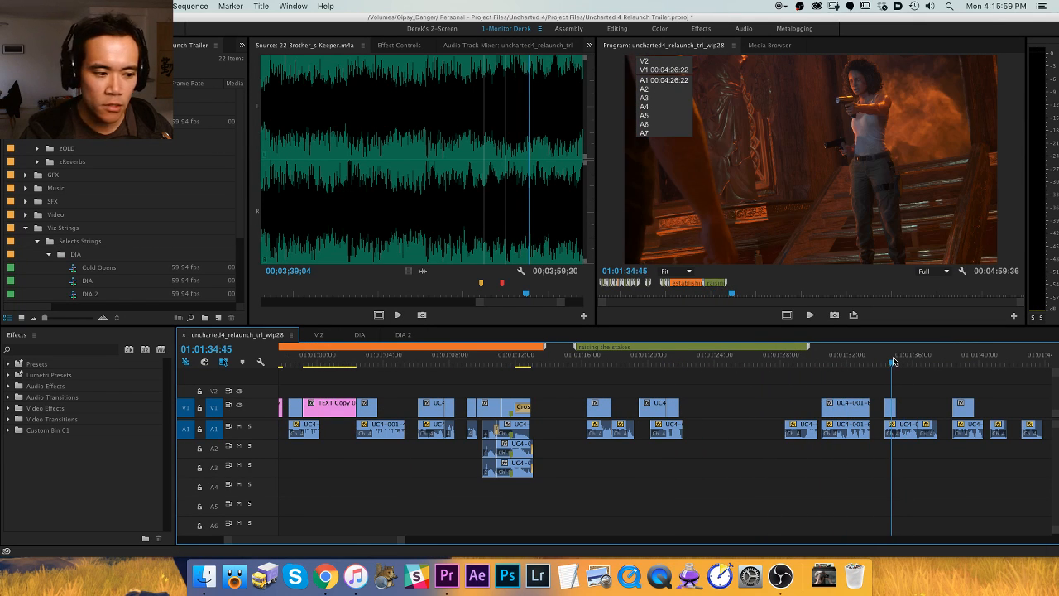
{"action": "key", "text": "space"}
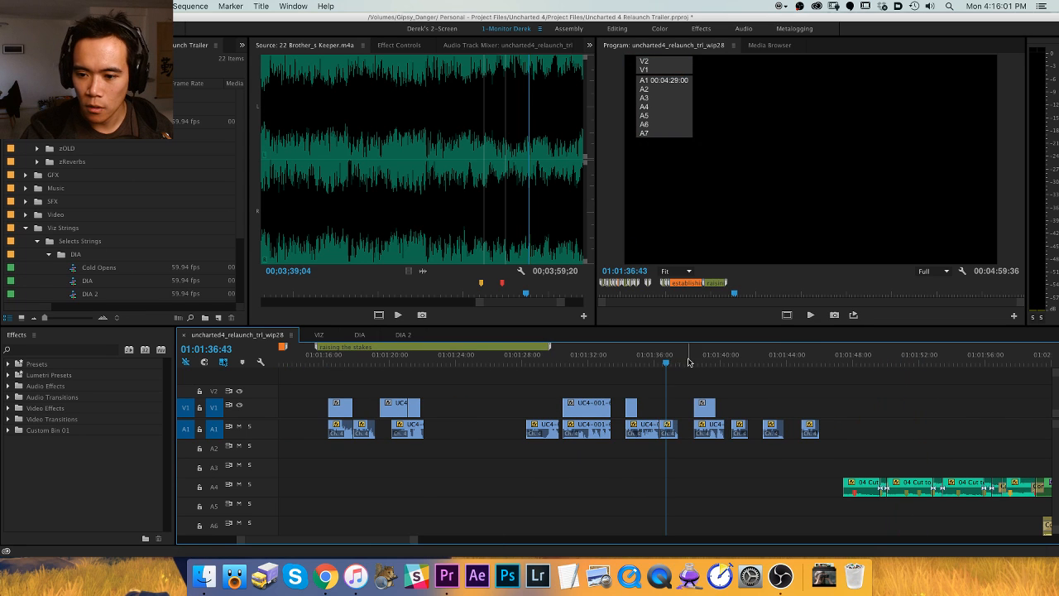
Play back the dialogue from the UC4-001-67 clips at about 01:01:32 to 01:01:41:36, skipping through the middle.
{"action": "left_click_drag", "start_coordinate": [570, 362], "coordinate": [586, 362]}
{"action": "key", "text": "space"}
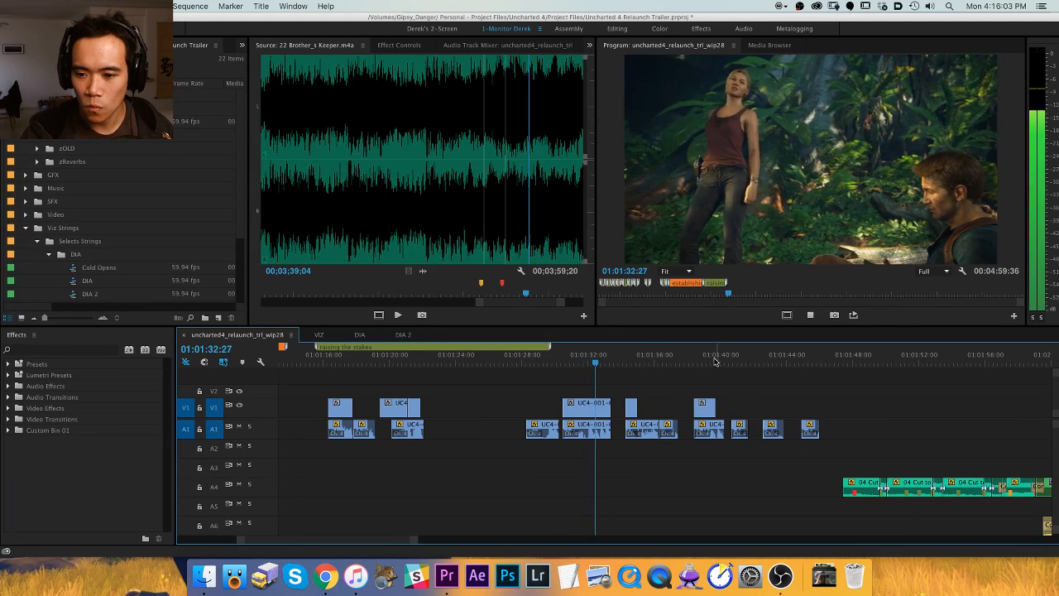
{"action": "left_click", "coordinate": [693, 361]}
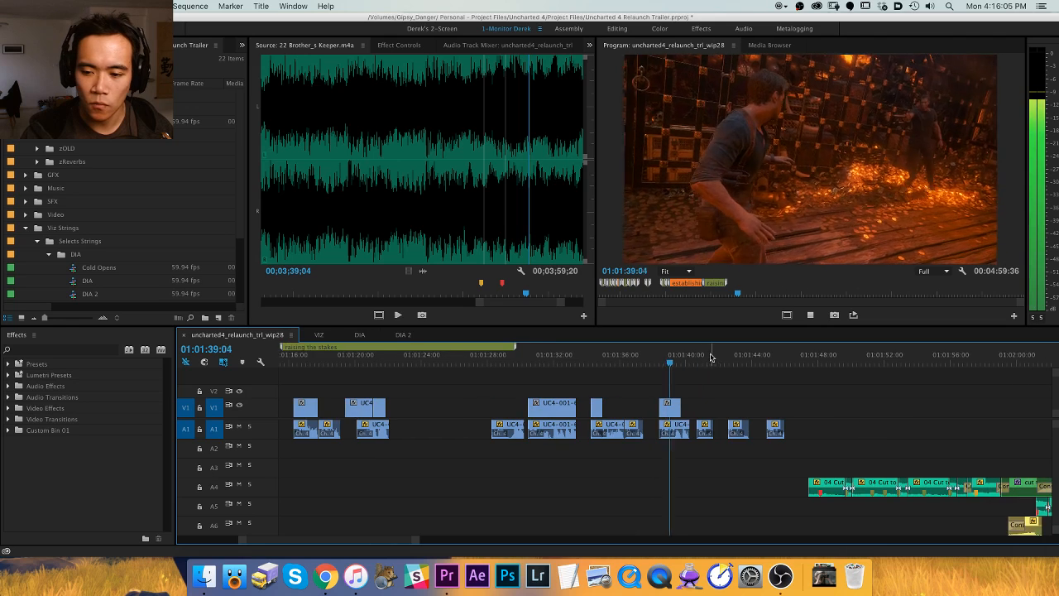
{"action": "key", "text": "minus"}
{"action": "key", "text": "minus"}
{"action": "key", "text": "equal"}
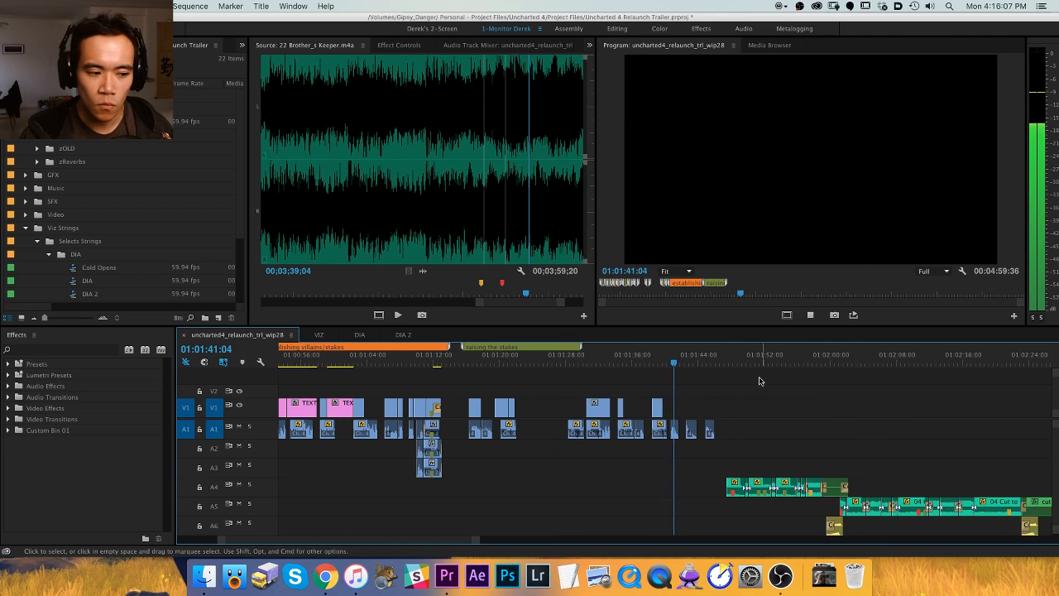
{"action": "key", "text": "space"}
Review the late dialogue clips over the 22 Brother_s Keeper music from about 01:04:14 to 01:04:20:58.
{"action": "key", "text": "minus"}
{"action": "key", "text": "minus"}
{"action": "key", "text": "minus"}
{"action": "key", "text": "minus"}
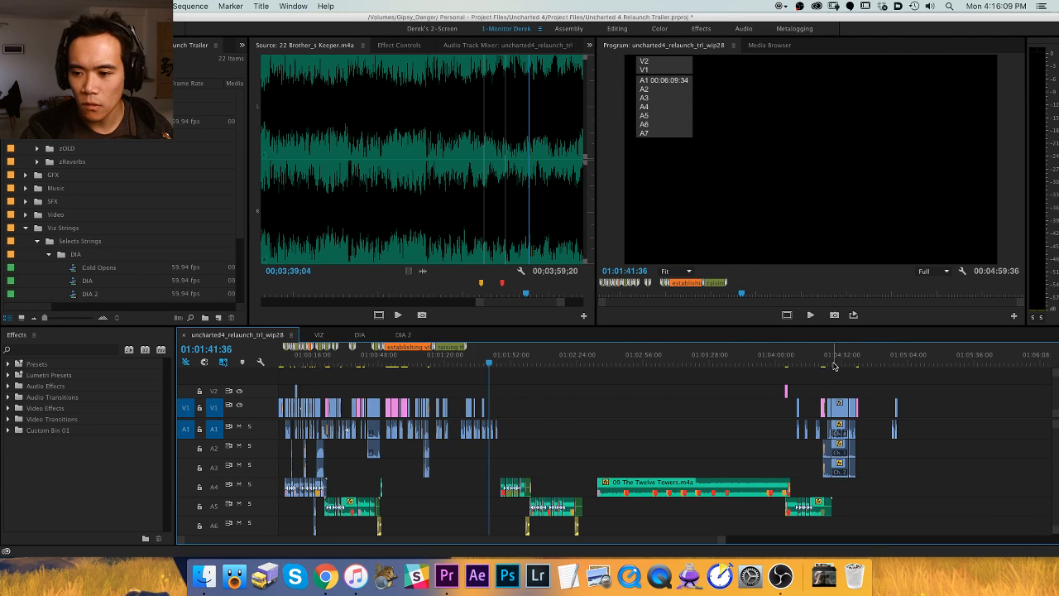
{"action": "left_click", "coordinate": [793, 360]}
{"action": "key", "text": "equal"}
{"action": "key", "text": "equal"}
{"action": "key", "text": "equal"}
{"action": "key", "text": "space"}
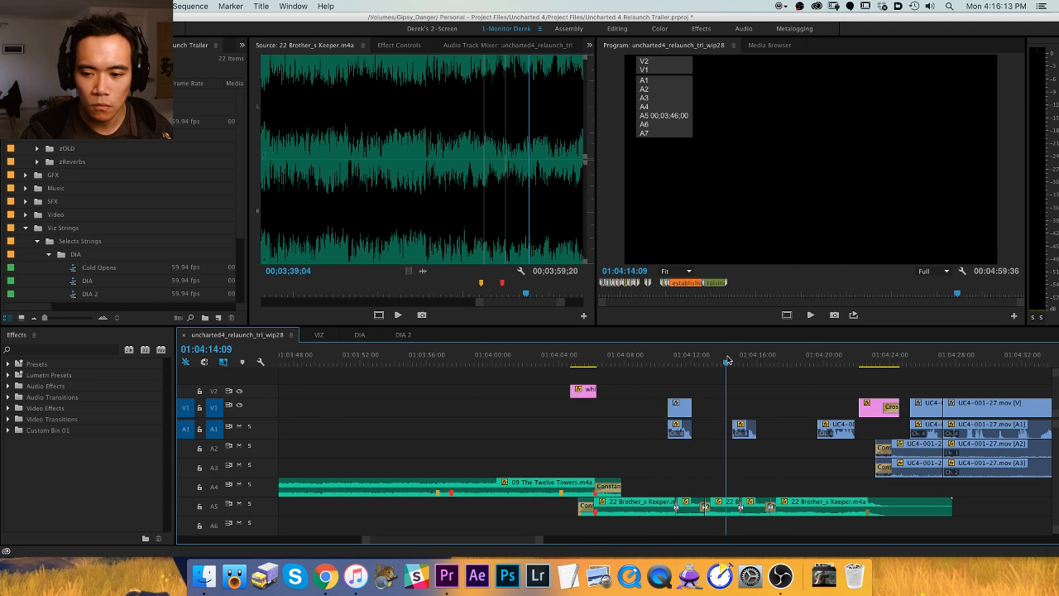
{"action": "key", "text": "space"}
{"action": "left_click", "coordinate": [809, 362]}
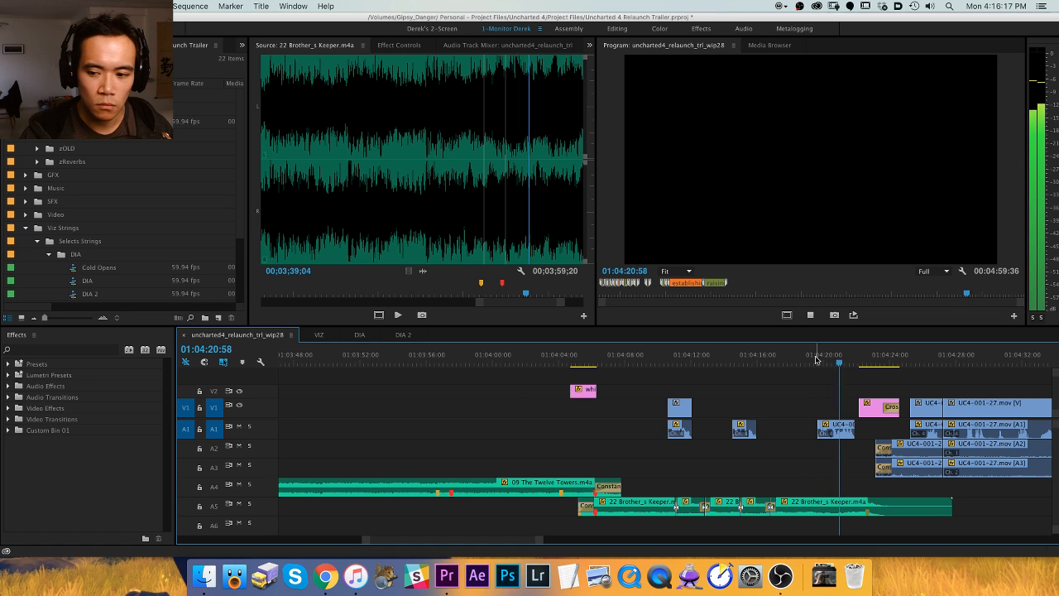
{"action": "key", "text": "space"}
Return to the dialogue before the music and play it back from 01:01:35:00 to 01:01:41:01.
{"action": "key", "text": "backslash"}
{"action": "left_click_drag", "start_coordinate": [493, 362], "coordinate": [486, 362]}
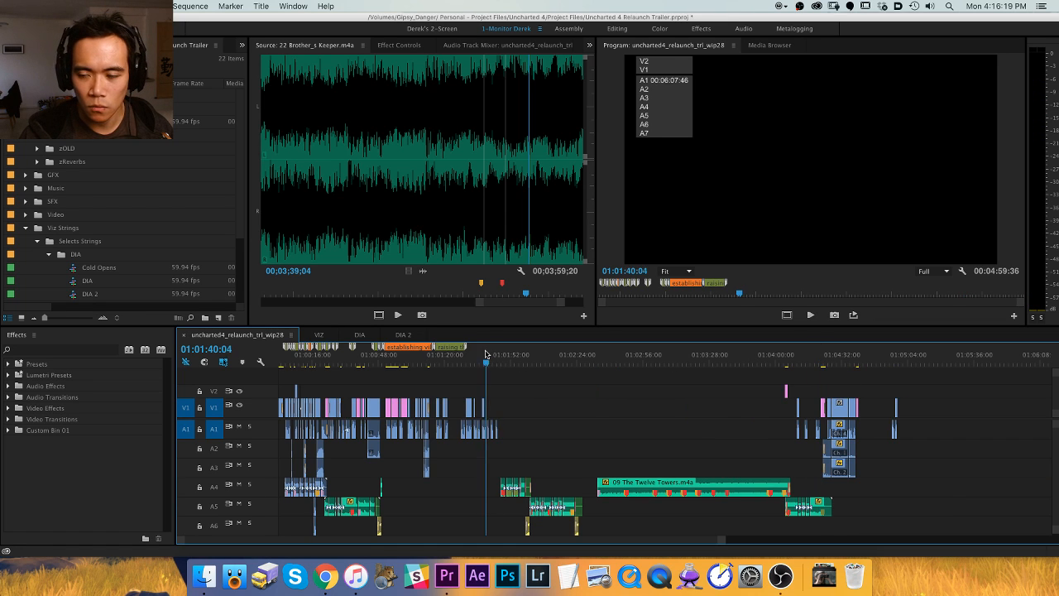
{"action": "key", "text": "backslash"}
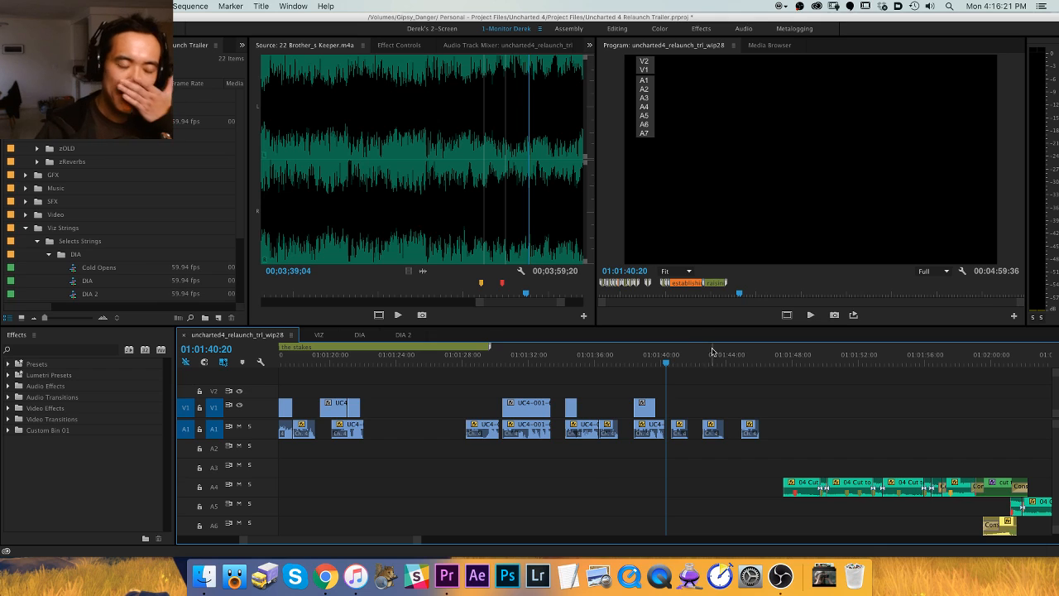
{"action": "left_click", "coordinate": [578, 361]}
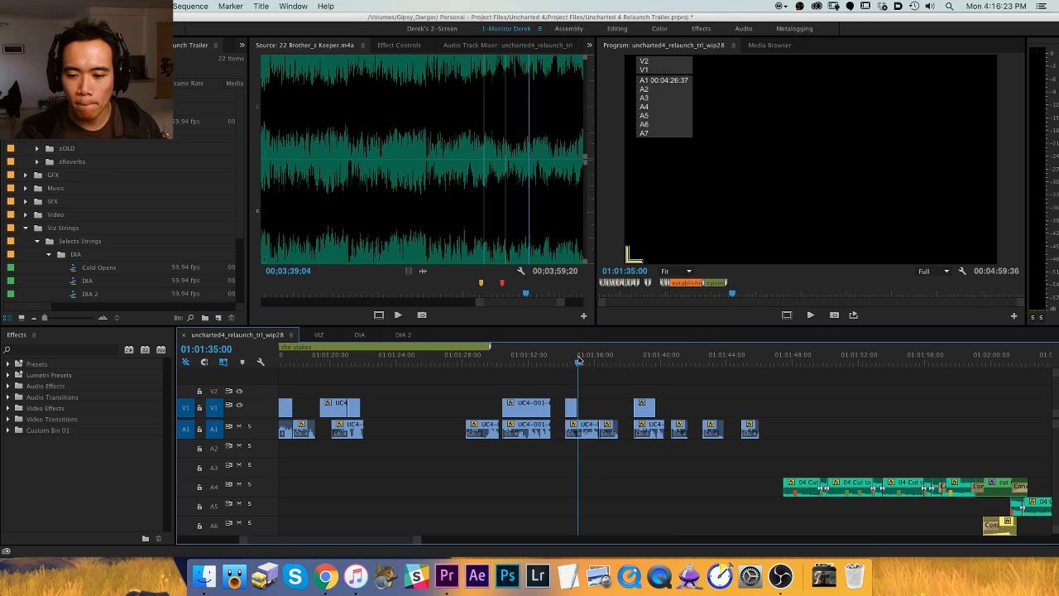
{"action": "key", "text": "space"}
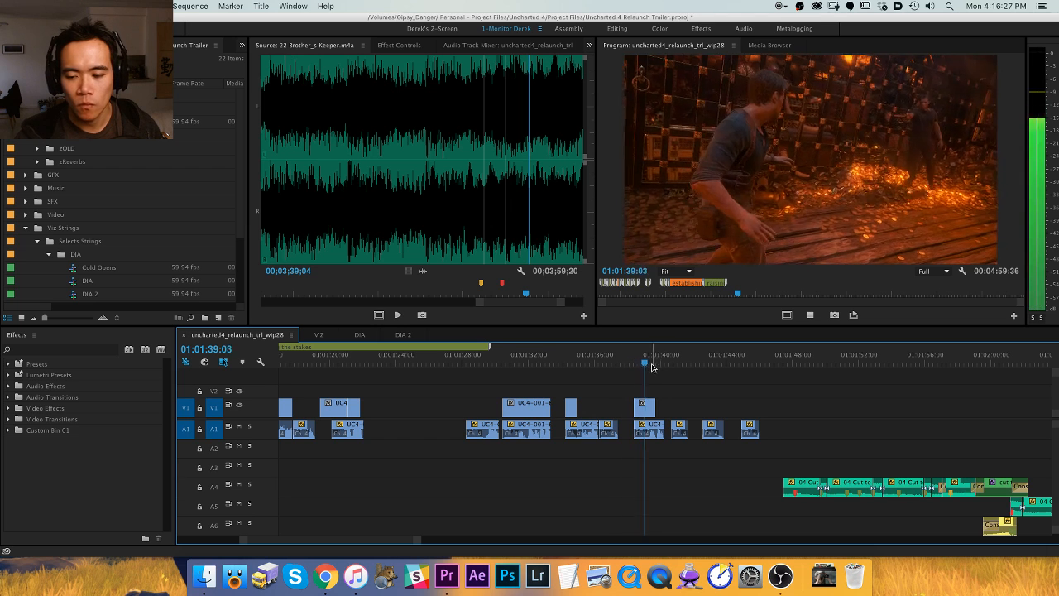
{"action": "key", "text": "space"}
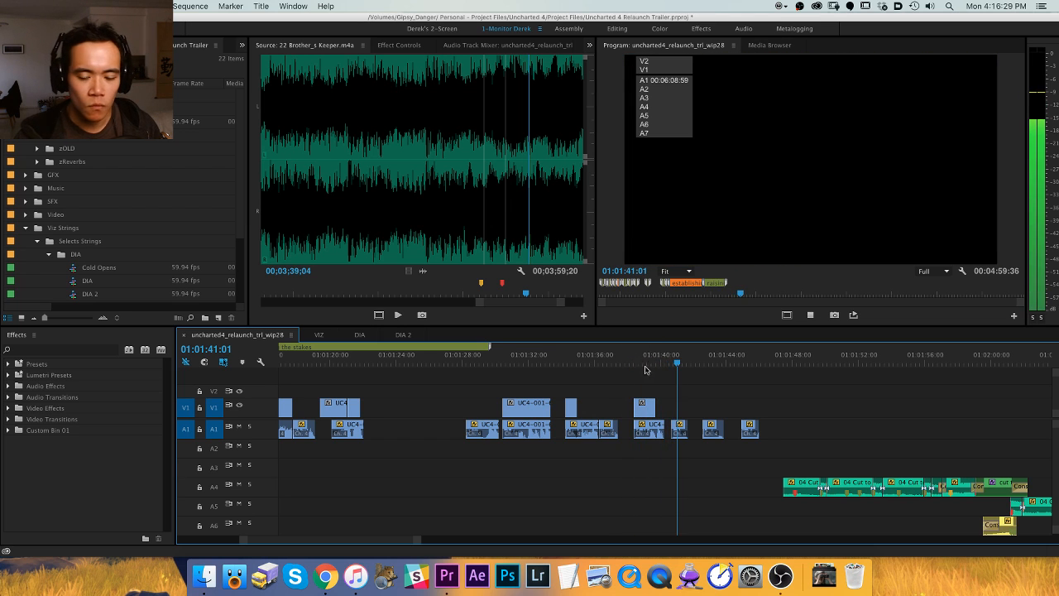
Shift all clips from the dialogue at about 01:01:28 onward roughly 5 seconds earlier to close the gap in the "raising the stakes" section.
{"action": "key", "text": "h"}
{"action": "left_click_drag", "start_coordinate": [681, 384], "coordinate": [894, 386]}
{"action": "key", "text": "a"}
{"action": "left_click_drag", "start_coordinate": [646, 426], "coordinate": [565, 426]}
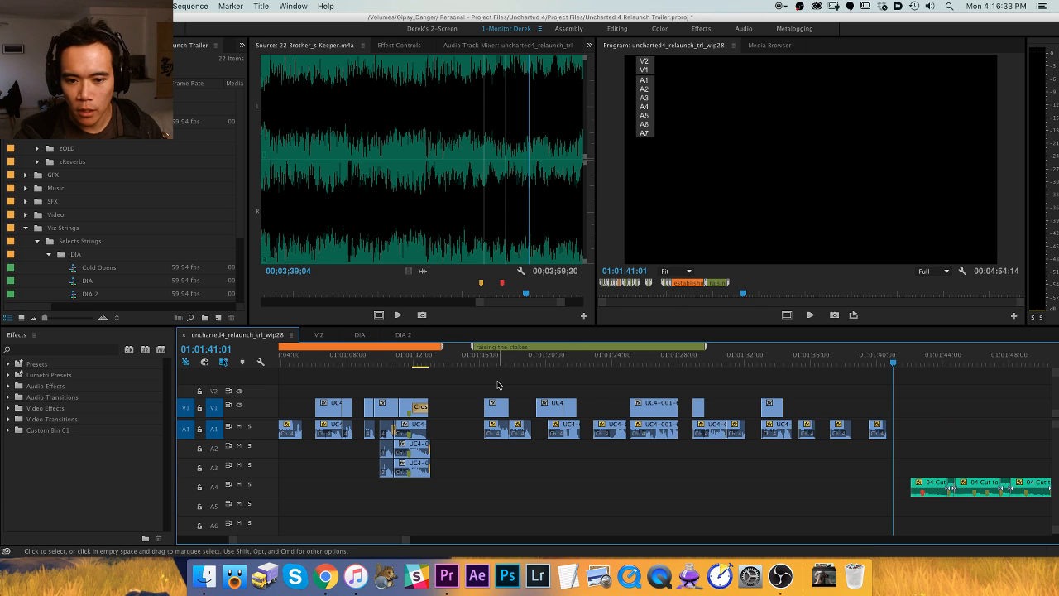
Play back the trailer from about 01:00:28 through the "NATE DOING ACTION STUFF" title card at 01:00:38:09.
{"action": "key", "text": "minus"}
{"action": "left_click_drag", "start_coordinate": [507, 364], "coordinate": [396, 368]}
{"action": "key", "text": "minus"}
{"action": "key", "text": "space"}
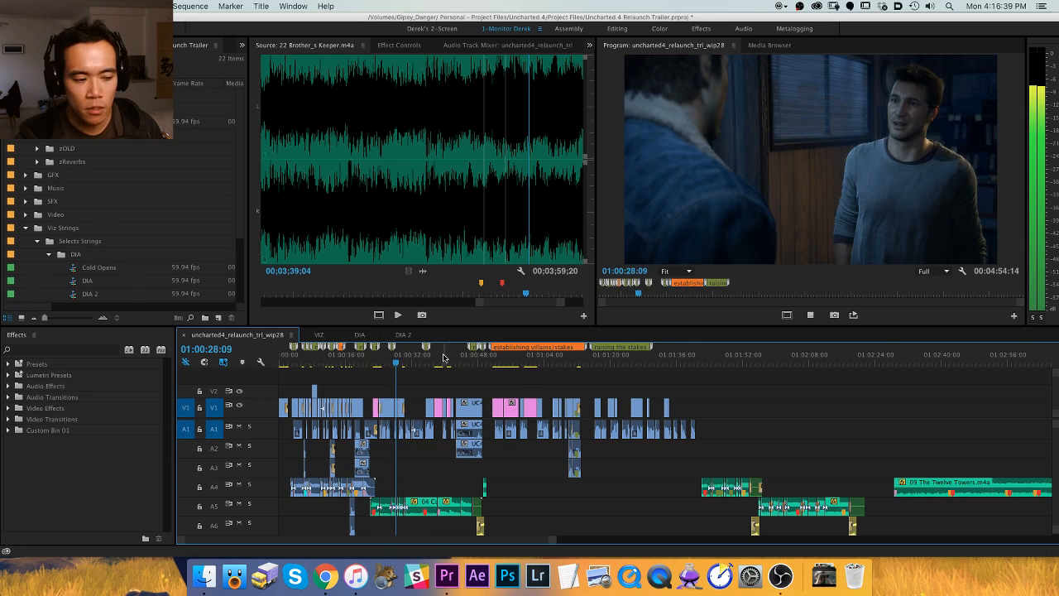
{"action": "key", "text": "equal"}
{"action": "key", "text": "h"}
{"action": "left_click_drag", "start_coordinate": [755, 392], "coordinate": [559, 395]}
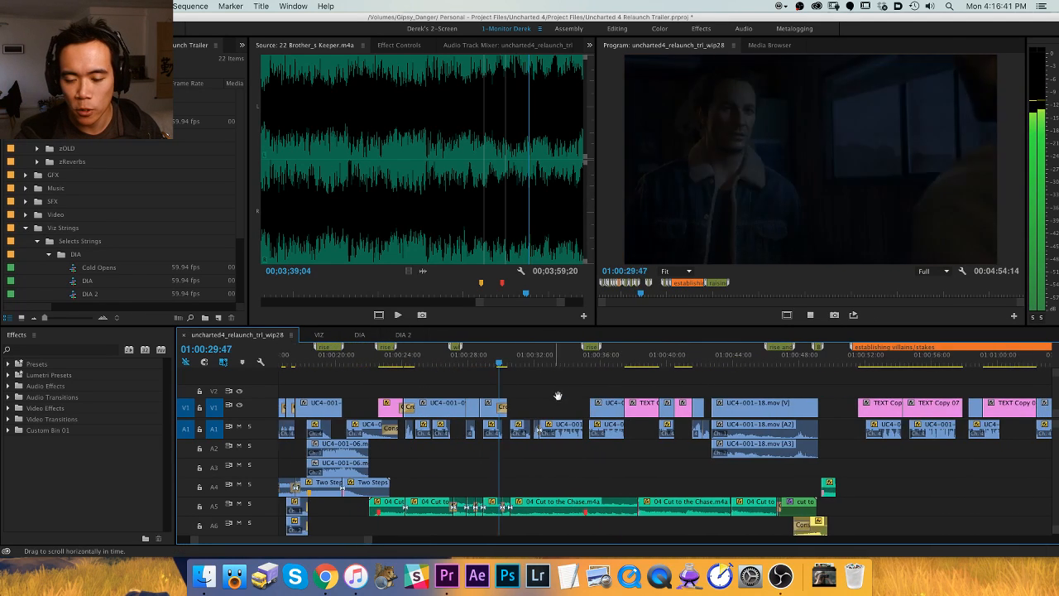
{"action": "key", "text": "v"}
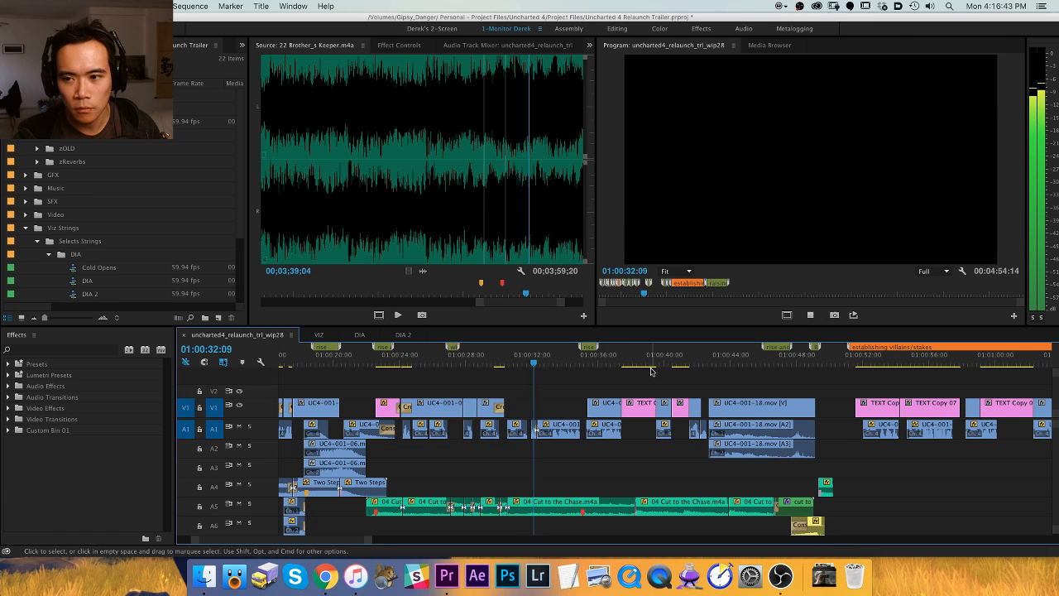
{"action": "key", "text": "equal"}
{"action": "key", "text": "h"}
{"action": "left_click_drag", "start_coordinate": [748, 403], "coordinate": [582, 403]}
{"action": "key", "text": "v"}
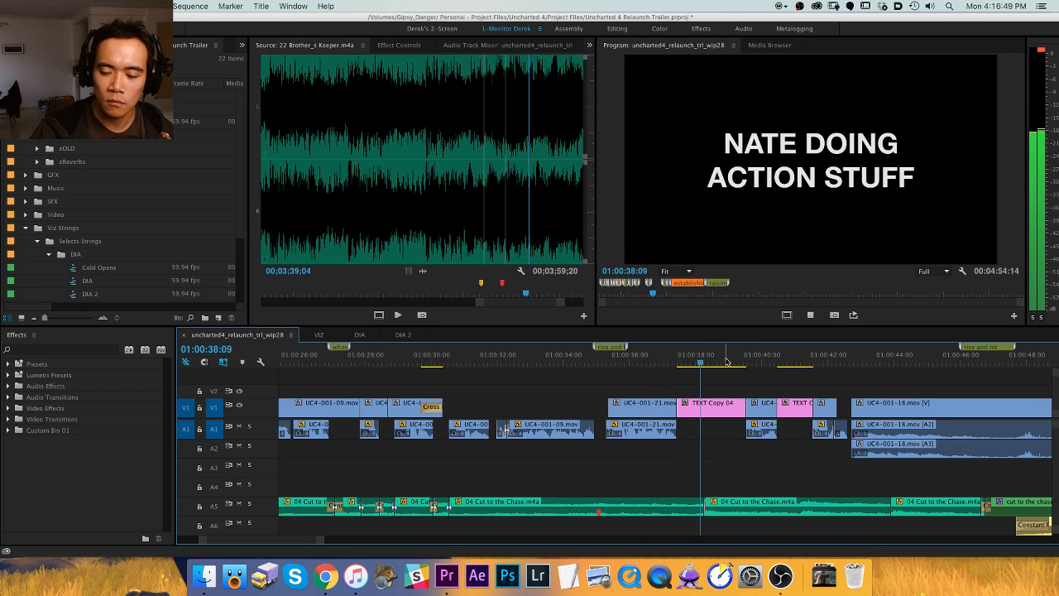
Open the source of the UC4-001-21 clip at 01:00:35:44 and listen through its dialogue in the audio waveform view.
{"action": "key", "text": "Down"}
{"action": "key", "text": "Up"}
{"action": "key", "text": "Up"}
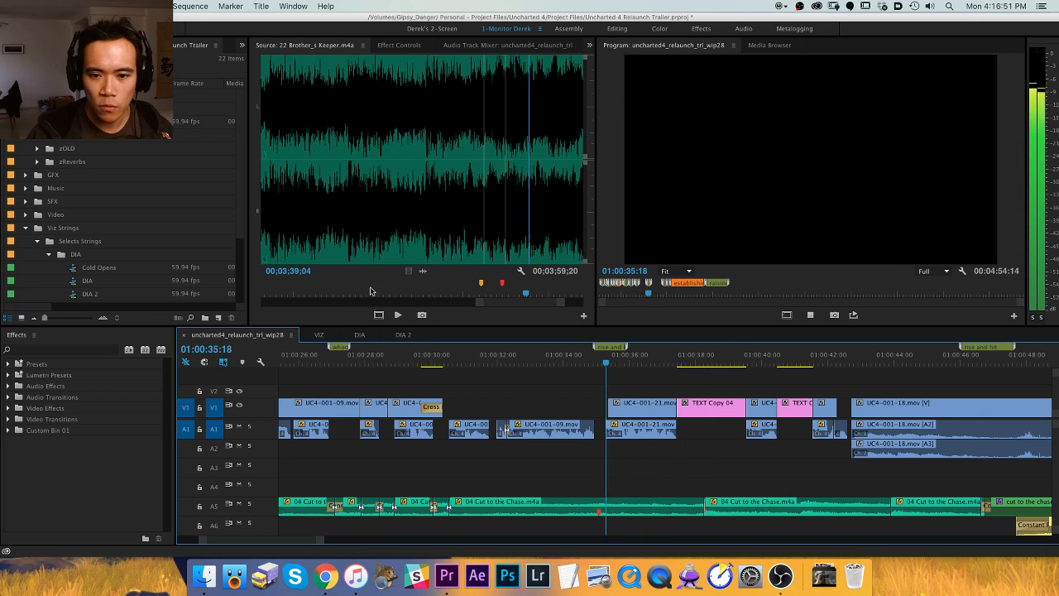
{"action": "left_click", "coordinate": [621, 355]}
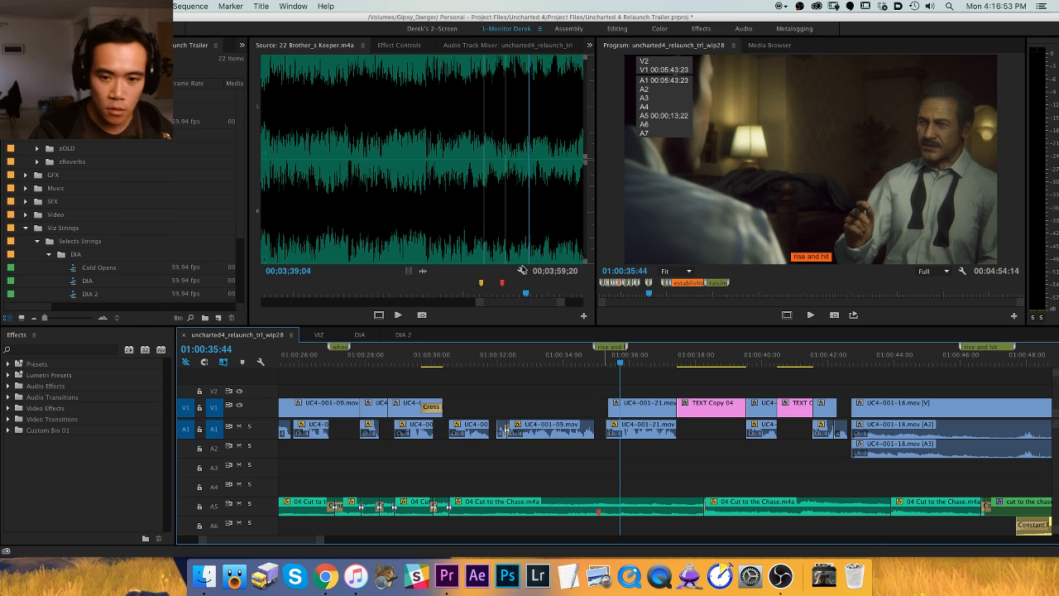
{"action": "key", "text": "f"}
{"action": "key", "text": "space"}
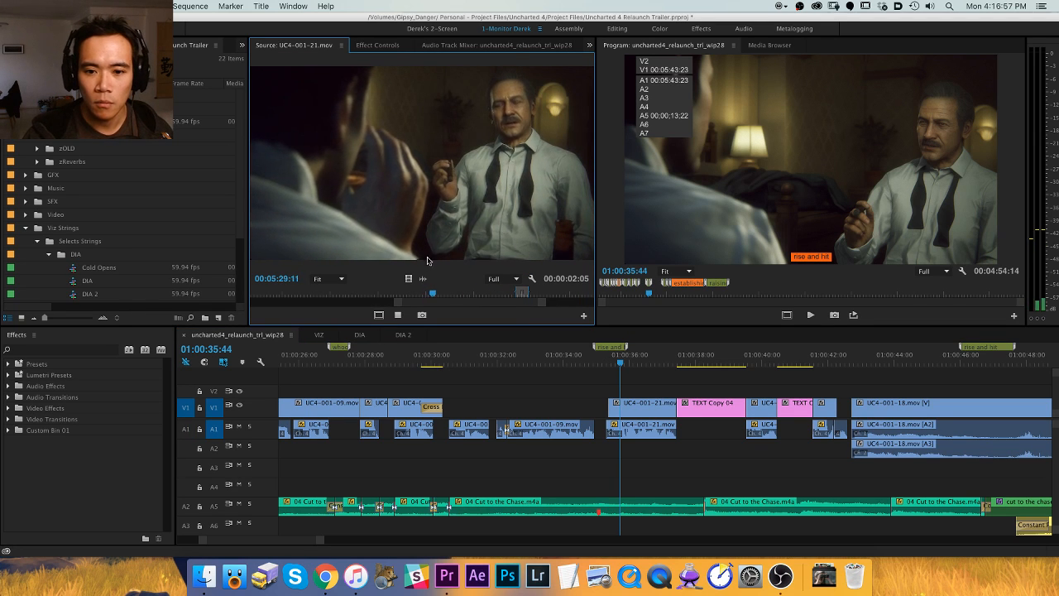
{"action": "left_click", "coordinate": [423, 279]}
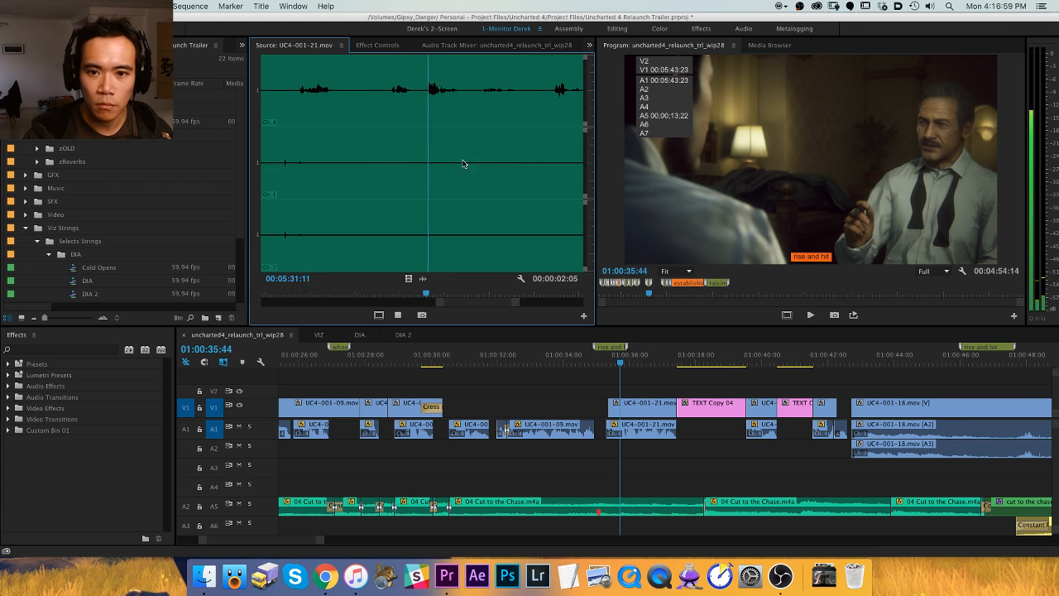
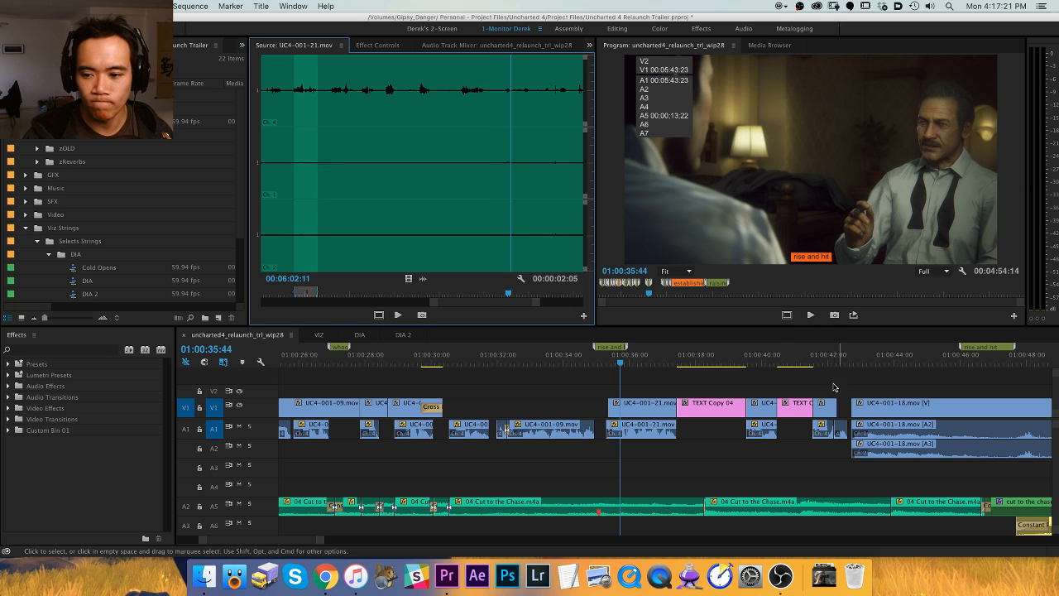
Play back the trailer from about 01:00:41 through the UC4-001-18 clip to about 01:00:48:26.
{"action": "left_click", "coordinate": [806, 355]}
{"action": "key", "text": "space"}
{"action": "scroll", "coordinate": [833, 359], "scroll_direction": "right", "scroll_amount": 3}
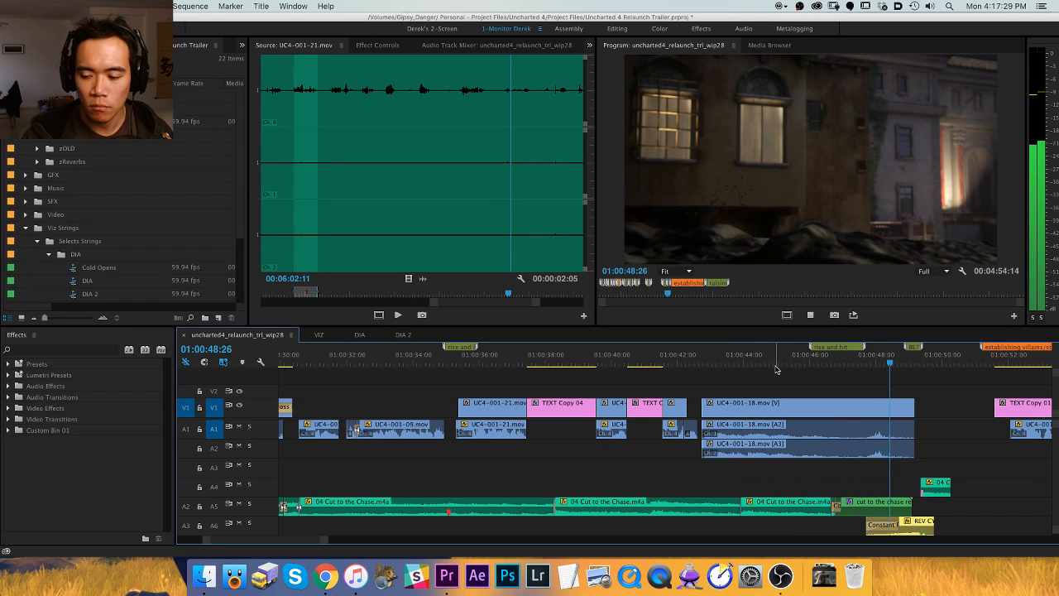
{"action": "key", "text": "space"}
Replay the section over the Cut to the Chase music from about 01:00:30 into the UC4-001-21 clip at 01:00:36:46.
{"action": "mouse_move", "coordinate": [796, 362]}
{"action": "left_mouse_down"}
{"action": "mouse_move", "coordinate": [819, 364]}
{"action": "mouse_move", "coordinate": [750, 372]}
{"action": "mouse_move", "coordinate": [831, 372]}
{"action": "mouse_move", "coordinate": [665, 387]}
{"action": "mouse_move", "coordinate": [506, 376]}
{"action": "mouse_move", "coordinate": [540, 367]}
{"action": "mouse_move", "coordinate": [433, 371]}
{"action": "mouse_move", "coordinate": [487, 371]}
{"action": "left_mouse_up"}
{"action": "key", "text": "minus"}
{"action": "key", "text": "space"}
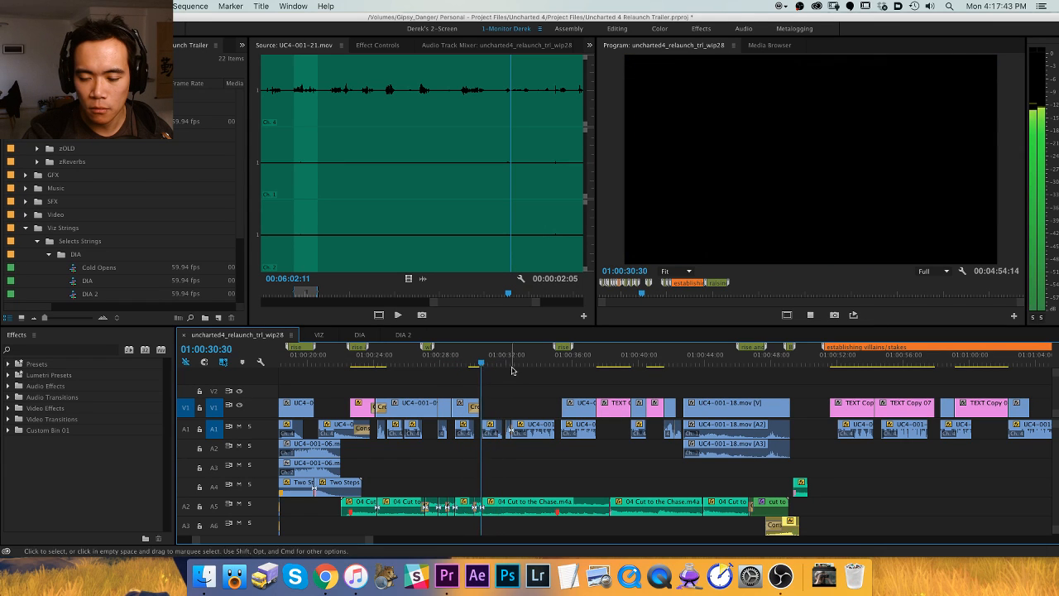
{"action": "left_click", "coordinate": [541, 356]}
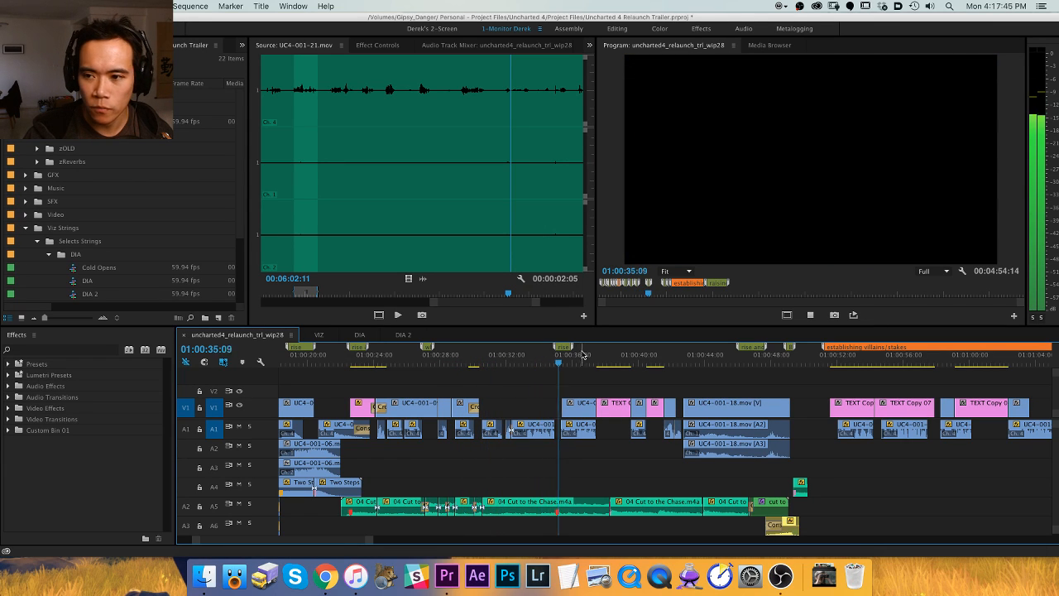
{"action": "key", "text": "space"}
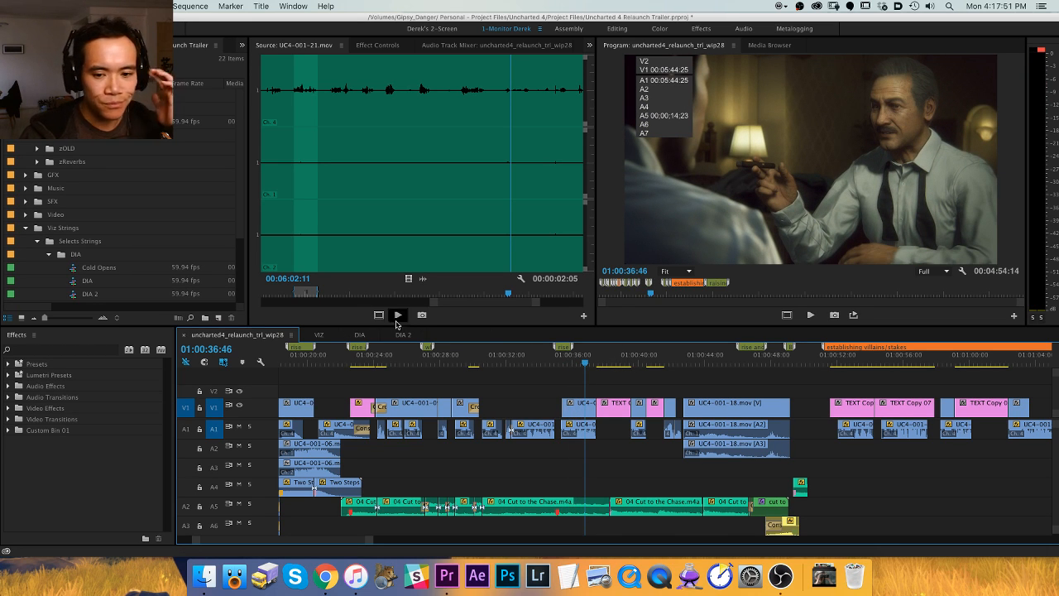
Open the DIA dialogue selects sequence and go to its start at 00:59:56:24.
{"action": "left_click", "coordinate": [360, 334]}
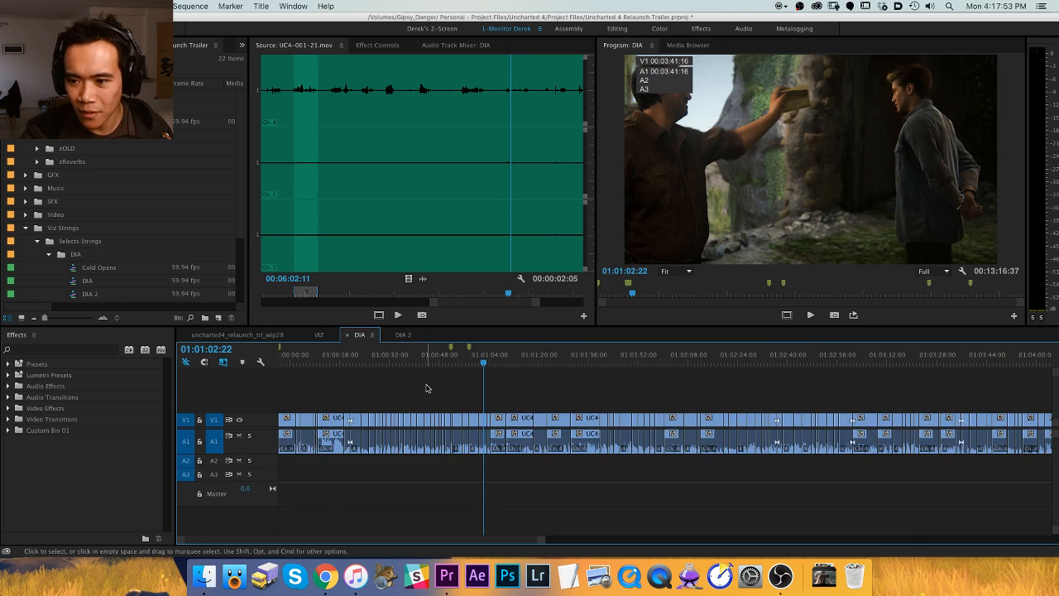
{"action": "key", "text": "minus"}
{"action": "key", "text": "Home"}
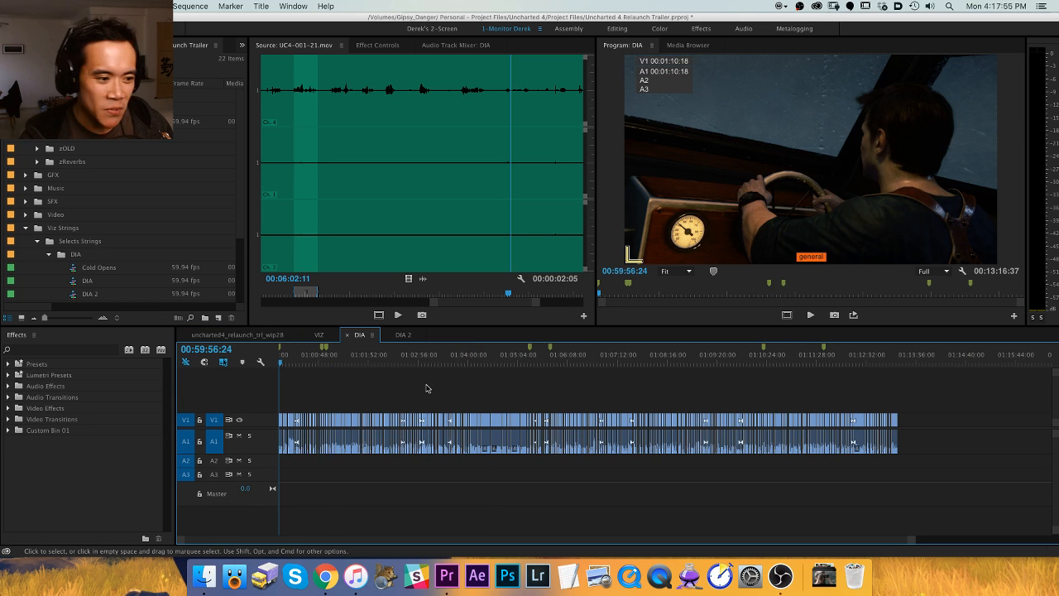
{"action": "key", "text": "equal"}
{"action": "key", "text": "equal"}
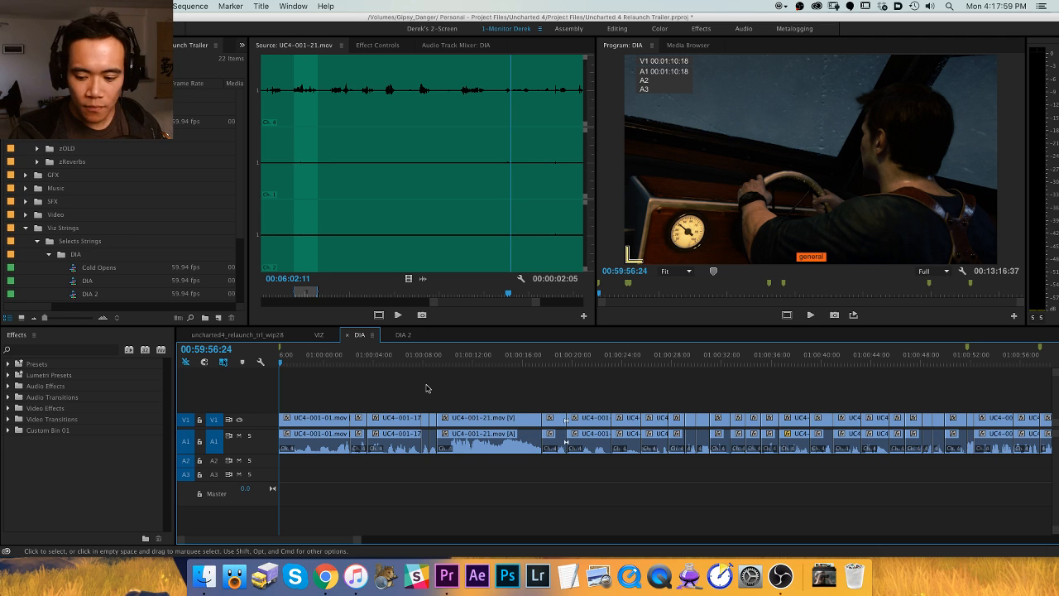
{"action": "key", "text": "super+Tab"}
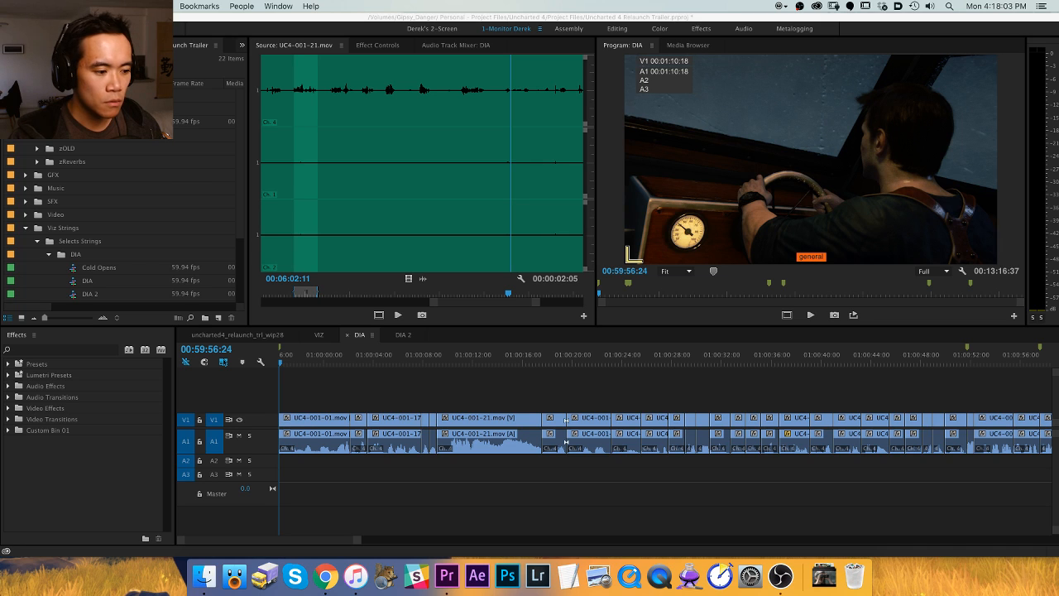
{"action": "key", "text": "super+Tab"}
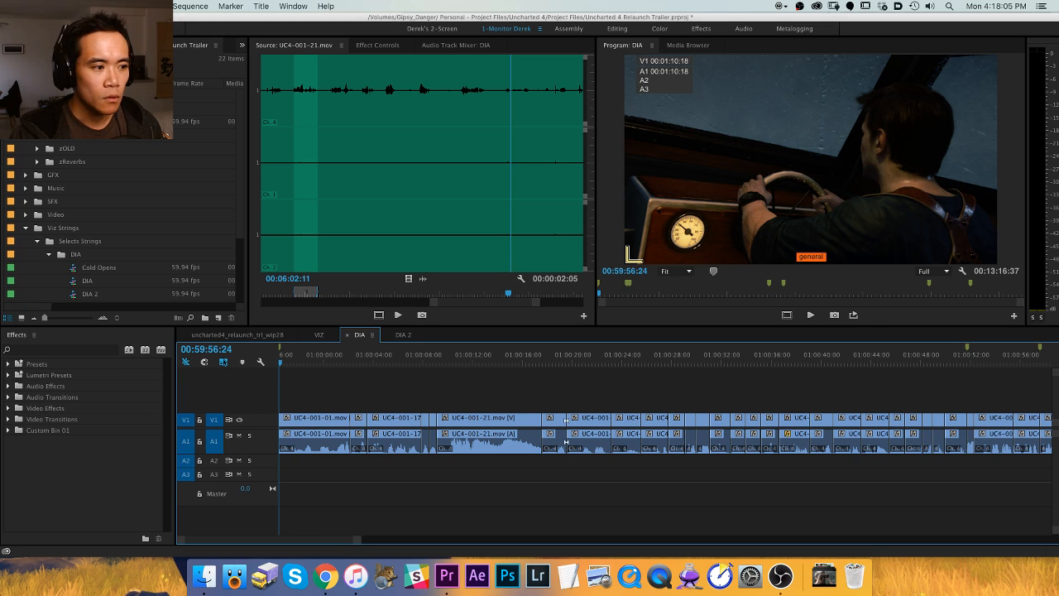
{"action": "key", "text": "super+Tab"}
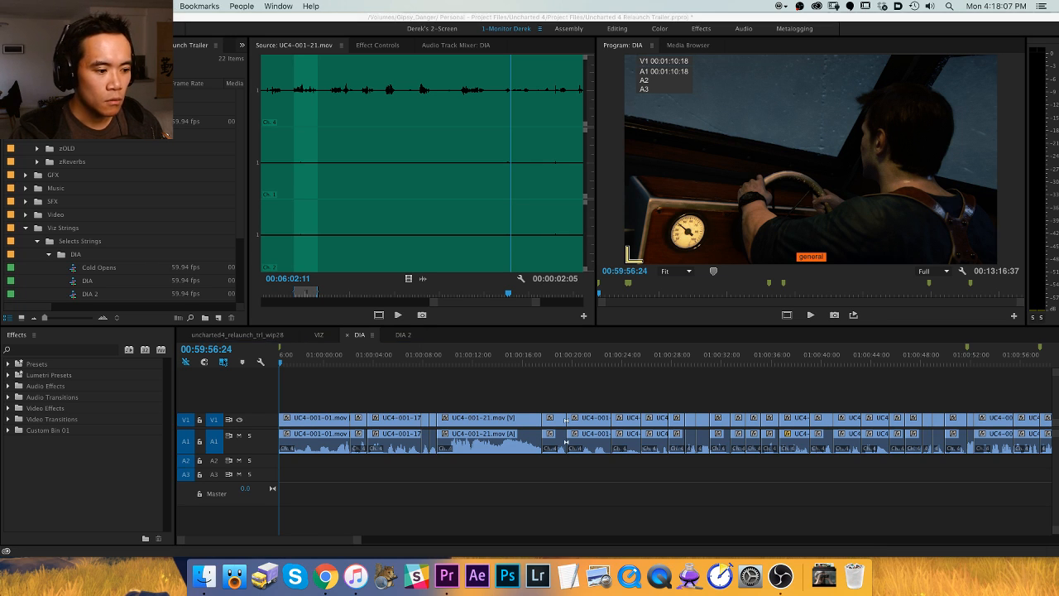
Play back the DIA sequence from its start into the UC4-001-17 clip at 01:00:04:49.
{"action": "left_click", "coordinate": [369, 394]}
{"action": "key", "text": "space"}
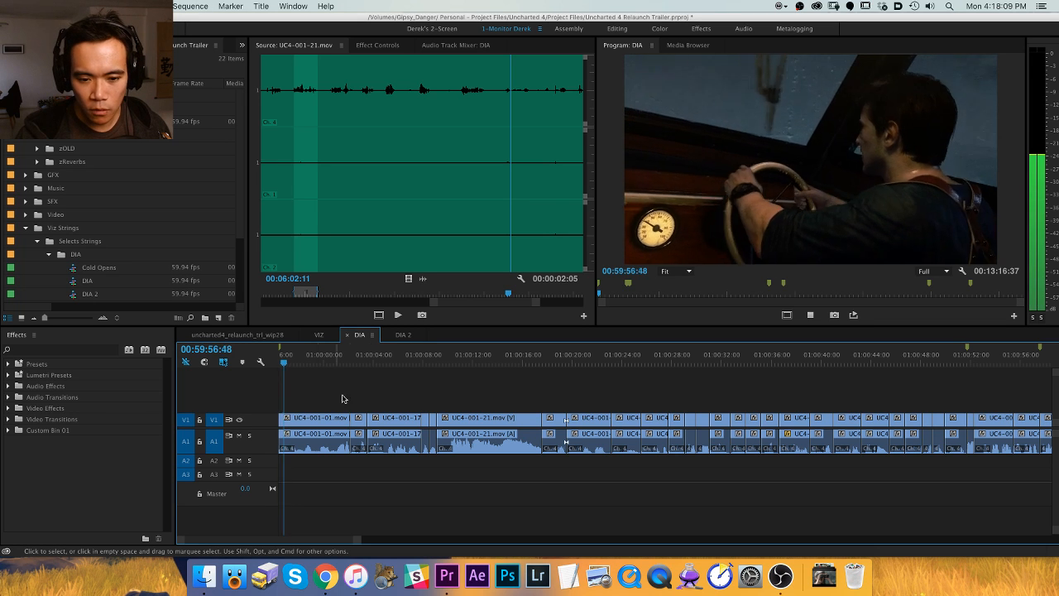
{"action": "key", "text": "="}
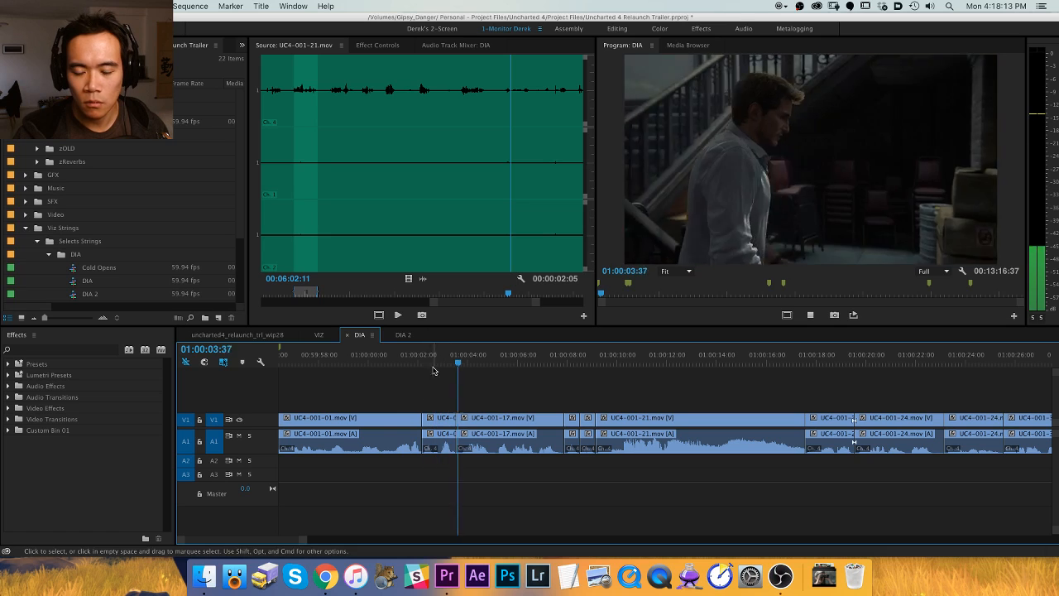
{"action": "key", "text": "space"}
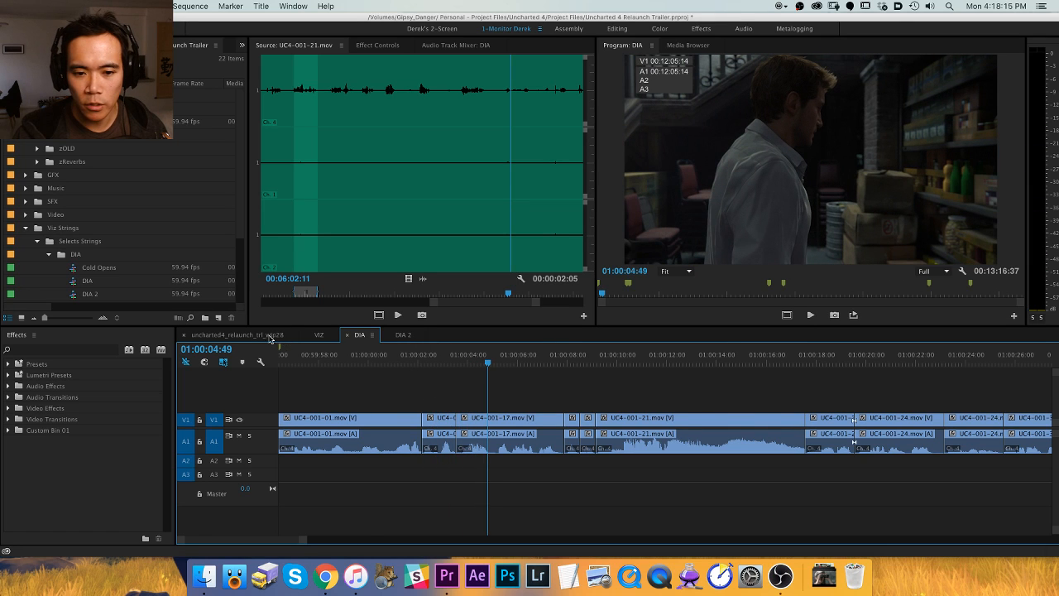
Return to the wip28 trailer and inspect the picture gap over the UC4-001-09 dialogue at 01:00:33:49.
{"action": "left_click", "coordinate": [236, 334]}
{"action": "left_click_drag", "start_coordinate": [540, 362], "coordinate": [533, 363]}
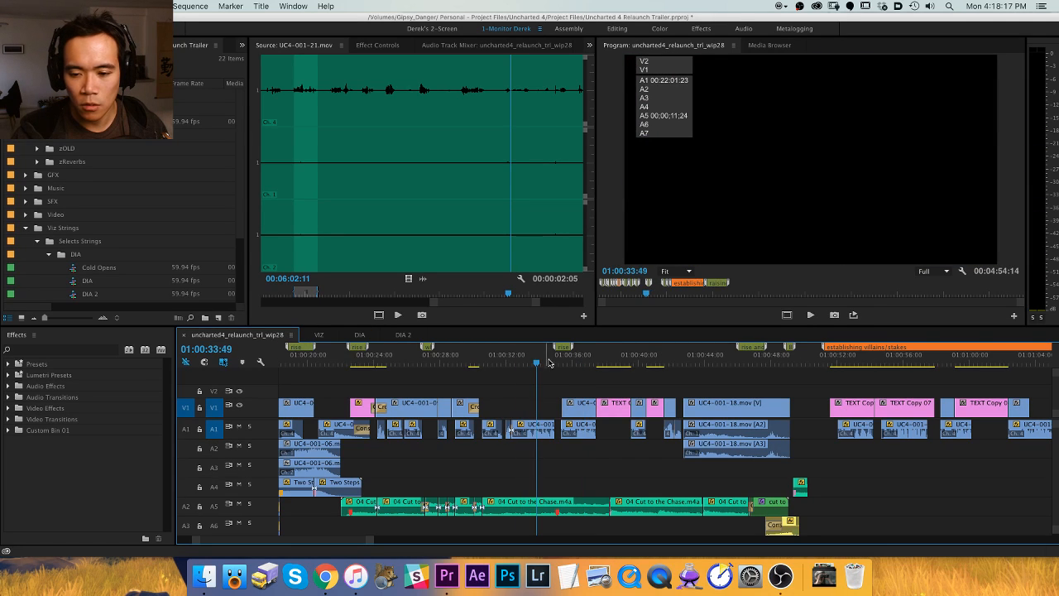
{"action": "scroll", "coordinate": [356, 346], "scroll_direction": "up", "scroll_amount": 2}
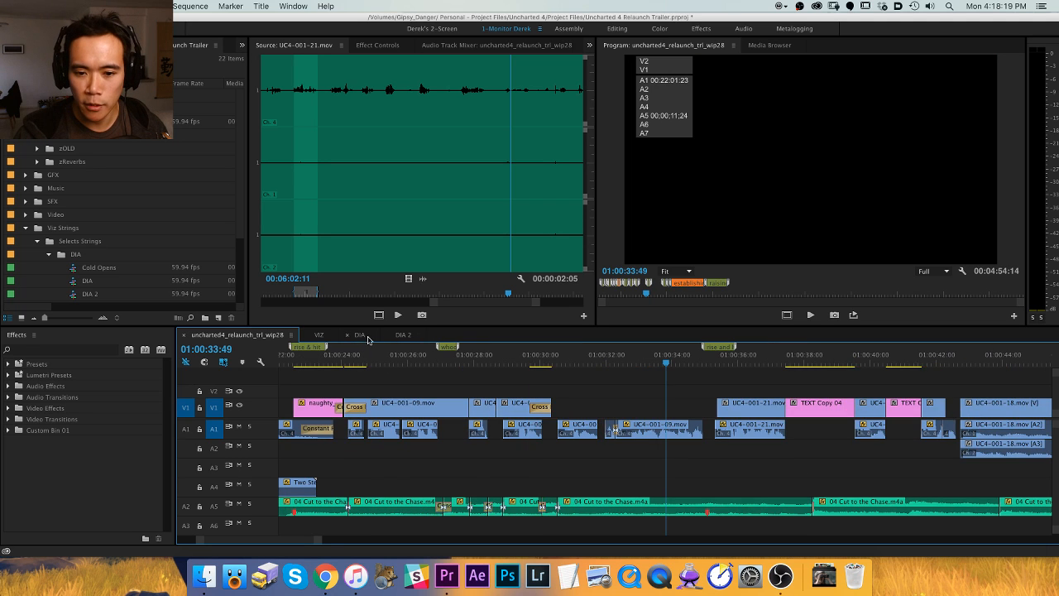
Listen through the DIA sequence from about 01:00:01 to 01:00:18:09, lowering the system volume during playback.
{"action": "left_click", "coordinate": [359, 335]}
{"action": "left_click", "coordinate": [393, 354]}
{"action": "key", "text": "space"}
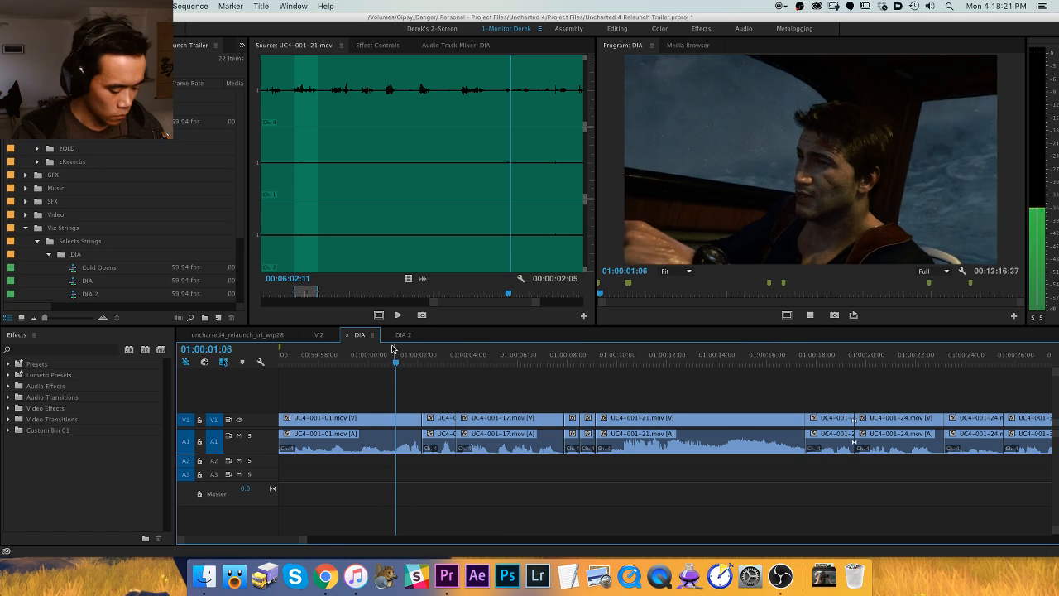
{"action": "scroll", "coordinate": [497, 383], "scroll_direction": "up", "scroll_amount": 1}
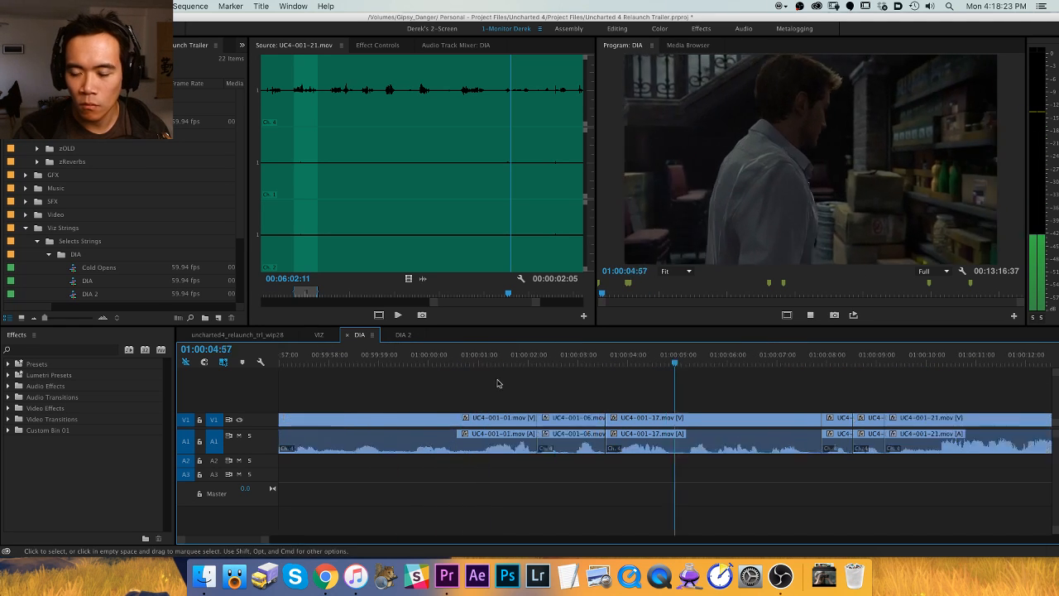
{"action": "scroll", "coordinate": [497, 383], "scroll_direction": "down", "scroll_amount": 1}
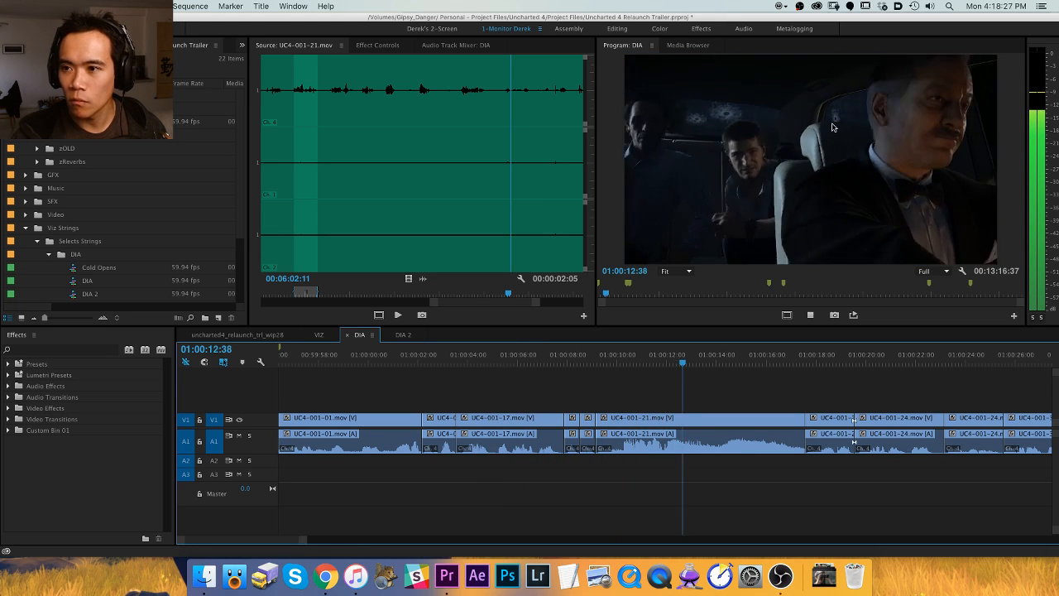
{"action": "key", "text": "XF86AudioRaiseVolume"}
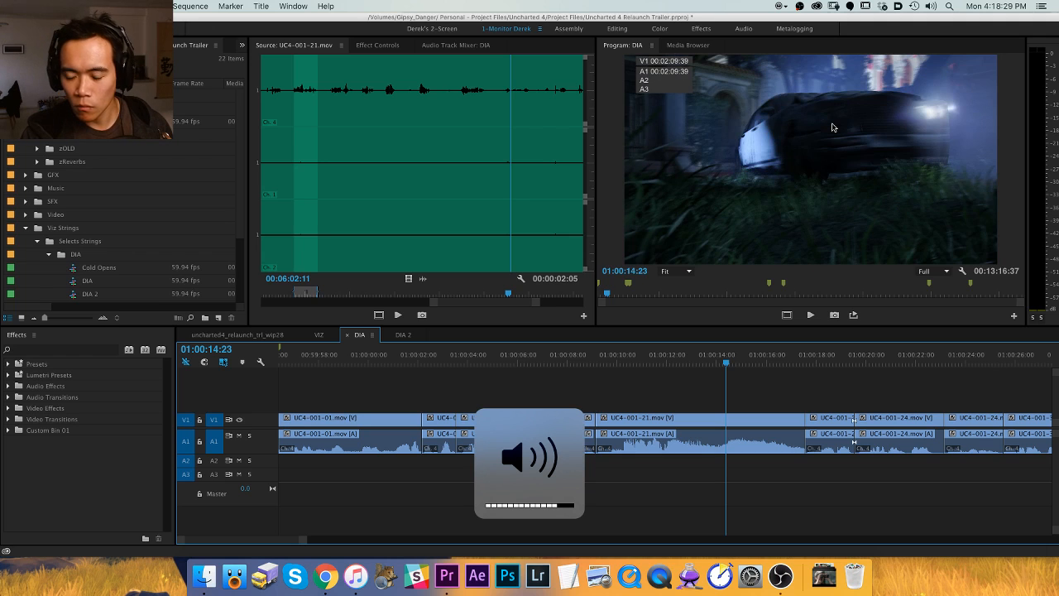
{"action": "key", "text": "XF86AudioLowerVolume"}
{"action": "key", "text": "XF86AudioLowerVolume"}
{"action": "key", "text": "XF86AudioLowerVolume"}
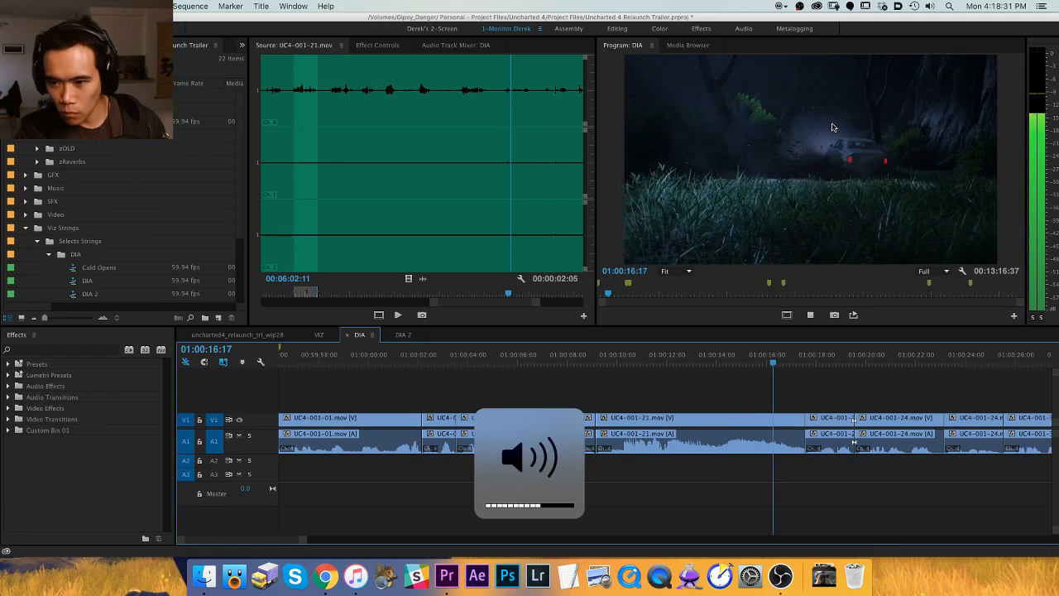
{"action": "key", "text": "space"}
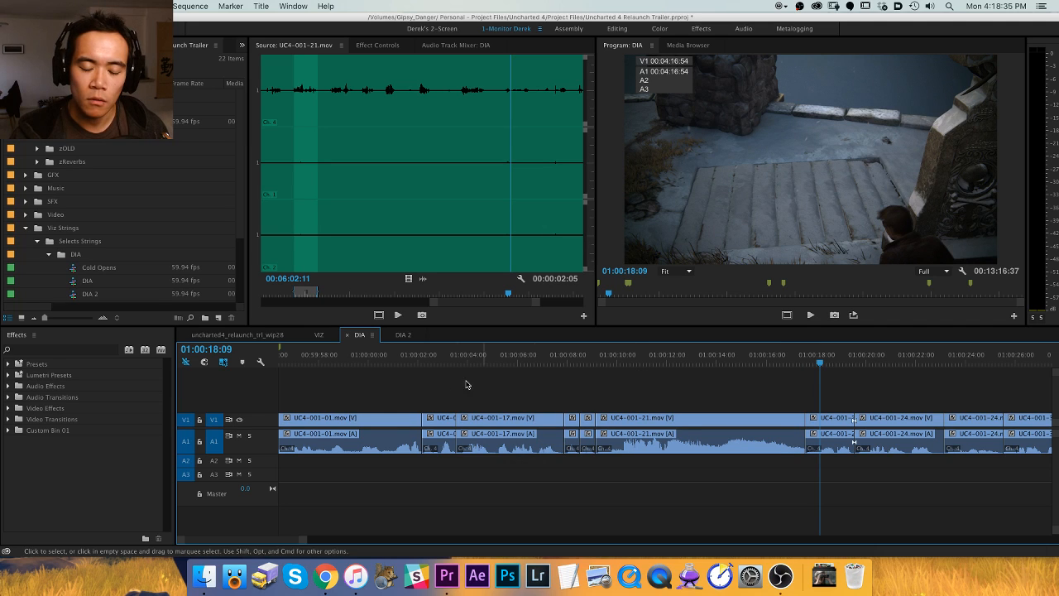
Scrub the wip28 trailer through the UC4-001-18 clip to the "SHOTS OF RAFE LOOKING THREATENING" card at 01:00:53:08.
{"action": "left_click", "coordinate": [254, 337]}
{"action": "mouse_move", "coordinate": [546, 363]}
{"action": "left_mouse_down"}
{"action": "mouse_move", "coordinate": [511, 366]}
{"action": "mouse_move", "coordinate": [565, 361]}
{"action": "left_mouse_up"}
{"action": "left_click_drag", "start_coordinate": [661, 361], "coordinate": [979, 365]}
{"action": "key", "text": "minus"}
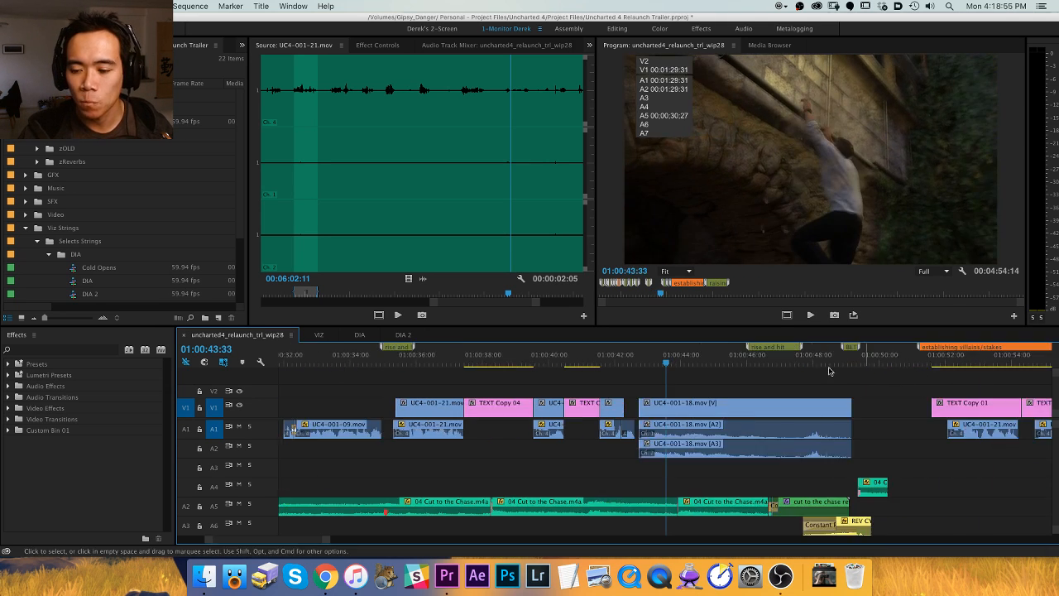
{"action": "key", "text": "minus"}
{"action": "left_click", "coordinate": [815, 363]}
{"action": "left_click_drag", "start_coordinate": [814, 363], "coordinate": [823, 363]}
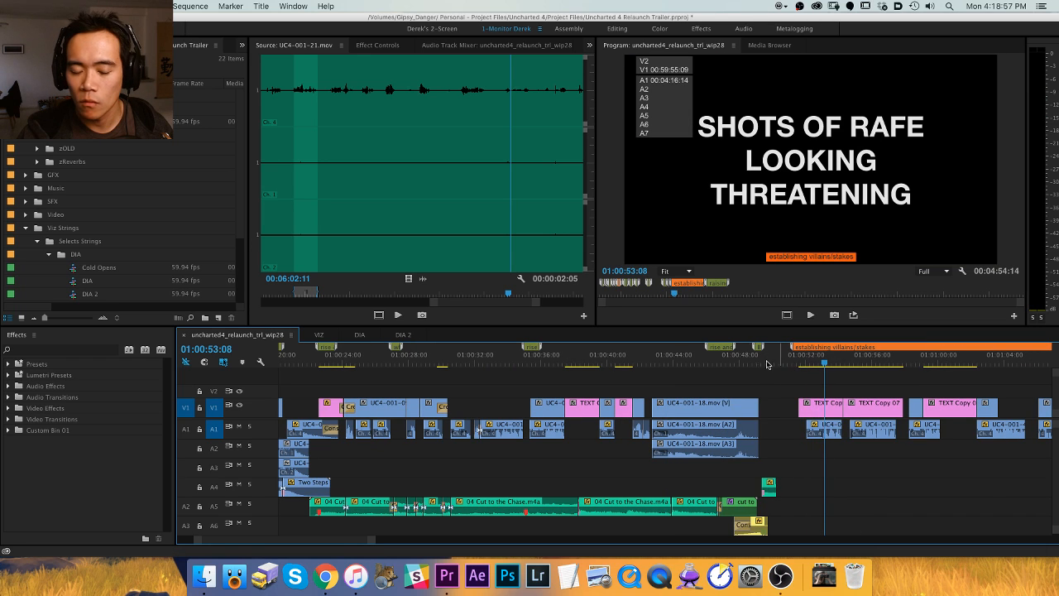
Play back the DIA sequence from near its start into the UC4-001-21 clip at about 01:00:13:38.
{"action": "left_click", "coordinate": [362, 335]}
{"action": "left_click_drag", "start_coordinate": [380, 365], "coordinate": [296, 364]}
{"action": "key", "text": "space"}
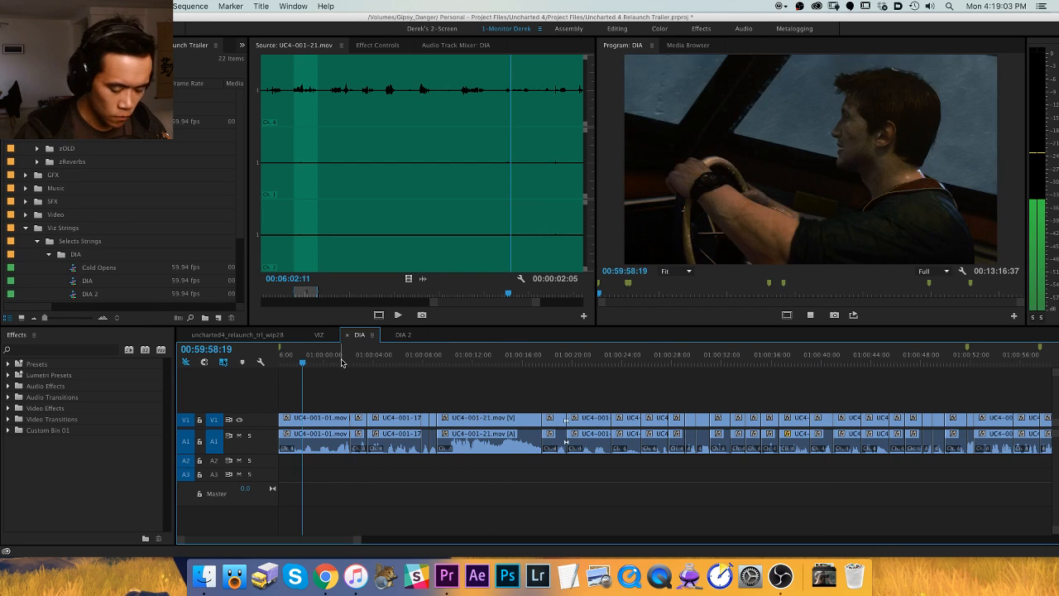
{"action": "key", "text": "="}
{"action": "key", "text": "="}
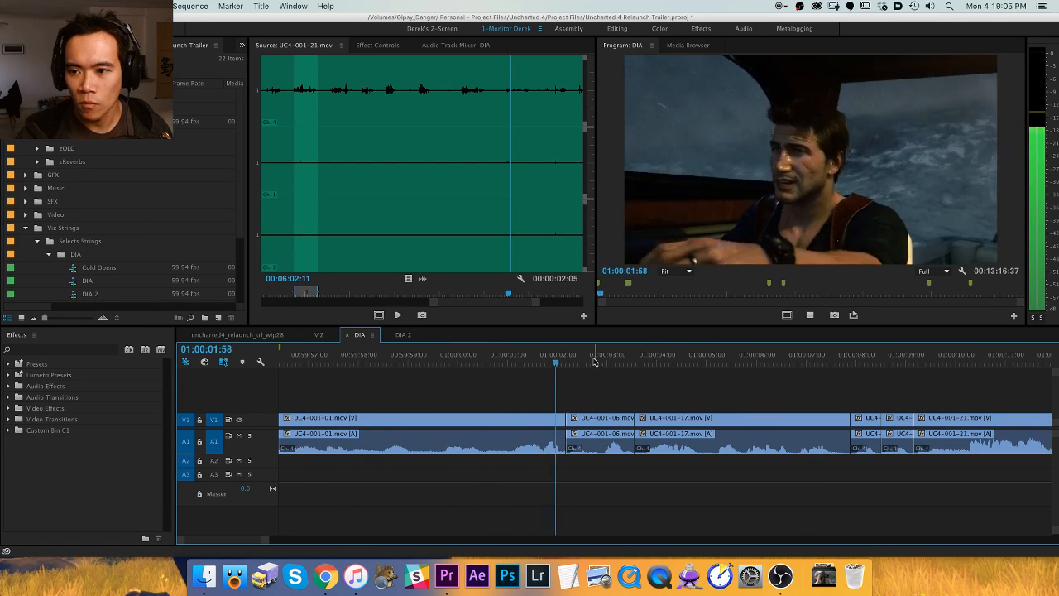
{"action": "key", "text": "minus"}
{"action": "key", "text": "minus"}
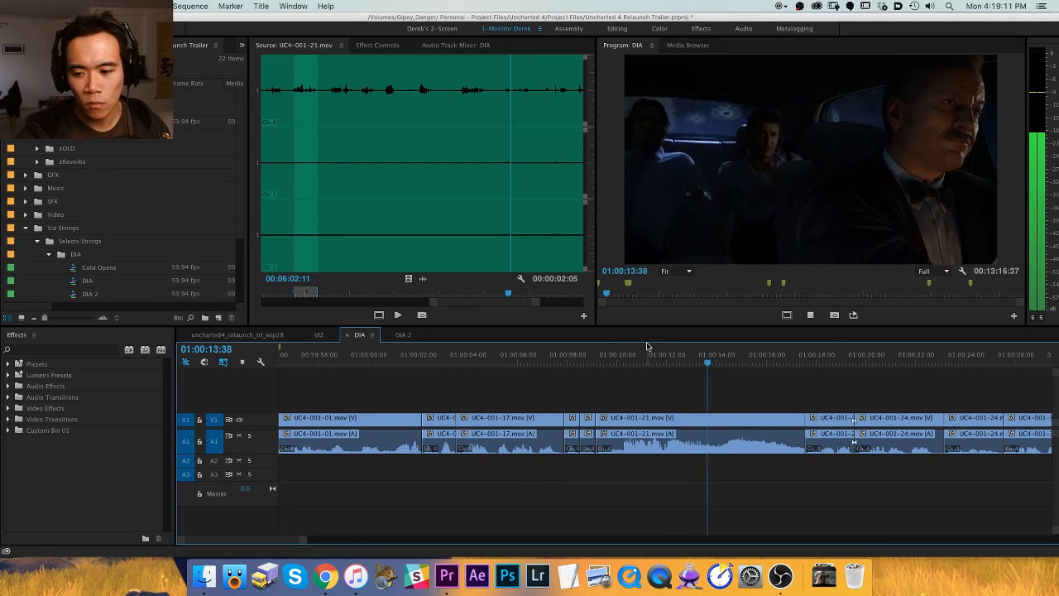
Skip to the UC4-001-24 clips in DIA, listen to about 01:00:22:17, and park the playhead at 01:00:21:31.
{"action": "key", "text": "Down"}
{"action": "key", "text": "equal"}
{"action": "key", "text": "equal"}
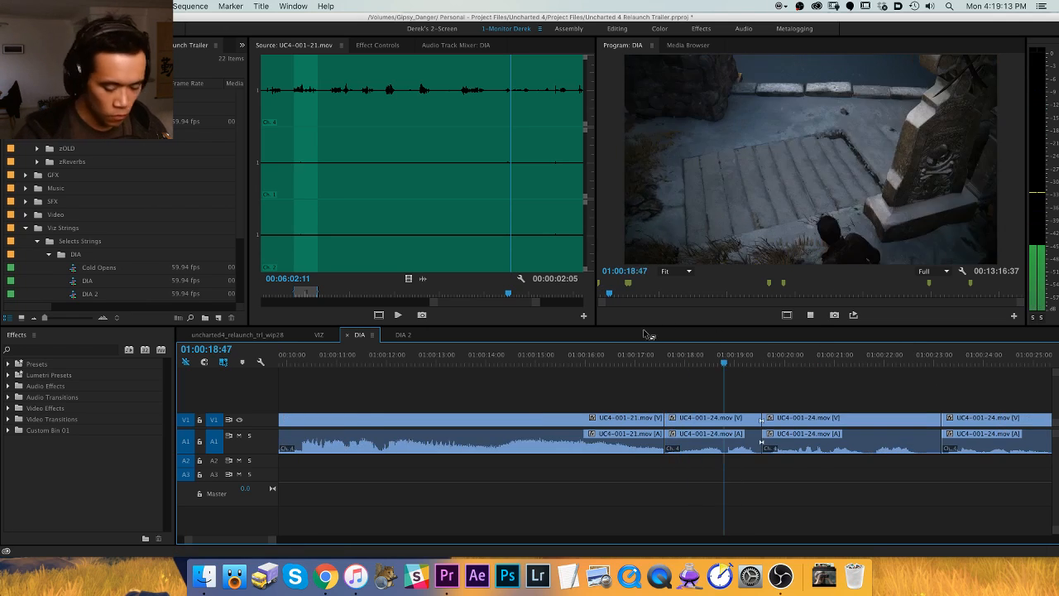
{"action": "key", "text": "minus"}
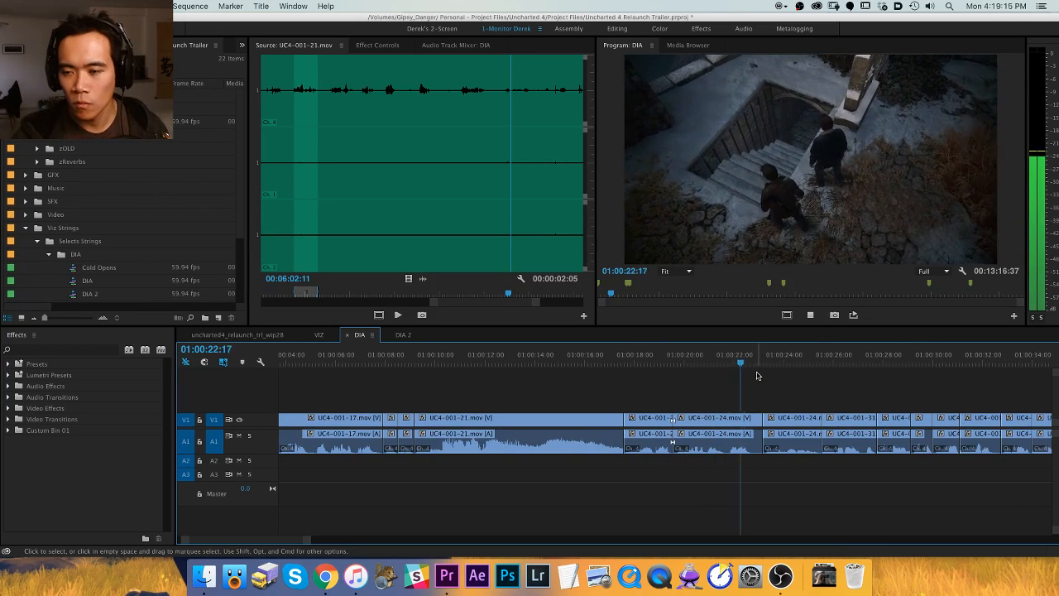
{"action": "key", "text": "space"}
{"action": "key", "text": "equal"}
{"action": "left_click", "coordinate": [544, 359]}
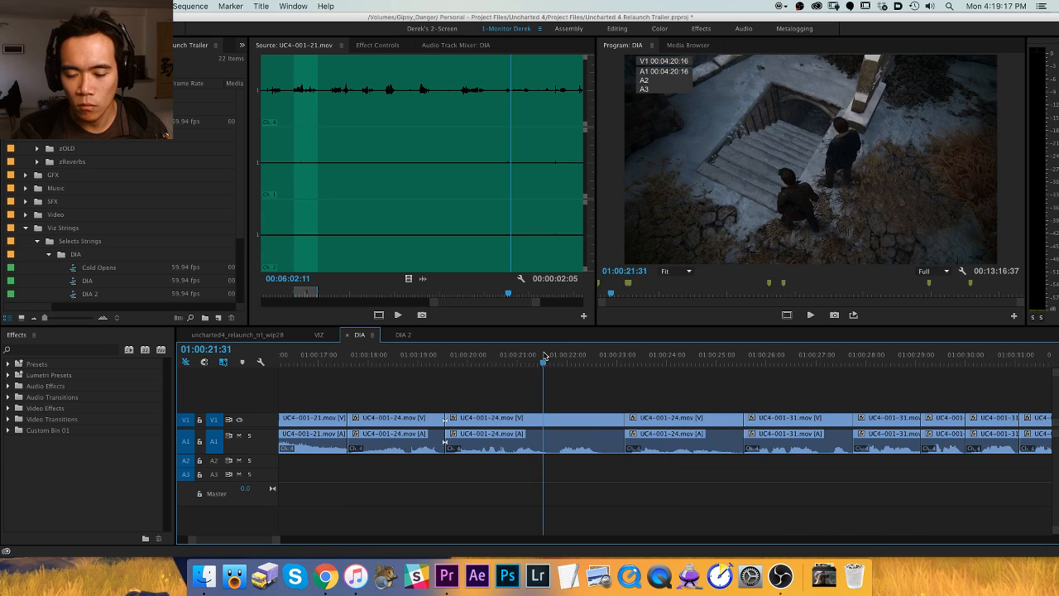
Copy the UC4-001-24 clip at 01:00:21:31 in DIA and paste it after the last clips of the wip28 trailer, ending at 01:05:02:42.
{"action": "left_click_drag", "start_coordinate": [575, 393], "coordinate": [543, 437]}
{"action": "left_click", "coordinate": [269, 334]}
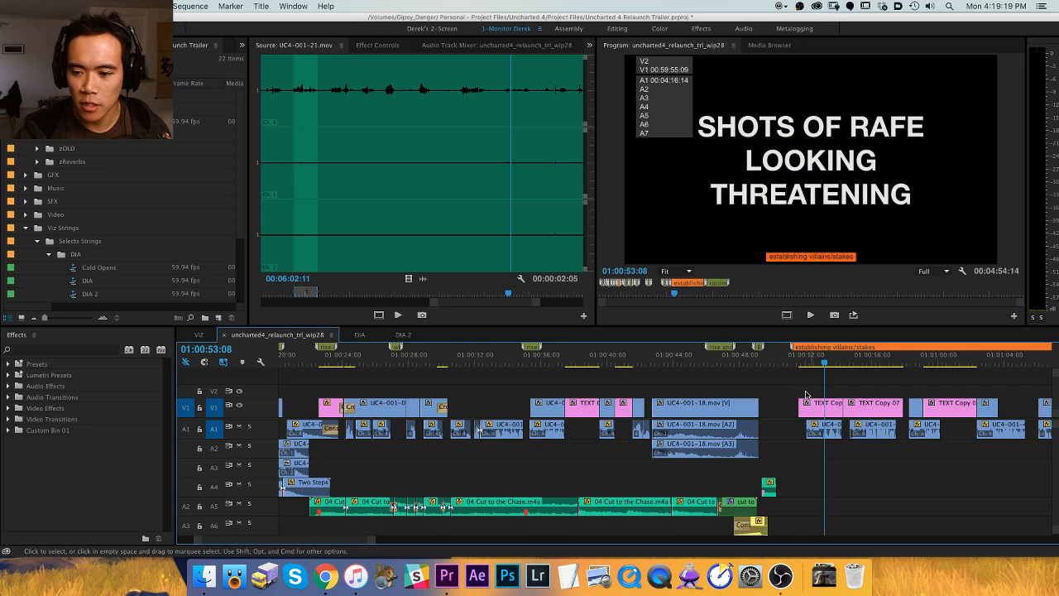
{"action": "key", "text": "minus"}
{"action": "key", "text": "minus"}
{"action": "left_click_drag", "start_coordinate": [684, 361], "coordinate": [716, 358]}
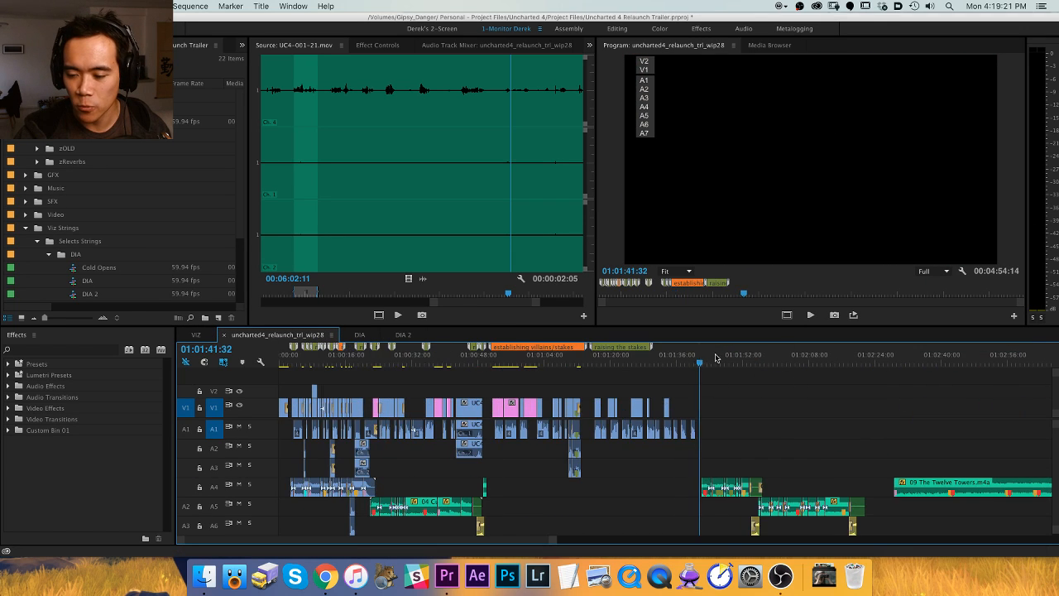
{"action": "key", "text": "minus"}
{"action": "left_click_drag", "start_coordinate": [864, 359], "coordinate": [898, 362]}
{"action": "key", "text": "Down"}
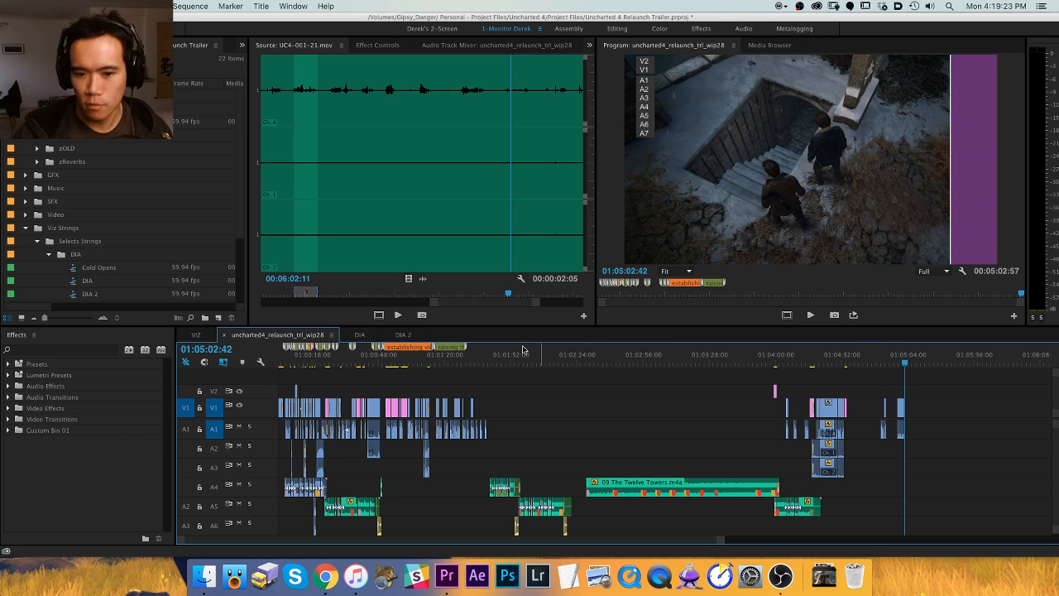
Enlarge the timeline area and dock the DIA sequence in its own timeline above the trailer's.
{"action": "left_click_drag", "start_coordinate": [387, 324], "coordinate": [501, 248]}
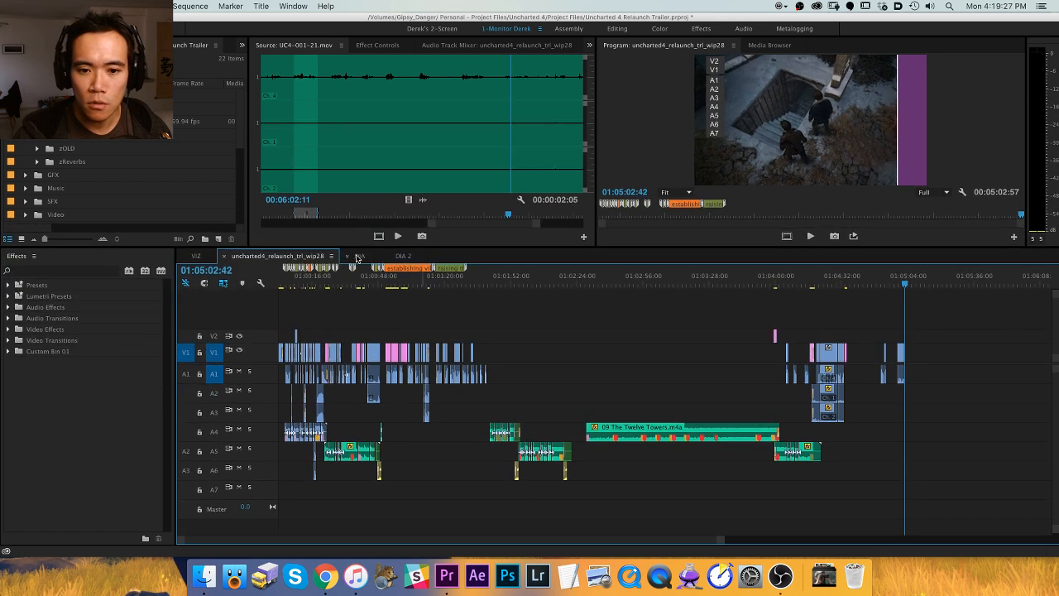
{"action": "left_click", "coordinate": [360, 256]}
{"action": "left_click_drag", "start_coordinate": [375, 271], "coordinate": [422, 311]}
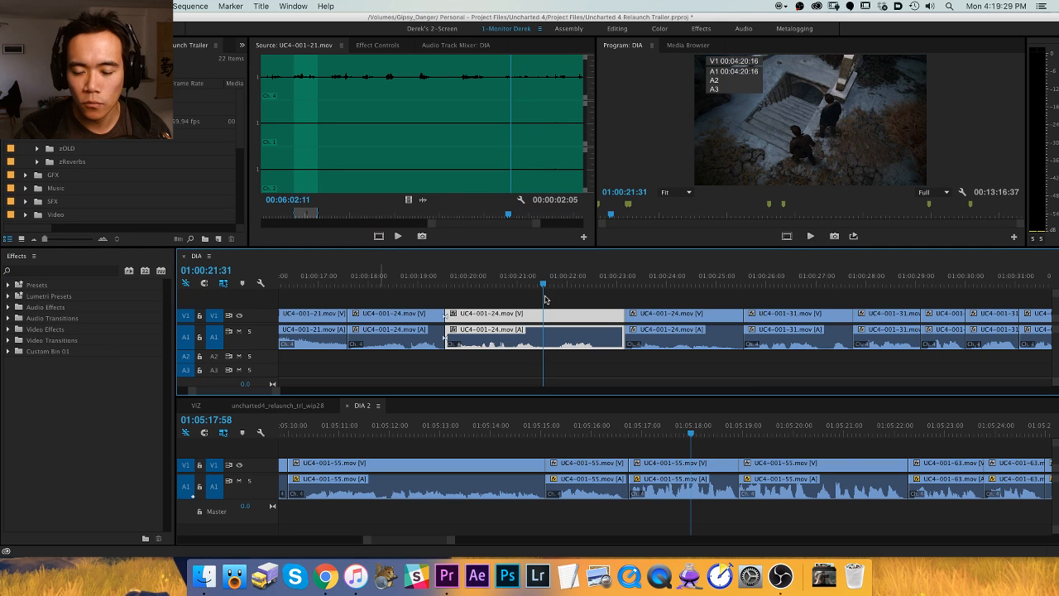
Group the VIZ and DIA 2 sequences with DIA, keep the wip28 trailer alone in the lower timeline, and save the project.
{"action": "left_click", "coordinate": [277, 406]}
{"action": "left_click_drag", "start_coordinate": [196, 406], "coordinate": [322, 406]}
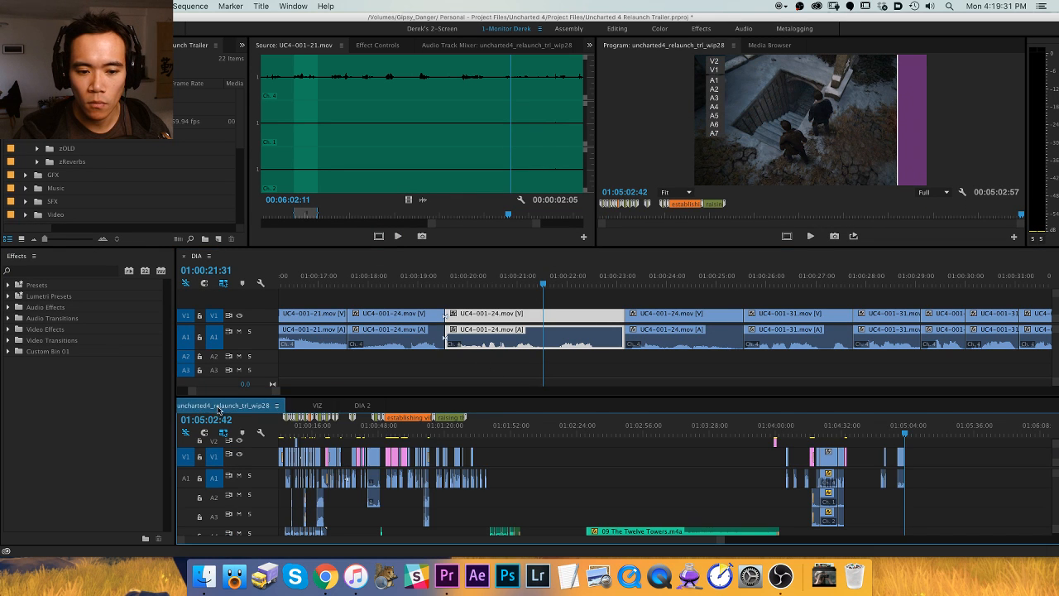
{"action": "left_click", "coordinate": [318, 405]}
{"action": "left_click_drag", "start_coordinate": [324, 409], "coordinate": [280, 256]}
{"action": "left_click", "coordinate": [199, 256]}
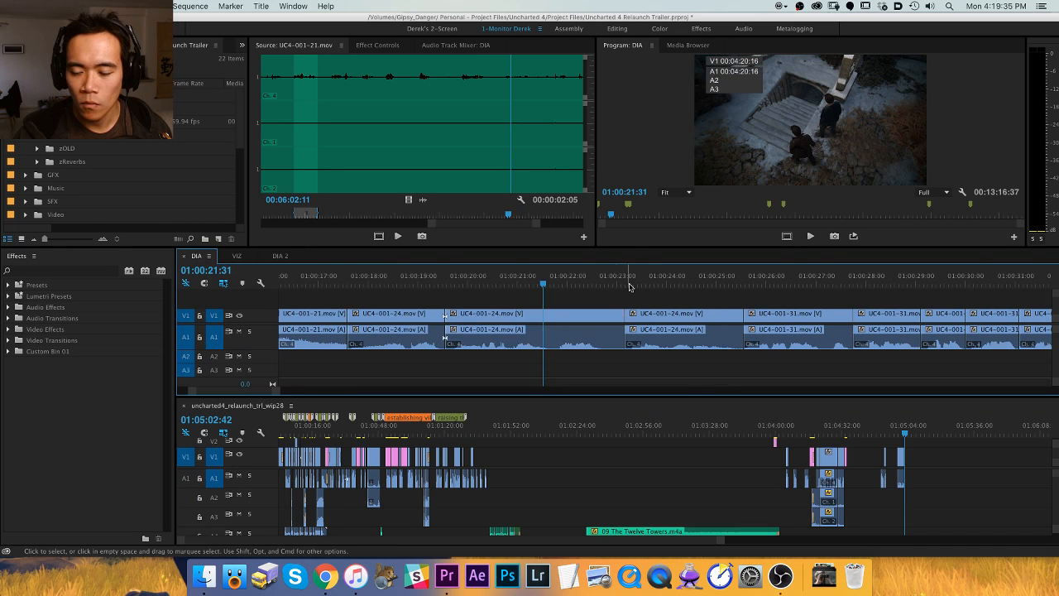
{"action": "key", "text": "super+s"}
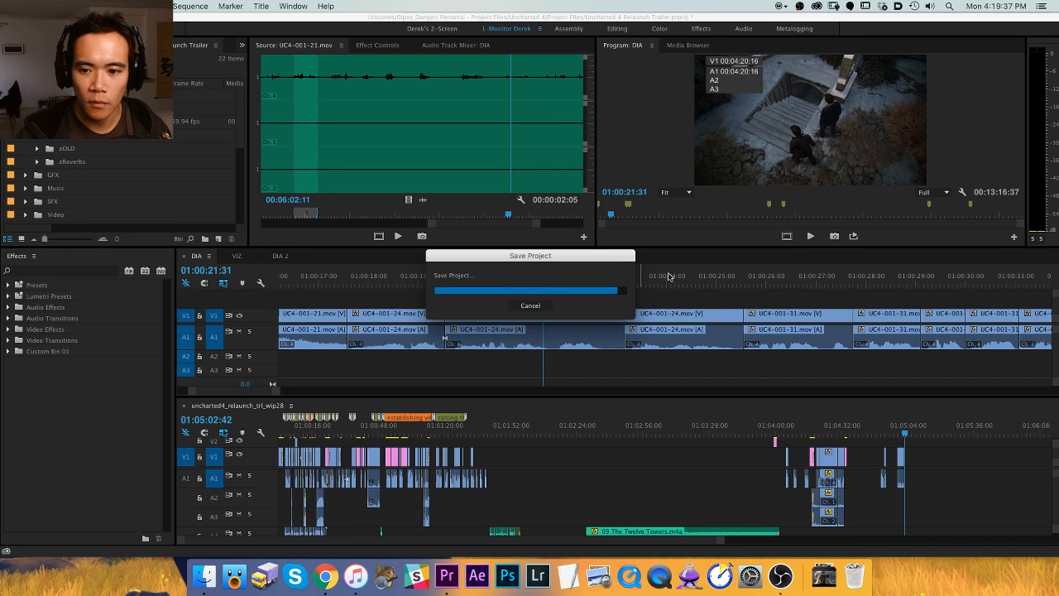
Listen to the DIA clips from about 01:00:22 through 01:00:29, keeping the end of the wip28 trailer in close view.
{"action": "key", "text": "minus"}
{"action": "key", "text": "h"}
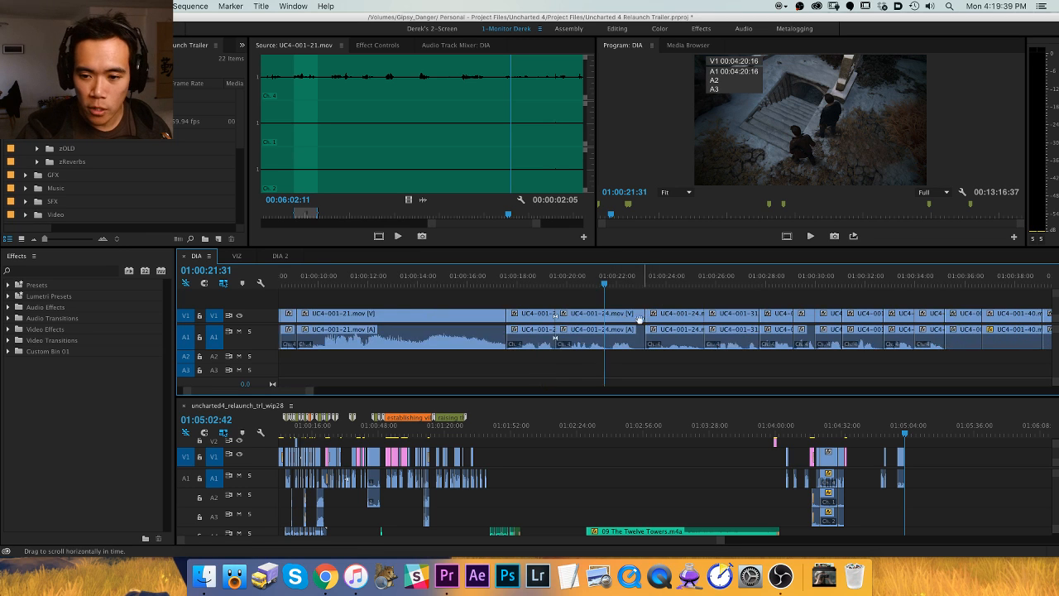
{"action": "left_click_drag", "start_coordinate": [638, 321], "coordinate": [550, 324]}
{"action": "key", "text": "v"}
{"action": "left_click", "coordinate": [948, 457]}
{"action": "key", "text": "equal"}
{"action": "key", "text": "equal"}
{"action": "key", "text": "equal"}
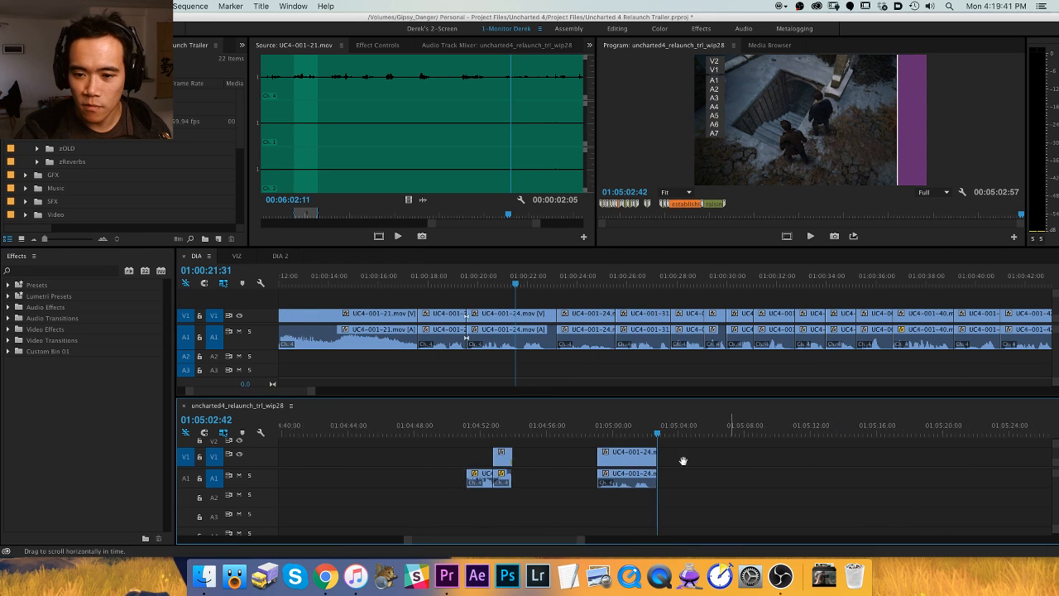
{"action": "scroll", "coordinate": [683, 460], "scroll_direction": "down", "scroll_amount": 5}
{"action": "left_click", "coordinate": [546, 293]}
{"action": "key", "text": "space"}
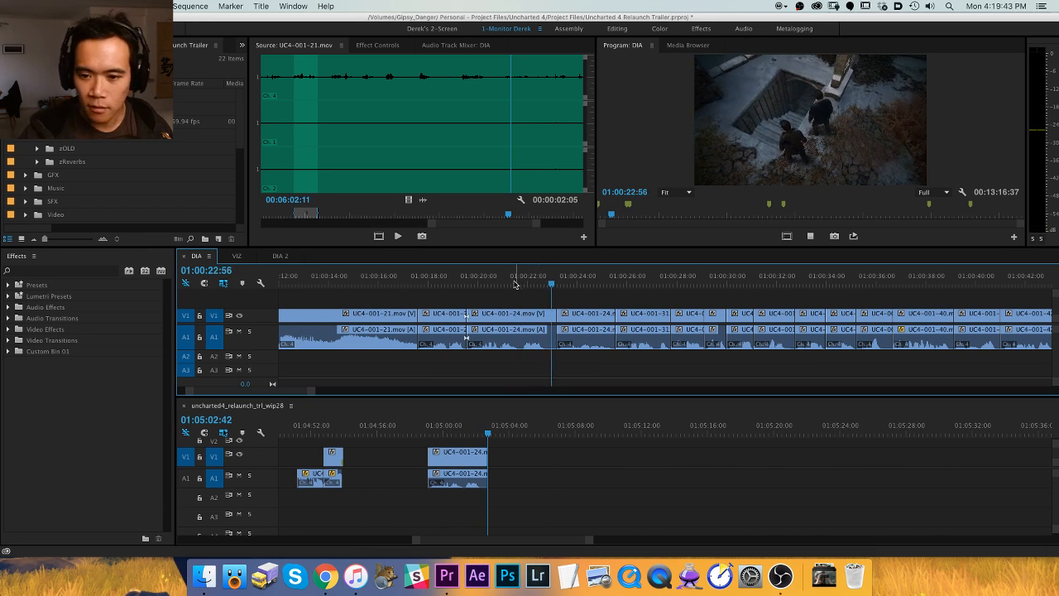
{"action": "scroll", "coordinate": [490, 286], "scroll_direction": "up", "scroll_amount": 3}
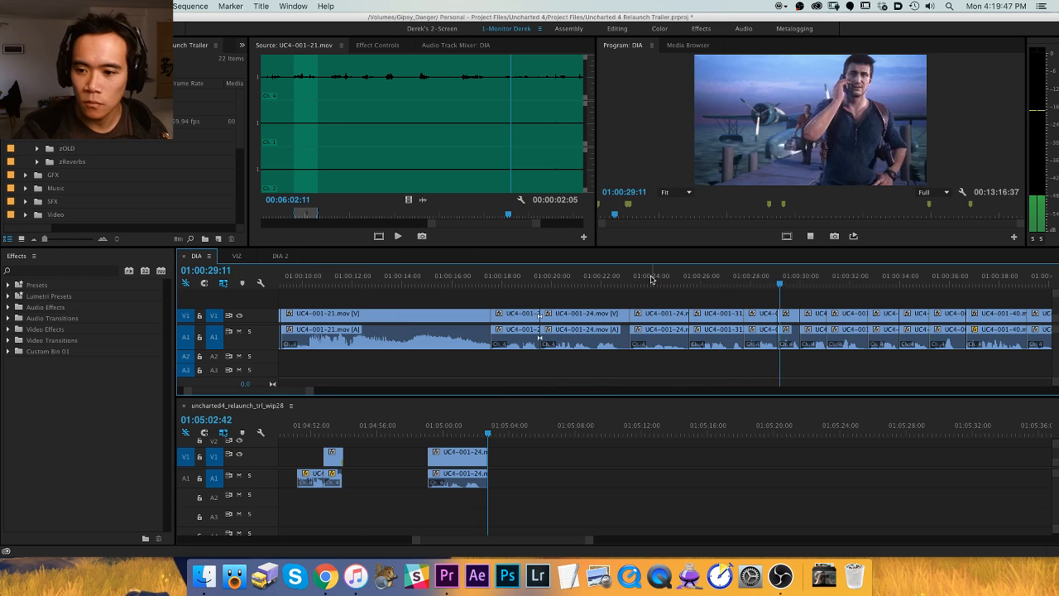
{"action": "key", "text": "space"}
Copy the UC4-001-31 clip at 01:00:28:29 in DIA and paste it at 01:05:02:42 in the wip28 trailer, ending at 01:05:04:03.
{"action": "left_click_drag", "start_coordinate": [750, 278], "coordinate": [762, 278]}
{"action": "key", "text": "="}
{"action": "left_click", "coordinate": [584, 430]}
{"action": "key", "text": "Down"}
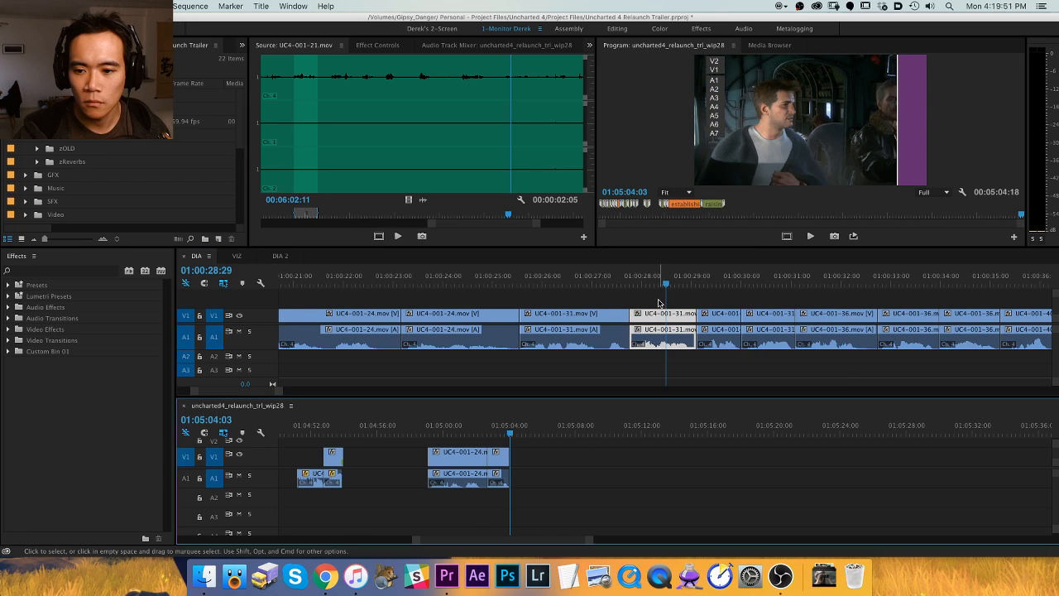
Listen to the following UC4-001-31 and UC4-001-36 clips in DIA, replaying from 01:00:30:16 to about 01:00:33:27.
{"action": "left_click", "coordinate": [675, 275]}
{"action": "key", "text": "space"}
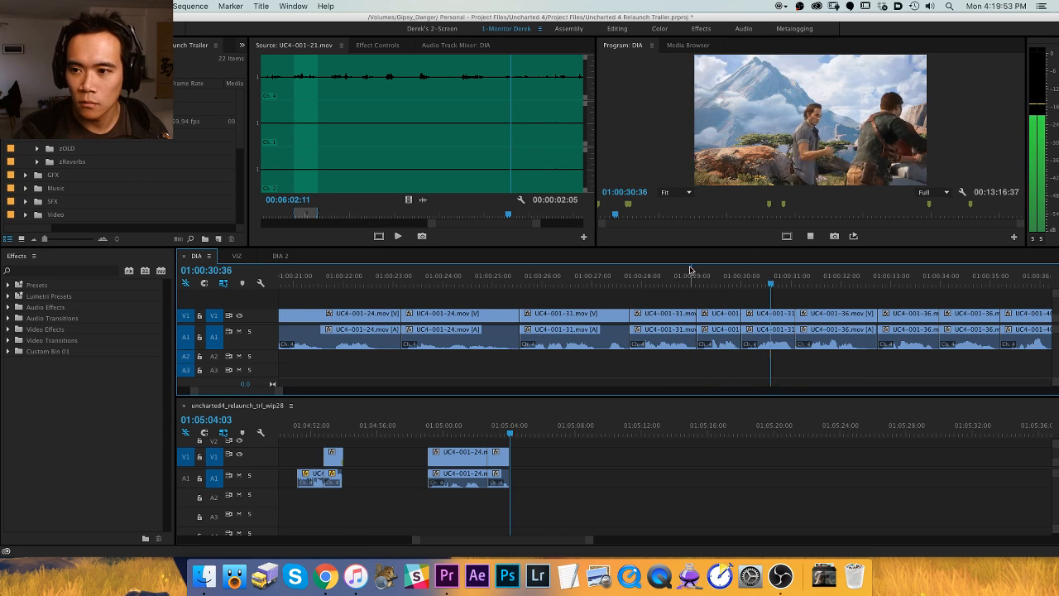
{"action": "left_click_drag", "start_coordinate": [771, 276], "coordinate": [754, 281]}
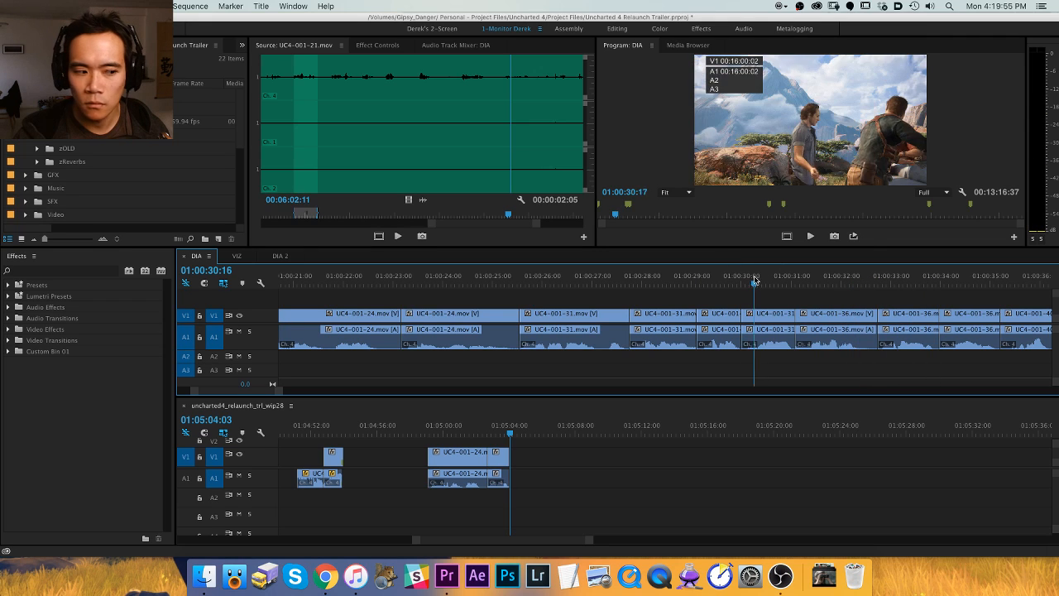
{"action": "key", "text": "space"}
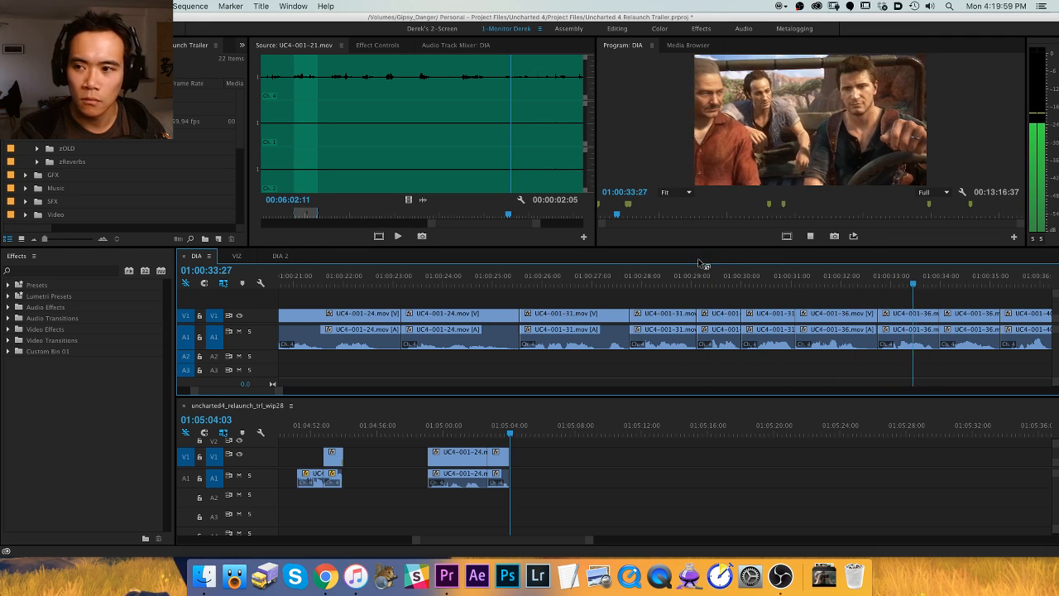
Copy the last two UC4-001-36 clips from the DIA sequence to the playhead in the uncharted4_relaunch_trl_wip28 sequence.
{"action": "key", "text": "space"}
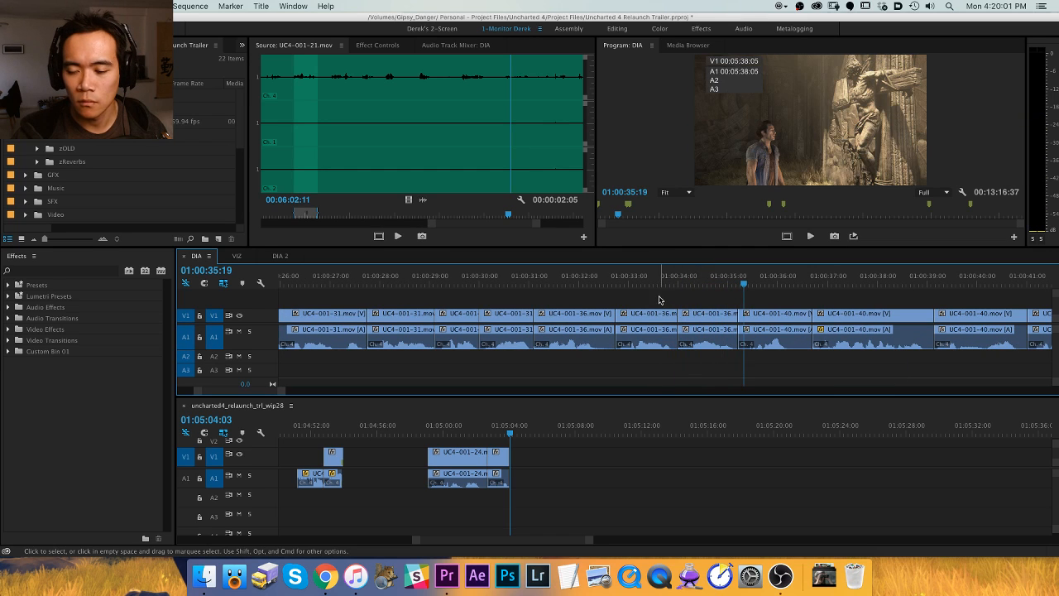
{"action": "left_click_drag", "start_coordinate": [663, 307], "coordinate": [678, 319]}
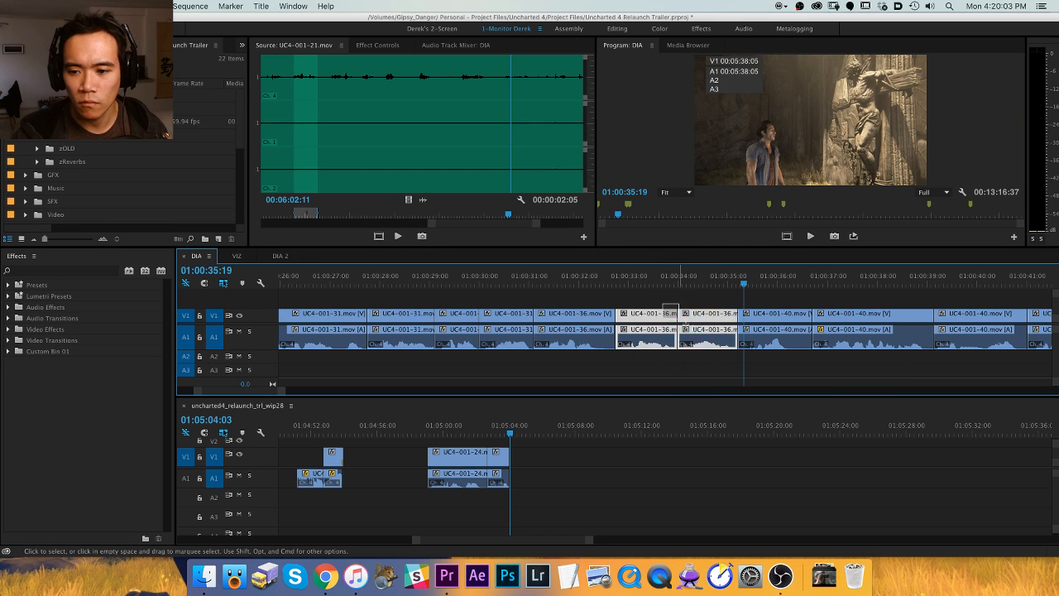
{"action": "left_click", "coordinate": [608, 456]}
{"action": "key", "text": "super+v"}
Play the DIA sequence from the first UC4-001-40 clip through to the UC4-001-04 clips, reviewing the dialogue for usable lines.
{"action": "left_click", "coordinate": [782, 291]}
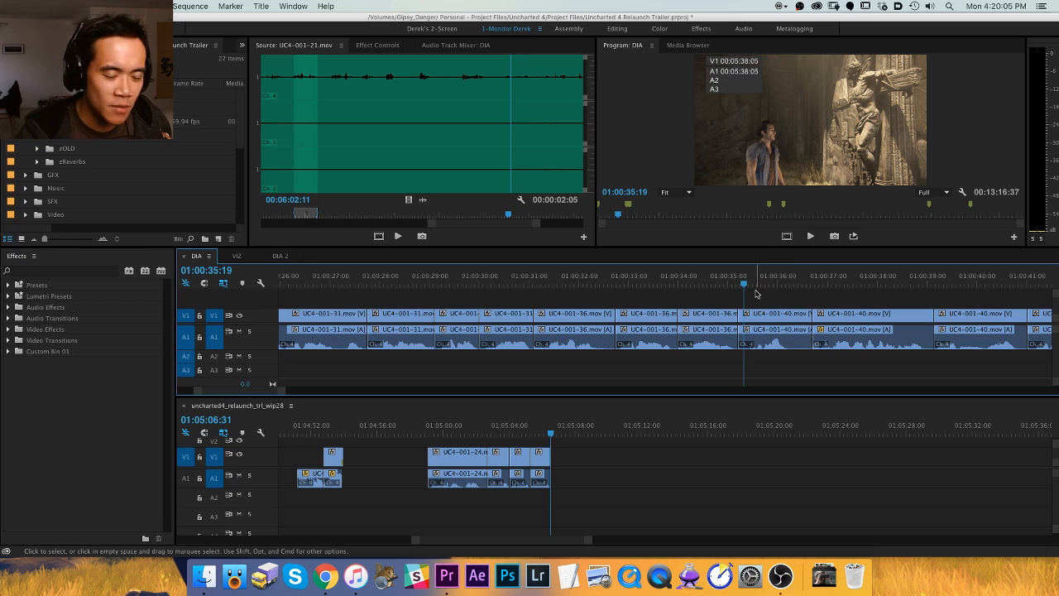
{"action": "key", "text": "space"}
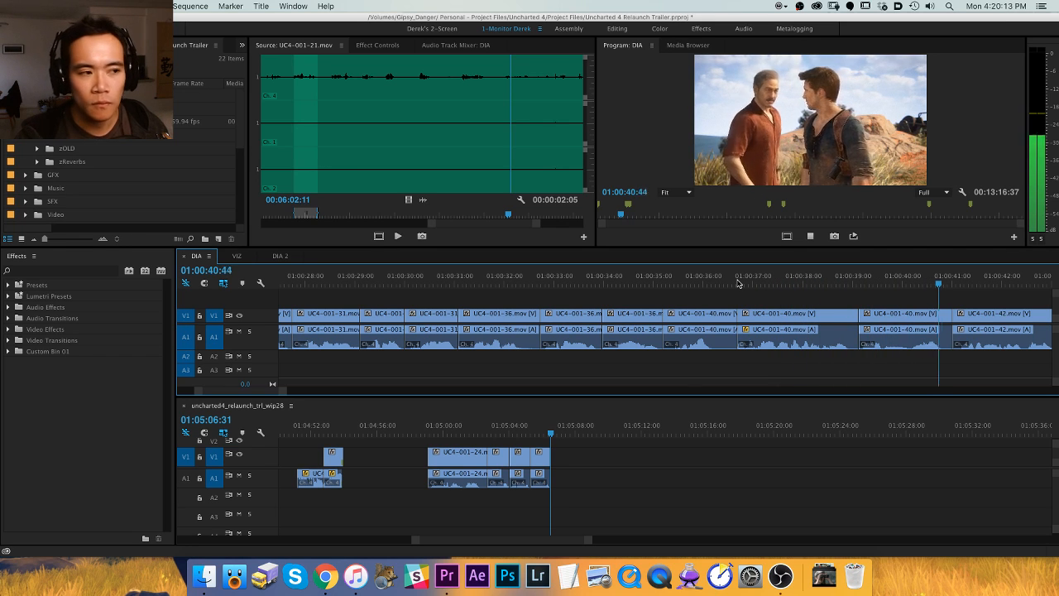
{"action": "key", "text": "super+Tab"}
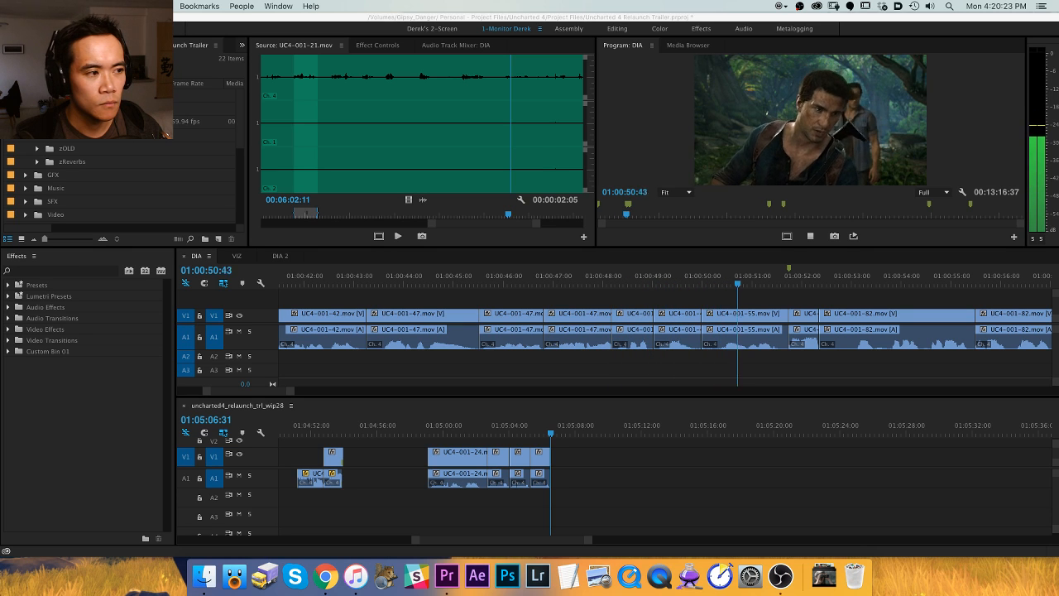
{"action": "left_click", "coordinate": [450, 300]}
{"action": "scroll", "coordinate": [450, 300], "scroll_direction": "down", "scroll_amount": 3}
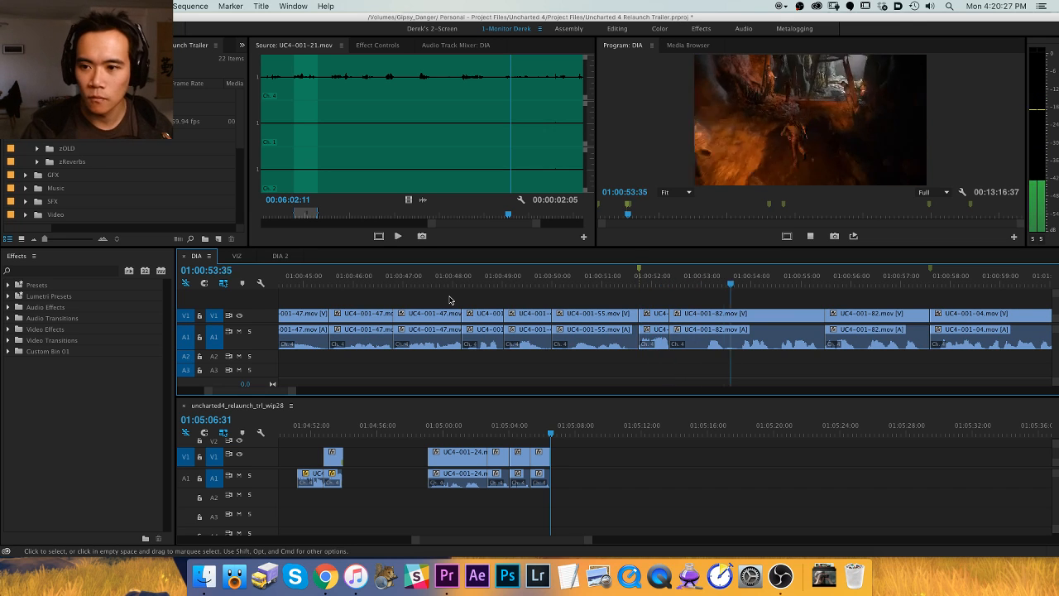
{"action": "scroll", "coordinate": [450, 300], "scroll_direction": "down", "scroll_amount": 2}
{"action": "key", "text": "Down"}
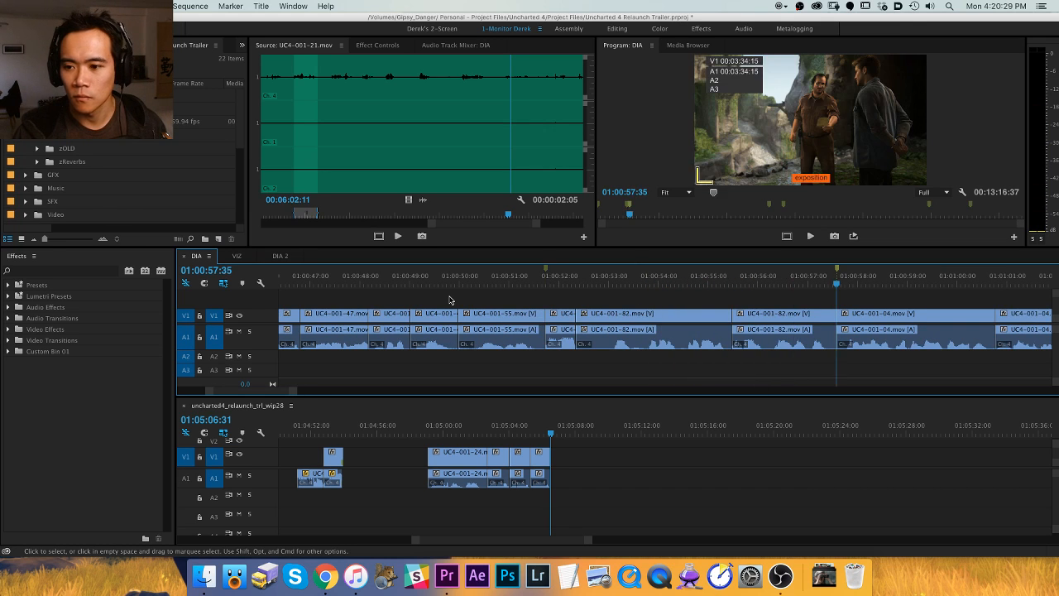
{"action": "key", "text": "space"}
{"action": "scroll", "coordinate": [451, 301], "scroll_direction": "down", "scroll_amount": 3}
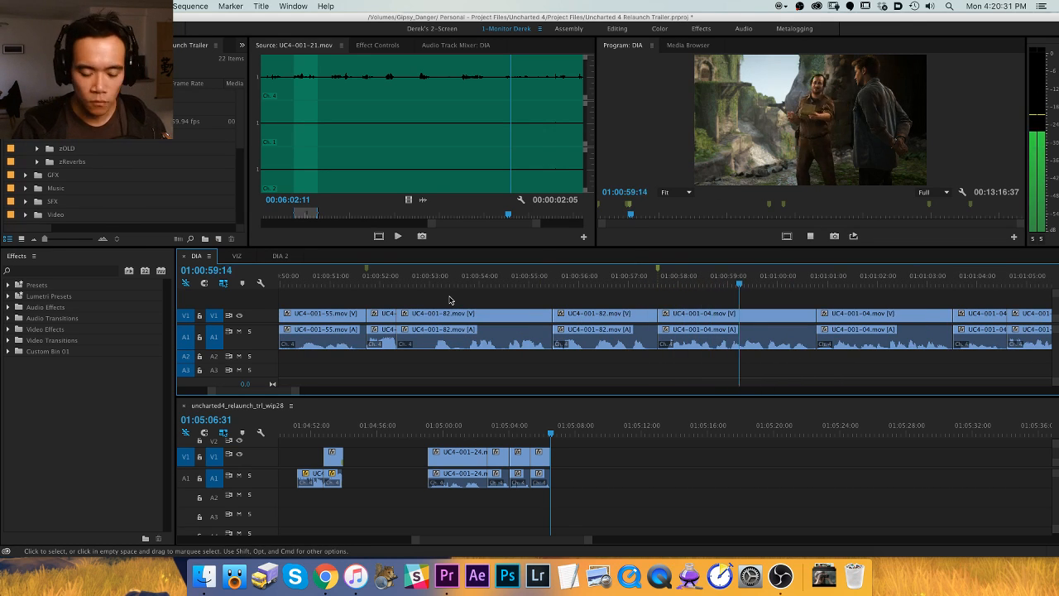
{"action": "scroll", "coordinate": [450, 300], "scroll_direction": "down", "scroll_amount": 4}
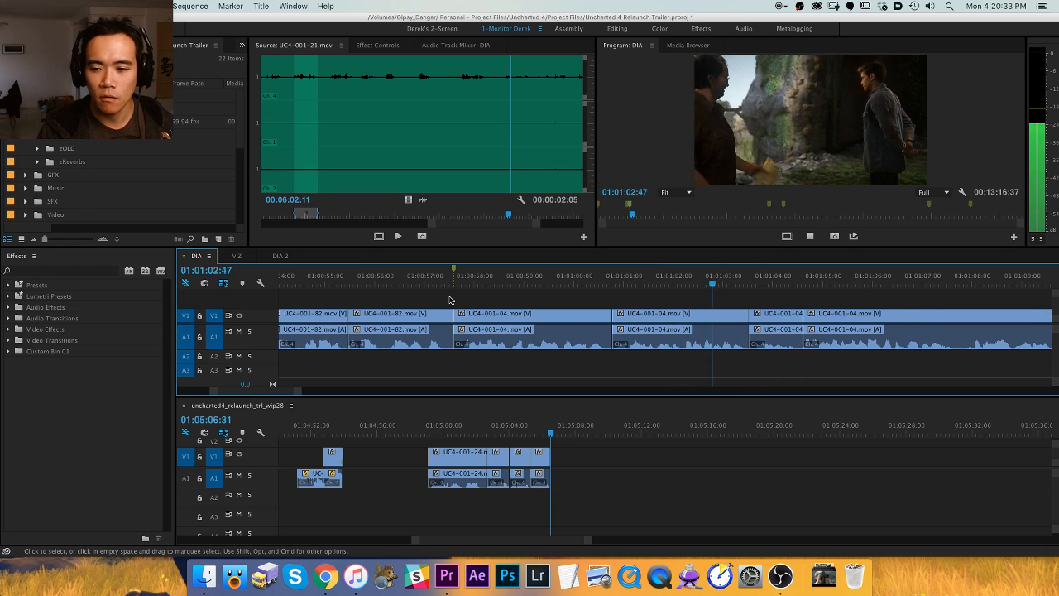
{"action": "scroll", "coordinate": [450, 300], "scroll_direction": "down", "scroll_amount": 4}
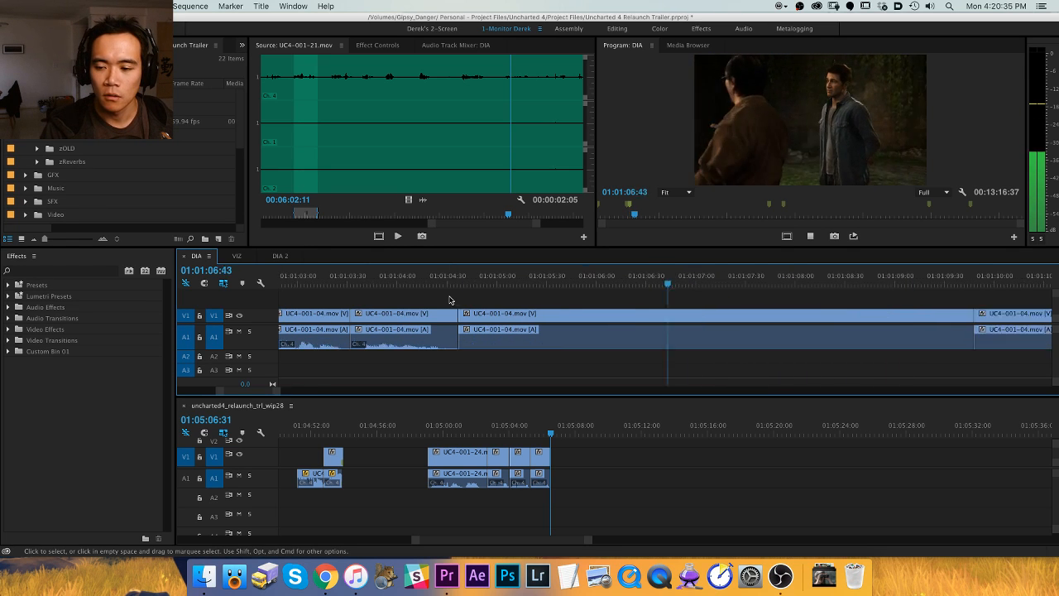
Replay the UC4-001-04 clip that starts at 01:01:04:37 in the DIA sequence, checking where its line begins and ends.
{"action": "key", "text": "Up"}
{"action": "key", "text": "space"}
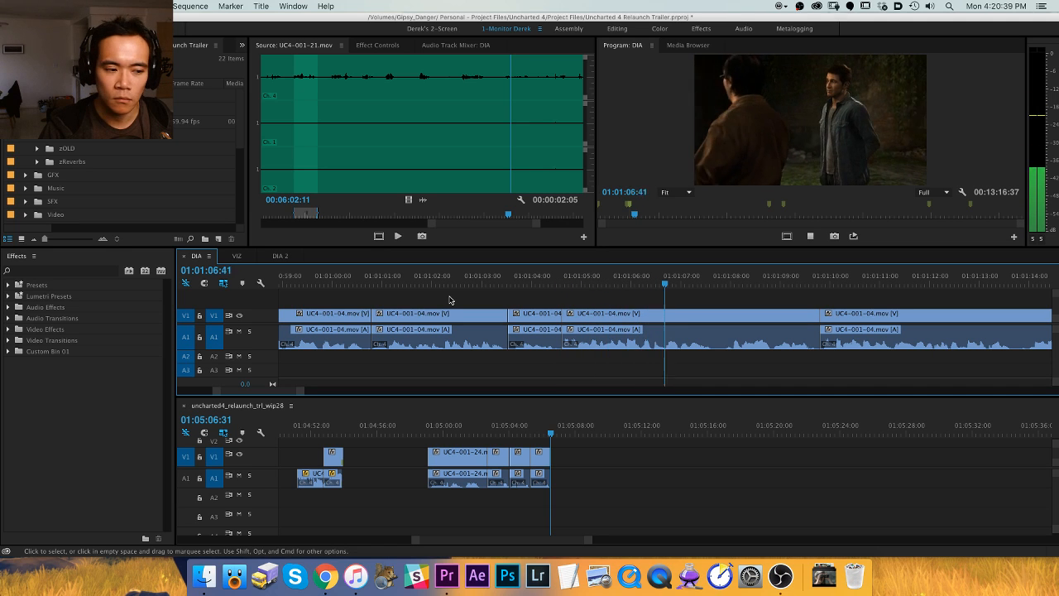
{"action": "key", "text": "space"}
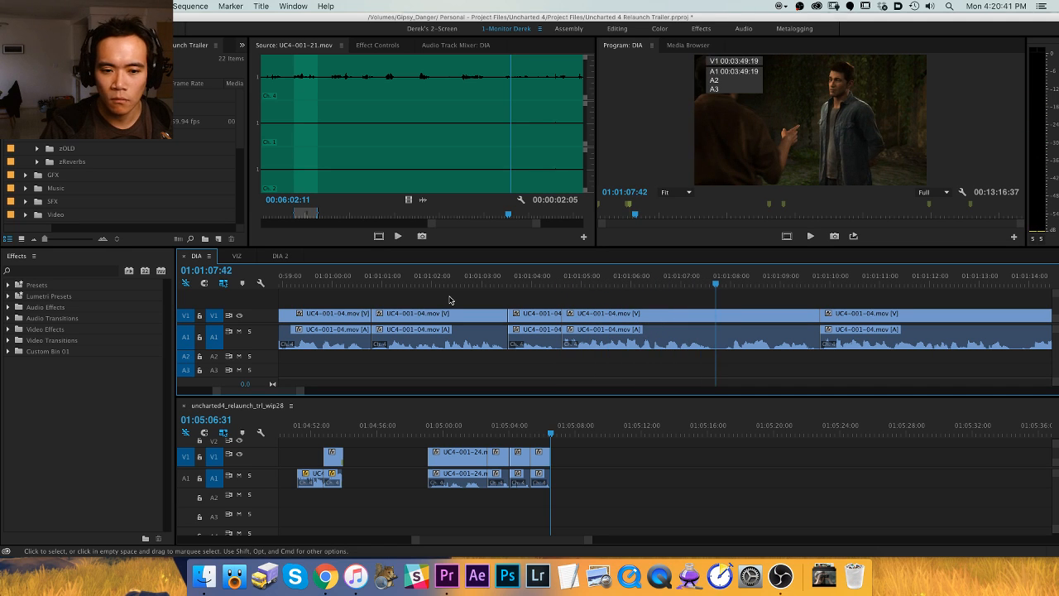
{"action": "scroll", "coordinate": [450, 300], "scroll_direction": "up", "scroll_amount": 2}
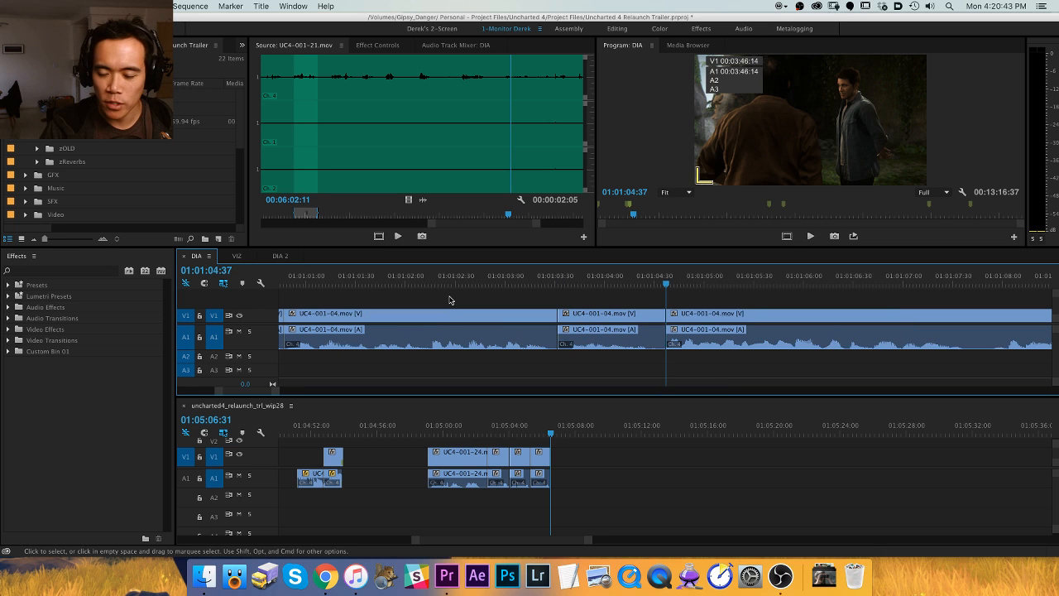
{"action": "key", "text": "space"}
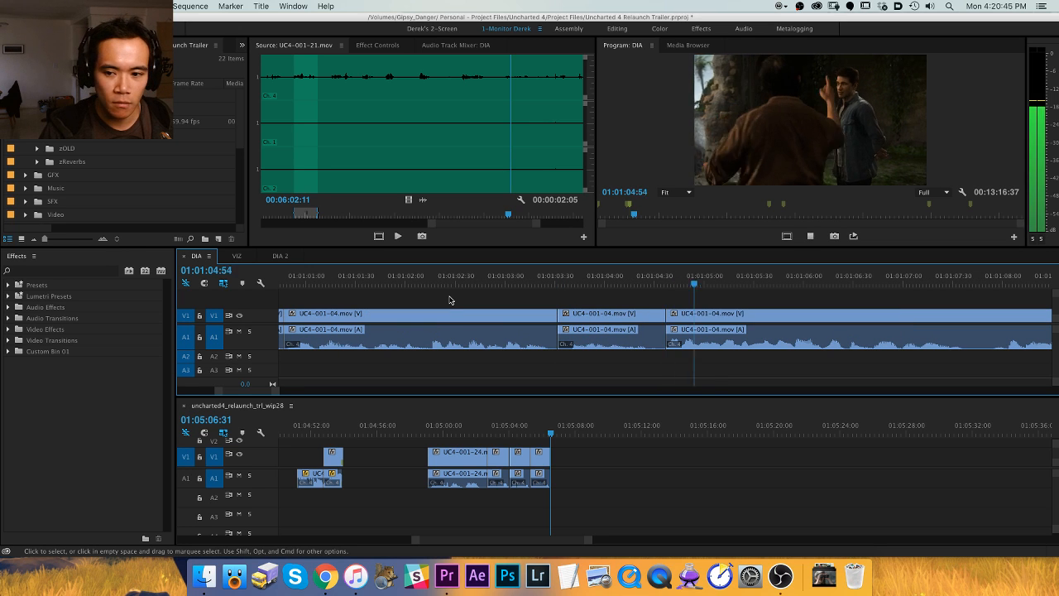
{"action": "key", "text": "space"}
{"action": "scroll", "coordinate": [450, 300], "scroll_direction": "down", "scroll_amount": 2}
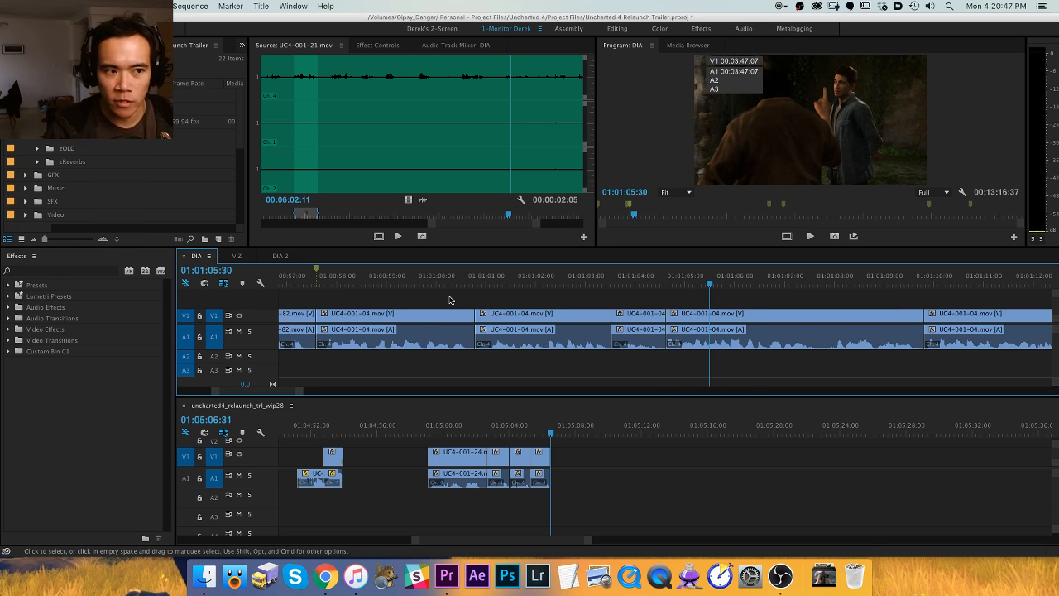
{"action": "key", "text": "space"}
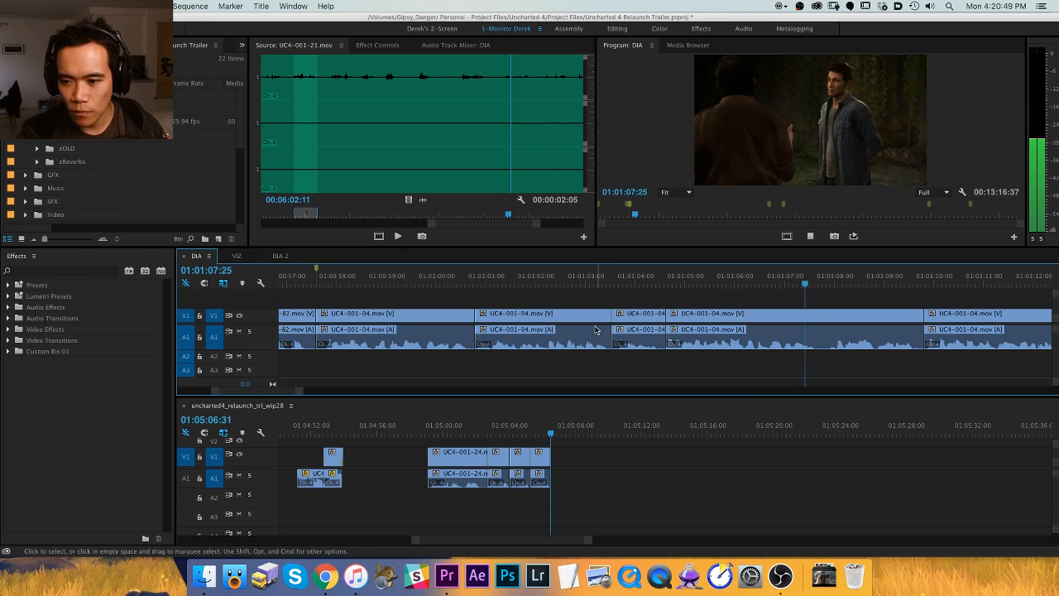
{"action": "key", "text": "space"}
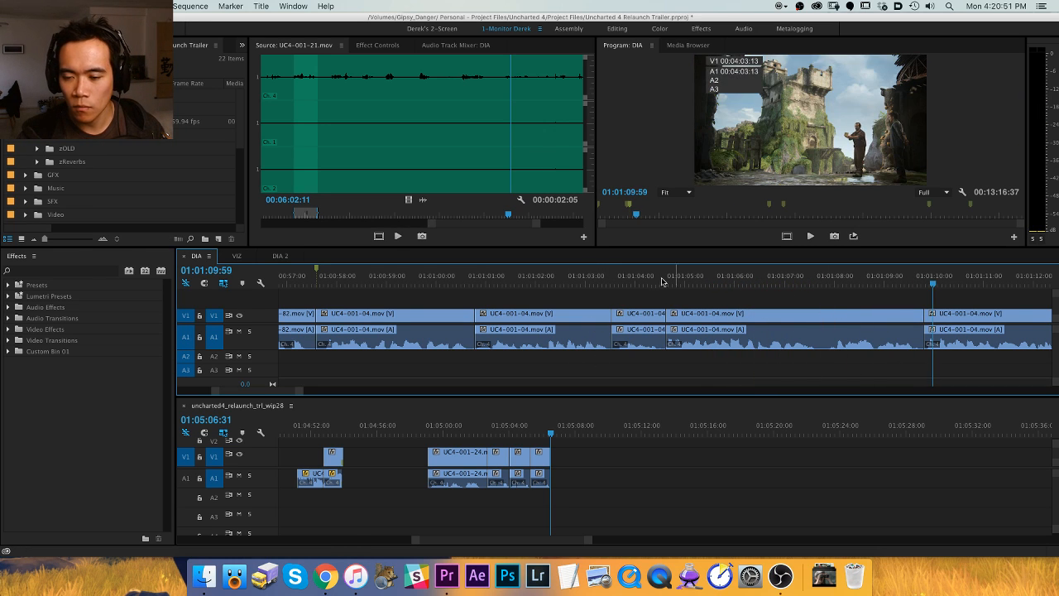
{"action": "key", "text": "space"}
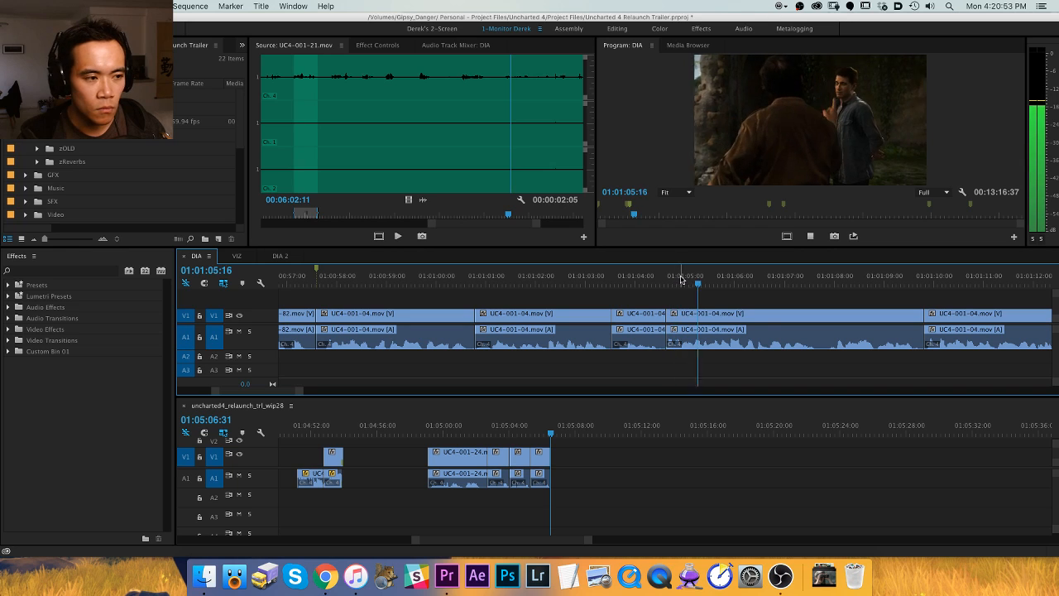
{"action": "key", "text": "space"}
{"action": "key", "text": "space"}
{"action": "key", "text": "space"}
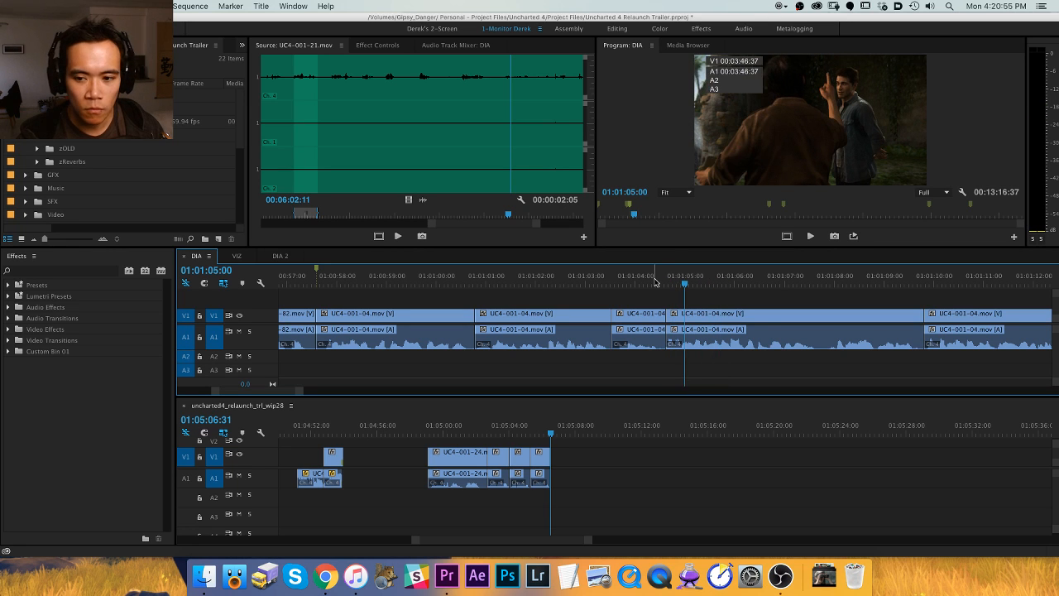
{"action": "key", "text": "space"}
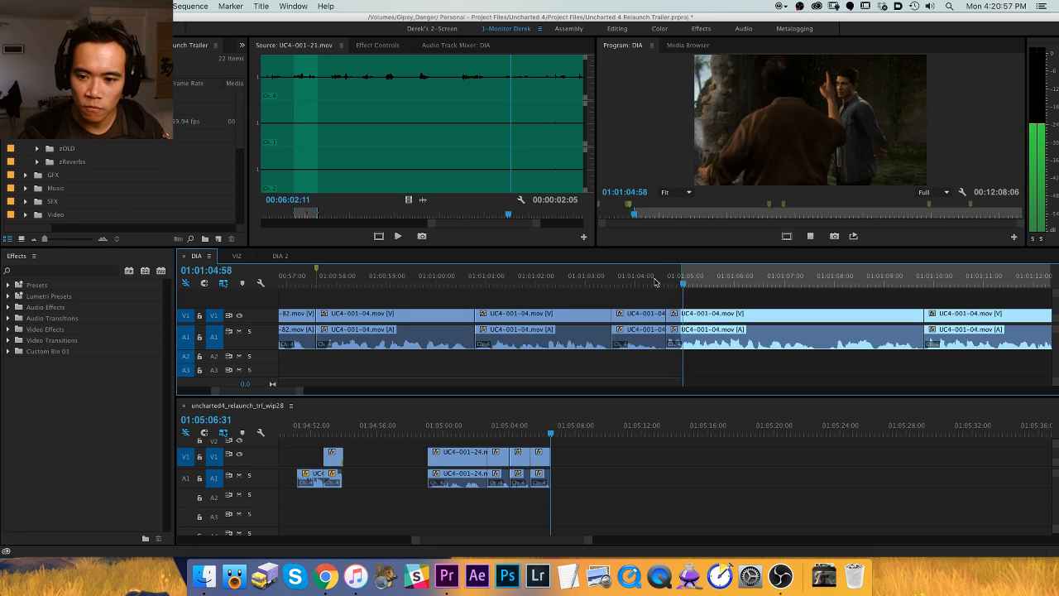
{"action": "key", "text": "space"}
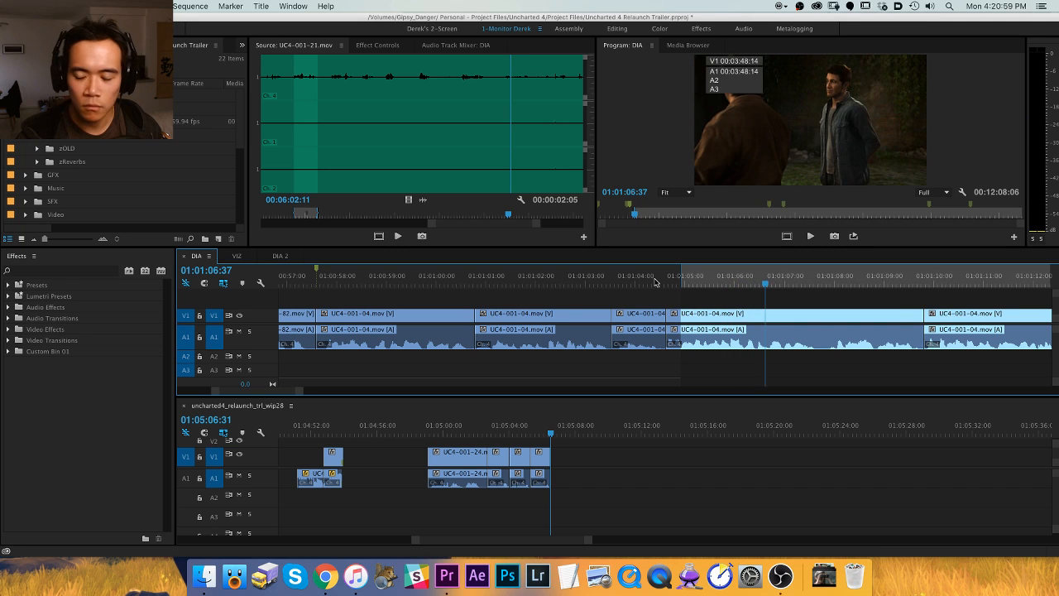
{"action": "key", "text": "space"}
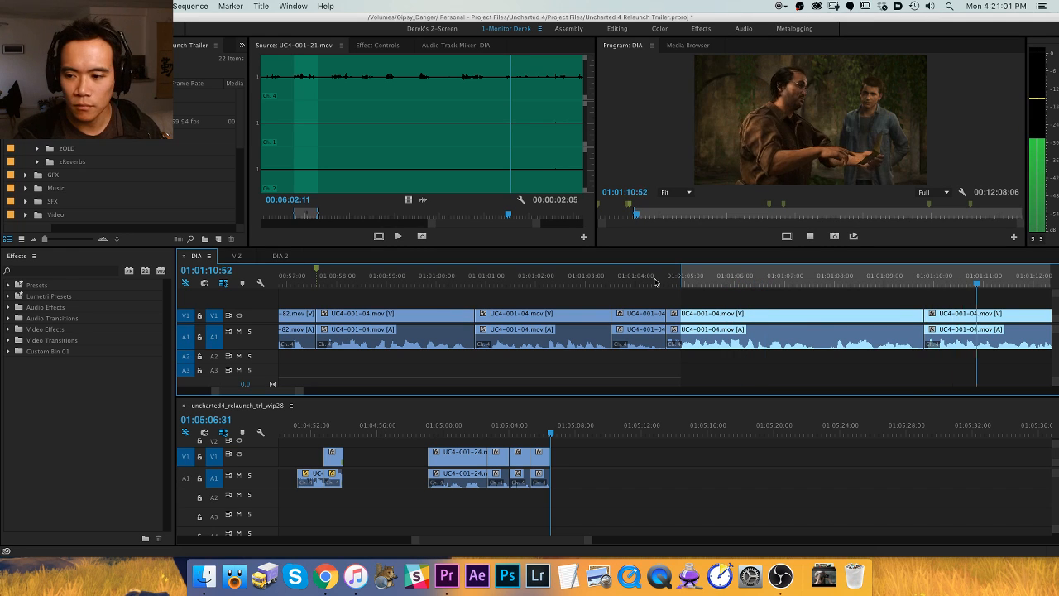
Review the dialogue from UC4-001-04 through the UC4-001-06, UC4-001-09 and UC4-001-13 clips, replaying the section from 01:01:49:36.
{"action": "scroll", "coordinate": [654, 282], "scroll_direction": "down", "scroll_amount": 2}
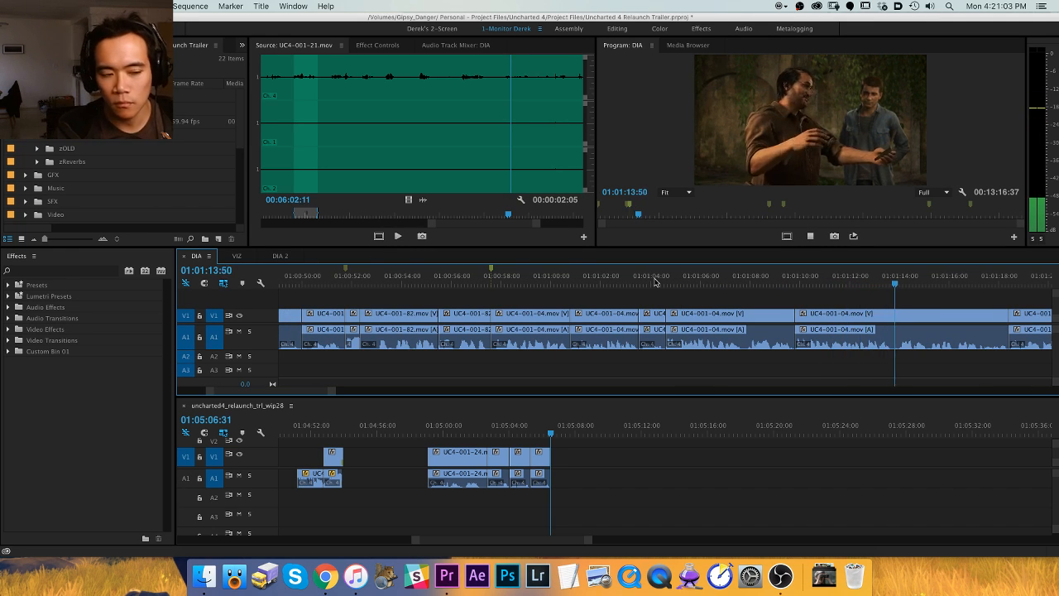
{"action": "scroll", "coordinate": [654, 282], "scroll_direction": "down", "scroll_amount": 2}
{"action": "scroll", "coordinate": [654, 282], "scroll_direction": "up", "scroll_amount": 2}
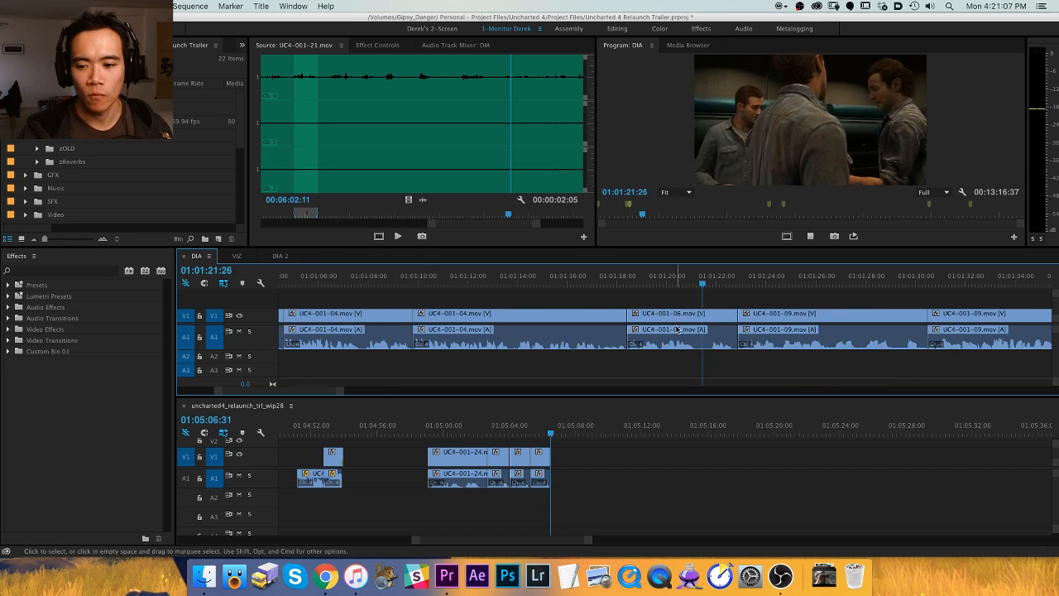
{"action": "scroll", "coordinate": [678, 329], "scroll_direction": "down", "scroll_amount": 2}
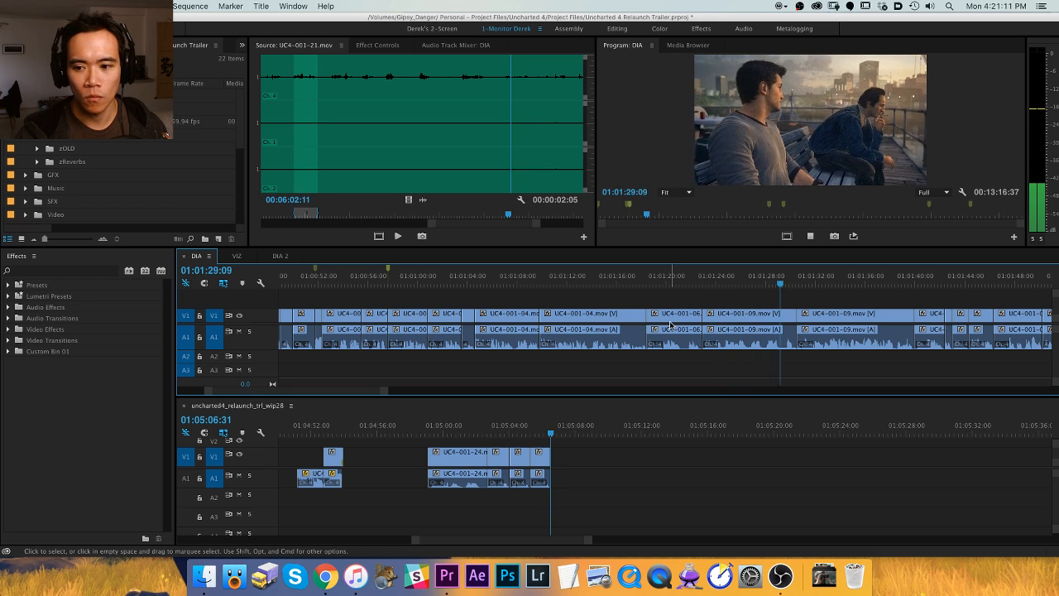
{"action": "scroll", "coordinate": [672, 324], "scroll_direction": "right", "scroll_amount": 3}
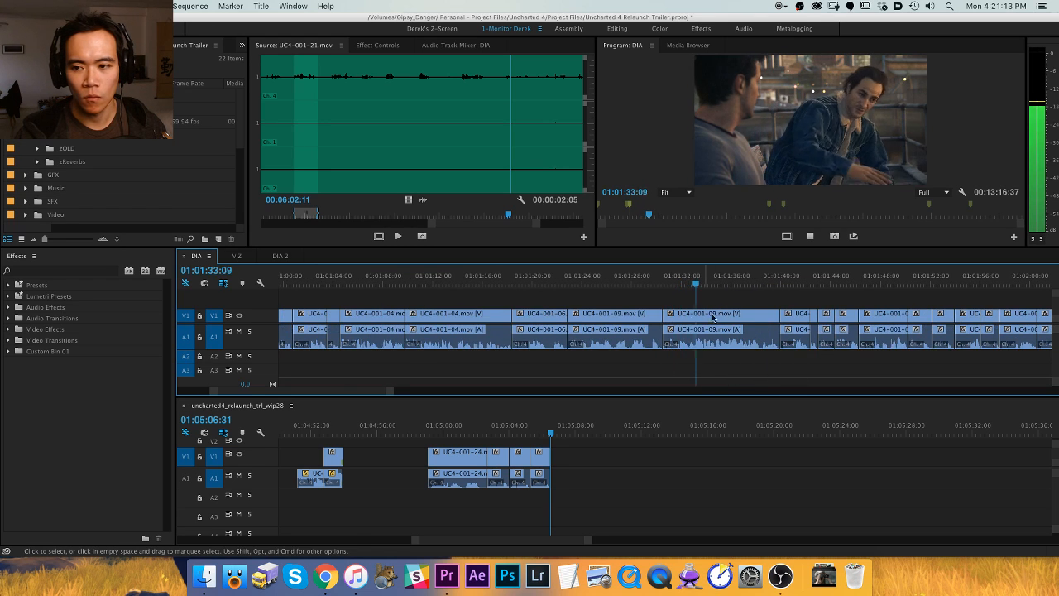
{"action": "scroll", "coordinate": [673, 320], "scroll_direction": "right", "scroll_amount": 1}
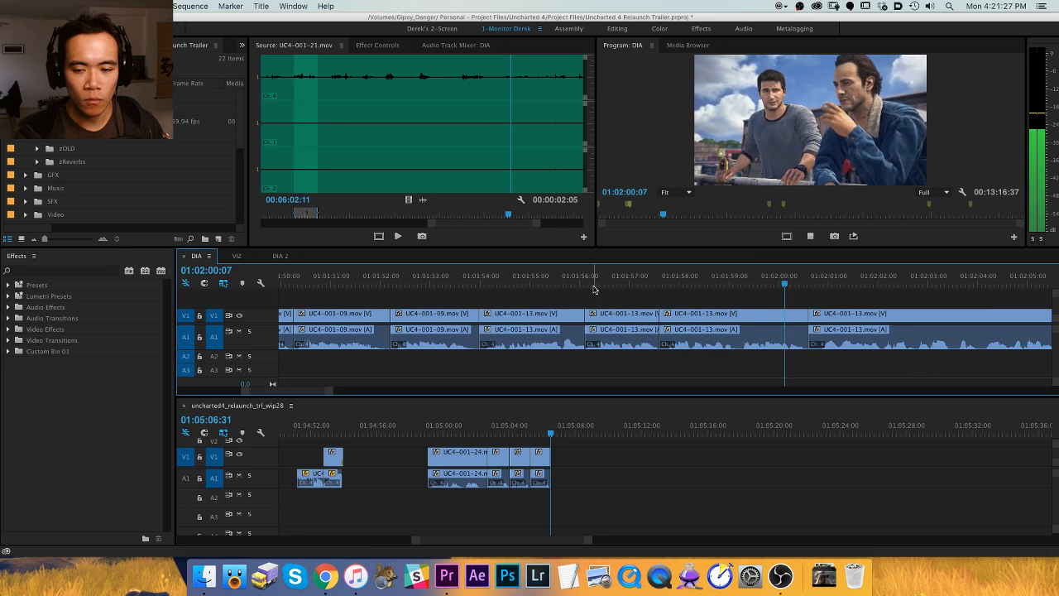
{"action": "key", "text": "minus"}
{"action": "left_click", "coordinate": [539, 278]}
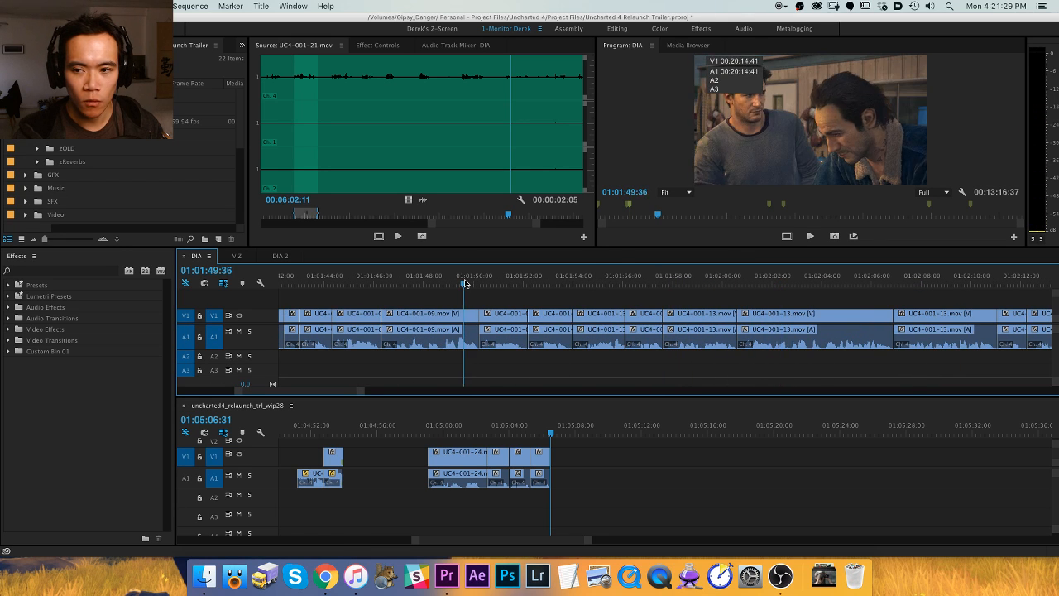
{"action": "key", "text": "space"}
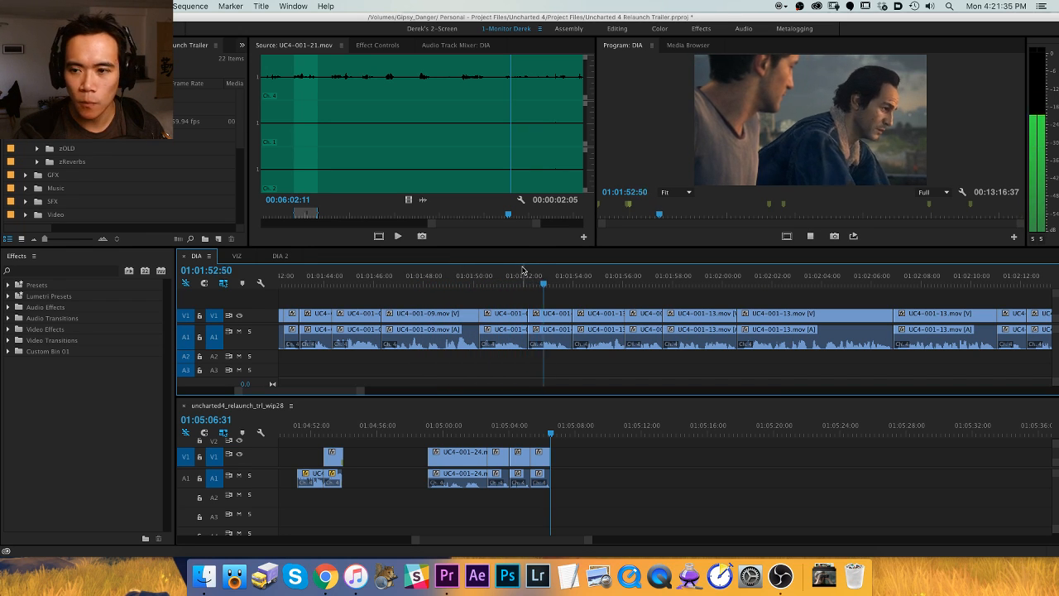
{"action": "scroll", "coordinate": [521, 270], "scroll_direction": "up", "scroll_amount": 2}
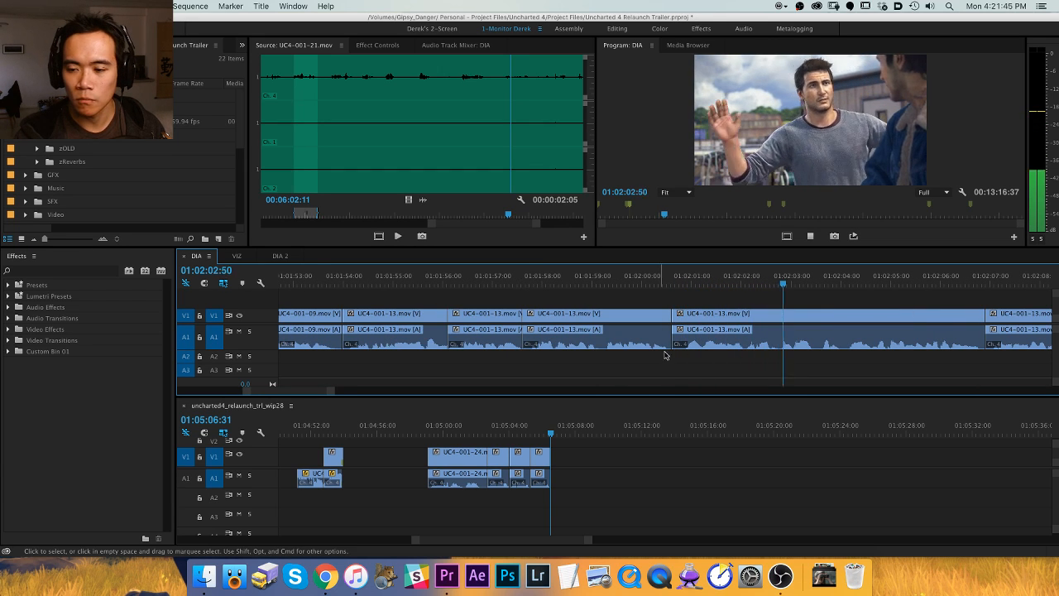
Split the UC4-001-13 clip at 01:02:03:30 in the DIA sequence and copy its first part to the end of the trailer sequence.
{"action": "key", "text": "space"}
{"action": "key", "text": "cmd+k"}
{"action": "left_click", "coordinate": [764, 313]}
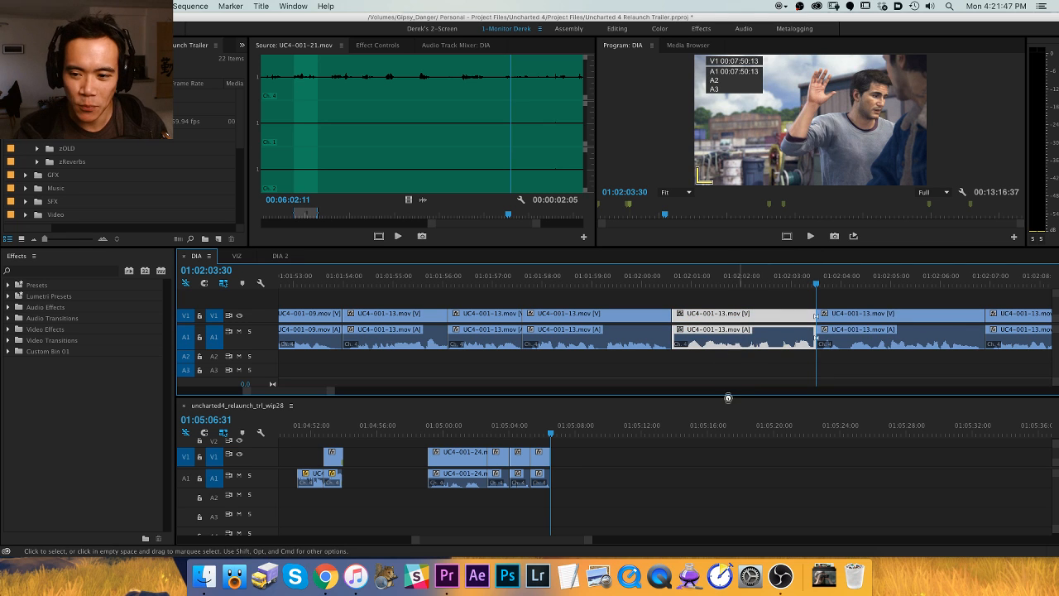
{"action": "left_click", "coordinate": [634, 454]}
{"action": "key", "text": "super+v"}
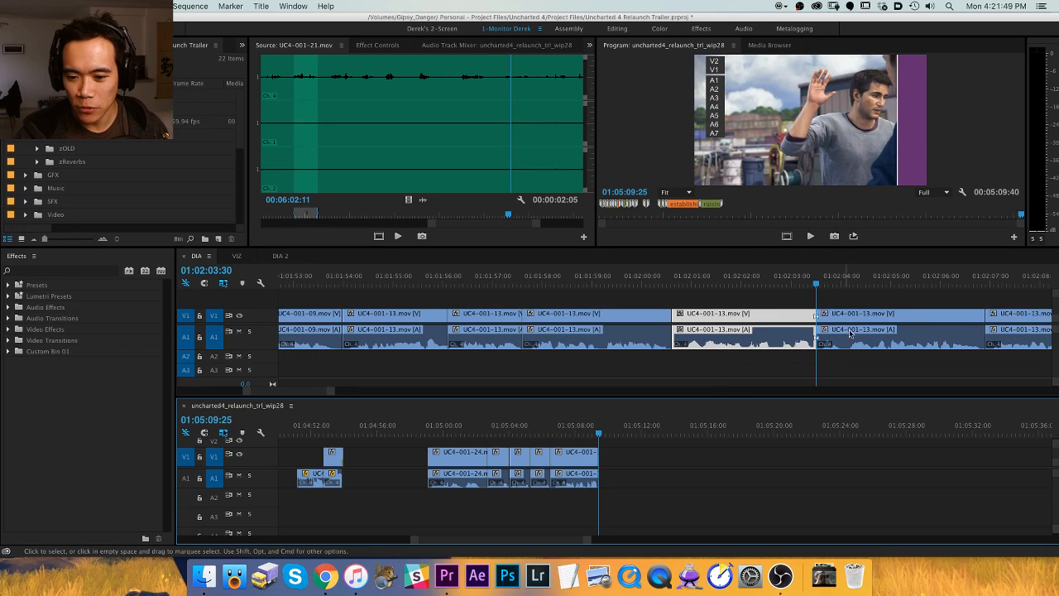
Copy the second part of the split UC4-001-13 clip, starting at 01:02:03:30, to the end of the trailer sequence.
{"action": "left_click", "coordinate": [844, 303]}
{"action": "key", "text": "space"}
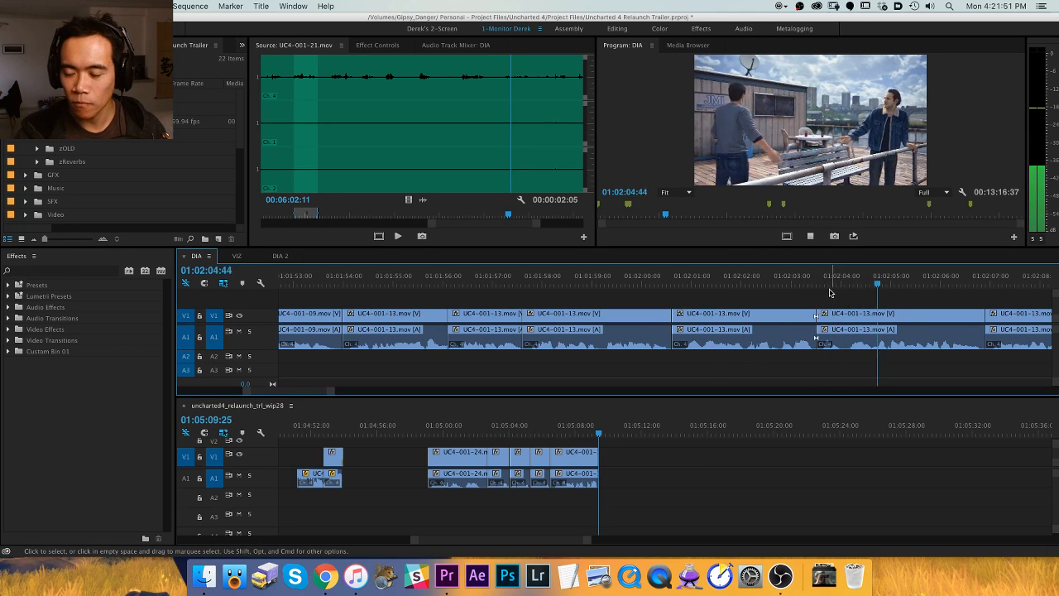
{"action": "left_click", "coordinate": [691, 344]}
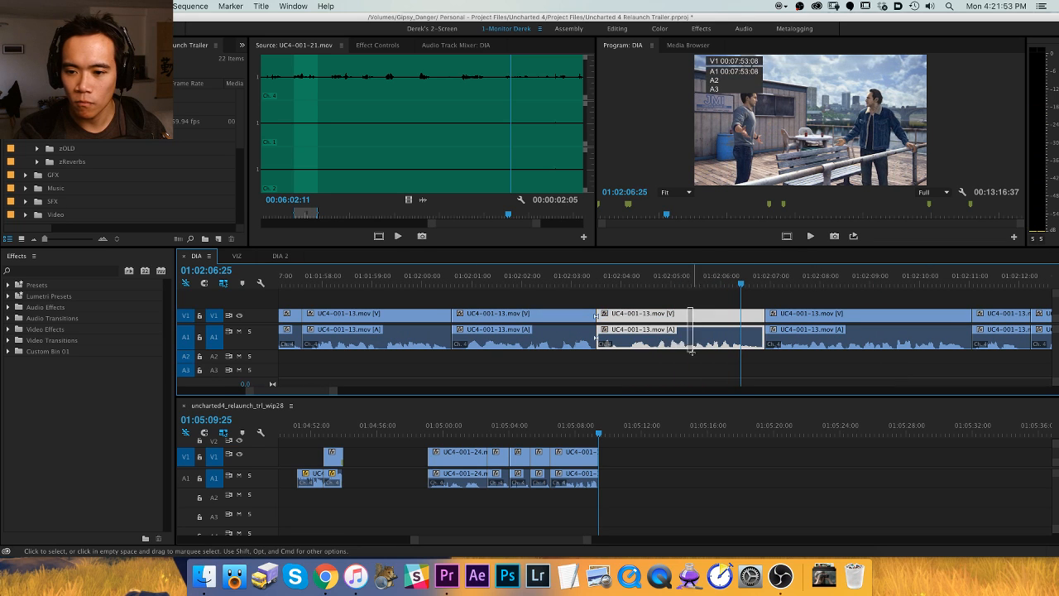
{"action": "key", "text": "super+c"}
{"action": "left_click", "coordinate": [667, 468]}
{"action": "key", "text": "super+v"}
{"action": "left_click", "coordinate": [761, 298]}
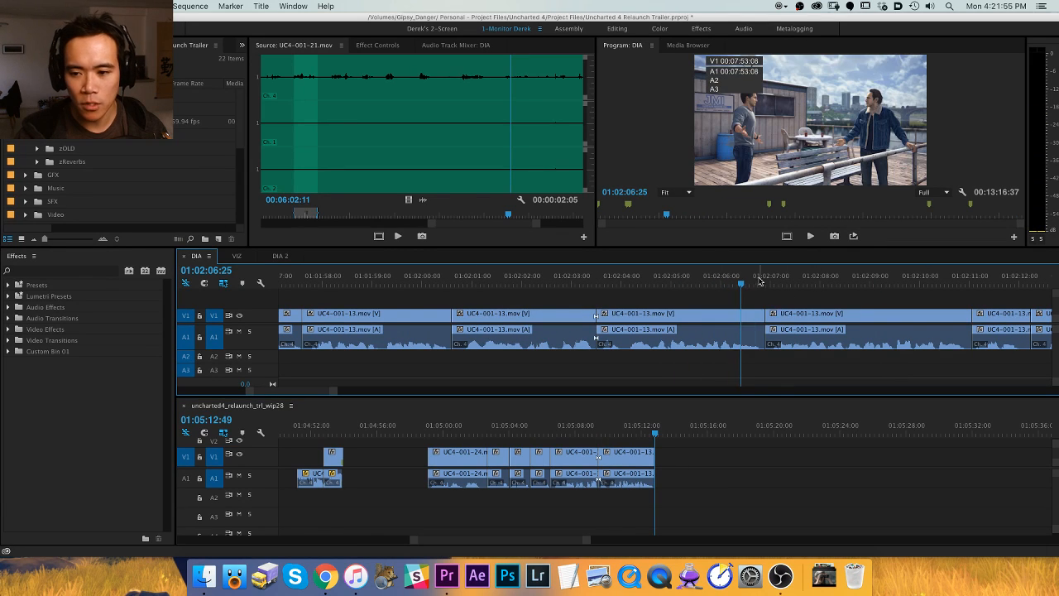
Review the dialogue in the DIA sequence from 01:02:06:25 through the UC4-001-13, UC4-001-18, UC4-001-29, UC4-001-31 and UC4-001-47 clips into UC4-001-49.
{"action": "key", "text": "space"}
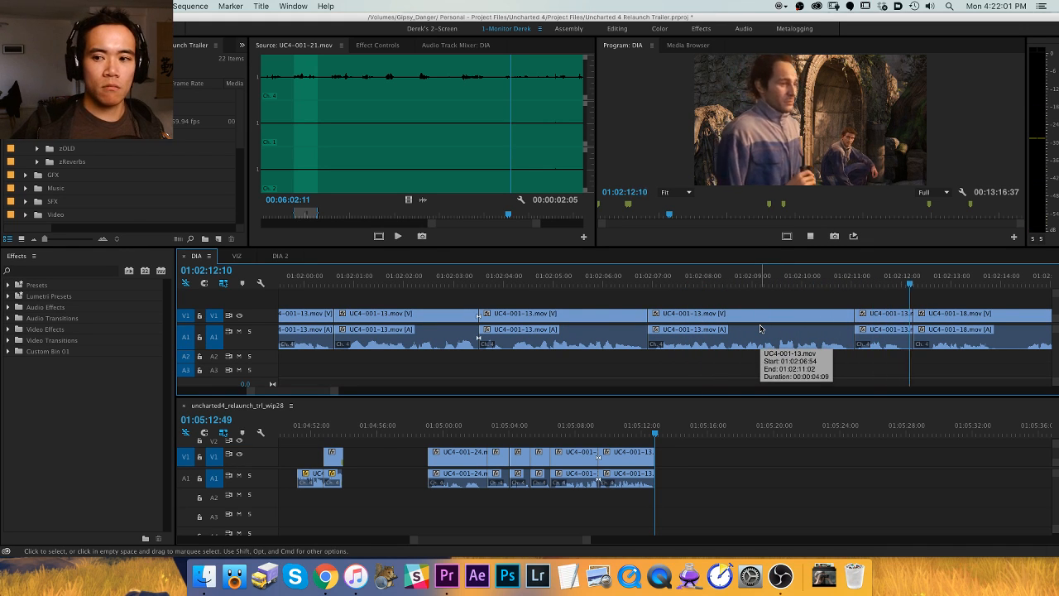
{"action": "key", "text": "equal"}
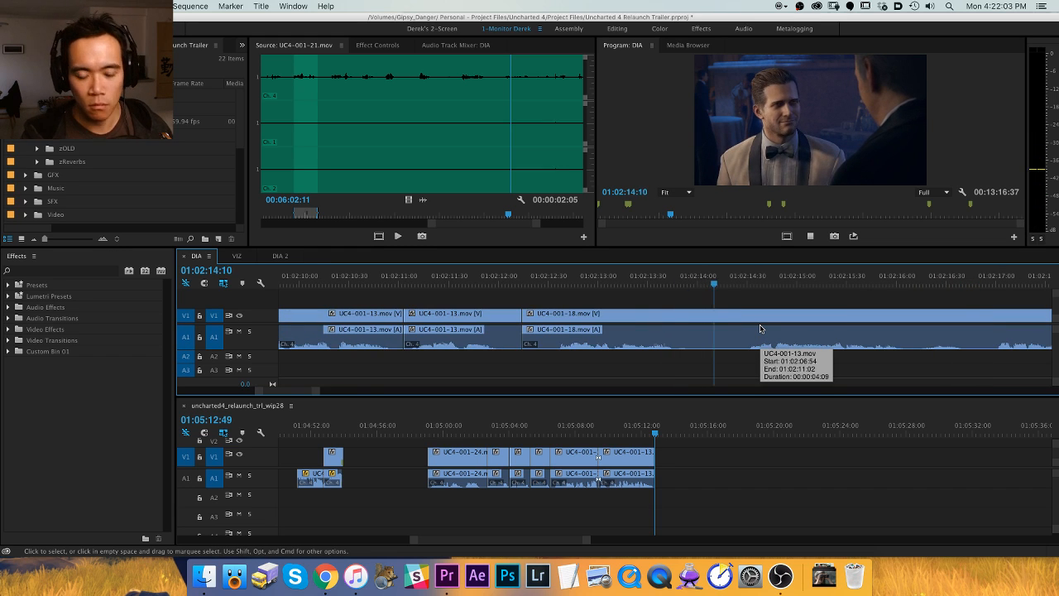
{"action": "key", "text": "minus"}
{"action": "key", "text": "minus"}
{"action": "scroll", "coordinate": [759, 329], "scroll_direction": "down", "scroll_amount": 2}
{"action": "scroll", "coordinate": [759, 328], "scroll_direction": "left", "scroll_amount": 2}
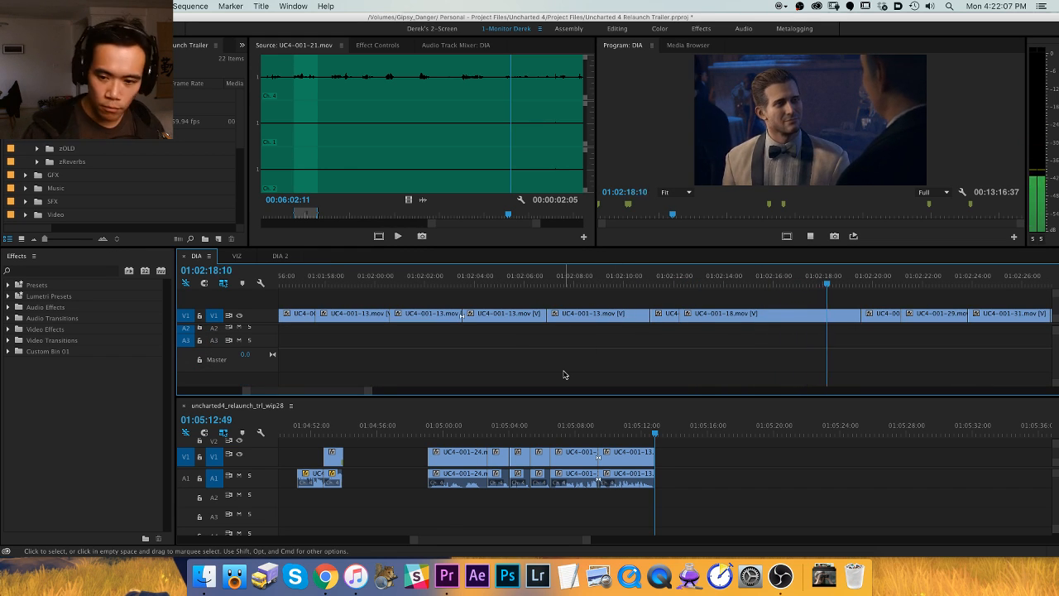
{"action": "scroll", "coordinate": [712, 359], "scroll_direction": "up", "scroll_amount": 2}
{"action": "scroll", "coordinate": [711, 359], "scroll_direction": "up", "scroll_amount": 1}
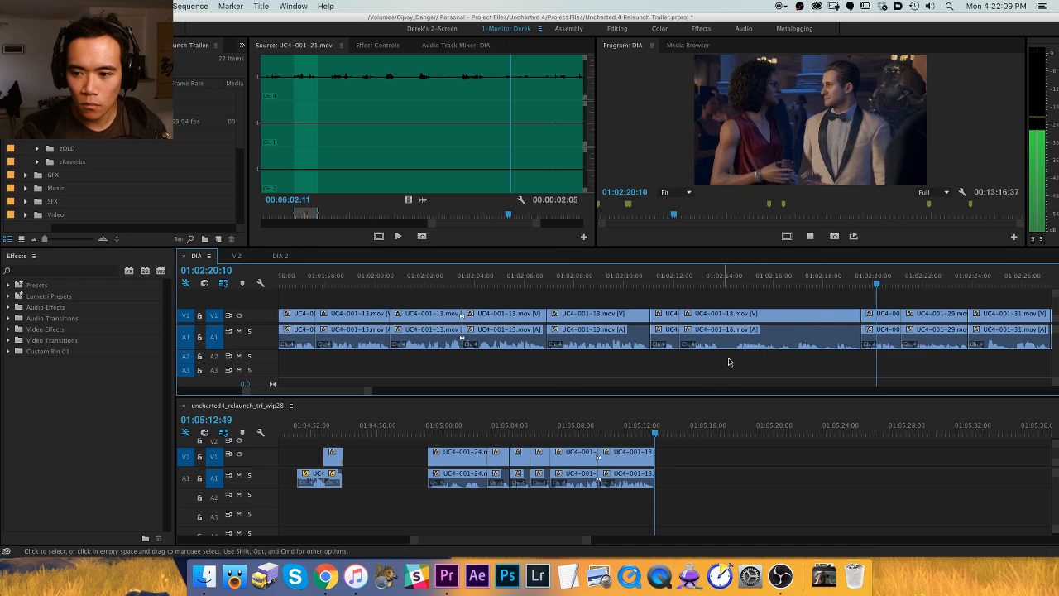
{"action": "scroll", "coordinate": [686, 347], "scroll_direction": "right", "scroll_amount": 3}
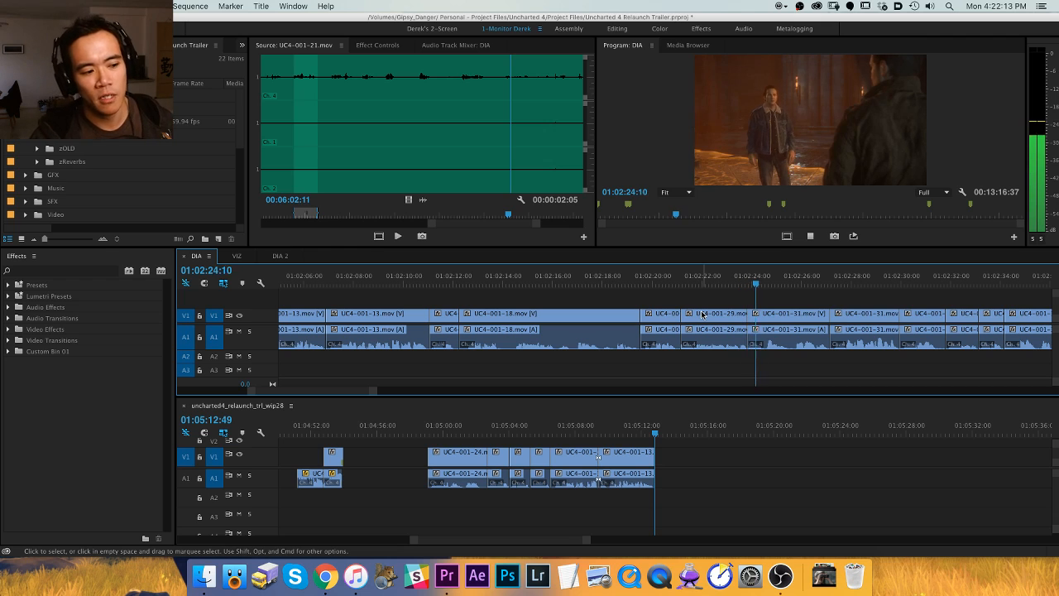
{"action": "scroll", "coordinate": [702, 313], "scroll_direction": "right", "scroll_amount": 1}
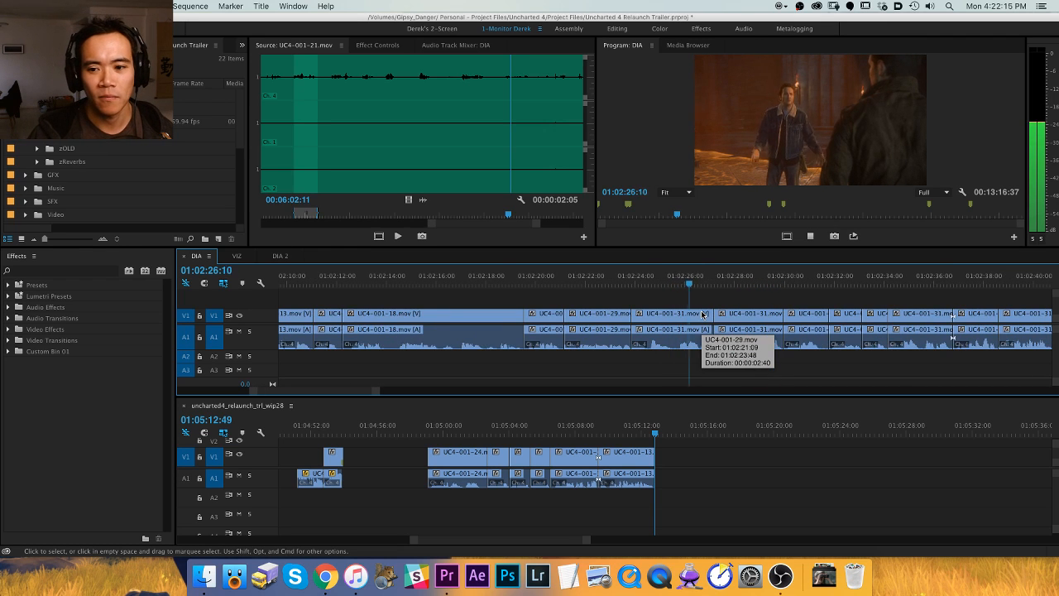
{"action": "scroll", "coordinate": [697, 303], "scroll_direction": "right", "scroll_amount": 1}
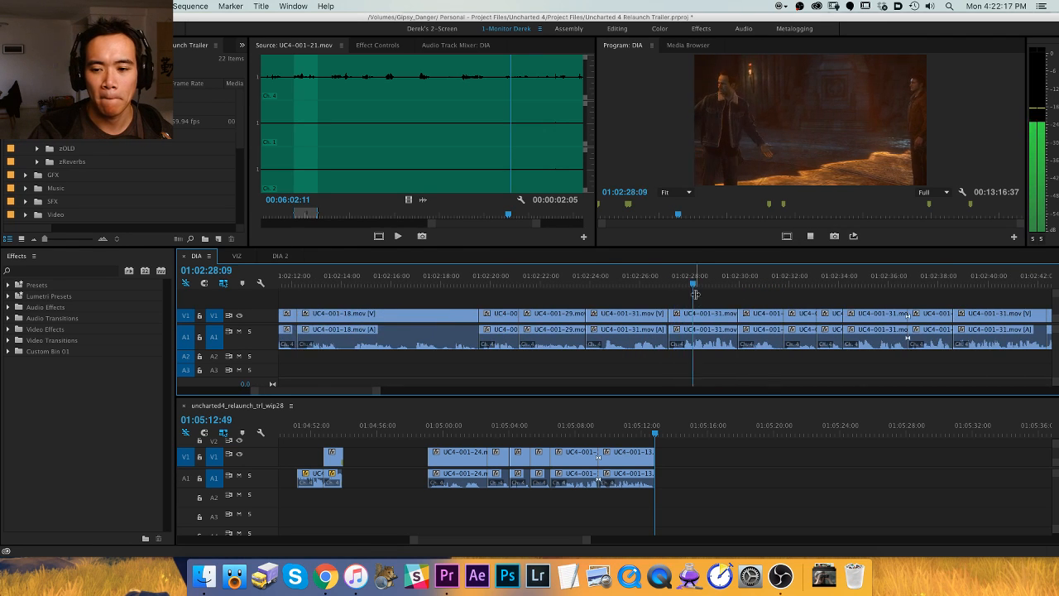
{"action": "scroll", "coordinate": [695, 299], "scroll_direction": "right", "scroll_amount": 2}
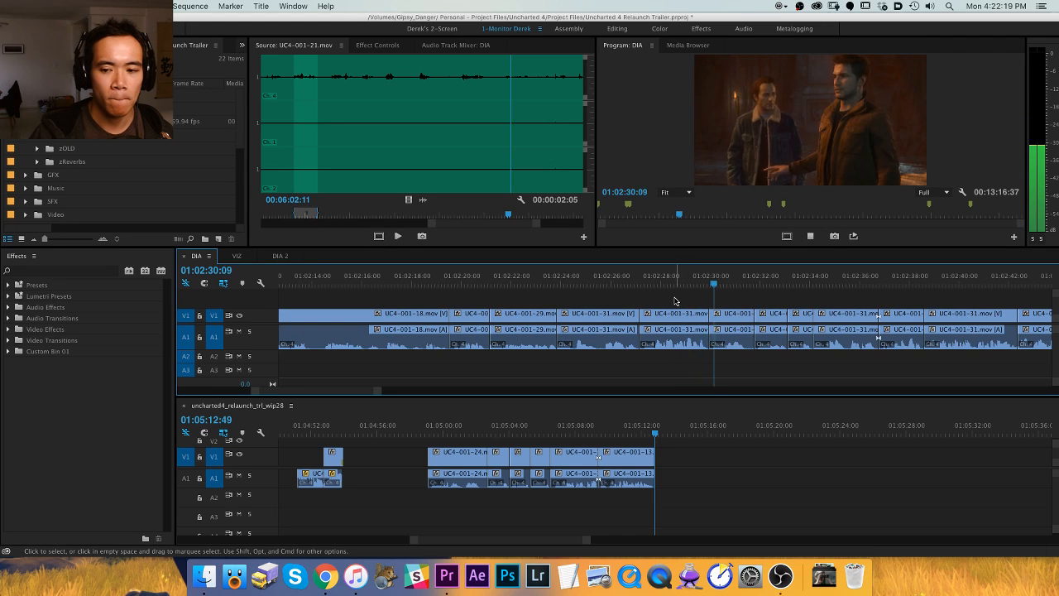
{"action": "scroll", "coordinate": [683, 298], "scroll_direction": "right", "scroll_amount": 2}
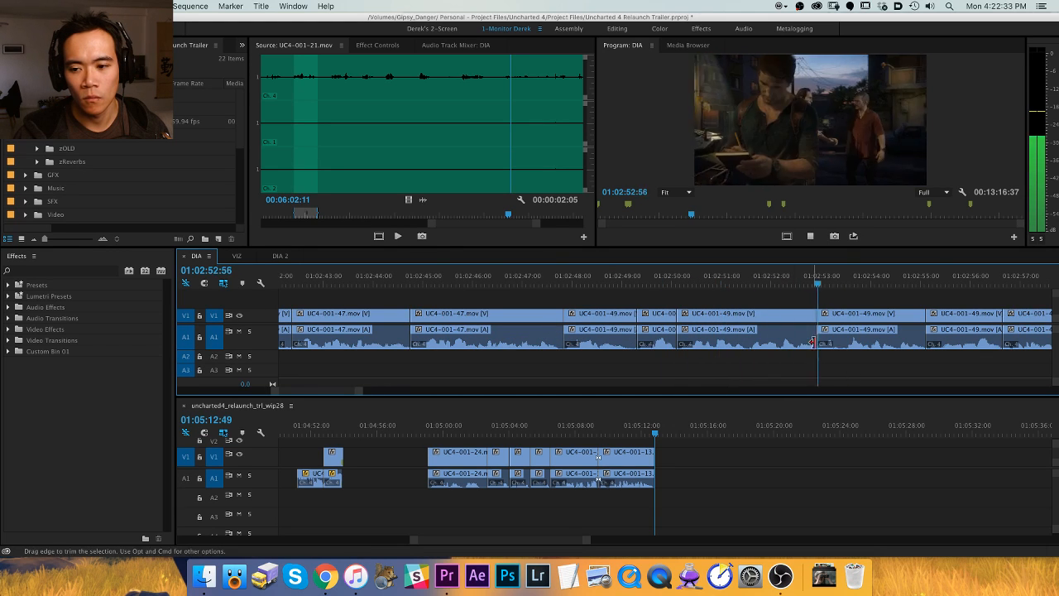
Replay the UC4-001-49 clip that ends just before 01:02:53:00 and copy it to the end of the trailer sequence.
{"action": "key", "text": "space"}
{"action": "key", "text": "space"}
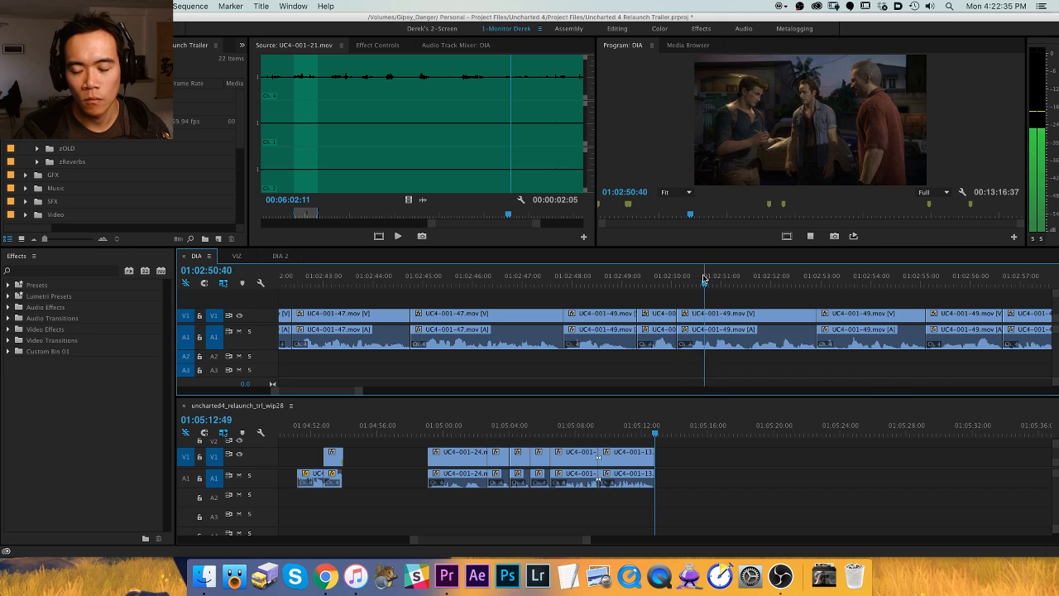
{"action": "left_click", "coordinate": [747, 321]}
{"action": "key", "text": "cmd+c"}
{"action": "left_click", "coordinate": [733, 478]}
{"action": "key", "text": "cmd+v"}
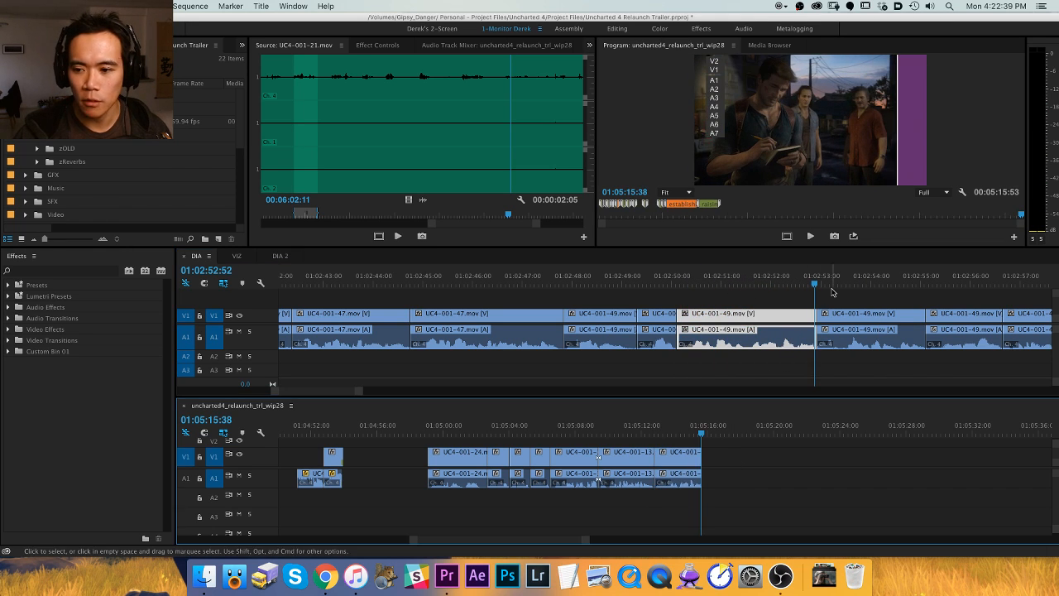
Play the following UC4-001-49 lines and copy the two adjoining clips around 01:02:56:14 to the end of the trailer sequence.
{"action": "left_click", "coordinate": [831, 282]}
{"action": "key", "text": "space"}
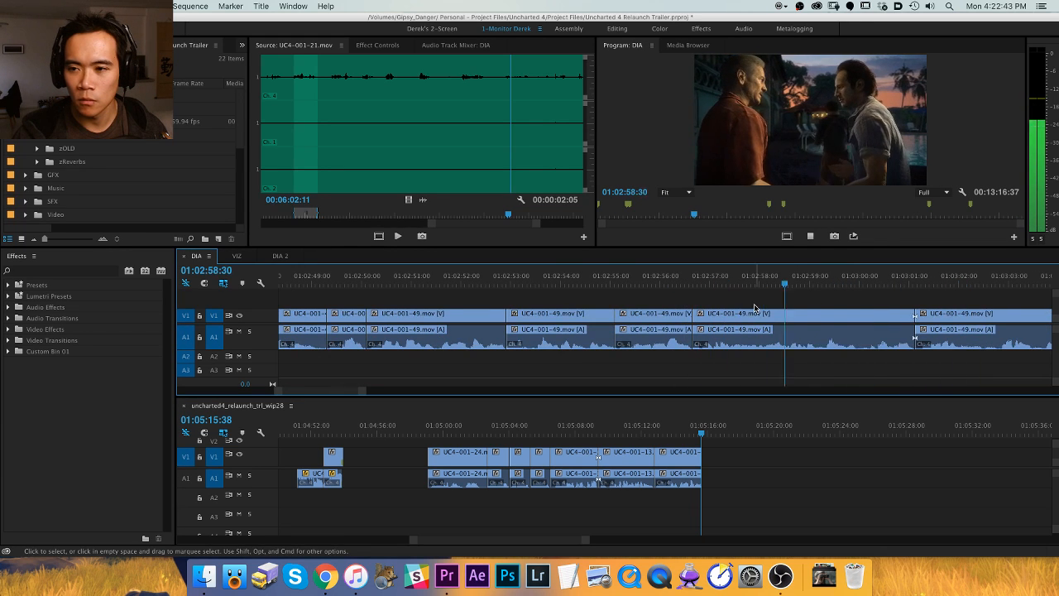
{"action": "key", "text": "space"}
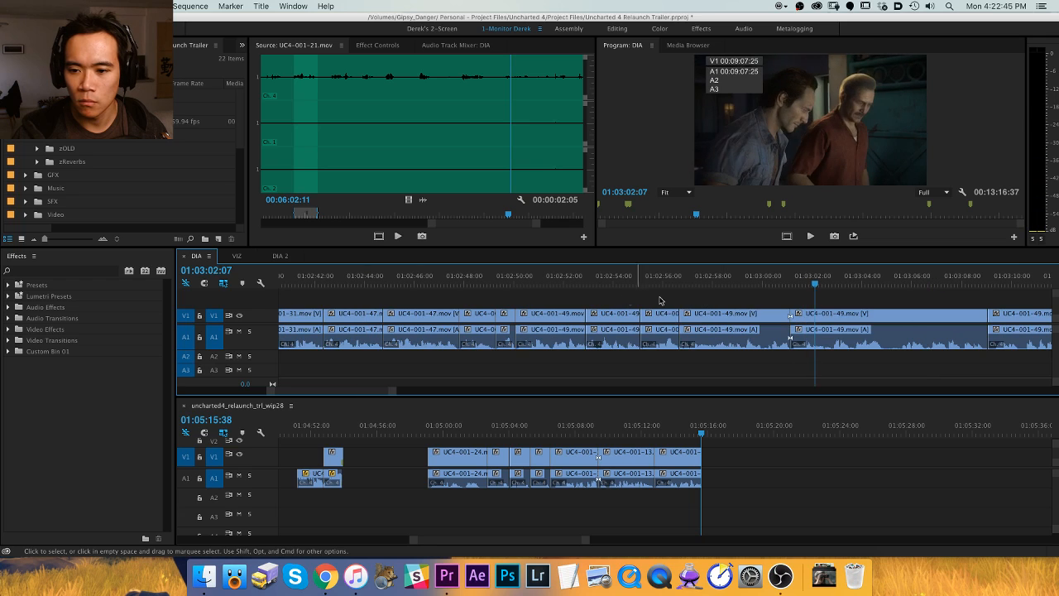
{"action": "left_click_drag", "start_coordinate": [668, 284], "coordinate": [669, 344]}
{"action": "key", "text": "super+c"}
{"action": "left_click", "coordinate": [742, 451]}
{"action": "key", "text": "super+v"}
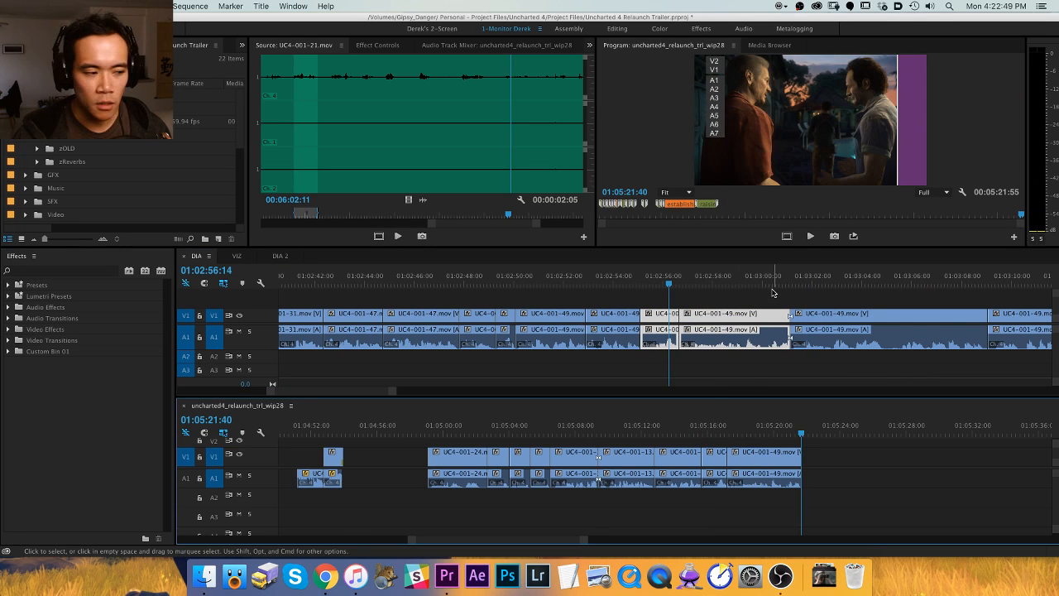
Review the UC4-001-49 dialogue in the DIA sequence from 01:03:01:12 to 01:03:17:28.
{"action": "left_click", "coordinate": [773, 295]}
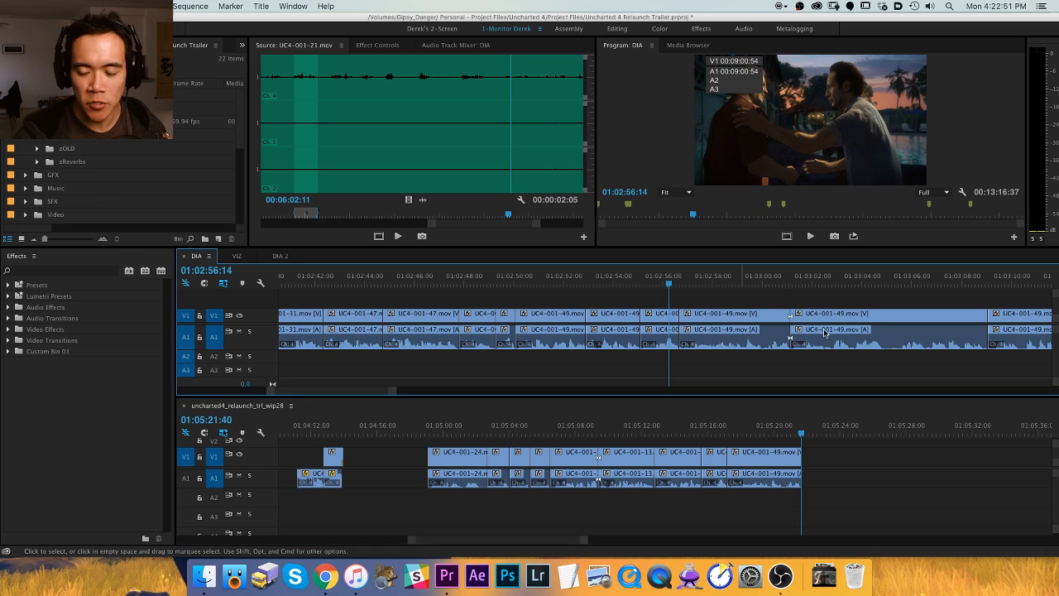
{"action": "key", "text": "h"}
{"action": "left_click_drag", "start_coordinate": [756, 329], "coordinate": [635, 315]}
{"action": "left_click", "coordinate": [627, 282]}
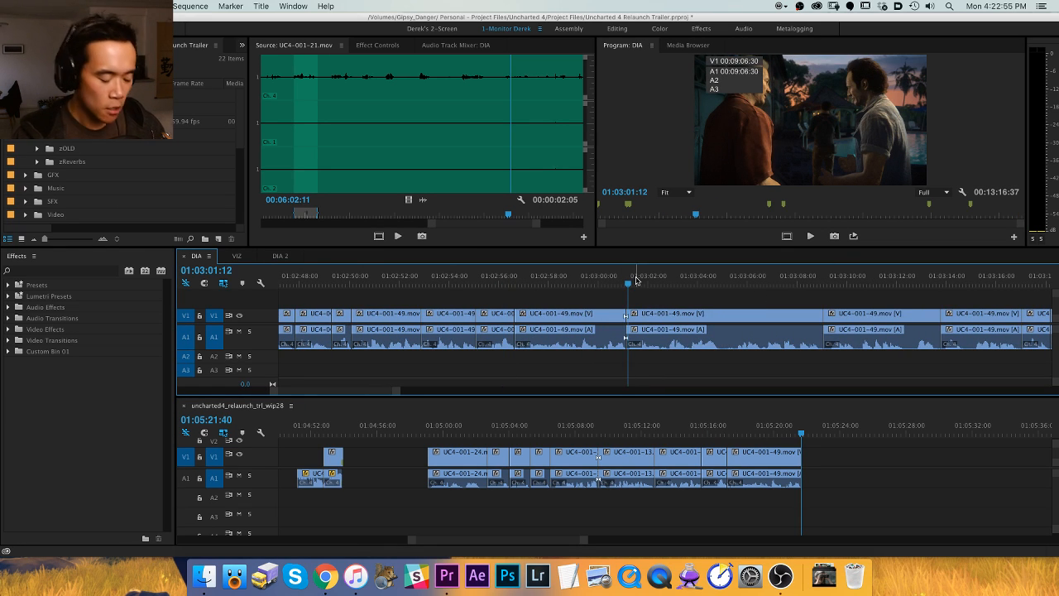
{"action": "key", "text": "space"}
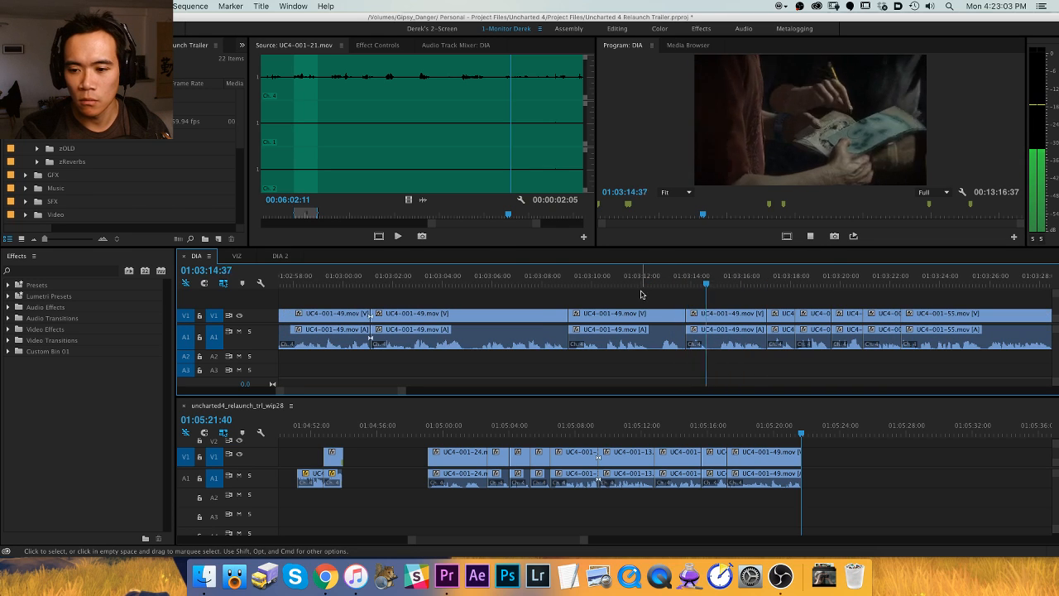
{"action": "key", "text": "space"}
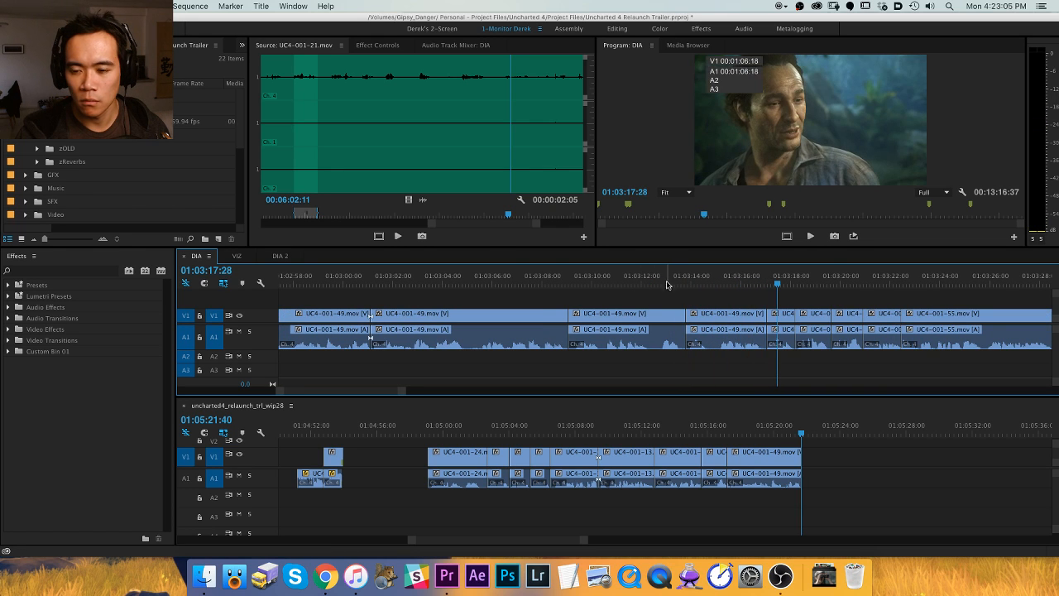
Replay the last two UC4-001-49 clips before 01:03:17:00 and copy both to the end of the trailer sequence.
{"action": "left_click_drag", "start_coordinate": [649, 277], "coordinate": [606, 278]}
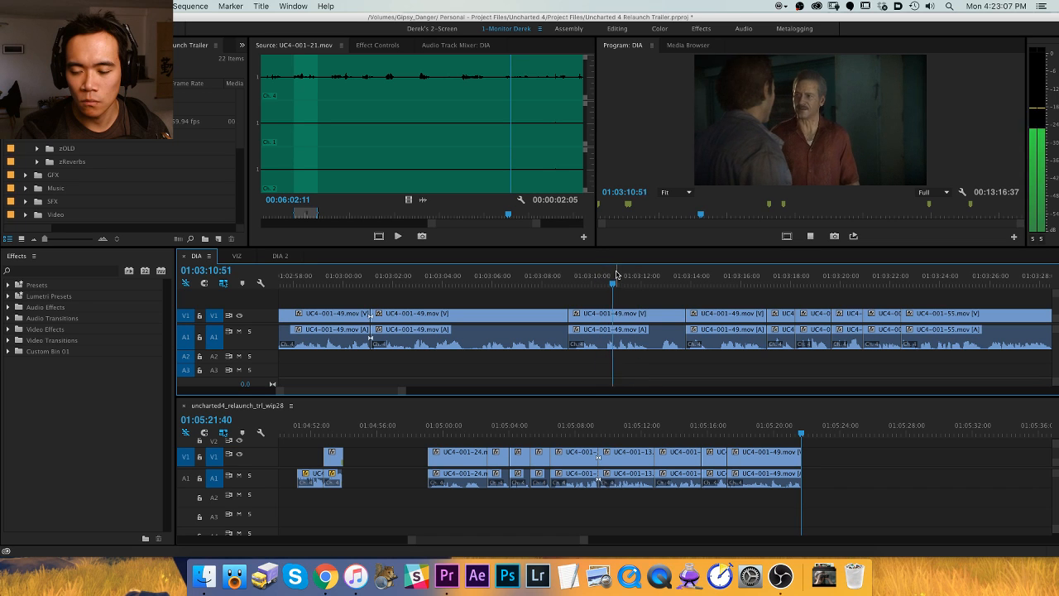
{"action": "left_click", "coordinate": [743, 275]}
{"action": "key", "text": "space"}
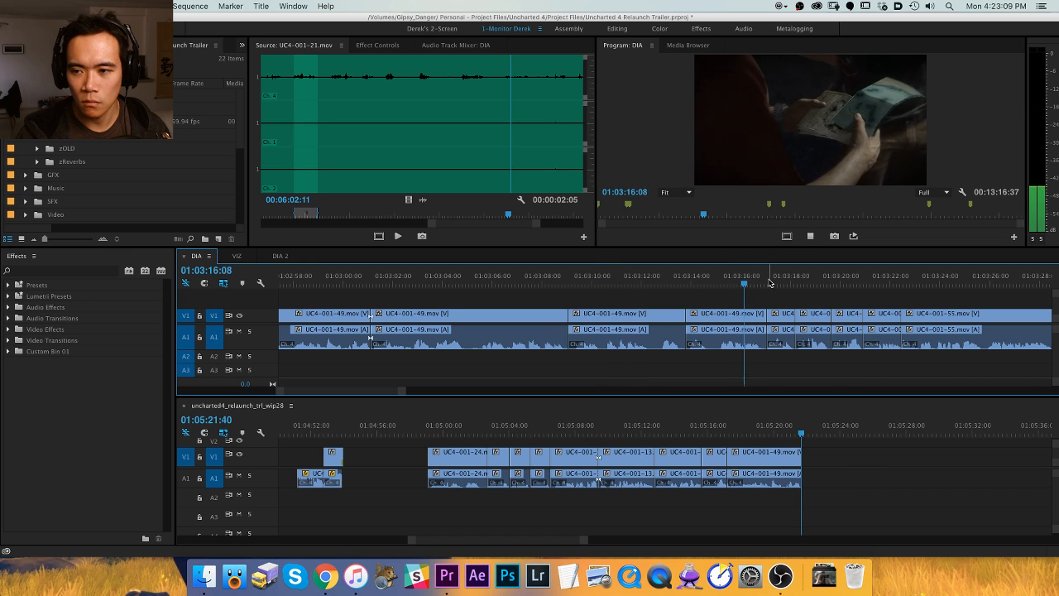
{"action": "key", "text": "space"}
{"action": "left_click_drag", "start_coordinate": [650, 292], "coordinate": [704, 324]}
{"action": "left_click", "coordinate": [841, 448]}
{"action": "key", "text": "super+v"}
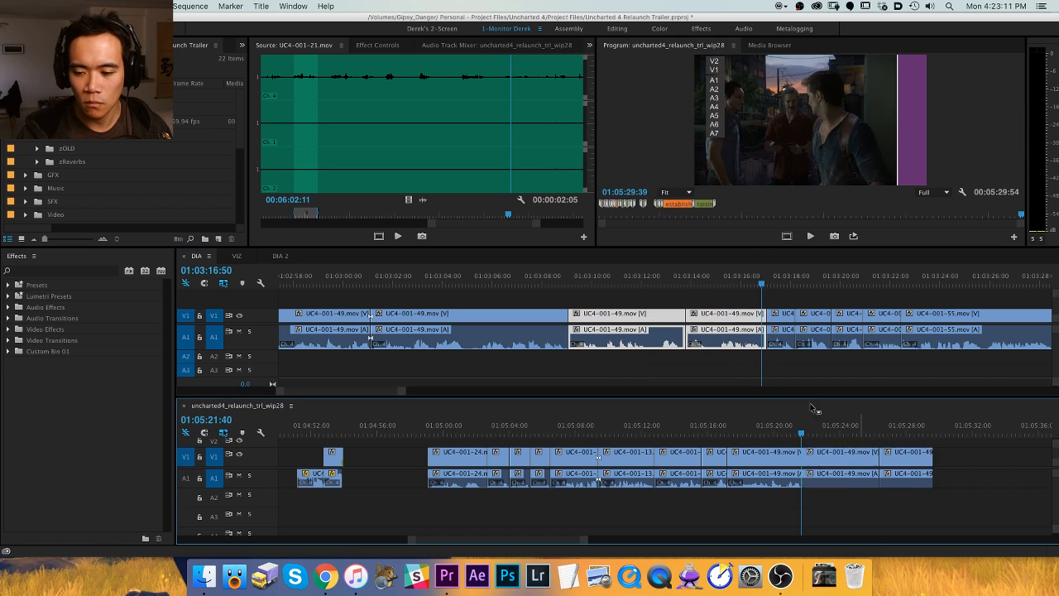
Play on from 01:03:16:50 and copy the two short clips just before 01:03:20:54 to the end of the trailer sequence.
{"action": "key", "text": "h"}
{"action": "left_click_drag", "start_coordinate": [774, 301], "coordinate": [514, 300]}
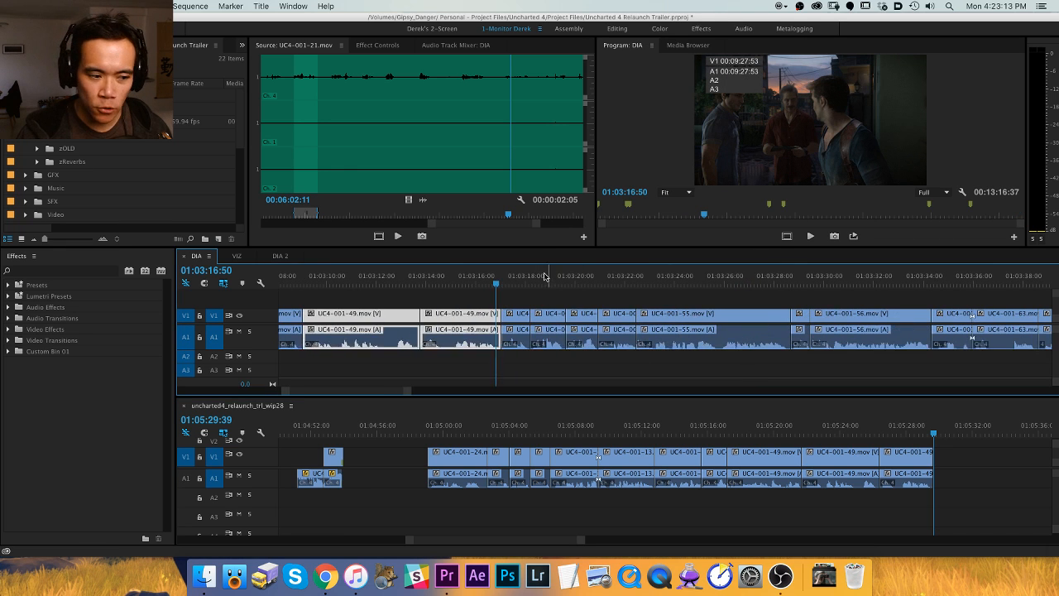
{"action": "key", "text": "super+shift+a"}
{"action": "key", "text": "space"}
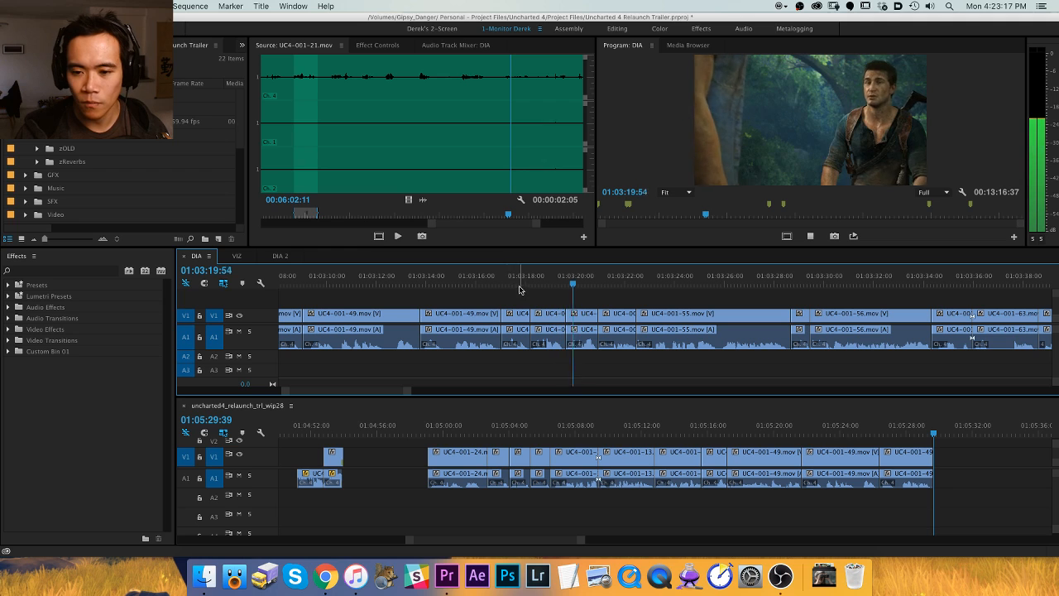
{"action": "key", "text": "space"}
{"action": "left_click_drag", "start_coordinate": [553, 296], "coordinate": [588, 356]}
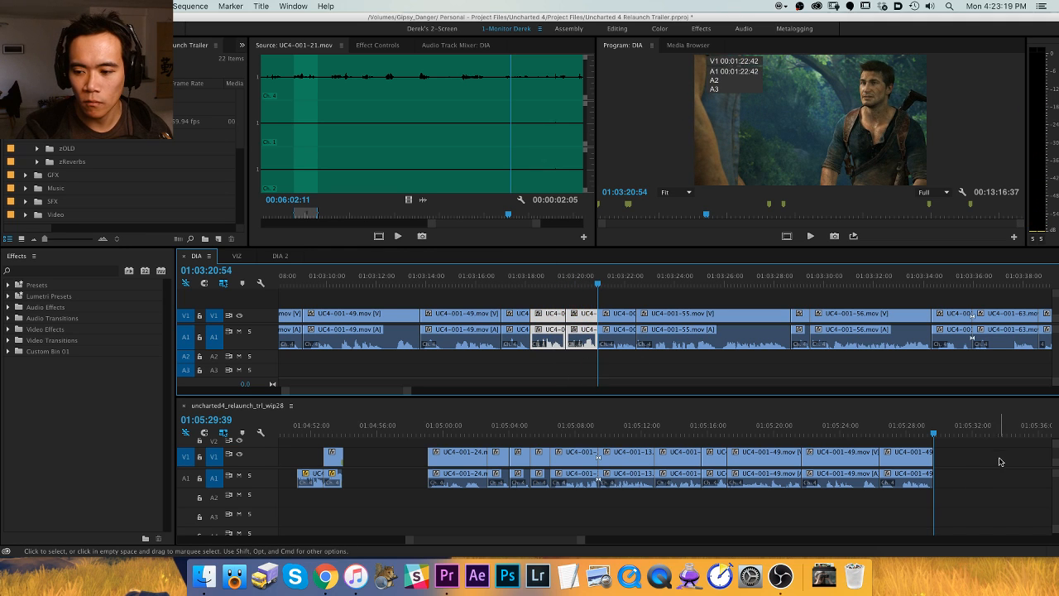
{"action": "key", "text": "super+c"}
{"action": "left_click", "coordinate": [1000, 461]}
{"action": "key", "text": "super+v"}
Review the UC4-001-55, UC4-001-56 and UC4-001-63 dialogue in the DIA sequence, replaying from about 01:03:28:00 and stopping at 01:03:36:46.
{"action": "left_click", "coordinate": [672, 299]}
{"action": "key", "text": "space"}
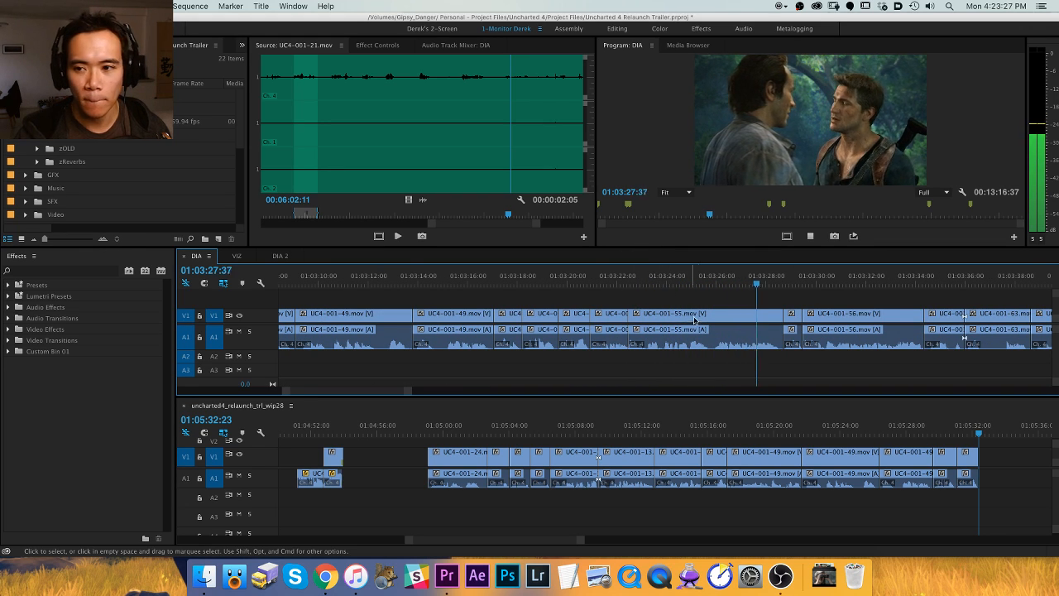
{"action": "left_click", "coordinate": [570, 281]}
{"action": "key", "text": "space"}
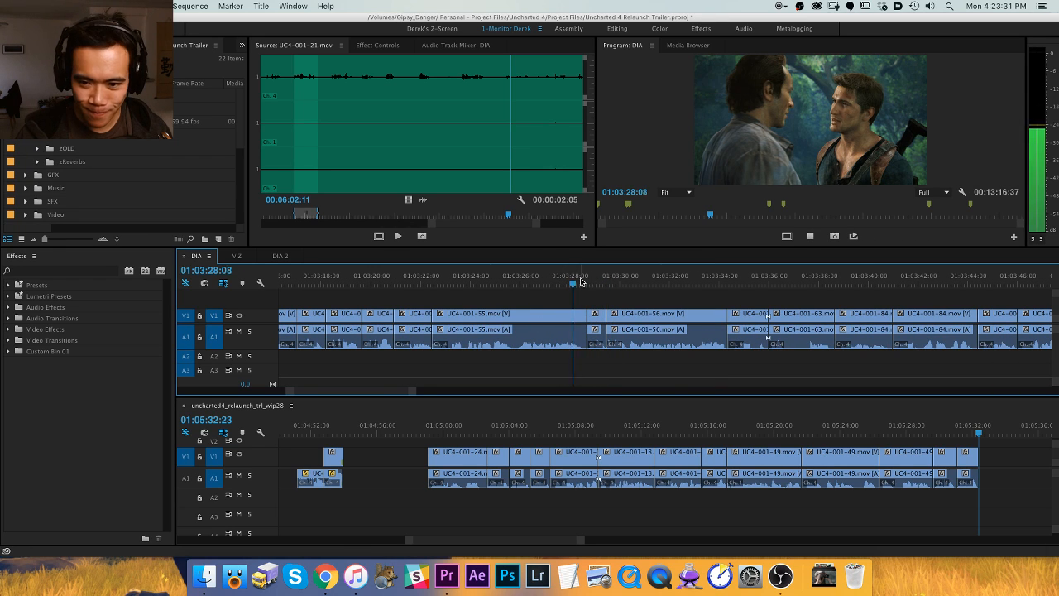
{"action": "scroll", "coordinate": [612, 290], "scroll_direction": "left", "scroll_amount": 2}
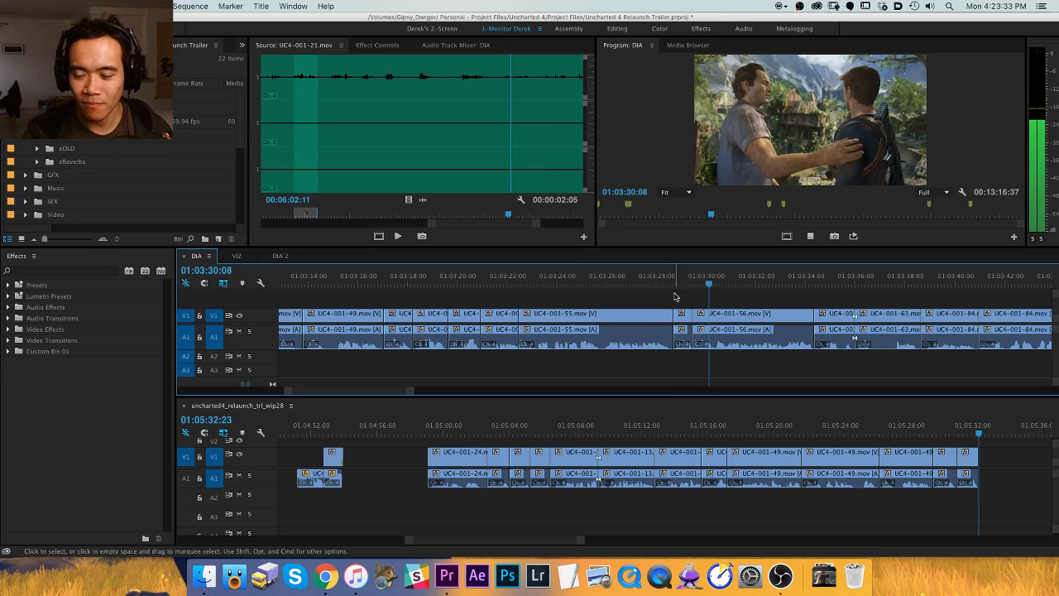
{"action": "scroll", "coordinate": [676, 297], "scroll_direction": "right", "scroll_amount": 1}
{"action": "key", "text": "="}
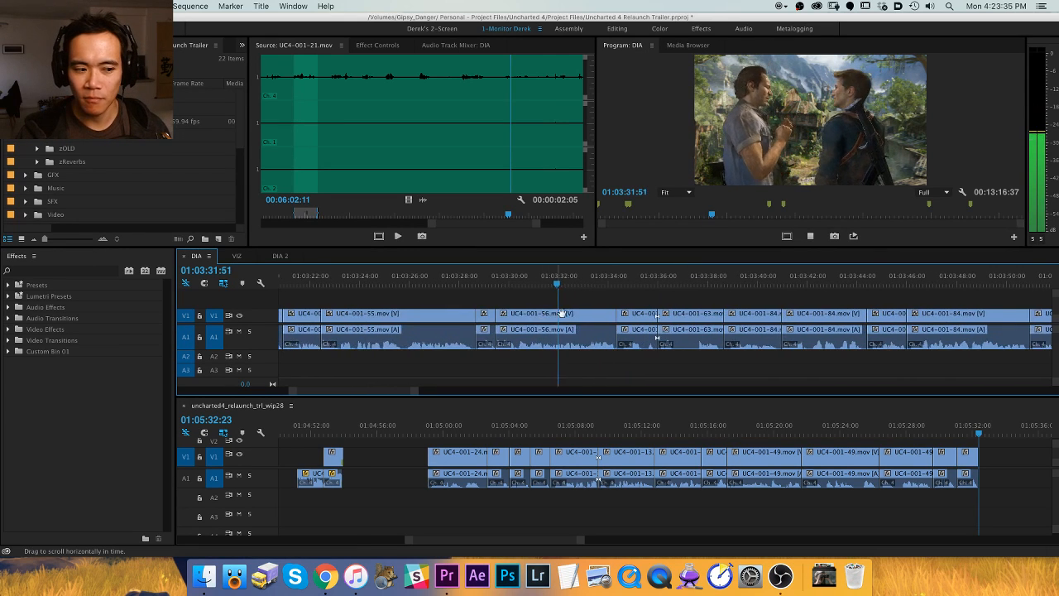
{"action": "scroll", "coordinate": [618, 290], "scroll_direction": "left", "scroll_amount": 1}
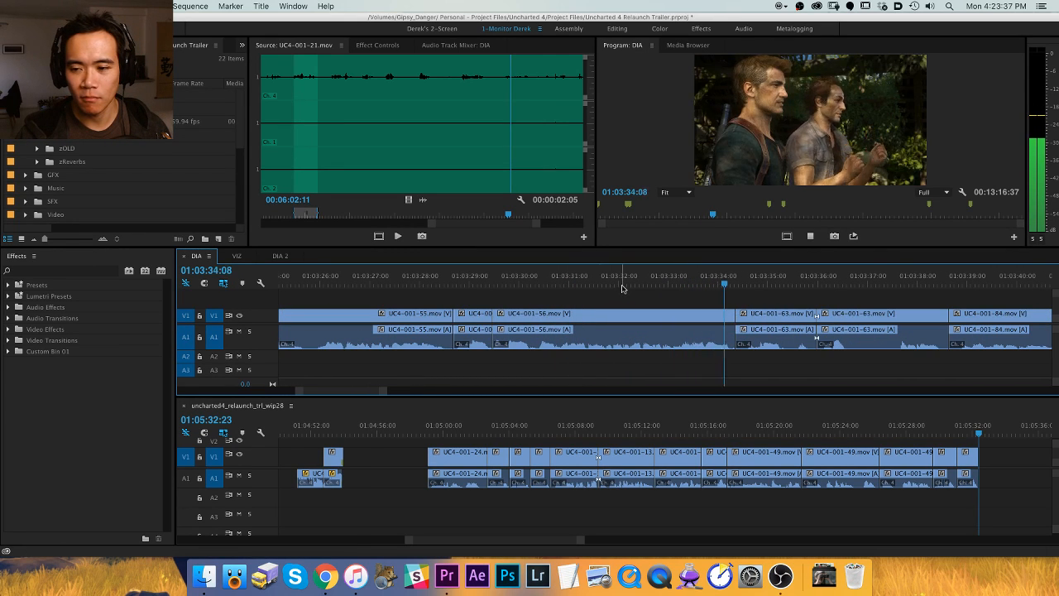
{"action": "scroll", "coordinate": [620, 288], "scroll_direction": "right", "scroll_amount": 3}
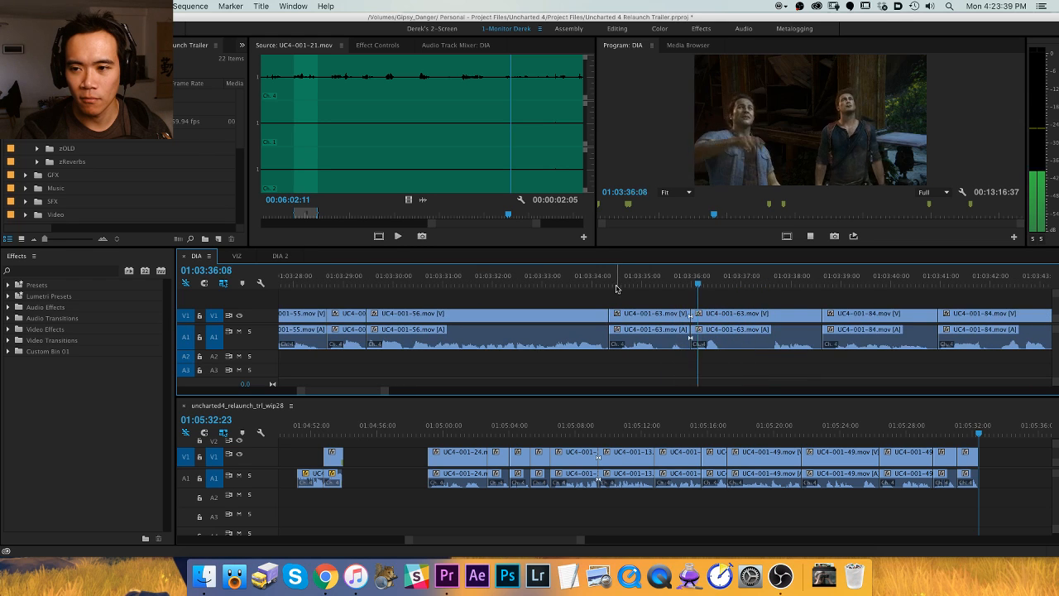
{"action": "key", "text": "space"}
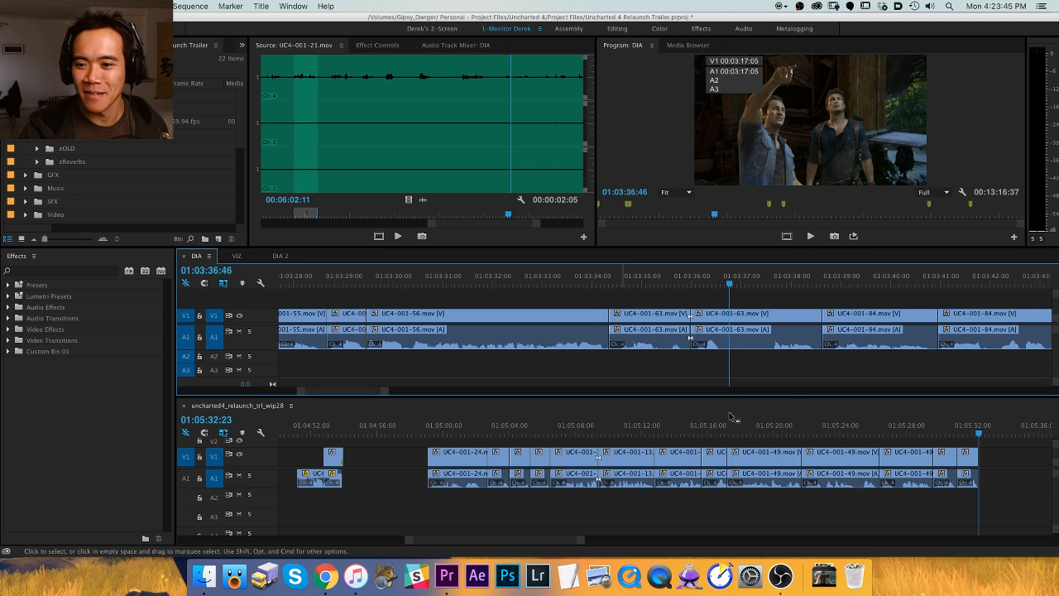
Play the DIA sequence from 01:03:37:29 to check the end of UC4-001-63 and the start of the UC4-001-84 dialogue.
{"action": "scroll", "coordinate": [579, 331], "scroll_direction": "right", "scroll_amount": 4}
{"action": "left_click", "coordinate": [572, 283]}
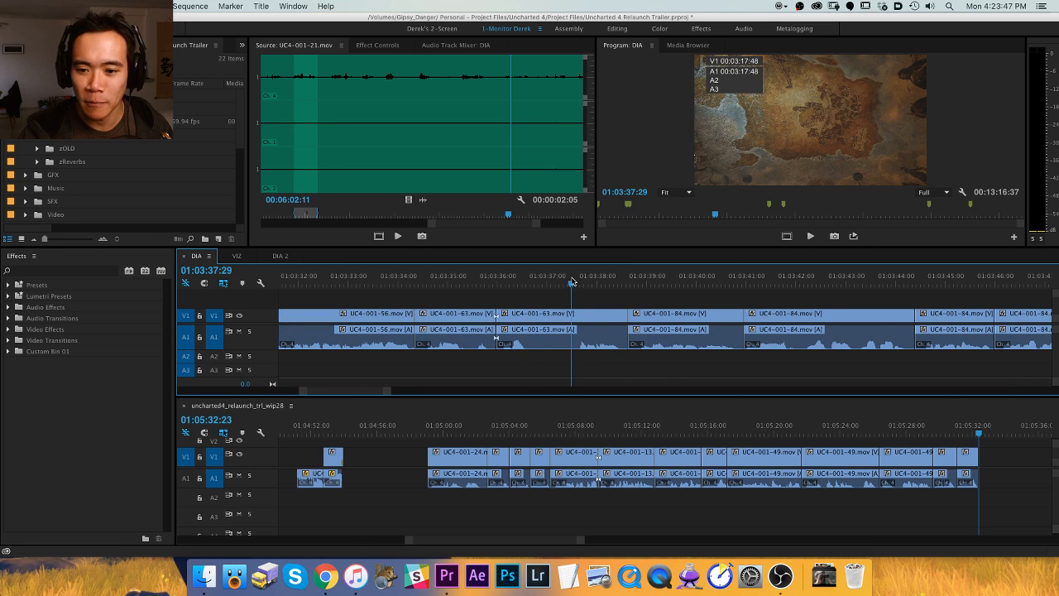
{"action": "key", "text": "space"}
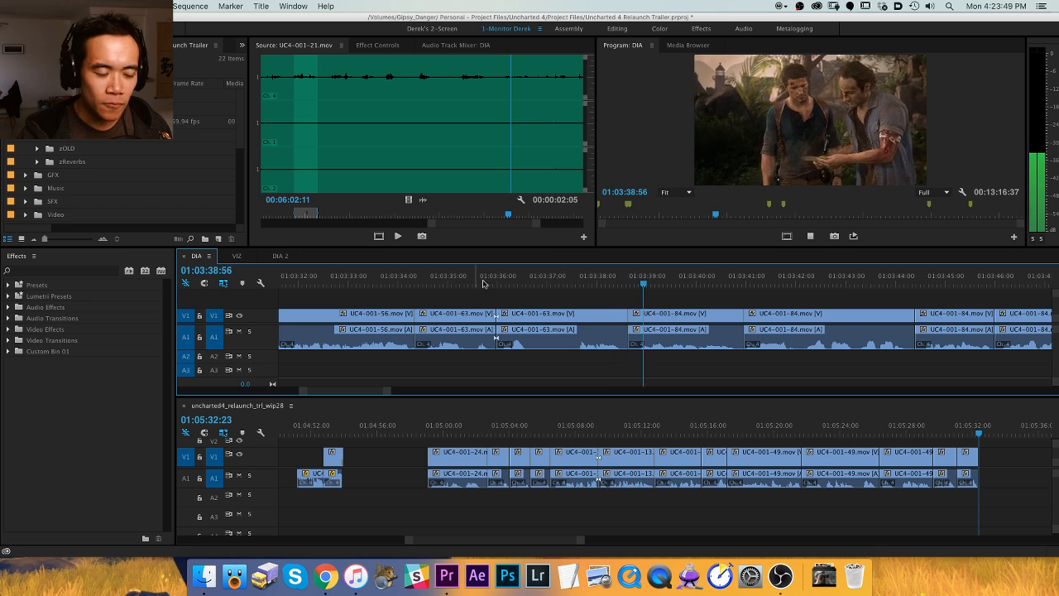
{"action": "key", "text": "space"}
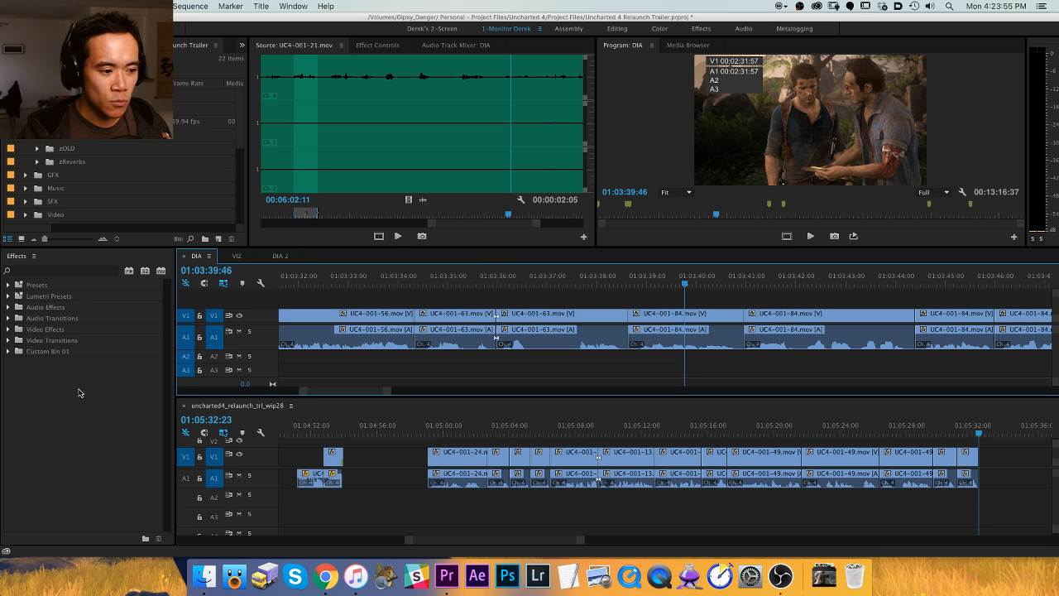
{"action": "scroll", "coordinate": [512, 331], "scroll_direction": "right", "scroll_amount": 5}
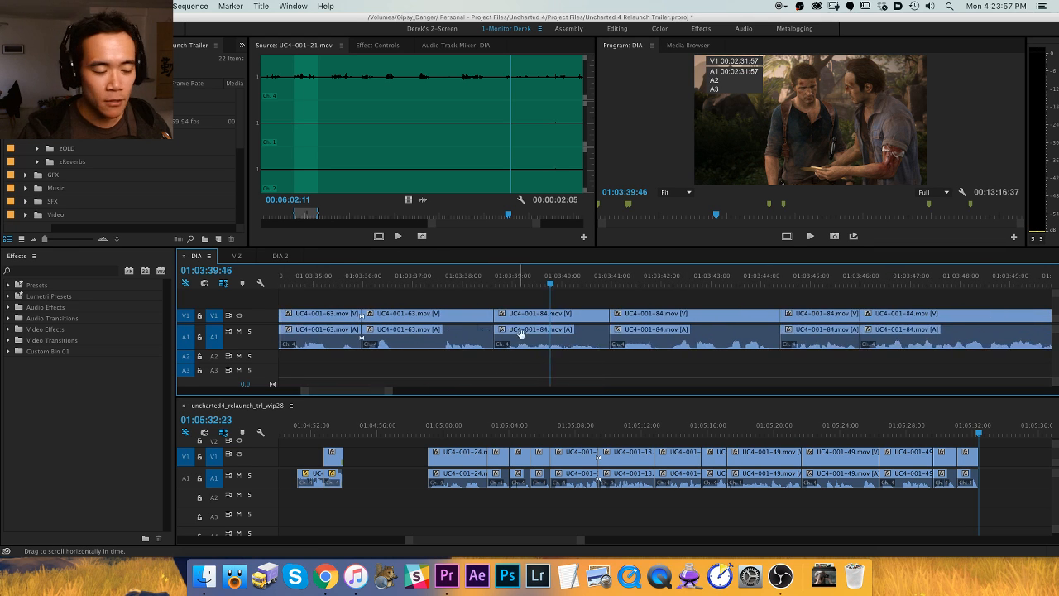
Cue the DIA sequence to 01:03:40:54, near the start of the second UC4-001-84 clip, and start playing it.
{"action": "scroll", "coordinate": [517, 298], "scroll_direction": "right", "scroll_amount": 2}
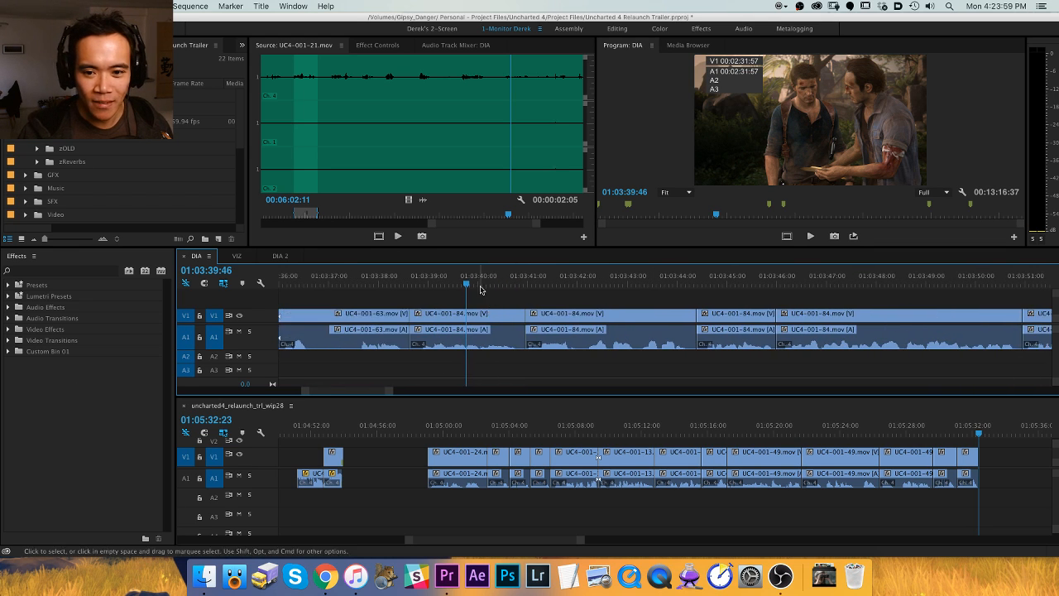
{"action": "left_click", "coordinate": [495, 284]}
{"action": "left_click_drag", "start_coordinate": [495, 284], "coordinate": [476, 283]}
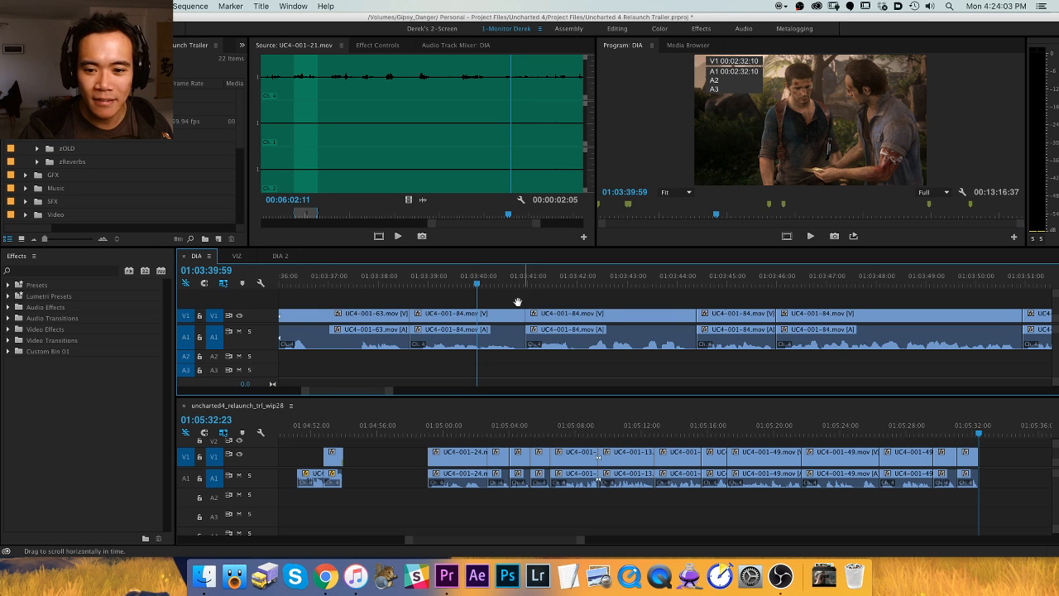
{"action": "scroll", "coordinate": [518, 289], "scroll_direction": "right", "scroll_amount": 1}
{"action": "left_click", "coordinate": [476, 284]}
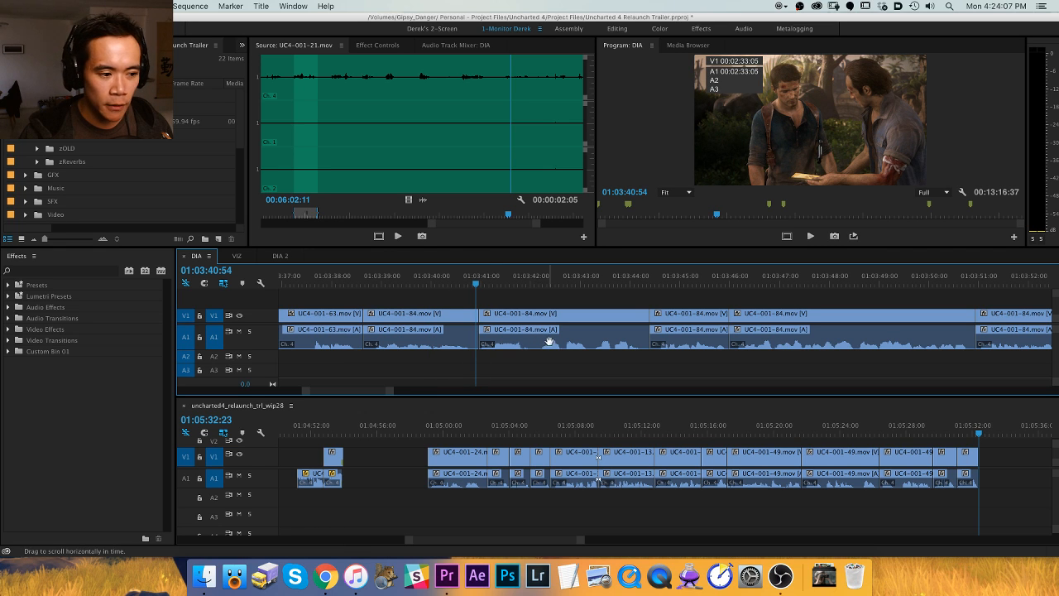
{"action": "scroll", "coordinate": [488, 313], "scroll_direction": "right", "scroll_amount": 1}
{"action": "key", "text": "space"}
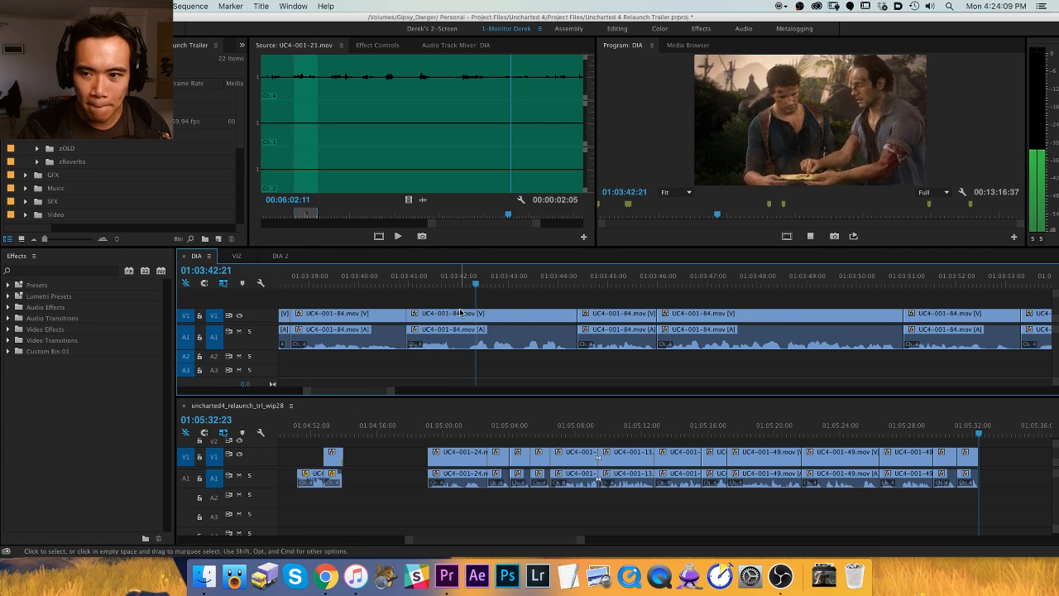
Listen to the following UC4-001-84 dialogue, skipping ahead to the clip near 01:03:51:00 and stopping at 01:03:52:32.
{"action": "scroll", "coordinate": [521, 318], "scroll_direction": "left", "scroll_amount": 2}
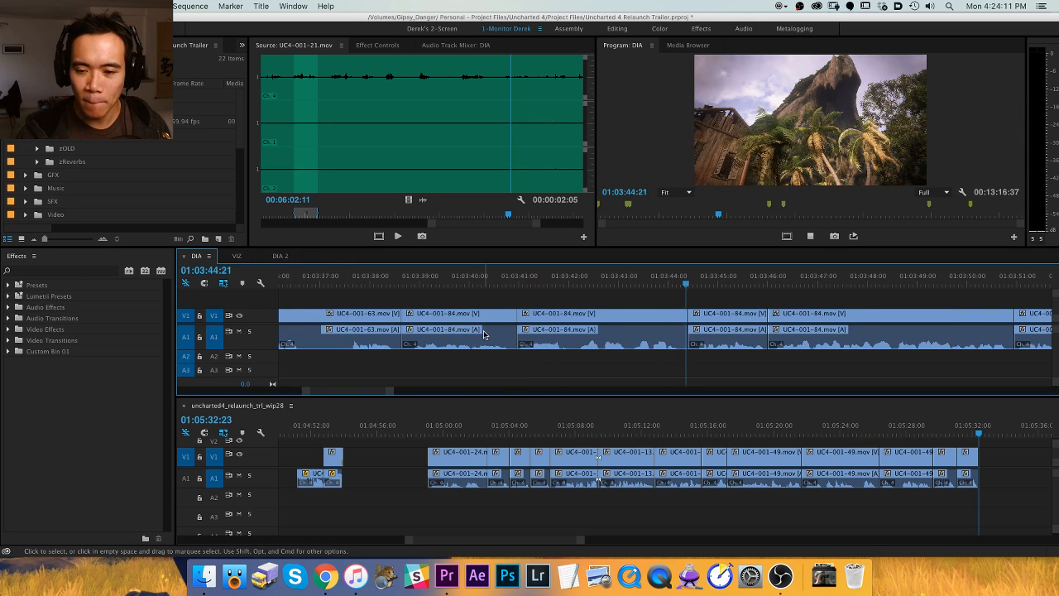
{"action": "scroll", "coordinate": [593, 315], "scroll_direction": "right", "scroll_amount": 1}
{"action": "scroll", "coordinate": [595, 315], "scroll_direction": "right", "scroll_amount": 1}
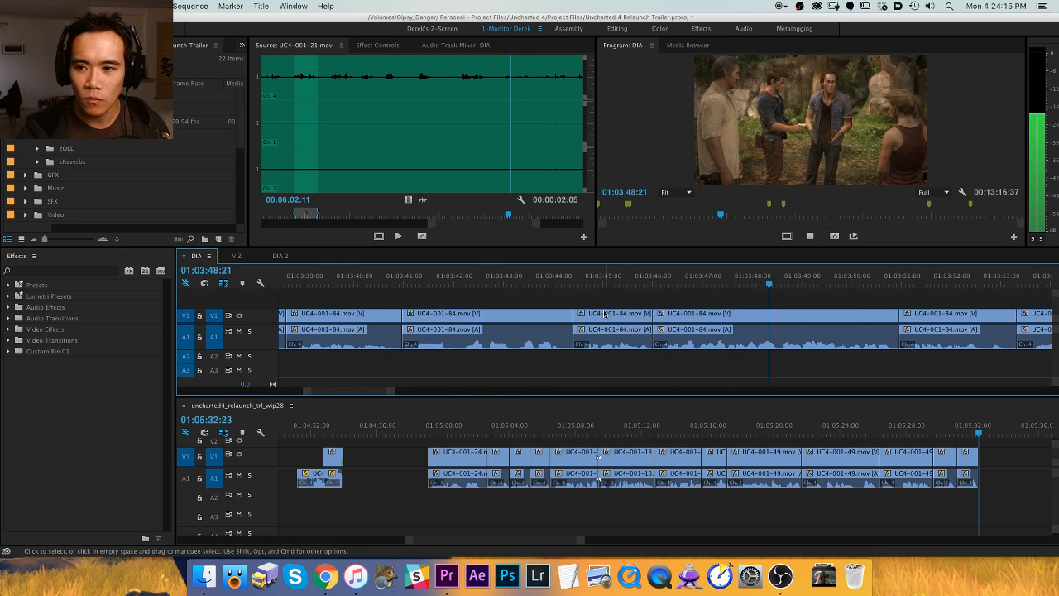
{"action": "scroll", "coordinate": [726, 303], "scroll_direction": "right", "scroll_amount": 2}
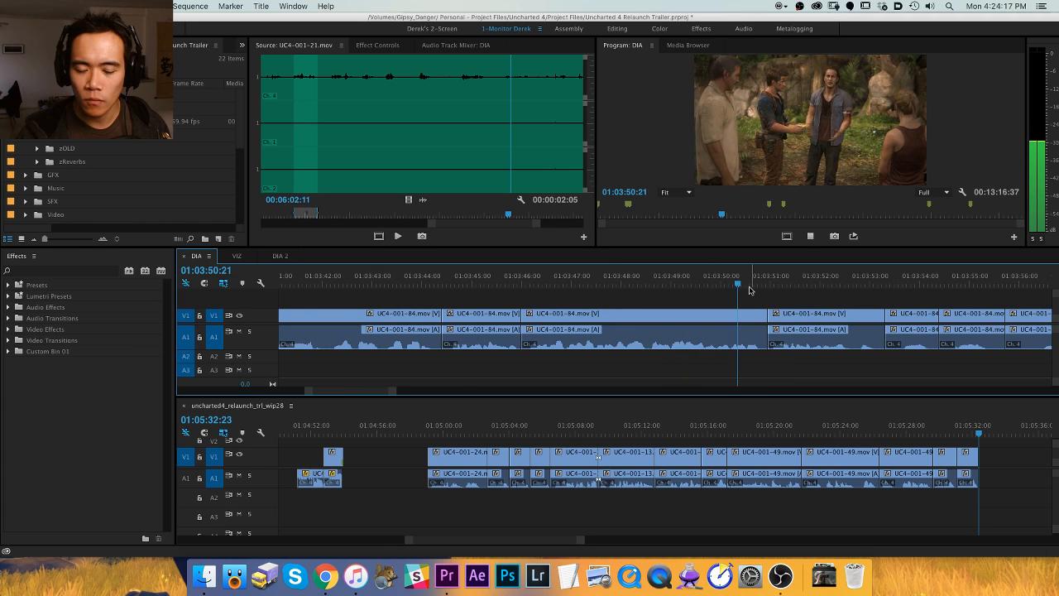
{"action": "key", "text": "Down"}
{"action": "scroll", "coordinate": [749, 289], "scroll_direction": "right", "scroll_amount": 2}
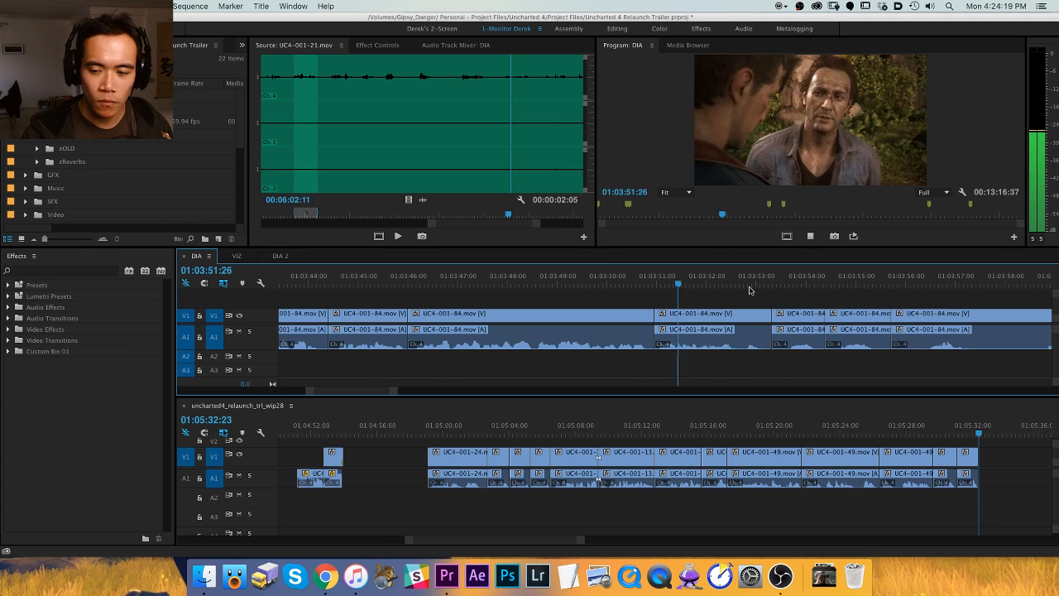
{"action": "key", "text": "space"}
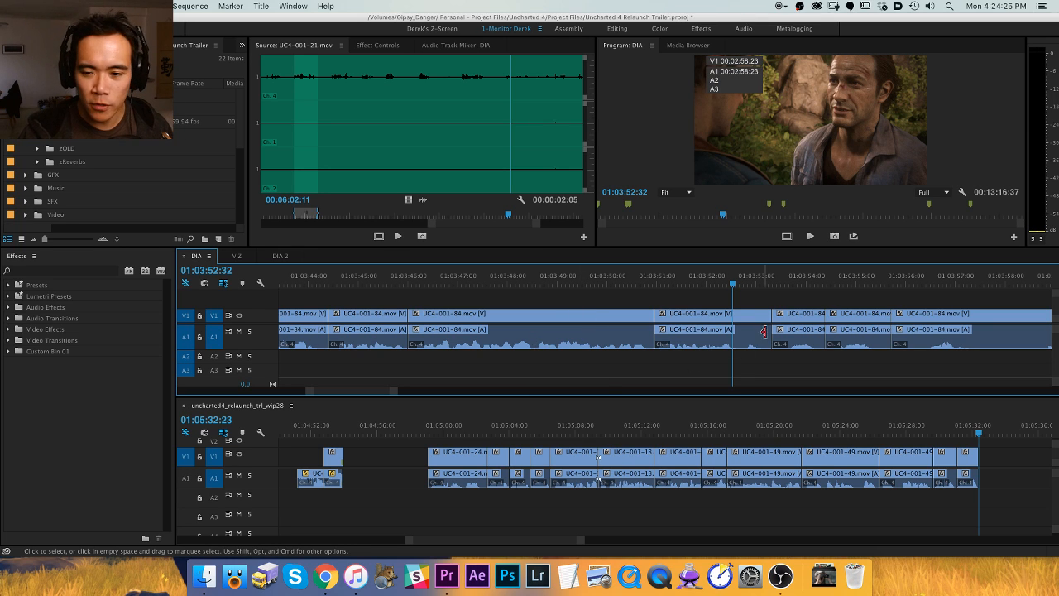
Play on from 01:03:52:32 and copy the last UC4-001-84 clip, just before UC4-001-88, to the end of the trailer sequence.
{"action": "scroll", "coordinate": [564, 328], "scroll_direction": "right", "scroll_amount": 3}
{"action": "scroll", "coordinate": [565, 329], "scroll_direction": "right", "scroll_amount": 2}
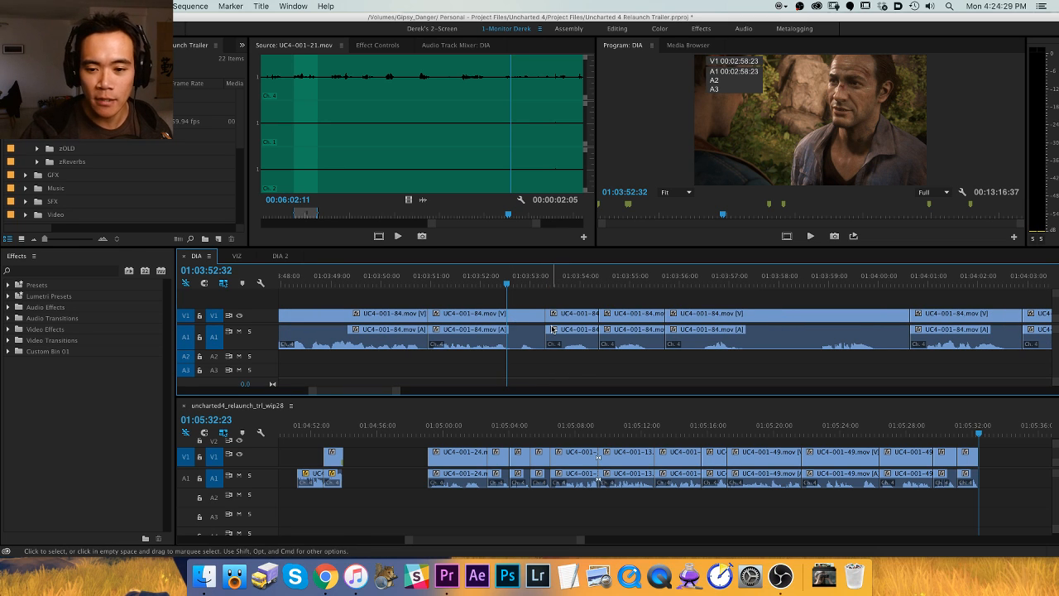
{"action": "key", "text": "space"}
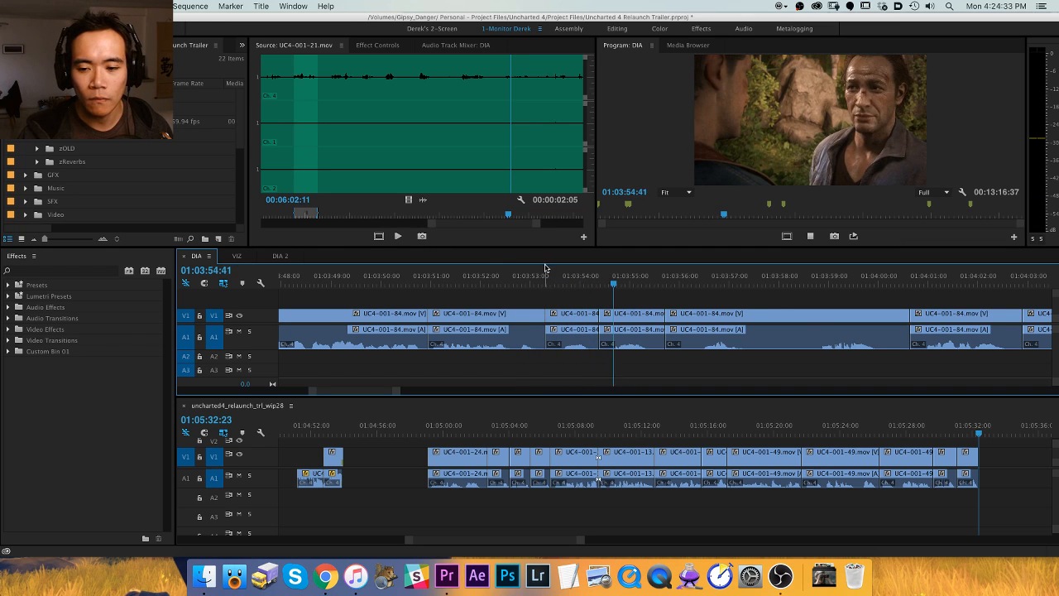
{"action": "scroll", "coordinate": [549, 269], "scroll_direction": "left", "scroll_amount": 1}
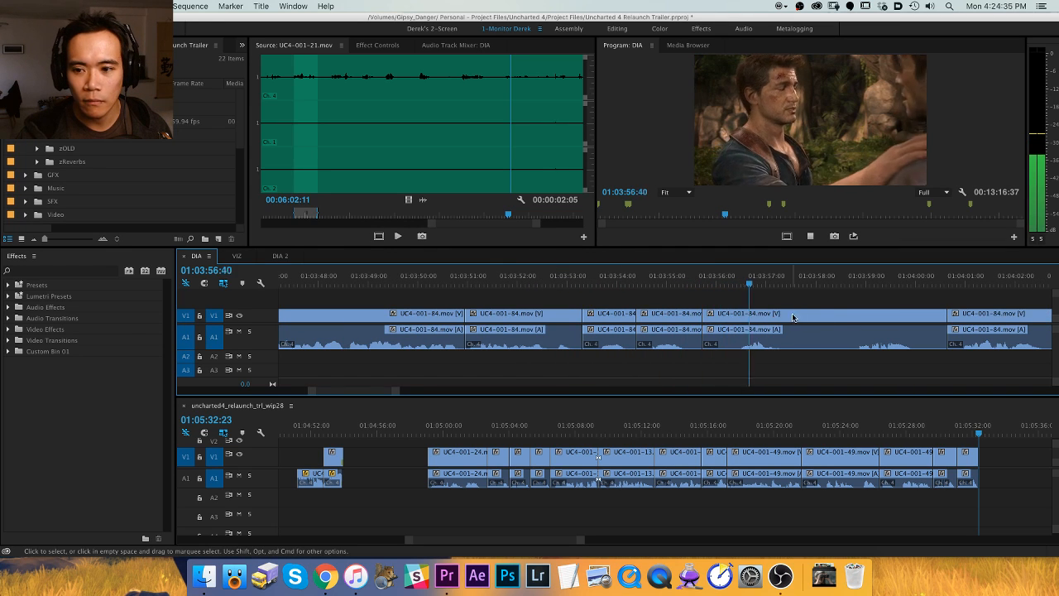
{"action": "left_click", "coordinate": [860, 280]}
{"action": "key", "text": "space"}
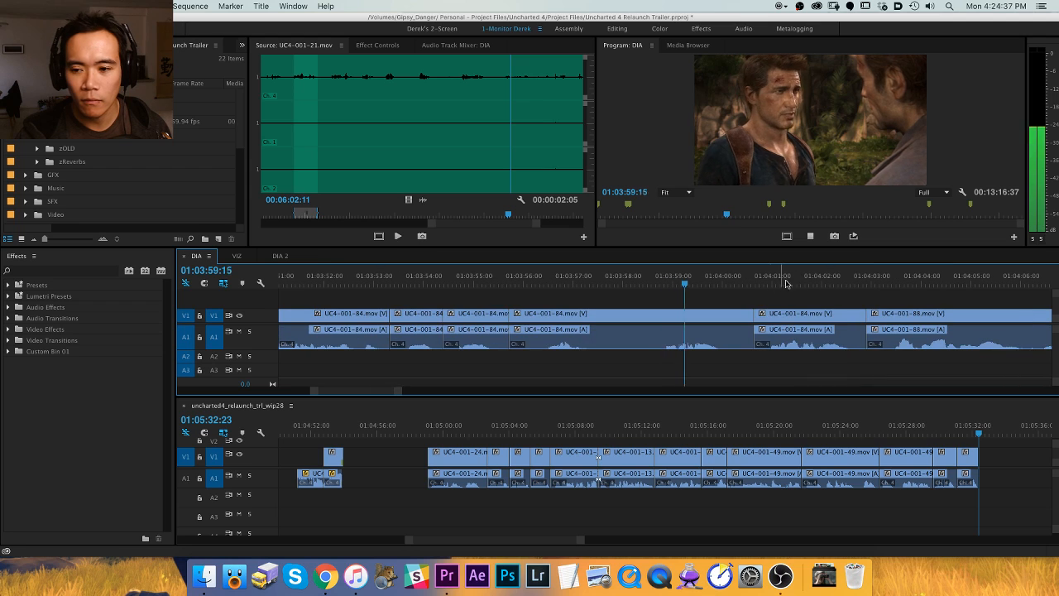
{"action": "key", "text": "space"}
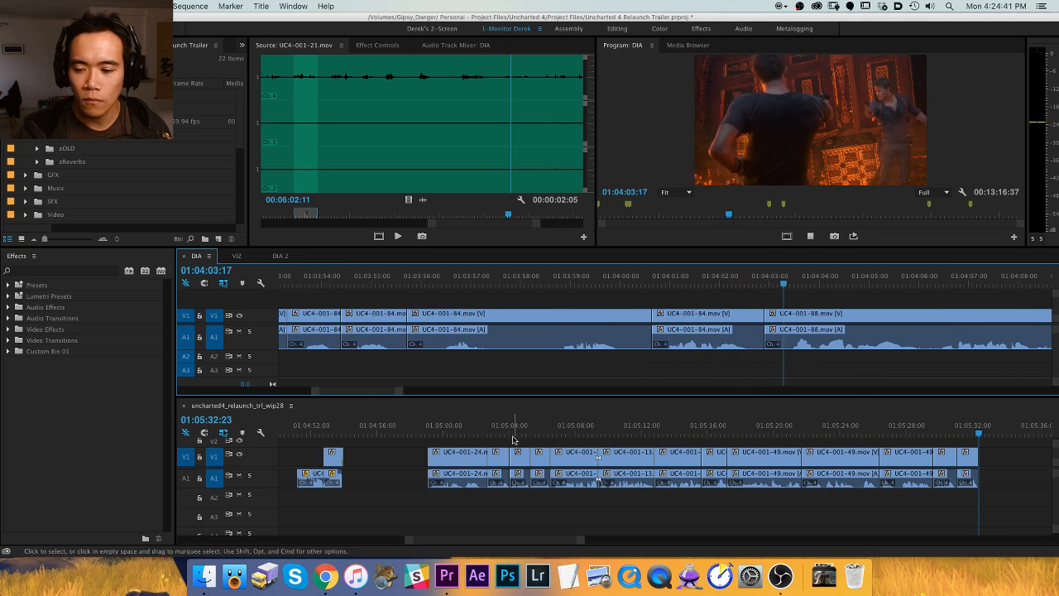
{"action": "key", "text": "space"}
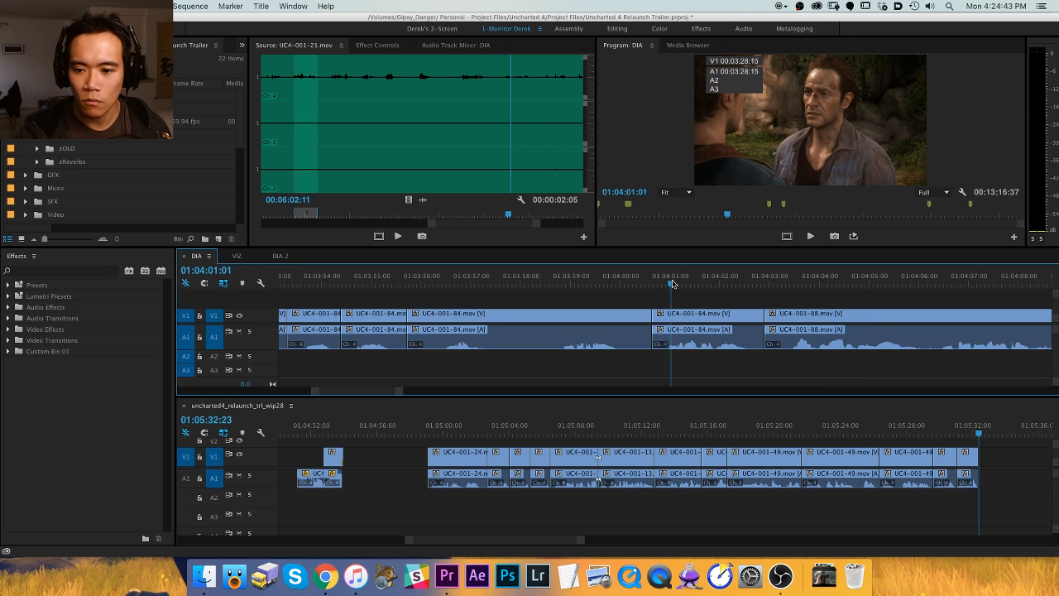
{"action": "left_click_drag", "start_coordinate": [708, 339], "coordinate": [997, 471]}
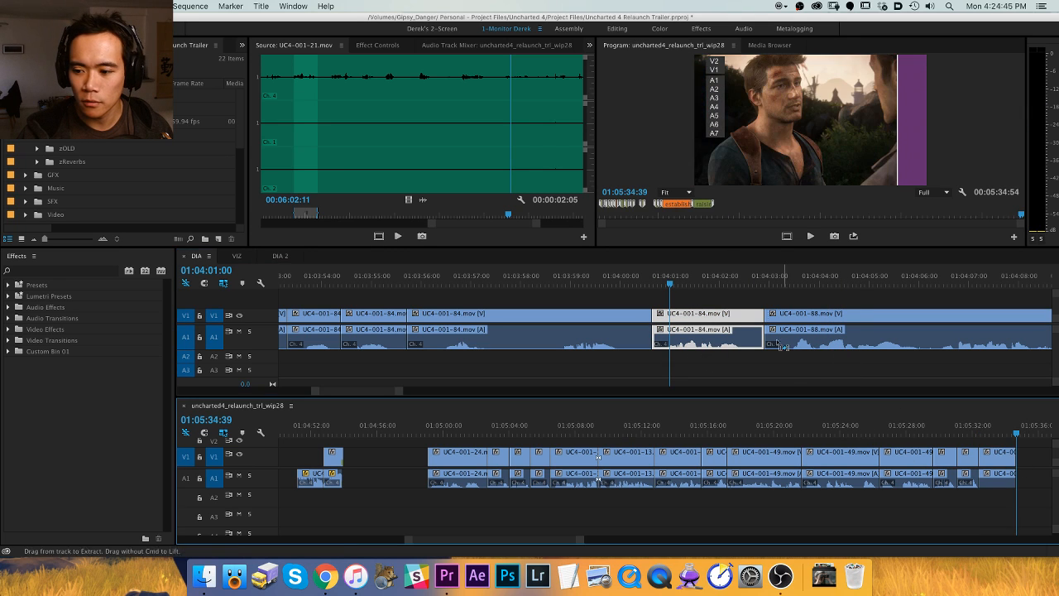
Review the opening UC4-001-88 dialogue in the DIA sequence from about 01:04:03:17, stopping at 01:04:12:17.
{"action": "left_click", "coordinate": [783, 282]}
{"action": "key", "text": "space"}
{"action": "scroll", "coordinate": [771, 275], "scroll_direction": "right", "scroll_amount": 3}
{"action": "key", "text": "super+shift+a"}
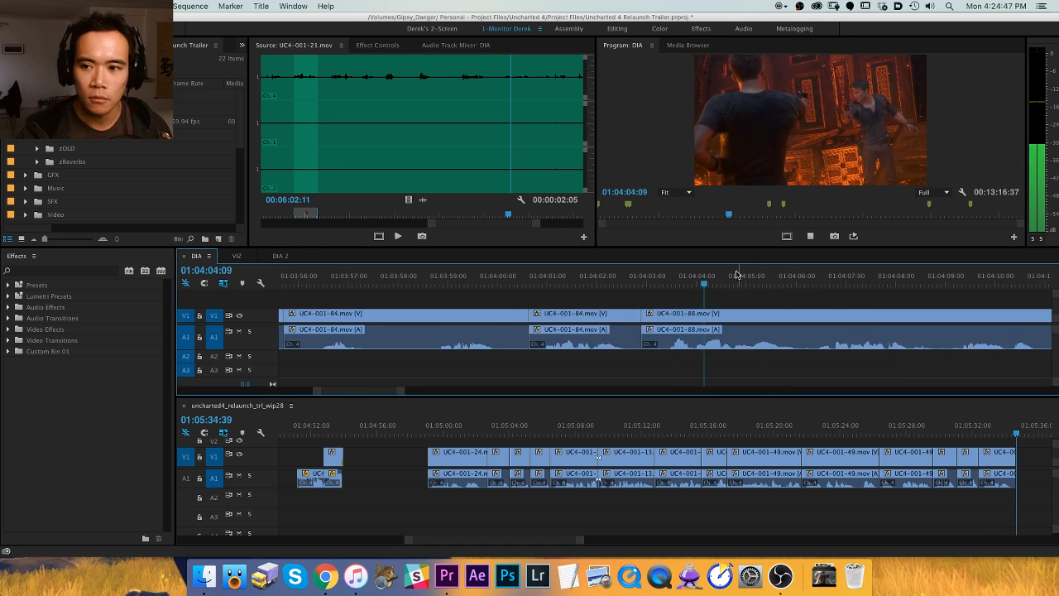
{"action": "scroll", "coordinate": [728, 276], "scroll_direction": "right", "scroll_amount": 1}
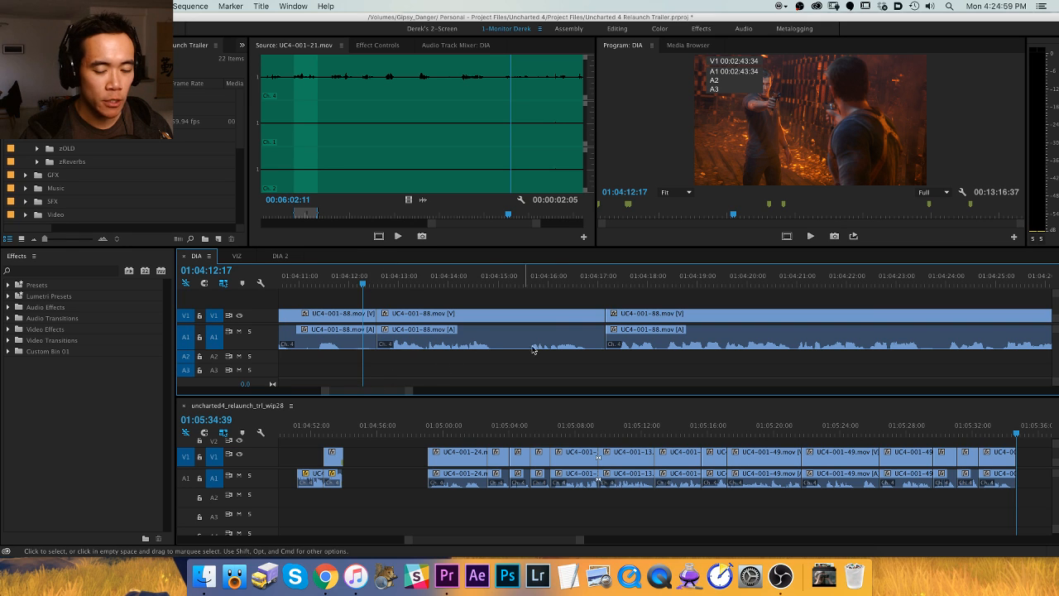
Play the UC4-001-88 dialogue from 01:04:12:17 up to the start of the long clip just after 01:04:17:03.
{"action": "key", "text": "space"}
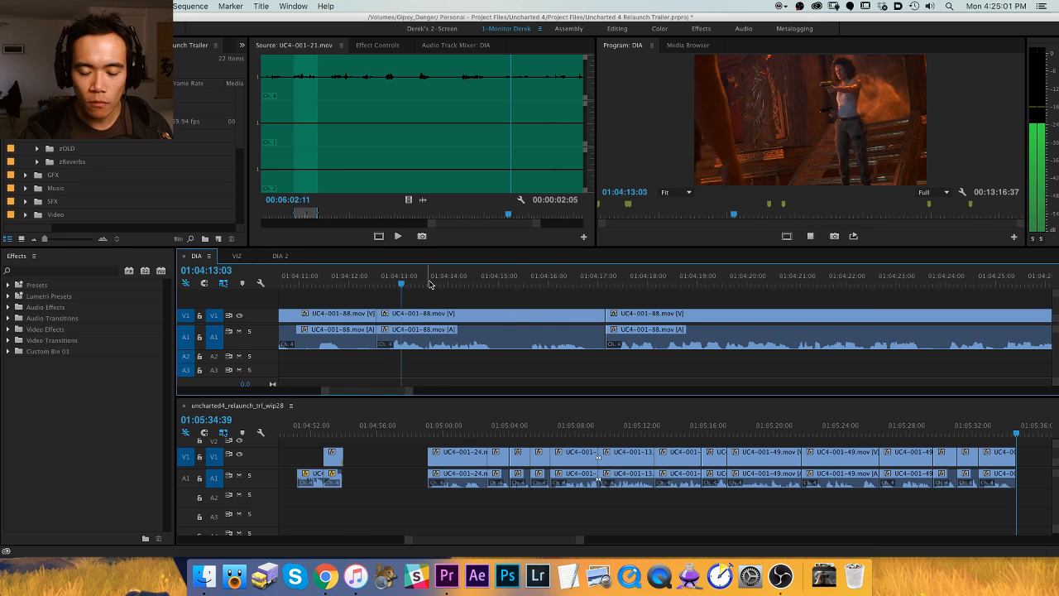
{"action": "scroll", "coordinate": [529, 330], "scroll_direction": "up", "scroll_amount": 3}
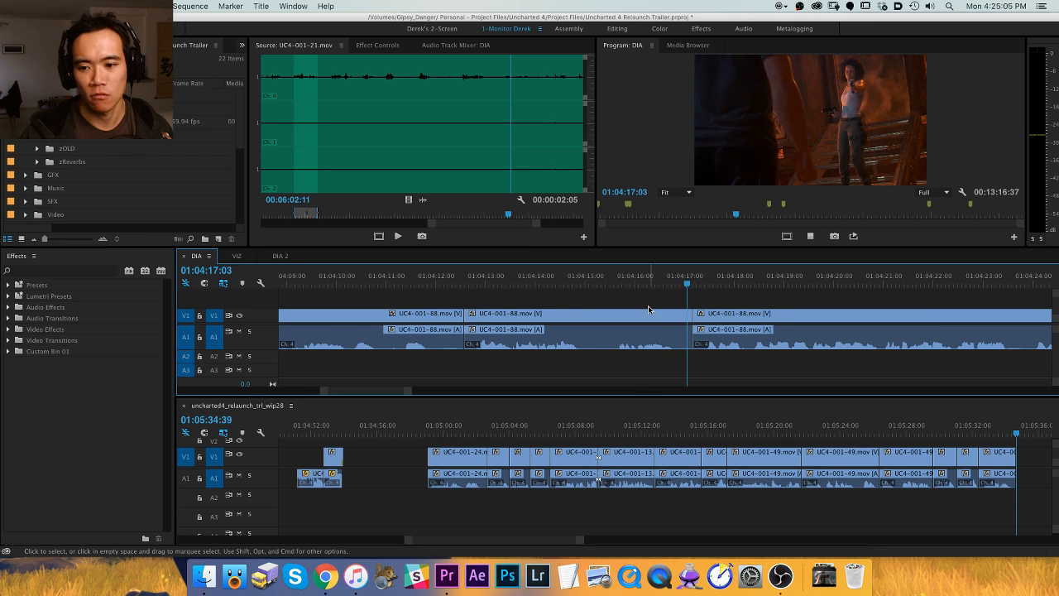
{"action": "key", "text": "space"}
{"action": "key", "text": "h"}
{"action": "left_click_drag", "start_coordinate": [696, 322], "coordinate": [510, 315]}
Listen through the long UC4-001-88 clip and into the following one, stopping at 01:04:34:10.
{"action": "key", "text": "space"}
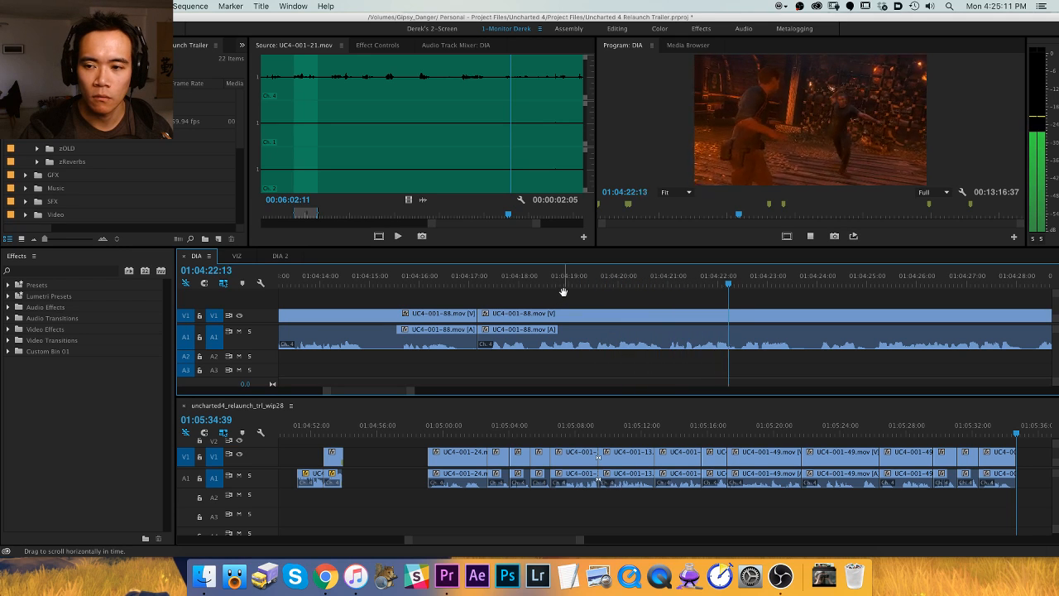
{"action": "key", "text": "minus"}
{"action": "key", "text": "minus"}
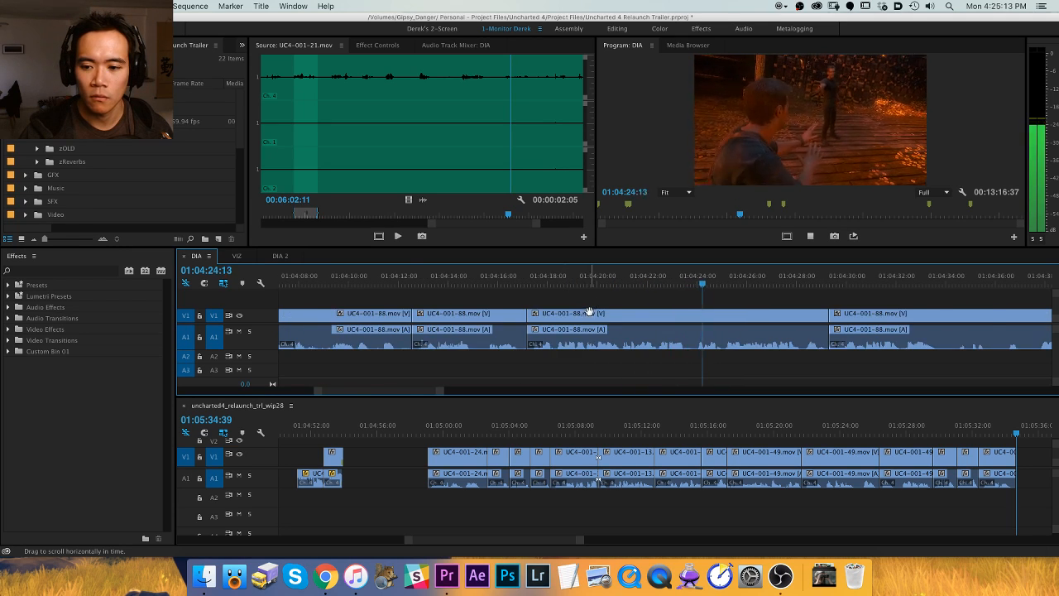
{"action": "key", "text": "equal"}
{"action": "key", "text": "equal"}
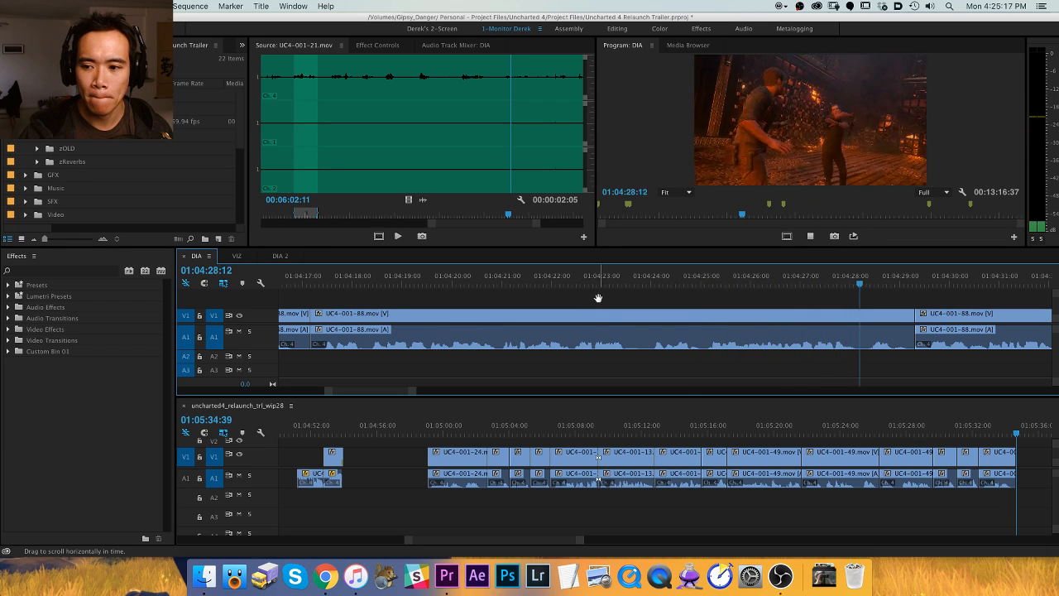
{"action": "scroll", "coordinate": [599, 297], "scroll_direction": "right", "scroll_amount": 5}
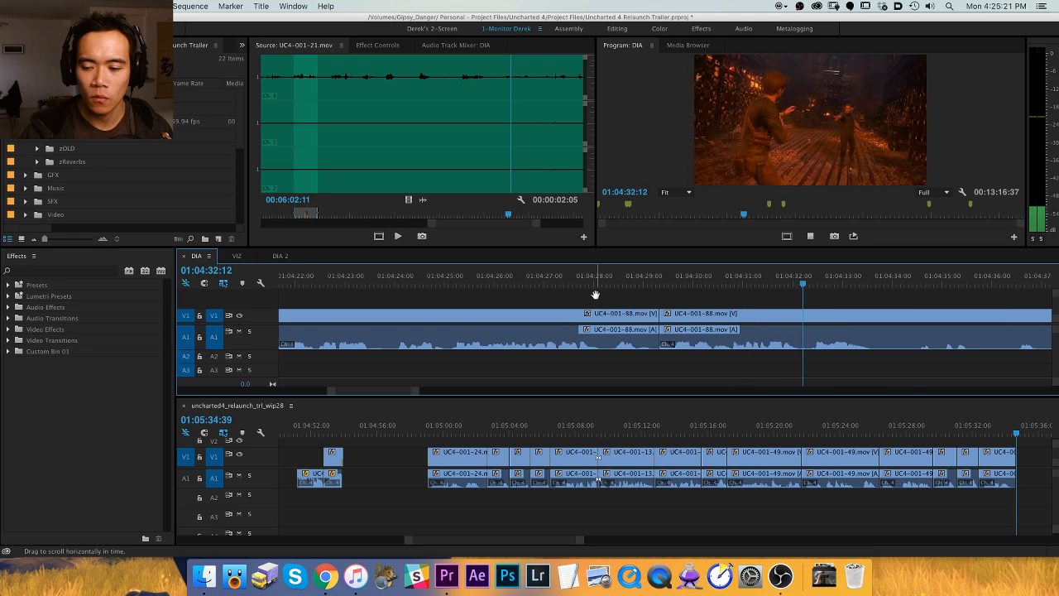
{"action": "scroll", "coordinate": [594, 295], "scroll_direction": "right", "scroll_amount": 4}
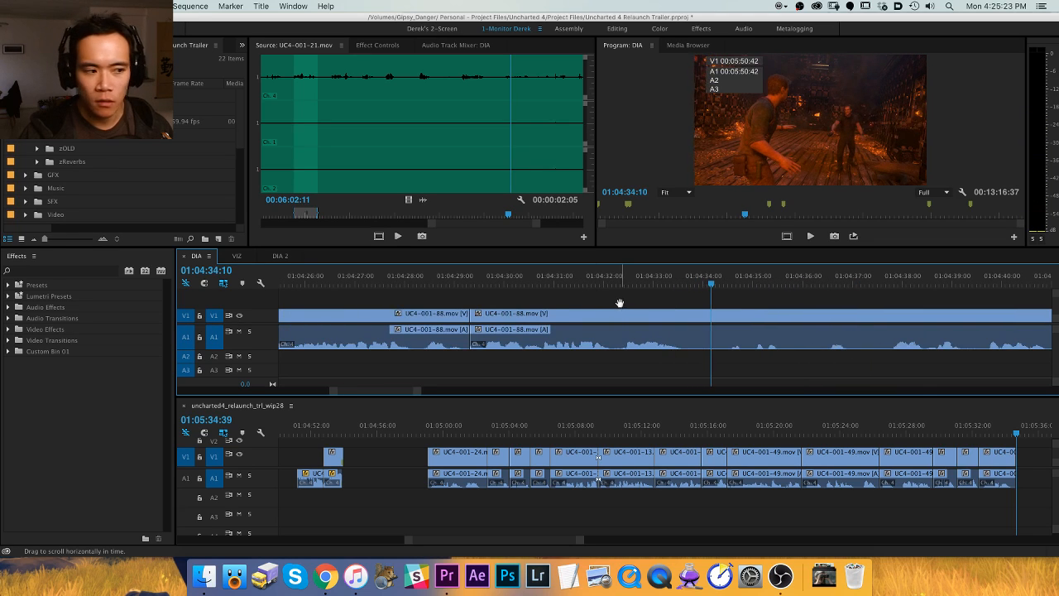
Cue the UC4-001-88 clip at 01:04:34:23, skip forward to about 01:04:36:30 and play it up to 01:04:37:54.
{"action": "left_click_drag", "start_coordinate": [737, 315], "coordinate": [590, 314]}
{"action": "left_click", "coordinate": [574, 283]}
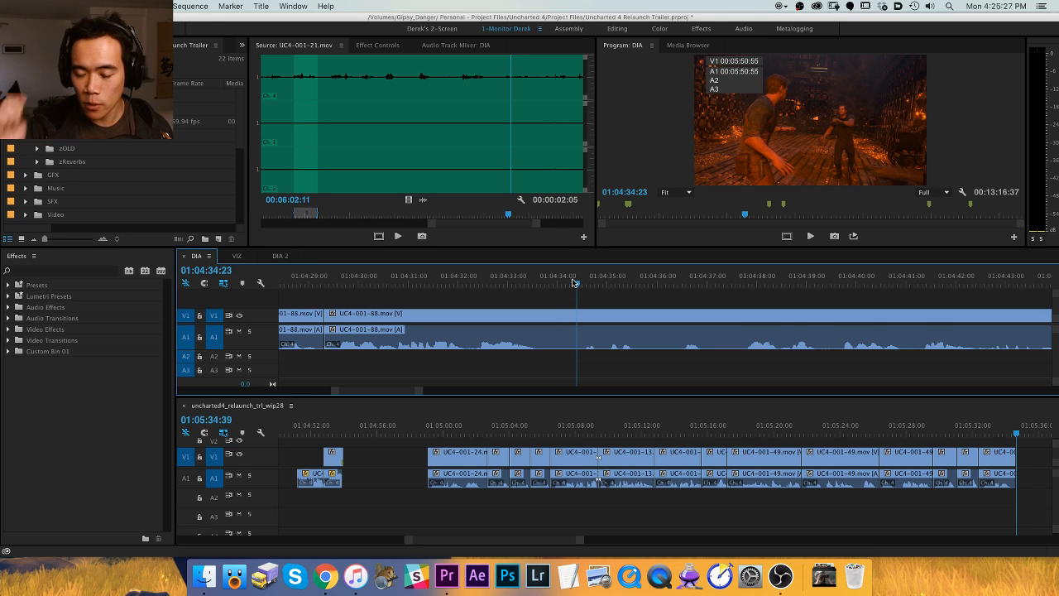
{"action": "left_click_drag", "start_coordinate": [636, 332], "coordinate": [485, 326]}
{"action": "key", "text": "super+s"}
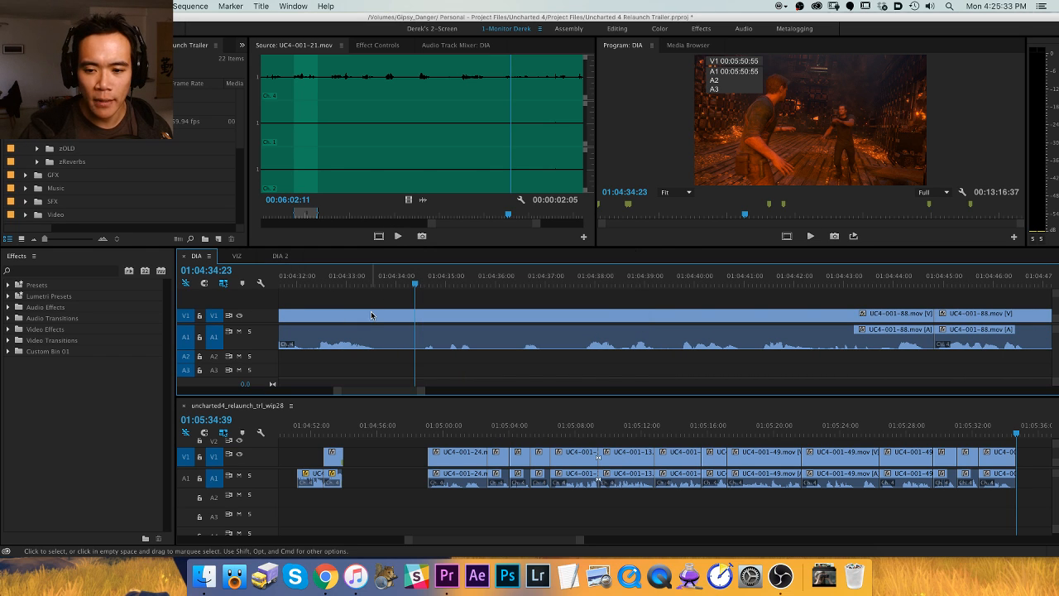
{"action": "left_click", "coordinate": [423, 284]}
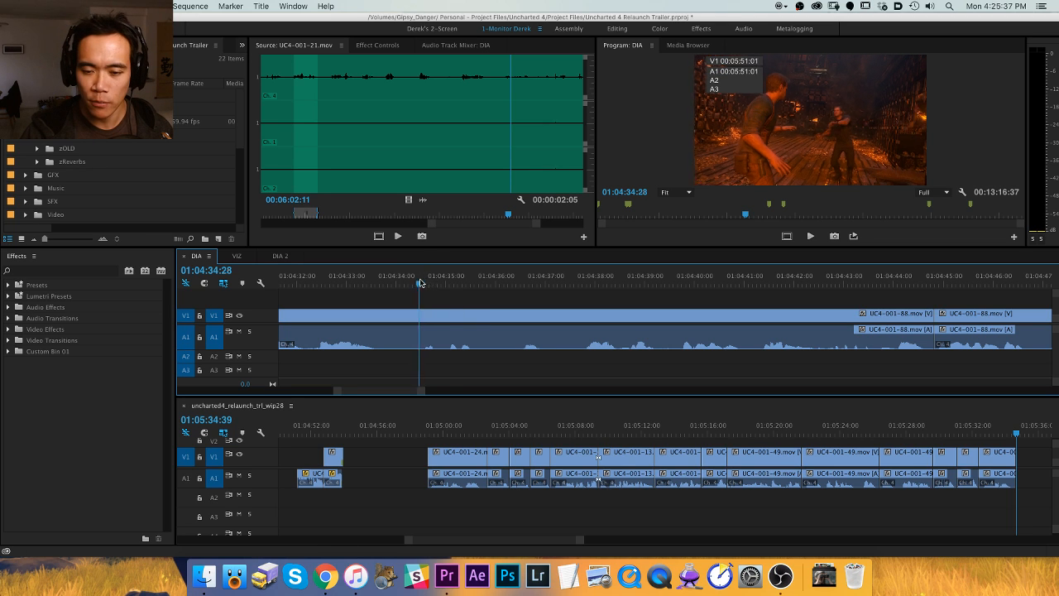
{"action": "left_click", "coordinate": [449, 285]}
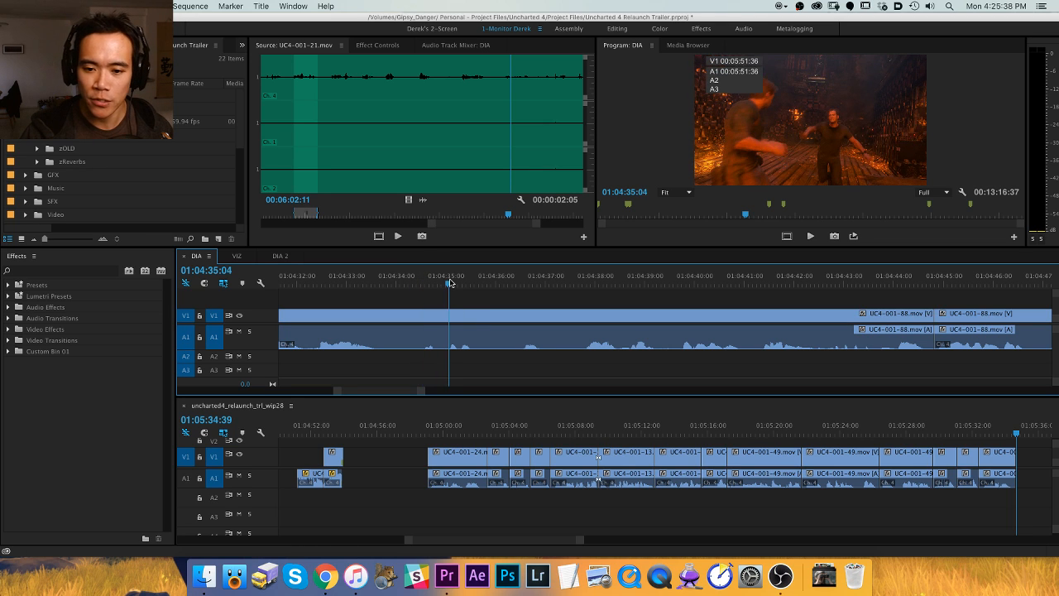
{"action": "left_click", "coordinate": [519, 284]}
{"action": "key", "text": "space"}
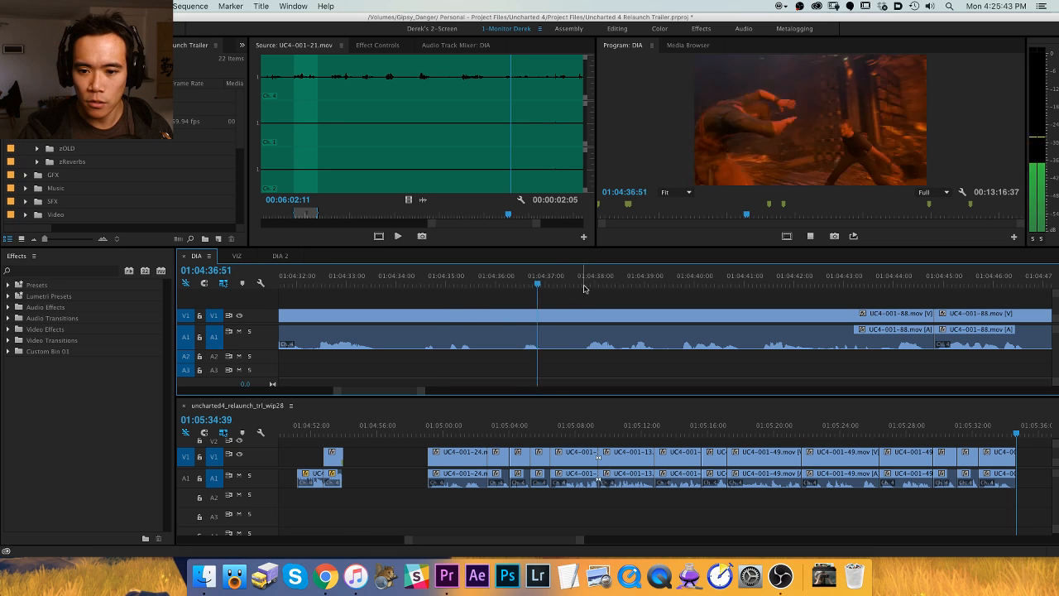
{"action": "key", "text": "space"}
Replay the long UC4-001-88 clip from about 01:04:37:46 and listen on through the following clips to about 01:05:09:14.
{"action": "key", "text": "h"}
{"action": "left_click_drag", "start_coordinate": [607, 309], "coordinate": [462, 309]}
{"action": "key", "text": "v"}
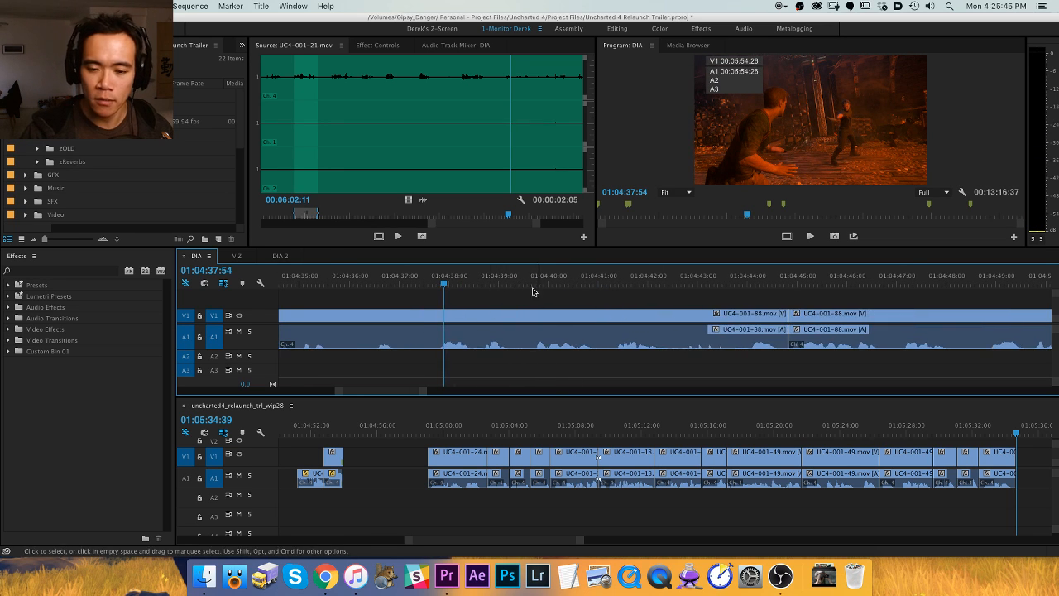
{"action": "left_click", "coordinate": [433, 284]}
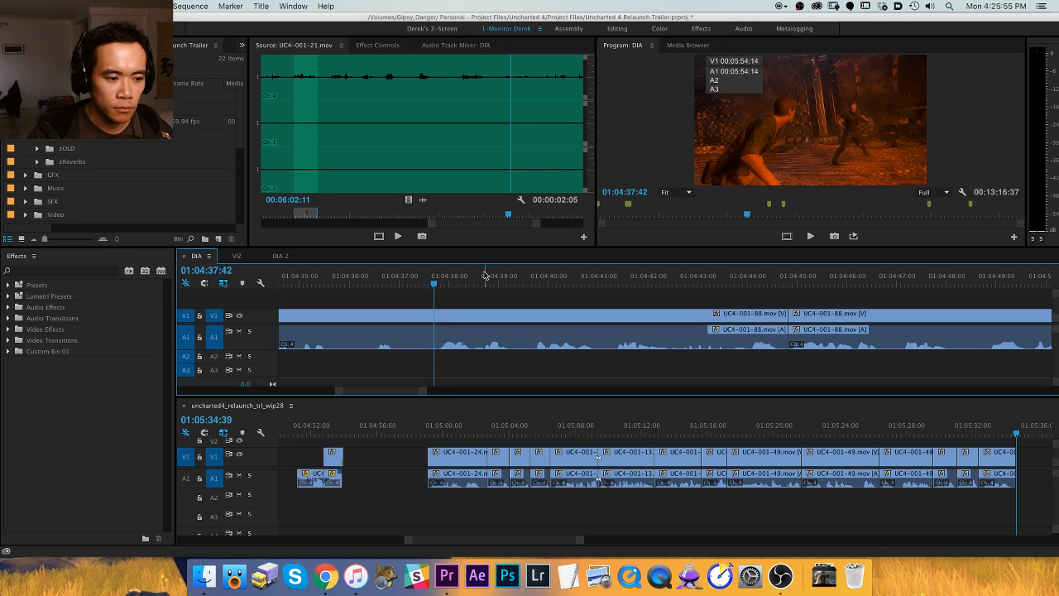
{"action": "left_click_drag", "start_coordinate": [503, 320], "coordinate": [351, 282]}
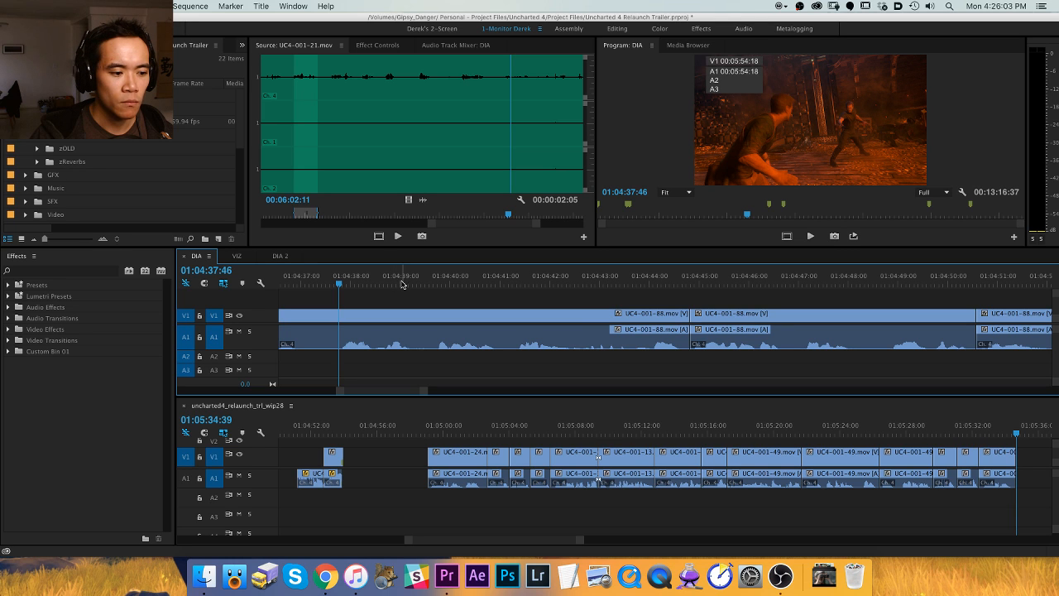
{"action": "key", "text": "space"}
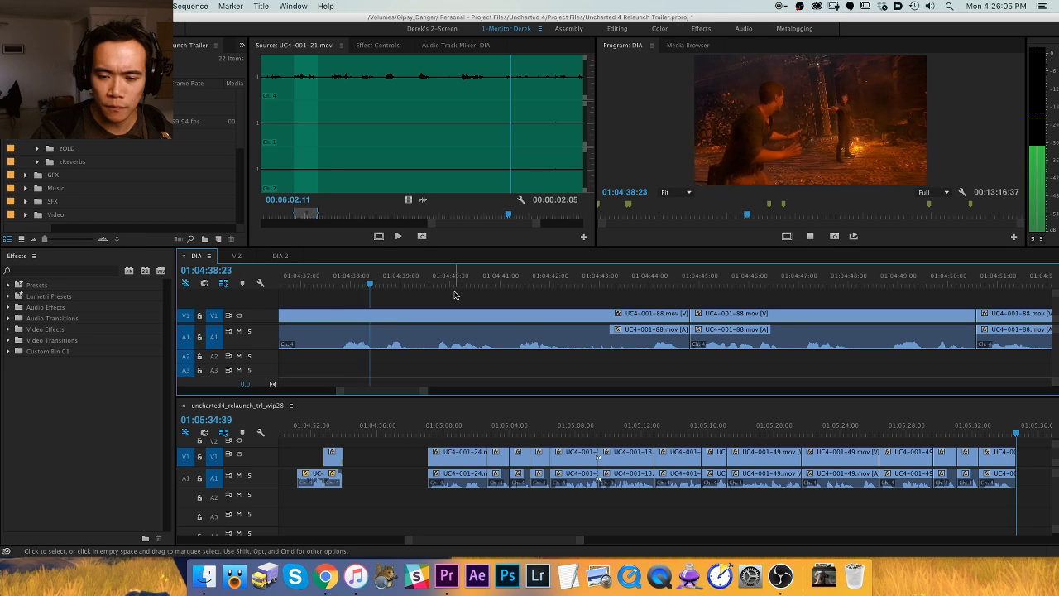
{"action": "mouse_move", "coordinate": [433, 298]}
{"action": "left_mouse_down"}
{"action": "mouse_move", "coordinate": [644, 318]}
{"action": "mouse_move", "coordinate": [437, 307]}
{"action": "left_mouse_up"}
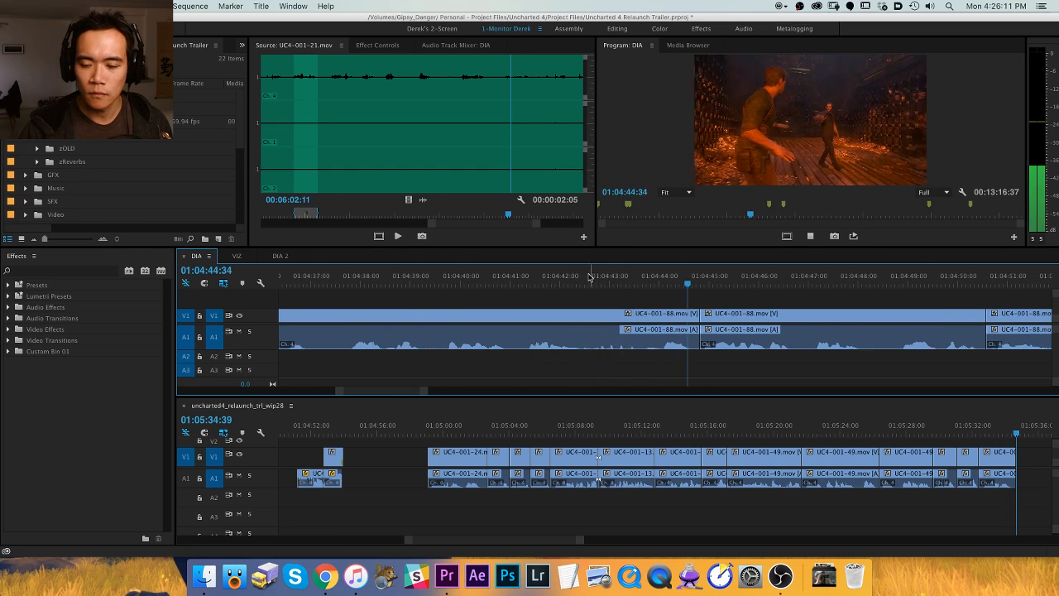
{"action": "scroll", "coordinate": [608, 277], "scroll_direction": "right", "scroll_amount": 2}
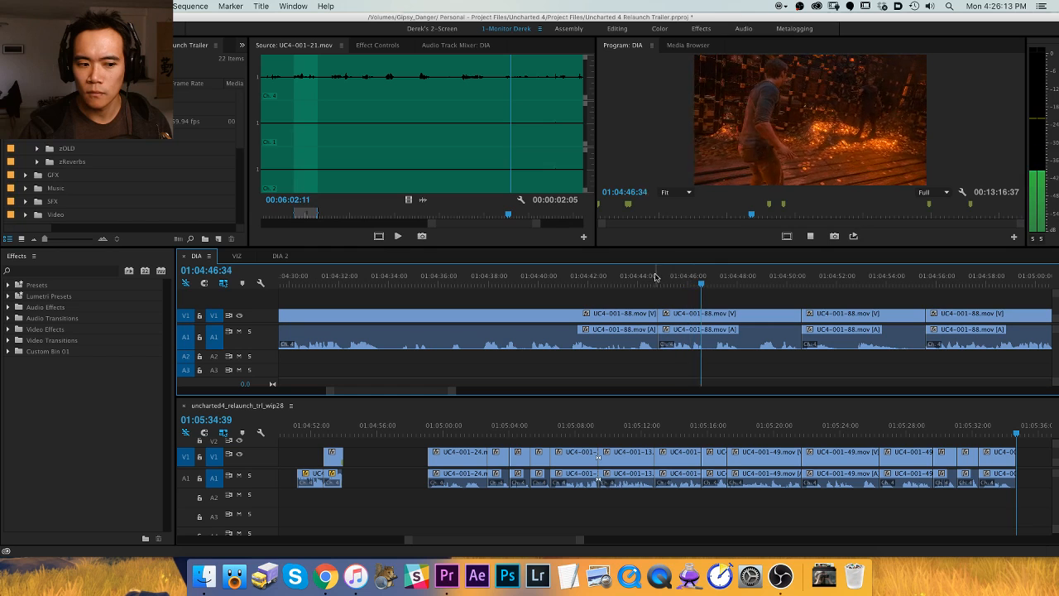
{"action": "key", "text": "="}
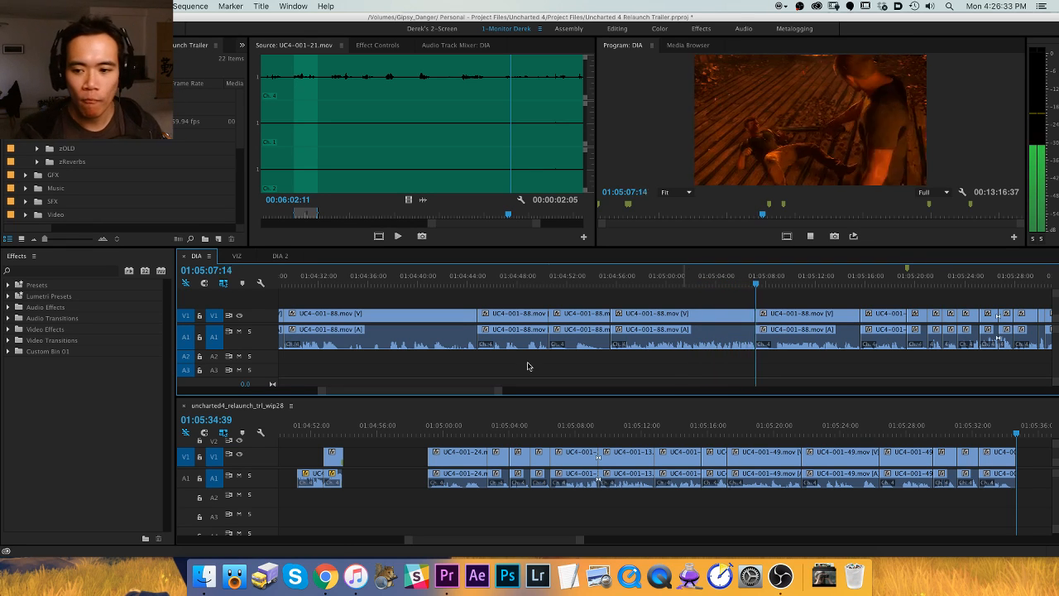
{"action": "key", "text": "="}
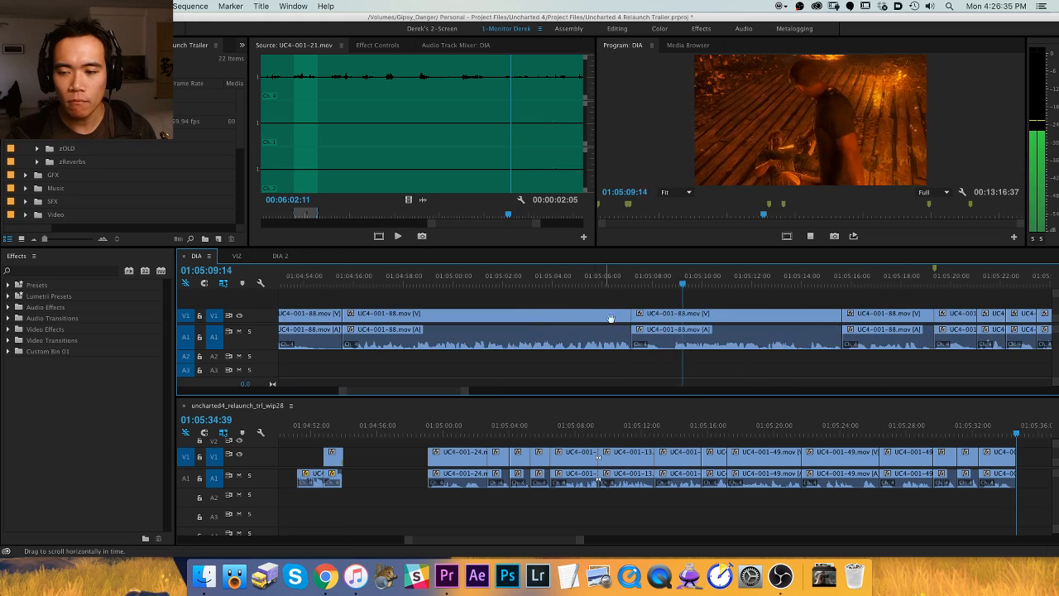
Skip ahead to the last UC4-001-88 clip at 01:05:15:52 and play it up to 01:05:17:42.
{"action": "scroll", "coordinate": [510, 329], "scroll_direction": "down", "scroll_amount": 5}
{"action": "left_click", "coordinate": [648, 282]}
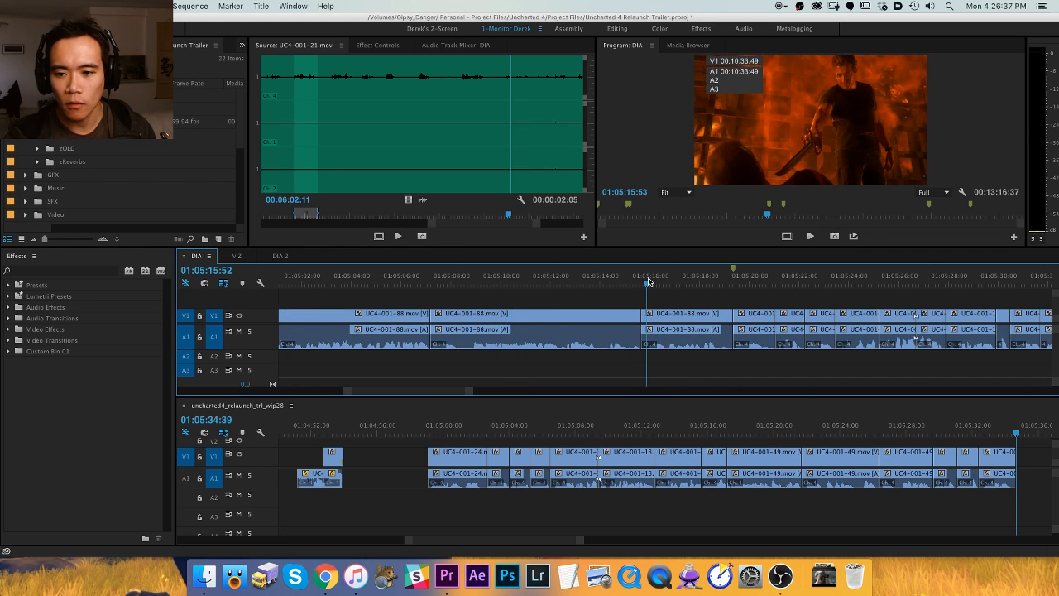
{"action": "key", "text": "space"}
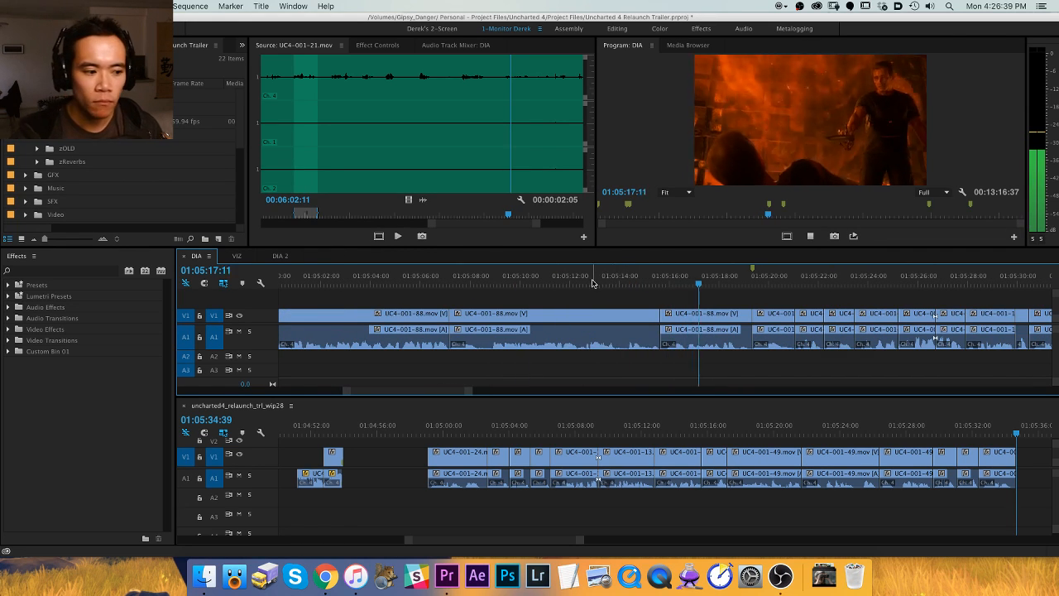
{"action": "key", "text": "space"}
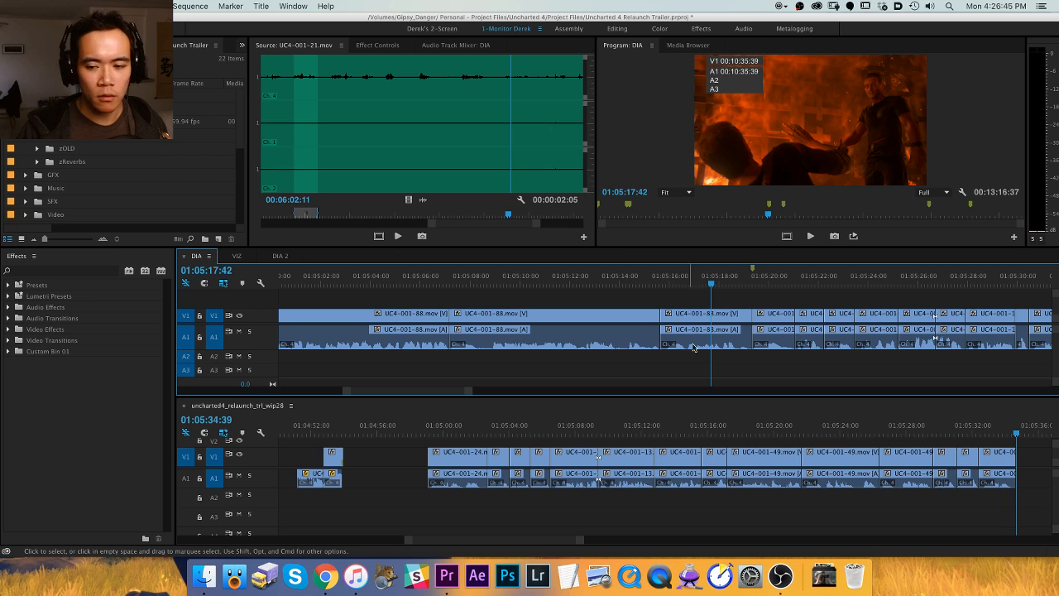
Listen on from 01:05:17:42 through the UC4-001-06 and UC4-001-20 dialogue clips, stopping at 01:05:36:48.
{"action": "scroll", "coordinate": [629, 302], "scroll_direction": "right", "scroll_amount": 3}
{"action": "key", "text": "space"}
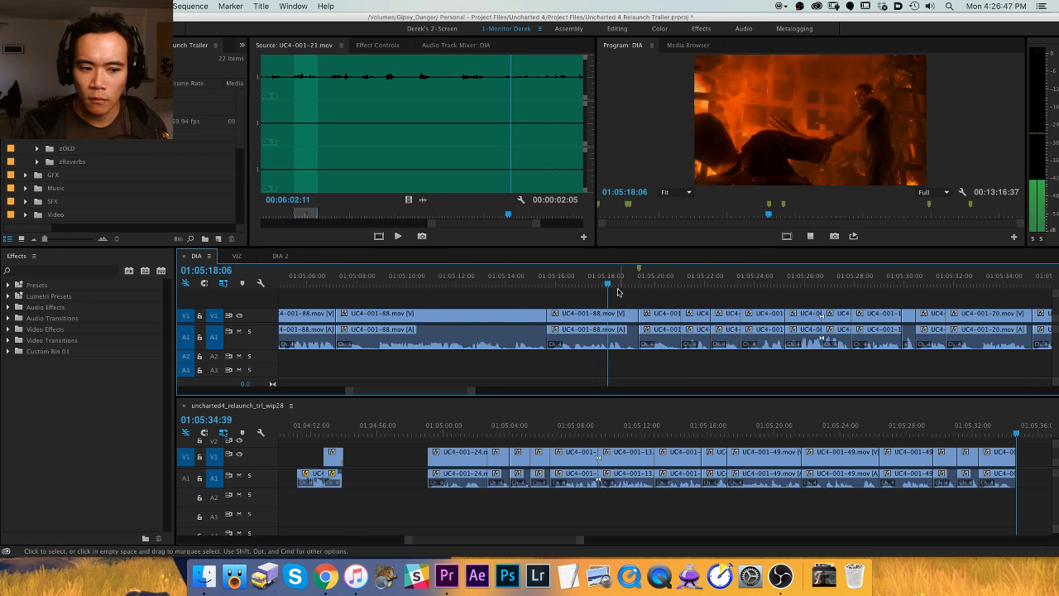
{"action": "key", "text": "="}
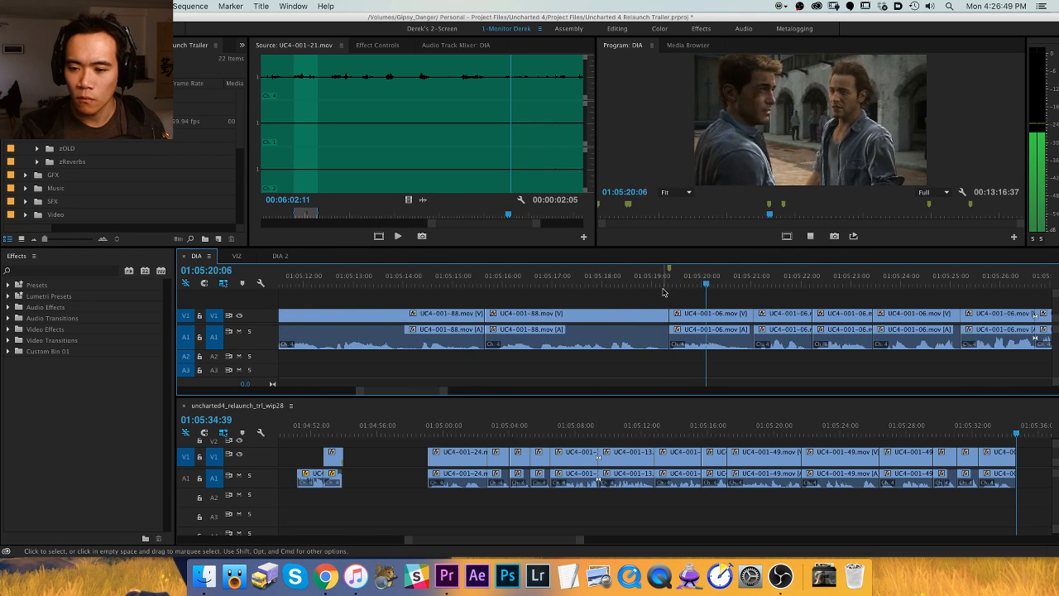
{"action": "key", "text": "minus"}
{"action": "key", "text": "minus"}
{"action": "key", "text": "minus"}
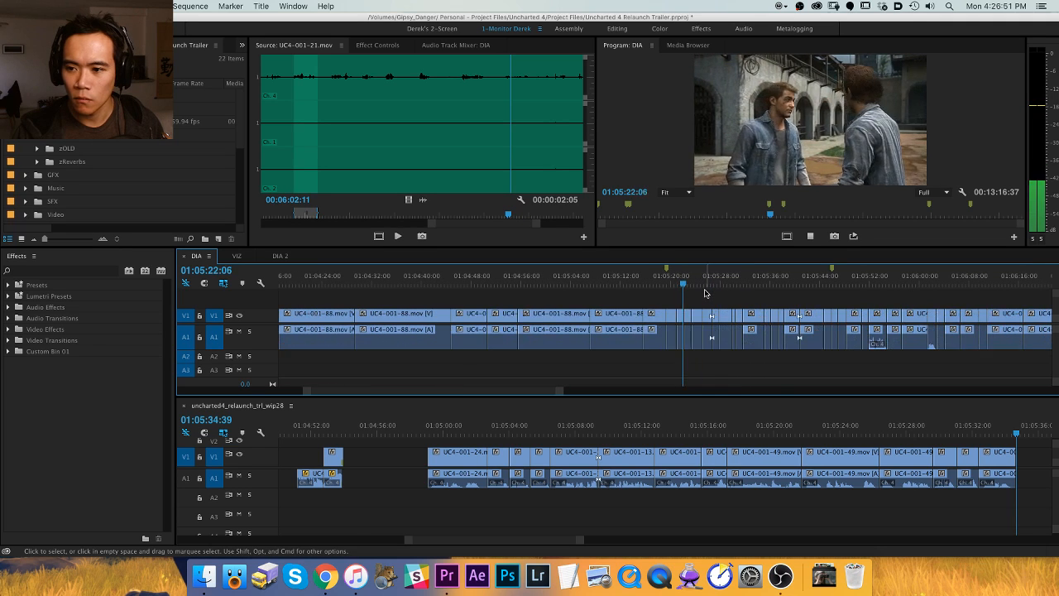
{"action": "key", "text": "equal"}
{"action": "key", "text": "equal"}
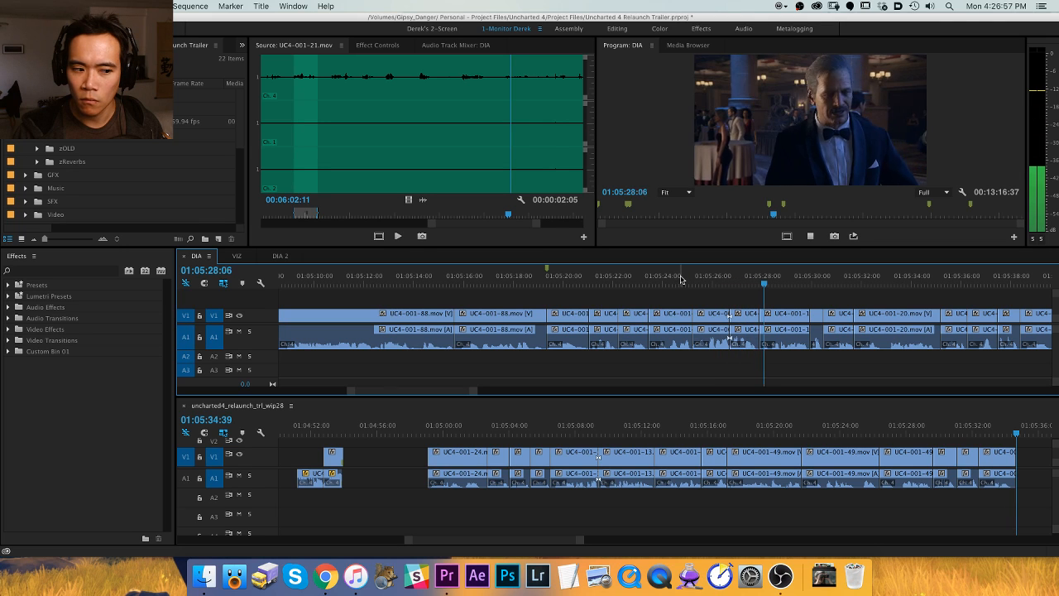
{"action": "scroll", "coordinate": [682, 280], "scroll_direction": "down", "scroll_amount": 3}
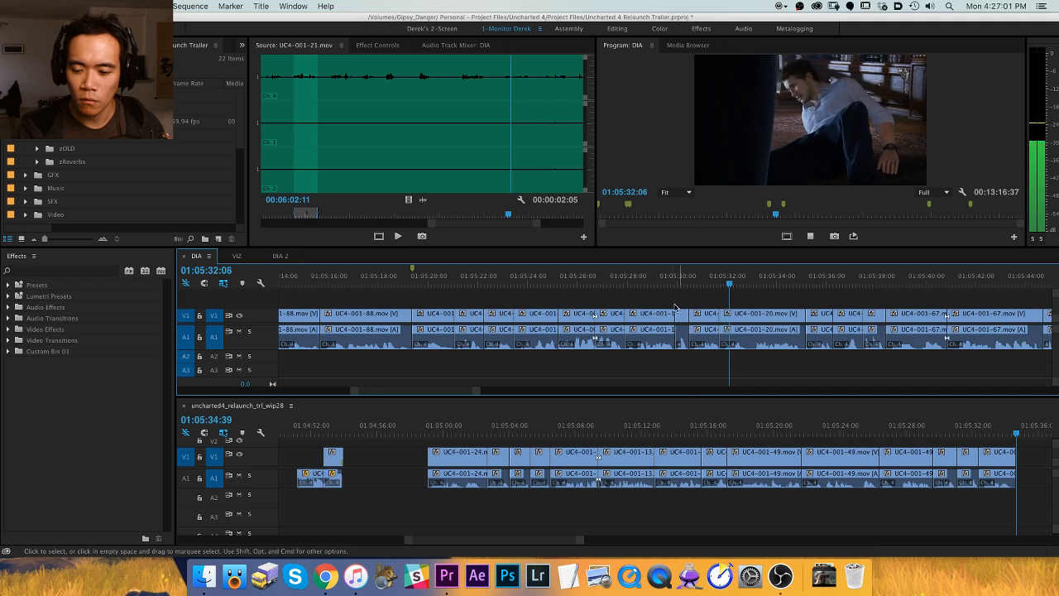
{"action": "key", "text": "equal"}
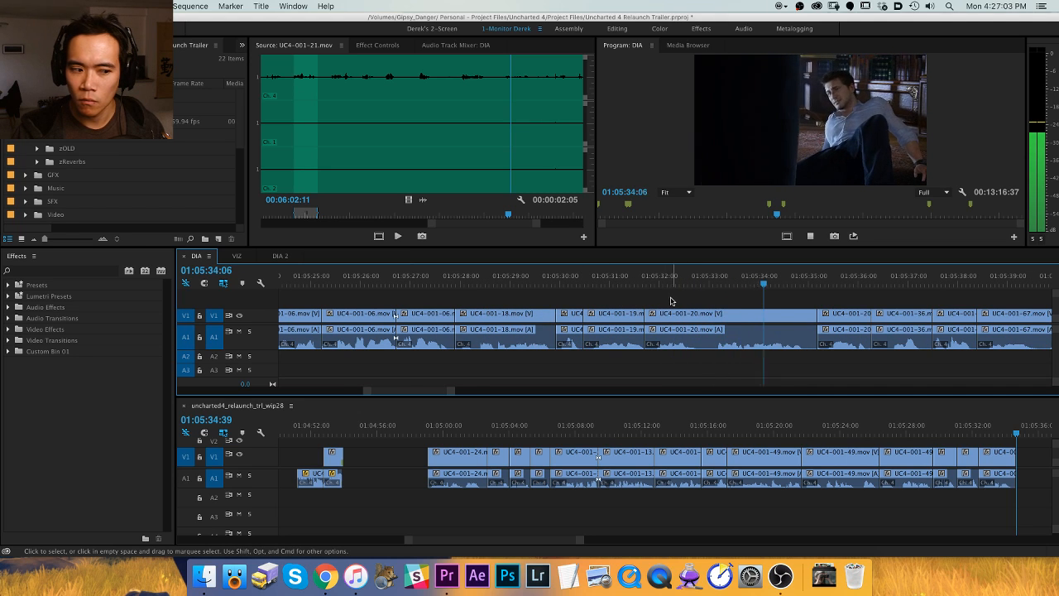
{"action": "key", "text": "minus"}
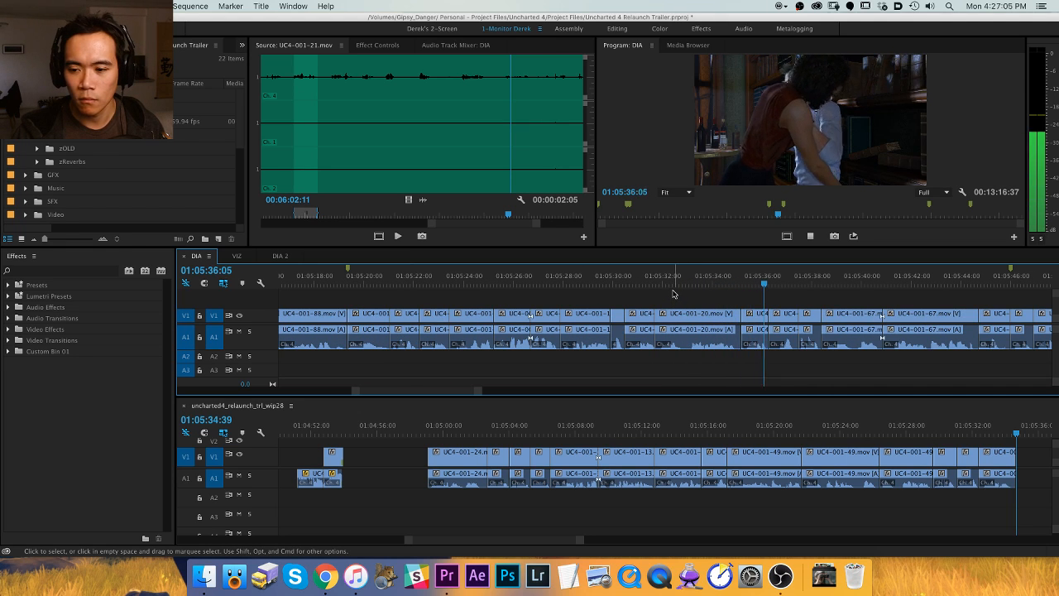
{"action": "key", "text": "space"}
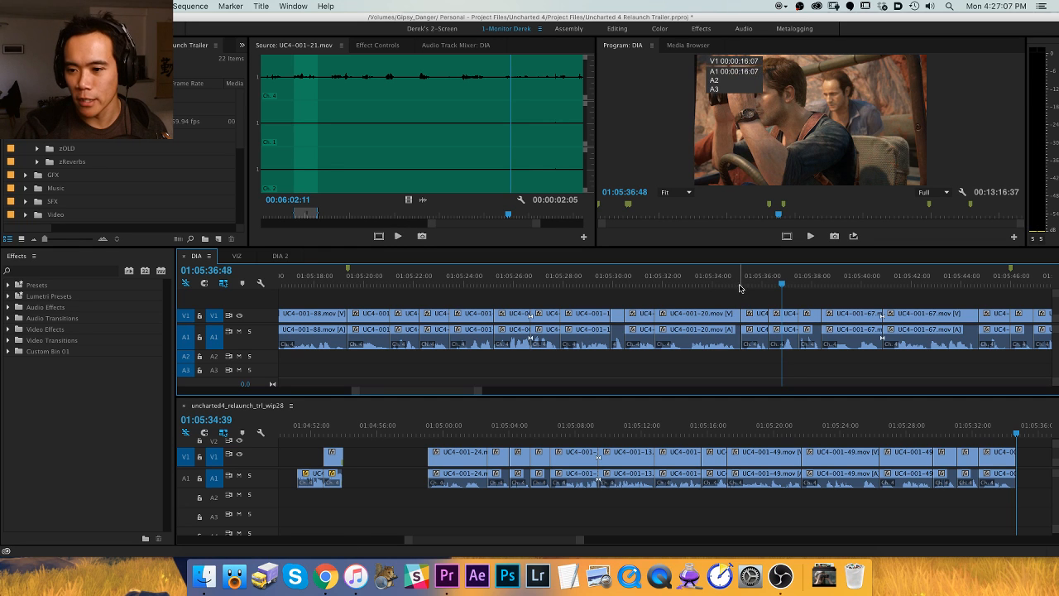
Review the dialogue from 01:05:36:48 through the UC4-001-67 and UC4-001-06 clips to the UC4-001-09 clip at about 01:05:57:12.
{"action": "key", "text": "space"}
{"action": "key", "text": "equal"}
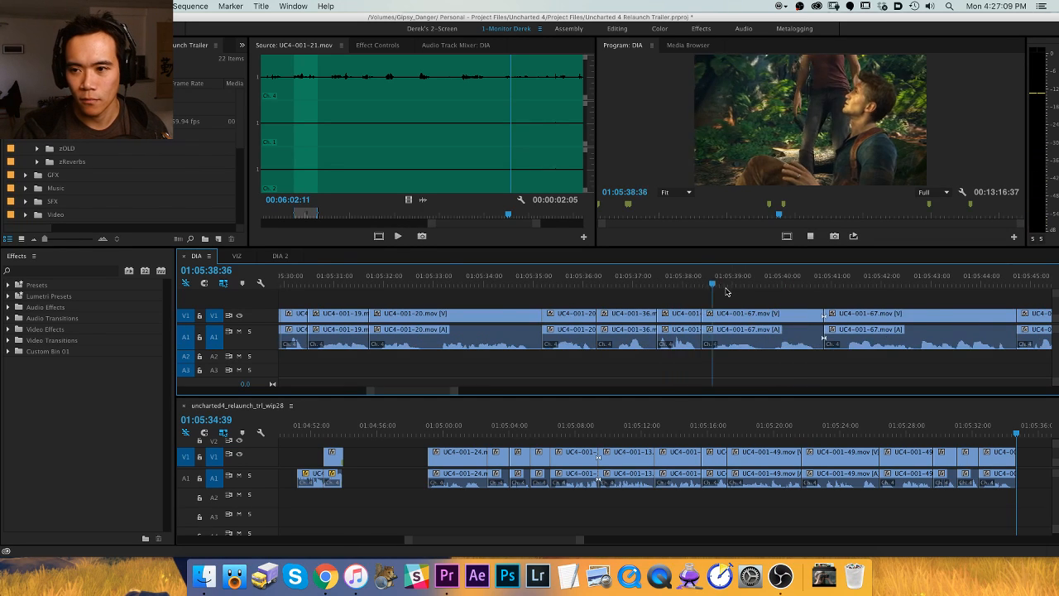
{"action": "key", "text": "minus"}
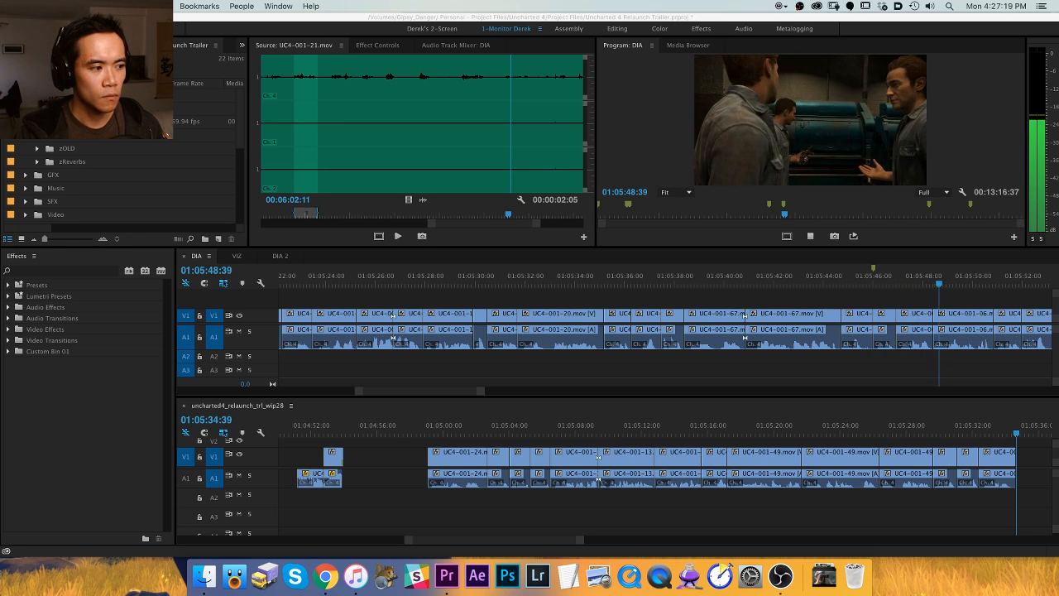
{"action": "left_click", "coordinate": [742, 300]}
{"action": "key", "text": "equal"}
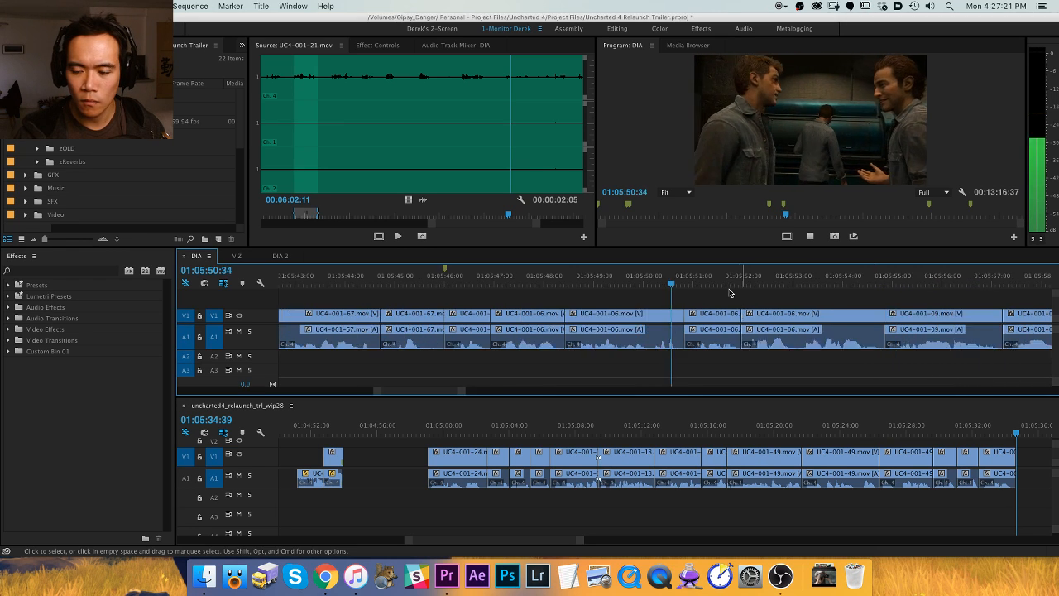
{"action": "key", "text": "minus"}
{"action": "key", "text": "minus"}
{"action": "key", "text": "equal"}
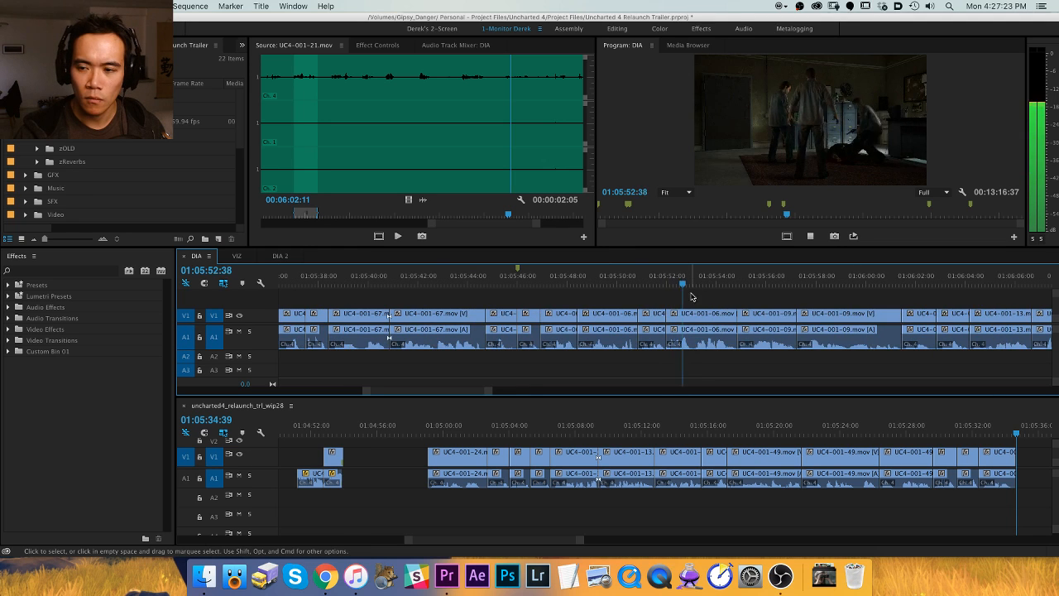
{"action": "key", "text": "minus"}
{"action": "key", "text": "equal"}
{"action": "key", "text": "space"}
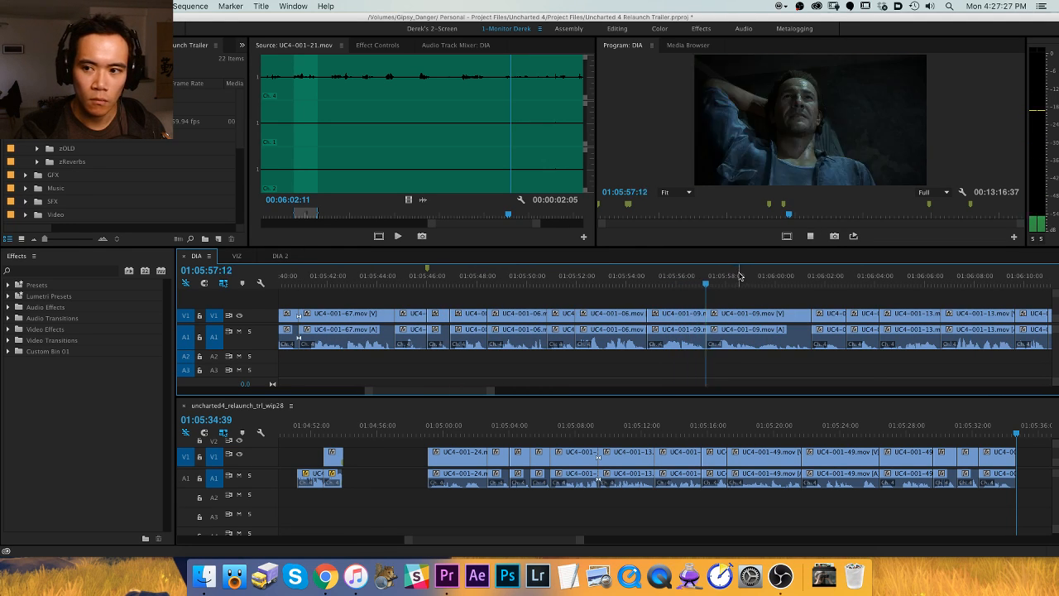
Audition the DIA dialogue from 01:06:01:47 to 01:06:04:34 and append its last fully played short clip to the end of uncharted4_relaunch_trl_wip28.
{"action": "left_click", "coordinate": [774, 279]}
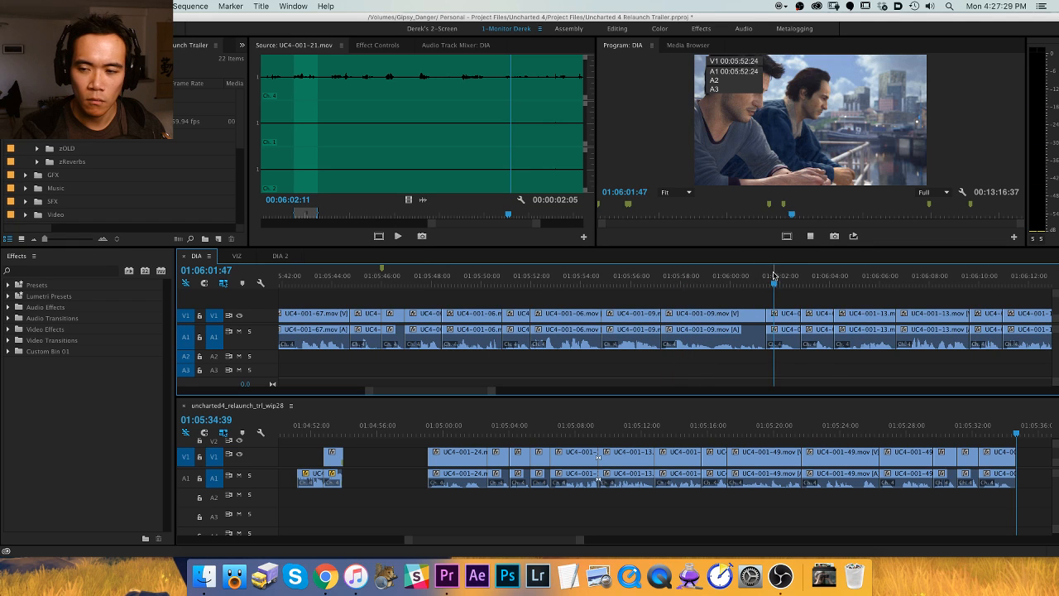
{"action": "key", "text": "space"}
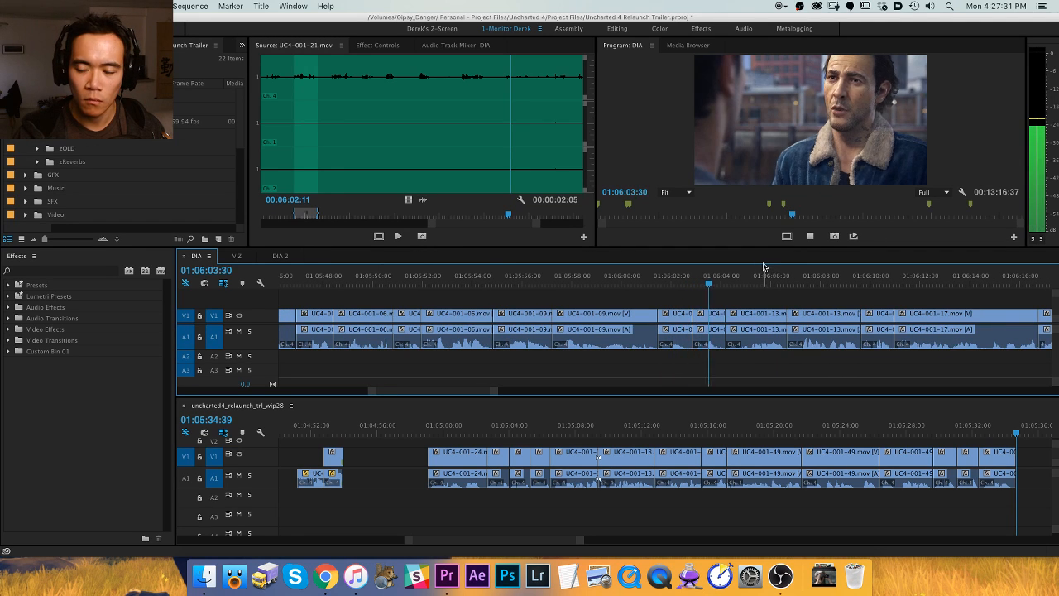
{"action": "left_click", "coordinate": [662, 316]}
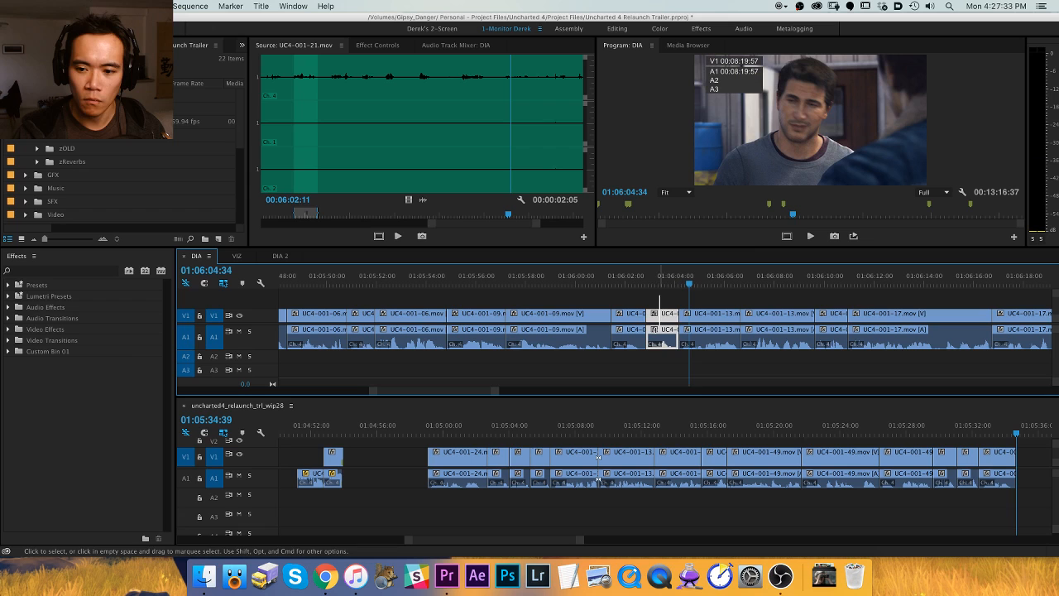
{"action": "left_click", "coordinate": [710, 414]}
Play the adjacent UC4-001-13 clip up to 01:06:06:27 and append a copy to the end of uncharted4_relaunch_trl_wip28.
{"action": "left_click", "coordinate": [691, 292]}
{"action": "key", "text": "space"}
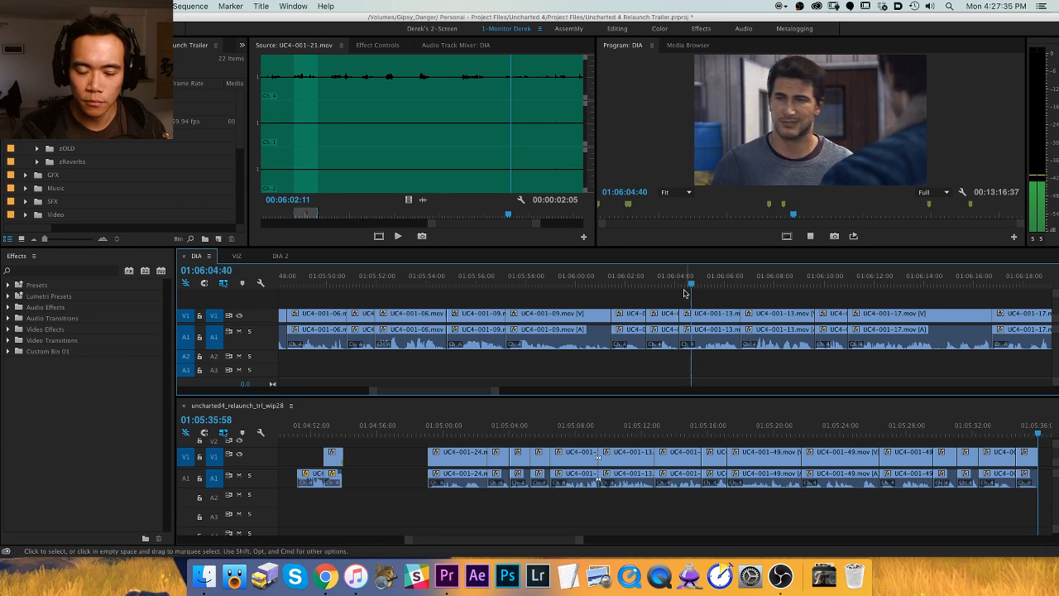
{"action": "left_click", "coordinate": [665, 323]}
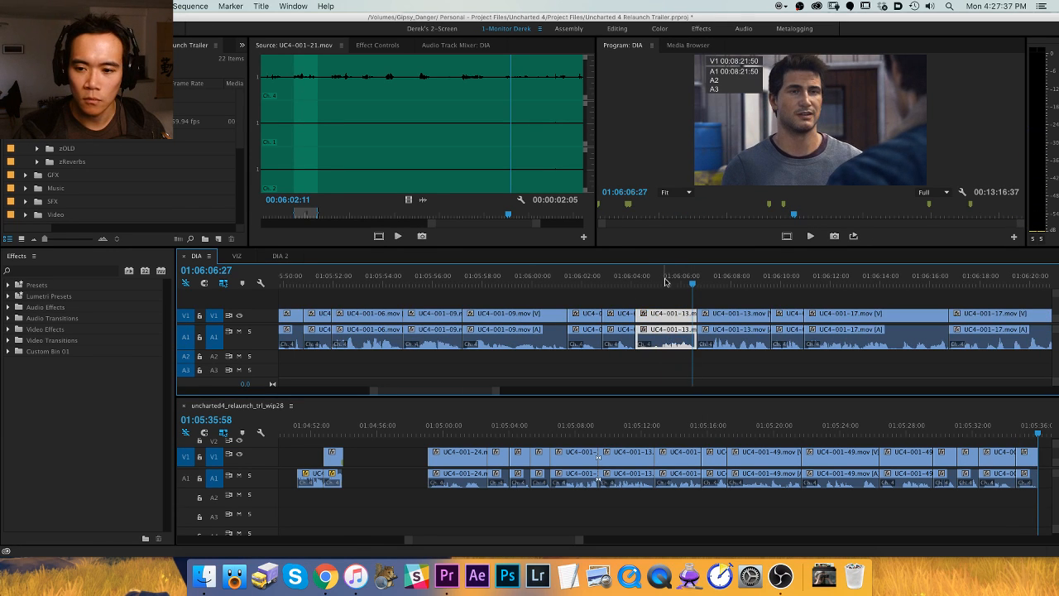
{"action": "left_click", "coordinate": [390, 464]}
{"action": "key", "text": "super+v"}
Return to the DIA sequence and listen from 01:06:06:27 through the UC4-001-17 clips to the UC4-001-18 dialogue at 01:06:26:06.
{"action": "left_click", "coordinate": [713, 292]}
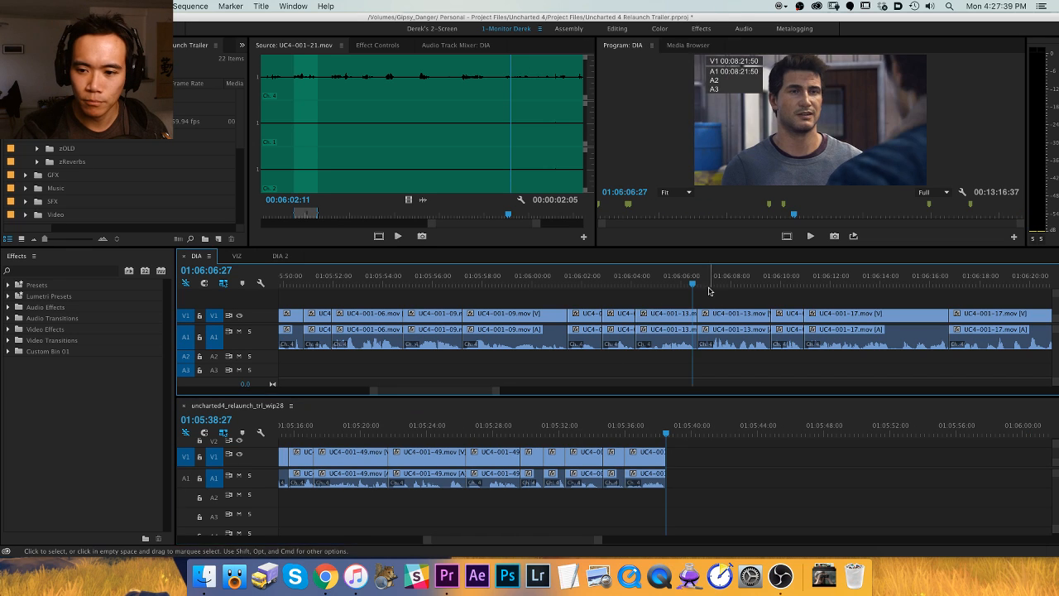
{"action": "key", "text": "space"}
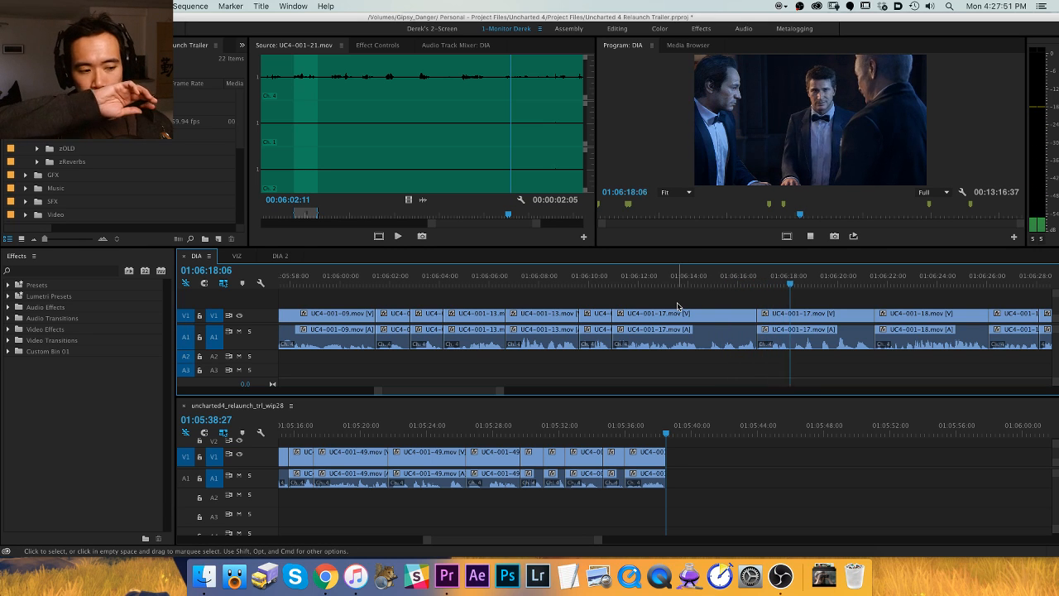
{"action": "key", "text": "equal"}
{"action": "key", "text": "minus"}
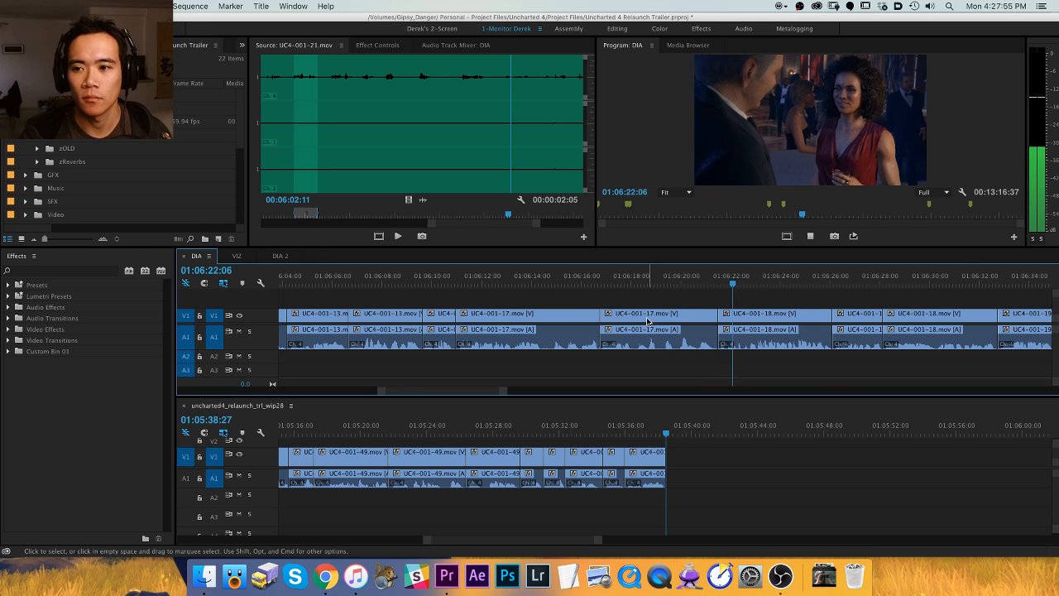
{"action": "key", "text": "equal"}
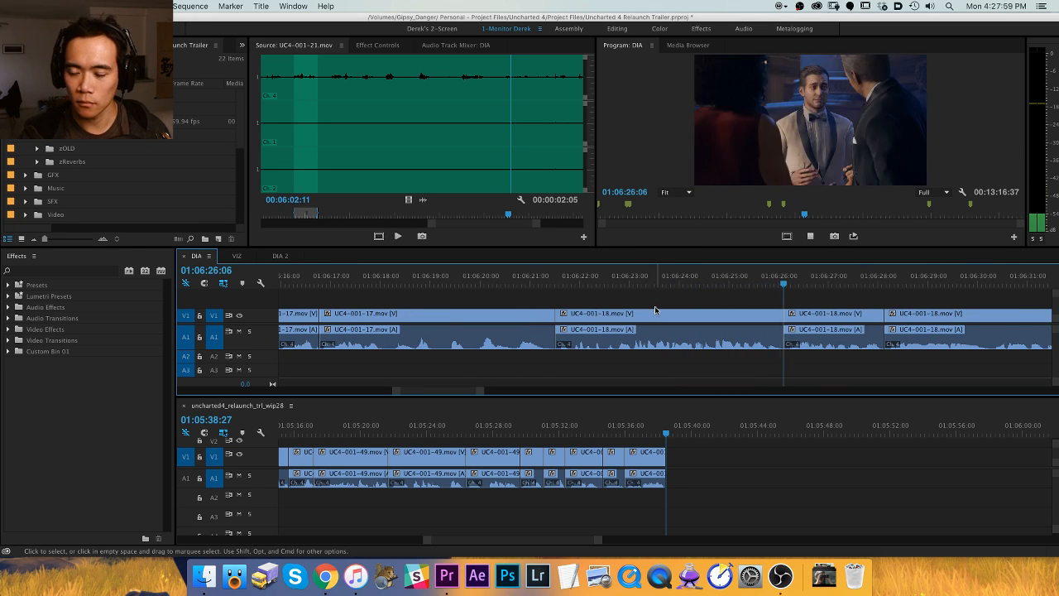
Review the UC4-001-18 clips more closely from 01:06:26:06, stopping playback at 01:06:29:29.
{"action": "key", "text": "minus"}
{"action": "key", "text": "minus"}
{"action": "key", "text": "minus"}
{"action": "key", "text": "minus"}
{"action": "key", "text": "minus"}
{"action": "key", "text": "equal"}
{"action": "key", "text": "equal"}
{"action": "key", "text": "equal"}
{"action": "key", "text": "equal"}
{"action": "key", "text": "equal"}
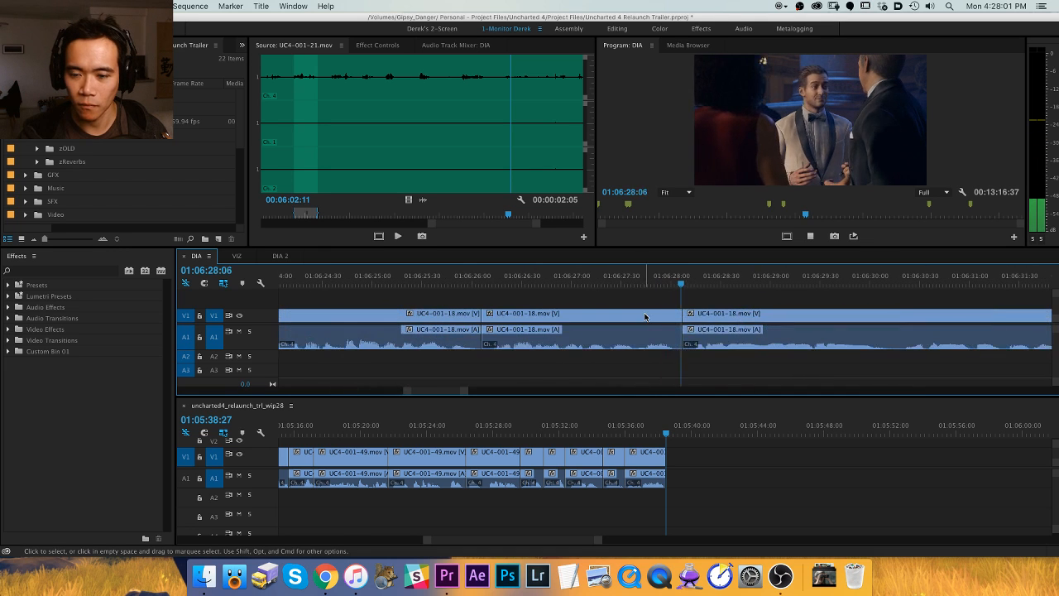
{"action": "key", "text": "space"}
{"action": "key", "text": "h"}
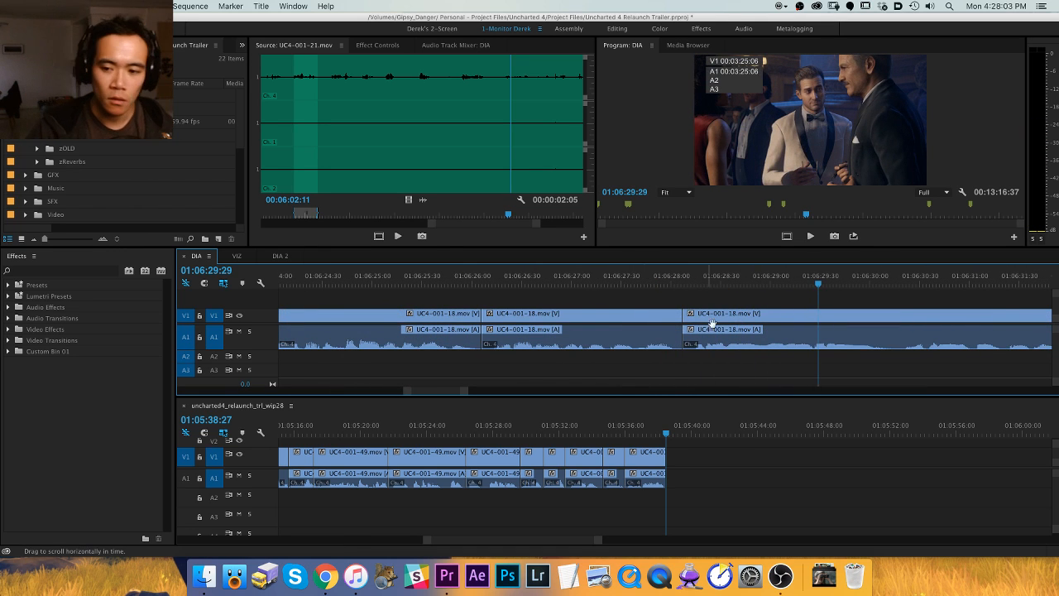
Replay the long UC4-001-18 dialogue clip in the DIA sequence from 01:06:29:26 to 01:06:29:48.
{"action": "left_click_drag", "start_coordinate": [655, 314], "coordinate": [518, 316]}
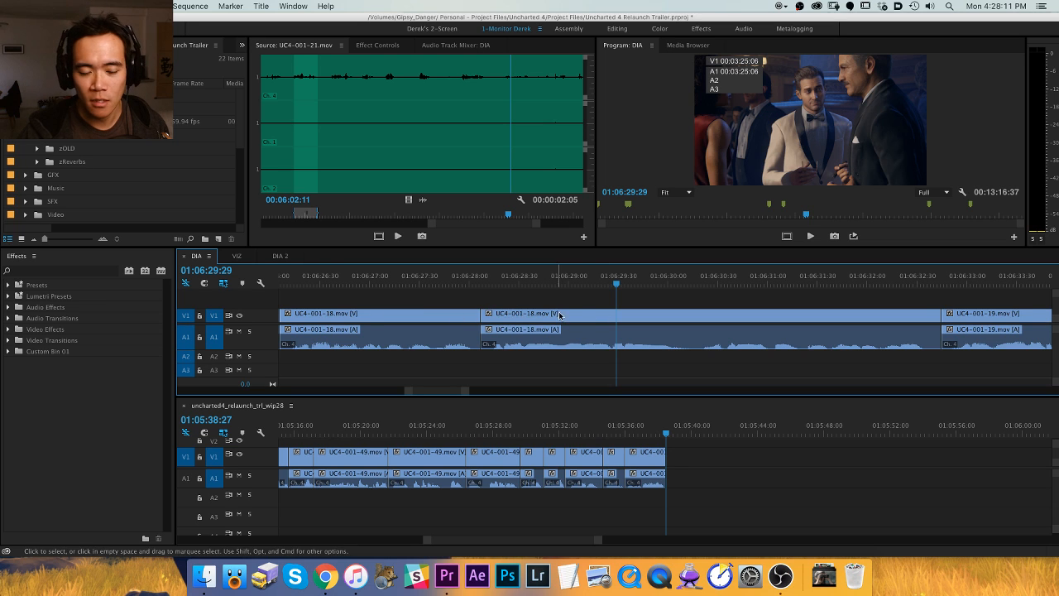
{"action": "left_click_drag", "start_coordinate": [558, 318], "coordinate": [414, 320]}
{"action": "left_click_drag", "start_coordinate": [471, 281], "coordinate": [468, 289]}
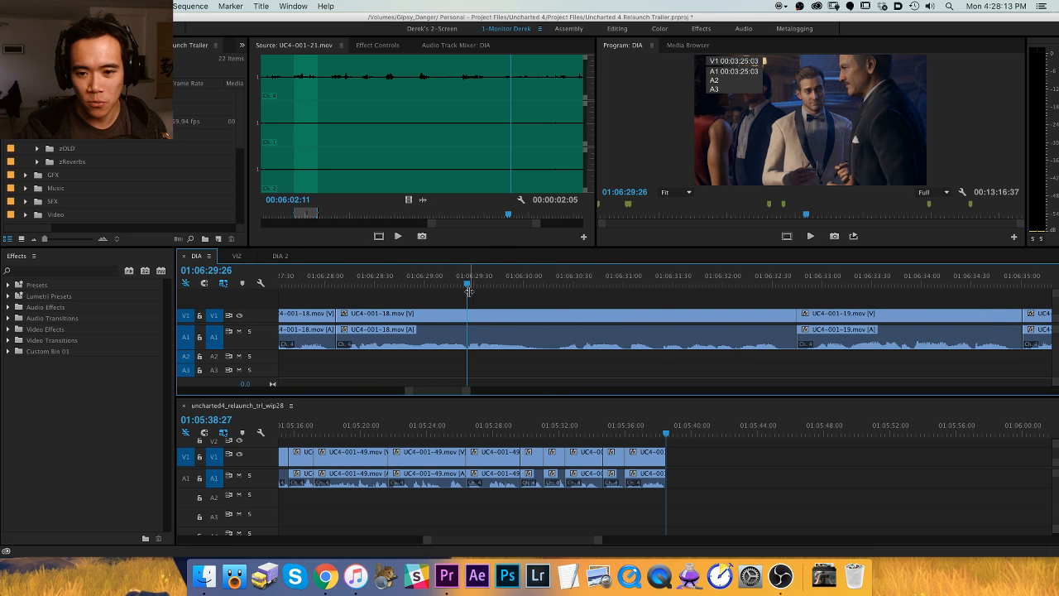
{"action": "key", "text": "space"}
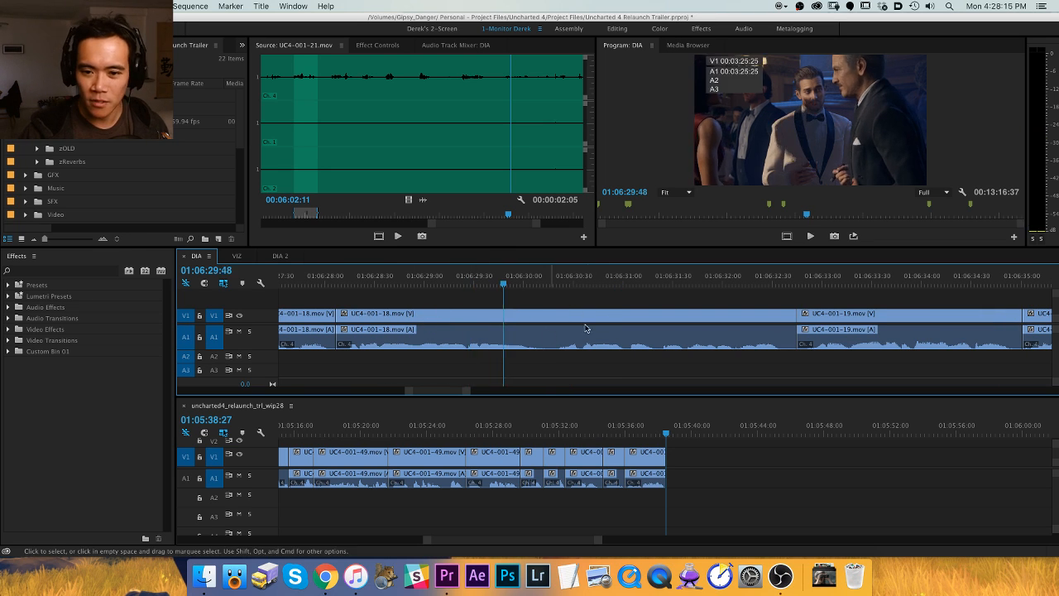
{"action": "key", "text": "h"}
{"action": "left_click_drag", "start_coordinate": [496, 364], "coordinate": [421, 363]}
{"action": "key", "text": "minus"}
{"action": "key", "text": "v"}
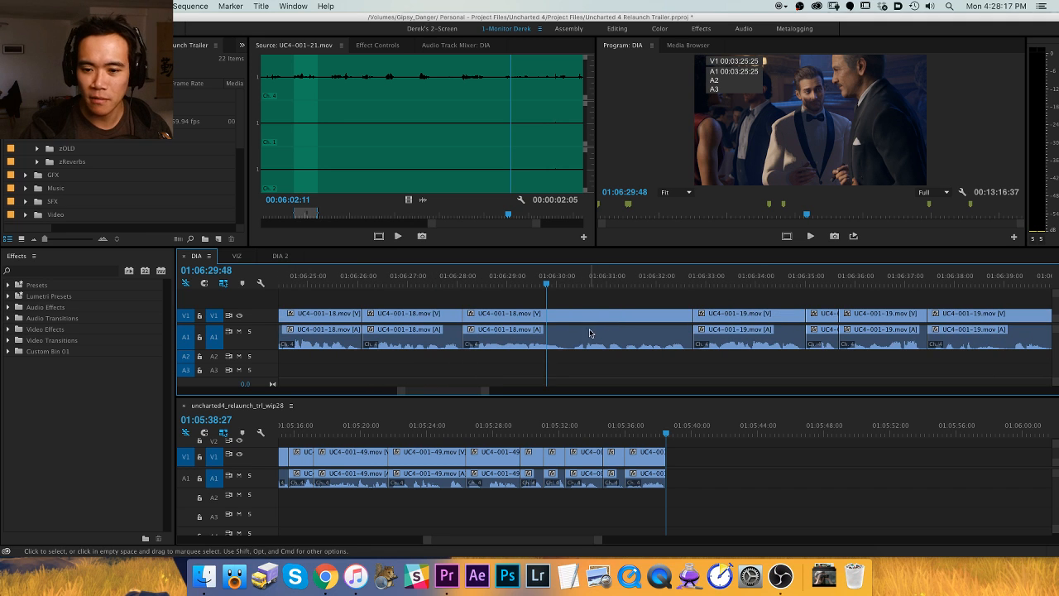
Listen from 01:06:29:48 through the rest of UC4-001-18 and into the UC4-001-19 clips, stopping at 01:06:39:40.
{"action": "key", "text": "h"}
{"action": "left_click_drag", "start_coordinate": [566, 334], "coordinate": [524, 334]}
{"action": "key", "text": "space"}
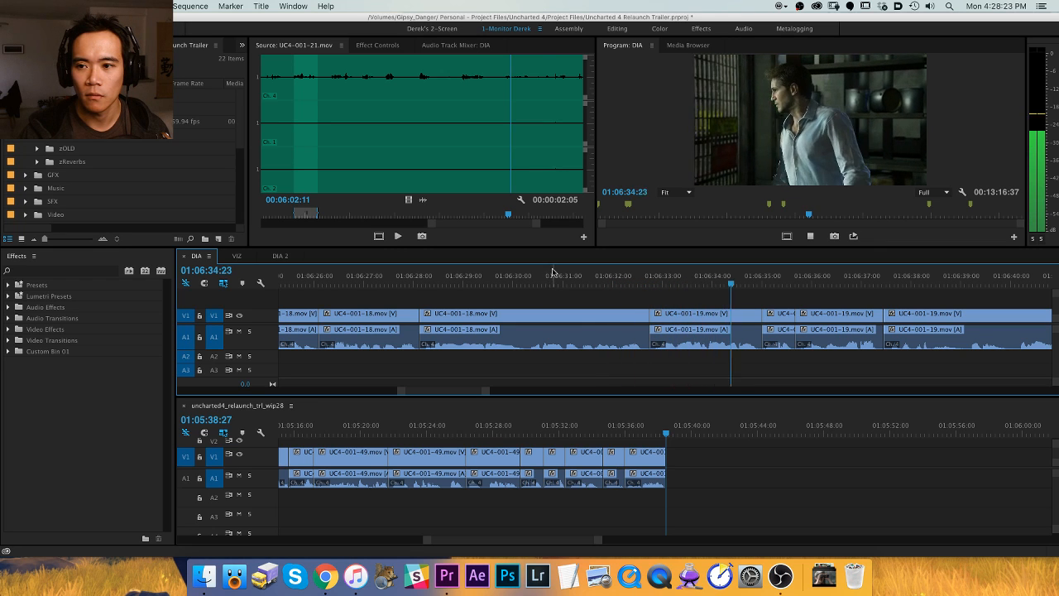
{"action": "key", "text": "minus"}
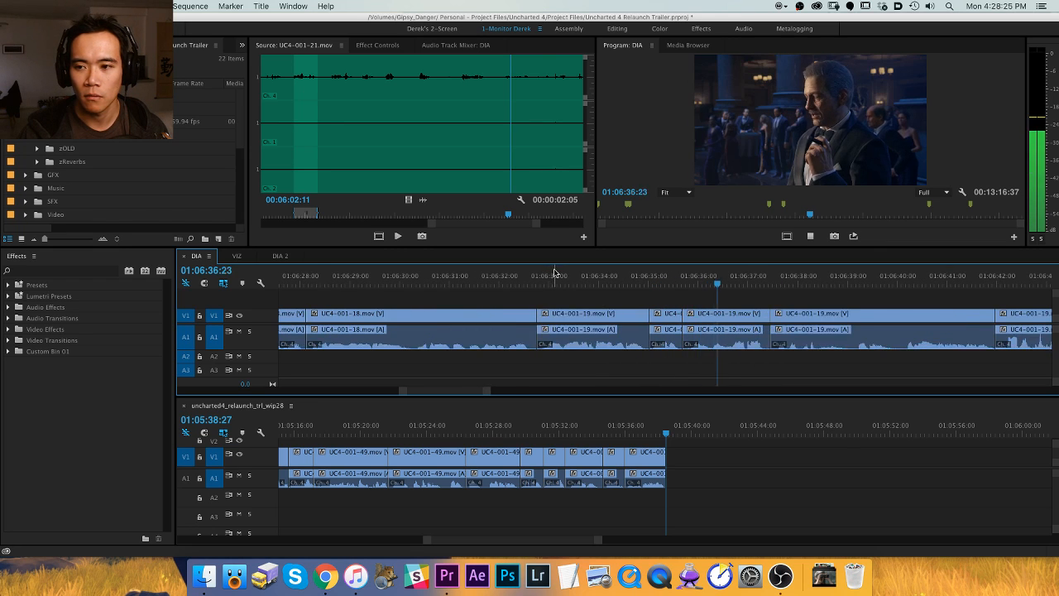
{"action": "key", "text": "minus"}
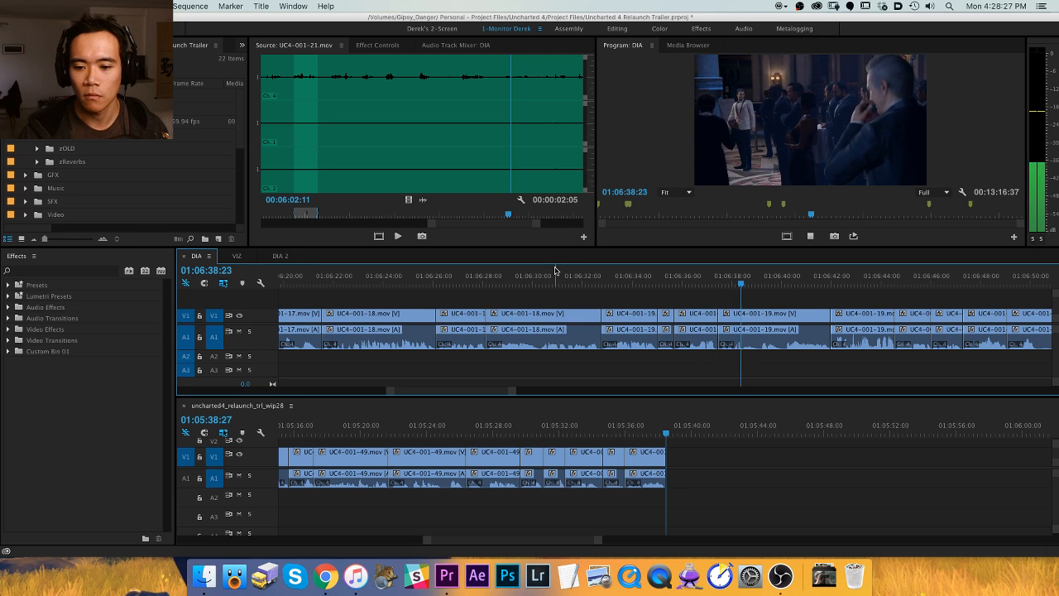
{"action": "key", "text": "space"}
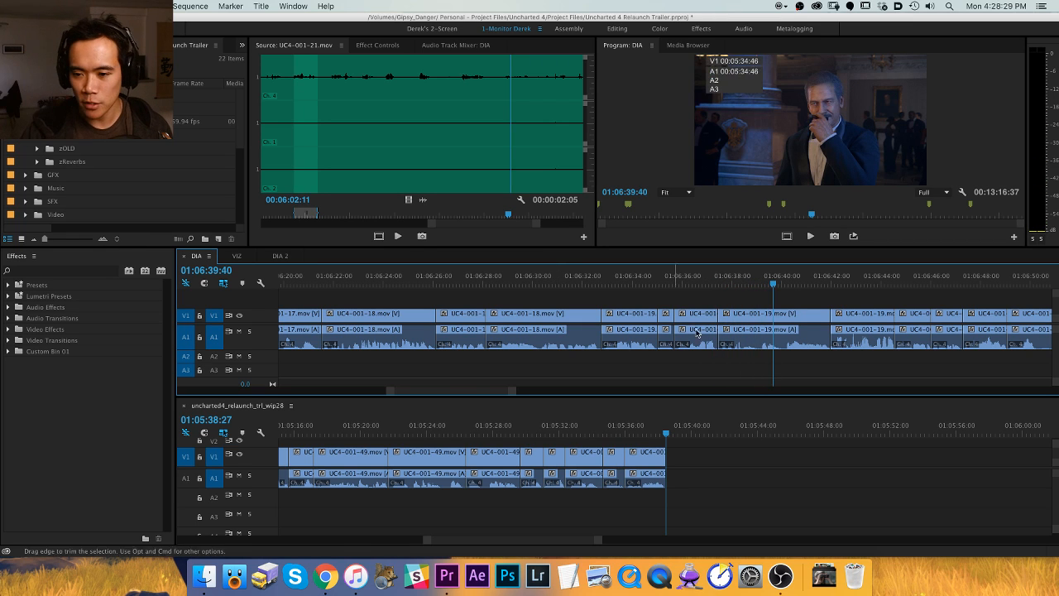
Scrub from 01:06:40:10 to near the end of the long UC4-001-19 clip and play on to 01:06:45:12.
{"action": "scroll", "coordinate": [747, 332], "scroll_direction": "right", "scroll_amount": 5}
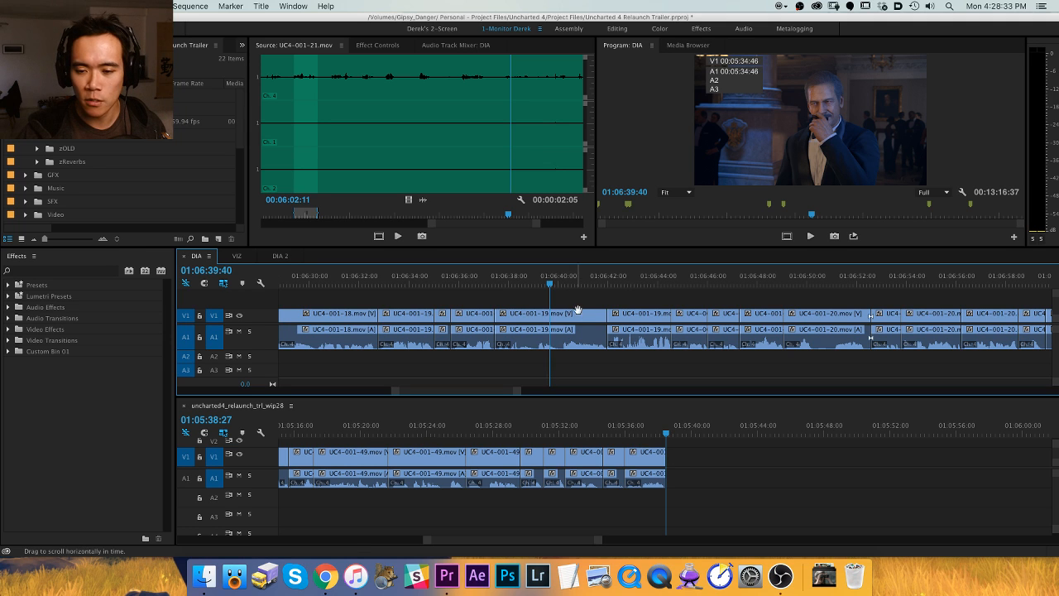
{"action": "scroll", "coordinate": [568, 283], "scroll_direction": "right", "scroll_amount": 1}
{"action": "left_click", "coordinate": [519, 279]}
{"action": "key", "text": "equal"}
{"action": "key", "text": "equal"}
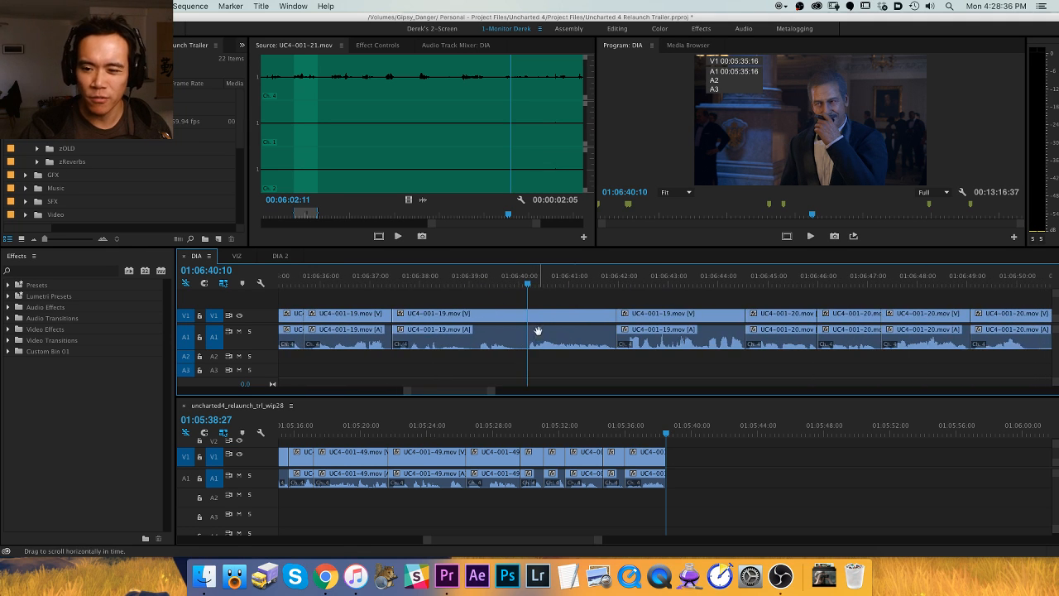
{"action": "left_click", "coordinate": [536, 283]}
{"action": "left_click_drag", "start_coordinate": [536, 283], "coordinate": [593, 283]}
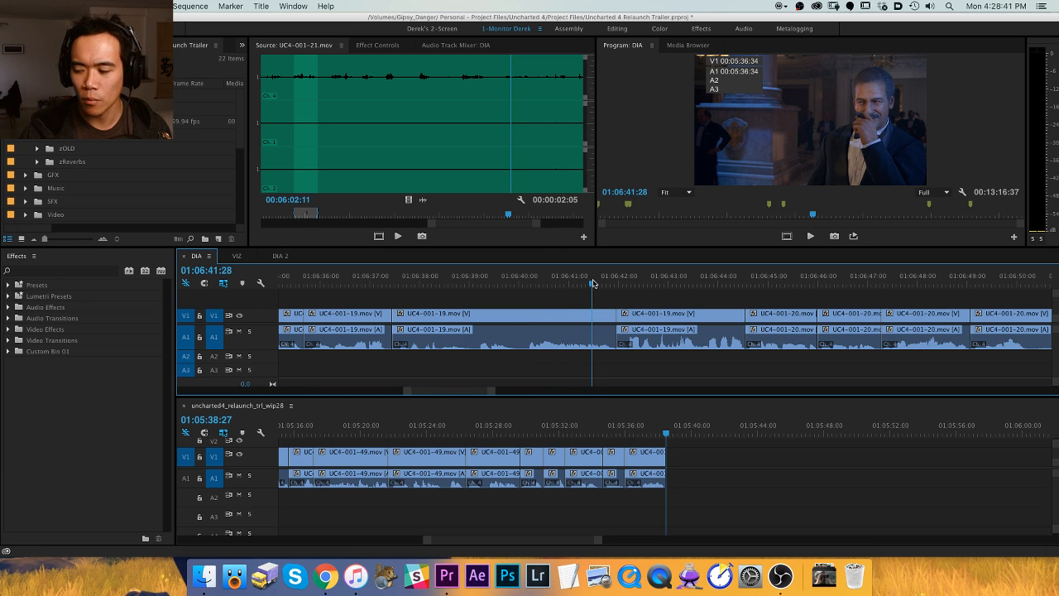
{"action": "left_click_drag", "start_coordinate": [593, 283], "coordinate": [612, 283]}
{"action": "key", "text": "space"}
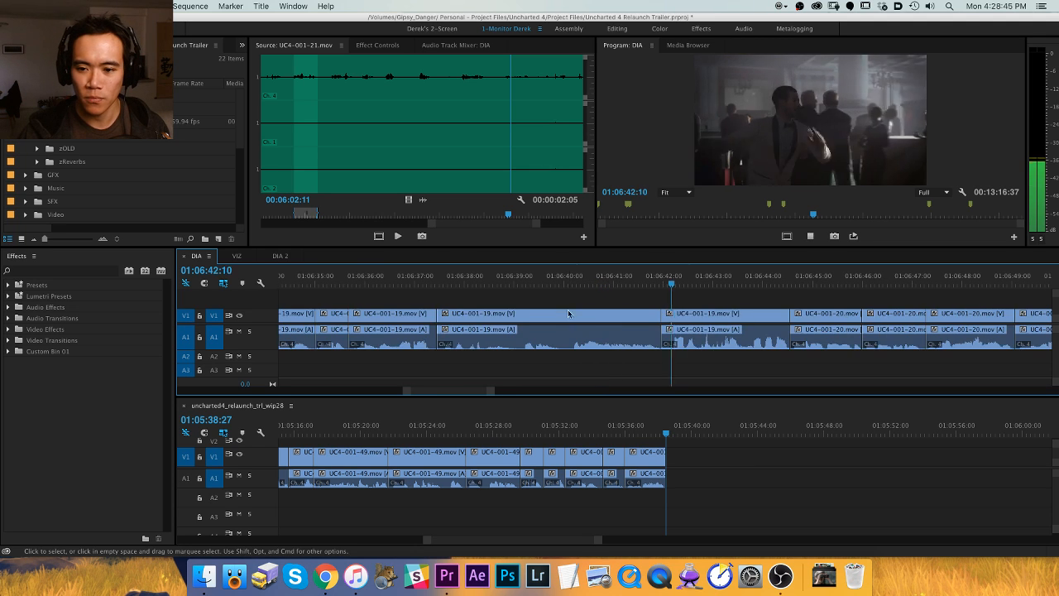
{"action": "key", "text": "minus"}
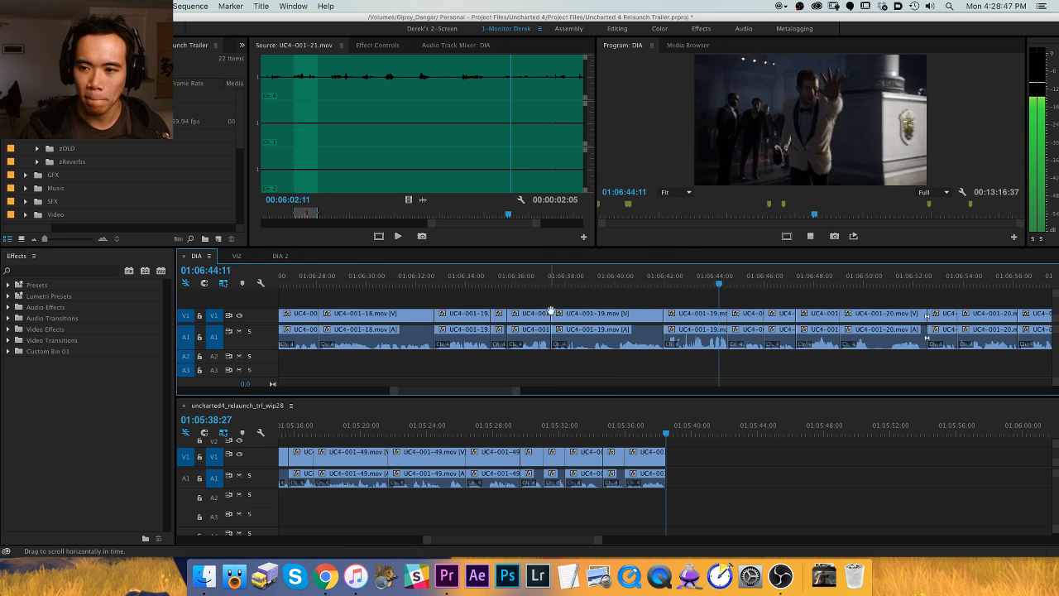
{"action": "key", "text": "space"}
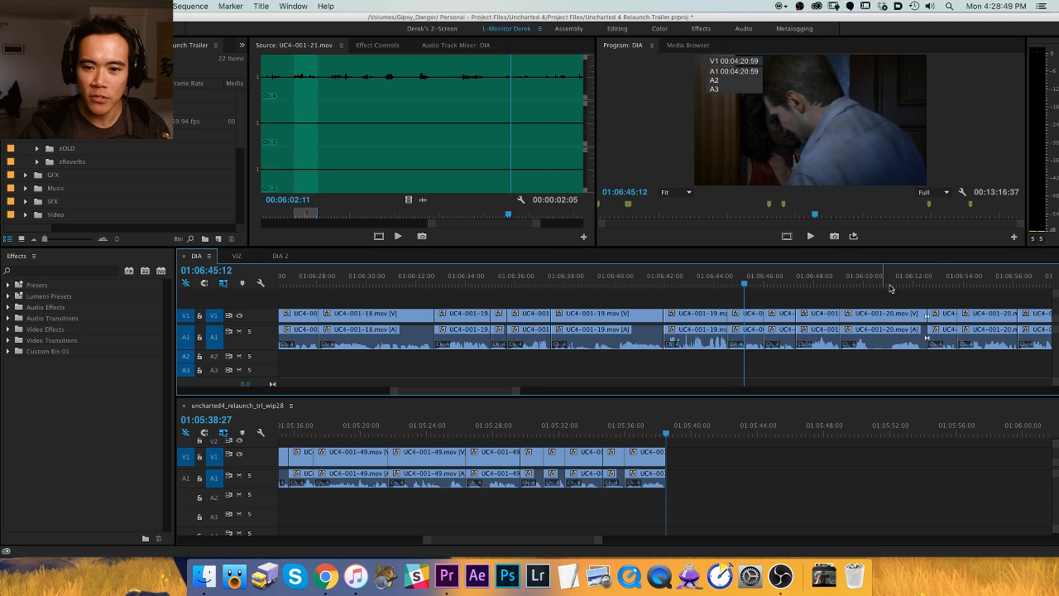
Replay the last UC4-001-19 clip from its start and listen through the UC4-001-20 clips to 01:06:54:56.
{"action": "left_click", "coordinate": [664, 282]}
{"action": "key", "text": "space"}
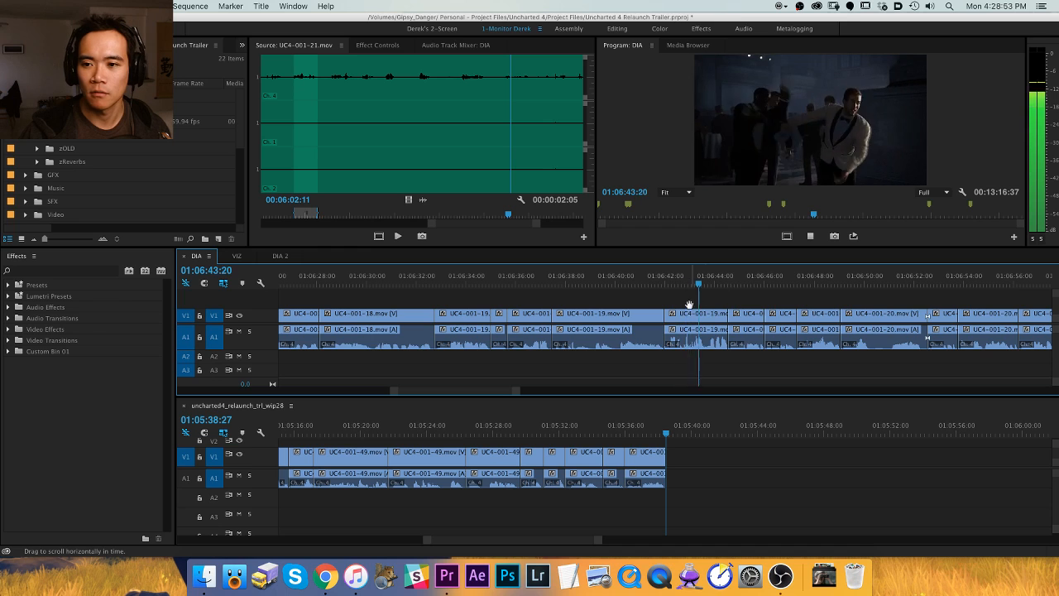
{"action": "key", "text": "="}
{"action": "key", "text": "="}
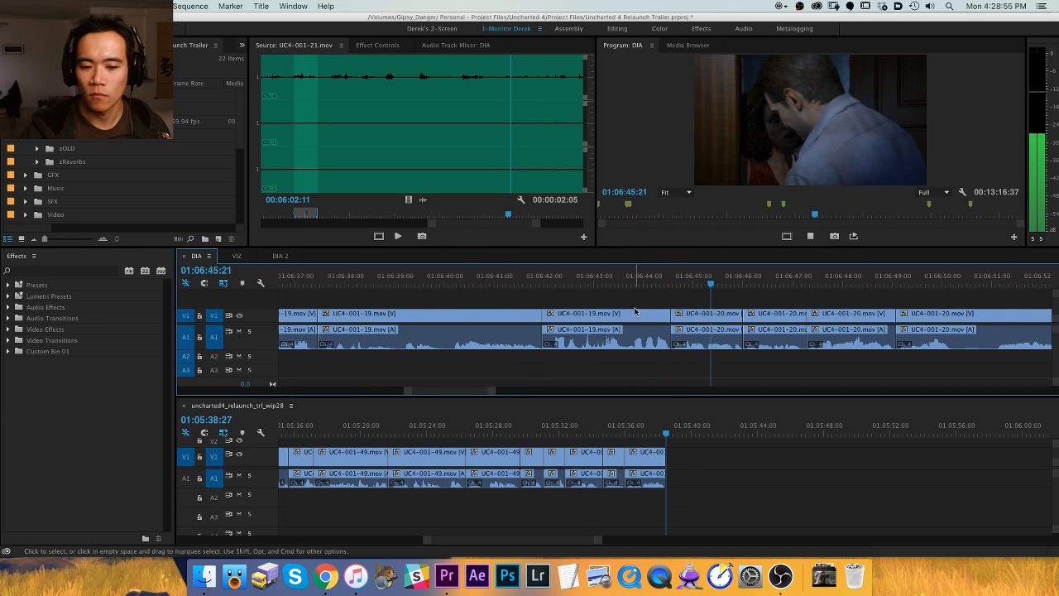
{"action": "scroll", "coordinate": [629, 307], "scroll_direction": "down", "scroll_amount": 3}
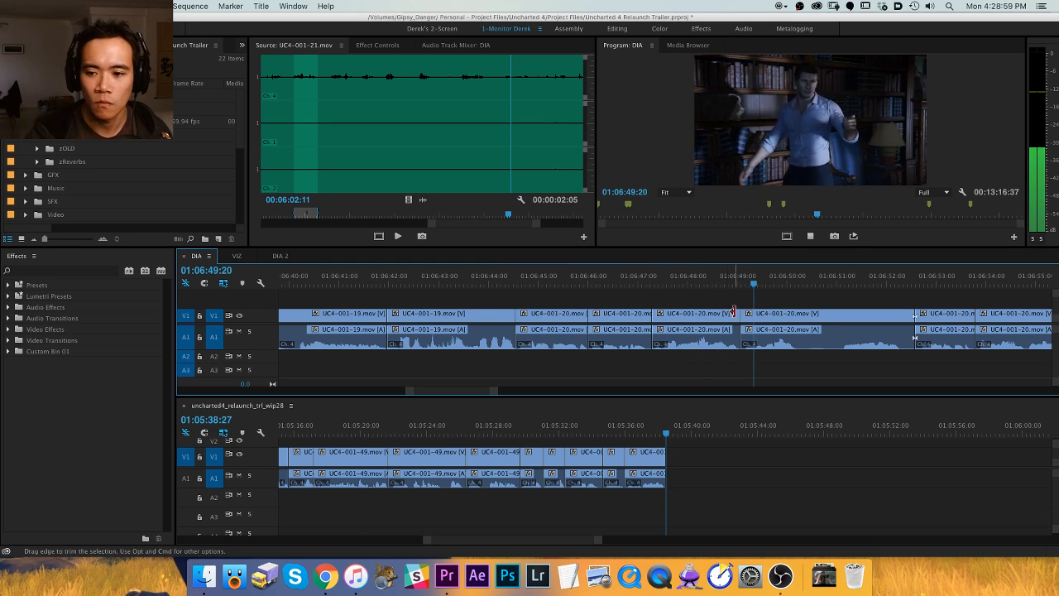
{"action": "scroll", "coordinate": [776, 311], "scroll_direction": "down", "scroll_amount": 3}
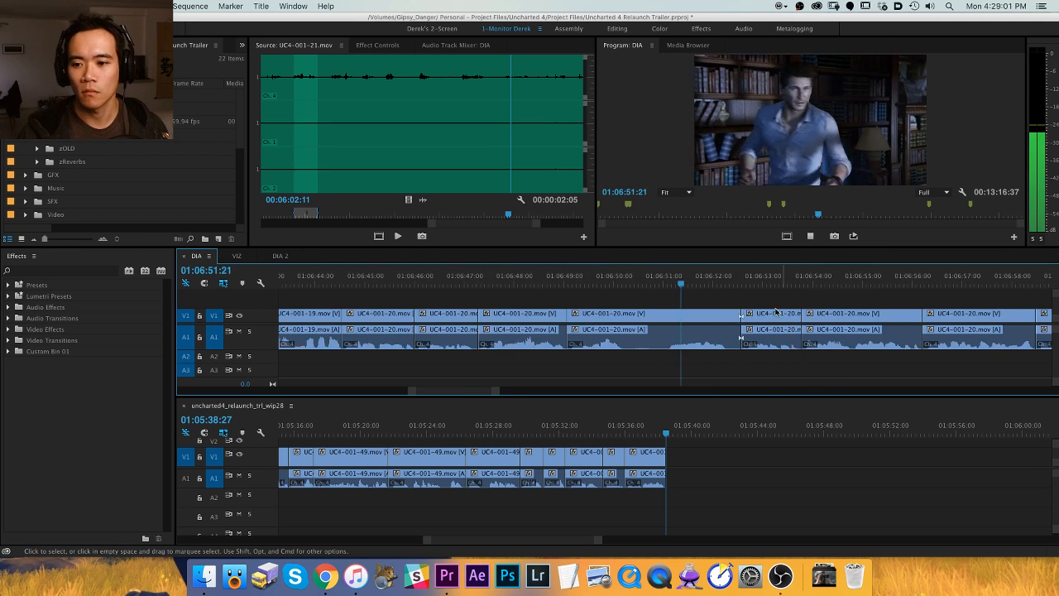
{"action": "key", "text": "minus"}
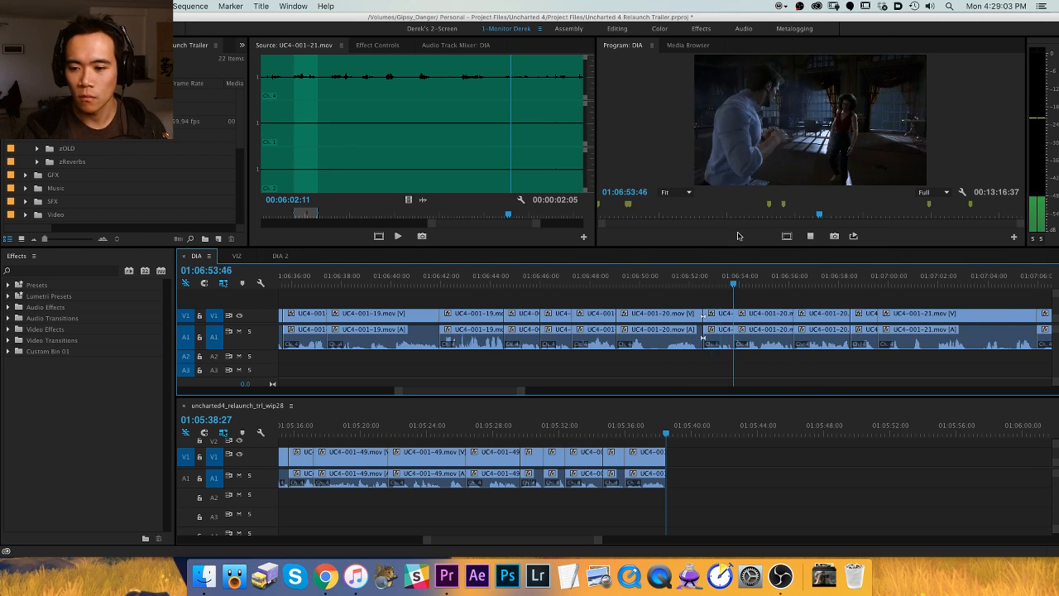
{"action": "key", "text": "space"}
Review the UC4-001-20 dialogue more closely from 01:06:54:56, stopping playback at 01:06:56:43.
{"action": "key", "text": "equal"}
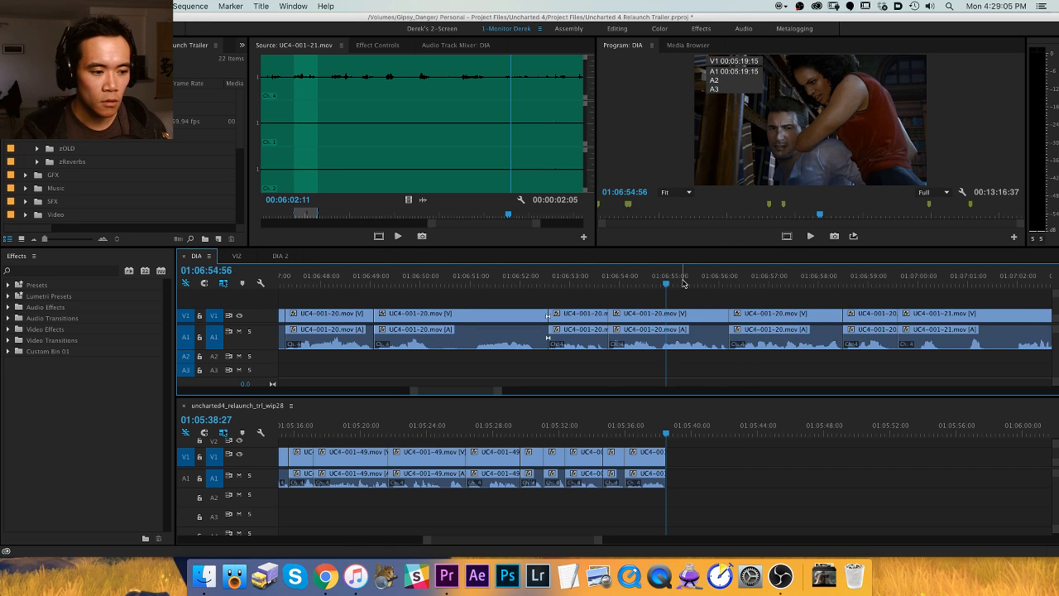
{"action": "key", "text": "equal"}
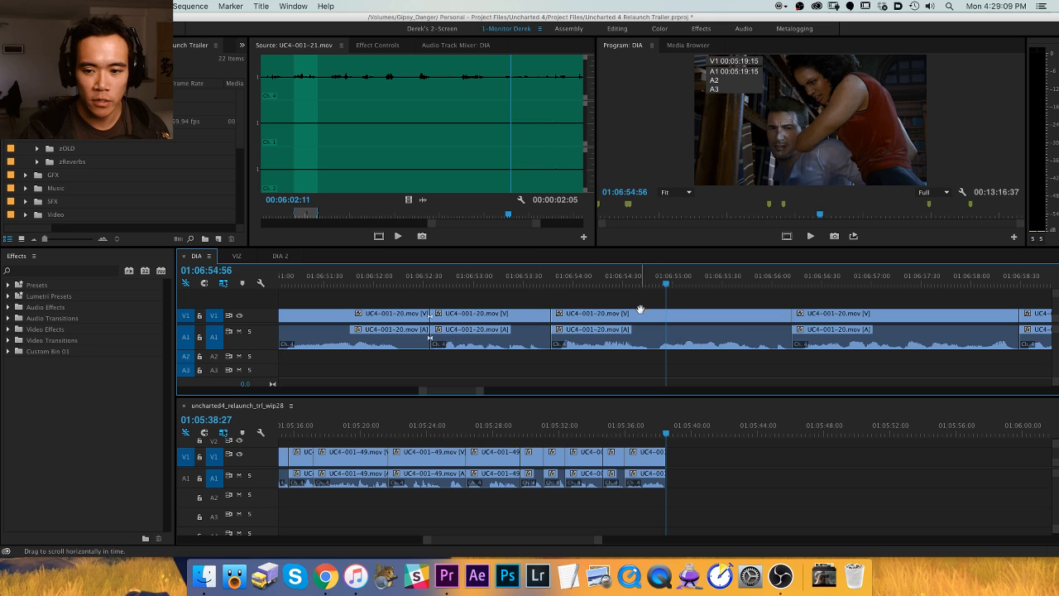
{"action": "key", "text": "space"}
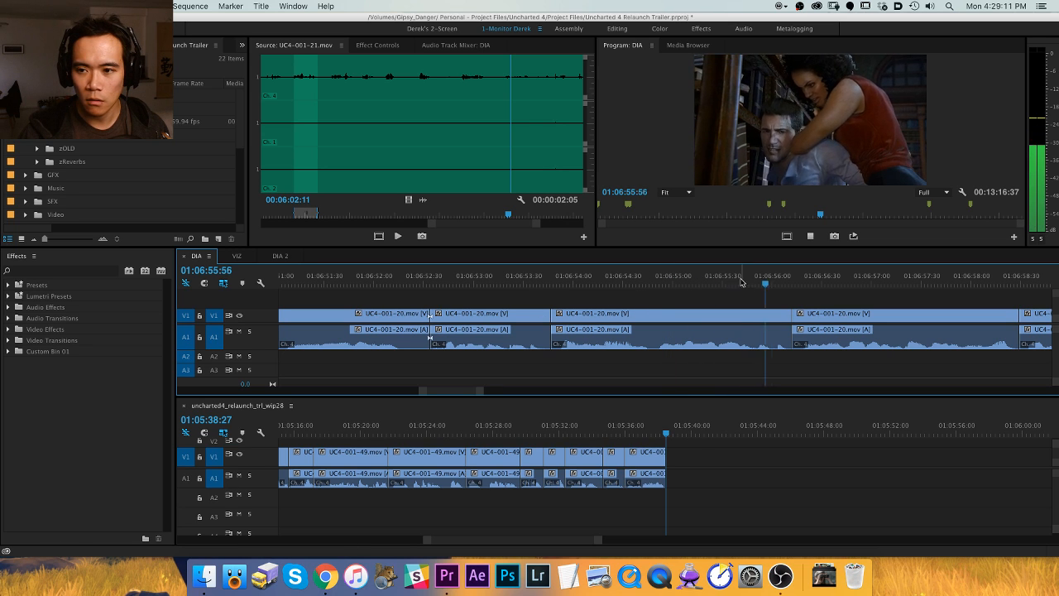
{"action": "key", "text": "space"}
{"action": "key", "text": "minus"}
{"action": "left_click_drag", "start_coordinate": [704, 333], "coordinate": [543, 318]}
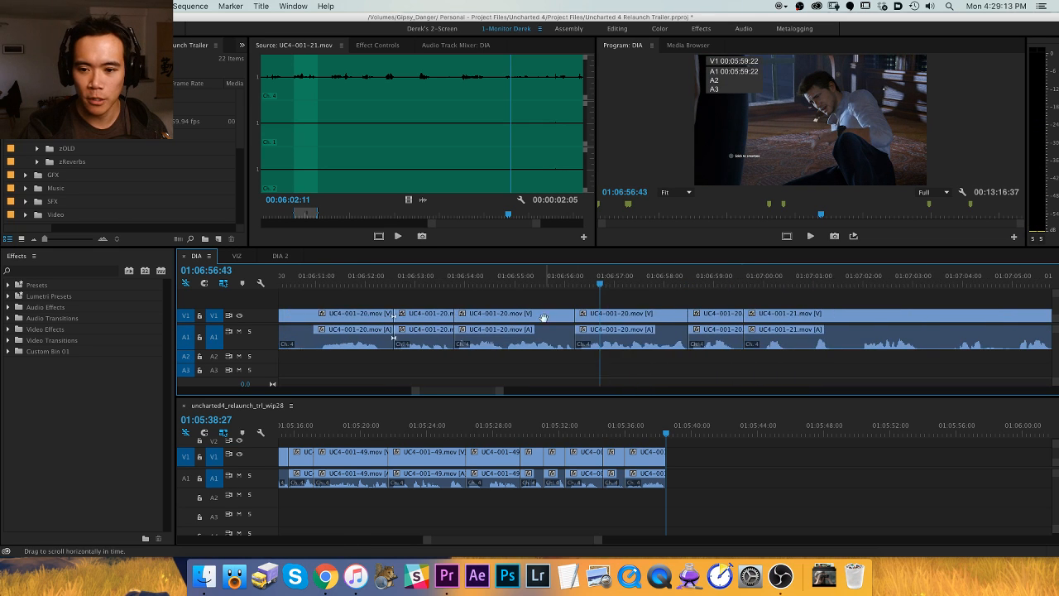
Listen from 01:06:56:43 through the UC4-001-21 clips and append a copy of the last one to the end of uncharted4_relaunch_trl_wip28.
{"action": "key", "text": "space"}
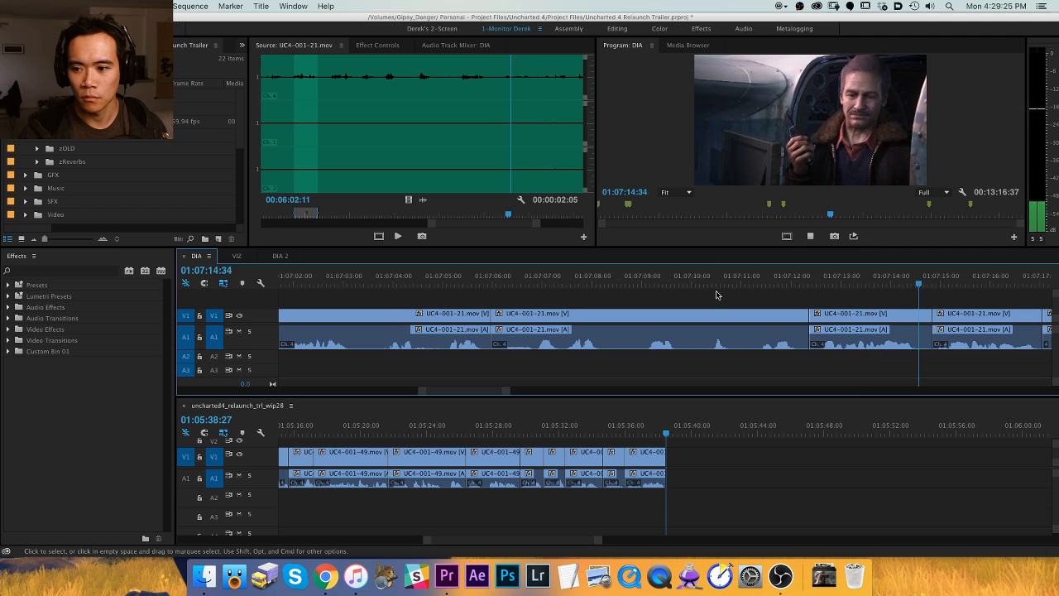
{"action": "key", "text": "minus"}
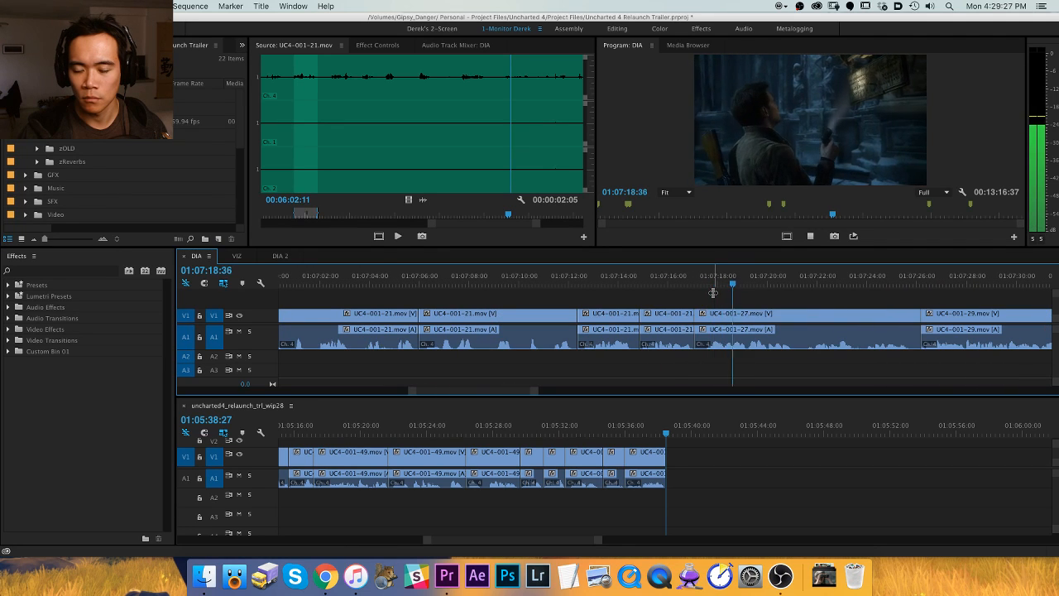
{"action": "left_click_drag", "start_coordinate": [671, 321], "coordinate": [703, 463]}
Continue auditioning DIA through UC4-001-27, then replay the first UC4-001-29 clip from its start.
{"action": "left_click", "coordinate": [751, 278]}
{"action": "key", "text": "space"}
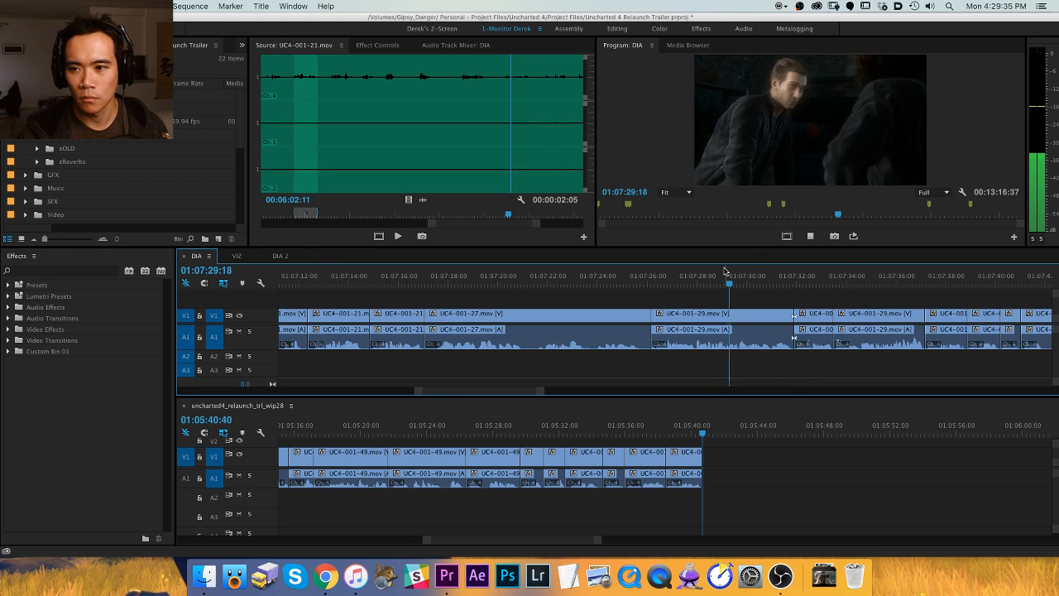
{"action": "left_click_drag", "start_coordinate": [742, 277], "coordinate": [654, 282]}
{"action": "key", "text": "space"}
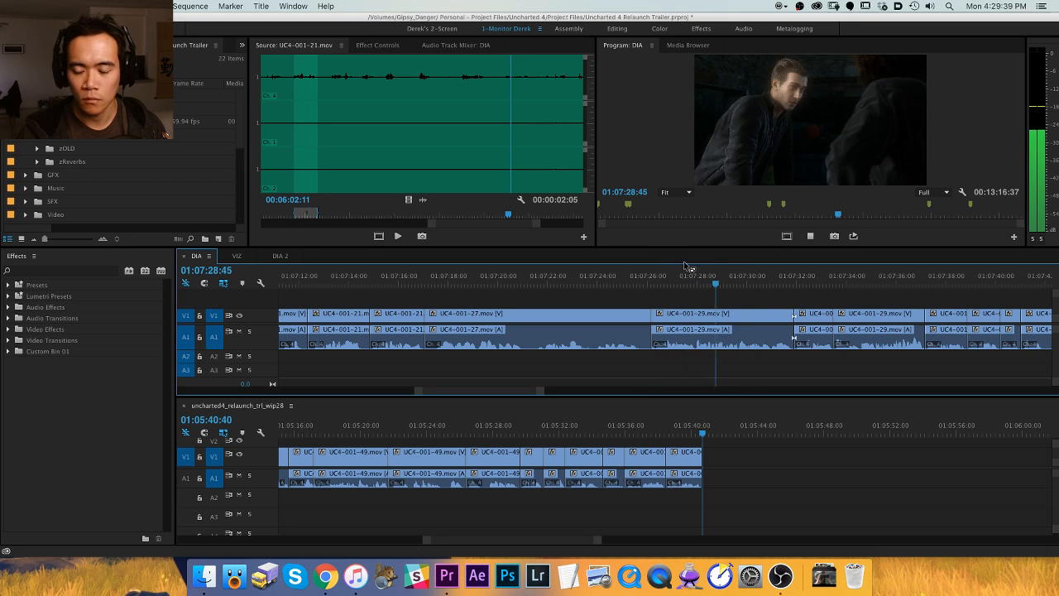
{"action": "key", "text": "h"}
{"action": "left_click_drag", "start_coordinate": [771, 308], "coordinate": [568, 308]}
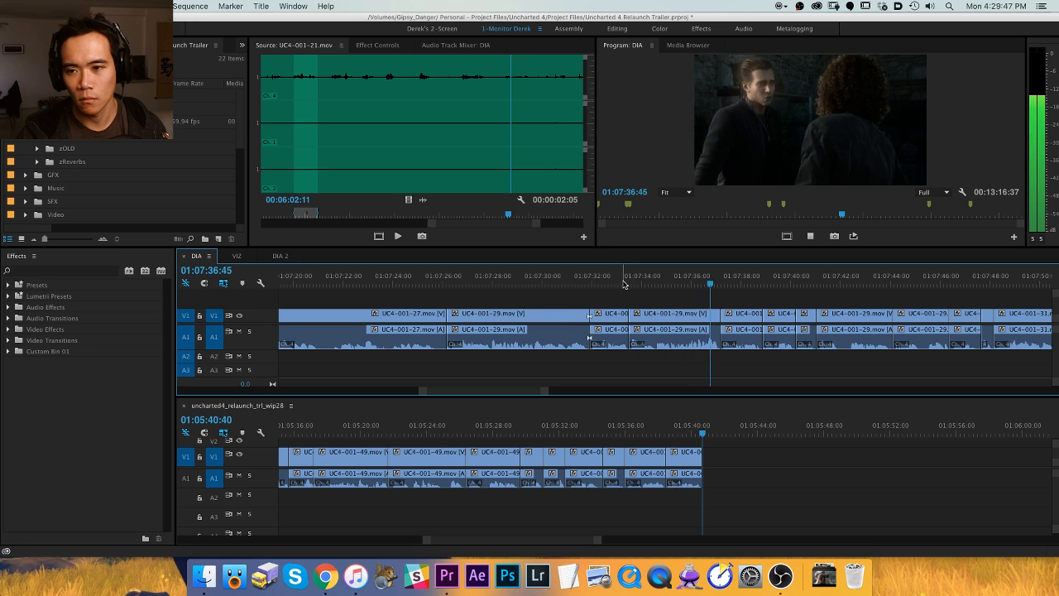
Listen through the remaining UC4-001-29 clips into the first UC4-001-31 clip, then skip to the following UC4-001-31 clip at 01:07:52:07.
{"action": "key", "text": "="}
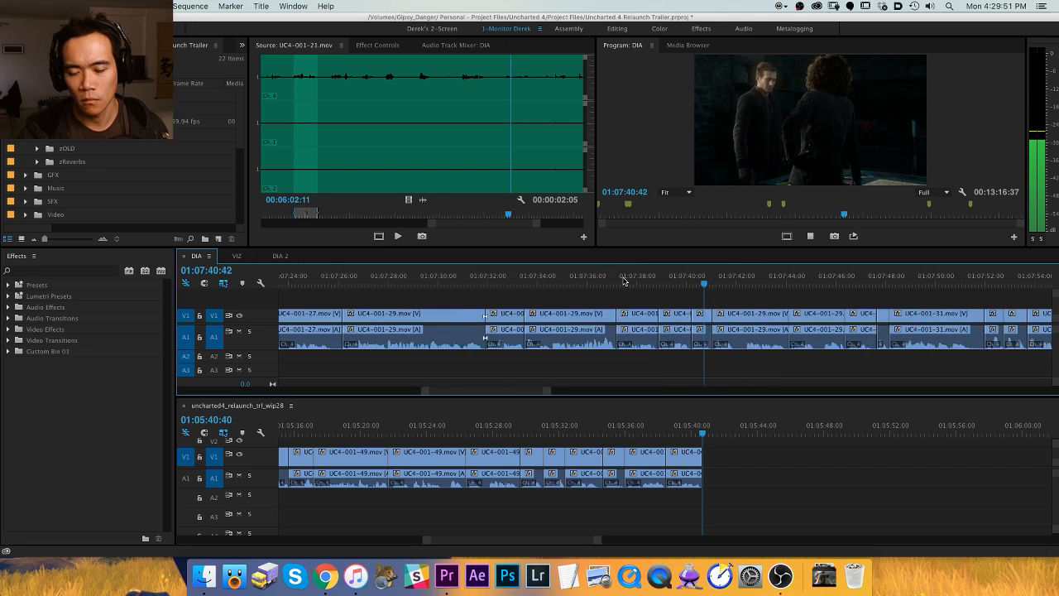
{"action": "key", "text": "-"}
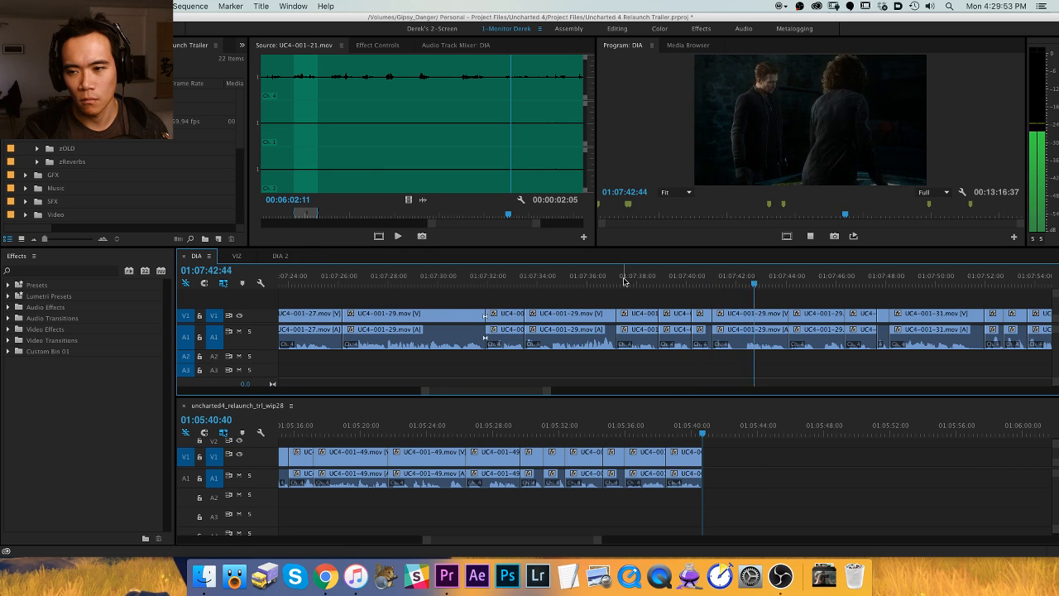
{"action": "key", "text": "="}
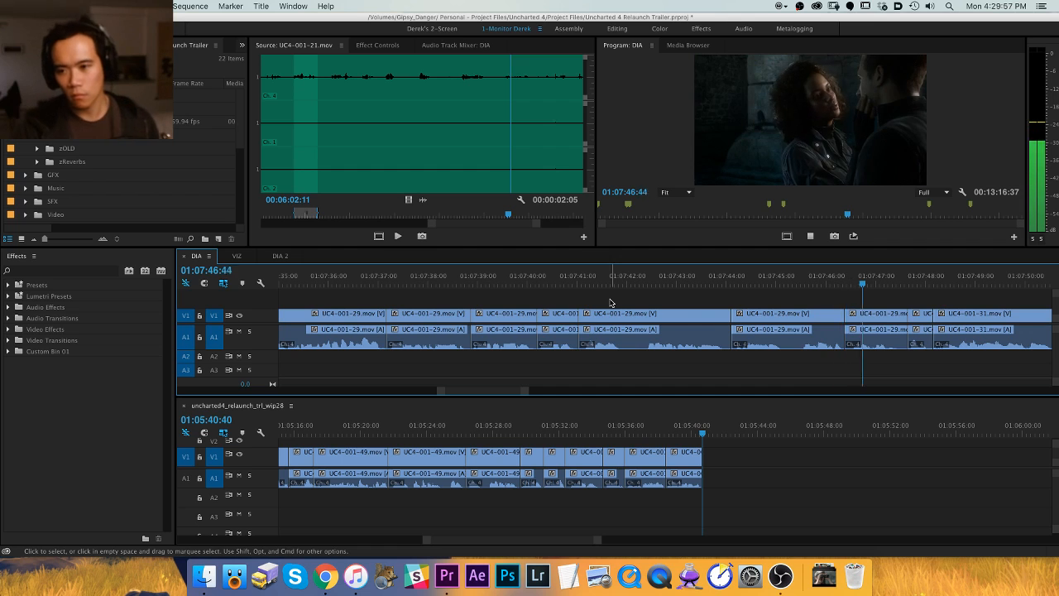
{"action": "scroll", "coordinate": [645, 300], "scroll_direction": "down", "scroll_amount": 3}
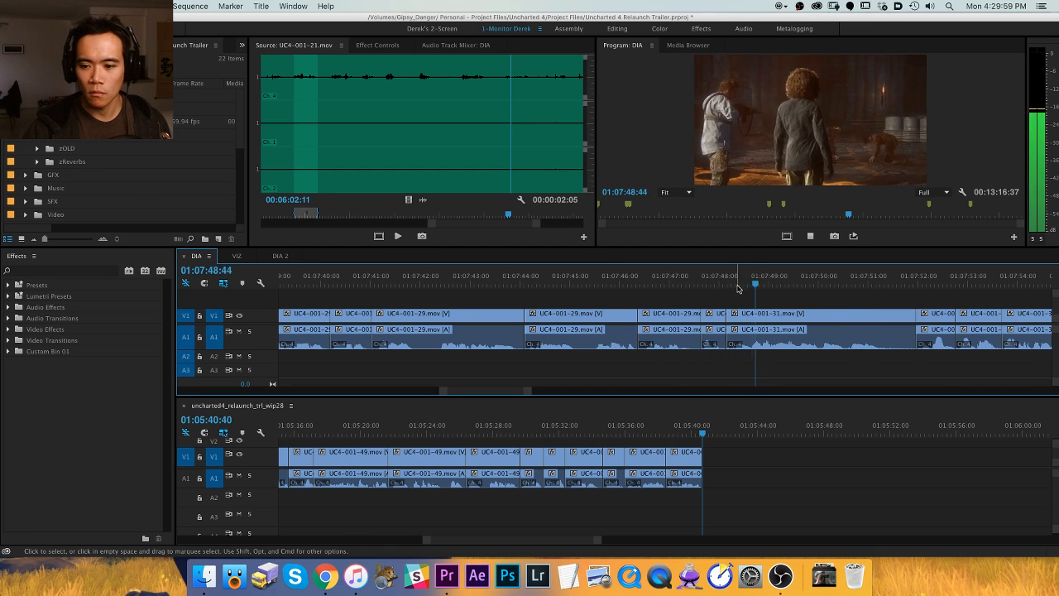
{"action": "scroll", "coordinate": [719, 283], "scroll_direction": "down", "scroll_amount": 3}
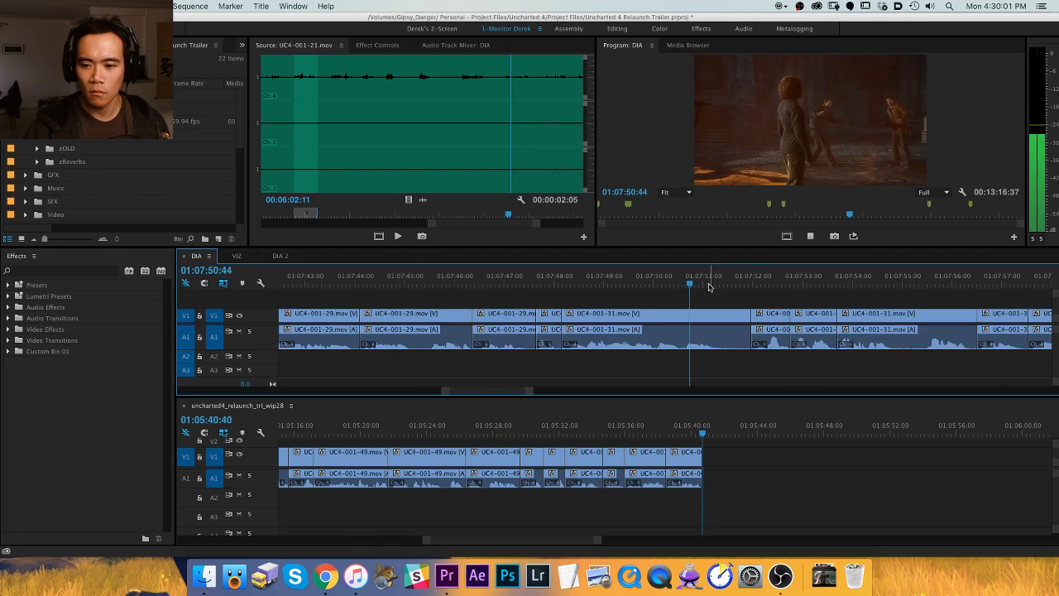
{"action": "key", "text": "Up"}
{"action": "key", "text": "Up"}
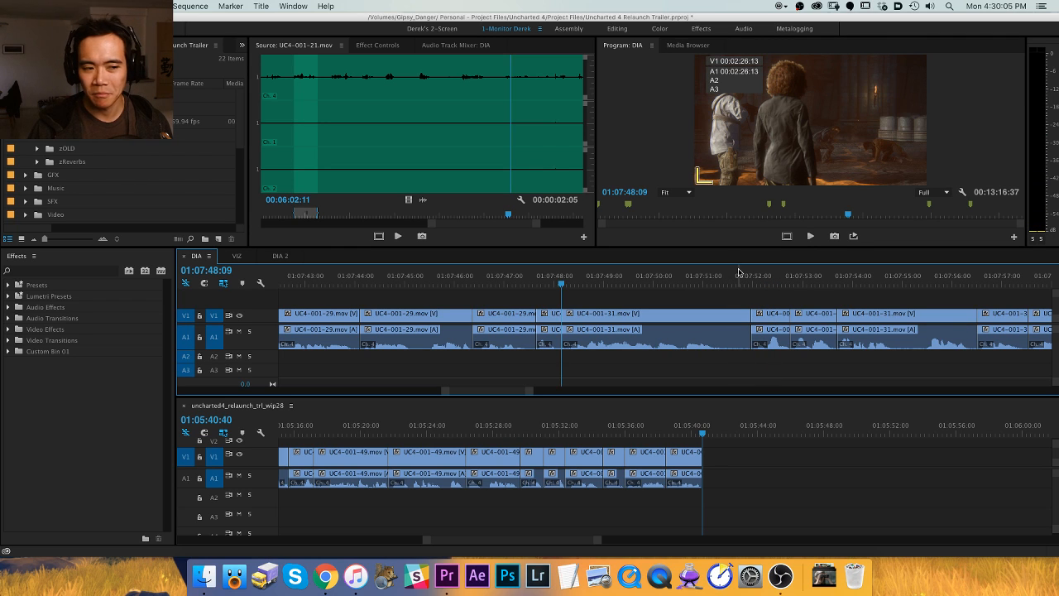
{"action": "left_click", "coordinate": [759, 282]}
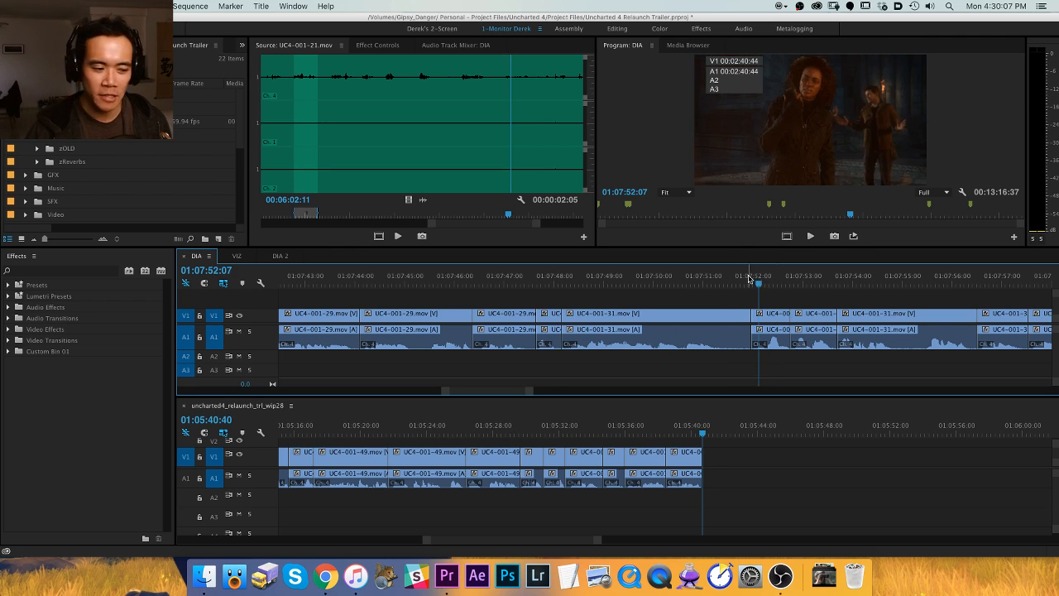
Listen to the UC4-001-31 clips in DIA from 01:07:52:07, stopping playback just past 01:07:57:59.
{"action": "key", "text": "space"}
{"action": "key", "text": "equal"}
{"action": "key", "text": "equal"}
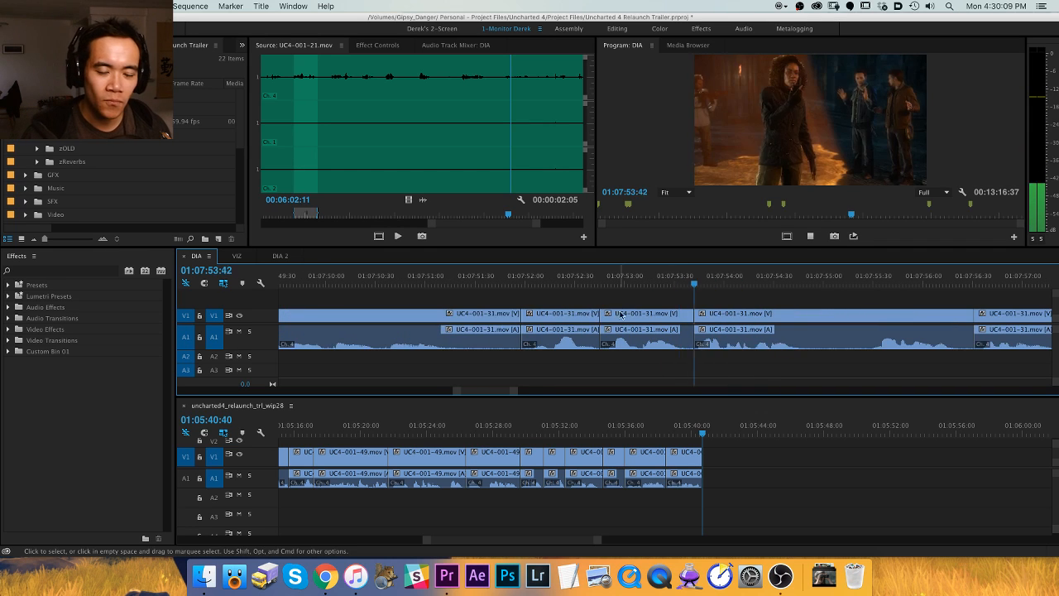
{"action": "key", "text": "minus"}
{"action": "key", "text": "minus"}
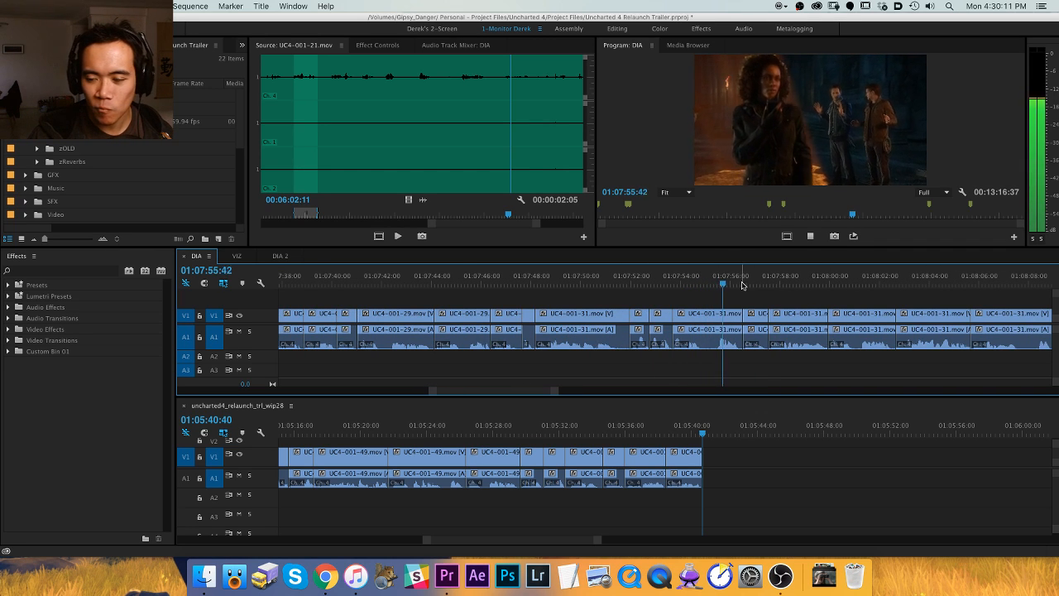
{"action": "key", "text": "space"}
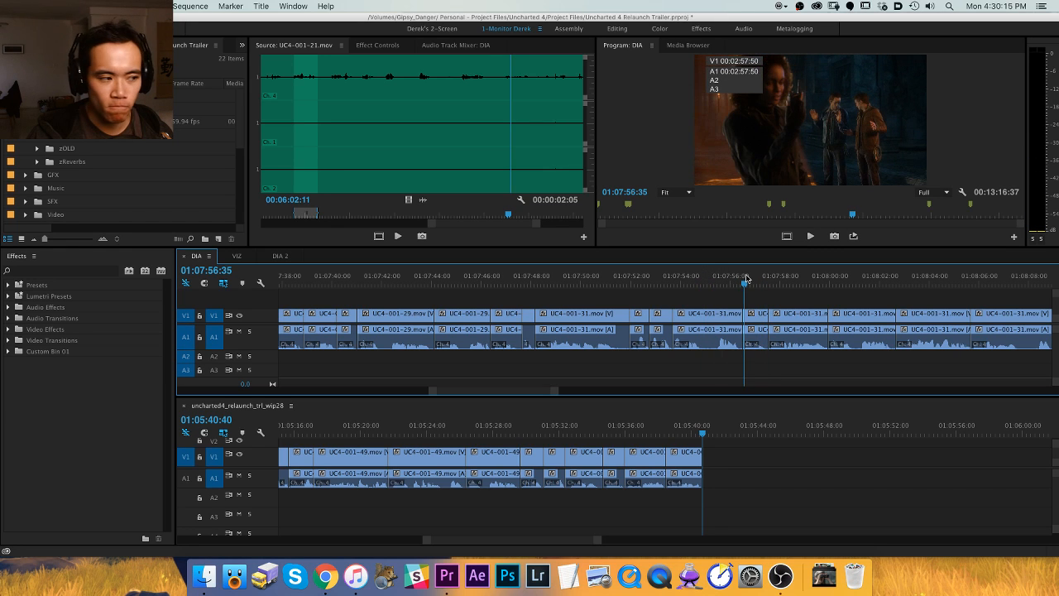
{"action": "key", "text": "space"}
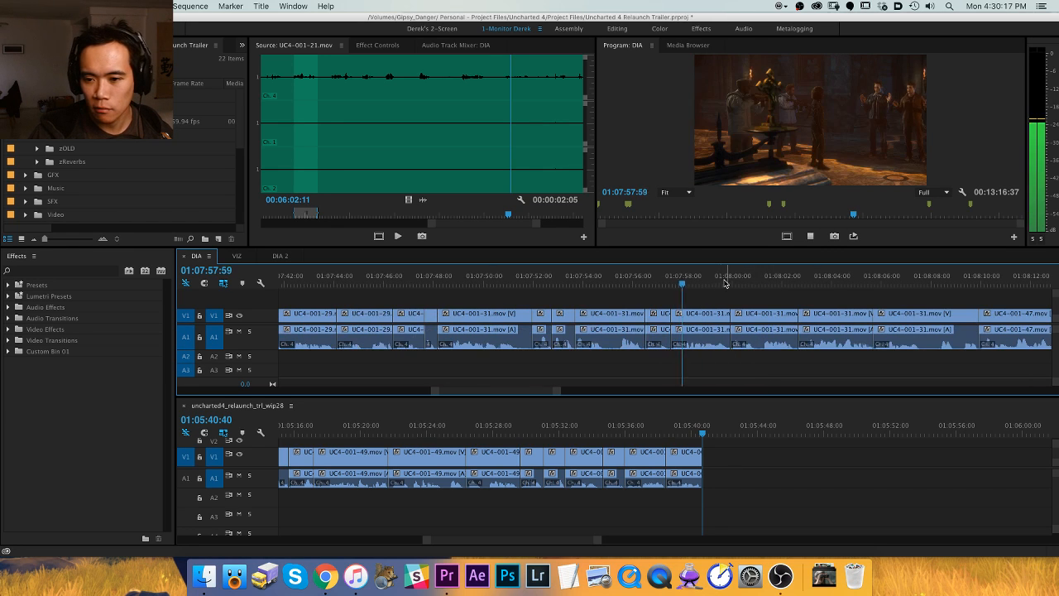
{"action": "key", "text": "space"}
Append a copy of the UC4-001-31 clip at 01:07:54:31 to the end of uncharted4_relaunch_trl_wip28.
{"action": "left_click", "coordinate": [595, 282]}
{"action": "left_click", "coordinate": [621, 315]}
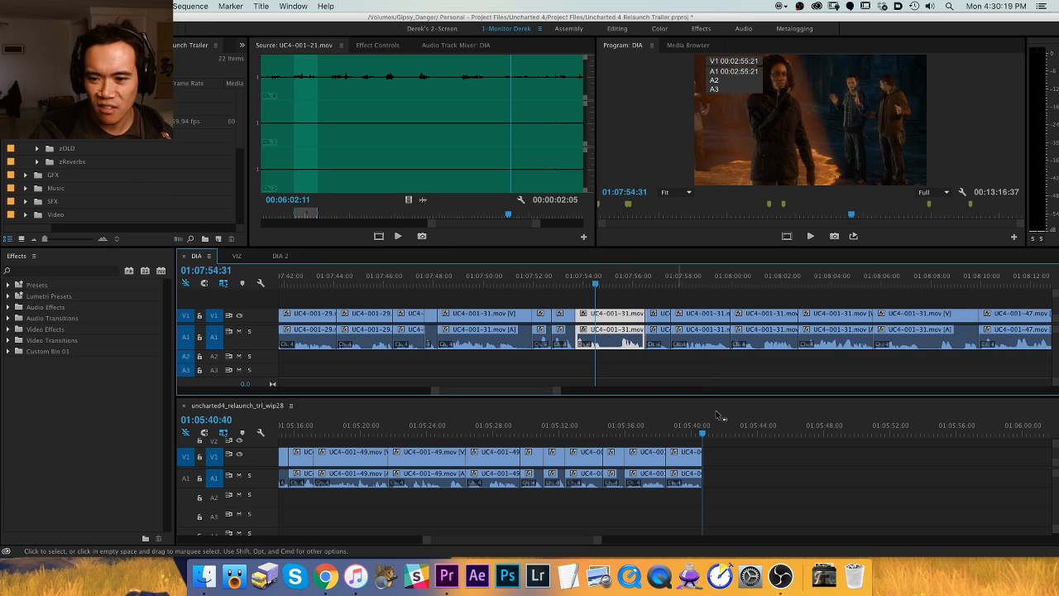
{"action": "left_click", "coordinate": [809, 434]}
{"action": "key", "text": "super+v"}
Audition DIA from 01:07:57:03 through the UC4-001-47 and UC4-001-49 clips, stopping at 01:08:46:29.
{"action": "left_click", "coordinate": [672, 295]}
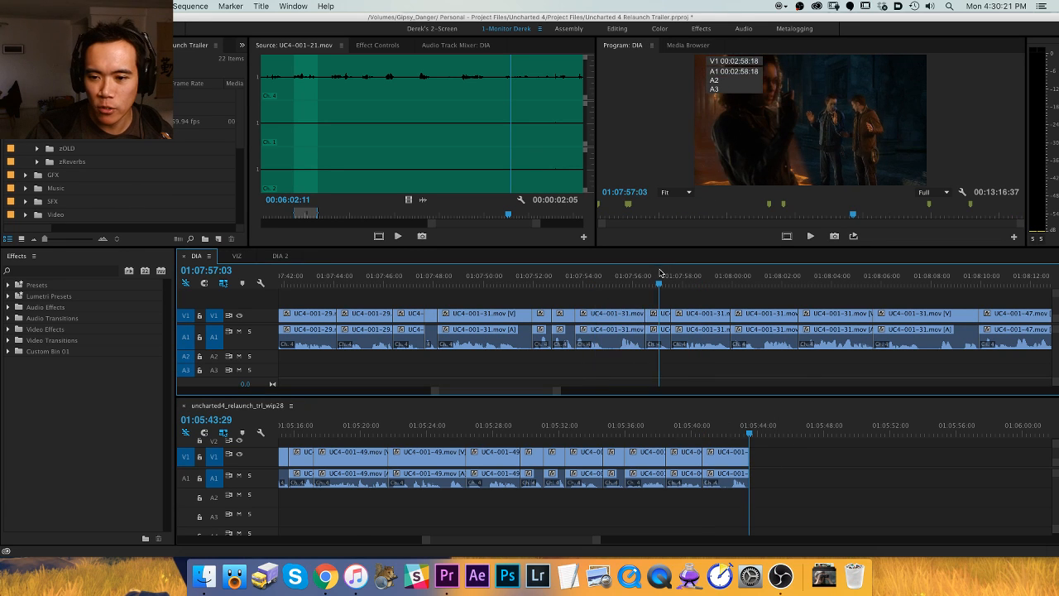
{"action": "key", "text": "space"}
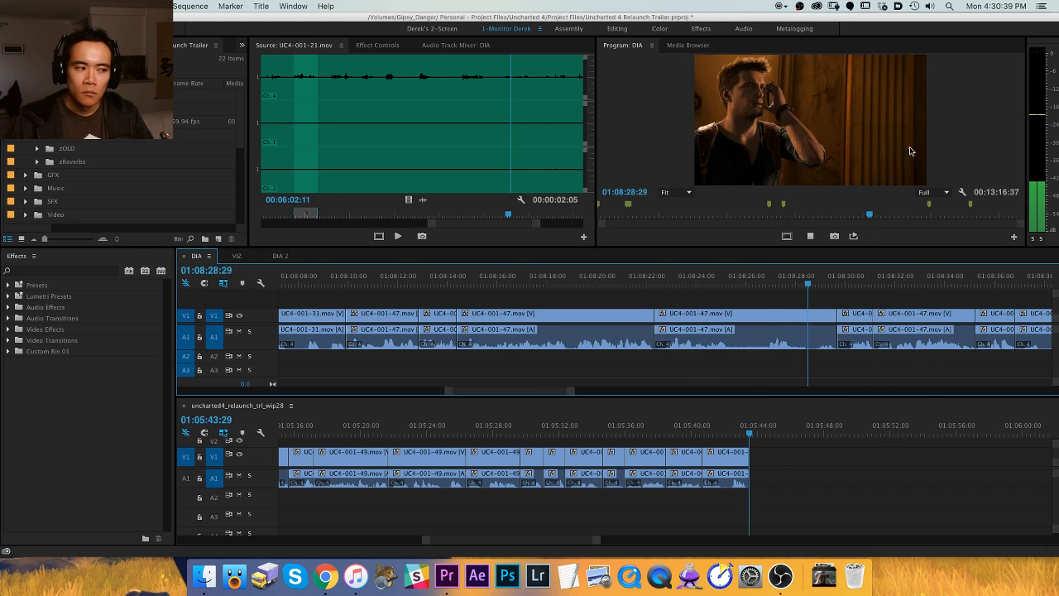
{"action": "left_click", "coordinate": [623, 278]}
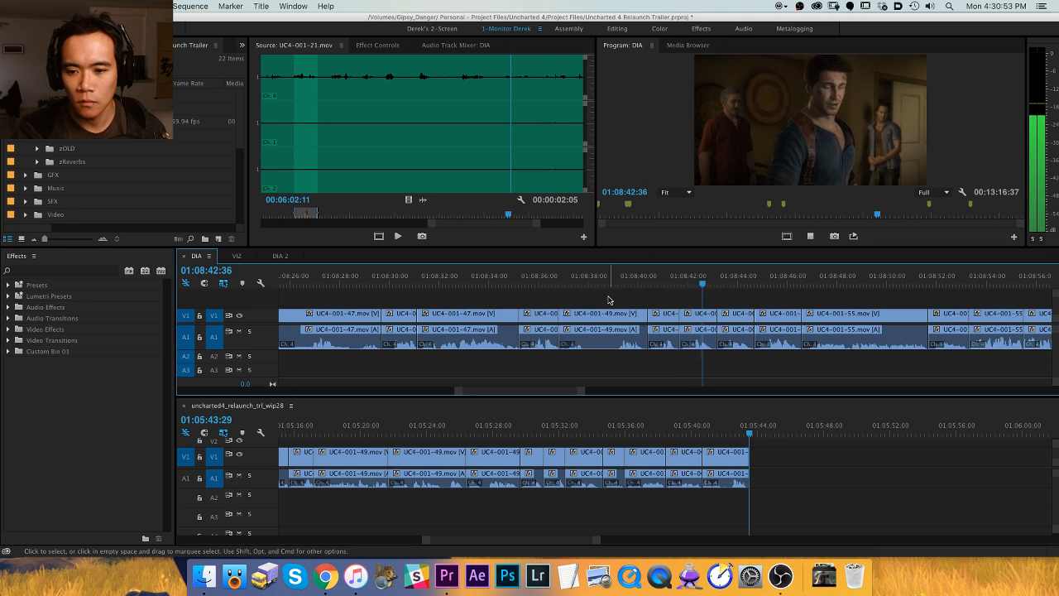
{"action": "key", "text": "space"}
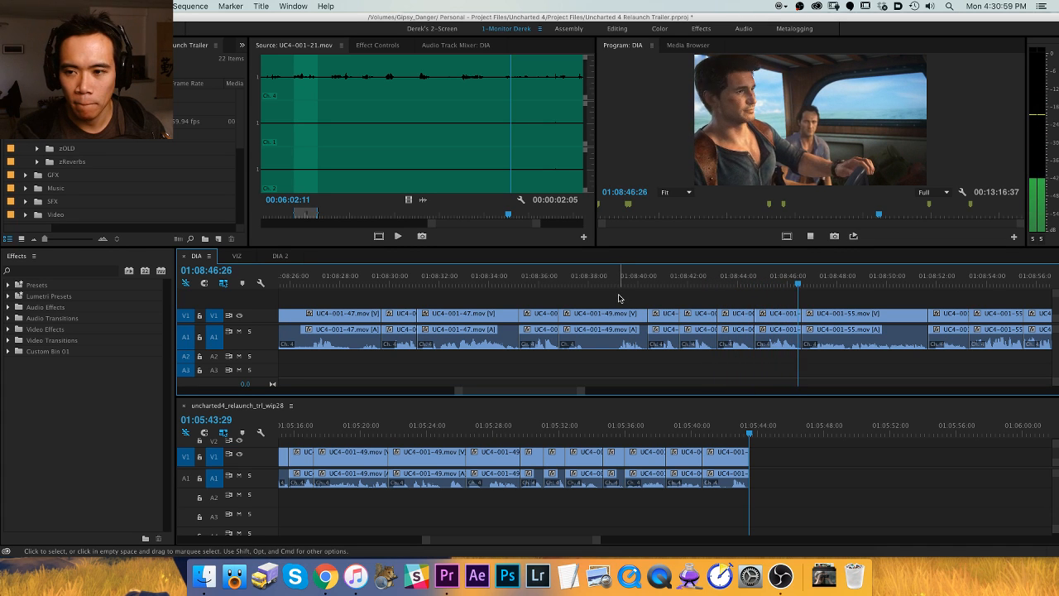
{"action": "key", "text": "space"}
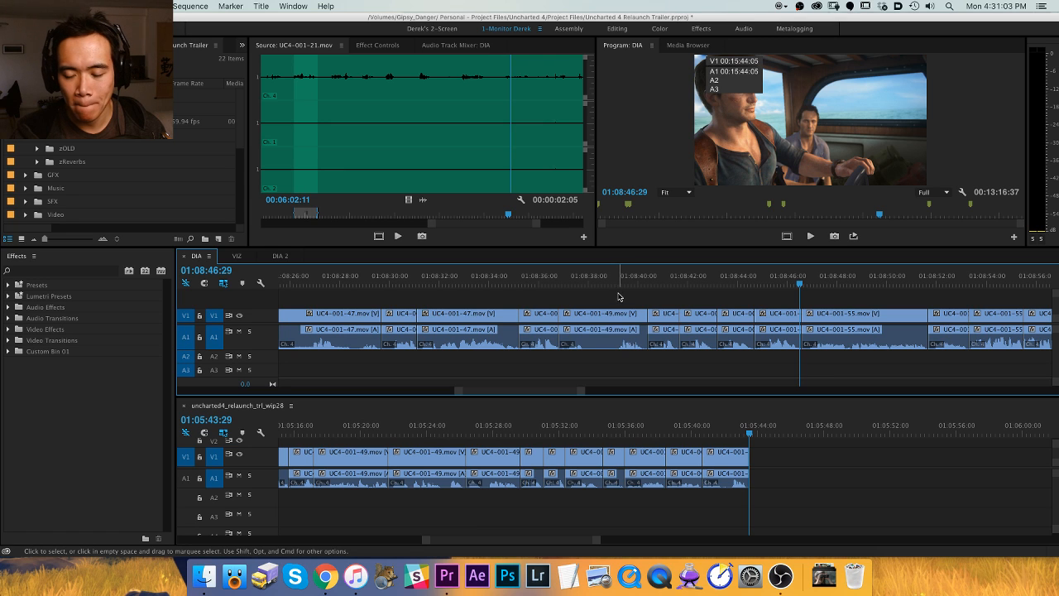
Append copies of the five consecutive DIA clips from the long UC4-001-49 clip up to 01:08:46:29 to the end of uncharted4_relaunch_trl_wip28.
{"action": "left_click_drag", "start_coordinate": [610, 294], "coordinate": [792, 355]}
{"action": "key", "text": "ctrl+c"}
{"action": "left_click", "coordinate": [806, 471]}
{"action": "key", "text": "ctrl+v"}
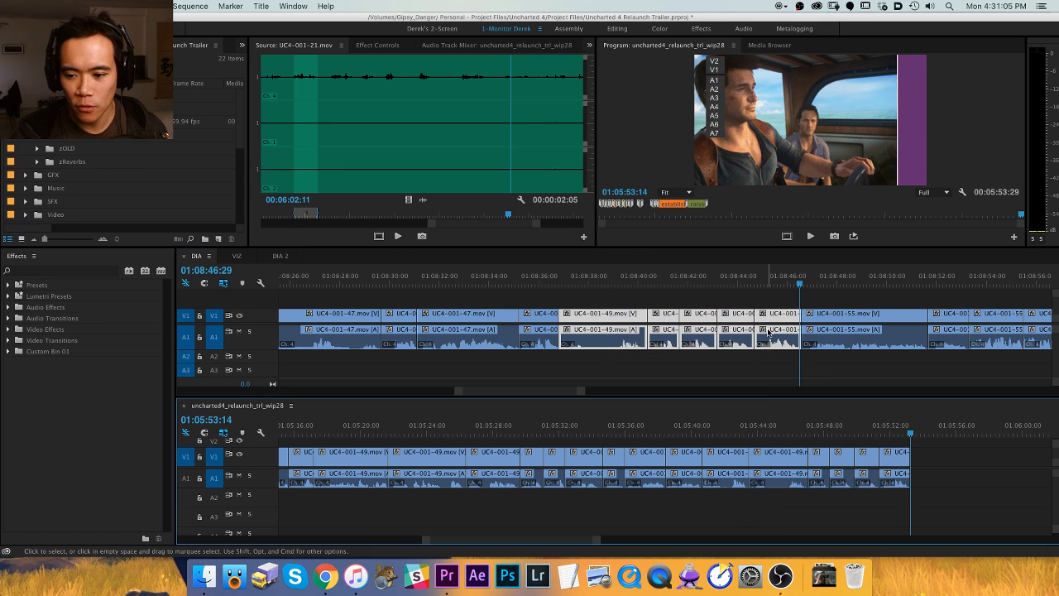
Audition the UC4-001-55 clips in DIA from the start of the long one, stopping playback at 01:08:59:03.
{"action": "left_click", "coordinate": [831, 299]}
{"action": "key", "text": "space"}
{"action": "key", "text": "space"}
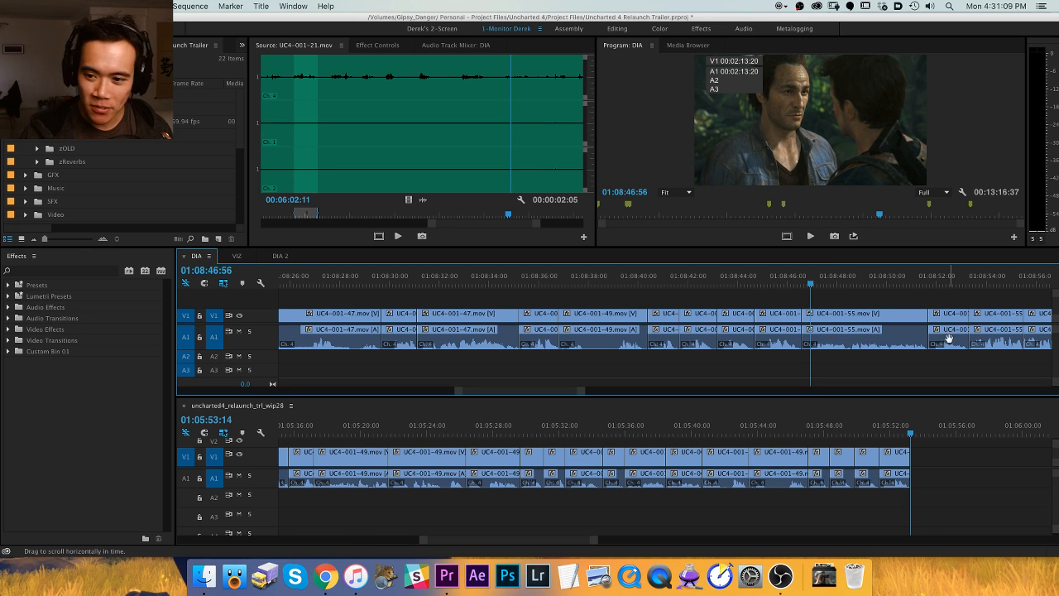
{"action": "left_click_drag", "start_coordinate": [948, 339], "coordinate": [692, 339]}
{"action": "key", "text": "space"}
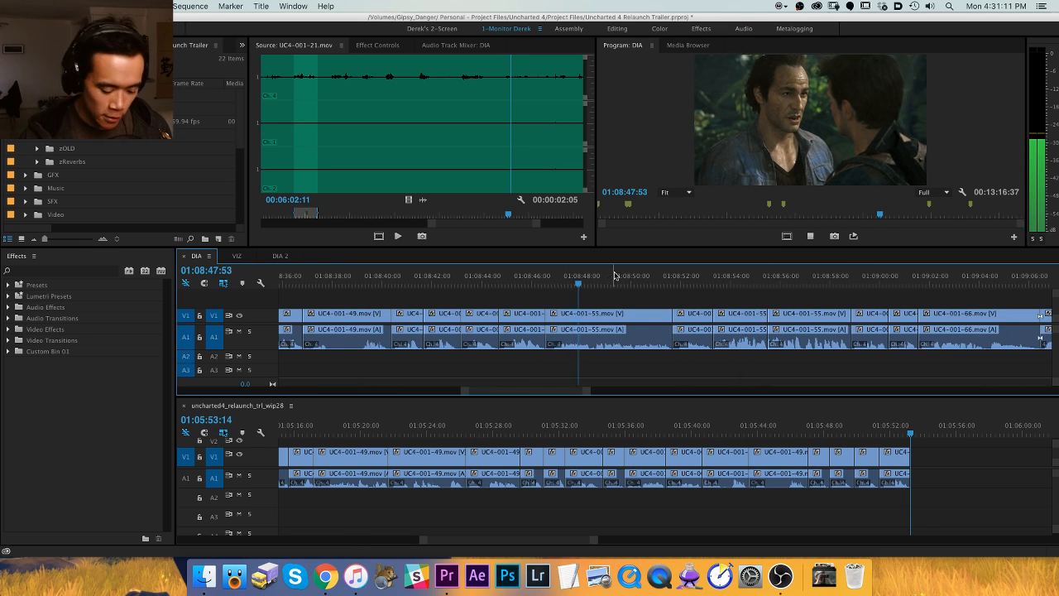
{"action": "key", "text": "="}
{"action": "key", "text": "minus"}
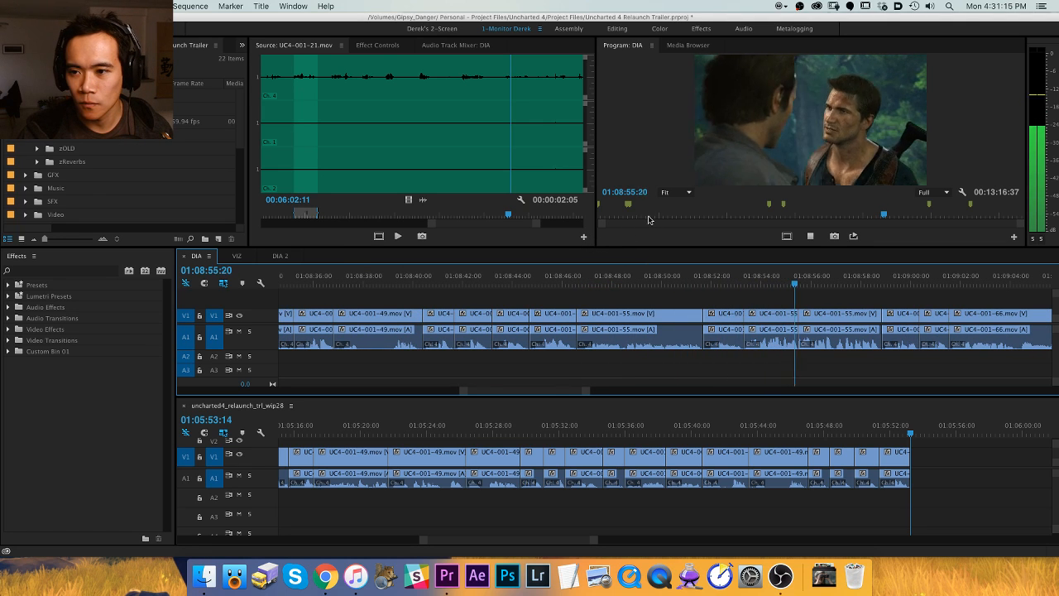
{"action": "key", "text": "space"}
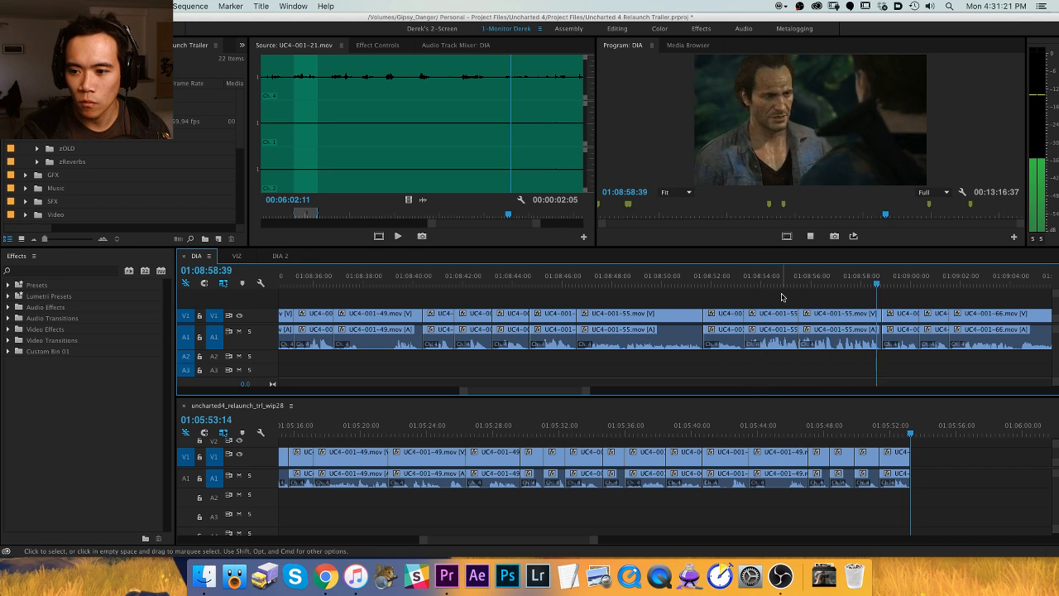
{"action": "key", "text": "space"}
Append a copy of the UC4-001-55 clip around 01:08:54 to the end of uncharted4_relaunch_trl_wip28.
{"action": "left_click", "coordinate": [773, 335]}
{"action": "key", "text": "super+c"}
{"action": "left_click", "coordinate": [952, 460]}
{"action": "key", "text": "super+v"}
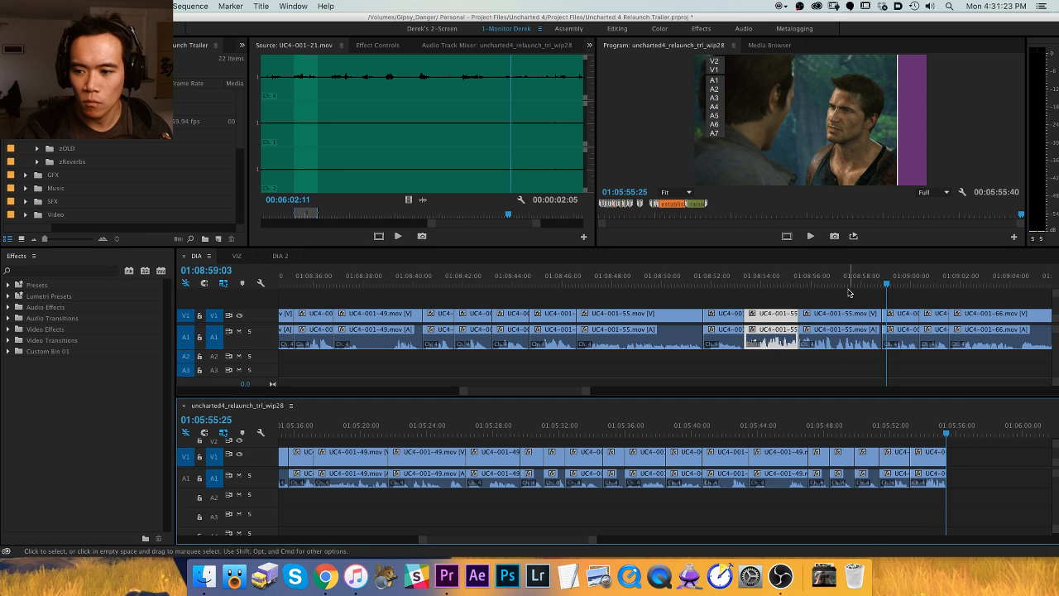
Listen through the UC4-001-66, UC4-001-67, UC4-001-75 and UC4-001-84 clips into UC4-001-85, stopping at 01:10:02:49.
{"action": "left_click", "coordinate": [847, 292]}
{"action": "key", "text": "space"}
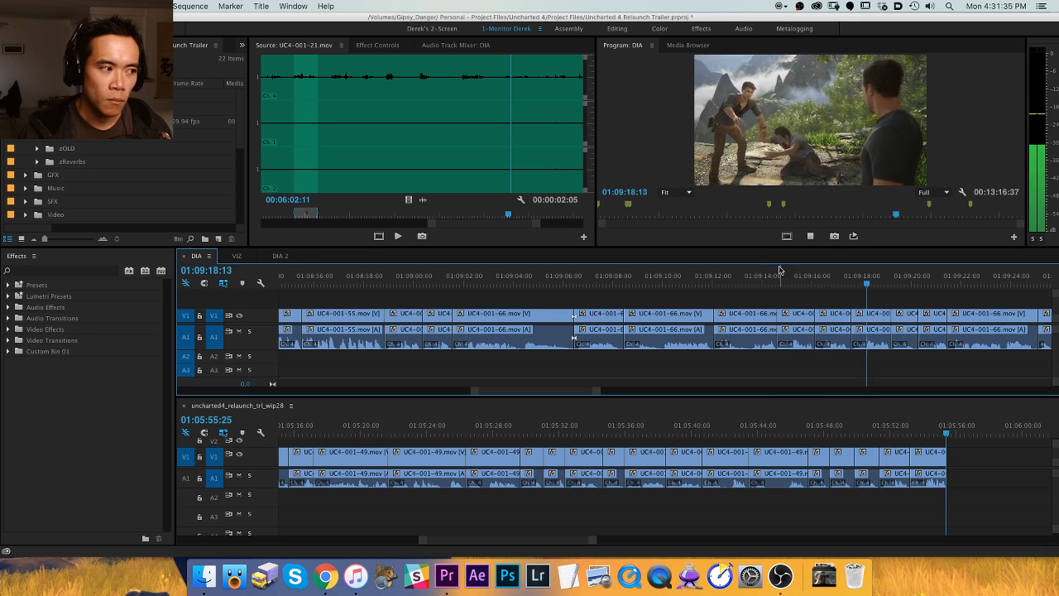
{"action": "key", "text": "minus"}
{"action": "key", "text": "equal"}
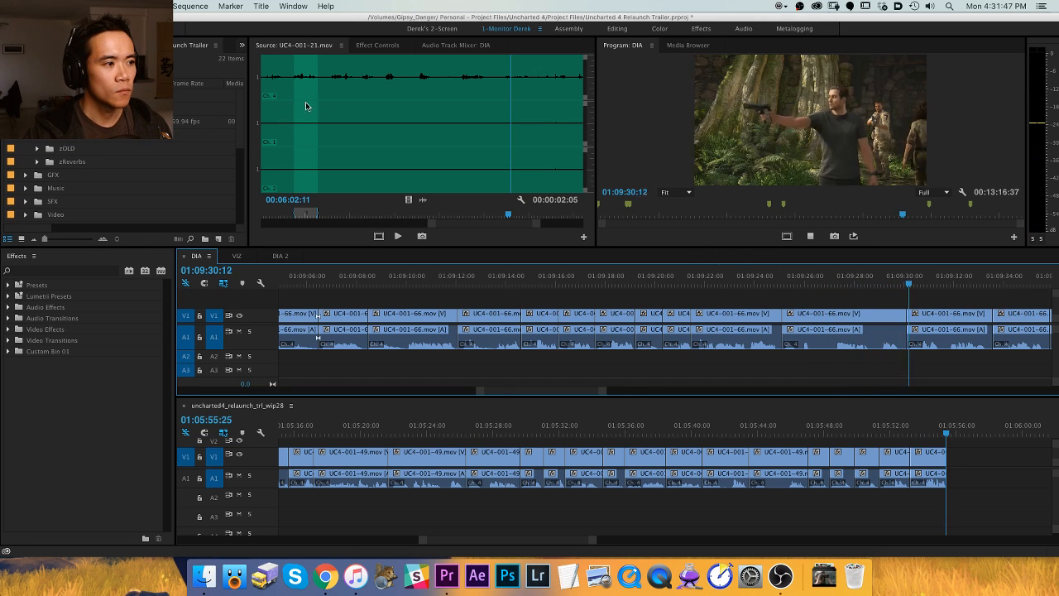
{"action": "key", "text": "super+Tab"}
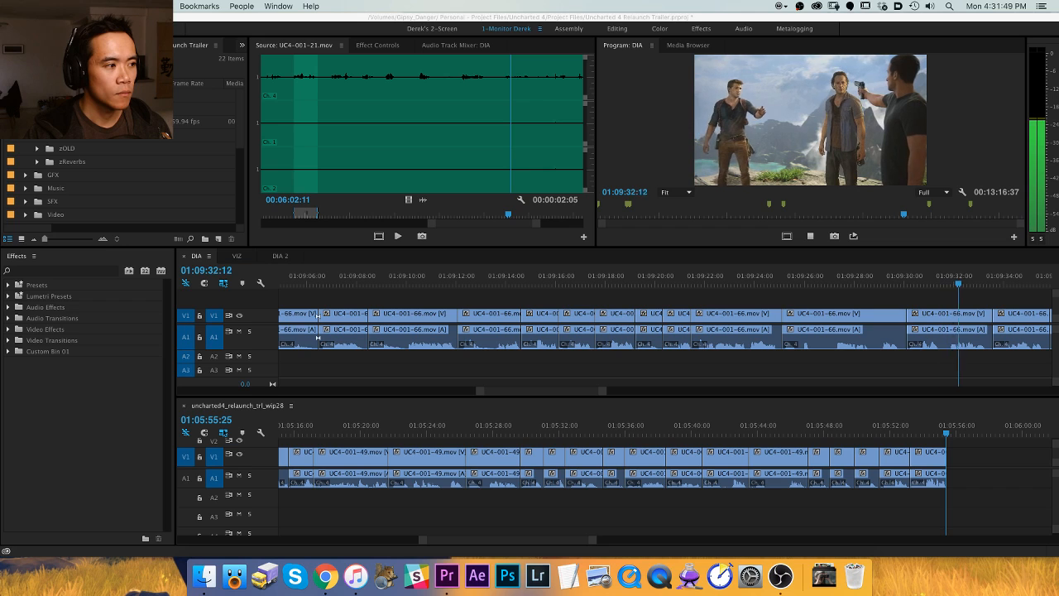
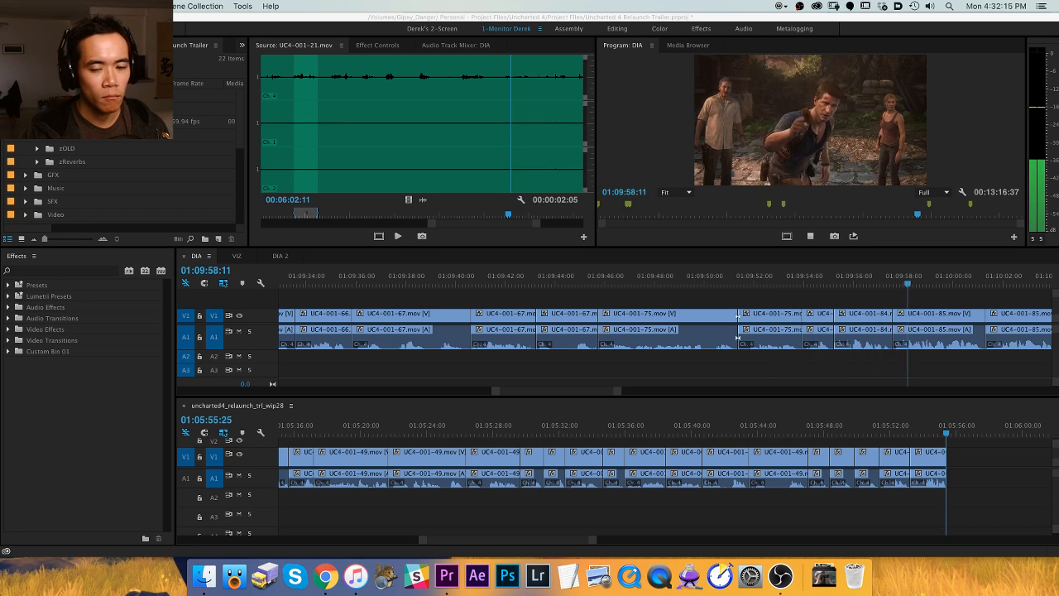
{"action": "left_click", "coordinate": [429, 298]}
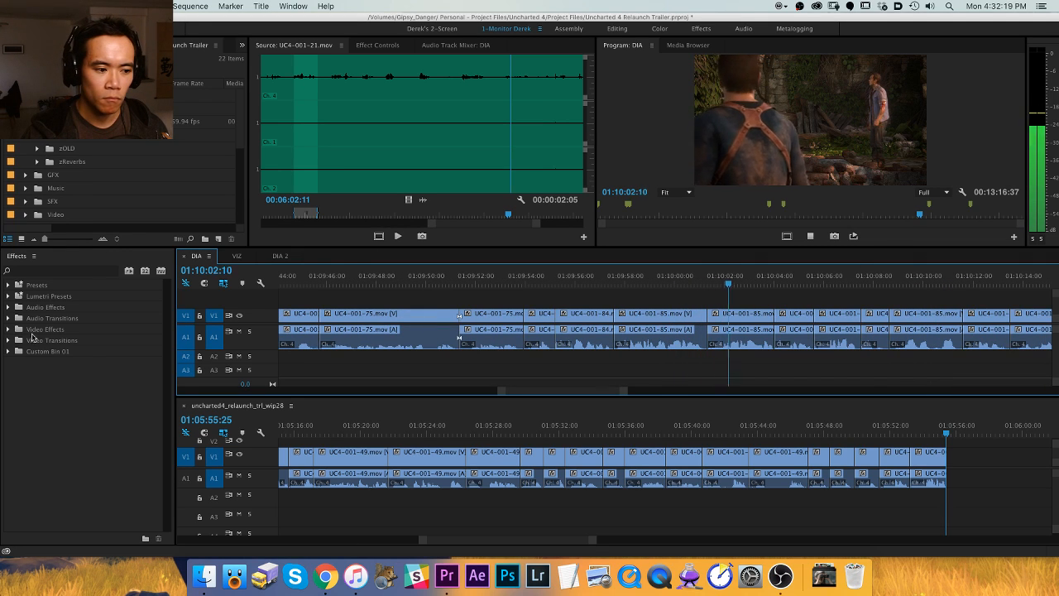
{"action": "key", "text": "space"}
Replay the UC4-001-85 dialogue more closely from just before 01:10:02:49, stopping at 01:10:03:13.
{"action": "key", "text": "super+Tab"}
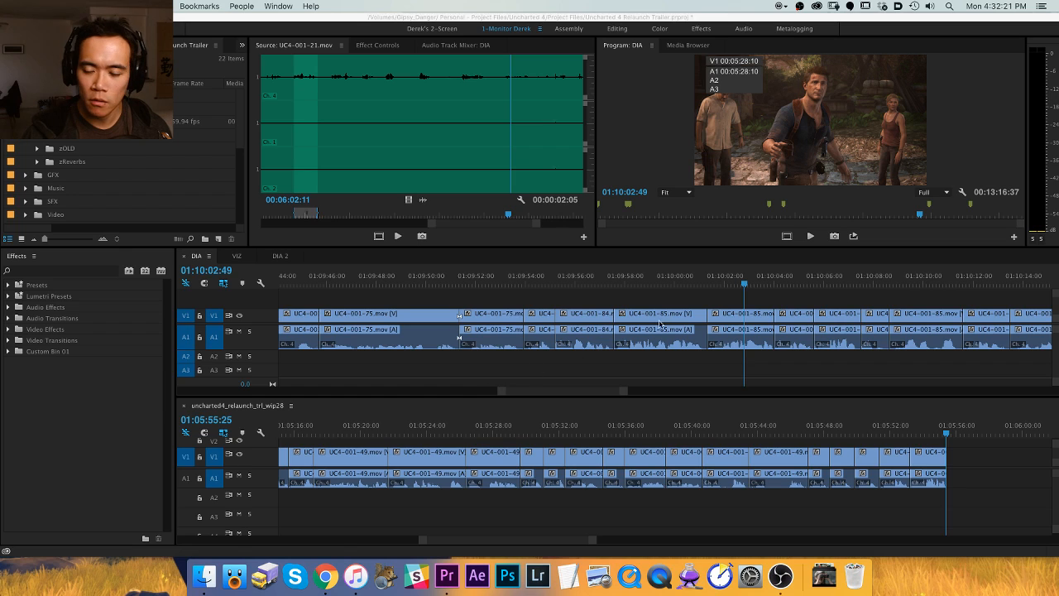
{"action": "key", "text": "super+Tab"}
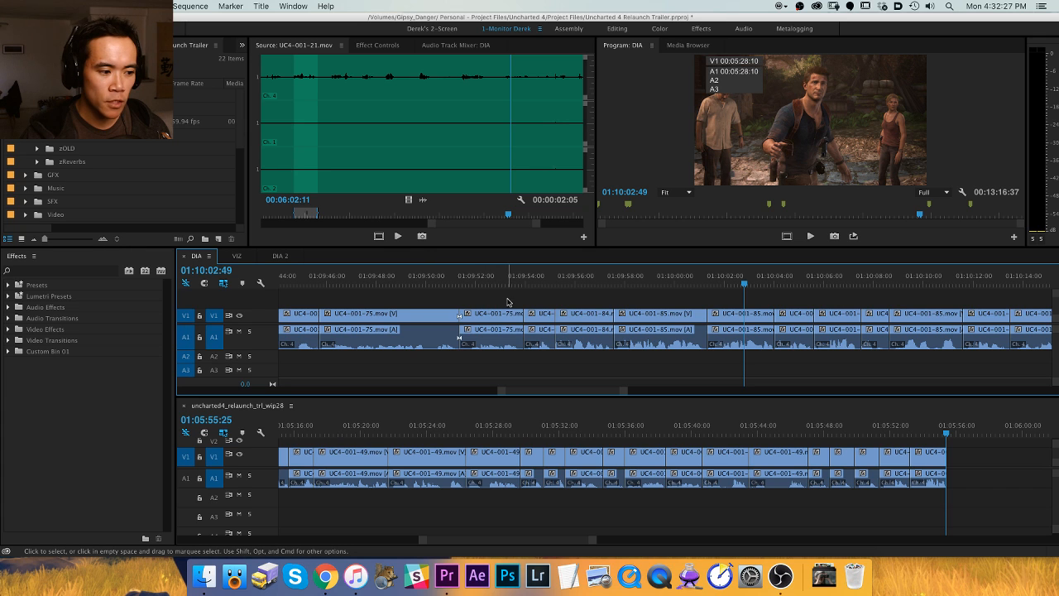
{"action": "key", "text": "equal"}
{"action": "key", "text": "equal"}
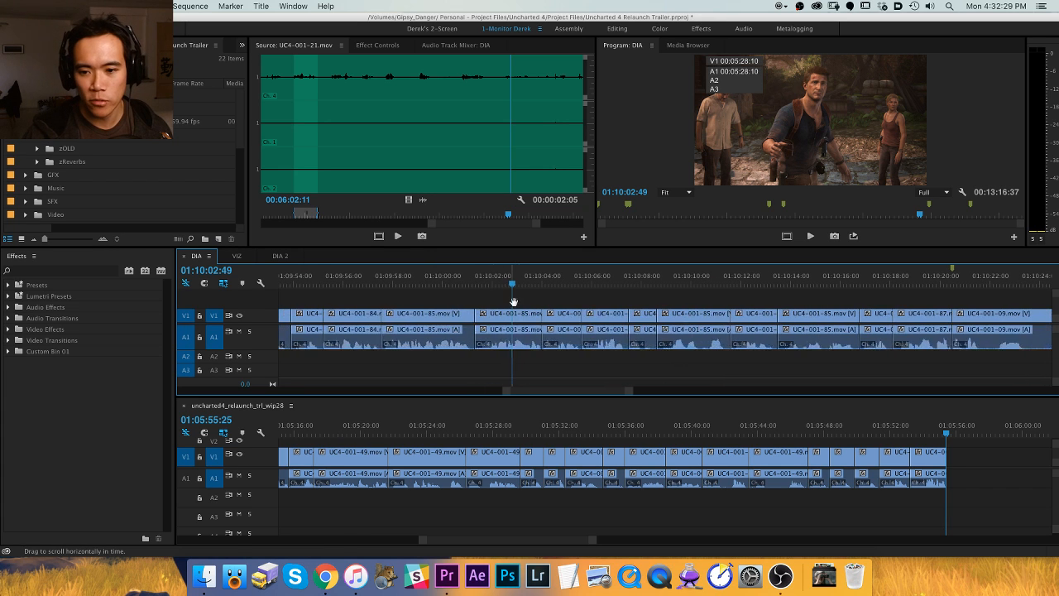
{"action": "scroll", "coordinate": [629, 314], "scroll_direction": "right", "scroll_amount": 5}
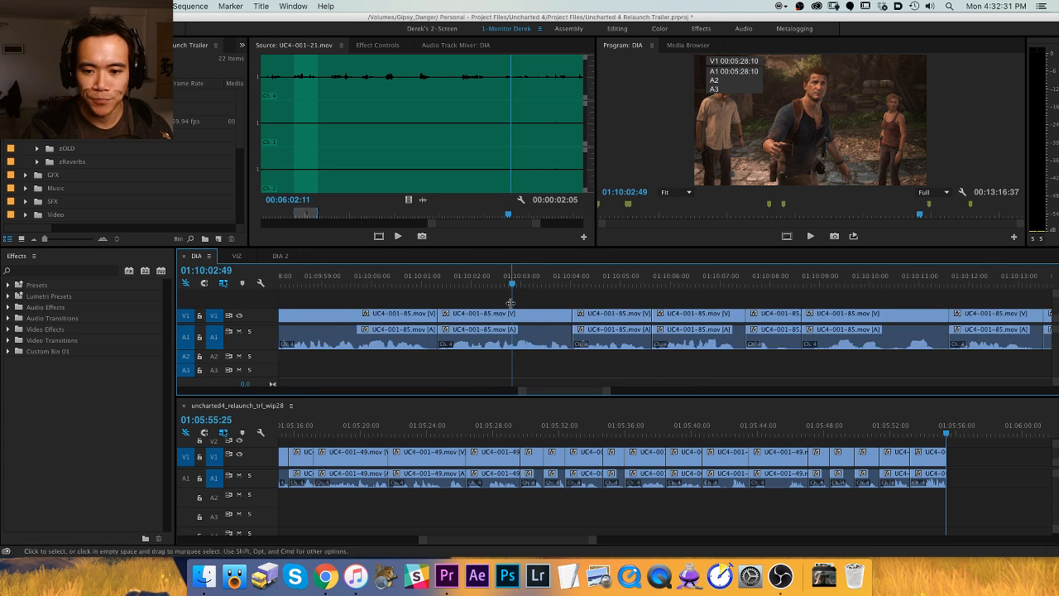
{"action": "left_click", "coordinate": [497, 284]}
{"action": "key", "text": "space"}
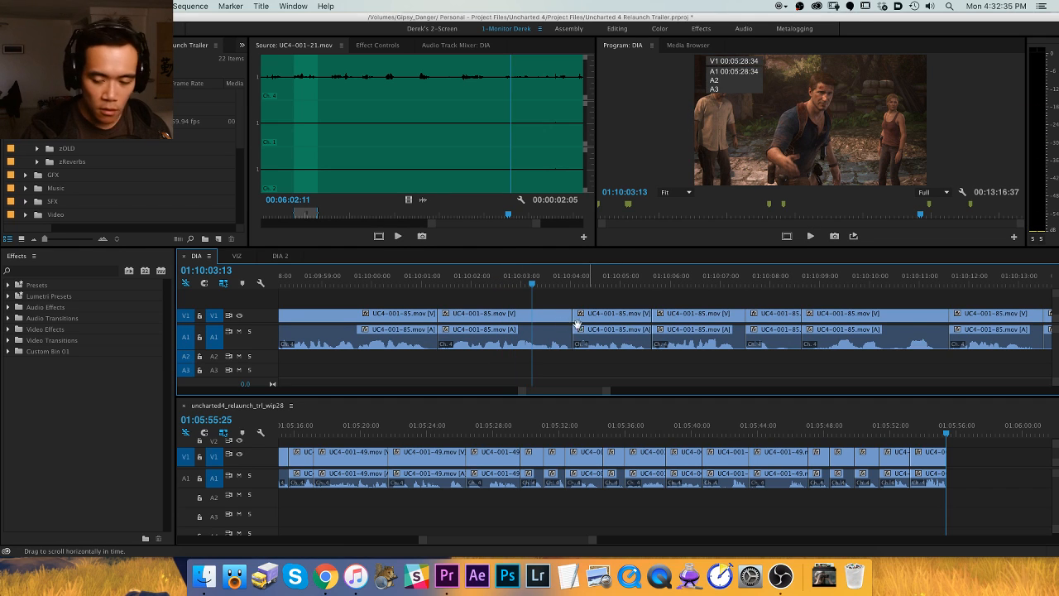
{"action": "scroll", "coordinate": [581, 322], "scroll_direction": "right", "scroll_amount": 2}
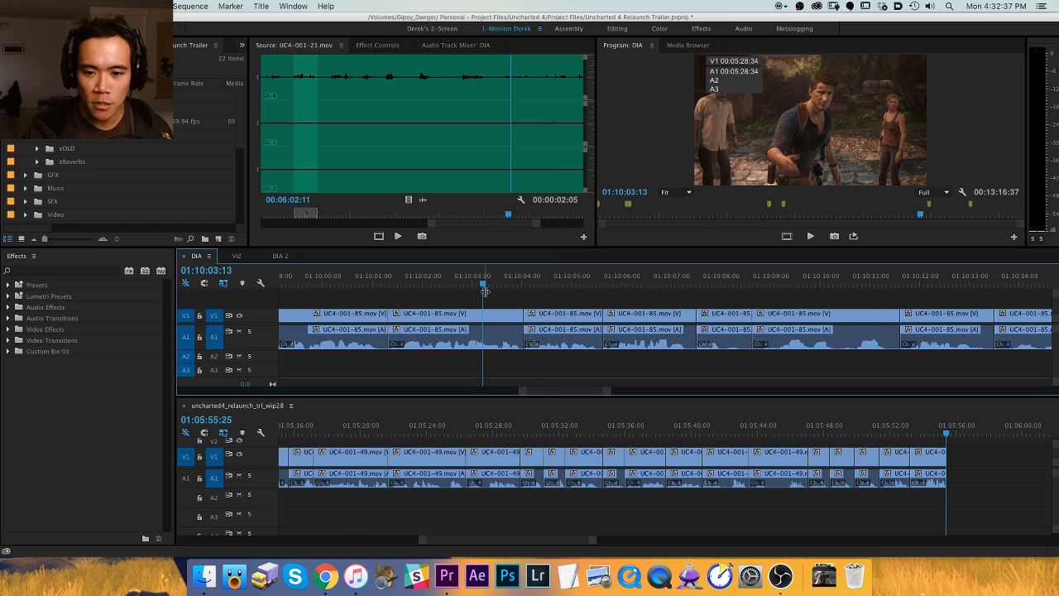
Return to 01:10:02:50 and listen through the following UC4-001-85 clips, stopping at 01:10:06:10.
{"action": "left_click", "coordinate": [468, 284]}
{"action": "key", "text": "minus"}
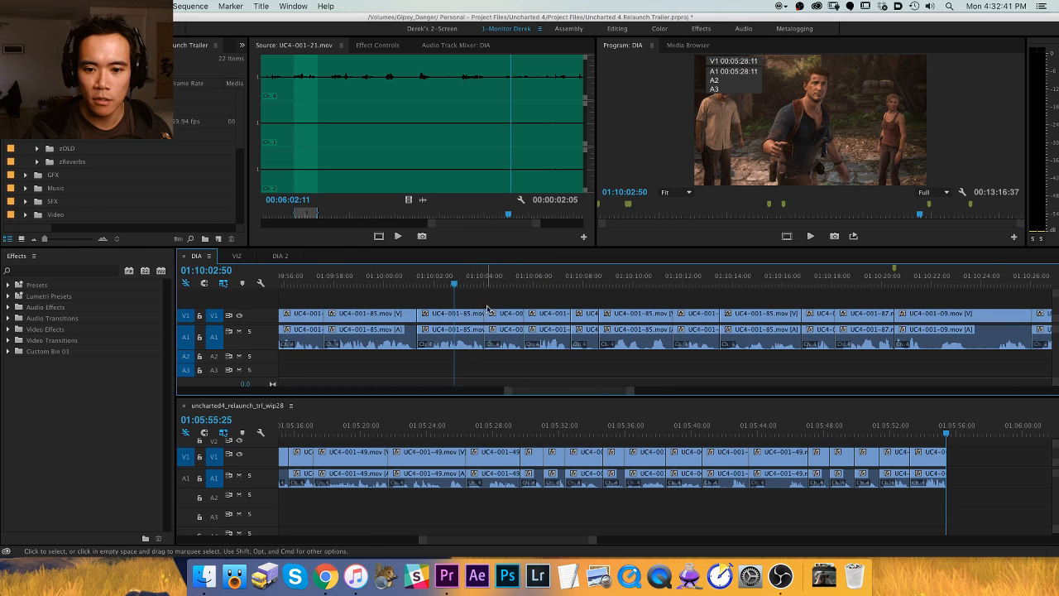
{"action": "key", "text": "equal"}
{"action": "scroll", "coordinate": [510, 322], "scroll_direction": "right", "scroll_amount": 6}
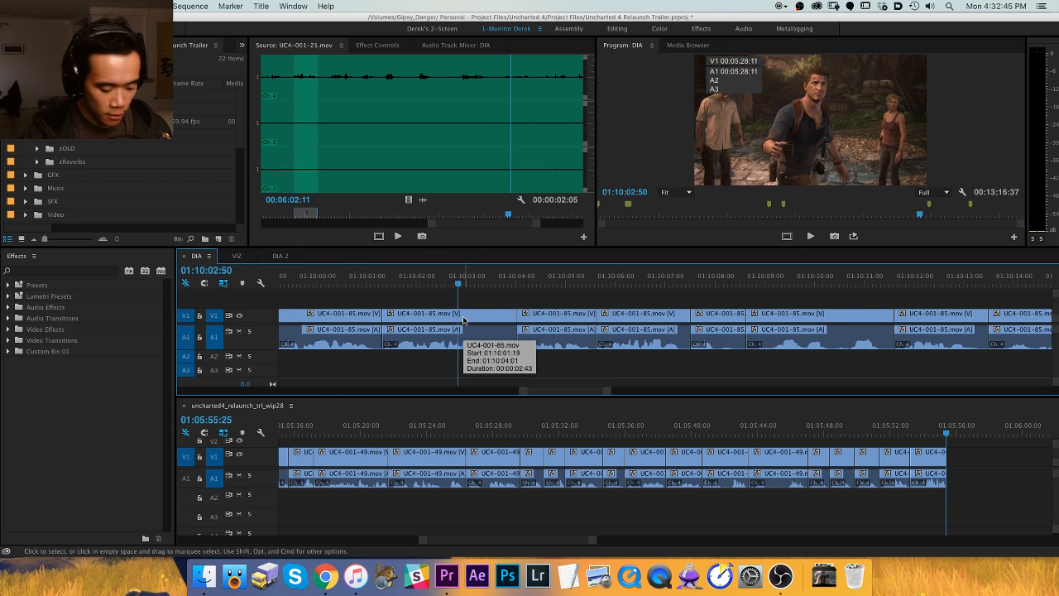
{"action": "key", "text": "space"}
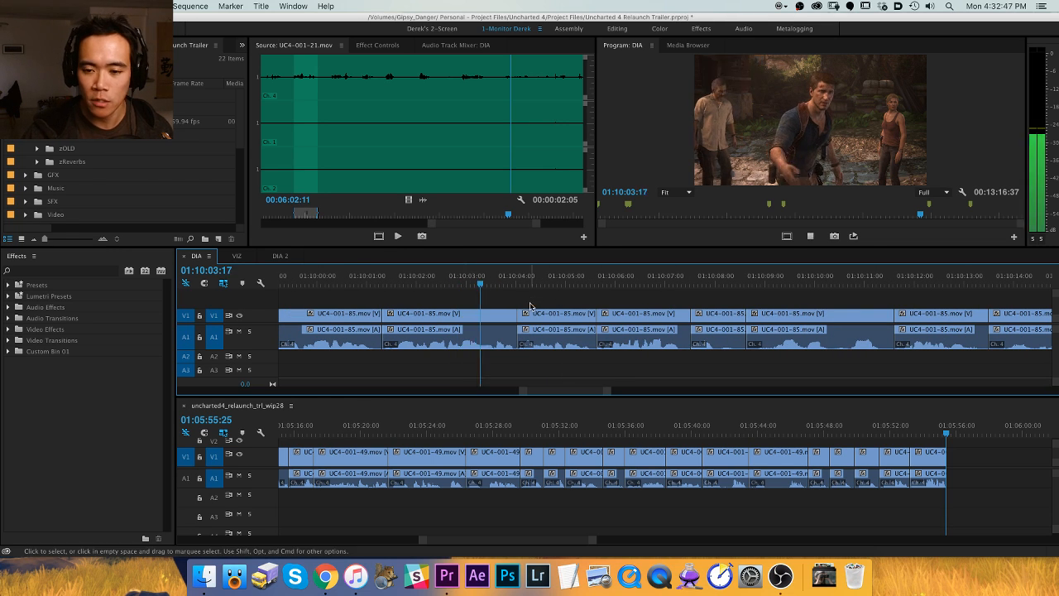
{"action": "key", "text": "space"}
{"action": "key", "text": "space"}
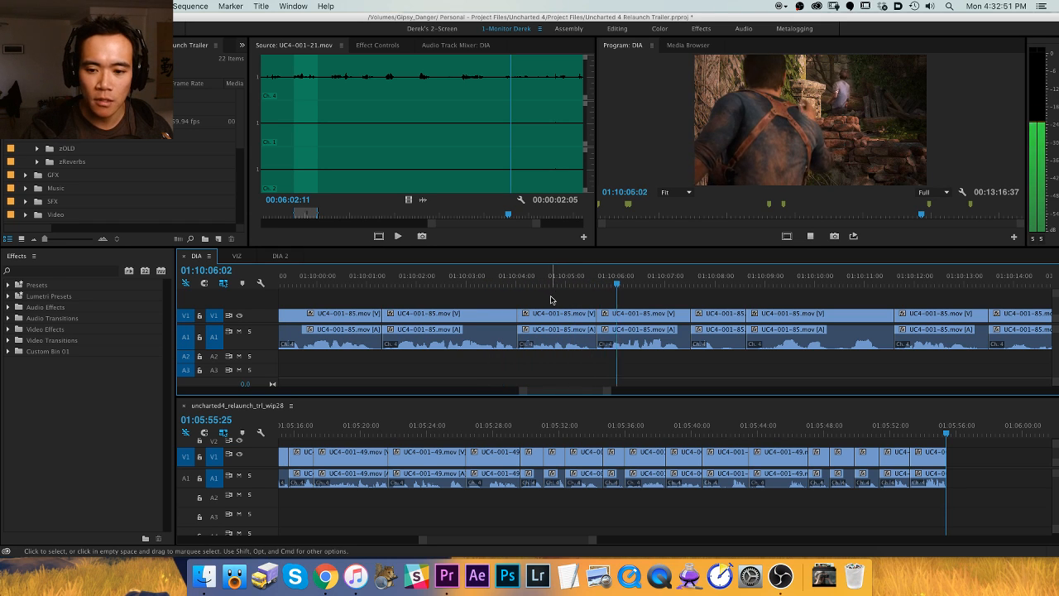
{"action": "key", "text": "space"}
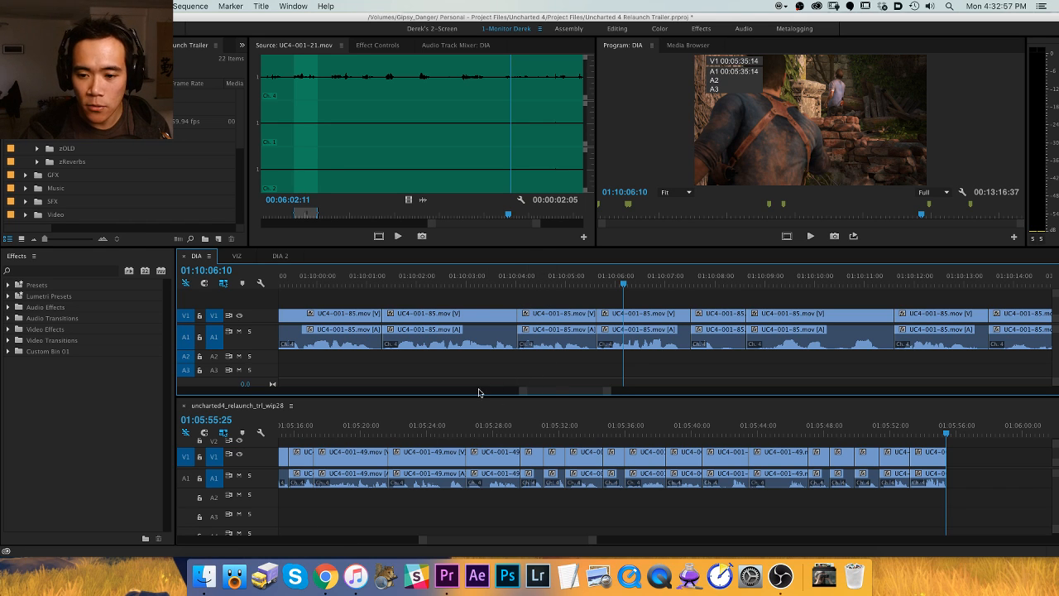
Save the project and move the DIA playhead ahead to the UC4-001-85 clip at about 01:10:12:03.
{"action": "key", "text": "super+s"}
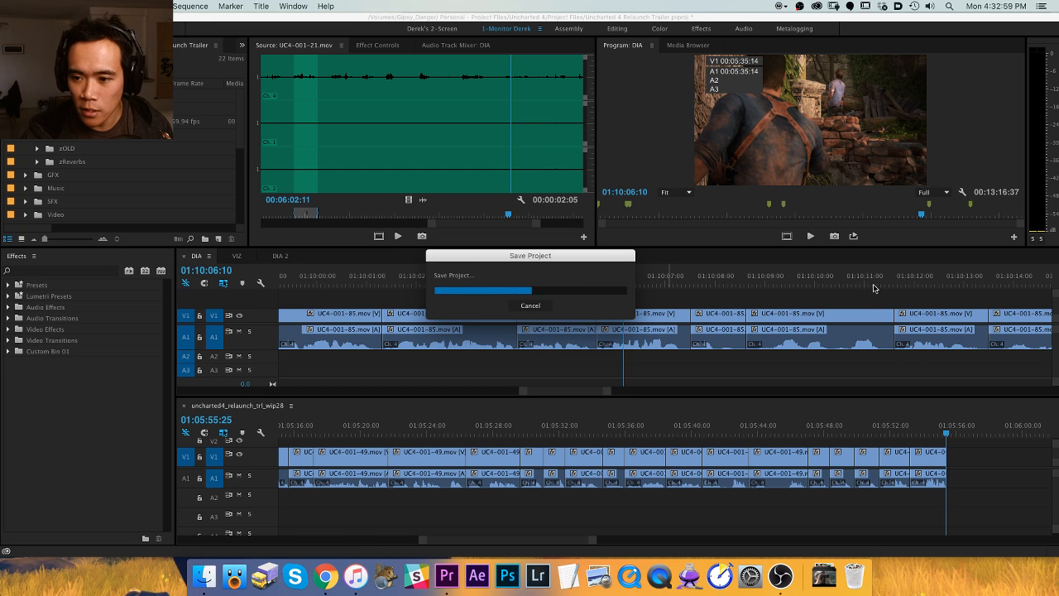
{"action": "left_click", "coordinate": [914, 283]}
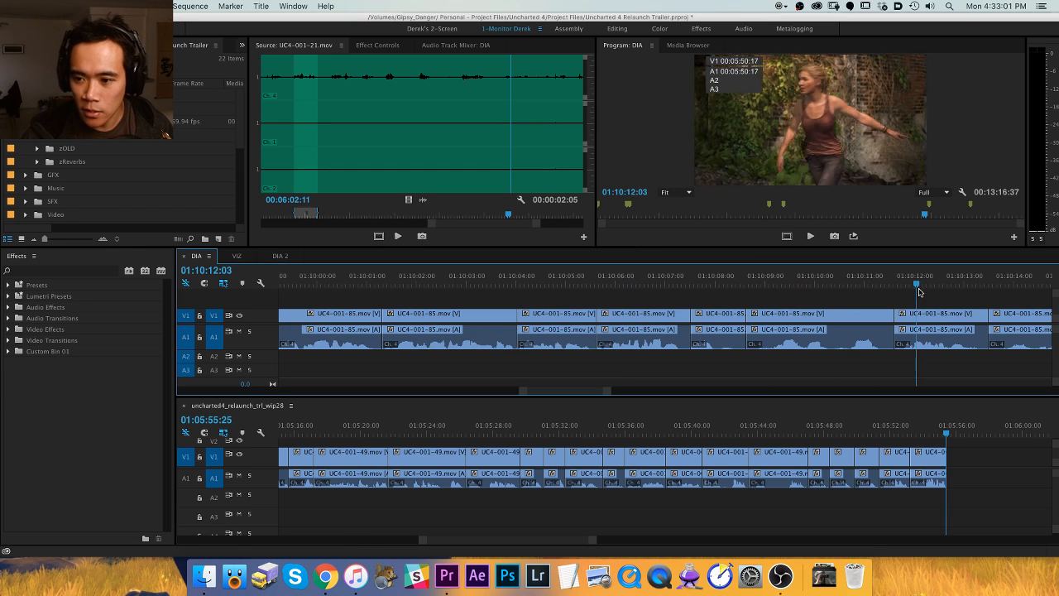
{"action": "key", "text": "minus"}
{"action": "key", "text": "minus"}
{"action": "key", "text": "minus"}
{"action": "key", "text": "minus"}
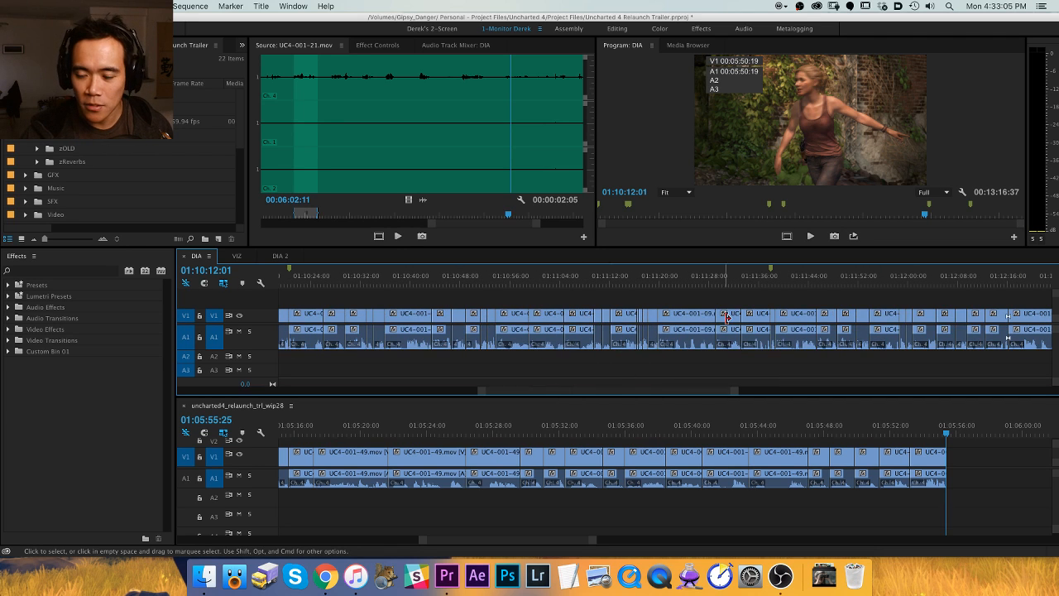
Move the DIA playhead back to the UC4-001-85 clip at 01:10:06:06.
{"action": "key", "text": "minus"}
{"action": "key", "text": "minus"}
{"action": "key", "text": "equal"}
{"action": "key", "text": "equal"}
{"action": "key", "text": "equal"}
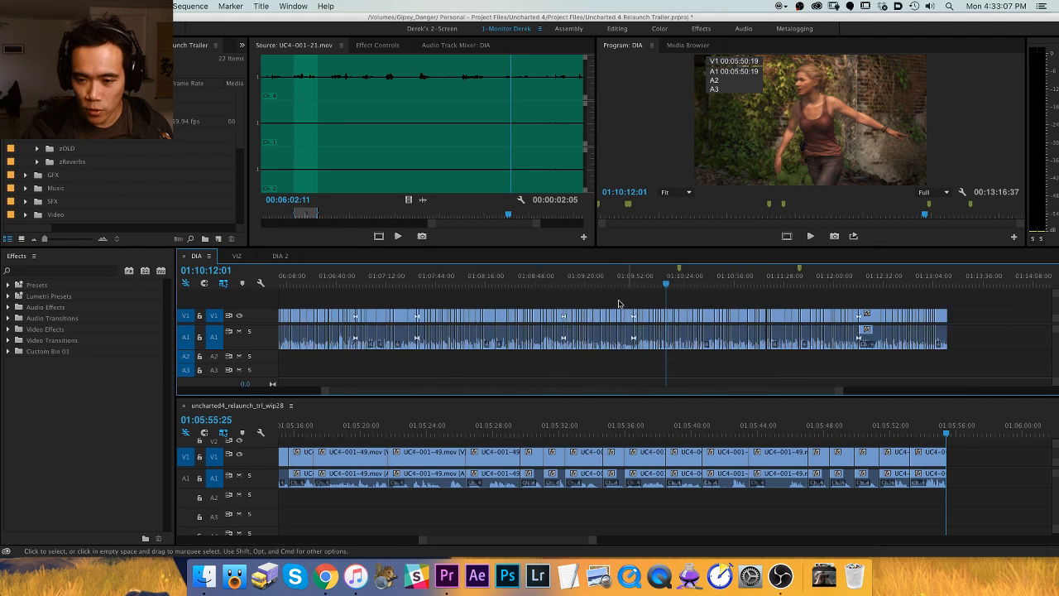
{"action": "key", "text": "equal"}
{"action": "left_click_drag", "start_coordinate": [600, 392], "coordinate": [605, 392]}
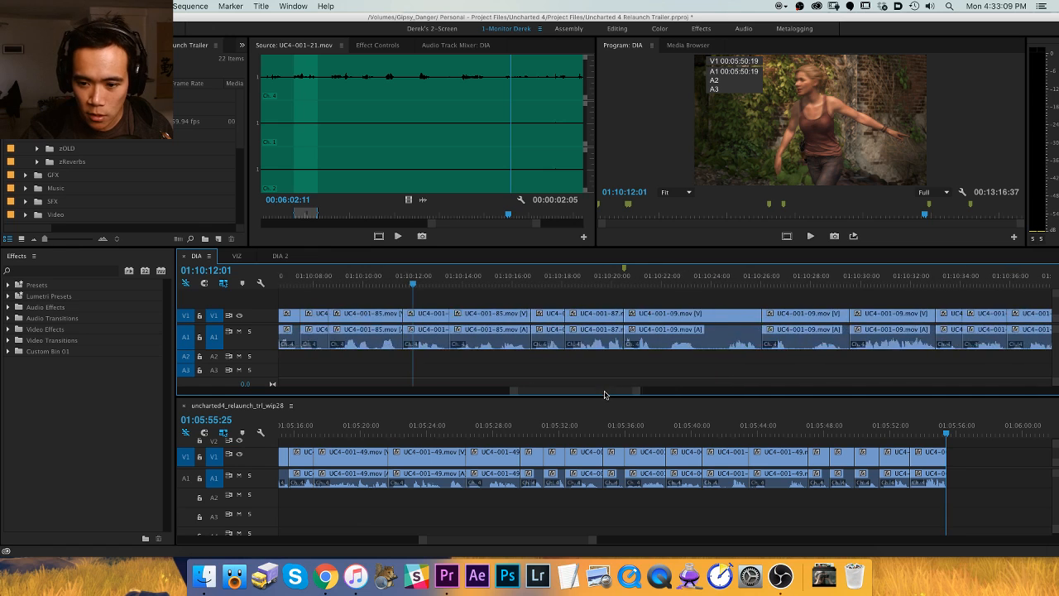
{"action": "key", "text": "minus"}
{"action": "key", "text": "equal"}
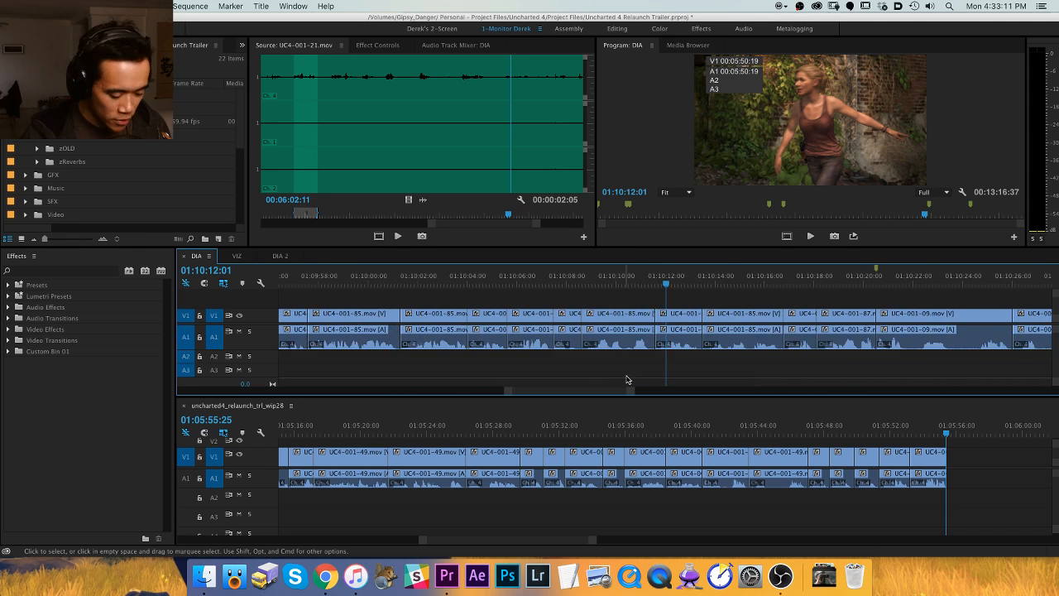
{"action": "key", "text": "minus"}
{"action": "key", "text": "equal"}
{"action": "key", "text": "equal"}
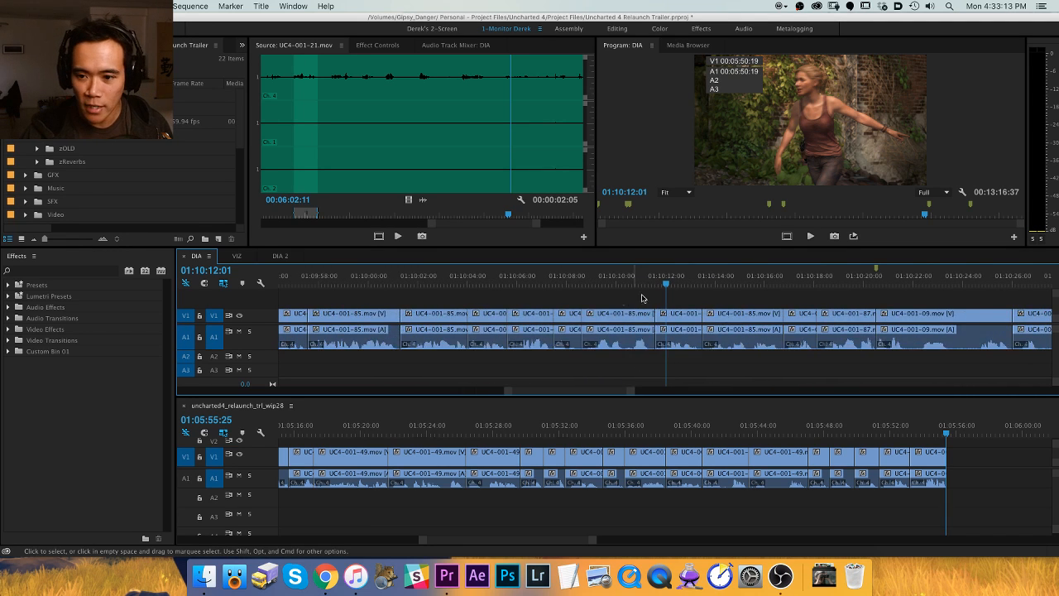
{"action": "key", "text": "minus"}
{"action": "key", "text": "equal"}
{"action": "key", "text": "minus"}
{"action": "left_click", "coordinate": [623, 282]}
{"action": "left_click", "coordinate": [593, 282]}
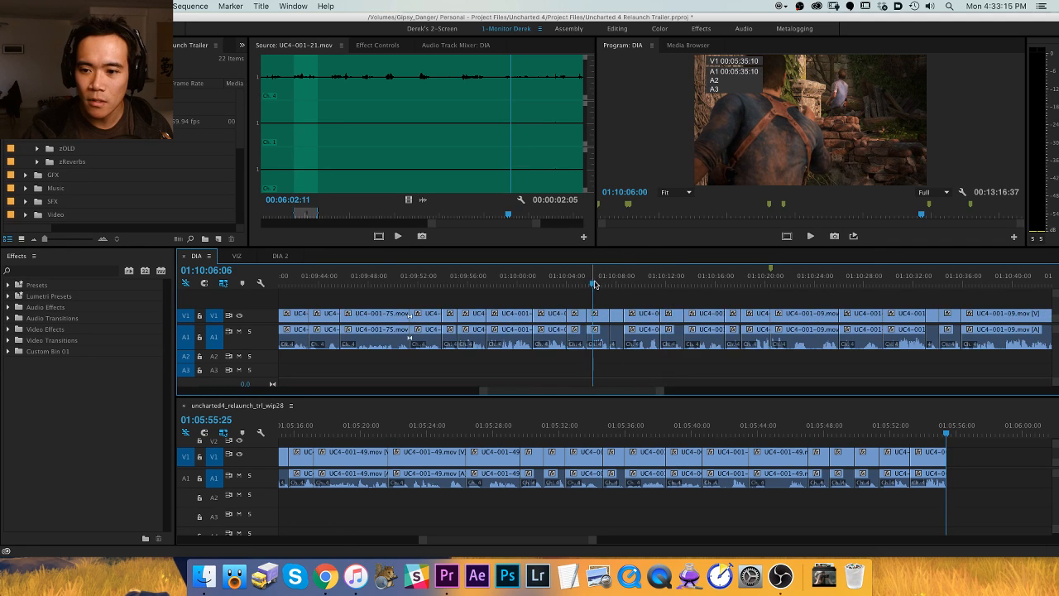
Listen through the UC4-001-85 clips from 01:10:06:06, stopping at 01:10:11:30.
{"action": "key", "text": "equal"}
{"action": "key", "text": "equal"}
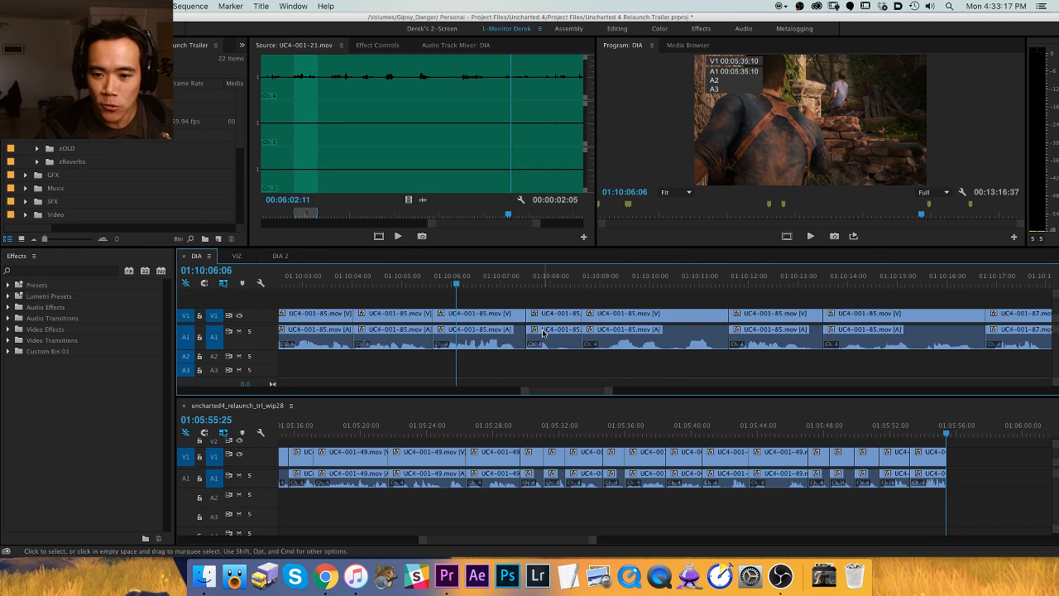
{"action": "key", "text": "space"}
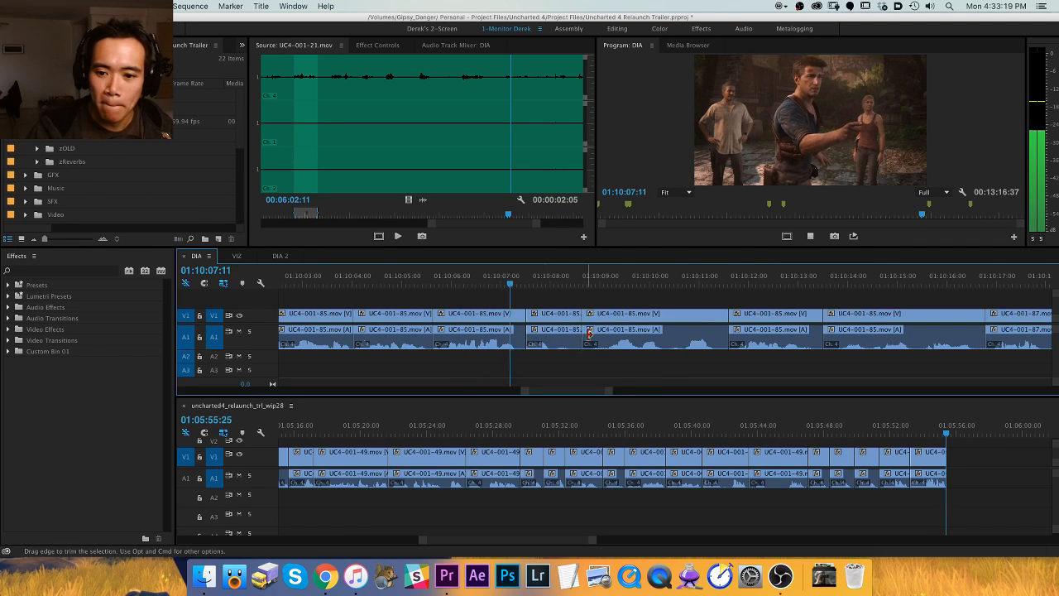
{"action": "scroll", "coordinate": [629, 331], "scroll_direction": "up", "scroll_amount": 3}
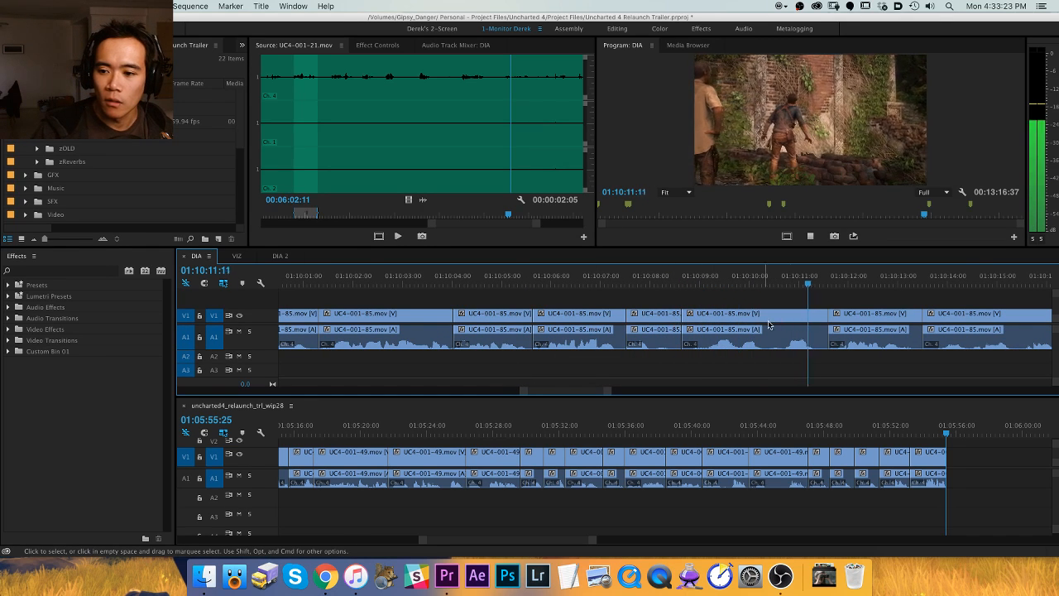
{"action": "key", "text": "space"}
Continue listening to the UC4-001-85 dialogue from 01:10:11:30, stopping at 01:10:15:55.
{"action": "scroll", "coordinate": [653, 319], "scroll_direction": "down", "scroll_amount": 6}
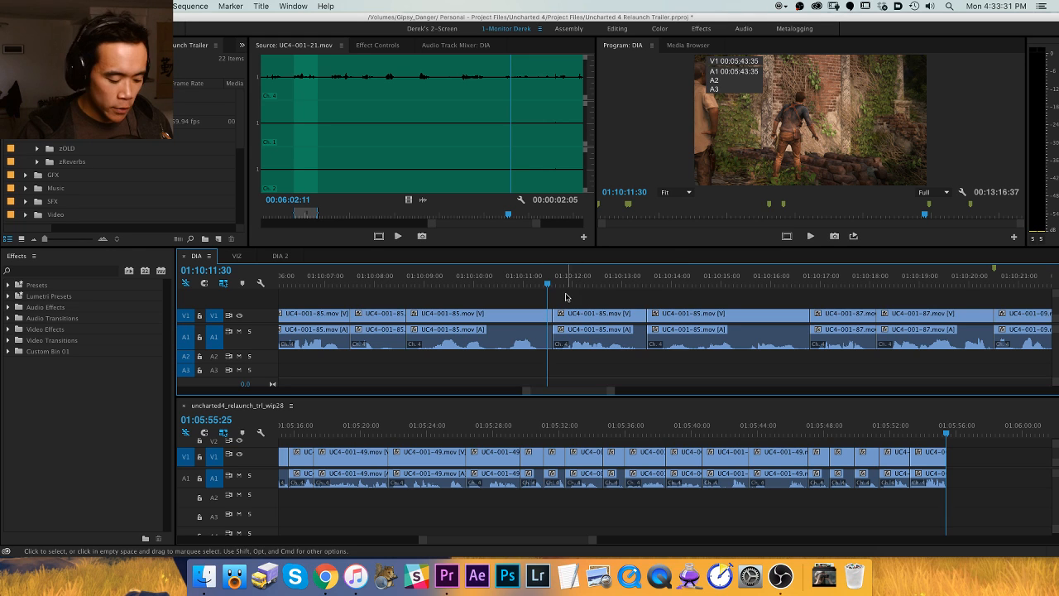
{"action": "scroll", "coordinate": [529, 299], "scroll_direction": "down", "scroll_amount": 2}
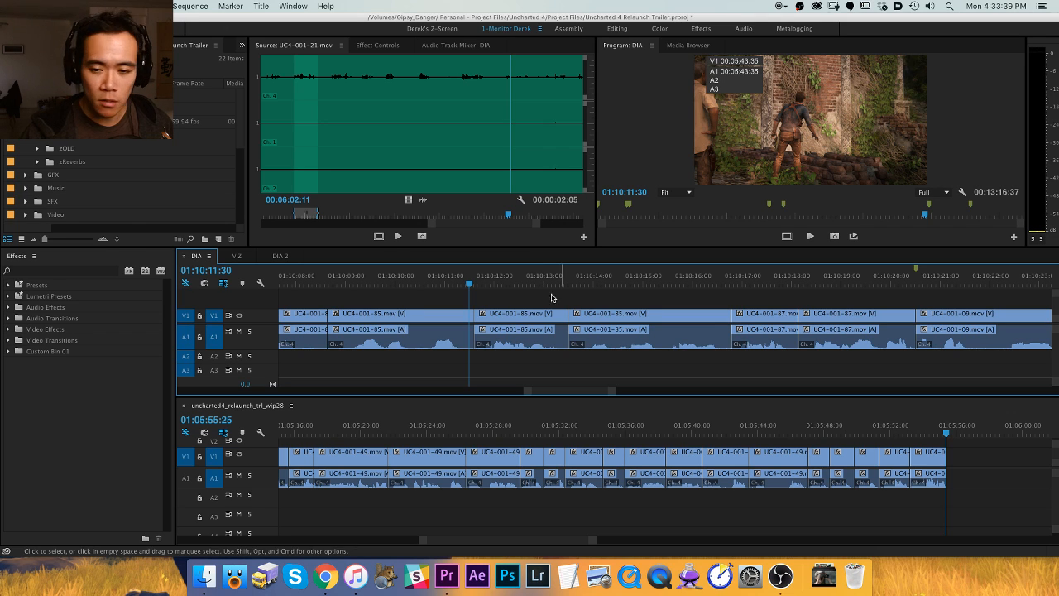
{"action": "scroll", "coordinate": [489, 296], "scroll_direction": "down", "scroll_amount": 1}
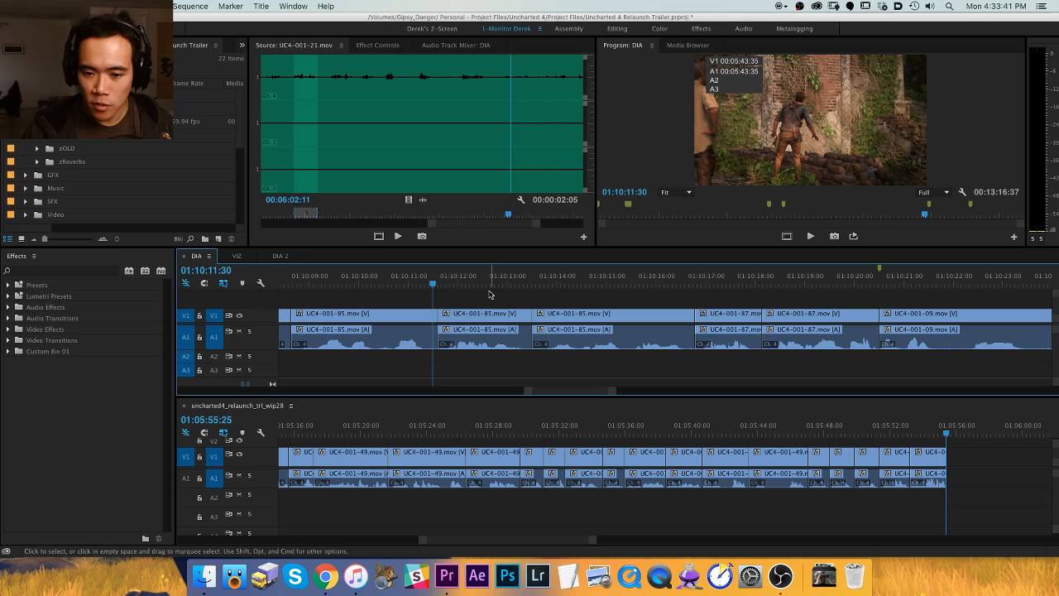
{"action": "key", "text": "space"}
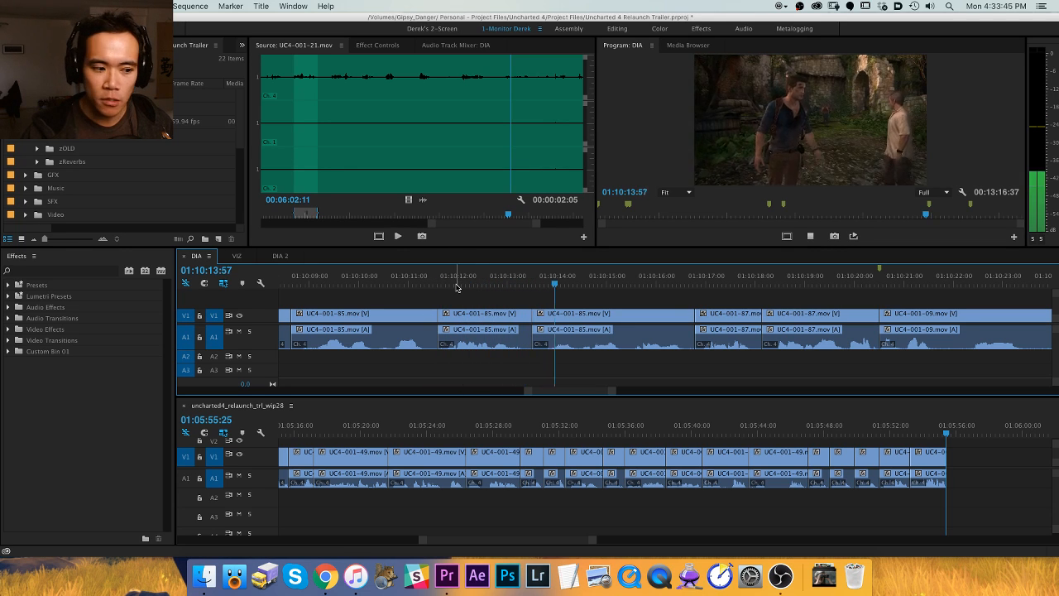
{"action": "key", "text": "space"}
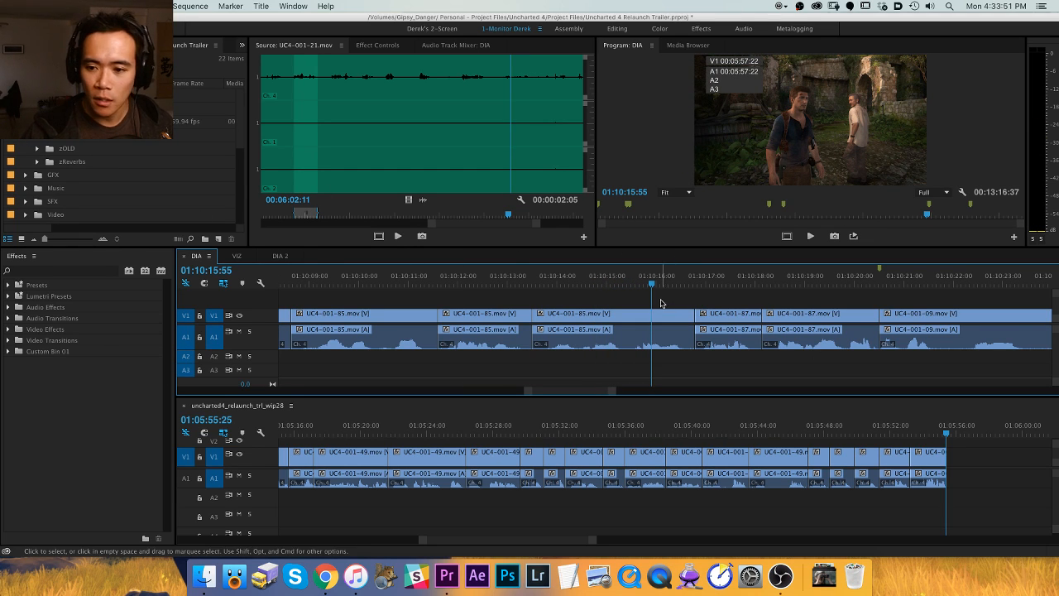
Resume from slightly before 01:10:15:55 and listen into the first UC4-001-87 clip, stopping at 01:10:17:51.
{"action": "key", "text": "h"}
{"action": "left_click_drag", "start_coordinate": [711, 318], "coordinate": [632, 321]}
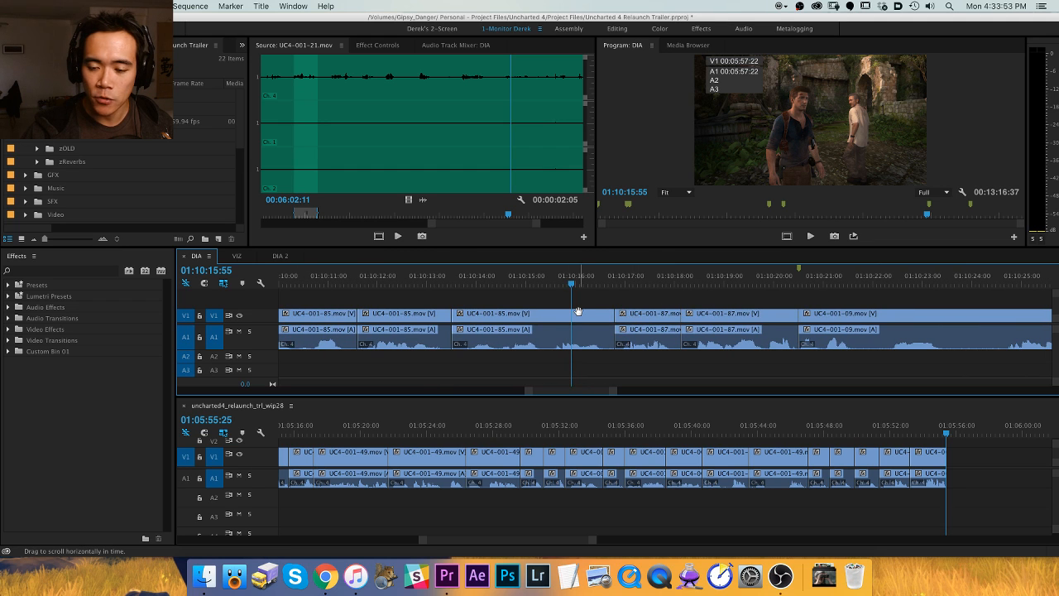
{"action": "key", "text": "space"}
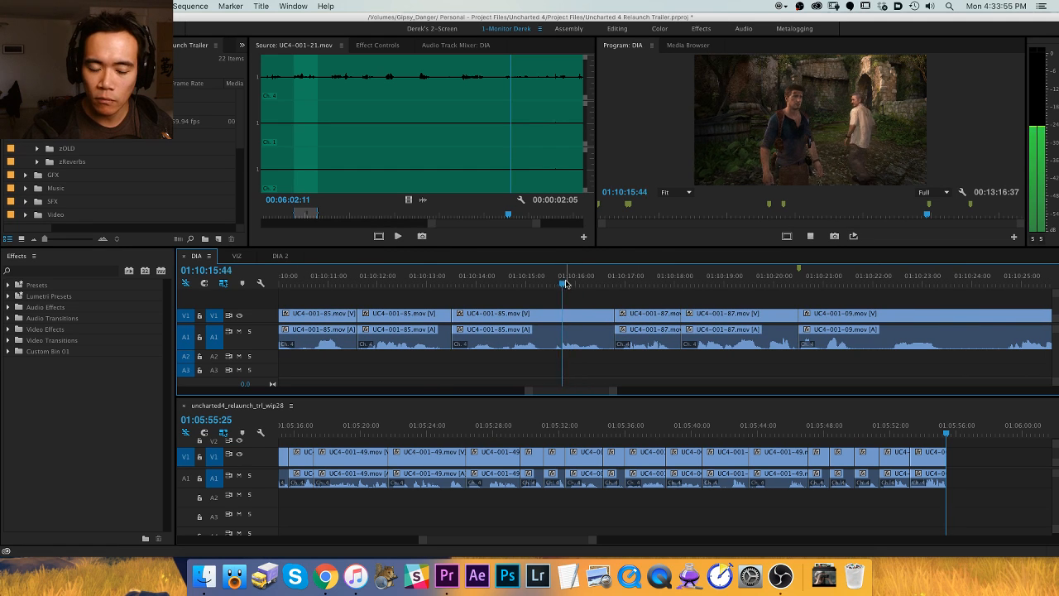
{"action": "left_click_drag", "start_coordinate": [569, 306], "coordinate": [490, 307]}
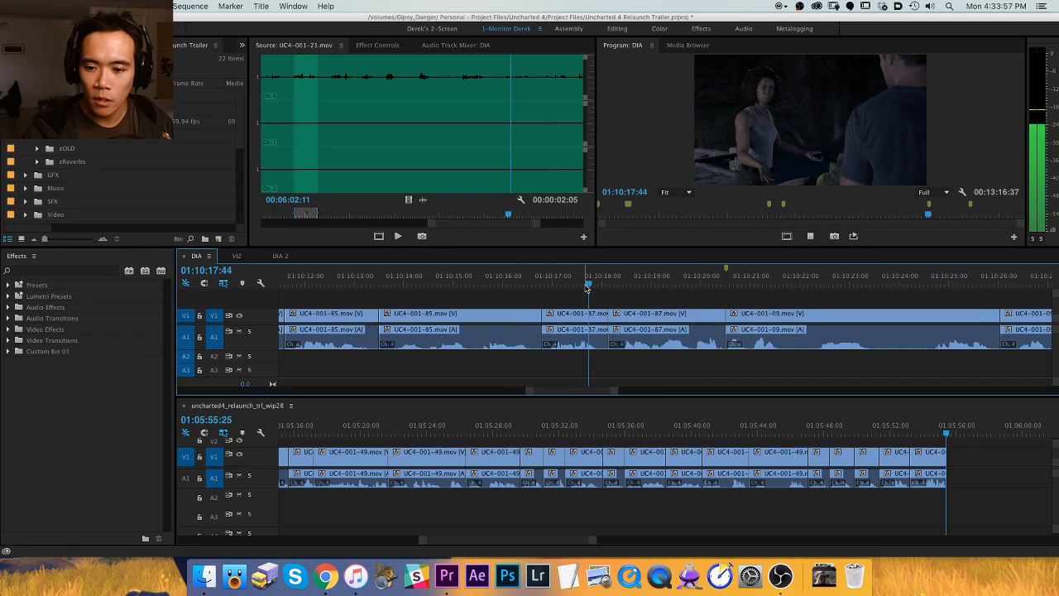
{"action": "key", "text": "space"}
Step back to just before 01:10:17:51 and play through the UC4-001-87 clips into UC4-001-09.
{"action": "left_click_drag", "start_coordinate": [597, 331], "coordinate": [511, 333]}
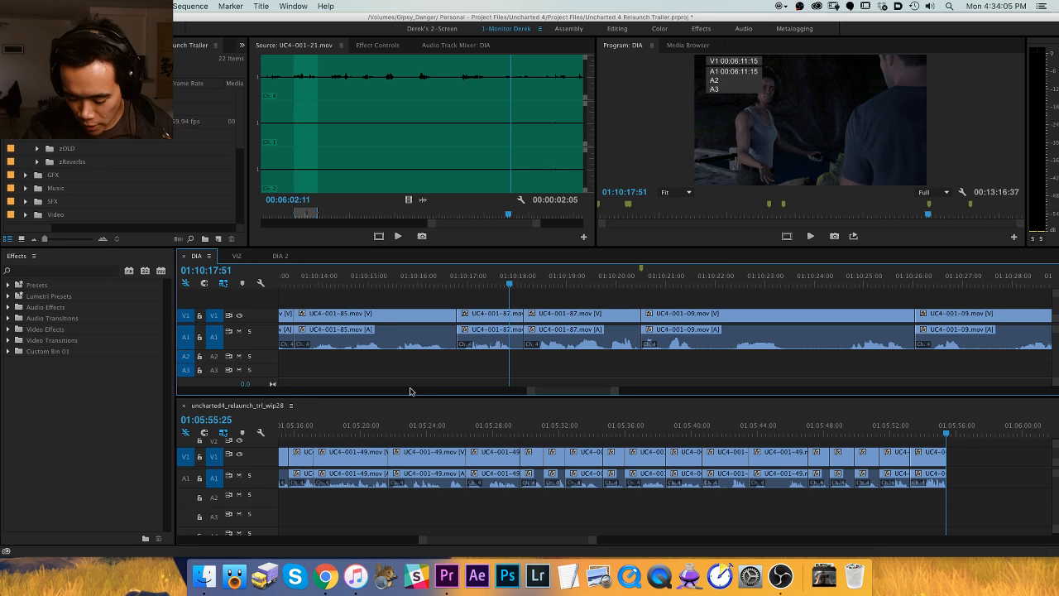
{"action": "scroll", "coordinate": [439, 331], "scroll_direction": "right", "scroll_amount": 3}
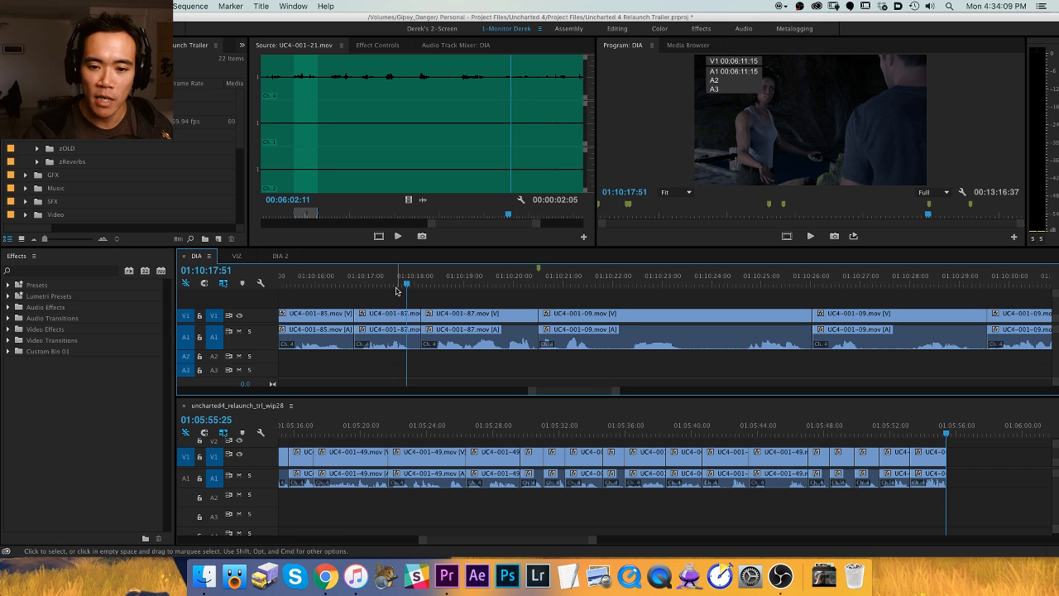
{"action": "left_click", "coordinate": [395, 288]}
{"action": "key", "text": "space"}
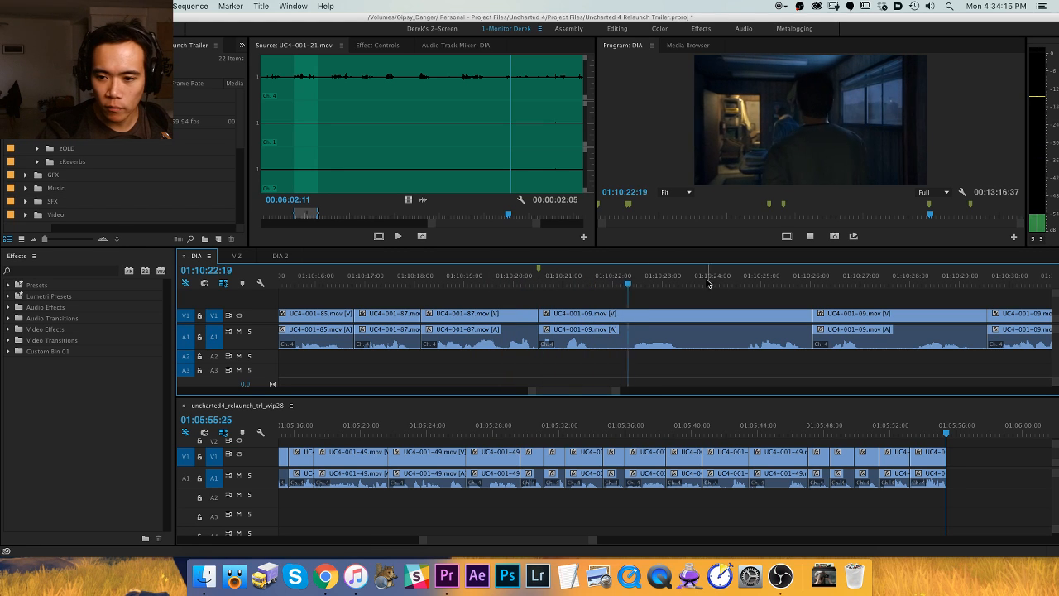
Skip ahead to the UC4-001-09 clip at about 01:10:26:00 and keep listening through its dialogue.
{"action": "left_click", "coordinate": [819, 276]}
{"action": "key", "text": "minus"}
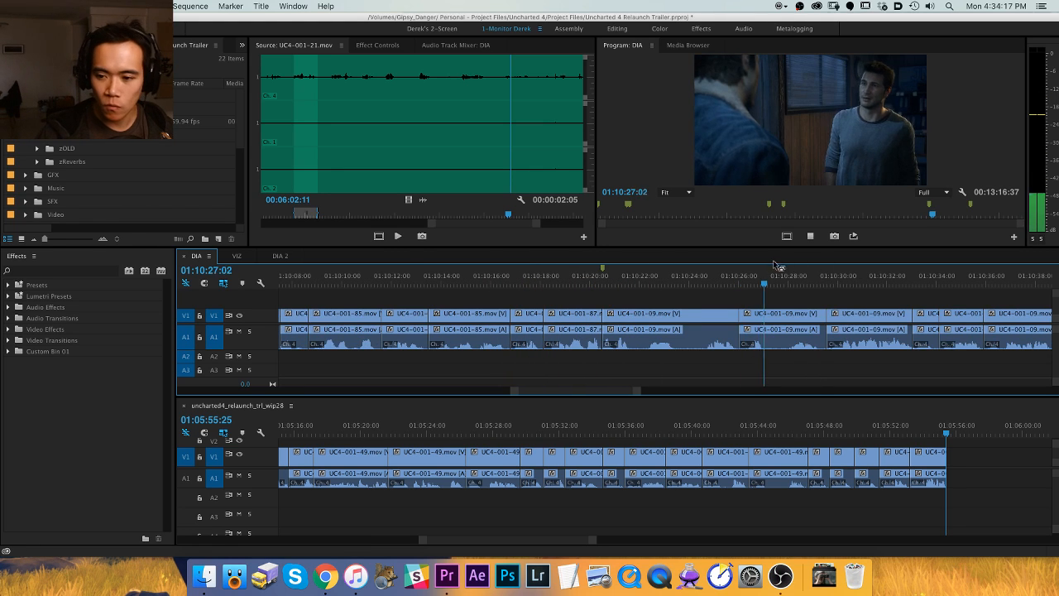
{"action": "key", "text": "minus"}
{"action": "key", "text": "minus"}
{"action": "key", "text": "minus"}
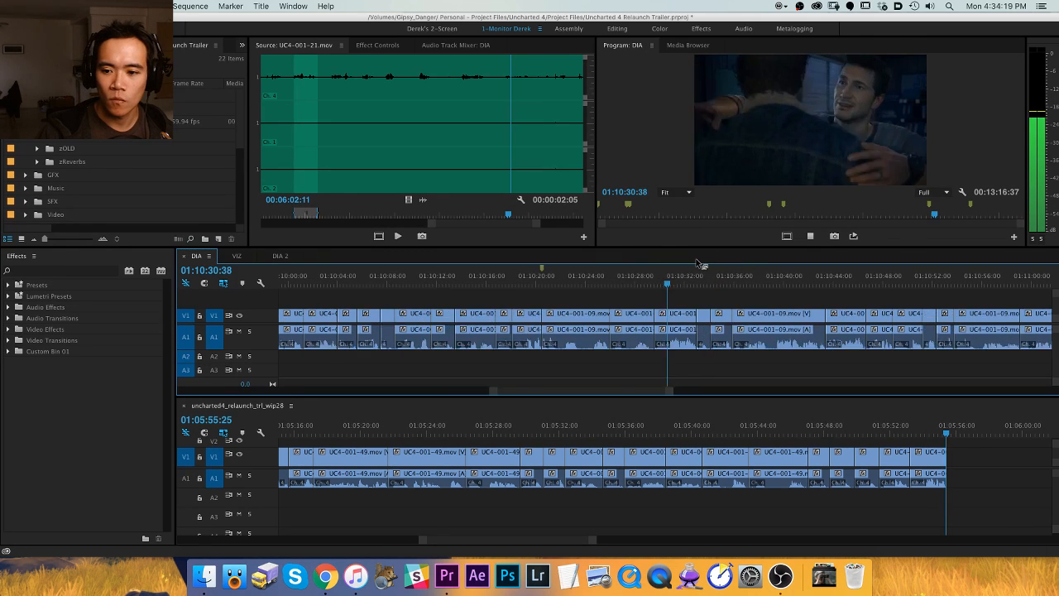
{"action": "key", "text": "equal"}
{"action": "key", "text": "equal"}
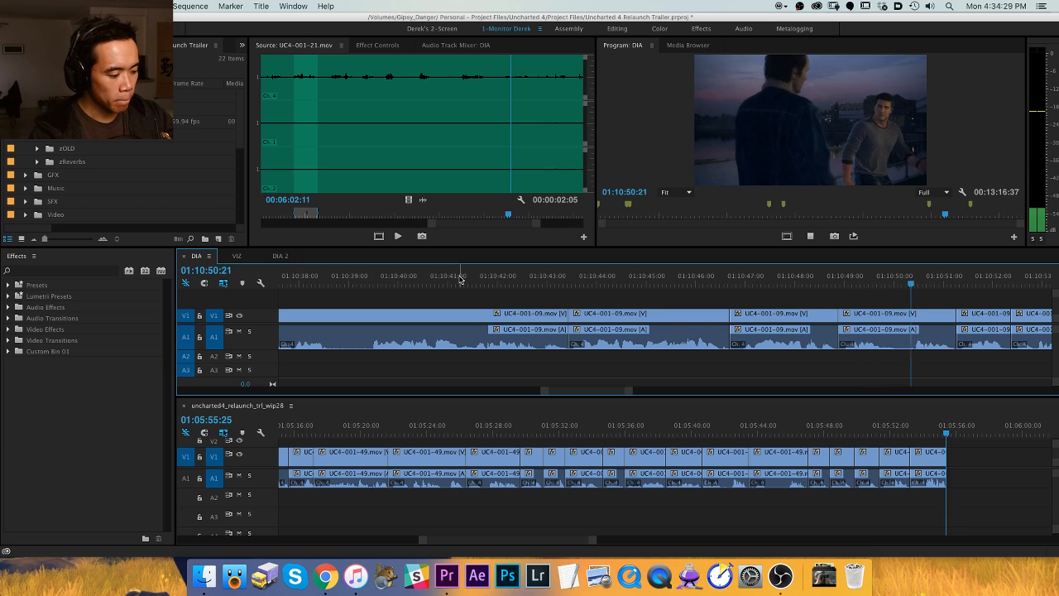
Listen through the remaining UC4-001-09 clips and on into UC4-001-18, UC4-001-17 and UC4-001-13, stopping at 01:11:52:21.
{"action": "key", "text": "minus"}
{"action": "key", "text": "minus"}
{"action": "key", "text": "minus"}
{"action": "key", "text": "minus"}
{"action": "key", "text": "minus"}
{"action": "key", "text": "minus"}
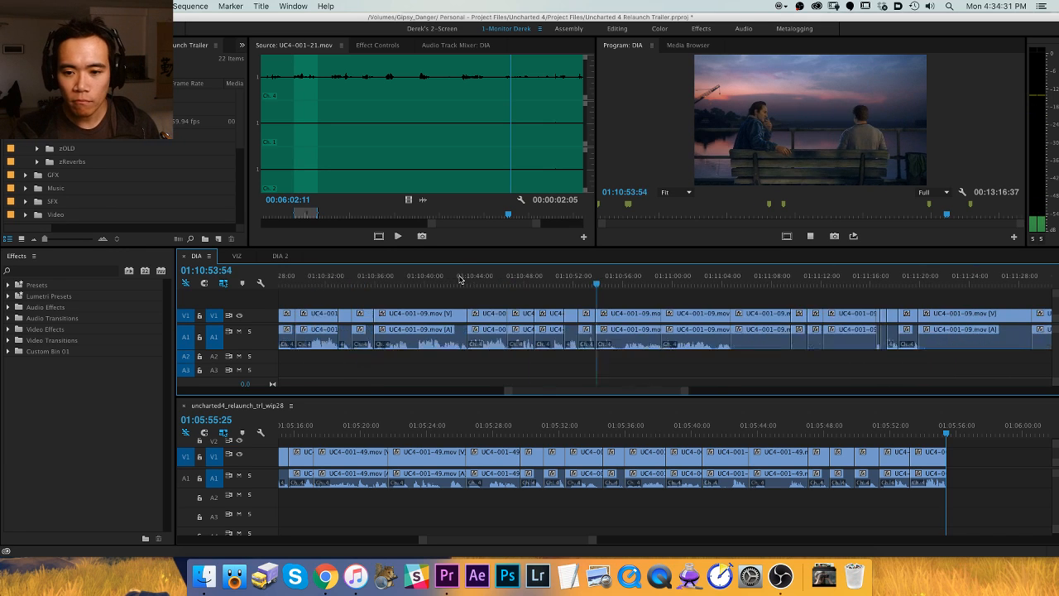
{"action": "key", "text": "equal"}
{"action": "key", "text": "equal"}
{"action": "key", "text": "equal"}
{"action": "key", "text": "equal"}
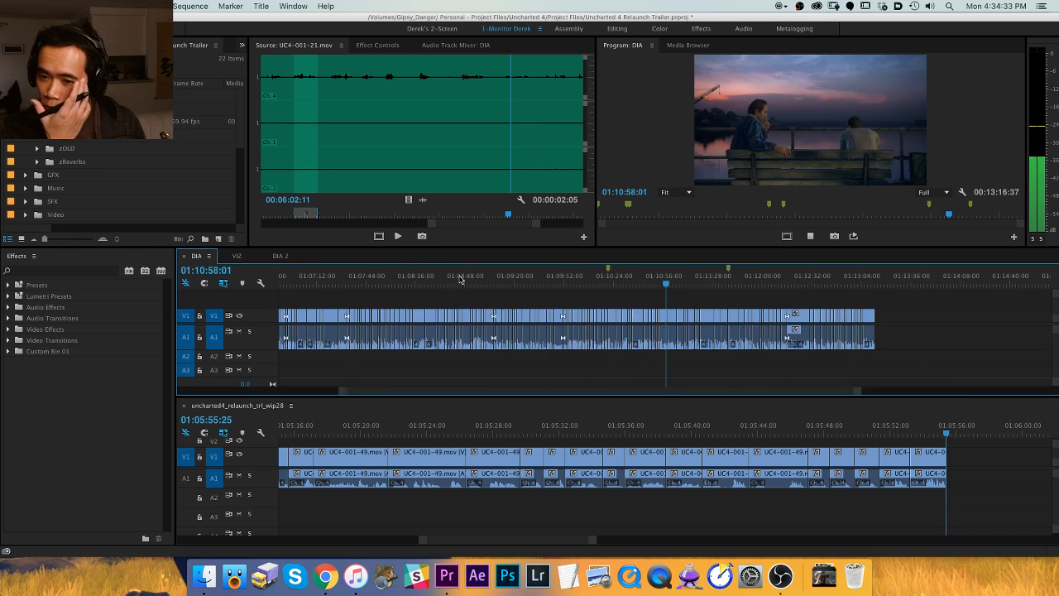
{"action": "key", "text": "equal"}
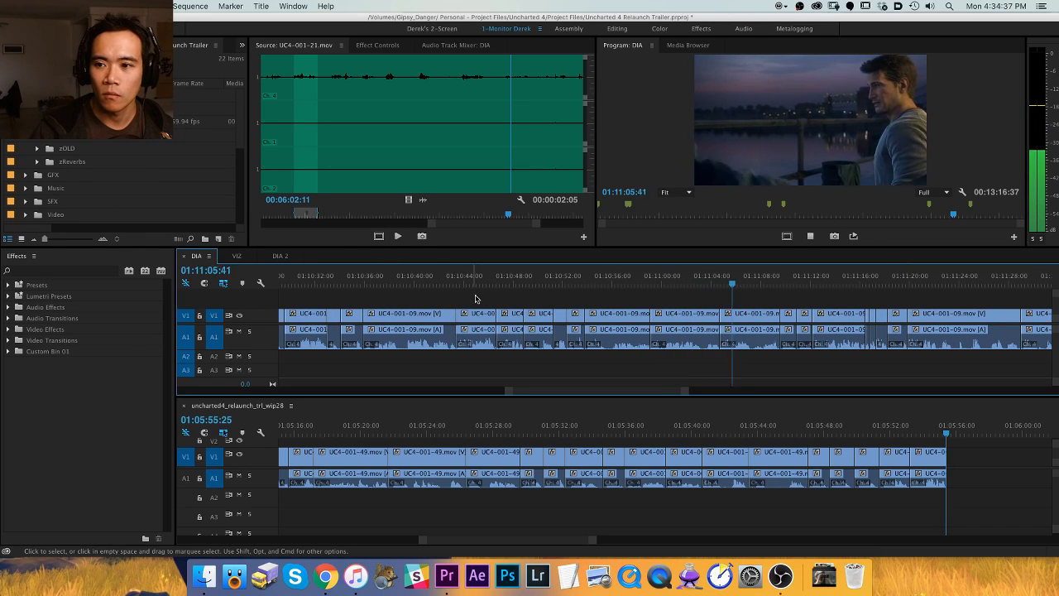
{"action": "key", "text": "equal"}
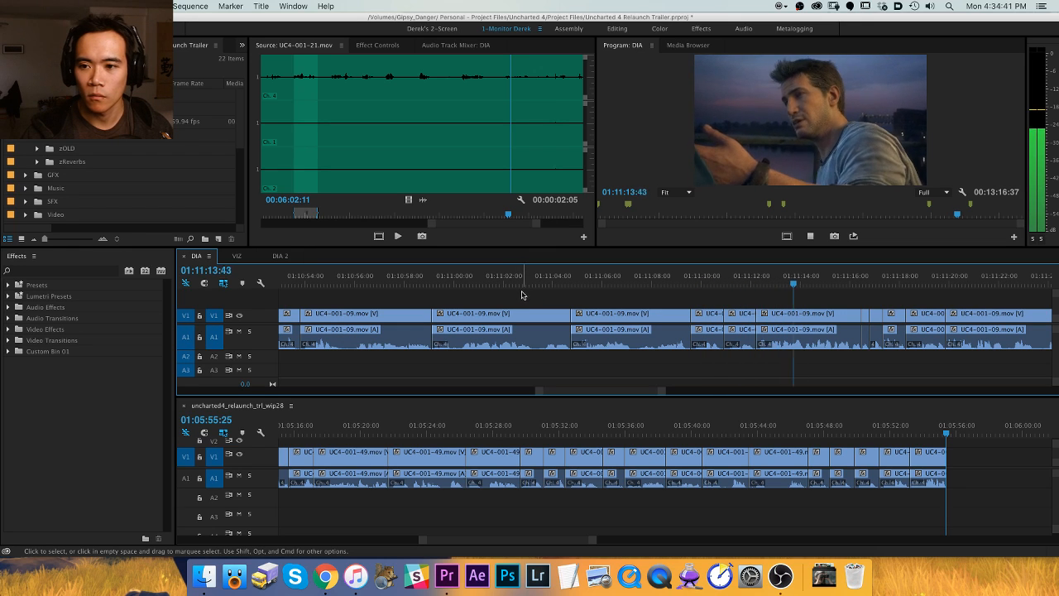
{"action": "key", "text": "equal"}
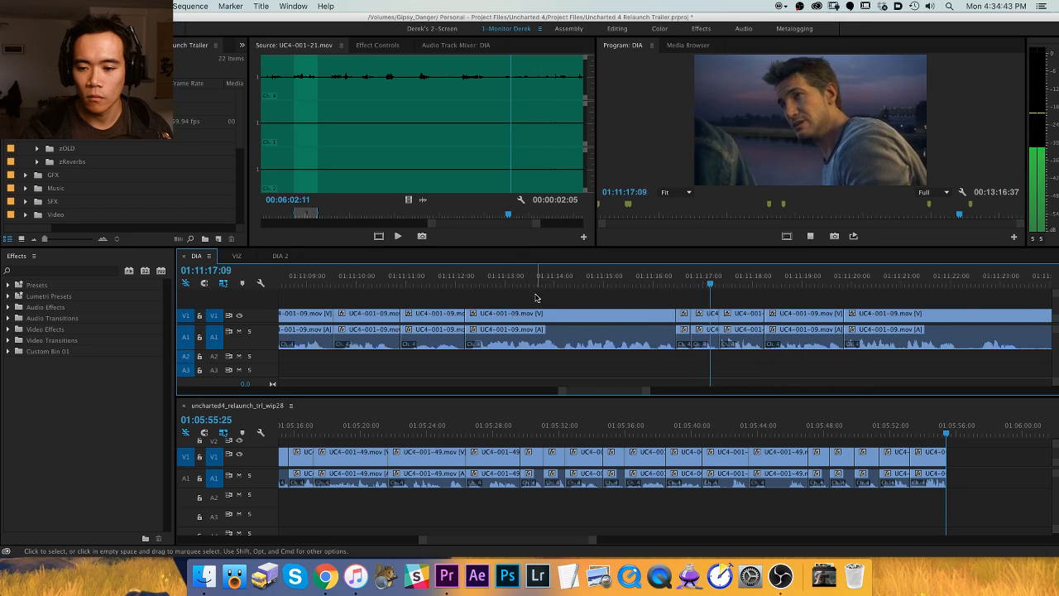
{"action": "key", "text": "minus"}
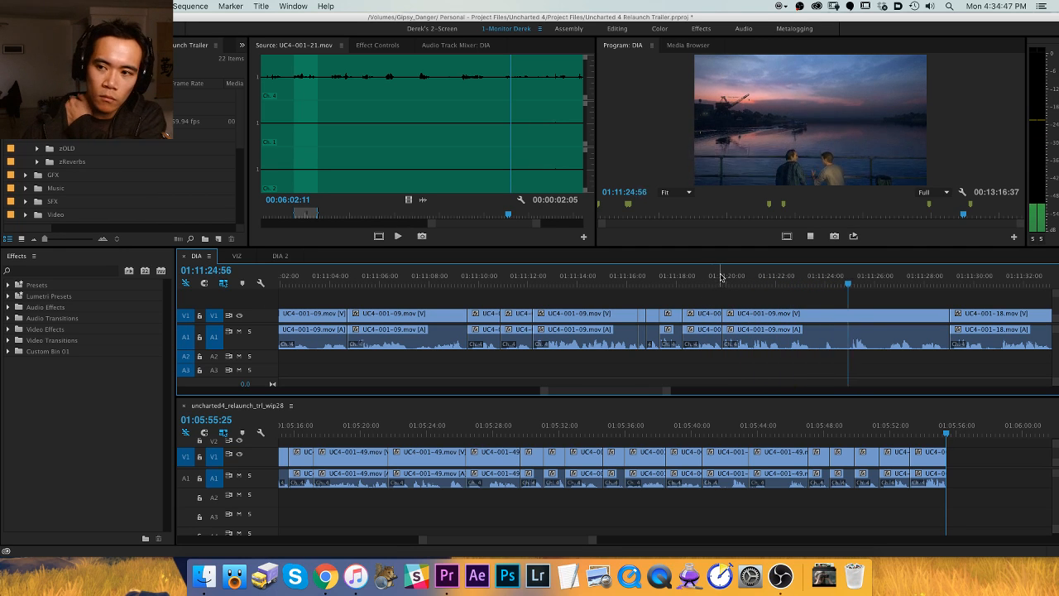
{"action": "scroll", "coordinate": [717, 276], "scroll_direction": "down", "scroll_amount": 3}
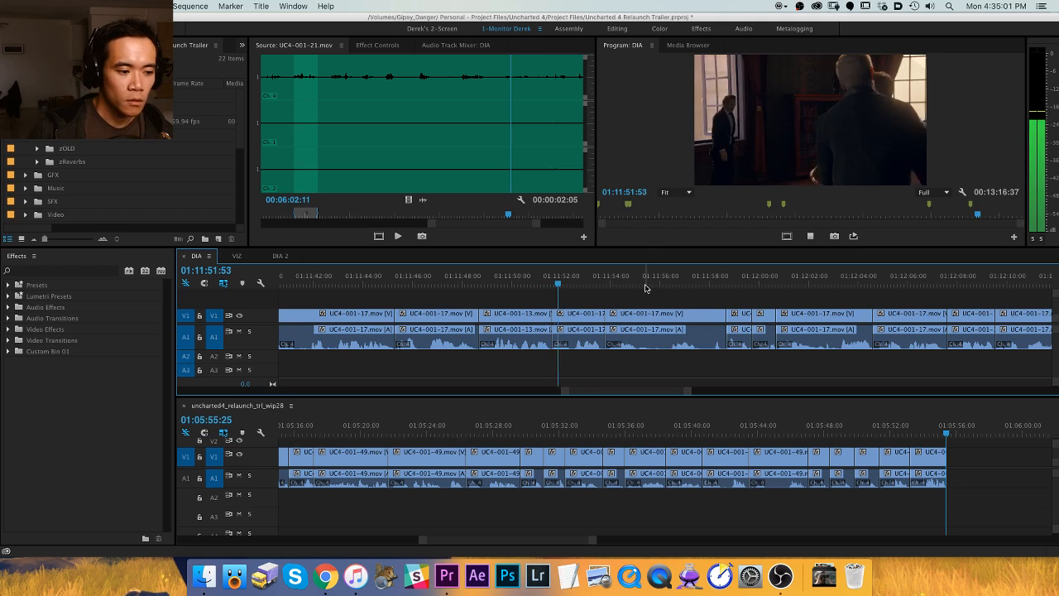
{"action": "key", "text": "space"}
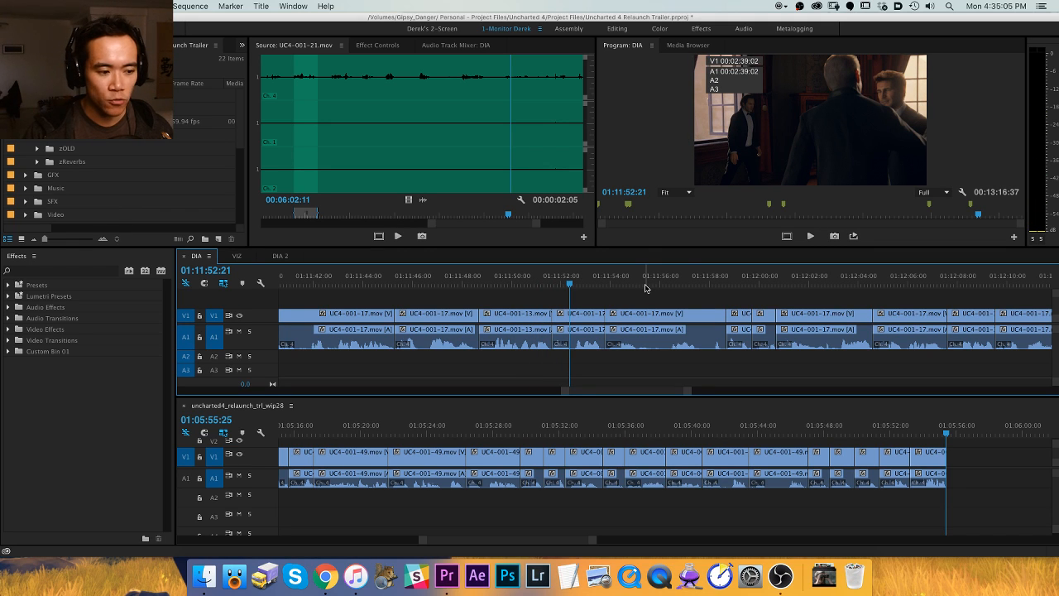
Listen through the following UC4-001-17 clips up to 01:12:03:05, and place the DIA playhead at 01:12:03:11.
{"action": "scroll", "coordinate": [622, 301], "scroll_direction": "up", "scroll_amount": 2}
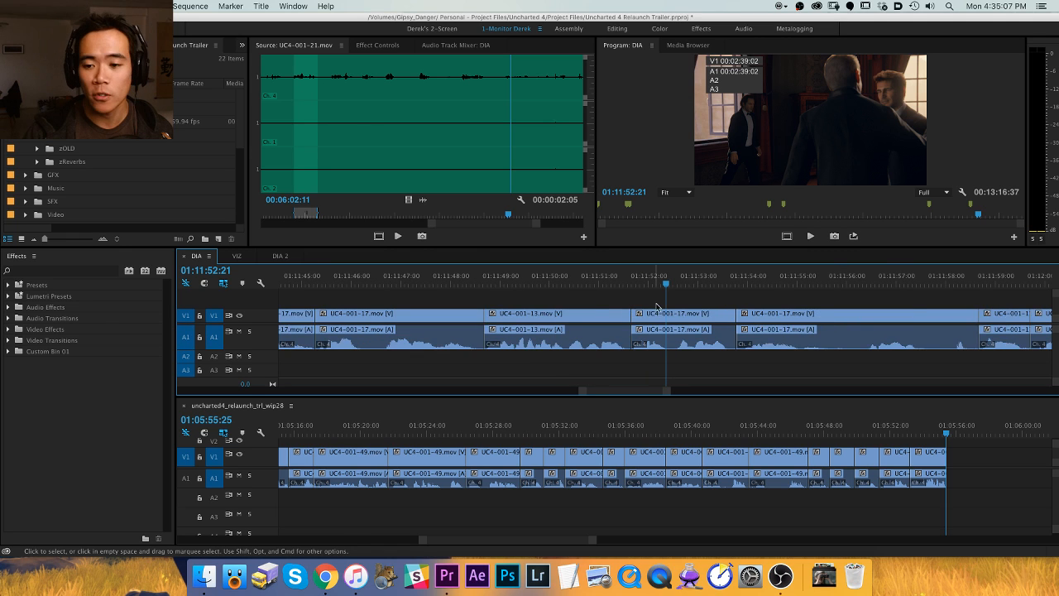
{"action": "key", "text": "space"}
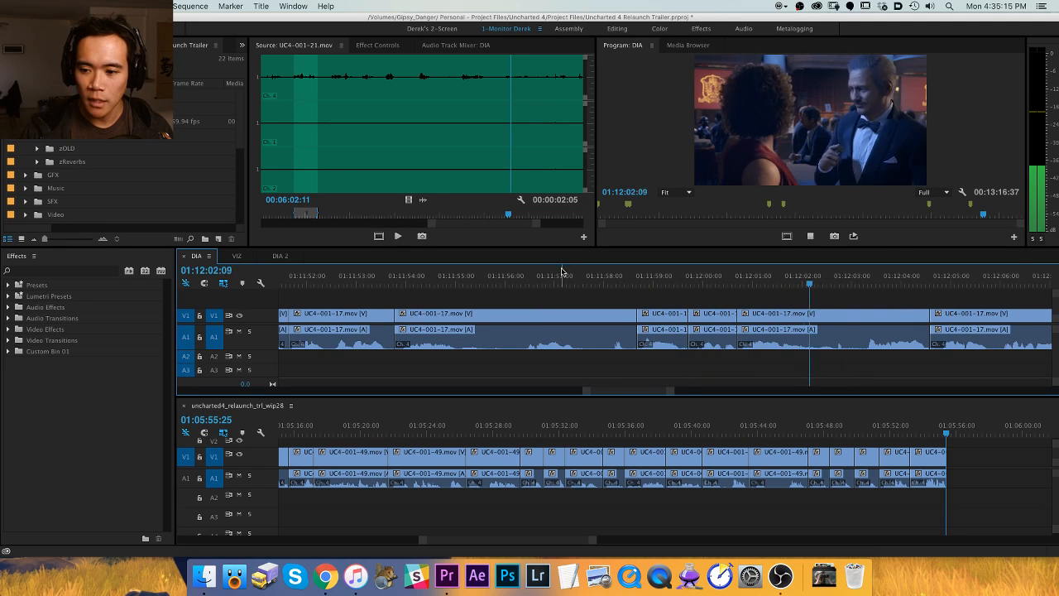
{"action": "key", "text": "space"}
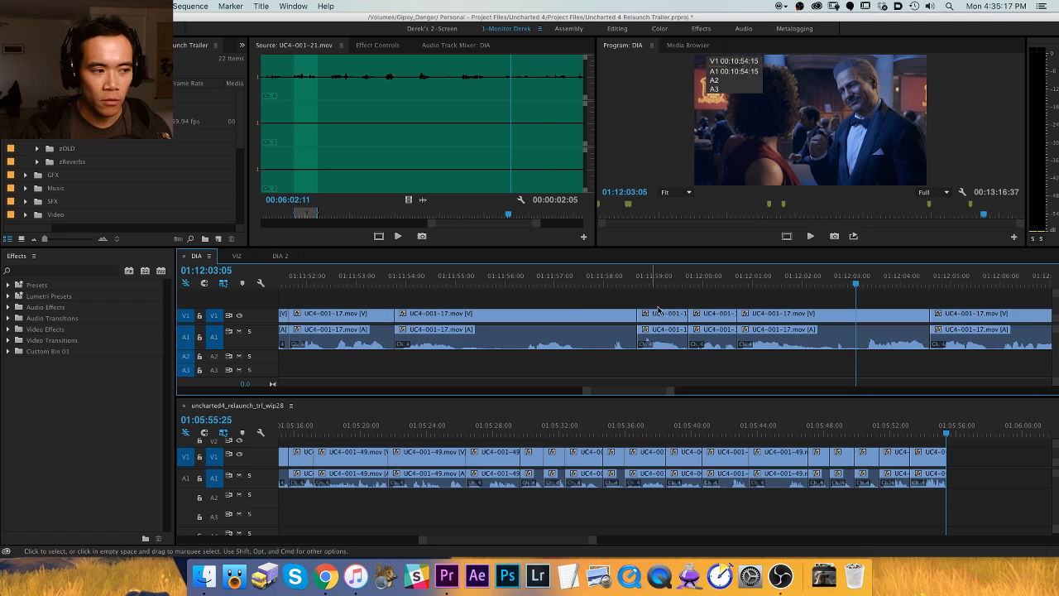
{"action": "scroll", "coordinate": [488, 319], "scroll_direction": "right", "scroll_amount": 5}
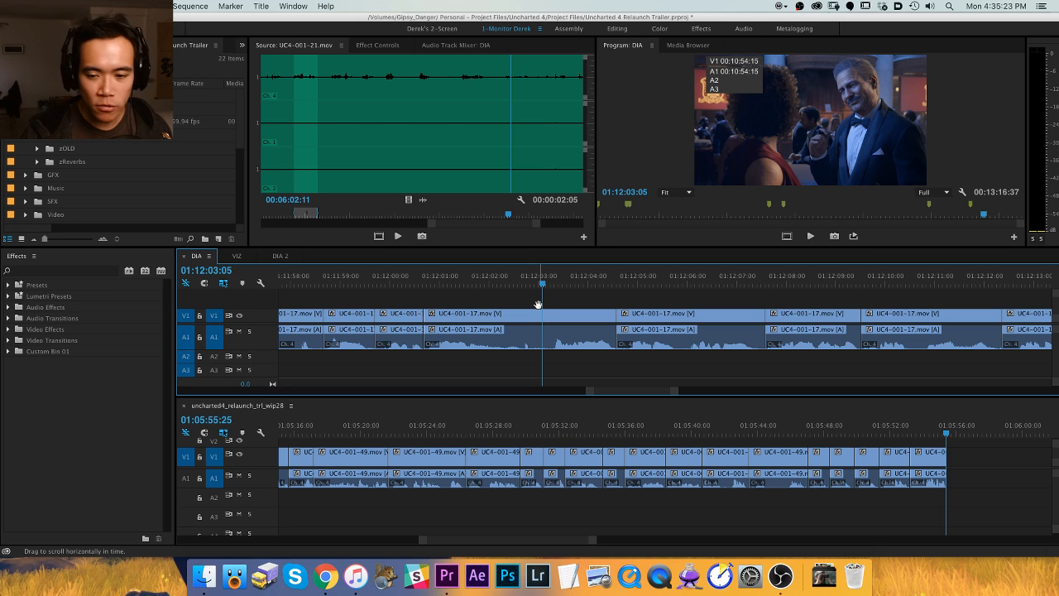
{"action": "left_click", "coordinate": [554, 295]}
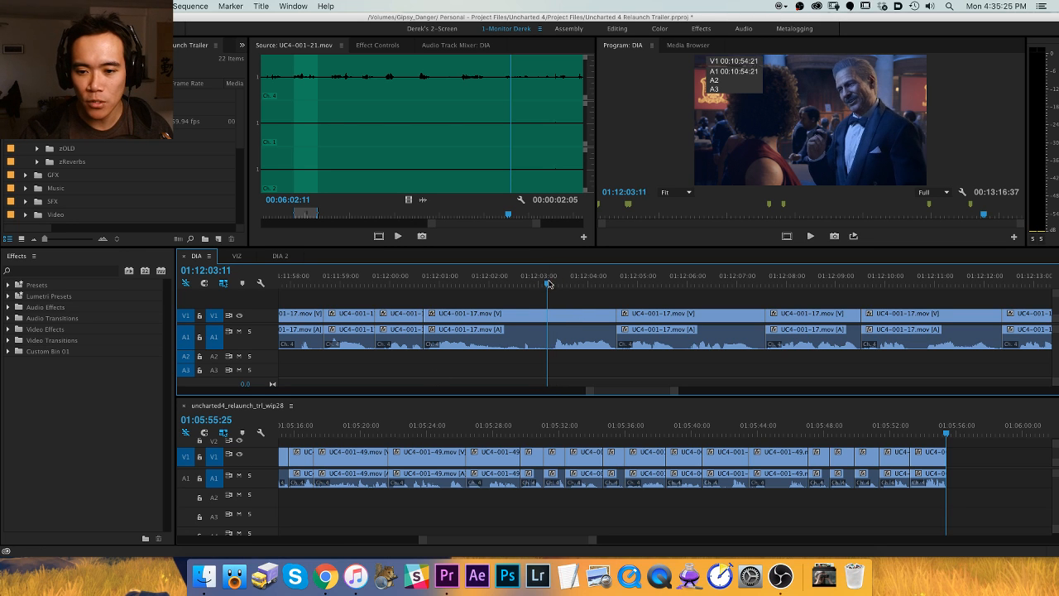
Place the DIA playhead at 01:12:03:14 in the UC4-001-17 clip and play on to 01:12:03:40.
{"action": "key", "text": "="}
{"action": "scroll", "coordinate": [507, 327], "scroll_direction": "right", "scroll_amount": 3}
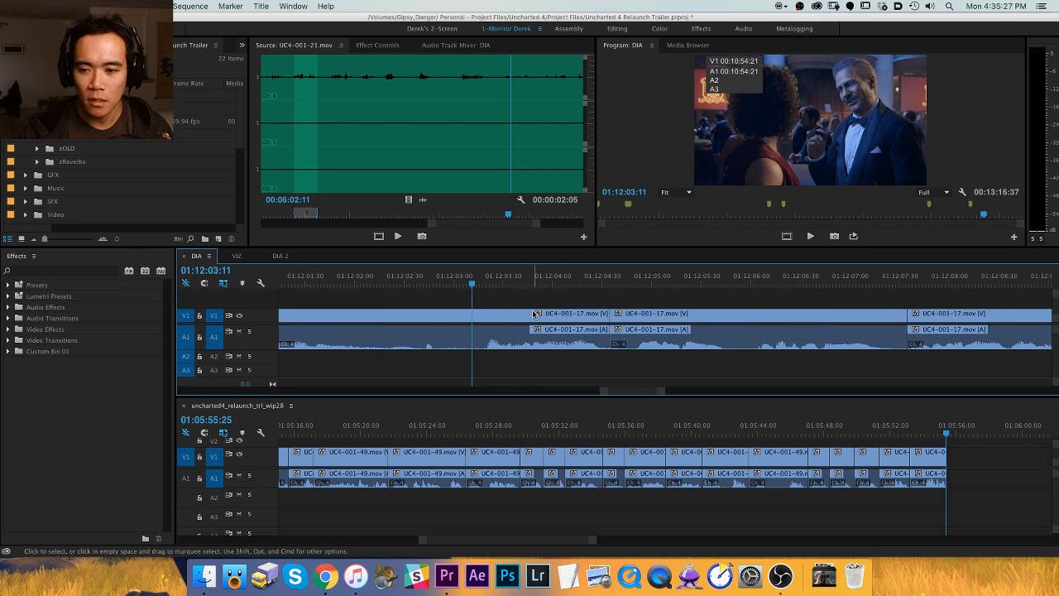
{"action": "key", "text": "-"}
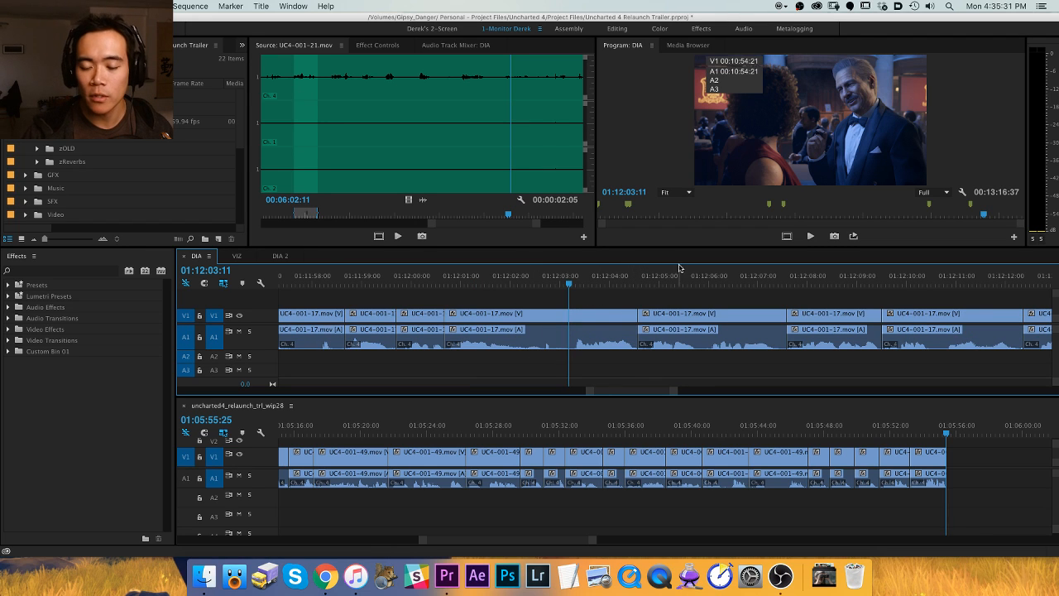
{"action": "mouse_move", "coordinate": [574, 286]}
{"action": "left_mouse_down"}
{"action": "mouse_move", "coordinate": [584, 286]}
{"action": "mouse_move", "coordinate": [571, 285]}
{"action": "left_mouse_up"}
{"action": "key", "text": "-"}
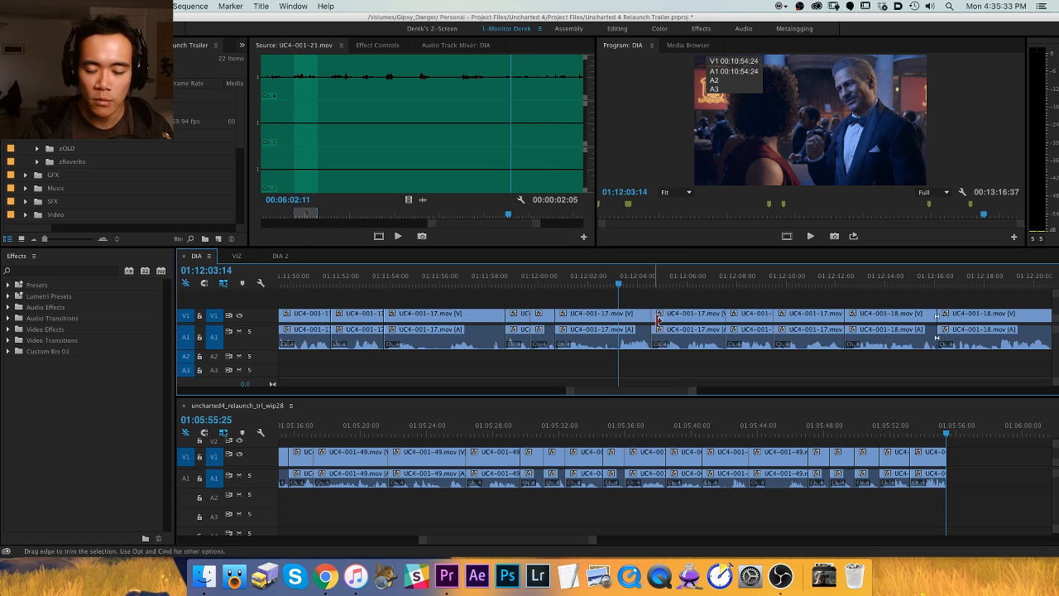
{"action": "left_click_drag", "start_coordinate": [610, 325], "coordinate": [541, 324]}
{"action": "key", "text": "space"}
{"action": "key", "text": "space"}
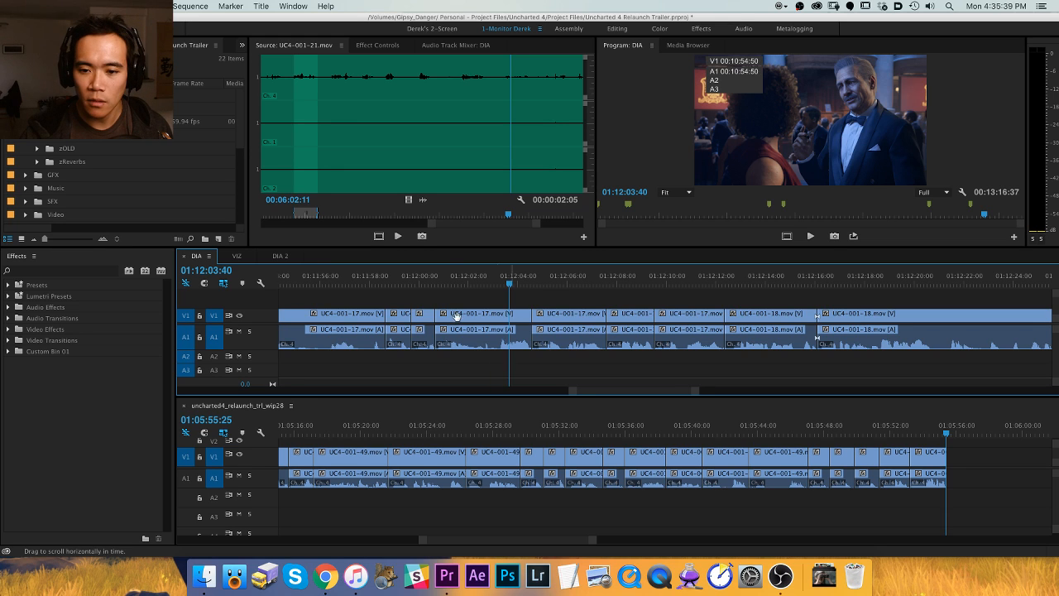
Step back to 01:12:03:19 and listen through the UC4-001-17 dialogue, then jump to the edit point at 01:12:07:35.
{"action": "left_click_drag", "start_coordinate": [456, 317], "coordinate": [430, 316]}
{"action": "key", "text": "v"}
{"action": "key", "text": "="}
{"action": "key", "text": "h"}
{"action": "left_click_drag", "start_coordinate": [645, 320], "coordinate": [519, 321]}
{"action": "left_click_drag", "start_coordinate": [554, 281], "coordinate": [542, 282]}
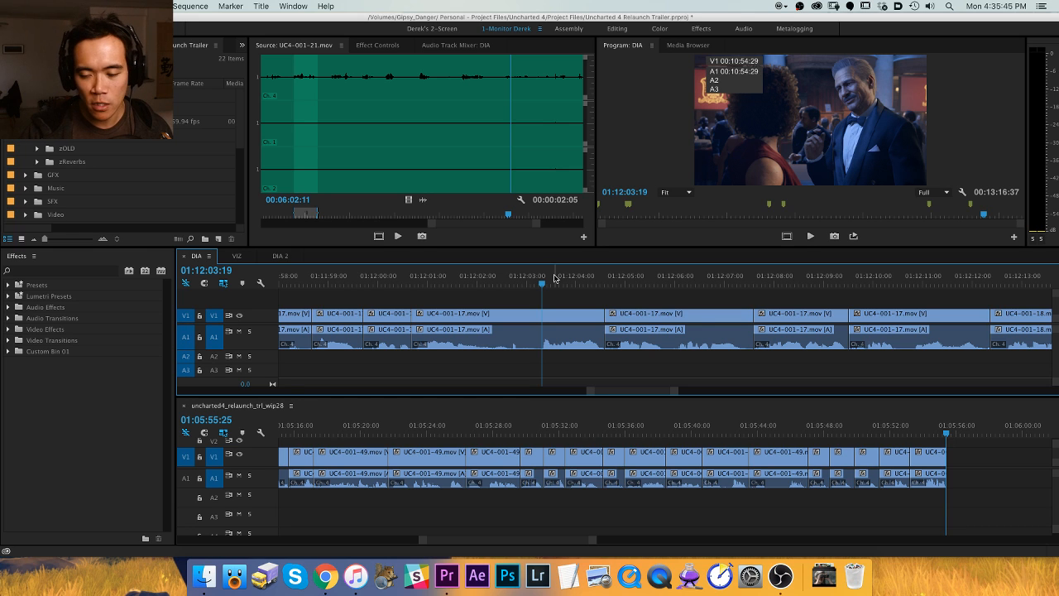
{"action": "key", "text": "space"}
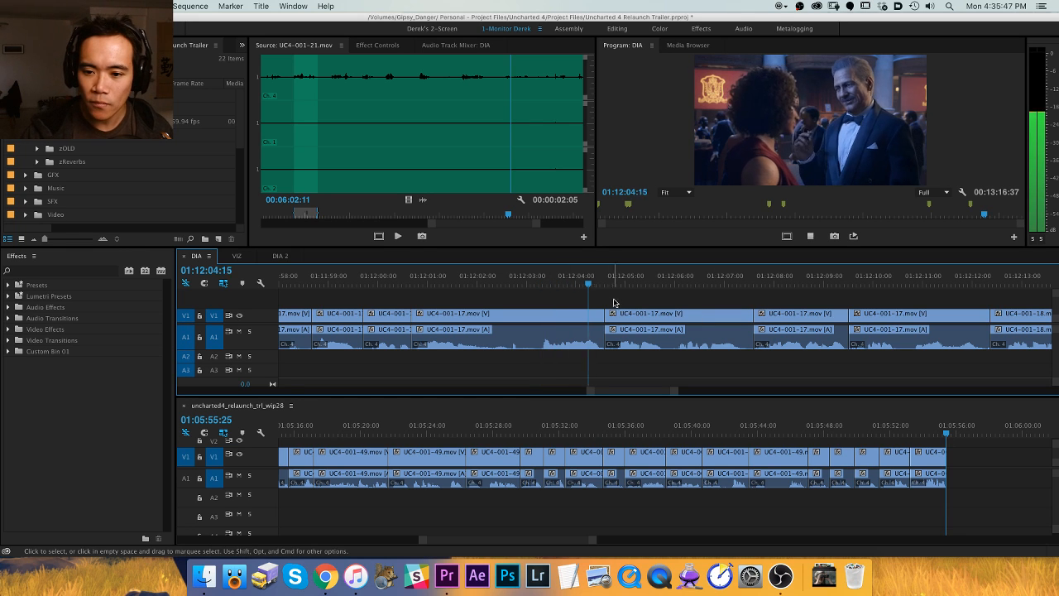
{"action": "key", "text": "h"}
{"action": "left_click_drag", "start_coordinate": [625, 304], "coordinate": [420, 282]}
{"action": "key", "text": "space"}
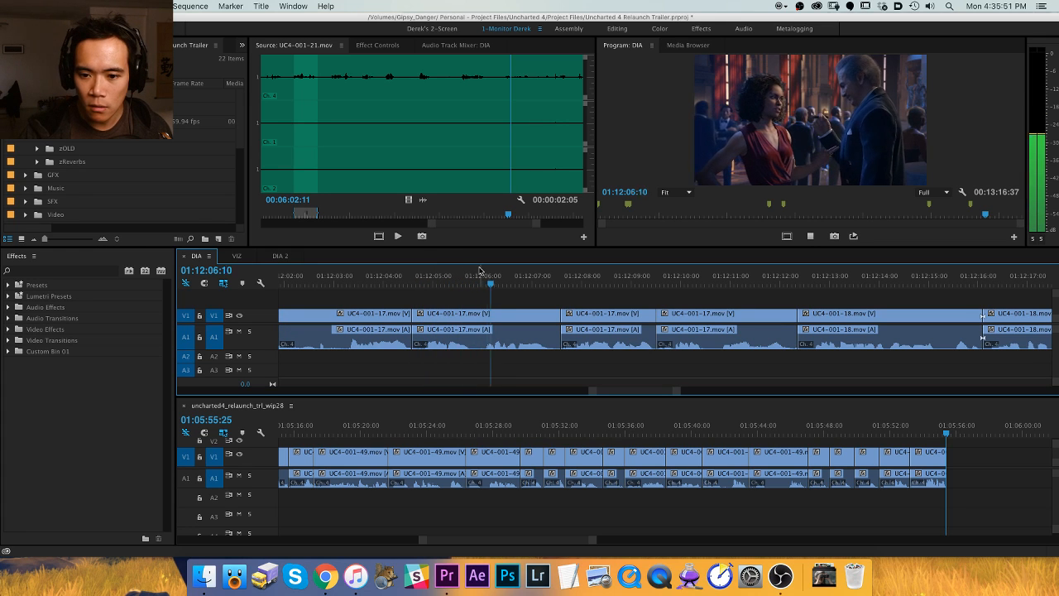
{"action": "key", "text": "Down"}
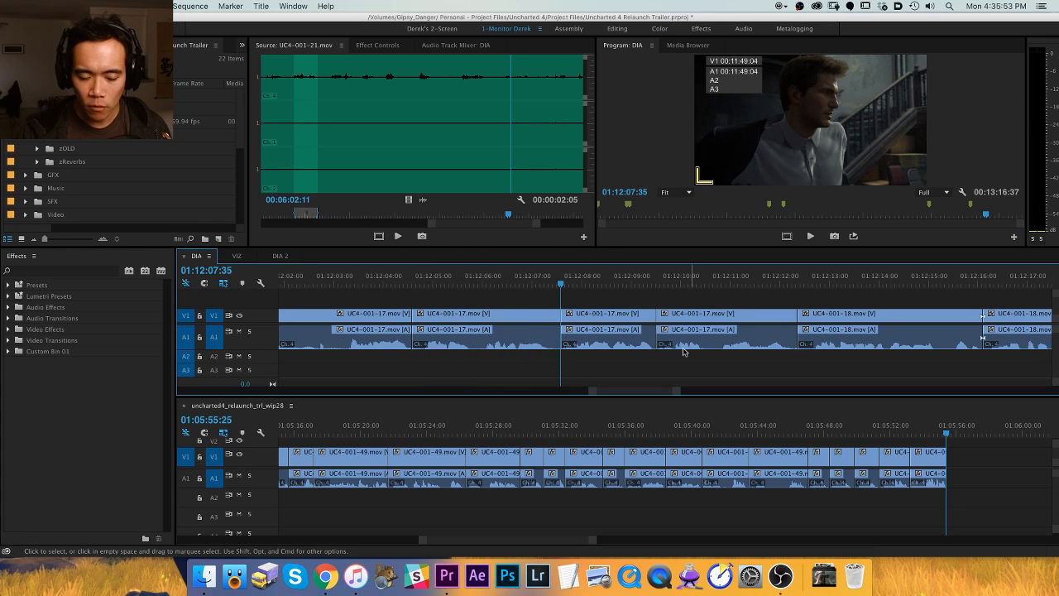
{"action": "left_click_drag", "start_coordinate": [598, 334], "coordinate": [465, 332]}
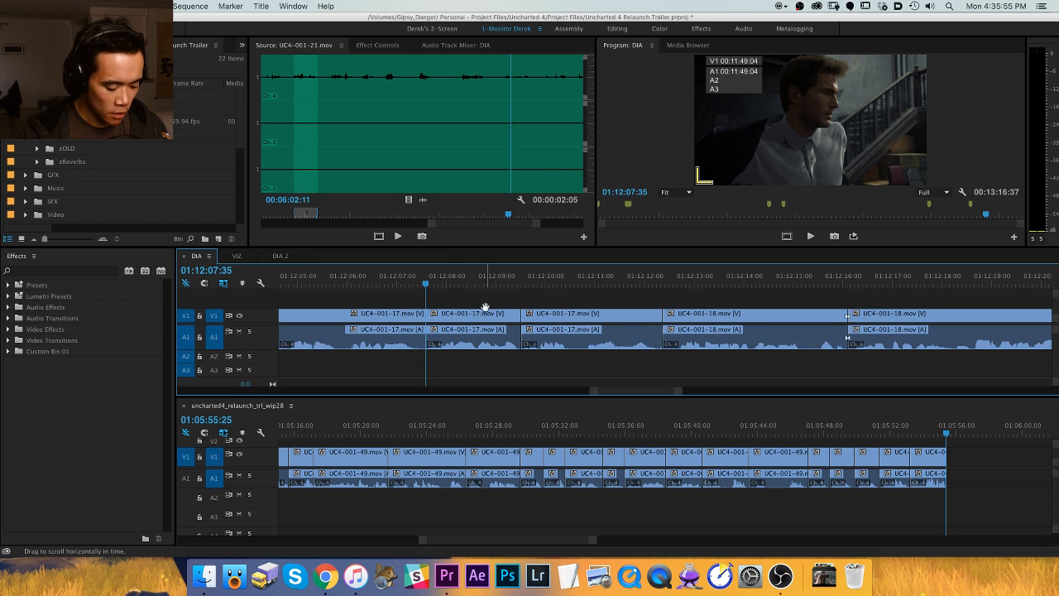
{"action": "key", "text": "v"}
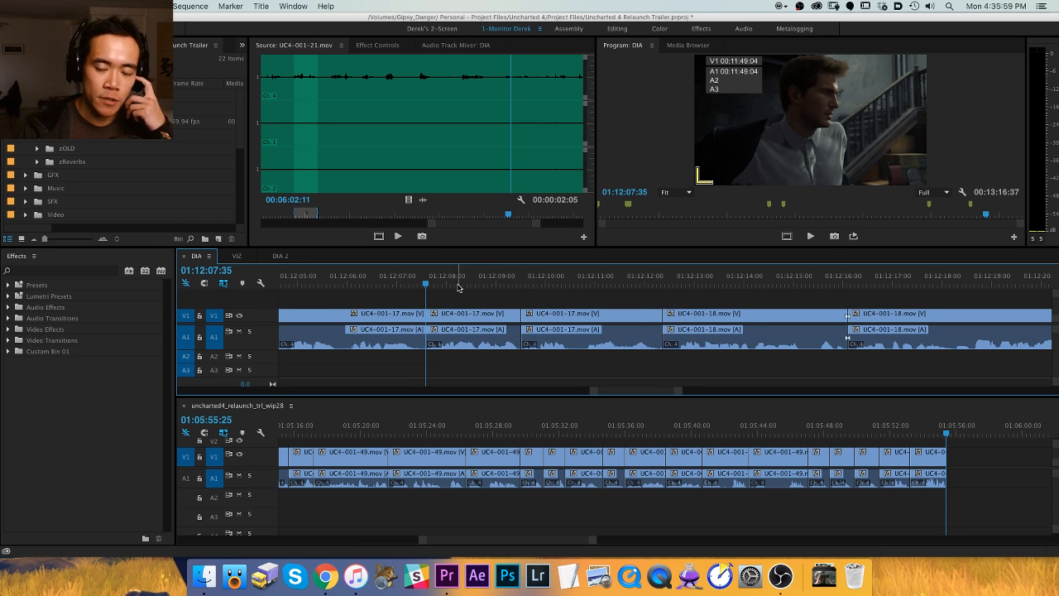
{"action": "key", "text": "="}
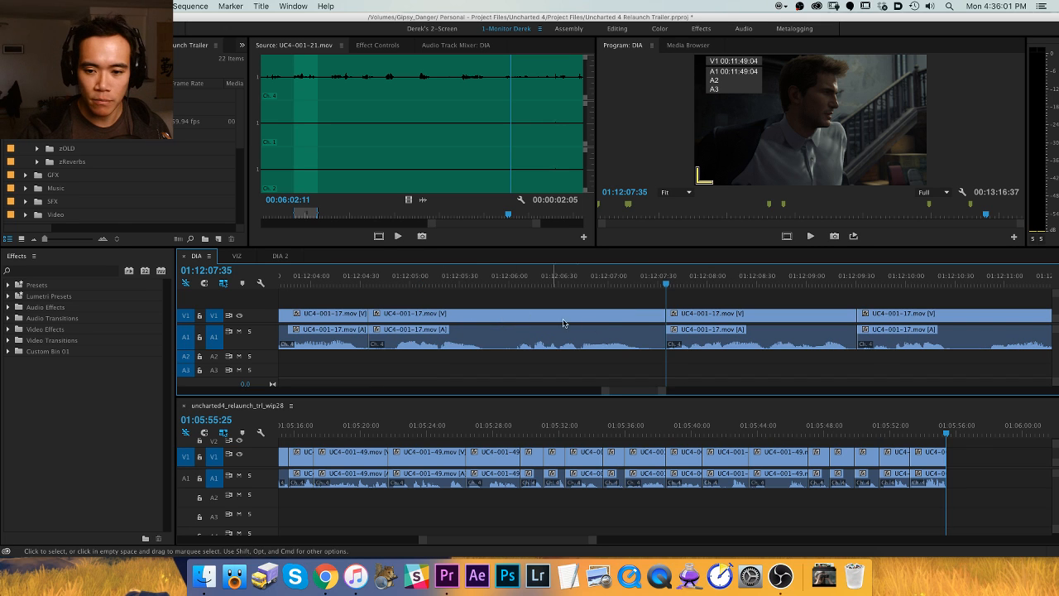
{"action": "key", "text": "h"}
{"action": "left_click_drag", "start_coordinate": [662, 321], "coordinate": [447, 322]}
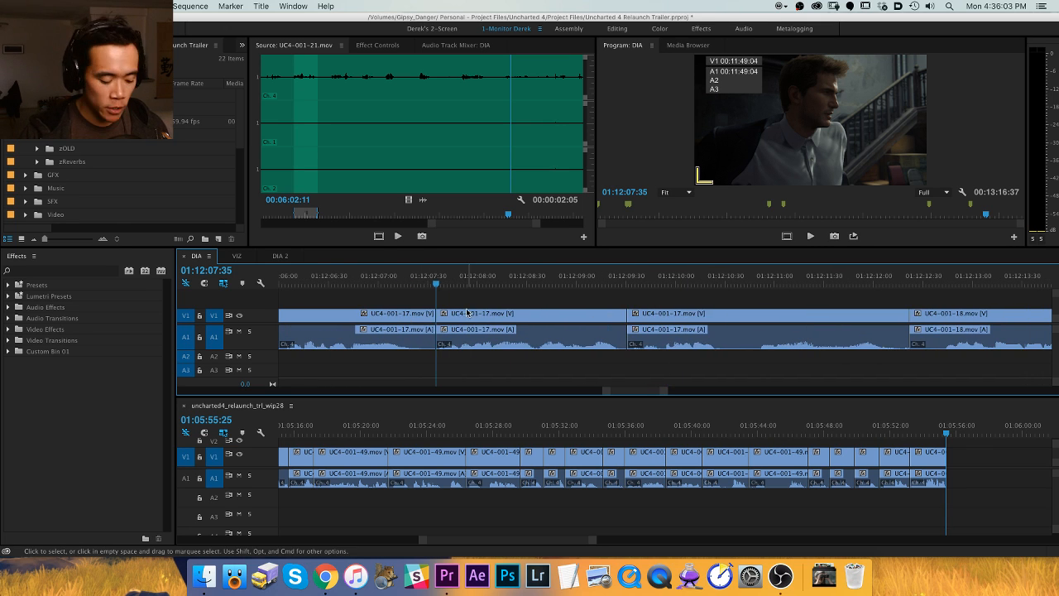
{"action": "key", "text": "minus"}
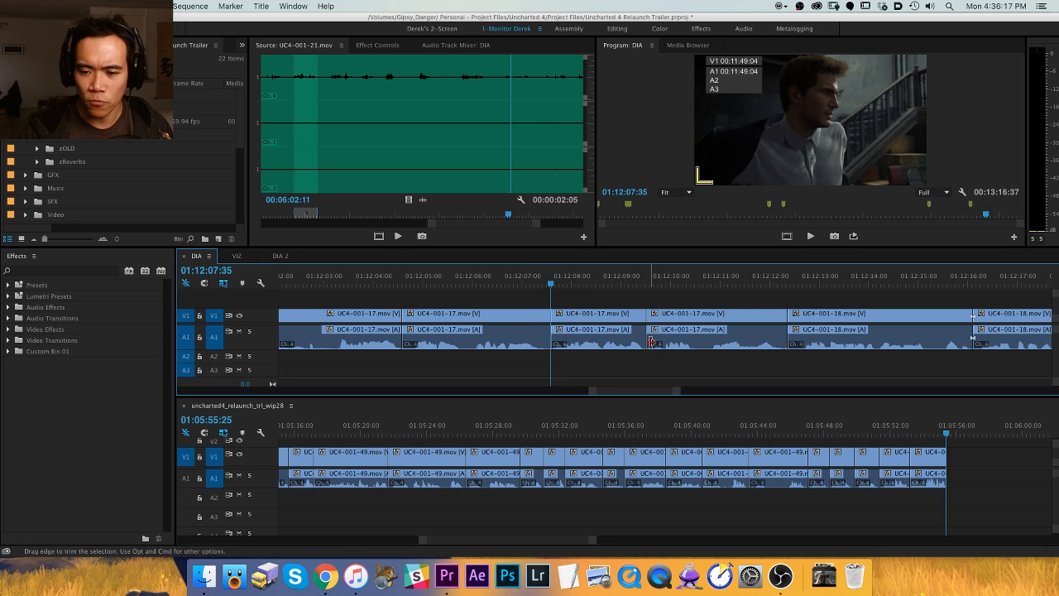
{"action": "scroll", "coordinate": [496, 318], "scroll_direction": "right", "scroll_amount": 3}
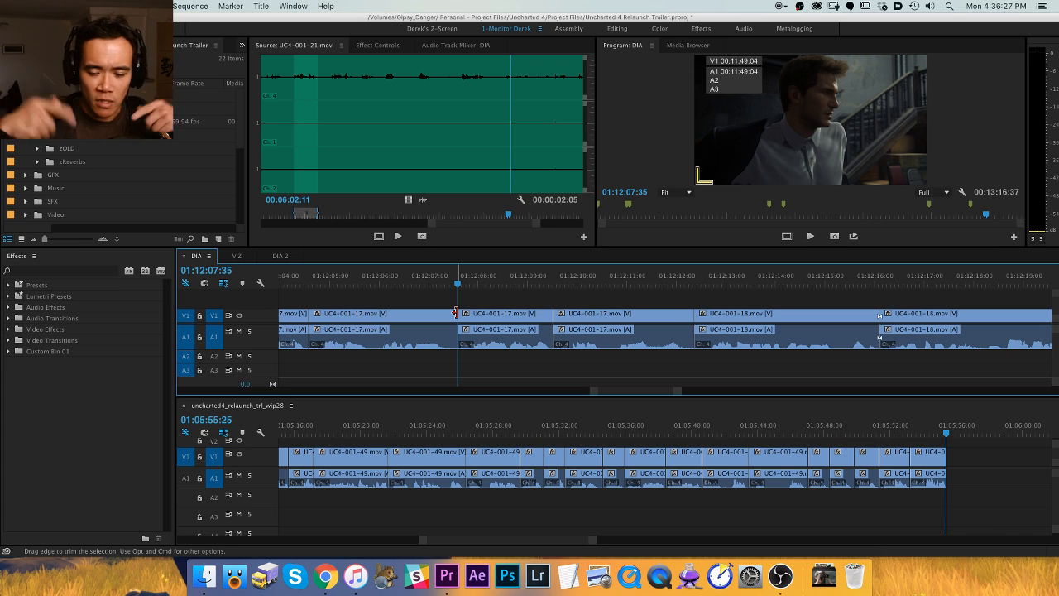
{"action": "scroll", "coordinate": [455, 325], "scroll_direction": "right", "scroll_amount": 2}
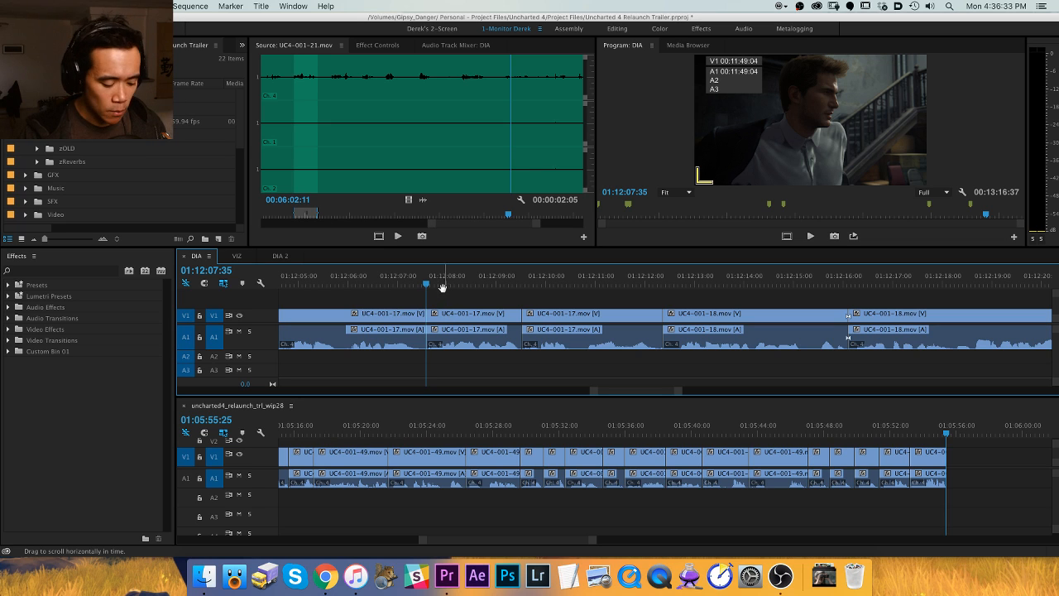
{"action": "scroll", "coordinate": [438, 293], "scroll_direction": "right", "scroll_amount": 2}
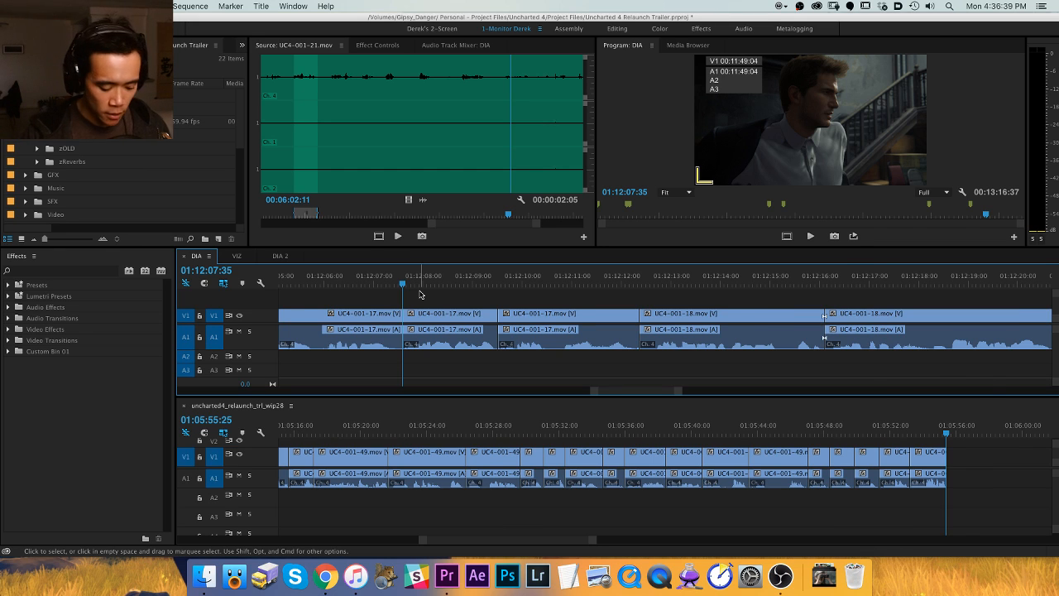
{"action": "key", "text": "super+h"}
{"action": "key", "text": "super+Tab"}
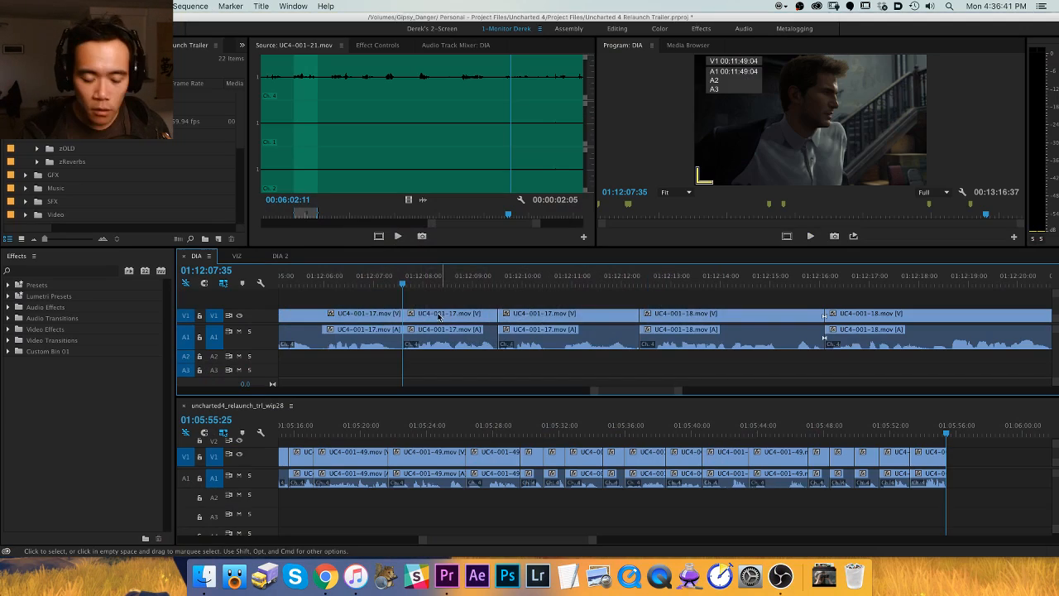
{"action": "key", "text": "super+alt+k"}
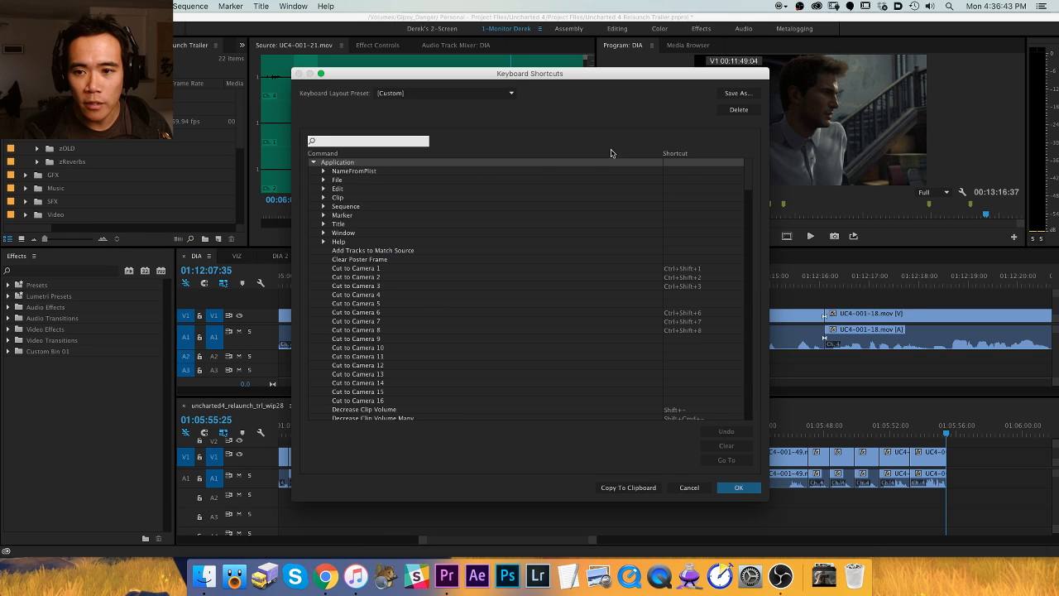
{"action": "left_click", "coordinate": [691, 488]}
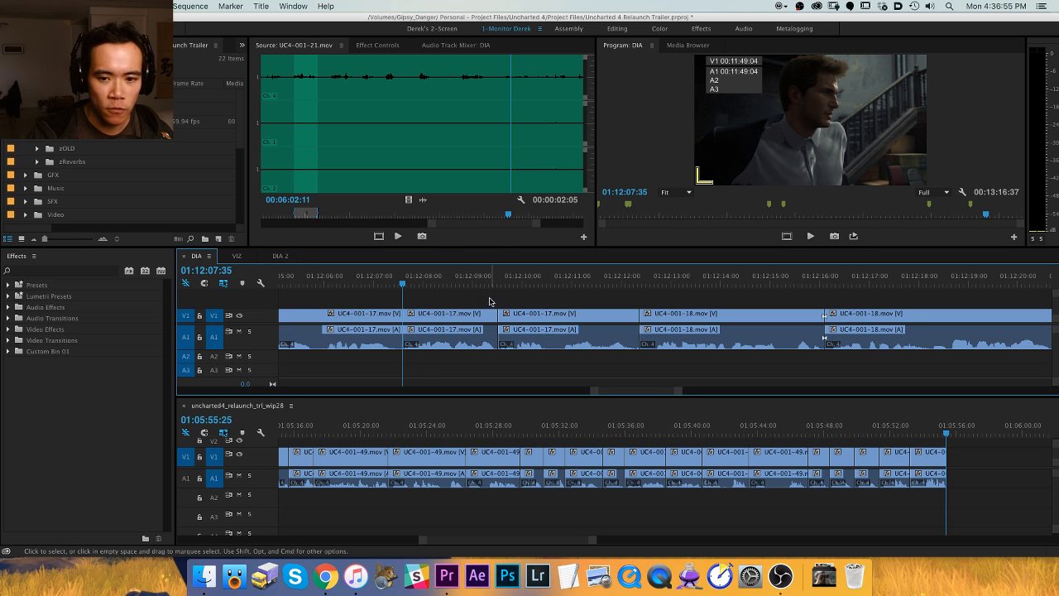
Play on from 01:12:07:35 through the UC4-001-17, UC4-001-18 and UC4-001-20 clips into UC4-001-21, to about 01:12:41:50.
{"action": "key", "text": "space"}
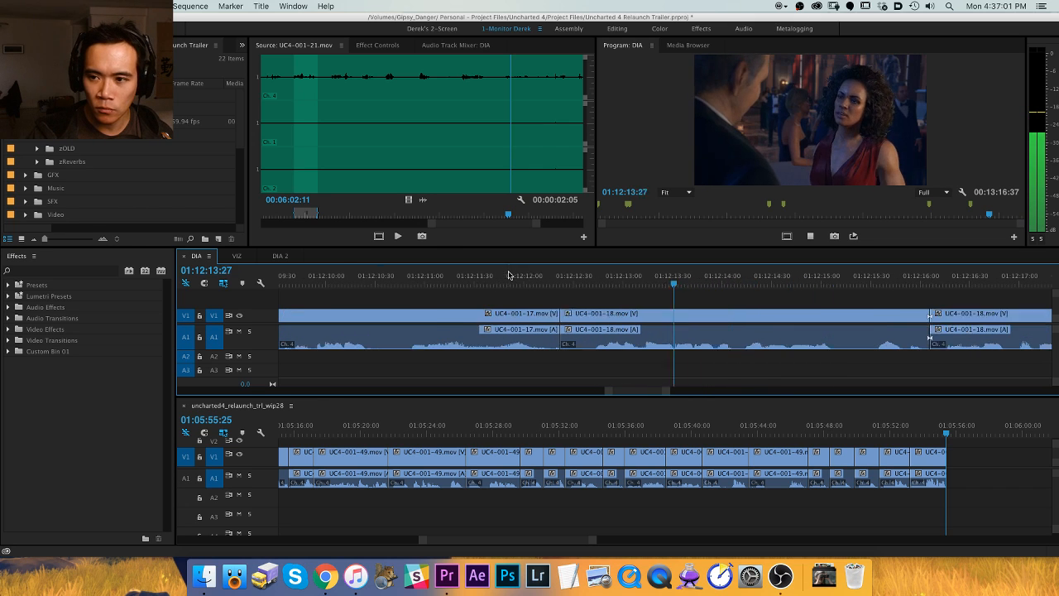
{"action": "key", "text": "minus"}
{"action": "key", "text": "minus"}
{"action": "key", "text": "minus"}
{"action": "key", "text": "minus"}
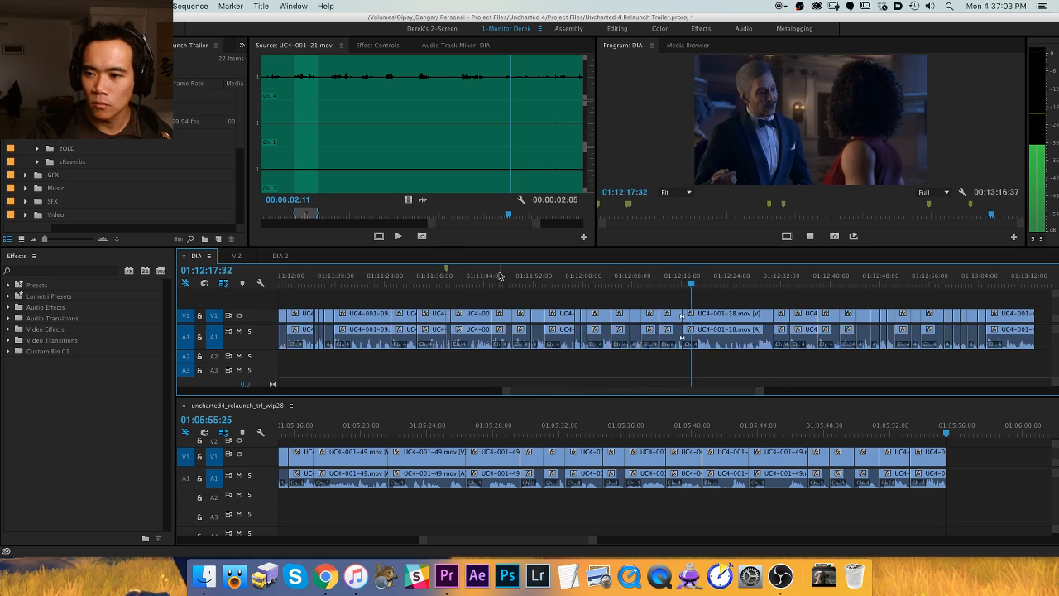
{"action": "key", "text": "equal"}
{"action": "key", "text": "equal"}
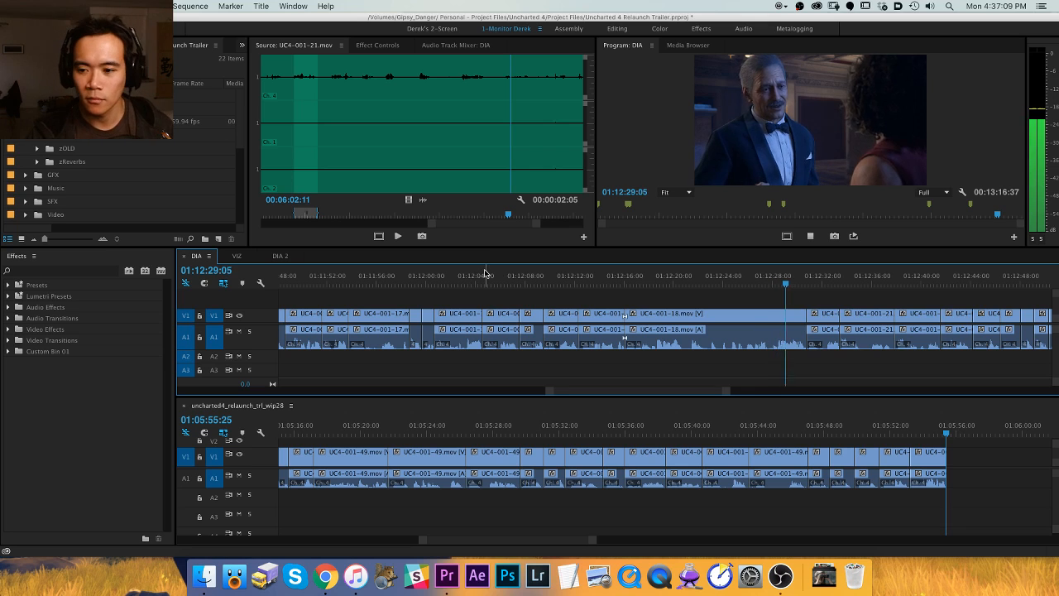
{"action": "key", "text": "equal"}
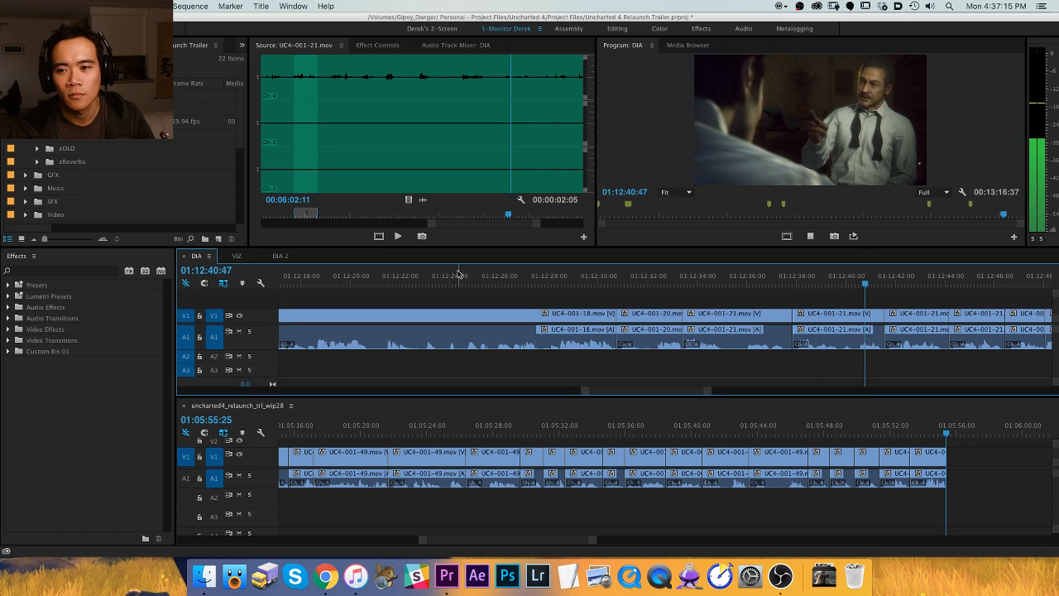
{"action": "key", "text": "space"}
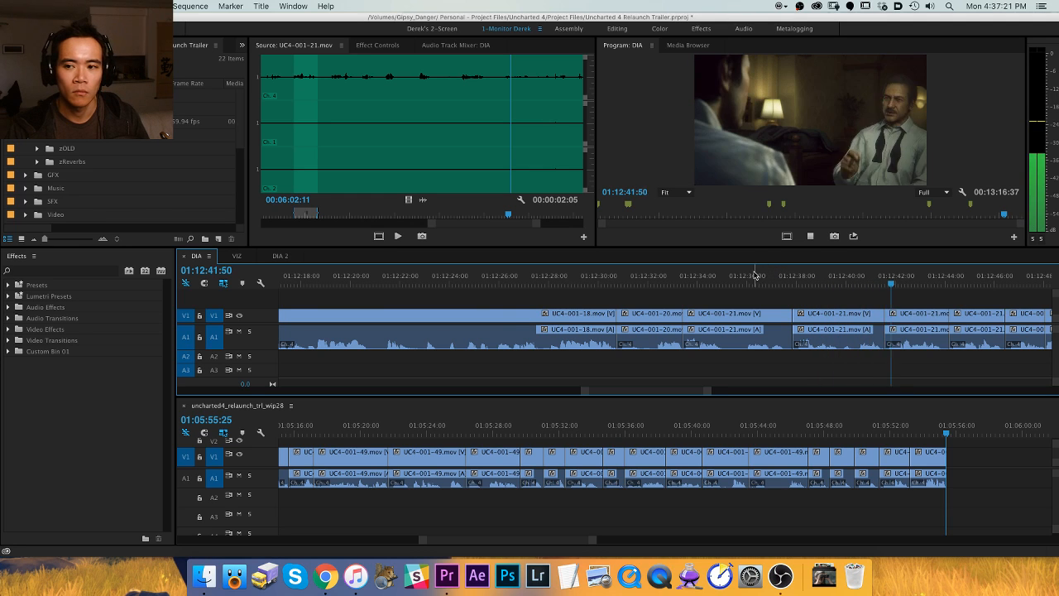
Listen through the remaining UC4-001-21, UC4-001-75 and UC4-001-47 clips to the end of the DIA sequence.
{"action": "key", "text": "minus"}
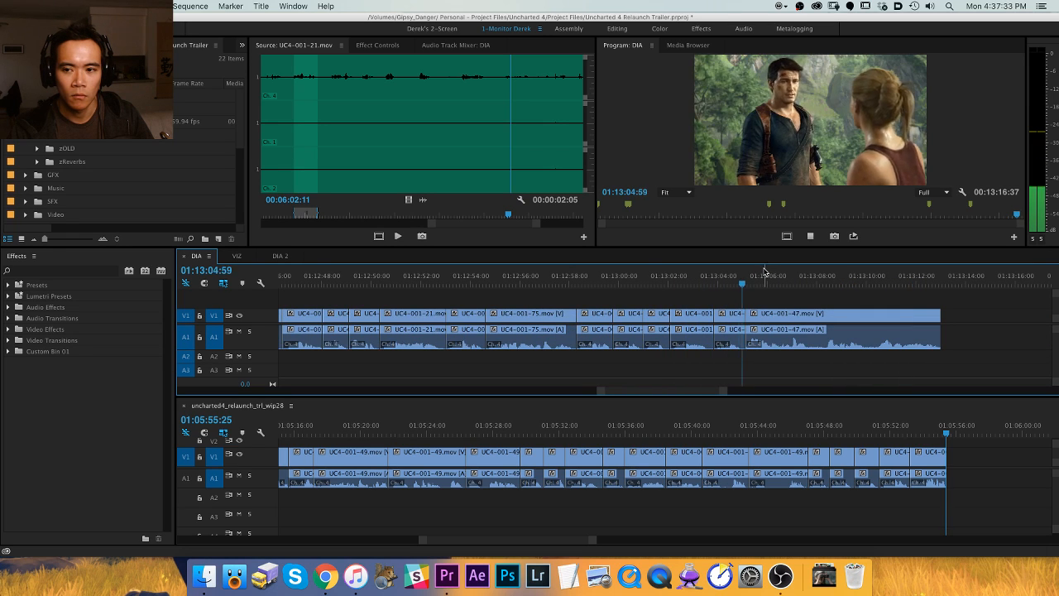
{"action": "key", "text": "minus"}
{"action": "key", "text": "minus"}
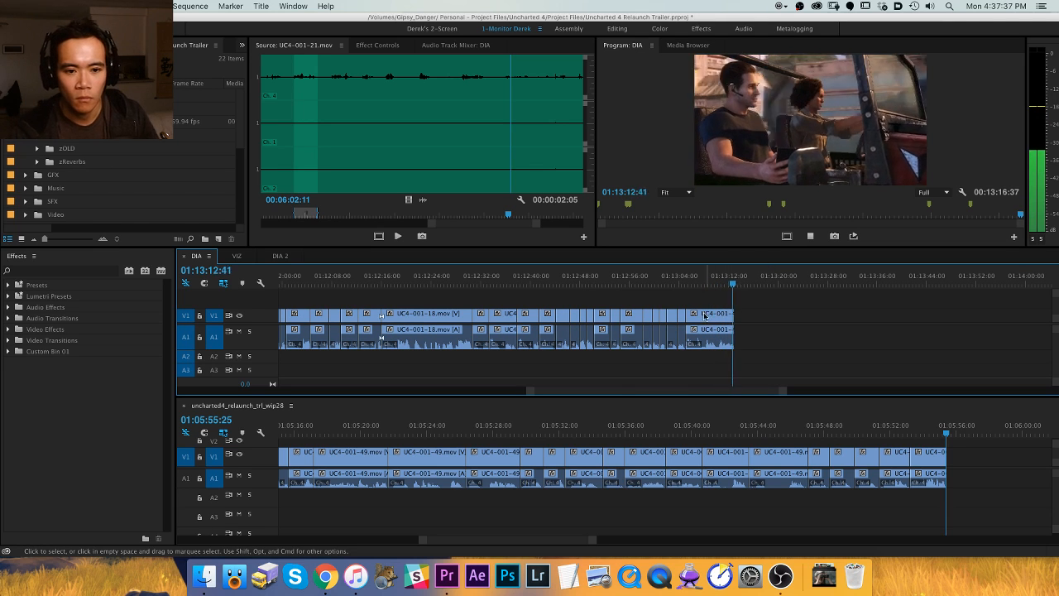
{"action": "key", "text": "Home"}
{"action": "key", "text": "space"}
Dock the uncharted4_relaunch_trl_wip28 timeline in one group with DIA, VIZ and DIA 2, and fit its whole sequence in view.
{"action": "left_click_drag", "start_coordinate": [261, 406], "coordinate": [321, 362]}
{"action": "left_click_drag", "start_coordinate": [351, 256], "coordinate": [257, 262]}
{"action": "left_click_drag", "start_coordinate": [338, 247], "coordinate": [347, 326]}
{"action": "key", "text": "backslash"}
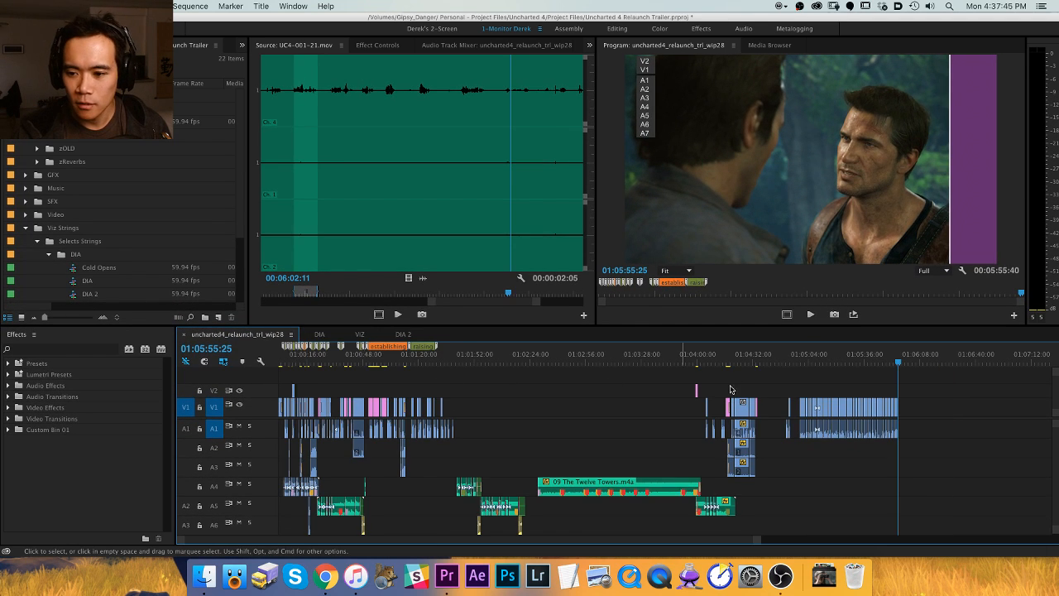
Ripple-trim the empty gap before the two short clips preceding the collected dialogue, so they start at 01:04:41:37.
{"action": "left_click", "coordinate": [794, 358]}
{"action": "key", "text": "super+a"}
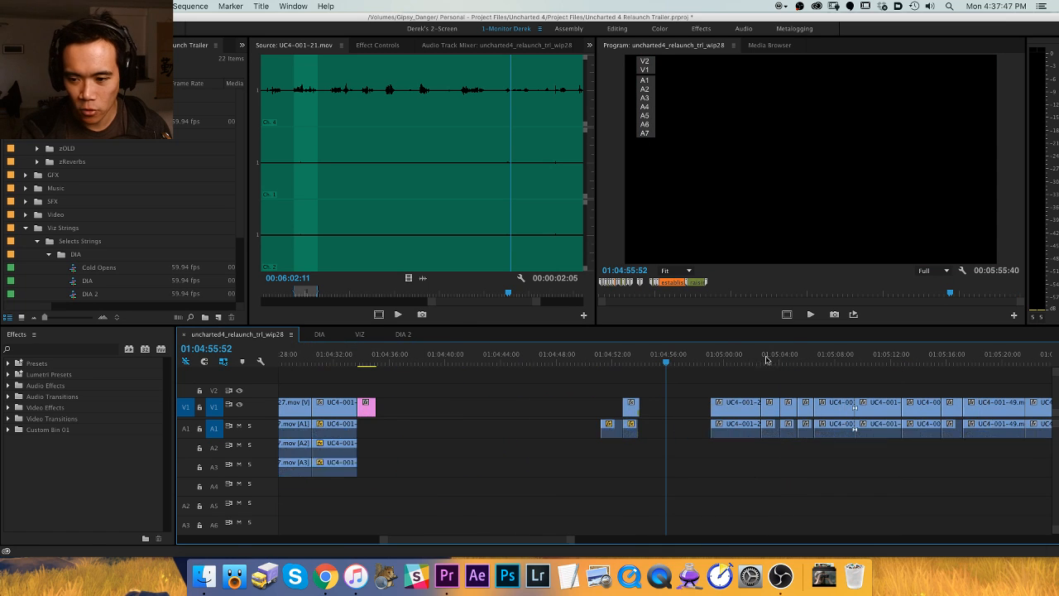
{"action": "left_click", "coordinate": [605, 400]}
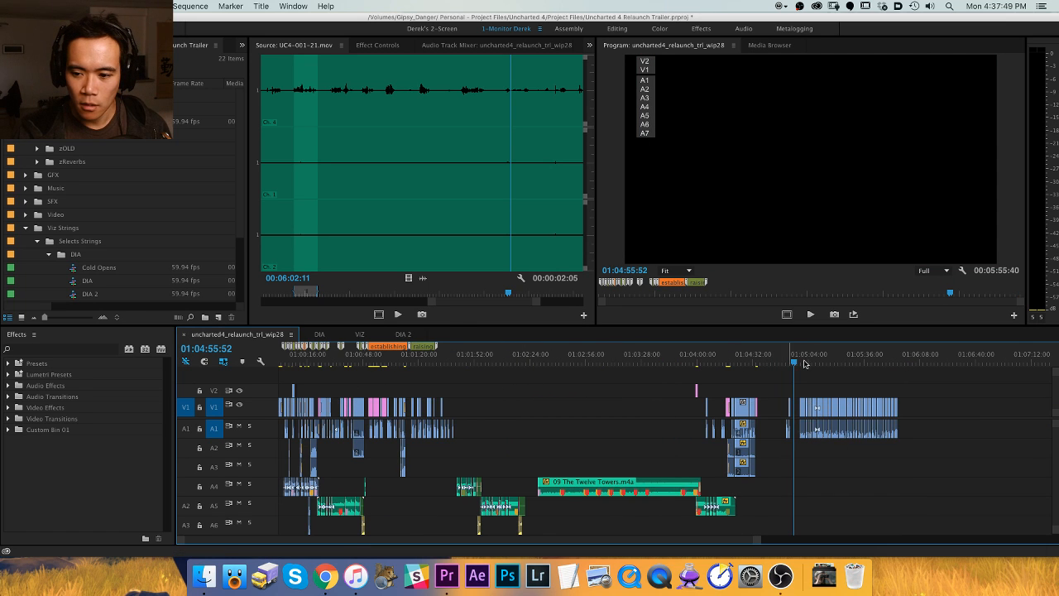
{"action": "left_click", "coordinate": [770, 358]}
{"action": "key", "text": "equal"}
{"action": "key", "text": "equal"}
{"action": "key", "text": "equal"}
{"action": "key", "text": "w"}
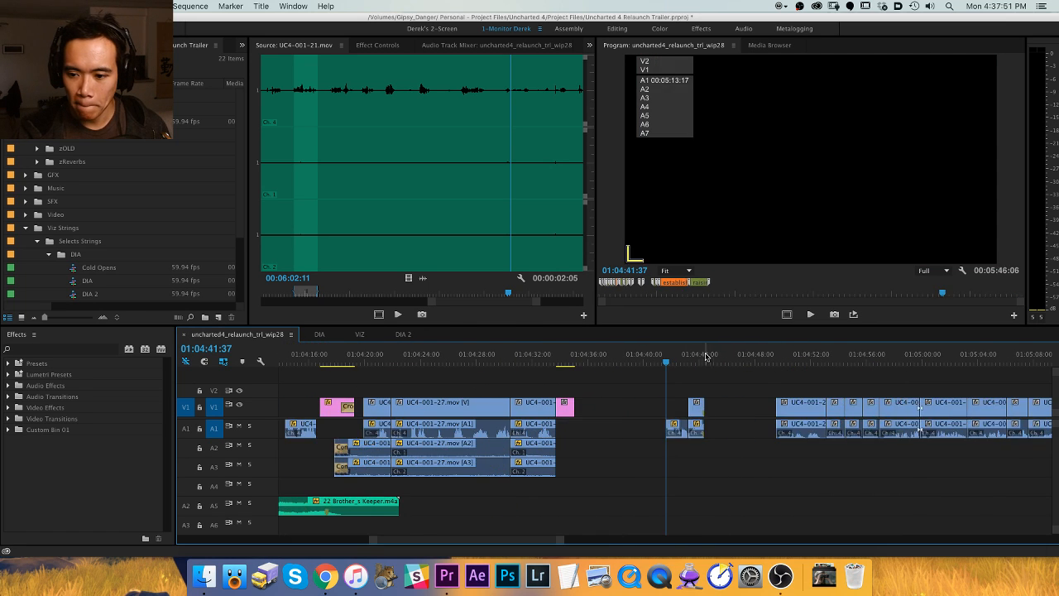
Play the uncharted4_relaunch_trl_wip28 opening from 01:00:21:52 through the UC4-001-09 dialogue to about 01:00:37:00.
{"action": "key", "text": "backslash"}
{"action": "left_click_drag", "start_coordinate": [428, 363], "coordinate": [307, 364]}
{"action": "key", "text": "equal"}
{"action": "key", "text": "equal"}
{"action": "left_click", "coordinate": [436, 359]}
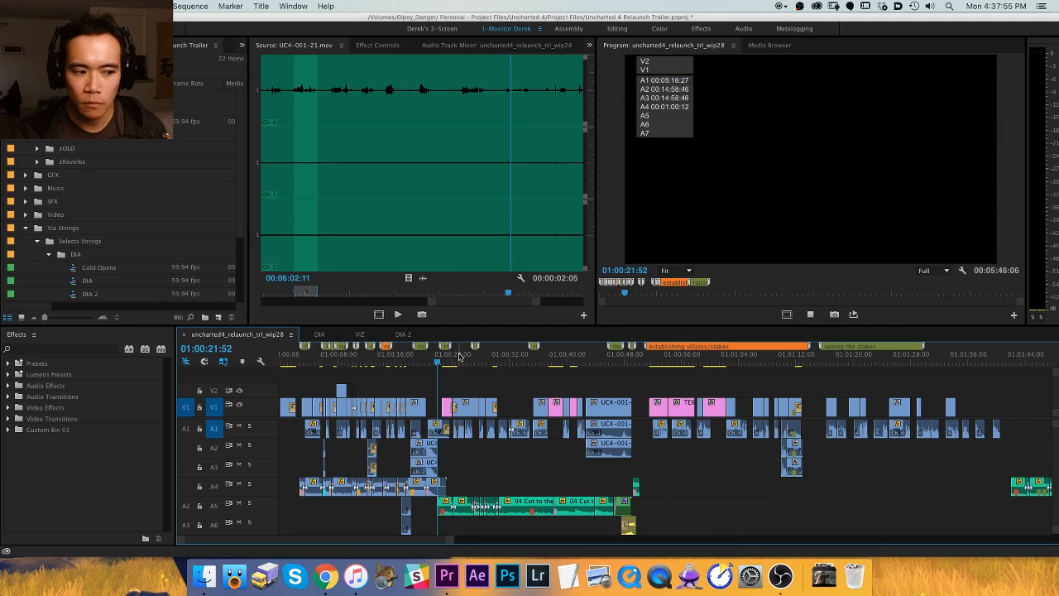
{"action": "key", "text": "space"}
{"action": "key", "text": "equal"}
{"action": "key", "text": "equal"}
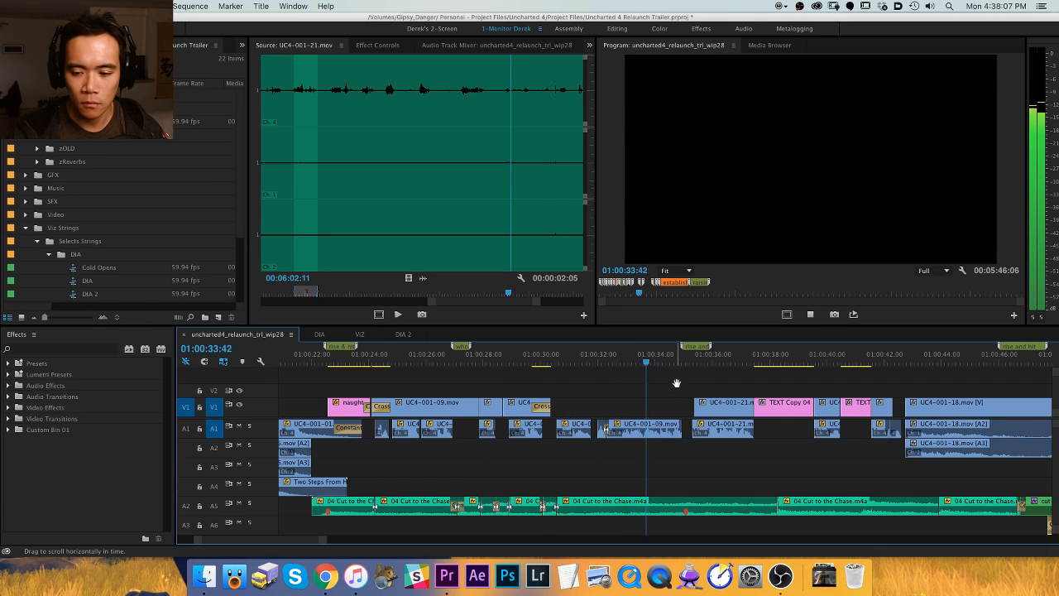
{"action": "key", "text": "space"}
{"action": "key", "text": "minus"}
{"action": "key", "text": "space"}
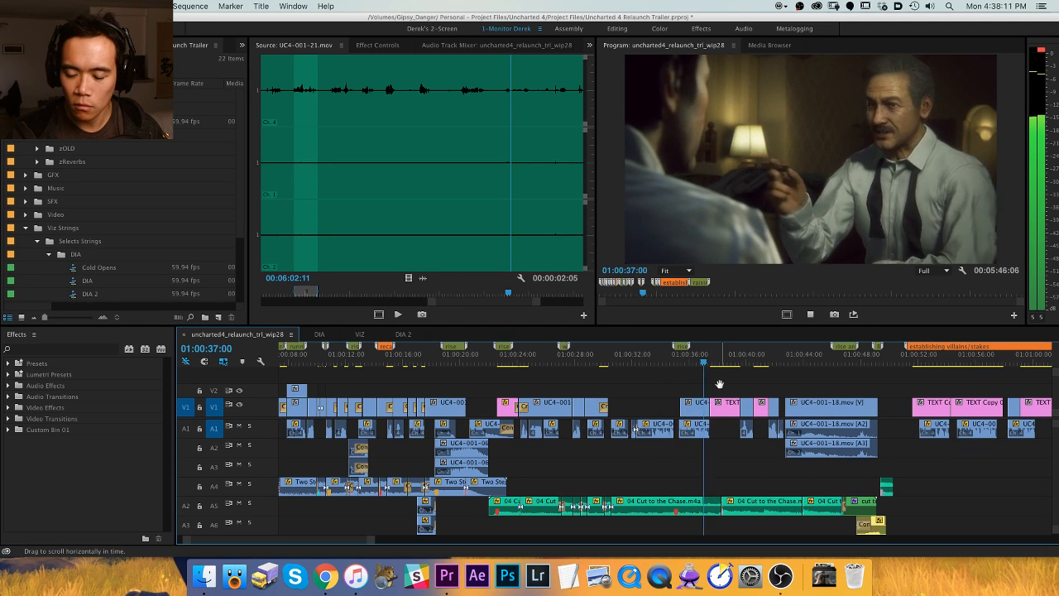
{"action": "key", "text": "space"}
Place the playhead at 01:00:31:02, just ahead of the UC4-001-09 dialogue before the "rise and hit" marker.
{"action": "left_click_drag", "start_coordinate": [729, 378], "coordinate": [536, 378]}
{"action": "left_click", "coordinate": [452, 357]}
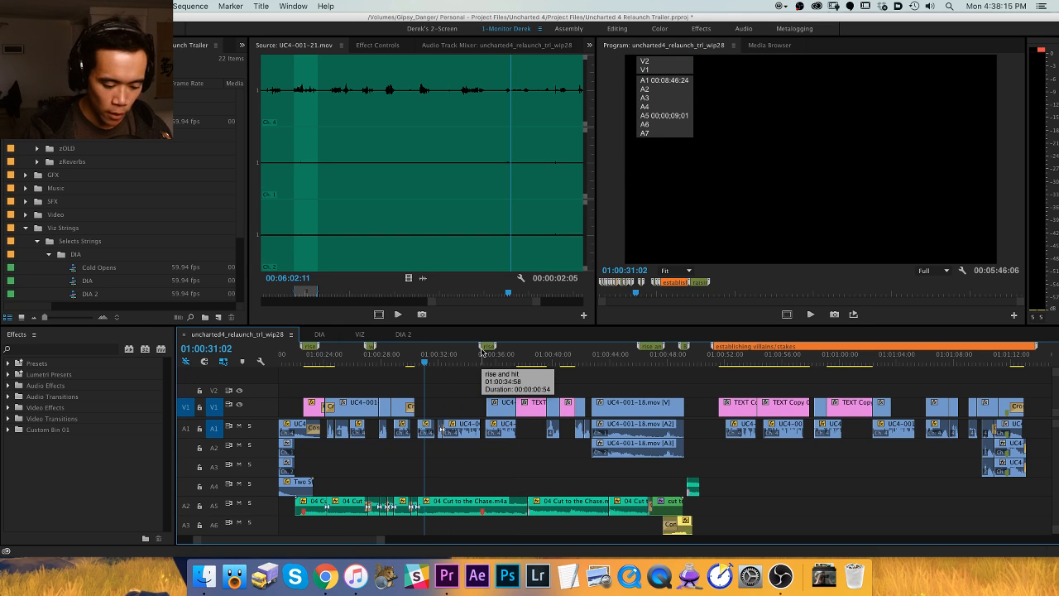
{"action": "key", "text": "equal"}
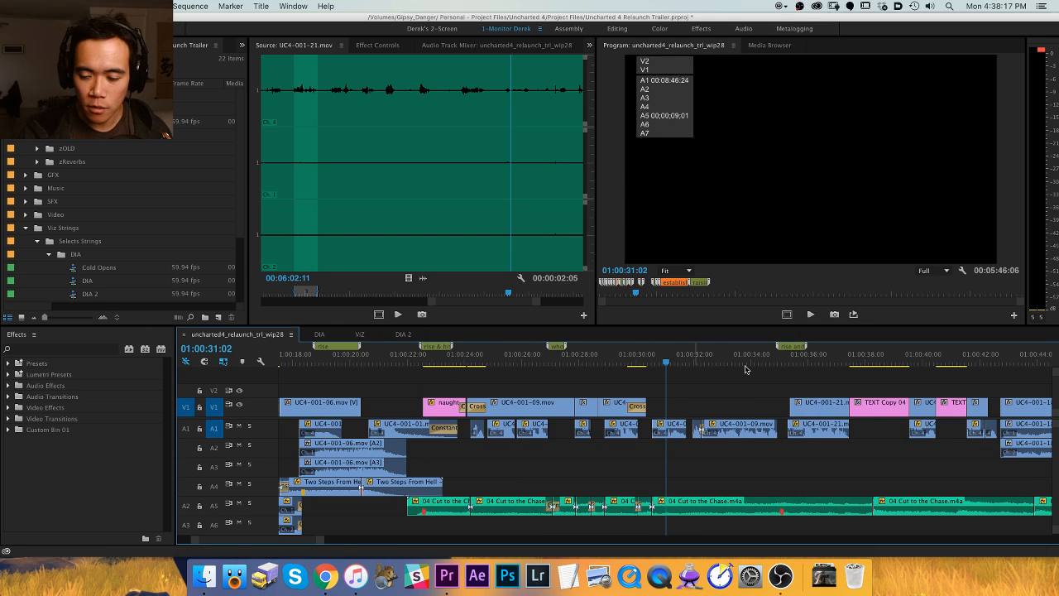
Examine the collected dialogue clips around 01:04:48:50 near the end of the sequence.
{"action": "left_click_drag", "start_coordinate": [666, 361], "coordinate": [739, 361]}
{"action": "key", "text": "minus"}
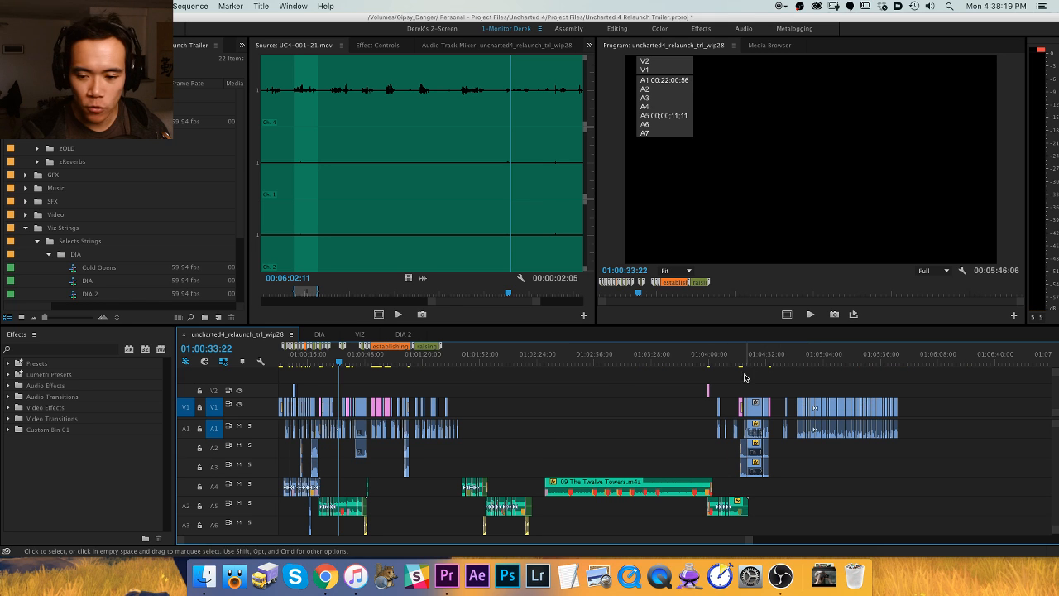
{"action": "left_click", "coordinate": [798, 362]}
{"action": "key", "text": "equal"}
{"action": "key", "text": "minus"}
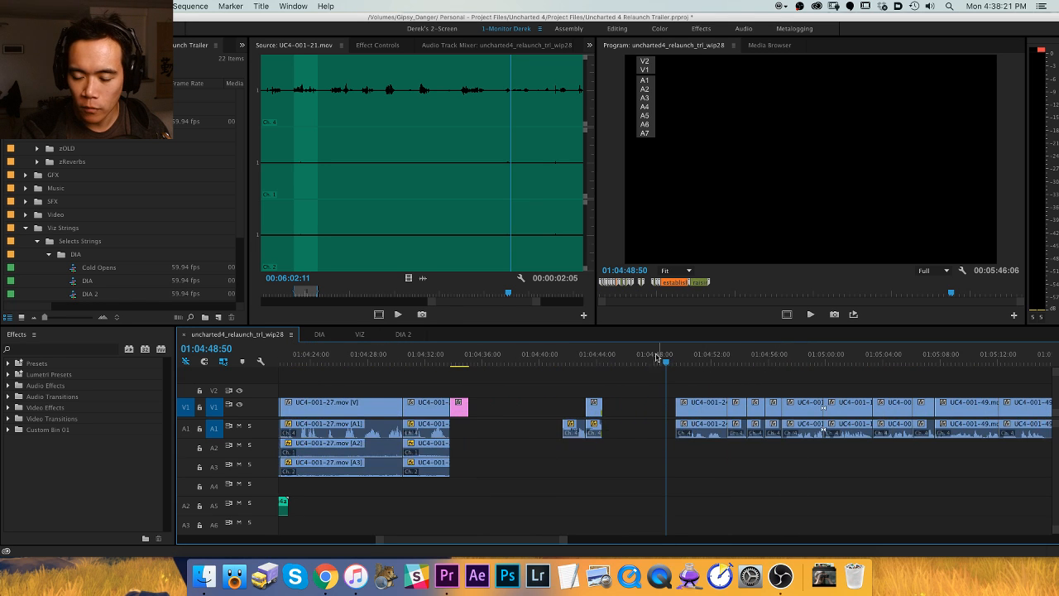
{"action": "key", "text": "minus"}
Return to the opening edit around 01:00:34:16 and check the text card at 01:00:39:12.
{"action": "left_click", "coordinate": [401, 362]}
{"action": "key", "text": "equal"}
{"action": "key", "text": "equal"}
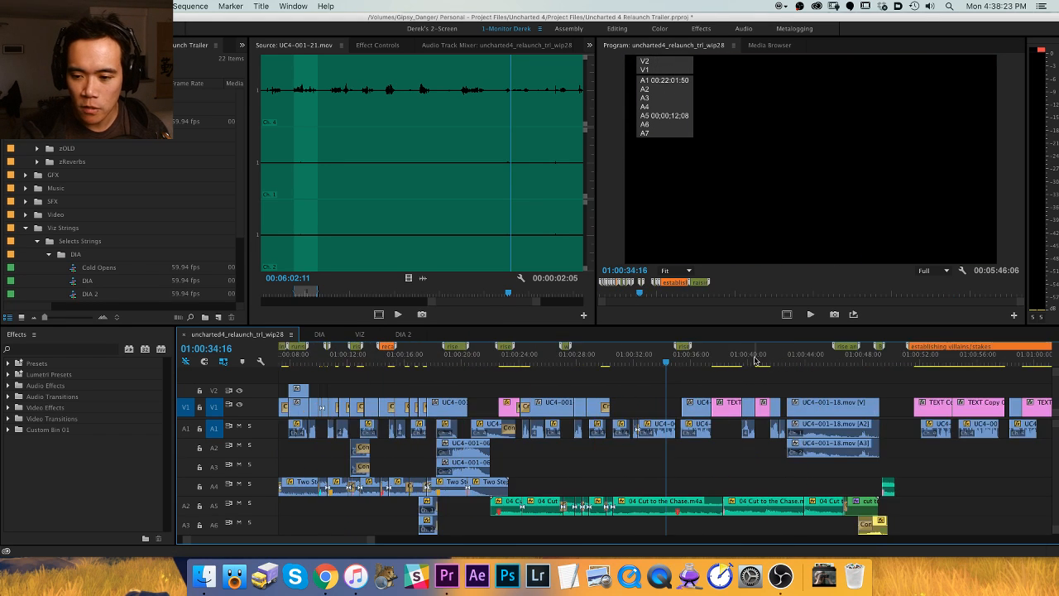
{"action": "key", "text": "h"}
{"action": "left_click_drag", "start_coordinate": [602, 385], "coordinate": [463, 385]}
{"action": "left_click_drag", "start_coordinate": [722, 364], "coordinate": [668, 365]}
{"action": "left_click", "coordinate": [589, 367]}
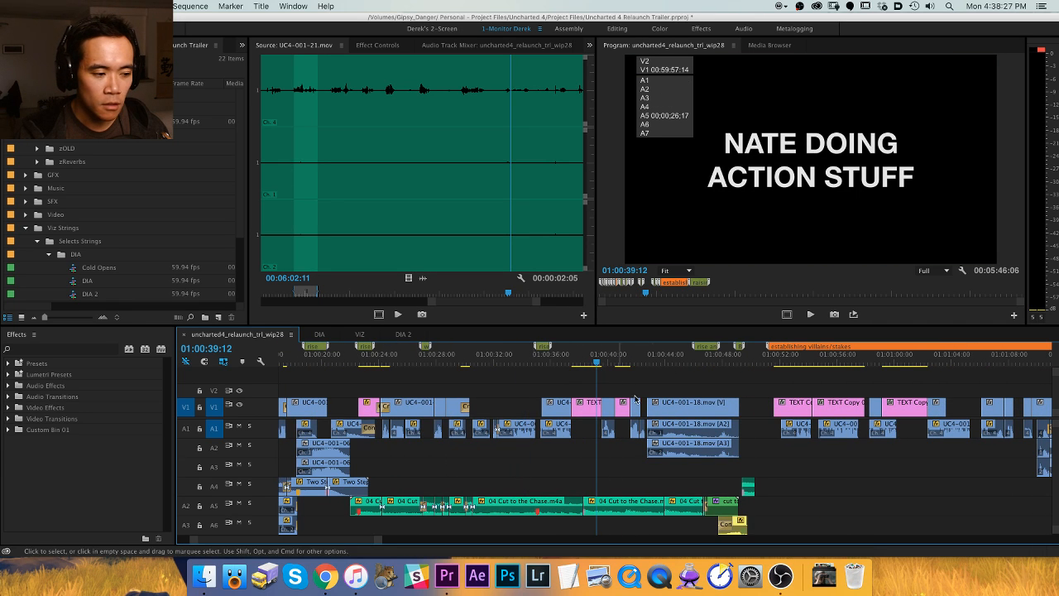
Play the "establishing villains/stakes" section from 01:00:51:22 through its first text cards and dialogue.
{"action": "left_click_drag", "start_coordinate": [825, 411], "coordinate": [635, 411]}
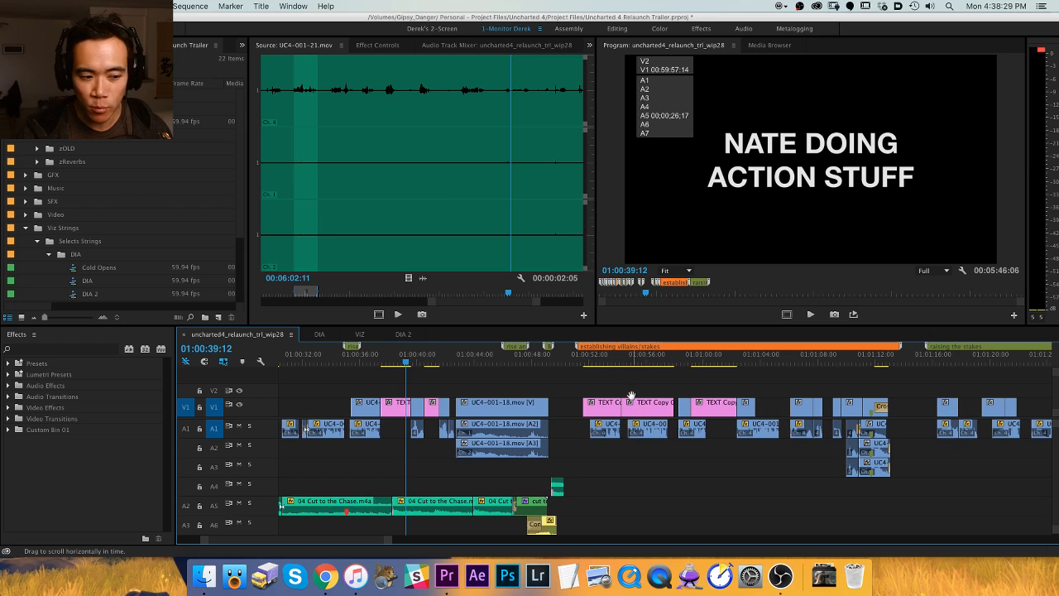
{"action": "left_click_drag", "start_coordinate": [579, 389], "coordinate": [551, 364]}
{"action": "key", "text": "v"}
{"action": "left_click", "coordinate": [565, 364]}
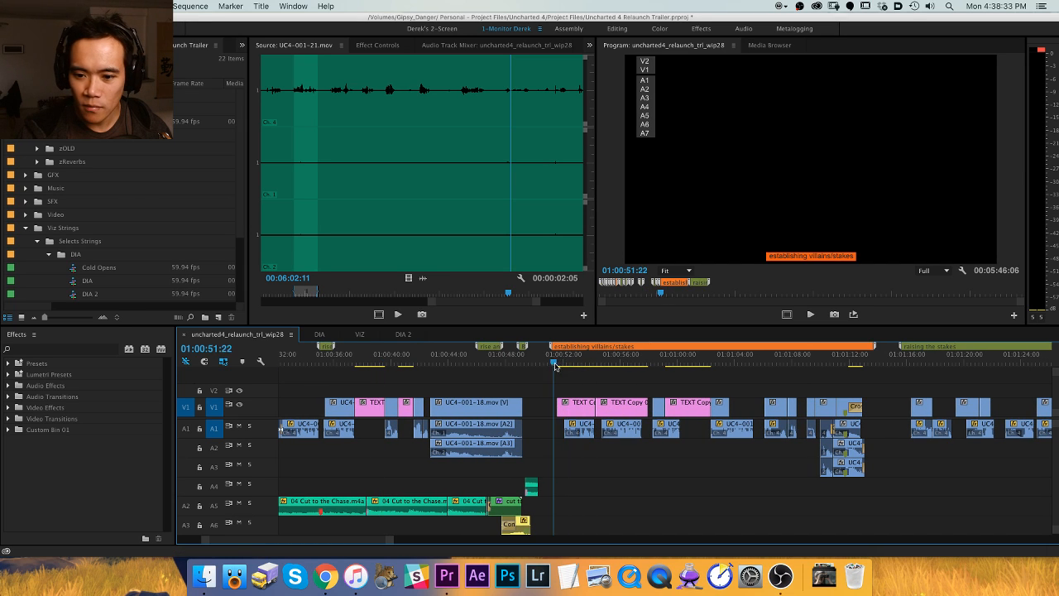
{"action": "key", "text": "space"}
{"action": "scroll", "coordinate": [603, 361], "scroll_direction": "up", "scroll_amount": 3}
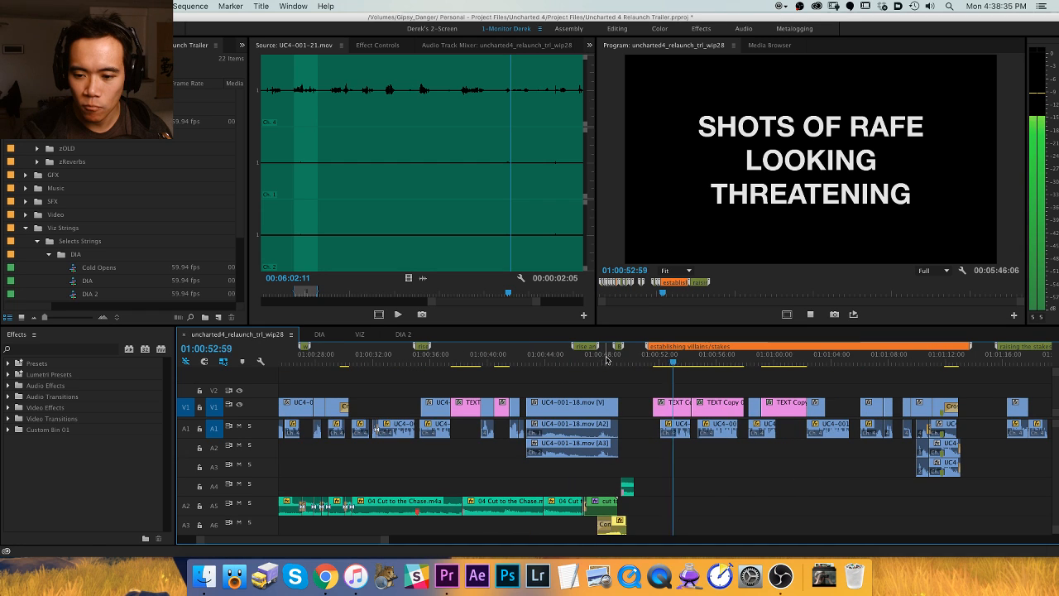
{"action": "key", "text": "h"}
{"action": "left_click_drag", "start_coordinate": [819, 381], "coordinate": [616, 380]}
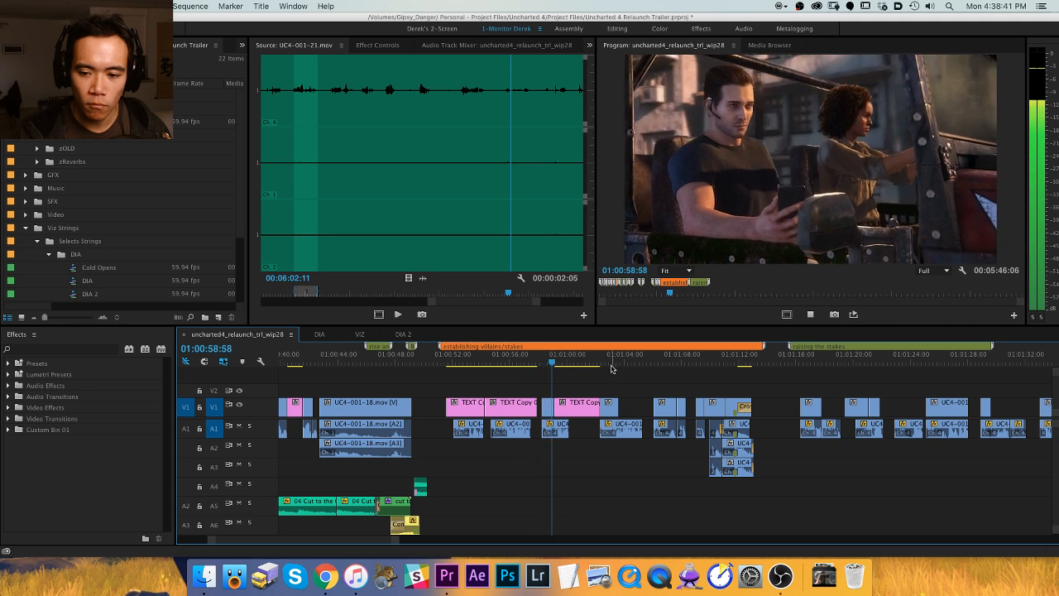
Play the rest of the "establishing villains/stakes" section from about 01:01:02:08 to 01:01:13:19.
{"action": "left_click_drag", "start_coordinate": [603, 364], "coordinate": [599, 363]}
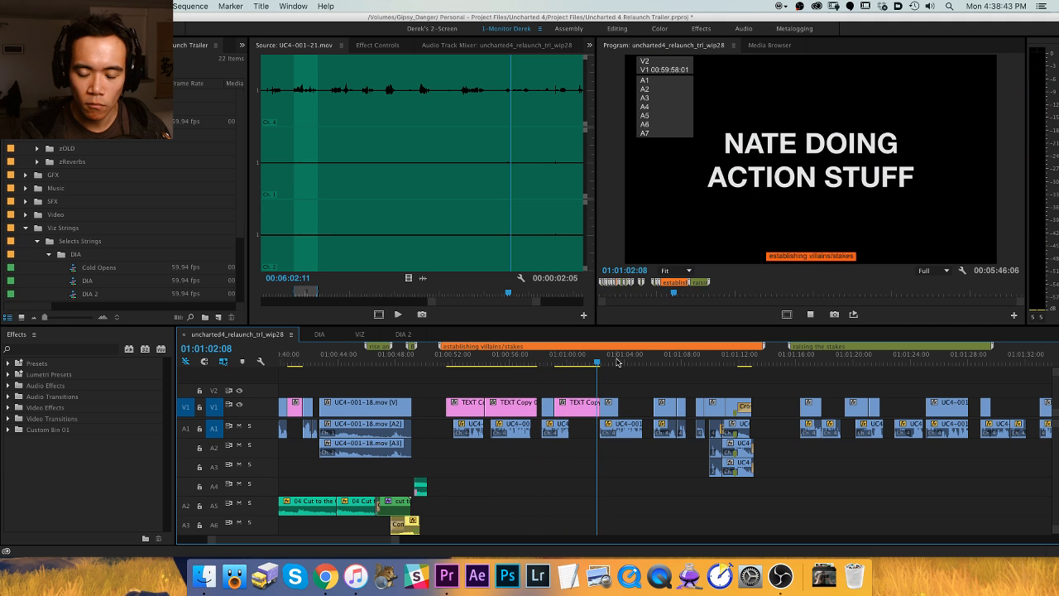
{"action": "key", "text": "space"}
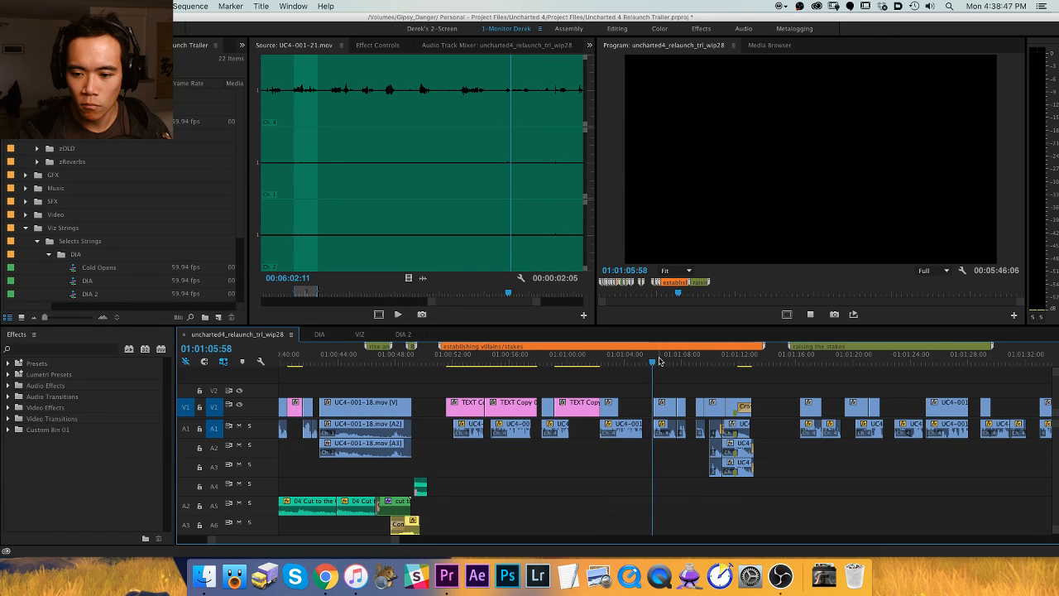
{"action": "scroll", "coordinate": [660, 361], "scroll_direction": "left", "scroll_amount": 1}
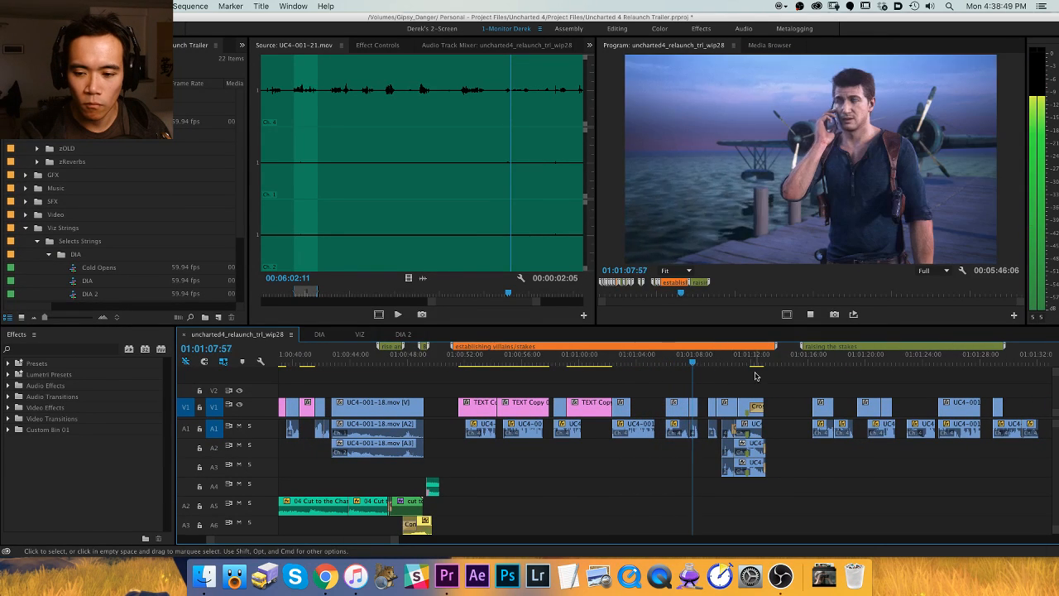
{"action": "key", "text": "="}
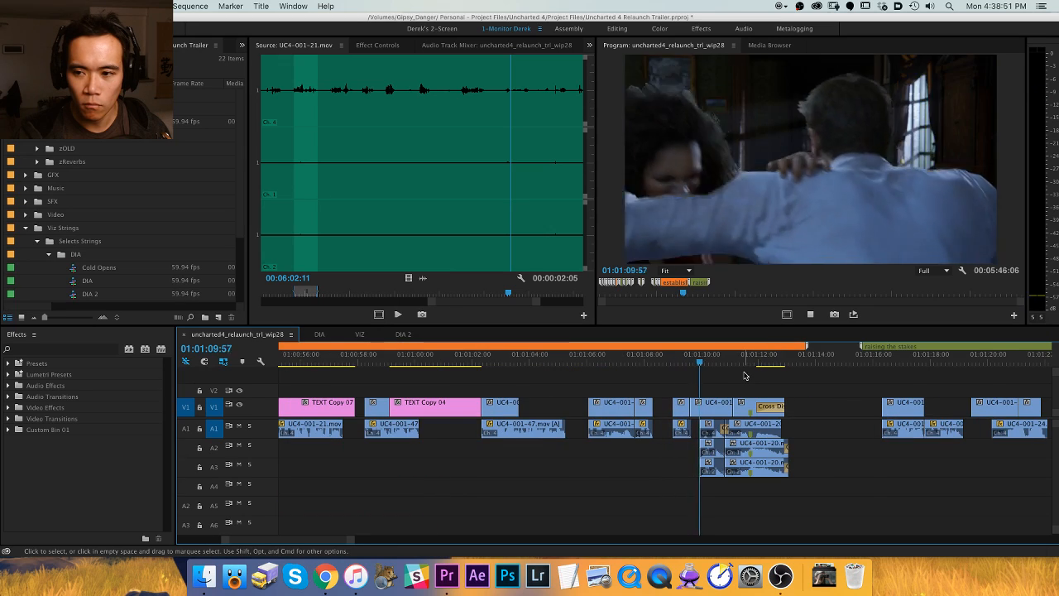
{"action": "key", "text": "minus"}
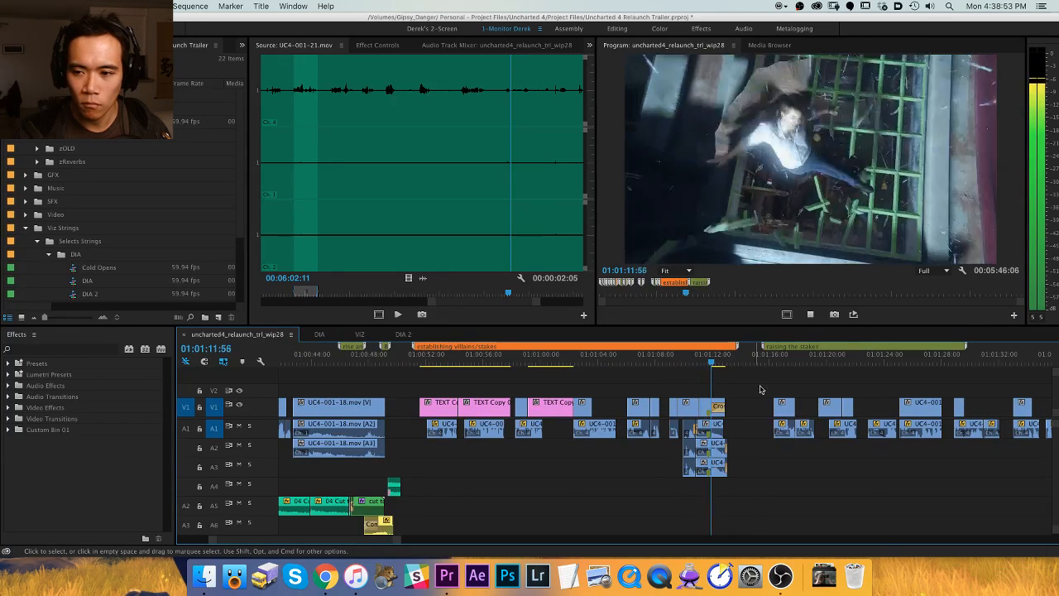
{"action": "key", "text": "space"}
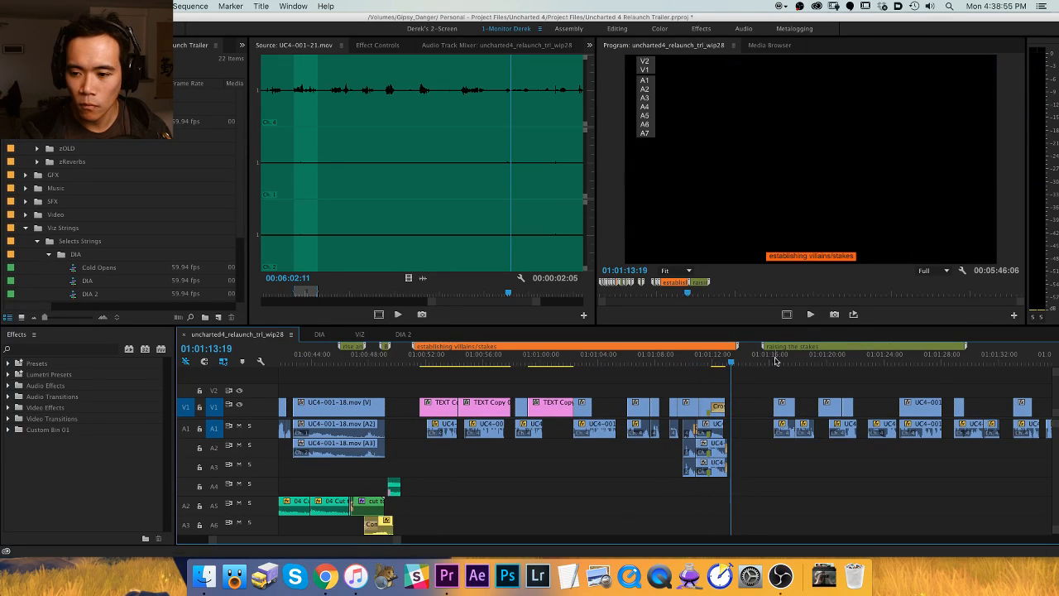
Play the first dialogue clips of the "raising the stakes" section up to 01:01:18:16.
{"action": "left_click", "coordinate": [775, 360]}
{"action": "key", "text": "space"}
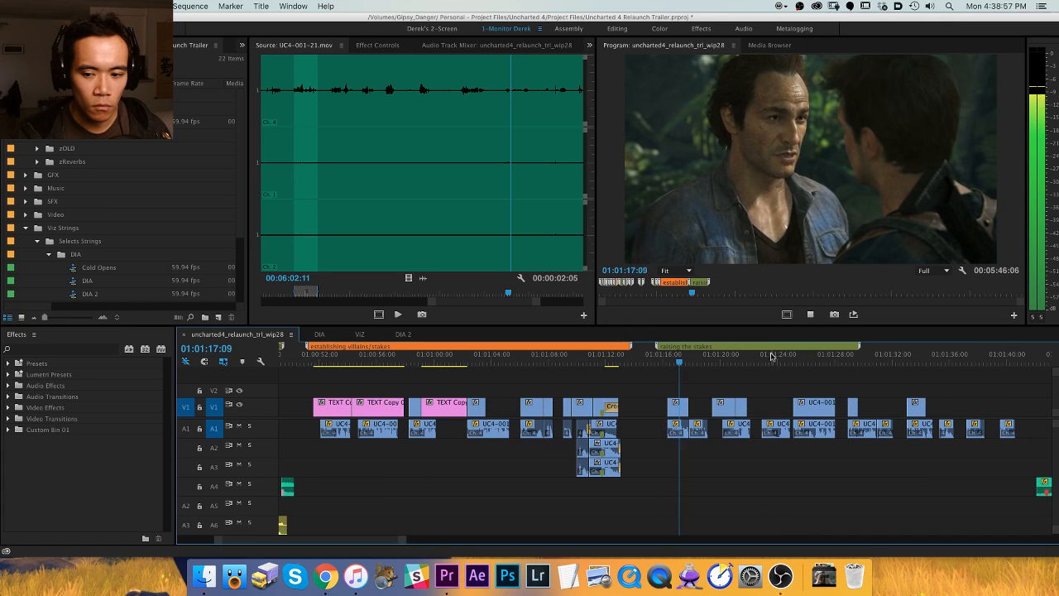
{"action": "key", "text": "space"}
Play the two short clips from about 01:04:41:30, followed by the UC4-001-24 clip that opens the collected dialogue.
{"action": "key", "text": "minus"}
{"action": "key", "text": "minus"}
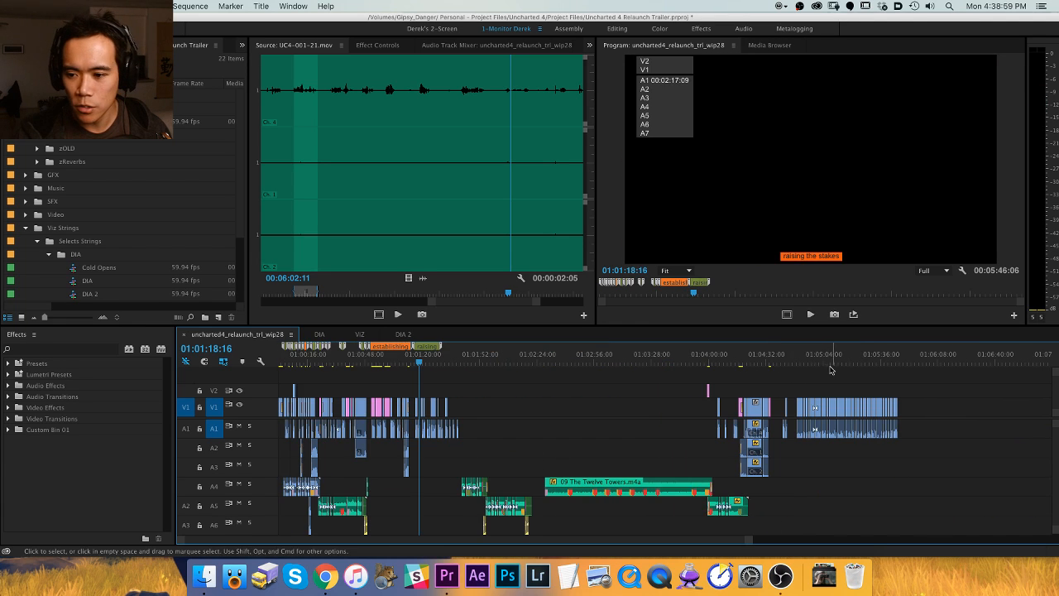
{"action": "left_click", "coordinate": [796, 361]}
{"action": "key", "text": "equal"}
{"action": "key", "text": "equal"}
{"action": "key", "text": "equal"}
{"action": "key", "text": "equal"}
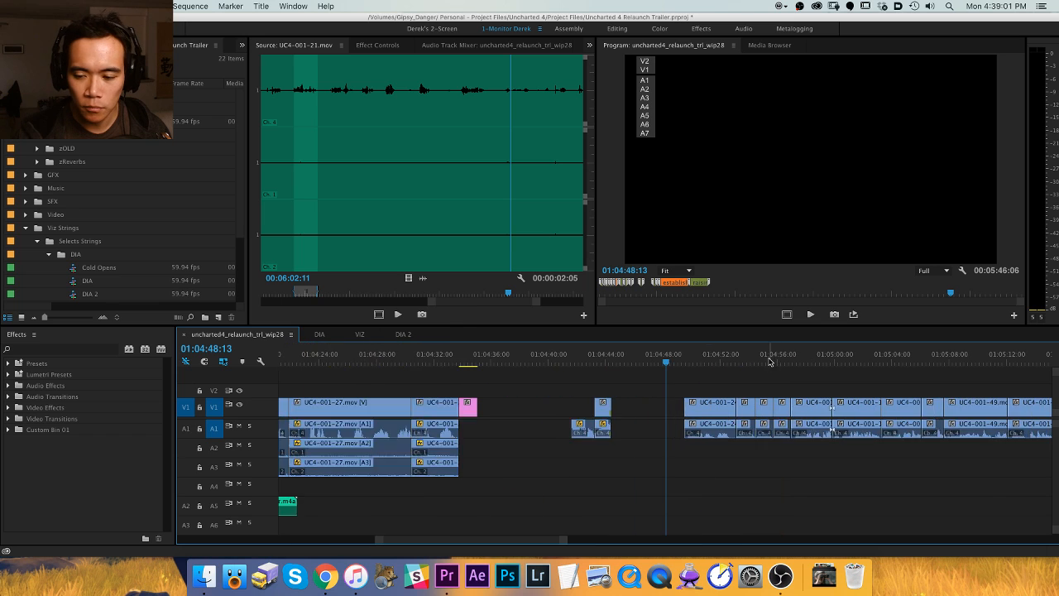
{"action": "left_click", "coordinate": [476, 360]}
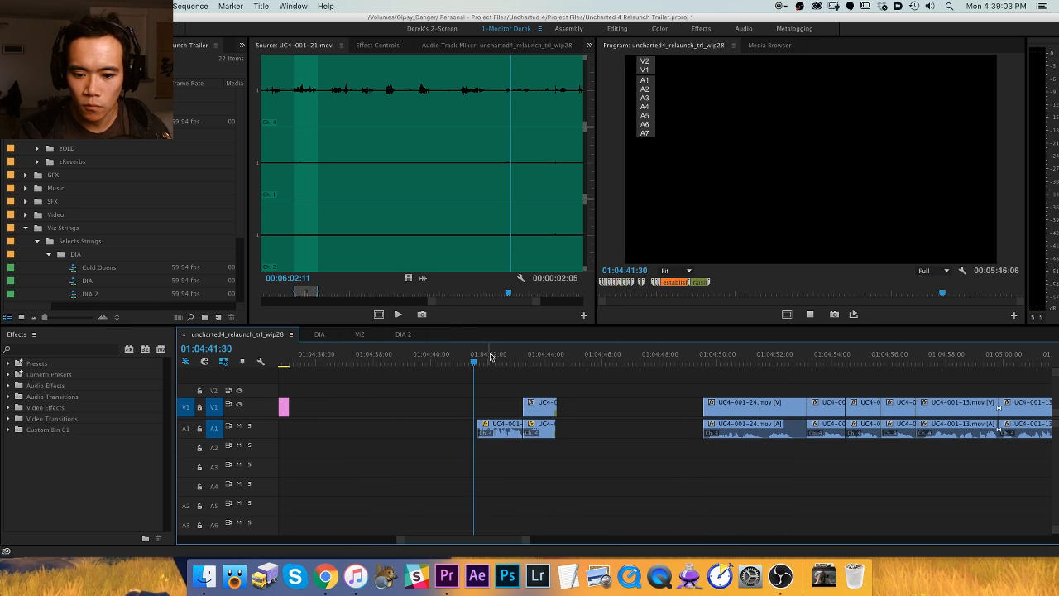
{"action": "key", "text": "space"}
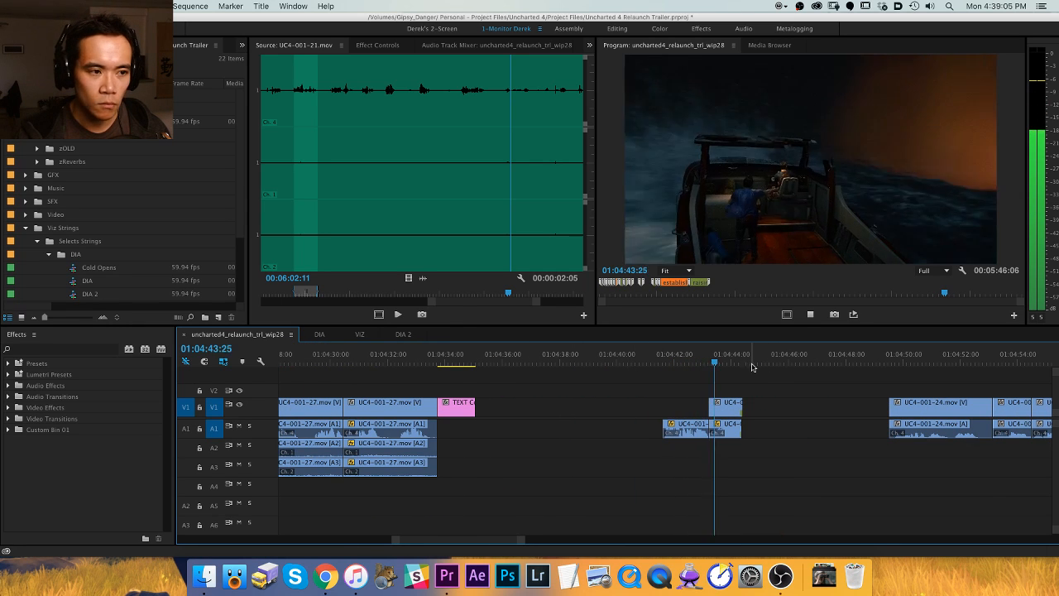
{"action": "left_click", "coordinate": [883, 360]}
{"action": "key", "text": "minus"}
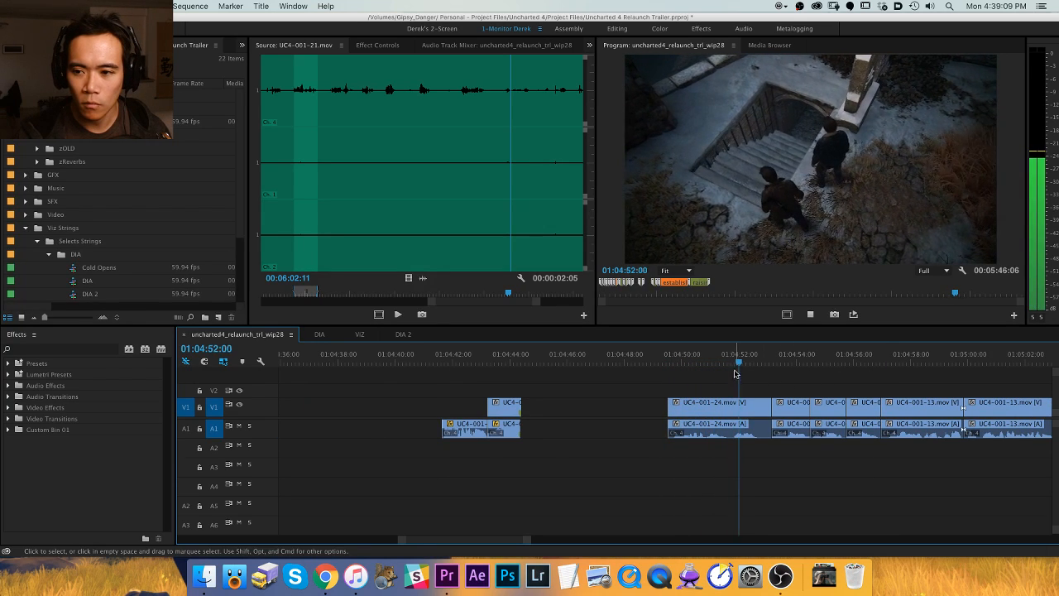
Ripple-trim the head of UC4-001-24 up to 01:04:51:40, and shift all following clips later to start at about 01:04:54:19.
{"action": "left_click", "coordinate": [729, 352]}
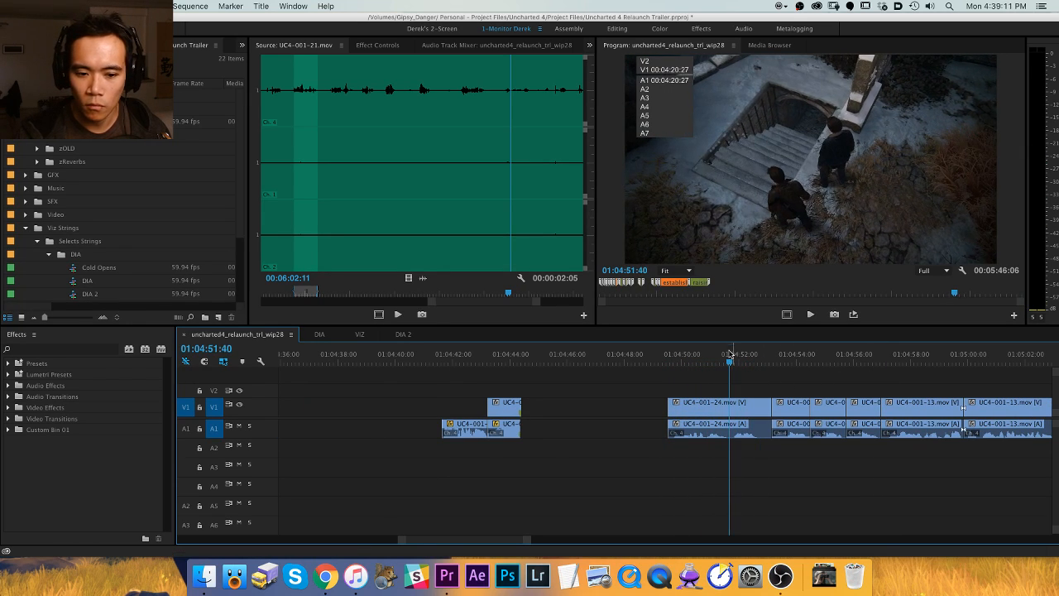
{"action": "key", "text": "q"}
{"action": "key", "text": "a"}
{"action": "left_click_drag", "start_coordinate": [733, 407], "coordinate": [805, 405]}
Play the first clip after the gap and move it directly behind the trimmed UC4-001-24 clip, leaving the remaining clips in place.
{"action": "left_click", "coordinate": [806, 354]}
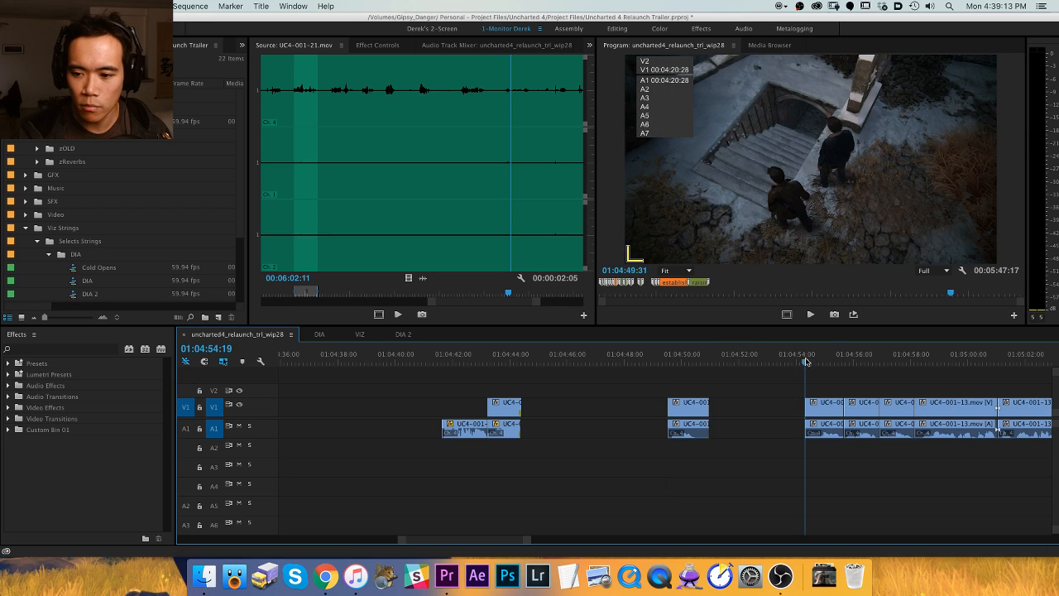
{"action": "scroll", "coordinate": [733, 366], "scroll_direction": "right", "scroll_amount": 3}
{"action": "key", "text": "space"}
{"action": "key", "text": "space"}
{"action": "key", "text": "x"}
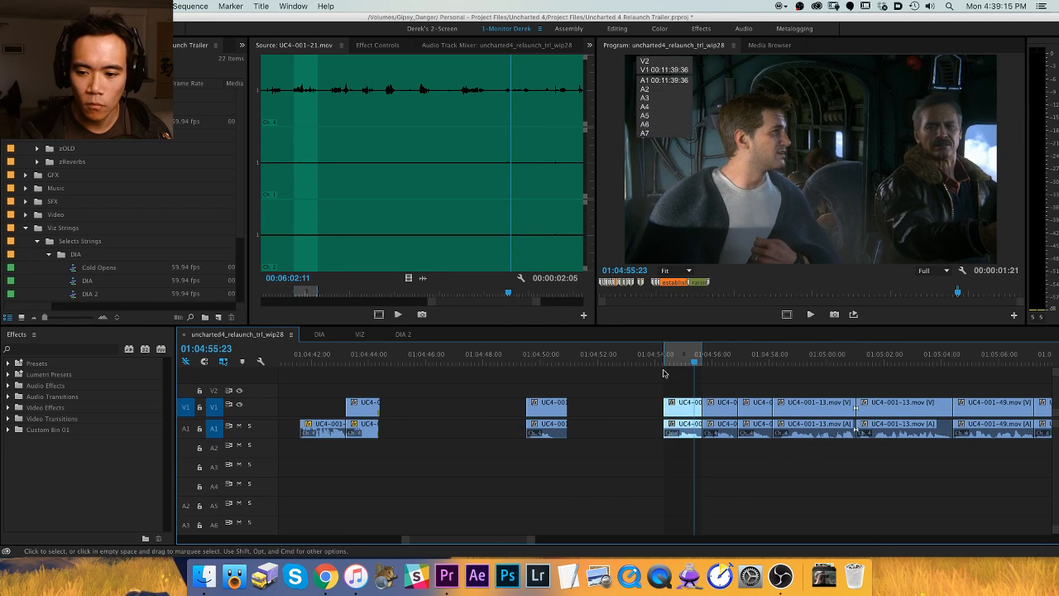
{"action": "key", "text": "apostrophe"}
{"action": "key", "text": "Up"}
{"action": "key", "text": "super+shift+v"}
Play the next two short clips from 01:04:55:40 and move both to 01:04:52:19, directly behind the separated clips.
{"action": "key", "text": "Down"}
{"action": "key", "text": "space"}
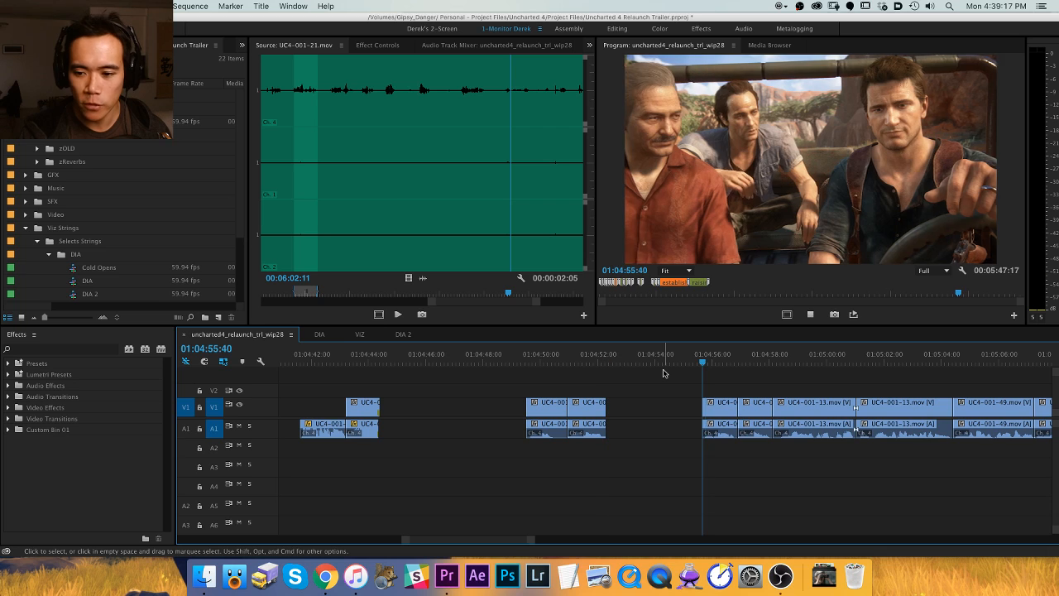
{"action": "key", "text": "space"}
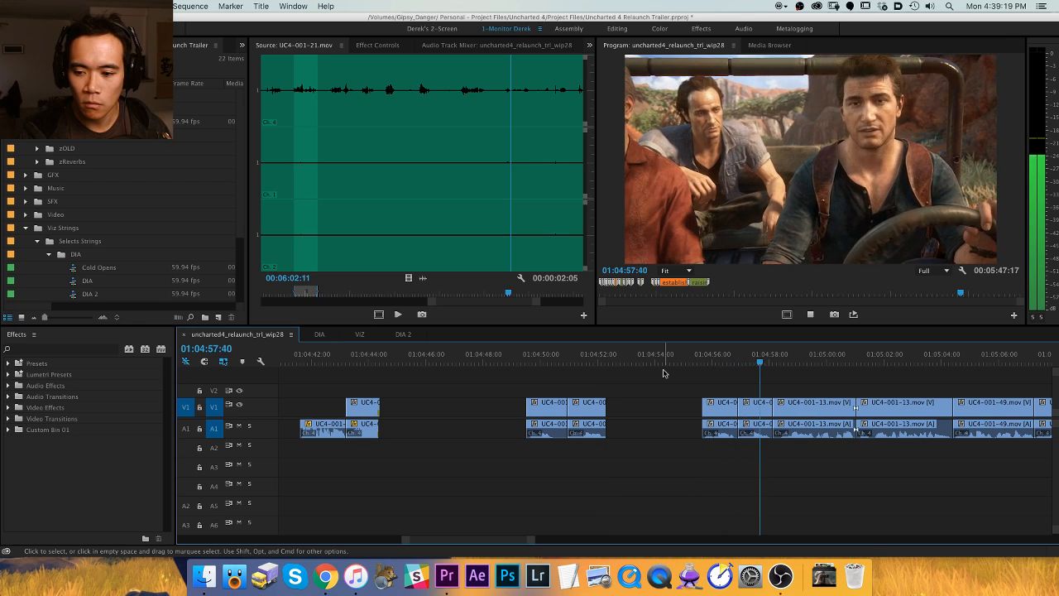
{"action": "key", "text": "x"}
{"action": "key", "text": "Up"}
{"action": "key", "text": "Up"}
{"action": "key", "text": "i"}
{"action": "key", "text": "semicolon"}
{"action": "key", "text": "Up"}
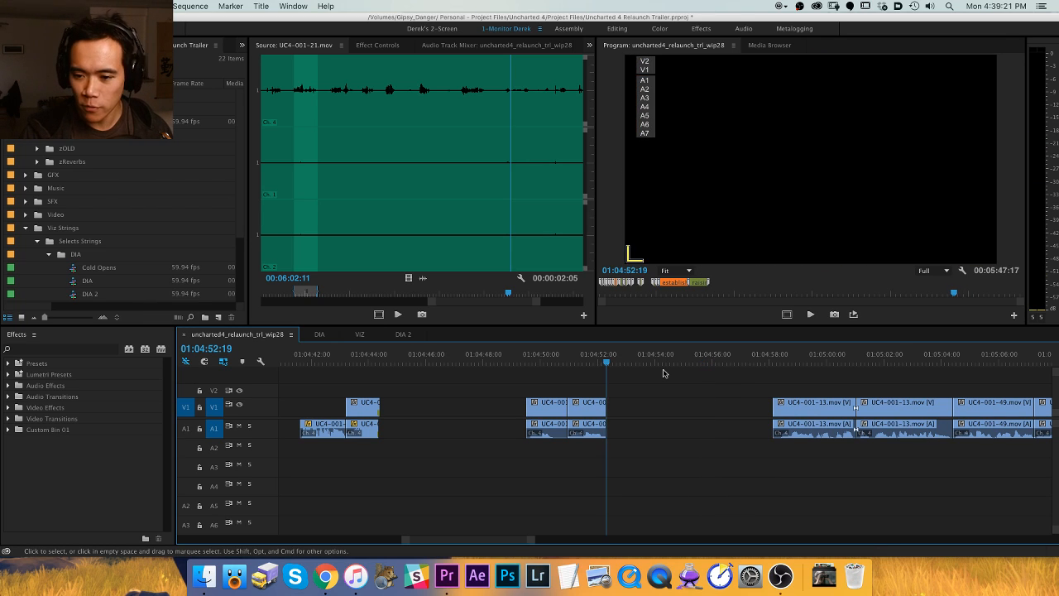
{"action": "key", "text": "super+v"}
{"action": "key", "text": "Down"}
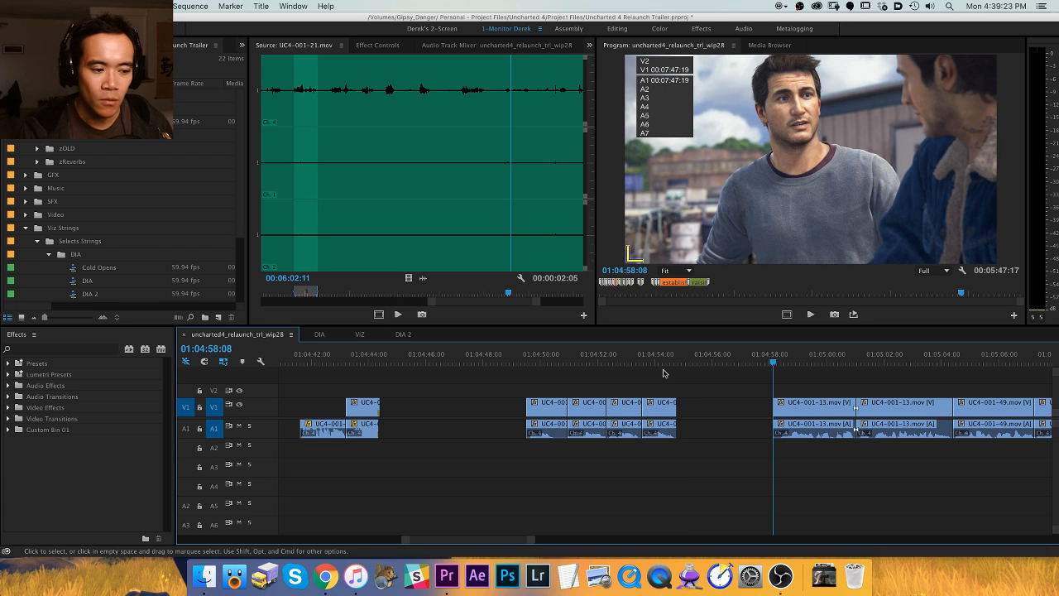
Play UC4-001-13 from 01:04:58:08 and ripple-trim about 1.5 seconds off its head.
{"action": "left_click_drag", "start_coordinate": [741, 412], "coordinate": [564, 411]}
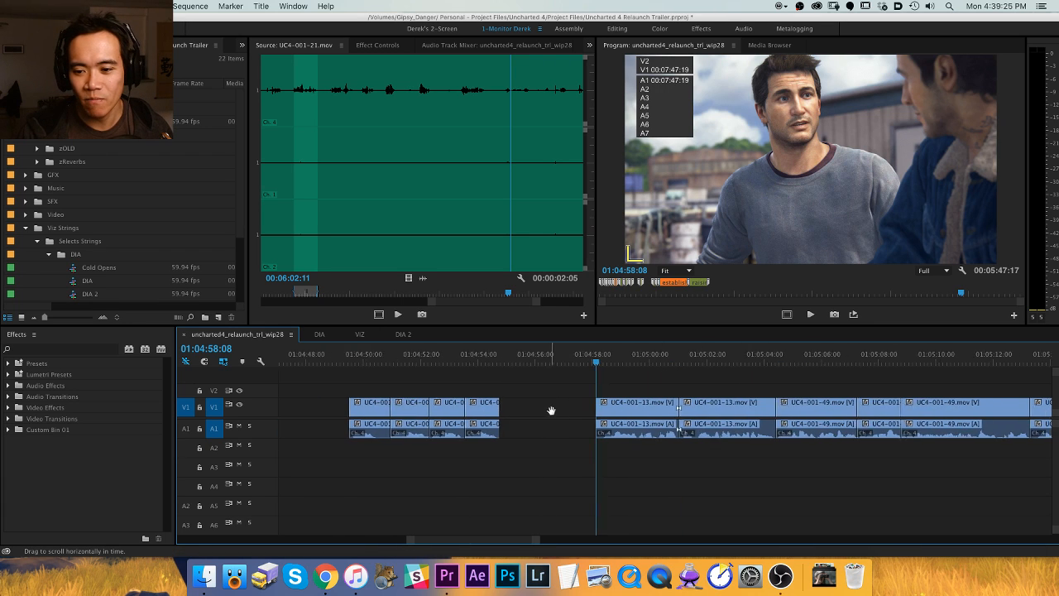
{"action": "key", "text": "v"}
{"action": "key", "text": "minus"}
{"action": "key", "text": "space"}
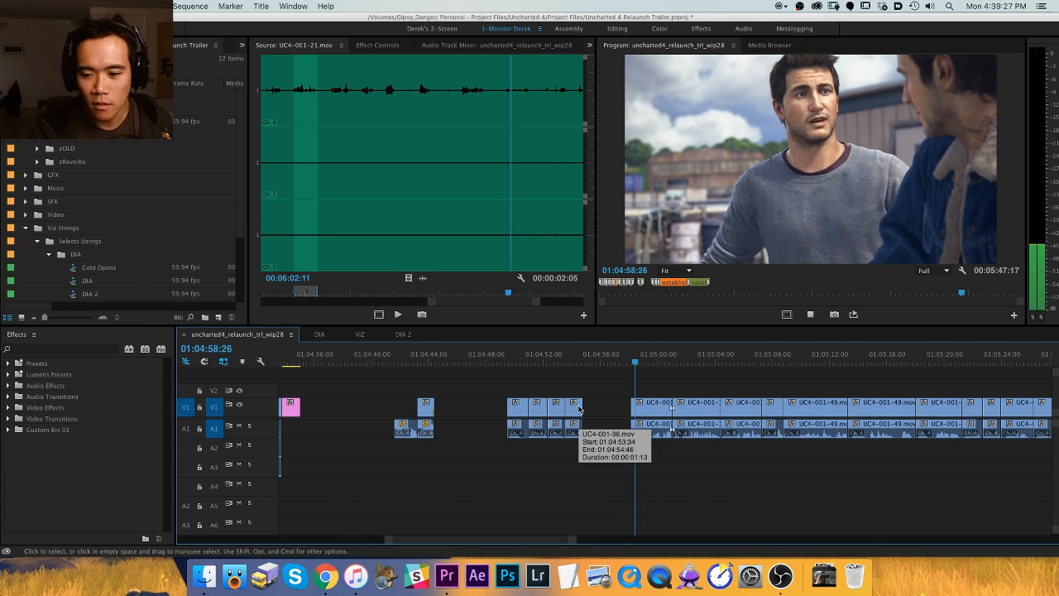
{"action": "key", "text": "equal"}
{"action": "key", "text": "equal"}
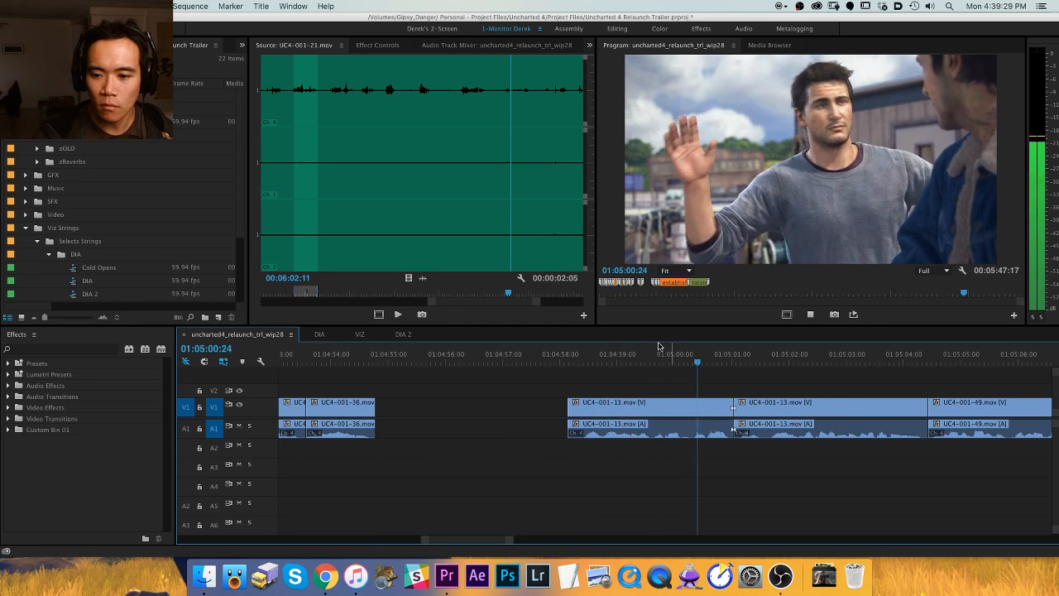
{"action": "left_click", "coordinate": [651, 348]}
{"action": "key", "text": "q"}
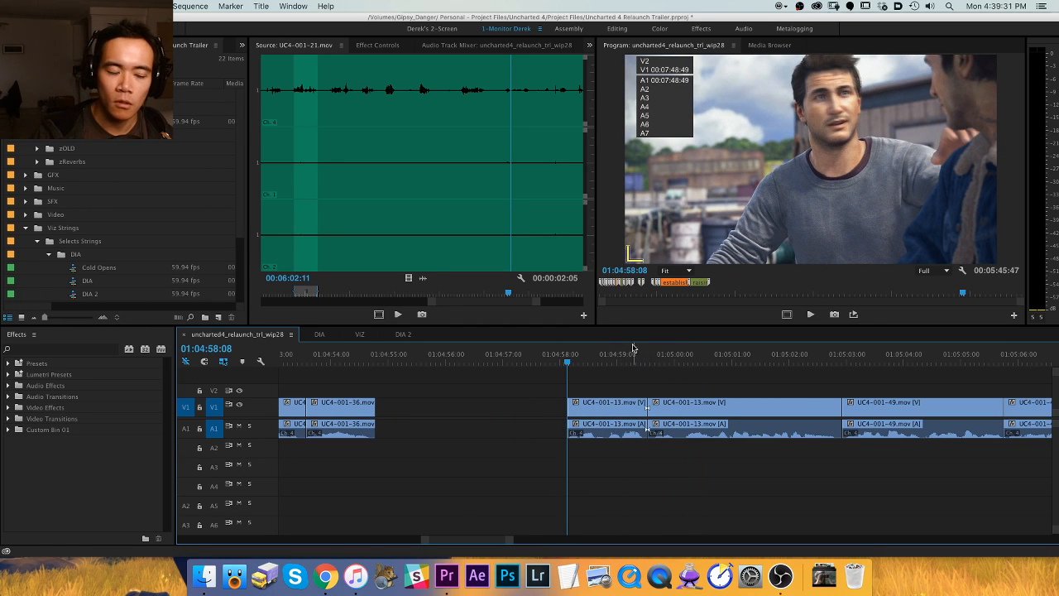
Play the trimmed UC4-001-13, cut it at 01:04:58:48, and ripple-trim about 16 frames from the piece after the cut.
{"action": "key", "text": "space"}
{"action": "key", "text": "="}
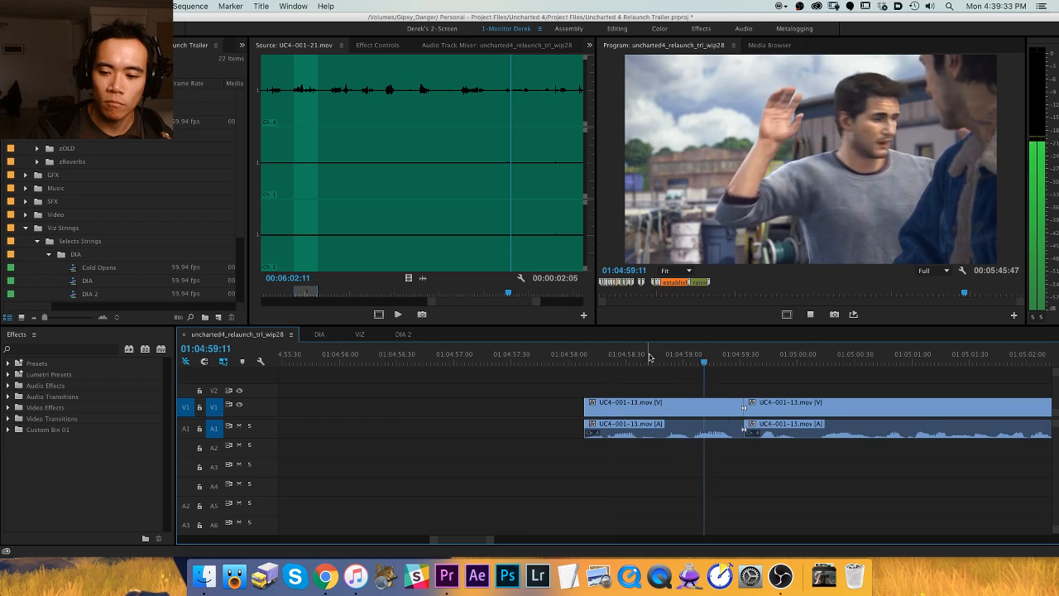
{"action": "left_click", "coordinate": [659, 354]}
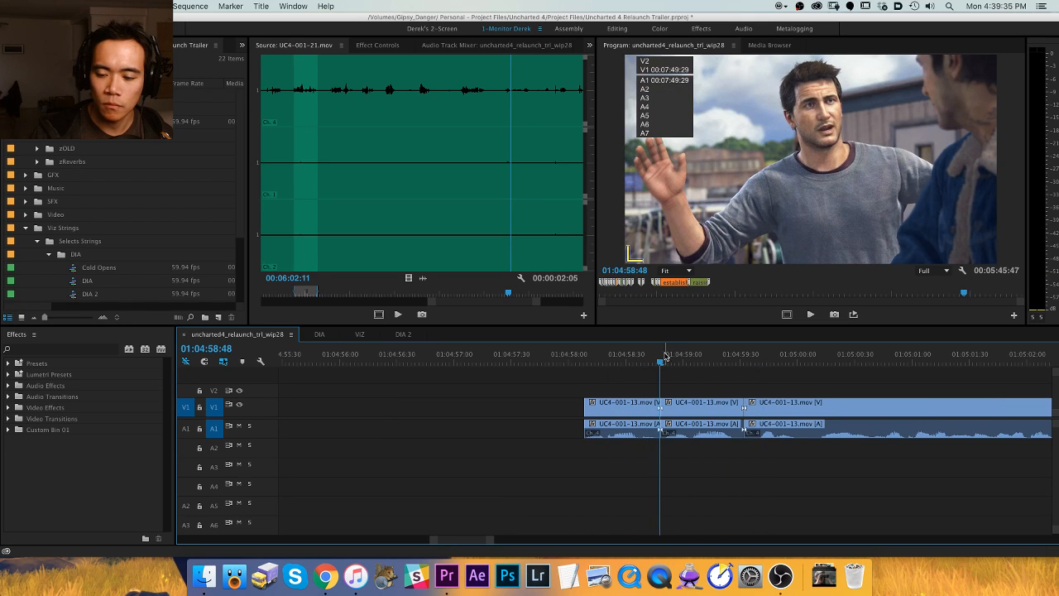
{"action": "key", "text": "q"}
Play the start of UC4-001-13 and ripple-trim the tail of its first piece back to 01:04:58:39.
{"action": "left_click", "coordinate": [611, 355]}
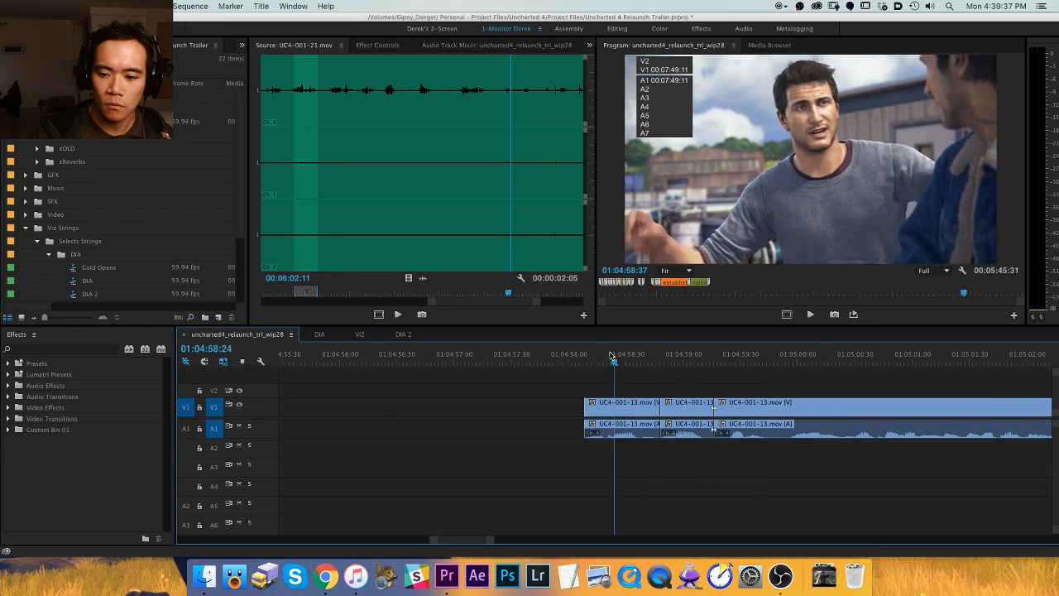
{"action": "key", "text": "="}
{"action": "left_click", "coordinate": [601, 354]}
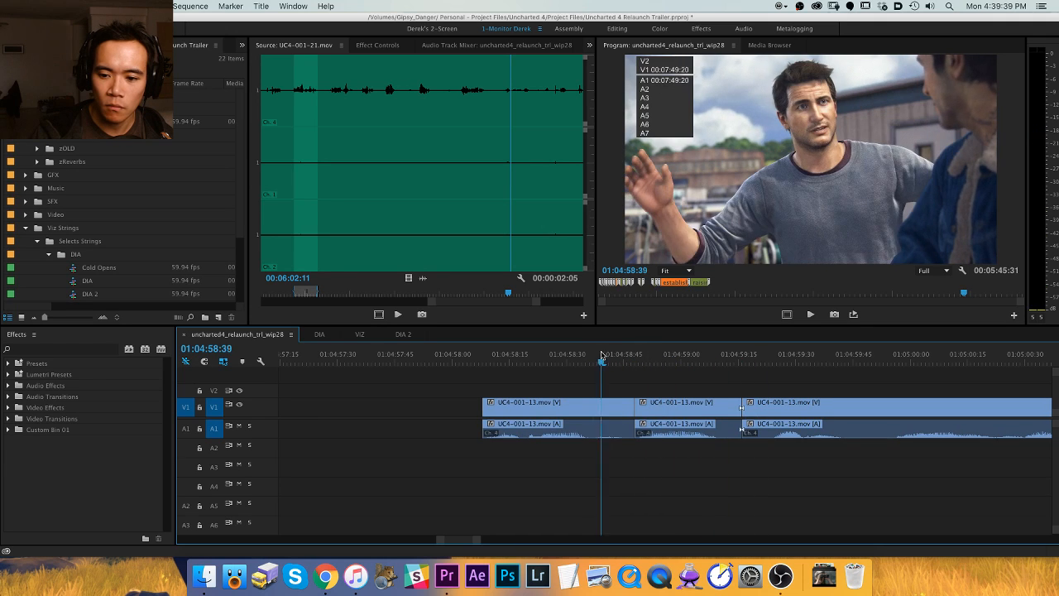
{"action": "key", "text": "w"}
Play on through the UC4-001-13 pieces and cut the third one at about 01:05:00:40.
{"action": "key", "text": "space"}
{"action": "key", "text": "minus"}
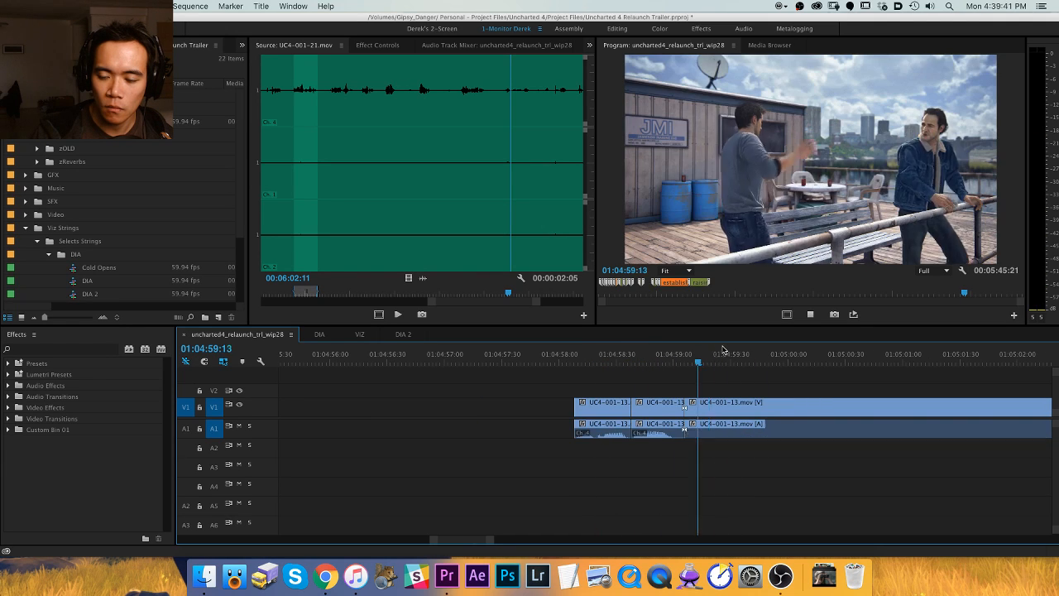
{"action": "key", "text": "minus"}
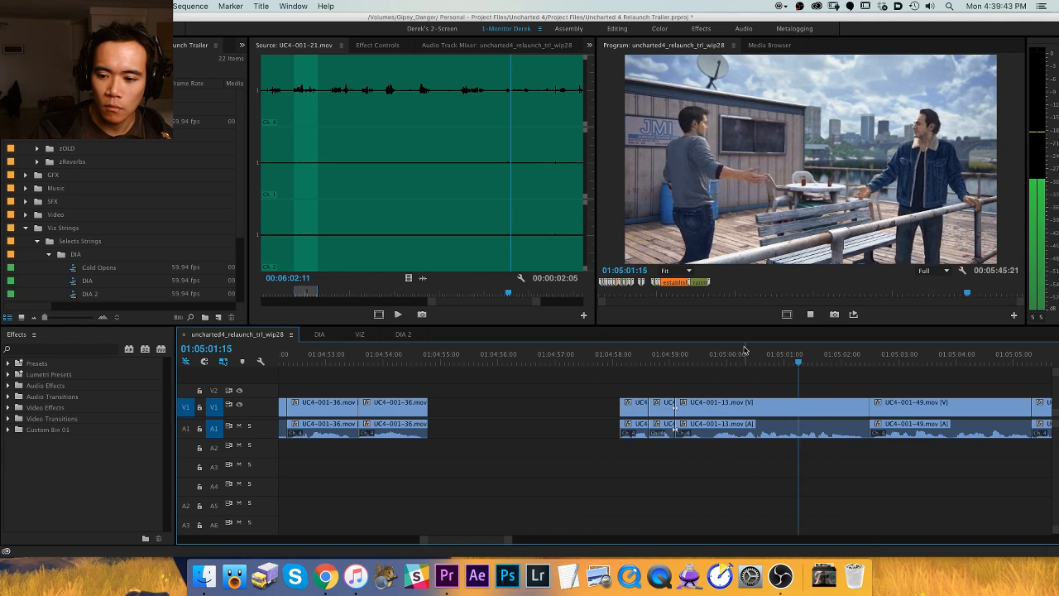
{"action": "key", "text": "space"}
{"action": "key", "text": "="}
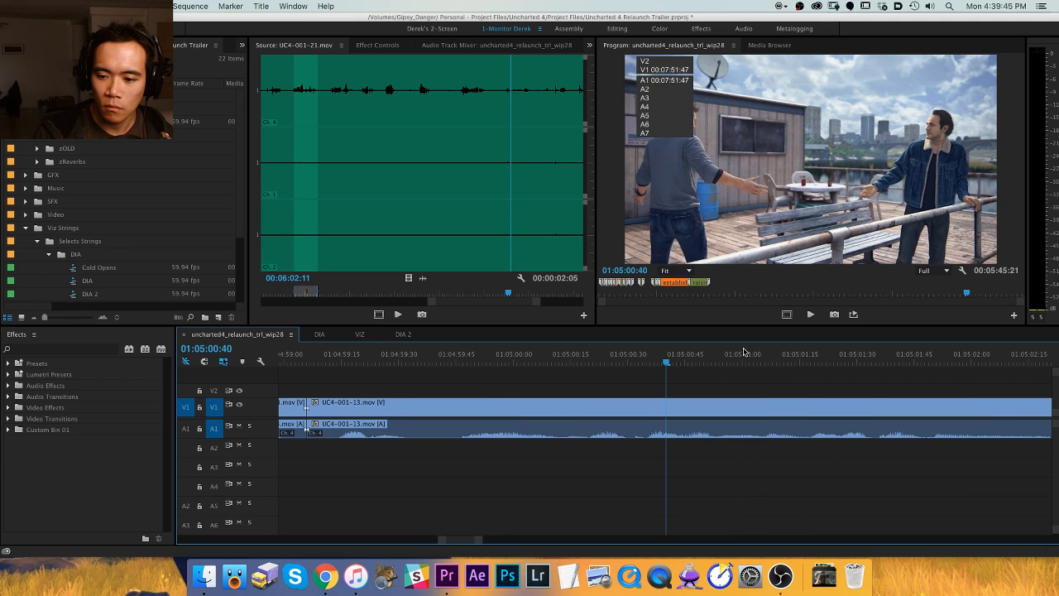
{"action": "key", "text": "super+k"}
Ripple-delete the rest of UC4-001-13 after the cut, up to the first UC4-001-49 clip, and play the tightened pieces.
{"action": "key", "text": "space"}
{"action": "key", "text": "minus"}
{"action": "key", "text": "minus"}
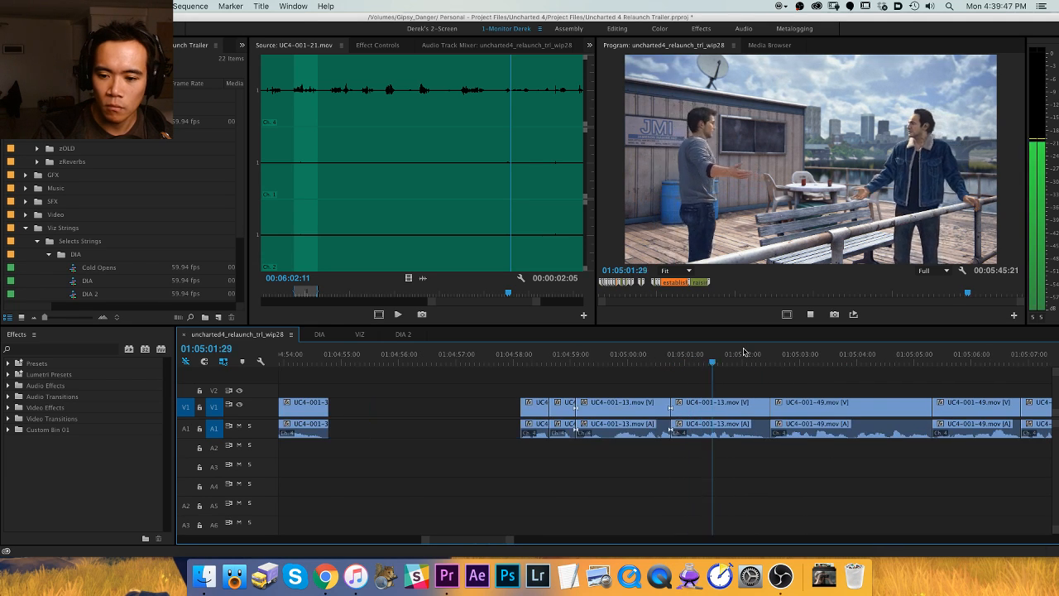
{"action": "key", "text": "Up"}
{"action": "key", "text": "q"}
{"action": "key", "text": "space"}
{"action": "key", "text": "="}
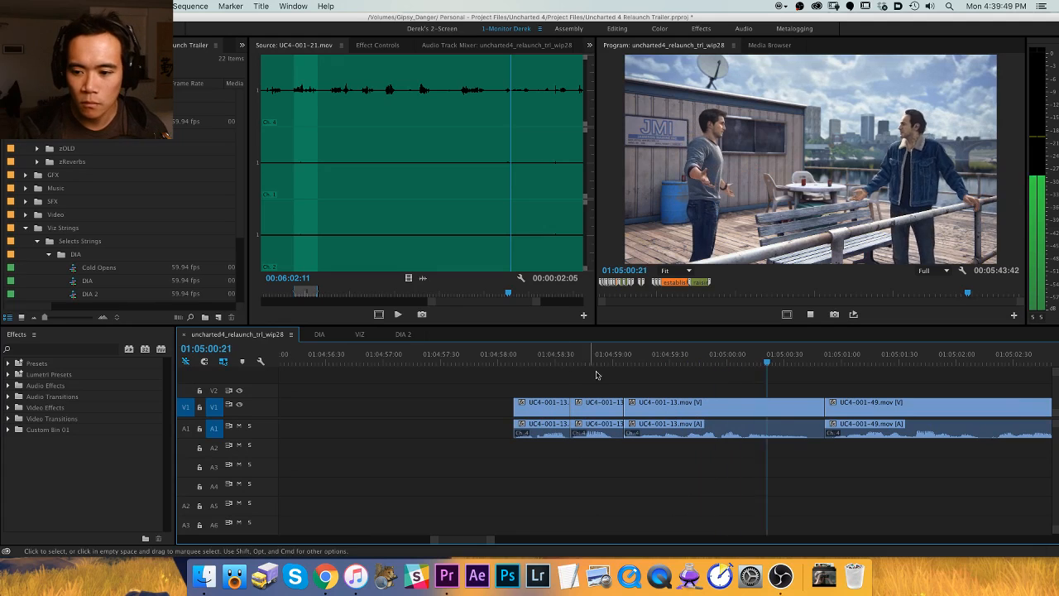
{"action": "key", "text": "minus"}
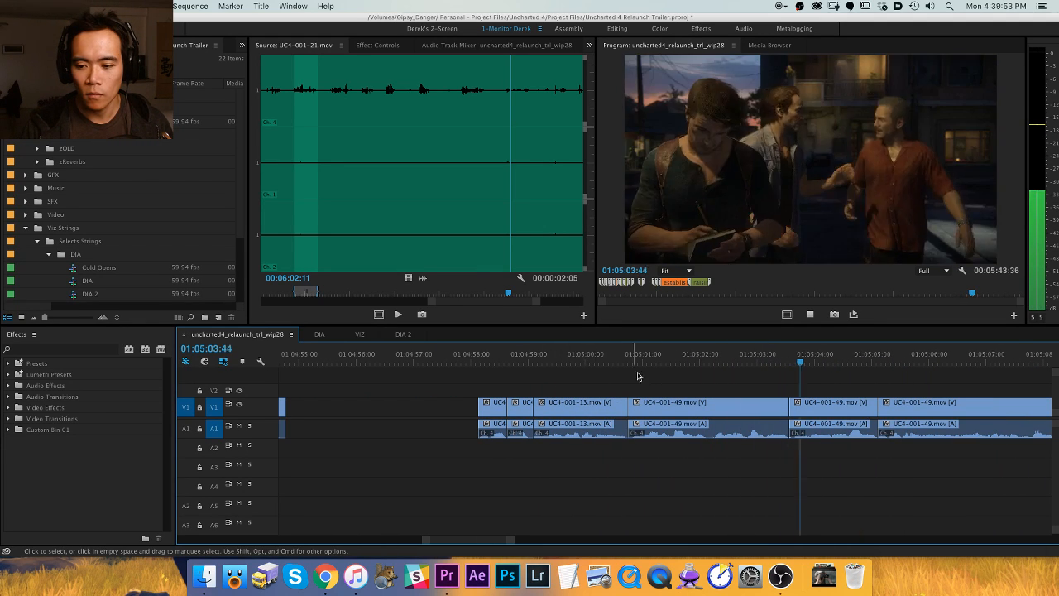
Move the three UC4-001-13 pieces earlier to about 01:04:55:28, leaving a short gap behind the UC4-001-36 clips.
{"action": "key", "text": "space"}
{"action": "left_click_drag", "start_coordinate": [578, 380], "coordinate": [473, 431]}
{"action": "scroll", "coordinate": [476, 397], "scroll_direction": "up", "scroll_amount": 5}
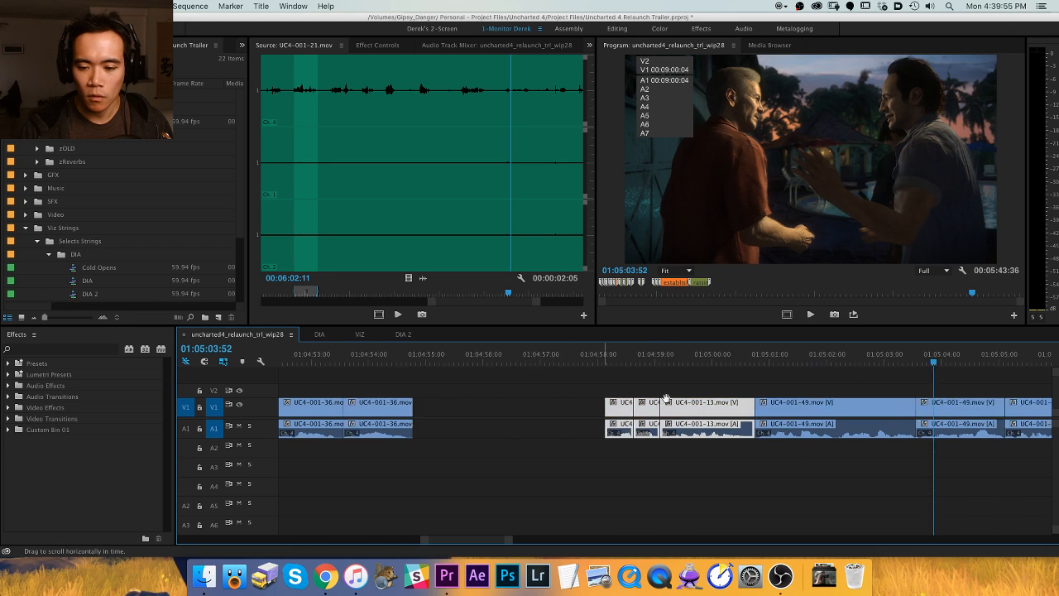
{"action": "key", "text": "Delete"}
{"action": "left_click", "coordinate": [525, 361]}
{"action": "key", "text": "cmd+v"}
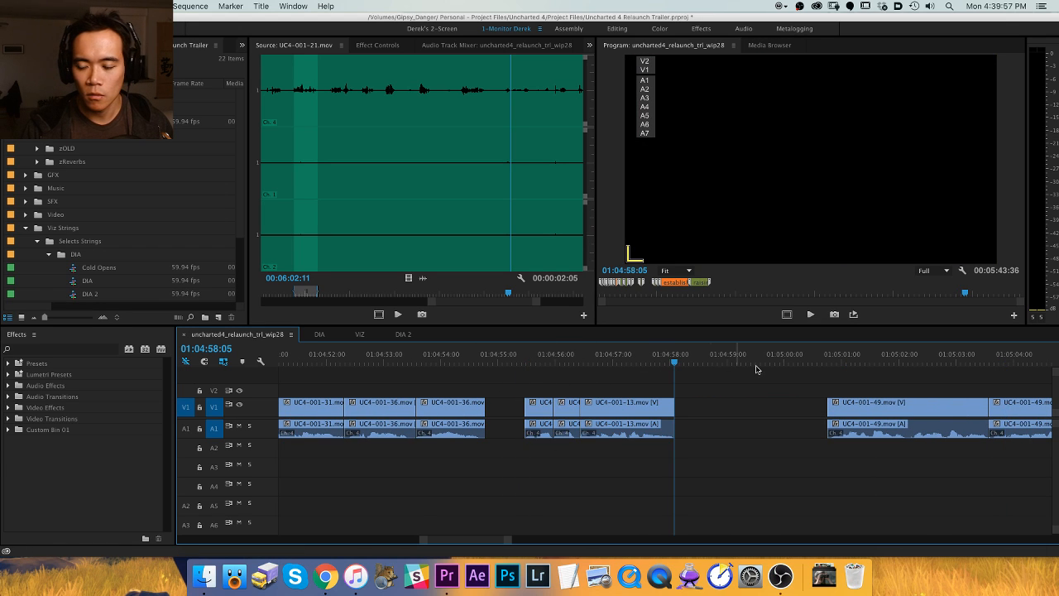
Shift all remaining clips, from the first UC4-001-49 onward, earlier so that they start at 01:04:59:34.
{"action": "key", "text": "minus"}
{"action": "left_click", "coordinate": [424, 359]}
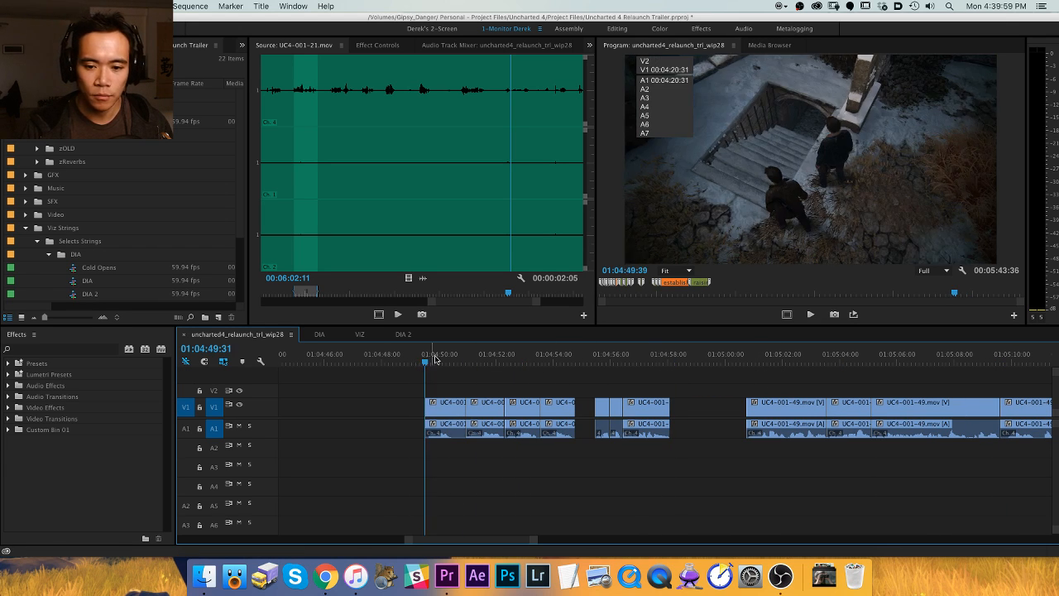
{"action": "left_click", "coordinate": [751, 359]}
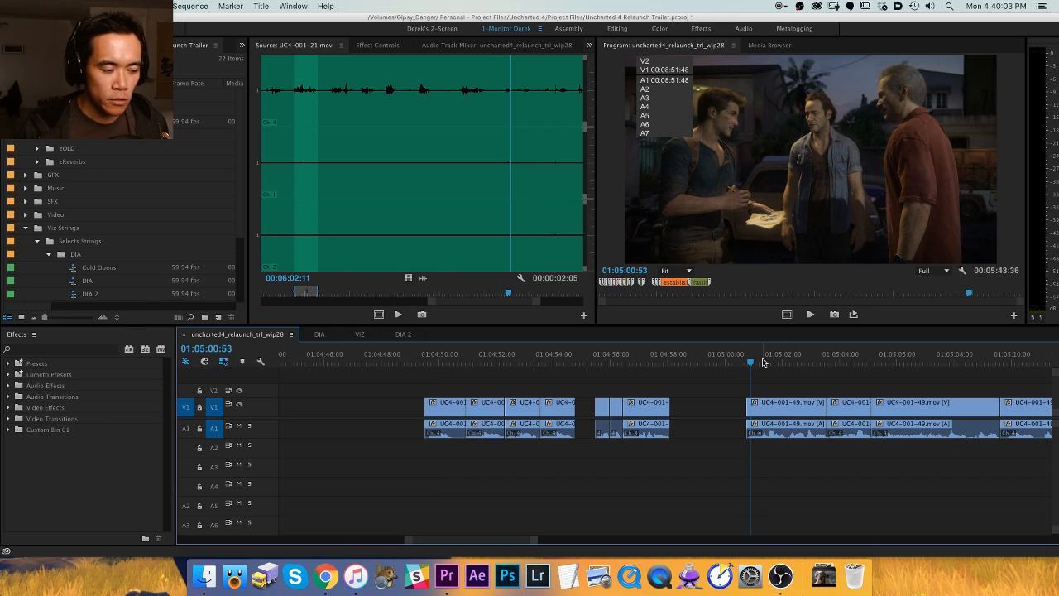
{"action": "scroll", "coordinate": [519, 355], "scroll_direction": "right", "scroll_amount": 5}
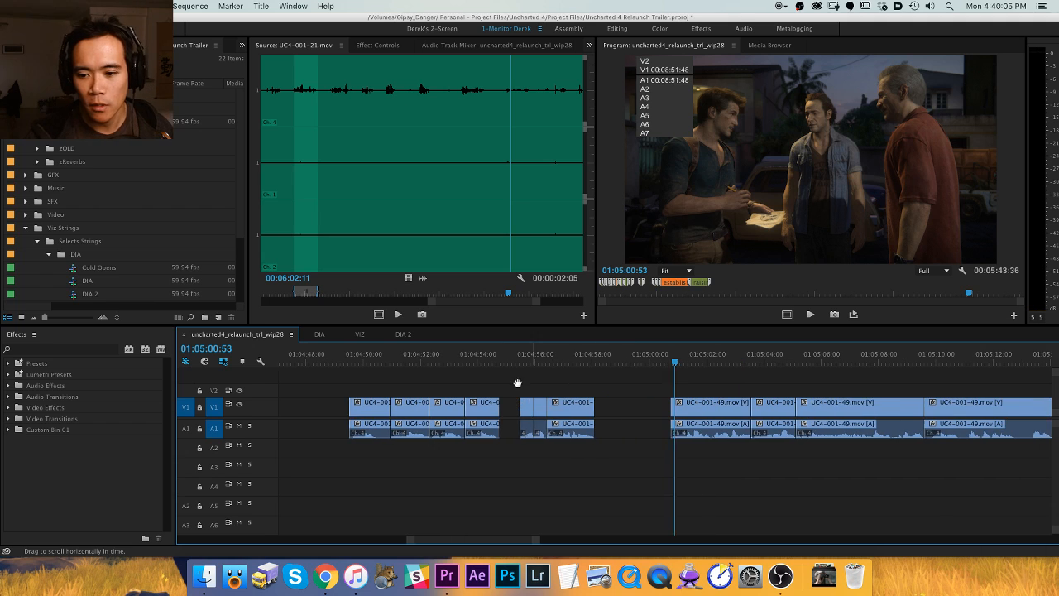
{"action": "left_click", "coordinate": [616, 359]}
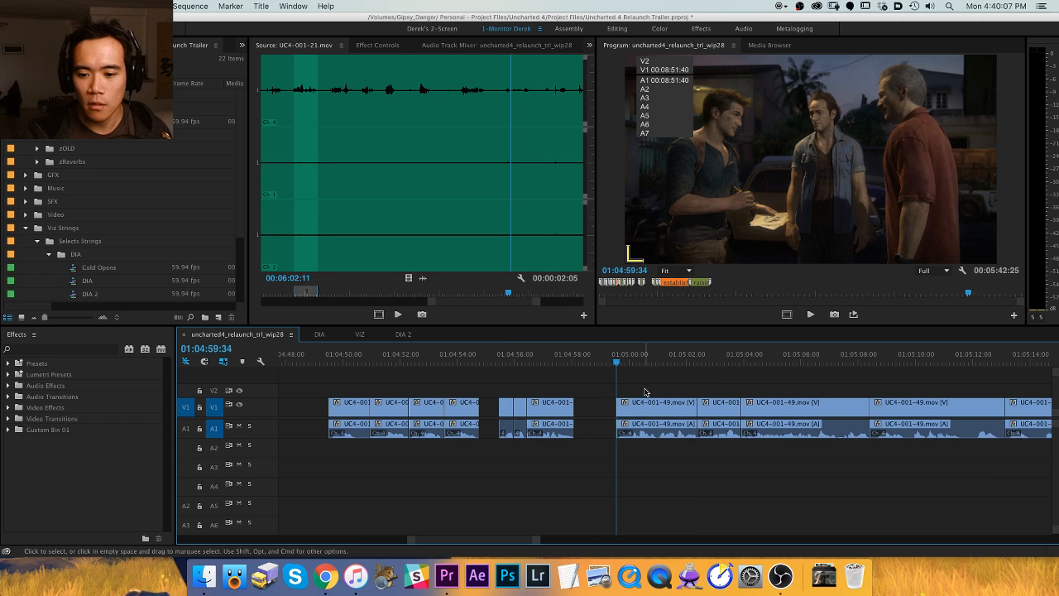
{"action": "scroll", "coordinate": [650, 383], "scroll_direction": "left", "scroll_amount": 3}
{"action": "left_click_drag", "start_coordinate": [677, 402], "coordinate": [466, 395]}
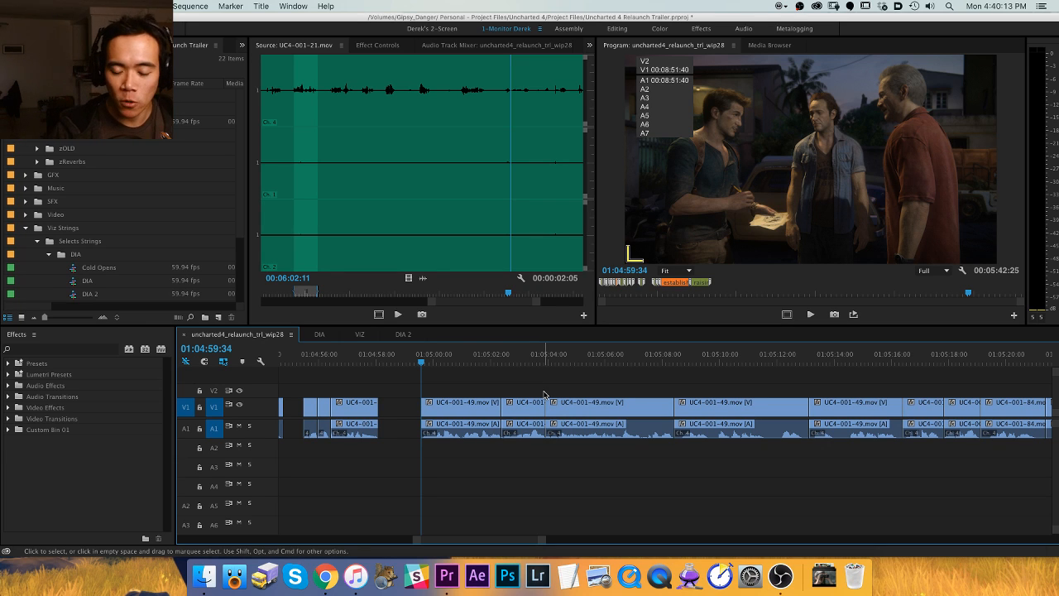
Play the first two UC4-001-49 clips and ripple-trim about 21 frames off the head of the second, up to 01:05:02:46.
{"action": "key", "text": "space"}
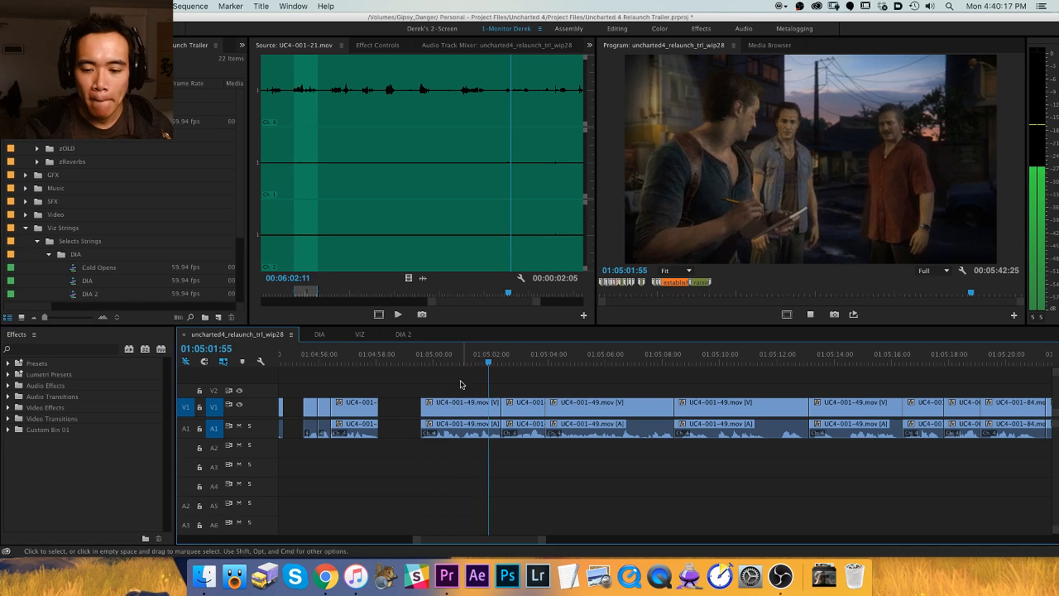
{"action": "scroll", "coordinate": [554, 386], "scroll_direction": "up", "scroll_amount": 3}
{"action": "key", "text": "="}
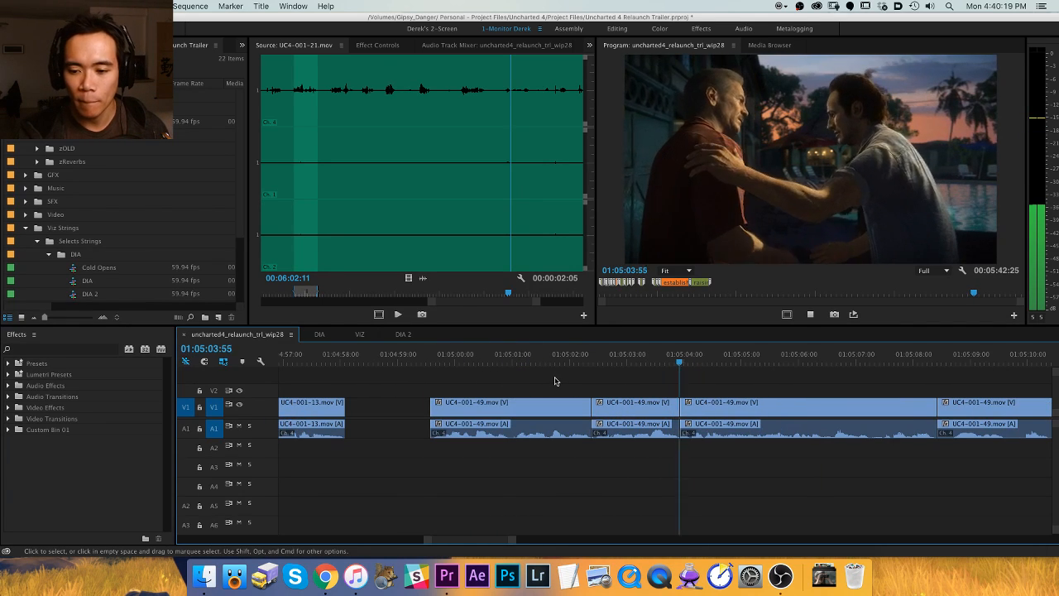
{"action": "key", "text": "Up"}
{"action": "key", "text": "space"}
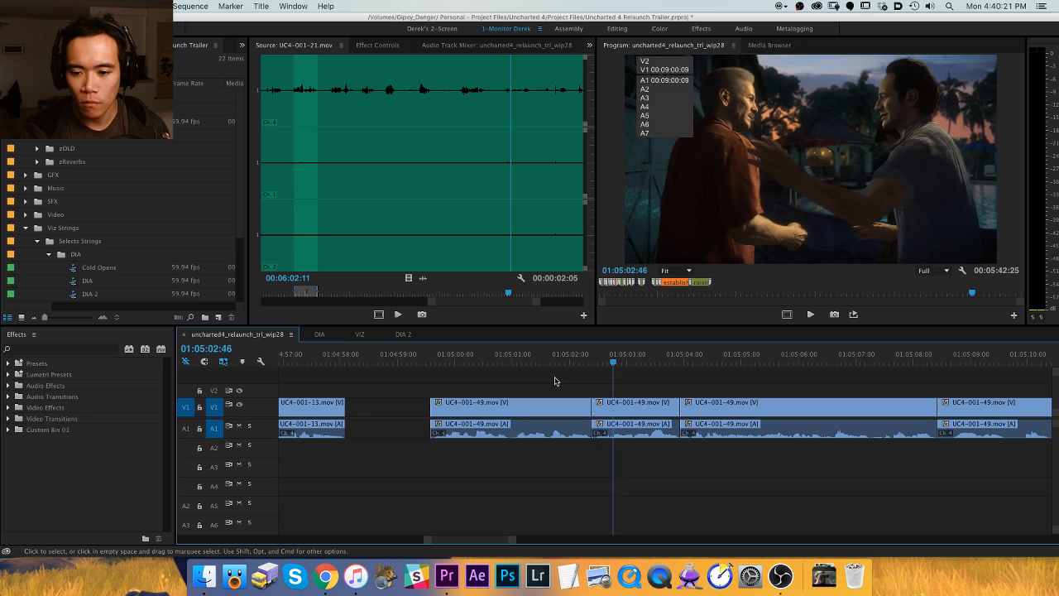
{"action": "key", "text": "q"}
Play the third UC4-001-49 clip, cut it at 01:05:07:43, and ripple-delete the short piece after the cut.
{"action": "key", "text": "space"}
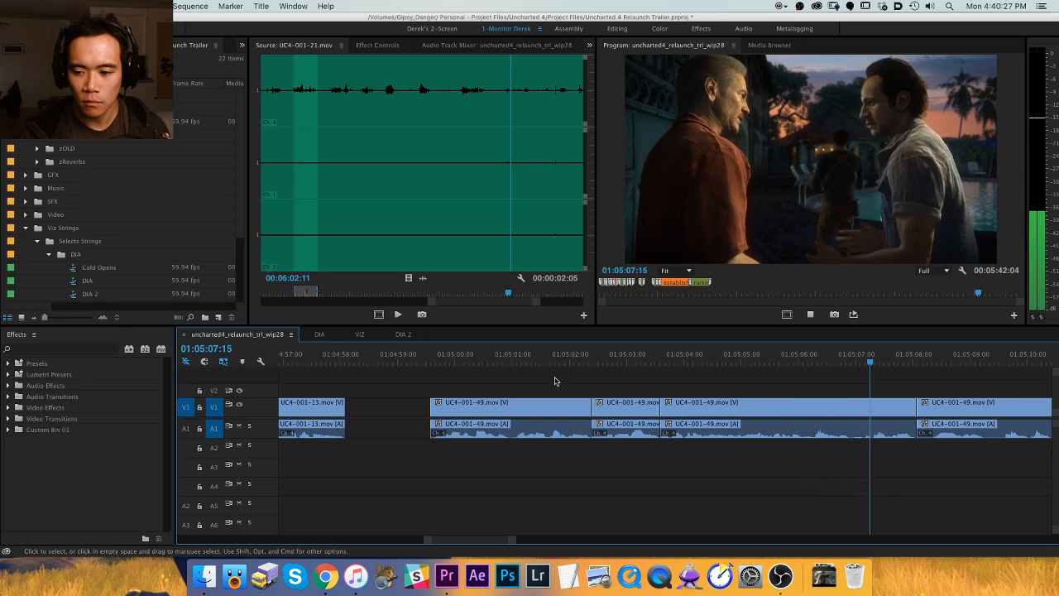
{"action": "key", "text": "j"}
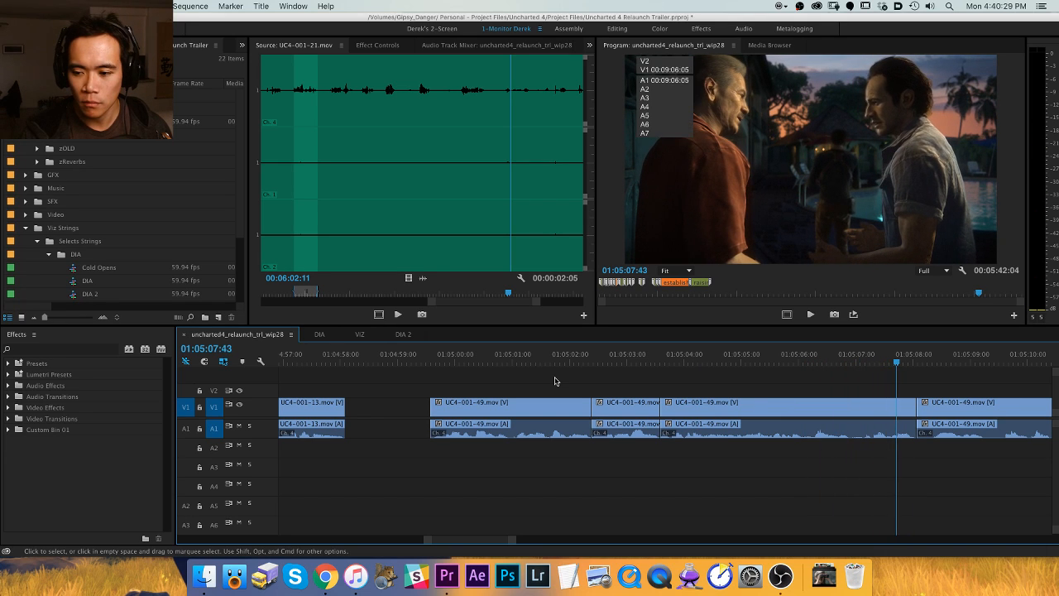
{"action": "key", "text": "l"}
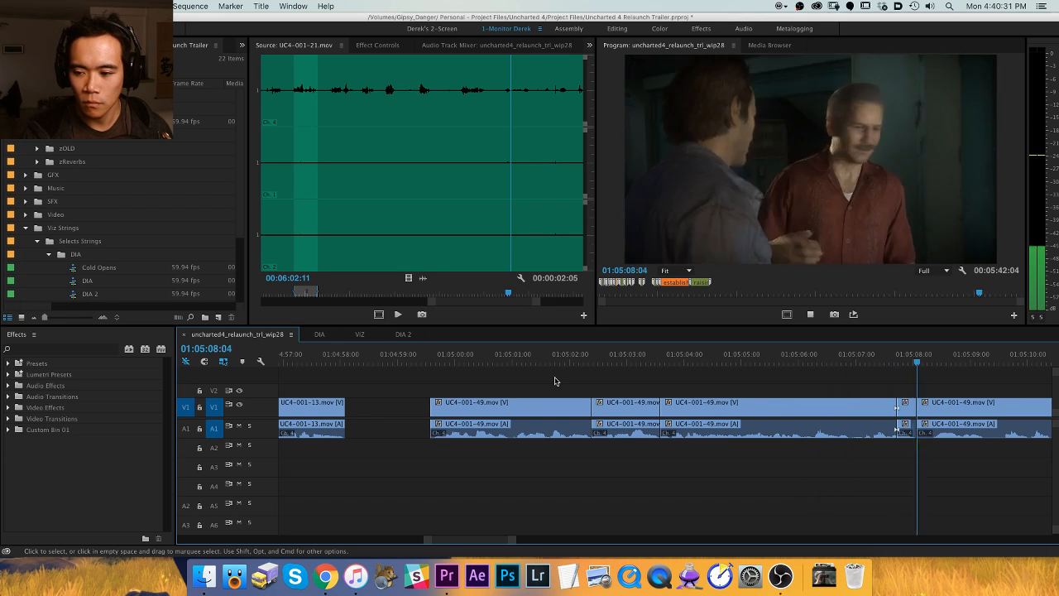
{"action": "key", "text": "w"}
{"action": "key", "text": "Up"}
{"action": "key", "text": "Up"}
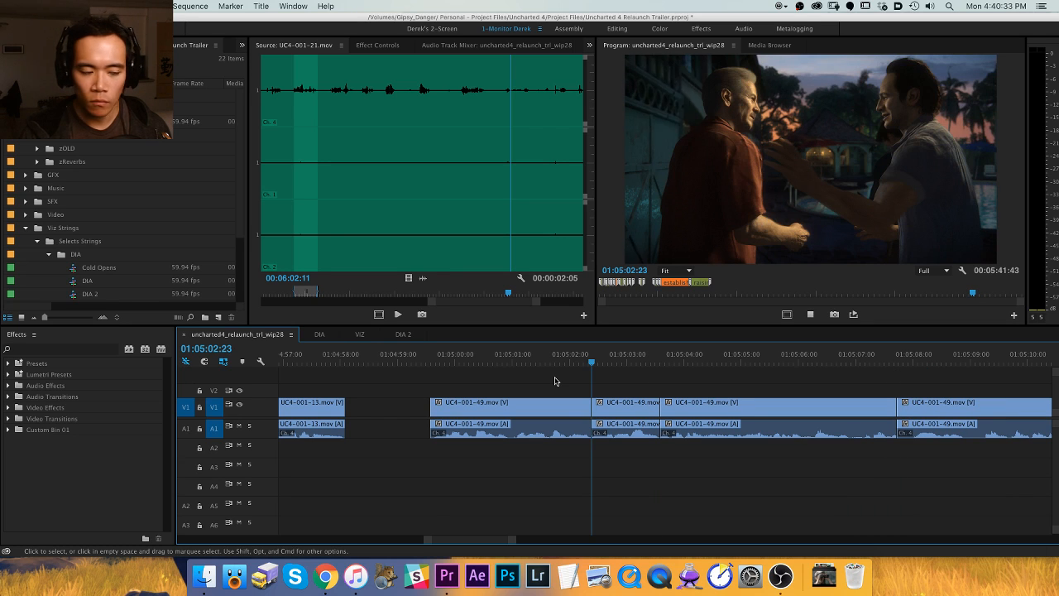
{"action": "key", "text": "k"}
Look over how the separated dialogue groups and the remaining clips are laid out across the end of the sequence.
{"action": "key", "text": "backslash"}
{"action": "key", "text": "equal"}
{"action": "key", "text": "equal"}
{"action": "key", "text": "equal"}
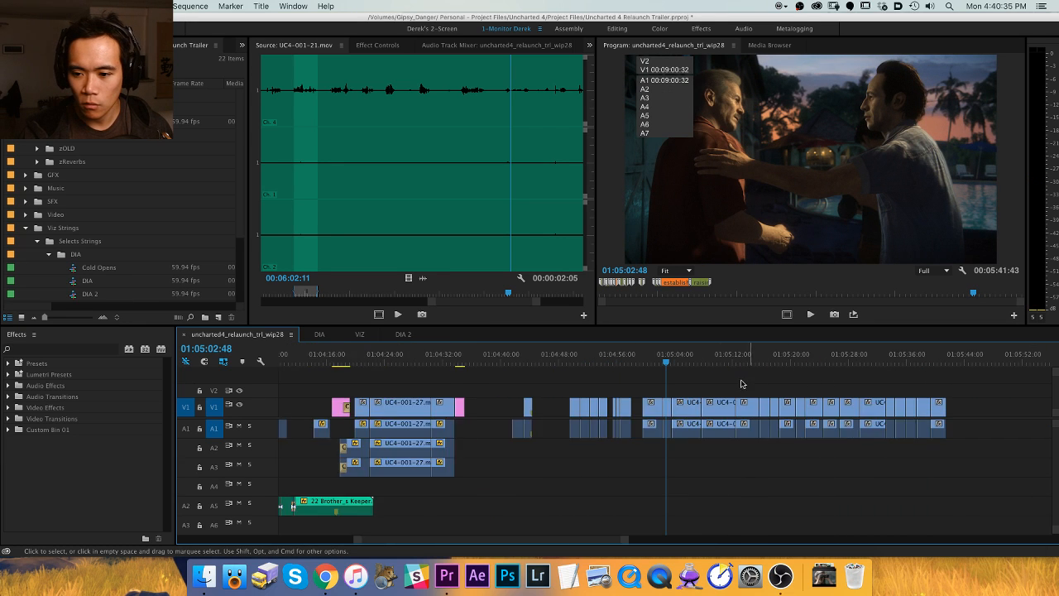
{"action": "left_click", "coordinate": [544, 362]}
{"action": "left_click_drag", "start_coordinate": [548, 363], "coordinate": [666, 364]}
{"action": "left_click_drag", "start_coordinate": [914, 365], "coordinate": [960, 364]}
{"action": "key", "text": "equal"}
{"action": "key", "text": "minus"}
{"action": "key", "text": "minus"}
{"action": "key", "text": "minus"}
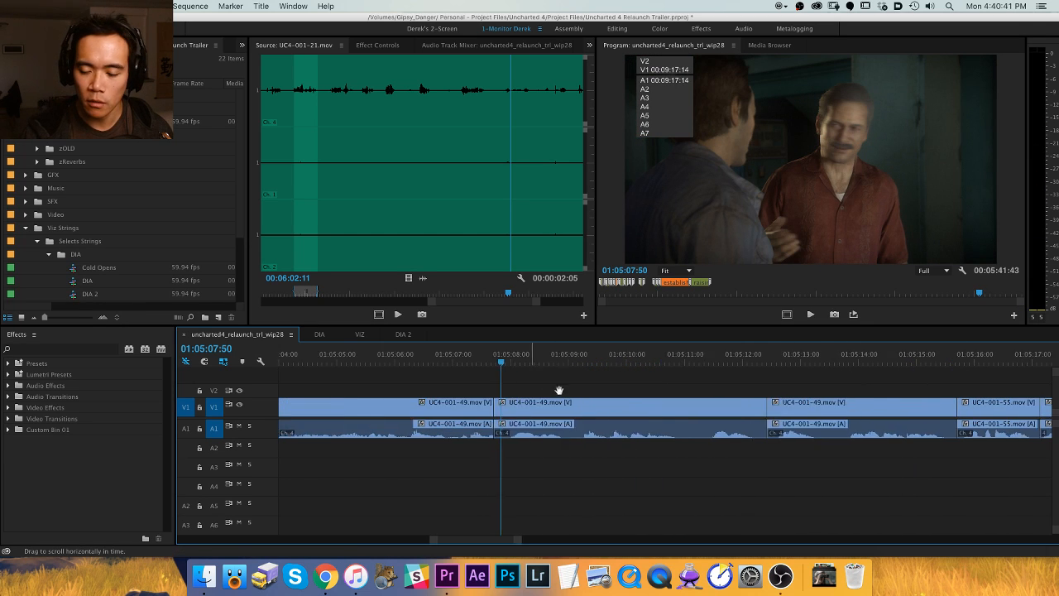
Play the last two UC4-001-49 clips from 01:05:07:50 and ripple-delete both.
{"action": "key", "text": "space"}
{"action": "key", "text": "minus"}
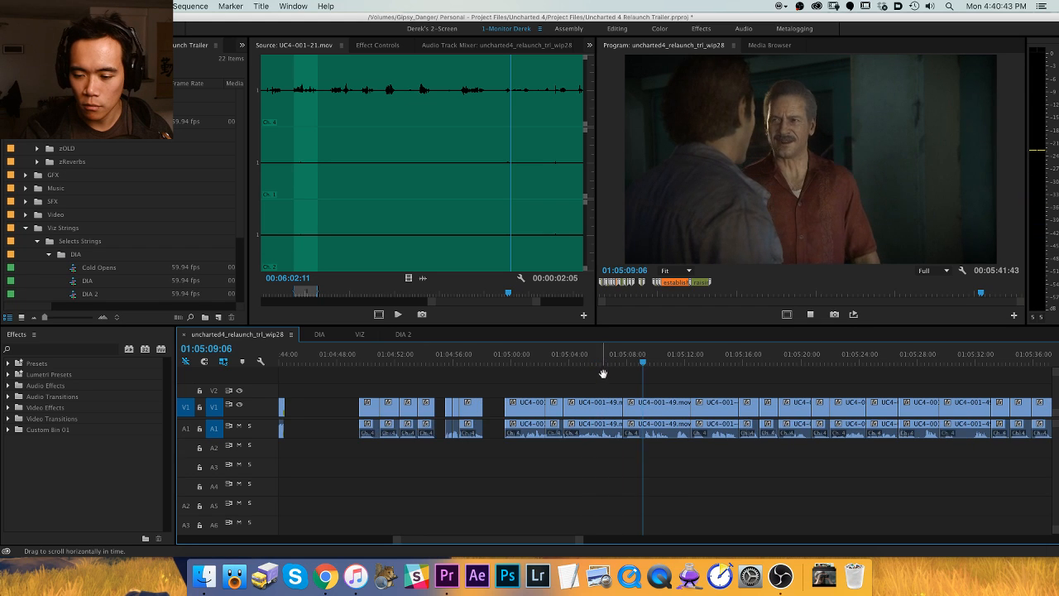
{"action": "key", "text": "equal"}
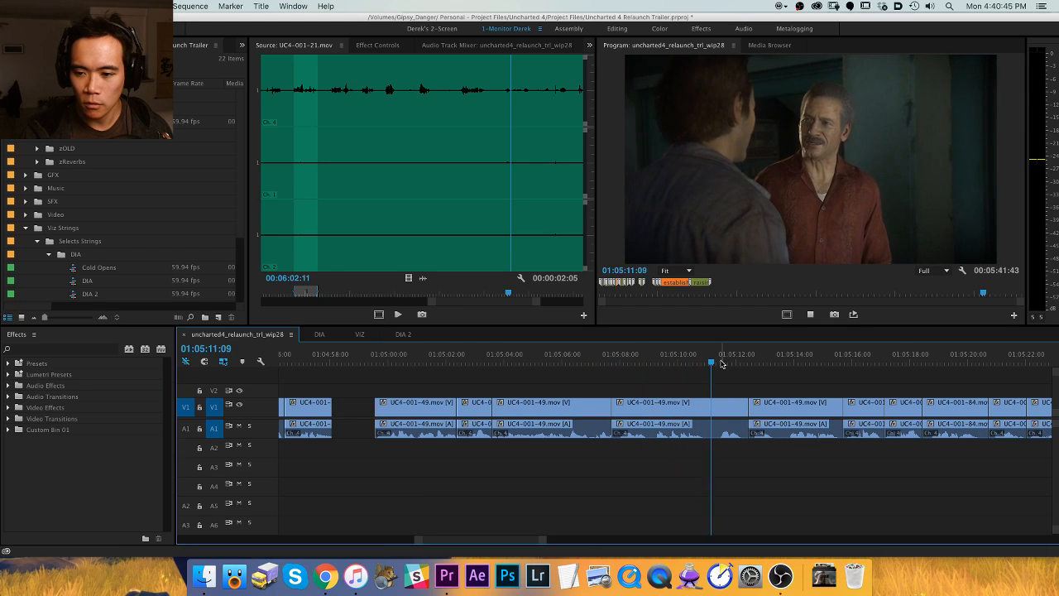
{"action": "key", "text": "space"}
{"action": "key", "text": "space"}
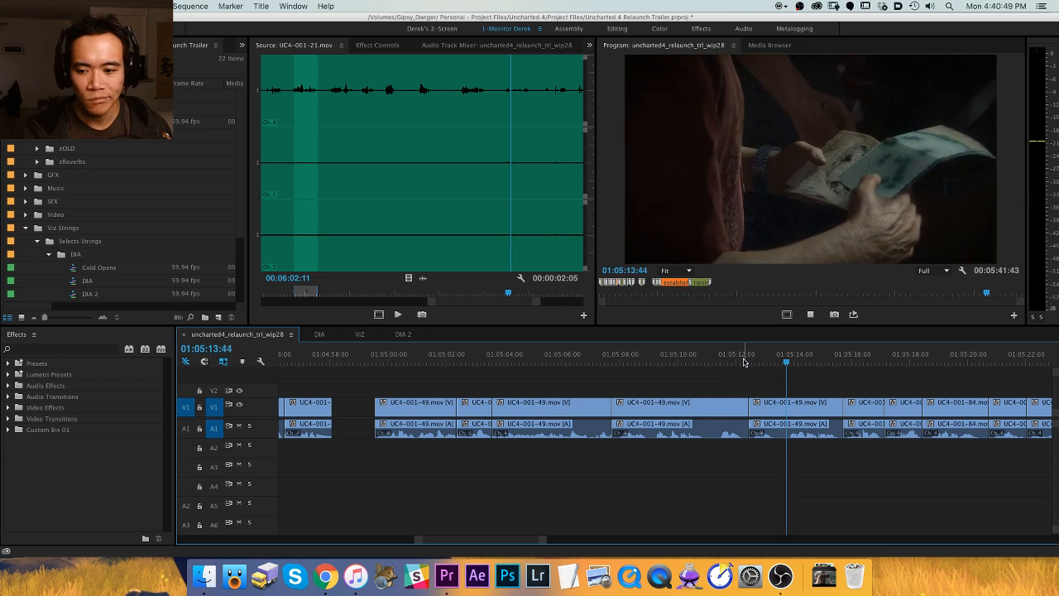
{"action": "key", "text": "space"}
{"action": "left_click_drag", "start_coordinate": [688, 385], "coordinate": [777, 462]}
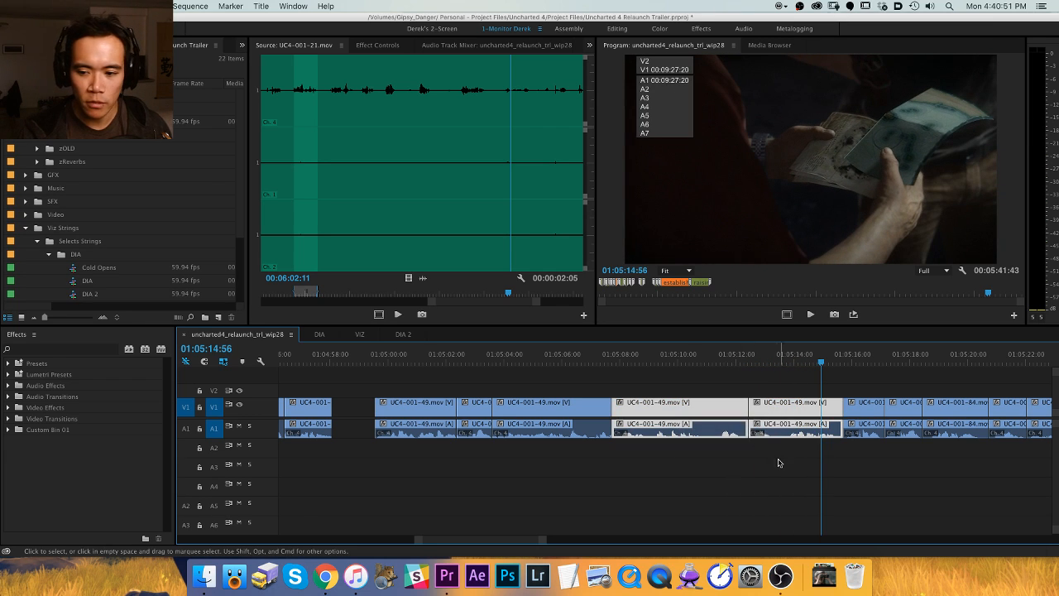
{"action": "key", "text": "alt+BackSpace"}
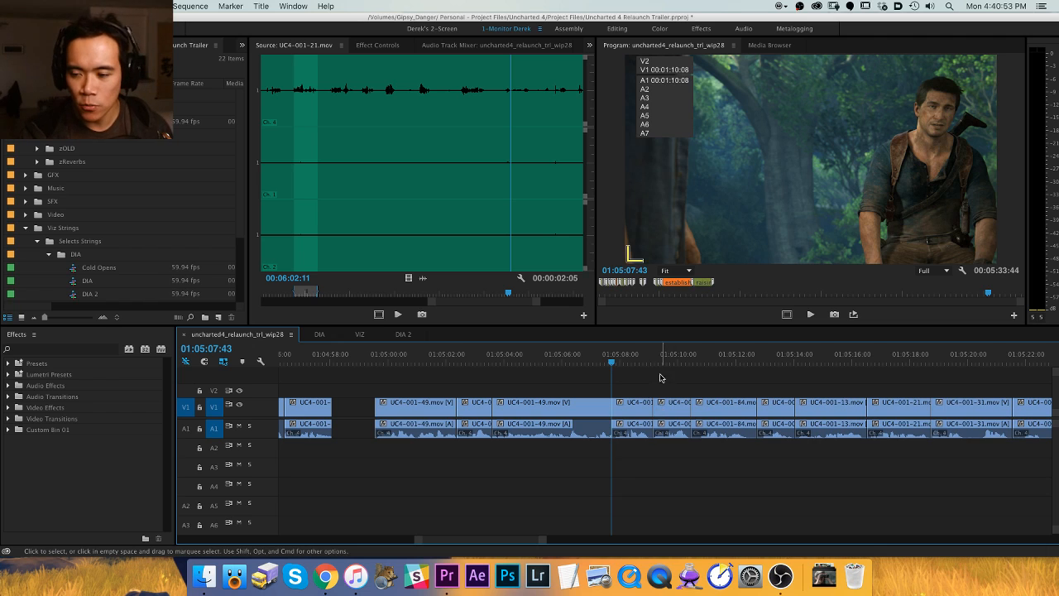
Shift all clips after 01:05:07:43 about 58 frames later, opening a gap behind the trimmed UC4-001-49 group.
{"action": "key", "text": "equal"}
{"action": "key", "text": "minus"}
{"action": "key", "text": "h"}
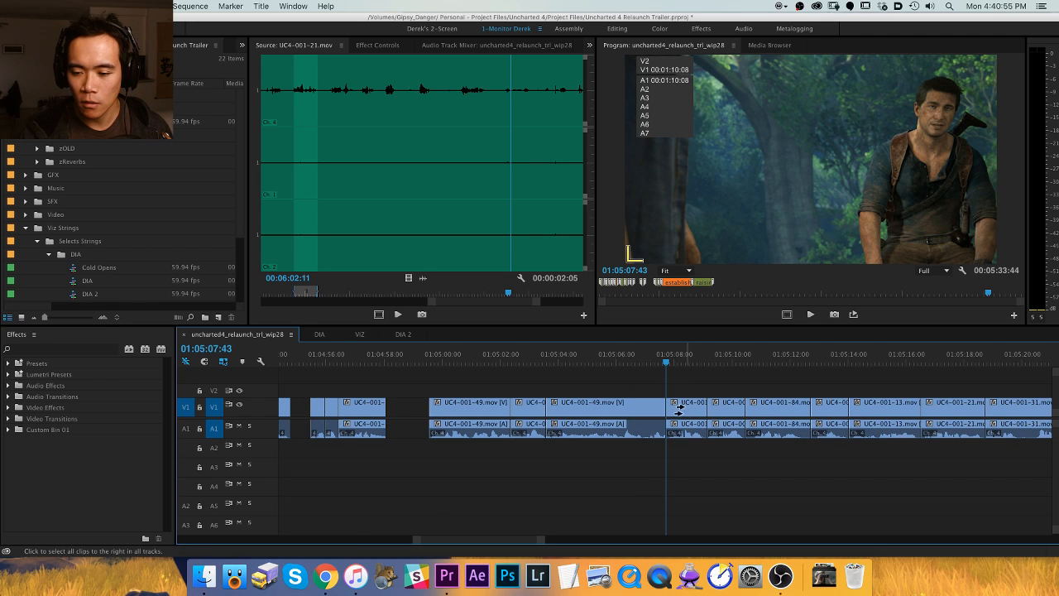
{"action": "left_click_drag", "start_coordinate": [679, 405], "coordinate": [704, 403]}
{"action": "key", "text": "v"}
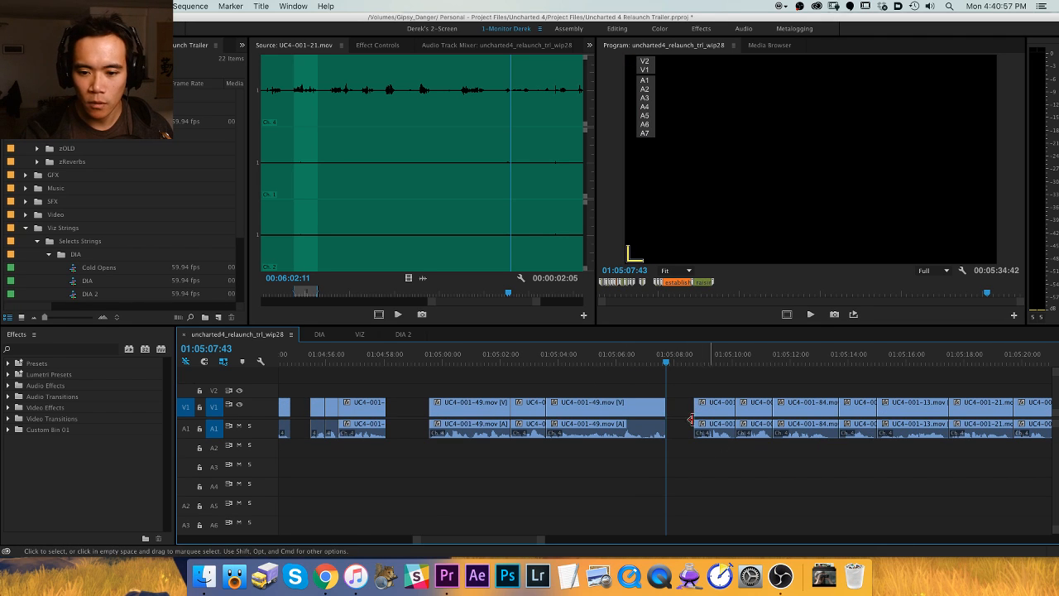
Try to shift the clips from the first text card at the establishing villains/stakes marker onward about 58 frames later, and undo the shift.
{"action": "key", "text": "backslash"}
{"action": "left_click", "coordinate": [662, 358]}
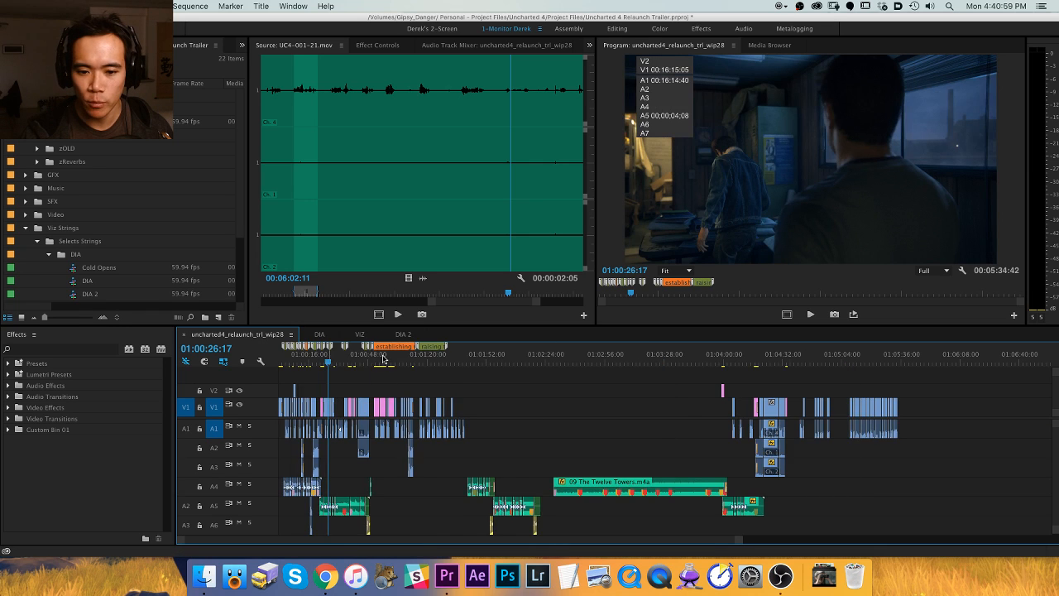
{"action": "left_click_drag", "start_coordinate": [627, 365], "coordinate": [605, 387]}
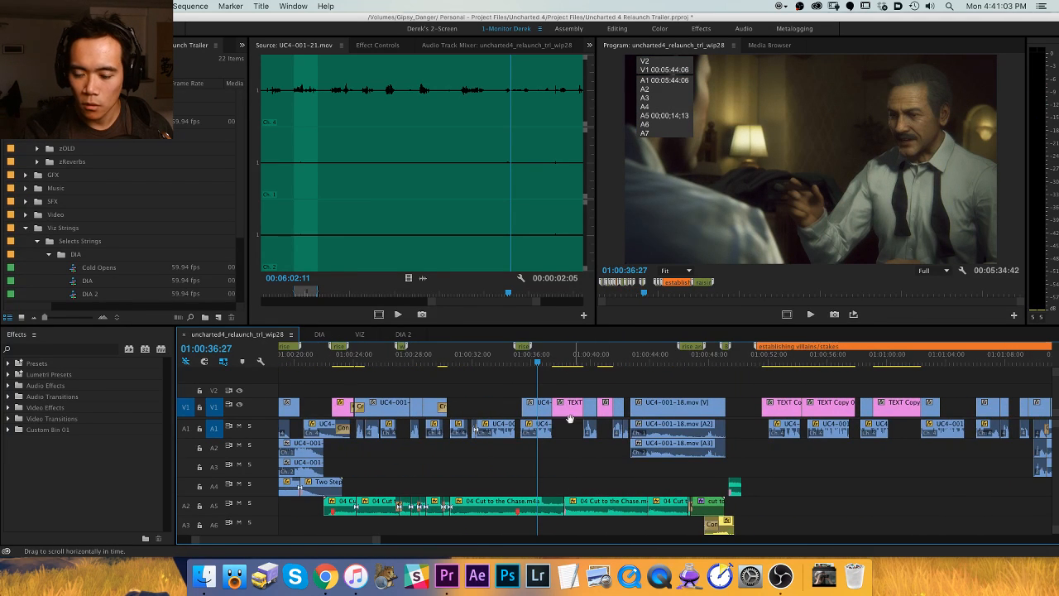
{"action": "mouse_move", "coordinate": [776, 408]}
{"action": "left_mouse_down"}
{"action": "mouse_move", "coordinate": [815, 411]}
{"action": "mouse_move", "coordinate": [794, 412]}
{"action": "left_mouse_up"}
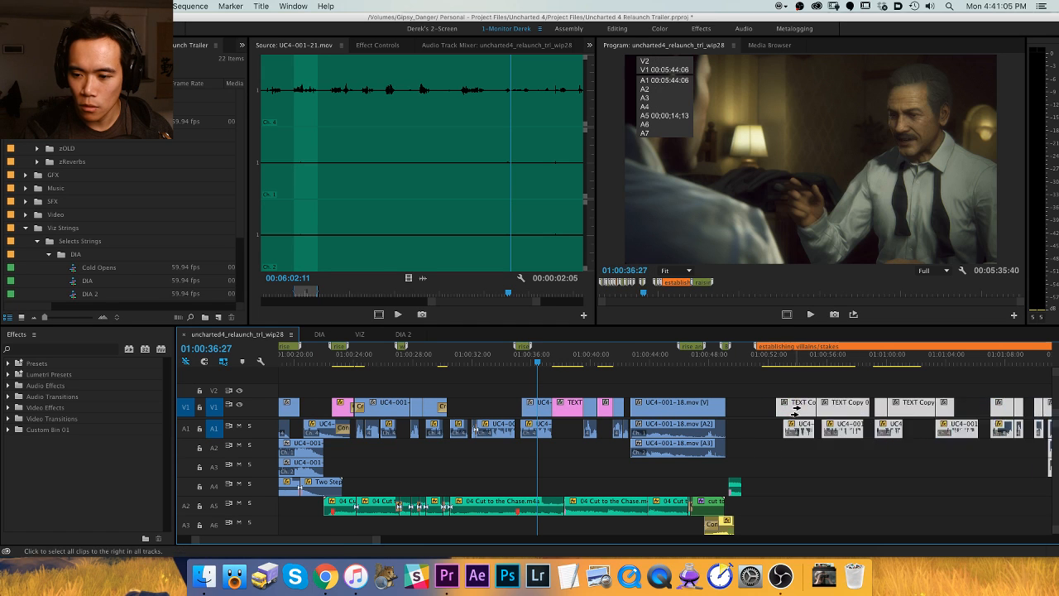
{"action": "key", "text": "super+z"}
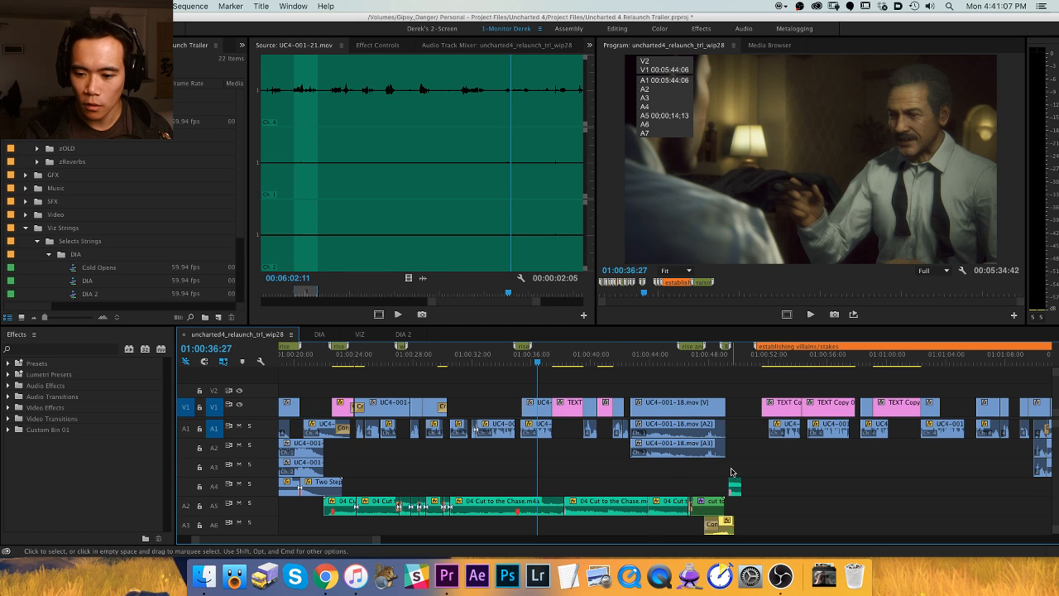
Shift the clips after the establishing villains/stakes section about 13 seconds later, and everything from its first text card onward about 28 seconds later.
{"action": "key", "text": "equal"}
{"action": "key", "text": "equal"}
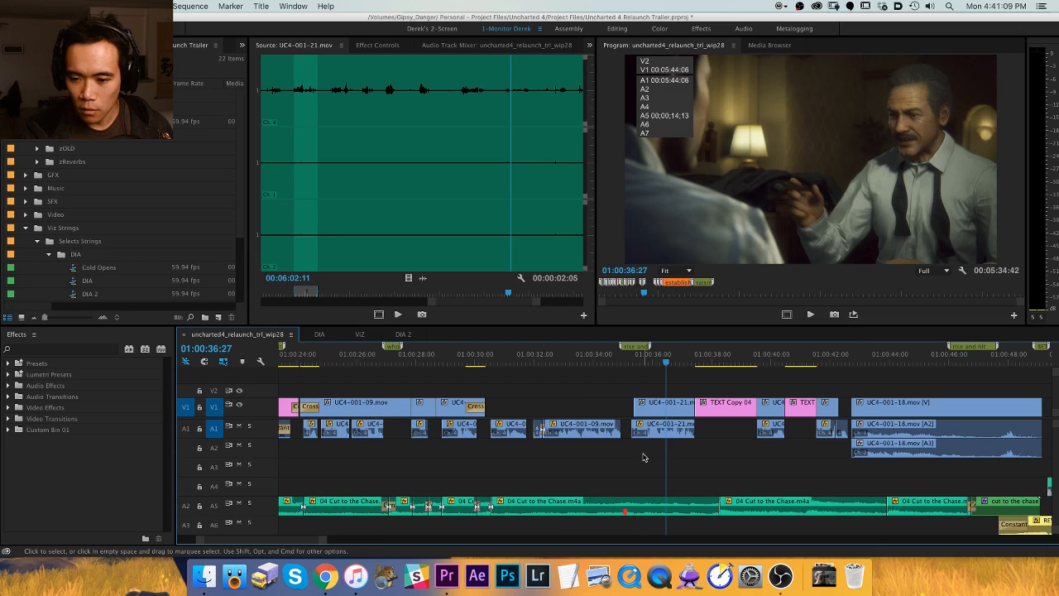
{"action": "key", "text": "Up"}
{"action": "key", "text": "minus"}
{"action": "key", "text": "minus"}
{"action": "left_click_drag", "start_coordinate": [839, 418], "coordinate": [666, 419]}
{"action": "key", "text": "minus"}
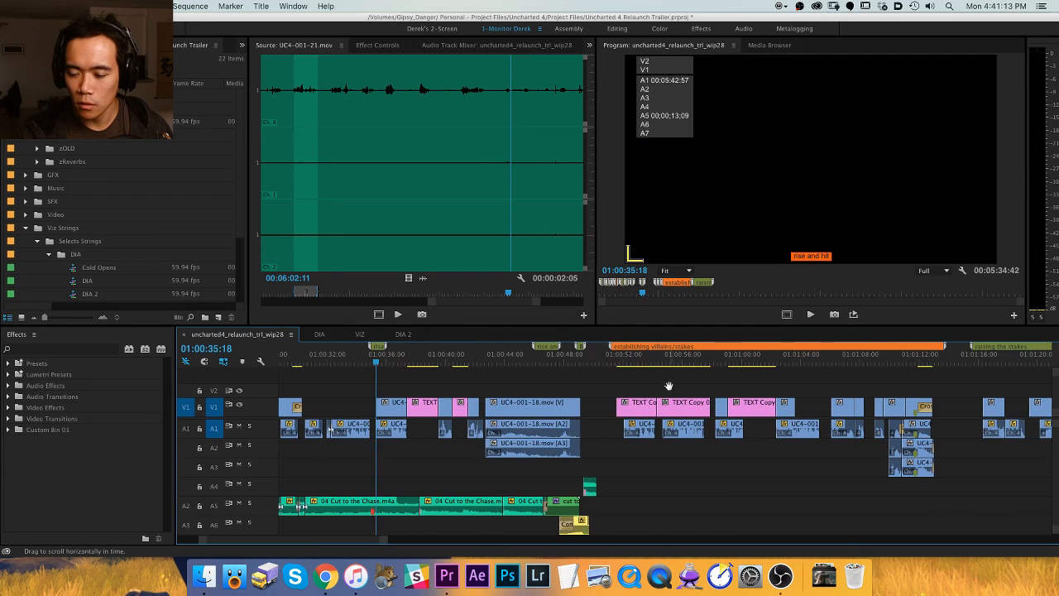
{"action": "key", "text": "minus"}
{"action": "left_click", "coordinate": [469, 357]}
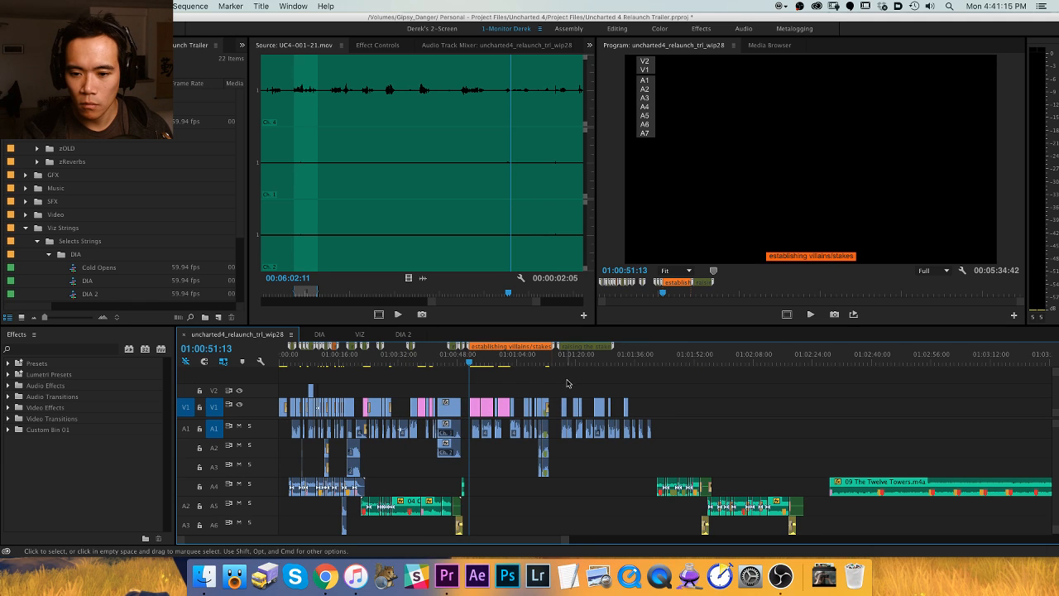
{"action": "left_click_drag", "start_coordinate": [555, 406], "coordinate": [604, 407]}
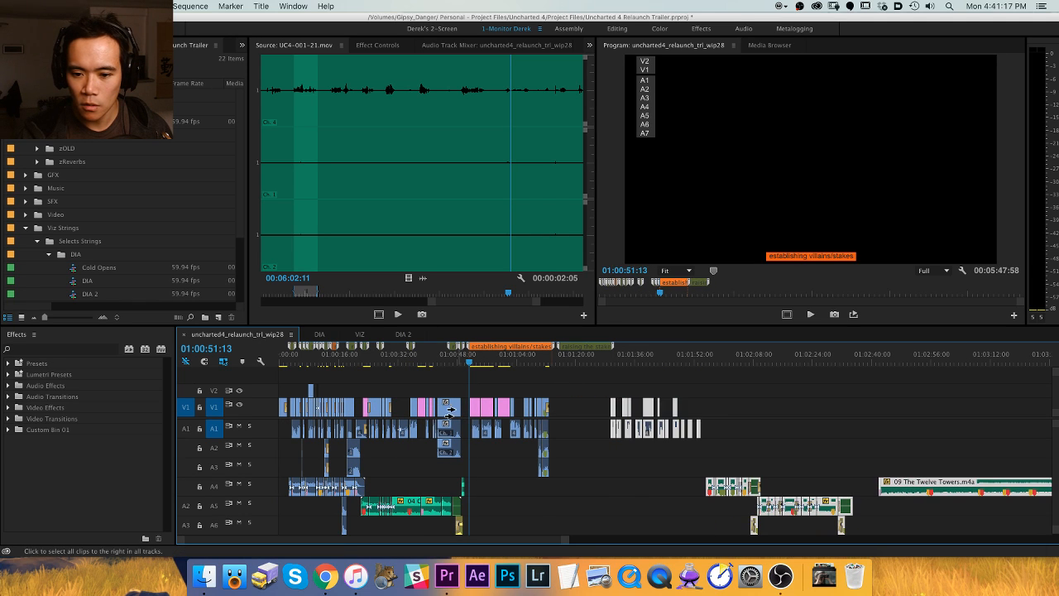
{"action": "left_click_drag", "start_coordinate": [468, 406], "coordinate": [569, 406]}
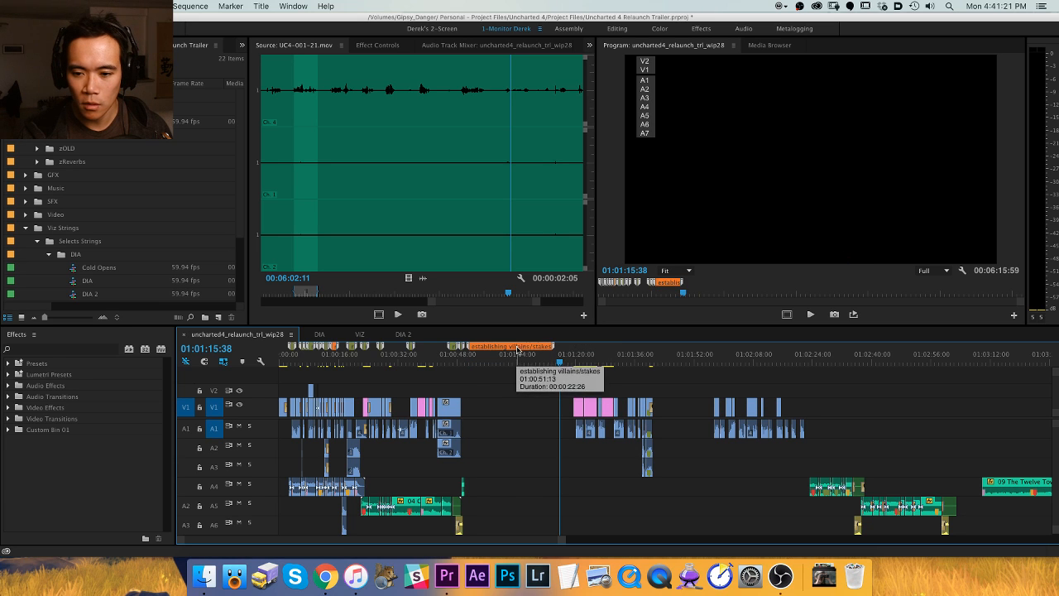
Move the video and dialogue clips from the rise and hit marker through UC4-001-18 about 28 seconds later, and paste the copied dialogue clips at 01:00:35:42.
{"action": "left_click", "coordinate": [435, 359]}
{"action": "key", "text": "="}
{"action": "key", "text": "="}
{"action": "left_click", "coordinate": [546, 361]}
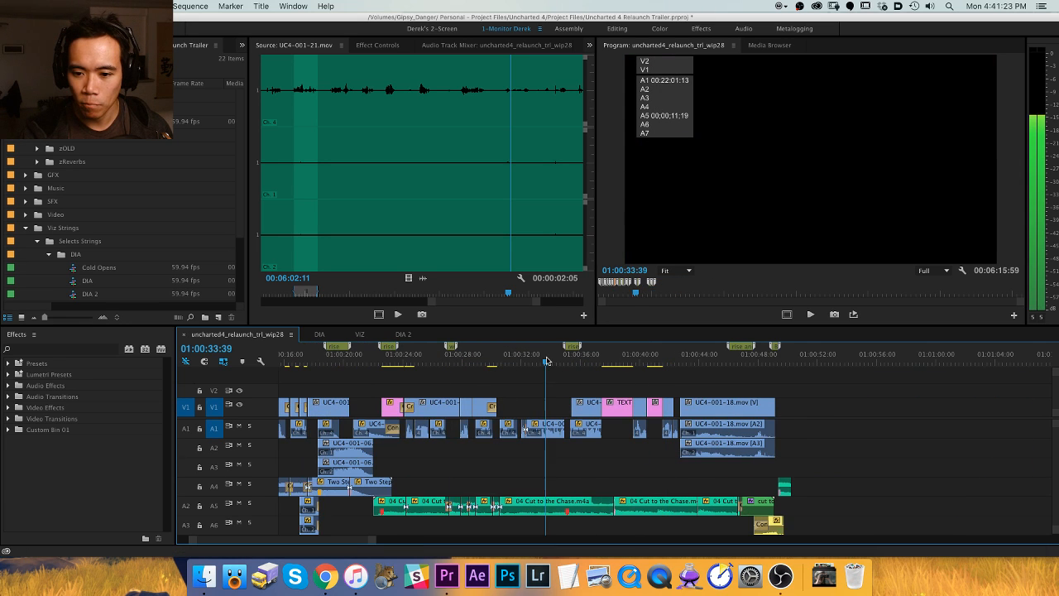
{"action": "left_click_drag", "start_coordinate": [564, 362], "coordinate": [574, 362]}
{"action": "left_click_drag", "start_coordinate": [821, 389], "coordinate": [569, 462]}
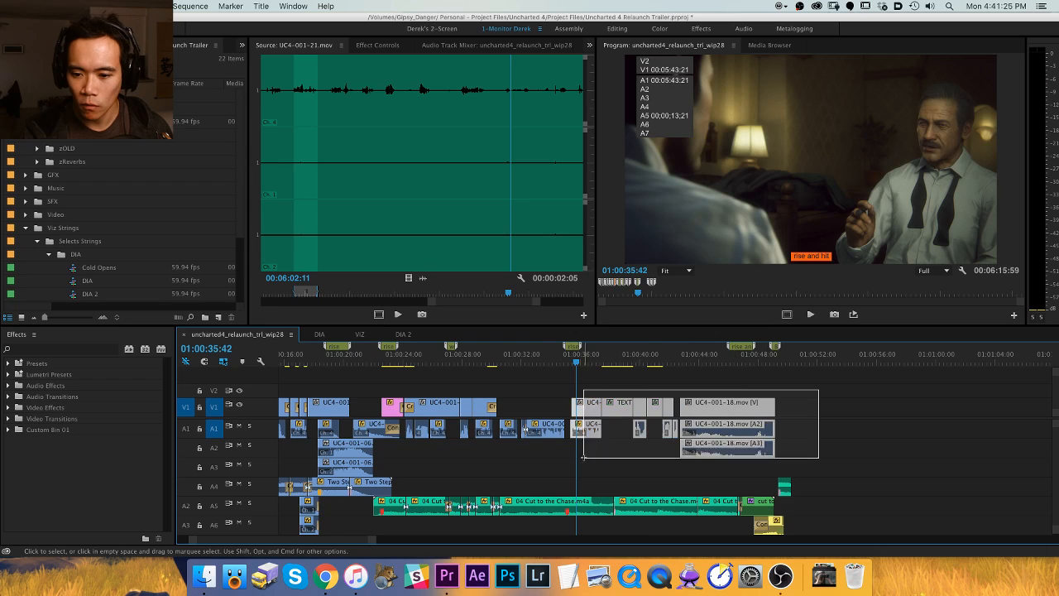
{"action": "key", "text": "minus"}
{"action": "left_click_drag", "start_coordinate": [659, 407], "coordinate": [865, 406]}
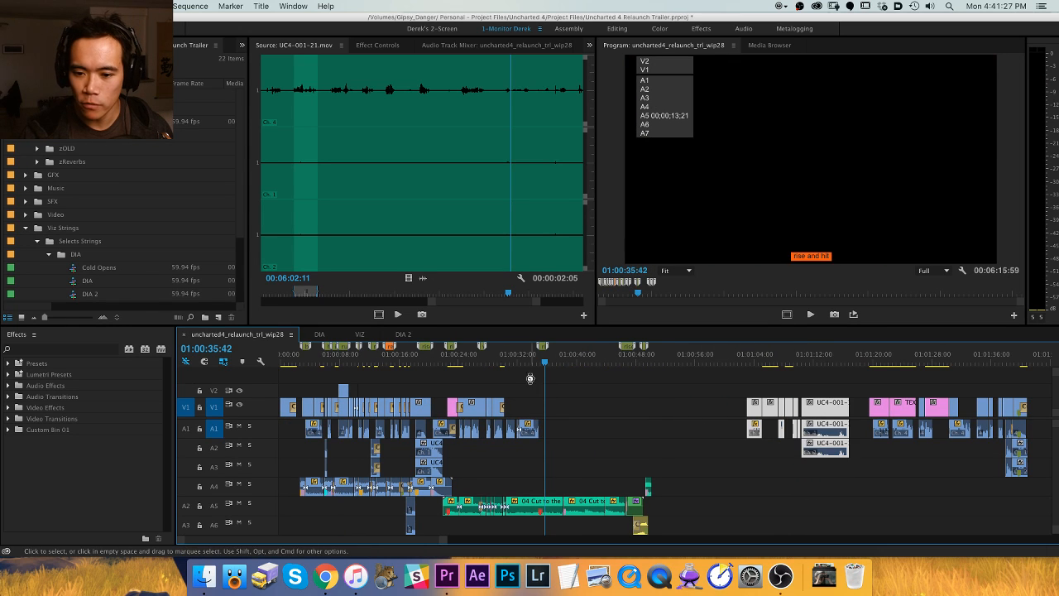
{"action": "key", "text": "Down"}
{"action": "key", "text": "super+s"}
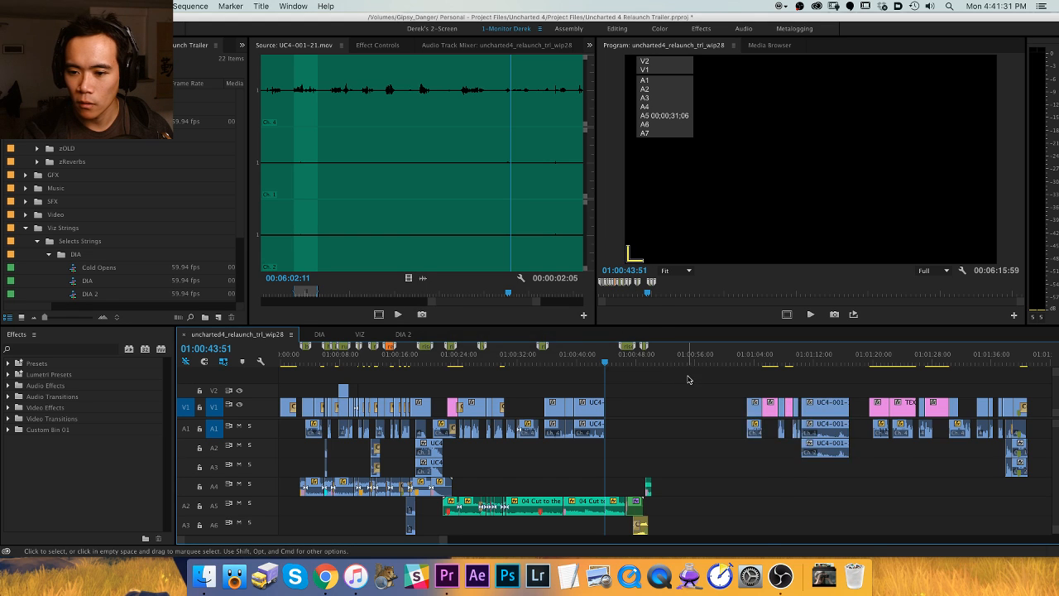
Shift the unsorted dialogue clips that start near 01:05:50 about 9 seconds earlier, toward the preceding groups.
{"action": "key", "text": "Down"}
{"action": "key", "text": "Down"}
{"action": "key", "text": "Down"}
{"action": "key", "text": "Down"}
{"action": "key", "text": "="}
{"action": "key", "text": "="}
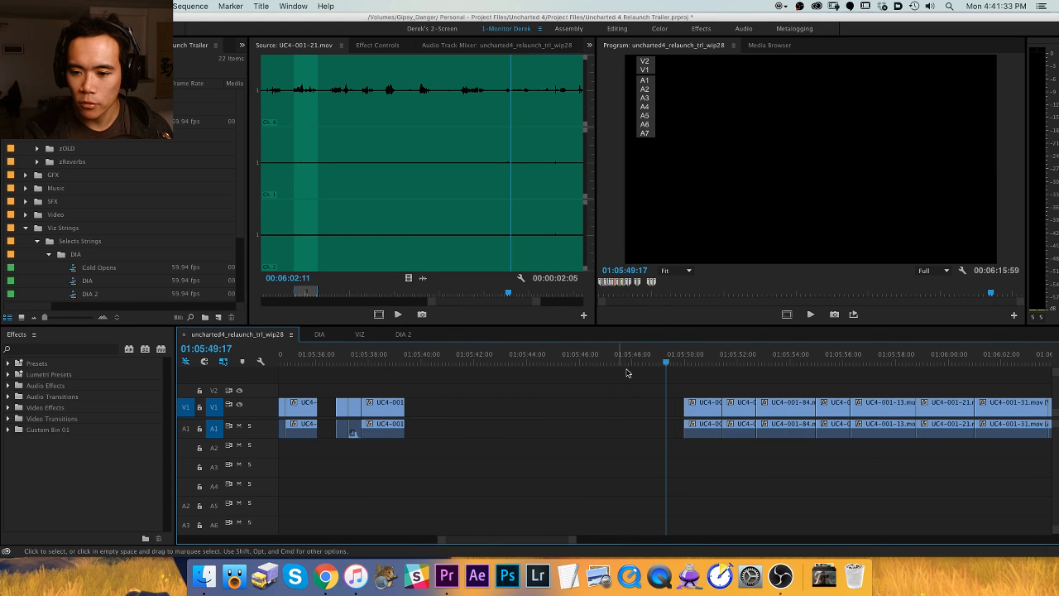
Play the unsorted dialogue clips from about 01:05:40 and ripple-delete the UC4-001-84 clip.
{"action": "key", "text": "space"}
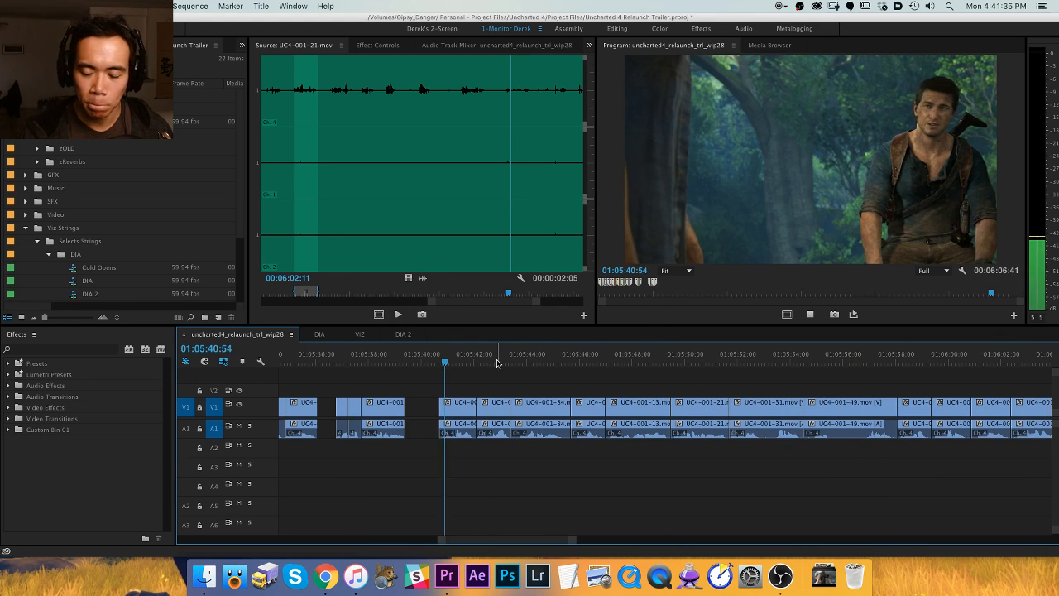
{"action": "key", "text": "="}
{"action": "key", "text": "minus"}
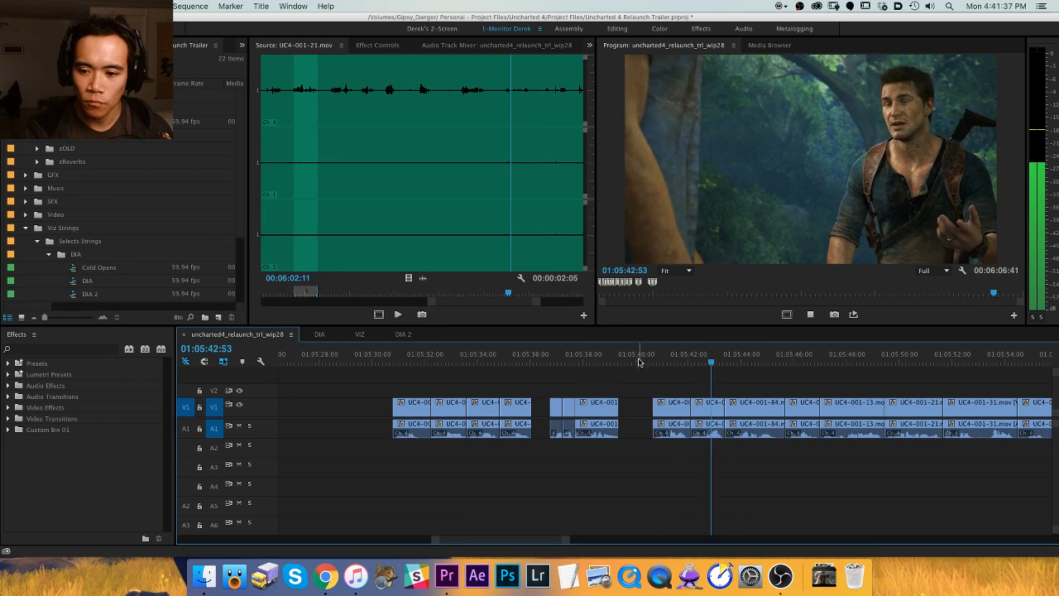
{"action": "key", "text": "="}
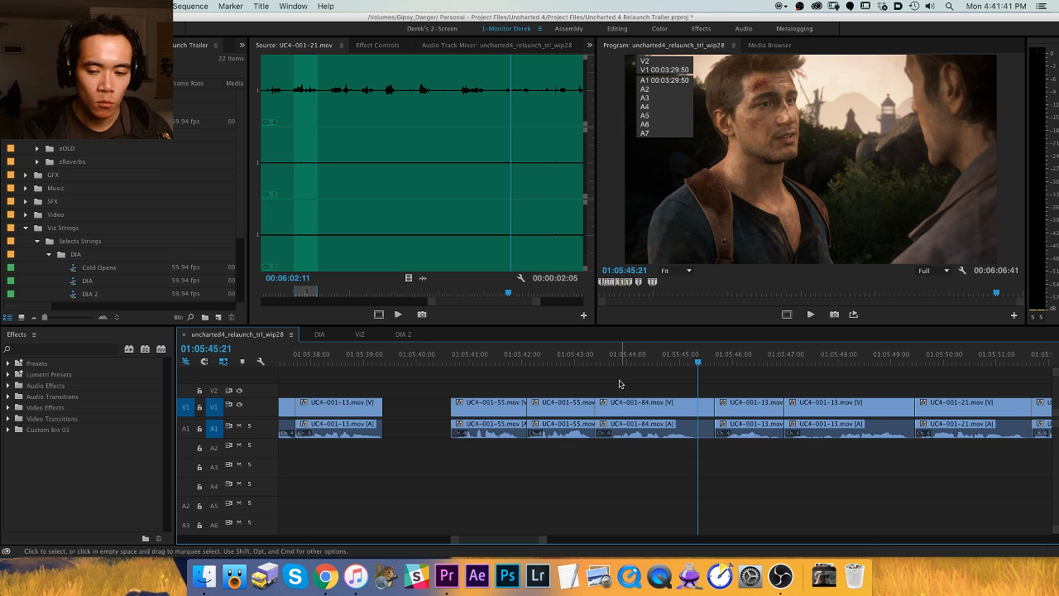
{"action": "left_click", "coordinate": [633, 420]}
{"action": "key", "text": "shift+Delete"}
Play the first UC4-001-13 clip after the UC4-001-55 pair and shift it and all following clips about 2 seconds later.
{"action": "key", "text": "space"}
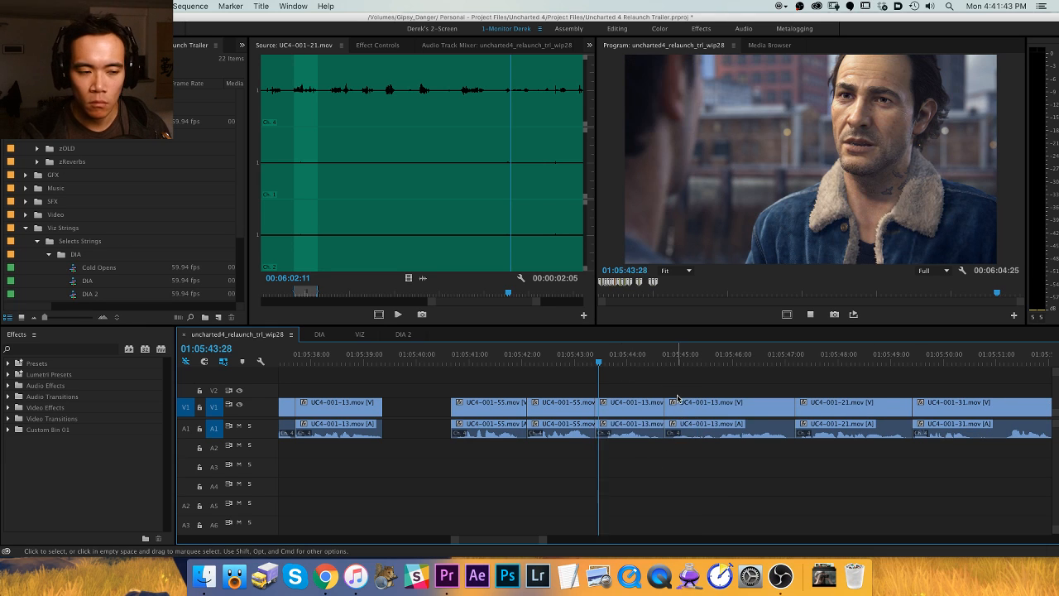
{"action": "key", "text": "space"}
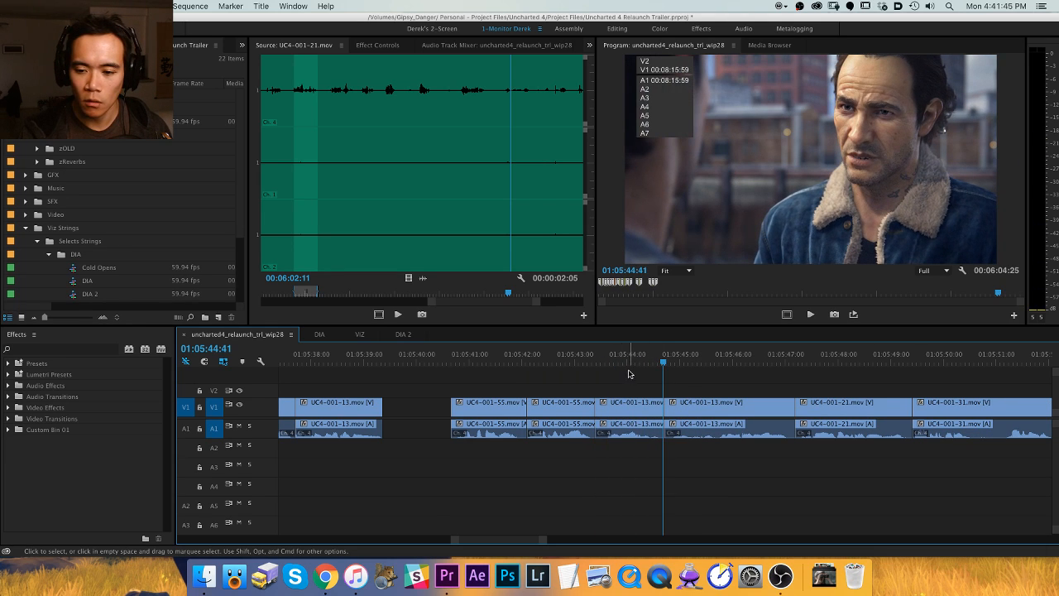
{"action": "left_click_drag", "start_coordinate": [647, 360], "coordinate": [628, 362]}
{"action": "key", "text": "a"}
{"action": "left_click_drag", "start_coordinate": [613, 411], "coordinate": [727, 412]}
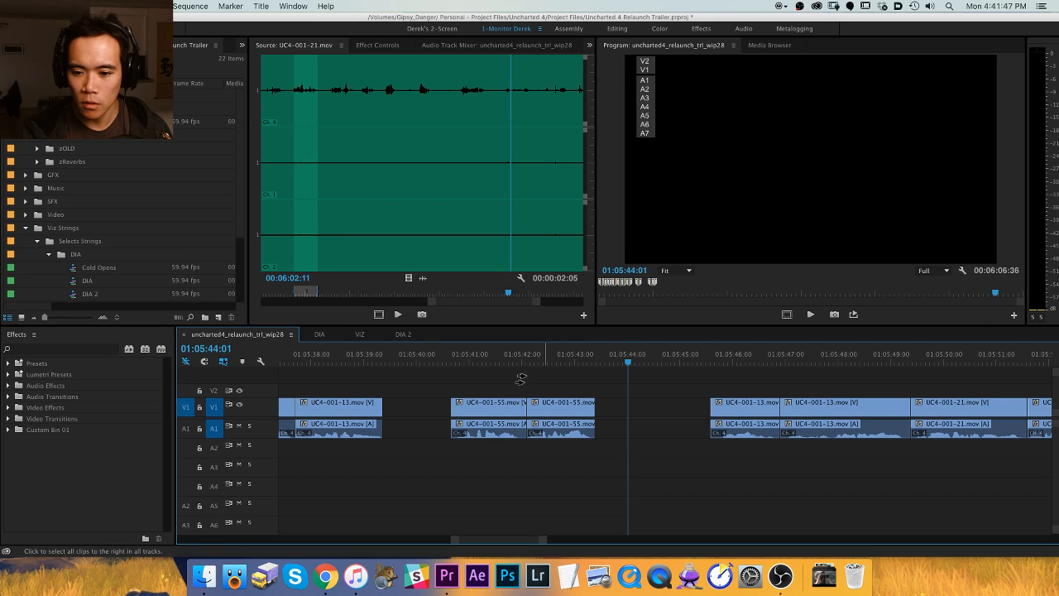
Cut the three-clip group ending in UC4-001-13, shift the clips from the four-clip group onward about 5 seconds later, and insert it at about 01:05:34.
{"action": "key", "text": "minus"}
{"action": "left_click_drag", "start_coordinate": [501, 390], "coordinate": [675, 393]}
{"action": "left_click", "coordinate": [483, 361]}
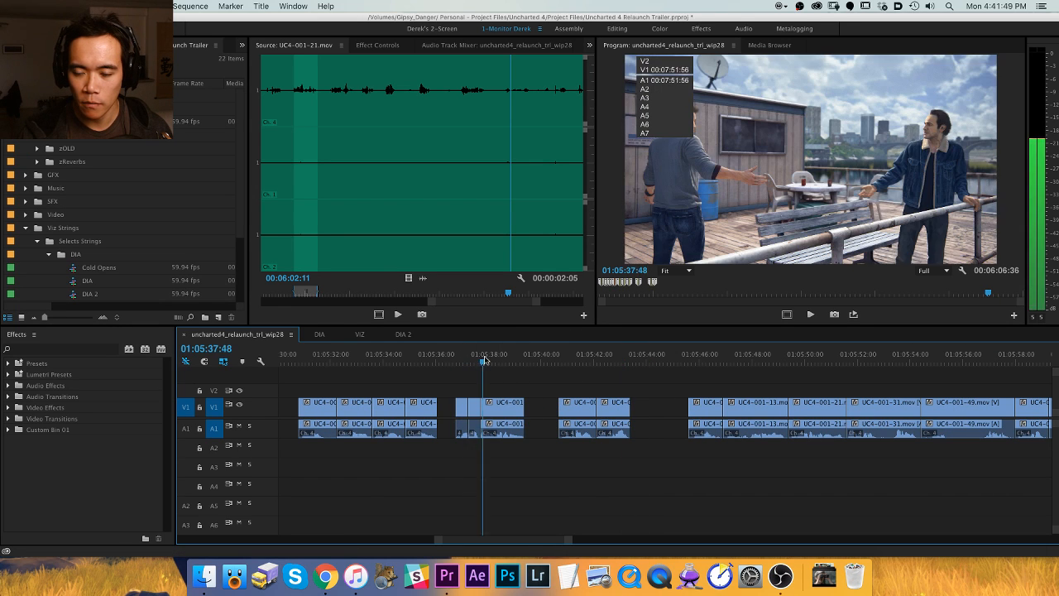
{"action": "left_click_drag", "start_coordinate": [527, 378], "coordinate": [452, 428]}
{"action": "key", "text": "Delete"}
{"action": "key", "text": "a"}
{"action": "left_click_drag", "start_coordinate": [326, 409], "coordinate": [455, 403]}
{"action": "left_click", "coordinate": [381, 360]}
{"action": "key", "text": "super+shift+v"}
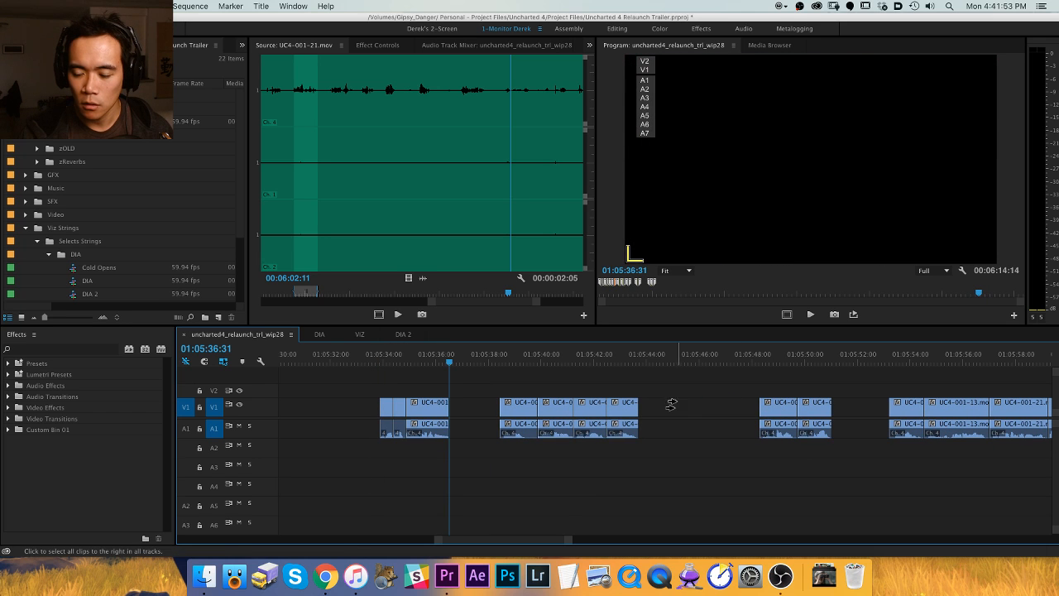
Close the gap between the four-clip group and the UC4-001-55 pair, and scrub through the clips that follow.
{"action": "key", "text": "x"}
{"action": "key", "text": "apostrophe"}
{"action": "left_click_drag", "start_coordinate": [792, 360], "coordinate": [875, 354]}
Move the two UC4-001-13 clips to the end of the three-clip group at 01:05:36:31, and shift the clips after it about 3 seconds later.
{"action": "left_click_drag", "start_coordinate": [753, 377], "coordinate": [869, 447]}
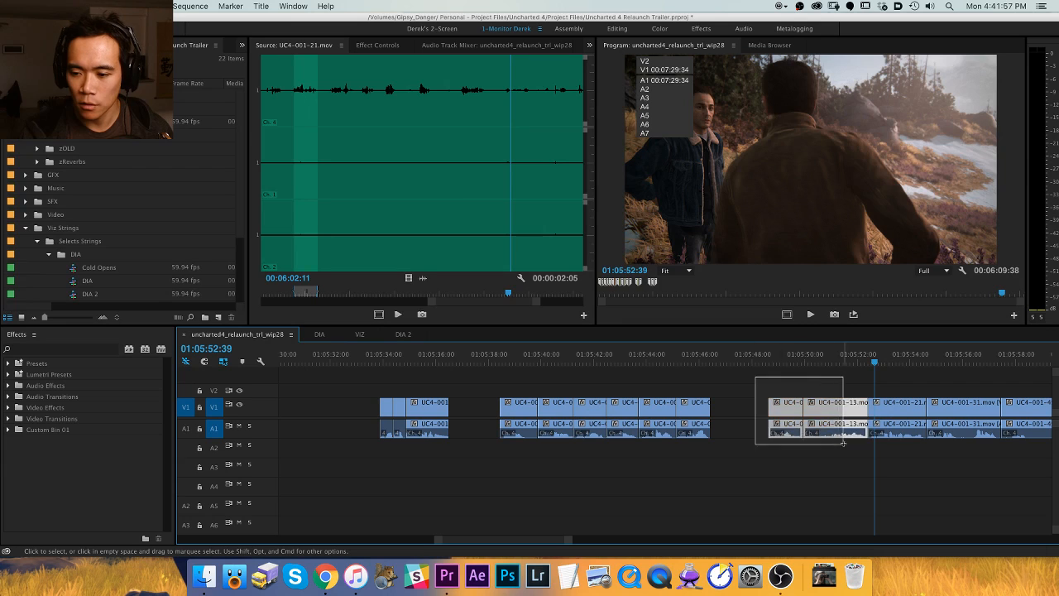
{"action": "key", "text": "Delete"}
{"action": "left_click_drag", "start_coordinate": [493, 354], "coordinate": [450, 355]}
{"action": "key", "text": "super+shift+v"}
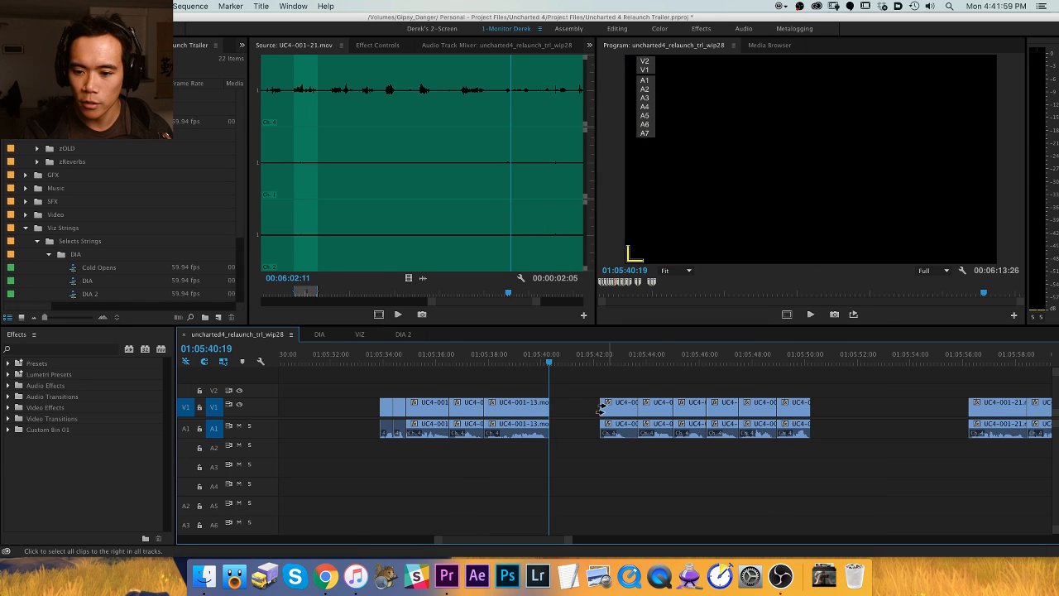
{"action": "left_click_drag", "start_coordinate": [601, 409], "coordinate": [780, 390]}
{"action": "key", "text": "minus"}
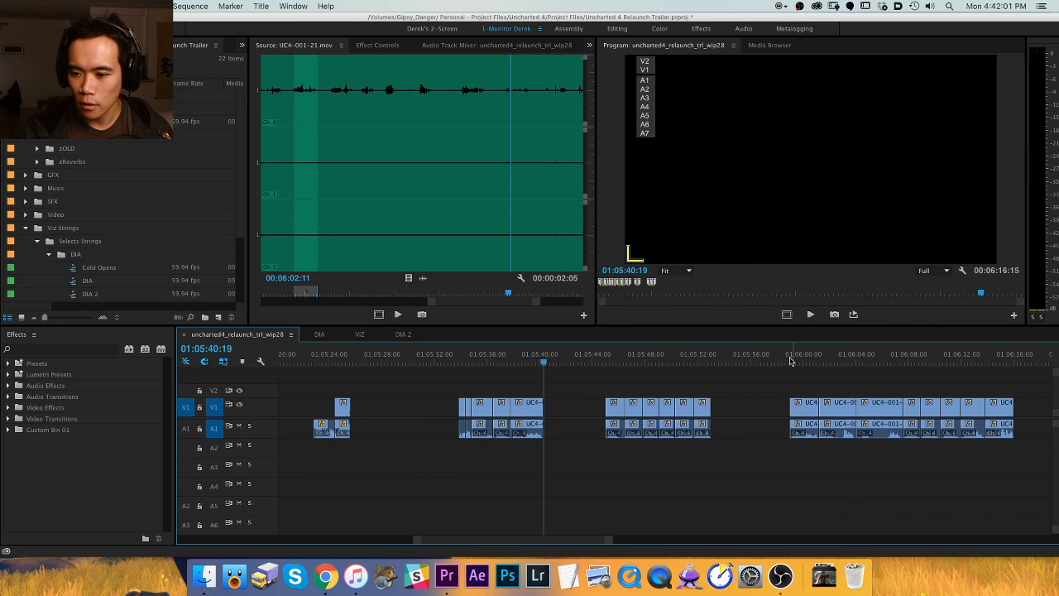
Play the last dialogue group from its UC4-001-21 clip and ripple-remove the entire UC4-001-49 clip after UC4-001-31.
{"action": "left_click", "coordinate": [790, 360]}
{"action": "key", "text": "space"}
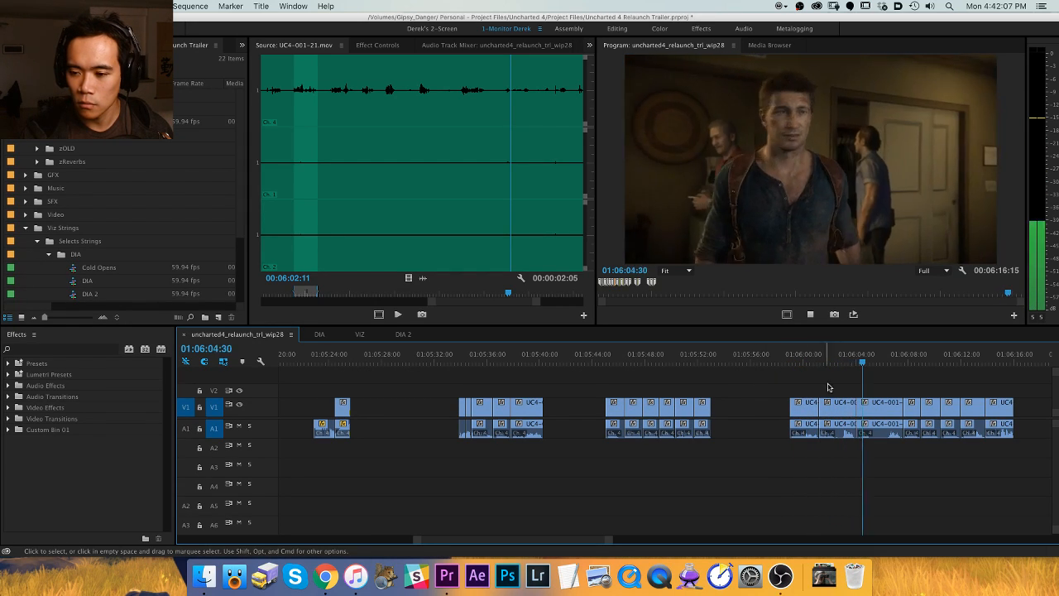
{"action": "key", "text": "="}
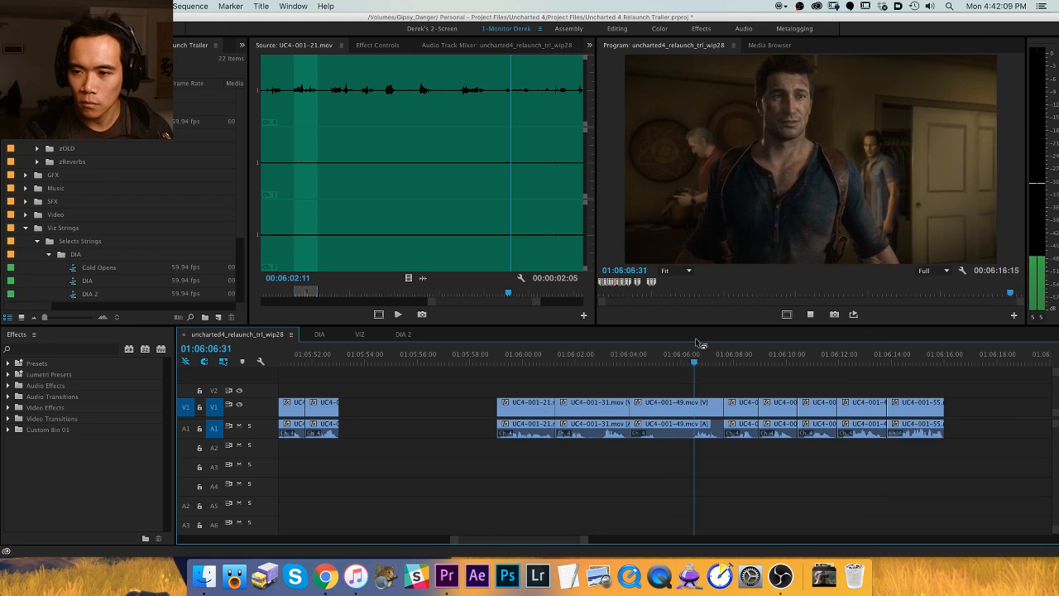
{"action": "left_click", "coordinate": [695, 354]}
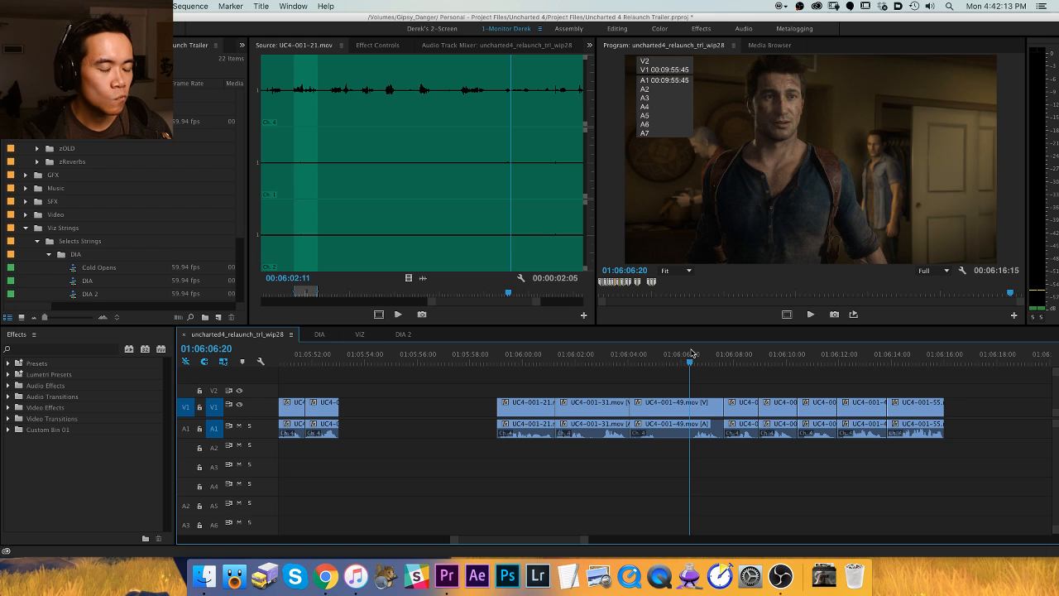
{"action": "key", "text": "q"}
{"action": "key", "text": "w"}
Play on after UC4-001-31 and ripple-remove two of the three short clips there.
{"action": "key", "text": "space"}
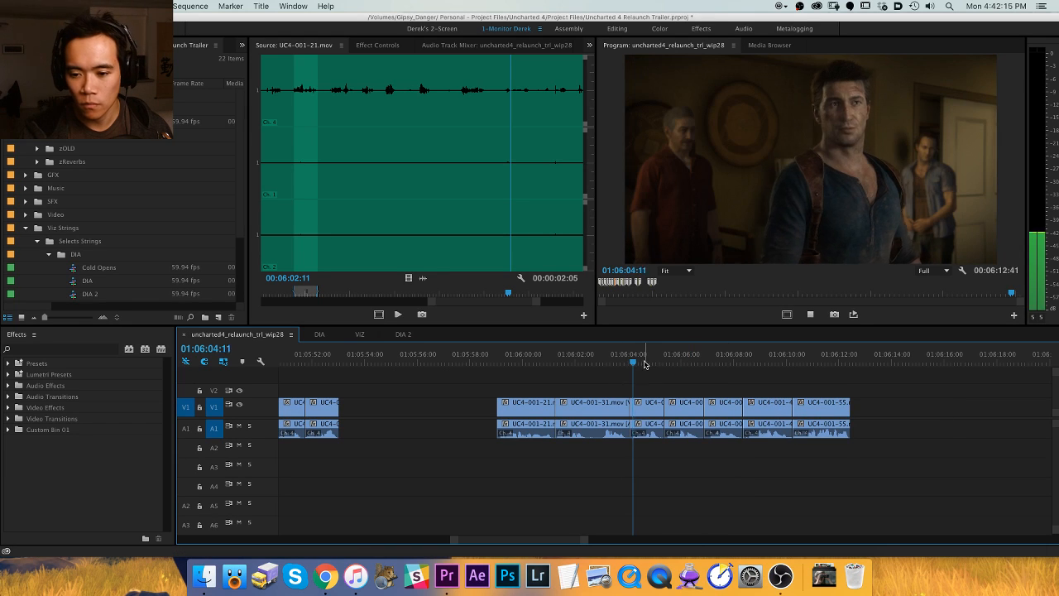
{"action": "key", "text": "space"}
{"action": "key", "text": "q"}
{"action": "key", "text": "w"}
{"action": "key", "text": "space"}
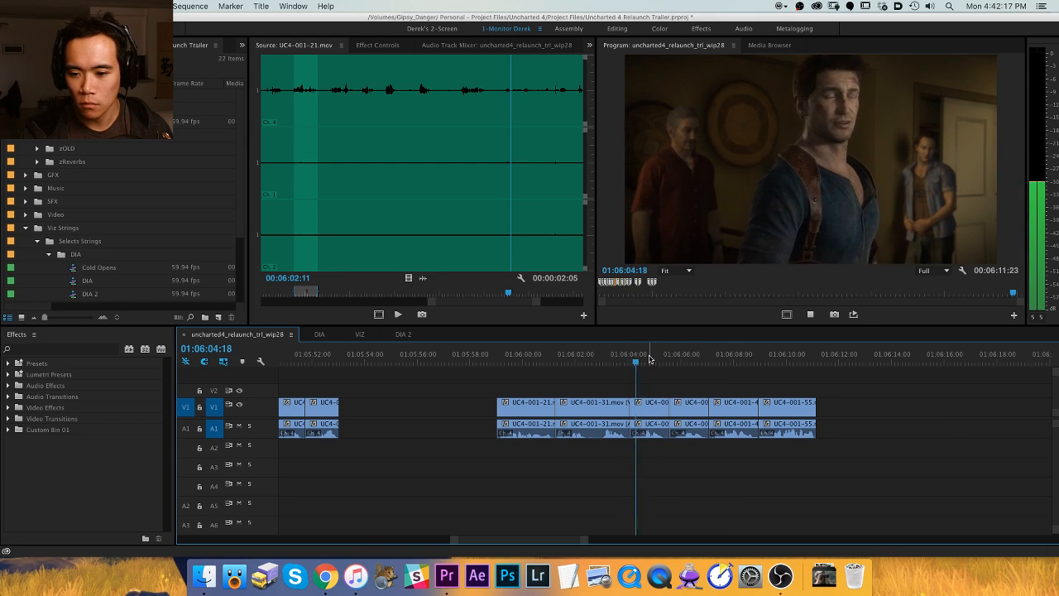
{"action": "key", "text": "space"}
{"action": "key", "text": "q"}
{"action": "key", "text": "w"}
Play the remaining clips after UC4-001-31 and ripple-delete the two that precede the final UC4-001-55 clip.
{"action": "key", "text": "space"}
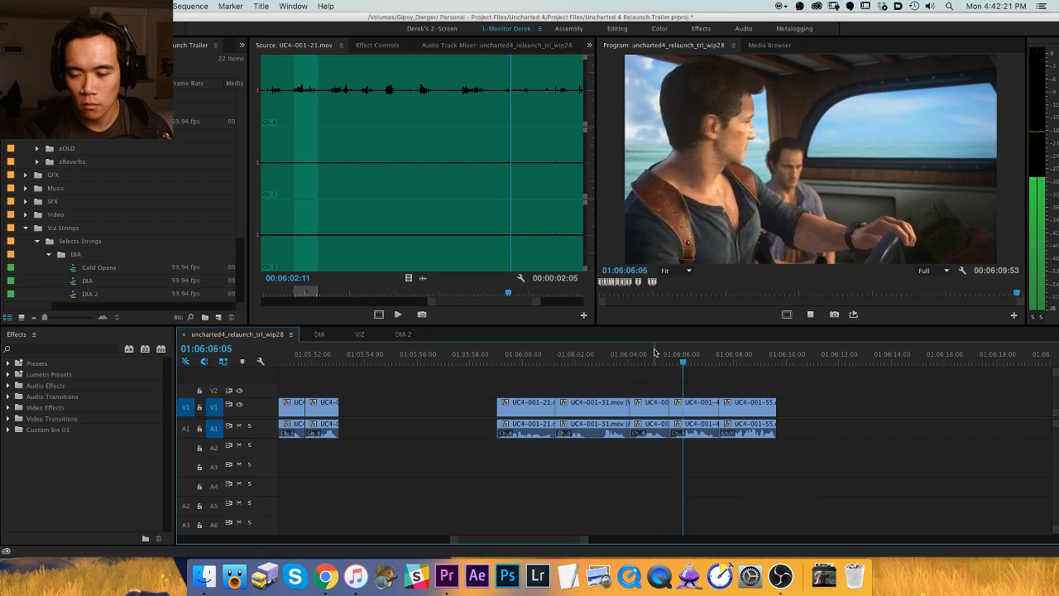
{"action": "key", "text": "space"}
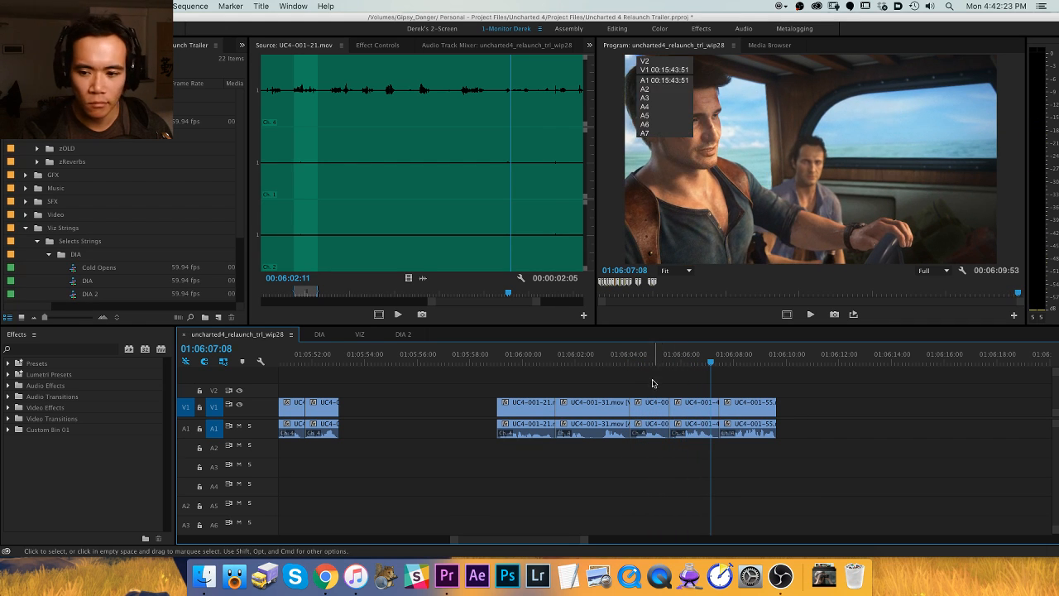
{"action": "left_click_drag", "start_coordinate": [700, 443], "coordinate": [699, 444]}
{"action": "key", "text": "alt+BackSpace"}
Play the final UC4-001-55 clip and move it to the end of the six-clip group at 01:05:53:03.
{"action": "key", "text": "Up"}
{"action": "key", "text": "space"}
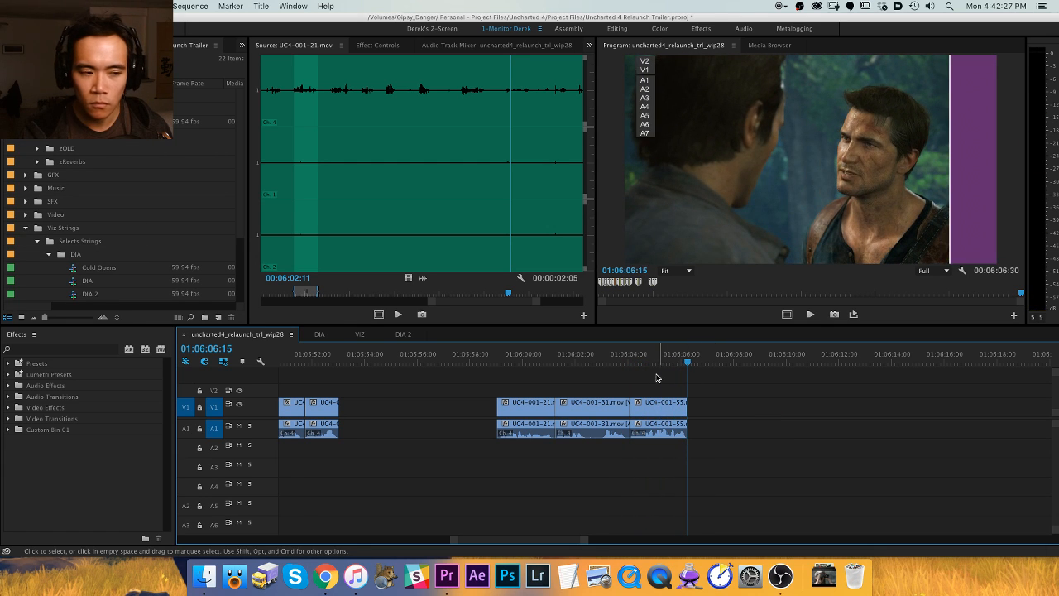
{"action": "key", "text": "minus"}
{"action": "key", "text": "minus"}
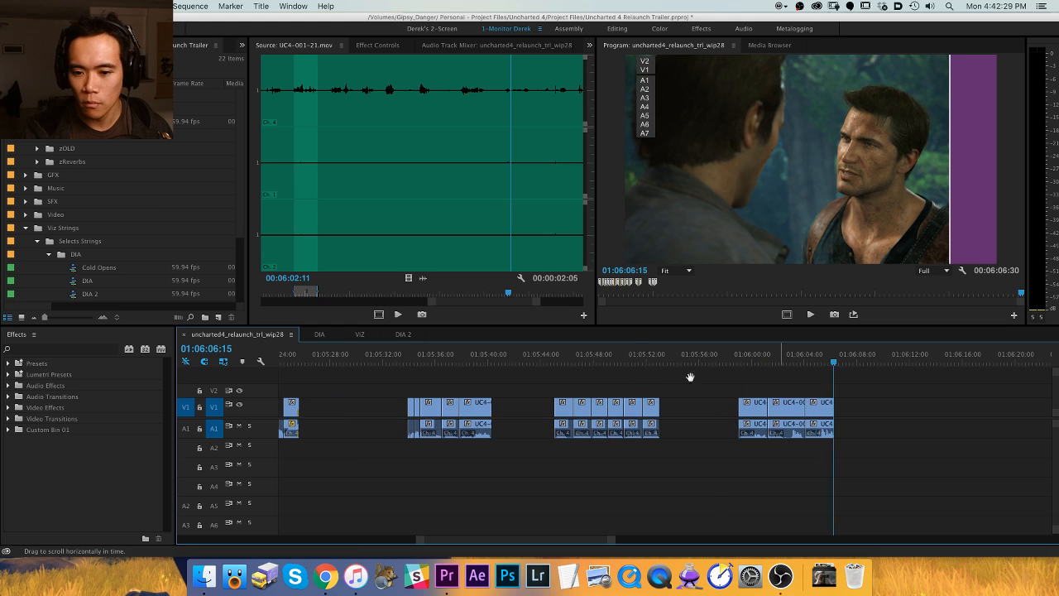
{"action": "left_click_drag", "start_coordinate": [678, 355], "coordinate": [649, 354]}
{"action": "key", "text": "space"}
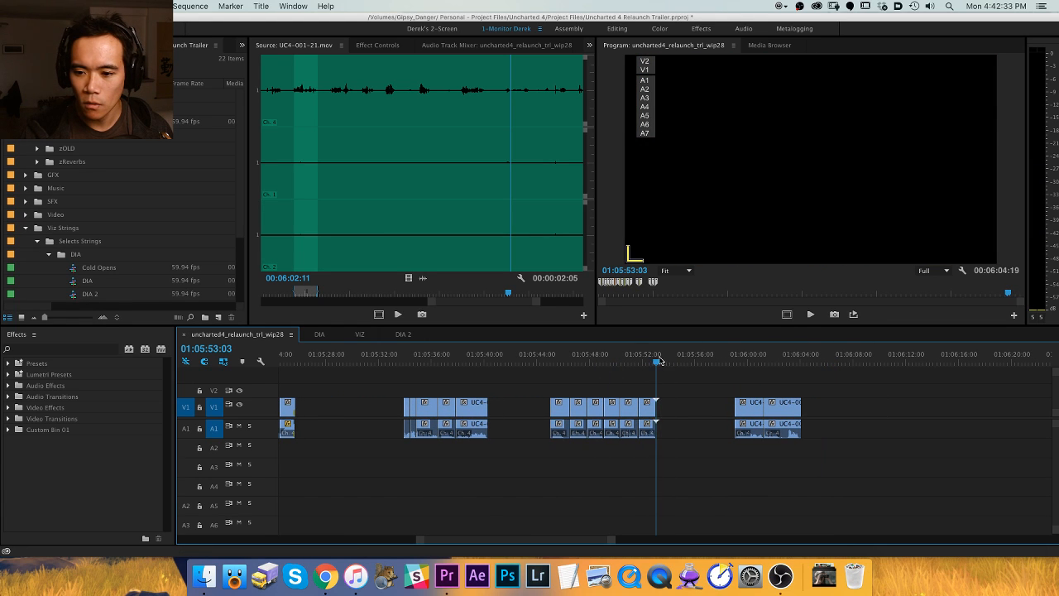
Cut the last UC4-001-21 and UC4-001-31 clips and insert them at about 01:05:42, between the two preceding dialogue groups.
{"action": "left_click", "coordinate": [742, 357]}
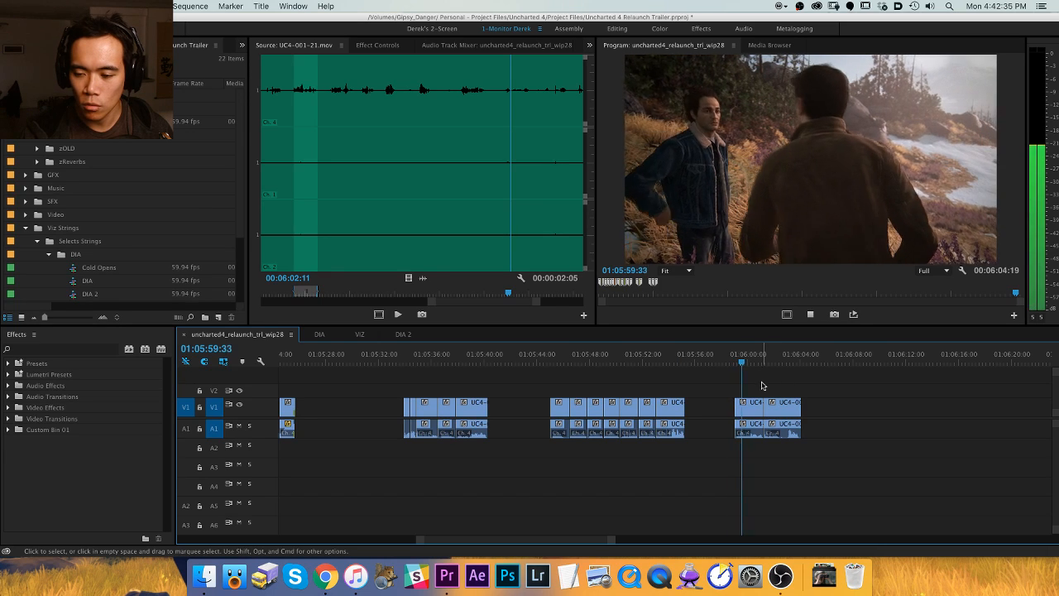
{"action": "left_click_drag", "start_coordinate": [730, 390], "coordinate": [814, 424]}
{"action": "key", "text": "Delete"}
{"action": "scroll", "coordinate": [530, 389], "scroll_direction": "up", "scroll_amount": 5}
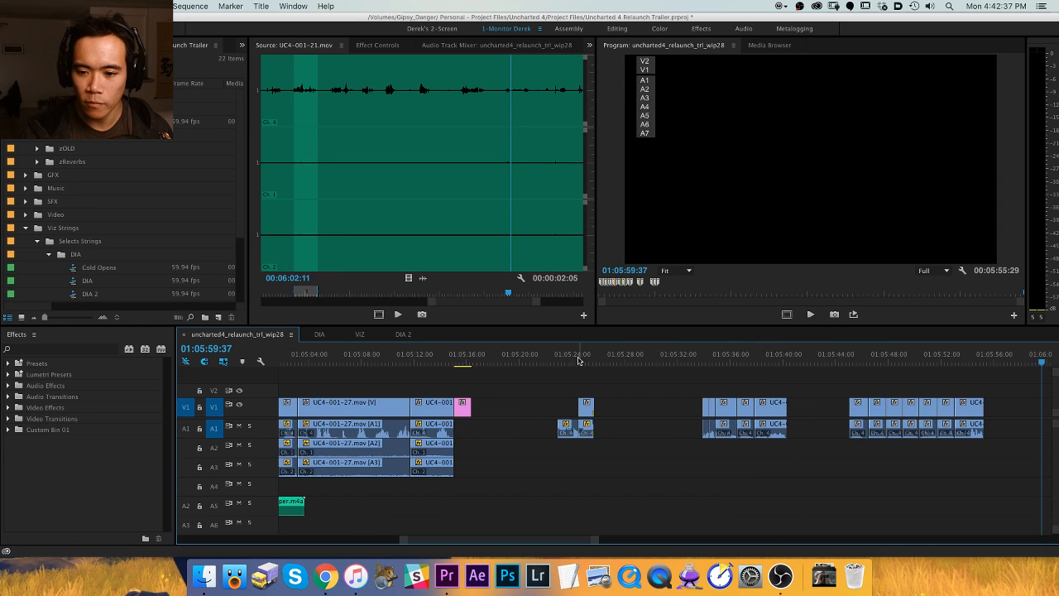
{"action": "left_click_drag", "start_coordinate": [664, 364], "coordinate": [883, 364]}
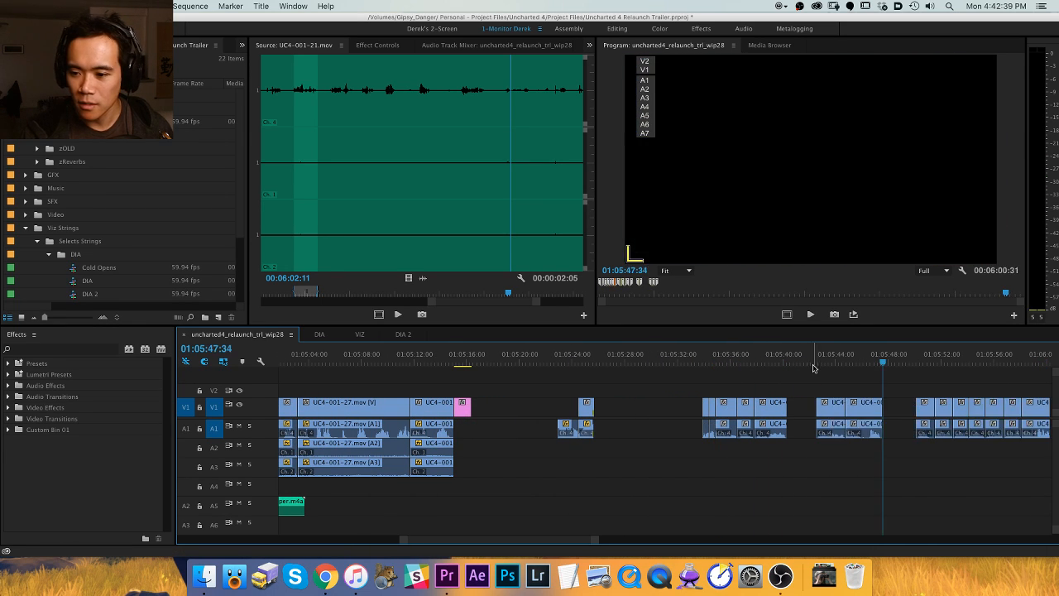
{"action": "key", "text": "minus"}
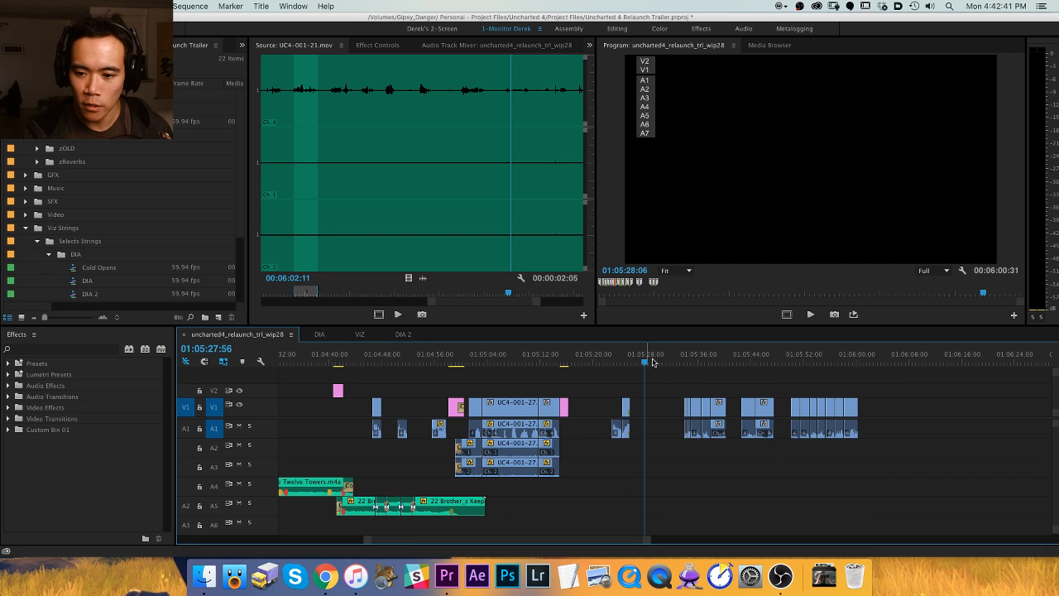
Play the dialogue group from 01:05:27:56 and ripple-trim about one second off the start of its last UC4-001-13 clip.
{"action": "left_click", "coordinate": [644, 361]}
{"action": "key", "text": "equal"}
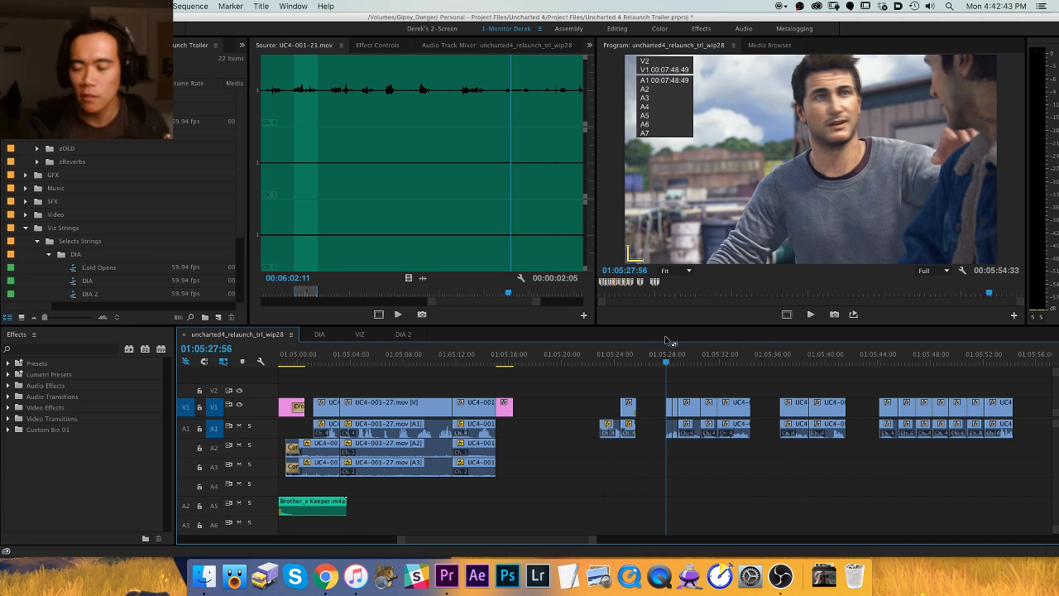
{"action": "left_click_drag", "start_coordinate": [612, 361], "coordinate": [656, 357]}
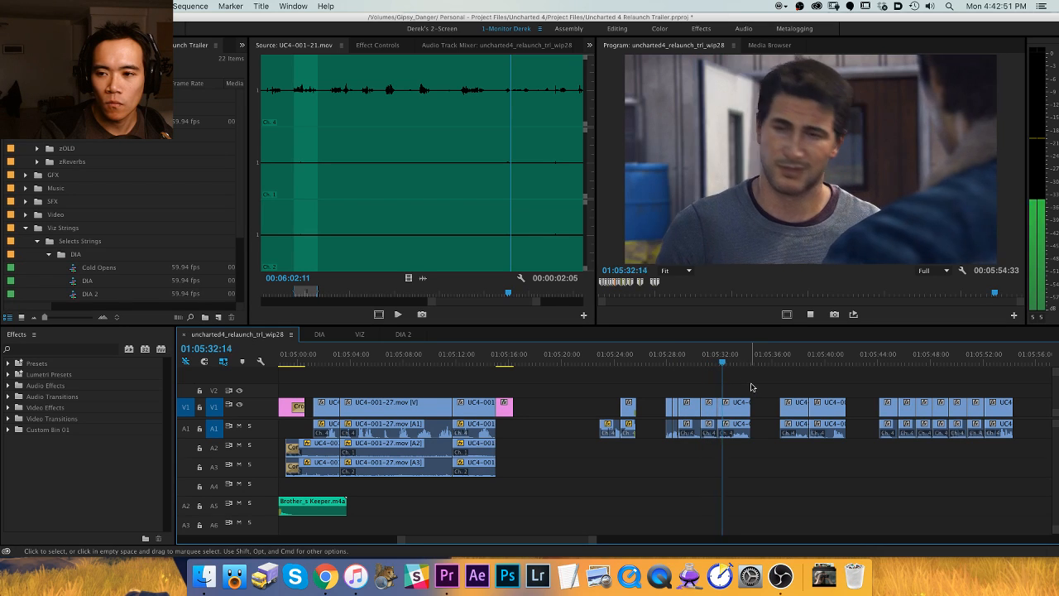
{"action": "left_click_drag", "start_coordinate": [603, 361], "coordinate": [629, 358]}
{"action": "key", "text": "q"}
{"action": "key", "text": "space"}
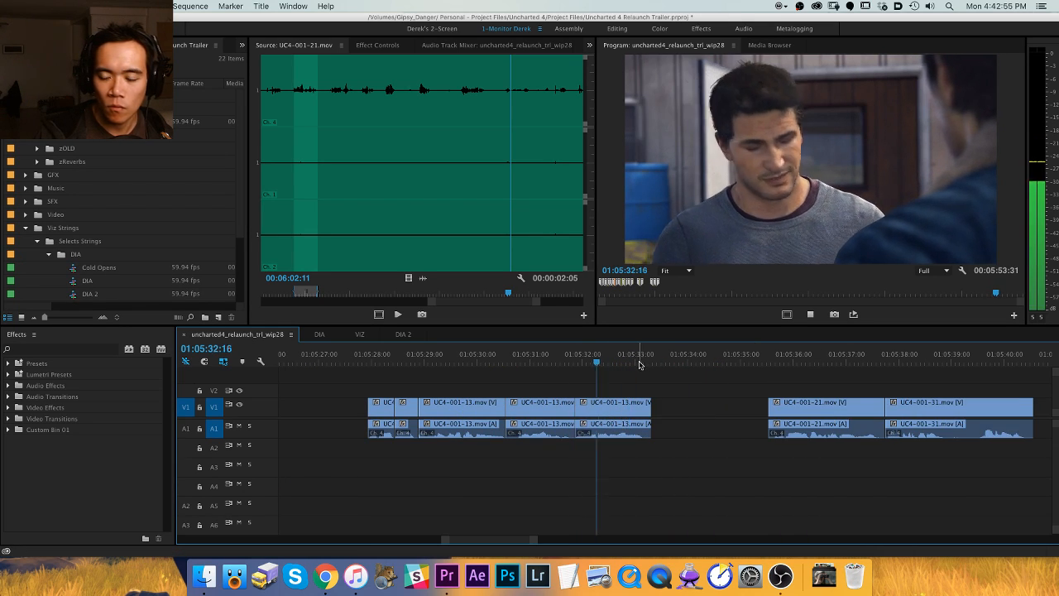
Remove the five-clip group ending in the UC4-001-13 clips at about 01:05:28, leaving the gap open.
{"action": "key", "text": "minus"}
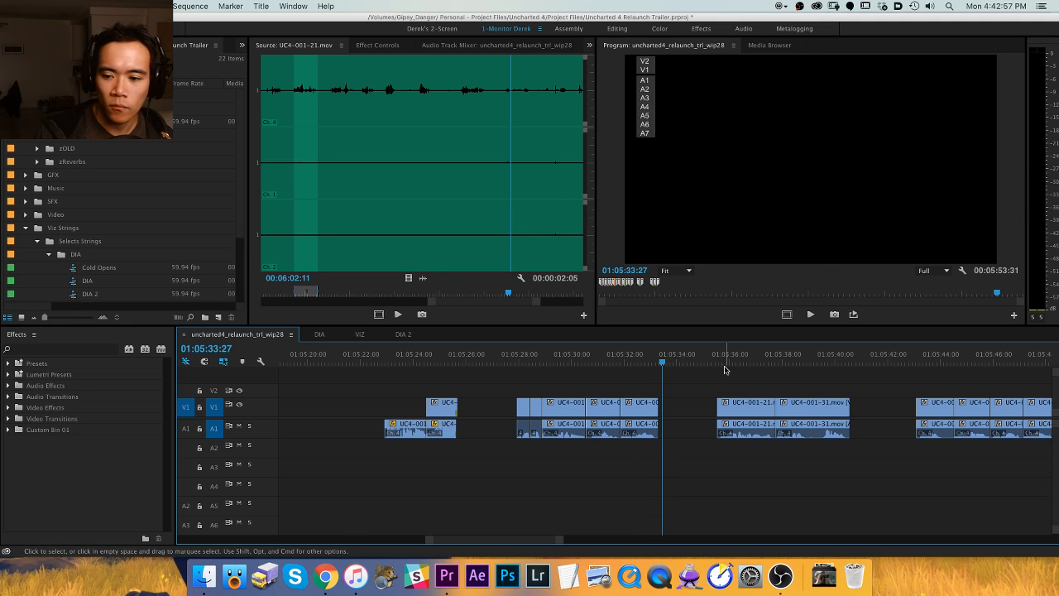
{"action": "left_click", "coordinate": [726, 364]}
{"action": "left_click_drag", "start_coordinate": [510, 384], "coordinate": [625, 426]}
{"action": "key", "text": "Delete"}
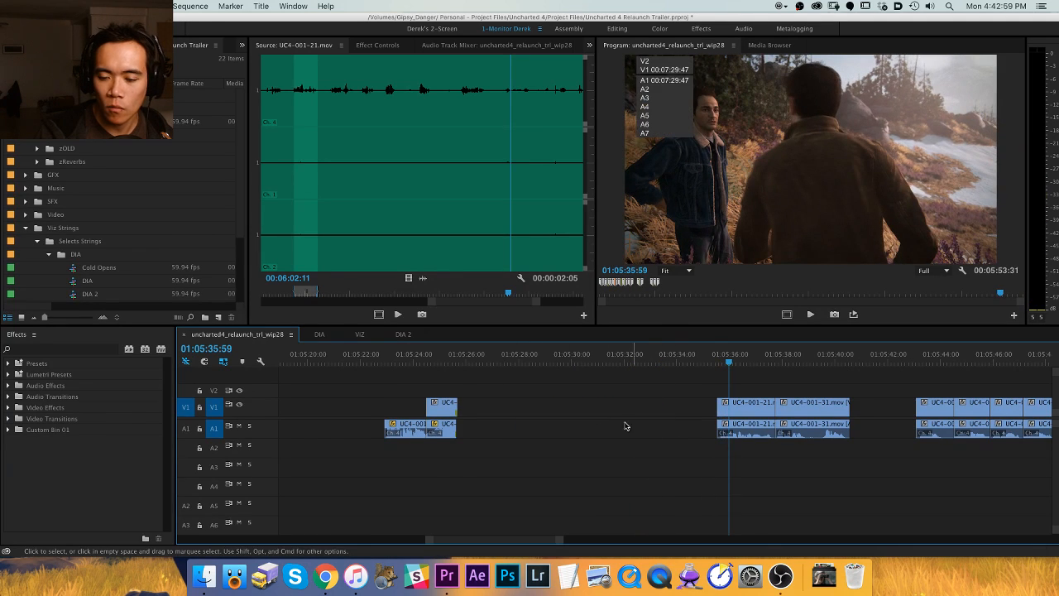
Position the playhead at 01:00:52:01, in the open space after the Cut to the Chase music.
{"action": "key", "text": "backslash"}
{"action": "left_click_drag", "start_coordinate": [352, 361], "coordinate": [359, 361]}
{"action": "key", "text": "equal"}
{"action": "key", "text": "equal"}
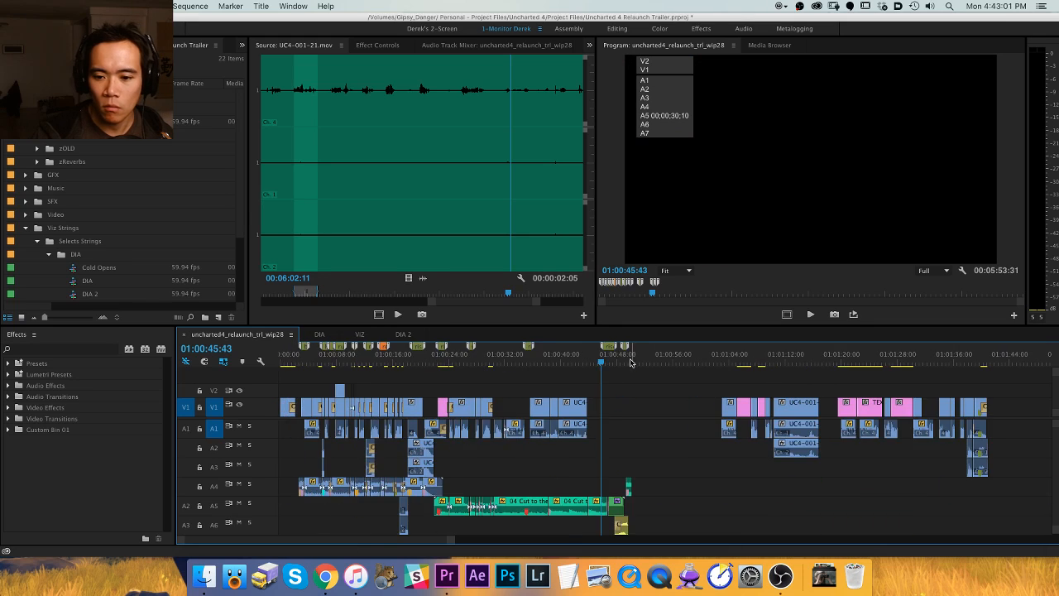
{"action": "key", "text": "equal"}
{"action": "left_click", "coordinate": [743, 359]}
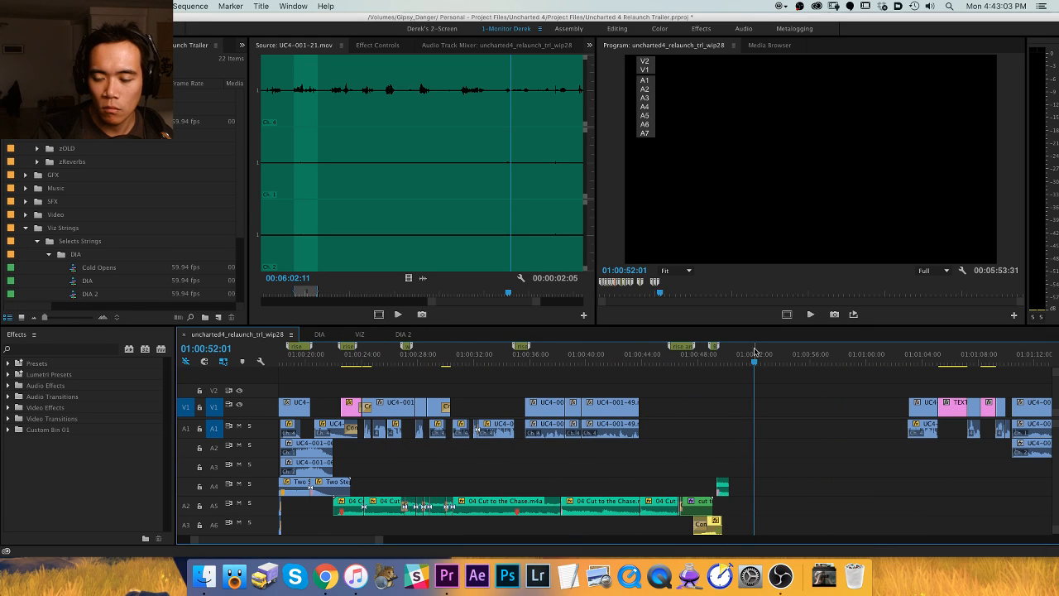
Insert the copied dialogue clips at 01:00:52:01 and play the sequence from about 01:00:25 to review the earlier dialogue.
{"action": "key", "text": "ctrl+shift+v"}
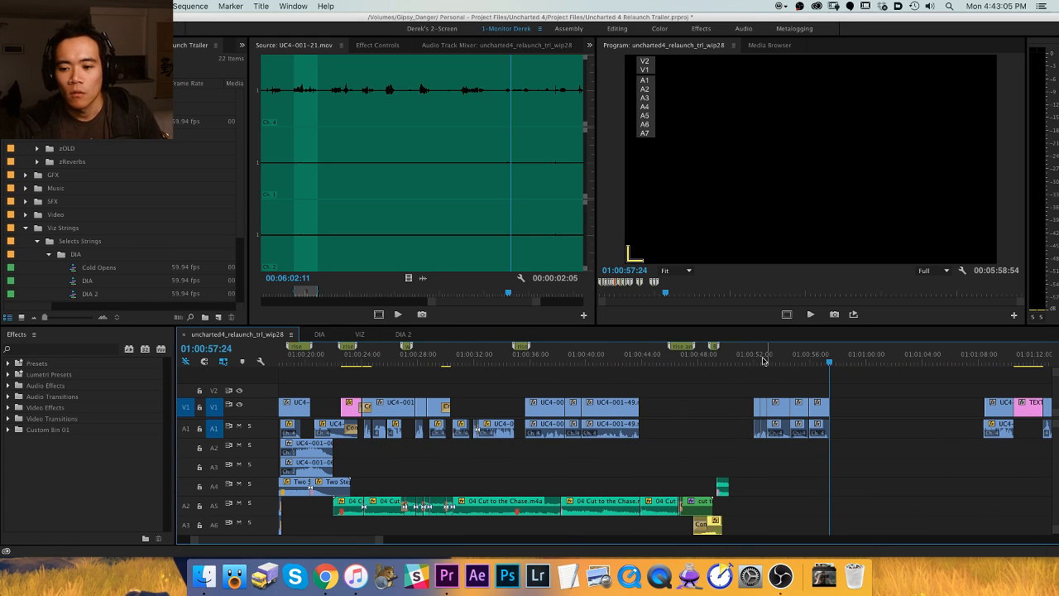
{"action": "left_click", "coordinate": [442, 365]}
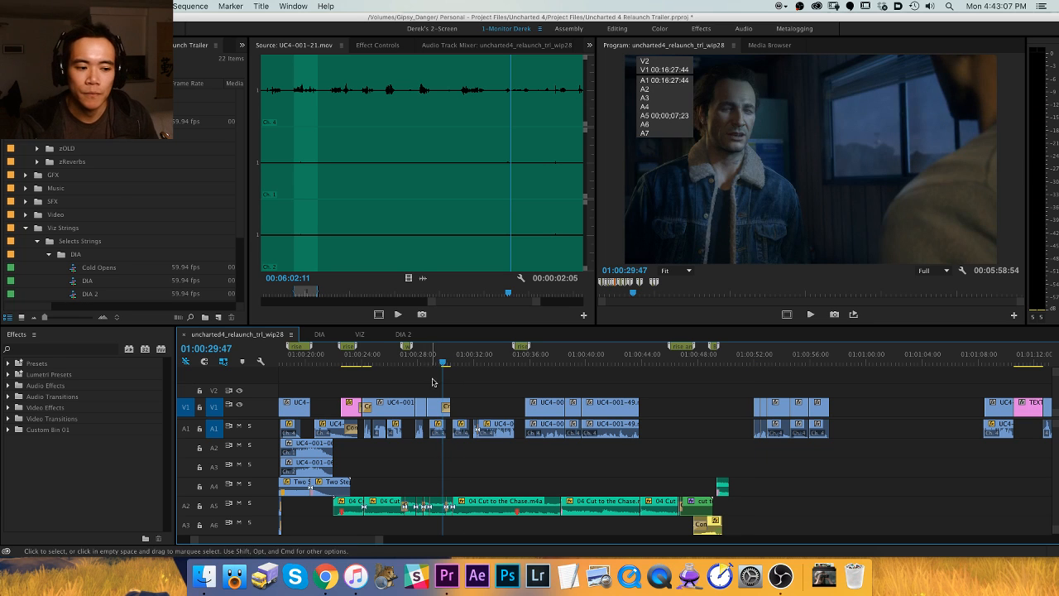
{"action": "left_click", "coordinate": [379, 371]}
{"action": "key", "text": "space"}
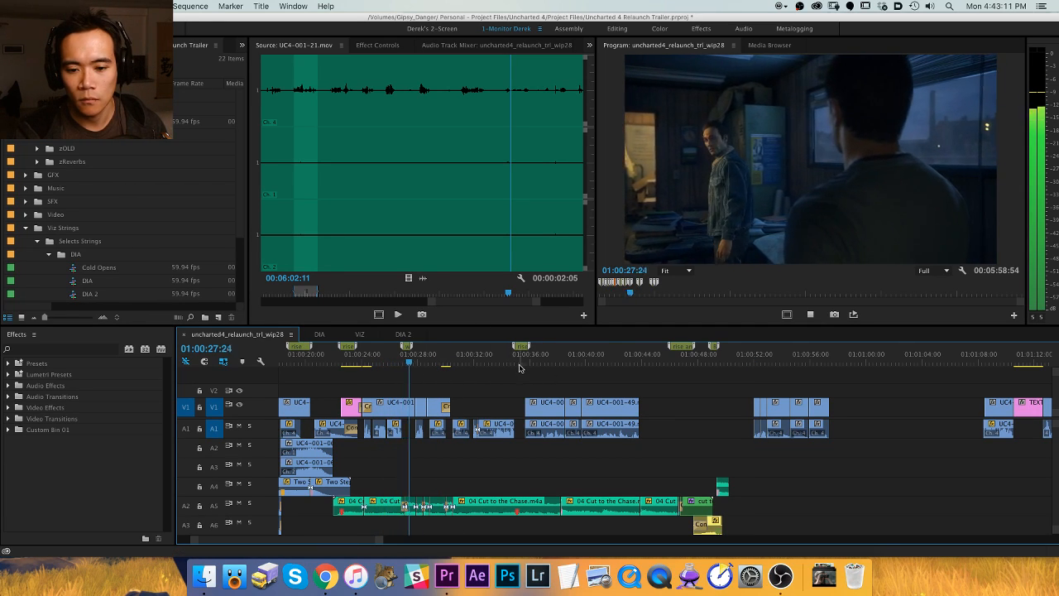
{"action": "key", "text": "equal"}
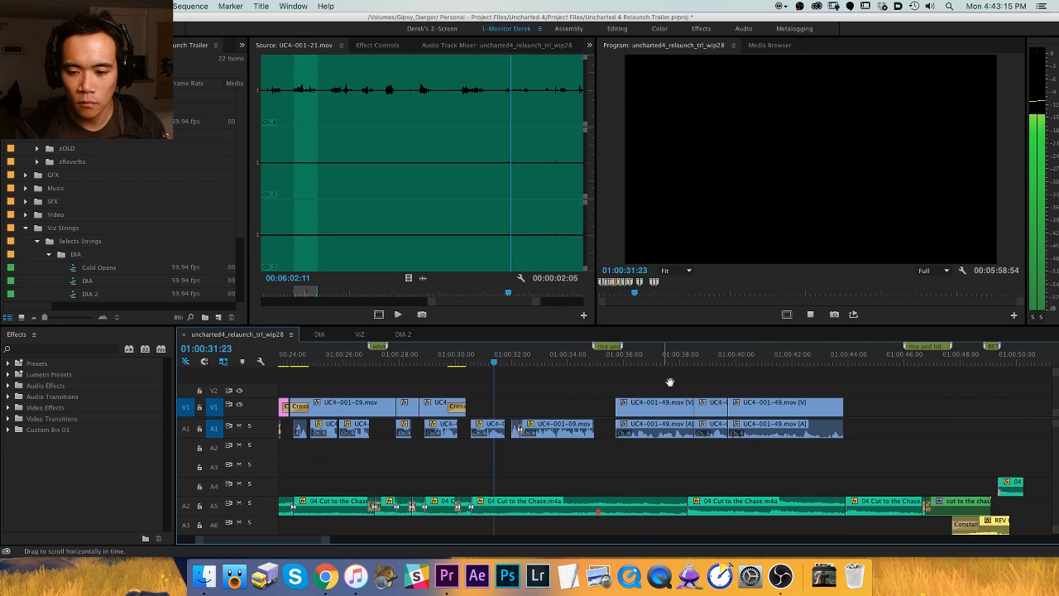
{"action": "key", "text": "space"}
Move the UC4-001-09.mov audio clip at 01:00:32 to about 01:00:45, after the UC4-001-49.mov clips.
{"action": "left_click", "coordinate": [554, 426]}
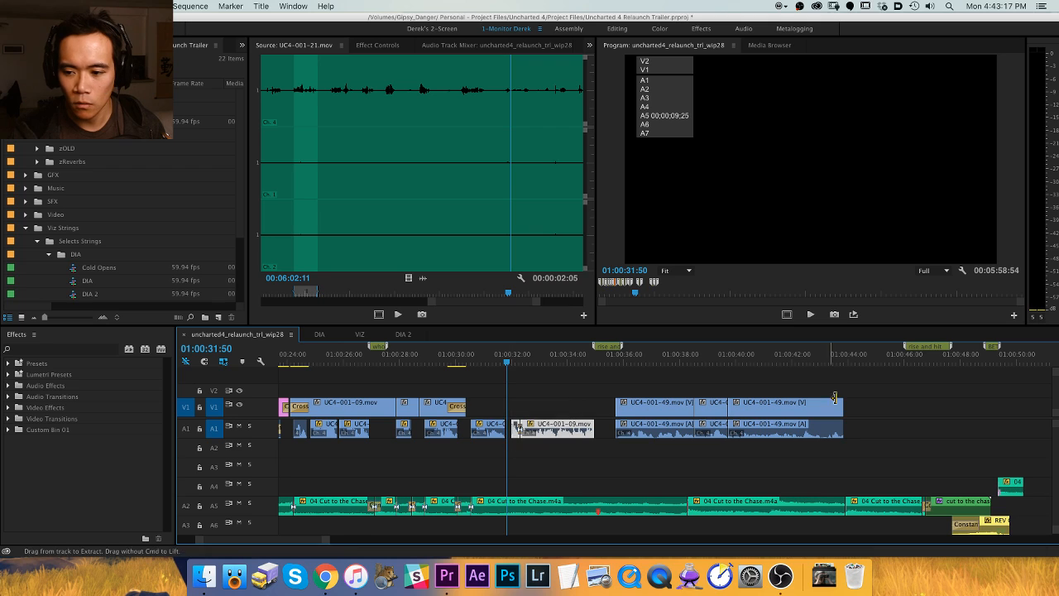
{"action": "key", "text": "ctrl+x"}
{"action": "left_click", "coordinate": [870, 354]}
{"action": "key", "text": "ctrl+v"}
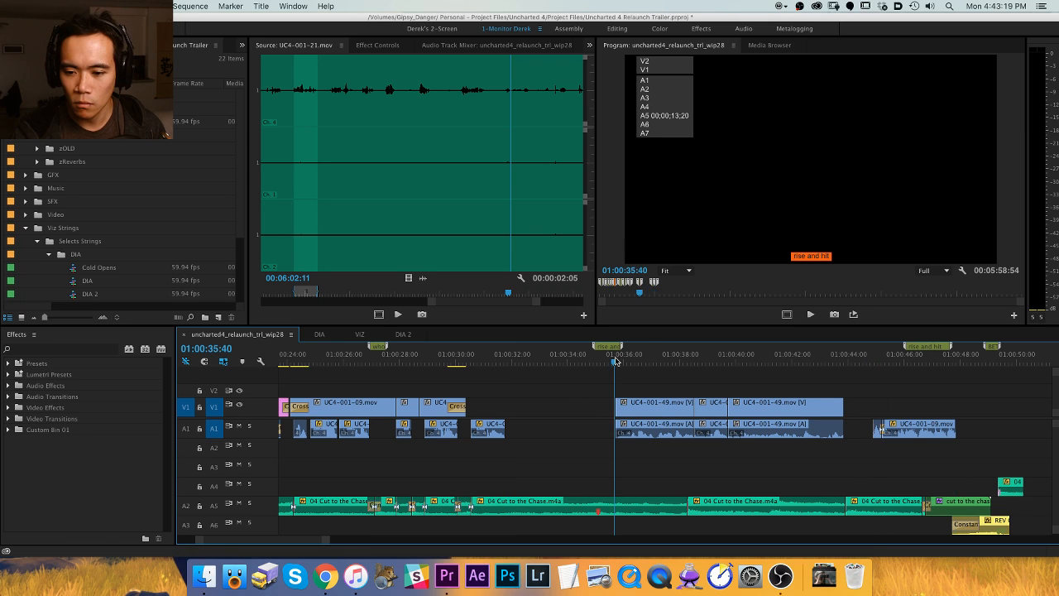
Move the three UC4-001-49.mov clips earlier to about 01:00:32, filling the gap after the preceding dialogue, and play the transition.
{"action": "left_click_drag", "start_coordinate": [579, 378], "coordinate": [780, 439]}
{"action": "key", "text": "Delete"}
{"action": "left_click", "coordinate": [513, 357]}
{"action": "key", "text": "ctrl+z"}
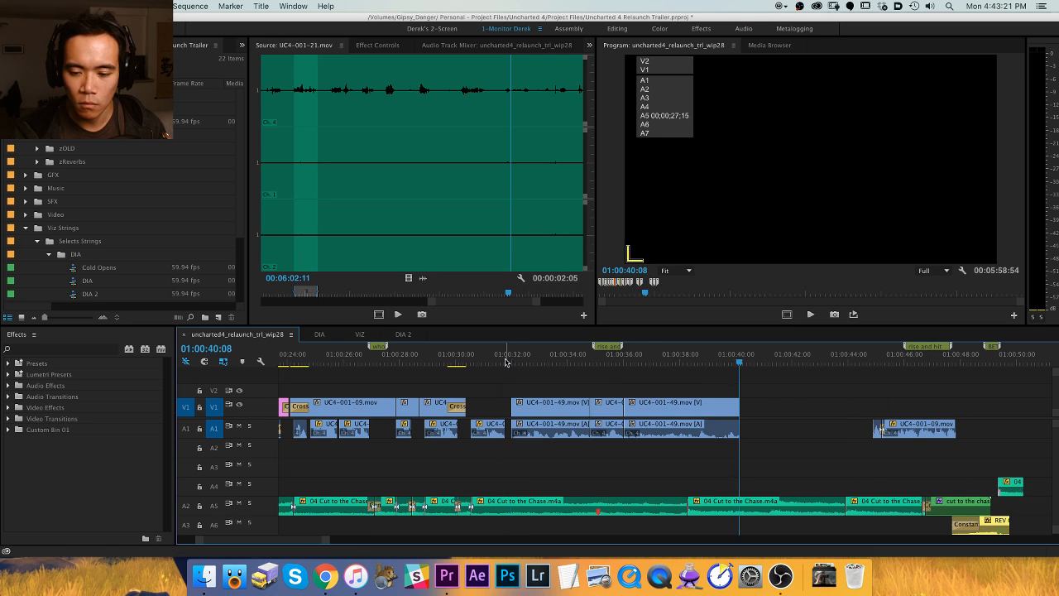
{"action": "left_click", "coordinate": [491, 356]}
{"action": "key", "text": "space"}
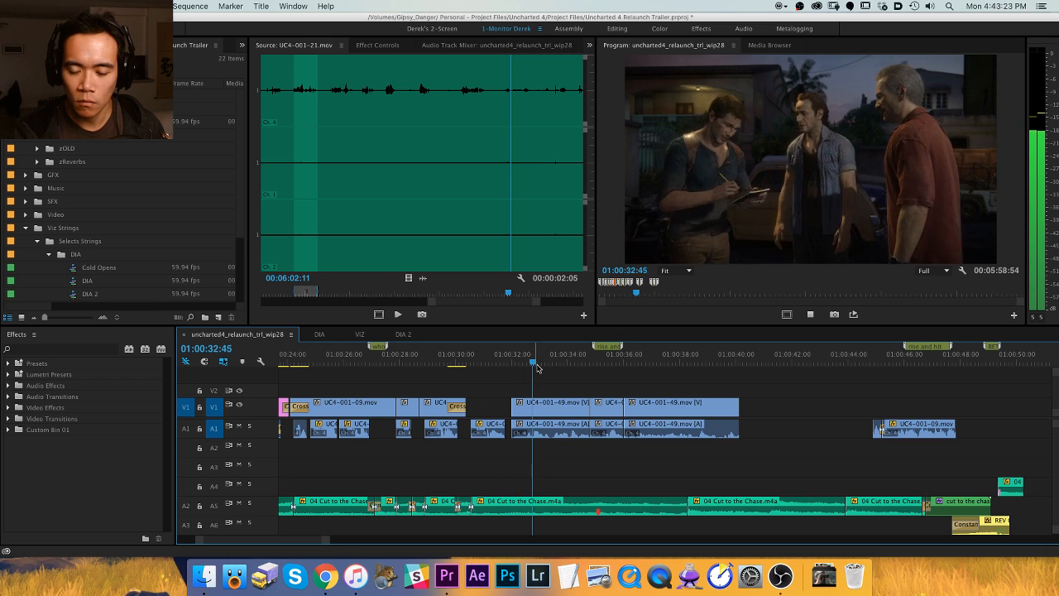
{"action": "key", "text": "space"}
Adjust the gain of the UC4-001-49.mov clips by 10 dB and play them back against the music.
{"action": "left_click_drag", "start_coordinate": [562, 461], "coordinate": [681, 422]}
{"action": "key", "text": "g"}
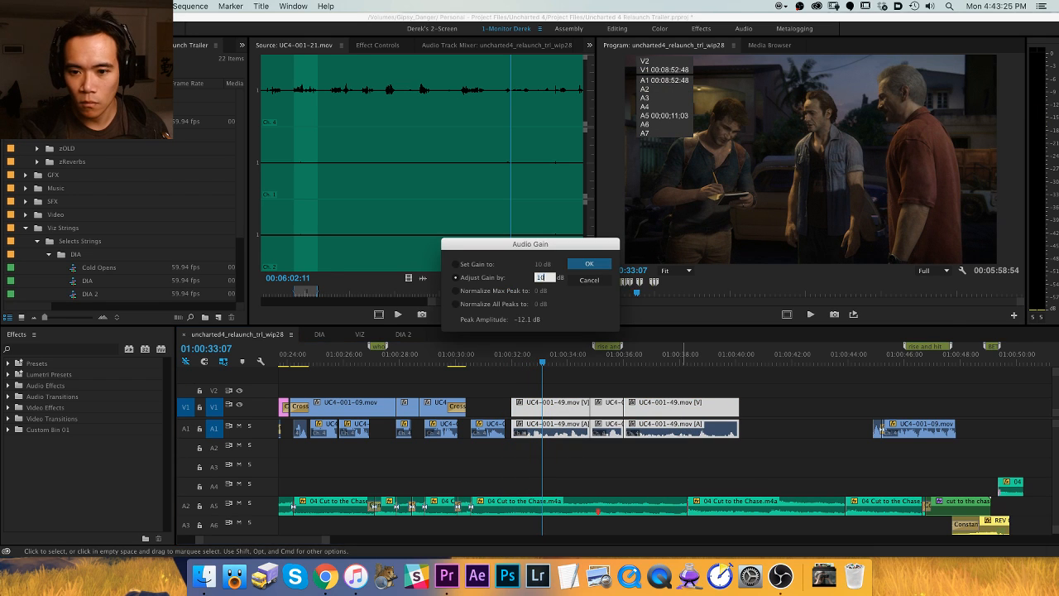
{"action": "key", "text": "Return"}
{"action": "left_click", "coordinate": [641, 372]}
{"action": "left_click", "coordinate": [493, 354]}
{"action": "key", "text": "space"}
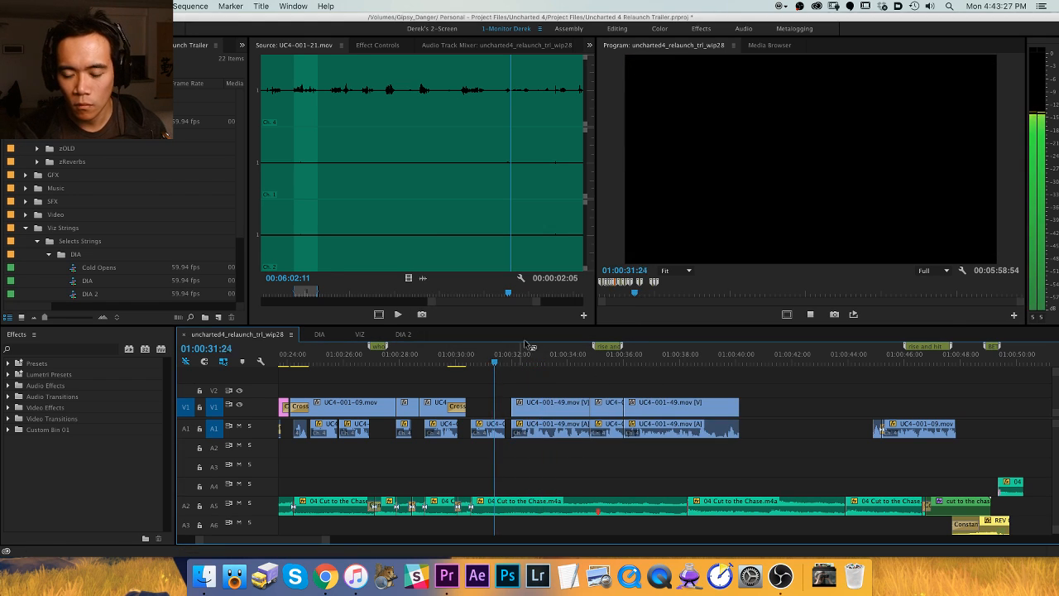
{"action": "scroll", "coordinate": [710, 385], "scroll_direction": "left", "scroll_amount": 5}
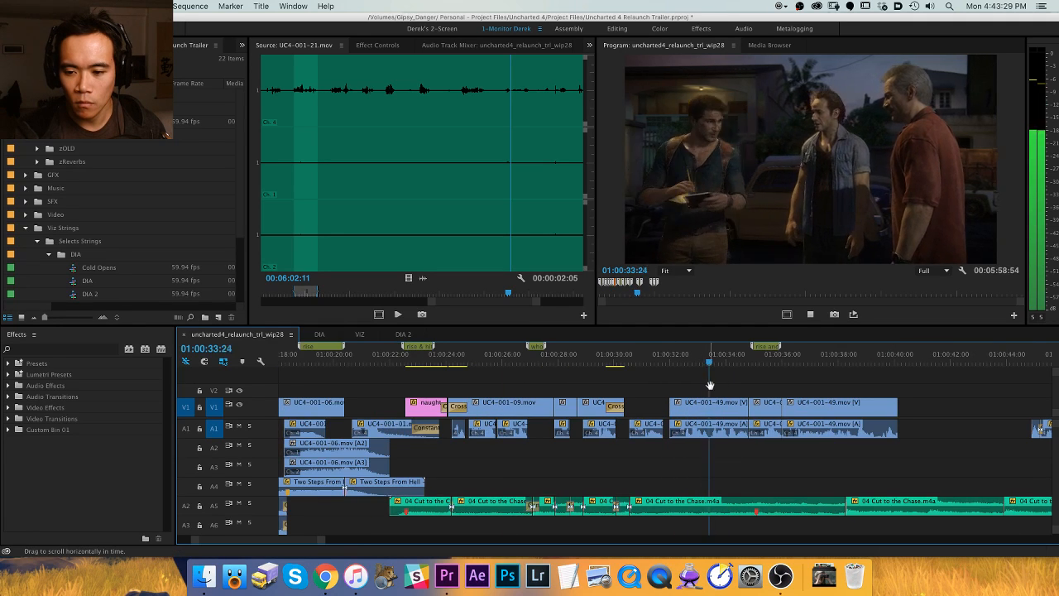
{"action": "scroll", "coordinate": [709, 385], "scroll_direction": "right", "scroll_amount": 5}
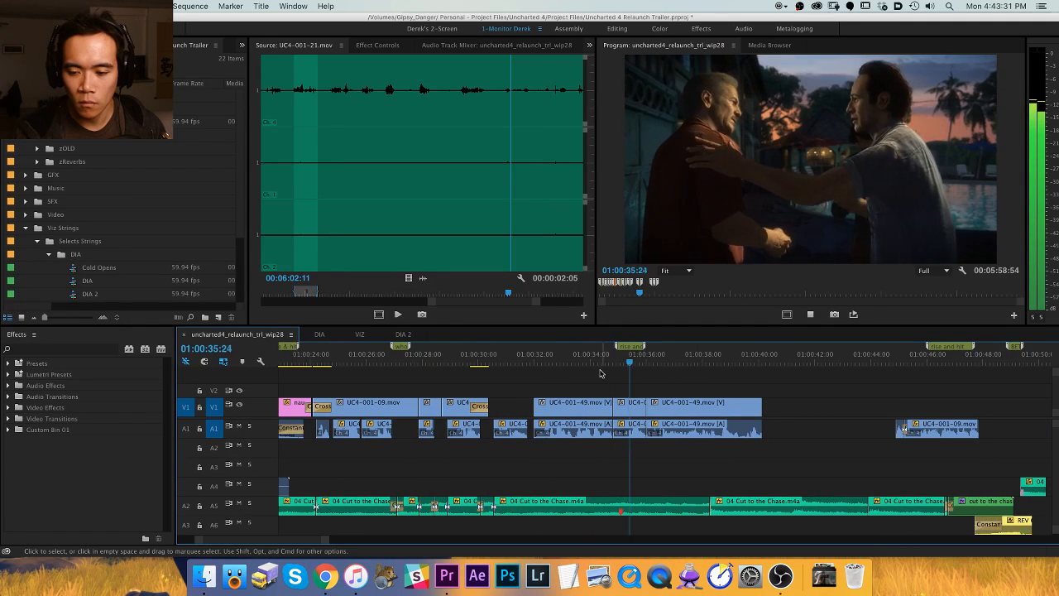
{"action": "key", "text": "space"}
Remove the first UC4-001-49.mov clip, close the gap with the two remaining clips, and play back the shortened exchange.
{"action": "left_click", "coordinate": [590, 425]}
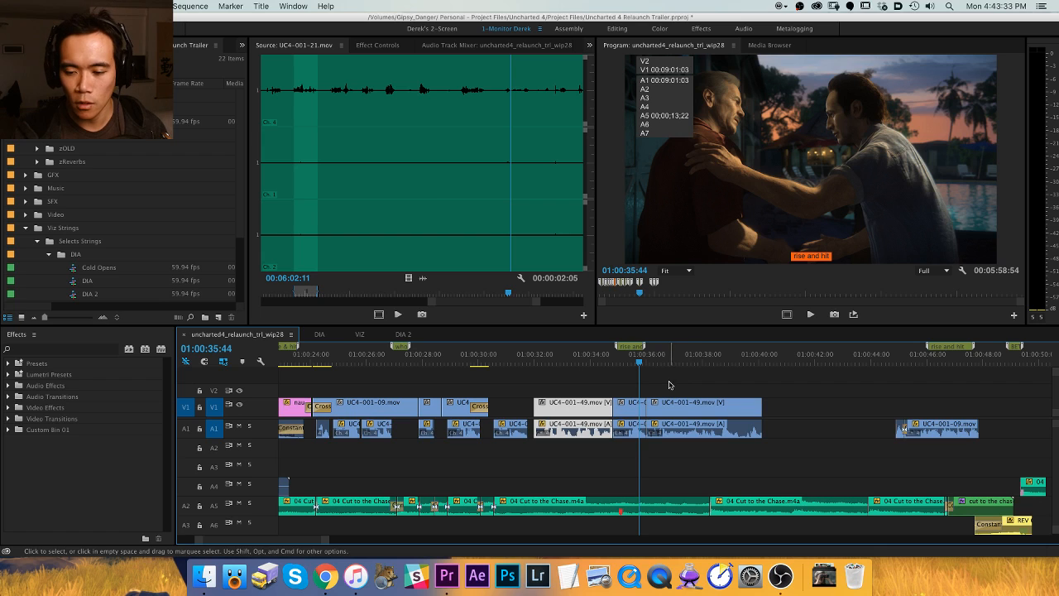
{"action": "left_click_drag", "start_coordinate": [674, 405], "coordinate": [598, 404]}
{"action": "left_click", "coordinate": [510, 354]}
{"action": "key", "text": "space"}
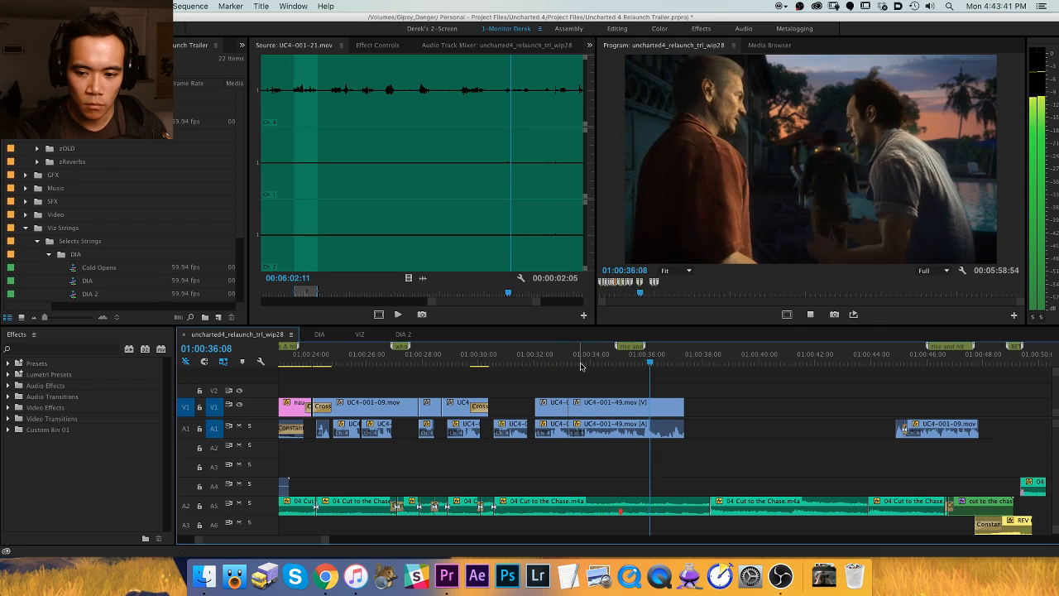
{"action": "key", "text": "space"}
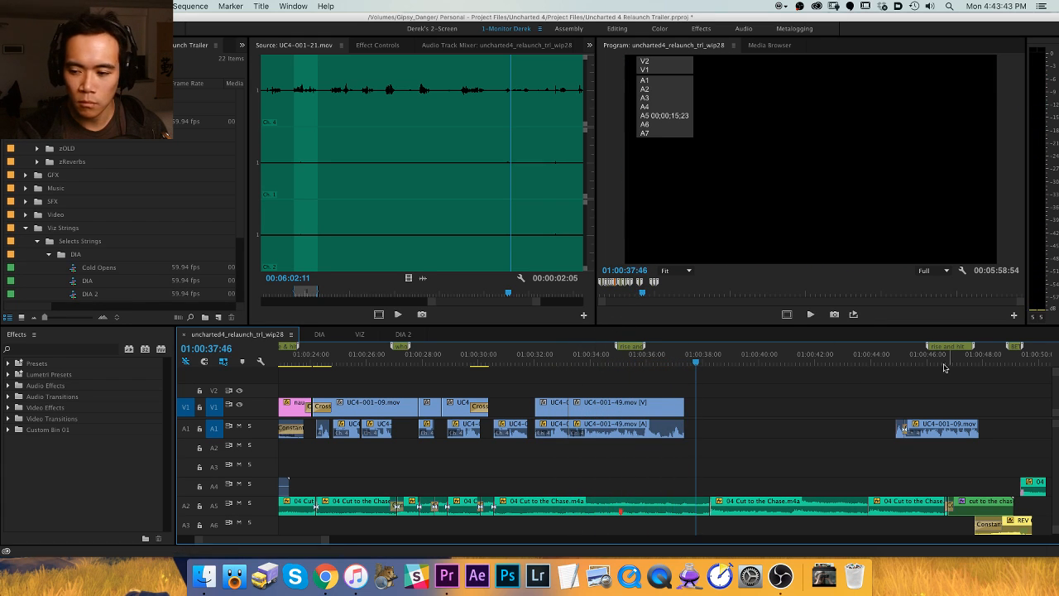
Move the UC4-001-09.mov audio clip from about 01:00:45 to the start of the music segment near 01:00:38.
{"action": "key", "text": "h"}
{"action": "left_click_drag", "start_coordinate": [773, 388], "coordinate": [627, 386]}
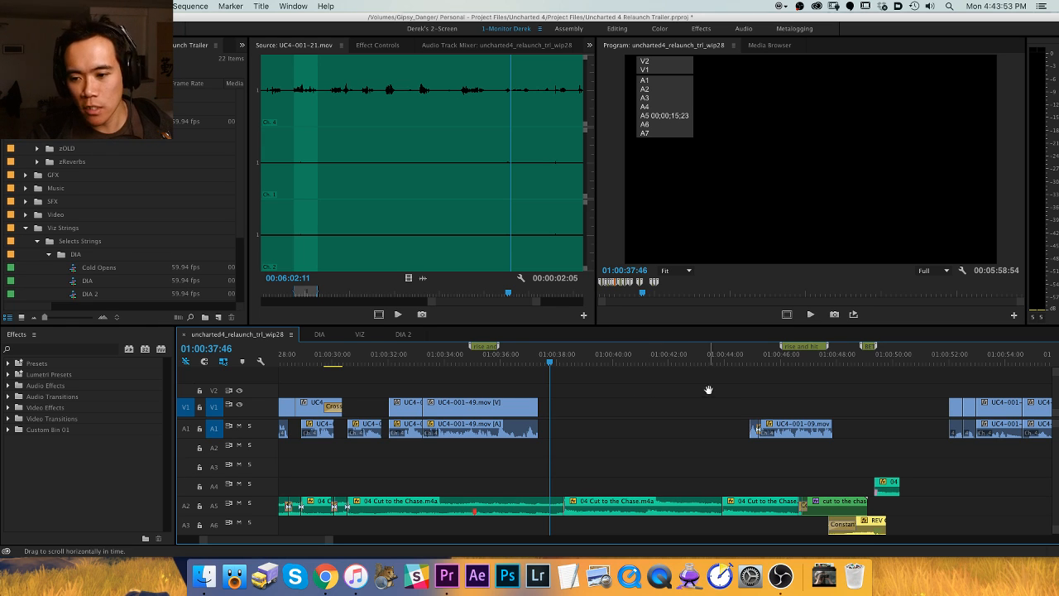
{"action": "left_click_drag", "start_coordinate": [749, 356], "coordinate": [751, 356]}
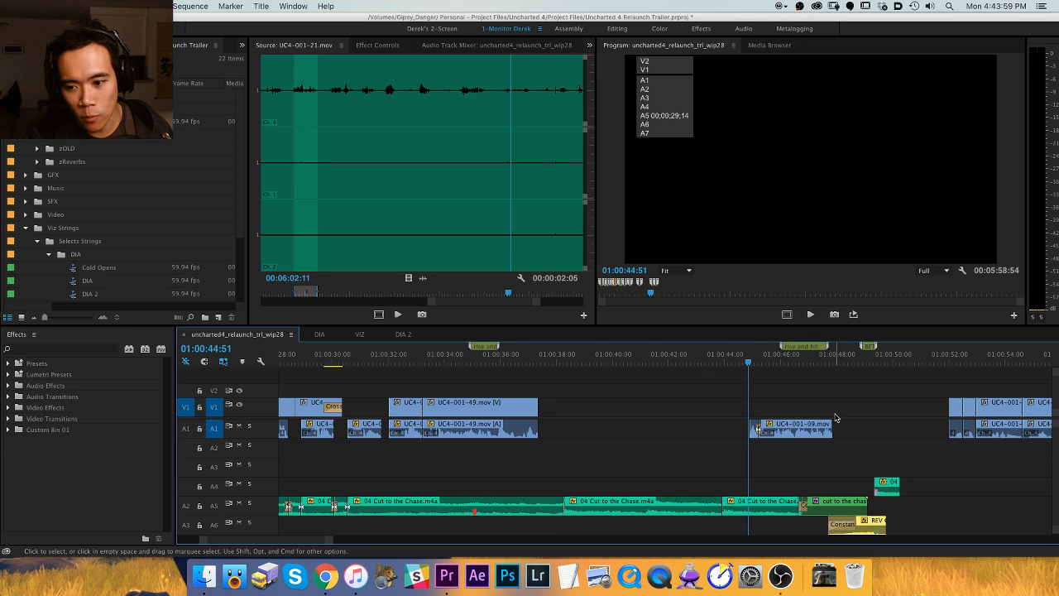
{"action": "left_click_drag", "start_coordinate": [834, 418], "coordinate": [648, 420]}
{"action": "left_click_drag", "start_coordinate": [562, 355], "coordinate": [646, 356]}
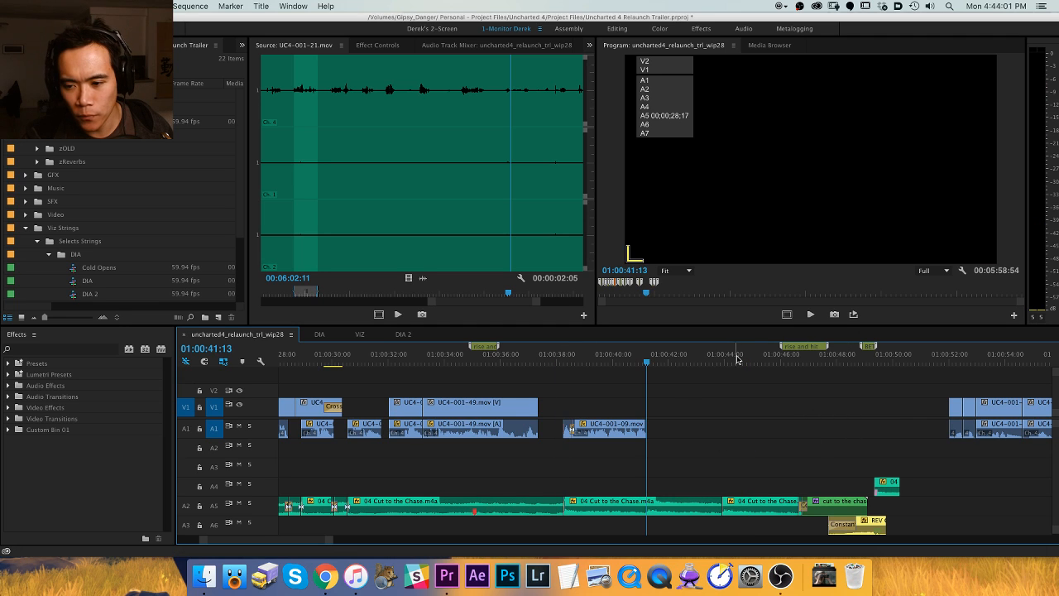
Delete the "rise and hit" marker near 01:00:46 and the "BETTER RISE, NOT CYMBAL" marker near 01:00:49.
{"action": "key", "text": "shift+m"}
{"action": "key", "text": "alt+m"}
{"action": "key", "text": "shift+Down"}
{"action": "key", "text": "shift+m"}
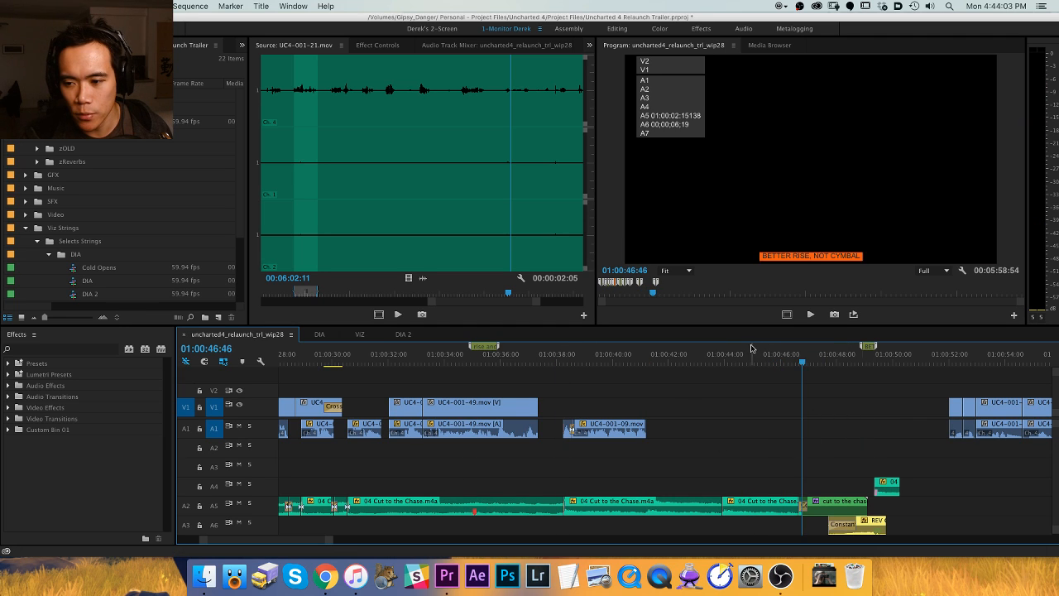
{"action": "key", "text": "alt+m"}
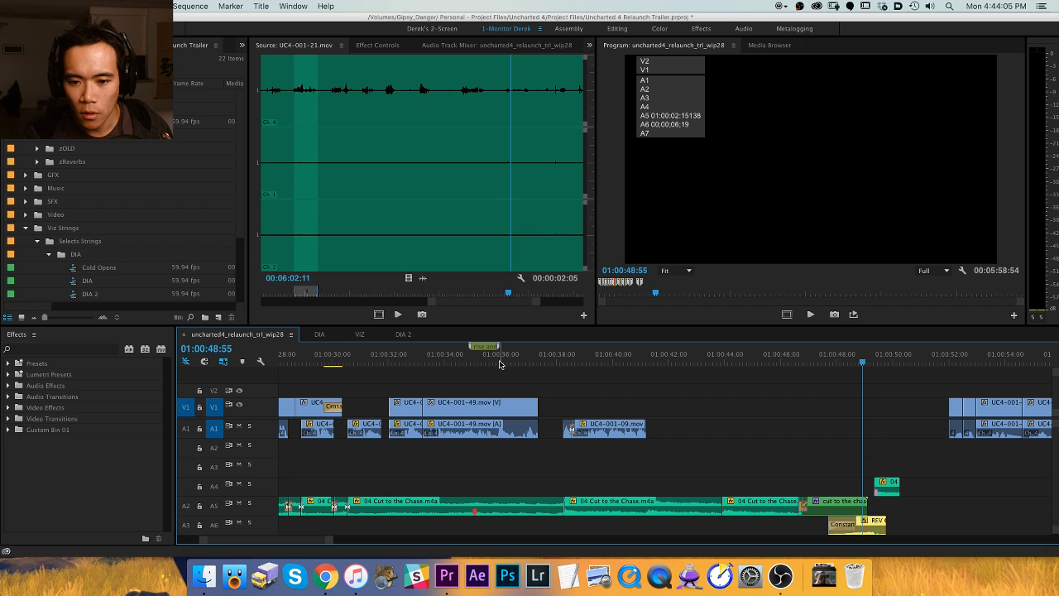
Review the inserted pier dialogue clips from 01:00:51:54 to about 01:00:56, checking the cuts between the shots.
{"action": "left_click_drag", "start_coordinate": [500, 364], "coordinate": [406, 357]}
{"action": "left_click", "coordinate": [947, 358]}
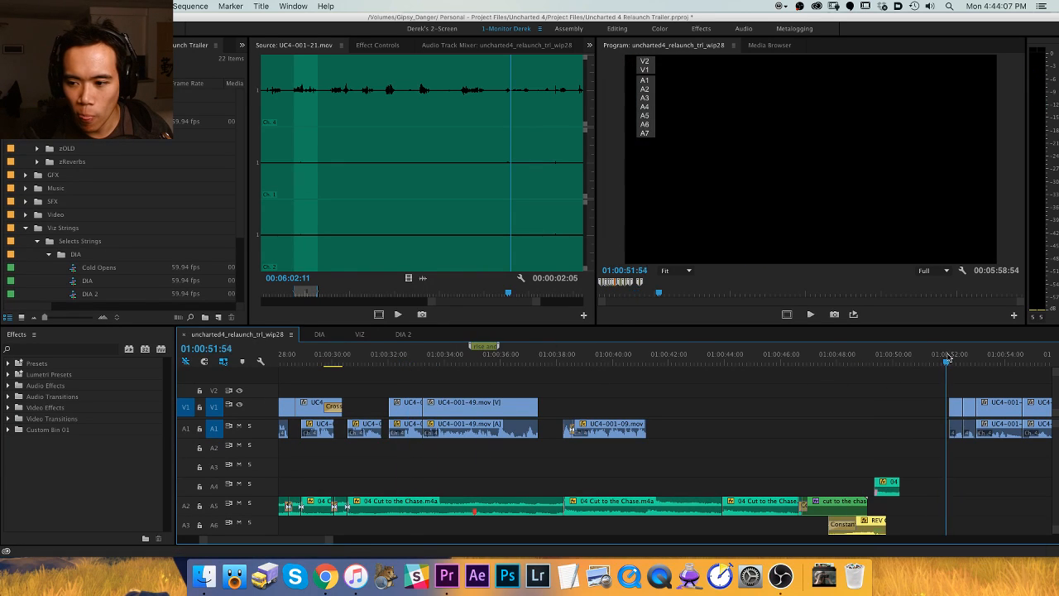
{"action": "key", "text": "space"}
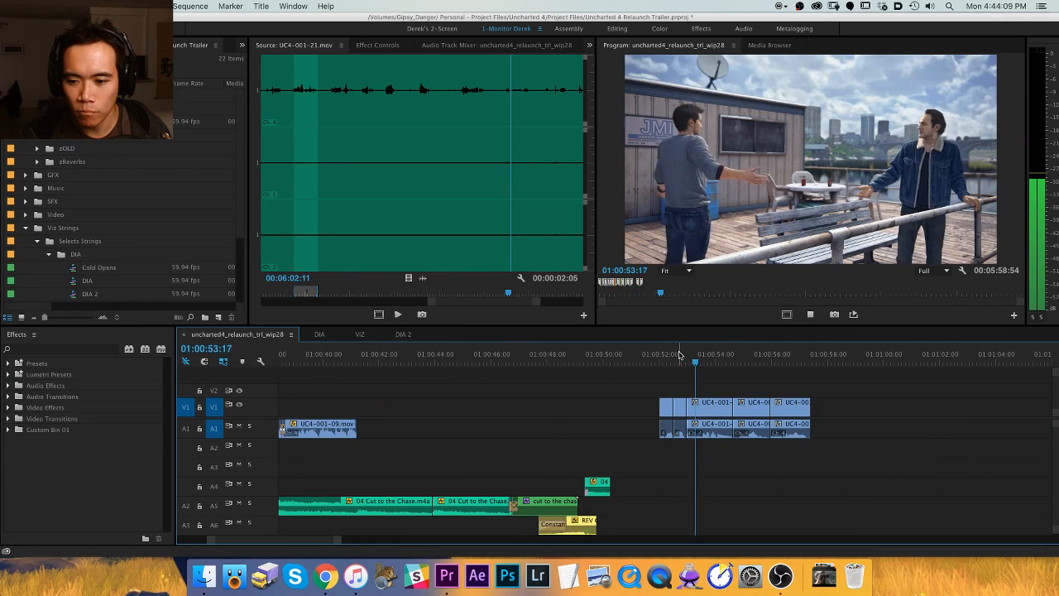
{"action": "key", "text": "space"}
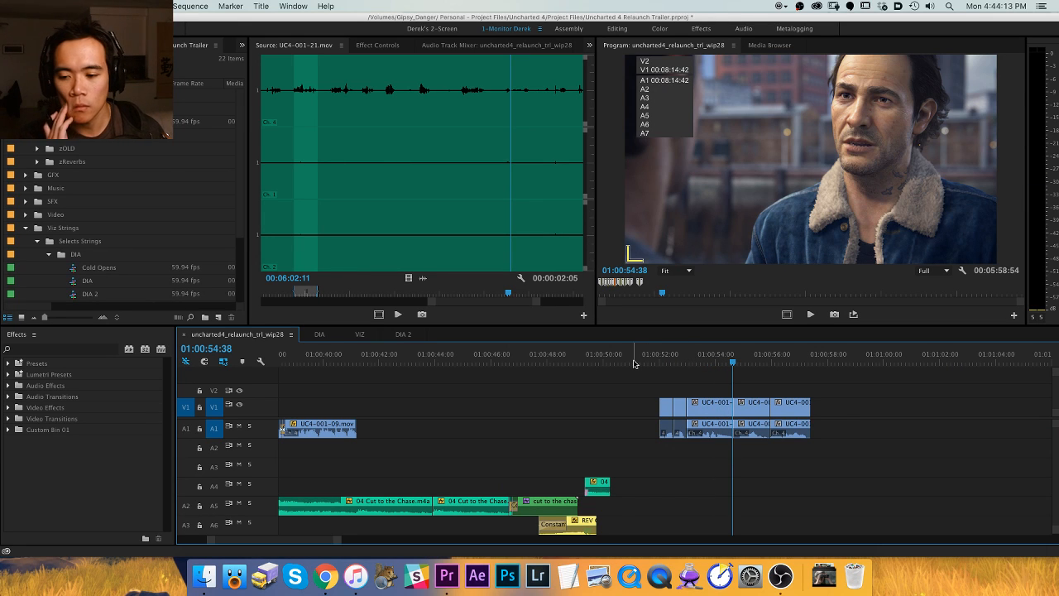
{"action": "key", "text": "space"}
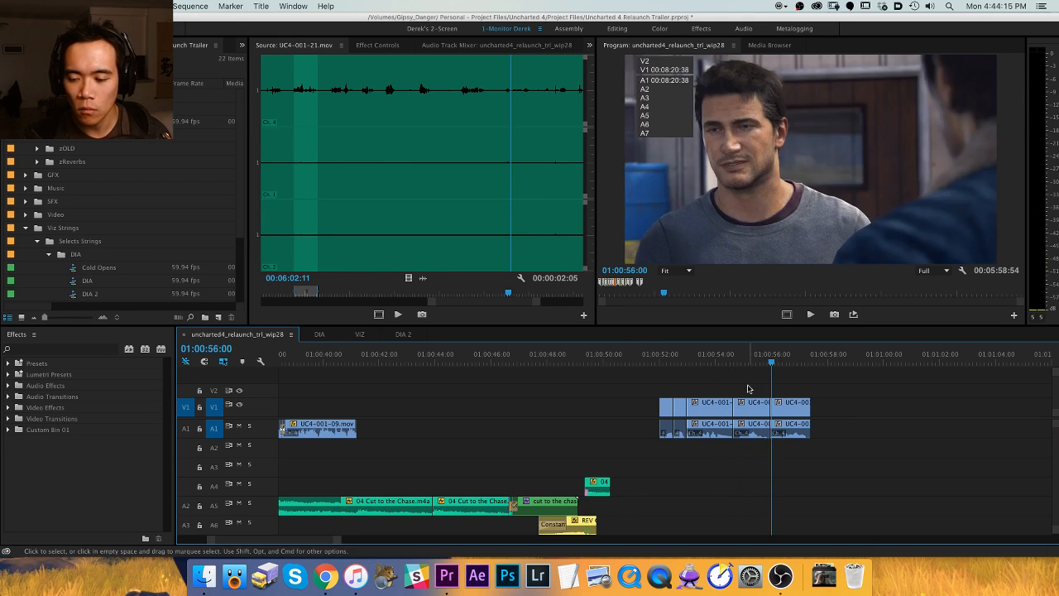
{"action": "mouse_move", "coordinate": [677, 361]}
{"action": "left_mouse_down"}
{"action": "mouse_move", "coordinate": [663, 361]}
{"action": "mouse_move", "coordinate": [695, 360]}
{"action": "left_mouse_up"}
{"action": "key", "text": "space"}
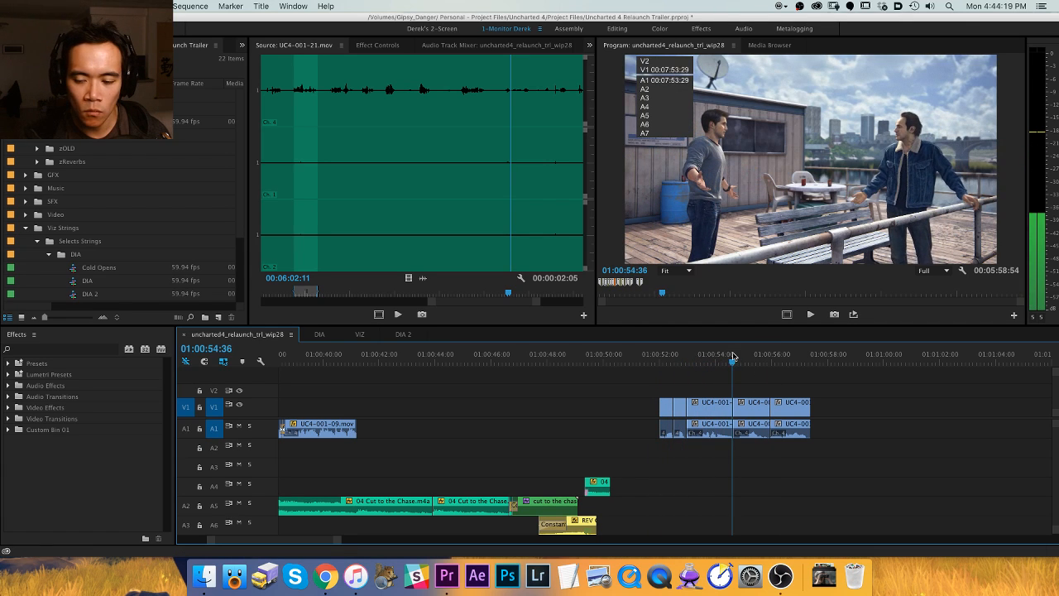
{"action": "key", "text": "space"}
{"action": "key", "text": "minus"}
{"action": "left_click_drag", "start_coordinate": [893, 360], "coordinate": [683, 358]}
{"action": "key", "text": "equal"}
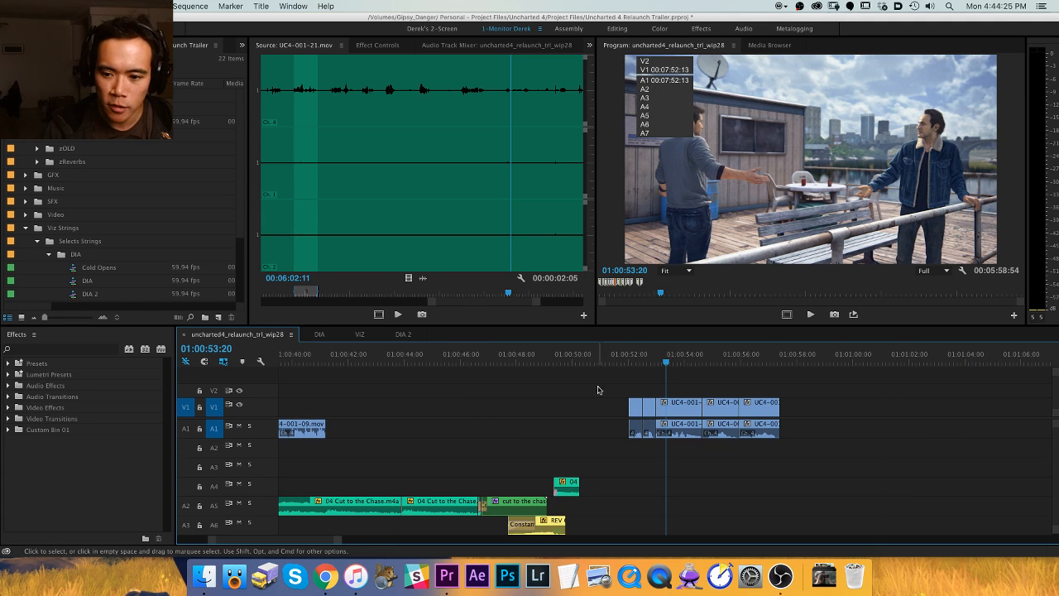
Play the opening of the pier dialogue at 01:00:52 and remove one of its two short opening clips, closing the gap.
{"action": "left_click_drag", "start_coordinate": [598, 390], "coordinate": [680, 453]}
{"action": "scroll", "coordinate": [579, 364], "scroll_direction": "right", "scroll_amount": 3}
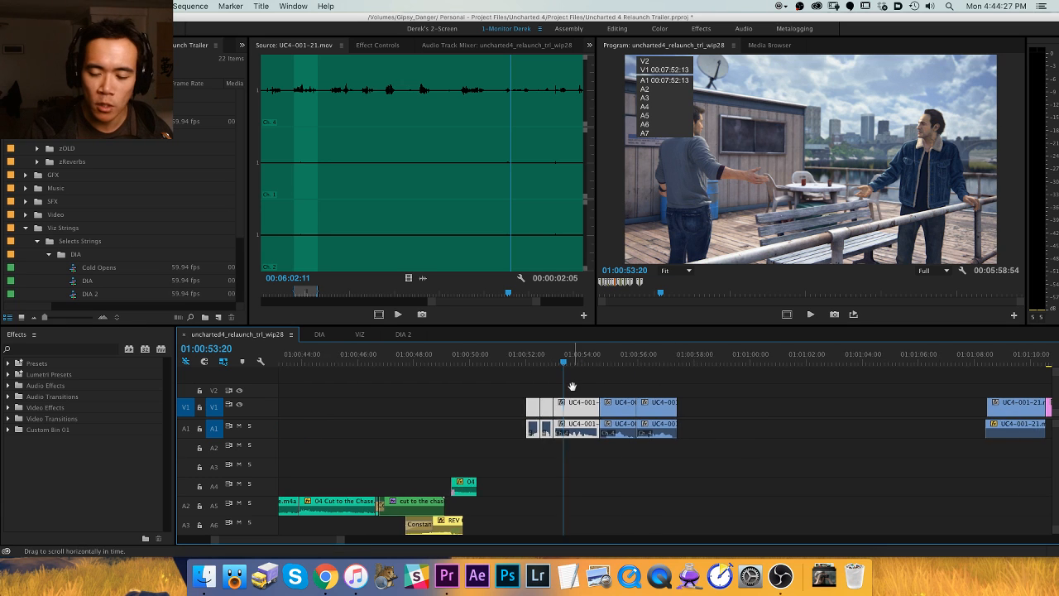
{"action": "left_click_drag", "start_coordinate": [538, 355], "coordinate": [521, 356]}
{"action": "key", "text": "space"}
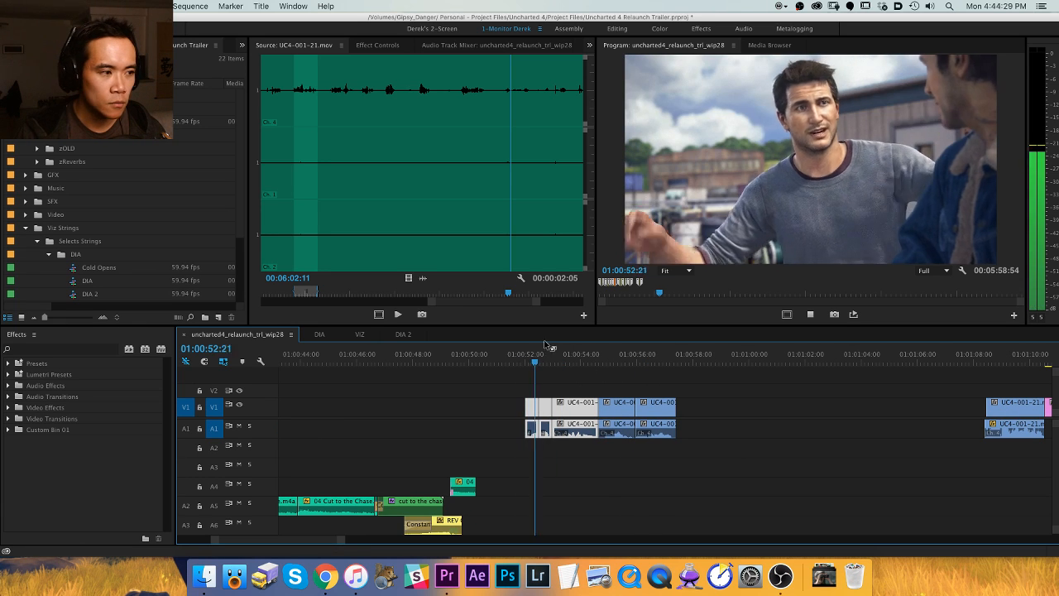
{"action": "left_click_drag", "start_coordinate": [551, 356], "coordinate": [526, 349]}
{"action": "scroll", "coordinate": [535, 338], "scroll_direction": "left", "scroll_amount": 3}
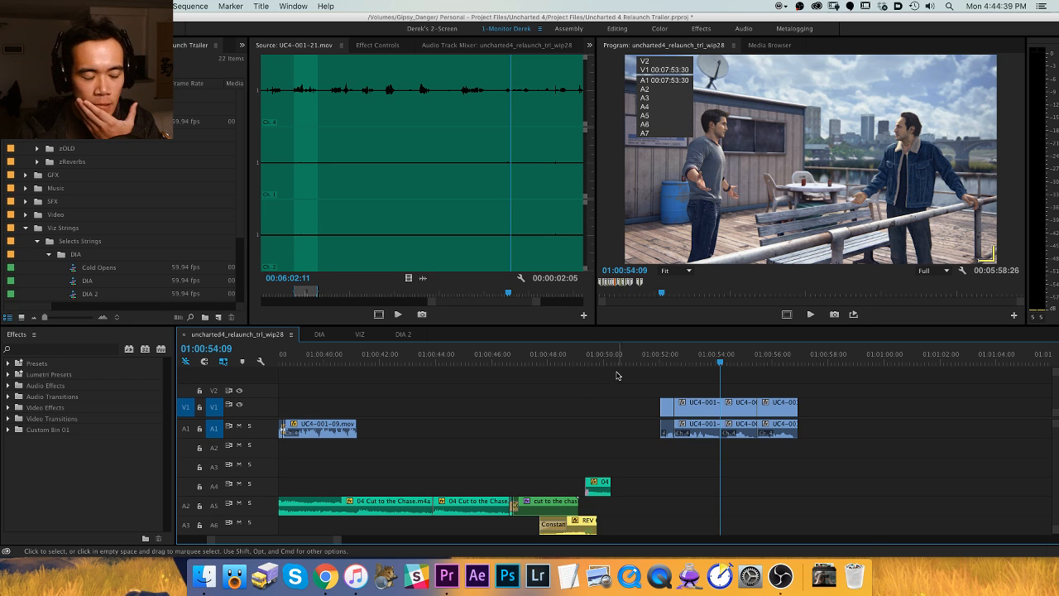
{"action": "key", "text": "cmd+s"}
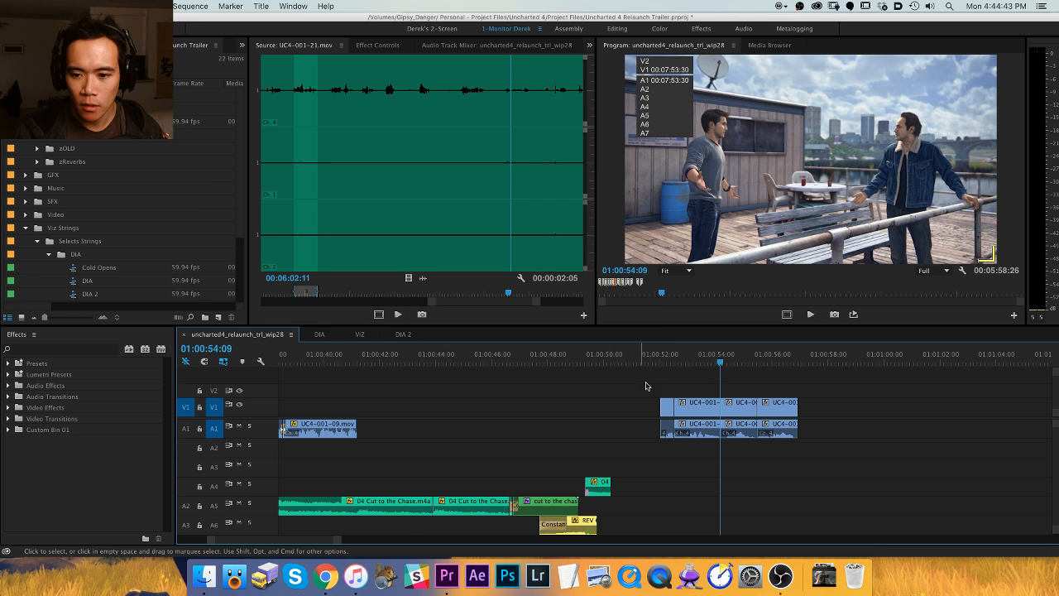
Check the dialogue clip at about 01:01:08 and return to the start of the pier dialogue at 01:00:52:01.
{"action": "scroll", "coordinate": [645, 383], "scroll_direction": "right", "scroll_amount": 3}
{"action": "scroll", "coordinate": [672, 381], "scroll_direction": "down", "scroll_amount": 3}
{"action": "left_click", "coordinate": [801, 363]}
{"action": "key", "text": "space"}
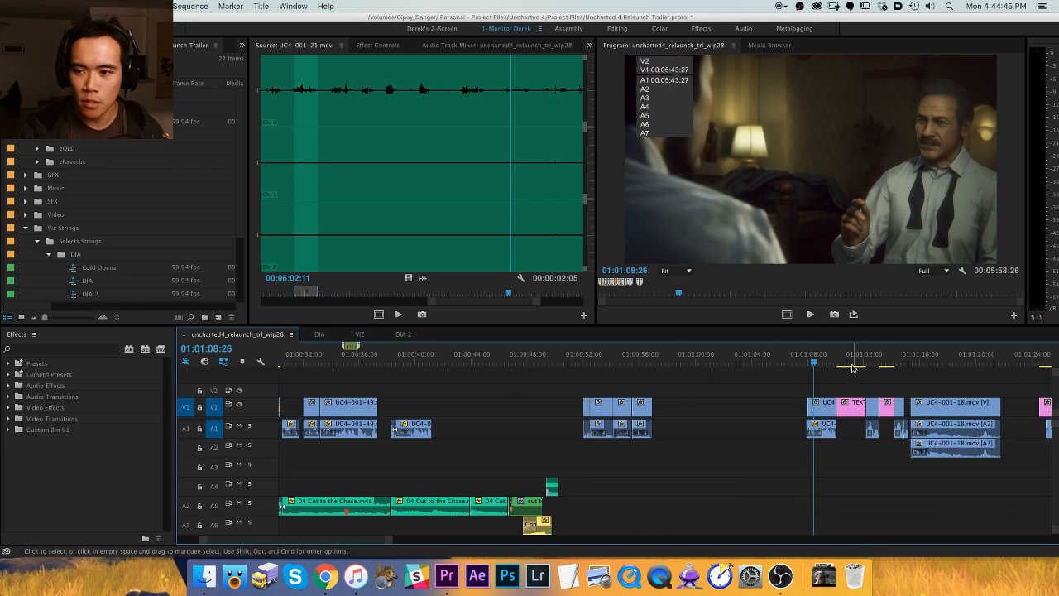
{"action": "left_click", "coordinate": [584, 361]}
{"action": "key", "text": "="}
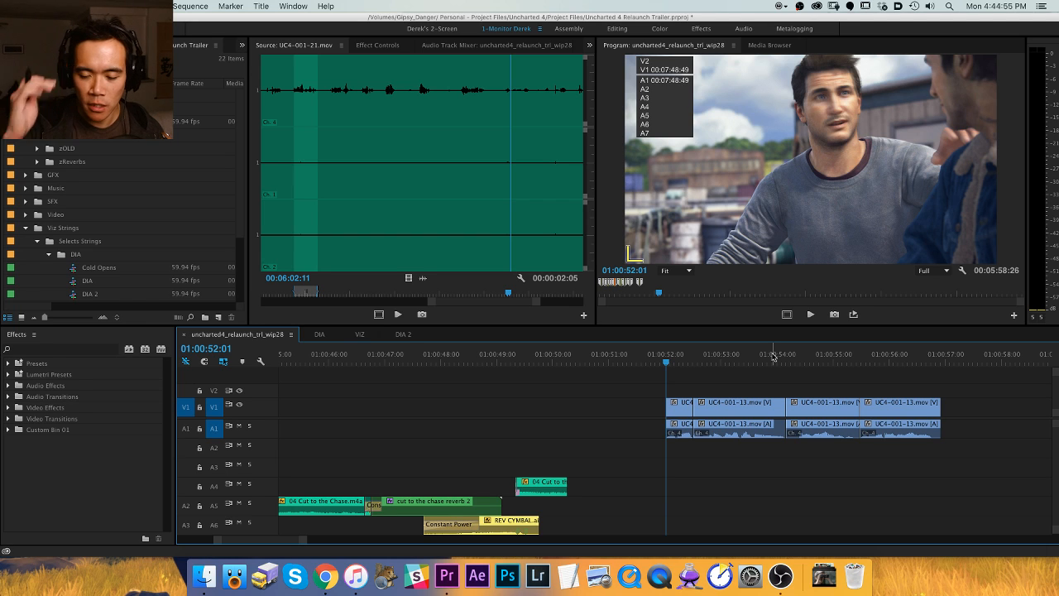
Play the opening of the pier dialogue at 01:00:52 and ripple-delete its first two clips.
{"action": "key", "text": "h"}
{"action": "left_click_drag", "start_coordinate": [673, 376], "coordinate": [570, 374]}
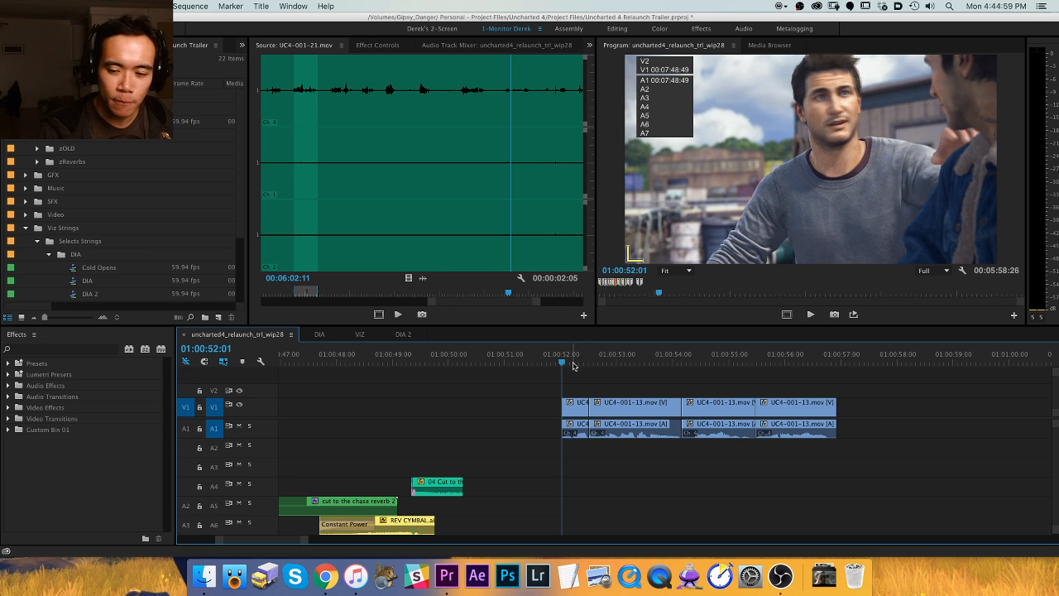
{"action": "key", "text": "minus"}
{"action": "key", "text": "h"}
{"action": "left_click_drag", "start_coordinate": [763, 387], "coordinate": [705, 392]}
{"action": "left_click", "coordinate": [554, 361]}
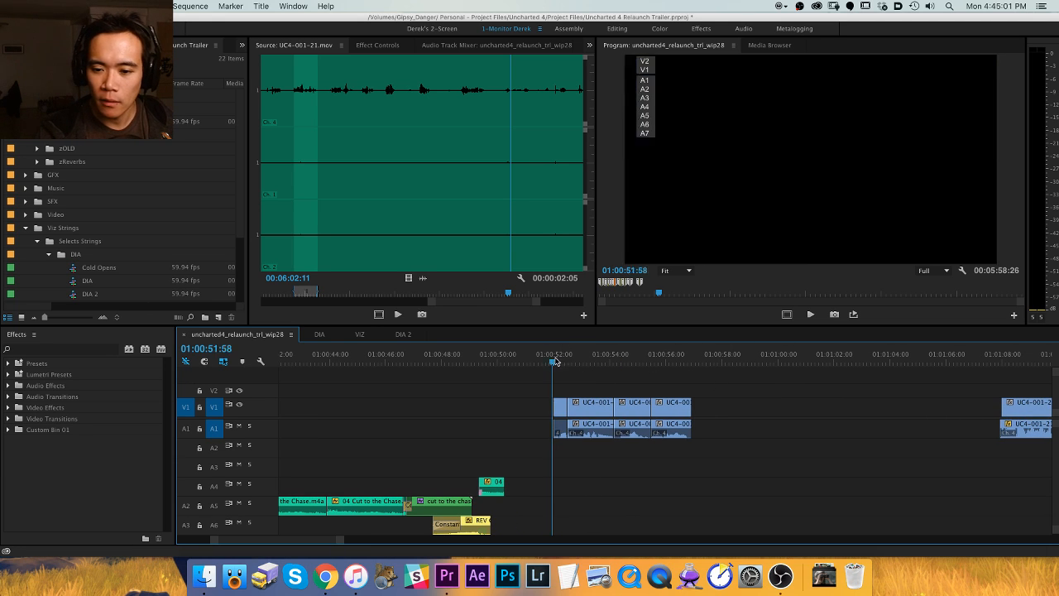
{"action": "key", "text": "space"}
{"action": "key", "text": "equal"}
{"action": "key", "text": "v"}
{"action": "left_click_drag", "start_coordinate": [599, 390], "coordinate": [717, 455]}
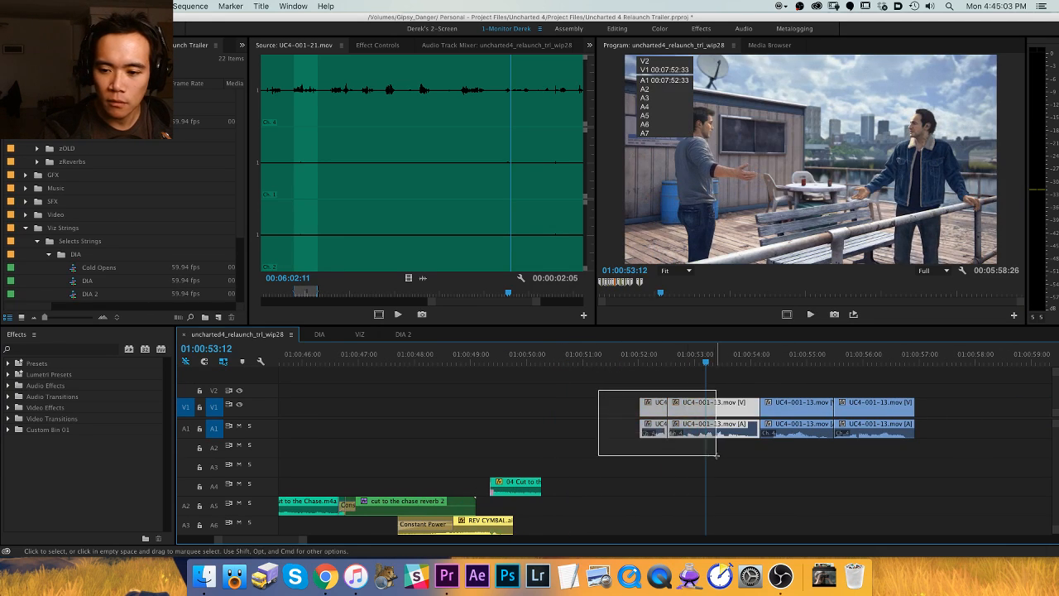
{"action": "key", "text": "shift+Delete"}
Play the two remaining pier clips from 01:00:52 and adjust their audio gain by 7 dB.
{"action": "key", "text": "Up"}
{"action": "key", "text": "space"}
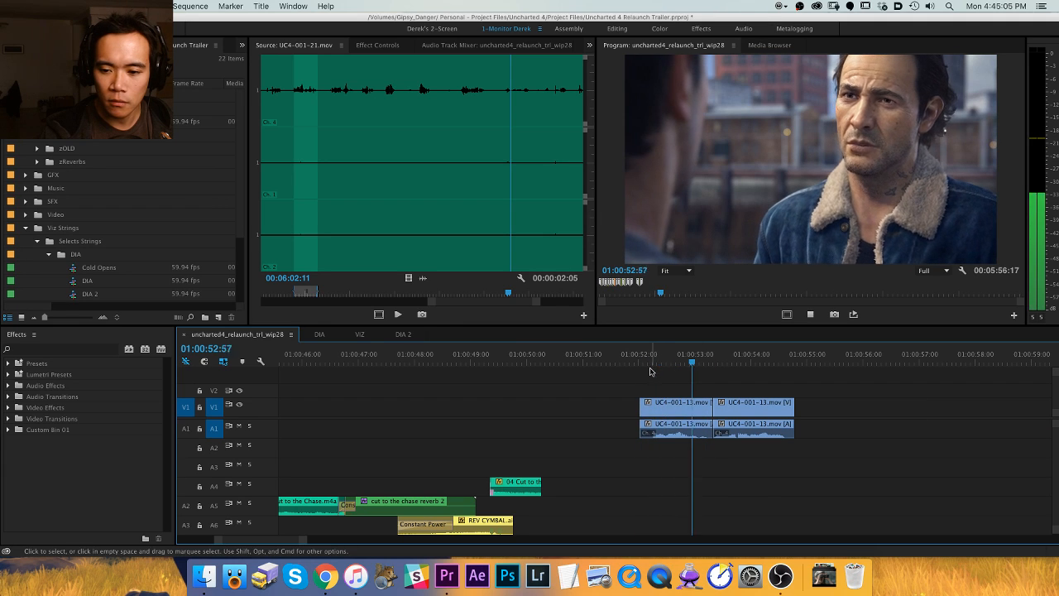
{"action": "key", "text": "space"}
{"action": "key", "text": "minus"}
{"action": "left_click_drag", "start_coordinate": [620, 386], "coordinate": [714, 438]}
{"action": "key", "text": "g"}
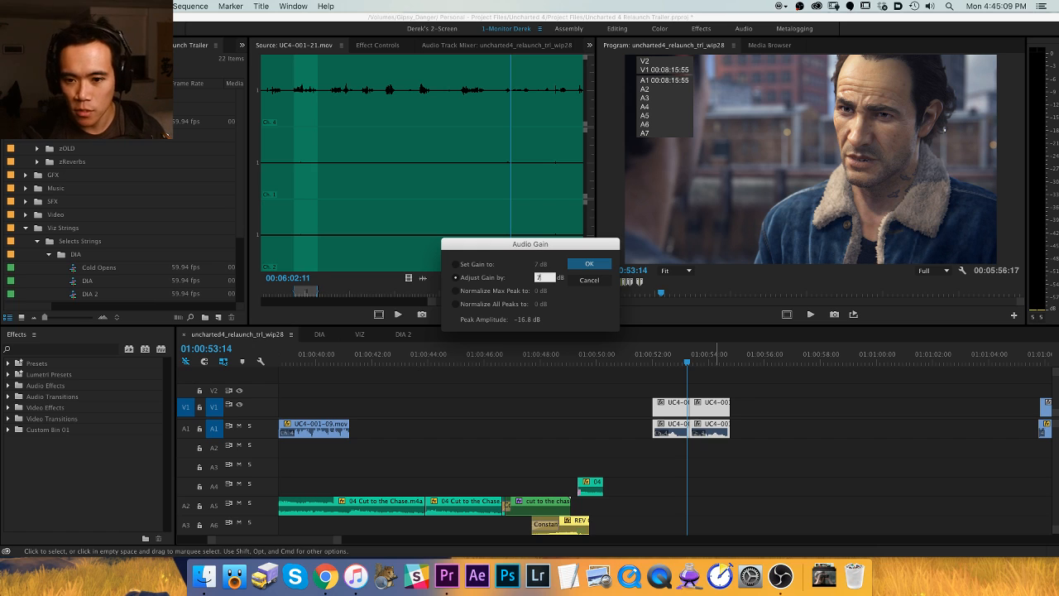
{"action": "key", "text": "Return"}
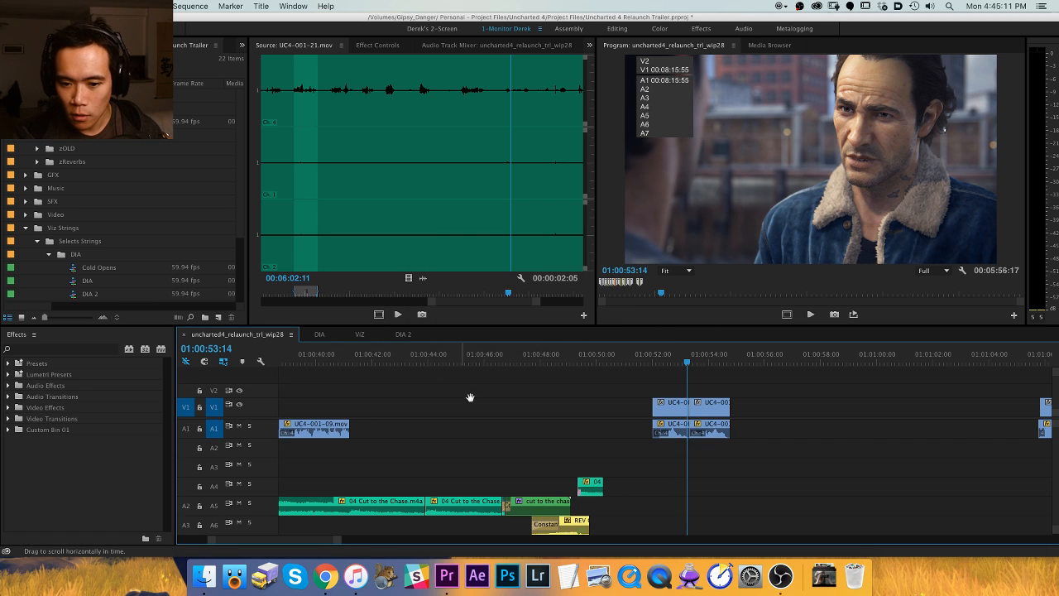
Compare the dialogue from about 01:00:38 with the pier clips, and ripple-delete both remaining pier clips at 01:00:52.
{"action": "scroll", "coordinate": [527, 381], "scroll_direction": "left", "scroll_amount": 5}
{"action": "left_click", "coordinate": [517, 357]}
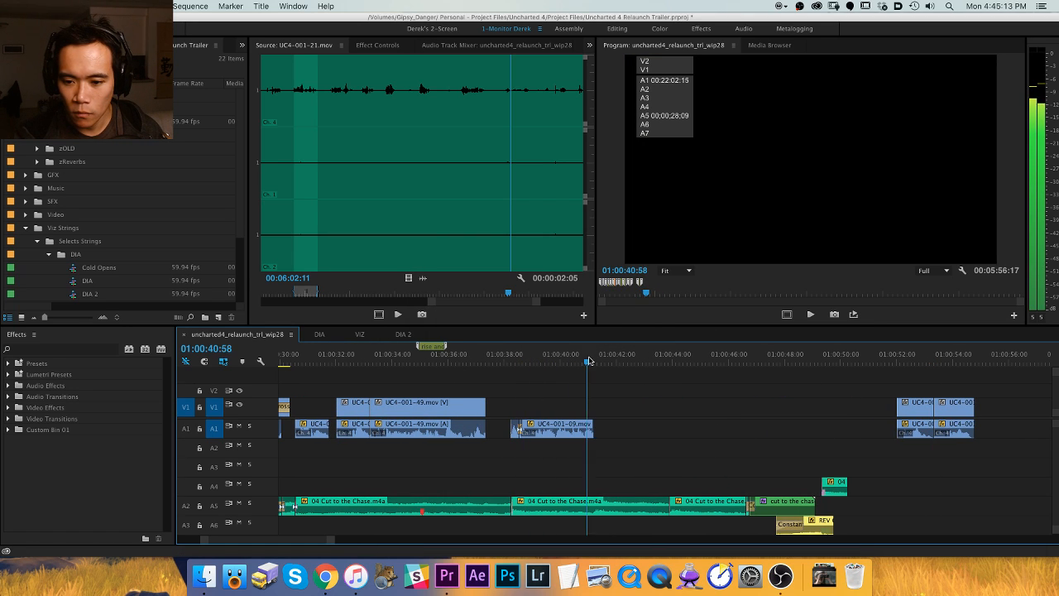
{"action": "left_click_drag", "start_coordinate": [902, 361], "coordinate": [971, 368]}
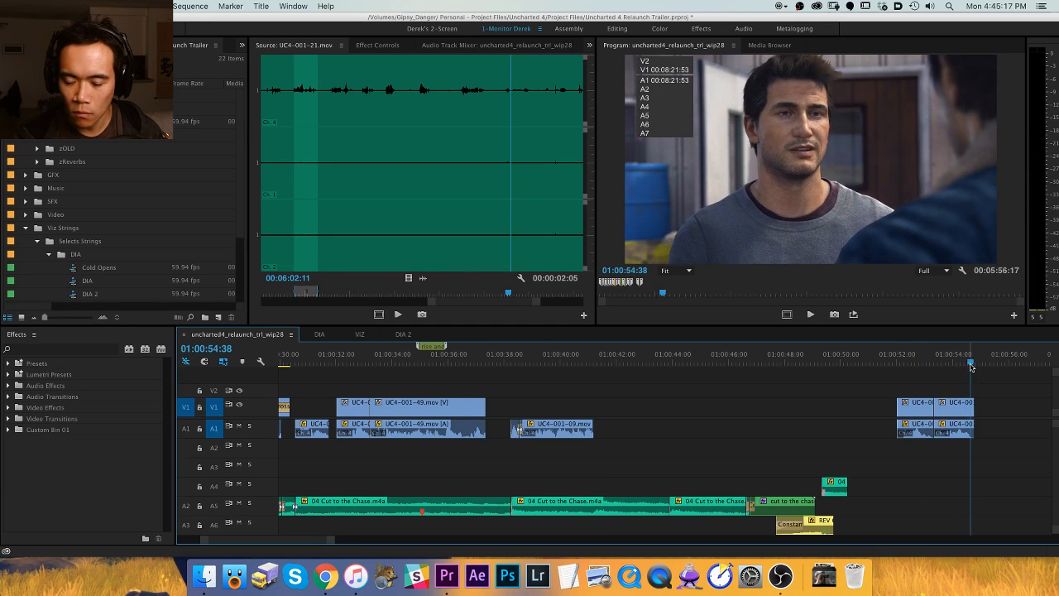
{"action": "left_click_drag", "start_coordinate": [832, 394], "coordinate": [978, 452]}
{"action": "key", "text": "Delete"}
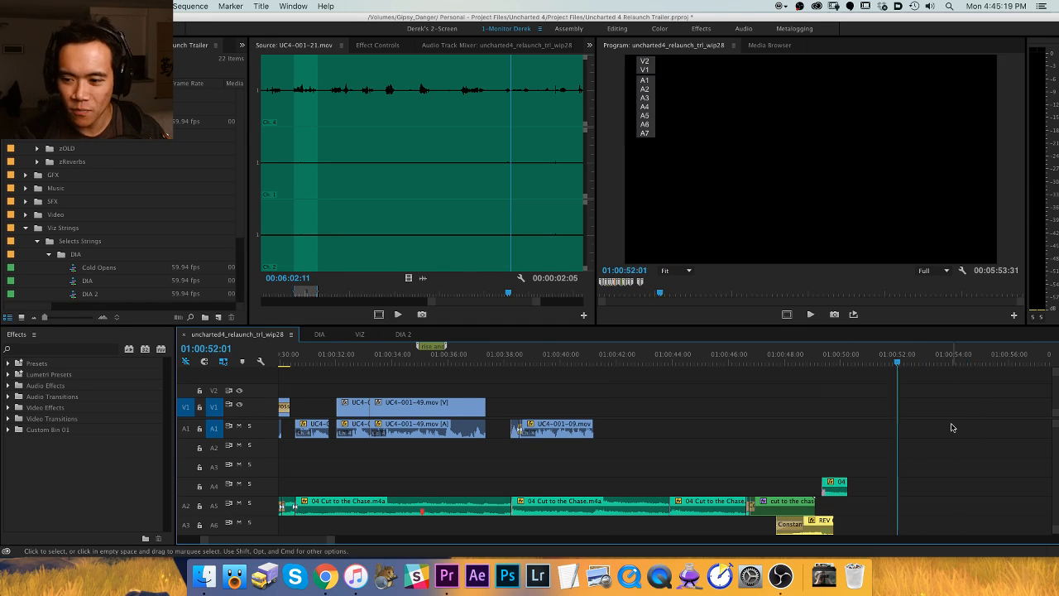
Close the empty gap after the dialogue at about 01:00:41, pulling the following dialogue and title clips forward to 01:00:42.
{"action": "key", "text": "minus"}
{"action": "scroll", "coordinate": [692, 409], "scroll_direction": "right", "scroll_amount": 5}
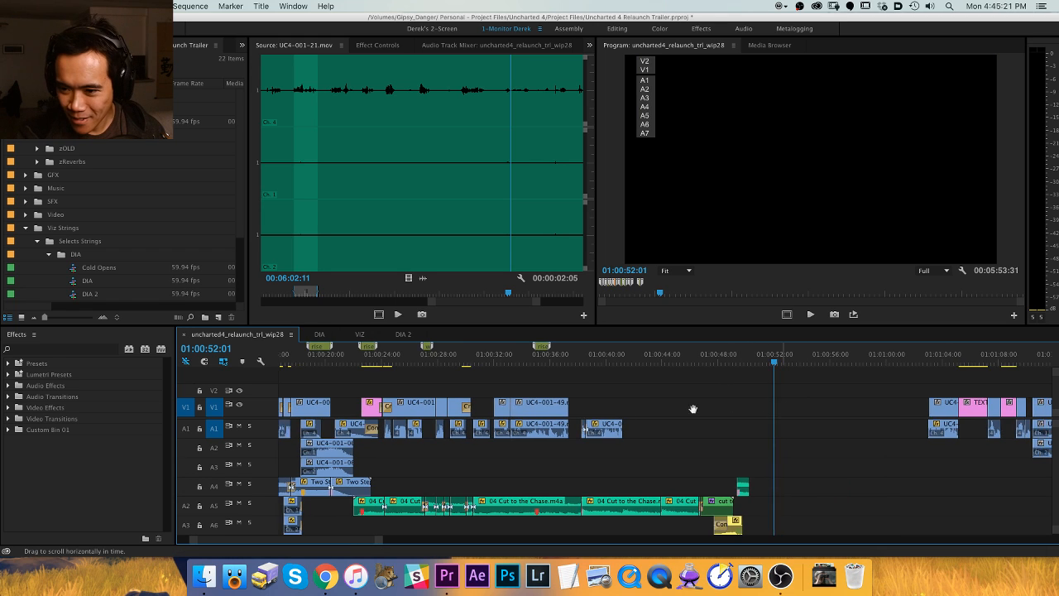
{"action": "left_click_drag", "start_coordinate": [770, 383], "coordinate": [653, 414]}
{"action": "left_click", "coordinate": [493, 372]}
{"action": "scroll", "coordinate": [493, 372], "scroll_direction": "left", "scroll_amount": 4}
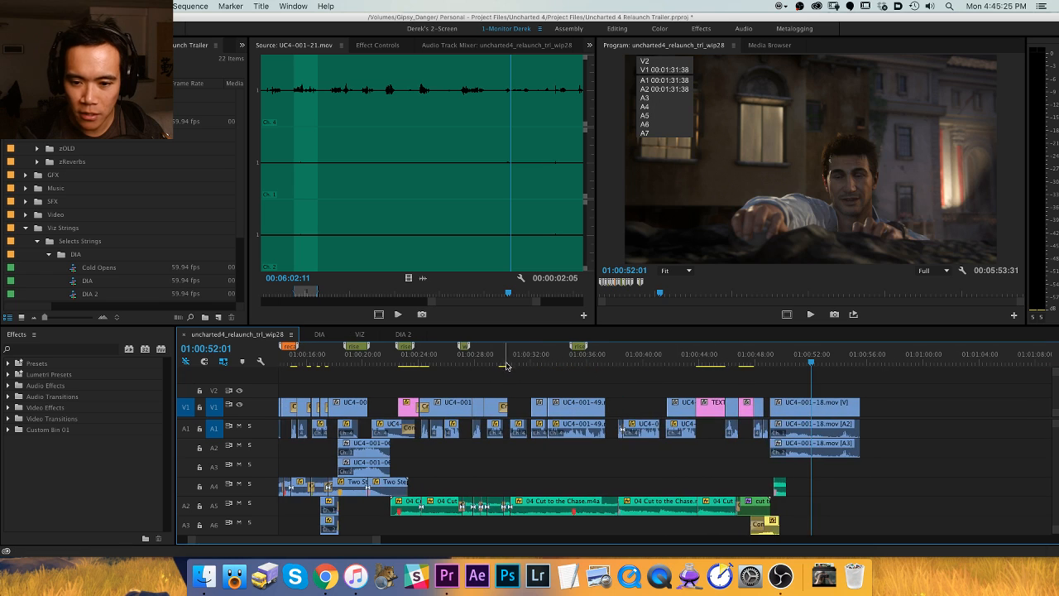
Play the dialogue and music from about 01:00:29 to 01:00:37, and check the joined clip at 01:00:42.
{"action": "left_click", "coordinate": [496, 356]}
{"action": "key", "text": "equal"}
{"action": "key", "text": "space"}
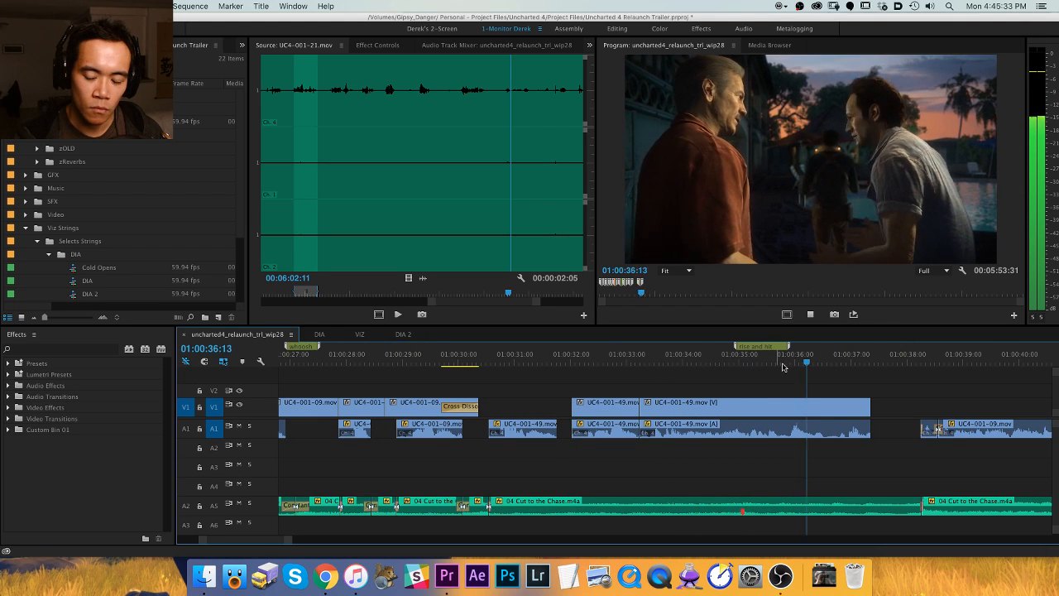
{"action": "key", "text": "space"}
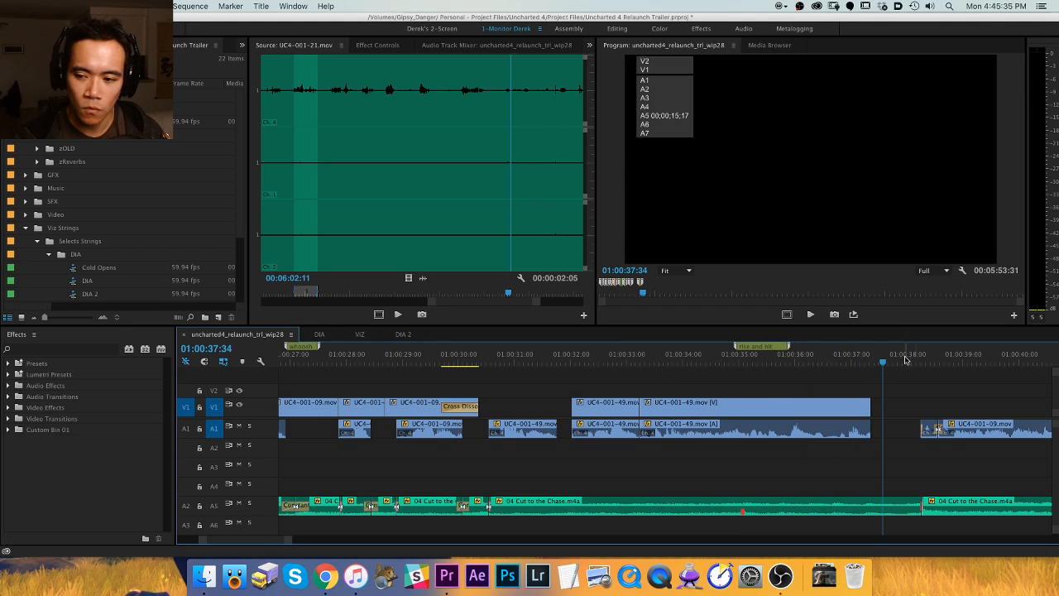
{"action": "key", "text": "minus"}
{"action": "left_click", "coordinate": [893, 357]}
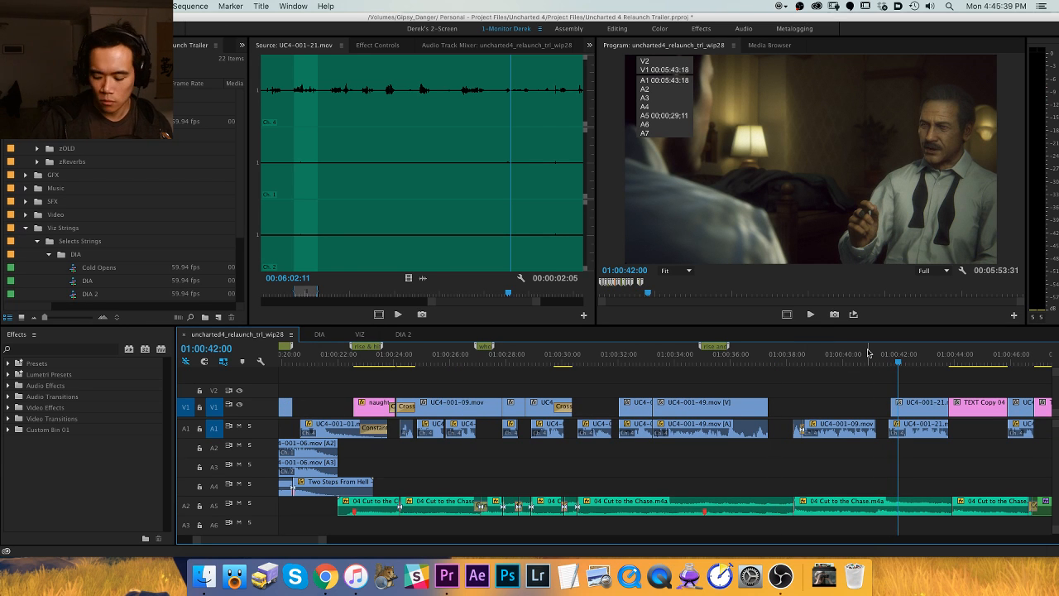
{"action": "key", "text": "minus"}
{"action": "key", "text": "minus"}
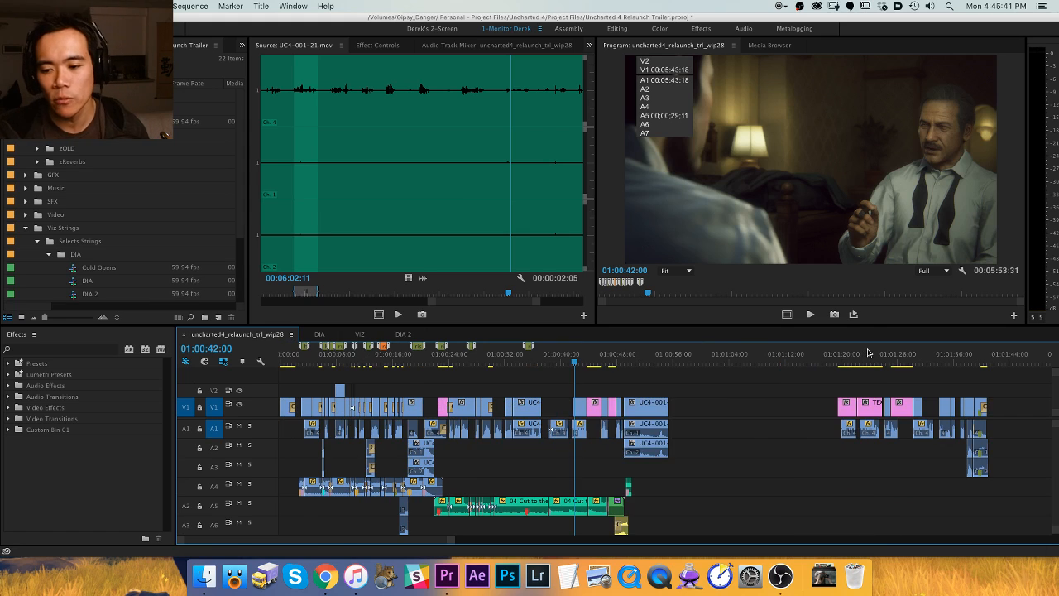
Undo the gap closure, the gain change and the deletions of the pier dialogue clips.
{"action": "key", "text": "super+z"}
{"action": "key", "text": "super+z"}
{"action": "key", "text": "super+z"}
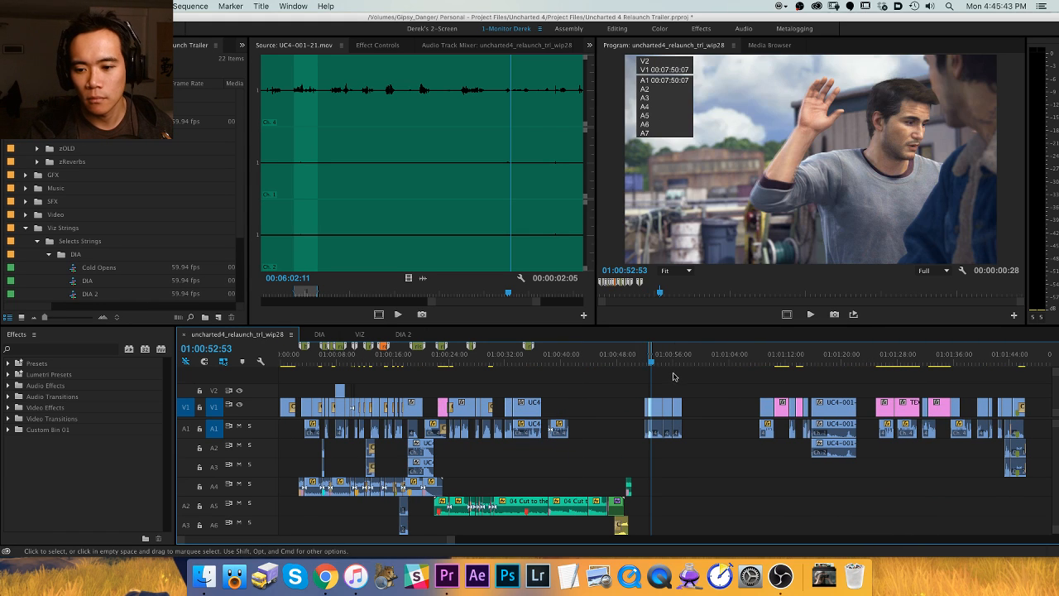
Play the UC4-001-09 dialogue from 01:00:38 to about 01:00:41 and select its audio clips on A1.
{"action": "left_click", "coordinate": [547, 358]}
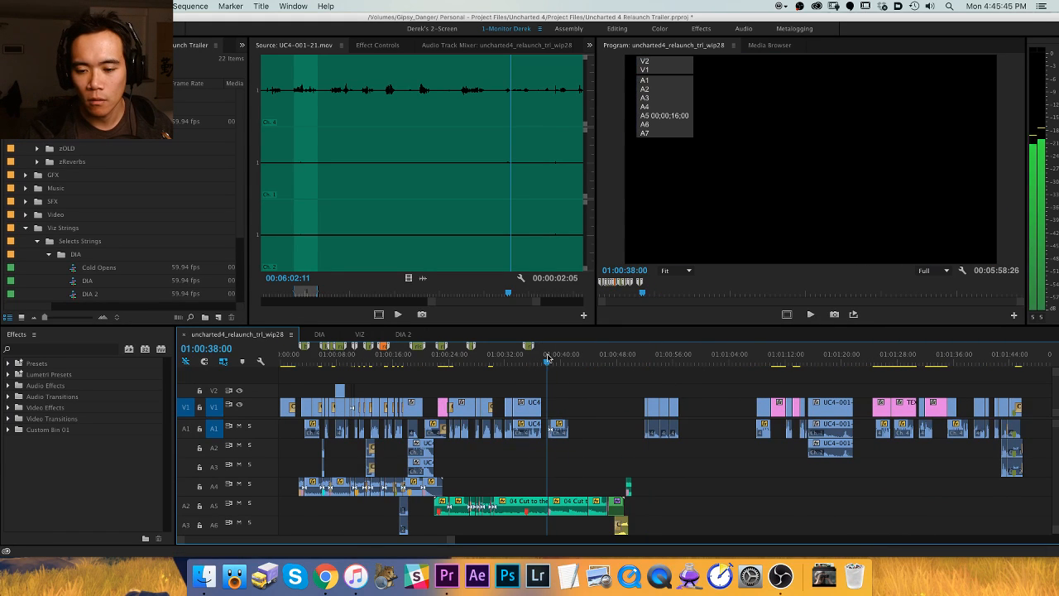
{"action": "key", "text": "equal"}
{"action": "key", "text": "equal"}
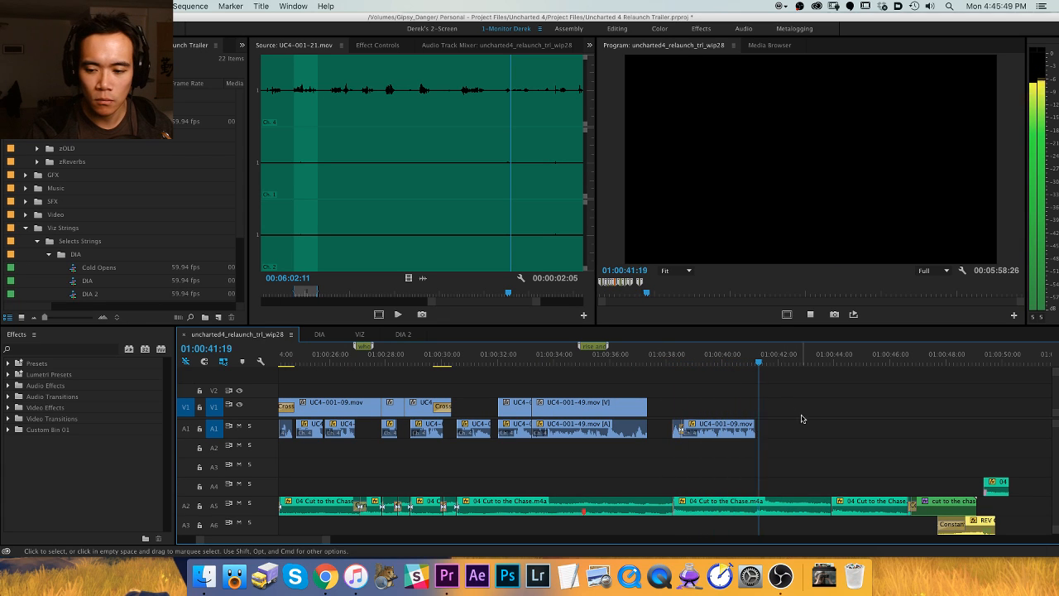
{"action": "key", "text": "space"}
{"action": "left_click_drag", "start_coordinate": [807, 415], "coordinate": [671, 456]}
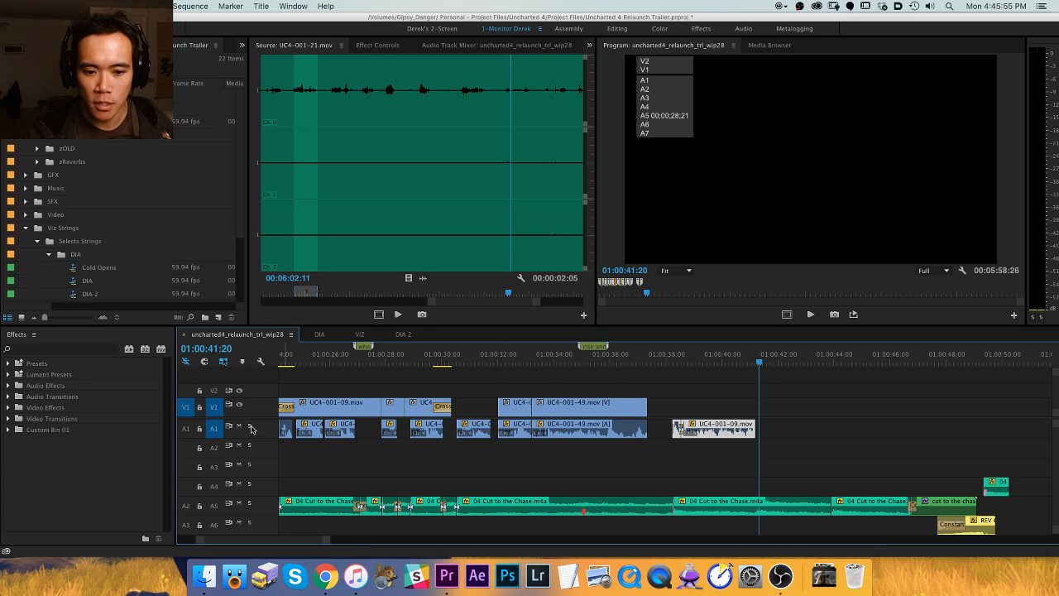
Solo dialogue track A1 and listen from about 01:00:32 to 01:00:39:16.
{"action": "left_click", "coordinate": [249, 426]}
{"action": "left_click", "coordinate": [497, 348]}
{"action": "key", "text": "space"}
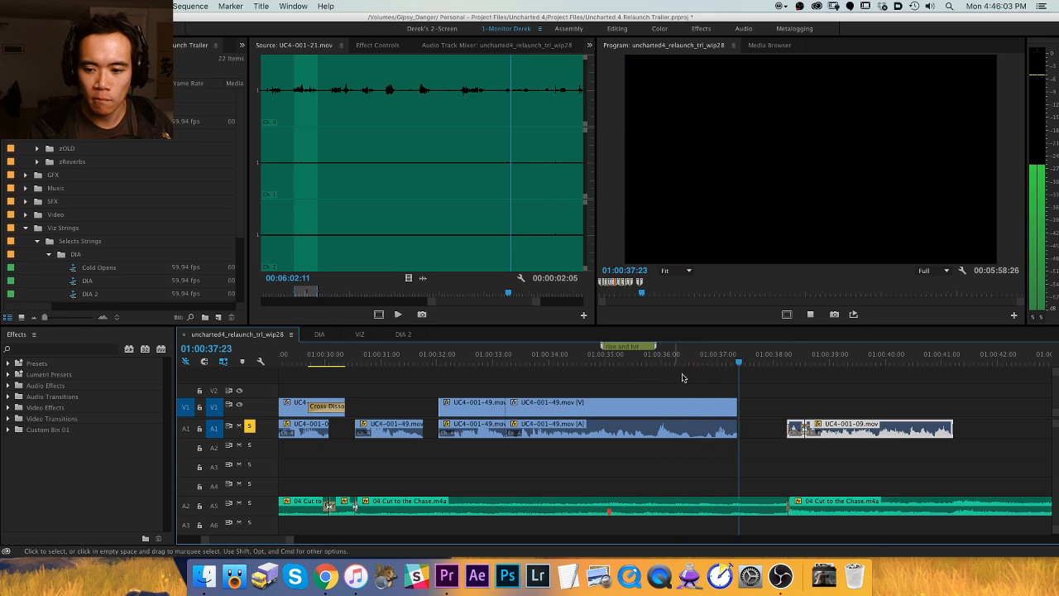
{"action": "key", "text": "space"}
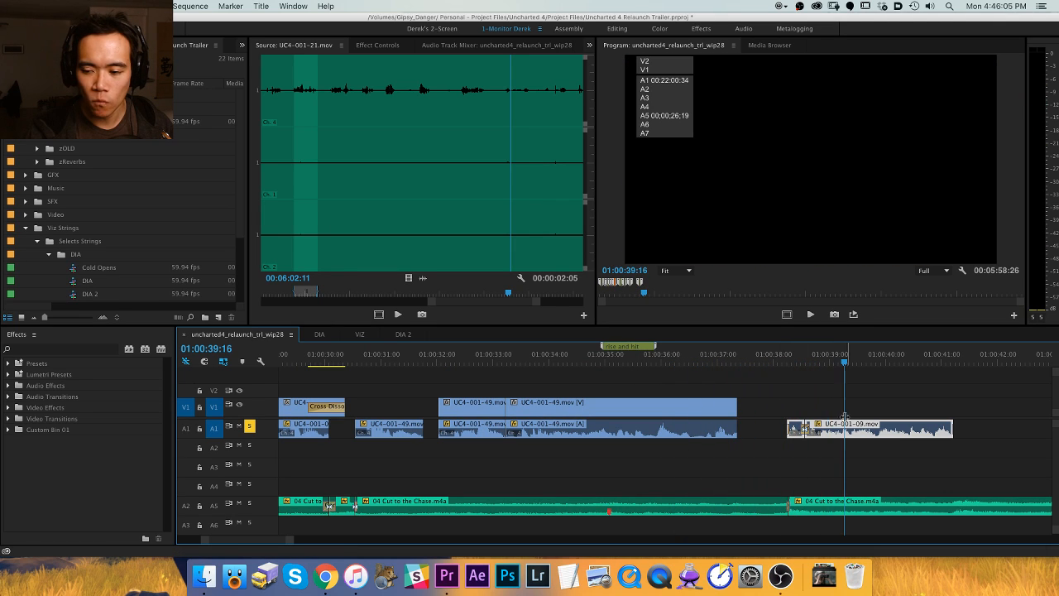
Replay the selected UC4-001-09 dialogue from 01:00:38:14 and delete its clips without closing the gap.
{"action": "left_click", "coordinate": [788, 359]}
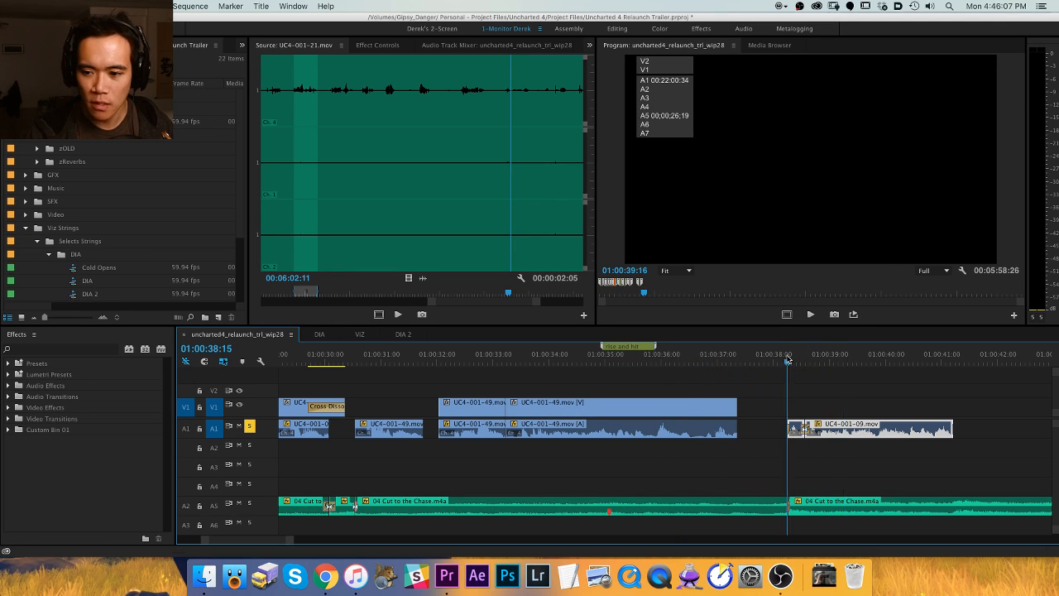
{"action": "left_click_drag", "start_coordinate": [855, 400], "coordinate": [721, 399]}
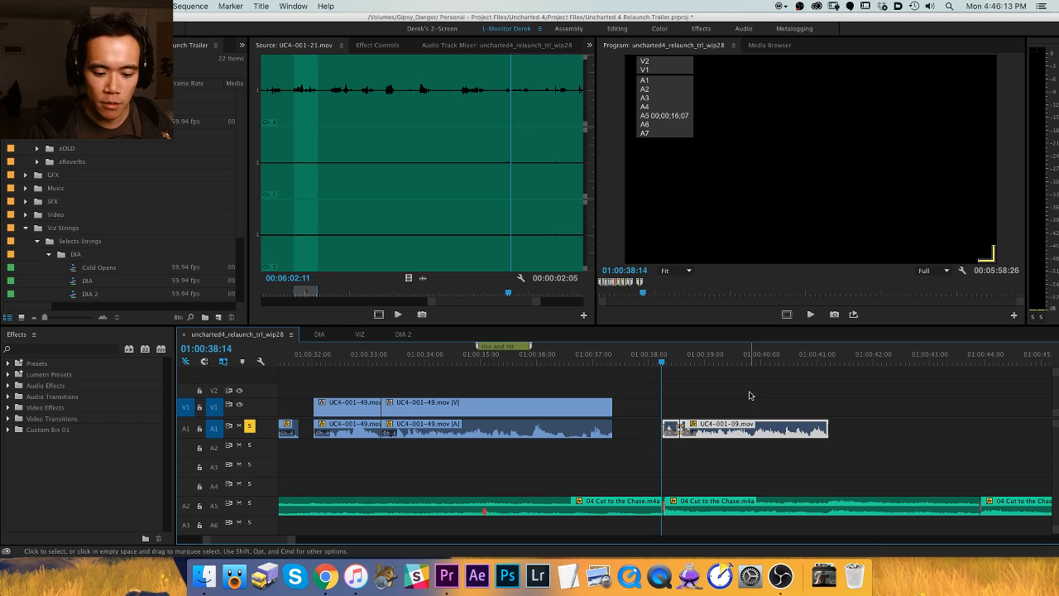
{"action": "key", "text": "space"}
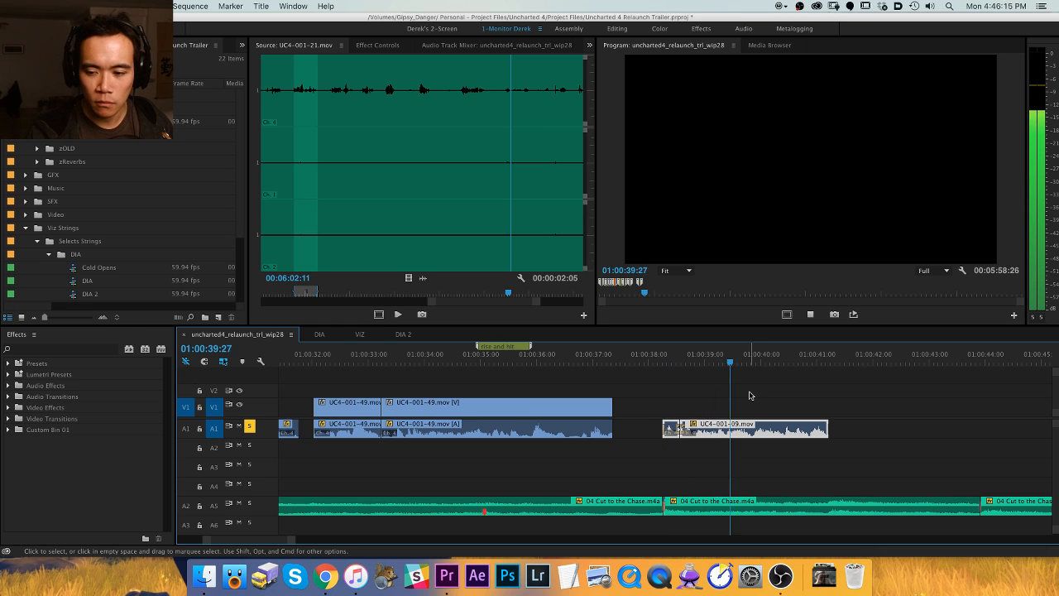
{"action": "key", "text": "space"}
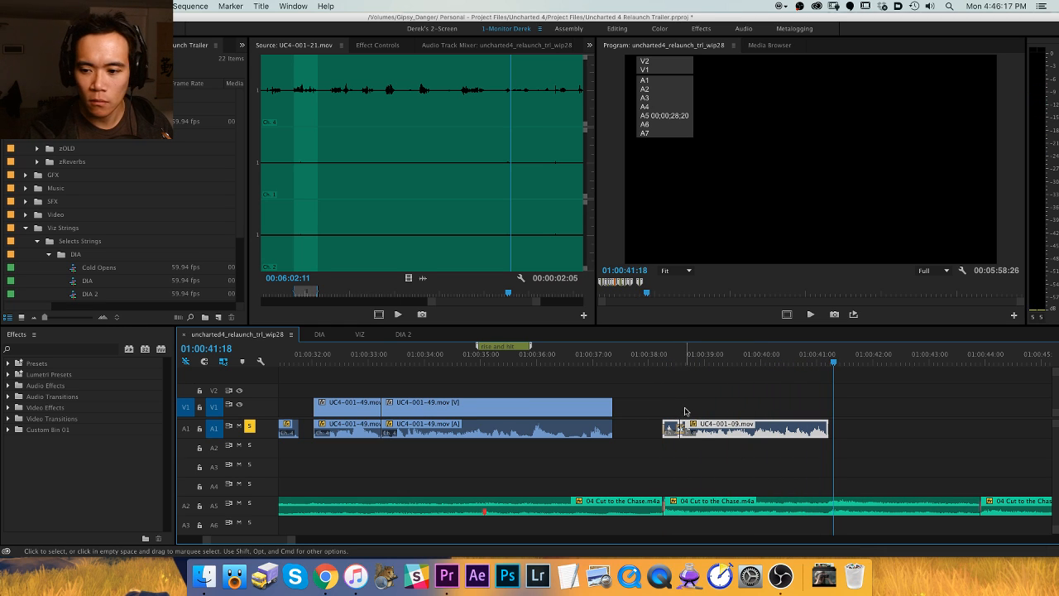
{"action": "scroll", "coordinate": [704, 397], "scroll_direction": "down", "scroll_amount": 2}
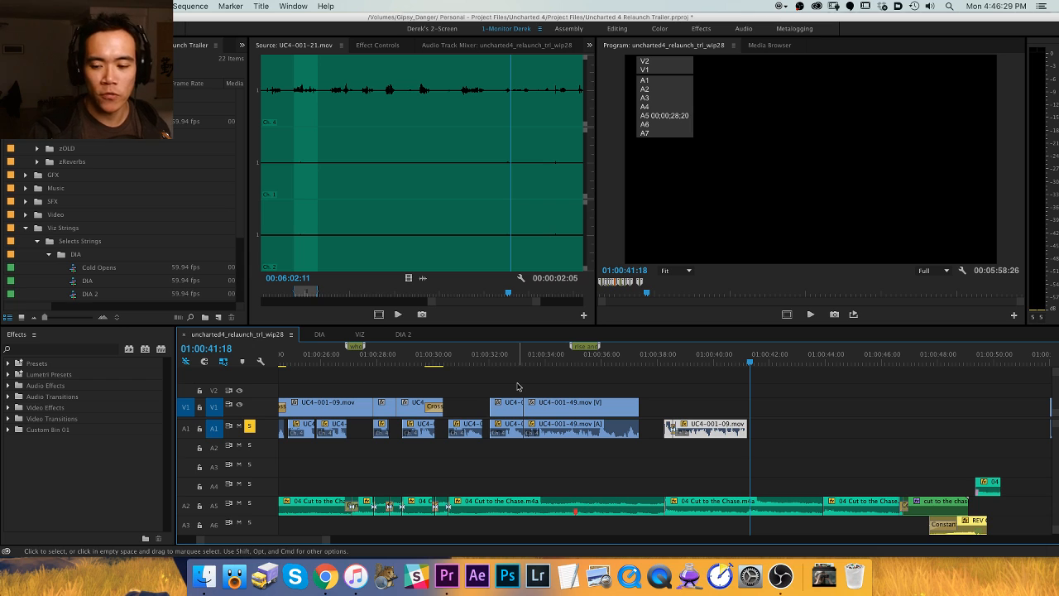
{"action": "key", "text": "h"}
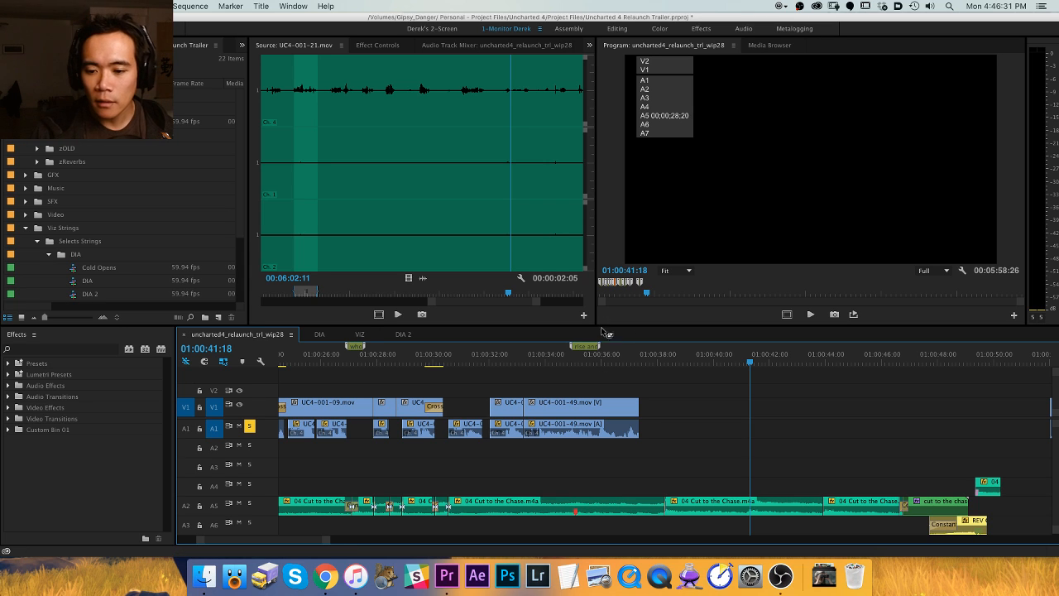
Scrub through the pier dialogue and mark and extract its third clip, at 01:00:54:47, closing the gap.
{"action": "left_click_drag", "start_coordinate": [508, 379], "coordinate": [555, 373]}
{"action": "key", "text": "minus"}
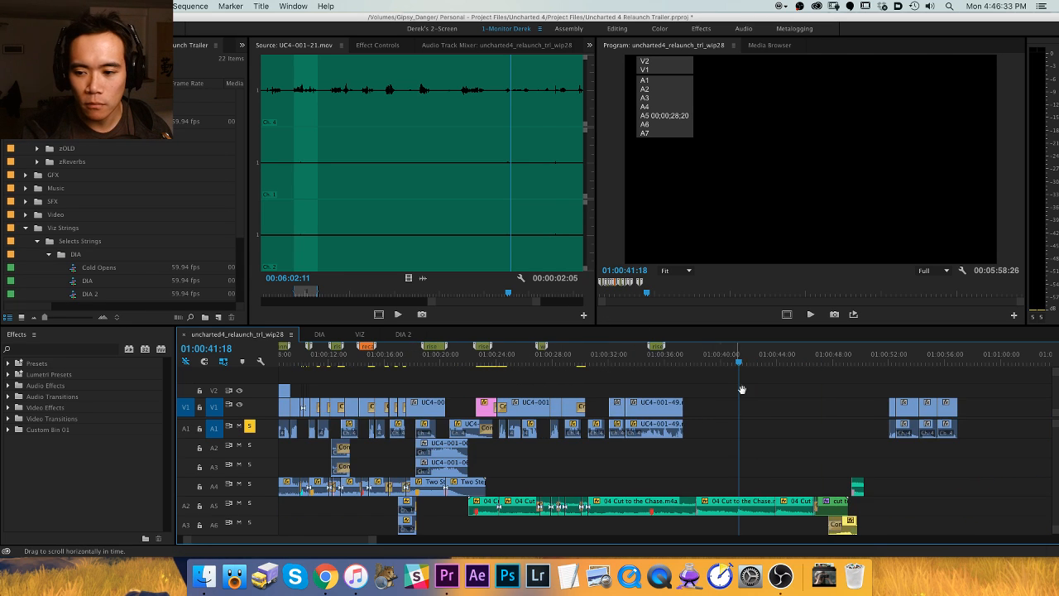
{"action": "key", "text": "minus"}
{"action": "key", "text": "v"}
{"action": "left_click_drag", "start_coordinate": [428, 369], "coordinate": [753, 367]}
{"action": "key", "text": "equal"}
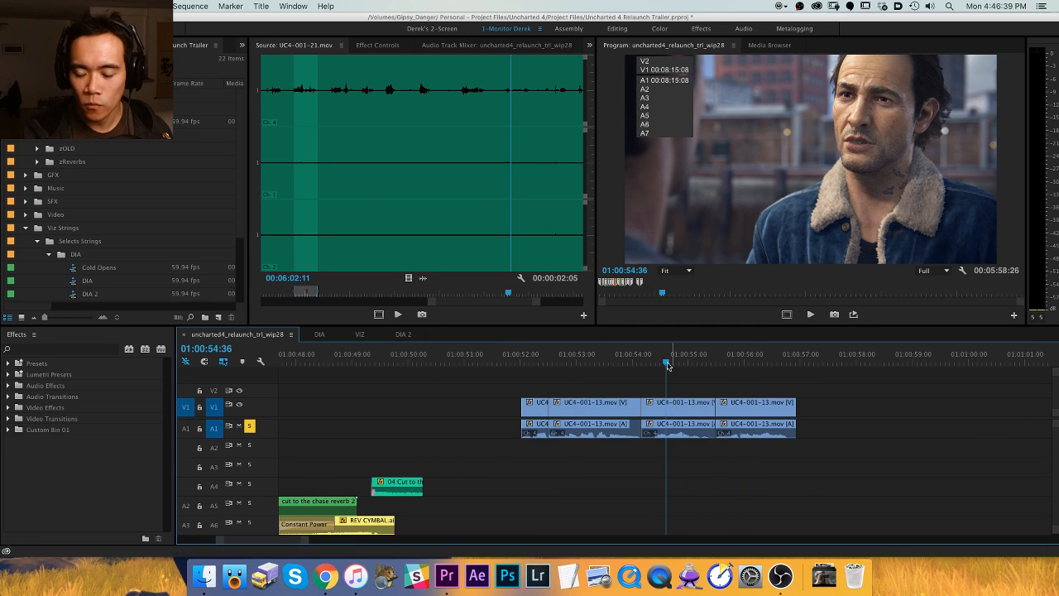
{"action": "left_click_drag", "start_coordinate": [512, 360], "coordinate": [675, 367]}
{"action": "key", "text": "equal"}
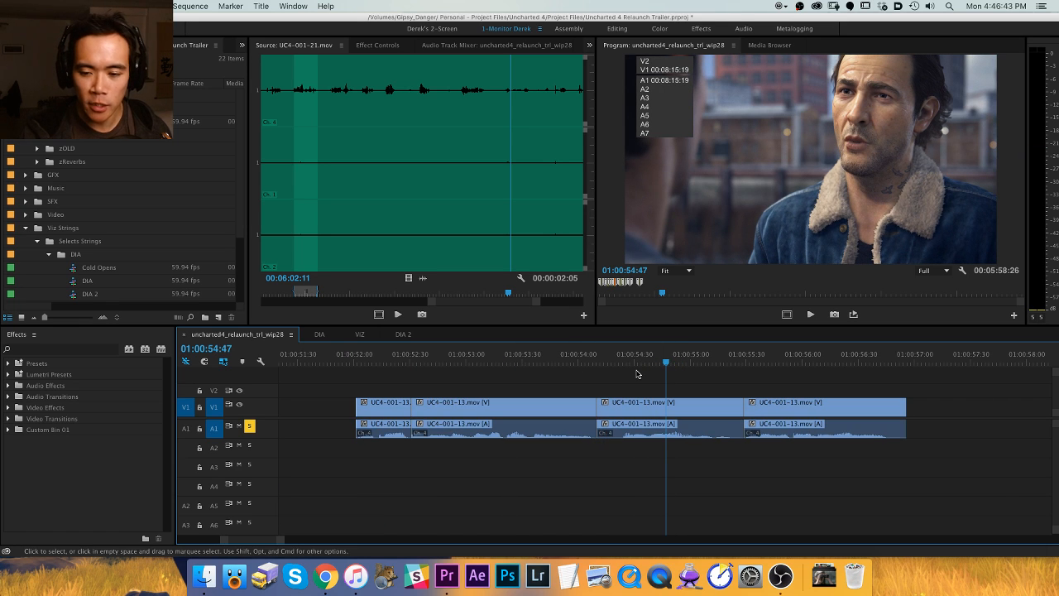
{"action": "key", "text": "minus"}
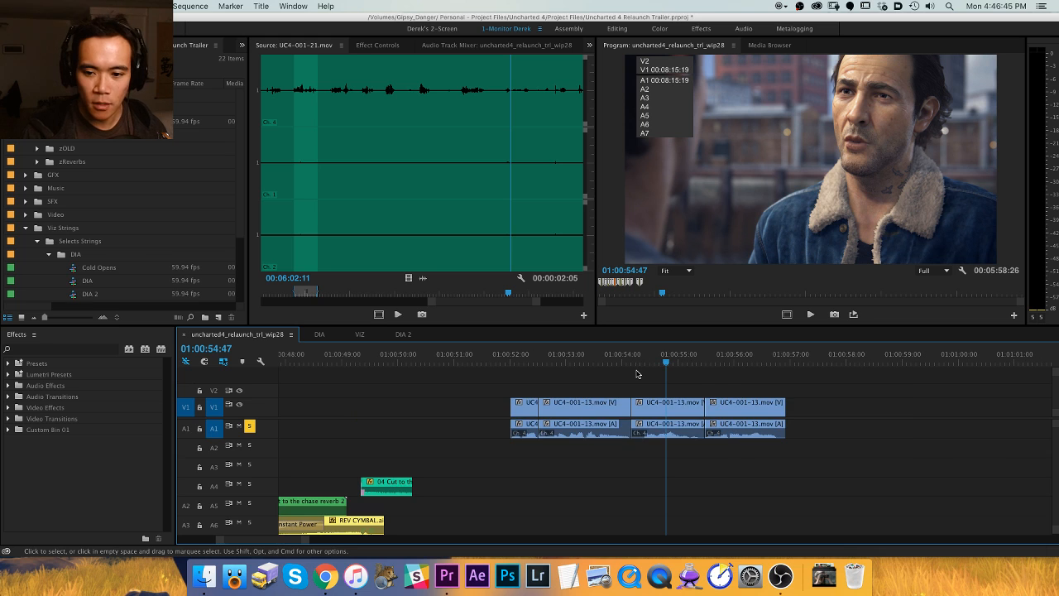
{"action": "key", "text": "x"}
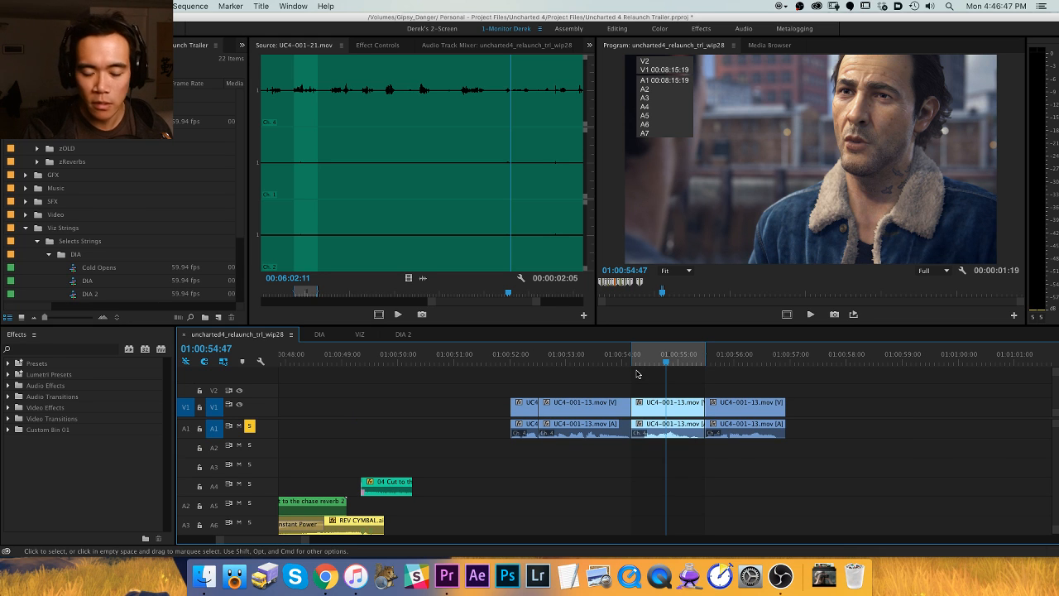
{"action": "key", "text": "apostrophe"}
Play the last pier dialogue clip and ripple-trim its end to 01:00:55:29.
{"action": "key", "text": "equal"}
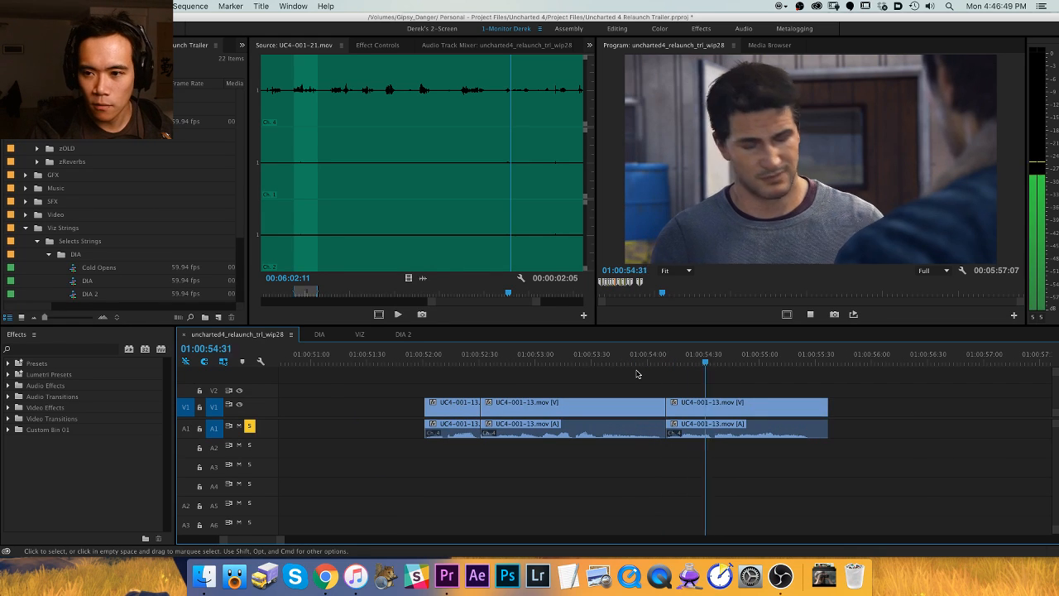
{"action": "key", "text": "space"}
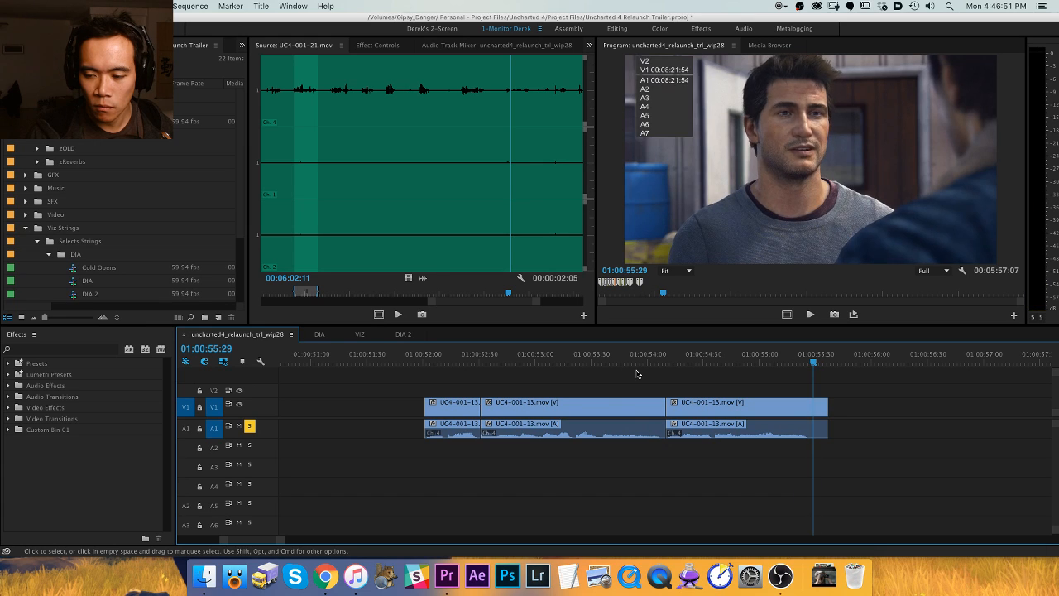
{"action": "key", "text": "w"}
{"action": "key", "text": "minus"}
{"action": "key", "text": "minus"}
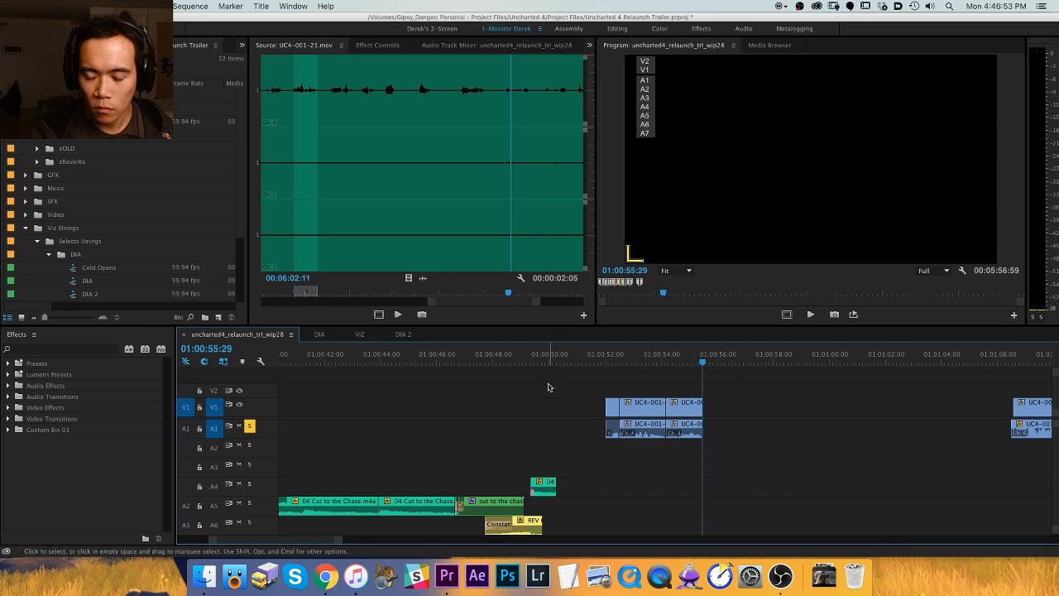
Undo the last ripple trim at the end of the pier dialogue to restore its final clip.
{"action": "key", "text": "super+z"}
{"action": "key", "text": "super+z"}
{"action": "key", "text": "alt+x"}
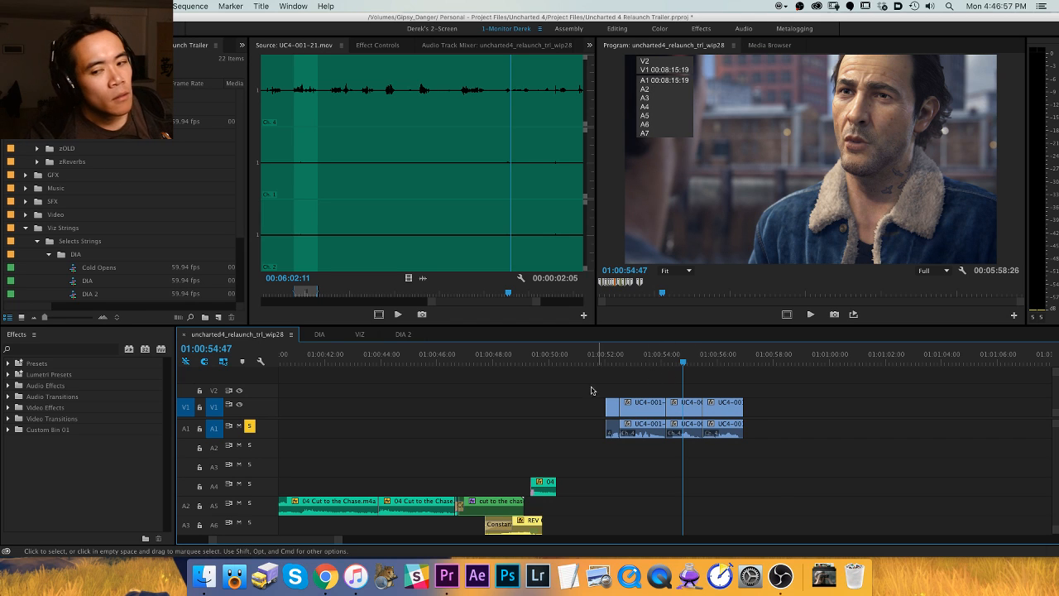
Move the four pier dialogue clips from 01:00:52:01 to just after the UC4-001-49 clip, starting at about 01:00:38.
{"action": "left_click", "coordinate": [606, 359]}
{"action": "left_click_drag", "start_coordinate": [546, 377], "coordinate": [763, 441]}
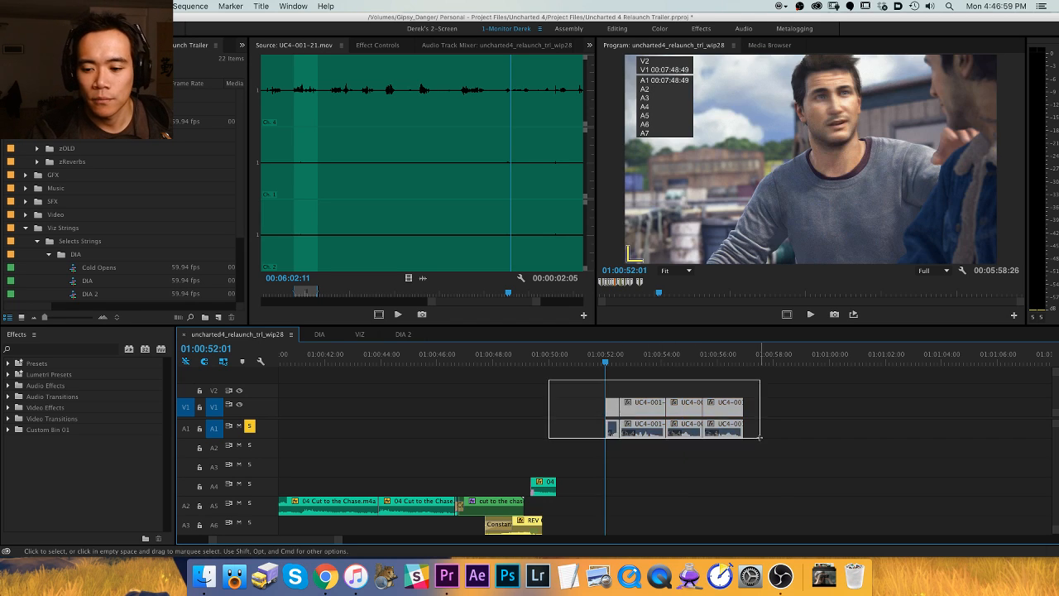
{"action": "key", "text": "Delete"}
{"action": "key", "text": "minus"}
{"action": "left_click", "coordinate": [437, 359]}
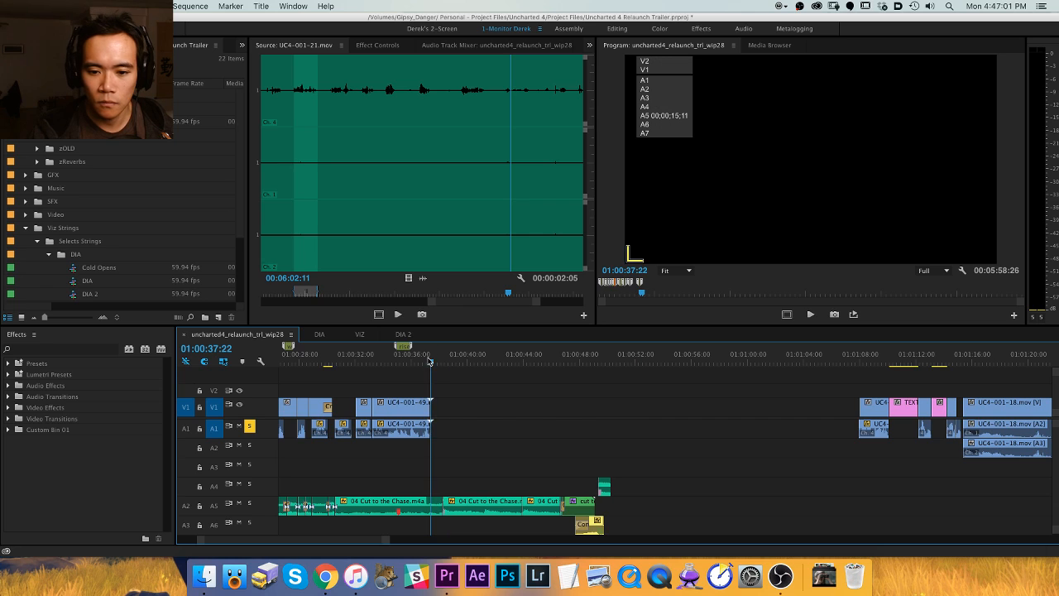
{"action": "left_click", "coordinate": [452, 357]}
{"action": "key", "text": "equal"}
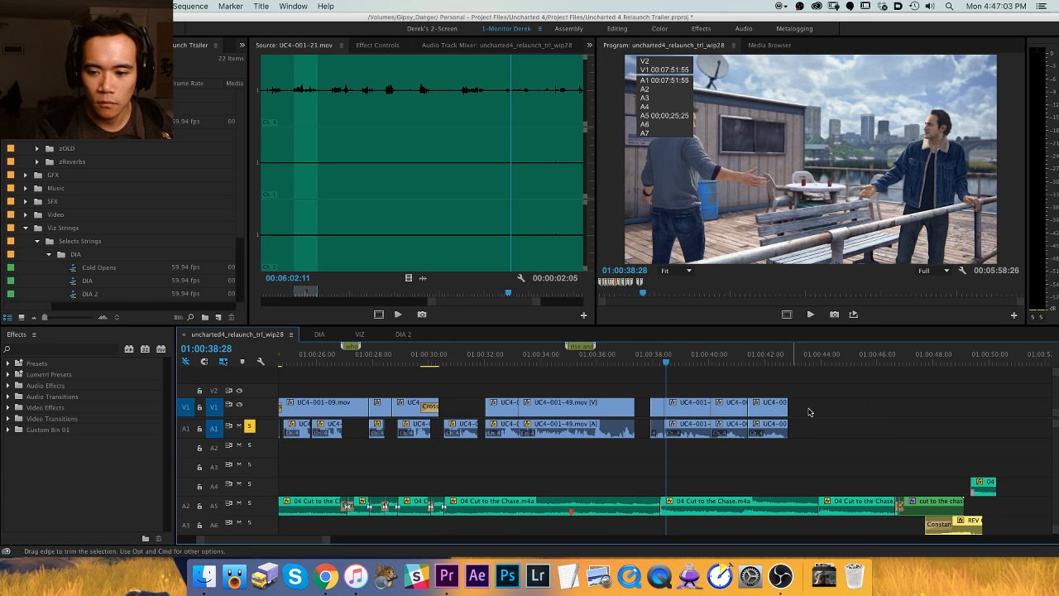
Select the four relocated pier dialogue clips and apply an audio gain adjustment to them.
{"action": "left_click_drag", "start_coordinate": [854, 396], "coordinate": [648, 454]}
{"action": "key", "text": "g"}
{"action": "key", "text": "Return"}
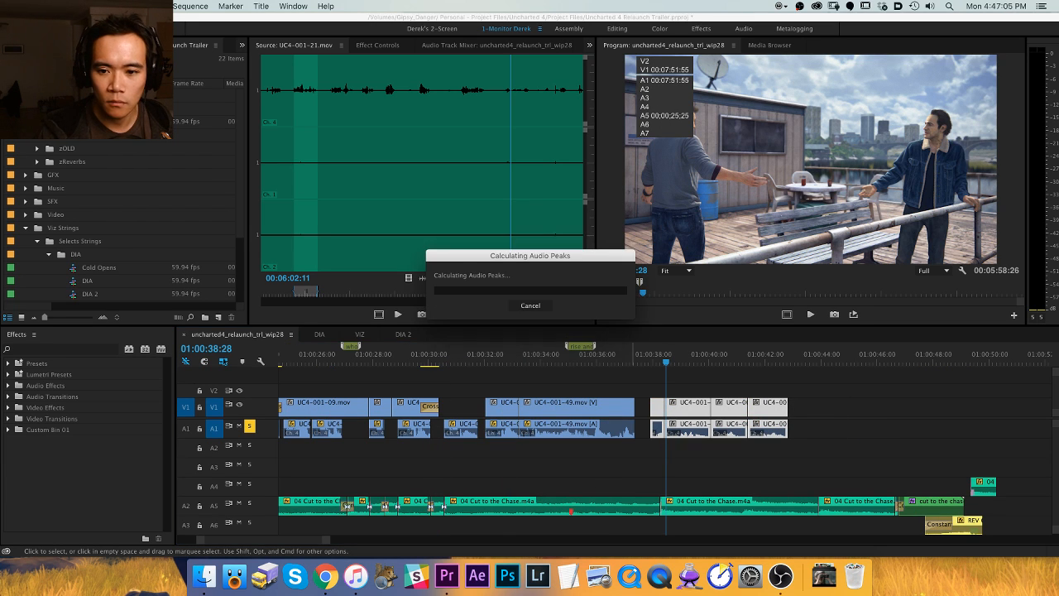
{"action": "left_click", "coordinate": [709, 390]}
Play and scrub the passage from the end of the UC4-001-49 clip through the pier dialogue to about 01:00:42:28.
{"action": "left_click", "coordinate": [618, 359]}
{"action": "key", "text": "space"}
{"action": "key", "text": "equal"}
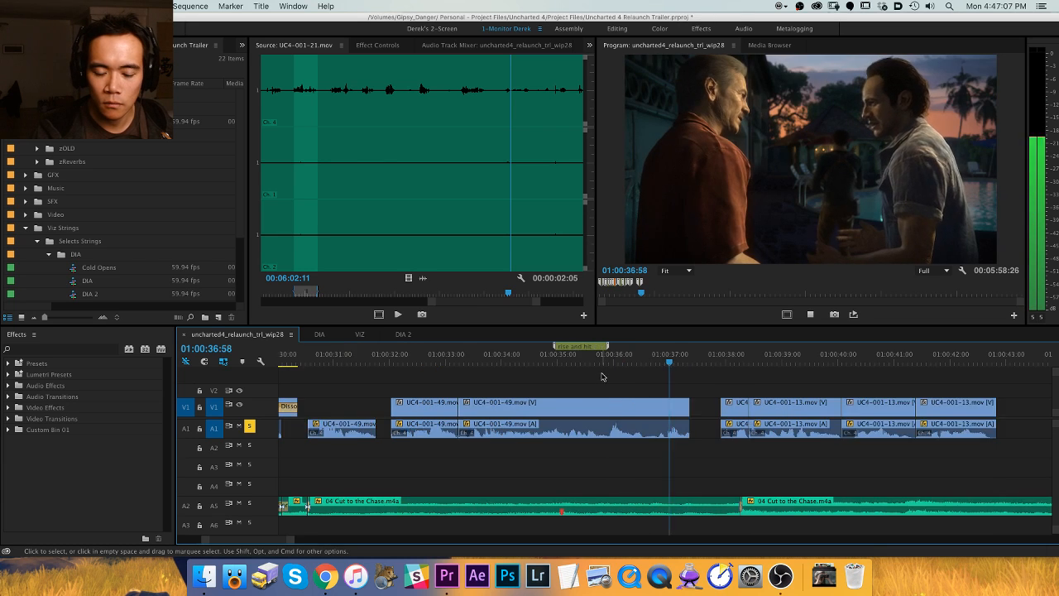
{"action": "key", "text": "minus"}
{"action": "key", "text": "equal"}
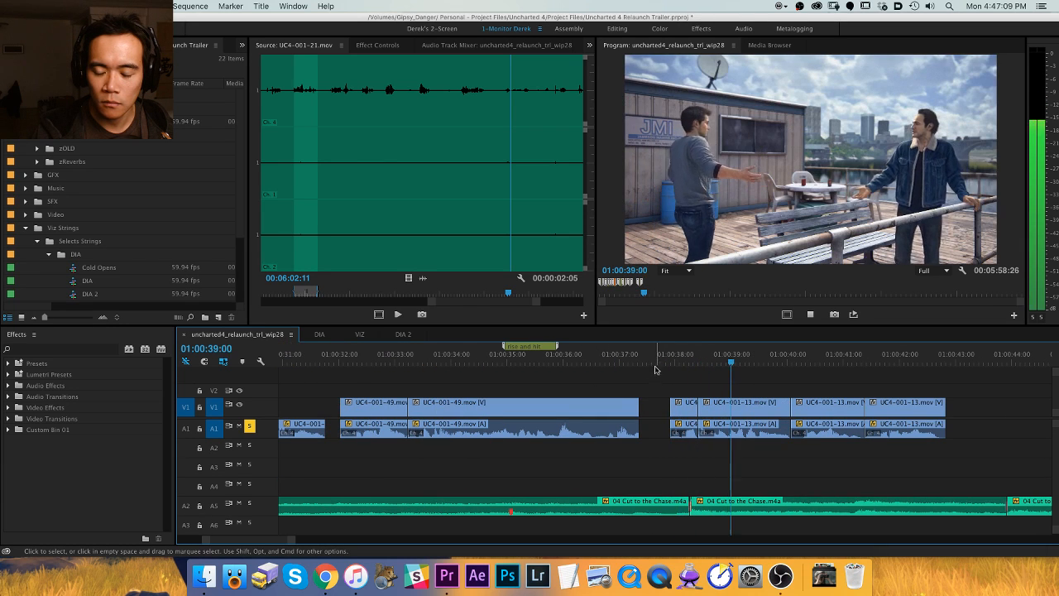
{"action": "key", "text": "space"}
{"action": "left_click_drag", "start_coordinate": [610, 360], "coordinate": [641, 360]}
{"action": "left_click_drag", "start_coordinate": [794, 358], "coordinate": [925, 357]}
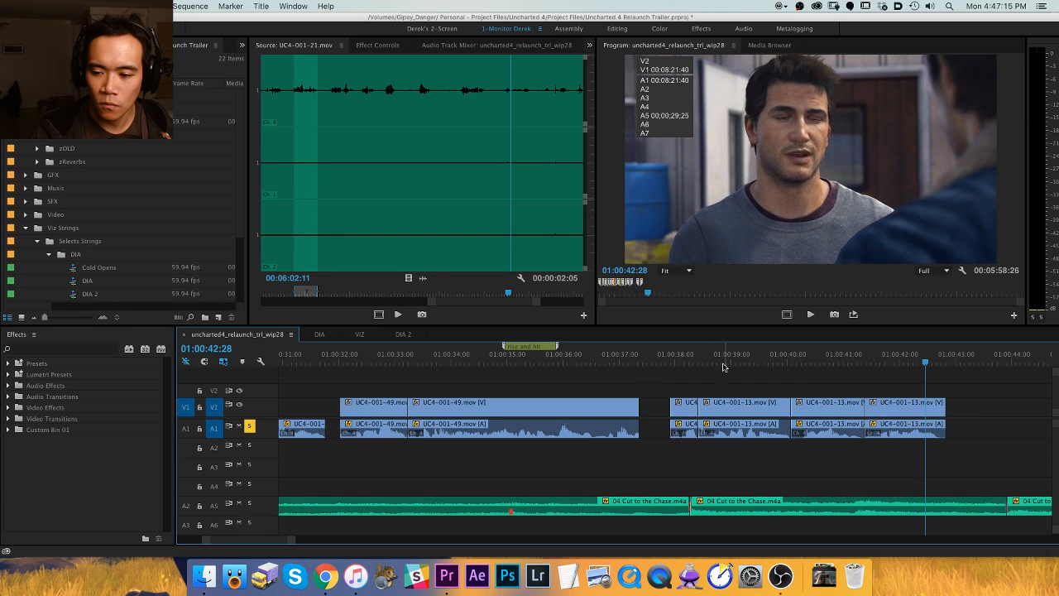
{"action": "key", "text": "space"}
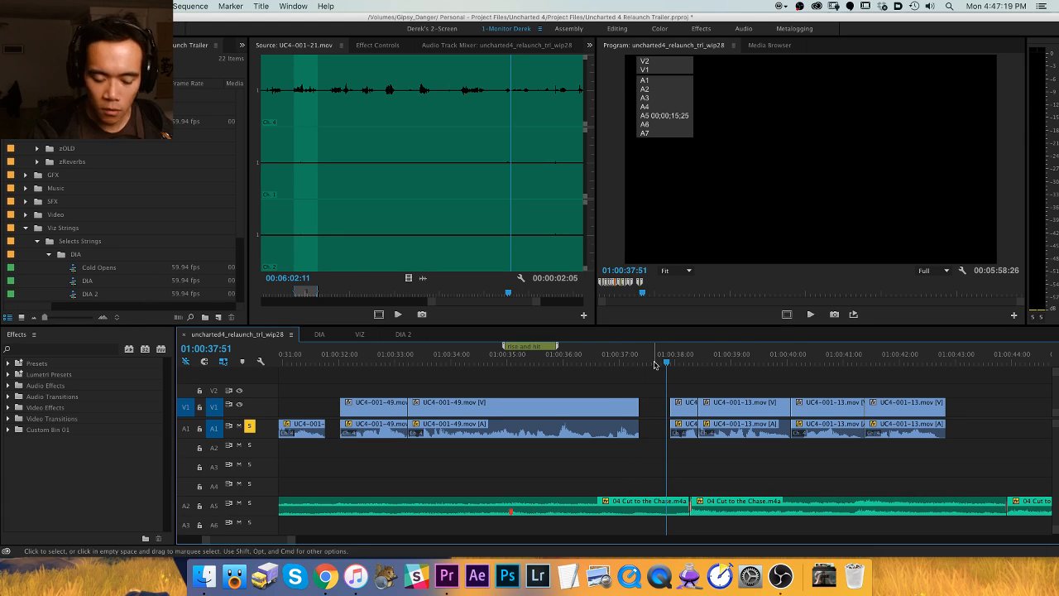
Undo the long extension of the UC4-001-49 clip and trim the clip's end to 01:00:37:23 instead.
{"action": "left_click", "coordinate": [654, 361]}
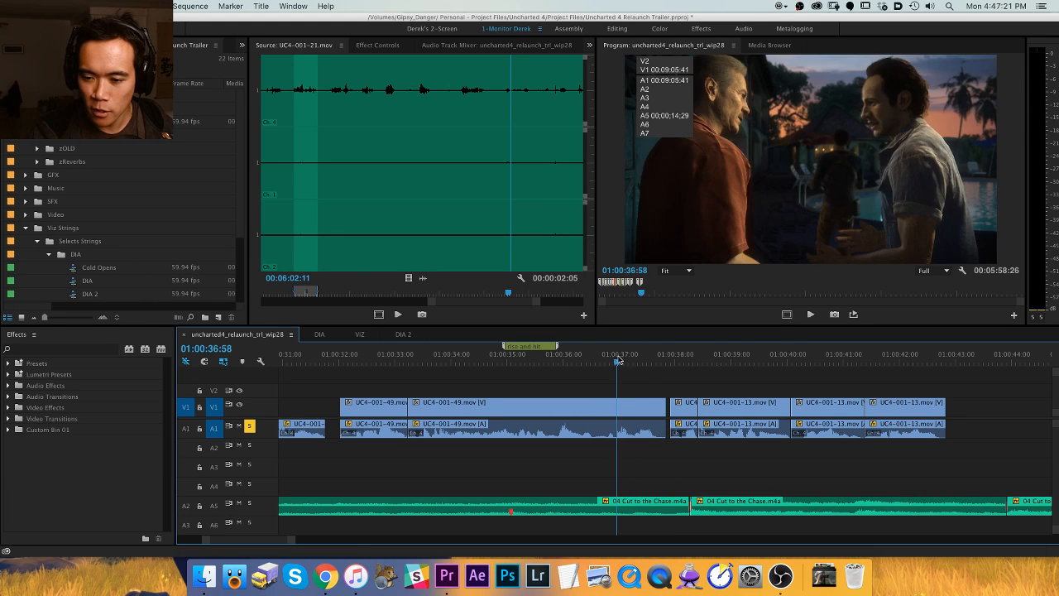
{"action": "key", "text": "ctrl+z"}
{"action": "key", "text": "="}
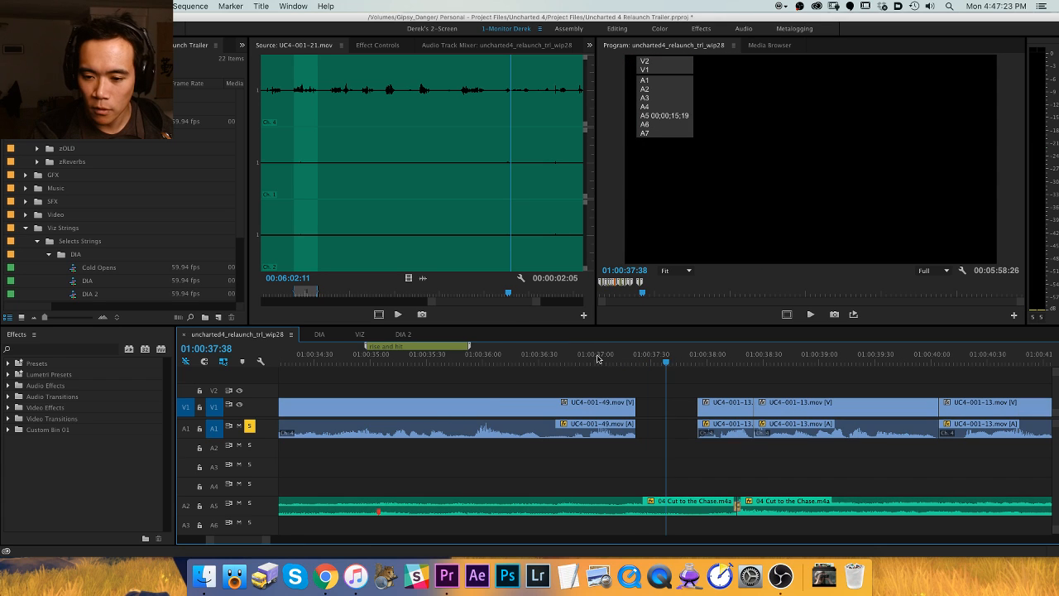
{"action": "key", "text": "shift+t"}
{"action": "key", "text": "alt+Right"}
Add a Constant Power fade at the end of the UC4-001-49 audio and set its duration to 2 frames.
{"action": "key", "text": "super+shift+d"}
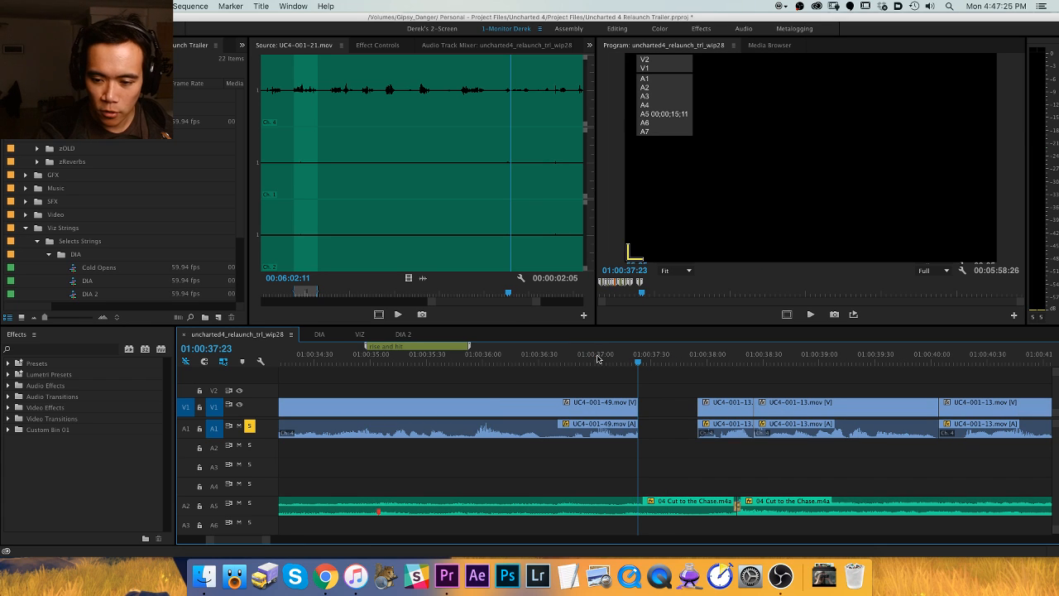
{"action": "double_click", "coordinate": [574, 434]}
{"action": "type", "text": "2"}
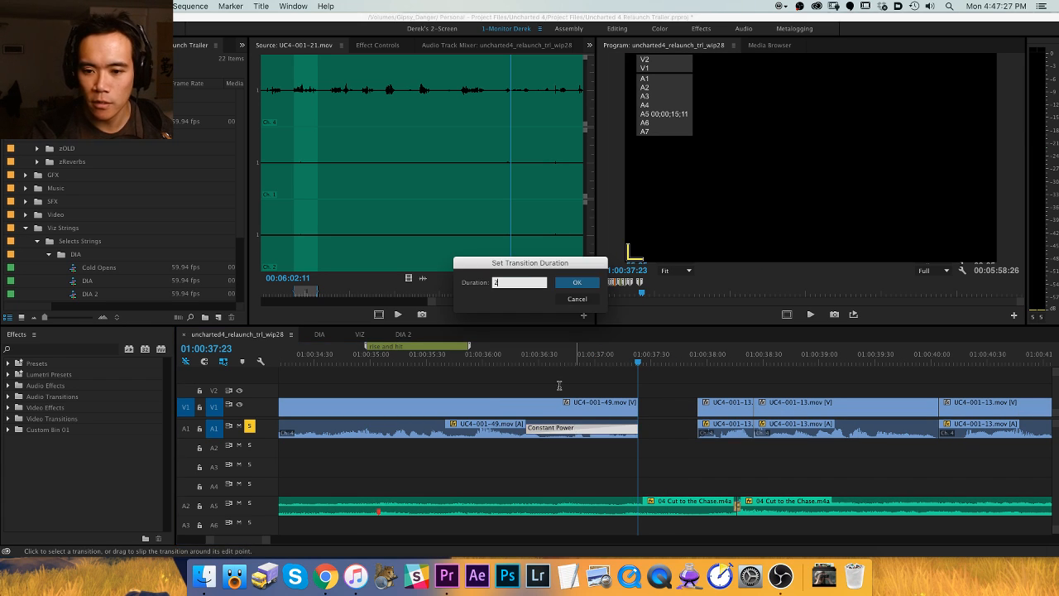
{"action": "key", "text": "Return"}
Play back the faded end of UC4-001-49 and its lead into the pier dialogue, up to 01:00:40:11.
{"action": "left_click", "coordinate": [448, 358]}
{"action": "key", "text": "space"}
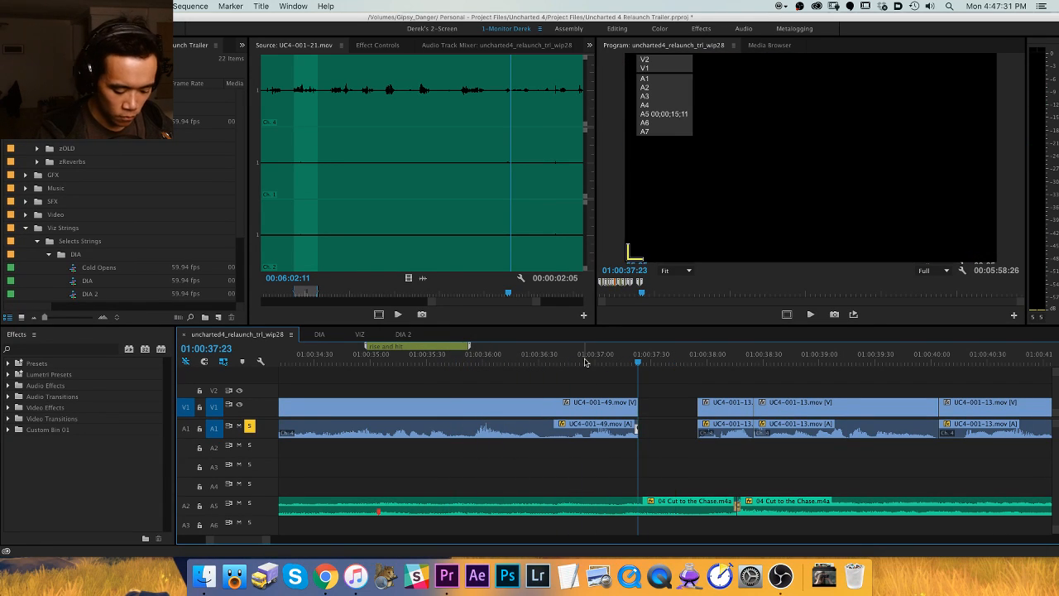
{"action": "key", "text": "shift+t"}
{"action": "key", "text": "space"}
{"action": "key", "text": "="}
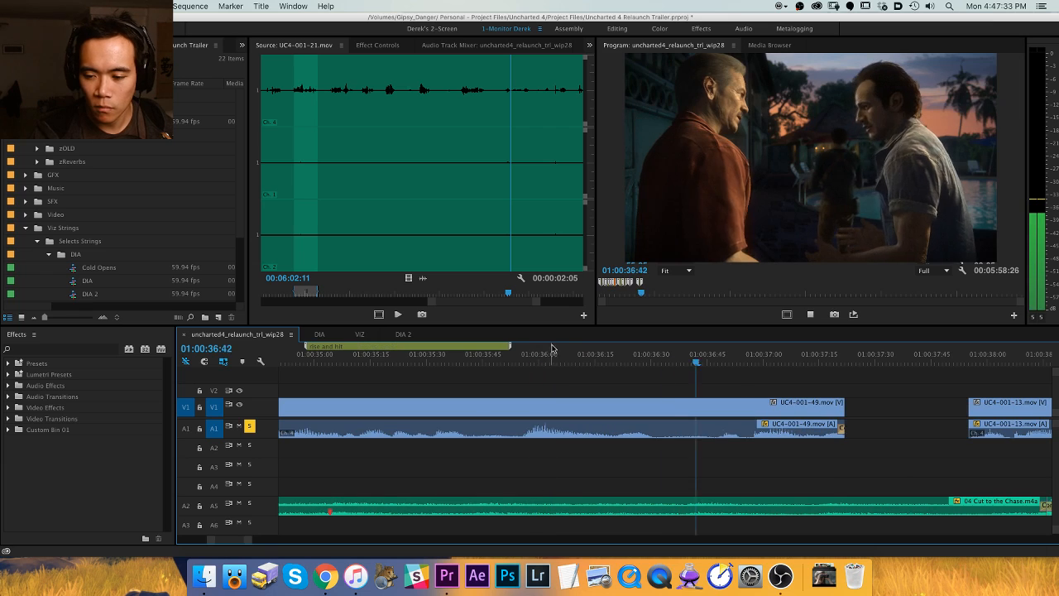
{"action": "key", "text": "space"}
{"action": "key", "text": "minus"}
{"action": "key", "text": "minus"}
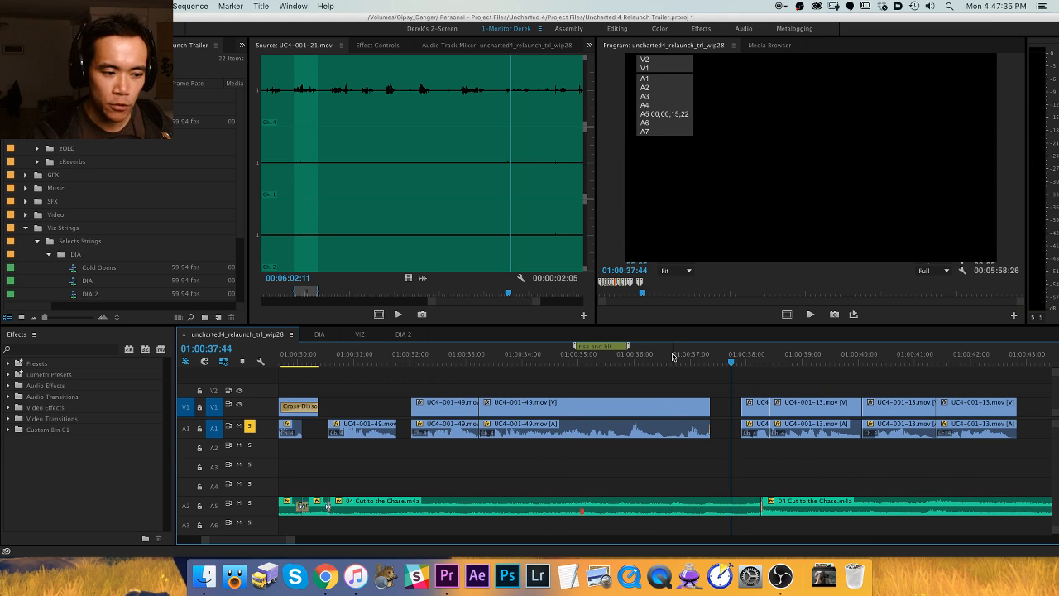
{"action": "key", "text": "space"}
{"action": "key", "text": "="}
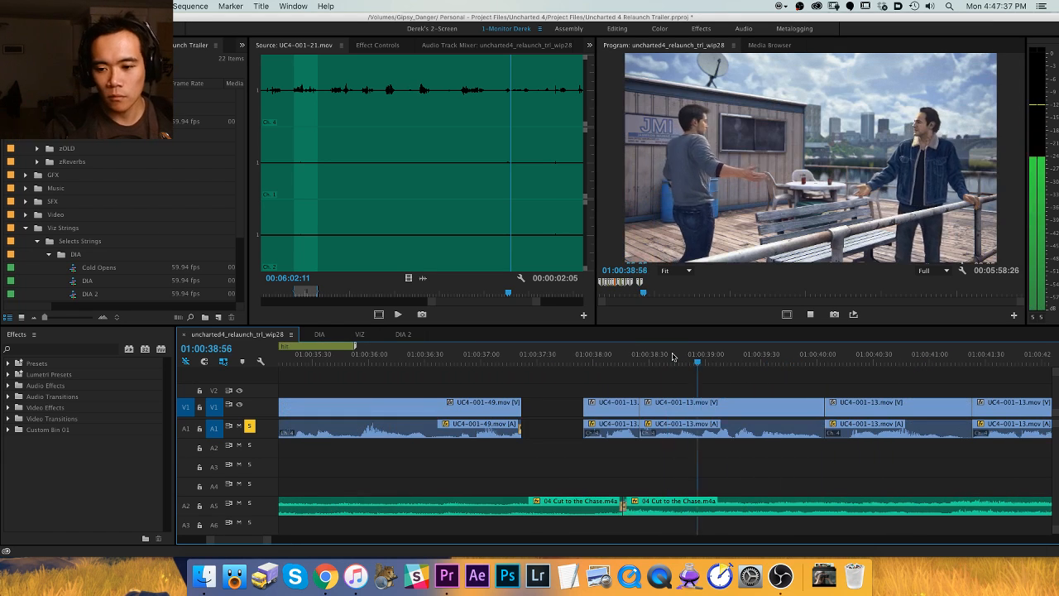
{"action": "key", "text": "minus"}
{"action": "key", "text": "space"}
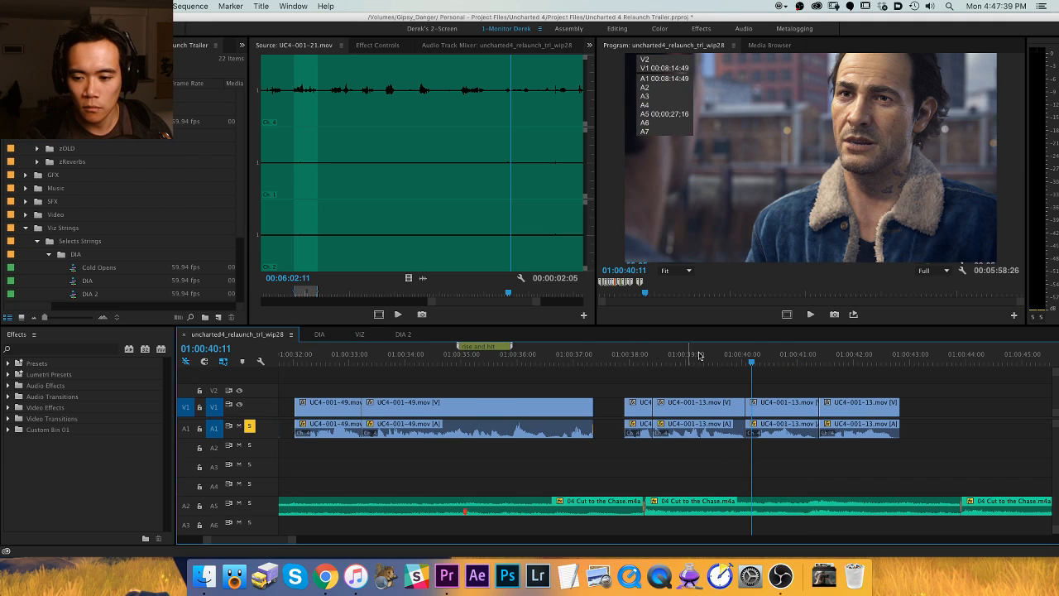
Scrub the pier dialogue and examine how the clips from 01:00:32 to 01:00:43 line up with the music.
{"action": "key", "text": "minus"}
{"action": "key", "text": "h"}
{"action": "left_click_drag", "start_coordinate": [790, 382], "coordinate": [660, 391]}
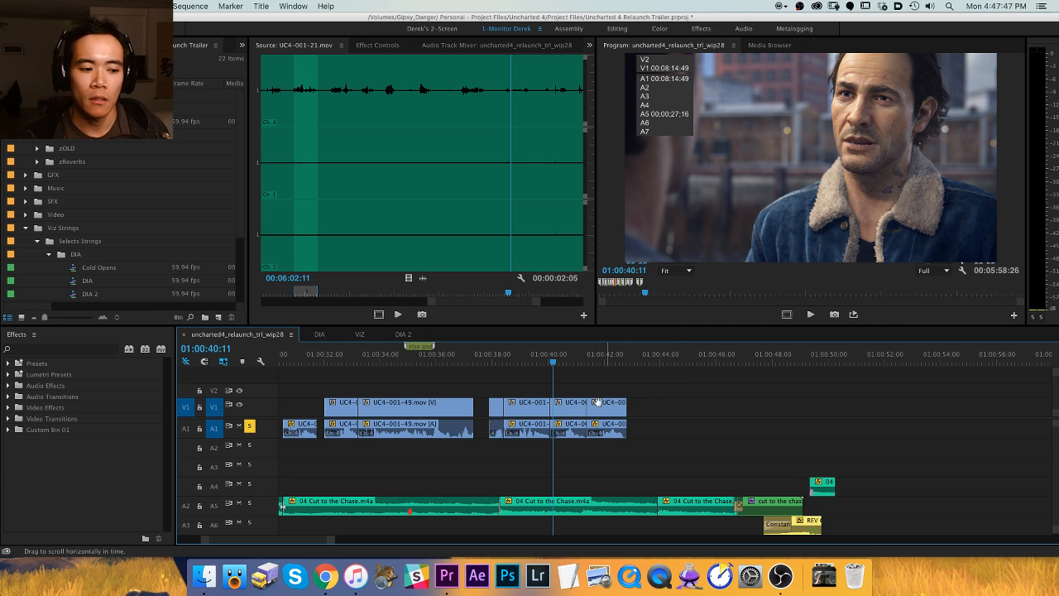
{"action": "left_click_drag", "start_coordinate": [635, 395], "coordinate": [557, 397]}
{"action": "left_click", "coordinate": [497, 362]}
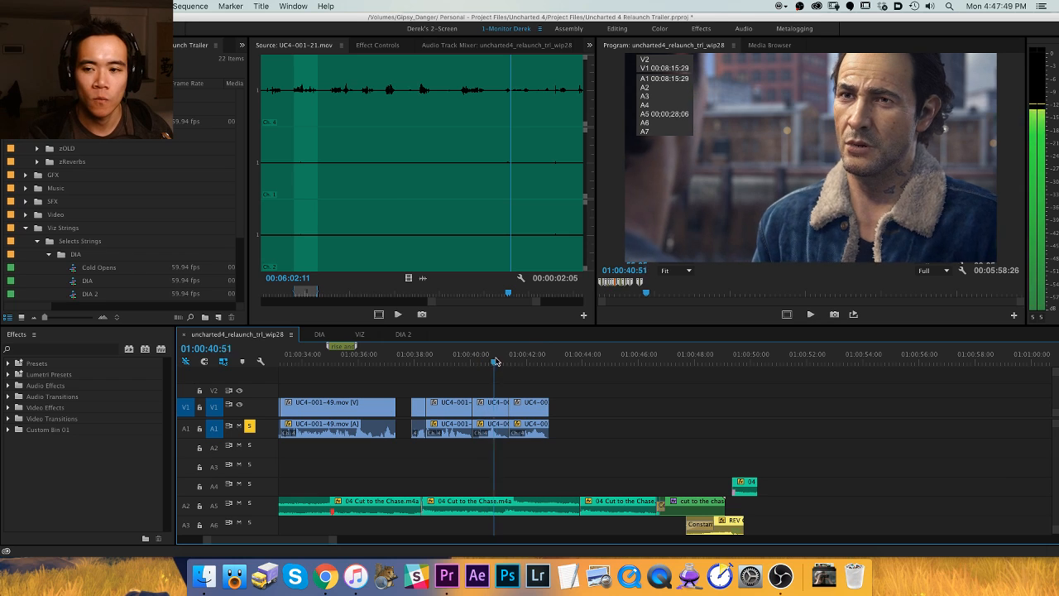
{"action": "left_click_drag", "start_coordinate": [496, 361], "coordinate": [592, 362]}
{"action": "left_click", "coordinate": [417, 364]}
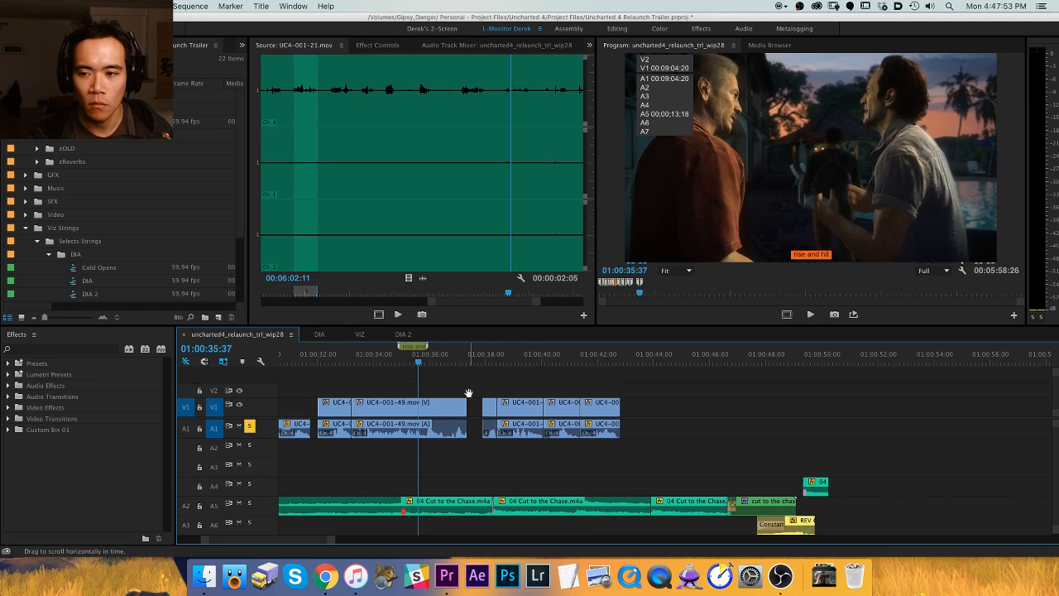
{"action": "left_click_drag", "start_coordinate": [379, 399], "coordinate": [603, 399]}
{"action": "scroll", "coordinate": [595, 389], "scroll_direction": "right", "scroll_amount": 5}
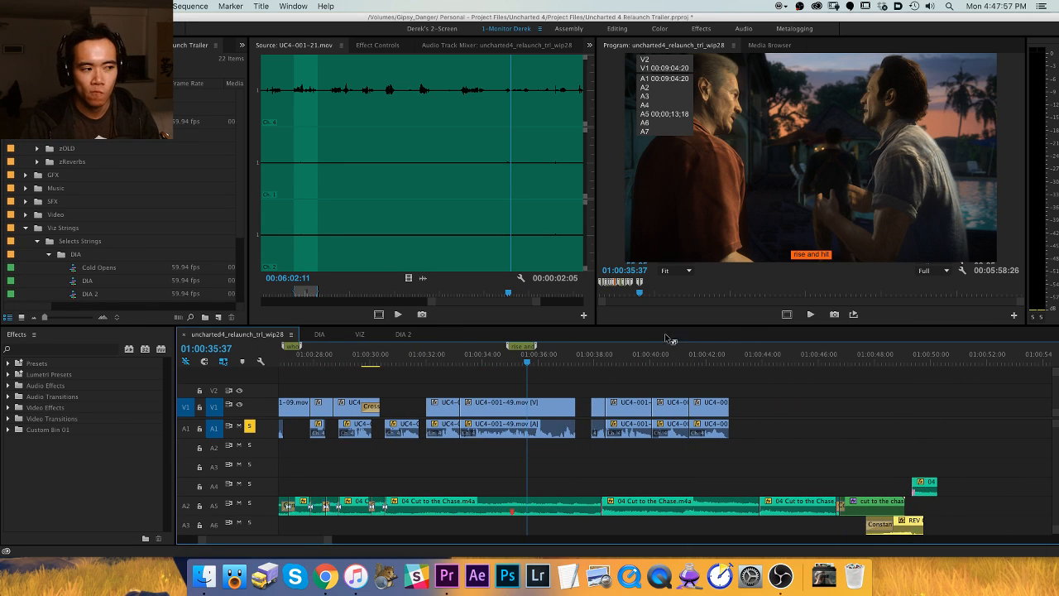
Save the project and pull the following dialogue section earlier so that it starts at 01:00:51:37.
{"action": "key", "text": "super+s"}
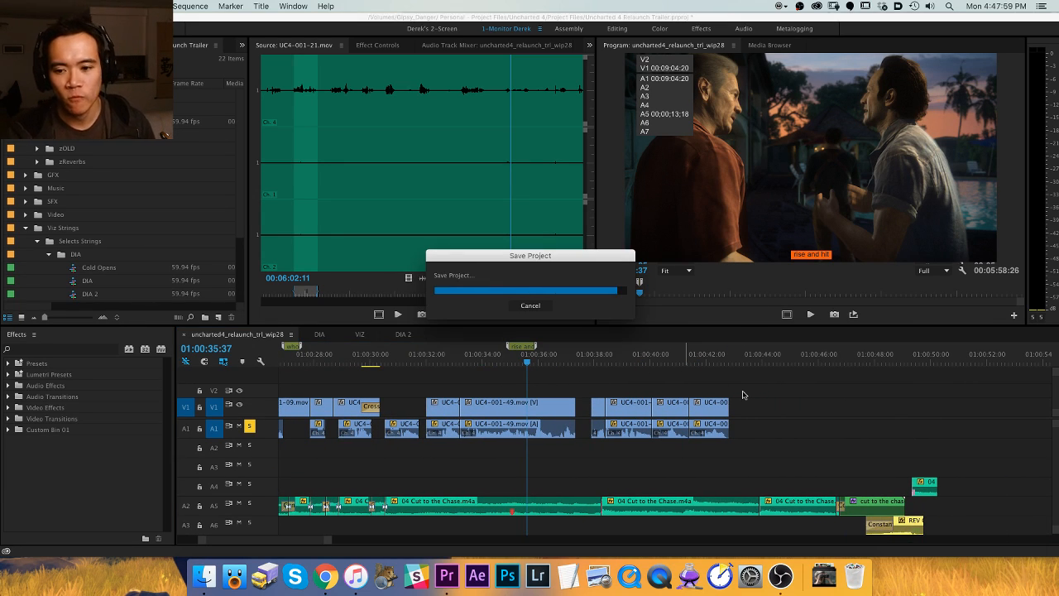
{"action": "key", "text": "minus"}
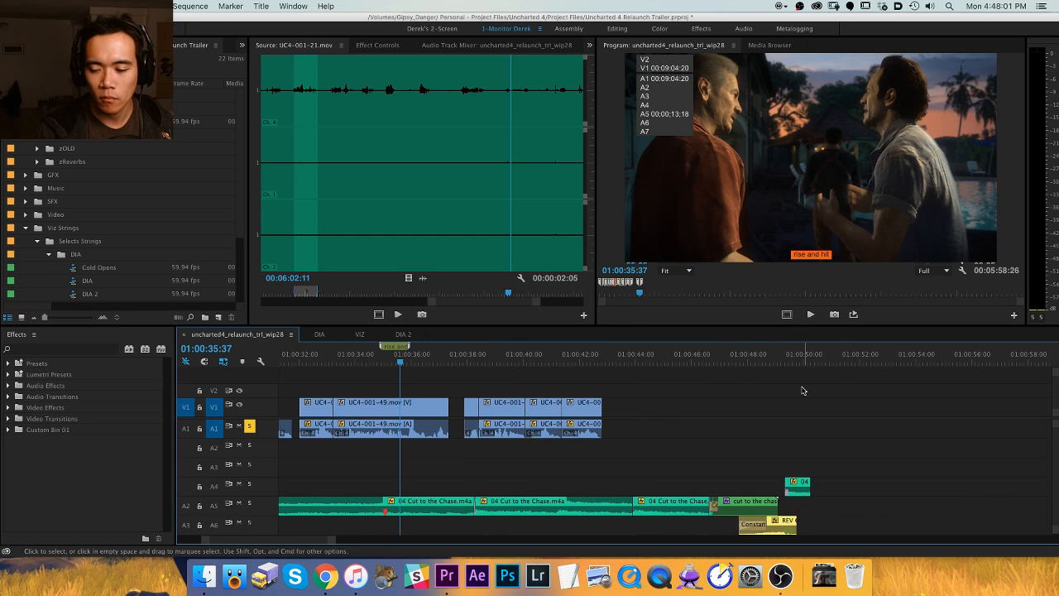
{"action": "key", "text": "minus"}
{"action": "left_click", "coordinate": [768, 359]}
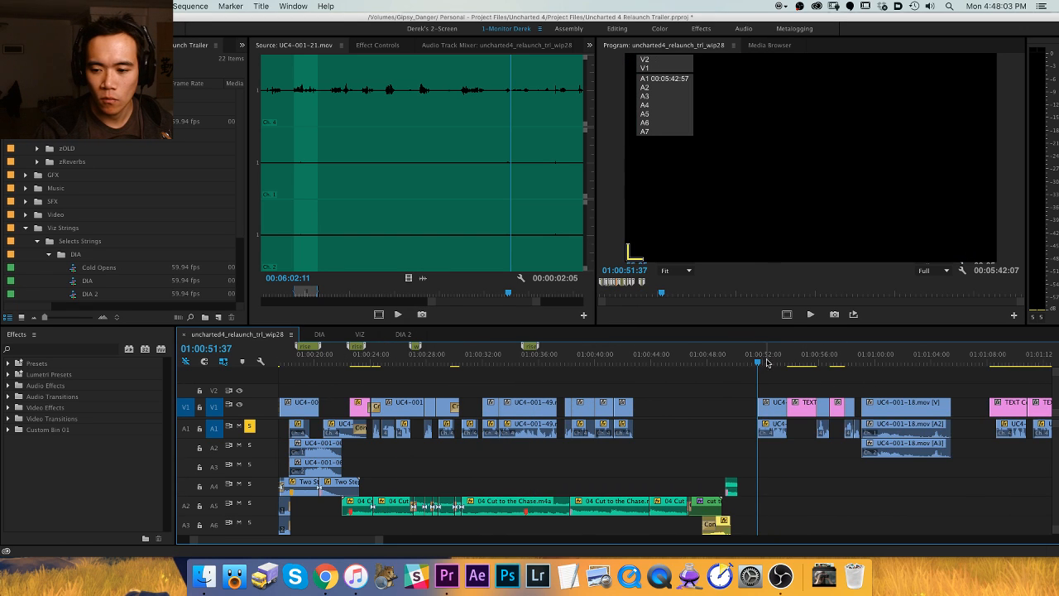
Play the UC4-001-21 clip in the sequence and match its frame at 01:00:52:20 to the source footage.
{"action": "key", "text": "space"}
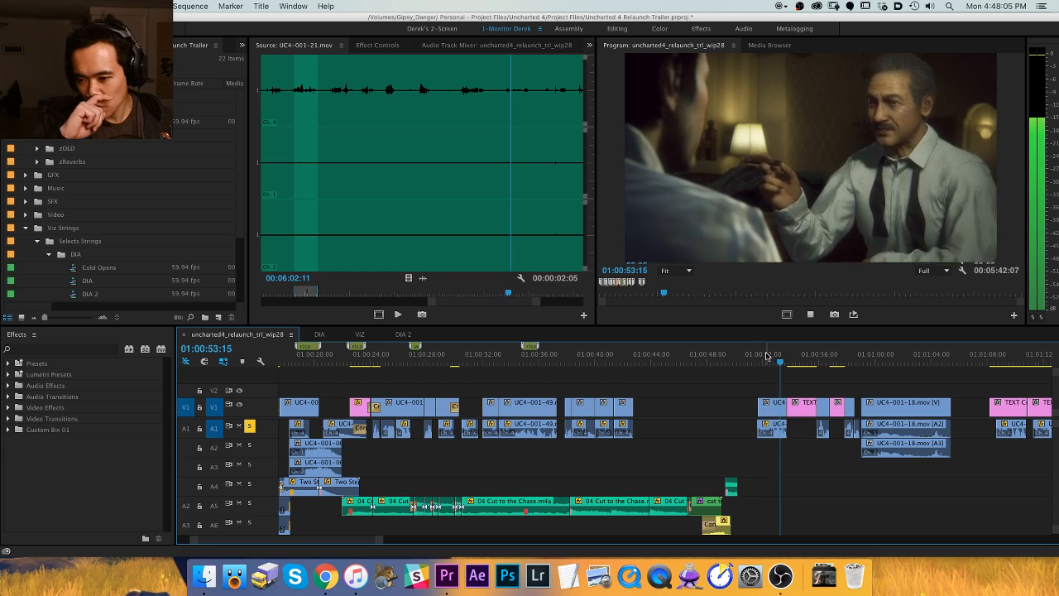
{"action": "key", "text": "space"}
{"action": "key", "text": "="}
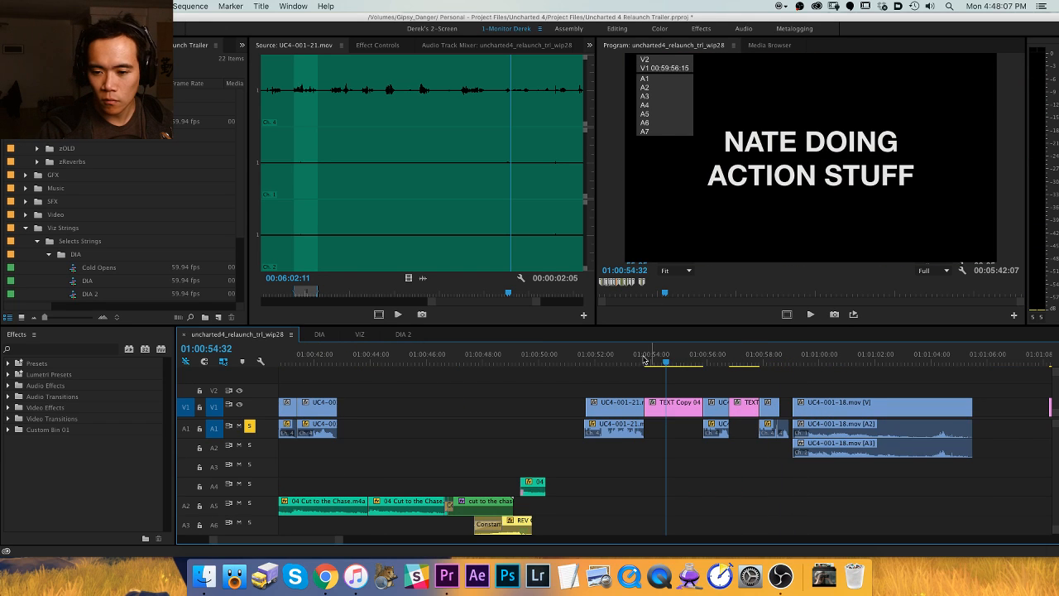
{"action": "left_click", "coordinate": [605, 357]}
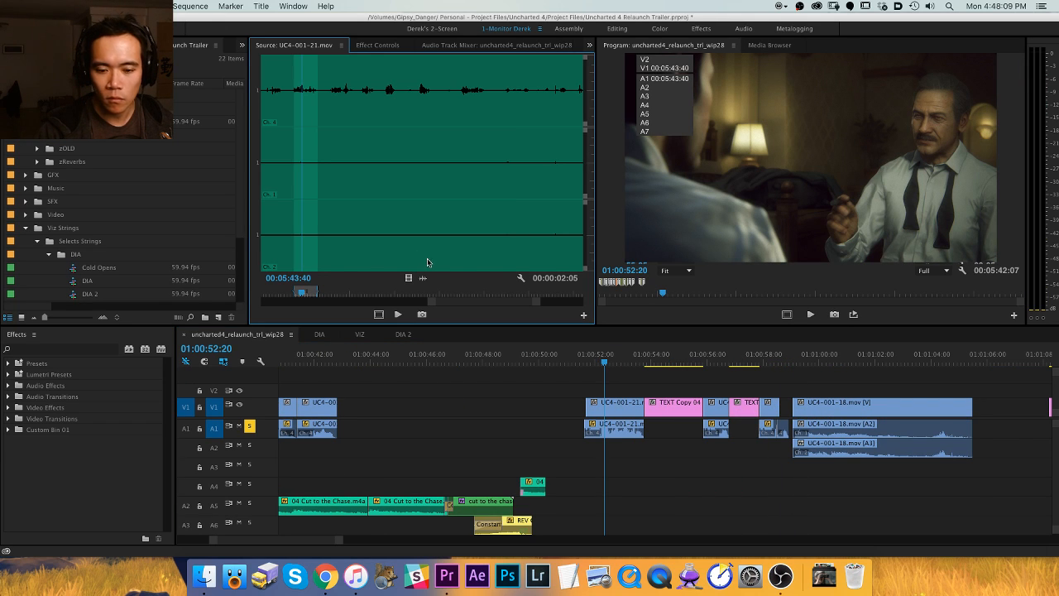
Play the UC4-001-21 source from about 00:05:09 to 00:05:47:37, alternating between waveform and video, to review the surrounding dialogue.
{"action": "key", "text": "minus"}
{"action": "key", "text": "minus"}
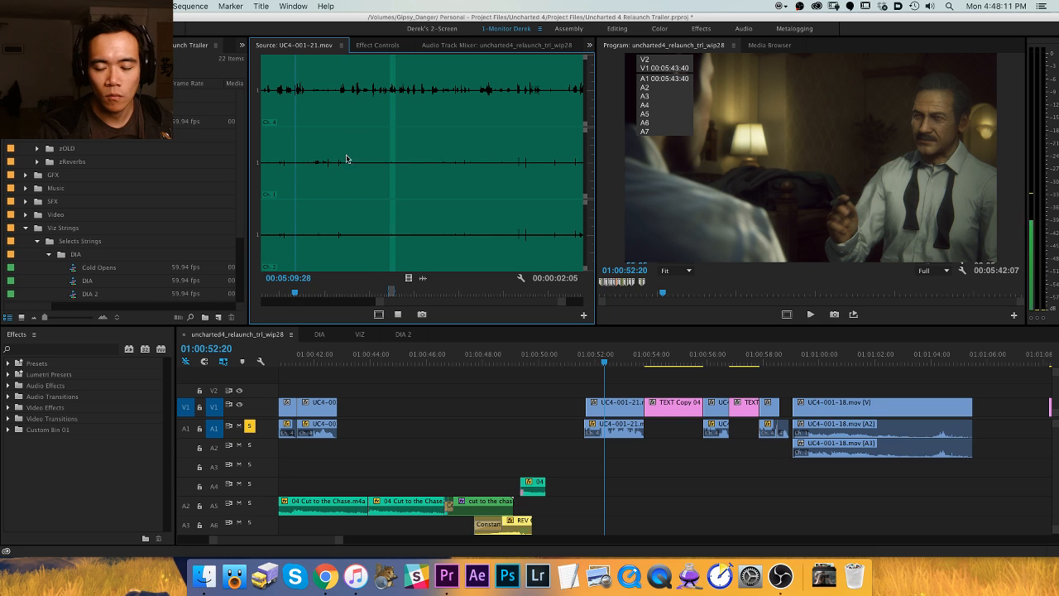
{"action": "left_click", "coordinate": [406, 279]}
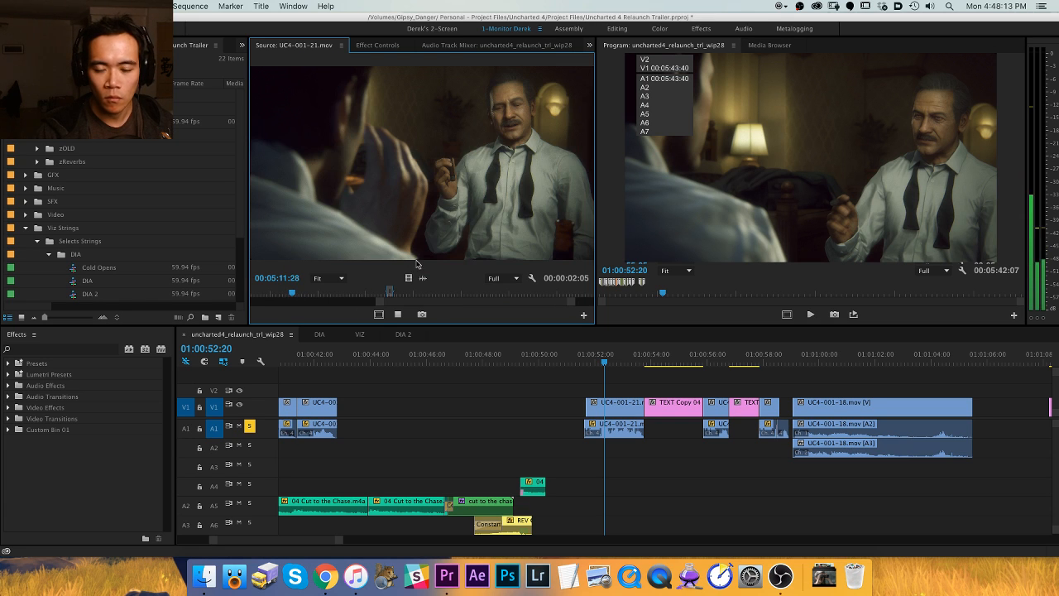
{"action": "key", "text": "space"}
{"action": "left_click", "coordinate": [422, 276]}
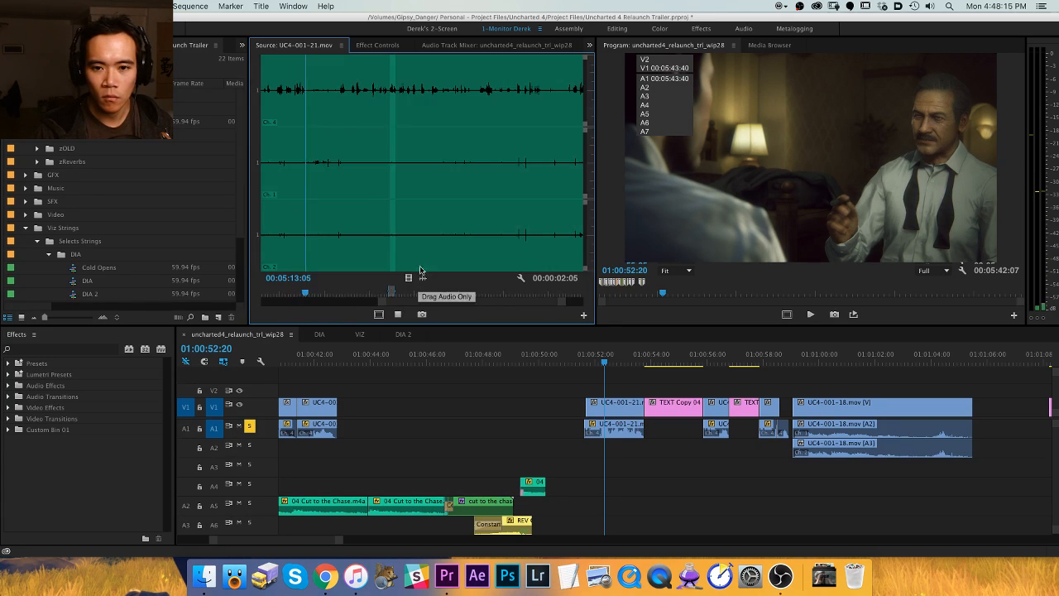
{"action": "key", "text": "space"}
{"action": "key", "text": "space"}
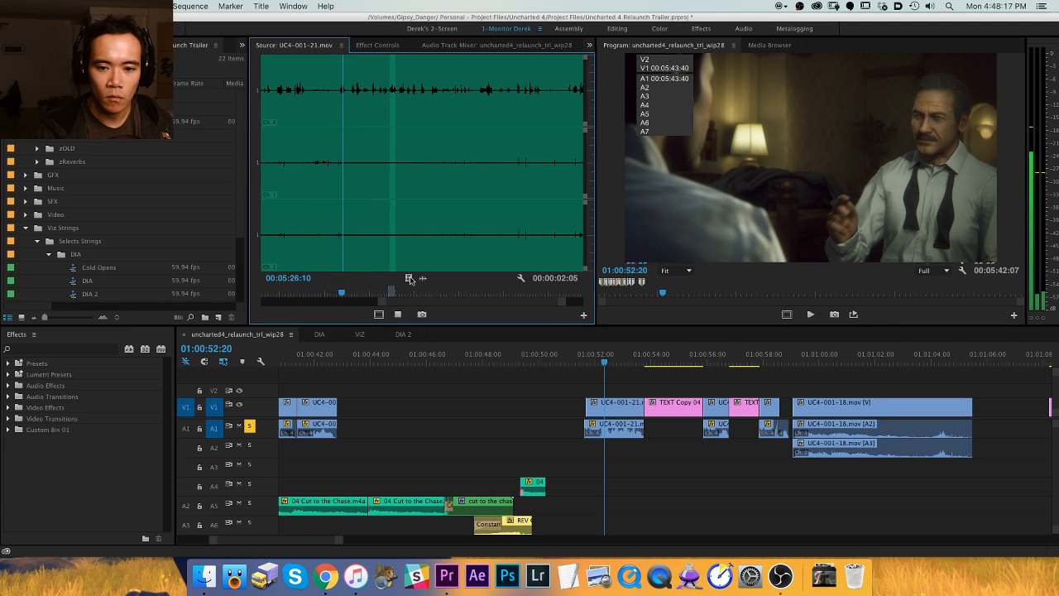
{"action": "left_click", "coordinate": [408, 278]}
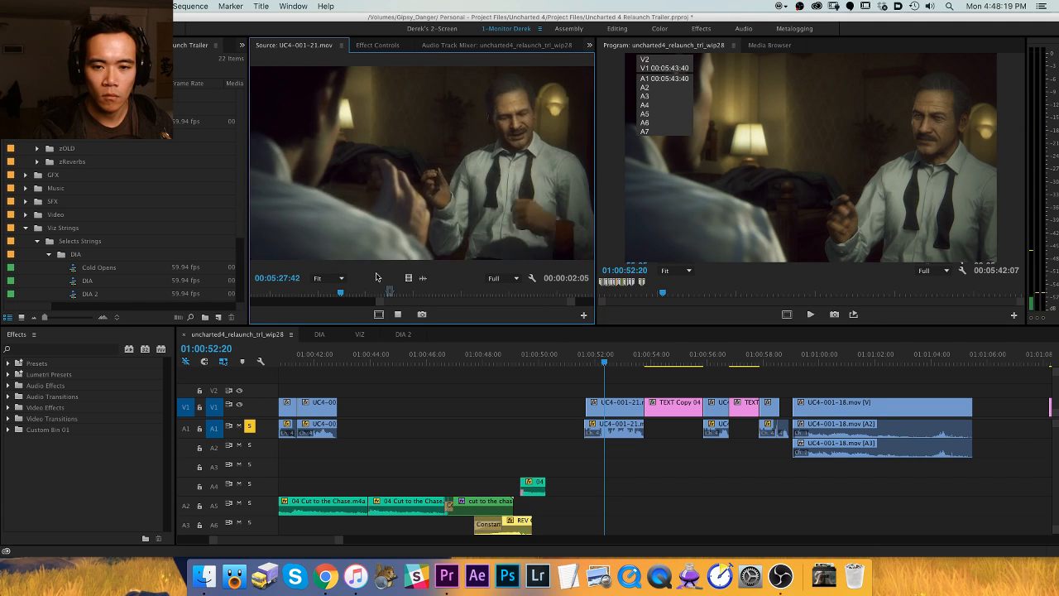
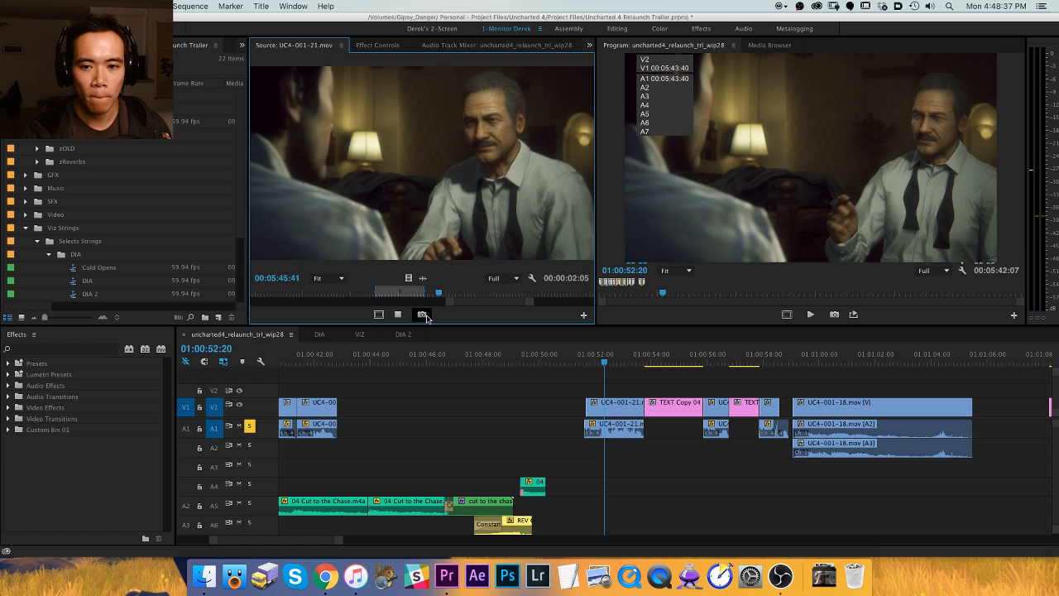
{"action": "key", "text": "space"}
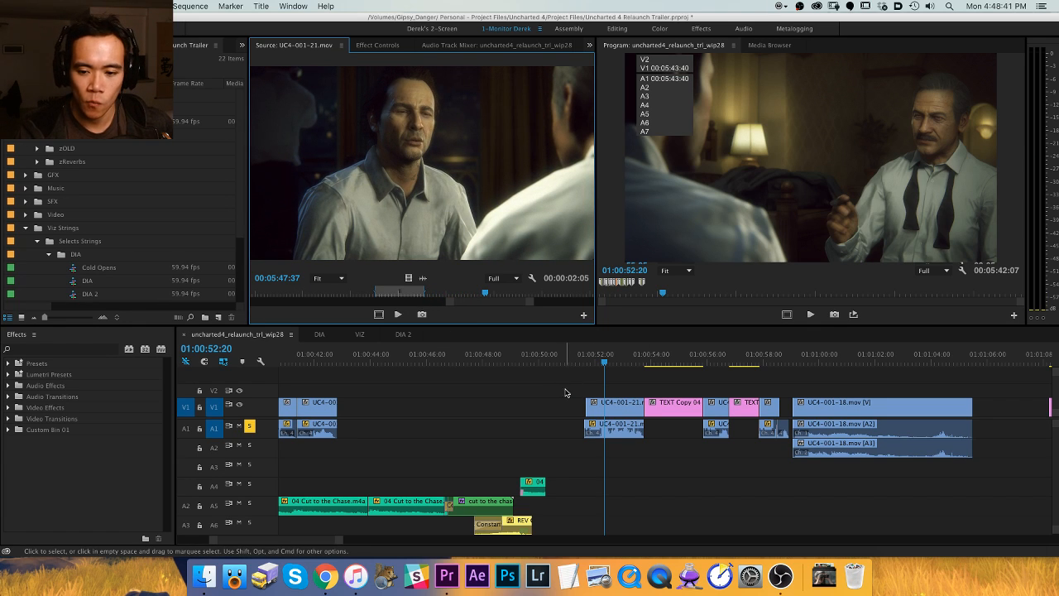
Duplicate the wip28 sequence as uncharted4_relaunch_trl_wip29, close the old version and place the new timeline first.
{"action": "key", "text": "h"}
{"action": "left_click_drag", "start_coordinate": [396, 380], "coordinate": [649, 380]}
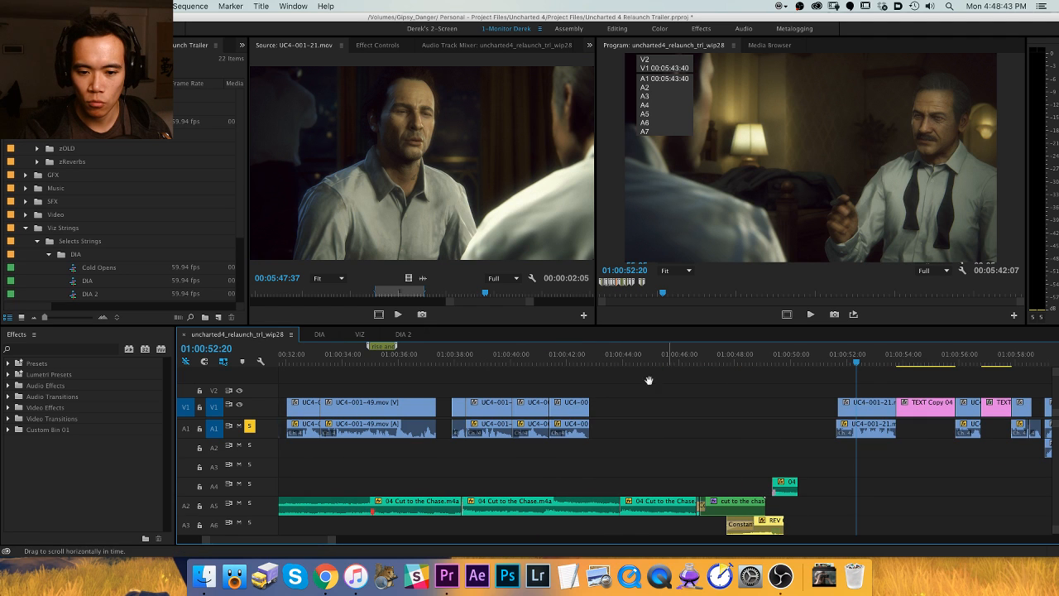
{"action": "left_click_drag", "start_coordinate": [430, 358], "coordinate": [546, 374]}
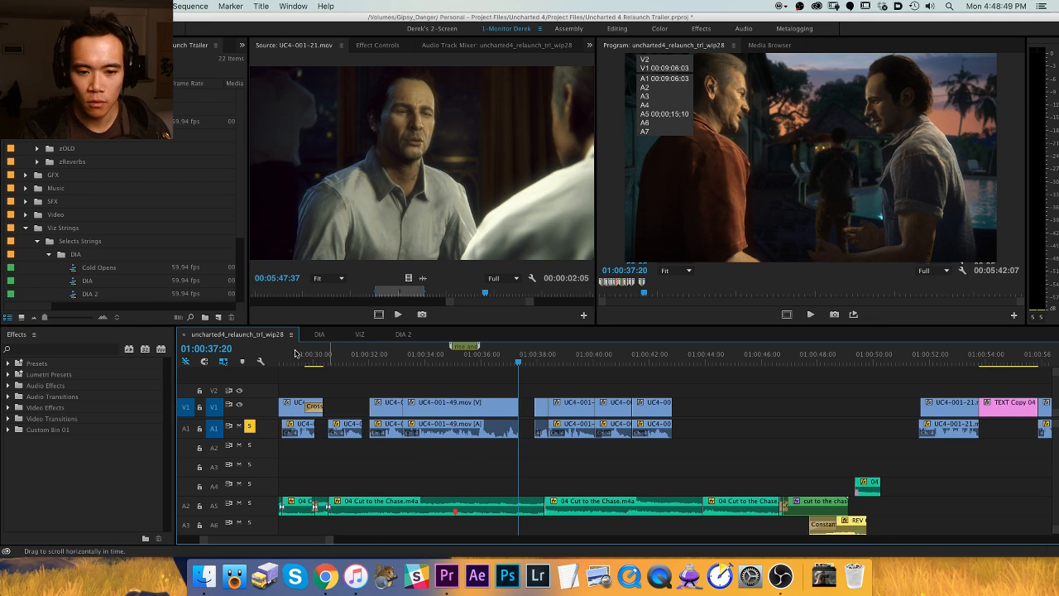
{"action": "left_click", "coordinate": [166, 134]}
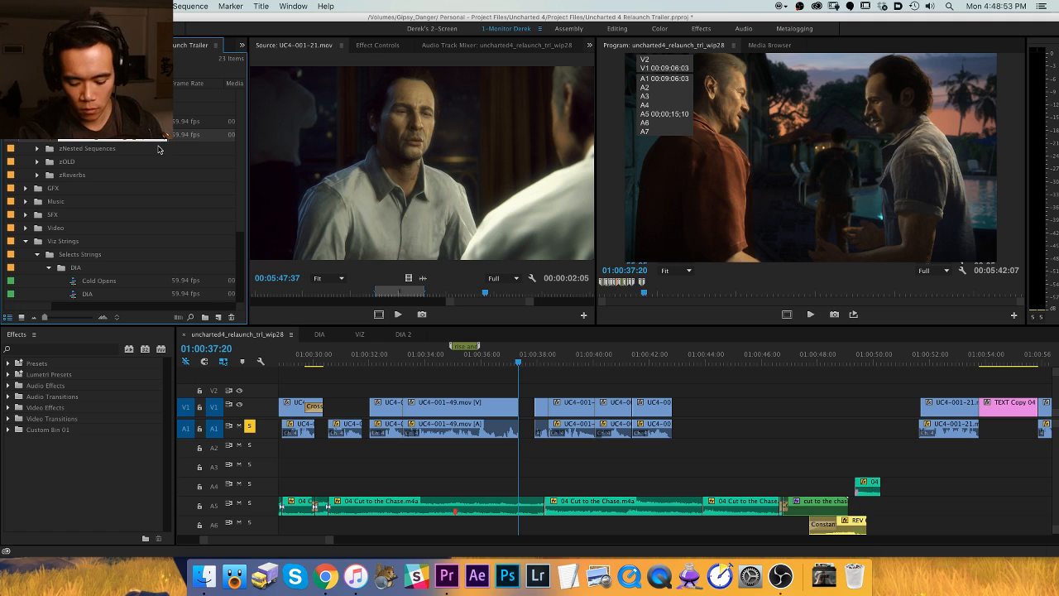
{"action": "left_click_drag", "start_coordinate": [160, 149], "coordinate": [259, 325]}
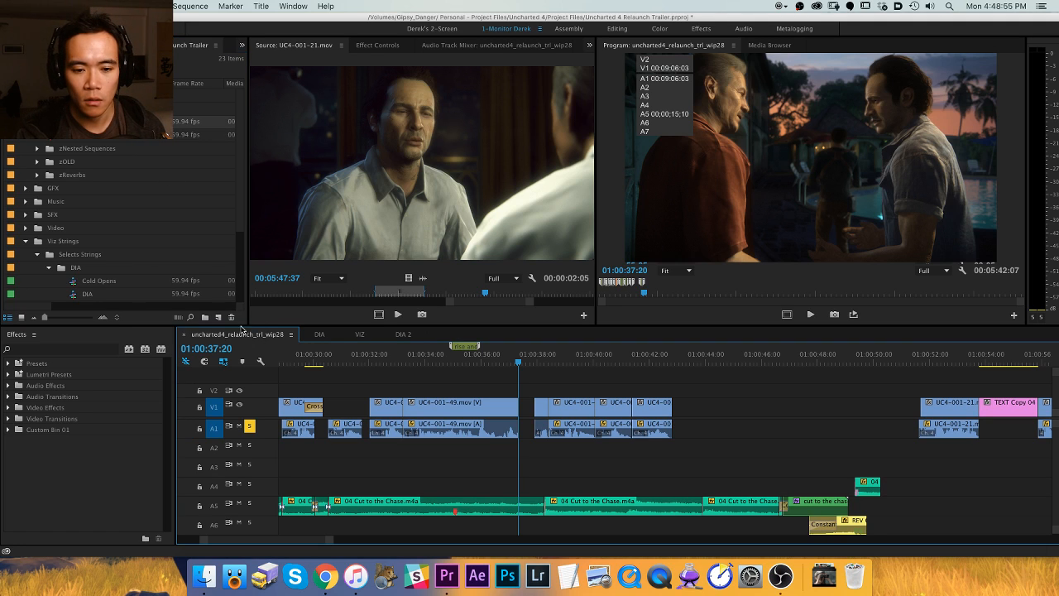
{"action": "left_click", "coordinate": [268, 337]}
{"action": "key", "text": "super+w"}
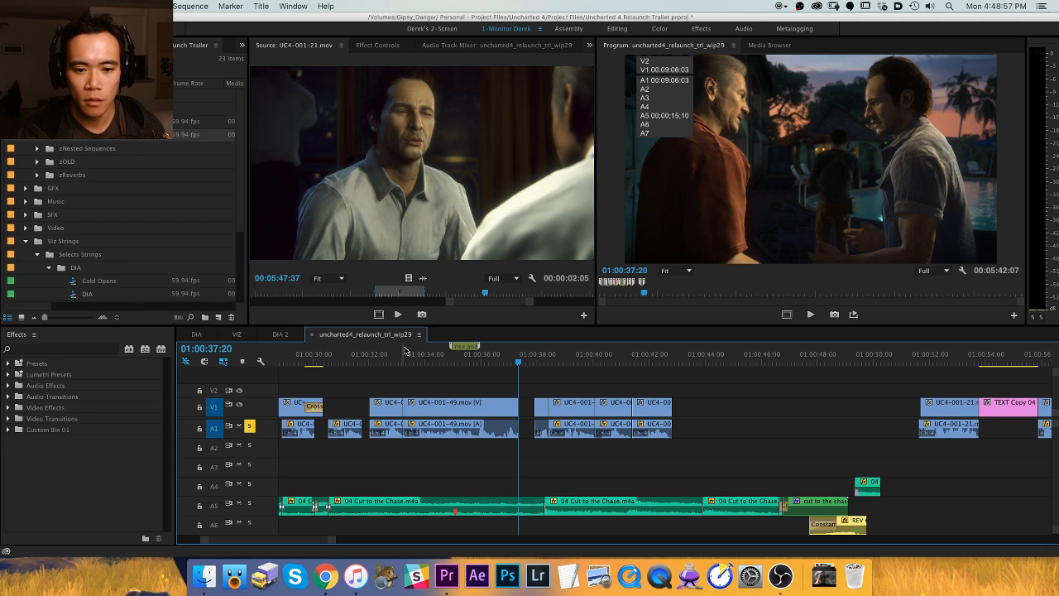
{"action": "left_click_drag", "start_coordinate": [393, 334], "coordinate": [239, 340]}
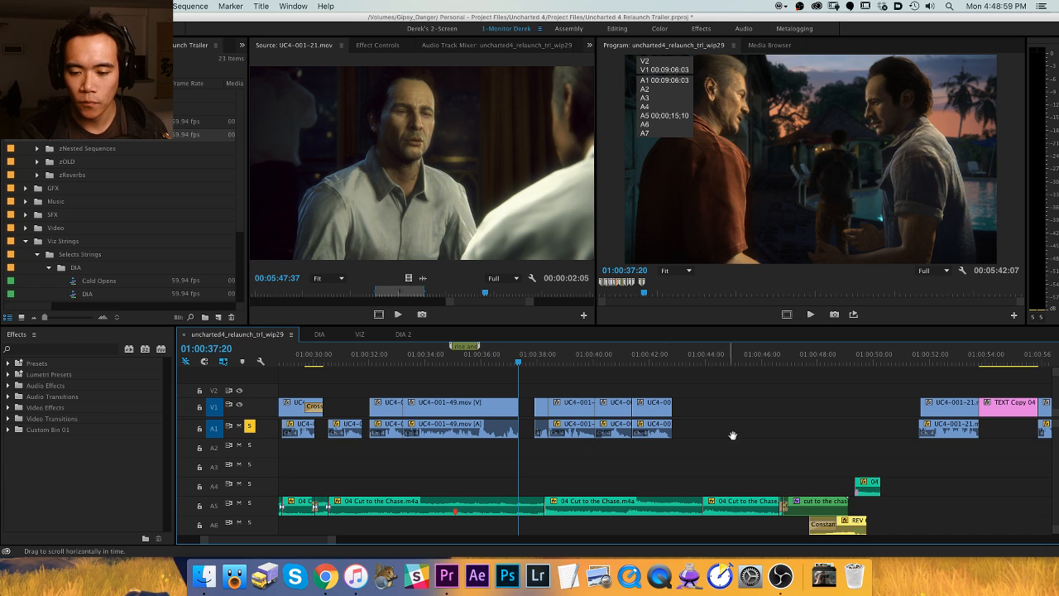
Delete the dialogue clips between about 01:00:38 and 01:00:43 and pull the following section earlier to start at 01:00:37:44.
{"action": "left_click_drag", "start_coordinate": [534, 347], "coordinate": [390, 443]}
{"action": "key", "text": "h"}
{"action": "key", "text": "Delete"}
{"action": "key", "text": "minus"}
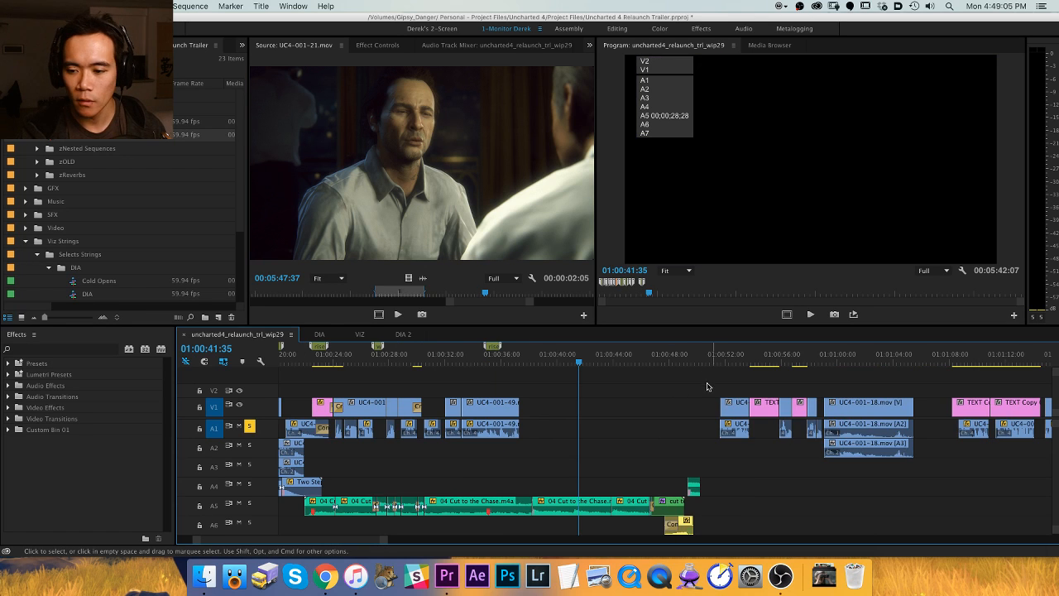
{"action": "left_click_drag", "start_coordinate": [685, 385], "coordinate": [883, 444]}
{"action": "left_click_drag", "start_coordinate": [824, 405], "coordinate": [628, 404]}
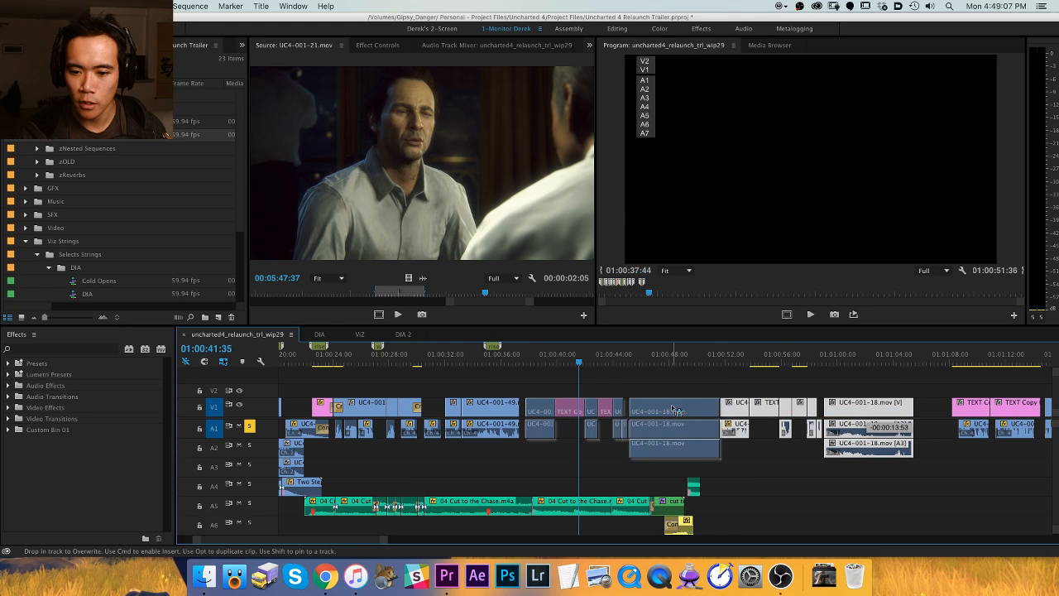
Scrub and play from 01:00:35:43 to 01:00:38:39 to check how UC4-001-49 leads into UC4-001-21 over the music.
{"action": "left_click_drag", "start_coordinate": [579, 356], "coordinate": [496, 355]}
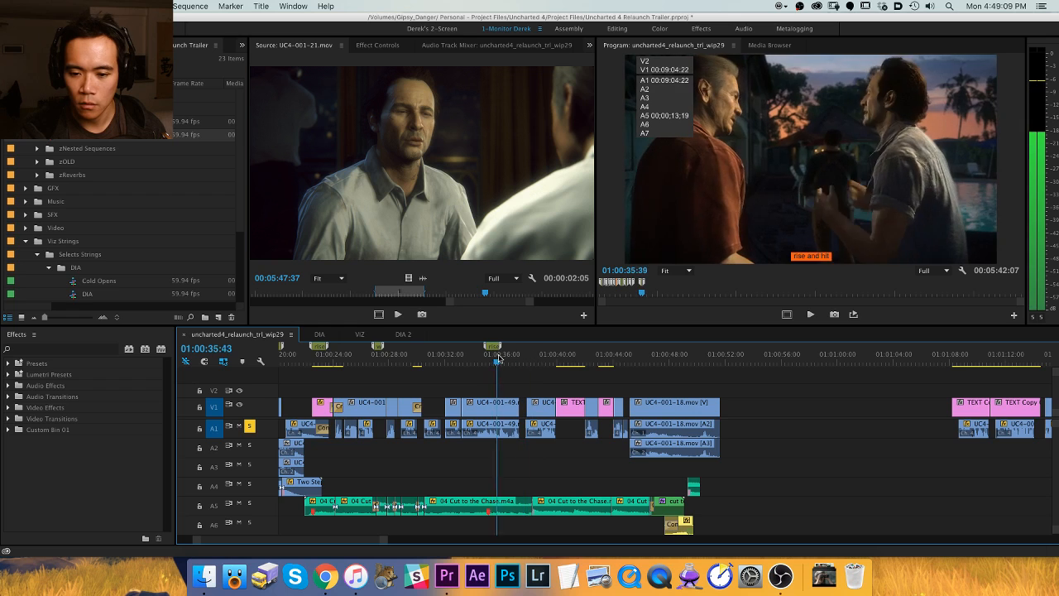
{"action": "key", "text": "space"}
{"action": "key", "text": "equal"}
{"action": "key", "text": "equal"}
{"action": "key", "text": "space"}
{"action": "left_click_drag", "start_coordinate": [590, 359], "coordinate": [634, 358]}
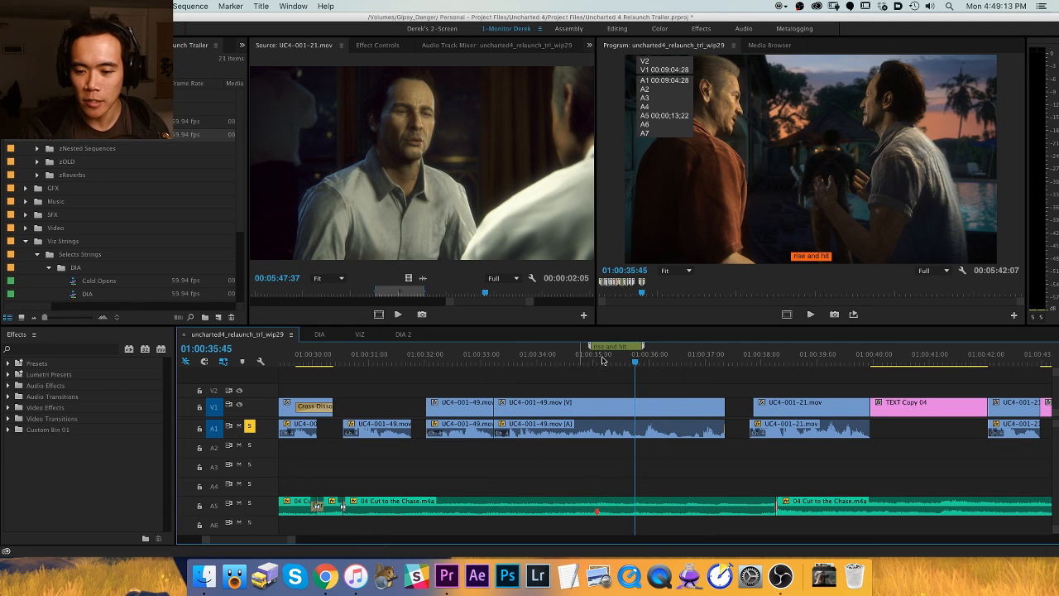
{"action": "key", "text": "h"}
{"action": "left_click_drag", "start_coordinate": [747, 383], "coordinate": [616, 379]}
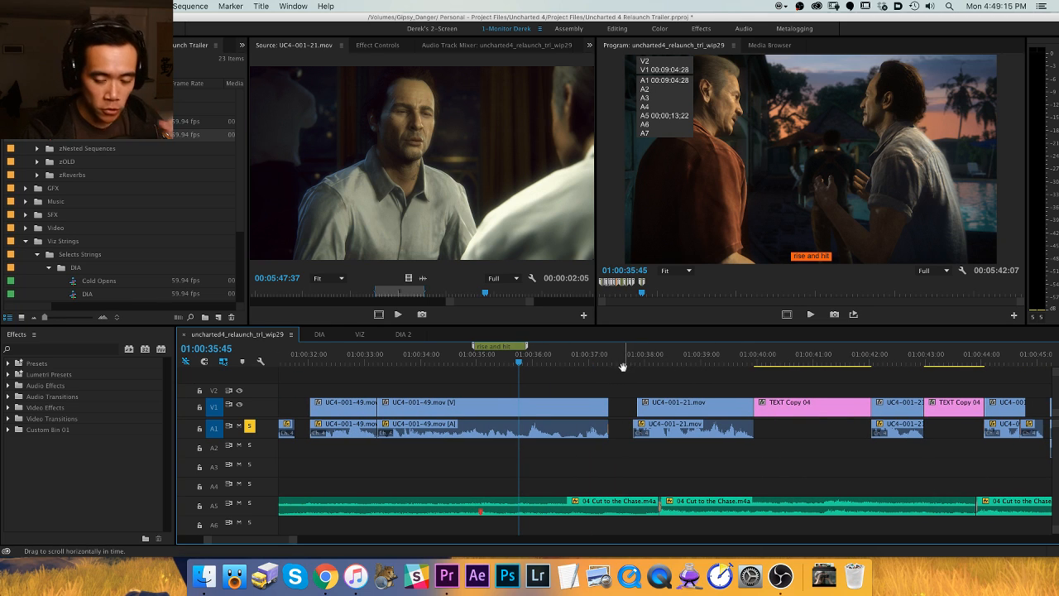
{"action": "left_click", "coordinate": [623, 356]}
{"action": "left_click", "coordinate": [607, 356]}
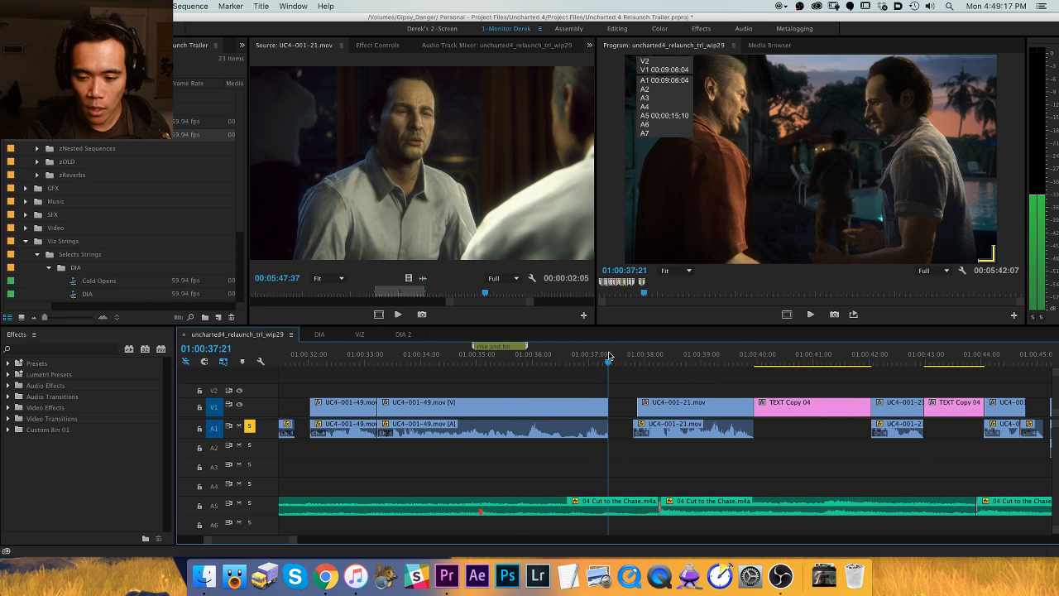
{"action": "left_click", "coordinate": [558, 357]}
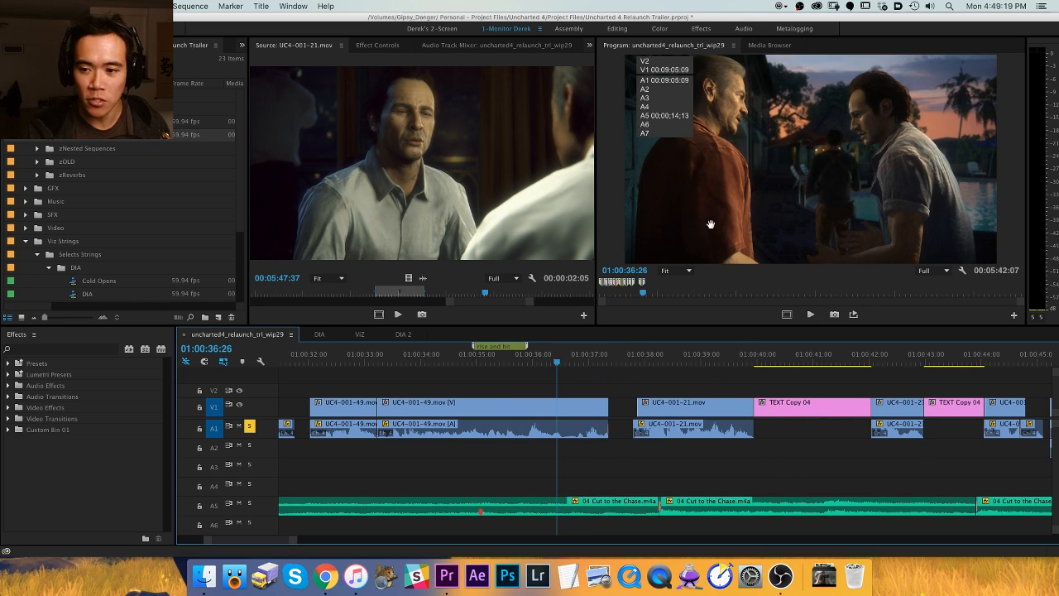
{"action": "left_click_drag", "start_coordinate": [626, 378], "coordinate": [617, 378]}
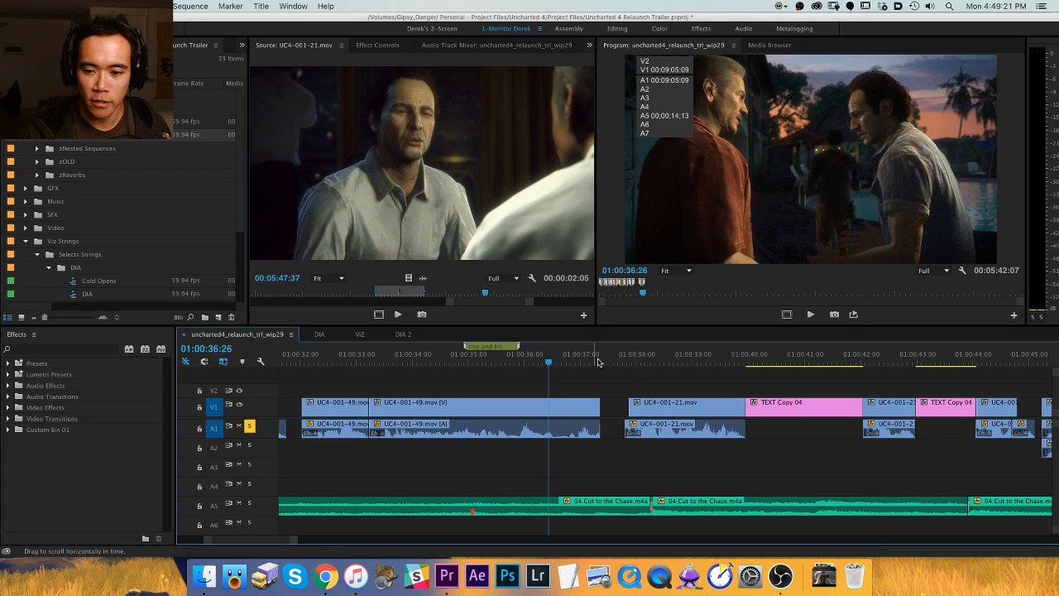
{"action": "left_click", "coordinate": [612, 356]}
{"action": "key", "text": "space"}
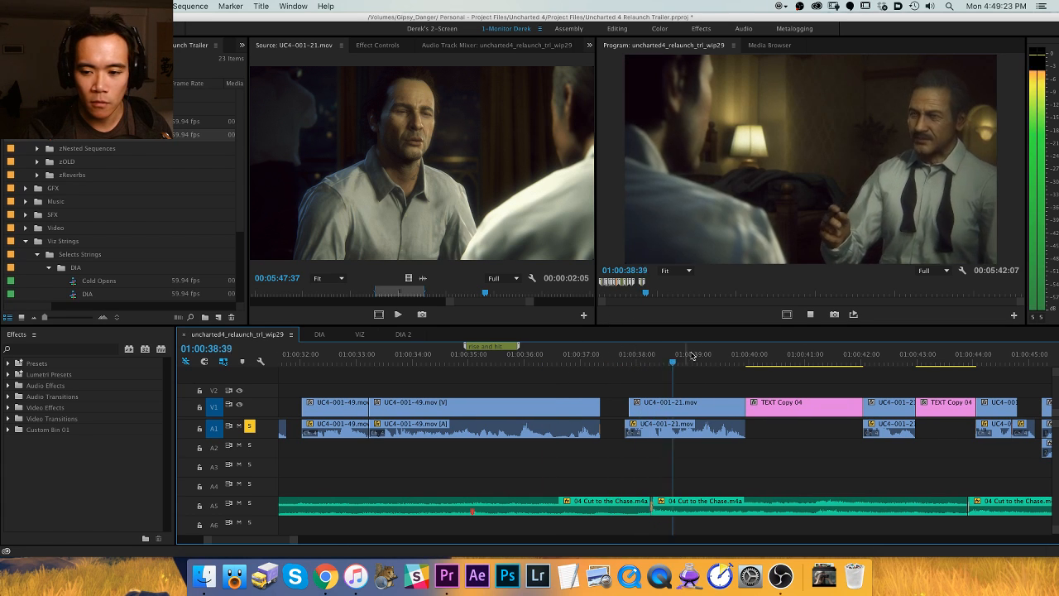
Play the sequence from the Naughty Dog logo at 01:00:23:18 through 01:00:45:05 to check the dialogue against the music.
{"action": "key", "text": "minus"}
{"action": "left_click_drag", "start_coordinate": [584, 364], "coordinate": [452, 364]}
{"action": "key", "text": "minus"}
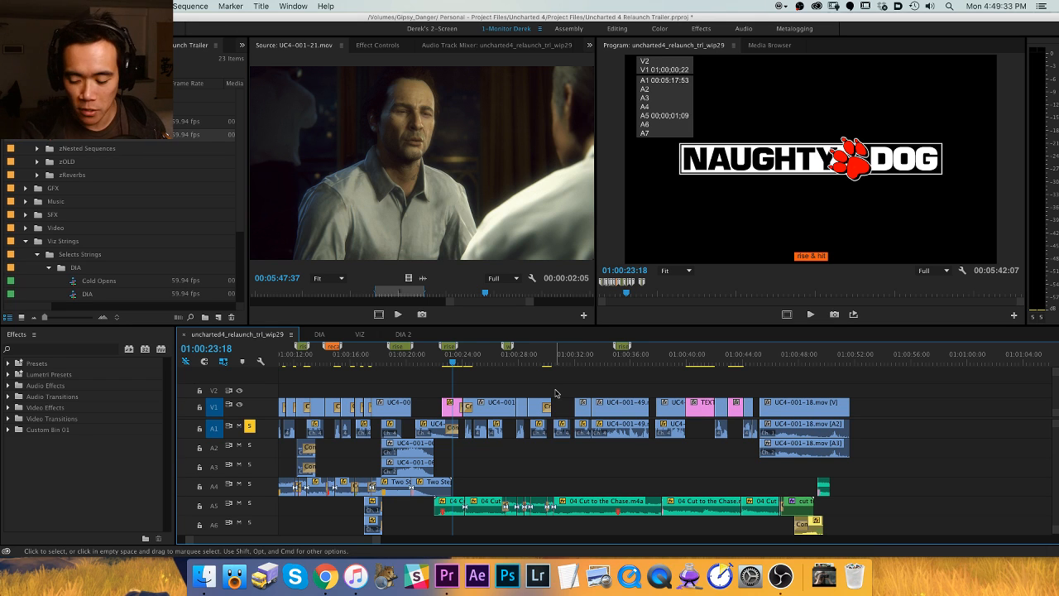
{"action": "key", "text": "equal"}
{"action": "key", "text": "equal"}
{"action": "key", "text": "equal"}
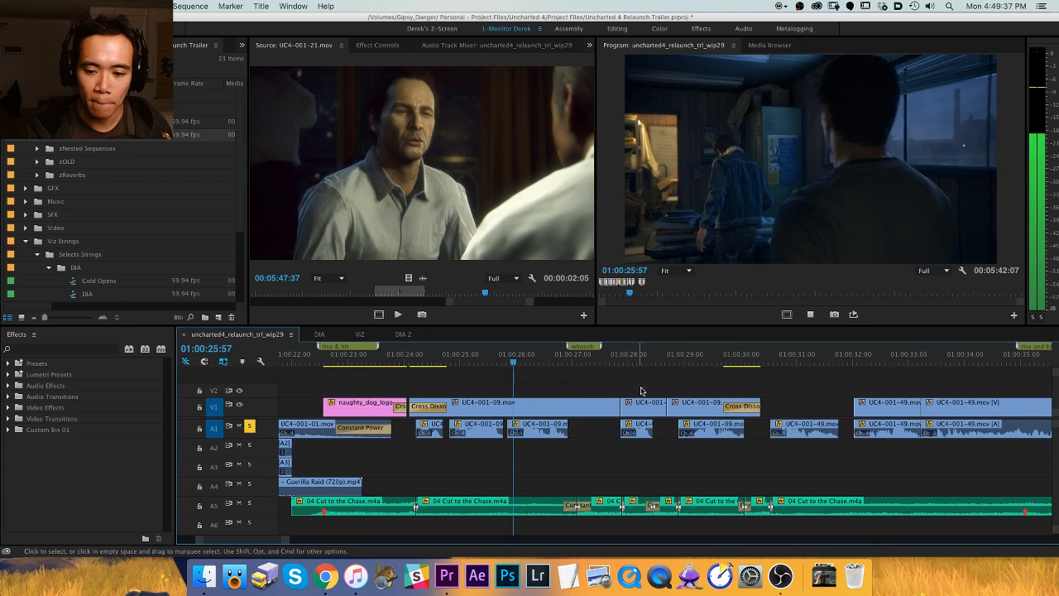
{"action": "key", "text": "space"}
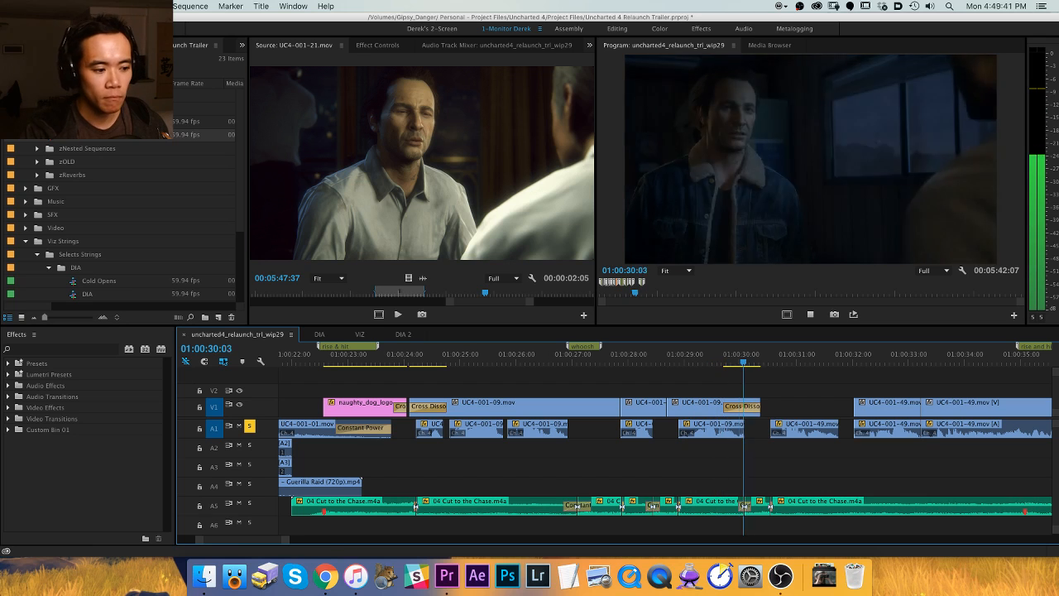
{"action": "key", "text": "super+Tab"}
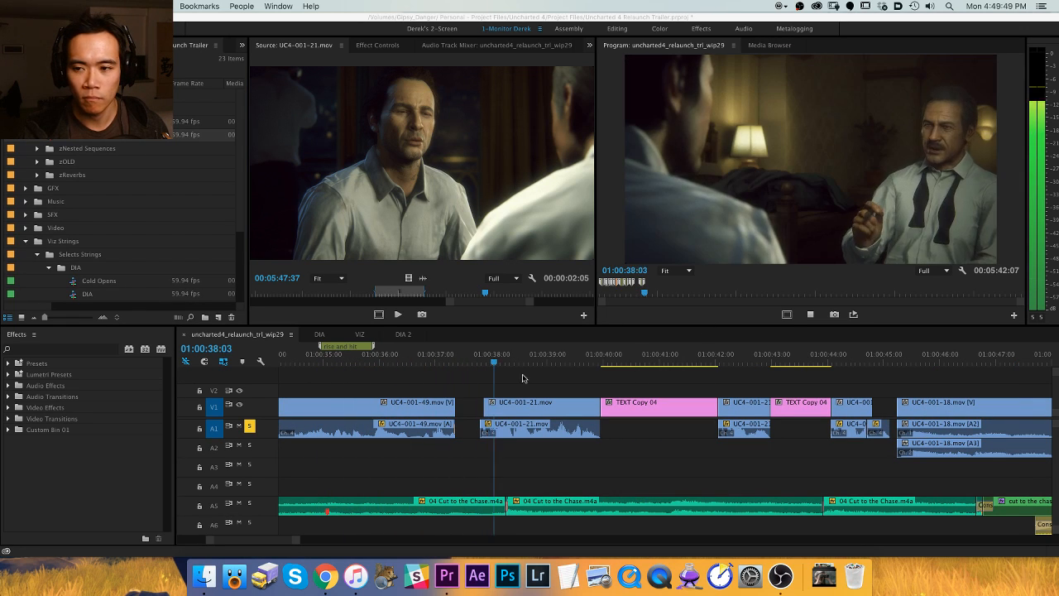
{"action": "left_click", "coordinate": [558, 385]}
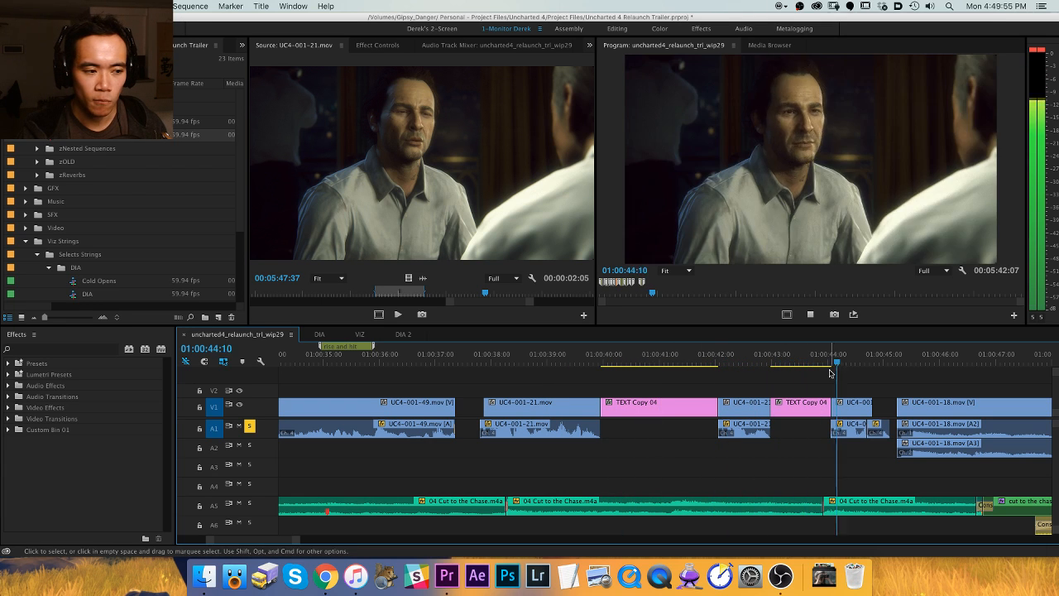
{"action": "key", "text": "space"}
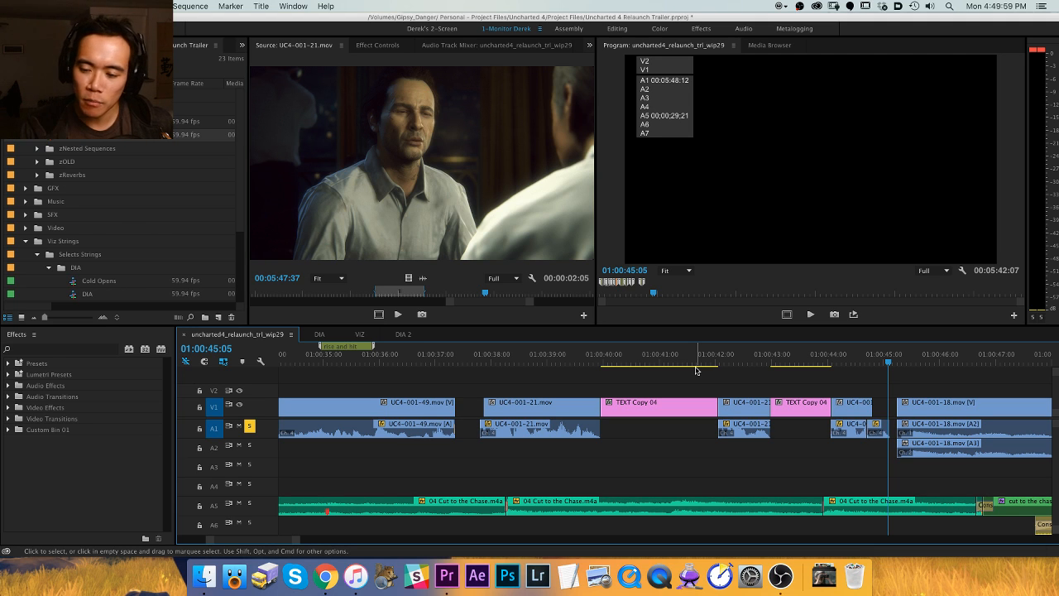
Match the UC4-001-49 frame at 01:00:36:41 to its source and play the footage on to 00:09:20:32.
{"action": "key", "text": "minus"}
{"action": "key", "text": "minus"}
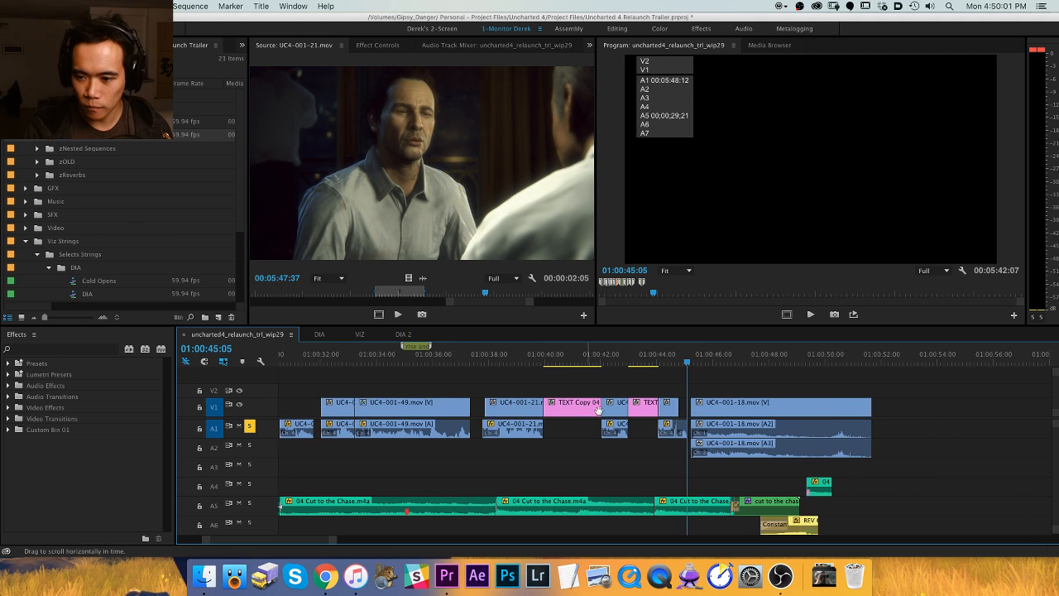
{"action": "left_click_drag", "start_coordinate": [758, 391], "coordinate": [524, 473]}
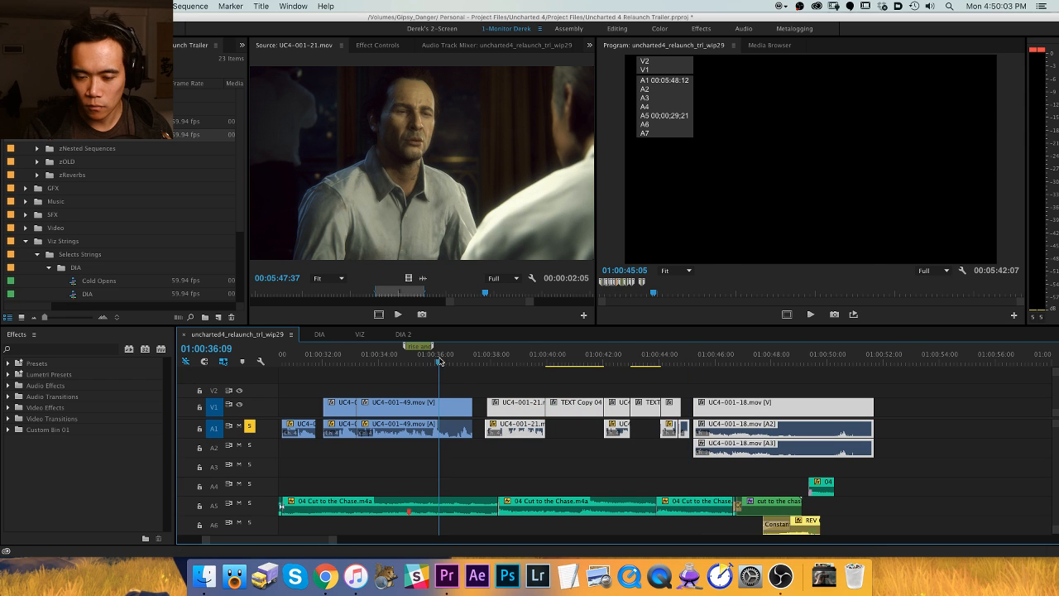
{"action": "mouse_move", "coordinate": [439, 362]}
{"action": "left_mouse_down"}
{"action": "mouse_move", "coordinate": [477, 357]}
{"action": "mouse_move", "coordinate": [454, 359]}
{"action": "left_mouse_up"}
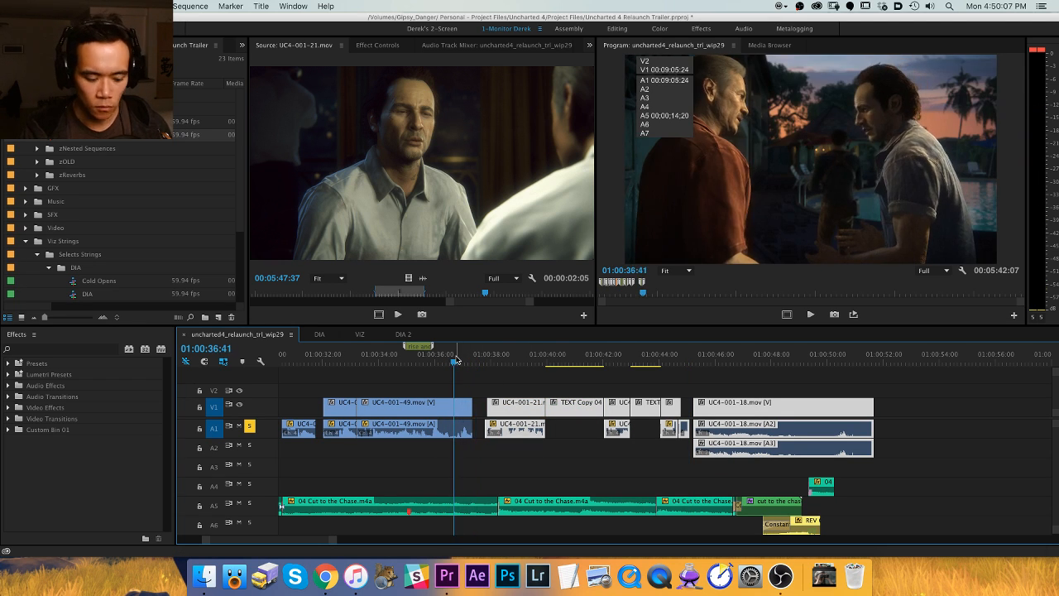
{"action": "key", "text": "f"}
{"action": "key", "text": "space"}
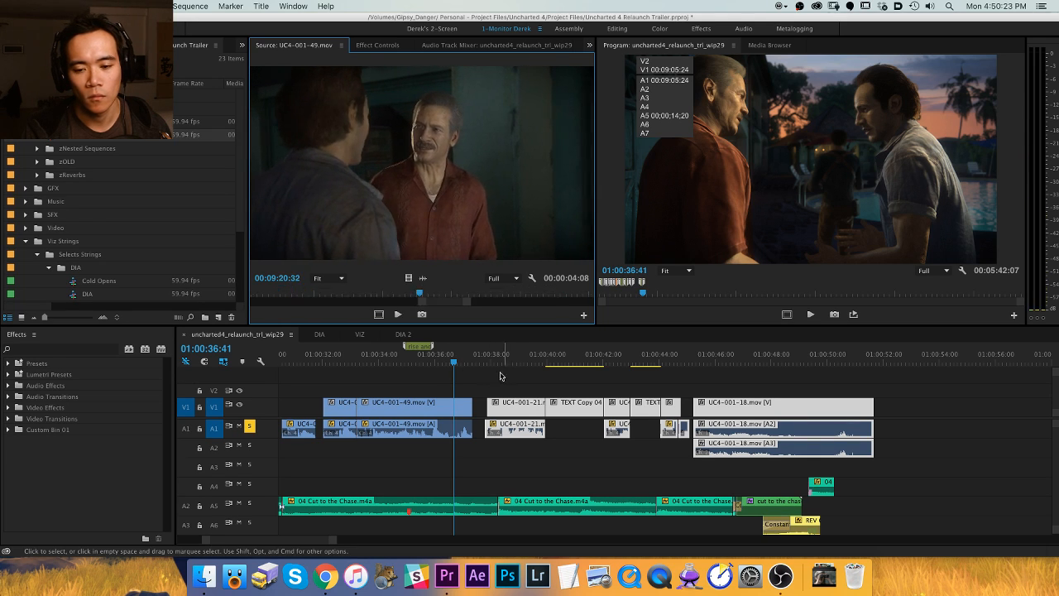
Match the UC4-001-21 frame at 01:00:38:07 to its source and review the footage from about 00:05:40:39 to 00:06:00:15.
{"action": "left_click_drag", "start_coordinate": [451, 362], "coordinate": [496, 360]}
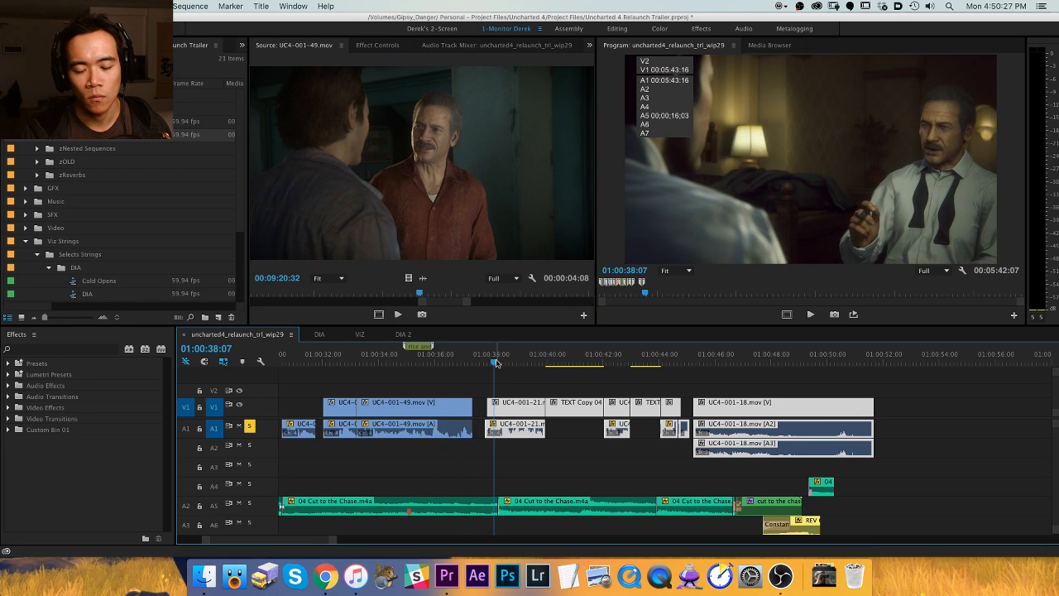
{"action": "left_click", "coordinate": [503, 377]}
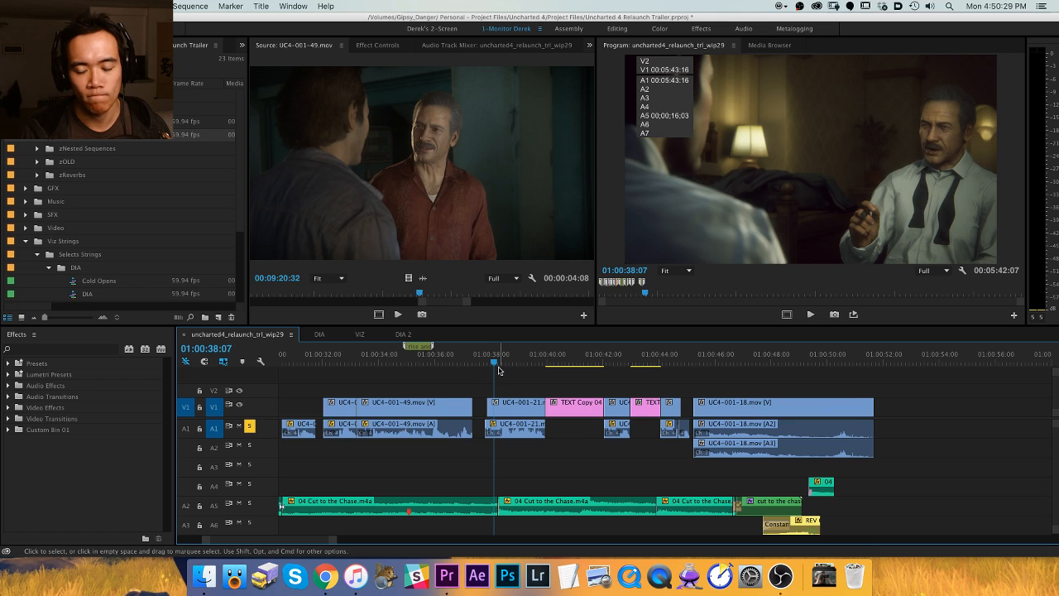
{"action": "key", "text": "f"}
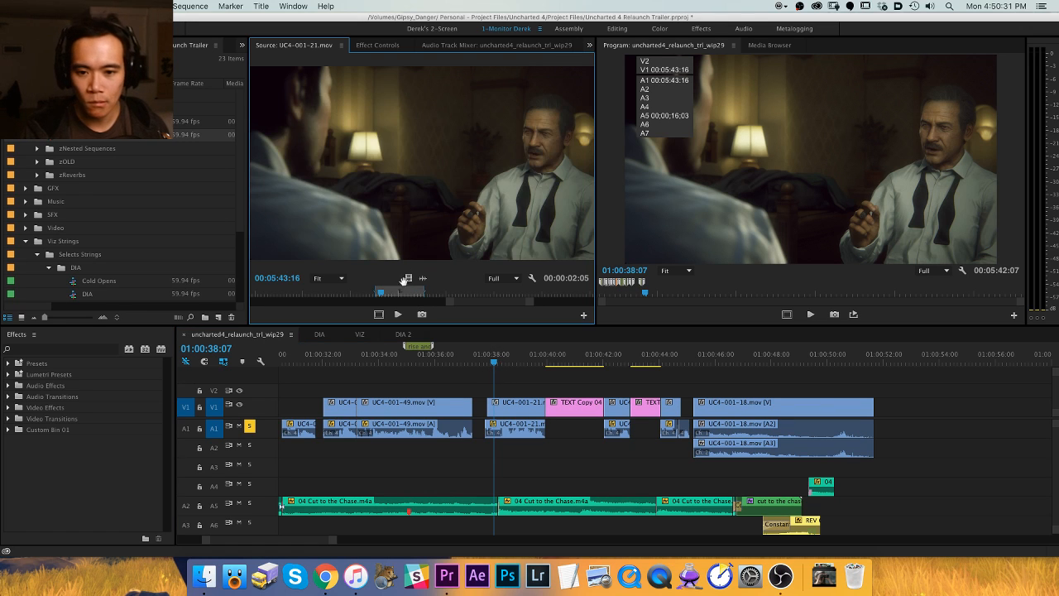
{"action": "key", "text": "j"}
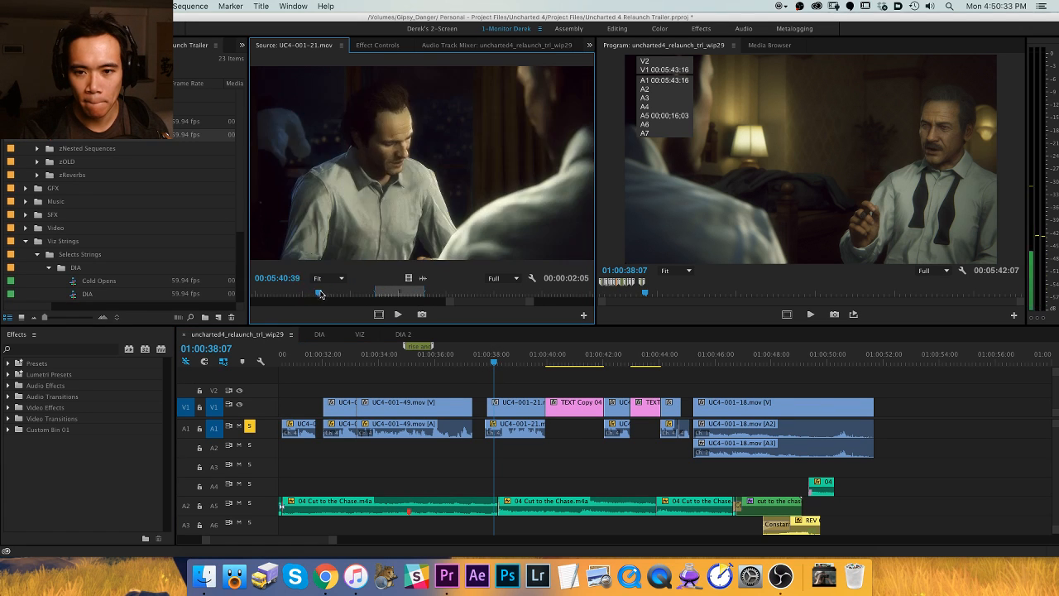
{"action": "key", "text": "l"}
{"action": "key", "text": "l"}
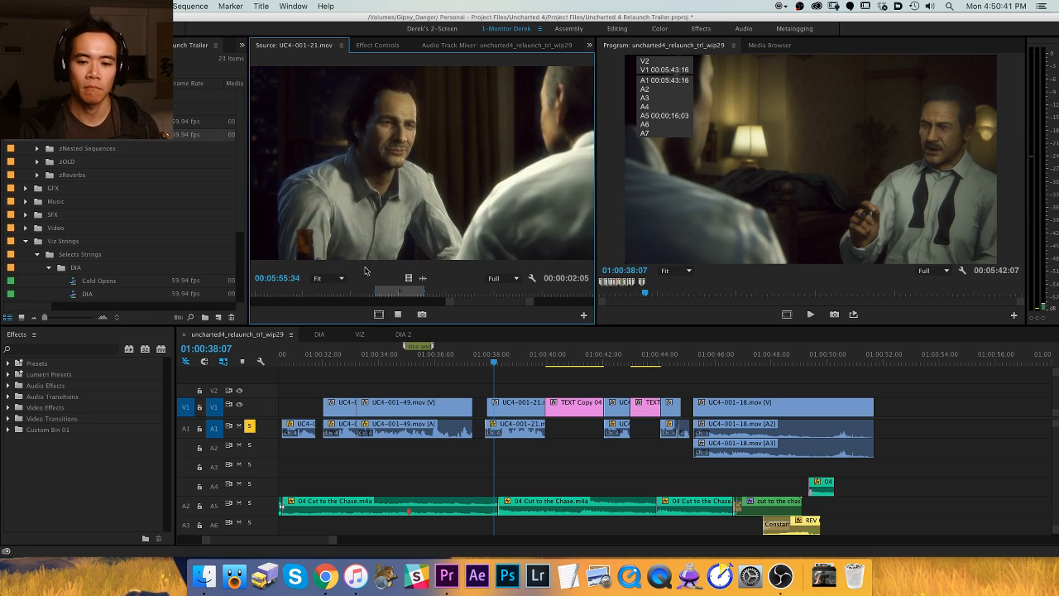
{"action": "key", "text": "k"}
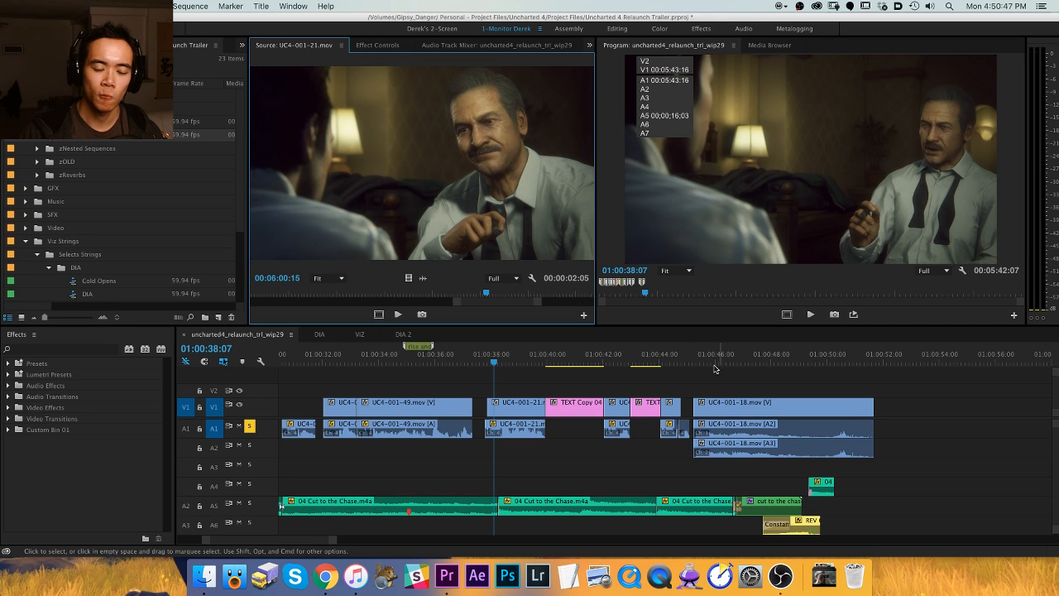
Shift the dialogue section beginning with UC4-001-21 about 1.5 seconds later against the music.
{"action": "mouse_move", "coordinate": [472, 367]}
{"action": "left_mouse_down"}
{"action": "mouse_move", "coordinate": [437, 351]}
{"action": "mouse_move", "coordinate": [480, 364]}
{"action": "left_mouse_up"}
{"action": "key", "text": "space"}
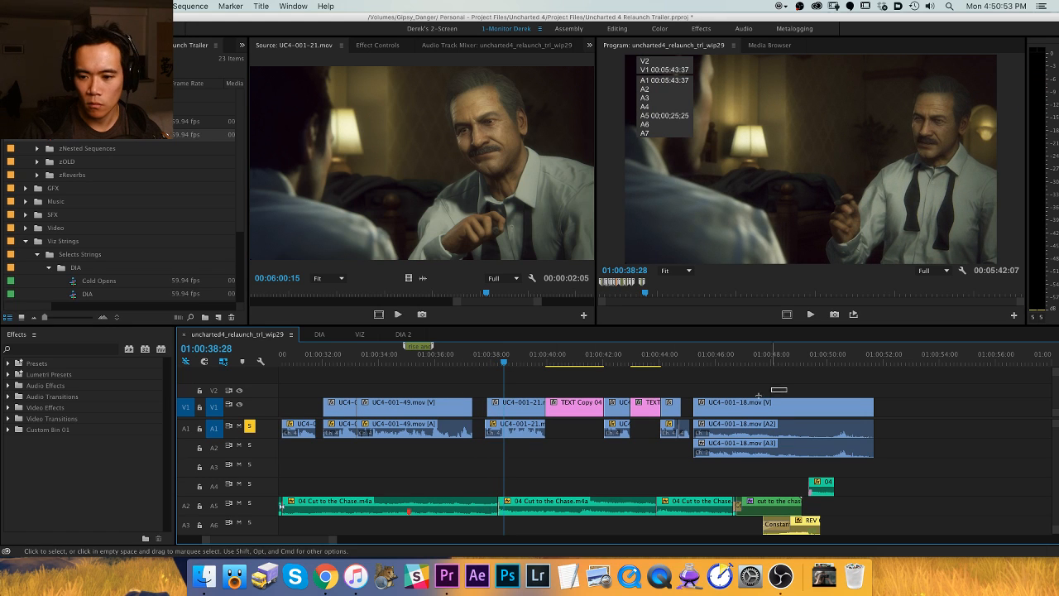
{"action": "mouse_move", "coordinate": [510, 415]}
{"action": "left_mouse_down"}
{"action": "mouse_move", "coordinate": [552, 415]}
{"action": "mouse_move", "coordinate": [507, 426]}
{"action": "left_mouse_up"}
{"action": "key", "text": "equal"}
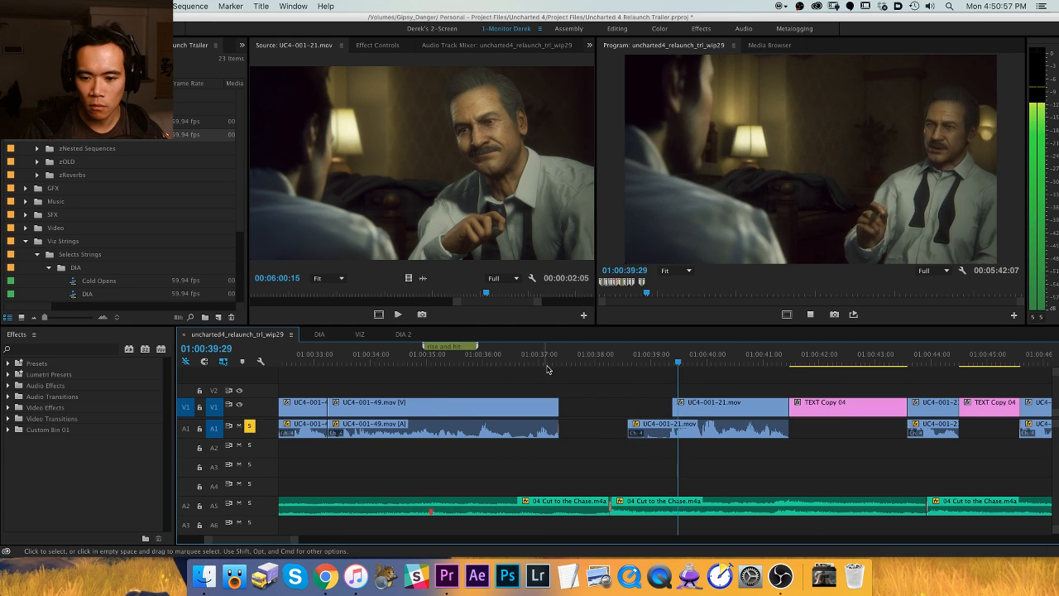
Extend the video and audio start of the first UC4-001-21 clip back to 01:00:39:14 and play it.
{"action": "left_click", "coordinate": [666, 356]}
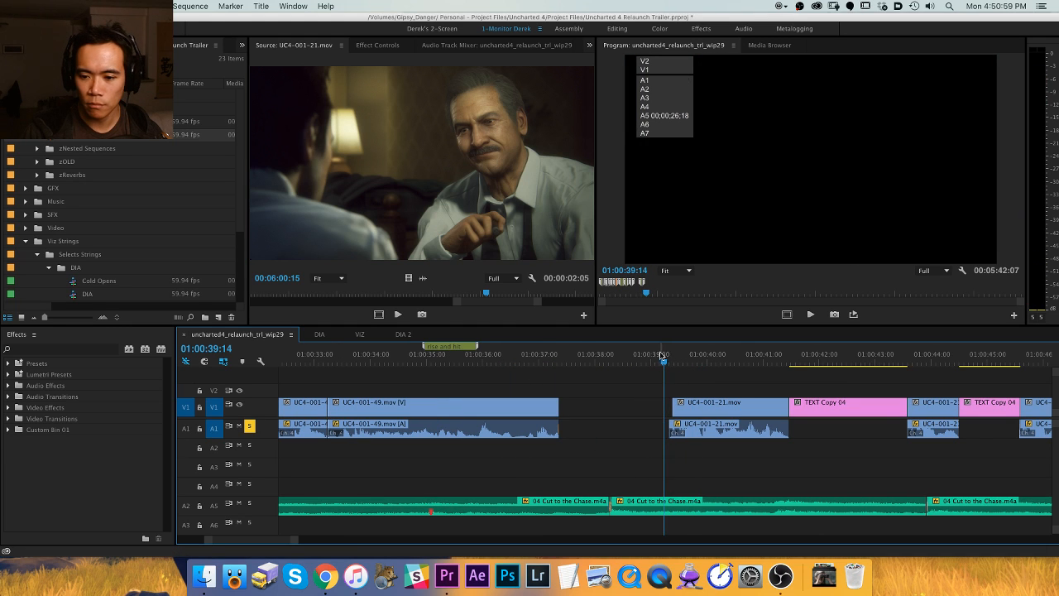
{"action": "key", "text": "e"}
{"action": "key", "text": "space"}
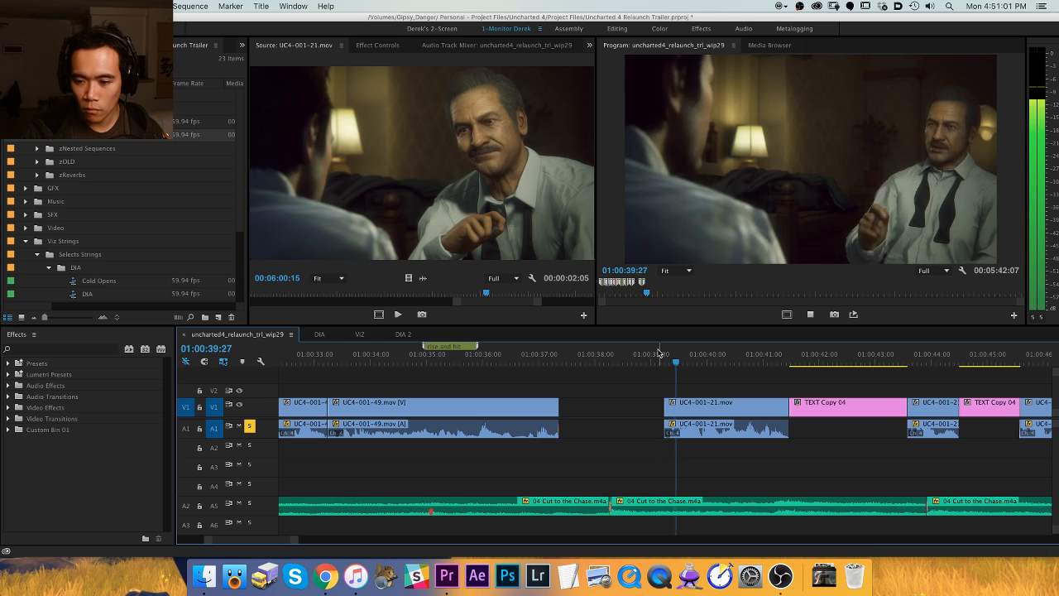
Undo the last extension of the first UC4-001-21 clip and shift the section from it through UC4-001-18 about 1.6 seconds earlier.
{"action": "key", "text": "space"}
{"action": "key", "text": "super+z"}
{"action": "key", "text": "minus"}
{"action": "key", "text": "minus"}
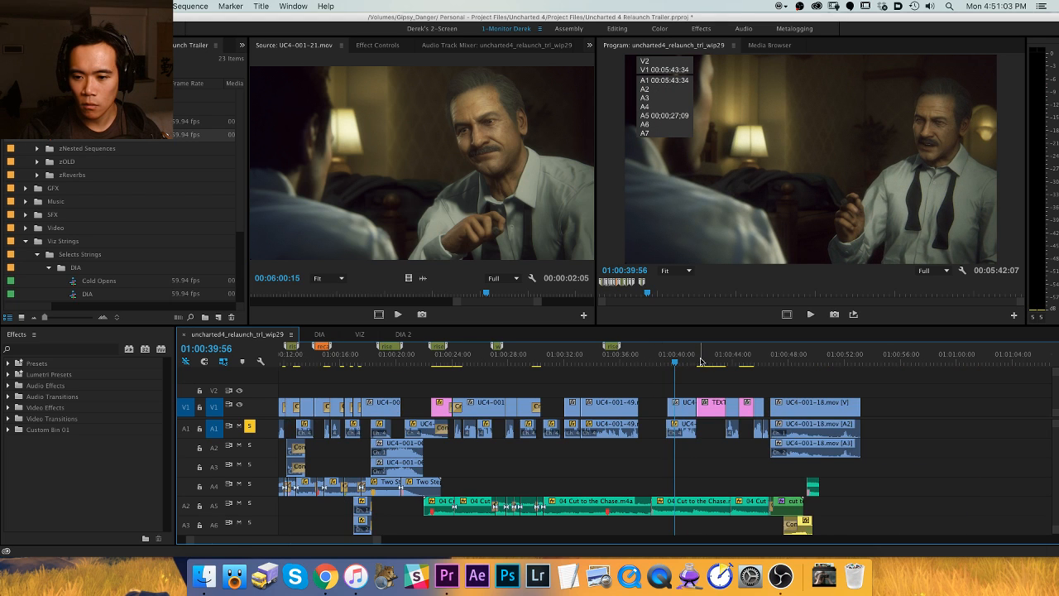
{"action": "left_click_drag", "start_coordinate": [836, 393], "coordinate": [676, 448]}
{"action": "left_click_drag", "start_coordinate": [688, 407], "coordinate": [670, 411]}
{"action": "scroll", "coordinate": [669, 388], "scroll_direction": "left", "scroll_amount": 5}
{"action": "scroll", "coordinate": [667, 364], "scroll_direction": "right", "scroll_amount": 5}
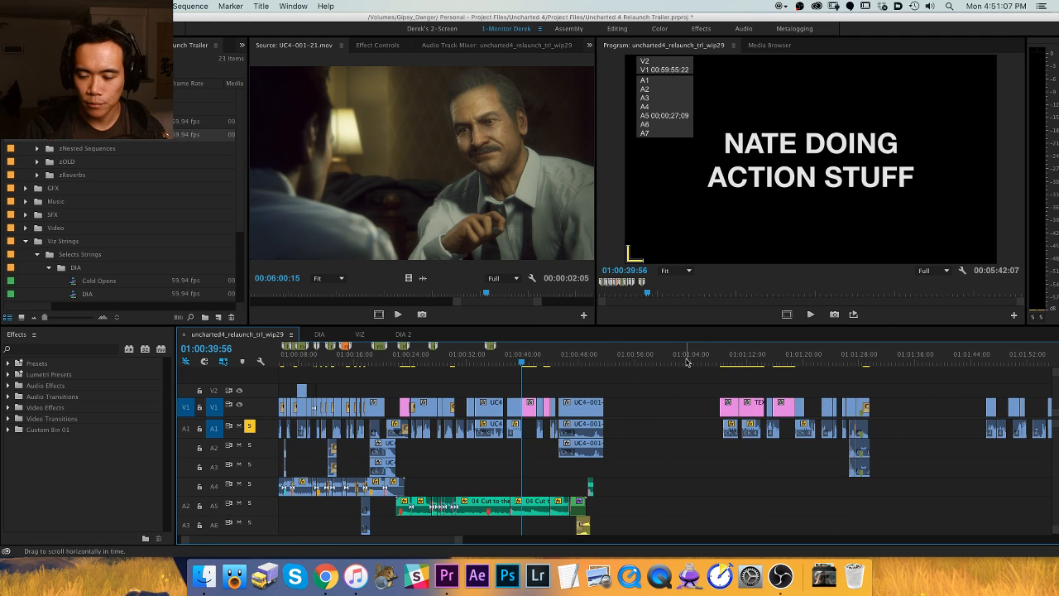
Check the sequence at 01:05:25:25 and 01:00:46:22, then play the Rafe placeholder section from about 01:01:08.
{"action": "key", "text": "backslash"}
{"action": "left_click", "coordinate": [868, 360]}
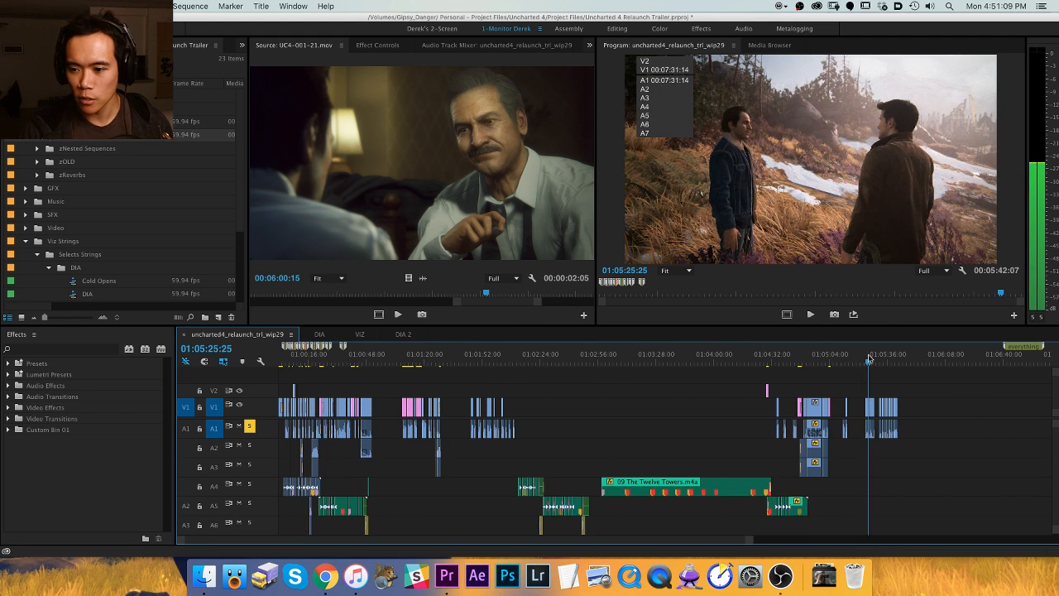
{"action": "key", "text": "backslash"}
{"action": "key", "text": "backslash"}
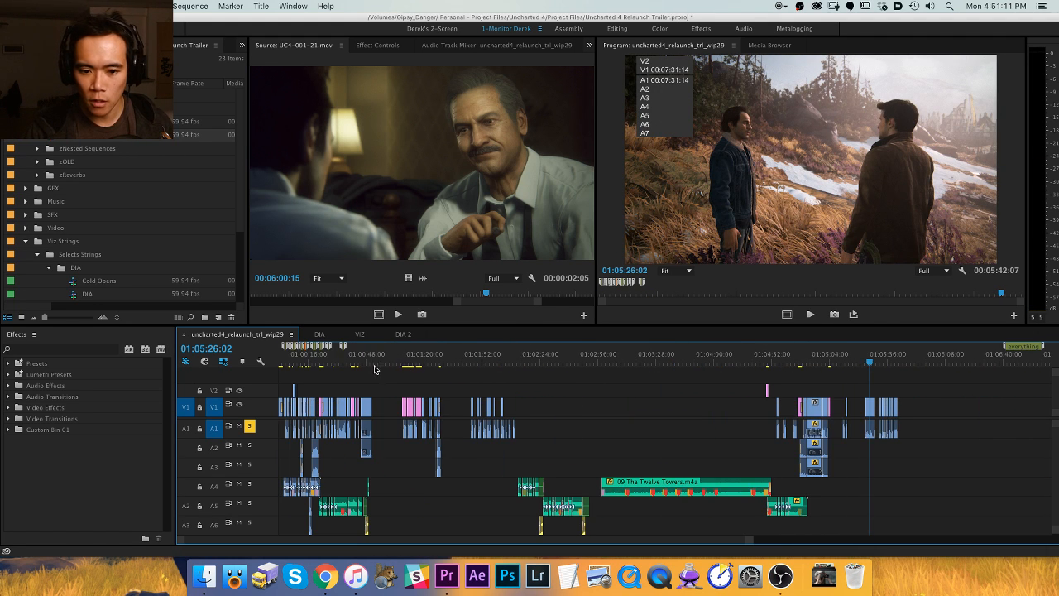
{"action": "left_click", "coordinate": [374, 369]}
{"action": "key", "text": "backslash"}
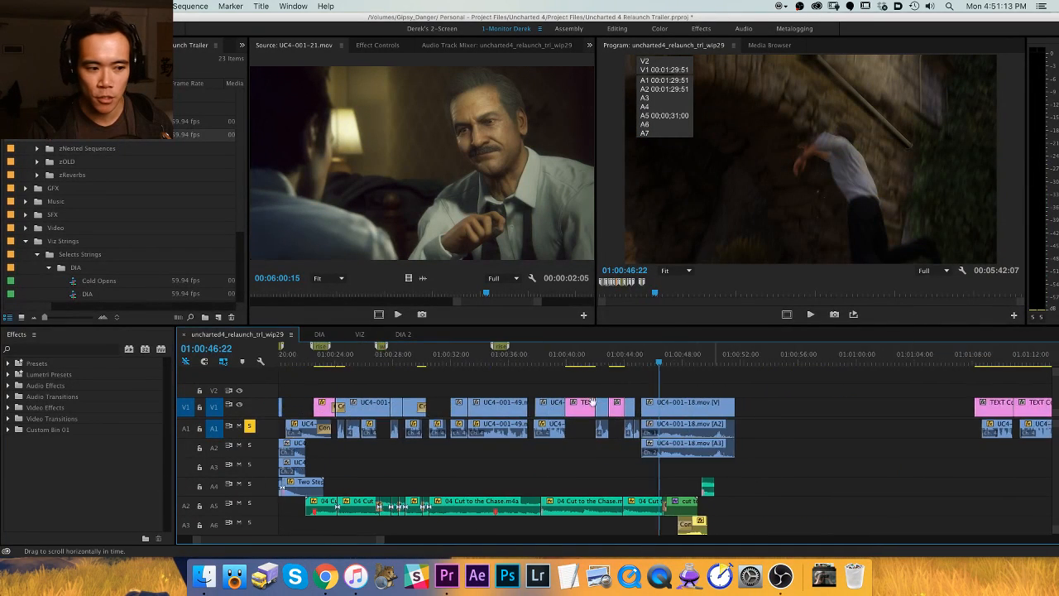
{"action": "scroll", "coordinate": [591, 402], "scroll_direction": "right", "scroll_amount": 5}
{"action": "left_click", "coordinate": [638, 358]}
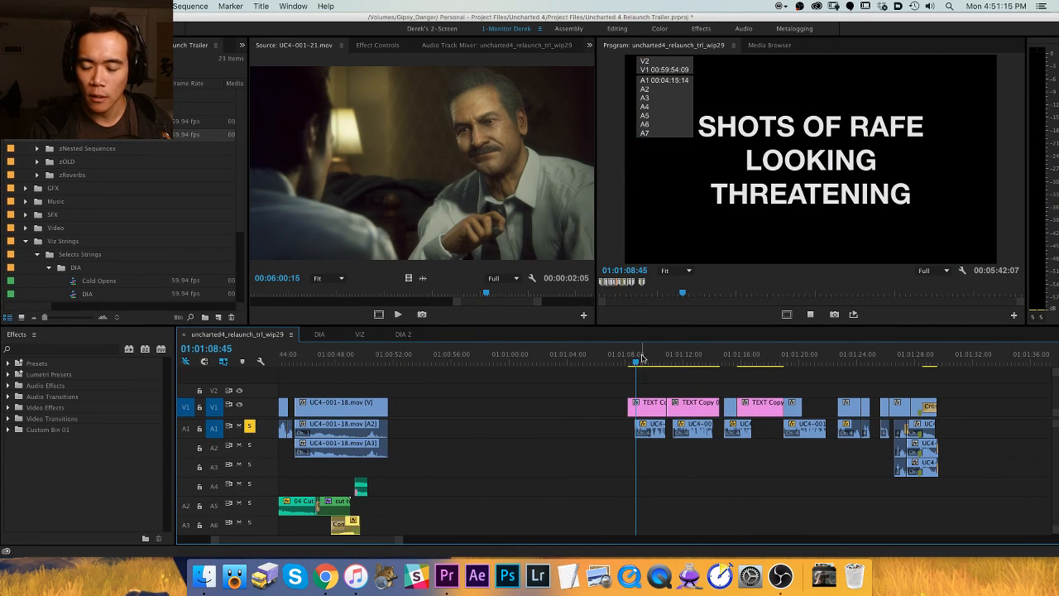
{"action": "key", "text": "space"}
Cut the group of dialogue clips at the end of the sequence after 01:05:13:50.
{"action": "key", "text": "backslash"}
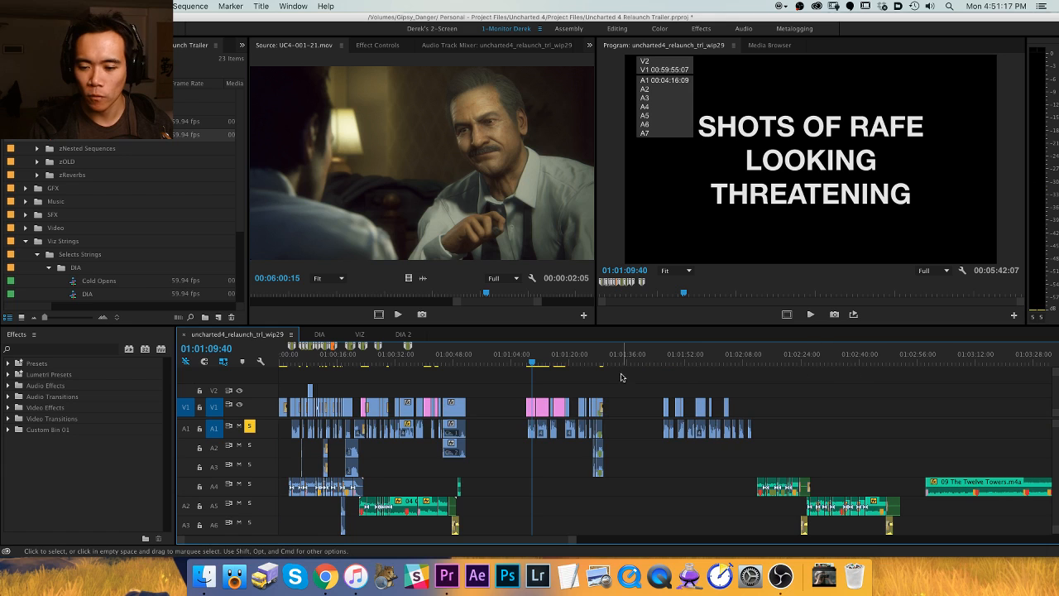
{"action": "key", "text": "minus"}
{"action": "mouse_move", "coordinate": [853, 362]}
{"action": "left_mouse_down"}
{"action": "mouse_move", "coordinate": [865, 361]}
{"action": "mouse_move", "coordinate": [846, 362]}
{"action": "left_mouse_up"}
{"action": "key", "text": "Delete"}
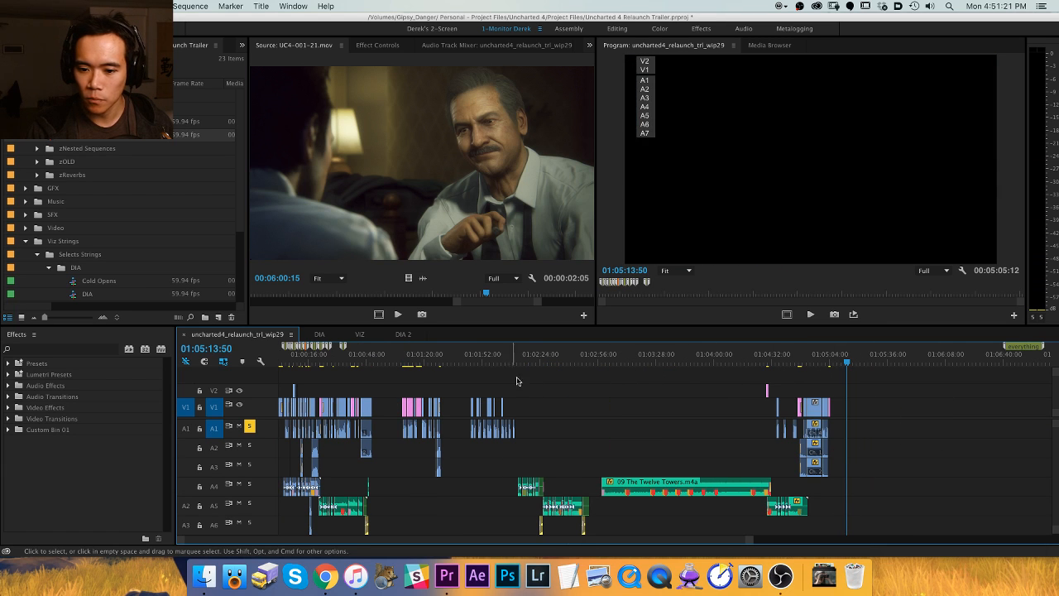
Move the music cues following the dialogue strings, and everything after them, about 18 seconds later.
{"action": "left_click", "coordinate": [530, 362]}
{"action": "key", "text": "equal"}
{"action": "key", "text": "equal"}
{"action": "left_click_drag", "start_coordinate": [556, 487], "coordinate": [723, 494]}
{"action": "key", "text": "super+z"}
{"action": "left_click_drag", "start_coordinate": [610, 487], "coordinate": [739, 488]}
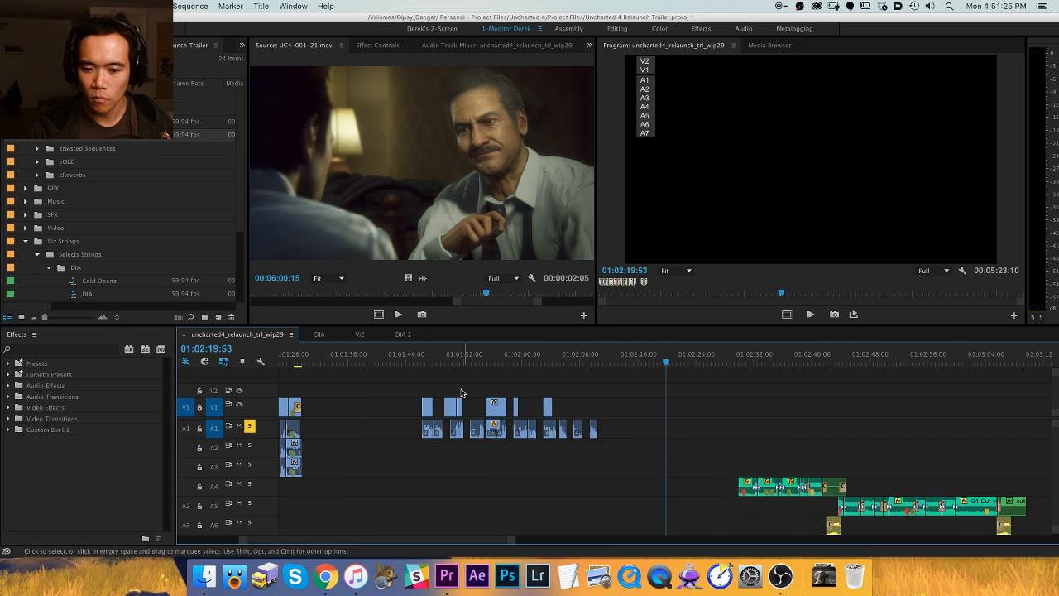
Insert the cut dialogue clips at 01:01:35:43 so the following clips shift later.
{"action": "scroll", "coordinate": [579, 380], "scroll_direction": "up", "scroll_amount": 5}
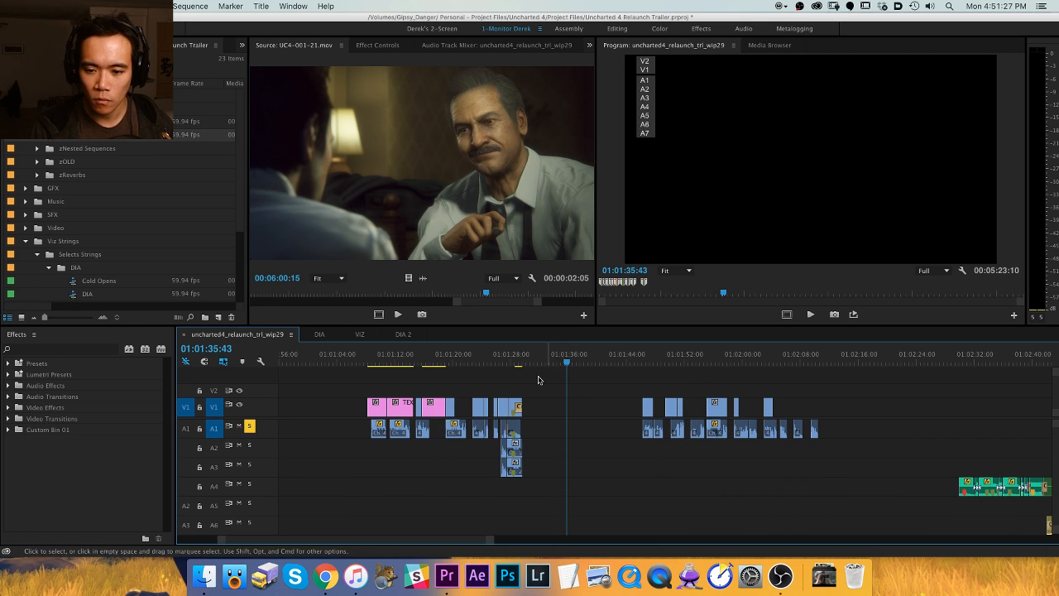
{"action": "scroll", "coordinate": [480, 393], "scroll_direction": "up", "scroll_amount": 5}
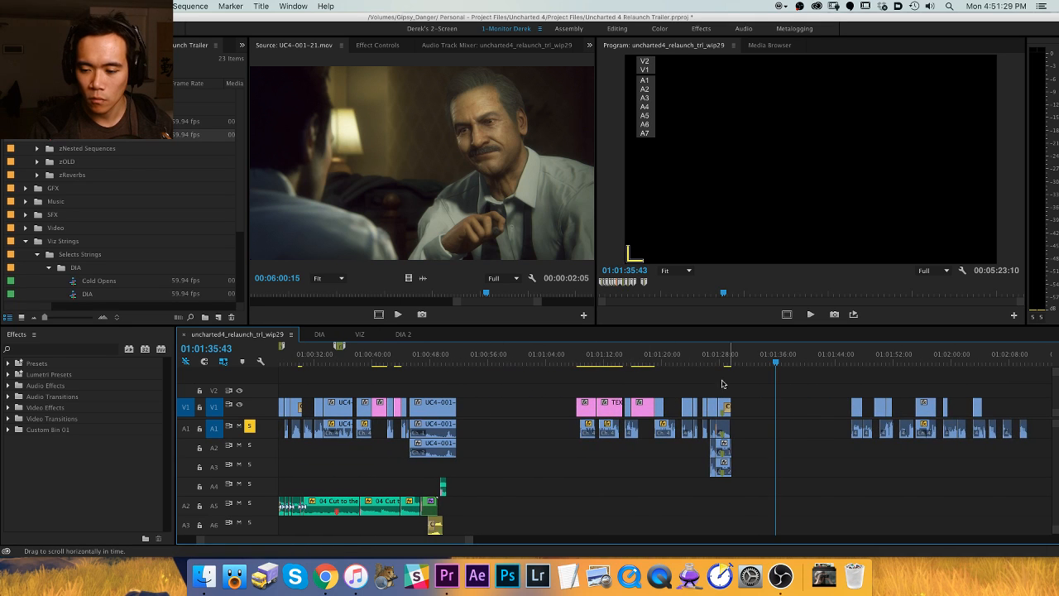
{"action": "key", "text": "super+shift+v"}
{"action": "scroll", "coordinate": [848, 392], "scroll_direction": "right", "scroll_amount": 2}
Play the inserted dialogue clips, from 01:01:36:10 and around 01:01:49 to 01:01:51:41.
{"action": "left_click", "coordinate": [733, 356]}
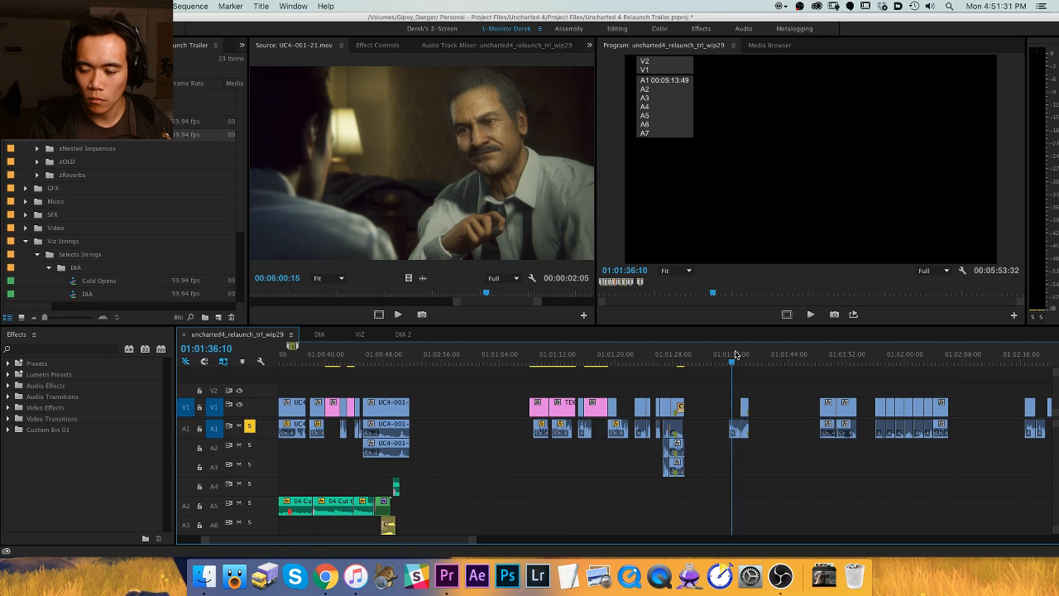
{"action": "key", "text": "space"}
{"action": "left_click", "coordinate": [818, 362]}
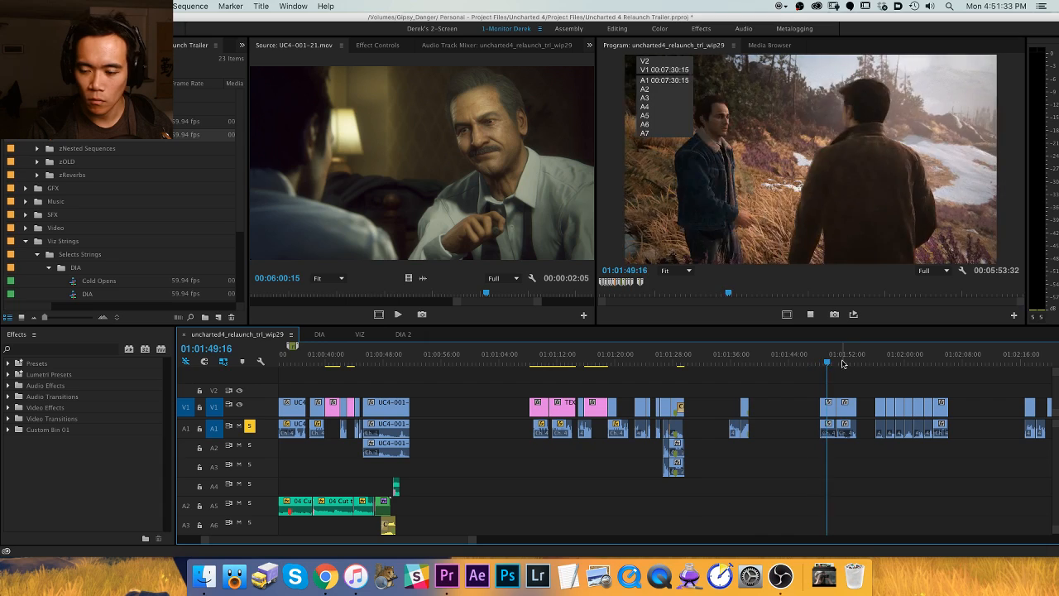
{"action": "left_click", "coordinate": [816, 361]}
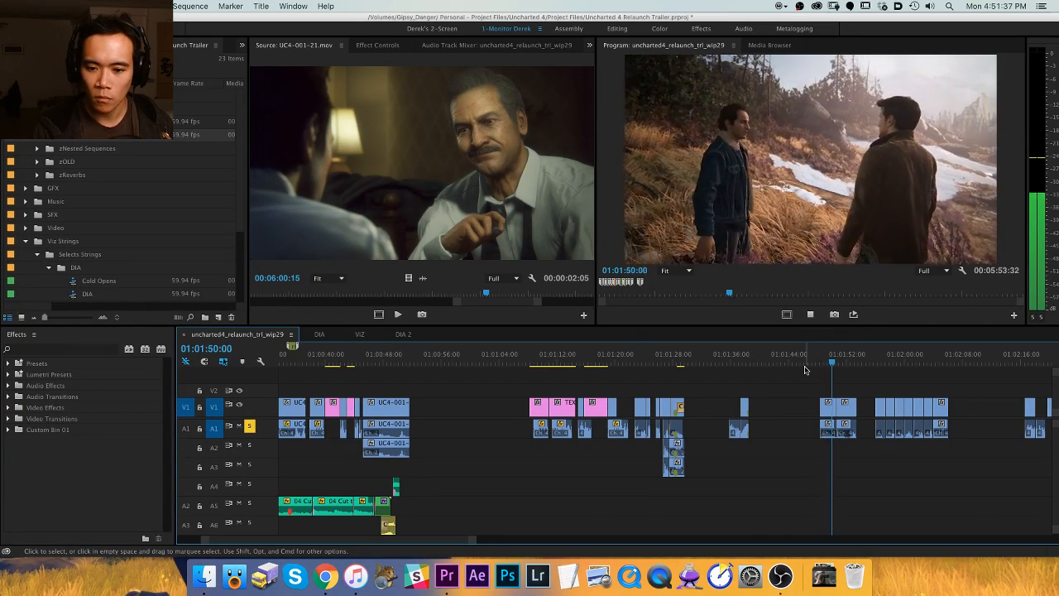
{"action": "key", "text": "space"}
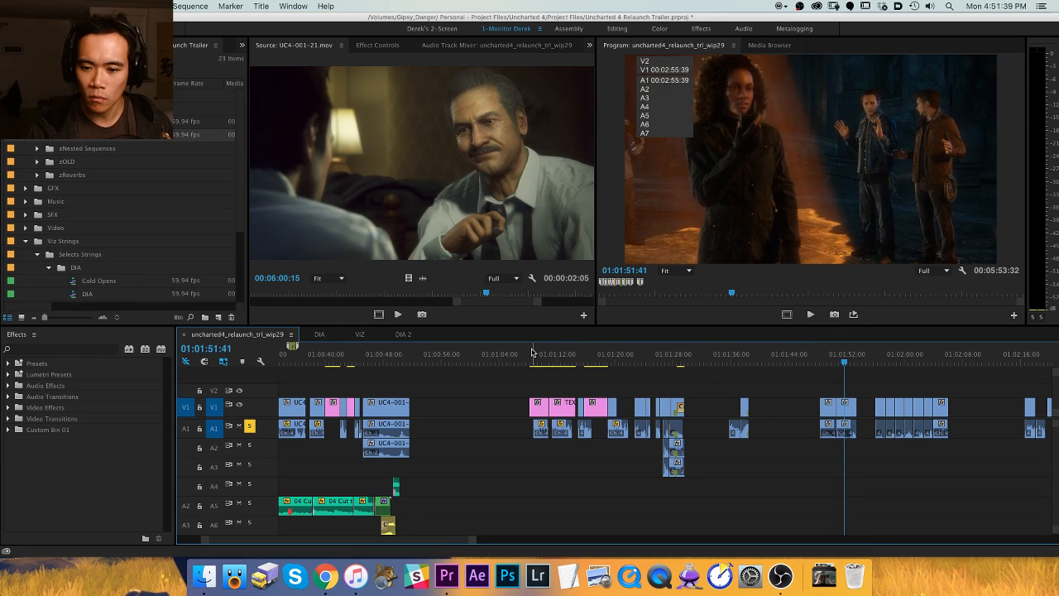
Move the snowy hillside dialogue clip from about 01:01:48 to about 01:01:03, ahead of the Rafe placeholder section.
{"action": "left_click", "coordinate": [538, 357]}
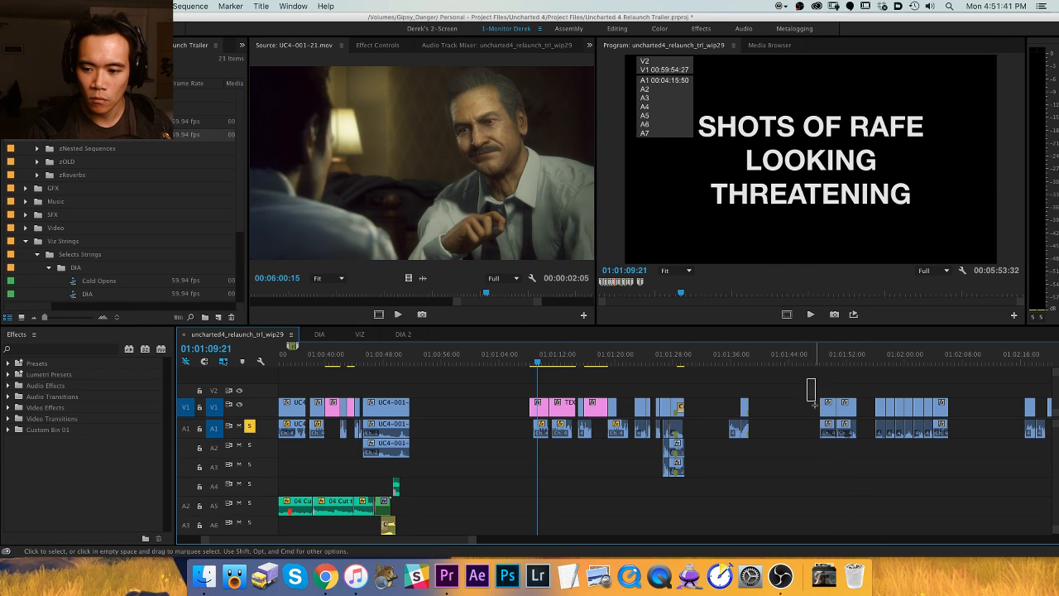
{"action": "left_click_drag", "start_coordinate": [534, 356], "coordinate": [496, 356]}
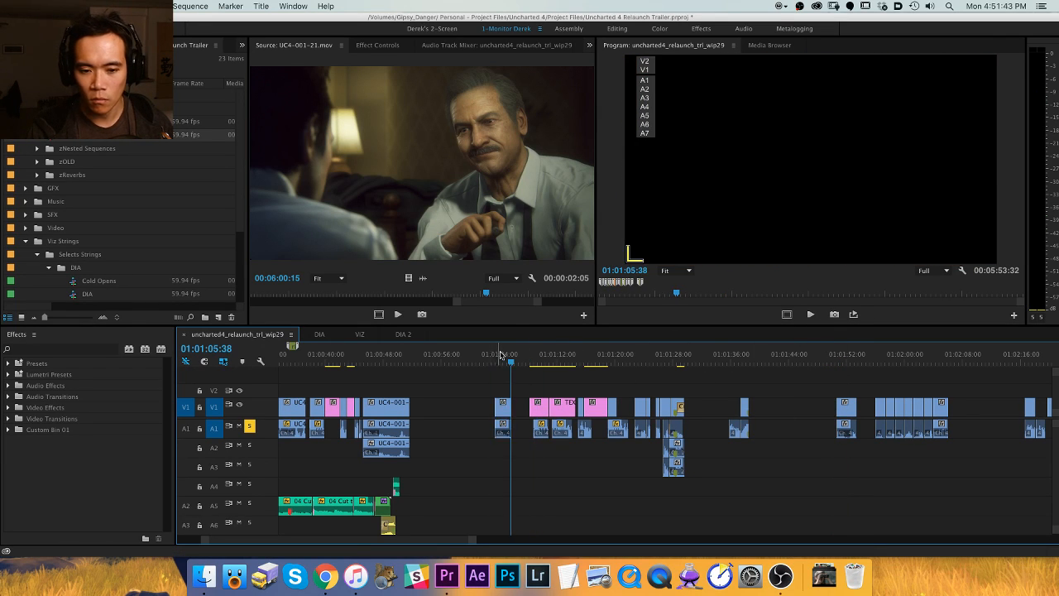
{"action": "key", "text": "="}
Review the dialogue section up to about 01:01:26:46 and save the project.
{"action": "left_click_drag", "start_coordinate": [622, 356], "coordinate": [925, 369]}
{"action": "key", "text": "space"}
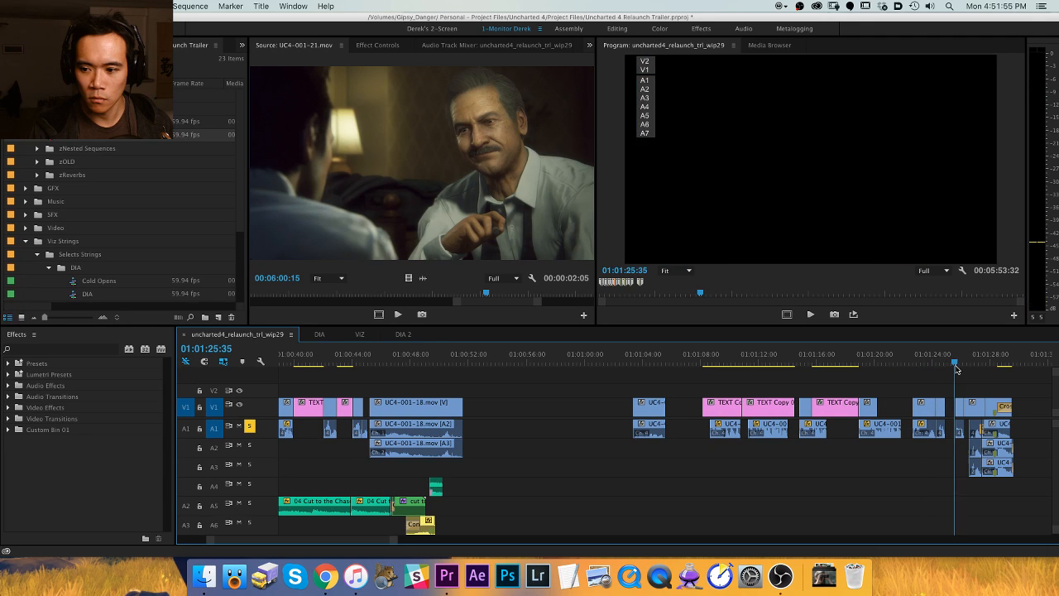
{"action": "key", "text": "minus"}
{"action": "key", "text": "minus"}
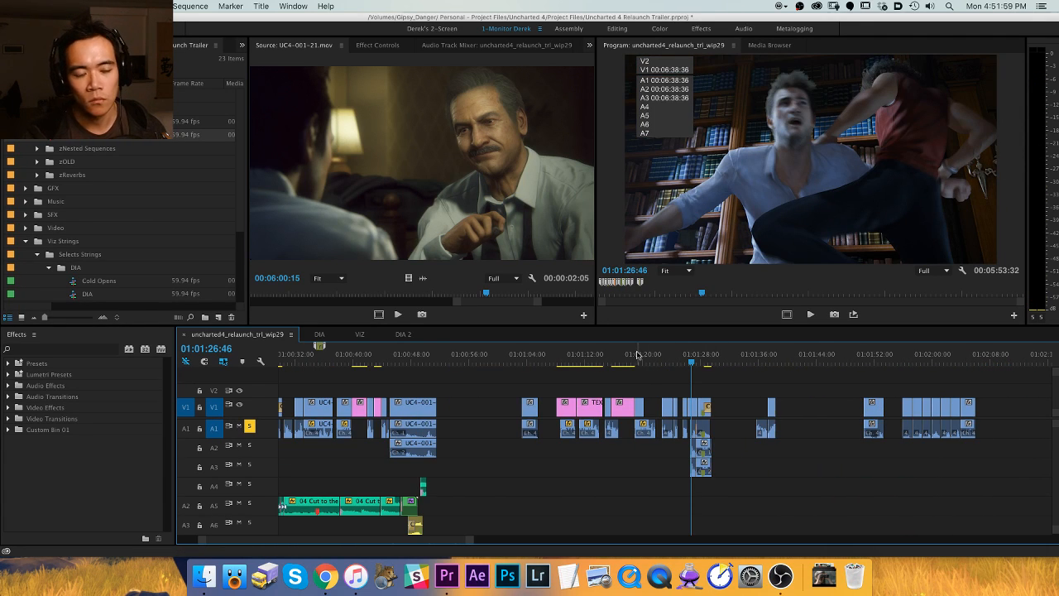
{"action": "key", "text": "super+s"}
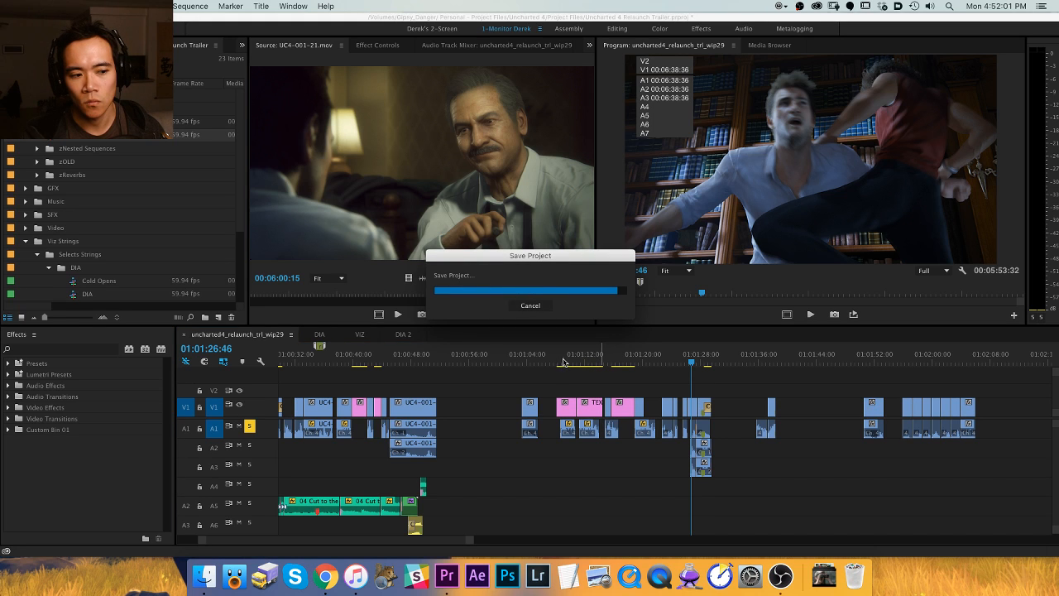
Review the Rafe placeholder at 01:01:10:26, the clip near 01:01:50:31 and the library fight at 01:01:27:39.
{"action": "left_click_drag", "start_coordinate": [568, 359], "coordinate": [572, 359]}
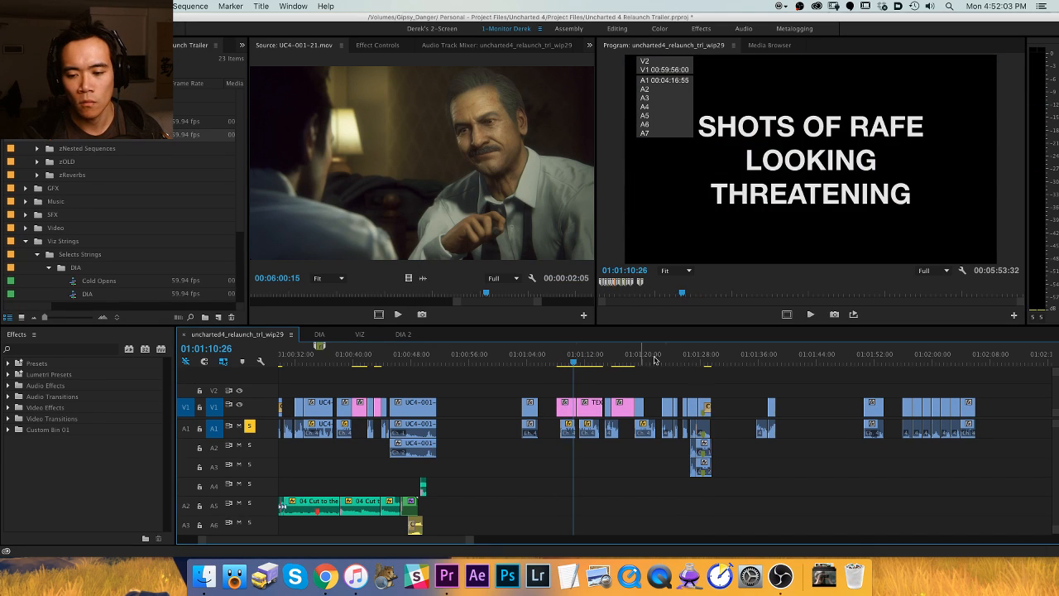
{"action": "left_click_drag", "start_coordinate": [757, 365], "coordinate": [842, 361]}
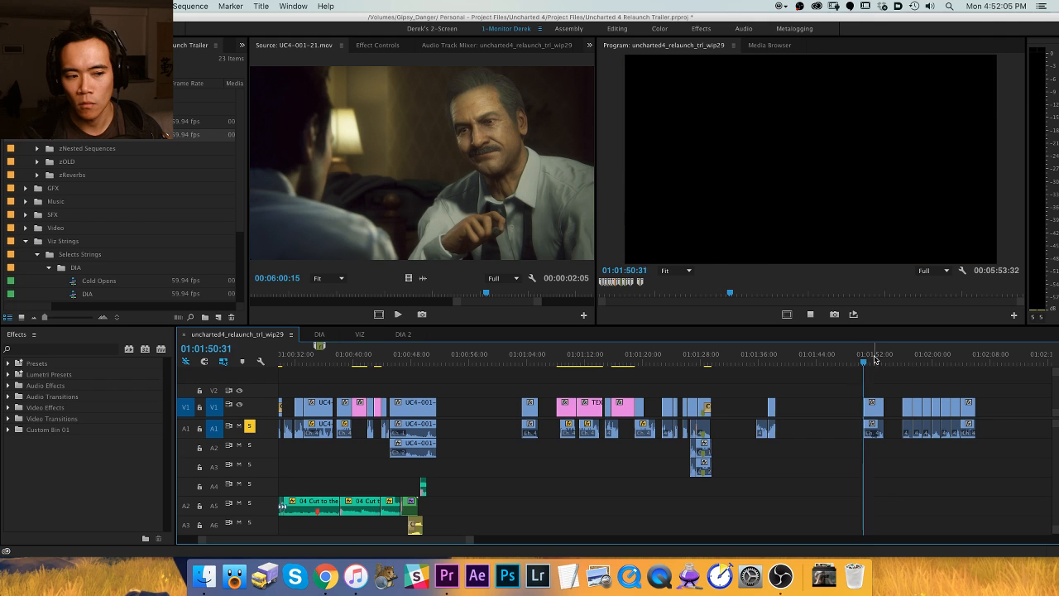
{"action": "key", "text": "space"}
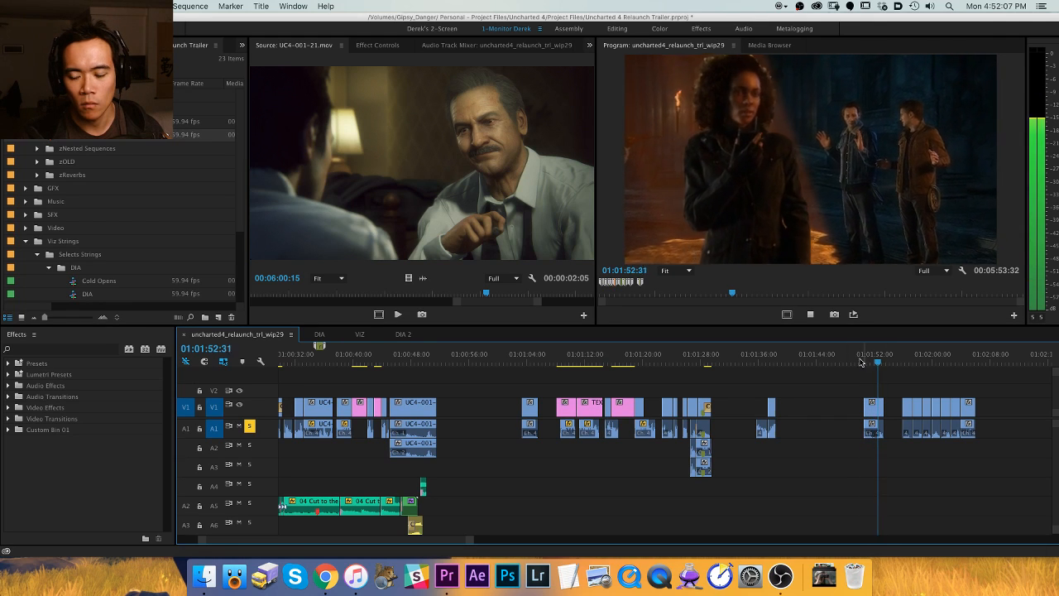
{"action": "left_click", "coordinate": [699, 361]}
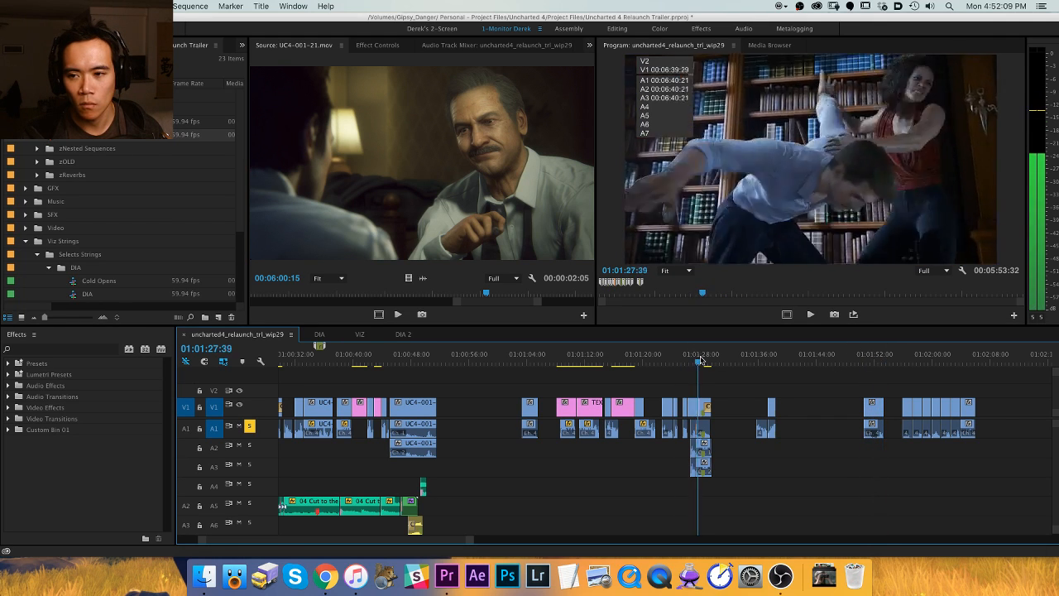
Play through the dialogue group from about 01:02:16 to 01:02:30:28.
{"action": "key", "text": "minus"}
{"action": "key", "text": "minus"}
{"action": "key", "text": "equal"}
{"action": "key", "text": "equal"}
{"action": "key", "text": "h"}
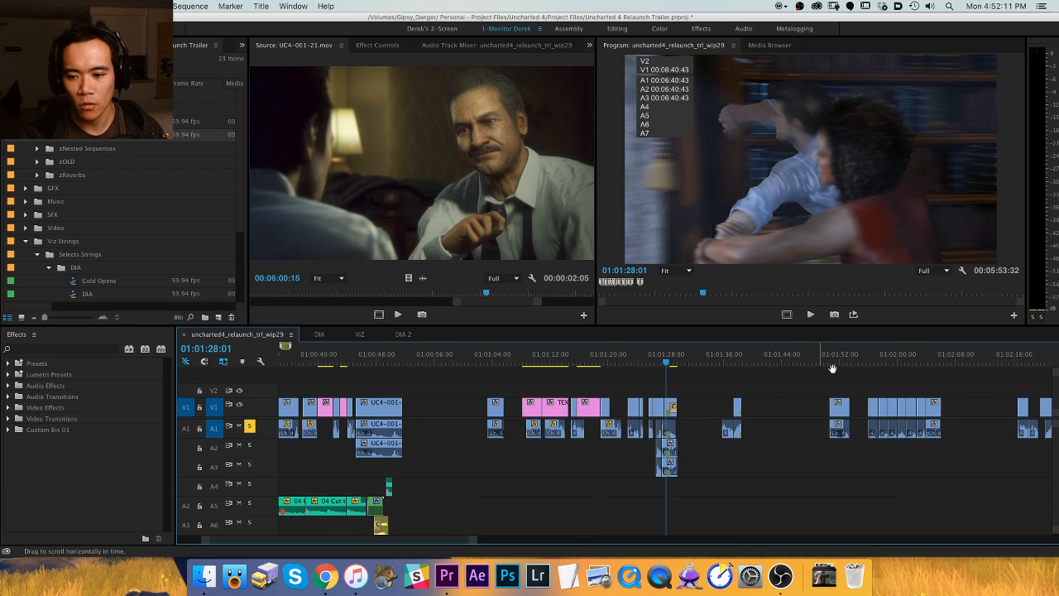
{"action": "left_click_drag", "start_coordinate": [836, 376], "coordinate": [577, 375]}
{"action": "left_click", "coordinate": [761, 356]}
{"action": "key", "text": "space"}
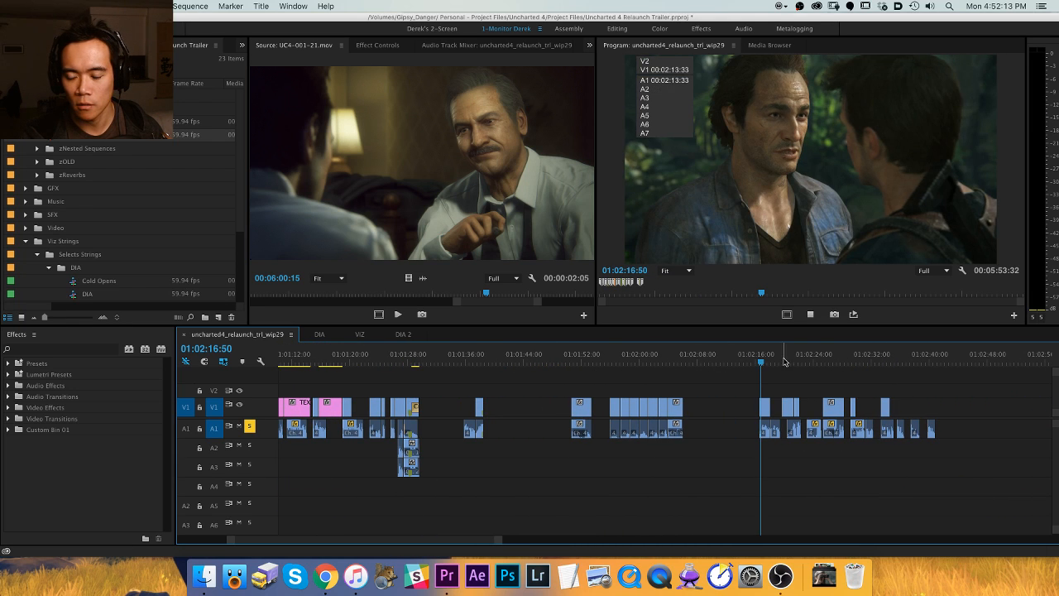
{"action": "left_click_drag", "start_coordinate": [775, 359], "coordinate": [858, 359]}
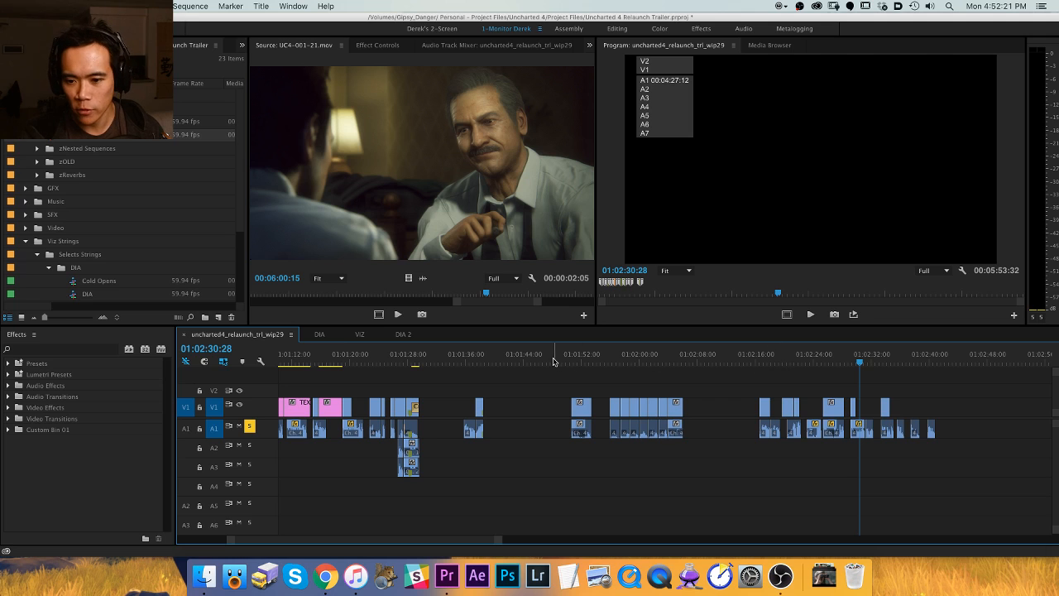
Mark the UC4-001-31 clip around 01:01:52 and extract it from the sequence, closing the gap.
{"action": "left_click_drag", "start_coordinate": [595, 364], "coordinate": [584, 361]}
{"action": "key", "text": "equal"}
{"action": "key", "text": "equal"}
{"action": "key", "text": "x"}
{"action": "key", "text": "apostrophe"}
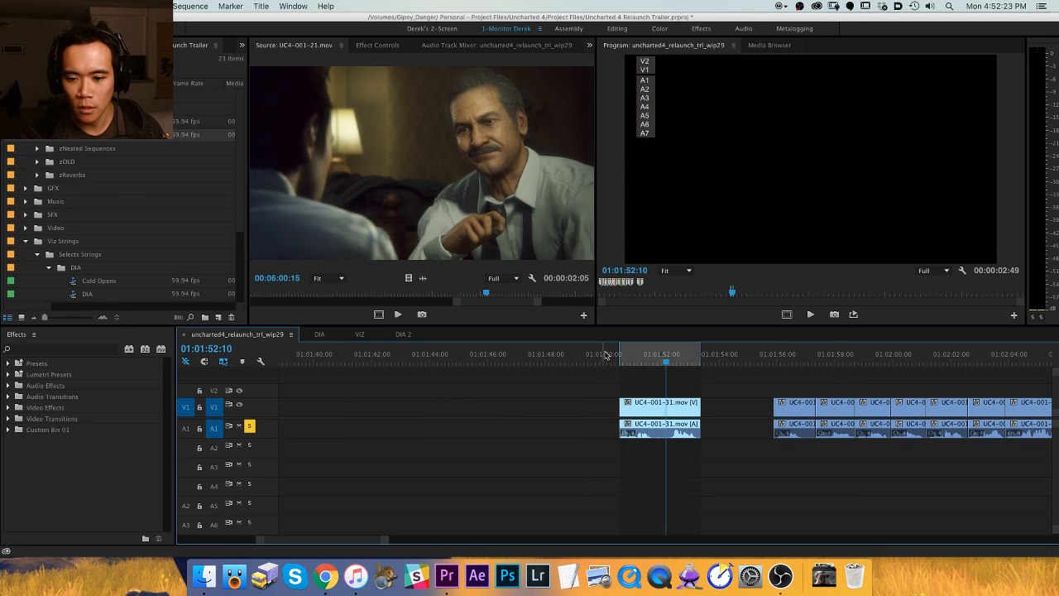
Play the next clips and extract the airplane cockpit clip at 01:01:55:04, closing the gap.
{"action": "key", "text": "space"}
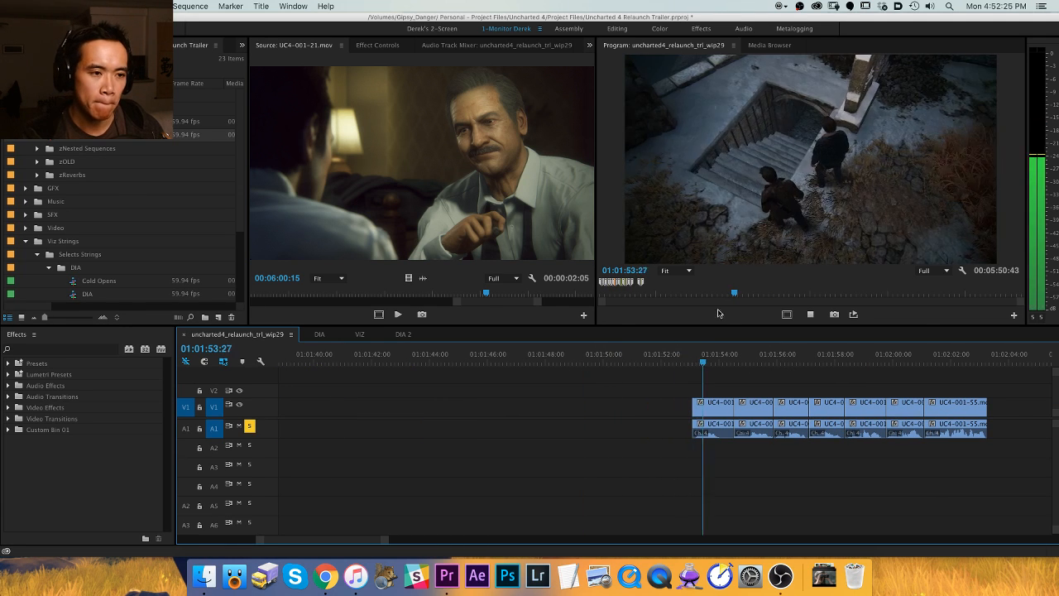
{"action": "key", "text": "minus"}
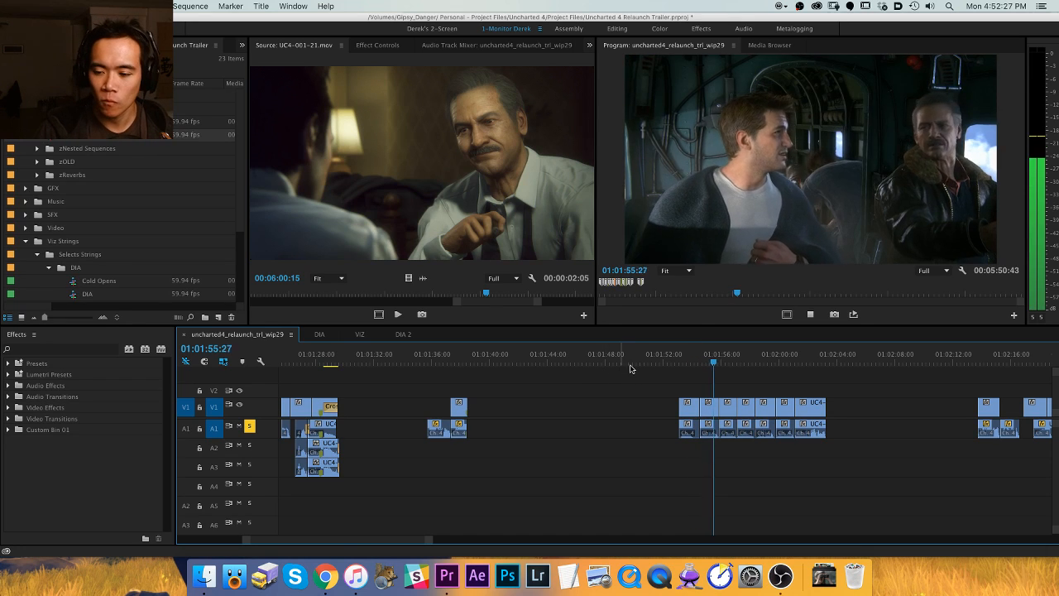
{"action": "key", "text": "space"}
{"action": "left_click", "coordinate": [708, 359]}
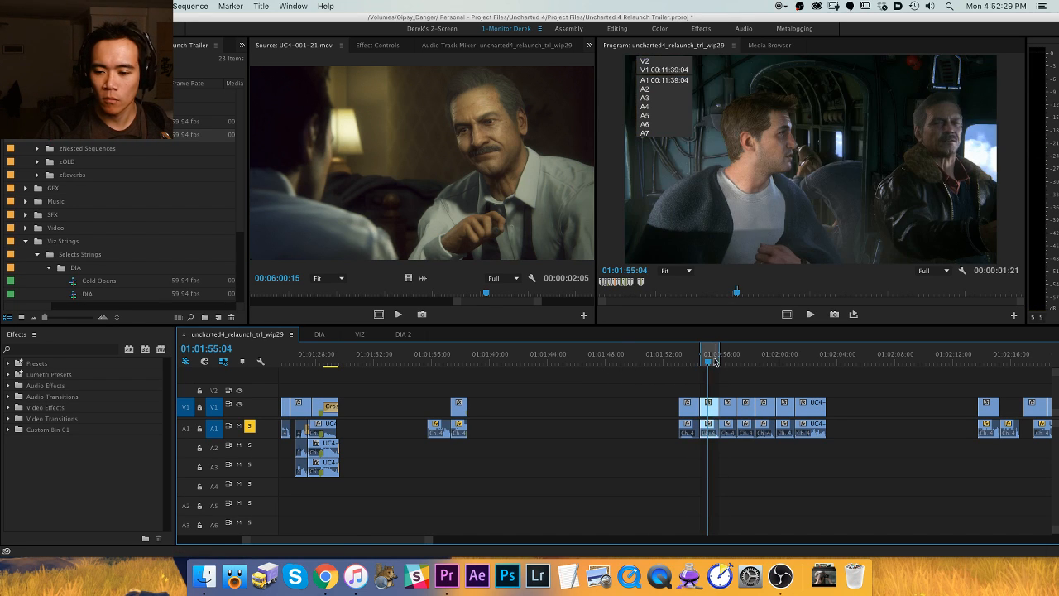
{"action": "key", "text": "Up"}
Play the dialogue group from about 01:02:12 to 01:02:32:01.
{"action": "key", "text": "h"}
{"action": "left_click_drag", "start_coordinate": [756, 378], "coordinate": [621, 372]}
{"action": "key", "text": "minus"}
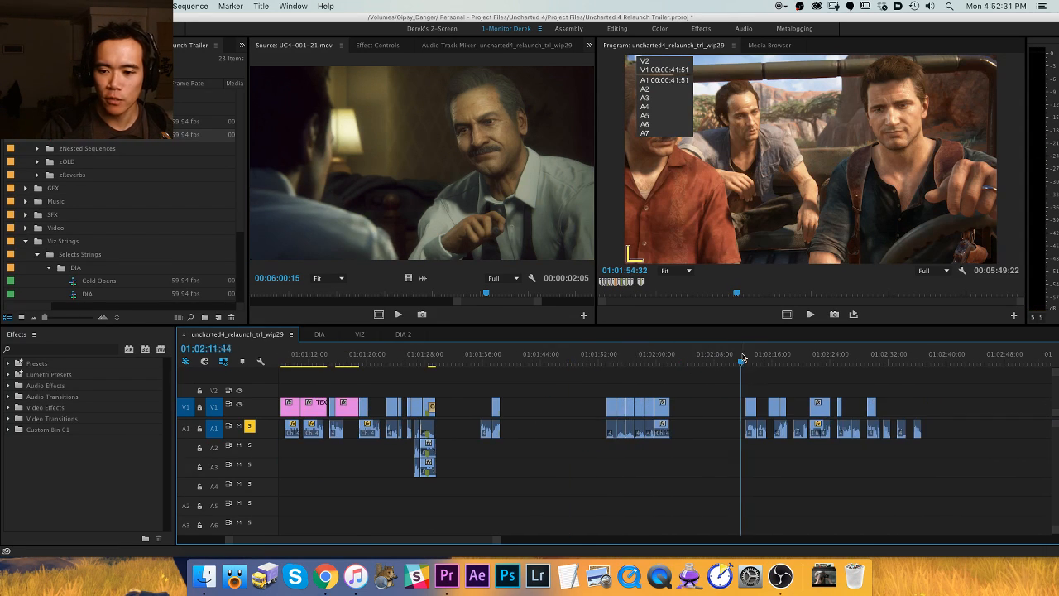
{"action": "left_click_drag", "start_coordinate": [742, 357], "coordinate": [768, 358]}
{"action": "key", "text": "space"}
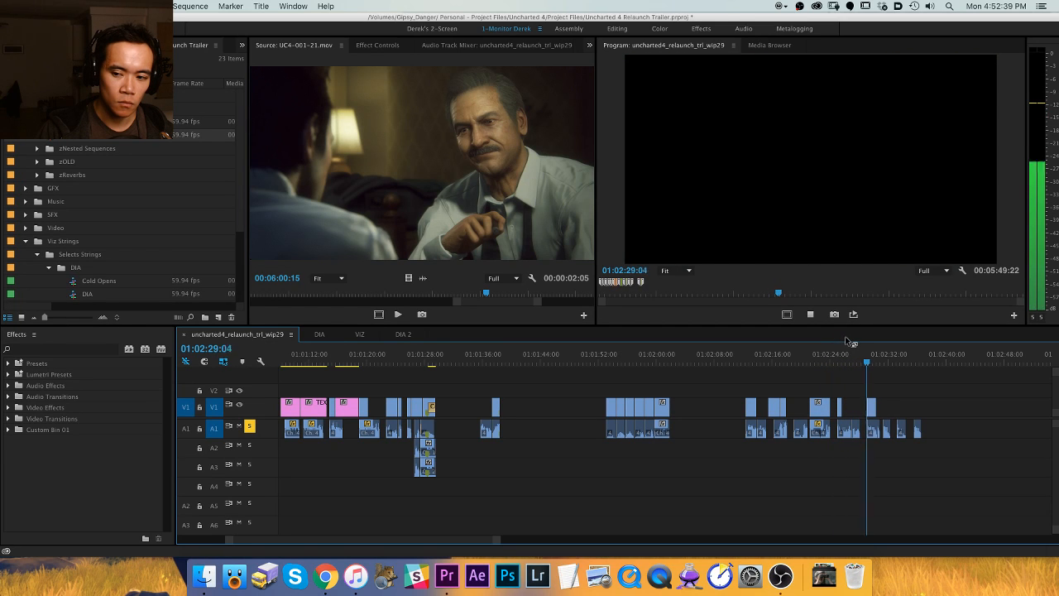
{"action": "key", "text": "space"}
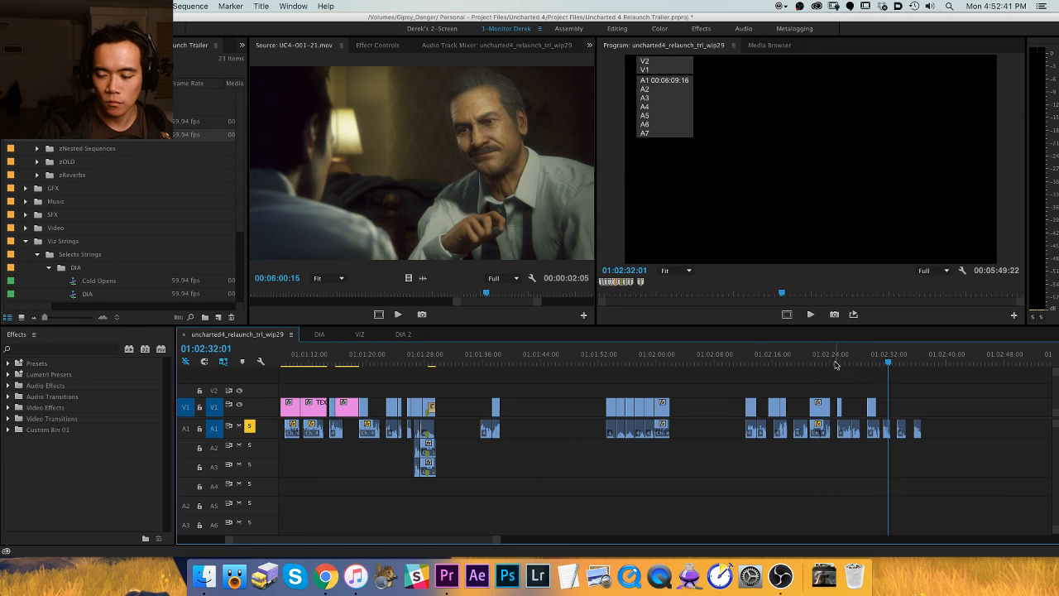
Play the dialogue clips from 01:01:53:51 to about 01:01:57 and return the playhead to 01:01:55:18.
{"action": "key", "text": "minus"}
{"action": "left_click", "coordinate": [644, 356]}
{"action": "key", "text": "equal"}
{"action": "key", "text": "equal"}
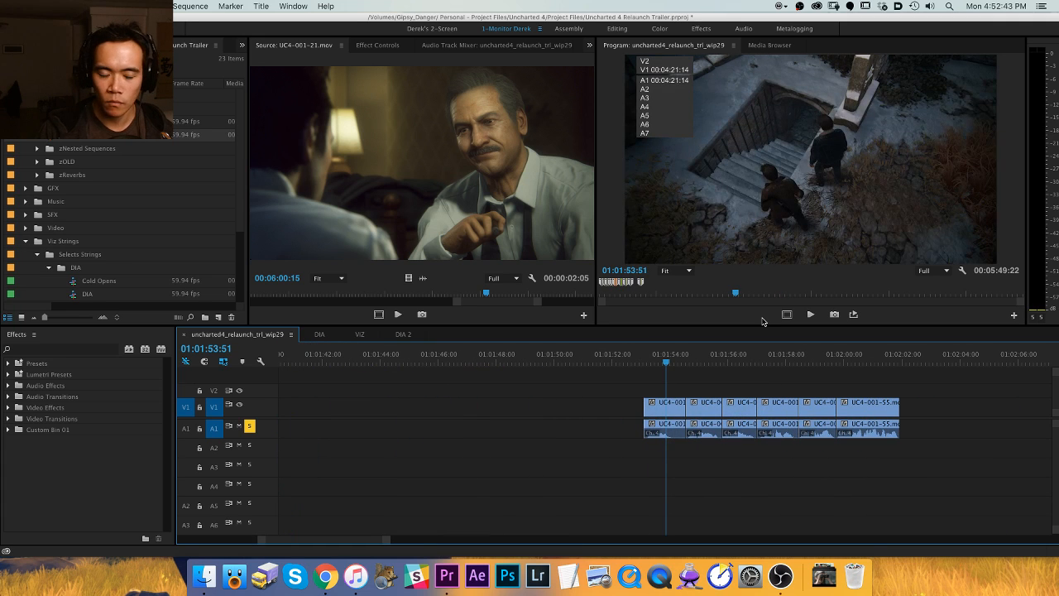
{"action": "key", "text": "shift+l"}
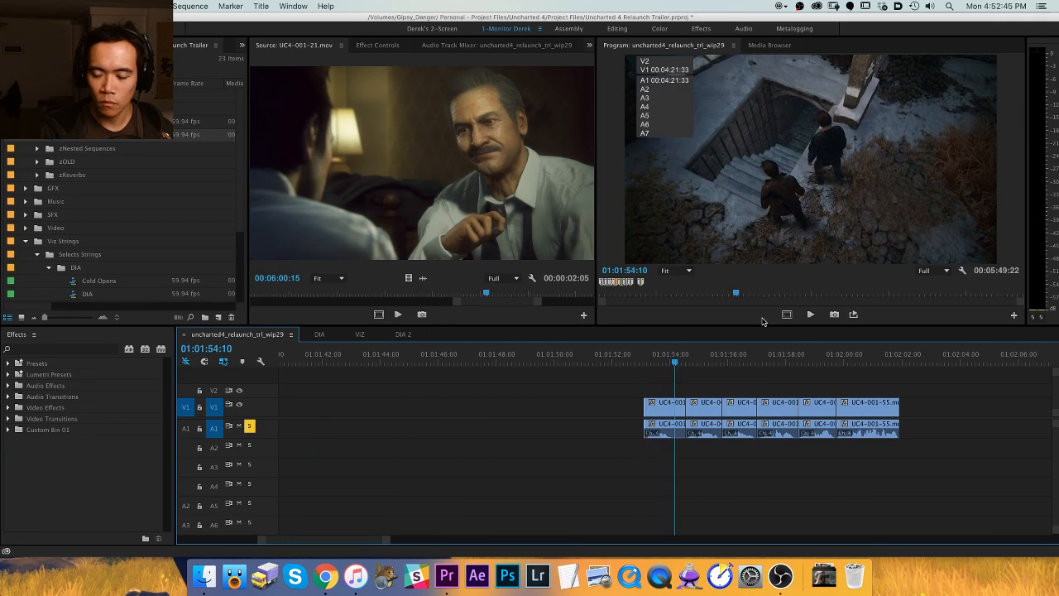
{"action": "key", "text": "minus"}
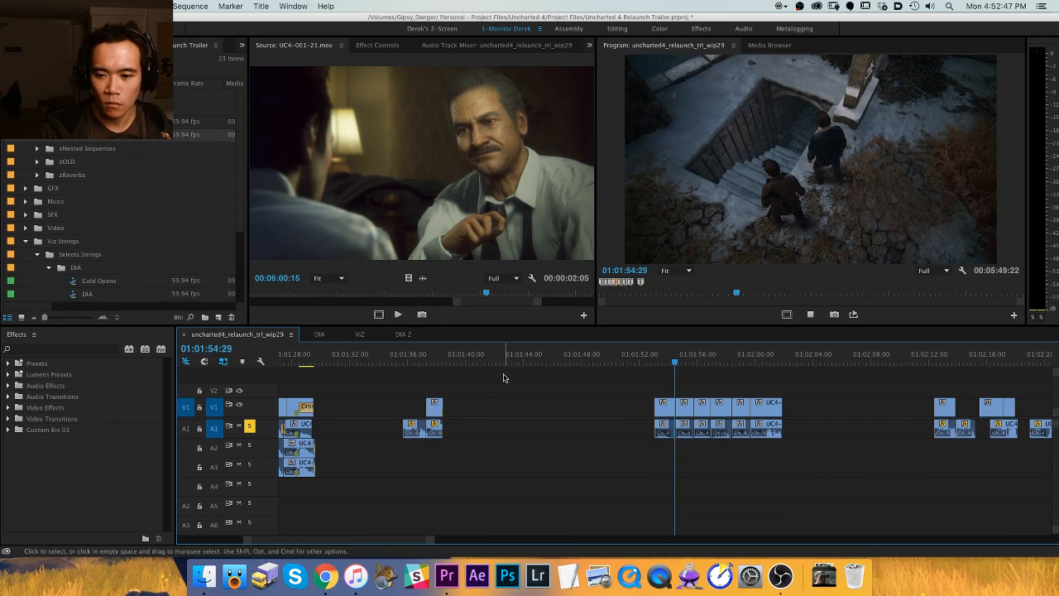
{"action": "key", "text": "l"}
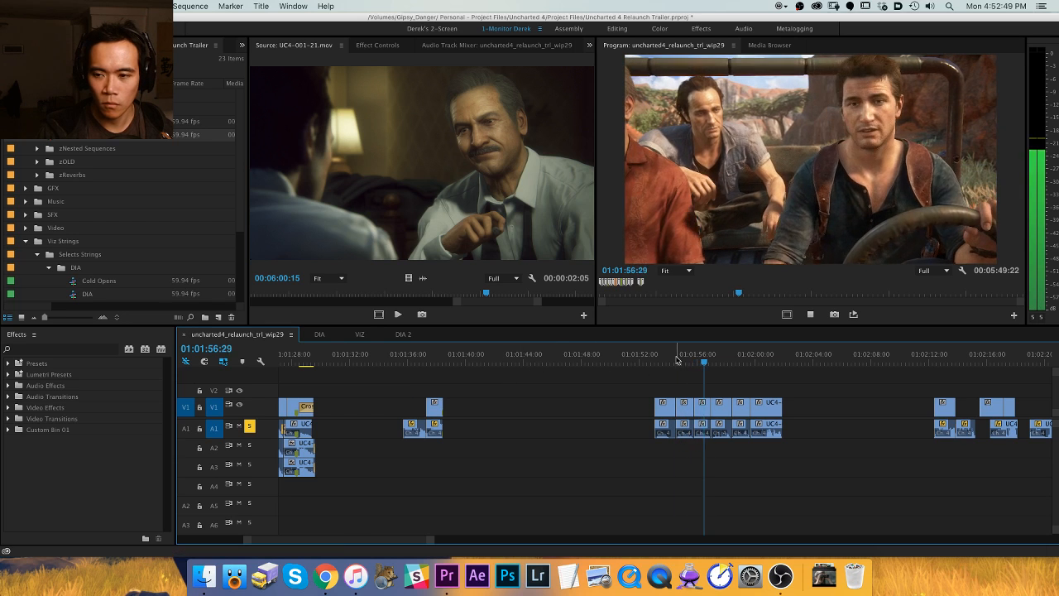
{"action": "key", "text": "k"}
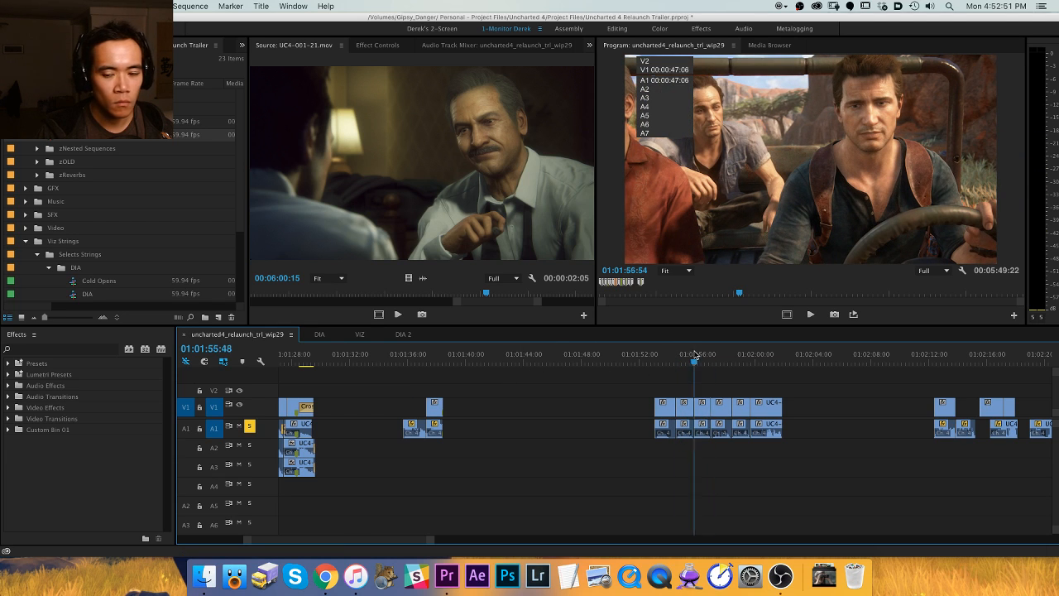
{"action": "left_click_drag", "start_coordinate": [695, 355], "coordinate": [687, 354]}
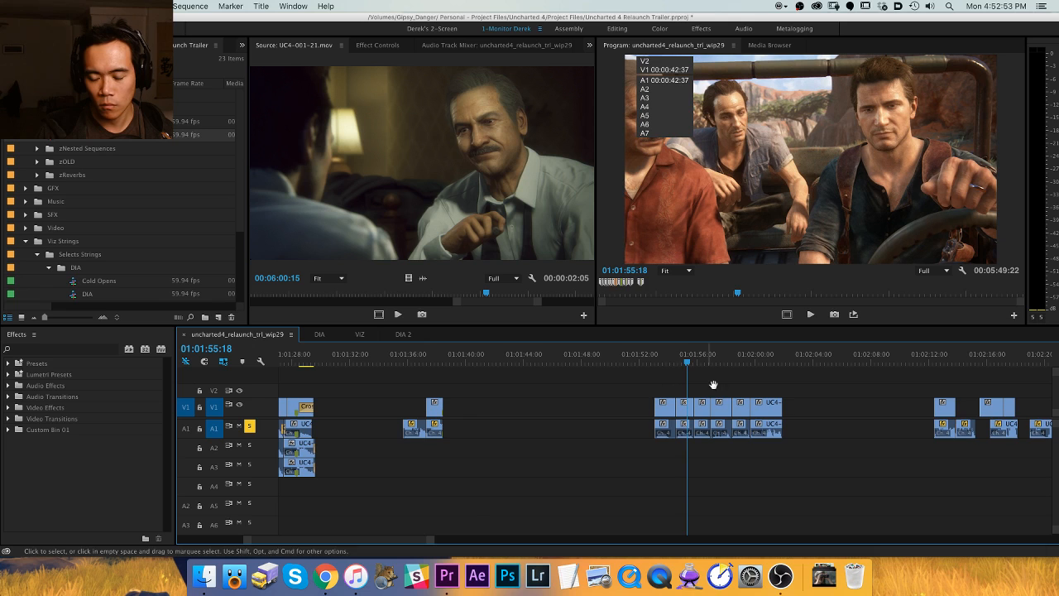
Try moving the first two dialogue clips before 01:01:55:47 about four seconds earlier, play the following clip, and undo the move.
{"action": "left_click_drag", "start_coordinate": [713, 385], "coordinate": [492, 385]}
{"action": "key", "text": "minus"}
{"action": "key", "text": "equal"}
{"action": "key", "text": "equal"}
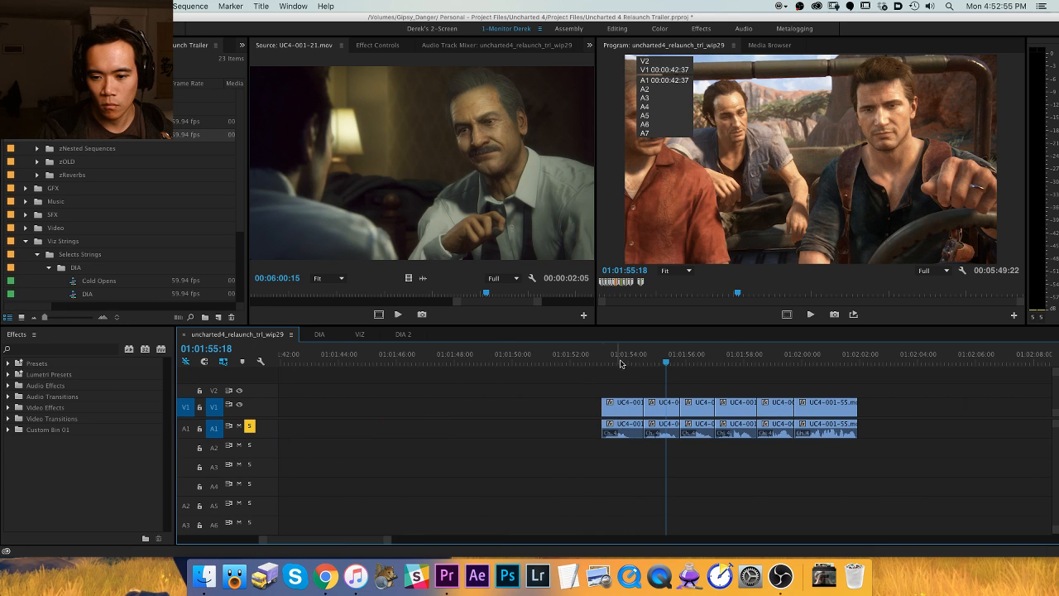
{"action": "left_click", "coordinate": [677, 357]}
{"action": "left_click_drag", "start_coordinate": [662, 385], "coordinate": [528, 404]}
{"action": "left_click", "coordinate": [538, 388]}
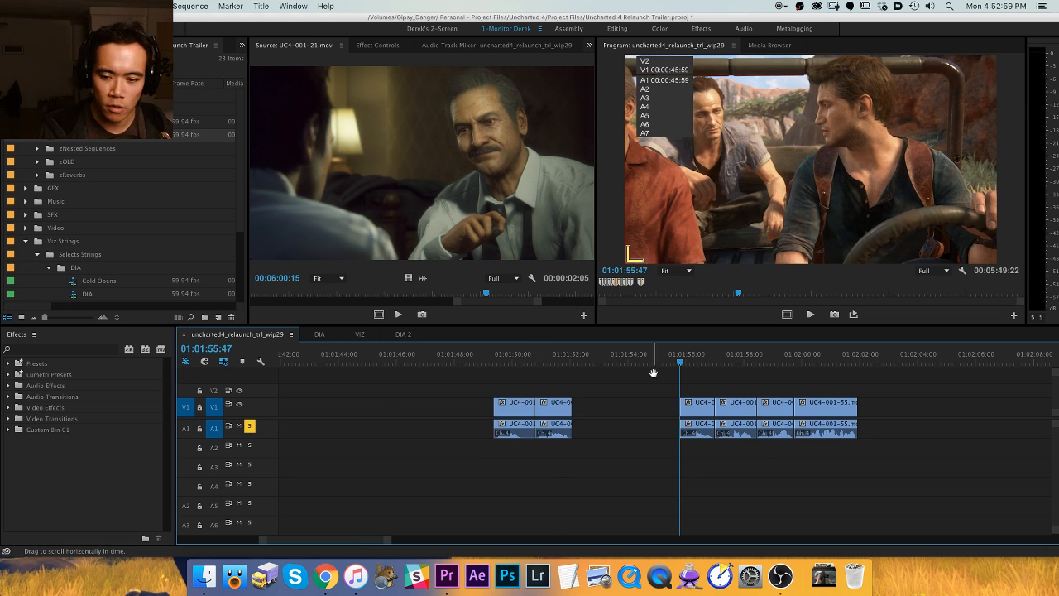
{"action": "left_click_drag", "start_coordinate": [654, 373], "coordinate": [527, 369]}
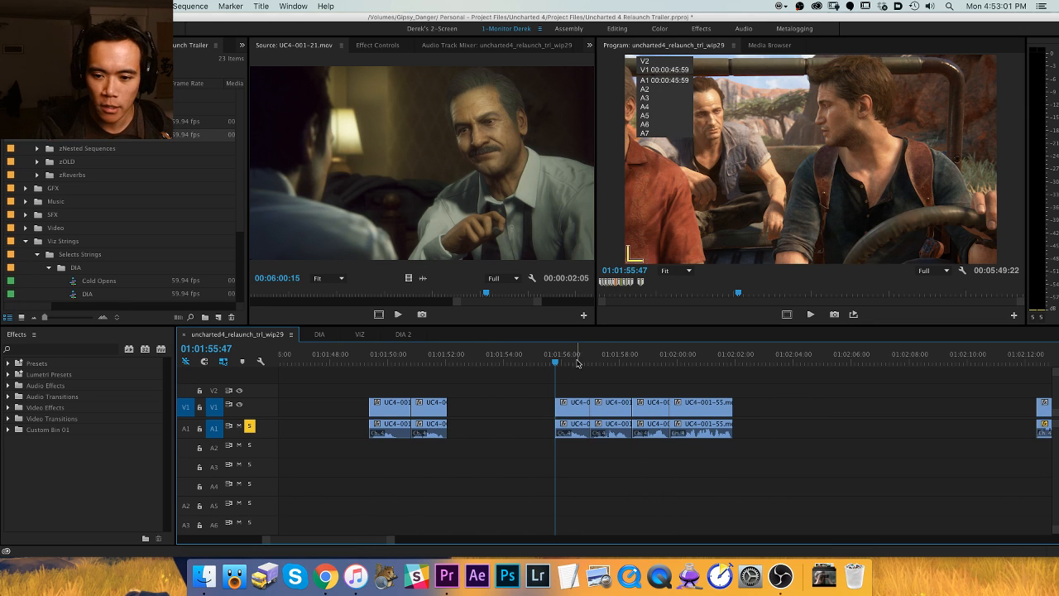
{"action": "left_click_drag", "start_coordinate": [560, 379], "coordinate": [504, 381]}
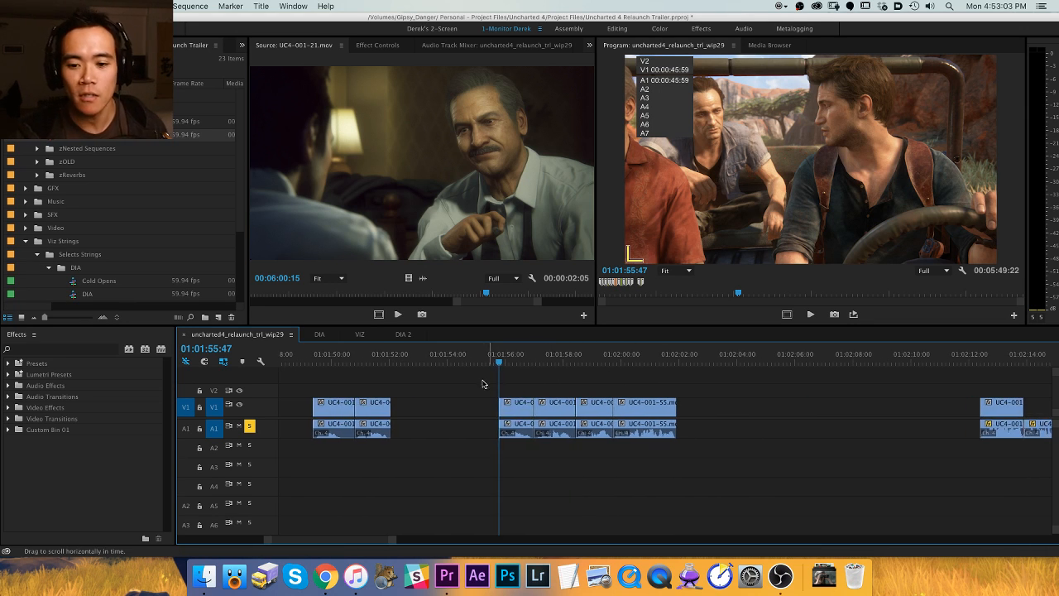
{"action": "key", "text": "space"}
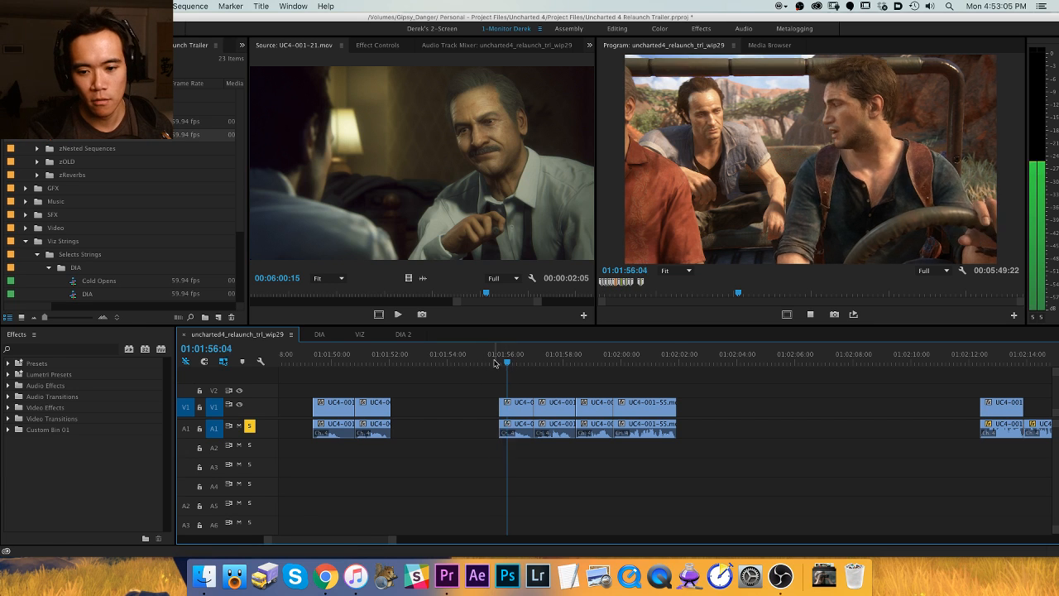
{"action": "key", "text": "space"}
{"action": "key", "text": "super+z"}
Try pasting the airplane cockpit clip at 01:02:03:40, play it, and undo the paste.
{"action": "left_click", "coordinate": [726, 358]}
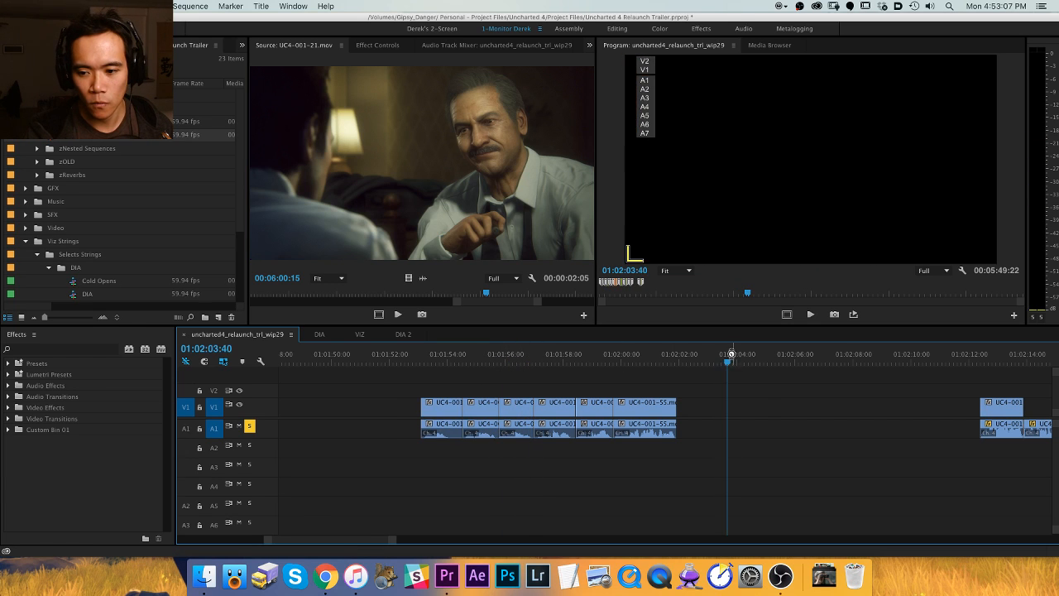
{"action": "key", "text": "super+v"}
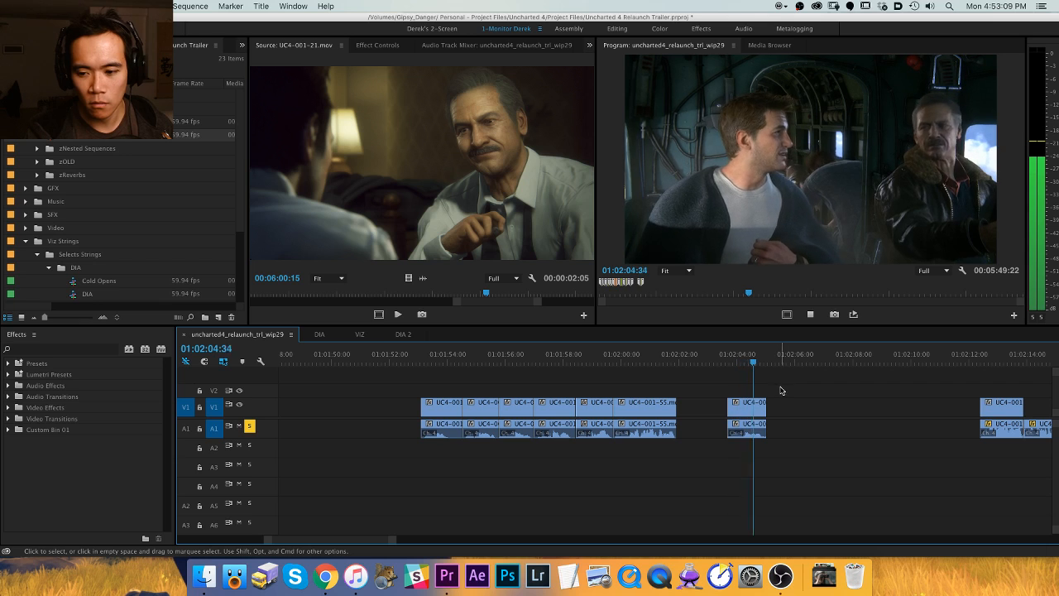
{"action": "key", "text": "space"}
{"action": "key", "text": "super+z"}
Shift the fourth clip of the dialogue group and everything after it about two seconds later, and play the shifted clips through 01:02:03:38.
{"action": "left_click", "coordinate": [500, 358]}
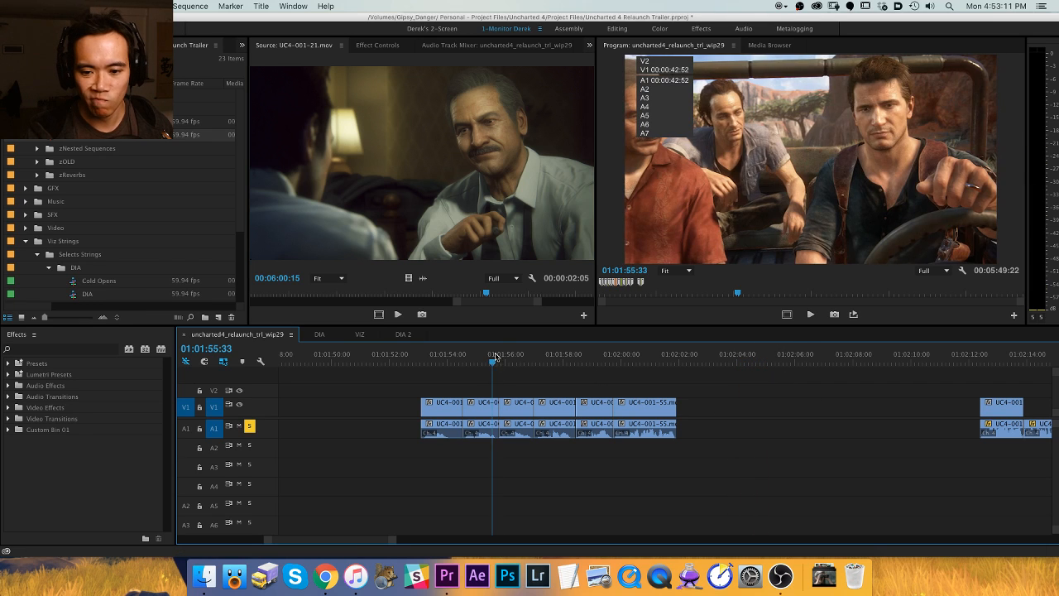
{"action": "key", "text": "space"}
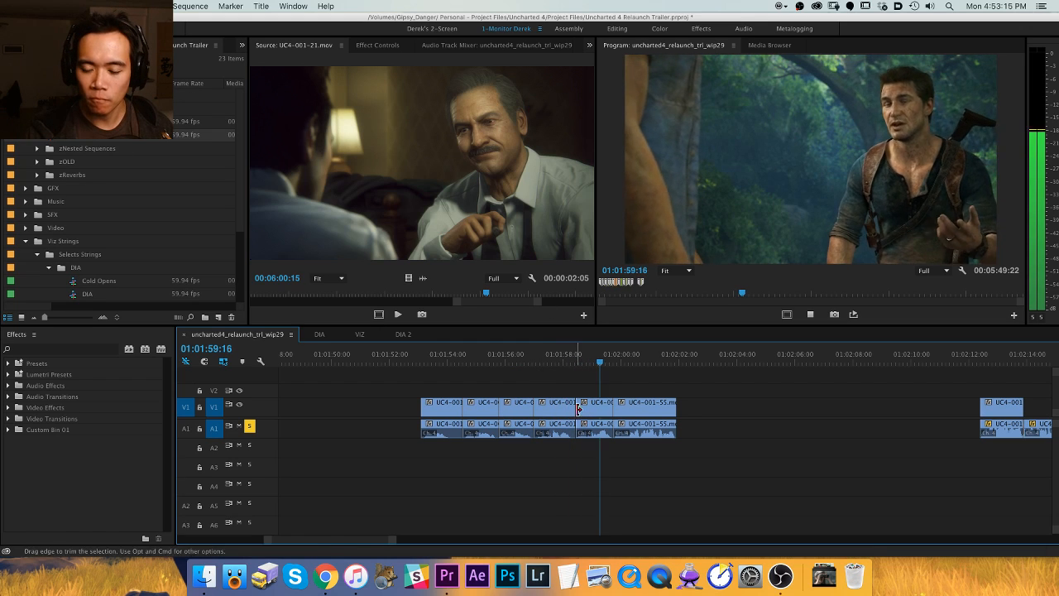
{"action": "left_click_drag", "start_coordinate": [556, 407], "coordinate": [613, 408]}
{"action": "key", "text": "minus"}
{"action": "key", "text": "minus"}
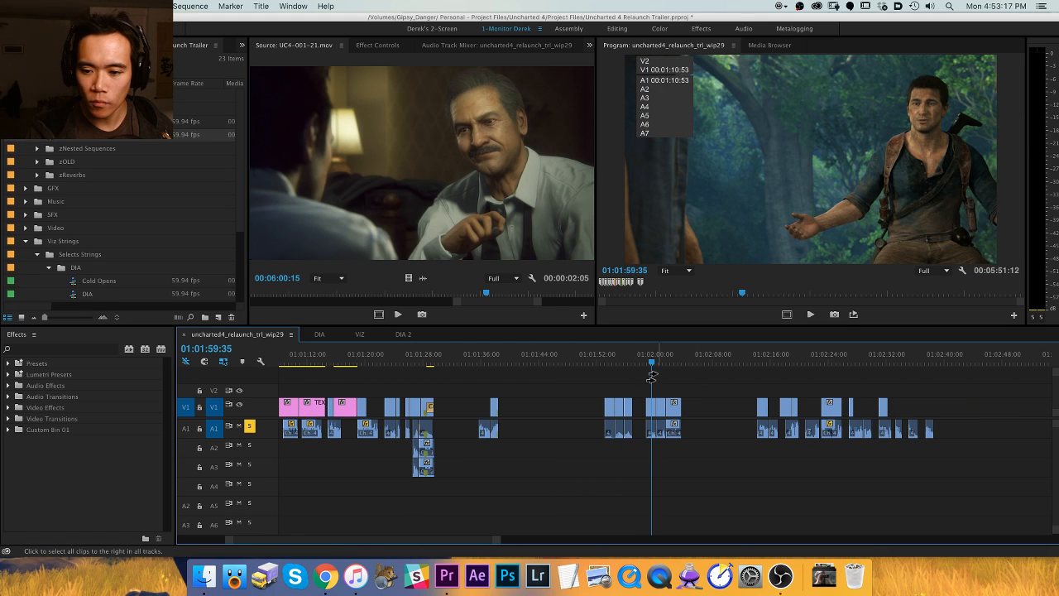
{"action": "key", "text": "space"}
{"action": "key", "text": "equal"}
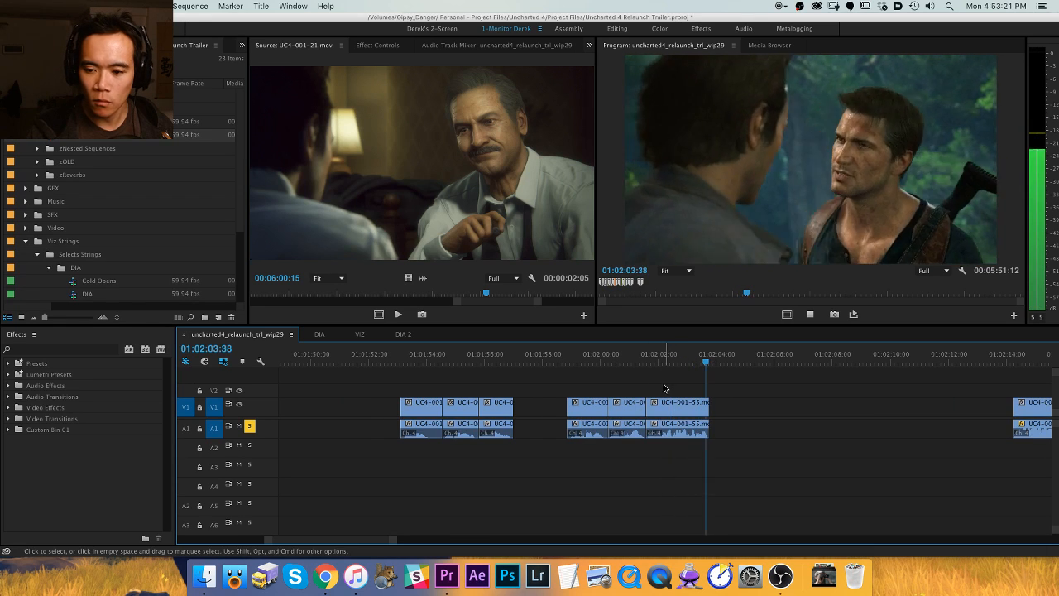
{"action": "key", "text": "space"}
{"action": "key", "text": "minus"}
{"action": "left_click_drag", "start_coordinate": [747, 361], "coordinate": [757, 362]}
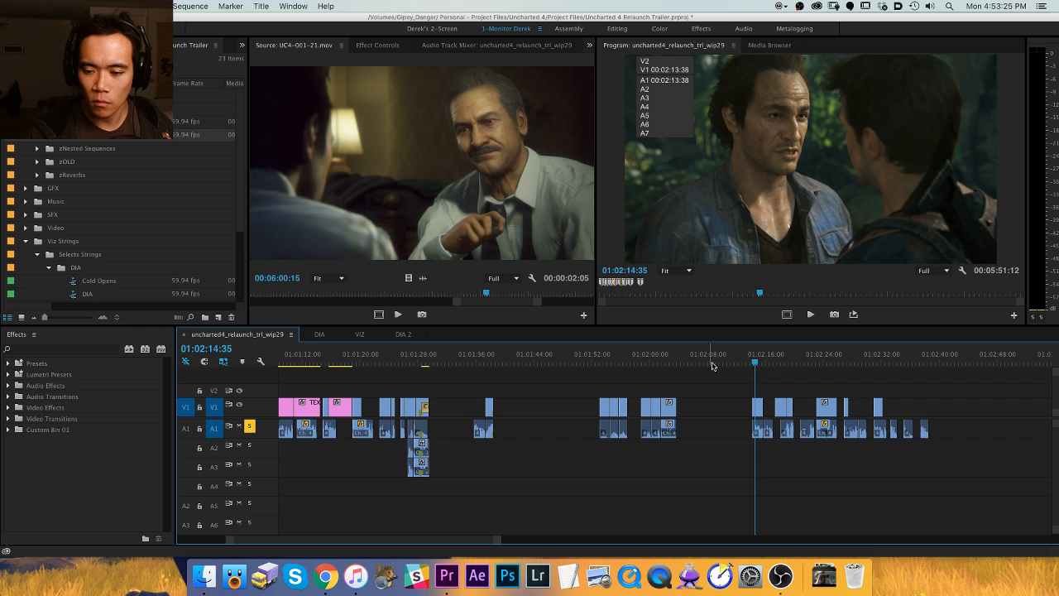
Cut the two clips between about 01:01:59 and 01:02:01:34 and paste them at about 01:02:10, ahead of the next dialogue group.
{"action": "left_click_drag", "start_coordinate": [652, 362], "coordinate": [689, 362]}
{"action": "key", "text": "equal"}
{"action": "left_click_drag", "start_coordinate": [627, 386], "coordinate": [662, 436]}
{"action": "key", "text": "Delete"}
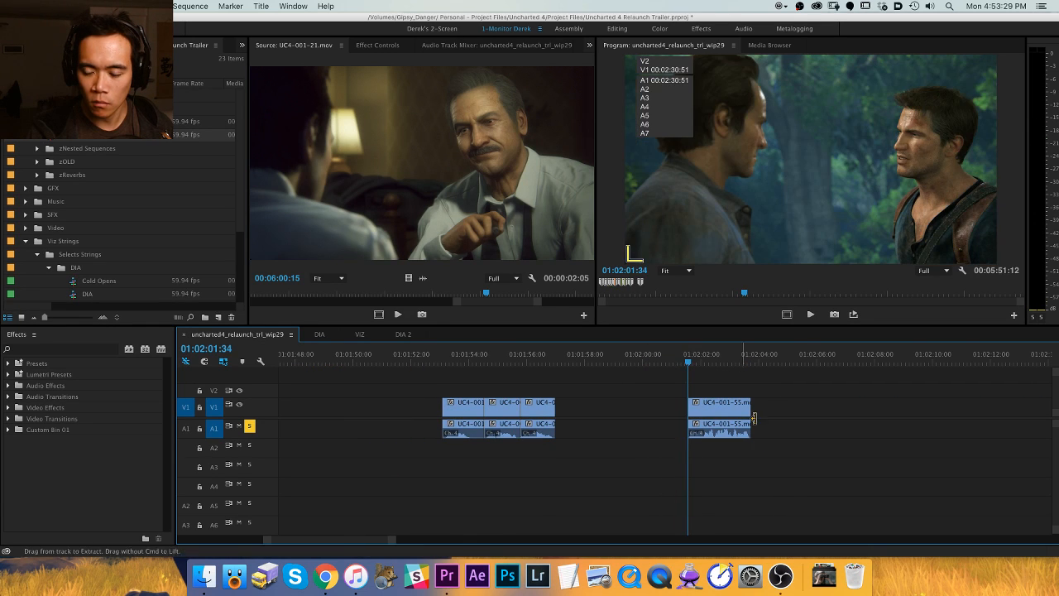
{"action": "scroll", "coordinate": [560, 405], "scroll_direction": "right", "scroll_amount": 6}
{"action": "left_click_drag", "start_coordinate": [732, 359], "coordinate": [679, 354]}
{"action": "key", "text": "super+v"}
{"action": "key", "text": "super+z"}
{"action": "key", "text": "super+v"}
Play and scrub through the dialogue clips between about 01:02:02 and 01:02:32.
{"action": "left_click_drag", "start_coordinate": [796, 355], "coordinate": [968, 355]}
{"action": "key", "text": "minus"}
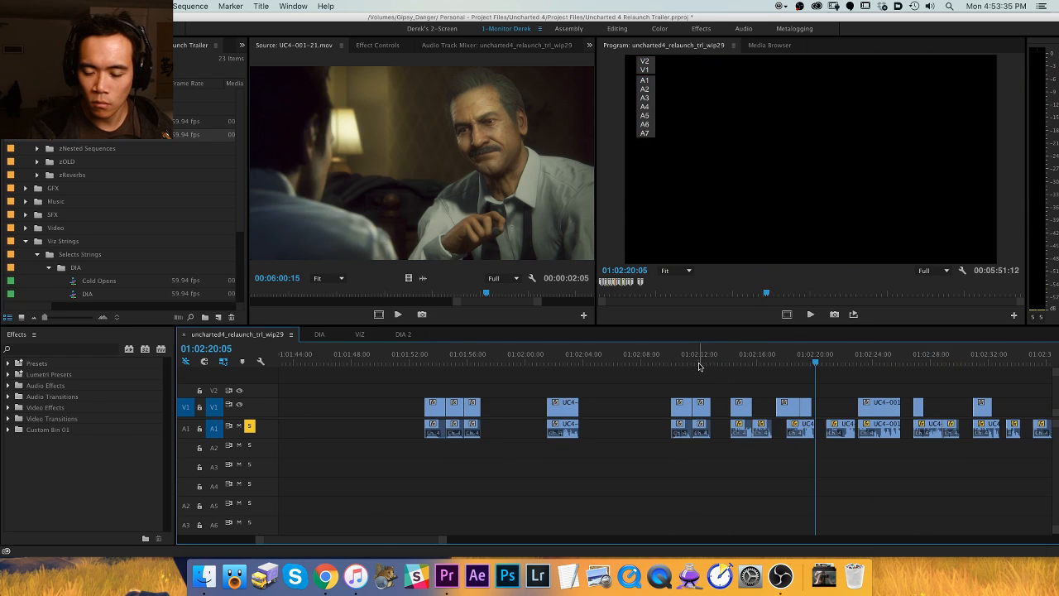
{"action": "left_click_drag", "start_coordinate": [855, 362], "coordinate": [966, 364]}
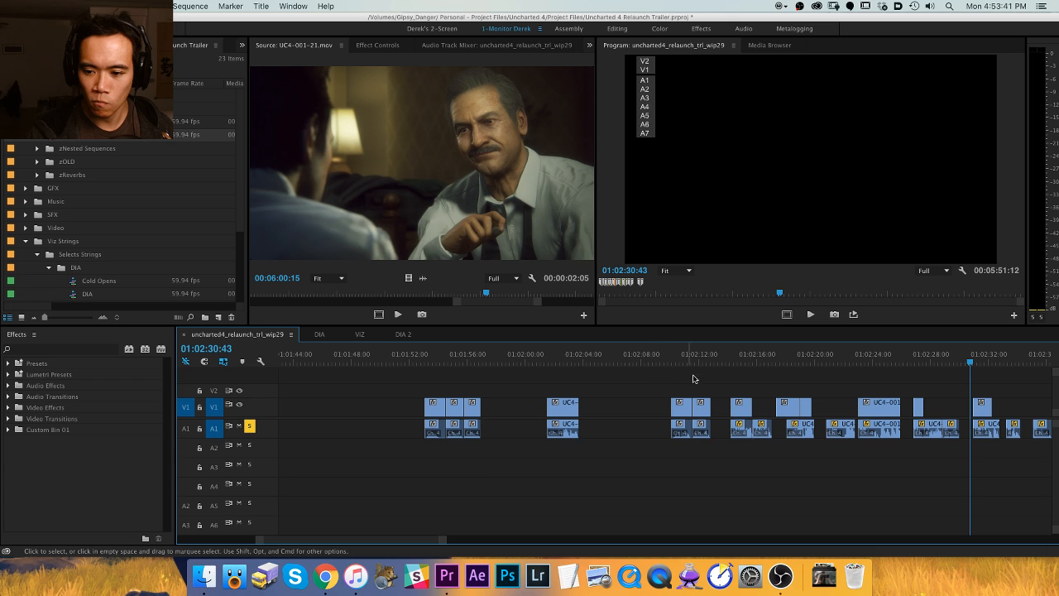
{"action": "key", "text": "space"}
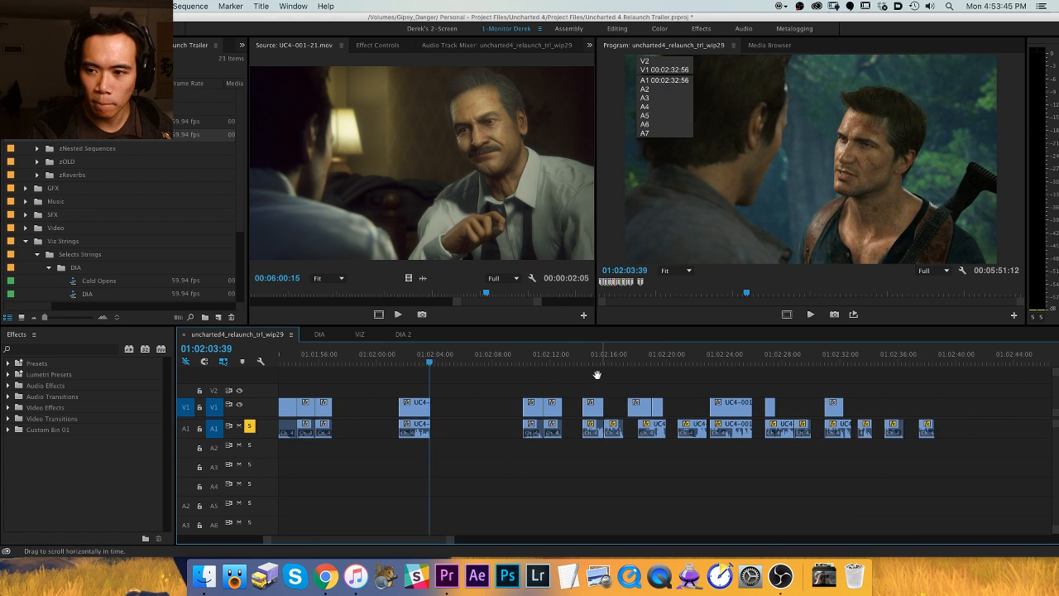
{"action": "left_click", "coordinate": [815, 358]}
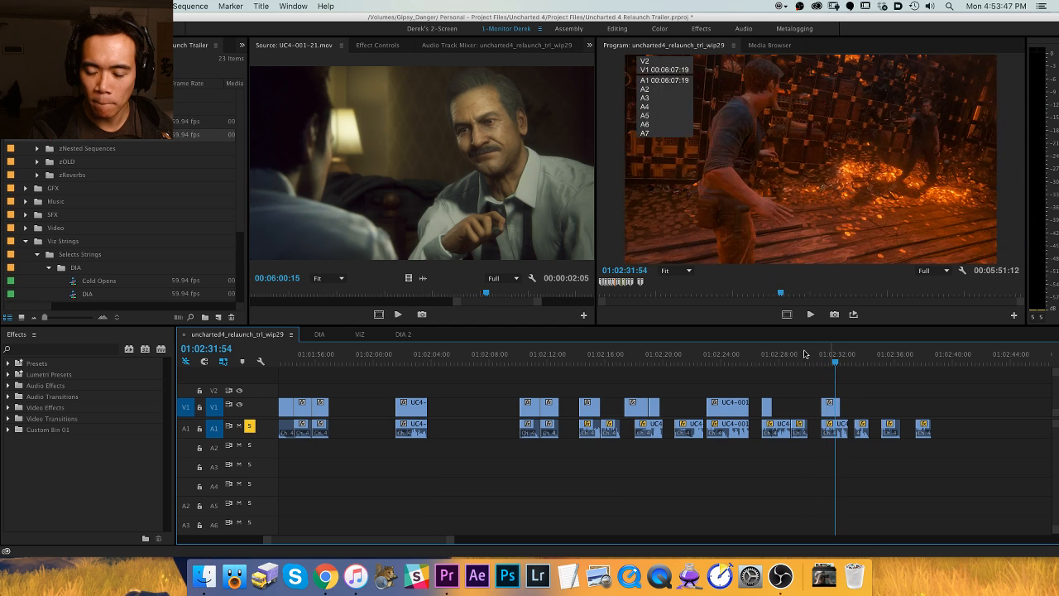
{"action": "left_click_drag", "start_coordinate": [615, 354], "coordinate": [709, 354]}
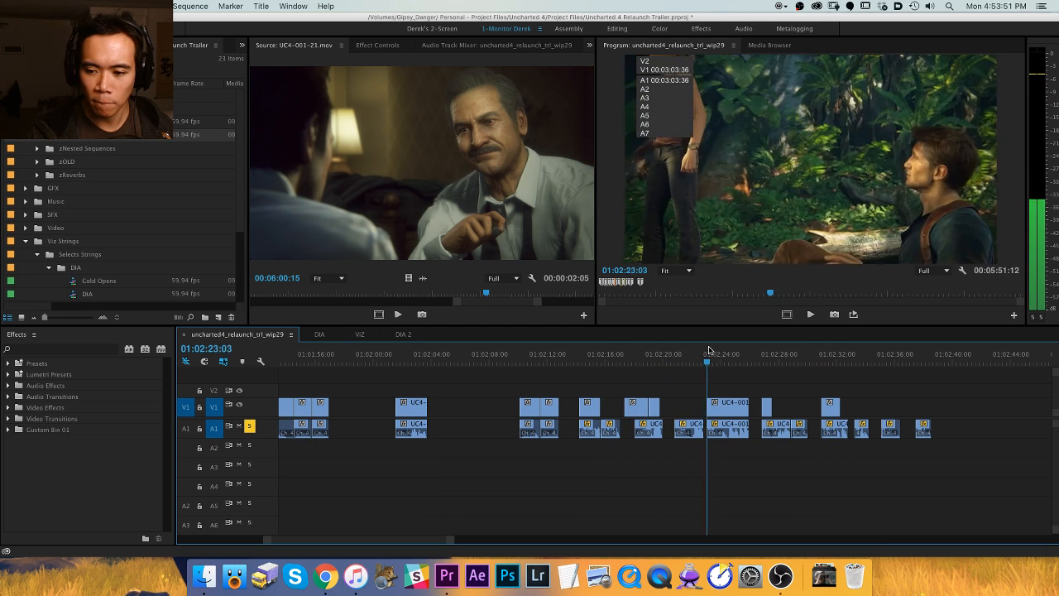
Play the dialogue clip at about 01:05:21 near the end of the sequence.
{"action": "key", "text": "minus"}
{"action": "key", "text": "minus"}
{"action": "left_click", "coordinate": [871, 362]}
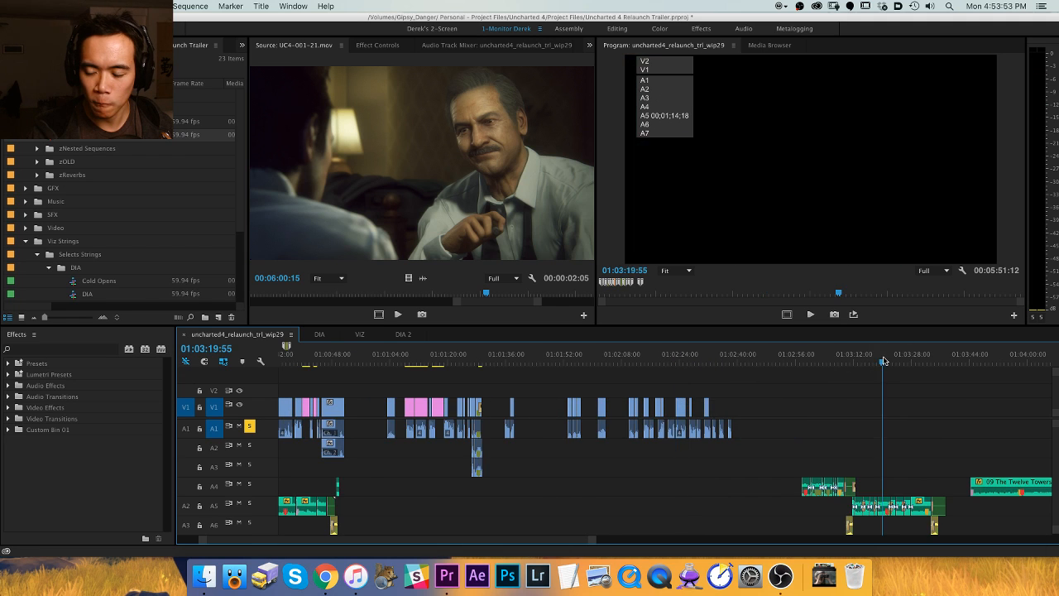
{"action": "key", "text": "minus"}
{"action": "left_click", "coordinate": [866, 358]}
{"action": "key", "text": "space"}
{"action": "key", "text": "equal"}
{"action": "key", "text": "equal"}
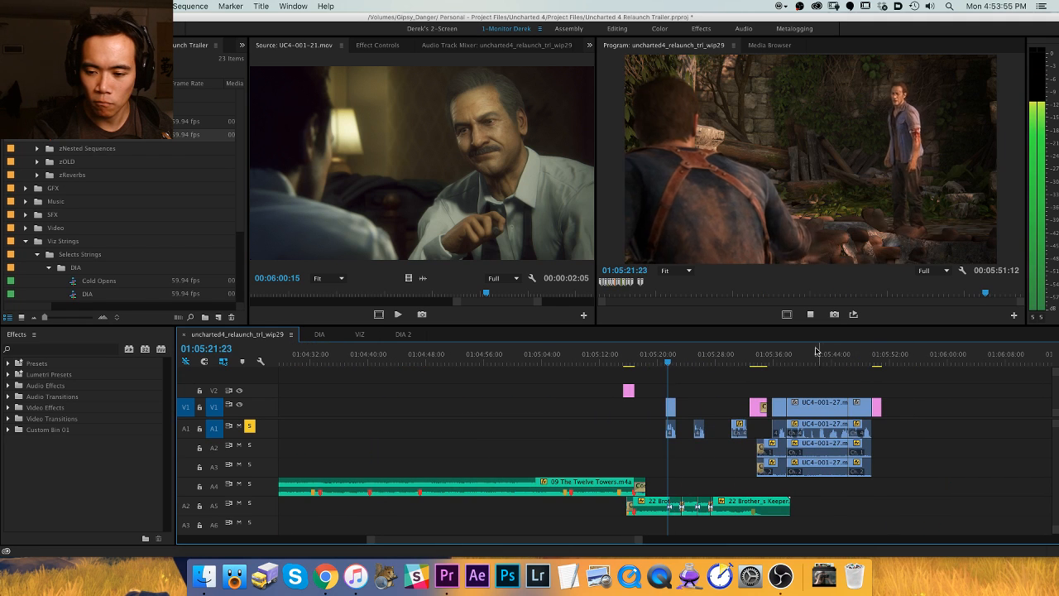
{"action": "key", "text": "minus"}
{"action": "key", "text": "minus"}
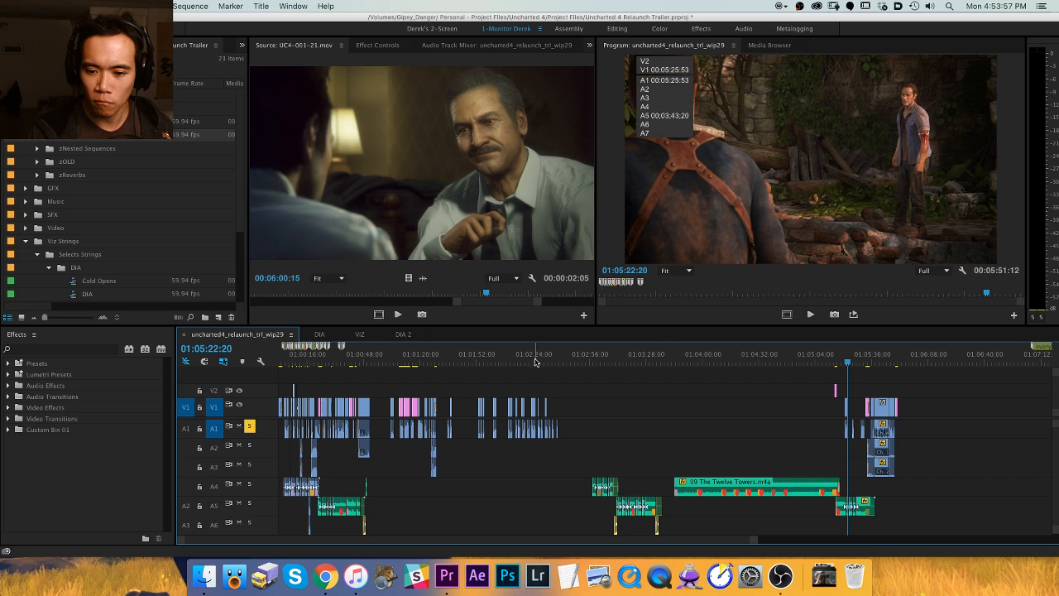
Play the music transition from 01:05:12:28 to about 01:05:17 and turn off solo on audio track A1.
{"action": "left_click", "coordinate": [832, 362]}
{"action": "key", "text": "equal"}
{"action": "key", "text": "equal"}
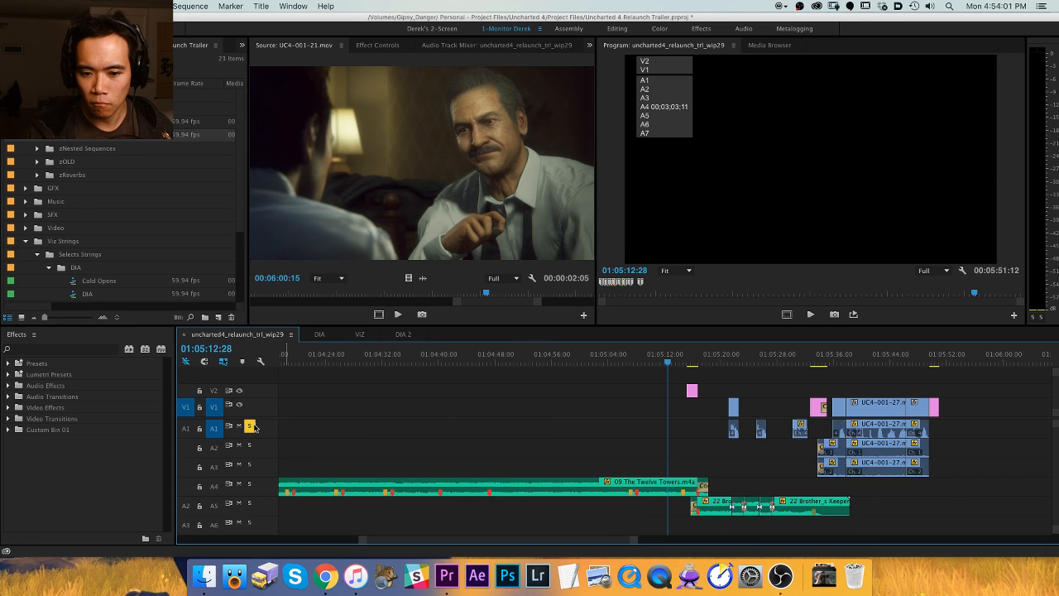
{"action": "key", "text": "space"}
{"action": "key", "text": "equal"}
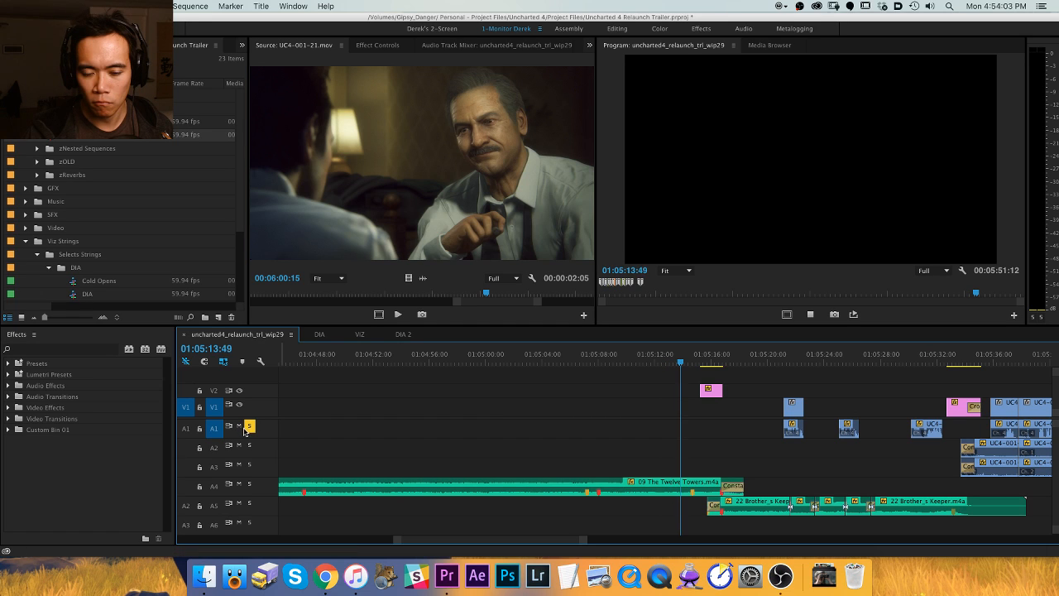
{"action": "left_click", "coordinate": [247, 427]}
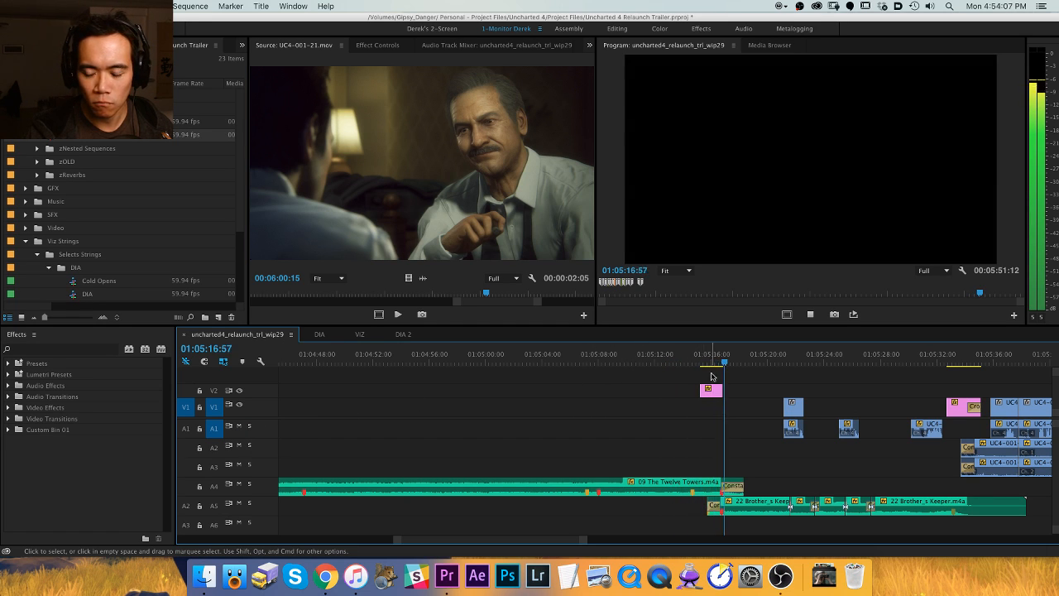
{"action": "key", "text": "space"}
Return to the dialogue group and play its last clips up to about 01:02:37.
{"action": "key", "text": "minus"}
{"action": "key", "text": "minus"}
{"action": "key", "text": "minus"}
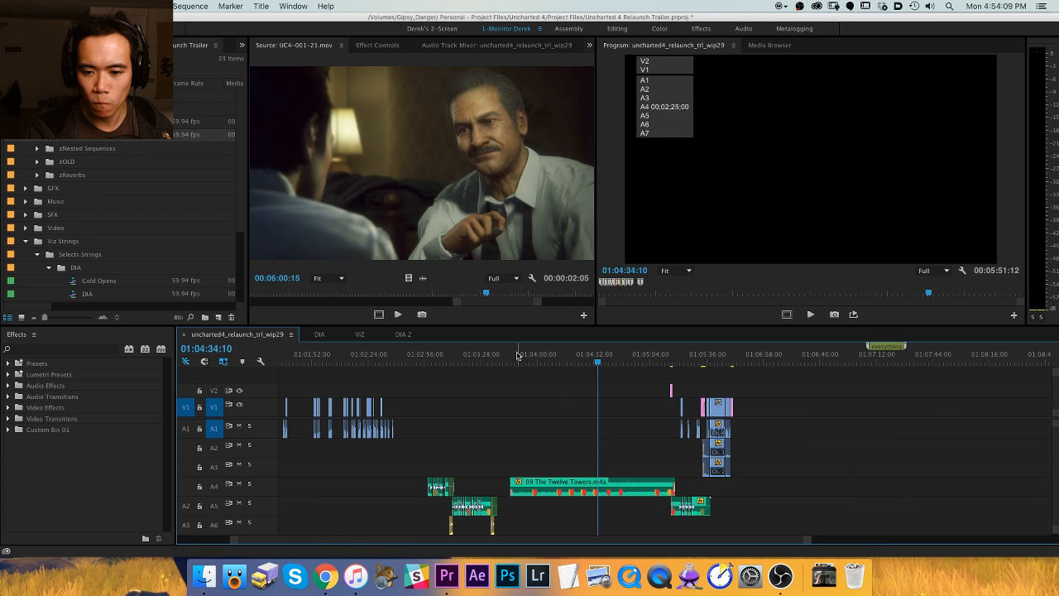
{"action": "left_click", "coordinate": [451, 357]}
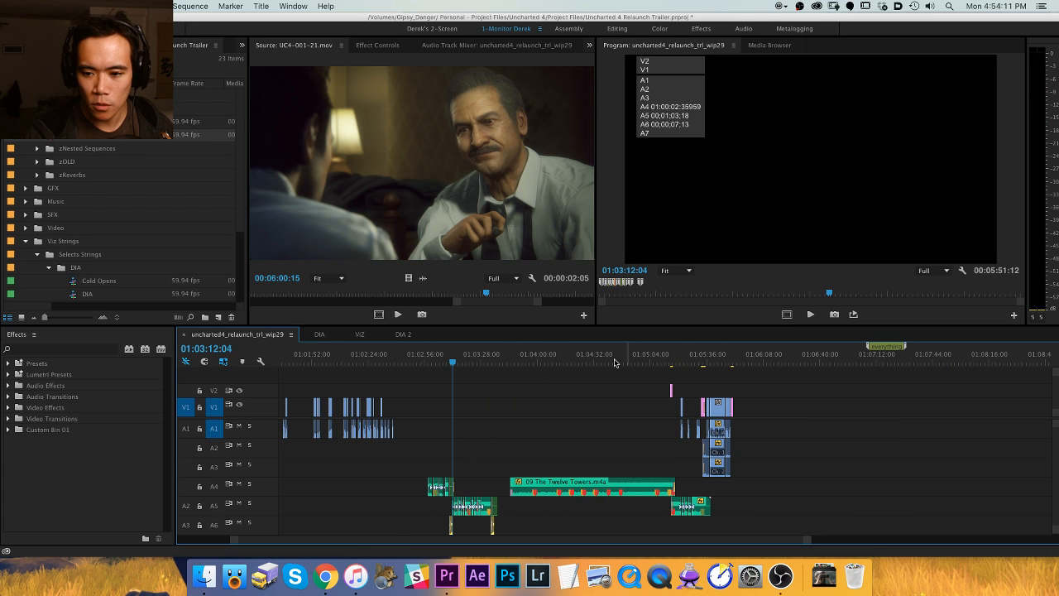
{"action": "left_click_drag", "start_coordinate": [397, 358], "coordinate": [387, 357]}
{"action": "key", "text": "equal"}
{"action": "key", "text": "equal"}
{"action": "key", "text": "equal"}
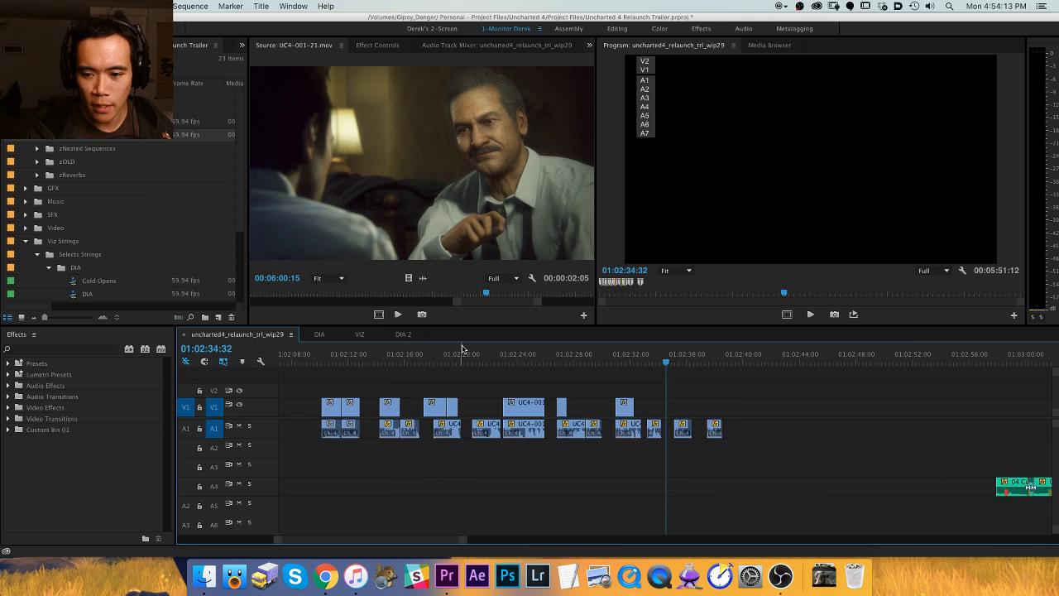
{"action": "key", "text": "space"}
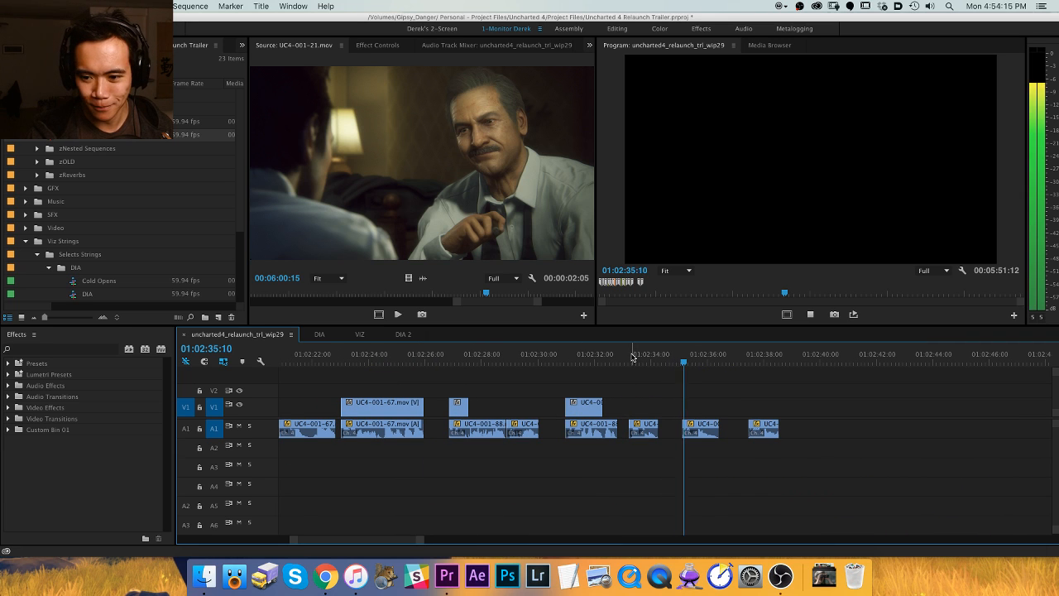
{"action": "key", "text": "minus"}
{"action": "key", "text": "minus"}
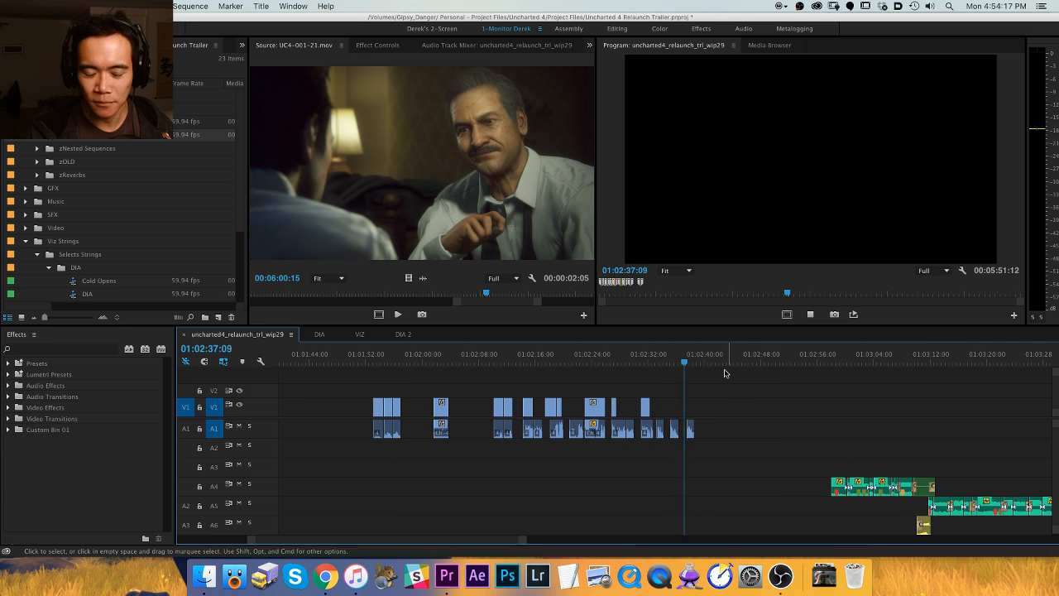
Play the end of the dialogue group at about 01:02:38 and check its first clip at about 01:02:10.
{"action": "key", "text": "space"}
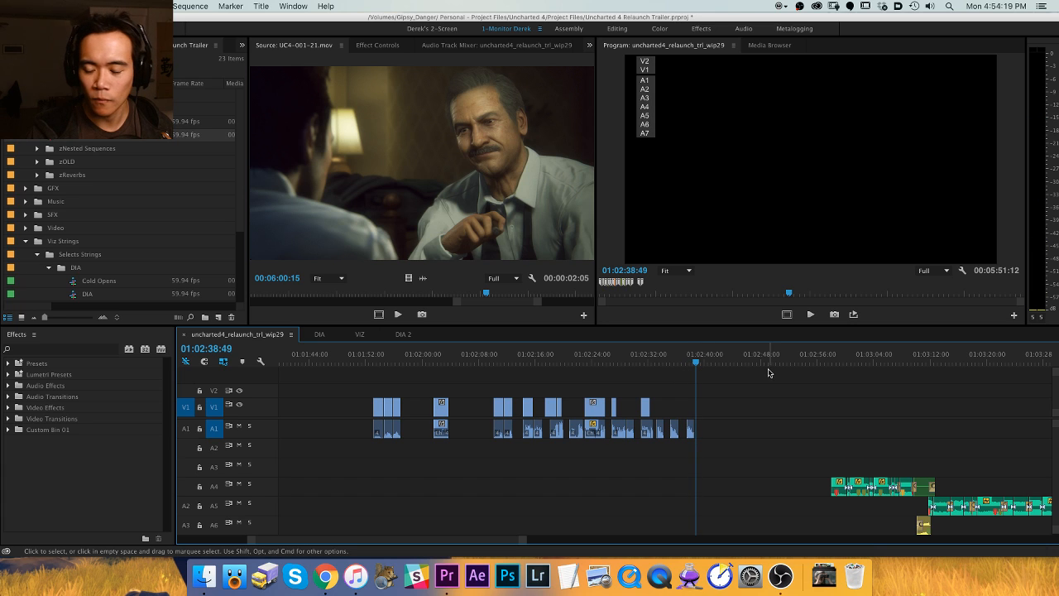
{"action": "key", "text": "space"}
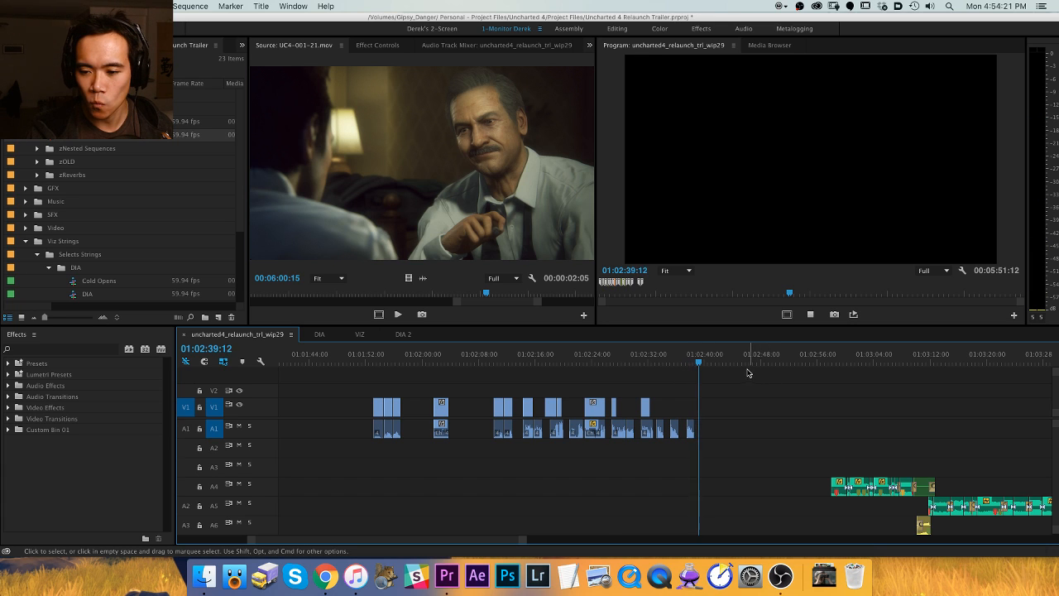
{"action": "key", "text": "space"}
{"action": "key", "text": "minus"}
{"action": "left_click_drag", "start_coordinate": [725, 393], "coordinate": [571, 434]}
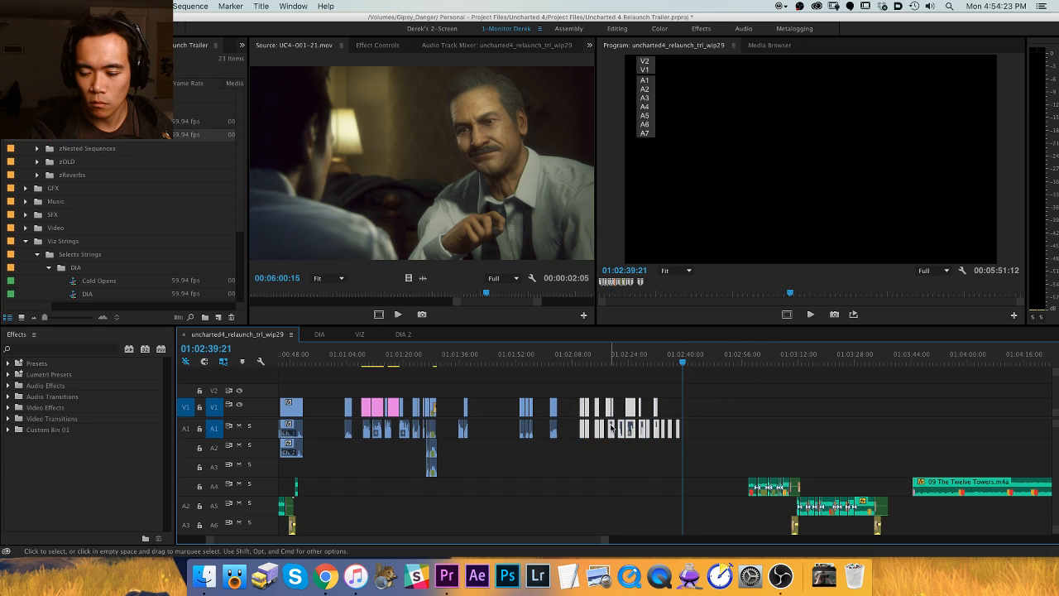
{"action": "left_click", "coordinate": [581, 360]}
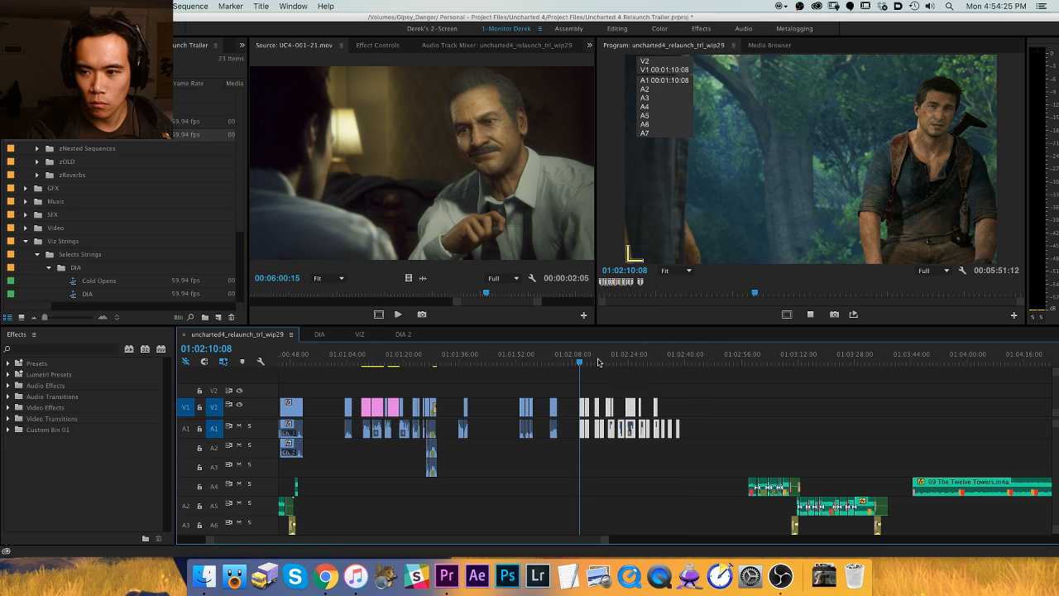
{"action": "key", "text": "space"}
{"action": "key", "text": "space"}
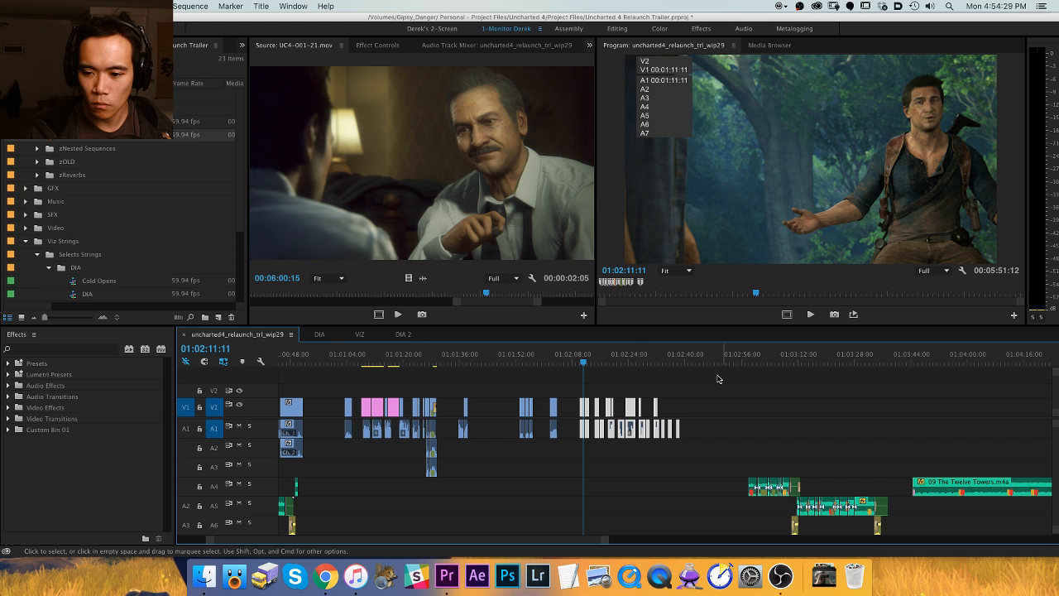
Move the dialogue clip at about 01:02:02 to the end of the dialogue group, at about 01:02:40.
{"action": "left_click_drag", "start_coordinate": [542, 360], "coordinate": [553, 361]}
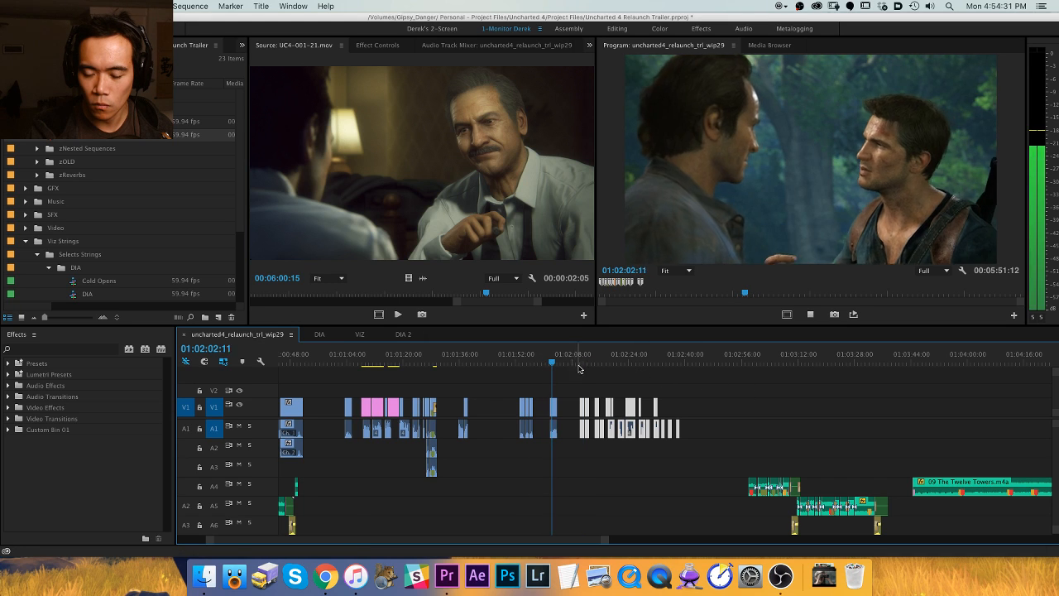
{"action": "left_click", "coordinate": [554, 406]}
{"action": "key", "text": "Delete"}
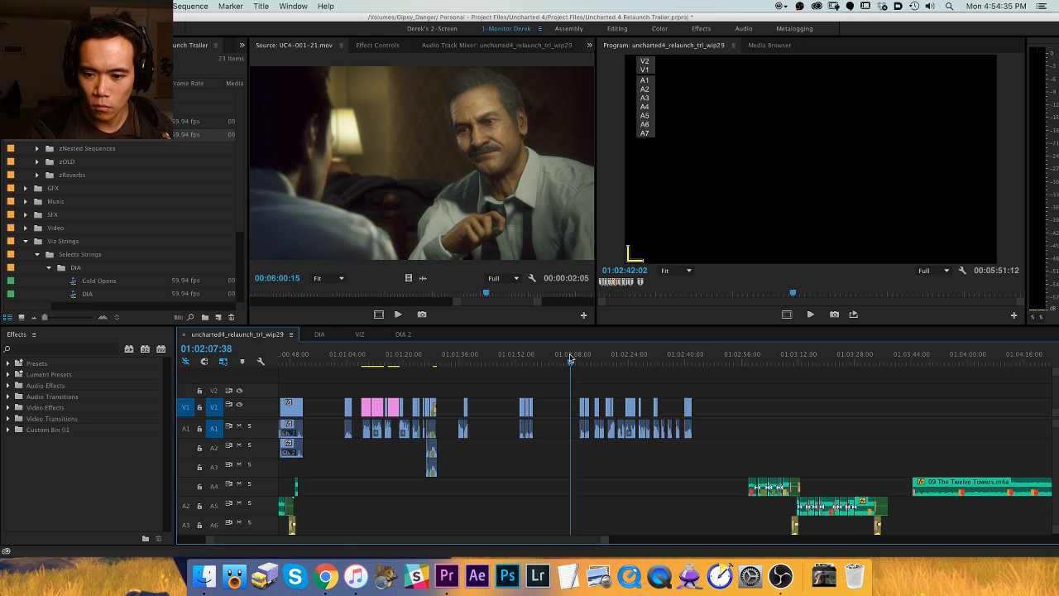
Cut the whole dialogue group between about 01:02:10 and 01:02:42 and paste it above the Twelve Towers music, starting at about 01:04:29.
{"action": "mouse_move", "coordinate": [570, 357]}
{"action": "left_mouse_down"}
{"action": "mouse_move", "coordinate": [520, 357]}
{"action": "mouse_move", "coordinate": [567, 359]}
{"action": "left_mouse_up"}
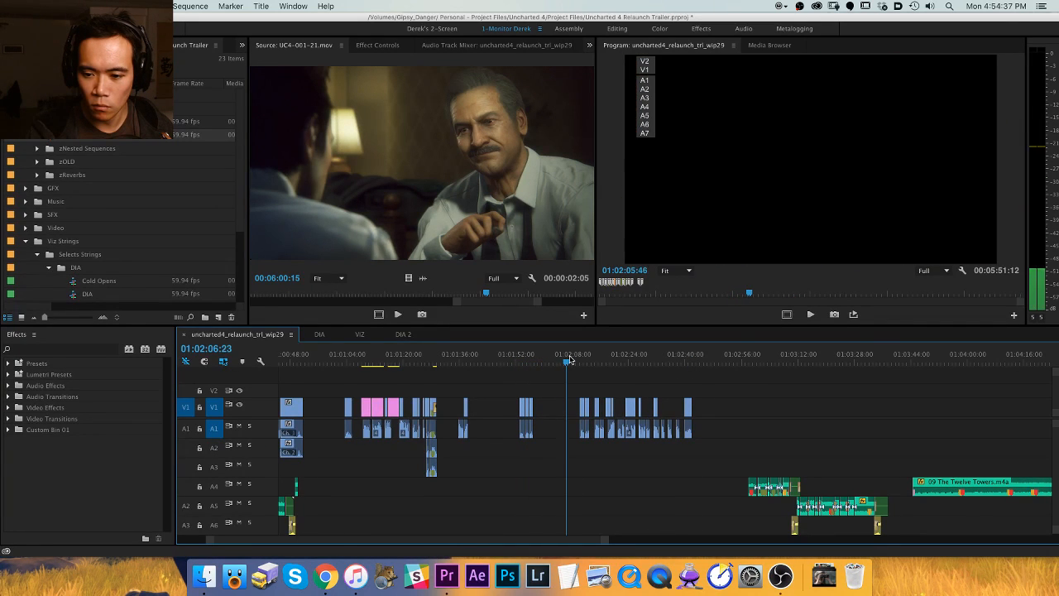
{"action": "left_click_drag", "start_coordinate": [741, 389], "coordinate": [568, 444]}
{"action": "key", "text": "h"}
{"action": "left_click_drag", "start_coordinate": [827, 390], "coordinate": [654, 390]}
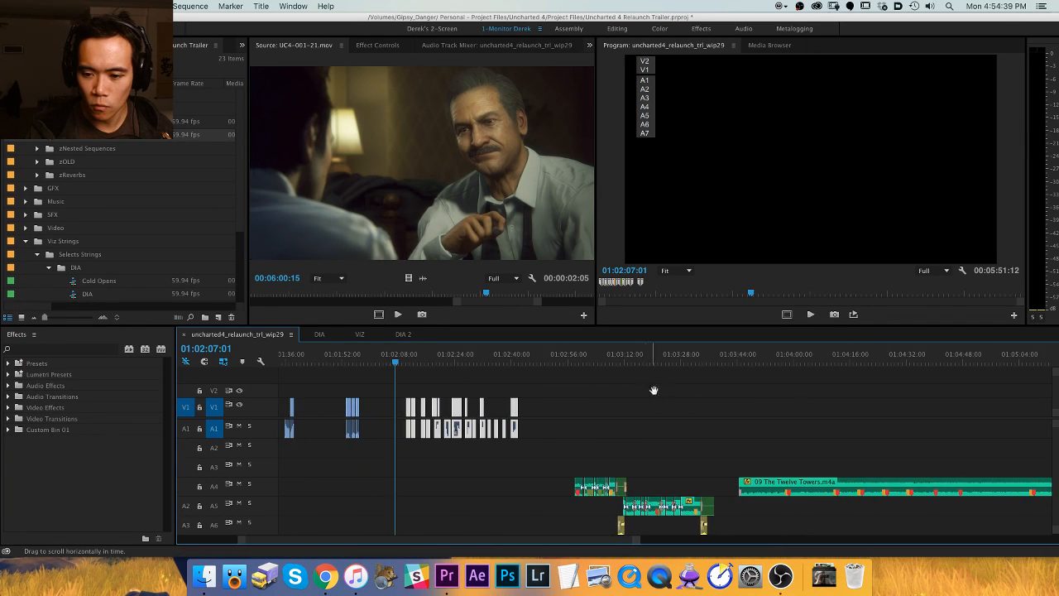
{"action": "key", "text": "super+x"}
{"action": "left_click_drag", "start_coordinate": [933, 393], "coordinate": [405, 444]}
{"action": "key", "text": "v"}
{"action": "left_click", "coordinate": [628, 359]}
{"action": "key", "text": "super+v"}
{"action": "key", "text": "="}
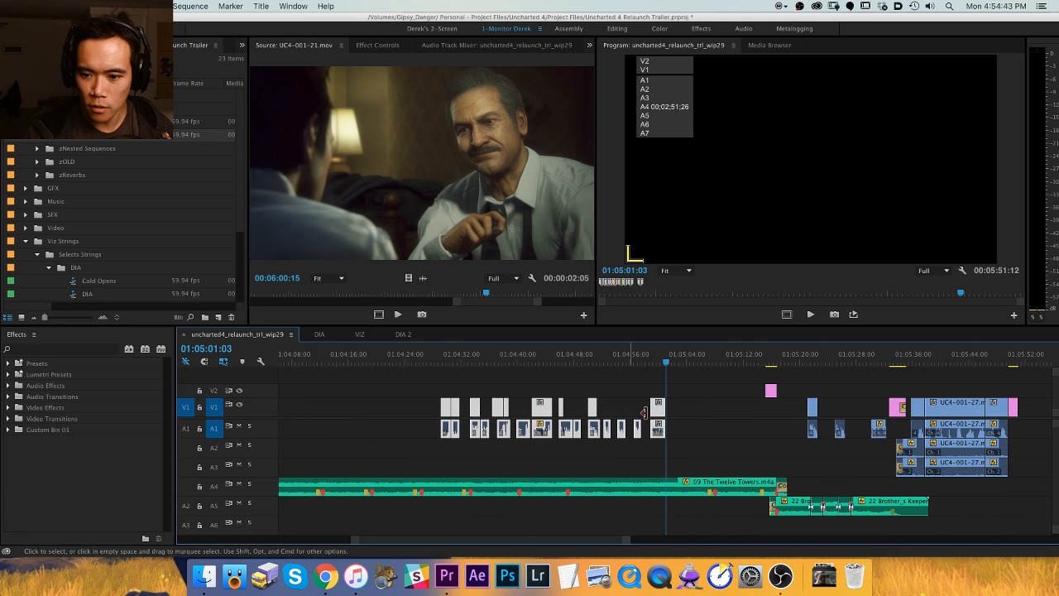
Shift the pasted dialogue group later so it starts at about 01:04:40, and play its first clip.
{"action": "mouse_move", "coordinate": [739, 356]}
{"action": "left_mouse_down"}
{"action": "mouse_move", "coordinate": [756, 353]}
{"action": "mouse_move", "coordinate": [745, 354]}
{"action": "left_mouse_up"}
{"action": "left_click_drag", "start_coordinate": [659, 405], "coordinate": [706, 401]}
{"action": "left_click", "coordinate": [520, 354]}
{"action": "key", "text": "space"}
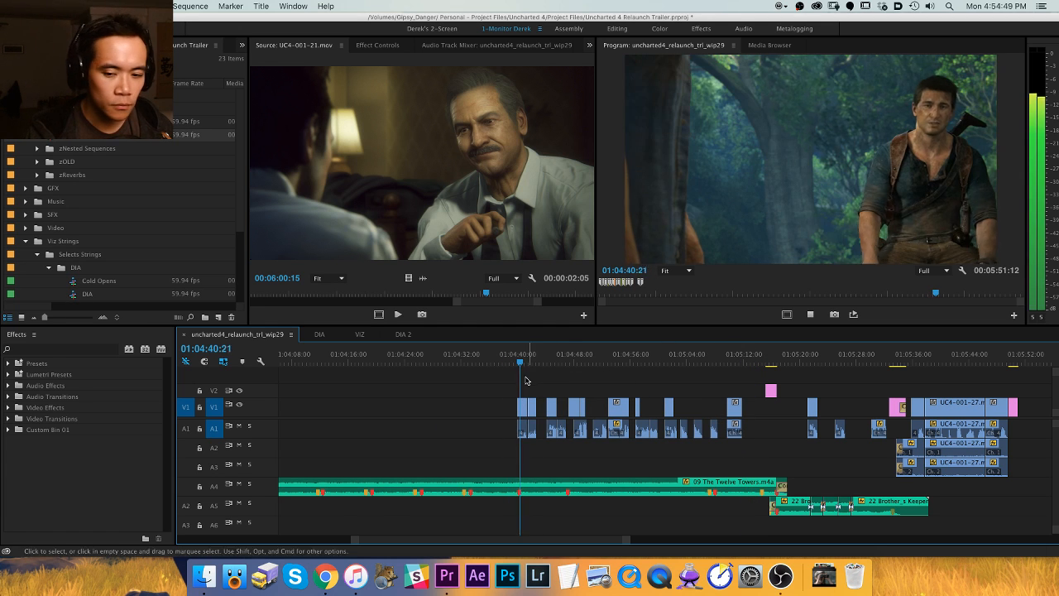
Adjust the audio gain of the 09 The Twelve Towers.m4a music clip on track A4.
{"action": "left_click", "coordinate": [663, 493]}
{"action": "key", "text": "g"}
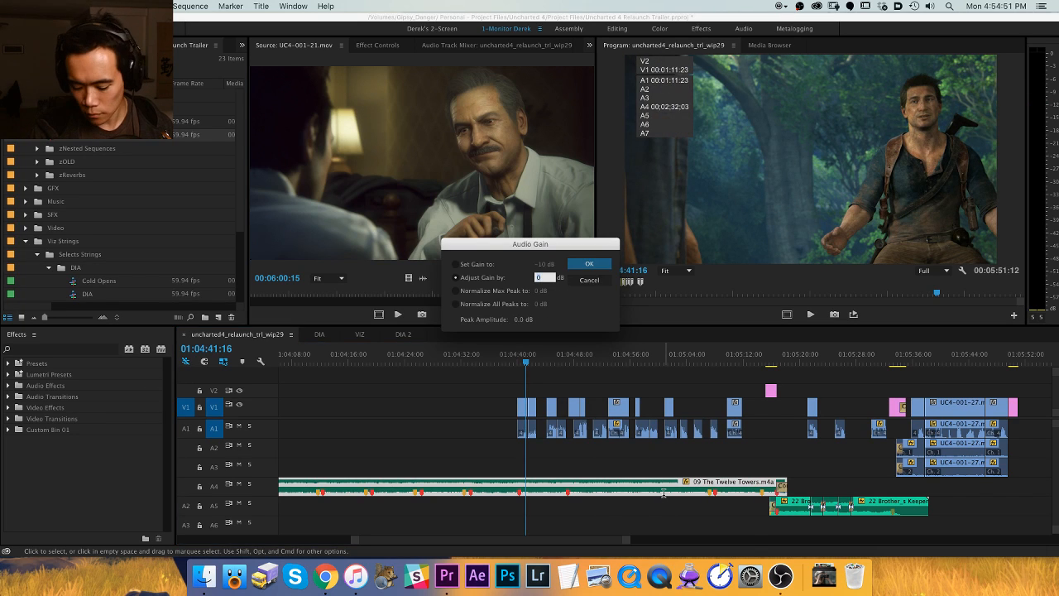
{"action": "key", "text": "Return"}
Play the dialogue group over the Twelve Towers music from about 01:04:41 to about 01:05:11.
{"action": "key", "text": "equal"}
{"action": "key", "text": "space"}
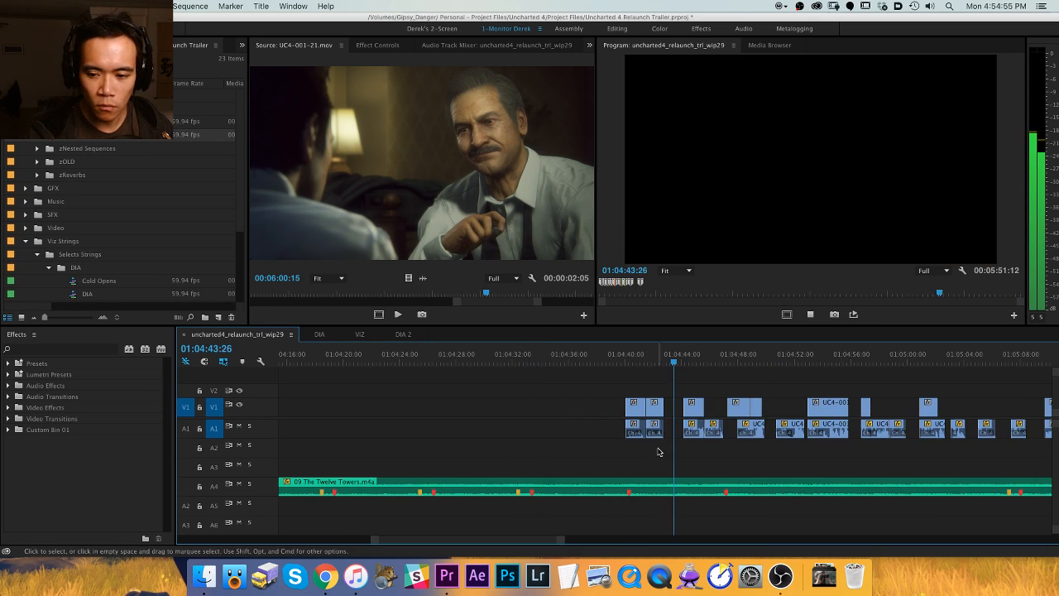
{"action": "scroll", "coordinate": [510, 456], "scroll_direction": "down", "scroll_amount": 5}
{"action": "key", "text": "equal"}
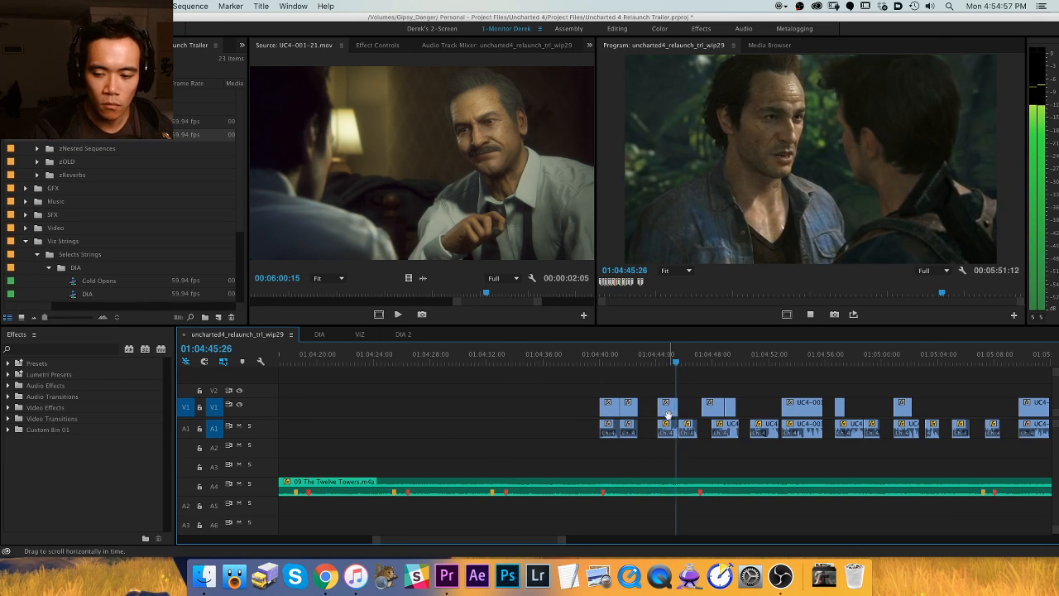
{"action": "key", "text": "minus"}
{"action": "key", "text": "minus"}
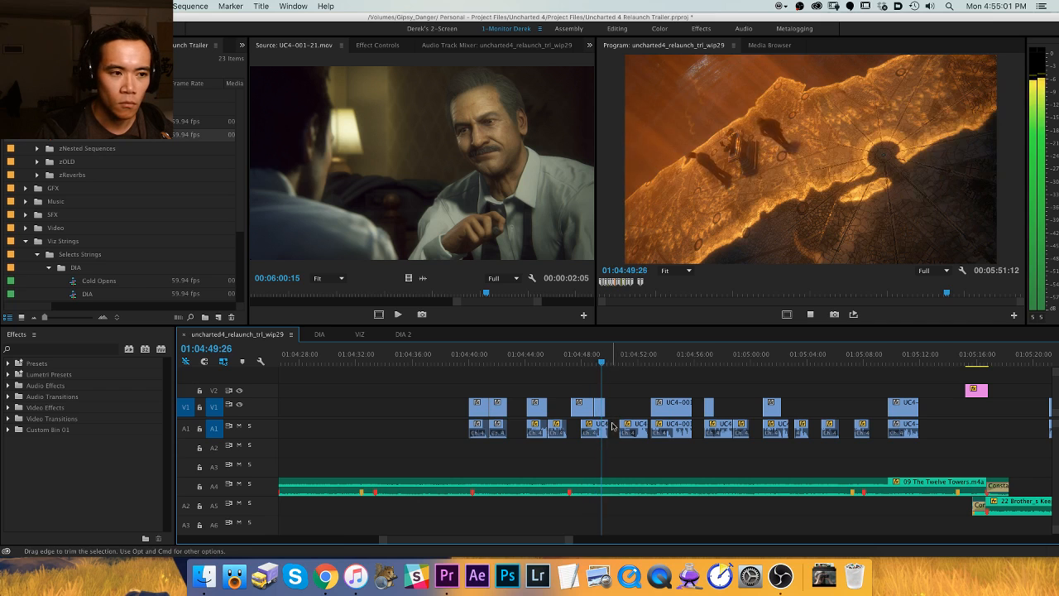
{"action": "scroll", "coordinate": [579, 446], "scroll_direction": "down", "scroll_amount": 3}
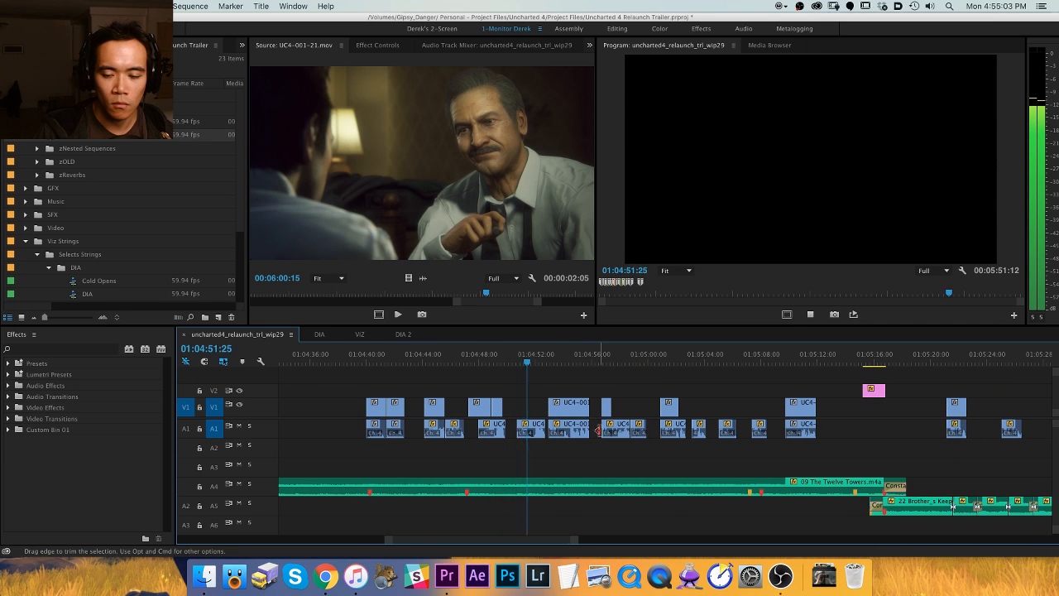
{"action": "scroll", "coordinate": [596, 434], "scroll_direction": "down", "scroll_amount": 3}
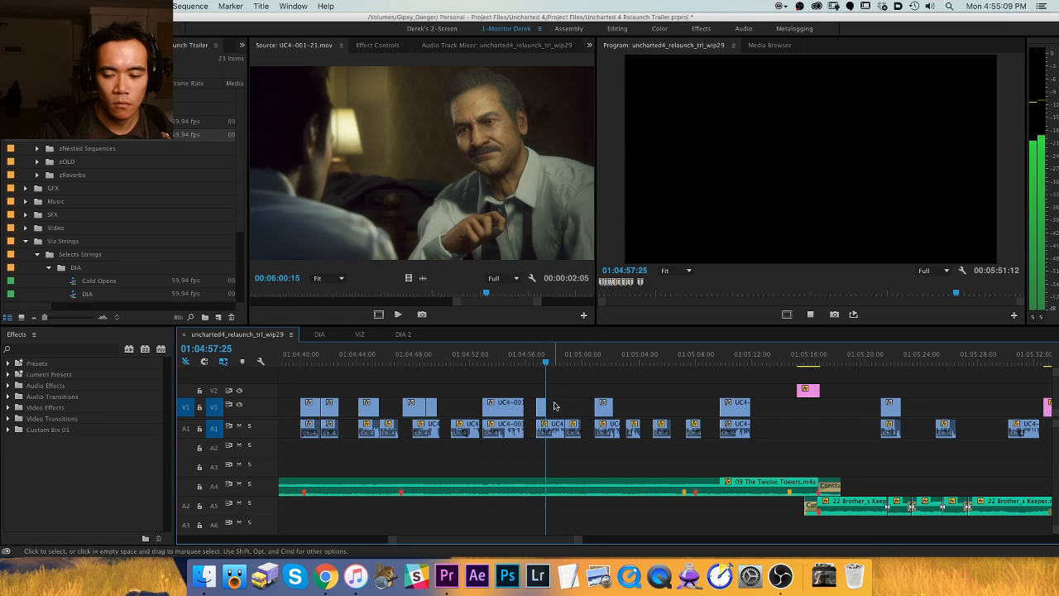
{"action": "scroll", "coordinate": [579, 408], "scroll_direction": "up", "scroll_amount": 3}
{"action": "scroll", "coordinate": [641, 397], "scroll_direction": "down", "scroll_amount": 5}
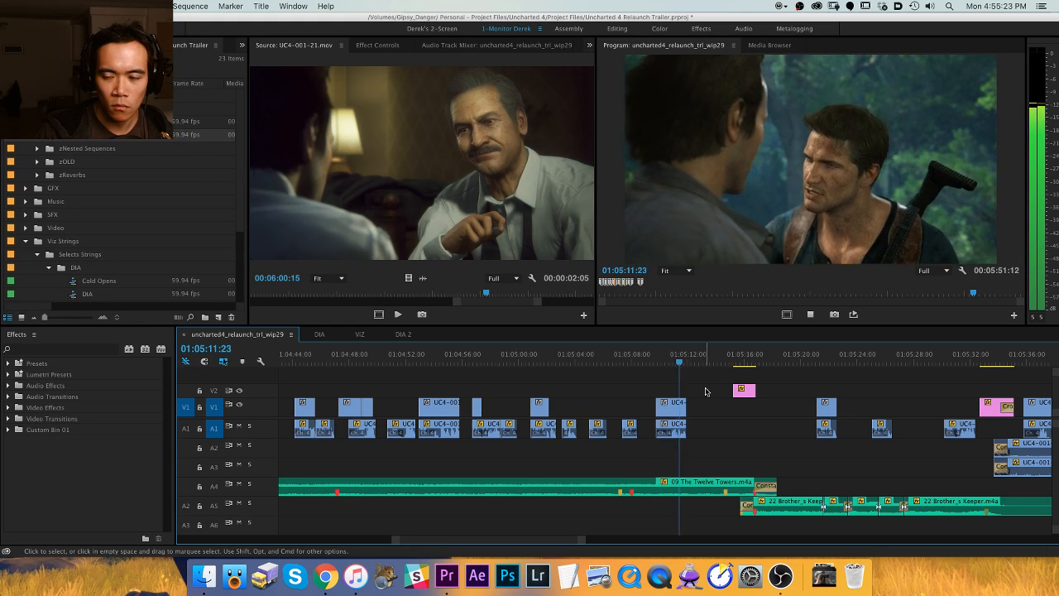
Try replacing the dialogue group's last clip with the two adjoining UC4-001-88 clips from about 01:04:57, placed at about 01:05:11.
{"action": "key", "text": "space"}
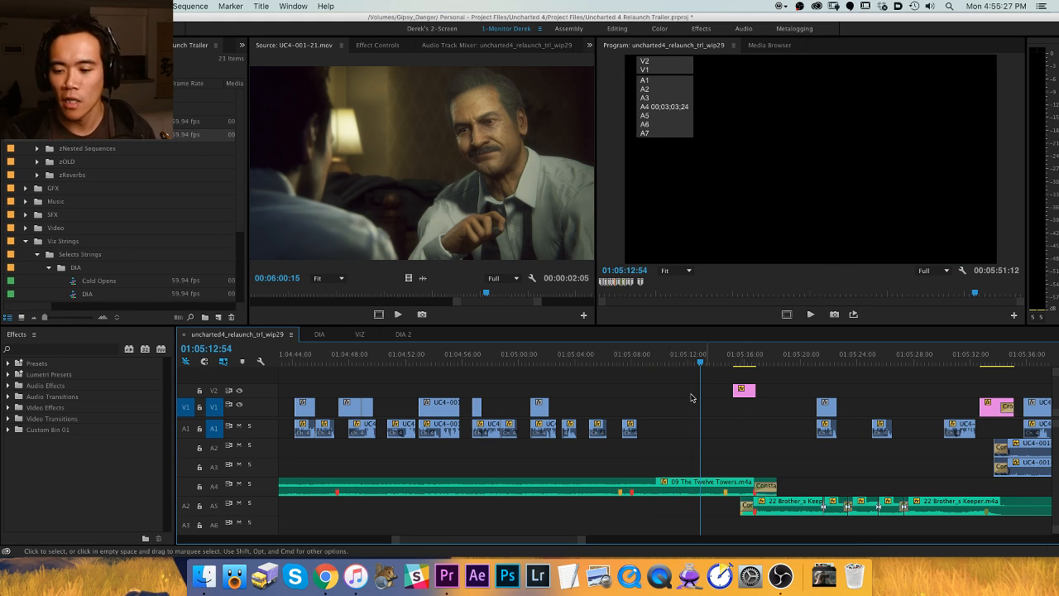
{"action": "key", "text": "h"}
{"action": "left_click_drag", "start_coordinate": [656, 393], "coordinate": [637, 364]}
{"action": "left_click_drag", "start_coordinate": [502, 391], "coordinate": [608, 391]}
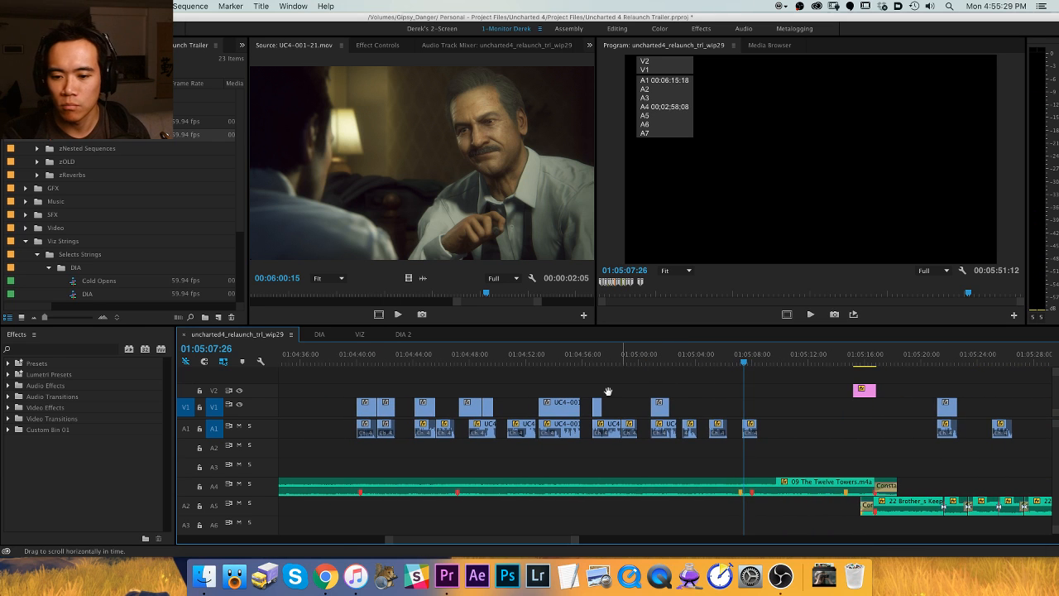
{"action": "left_click_drag", "start_coordinate": [533, 354], "coordinate": [588, 356]}
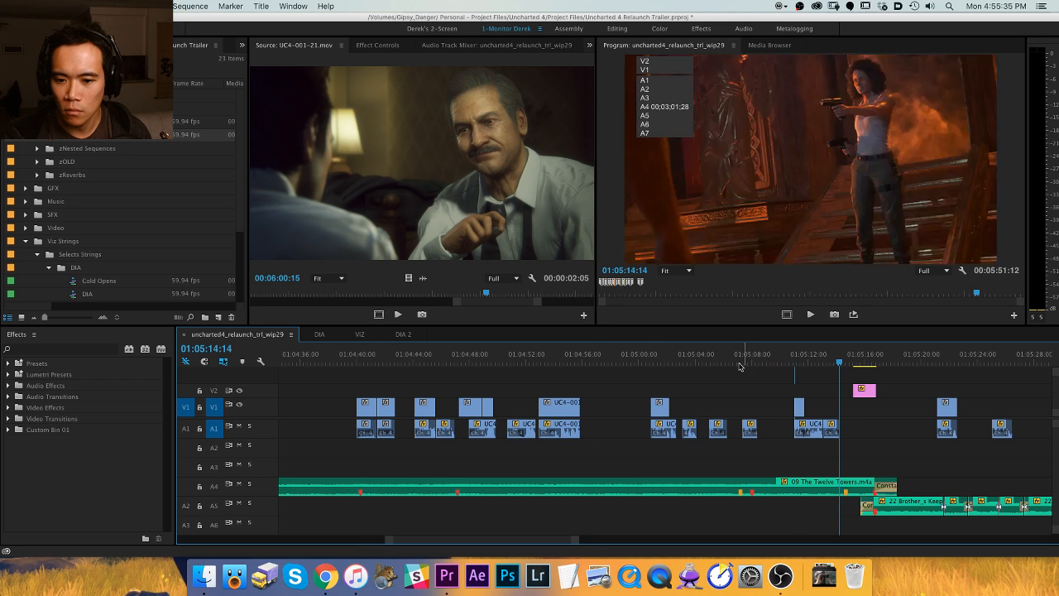
{"action": "key", "text": "super+z"}
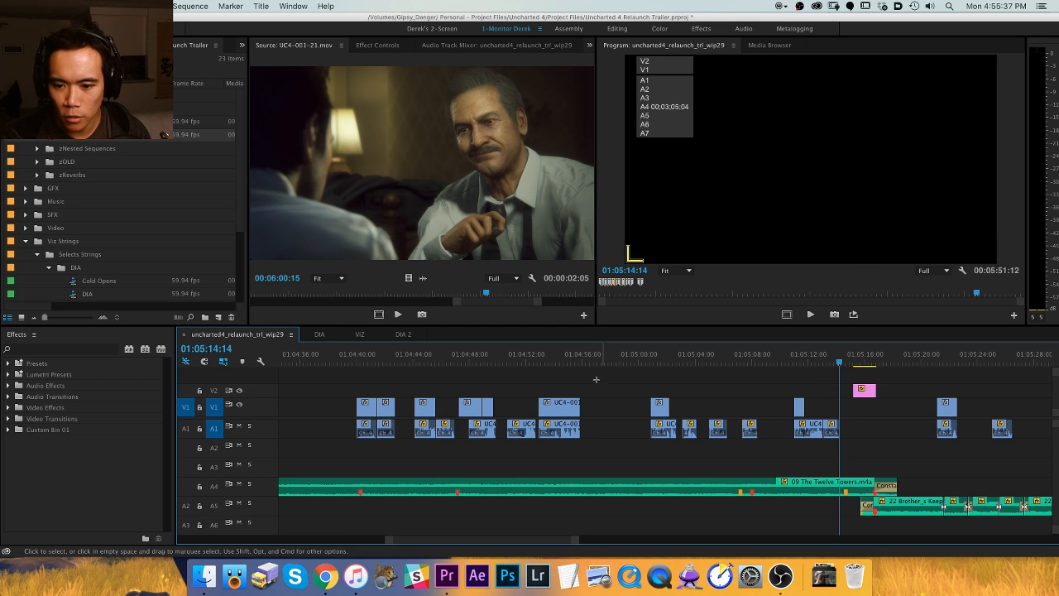
Select the dialogue clips between about 01:04:40 and 01:04:56 and move them about 4 seconds later.
{"action": "left_click_drag", "start_coordinate": [596, 378], "coordinate": [342, 450]}
{"action": "left_click_drag", "start_coordinate": [572, 405], "coordinate": [629, 404]}
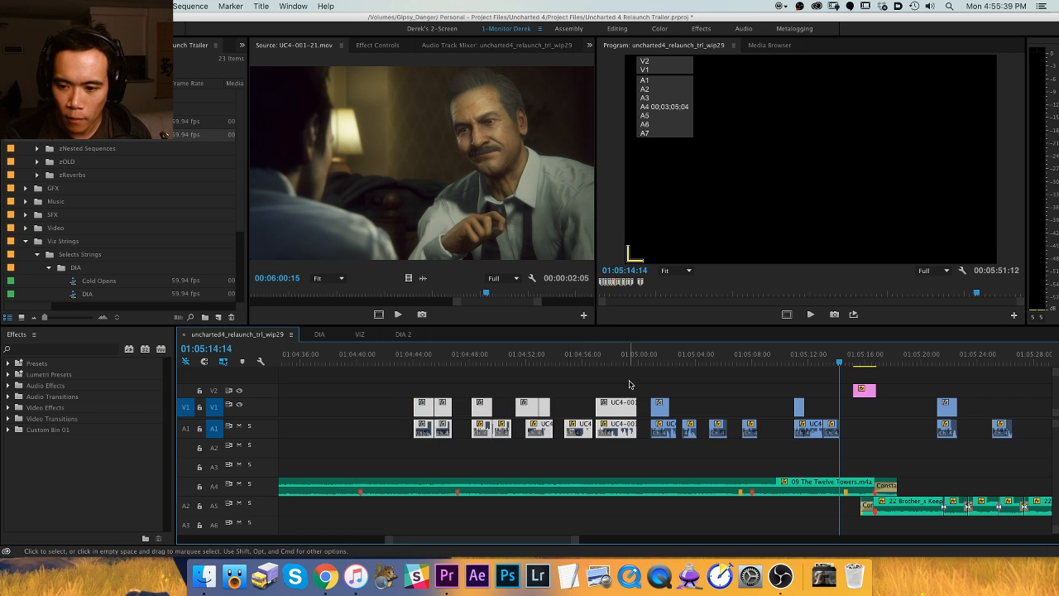
{"action": "left_click", "coordinate": [630, 384]}
Play the rearranged dialogue over the music from about 01:04:59 to about 01:05:17.
{"action": "left_click", "coordinate": [613, 356]}
{"action": "key", "text": "space"}
{"action": "key", "text": "equal"}
{"action": "key", "text": "h"}
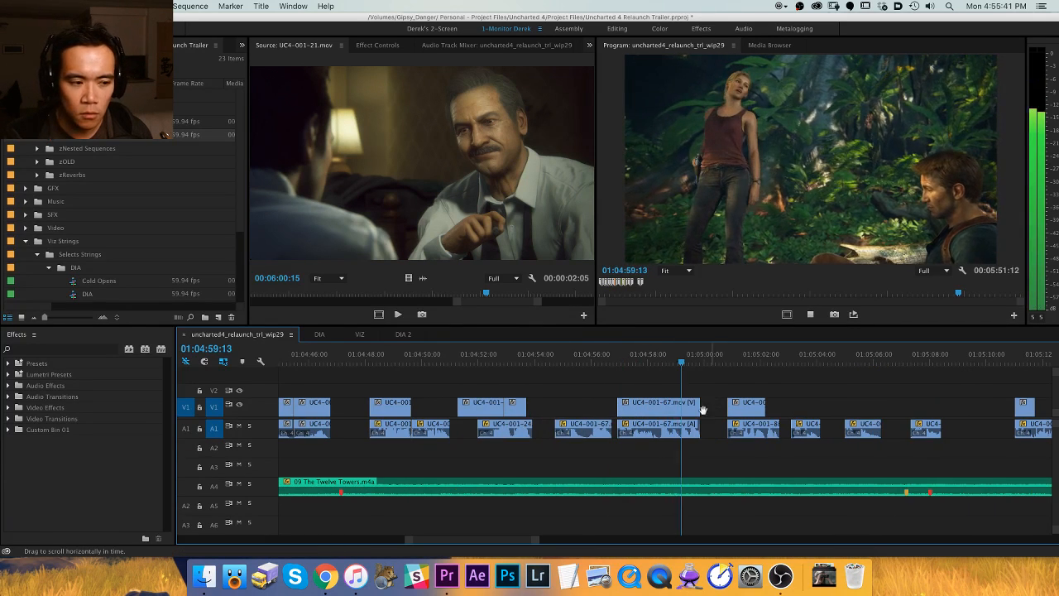
{"action": "left_click_drag", "start_coordinate": [702, 410], "coordinate": [562, 405]}
{"action": "key", "text": "equal"}
{"action": "key", "text": "v"}
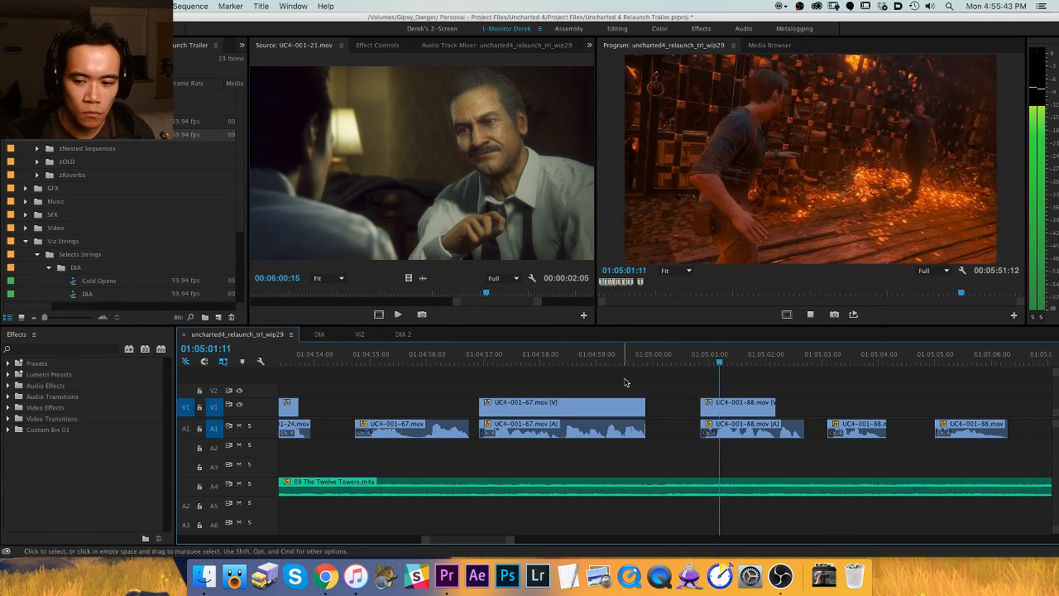
{"action": "scroll", "coordinate": [624, 382], "scroll_direction": "right", "scroll_amount": 5}
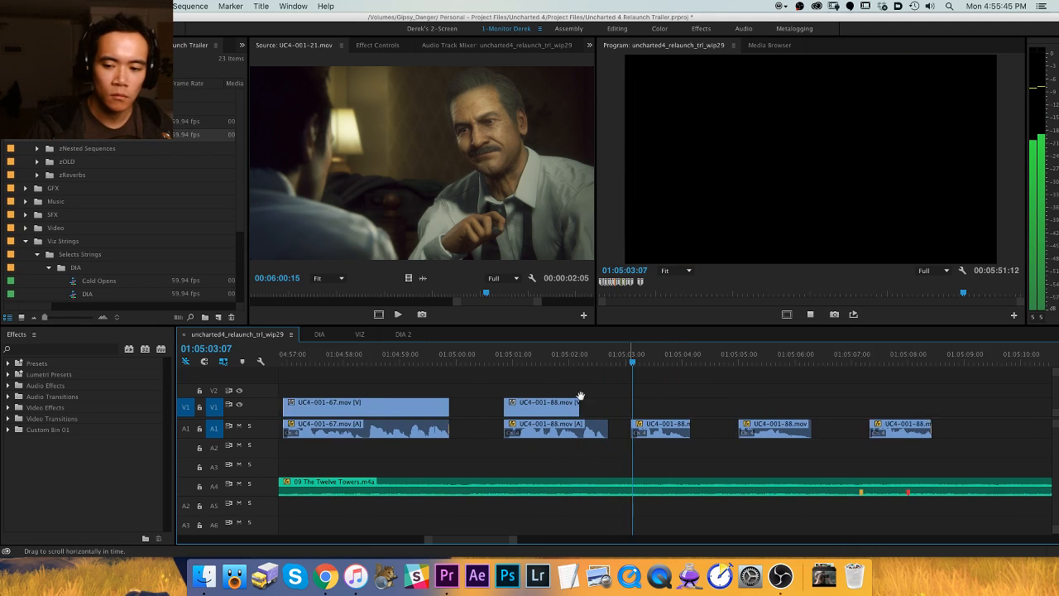
{"action": "scroll", "coordinate": [637, 368], "scroll_direction": "right", "scroll_amount": 3}
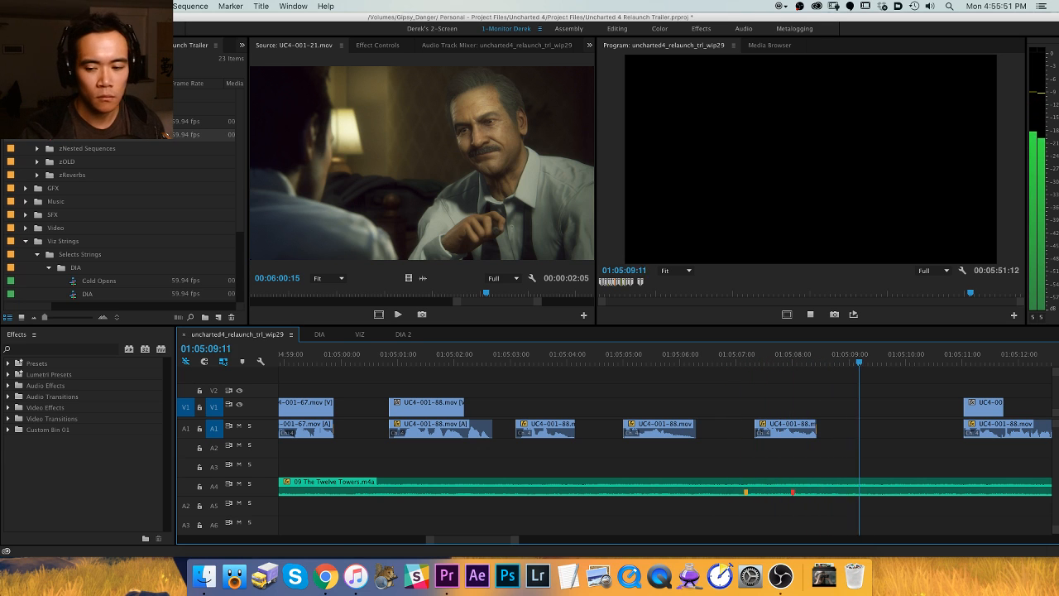
{"action": "key", "text": "minus"}
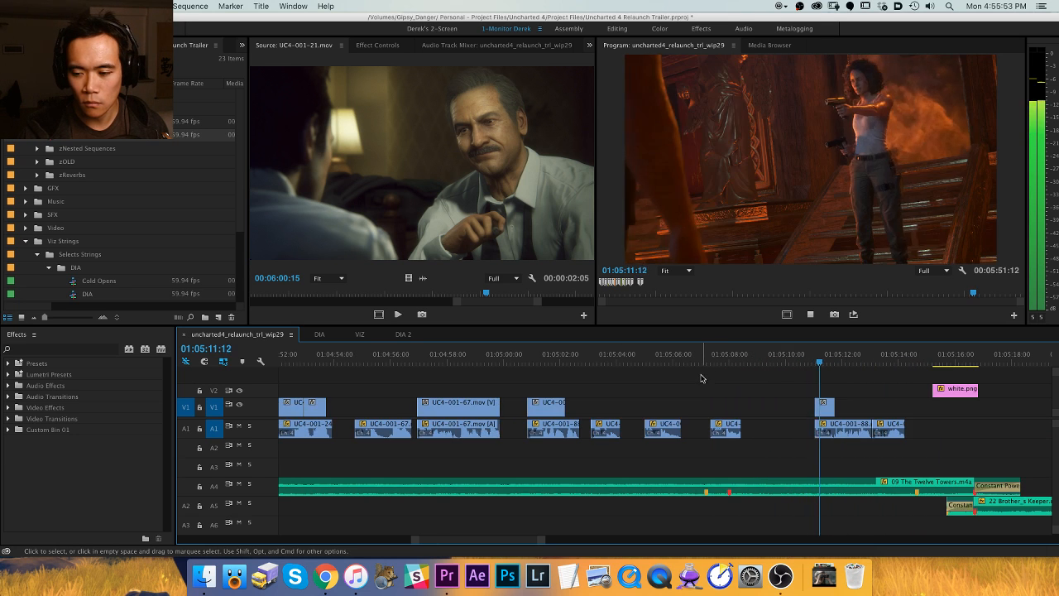
{"action": "key", "text": "equal"}
{"action": "key", "text": "minus"}
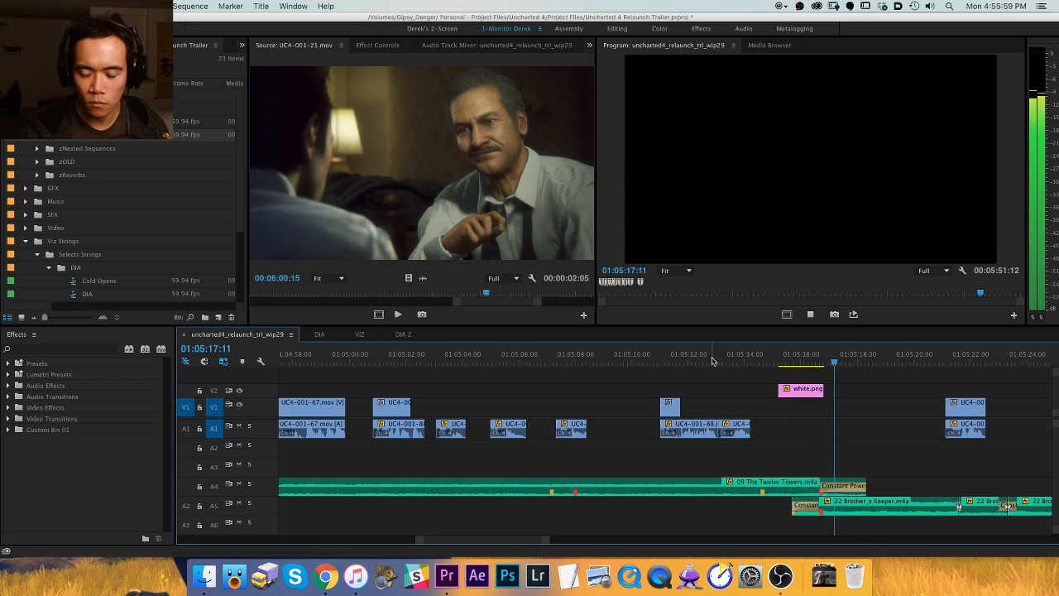
Undo the last two dialogue clip moves and play the music leading into the transition from about 01:05:13.
{"action": "left_click_drag", "start_coordinate": [666, 356], "coordinate": [563, 355]}
{"action": "scroll", "coordinate": [670, 396], "scroll_direction": "left", "scroll_amount": 3}
{"action": "key", "text": "minus"}
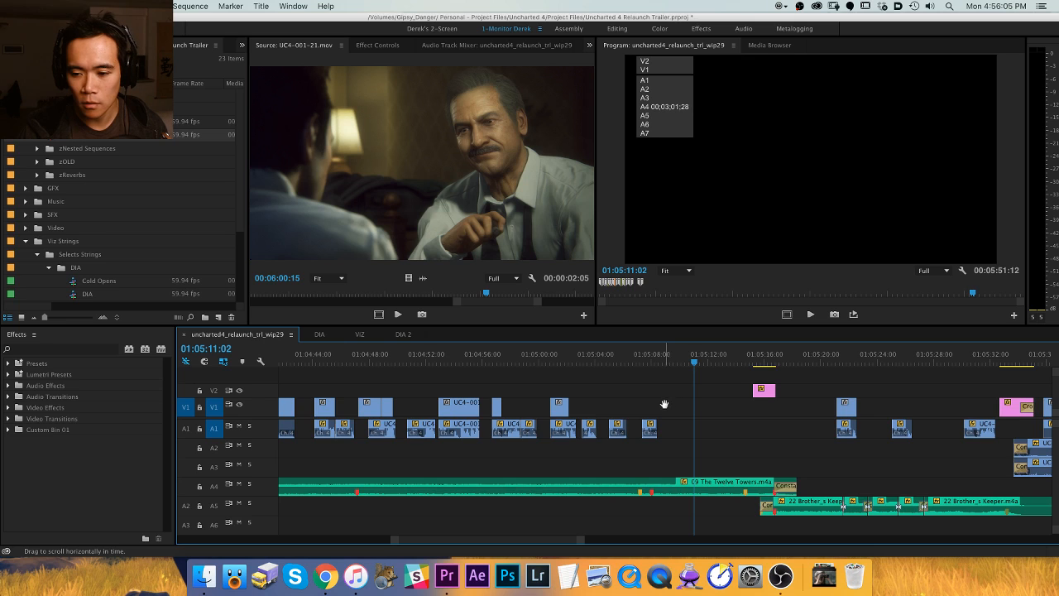
{"action": "left_click", "coordinate": [728, 364]}
{"action": "key", "text": "space"}
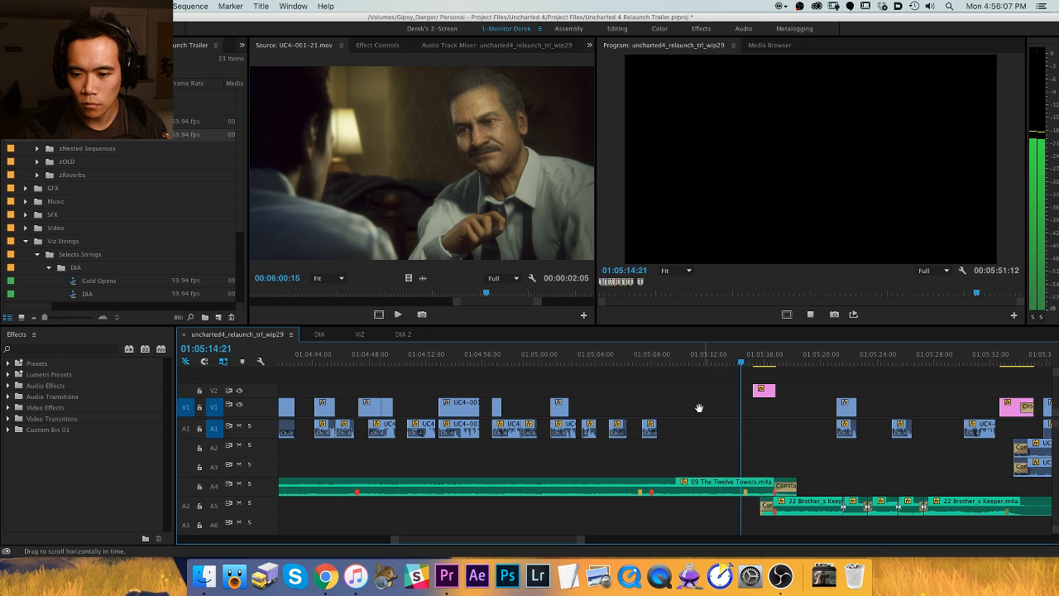
{"action": "key", "text": "space"}
Try shifting the whole dialogue group later so its last clip ends at about 01:05:16, overlapping the music transition.
{"action": "key", "text": "minus"}
{"action": "key", "text": "v"}
{"action": "left_click_drag", "start_coordinate": [684, 399], "coordinate": [456, 437]}
{"action": "left_click_drag", "start_coordinate": [616, 426], "coordinate": [658, 427]}
{"action": "key", "text": "equal"}
{"action": "key", "text": "j"}
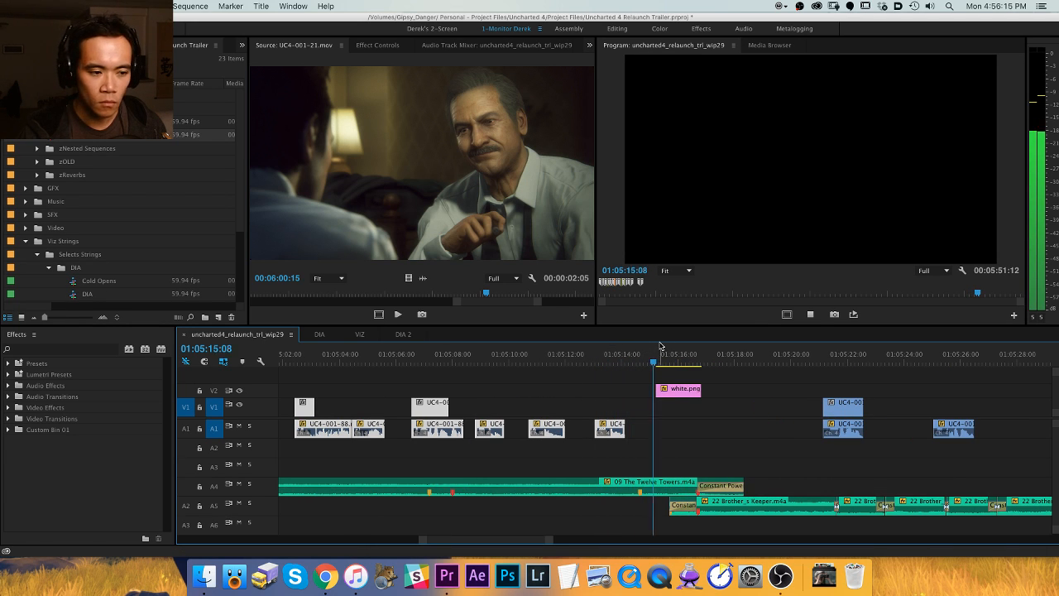
{"action": "key", "text": "k"}
{"action": "left_click_drag", "start_coordinate": [619, 427], "coordinate": [669, 429]}
Play the dialogue across the music transition to about 01:05:18, and undo the group shift and the removal of its last clip.
{"action": "left_click", "coordinate": [638, 359]}
{"action": "key", "text": "space"}
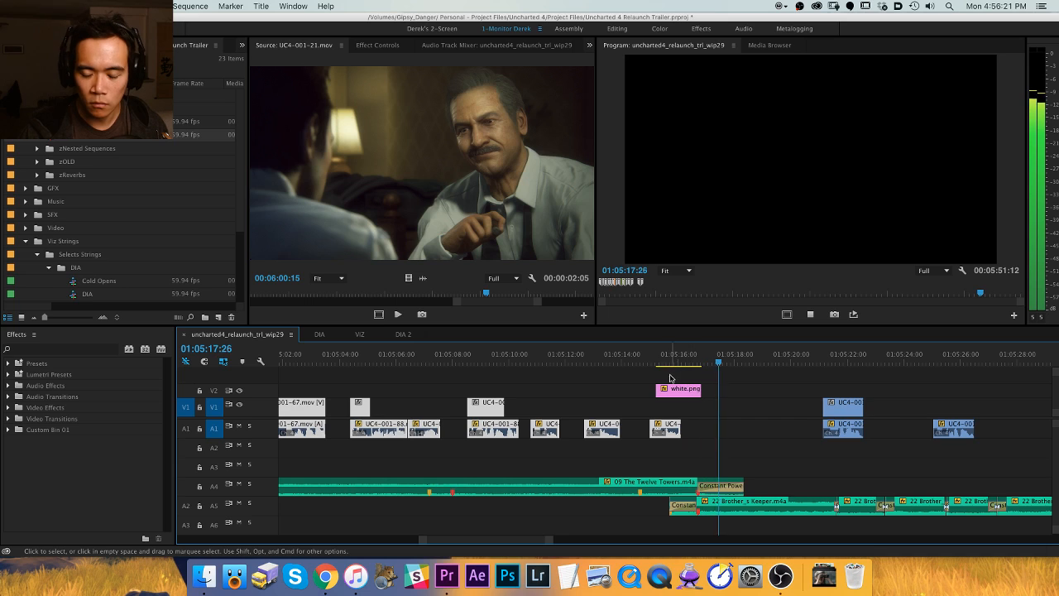
{"action": "key", "text": "minus"}
{"action": "key", "text": "space"}
{"action": "left_click", "coordinate": [660, 378]}
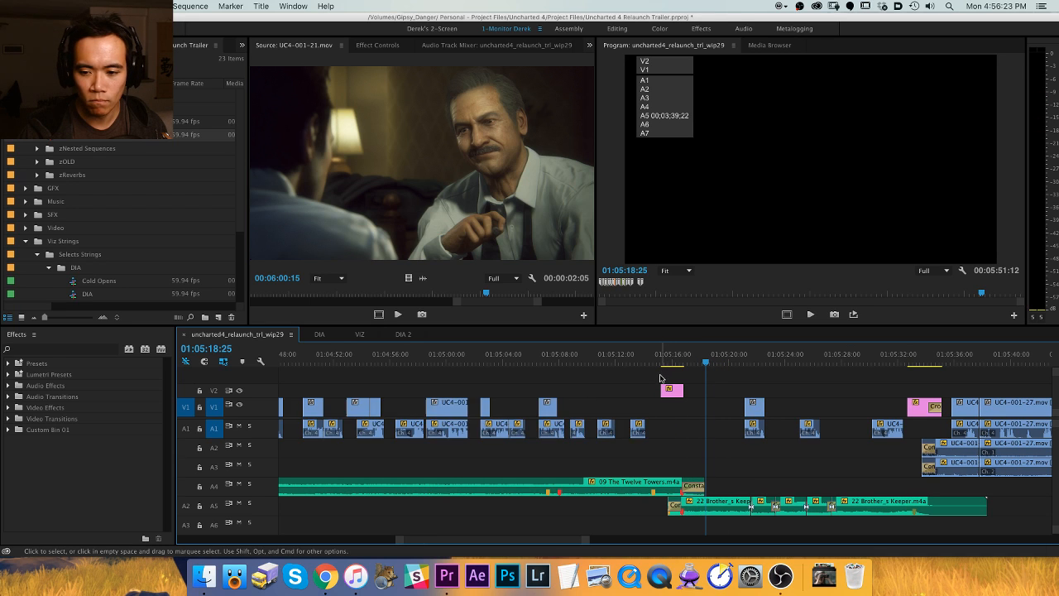
{"action": "key", "text": "super+z"}
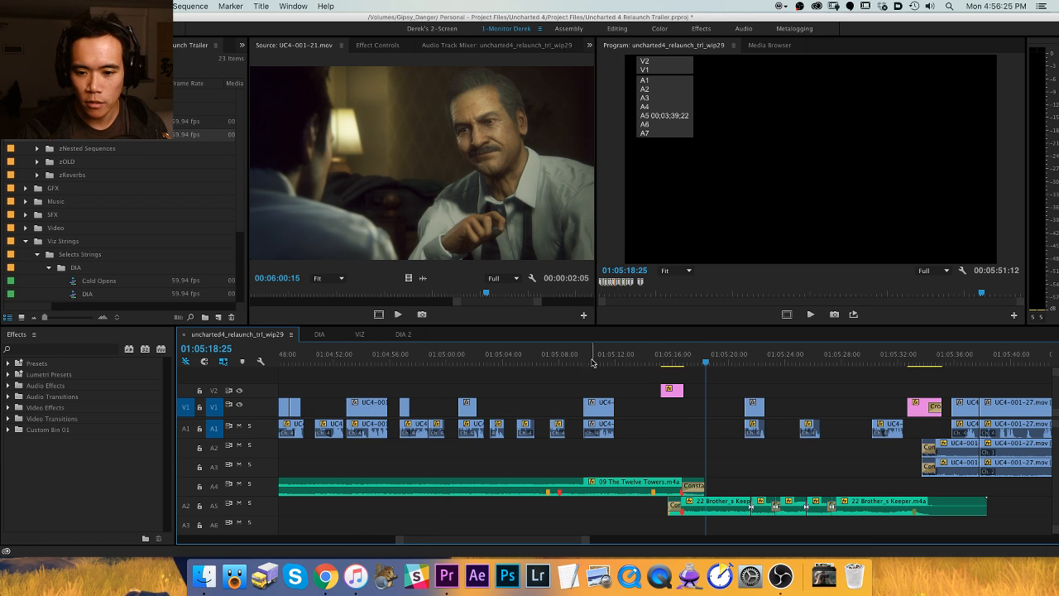
Step the edit history back to the dialogue group starting at about 01:04:29 and save the project.
{"action": "key", "text": "super+z"}
{"action": "key", "text": "super+z"}
{"action": "key", "text": "super+z"}
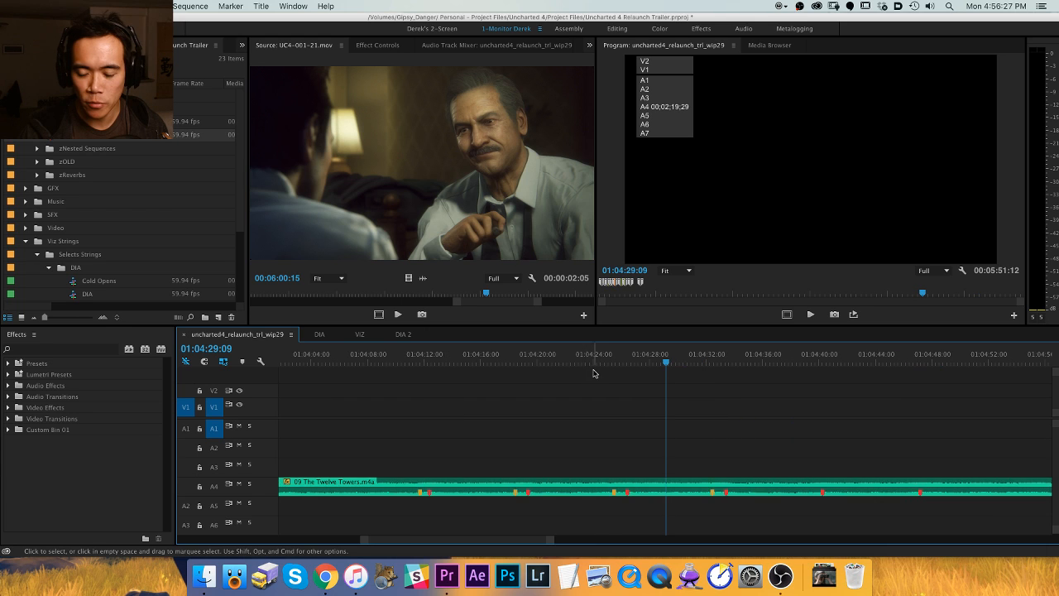
{"action": "key", "text": "super+z"}
{"action": "key", "text": "super+s"}
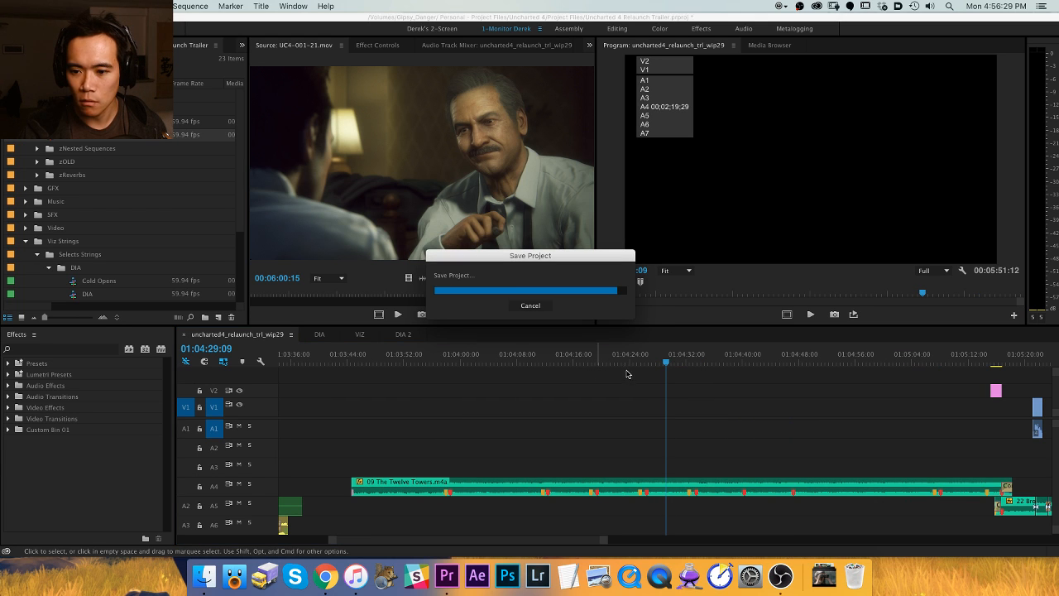
{"action": "key", "text": "super+shift+z"}
{"action": "left_click", "coordinate": [815, 357]}
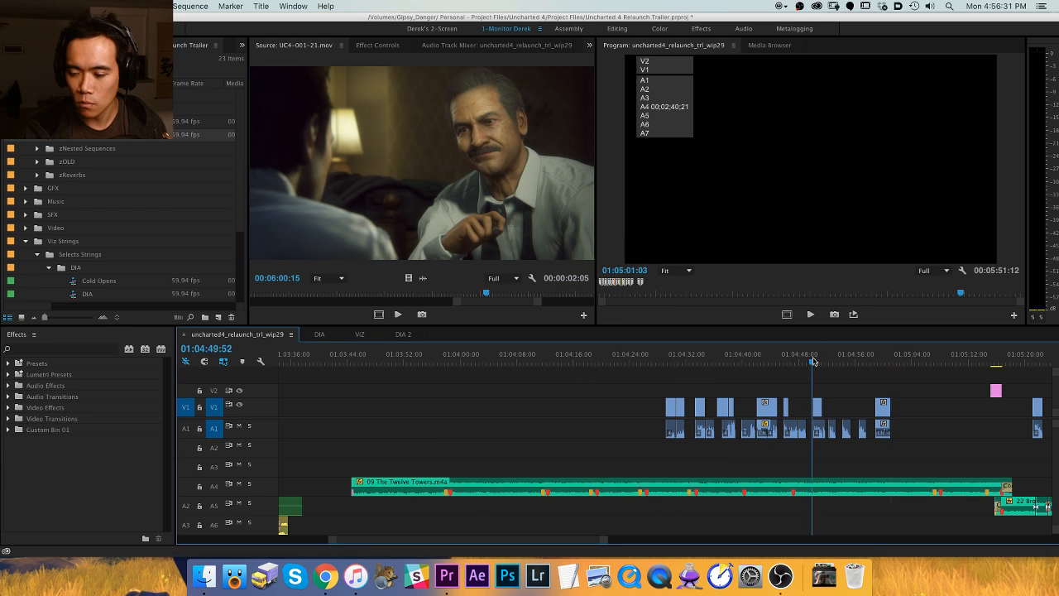
Try pasting the copied clip directly after the last dialogue clip, at about 01:05:02.
{"action": "key", "text": "="}
{"action": "key", "text": "h"}
{"action": "left_click_drag", "start_coordinate": [738, 386], "coordinate": [553, 402]}
{"action": "key", "text": "v"}
{"action": "left_click", "coordinate": [828, 359]}
{"action": "key", "text": "super+v"}
{"action": "key", "text": "-"}
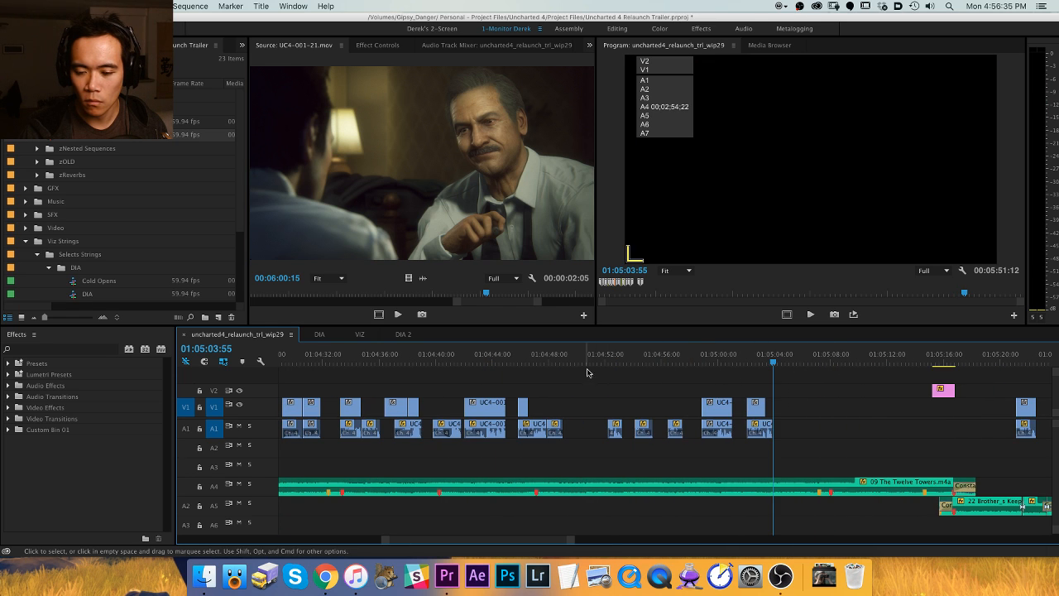
Try shifting the whole dialogue group later so its last clip ends at about 01:05:15:48, overlapping the white transition.
{"action": "key", "text": "-"}
{"action": "mouse_move", "coordinate": [465, 382]}
{"action": "left_mouse_down"}
{"action": "mouse_move", "coordinate": [591, 439]}
{"action": "mouse_move", "coordinate": [584, 414]}
{"action": "mouse_move", "coordinate": [745, 401]}
{"action": "mouse_move", "coordinate": [710, 424]}
{"action": "mouse_move", "coordinate": [822, 429]}
{"action": "mouse_move", "coordinate": [441, 423]}
{"action": "left_mouse_up"}
{"action": "key", "text": "="}
{"action": "key", "text": "="}
{"action": "key", "text": "="}
{"action": "key", "text": "h"}
{"action": "left_click_drag", "start_coordinate": [726, 423], "coordinate": [378, 425]}
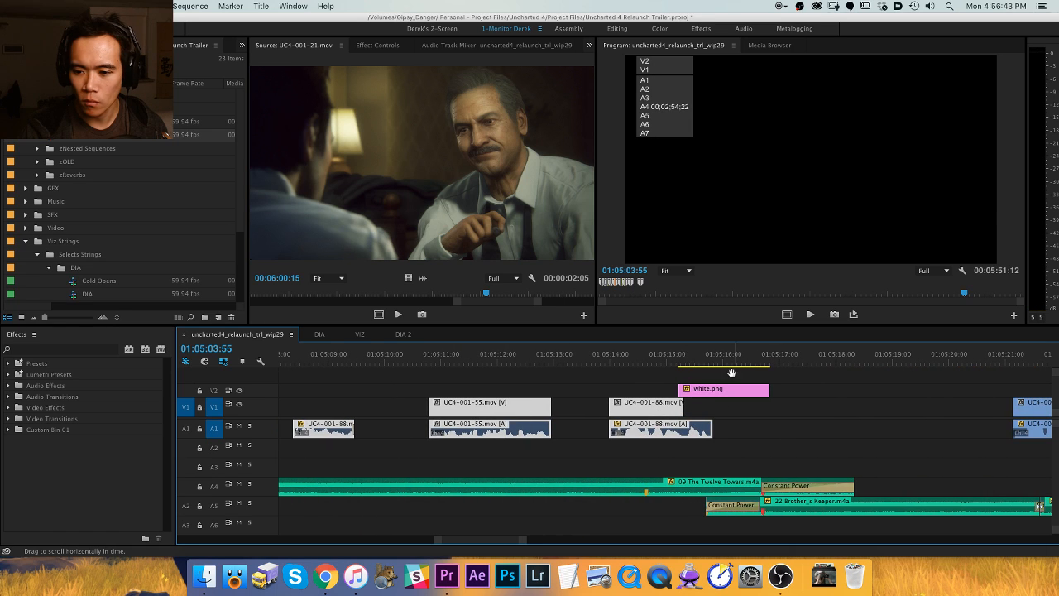
Play the transition from about 01:05:15, and undo the group shift and the pasted closing clip.
{"action": "left_click", "coordinate": [668, 358]}
{"action": "key", "text": "space"}
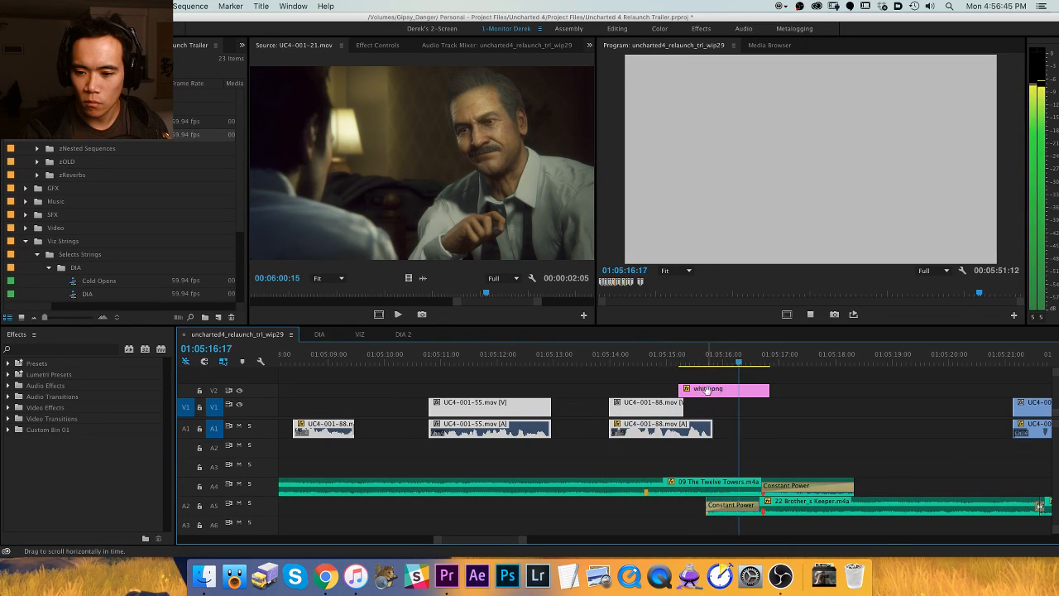
{"action": "key", "text": "space"}
{"action": "key", "text": "-"}
{"action": "key", "text": "-"}
{"action": "left_click_drag", "start_coordinate": [645, 357], "coordinate": [657, 358]}
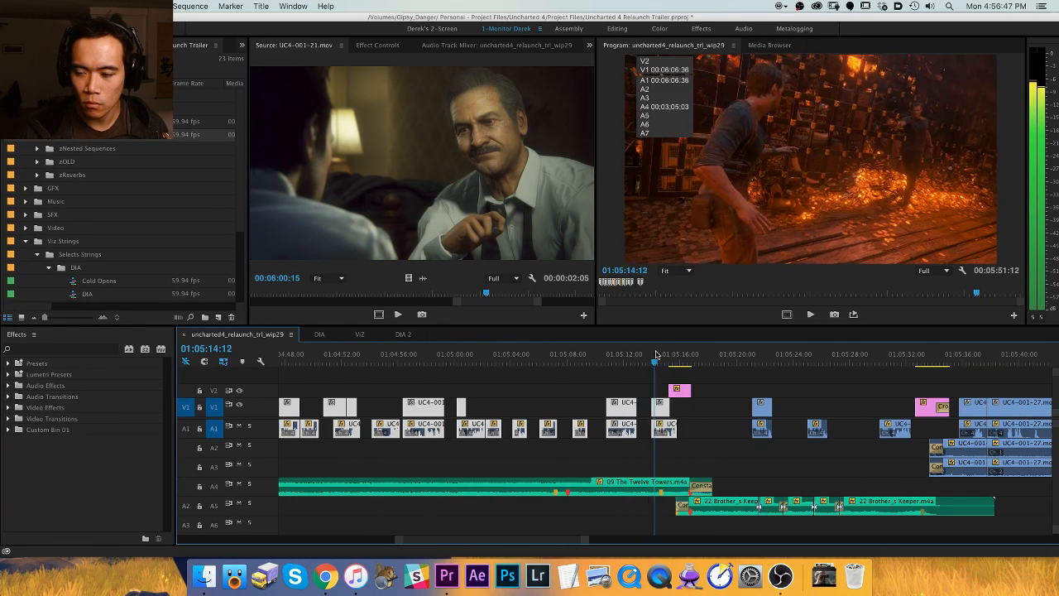
{"action": "key", "text": "super+z"}
{"action": "key", "text": "super+z"}
{"action": "key", "text": "super+z"}
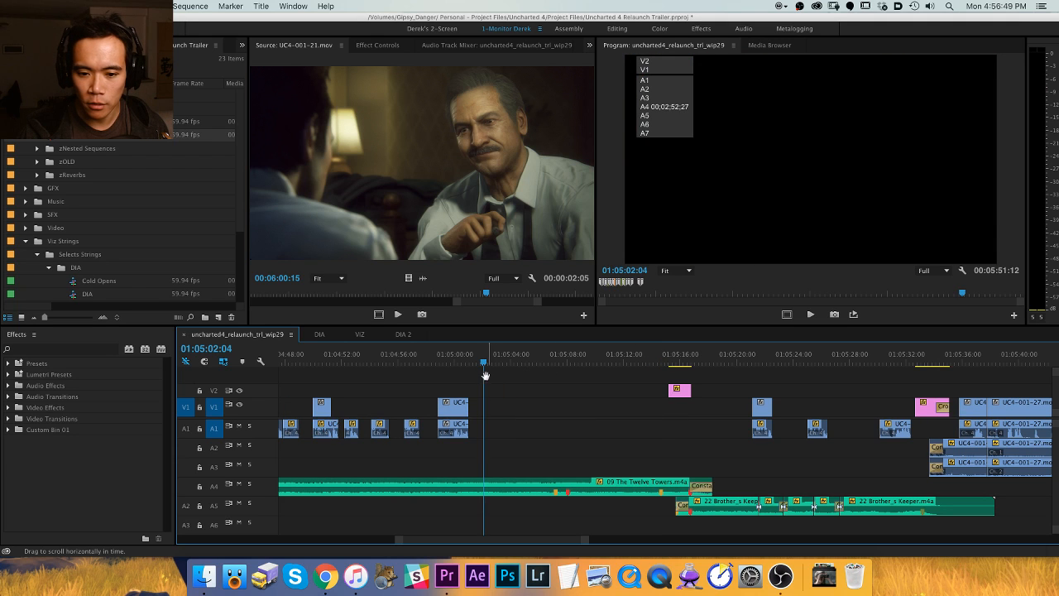
Paste the two UC4-001-88 dialogue clips after the group's last UC4-001-55 clip, starting at about 01:05:01:30.
{"action": "left_click_drag", "start_coordinate": [512, 384], "coordinate": [686, 384]}
{"action": "left_click", "coordinate": [430, 361]}
{"action": "left_click_drag", "start_coordinate": [474, 392], "coordinate": [438, 428]}
{"action": "key", "text": "super+x"}
{"action": "left_click", "coordinate": [652, 357]}
{"action": "key", "text": "super+v"}
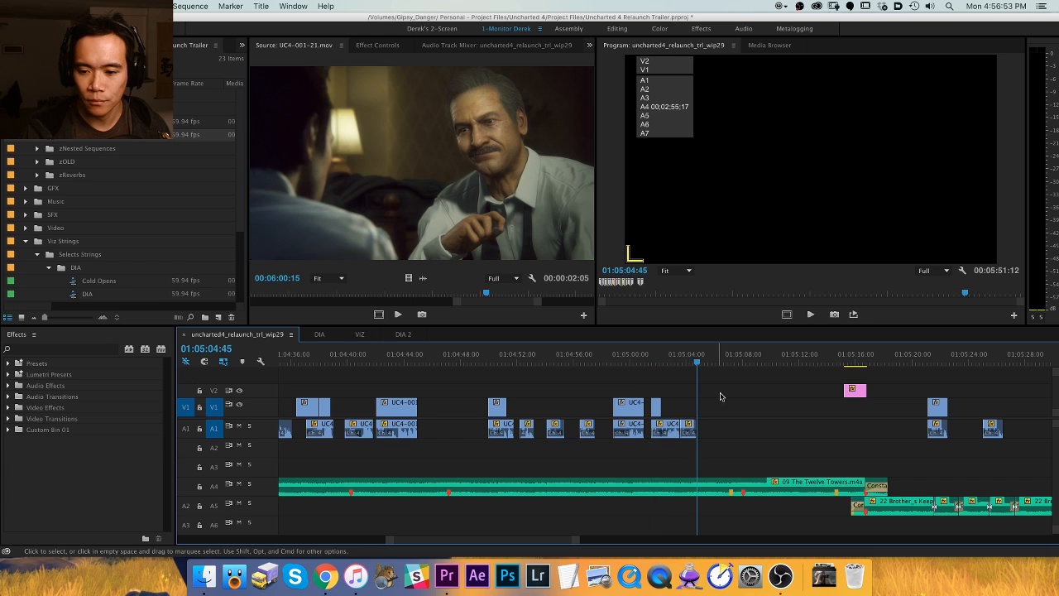
Shift the whole dialogue group later so its last clip ends at about 01:05:16, overlapping the white transition.
{"action": "left_click_drag", "start_coordinate": [729, 394], "coordinate": [446, 407]}
{"action": "key", "text": "minus"}
{"action": "left_click_drag", "start_coordinate": [690, 392], "coordinate": [408, 439]}
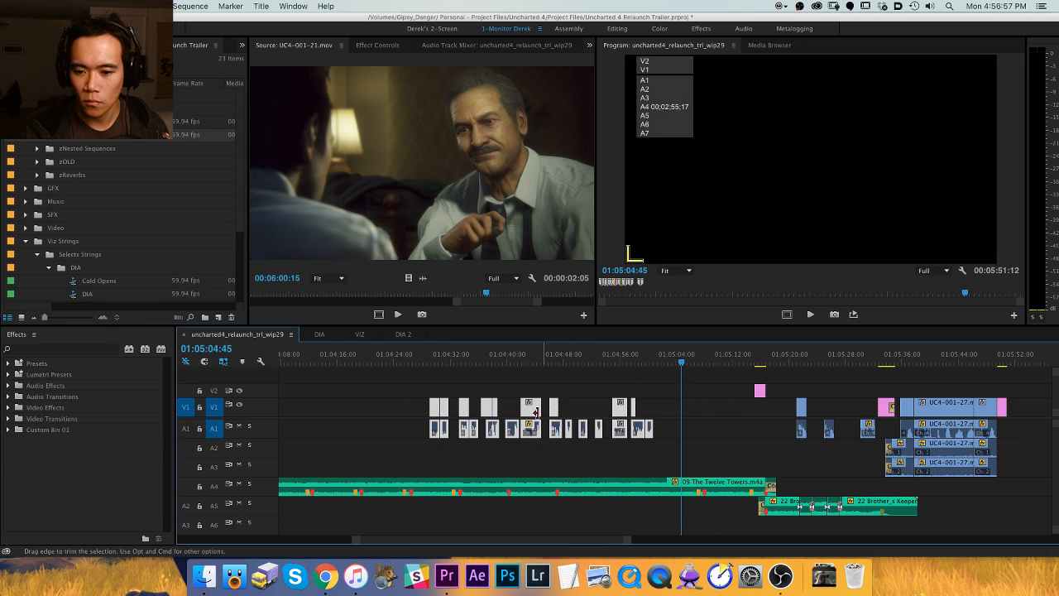
{"action": "left_click_drag", "start_coordinate": [539, 417], "coordinate": [645, 418]}
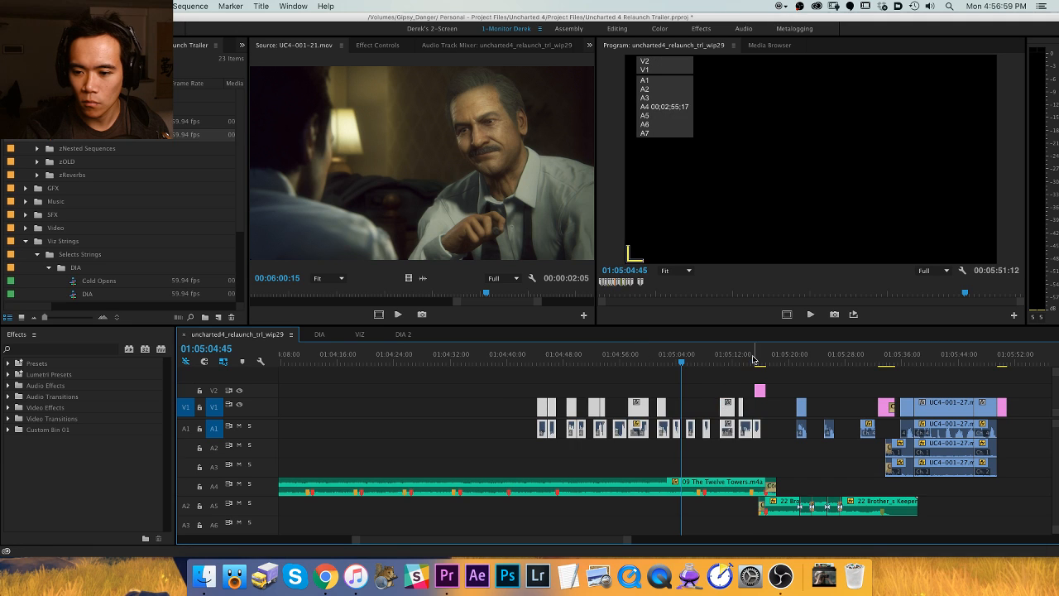
Play the end of the dialogue across the music transition from about 01:05:14 to 01:05:18.
{"action": "left_click", "coordinate": [752, 358]}
{"action": "key", "text": "equal"}
{"action": "key", "text": "equal"}
{"action": "key", "text": "equal"}
{"action": "key", "text": "space"}
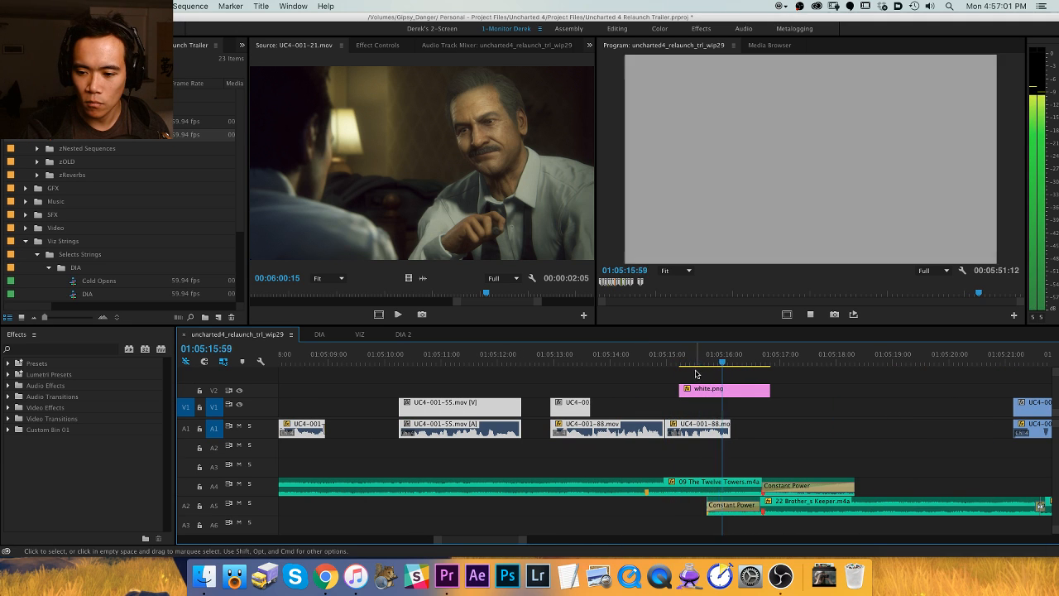
{"action": "key", "text": "minus"}
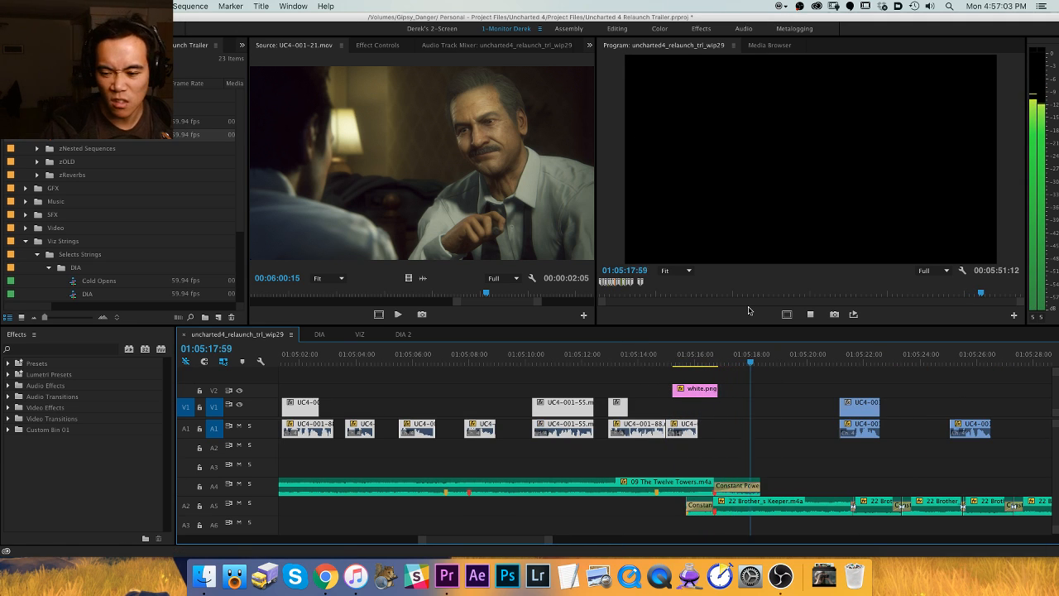
{"action": "key", "text": "space"}
{"action": "key", "text": "minus"}
{"action": "key", "text": "minus"}
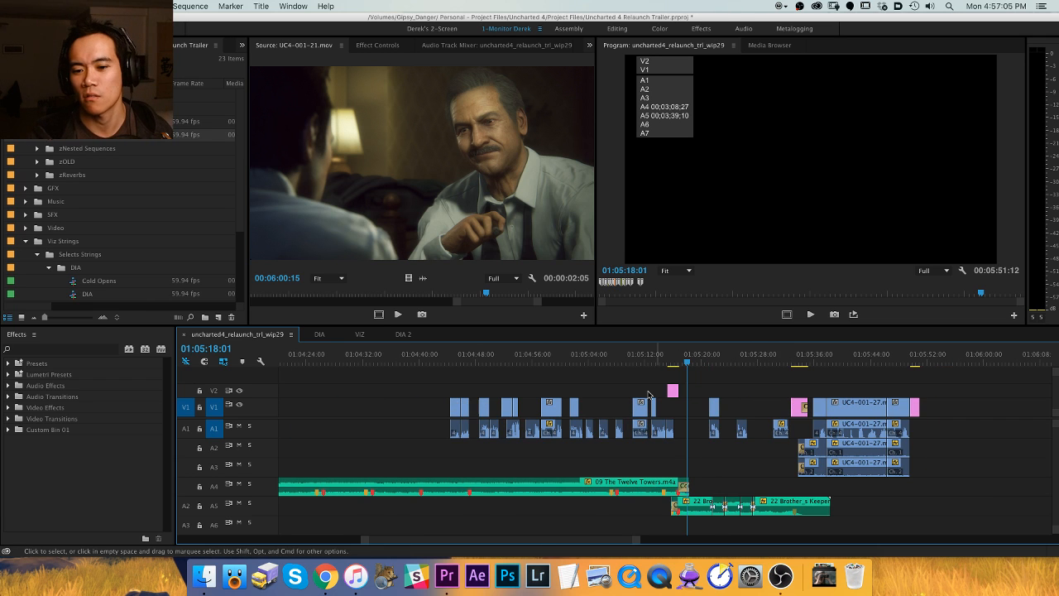
Play the first dialogue clip after the transition, at about 01:05:22.
{"action": "left_click", "coordinate": [713, 364]}
{"action": "key", "text": "space"}
{"action": "key", "text": "equal"}
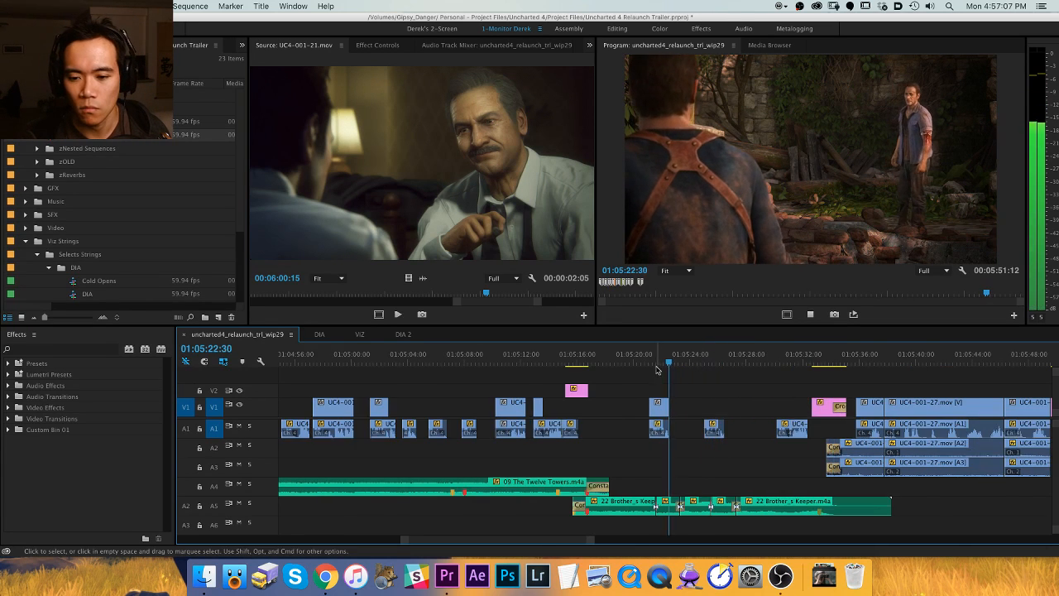
{"action": "key", "text": "space"}
Play the opening of the shifted dialogue group from about 01:04:42 to 01:04:51:49.
{"action": "key", "text": "minus"}
{"action": "left_click_drag", "start_coordinate": [526, 362], "coordinate": [382, 360]}
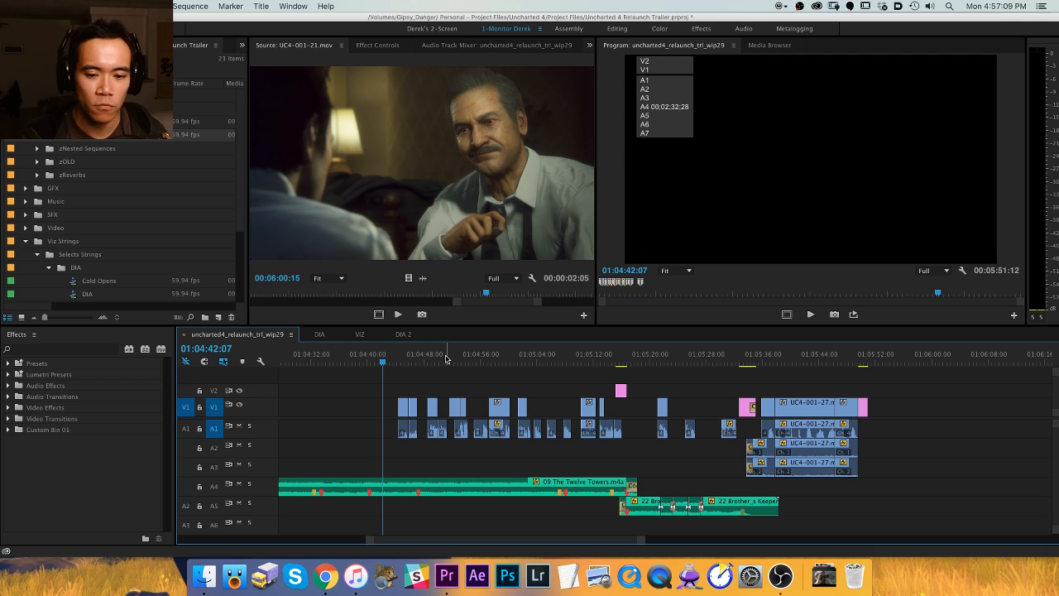
{"action": "key", "text": "space"}
{"action": "key", "text": "equal"}
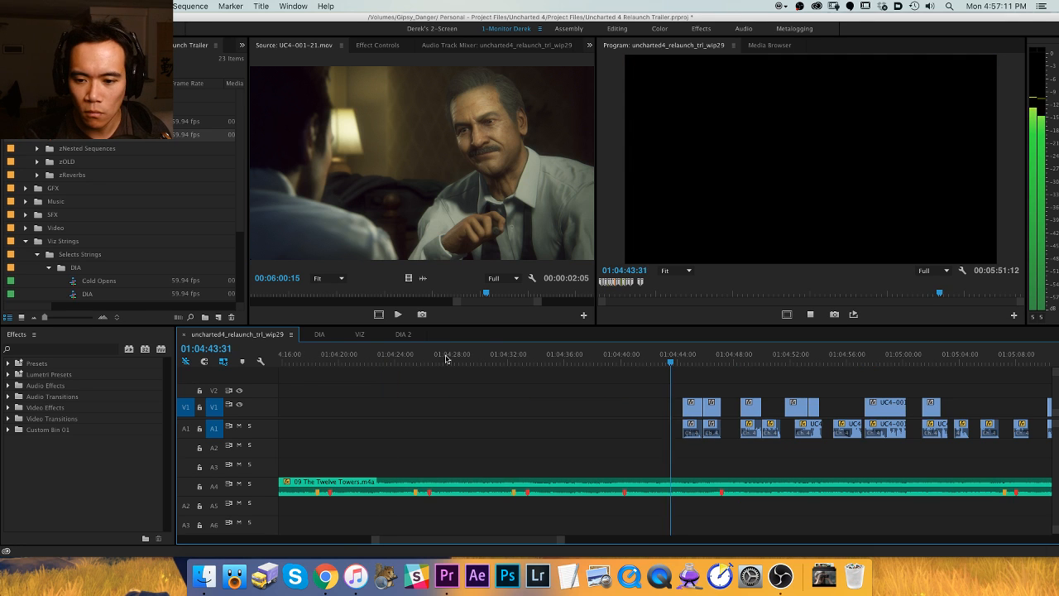
{"action": "key", "text": "h"}
{"action": "left_click_drag", "start_coordinate": [816, 403], "coordinate": [629, 392]}
{"action": "key", "text": "v"}
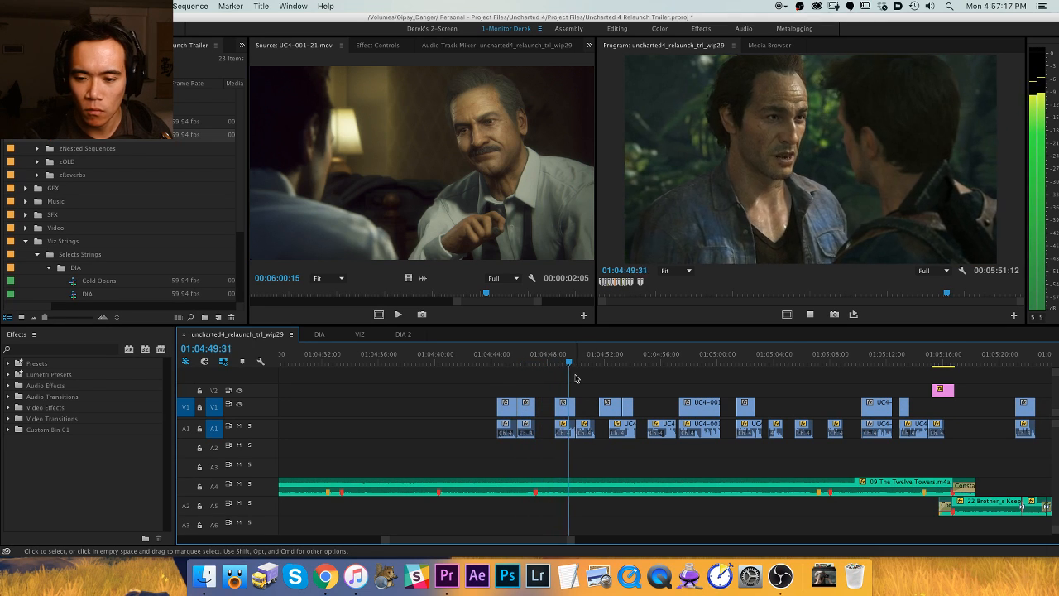
{"action": "key", "text": "equal"}
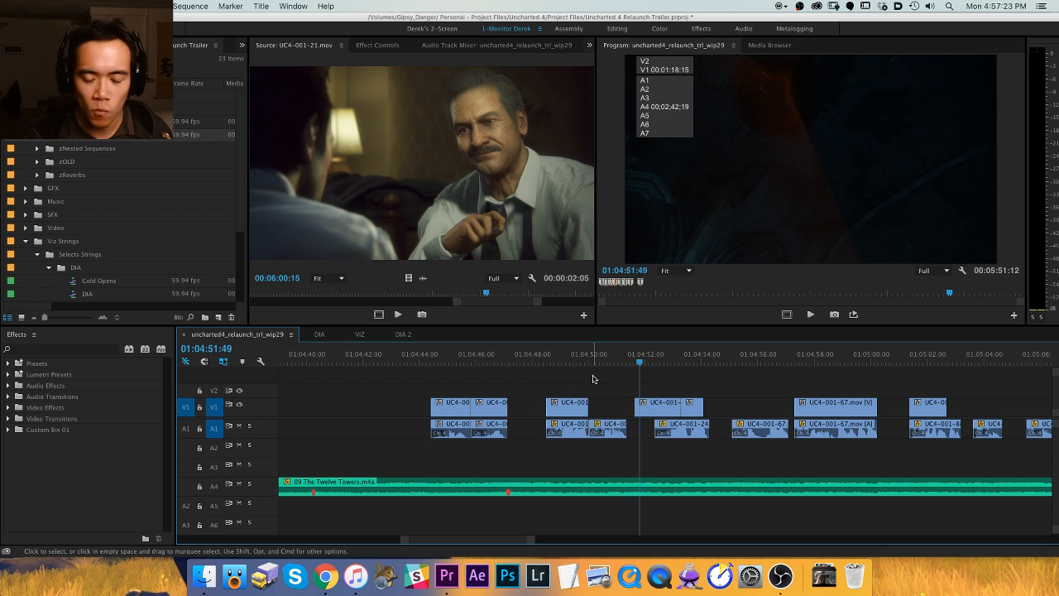
Swap the opening dialogue lines, moving the first pair to about 01:04:51:40 and placing the following clips before it from about 01:04:45:30.
{"action": "left_click_drag", "start_coordinate": [692, 355], "coordinate": [747, 354]}
{"action": "left_click_drag", "start_coordinate": [544, 381], "coordinate": [709, 445]}
{"action": "key", "text": "Delete"}
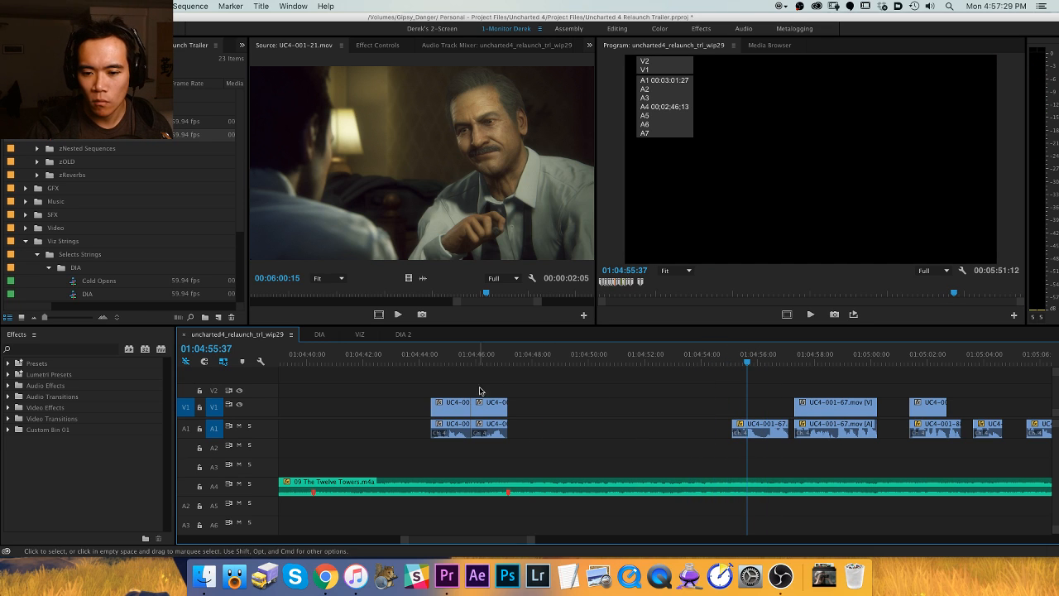
{"action": "left_click_drag", "start_coordinate": [466, 411], "coordinate": [671, 412]}
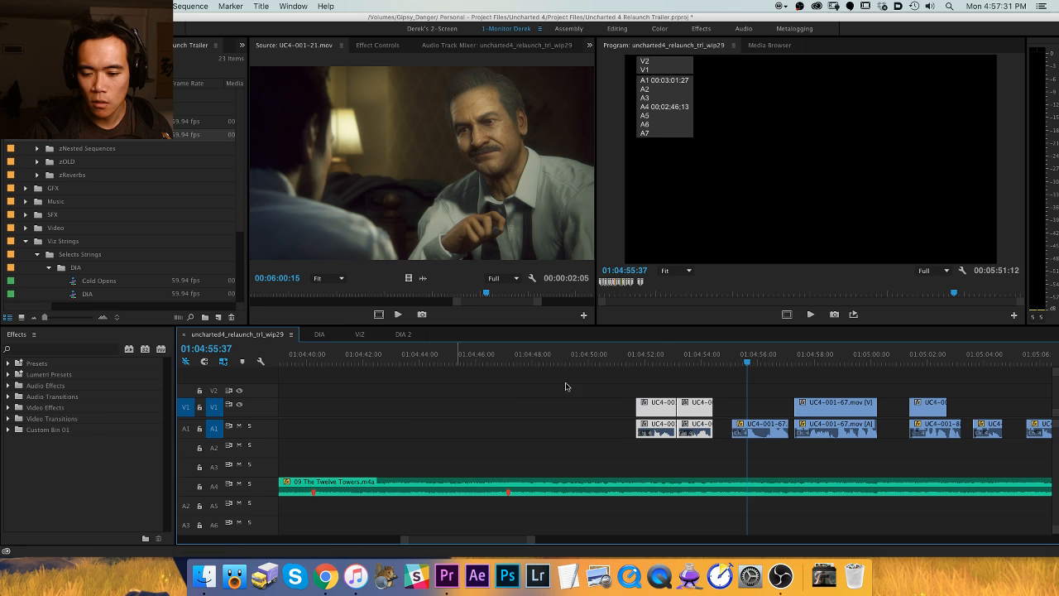
{"action": "left_click", "coordinate": [427, 354]}
{"action": "key", "text": "super+v"}
{"action": "left_click_drag", "start_coordinate": [418, 382], "coordinate": [585, 414]}
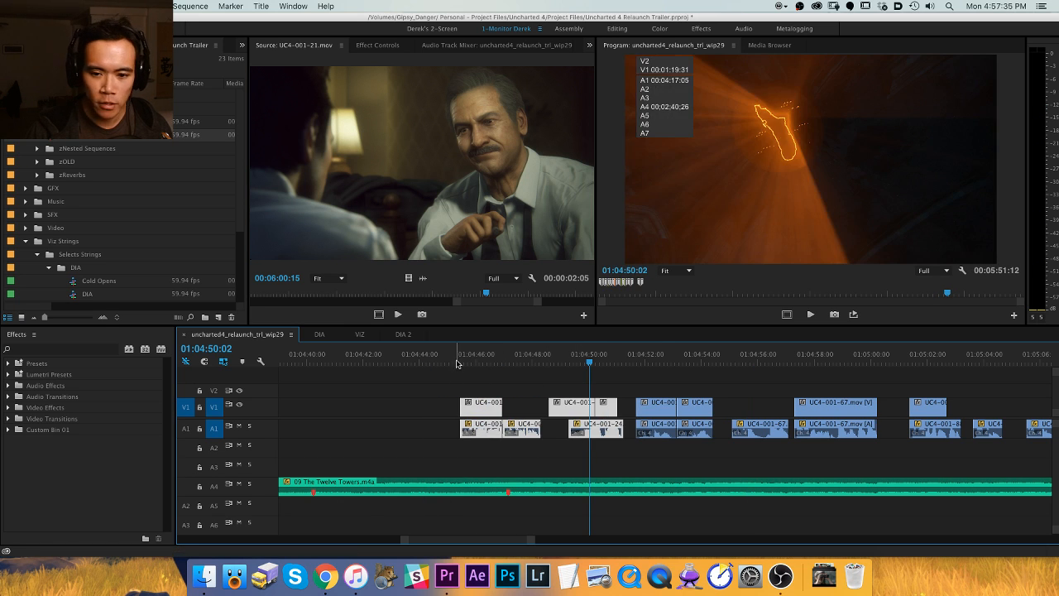
Play the reordered dialogue over the music from about 01:04:45 to 01:05:13.
{"action": "left_click", "coordinate": [454, 354]}
{"action": "key", "text": "space"}
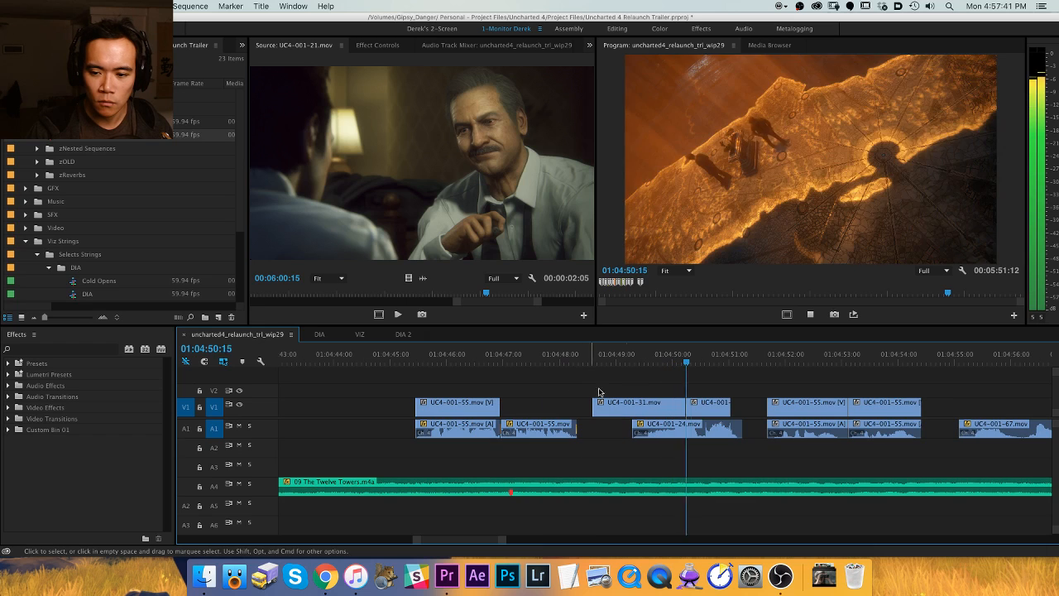
{"action": "key", "text": "minus"}
{"action": "key", "text": "minus"}
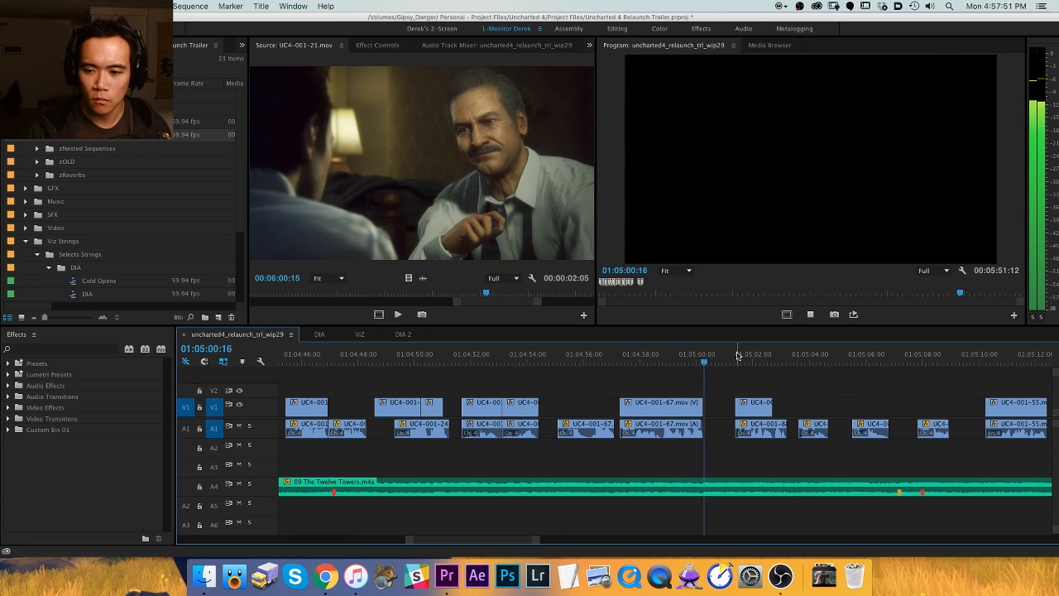
{"action": "scroll", "coordinate": [742, 364], "scroll_direction": "down", "scroll_amount": 5}
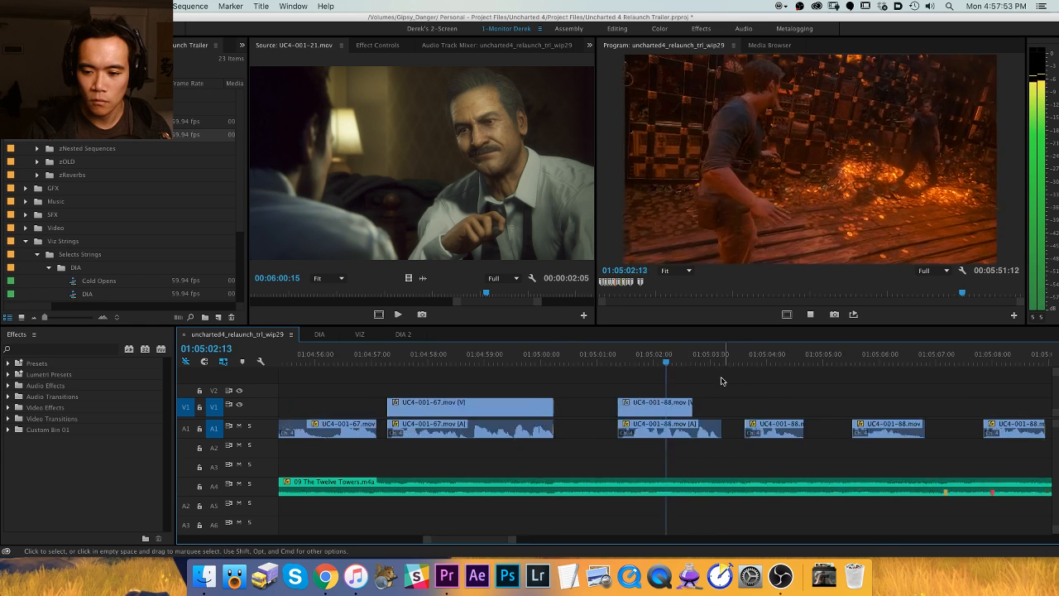
{"action": "key", "text": "minus"}
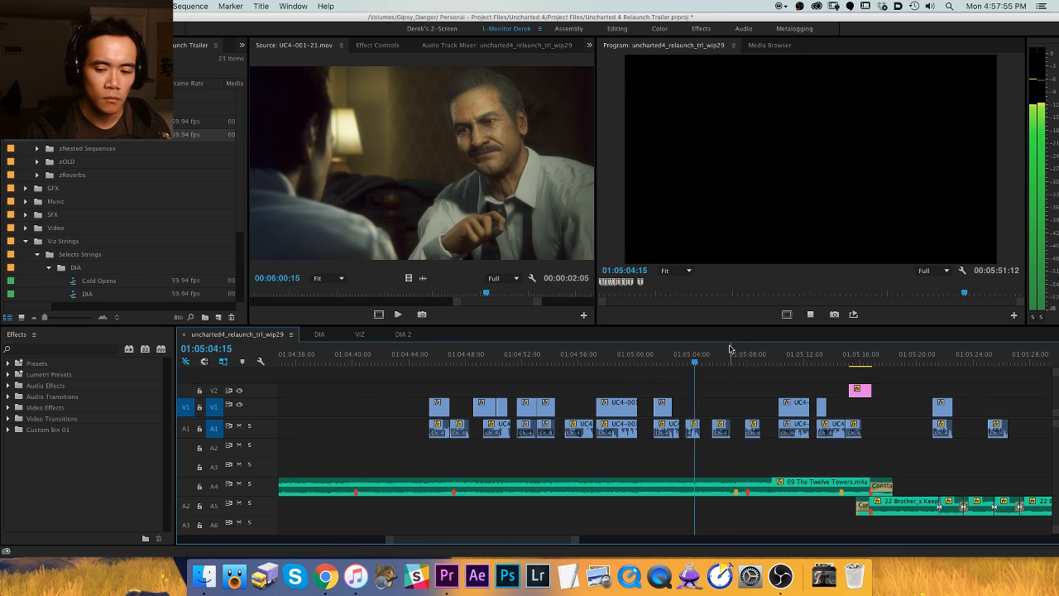
{"action": "key", "text": "equal"}
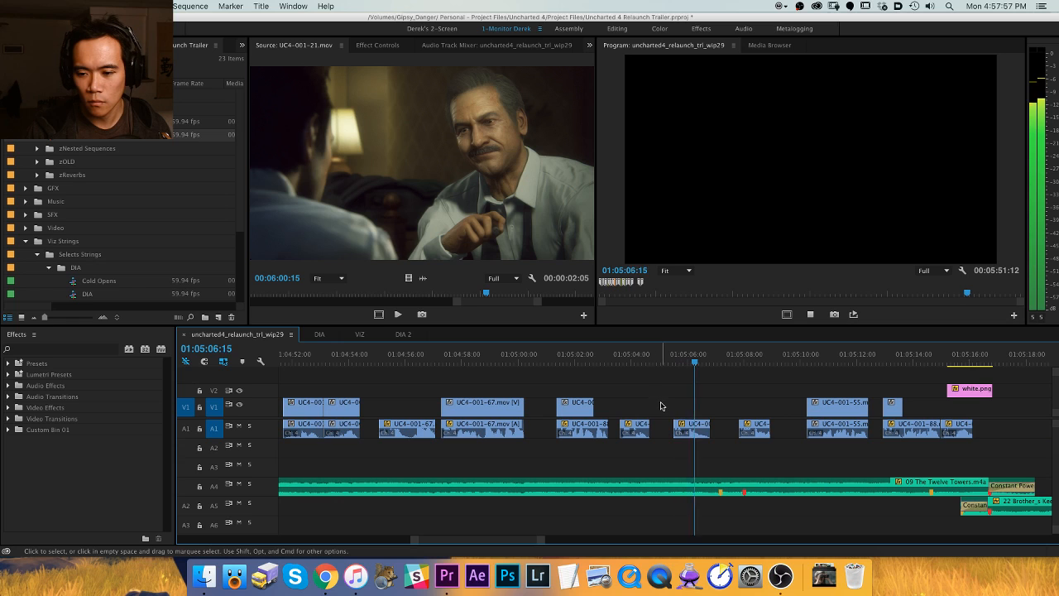
{"action": "scroll", "coordinate": [699, 399], "scroll_direction": "down", "scroll_amount": 2}
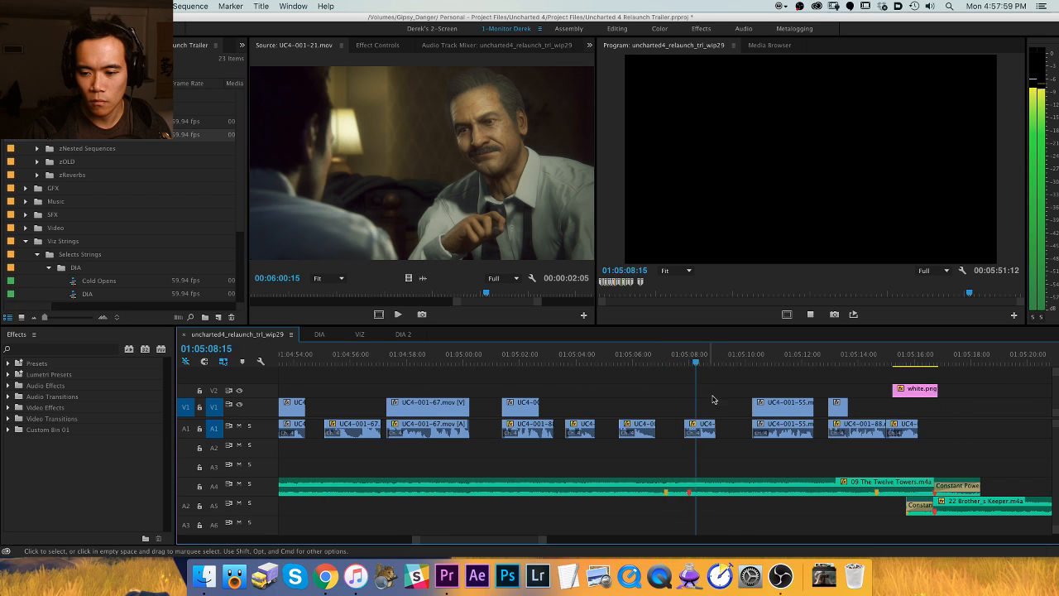
{"action": "scroll", "coordinate": [751, 374], "scroll_direction": "down", "scroll_amount": 2}
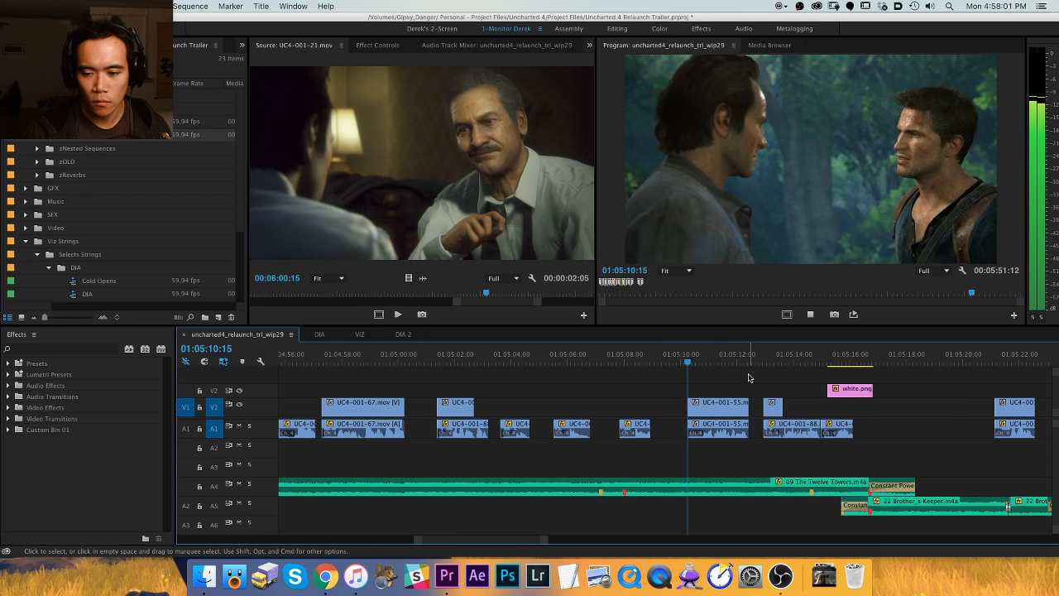
Remove the UC4-001-55 clip at about 01:05:10 and shift the preceding dialogue clips later so they end at about 01:05:12.
{"action": "key", "text": "minus"}
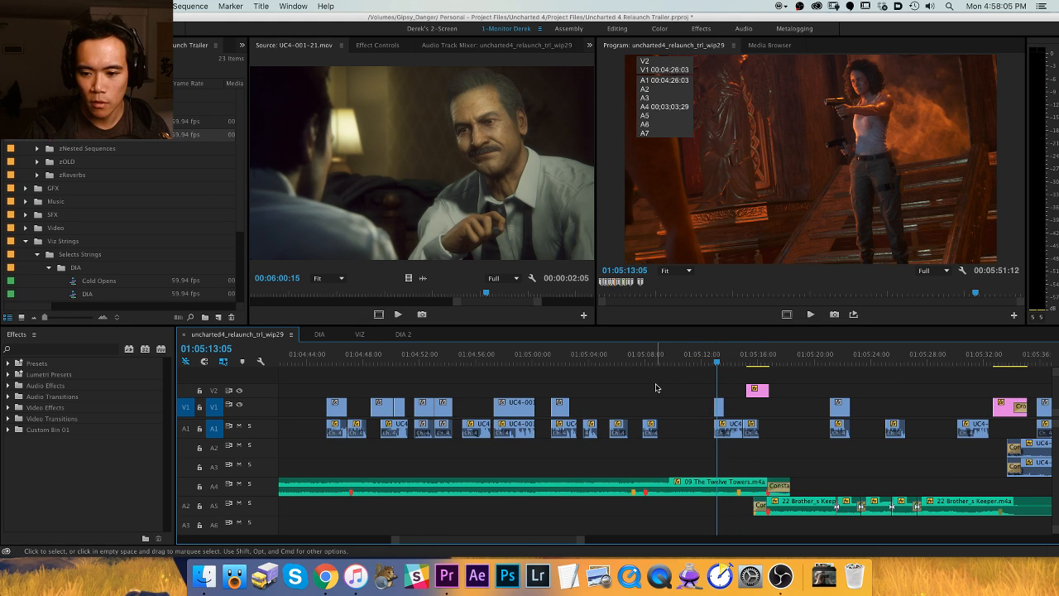
{"action": "left_click_drag", "start_coordinate": [666, 386], "coordinate": [388, 410]}
Play the respaced dialogue over the music change from about 01:05:10:42 to the Uncharted 4 logo at about 01:05:34.
{"action": "left_click", "coordinate": [683, 354]}
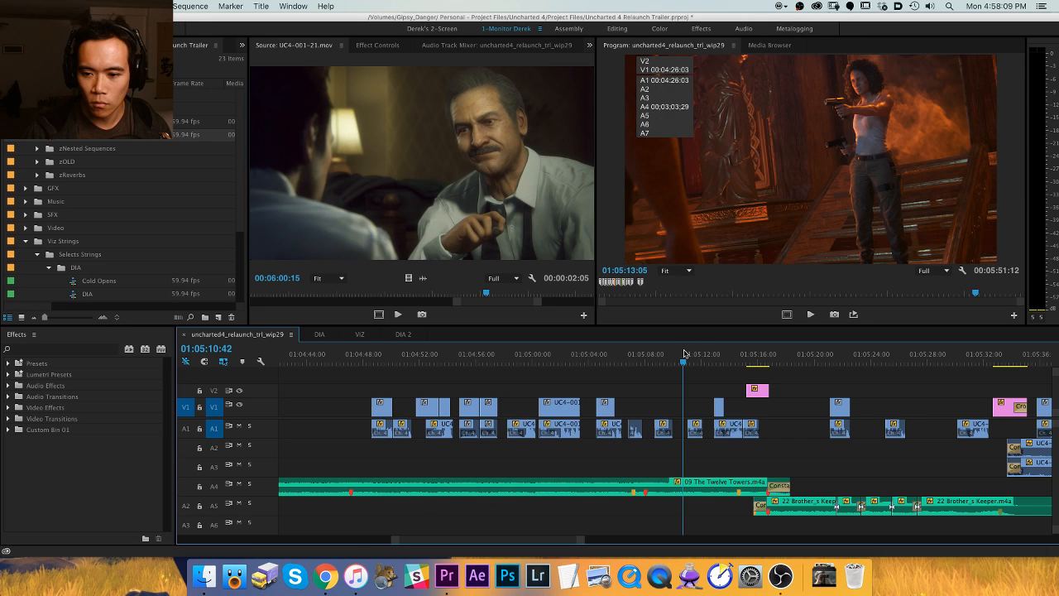
{"action": "key", "text": "space"}
{"action": "scroll", "coordinate": [708, 371], "scroll_direction": "up", "scroll_amount": 2}
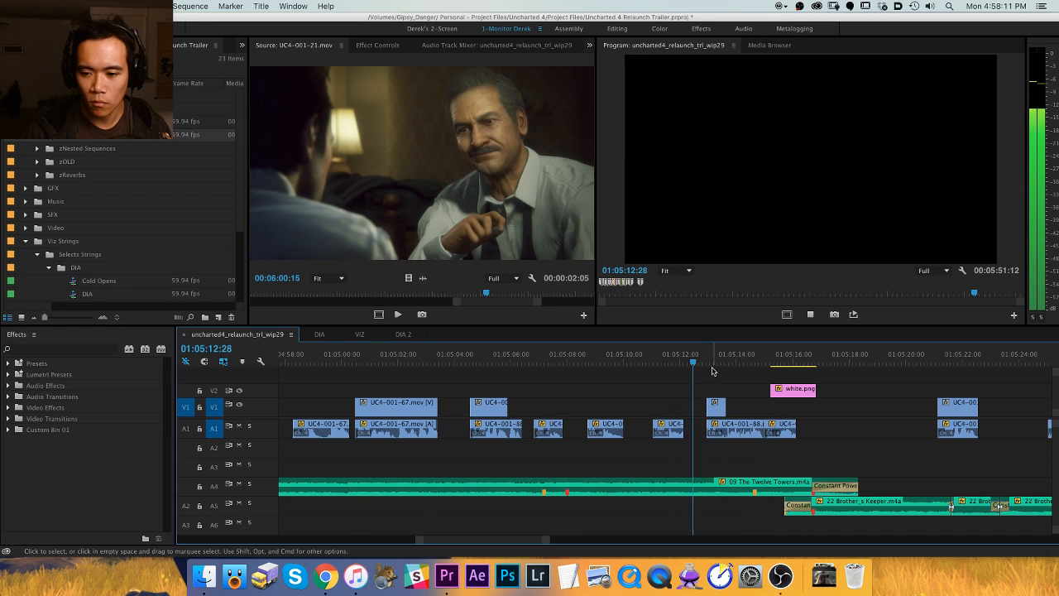
{"action": "scroll", "coordinate": [710, 372], "scroll_direction": "down", "scroll_amount": 2}
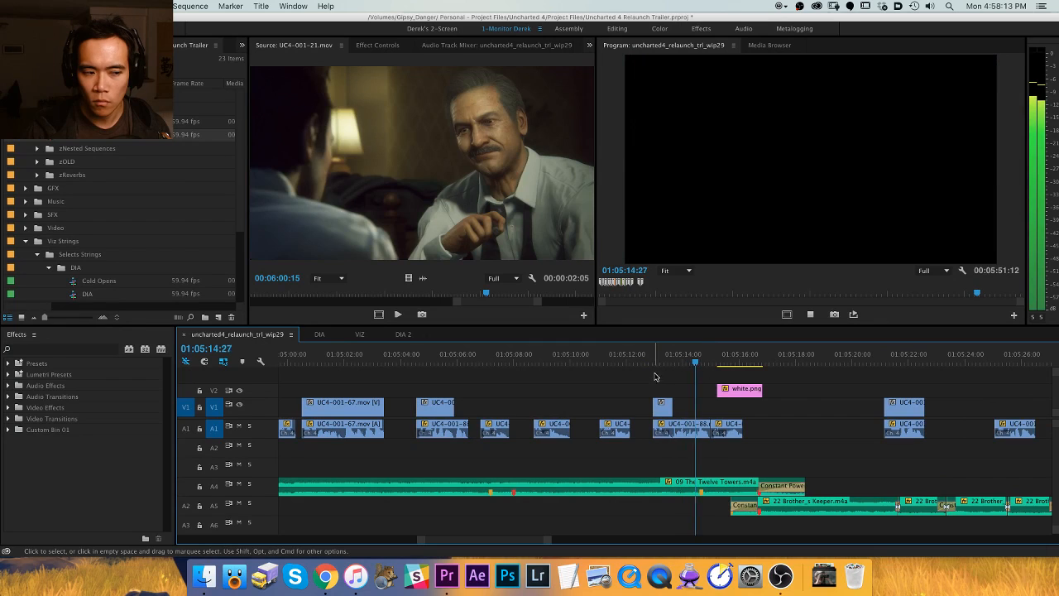
{"action": "scroll", "coordinate": [686, 378], "scroll_direction": "down", "scroll_amount": 2}
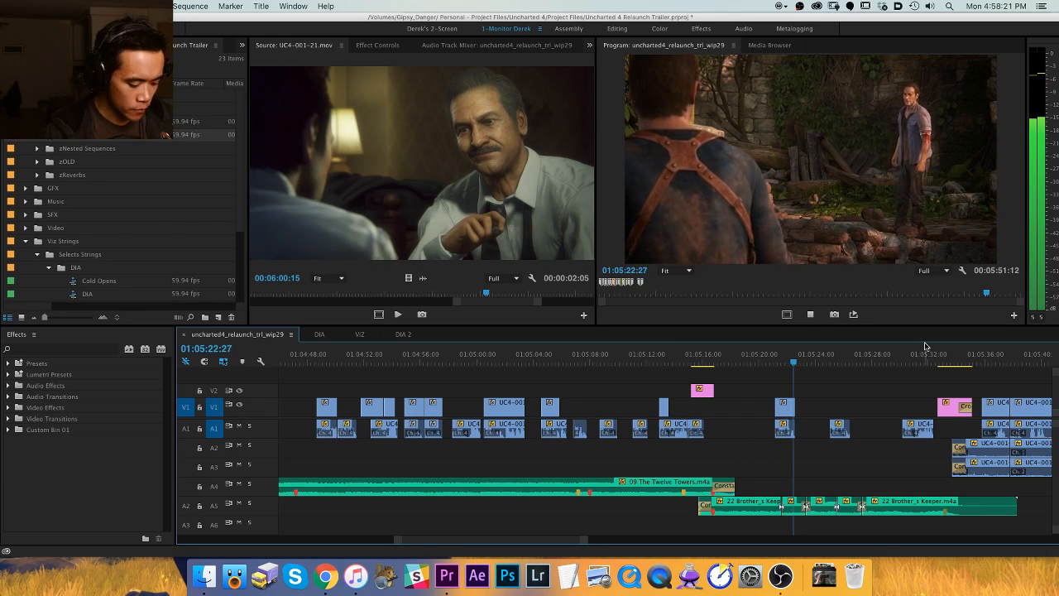
{"action": "scroll", "coordinate": [925, 346], "scroll_direction": "up", "scroll_amount": 2}
{"action": "scroll", "coordinate": [666, 386], "scroll_direction": "down", "scroll_amount": 2}
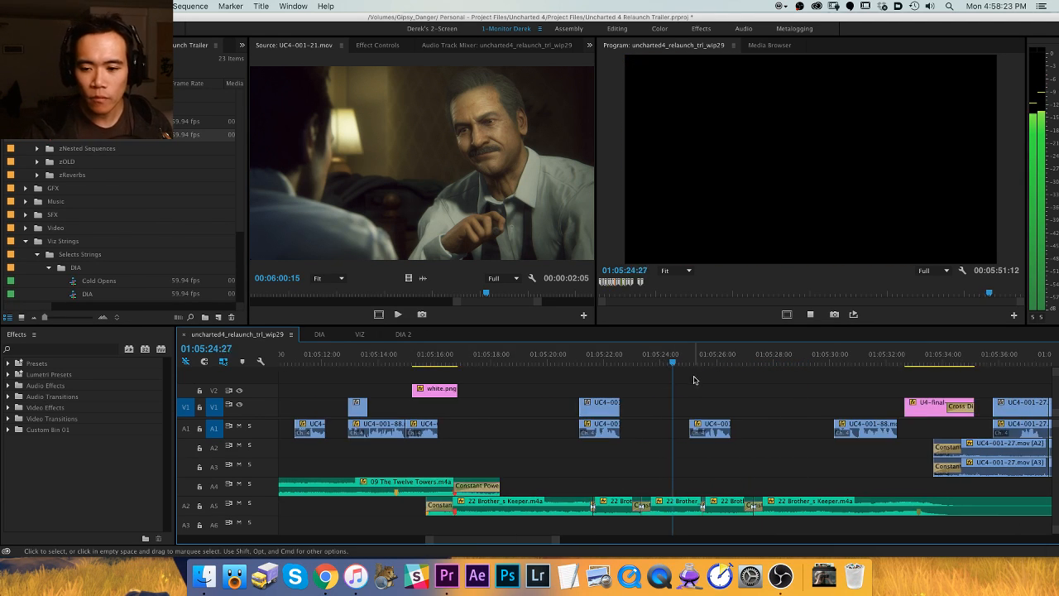
{"action": "scroll", "coordinate": [704, 386], "scroll_direction": "down", "scroll_amount": 2}
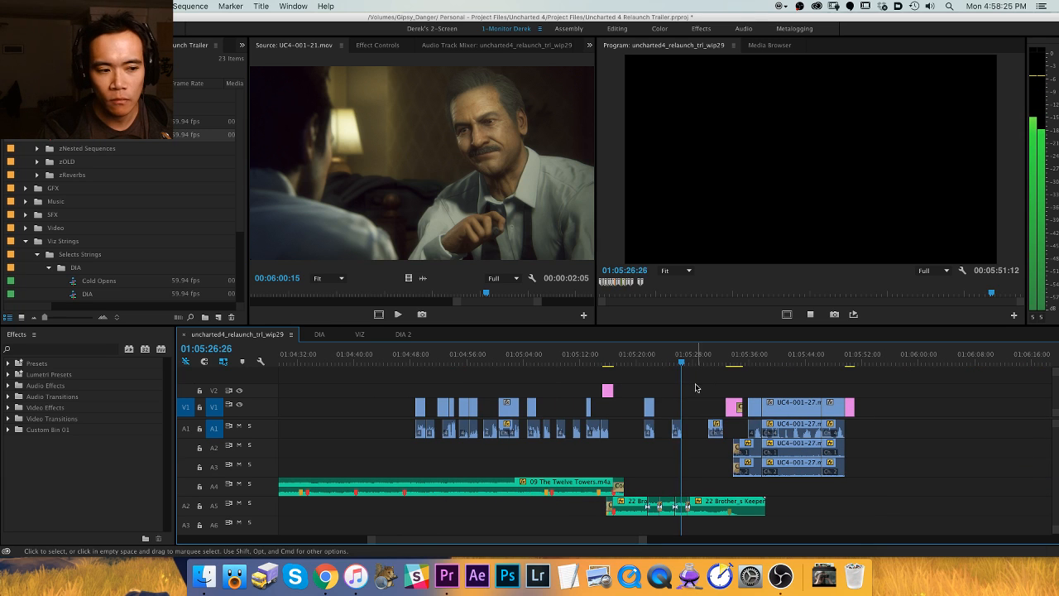
{"action": "scroll", "coordinate": [692, 389], "scroll_direction": "down", "scroll_amount": 2}
{"action": "scroll", "coordinate": [695, 388], "scroll_direction": "up", "scroll_amount": 4}
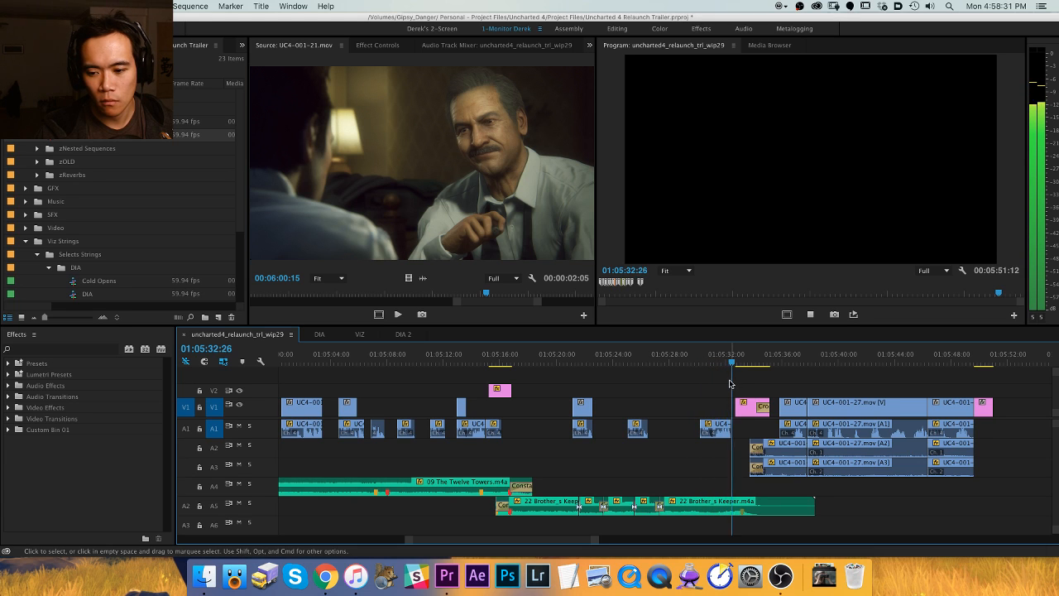
{"action": "scroll", "coordinate": [728, 383], "scroll_direction": "up", "scroll_amount": 2}
{"action": "scroll", "coordinate": [726, 382], "scroll_direction": "up", "scroll_amount": 2}
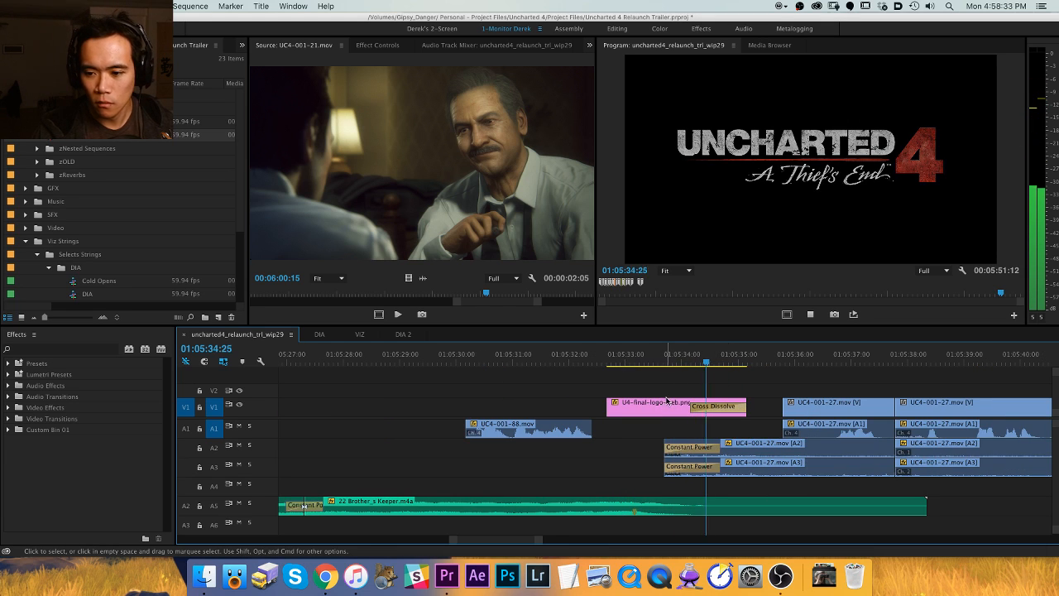
Shift the Uncharted 4 logo and the closing UC4-001-27 clips later together so the logo starts at about 01:05:33:10.
{"action": "key", "text": "space"}
{"action": "key", "text": "Up"}
{"action": "key", "text": "space"}
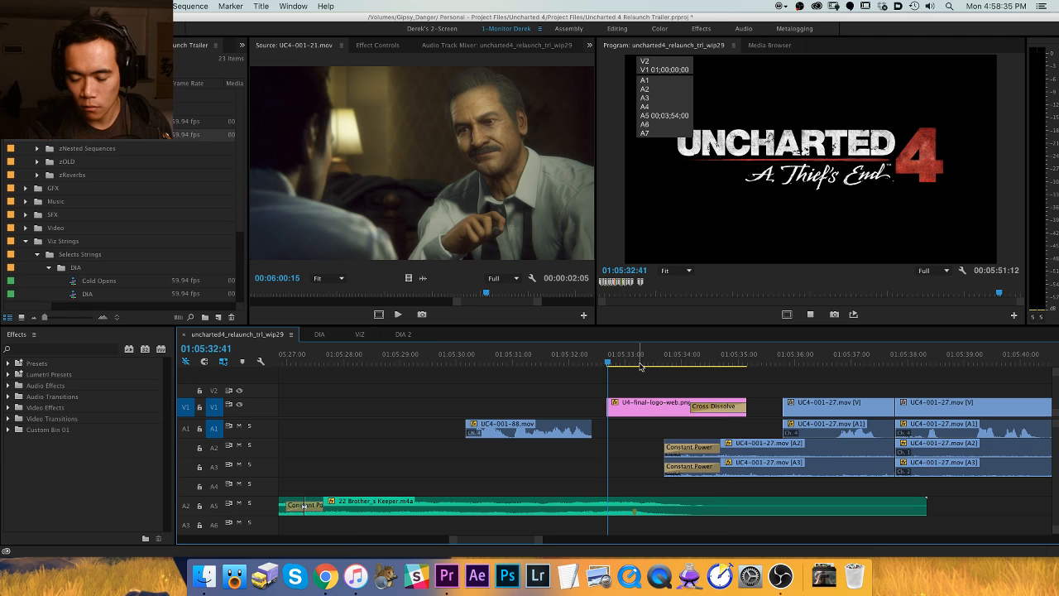
{"action": "key", "text": "space"}
{"action": "scroll", "coordinate": [745, 389], "scroll_direction": "down", "scroll_amount": 2}
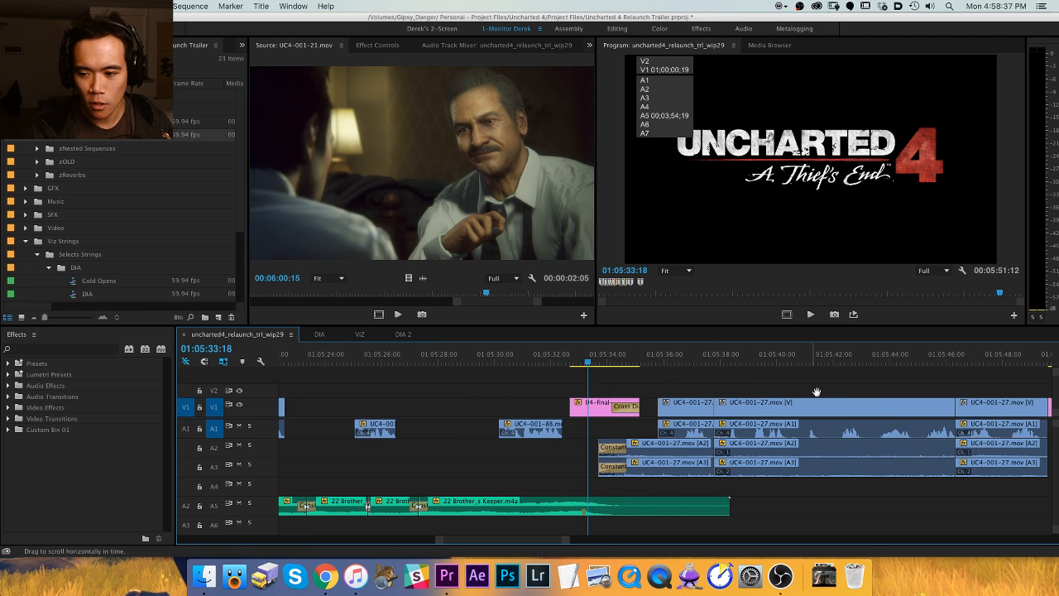
{"action": "scroll", "coordinate": [817, 391], "scroll_direction": "down", "scroll_amount": 2}
{"action": "scroll", "coordinate": [899, 397], "scroll_direction": "up", "scroll_amount": 6}
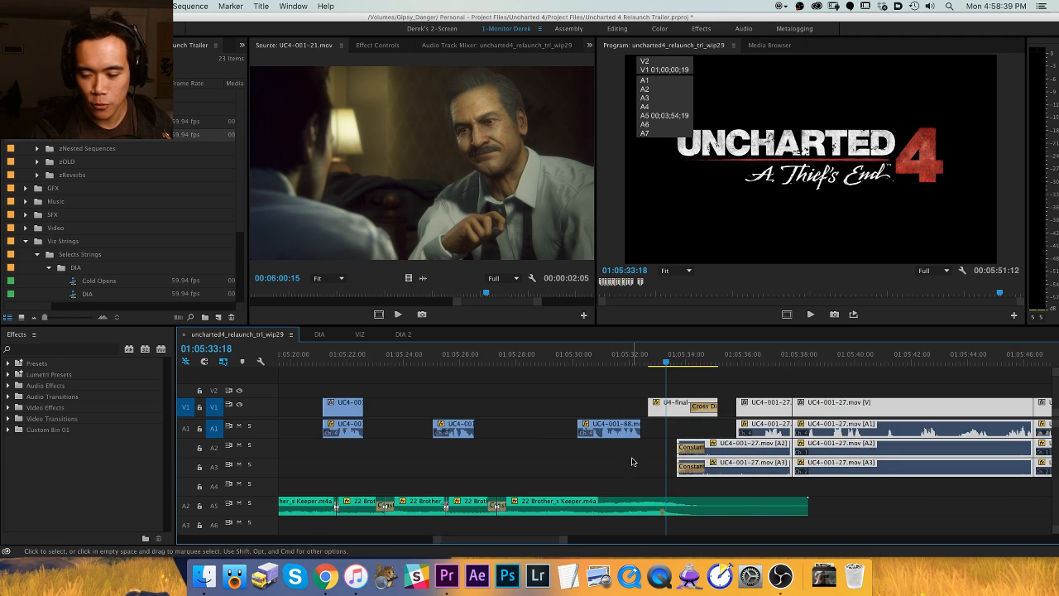
{"action": "left_click_drag", "start_coordinate": [675, 412], "coordinate": [729, 412]}
Play the shifted logo against the Brother's Keeper music hit from about 01:05:33 through its fade-out.
{"action": "key", "text": "space"}
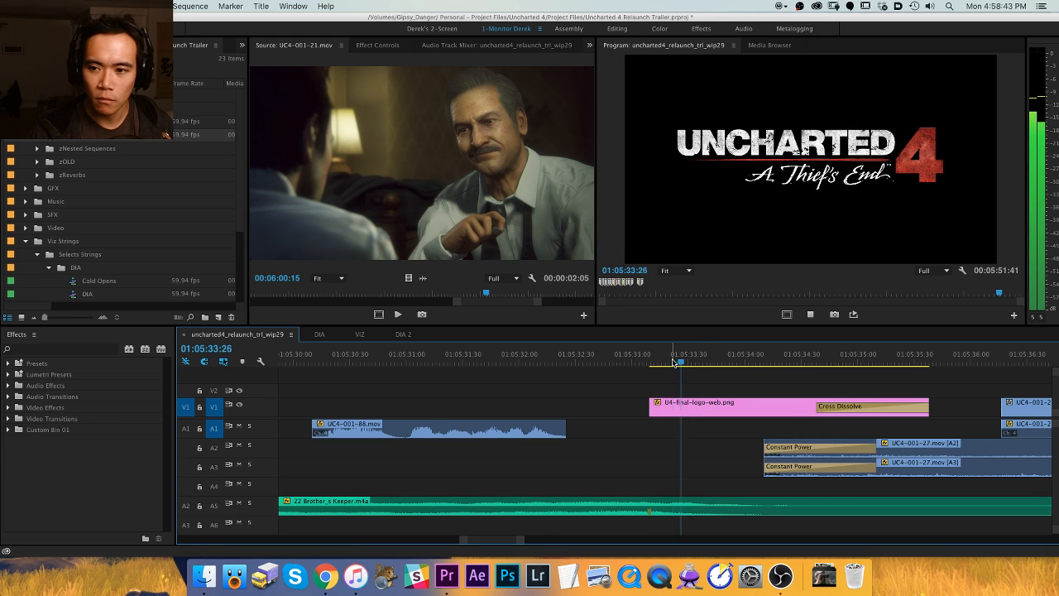
{"action": "scroll", "coordinate": [657, 367], "scroll_direction": "down", "scroll_amount": 4}
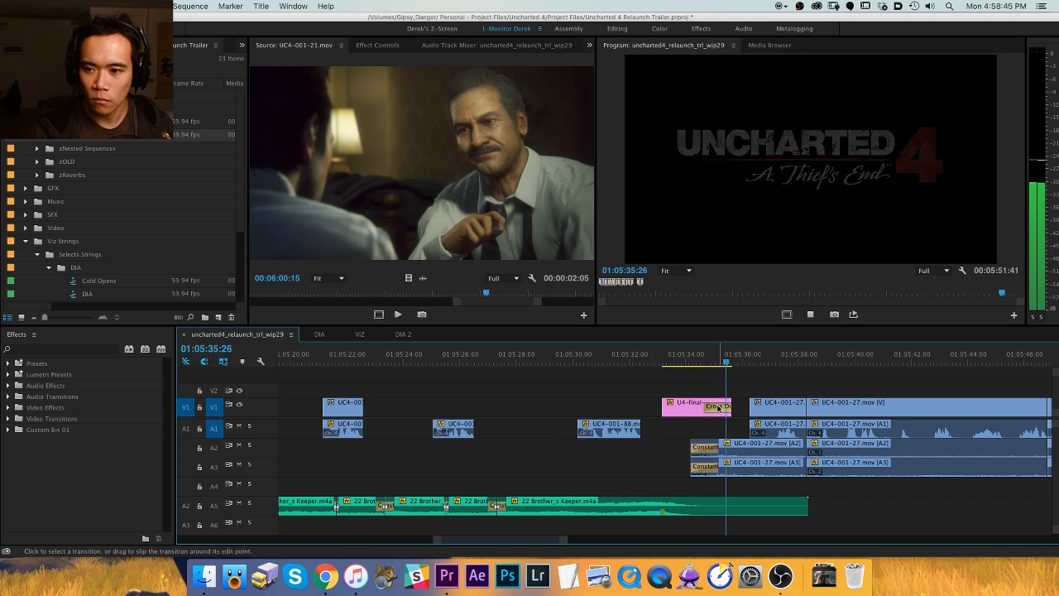
{"action": "scroll", "coordinate": [615, 410], "scroll_direction": "down", "scroll_amount": 8}
{"action": "key", "text": "space"}
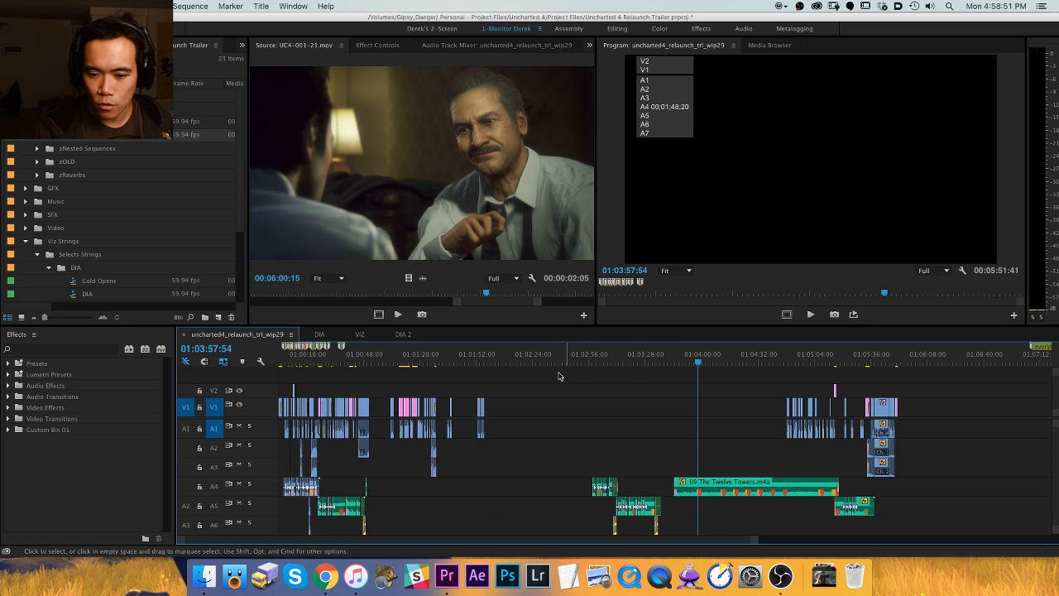
Ripple trim the head and tail of the UC4-001-24 clip at 01:01:53 to tighten its dialogue line.
{"action": "left_click_drag", "start_coordinate": [546, 359], "coordinate": [464, 366]}
{"action": "scroll", "coordinate": [576, 372], "scroll_direction": "up", "scroll_amount": 8}
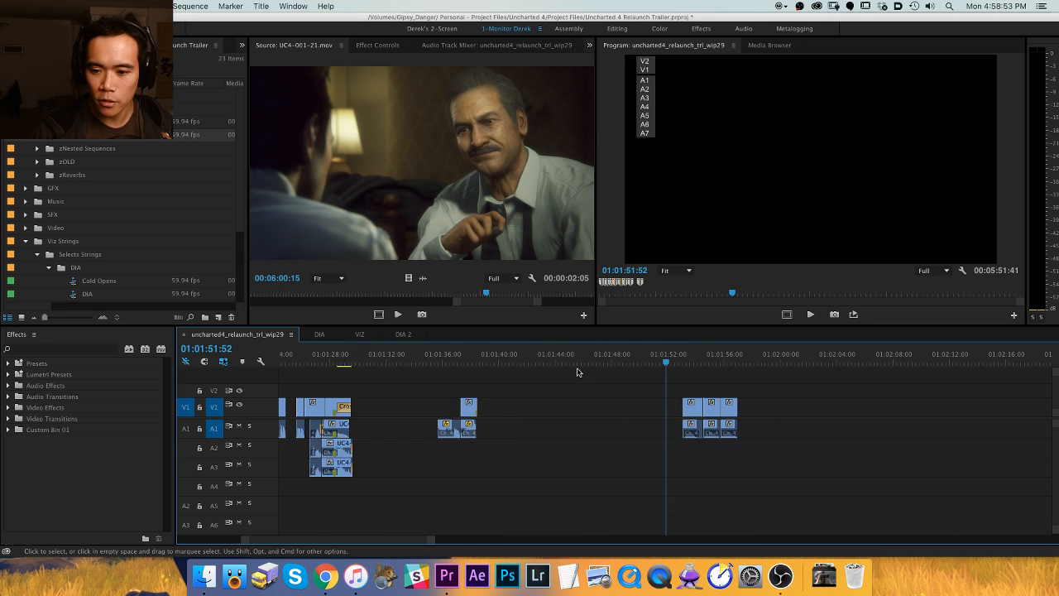
{"action": "key", "text": "space"}
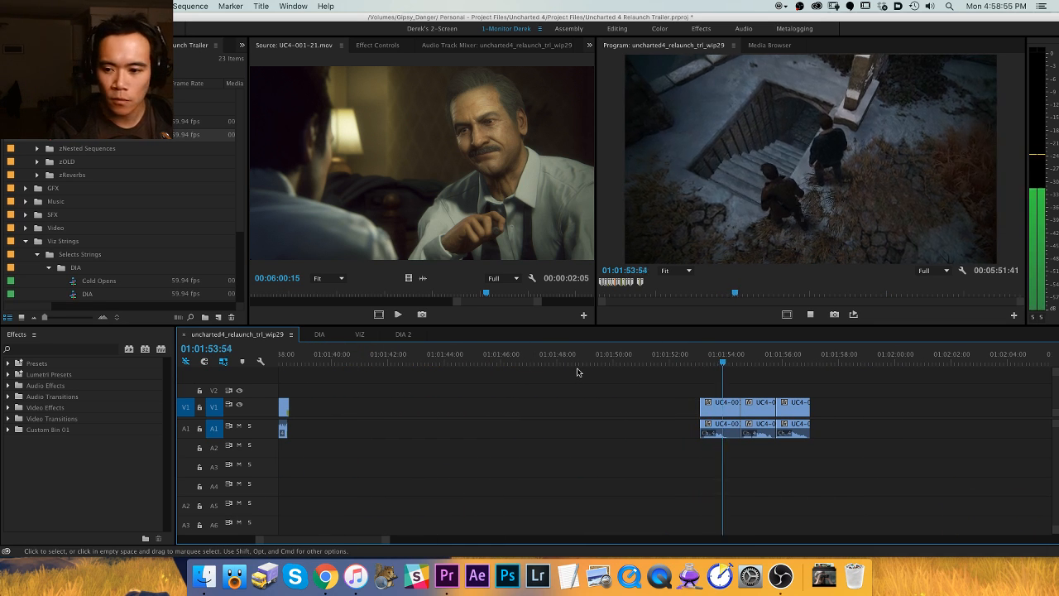
{"action": "key", "text": "space"}
{"action": "key", "text": "Up"}
{"action": "key", "text": "Up"}
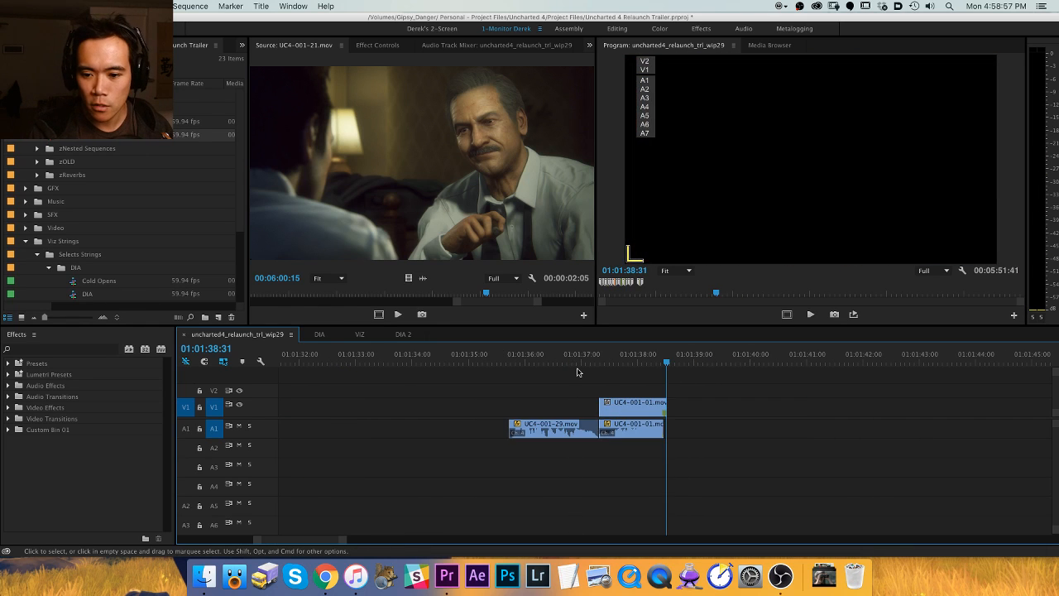
{"action": "key", "text": "Down"}
{"action": "key", "text": "="}
{"action": "key", "text": "space"}
{"action": "key", "text": "space"}
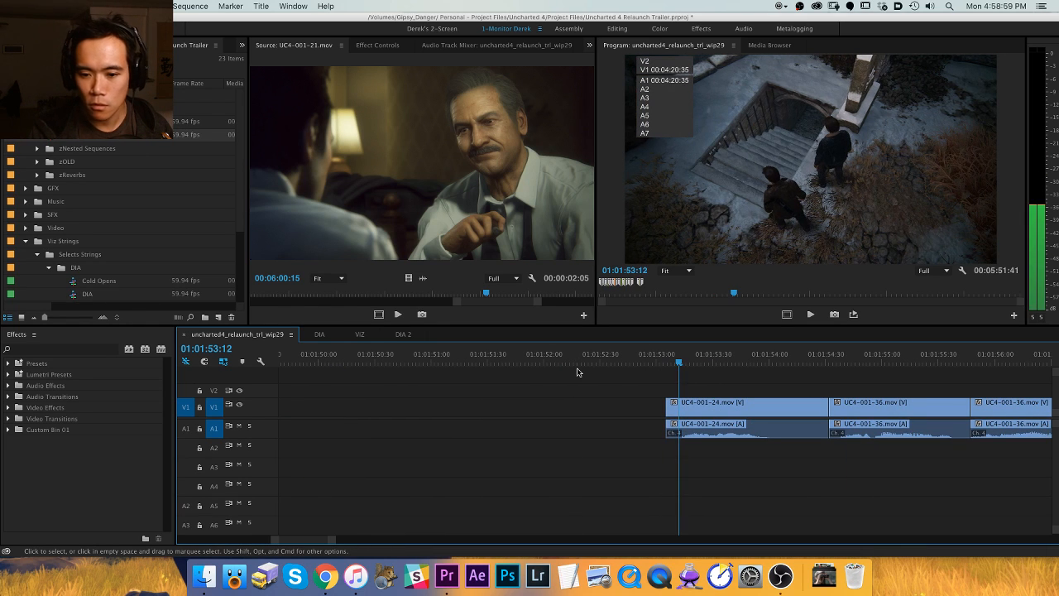
{"action": "key", "text": "q"}
{"action": "key", "text": "space"}
{"action": "key", "text": "space"}
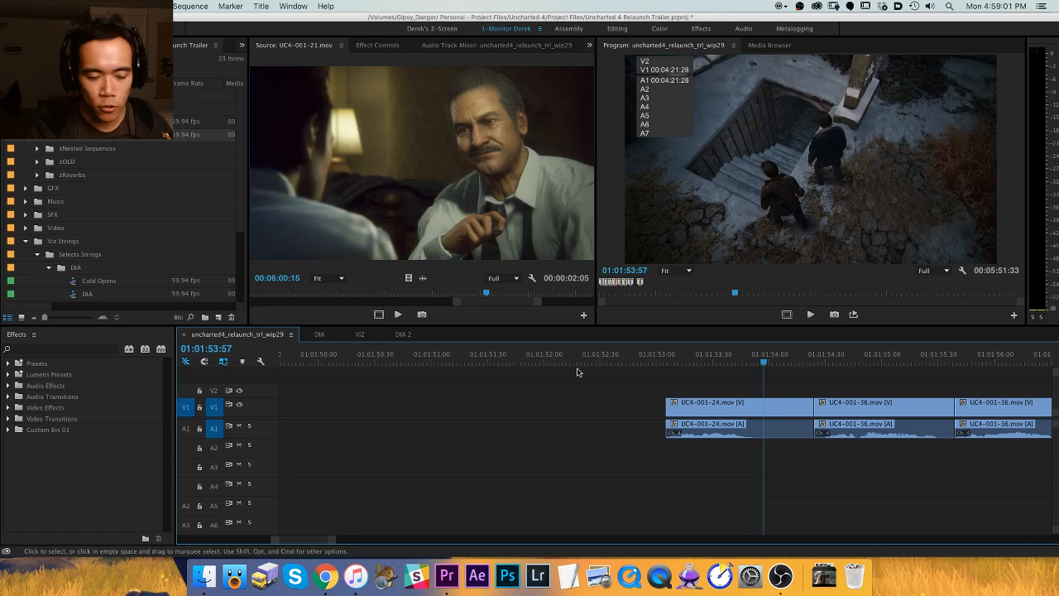
{"action": "key", "text": "w"}
Ripple trim the two UC4-001-36 clips after it so the dialogue group ends at about 01:01:56:11.
{"action": "key", "text": "space"}
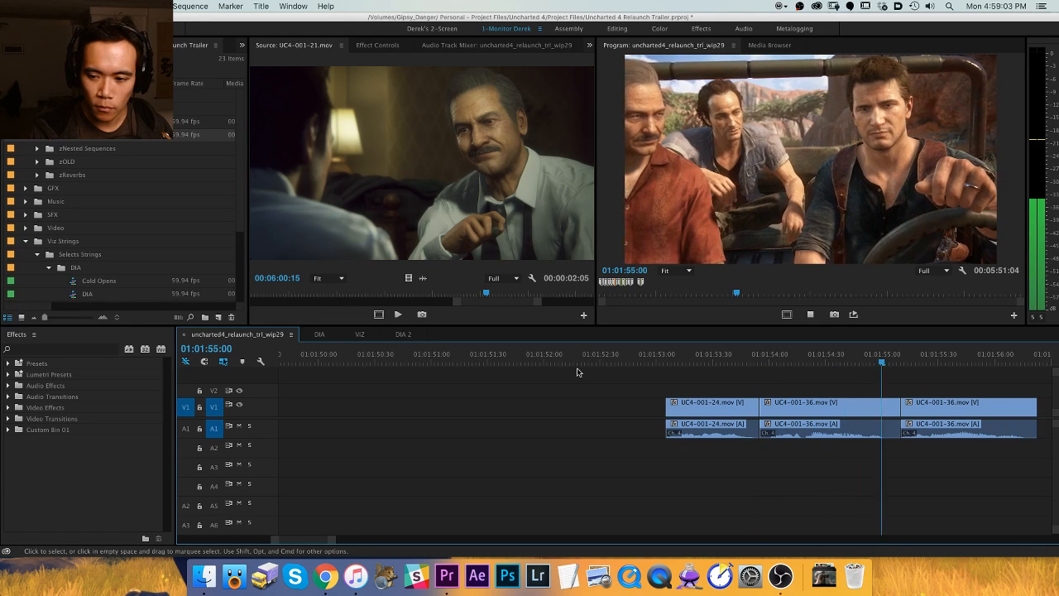
{"action": "key", "text": "space"}
{"action": "key", "text": "space"}
{"action": "key", "text": "minus"}
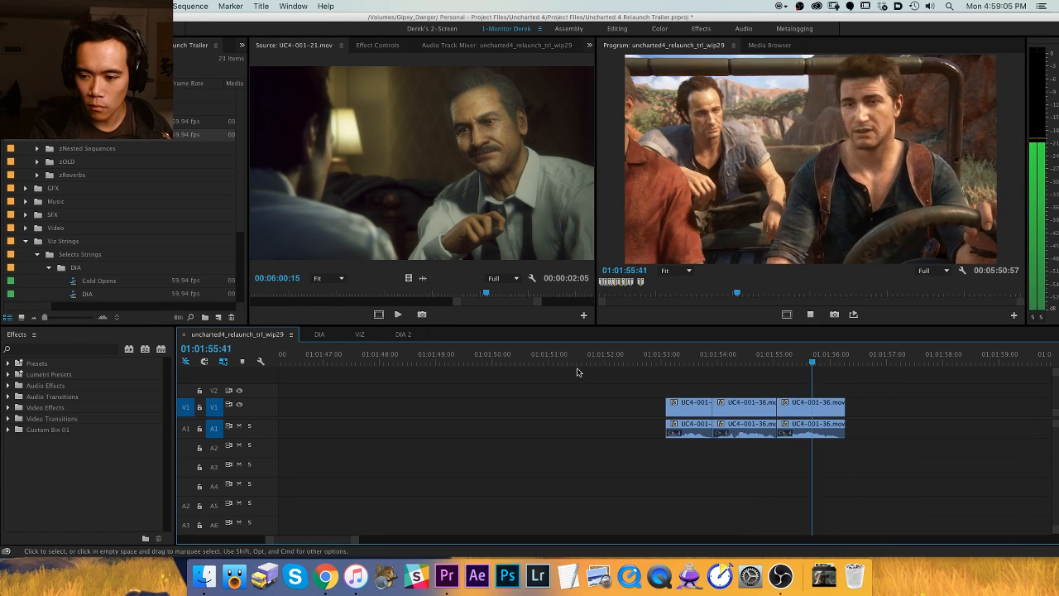
{"action": "key", "text": "minus"}
{"action": "key", "text": "minus"}
{"action": "key", "text": "minus"}
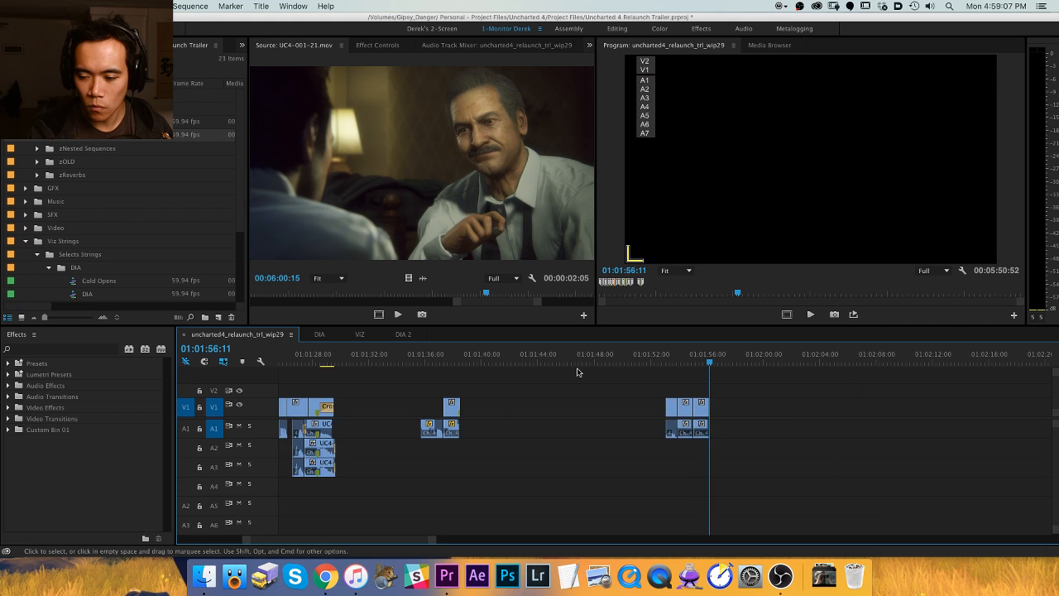
Target track A4 and close part of the gap after the dialogue group so the next music block starts at about 01:02:08:26.
{"action": "key", "text": "minus"}
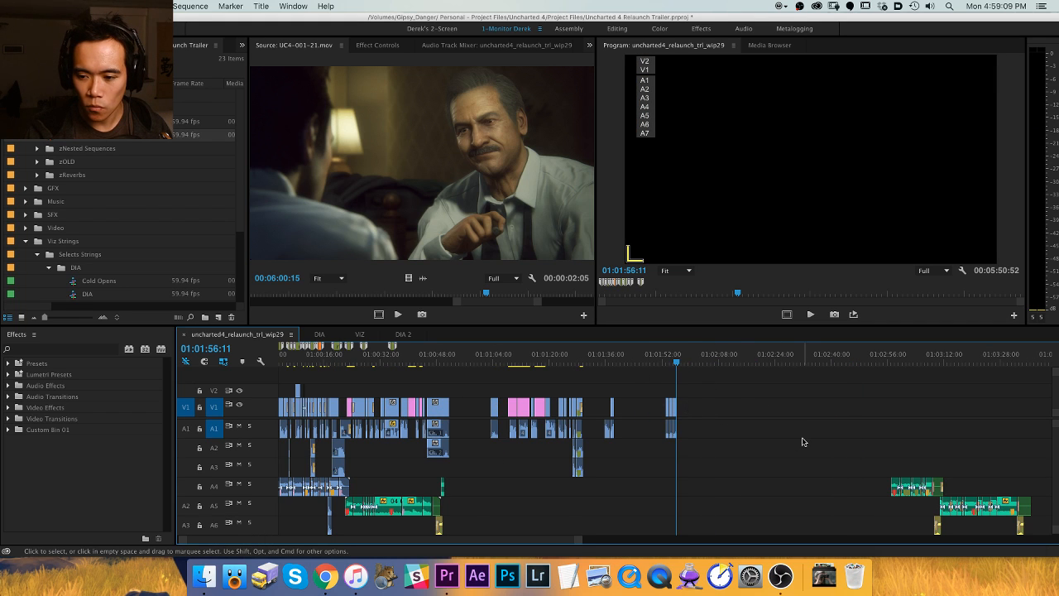
{"action": "key", "text": "h"}
{"action": "left_click_drag", "start_coordinate": [802, 441], "coordinate": [678, 436]}
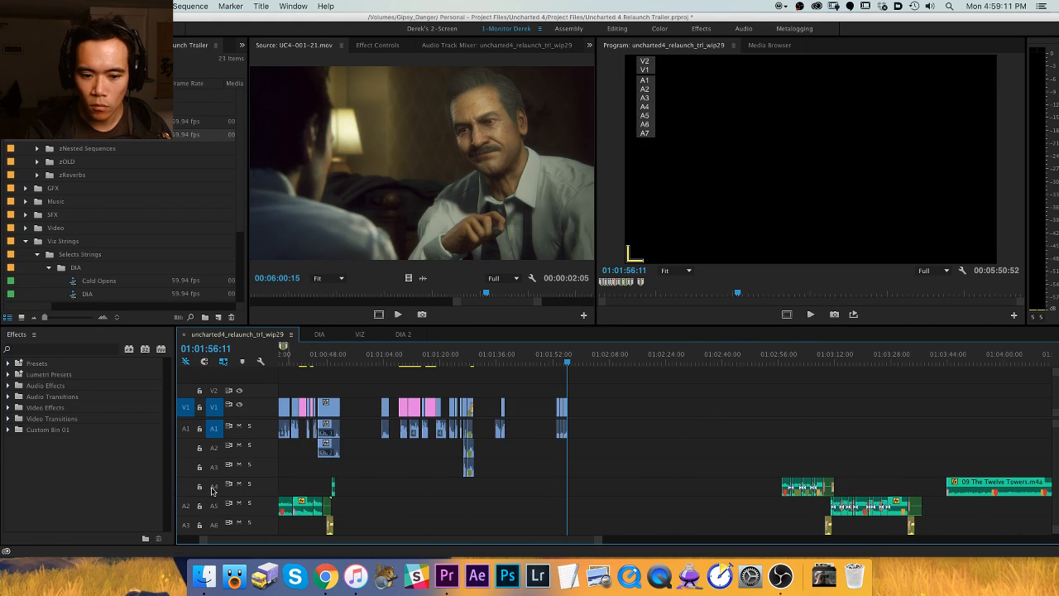
{"action": "key", "text": "w"}
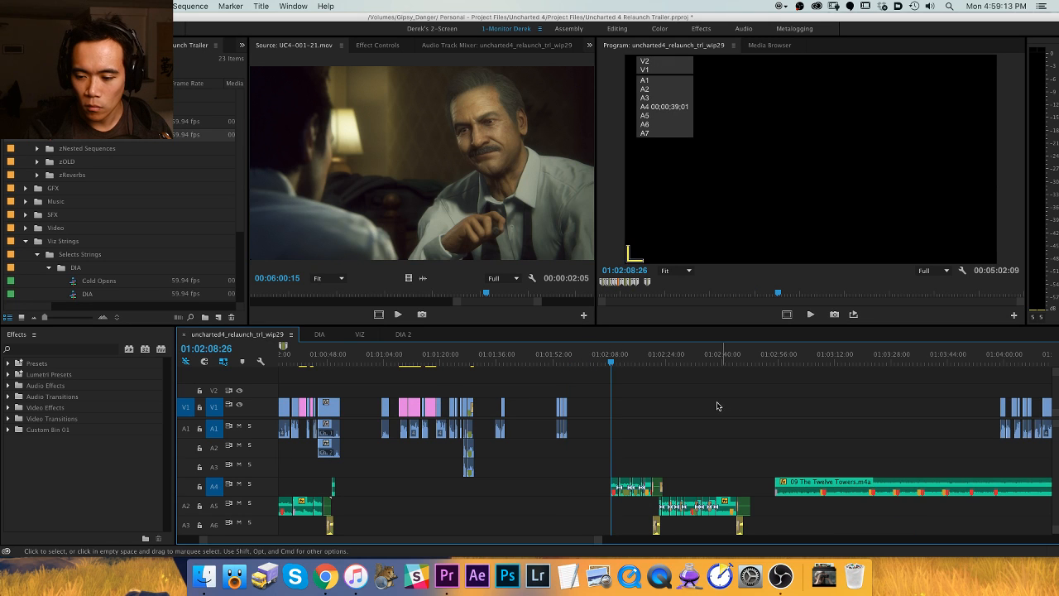
Target track A3 and ripple the gap before the UC4-001-29 dialogue pair so it starts at 01:01:31:45.
{"action": "scroll", "coordinate": [718, 405], "scroll_direction": "down", "scroll_amount": 2}
{"action": "scroll", "coordinate": [784, 376], "scroll_direction": "up", "scroll_amount": 3}
{"action": "scroll", "coordinate": [819, 378], "scroll_direction": "down", "scroll_amount": 5}
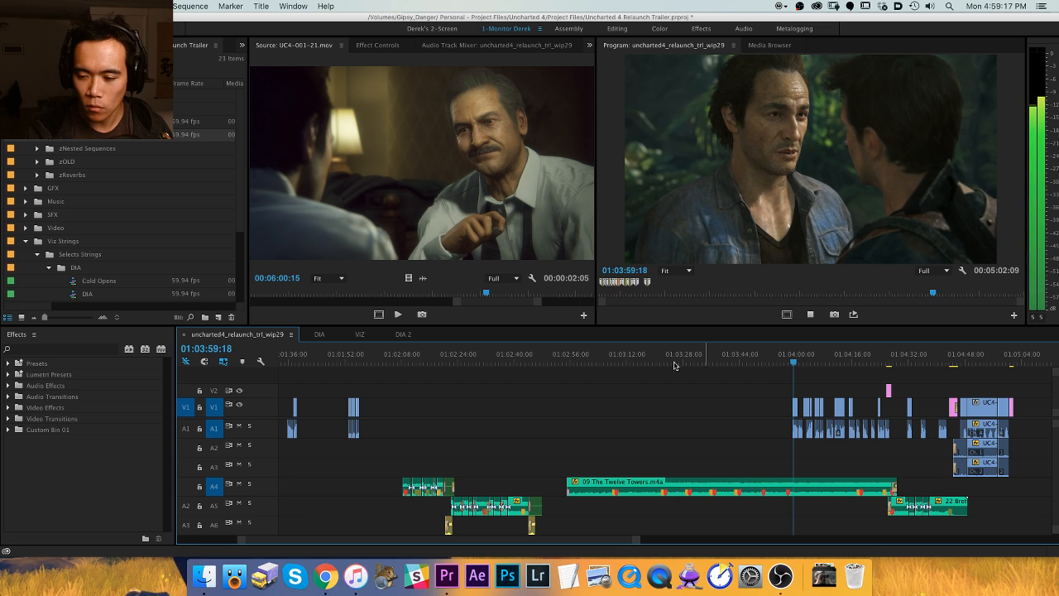
{"action": "left_click", "coordinate": [345, 357]}
{"action": "key", "text": "equal"}
{"action": "key", "text": "equal"}
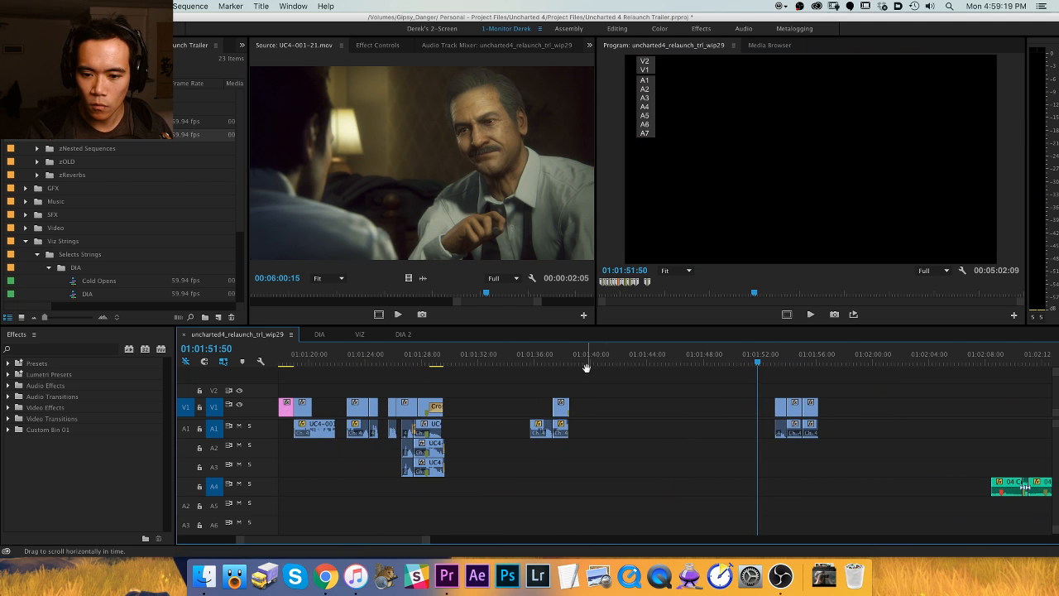
{"action": "scroll", "coordinate": [645, 382], "scroll_direction": "up", "scroll_amount": 3}
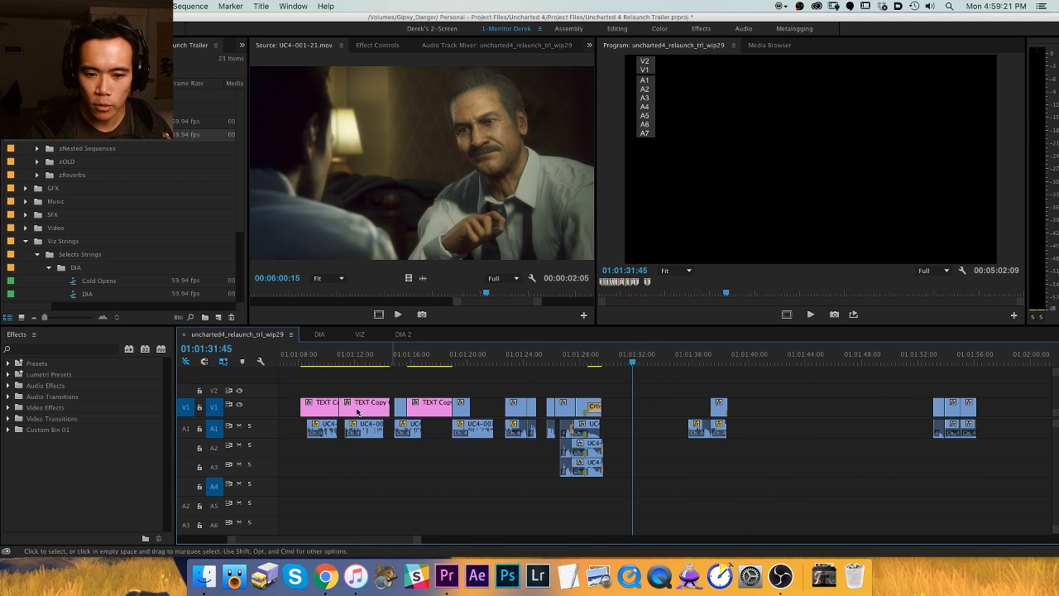
{"action": "left_click", "coordinate": [214, 466]}
{"action": "key", "text": "w"}
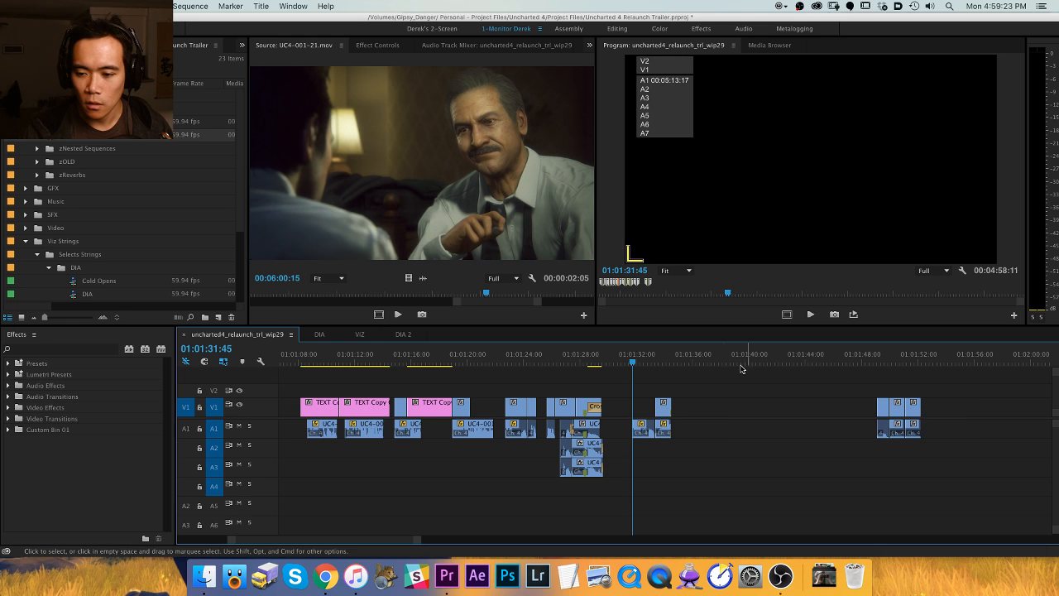
Close up the gap before the UC4-001-24 dialogue group so it starts at 01:01:36:36.
{"action": "left_click", "coordinate": [700, 362]}
{"action": "key", "text": "minus"}
{"action": "key", "text": "minus"}
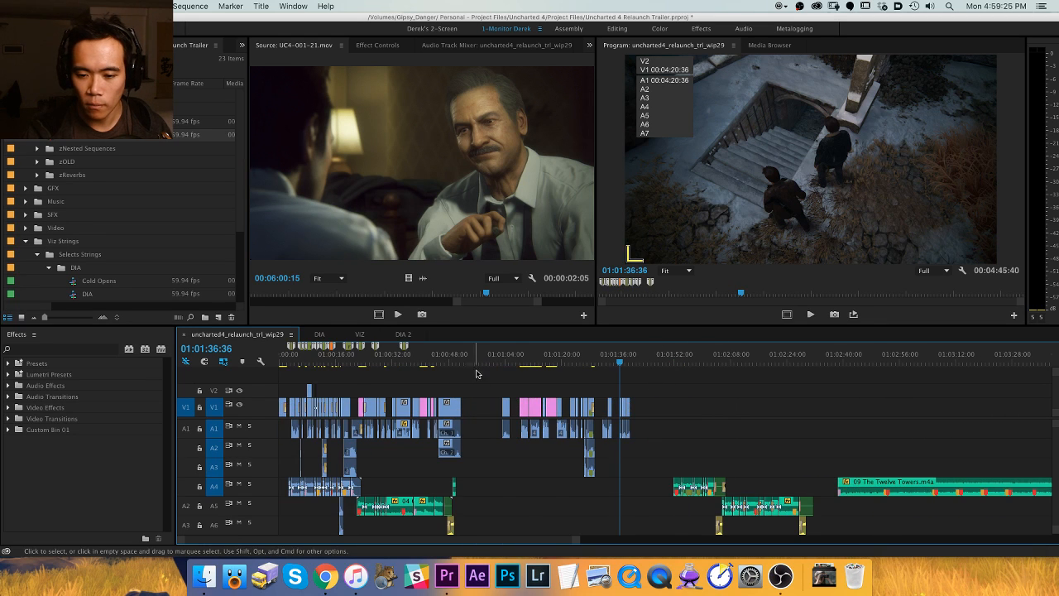
Review the opening section of the sequence from about 01:00:14 to 01:00:52.
{"action": "left_click", "coordinate": [447, 362]}
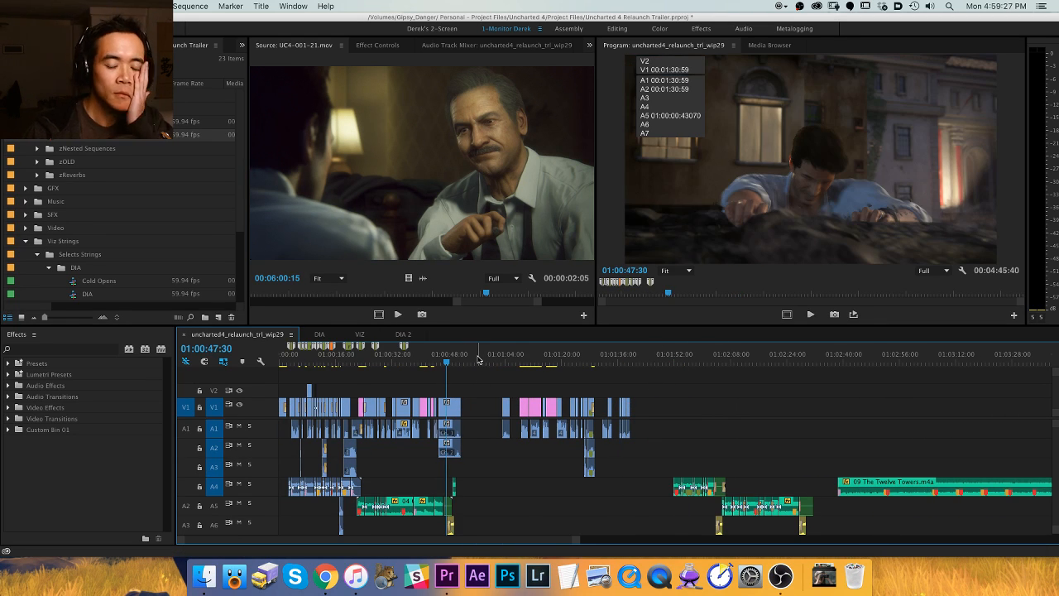
{"action": "left_click", "coordinate": [332, 361]}
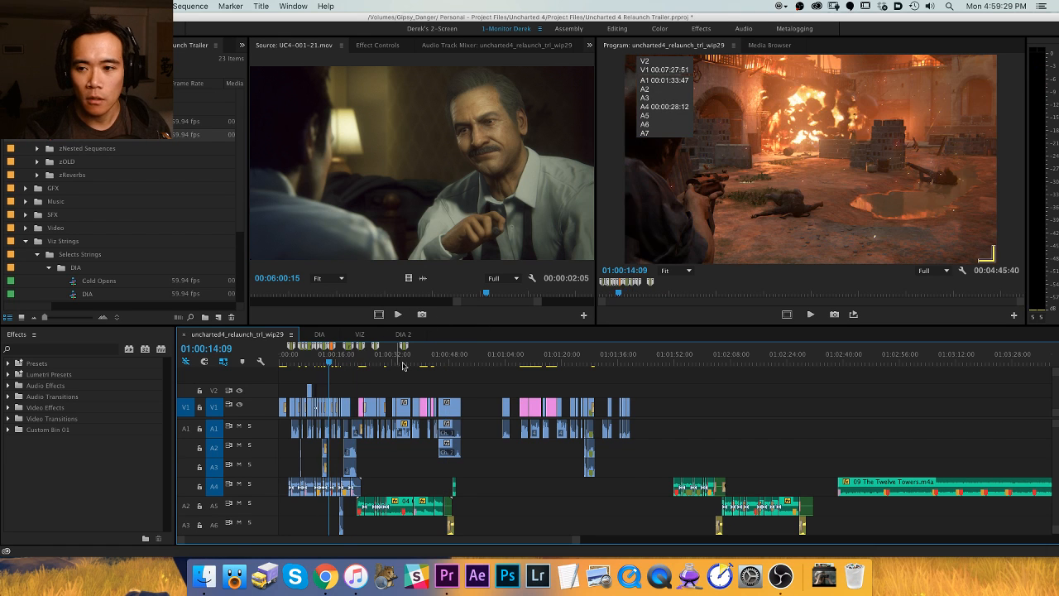
{"action": "key", "text": "equal"}
{"action": "scroll", "coordinate": [439, 368], "scroll_direction": "down", "scroll_amount": 2}
{"action": "left_click_drag", "start_coordinate": [378, 357], "coordinate": [427, 362]}
{"action": "left_click_drag", "start_coordinate": [502, 357], "coordinate": [565, 357]}
{"action": "scroll", "coordinate": [614, 393], "scroll_direction": "down", "scroll_amount": 3}
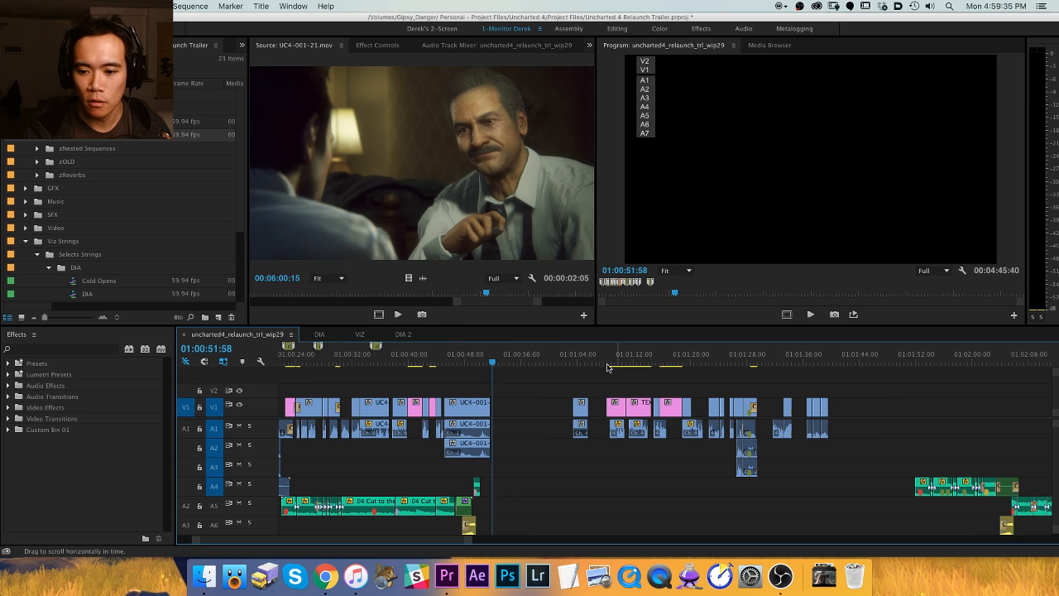
Play the UC4-001-21 clip after the music stop and ripple-trim its end to 01:01:05:33.
{"action": "key", "text": "space"}
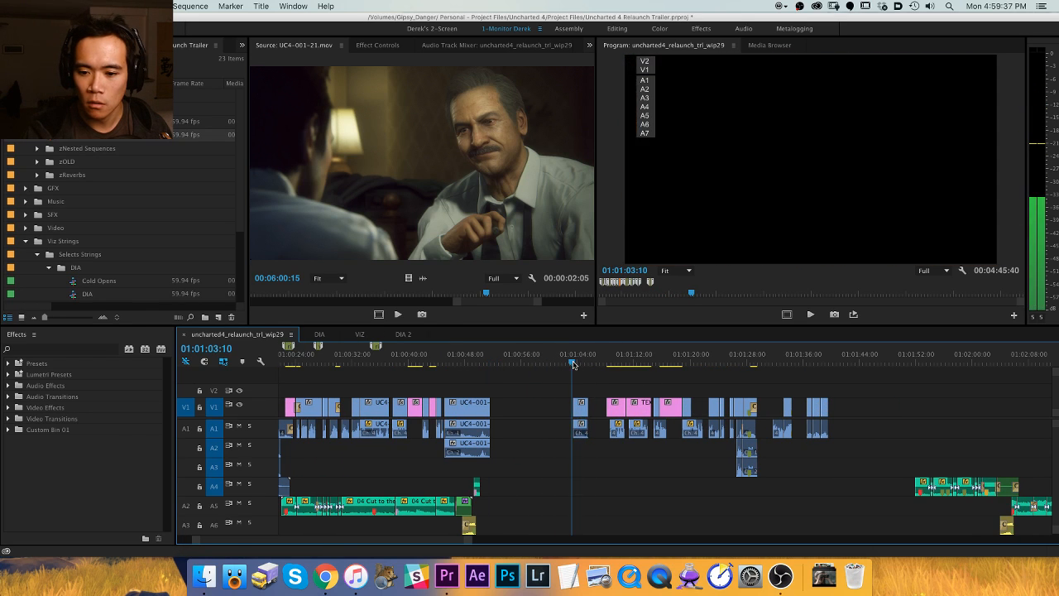
{"action": "key", "text": "equal"}
{"action": "key", "text": "equal"}
{"action": "key", "text": "h"}
{"action": "left_click_drag", "start_coordinate": [703, 395], "coordinate": [534, 397]}
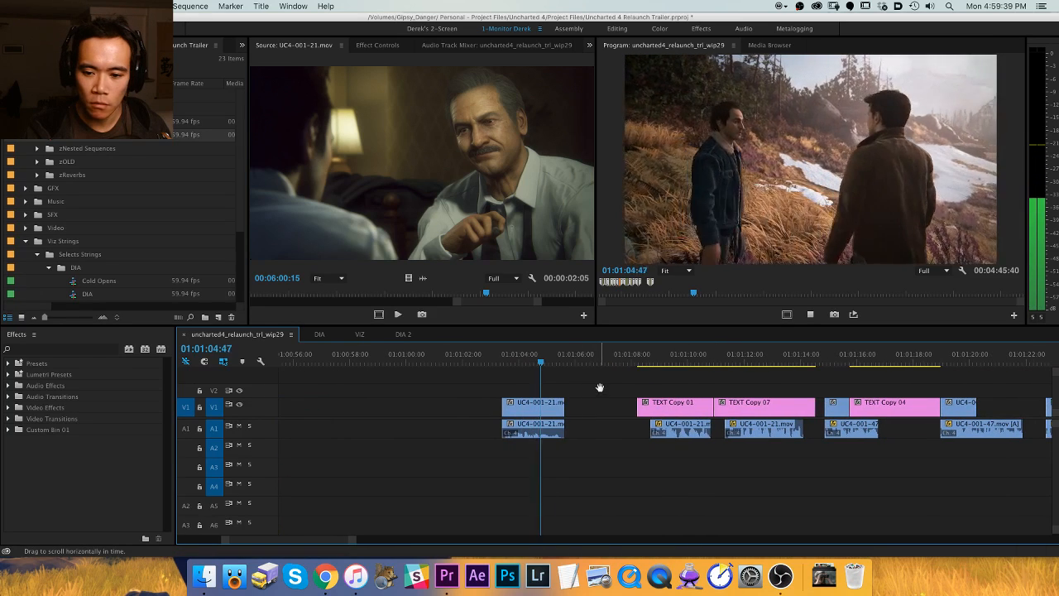
{"action": "key", "text": "space"}
{"action": "key", "text": "minus"}
{"action": "key", "text": "minus"}
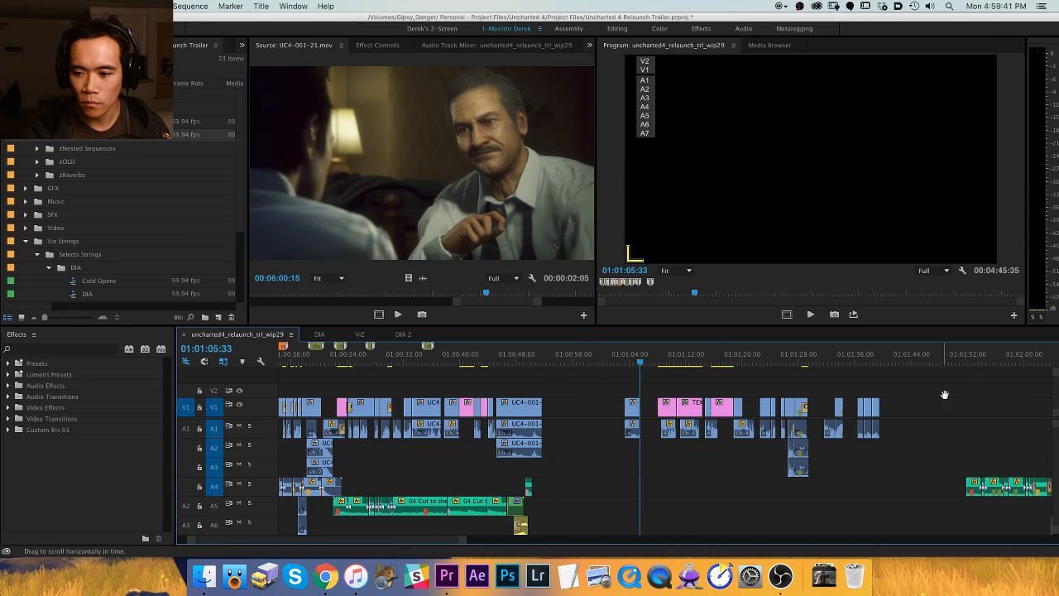
Remove the dialogue clips between about 01:01:31 and 01:01:34 from the sequence.
{"action": "left_click", "coordinate": [834, 358]}
{"action": "key", "text": "space"}
{"action": "key", "text": "equal"}
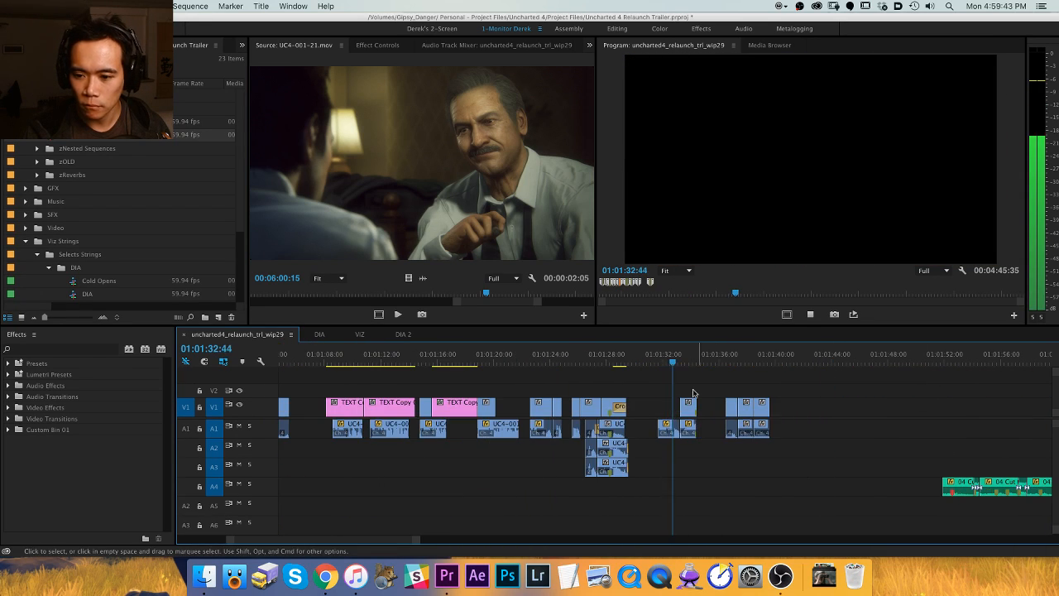
{"action": "key", "text": "space"}
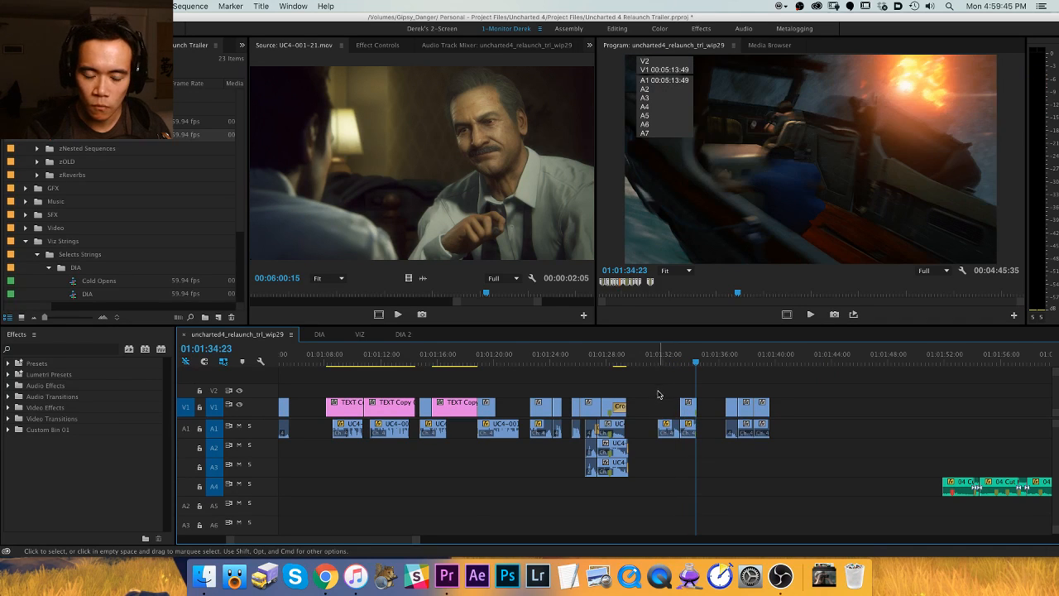
{"action": "left_click_drag", "start_coordinate": [613, 368], "coordinate": [570, 364]}
{"action": "key", "text": "space"}
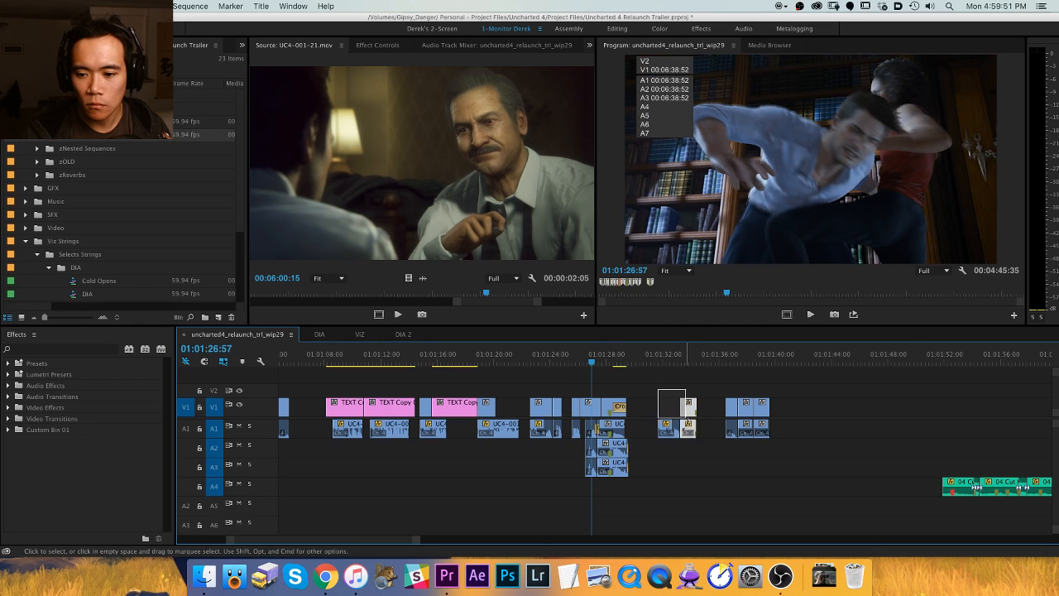
{"action": "left_click_drag", "start_coordinate": [685, 418], "coordinate": [699, 436]}
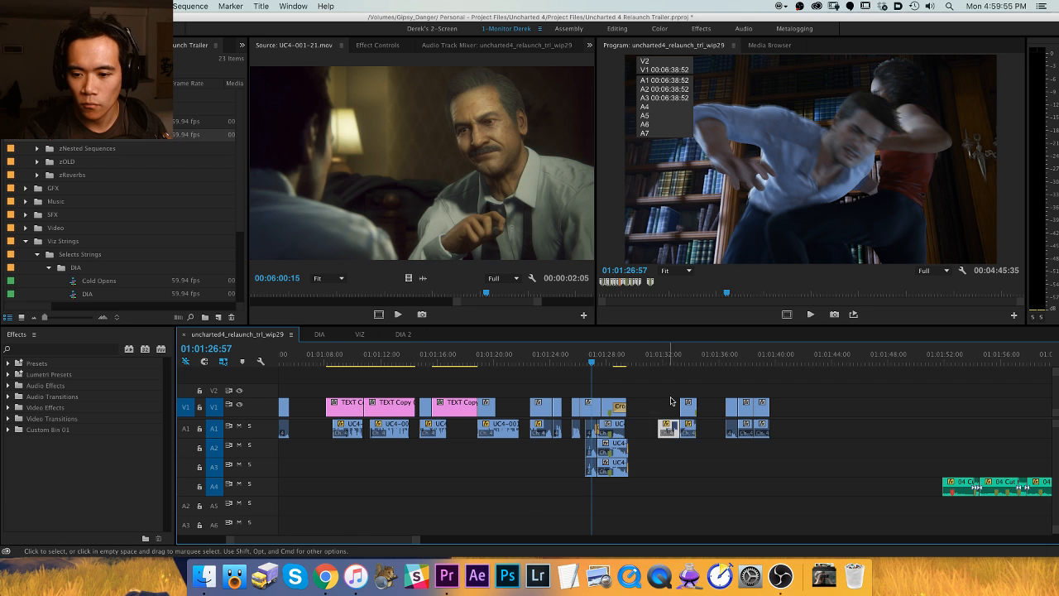
{"action": "left_click", "coordinate": [717, 414]}
{"action": "key", "text": "backslash"}
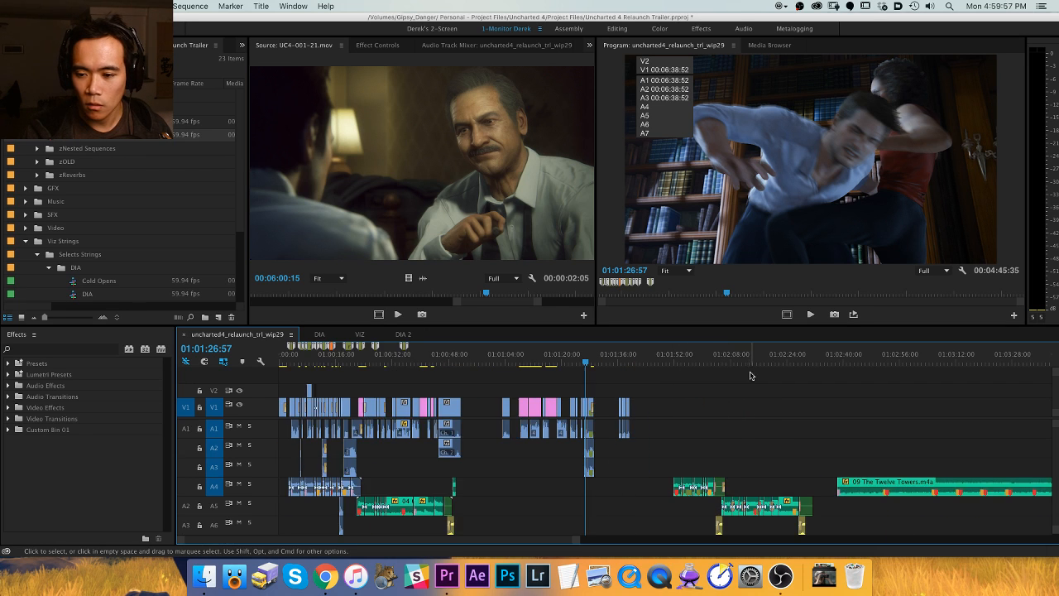
{"action": "key", "text": "minus"}
{"action": "left_click_drag", "start_coordinate": [784, 362], "coordinate": [777, 362]}
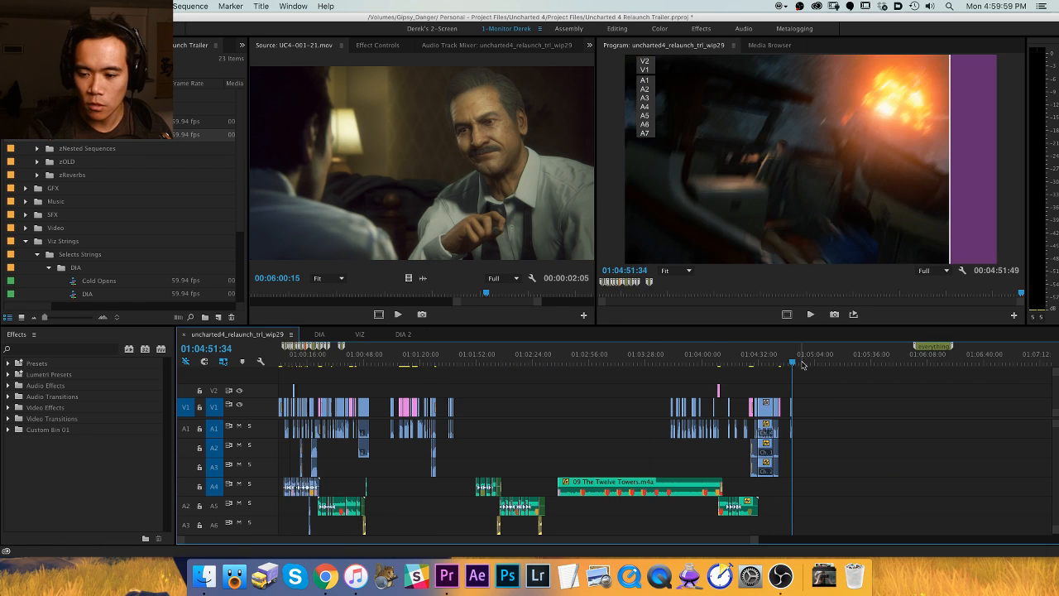
{"action": "left_click_drag", "start_coordinate": [787, 421], "coordinate": [787, 418]}
{"action": "key", "text": "Delete"}
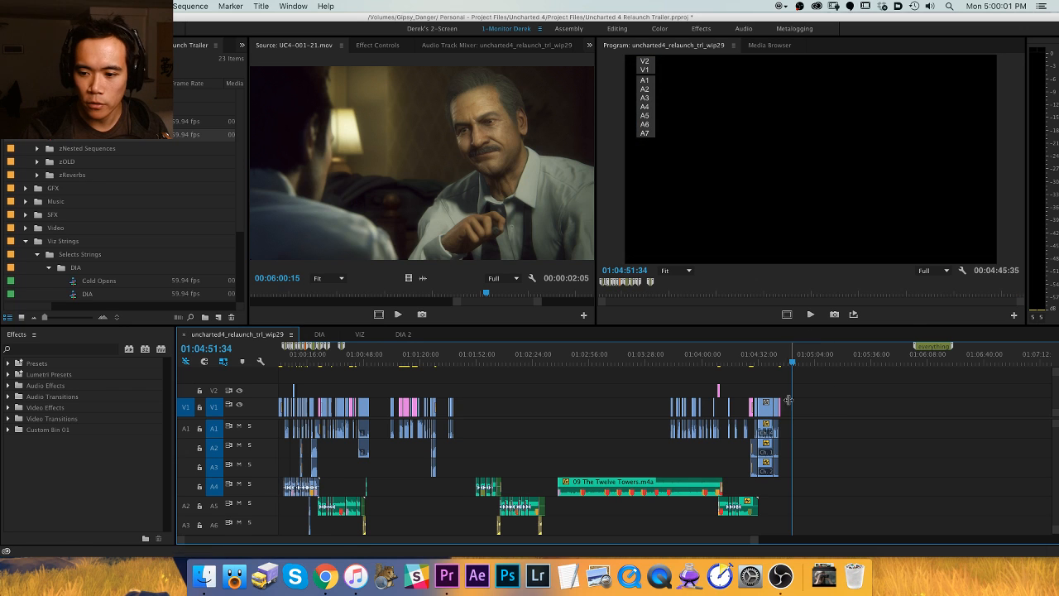
Close part of the gap before the UC4-001-21 forest clip so it starts at about 01:00:55.
{"action": "left_click", "coordinate": [444, 362]}
{"action": "key", "text": "equal"}
{"action": "key", "text": "equal"}
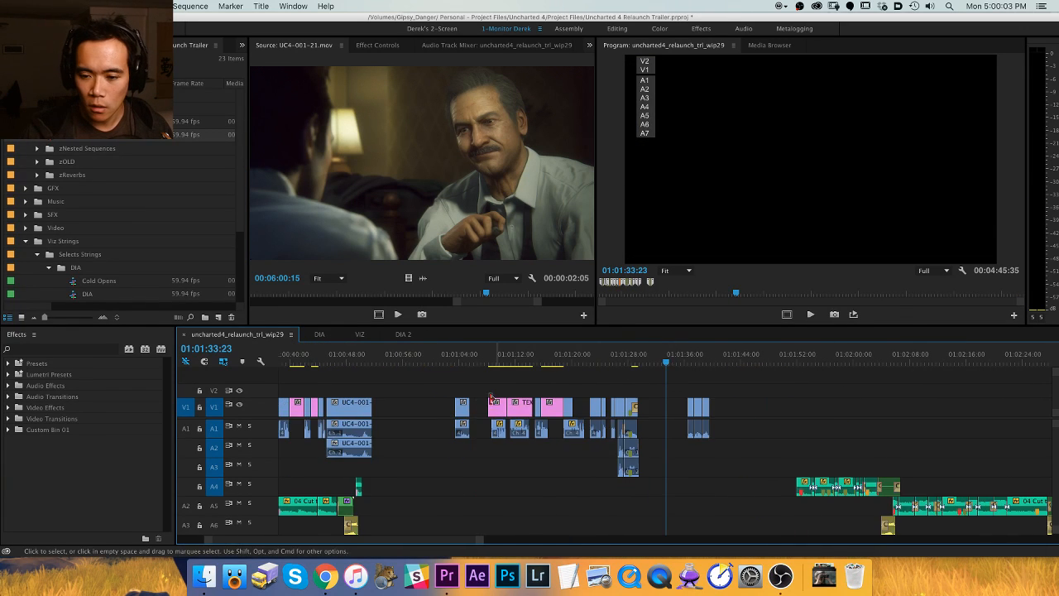
{"action": "scroll", "coordinate": [529, 389], "scroll_direction": "left", "scroll_amount": 5}
{"action": "mouse_move", "coordinate": [567, 361]}
{"action": "left_mouse_down"}
{"action": "mouse_move", "coordinate": [539, 361]}
{"action": "mouse_move", "coordinate": [615, 364]}
{"action": "mouse_move", "coordinate": [572, 364]}
{"action": "left_mouse_up"}
{"action": "key", "text": "w"}
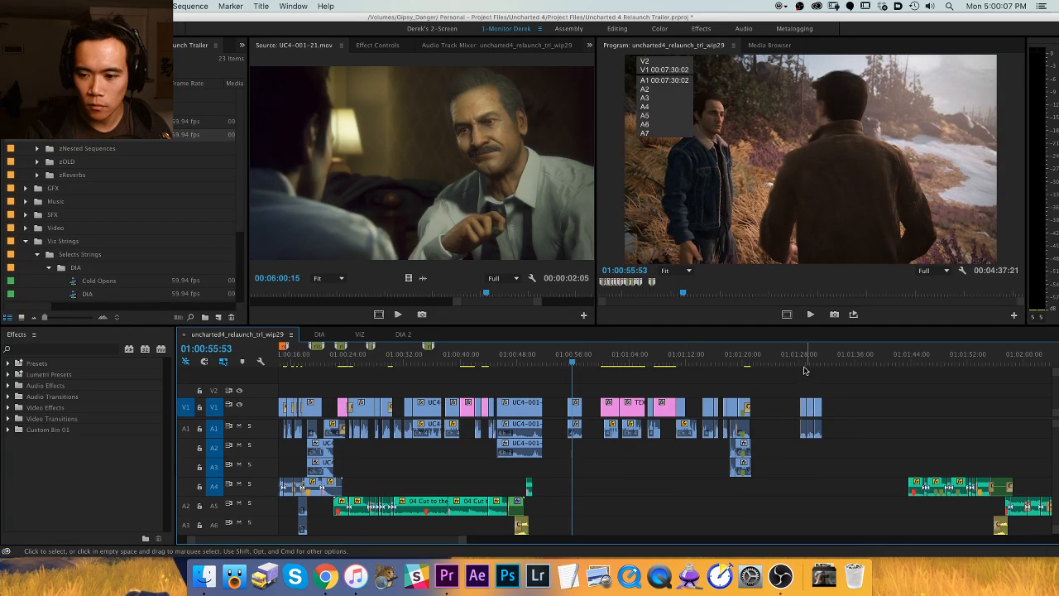
Play the jeep lines near 01:01:29 and the forest line near 01:00:56, and save the project.
{"action": "left_click", "coordinate": [803, 361]}
{"action": "key", "text": "space"}
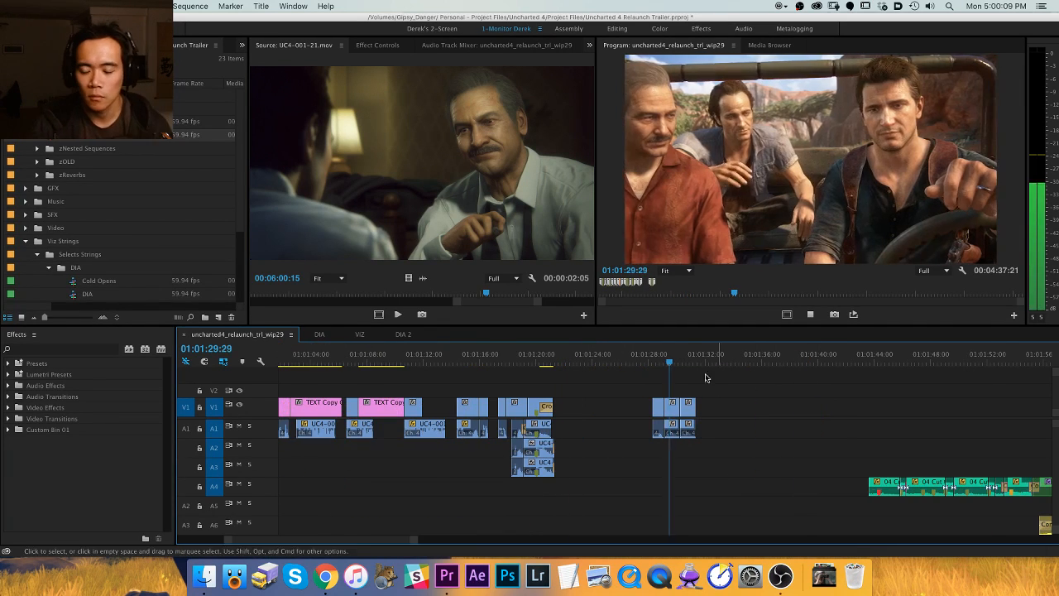
{"action": "key", "text": "space"}
{"action": "key", "text": "h"}
{"action": "left_click_drag", "start_coordinate": [597, 384], "coordinate": [805, 384]}
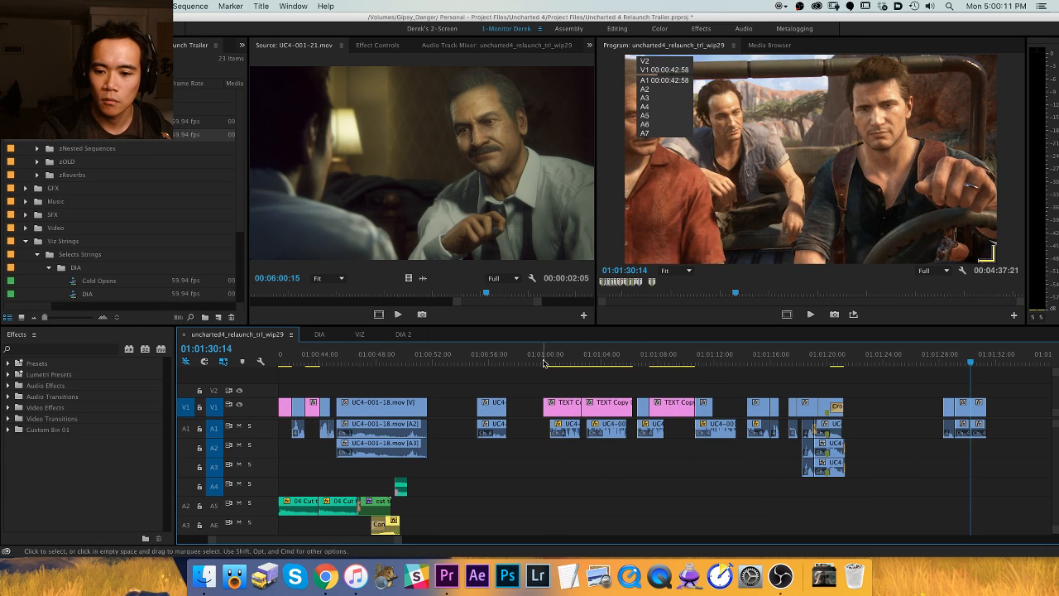
{"action": "left_click_drag", "start_coordinate": [544, 363], "coordinate": [555, 361]}
{"action": "left_click", "coordinate": [486, 362]}
{"action": "key", "text": "space"}
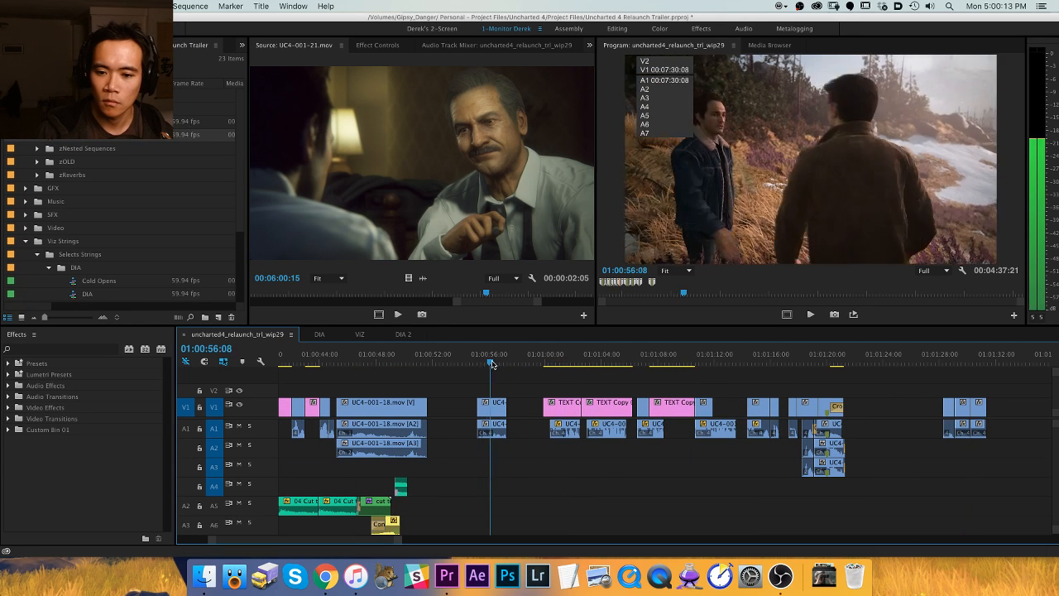
{"action": "left_click", "coordinate": [477, 362]}
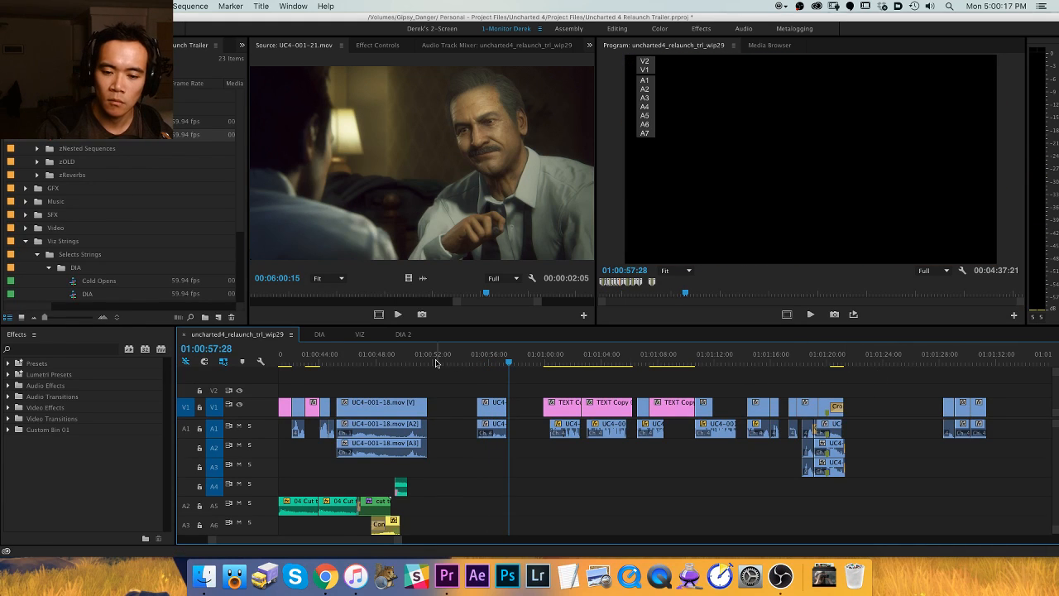
{"action": "key", "text": "super+s"}
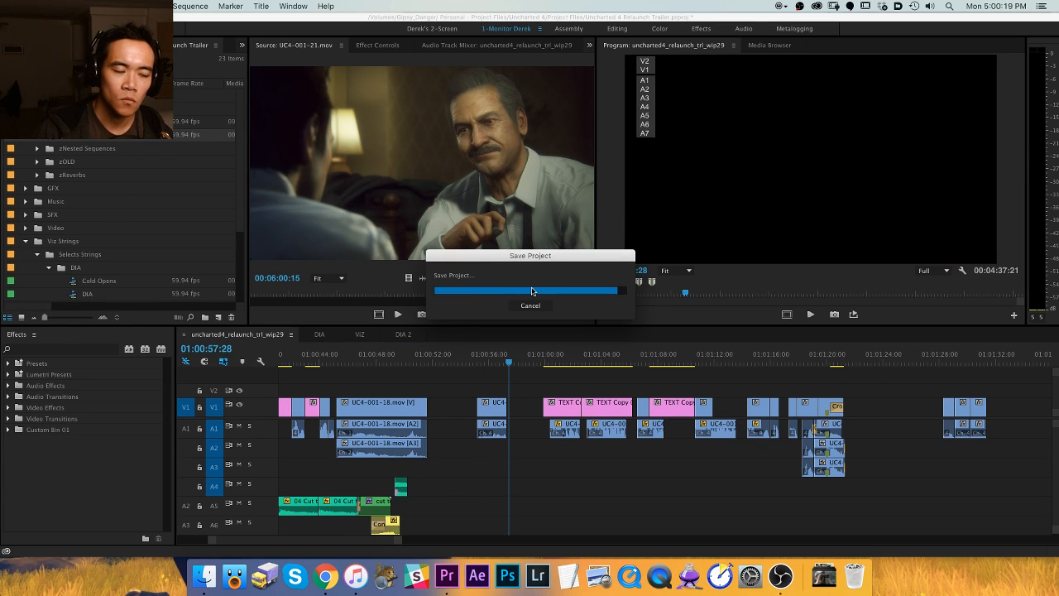
Compare the jeep dialogue near 01:01:30 with the text-card section between about 01:01:02 and 01:01:10.
{"action": "key", "text": "space"}
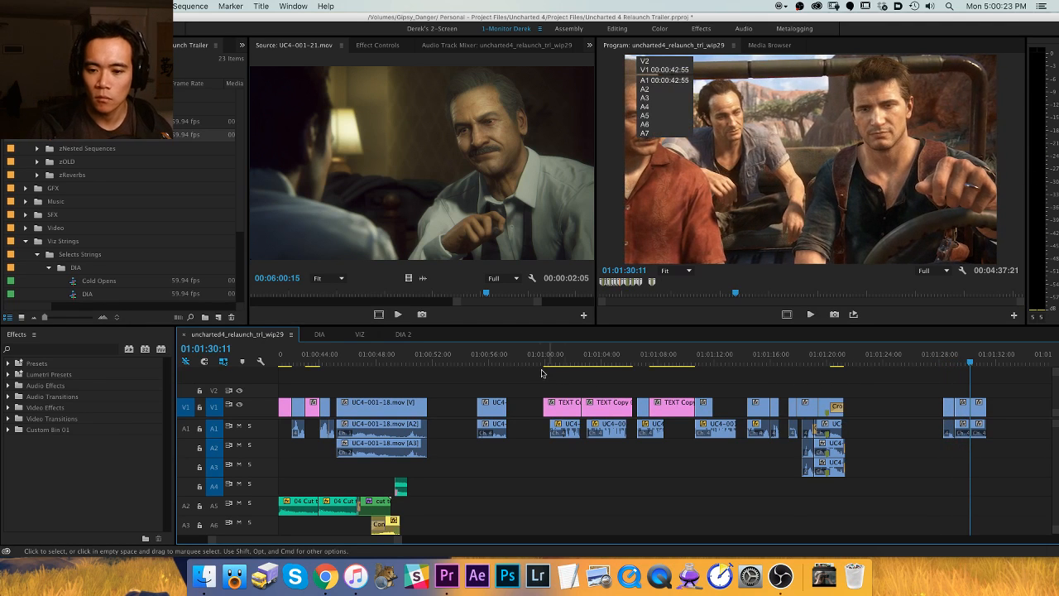
{"action": "left_click", "coordinate": [546, 355]}
{"action": "left_click", "coordinate": [979, 357]}
{"action": "key", "text": "space"}
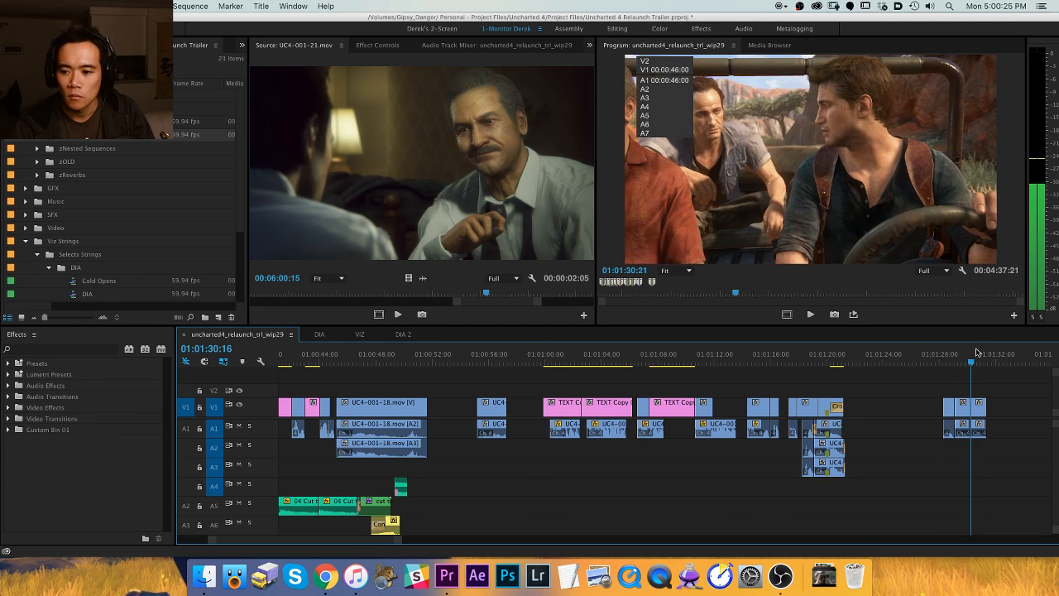
{"action": "left_click", "coordinate": [575, 355]}
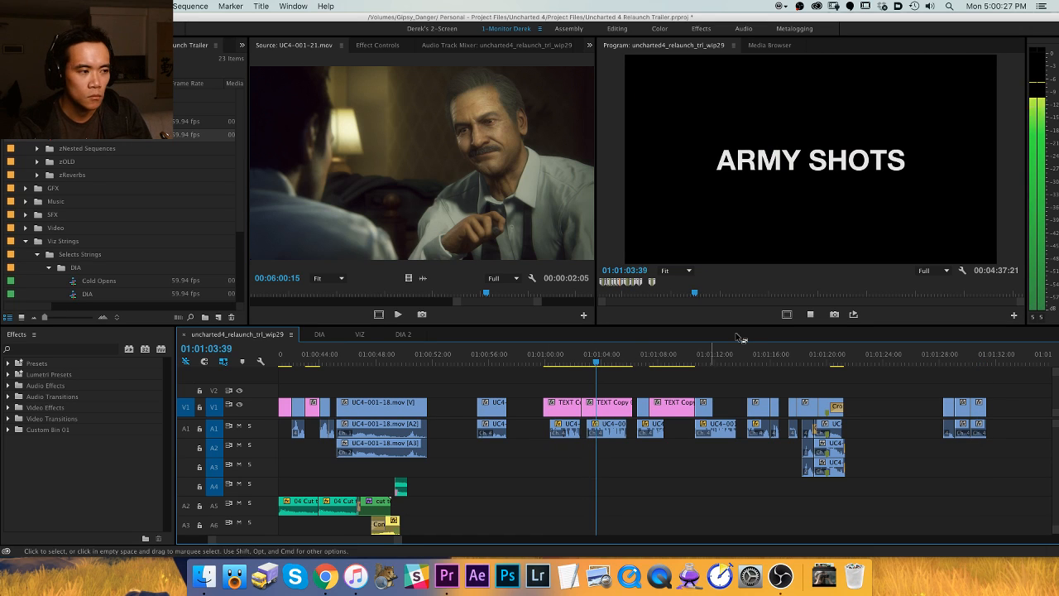
{"action": "key", "text": "="}
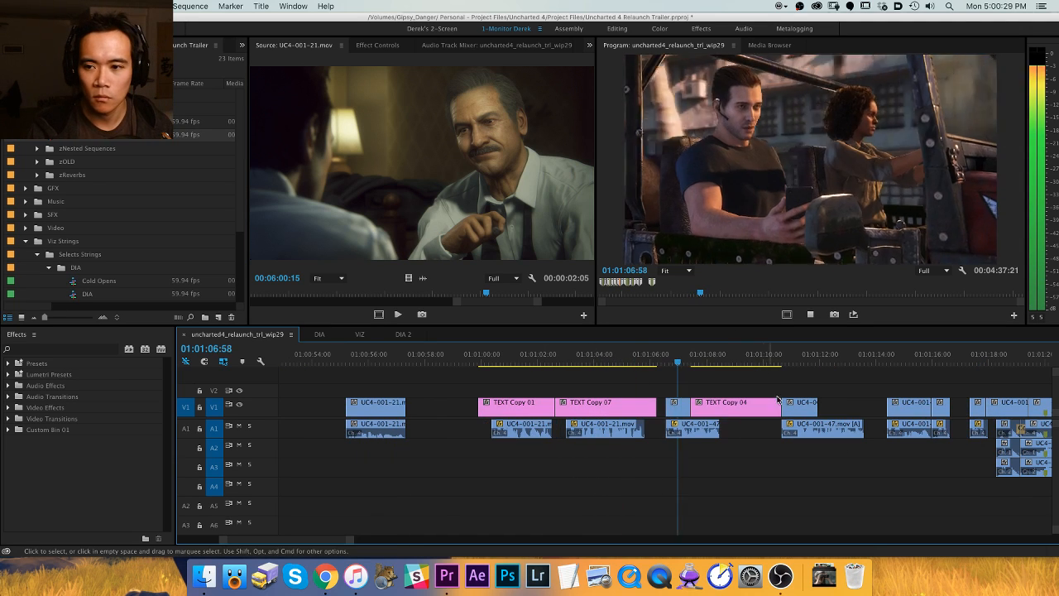
{"action": "key", "text": "space"}
{"action": "key", "text": "minus"}
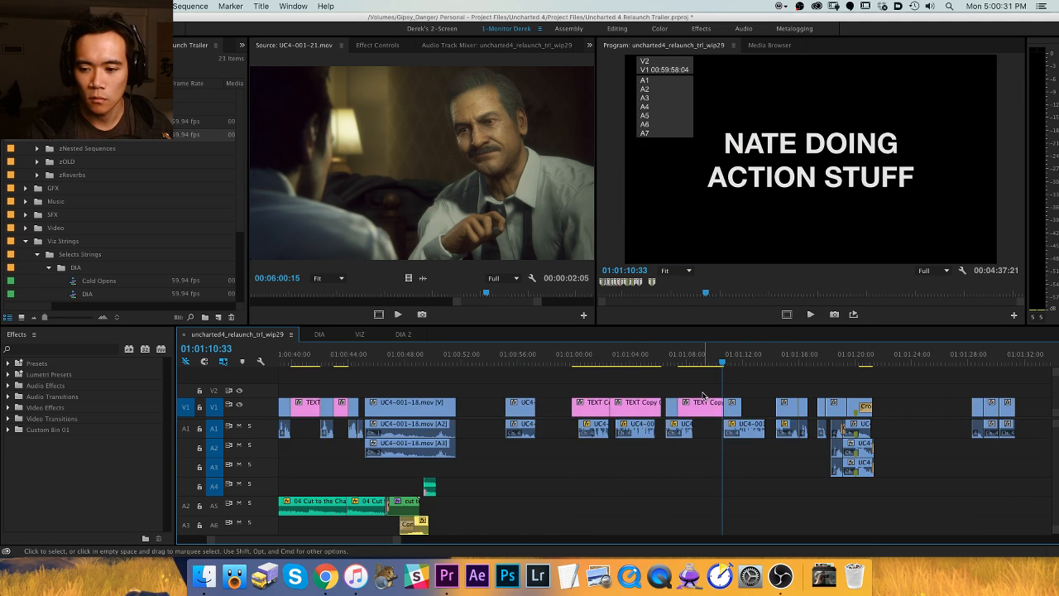
{"action": "left_click", "coordinate": [638, 362]}
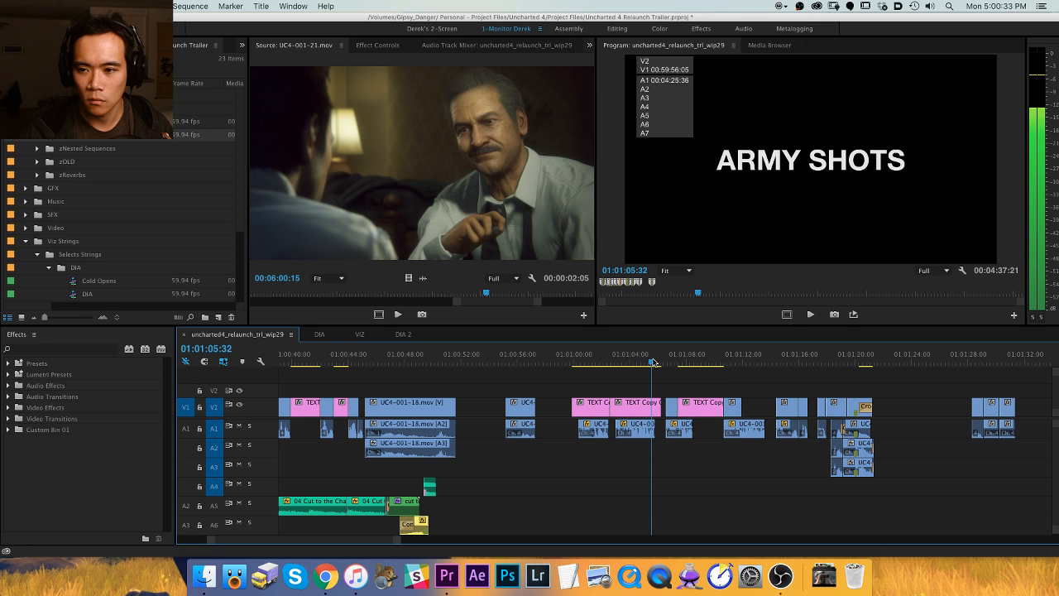
{"action": "left_click", "coordinate": [973, 362]}
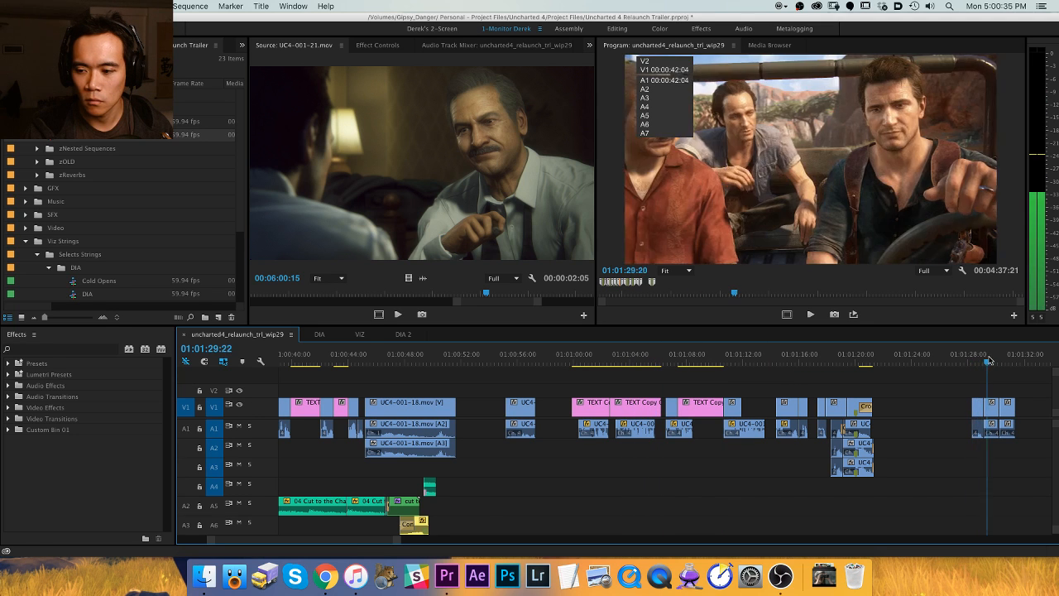
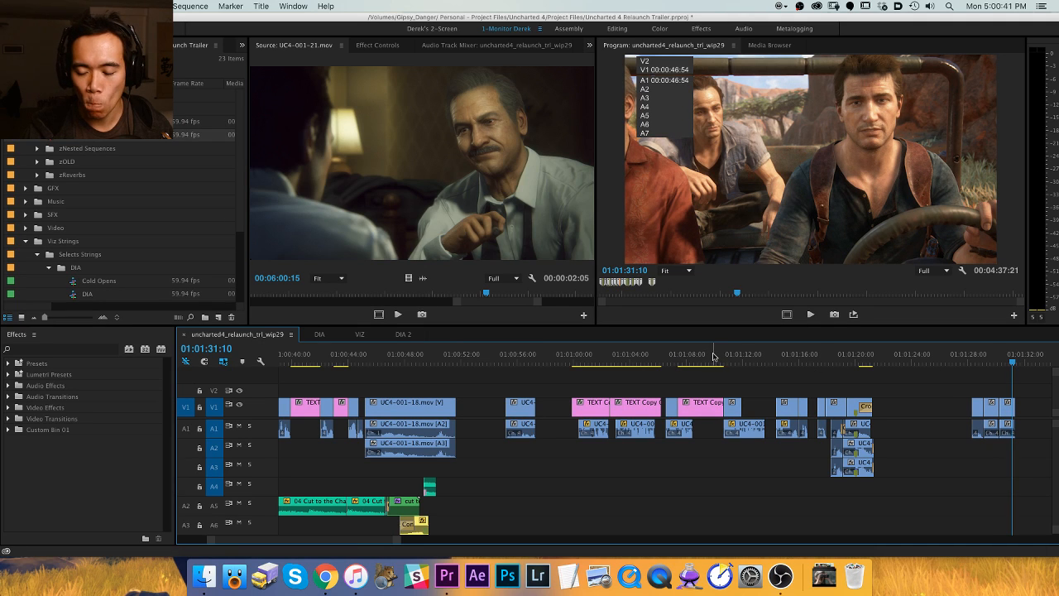
Open a gap at 01:01:06:40 by shifting the UC4-001-47 clip and everything after it to about 01:01:13:35, and play the lines that follow.
{"action": "left_click", "coordinate": [667, 361]}
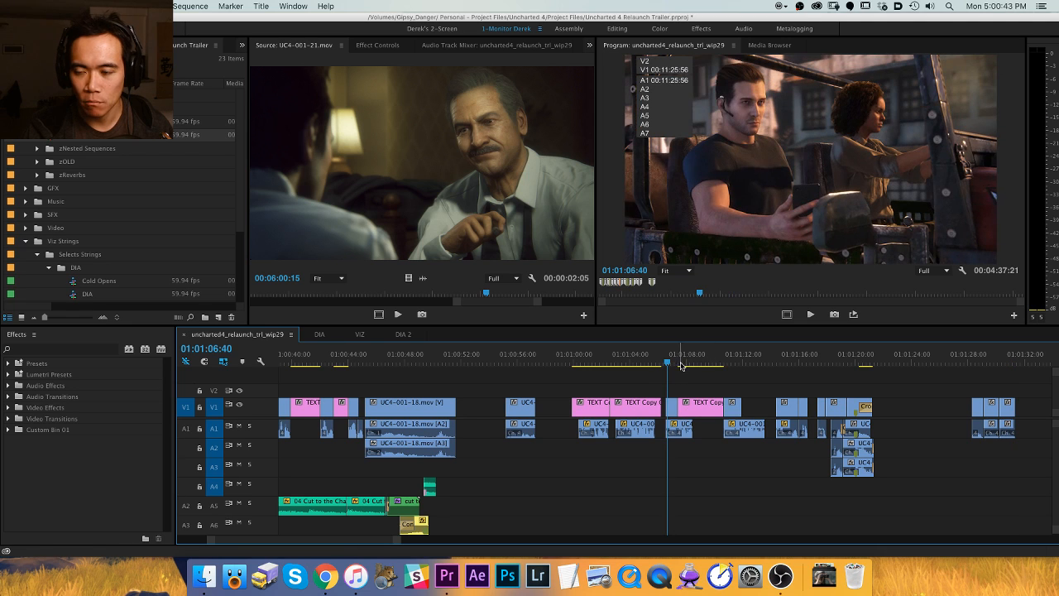
{"action": "left_click_drag", "start_coordinate": [672, 409], "coordinate": [591, 382]}
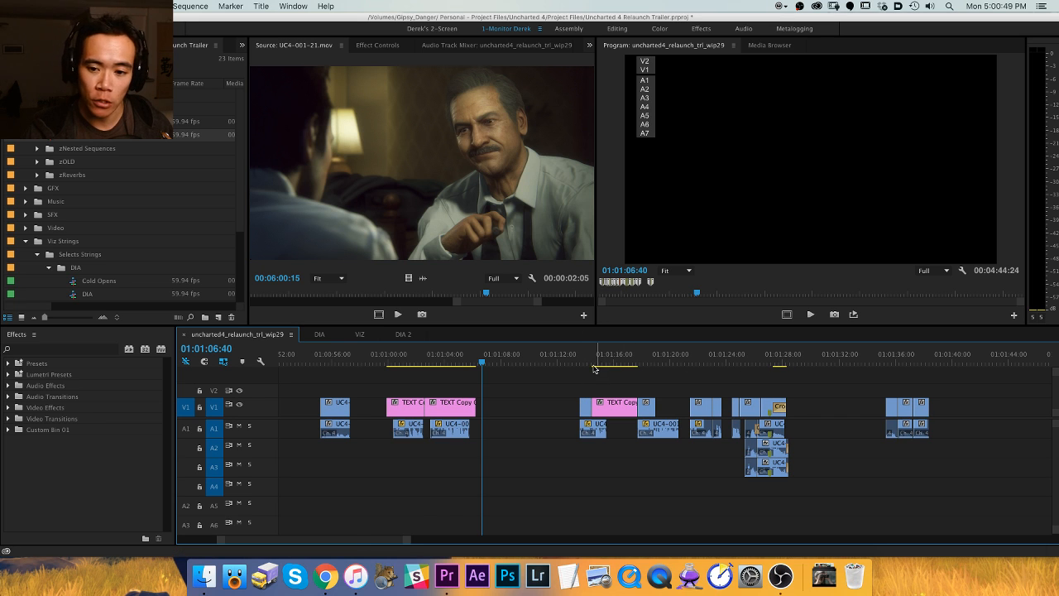
{"action": "left_click", "coordinate": [684, 362]}
{"action": "key", "text": "space"}
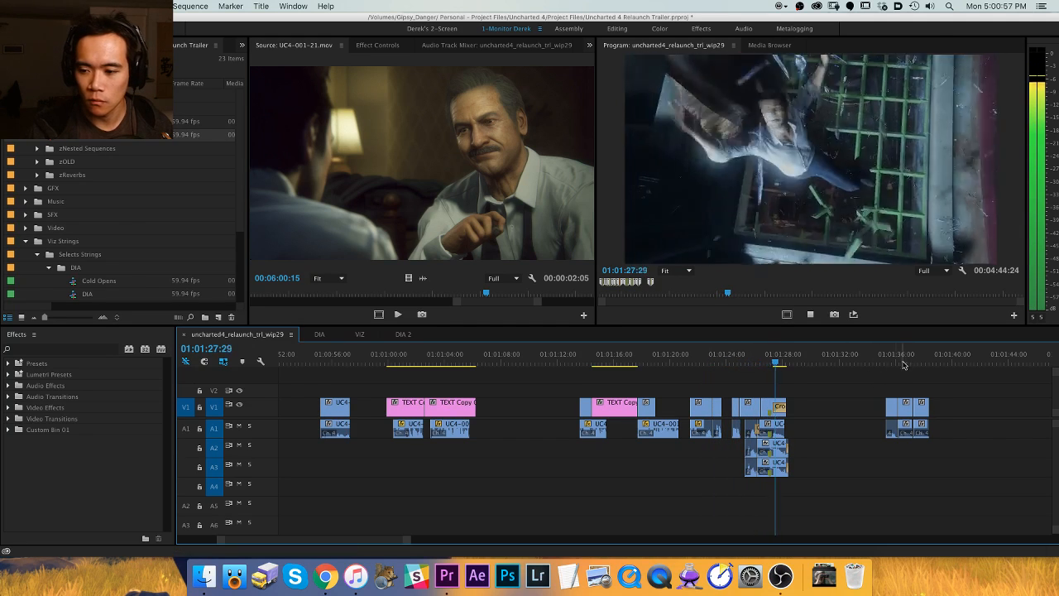
{"action": "key", "text": "space"}
Move the last two UC4-001-36 jeep clips from about 01:01:36 into the gap after TEXT Copy 07, starting at 01:01:07:03.
{"action": "left_click_drag", "start_coordinate": [429, 364], "coordinate": [475, 369]}
{"action": "left_click", "coordinate": [892, 361]}
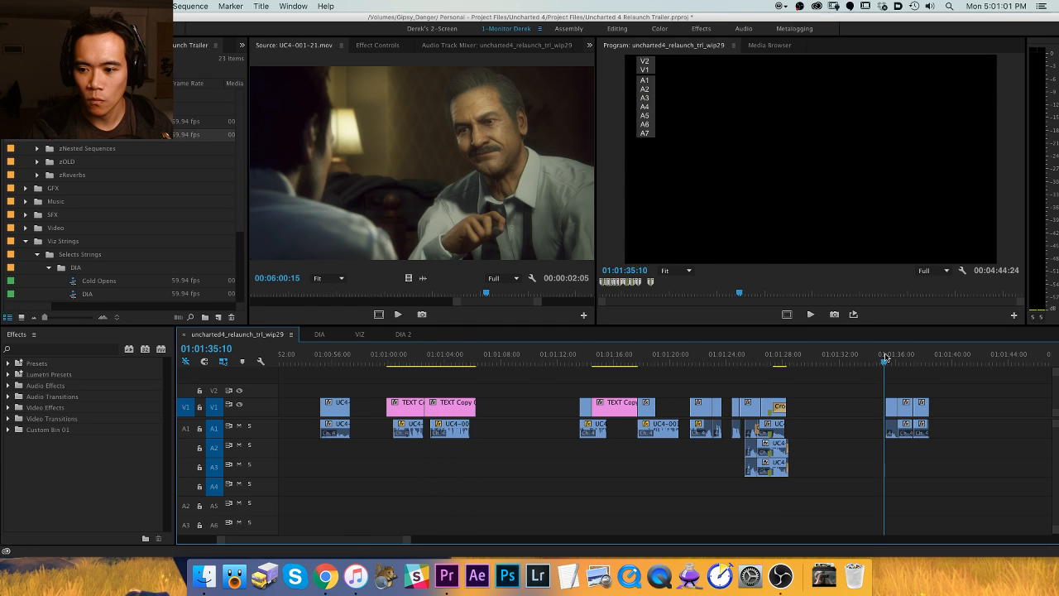
{"action": "left_click_drag", "start_coordinate": [892, 360], "coordinate": [900, 361]}
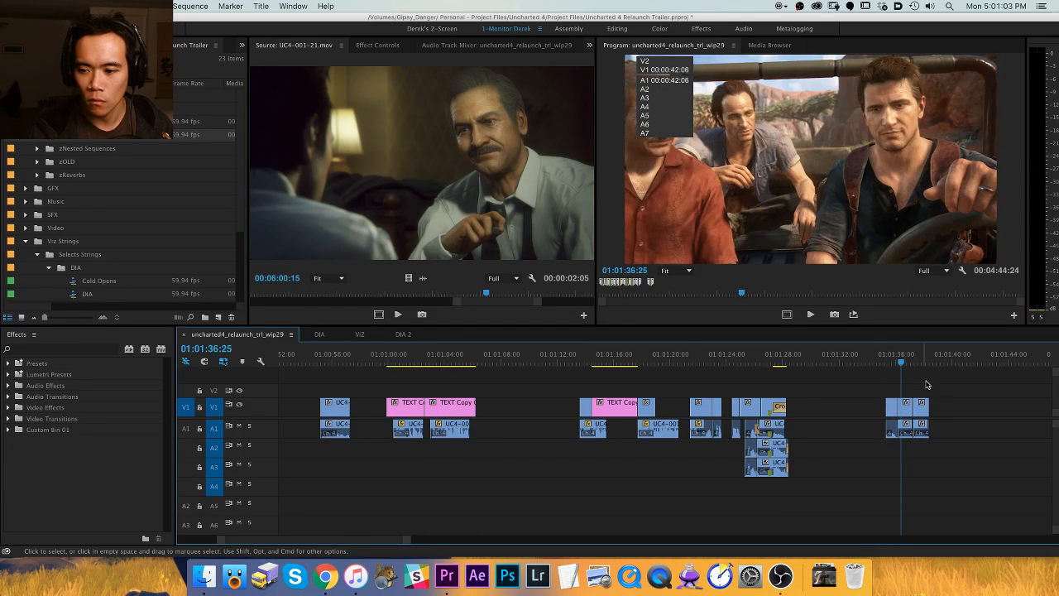
{"action": "key", "text": "Right"}
{"action": "key", "text": "Right"}
{"action": "key", "text": "Right"}
{"action": "key", "text": "Right"}
{"action": "key", "text": "Right"}
{"action": "left_click_drag", "start_coordinate": [950, 398], "coordinate": [947, 400]}
{"action": "left_click_drag", "start_coordinate": [910, 433], "coordinate": [910, 434]}
{"action": "key", "text": "Delete"}
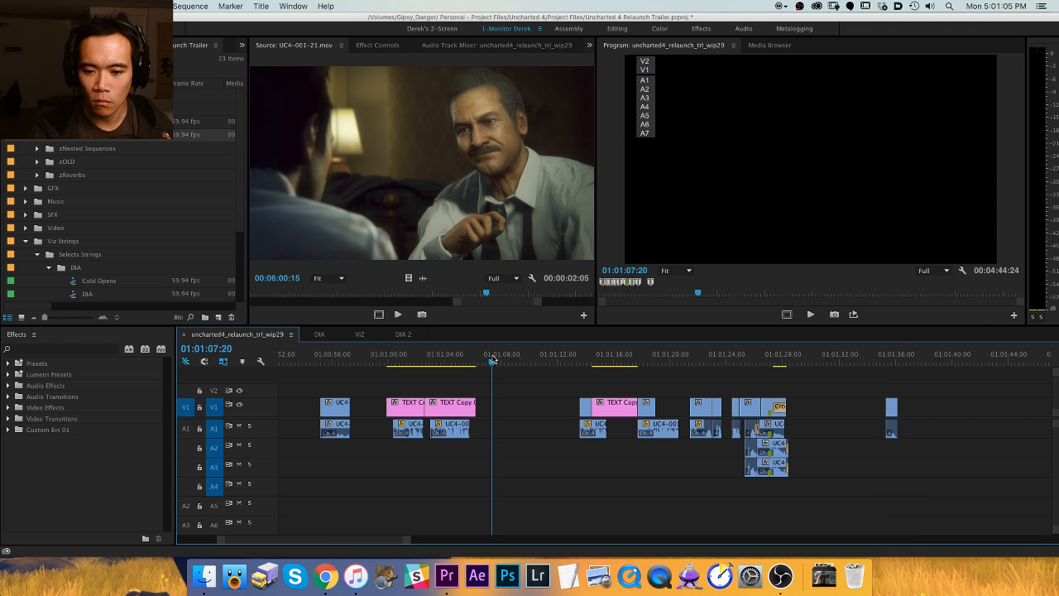
{"action": "left_click_drag", "start_coordinate": [488, 361], "coordinate": [521, 361]}
{"action": "key", "text": "="}
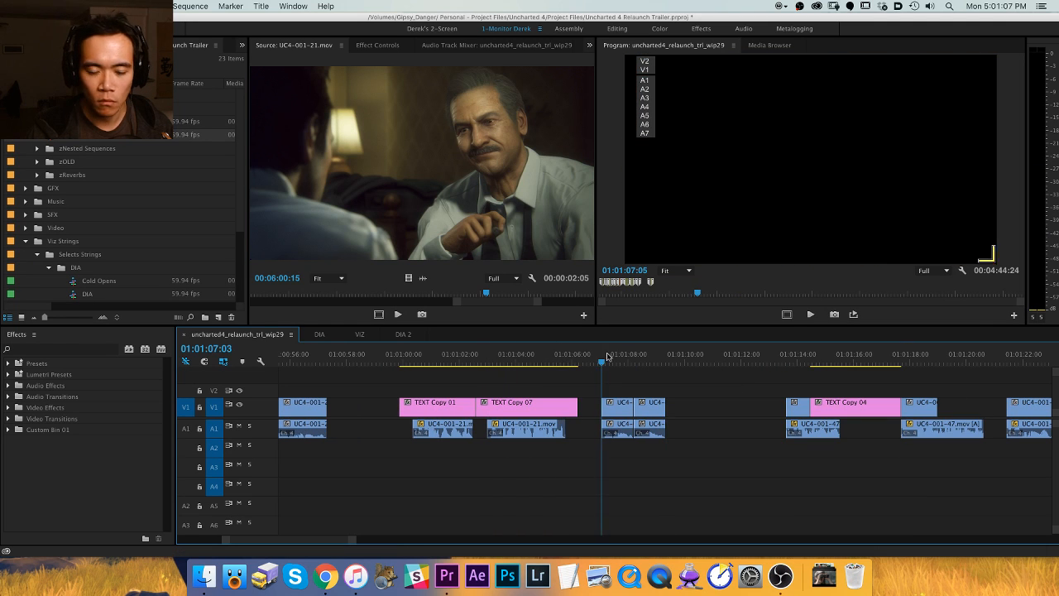
Adjust the audio gain of the two moved UC4-001-36 clips and play the line back.
{"action": "key", "text": "space"}
{"action": "key", "text": "space"}
{"action": "left_click", "coordinate": [629, 432]}
{"action": "key", "text": "g"}
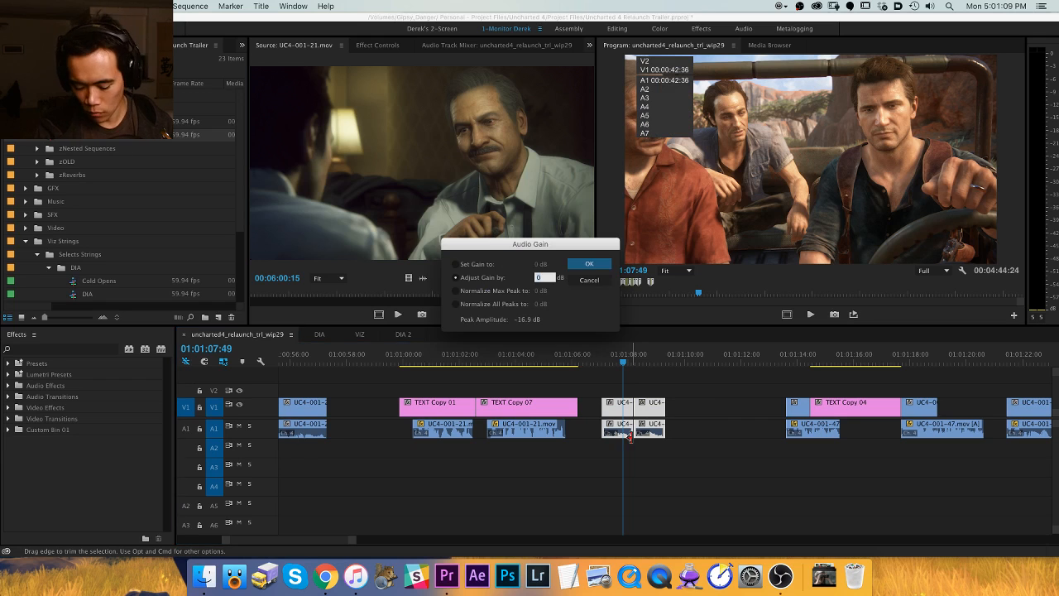
{"action": "key", "text": "Return"}
{"action": "key", "text": "space"}
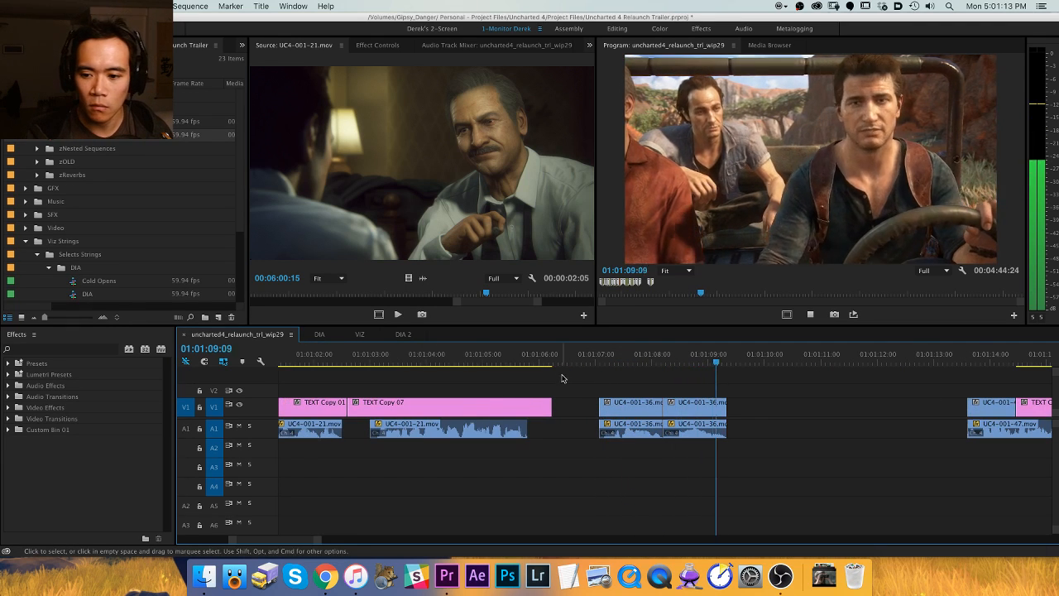
{"action": "key", "text": "space"}
{"action": "key", "text": "minus"}
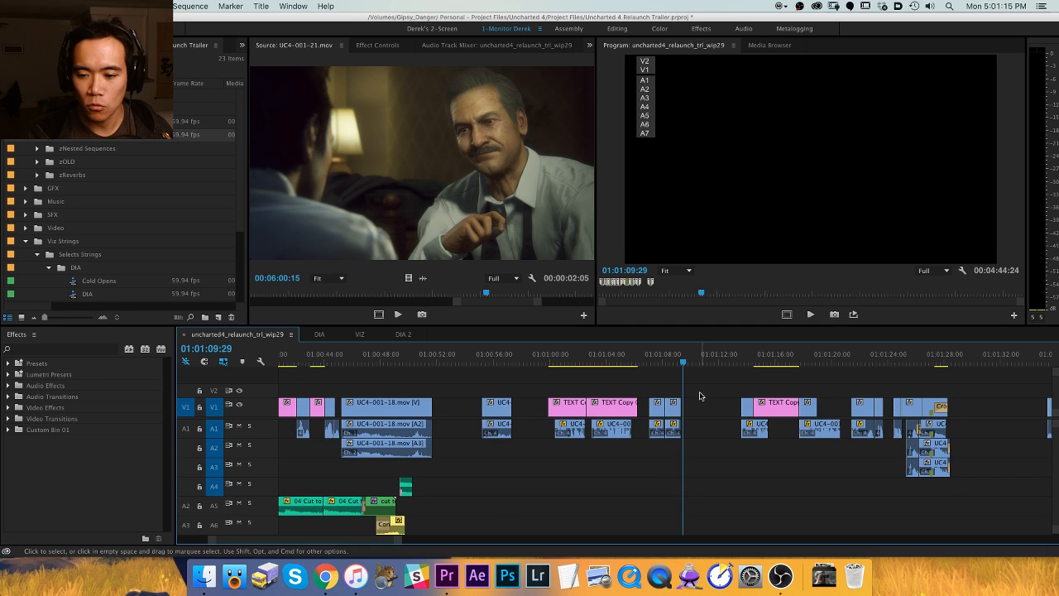
Look over the dialogue between about 01:01:13 and 01:01:36, playing from 01:01:13:06 and stopping near 01:01:25.
{"action": "scroll", "coordinate": [673, 389], "scroll_direction": "down", "scroll_amount": 3}
{"action": "scroll", "coordinate": [493, 383], "scroll_direction": "up", "scroll_amount": 6}
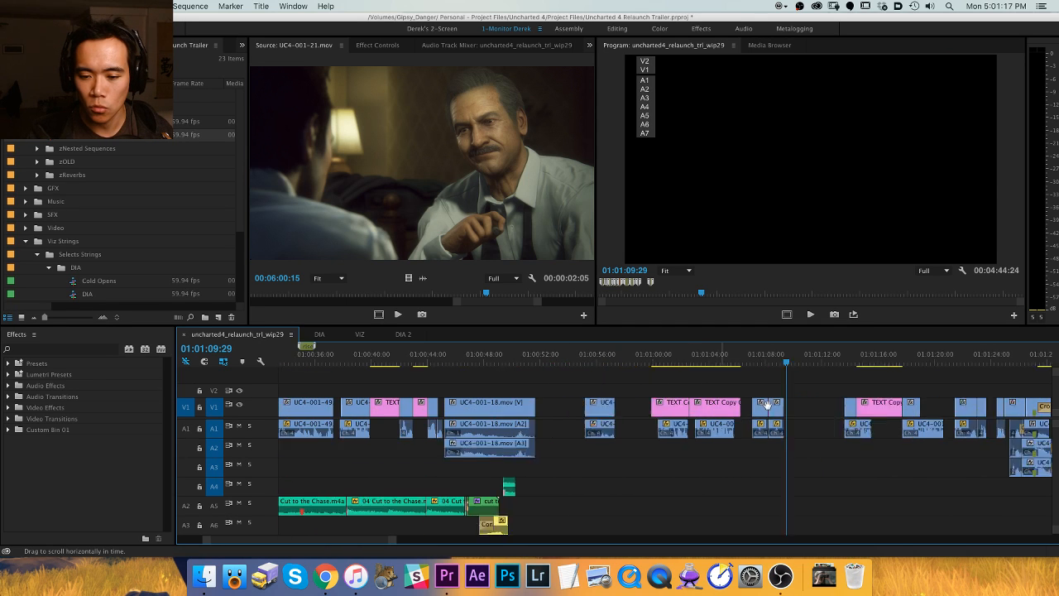
{"action": "scroll", "coordinate": [590, 393], "scroll_direction": "down", "scroll_amount": 6}
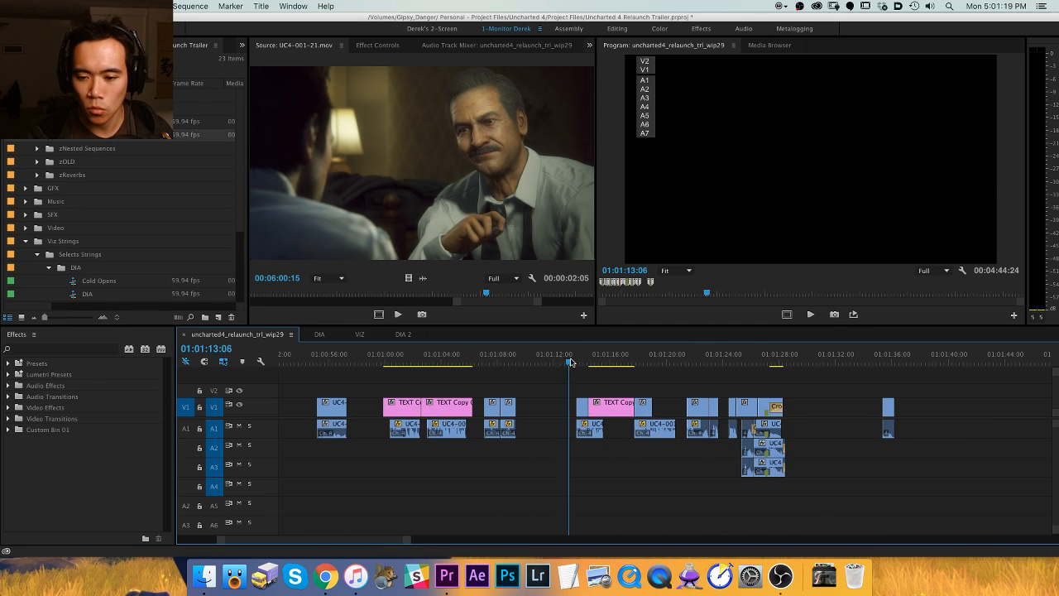
{"action": "key", "text": "space"}
{"action": "key", "text": "minus"}
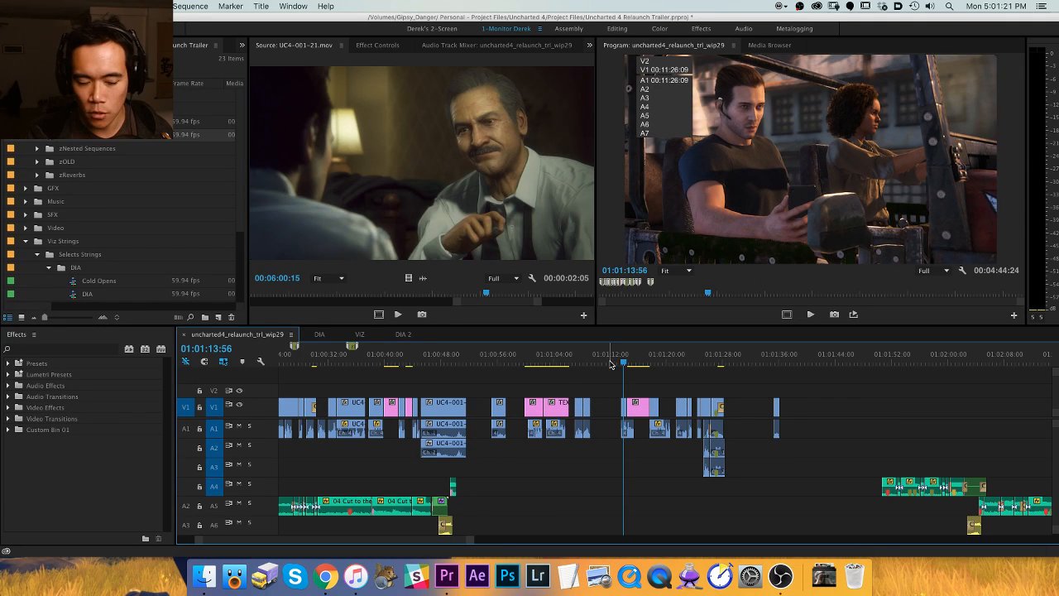
{"action": "left_click", "coordinate": [774, 365]}
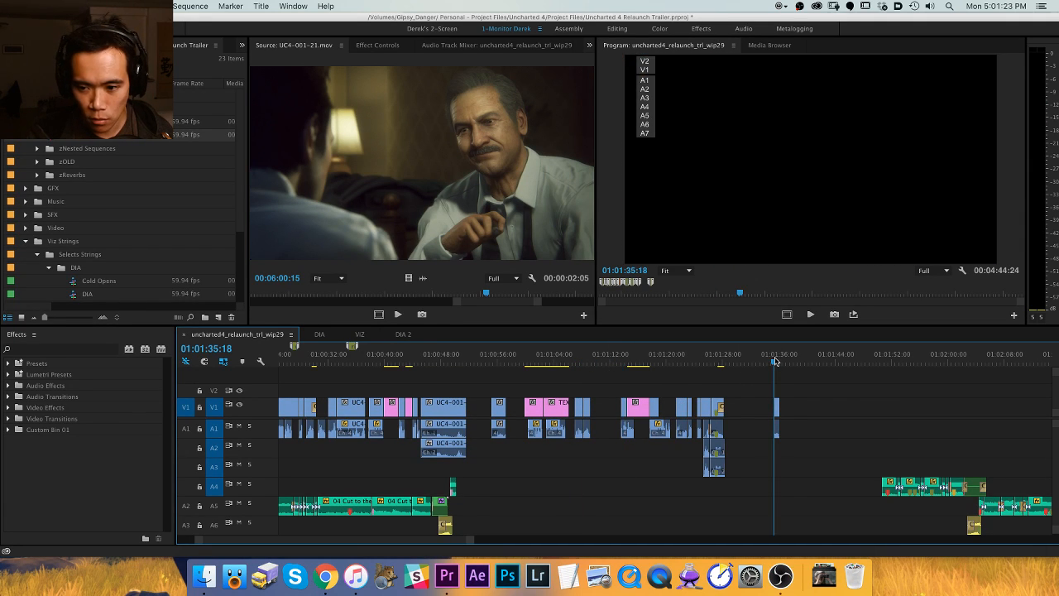
{"action": "key", "text": "equal"}
{"action": "mouse_move", "coordinate": [523, 365]}
{"action": "left_mouse_down"}
{"action": "mouse_move", "coordinate": [473, 364]}
{"action": "mouse_move", "coordinate": [520, 365]}
{"action": "left_mouse_up"}
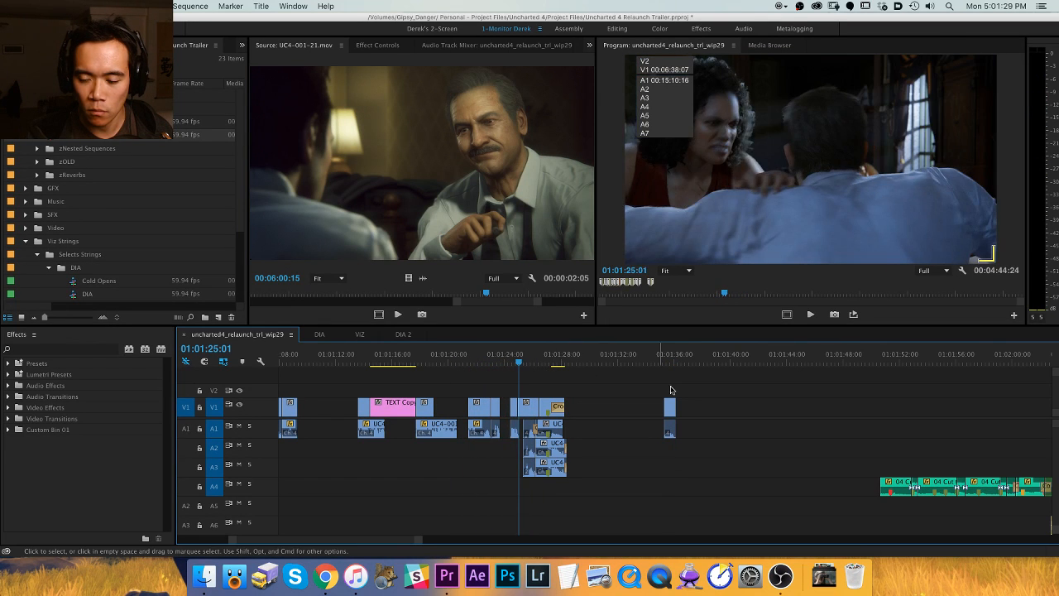
Compare the leftover clip near 01:01:36 with the dialogue and music section from about 01:03:40.
{"action": "left_click_drag", "start_coordinate": [622, 372], "coordinate": [685, 431]}
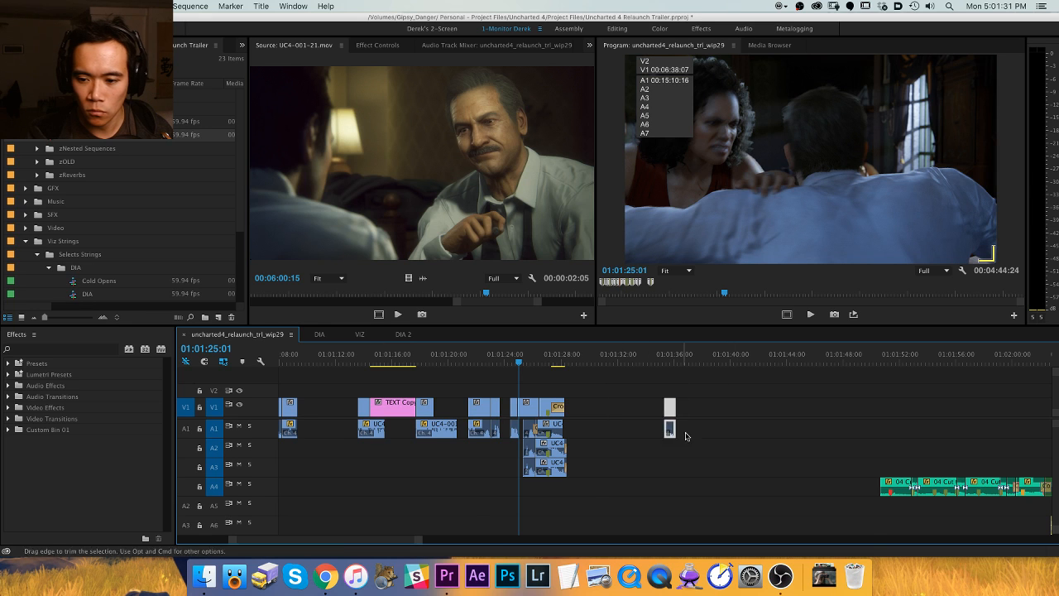
{"action": "key", "text": "minus"}
{"action": "key", "text": "minus"}
{"action": "key", "text": "minus"}
{"action": "left_click", "coordinate": [670, 356]}
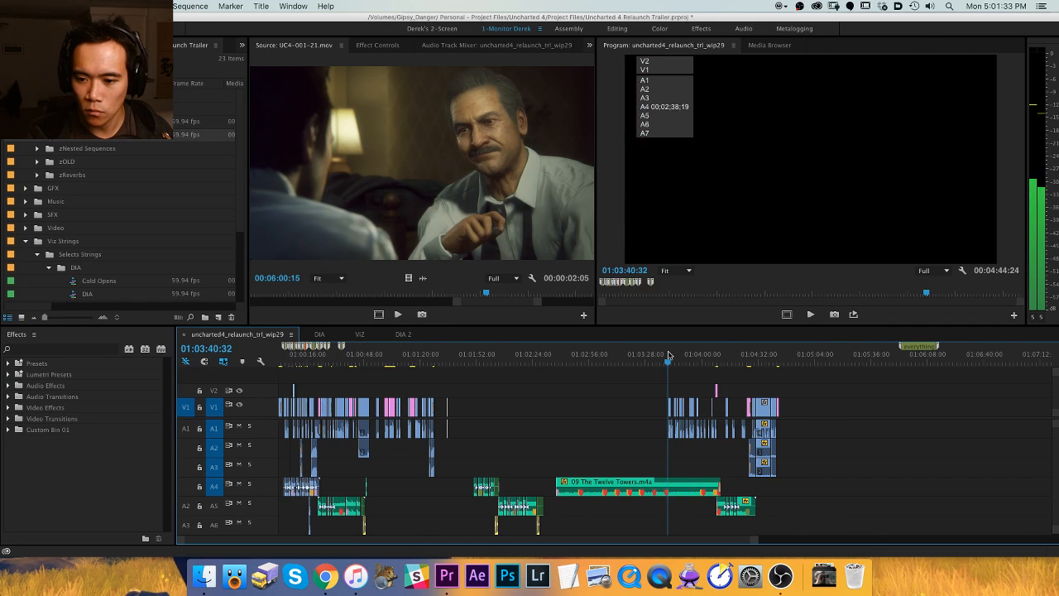
{"action": "key", "text": "equal"}
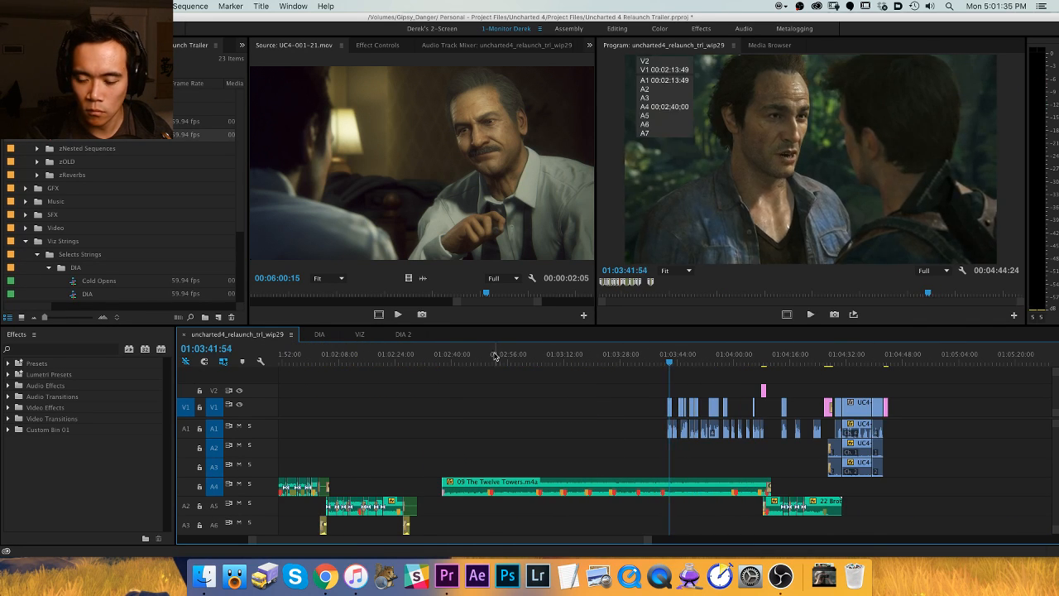
{"action": "key", "text": "minus"}
{"action": "left_click_drag", "start_coordinate": [540, 358], "coordinate": [443, 358]}
{"action": "key", "text": "equal"}
{"action": "key", "text": "equal"}
{"action": "key", "text": "equal"}
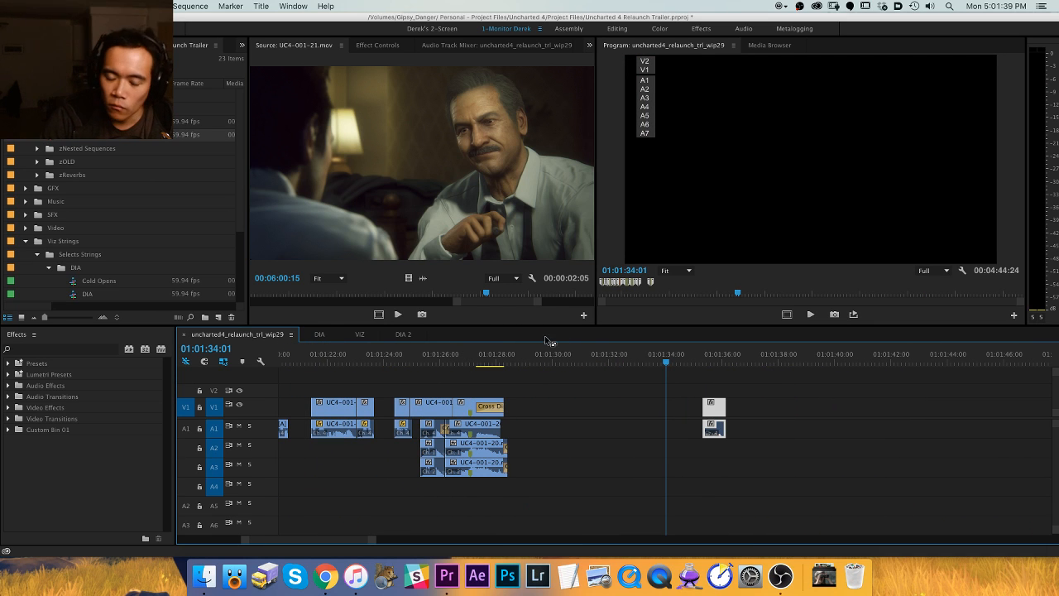
Delete the leftover dialogue clip with its audio near 01:01:36.
{"action": "left_click_drag", "start_coordinate": [648, 396], "coordinate": [776, 445]}
{"action": "key", "text": "Delete"}
{"action": "key", "text": "minus"}
{"action": "key", "text": "minus"}
{"action": "scroll", "coordinate": [588, 380], "scroll_direction": "left", "scroll_amount": 5}
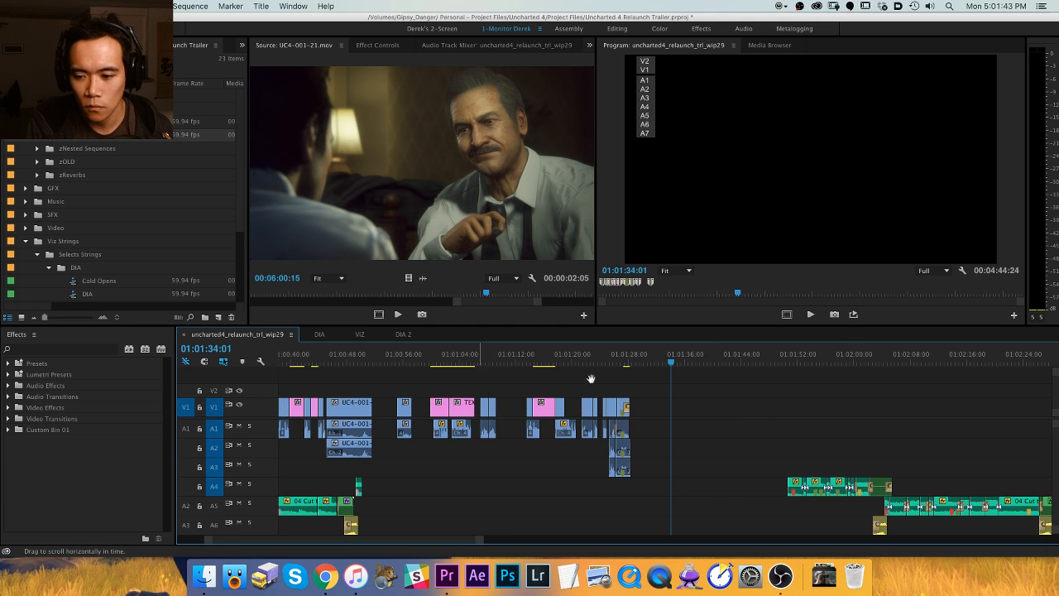
Audition the music near 01:02:12 and 01:02:02, toggle solo on A4 and A5, and play the dialogue from 01:00:54:38.
{"action": "scroll", "coordinate": [659, 410], "scroll_direction": "right", "scroll_amount": 12}
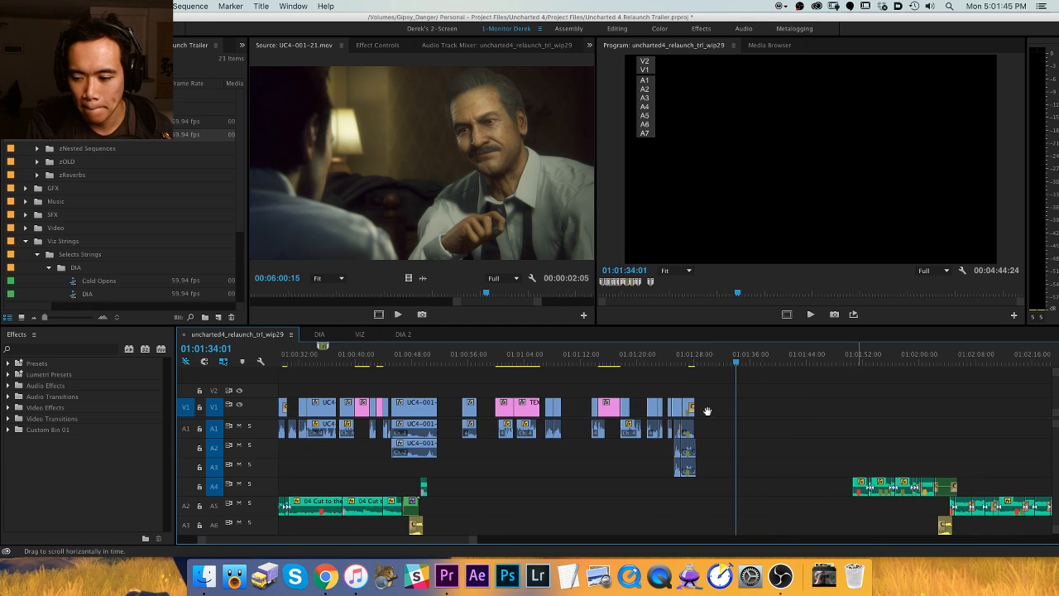
{"action": "left_click", "coordinate": [808, 364]}
{"action": "key", "text": "space"}
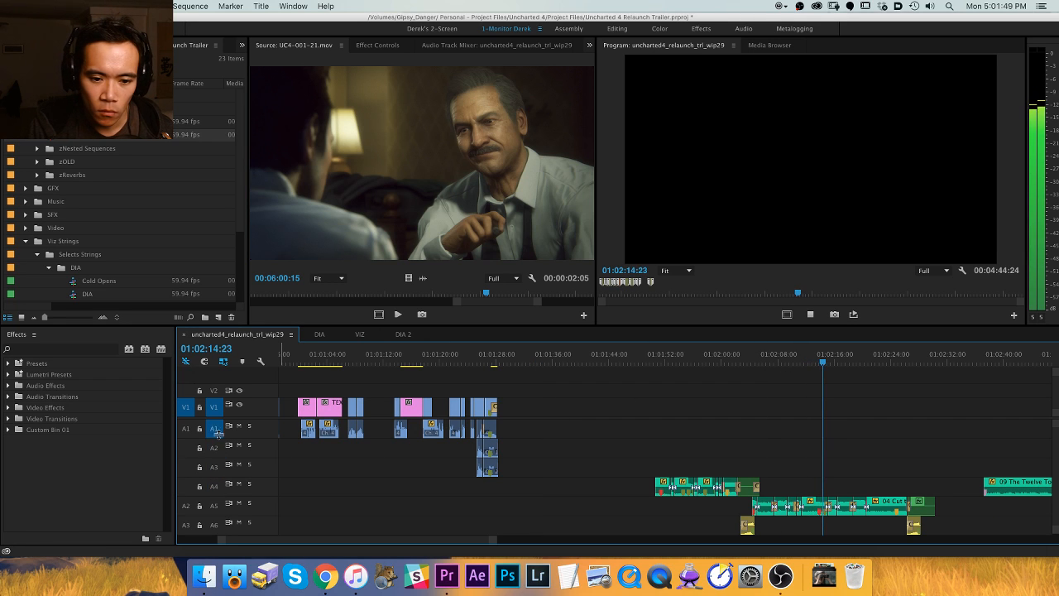
{"action": "key", "text": "space"}
{"action": "left_click", "coordinate": [739, 360]}
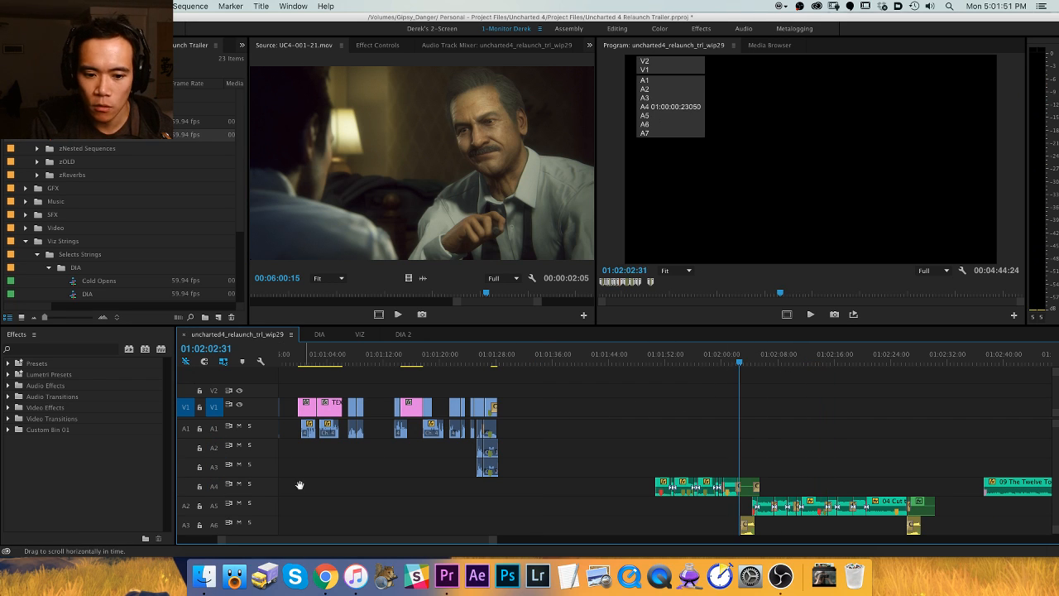
{"action": "left_click", "coordinate": [249, 502]}
{"action": "scroll", "coordinate": [560, 463], "scroll_direction": "left", "scroll_amount": 11}
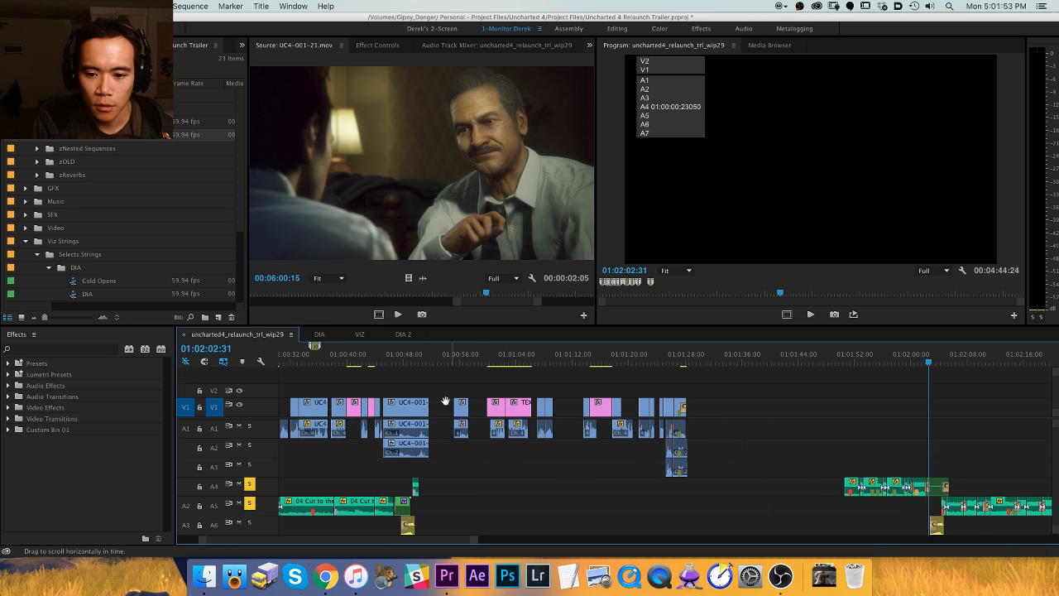
{"action": "left_click_drag", "start_coordinate": [472, 360], "coordinate": [449, 360]}
{"action": "left_click", "coordinate": [250, 484]}
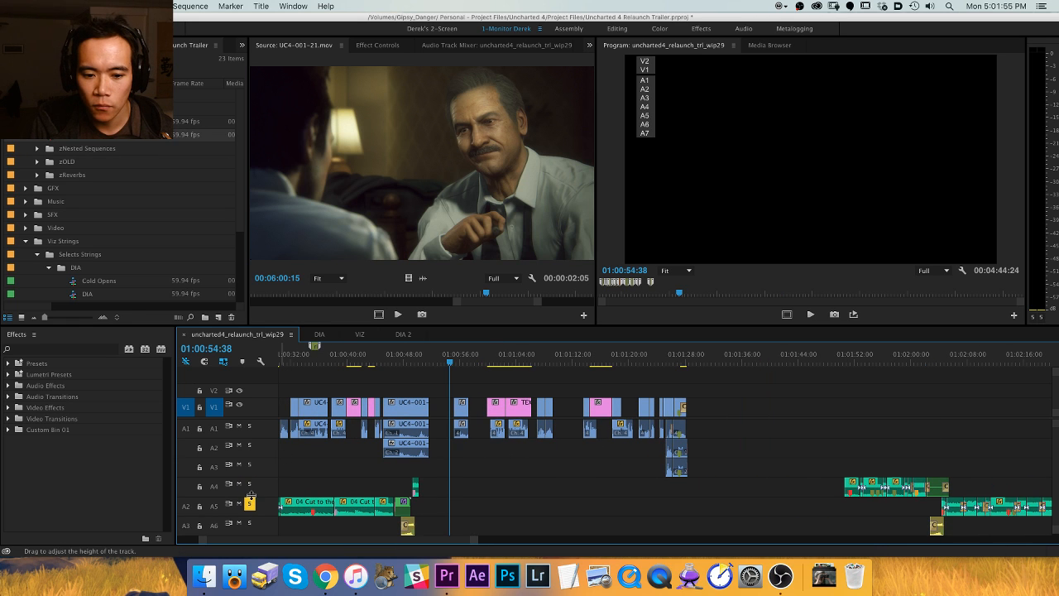
{"action": "key", "text": "space"}
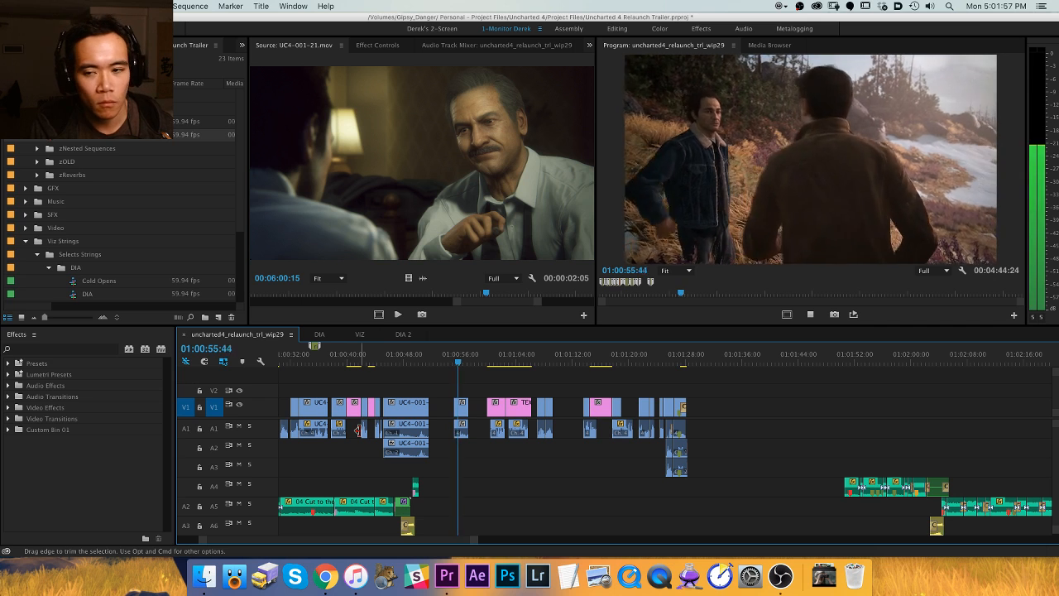
Play the opening of the Cut to the Chase music block on A4 from about 01:01:50.
{"action": "left_click", "coordinate": [847, 355]}
{"action": "key", "text": "space"}
{"action": "key", "text": "minus"}
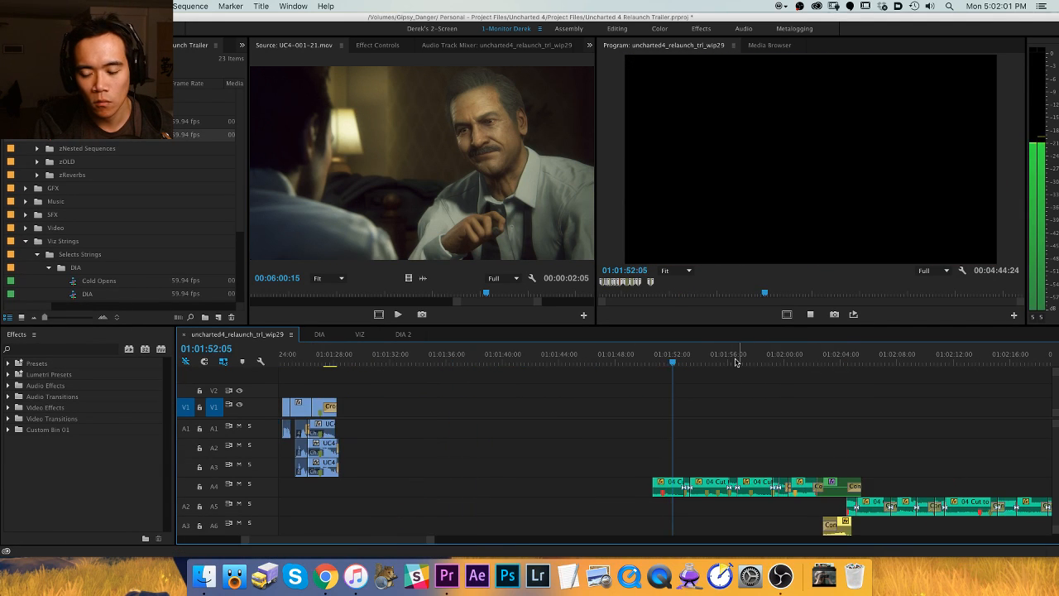
{"action": "key", "text": "minus"}
{"action": "key", "text": "space"}
{"action": "key", "text": "minus"}
{"action": "key", "text": "space"}
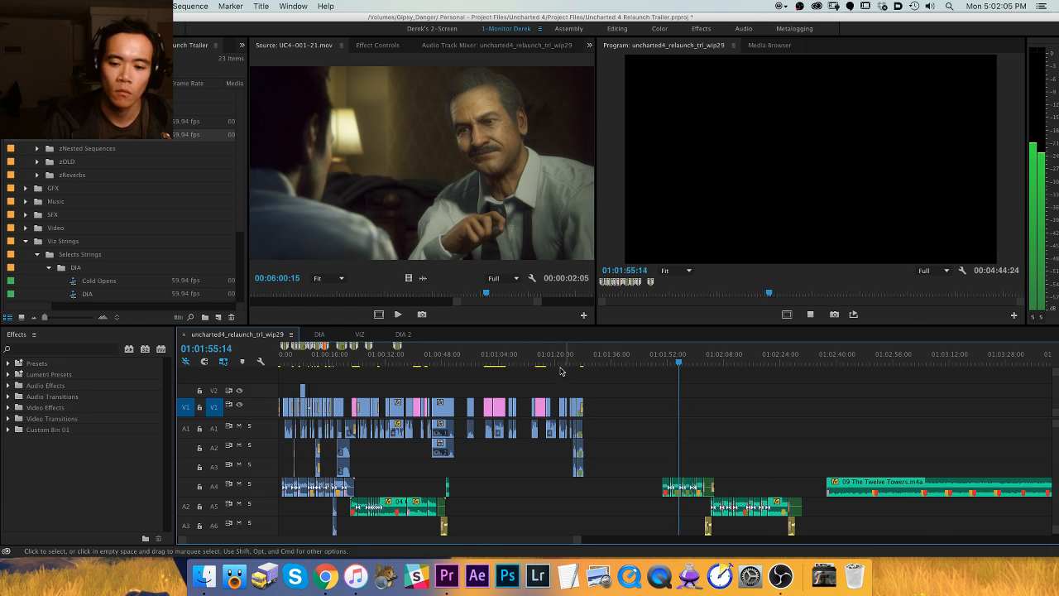
{"action": "key", "text": "space"}
Cut the Cut to the Chase music block on A4 that starts at about 01:01:50.
{"action": "key", "text": "equal"}
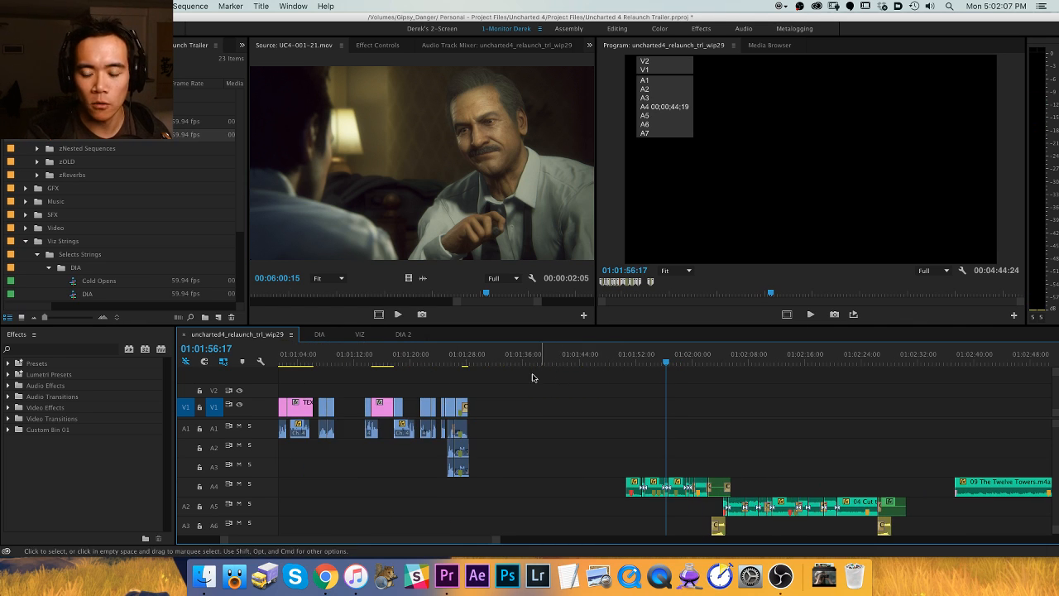
{"action": "key", "text": "h"}
{"action": "scroll", "coordinate": [756, 402], "scroll_direction": "left", "scroll_amount": 5}
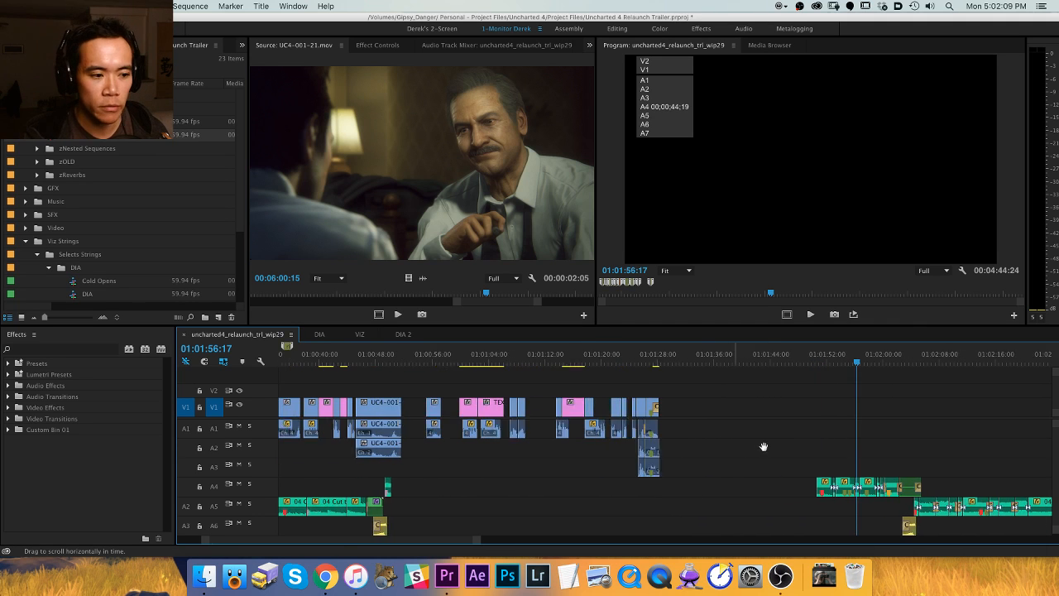
{"action": "scroll", "coordinate": [764, 446], "scroll_direction": "left", "scroll_amount": 1}
{"action": "key", "text": "v"}
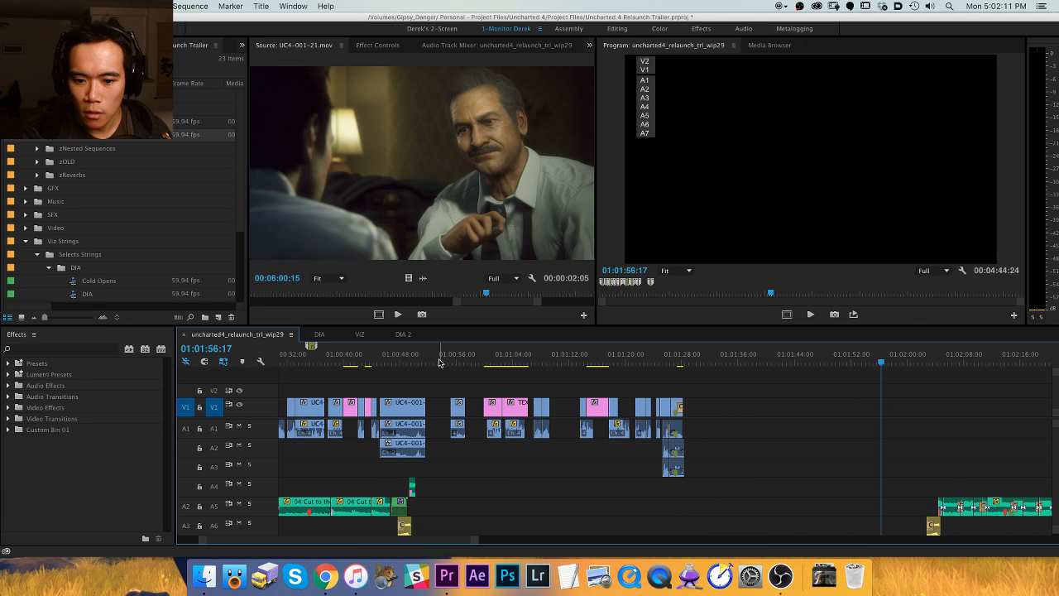
Play the music ending under the UC4-001-18 clip and try pasting the cut music block on A4 at about 01:00:49:20.
{"action": "left_click", "coordinate": [439, 365]}
{"action": "key", "text": "equal"}
{"action": "key", "text": "equal"}
{"action": "key", "text": "equal"}
{"action": "key", "text": "equal"}
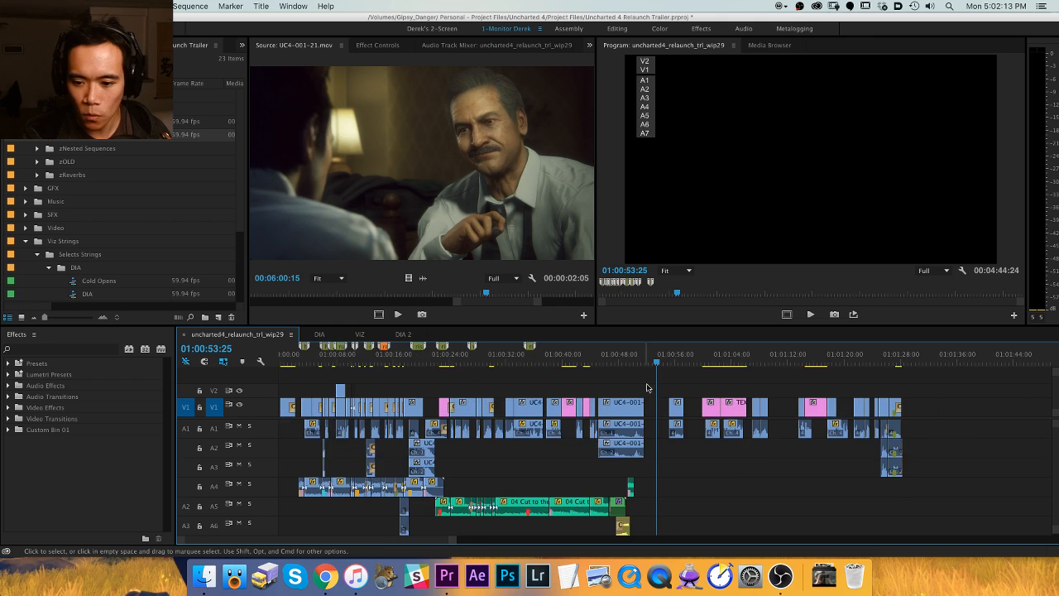
{"action": "key", "text": "minus"}
{"action": "key", "text": "minus"}
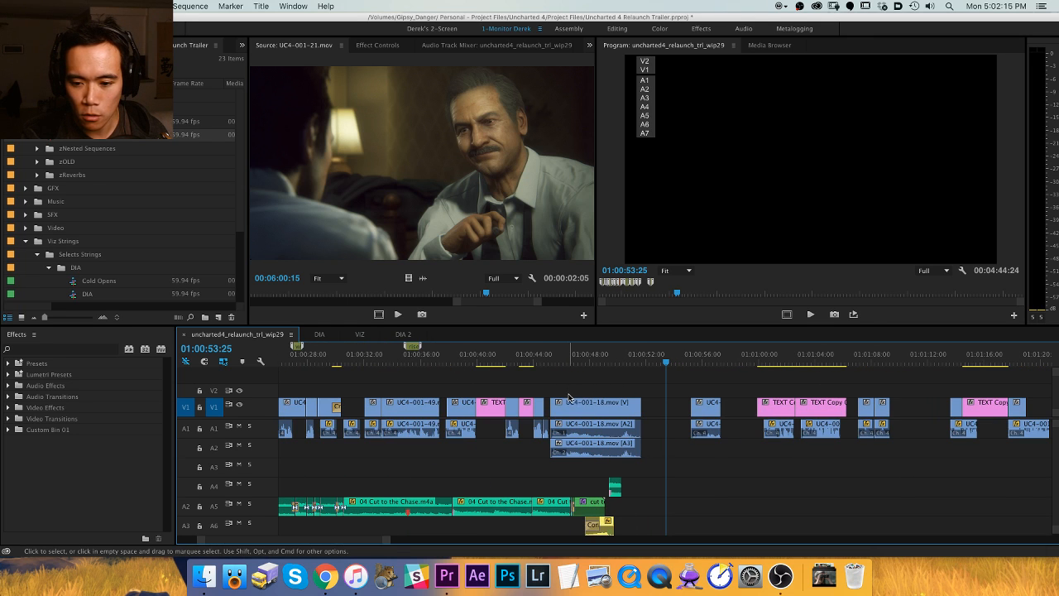
{"action": "left_click", "coordinate": [601, 363]}
{"action": "key", "text": "space"}
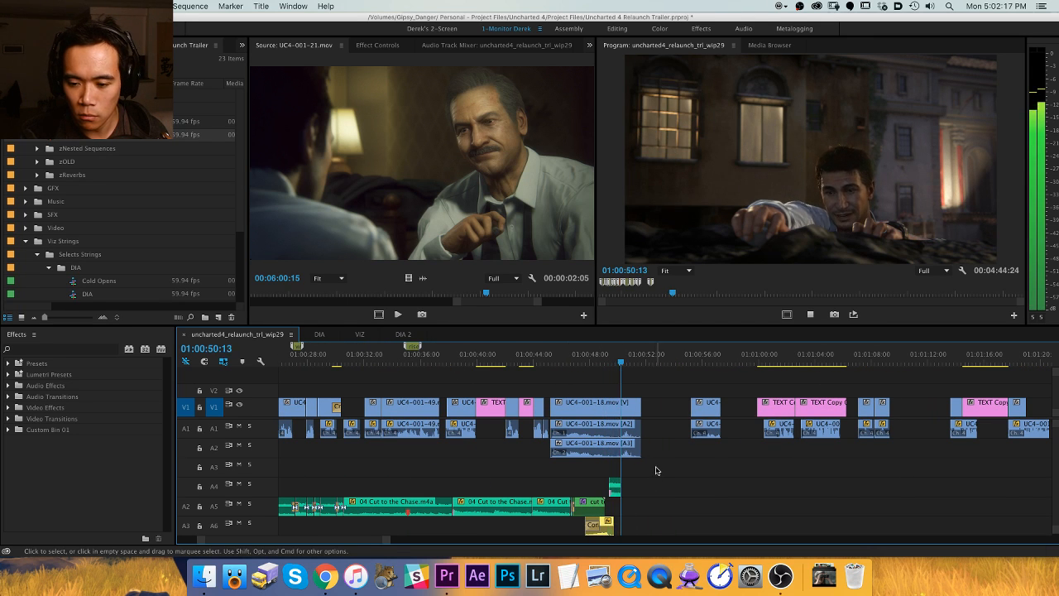
{"action": "key", "text": "space"}
{"action": "key", "text": "Up"}
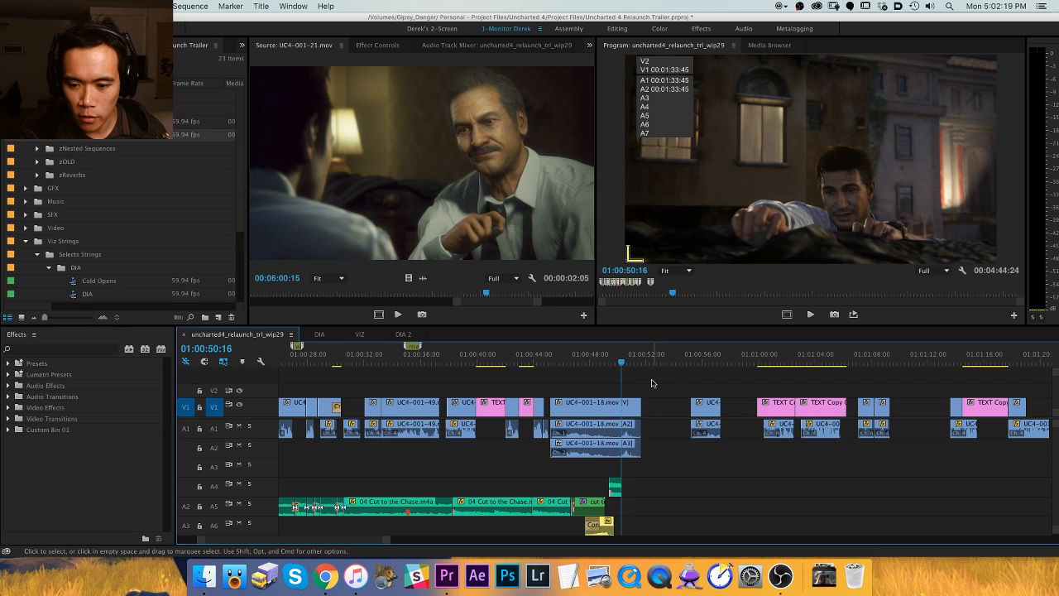
{"action": "key", "text": "super+v"}
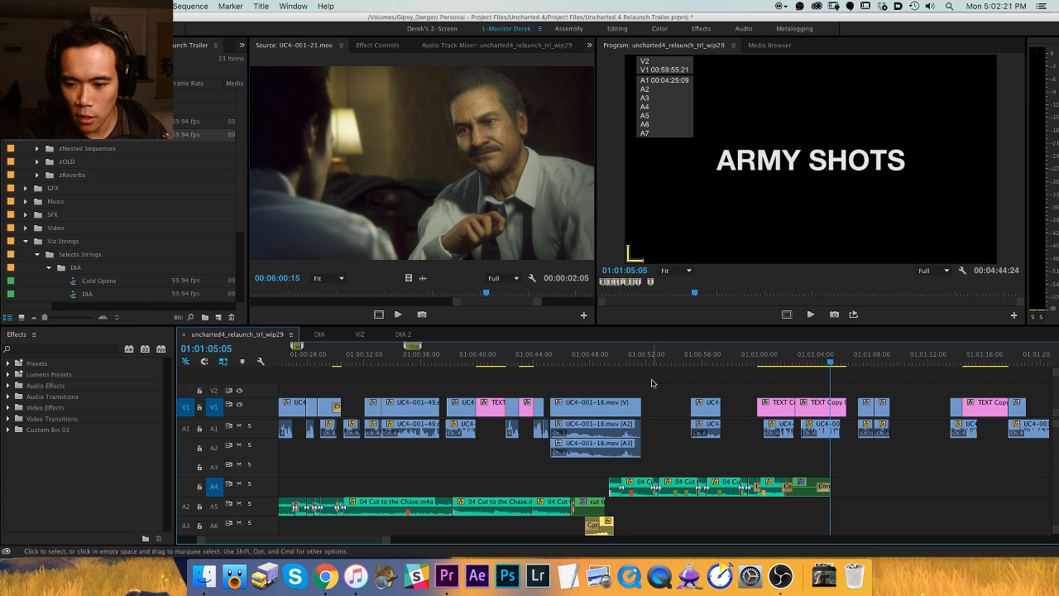
{"action": "key", "text": "super+z"}
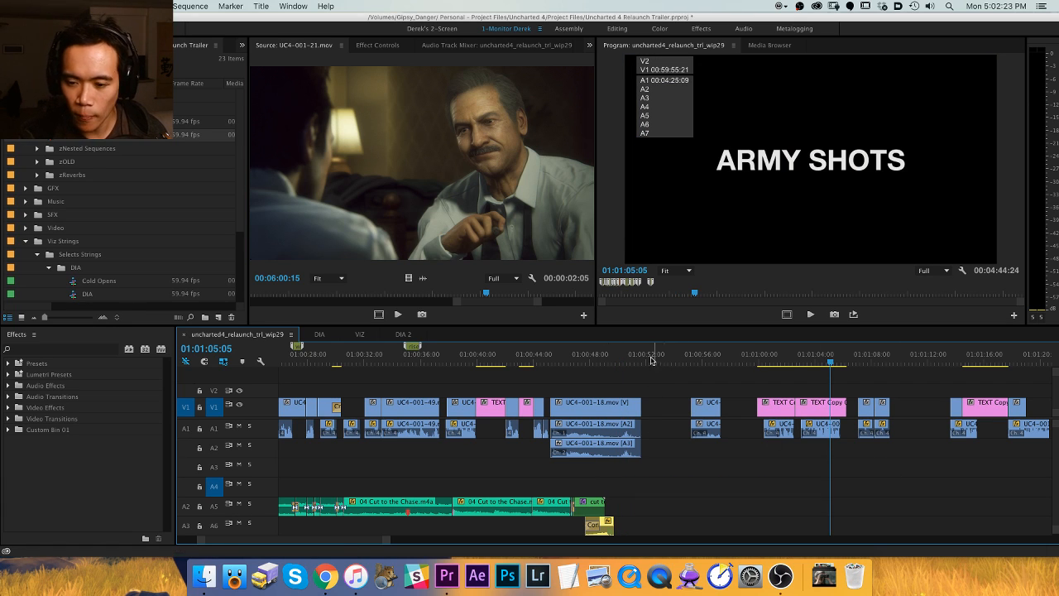
Paste the music block on A4 at about 01:00:52:40 and move the UC4-001-21 clip above it to start at 01:00:53:40.
{"action": "left_click", "coordinate": [655, 358]}
{"action": "key", "text": "super+v"}
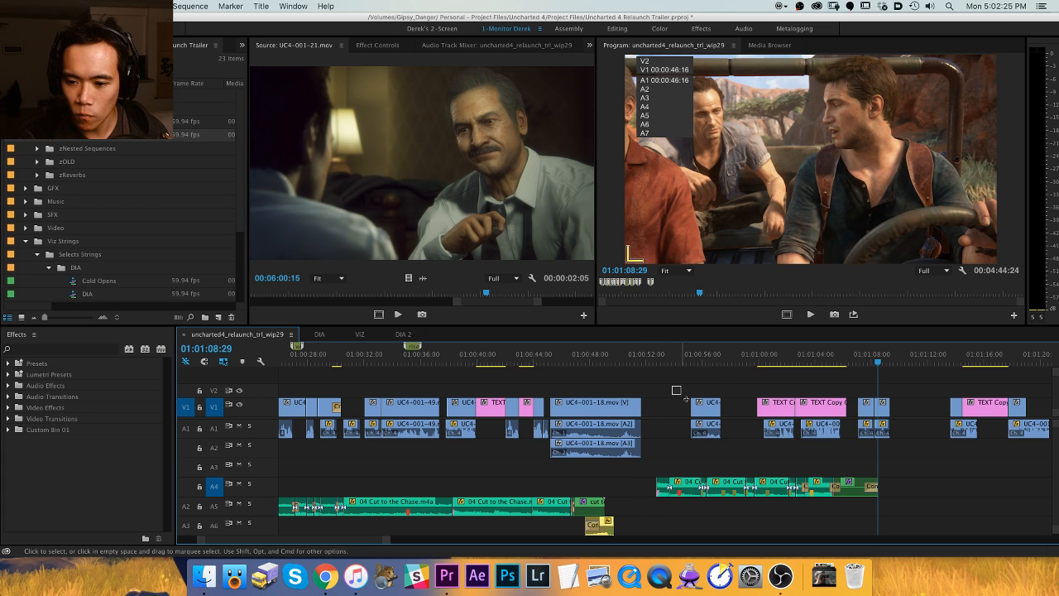
{"action": "left_click_drag", "start_coordinate": [686, 399], "coordinate": [728, 439]}
{"action": "key", "text": "Delete"}
{"action": "left_click", "coordinate": [685, 364]}
{"action": "mouse_move", "coordinate": [679, 365]}
{"action": "left_mouse_down"}
{"action": "mouse_move", "coordinate": [669, 365]}
{"action": "mouse_move", "coordinate": [697, 366]}
{"action": "mouse_move", "coordinate": [668, 366]}
{"action": "left_mouse_up"}
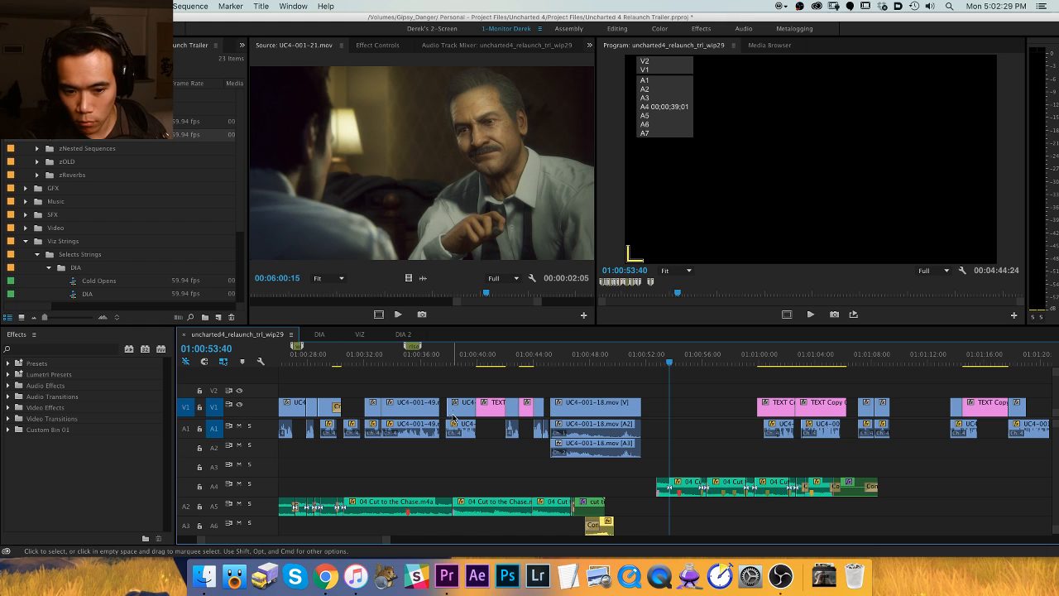
{"action": "key", "text": "super+v"}
Move TEXT Copy 01, TEXT Copy 07 and the two jeep clips earlier together, starting at about 01:00:56:20.
{"action": "scroll", "coordinate": [670, 378], "scroll_direction": "down", "scroll_amount": 2}
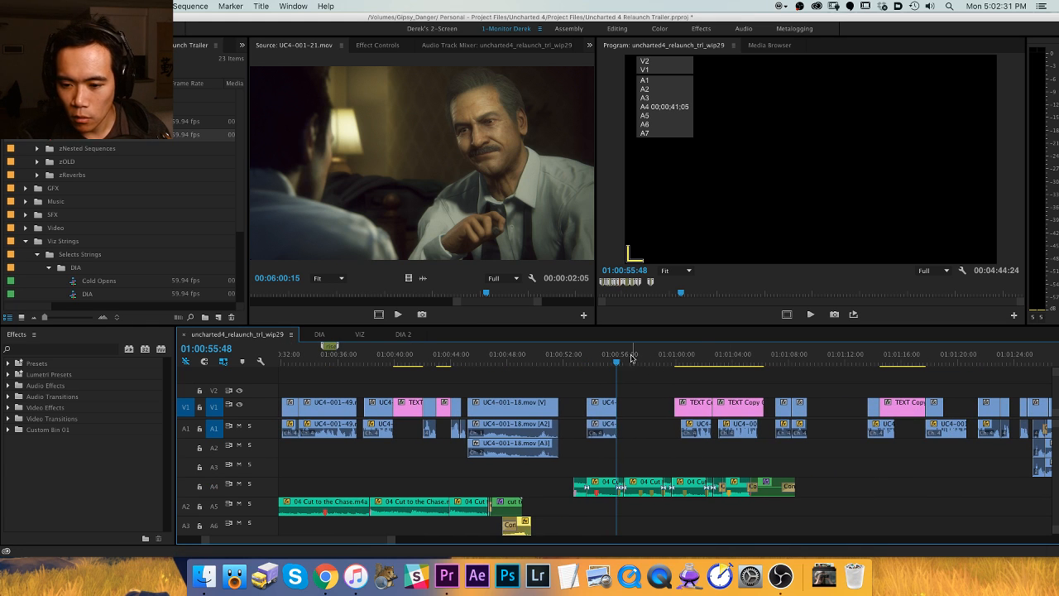
{"action": "left_click_drag", "start_coordinate": [631, 357], "coordinate": [798, 358]}
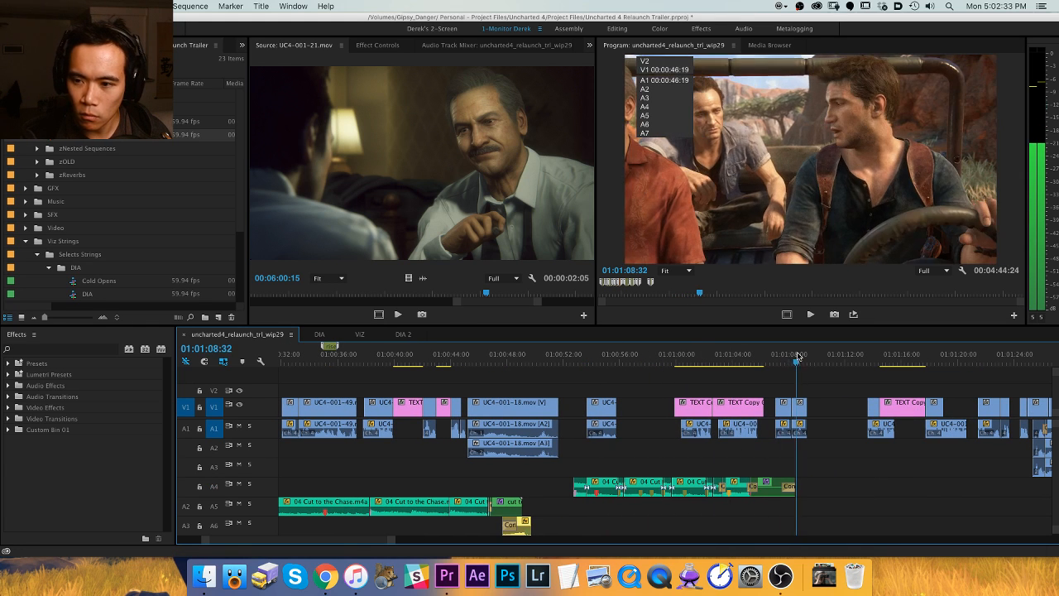
{"action": "left_click_drag", "start_coordinate": [825, 392], "coordinate": [655, 412]}
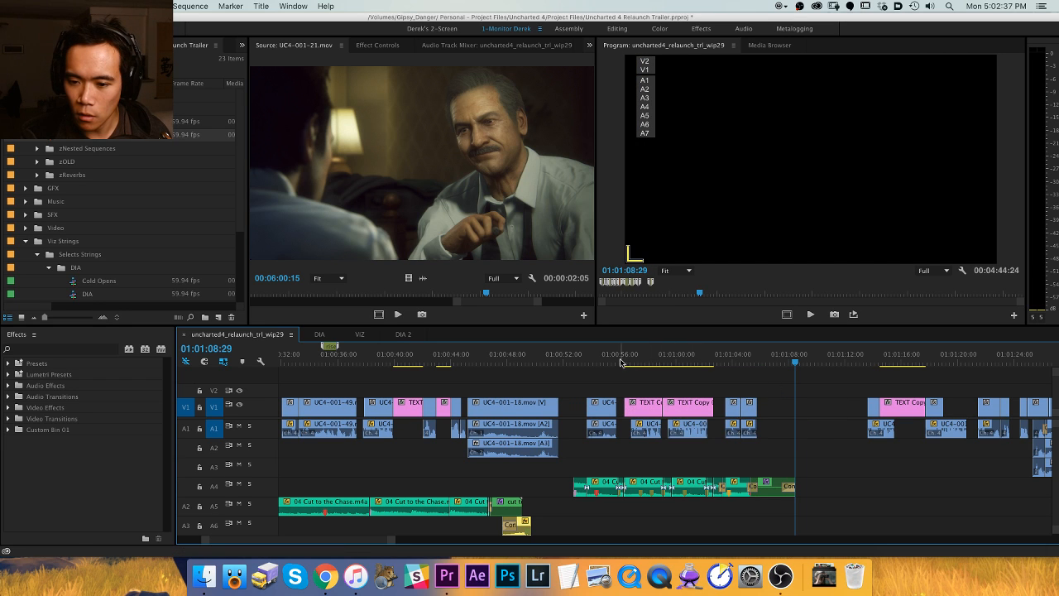
Play the jeep lines over the music's ending and move both jeep clips slightly earlier, closer to TEXT Copy 07.
{"action": "left_click", "coordinate": [717, 357]}
{"action": "key", "text": "space"}
{"action": "key", "text": "equal"}
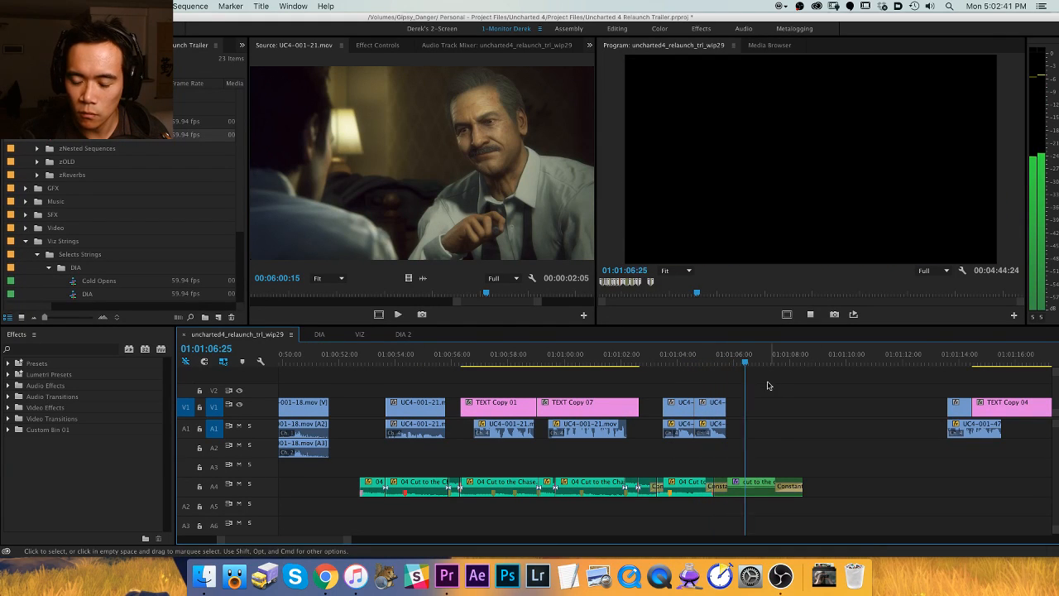
{"action": "key", "text": "space"}
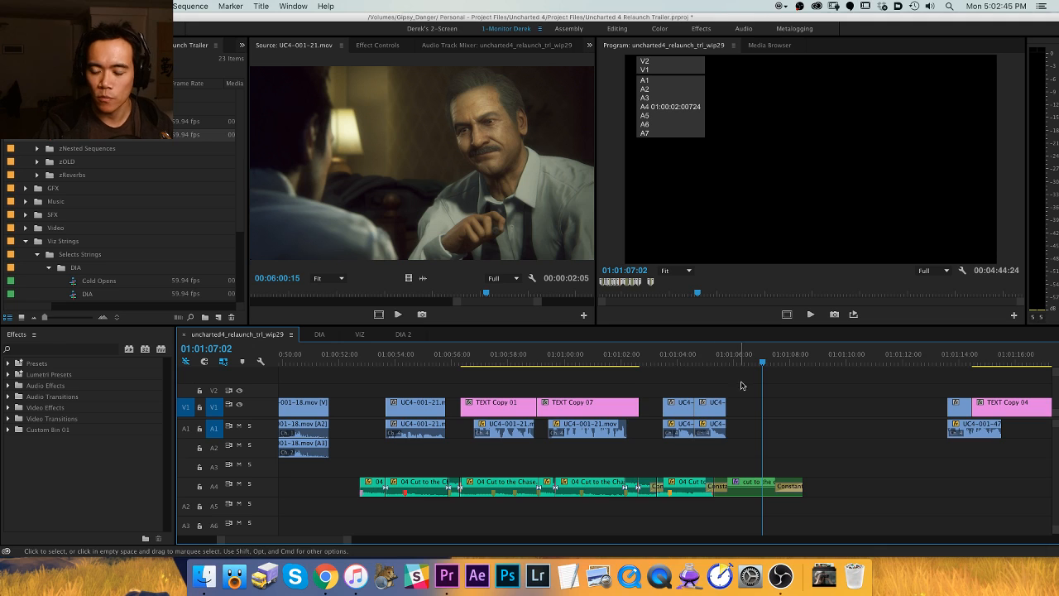
{"action": "left_click_drag", "start_coordinate": [745, 384], "coordinate": [666, 433]}
{"action": "left_click_drag", "start_coordinate": [703, 401], "coordinate": [686, 401]}
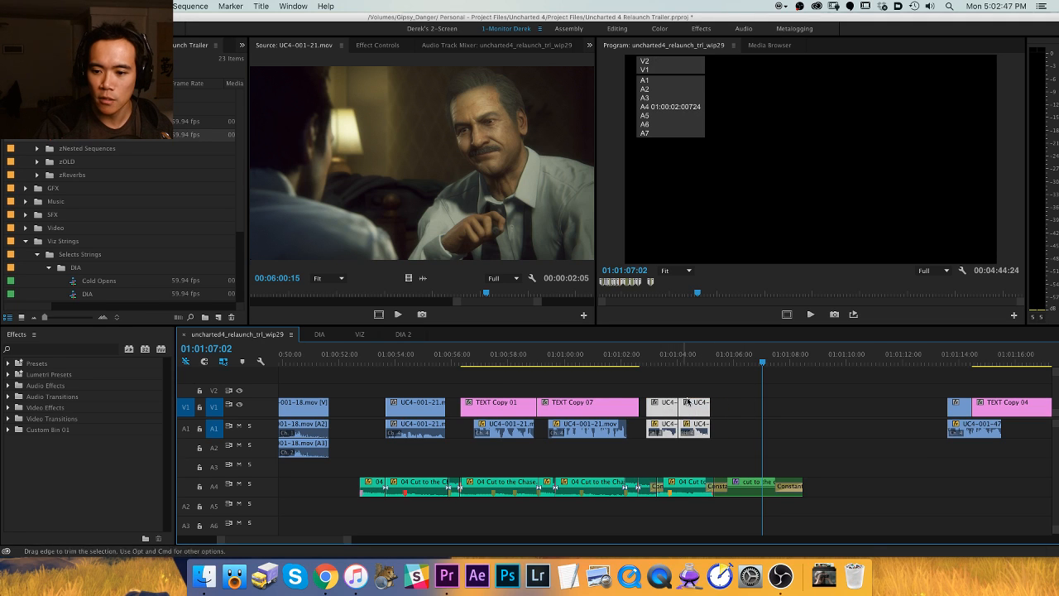
Play past the end of the jeep clips and the music block, stopping at about 01:01:10:30.
{"action": "left_click", "coordinate": [732, 379]}
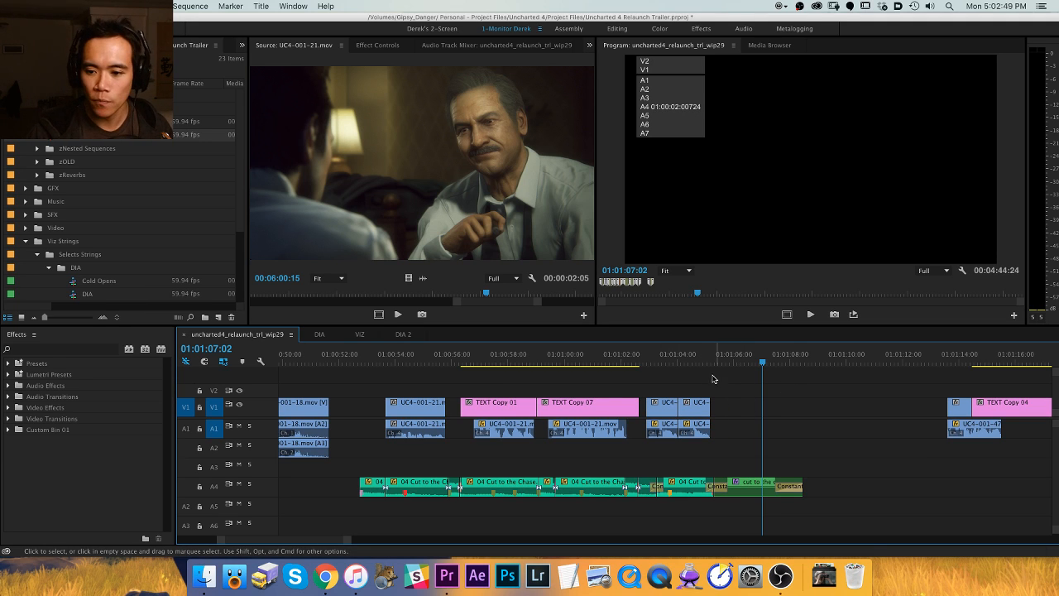
{"action": "key", "text": "shift+k"}
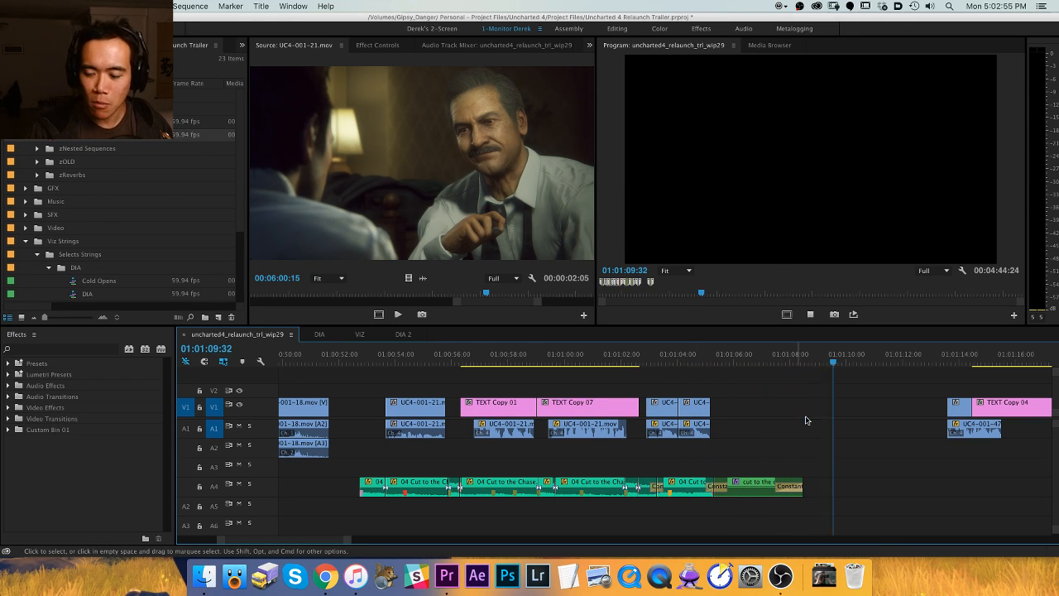
{"action": "key", "text": "space"}
Cut the next music block, with its accompanying sound clips, from A5 and A6 at about 01:02:02.
{"action": "key", "text": "minus"}
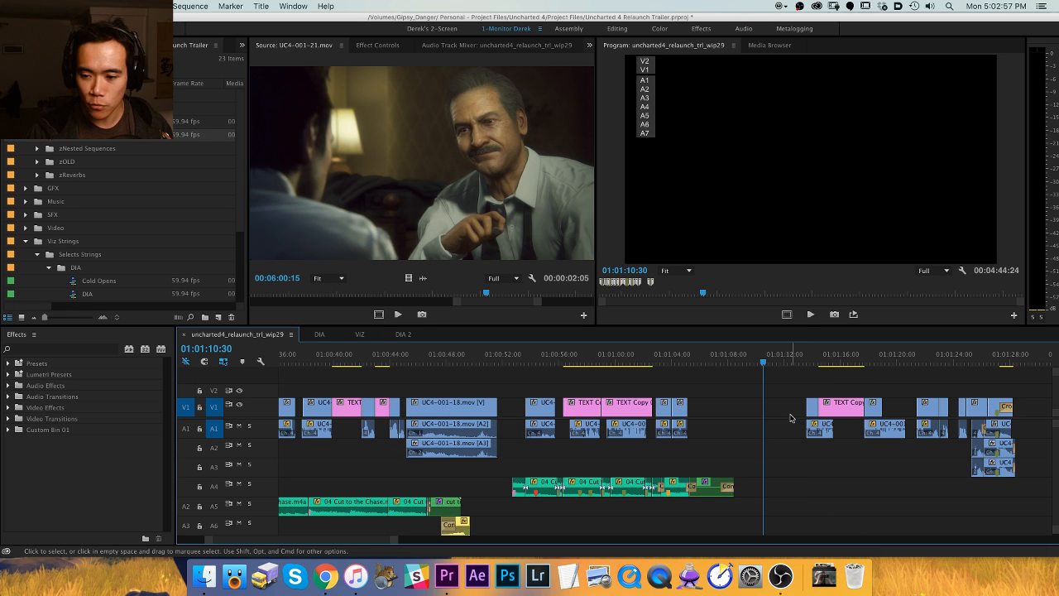
{"action": "key", "text": "minus"}
{"action": "key", "text": "h"}
{"action": "left_click_drag", "start_coordinate": [602, 449], "coordinate": [369, 459]}
{"action": "key", "text": "minus"}
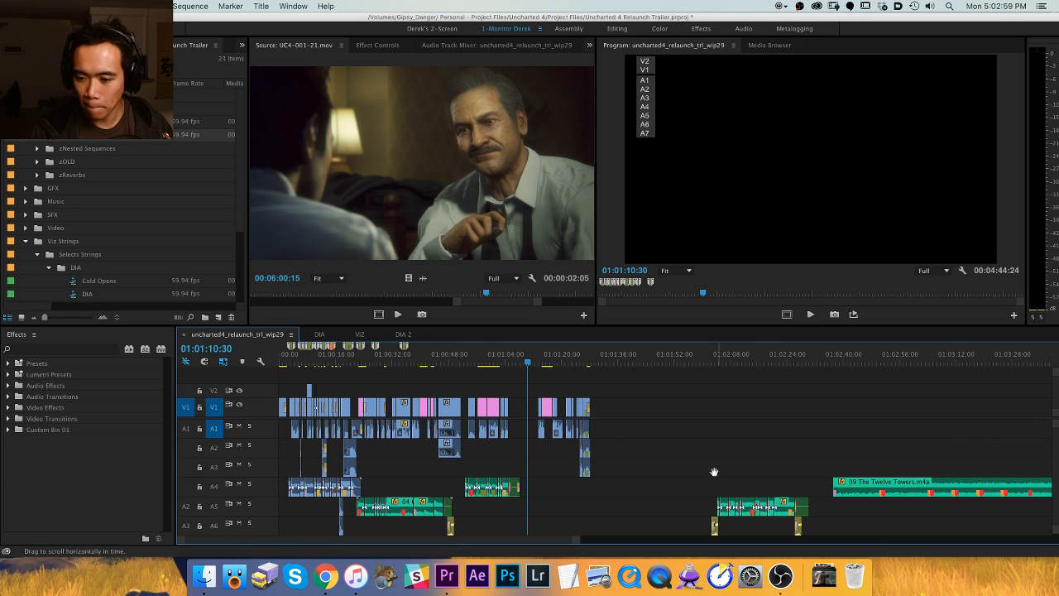
{"action": "key", "text": "v"}
{"action": "left_click_drag", "start_coordinate": [670, 492], "coordinate": [814, 534]}
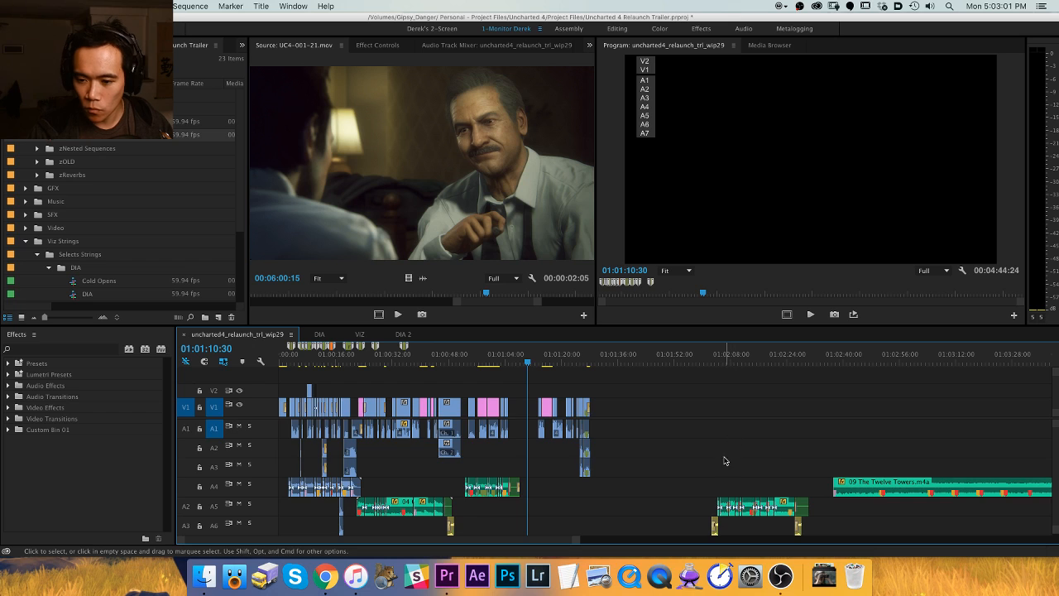
{"action": "scroll", "coordinate": [724, 461], "scroll_direction": "down", "scroll_amount": 3}
{"action": "scroll", "coordinate": [724, 461], "scroll_direction": "up", "scroll_amount": 2}
{"action": "scroll", "coordinate": [725, 460], "scroll_direction": "right", "scroll_amount": 2}
{"action": "left_click", "coordinate": [611, 475]}
{"action": "left_click_drag", "start_coordinate": [623, 487], "coordinate": [788, 519]}
{"action": "key", "text": "Delete"}
Target track A4 and paste the cut music block at 01:01:10:30.
{"action": "scroll", "coordinate": [328, 449], "scroll_direction": "up", "scroll_amount": 3}
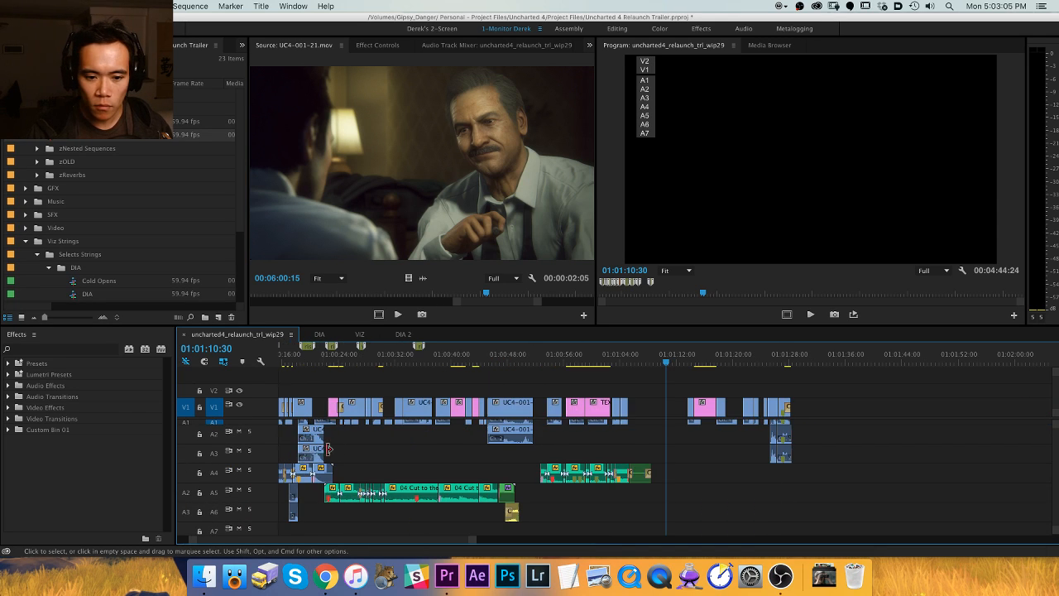
{"action": "scroll", "coordinate": [453, 465], "scroll_direction": "down", "scroll_amount": 3}
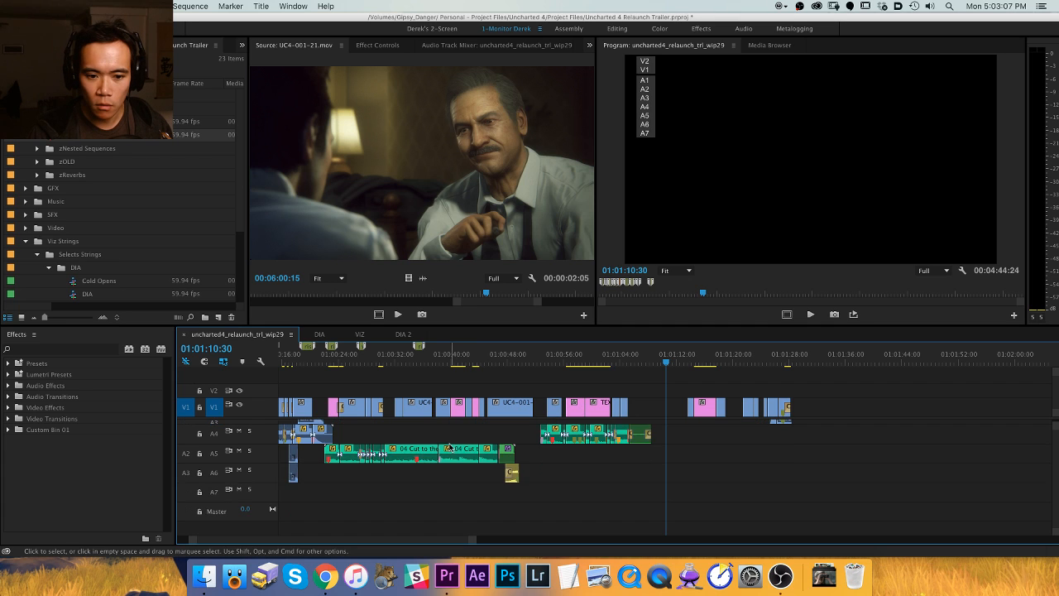
{"action": "scroll", "coordinate": [436, 478], "scroll_direction": "up", "scroll_amount": 4}
{"action": "scroll", "coordinate": [436, 478], "scroll_direction": "right", "scroll_amount": 3}
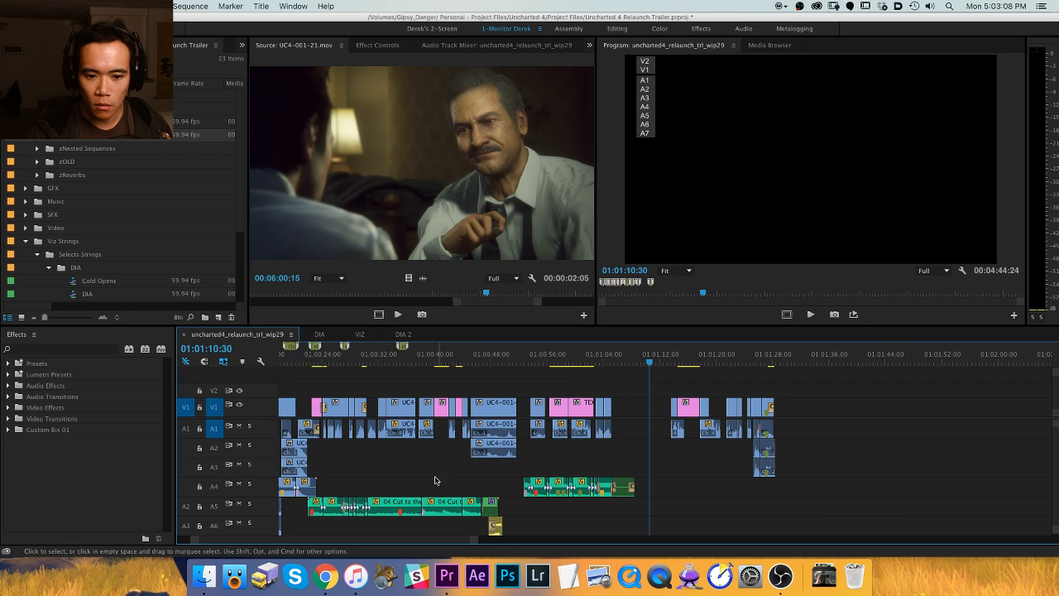
{"action": "left_click", "coordinate": [213, 487]}
{"action": "key", "text": "super+v"}
Move the pasted music block and its A5 clips earlier to start at about 01:01:08:50, and place the playhead there.
{"action": "scroll", "coordinate": [614, 389], "scroll_direction": "up", "scroll_amount": 3}
{"action": "key", "text": "h"}
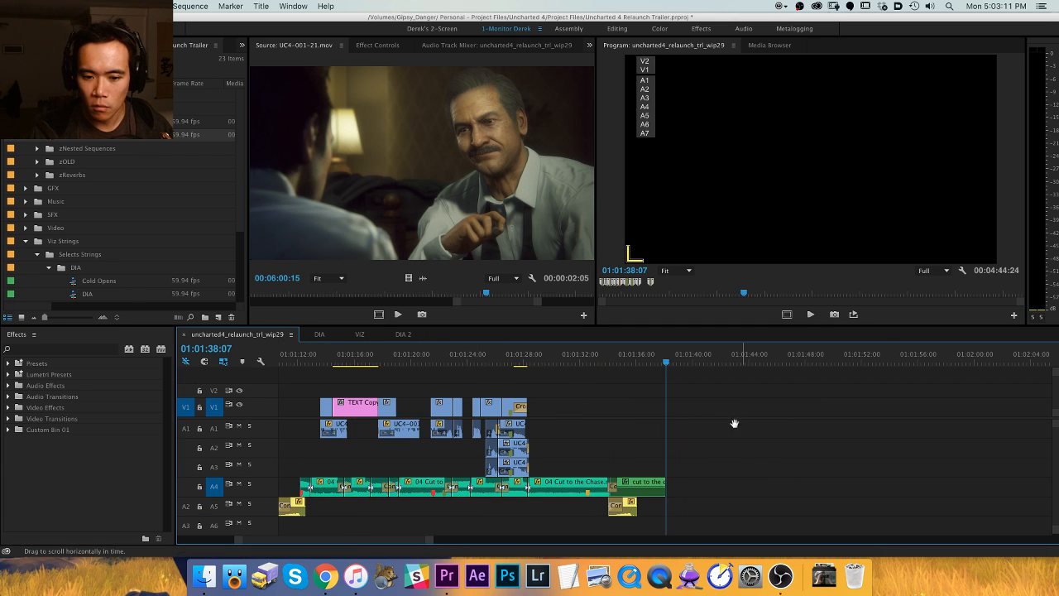
{"action": "left_click_drag", "start_coordinate": [699, 452], "coordinate": [520, 518]}
{"action": "key", "text": "v"}
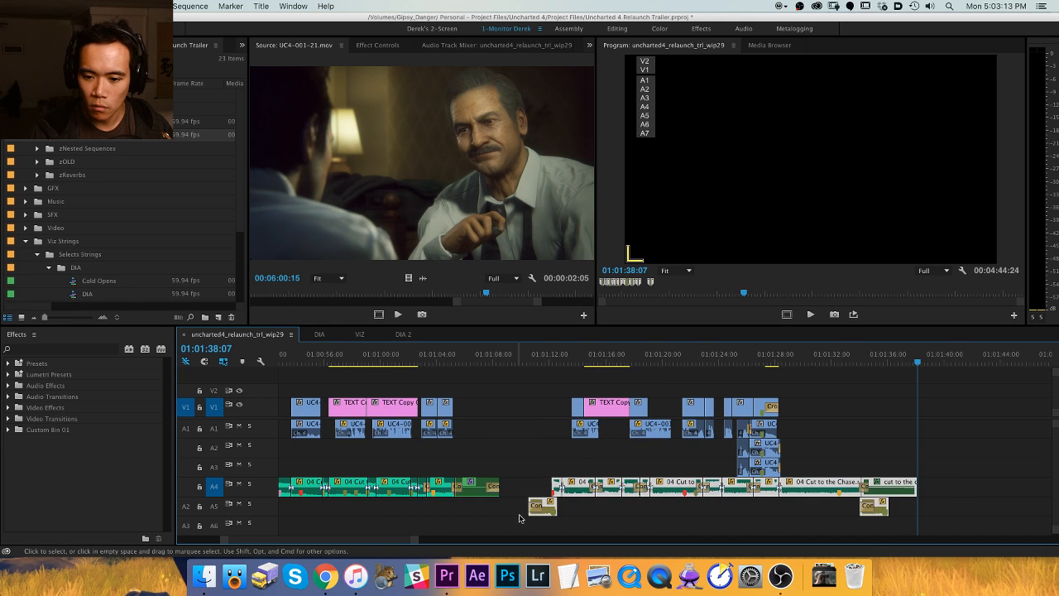
{"action": "left_click_drag", "start_coordinate": [576, 494], "coordinate": [551, 494]}
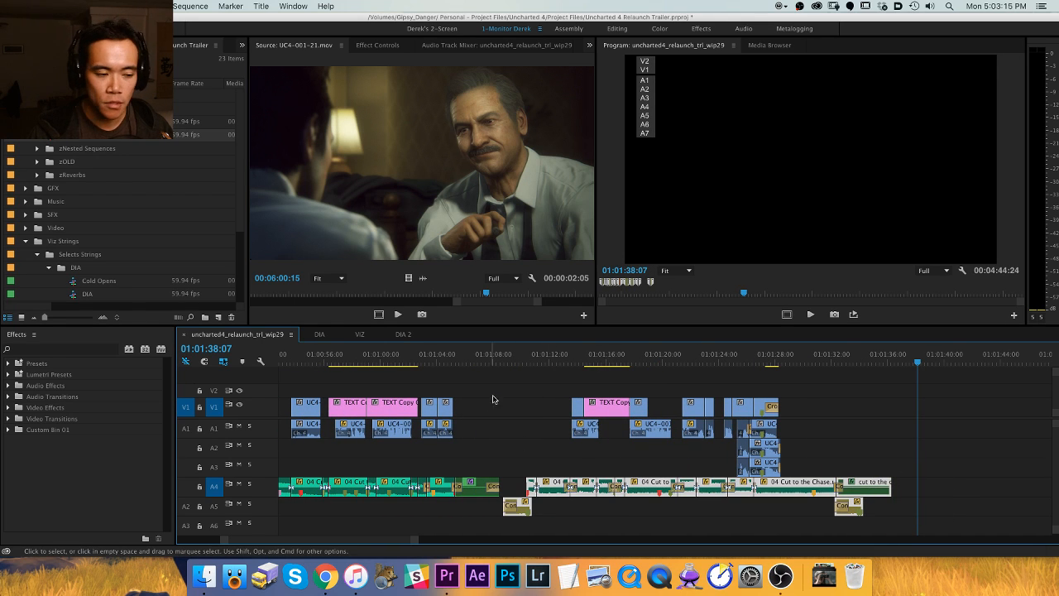
{"action": "left_click", "coordinate": [542, 372]}
{"action": "left_click", "coordinate": [506, 363]}
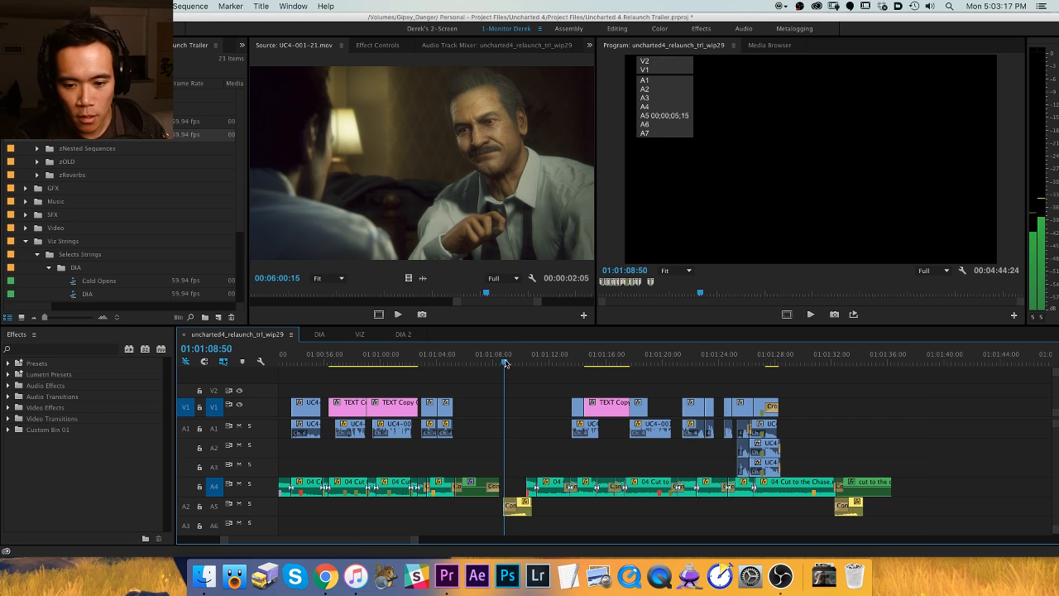
Add a sequence marker at 01:01:08:07 and duplicate the NATE DOING ACTION STUFF title into the empty V1 gap there.
{"action": "key", "text": "="}
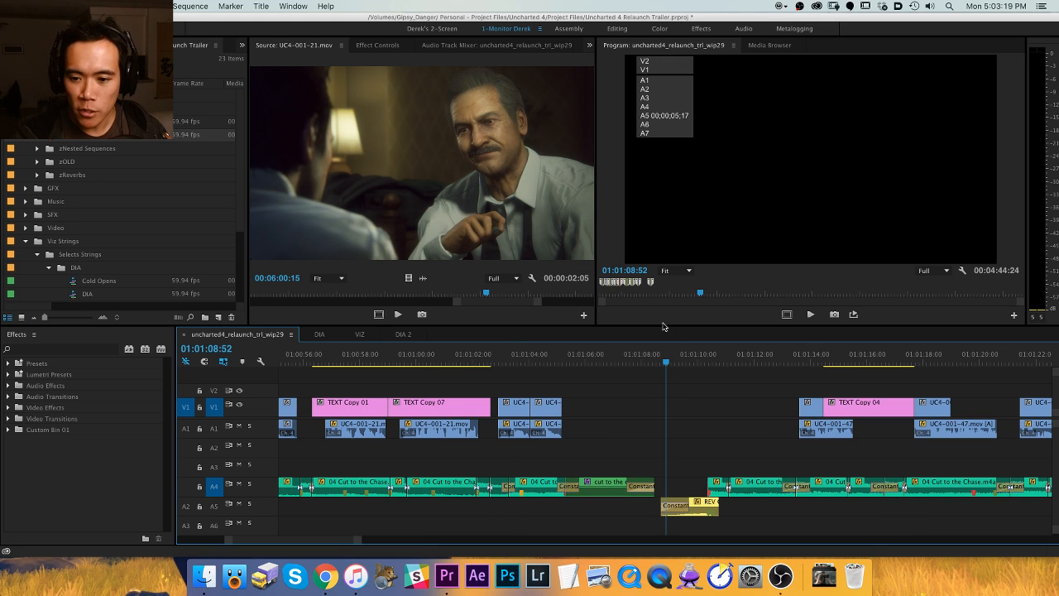
{"action": "left_click_drag", "start_coordinate": [651, 351], "coordinate": [645, 350]}
{"action": "key", "text": "m"}
{"action": "key", "text": "m"}
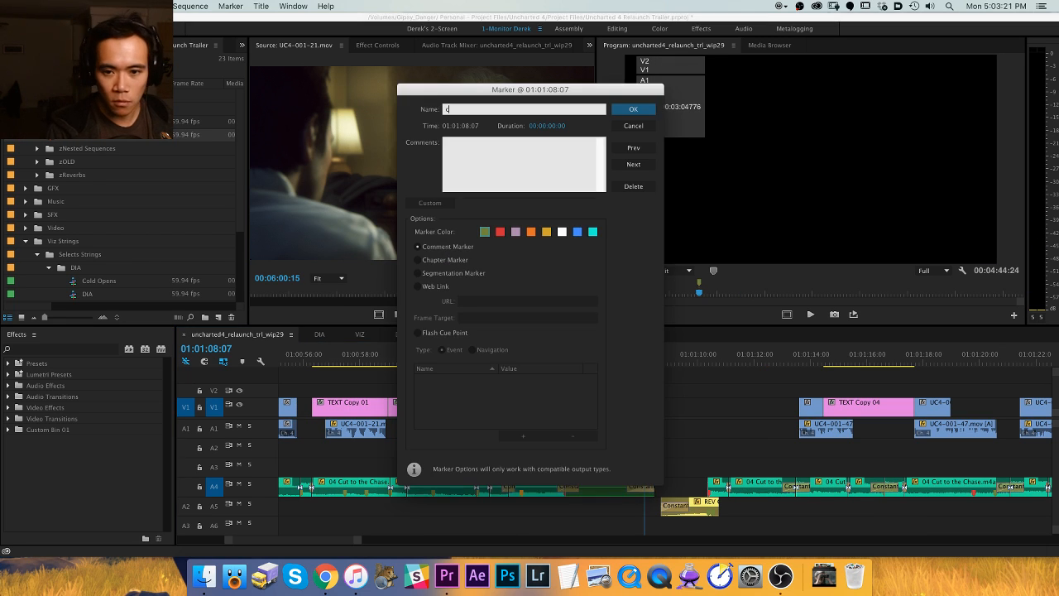
{"action": "key", "text": "Return"}
{"action": "left_click_drag", "start_coordinate": [867, 411], "coordinate": [687, 407]}
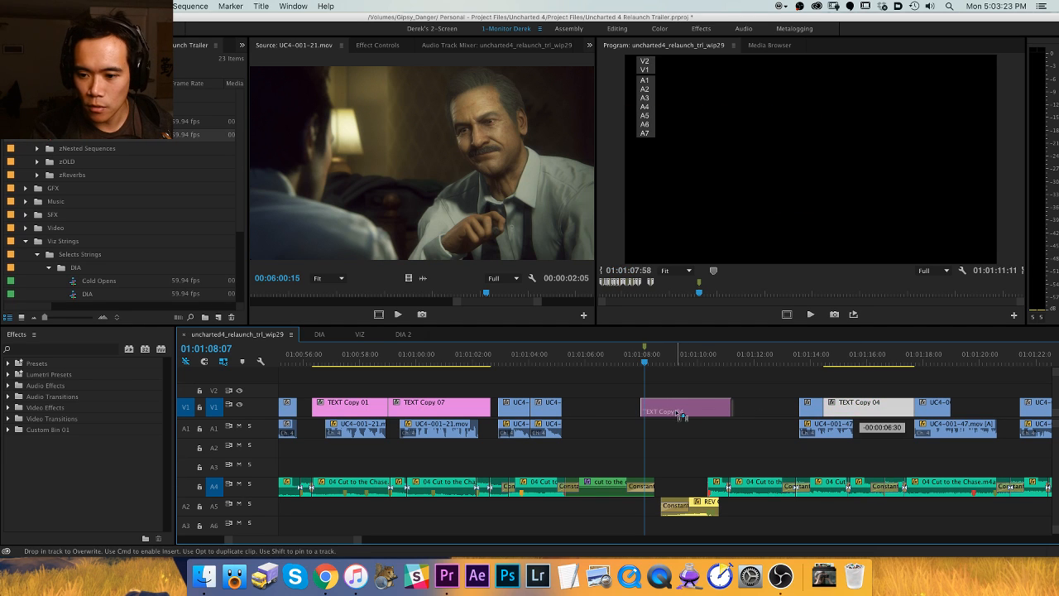
Replace the duplicated title's text with CRAZY ACTION SCENE, center it vertically in the frame, and save the project.
{"action": "double_click", "coordinate": [687, 407]}
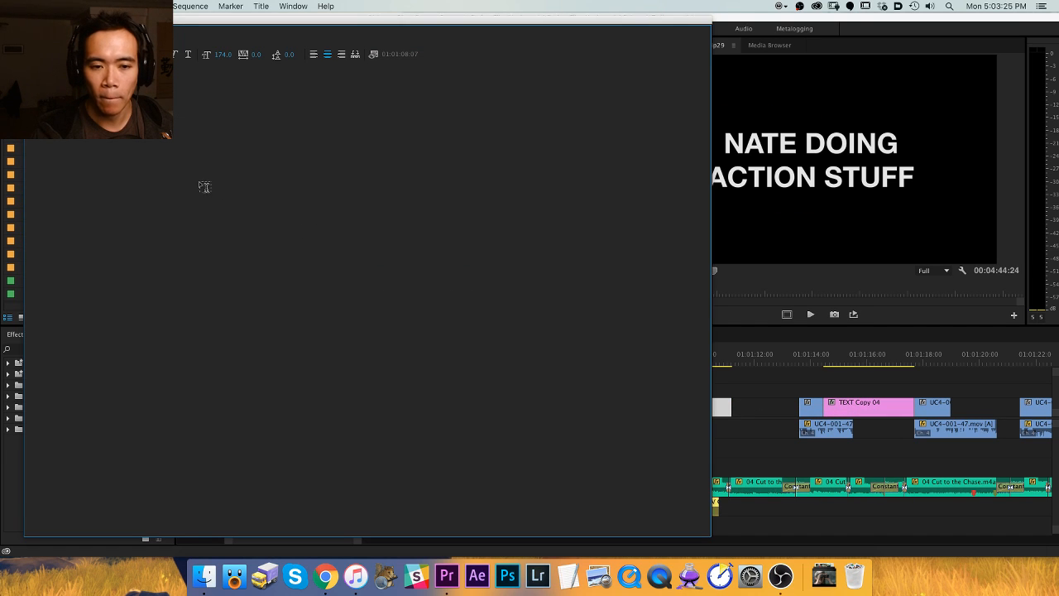
{"action": "key", "text": "ctrl+a"}
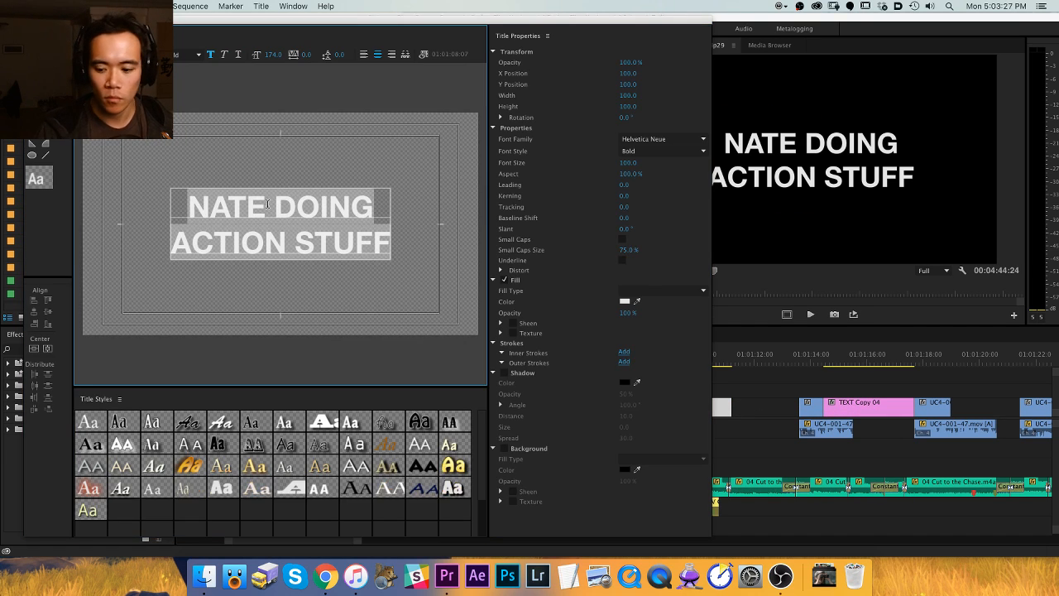
{"action": "key", "text": "super+s"}
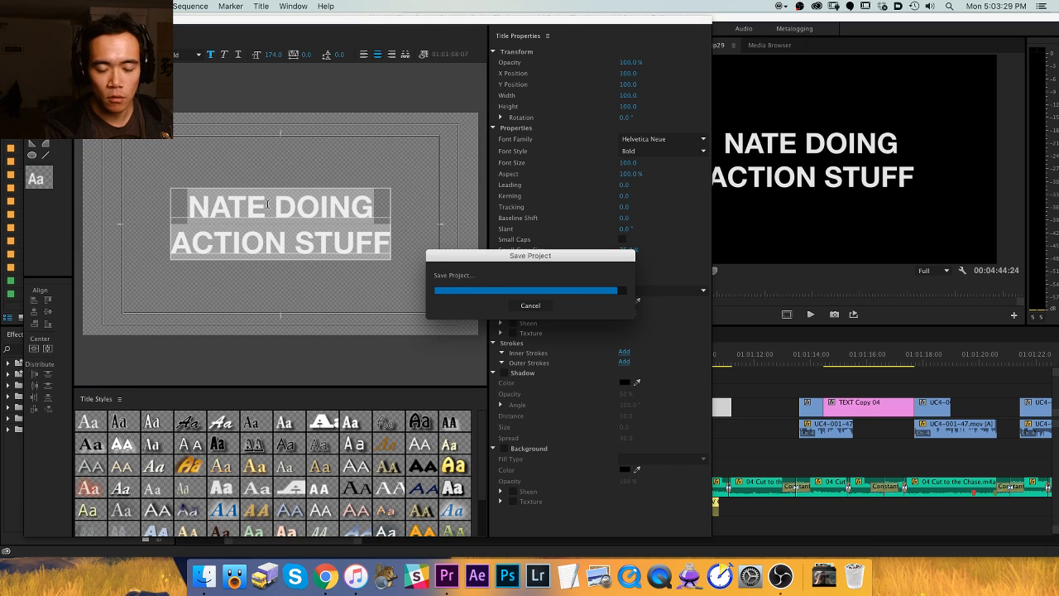
{"action": "type", "text": "CRAZY"}
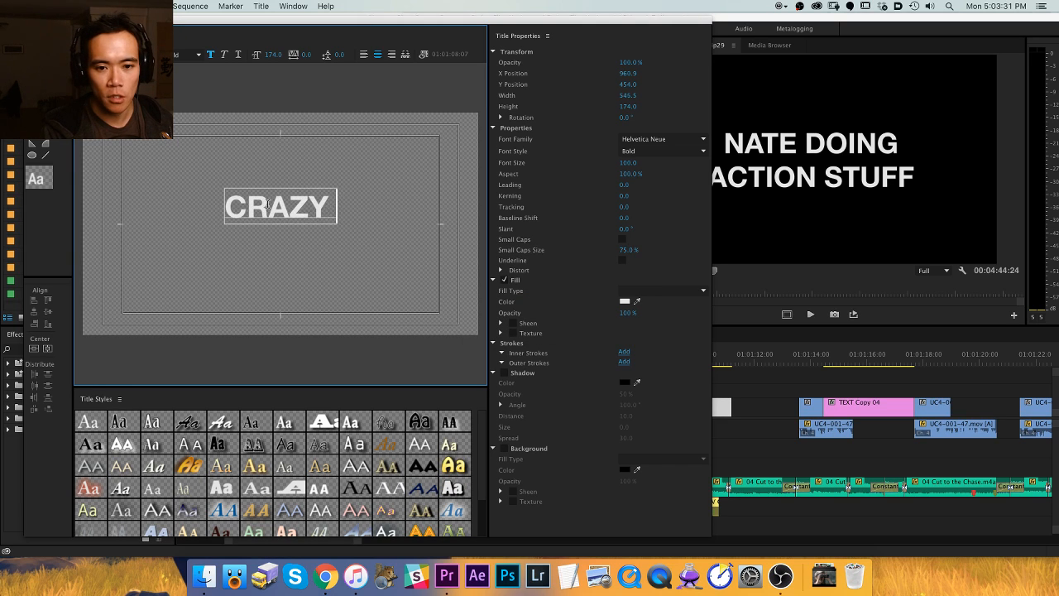
{"action": "type", "text": " ACTION SENE"}
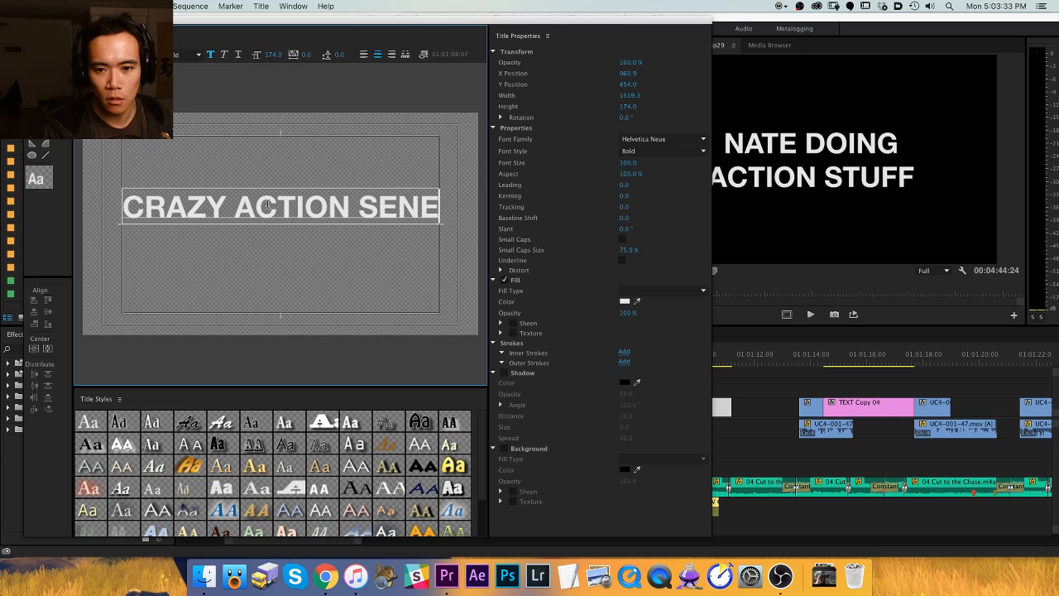
{"action": "key", "text": "BackSpace"}
{"action": "key", "text": "BackSpace"}
{"action": "key", "text": "BackSpace"}
{"action": "type", "text": "CE"}
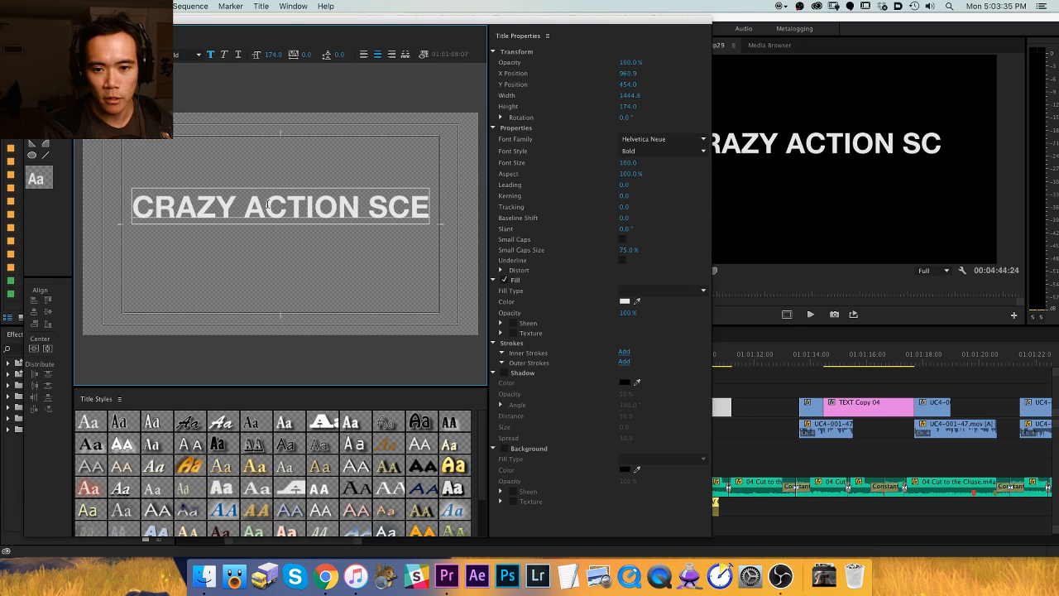
{"action": "type", "text": "NE"}
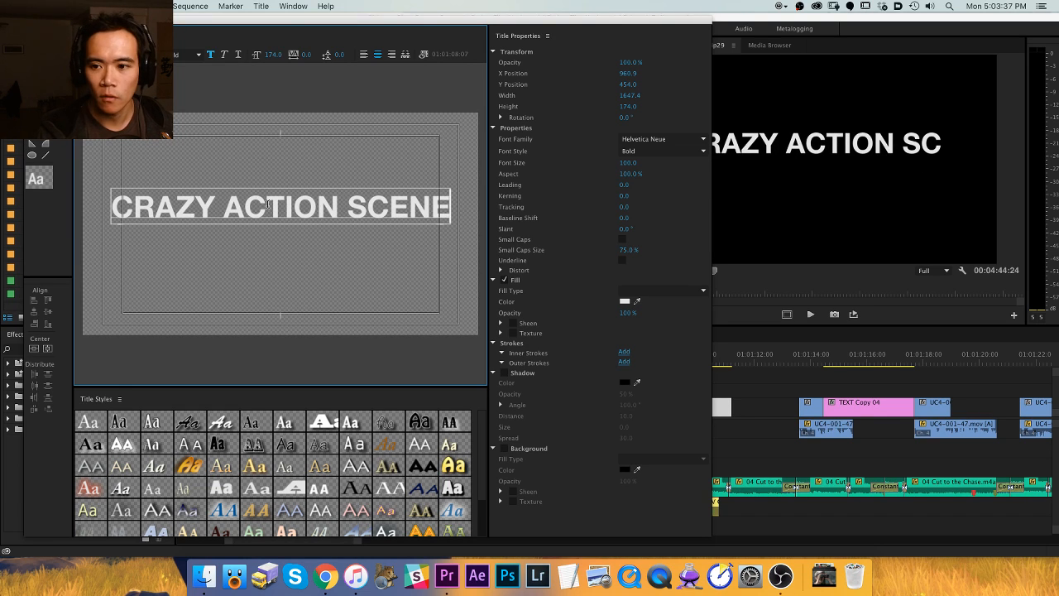
{"action": "left_click", "coordinate": [34, 348]}
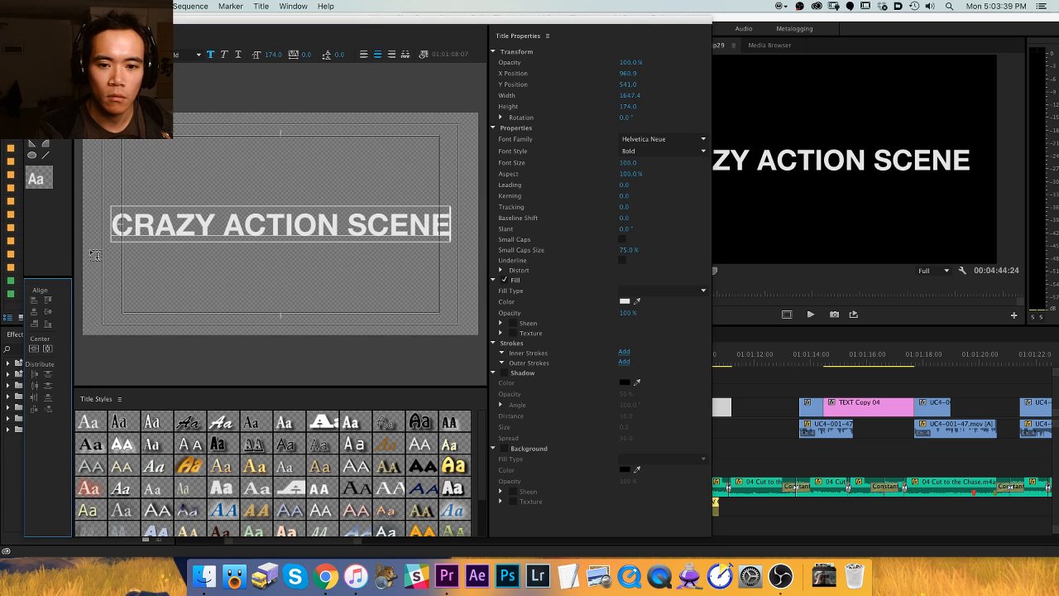
{"action": "key", "text": "super+w"}
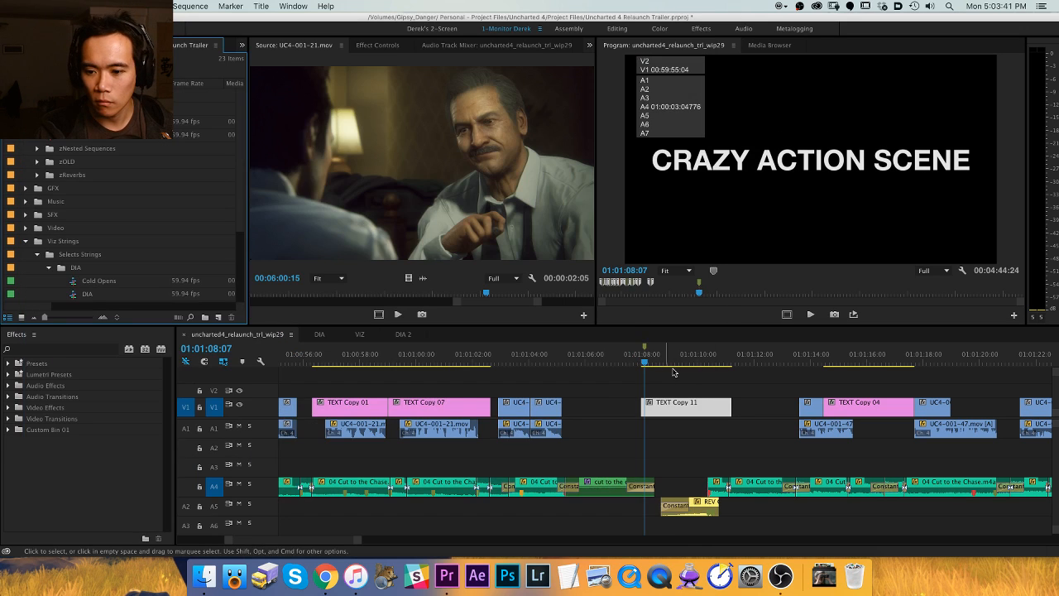
Move the CRAZY ACTION SCENE title earlier so it follows the UC4-001-36 clips, and play back the section up to the UC4-001-47 clip.
{"action": "left_click_drag", "start_coordinate": [662, 360], "coordinate": [557, 365]}
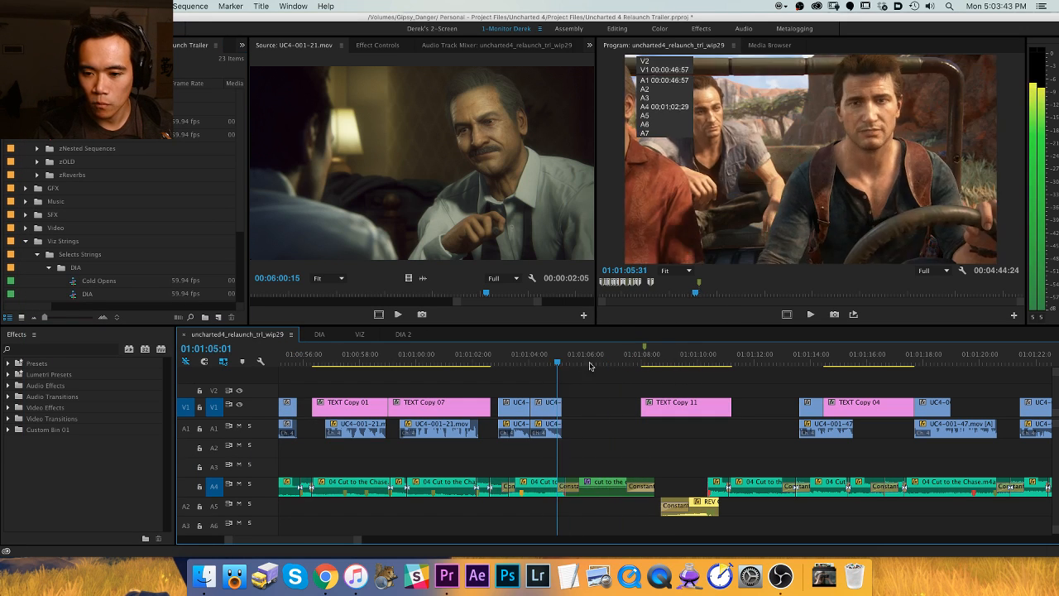
{"action": "left_click_drag", "start_coordinate": [674, 411], "coordinate": [596, 413]}
{"action": "key", "text": "space"}
{"action": "key", "text": "="}
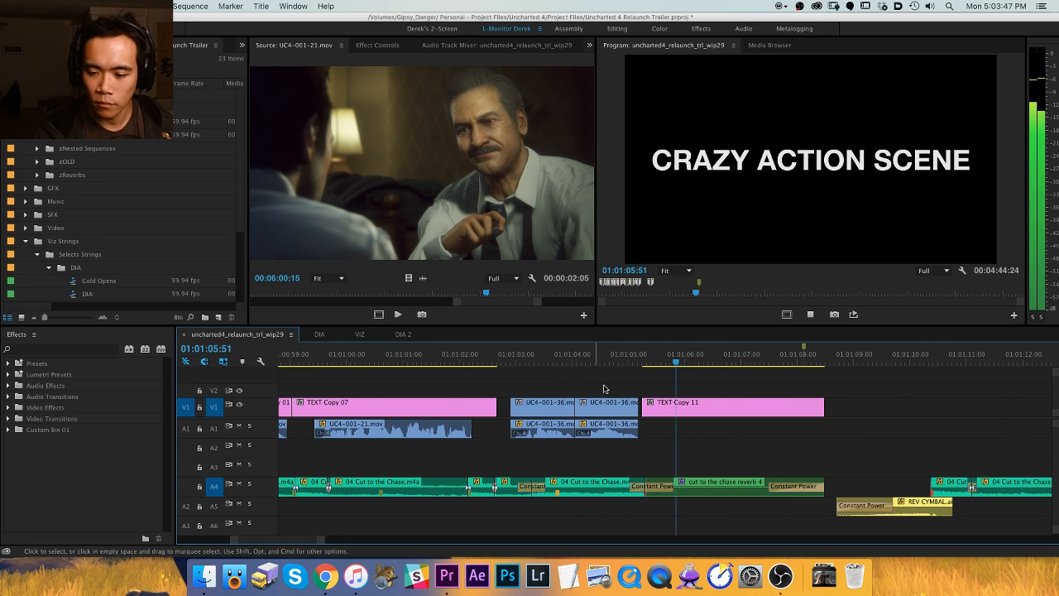
{"action": "key", "text": "h"}
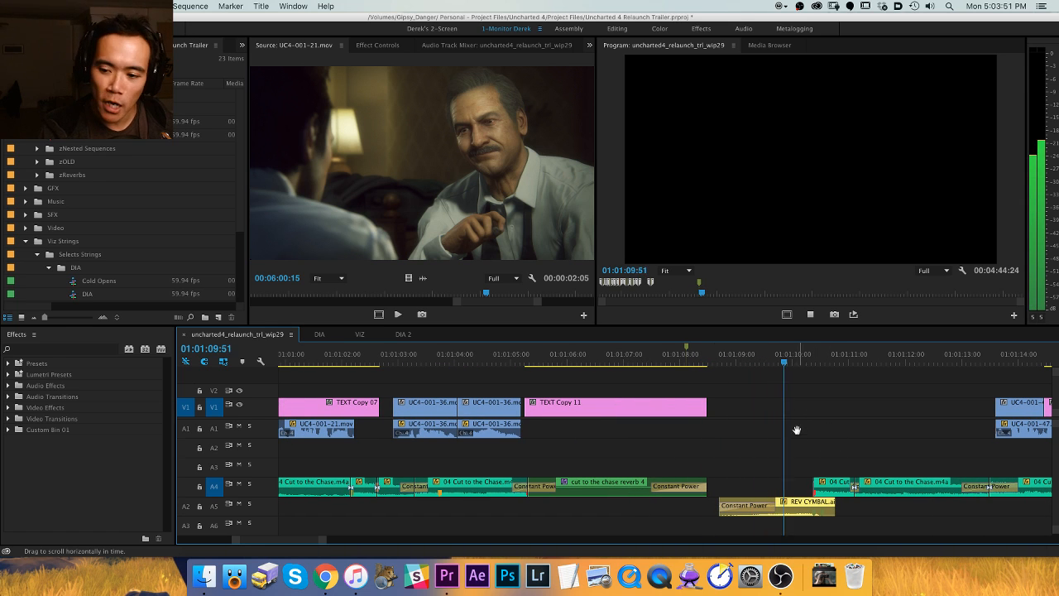
{"action": "key", "text": "minus"}
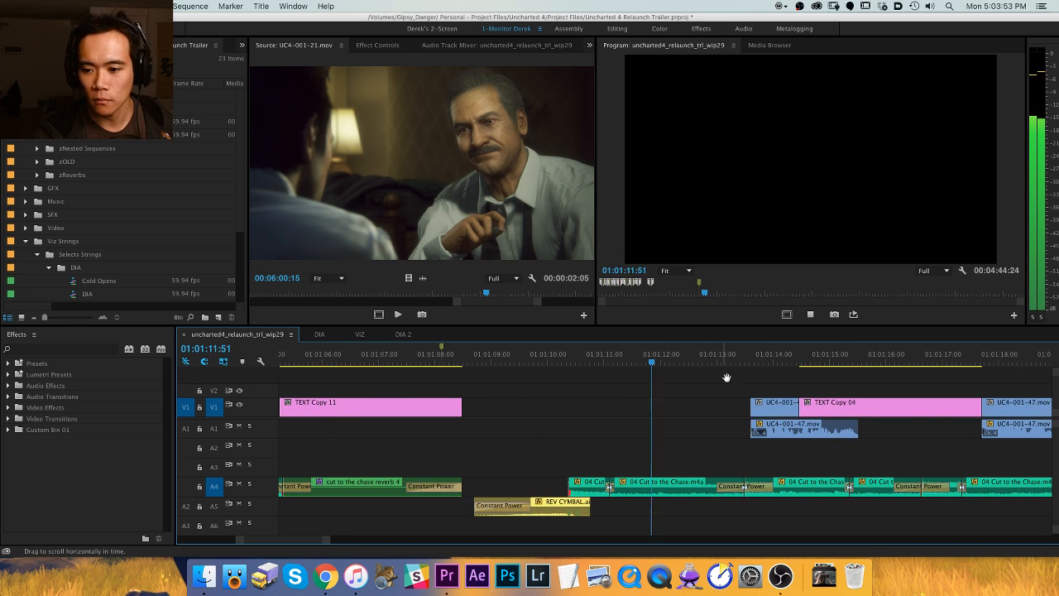
{"action": "key", "text": "space"}
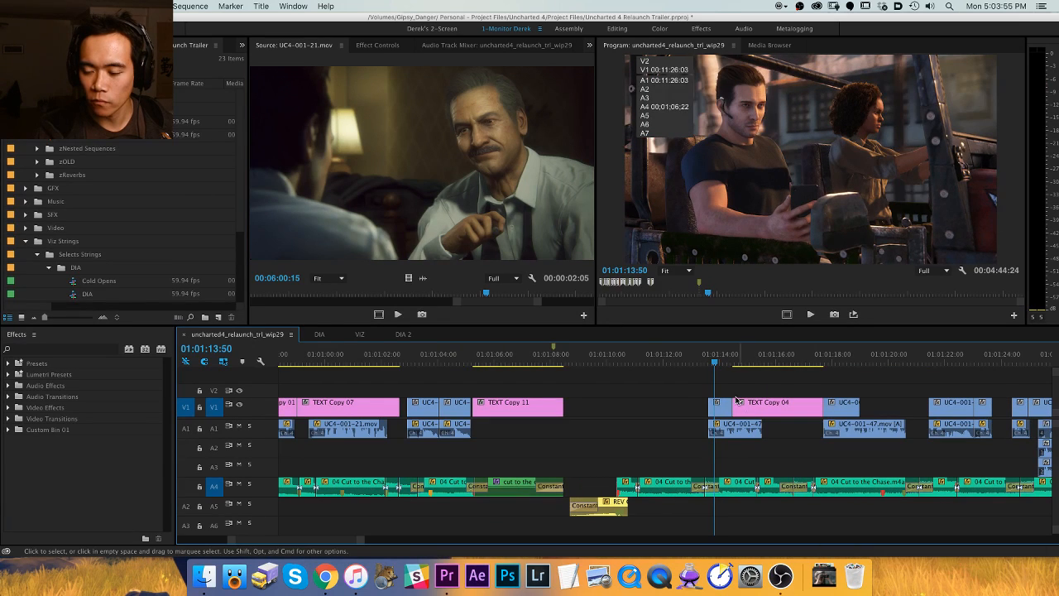
Cut the UC4-001-47 clips and the NATE DOING ACTION STUFF title between them, and paste them on V1 and A1 at 01:01:11:06.
{"action": "left_click_drag", "start_coordinate": [720, 407], "coordinate": [839, 445]}
{"action": "key", "text": "Delete"}
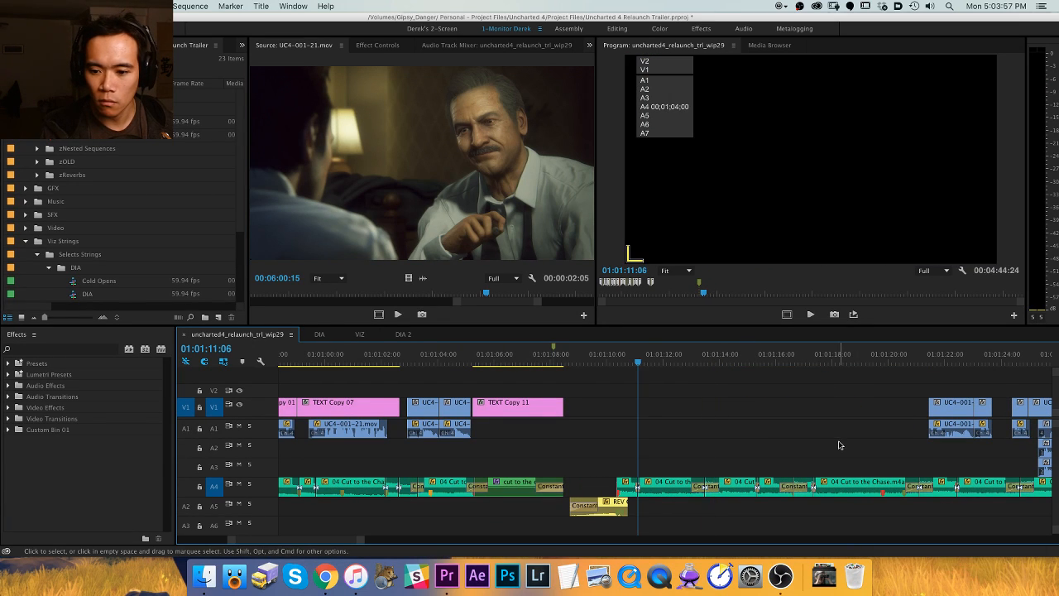
{"action": "key", "text": "super+z"}
{"action": "key", "text": "super+z"}
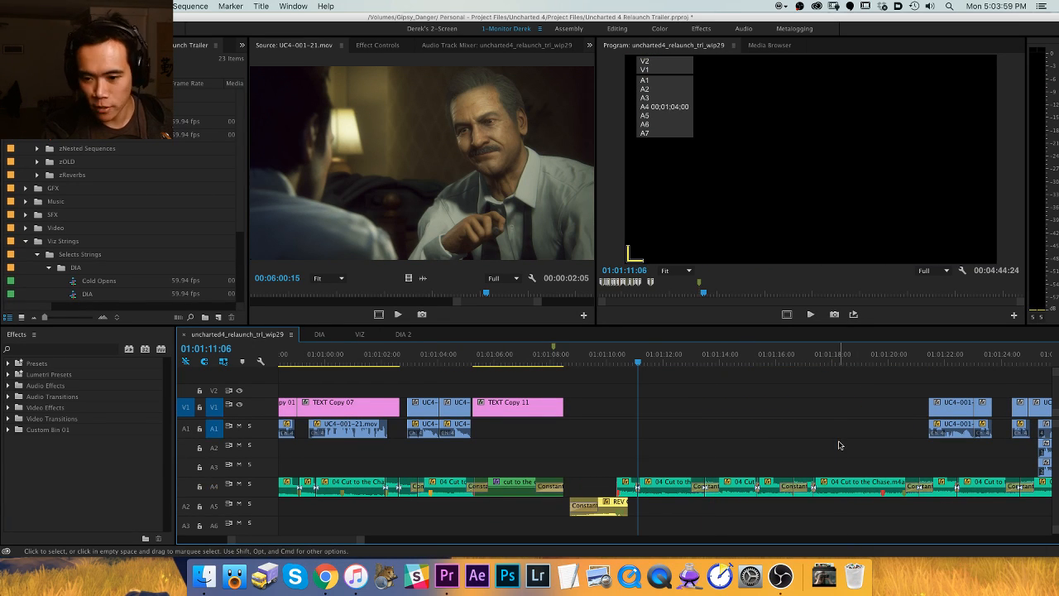
{"action": "key", "text": "super+shift+z"}
{"action": "scroll", "coordinate": [537, 372], "scroll_direction": "down", "scroll_amount": 3}
Play back the moved clips from 01:01:10:22 and check the timing through to the woman's phone call shot.
{"action": "left_click", "coordinate": [481, 361]}
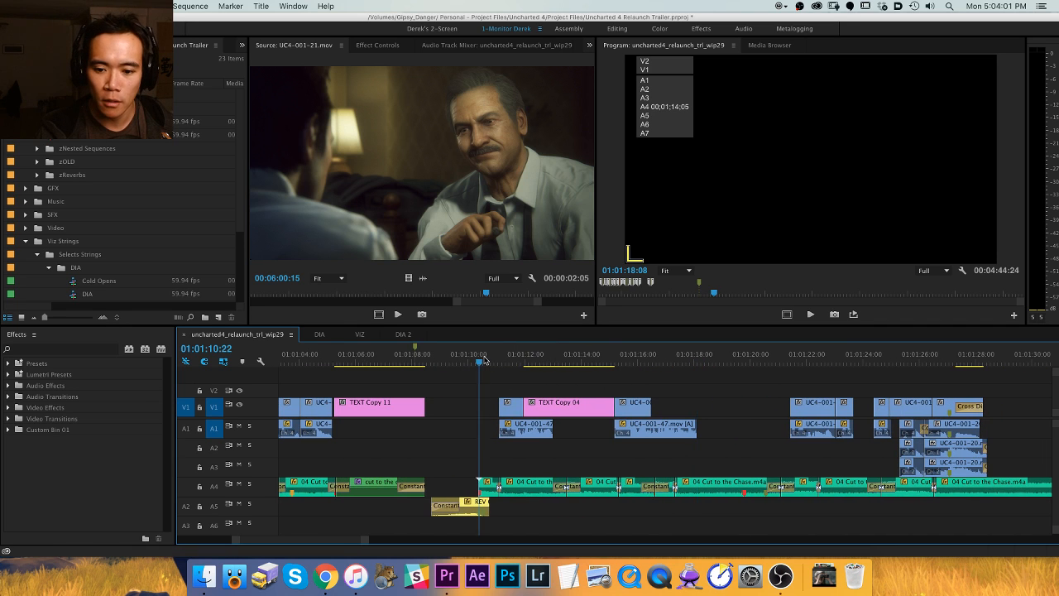
{"action": "key", "text": "space"}
{"action": "key", "text": "equal"}
{"action": "key", "text": "h"}
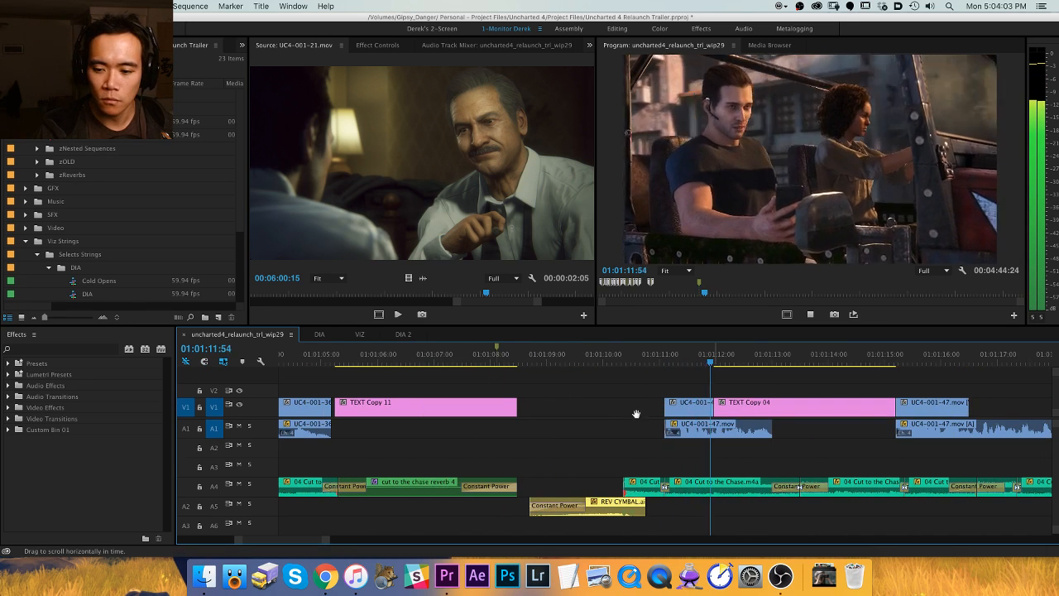
{"action": "key", "text": "minus"}
{"action": "key", "text": "v"}
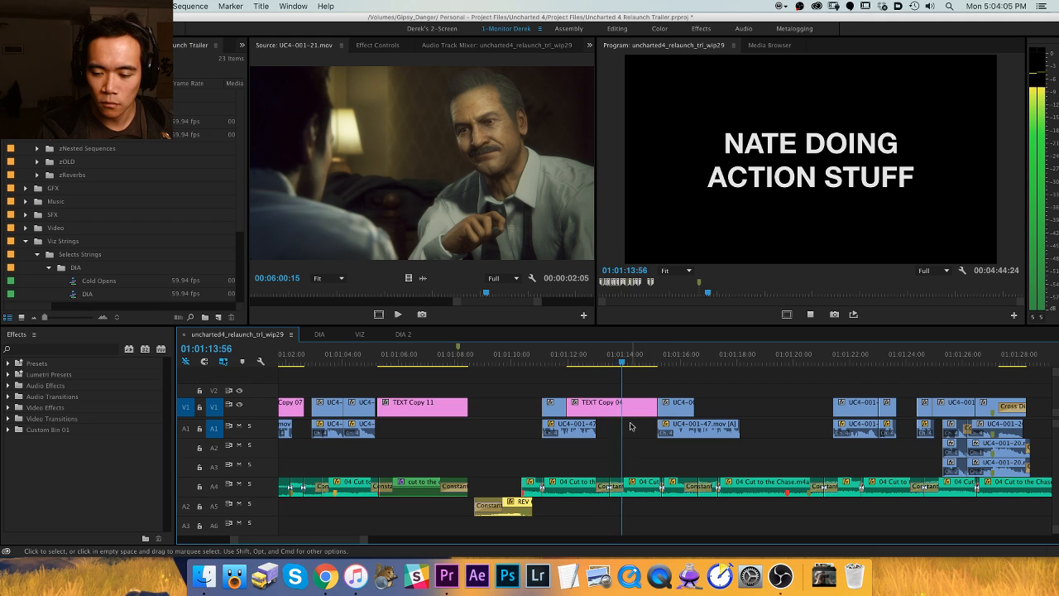
{"action": "scroll", "coordinate": [612, 418], "scroll_direction": "down", "scroll_amount": 4}
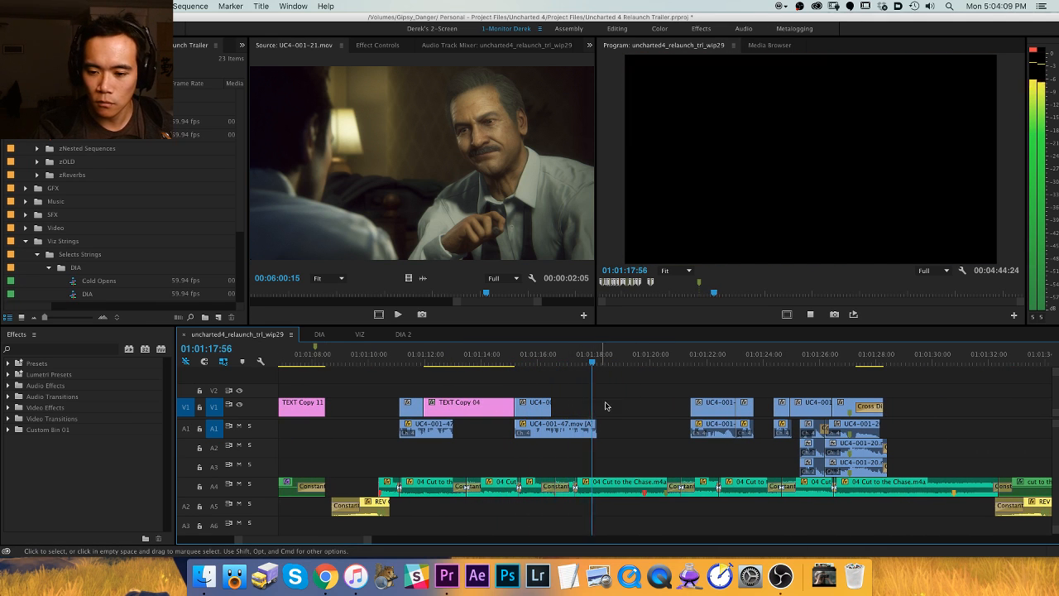
{"action": "left_click", "coordinate": [686, 358]}
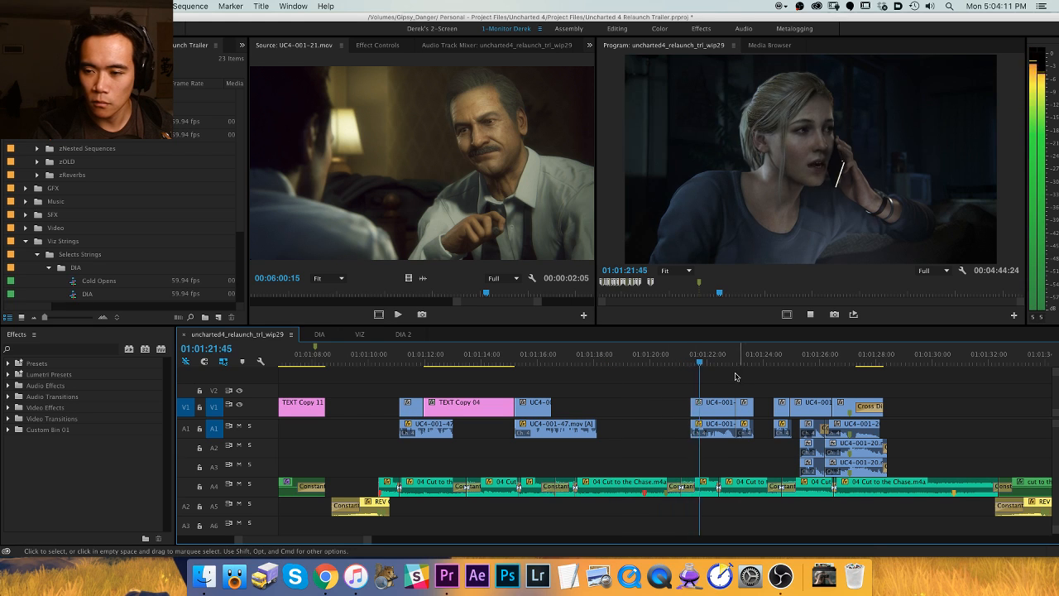
{"action": "key", "text": "space"}
Select all video and dialogue clips from the UC4-001-31 phone call shot through the final UC4-001-20 clips, leaving out the music.
{"action": "key", "text": "h"}
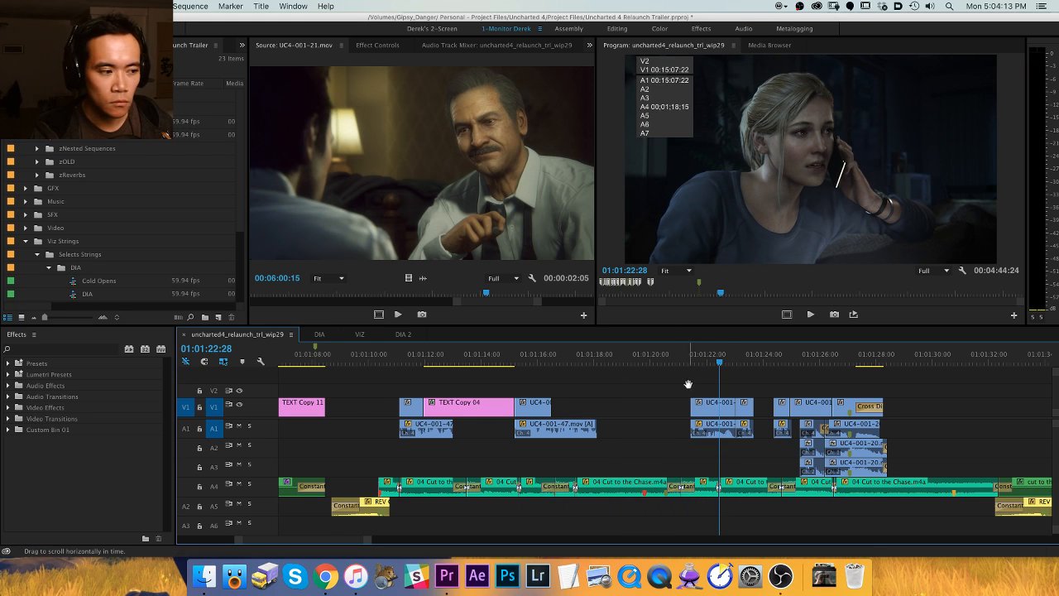
{"action": "left_click_drag", "start_coordinate": [676, 385], "coordinate": [600, 382]}
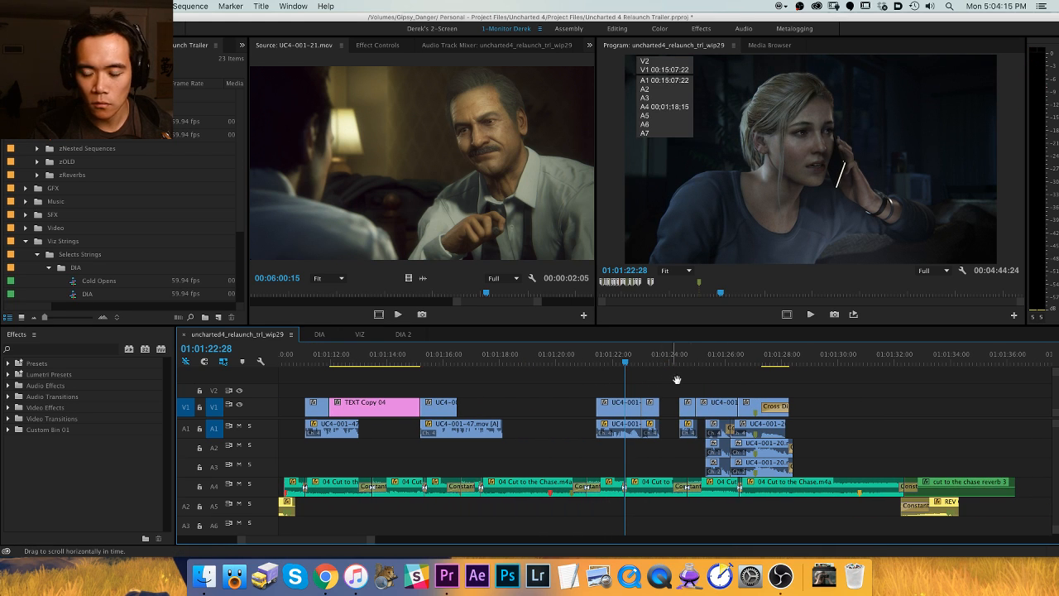
{"action": "key", "text": "minus"}
{"action": "key", "text": "minus"}
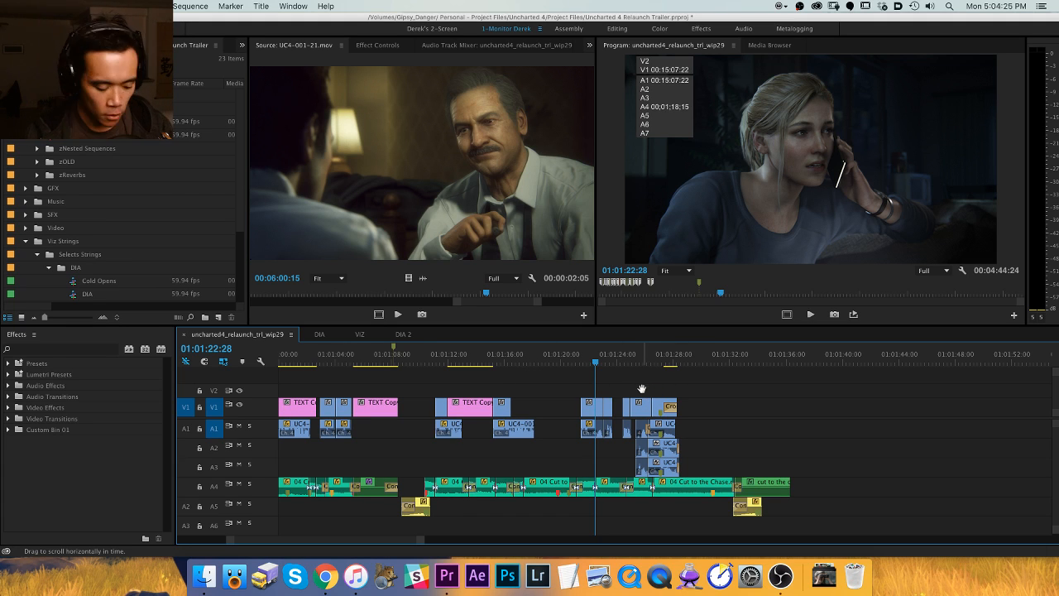
{"action": "key", "text": "minus"}
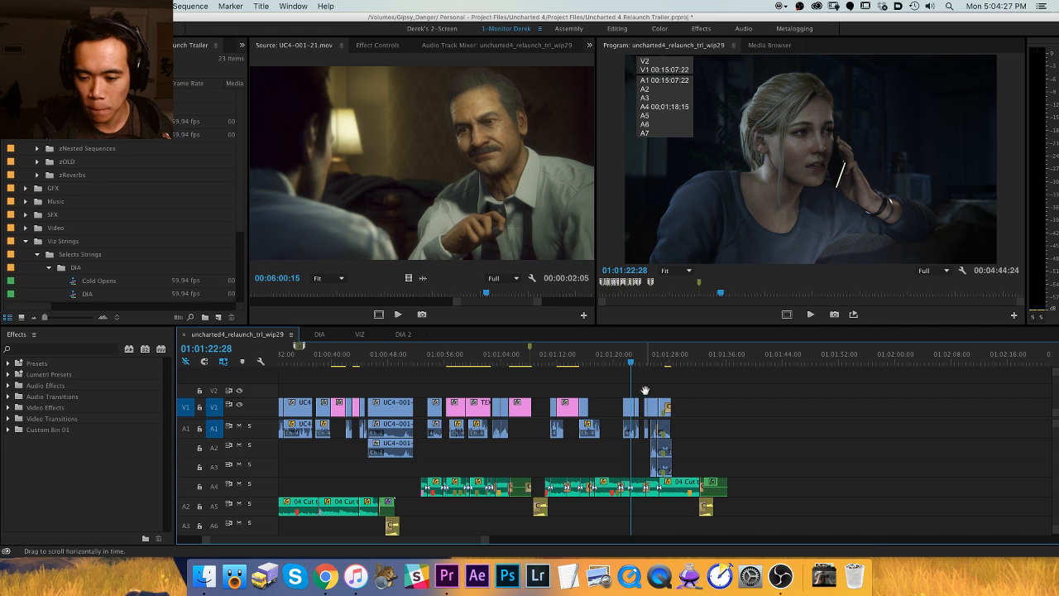
{"action": "key", "text": "equal"}
{"action": "key", "text": "backslash"}
{"action": "key", "text": "backslash"}
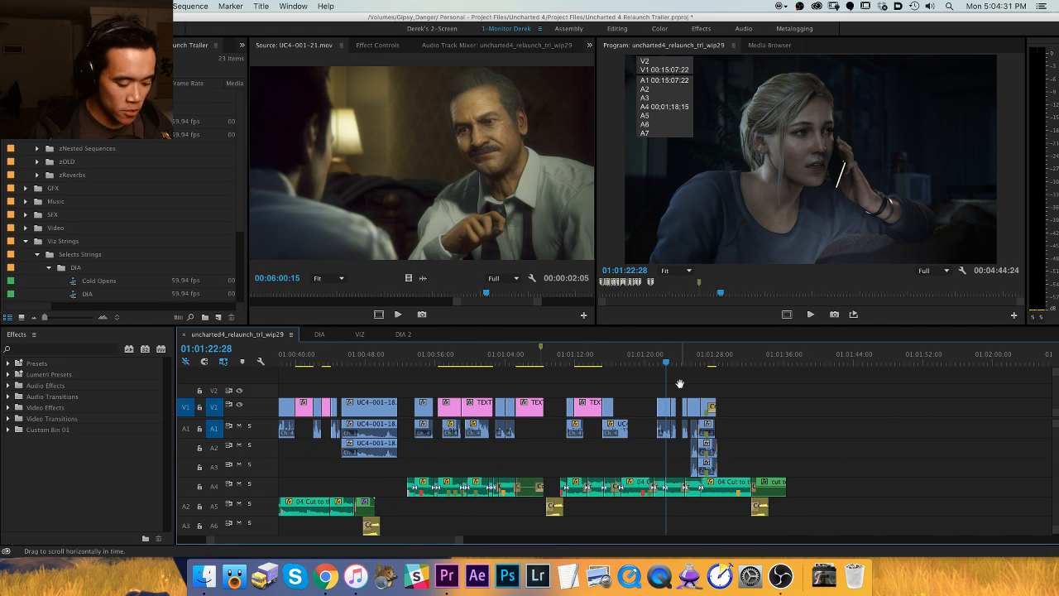
{"action": "left_click_drag", "start_coordinate": [739, 411], "coordinate": [482, 463]}
{"action": "key", "text": "v"}
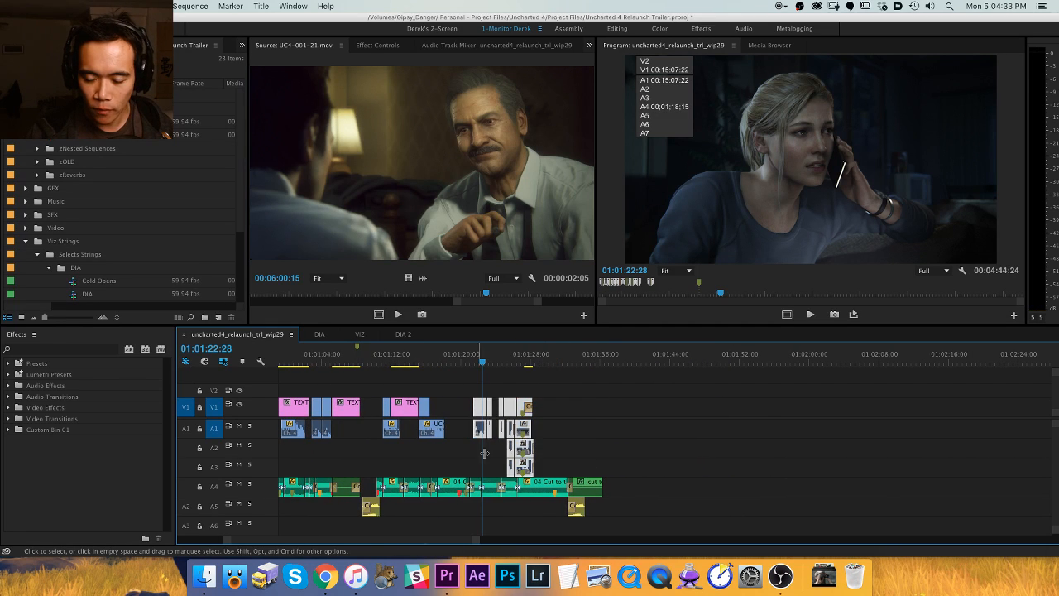
{"action": "key", "text": "equal"}
{"action": "key", "text": "equal"}
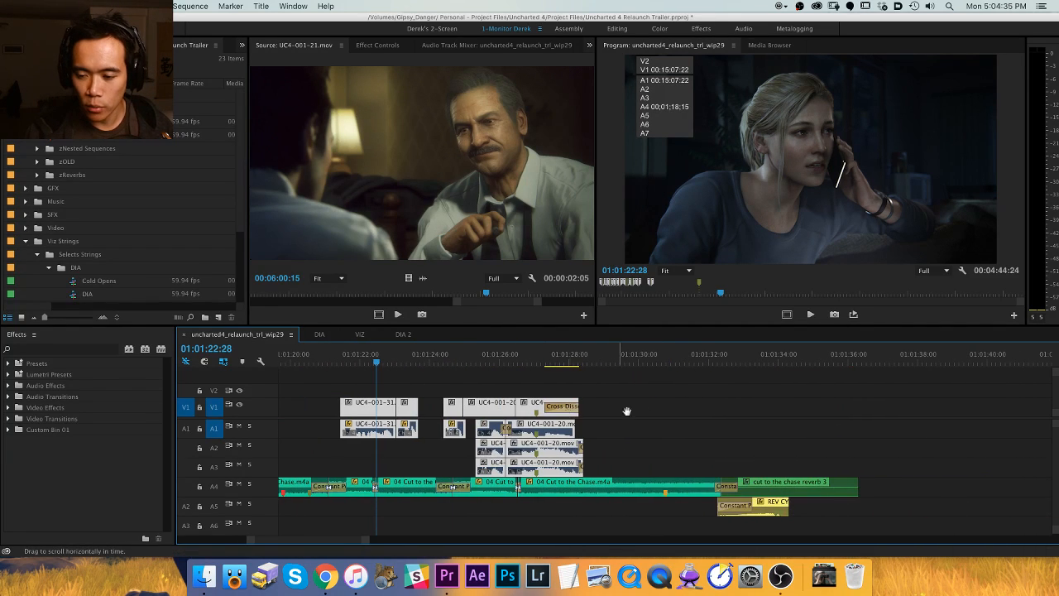
Compare the music's closing hit near 01:01:32:16 with the impact in the final UC4-001-20 clip to find the sync point.
{"action": "left_click", "coordinate": [718, 361]}
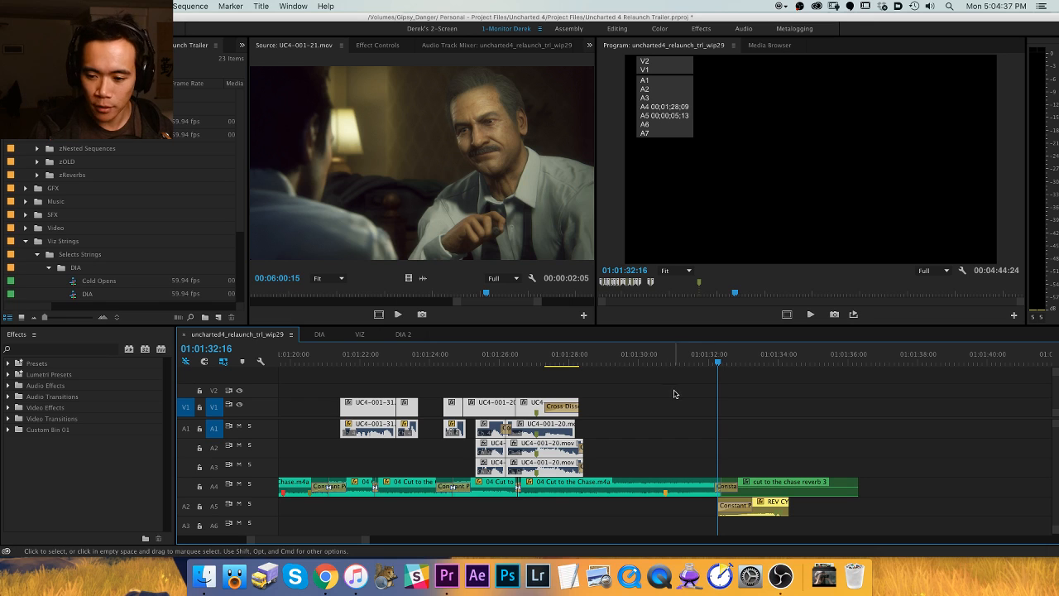
{"action": "key", "text": "space"}
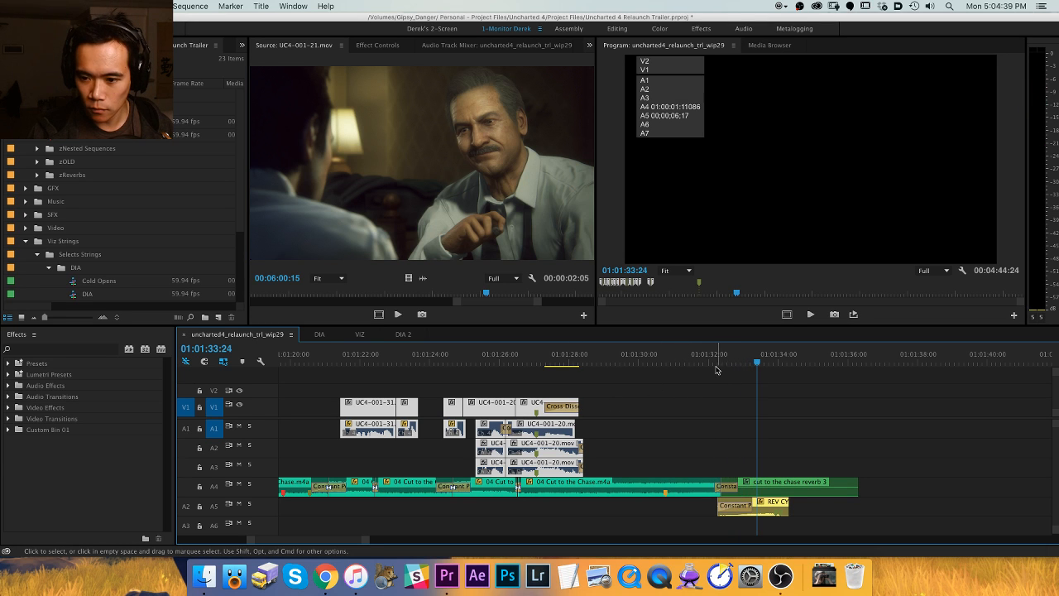
{"action": "key", "text": "space"}
{"action": "left_click", "coordinate": [524, 361]}
{"action": "key", "text": "space"}
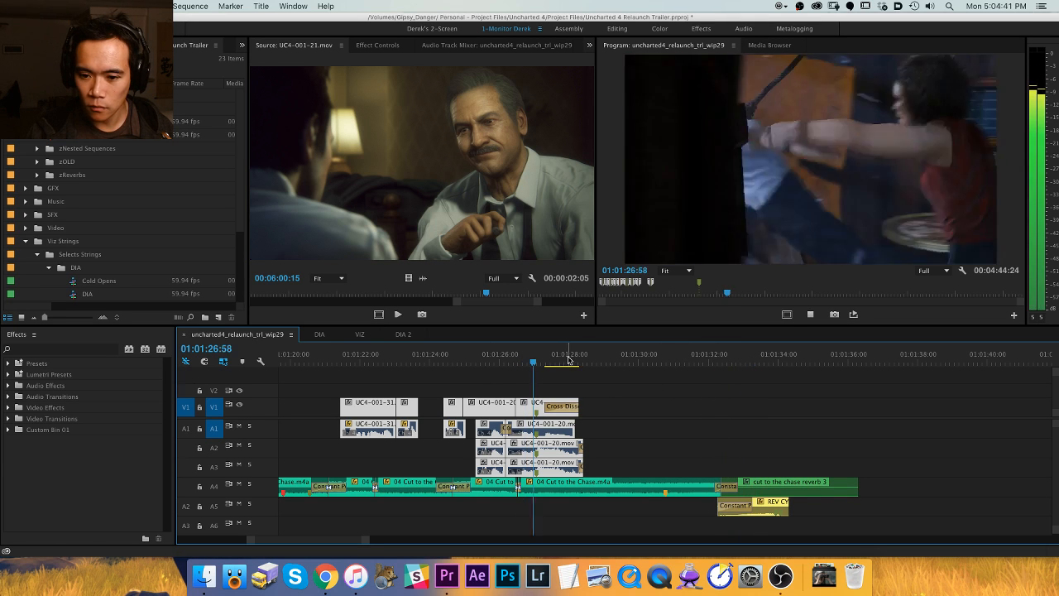
{"action": "left_click", "coordinate": [700, 361]}
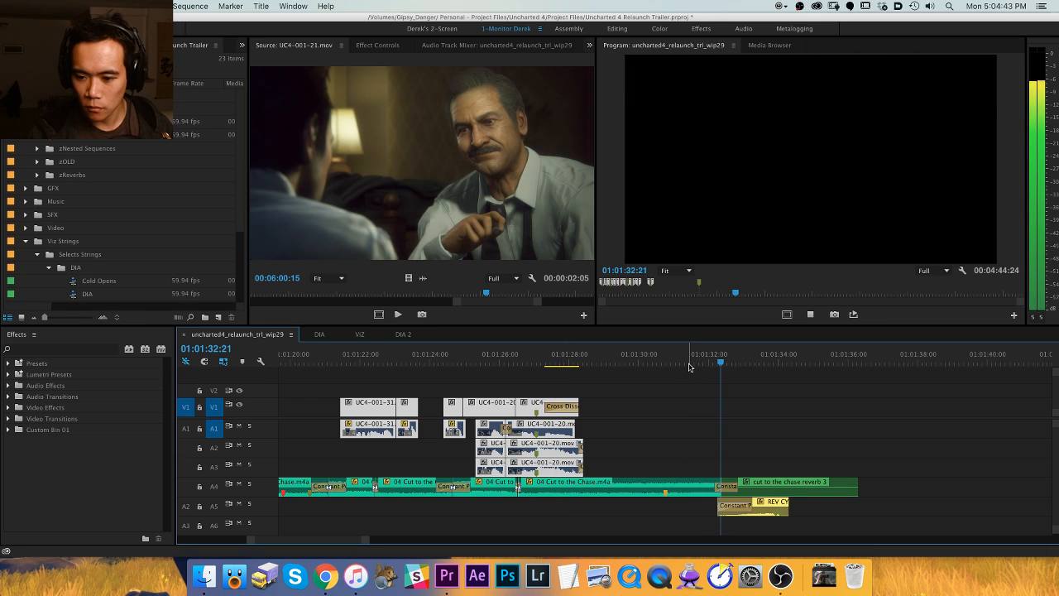
{"action": "key", "text": "space"}
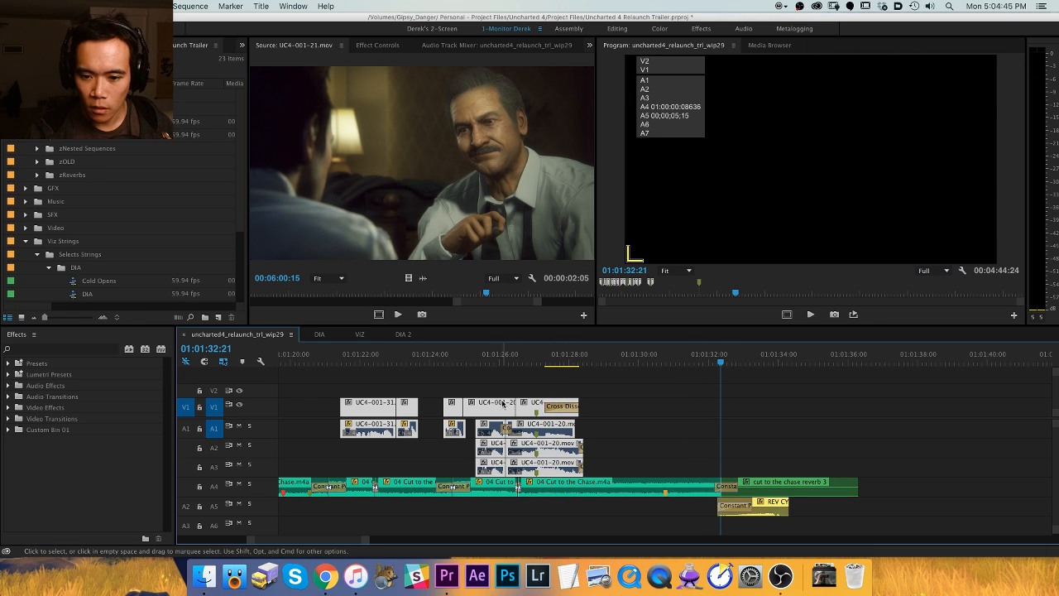
Move the selected UC4-001-31 and UC4-001-20 clips later so the closing impact falls near the end of the Cut to the Chase music.
{"action": "left_click_drag", "start_coordinate": [490, 405], "coordinate": [656, 412]}
{"action": "key", "text": "equal"}
{"action": "key", "text": "equal"}
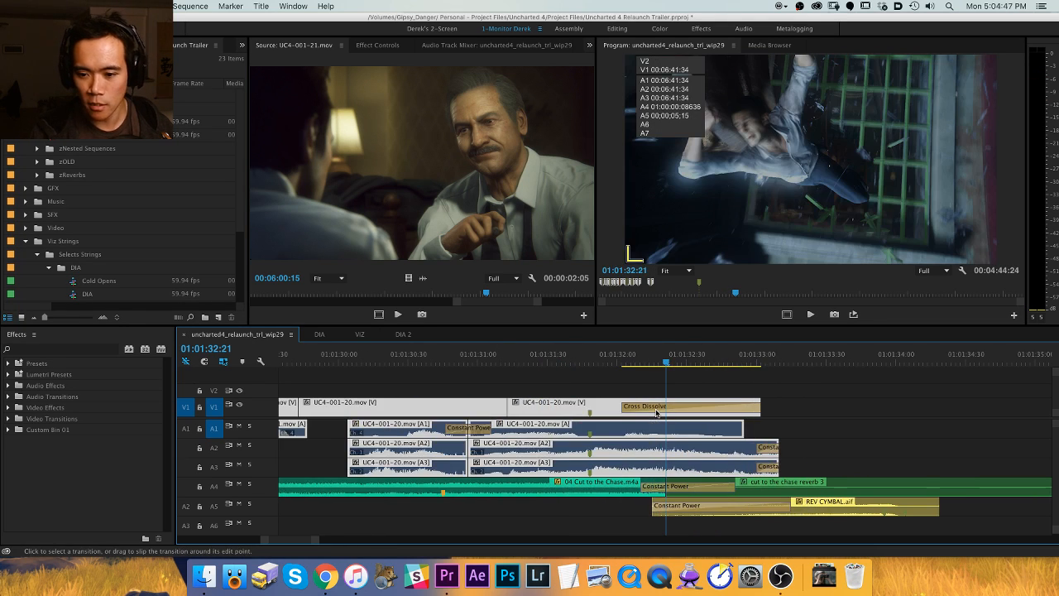
Nudge the selected clips by frames until the marker on the final UC4-001-20 clip lines up with the playhead at 01:01:32:21.
{"action": "key", "text": "super+shift+Right"}
{"action": "key", "text": "super+shift+Right"}
{"action": "key", "text": "super+shift+Right"}
{"action": "key", "text": "super+shift+Right"}
{"action": "key", "text": "super+shift+Right"}
{"action": "key", "text": "super+shift+Right"}
{"action": "key", "text": "super+shift+Right"}
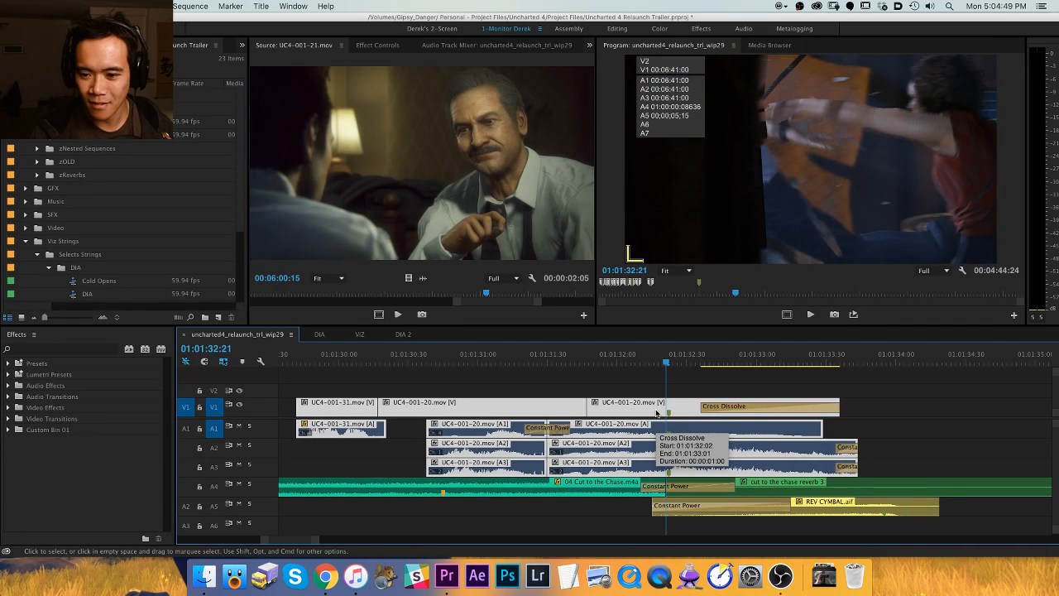
{"action": "key", "text": "super+Left"}
{"action": "key", "text": "super+Left"}
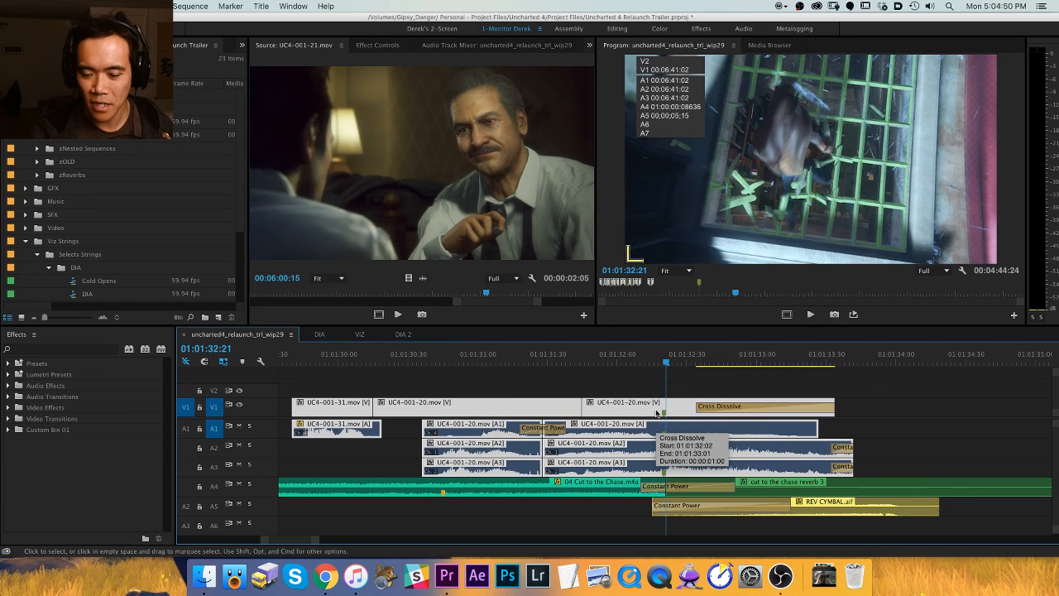
{"action": "key", "text": "super+Left"}
{"action": "key", "text": "minus"}
{"action": "key", "text": "minus"}
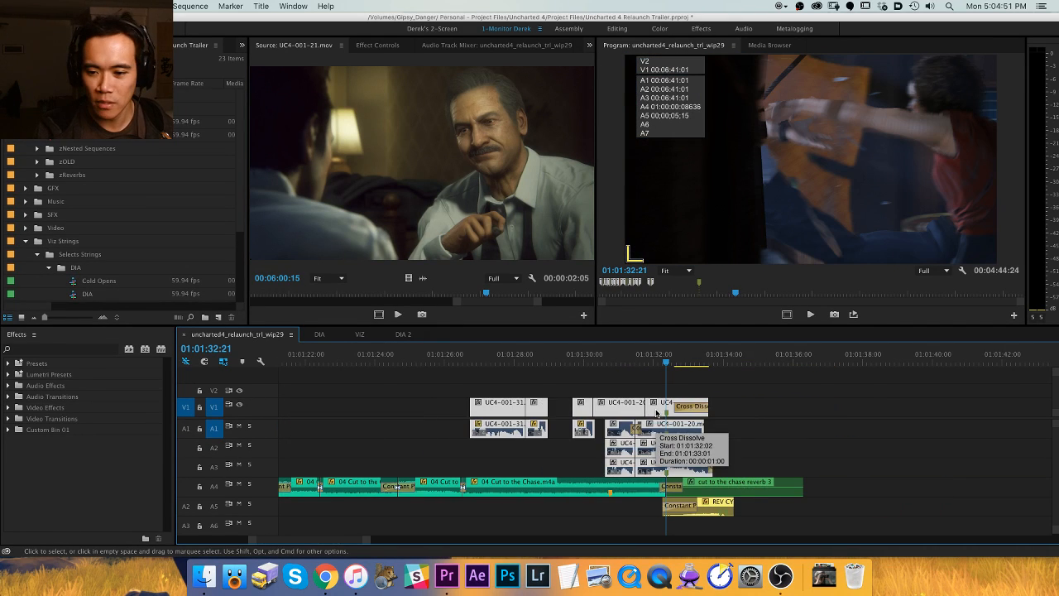
Play back the repositioned UC4-001-20 ending against the music hit and reverb tail.
{"action": "left_click", "coordinate": [645, 359]}
{"action": "key", "text": "space"}
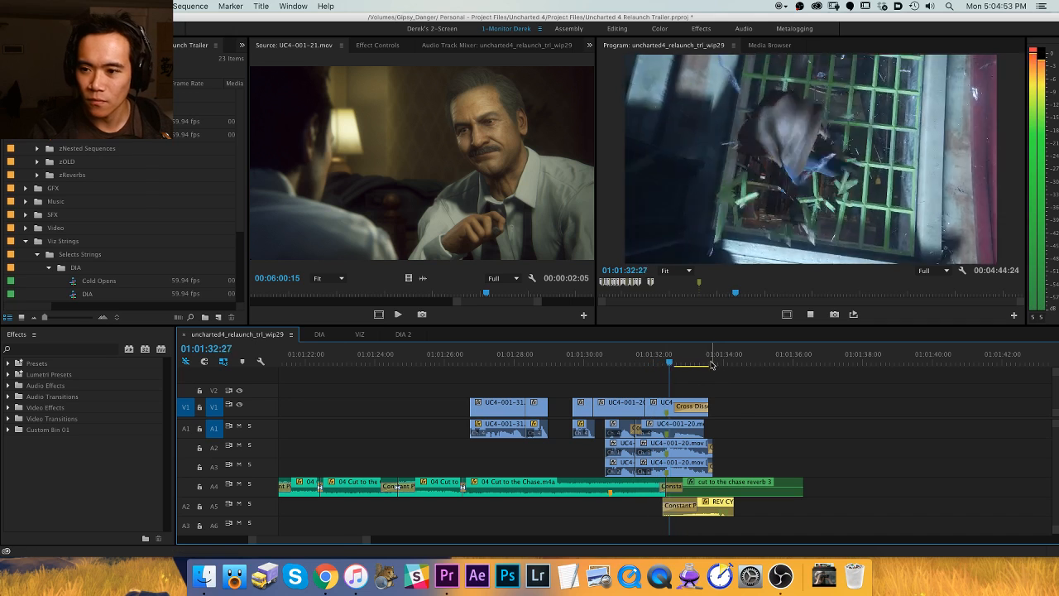
{"action": "key", "text": "minus"}
{"action": "key", "text": "minus"}
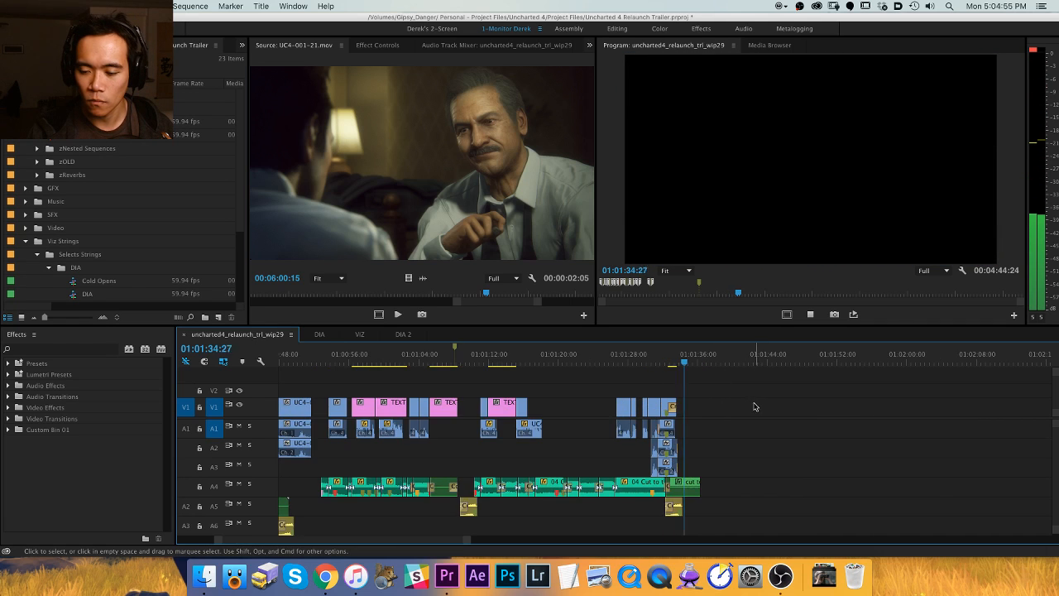
{"action": "key", "text": "minus"}
{"action": "key", "text": "space"}
Listen through the 09 The Twelve Towers music from its opening to about 01:03:40 to judge where the cue should begin.
{"action": "left_click", "coordinate": [958, 374]}
{"action": "key", "text": "space"}
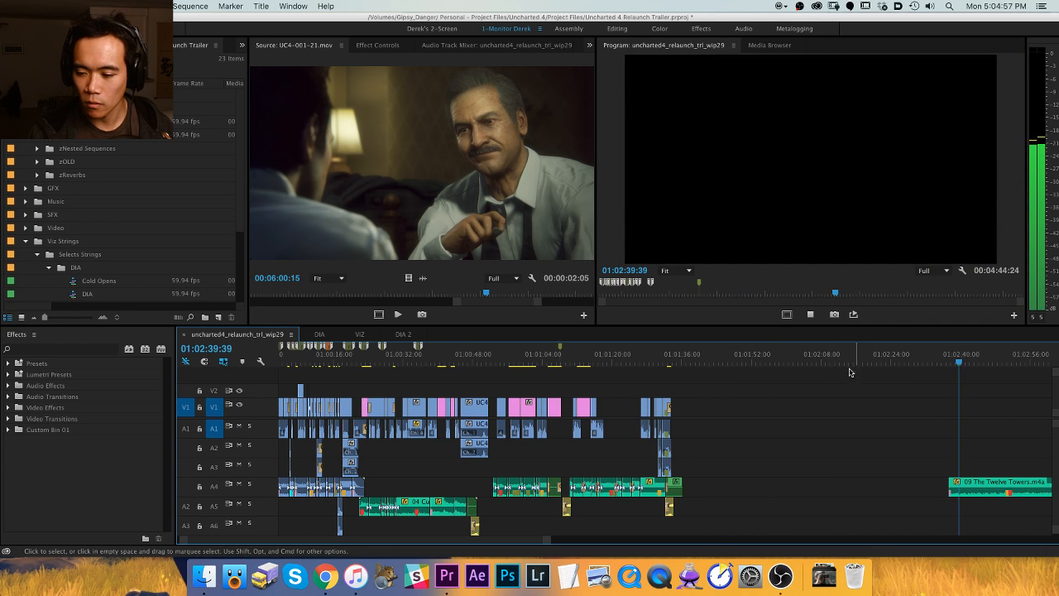
{"action": "key", "text": "equal"}
{"action": "key", "text": "equal"}
{"action": "key", "text": "shift+m"}
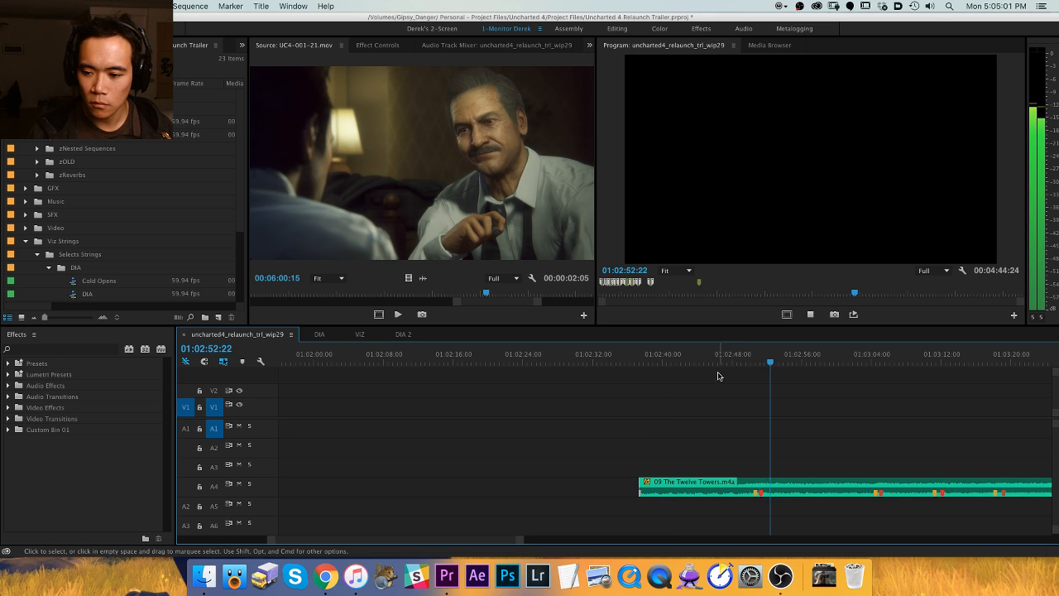
{"action": "key", "text": "minus"}
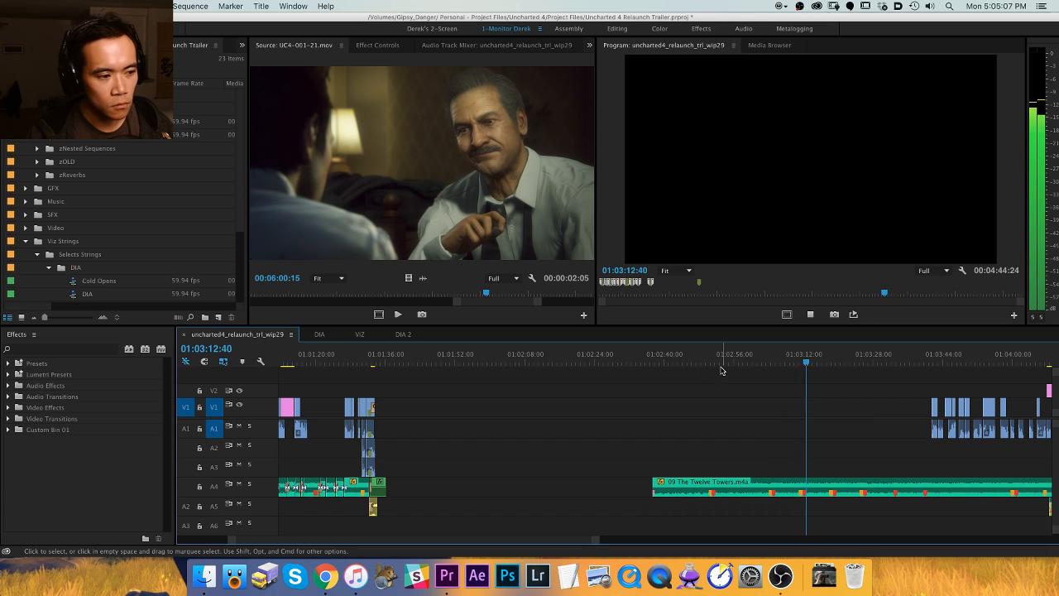
{"action": "key", "text": "equal"}
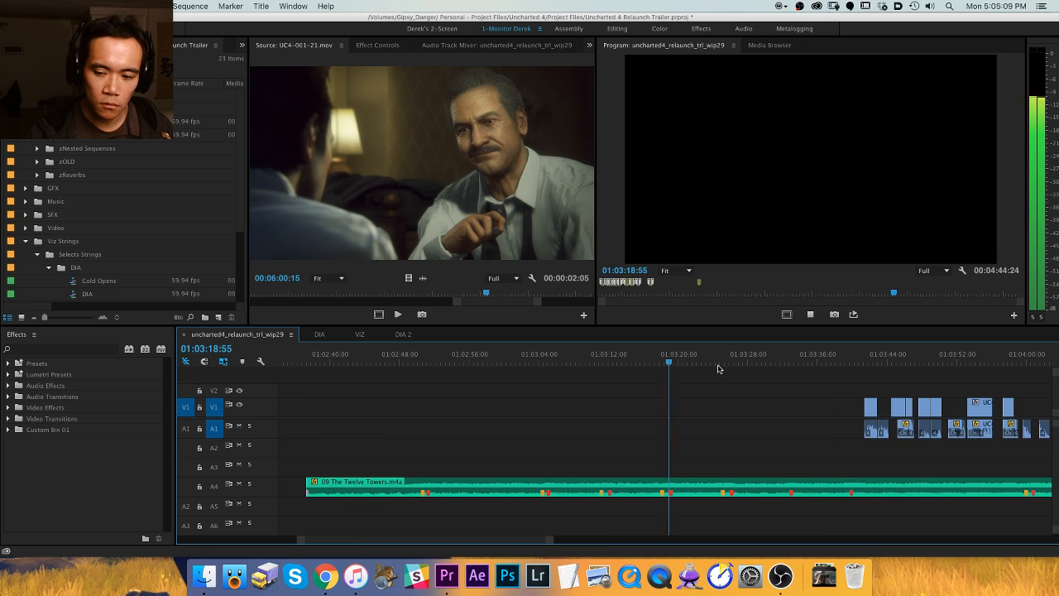
{"action": "left_click", "coordinate": [716, 369]}
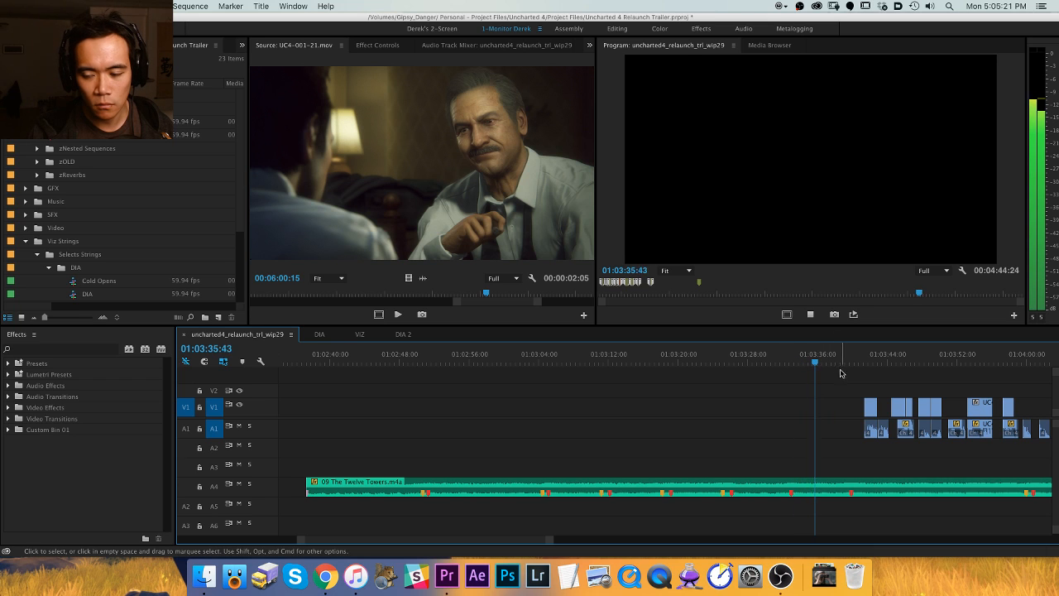
{"action": "left_click", "coordinate": [842, 367]}
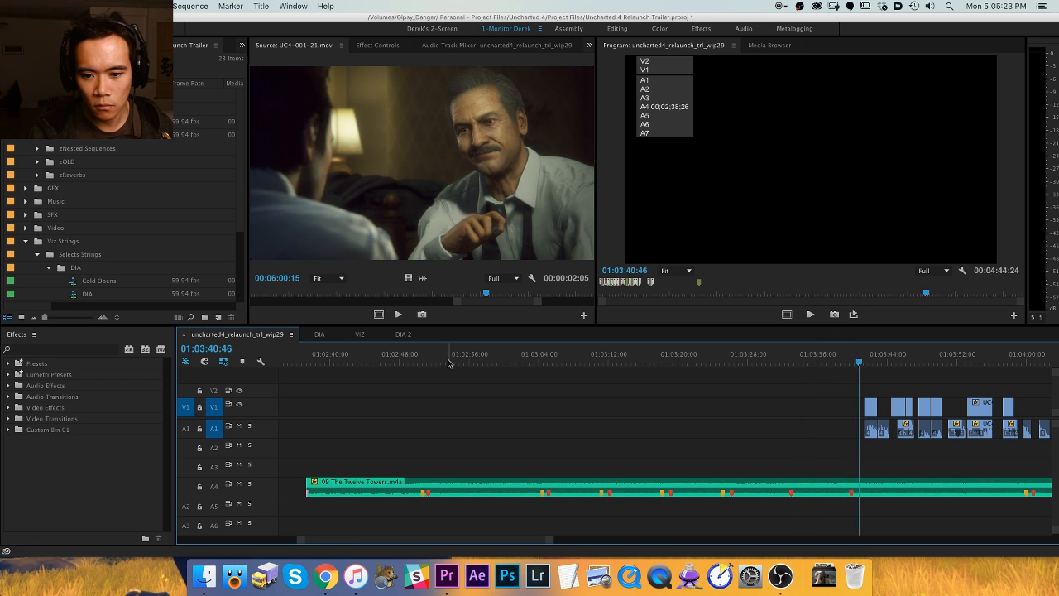
{"action": "left_click_drag", "start_coordinate": [450, 359], "coordinate": [547, 349]}
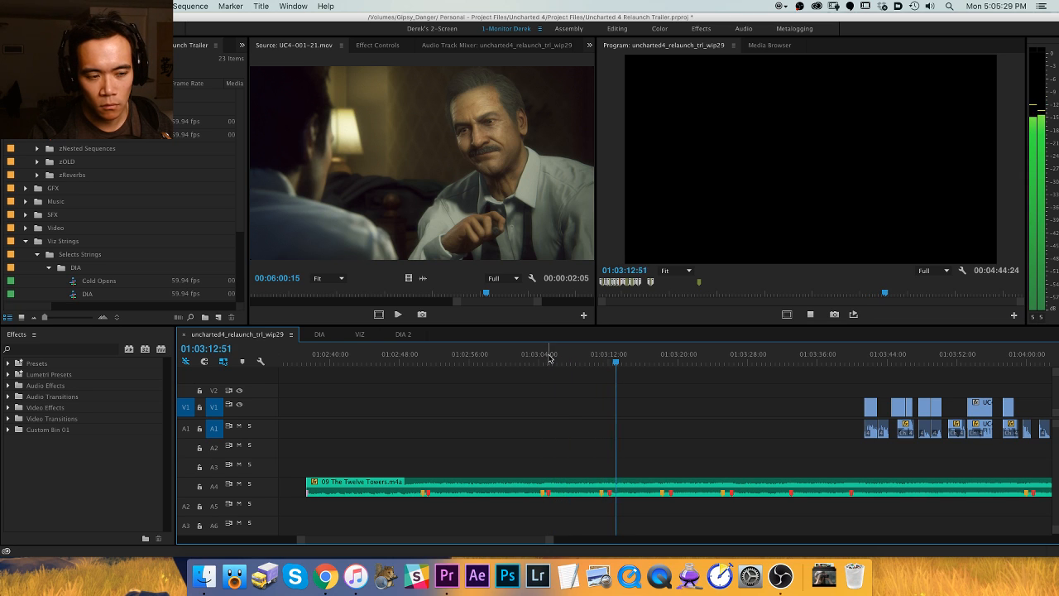
Target only track A4 and trim the start of the 09 The Twelve Towers music to its marker at 01:02:50:37.
{"action": "left_click", "coordinate": [419, 359]}
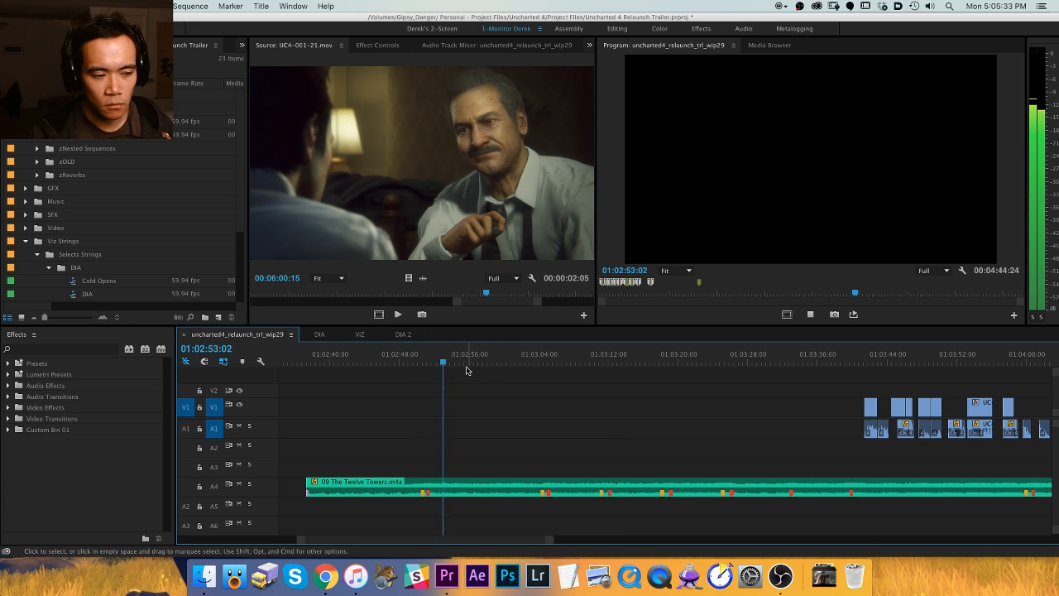
{"action": "key", "text": "space"}
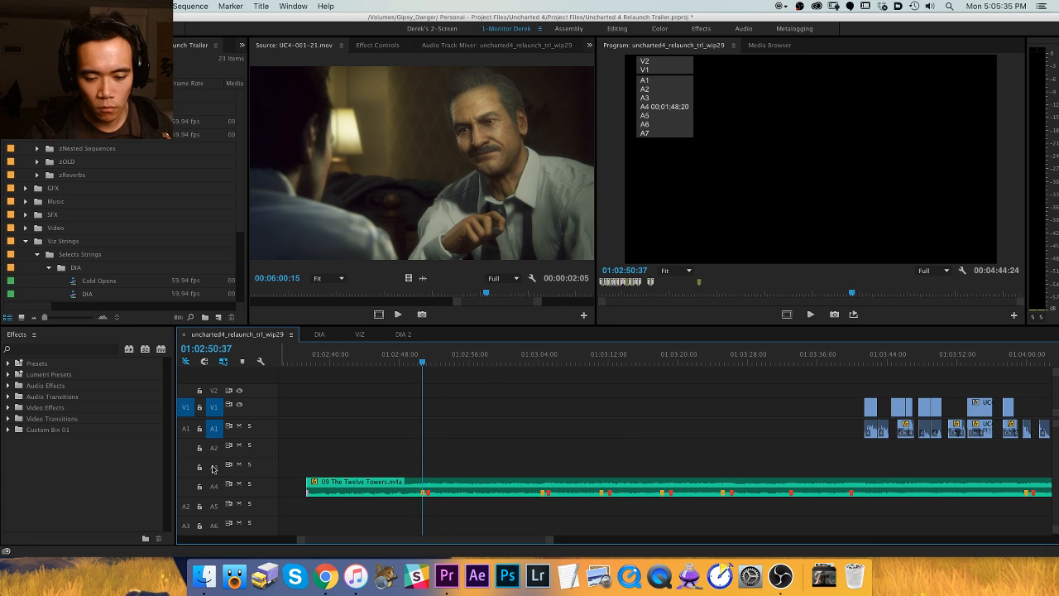
{"action": "left_click", "coordinate": [214, 429]}
{"action": "left_click", "coordinate": [213, 406]}
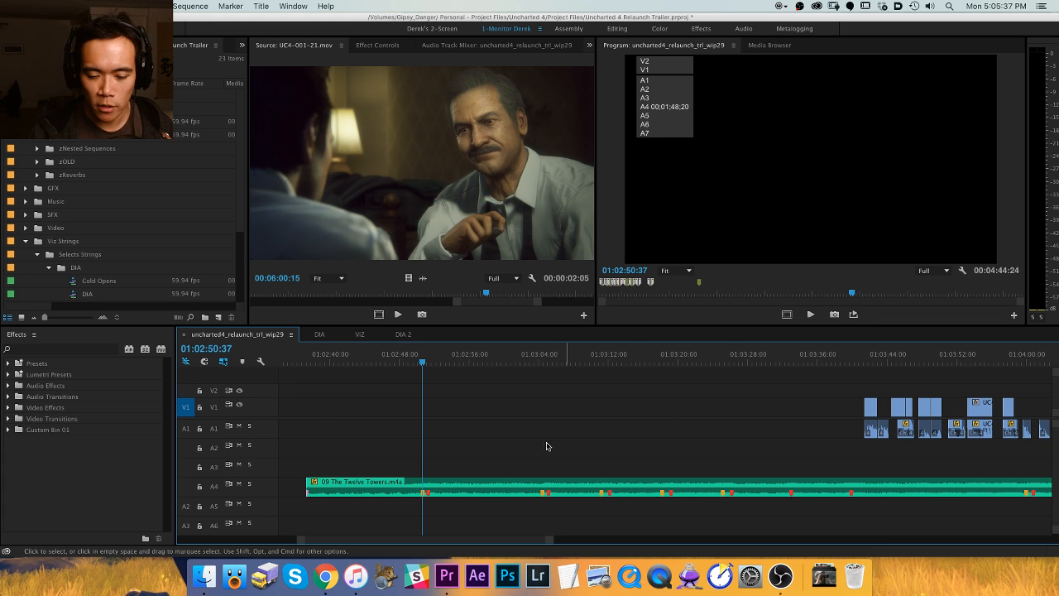
{"action": "left_click", "coordinate": [213, 487]}
{"action": "key", "text": "alt+q"}
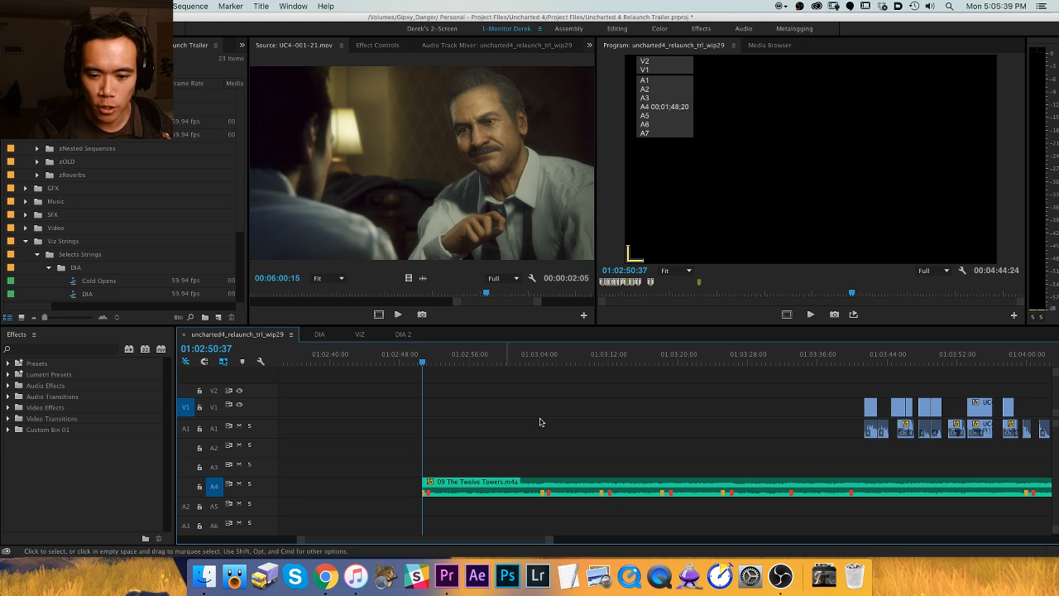
Play back the new opening of the trimmed 09 The Twelve Towers music.
{"action": "key", "text": "minus"}
{"action": "key", "text": "h"}
{"action": "left_click_drag", "start_coordinate": [612, 433], "coordinate": [615, 392]}
{"action": "key", "text": "space"}
{"action": "key", "text": "equal"}
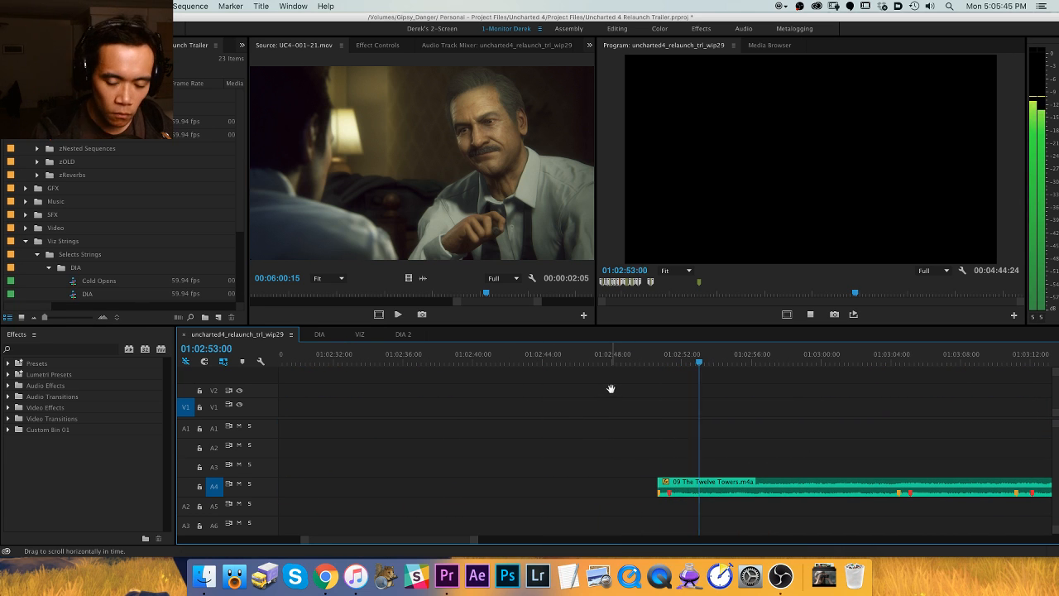
{"action": "key", "text": "space"}
Move the 09 The Twelve Towers music from track A4 down to track A6.
{"action": "key", "text": "minus"}
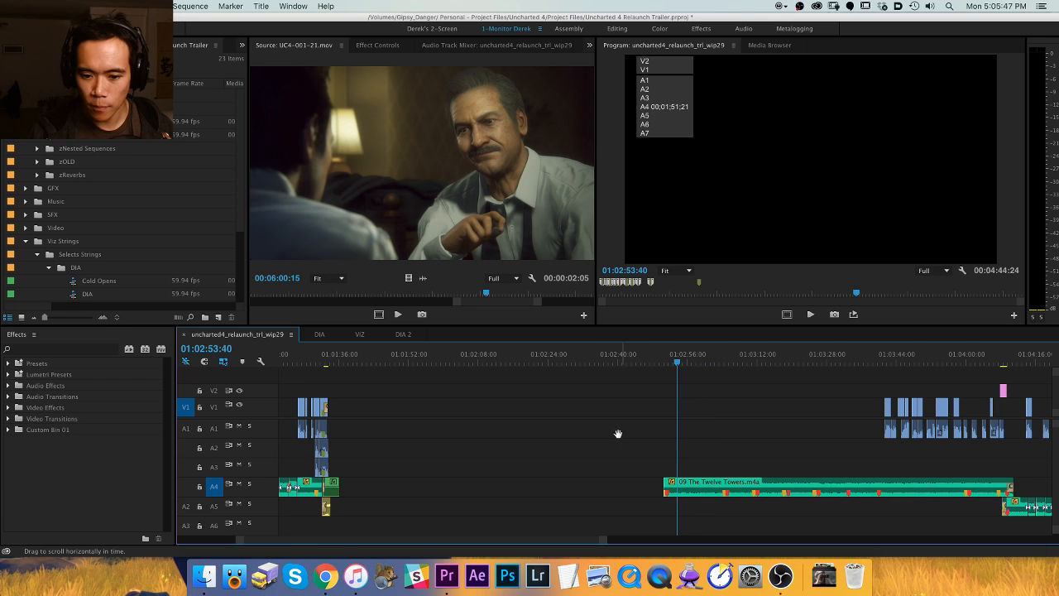
{"action": "key", "text": "minus"}
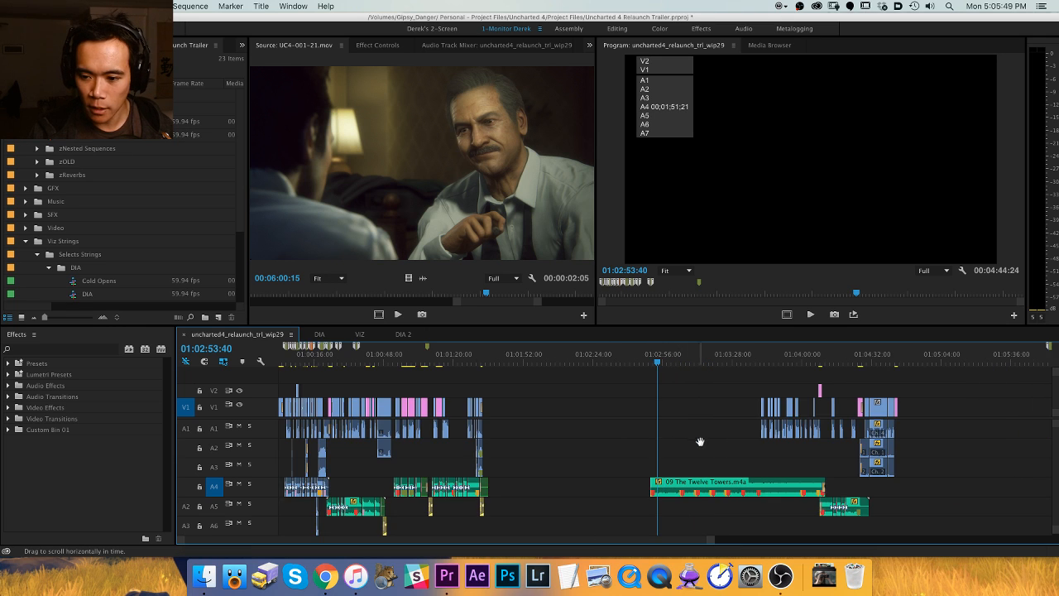
{"action": "left_click_drag", "start_coordinate": [699, 439], "coordinate": [599, 442]}
{"action": "key", "text": "v"}
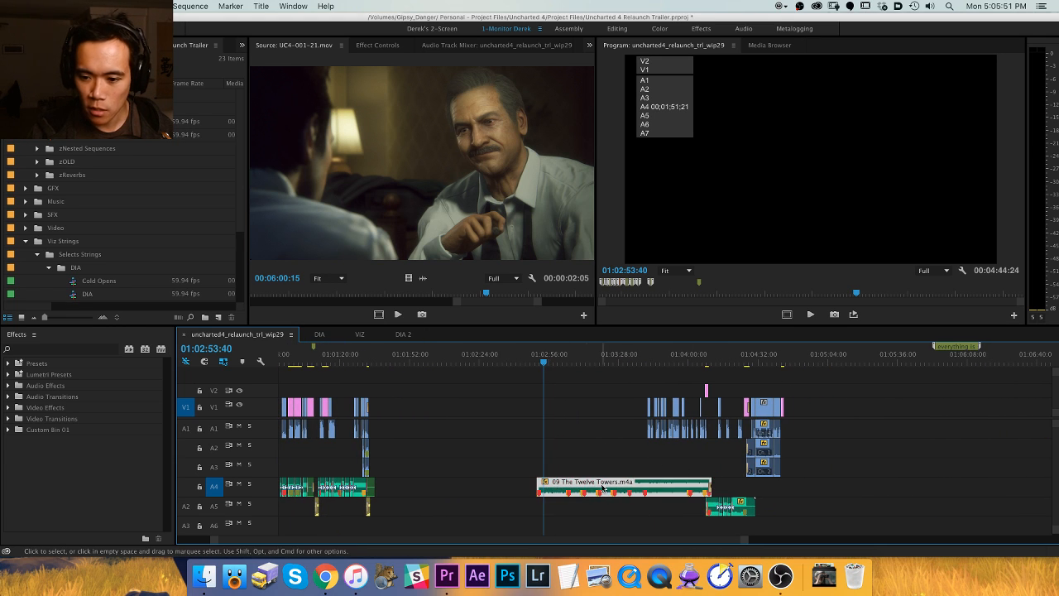
{"action": "left_click_drag", "start_coordinate": [603, 487], "coordinate": [596, 527]}
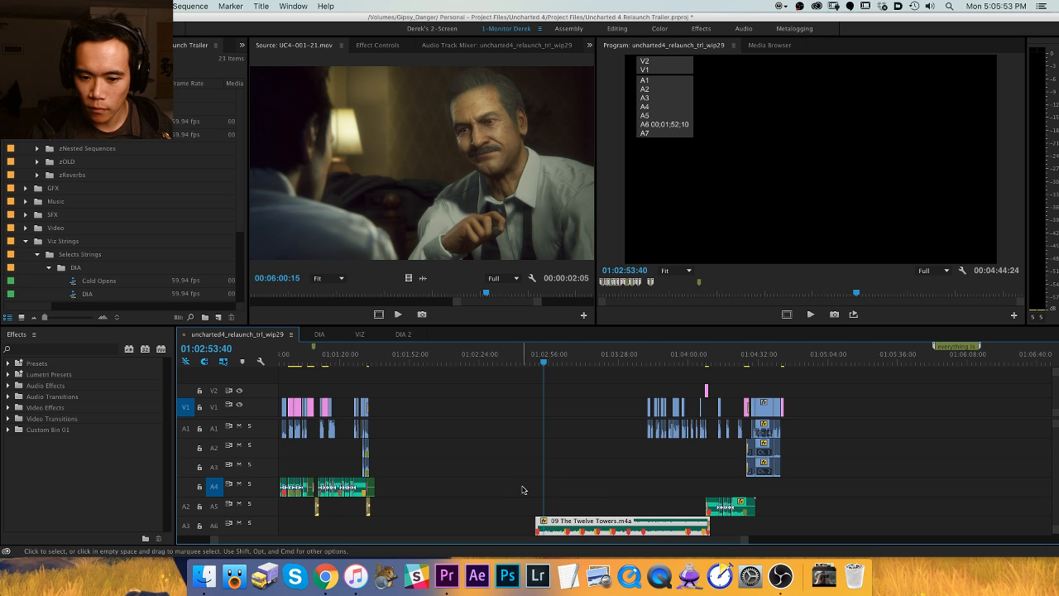
Move the 09 The Twelve Towers music and all clips beyond the gap earlier, just after the cut to the chase reverb clip.
{"action": "left_click_drag", "start_coordinate": [509, 482], "coordinate": [815, 507]}
{"action": "key", "text": "a"}
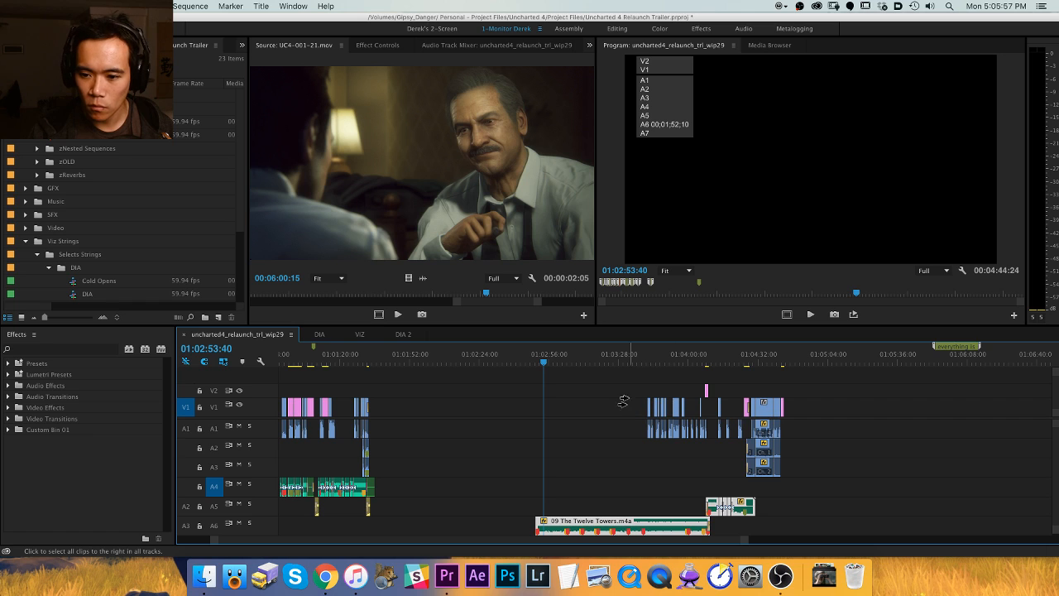
{"action": "left_click_drag", "start_coordinate": [623, 401], "coordinate": [386, 381]}
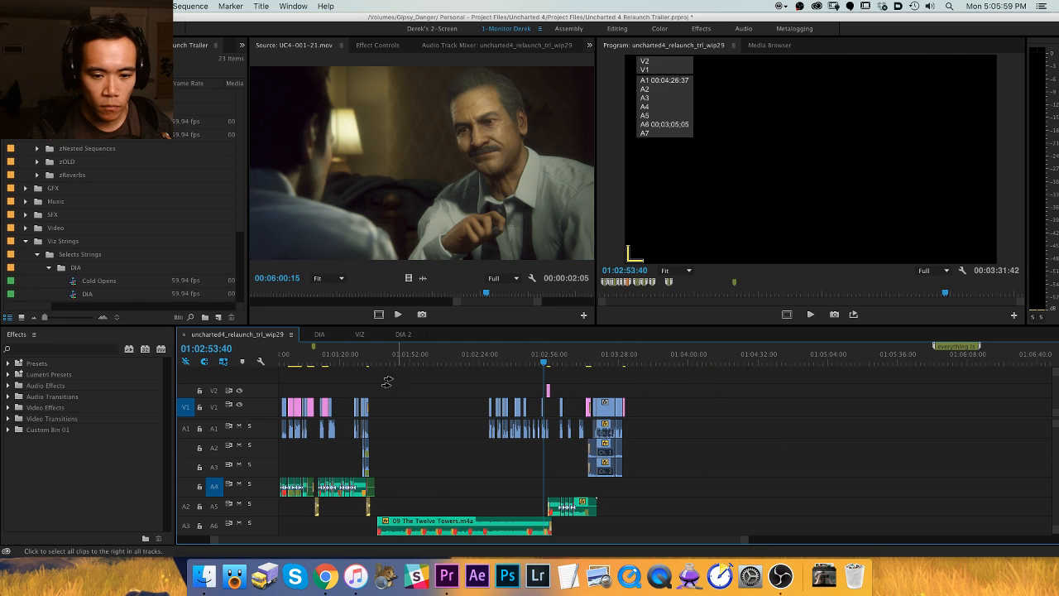
Move the 09 The Twelve Towers music from track A6 up to track A5.
{"action": "key", "text": "backslash"}
{"action": "key", "text": "v"}
{"action": "key", "text": "backslash"}
{"action": "left_click_drag", "start_coordinate": [774, 498], "coordinate": [585, 500]}
{"action": "key", "text": "="}
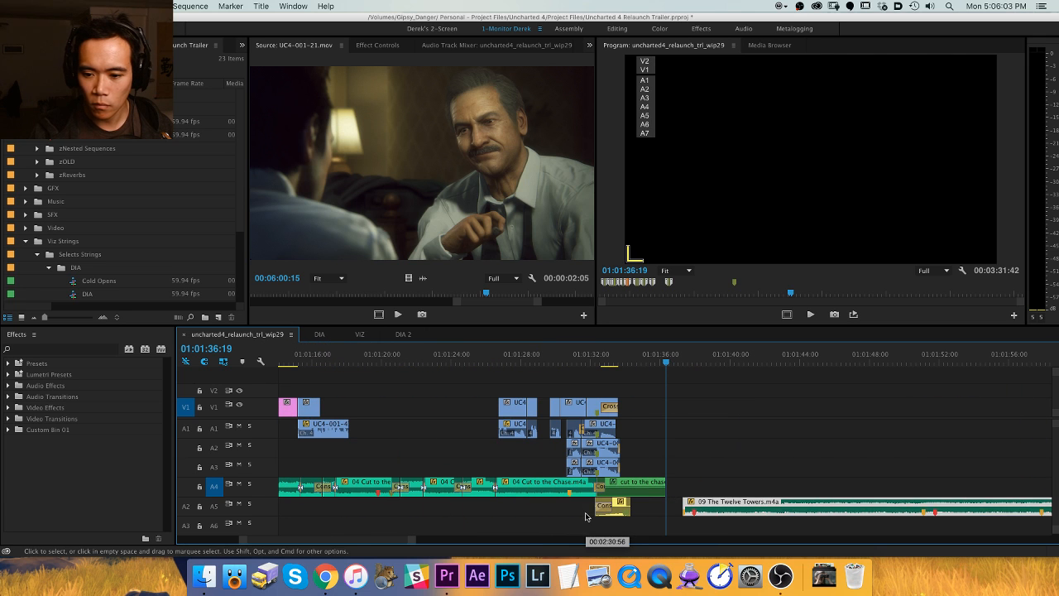
Play back the transition from the UC4-001-20 ending and reverb tail into the 09 The Twelve Towers music.
{"action": "left_click", "coordinate": [726, 379]}
{"action": "key", "text": "space"}
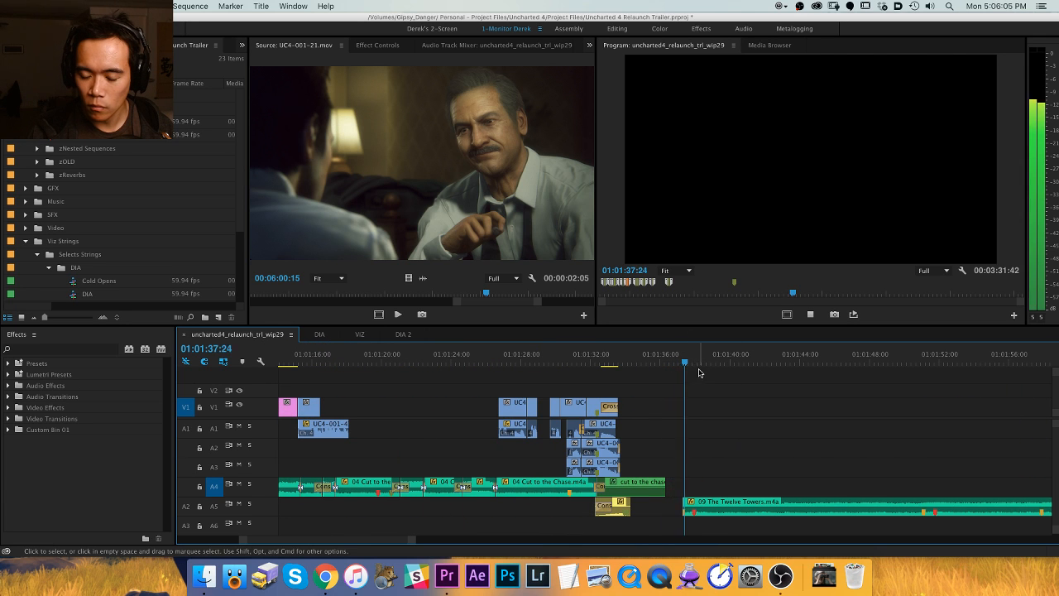
{"action": "key", "text": "="}
{"action": "key", "text": "space"}
{"action": "left_click", "coordinate": [461, 359]}
{"action": "key", "text": "space"}
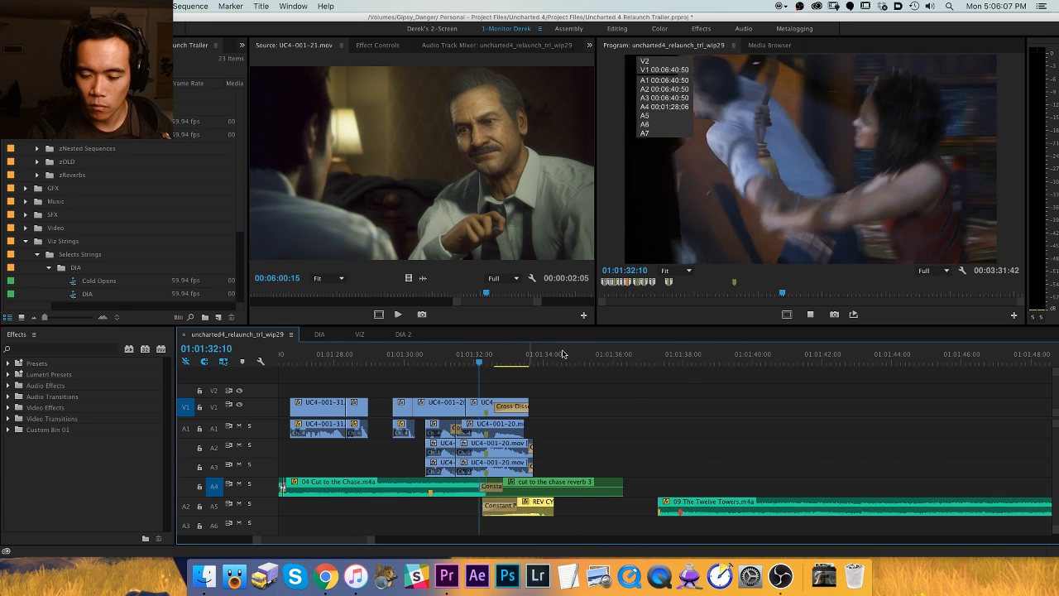
{"action": "left_click", "coordinate": [532, 356]}
{"action": "left_click_drag", "start_coordinate": [532, 357], "coordinate": [539, 359]}
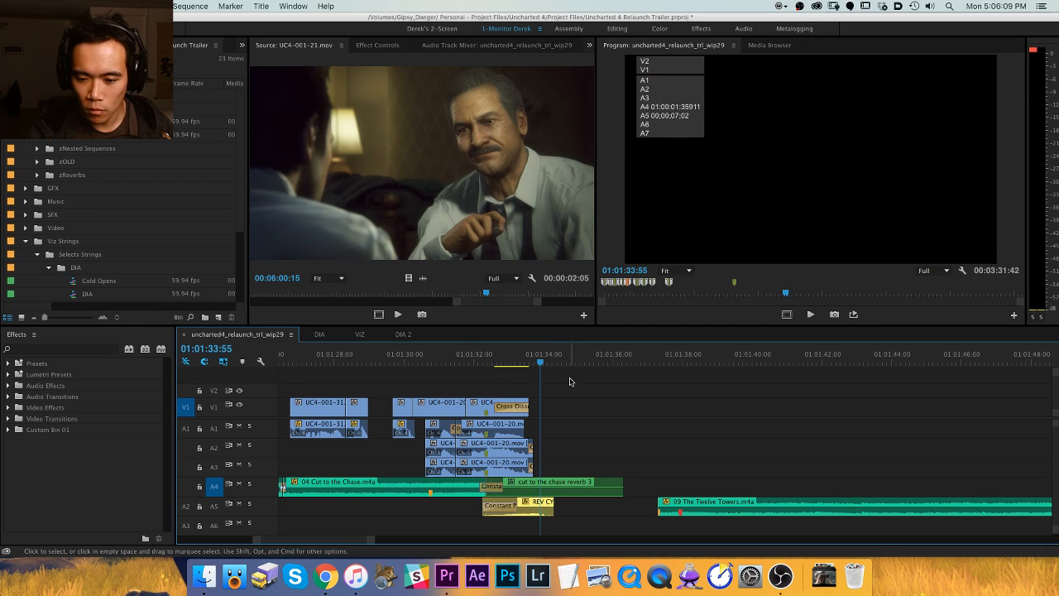
{"action": "key", "text": "="}
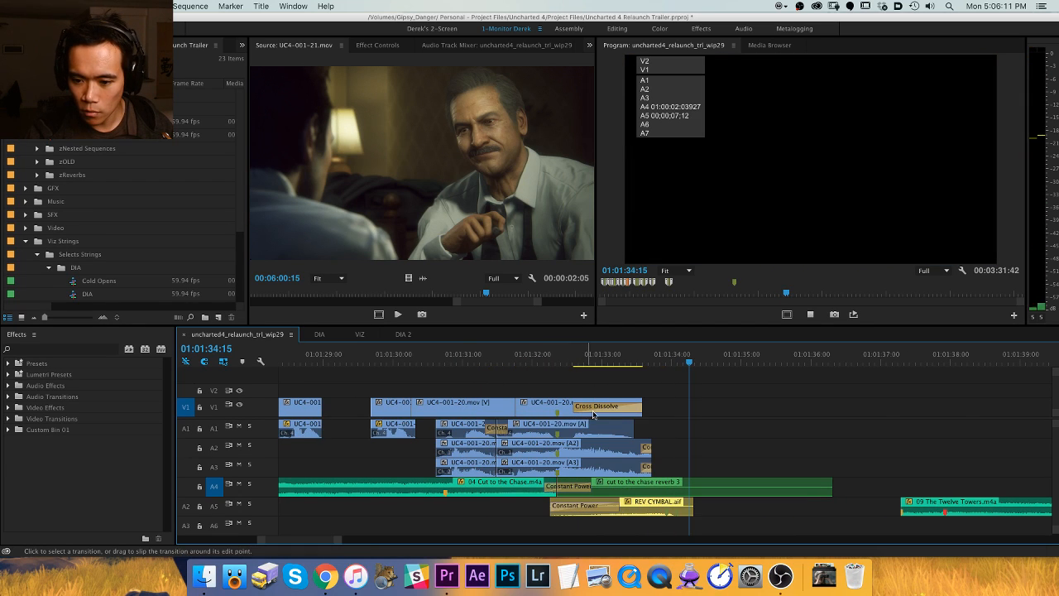
{"action": "key", "text": "minus"}
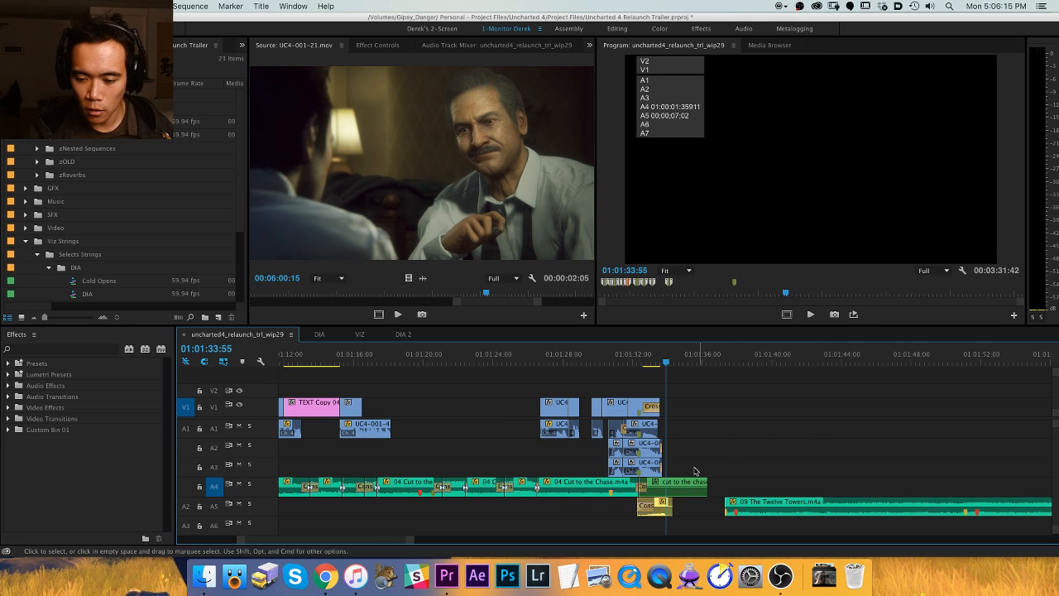
Move the REV CYMBAL clip with its fade from track A5 to A6 and enlarge the timeline's audio area to show track A7.
{"action": "key", "text": "alt+Down"}
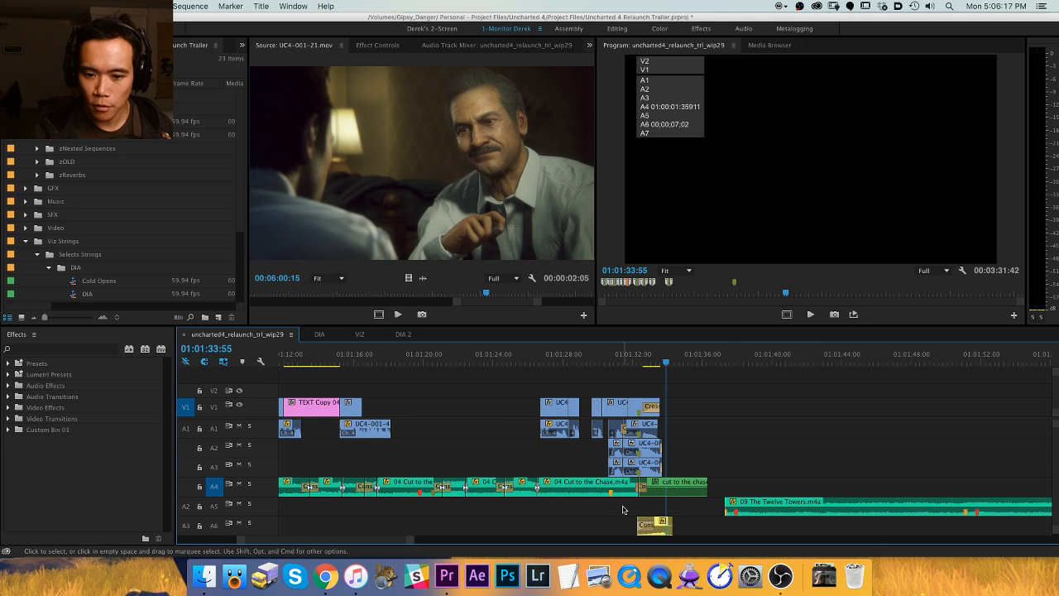
{"action": "key", "text": "alt+minus"}
{"action": "key", "text": "alt+equal"}
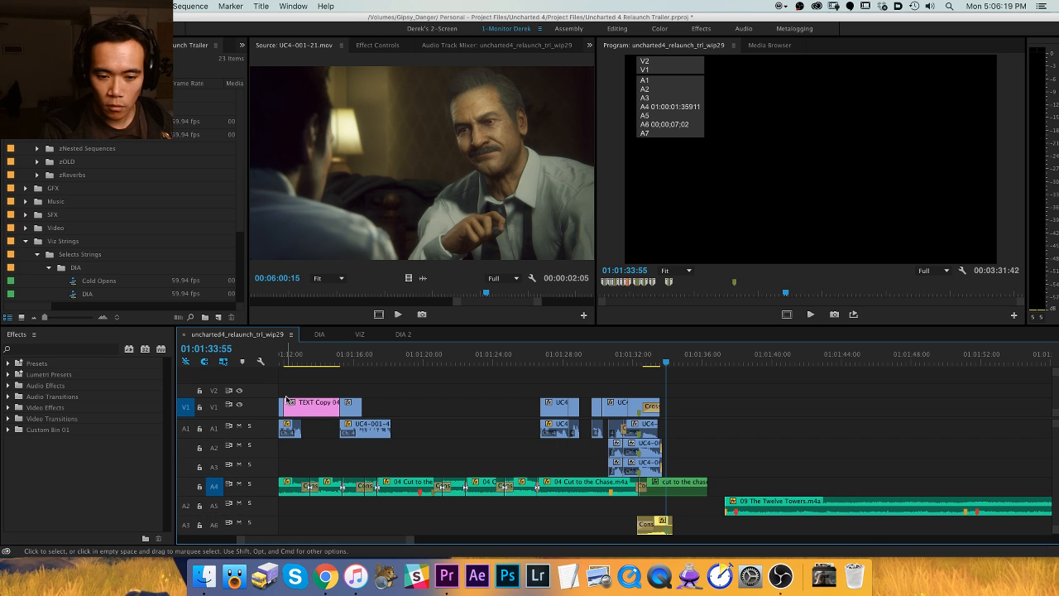
{"action": "key", "text": "super+minus"}
{"action": "key", "text": "super+equal"}
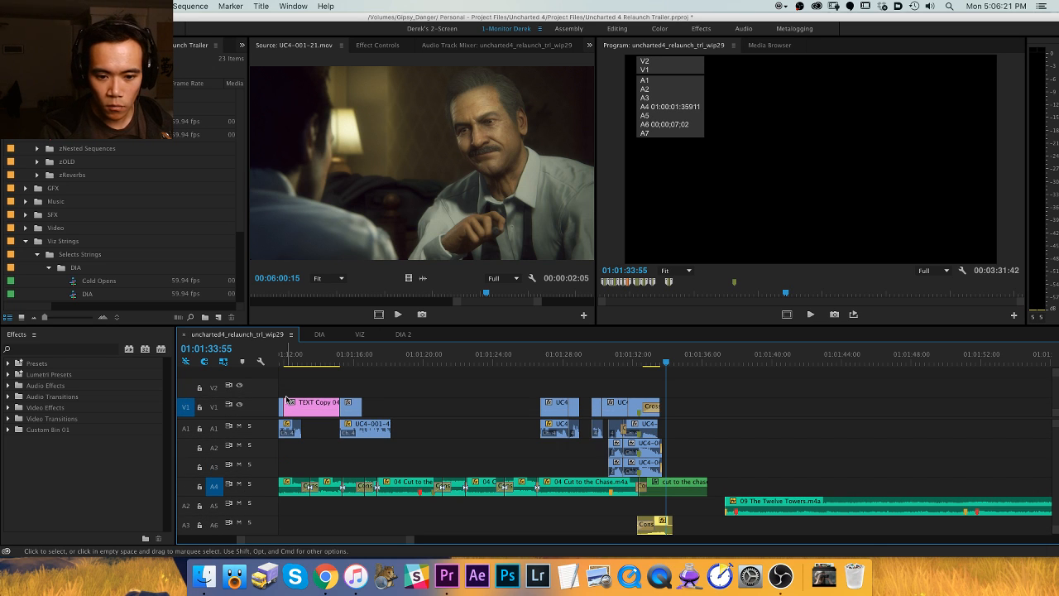
{"action": "key", "text": "super+minus"}
{"action": "key", "text": "super+equal"}
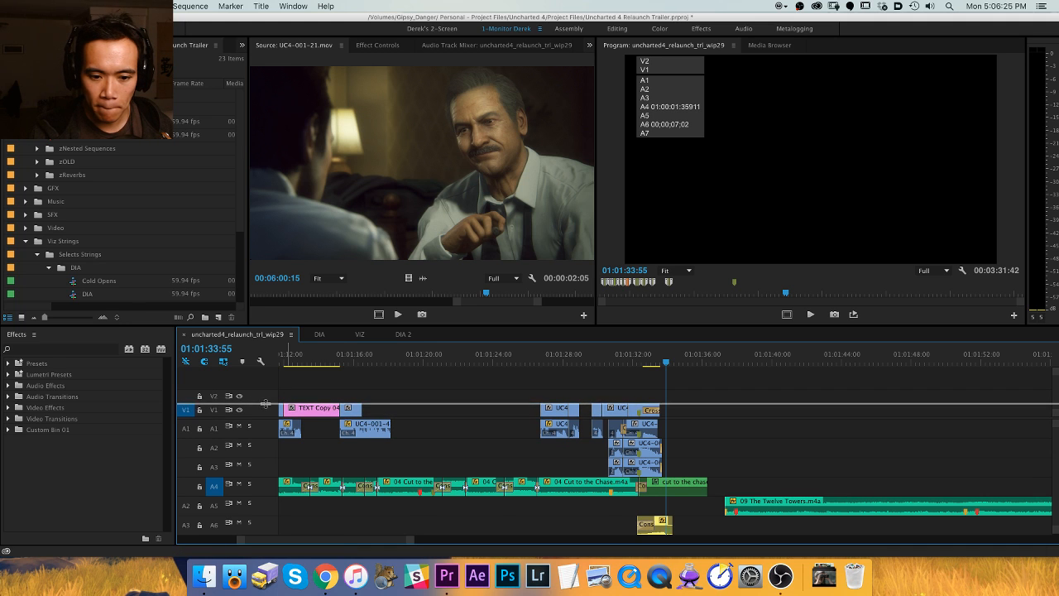
{"action": "scroll", "coordinate": [745, 418], "scroll_direction": "down", "scroll_amount": 2}
Shift 09 The Twelve Towers and all later clips earlier, aligning the music's first red marker with the playhead at 01:01:33:55.
{"action": "left_click_drag", "start_coordinate": [809, 423], "coordinate": [620, 445]}
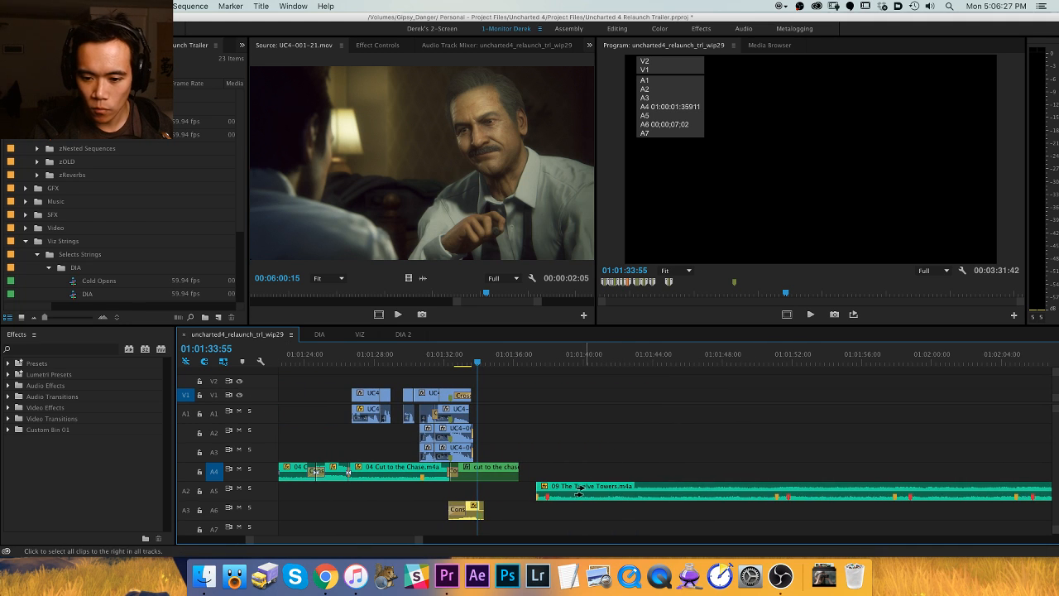
{"action": "left_click_drag", "start_coordinate": [579, 490], "coordinate": [517, 494]}
{"action": "key", "text": "equal"}
{"action": "key", "text": "equal"}
{"action": "key", "text": "equal"}
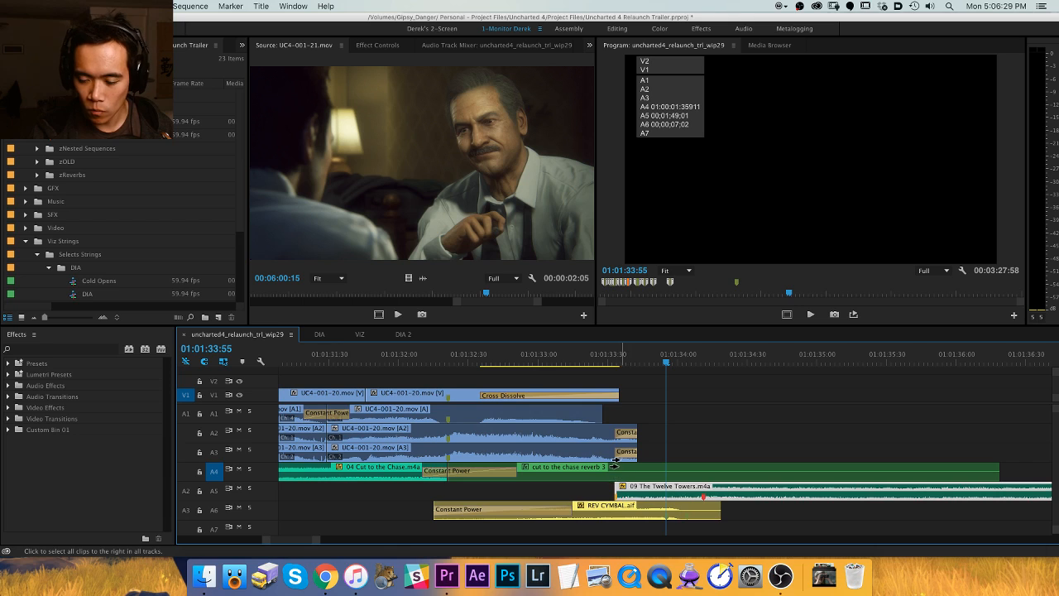
{"action": "left_click_drag", "start_coordinate": [629, 491], "coordinate": [587, 491]}
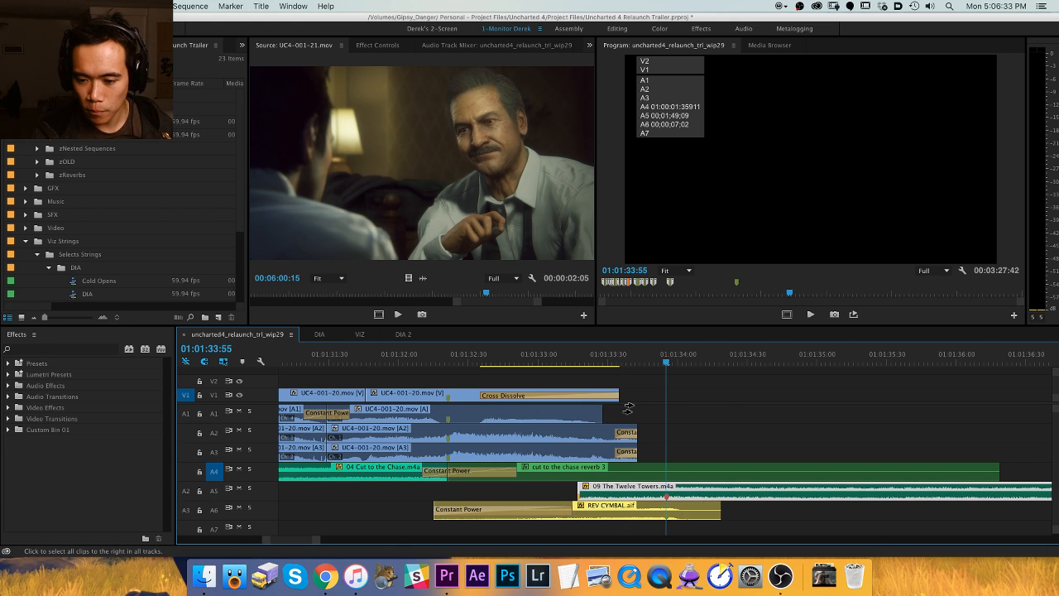
{"action": "key", "text": "minus"}
Add a Constant Power fade at the start of 09 The Twelve Towers and play back the transition.
{"action": "left_click_drag", "start_coordinate": [663, 362], "coordinate": [621, 362]}
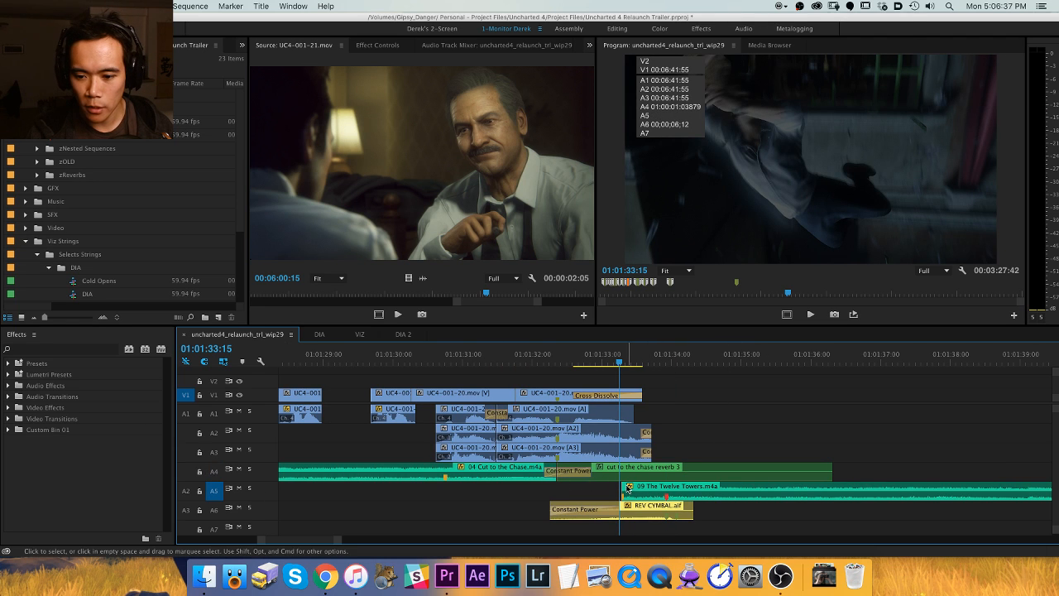
{"action": "left_click", "coordinate": [627, 488]}
{"action": "key", "text": "super+shift+d"}
{"action": "key", "text": "space"}
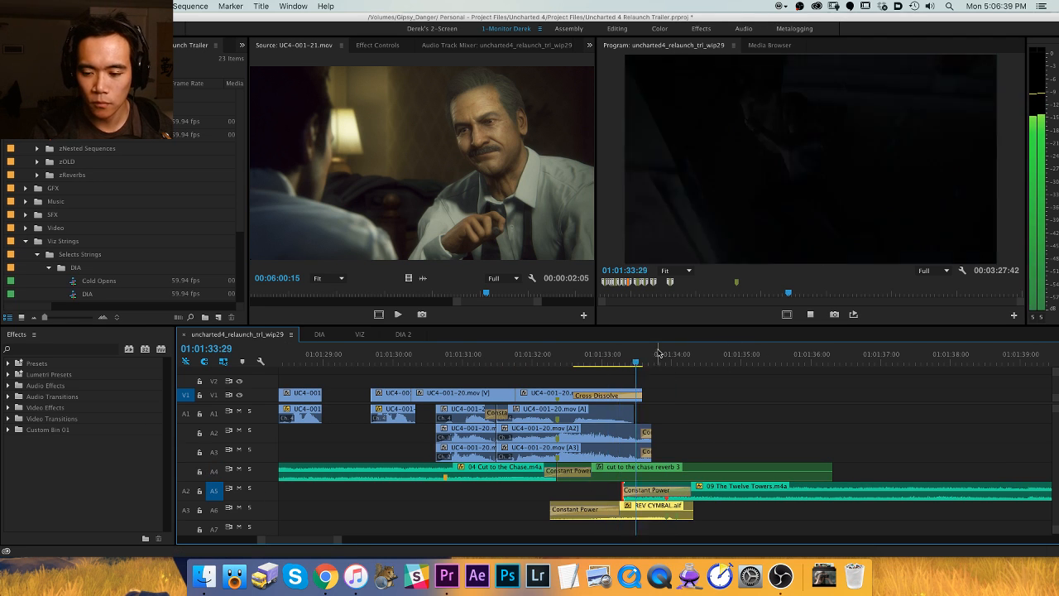
{"action": "key", "text": "space"}
{"action": "key", "text": "minus"}
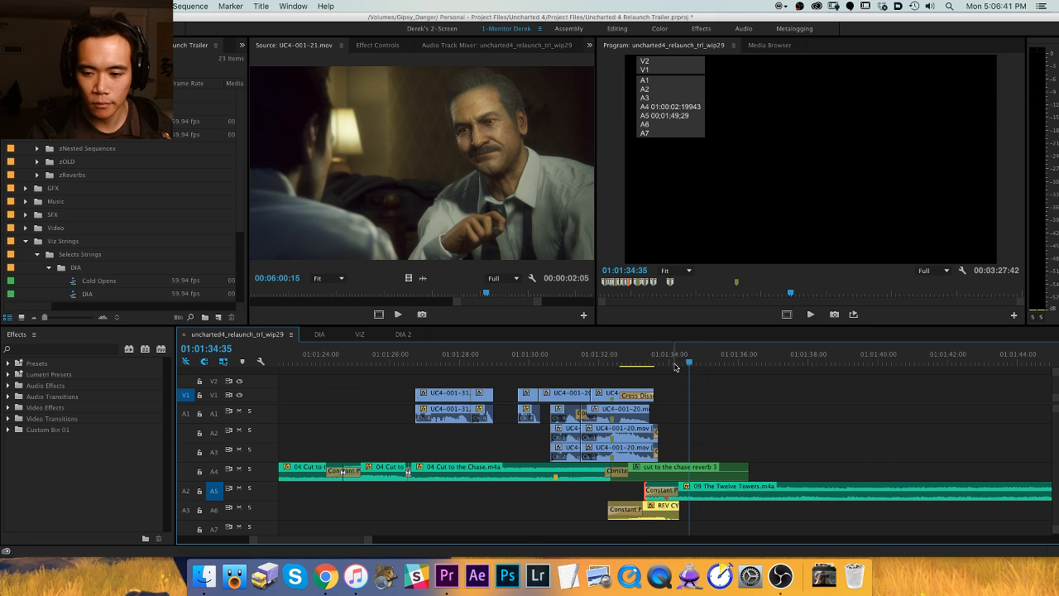
{"action": "left_click_drag", "start_coordinate": [675, 367], "coordinate": [658, 474]}
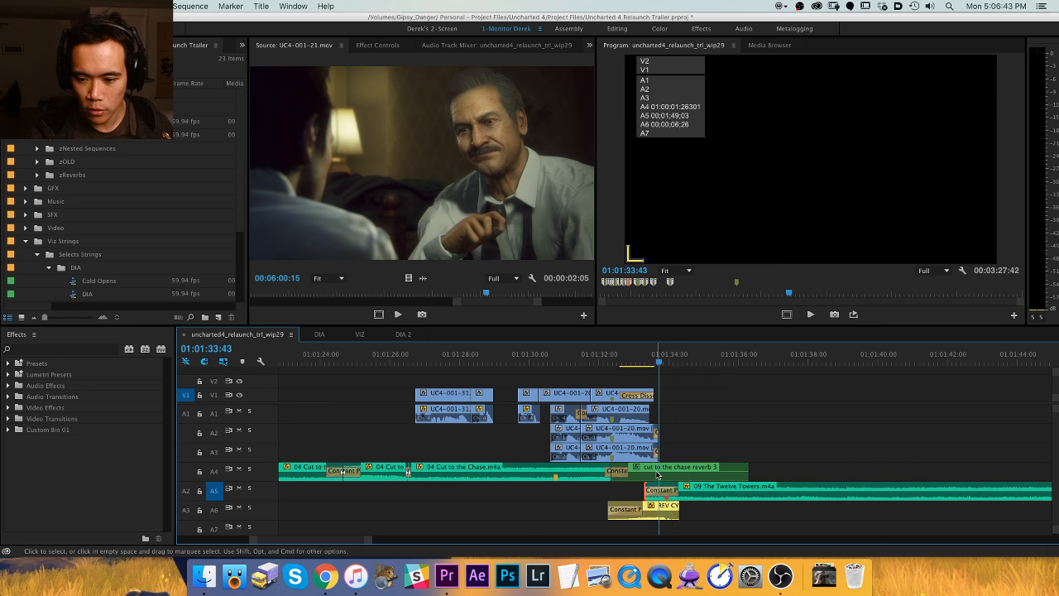
Save the project and delete the Constant Power fade from the start of 09 The Twelve Towers.
{"action": "key", "text": "super+s"}
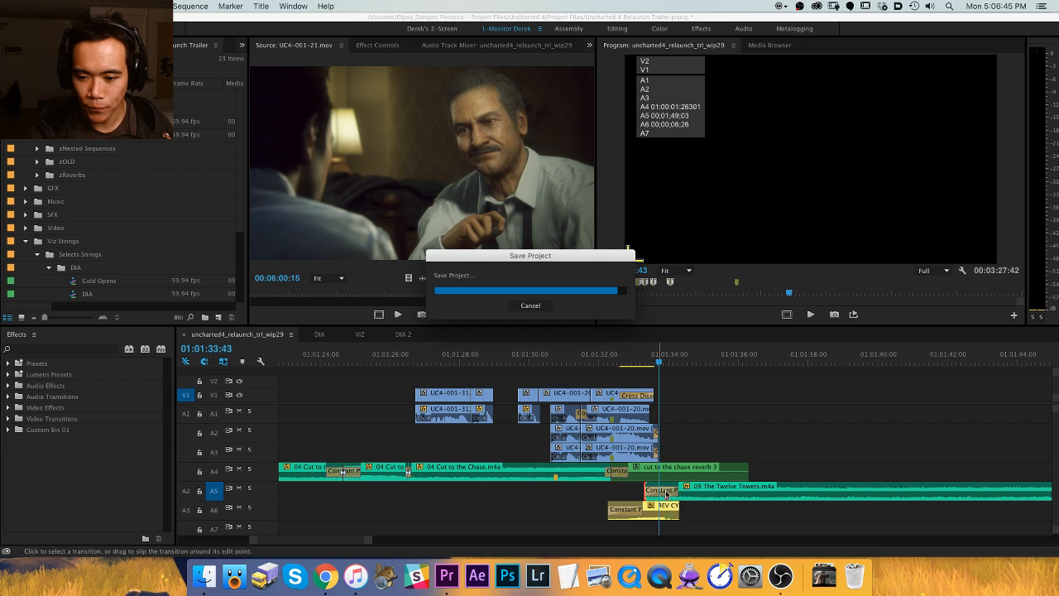
{"action": "left_click", "coordinate": [667, 492]}
{"action": "key", "text": "Delete"}
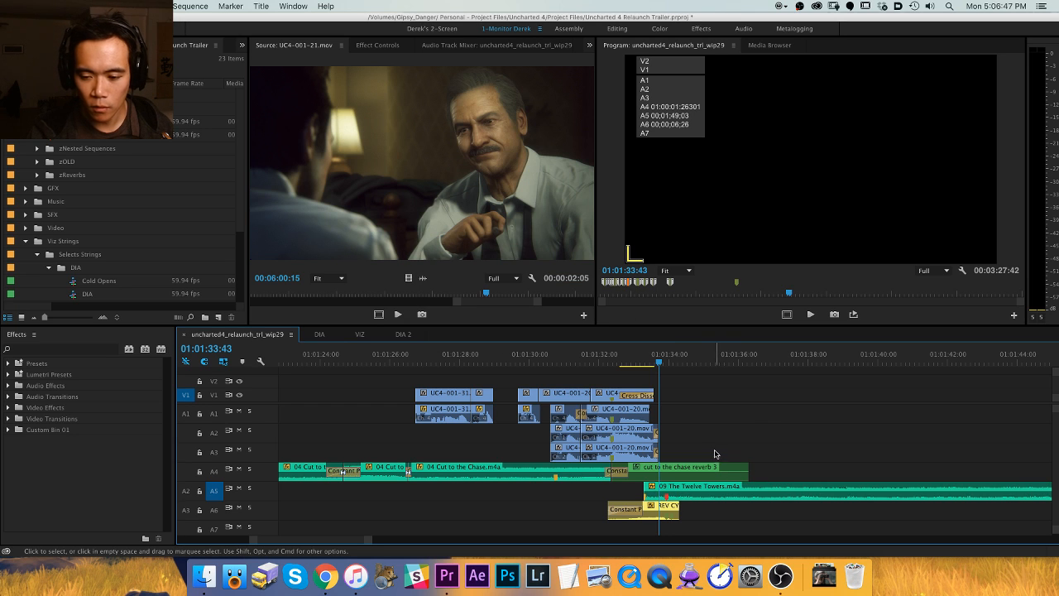
Trim the start of 09 The Twelve Towers to its red marker at 01:01:33:55 and play back the transition.
{"action": "key", "text": "shift+m"}
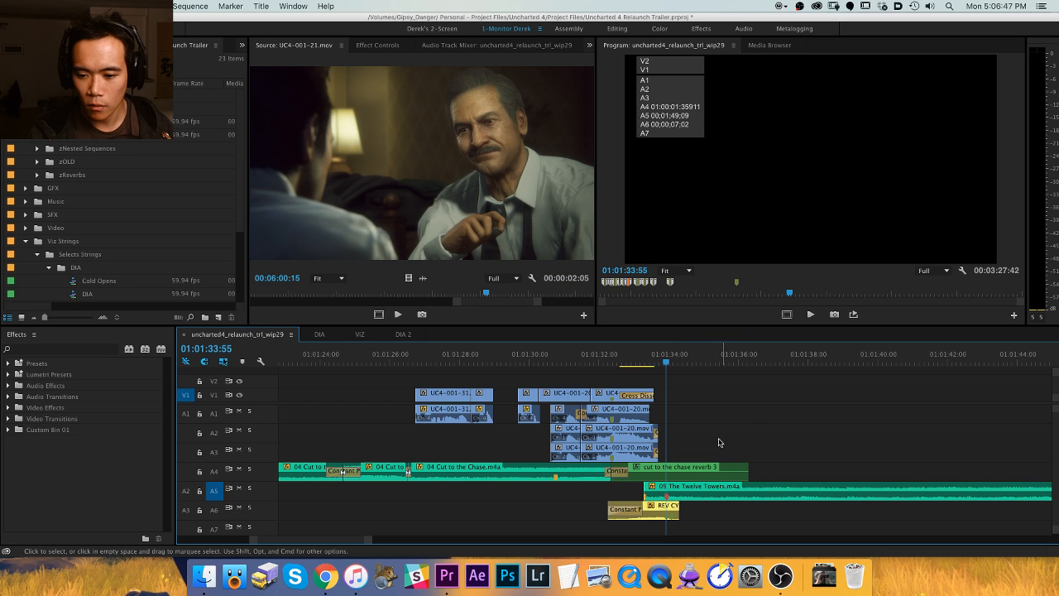
{"action": "key", "text": "q"}
{"action": "left_click_drag", "start_coordinate": [664, 366], "coordinate": [643, 366]}
{"action": "key", "text": "space"}
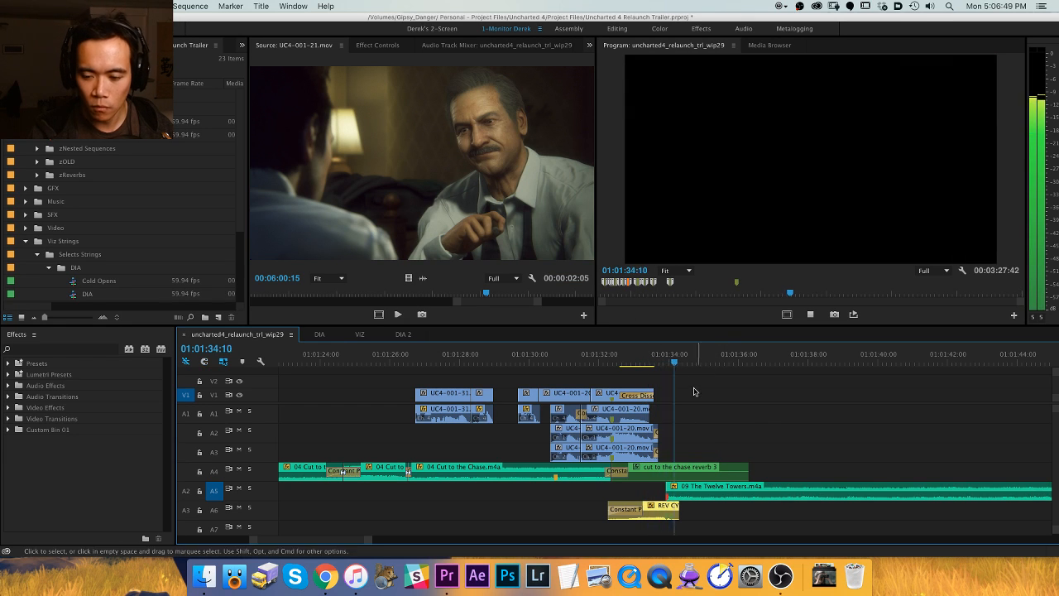
{"action": "key", "text": "="}
{"action": "key", "text": "space"}
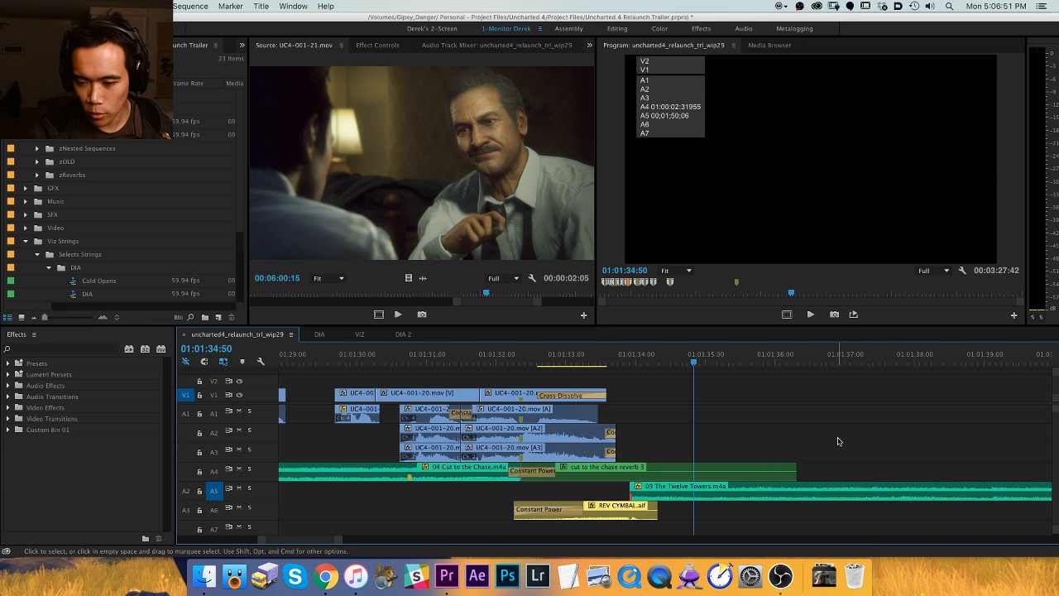
Listen to the opening of 09 The Twelve Towers and split the music on track A5 at about 01:01:41.
{"action": "key", "text": "space"}
{"action": "key", "text": "minus"}
{"action": "key", "text": "minus"}
{"action": "key", "text": "minus"}
{"action": "key", "text": "minus"}
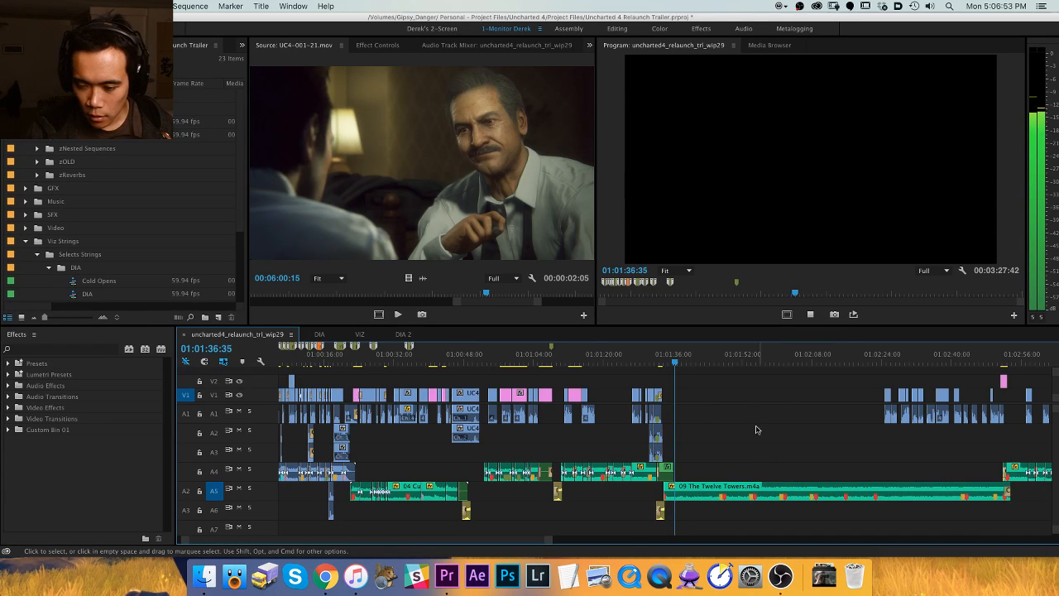
{"action": "key", "text": "equal"}
{"action": "key", "text": "equal"}
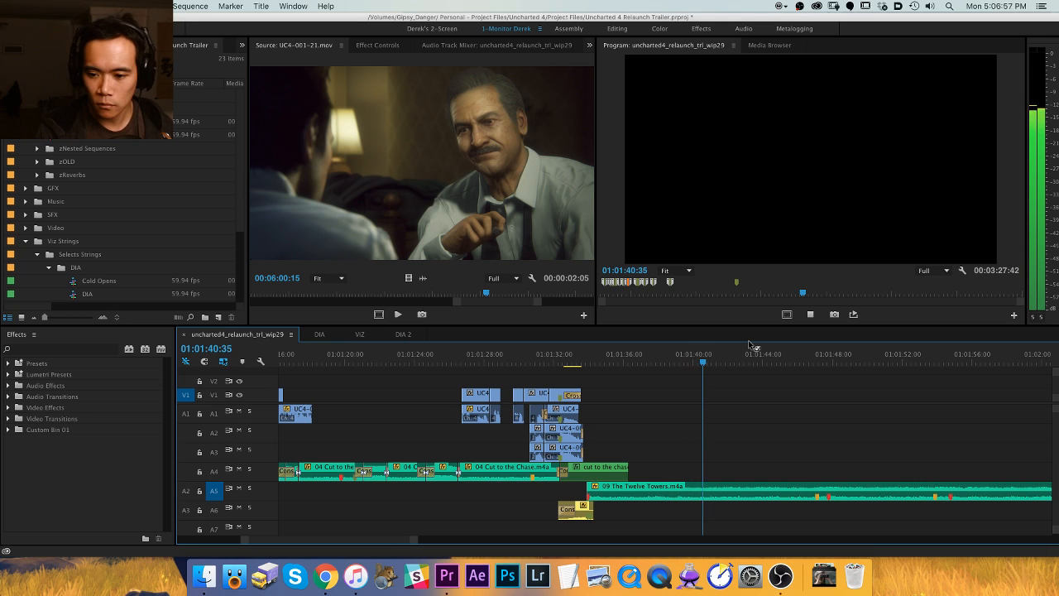
{"action": "key", "text": "space"}
{"action": "key", "text": "j"}
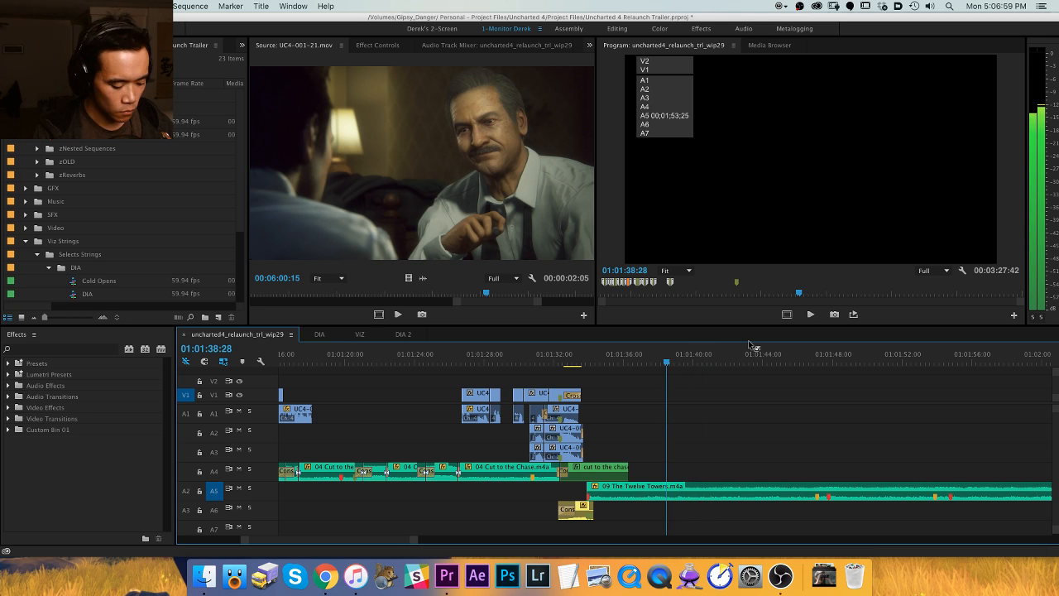
{"action": "key", "text": "space"}
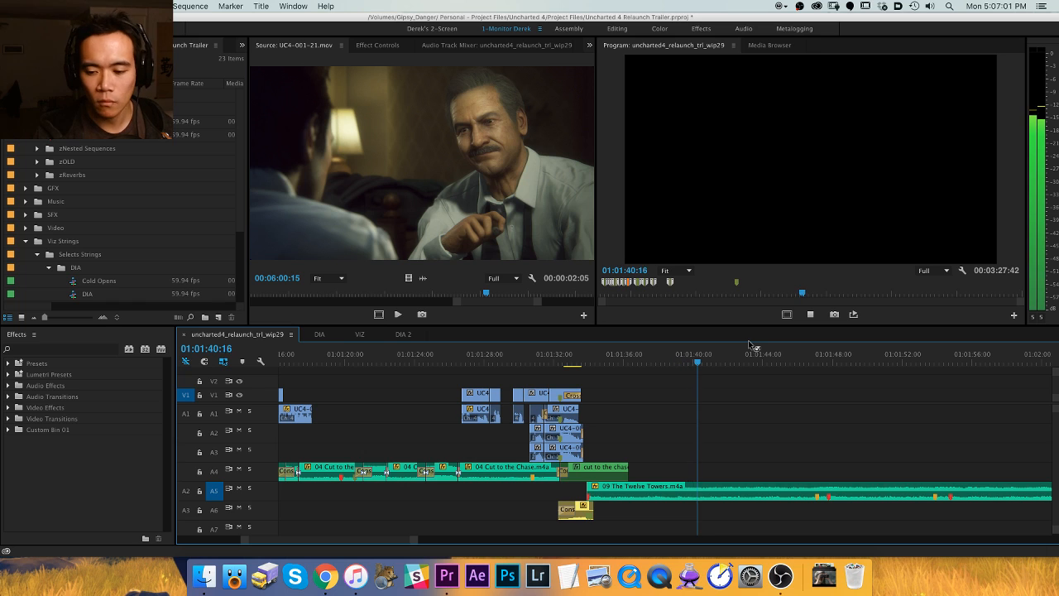
{"action": "key", "text": "super+k"}
Listen through the marked section of 09 The Twelve Towers after the cut for a later starting point.
{"action": "key", "text": "h"}
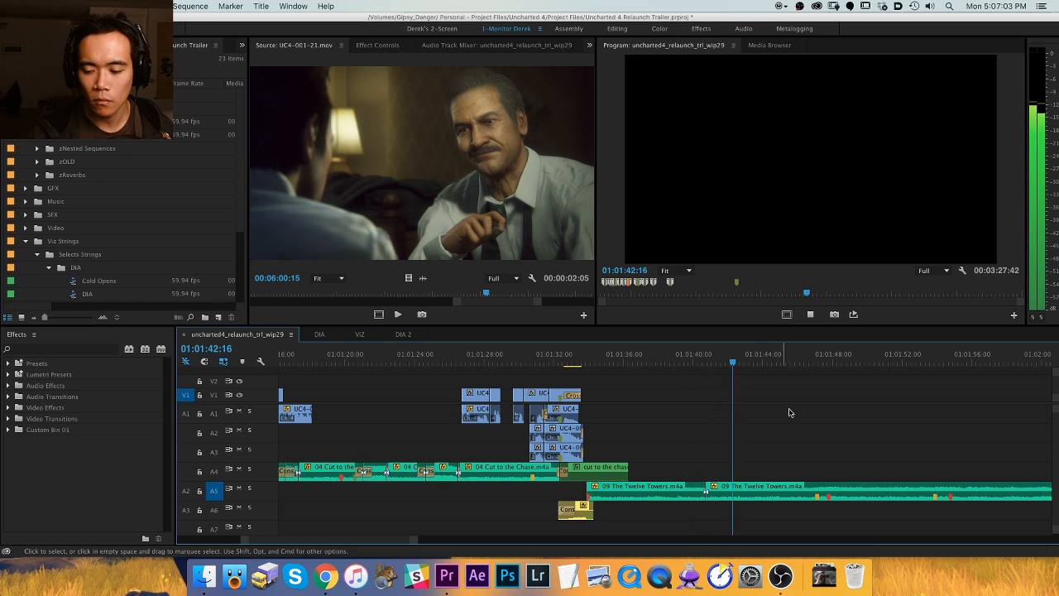
{"action": "left_click_drag", "start_coordinate": [787, 413], "coordinate": [651, 390]}
{"action": "key", "text": "space"}
{"action": "key", "text": "space"}
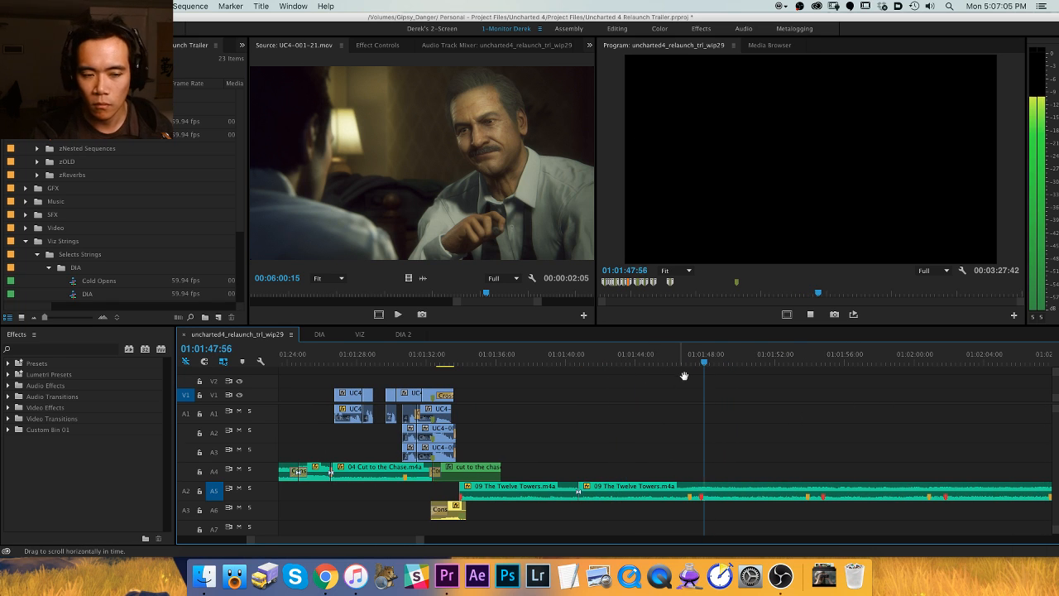
{"action": "key", "text": "space"}
{"action": "key", "text": "shift+m"}
{"action": "key", "text": "space"}
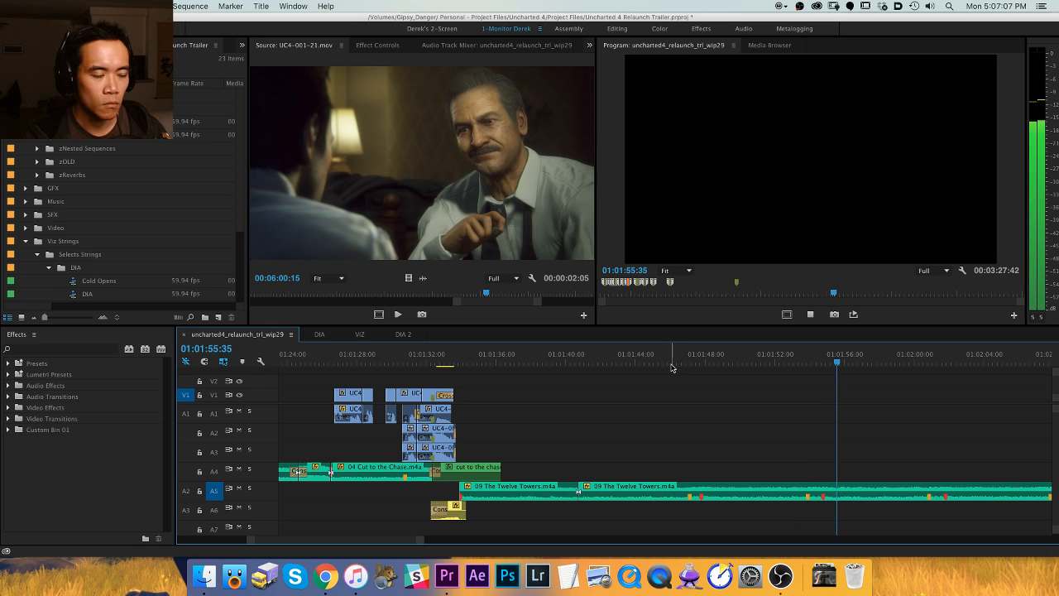
{"action": "key", "text": "minus"}
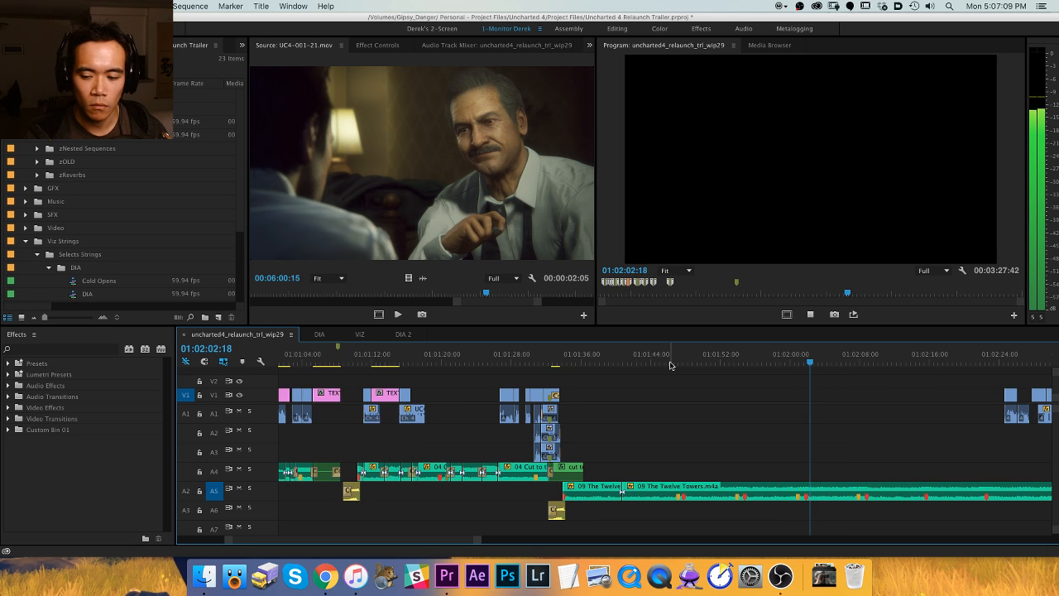
{"action": "key", "text": "equal"}
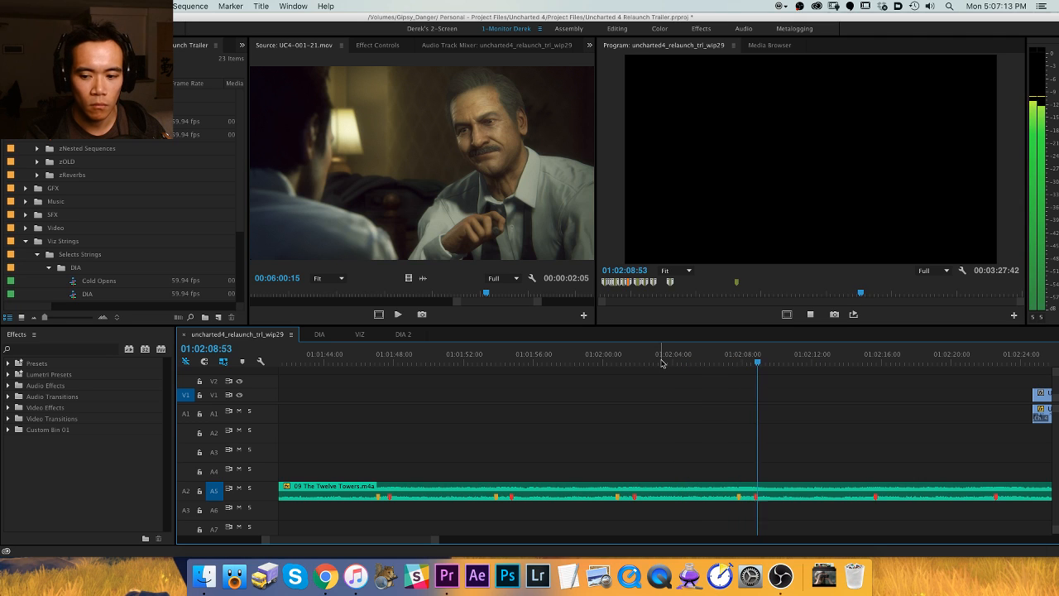
Split 09 The Twelve Towers at 01:02:08:45 and ripple delete its two earlier pieces to close the gap.
{"action": "key", "text": "space"}
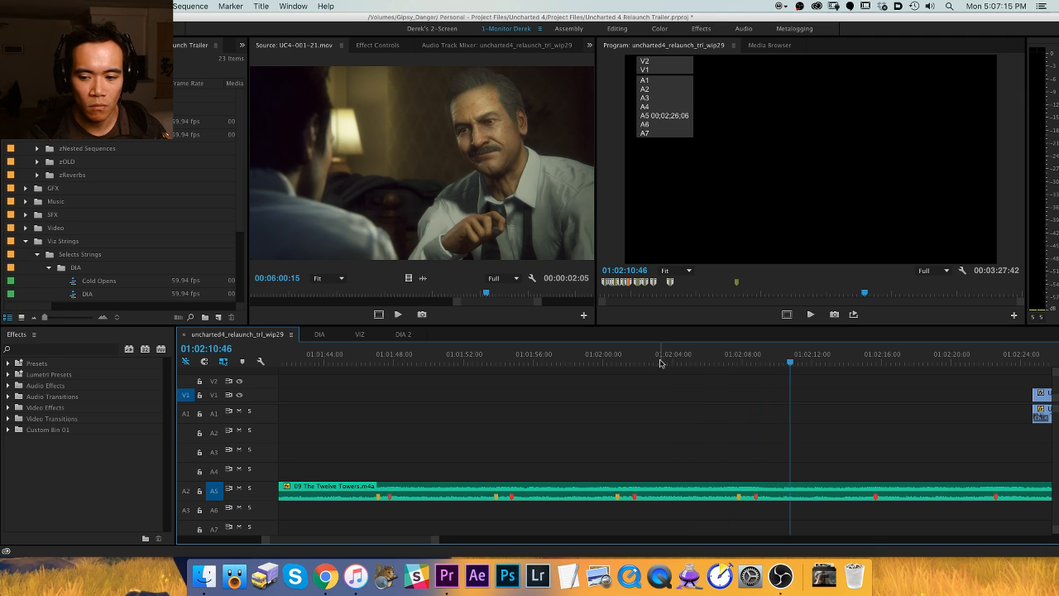
{"action": "scroll", "coordinate": [670, 365], "scroll_direction": "down", "scroll_amount": 2}
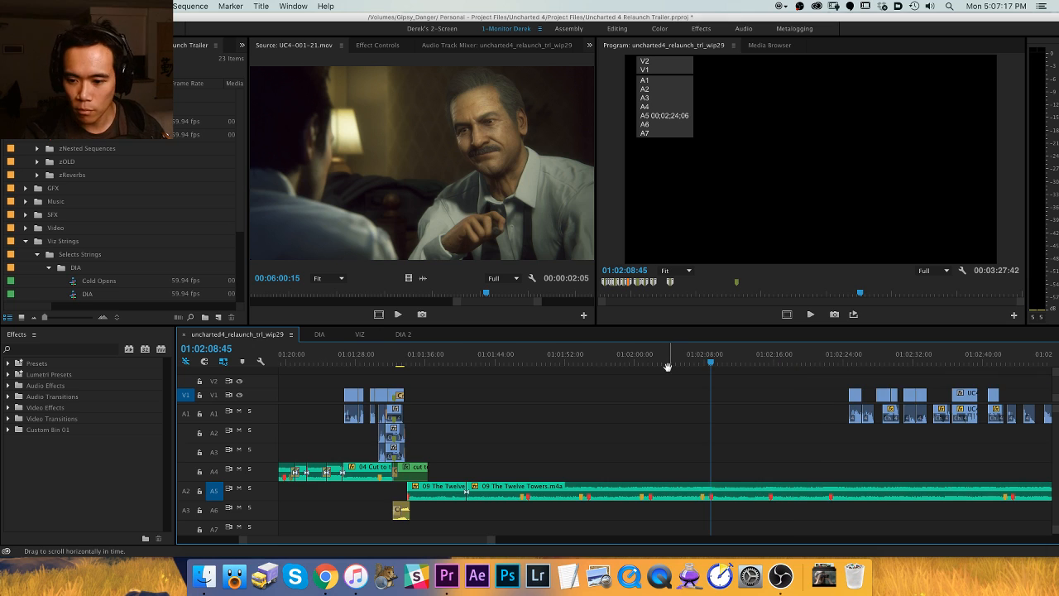
{"action": "key", "text": "super+k"}
{"action": "left_click_drag", "start_coordinate": [454, 467], "coordinate": [543, 511]}
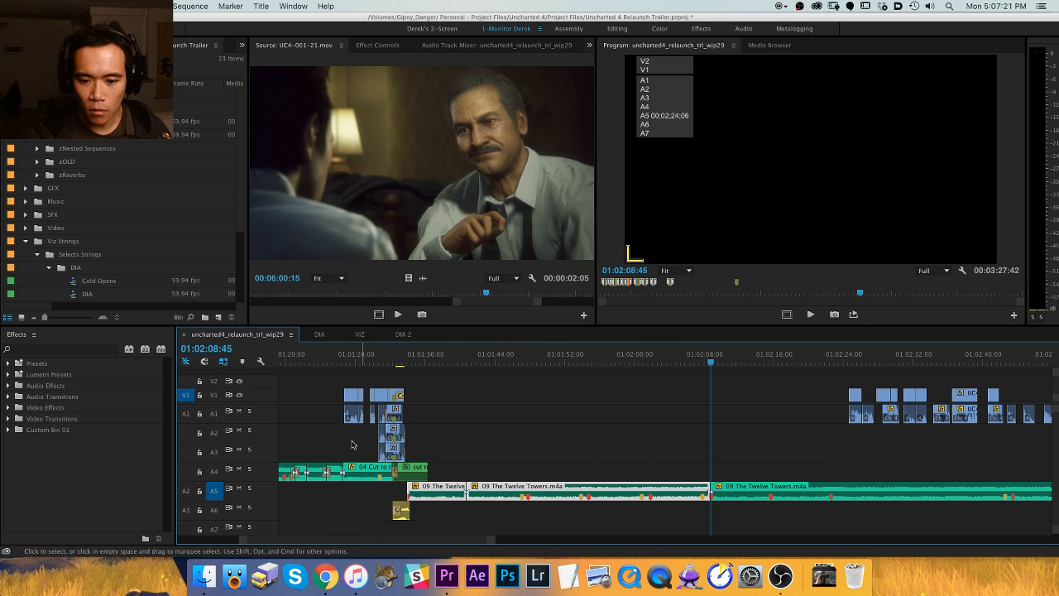
{"action": "key", "text": "shift+Delete"}
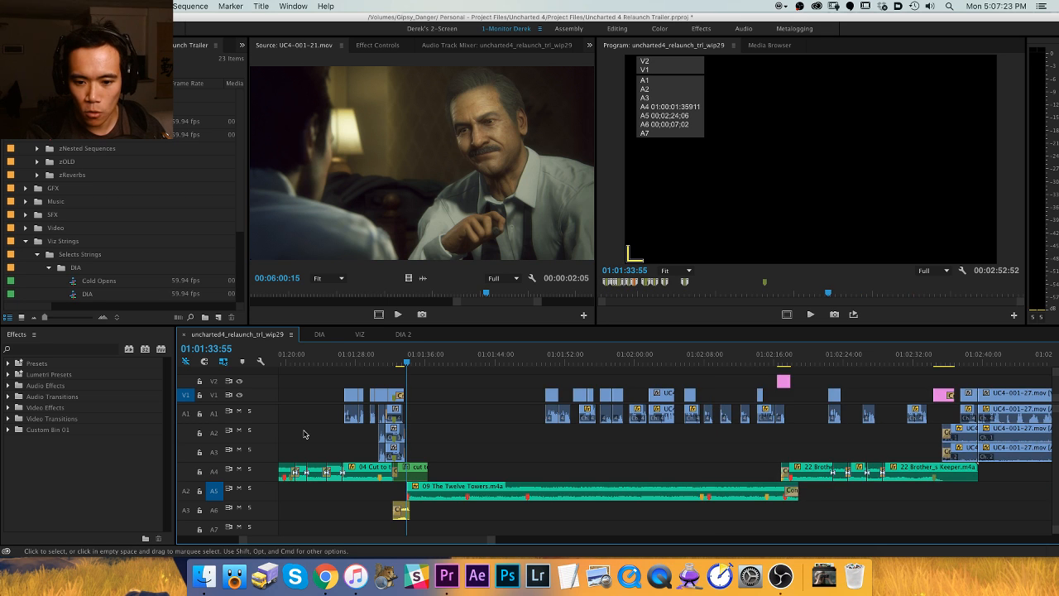
Play back the transition into 09 The Twelve Towers, starting at 01:01:33:40, just before the music cue begins.
{"action": "key", "text": "Up"}
{"action": "key", "text": "equal"}
{"action": "key", "text": "equal"}
{"action": "key", "text": "h"}
{"action": "left_click_drag", "start_coordinate": [758, 423], "coordinate": [641, 424]}
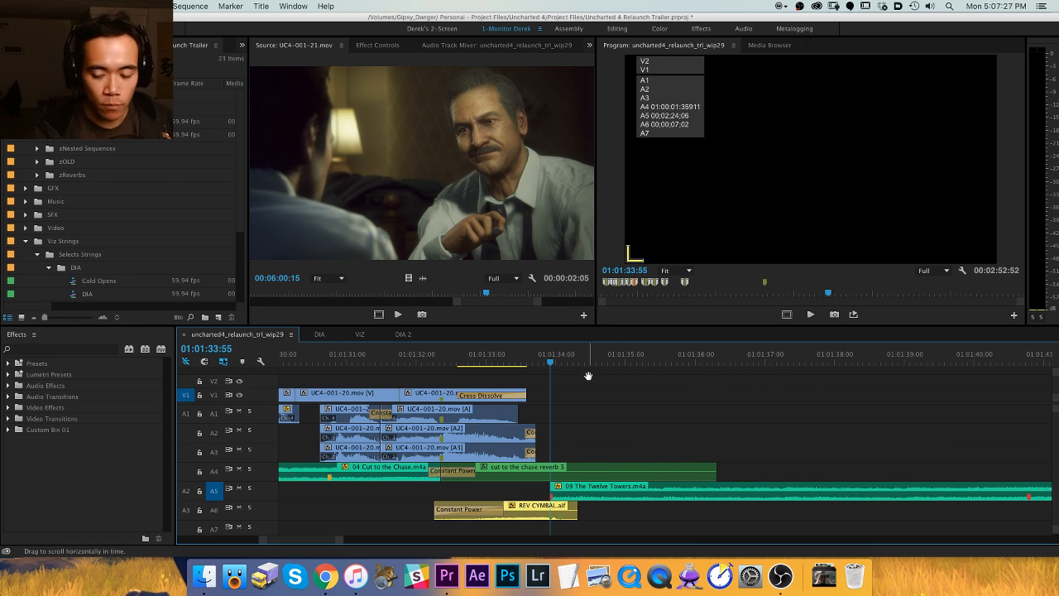
{"action": "key", "text": "shift+Left"}
{"action": "key", "text": "shift+Left"}
{"action": "key", "text": "shift+Left"}
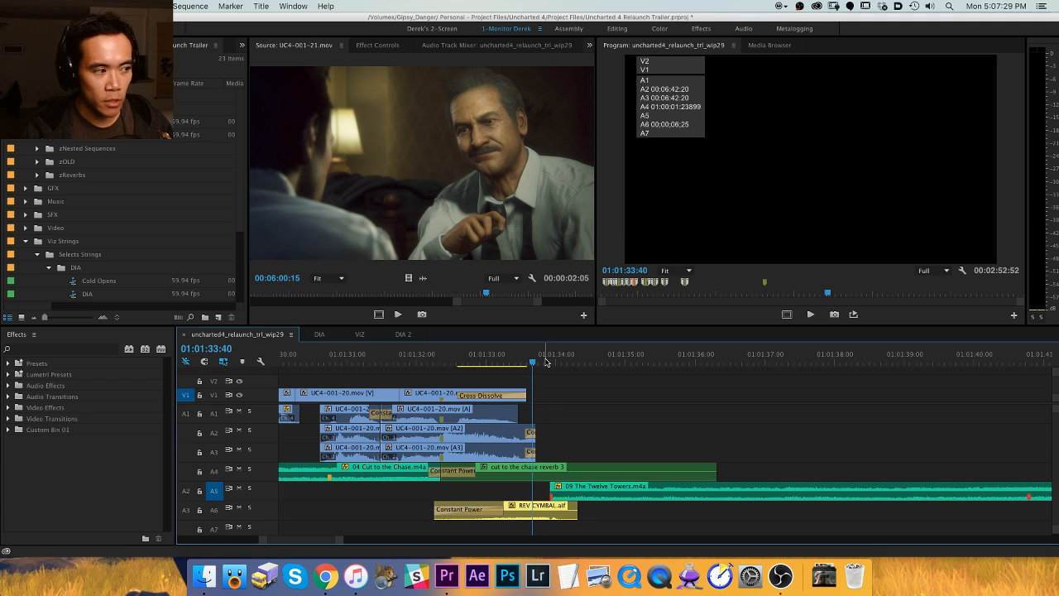
{"action": "left_click_drag", "start_coordinate": [595, 418], "coordinate": [558, 418]}
{"action": "key", "text": "v"}
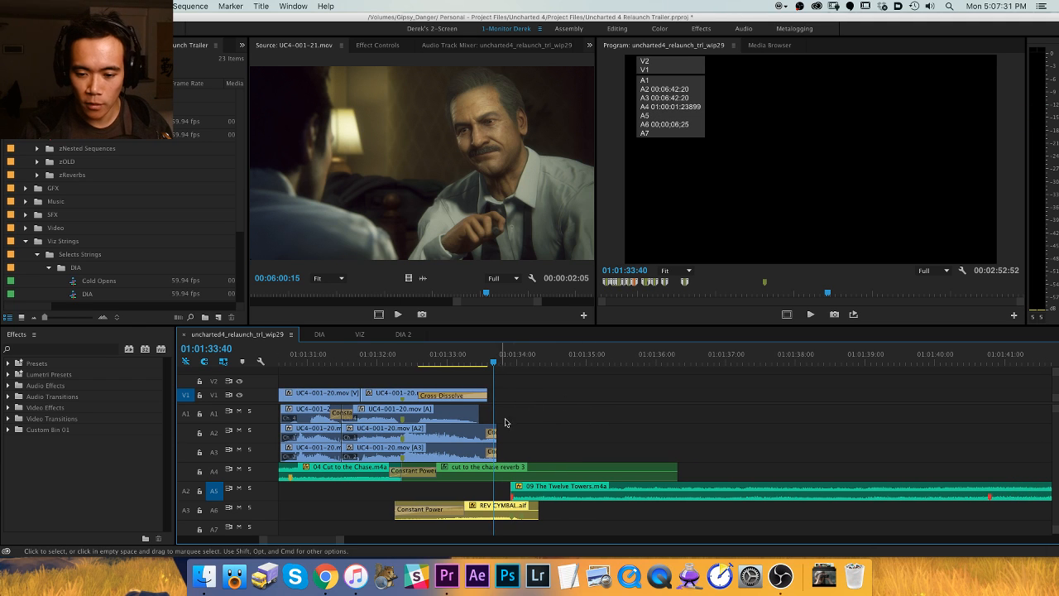
{"action": "key", "text": "minus"}
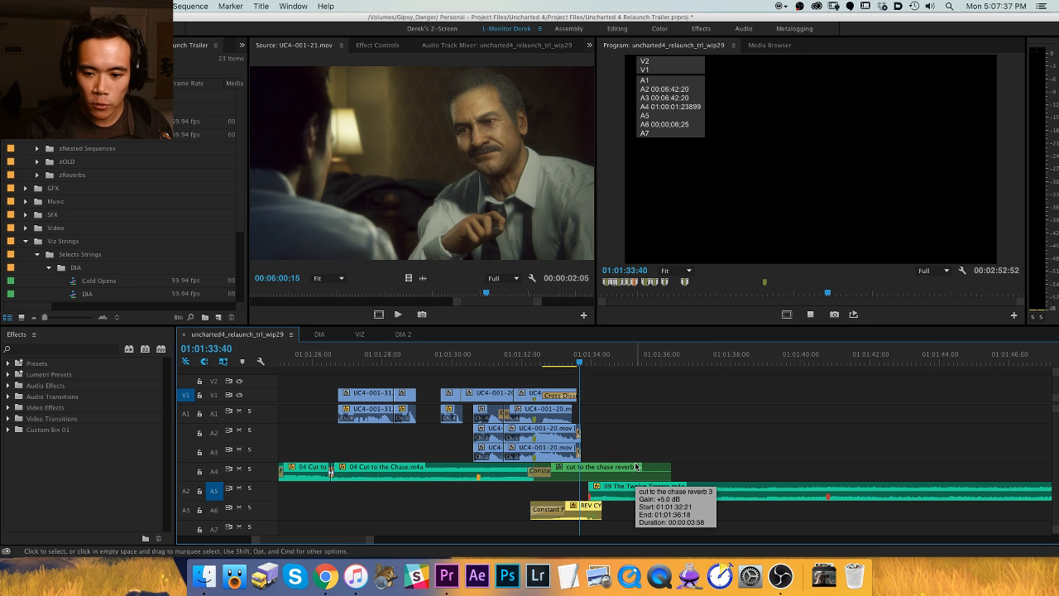
{"action": "key", "text": "space"}
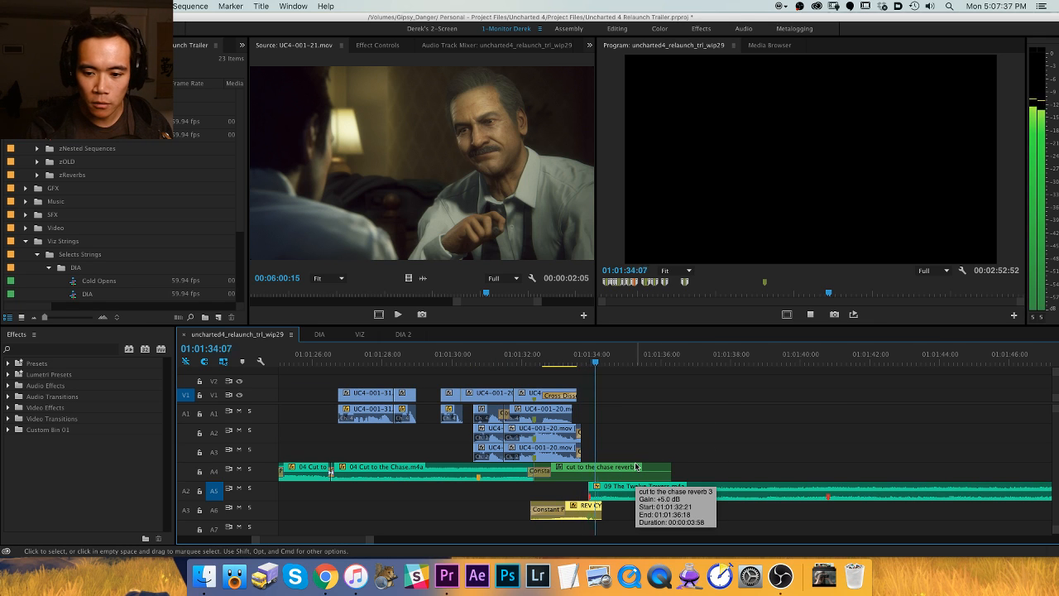
Listen through the opening of the shortened 09 The Twelve Towers cue up to its second inner red marker at about 01:01:48.
{"action": "key", "text": "minus"}
{"action": "key", "text": "h"}
{"action": "left_click_drag", "start_coordinate": [720, 427], "coordinate": [605, 383]}
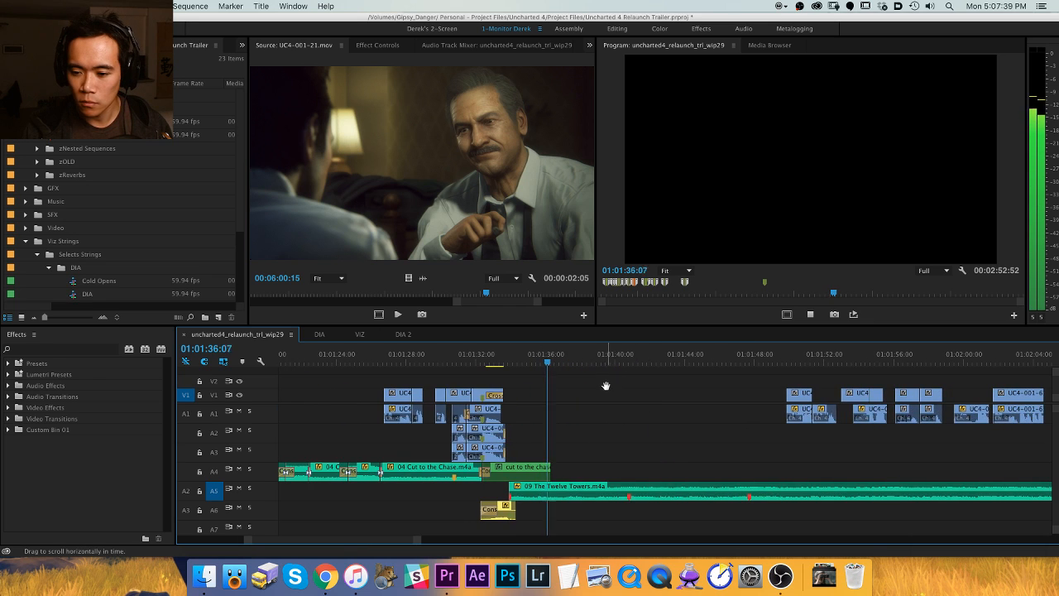
{"action": "key", "text": "minus"}
{"action": "key", "text": "v"}
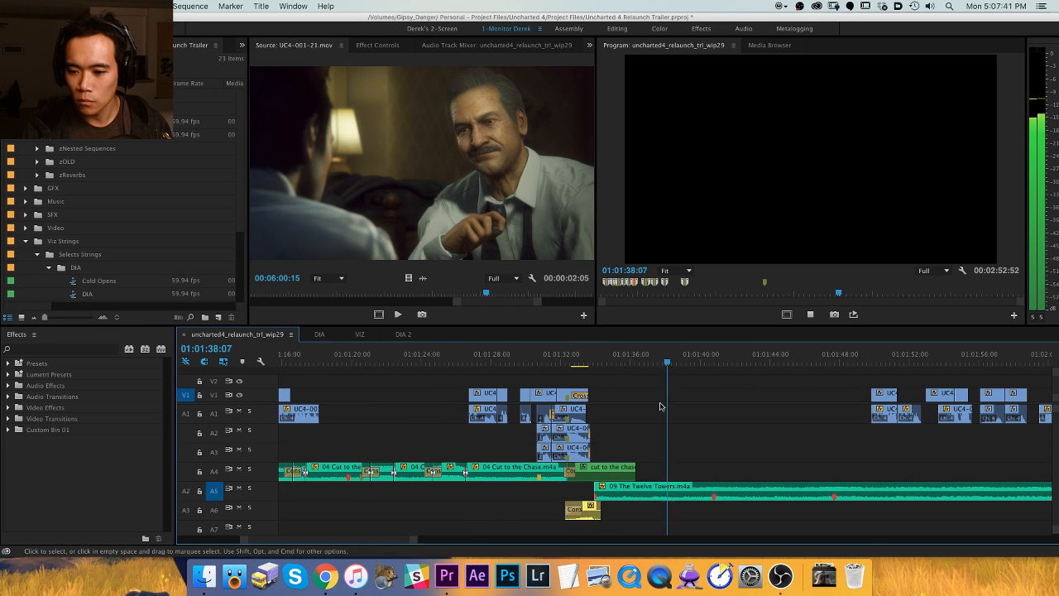
{"action": "key", "text": "equal"}
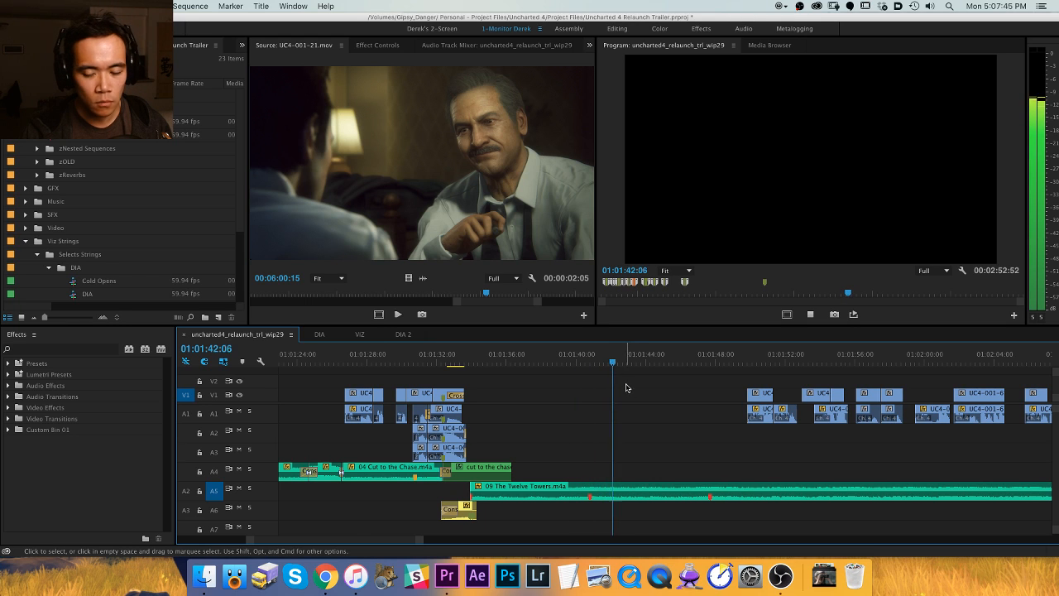
{"action": "key", "text": "minus"}
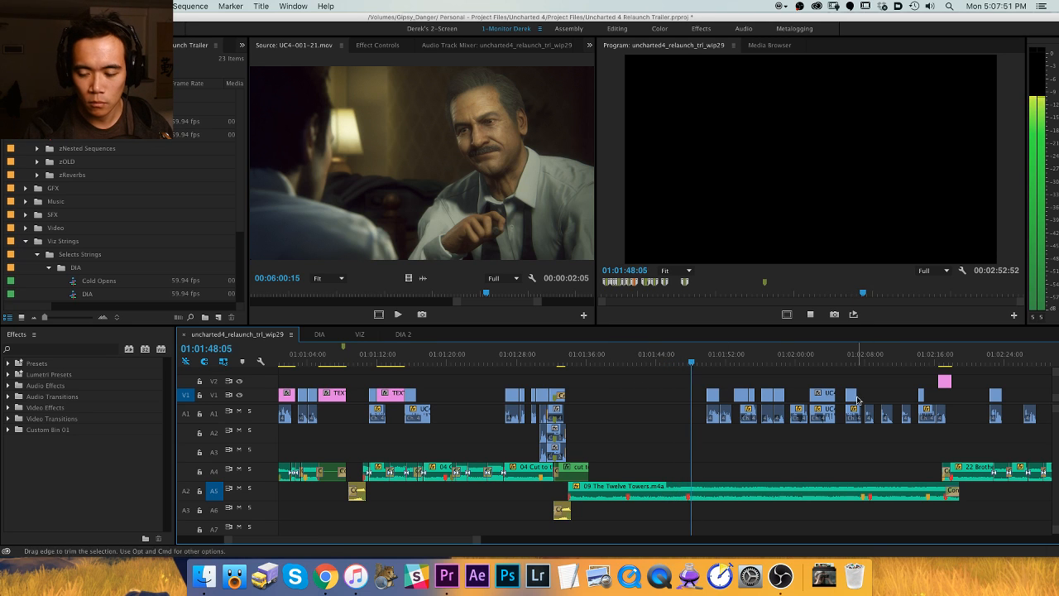
Play back the ending of 09 The Twelve Towers from about 01:02:08 and save the project.
{"action": "left_click", "coordinate": [869, 357]}
{"action": "key", "text": "space"}
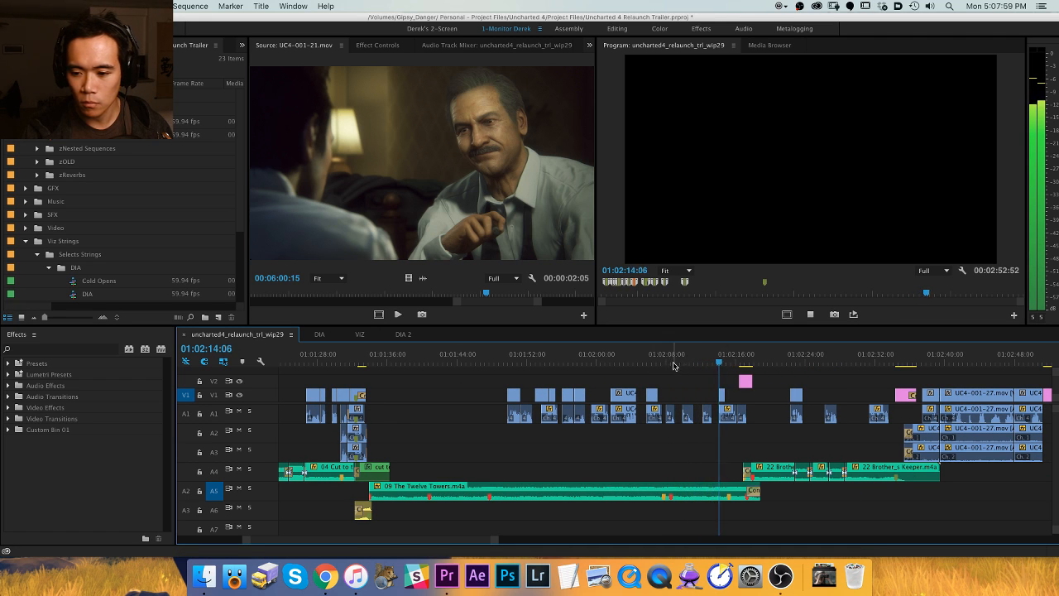
{"action": "key", "text": "backslash"}
{"action": "key", "text": "space"}
{"action": "key", "text": "super+s"}
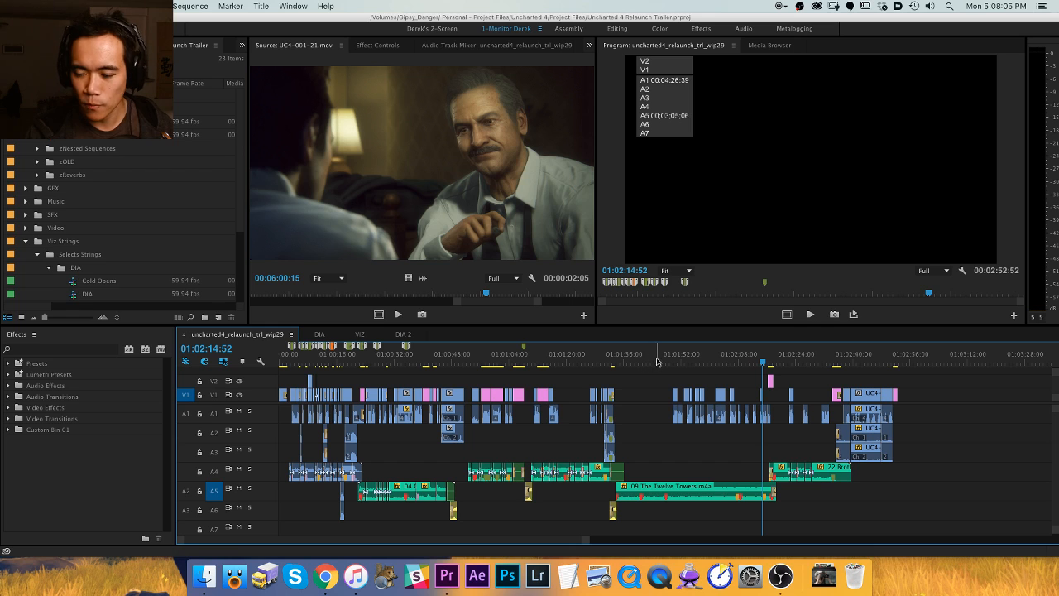
Save the project with the playhead returned to the sequence start, and make the video monitors taller than before.
{"action": "left_click_drag", "start_coordinate": [339, 357], "coordinate": [257, 364]}
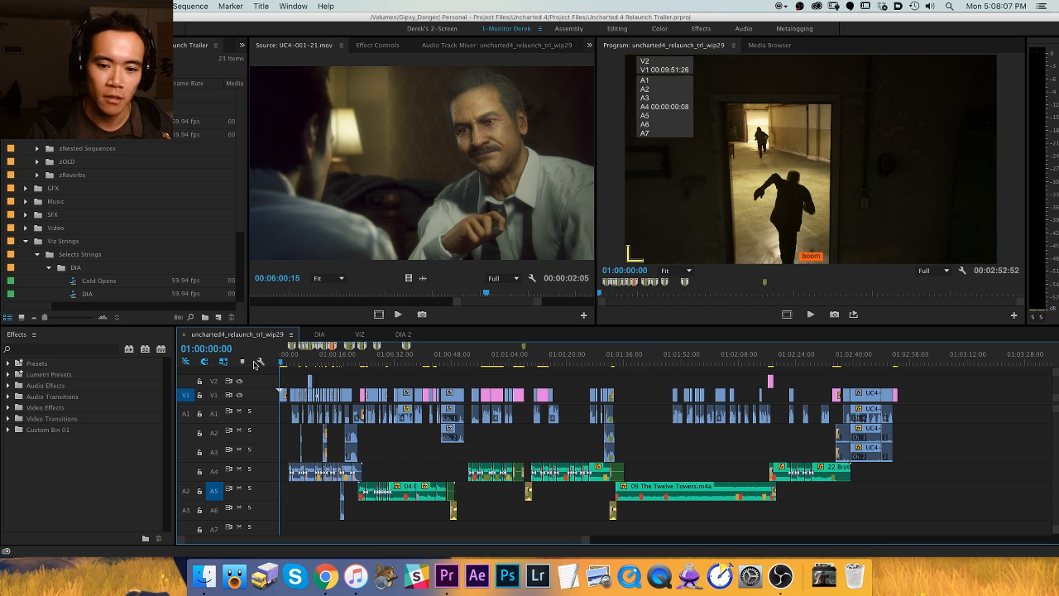
{"action": "key", "text": "equal"}
{"action": "key", "text": "equal"}
{"action": "key", "text": "equal"}
{"action": "key", "text": "super+s"}
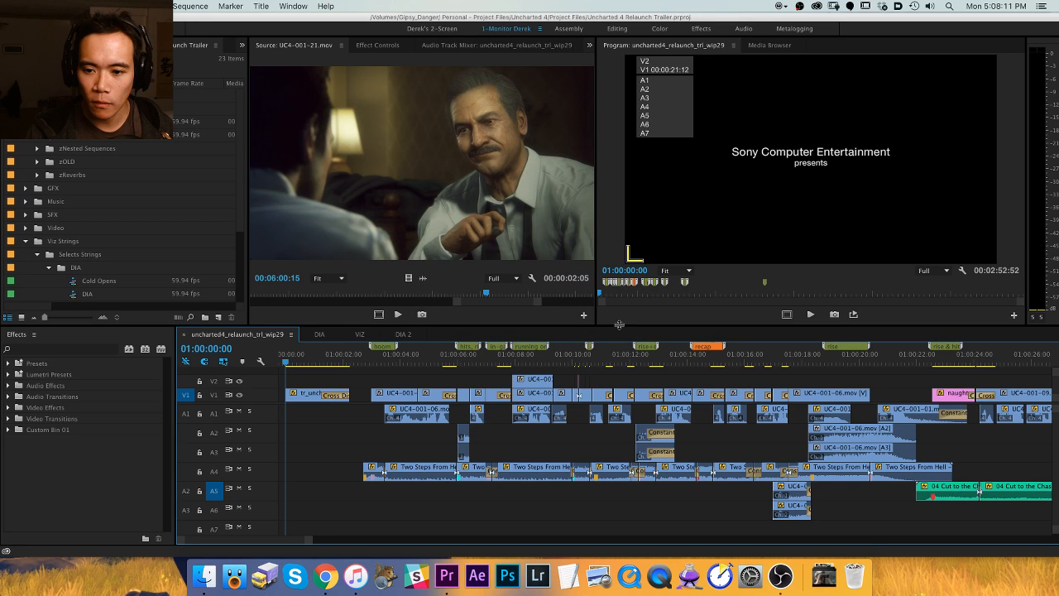
{"action": "left_click_drag", "start_coordinate": [619, 325], "coordinate": [619, 342]}
{"action": "key", "text": "minus"}
{"action": "key", "text": "minus"}
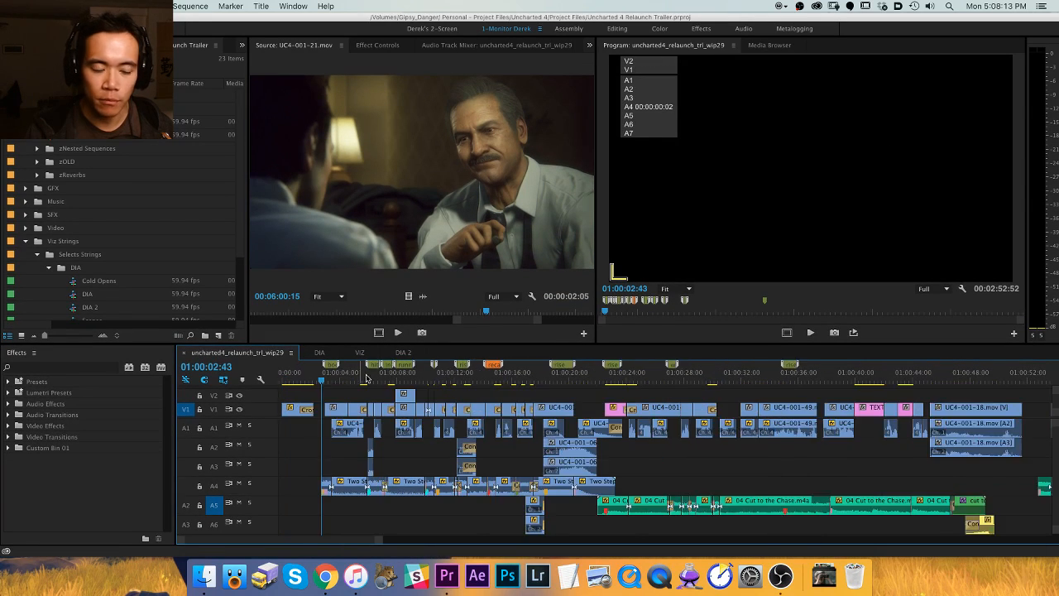
Watch the trailer from about 01:00:02:43 through the UC4-001-18 scene and into the following dialogue clip.
{"action": "key", "text": "space"}
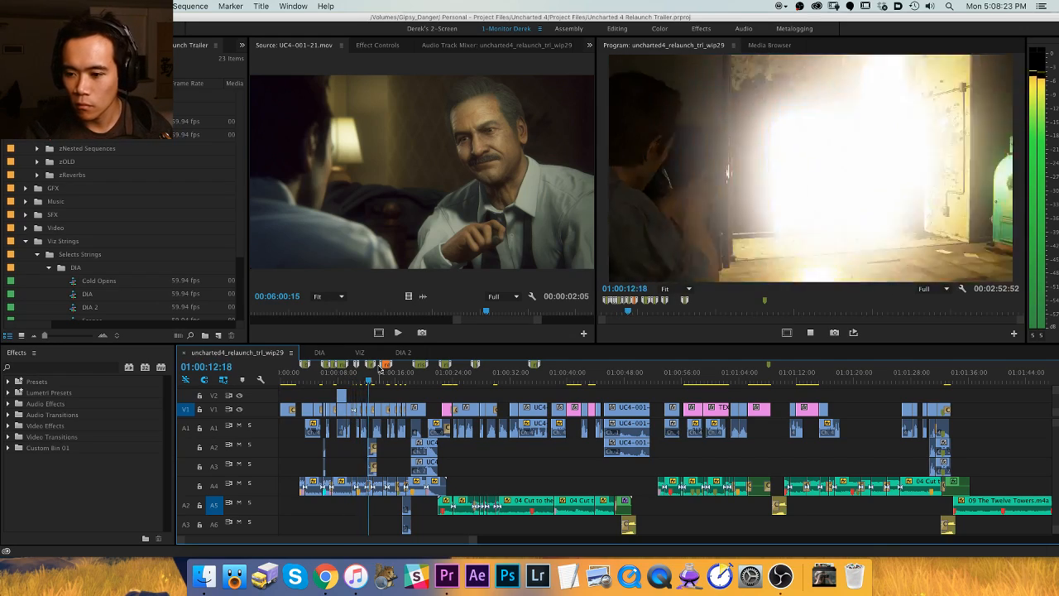
{"action": "key", "text": "minus"}
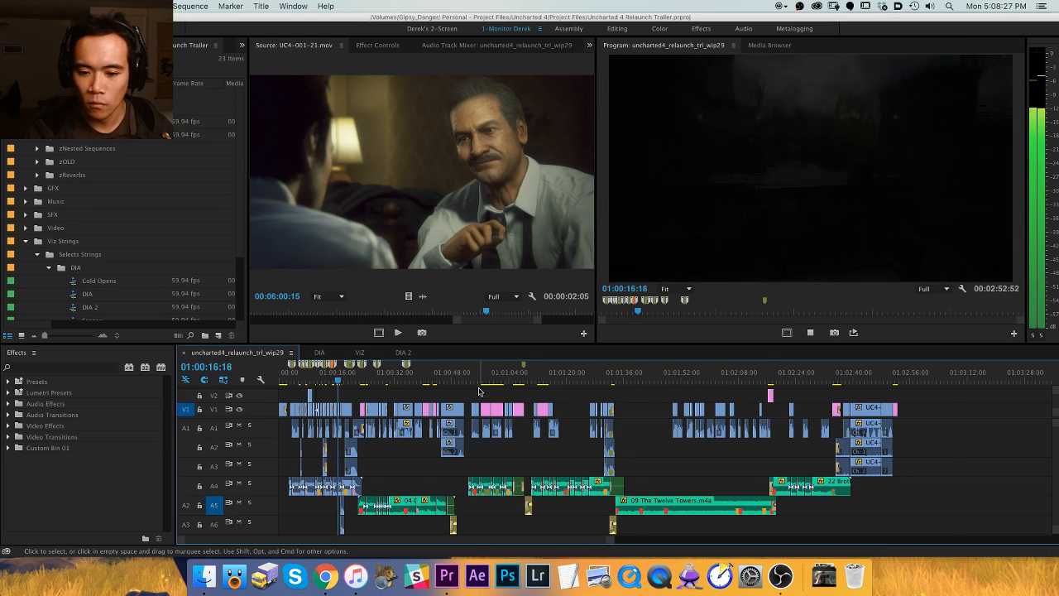
{"action": "key", "text": "equal"}
{"action": "key", "text": "equal"}
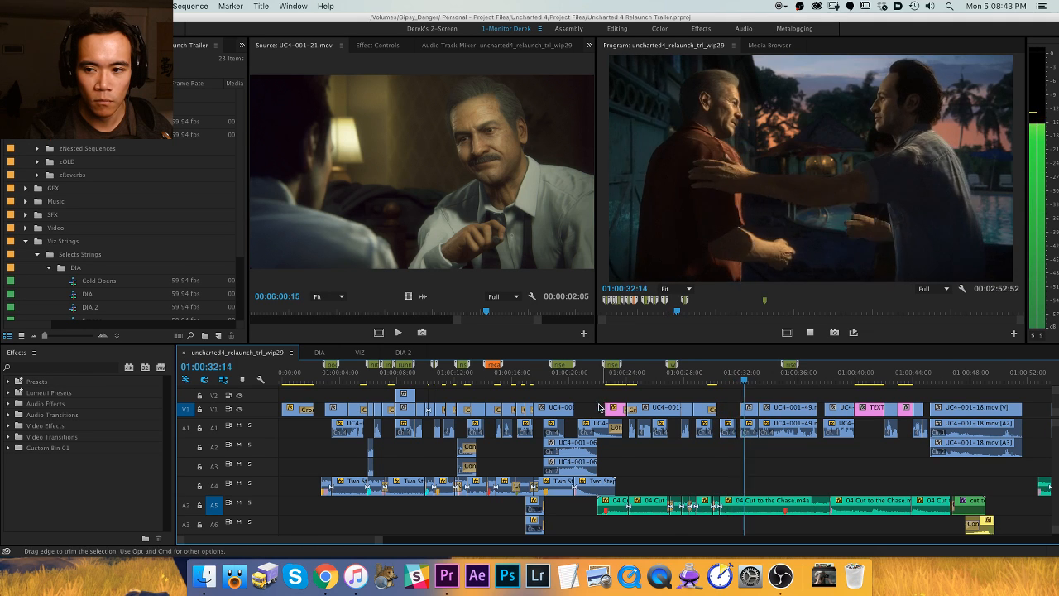
{"action": "key", "text": "="}
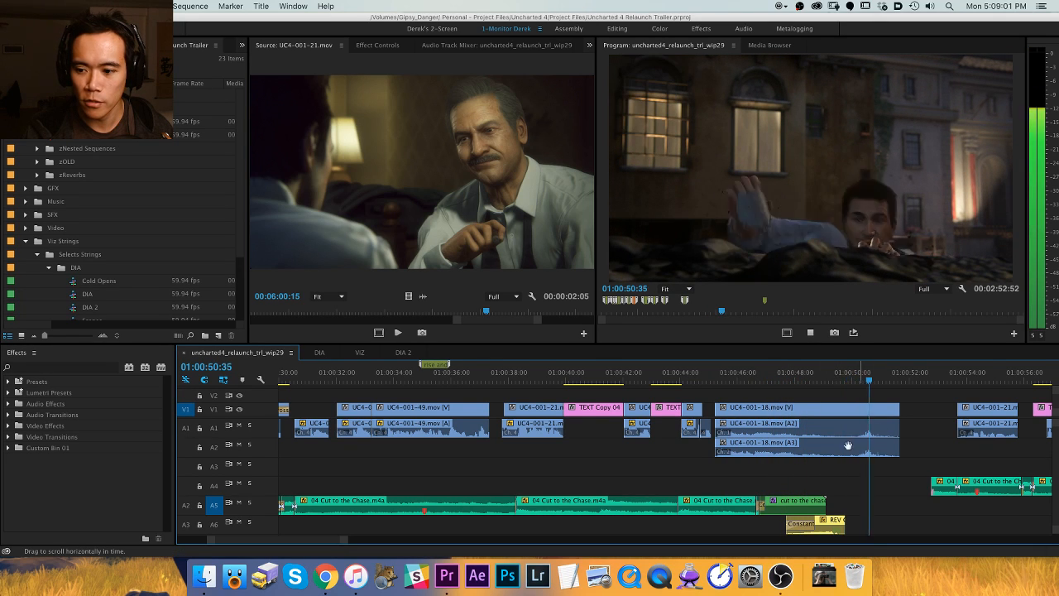
{"action": "left_click", "coordinate": [744, 377]}
{"action": "key", "text": "space"}
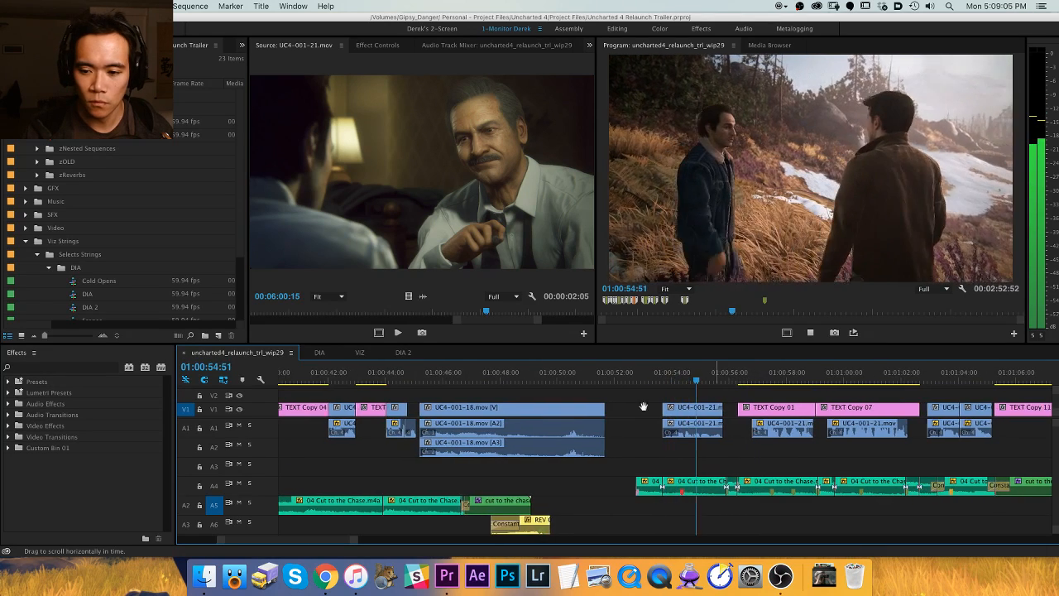
Adjust the audio gain of the UC4-001-21 dialogue clip before TEXT Copy 01 and play it back.
{"action": "key", "text": "space"}
{"action": "double_click", "coordinate": [579, 430]}
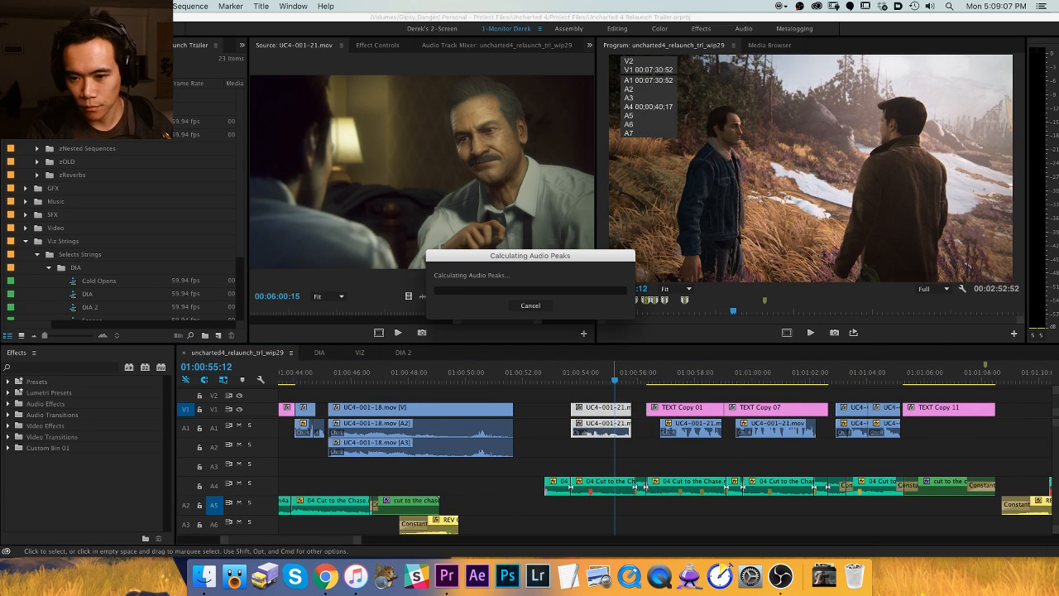
{"action": "left_click", "coordinate": [560, 374]}
{"action": "key", "text": "space"}
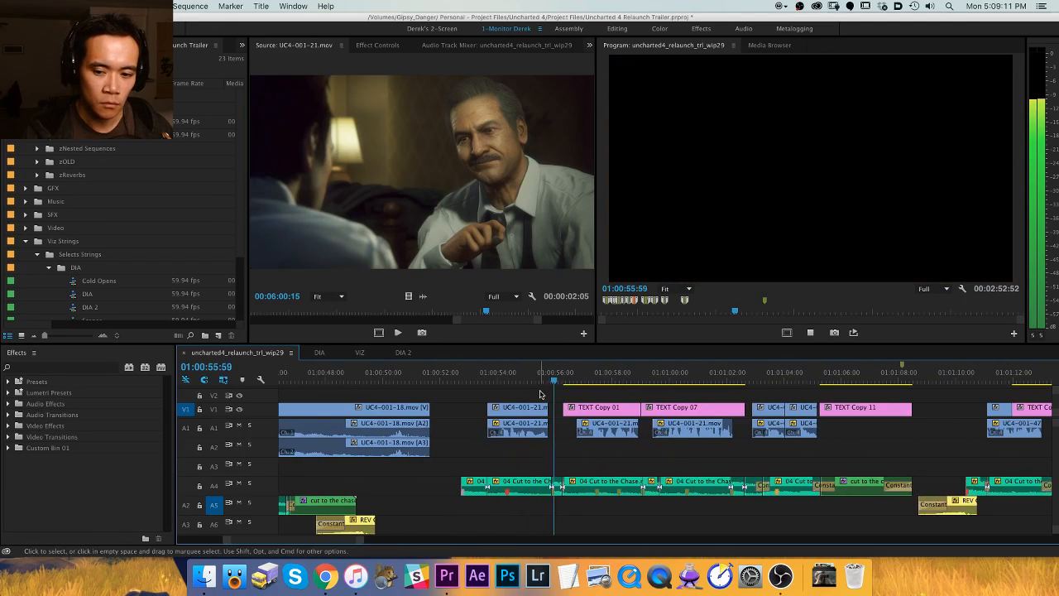
Review the placeholder title section through TEXT Copy 04 and continue playback from about 01:01:17.
{"action": "key", "text": "minus"}
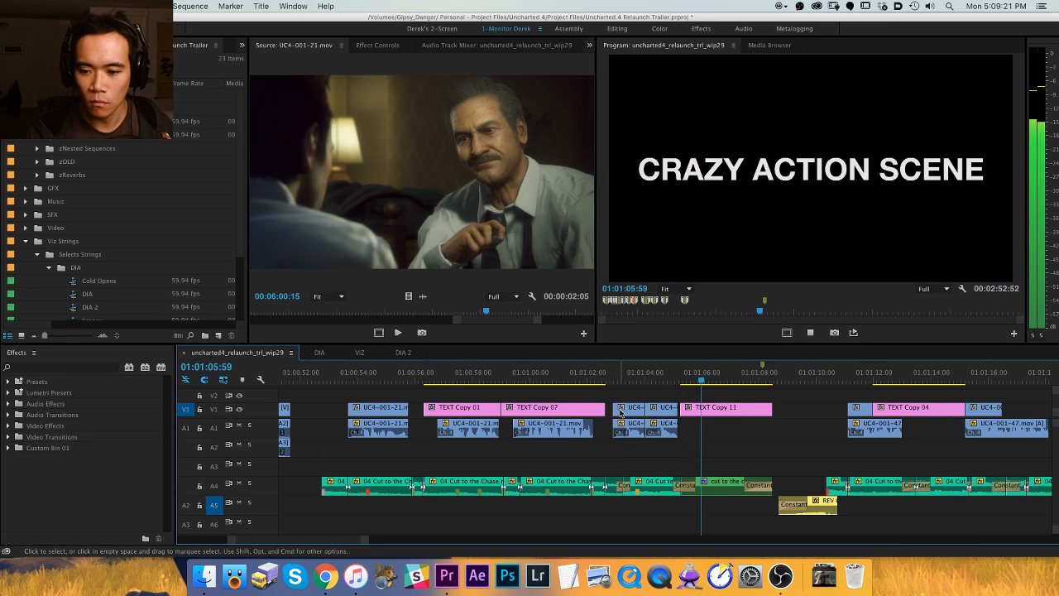
{"action": "left_click", "coordinate": [812, 383]}
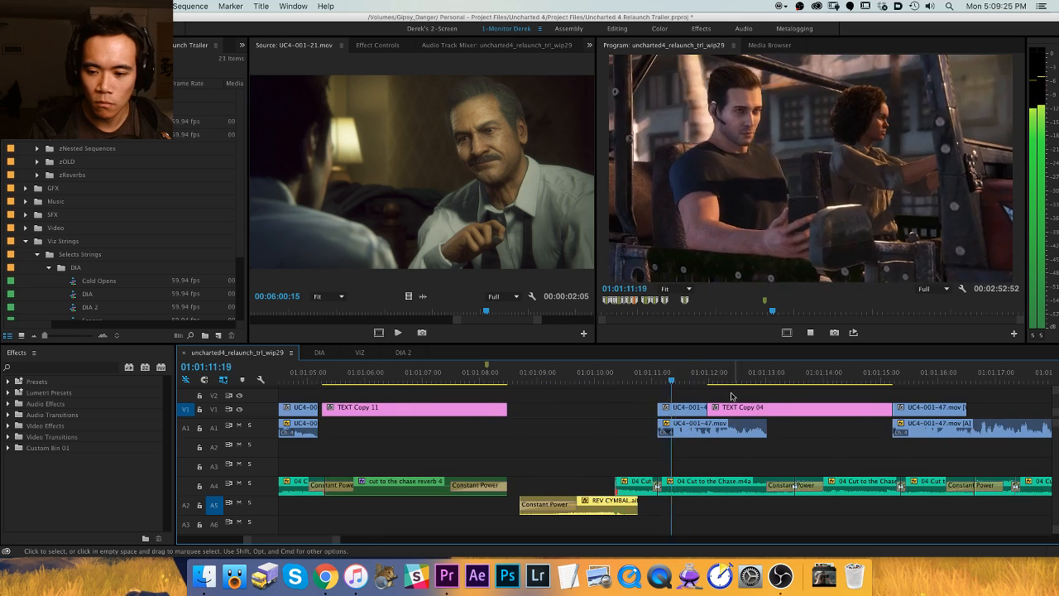
{"action": "key", "text": "minus"}
{"action": "key", "text": "minus"}
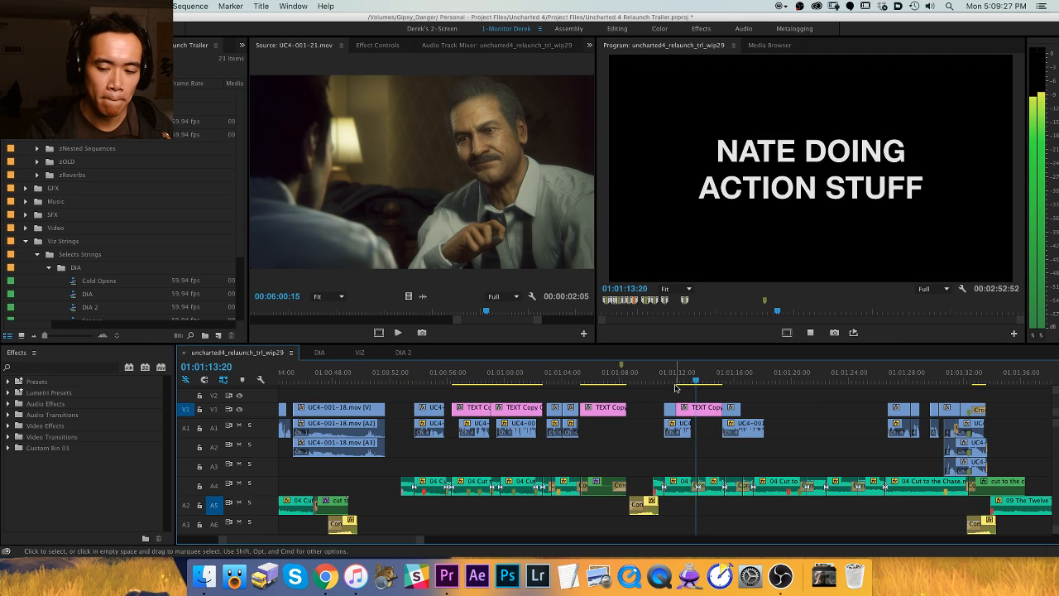
{"action": "left_click", "coordinate": [750, 380]}
{"action": "key", "text": "space"}
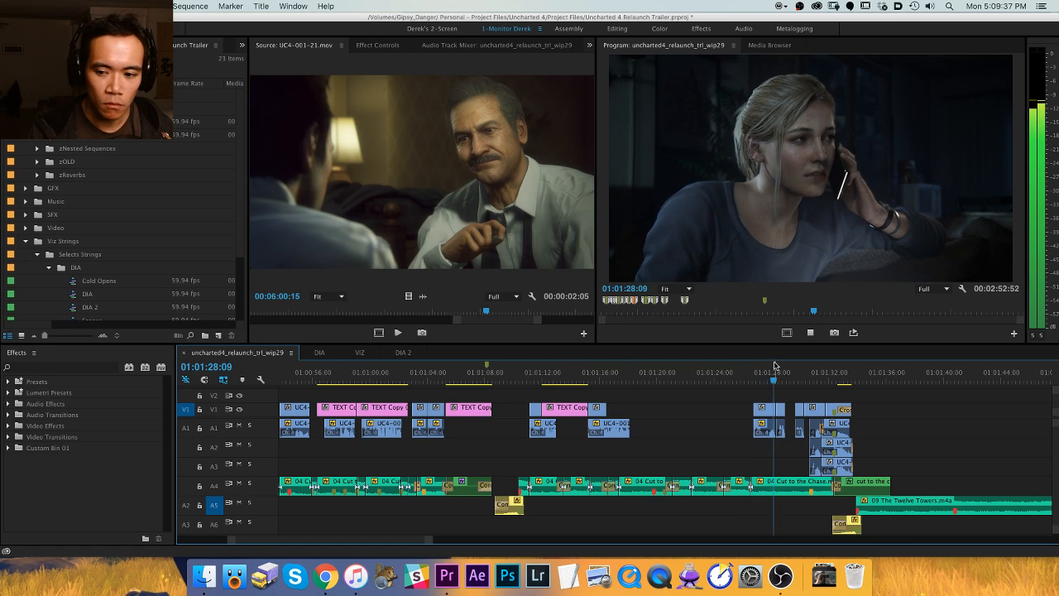
Watch the phone call and fight shots through the end of Cut to the Chase into 09 The Twelve Towers.
{"action": "key", "text": "equal"}
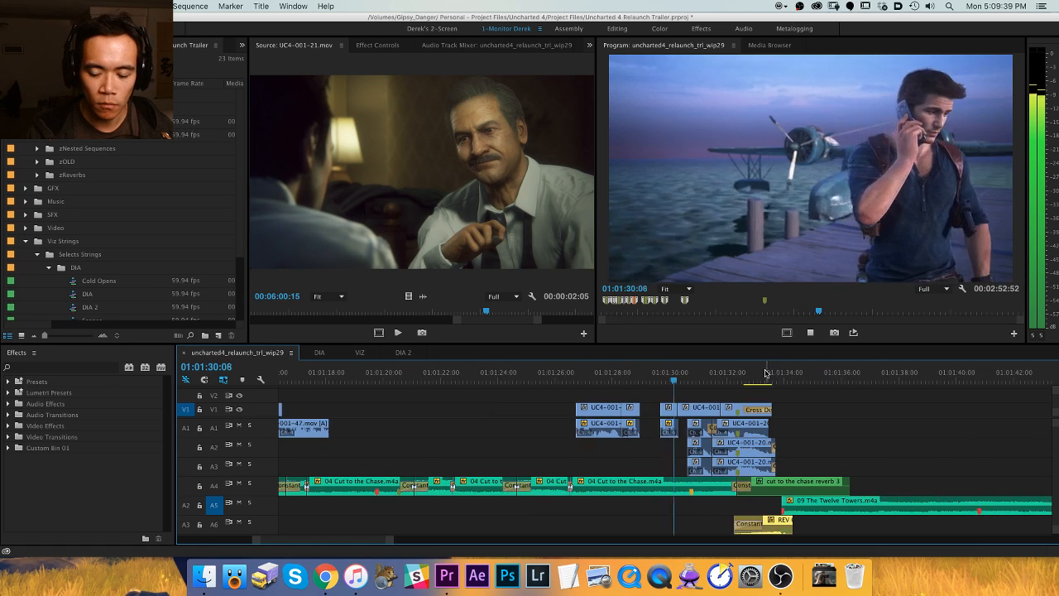
{"action": "key", "text": "minus"}
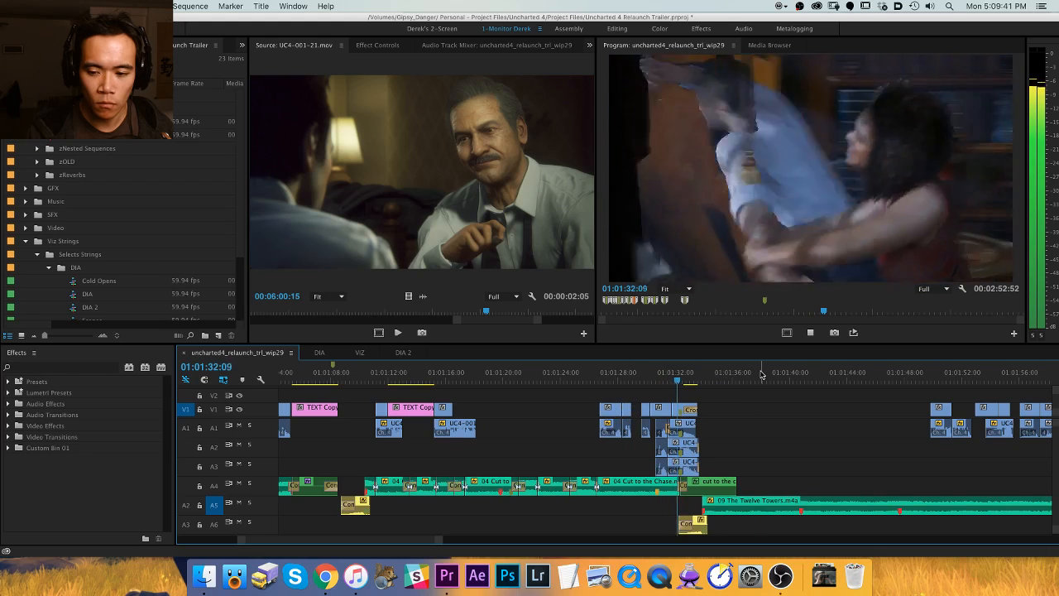
{"action": "key", "text": "minus"}
{"action": "key", "text": "equal"}
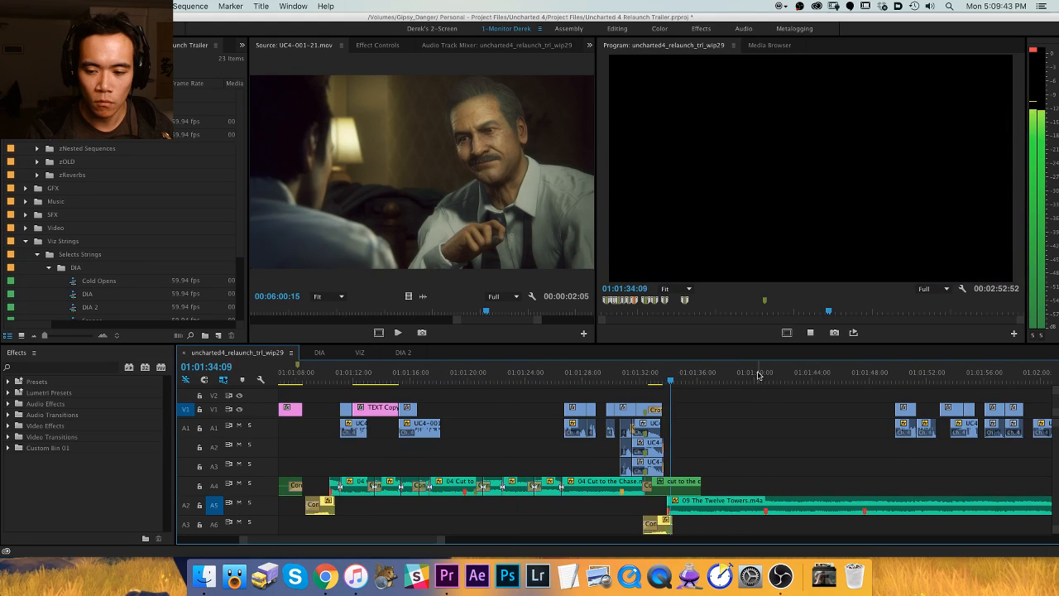
{"action": "key", "text": "minus"}
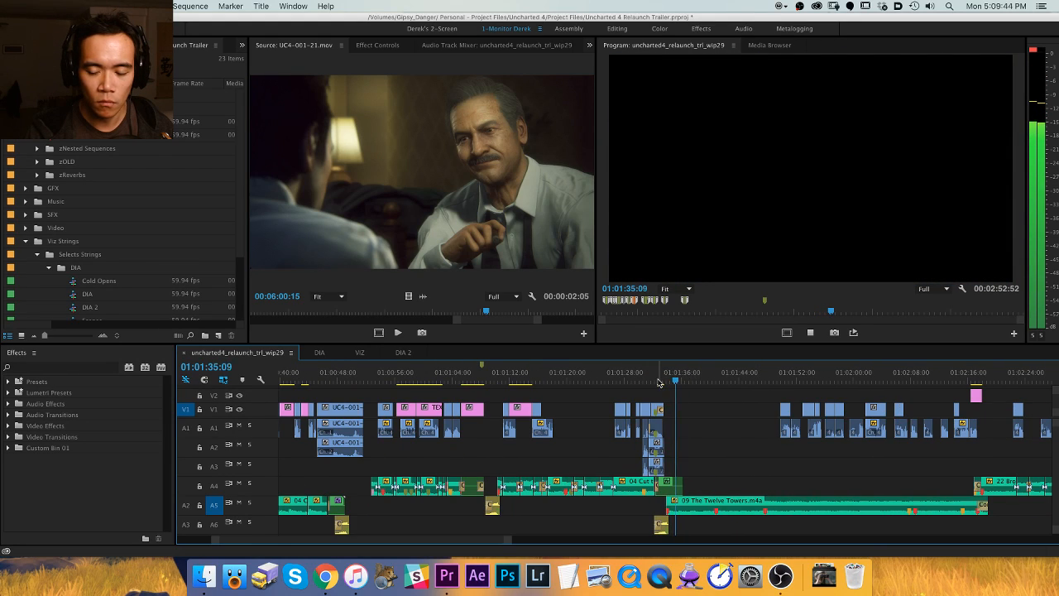
Review the dialogue from about 01:01:48, adjust the audio gain of the two adjoining clips at 01:01:56, and replay them.
{"action": "left_click", "coordinate": [772, 379]}
{"action": "key", "text": "equal"}
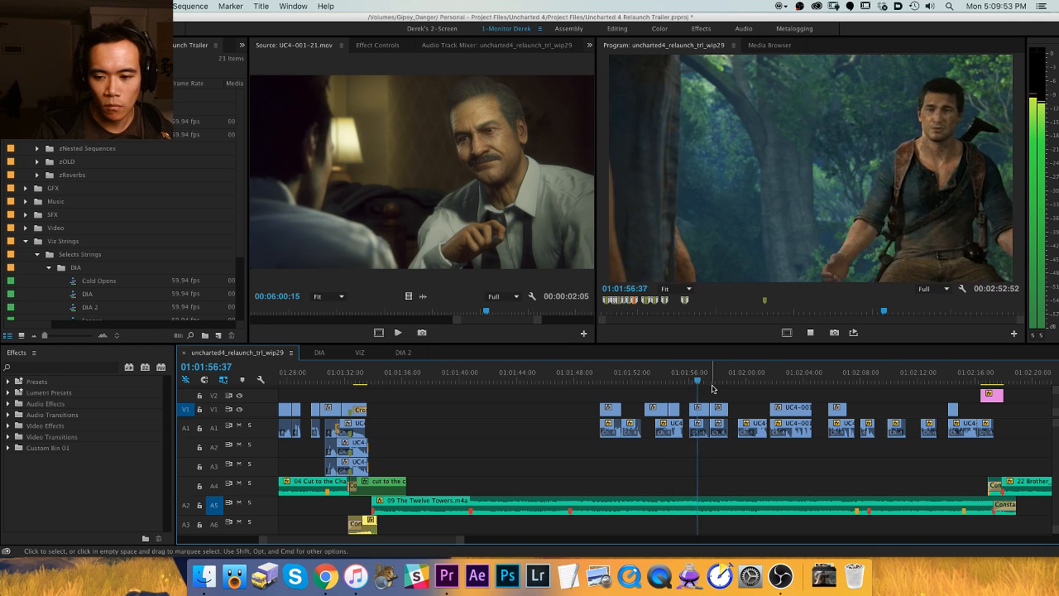
{"action": "key", "text": "equal"}
{"action": "key", "text": "space"}
{"action": "key", "text": "d"}
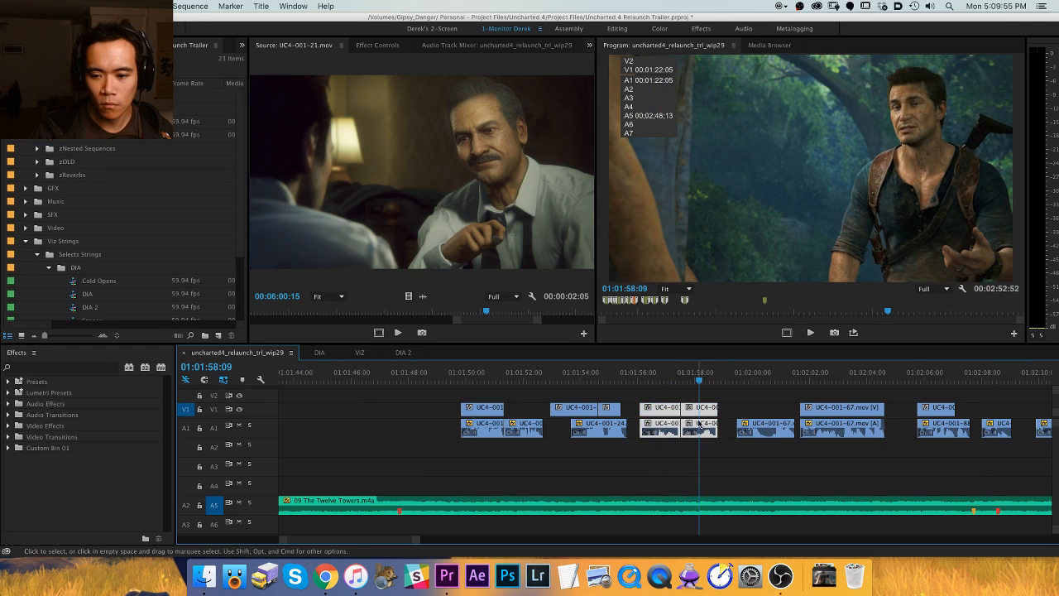
{"action": "key", "text": "g"}
{"action": "key", "text": "Return"}
{"action": "left_click", "coordinate": [638, 378]}
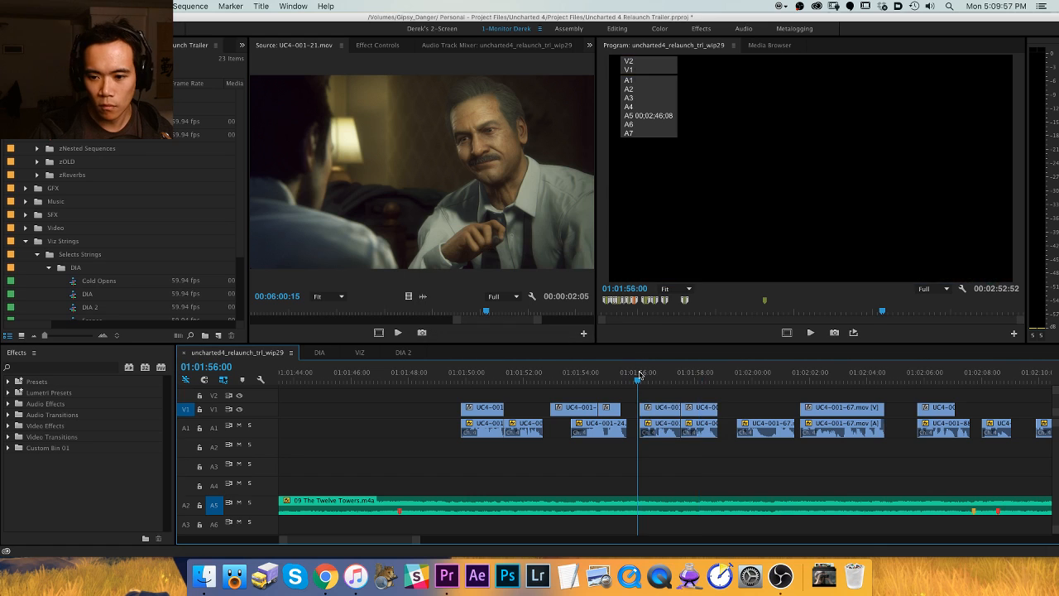
{"action": "key", "text": "space"}
Review the dialogue over 09 The Twelve Towers from 01:01:56 to about 01:02:15.
{"action": "scroll", "coordinate": [672, 364], "scroll_direction": "up", "scroll_amount": 1}
{"action": "scroll", "coordinate": [714, 400], "scroll_direction": "down", "scroll_amount": 3}
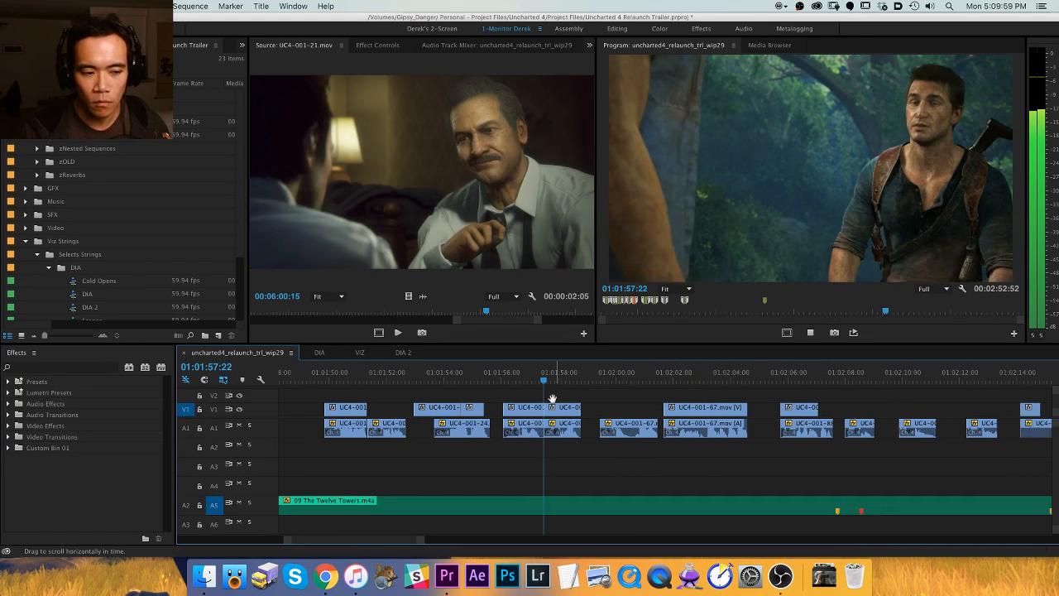
{"action": "scroll", "coordinate": [604, 377], "scroll_direction": "up", "scroll_amount": 1}
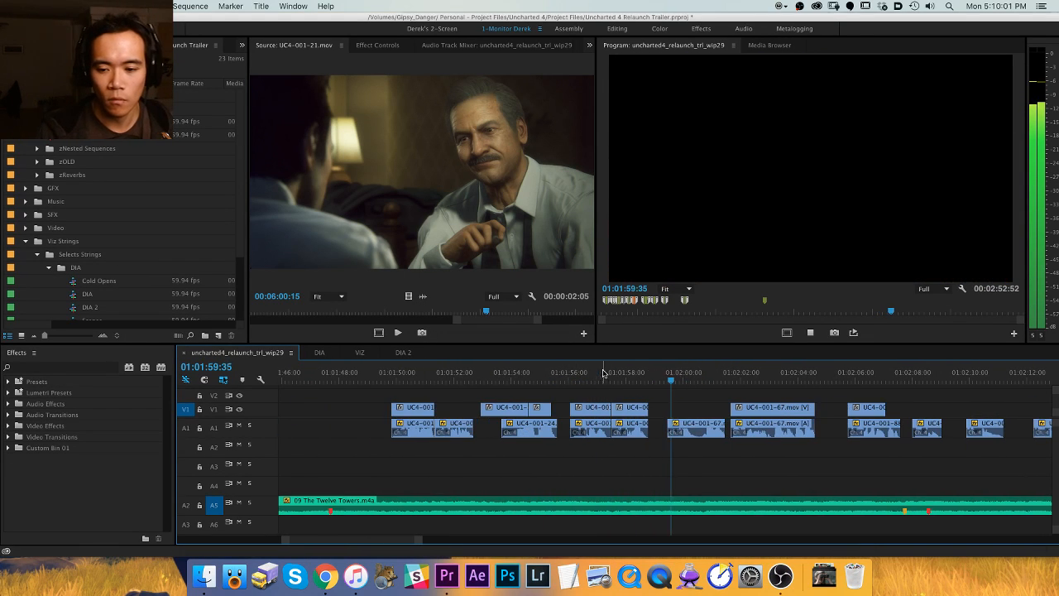
{"action": "key", "text": "minus"}
{"action": "key", "text": "h"}
{"action": "left_click_drag", "start_coordinate": [673, 418], "coordinate": [524, 421]}
{"action": "key", "text": "minus"}
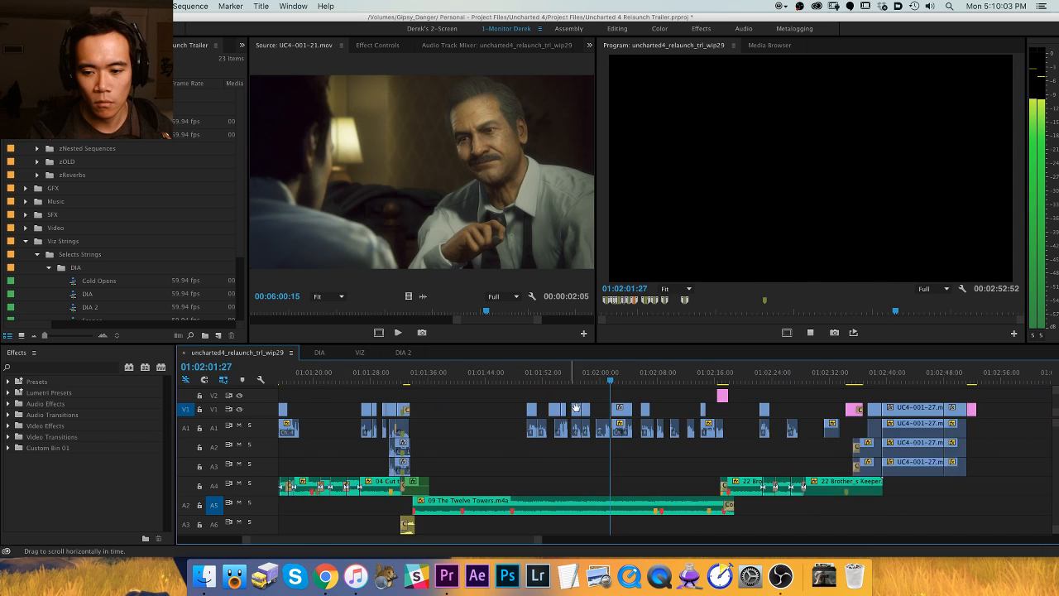
{"action": "key", "text": "minus"}
{"action": "key", "text": "equal"}
{"action": "key", "text": "equal"}
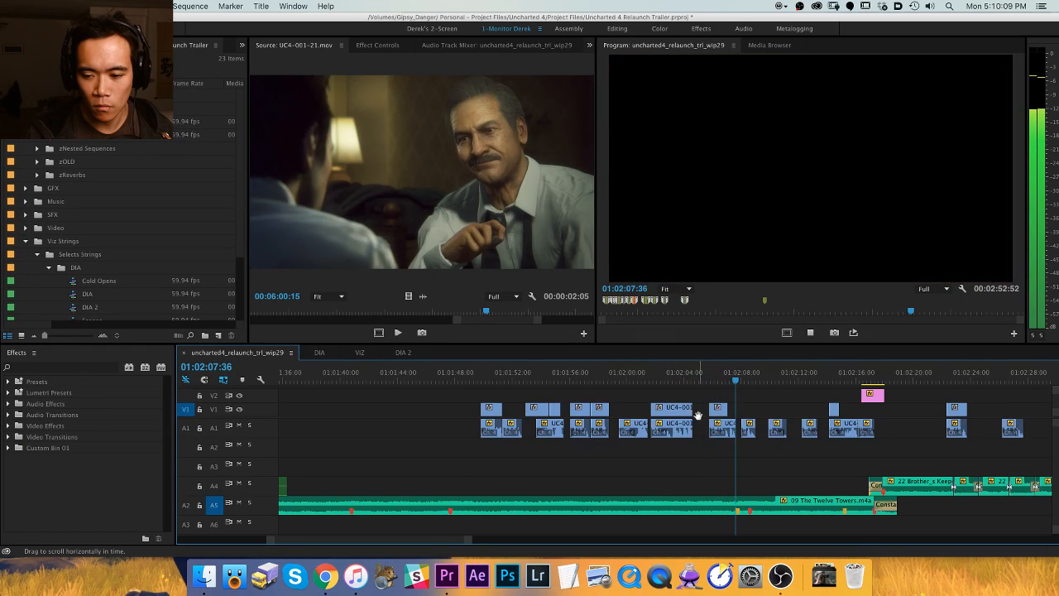
{"action": "left_click_drag", "start_coordinate": [698, 413], "coordinate": [587, 413]}
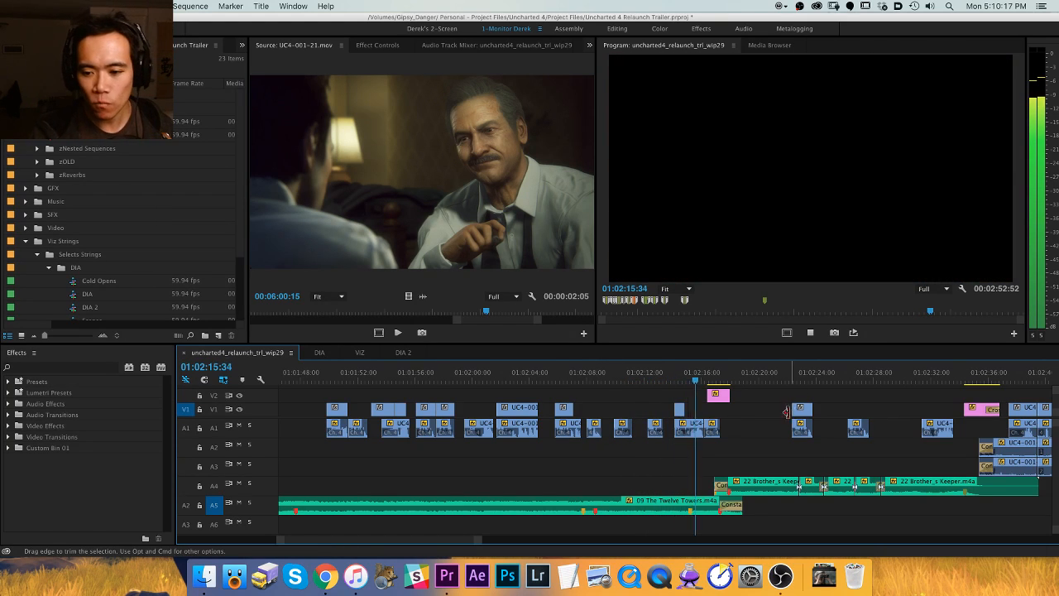
Shift 22 Brother_s Keeper and all following clips earlier so its red marker lines up with the end marker of 09 The Twelve Towers.
{"action": "key", "text": "="}
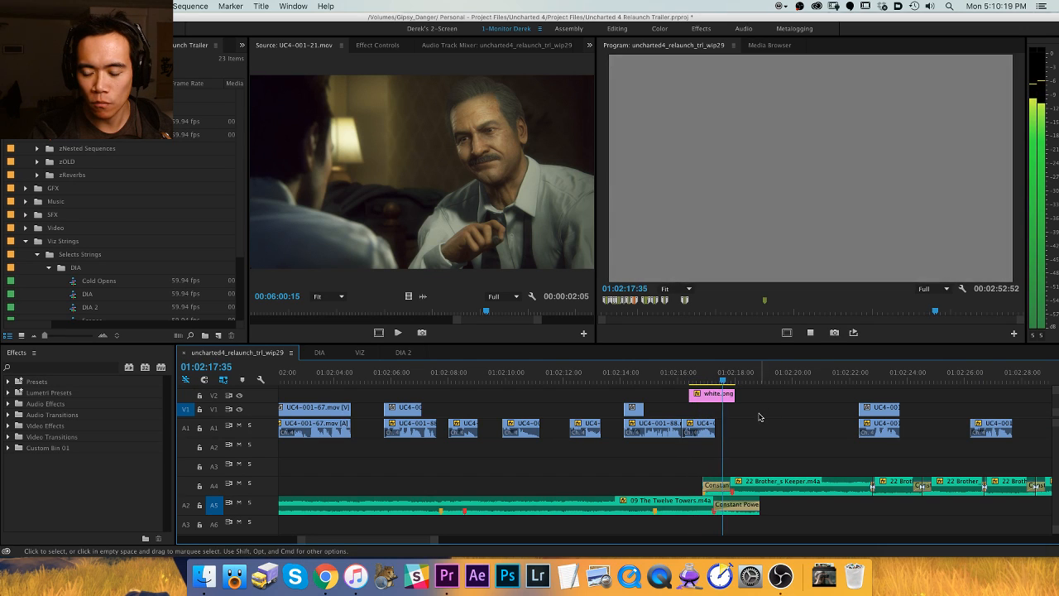
{"action": "key", "text": "="}
{"action": "left_click_drag", "start_coordinate": [777, 480], "coordinate": [741, 489]}
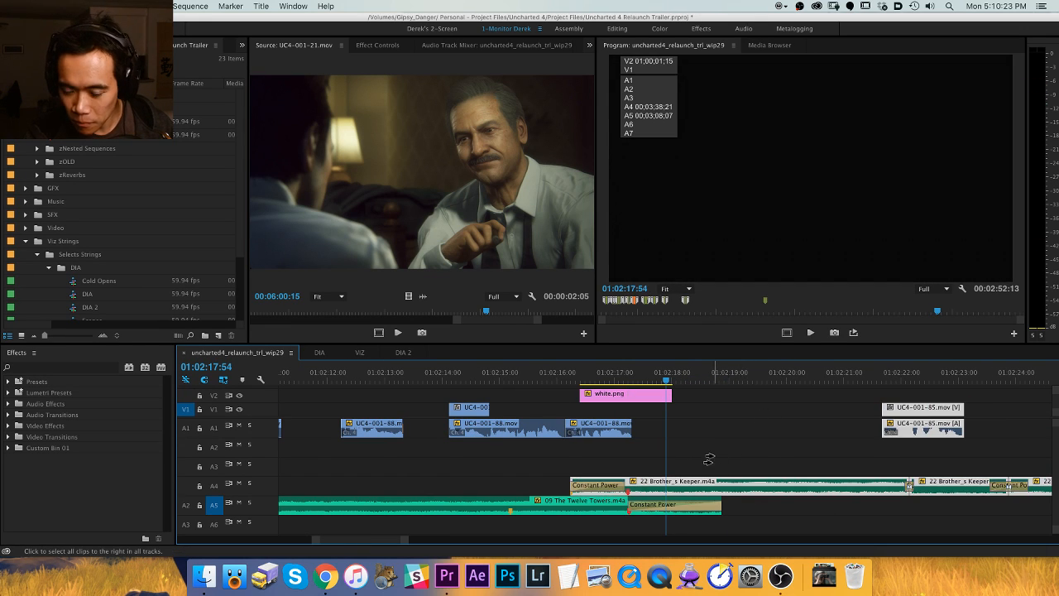
Move the last UC4-001-88 dialogue clips earlier to end at about 01:02:17, and start white.png at the music markers.
{"action": "key", "text": "v"}
{"action": "left_click", "coordinate": [653, 424]}
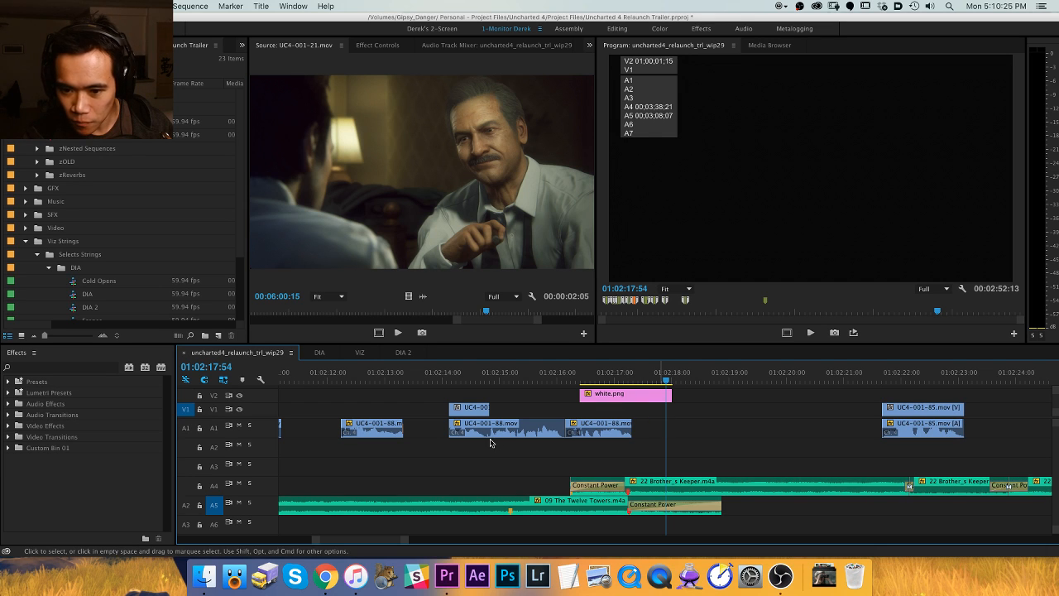
{"action": "left_click_drag", "start_coordinate": [659, 415], "coordinate": [483, 434]}
{"action": "left_click", "coordinate": [616, 413]}
{"action": "left_click_drag", "start_coordinate": [619, 394], "coordinate": [662, 398]}
Nudge 22 Brother_s Keeper and all following clips one frame later.
{"action": "key", "text": "a"}
{"action": "left_click", "coordinate": [801, 489]}
{"action": "key", "text": "equal"}
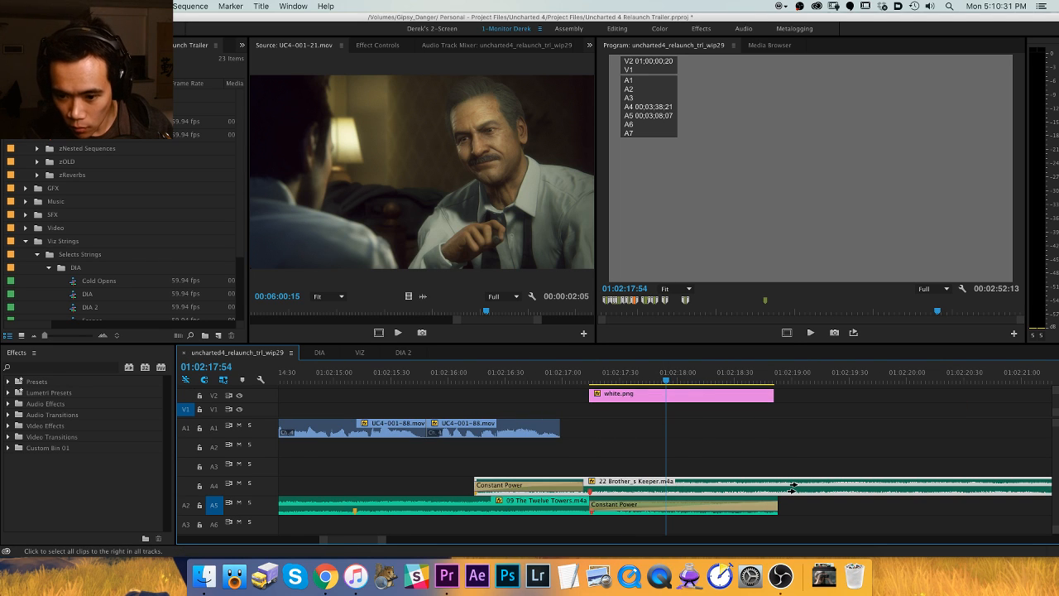
{"action": "key", "text": "minus"}
{"action": "key", "text": "super+shift+a"}
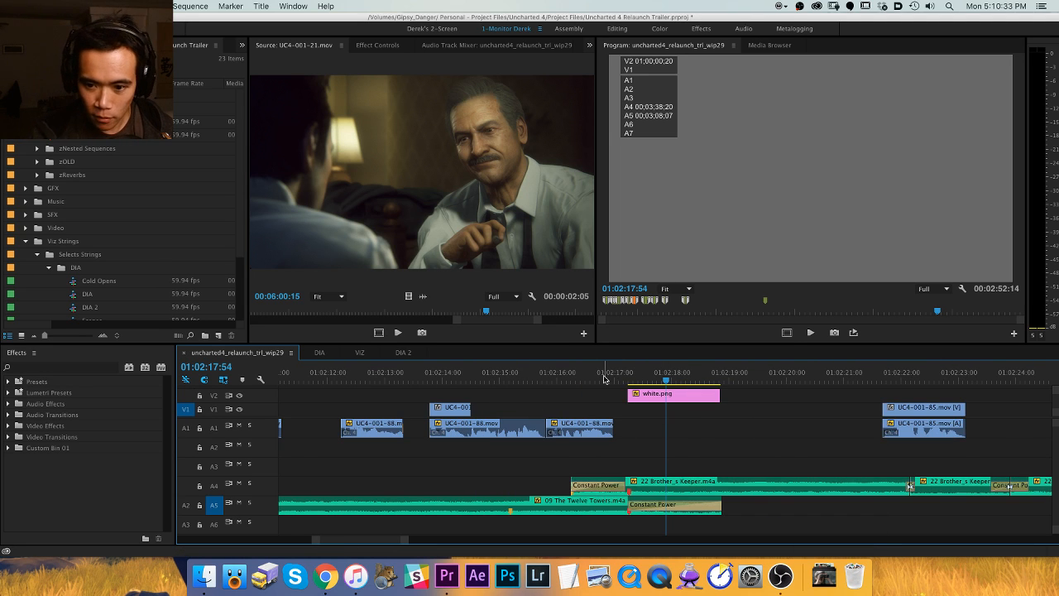
Play back the transition from 09 The Twelve Towers into 22 Brother_s Keeper from just before 01:02:17.
{"action": "left_click", "coordinate": [553, 381]}
{"action": "key", "text": "space"}
{"action": "key", "text": "minus"}
{"action": "key", "text": "minus"}
{"action": "key", "text": "minus"}
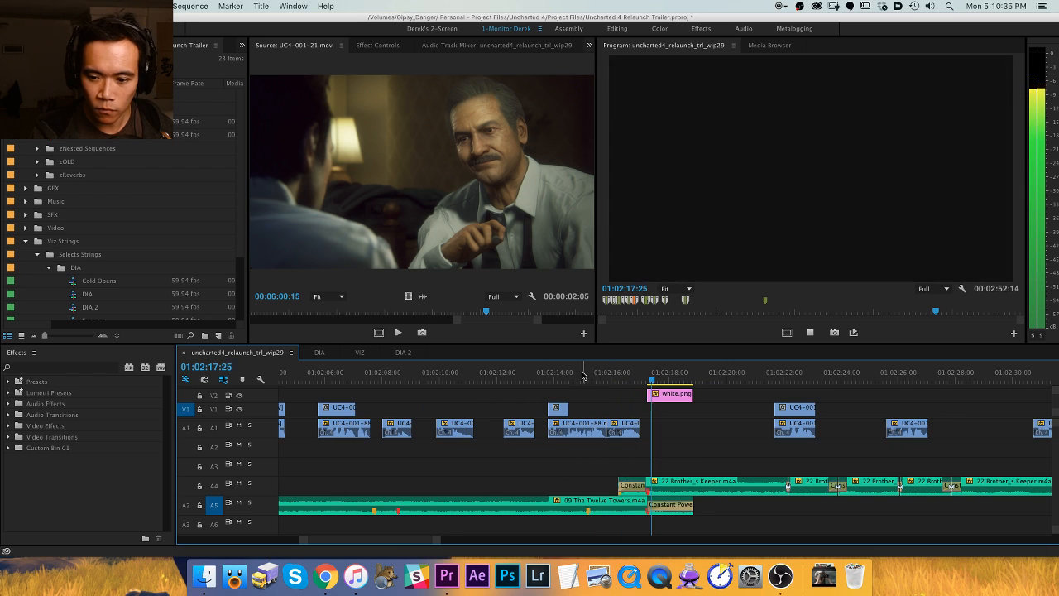
{"action": "key", "text": "equal"}
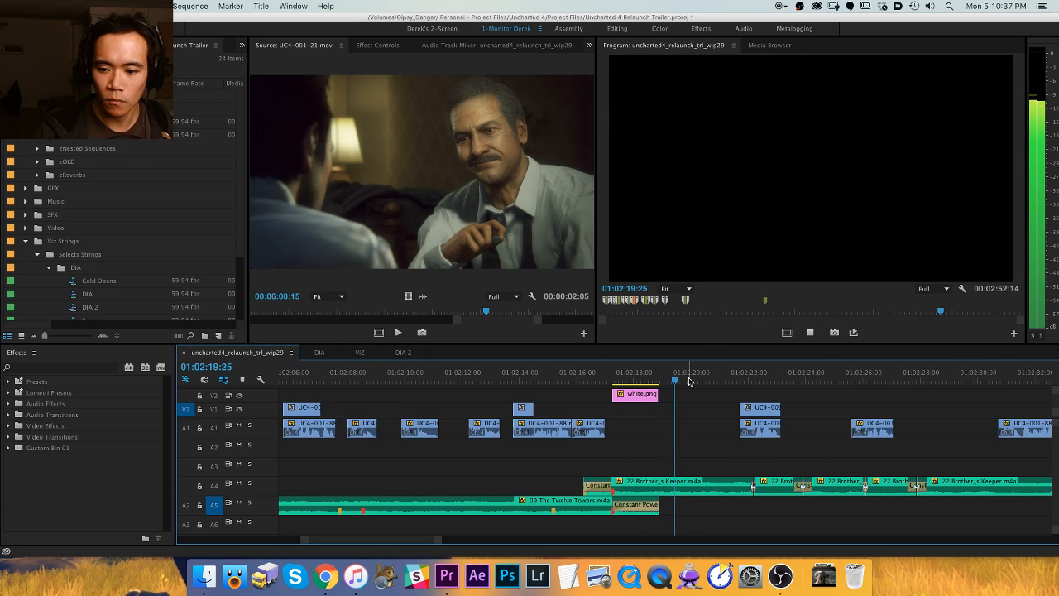
Move white.png earlier so it ends at the music markers, and replay the transition.
{"action": "left_click_drag", "start_coordinate": [632, 397], "coordinate": [590, 398]}
{"action": "left_click", "coordinate": [595, 379]}
{"action": "key", "text": "space"}
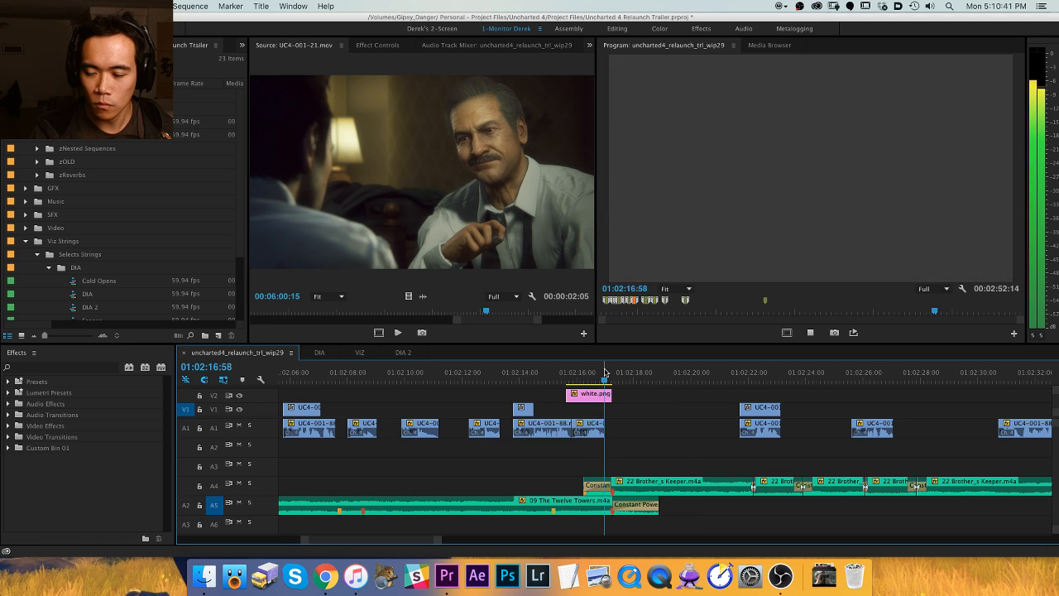
Replay the white flash from 01:02:16:15 and display the opacity keyframes of white.png.
{"action": "left_click", "coordinate": [586, 379]}
{"action": "key", "text": "equal"}
{"action": "key", "text": "equal"}
{"action": "key", "text": "equal"}
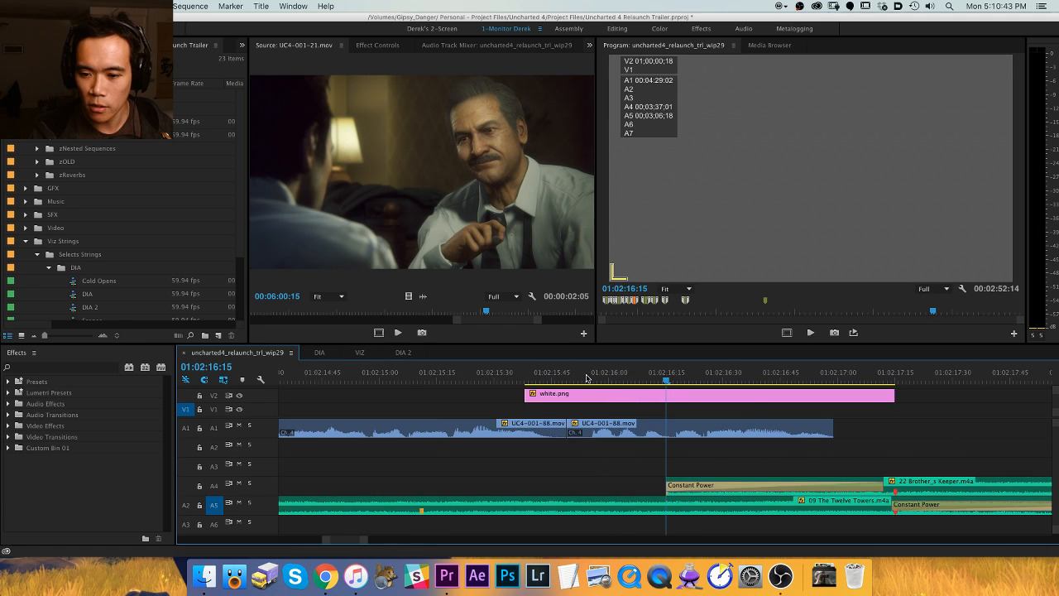
{"action": "key", "text": "space"}
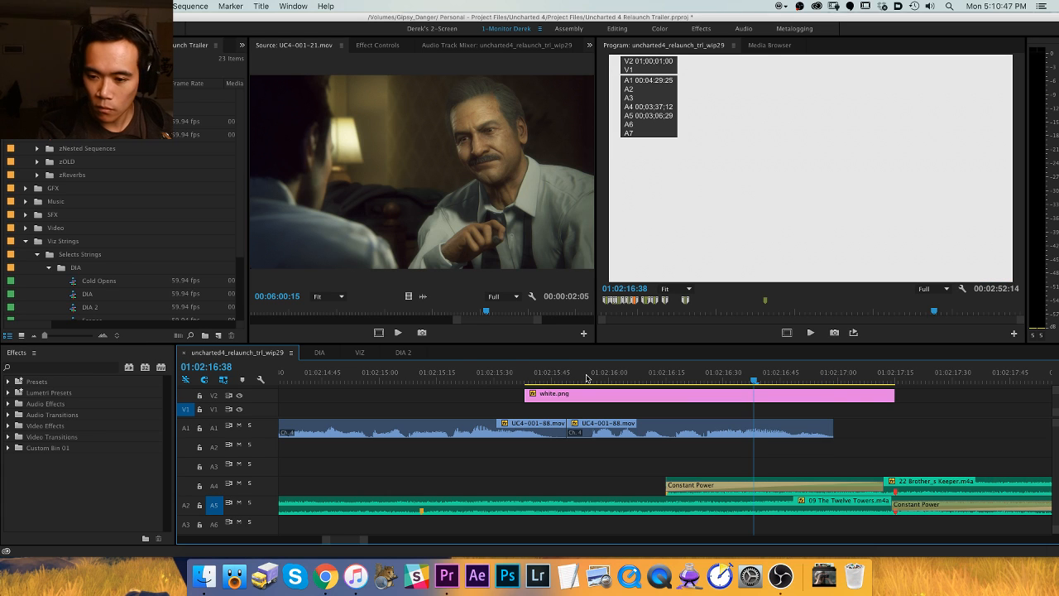
{"action": "key", "text": "d"}
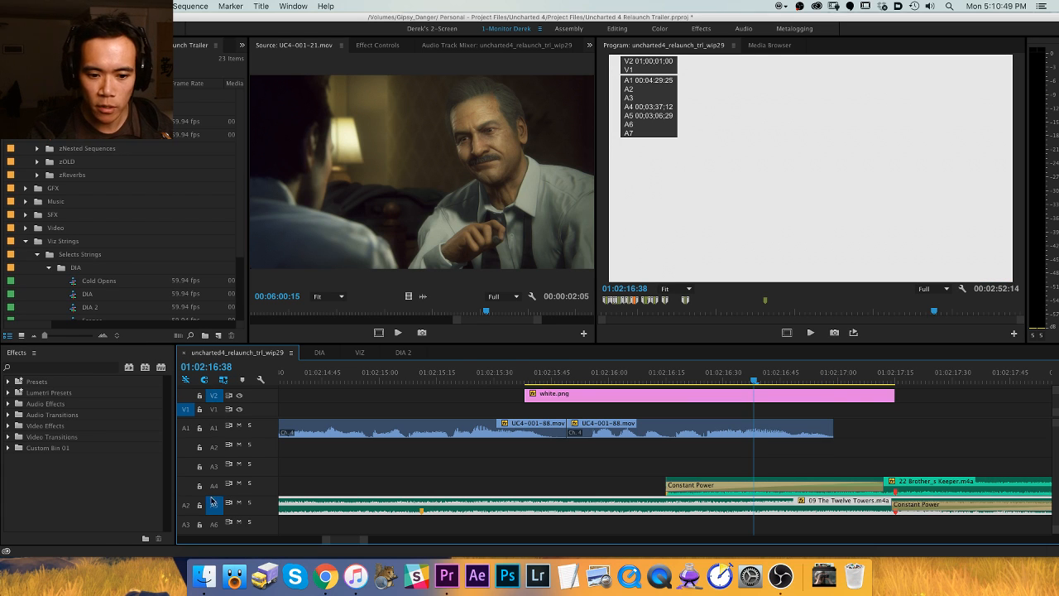
{"action": "left_click", "coordinate": [213, 502]}
{"action": "key", "text": "d"}
{"action": "key", "text": "shift+5"}
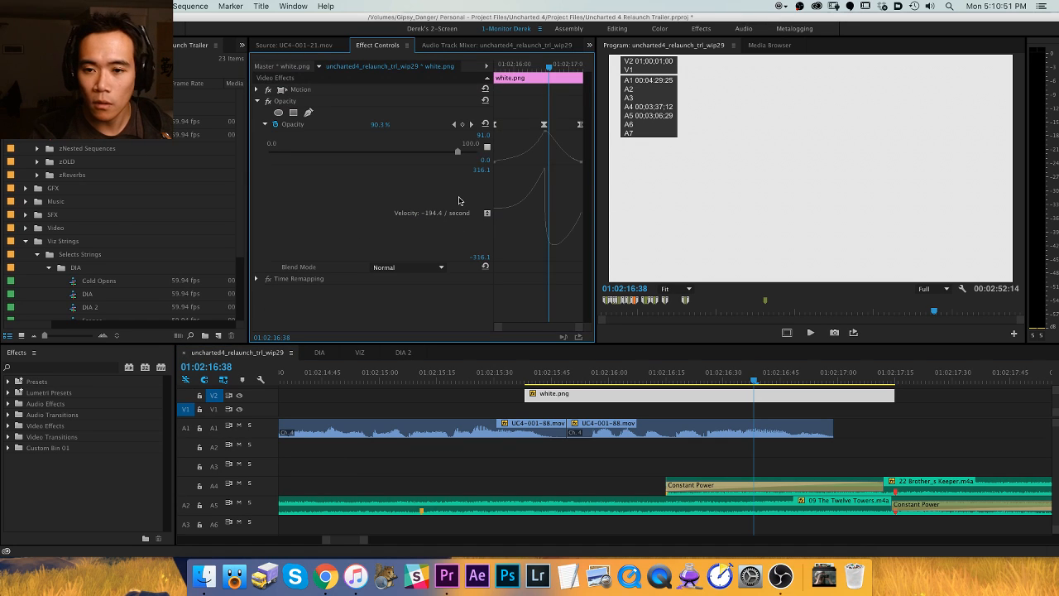
Step to the opacity peak of white.png at 01:02:16:34 and add a clip marker there.
{"action": "key", "text": "Left"}
{"action": "key", "text": "Left"}
{"action": "key", "text": "Left"}
{"action": "key", "text": "Left"}
{"action": "key", "text": "Left"}
{"action": "key", "text": "Left"}
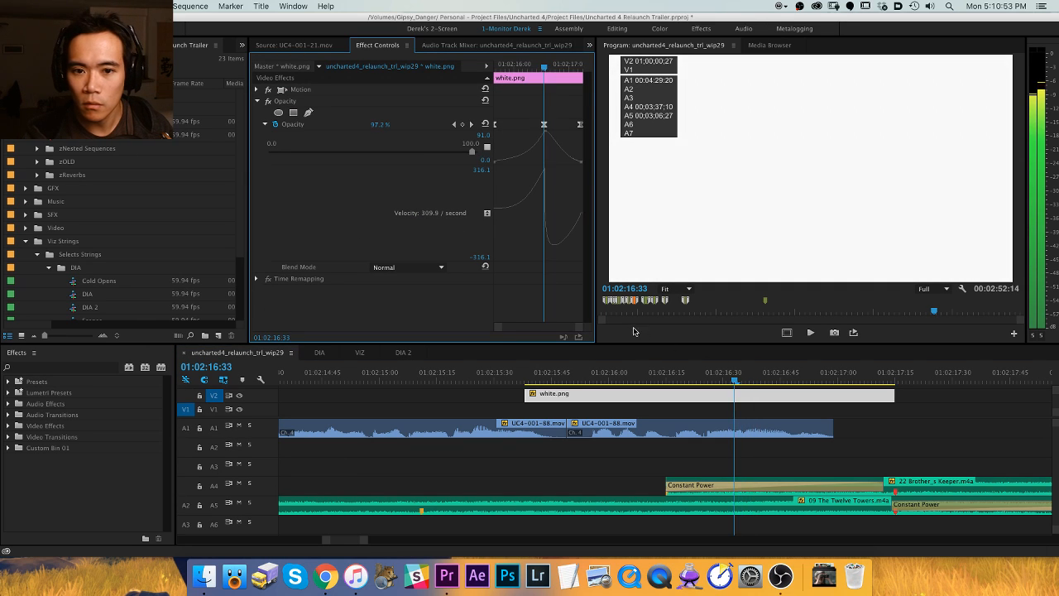
{"action": "key", "text": "Right"}
{"action": "key", "text": "Right"}
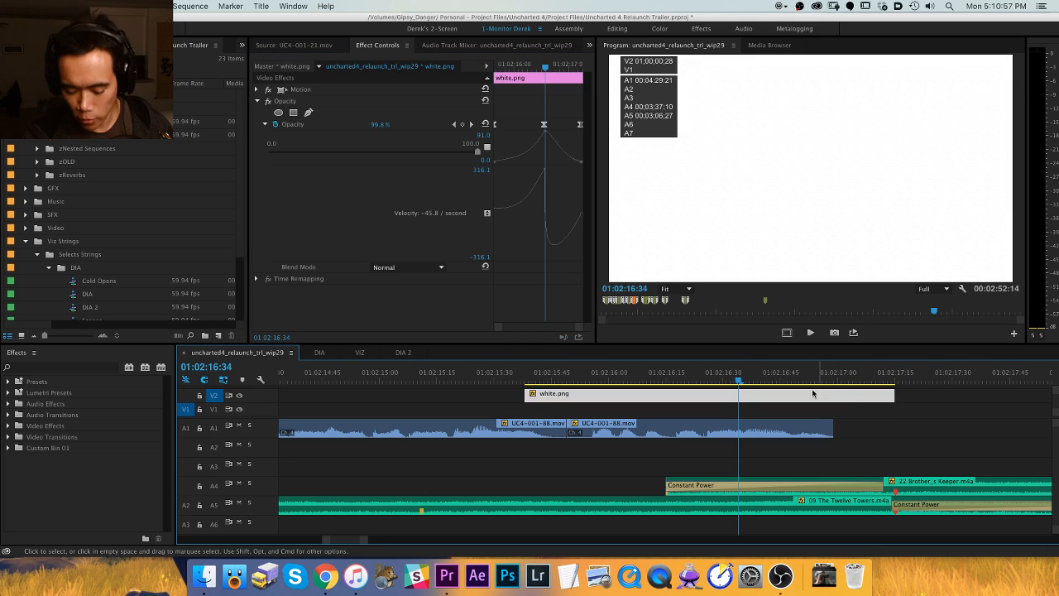
{"action": "scroll", "coordinate": [776, 412], "scroll_direction": "right", "scroll_amount": 3}
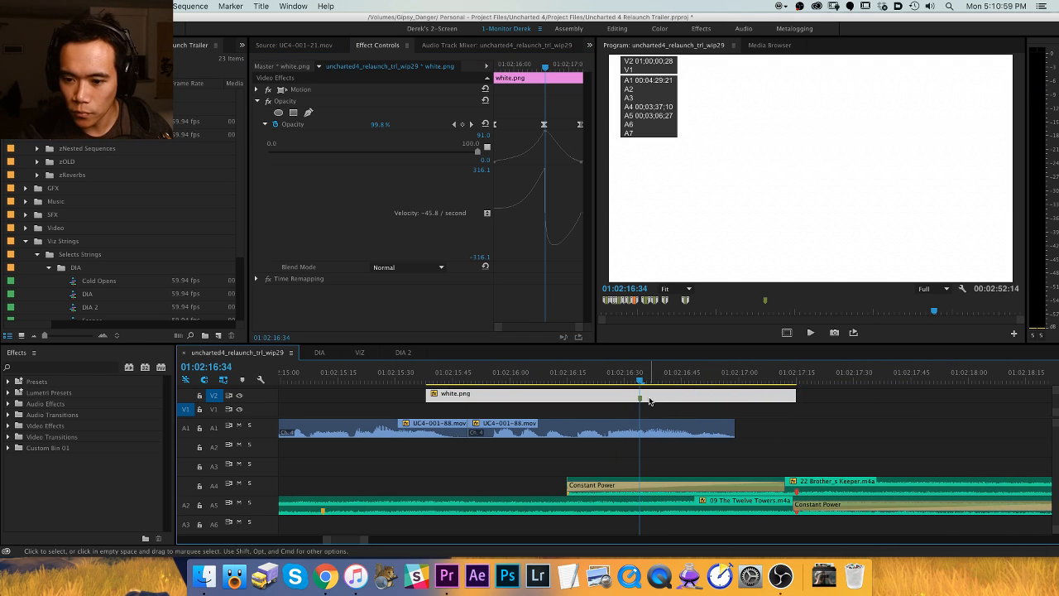
Move white.png later so its opacity-peak marker lines up with the music markers at 01:02:17:14.
{"action": "left_click_drag", "start_coordinate": [644, 396], "coordinate": [794, 397]}
{"action": "key", "text": "minus"}
{"action": "left_click", "coordinate": [729, 379]}
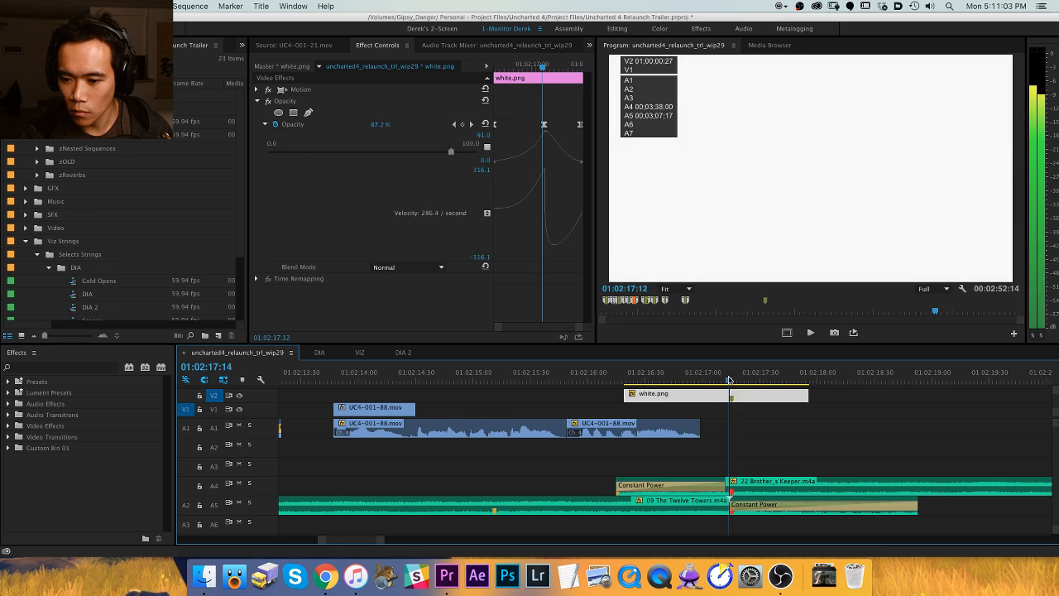
{"action": "key", "text": "equal"}
{"action": "key", "text": "equal"}
{"action": "key", "text": "minus"}
{"action": "key", "text": "minus"}
{"action": "key", "text": "minus"}
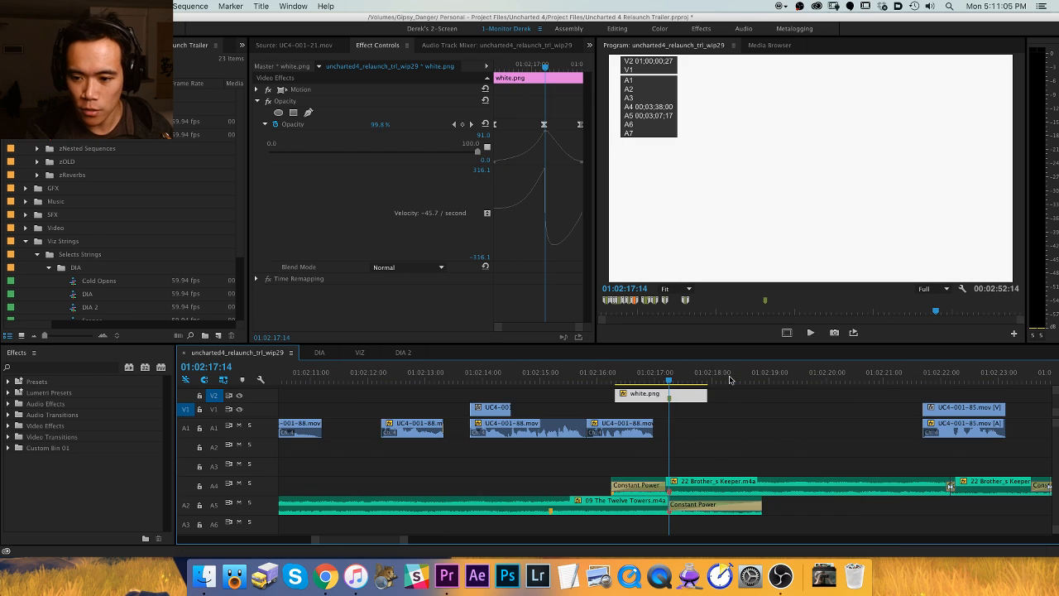
Replay the retimed white flash and continue watching over 22 Brother_s Keeper to about 01:02:28.
{"action": "left_click", "coordinate": [536, 391]}
{"action": "scroll", "coordinate": [619, 414], "scroll_direction": "right", "scroll_amount": 2}
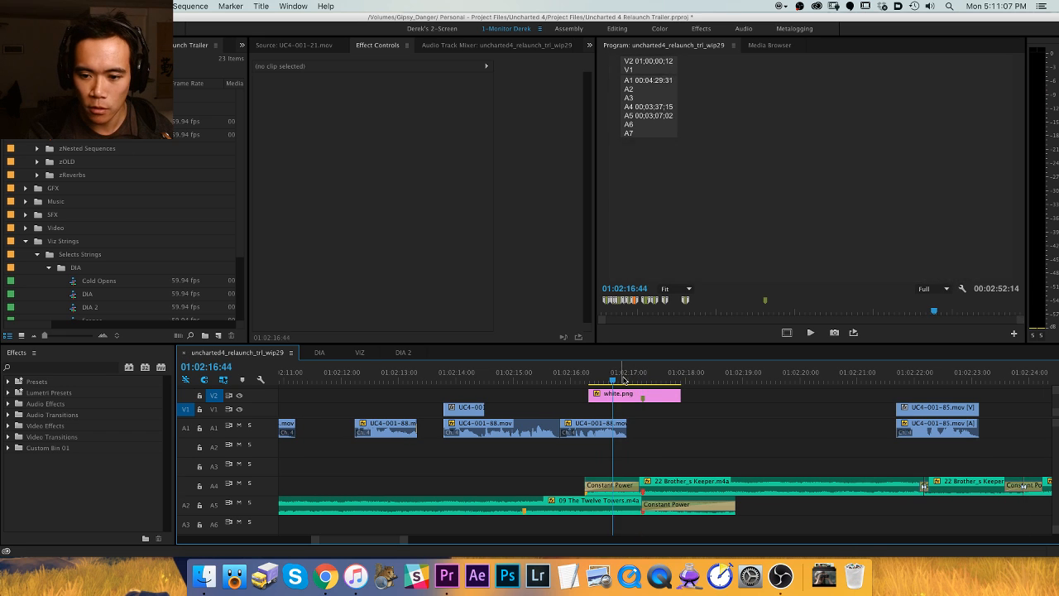
{"action": "key", "text": "space"}
{"action": "scroll", "coordinate": [687, 386], "scroll_direction": "right", "scroll_amount": 1}
{"action": "key", "text": "minus"}
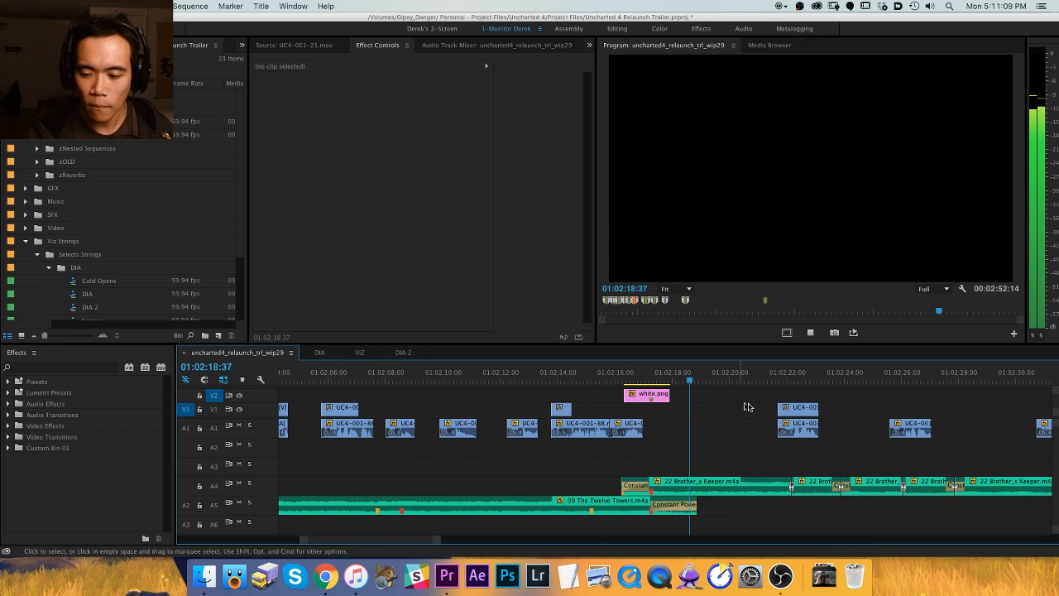
{"action": "key", "text": "h"}
{"action": "left_click_drag", "start_coordinate": [714, 425], "coordinate": [565, 428]}
{"action": "key", "text": "minus"}
{"action": "key", "text": "v"}
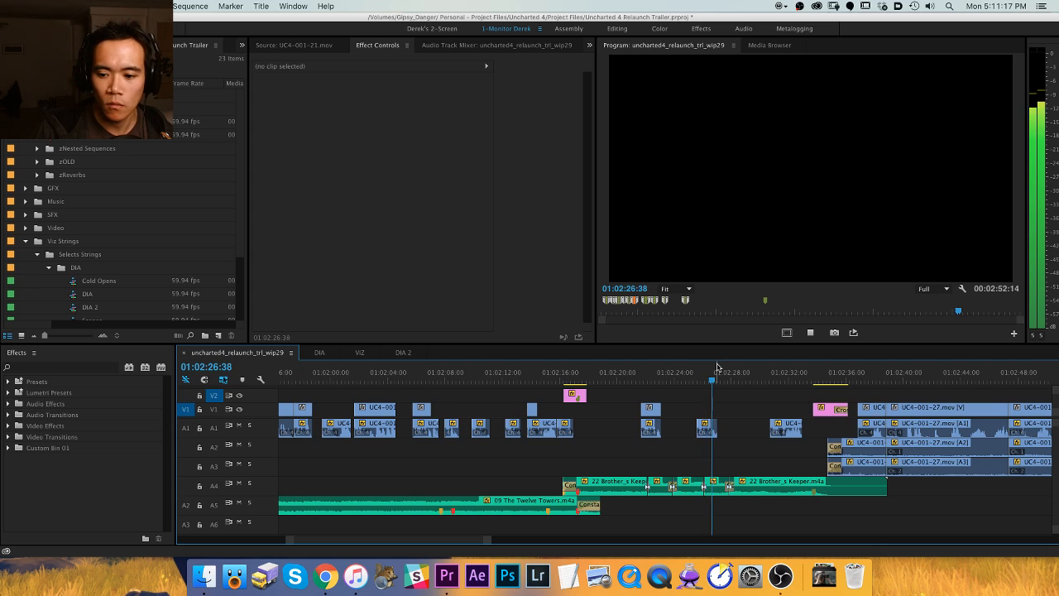
{"action": "key", "text": "equal"}
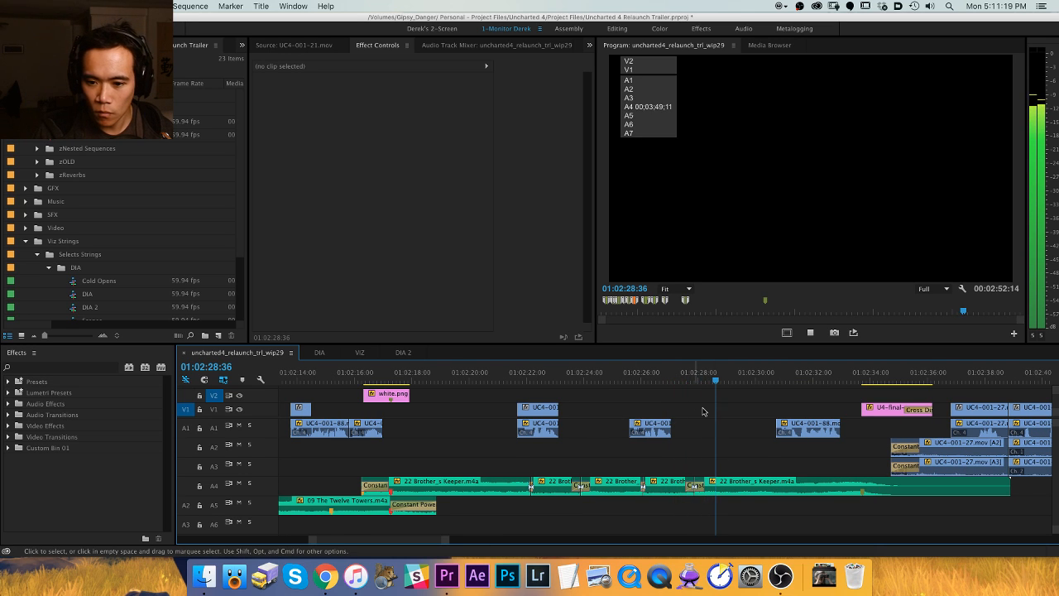
Move the dialogue clips near 01:02:22 and 01:02:26 slightly later to start on the music cuts, and replay from the second one.
{"action": "left_click_drag", "start_coordinate": [702, 411], "coordinate": [564, 437]}
{"action": "left_click", "coordinate": [652, 374]}
{"action": "key", "text": "space"}
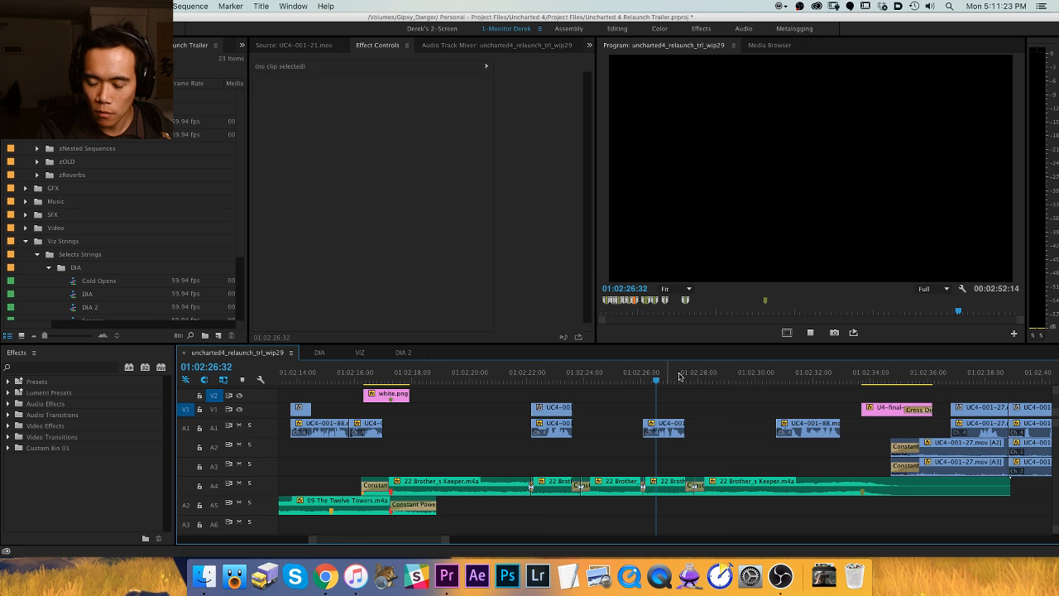
Watch the remaining dialogue through to the Uncharted 4 title card at 01:02:34.
{"action": "key", "text": "equal"}
{"action": "key", "text": "minus"}
{"action": "key", "text": "minus"}
{"action": "key", "text": "minus"}
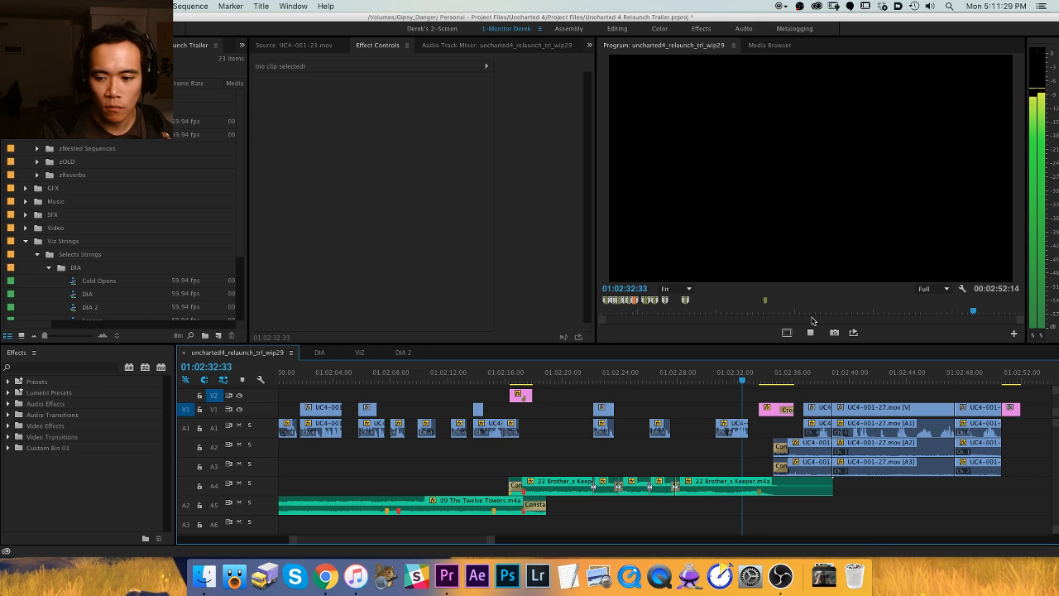
{"action": "key", "text": "space"}
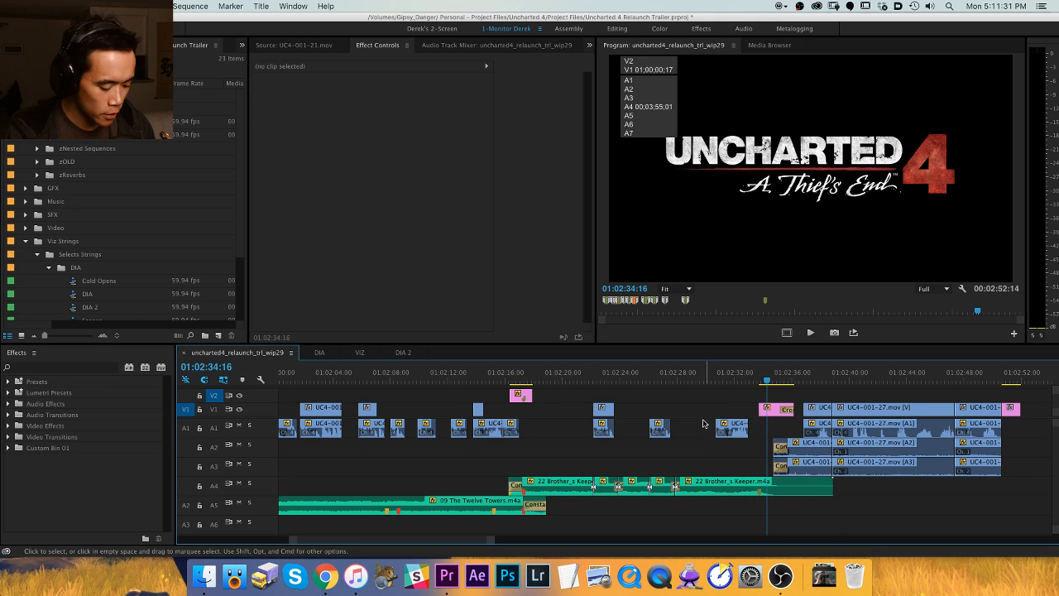
Survey the whole sequence and examine the 04 Cut to the Chase section around 01:01:22:31.
{"action": "key", "text": "backslash"}
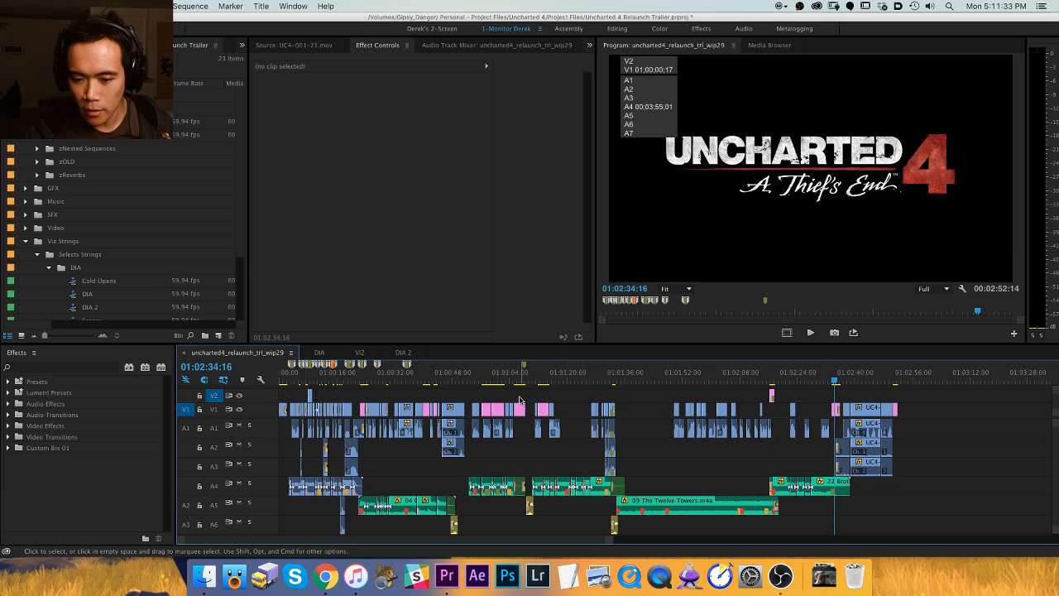
{"action": "left_click", "coordinate": [563, 374]}
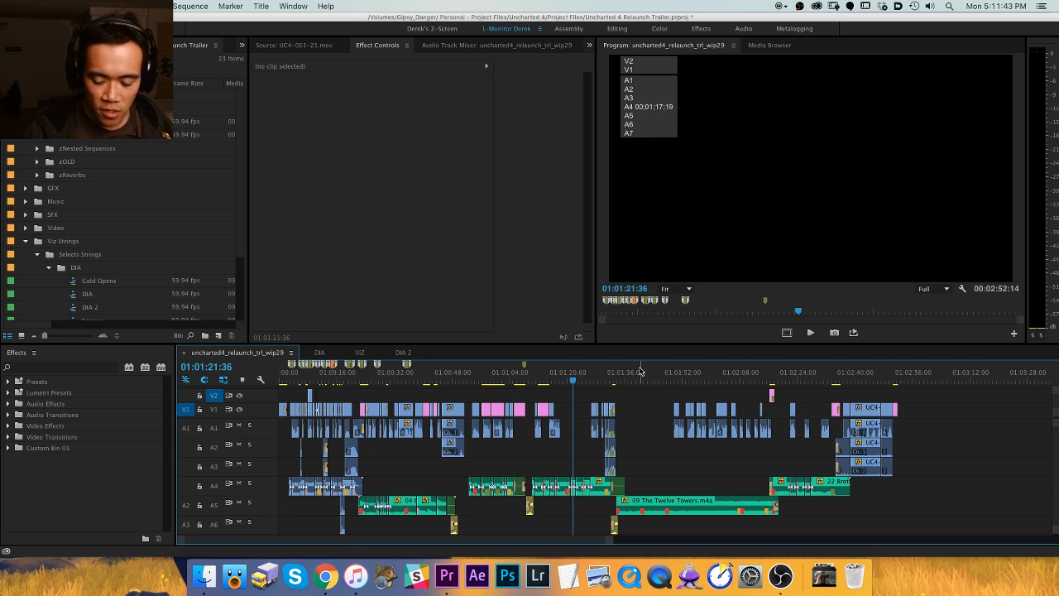
{"action": "scroll", "coordinate": [480, 400], "scroll_direction": "right", "scroll_amount": 3}
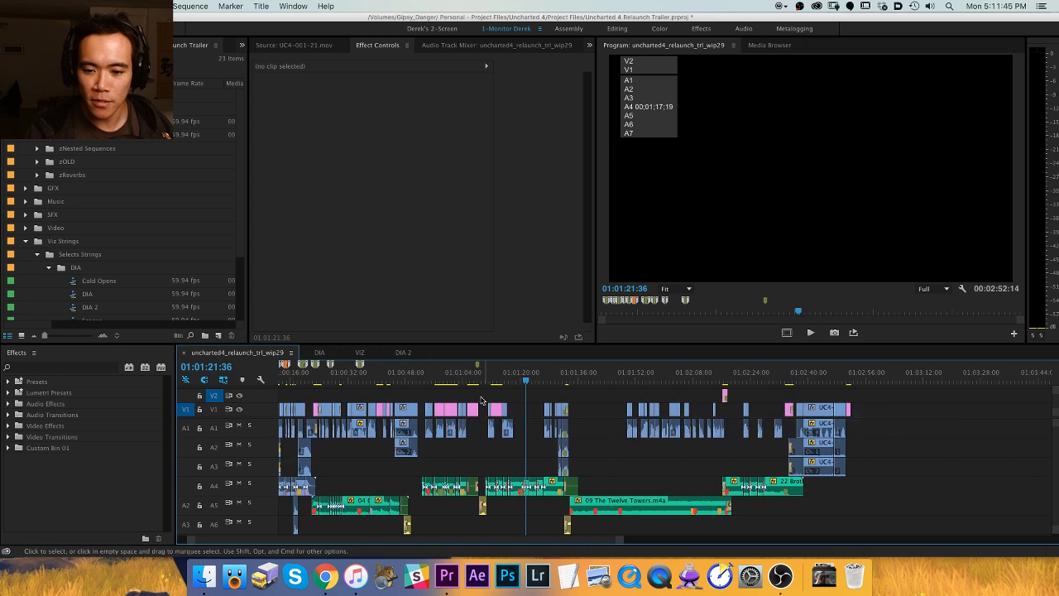
{"action": "key", "text": "h"}
{"action": "scroll", "coordinate": [496, 392], "scroll_direction": "left", "scroll_amount": 3}
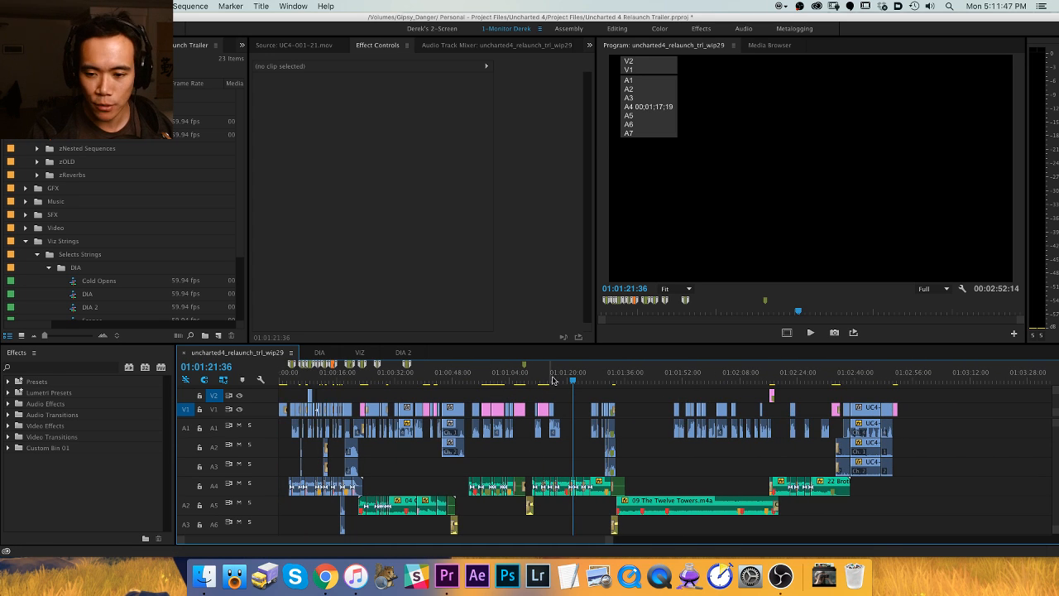
{"action": "key", "text": "equal"}
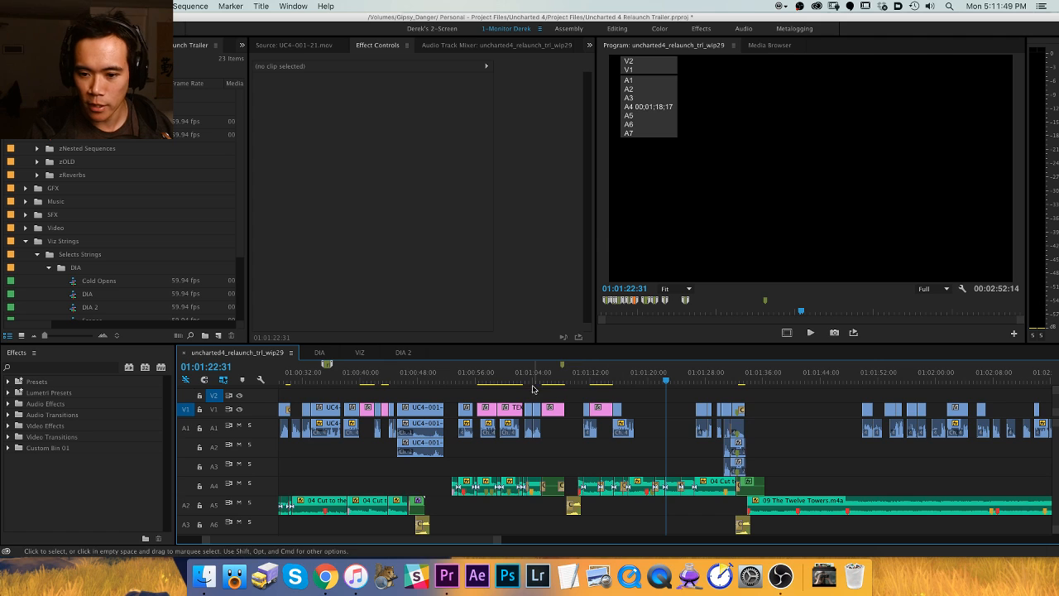
{"action": "key", "text": "equal"}
{"action": "key", "text": "equal"}
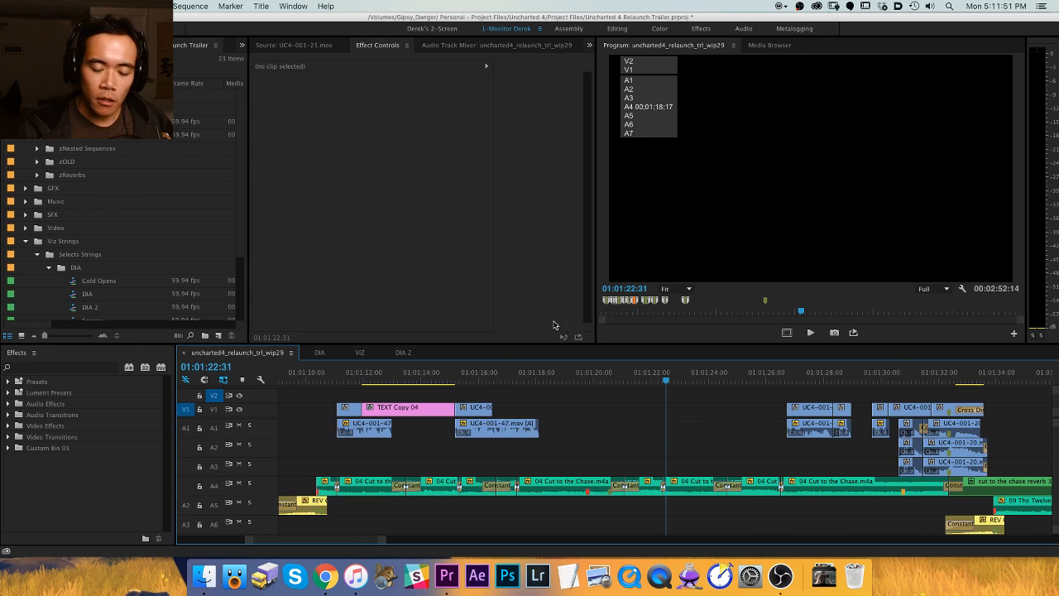
Play the trailer from the NATE DOING ACTION STUFF card at 01:01:14:37 to about 01:01:18:36.
{"action": "left_click", "coordinate": [438, 376]}
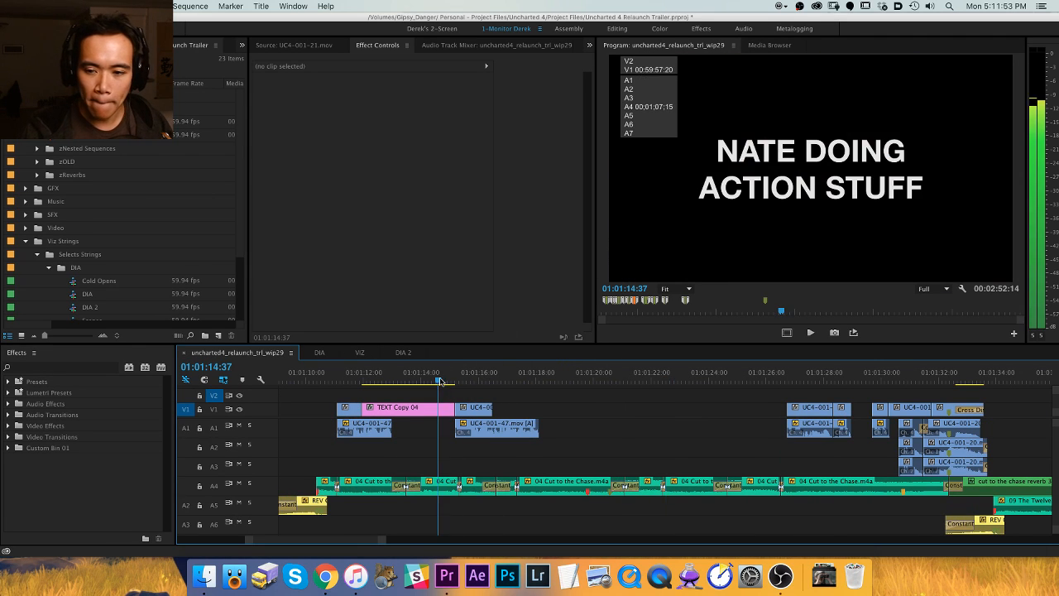
{"action": "key", "text": "space"}
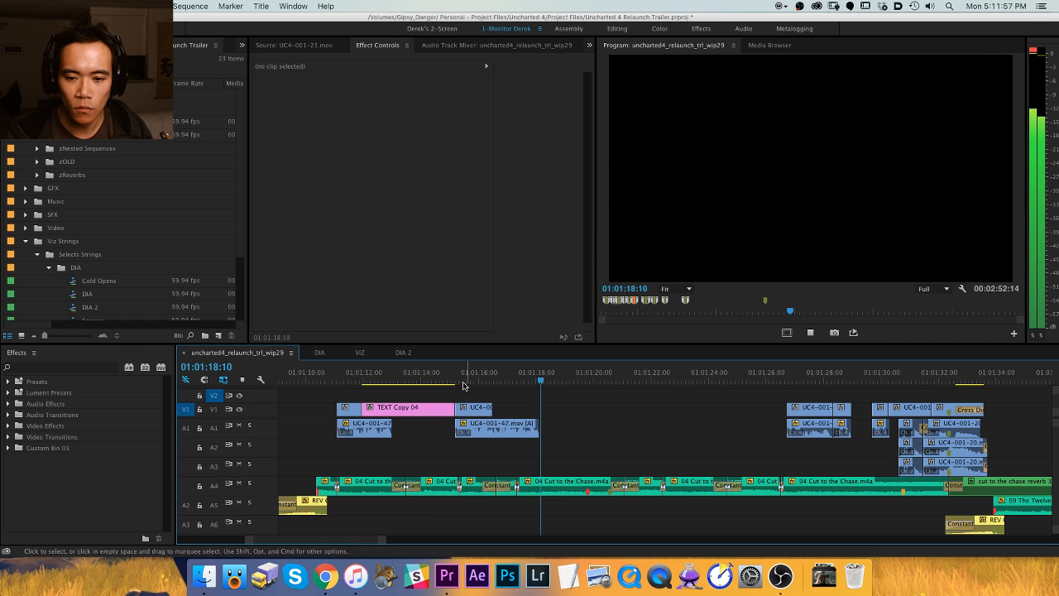
{"action": "key", "text": "space"}
Review the DIA 2 selects sequence from its Statements marker at 01:06:30:15 to about 01:06:36:40.
{"action": "left_click", "coordinate": [402, 352]}
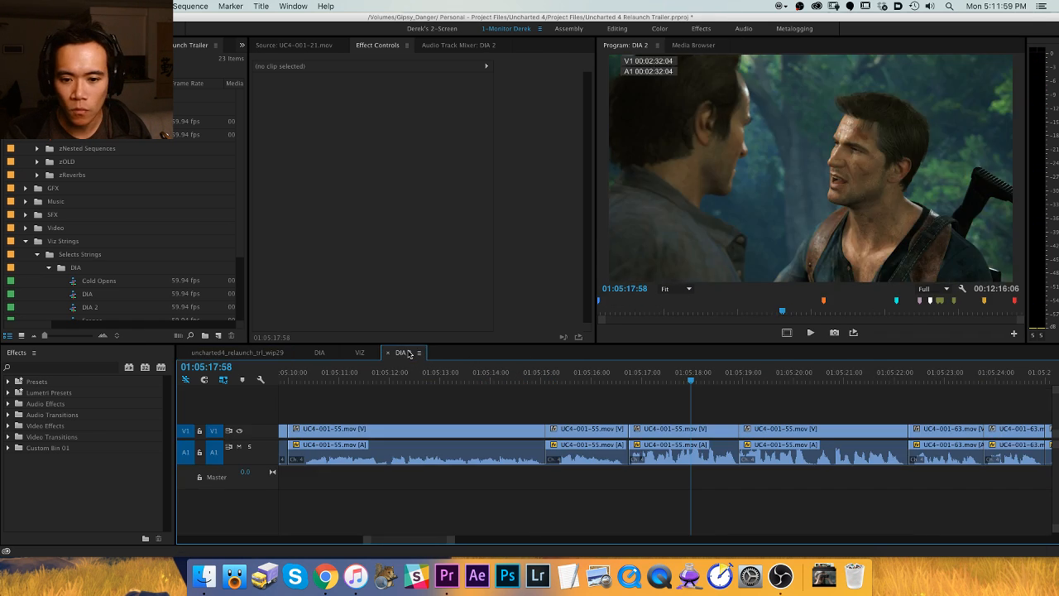
{"action": "key", "text": "backslash"}
{"action": "key", "text": "Home"}
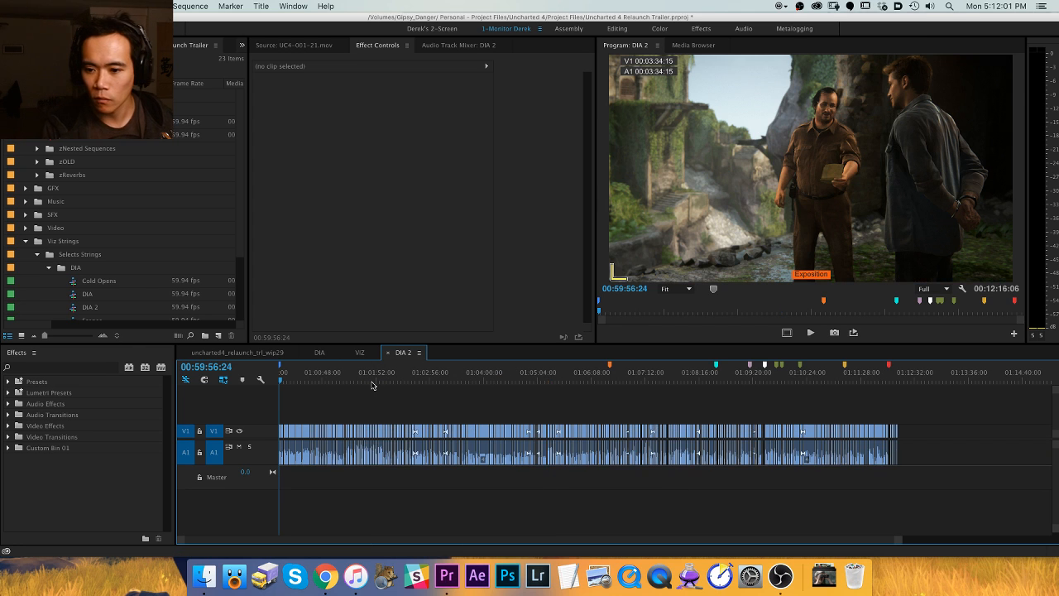
{"action": "key", "text": "equal"}
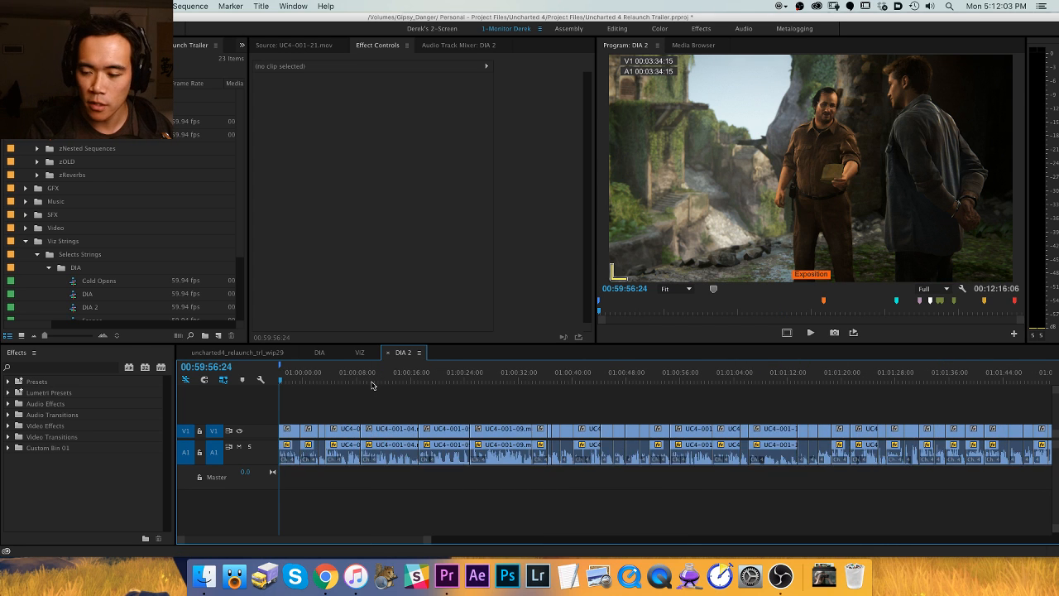
{"action": "key", "text": "shift+m"}
{"action": "key", "text": "equal"}
{"action": "key", "text": "equal"}
{"action": "key", "text": "Home"}
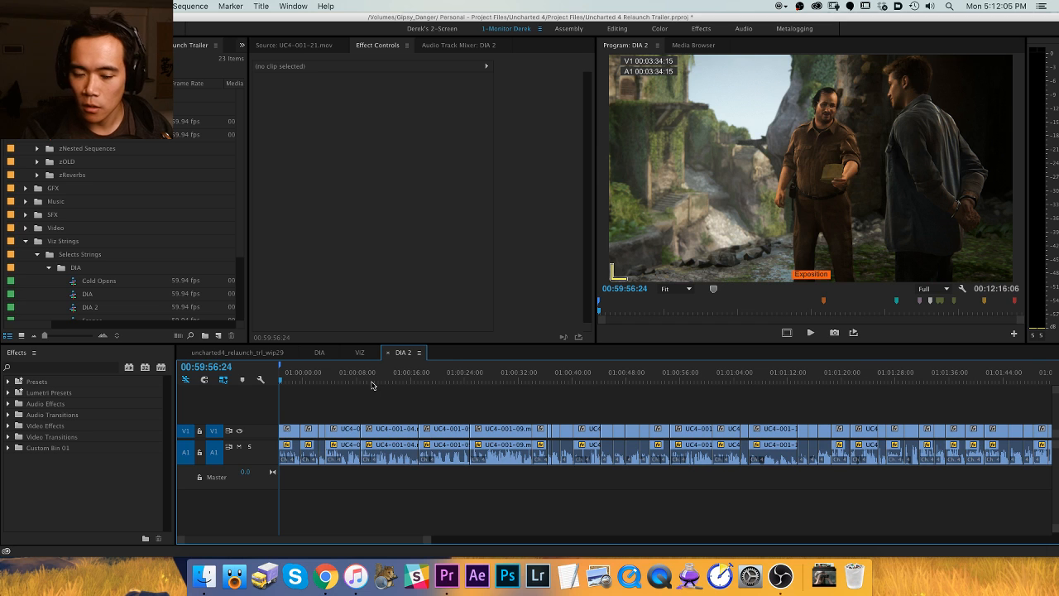
{"action": "key", "text": "shift+m"}
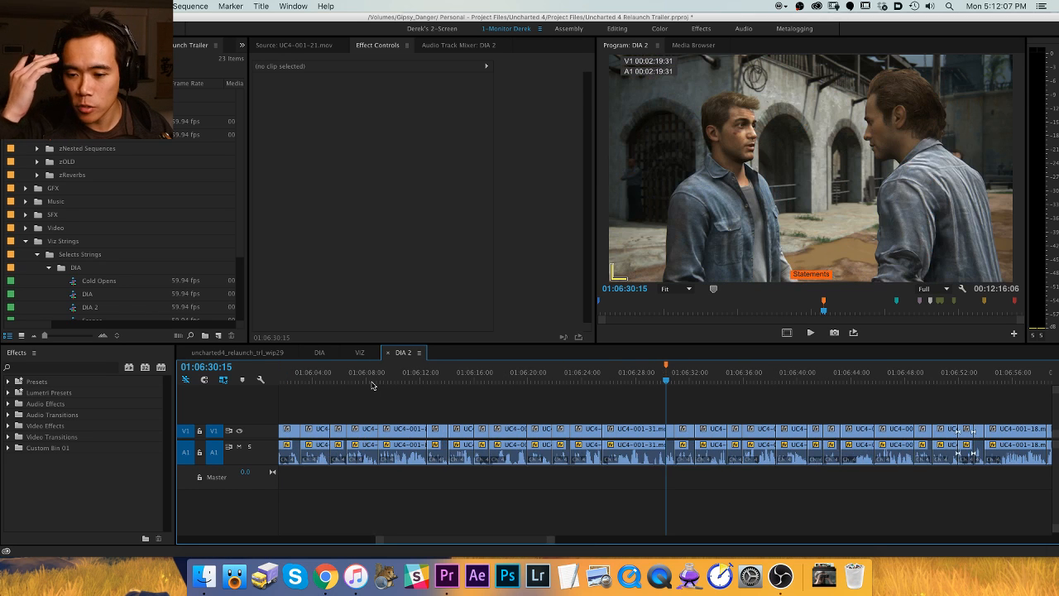
{"action": "key", "text": "space"}
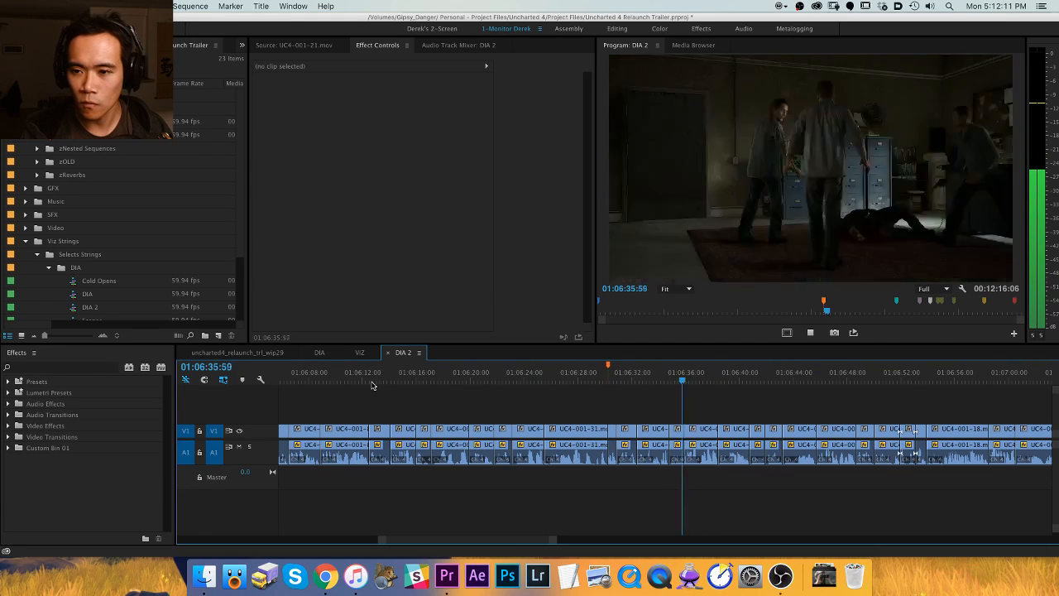
{"action": "key", "text": "space"}
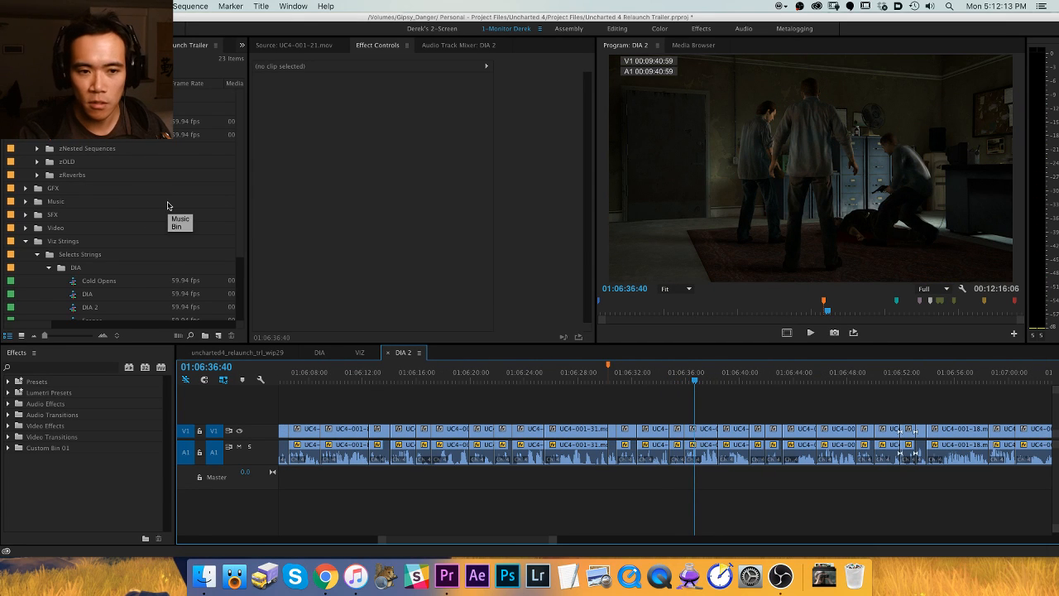
Open uncharted4_relaunch_trl_wip28 and play the leftover UC4-001-21 and UC4-001-31 dialogue clips around 01:05:26.
{"action": "double_click", "coordinate": [141, 139]}
{"action": "key", "text": "backslash"}
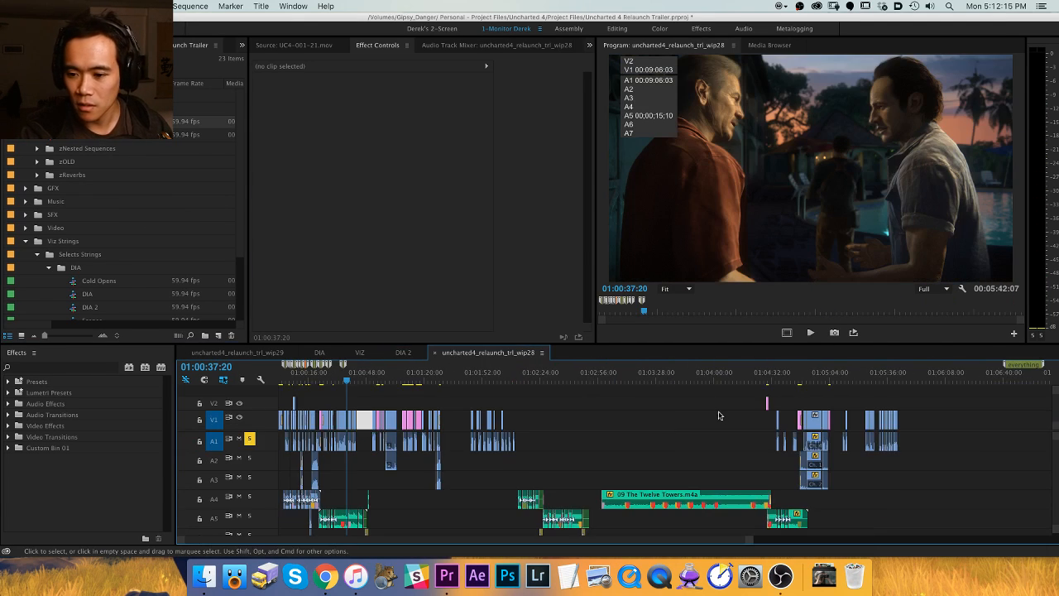
{"action": "left_click", "coordinate": [865, 372]}
{"action": "key", "text": "equal"}
{"action": "key", "text": "equal"}
{"action": "key", "text": "equal"}
{"action": "key", "text": "equal"}
{"action": "key", "text": "space"}
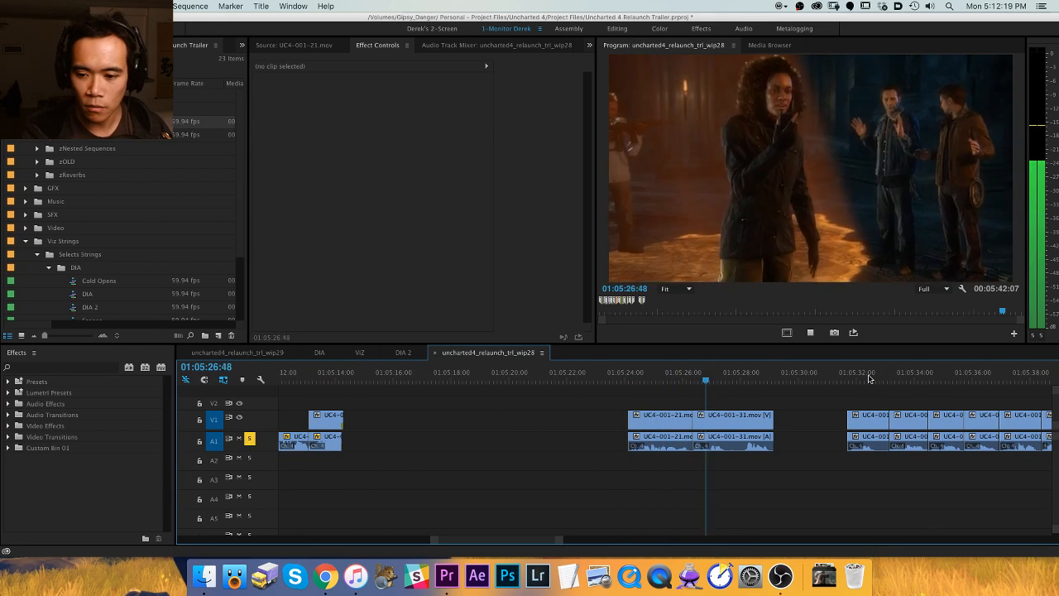
{"action": "key", "text": "space"}
{"action": "key", "text": "minus"}
{"action": "key", "text": "minus"}
{"action": "key", "text": "minus"}
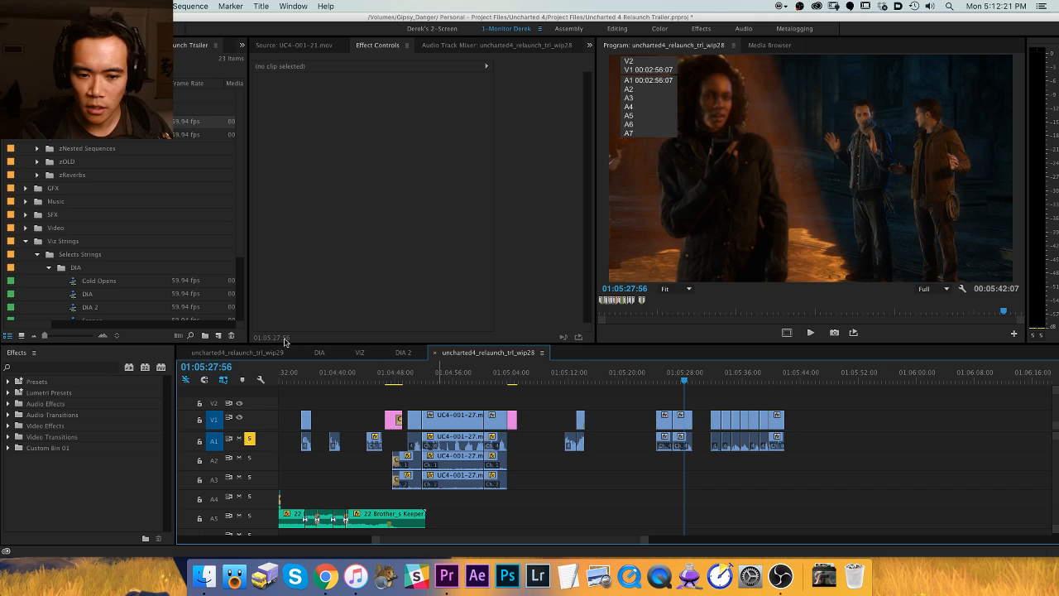
Return to uncharted4_relaunch_trl_wip29 and replay the dialogue and music leading up to the gap at about 01:01:18:26.
{"action": "left_click", "coordinate": [234, 353]}
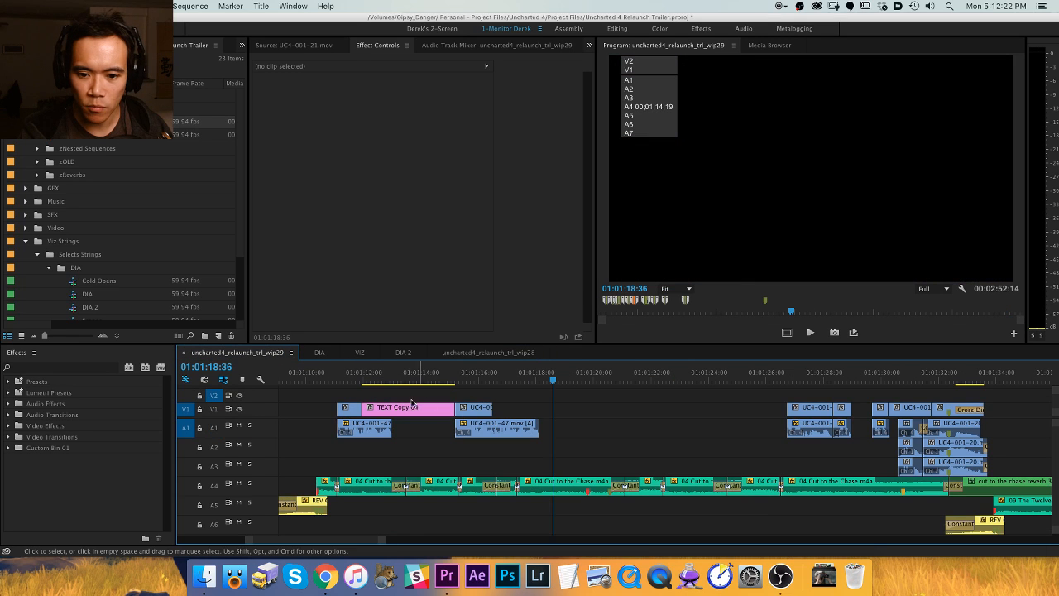
{"action": "left_click", "coordinate": [508, 374]}
{"action": "key", "text": "space"}
{"action": "key", "text": "minus"}
{"action": "key", "text": "space"}
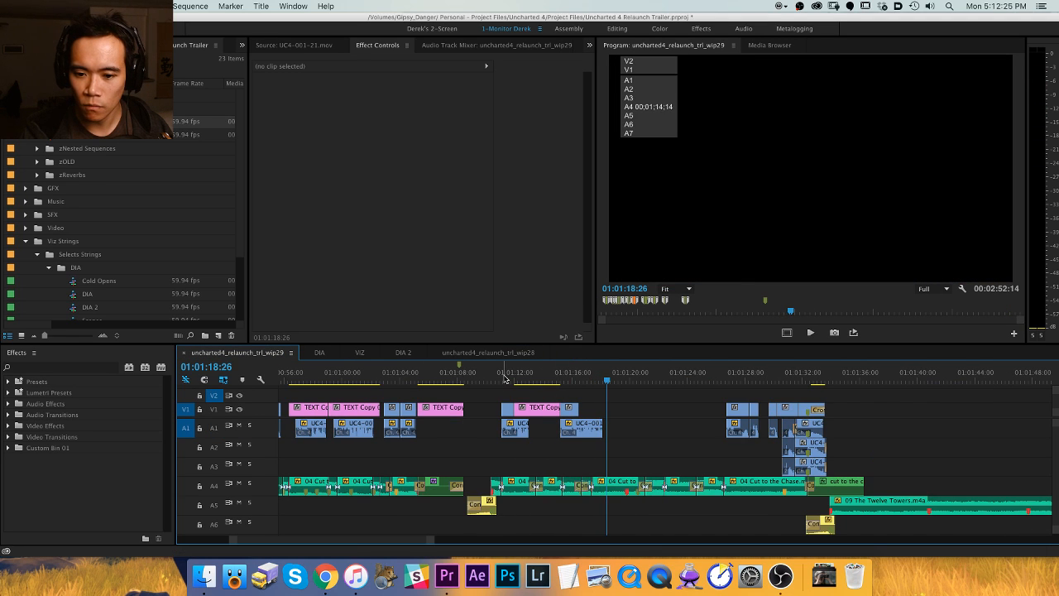
{"action": "key", "text": "space"}
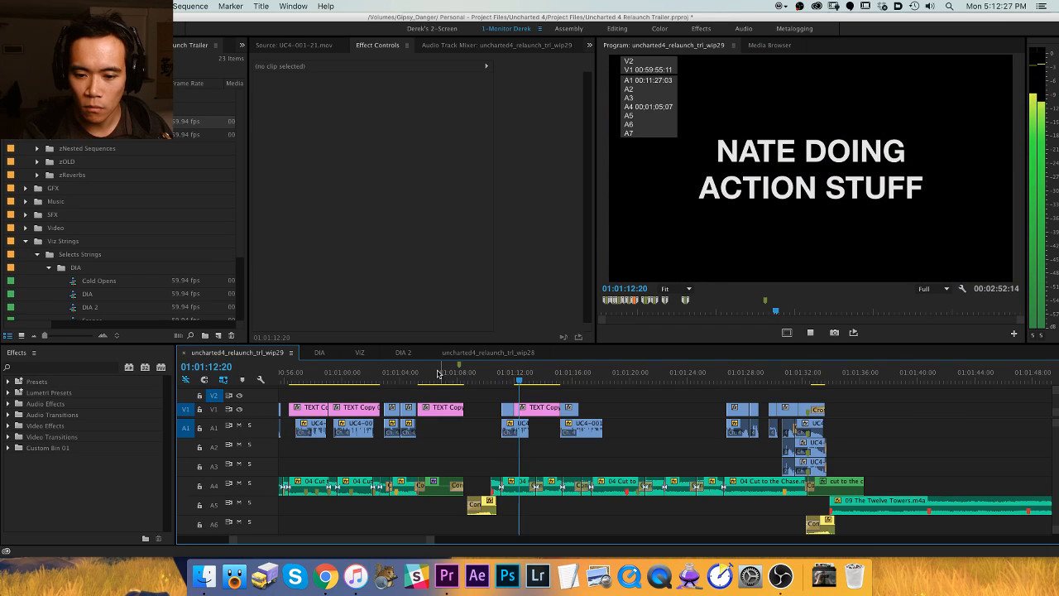
Skim the dialogue and text cards of the 04 Cut to the Chase section from about 01:00:54 to 01:01:15.
{"action": "key", "text": "minus"}
{"action": "left_click", "coordinate": [456, 374]}
{"action": "key", "text": "space"}
{"action": "key", "text": "equal"}
{"action": "key", "text": "equal"}
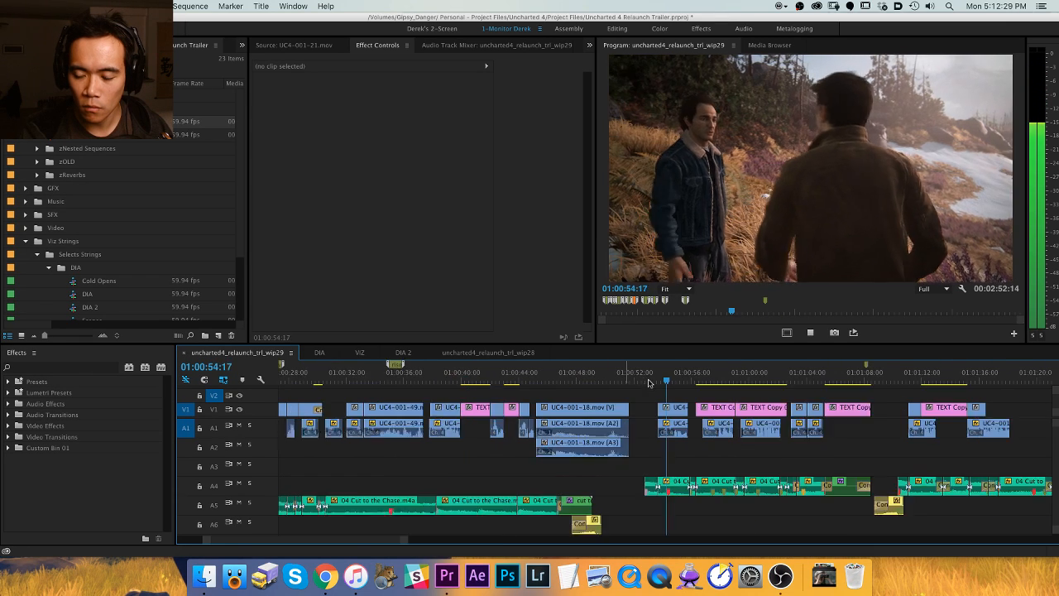
{"action": "left_click", "coordinate": [732, 381]}
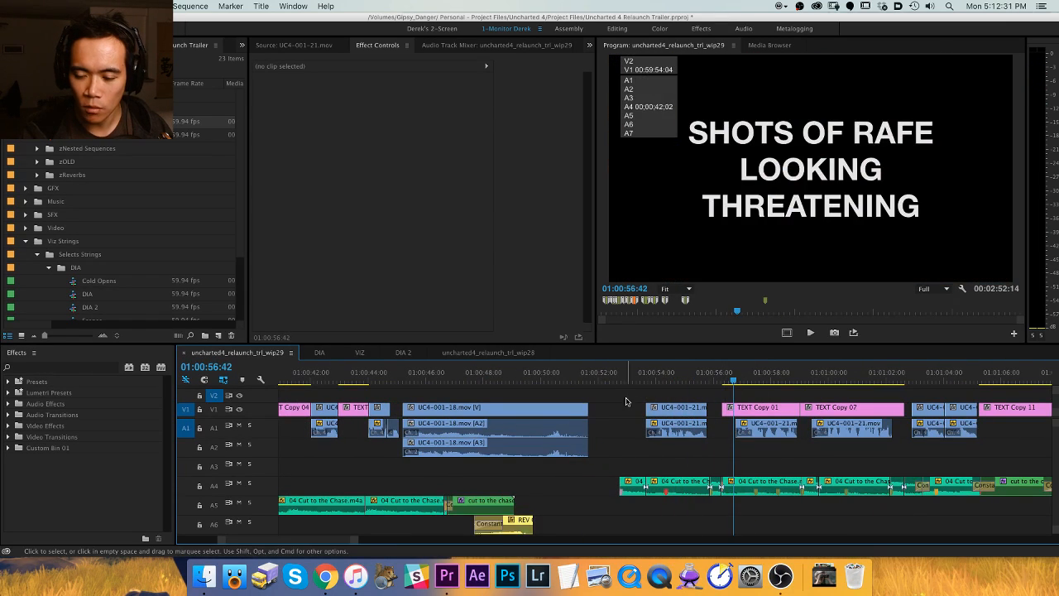
{"action": "key", "text": "minus"}
{"action": "left_click", "coordinate": [695, 374]}
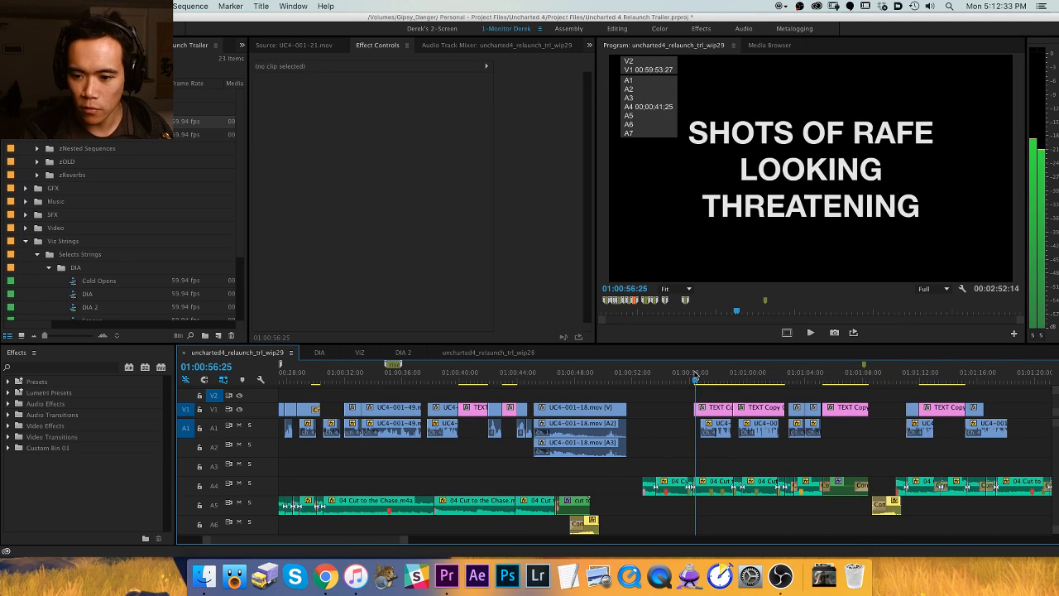
{"action": "mouse_move", "coordinate": [695, 374]}
{"action": "left_mouse_down"}
{"action": "mouse_move", "coordinate": [680, 377]}
{"action": "mouse_move", "coordinate": [708, 380]}
{"action": "left_mouse_up"}
{"action": "key", "text": "minus"}
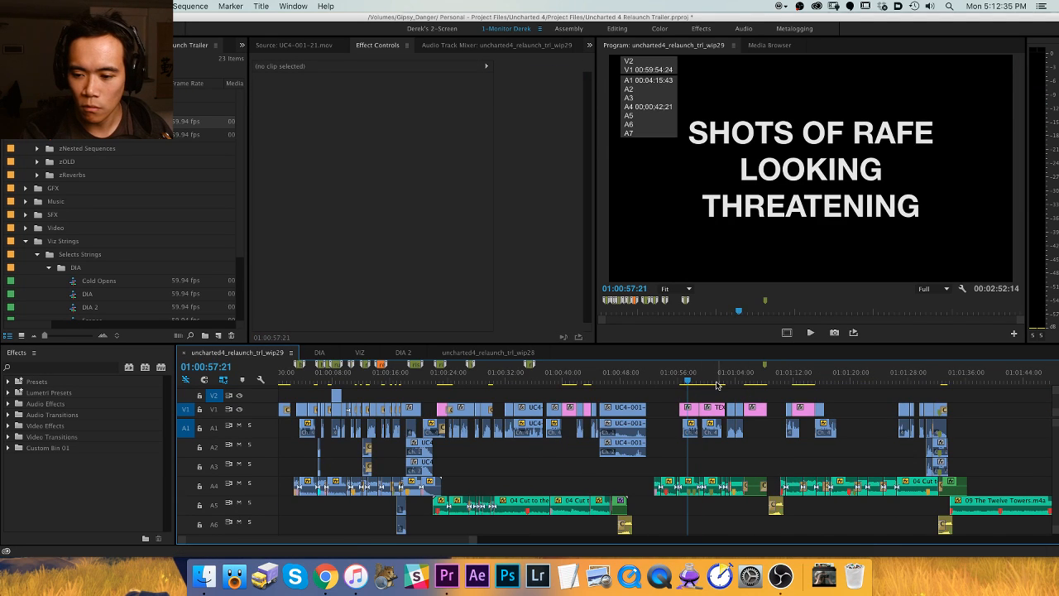
{"action": "left_click", "coordinate": [702, 378]}
{"action": "key", "text": "space"}
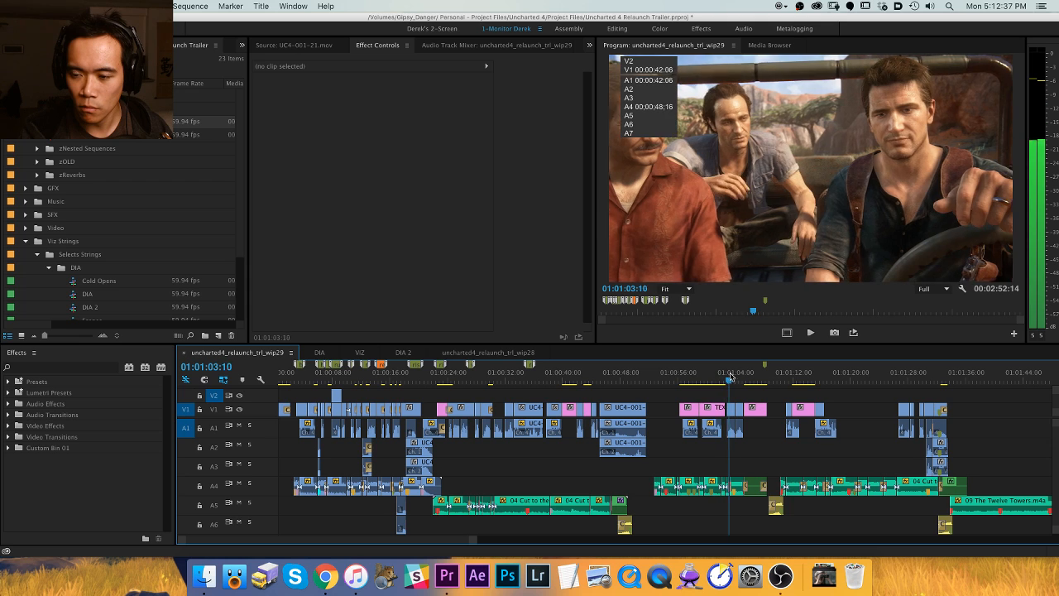
{"action": "left_click", "coordinate": [817, 377]}
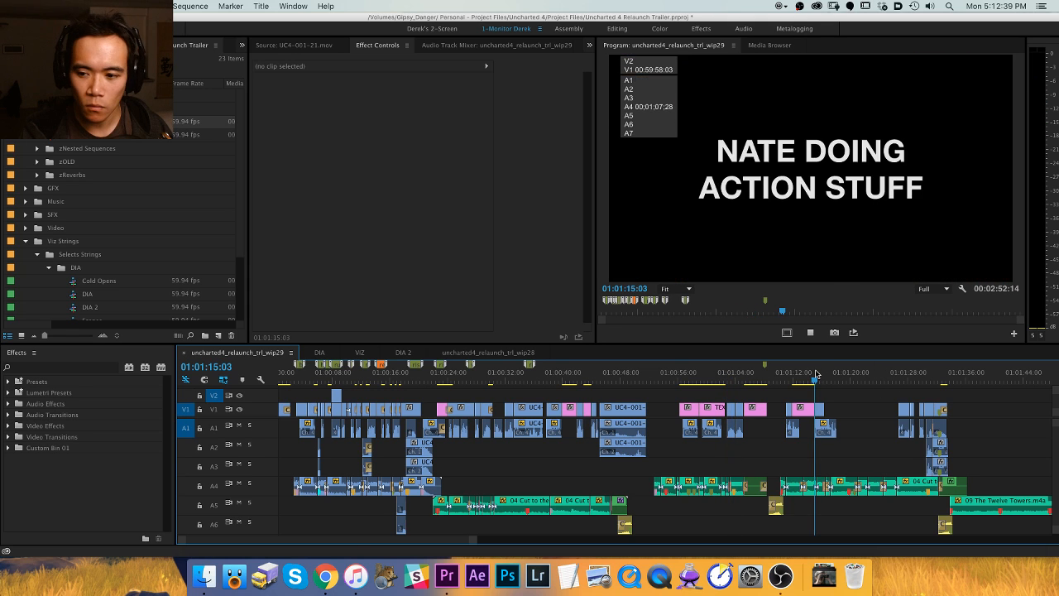
Overwrite the UC4-001-21 dialogue clip onto V1 and A1 just after the UC4-001-47 clip near 01:01:18, and play through it.
{"action": "key", "text": "equal"}
{"action": "key", "text": "space"}
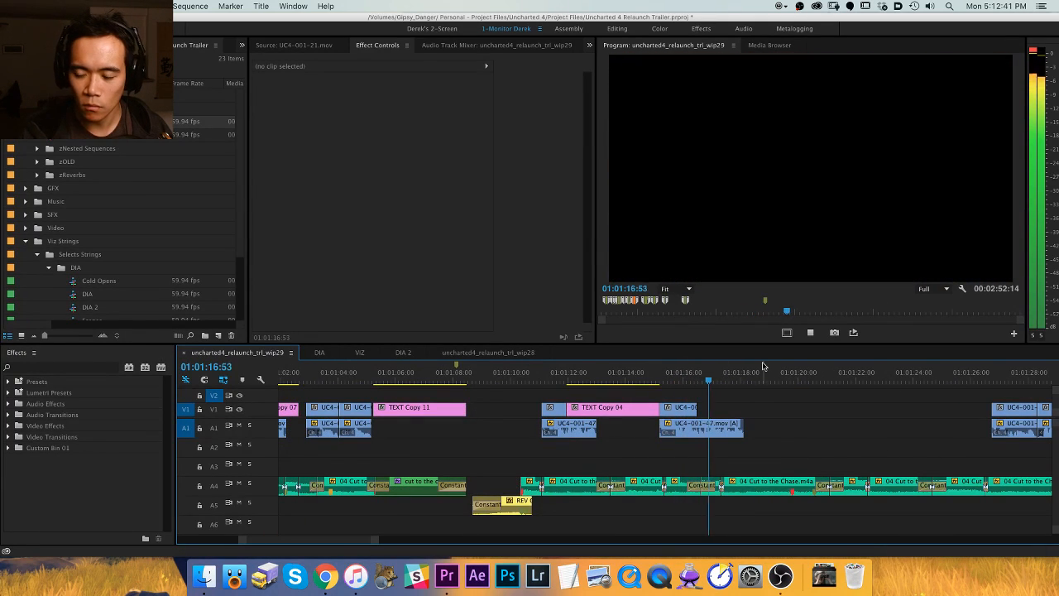
{"action": "key", "text": "space"}
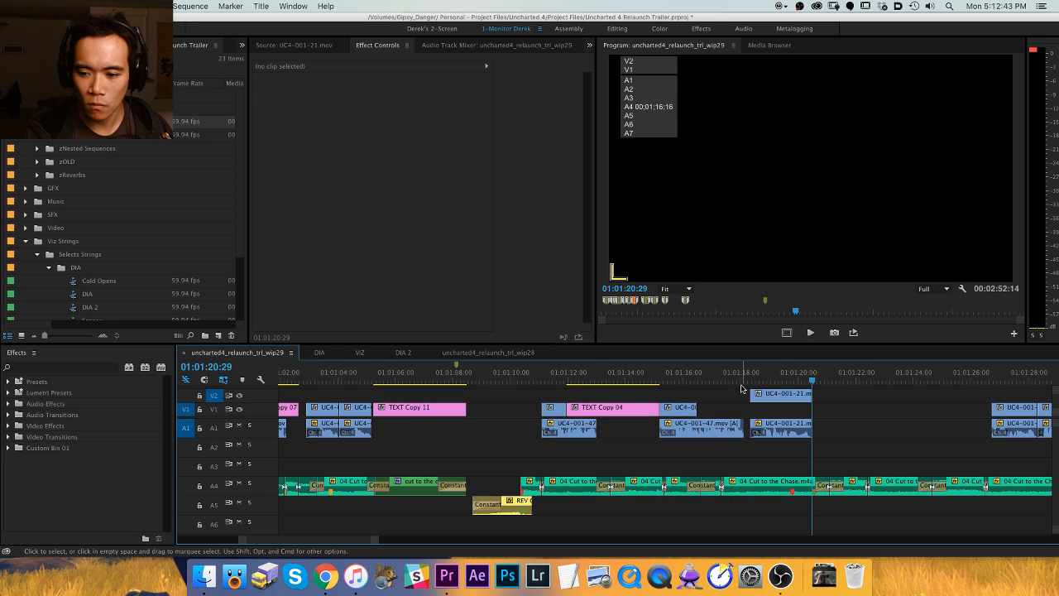
{"action": "key", "text": "period"}
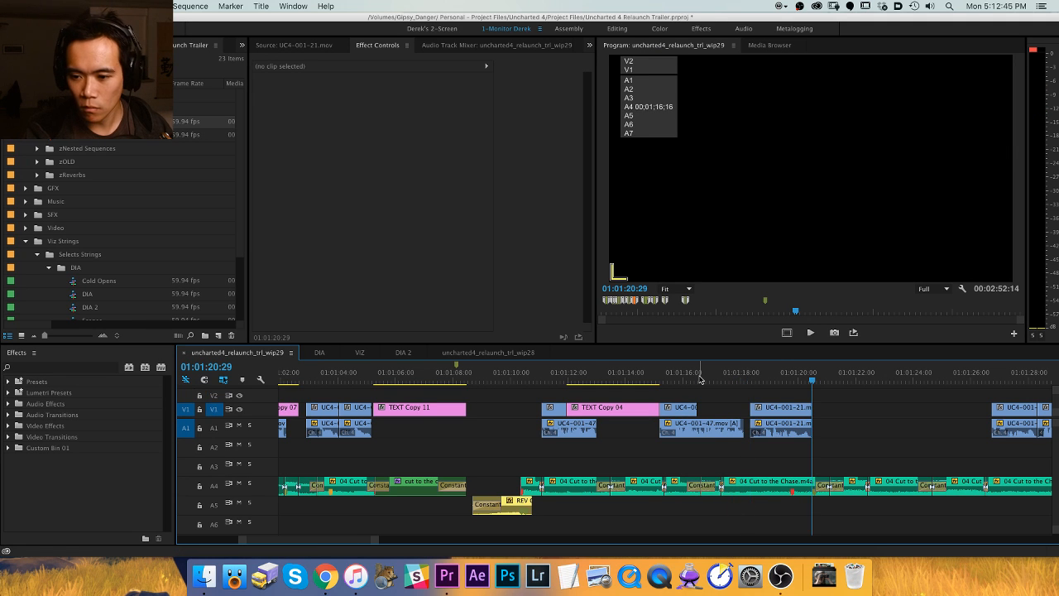
{"action": "key", "text": "Up"}
{"action": "key", "text": "space"}
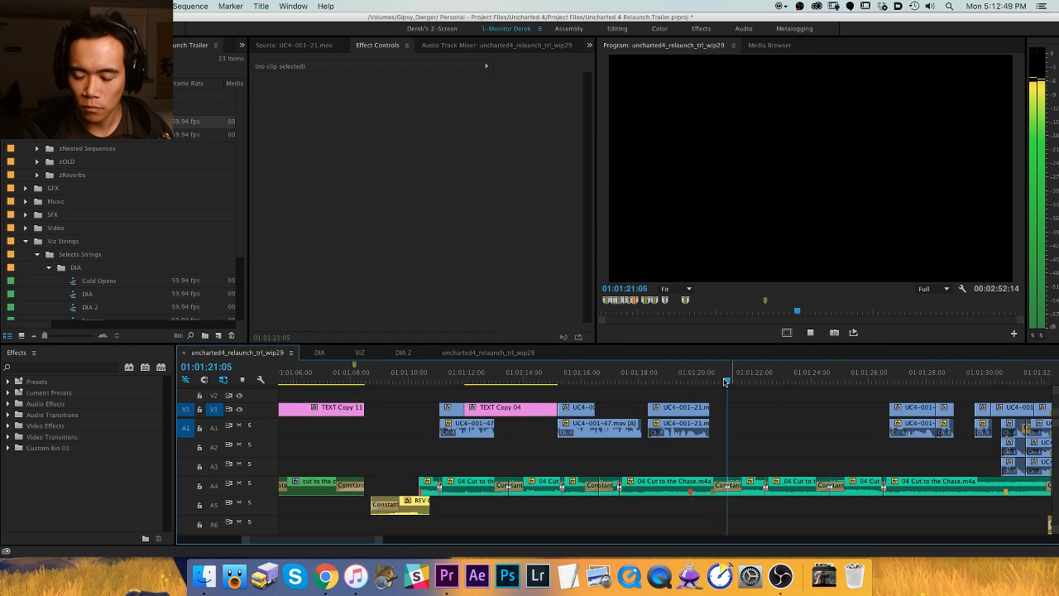
{"action": "key", "text": "space"}
{"action": "key", "text": "minus"}
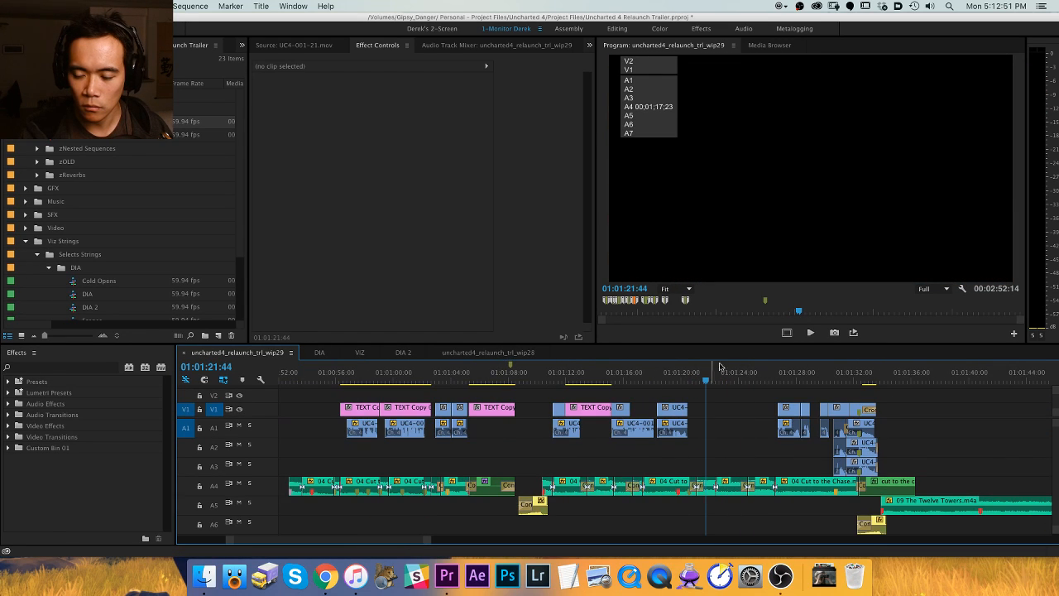
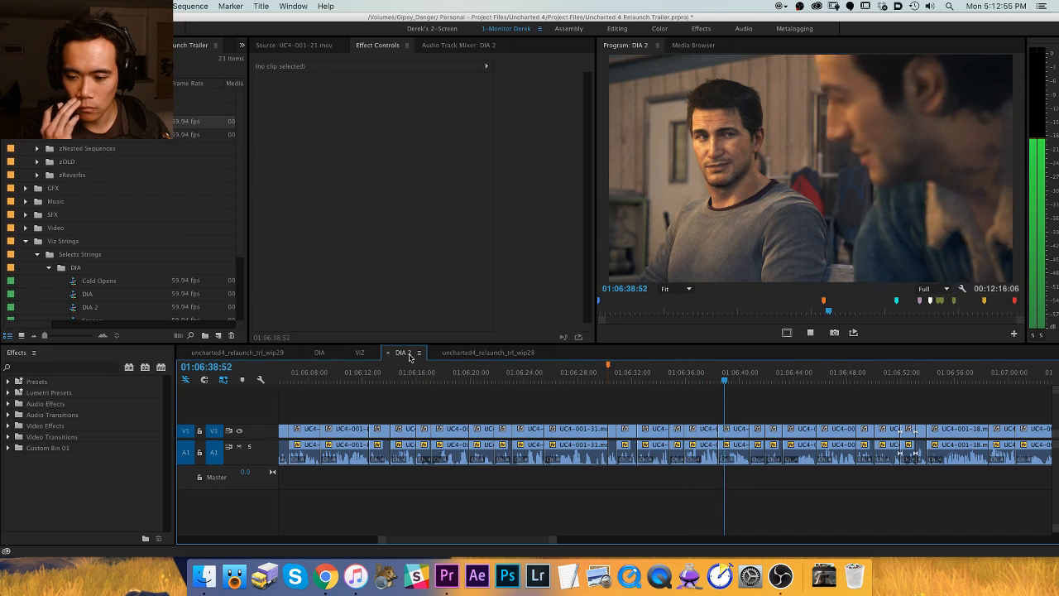
Play further through the Statements dialogue in DIA 2 from about 01:06:38 to 01:07:00 for more usable lines.
{"action": "key", "text": "="}
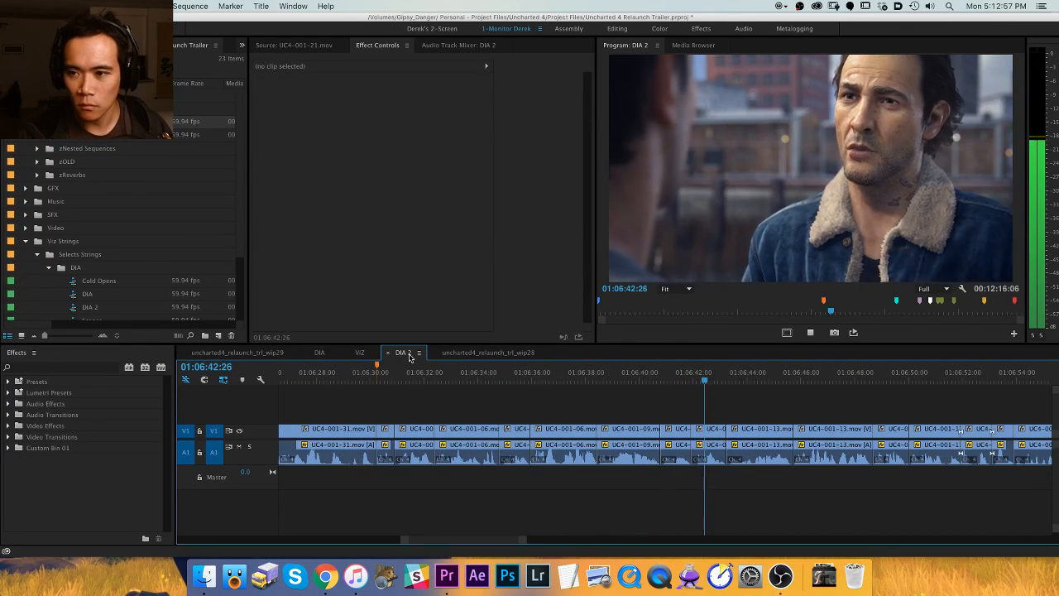
{"action": "key", "text": "minus"}
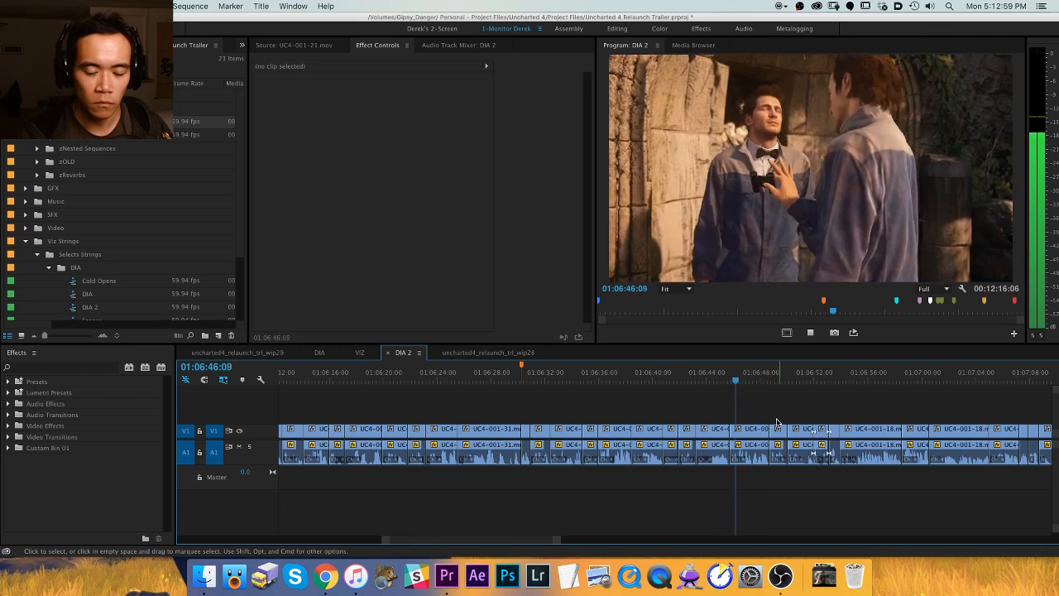
{"action": "left_click_drag", "start_coordinate": [790, 431], "coordinate": [591, 426]}
{"action": "key", "text": "minus"}
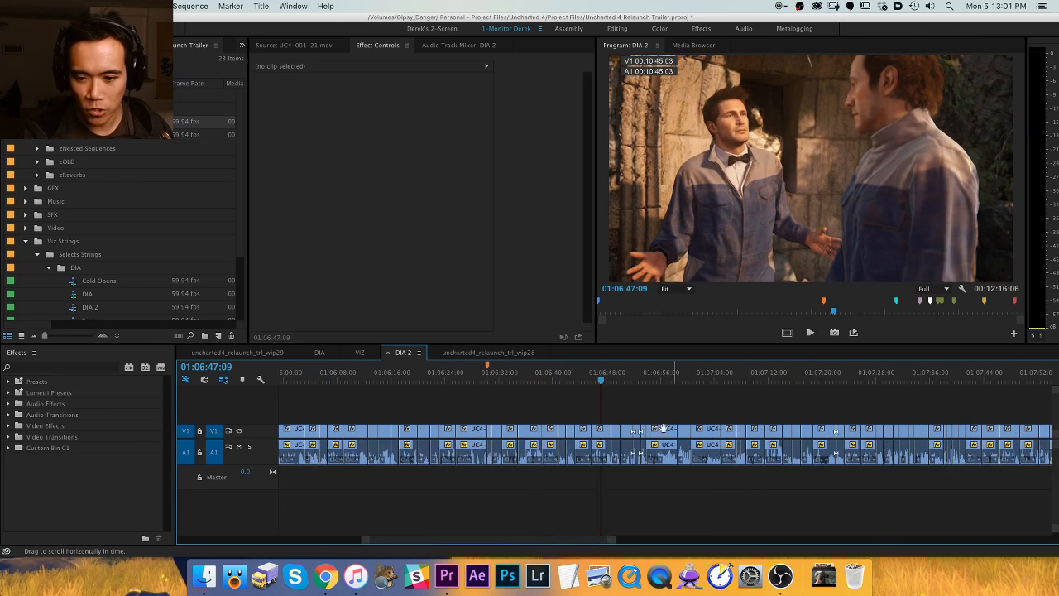
{"action": "left_click_drag", "start_coordinate": [675, 428], "coordinate": [589, 425]}
{"action": "key", "text": "space"}
{"action": "key", "text": "l"}
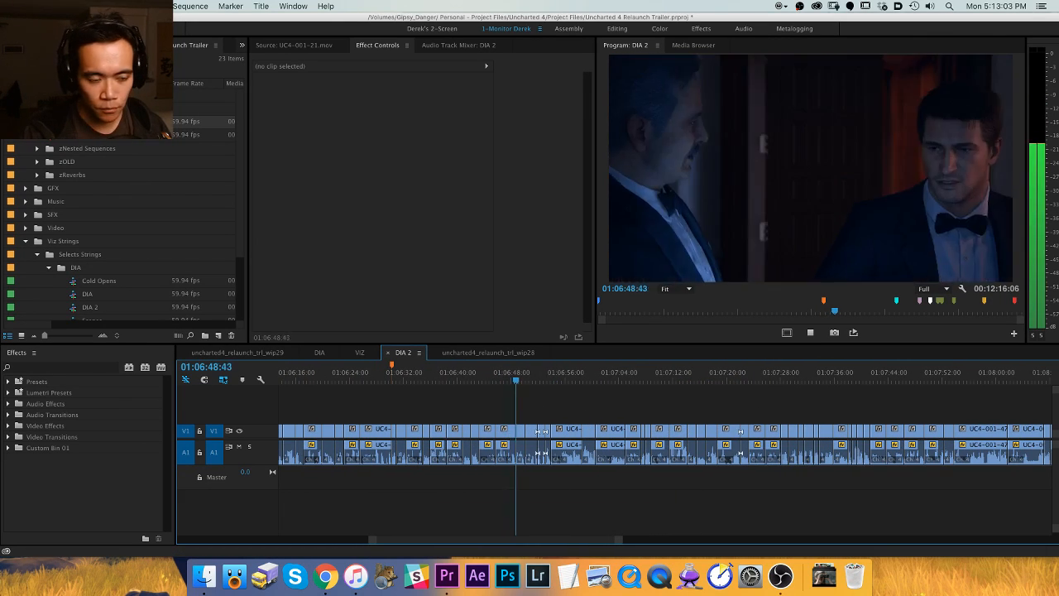
{"action": "key", "text": "super+Tab"}
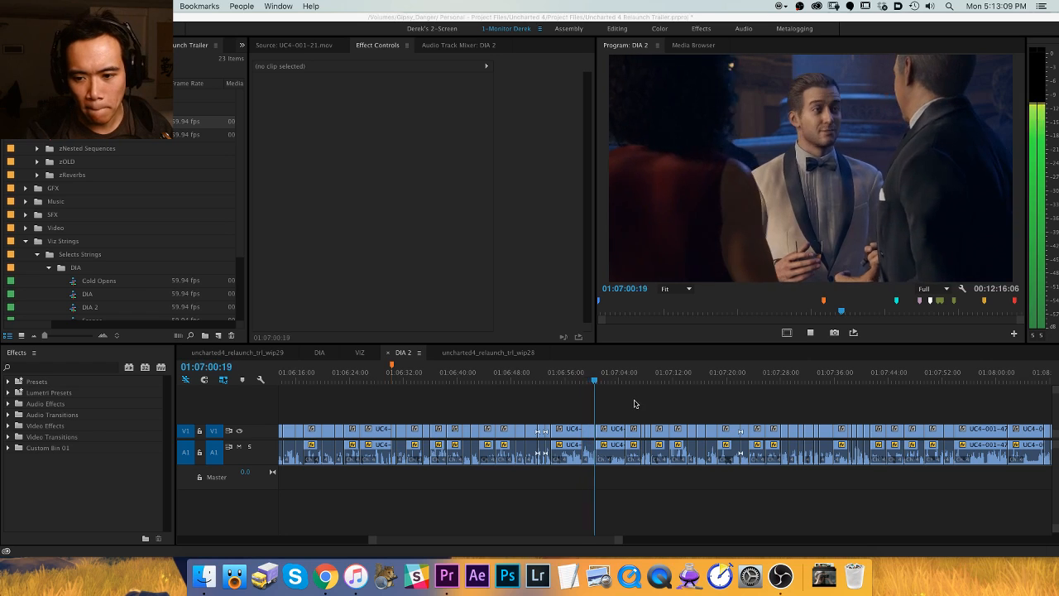
{"action": "left_click", "coordinate": [634, 404]}
Return to uncharted4_relaunch_trl_wip29, save the project, and place the playhead at 01:01:11:01.
{"action": "left_click", "coordinate": [273, 352]}
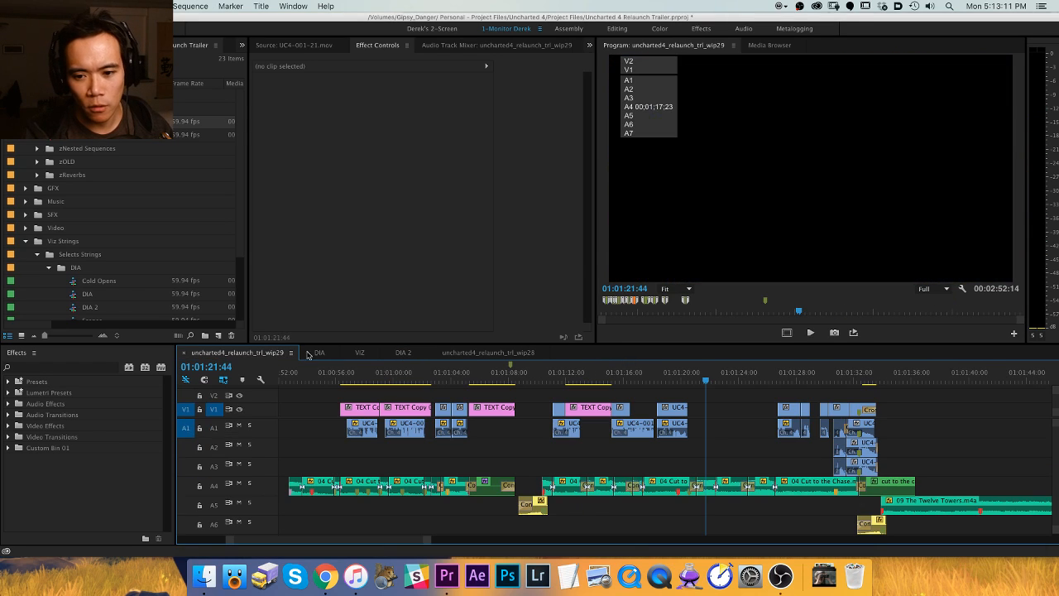
{"action": "key", "text": "super+s"}
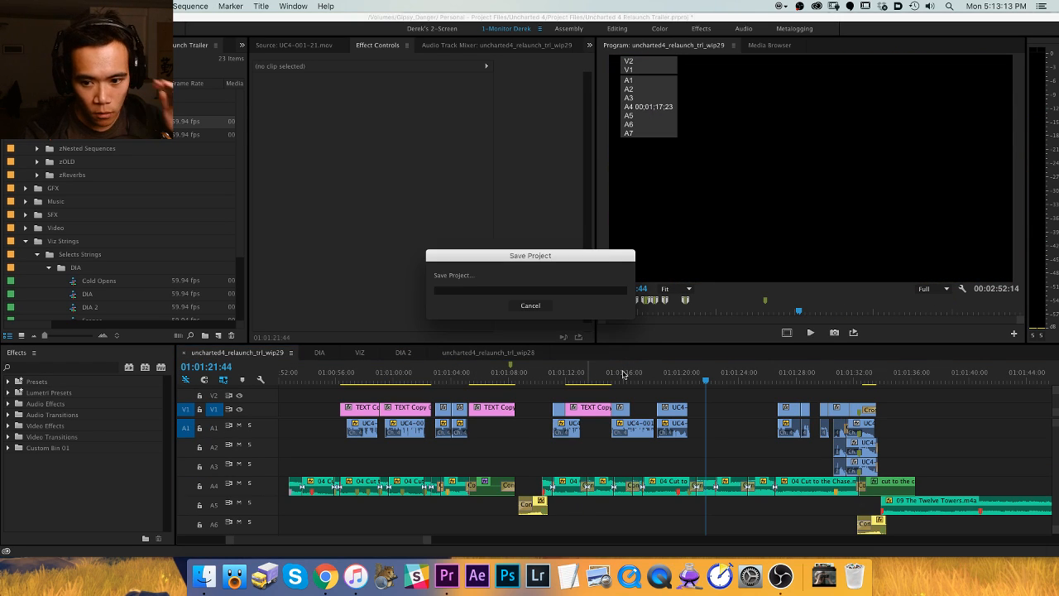
{"action": "left_click", "coordinate": [551, 380]}
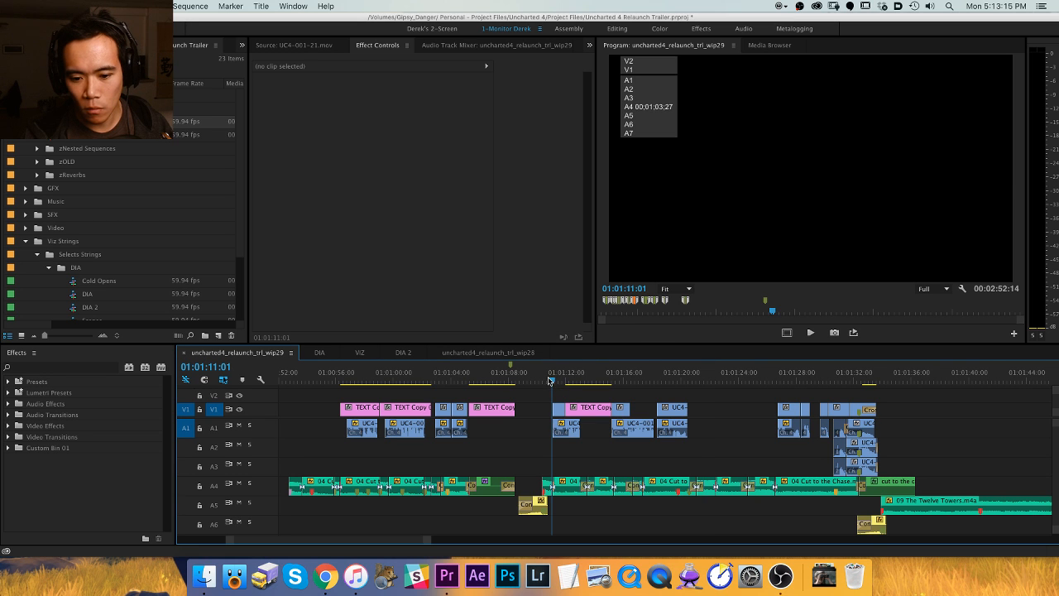
Play the section from 01:01:11:01 to about 01:01:19 and raise the UC4-001-21 clip's audio gain by 2 dB.
{"action": "key", "text": "space"}
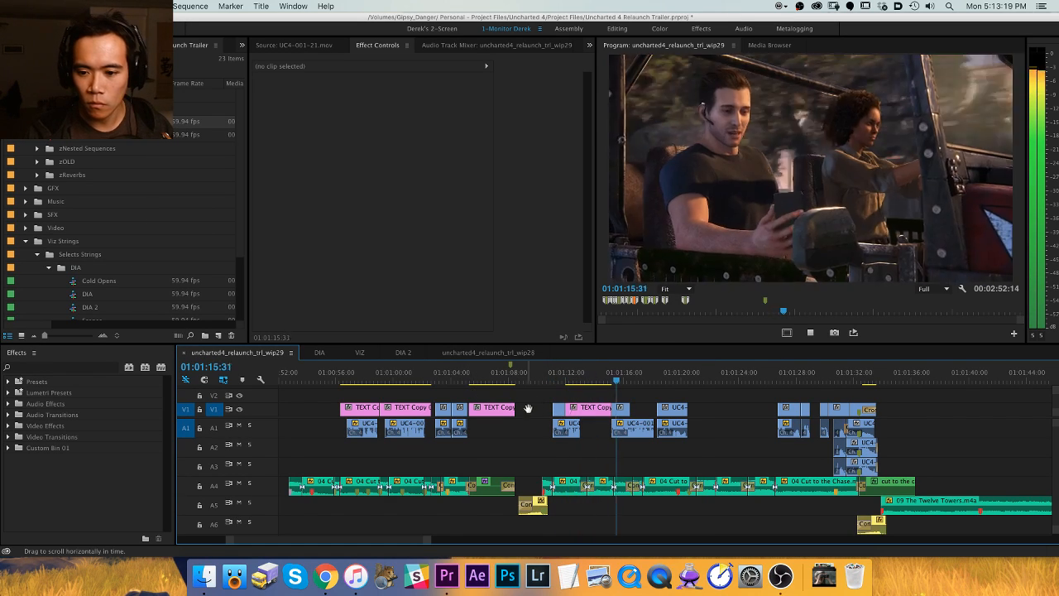
{"action": "key", "text": "equal"}
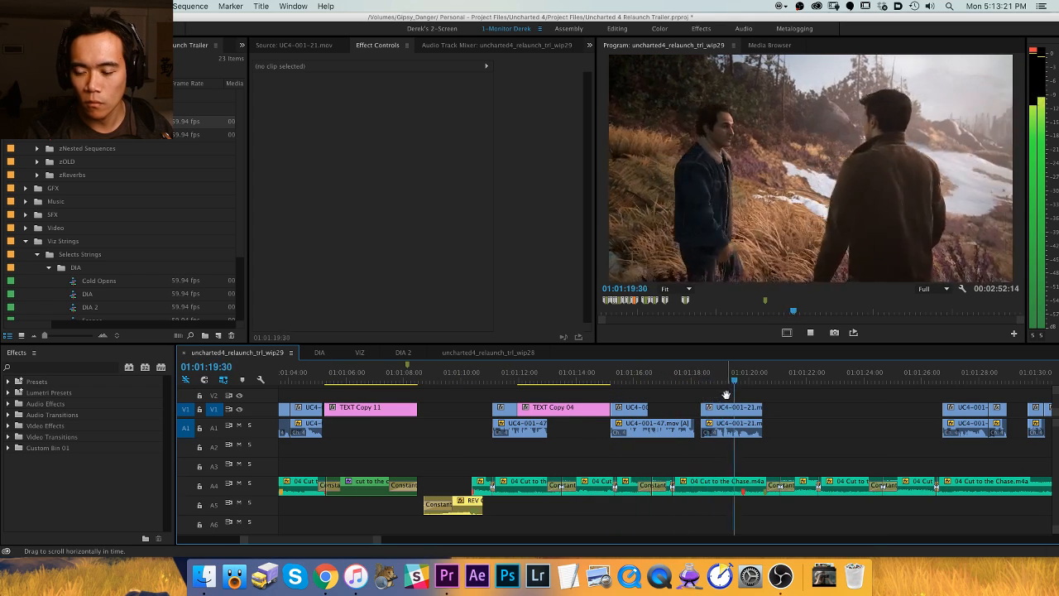
{"action": "key", "text": "space"}
{"action": "left_click_drag", "start_coordinate": [821, 415], "coordinate": [593, 429]}
{"action": "type", "text": "g"}
{"action": "type", "text": "2"}
{"action": "key", "text": "Return"}
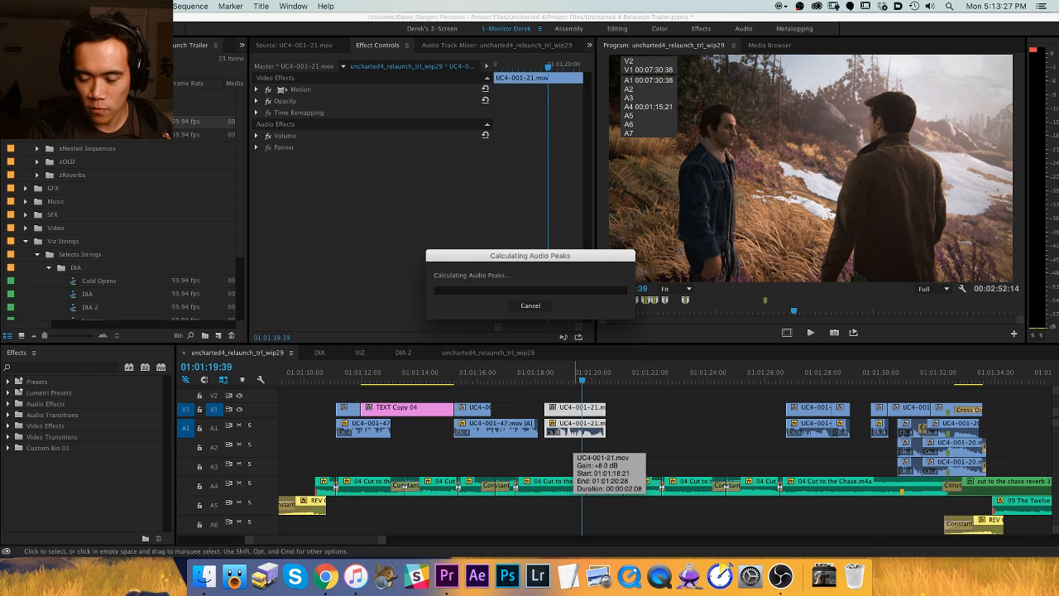
{"action": "key", "text": "super+shift+a"}
Listen to the lead-up to about 01:01:30:49, and play DIA 2 briefly from 01:07:02:46 to 01:07:04:44.
{"action": "left_click", "coordinate": [784, 380]}
{"action": "key", "text": "space"}
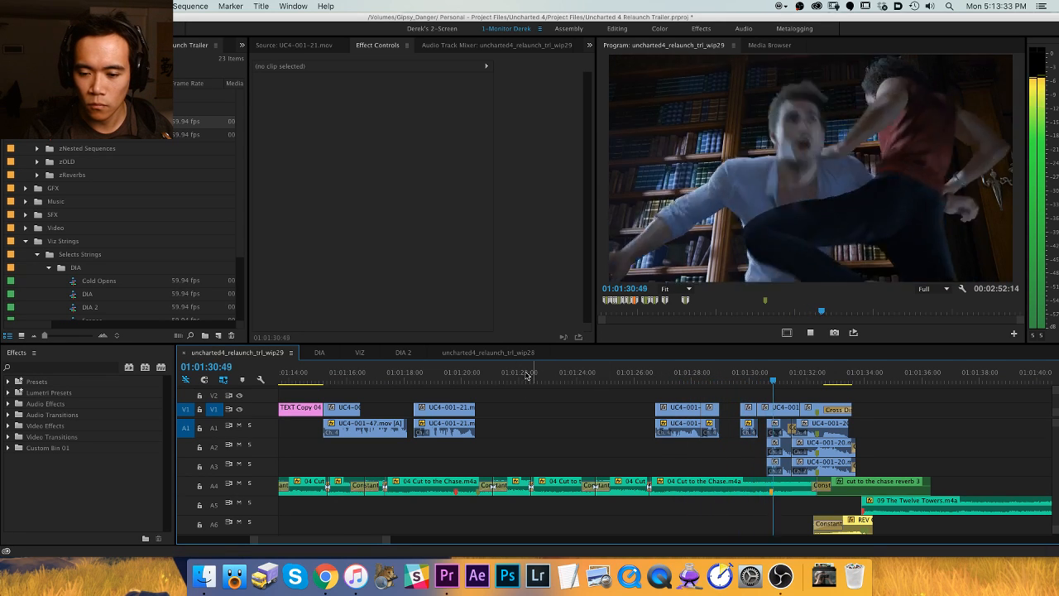
{"action": "key", "text": "space"}
{"action": "left_click", "coordinate": [403, 353]}
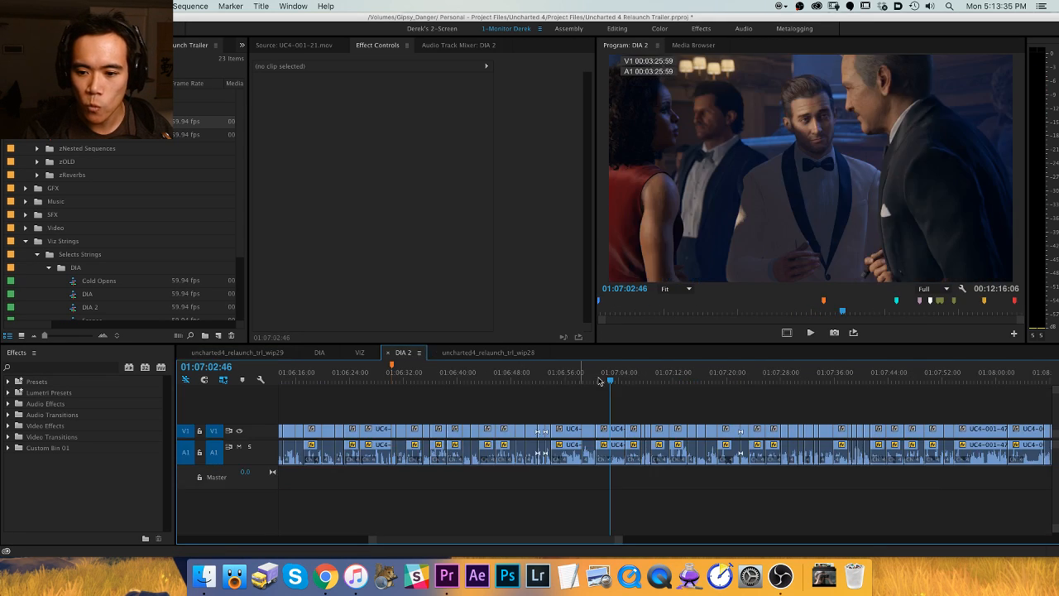
{"action": "key", "text": "space"}
{"action": "key", "text": "space"}
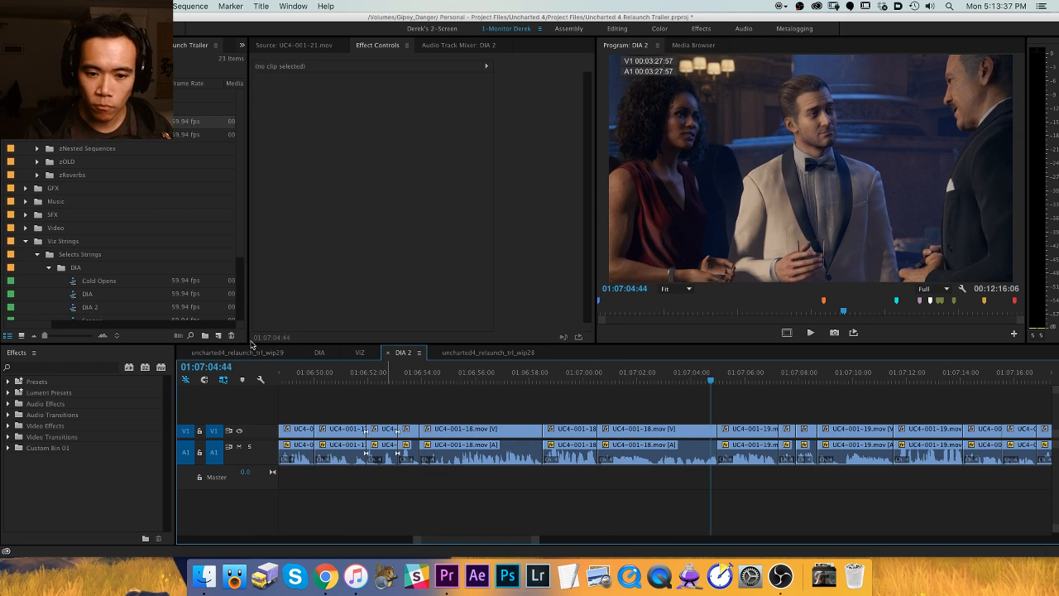
Audition the leftover dialogue clips in uncharted4_relaunch_trl_wip28 from about 01:05:24 to 01:05:34 for a line to fill the gap.
{"action": "left_click", "coordinate": [478, 355]}
{"action": "key", "text": "minus"}
{"action": "key", "text": "space"}
{"action": "key", "text": "equal"}
{"action": "key", "text": "equal"}
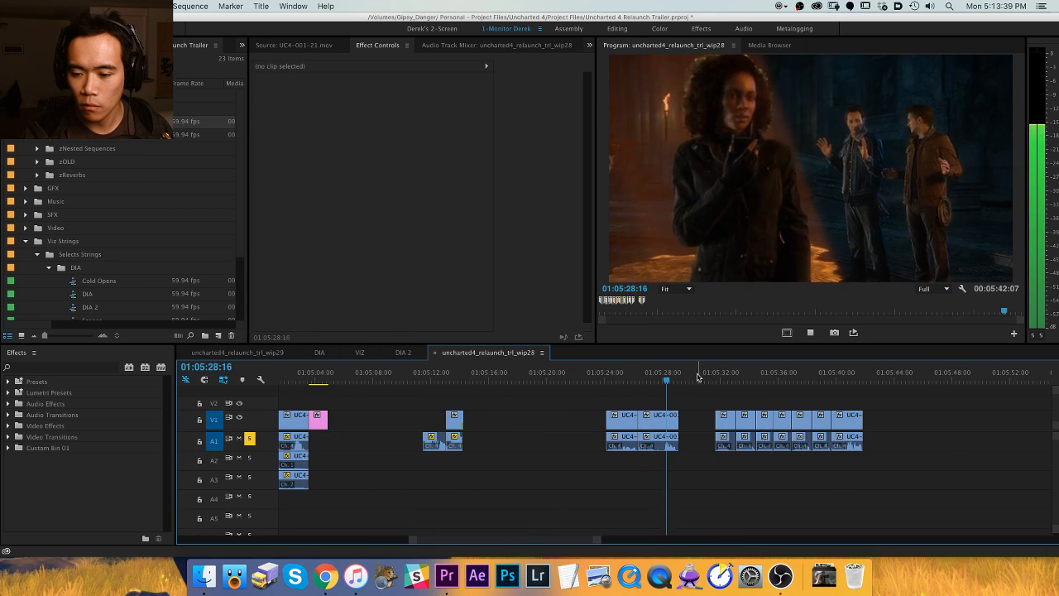
{"action": "key", "text": "space"}
{"action": "left_click", "coordinate": [609, 378]}
{"action": "key", "text": "space"}
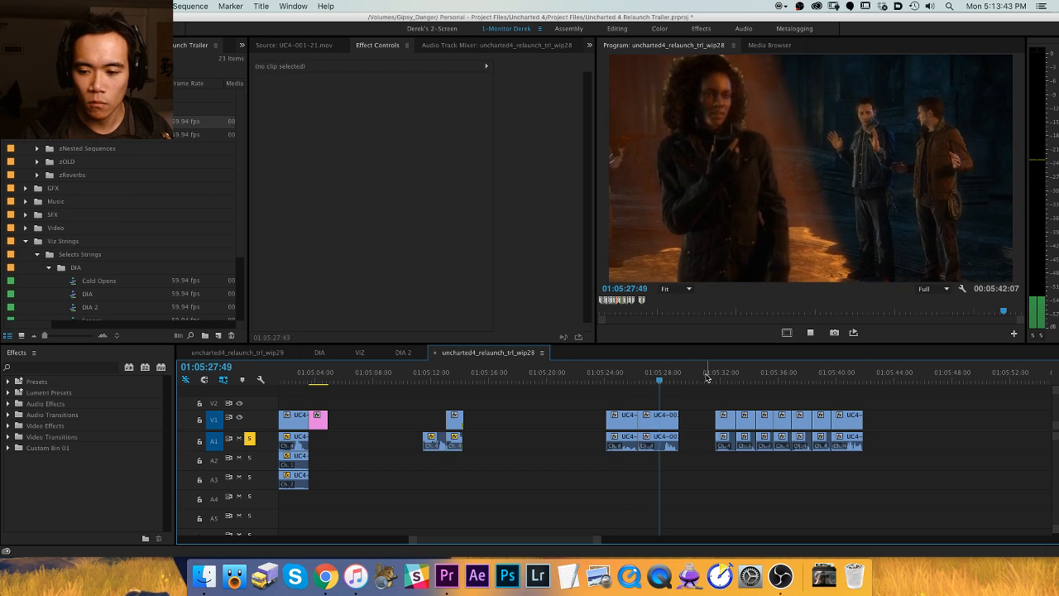
{"action": "key", "text": "space"}
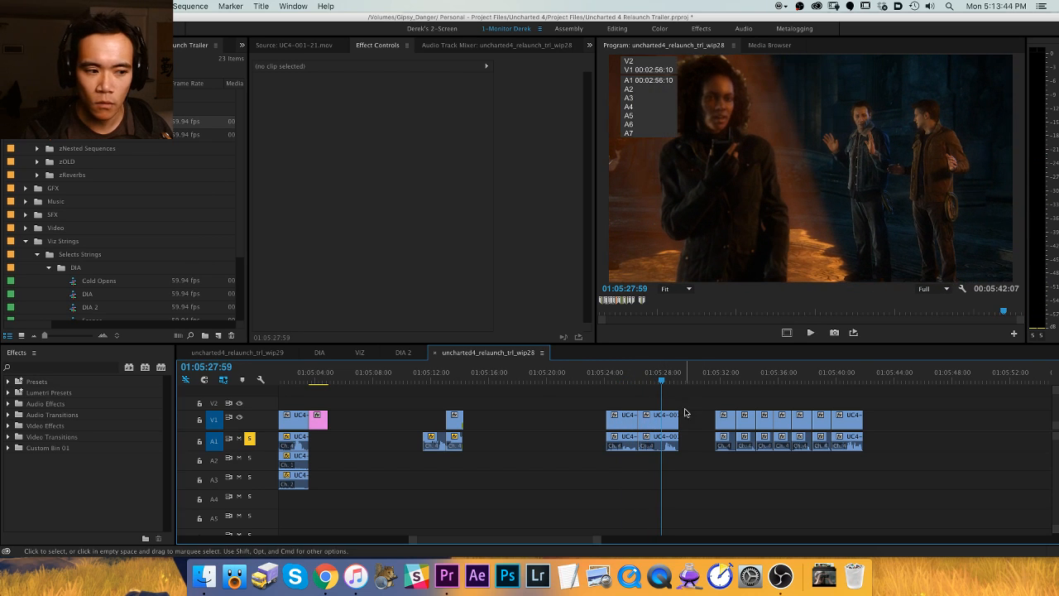
{"action": "left_click", "coordinate": [717, 378]}
{"action": "key", "text": "space"}
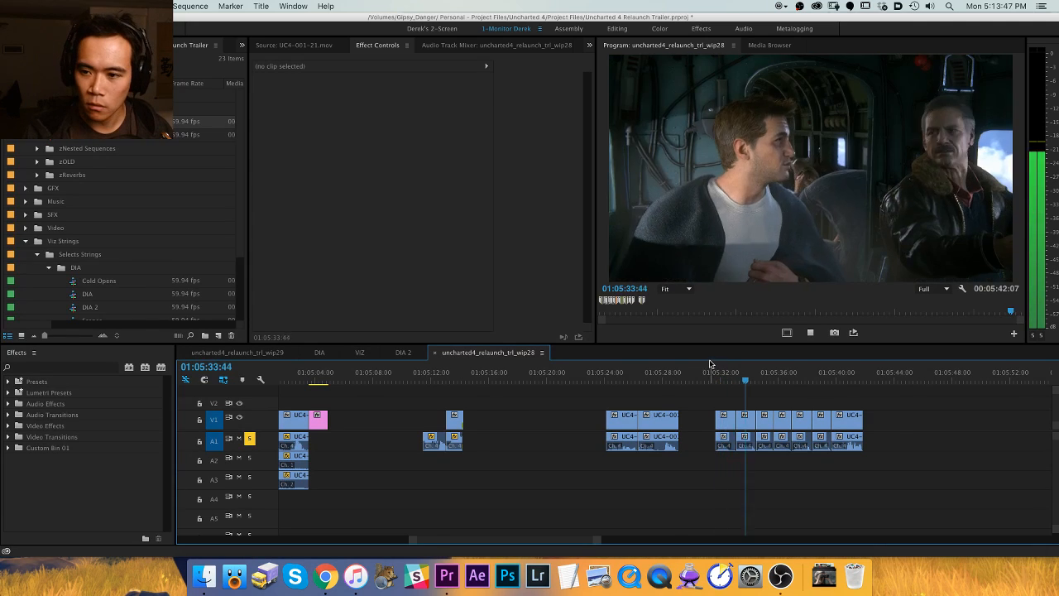
{"action": "key", "text": "space"}
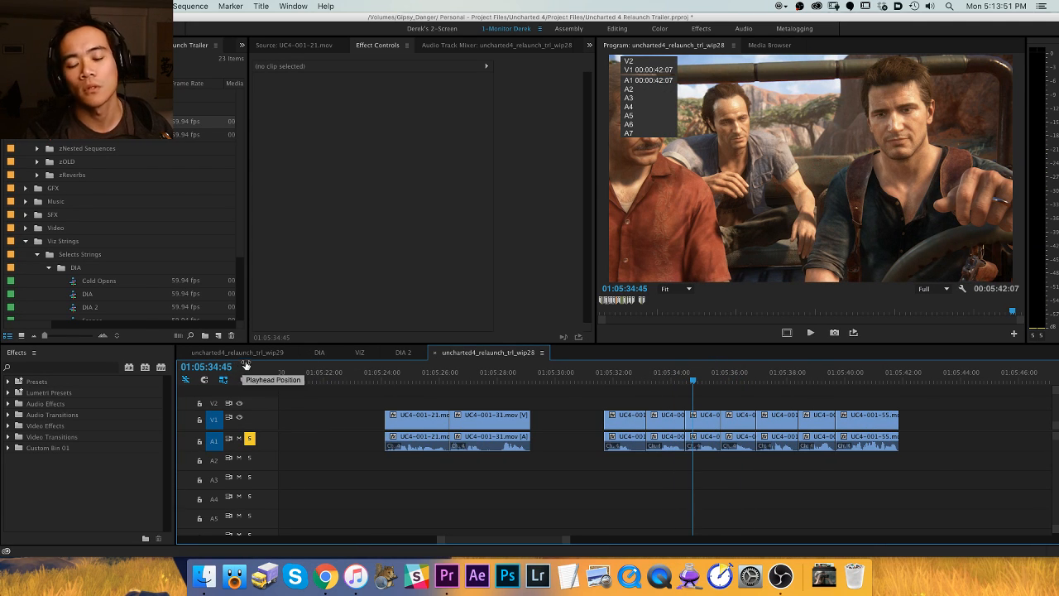
Copy the UC4-001-24 clip near 01:05:32 in wip28 and paste it into wip29 just after the UC4-001-21 clip, near 01:01:20.
{"action": "left_click", "coordinate": [659, 382]}
{"action": "key", "text": "space"}
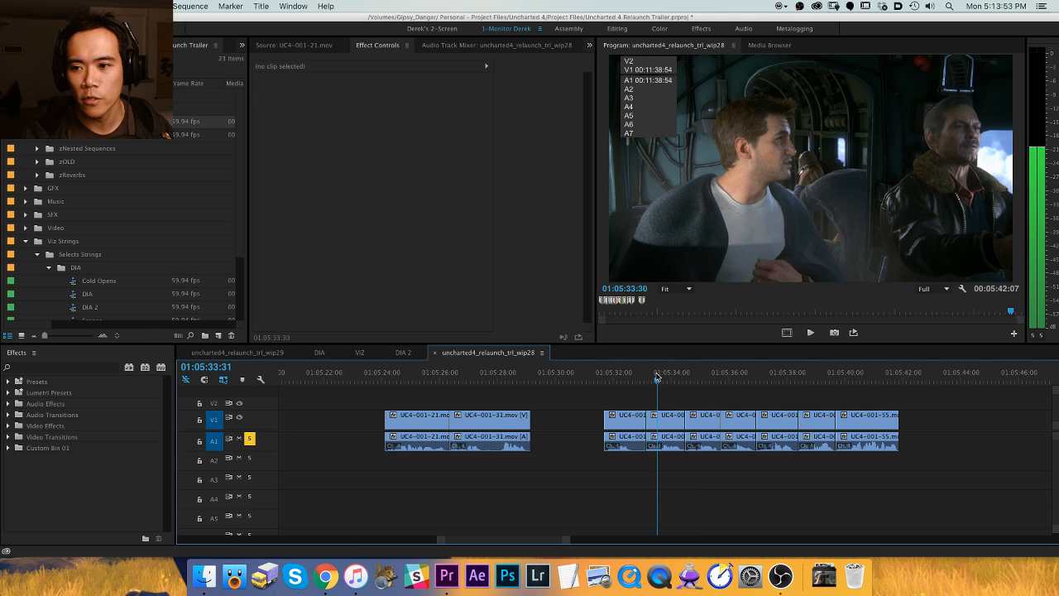
{"action": "left_click", "coordinate": [643, 439]}
{"action": "left_click", "coordinate": [665, 403]}
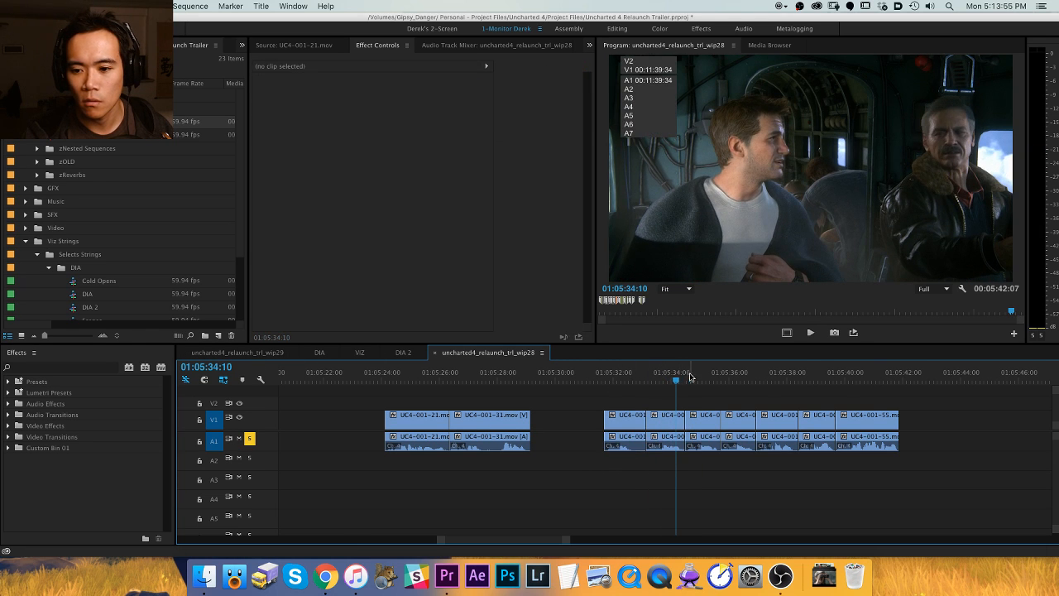
{"action": "key", "text": "space"}
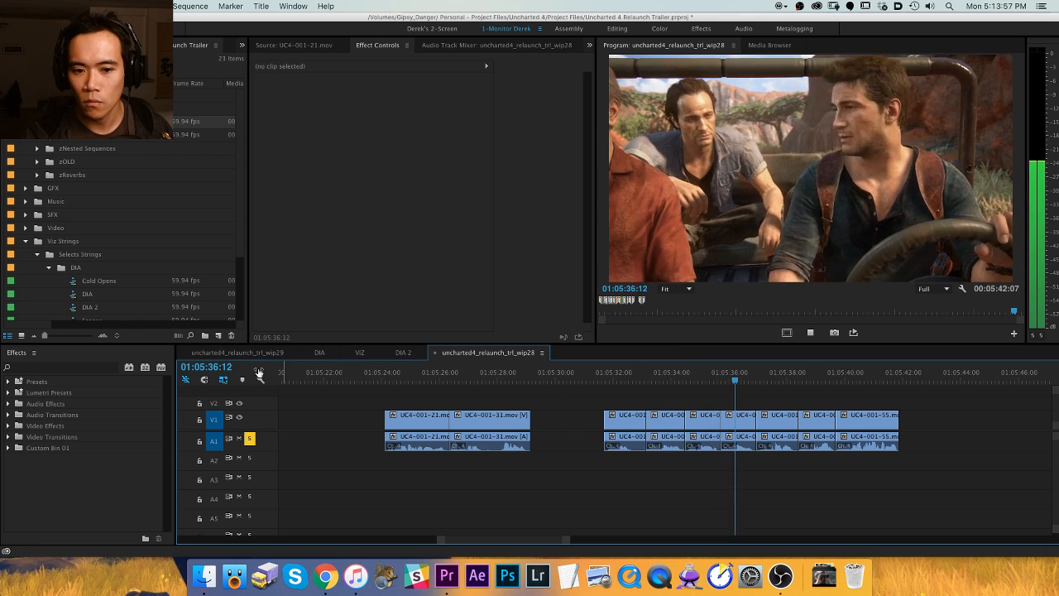
{"action": "left_click", "coordinate": [237, 352]}
{"action": "left_click_drag", "start_coordinate": [431, 381], "coordinate": [483, 381]}
{"action": "key", "text": "super+v"}
Raise the pasted UC4-001-24 clip's audio gain by 10 dB and play through the neighbouring dialogue from about 01:01:17 to 01:01:22.
{"action": "left_click", "coordinate": [490, 430]}
{"action": "key", "text": "g"}
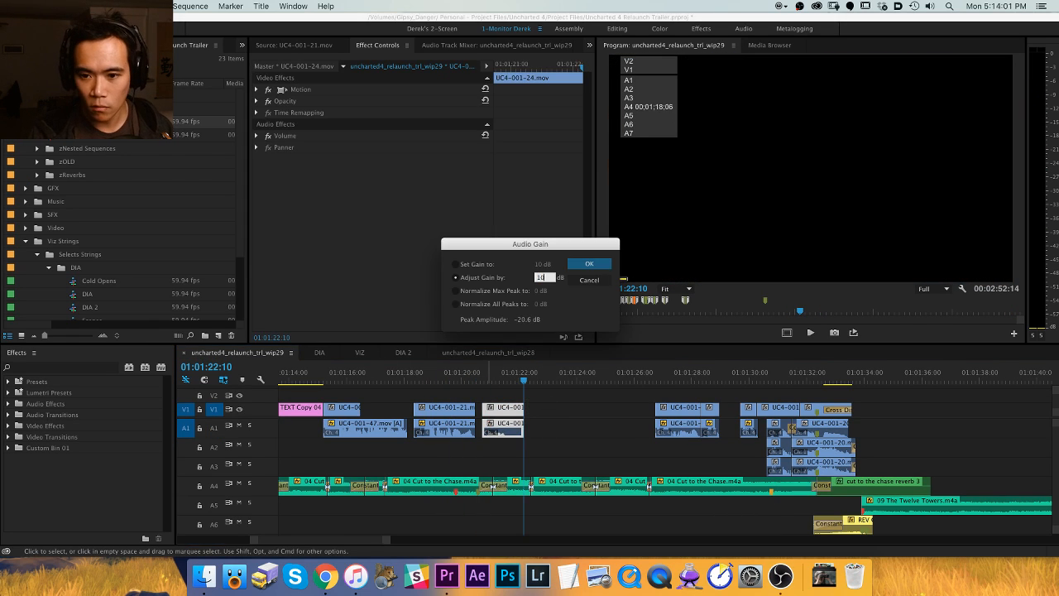
{"action": "key", "text": "Return"}
{"action": "left_click", "coordinate": [447, 372]}
{"action": "key", "text": "space"}
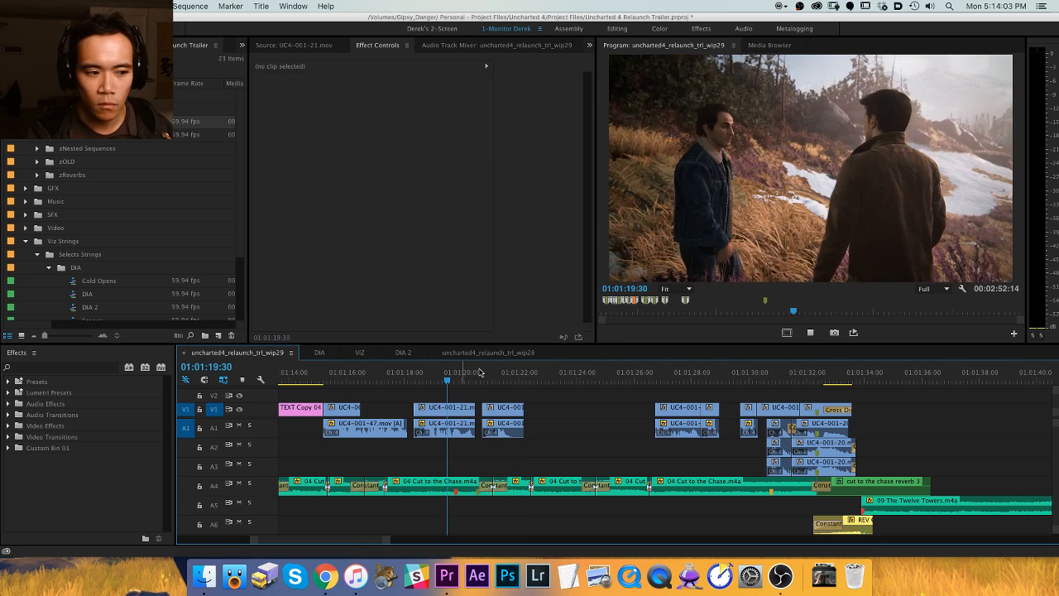
{"action": "key", "text": "="}
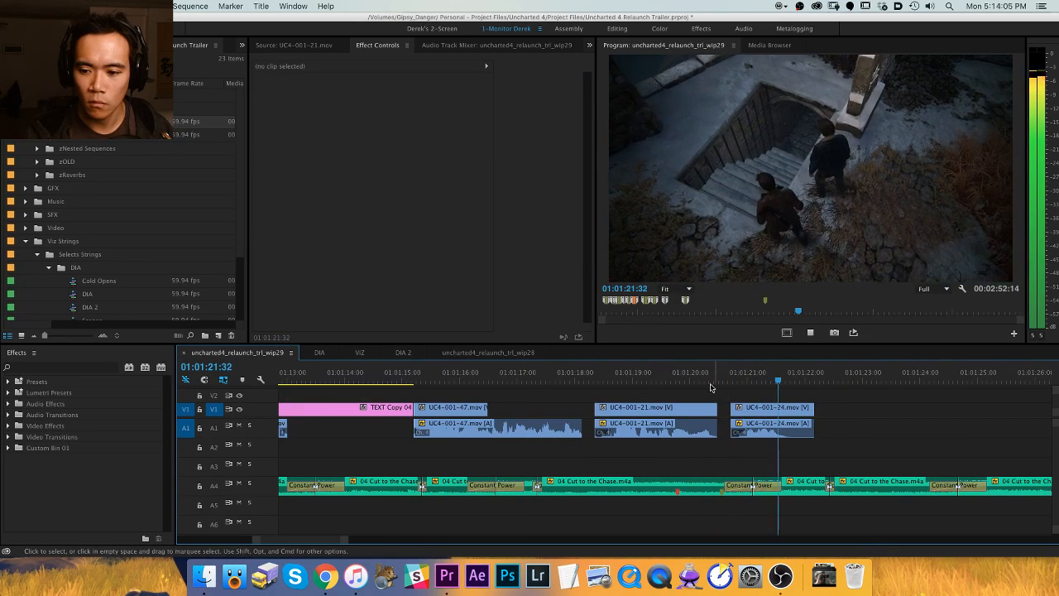
{"action": "left_click_drag", "start_coordinate": [606, 380], "coordinate": [626, 379]}
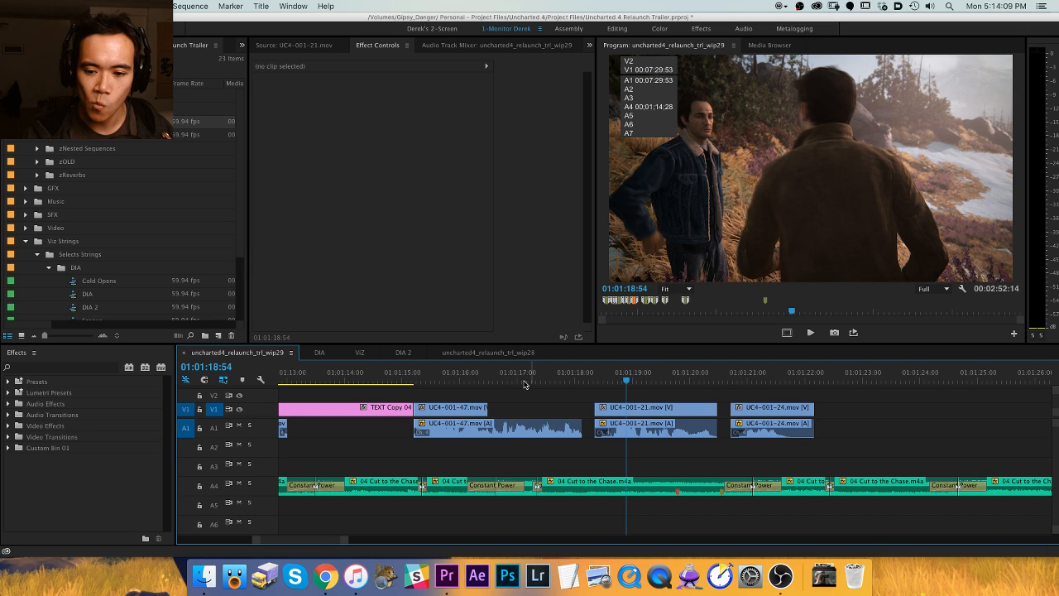
{"action": "left_click_drag", "start_coordinate": [492, 380], "coordinate": [547, 378]}
{"action": "key", "text": "space"}
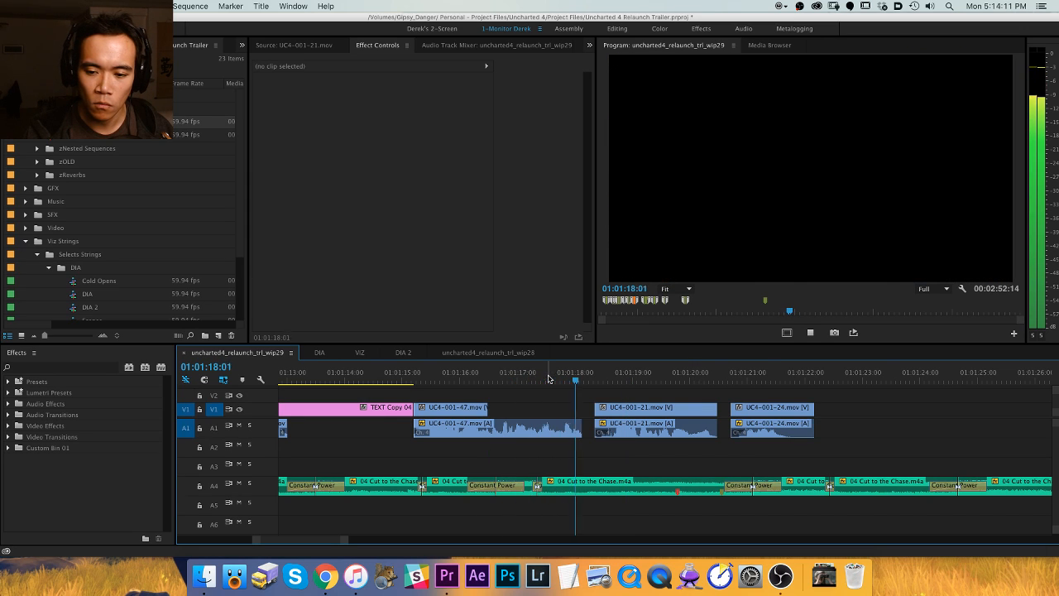
{"action": "key", "text": "minus"}
{"action": "left_click", "coordinate": [631, 387]}
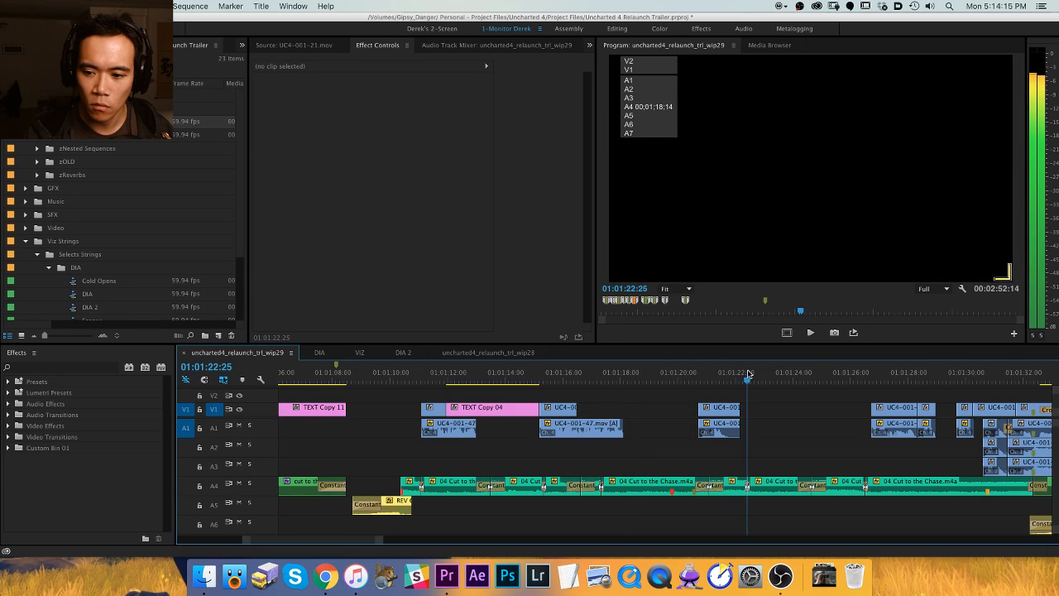
Swap the two dialogue clips so UC4-001-24 plays before UC4-001-21 after the UC4-001-47 line, and play them back.
{"action": "left_click_drag", "start_coordinate": [666, 398], "coordinate": [770, 396]}
{"action": "left_click_drag", "start_coordinate": [791, 435], "coordinate": [711, 408]}
{"action": "left_click", "coordinate": [636, 392]}
{"action": "left_click", "coordinate": [616, 376]}
{"action": "key", "text": "space"}
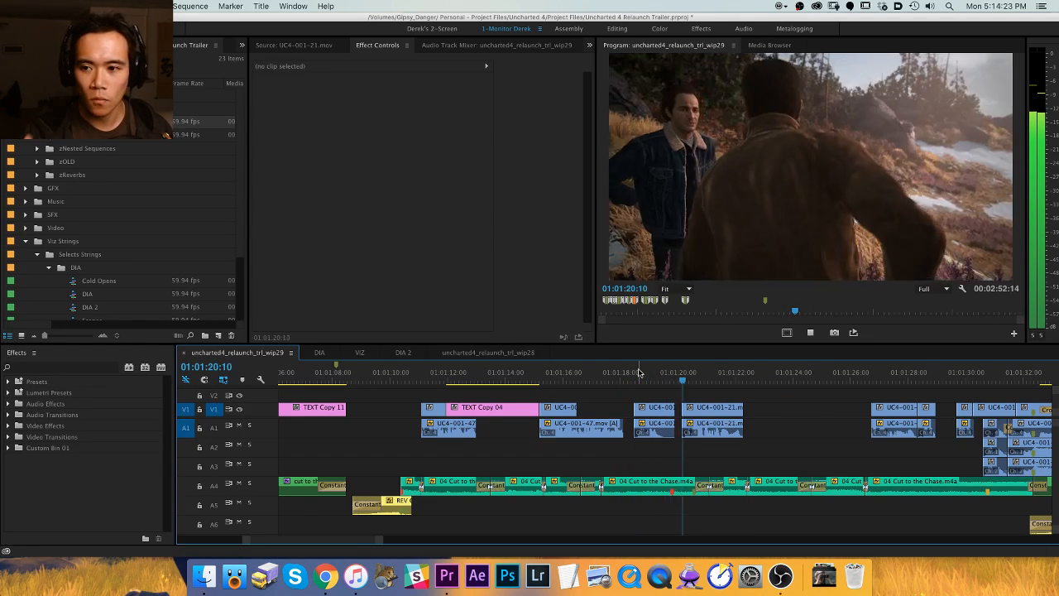
Trim the end of the UC4-001-24 clip to 01:01:19:36 and play across the cut.
{"action": "key", "text": "="}
{"action": "left_click", "coordinate": [611, 377]}
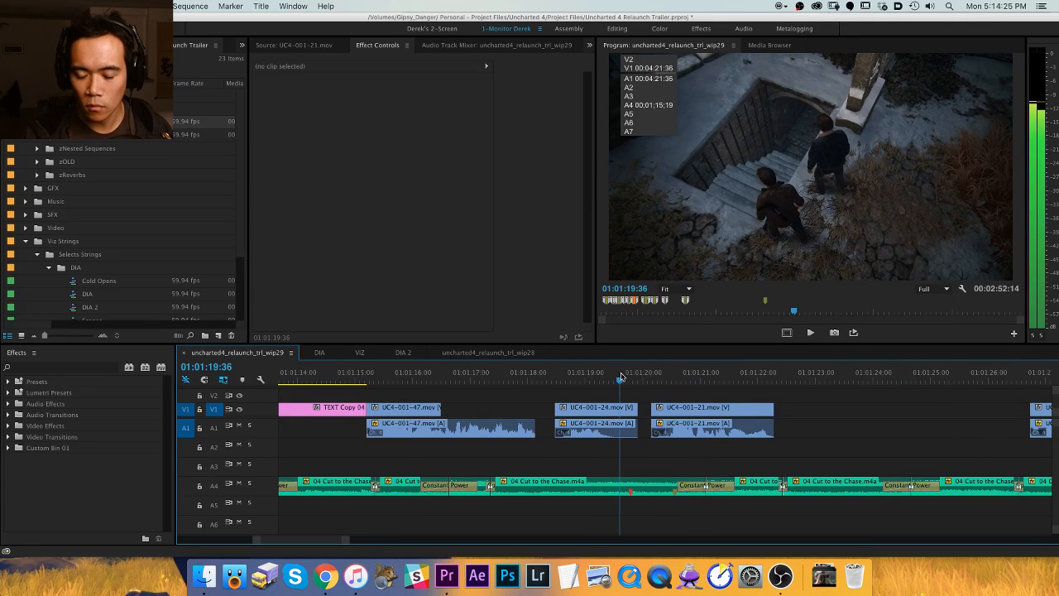
{"action": "key", "text": "alt+w"}
{"action": "key", "text": "space"}
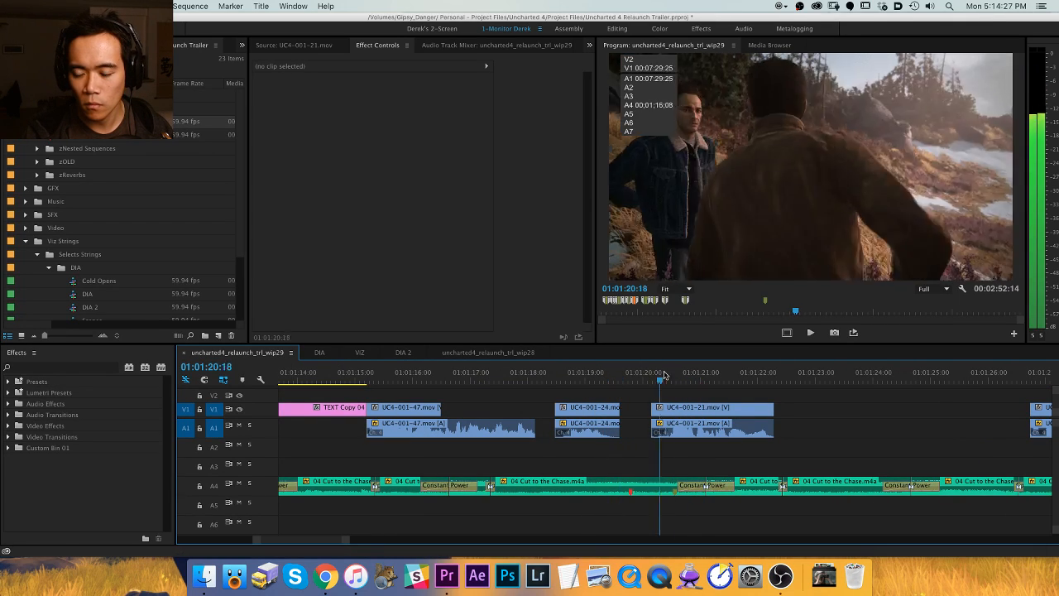
Listen to the music in the empty stretch after UC4-001-21, from about 01:01:22 to 01:01:23:16.
{"action": "left_click", "coordinate": [752, 381]}
{"action": "key", "text": "minus"}
{"action": "key", "text": "minus"}
{"action": "key", "text": "space"}
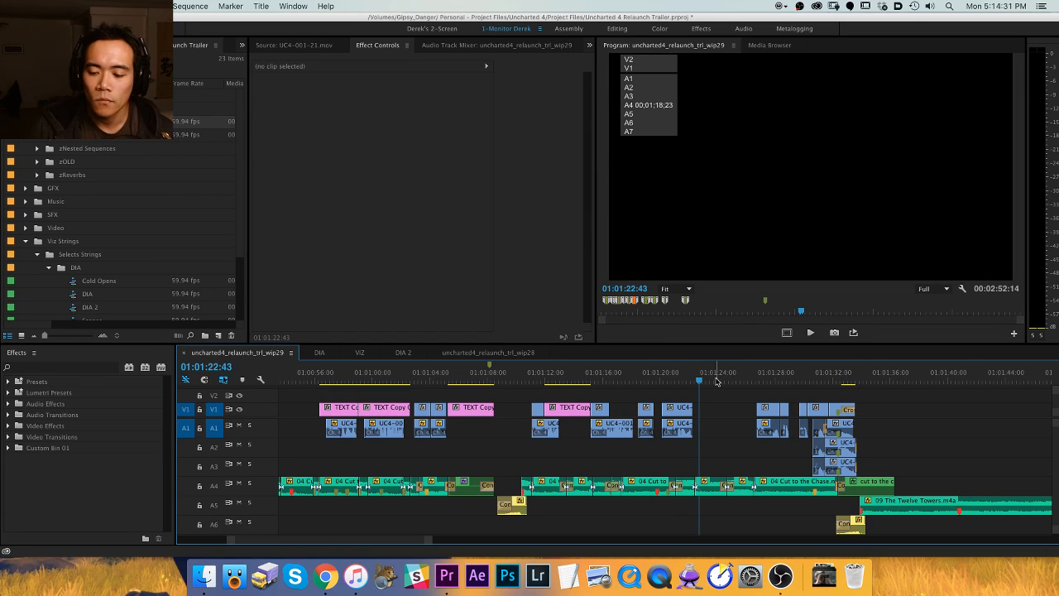
{"action": "key", "text": "space"}
{"action": "key", "text": "space"}
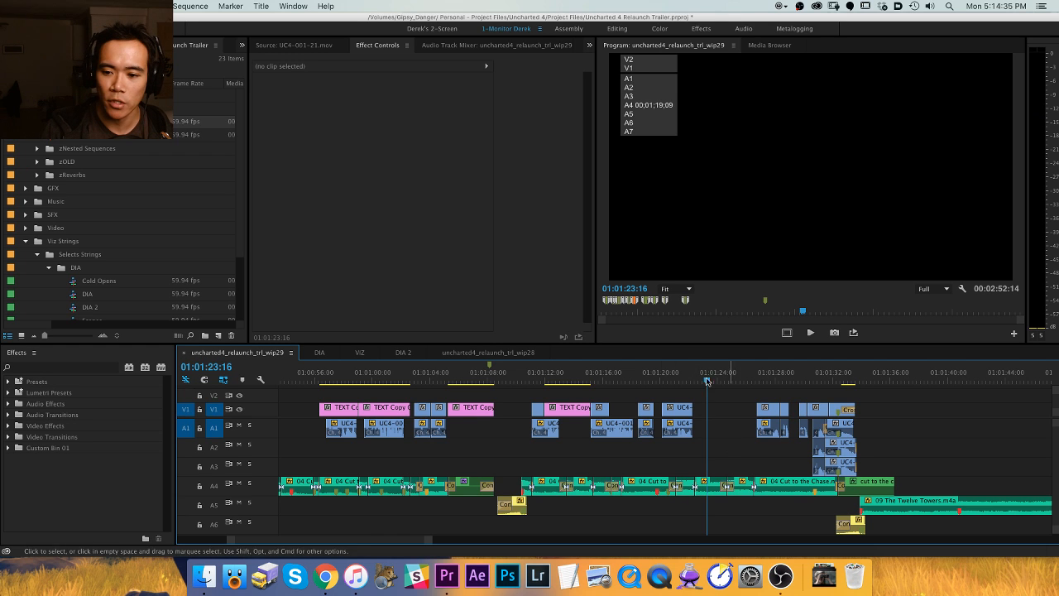
Audition DIA 2 from 01:07:04:44 to 01:07:12:39, copy the UC4-001-19 clip near 01:07:09, and return to uncharted4_relaunch_trl_wip29.
{"action": "left_click", "coordinate": [412, 355]}
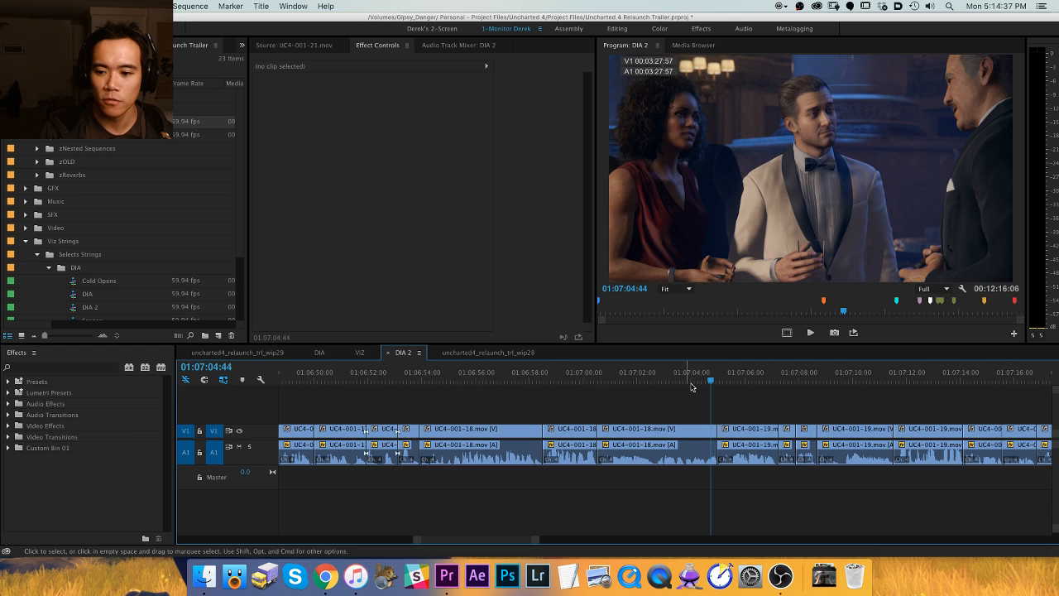
{"action": "key", "text": "space"}
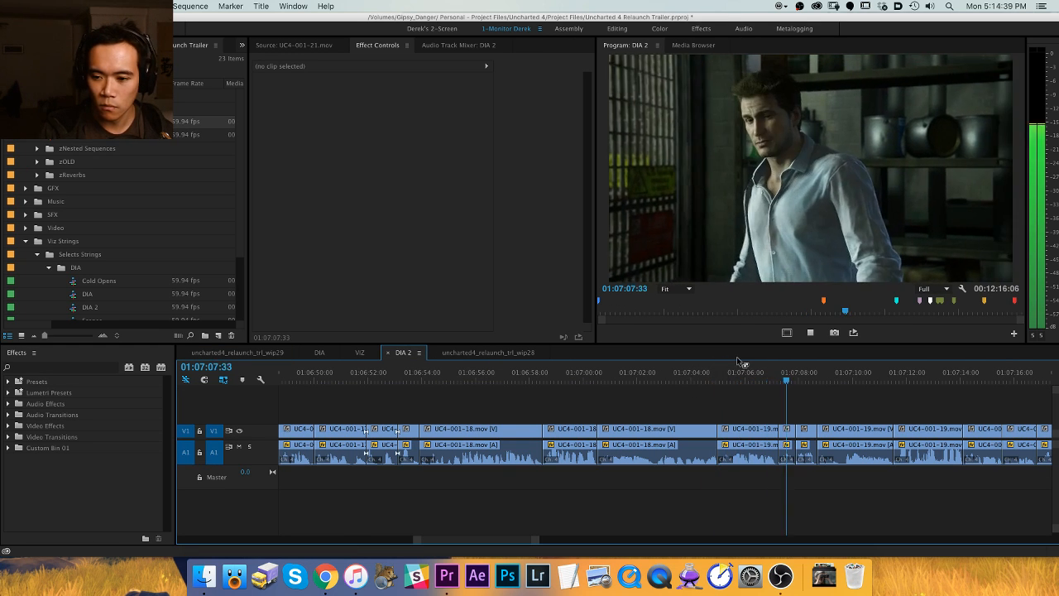
{"action": "key", "text": "minus"}
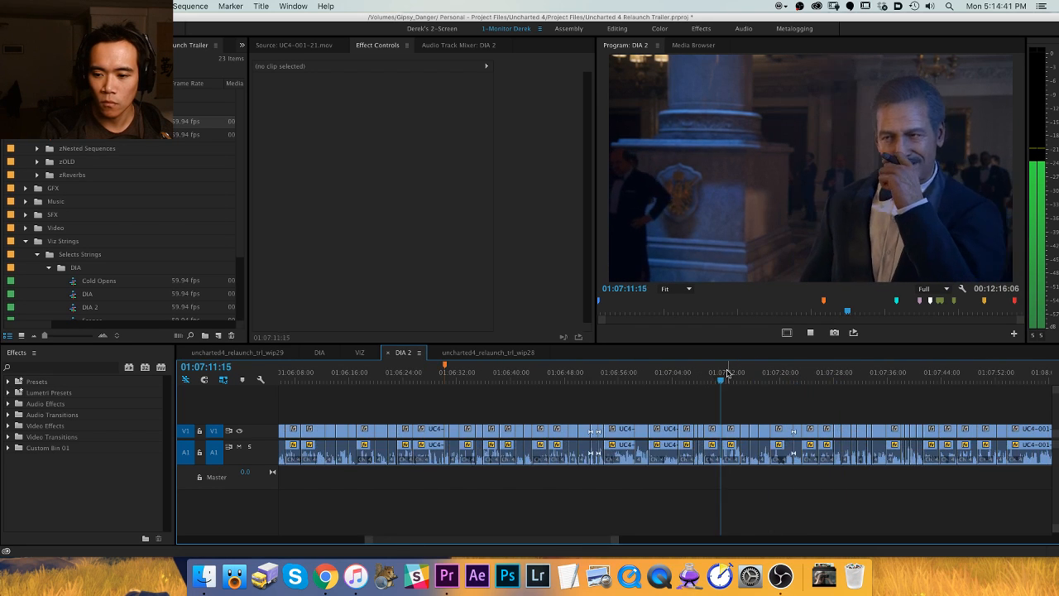
{"action": "key", "text": "equal"}
{"action": "key", "text": "space"}
{"action": "left_click", "coordinate": [597, 431]}
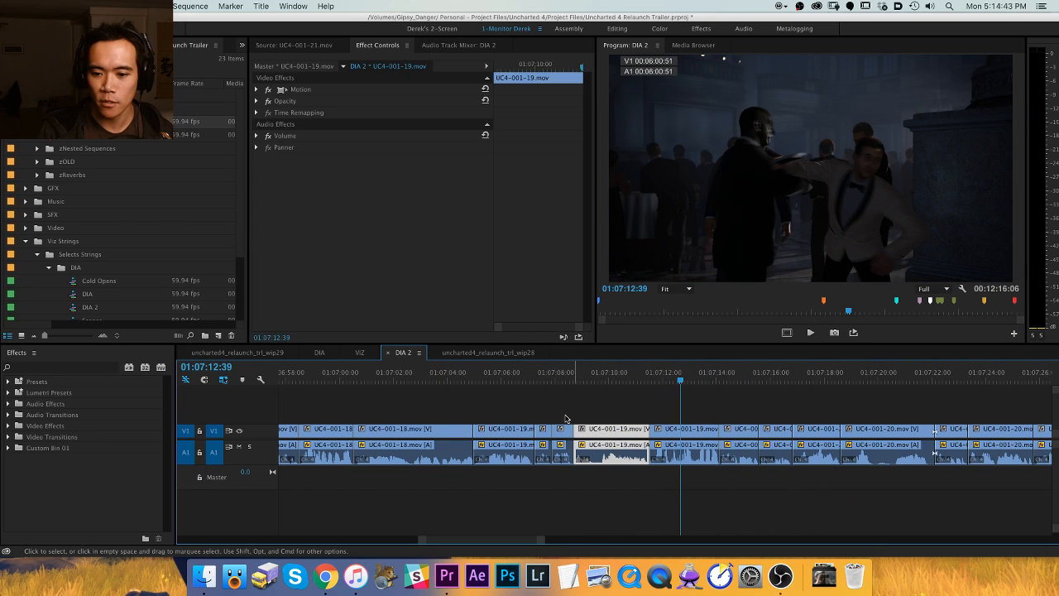
{"action": "left_click", "coordinate": [281, 354]}
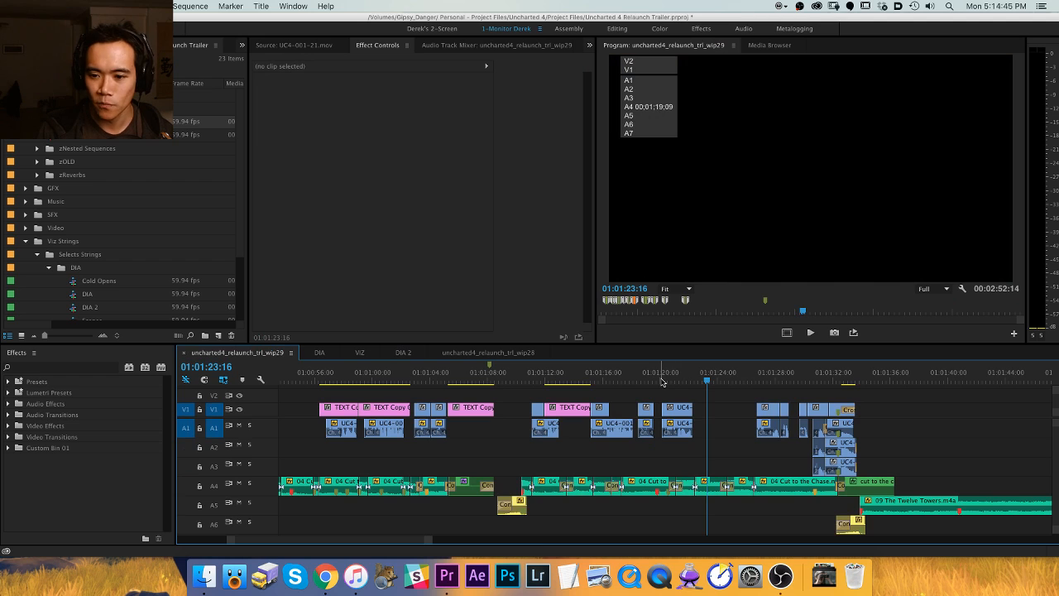
Play the dialogue from about 01:01:16 to 01:01:19 to judge where the copied line fits.
{"action": "left_click", "coordinate": [616, 381]}
{"action": "key", "text": "space"}
{"action": "key", "text": "="}
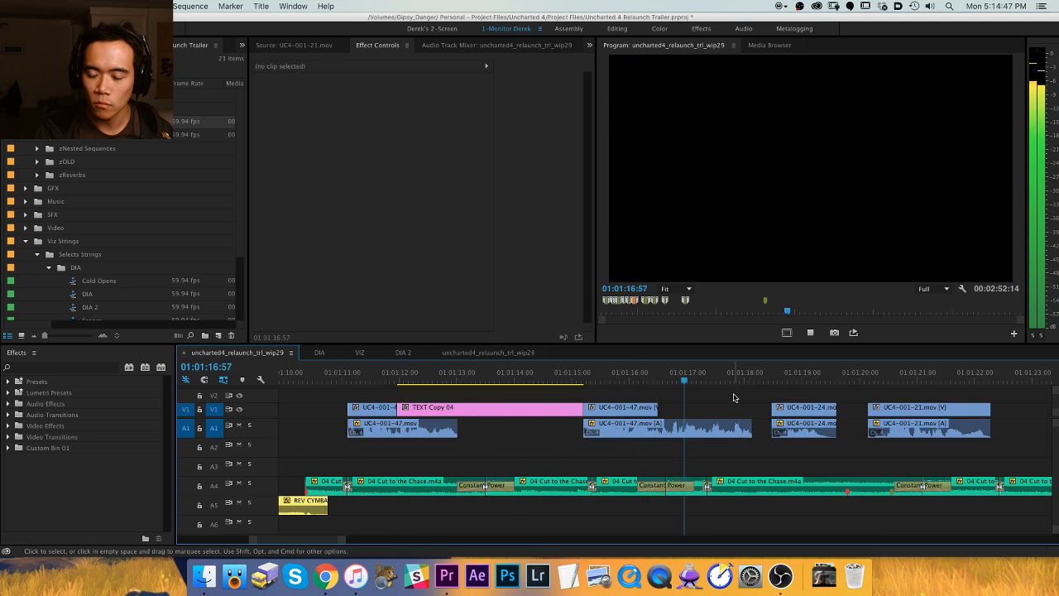
{"action": "key", "text": "space"}
{"action": "key", "text": "minus"}
{"action": "key", "text": "minus"}
{"action": "key", "text": "minus"}
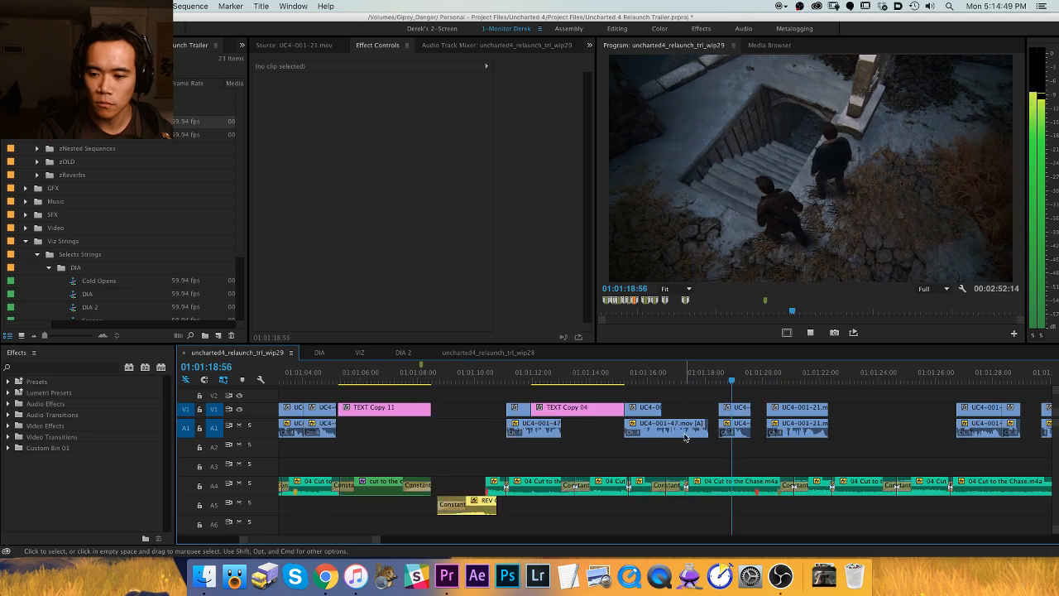
Move the UC4-001-24 and UC4-001-21 clips out to about 01:01:38 and paste the UC4-001-19 clip at 01:01:18:28.
{"action": "key", "text": "Up"}
{"action": "key", "text": "Down"}
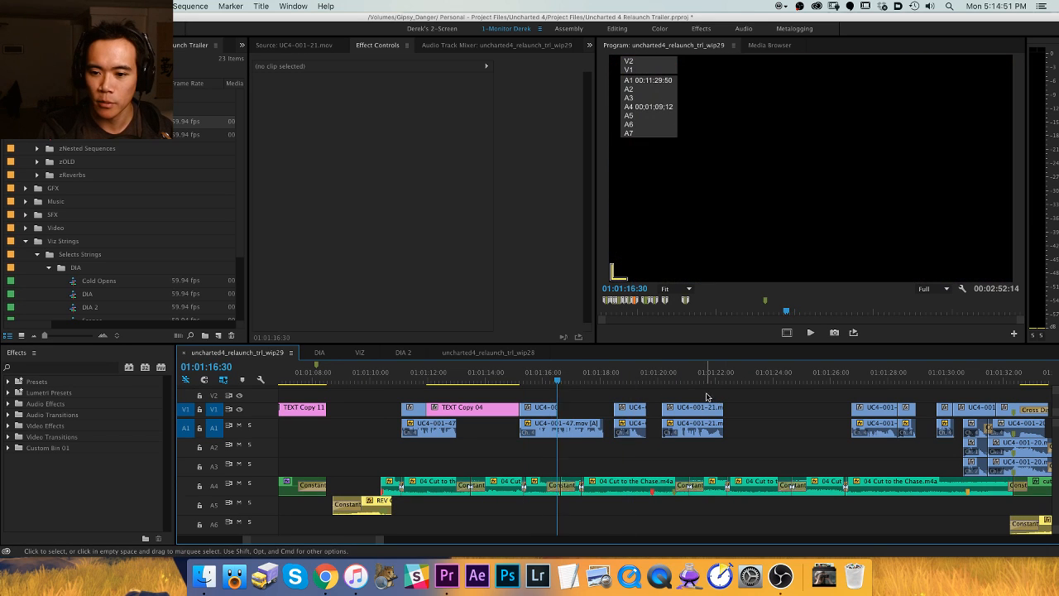
{"action": "key", "text": "Down"}
{"action": "left_click_drag", "start_coordinate": [761, 398], "coordinate": [613, 443]}
{"action": "key", "text": "minus"}
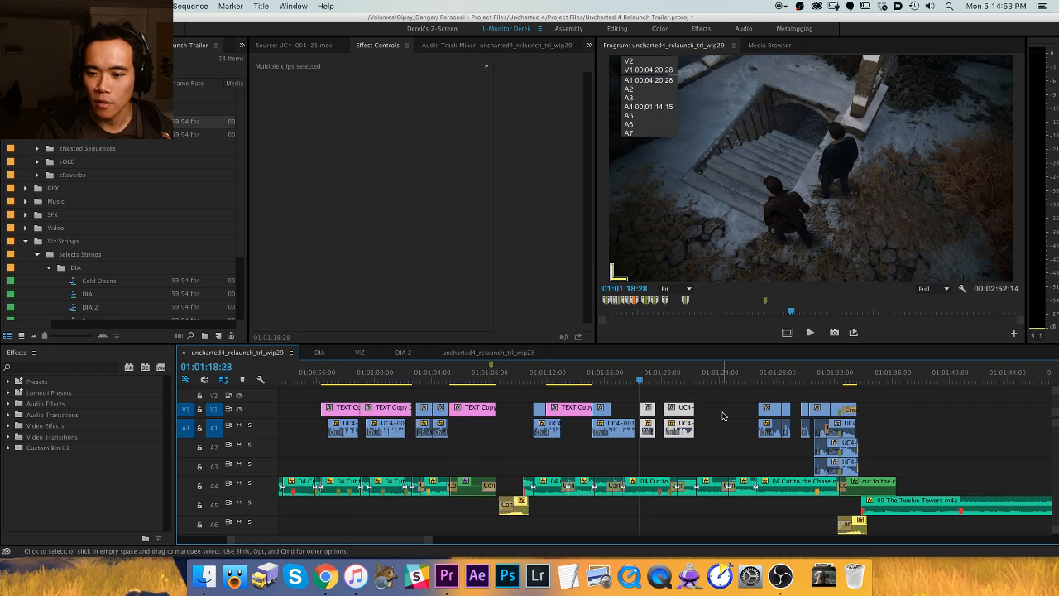
{"action": "left_click_drag", "start_coordinate": [683, 411], "coordinate": [891, 416]}
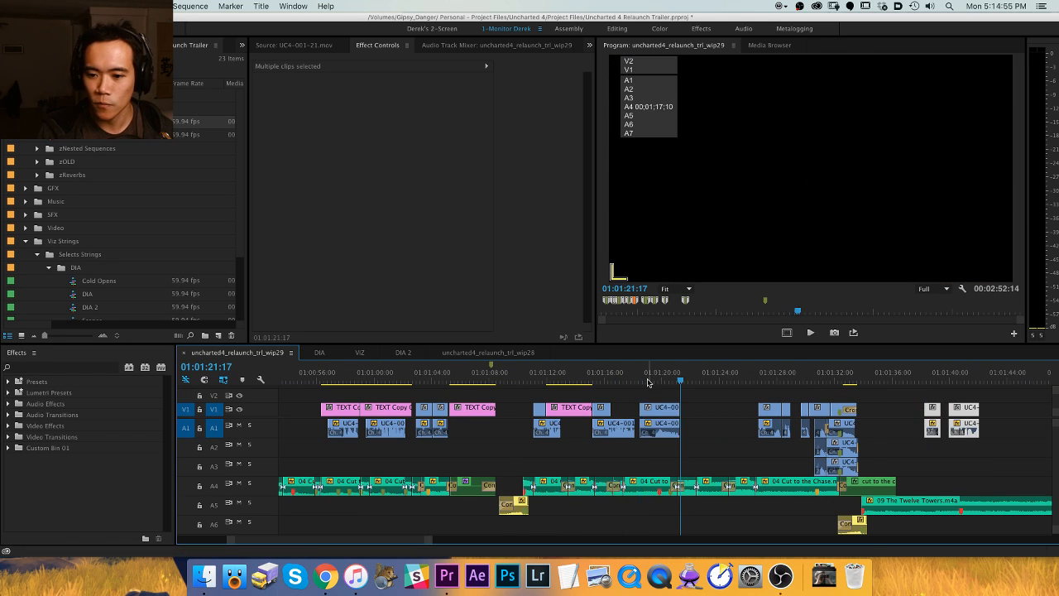
Play the pasted UC4-001-19 line with its lead-in up to 01:01:20:30 to judge the placement.
{"action": "key", "text": "equal"}
{"action": "left_click", "coordinate": [505, 377]}
{"action": "key", "text": "space"}
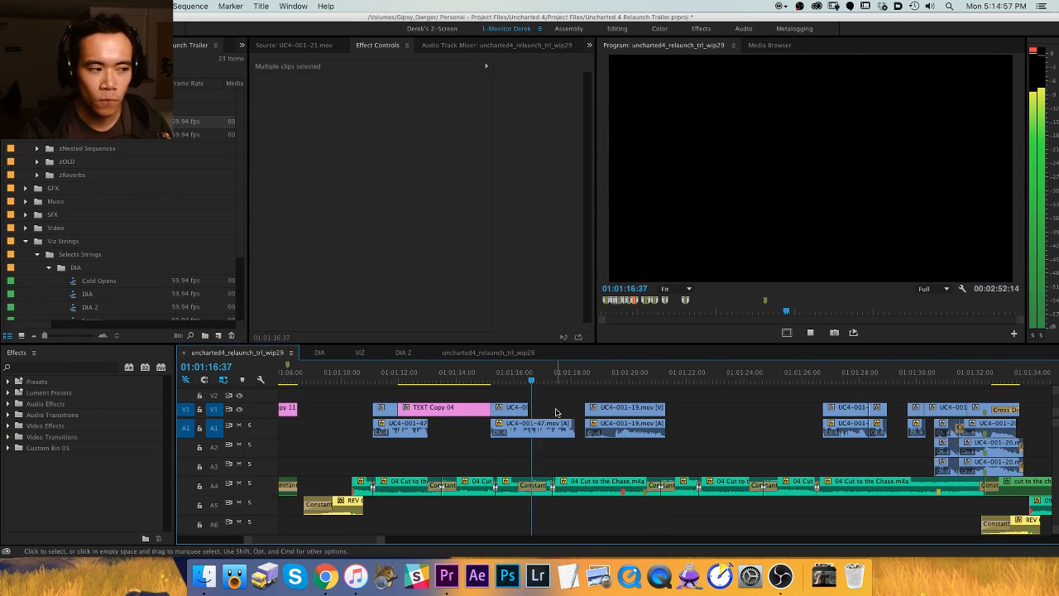
{"action": "key", "text": "equal"}
{"action": "key", "text": "equal"}
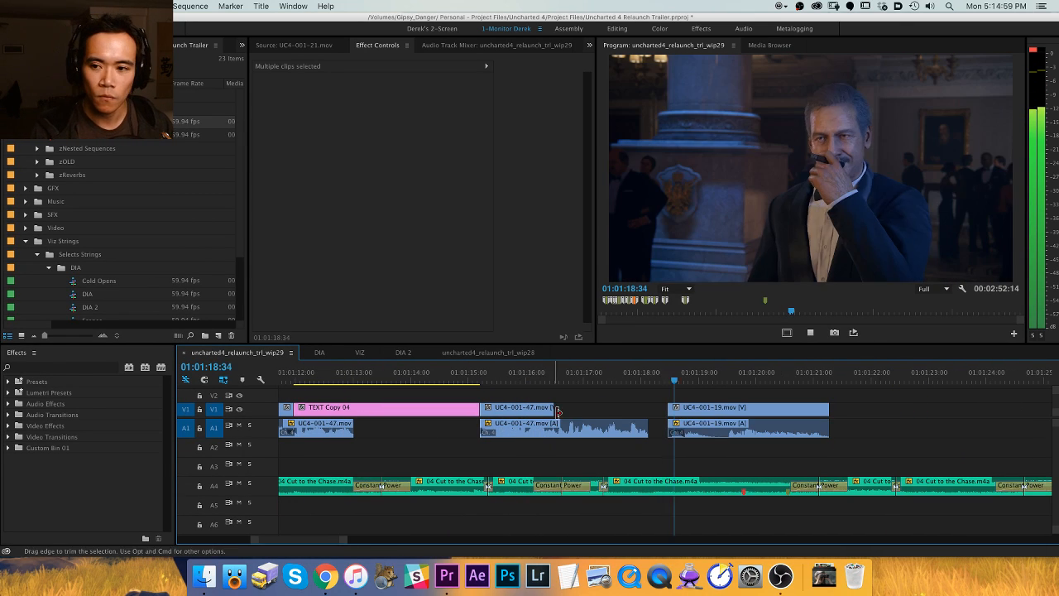
{"action": "key", "text": "minus"}
{"action": "key", "text": "space"}
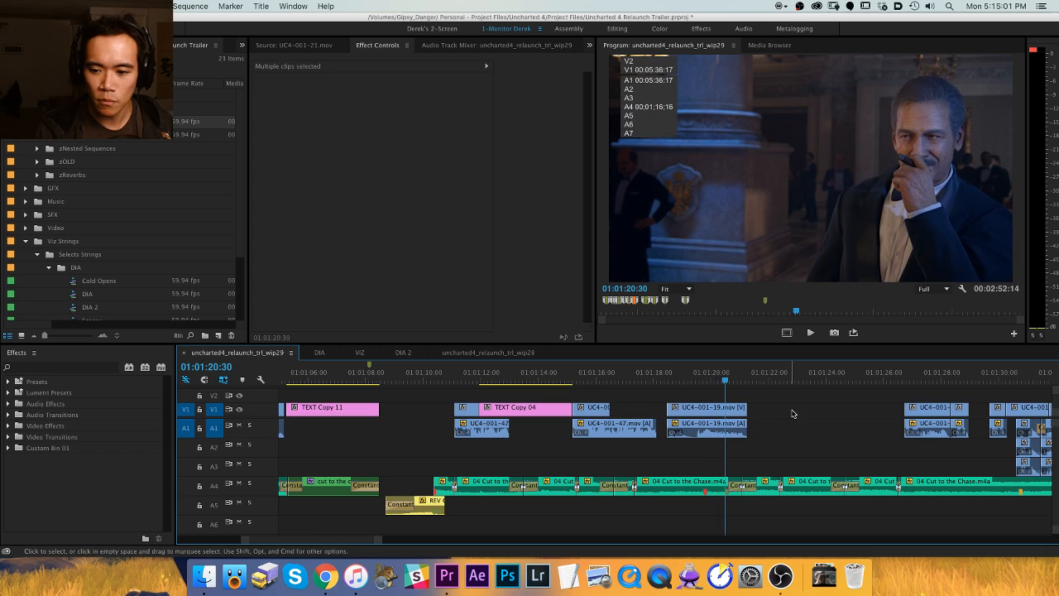
Adjust the audio gain of the UC4-001-19 clip at 01:01:18:28 and replay the line from about 01:01:17:30 to 01:01:21:22.
{"action": "left_click", "coordinate": [716, 423]}
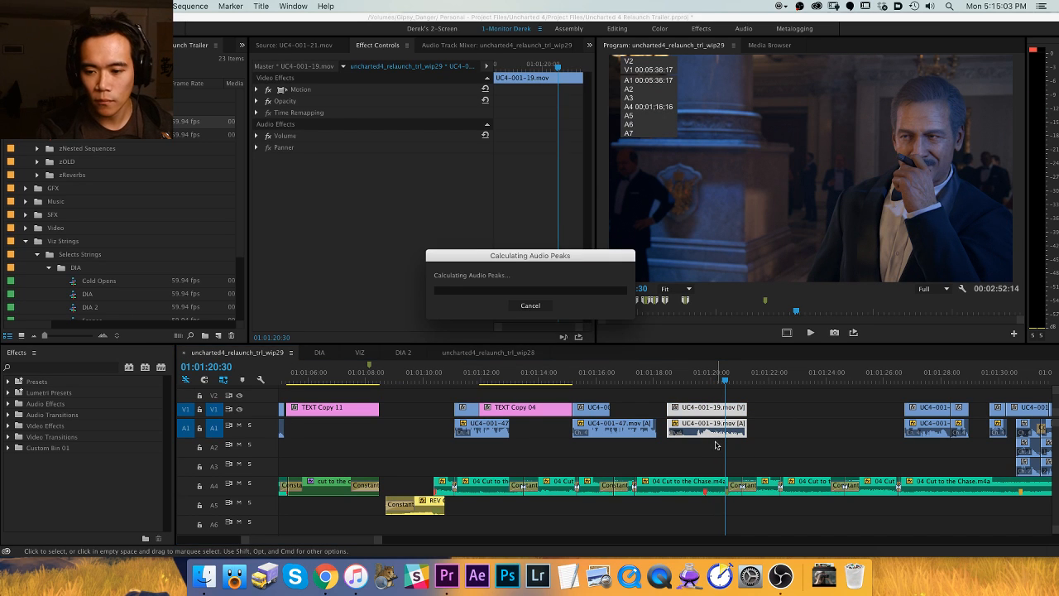
{"action": "left_click", "coordinate": [716, 445]}
{"action": "left_click", "coordinate": [637, 372]}
{"action": "key", "text": "space"}
{"action": "key", "text": "equal"}
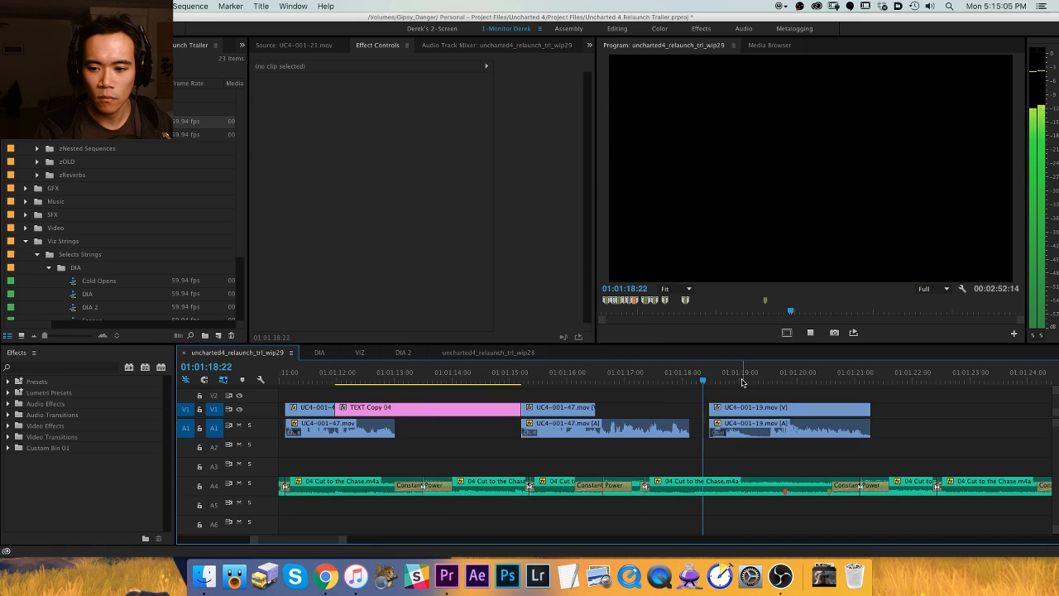
{"action": "key", "text": "minus"}
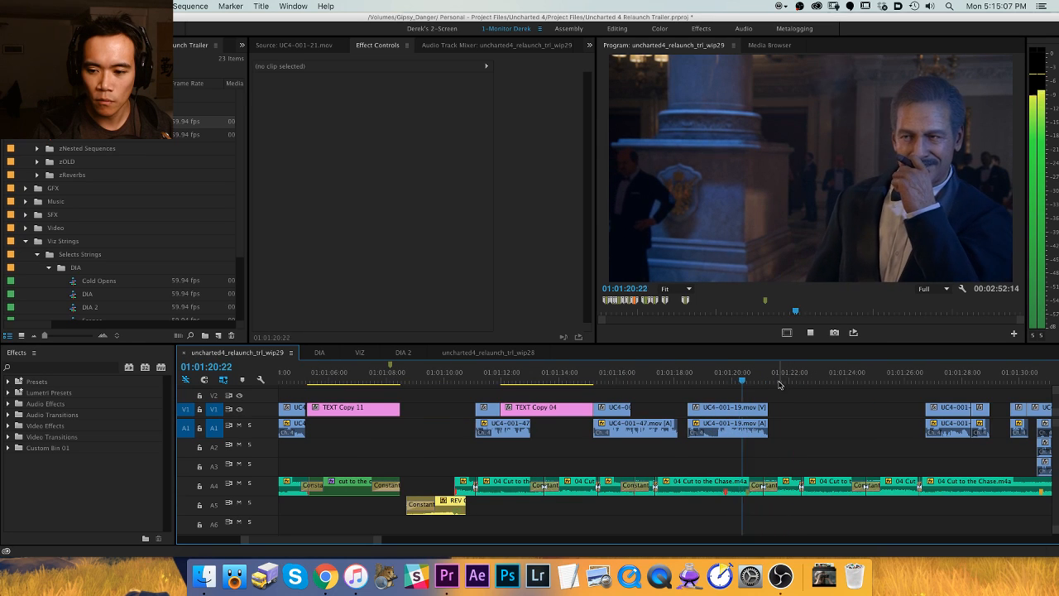
{"action": "key", "text": "space"}
{"action": "key", "text": "minus"}
{"action": "key", "text": "minus"}
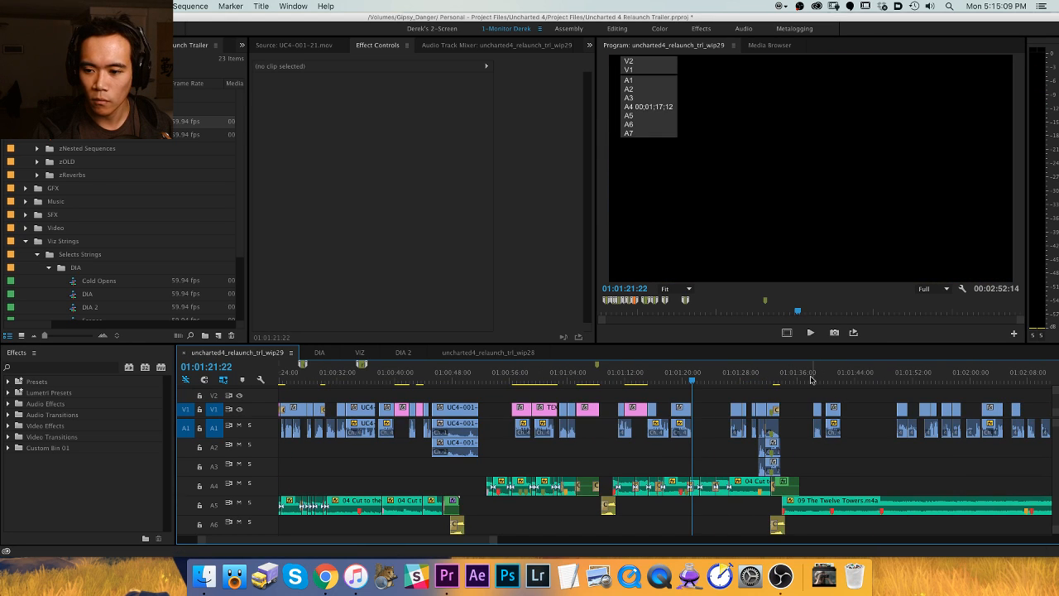
Play the parked UC4-001-24 and UC4-001-21 clips from about 01:01:38 to 01:01:40:55.
{"action": "left_click", "coordinate": [811, 379]}
{"action": "key", "text": "space"}
{"action": "key", "text": "equal"}
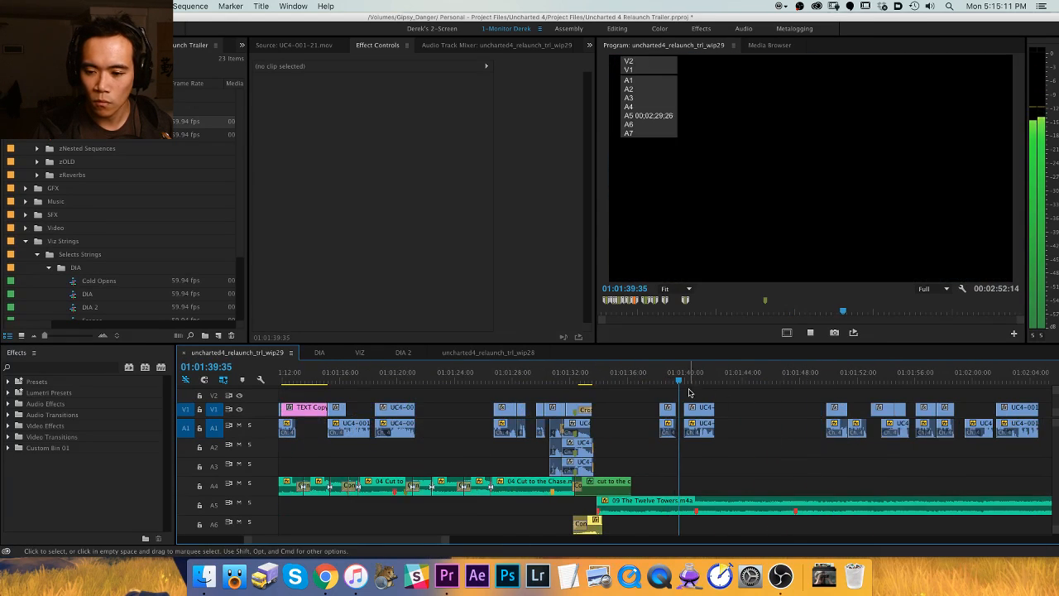
{"action": "key", "text": "space"}
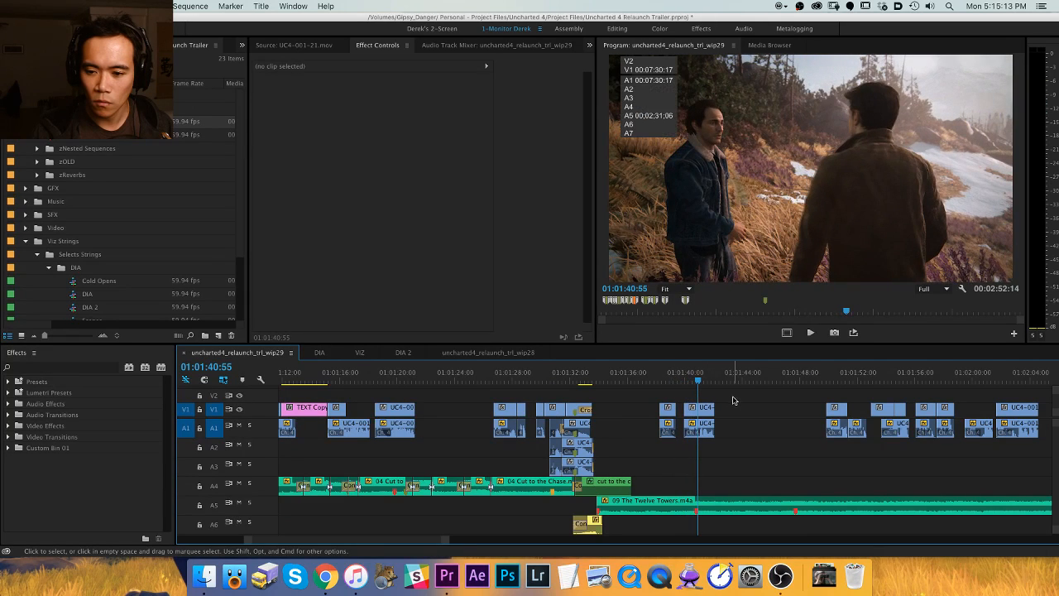
{"action": "left_click_drag", "start_coordinate": [689, 439], "coordinate": [688, 440]}
{"action": "key", "text": "Delete"}
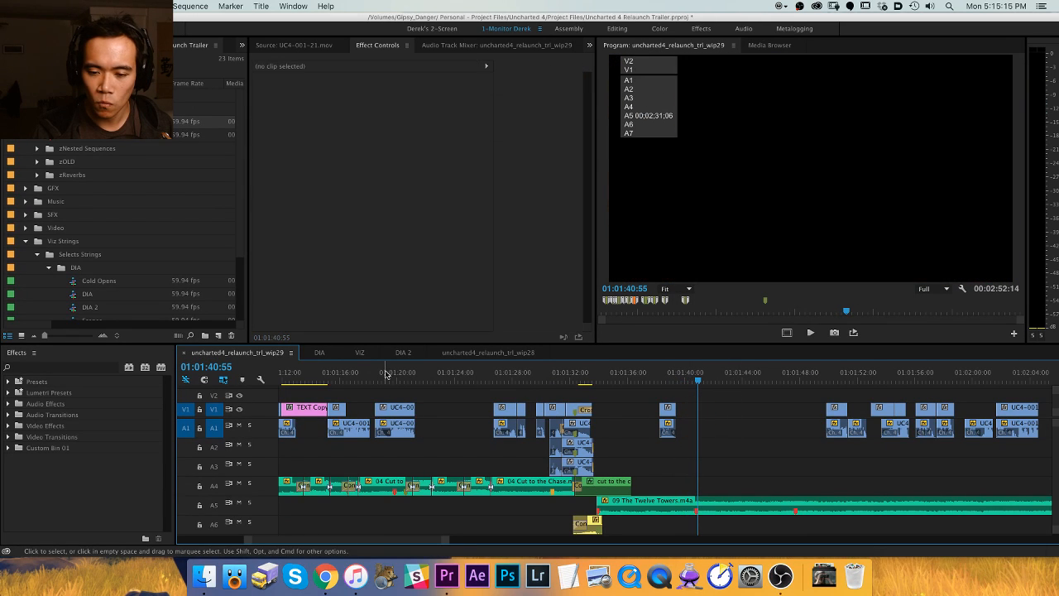
{"action": "key", "text": "super+z"}
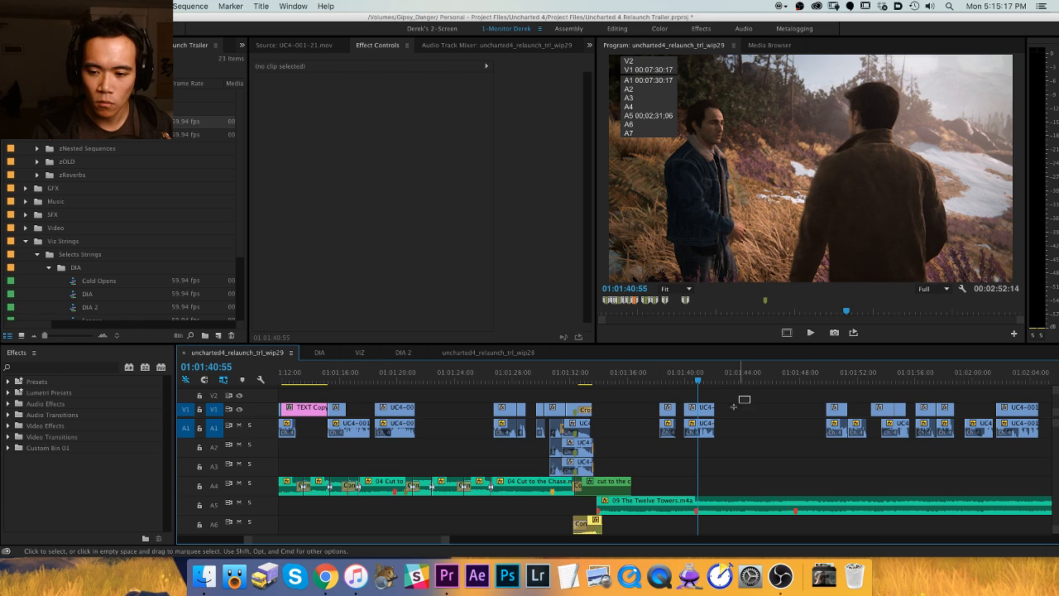
Delete the parked UC4-001-21 clip near 01:01:40, move the UC4-001-24 clip to 01:01:21:49 and play it.
{"action": "left_click_drag", "start_coordinate": [733, 406], "coordinate": [650, 406]}
{"action": "key", "text": "Delete"}
{"action": "left_click_drag", "start_coordinate": [679, 441], "coordinate": [678, 440]}
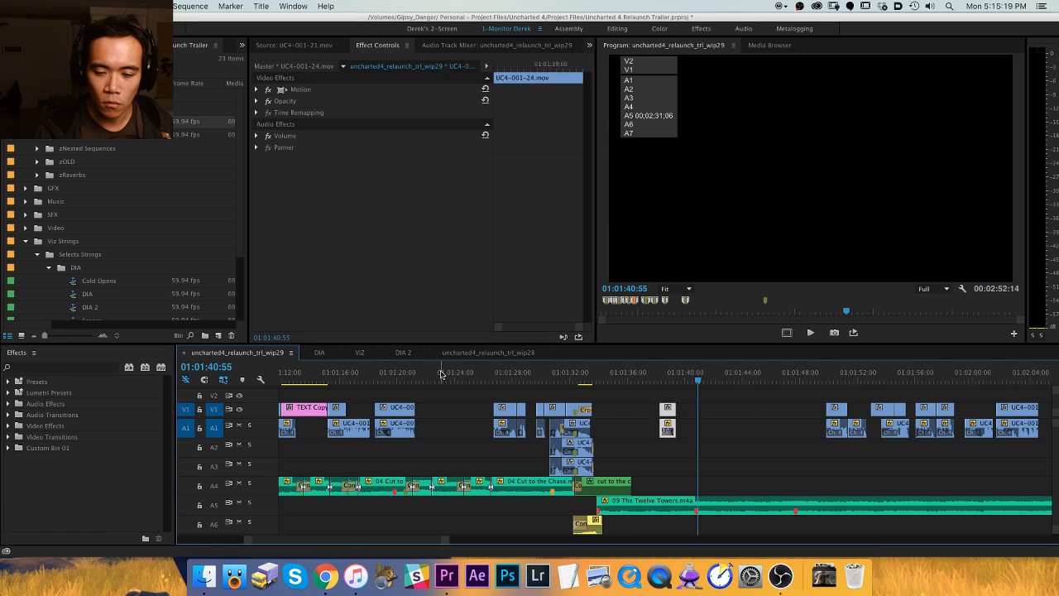
{"action": "key", "text": "super+x"}
{"action": "left_click_drag", "start_coordinate": [441, 374], "coordinate": [424, 374]}
{"action": "key", "text": "super+v"}
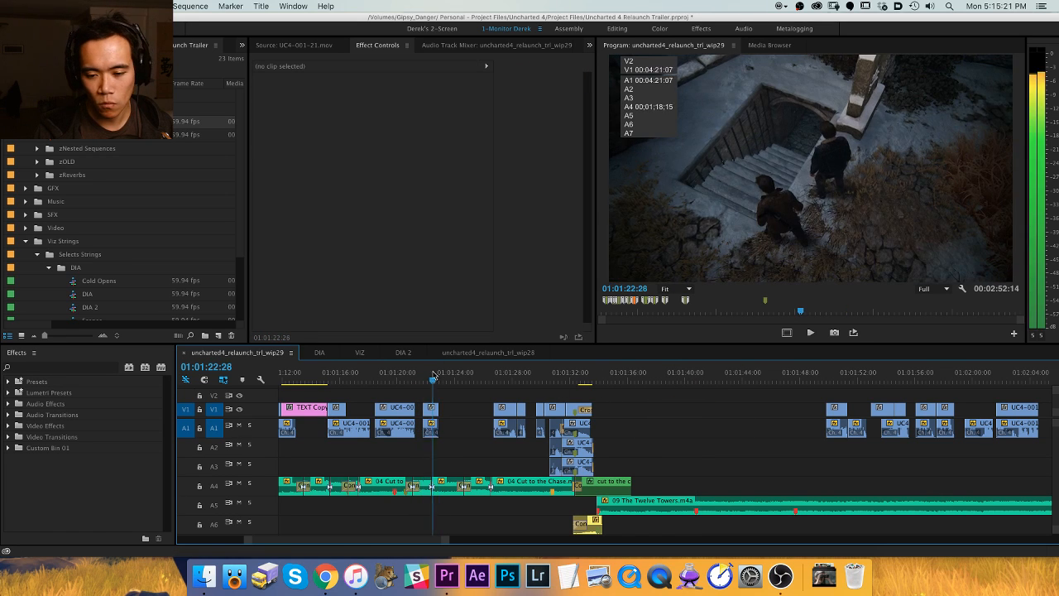
{"action": "key", "text": "space"}
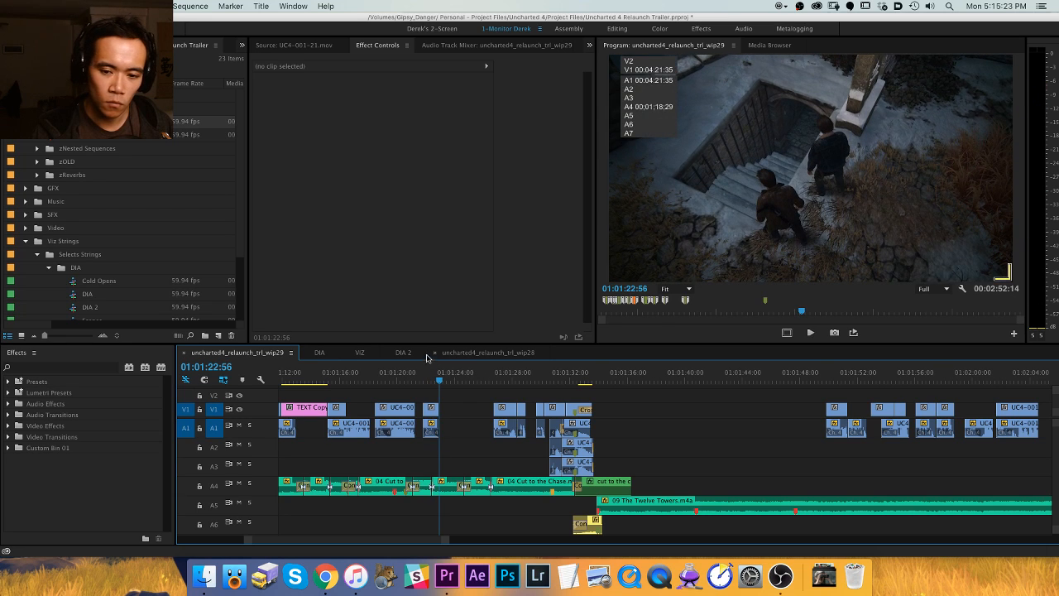
Audition the dialogue in DIA 2 up to 01:07:15:40 and return the playhead to 01:07:12:28.
{"action": "left_click", "coordinate": [409, 352]}
{"action": "key", "text": "space"}
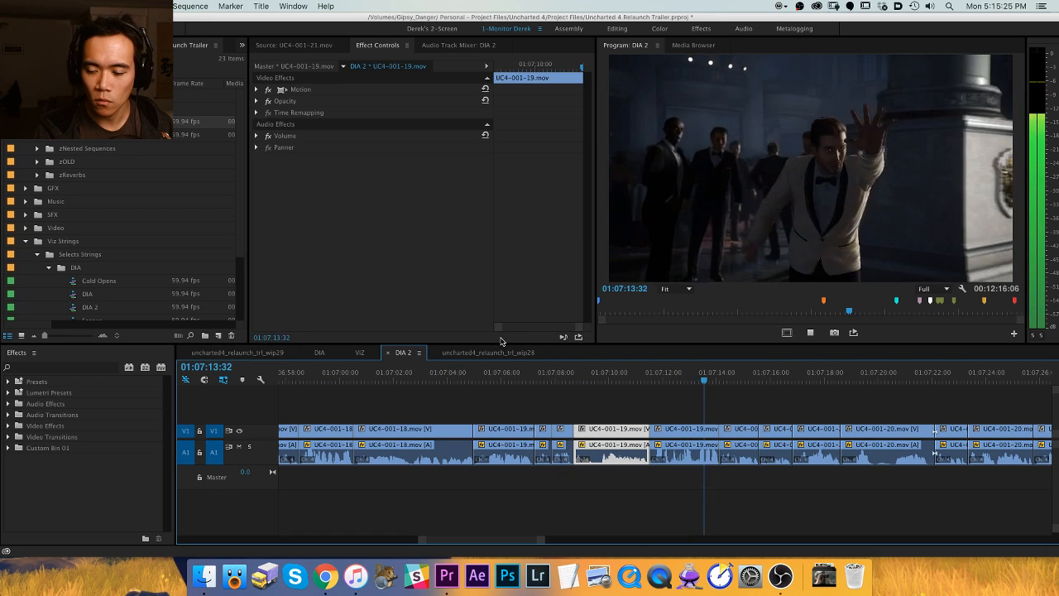
{"action": "left_click", "coordinate": [655, 381]}
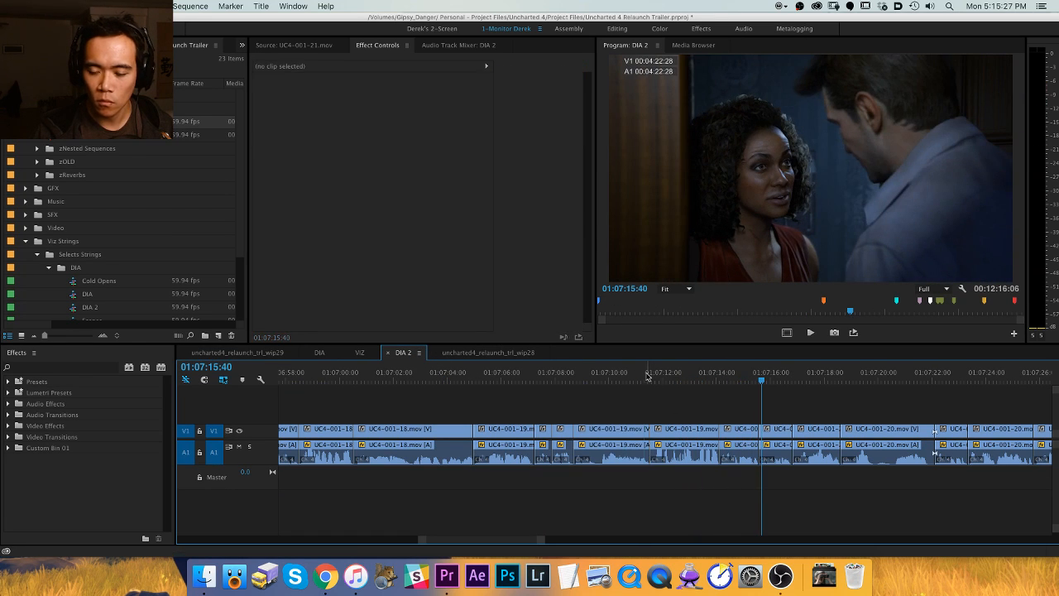
{"action": "left_click_drag", "start_coordinate": [647, 375], "coordinate": [676, 375]}
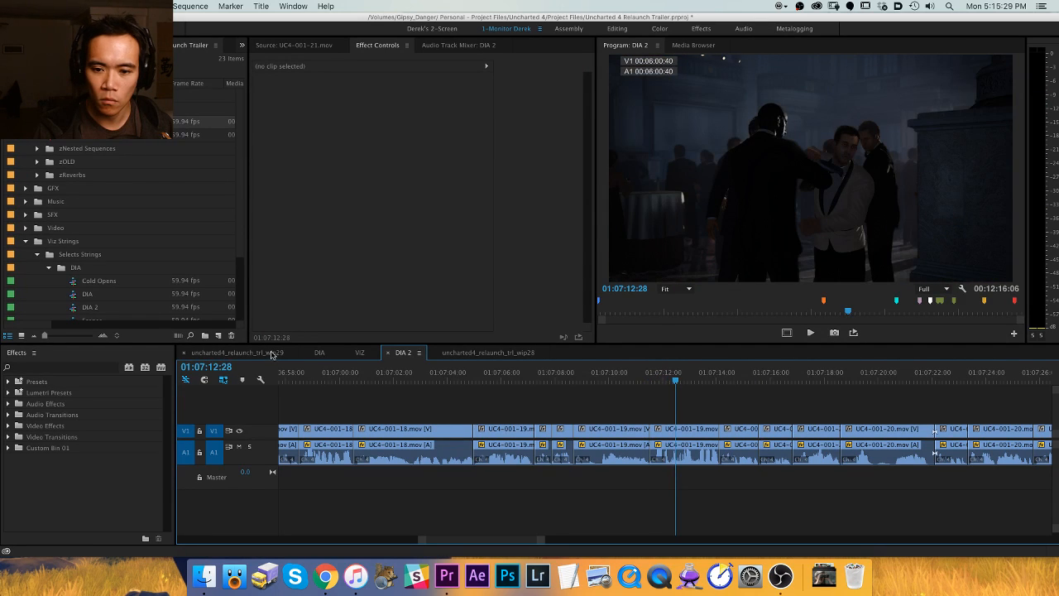
Return to uncharted4_relaunch_trl_wip29, play from about 01:01:20 to 01:01:22:26 and remove the UC4-001-24 clip at 01:01:21:49.
{"action": "left_click", "coordinate": [271, 355]}
{"action": "left_click_drag", "start_coordinate": [348, 378], "coordinate": [368, 377]}
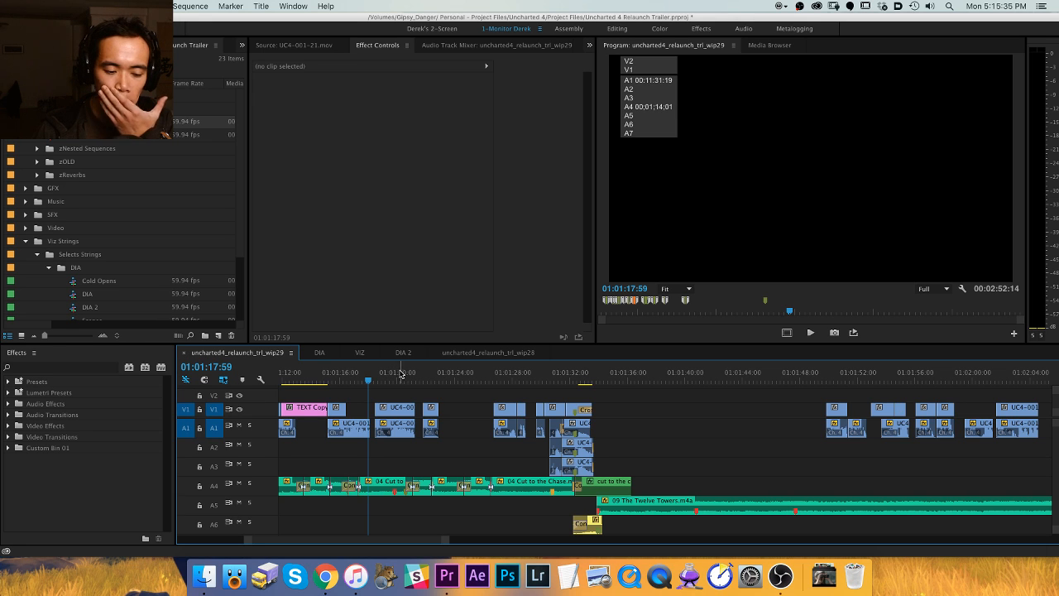
{"action": "left_click", "coordinate": [398, 372]}
{"action": "key", "text": "space"}
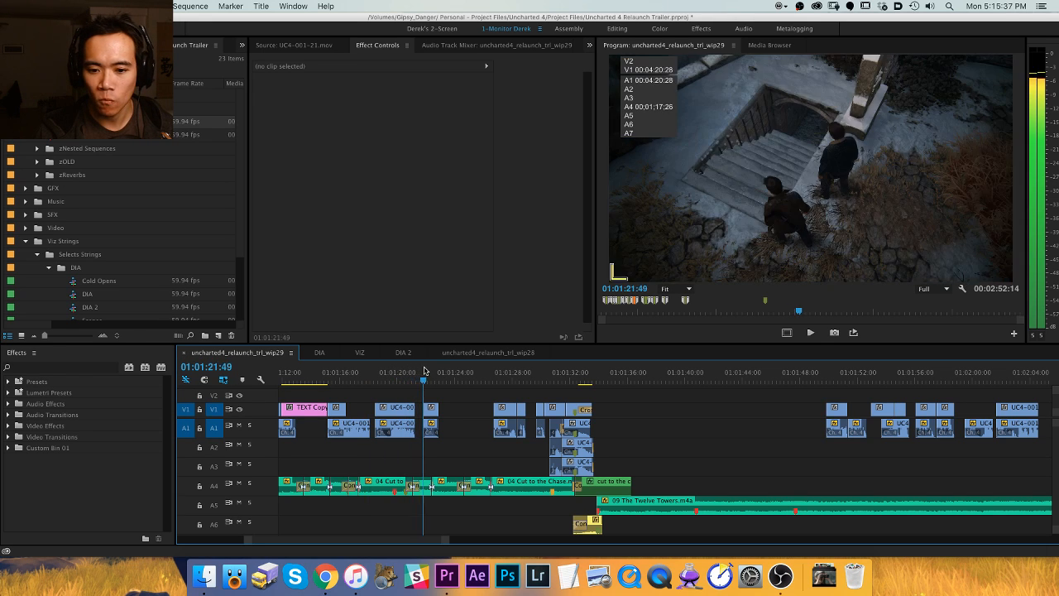
{"action": "key", "text": "space"}
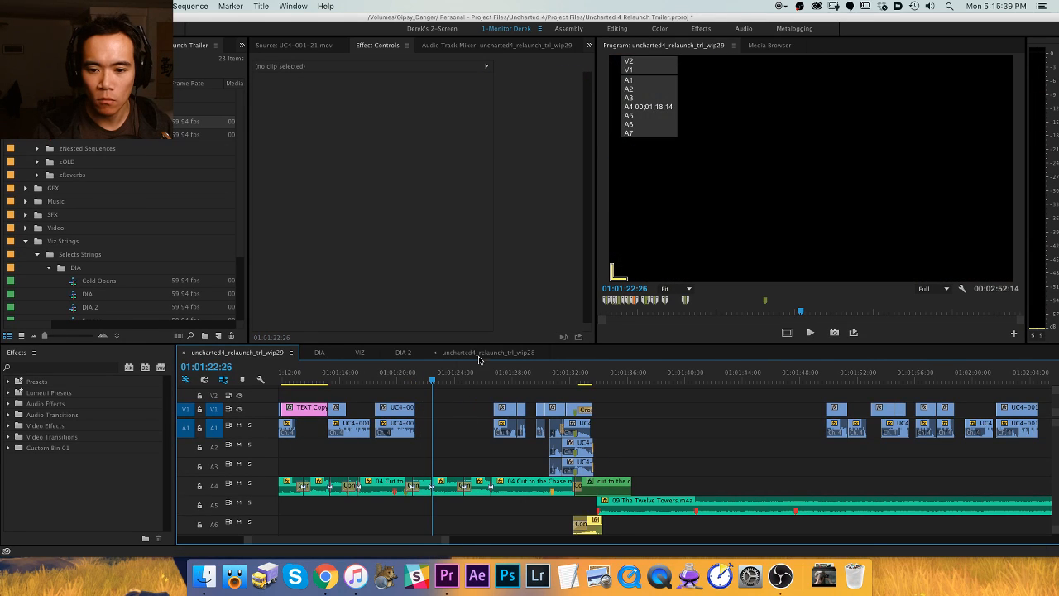
Split the UC4-001-19 clip in DIA 2 at about 01:07:12:45, check its second part and copy it.
{"action": "left_click", "coordinate": [403, 352]}
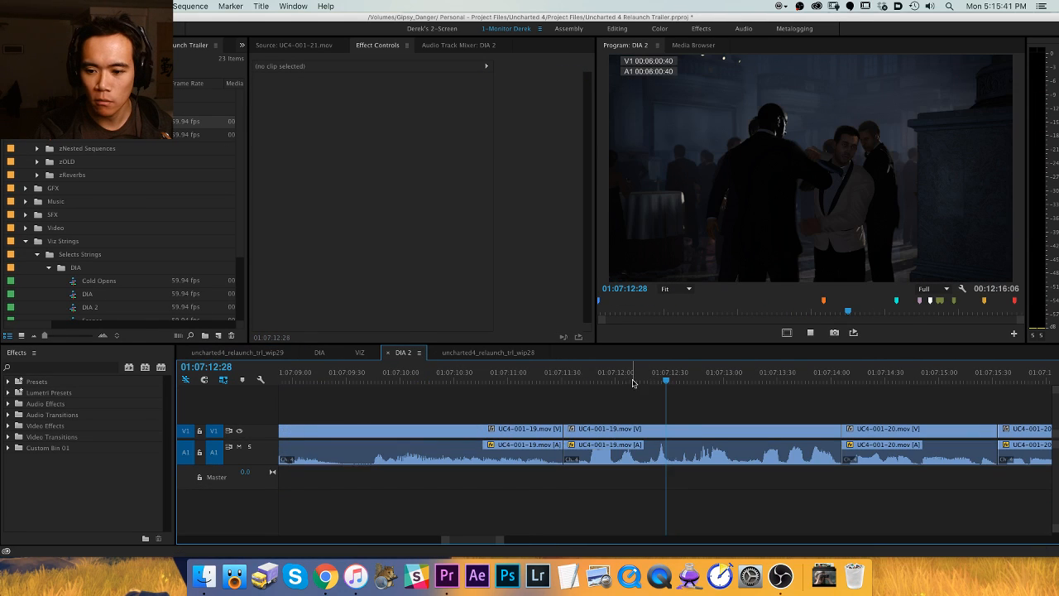
{"action": "key", "text": "space"}
{"action": "left_click_drag", "start_coordinate": [761, 377], "coordinate": [696, 377]}
{"action": "key", "text": "super+k"}
{"action": "key", "text": "space"}
{"action": "key", "text": "space"}
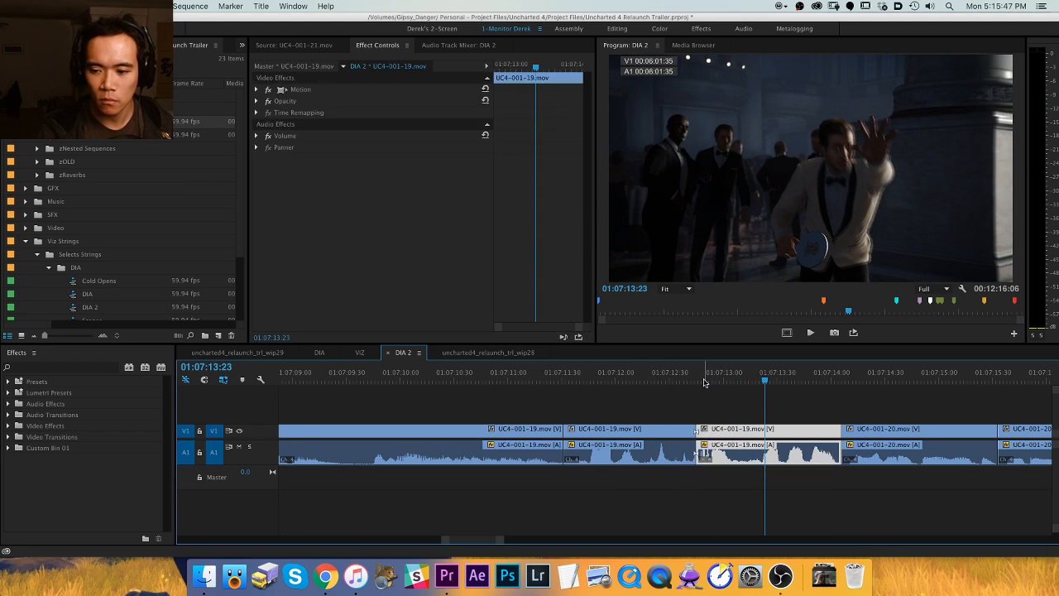
Place the copied UC4-001-19 part in uncharted4_relaunch_trl_wip29 at about 01:01:21:30 and play through to 01:01:26:44.
{"action": "left_click", "coordinate": [263, 354]}
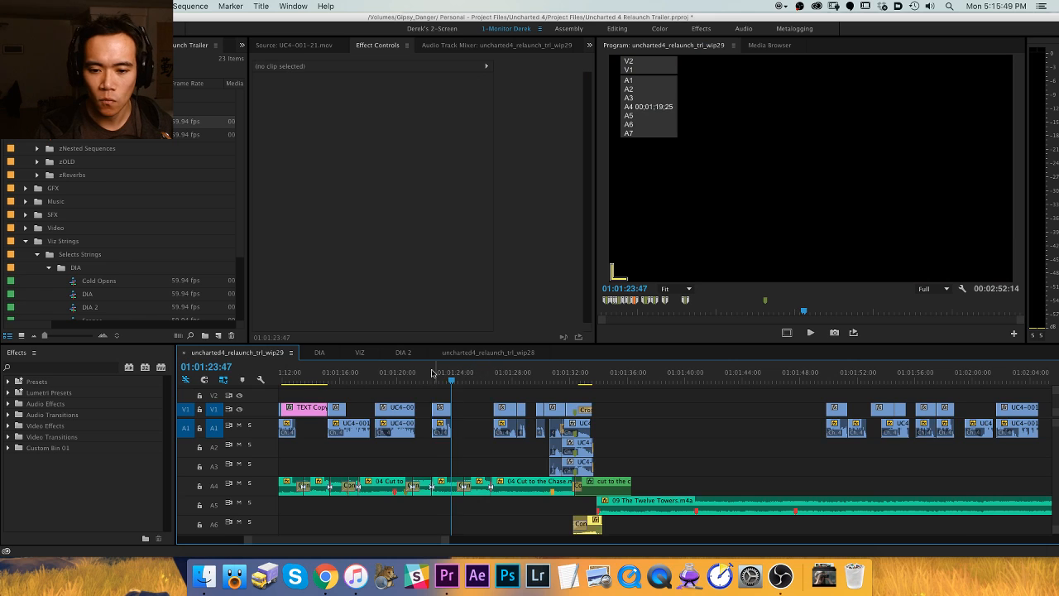
{"action": "key", "text": "="}
{"action": "left_click_drag", "start_coordinate": [579, 374], "coordinate": [656, 379]}
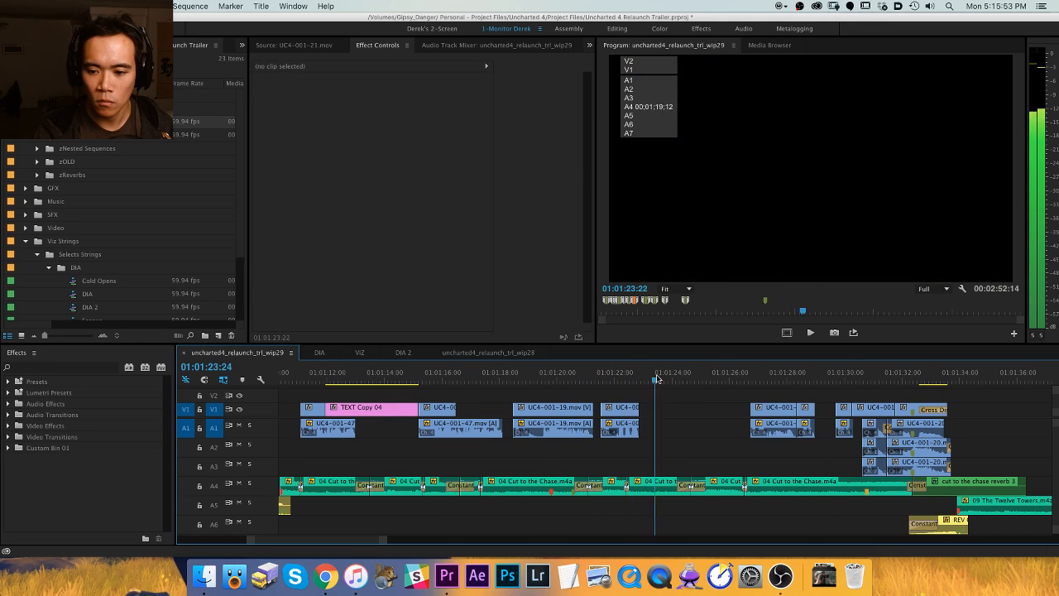
{"action": "key", "text": "space"}
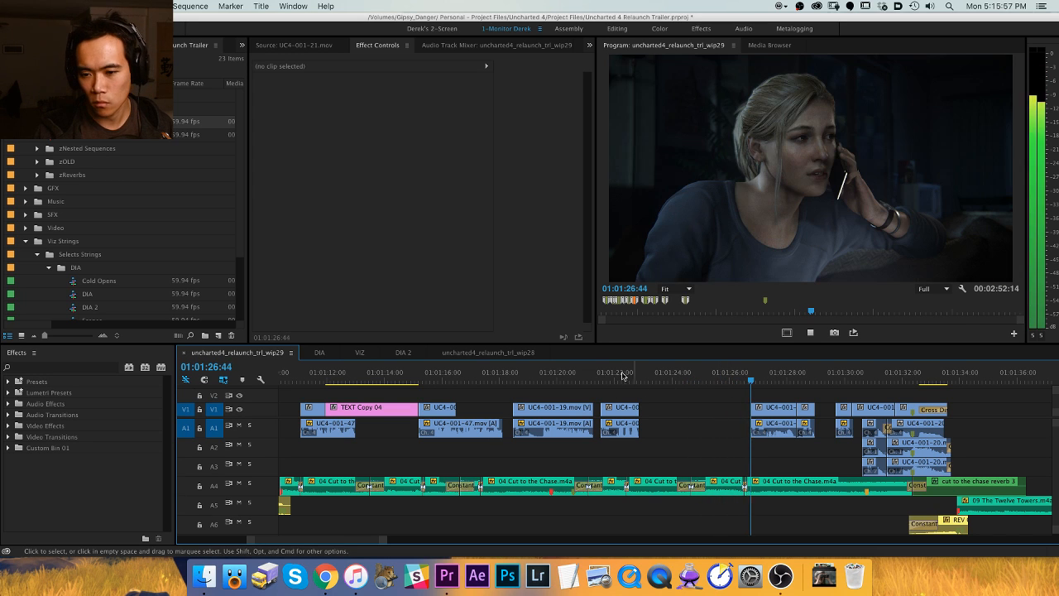
{"action": "key", "text": "space"}
Audition the DIA 2 selects from about 01:07:13:23 to 01:07:52 for another line that suits the section.
{"action": "left_click", "coordinate": [402, 352]}
{"action": "key", "text": "space"}
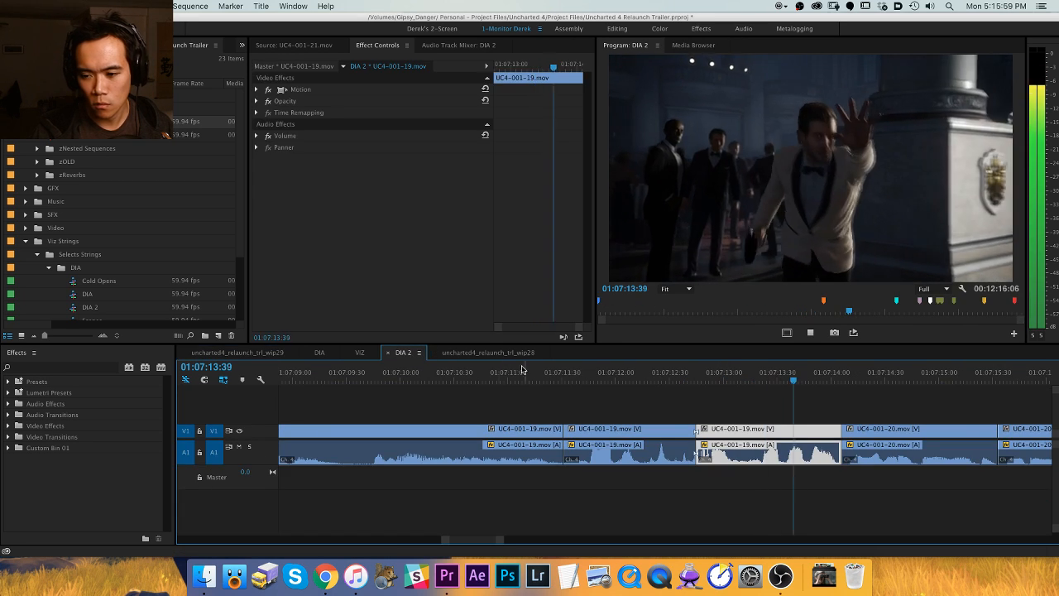
{"action": "key", "text": "super+Tab"}
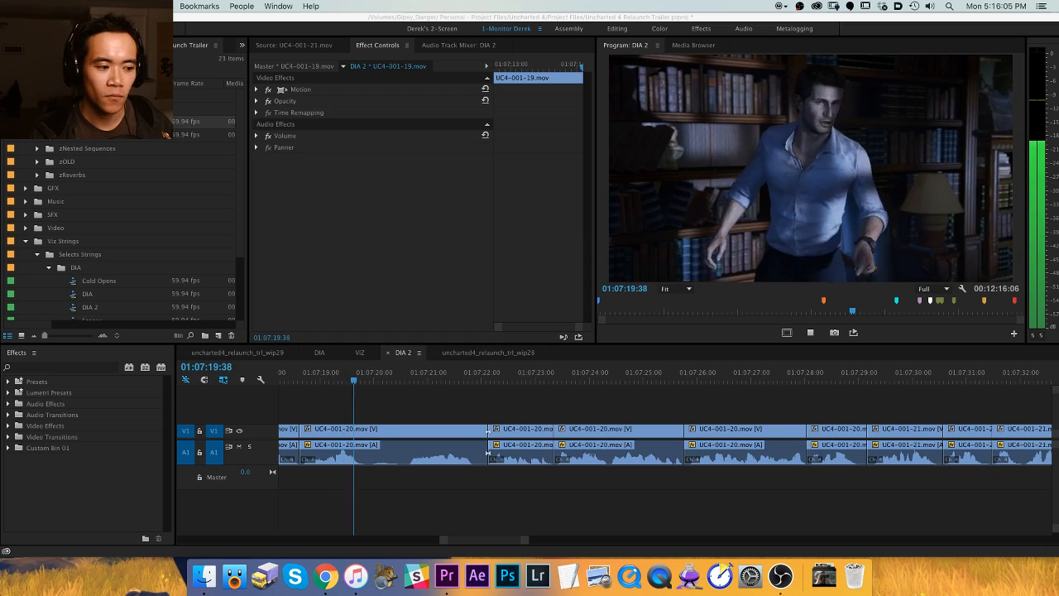
{"action": "left_click", "coordinate": [417, 406]}
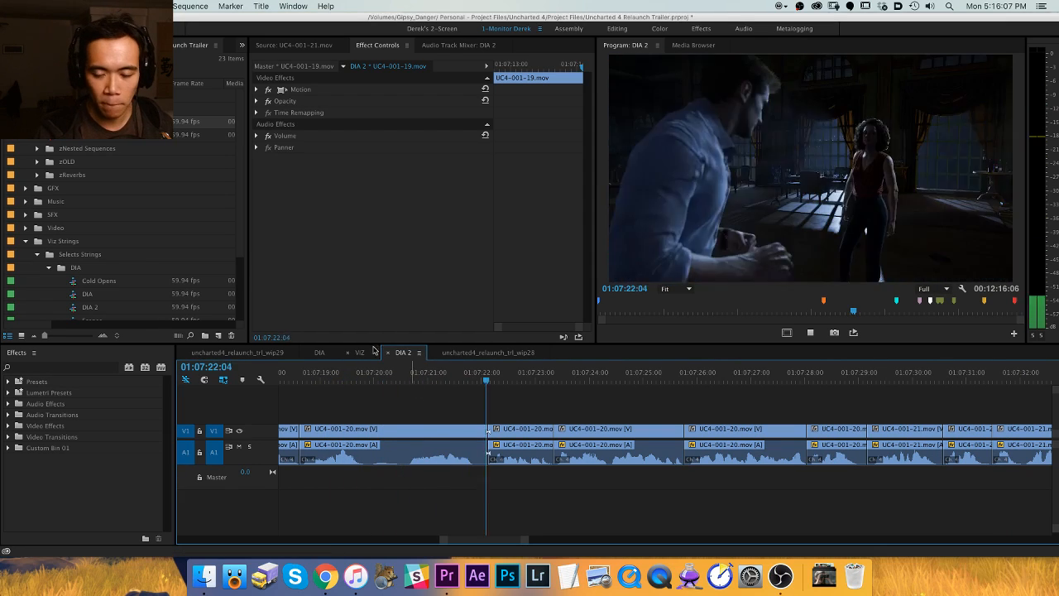
{"action": "key", "text": "minus"}
{"action": "key", "text": "minus"}
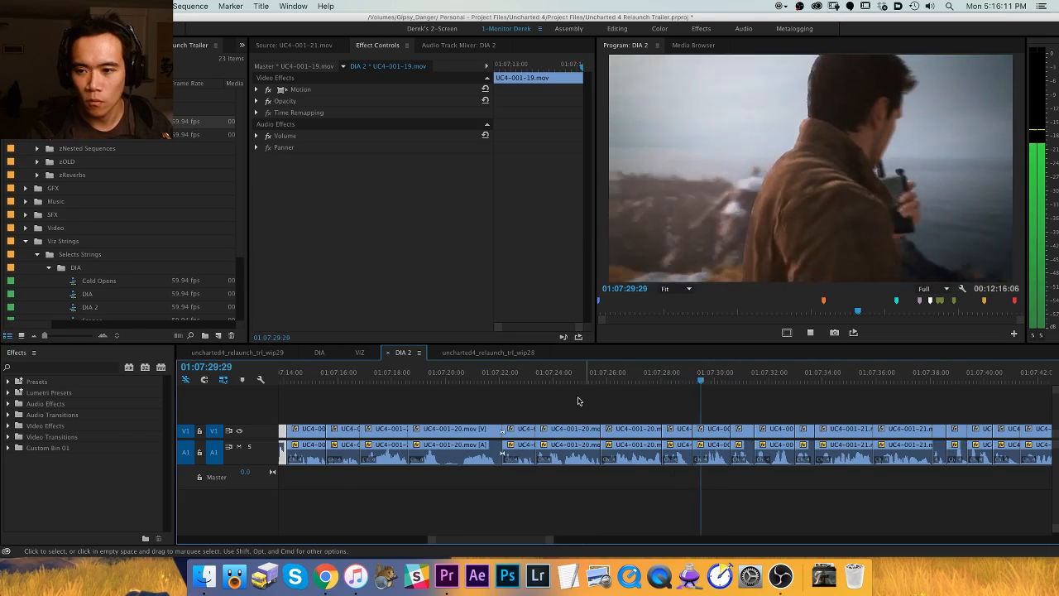
{"action": "key", "text": "equal"}
{"action": "scroll", "coordinate": [703, 403], "scroll_direction": "down", "scroll_amount": 4}
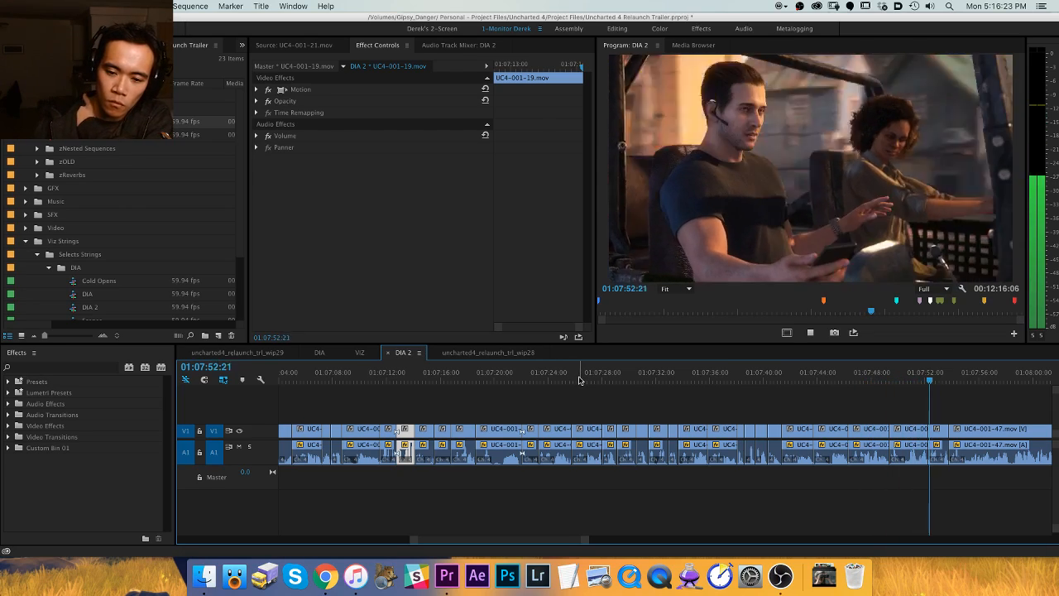
Continue auditioning DIA 2 up to 01:08:36:41, replaying the UC4-001-47 dialogue from about 01:08:06:13.
{"action": "scroll", "coordinate": [591, 369], "scroll_direction": "right", "scroll_amount": 5}
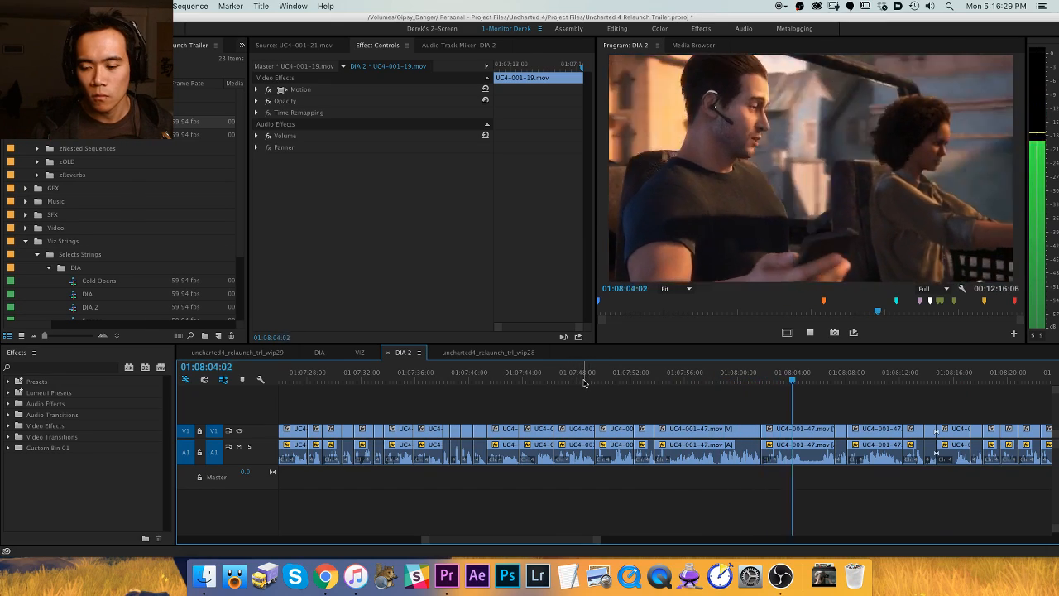
{"action": "scroll", "coordinate": [583, 382], "scroll_direction": "right", "scroll_amount": 3}
{"action": "key", "text": "="}
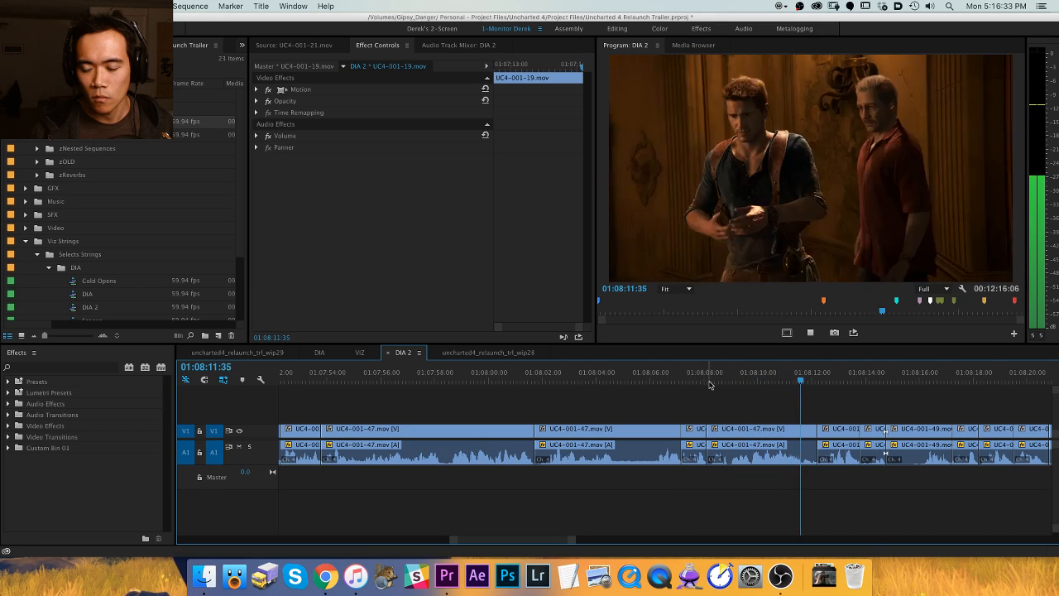
{"action": "left_click_drag", "start_coordinate": [721, 383], "coordinate": [658, 380]}
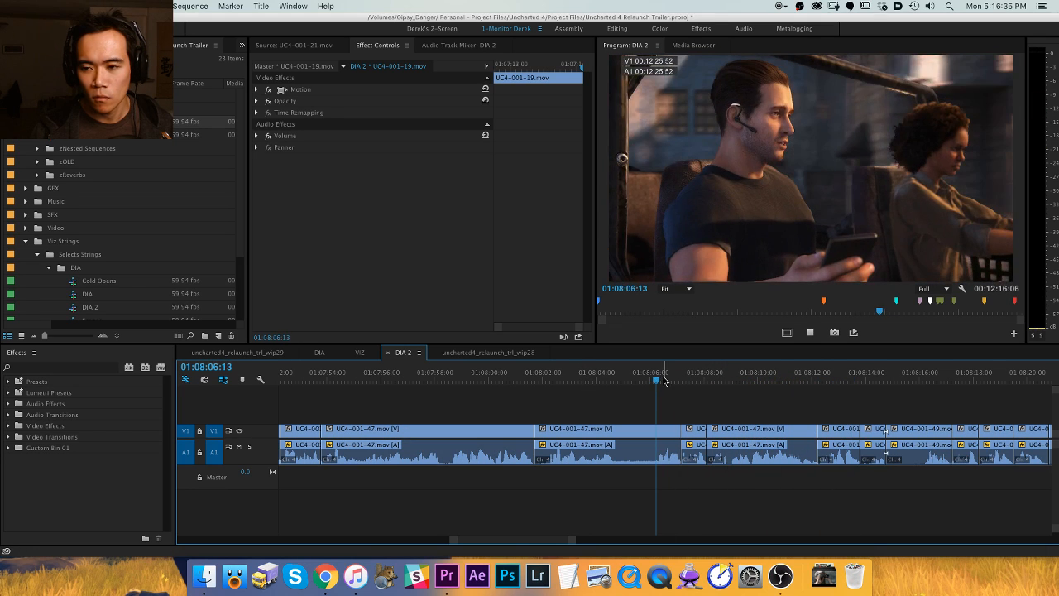
{"action": "key", "text": "space"}
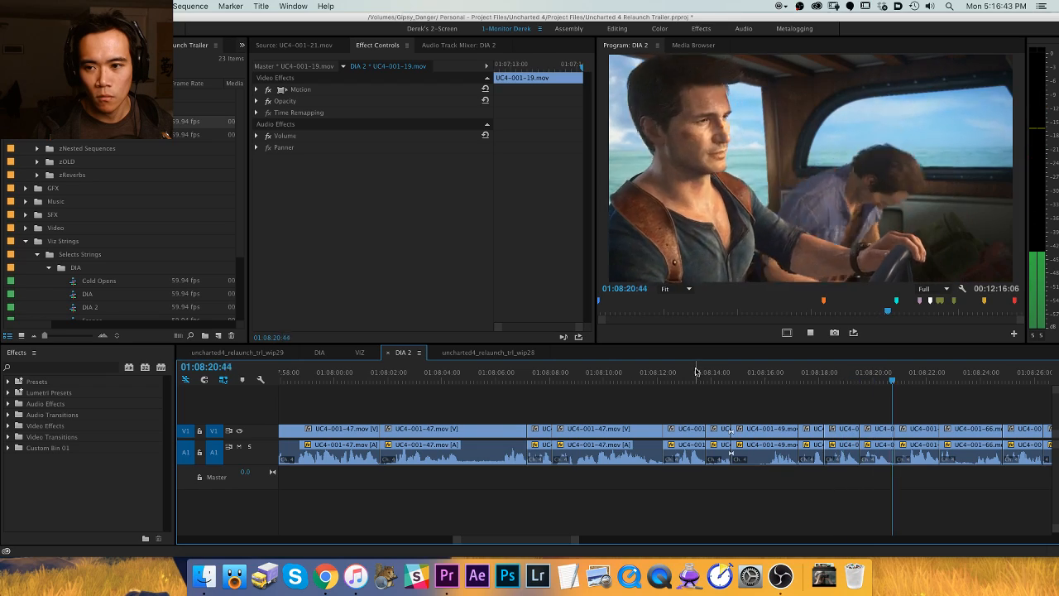
{"action": "key", "text": "minus"}
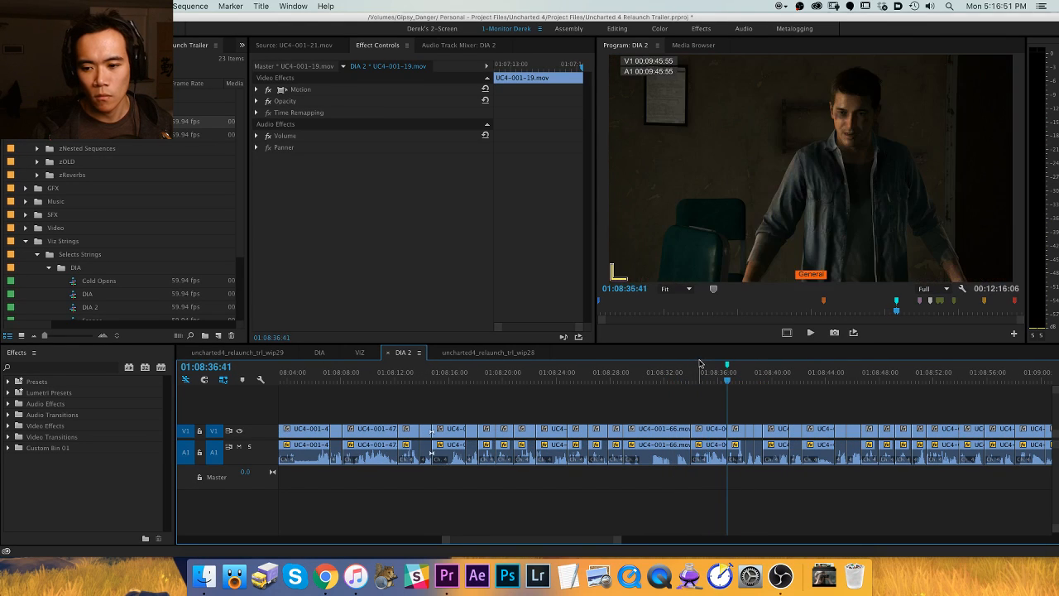
Audition the DIA 2 selects from 01:08:36:41 to 01:09:08:46 for a suitable dialogue line.
{"action": "key", "text": "Up"}
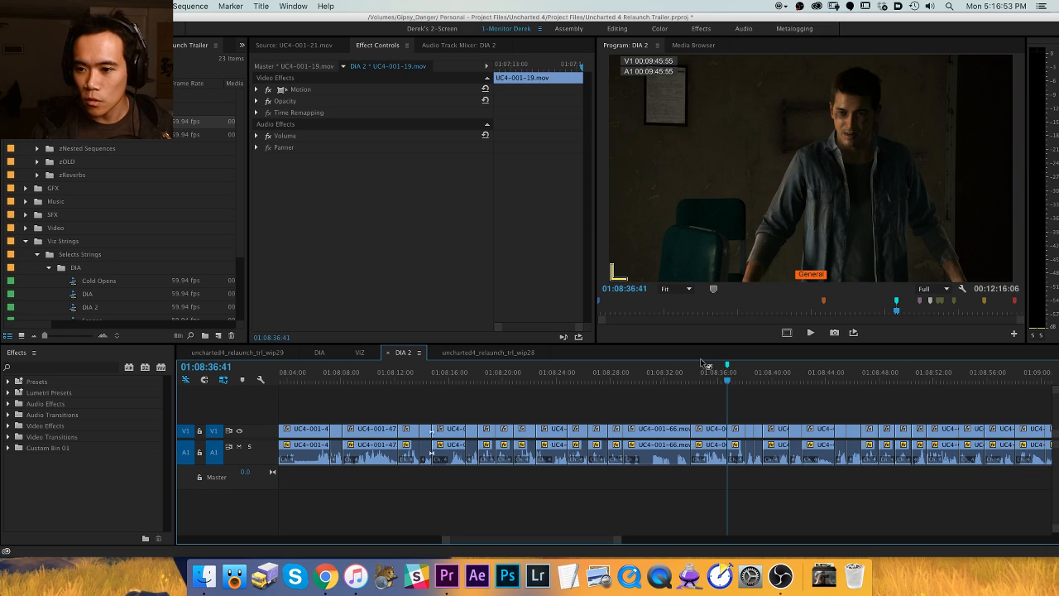
{"action": "key", "text": "space"}
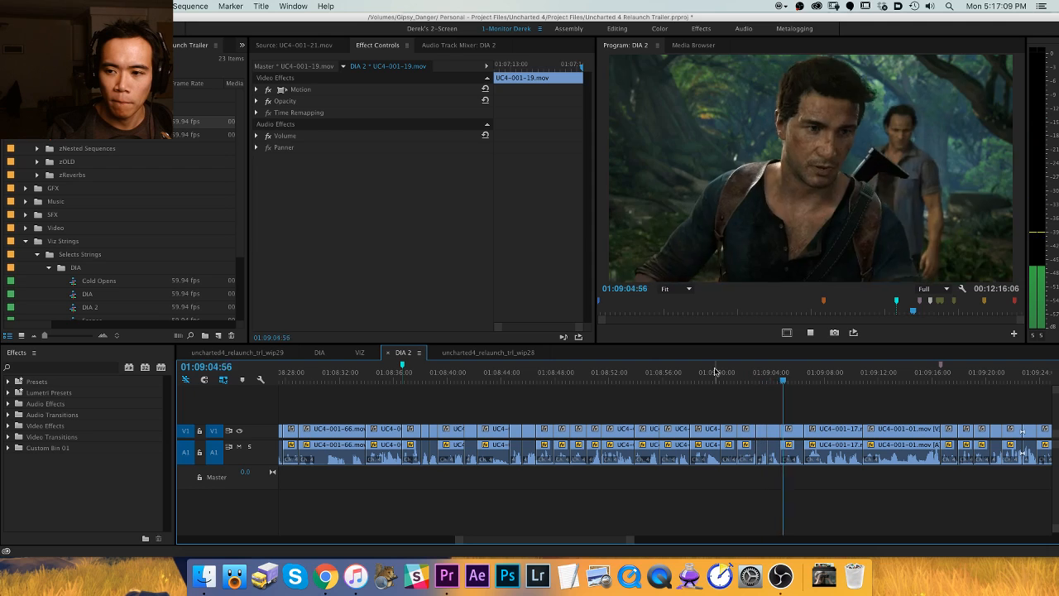
{"action": "key", "text": "space"}
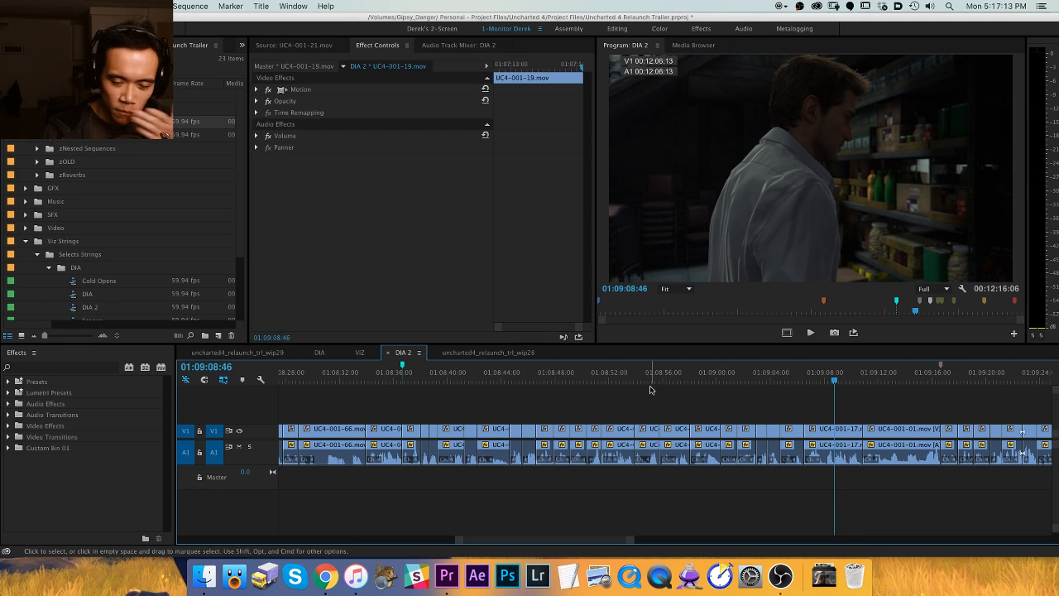
Close the DIA sequence in the timeline and return to the DIA 2 sequence.
{"action": "left_click", "coordinate": [321, 353]}
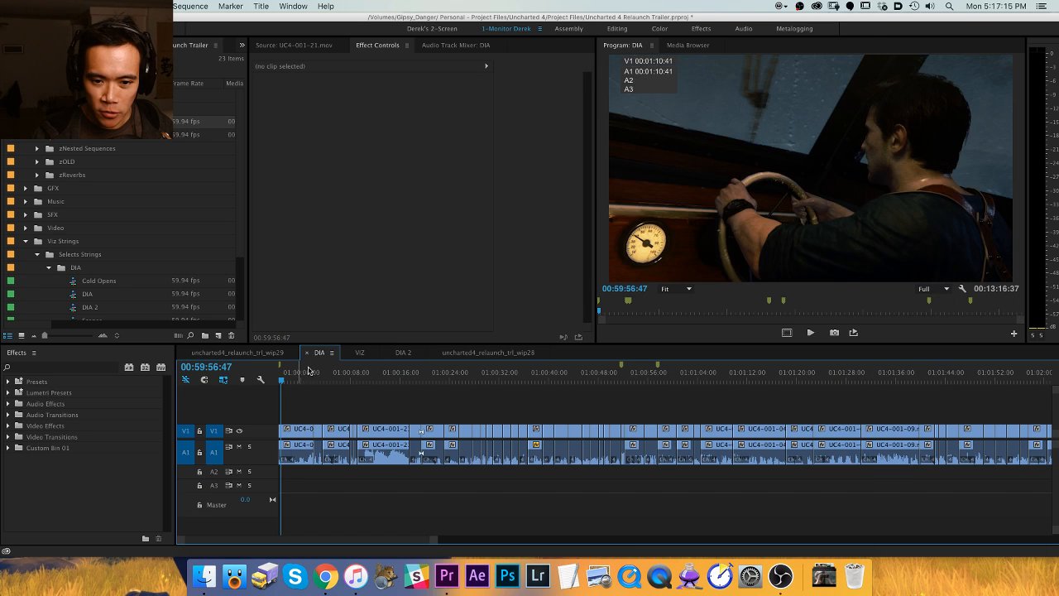
{"action": "left_click", "coordinate": [311, 352]}
{"action": "left_click", "coordinate": [706, 405]}
{"action": "key", "text": "="}
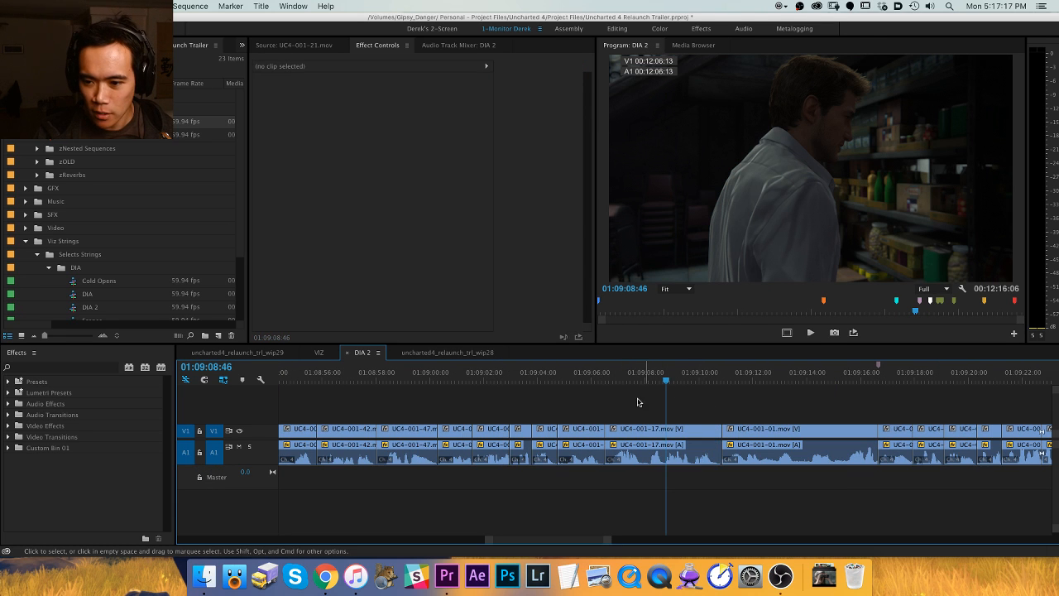
Play DIA 2 on from 01:09:08:46 to about 01:09:11:24, then replay the preceding selects through 01:09:06:06.
{"action": "key", "text": "space"}
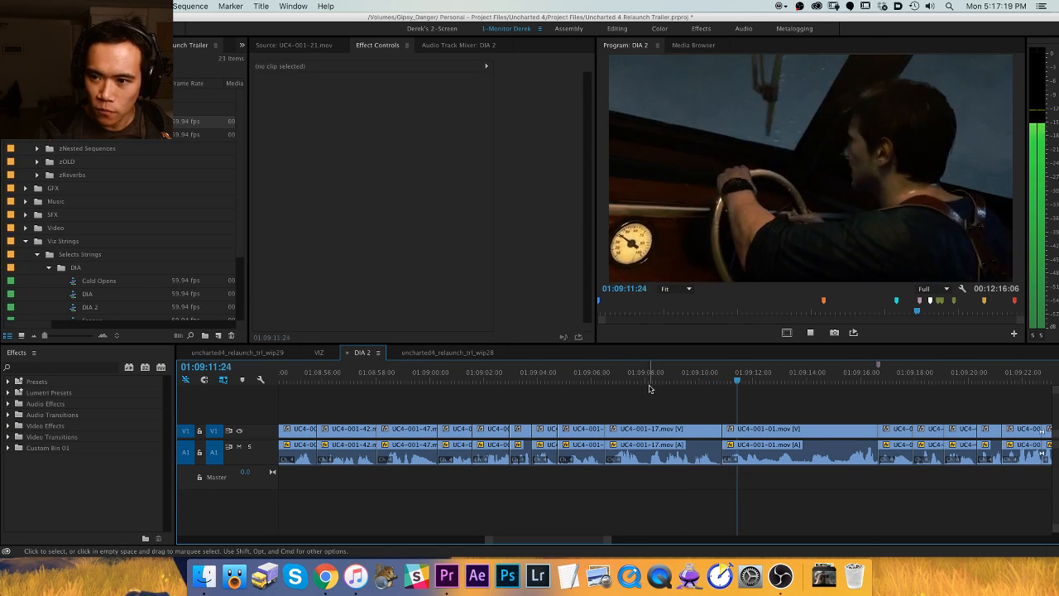
{"action": "key", "text": "-"}
{"action": "left_click", "coordinate": [472, 375]}
{"action": "key", "text": "space"}
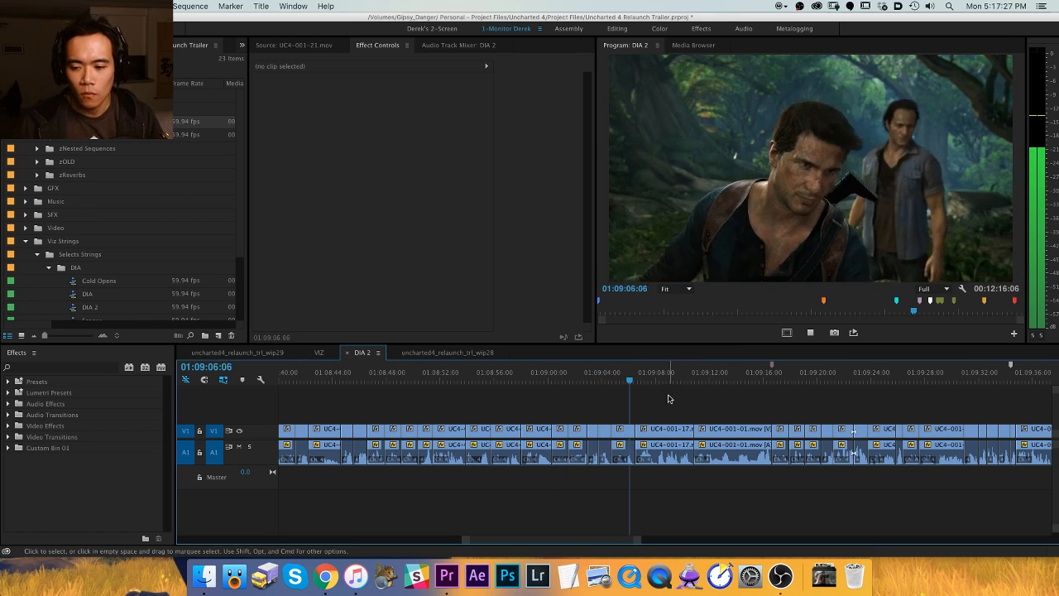
Step through the DIA 2 markers to the character - Sully marker at 01:09:34:22 and save the project.
{"action": "key", "text": "shift+m"}
{"action": "key", "text": "equal"}
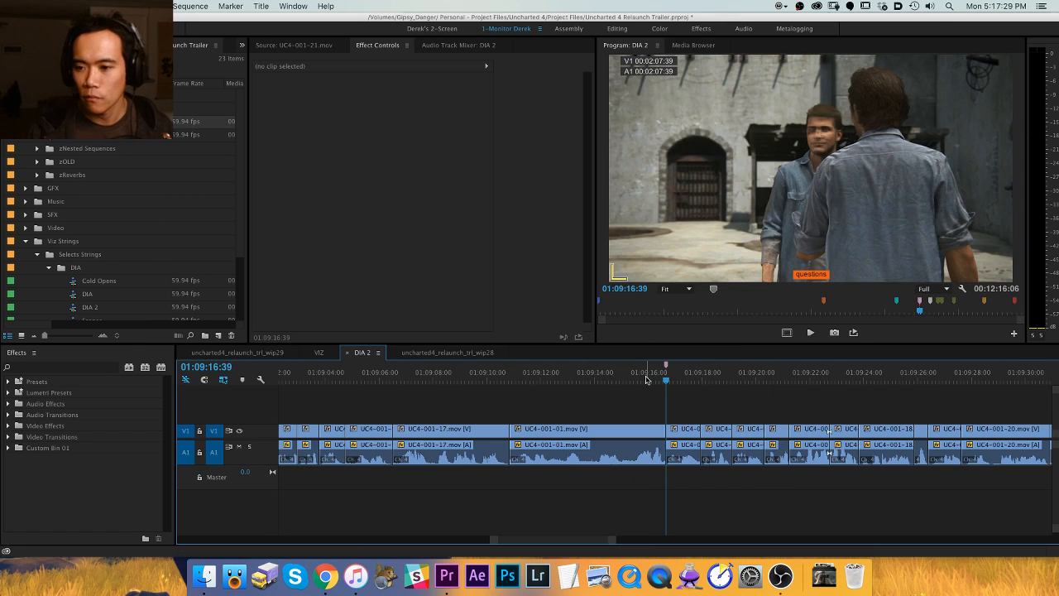
{"action": "key", "text": "equal"}
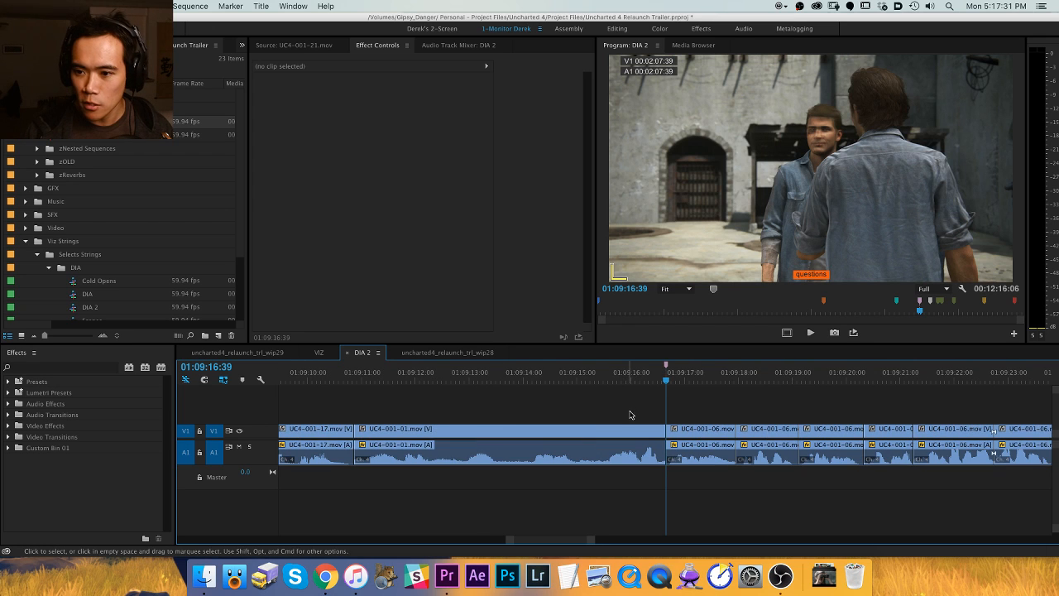
{"action": "key", "text": "minus"}
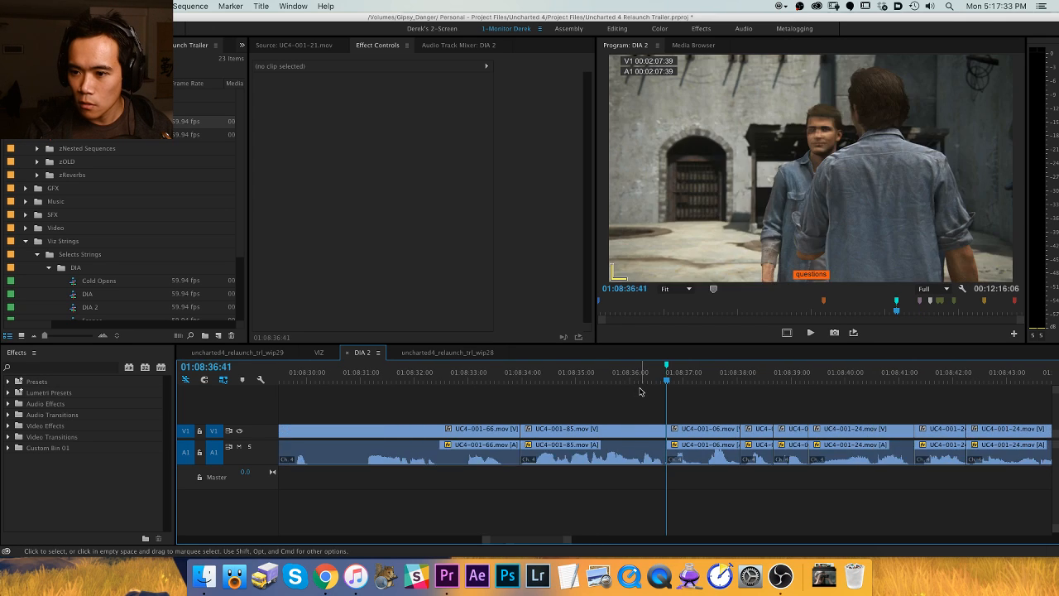
{"action": "key", "text": "shift+m"}
{"action": "key", "text": "super+s"}
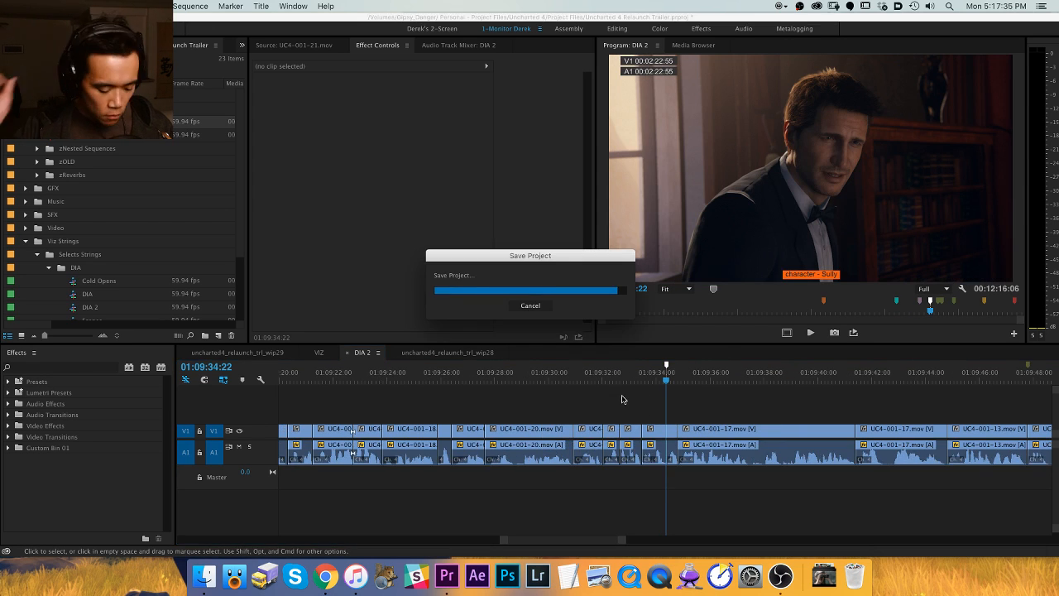
Audition the Sully and Sam dialogue selects in DIA 2 from 01:09:34:22 to about 01:10:07:11, skipping ahead past unsuitable lines.
{"action": "key", "text": "space"}
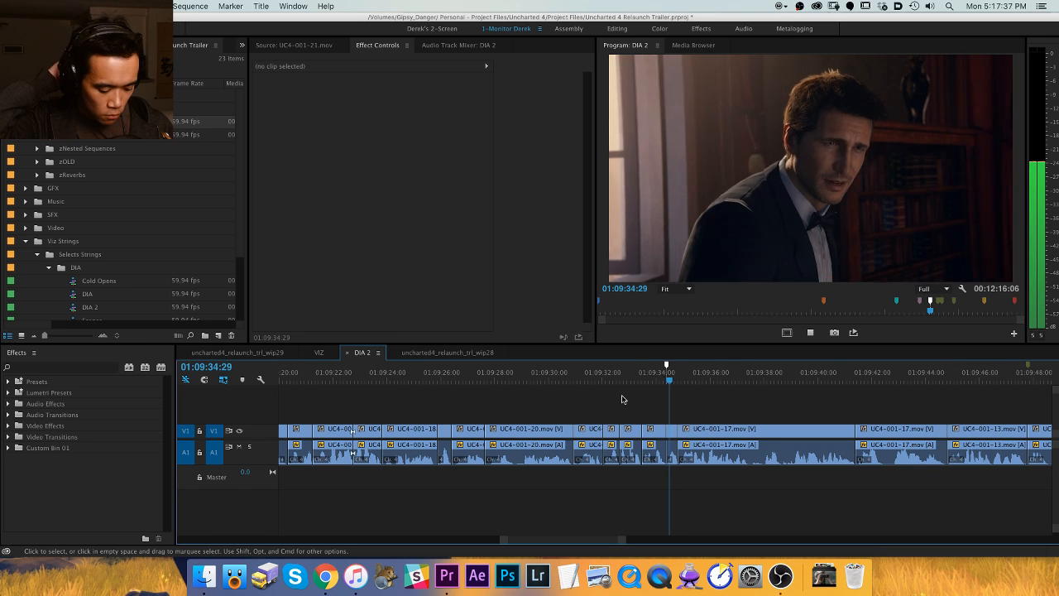
{"action": "key", "text": "Down"}
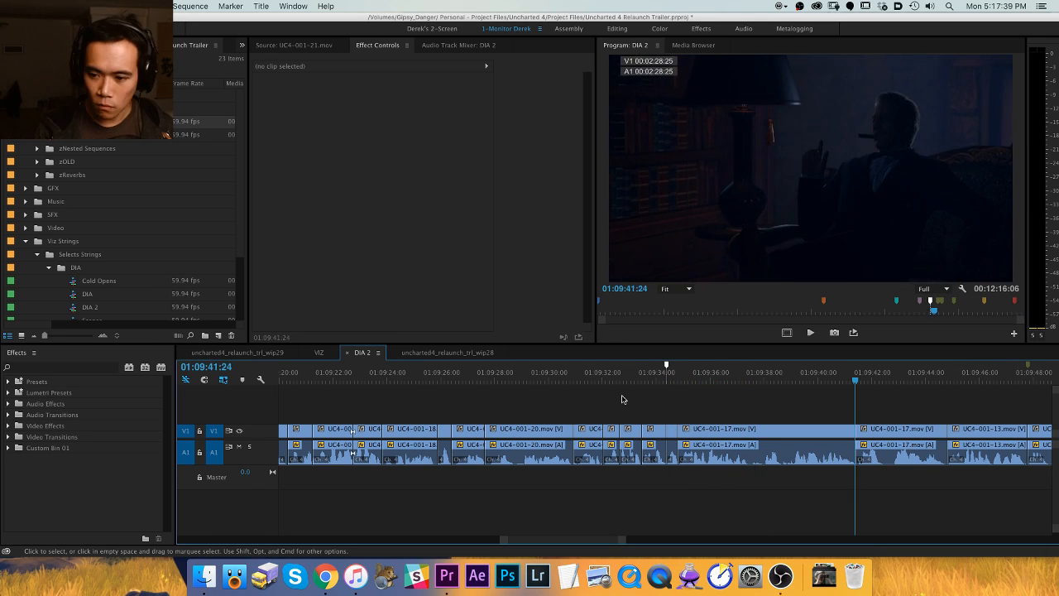
{"action": "scroll", "coordinate": [622, 400], "scroll_direction": "down", "scroll_amount": 3}
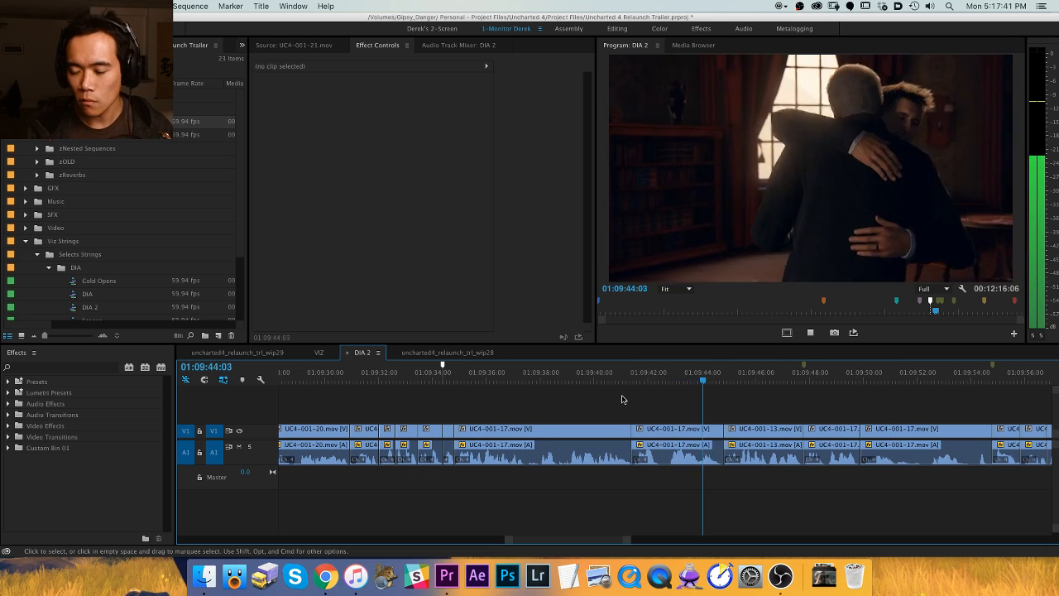
{"action": "key", "text": "Down"}
{"action": "key", "text": "space"}
{"action": "key", "text": "Down"}
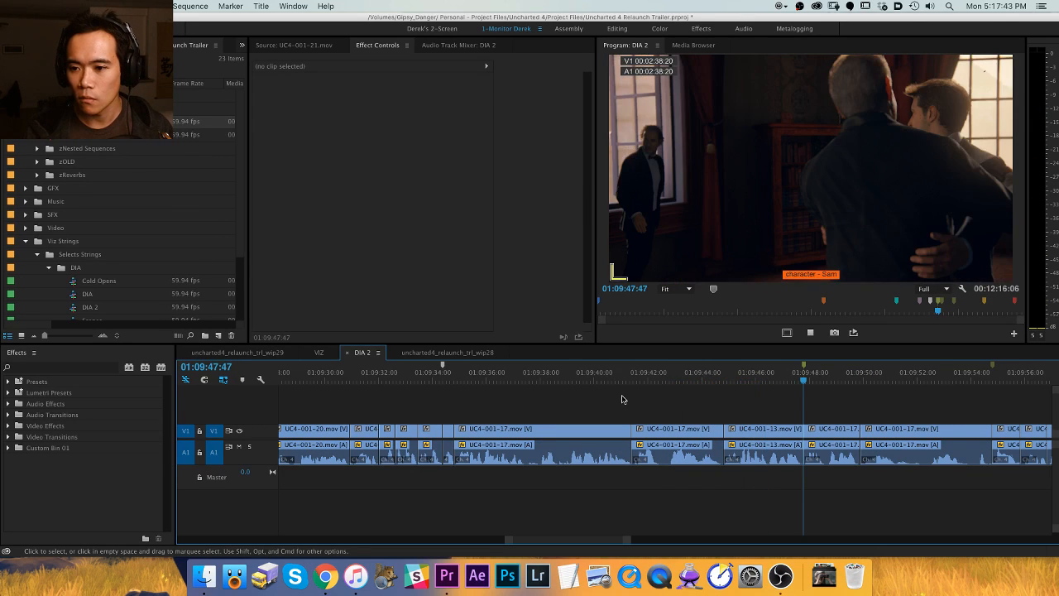
{"action": "key", "text": "space"}
{"action": "scroll", "coordinate": [623, 400], "scroll_direction": "down", "scroll_amount": 3}
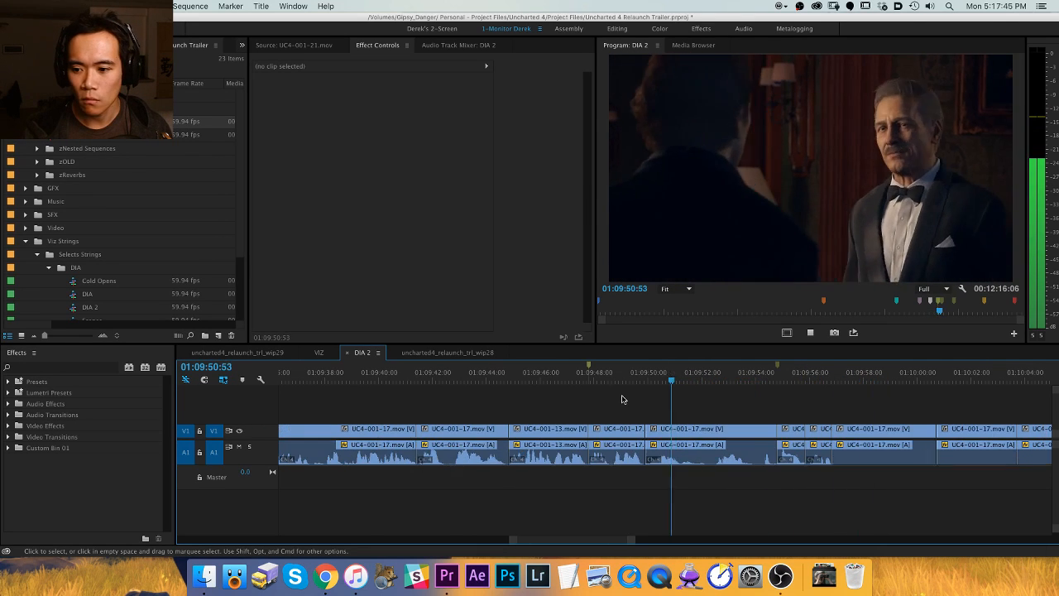
{"action": "key", "text": "Down"}
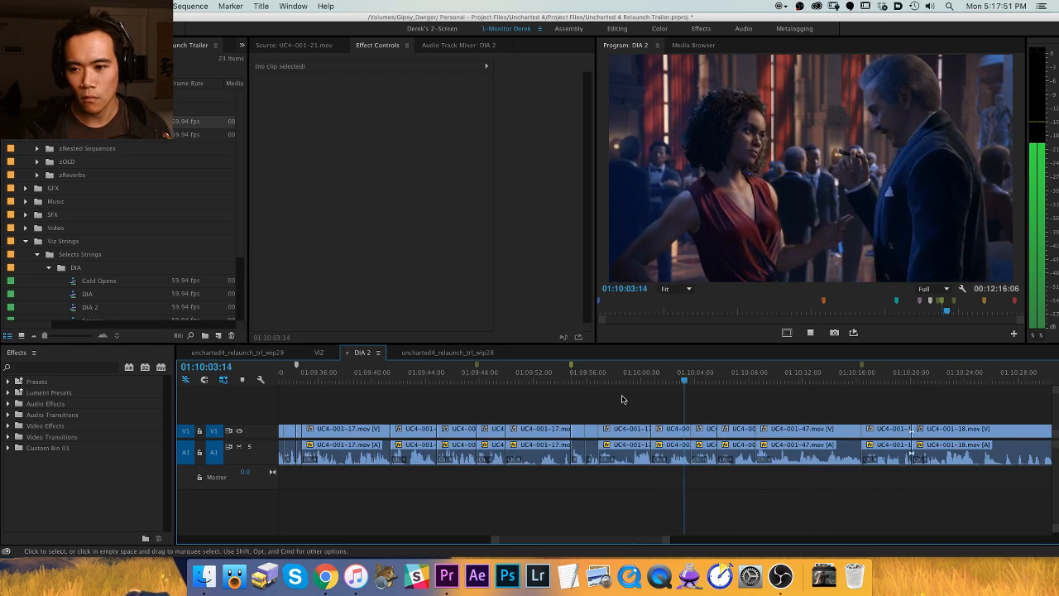
{"action": "key", "text": "minus"}
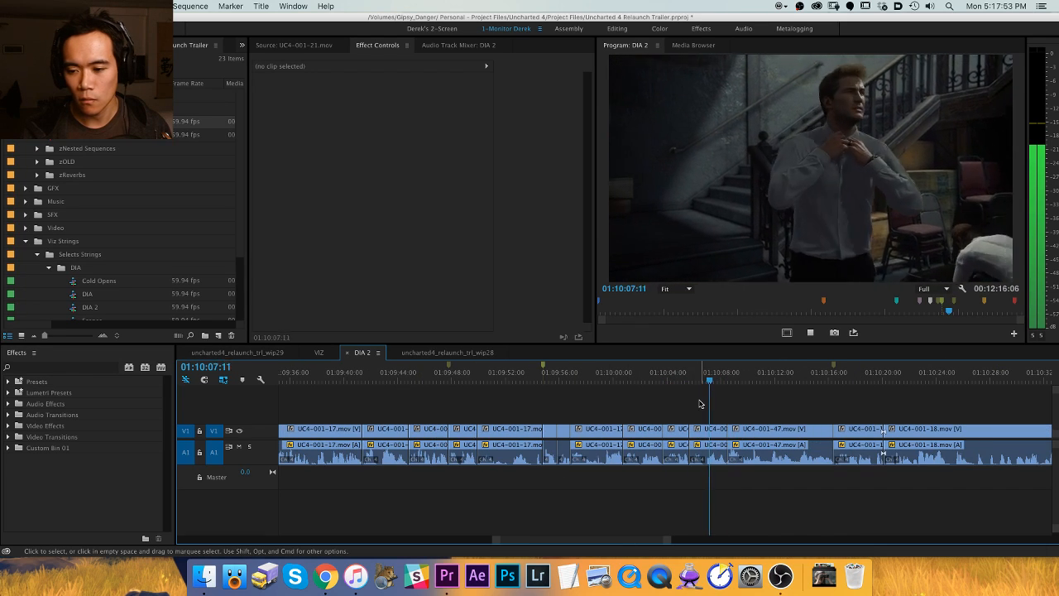
Audition DIA 2 from the Character - Nate marker at 01:10:16:23 up to the humor marker at 01:11:09:09.
{"action": "key", "text": "Down"}
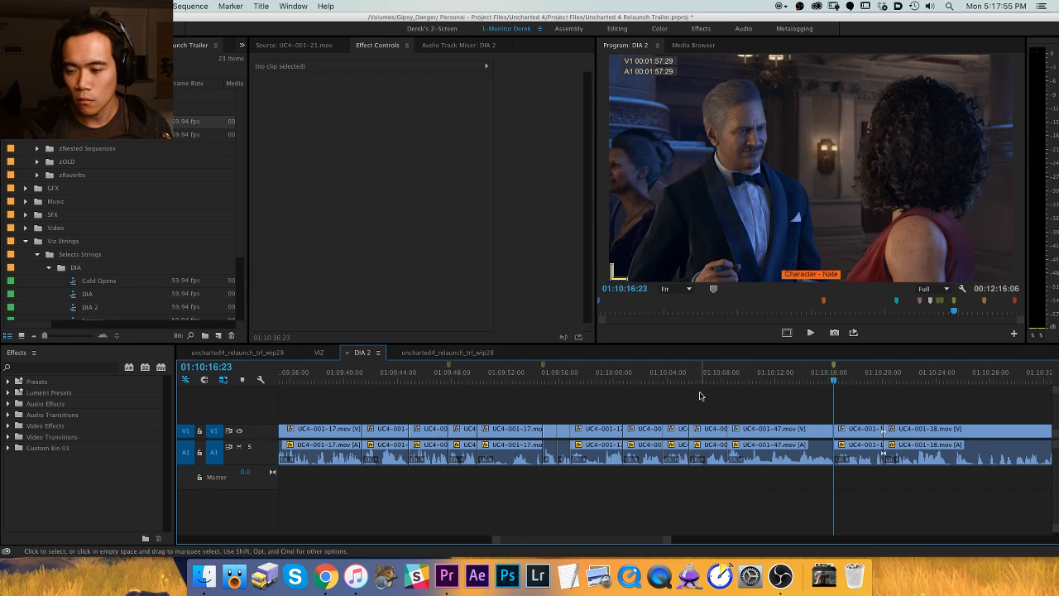
{"action": "key", "text": "space"}
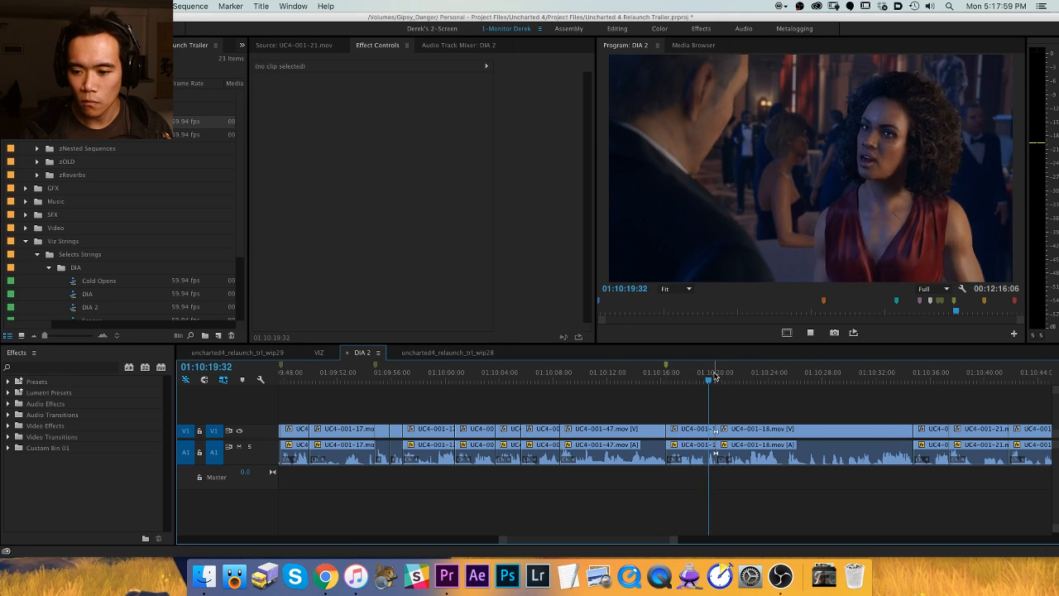
{"action": "key", "text": "Down"}
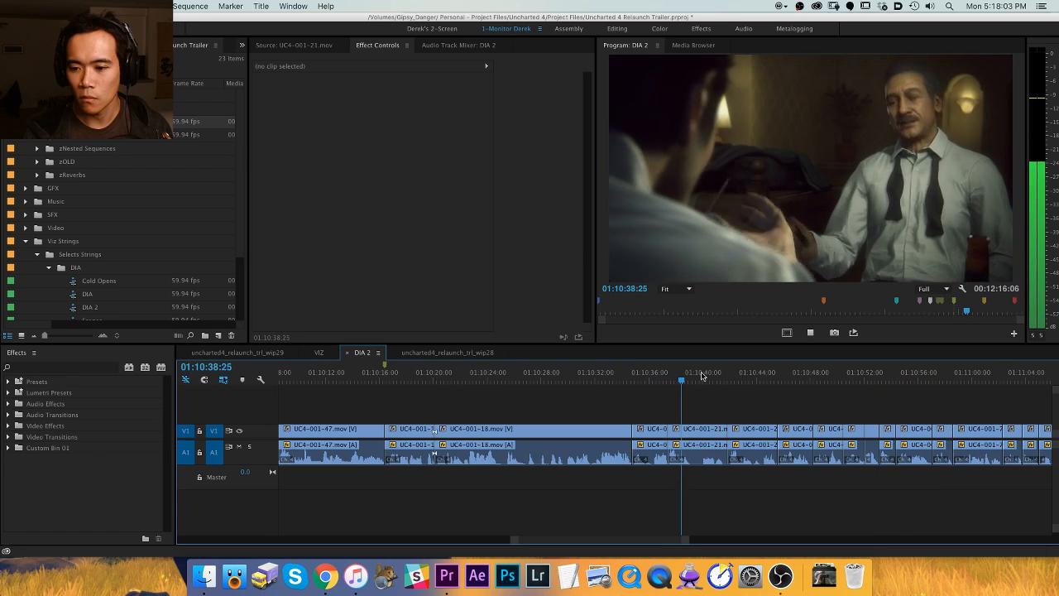
{"action": "key", "text": "space"}
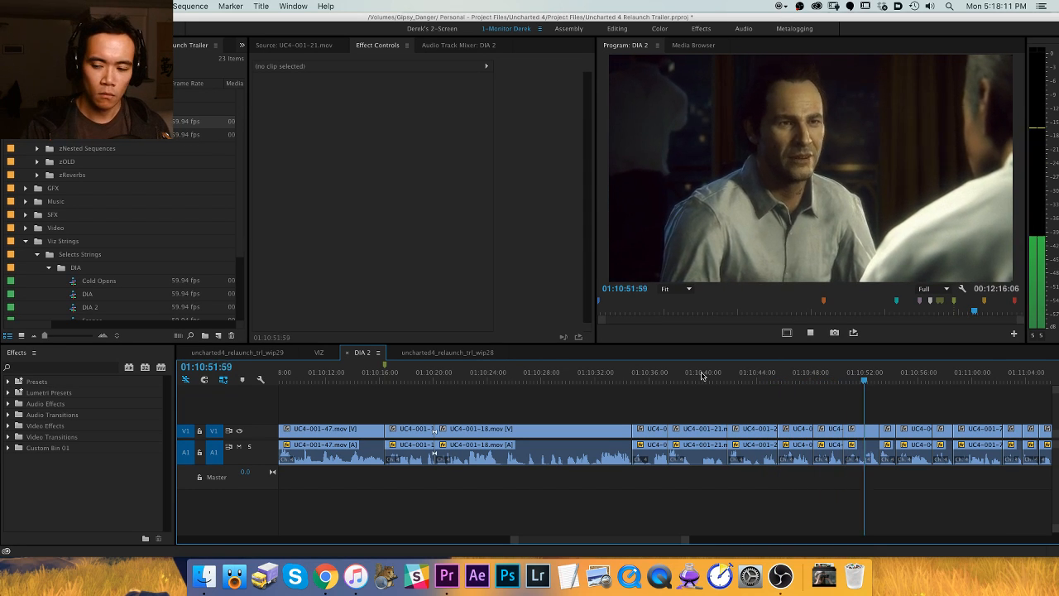
{"action": "key", "text": "minus"}
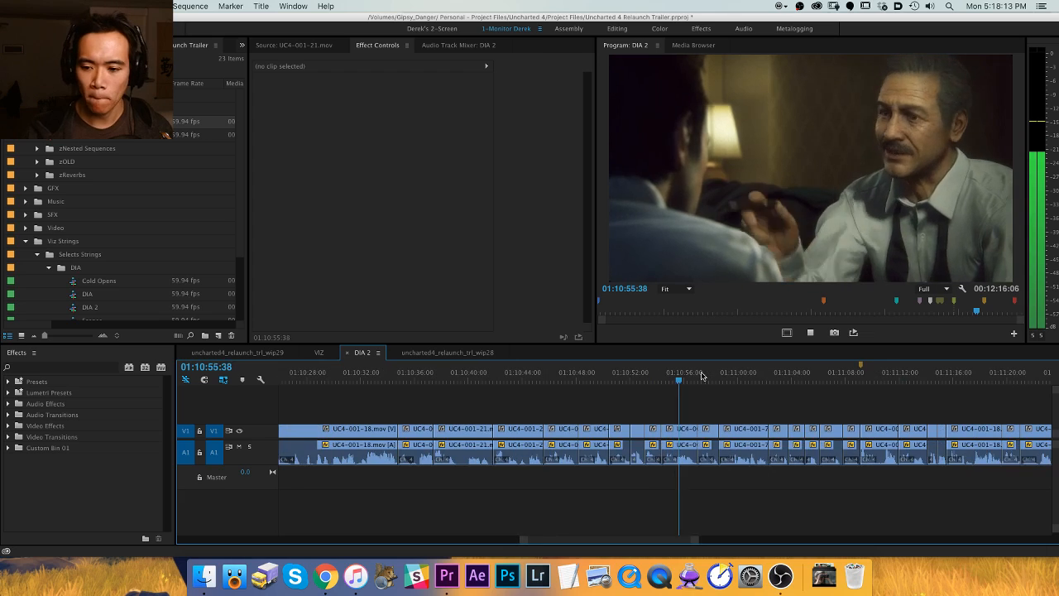
{"action": "key", "text": "equal"}
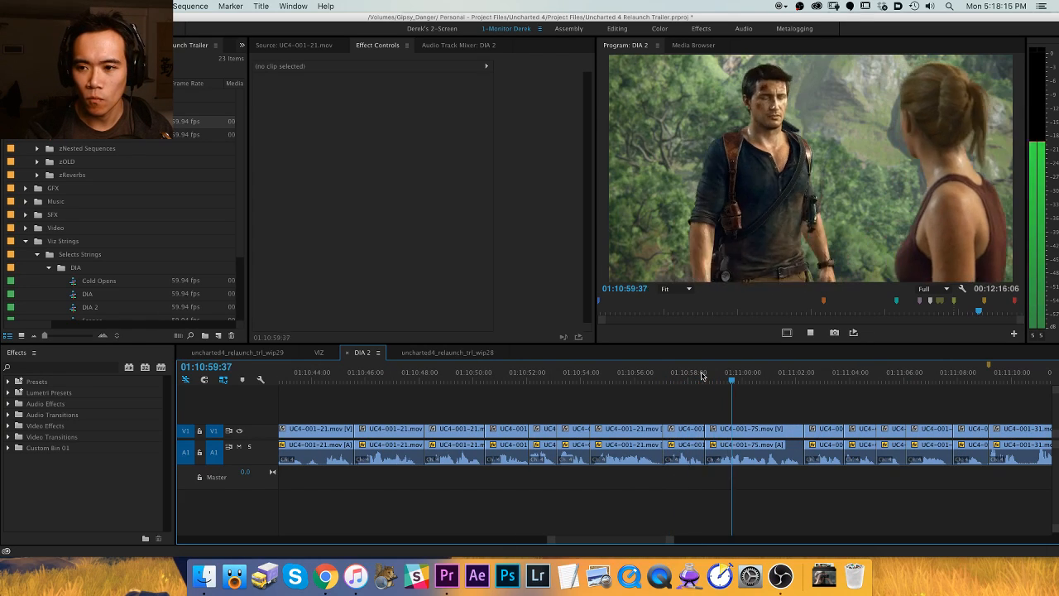
{"action": "key", "text": "minus"}
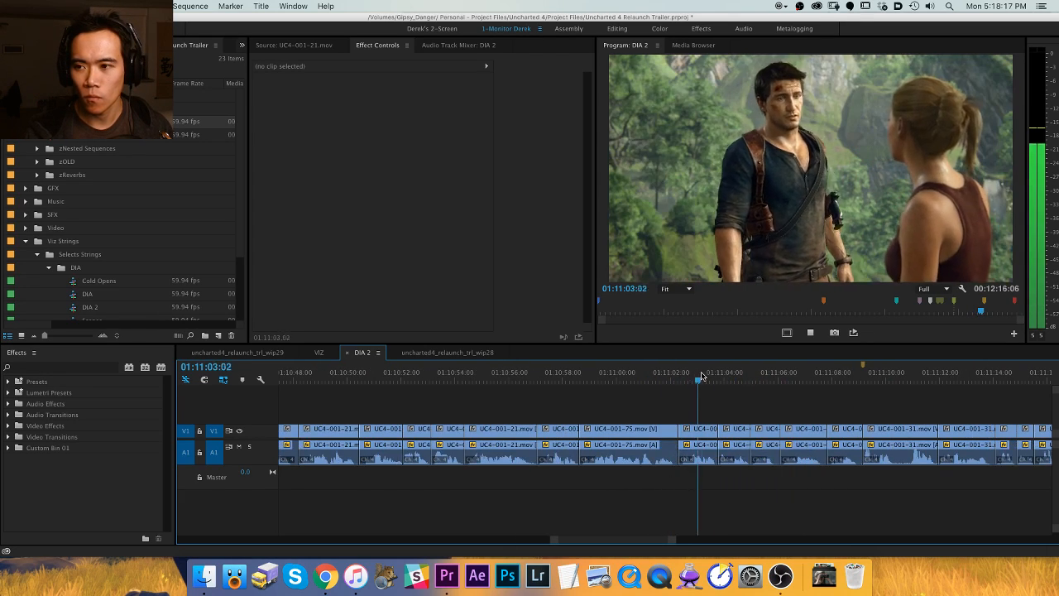
{"action": "key", "text": "equal"}
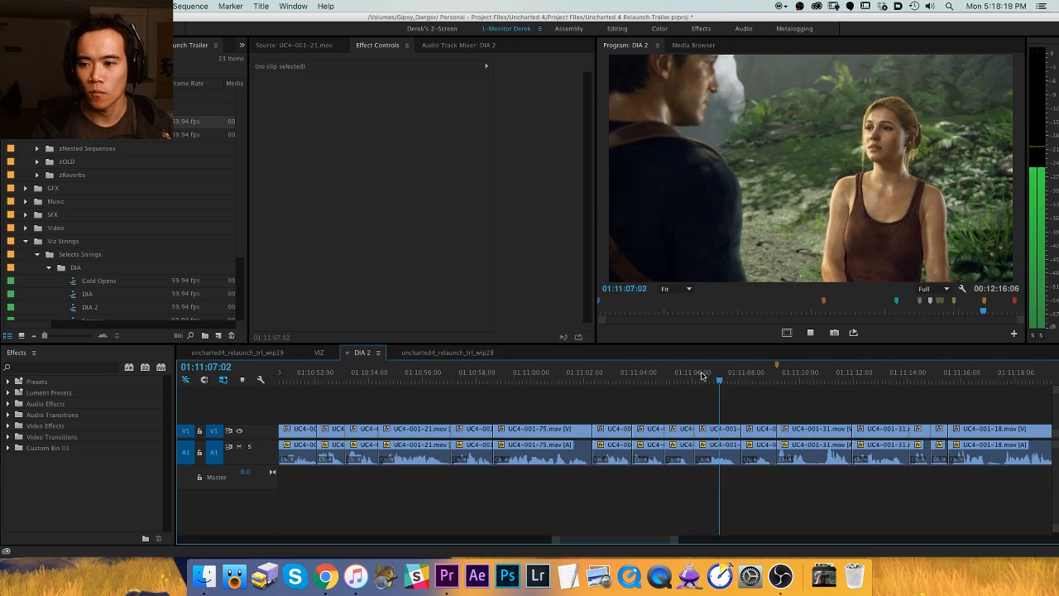
{"action": "key", "text": "Up"}
{"action": "key", "text": "equal"}
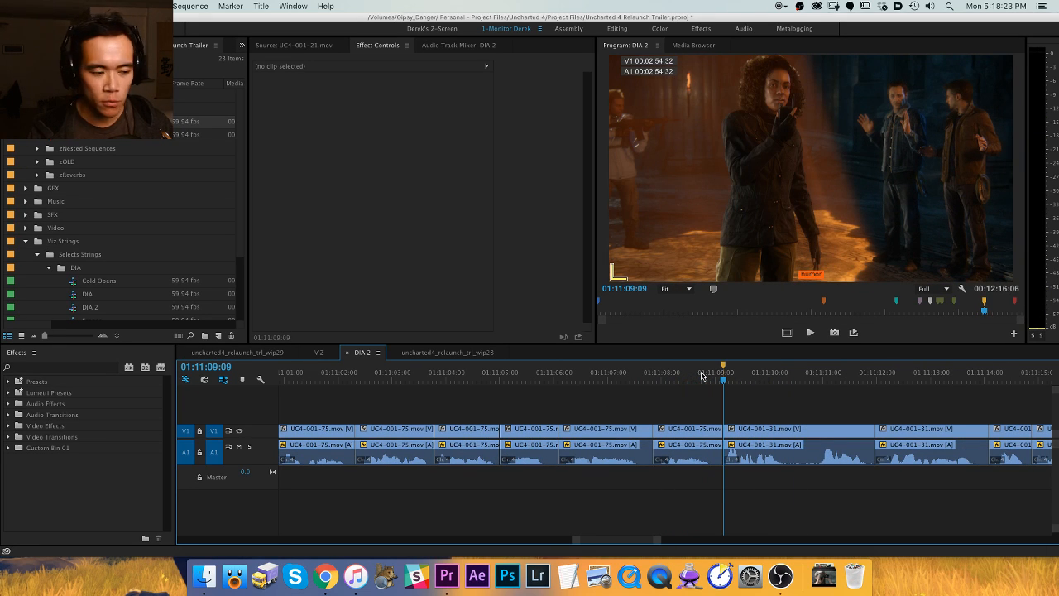
Audition the UC4-001-31 dialogue at the humor marker in DIA 2, from 01:11:09:09 to 01:11:10:51.
{"action": "key", "text": "h"}
{"action": "left_click_drag", "start_coordinate": [768, 406], "coordinate": [579, 416]}
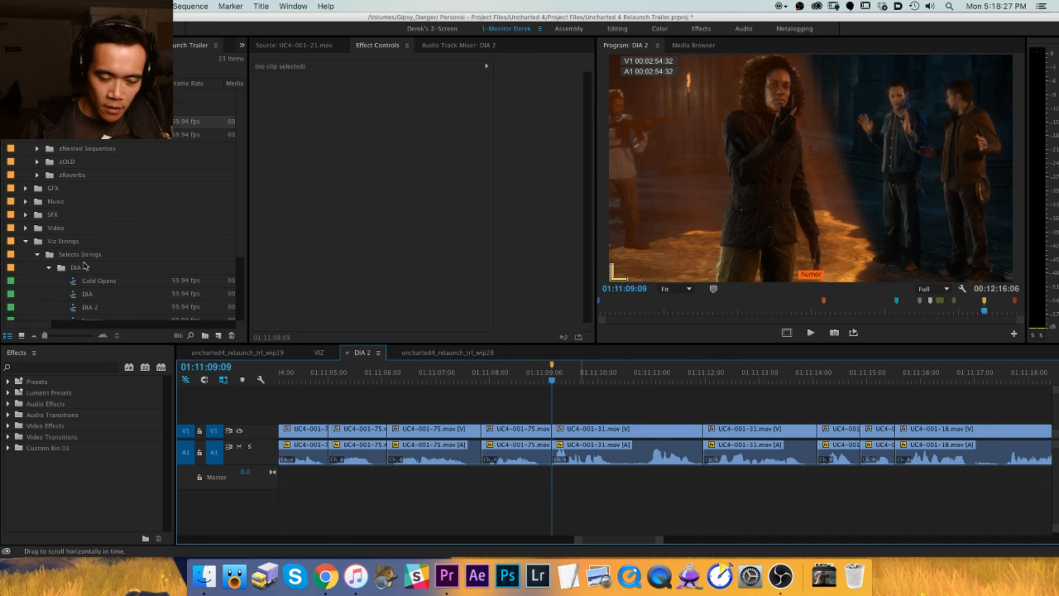
{"action": "left_click", "coordinate": [75, 294]}
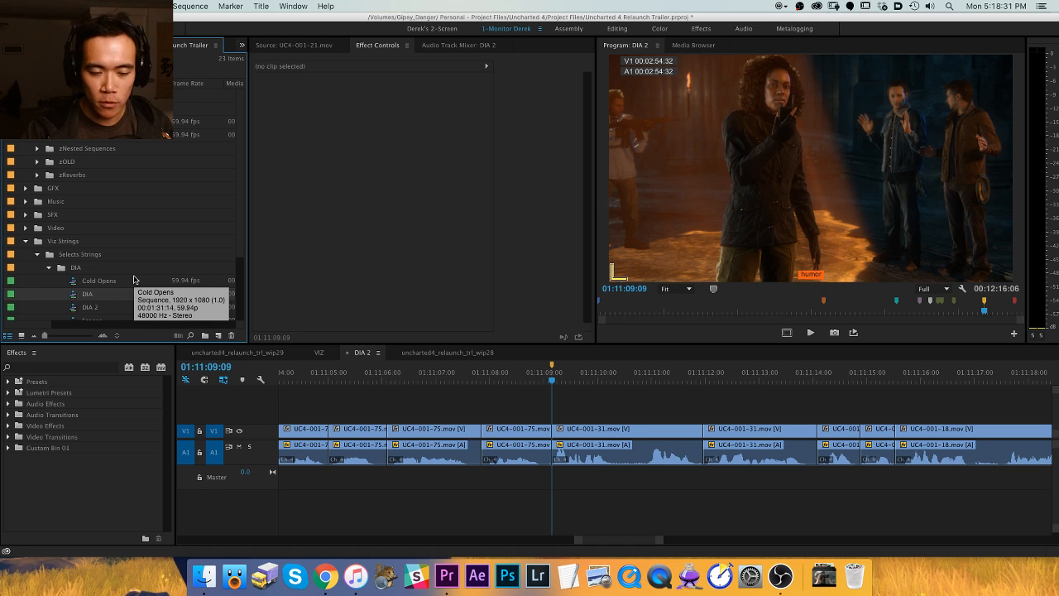
{"action": "scroll", "coordinate": [134, 265], "scroll_direction": "down", "scroll_amount": 3}
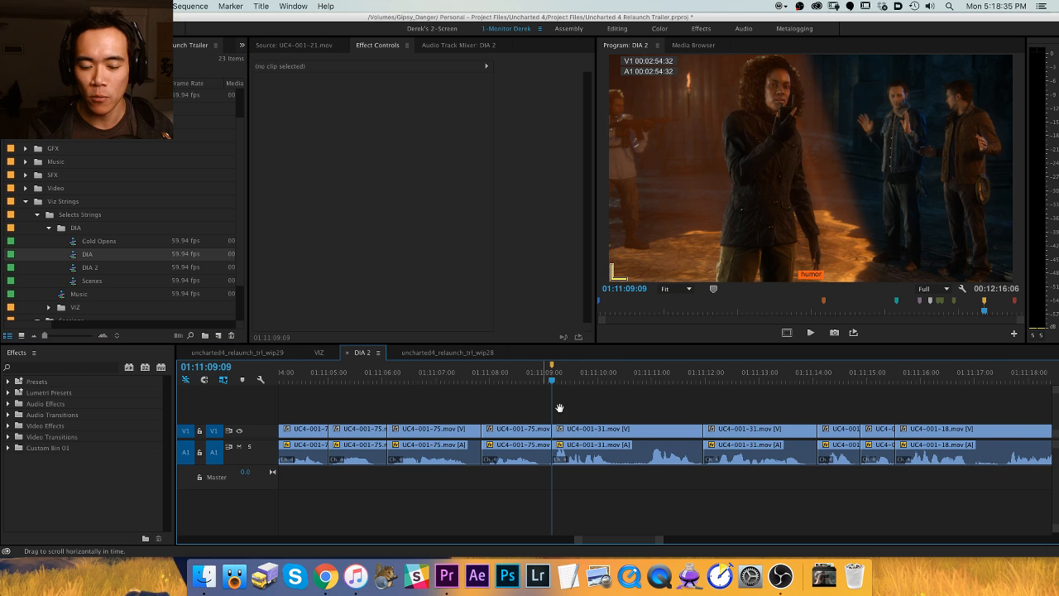
{"action": "left_click_drag", "start_coordinate": [596, 411], "coordinate": [490, 408]}
{"action": "key", "text": "v"}
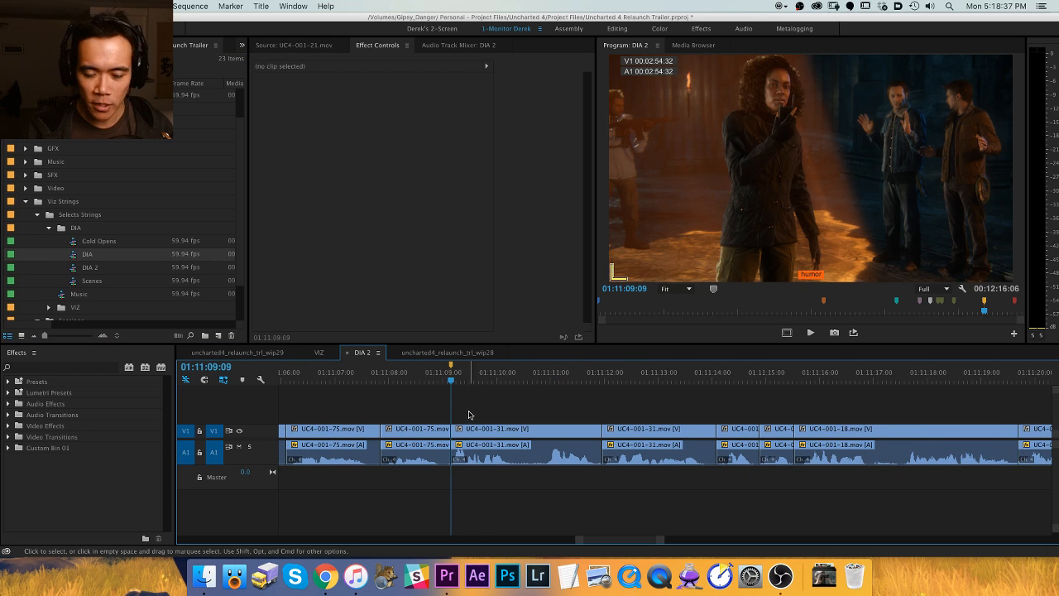
{"action": "scroll", "coordinate": [465, 408], "scroll_direction": "right", "scroll_amount": 1}
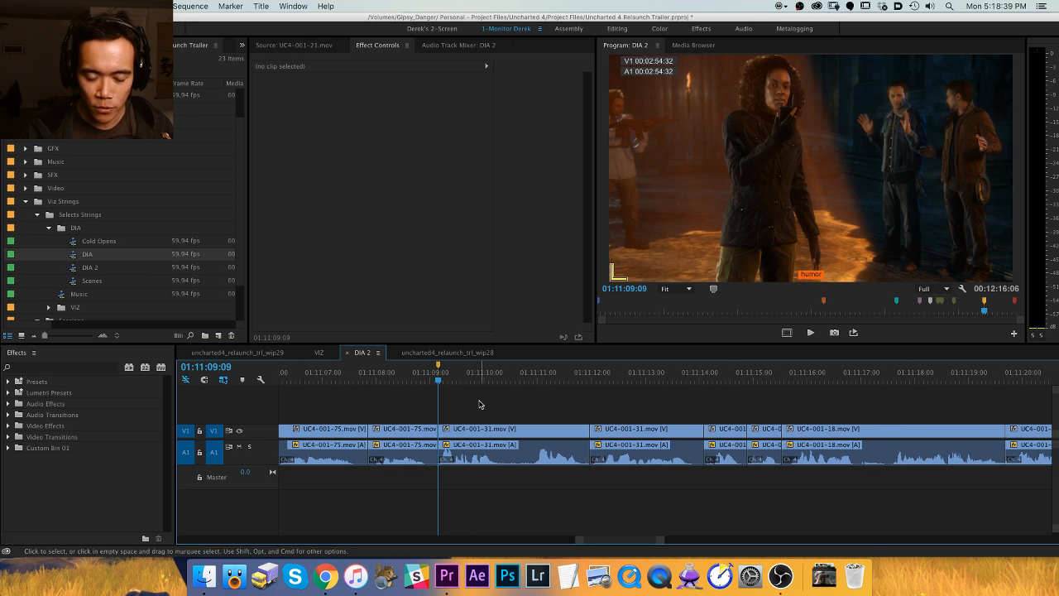
{"action": "key", "text": "space"}
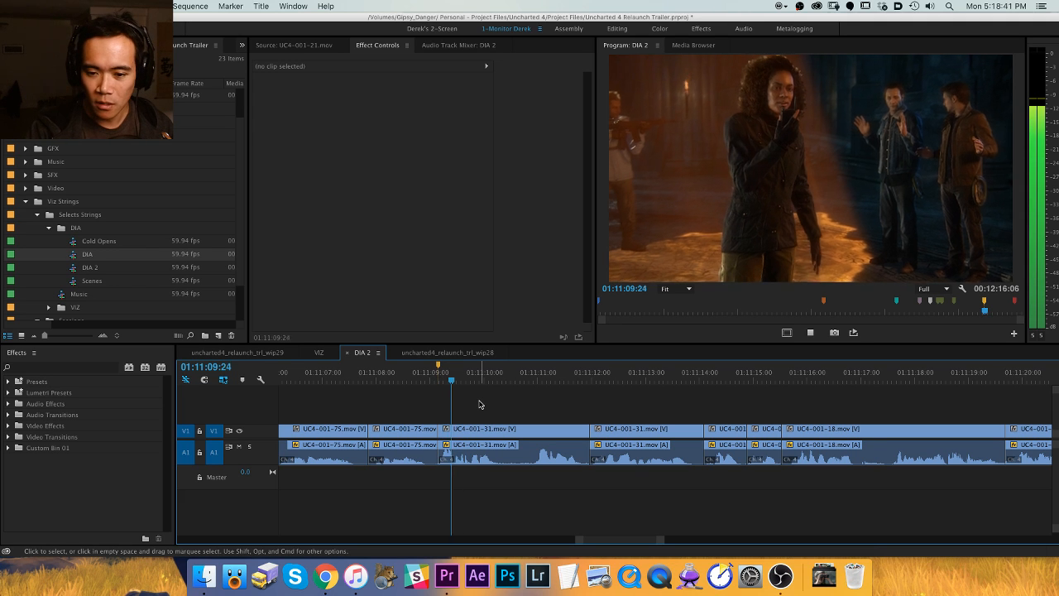
{"action": "key", "text": "minus"}
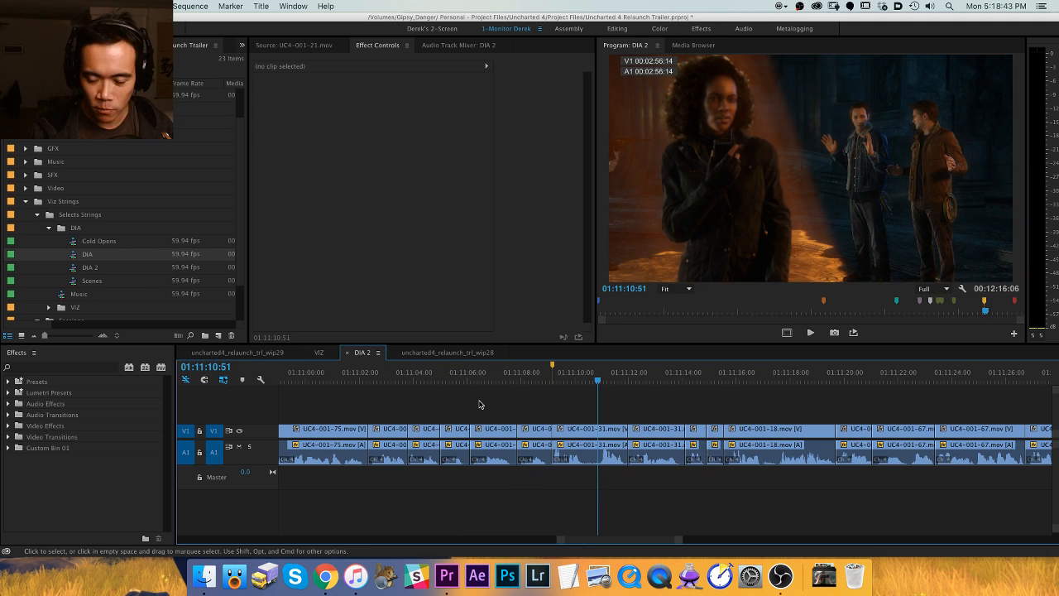
{"action": "key", "text": "h"}
{"action": "left_click_drag", "start_coordinate": [576, 406], "coordinate": [474, 406]}
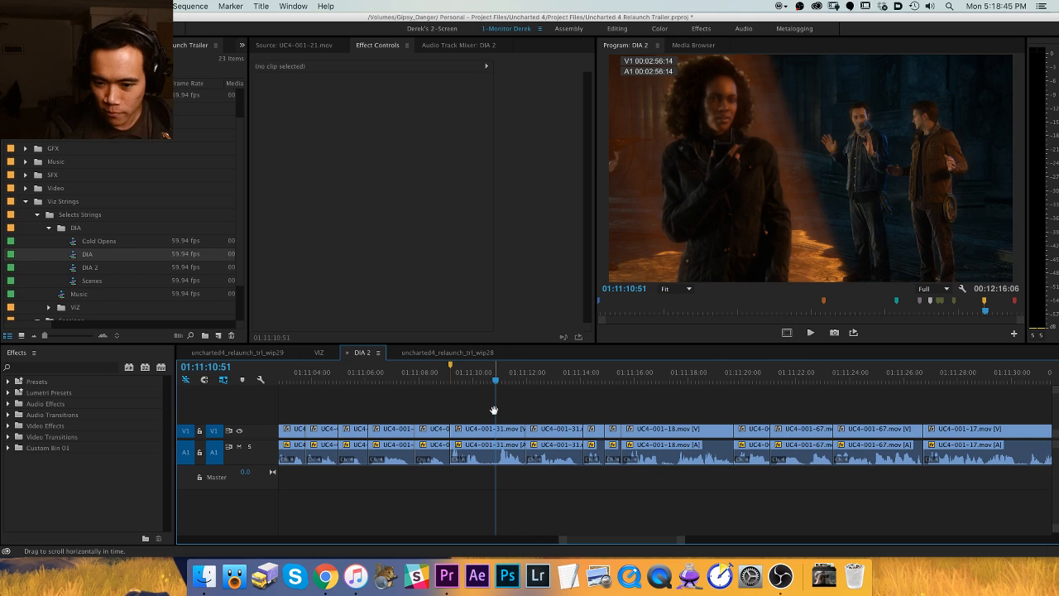
Audition the DIA 2 dialogue selects from 01:11:10:51 through the UC4-001-17 and UC4-001-18 lines up to 01:11:51:00.
{"action": "key", "text": "space"}
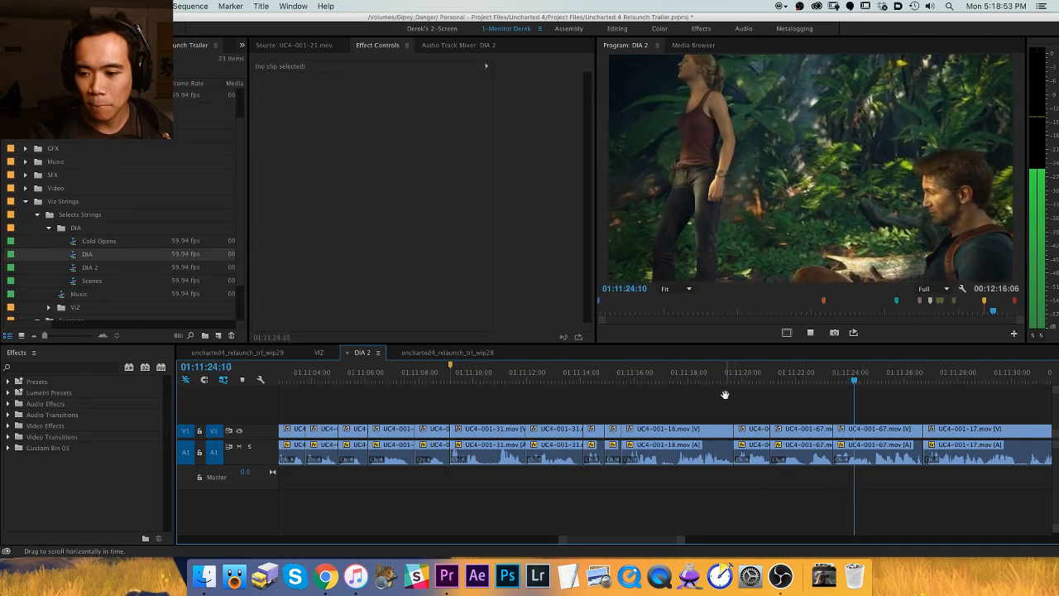
{"action": "scroll", "coordinate": [697, 396], "scroll_direction": "right", "scroll_amount": 3}
{"action": "key", "text": "minus"}
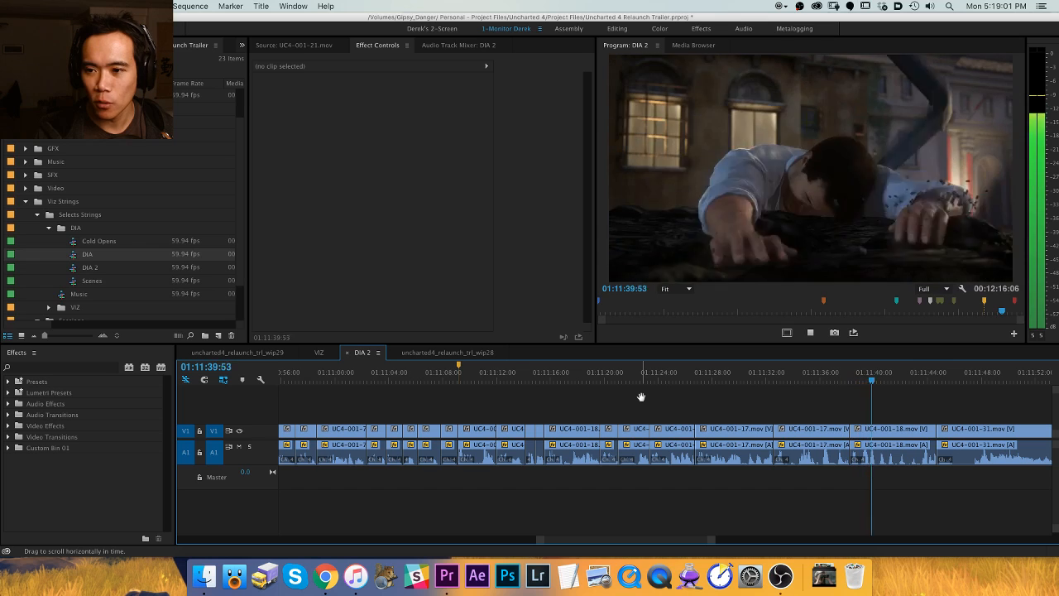
{"action": "key", "text": "equal"}
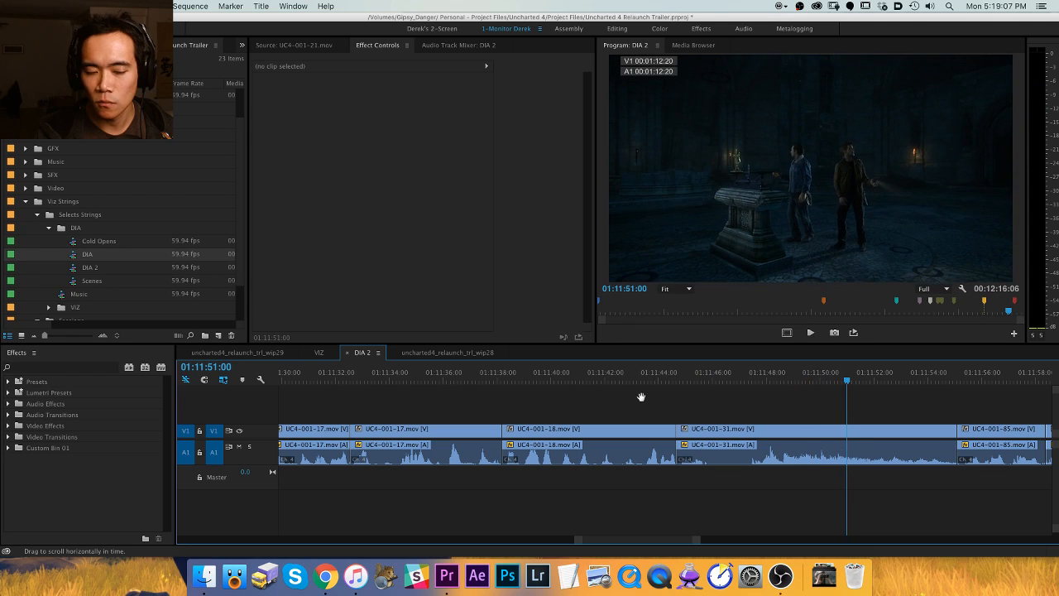
Skip to the UC4-001-85 clip at 01:11:55:05 in DIA 2 and audition the remaining selects up to 01:12:10:07.
{"action": "key", "text": "Down"}
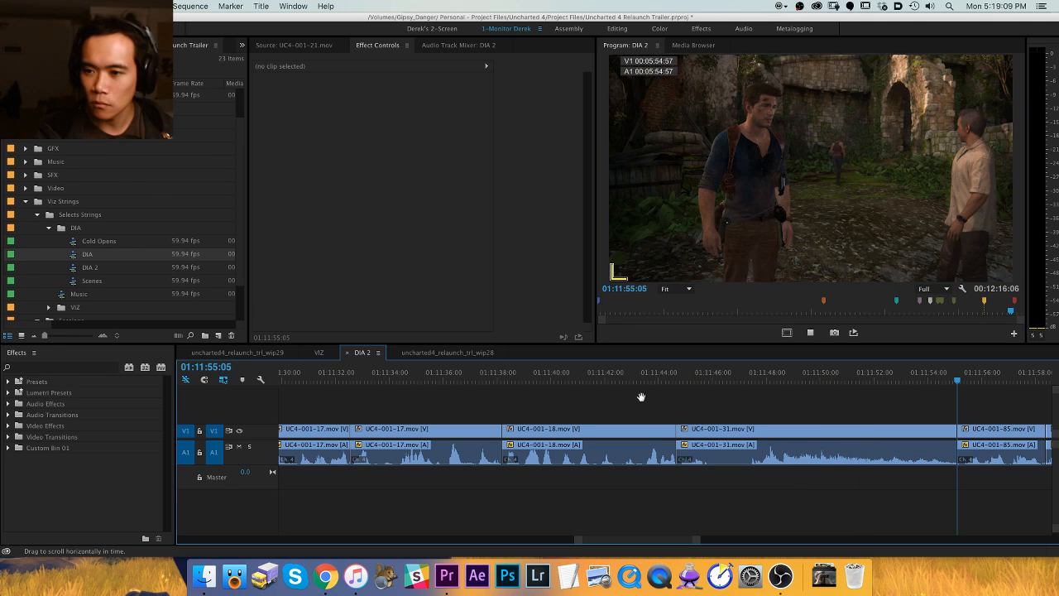
{"action": "key", "text": "space"}
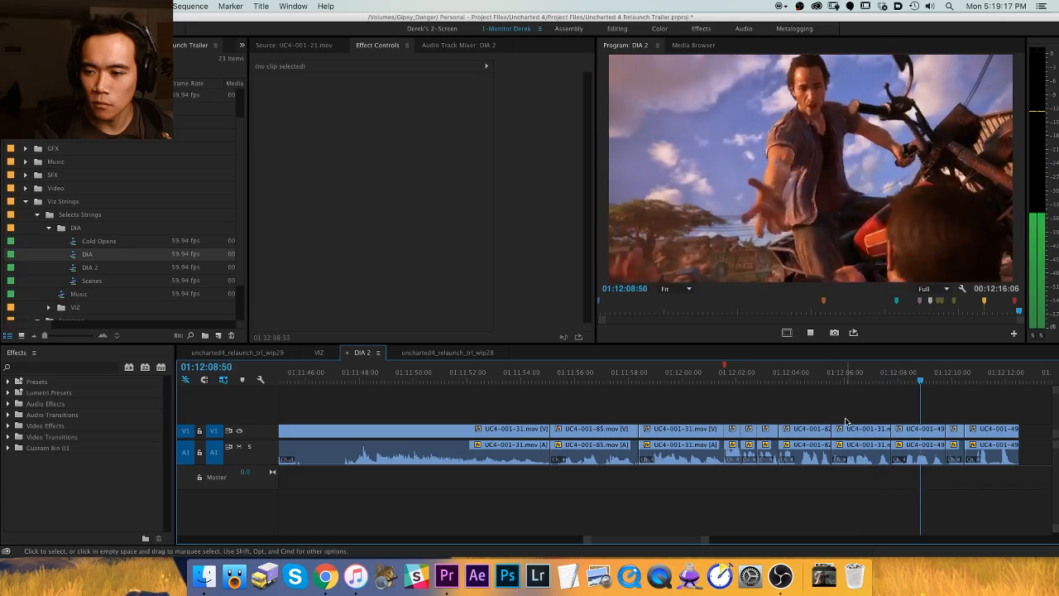
{"action": "key", "text": "space"}
{"action": "key", "text": "="}
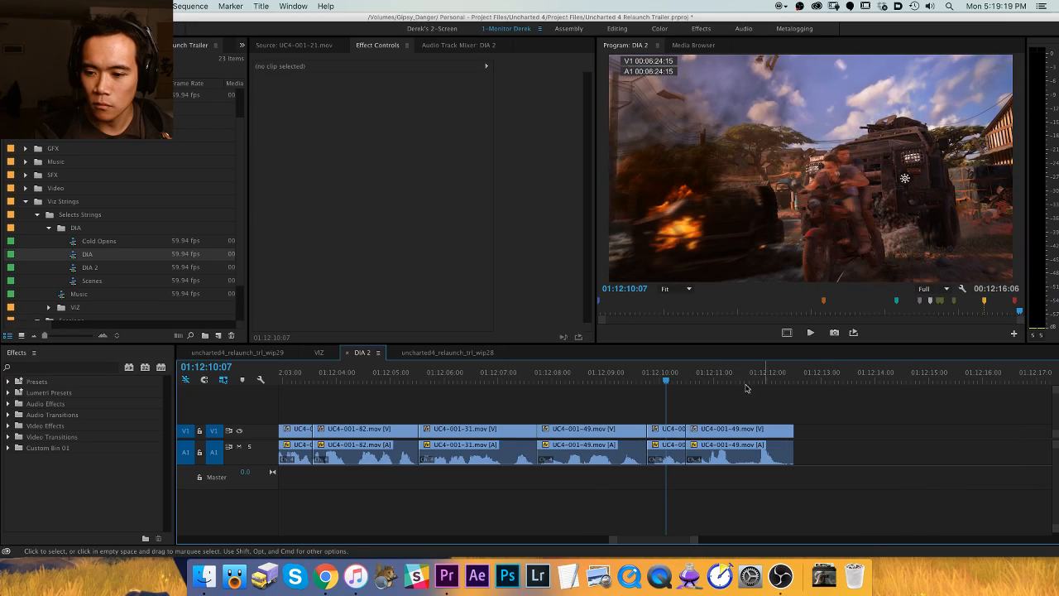
Replay the UC4-001-49 line around 01:12:09 in DIA 2 and copy its video and audio clip.
{"action": "left_click", "coordinate": [571, 379]}
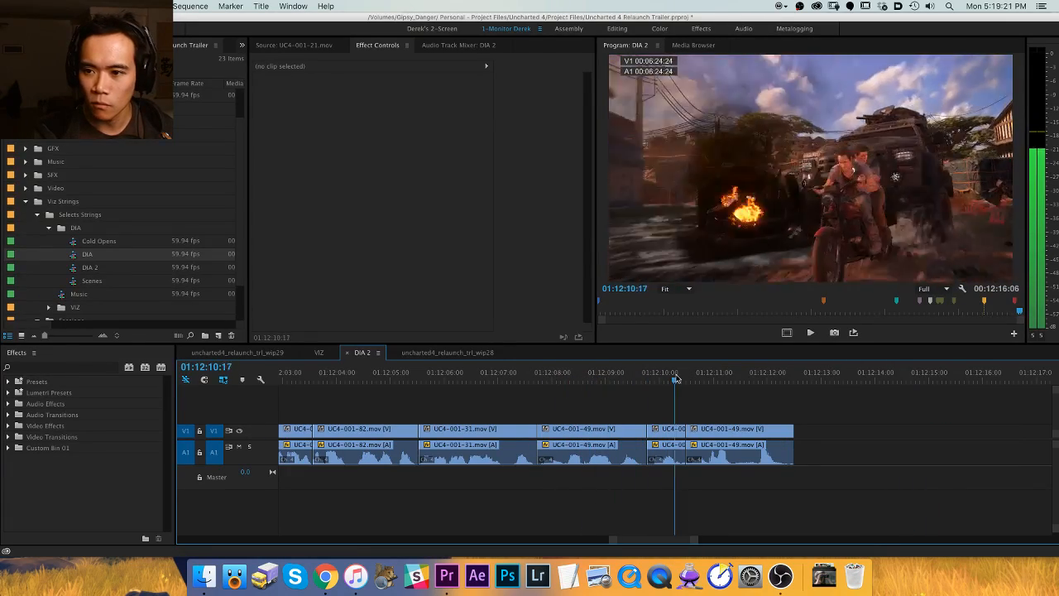
{"action": "key", "text": "space"}
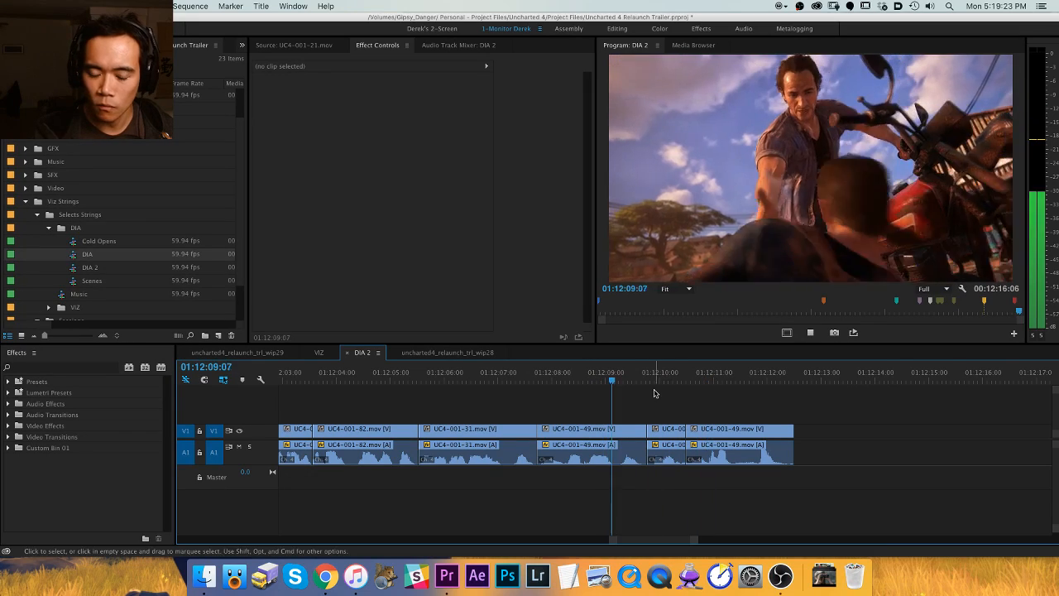
{"action": "left_click", "coordinate": [605, 430]}
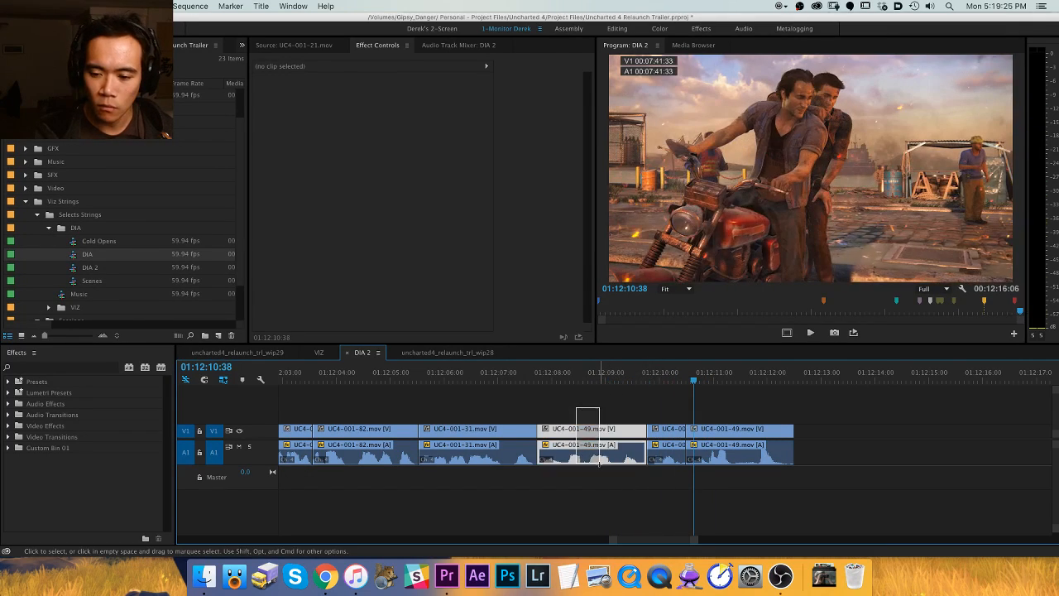
{"action": "left_click", "coordinate": [379, 391]}
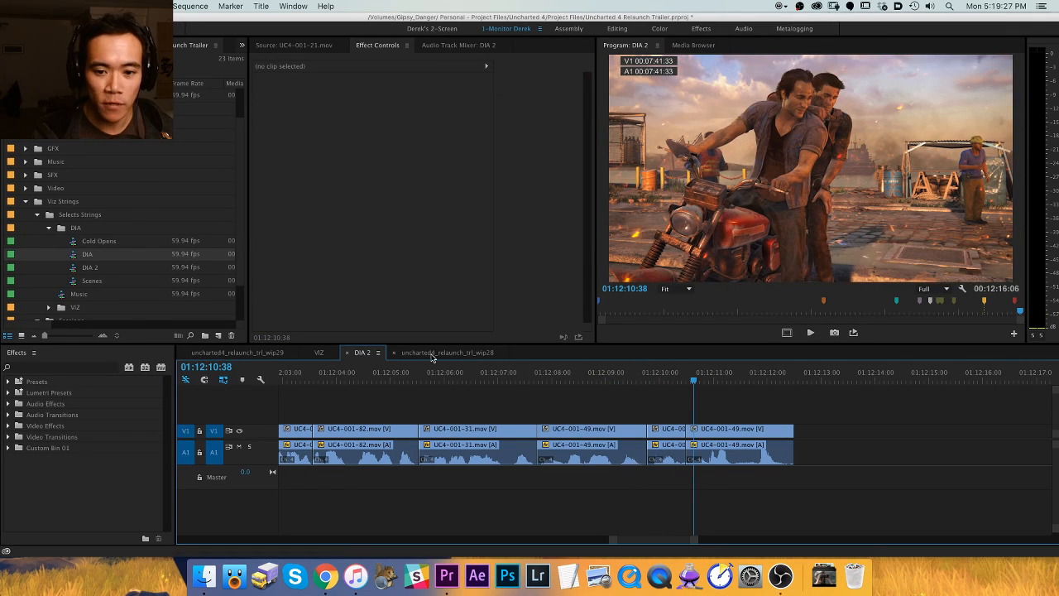
Paste the UC4-001-49 clip into the V1 and A1 gap of uncharted4_relaunch_trl_wip29 after the UC4-001-19 clips, ending at 01:01:25:13.
{"action": "left_click", "coordinate": [276, 354]}
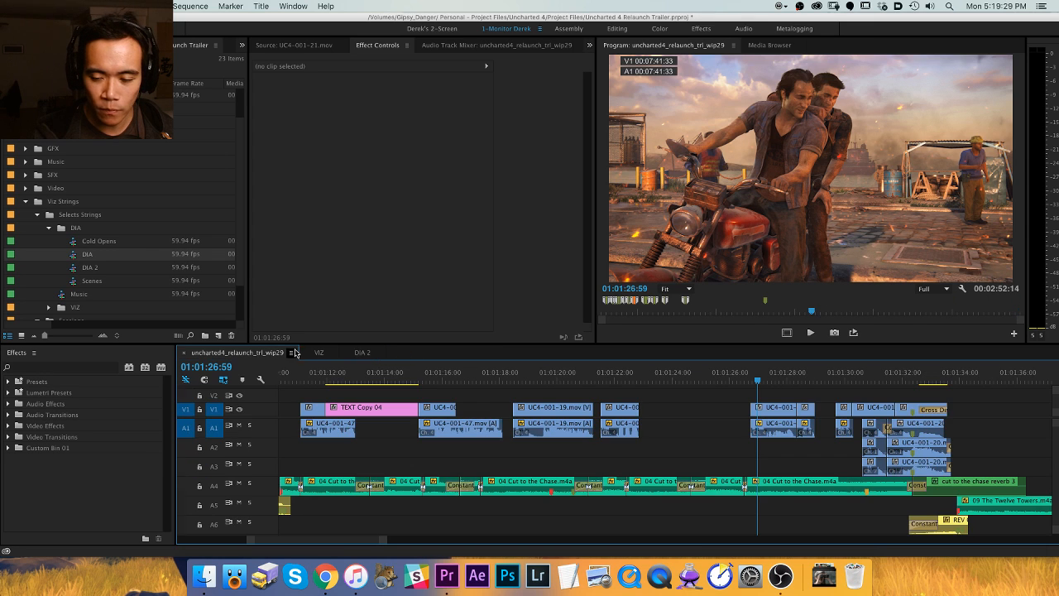
{"action": "key", "text": "minus"}
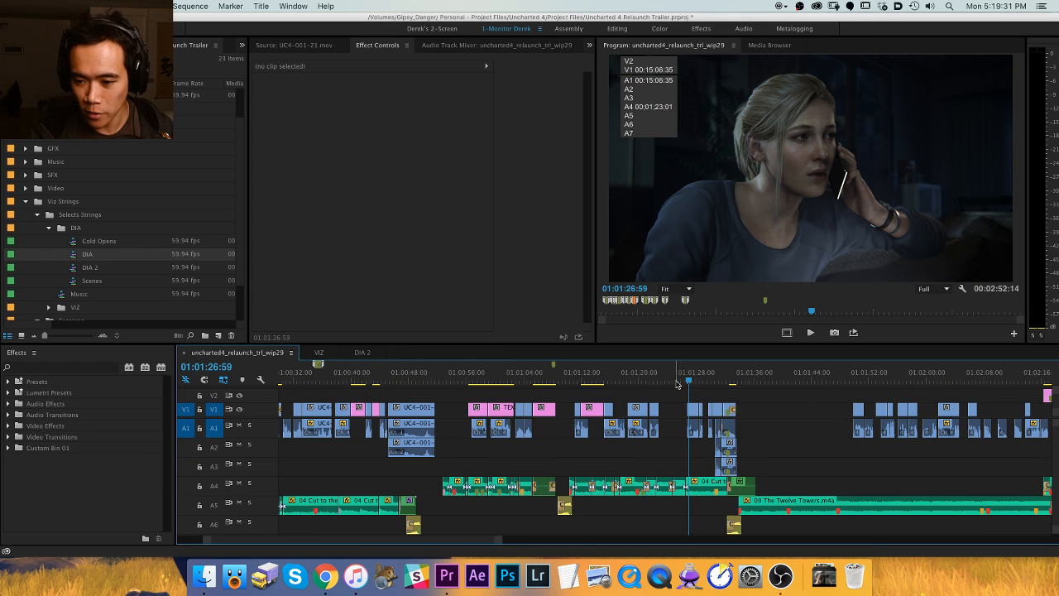
{"action": "left_click_drag", "start_coordinate": [586, 380], "coordinate": [616, 380]}
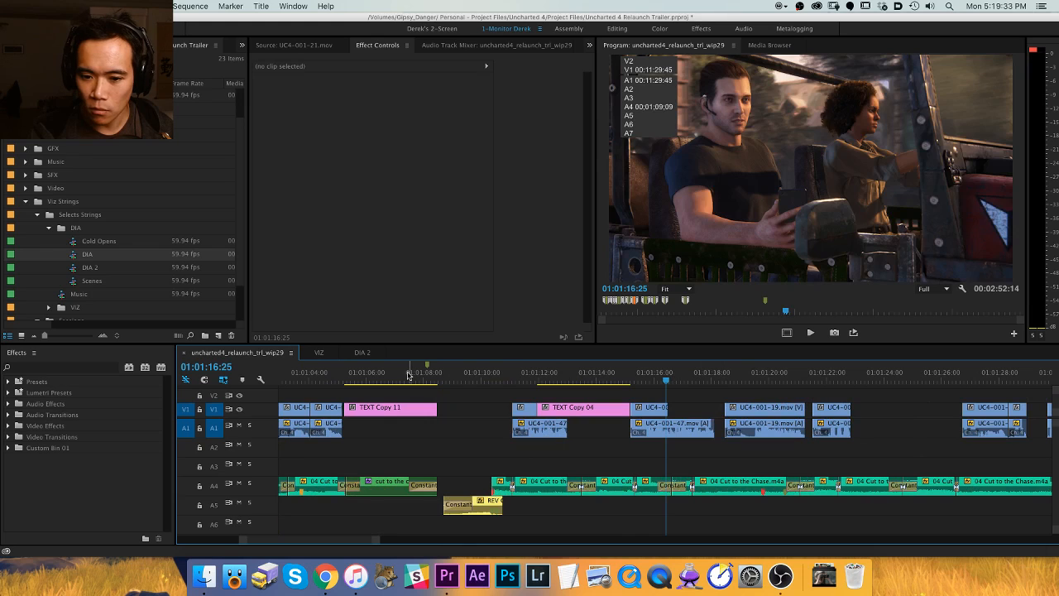
{"action": "left_click_drag", "start_coordinate": [407, 375], "coordinate": [847, 382]}
{"action": "key", "text": "h"}
{"action": "key", "text": "equal"}
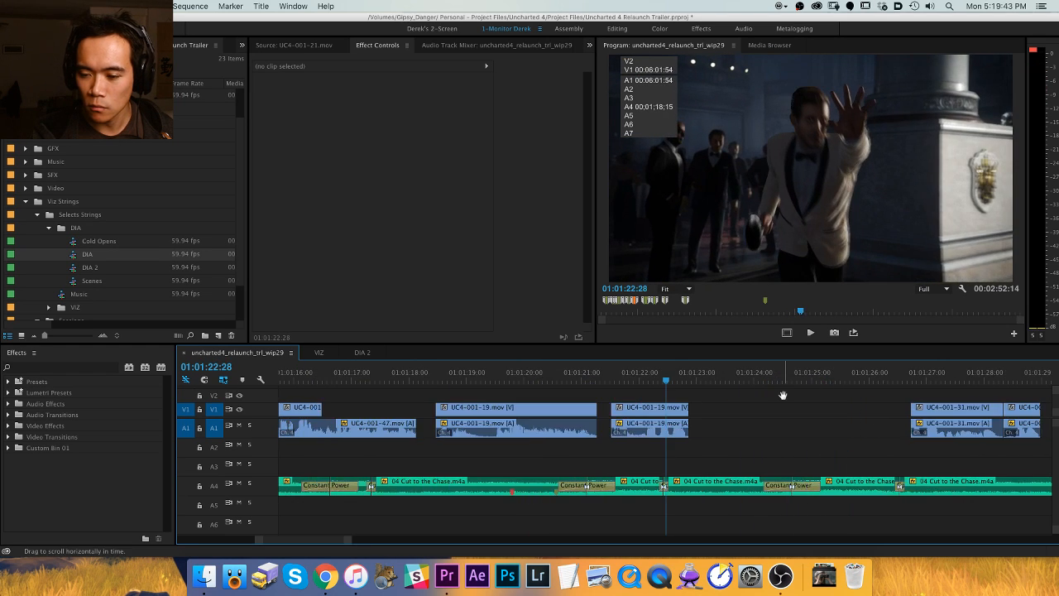
{"action": "key", "text": "minus"}
{"action": "key", "text": "Down"}
{"action": "key", "text": "period"}
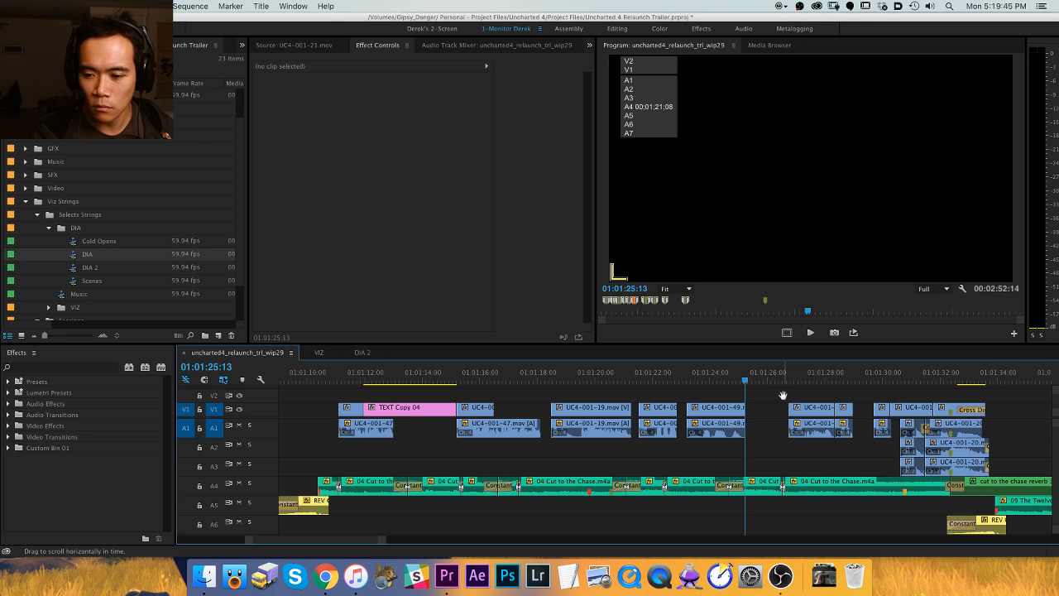
Play back the placed UC4-001-49 line over the 04 Cut to the Chase music and check the gaps up to 01:01:29:12.
{"action": "left_click", "coordinate": [695, 379]}
{"action": "key", "text": "space"}
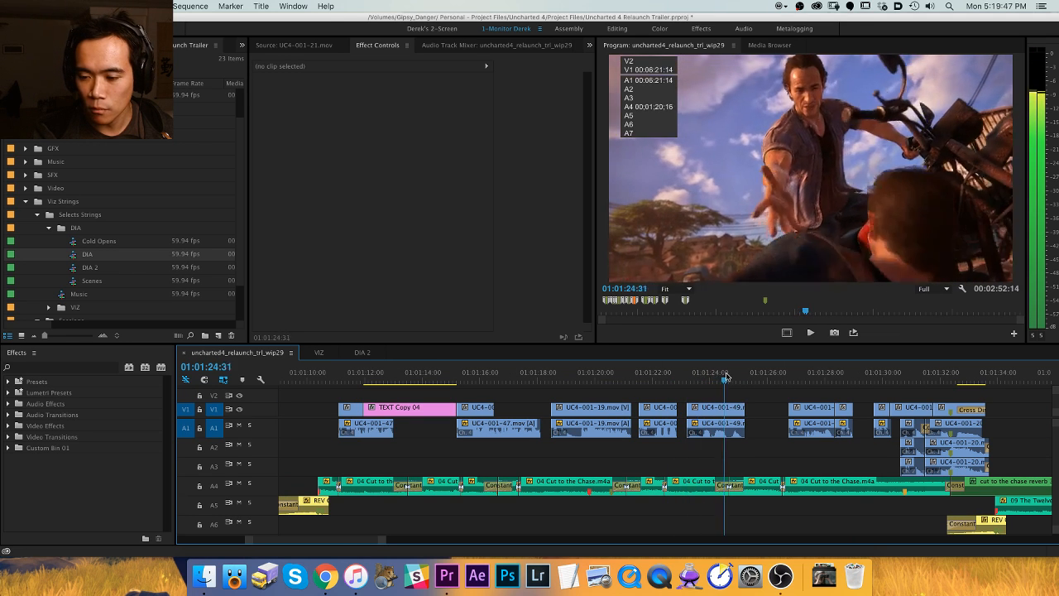
{"action": "left_click", "coordinate": [834, 380]}
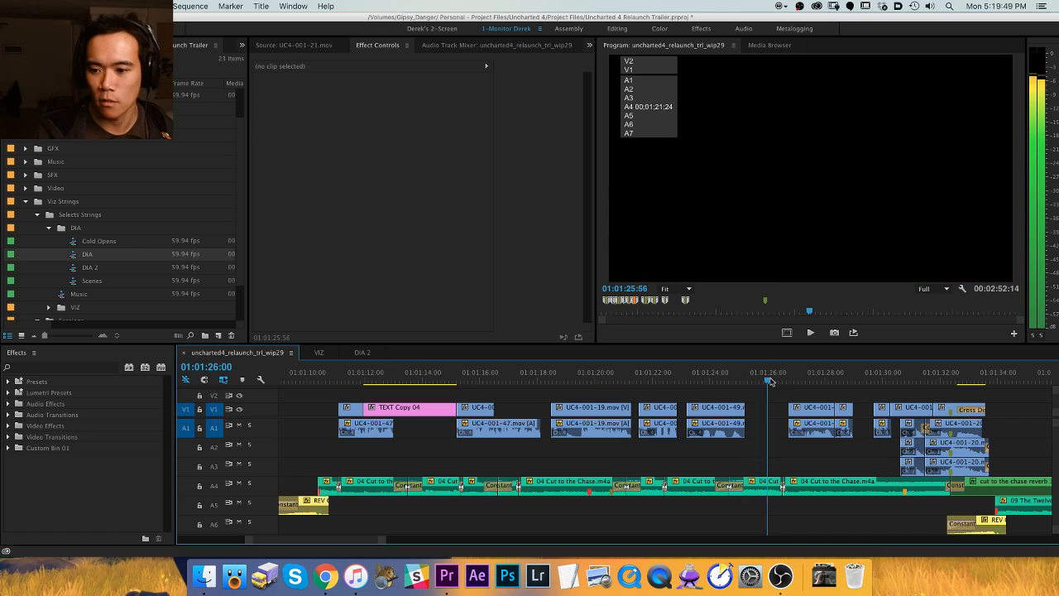
{"action": "left_click_drag", "start_coordinate": [834, 379], "coordinate": [859, 385]}
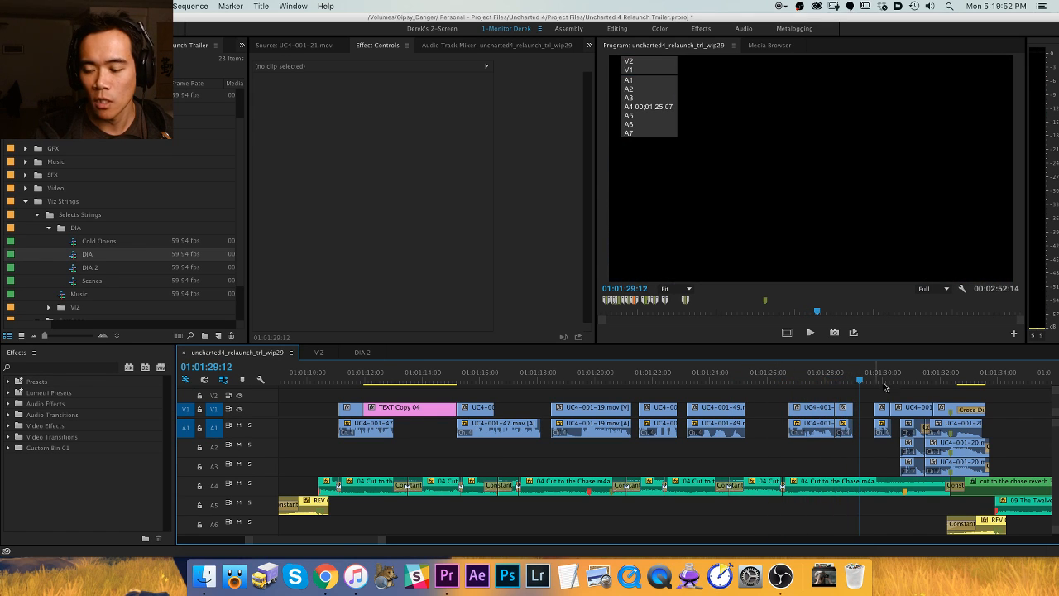
{"action": "left_click", "coordinate": [790, 381]}
Review the dialogue layout over the 09 The Twelve Towers music, playing it up to 01:02:00:44.
{"action": "key", "text": "minus"}
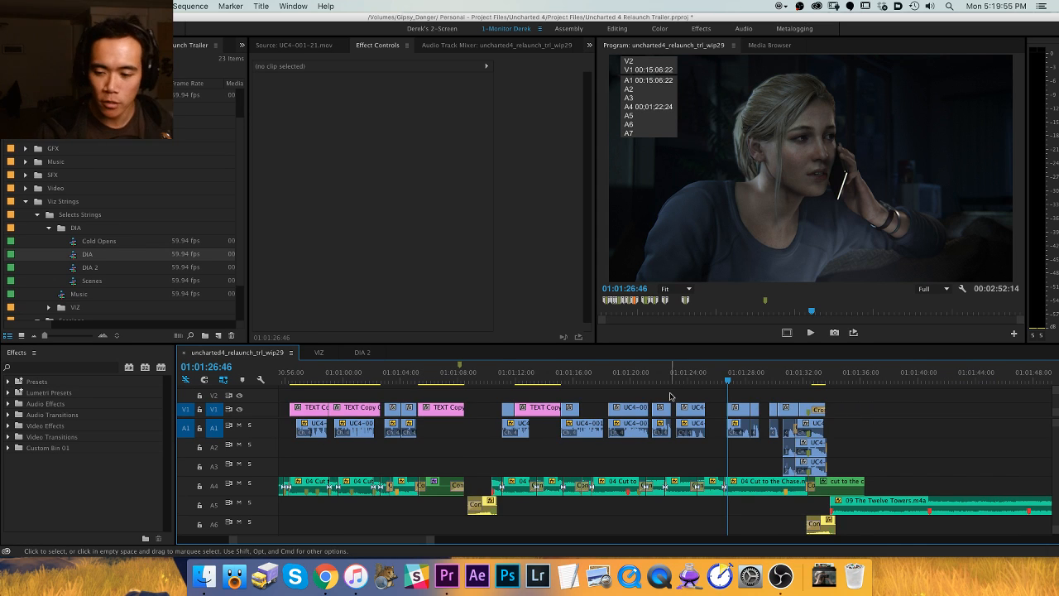
{"action": "key", "text": "minus"}
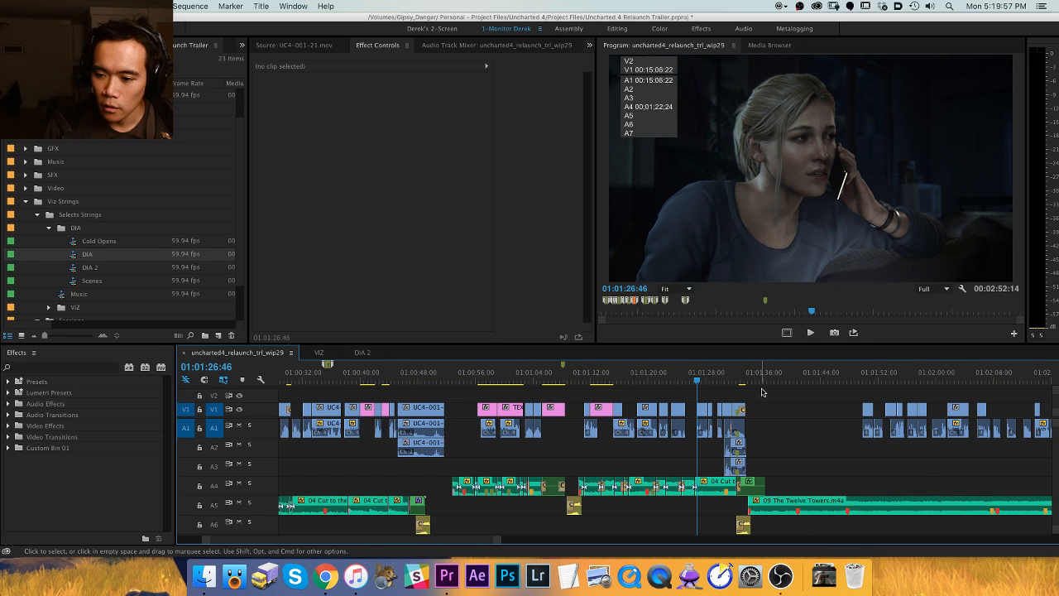
{"action": "key", "text": "equal"}
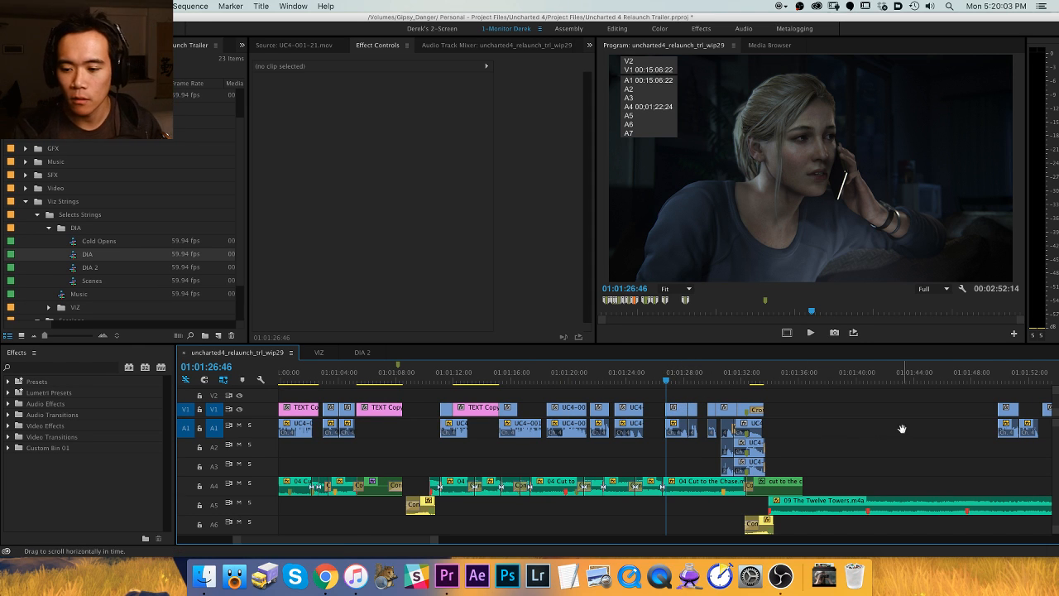
{"action": "scroll", "coordinate": [900, 428], "scroll_direction": "right", "scroll_amount": 5}
{"action": "left_click", "coordinate": [816, 383]}
{"action": "scroll", "coordinate": [816, 384], "scroll_direction": "right", "scroll_amount": 3}
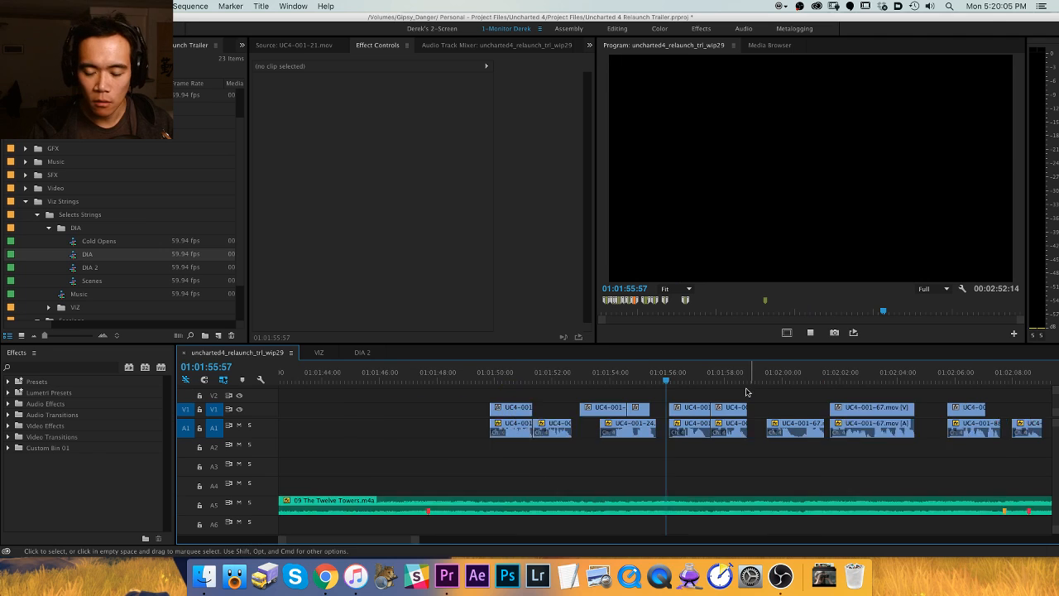
{"action": "key", "text": "space"}
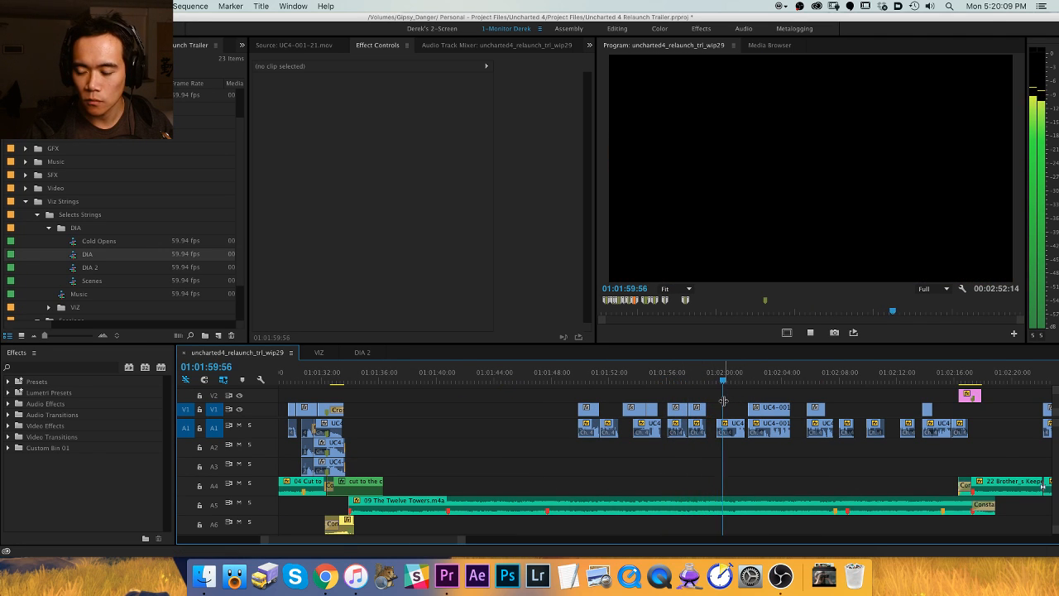
{"action": "key", "text": "space"}
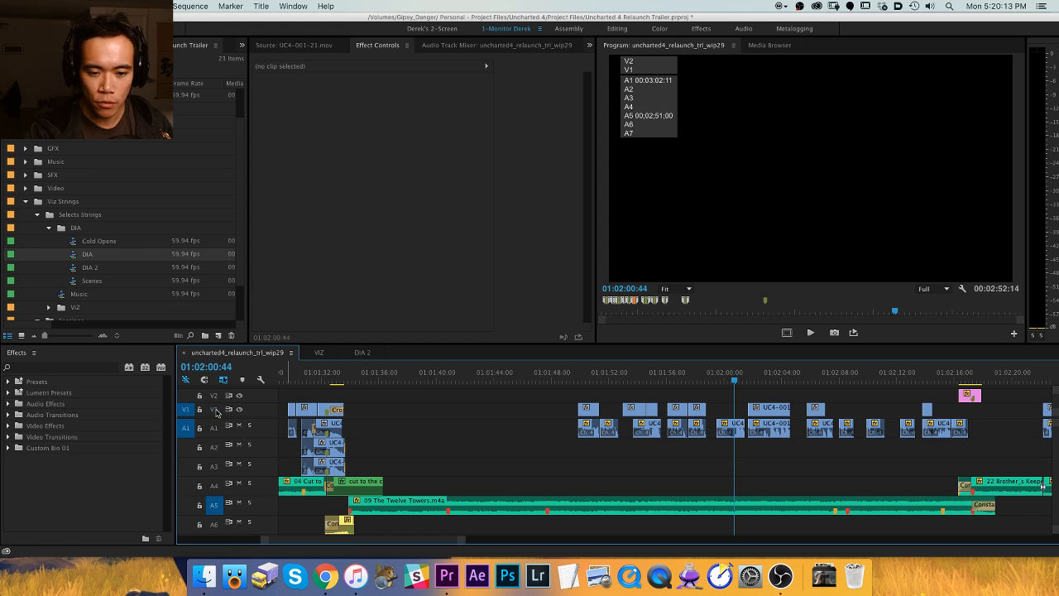
Target A5, match-frame the 09 The Twelve Towers music at 01:01:37:19, and clear the source's in and out points.
{"action": "key", "text": "f"}
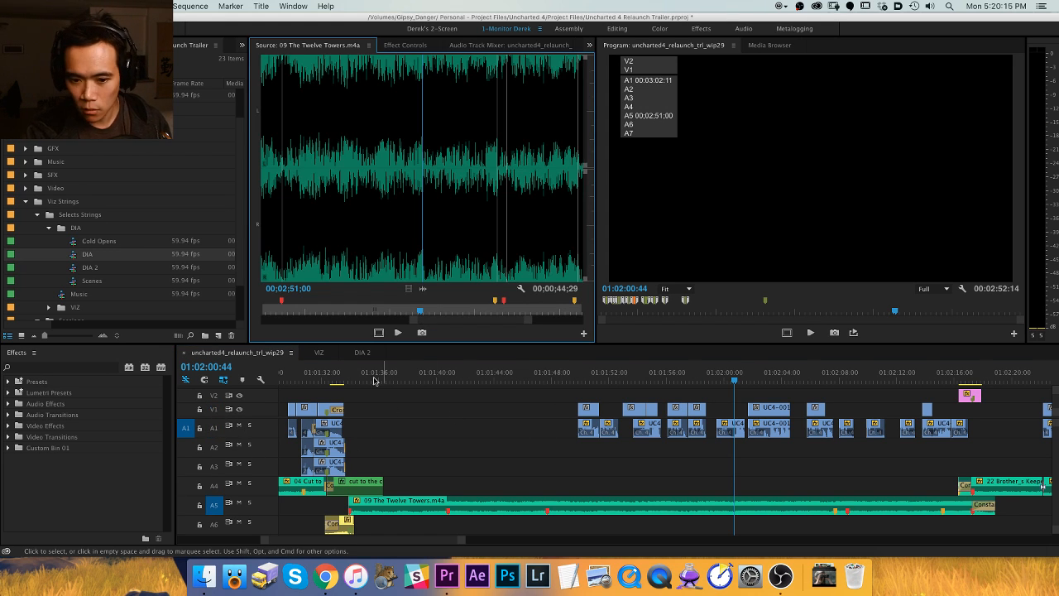
{"action": "left_click", "coordinate": [398, 379]}
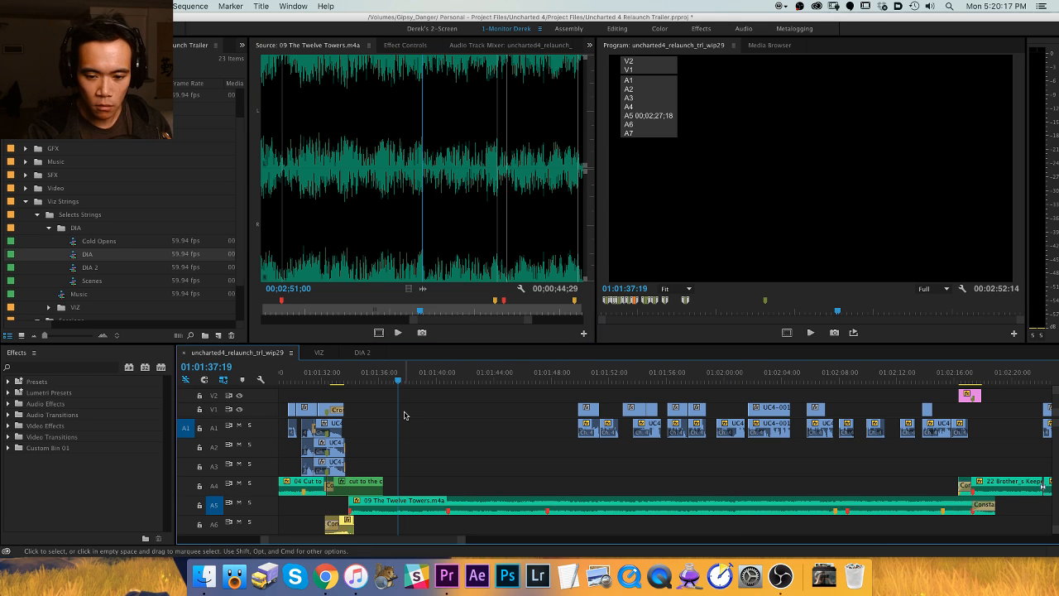
{"action": "key", "text": "f"}
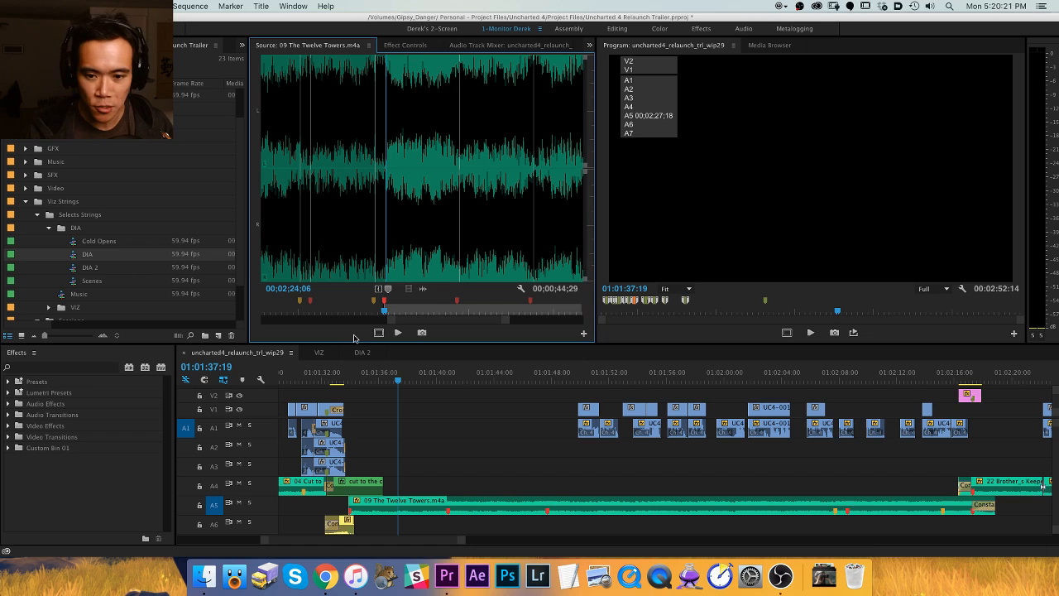
{"action": "key", "text": "alt+x"}
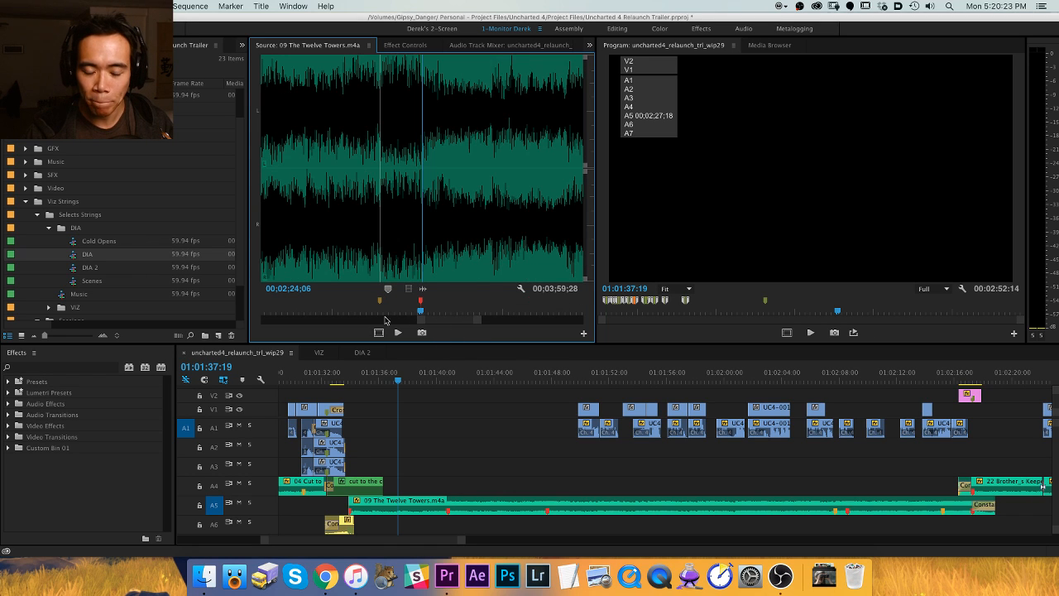
Audition the 09 The Twelve Towers source from the marker at 00:02:23:07 to the marker at 00:02:24:06.
{"action": "left_click_drag", "start_coordinate": [396, 312], "coordinate": [378, 314]}
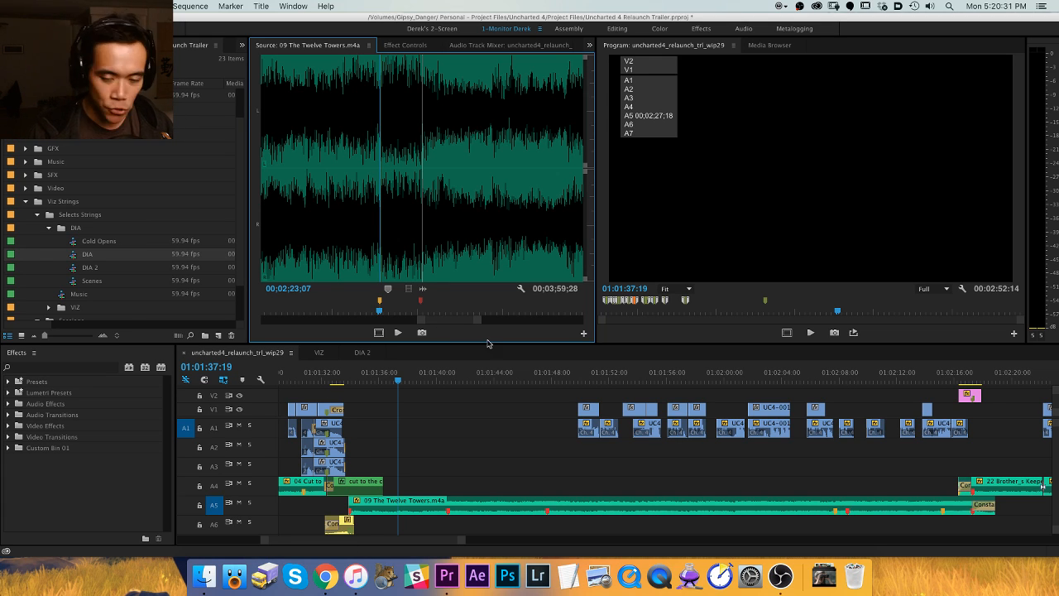
{"action": "key", "text": "space"}
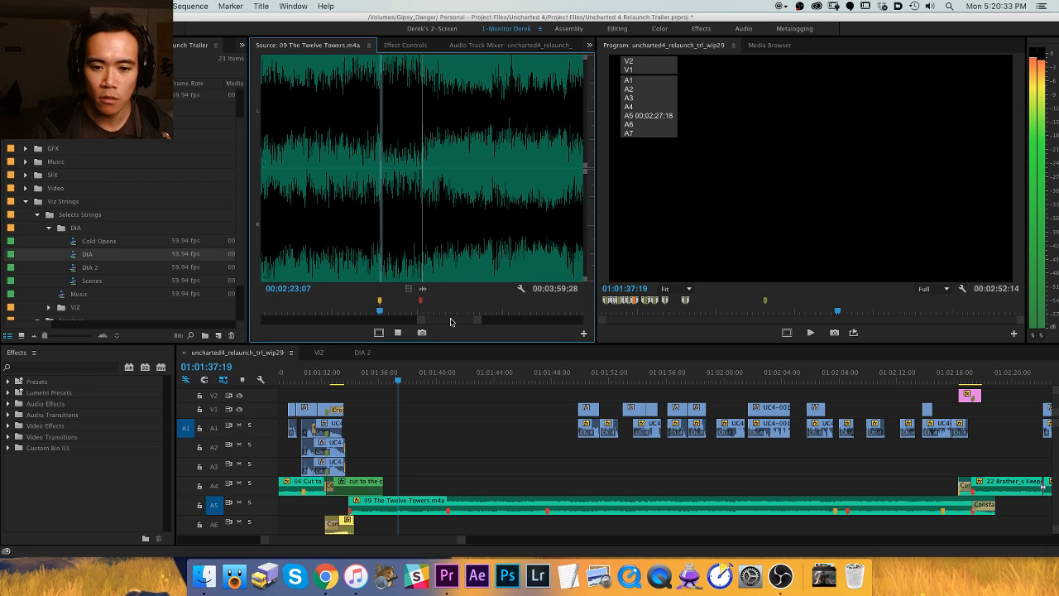
{"action": "key", "text": "space"}
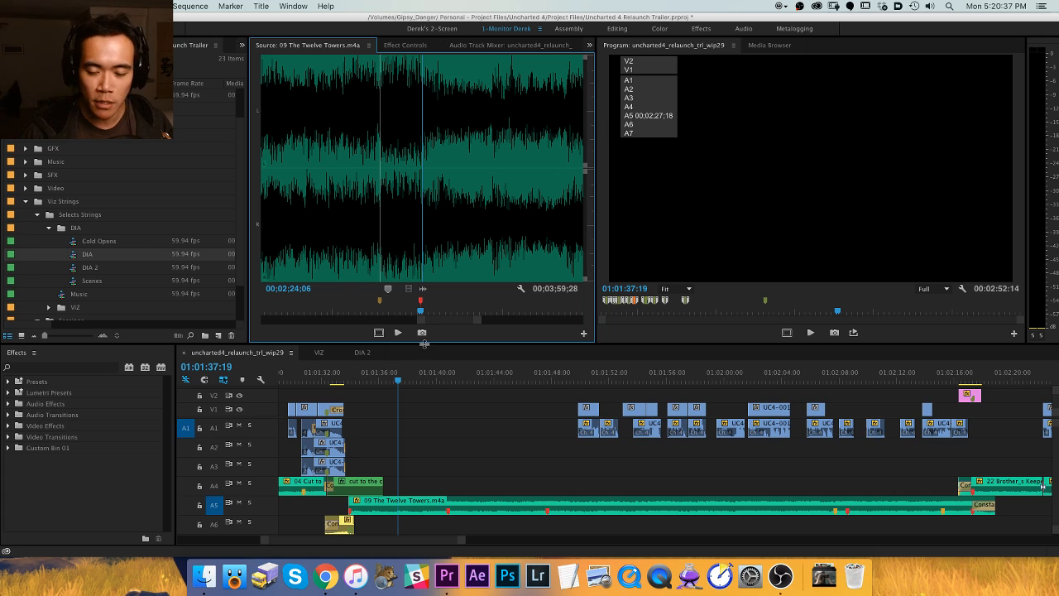
Inspect the source music's surrounding markers, then match-frame 01:01:37:19 again and clear the source's in and out points.
{"action": "key", "text": "minus"}
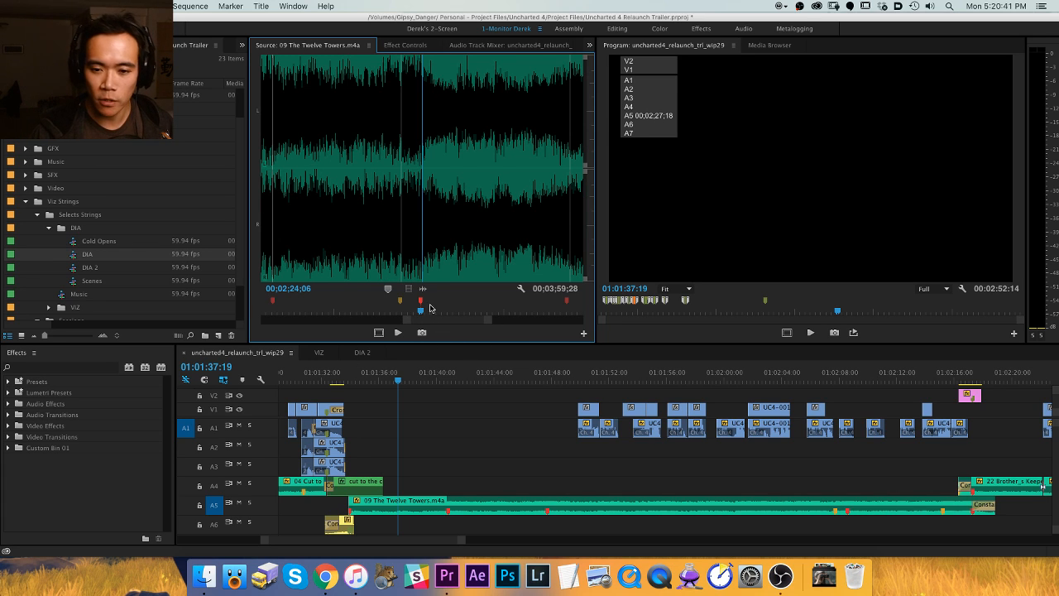
{"action": "mouse_move", "coordinate": [436, 320]}
{"action": "left_mouse_down"}
{"action": "mouse_move", "coordinate": [377, 321]}
{"action": "mouse_move", "coordinate": [447, 324]}
{"action": "left_mouse_up"}
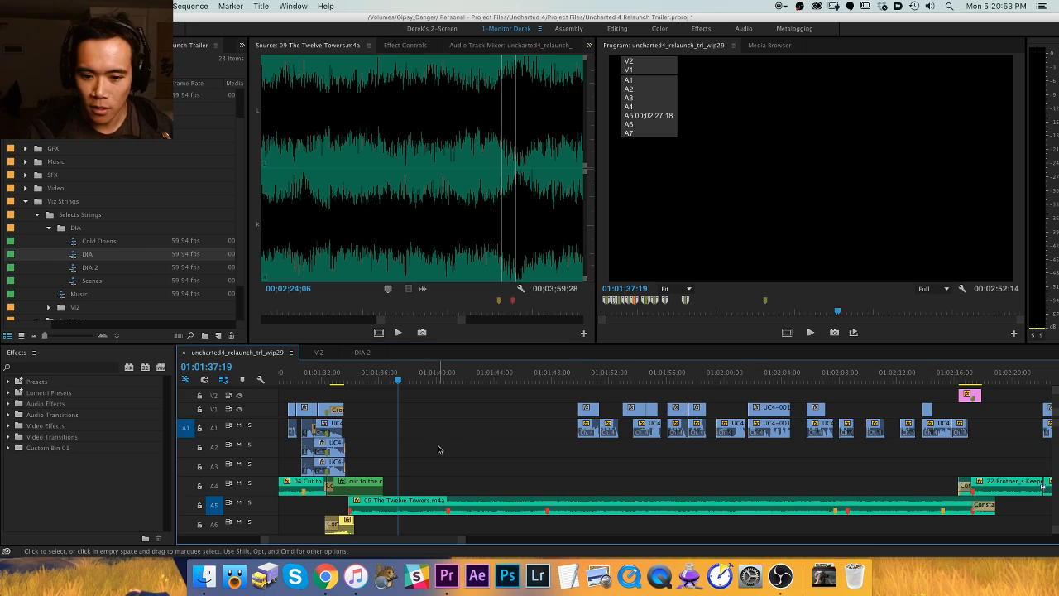
{"action": "key", "text": "f"}
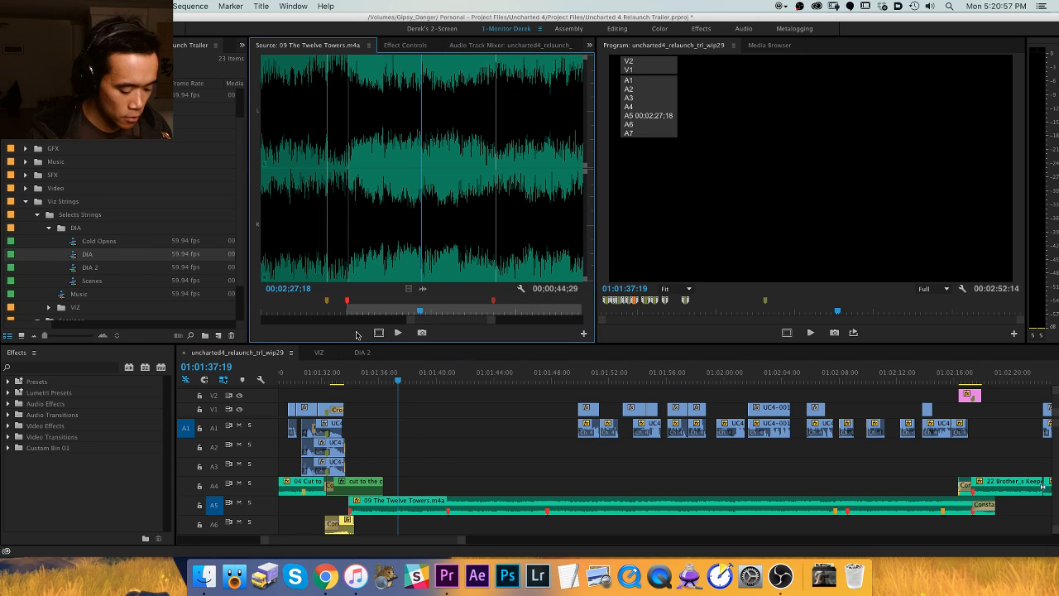
{"action": "key", "text": "alt+x"}
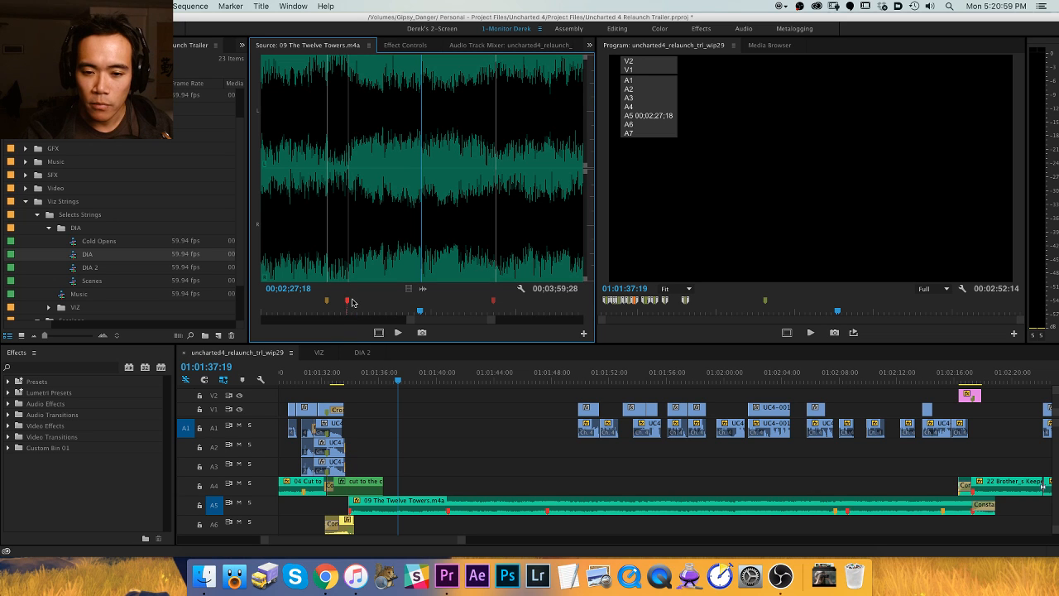
Return the source to the 00:02:24:06 marker and match-frame the 09 The Twelve Towers clip's start at 01:01:33:55.
{"action": "key", "text": "super+shift+m"}
{"action": "key", "text": "super+shift+m"}
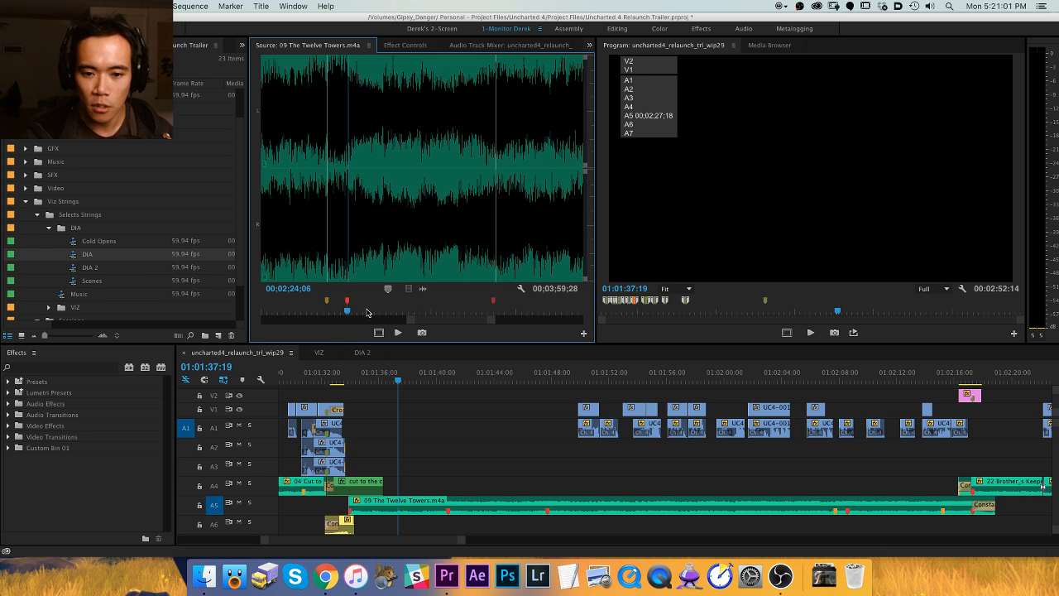
{"action": "key", "text": "="}
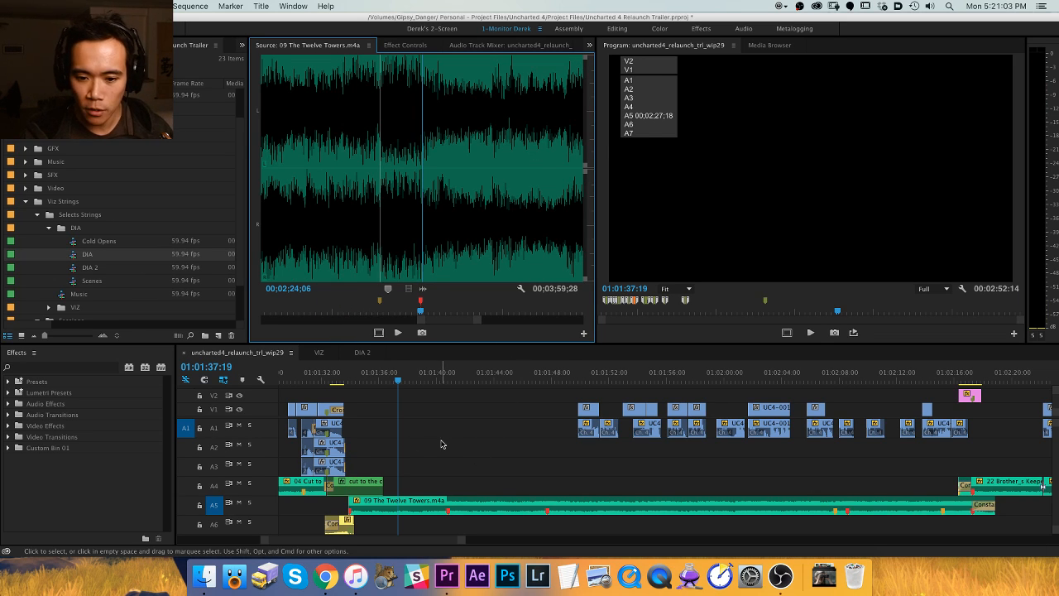
{"action": "left_click", "coordinate": [441, 444]}
{"action": "key", "text": "Up"}
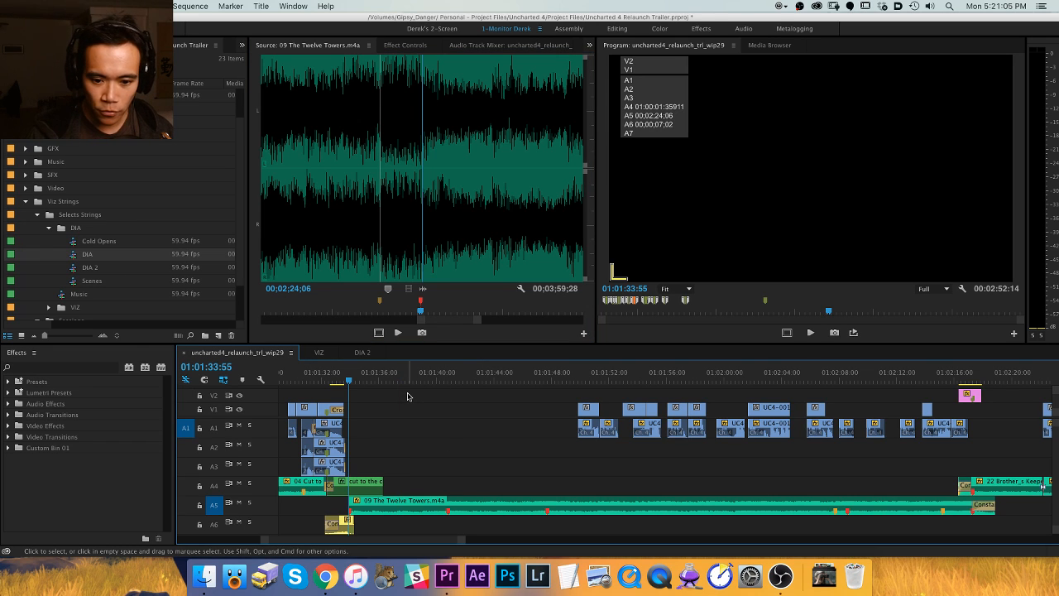
{"action": "key", "text": "f"}
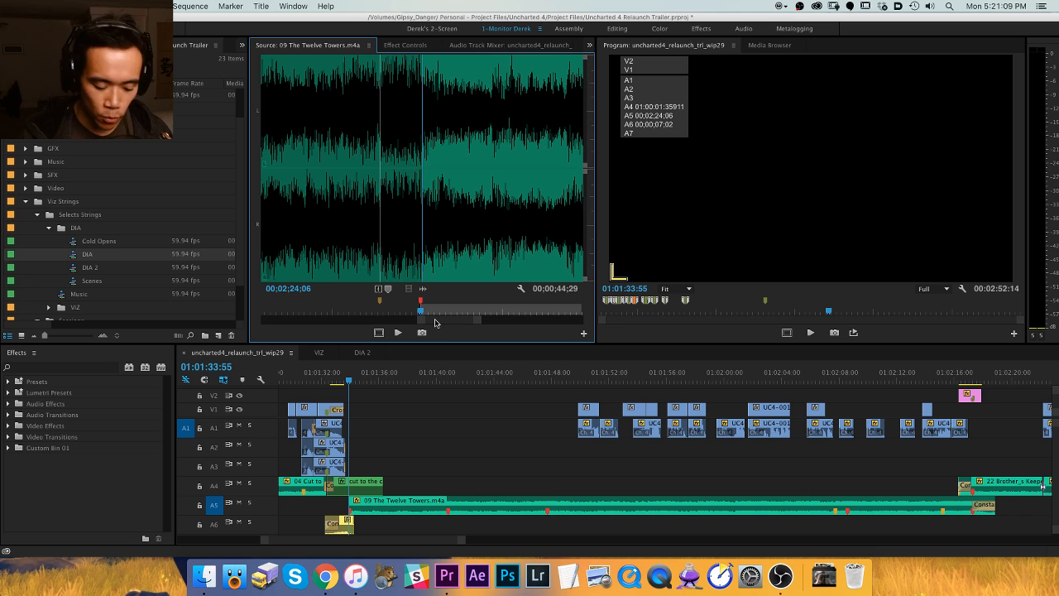
Play the source music from the marker at 00:02:24:06 and add a beat marker at about 00:02:27:16.
{"action": "key", "text": "minus"}
{"action": "key", "text": "minus"}
{"action": "key", "text": "space"}
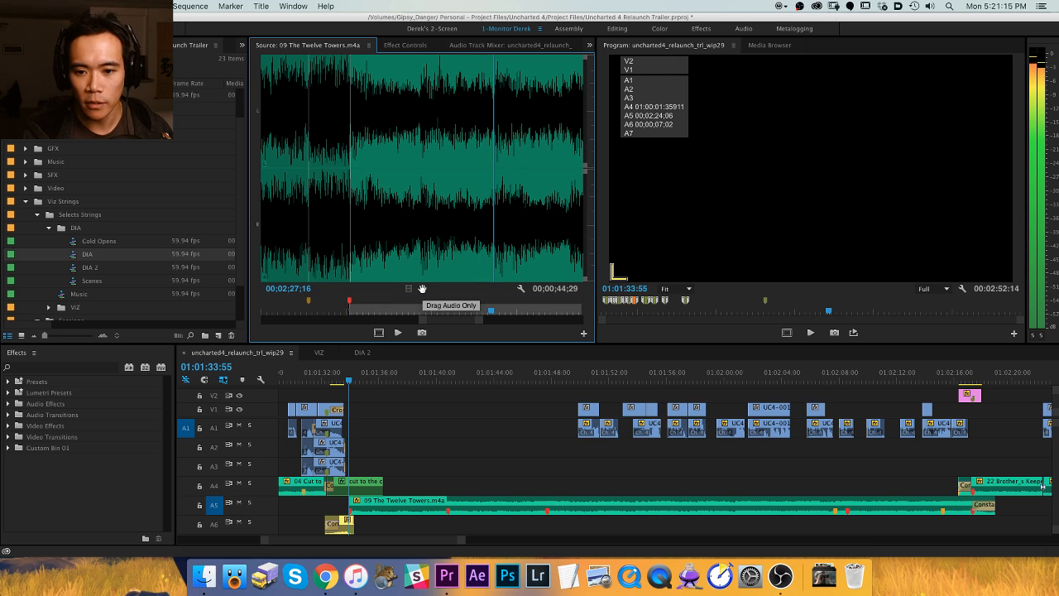
{"action": "key", "text": "space"}
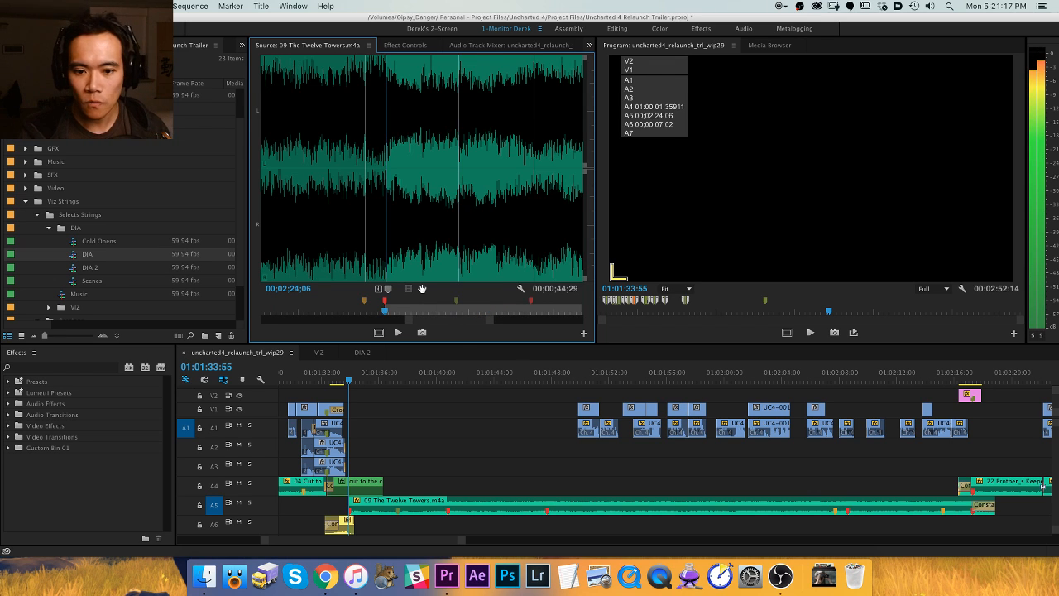
Clear the source's in and out points and audition the music past the new beat marker to 00:02:29:23.
{"action": "double_click", "coordinate": [464, 319]}
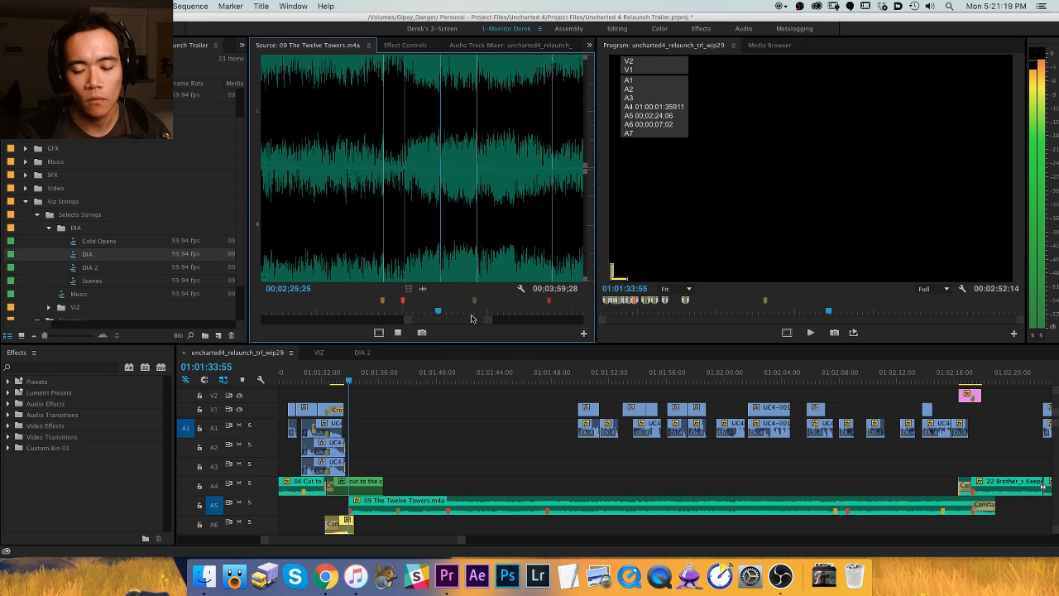
{"action": "key", "text": "="}
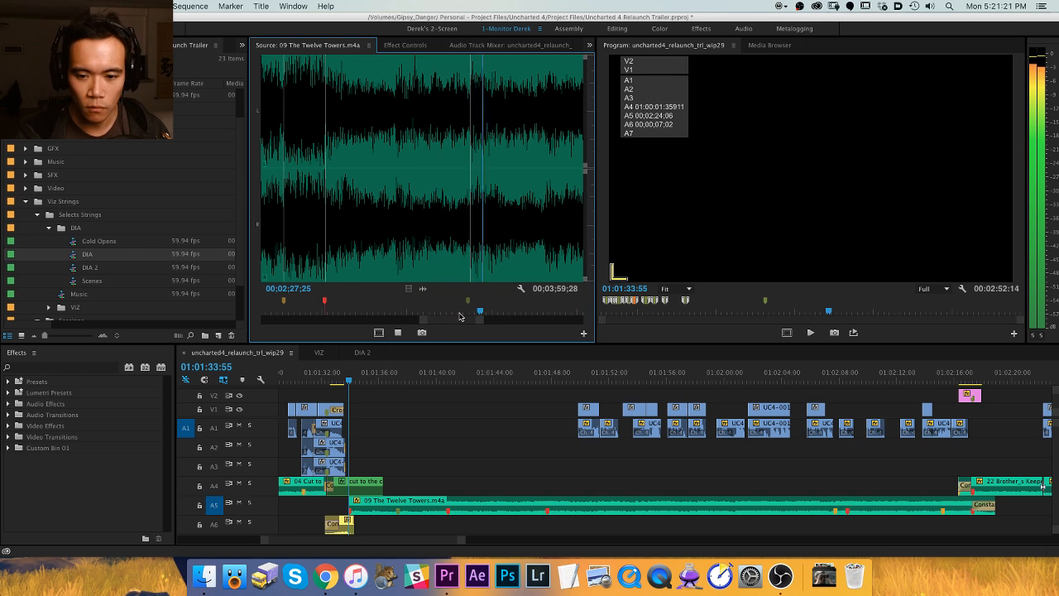
{"action": "key", "text": "="}
{"action": "key", "text": "minus"}
{"action": "key", "text": "minus"}
{"action": "key", "text": "space"}
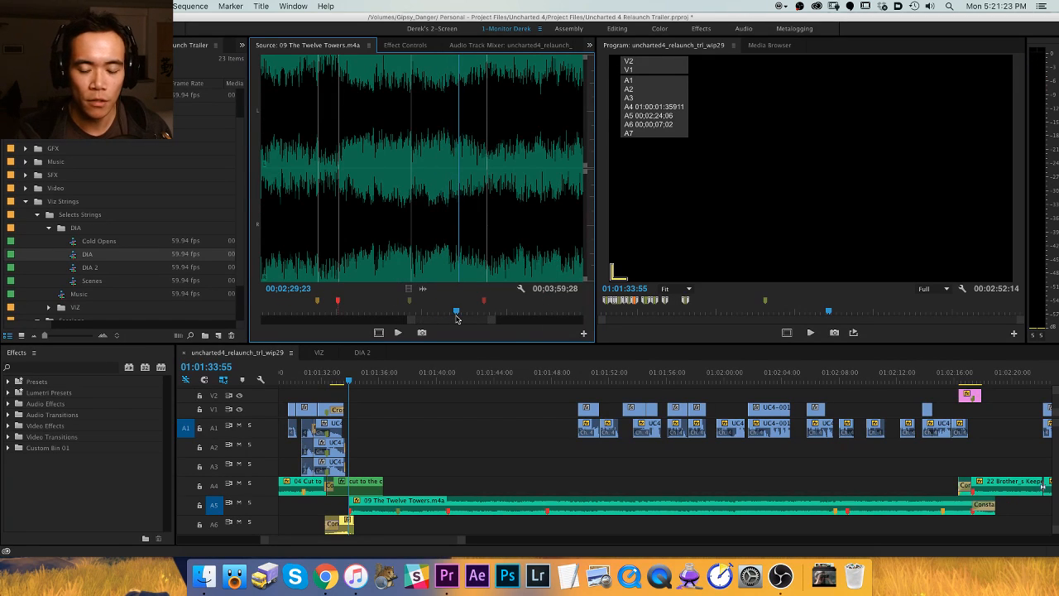
{"action": "key", "text": "="}
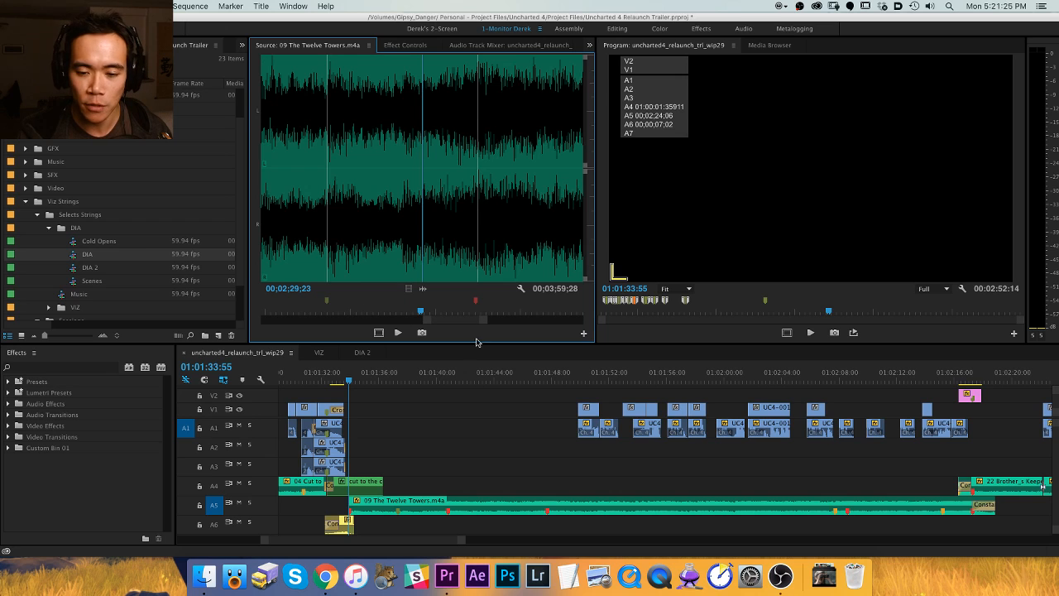
Play the source music from 00:02:28:07 and add a beat marker at 00:02:34:15.
{"action": "left_click_drag", "start_coordinate": [447, 322], "coordinate": [511, 310]}
{"action": "left_click", "coordinate": [449, 310]}
{"action": "key", "text": "minus"}
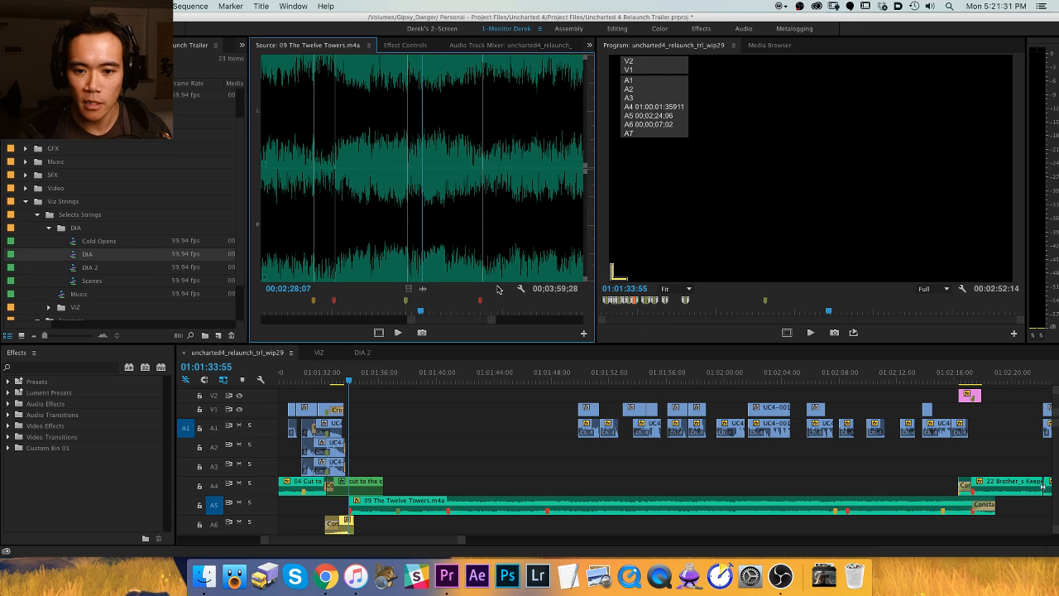
{"action": "key", "text": "space"}
{"action": "key", "text": "equal"}
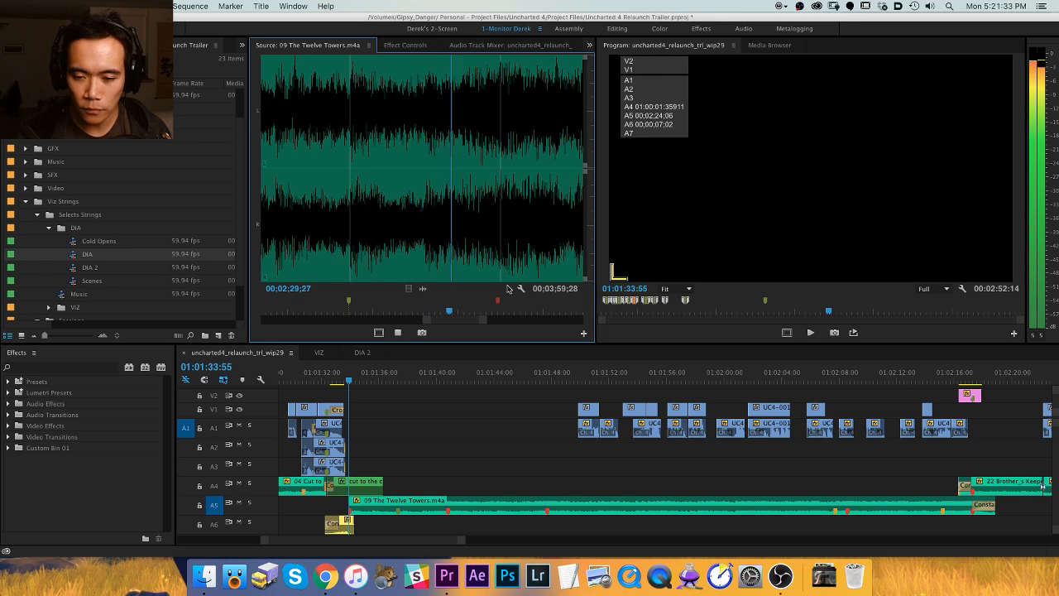
{"action": "key", "text": "equal"}
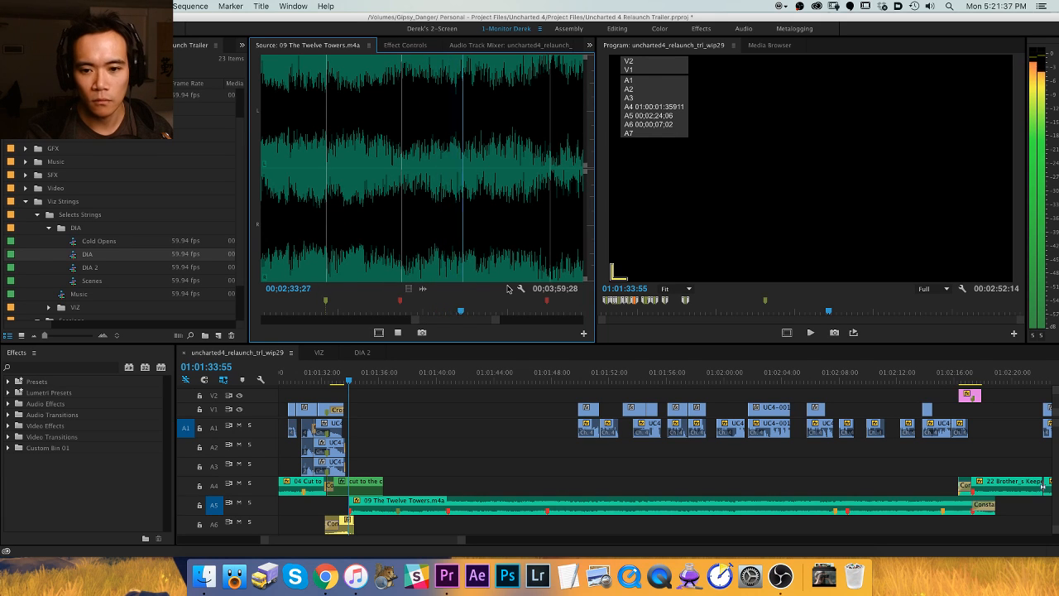
{"action": "key", "text": "space"}
{"action": "key", "text": "Right"}
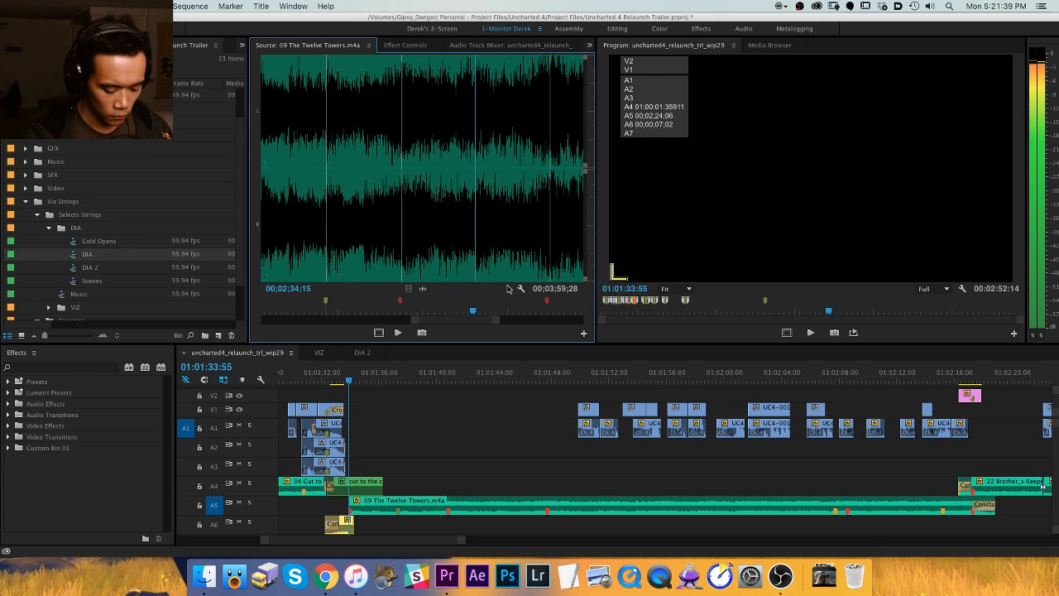
{"action": "key", "text": "space"}
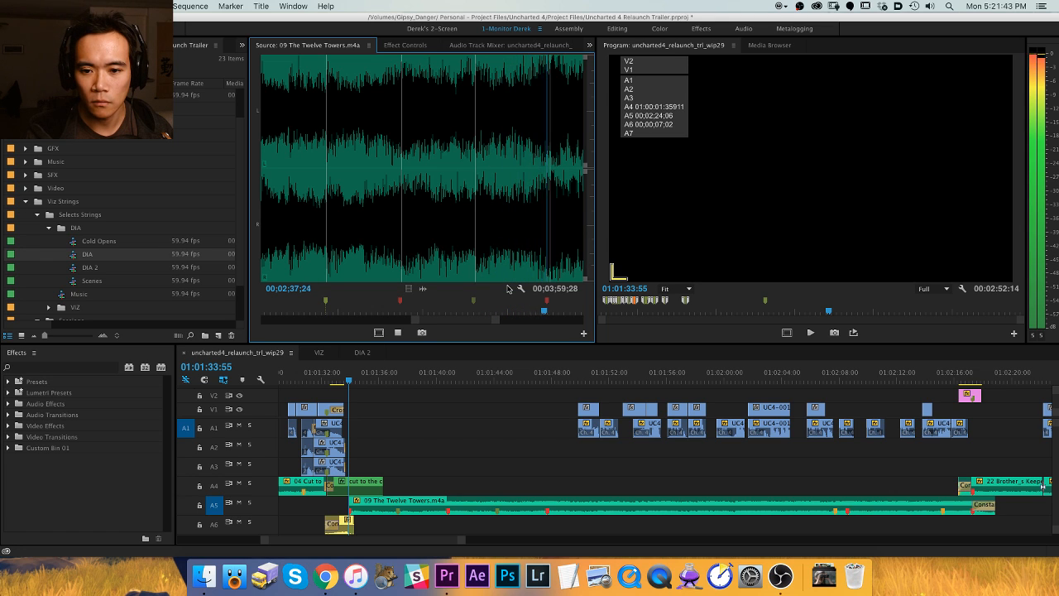
Replay the source music from the 00:02:31:02 marker and add a beat marker at 00:02:41:13.
{"action": "key", "text": "space"}
{"action": "left_click", "coordinate": [426, 272]}
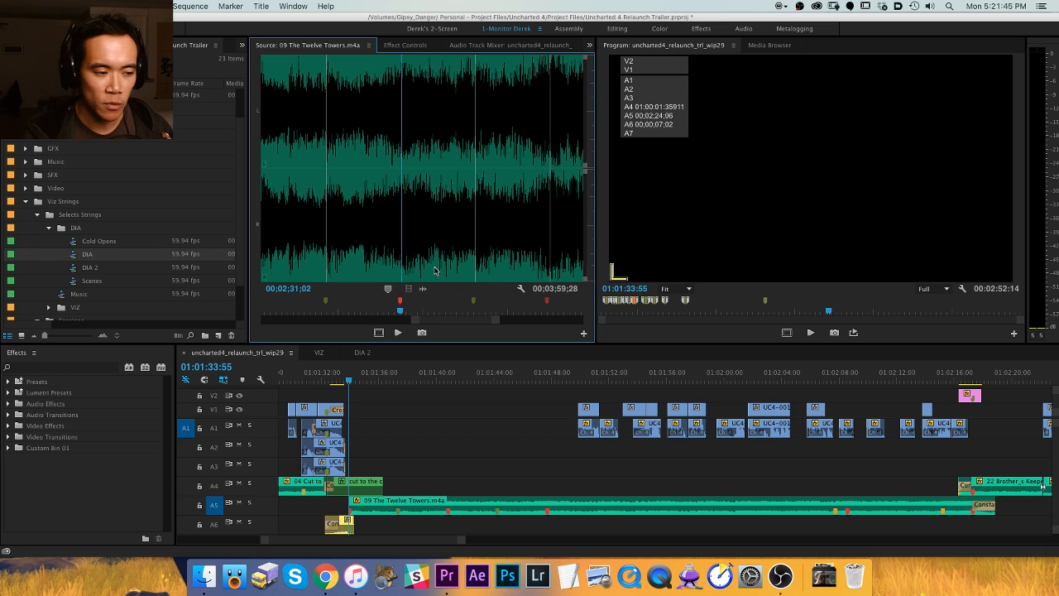
{"action": "key", "text": "space"}
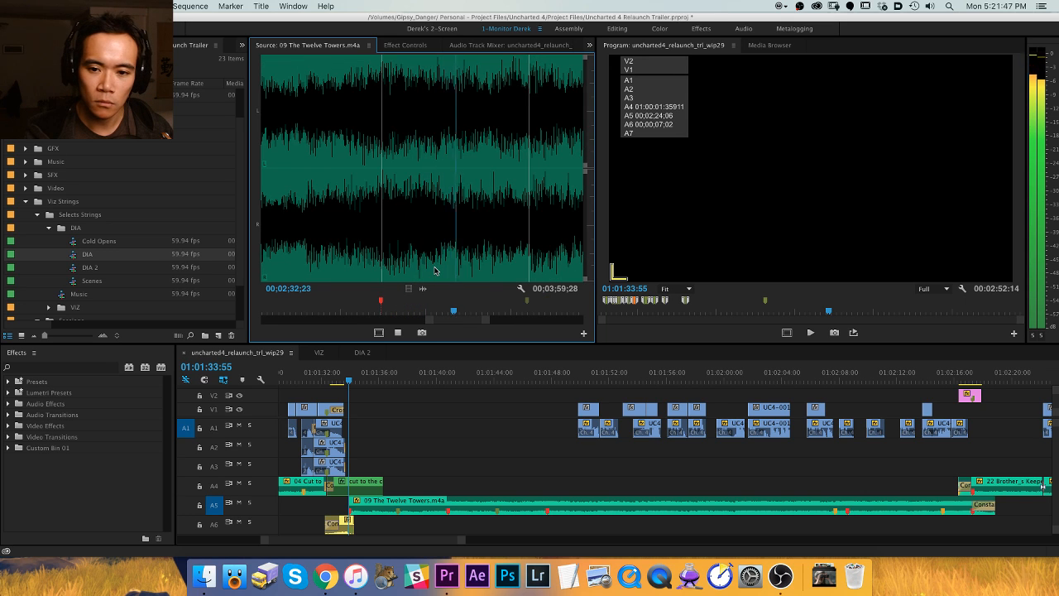
{"action": "key", "text": "space"}
{"action": "key", "text": "space"}
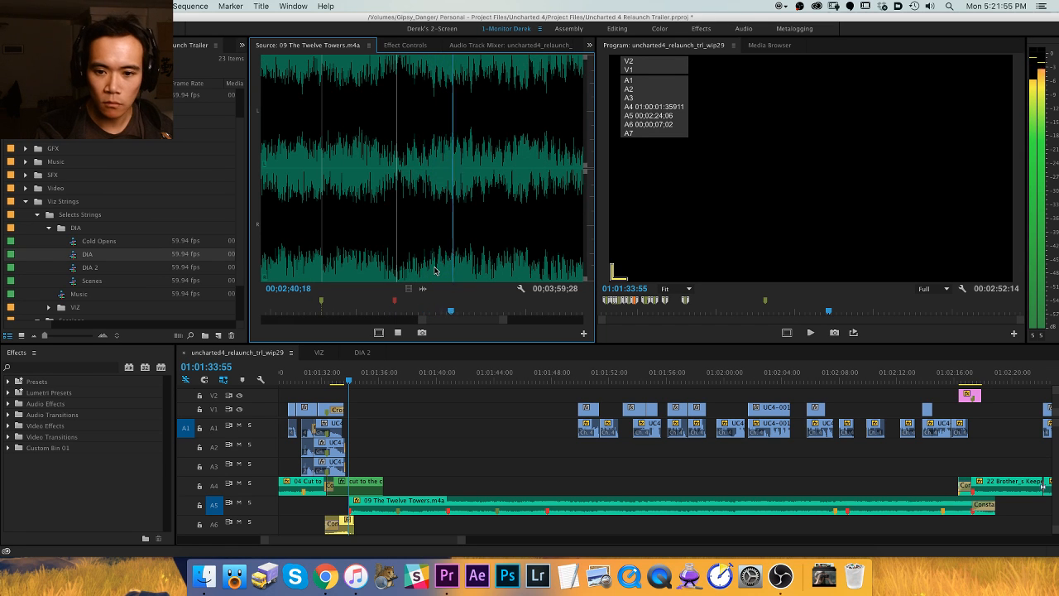
{"action": "key", "text": "space"}
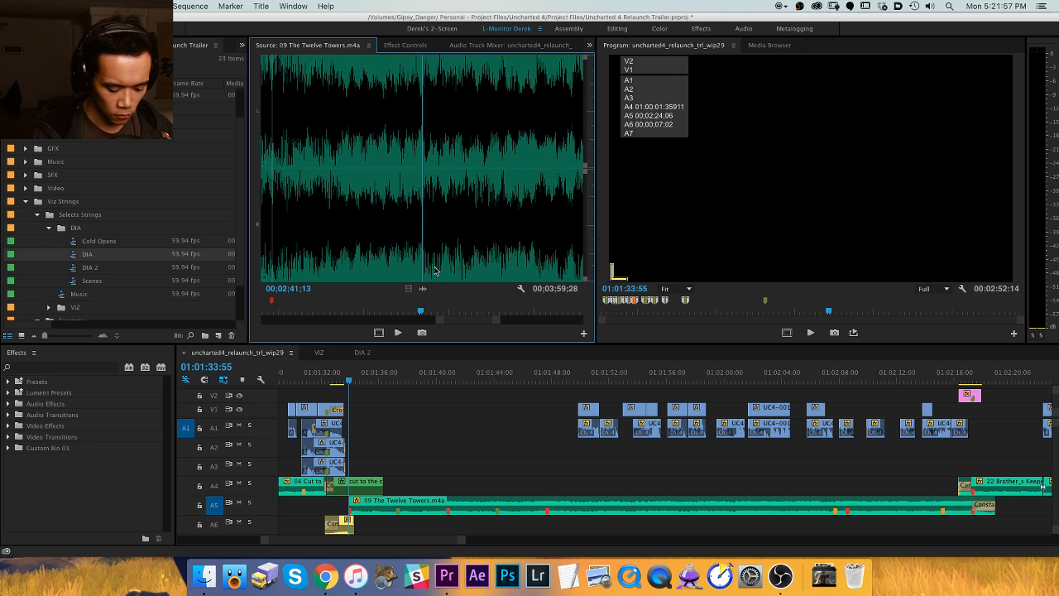
{"action": "key", "text": "space"}
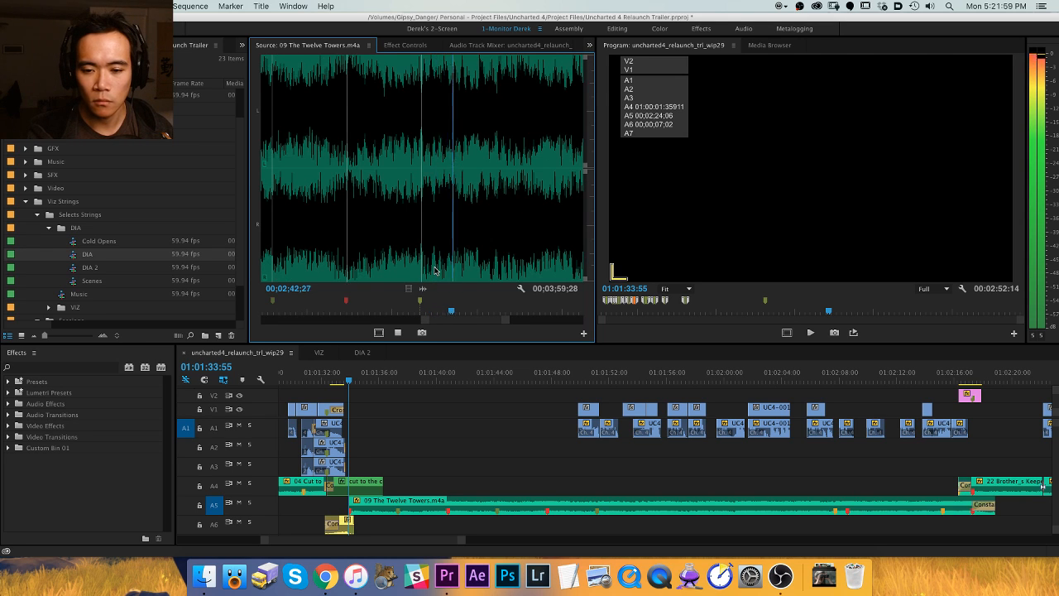
Continue marking the source music's regular beats from about 00:02:44 to 00:02:55, including one at 00:02:51:28.
{"action": "key", "text": "space"}
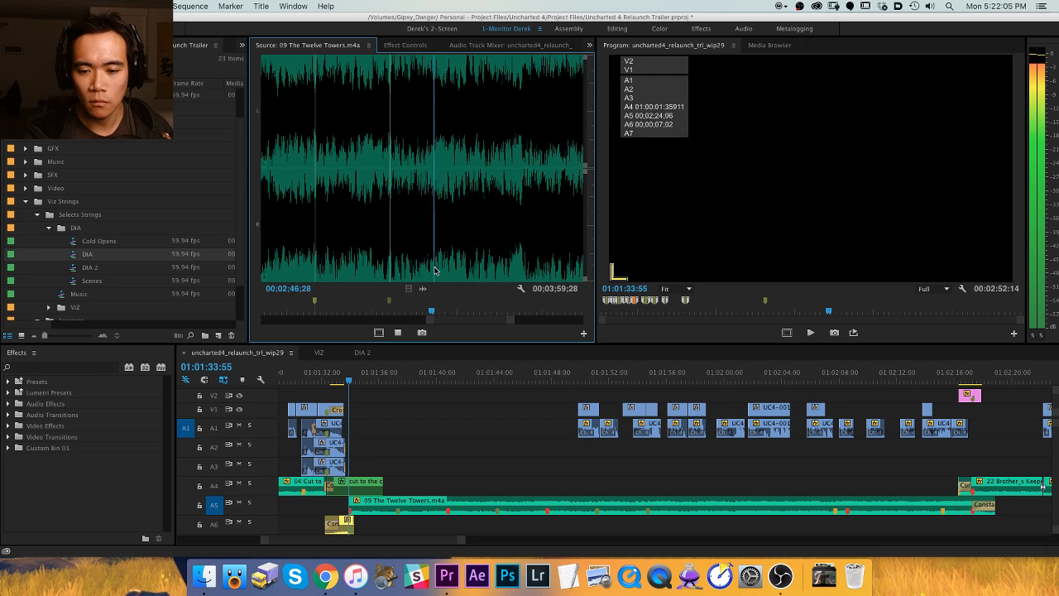
{"action": "key", "text": "space"}
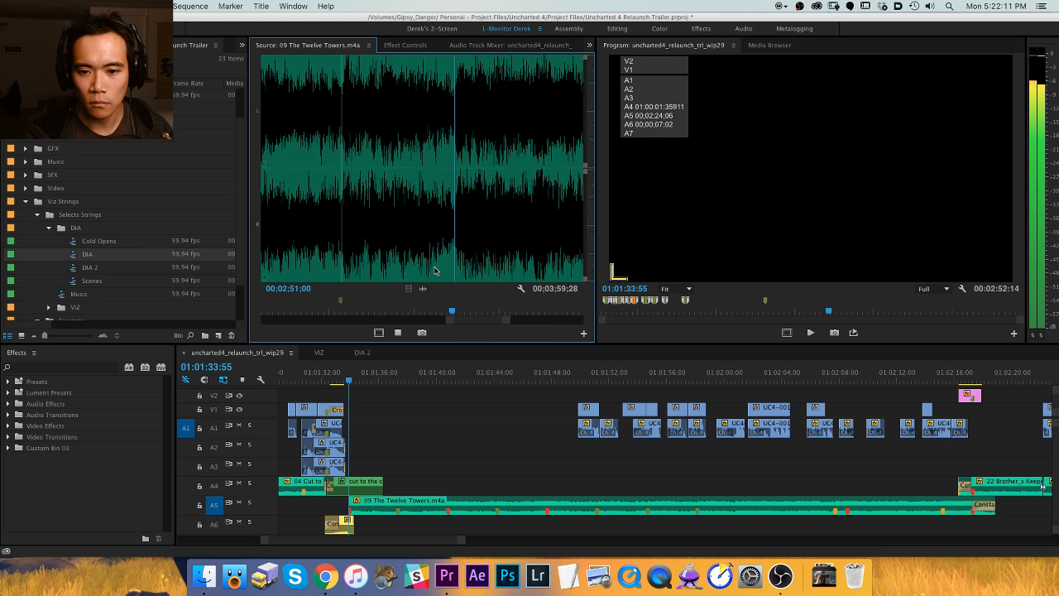
{"action": "key", "text": "space"}
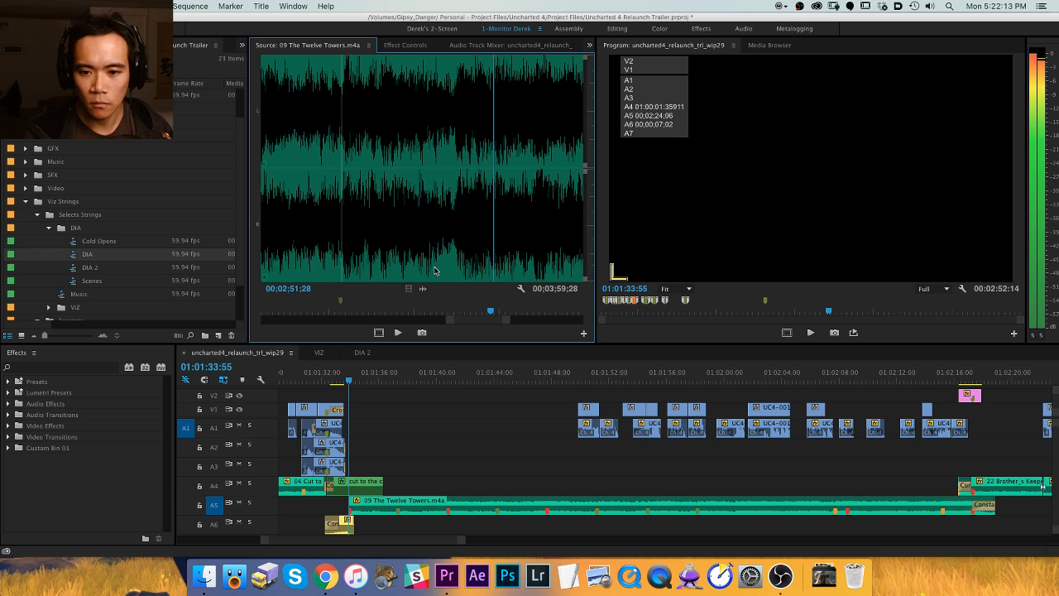
{"action": "key", "text": "Right"}
{"action": "key", "text": "space"}
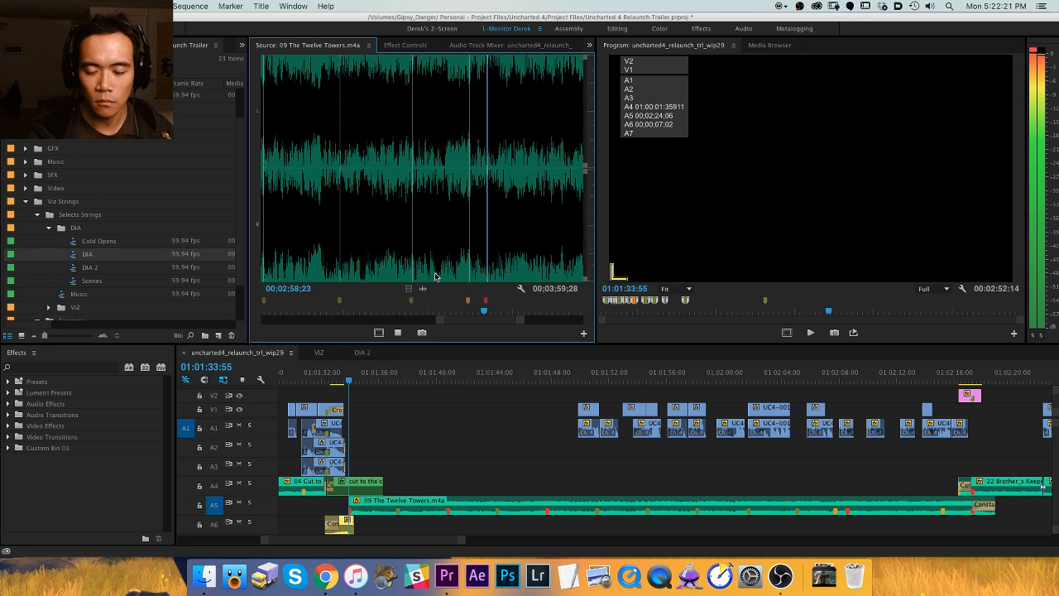
Replay the music around 00:02:55:26, then play from the 00:02:58:25 marker to 00:03:08:22, adding a beat marker at about 00:03:02.
{"action": "key", "text": "space"}
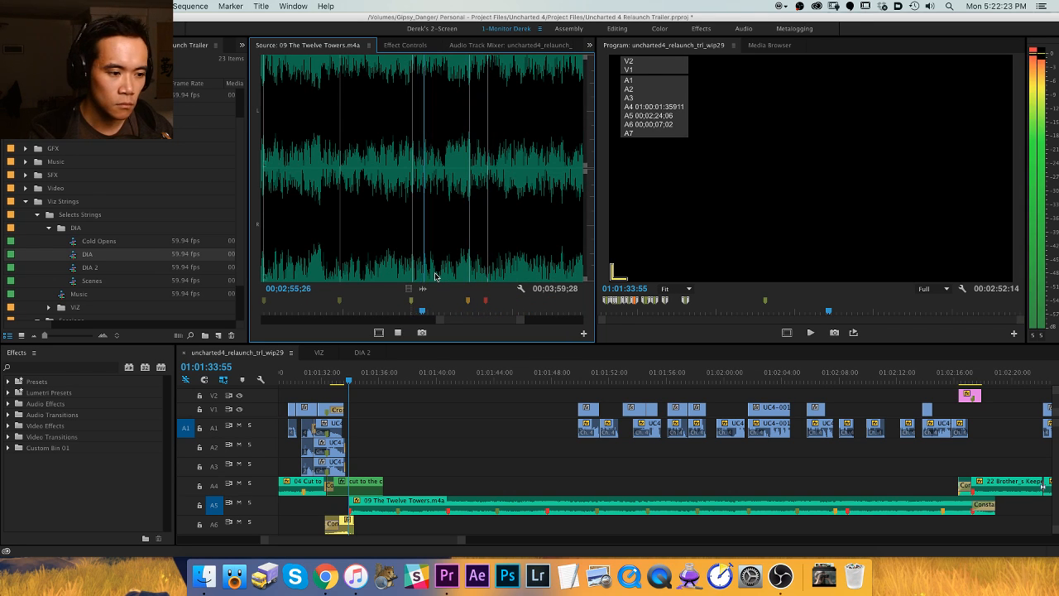
{"action": "left_click", "coordinate": [426, 277]}
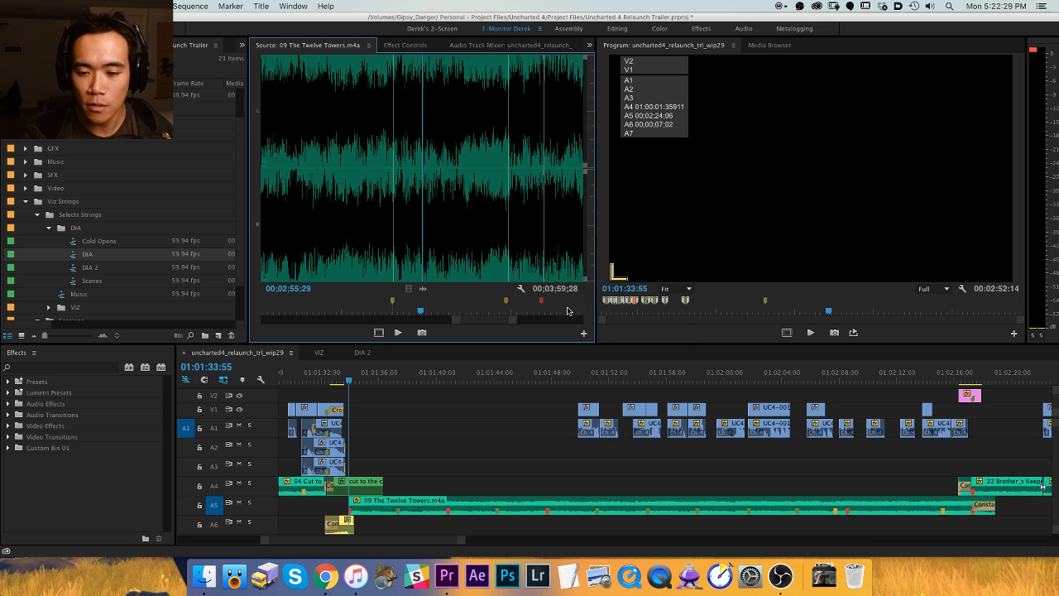
{"action": "scroll", "coordinate": [493, 323], "scroll_direction": "down", "scroll_amount": 2}
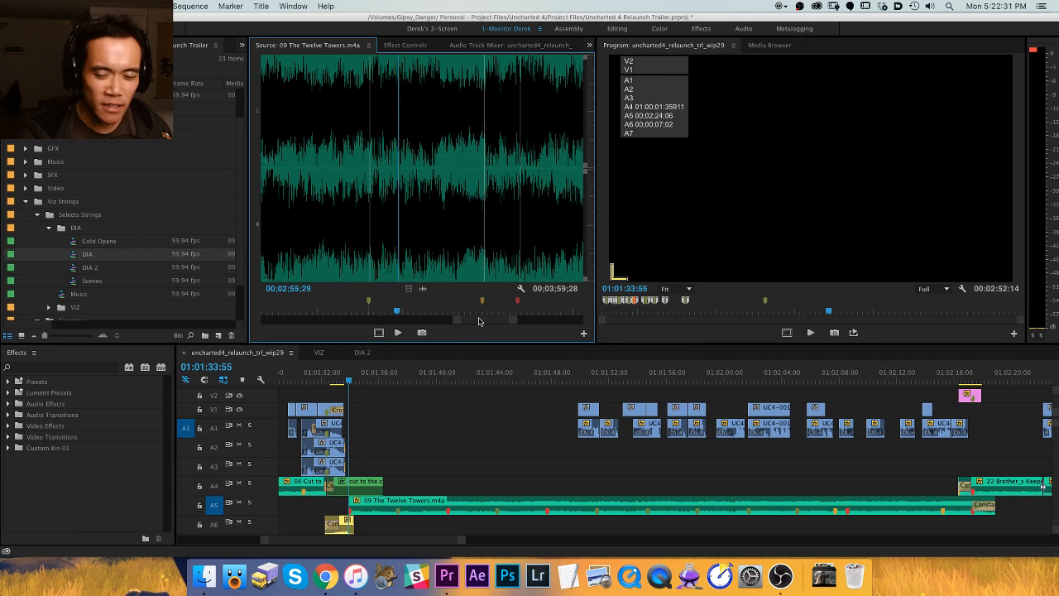
{"action": "scroll", "coordinate": [532, 319], "scroll_direction": "down", "scroll_amount": 2}
{"action": "left_click", "coordinate": [455, 313]}
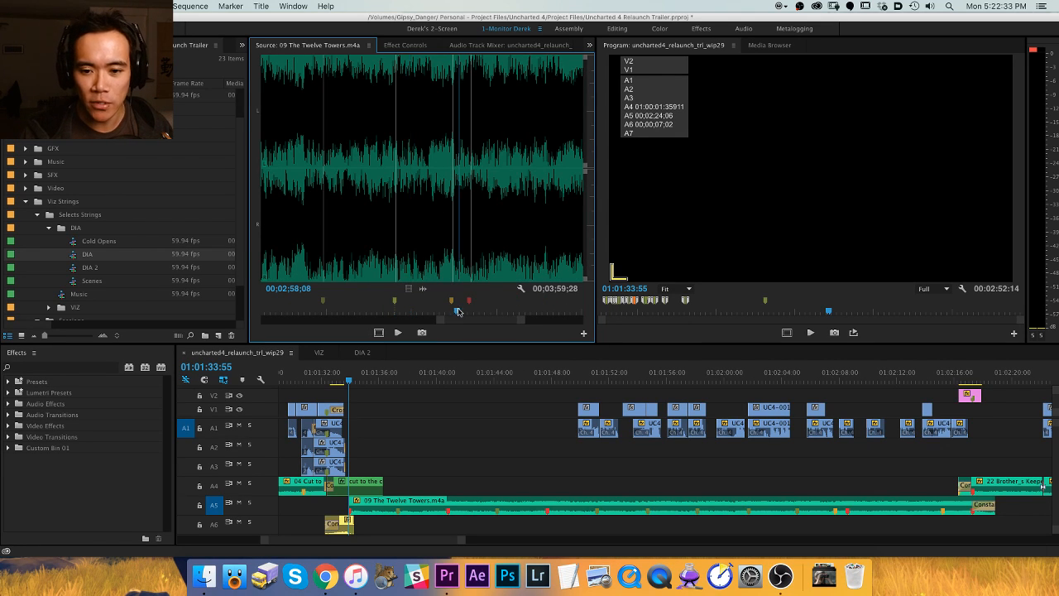
{"action": "scroll", "coordinate": [451, 318], "scroll_direction": "down", "scroll_amount": 3}
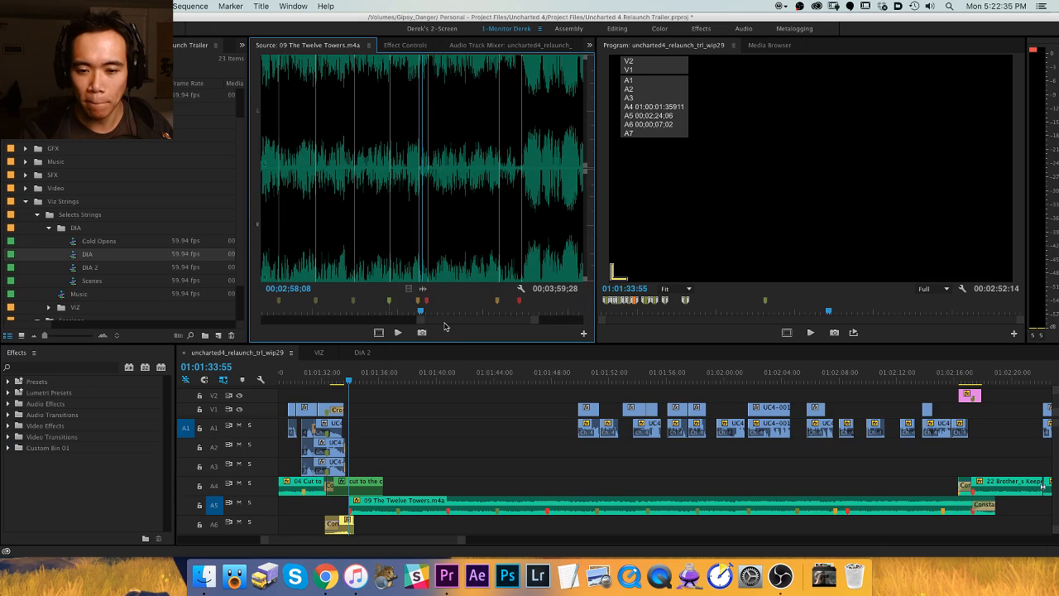
{"action": "scroll", "coordinate": [451, 319], "scroll_direction": "down", "scroll_amount": 5}
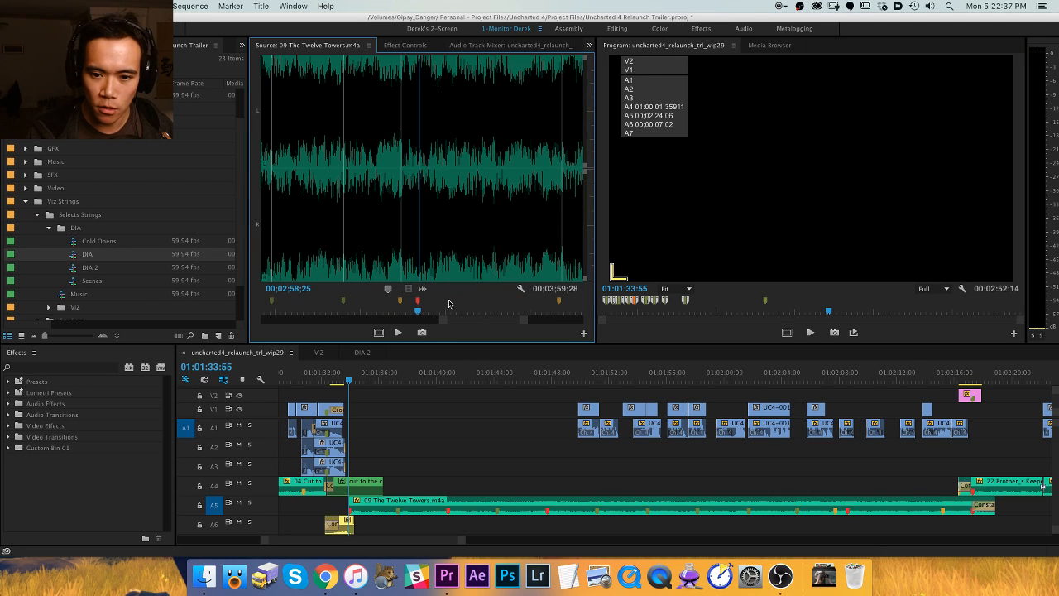
{"action": "key", "text": "space"}
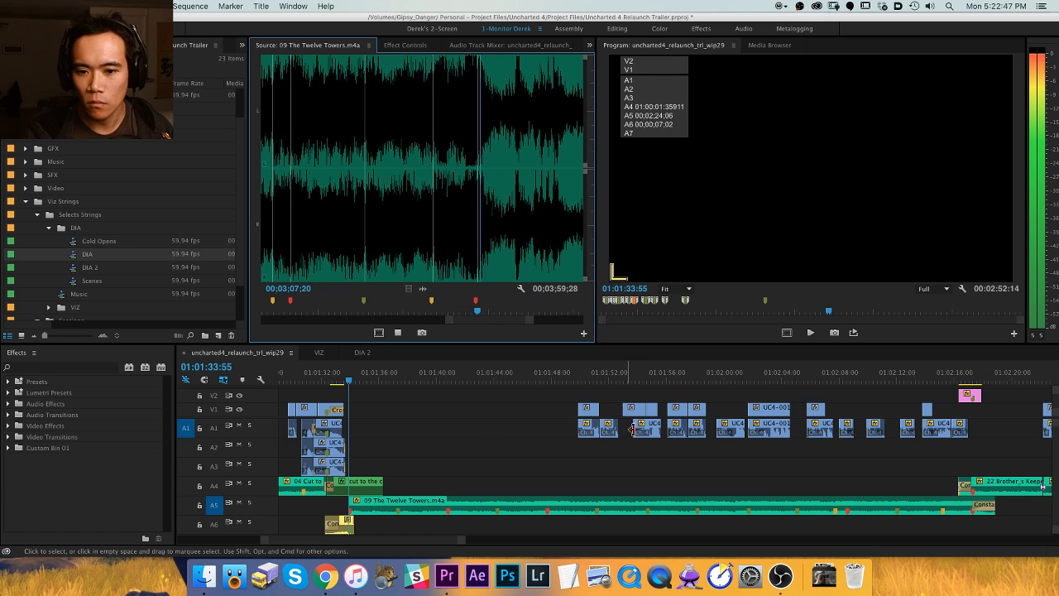
{"action": "left_click", "coordinate": [850, 398]}
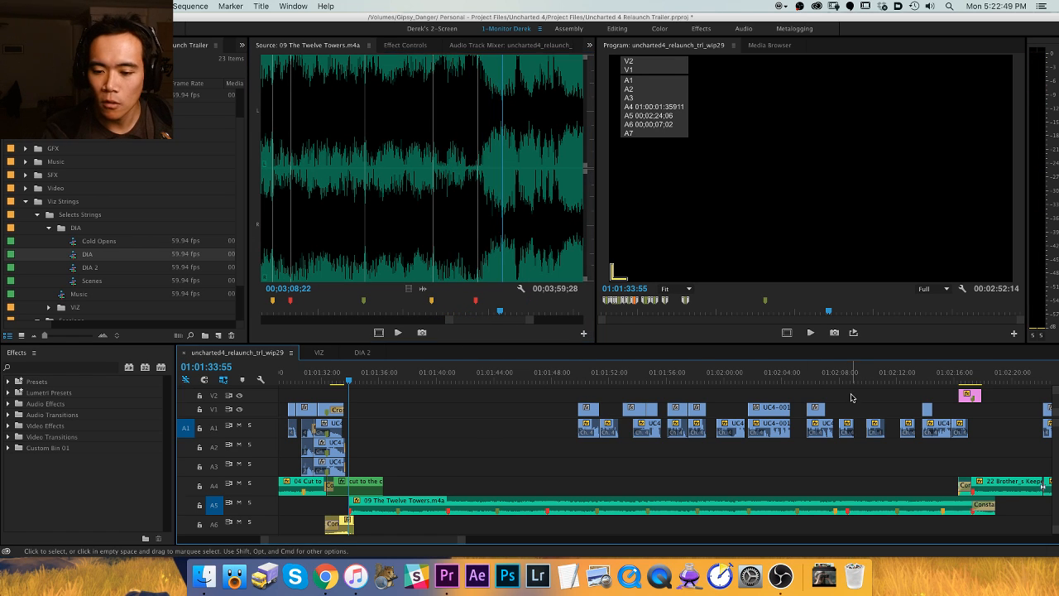
{"action": "scroll", "coordinate": [428, 447], "scroll_direction": "up", "scroll_amount": 2}
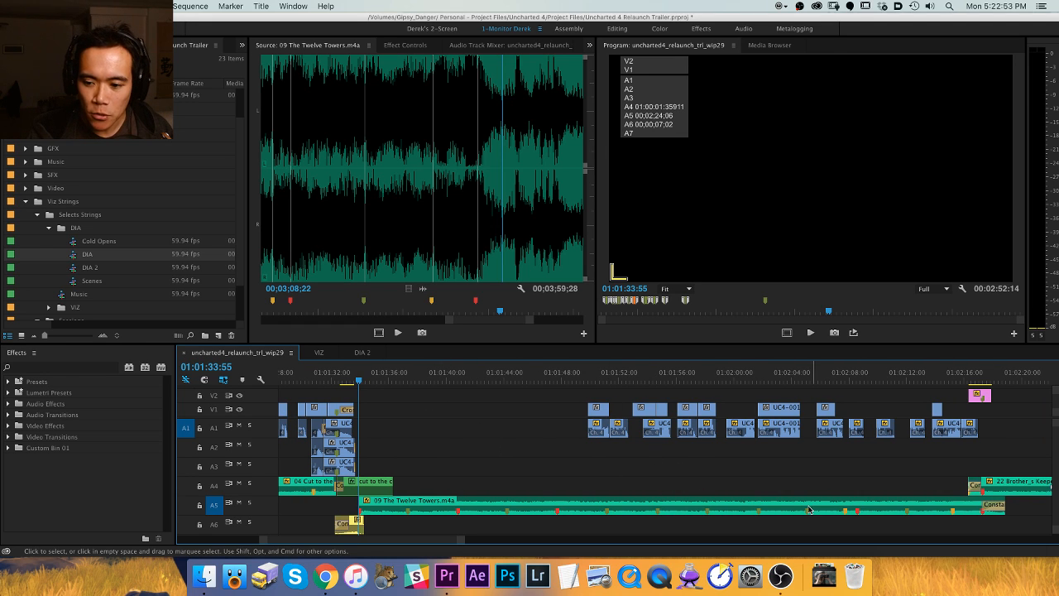
{"action": "left_click", "coordinate": [380, 416]}
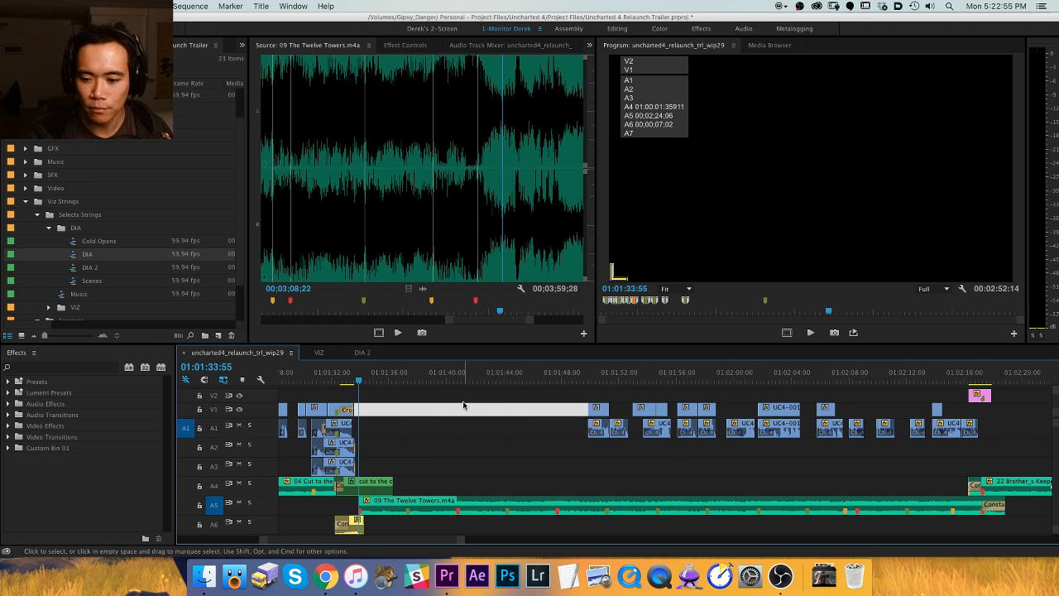
{"action": "left_click", "coordinate": [577, 424]}
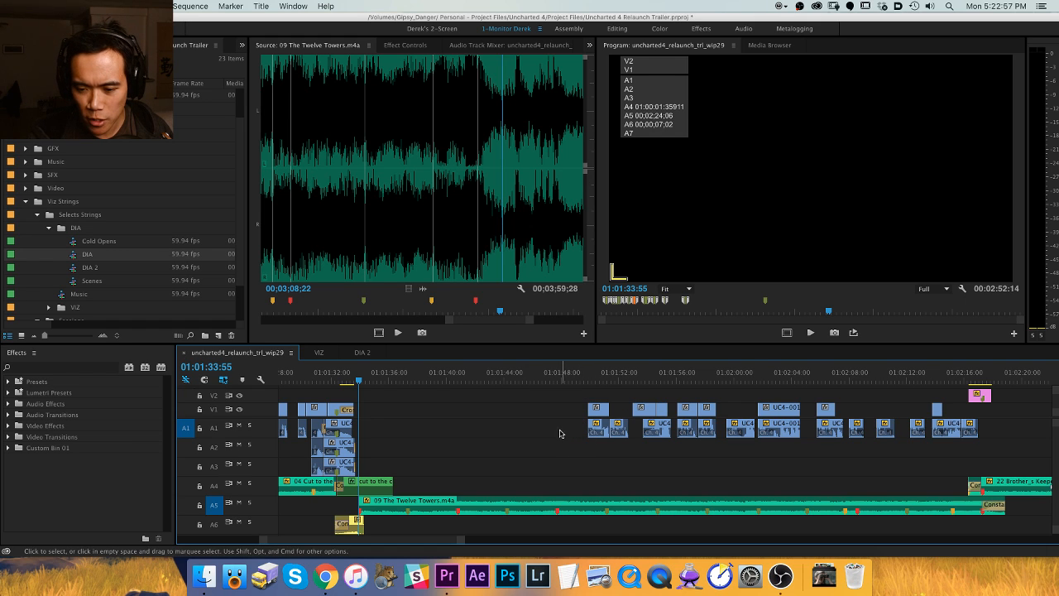
Save the project, then play the sequence from 01:01:46:17 with track A5 soloed to hear the Twelve Towers music.
{"action": "key", "text": "super+s"}
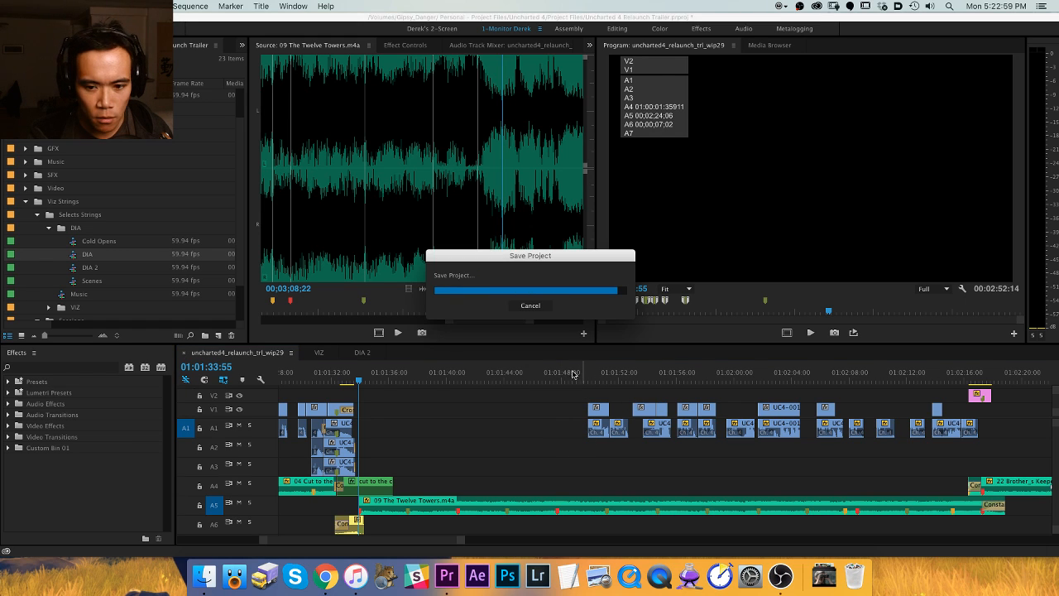
{"action": "left_click", "coordinate": [538, 372]}
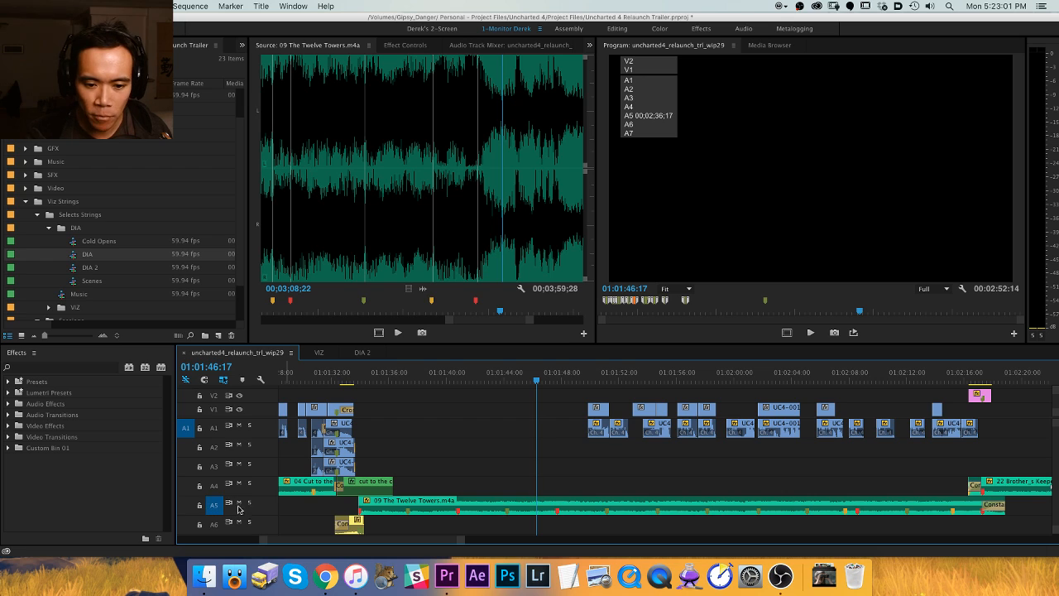
{"action": "key", "text": "space"}
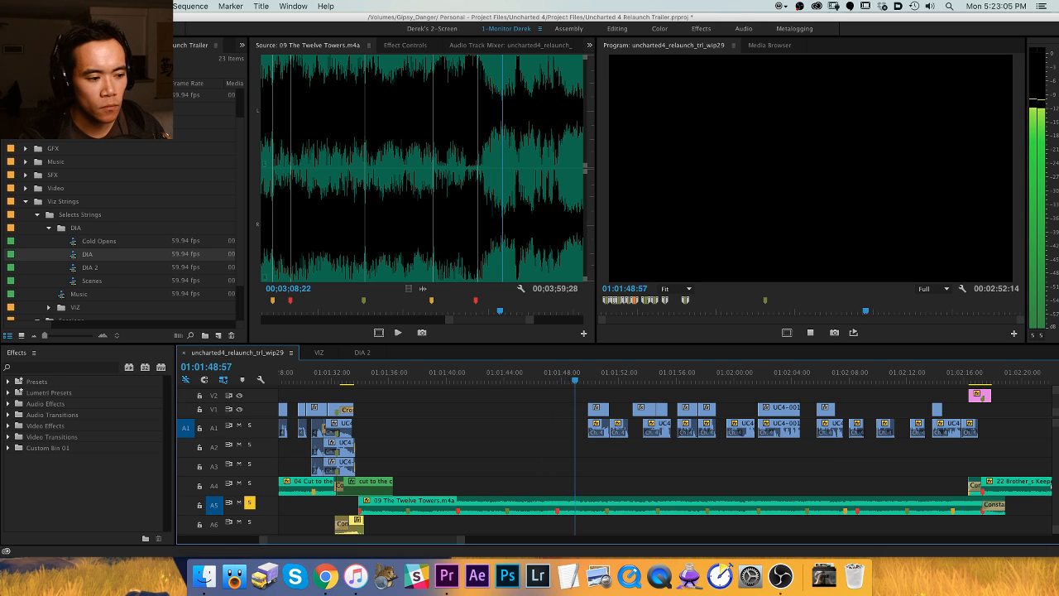
{"action": "key", "text": "super+Tab"}
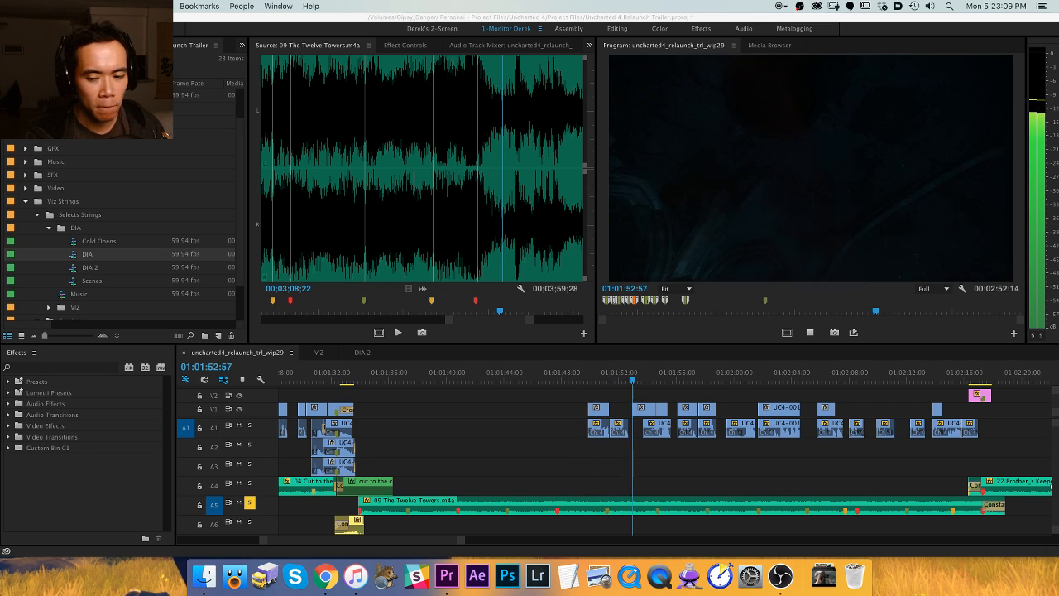
{"action": "left_click", "coordinate": [481, 426]}
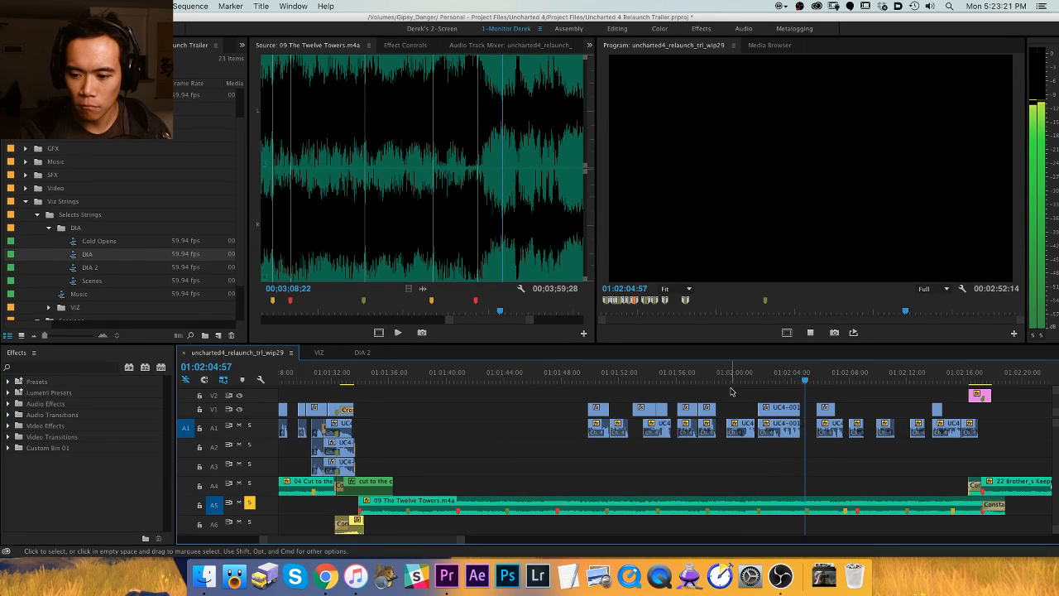
{"action": "key", "text": "space"}
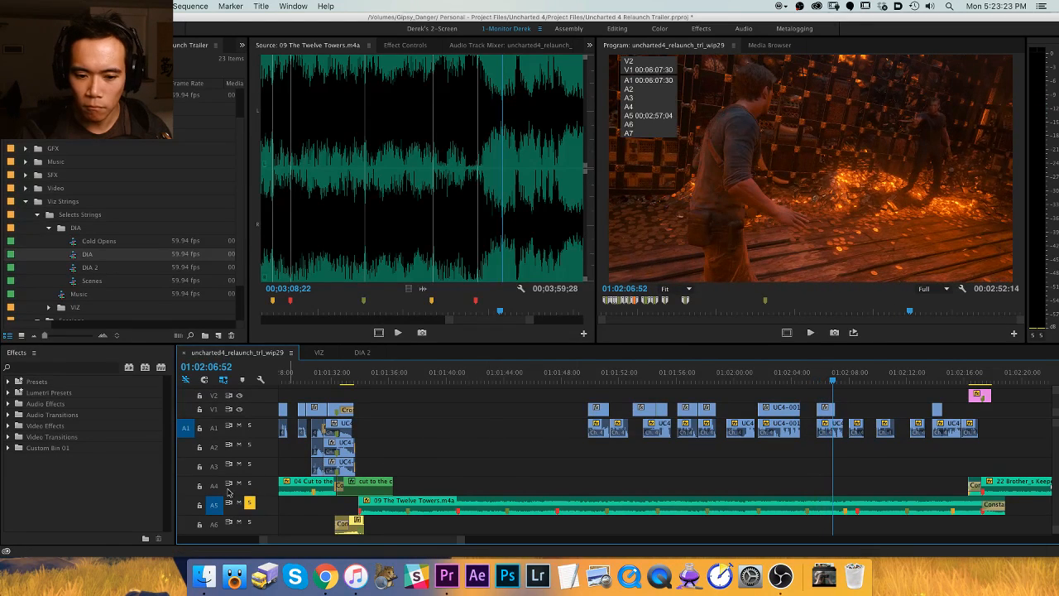
Turn off the solo on A5 and replay the dialogue with the music up to about 01:02:10.
{"action": "left_click", "coordinate": [249, 502]}
{"action": "key", "text": "space"}
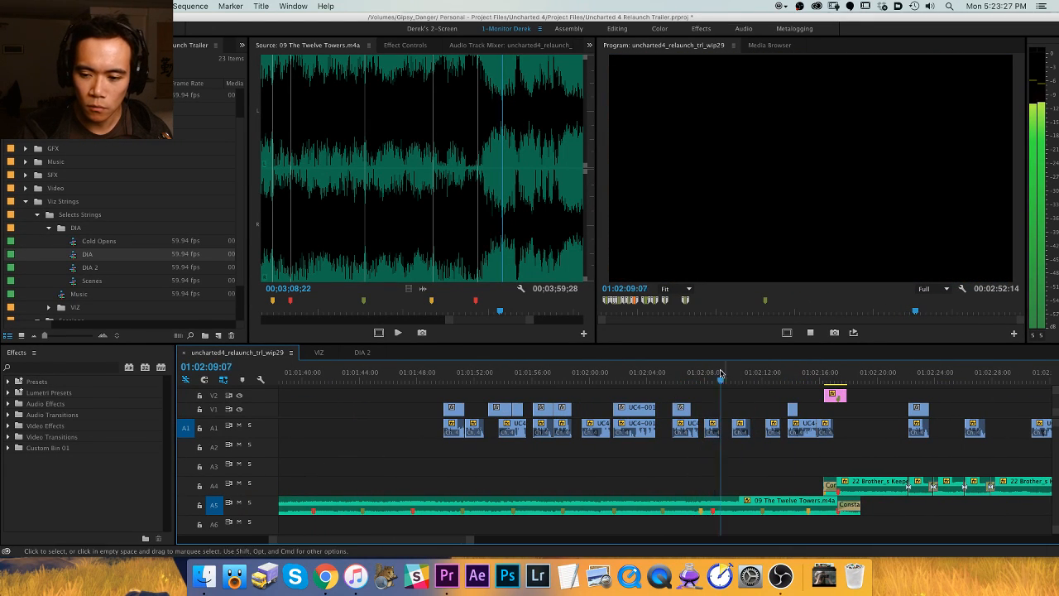
{"action": "key", "text": "space"}
{"action": "left_click", "coordinate": [672, 374]}
{"action": "key", "text": "space"}
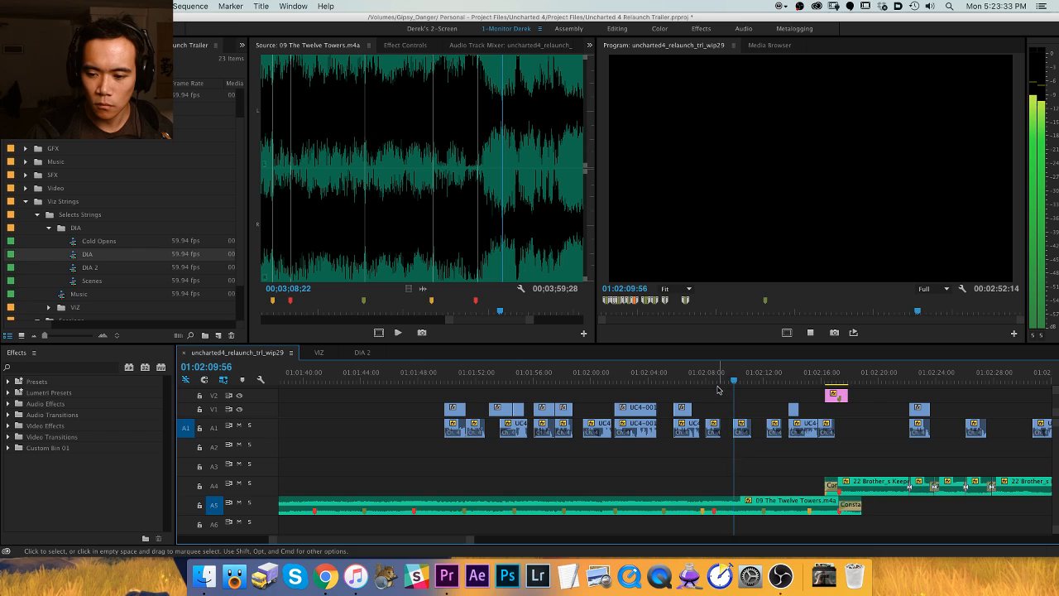
Split the Twelve Towers music on A5 at 01:02:05:03 and cut out the dialogue clips between about 01:01:50 and the split.
{"action": "left_click", "coordinate": [662, 378]}
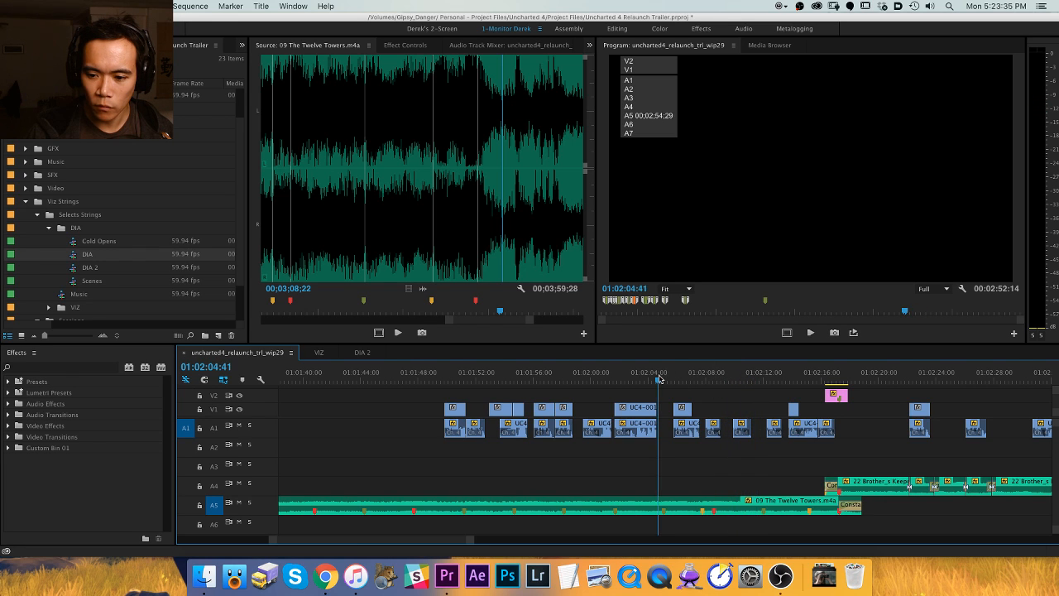
{"action": "key", "text": "super+k"}
{"action": "scroll", "coordinate": [662, 389], "scroll_direction": "up", "scroll_amount": 5}
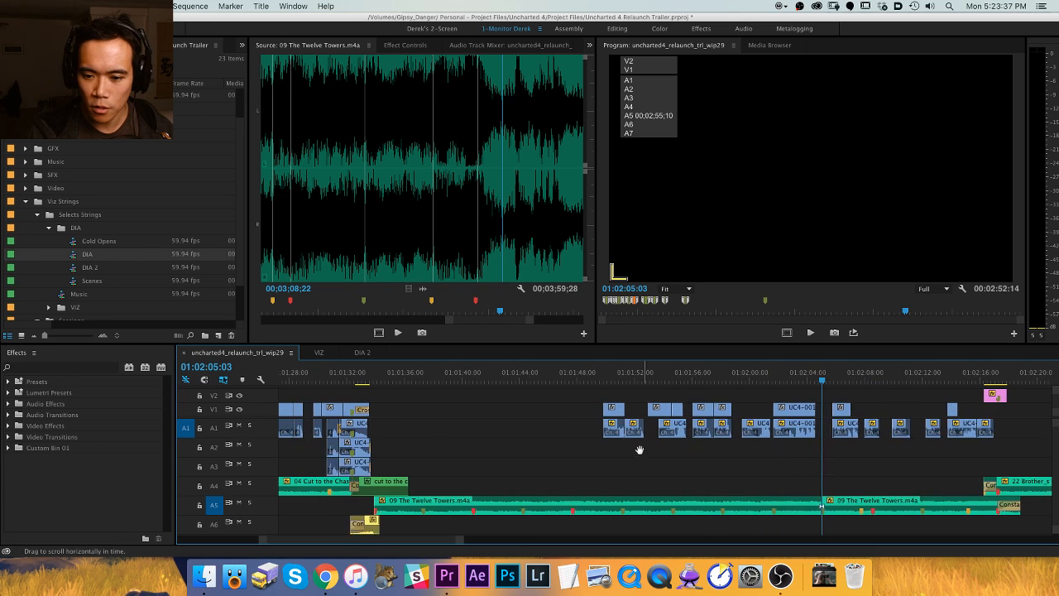
{"action": "left_click_drag", "start_coordinate": [553, 397], "coordinate": [818, 451]}
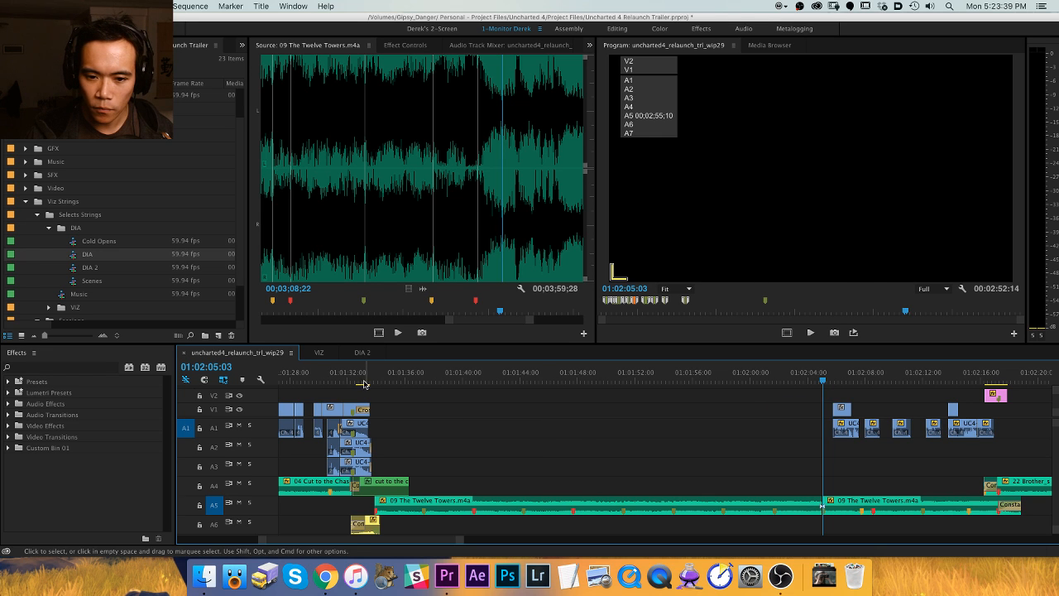
Play into the start of the Twelve Towers music at about 01:01:34 and paste the cut dialogue clips there.
{"action": "left_click", "coordinate": [361, 374]}
{"action": "key", "text": "="}
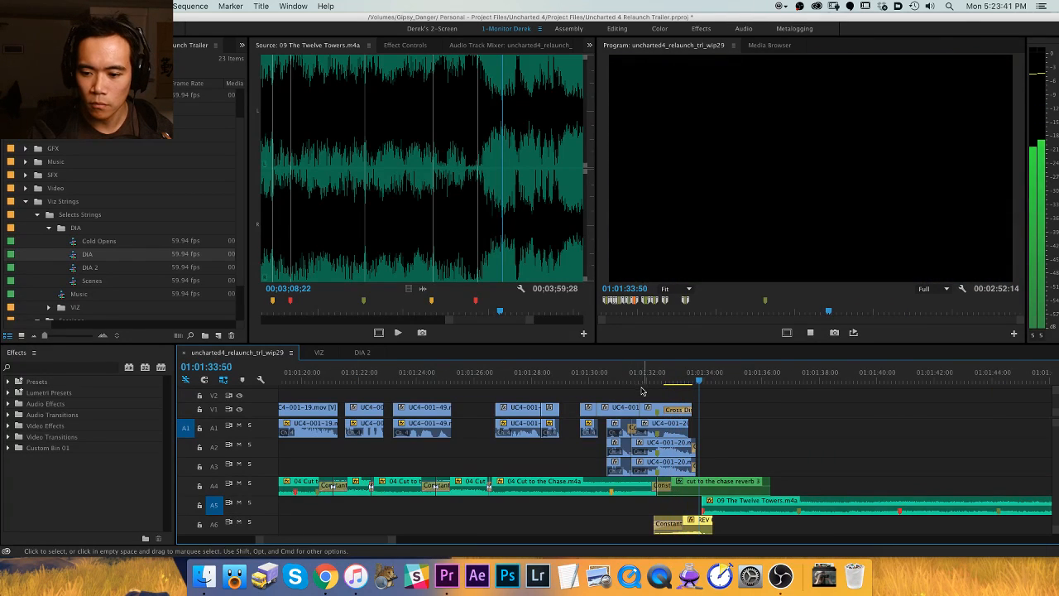
{"action": "key", "text": "space"}
{"action": "key", "text": "super+v"}
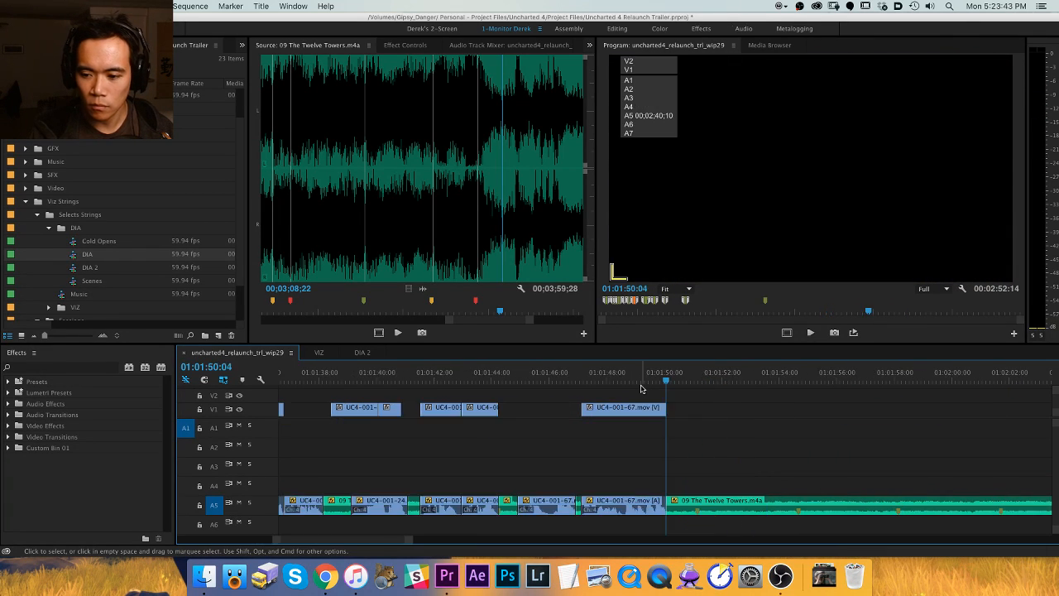
Undo the paste over the music track and paste the dialogue clips onto V1 and A1 from 01:01:35:17.
{"action": "key", "text": "super+z"}
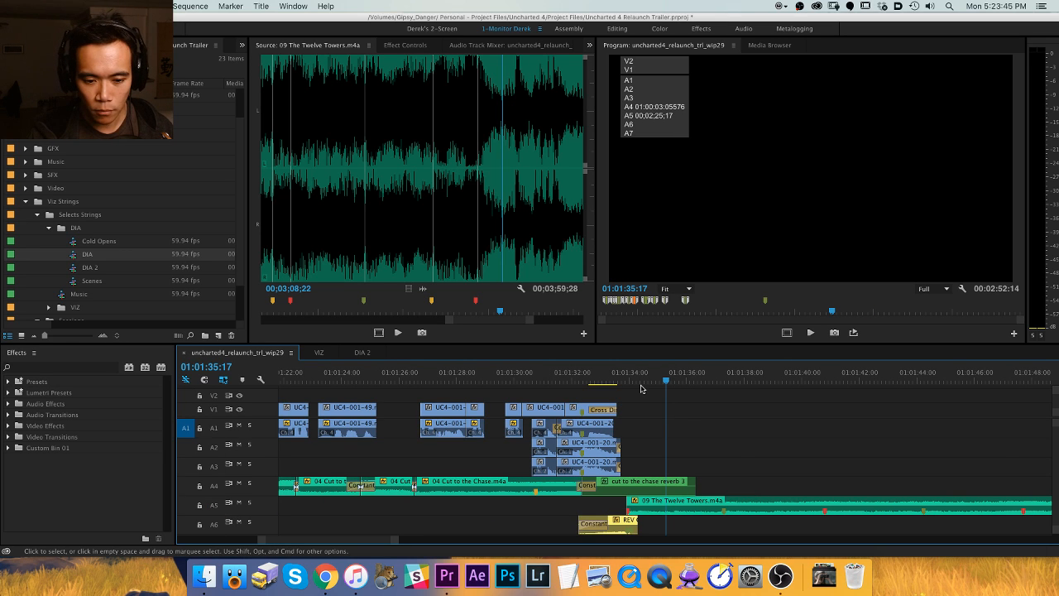
{"action": "key", "text": "super+v"}
{"action": "key", "text": "minus"}
{"action": "key", "text": "minus"}
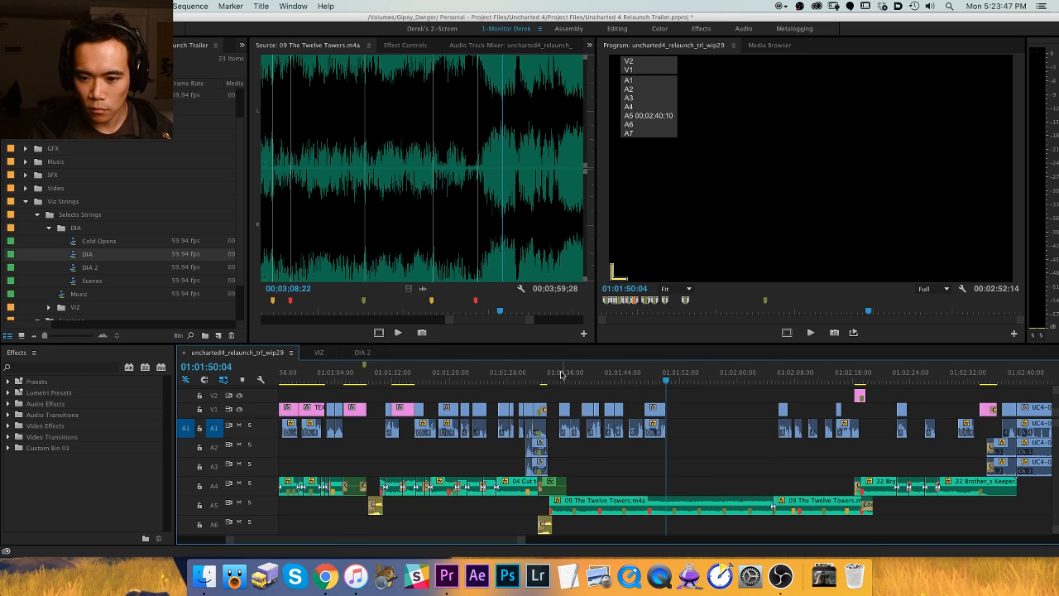
Play back the transition from the Cross Dissolve into the pasted dialogue clips to check their timing.
{"action": "left_click", "coordinate": [551, 373]}
{"action": "key", "text": "equal"}
{"action": "key", "text": "equal"}
{"action": "key", "text": "space"}
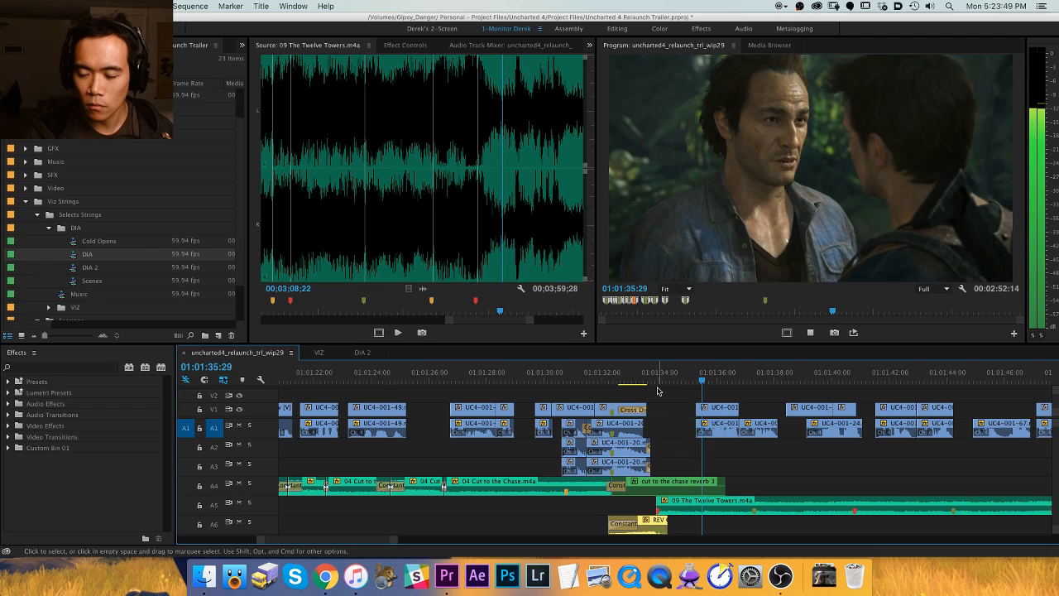
{"action": "left_click", "coordinate": [649, 379]}
{"action": "key", "text": "space"}
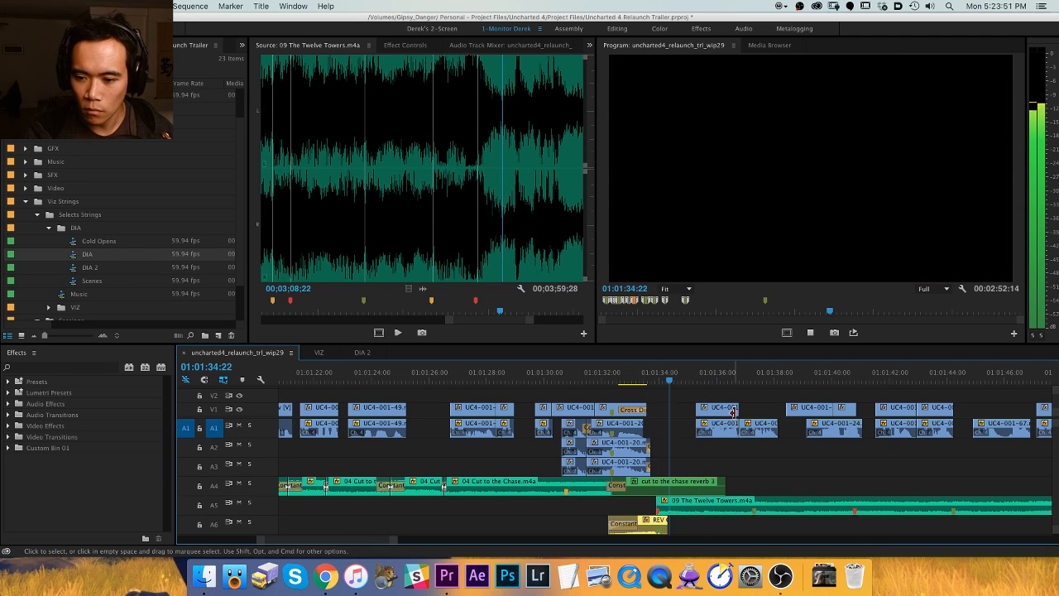
{"action": "key", "text": "minus"}
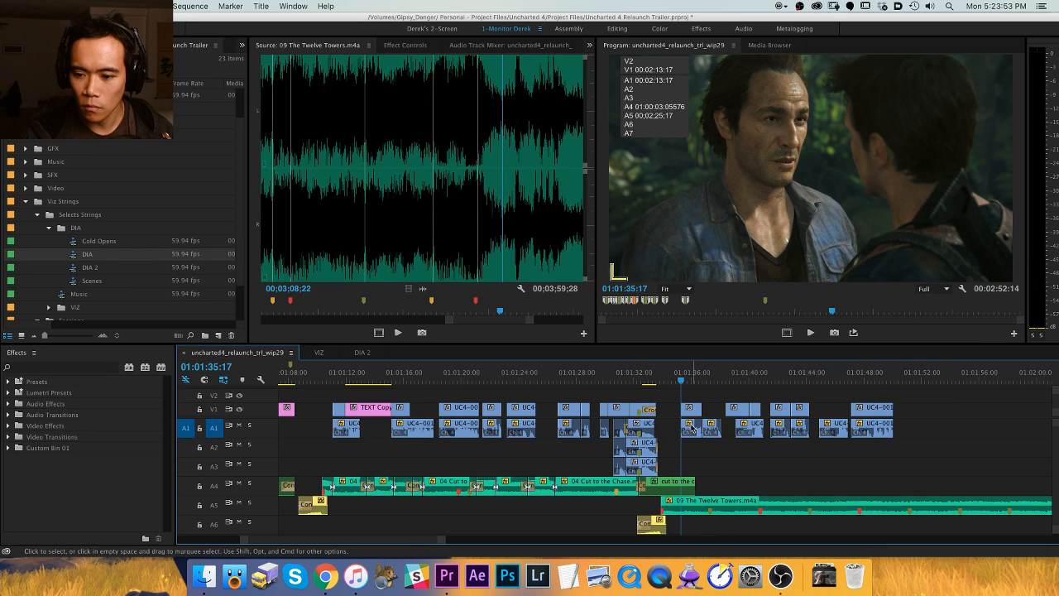
{"action": "key", "text": "equal"}
{"action": "key", "text": "equal"}
{"action": "left_click", "coordinate": [579, 377]}
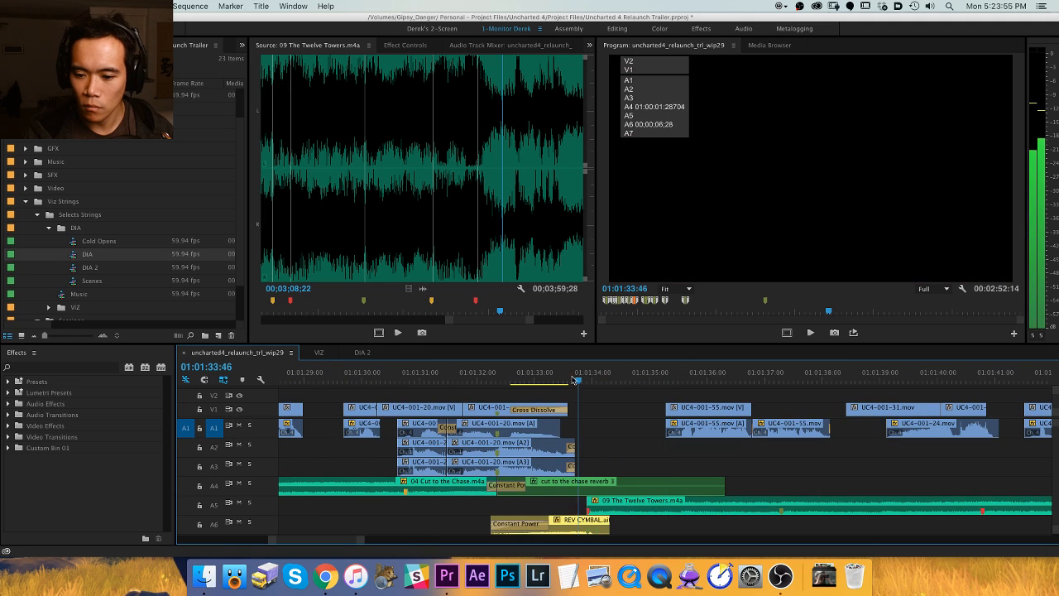
{"action": "key", "text": "space"}
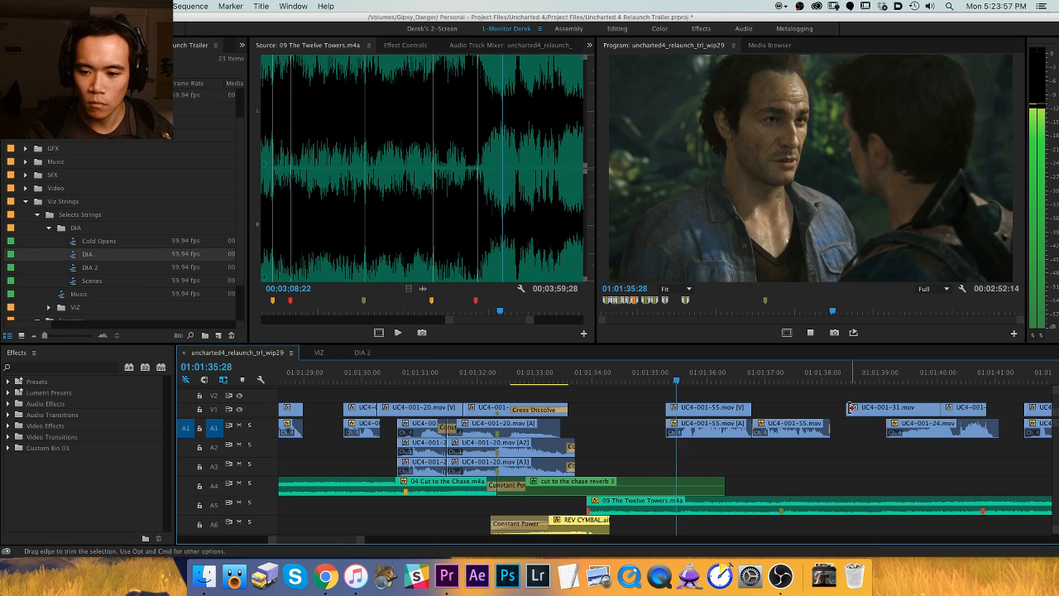
Select all the pasted dialogue clips on V1 and A1 and shift them 3 frames earlier.
{"action": "key", "text": "minus"}
{"action": "key", "text": "minus"}
{"action": "left_click_drag", "start_coordinate": [915, 451], "coordinate": [656, 434]}
{"action": "key", "text": "equal"}
{"action": "key", "text": "equal"}
{"action": "left_click", "coordinate": [495, 380]}
{"action": "key", "text": "space"}
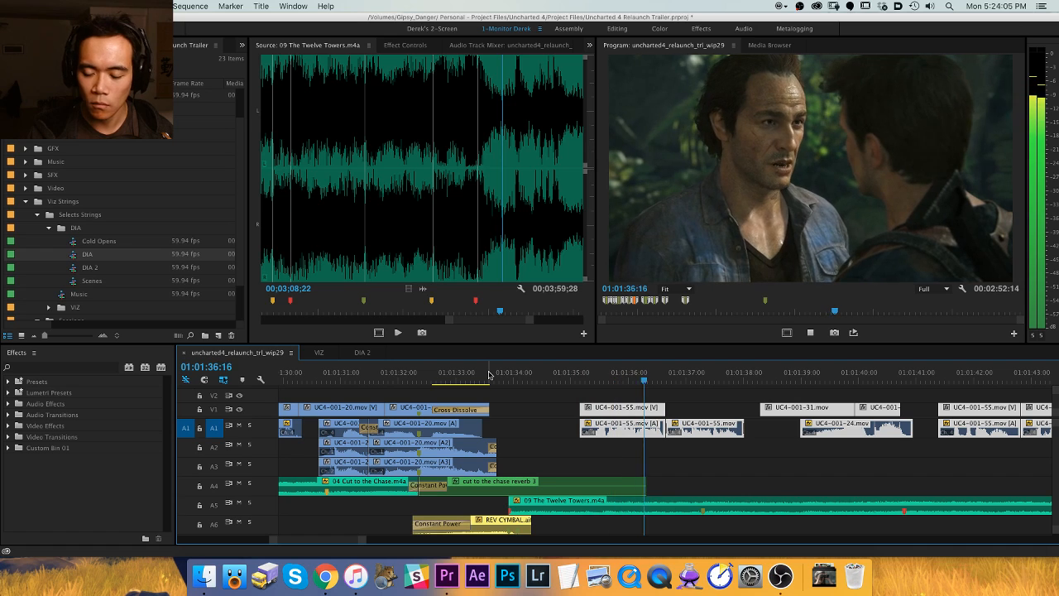
{"action": "key", "text": "space"}
{"action": "type", "text": "-3"}
{"action": "key", "text": "Return"}
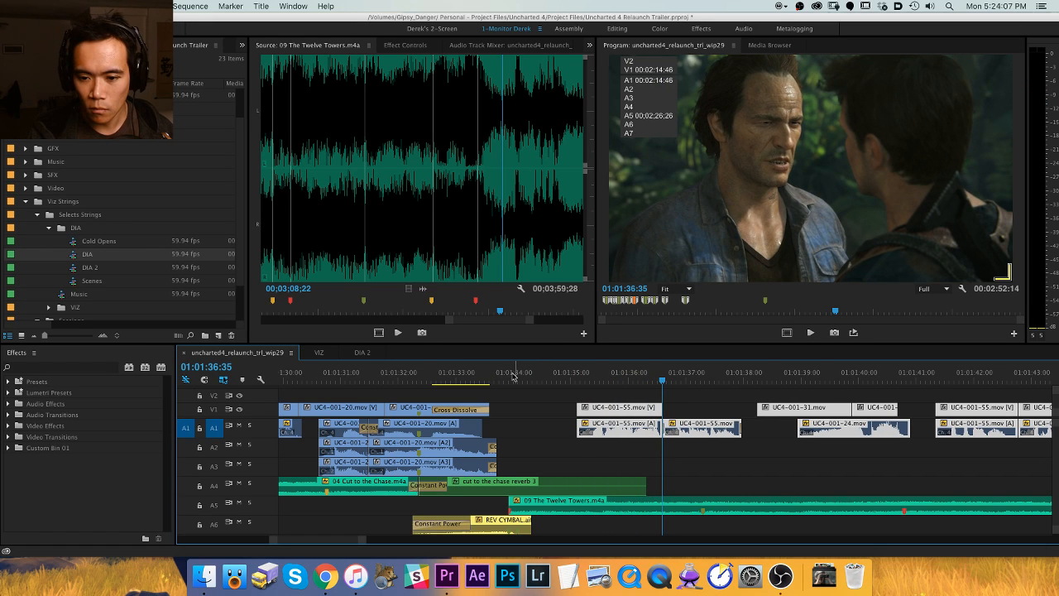
Move the UC4-001-31 clip and the dialogue clips after it earlier, starting at about 01:01:37:33, and play the result.
{"action": "key", "text": "space"}
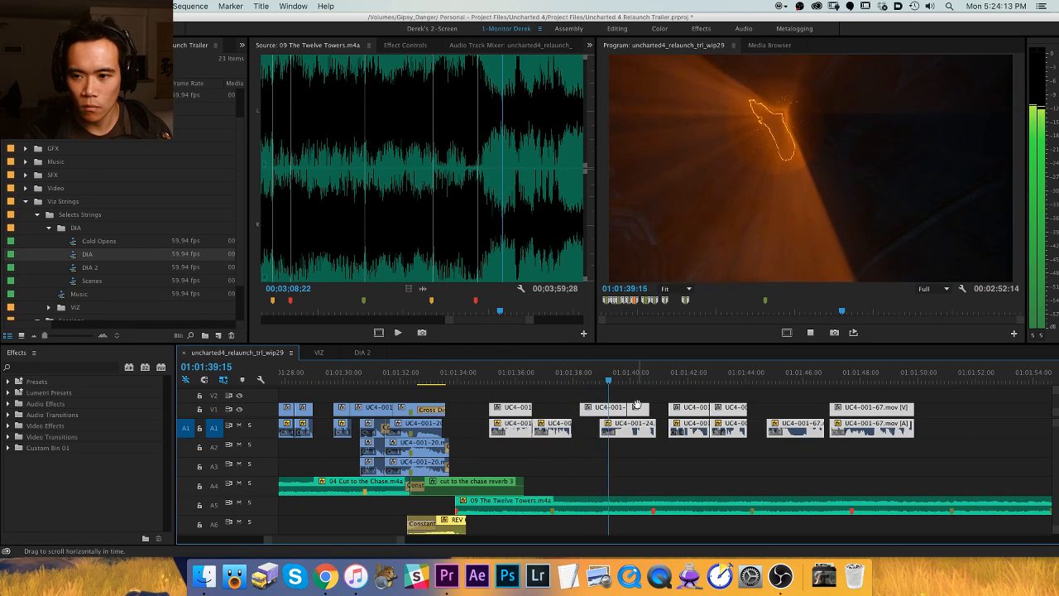
{"action": "key", "text": "space"}
{"action": "key", "text": "="}
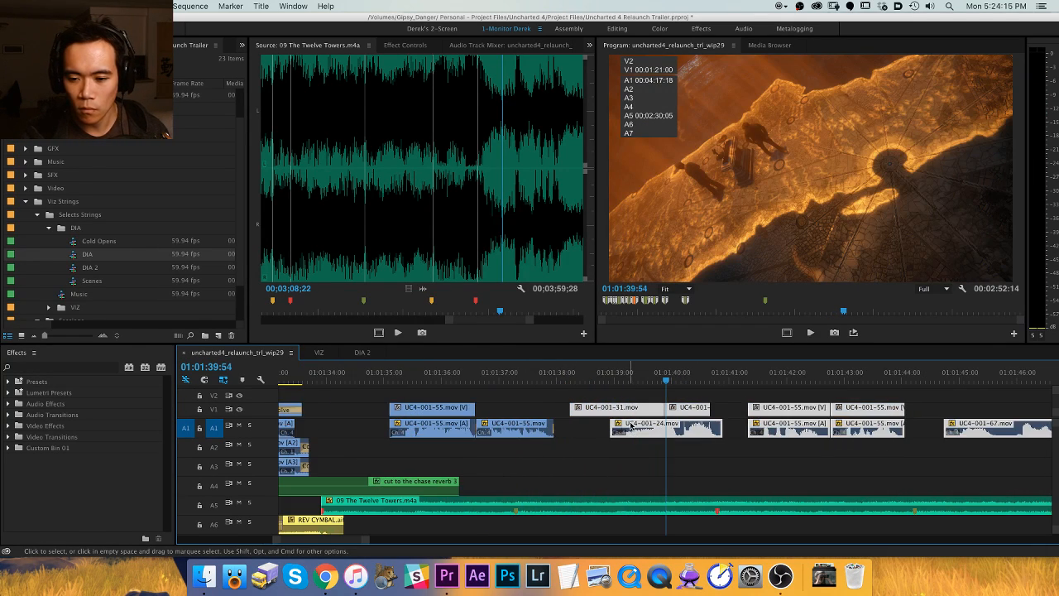
{"action": "left_click_drag", "start_coordinate": [631, 427], "coordinate": [591, 428]}
{"action": "left_click", "coordinate": [504, 373]}
{"action": "key", "text": "space"}
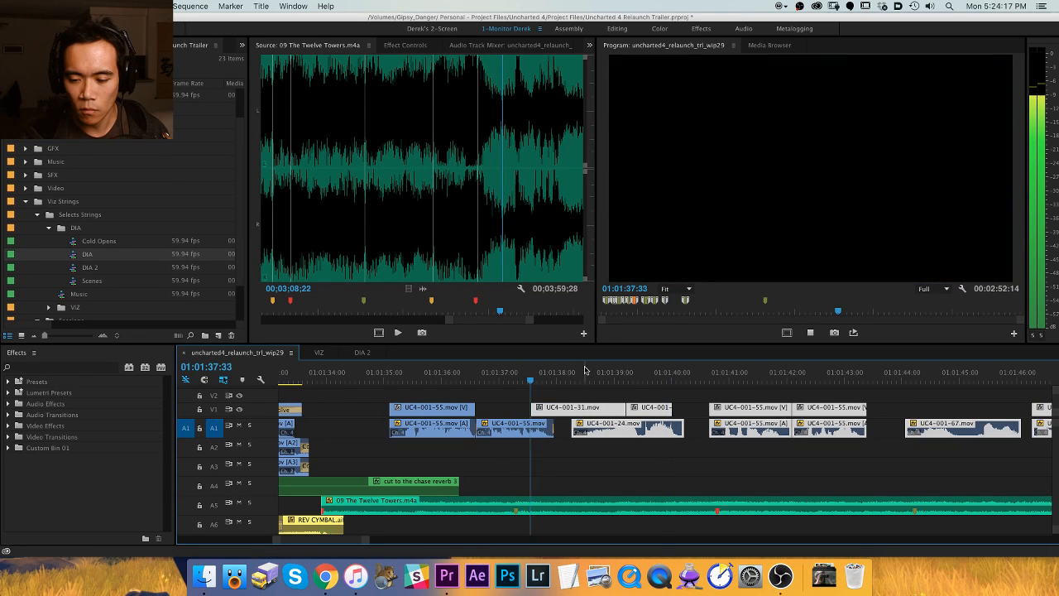
Move the last two UC4-001-67 dialogue clips about 5 seconds later to leave a gap after the UC4-001-55 pair.
{"action": "key", "text": "minus"}
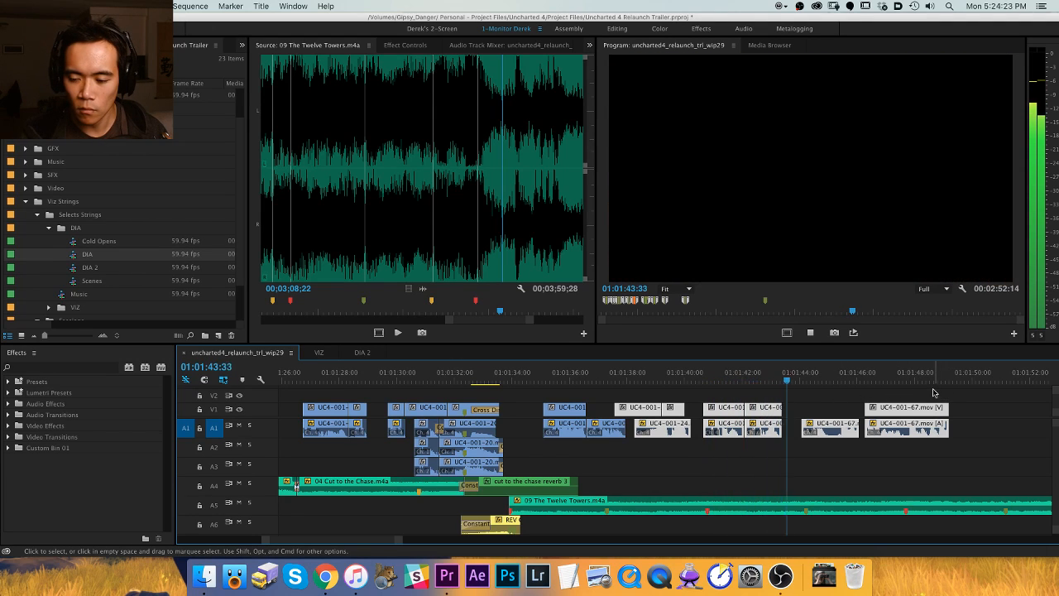
{"action": "key", "text": "minus"}
{"action": "key", "text": "equal"}
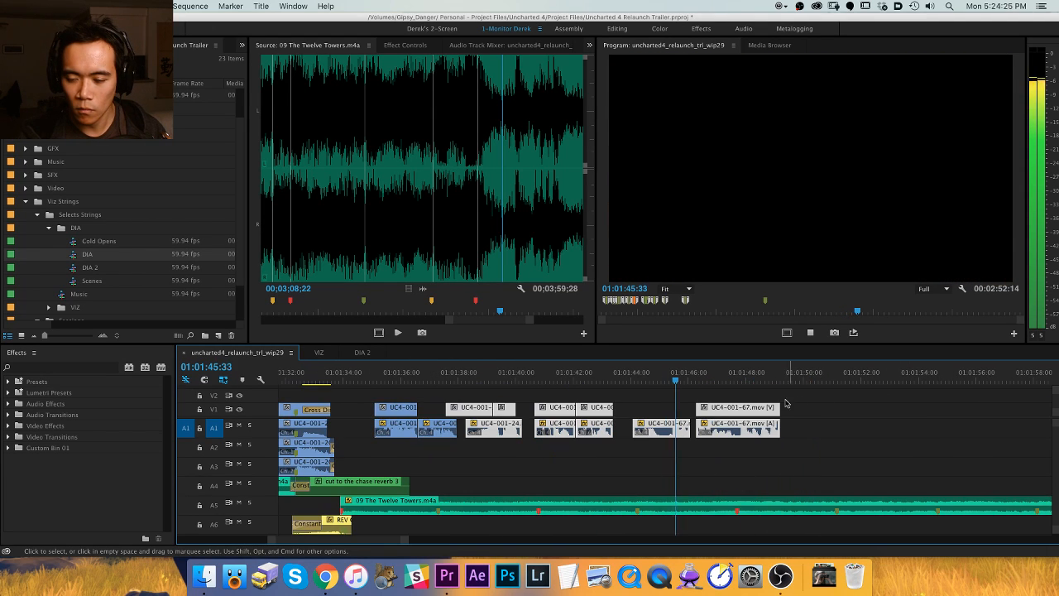
{"action": "key", "text": "space"}
{"action": "left_click_drag", "start_coordinate": [816, 405], "coordinate": [653, 453]}
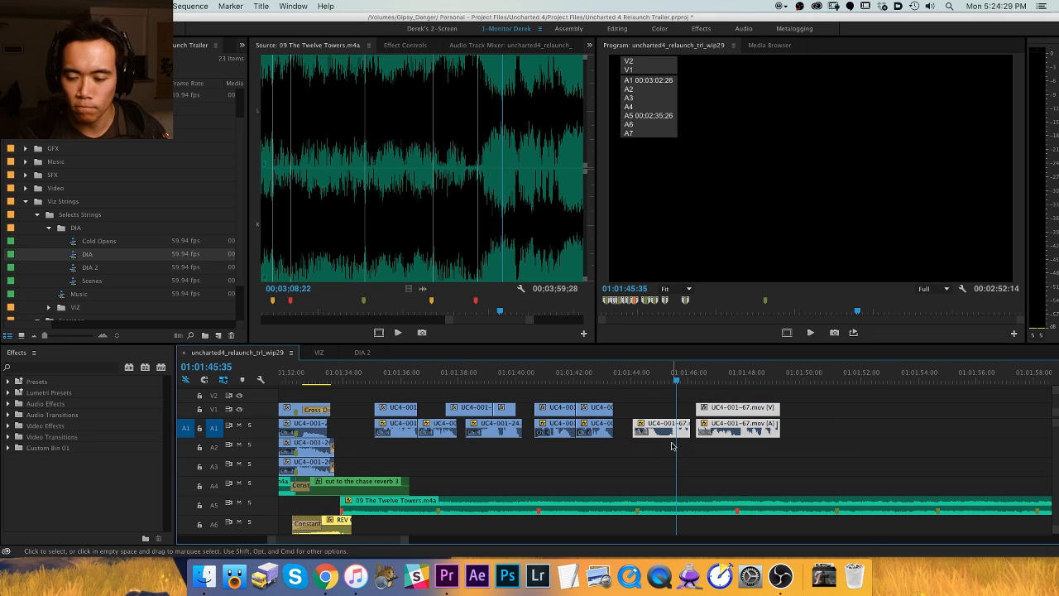
{"action": "left_click_drag", "start_coordinate": [669, 432], "coordinate": [817, 432]}
{"action": "key", "text": "minus"}
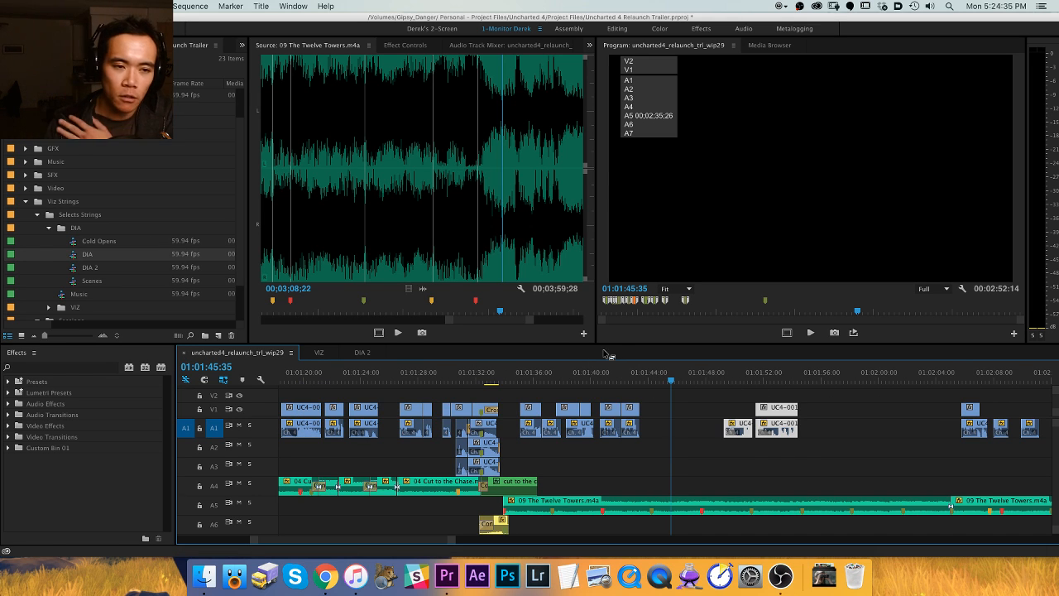
{"action": "left_click", "coordinate": [678, 402]}
Open the DIA 2 sequence and play the dialogue selects from its Statements marker.
{"action": "left_click", "coordinate": [361, 352]}
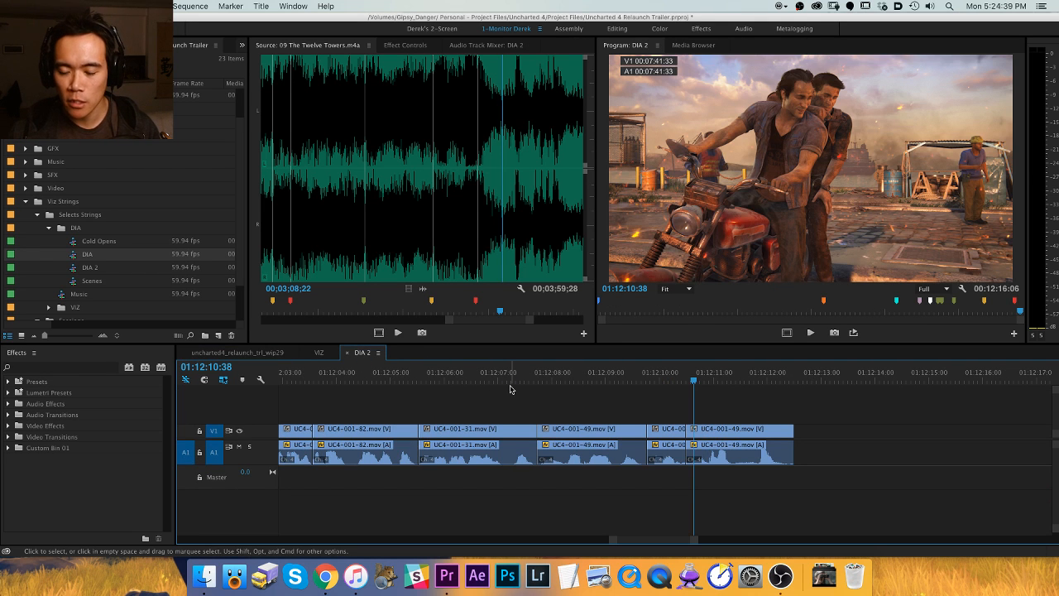
{"action": "key", "text": "Home"}
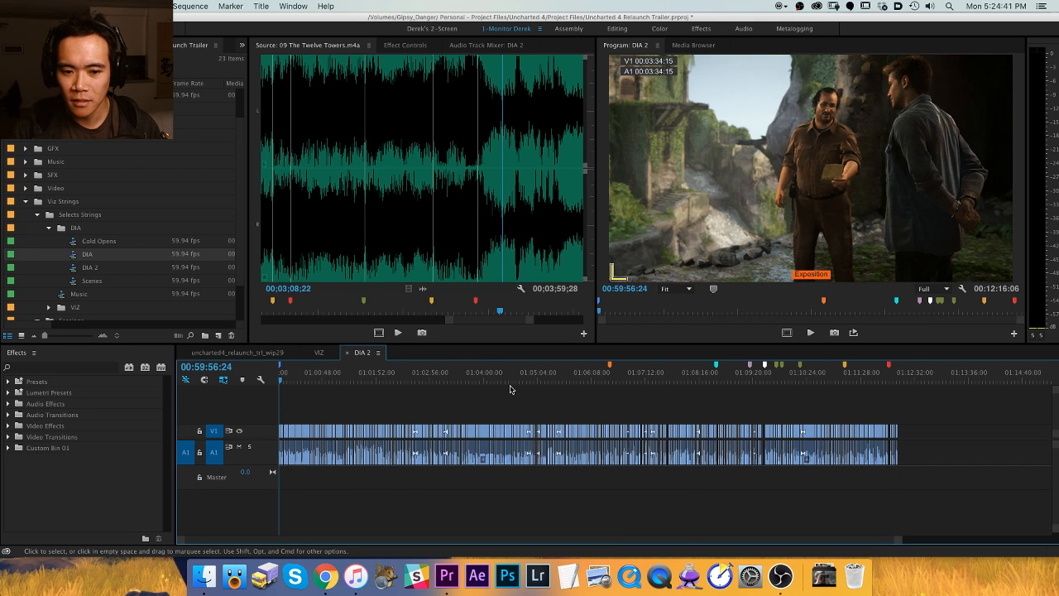
{"action": "key", "text": "equal"}
{"action": "key", "text": "shift+m"}
{"action": "key", "text": "equal"}
{"action": "key", "text": "equal"}
{"action": "key", "text": "equal"}
{"action": "key", "text": "equal"}
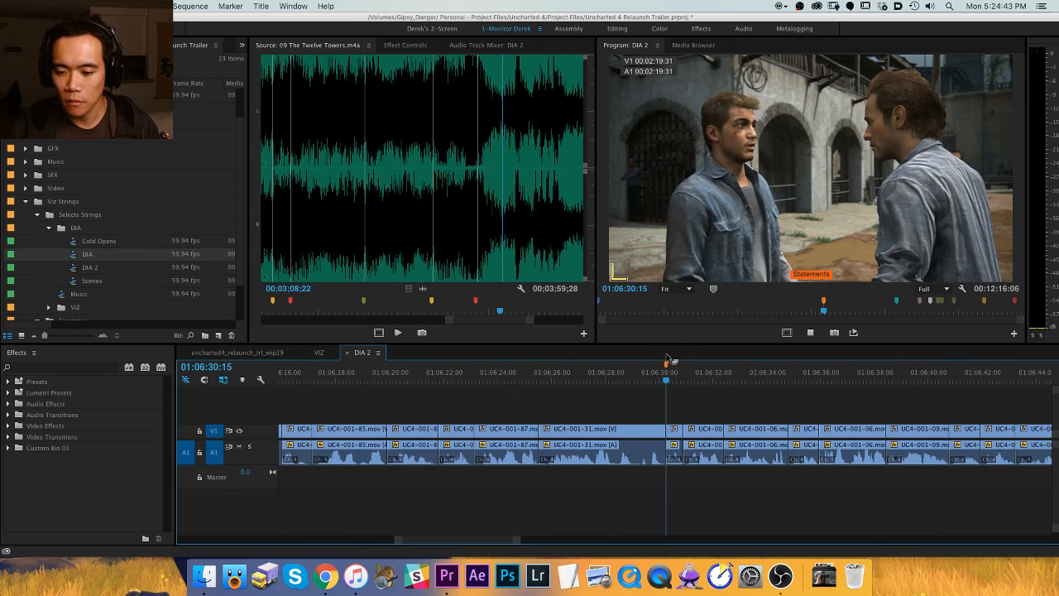
{"action": "key", "text": "space"}
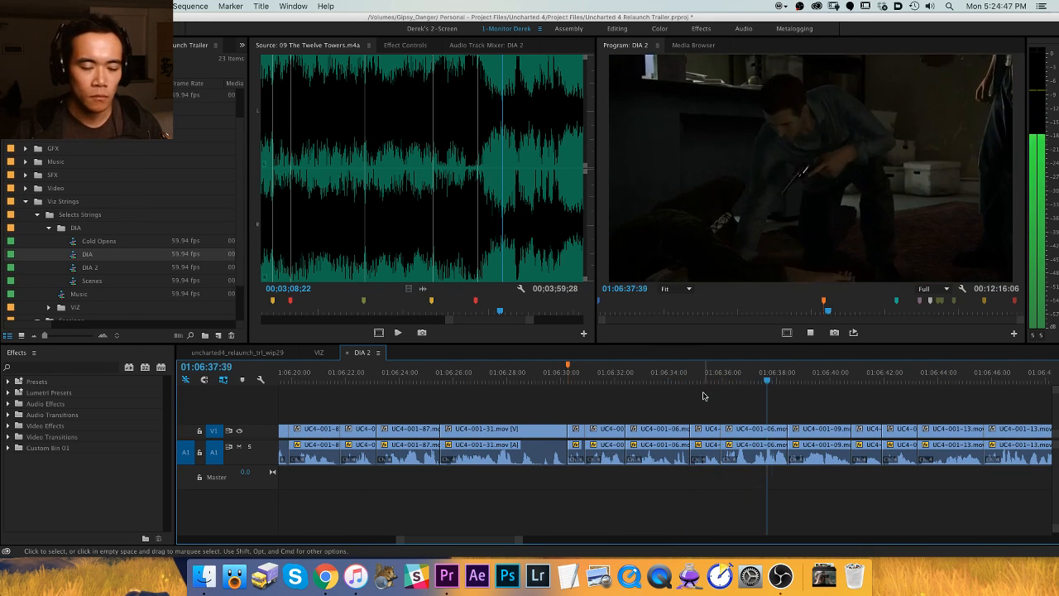
Listen through the dialogue lines following the Statements marker in DIA 2, up to about 01:07:20.
{"action": "key", "text": "space"}
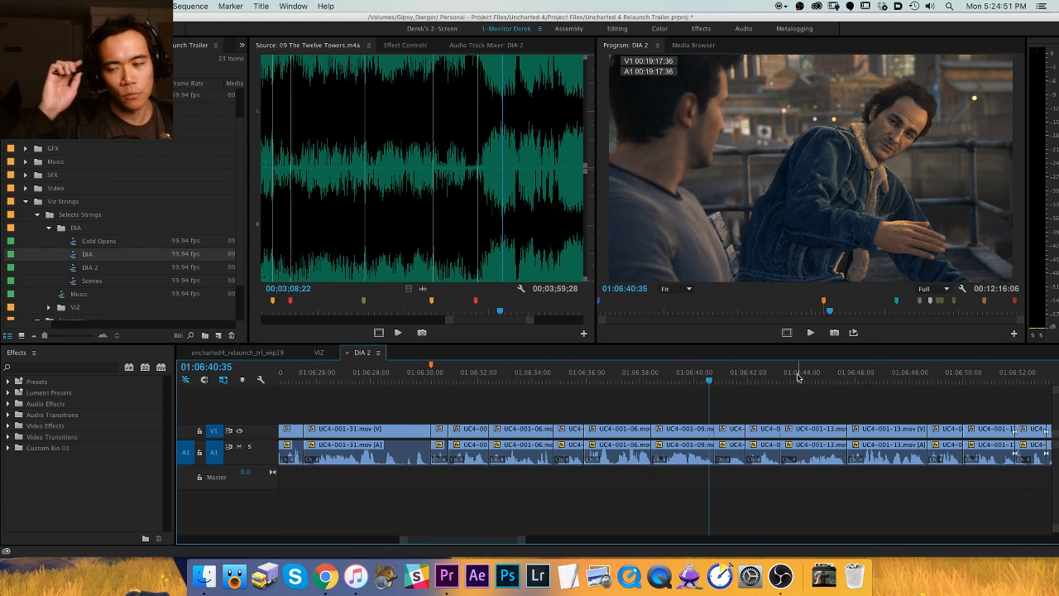
{"action": "key", "text": "space"}
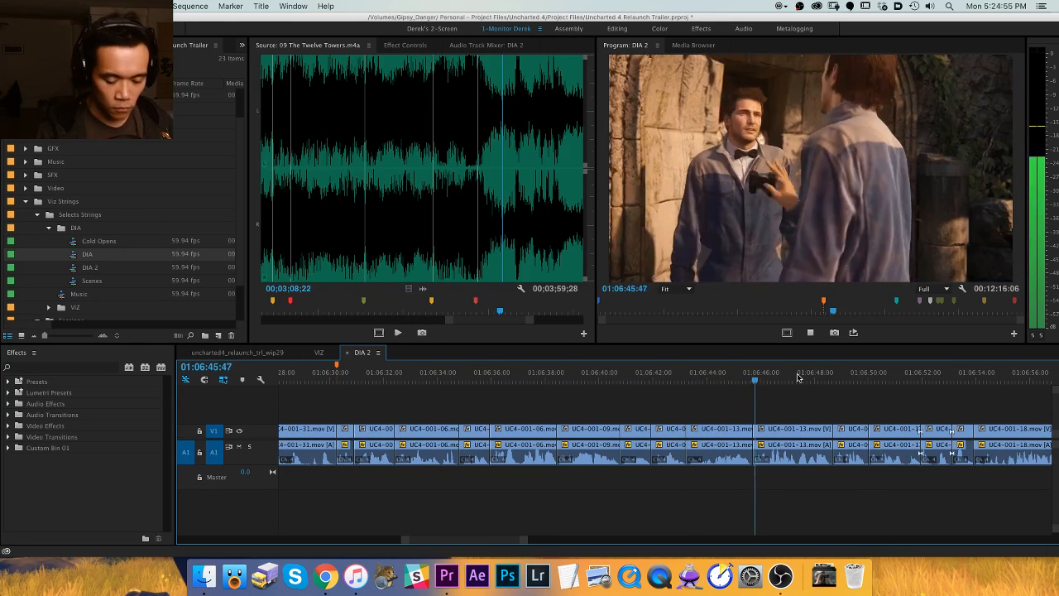
{"action": "left_click_drag", "start_coordinate": [747, 378], "coordinate": [821, 378]}
{"action": "key", "text": "space"}
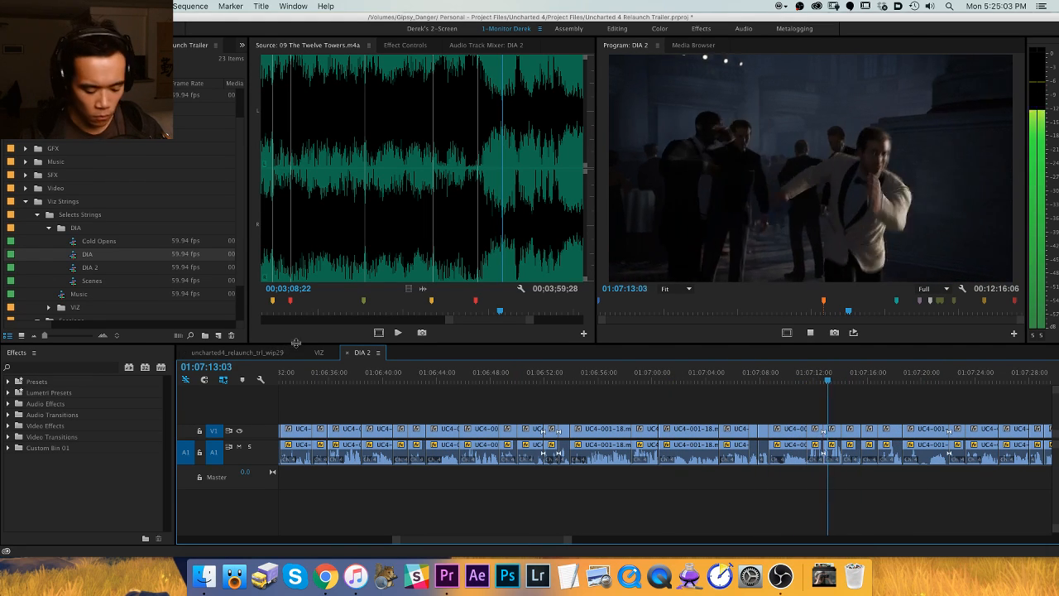
{"action": "key", "text": "equal"}
{"action": "key", "text": "minus"}
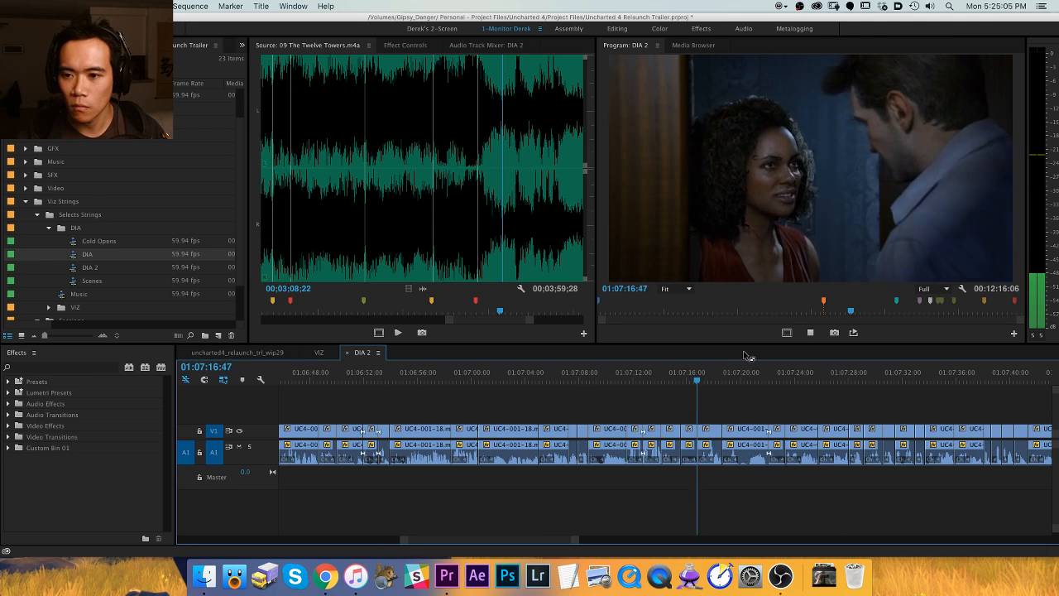
{"action": "key", "text": "space"}
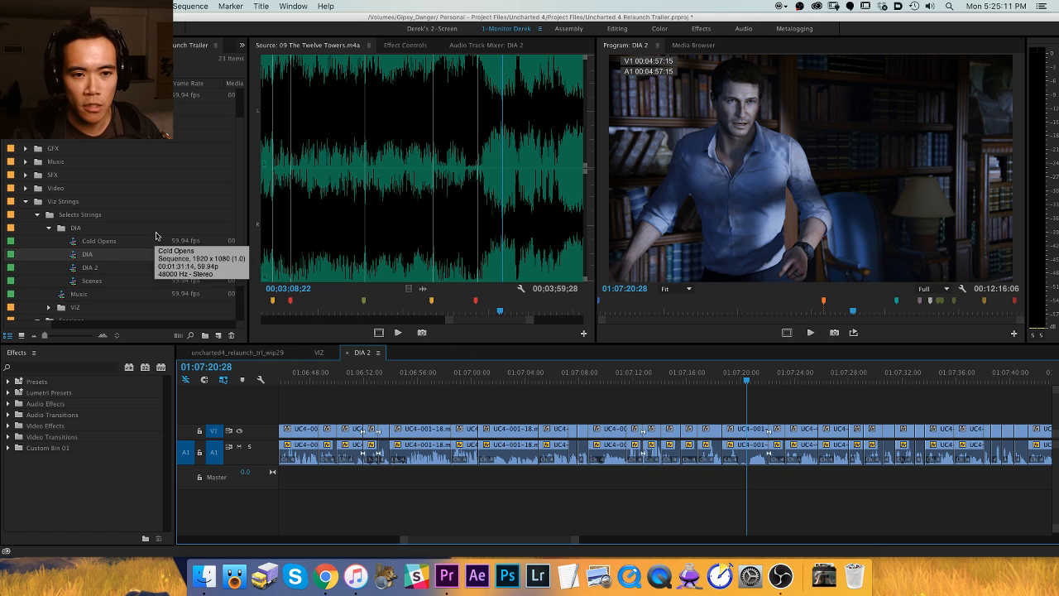
Expand the zOLD bin and open the uncharted4_relaunch_trl_wip26 sequence, fitting its whole length in the timeline.
{"action": "scroll", "coordinate": [153, 238], "scroll_direction": "up", "scroll_amount": 2}
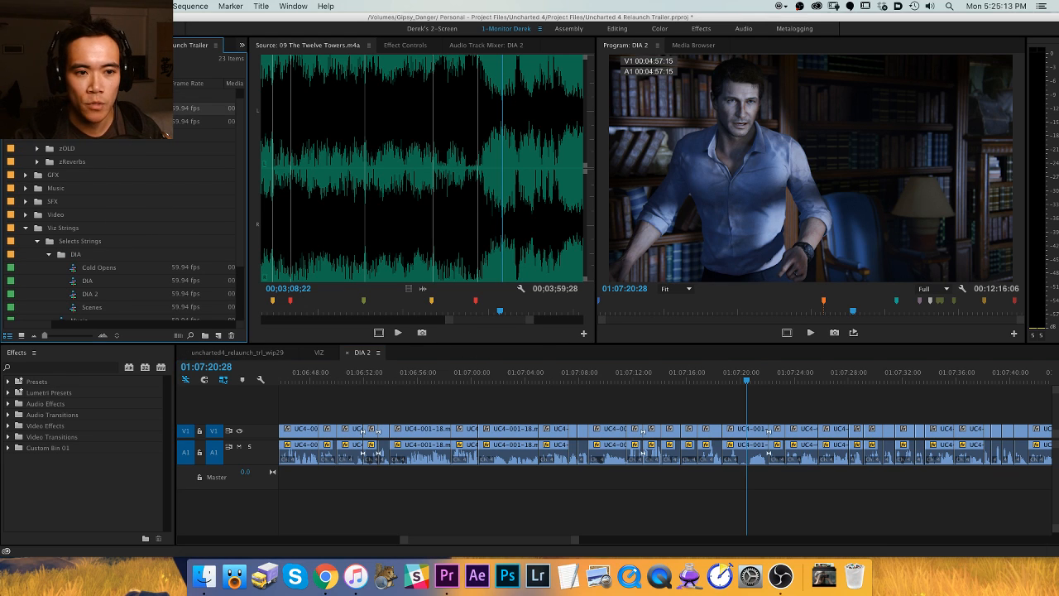
{"action": "scroll", "coordinate": [114, 282], "scroll_direction": "down", "scroll_amount": 5}
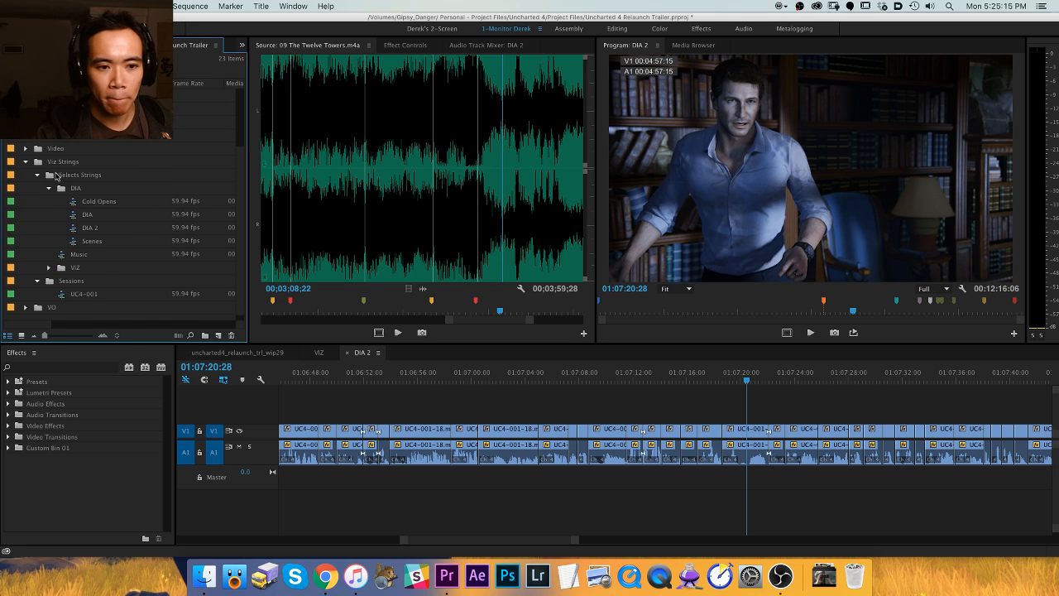
{"action": "scroll", "coordinate": [56, 177], "scroll_direction": "up", "scroll_amount": 6}
{"action": "left_click", "coordinate": [36, 163]}
{"action": "scroll", "coordinate": [105, 251], "scroll_direction": "down", "scroll_amount": 20}
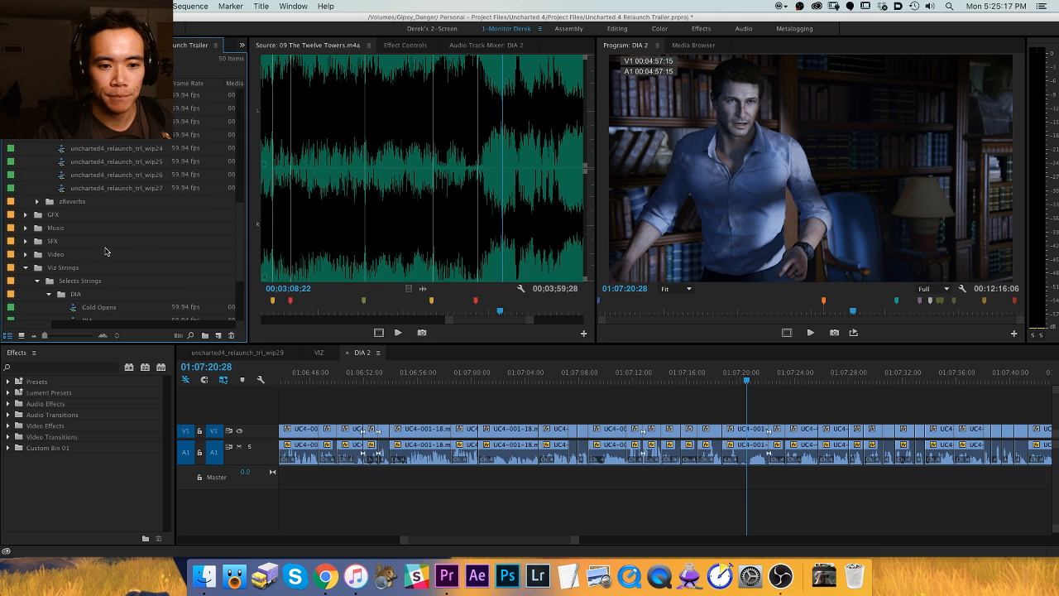
{"action": "double_click", "coordinate": [142, 175]}
{"action": "key", "text": "backslash"}
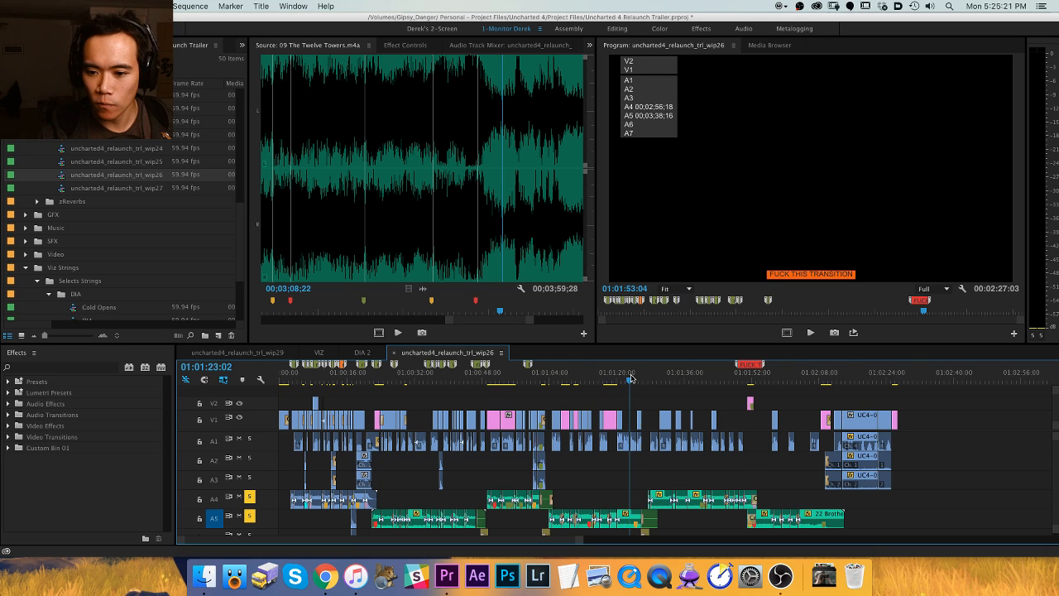
Turn off solo on tracks A4 and A5 and play the dialogue around 01:01:24.
{"action": "left_click", "coordinate": [630, 378]}
{"action": "key", "text": "equal"}
{"action": "key", "text": "equal"}
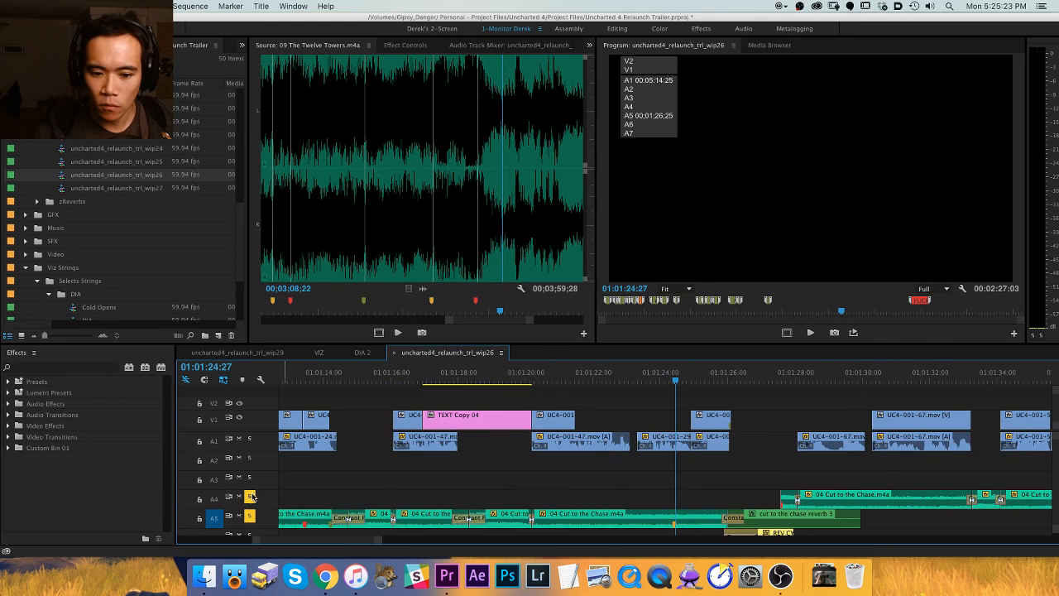
{"action": "left_click", "coordinate": [250, 518]}
{"action": "key", "text": "space"}
{"action": "key", "text": "space"}
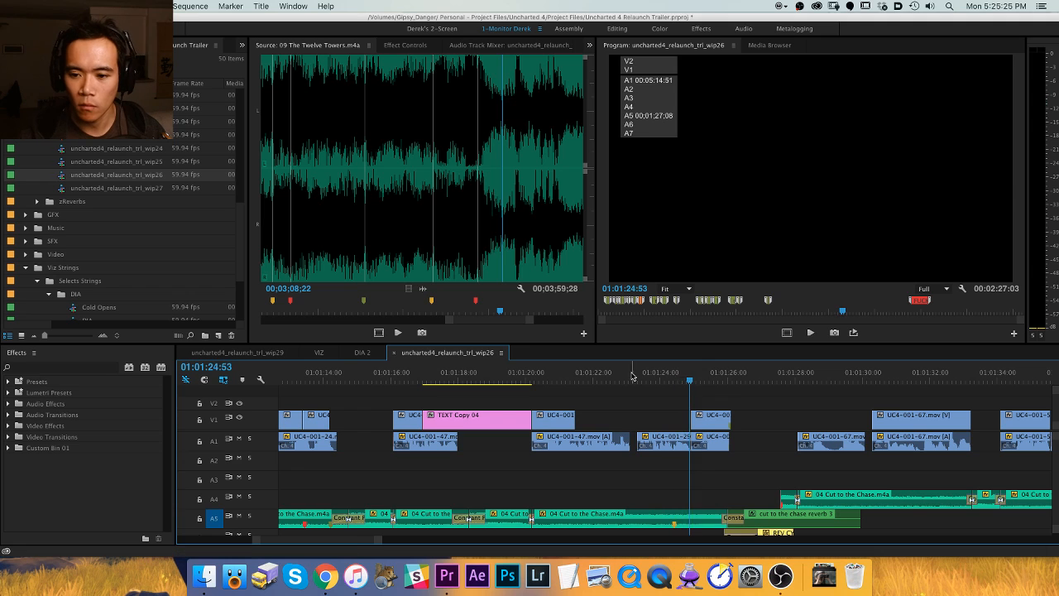
Copy the UC4-001-29 audio clip into uncharted4_relaunch_trl_wip29 on A1 at about 01:01:43:33 and play the passage.
{"action": "key", "text": "space"}
{"action": "left_click_drag", "start_coordinate": [657, 452], "coordinate": [638, 468]}
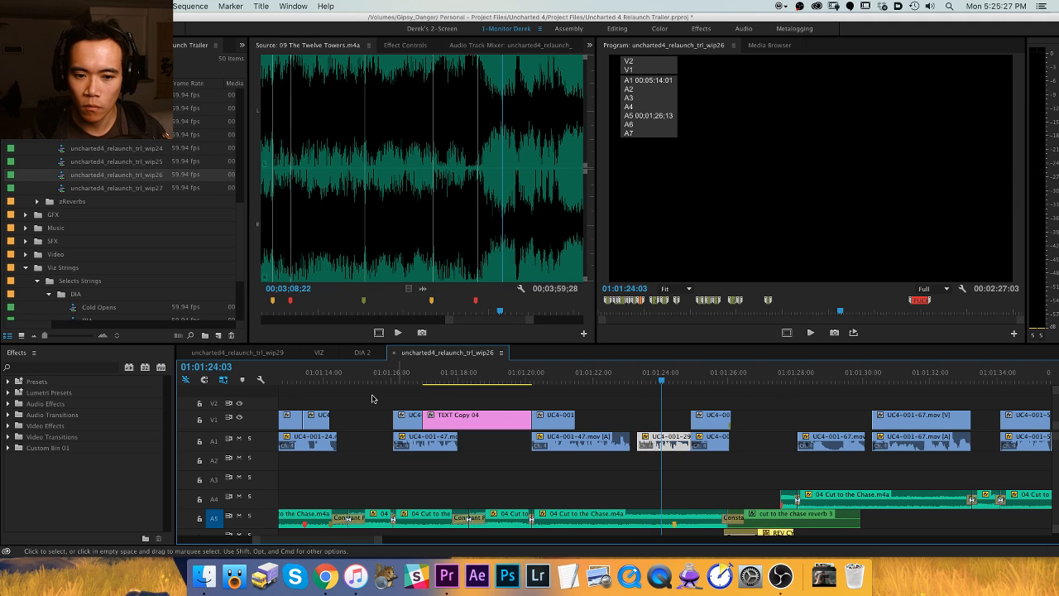
{"action": "left_click", "coordinate": [244, 353]}
{"action": "key", "text": "space"}
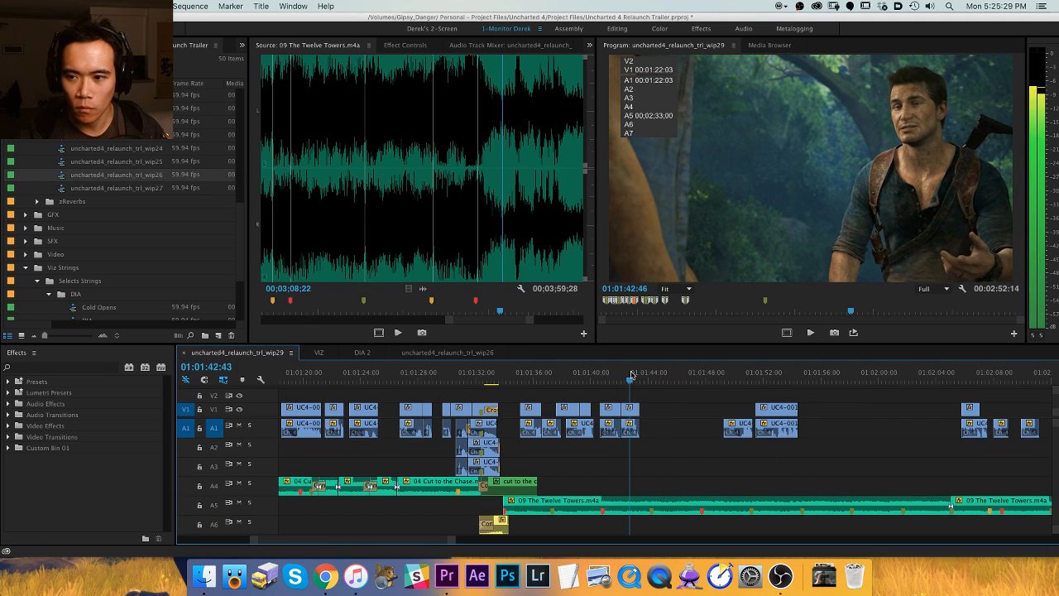
{"action": "key", "text": "="}
{"action": "key", "text": "="}
{"action": "key", "text": "space"}
{"action": "left_click", "coordinate": [715, 381]}
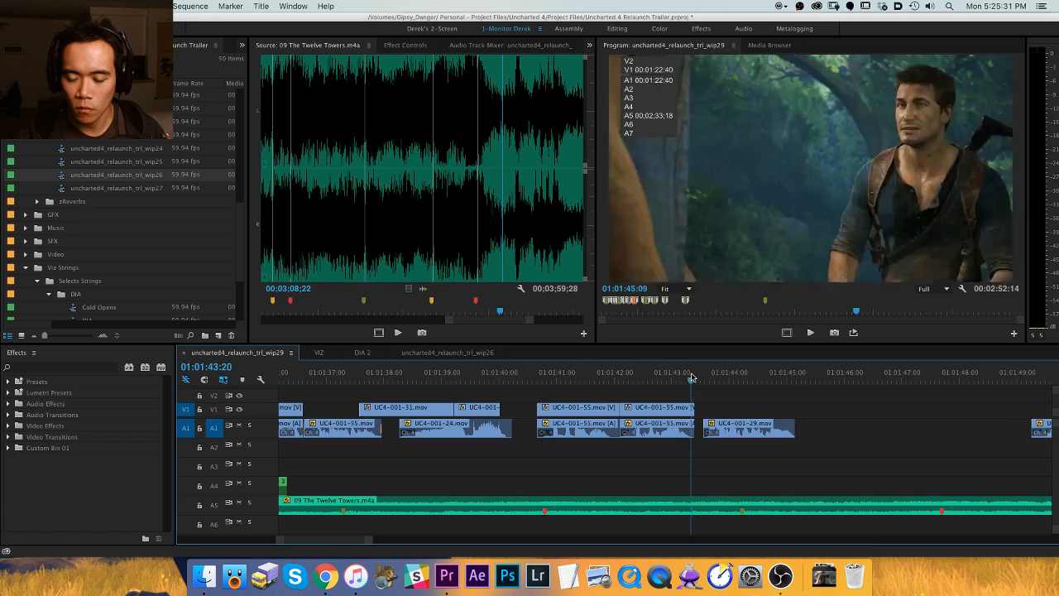
{"action": "key", "text": "space"}
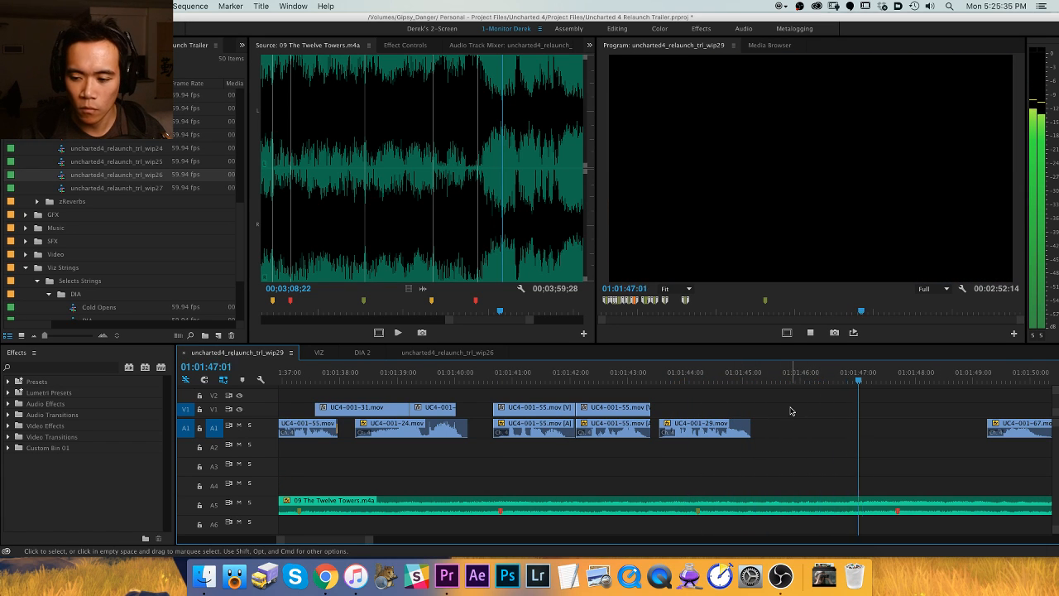
Play on from about 01:01:47 and ripple-trim the Twelve Towers music on A5 from 01:01:58:07 to the following cut, replaying the new join.
{"action": "key", "text": "minus"}
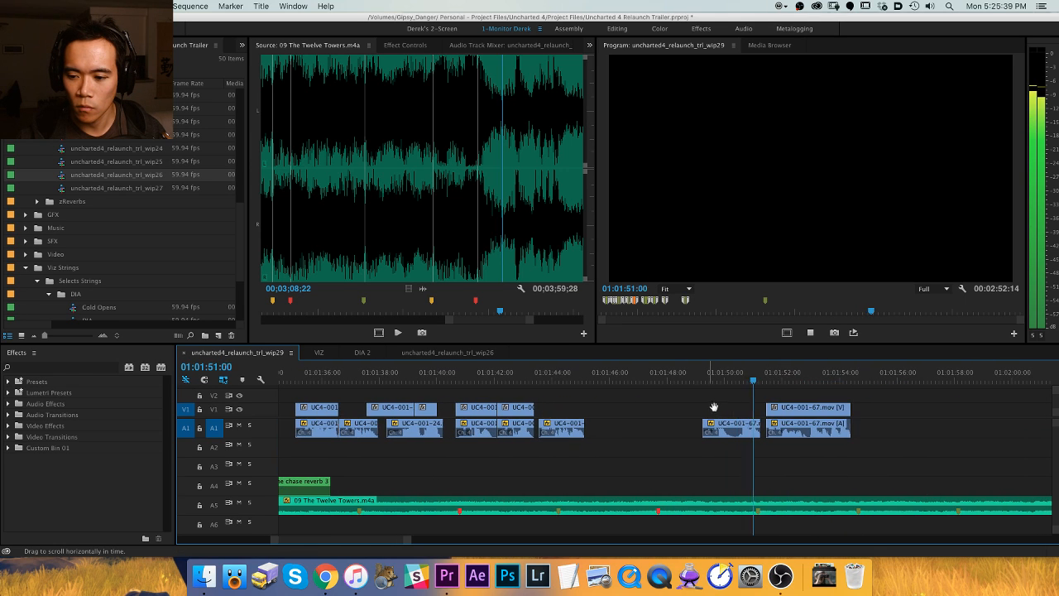
{"action": "key", "text": "space"}
{"action": "left_click_drag", "start_coordinate": [894, 399], "coordinate": [720, 444]}
{"action": "left_click_drag", "start_coordinate": [728, 427], "coordinate": [786, 427]}
{"action": "key", "text": "space"}
{"action": "key", "text": "minus"}
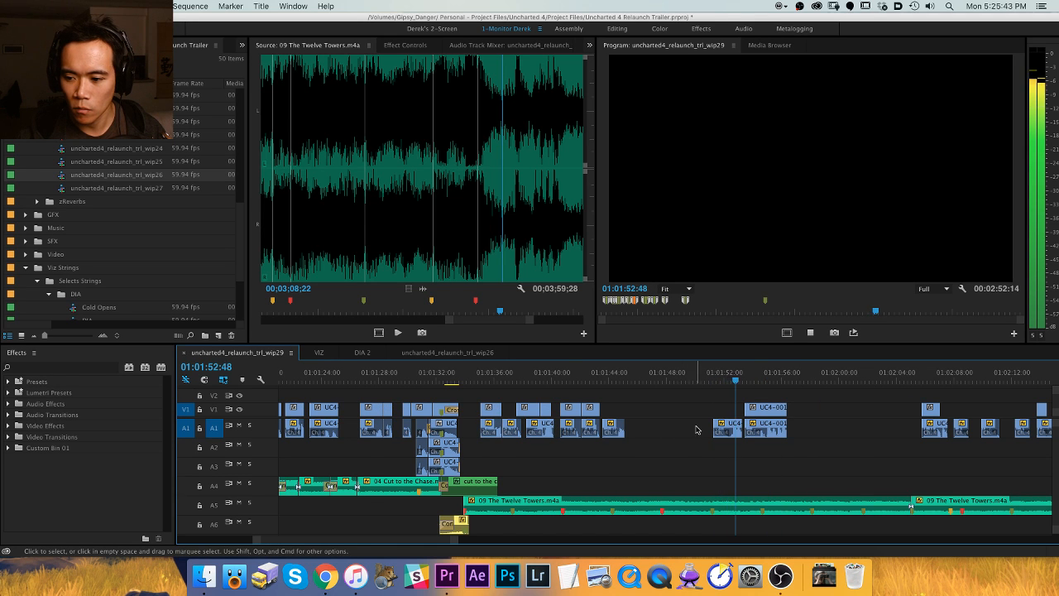
{"action": "key", "text": "equal"}
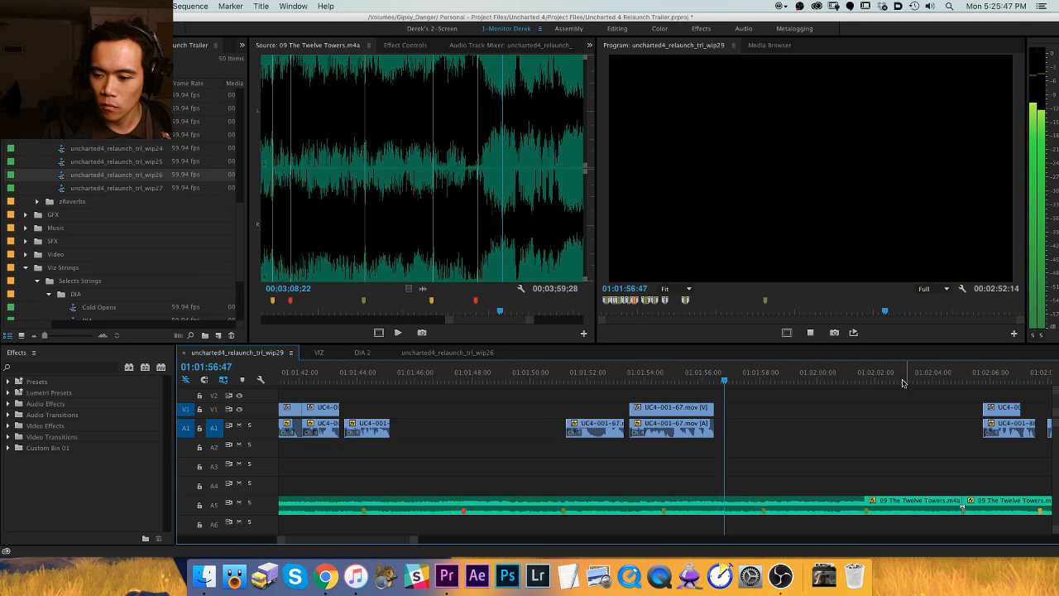
{"action": "key", "text": "space"}
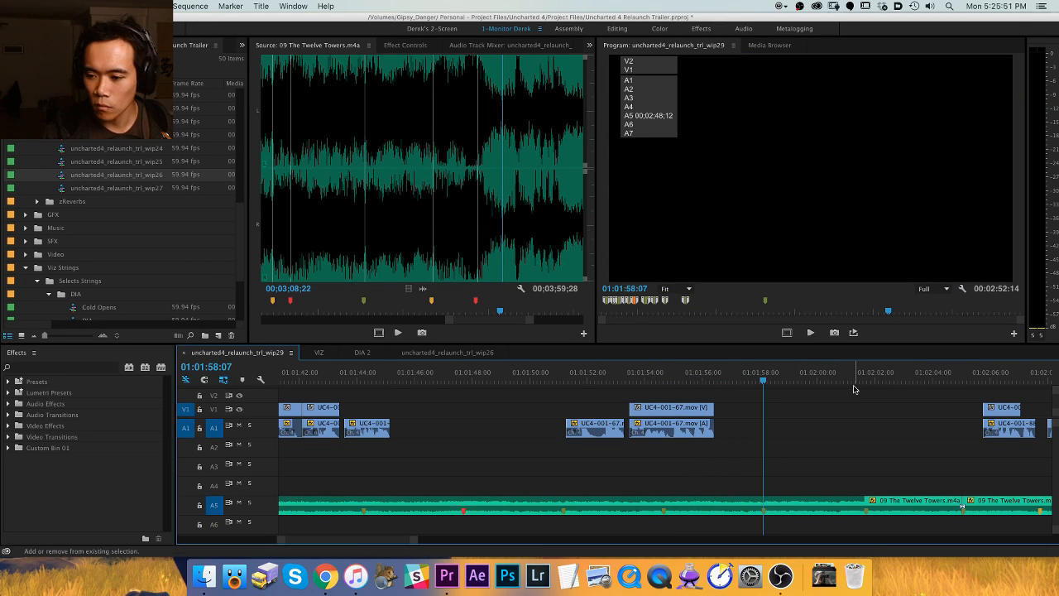
{"action": "key", "text": "w"}
{"action": "key", "text": "shift+Left"}
{"action": "key", "text": "space"}
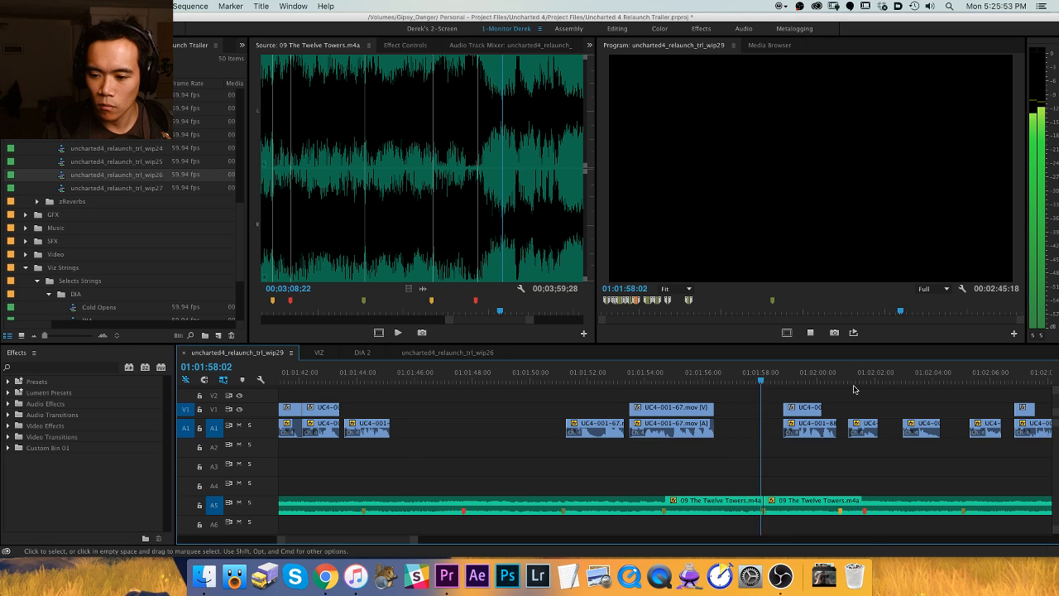
Add a Constant Power crossfade to the A5 music cut at 01:01:58:07 and set its duration to 10 frames.
{"action": "key", "text": "equal"}
{"action": "key", "text": "space"}
{"action": "key", "text": "Up"}
{"action": "key", "text": "Up"}
{"action": "key", "text": "super+shift+d"}
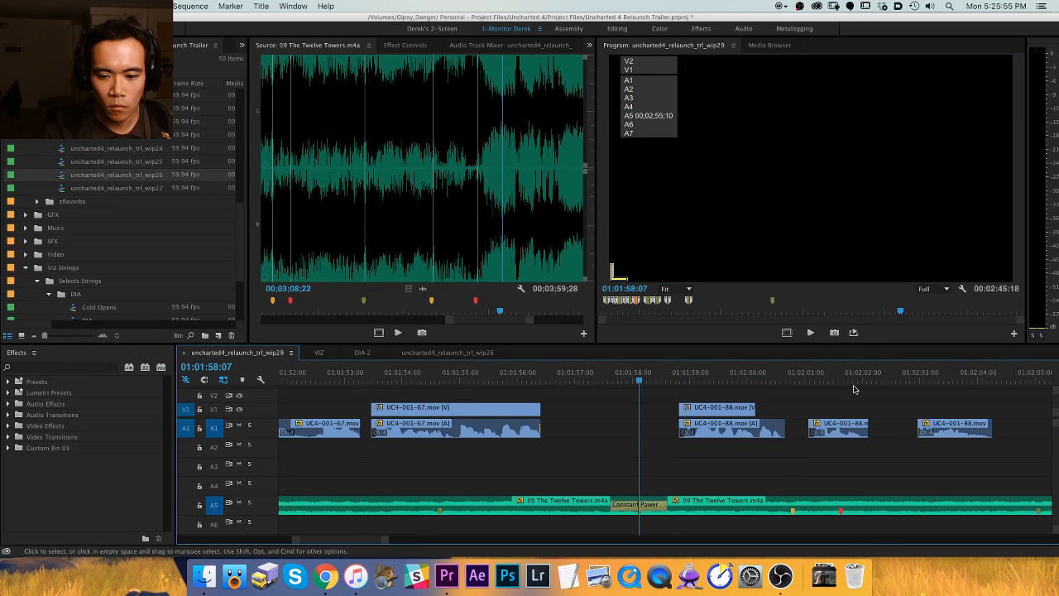
{"action": "double_click", "coordinate": [654, 503]}
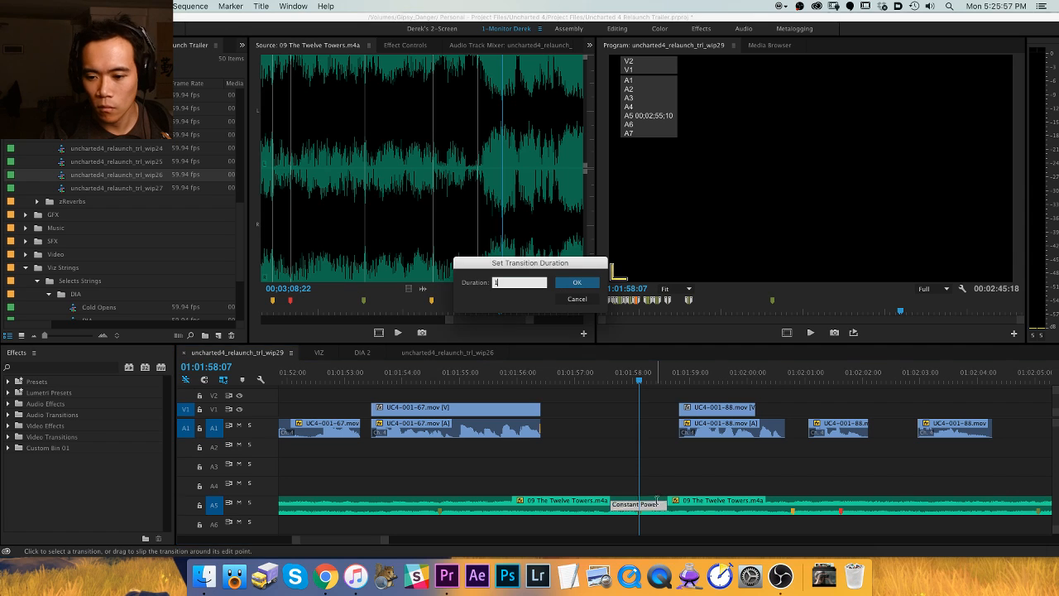
{"action": "type", "text": "10"}
{"action": "key", "text": "Return"}
Listen across the new crossfade from 01:01:57:41 to about 01:02:03:40 and check the whole Twelve Towers section in the timeline overview.
{"action": "left_click", "coordinate": [613, 375]}
{"action": "key", "text": "space"}
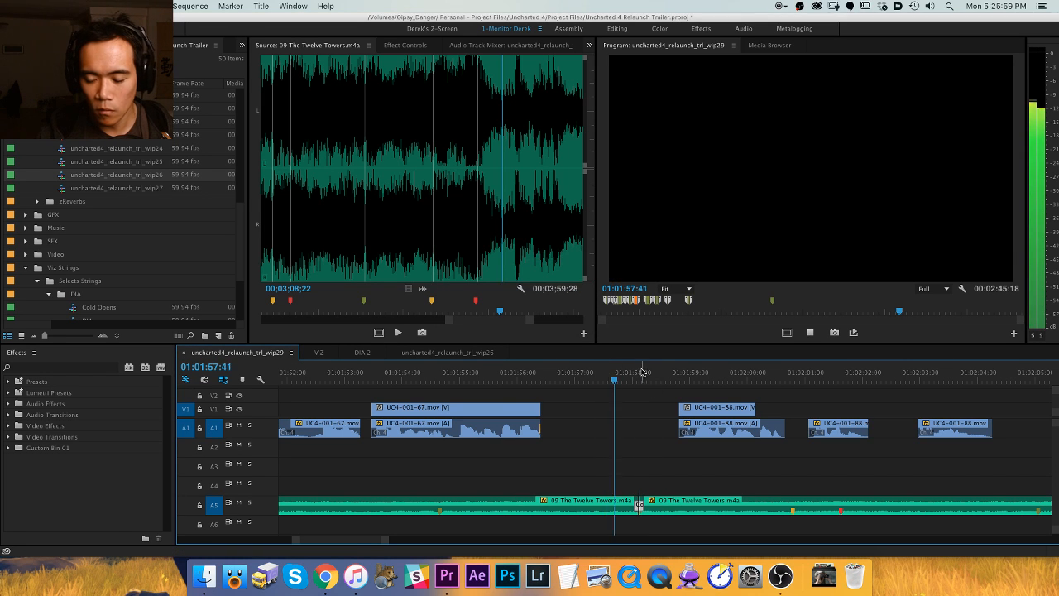
{"action": "key", "text": "minus"}
{"action": "key", "text": "minus"}
{"action": "key", "text": "minus"}
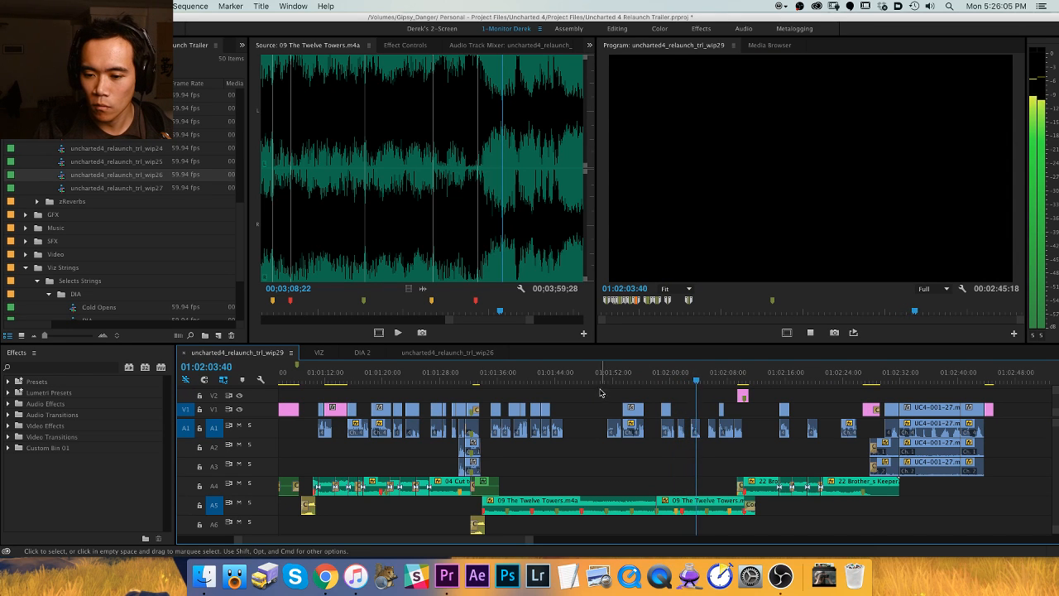
{"action": "key", "text": "space"}
{"action": "left_click_drag", "start_coordinate": [568, 378], "coordinate": [610, 375]}
{"action": "key", "text": "minus"}
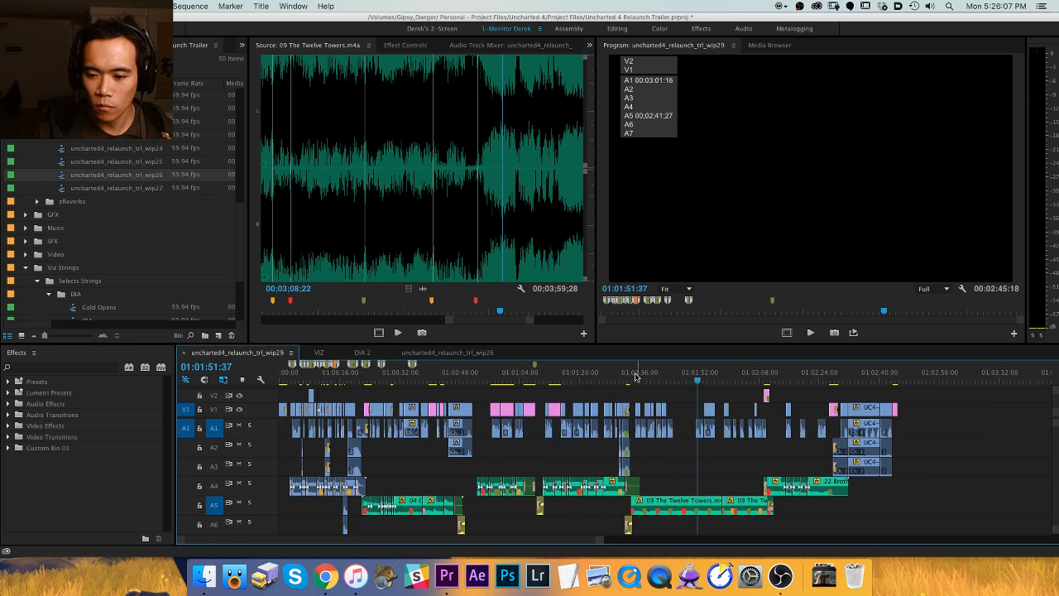
{"action": "left_click", "coordinate": [747, 377]}
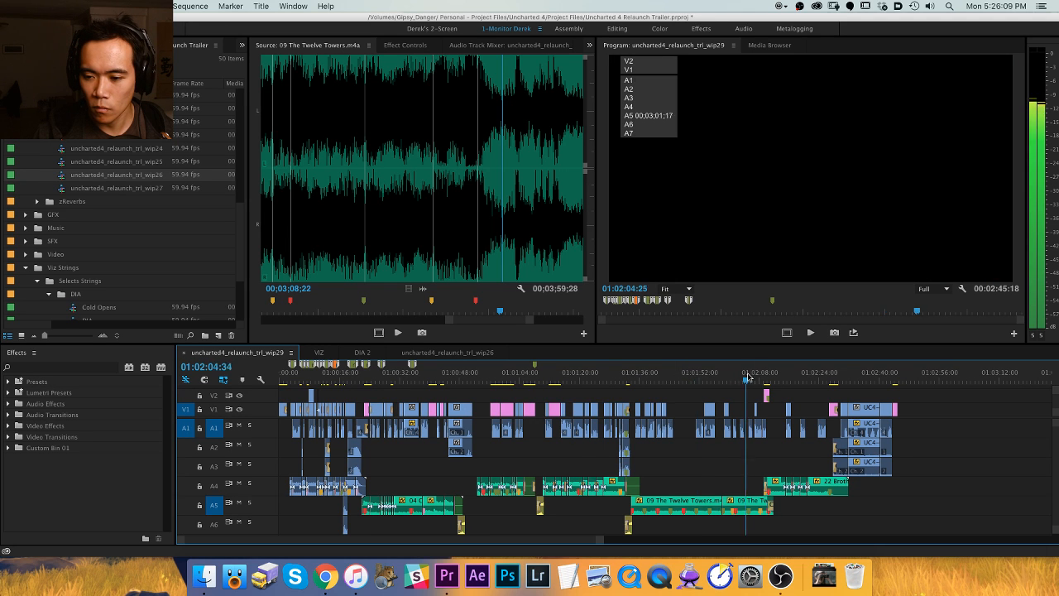
{"action": "left_click", "coordinate": [736, 377]}
{"action": "left_click", "coordinate": [658, 375]}
{"action": "key", "text": "space"}
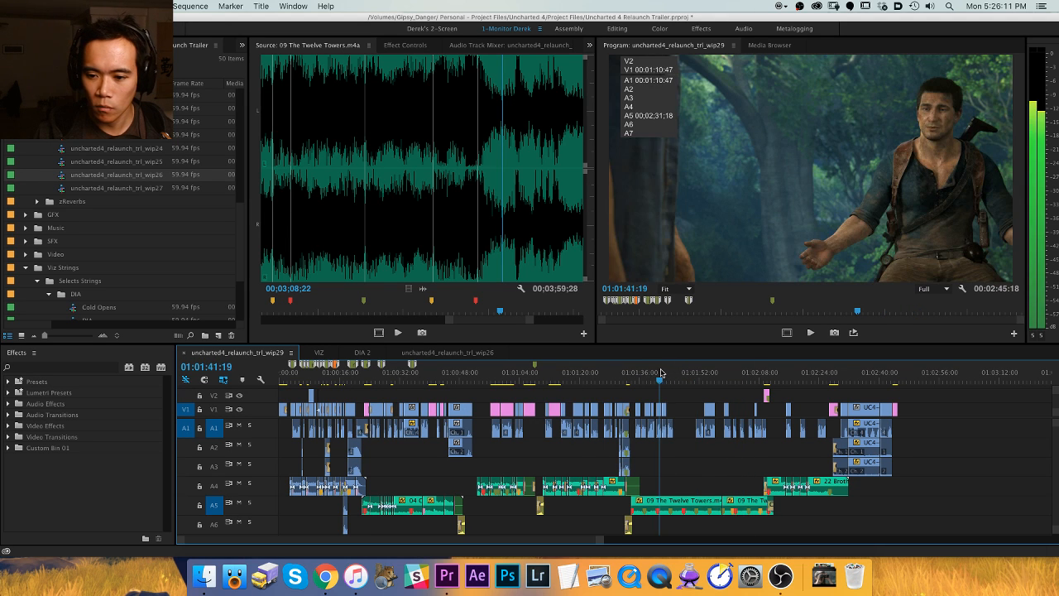
Play the dialogue section from the start of the Twelve Towers music at about 01:01:33:53 to around 01:01:47:41.
{"action": "key", "text": "equal"}
{"action": "left_click", "coordinate": [673, 378]}
{"action": "left_click_drag", "start_coordinate": [469, 377], "coordinate": [432, 378]}
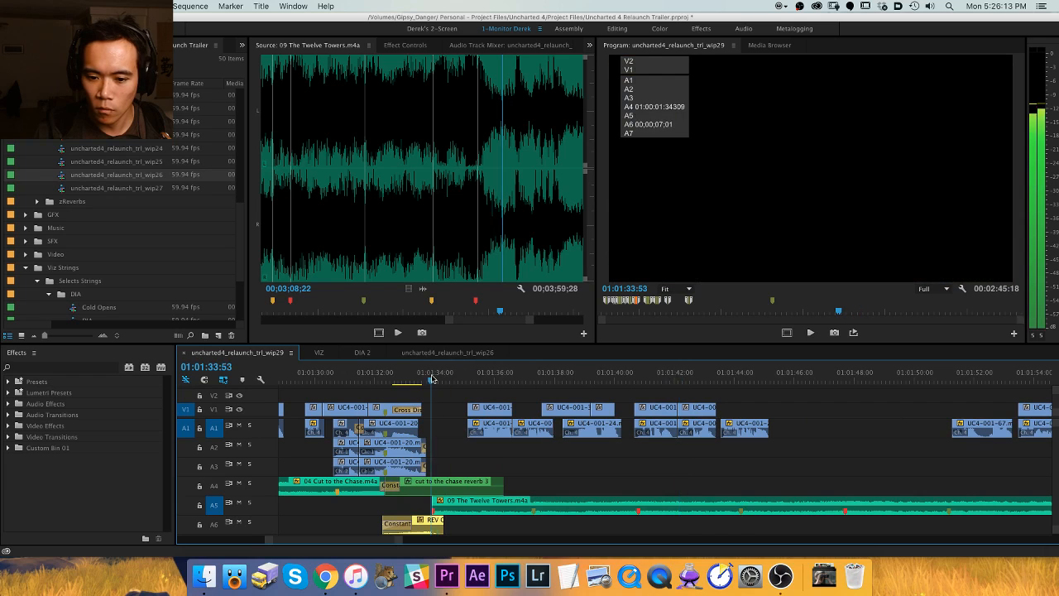
{"action": "key", "text": "space"}
{"action": "key", "text": "h"}
{"action": "left_click_drag", "start_coordinate": [521, 415], "coordinate": [412, 422]}
{"action": "key", "text": "equal"}
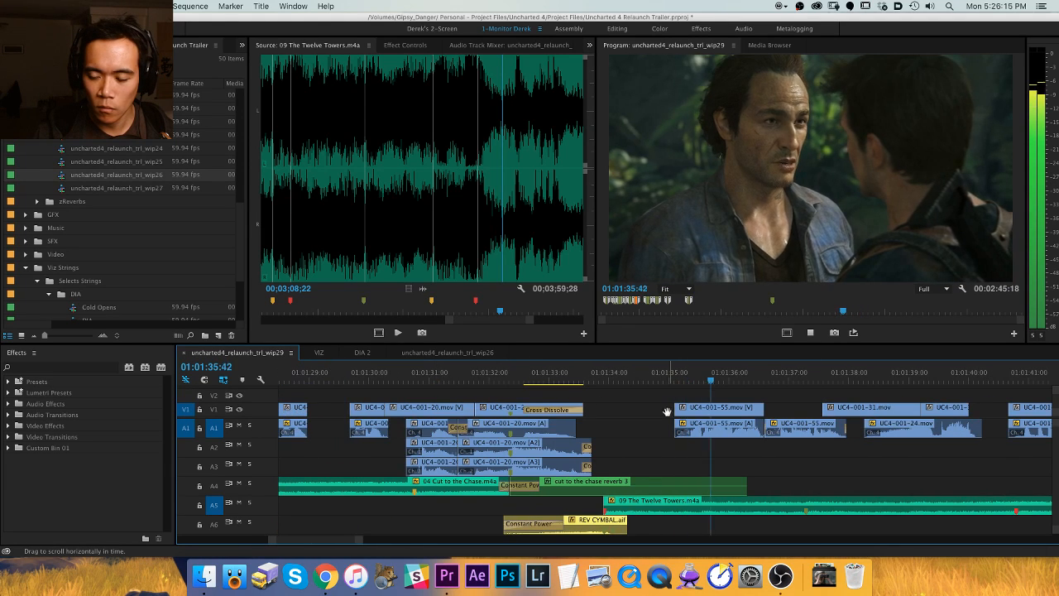
{"action": "left_click_drag", "start_coordinate": [665, 411], "coordinate": [471, 416]}
{"action": "key", "text": "v"}
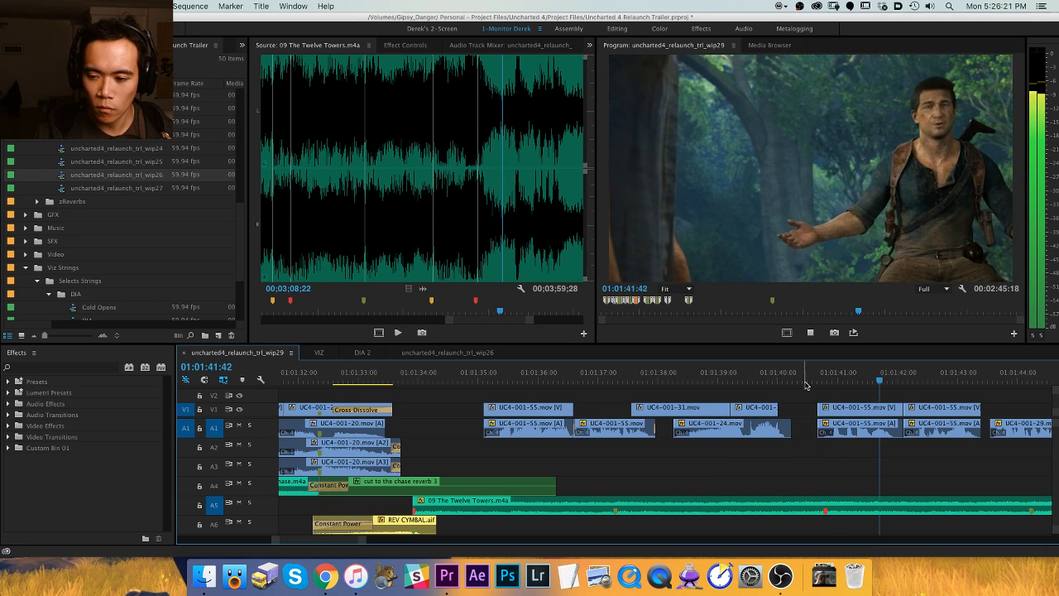
{"action": "key", "text": "minus"}
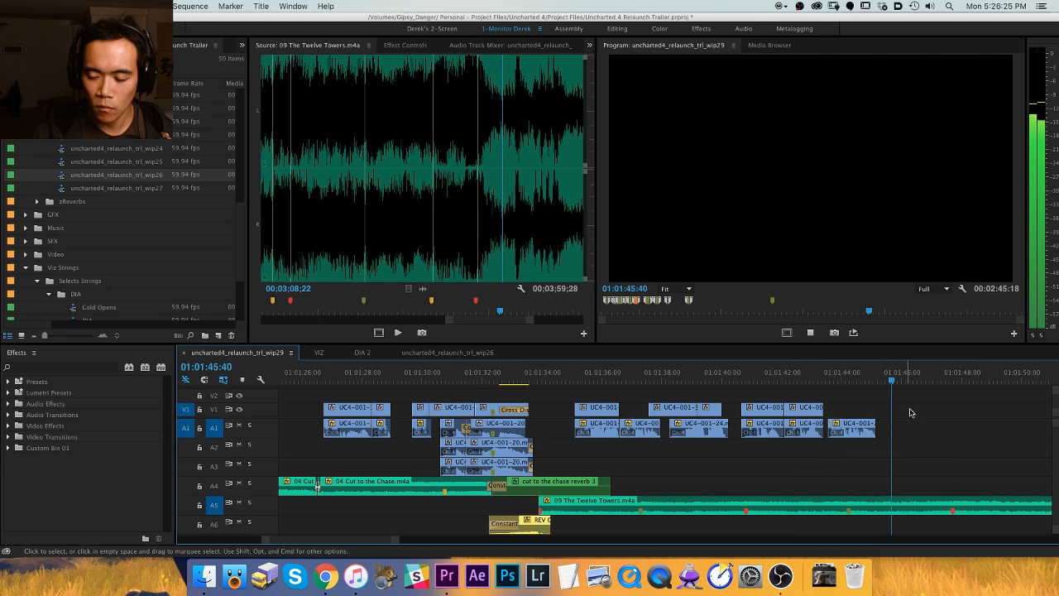
{"action": "scroll", "coordinate": [910, 412], "scroll_direction": "right", "scroll_amount": 5}
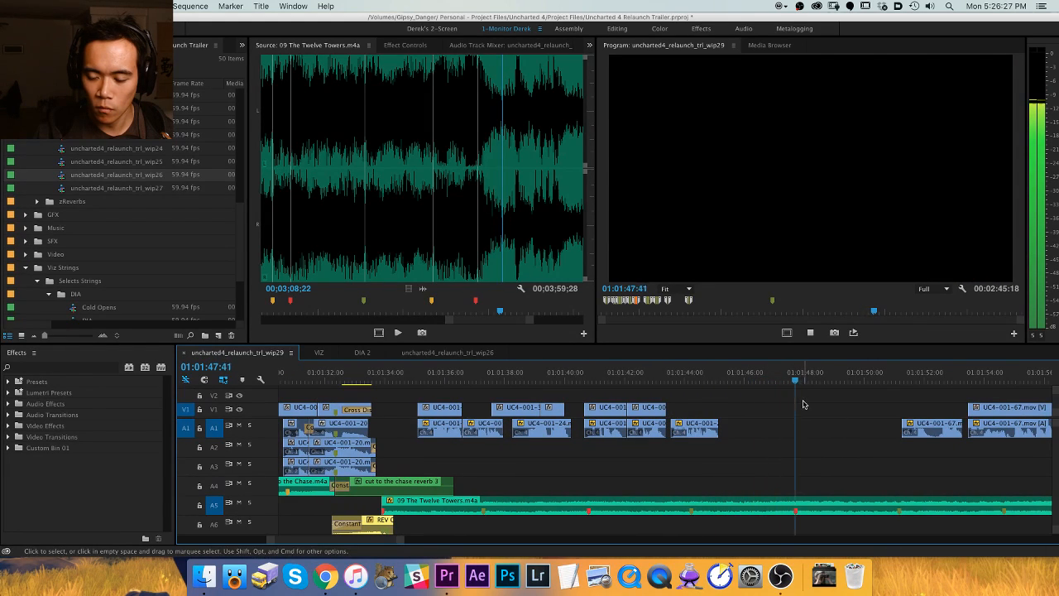
Cut the Twelve Towers music on A5 at 01:01:44:13 and play the passage across the cut.
{"action": "left_click_drag", "start_coordinate": [680, 374], "coordinate": [722, 380]}
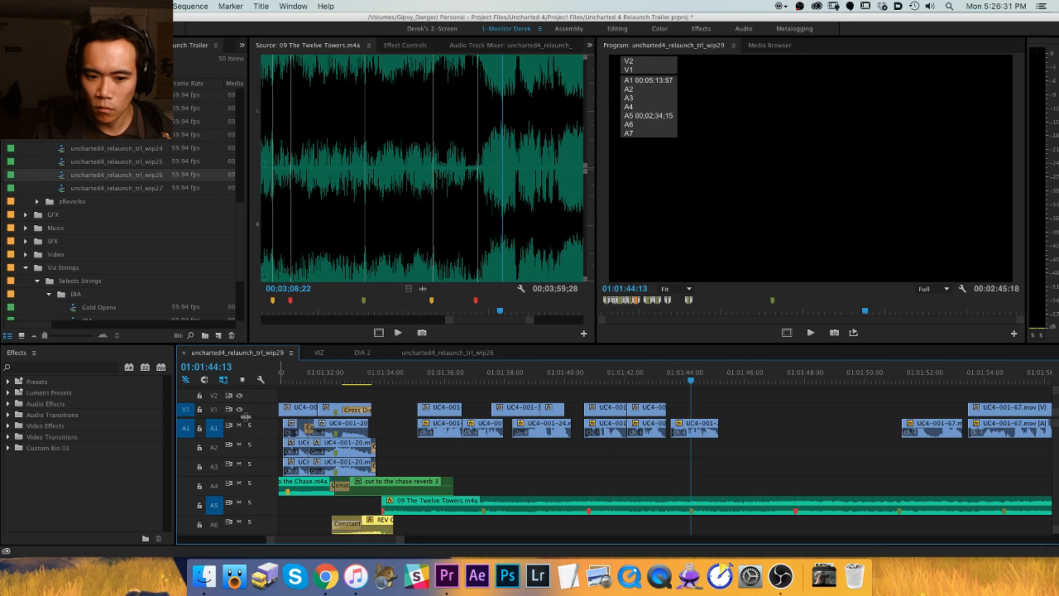
{"action": "key", "text": "super+k"}
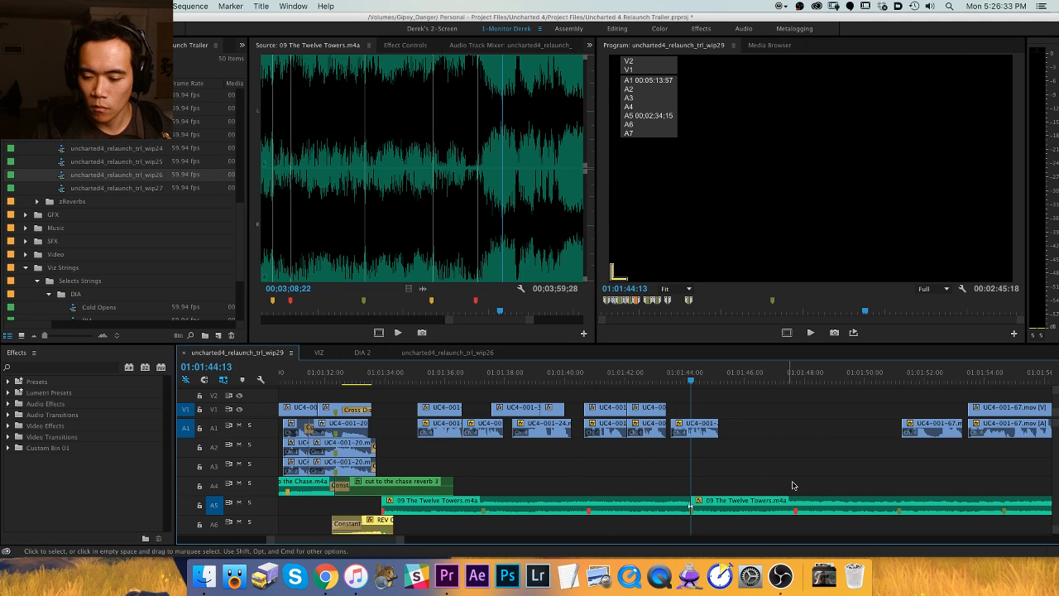
{"action": "key", "text": "a"}
{"action": "left_click", "coordinate": [575, 379]}
{"action": "key", "text": "space"}
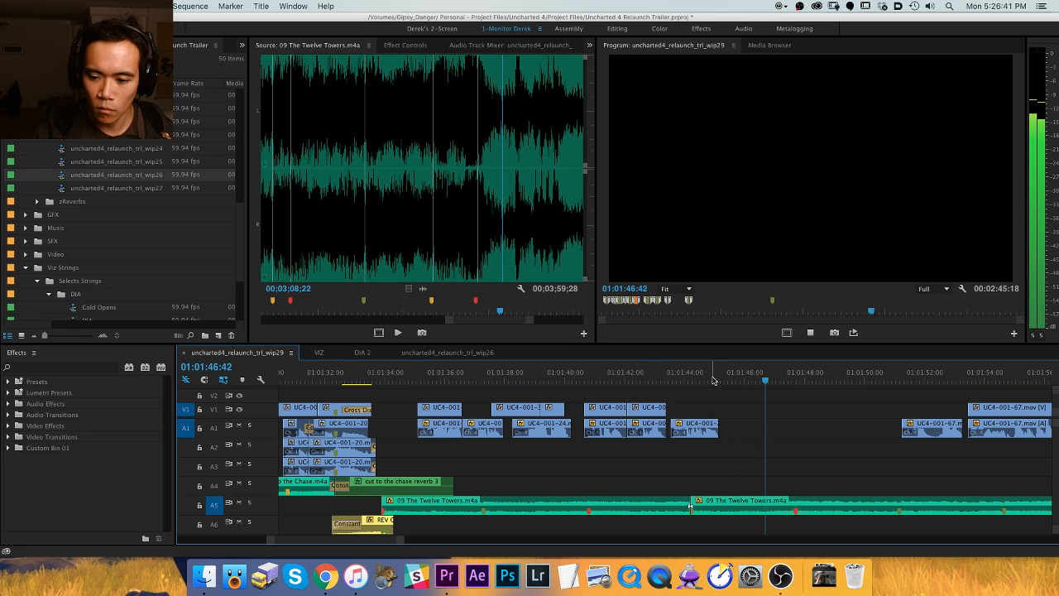
{"action": "left_click_drag", "start_coordinate": [704, 379], "coordinate": [689, 379]}
Solo A5 and add two more cuts in the Twelve Towers music at about 01:01:43:21 and 01:01:46:48.
{"action": "left_click", "coordinate": [249, 502]}
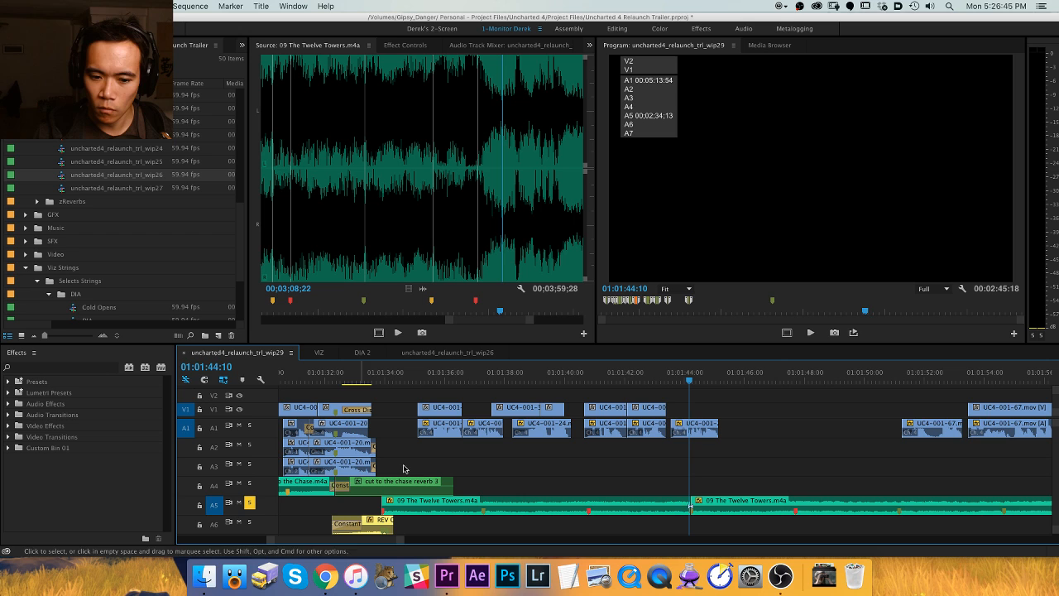
{"action": "left_click", "coordinate": [584, 373]}
{"action": "key", "text": "space"}
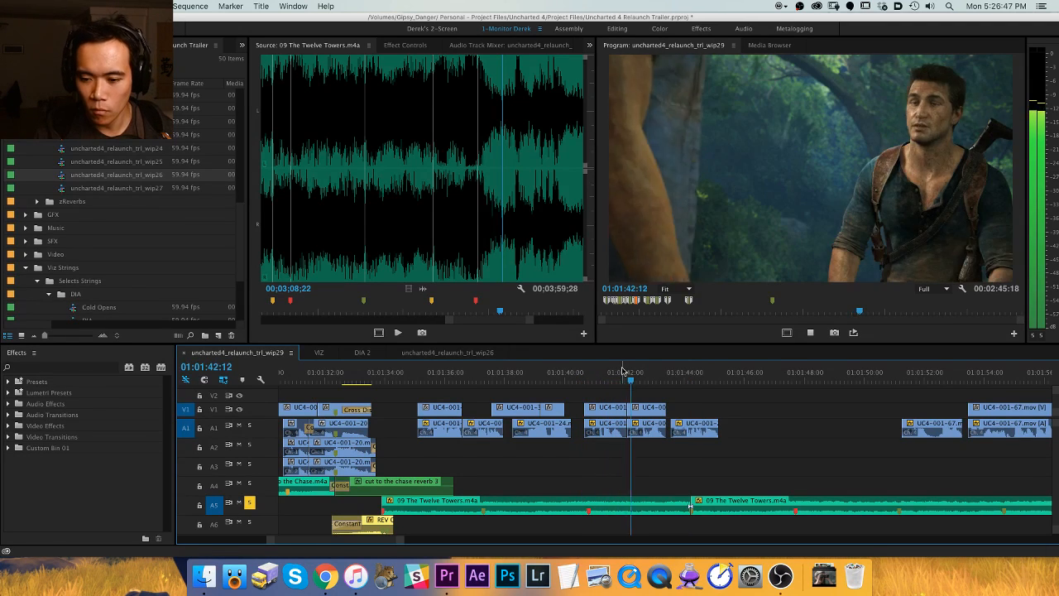
{"action": "key", "text": "space"}
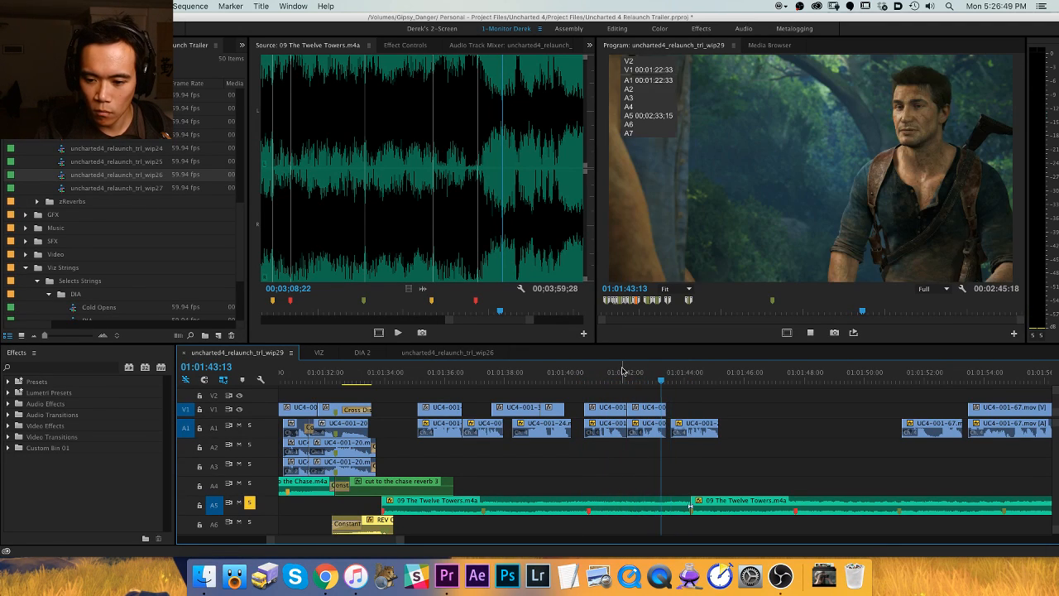
{"action": "key", "text": "super+k"}
{"action": "key", "text": "space"}
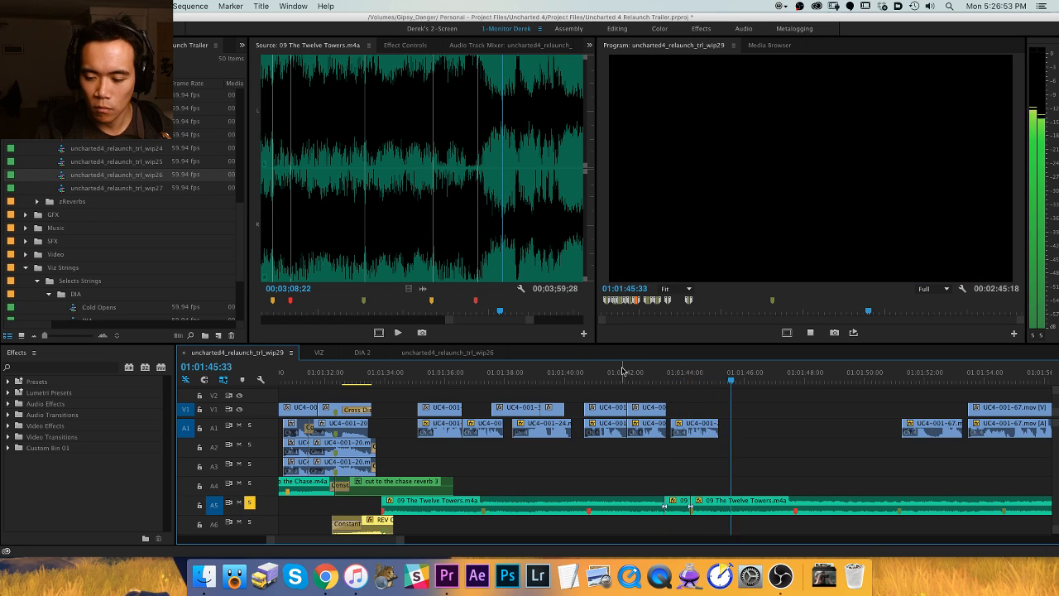
{"action": "key", "text": "space"}
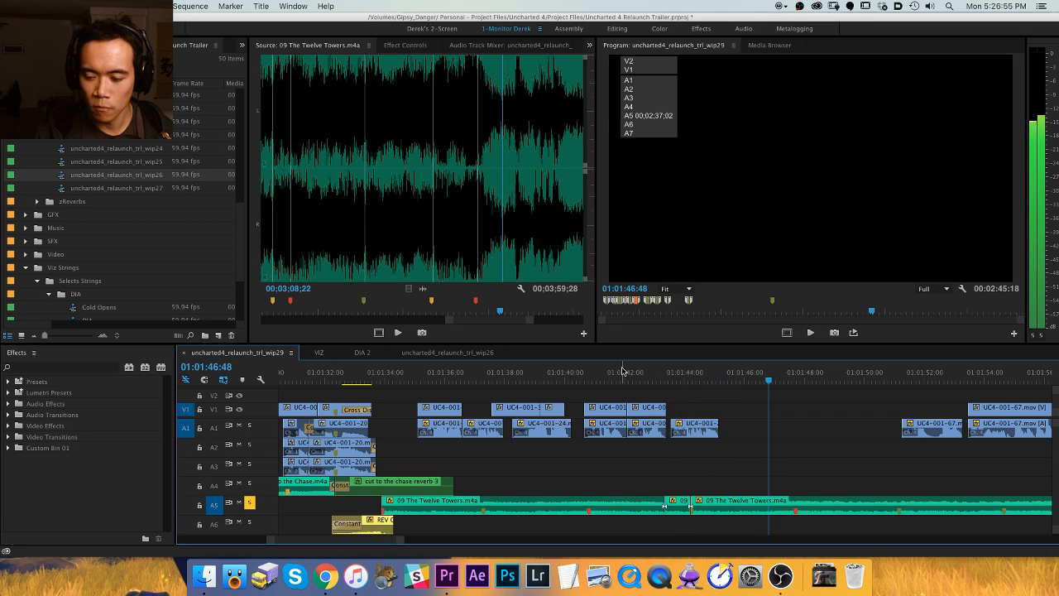
{"action": "key", "text": "super+k"}
{"action": "key", "text": "space"}
{"action": "key", "text": "space"}
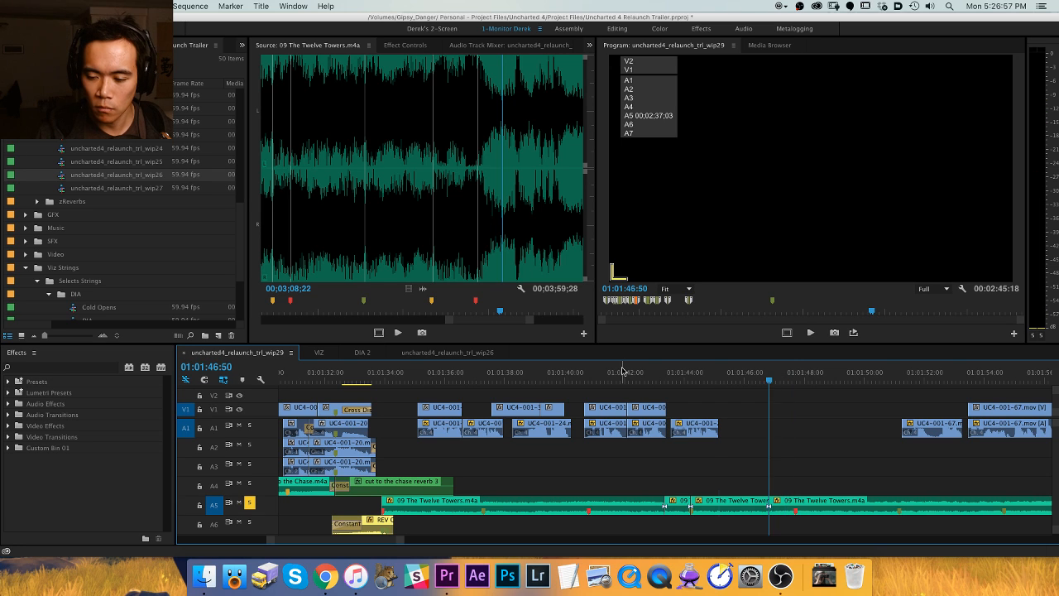
Delete the A5 music segment after 01:01:44:13 and pull all following clips earlier so the remaining music starts at 01:01:43:21.
{"action": "key", "text": "Delete"}
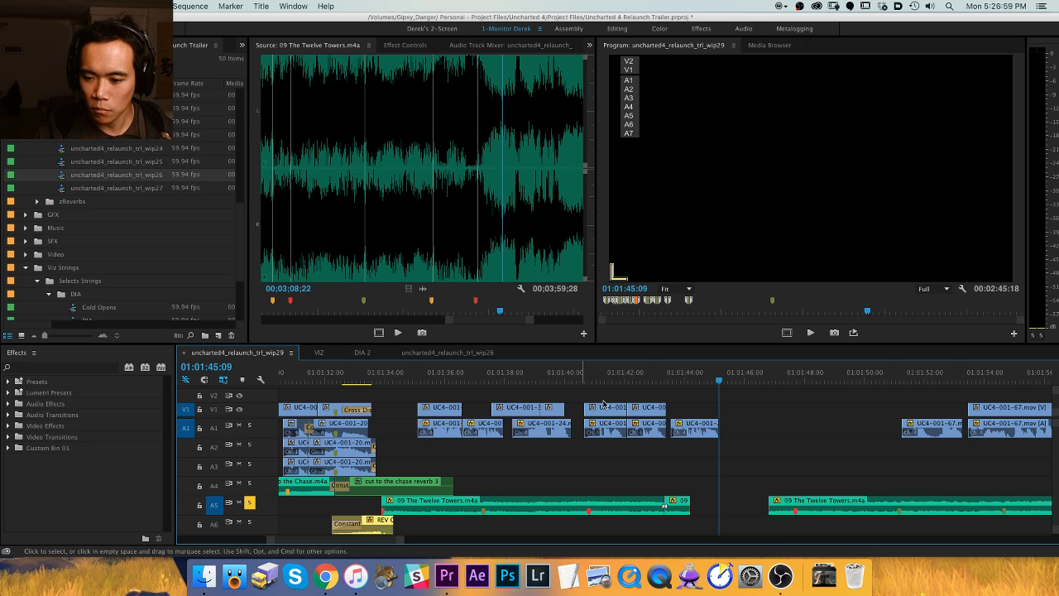
{"action": "left_click_drag", "start_coordinate": [800, 503], "coordinate": [704, 502]}
{"action": "left_click", "coordinate": [689, 460]}
{"action": "key", "text": "equal"}
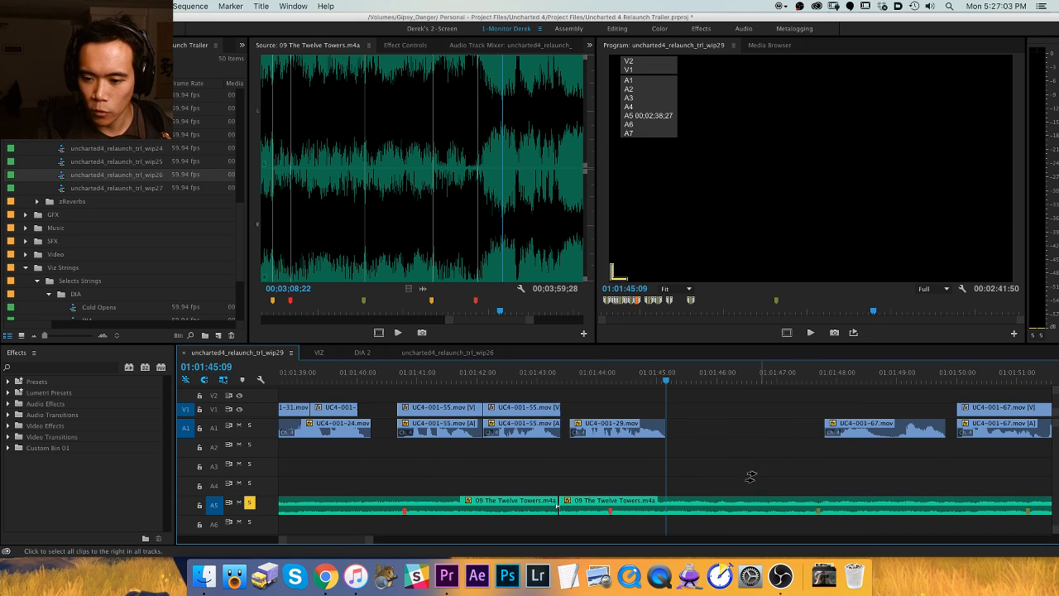
{"action": "left_click", "coordinate": [654, 504]}
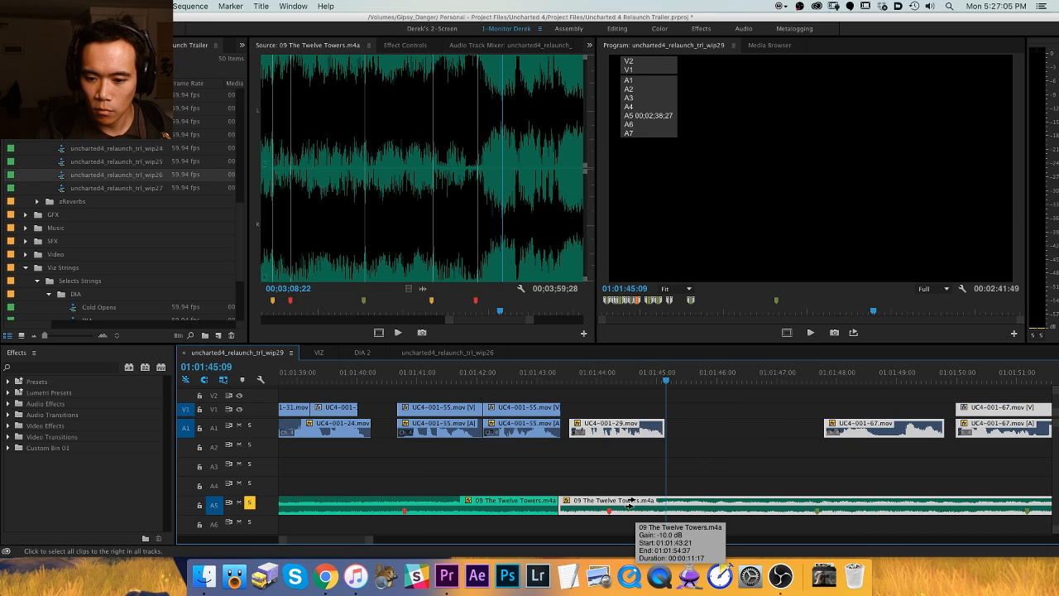
{"action": "key", "text": "v"}
Play the soloed A5 music across the new join at 01:01:43:21, then again from about 01:01:43:55.
{"action": "left_click", "coordinate": [508, 374]}
{"action": "key", "text": "space"}
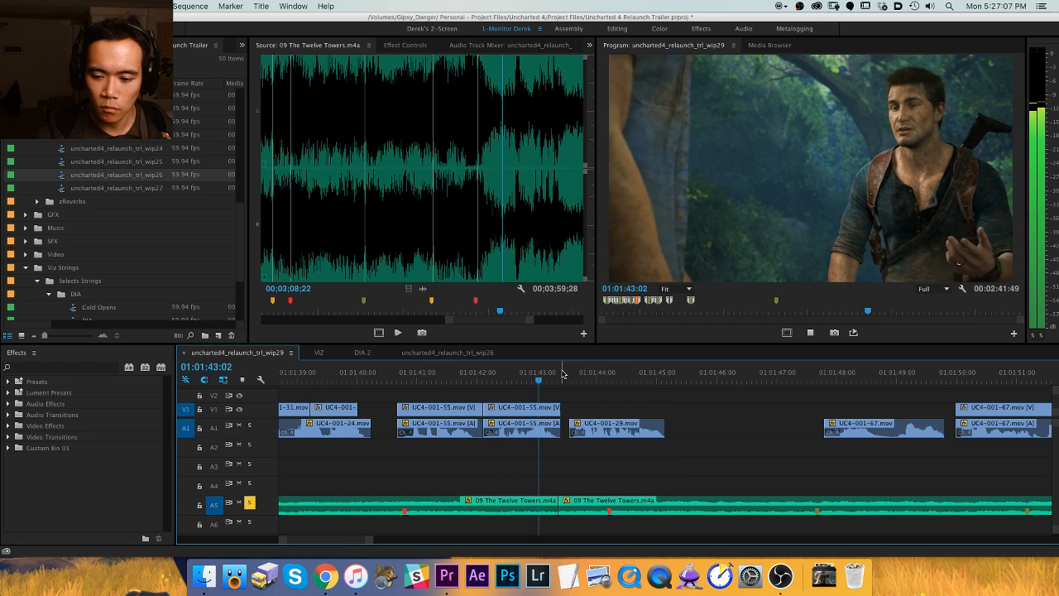
{"action": "key", "text": "minus"}
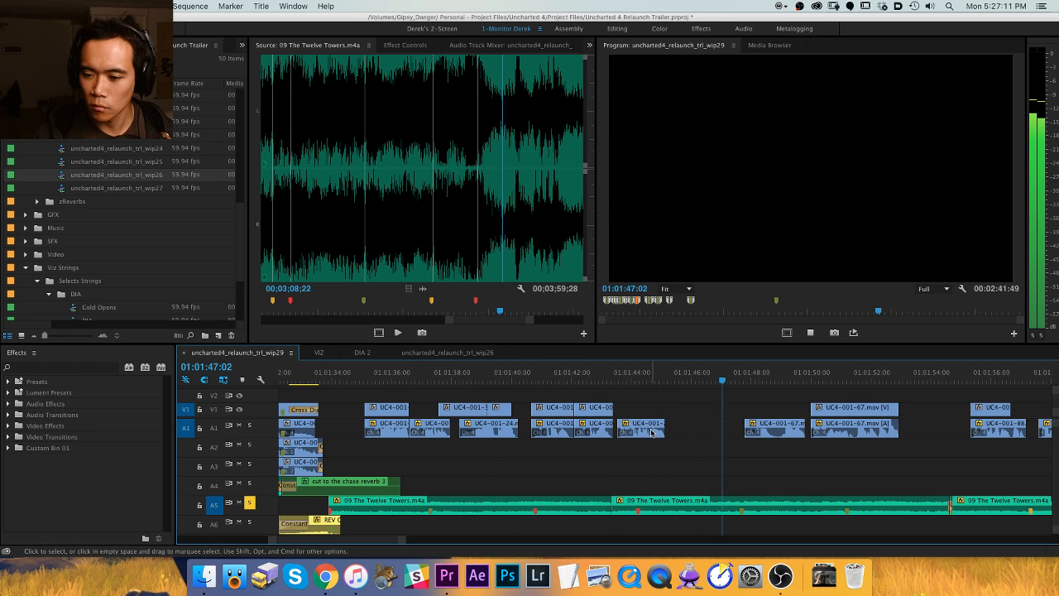
{"action": "left_click", "coordinate": [635, 372]}
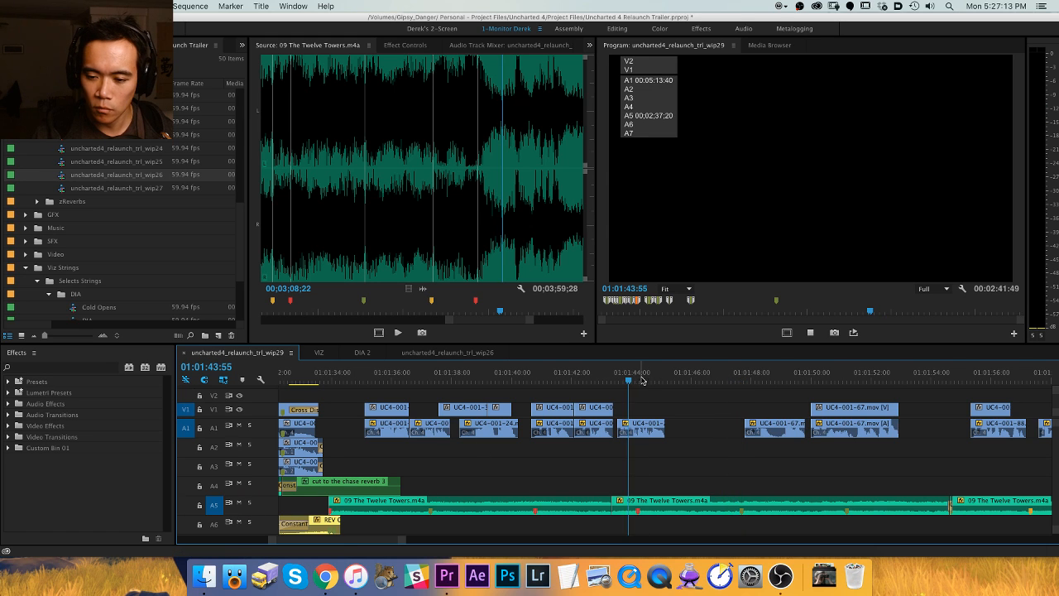
Turn off solo on A5 and play the dialogue with the tightened music through to about 01:02:02:17.
{"action": "scroll", "coordinate": [646, 417], "scroll_direction": "right", "scroll_amount": 3}
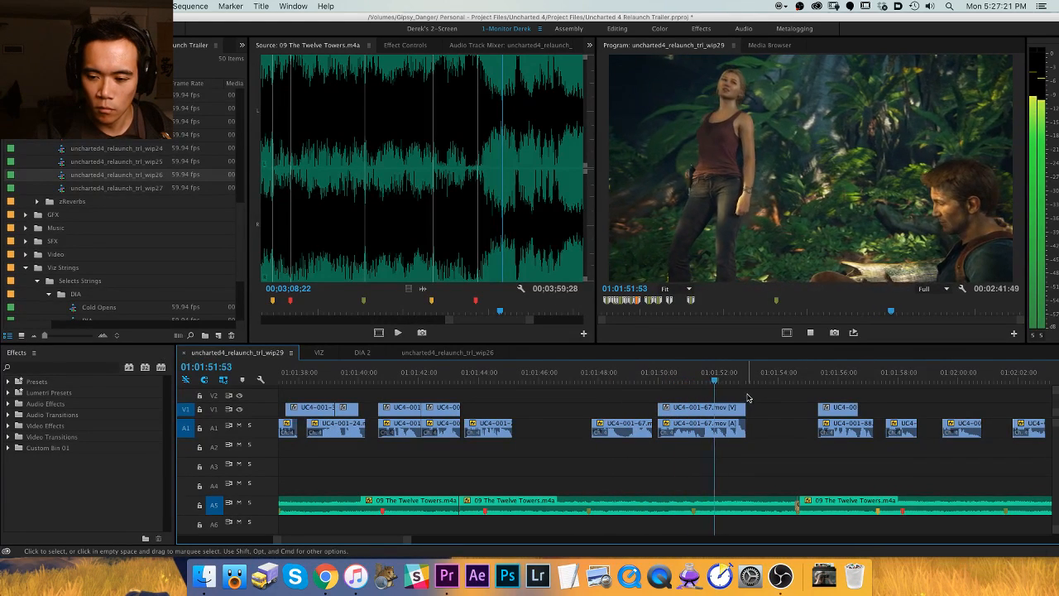
{"action": "key", "text": "h"}
{"action": "left_click_drag", "start_coordinate": [773, 411], "coordinate": [579, 411]}
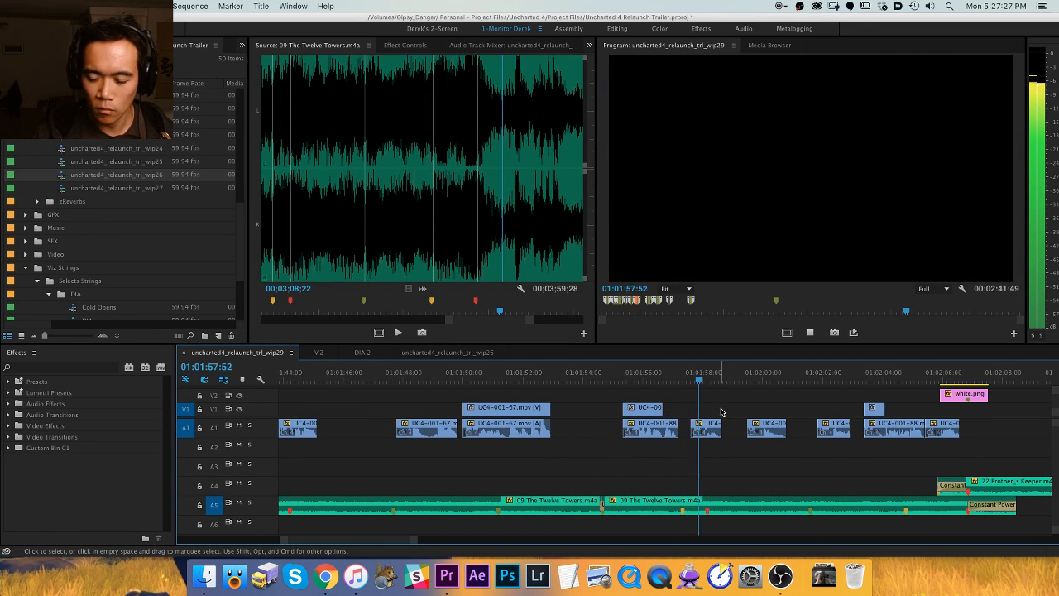
{"action": "key", "text": "space"}
{"action": "key", "text": "h"}
{"action": "left_click_drag", "start_coordinate": [735, 411], "coordinate": [618, 378]}
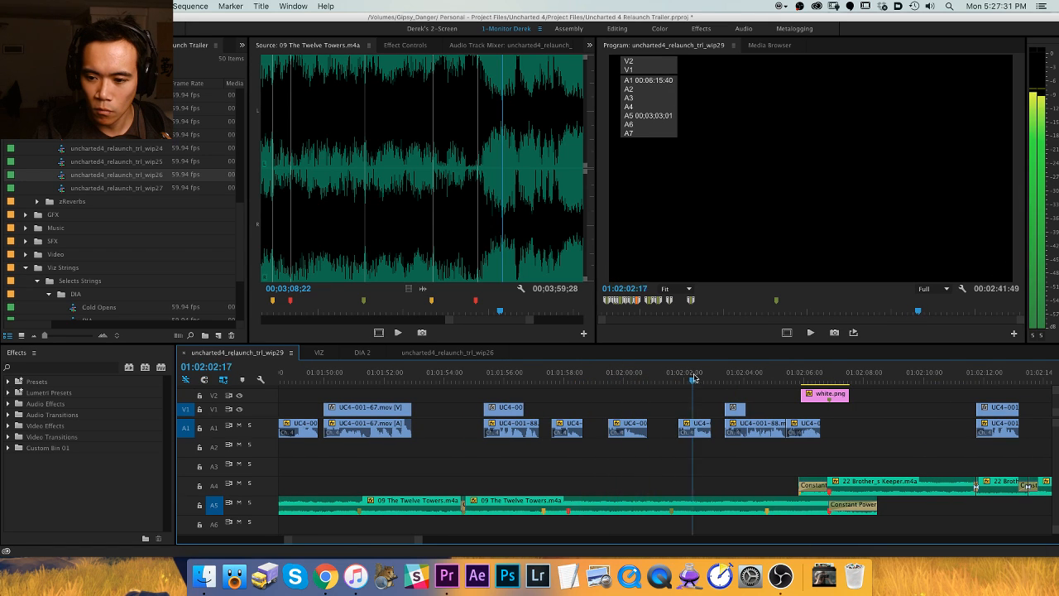
Replay the dialogue around 01:02:02:15 and before 01:01:58:37, and select the two A1 clips that follow.
{"action": "left_click_drag", "start_coordinate": [695, 377], "coordinate": [693, 377]}
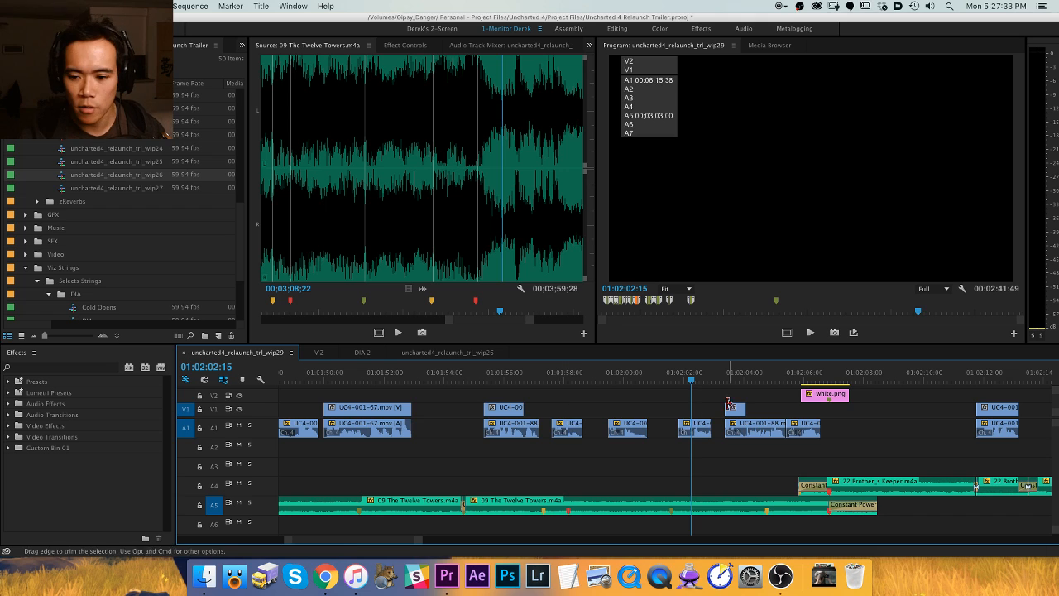
{"action": "key", "text": "space"}
{"action": "key", "text": "space"}
{"action": "left_click_drag", "start_coordinate": [497, 376], "coordinate": [549, 370]}
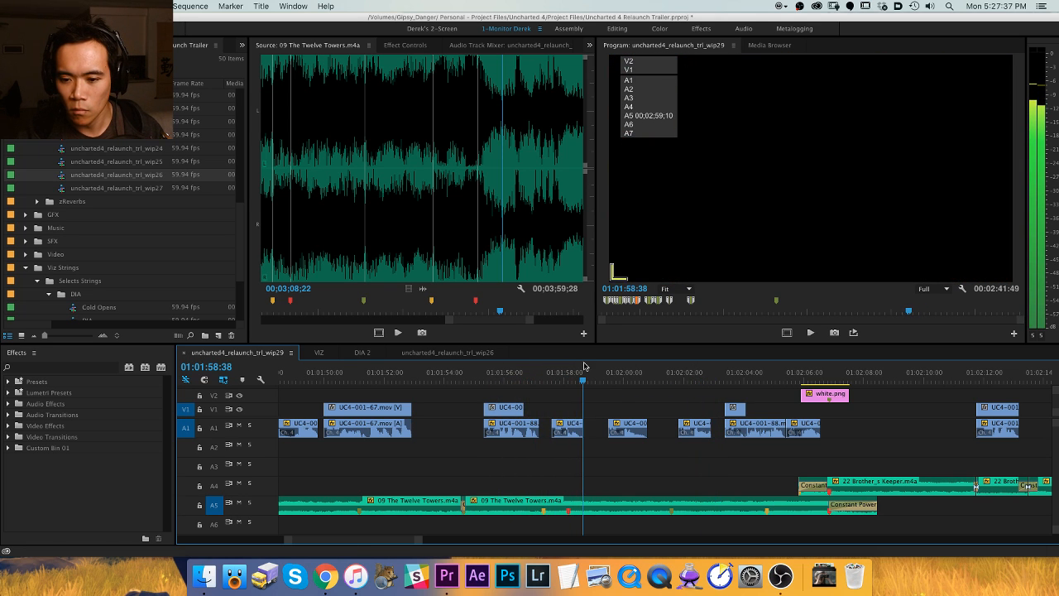
{"action": "key", "text": "Left"}
{"action": "left_click_drag", "start_coordinate": [610, 402], "coordinate": [708, 445]}
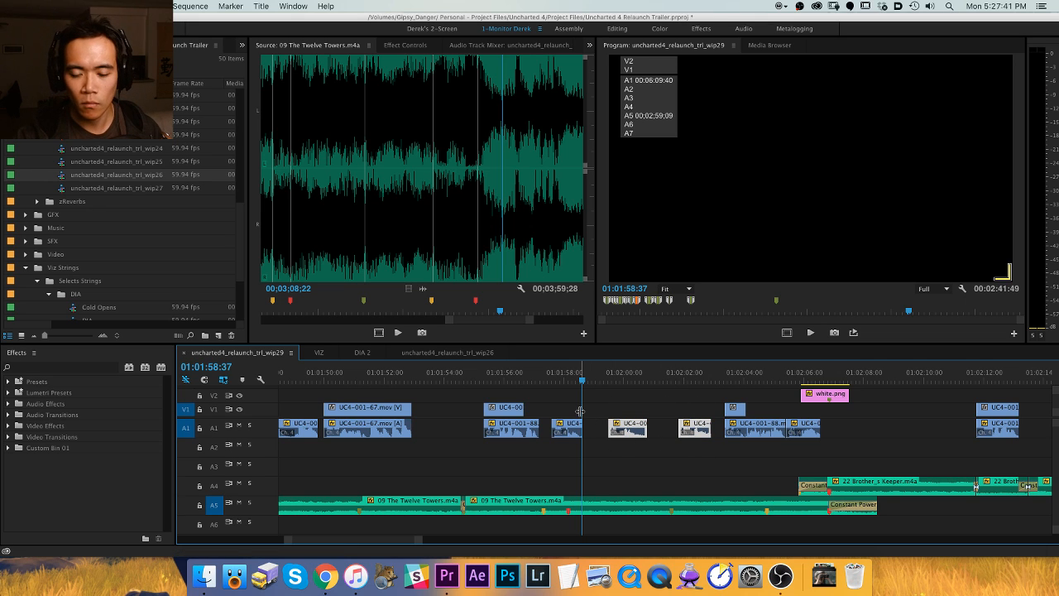
Save the project, duplicate the uncharted4_relaunch_trl_wip29 sequence as uncharted4_relaunch_trl_wip30 and open the copy.
{"action": "key", "text": "super+s"}
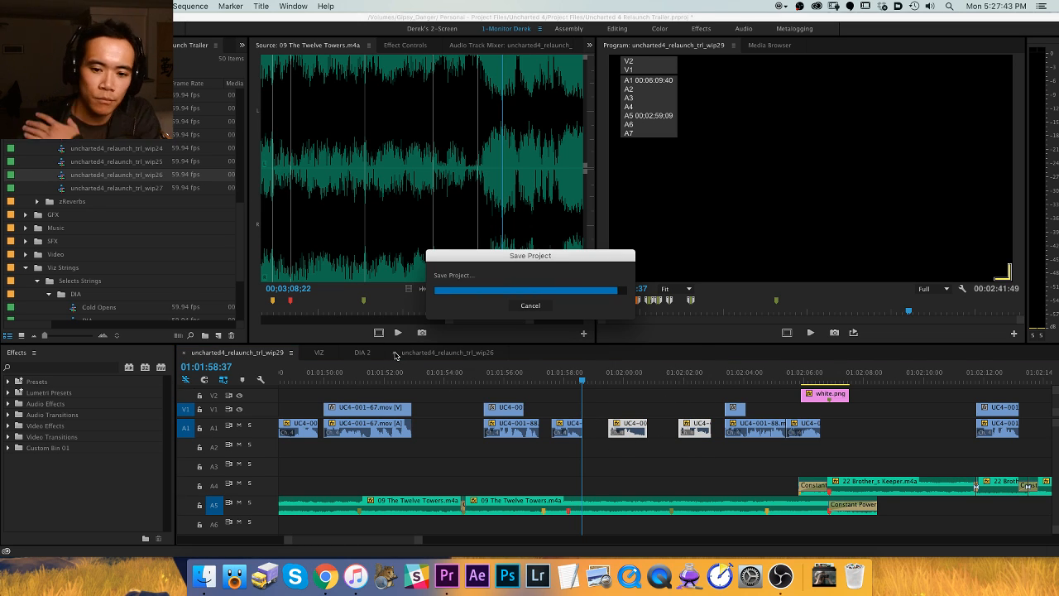
{"action": "scroll", "coordinate": [116, 209], "scroll_direction": "up", "scroll_amount": 8}
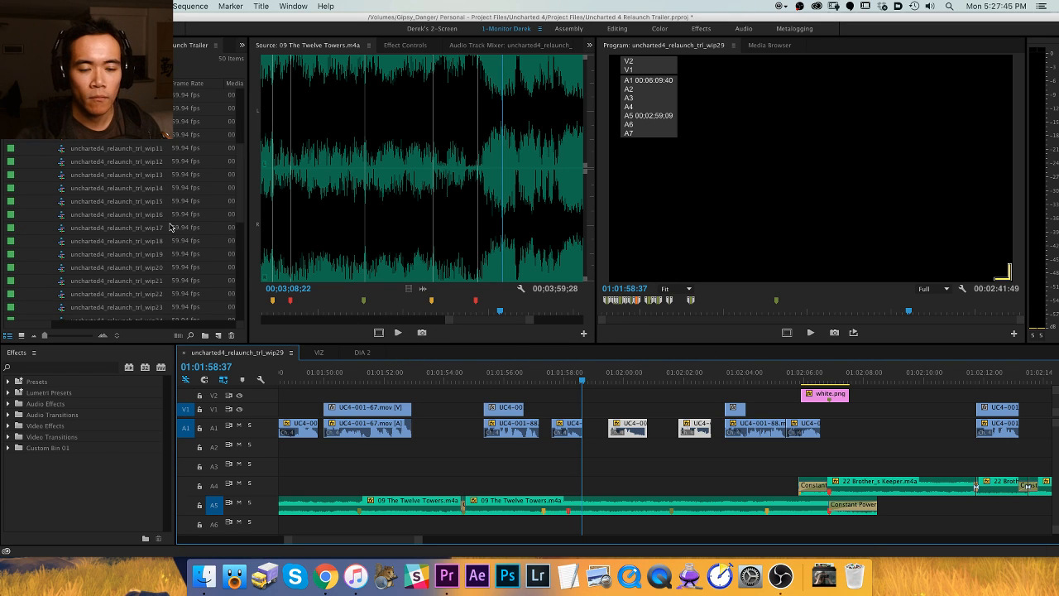
{"action": "left_click", "coordinate": [37, 161]}
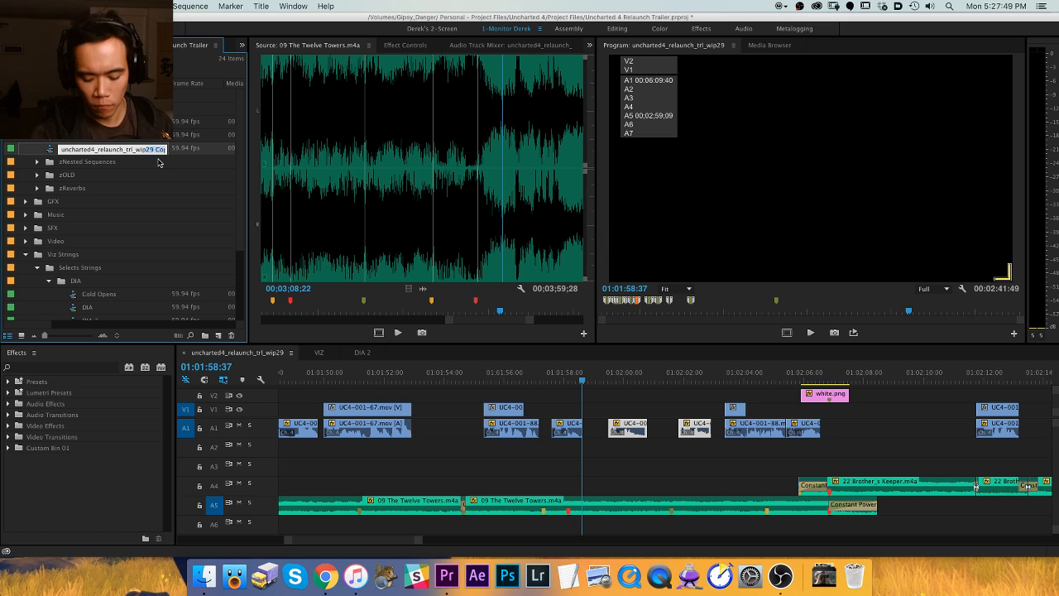
{"action": "key", "text": "Return"}
{"action": "double_click", "coordinate": [136, 150]}
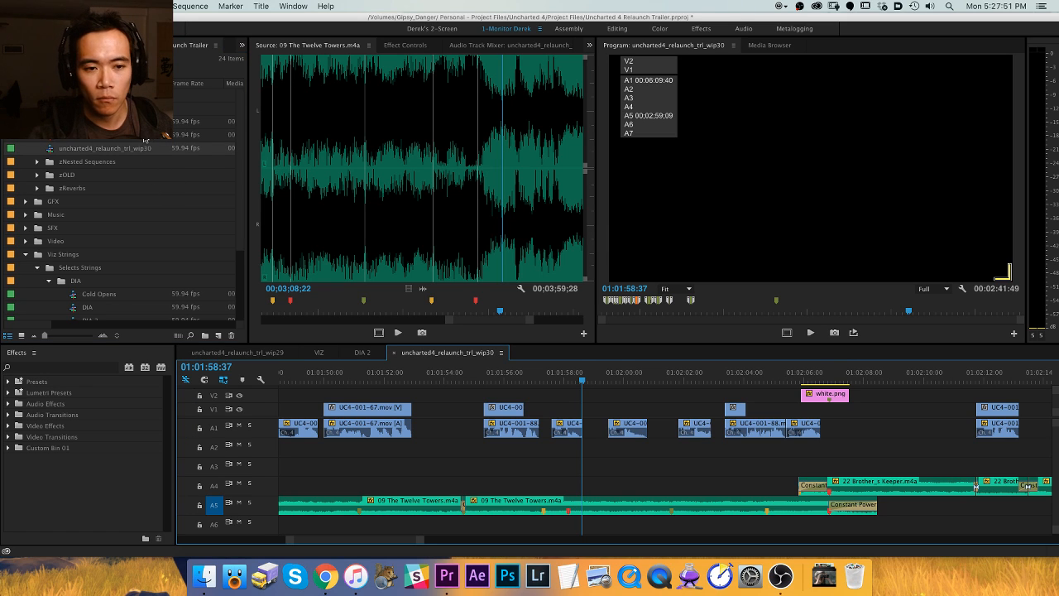
Close the wip29 sequence and place wip30 first among the open sequences.
{"action": "left_click", "coordinate": [253, 354]}
{"action": "key", "text": "super+w"}
{"action": "left_click_drag", "start_coordinate": [351, 356], "coordinate": [283, 356]}
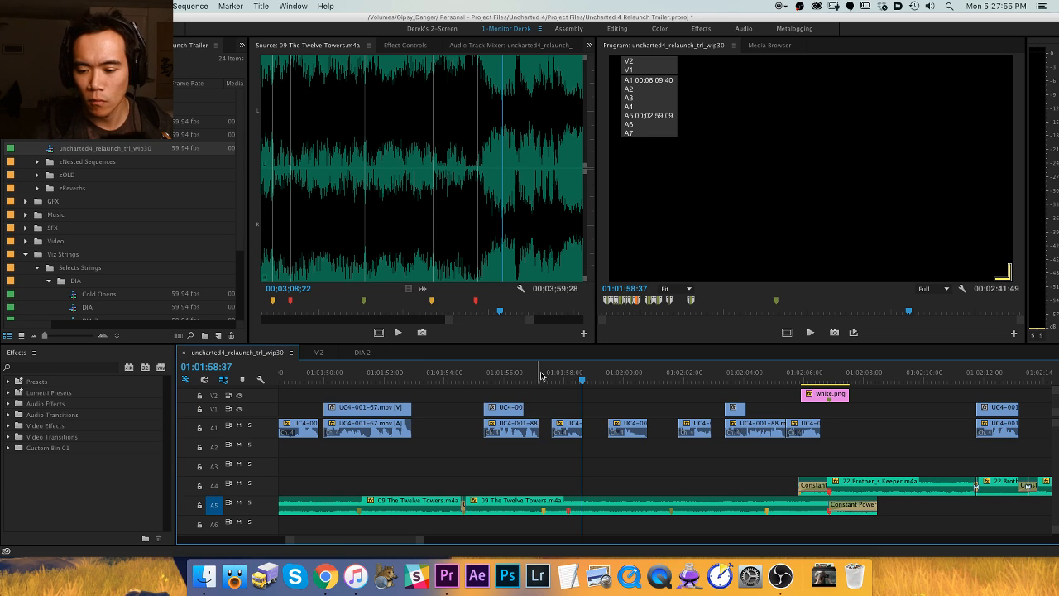
Delete the two A1 dialogue clips between about 01:01:59:30 and 01:02:02:50.
{"action": "left_click_drag", "start_coordinate": [604, 373], "coordinate": [691, 381]}
{"action": "left_click_drag", "start_coordinate": [712, 451], "coordinate": [612, 406]}
{"action": "key", "text": "Delete"}
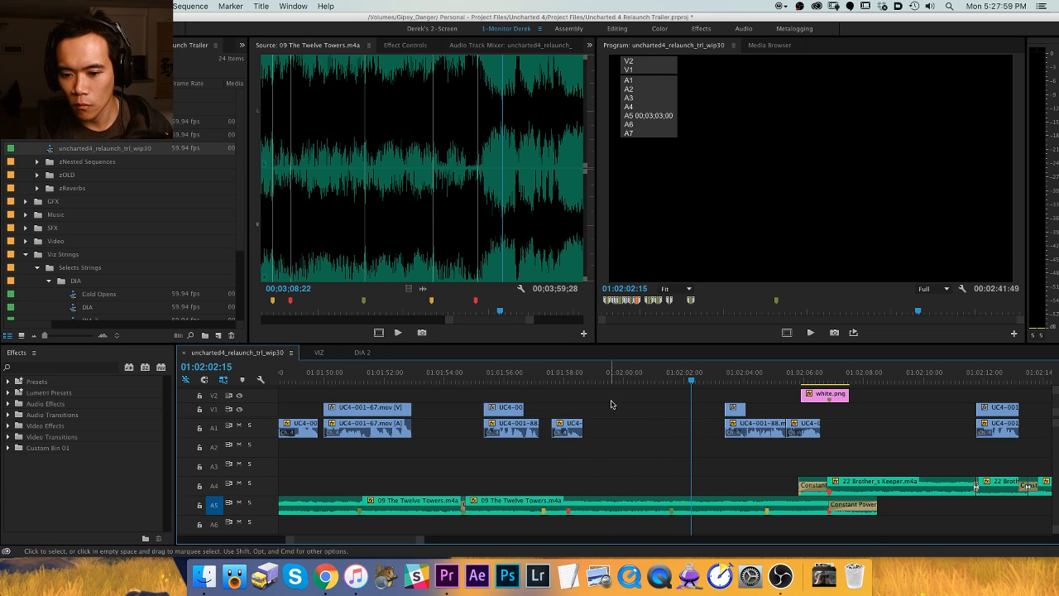
Cut the two UC4-001-88 dialogue pieces before the gap and paste them so they start at about 01:01:58:20.
{"action": "left_click", "coordinate": [499, 435]}
{"action": "left_click_drag", "start_coordinate": [557, 373], "coordinate": [567, 374]}
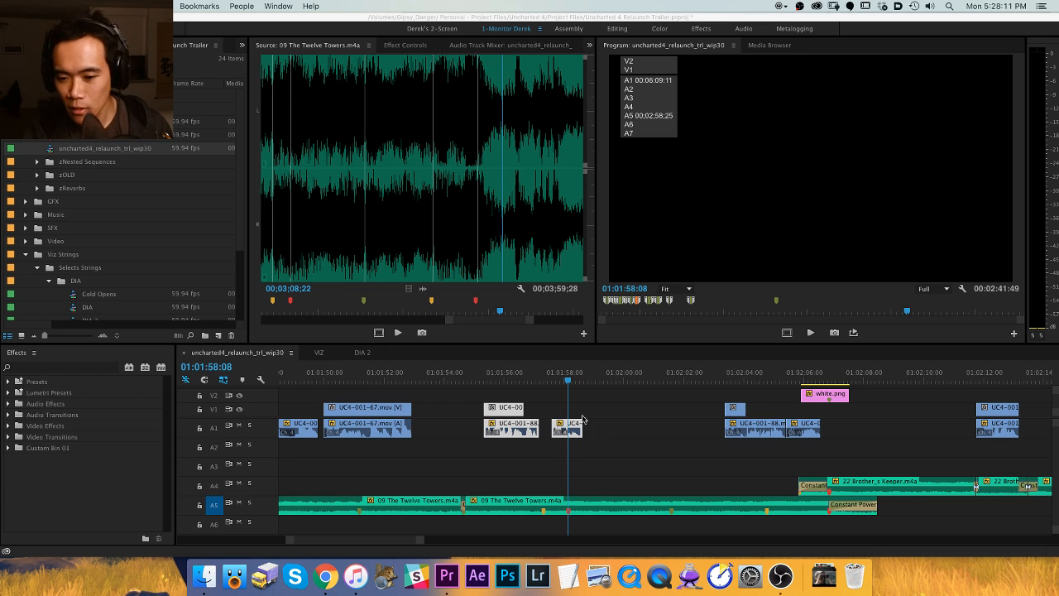
{"action": "left_click_drag", "start_coordinate": [639, 401], "coordinate": [496, 452]}
{"action": "key", "text": "super+x"}
{"action": "key", "text": "super+v"}
{"action": "key", "text": "super+z"}
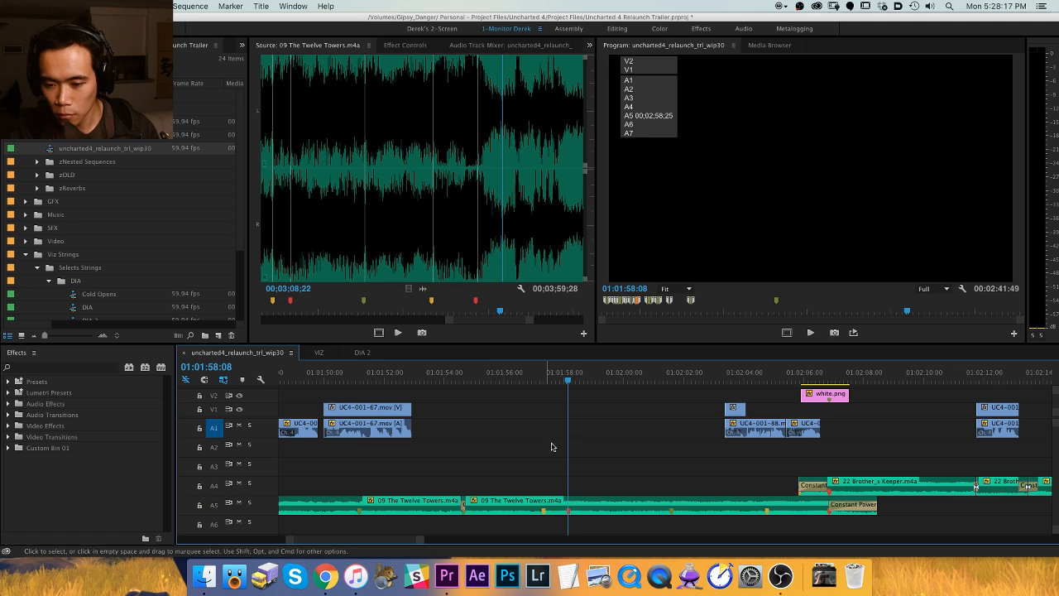
{"action": "key", "text": "super+v"}
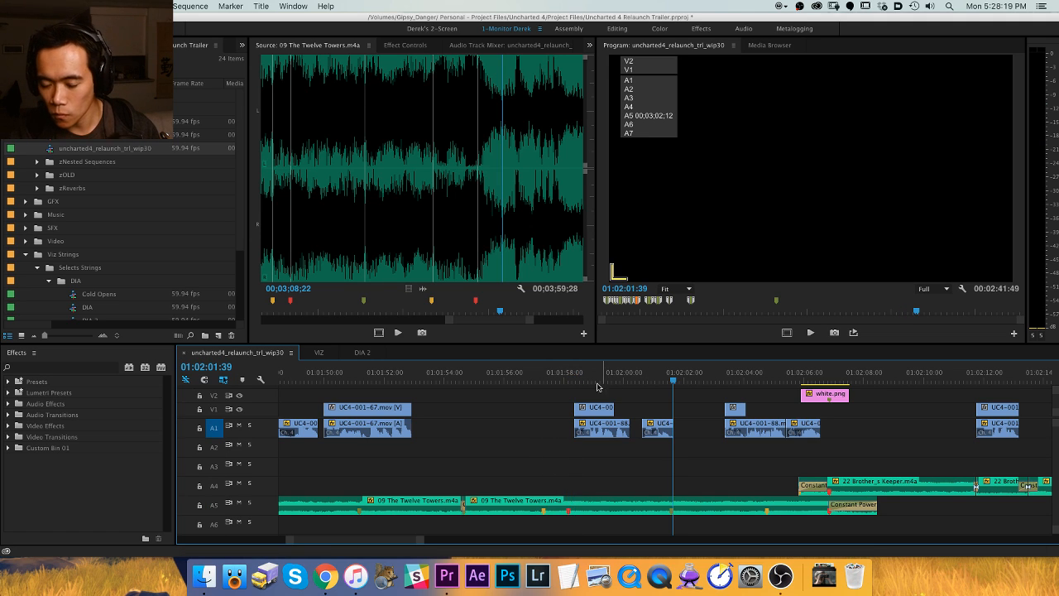
Play the moved dialogue against the music from about 01:01:57:15 to 01:02:04:16.
{"action": "left_click", "coordinate": [541, 377]}
{"action": "key", "text": "space"}
{"action": "key", "text": "="}
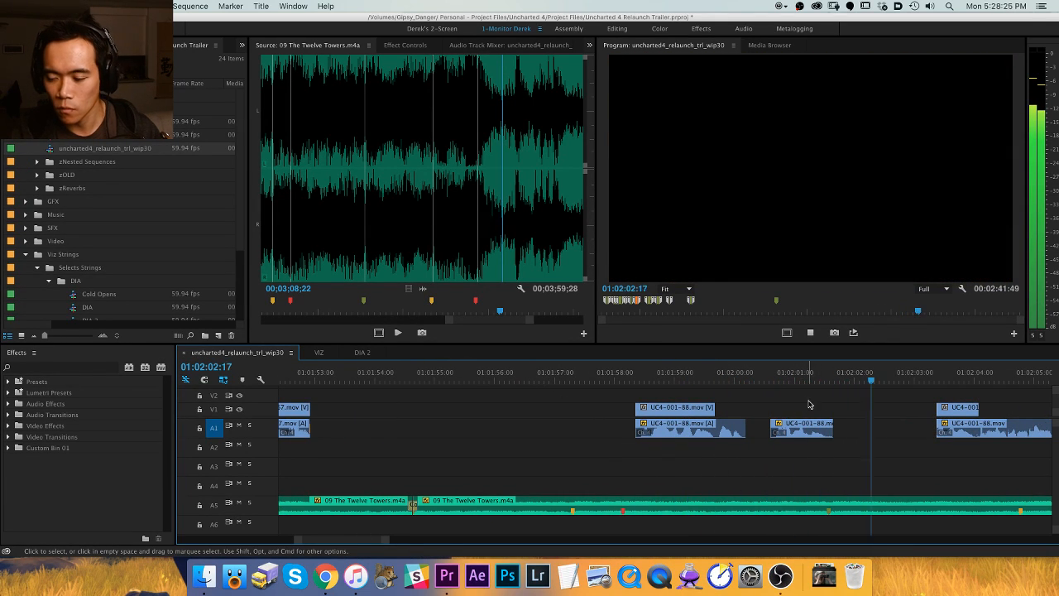
{"action": "key", "text": "-"}
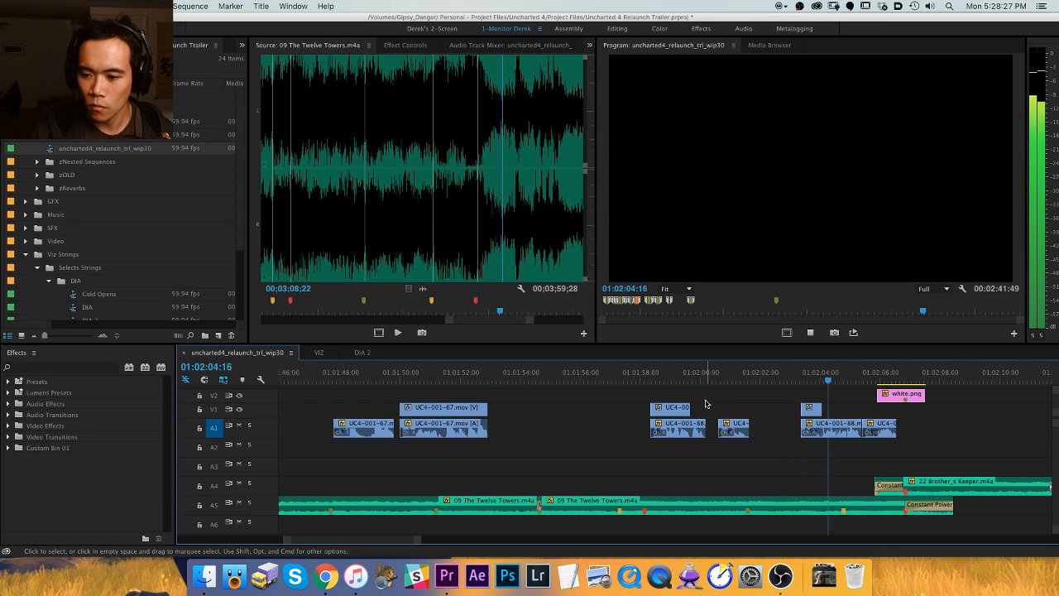
{"action": "key", "text": "space"}
Shift the two moved UC4-001-88 pieces later to start at about 01:01:58:50, and play through to 01:02:06:36.
{"action": "left_click_drag", "start_coordinate": [747, 397], "coordinate": [611, 422]}
{"action": "left_click", "coordinate": [648, 395]}
{"action": "left_click", "coordinate": [628, 382]}
{"action": "key", "text": "space"}
{"action": "key", "text": "="}
{"action": "key", "text": "h"}
{"action": "left_click_drag", "start_coordinate": [680, 426], "coordinate": [589, 428]}
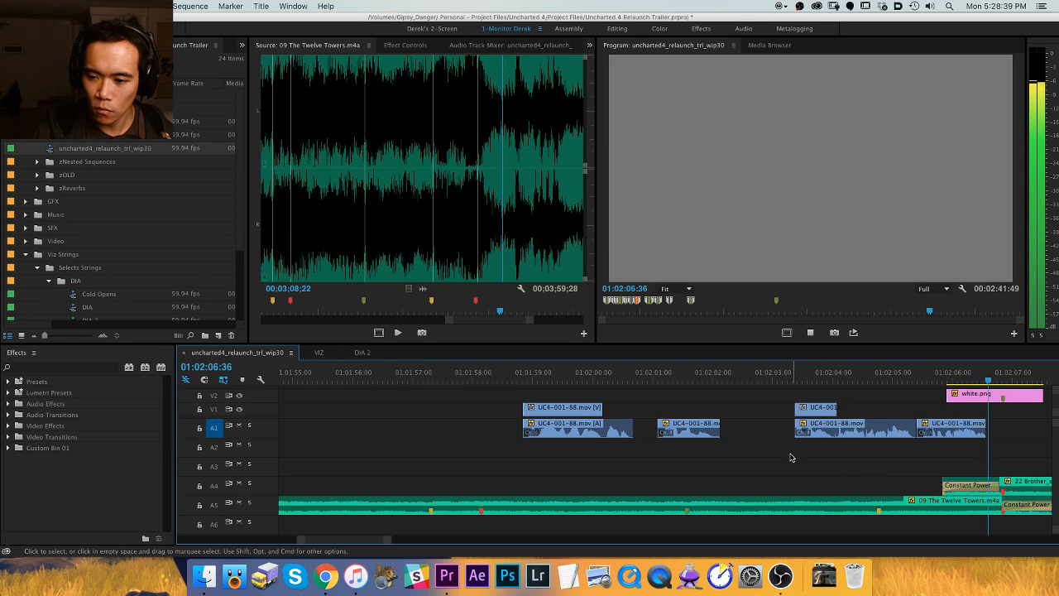
{"action": "key", "text": "space"}
Cut the UC4-001-88 dialogue clips between about 01:02:03:20 and 01:02:06:34 and replay the lines before them.
{"action": "left_click_drag", "start_coordinate": [774, 448], "coordinate": [935, 411]}
{"action": "key", "text": "Delete"}
{"action": "left_click_drag", "start_coordinate": [649, 378], "coordinate": [475, 394]}
{"action": "key", "text": "space"}
Move the two remaining dialogue pieces earlier to start at about 01:01:58:32, and play them.
{"action": "mouse_move", "coordinate": [692, 432]}
{"action": "left_mouse_down"}
{"action": "mouse_move", "coordinate": [663, 432]}
{"action": "mouse_move", "coordinate": [692, 432]}
{"action": "mouse_move", "coordinate": [674, 435]}
{"action": "left_mouse_up"}
{"action": "left_click", "coordinate": [455, 373]}
{"action": "key", "text": "space"}
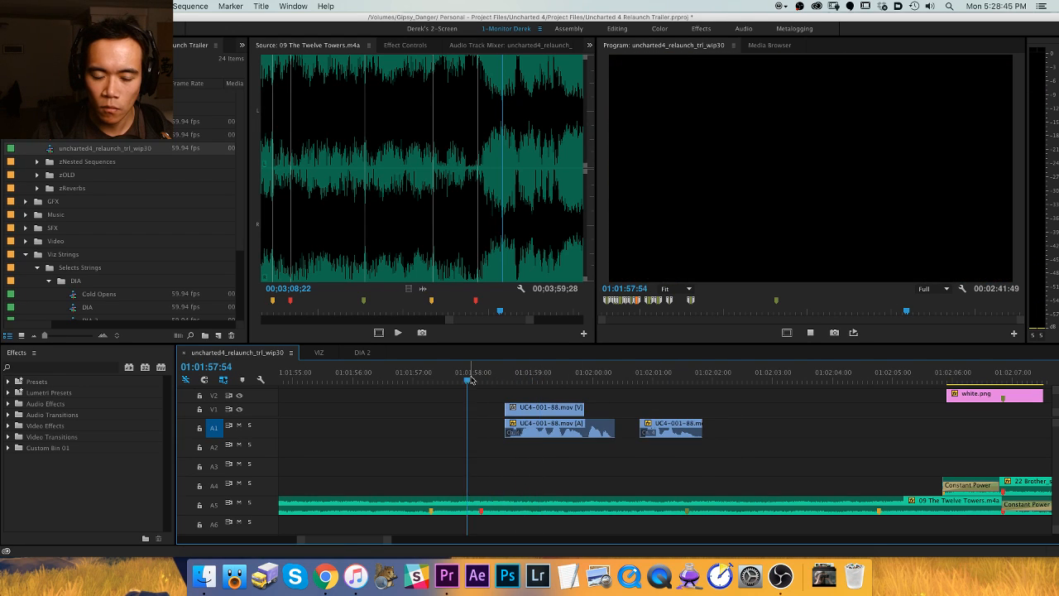
{"action": "key", "text": "space"}
Shift both remaining UC4-001-88 dialogue pieces 5 frames later.
{"action": "left_click_drag", "start_coordinate": [826, 406], "coordinate": [494, 423]}
{"action": "type", "text": "+5"}
{"action": "key", "text": "Return"}
{"action": "left_click", "coordinate": [539, 393]}
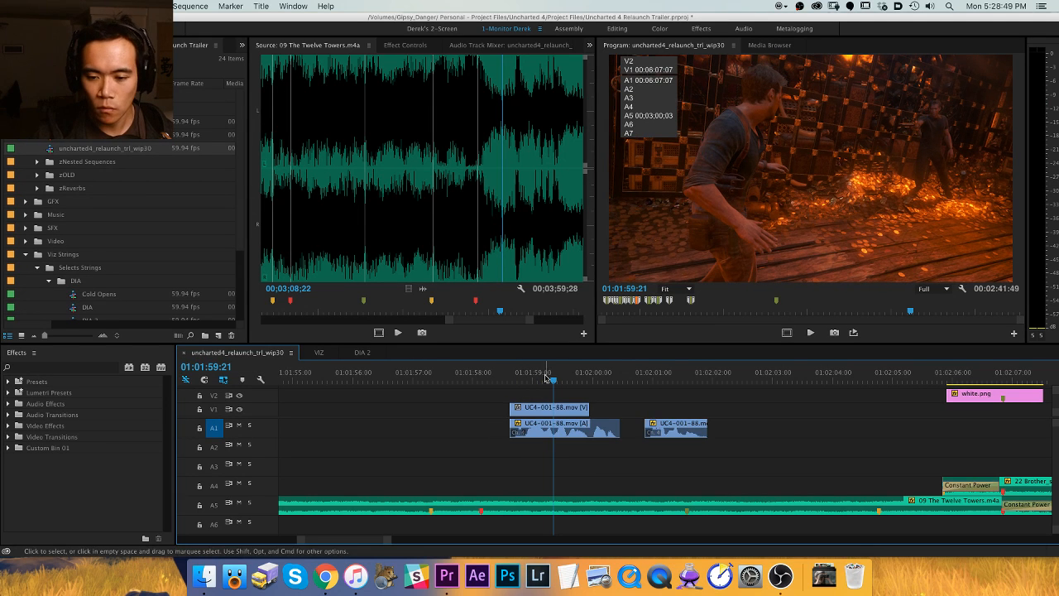
Play the retimed lines up to 01:02:02:18 and paste the cut dialogue clips so they start at about 01:02:02:24.
{"action": "left_click", "coordinate": [485, 369]}
{"action": "key", "text": "space"}
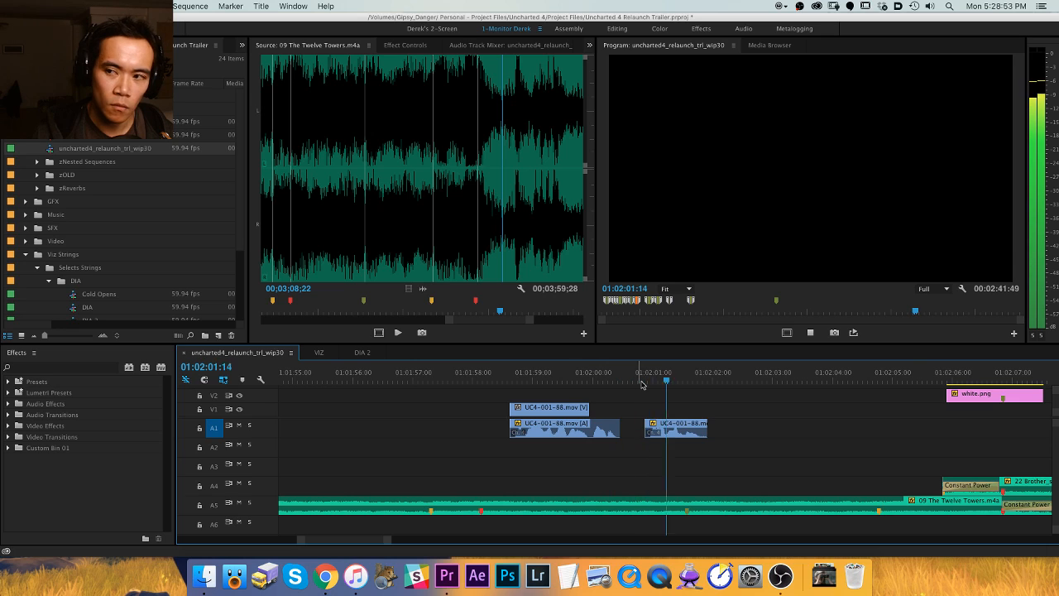
{"action": "key", "text": "space"}
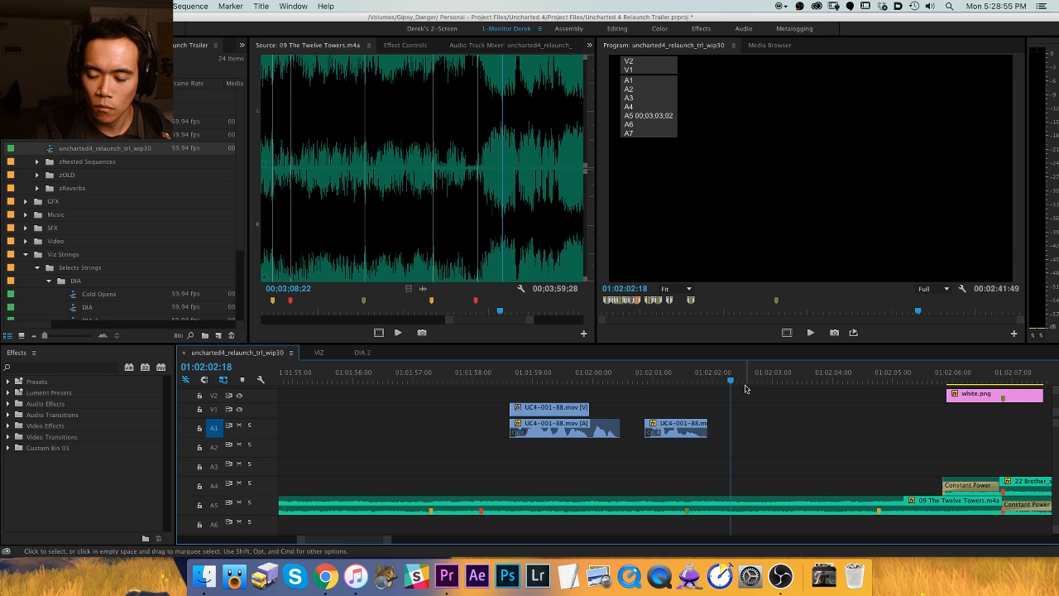
{"action": "key", "text": "super+z"}
Play the pasted dialogue through the white flash and into Brother's Keeper, to about 01:02:08:09.
{"action": "key", "text": "space"}
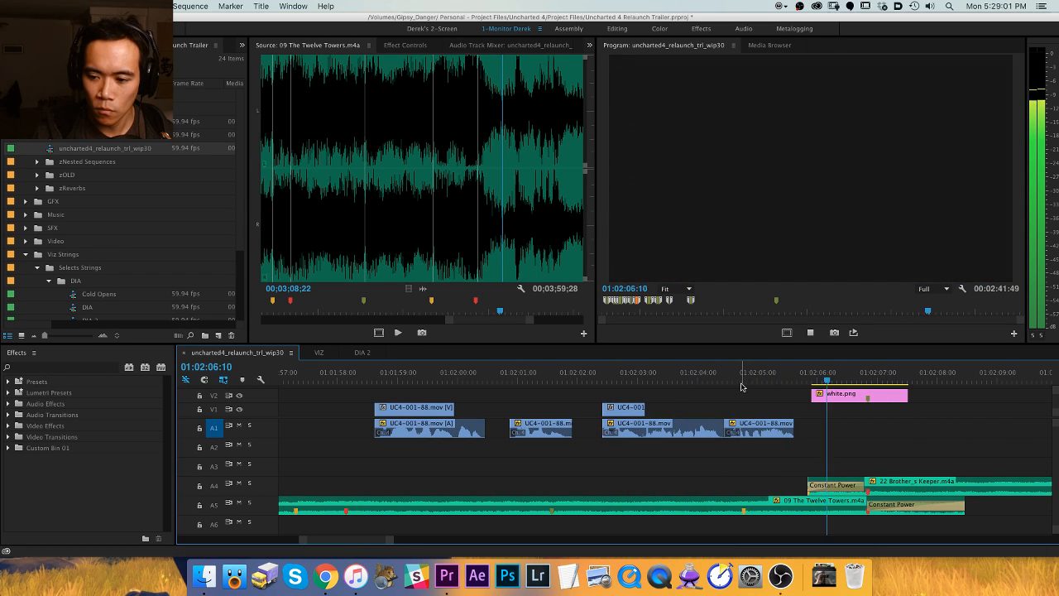
{"action": "key", "text": "minus"}
{"action": "key", "text": "minus"}
{"action": "key", "text": "minus"}
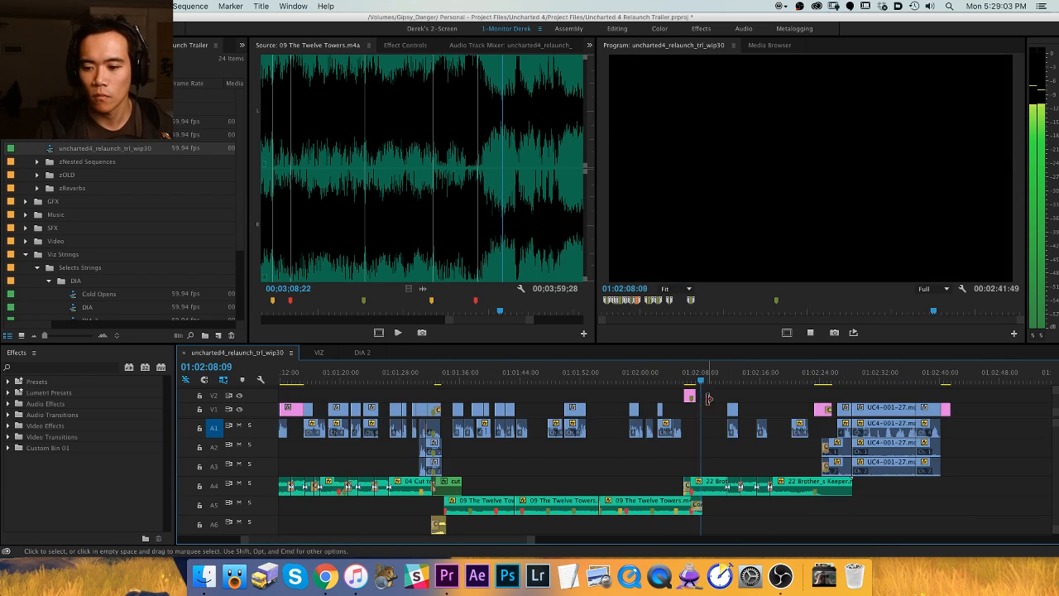
{"action": "key", "text": "space"}
Return to 01:00:07:23 near the start of the trailer and save the project.
{"action": "left_click", "coordinate": [307, 374]}
{"action": "key", "text": "space"}
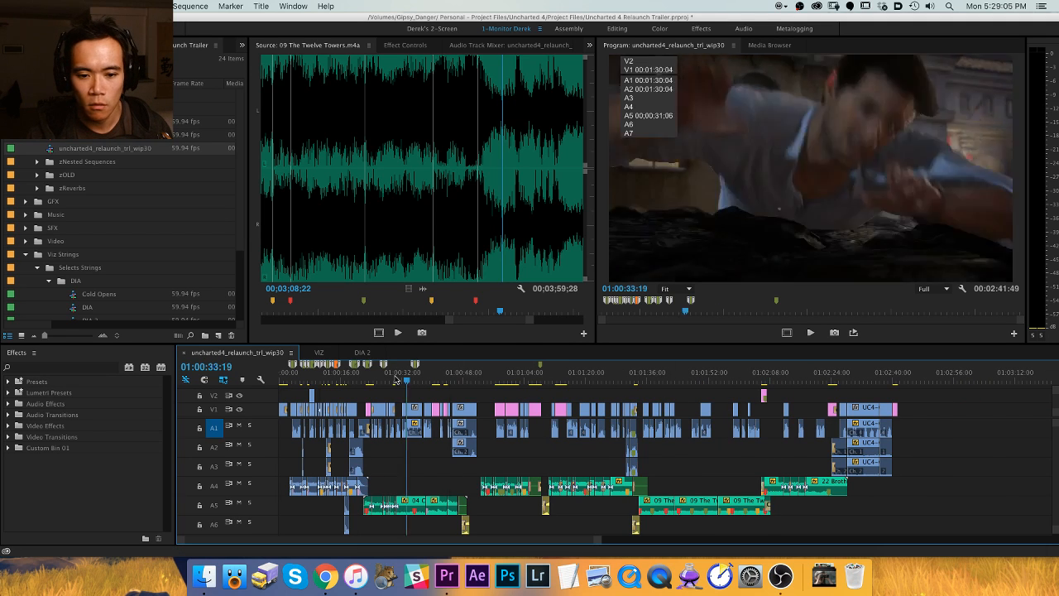
{"action": "key", "text": "super+s"}
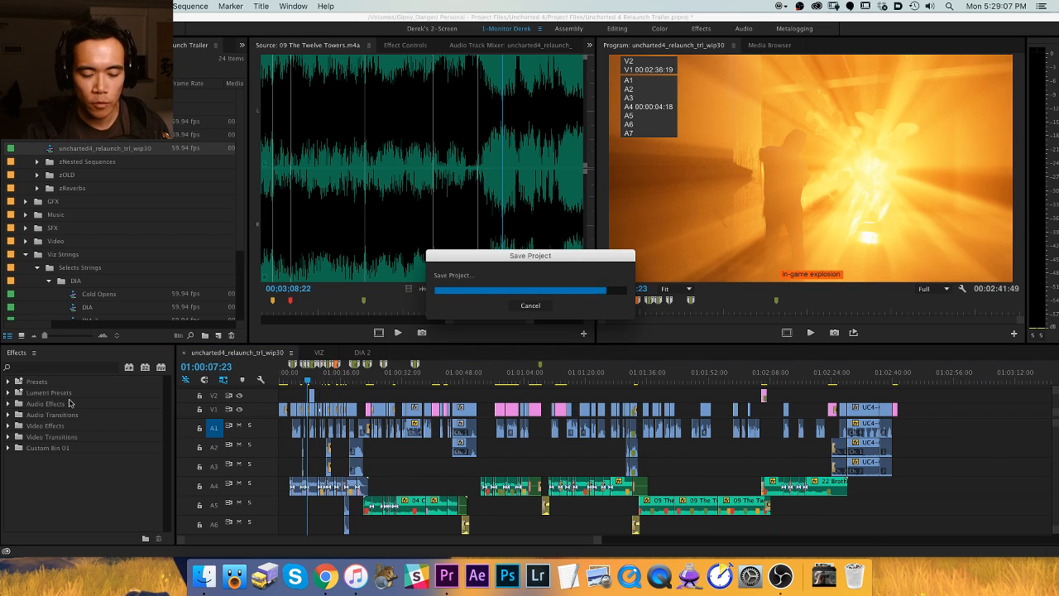
Play the trailer from about 01:00:03 to review the opening and the Cut to the Chase section up to about 01:00:41.
{"action": "key", "text": "super+Tab"}
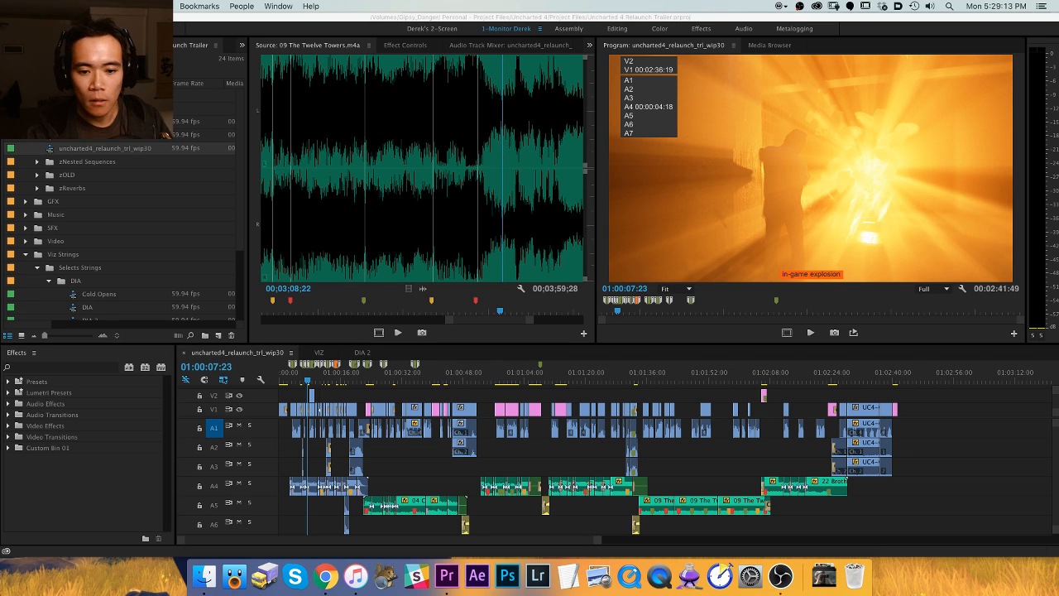
{"action": "left_click", "coordinate": [940, 426]}
{"action": "key", "text": "="}
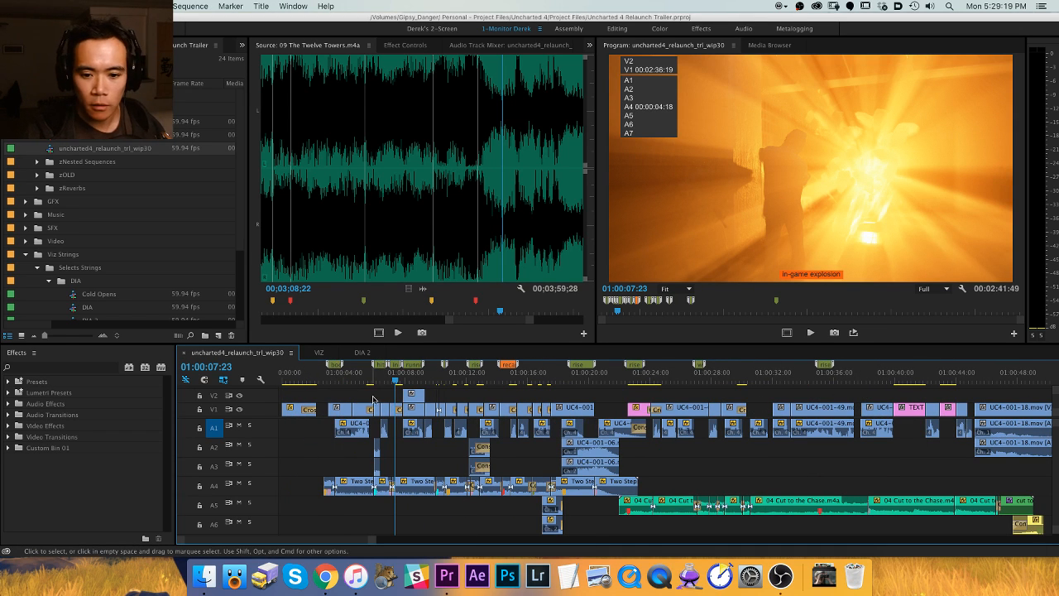
{"action": "key", "text": "h"}
{"action": "left_click", "coordinate": [324, 374]}
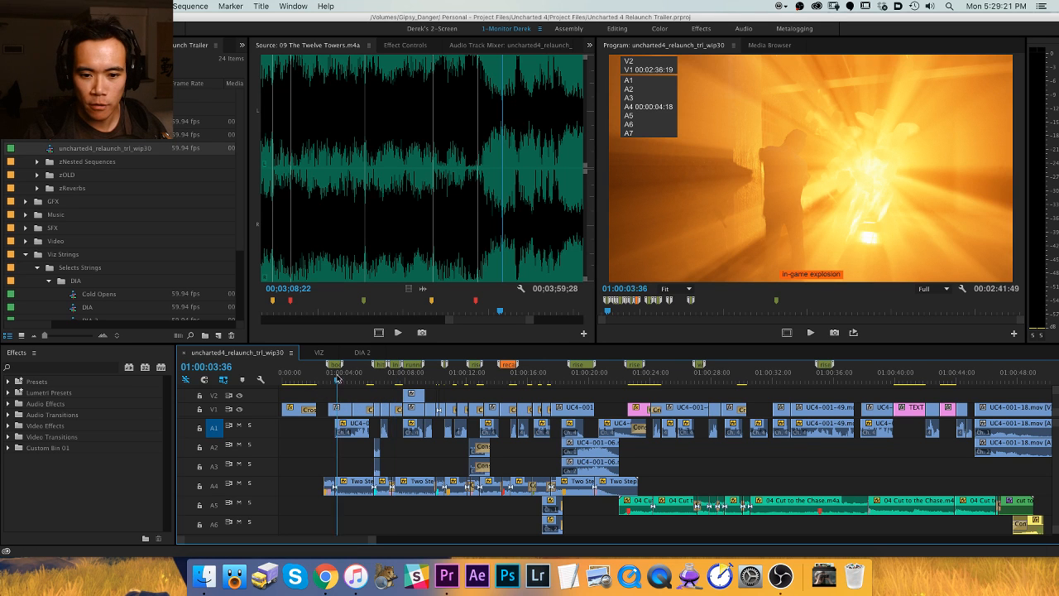
{"action": "key", "text": "space"}
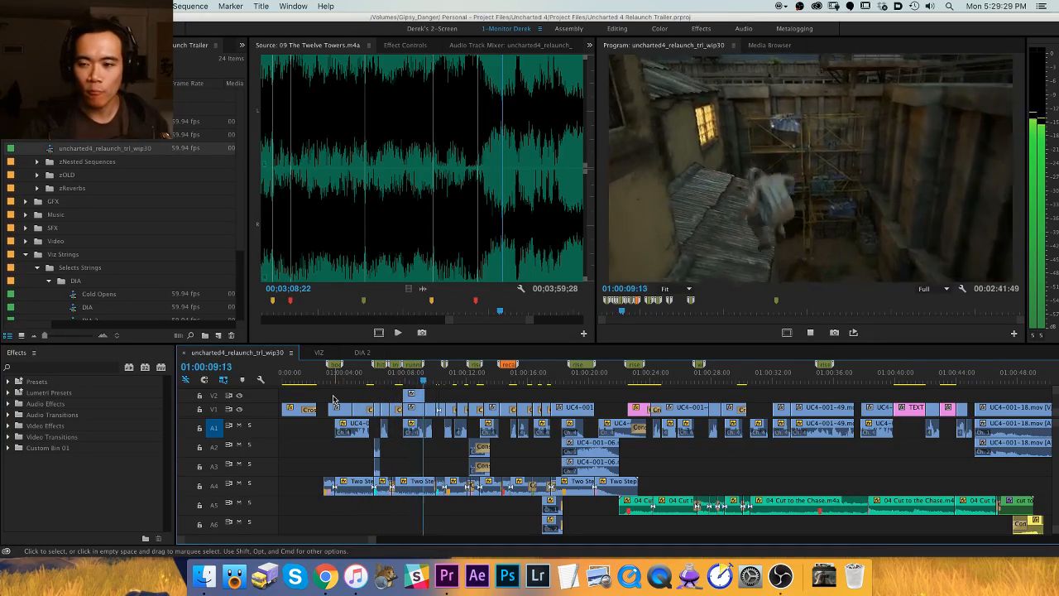
{"action": "key", "text": "super+Tab"}
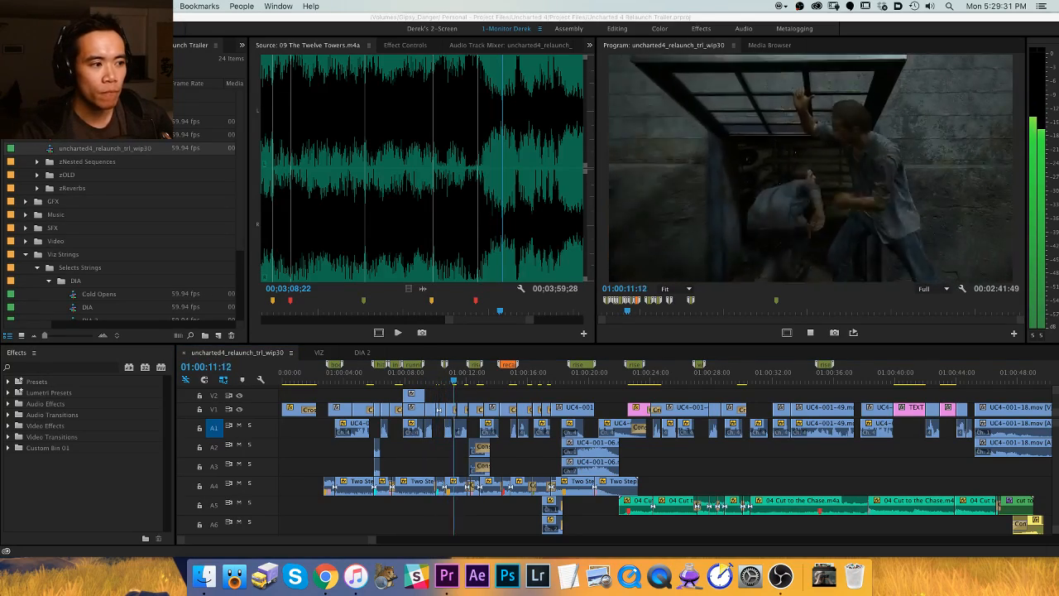
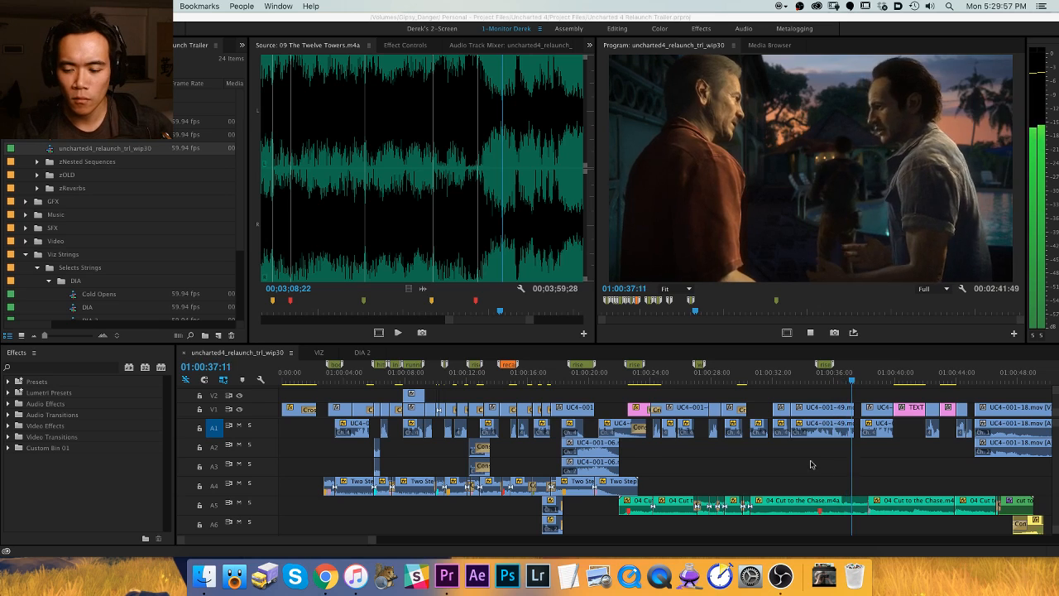
{"action": "left_click", "coordinate": [769, 462]}
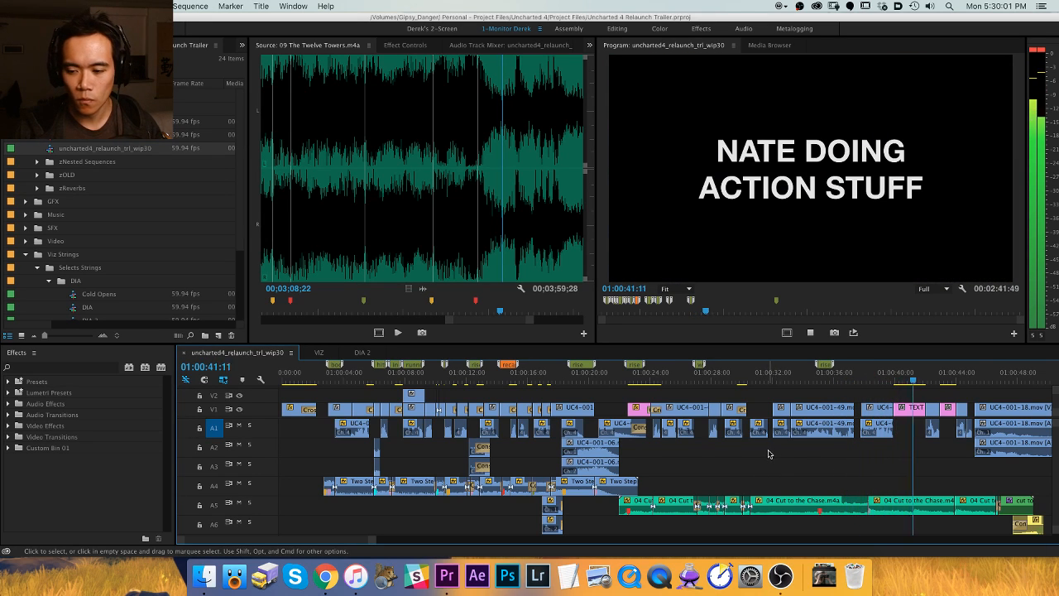
Play the trailer on from about 01:00:41 through the long scene and black gap to the ARMY SHOTS card near 01:00:59.
{"action": "key", "text": "equal"}
{"action": "key", "text": "equal"}
{"action": "key", "text": "equal"}
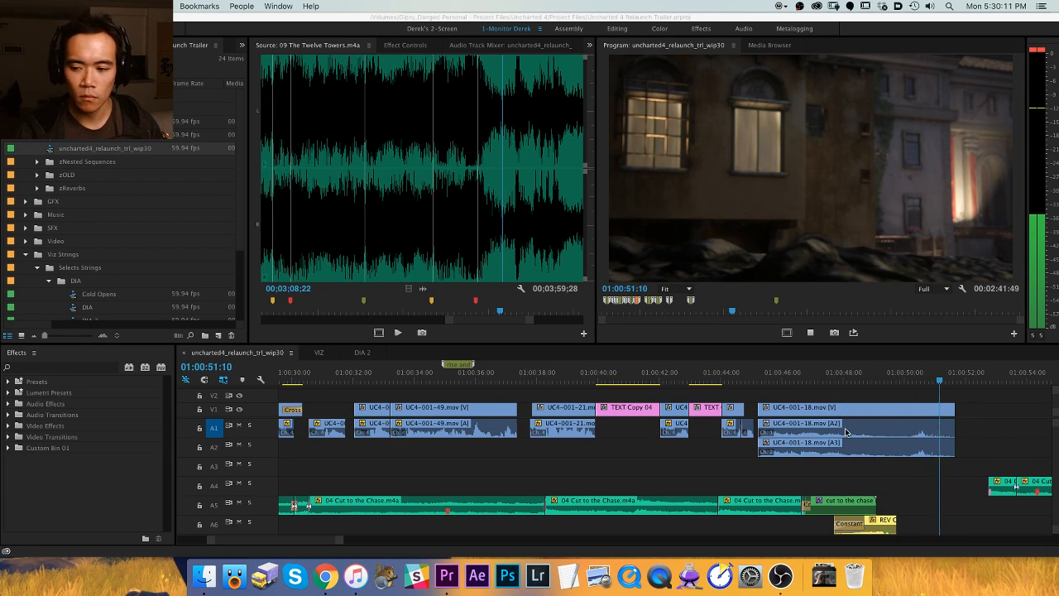
{"action": "left_click", "coordinate": [956, 404]}
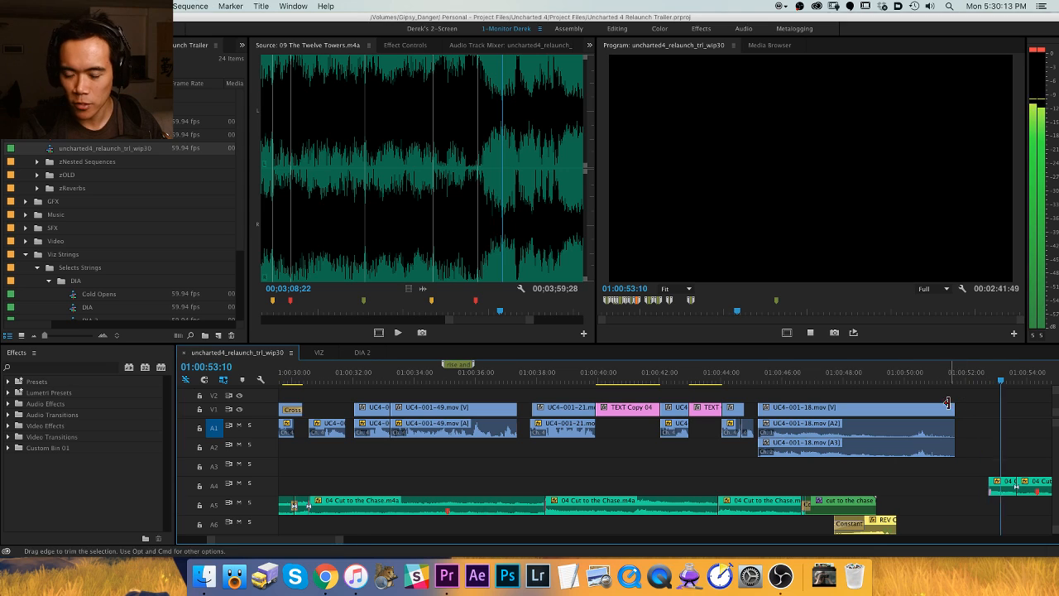
{"action": "scroll", "coordinate": [868, 405], "scroll_direction": "left", "scroll_amount": 5}
{"action": "scroll", "coordinate": [703, 405], "scroll_direction": "right", "scroll_amount": 2}
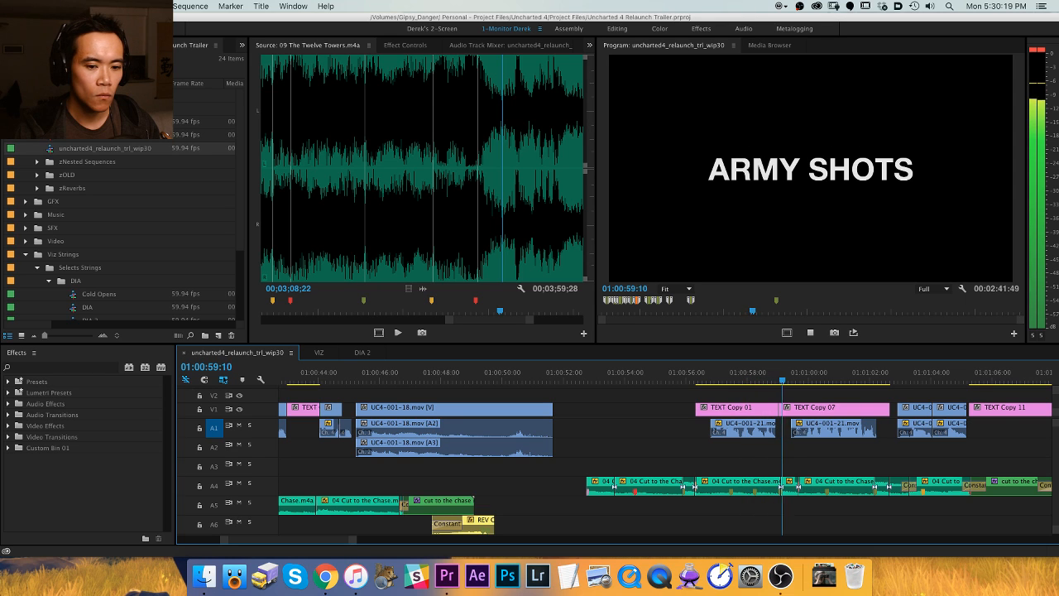
Review the jeep dialogue, the CRAZY ACTION SCENE card and the music restart, playing on to about 01:01:15.
{"action": "key", "text": "minus"}
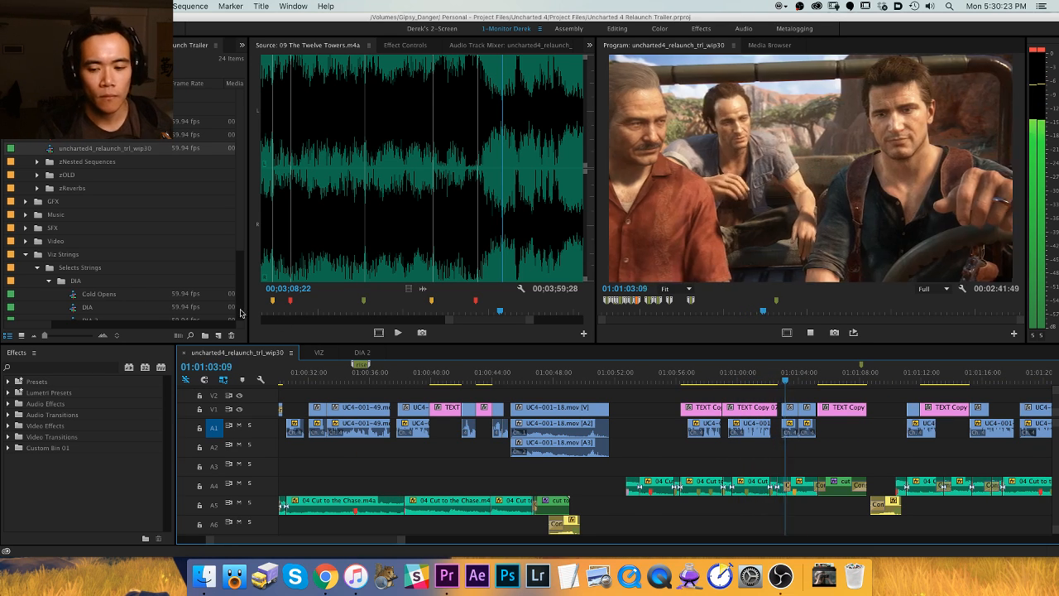
{"action": "key", "text": "equal"}
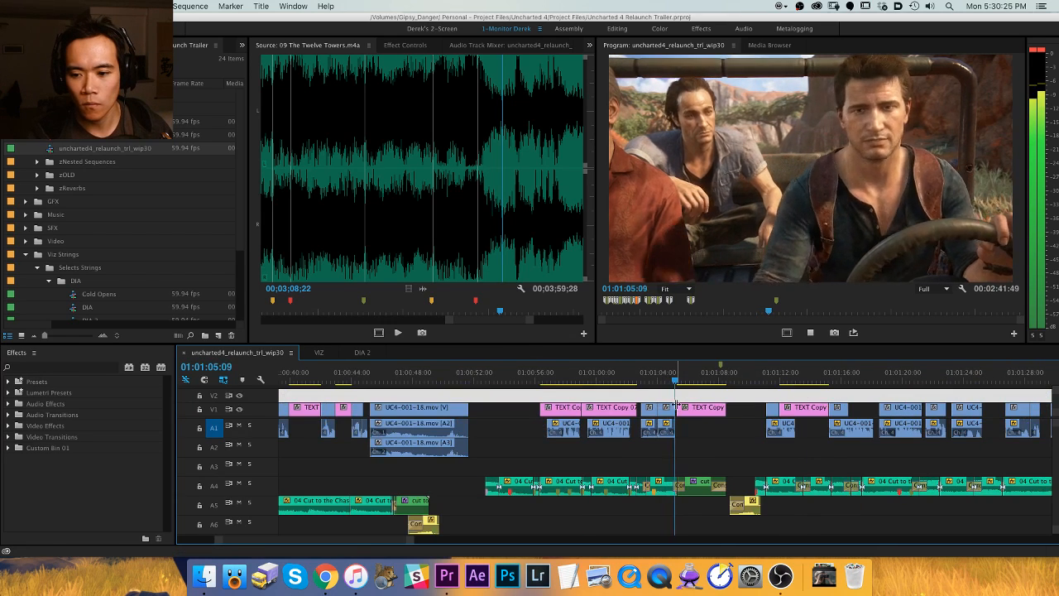
{"action": "key", "text": "minus"}
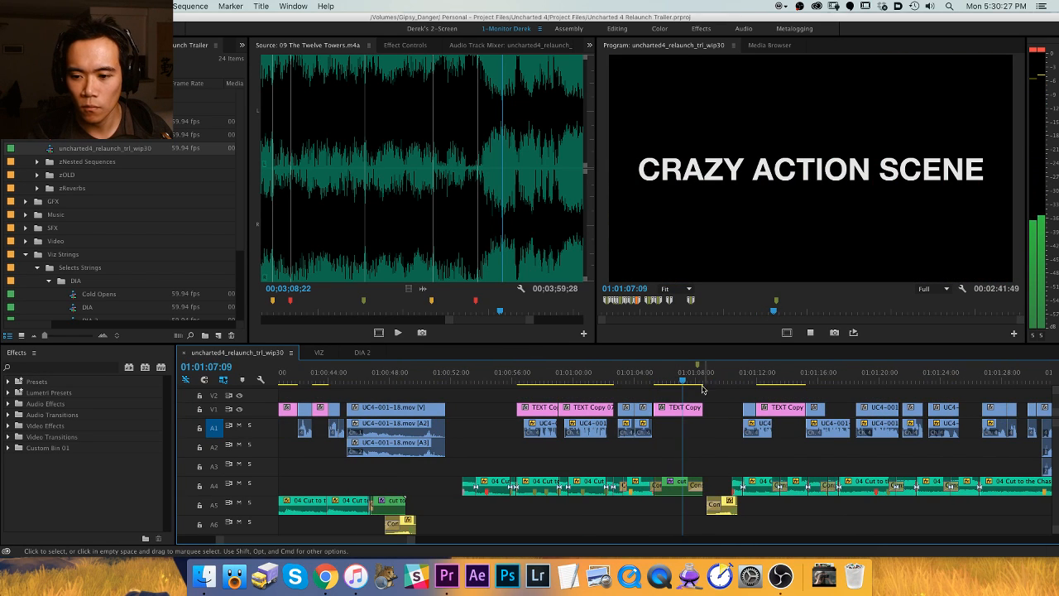
{"action": "key", "text": "equal"}
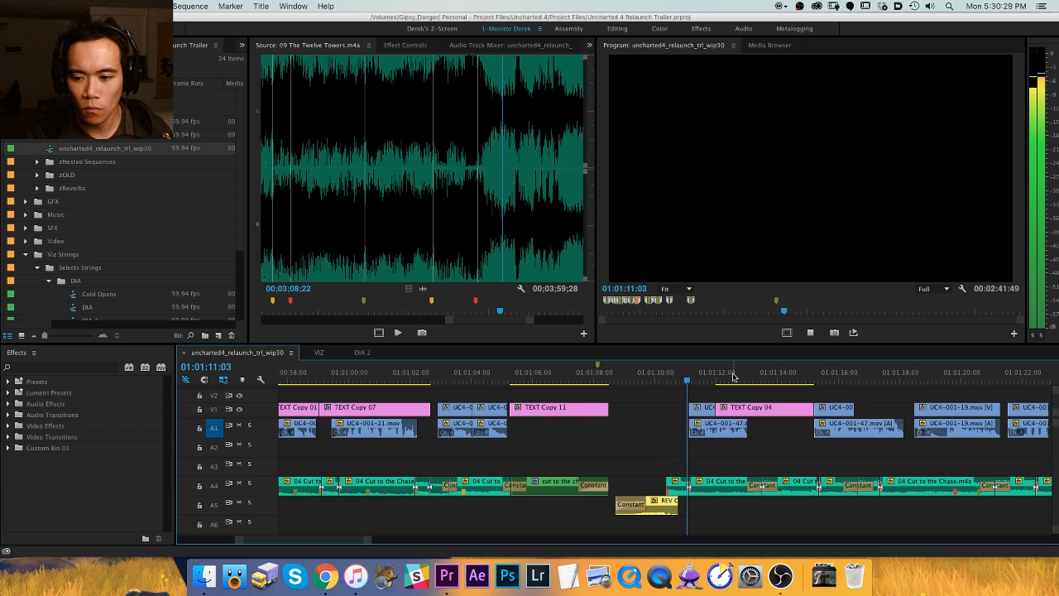
{"action": "key", "text": "minus"}
{"action": "key", "text": "minus"}
{"action": "key", "text": "minus"}
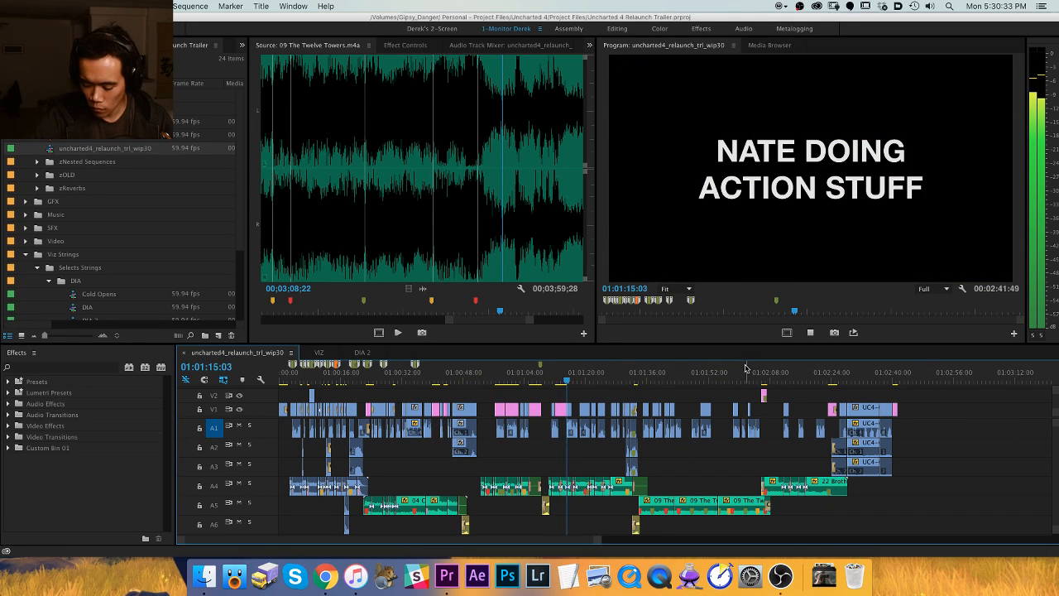
Continue playback through the last Cut to the Chase dialogue lines and stop at 01:01:24:55.
{"action": "key", "text": "equal"}
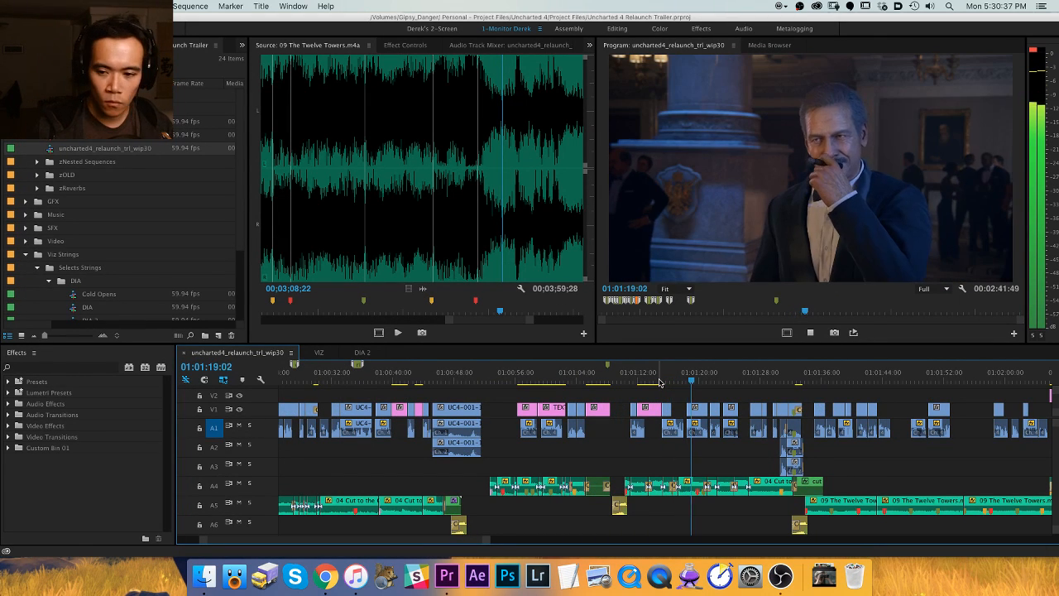
{"action": "key", "text": "equal"}
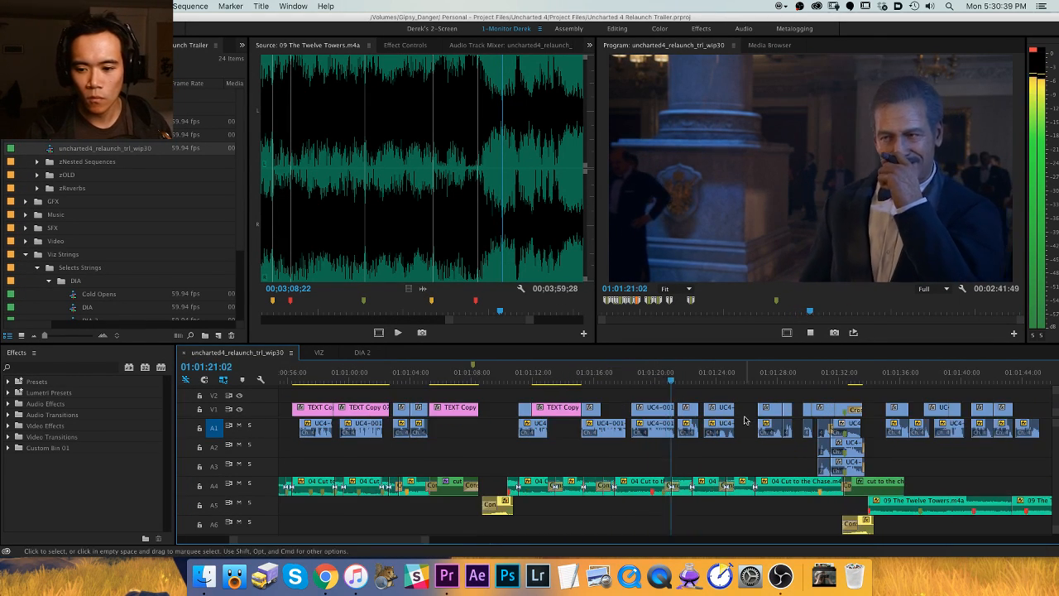
{"action": "key", "text": "equal"}
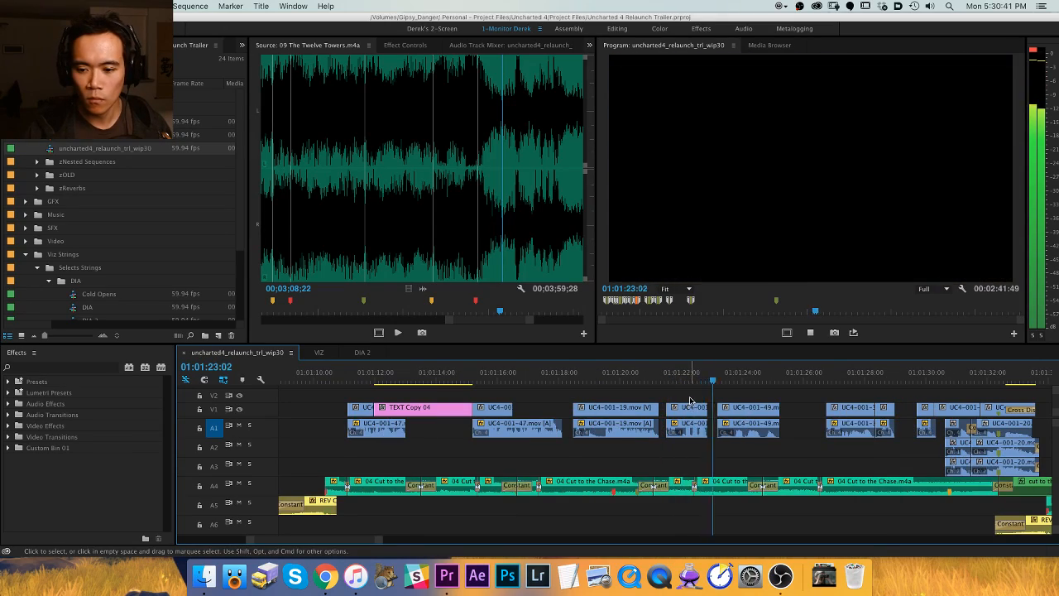
{"action": "key", "text": "equal"}
{"action": "key", "text": "equal"}
{"action": "key", "text": "space"}
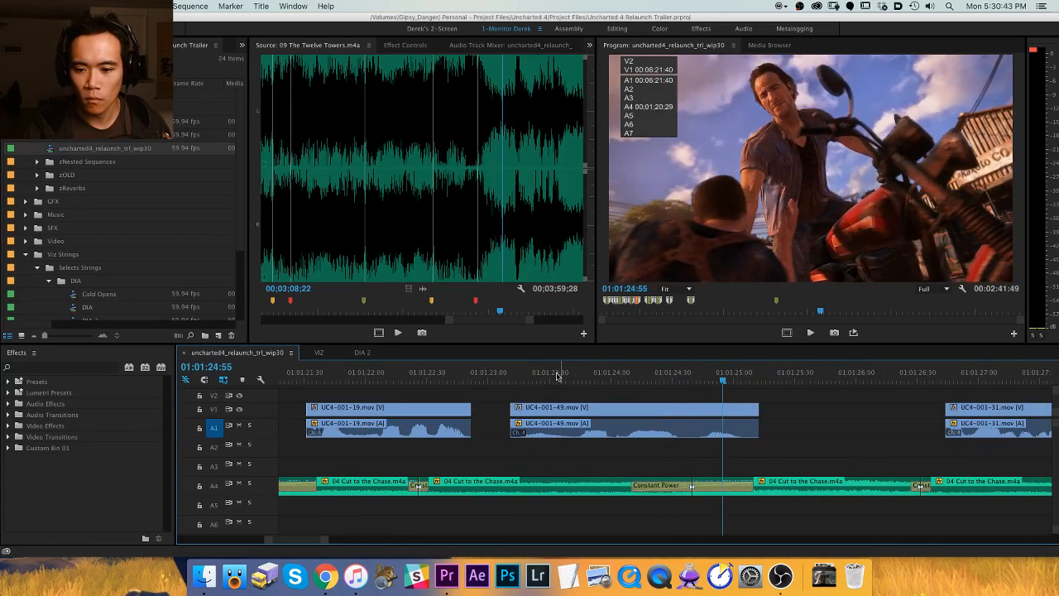
Return to 01:01:23:42, target video track V1 and play through to the Cut to the Chase reverb near 01:01:33.
{"action": "left_click_drag", "start_coordinate": [568, 371], "coordinate": [573, 368]}
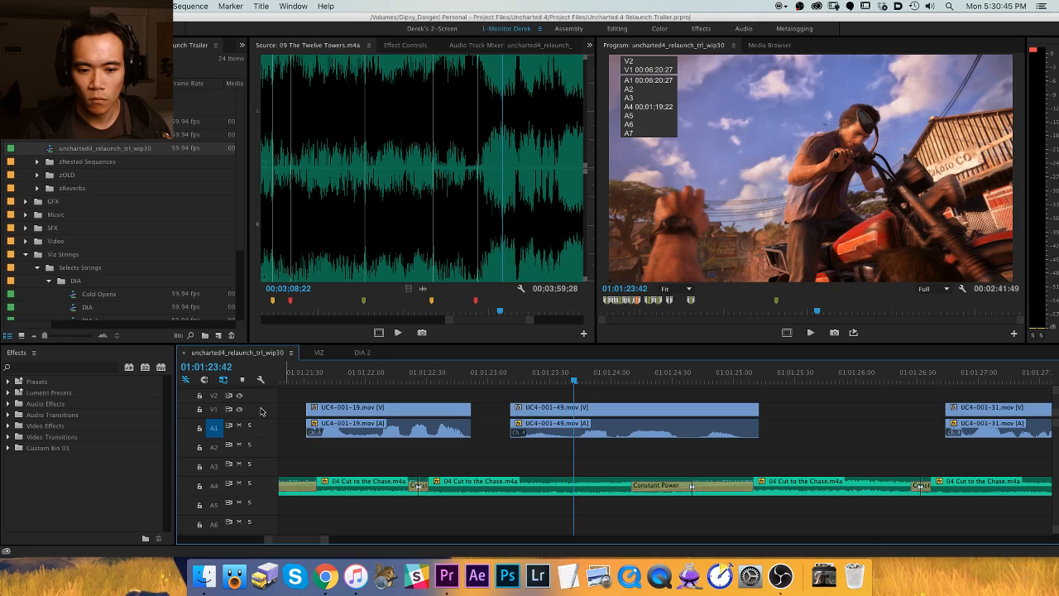
{"action": "left_click", "coordinate": [212, 410]}
{"action": "key", "text": "space"}
{"action": "key", "text": "minus"}
{"action": "key", "text": "minus"}
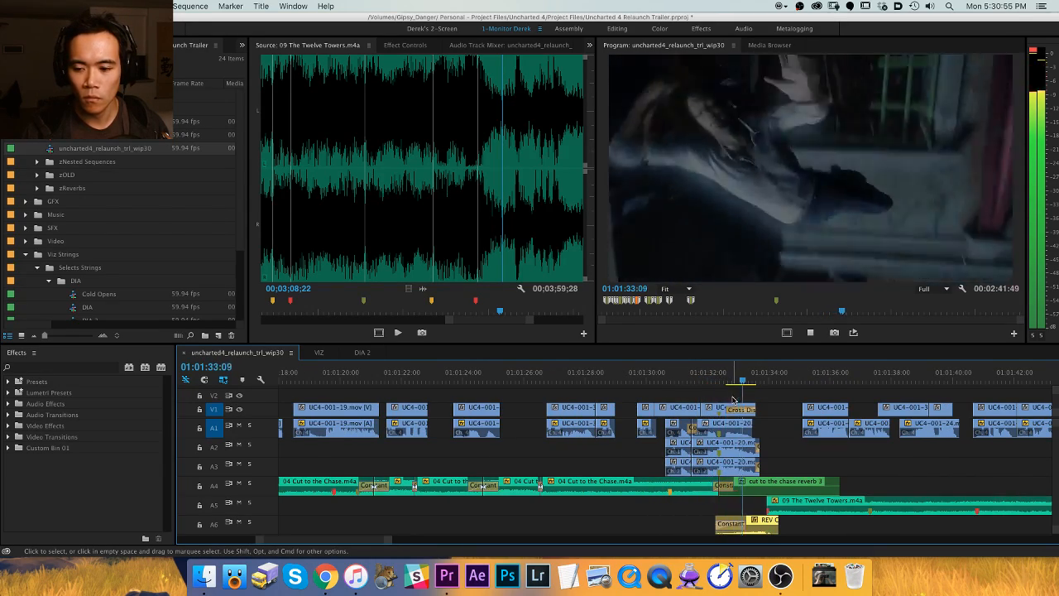
Play the first Twelve Towers dialogue lines from about 01:01:33 to 01:01:43.
{"action": "key", "text": "="}
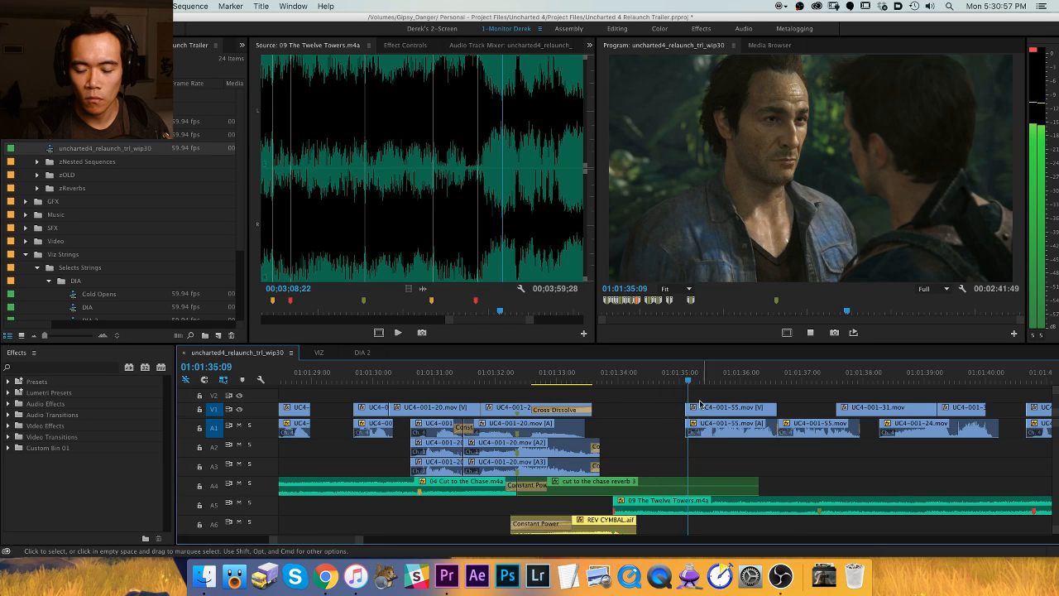
{"action": "key", "text": "-"}
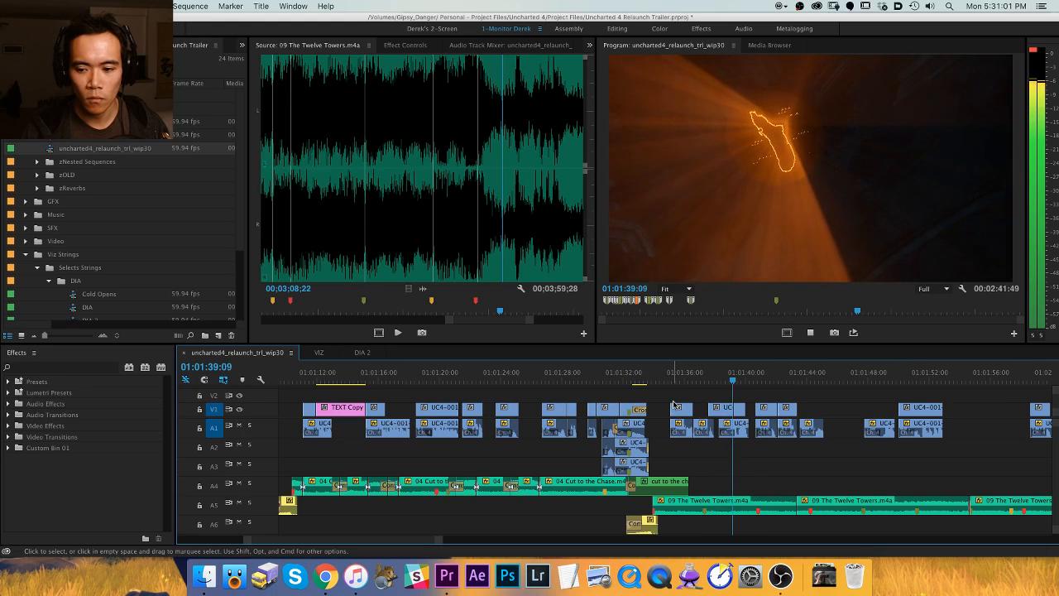
{"action": "key", "text": "="}
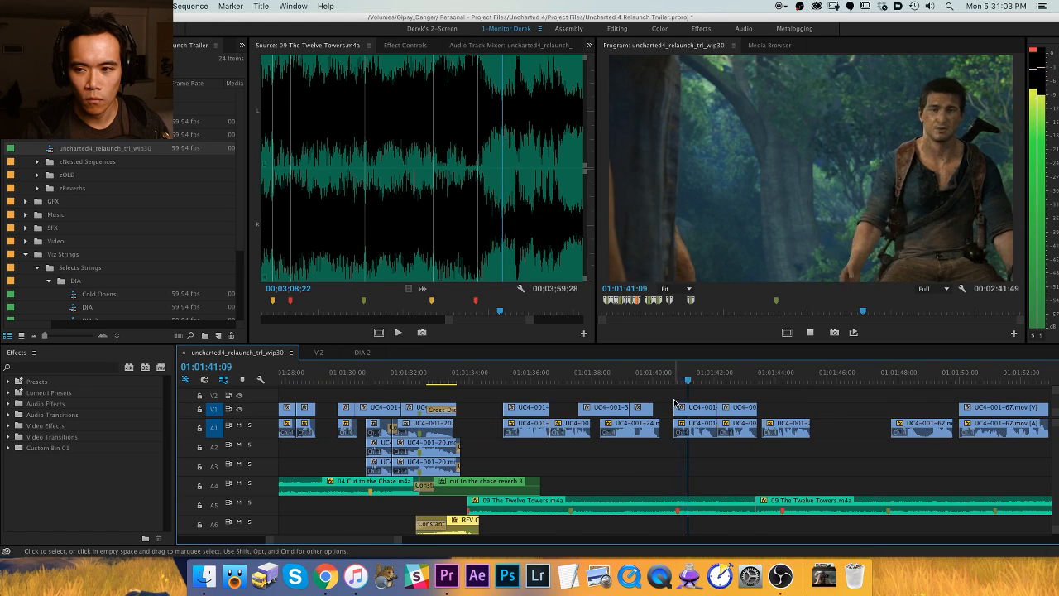
{"action": "key", "text": "="}
{"action": "key", "text": "-"}
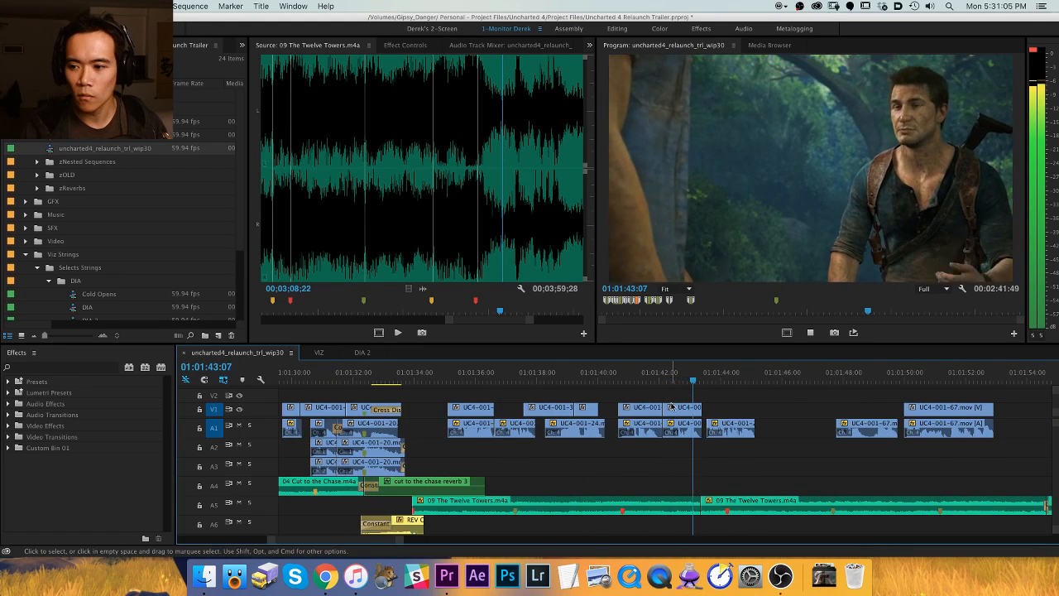
Review the spacing of the remaining Twelve Towers dialogue, playing on through the black gap to about 01:01:57.
{"action": "key", "text": "-"}
{"action": "key", "text": "="}
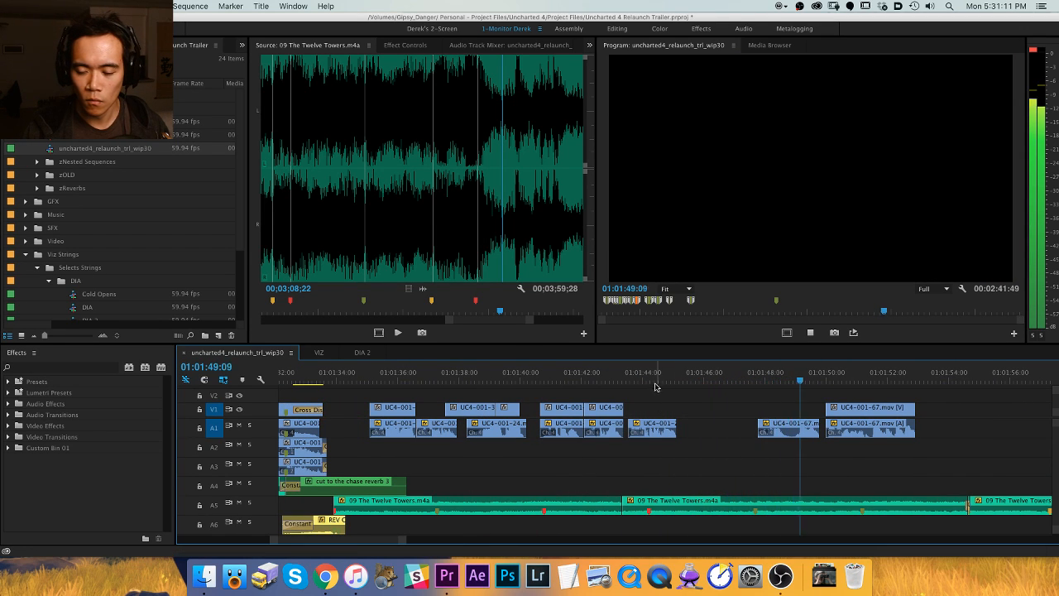
{"action": "key", "text": "="}
{"action": "key", "text": "-"}
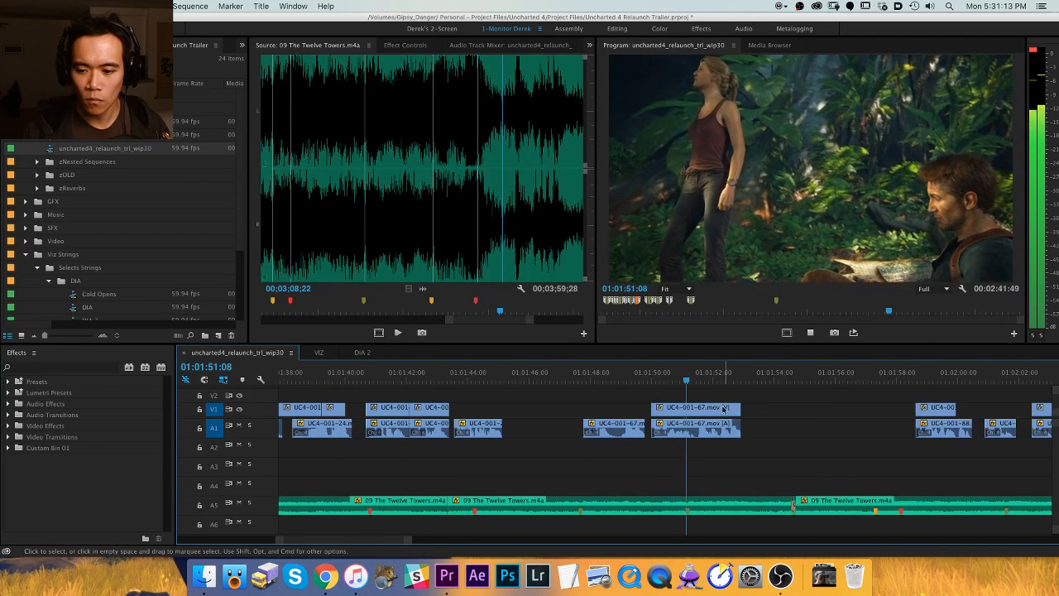
{"action": "key", "text": "-"}
{"action": "key", "text": "="}
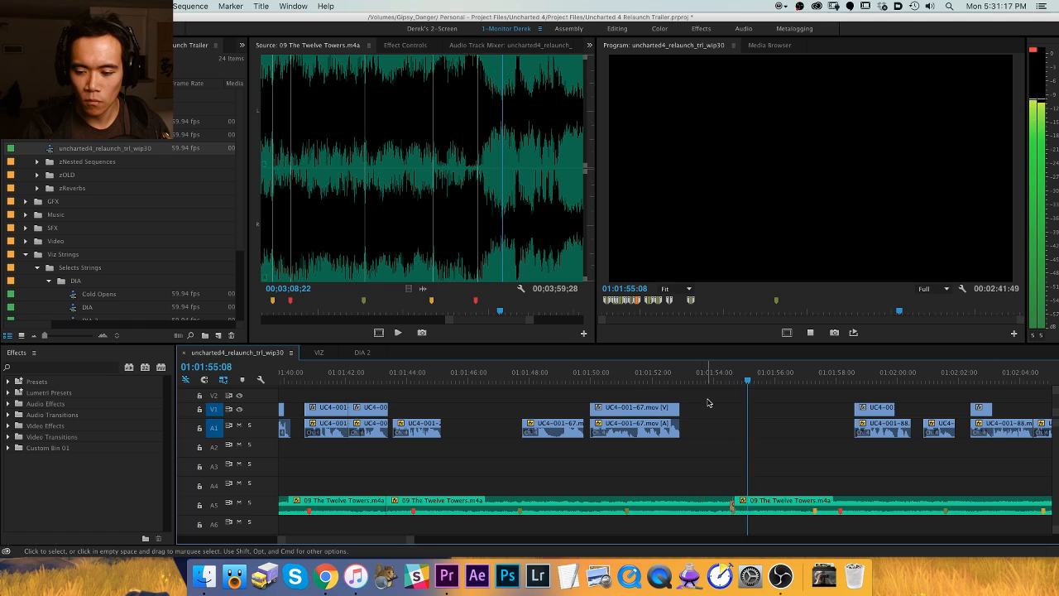
{"action": "key", "text": "space"}
{"action": "key", "text": "="}
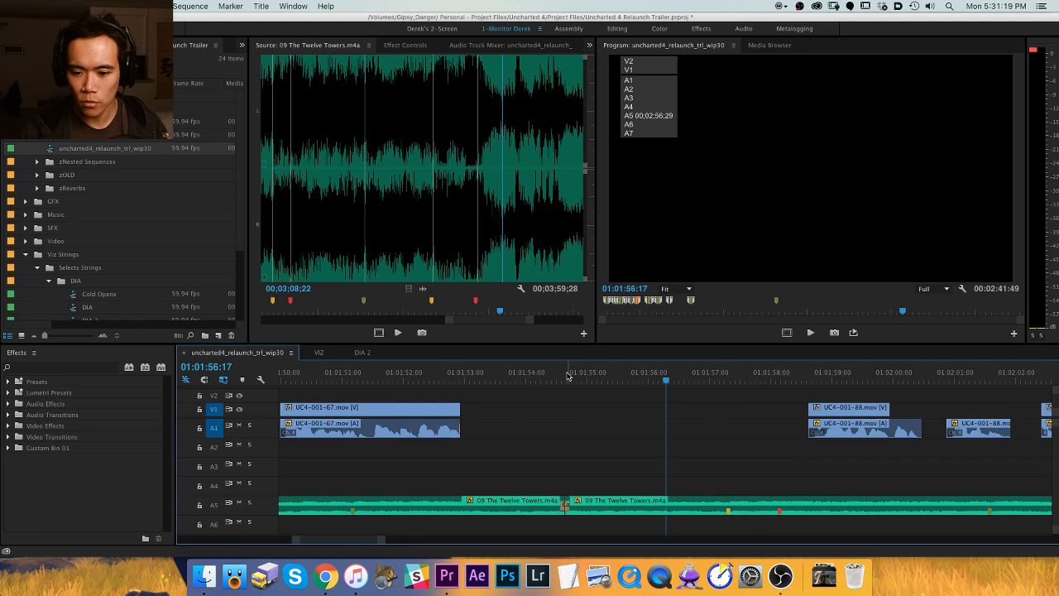
{"action": "key", "text": "h"}
{"action": "left_click_drag", "start_coordinate": [568, 428], "coordinate": [684, 419]}
{"action": "key", "text": "space"}
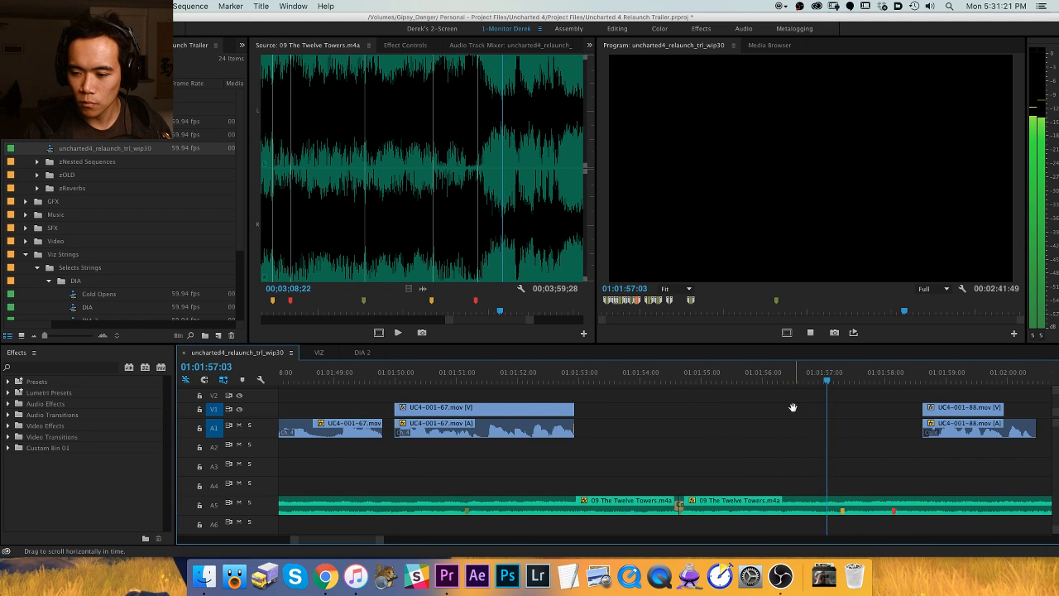
Split the Twelve Towers music on A5 at 01:01:51:10 and ripple delete the piece up to the next music edit.
{"action": "key", "text": "minus"}
{"action": "left_click", "coordinate": [567, 374]}
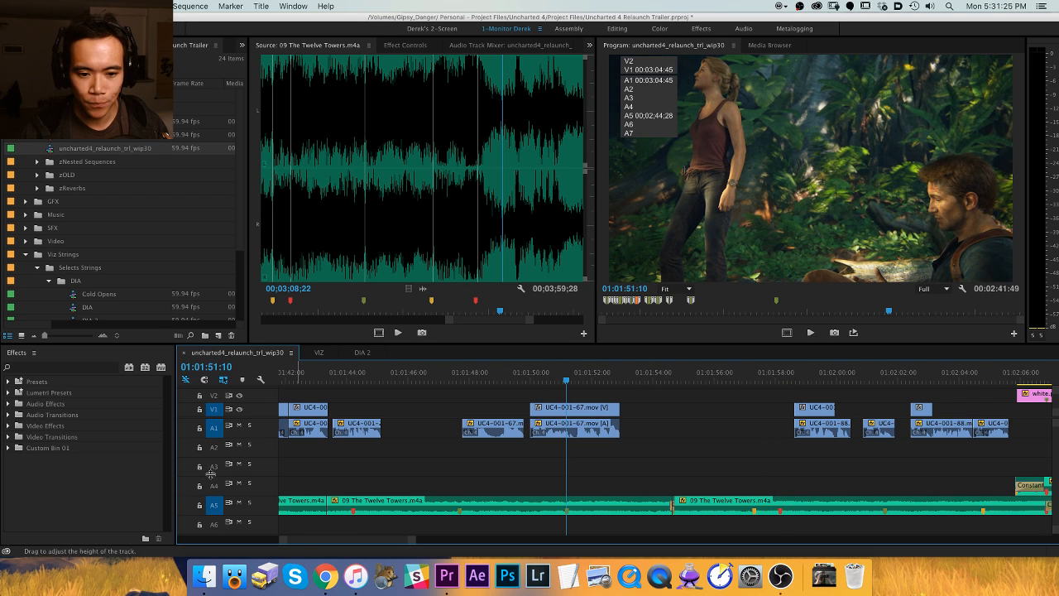
{"action": "key", "text": "equal"}
{"action": "key", "text": "h"}
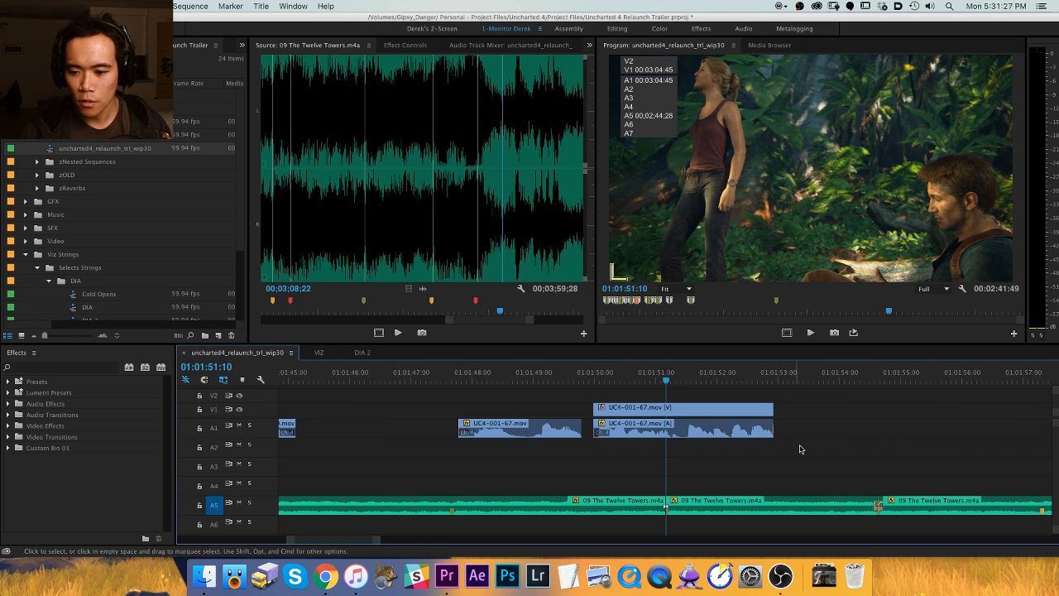
{"action": "left_click_drag", "start_coordinate": [801, 449], "coordinate": [727, 497]}
{"action": "key", "text": "v"}
{"action": "key", "text": "alt+BackSpace"}
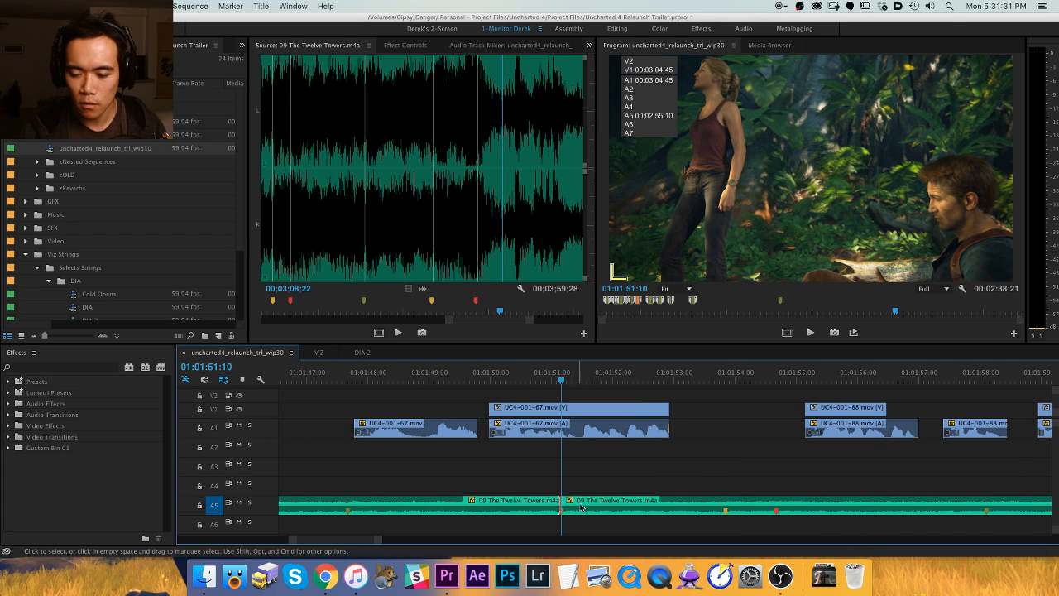
{"action": "key", "text": "minus"}
{"action": "key", "text": "minus"}
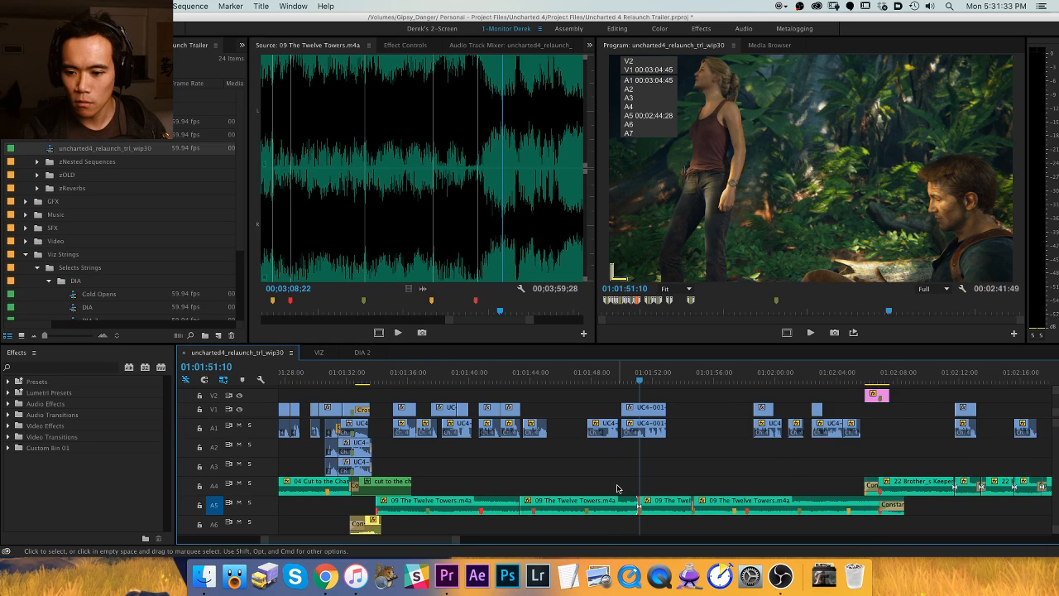
Add the default audio transition at the new Twelve Towers edit on A5 and set its duration to 10 frames.
{"action": "key", "text": "super+shift+d"}
{"action": "double_click", "coordinate": [640, 507]}
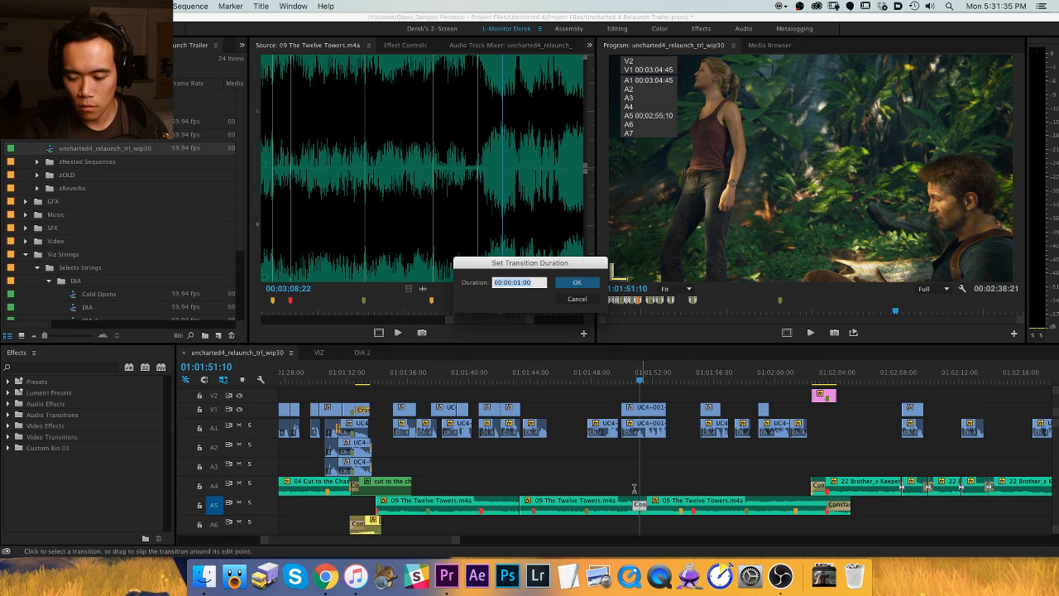
{"action": "type", "text": "10"}
{"action": "key", "text": "Return"}
{"action": "key", "text": "equal"}
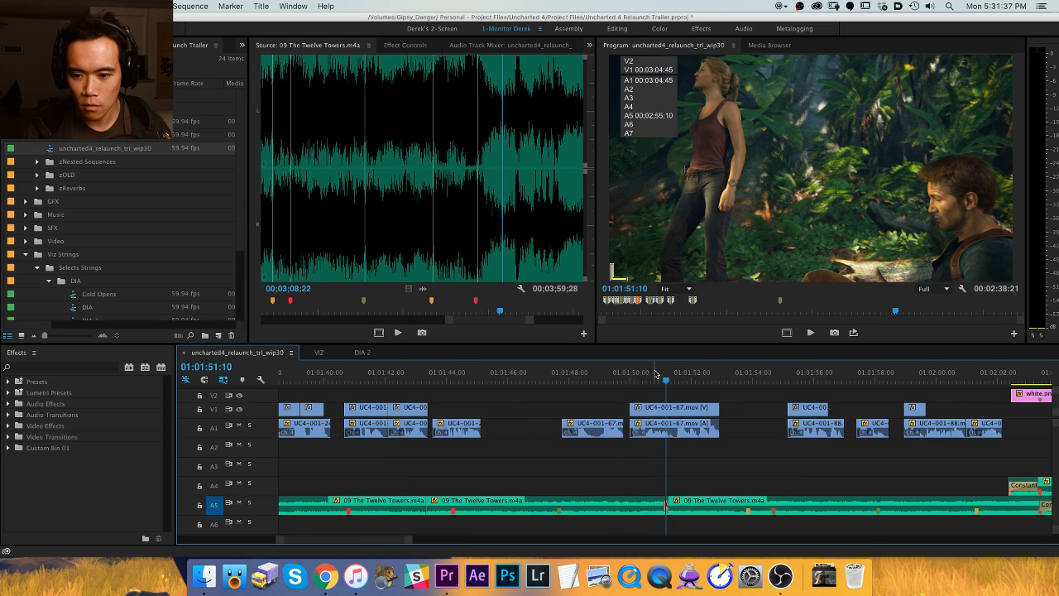
Check the shortened music section by playing briefly from 01:01:44:33, and from just before the new edit to about 01:01:59:41.
{"action": "left_click", "coordinate": [463, 386]}
{"action": "key", "text": "shift+k"}
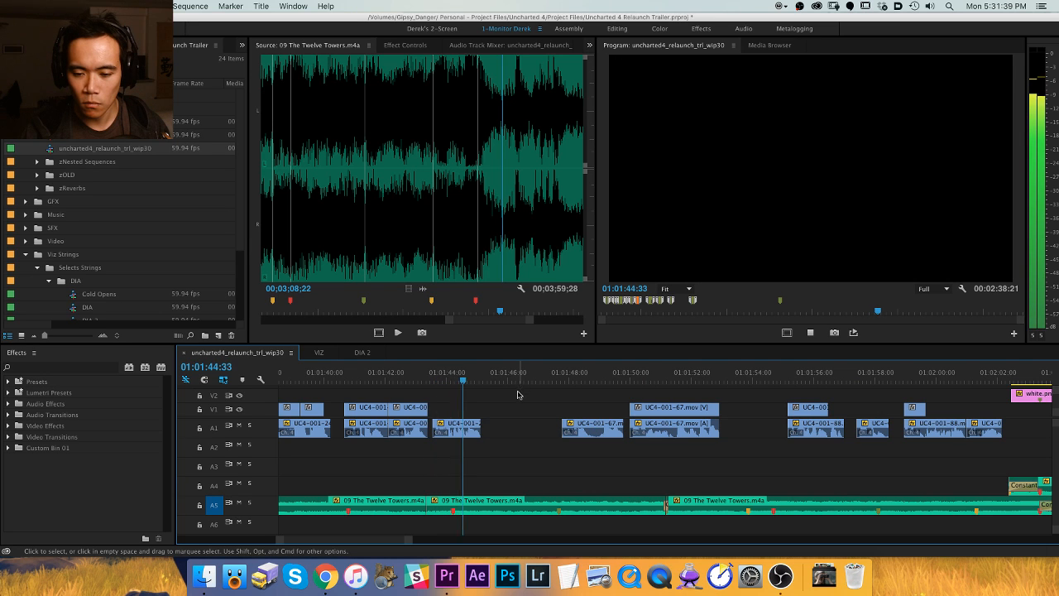
{"action": "key", "text": "k"}
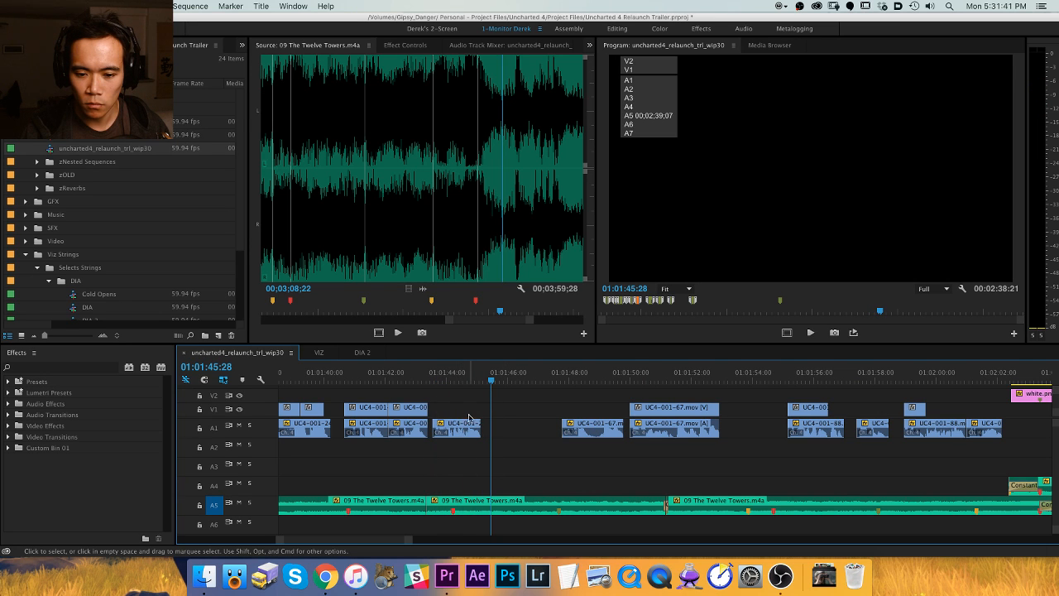
{"action": "left_click", "coordinate": [655, 377]}
{"action": "key", "text": "l"}
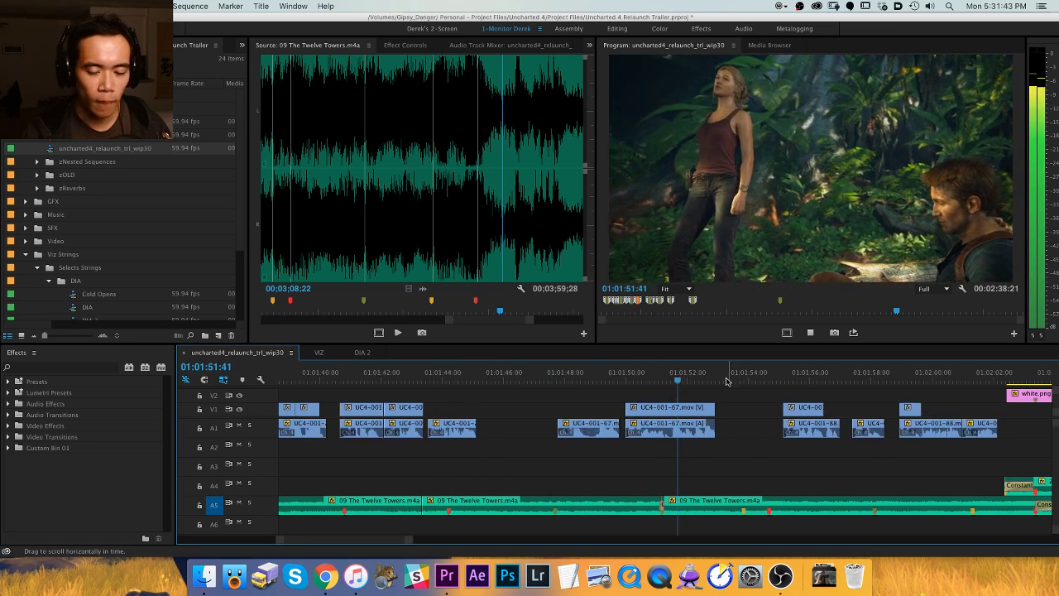
{"action": "key", "text": "minus"}
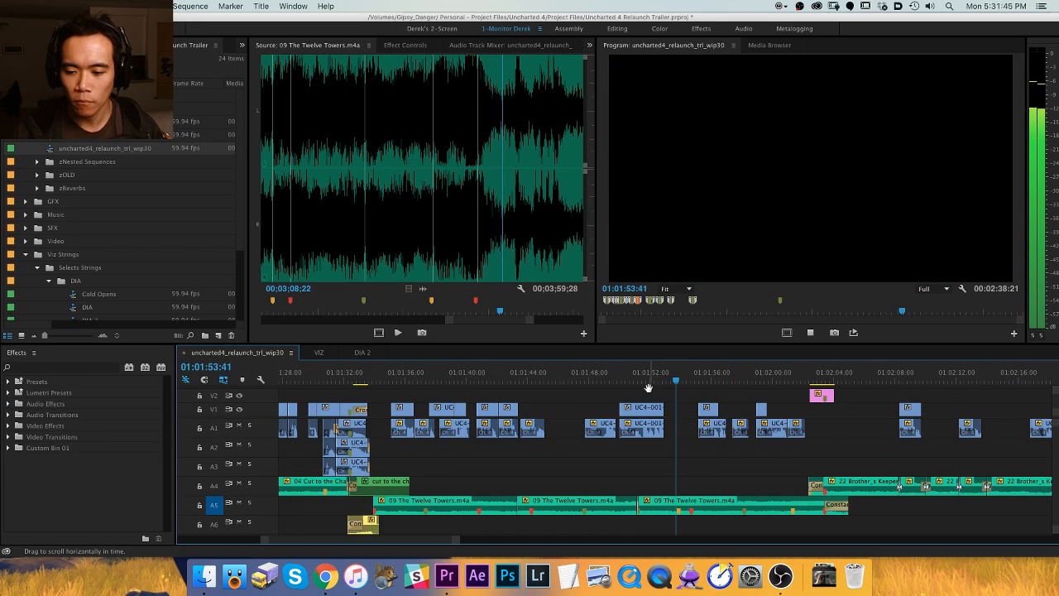
{"action": "key", "text": "equal"}
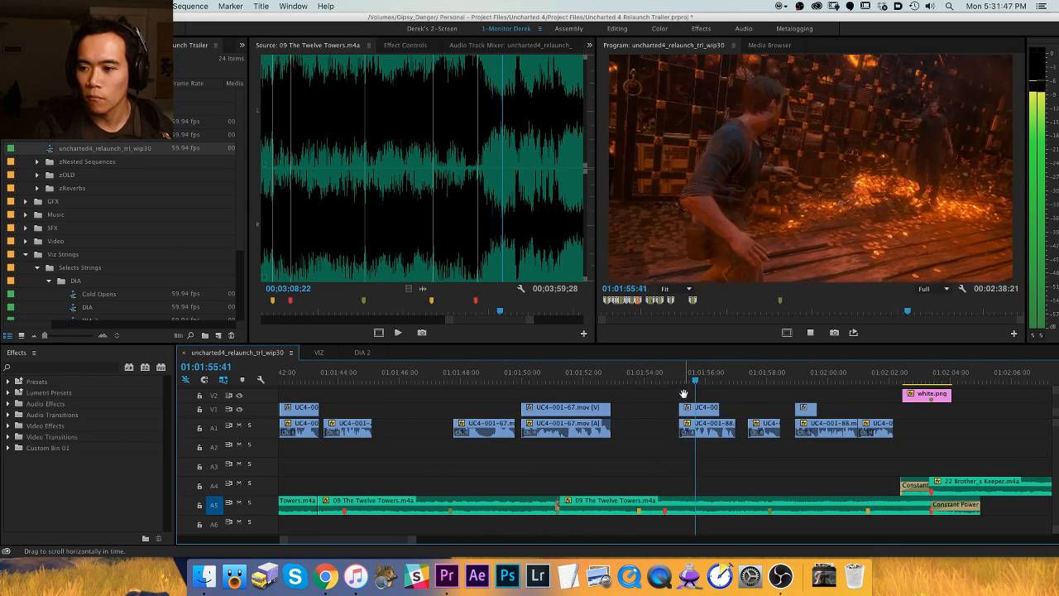
{"action": "key", "text": "minus"}
{"action": "key", "text": "minus"}
{"action": "key", "text": "equal"}
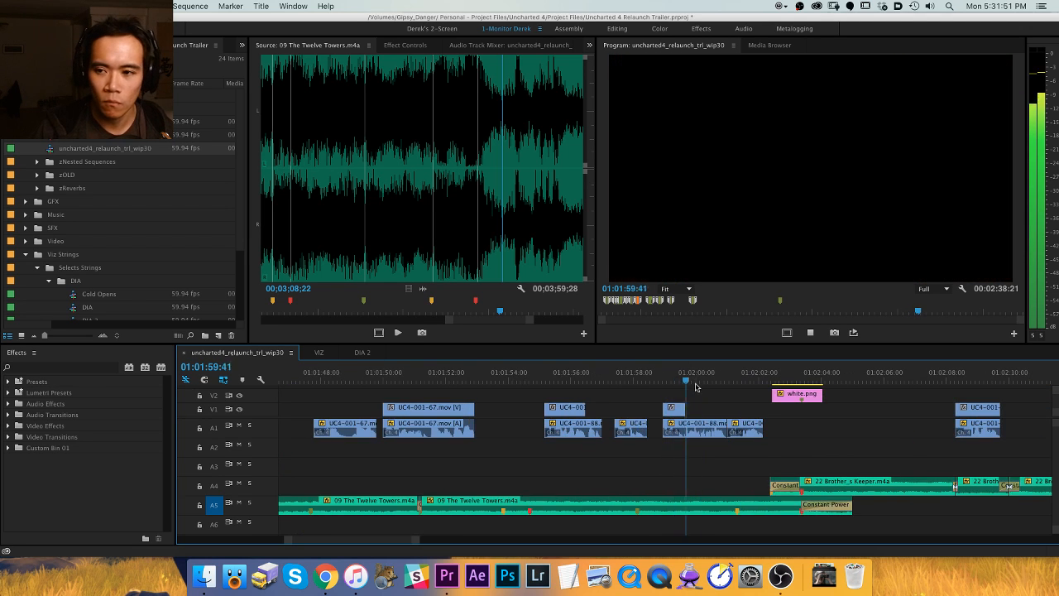
Continue playing through the Twelve Towers to Brother's Keeper handoff and the white flash, stopping at 01:02:04:45.
{"action": "key", "text": "minus"}
{"action": "key", "text": "minus"}
{"action": "key", "text": "equal"}
{"action": "key", "text": "equal"}
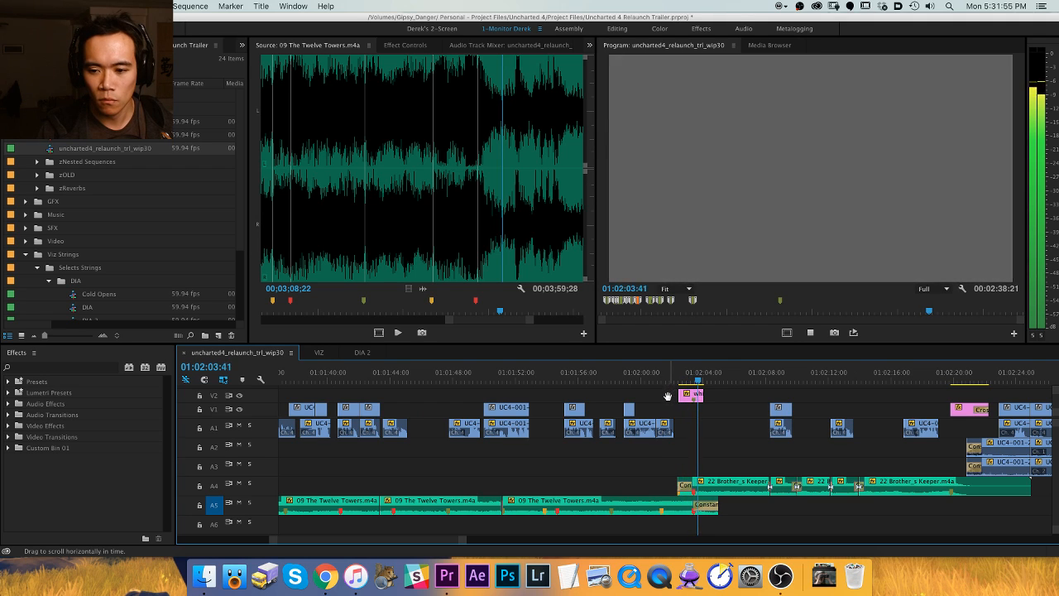
{"action": "key", "text": "equal"}
{"action": "key", "text": "equal"}
{"action": "key", "text": "space"}
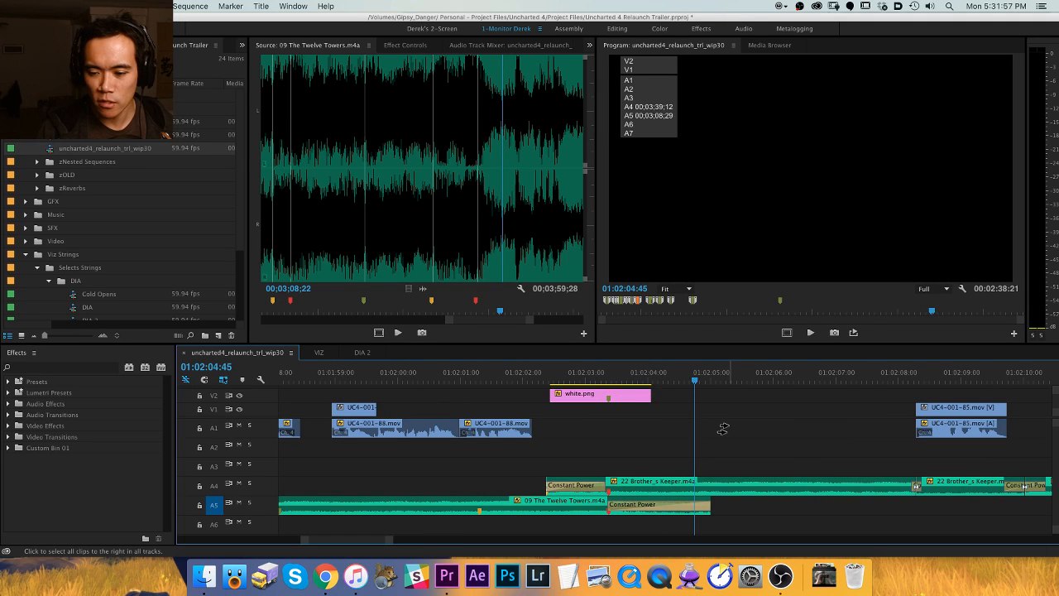
Select everything from the white.png flash onward except the Twelve Towers clip on A5, and nudge it two frames later.
{"action": "left_click", "coordinate": [657, 418]}
{"action": "key", "text": "v"}
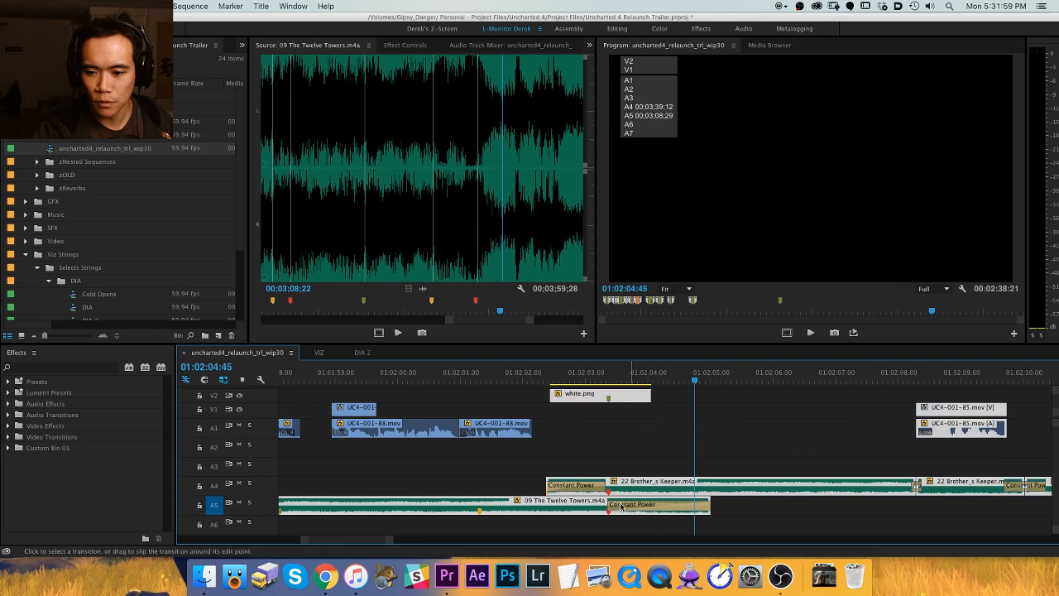
{"action": "left_click", "coordinate": [588, 510], "text": "shift"}
{"action": "key", "text": "super+Right"}
{"action": "key", "text": "super+Right"}
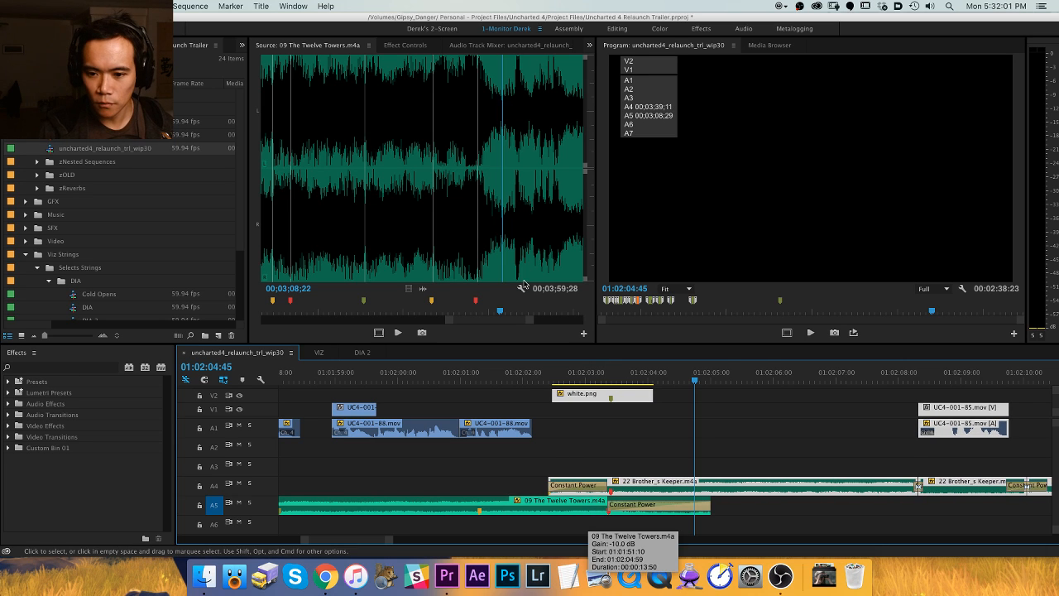
Play the music handoff from about 01:02:01:45 to 01:02:04:40 and move the selected clips back two frames.
{"action": "left_click", "coordinate": [509, 377]}
{"action": "key", "text": "space"}
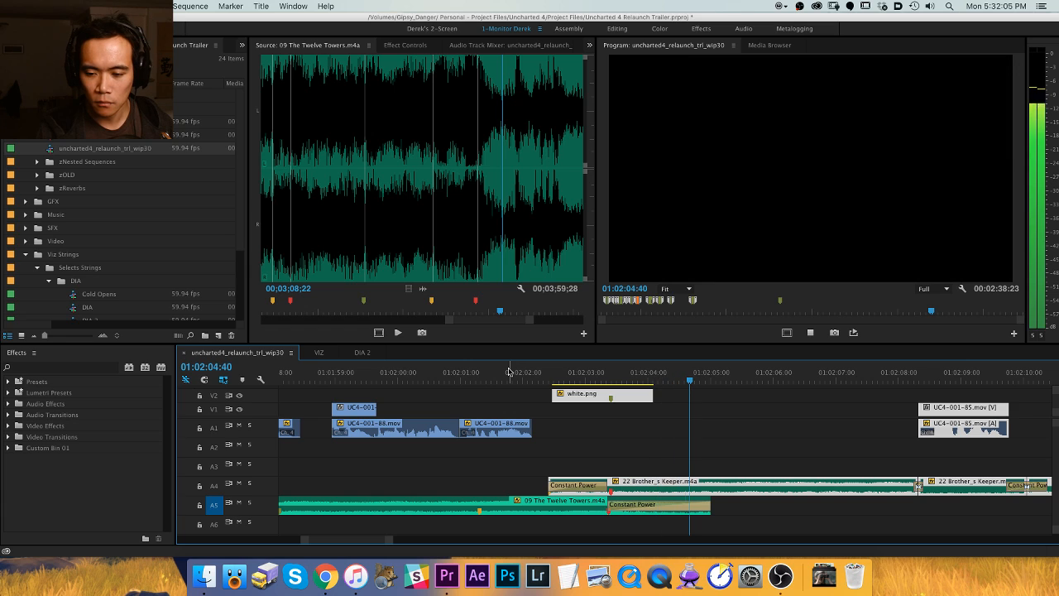
{"action": "key", "text": "space"}
{"action": "key", "text": "alt+Left"}
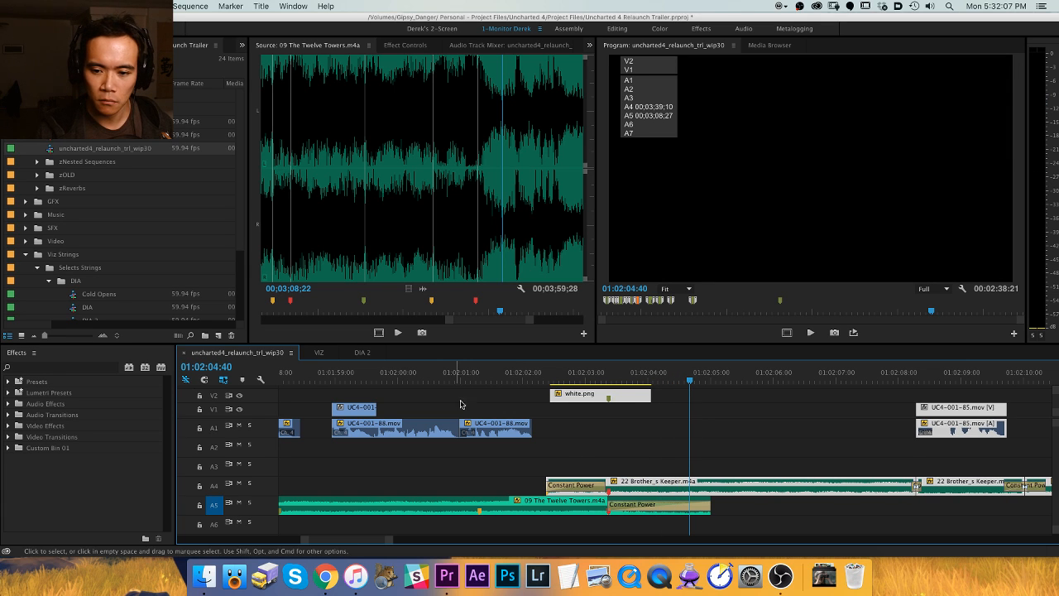
Replay the handoff from about 01:02:02:20 and nudge the selected clips three frames later.
{"action": "left_click", "coordinate": [546, 377]}
{"action": "key", "text": "space"}
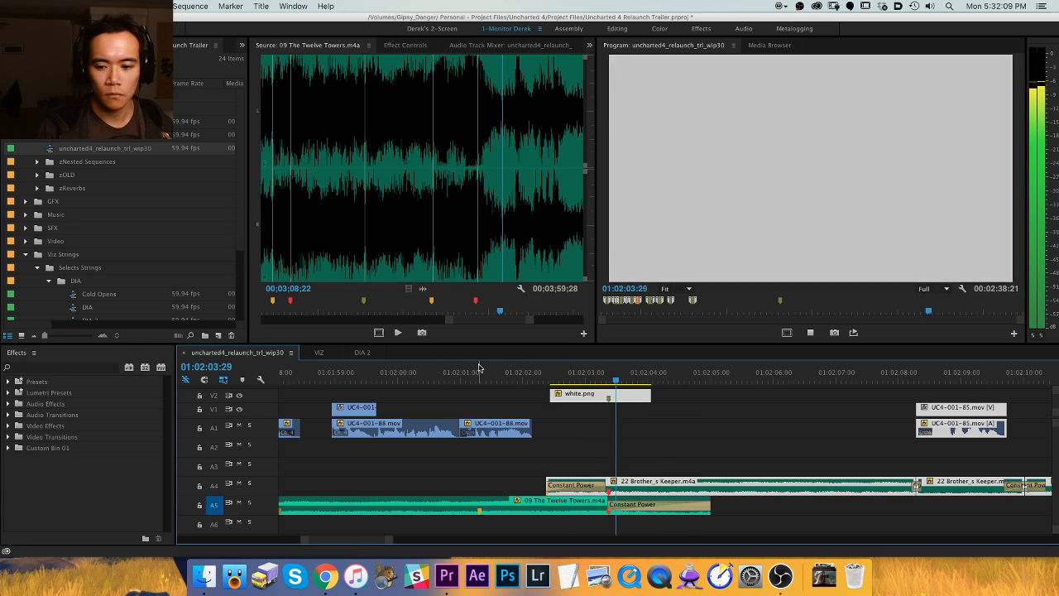
{"action": "key", "text": "space"}
{"action": "key", "text": "alt+Right"}
{"action": "key", "text": "alt+Right"}
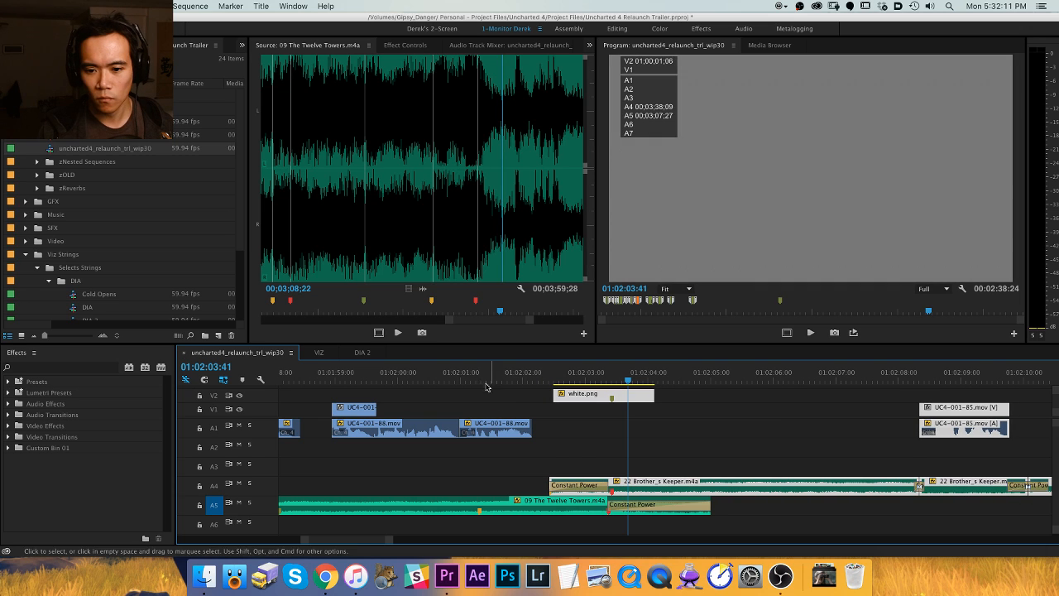
Check the retimed music handoff by playing from about 01:02:00:20 to 01:02:09:52.
{"action": "left_click", "coordinate": [418, 377]}
{"action": "key", "text": "space"}
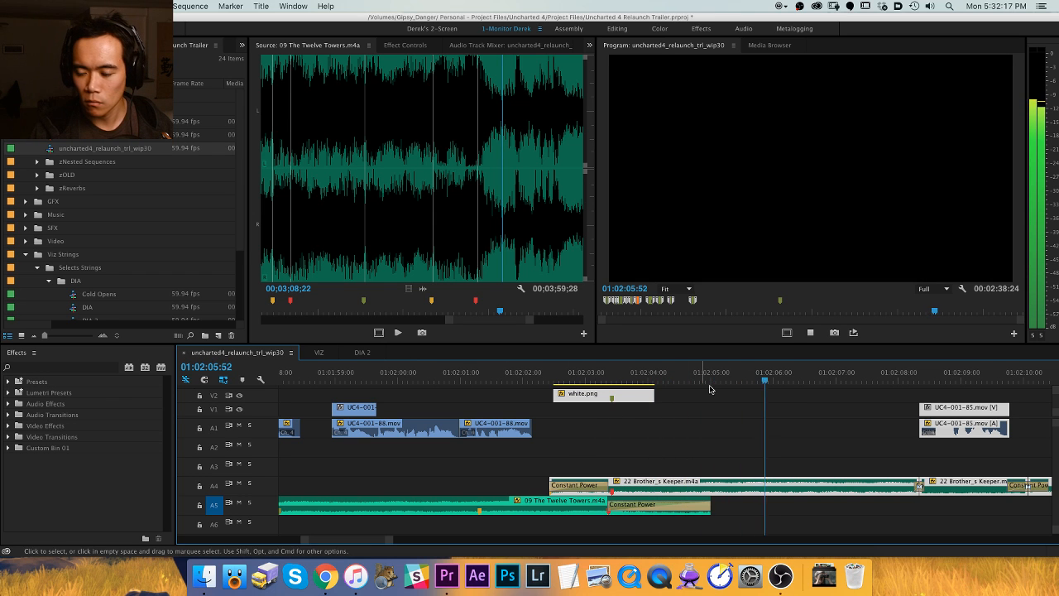
{"action": "key", "text": "minus"}
{"action": "key", "text": "minus"}
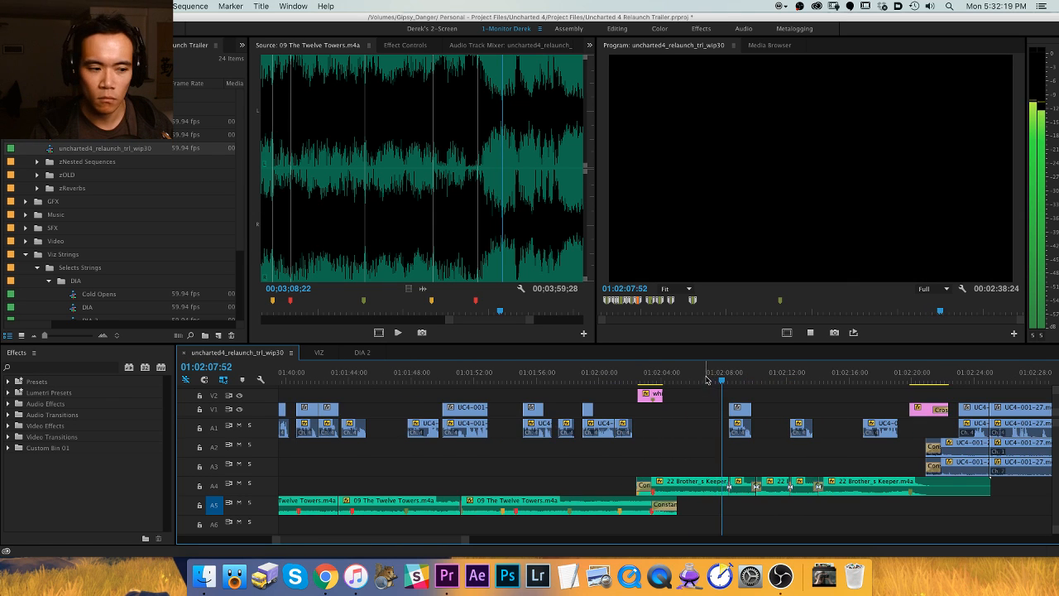
{"action": "key", "text": "equal"}
{"action": "key", "text": "equal"}
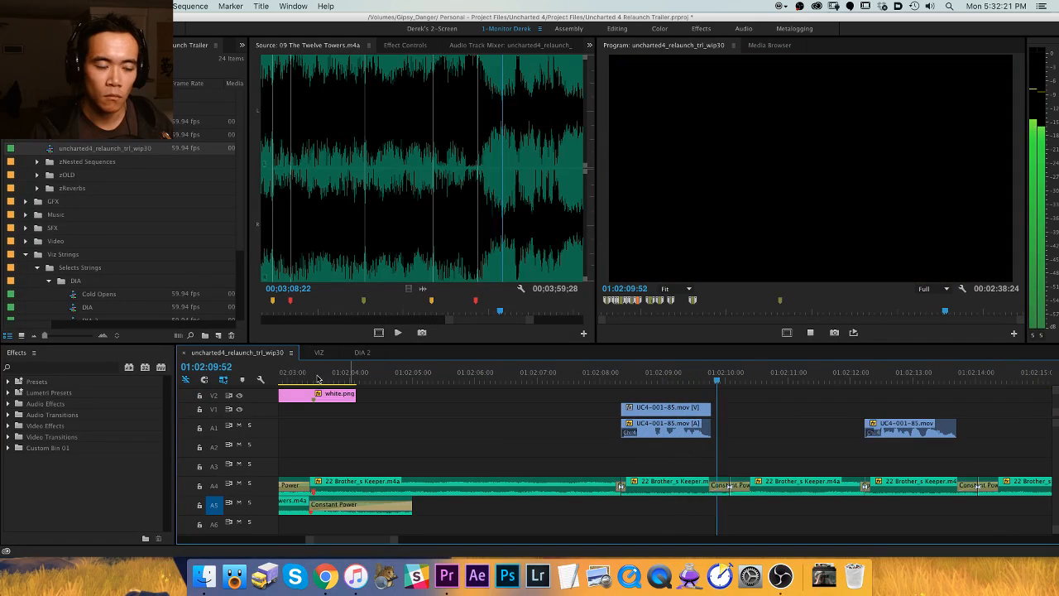
Review the Brother's Keeper dialogue and closing scene to about 01:02:35:50, return to 01:02:27:42 and show the whole sequence.
{"action": "key", "text": "minus"}
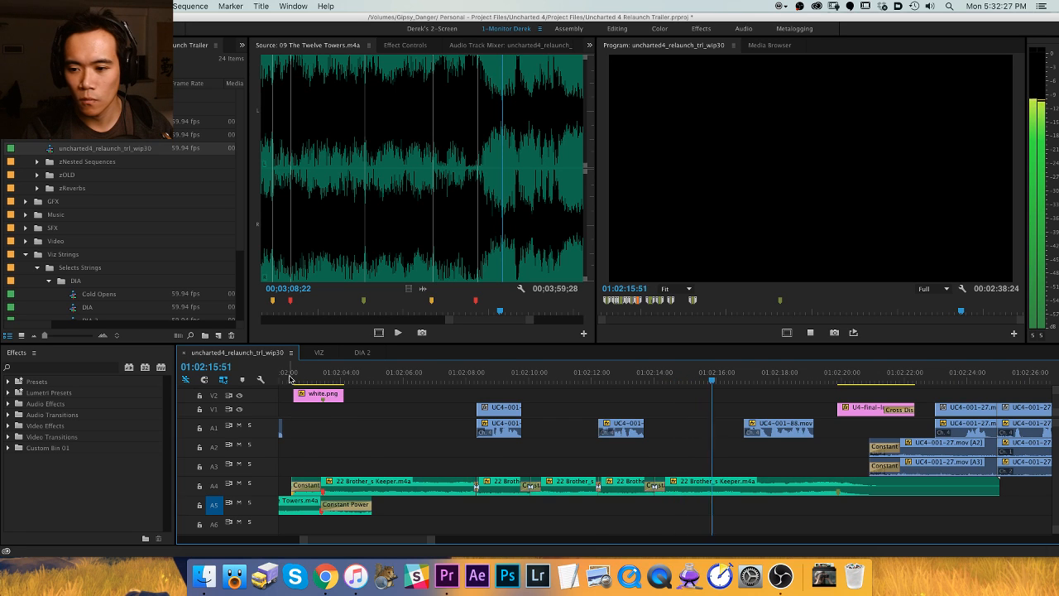
{"action": "key", "text": "minus"}
{"action": "key", "text": "minus"}
{"action": "key", "text": "equal"}
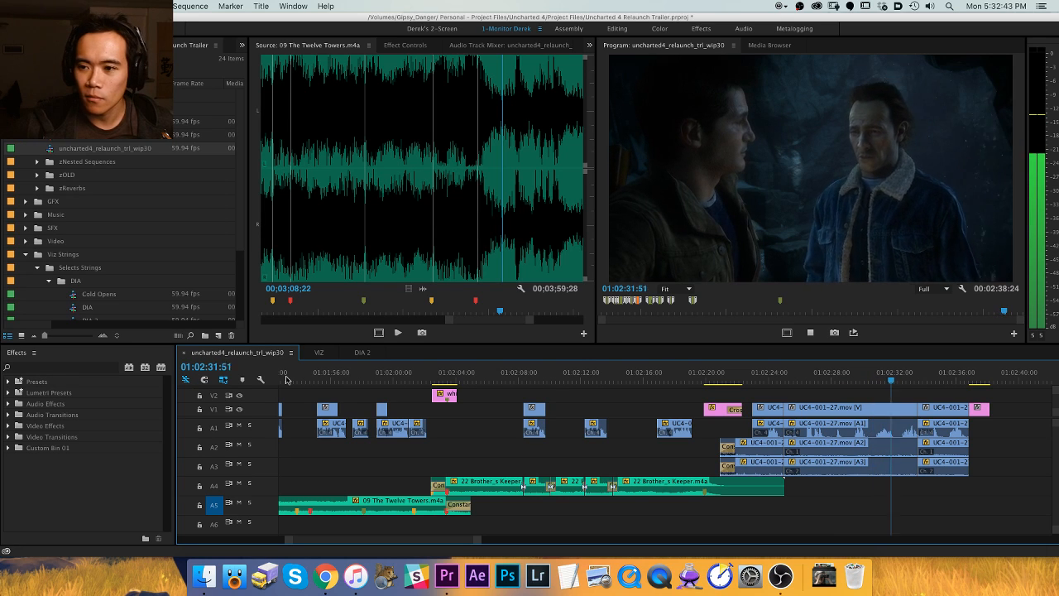
{"action": "key", "text": "="}
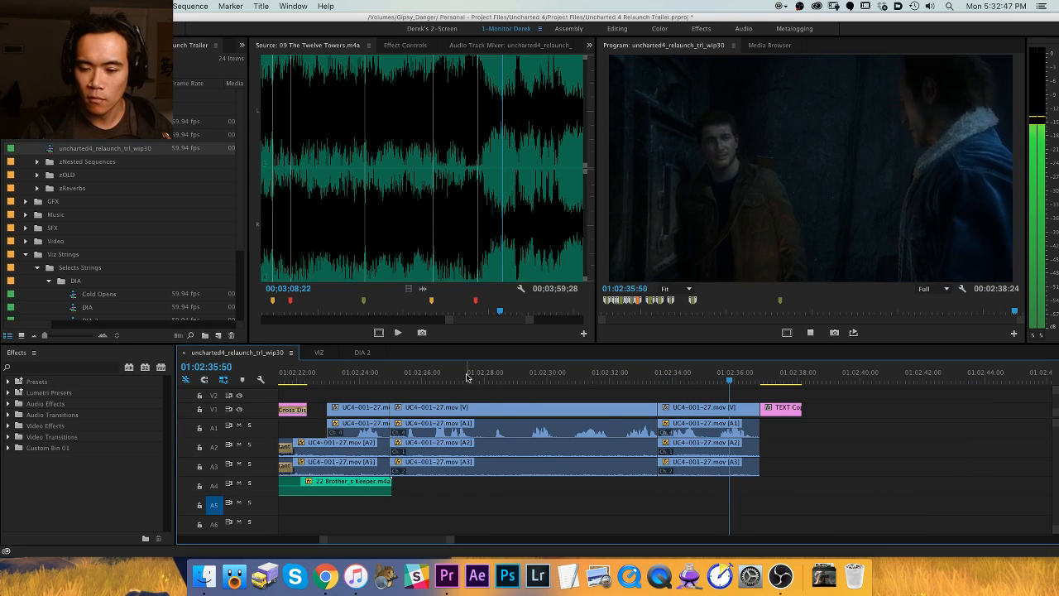
{"action": "mouse_move", "coordinate": [464, 377]}
{"action": "left_mouse_down"}
{"action": "mouse_move", "coordinate": [453, 376]}
{"action": "mouse_move", "coordinate": [476, 379]}
{"action": "left_mouse_up"}
{"action": "key", "text": "backslash"}
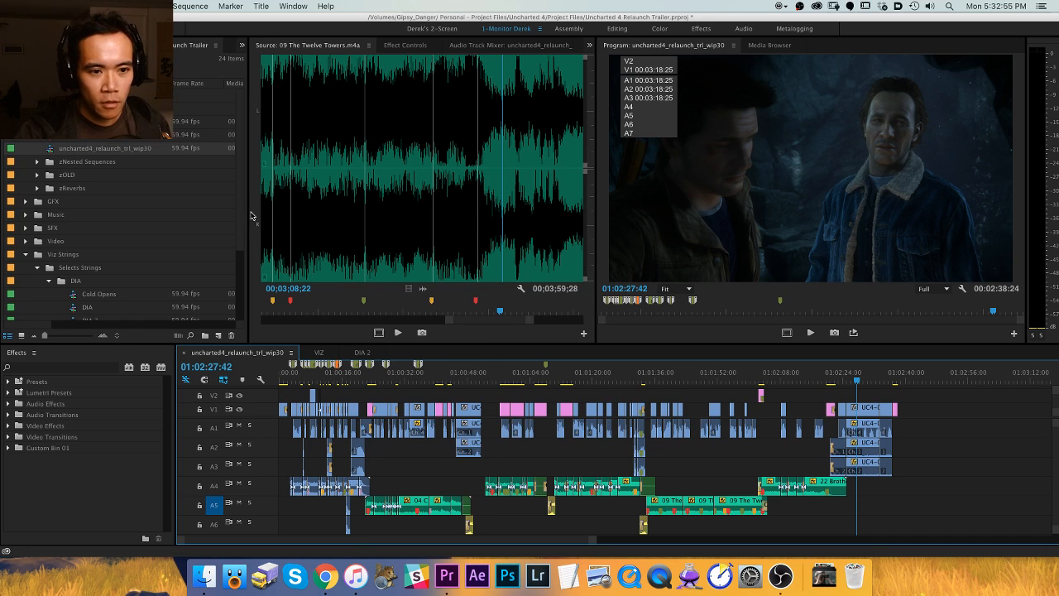
Move the two sequences listed above uncharted4_relaunch_trl_wip30 into the zOLD bin, and duplicate wip30 as uncharted4_relaunch_trl_wip31.
{"action": "left_click", "coordinate": [139, 139]}
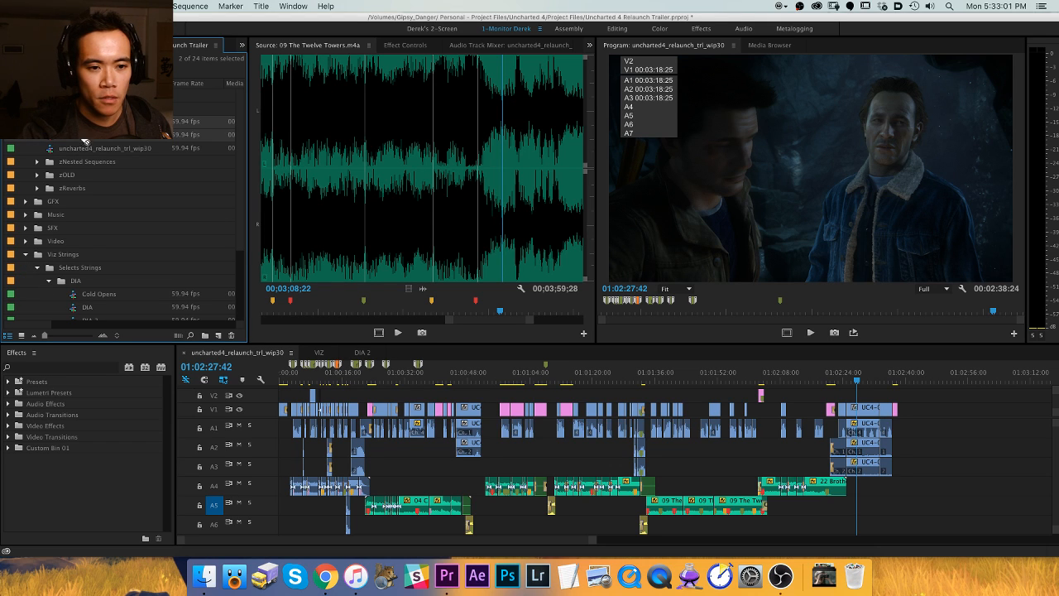
{"action": "key", "text": "BackSpace"}
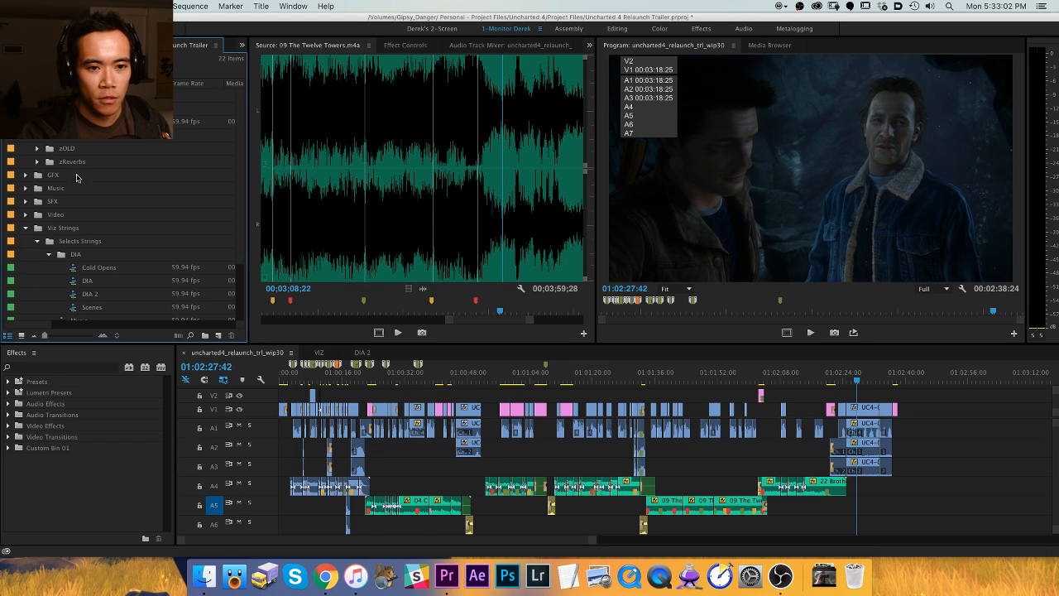
{"action": "left_click", "coordinate": [518, 393]}
{"action": "key", "text": "super+z"}
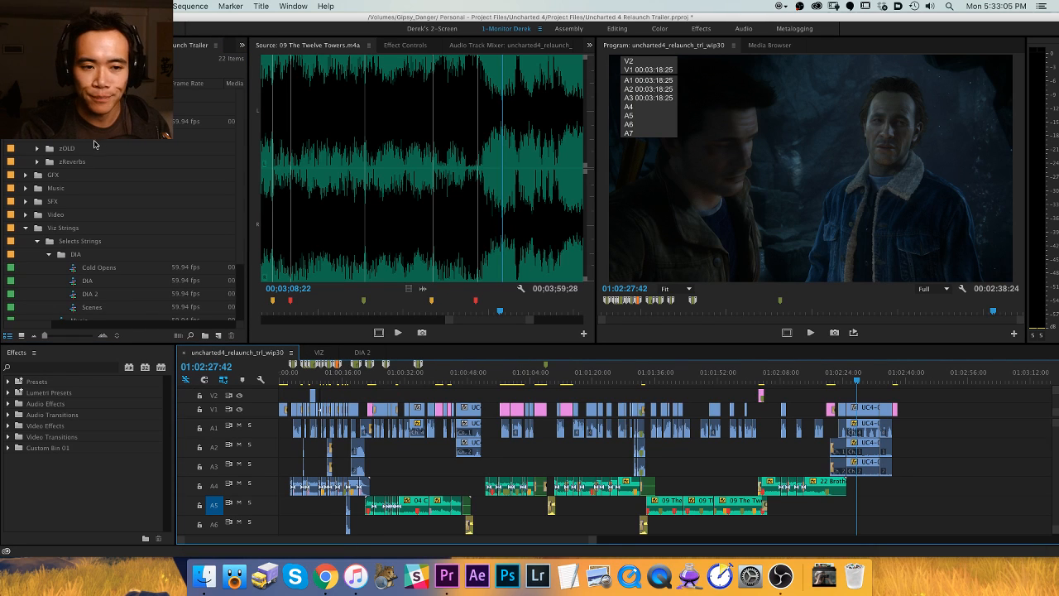
{"action": "key", "text": "super+z"}
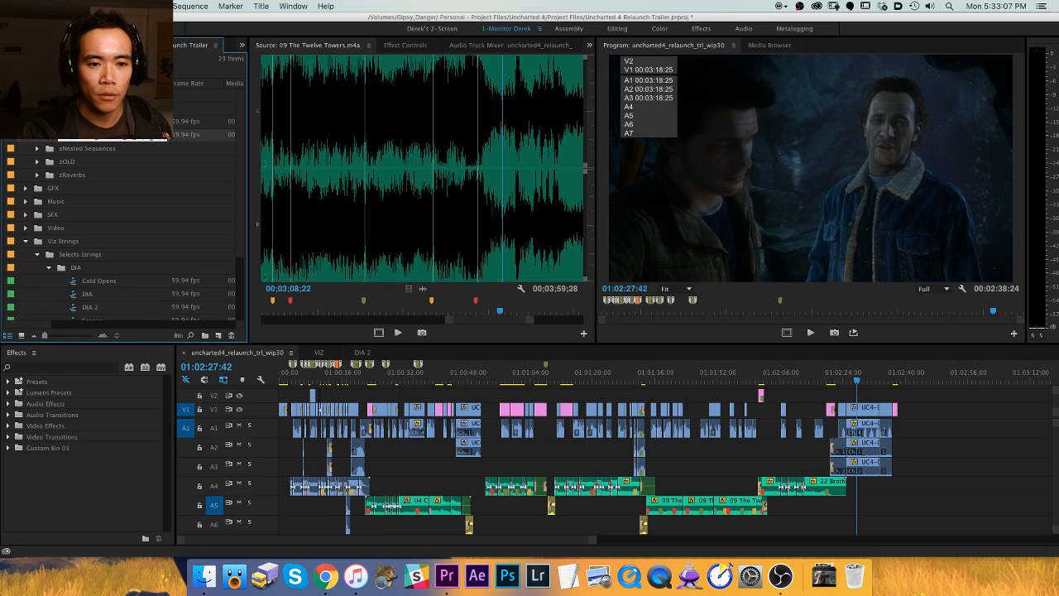
File the wip30 sequence in the zOLD bin and open uncharted4_relaunch_trl_wip31 in place of the wip30 timeline.
{"action": "left_click_drag", "start_coordinate": [93, 122], "coordinate": [66, 162]}
{"action": "double_click", "coordinate": [93, 122]}
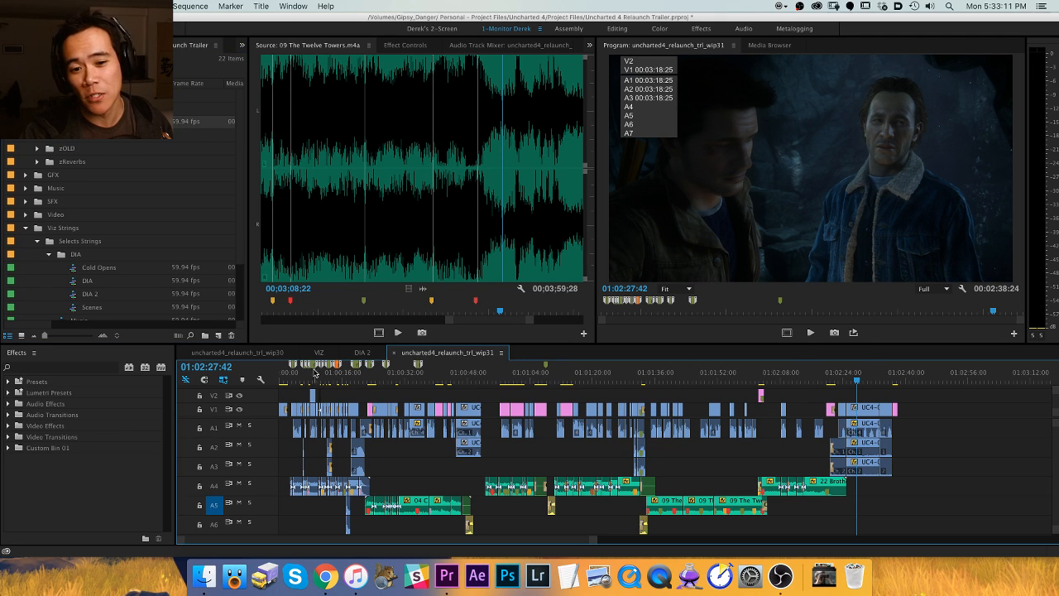
{"action": "left_click", "coordinate": [269, 357]}
{"action": "key", "text": "super+w"}
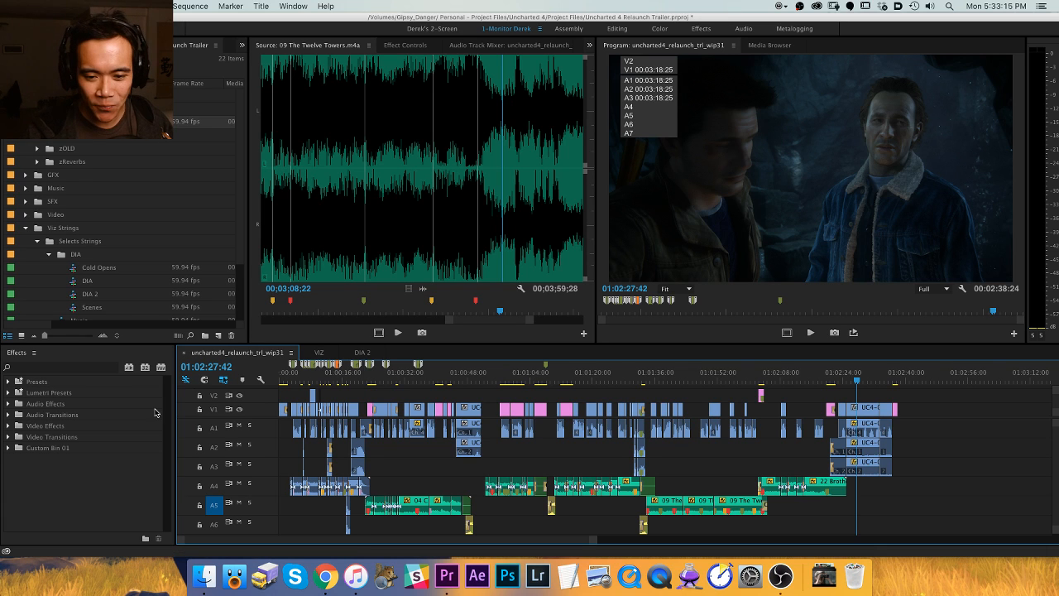
Look over the opening section of wip31, from 01:00:03:38 past the Naughty Dog logo.
{"action": "left_click", "coordinate": [338, 380]}
{"action": "key", "text": "equal"}
{"action": "key", "text": "equal"}
{"action": "key", "text": "equal"}
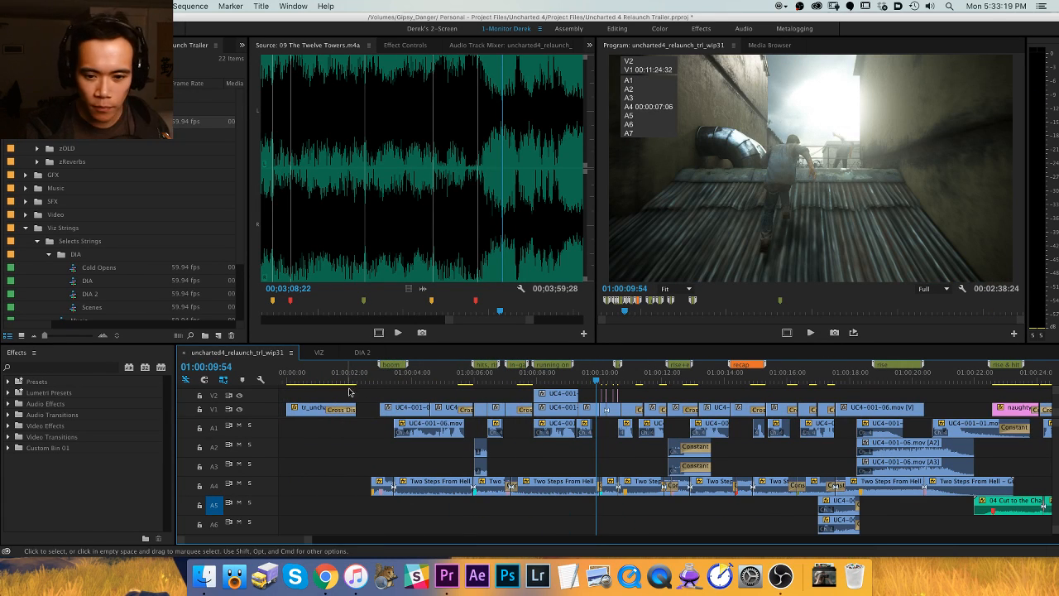
{"action": "left_click", "coordinate": [390, 372]}
{"action": "scroll", "coordinate": [589, 408], "scroll_direction": "right", "scroll_amount": 10}
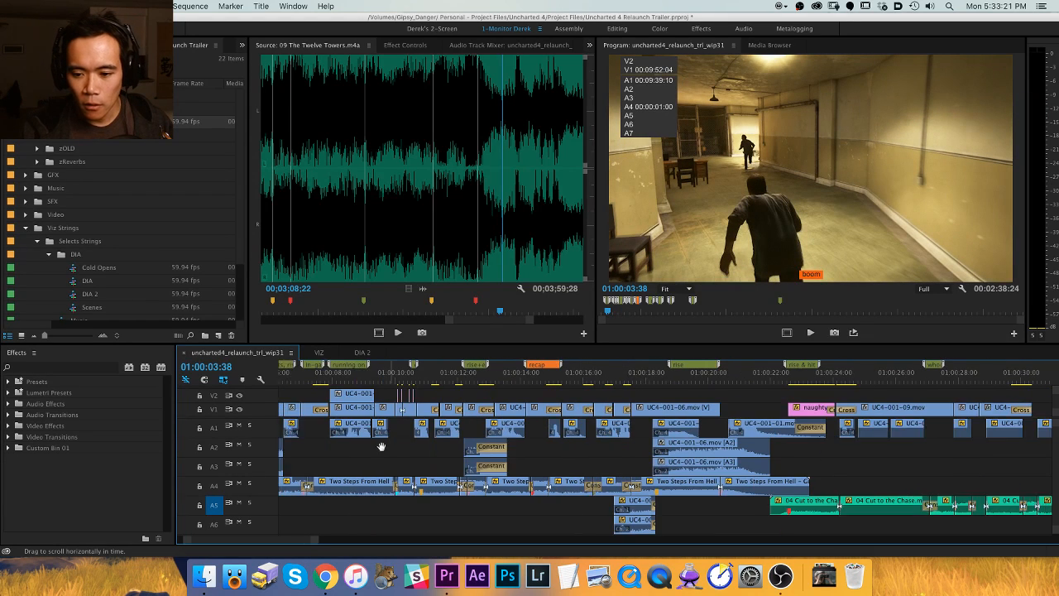
{"action": "scroll", "coordinate": [490, 443], "scroll_direction": "right", "scroll_amount": 5}
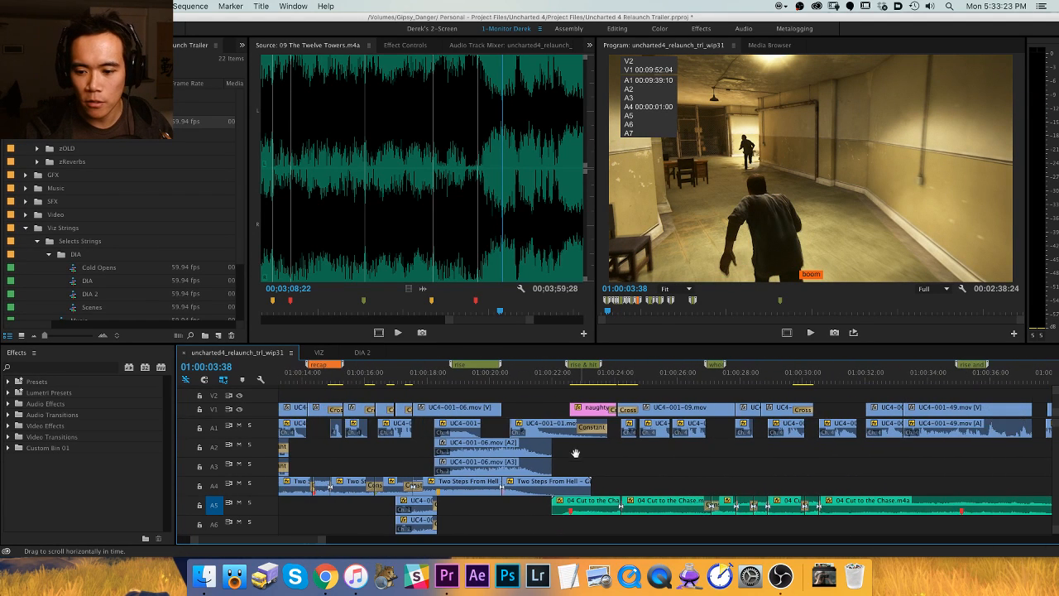
{"action": "scroll", "coordinate": [538, 452], "scroll_direction": "right", "scroll_amount": 3}
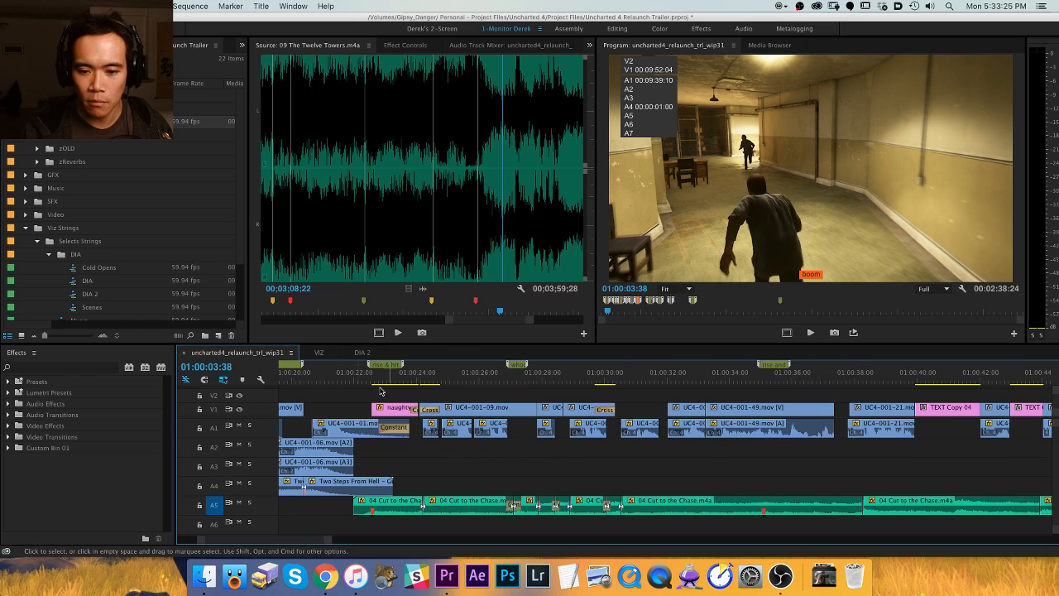
Play the cut from just before the Naughty Dog logo to 01:00:34:00, checking the Cut to the Chase dialogue section.
{"action": "left_click_drag", "start_coordinate": [380, 374], "coordinate": [318, 376]}
{"action": "key", "text": "h"}
{"action": "left_click_drag", "start_coordinate": [529, 414], "coordinate": [464, 407]}
{"action": "key", "text": "space"}
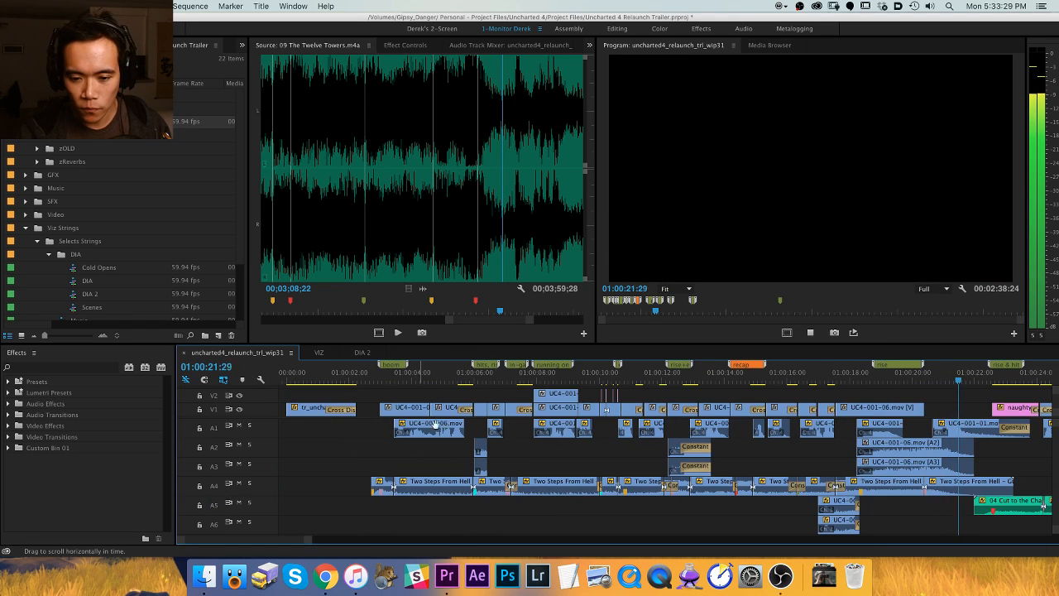
{"action": "scroll", "coordinate": [750, 454], "scroll_direction": "right", "scroll_amount": 7}
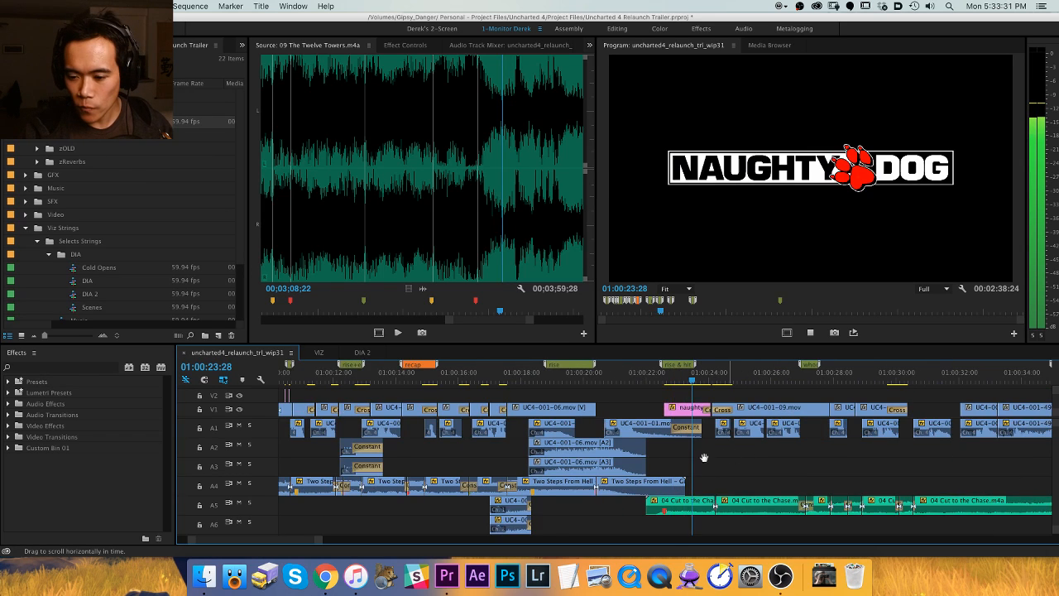
{"action": "scroll", "coordinate": [704, 458], "scroll_direction": "right", "scroll_amount": 5}
{"action": "key", "text": "v"}
{"action": "scroll", "coordinate": [588, 443], "scroll_direction": "right", "scroll_amount": 3}
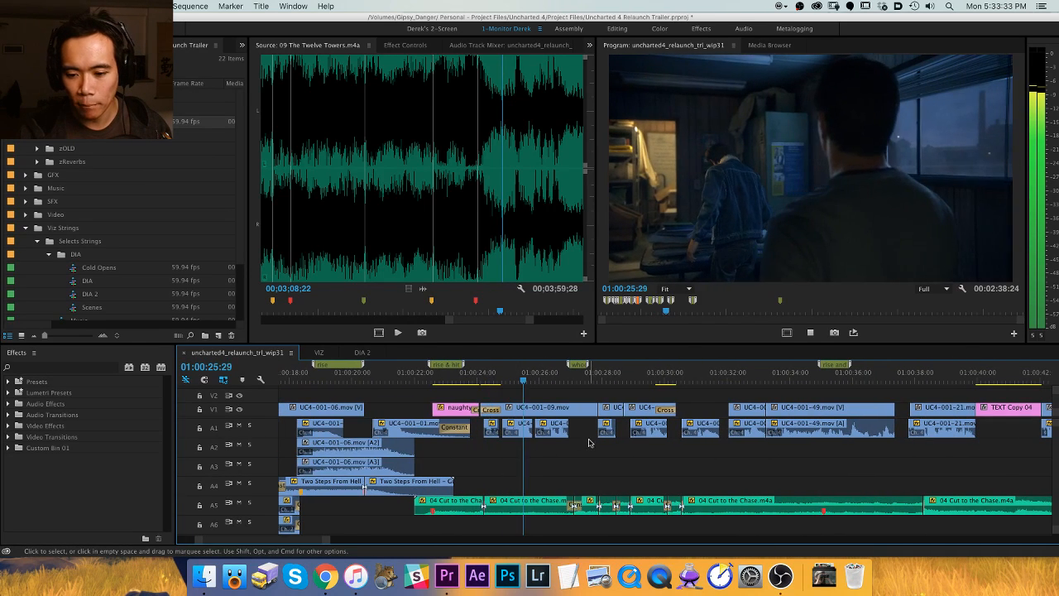
{"action": "key", "text": "="}
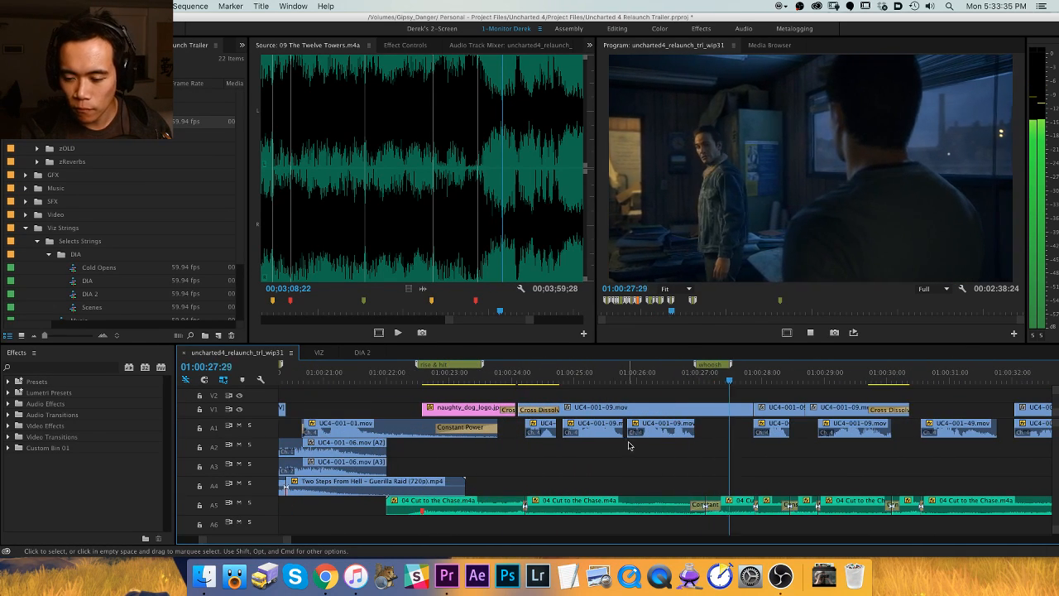
{"action": "key", "text": "="}
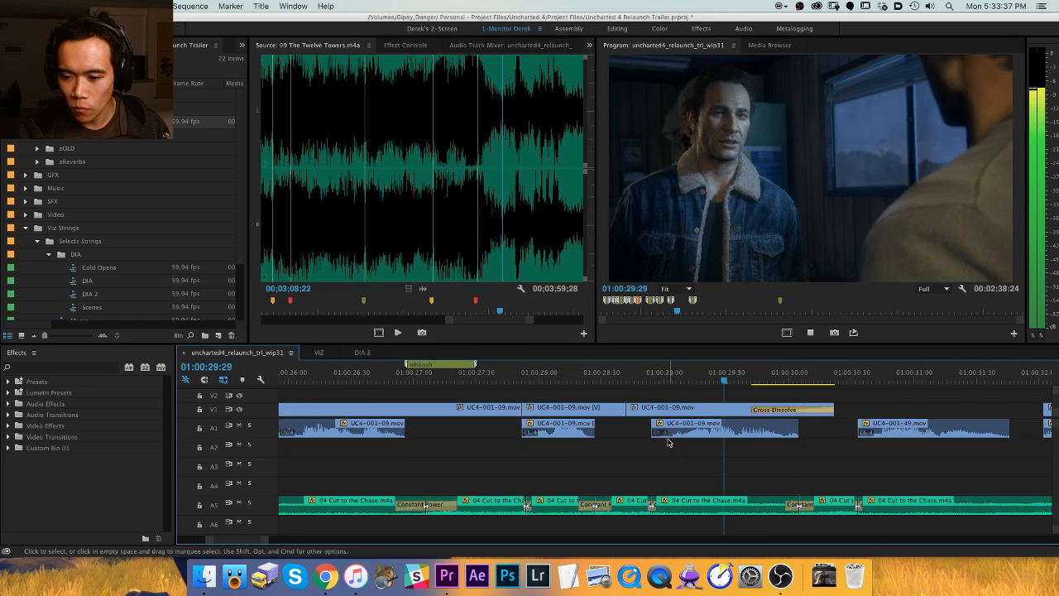
{"action": "key", "text": "minus"}
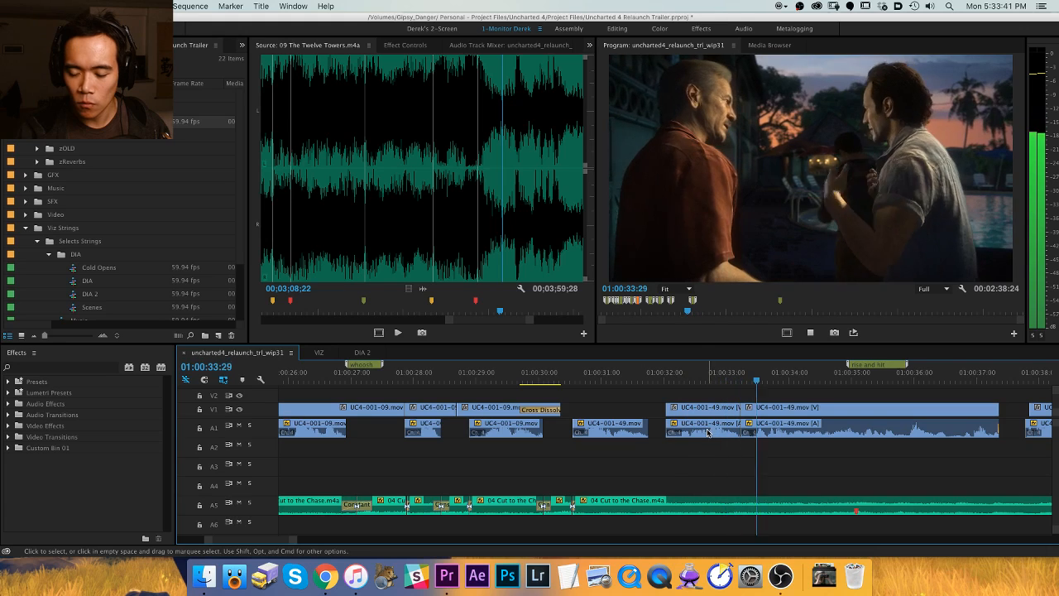
{"action": "key", "text": "space"}
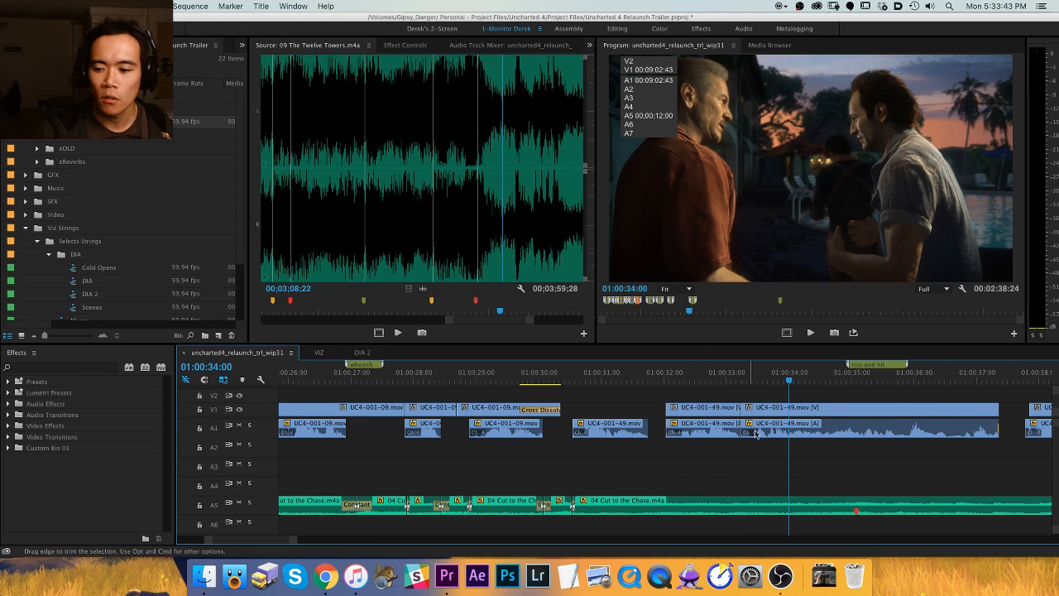
Spot-check the UC4-001-21 dialogue from about 01:00:37:50 to 01:00:38:45 and return the playhead to 01:00:31:31.
{"action": "key", "text": "h"}
{"action": "left_click_drag", "start_coordinate": [765, 470], "coordinate": [542, 478]}
{"action": "left_click", "coordinate": [808, 378]}
{"action": "key", "text": "space"}
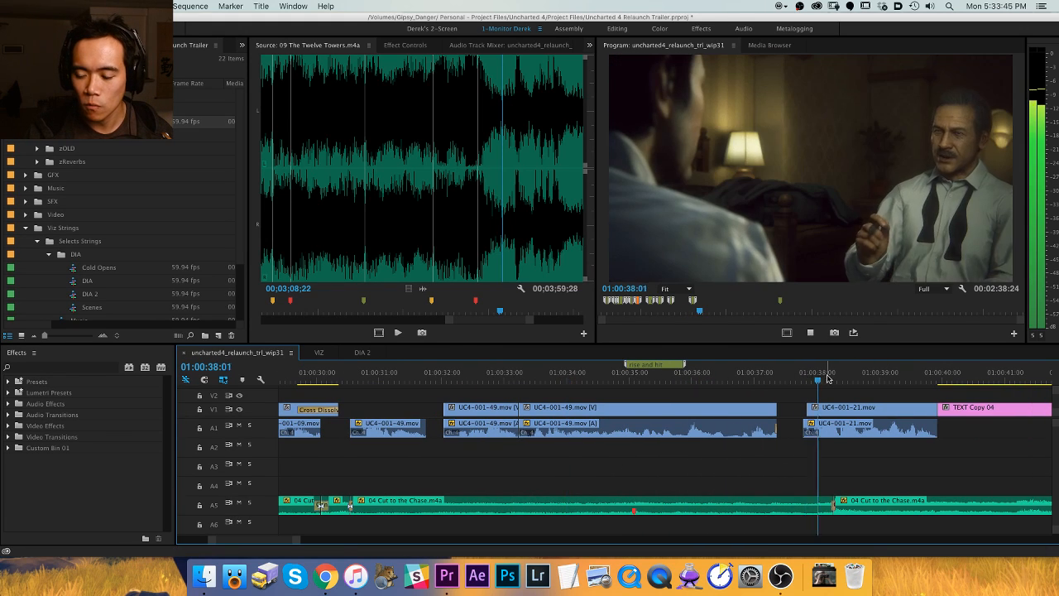
{"action": "key", "text": "space"}
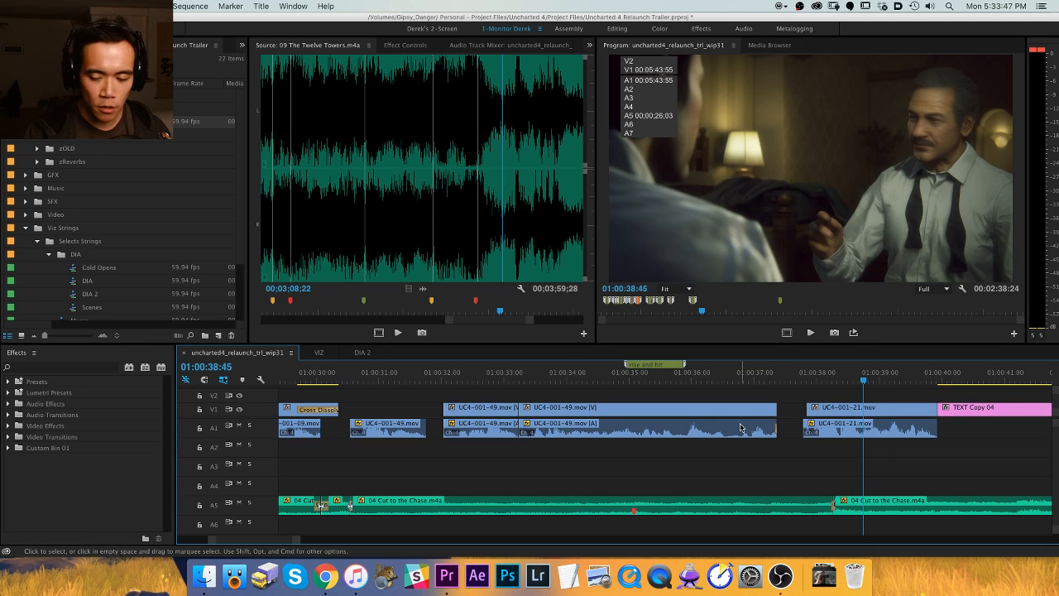
{"action": "key", "text": "minus"}
{"action": "left_click", "coordinate": [538, 374]}
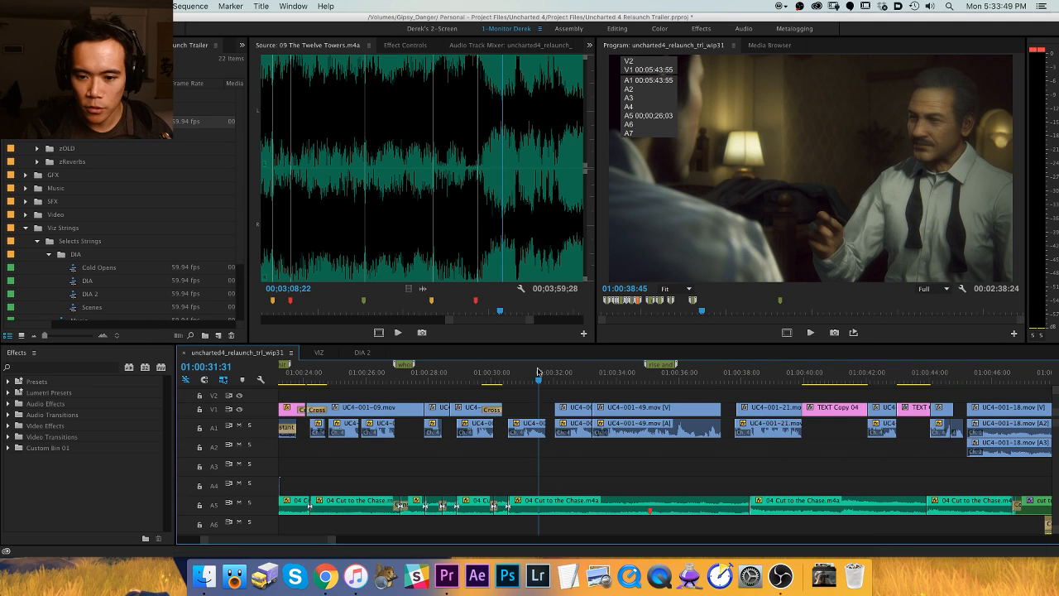
Match-frame the Cut to the Chase music on A5 at 01:00:31:32 to load it in the source viewer.
{"action": "left_click", "coordinate": [217, 503]}
{"action": "key", "text": "f"}
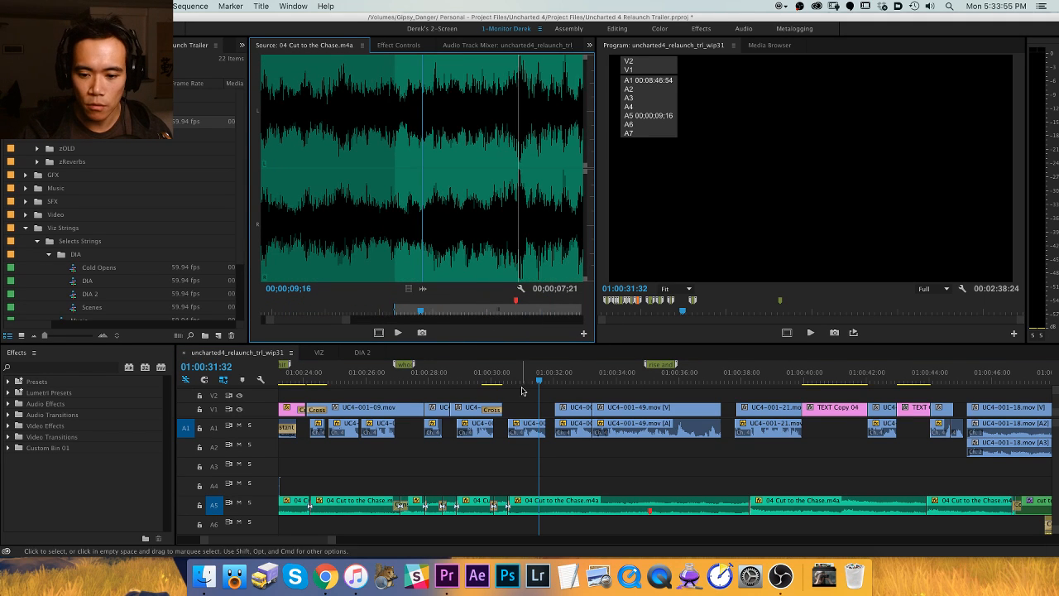
{"action": "left_click", "coordinate": [666, 472]}
{"action": "key", "text": "backslash"}
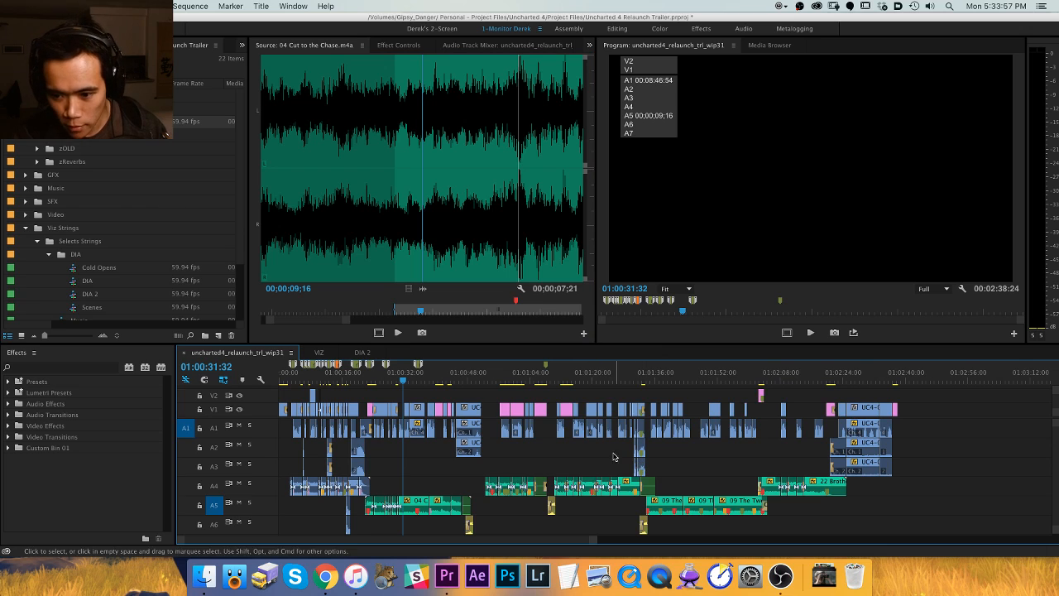
Audition the Cut to the Chase source music from 00;00;09;16 to 00;00;14;08.
{"action": "left_click", "coordinate": [461, 333]}
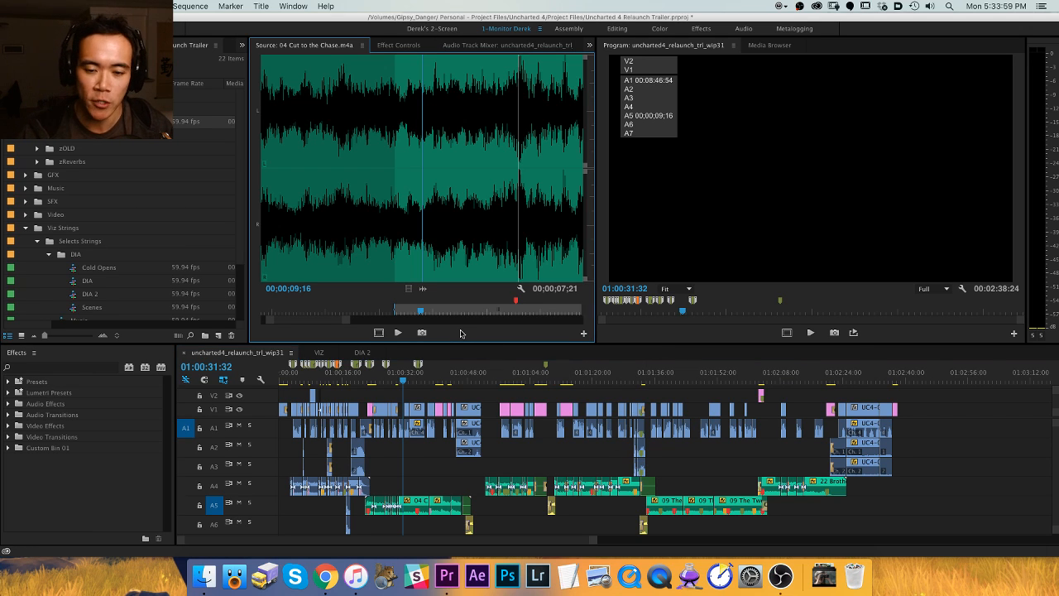
{"action": "key", "text": "equal"}
{"action": "key", "text": "minus"}
{"action": "key", "text": "minus"}
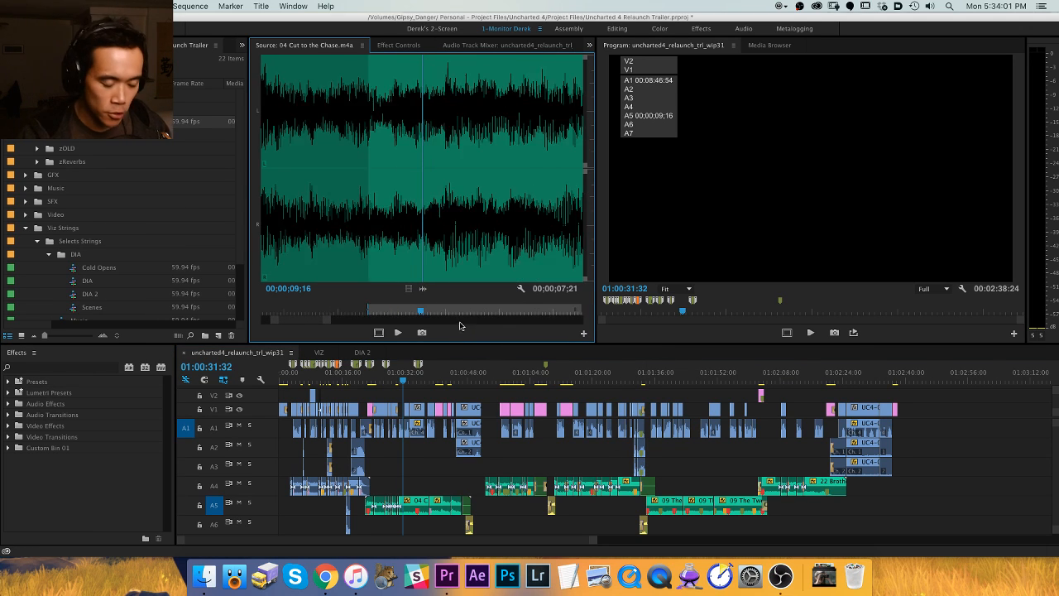
{"action": "key", "text": "space"}
{"action": "key", "text": "minus"}
{"action": "key", "text": "minus"}
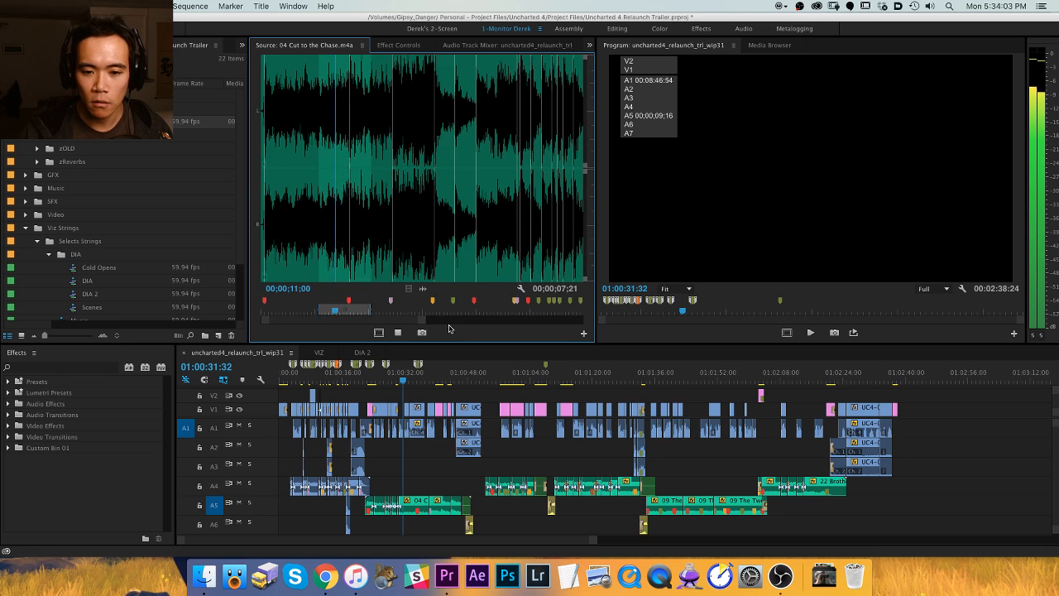
{"action": "key", "text": "equal"}
{"action": "key", "text": "equal"}
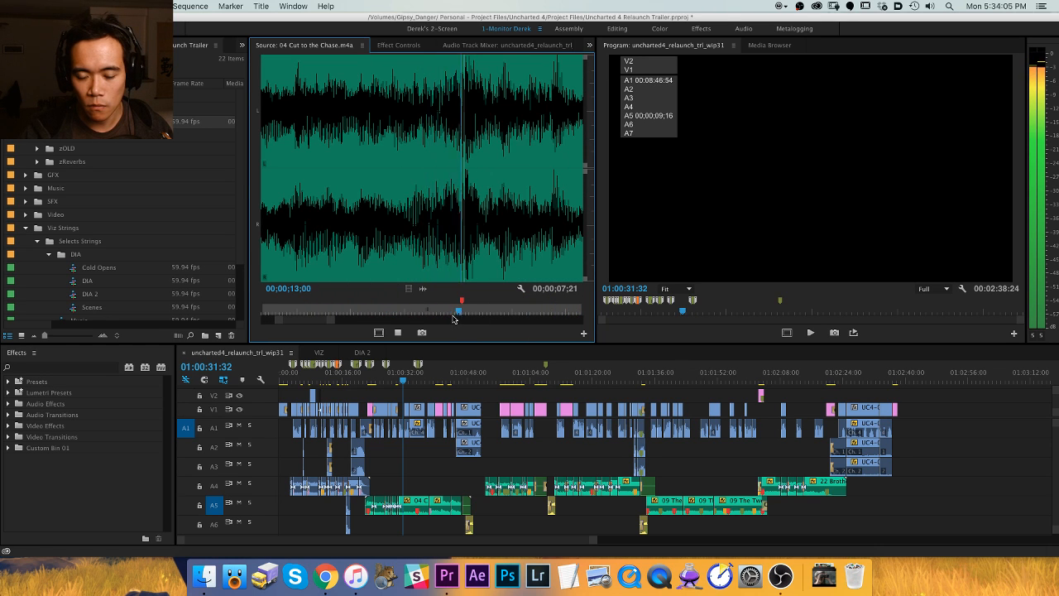
{"action": "key", "text": "space"}
Play the wip31 timeline from about 01:00:31 to 01:00:32:05, across the gap before the next UC4-001-49 picture clip.
{"action": "left_click", "coordinate": [411, 395]}
{"action": "key", "text": "equal"}
{"action": "key", "text": "equal"}
{"action": "key", "text": "equal"}
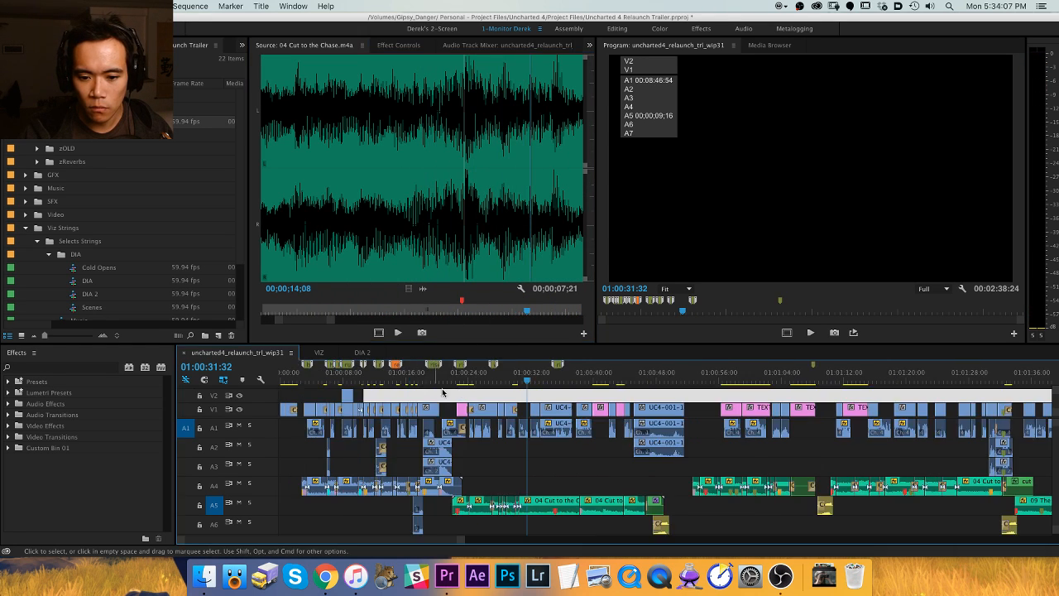
{"action": "left_click", "coordinate": [585, 381]}
{"action": "key", "text": "space"}
{"action": "key", "text": "equal"}
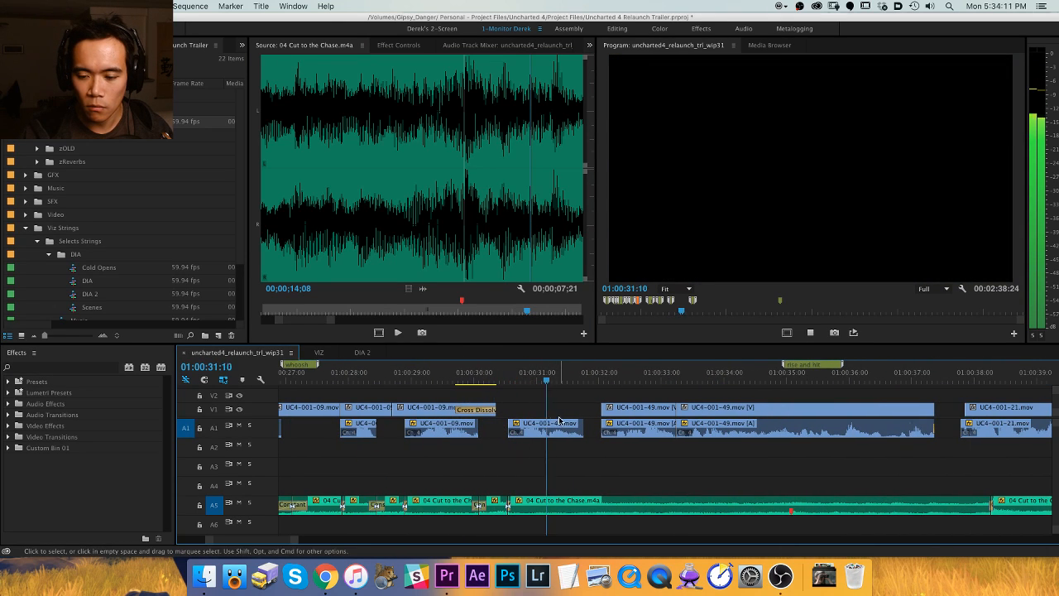
{"action": "key", "text": "space"}
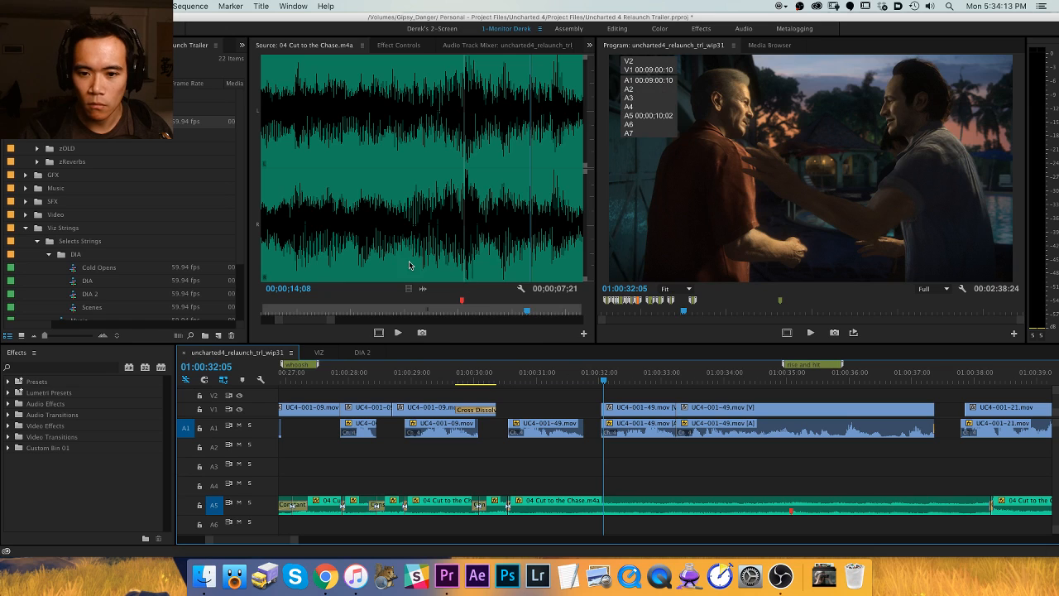
Mark an In point at 00;00;13;01 in the Cut to the Chase source and audition from it to 00;00;13;26.
{"action": "left_click", "coordinate": [408, 265]}
{"action": "key", "text": "space"}
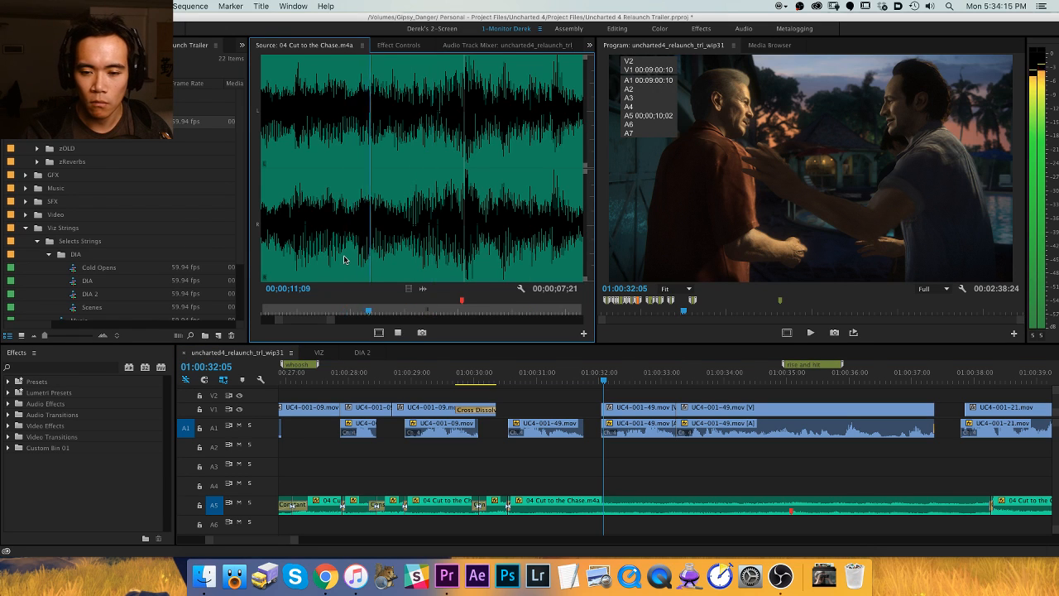
{"action": "key", "text": "equal"}
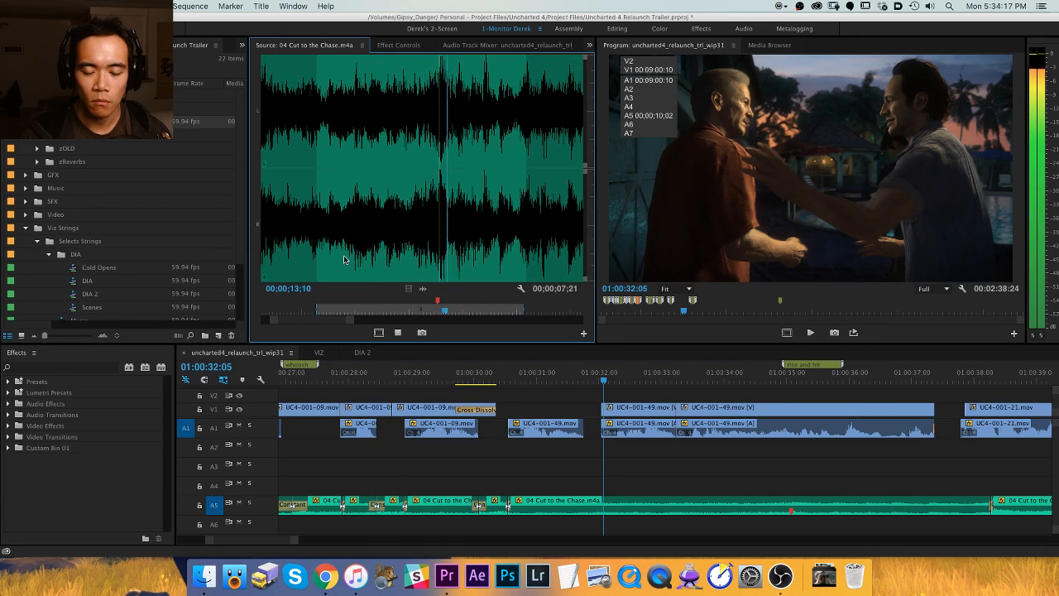
{"action": "left_click", "coordinate": [401, 259]}
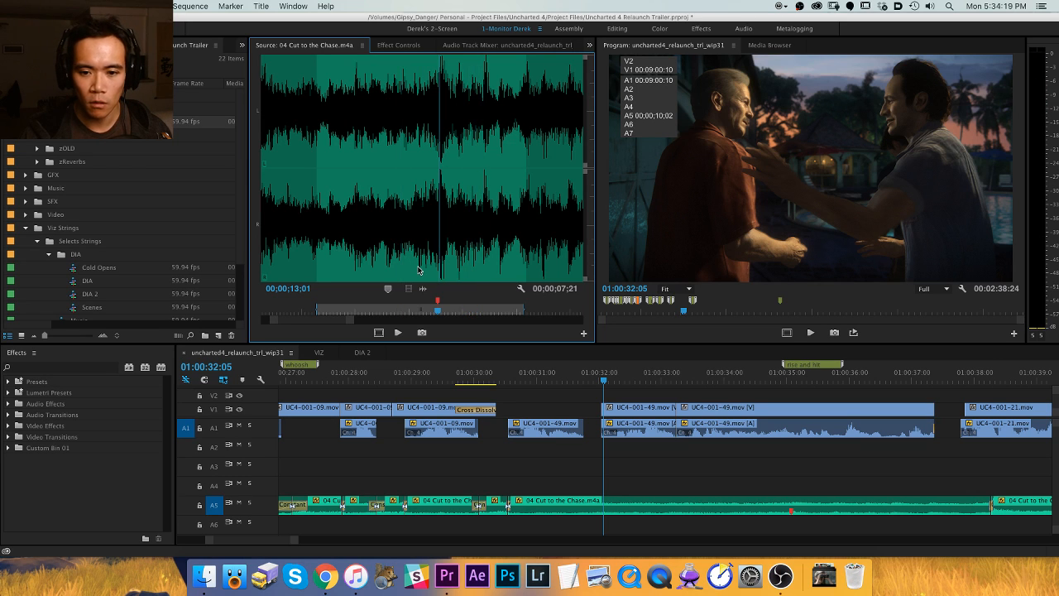
{"action": "key", "text": "i"}
{"action": "key", "text": "space"}
{"action": "key", "text": "space"}
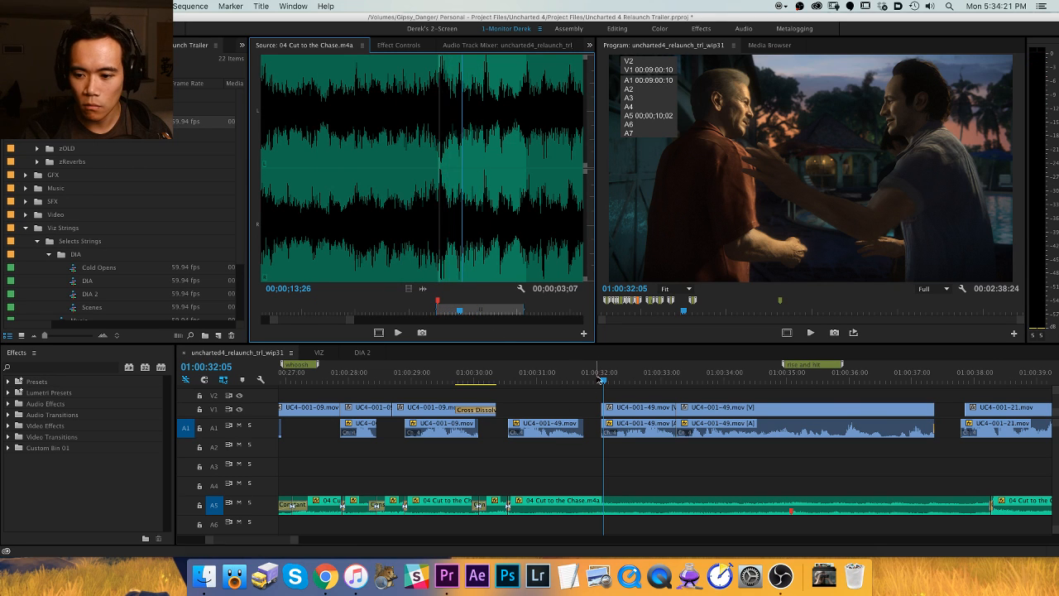
Delete the Cut to the Chase piece on A5 between about 01:00:38 and 01:00:44, leaving a gap.
{"action": "left_click", "coordinate": [393, 375]}
{"action": "key", "text": "minus"}
{"action": "key", "text": "minus"}
{"action": "left_click_drag", "start_coordinate": [805, 382], "coordinate": [825, 381]}
{"action": "key", "text": "space"}
{"action": "key", "text": "space"}
{"action": "left_click", "coordinate": [792, 501]}
{"action": "left_click_drag", "start_coordinate": [625, 372], "coordinate": [646, 372]}
{"action": "key", "text": "Delete"}
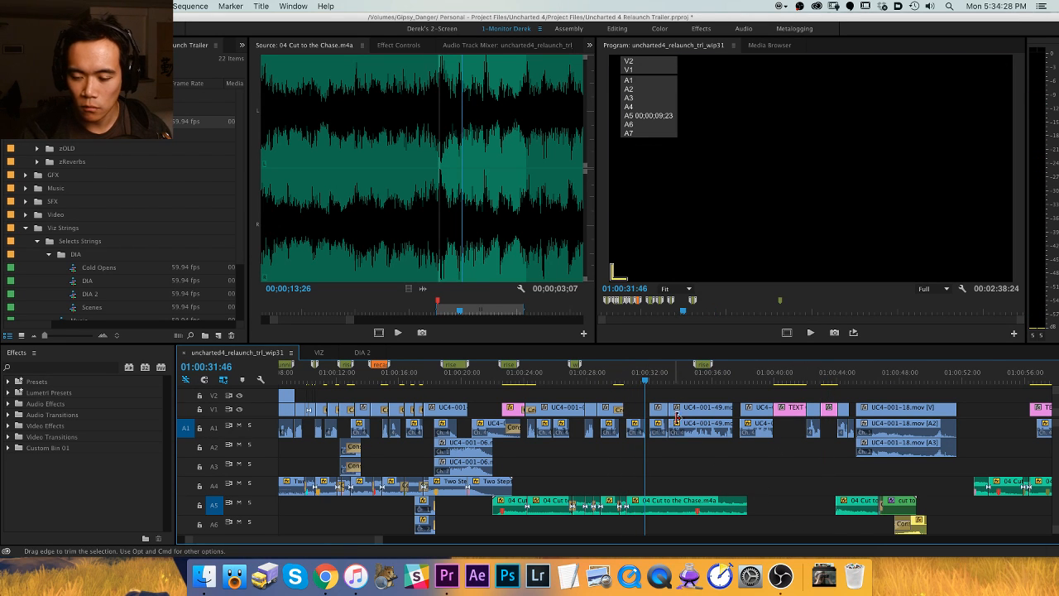
Play the music under the UC4-001-49 dialogue up to 01:00:35:39.
{"action": "key", "text": "equal"}
{"action": "key", "text": "equal"}
{"action": "key", "text": "equal"}
{"action": "key", "text": "h"}
{"action": "left_click_drag", "start_coordinate": [653, 462], "coordinate": [518, 464]}
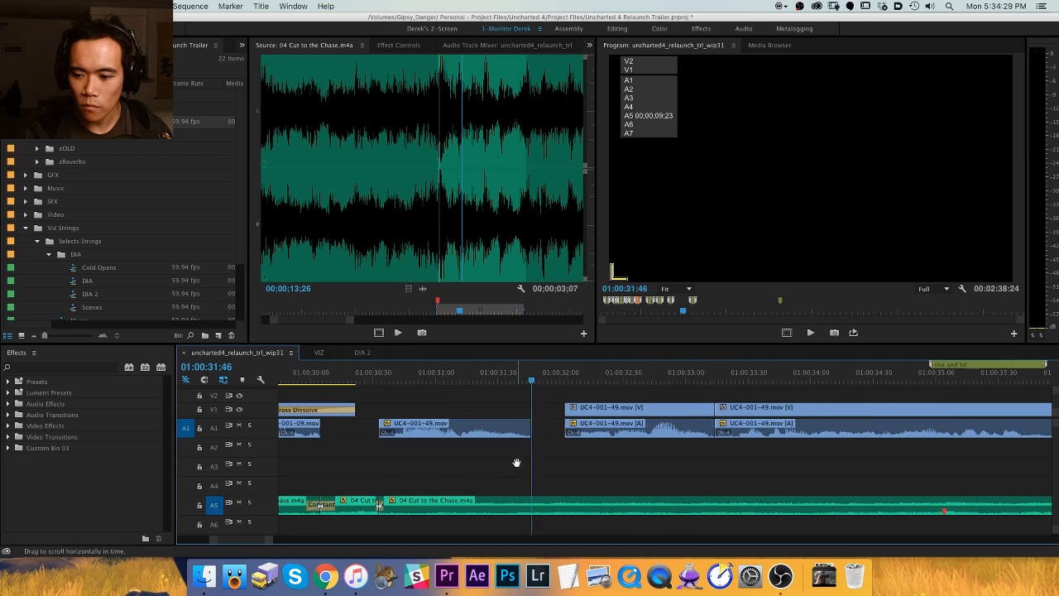
{"action": "left_click", "coordinate": [924, 373]}
{"action": "key", "text": "space"}
{"action": "left_click_drag", "start_coordinate": [939, 434], "coordinate": [827, 444]}
{"action": "key", "text": "space"}
{"action": "key", "text": "minus"}
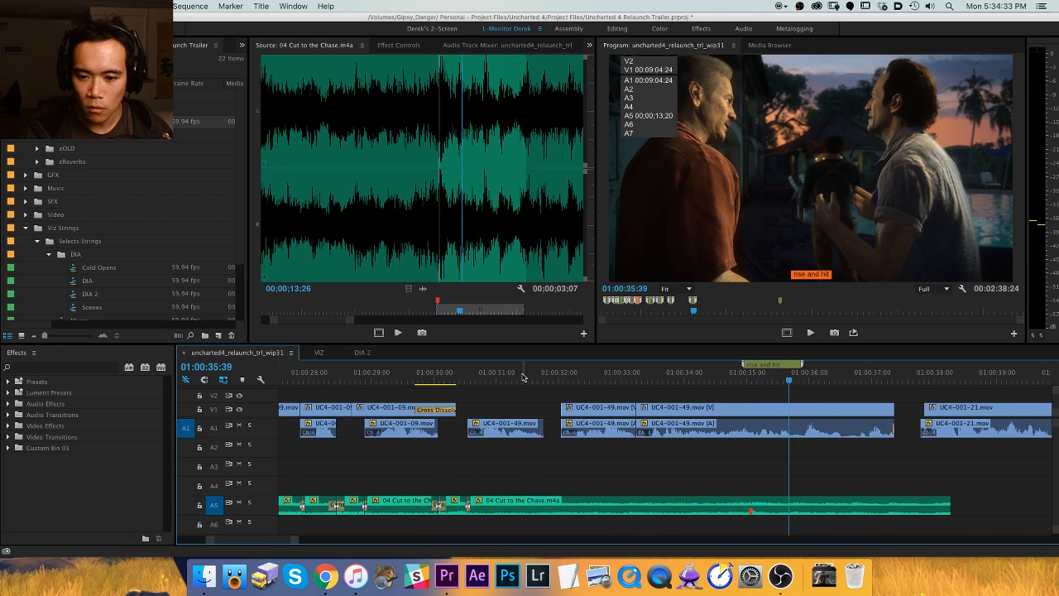
Play from about 01:00:31 to locate the edit point and split the A5 music at 01:00:31:56.
{"action": "left_click", "coordinate": [490, 373]}
{"action": "key", "text": "space"}
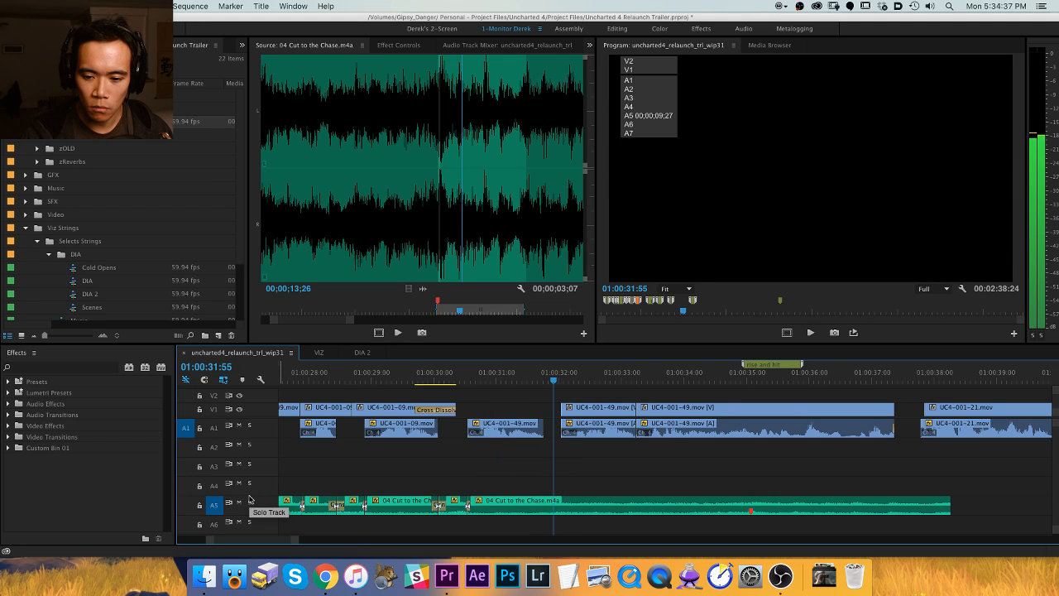
{"action": "left_click", "coordinate": [543, 374]}
{"action": "key", "text": "space"}
Replace the A5 music piece after the 01:00:31:56 cut with the Cut to the Chase source at 00;00;13;26 and save the project.
{"action": "left_click", "coordinate": [587, 382]}
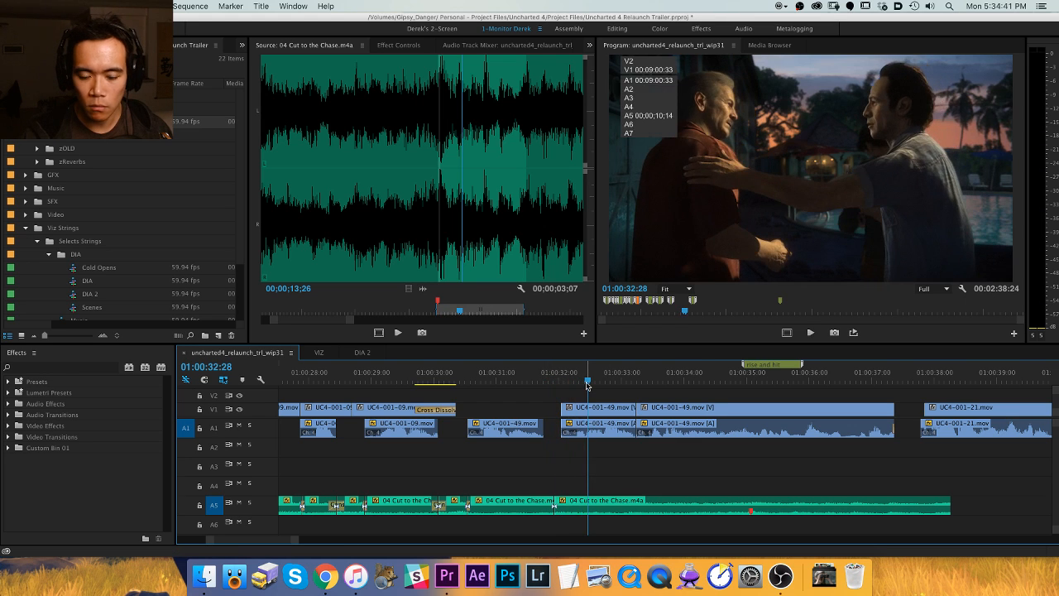
{"action": "key", "text": "Up"}
{"action": "key", "text": "d"}
{"action": "key", "text": "["}
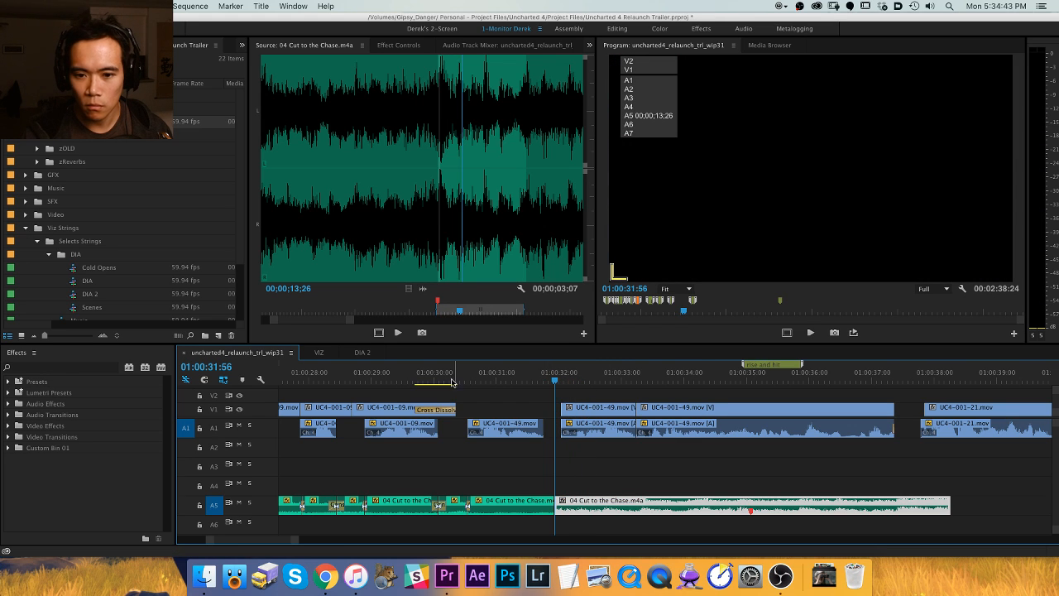
{"action": "key", "text": "super+s"}
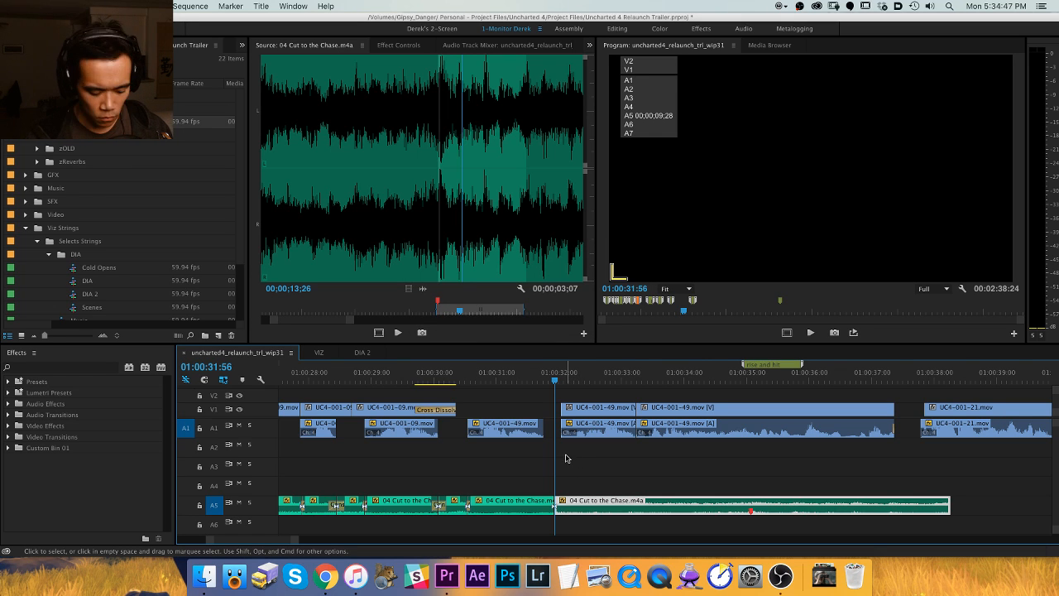
Solo A5, play the music across the 01:00:31:56 cut to 01:00:32:45, and turn the solo off.
{"action": "key", "text": "="}
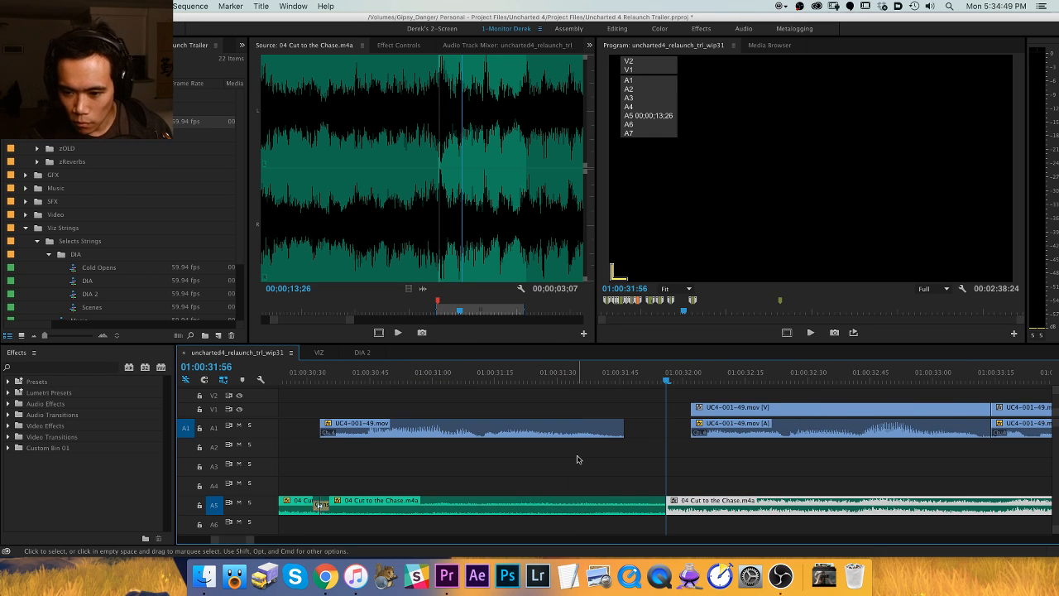
{"action": "key", "text": "minus"}
{"action": "key", "text": "minus"}
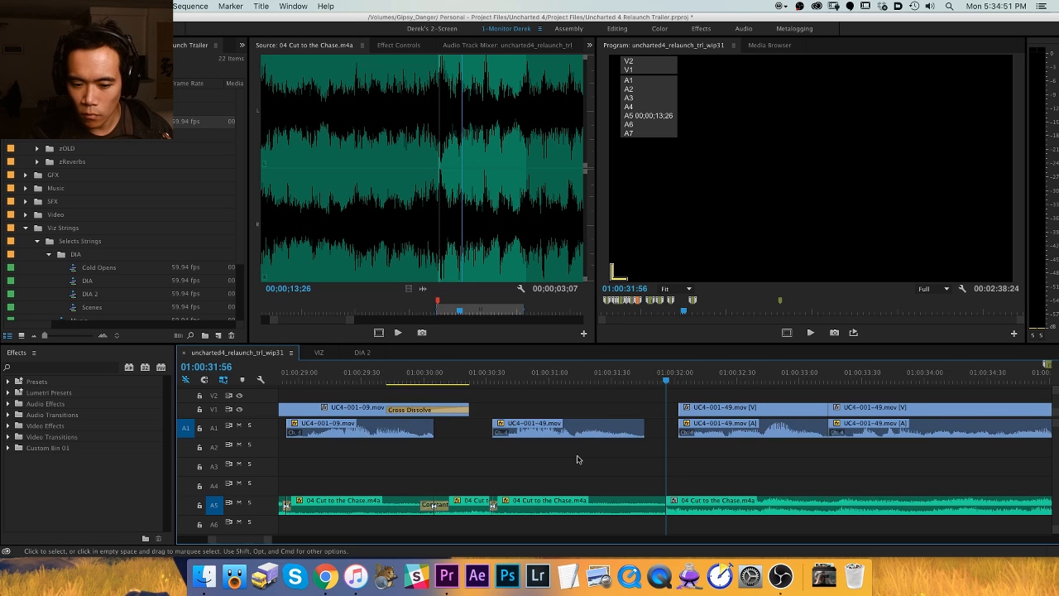
{"action": "left_click", "coordinate": [249, 502]}
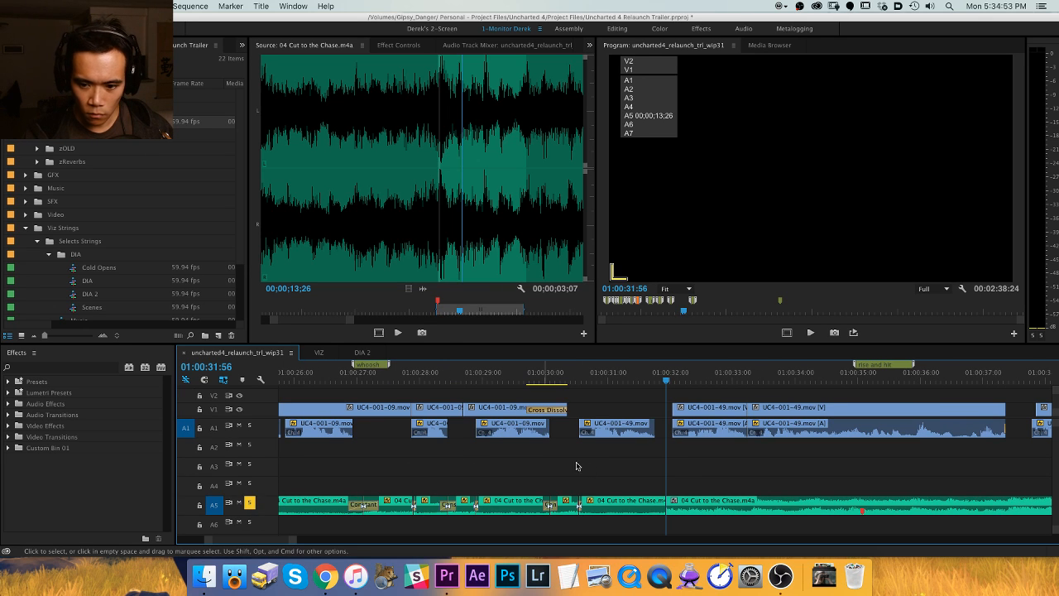
{"action": "left_click", "coordinate": [619, 373]}
{"action": "key", "text": "space"}
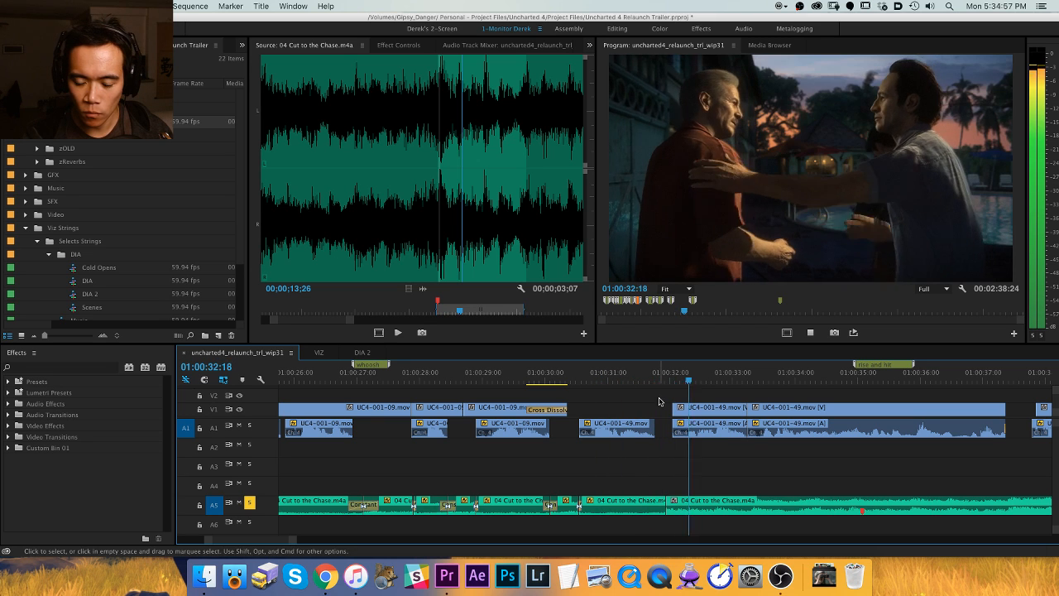
{"action": "key", "text": "space"}
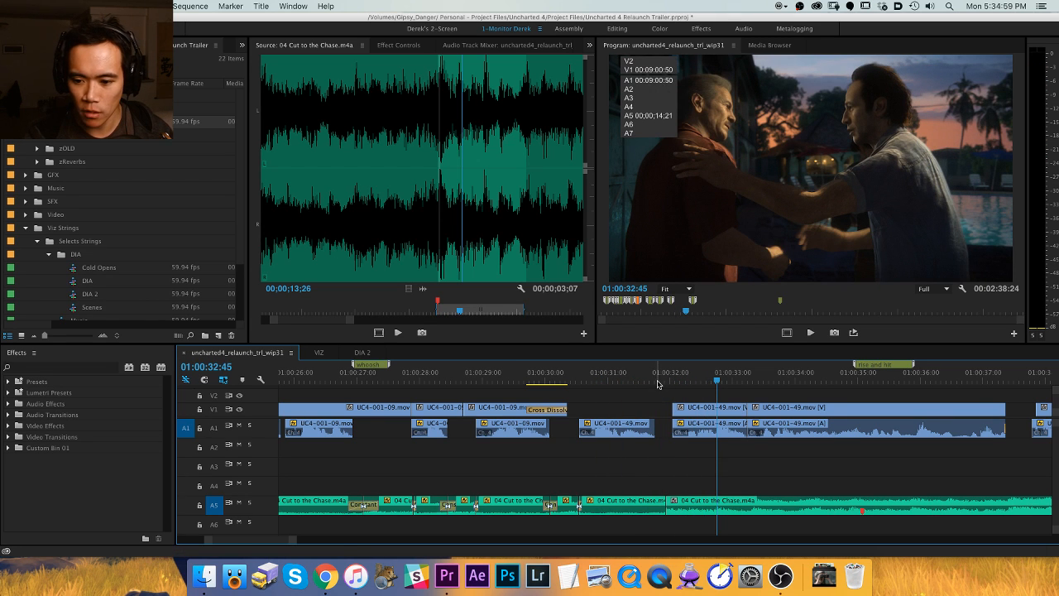
Patch the source audio to A5 and mark the range of the music clip from 01:00:31:56 to 01:00:38:16.
{"action": "key", "text": "minus"}
{"action": "key", "text": "minus"}
{"action": "key", "text": "x"}
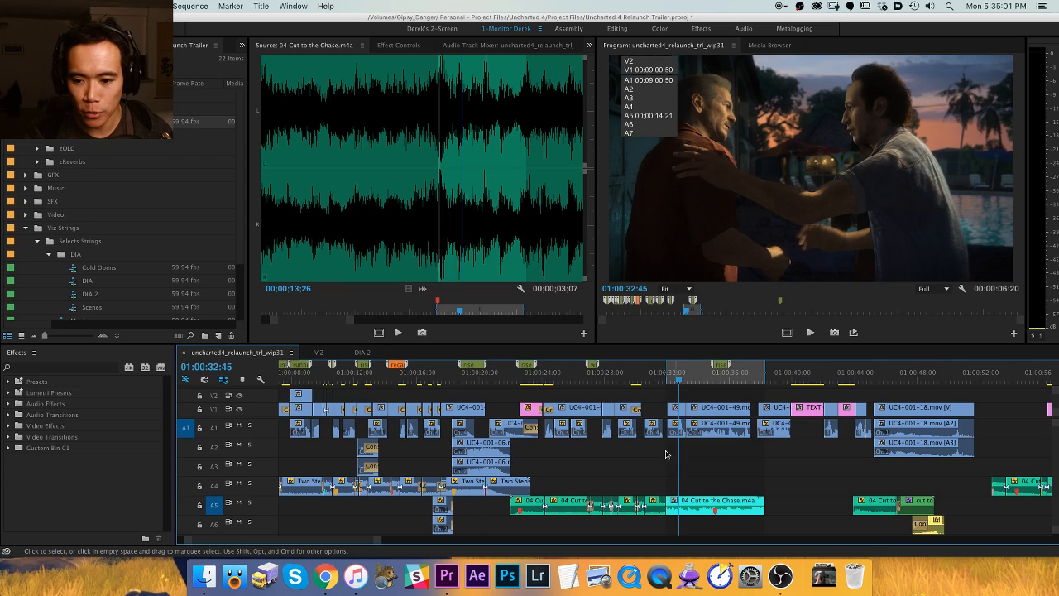
{"action": "left_click", "coordinate": [185, 505]}
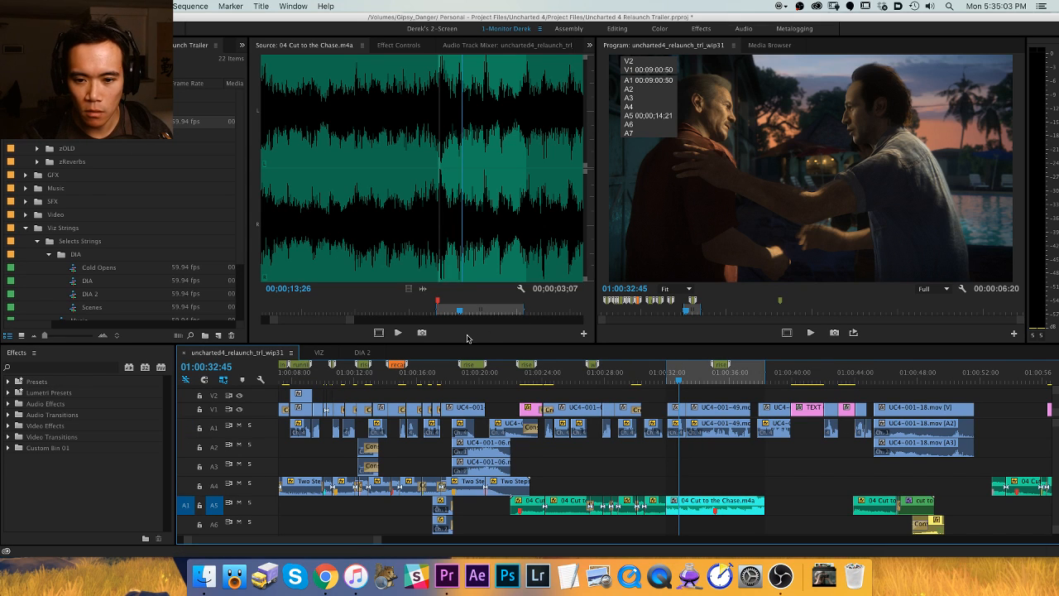
{"action": "key", "text": "alt+x"}
{"action": "key", "text": "Down"}
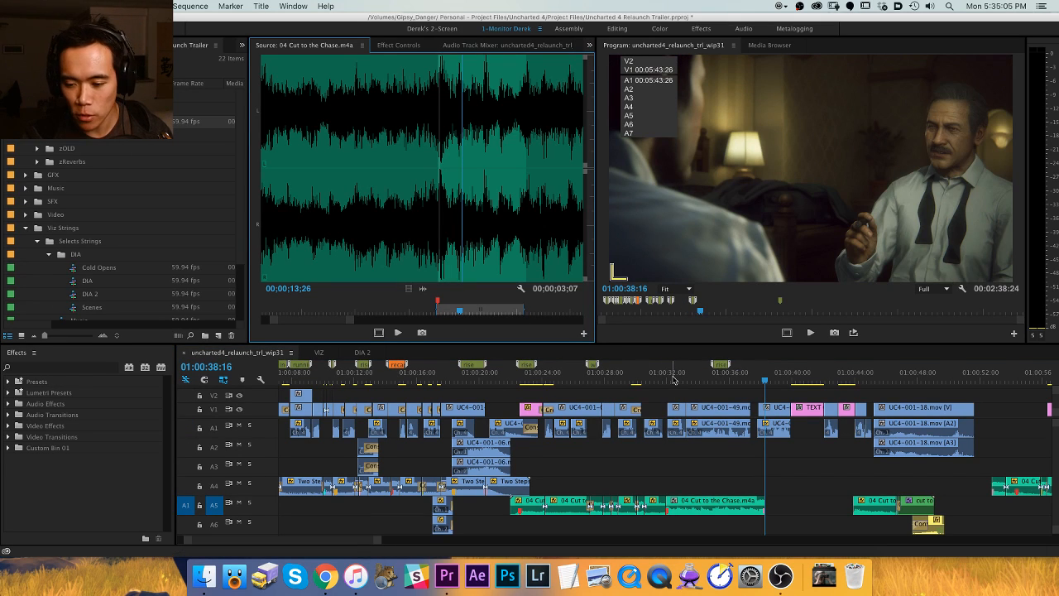
{"action": "left_click", "coordinate": [675, 376]}
{"action": "key", "text": "x"}
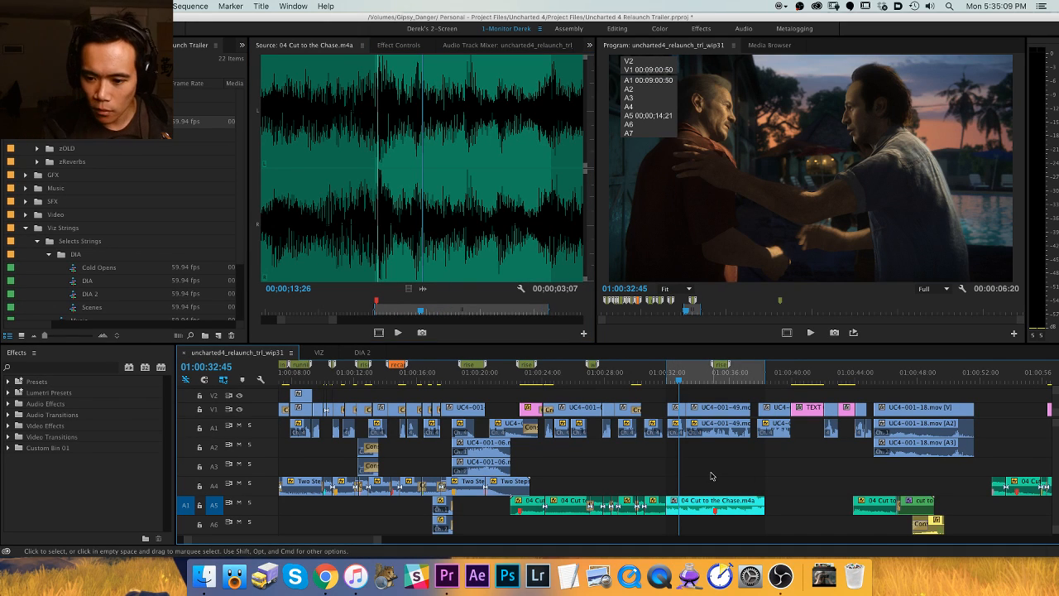
Overwrite the marked A5 range with the Cut to the Chase source from its 00;00;13;01 In point and play the edit to 01:00:33:06.
{"action": "key", "text": "equal"}
{"action": "key", "text": "equal"}
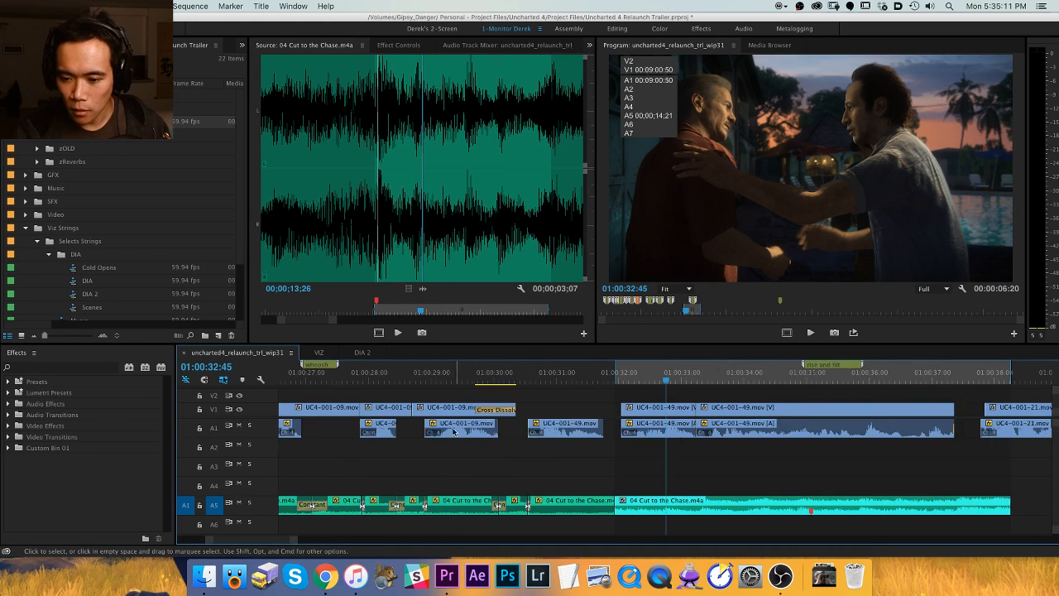
{"action": "left_click", "coordinate": [583, 377]}
{"action": "key", "text": "space"}
{"action": "key", "text": "space"}
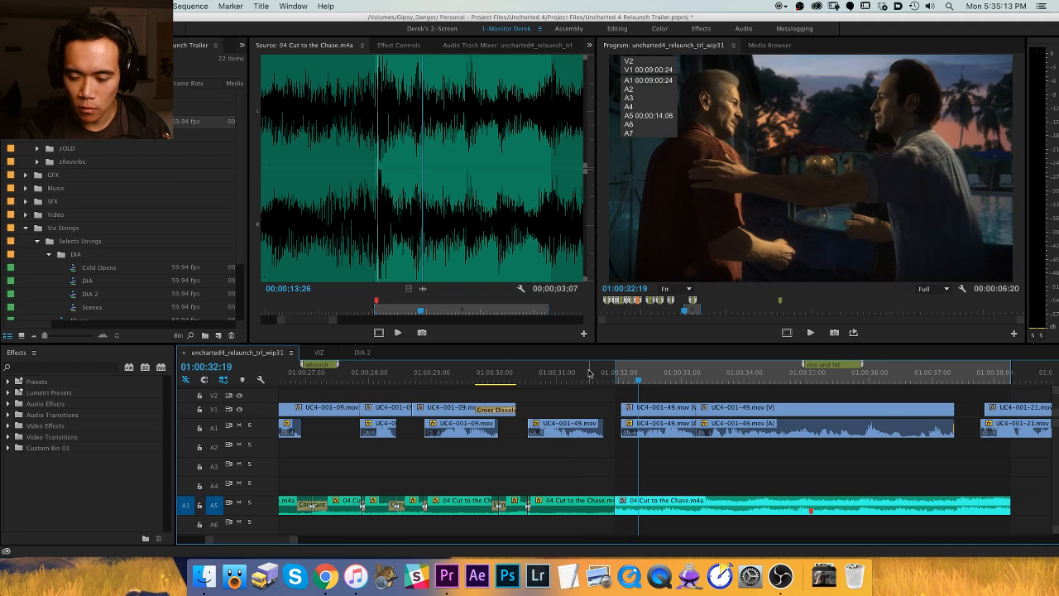
{"action": "key", "text": "Down"}
{"action": "left_click", "coordinate": [585, 375]}
{"action": "key", "text": "space"}
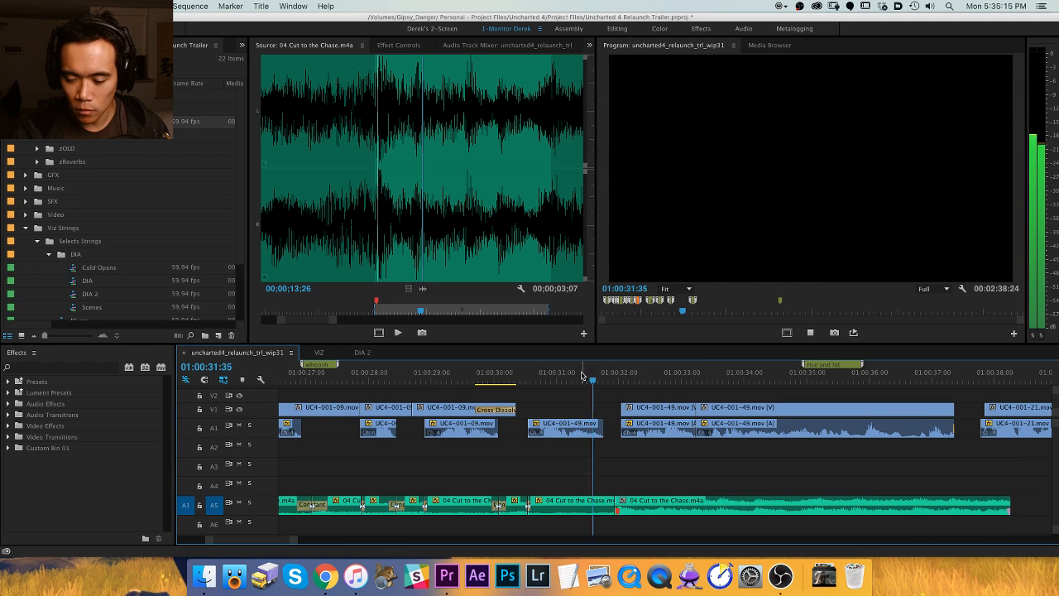
{"action": "key", "text": "space"}
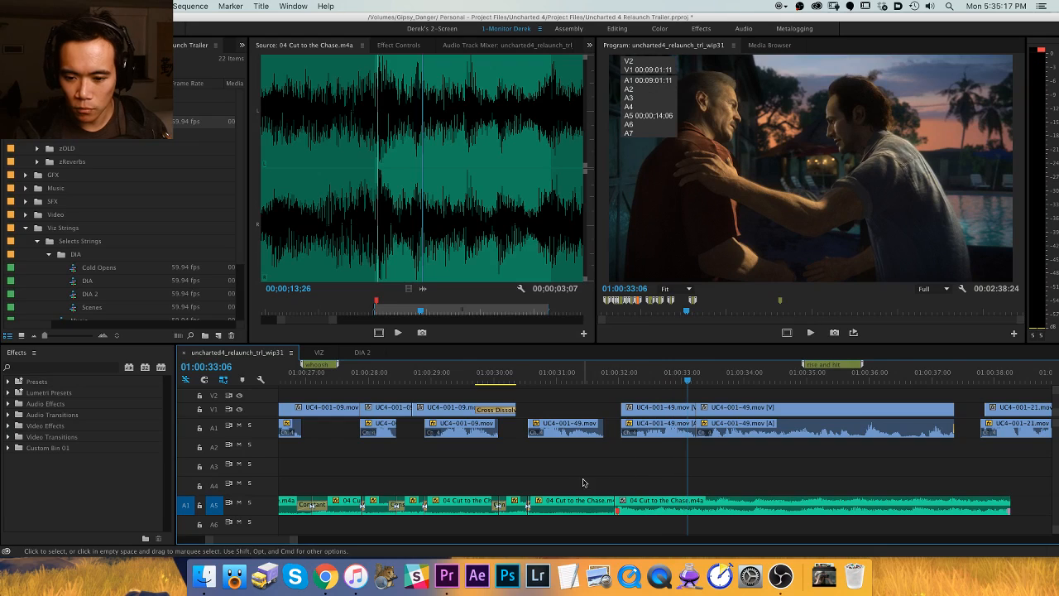
Adjust the audio gain by 3 dB on the A5 clip before the 01:00:31:56 cut and by -14 dB on the clip after it.
{"action": "left_click_drag", "start_coordinate": [570, 474], "coordinate": [572, 516]}
{"action": "type", "text": "g3"}
{"action": "key", "text": "Return"}
{"action": "left_click_drag", "start_coordinate": [675, 484], "coordinate": [691, 506]}
{"action": "key", "text": "g"}
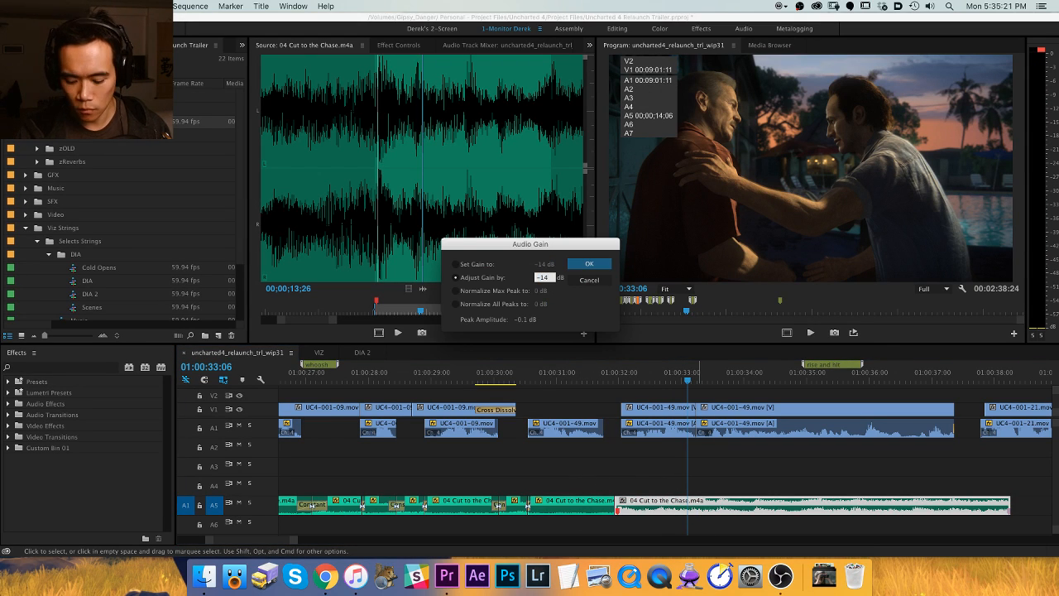
{"action": "key", "text": "Return"}
{"action": "key", "text": "super+shift+a"}
{"action": "left_click", "coordinate": [541, 374]}
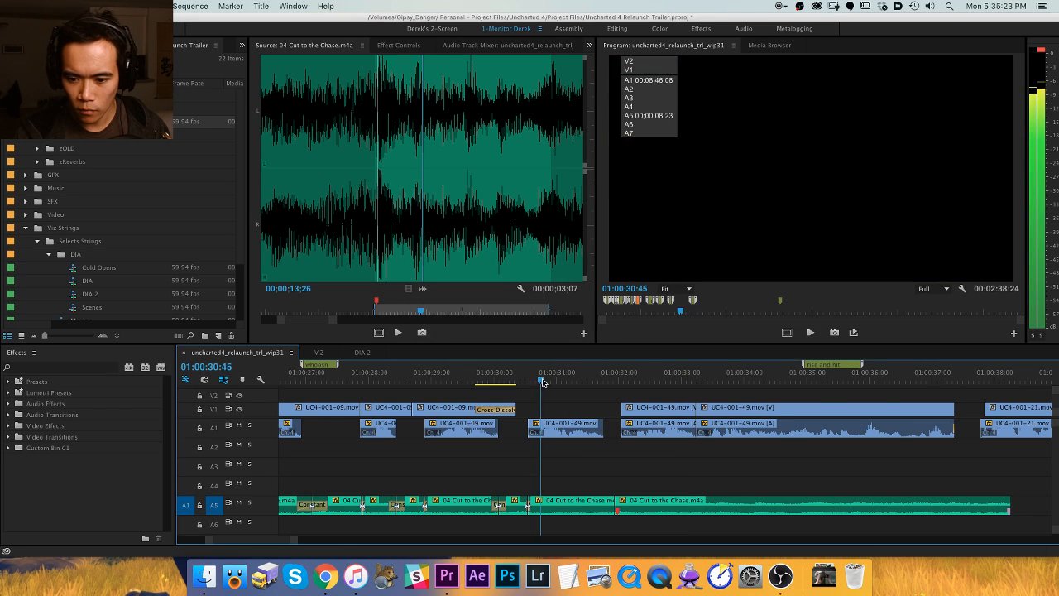
Solo A5, move the music cut before the second UC4-001-49 shot to 01:00:31:06, and play across it.
{"action": "key", "text": "space"}
{"action": "key", "text": "="}
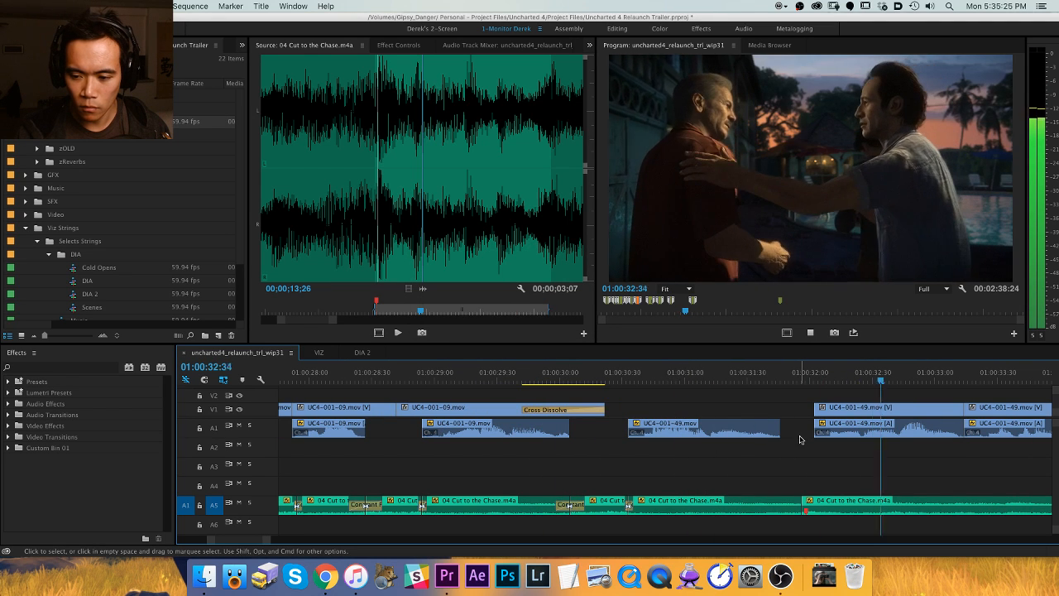
{"action": "left_click_drag", "start_coordinate": [547, 375], "coordinate": [496, 376]}
{"action": "left_click", "coordinate": [249, 502]}
{"action": "key", "text": "space"}
{"action": "key", "text": "space"}
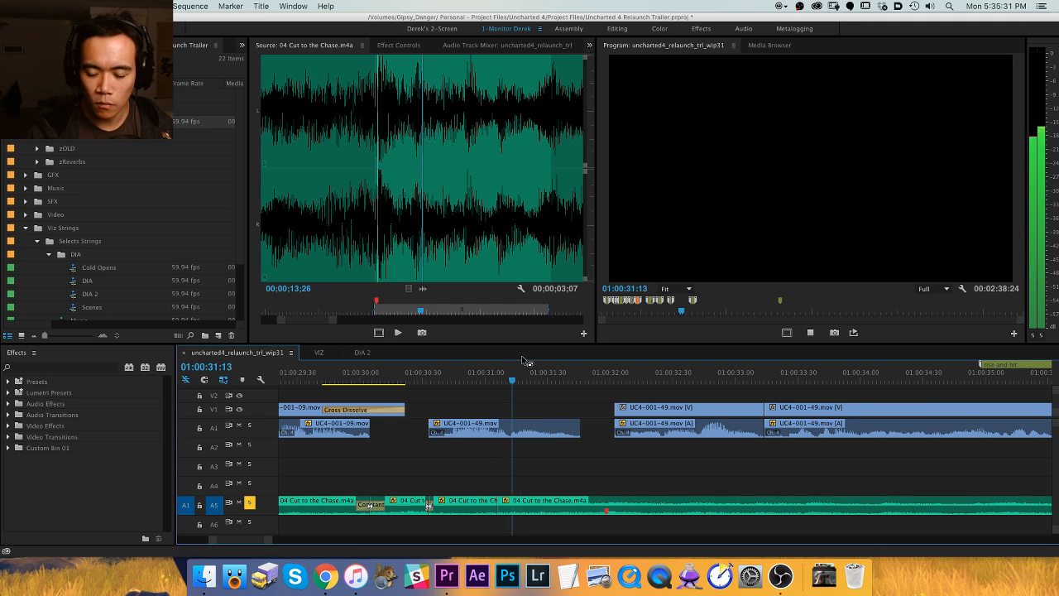
Replay the soloed music across the 01:00:31:06 cut, starting from 01:00:30:07 and from 01:00:30:33.
{"action": "left_click_drag", "start_coordinate": [405, 376], "coordinate": [374, 377]}
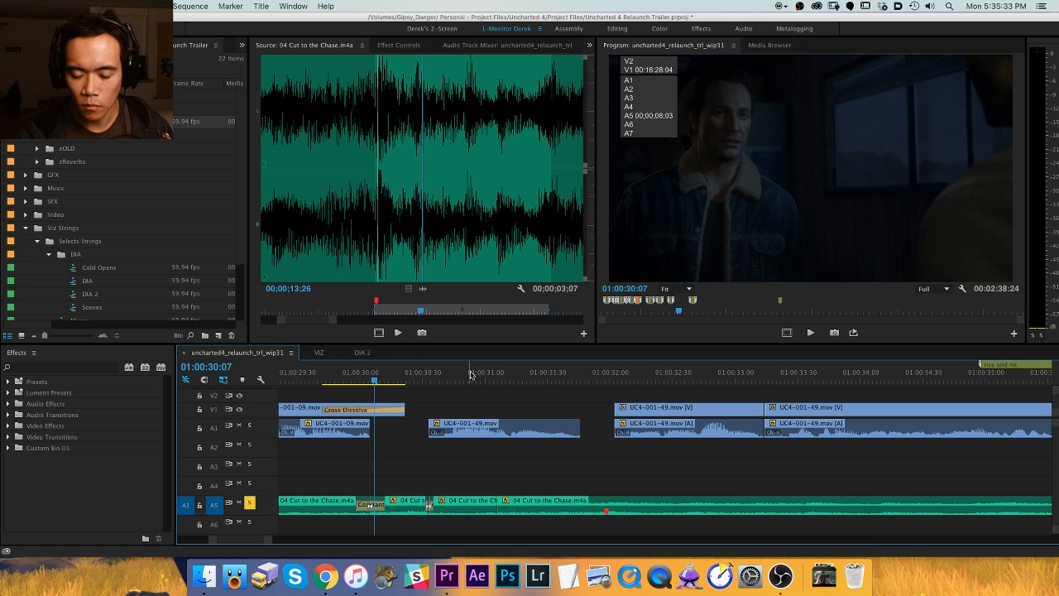
{"action": "key", "text": "space"}
{"action": "left_click", "coordinate": [465, 378]}
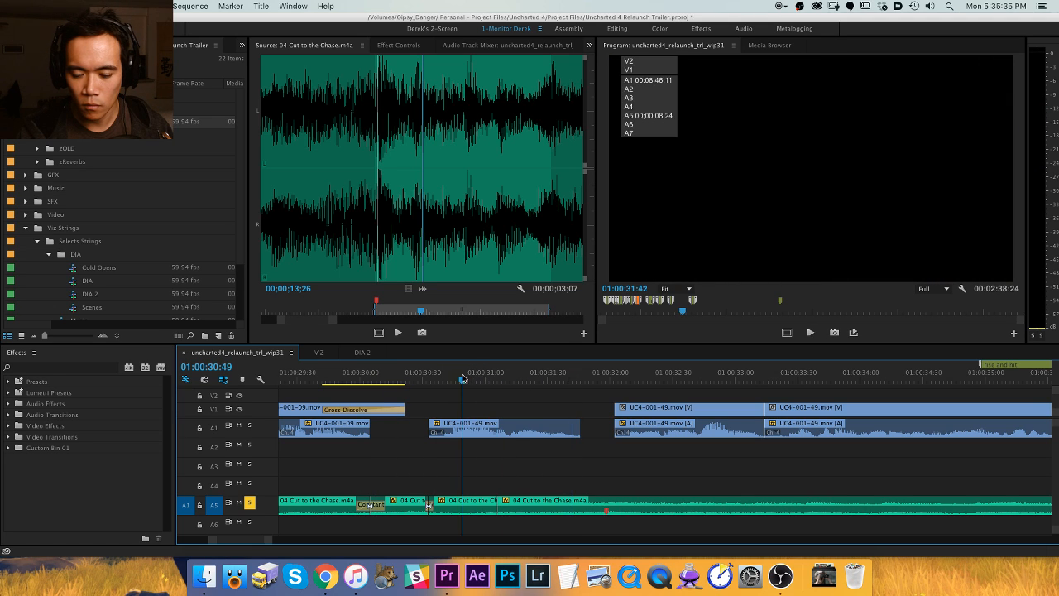
{"action": "key", "text": "space"}
{"action": "key", "text": "space"}
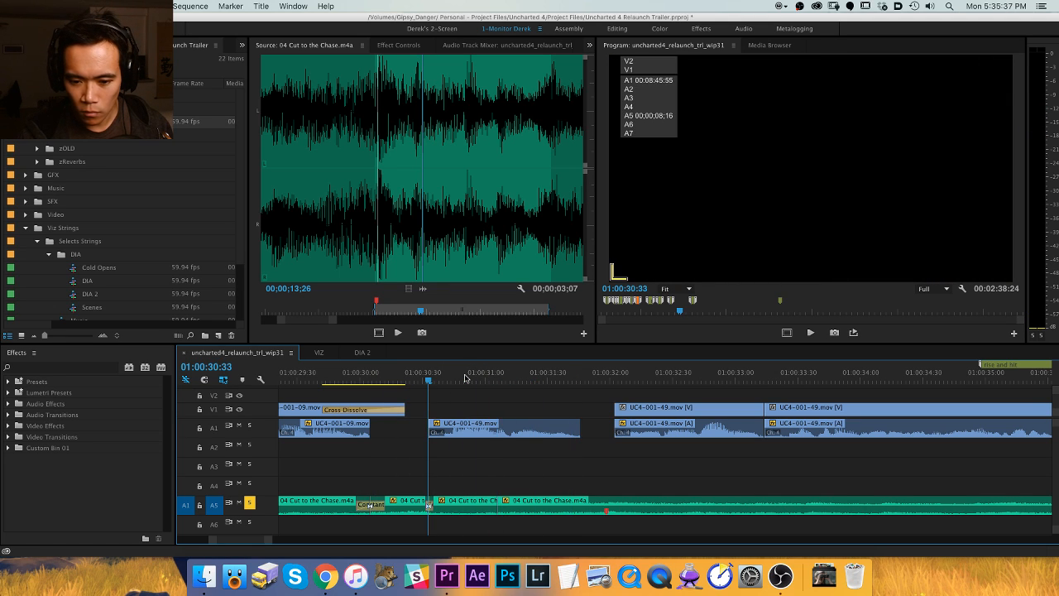
{"action": "key", "text": "space"}
{"action": "key", "text": "space"}
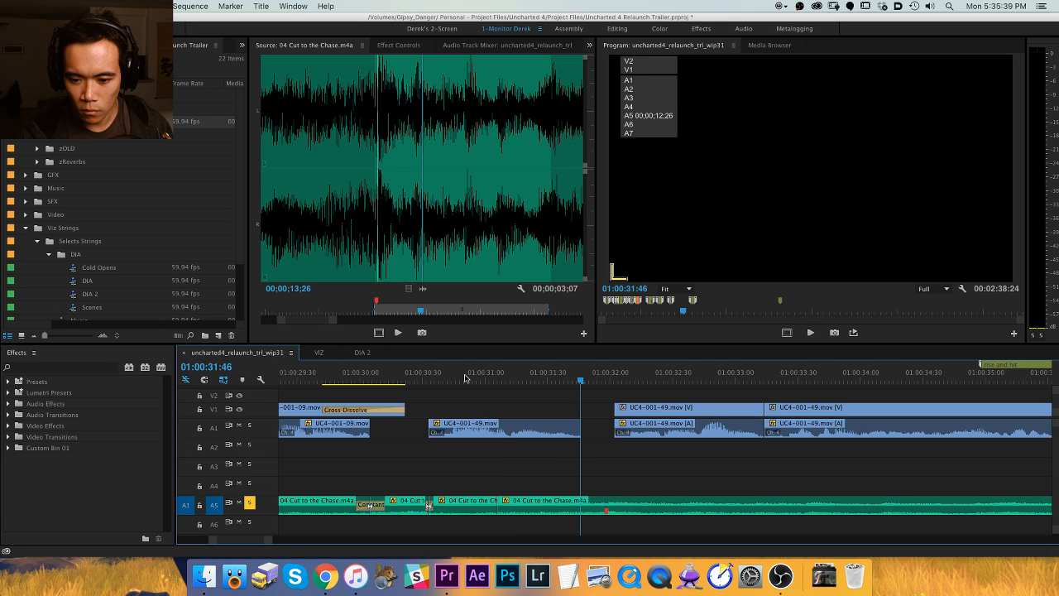
Try a Constant Power crossfade on the A5 cut at 01:00:31:06 and play through it.
{"action": "key", "text": "super+shift+d"}
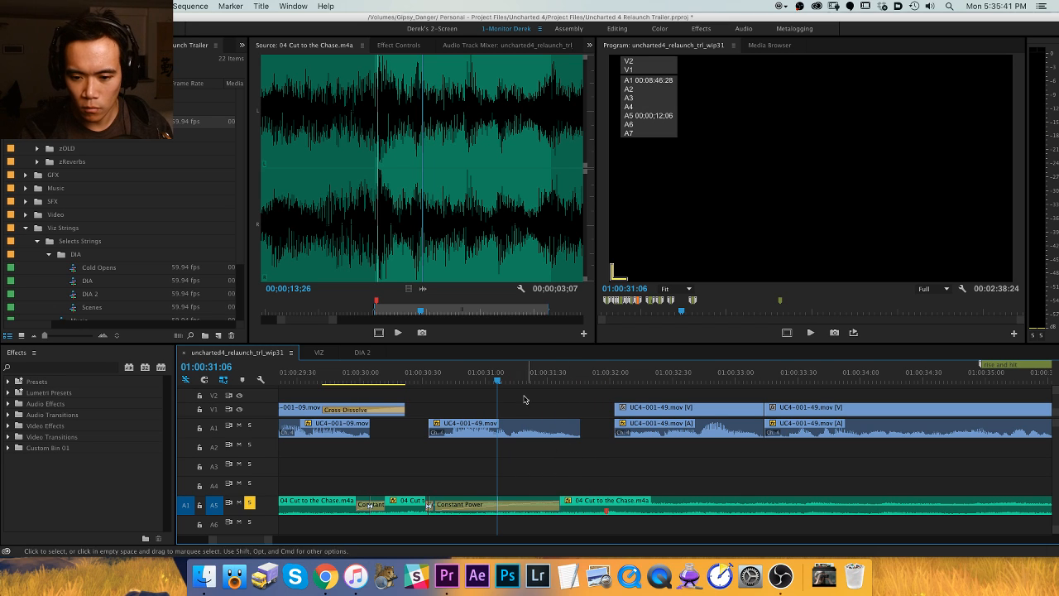
{"action": "left_click", "coordinate": [406, 377]}
{"action": "key", "text": "space"}
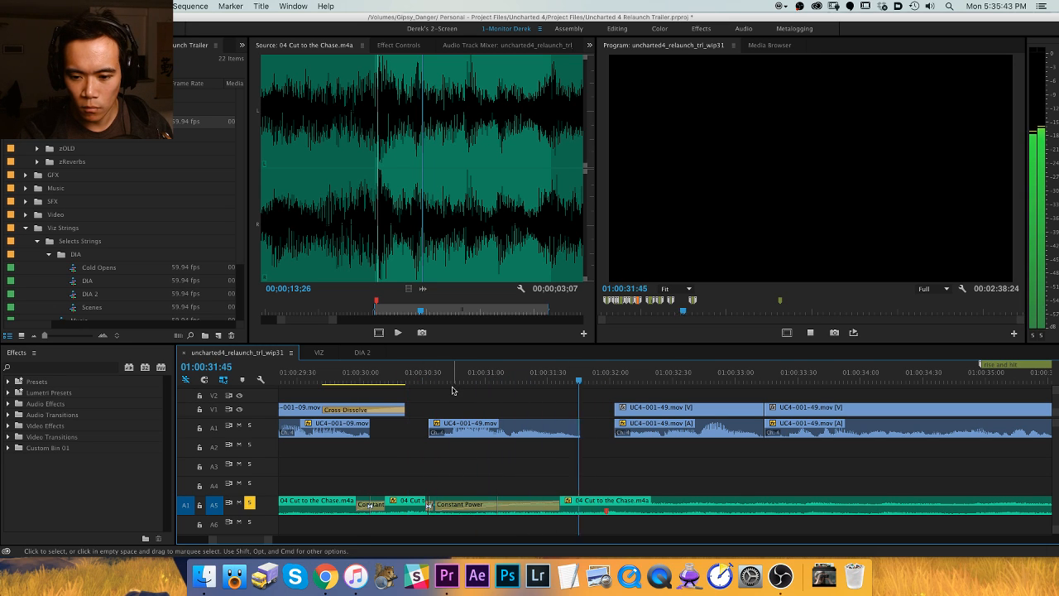
{"action": "key", "text": "space"}
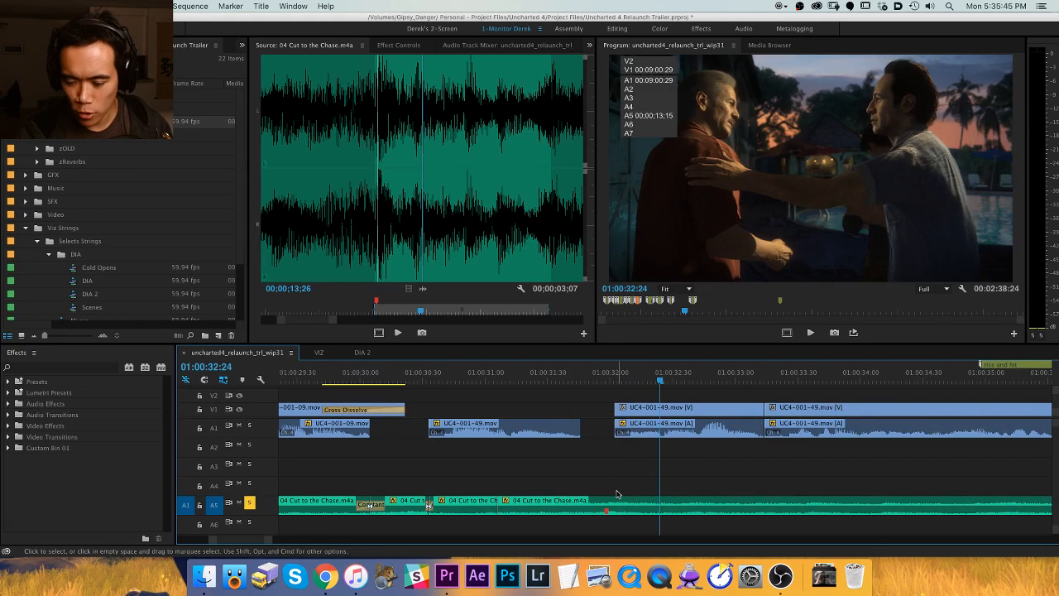
Undo back to the open gap in the A5 music, extend the clip before it to 01:00:31:57, and play it.
{"action": "key", "text": "super+z"}
{"action": "key", "text": "super+z"}
{"action": "key", "text": "super+z"}
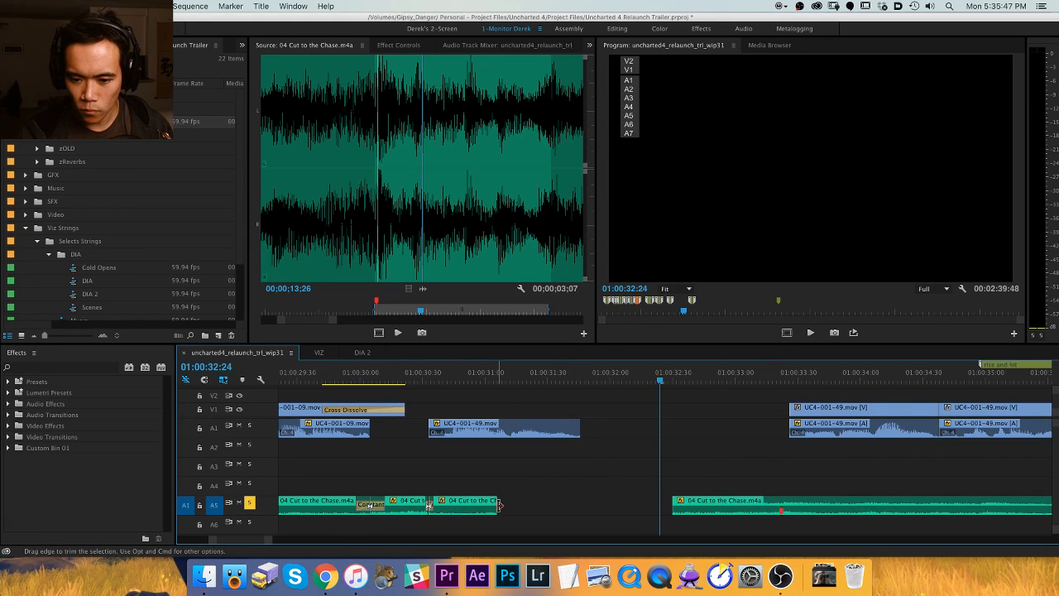
{"action": "left_click_drag", "start_coordinate": [498, 505], "coordinate": [602, 504]}
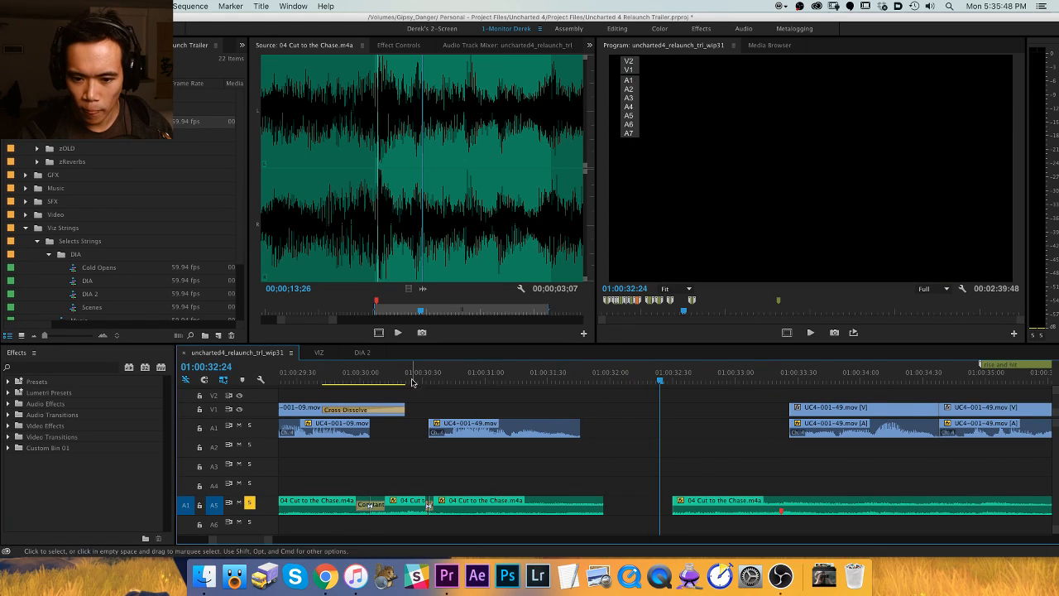
{"action": "left_click", "coordinate": [411, 382]}
{"action": "key", "text": "space"}
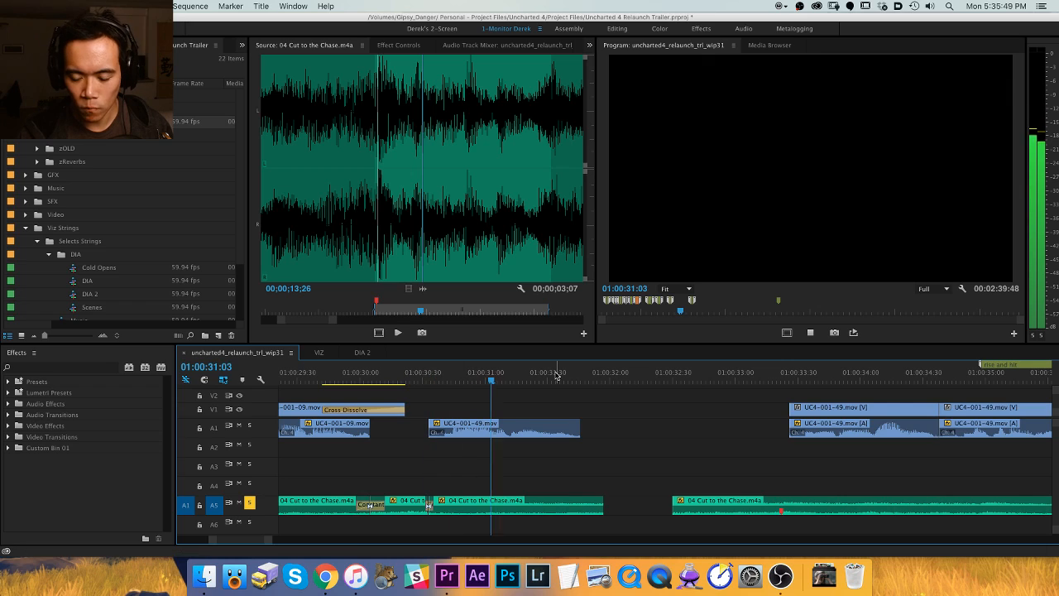
{"action": "key", "text": "space"}
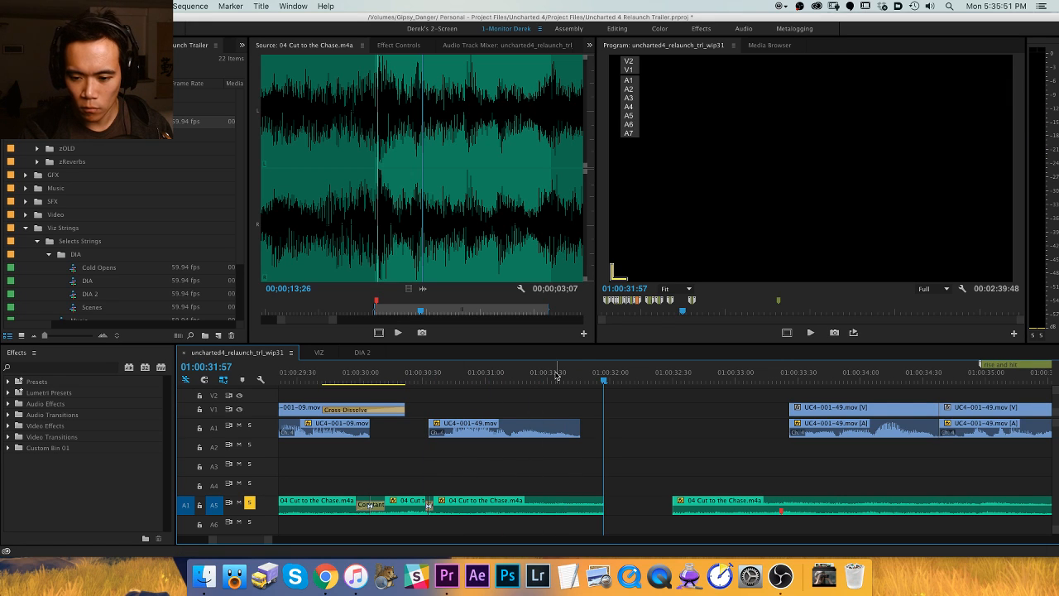
Extend the A5 music clip before the gap up to the following clip and play across the join.
{"action": "key", "text": "Down"}
{"action": "key", "text": "space"}
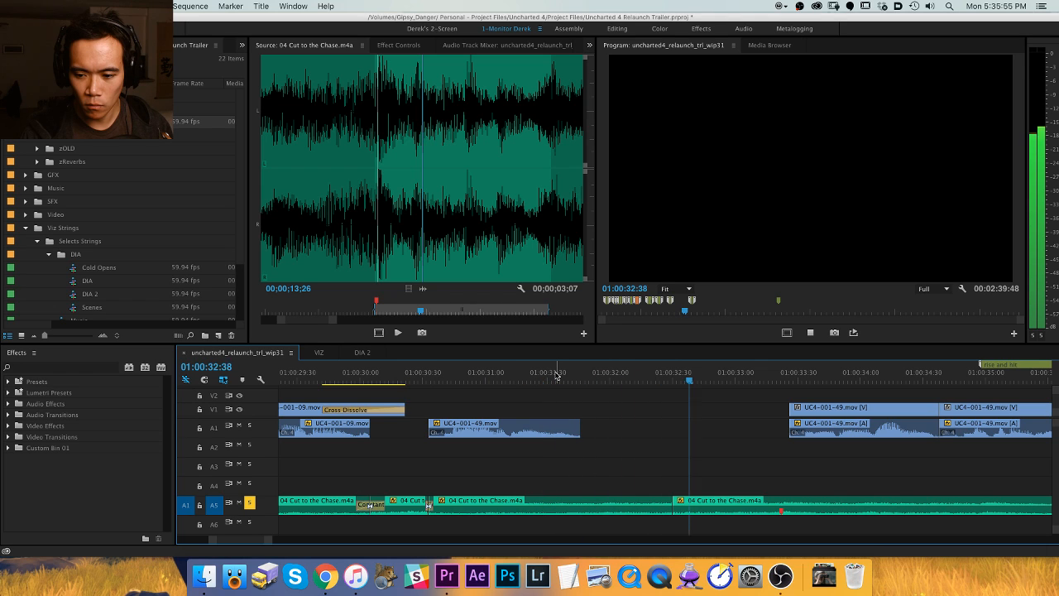
{"action": "key", "text": "Up"}
{"action": "key", "text": "space"}
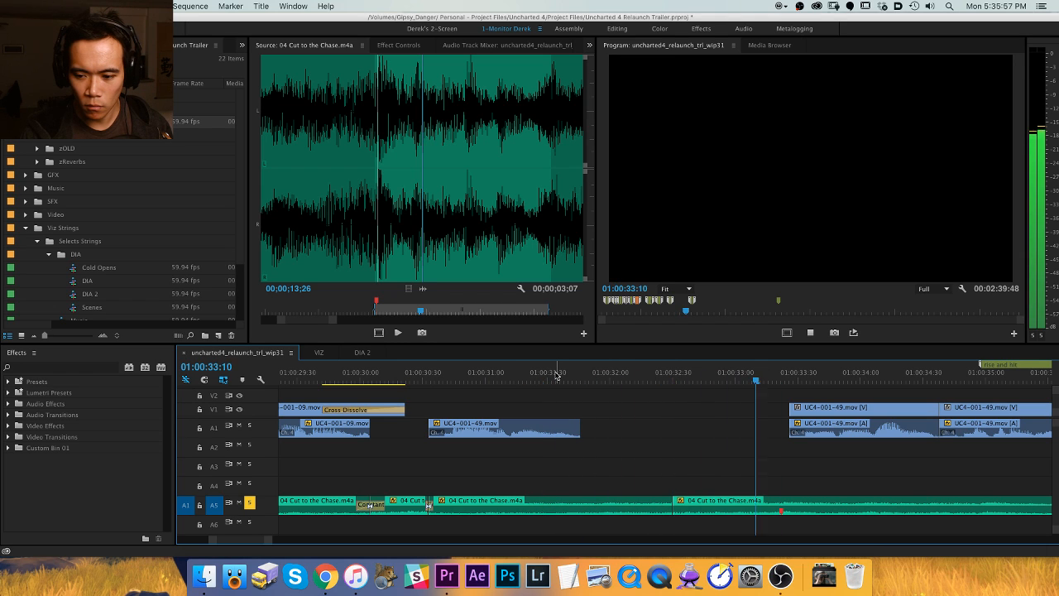
{"action": "key", "text": "Up"}
{"action": "key", "text": "space"}
{"action": "key", "text": "space"}
{"action": "key", "text": "Left"}
{"action": "key", "text": "Left"}
{"action": "key", "text": "Left"}
{"action": "key", "text": "Left"}
{"action": "key", "text": "Left"}
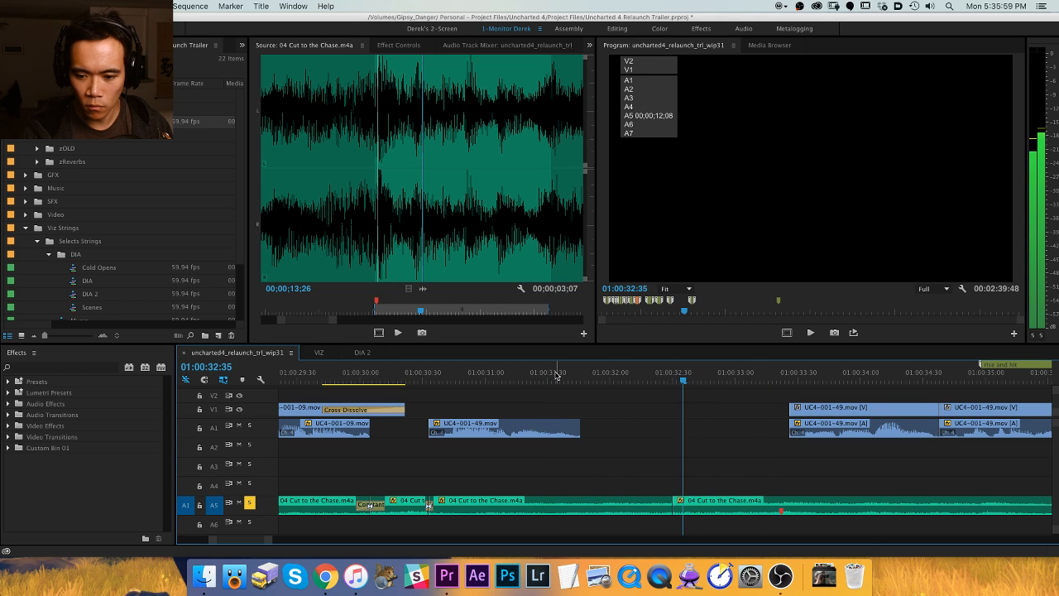
Trim the start of the following A5 music clip to 01:00:32:35 and play the preceding clip to 01:00:31:56.
{"action": "key", "text": "shift+super+Right"}
{"action": "key", "text": "Up"}
{"action": "key", "text": "Up"}
{"action": "key", "text": "Up"}
{"action": "key", "text": "space"}
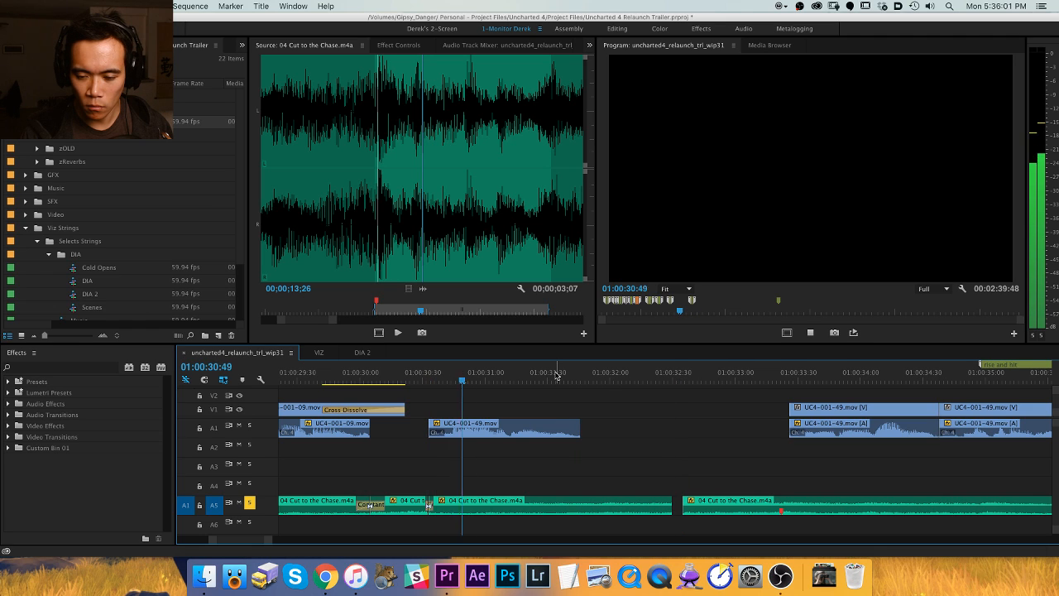
{"action": "key", "text": "space"}
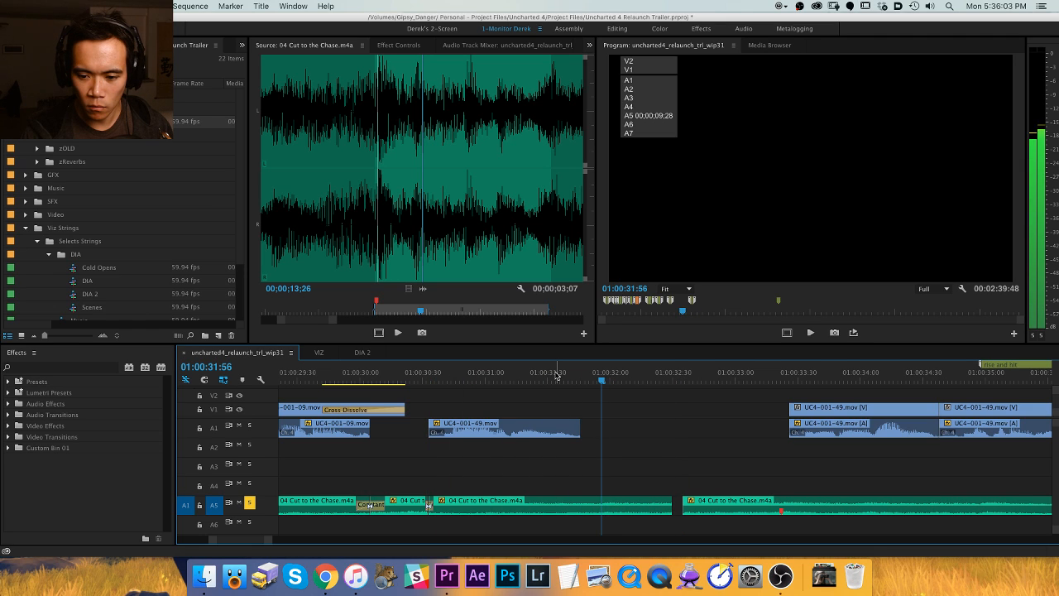
Trim the preceding A5 clip's end to 01:00:31:56, ripple delete the gap up to 01:00:32:35, and play the join.
{"action": "key", "text": "shift+w"}
{"action": "key", "text": "x"}
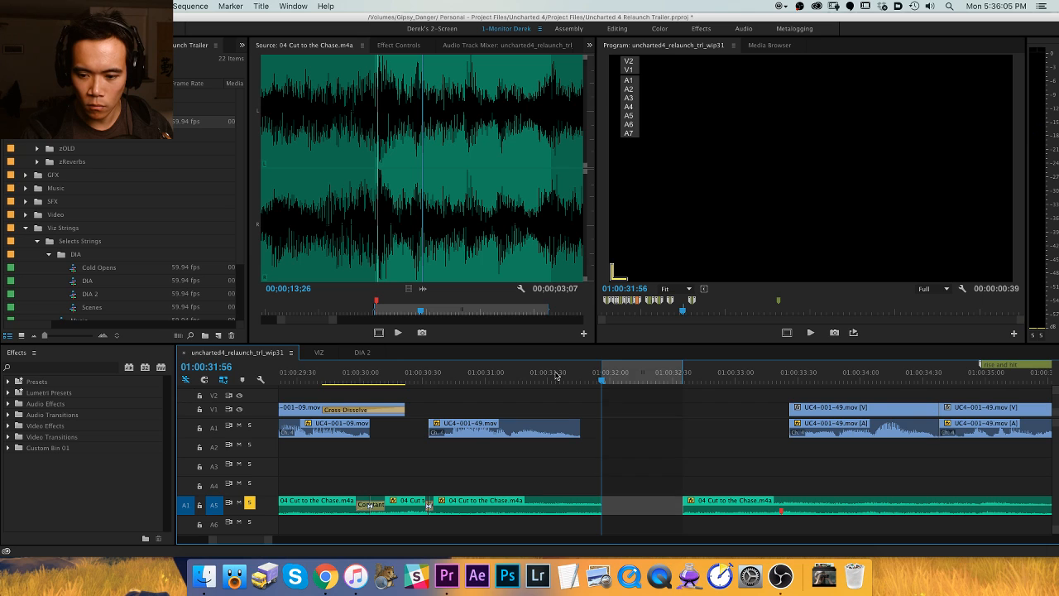
{"action": "key", "text": "apostrophe"}
{"action": "key", "text": "shift+Left"}
{"action": "key", "text": "shift+Left"}
{"action": "key", "text": "space"}
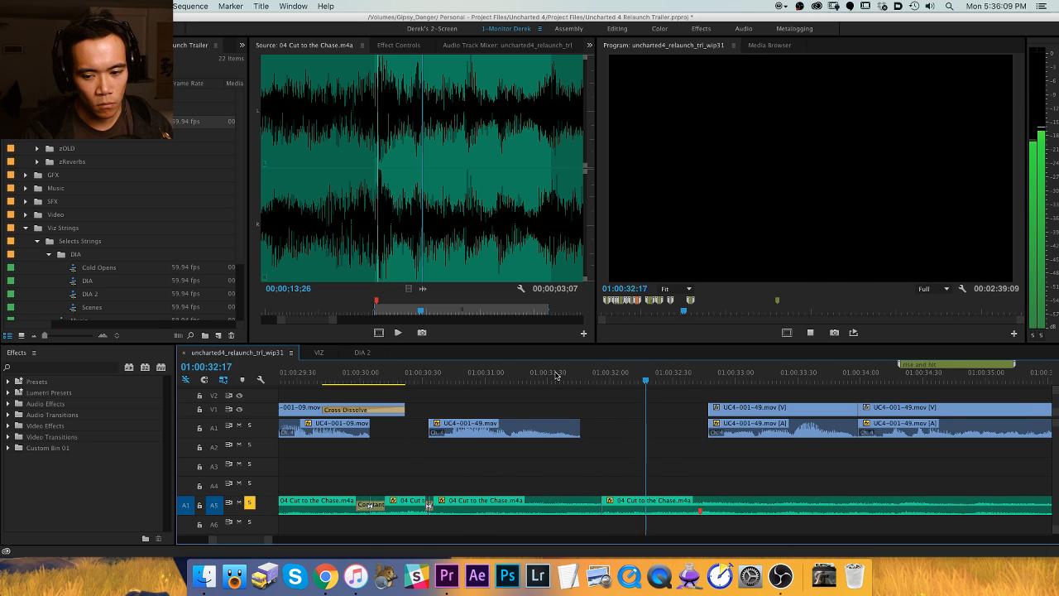
{"action": "key", "text": "space"}
Play the soloed music from 01:00:30:33 across the 01:00:31:56 join to 01:00:32:43.
{"action": "key", "text": "space"}
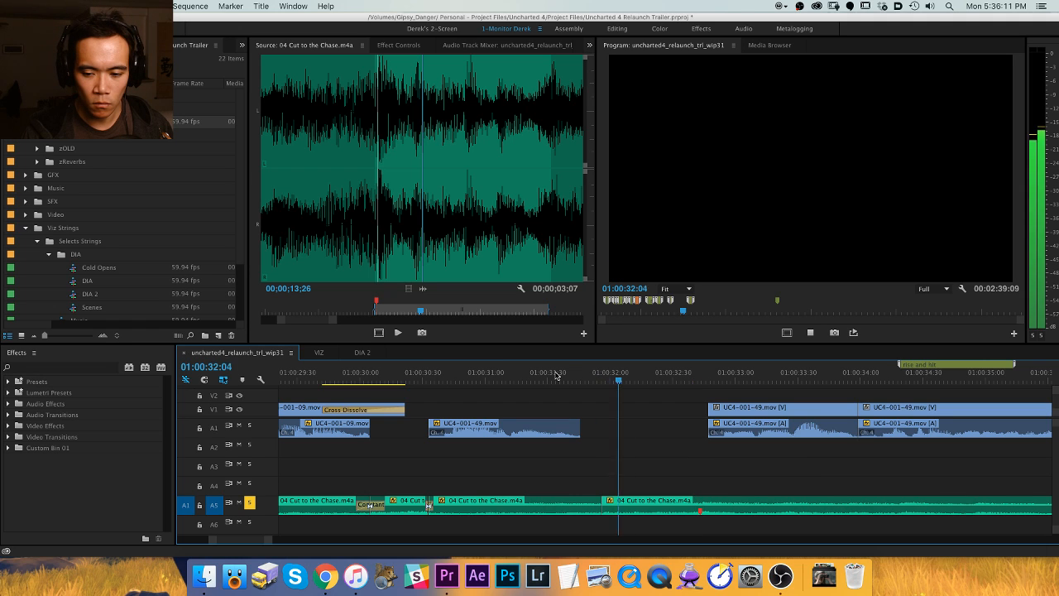
{"action": "key", "text": "space"}
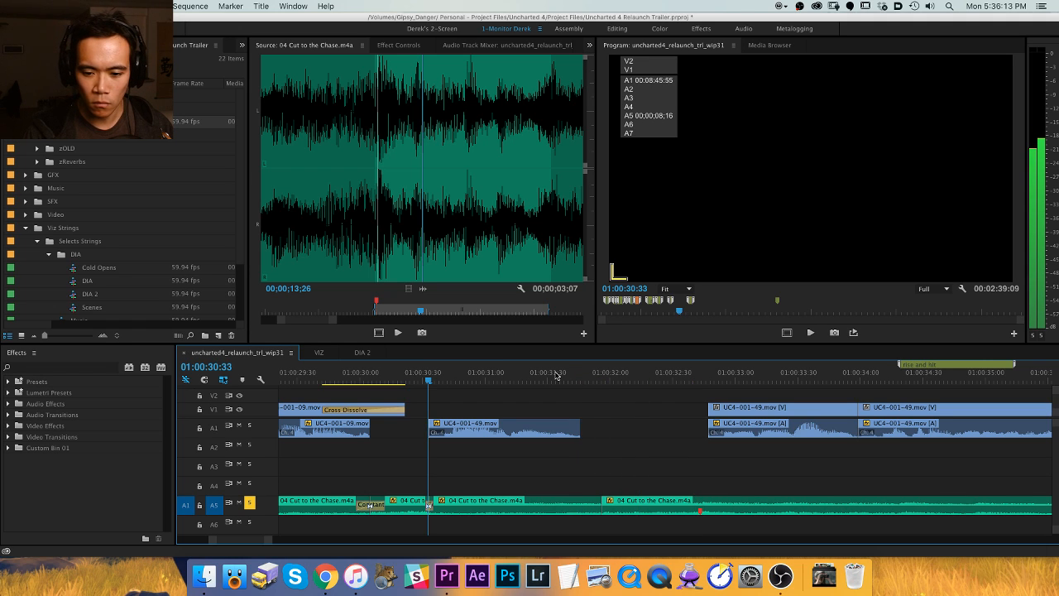
{"action": "key", "text": "space"}
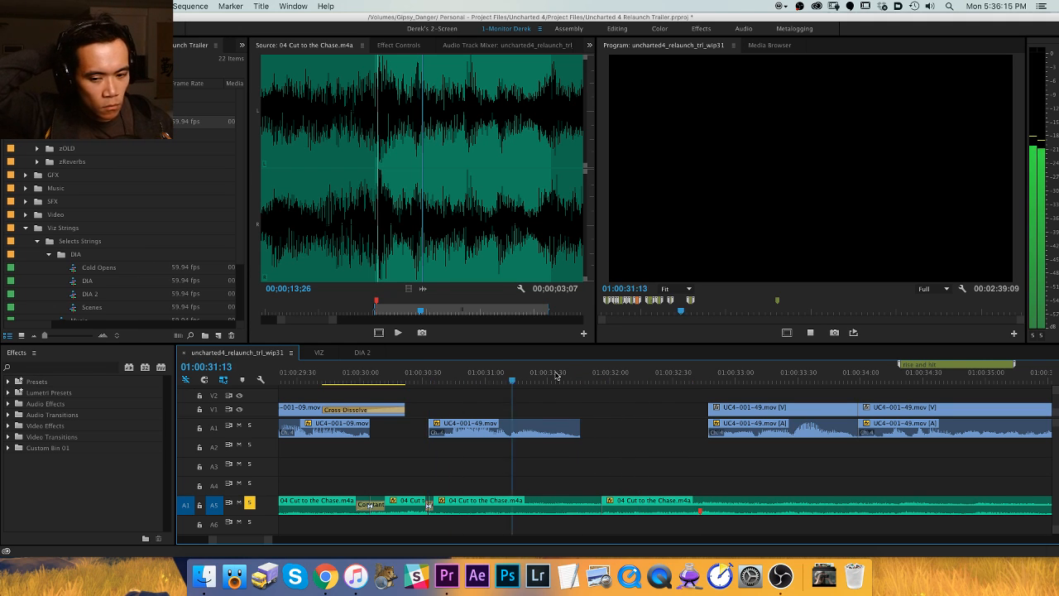
{"action": "key", "text": "space"}
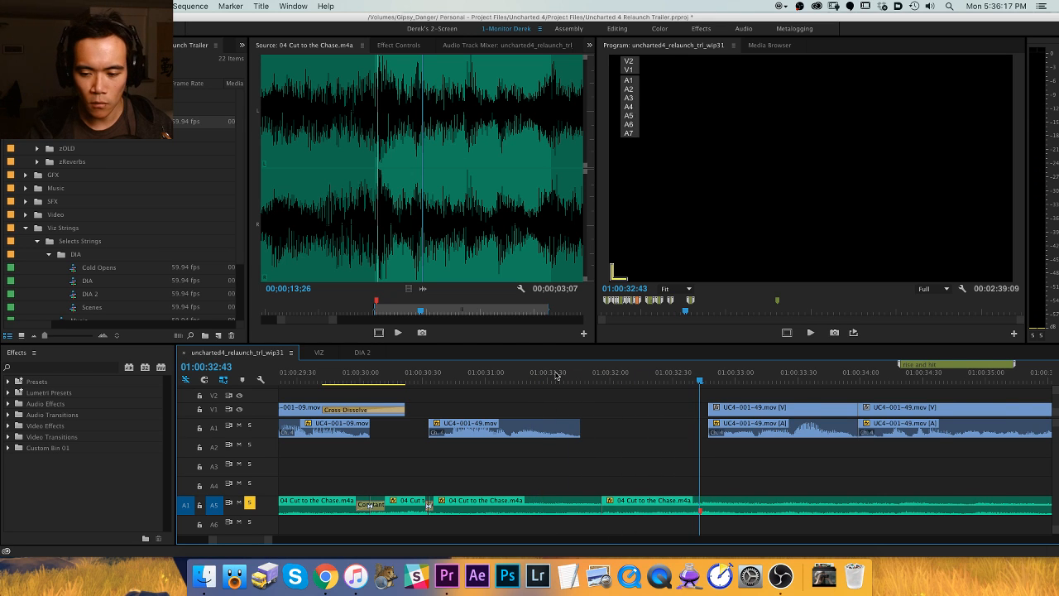
Undo the gap removal and music trims, going back to the A5 version cut at 01:00:31:06.
{"action": "key", "text": "super+z"}
{"action": "key", "text": "super+z"}
{"action": "key", "text": "super+z"}
{"action": "key", "text": "super+z"}
{"action": "key", "text": "super+z"}
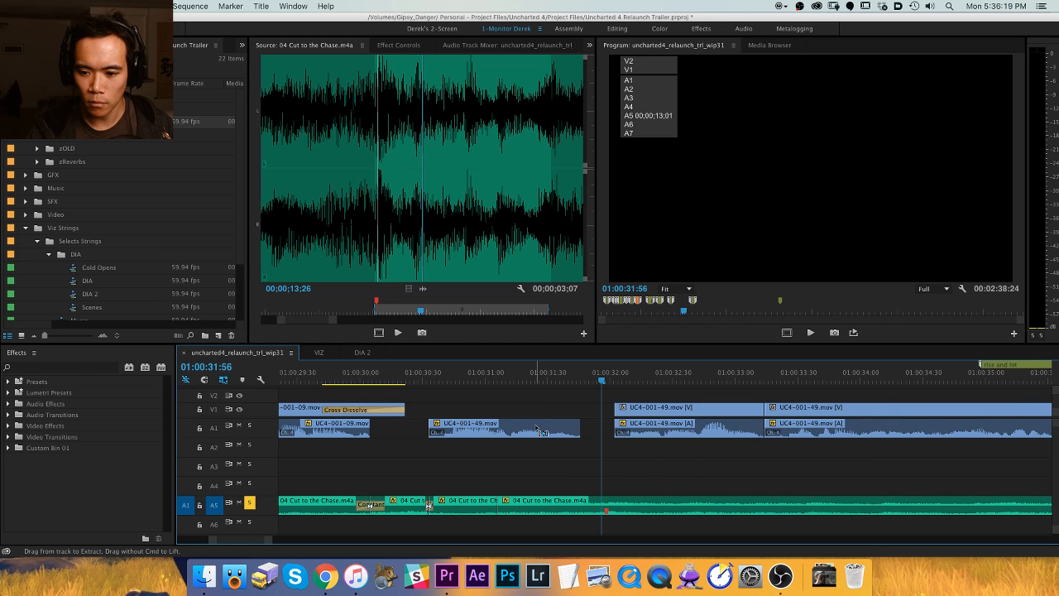
Audition the music to 01:00:31:51, roll the A5 cut to 01:00:31:34, and add a Constant Power crossfade there.
{"action": "left_click", "coordinate": [414, 378]}
{"action": "key", "text": "space"}
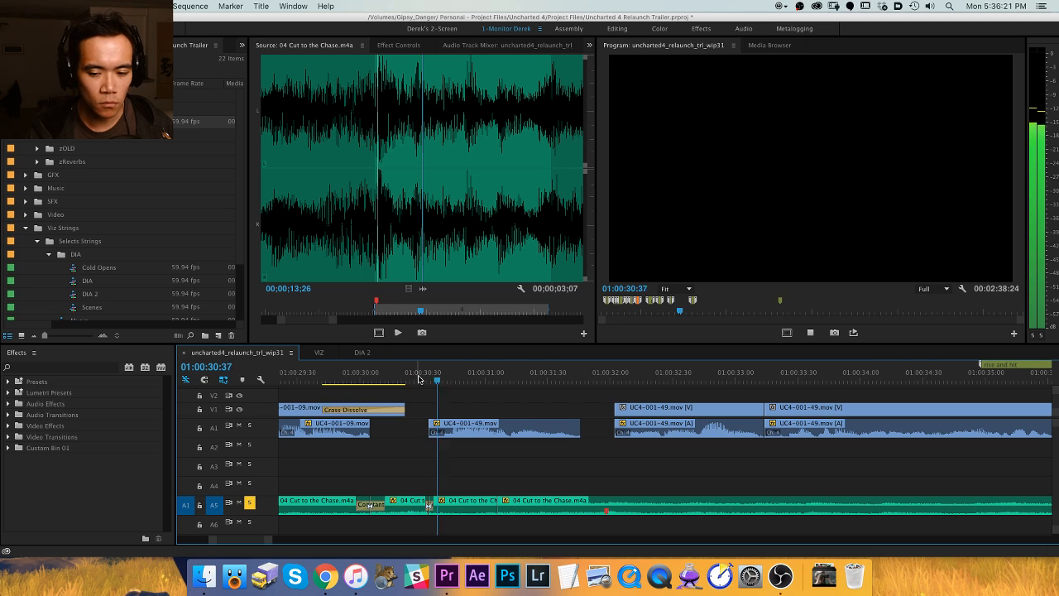
{"action": "key", "text": "space"}
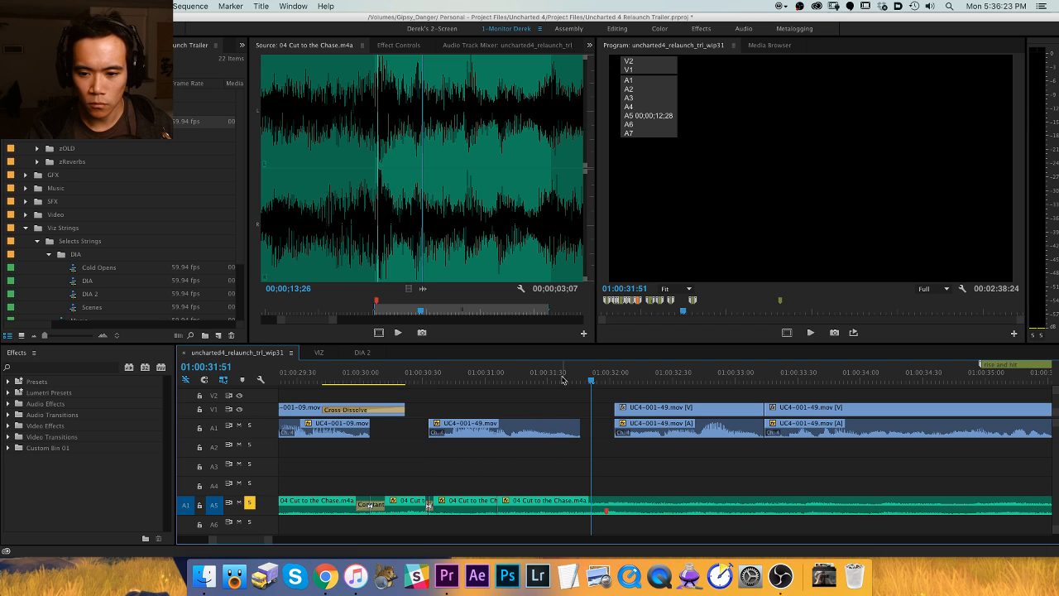
{"action": "mouse_move", "coordinate": [562, 379]}
{"action": "left_mouse_down"}
{"action": "mouse_move", "coordinate": [538, 379]}
{"action": "mouse_move", "coordinate": [582, 379]}
{"action": "mouse_move", "coordinate": [556, 379]}
{"action": "left_mouse_up"}
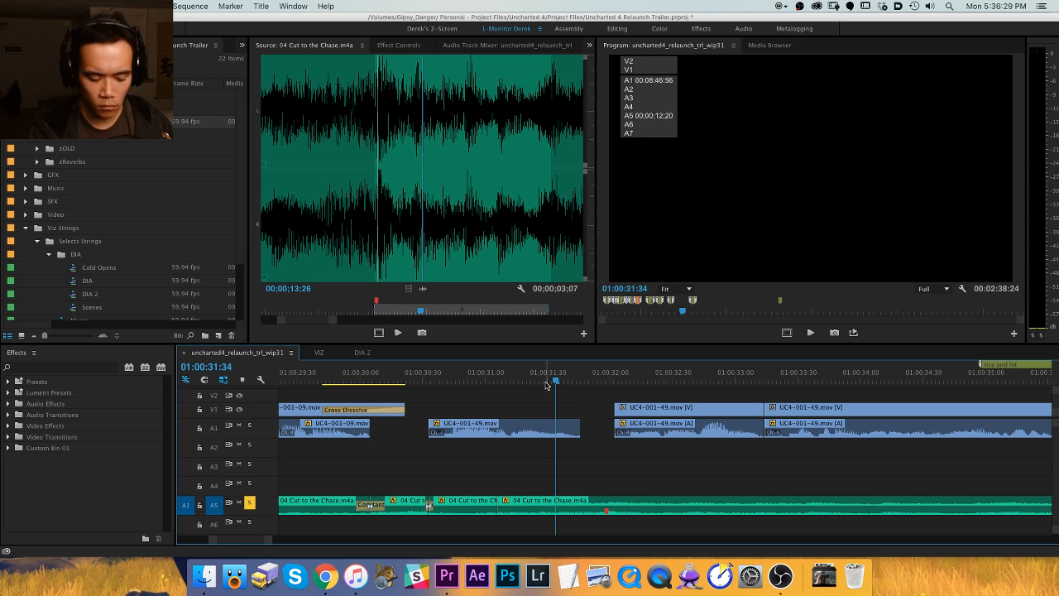
{"action": "key", "text": "super+shift+d"}
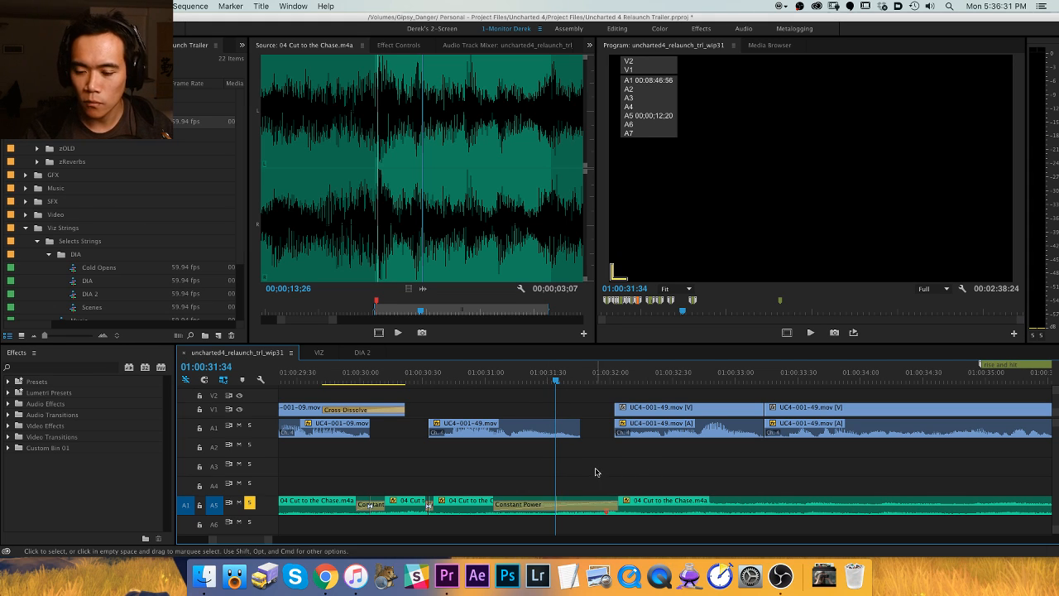
Shorten the Constant Power crossfade at 01:00:31:34 and play around it to 01:00:32:36.
{"action": "double_click", "coordinate": [545, 502]}
{"action": "key", "text": "Return"}
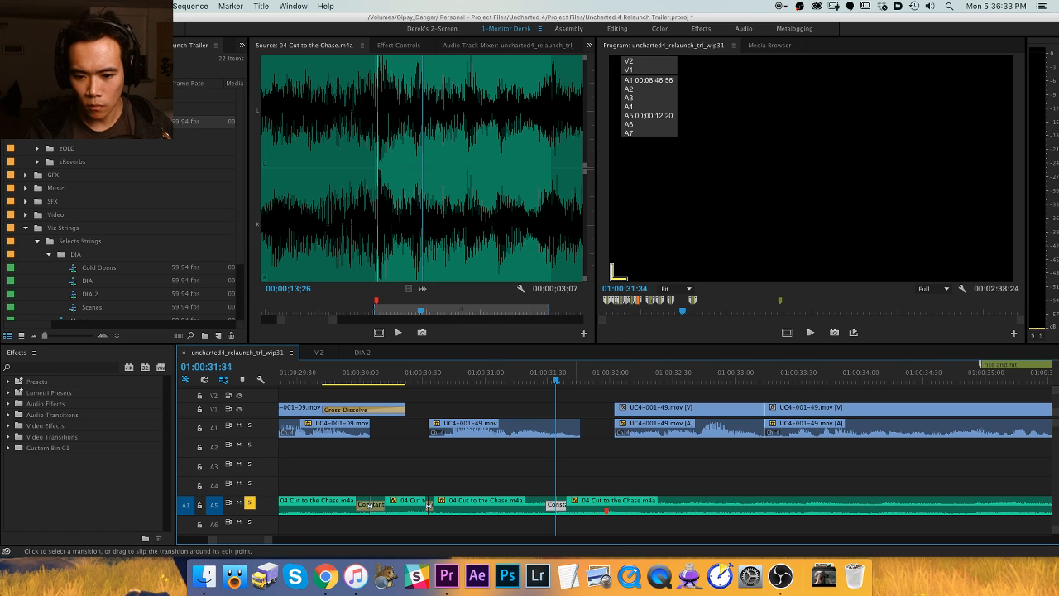
{"action": "key", "text": "shift+k"}
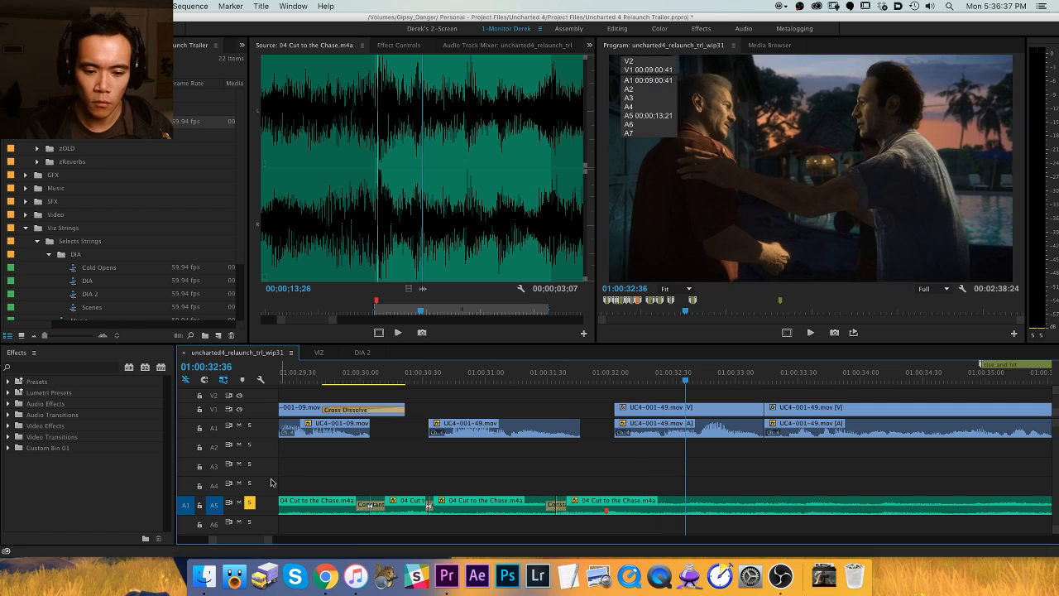
Turn off the A5 solo and play the crossfaded music with the UC4-001-49 dialogue from about 01:00:30:20.
{"action": "scroll", "coordinate": [445, 454], "scroll_direction": "down", "scroll_amount": 2, "text": "alt"}
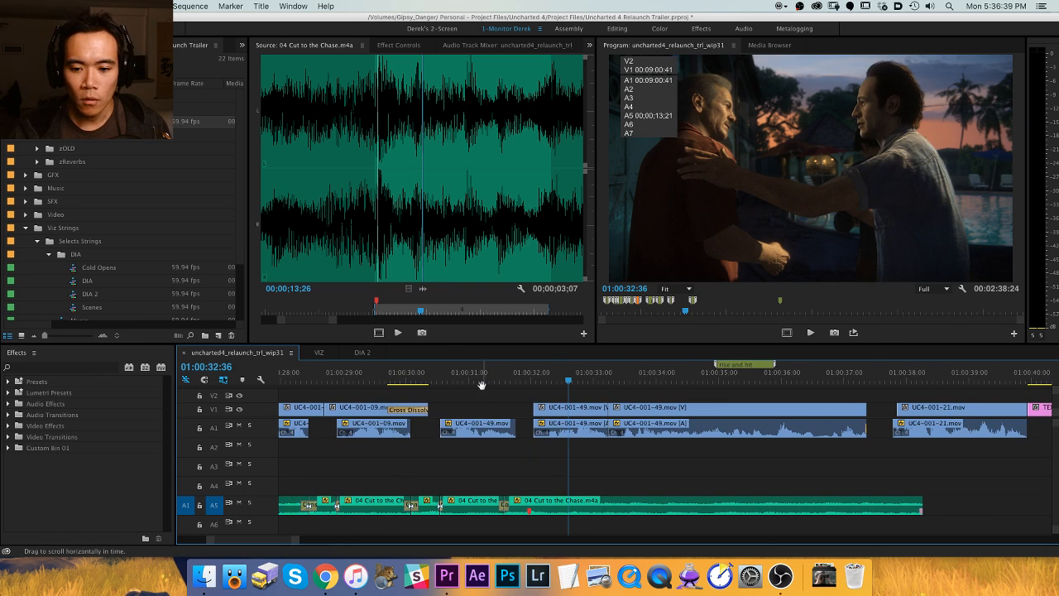
{"action": "left_click_drag", "start_coordinate": [567, 377], "coordinate": [408, 376]}
{"action": "key", "text": "space"}
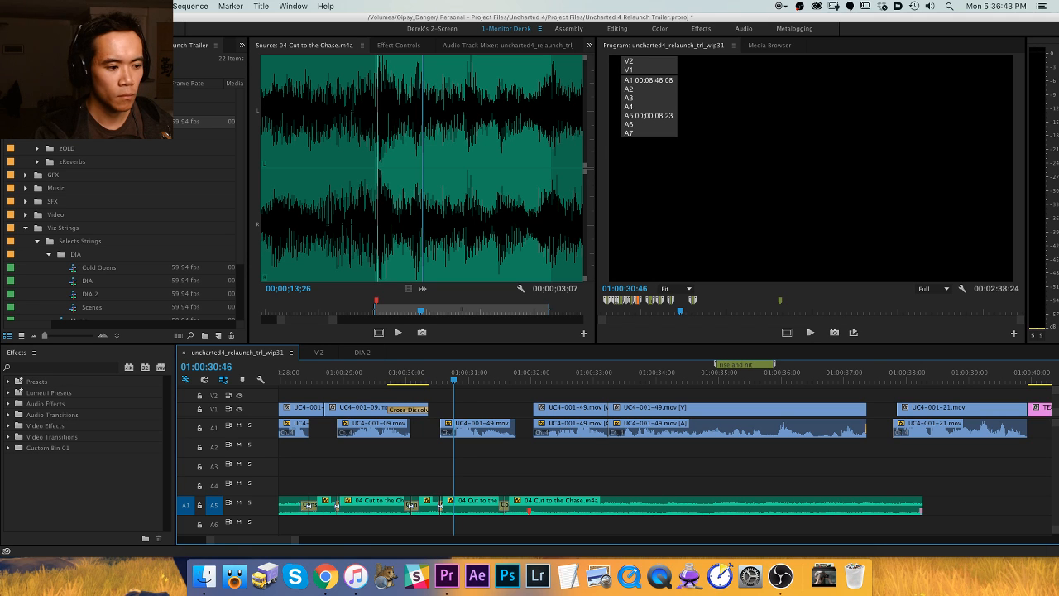
{"action": "left_click_drag", "start_coordinate": [453, 376], "coordinate": [425, 377]}
{"action": "key", "text": "space"}
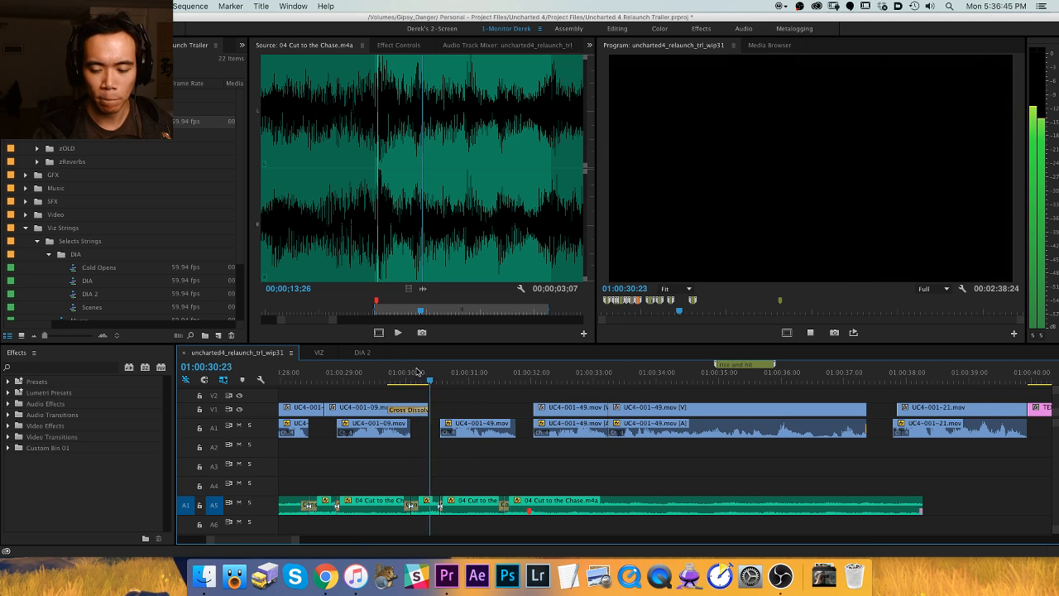
{"action": "scroll", "coordinate": [418, 373], "scroll_direction": "up", "scroll_amount": 2, "text": "alt"}
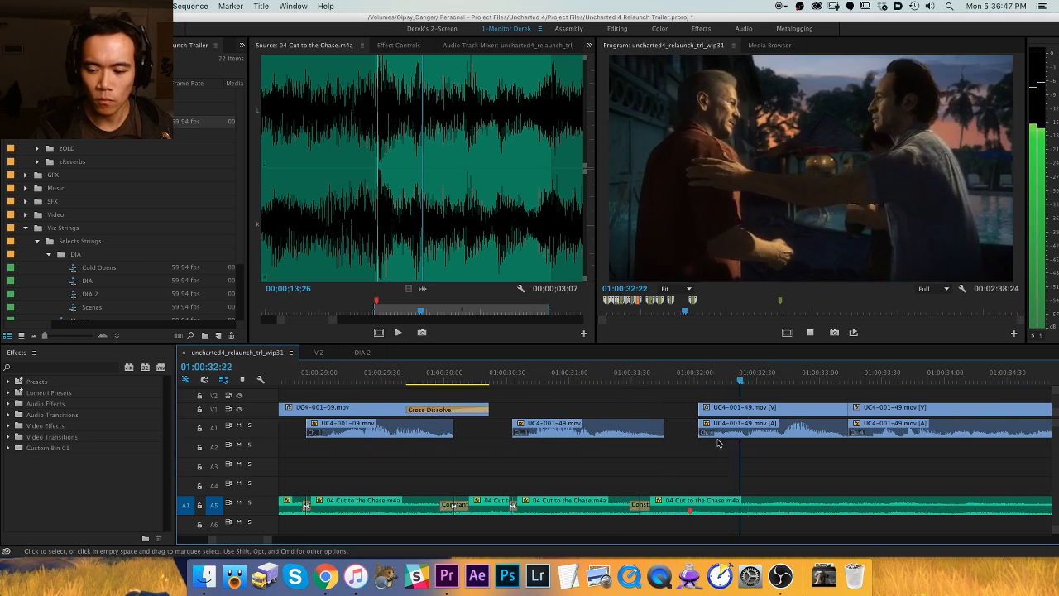
Stop playback and extend the end of the long A5 Cut to the Chase clip to the next music clip at about 01:00:44.
{"action": "key", "text": "minus"}
{"action": "key", "text": "space"}
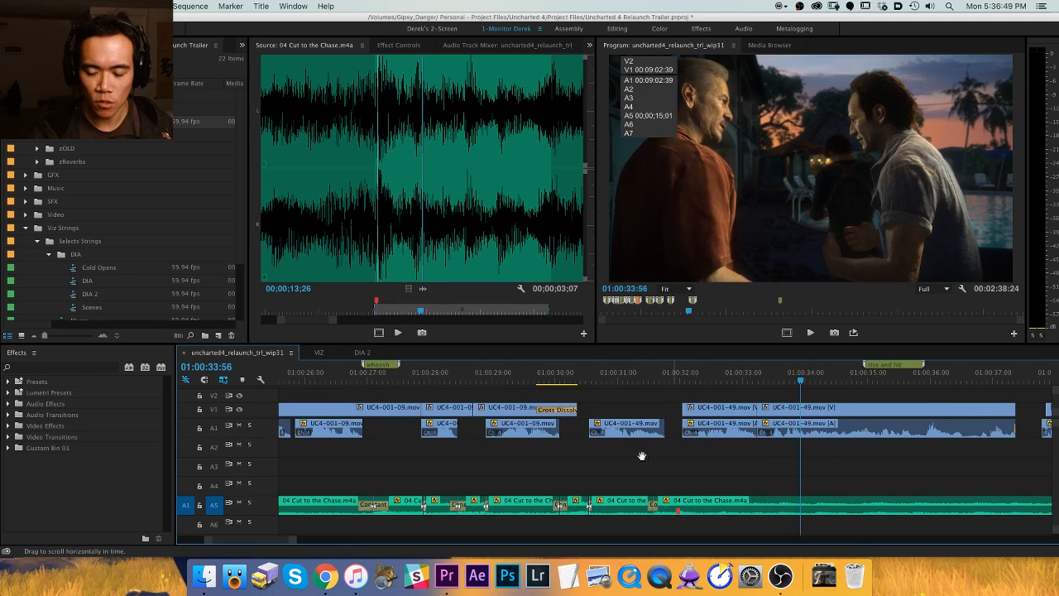
{"action": "left_click_drag", "start_coordinate": [642, 457], "coordinate": [601, 428]}
{"action": "key", "text": "v"}
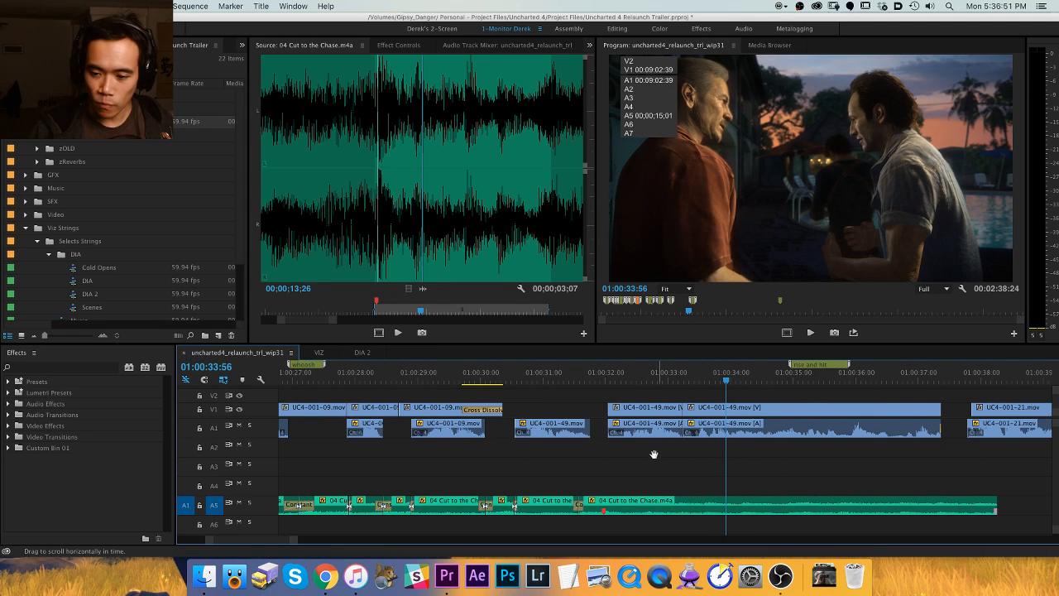
{"action": "left_click_drag", "start_coordinate": [654, 455], "coordinate": [479, 454]}
{"action": "scroll", "coordinate": [677, 454], "scroll_direction": "down", "scroll_amount": 2, "text": "alt"}
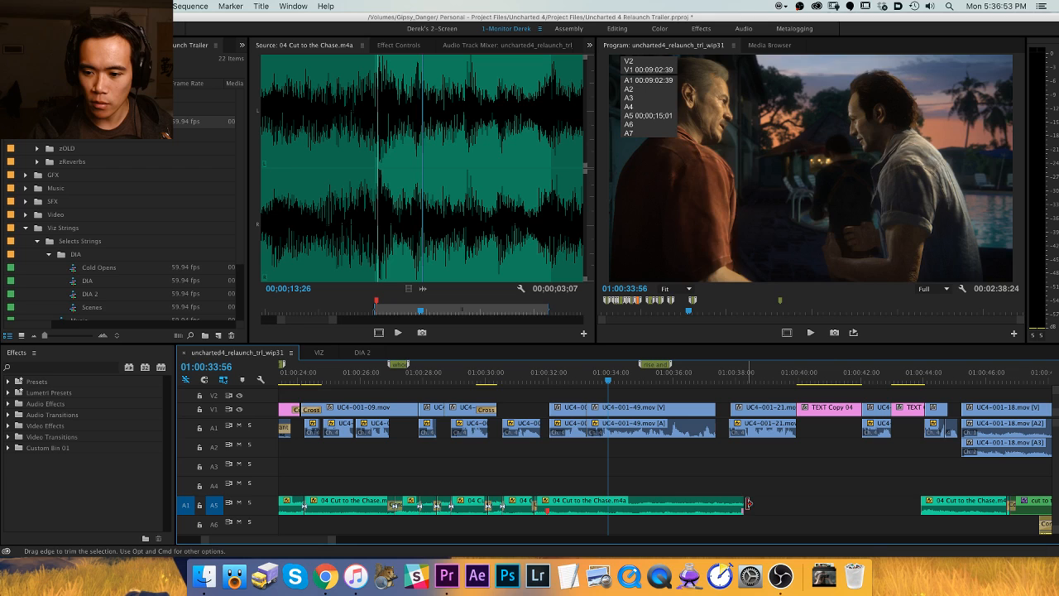
{"action": "left_click_drag", "start_coordinate": [743, 505], "coordinate": [919, 496]}
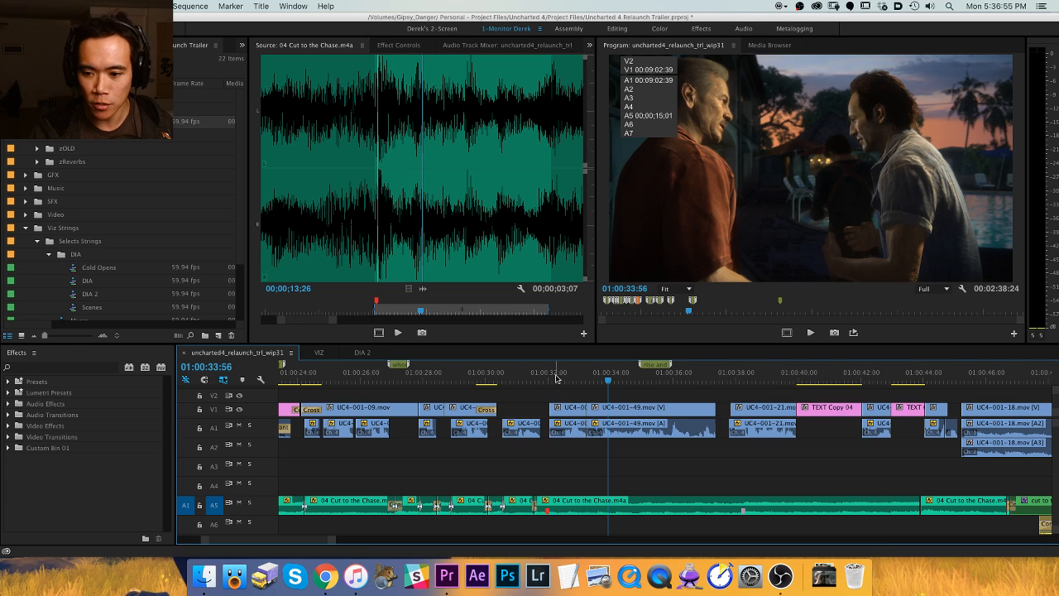
Play the extended A5 music under the UC4-001-49 dialogue, from about 01:00:30:03 to 01:00:38:54.
{"action": "left_click_drag", "start_coordinate": [549, 379], "coordinate": [489, 382]}
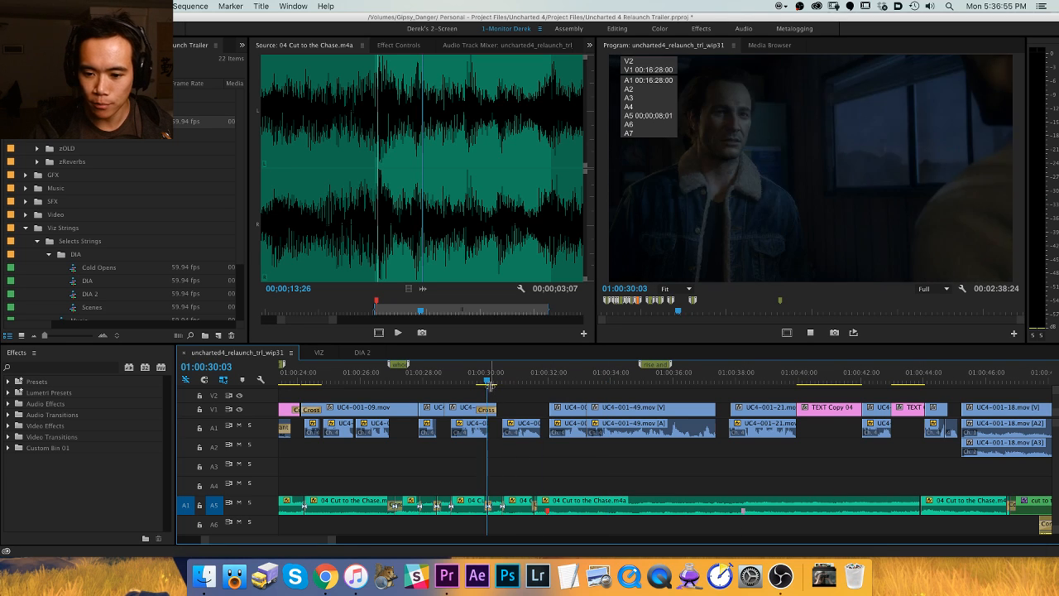
{"action": "key", "text": "space"}
{"action": "key", "text": "equal"}
{"action": "key", "text": "h"}
{"action": "left_click_drag", "start_coordinate": [717, 442], "coordinate": [511, 449]}
{"action": "key", "text": "v"}
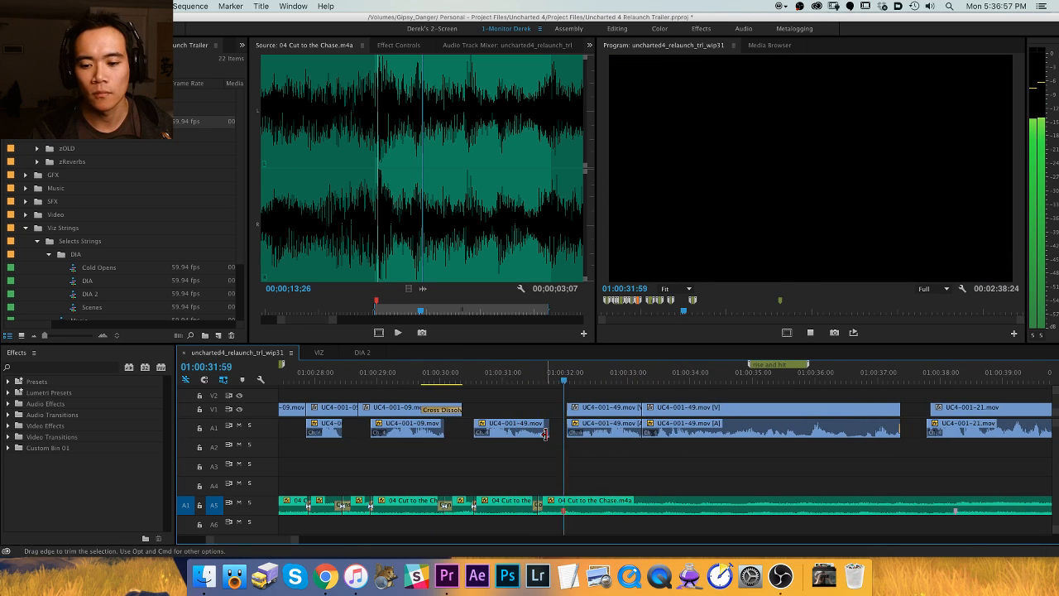
{"action": "key", "text": "h"}
{"action": "key", "text": "space"}
{"action": "left_click_drag", "start_coordinate": [650, 453], "coordinate": [540, 434]}
{"action": "left_click_drag", "start_coordinate": [459, 378], "coordinate": [330, 393]}
{"action": "key", "text": "space"}
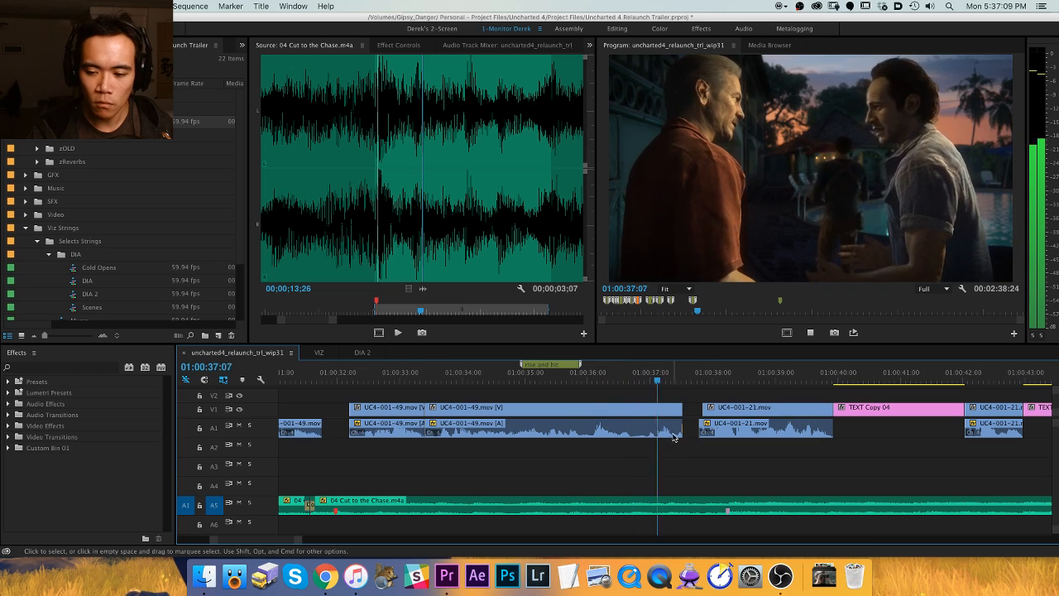
{"action": "key", "text": "space"}
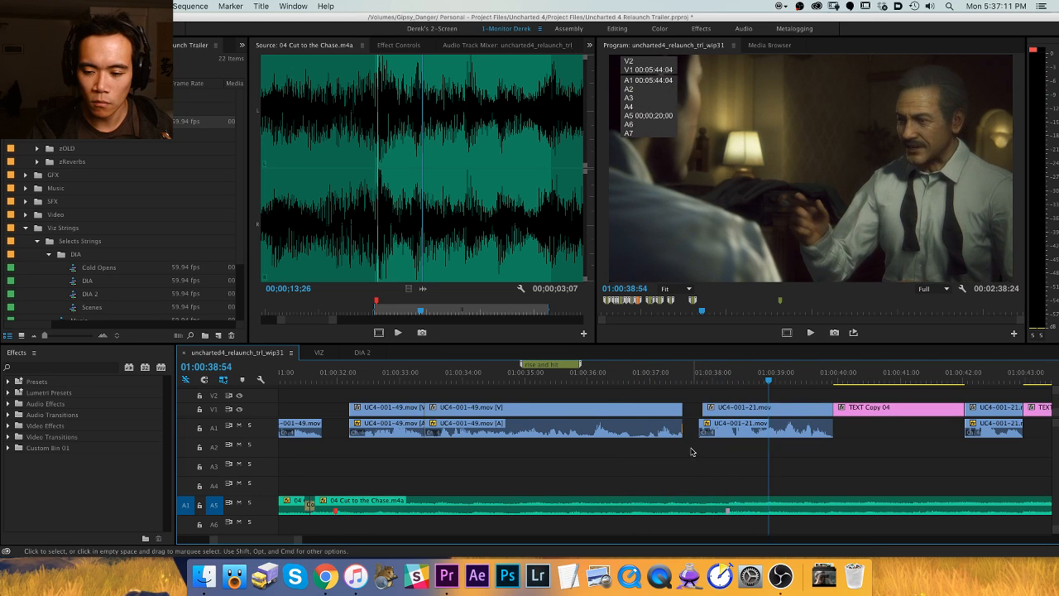
Continue playing through the UC4-001-21 dialogue and TEXT Copy 04 cards to 01:00:45:09.
{"action": "scroll", "coordinate": [538, 441], "scroll_direction": "right", "scroll_amount": 3}
{"action": "key", "text": "space"}
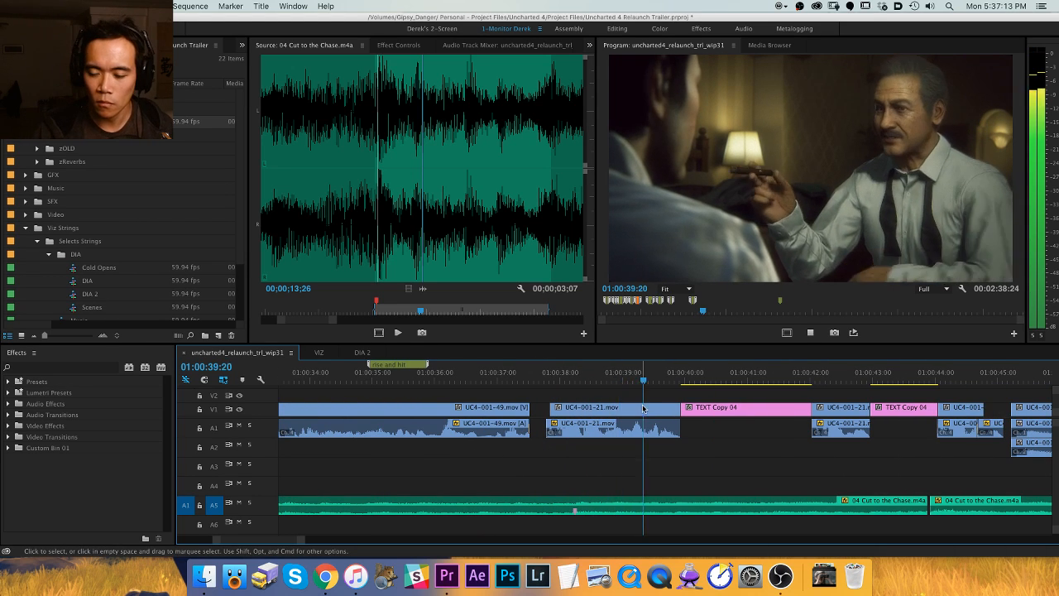
{"action": "key", "text": "minus"}
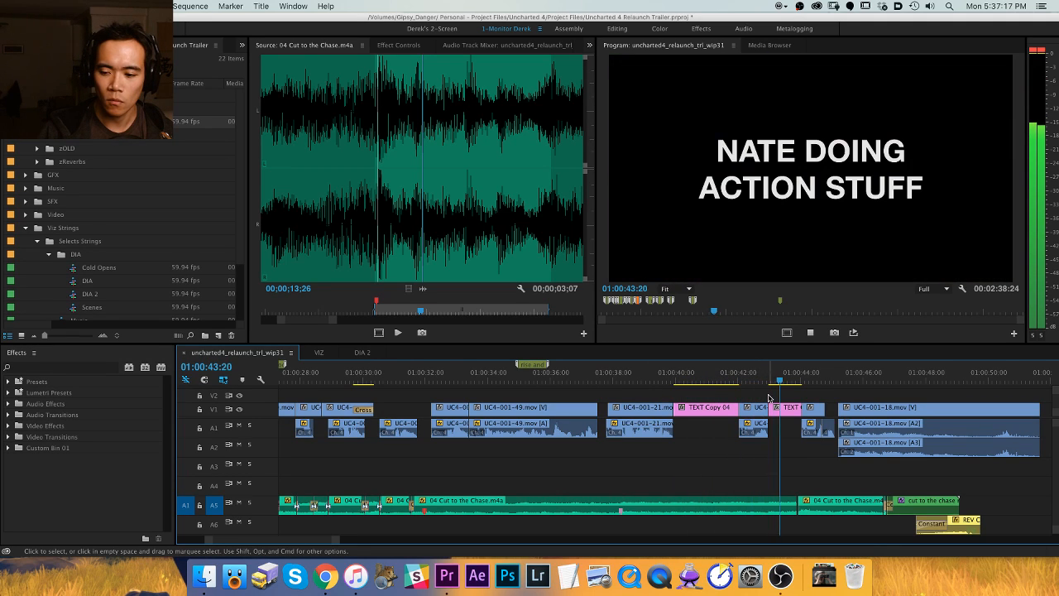
{"action": "key", "text": "space"}
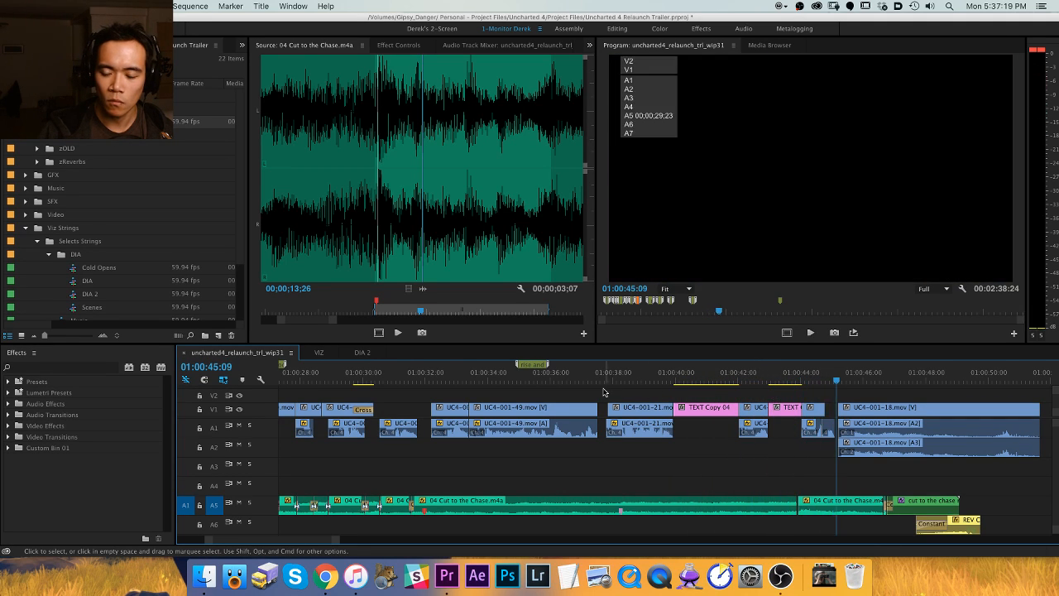
Shift everything from the UC4-001-21 clip onward about 6 seconds later, leaving the long A5 music clip in place.
{"action": "left_click", "coordinate": [562, 373]}
{"action": "key", "text": "minus"}
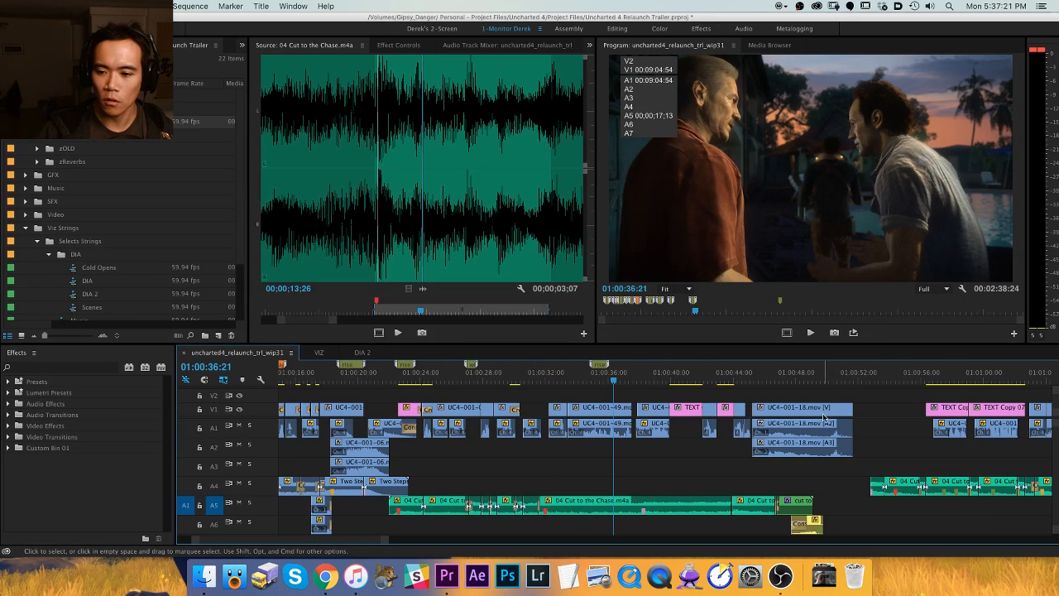
{"action": "left_click", "coordinate": [649, 407]}
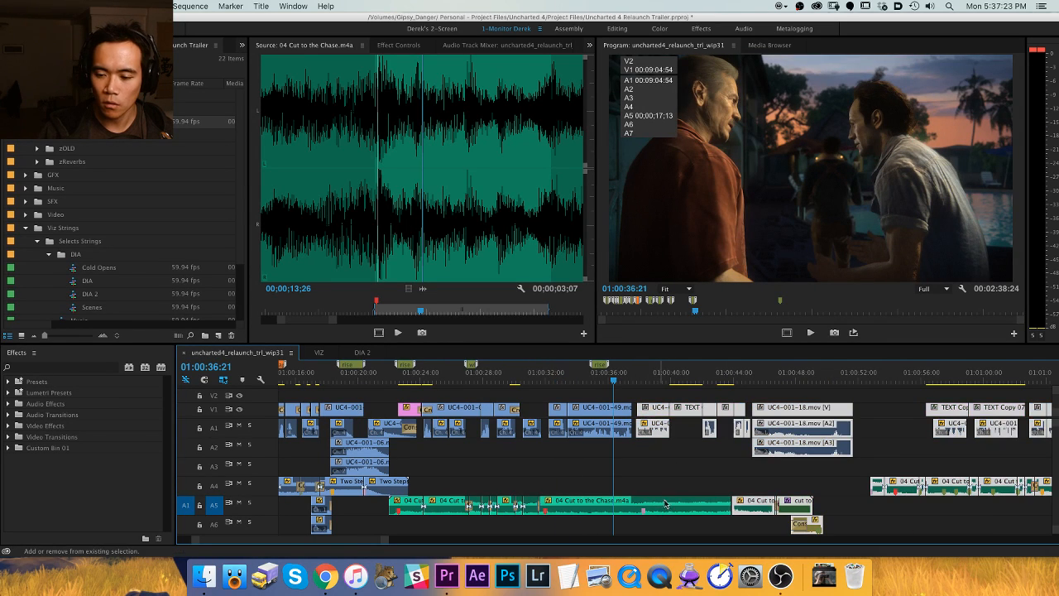
{"action": "left_click_drag", "start_coordinate": [789, 407], "coordinate": [879, 407]}
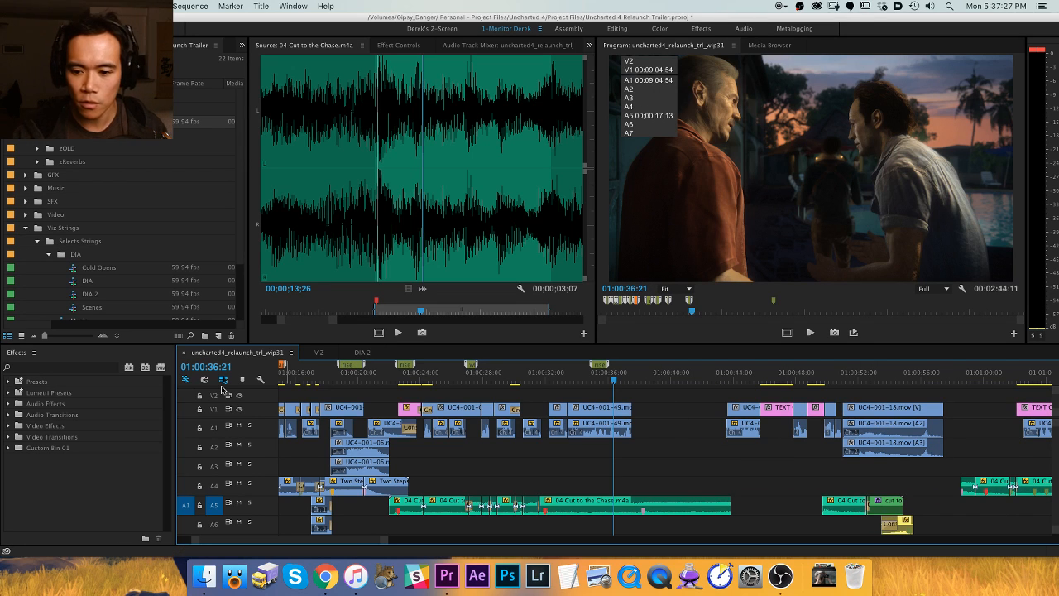
Browse the older cuts in the project and open the uncharted4_relaunch_trl_wip30 sequence.
{"action": "scroll", "coordinate": [103, 254], "scroll_direction": "down", "scroll_amount": 3}
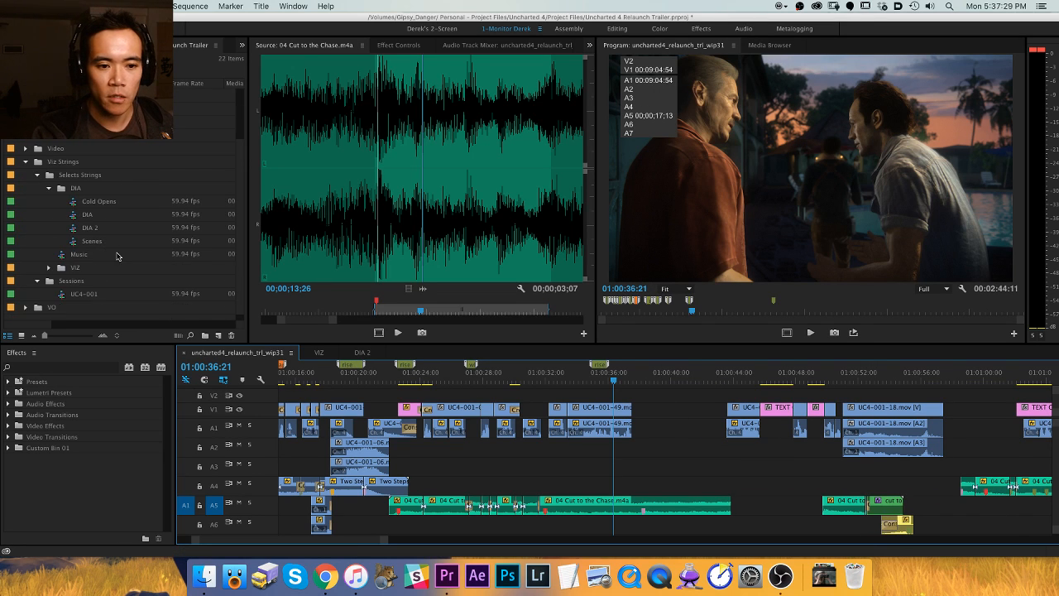
{"action": "scroll", "coordinate": [117, 256], "scroll_direction": "up", "scroll_amount": 3}
{"action": "left_click", "coordinate": [36, 150]}
{"action": "scroll", "coordinate": [94, 234], "scroll_direction": "down", "scroll_amount": 5}
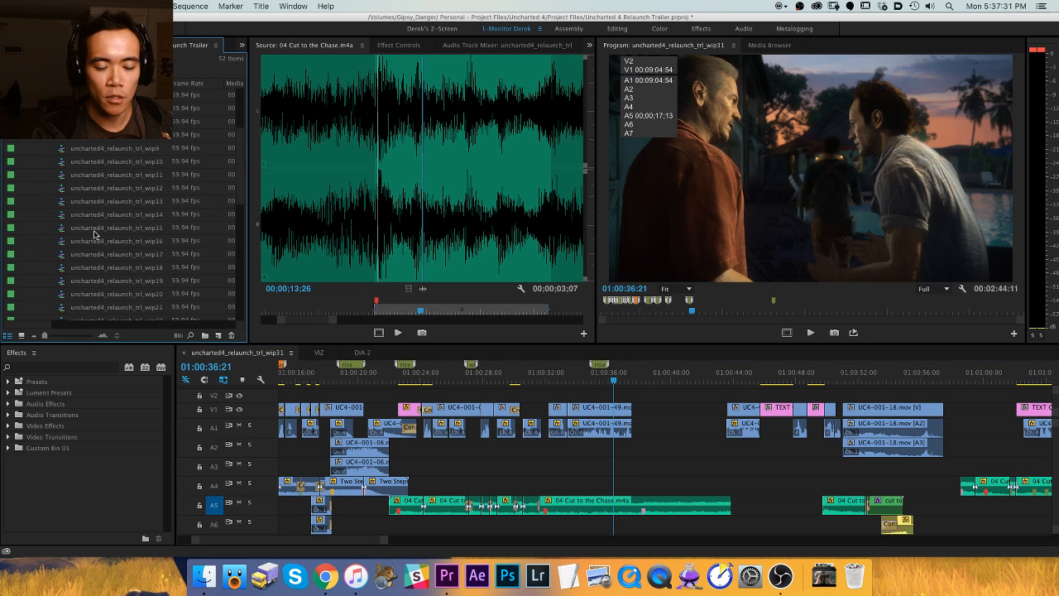
{"action": "scroll", "coordinate": [120, 259], "scroll_direction": "down", "scroll_amount": 5}
{"action": "double_click", "coordinate": [134, 188]}
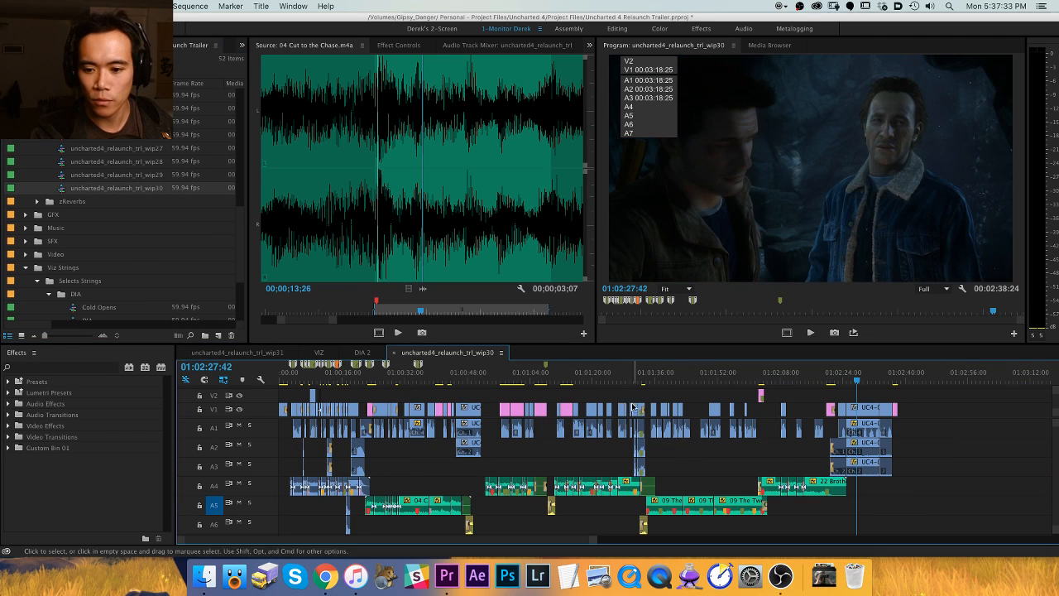
Play wip30 around the UC4-001-49 scene and solo A5 to hear its original music edit up to about 01:00:38:27.
{"action": "left_click", "coordinate": [414, 372]}
{"action": "key", "text": "="}
{"action": "key", "text": "="}
{"action": "key", "text": "="}
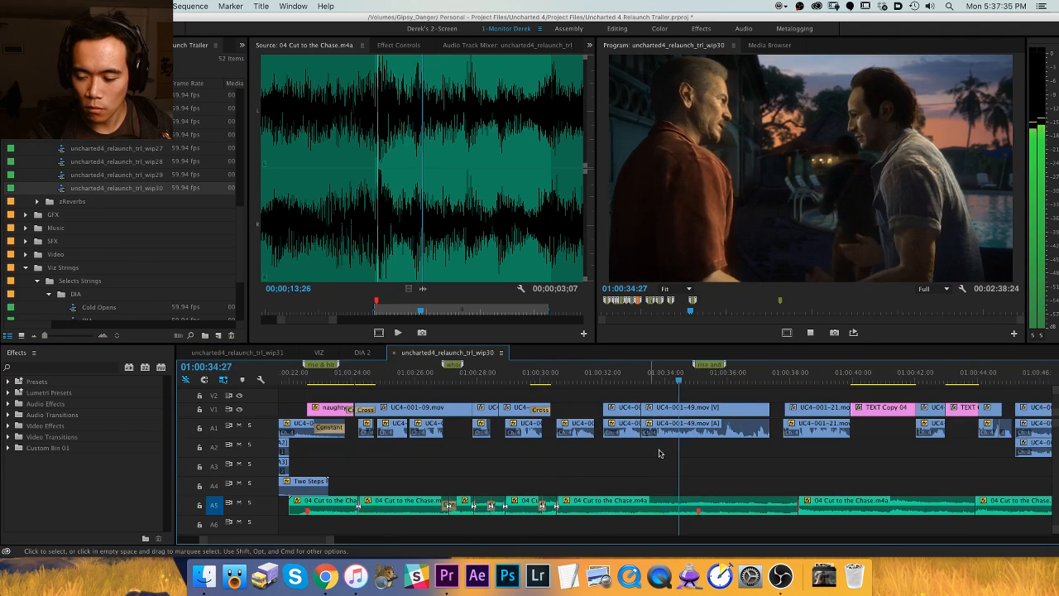
{"action": "left_click_drag", "start_coordinate": [738, 463], "coordinate": [514, 463]}
{"action": "key", "text": "v"}
{"action": "left_click", "coordinate": [250, 503]}
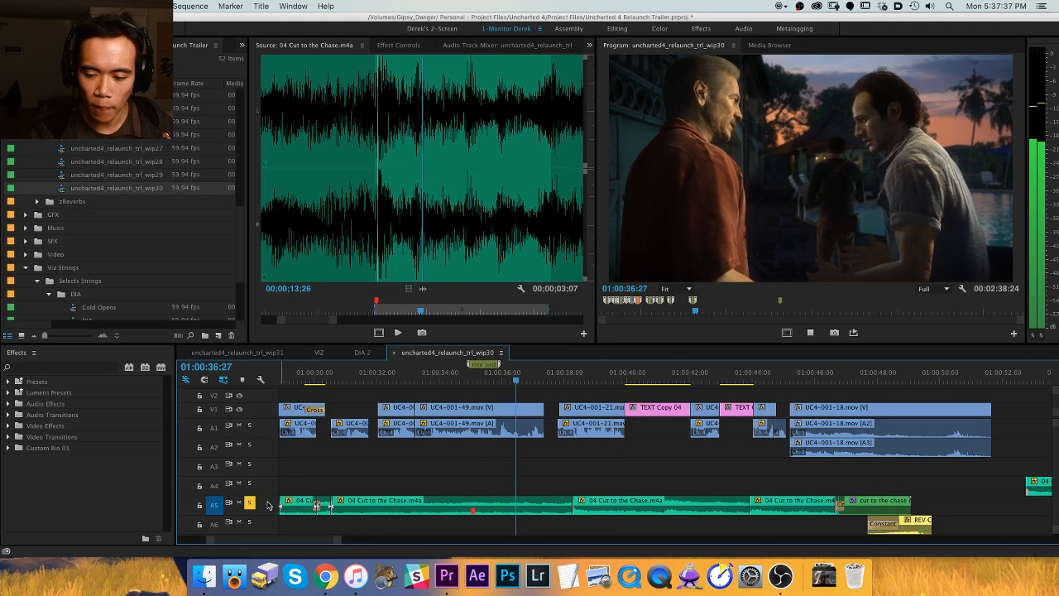
{"action": "key", "text": "="}
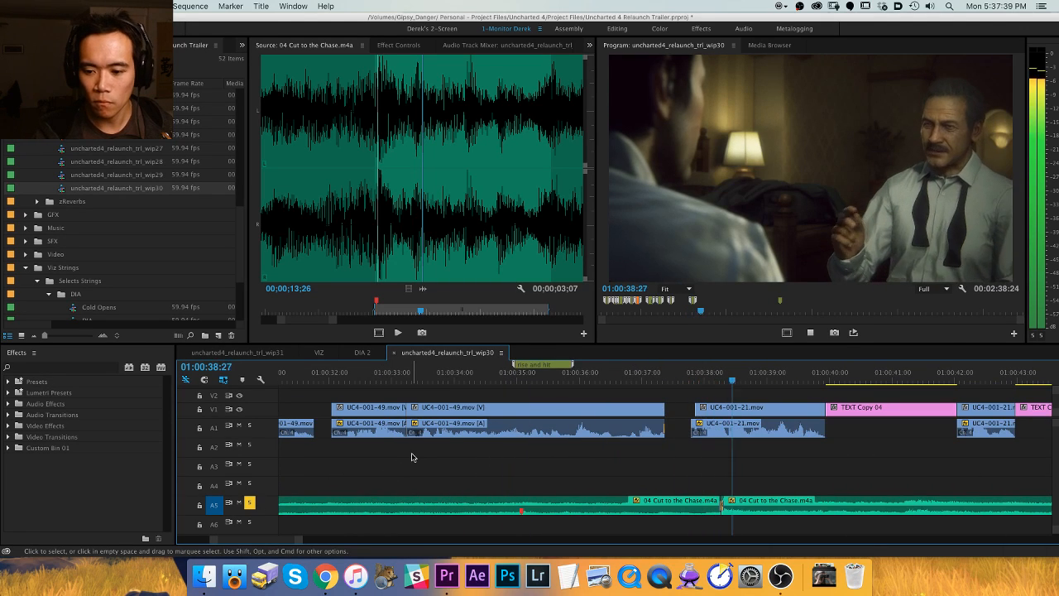
Match-frame wip30's A5 music cut at 01:00:38:16, audition the source to 00;00;28;01, and return to the wip31 sequence.
{"action": "key", "text": "Up"}
{"action": "key", "text": "f"}
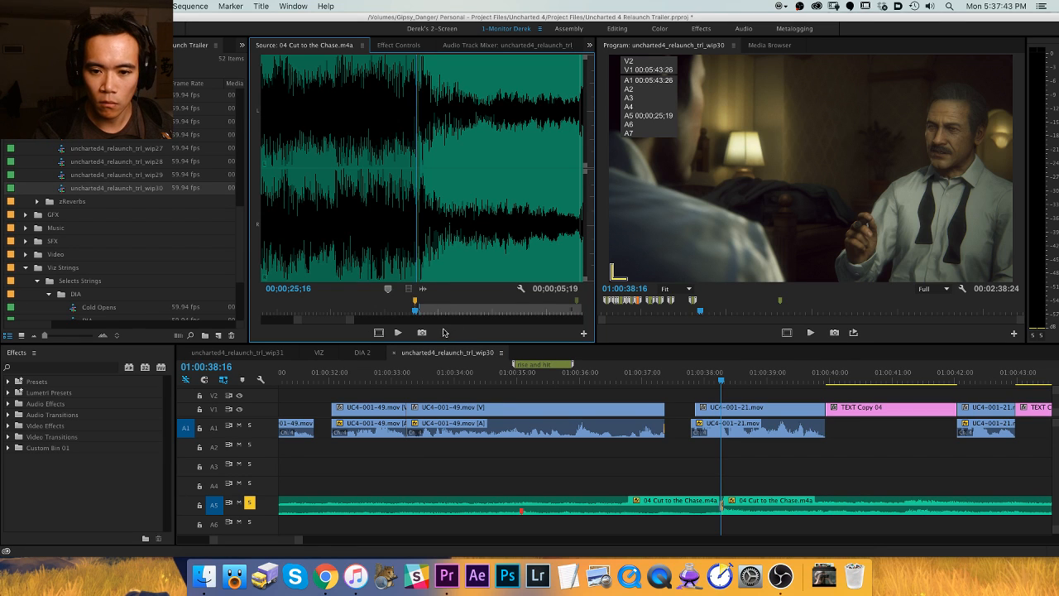
{"action": "key", "text": "space"}
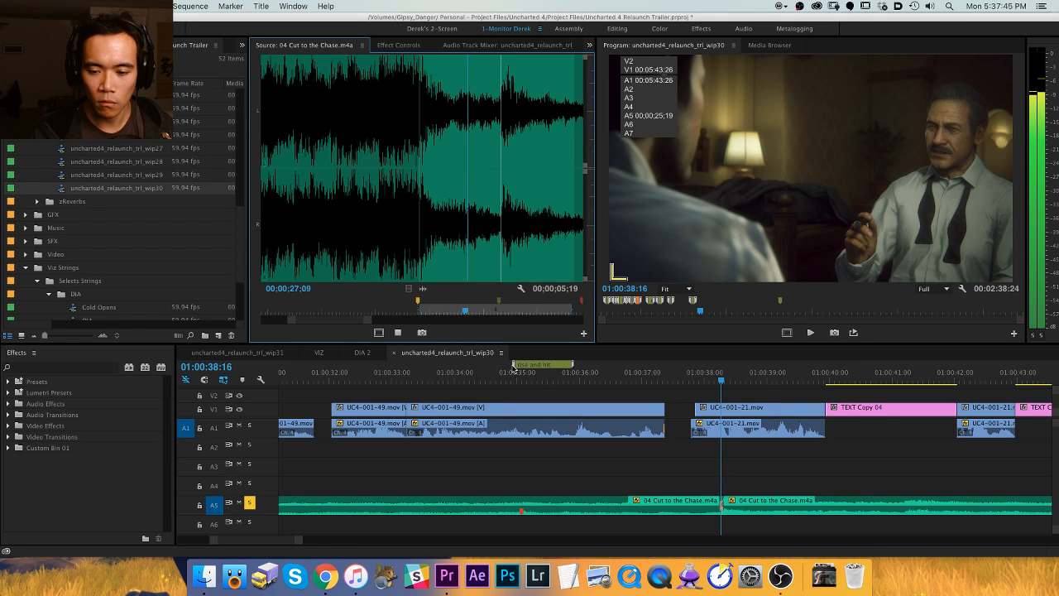
{"action": "key", "text": "space"}
{"action": "key", "text": "shift+3"}
{"action": "key", "text": "shift+3"}
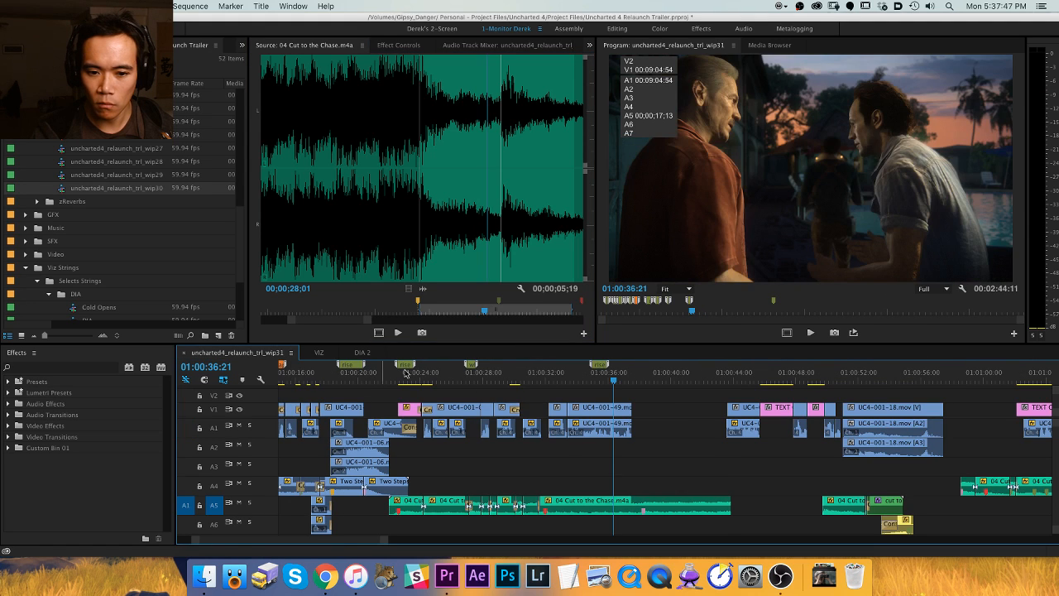
Play wip31 under the UC4-001-49 dialogue and stop on the music marker at 01:00:38:14.
{"action": "left_click", "coordinate": [519, 377]}
{"action": "key", "text": "space"}
{"action": "key", "text": "equal"}
{"action": "key", "text": "h"}
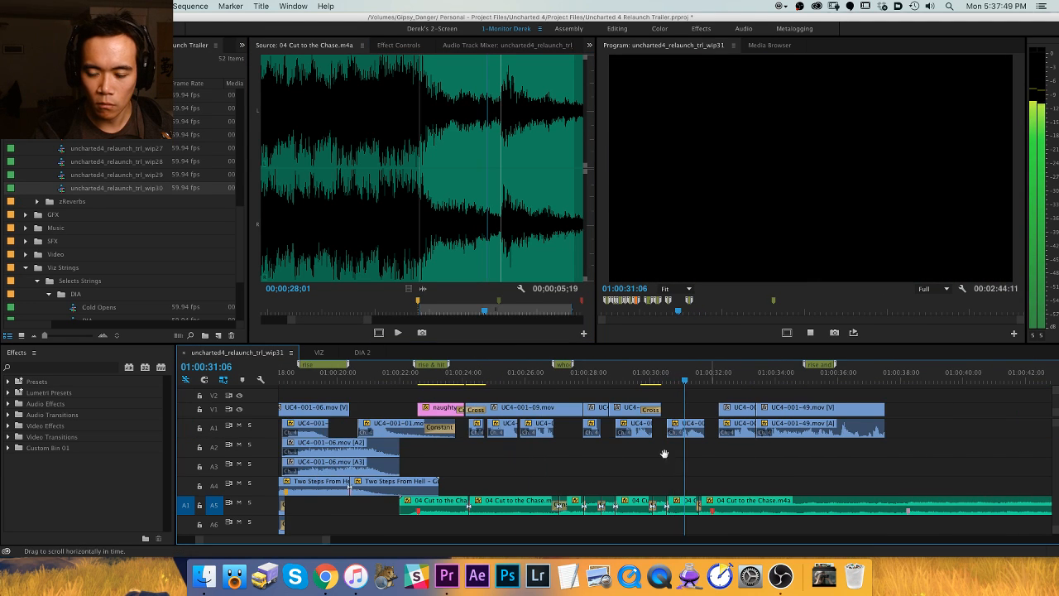
{"action": "left_click_drag", "start_coordinate": [707, 454], "coordinate": [484, 450]}
{"action": "key", "text": "v"}
{"action": "key", "text": "equal"}
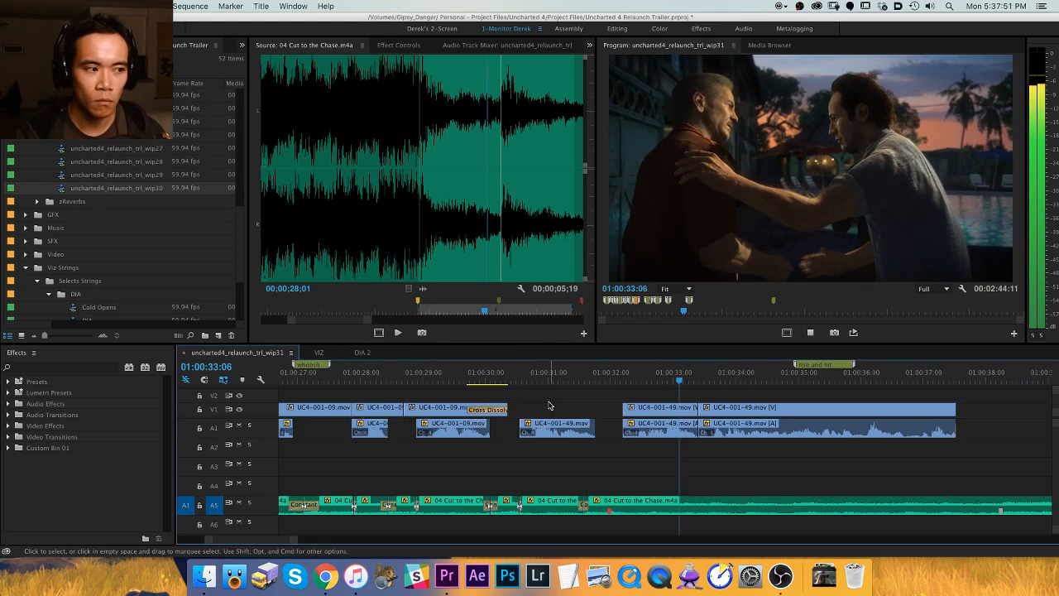
{"action": "key", "text": "minus"}
{"action": "key", "text": "h"}
{"action": "left_click_drag", "start_coordinate": [717, 405], "coordinate": [530, 403]}
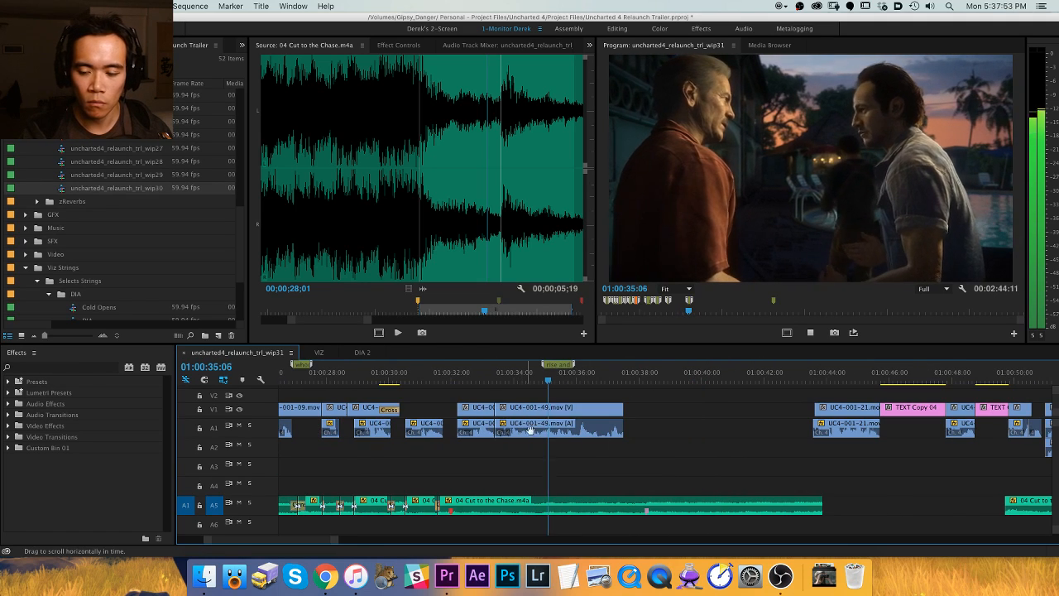
{"action": "key", "text": "v"}
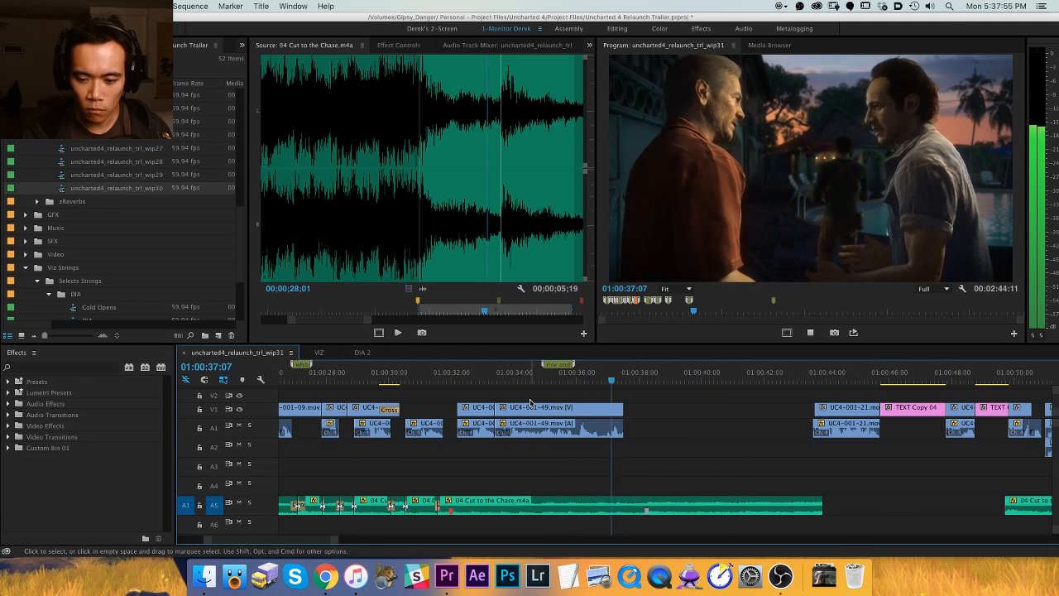
{"action": "key", "text": "space"}
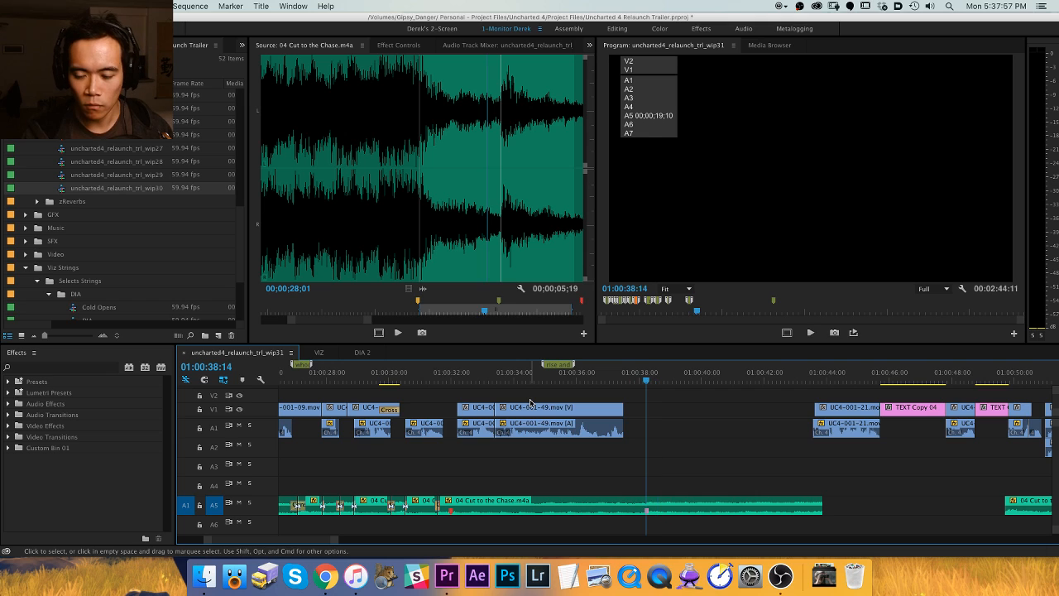
Split the A5 music at 01:00:38:14 and make the second piece start from source time 00;00;25;16.
{"action": "left_click", "coordinate": [460, 331]}
{"action": "key", "text": "shift+i"}
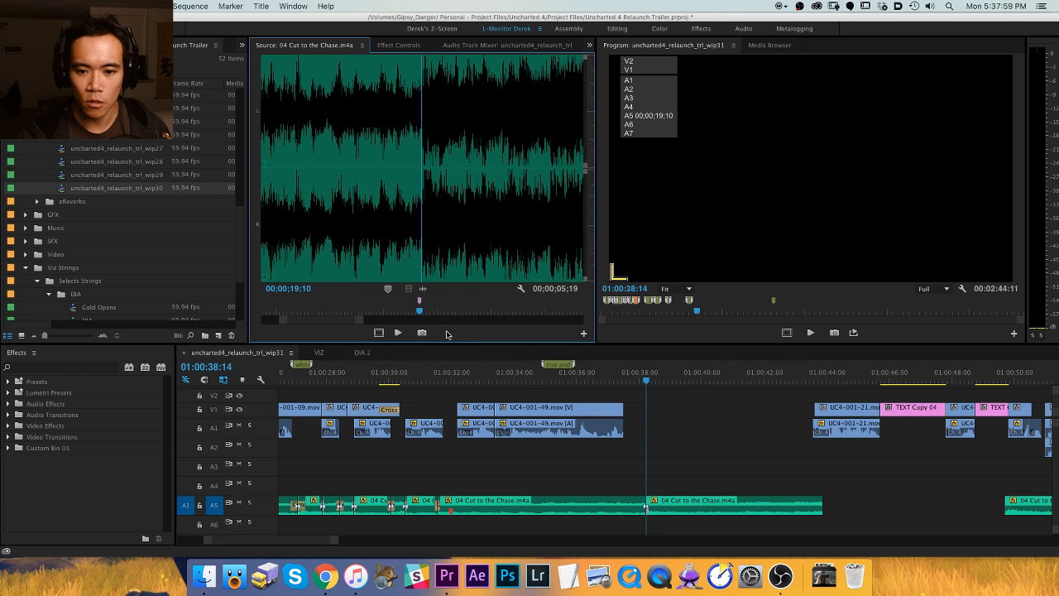
{"action": "key", "text": "super+s"}
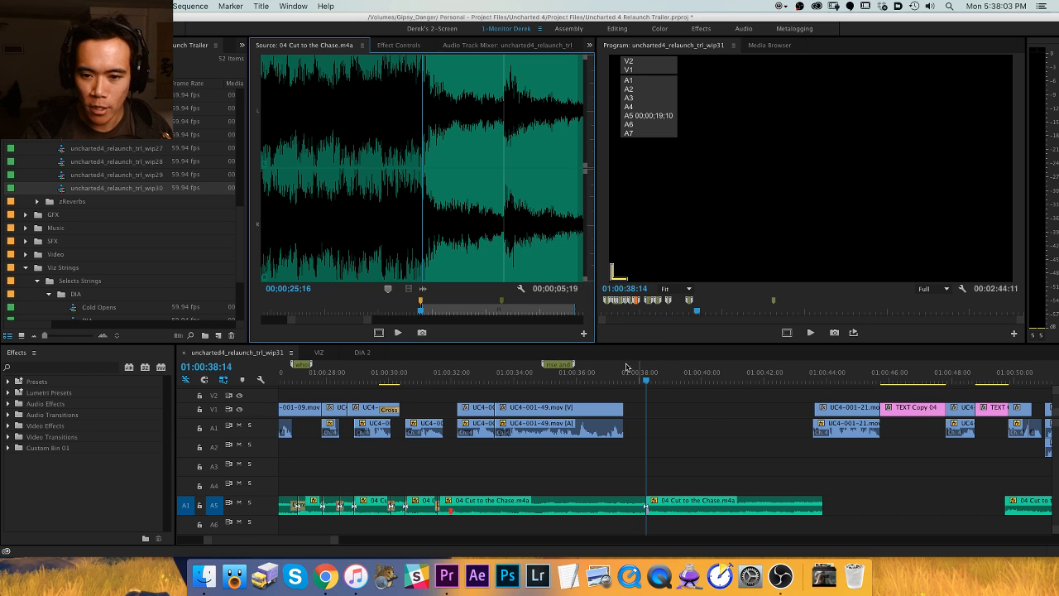
{"action": "left_click", "coordinate": [682, 436]}
{"action": "key", "text": "d"}
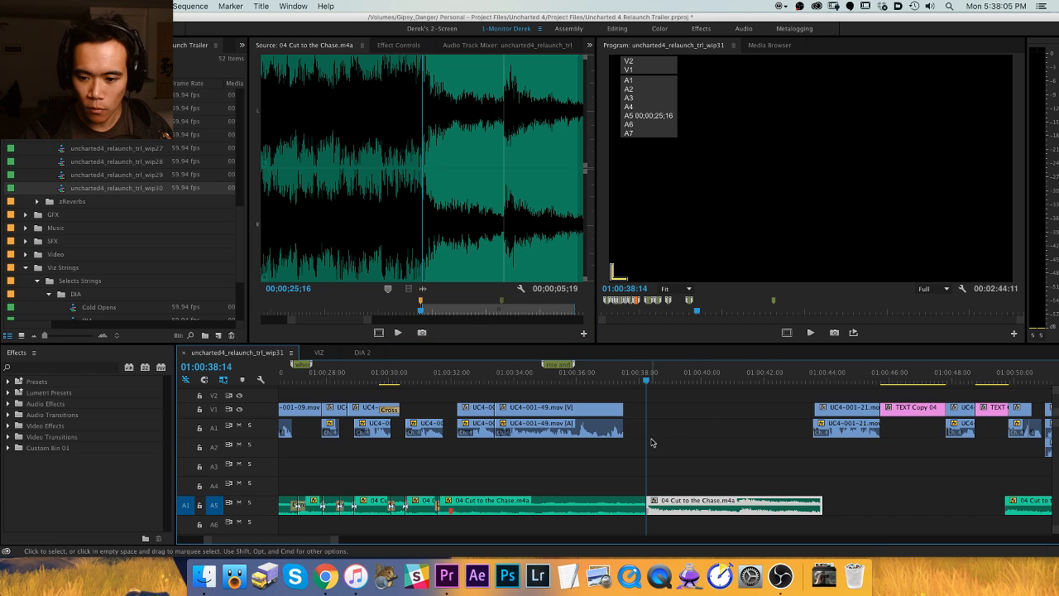
Add a Constant Power crossfade at the 01:00:38:14 music cut, play into it, and shift the transition slightly later.
{"action": "scroll", "coordinate": [651, 443], "scroll_direction": "right", "scroll_amount": 2}
{"action": "key", "text": "super+shift+d"}
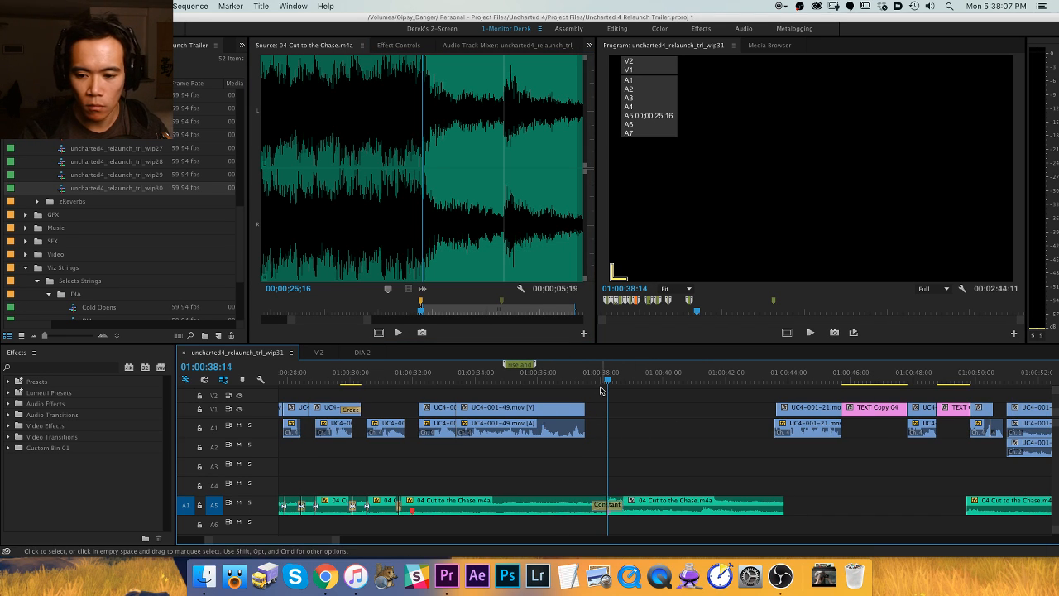
{"action": "key", "text": "shift+k"}
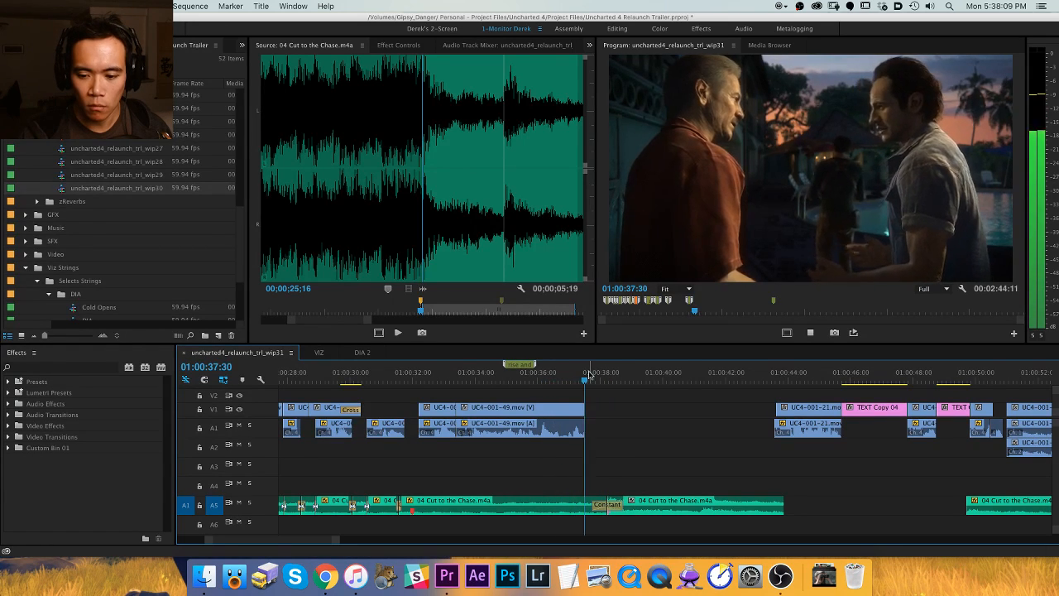
{"action": "key", "text": "="}
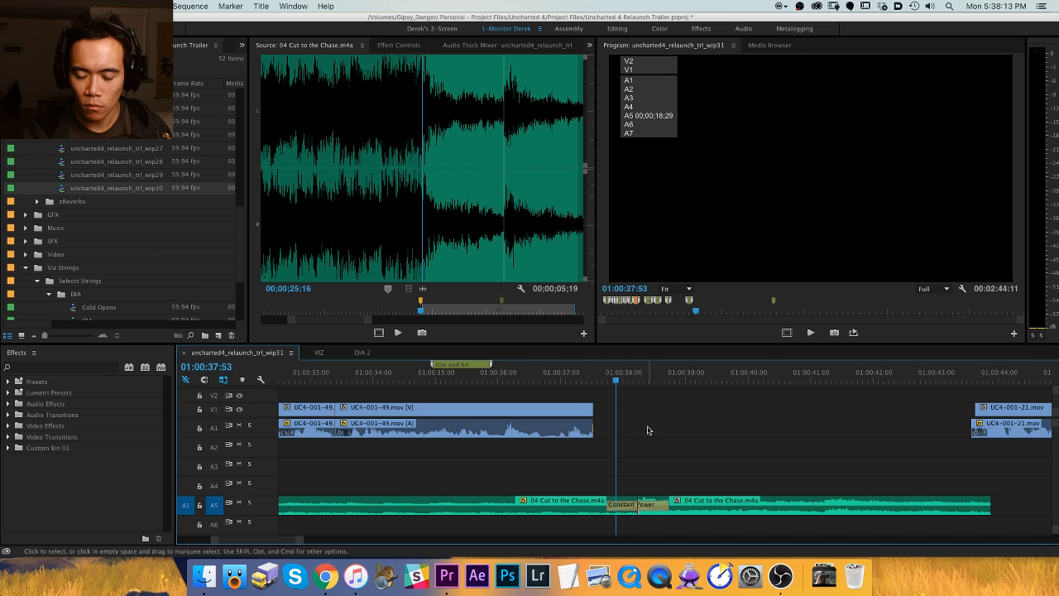
{"action": "left_click_drag", "start_coordinate": [626, 504], "coordinate": [633, 506]}
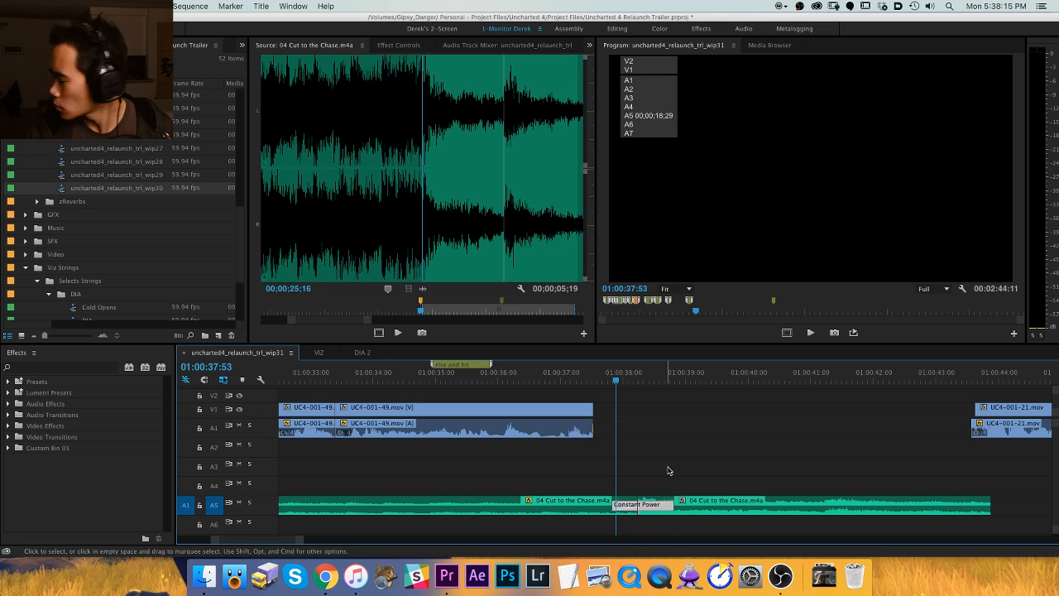
Play wip31 through the Constant Power music crossfade and stop at 01:00:39:11.
{"action": "scroll", "coordinate": [591, 427], "scroll_direction": "right", "scroll_amount": 2}
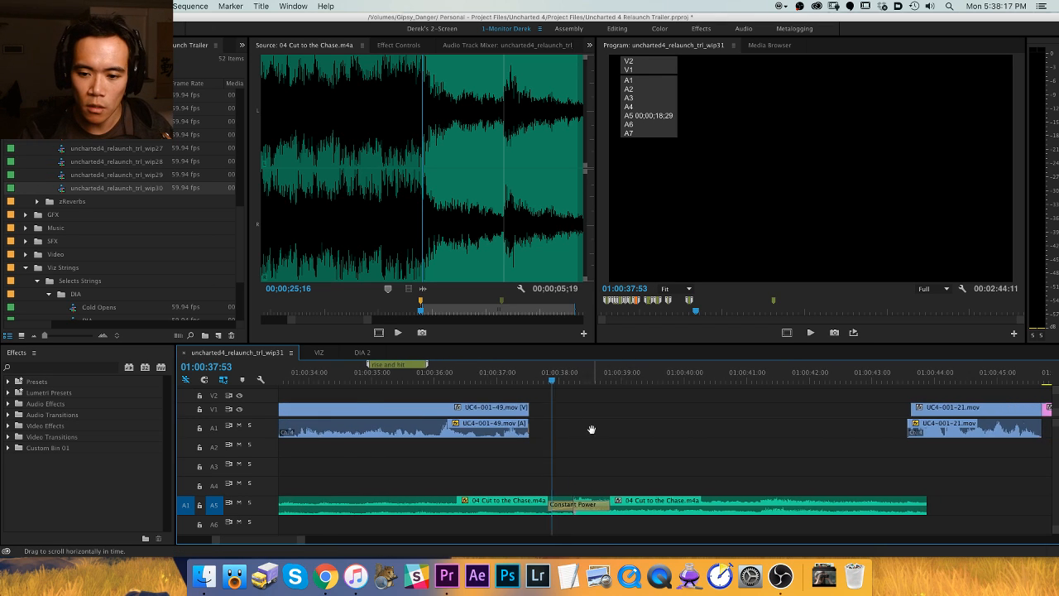
{"action": "scroll", "coordinate": [515, 417], "scroll_direction": "right", "scroll_amount": 2}
{"action": "key", "text": "space"}
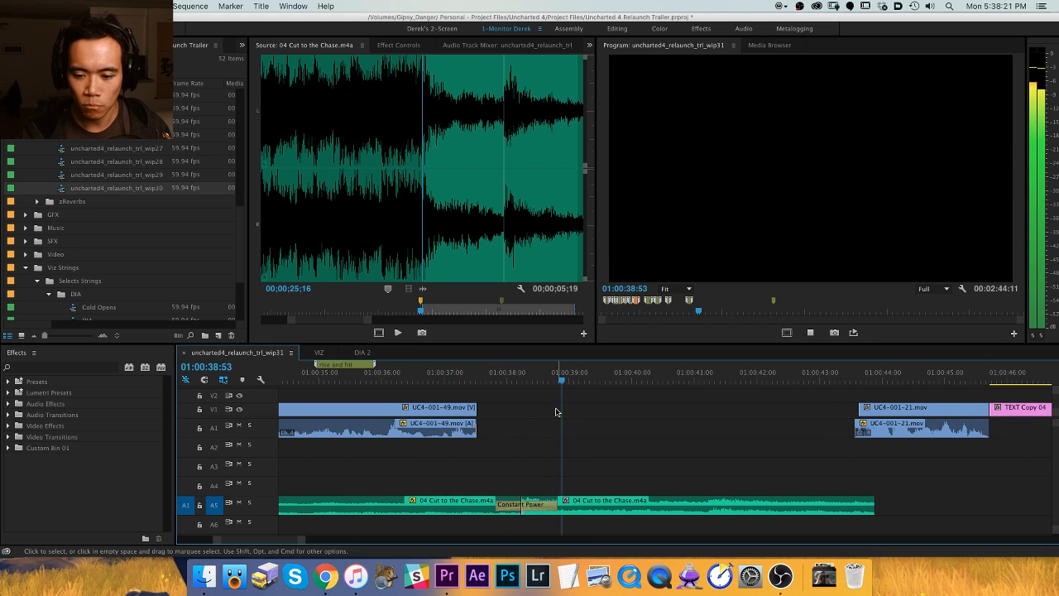
{"action": "key", "text": "space"}
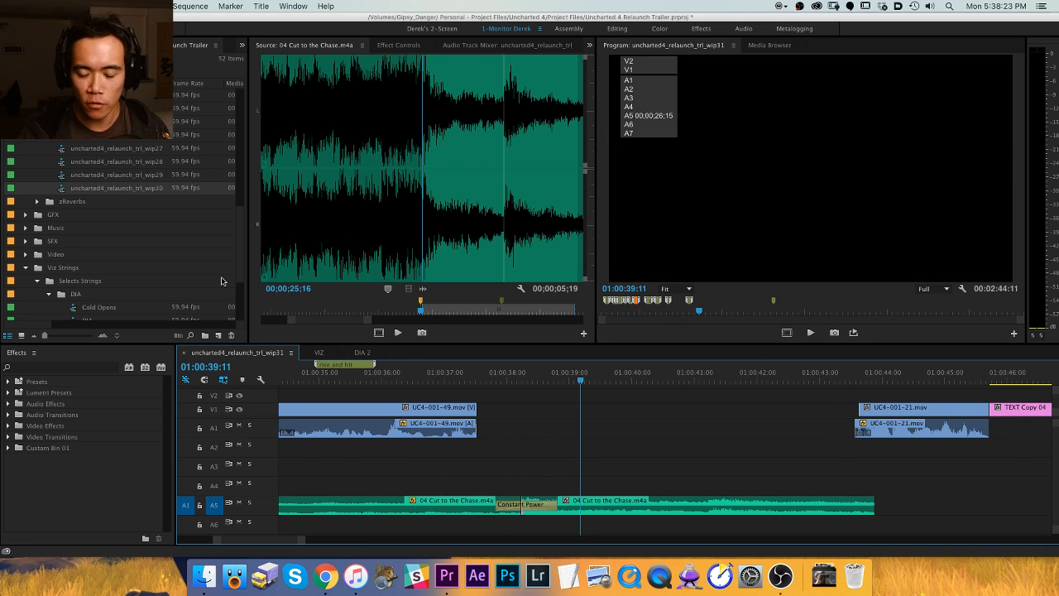
Extend the end of the second A5 Cut to the Chase piece out to about 01:00:49.
{"action": "key", "text": "minus"}
{"action": "key", "text": "minus"}
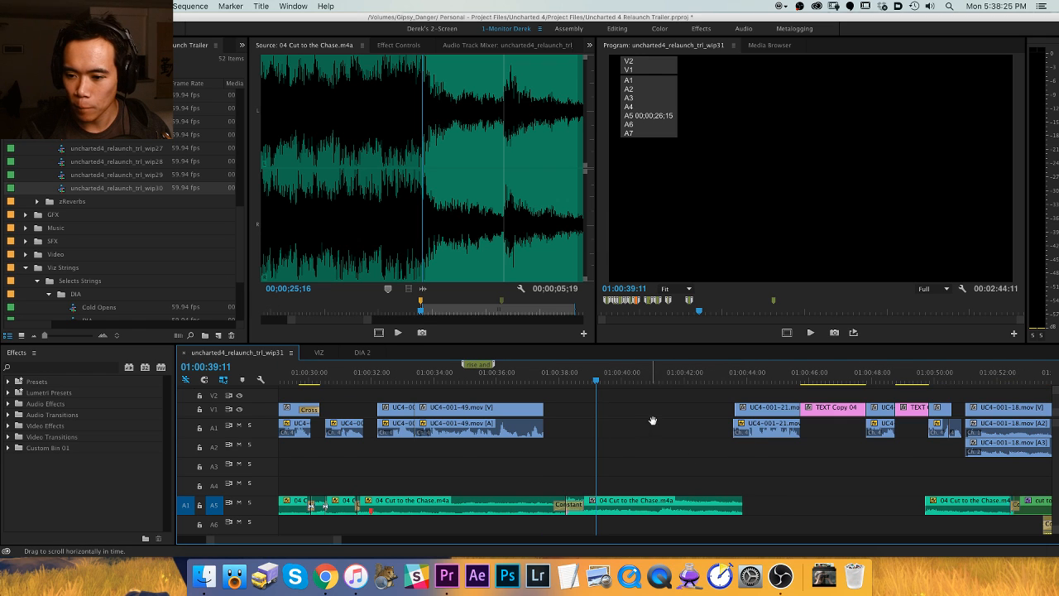
{"action": "left_click_drag", "start_coordinate": [742, 507], "coordinate": [906, 507]}
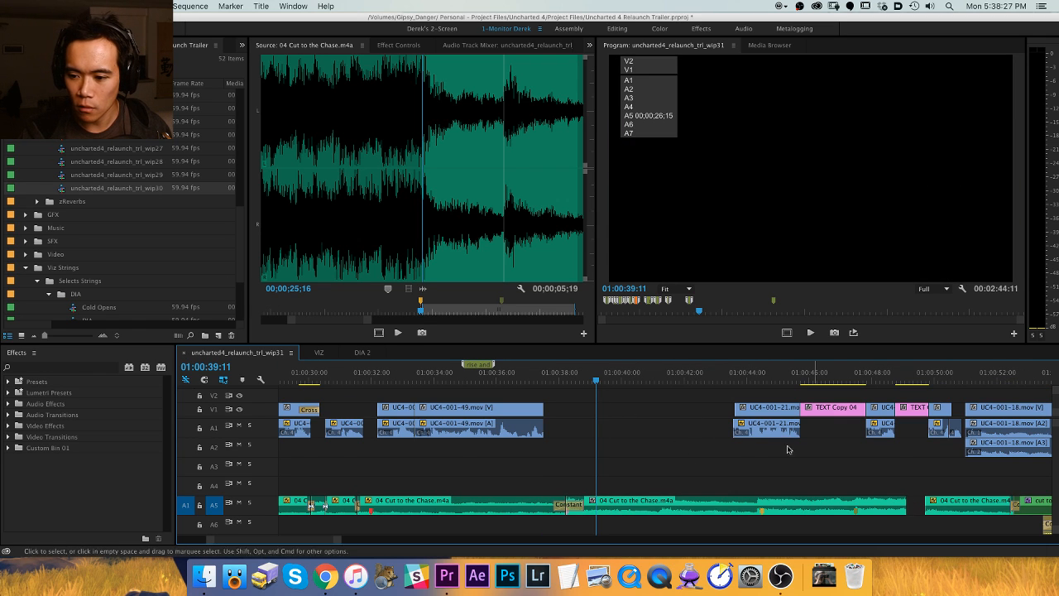
Cut the UC4-001-21 dialogue and TEXT Copy 04 group and paste it earlier, starting at 01:00:38:53 after the music crossfade.
{"action": "left_click_drag", "start_coordinate": [672, 392], "coordinate": [954, 446]}
{"action": "key", "text": "BackSpace"}
{"action": "key", "text": "equal"}
{"action": "key", "text": "equal"}
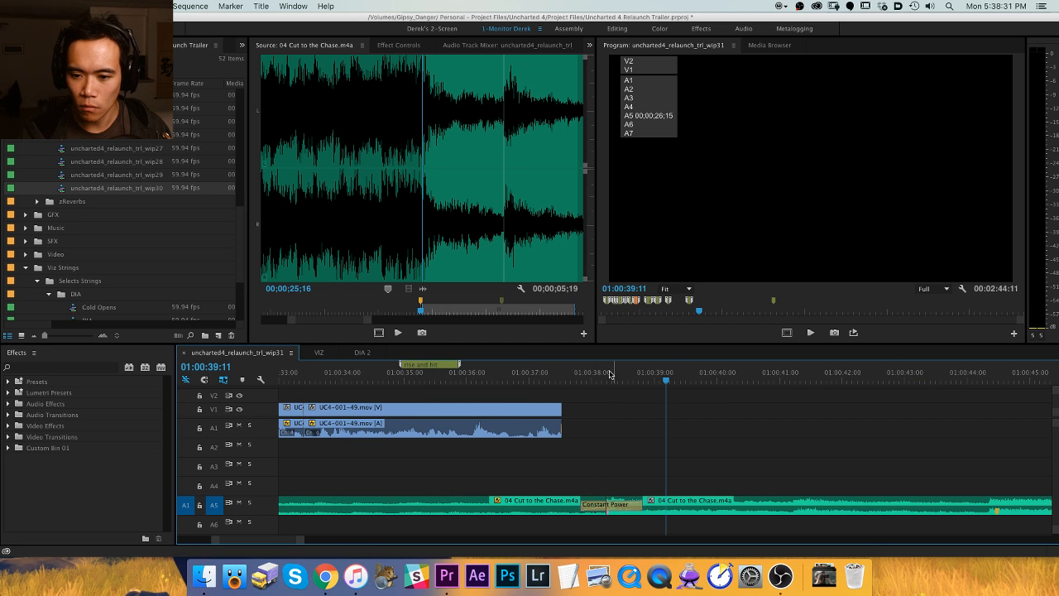
{"action": "left_click", "coordinate": [588, 380]}
{"action": "key", "text": "space"}
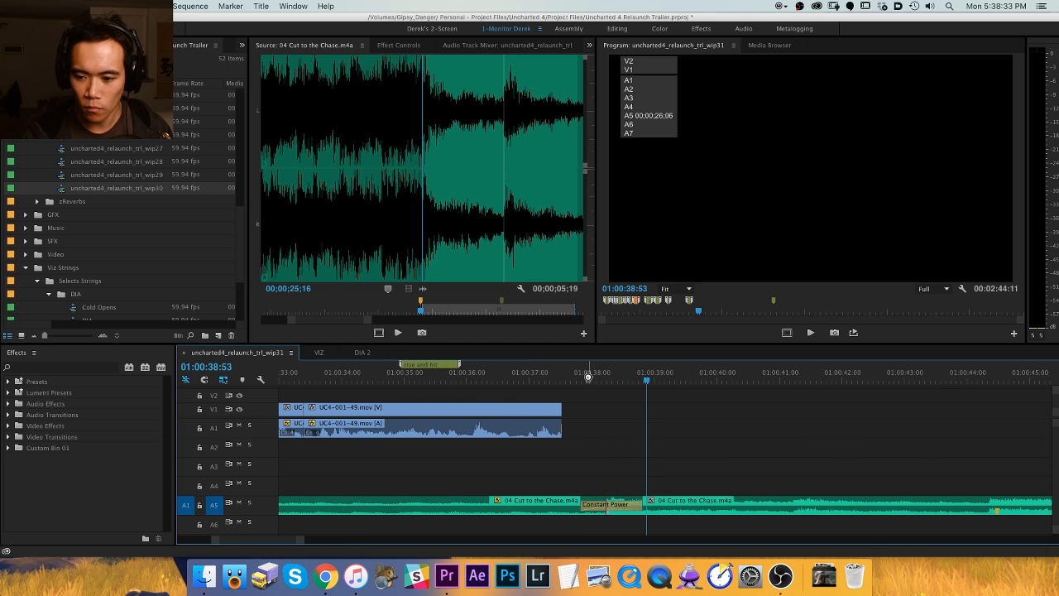
{"action": "key", "text": "minus"}
{"action": "key", "text": "equal"}
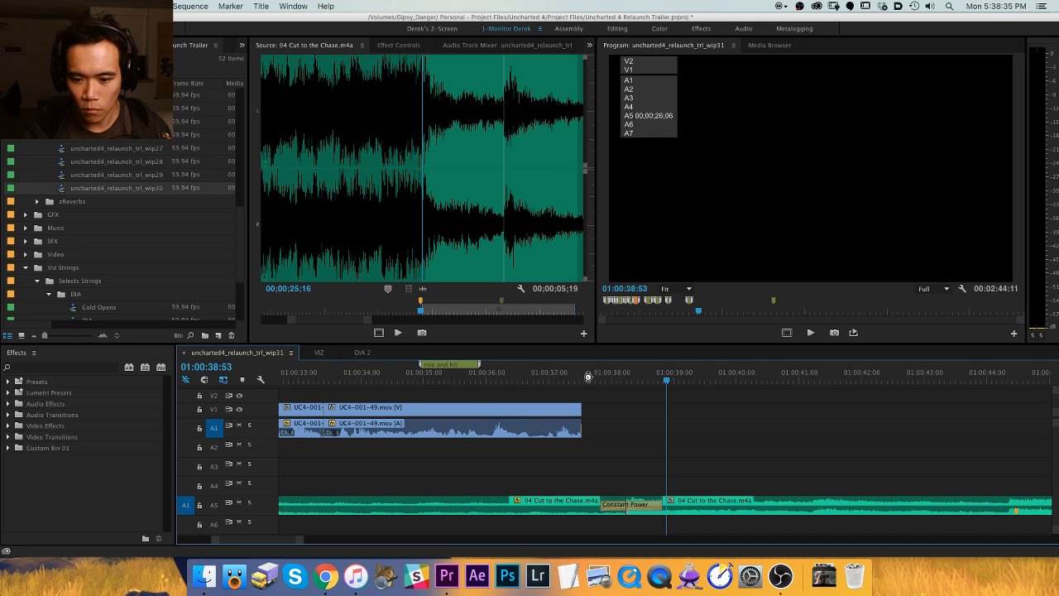
{"action": "key", "text": "minus"}
Play from about 01:00:38:00 through the relocated UC4-001-21 dialogue and stop on the title at 01:00:42:16.
{"action": "left_click_drag", "start_coordinate": [416, 378], "coordinate": [412, 378]}
{"action": "key", "text": "space"}
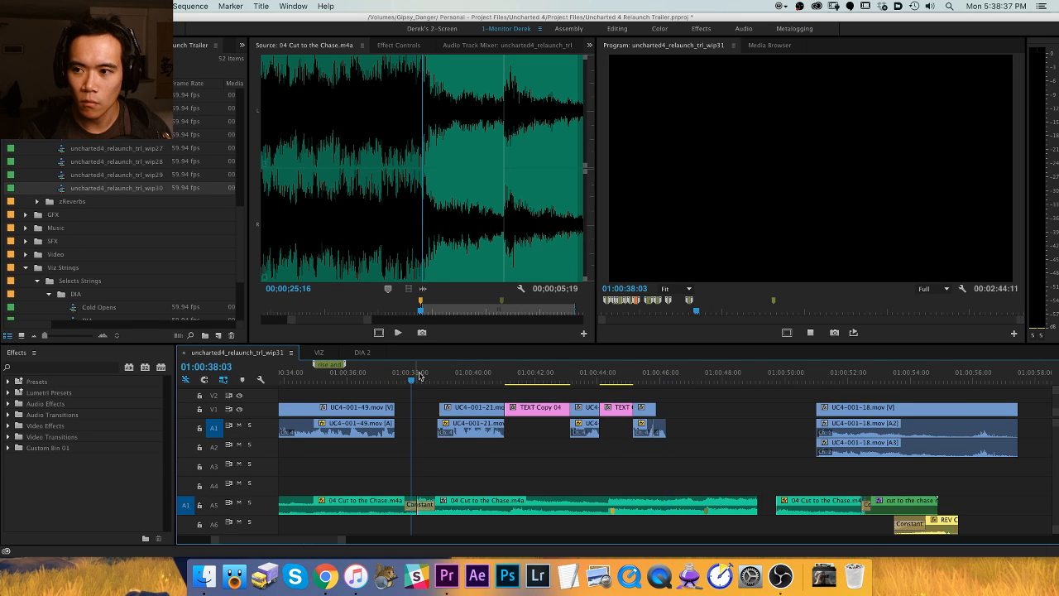
{"action": "key", "text": "equal"}
{"action": "key", "text": "equal"}
{"action": "key", "text": "minus"}
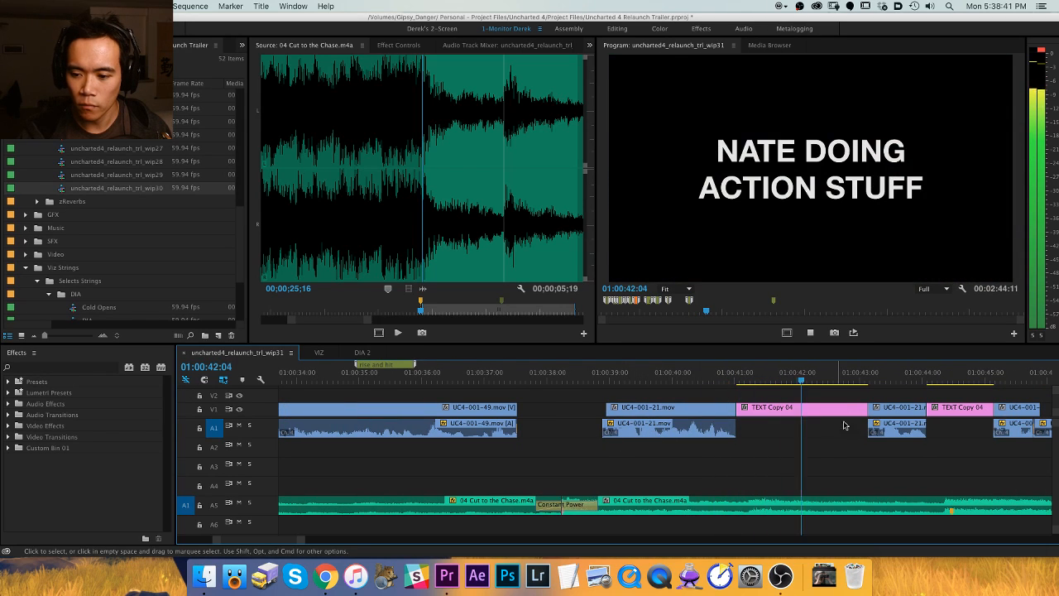
{"action": "key", "text": "space"}
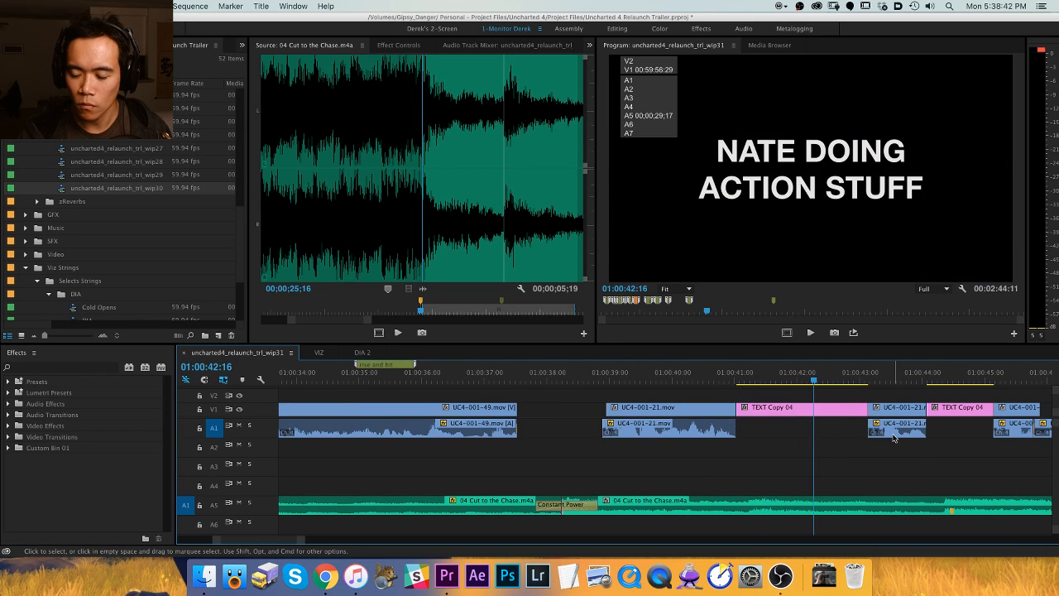
Play from about 01:00:40:45 through the first TEXT Copy 04 title and into the second UC4-001-21 line.
{"action": "key", "text": "h"}
{"action": "left_click_drag", "start_coordinate": [726, 428], "coordinate": [642, 428]}
{"action": "left_click", "coordinate": [635, 375]}
{"action": "key", "text": "space"}
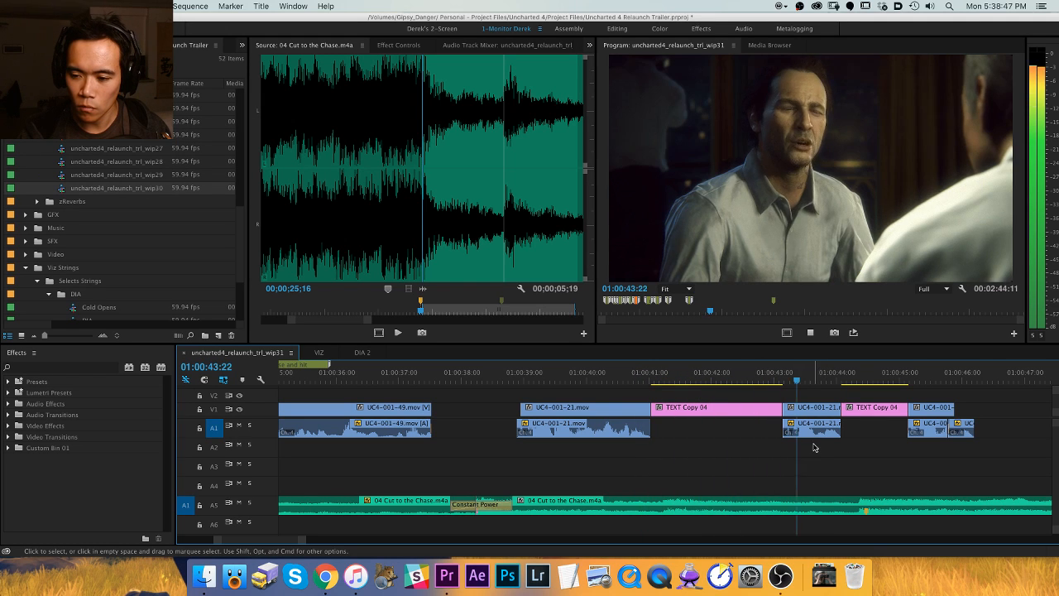
{"action": "key", "text": "space"}
Cut the second UC4-001-21 line and paste it at about 01:00:42:32, overwriting the tail of the first TEXT Copy 04 title.
{"action": "left_click", "coordinate": [809, 426]}
{"action": "key", "text": "Delete"}
{"action": "left_click", "coordinate": [560, 374]}
{"action": "key", "text": "space"}
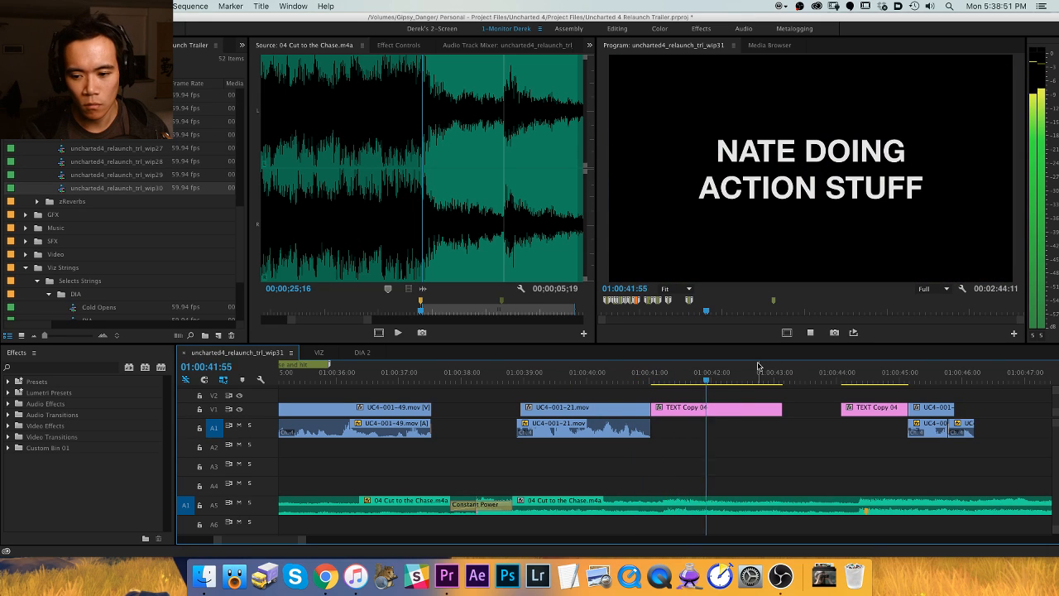
{"action": "key", "text": "space"}
{"action": "key", "text": "super+z"}
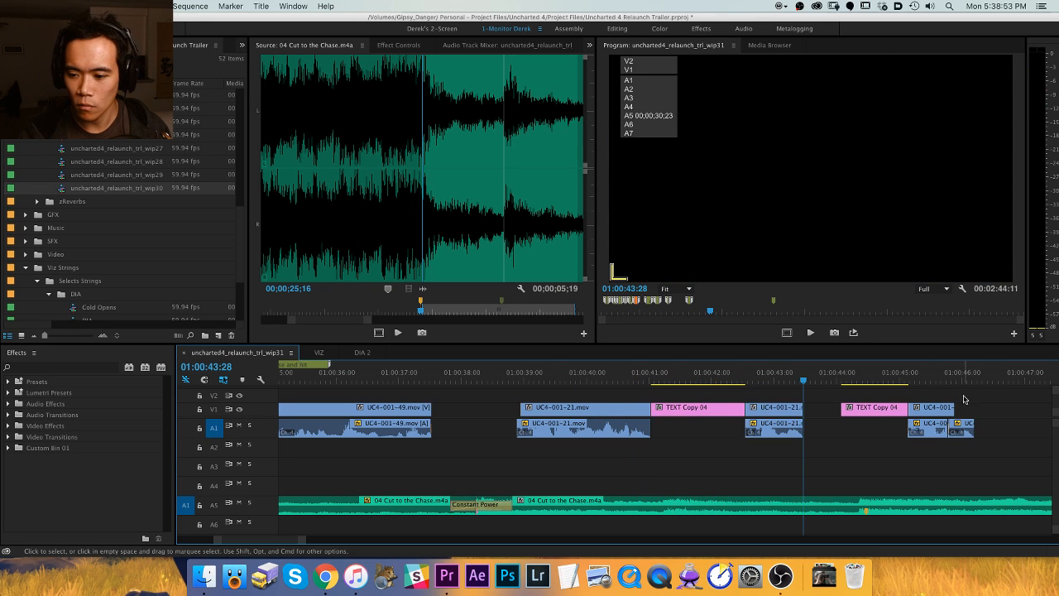
Play from about 01:00:42:55 past the remaining dialogue, and park the playhead on the music marker at 01:00:44:27.
{"action": "left_click", "coordinate": [769, 378]}
{"action": "key", "text": "space"}
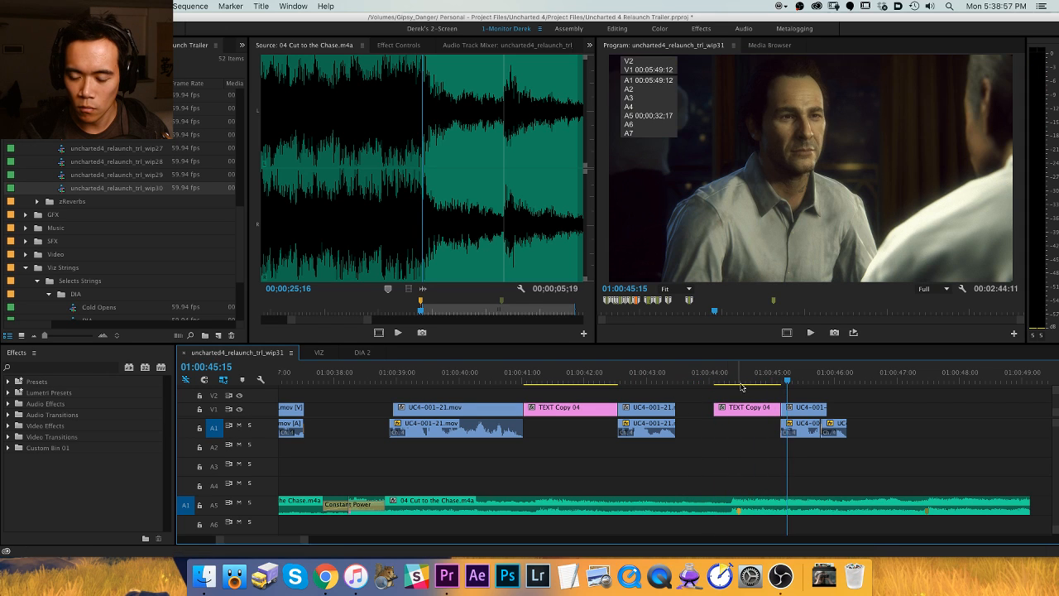
{"action": "key", "text": "minus"}
{"action": "key", "text": "space"}
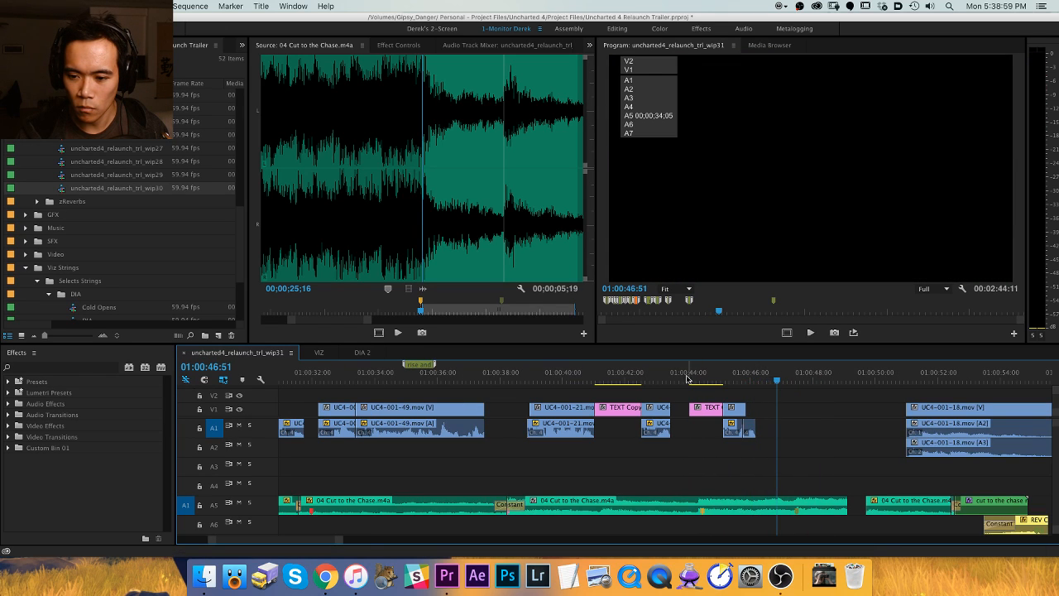
{"action": "left_click_drag", "start_coordinate": [675, 374], "coordinate": [701, 377]}
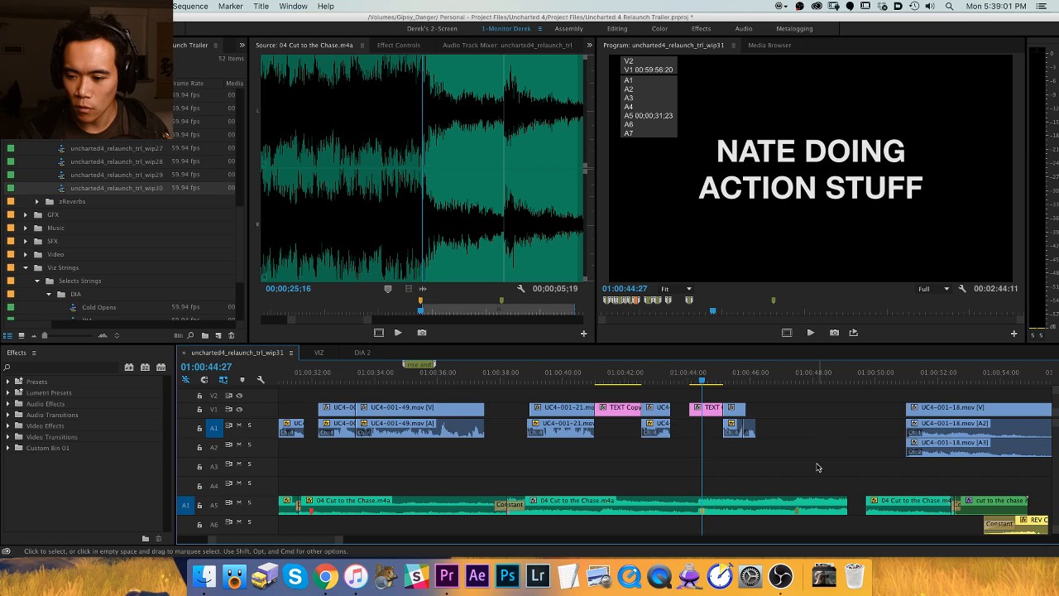
{"action": "key", "text": "minus"}
{"action": "left_click", "coordinate": [318, 353]}
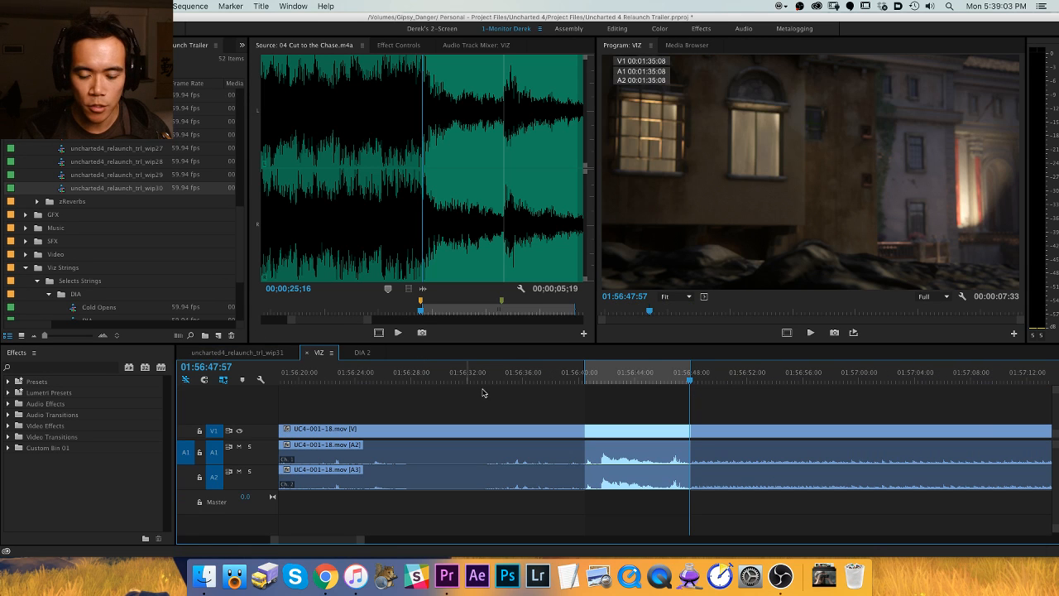
{"action": "left_click", "coordinate": [254, 353]}
{"action": "left_click_drag", "start_coordinate": [61, 188], "coordinate": [63, 189]}
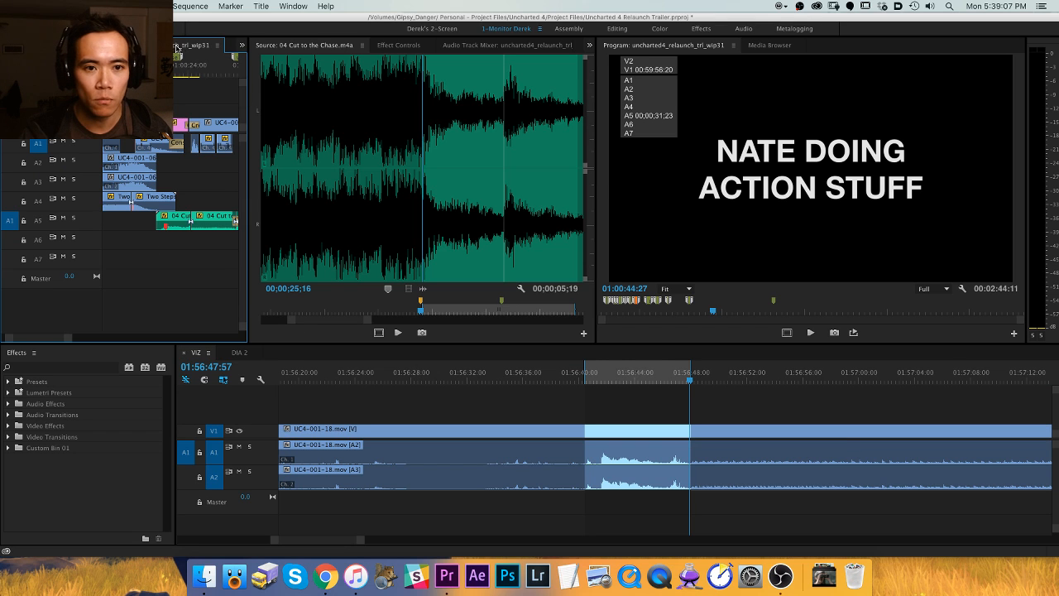
{"action": "left_click_drag", "start_coordinate": [175, 47], "coordinate": [256, 356]}
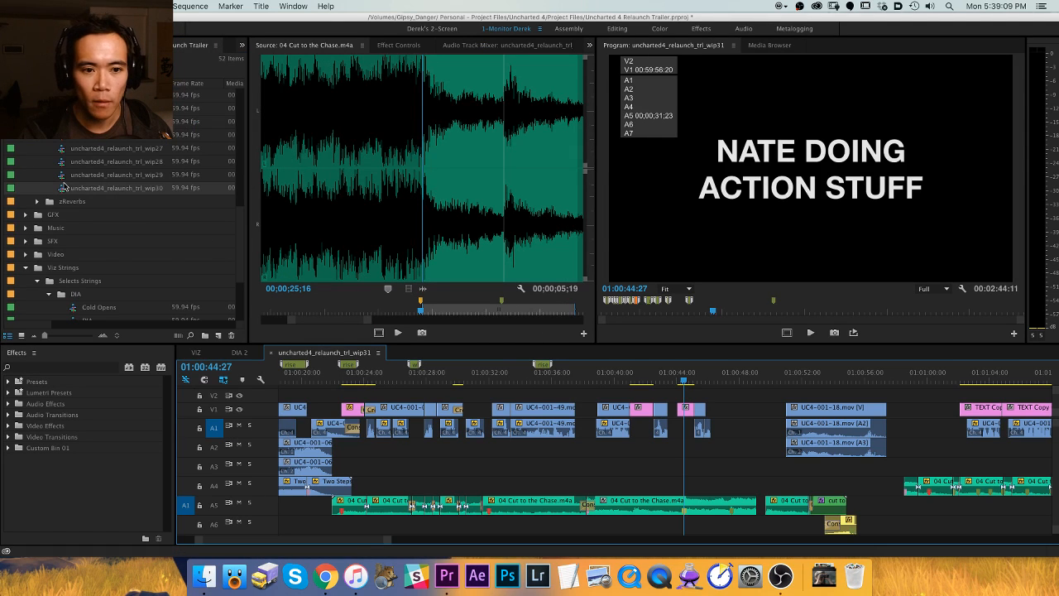
Open wip30, copy its section from the UC4-001-21 dialogue through UC4-001-18 with the music below, and close wip30.
{"action": "double_click", "coordinate": [62, 188]}
{"action": "key", "text": "minus"}
{"action": "key", "text": "minus"}
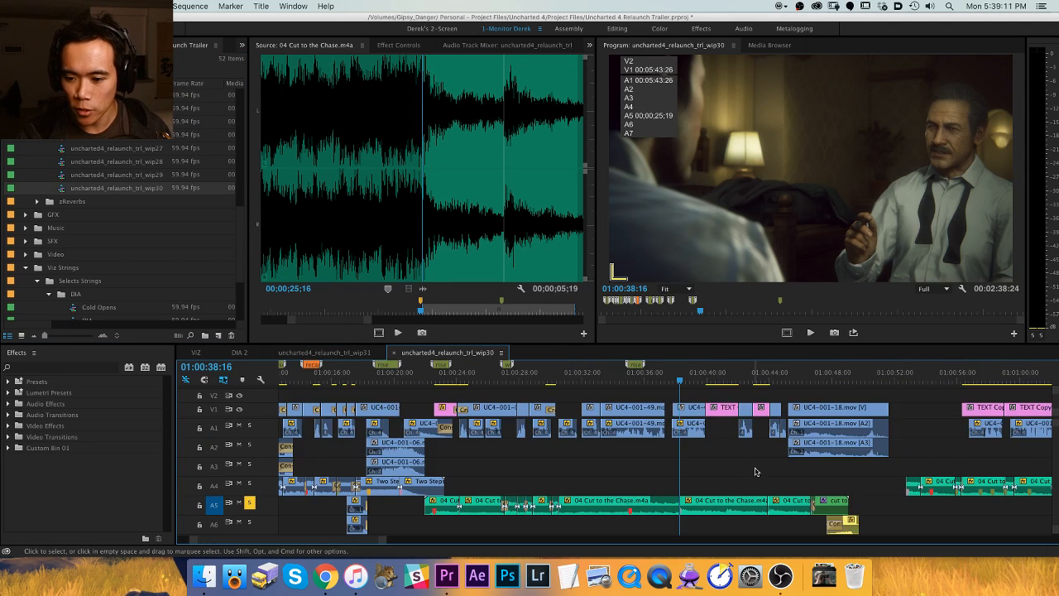
{"action": "left_click_drag", "start_coordinate": [879, 527], "coordinate": [695, 401]}
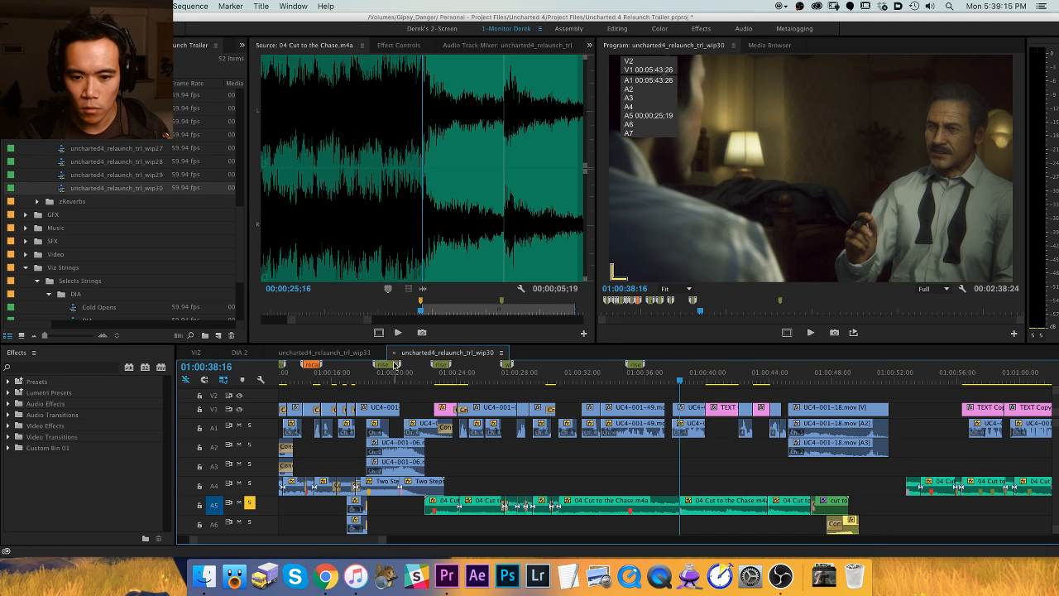
{"action": "left_click", "coordinate": [395, 352]}
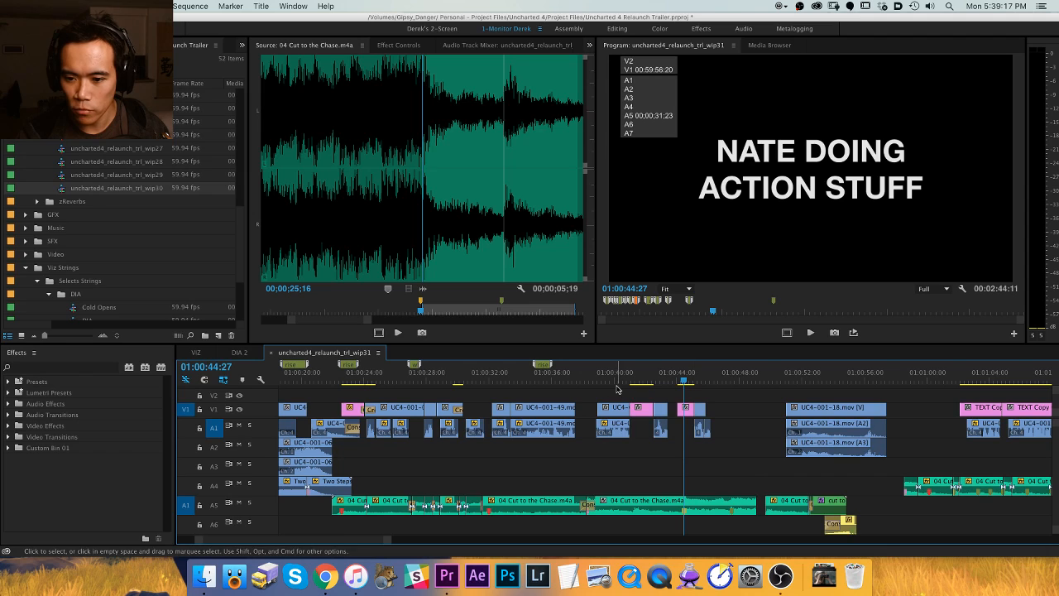
Try replacing wip31's section from the UC4-001-21 dialogue through UC4-001-18 with the copied wip30 section, starting at 01:00:38:14.
{"action": "left_click_drag", "start_coordinate": [617, 389], "coordinate": [874, 522]}
{"action": "key", "text": "Delete"}
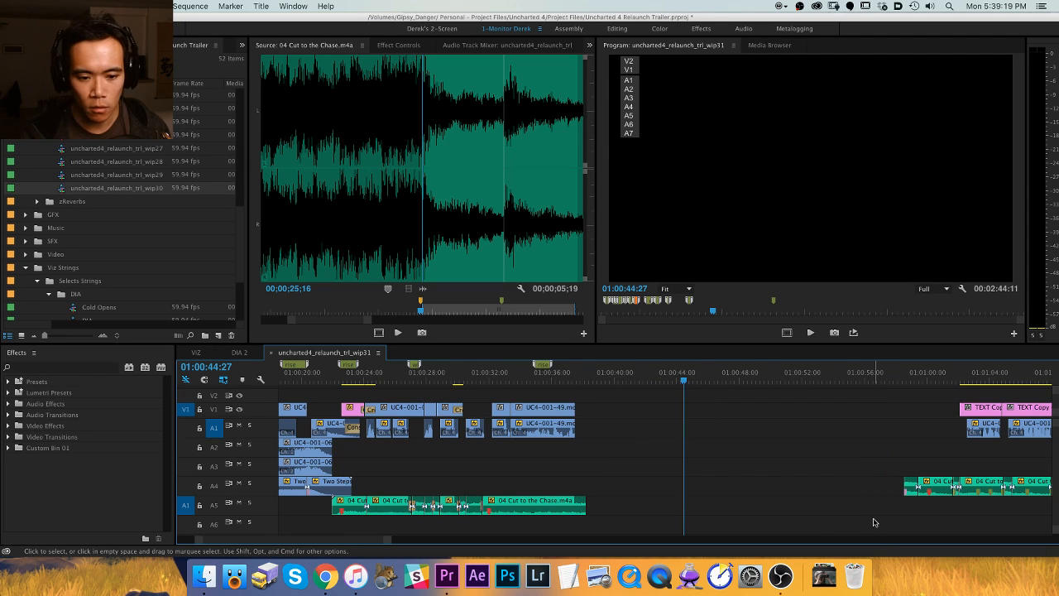
{"action": "key", "text": "super+v"}
{"action": "key", "text": "="}
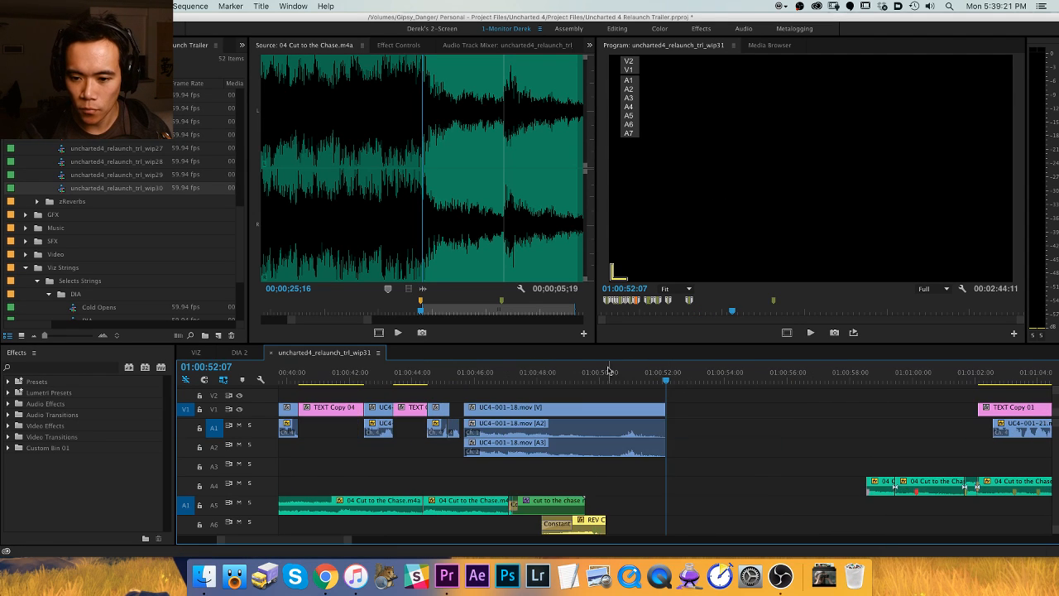
Play the pasted UC4-001-21 dialogue from 01:00:38:23 and stop on the title at 01:00:40:29.
{"action": "scroll", "coordinate": [485, 430], "scroll_direction": "left", "scroll_amount": 3}
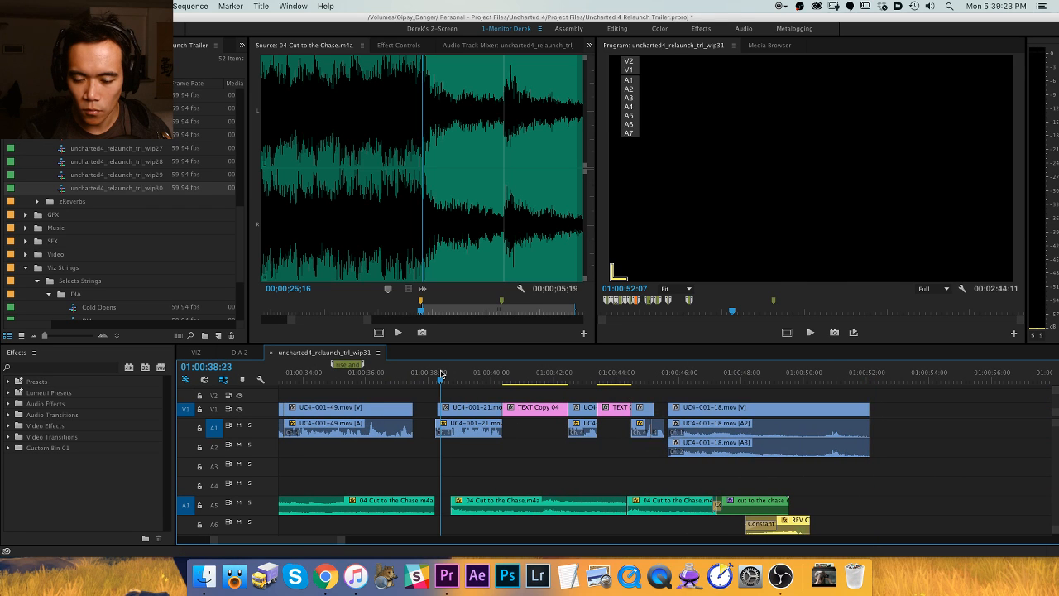
{"action": "key", "text": "space"}
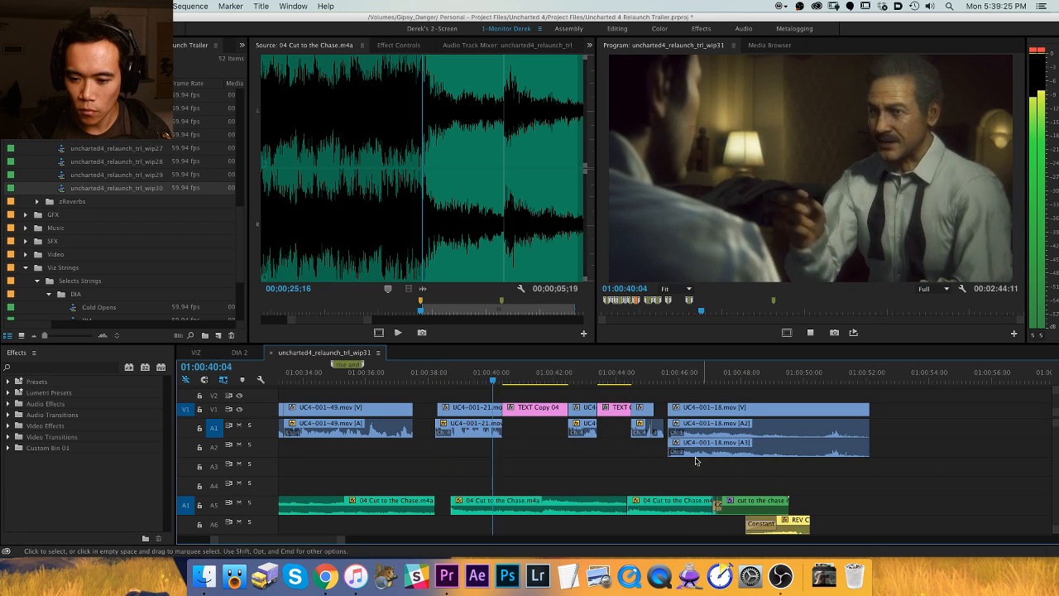
{"action": "key", "text": "space"}
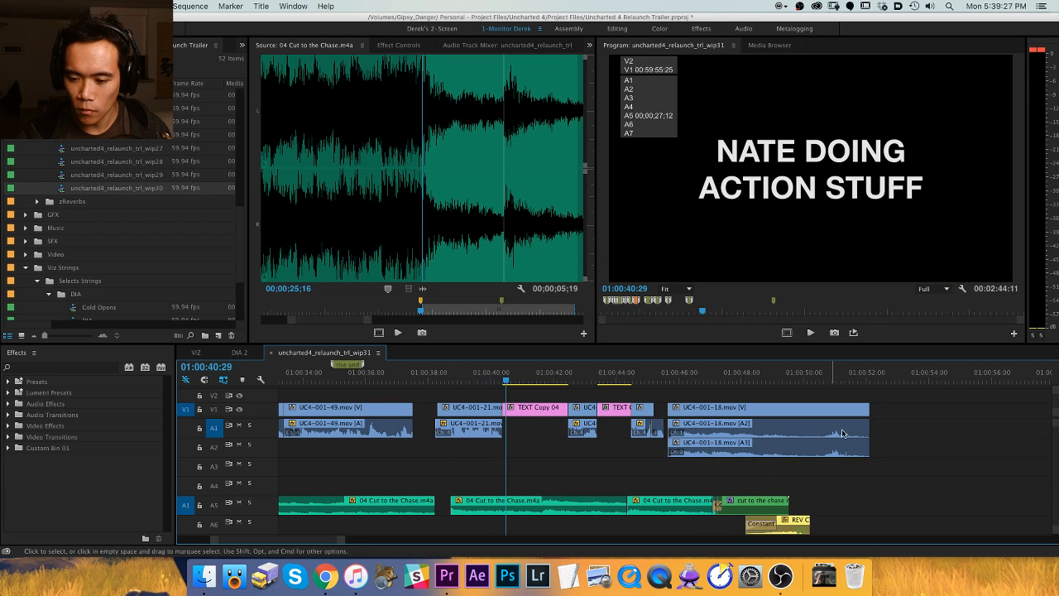
Try shifting UC4-001-18 and the closing music about 4.7 seconds later and extending the preceding music, and undo back to the crossfaded edit.
{"action": "left_click_drag", "start_coordinate": [888, 419], "coordinate": [692, 519]}
{"action": "left_click_drag", "start_coordinate": [725, 415], "coordinate": [873, 422]}
{"action": "left_click_drag", "start_coordinate": [630, 507], "coordinate": [786, 508]}
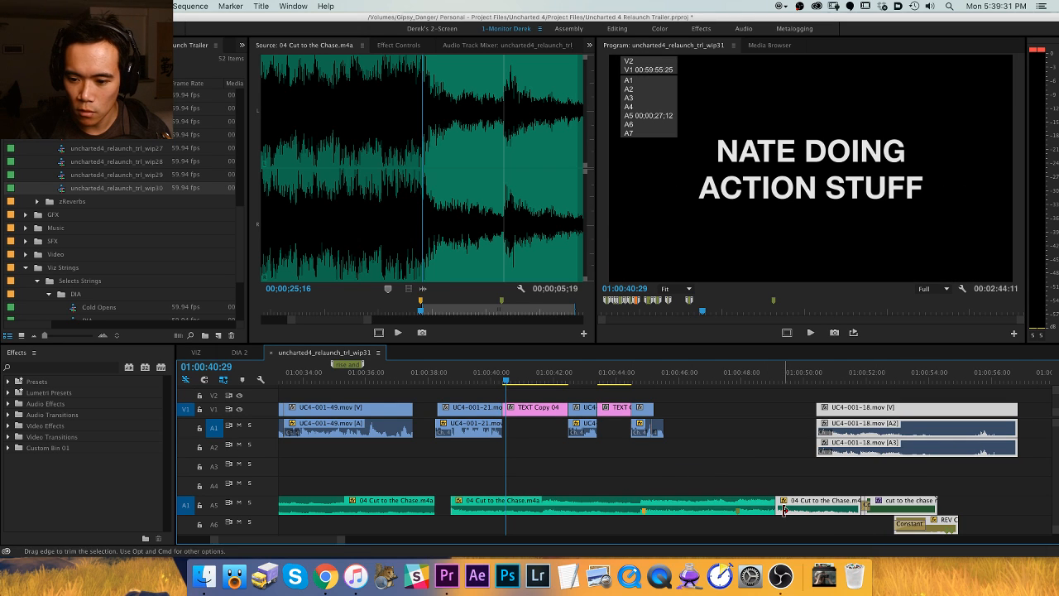
{"action": "key", "text": "super+z"}
{"action": "key", "text": "super+z"}
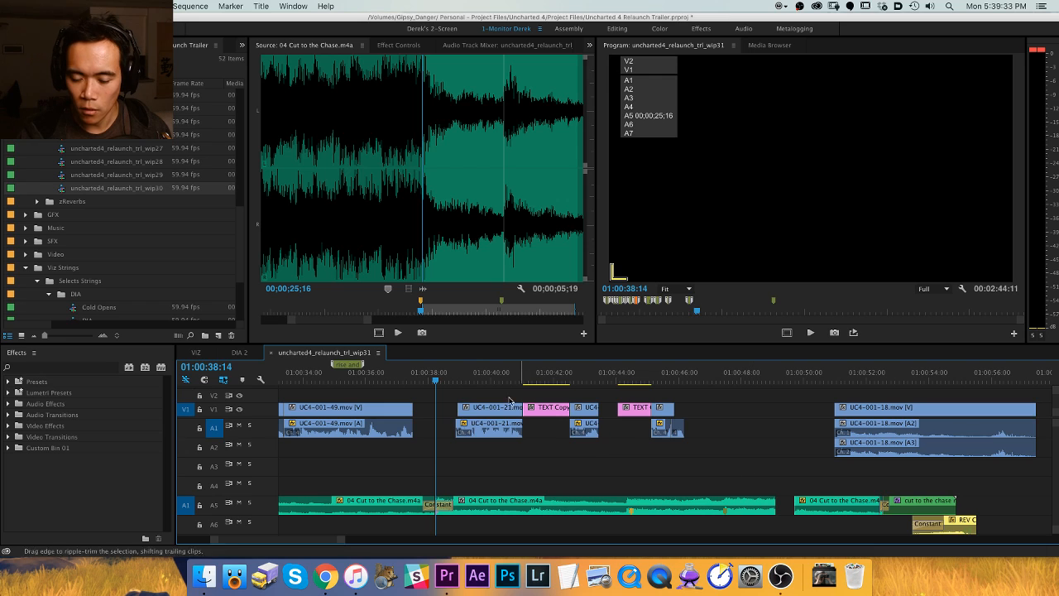
Play from about 01:00:37:00 across the crossfaded music cut and stop at 01:00:38:45.
{"action": "left_click_drag", "start_coordinate": [436, 378], "coordinate": [394, 379]}
{"action": "key", "text": "space"}
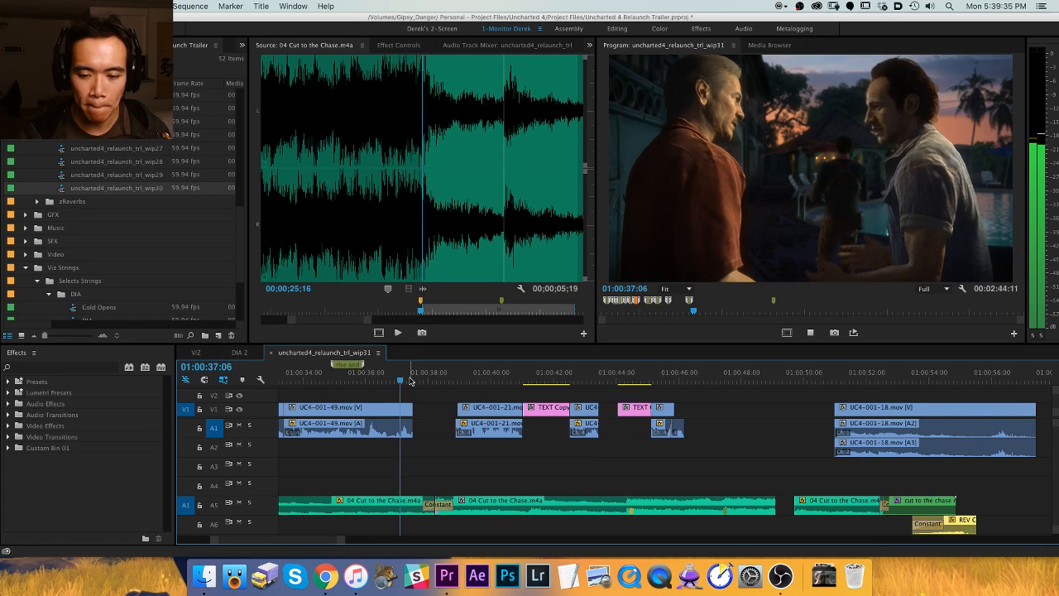
{"action": "key", "text": "space"}
Delete the Constant Power crossfade at the 01:00:38:14 music cut and play across the cut from 01:00:37:31.
{"action": "key", "text": "="}
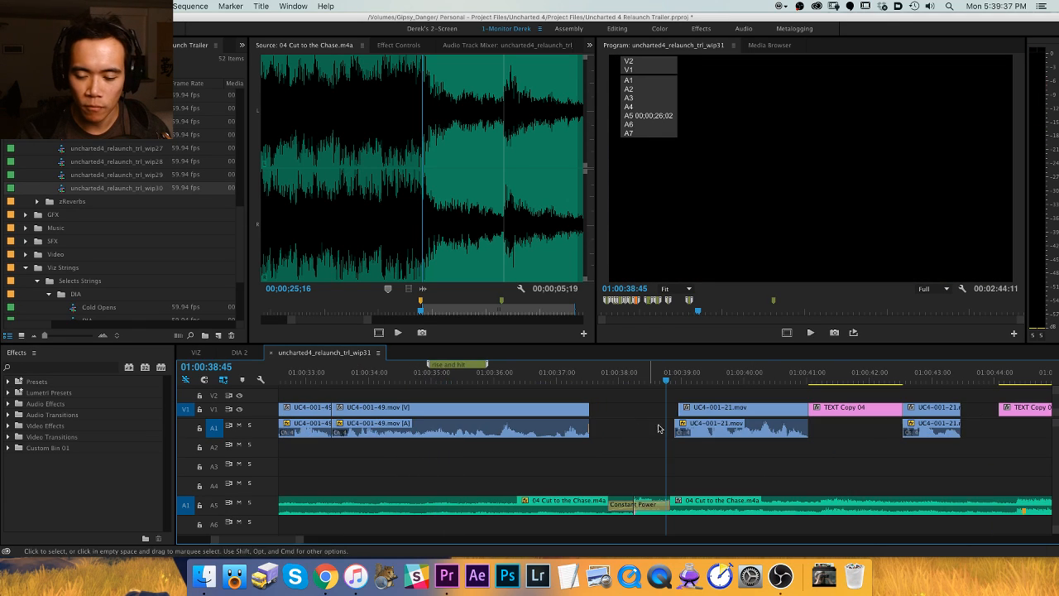
{"action": "left_click", "coordinate": [655, 501]}
{"action": "key", "text": "Delete"}
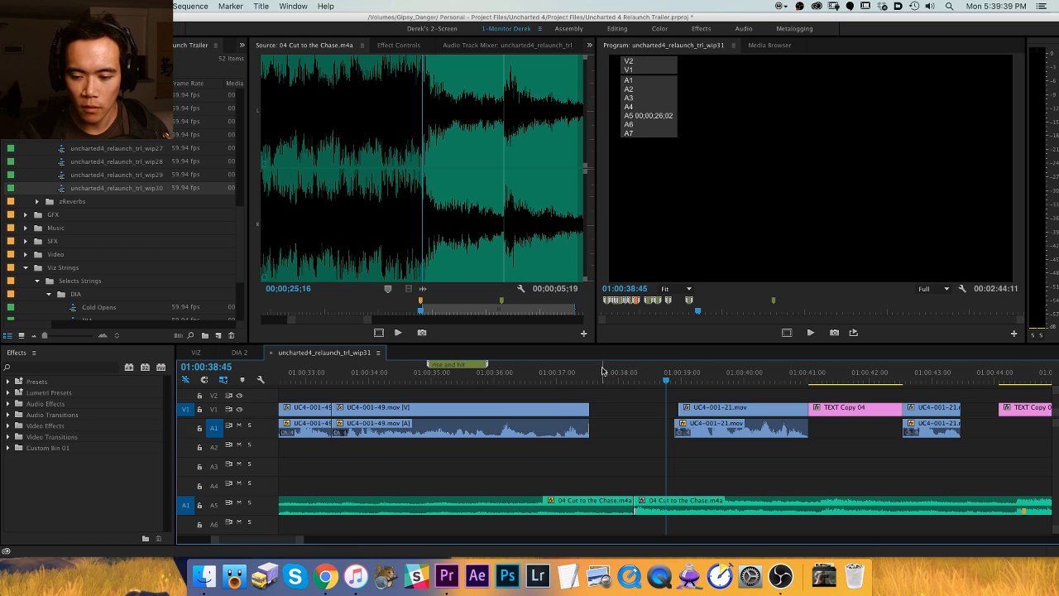
{"action": "key", "text": "Up"}
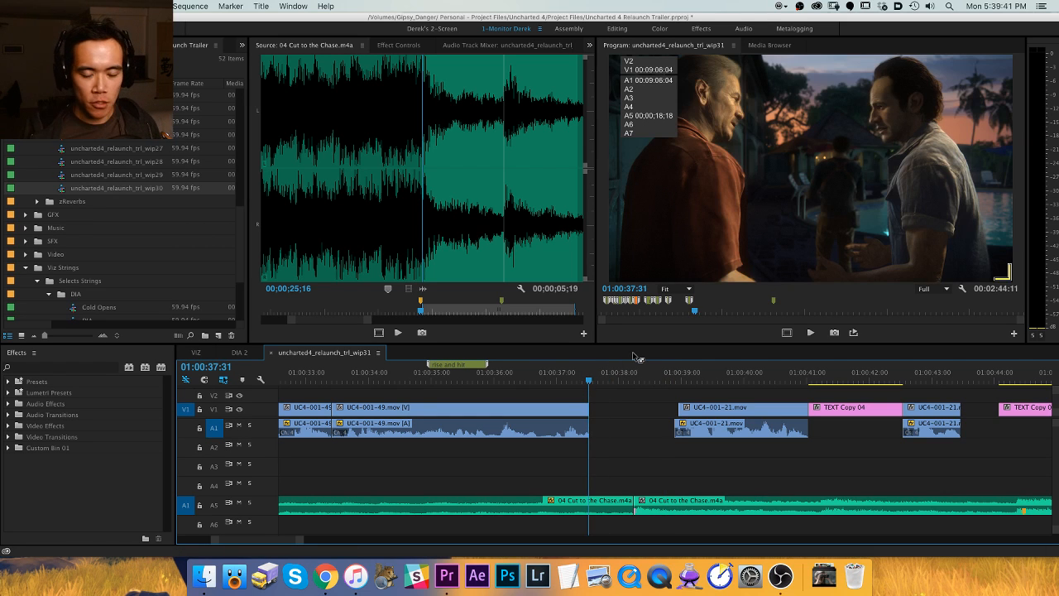
{"action": "key", "text": "space"}
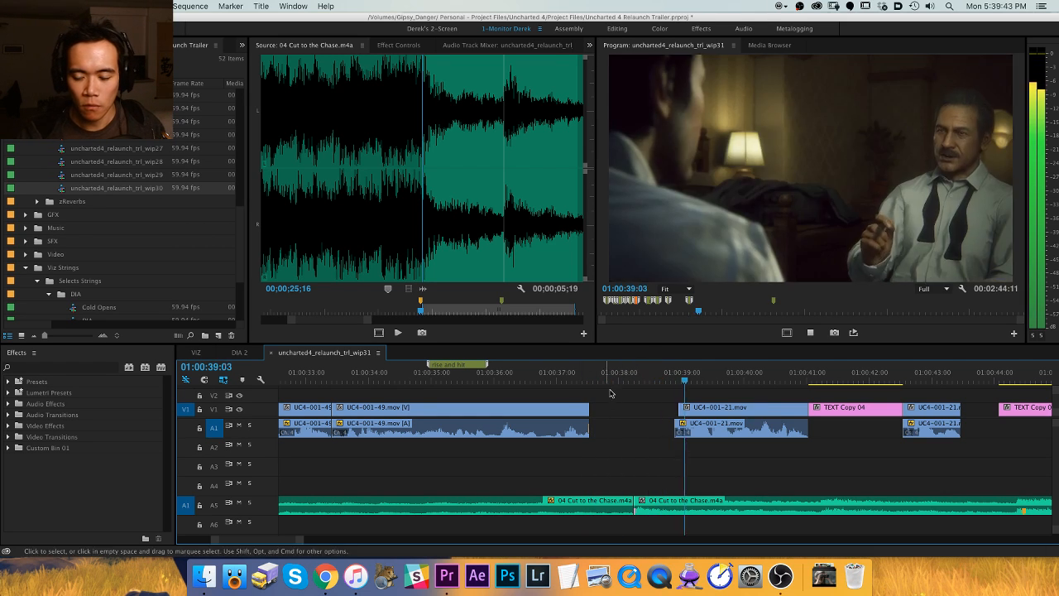
Undo deleting the Constant Power crossfade at the 01:00:38:14 music cut and play across it from 01:00:37:06.
{"action": "key", "text": "space"}
{"action": "key", "text": "minus"}
{"action": "key", "text": "super+z"}
{"action": "left_click", "coordinate": [631, 375]}
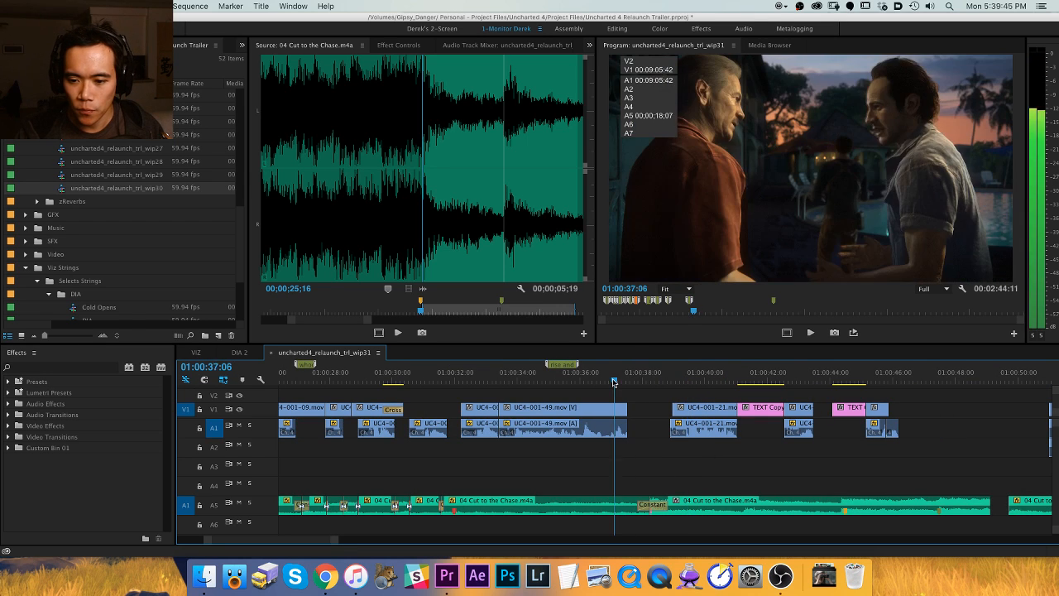
{"action": "key", "text": "space"}
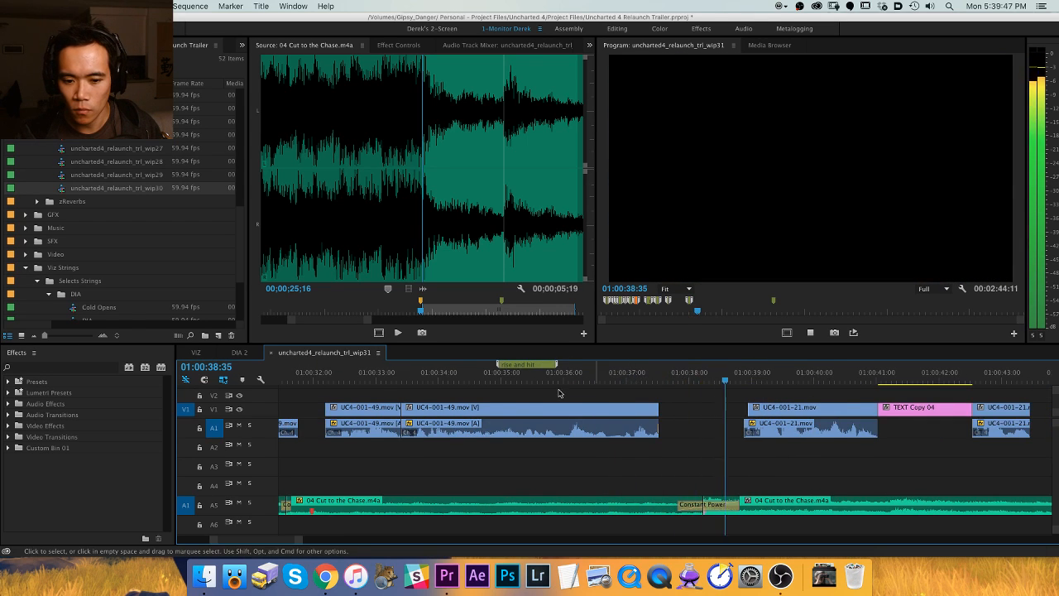
Play the start of the UC4-001-49 dialogue around 01:00:32, then shift both adjoining UC4-001-49 clips about 24 frames later.
{"action": "left_click", "coordinate": [484, 374]}
{"action": "key", "text": "space"}
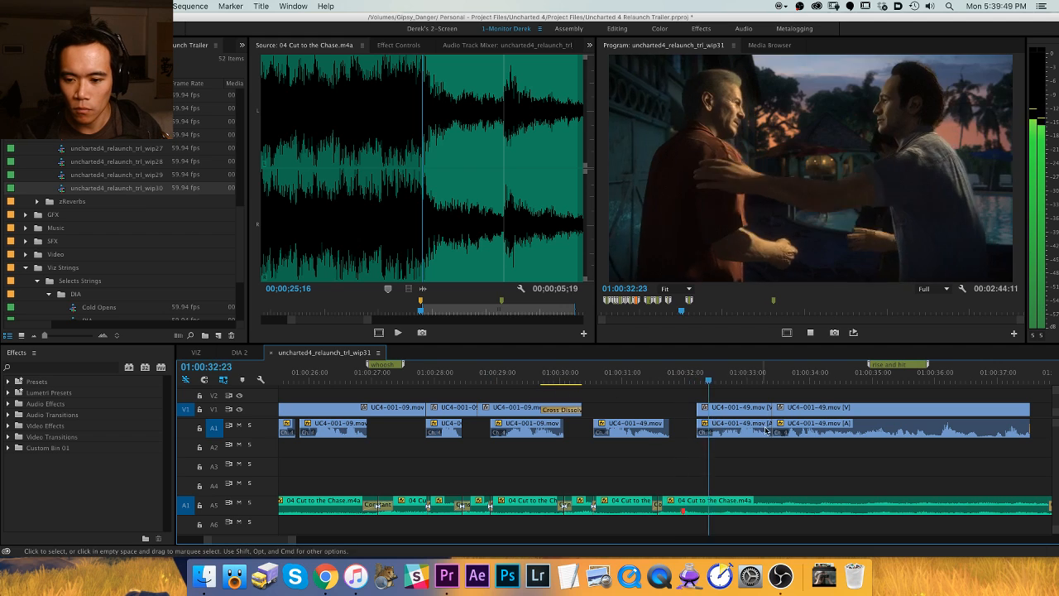
{"action": "key", "text": "space"}
{"action": "left_click", "coordinate": [707, 426]}
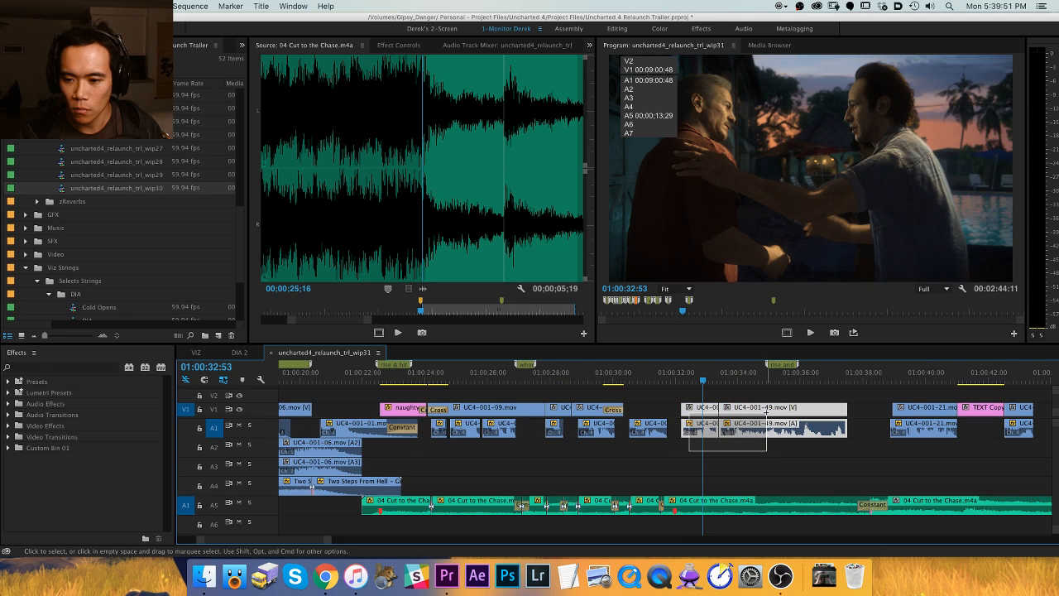
{"action": "left_click_drag", "start_coordinate": [779, 411], "coordinate": [796, 411]}
Play the retimed UC4-001-49 dialogue through the crossfaded music and UC4-001-21, and stop on the title at 01:00:41:07.
{"action": "key", "text": "Up"}
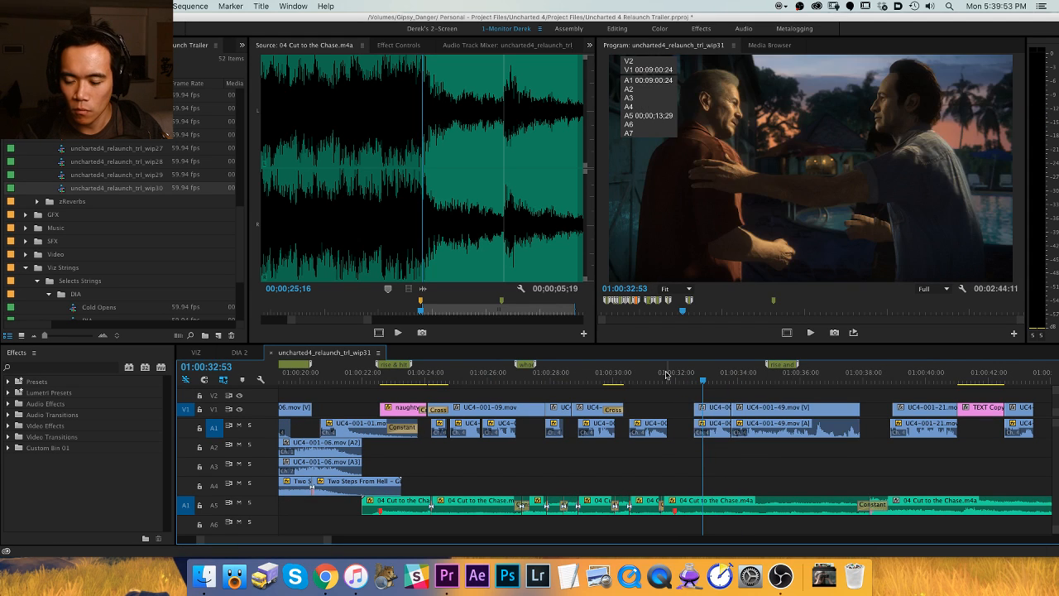
{"action": "key", "text": "space"}
{"action": "key", "text": "equal"}
{"action": "key", "text": "h"}
{"action": "left_click_drag", "start_coordinate": [743, 442], "coordinate": [582, 463]}
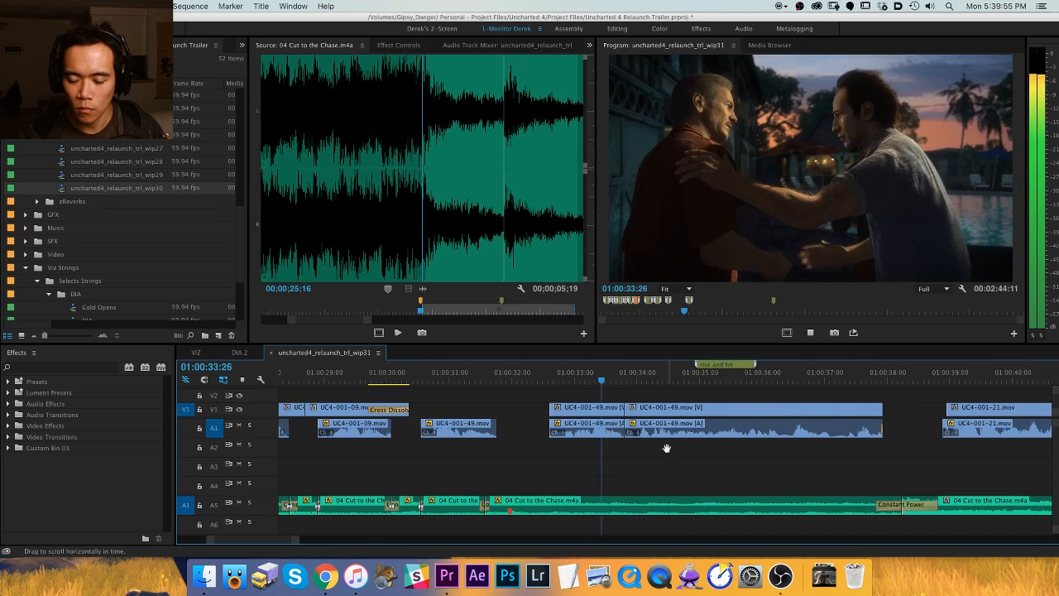
{"action": "left_click_drag", "start_coordinate": [671, 447], "coordinate": [578, 463]}
{"action": "key", "text": "v"}
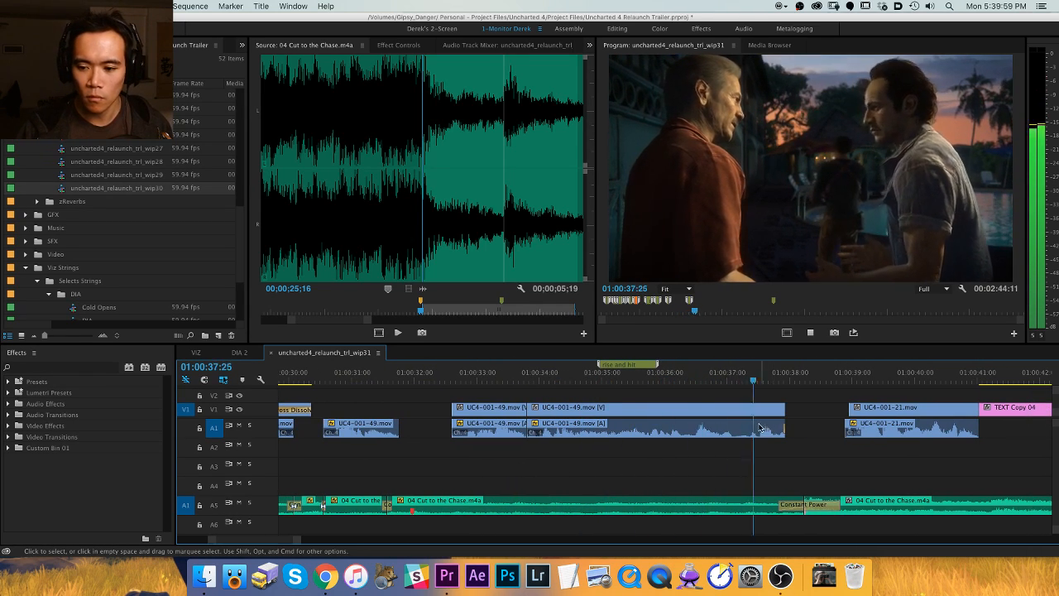
{"action": "key", "text": "equal"}
{"action": "scroll", "coordinate": [736, 429], "scroll_direction": "right", "scroll_amount": 3}
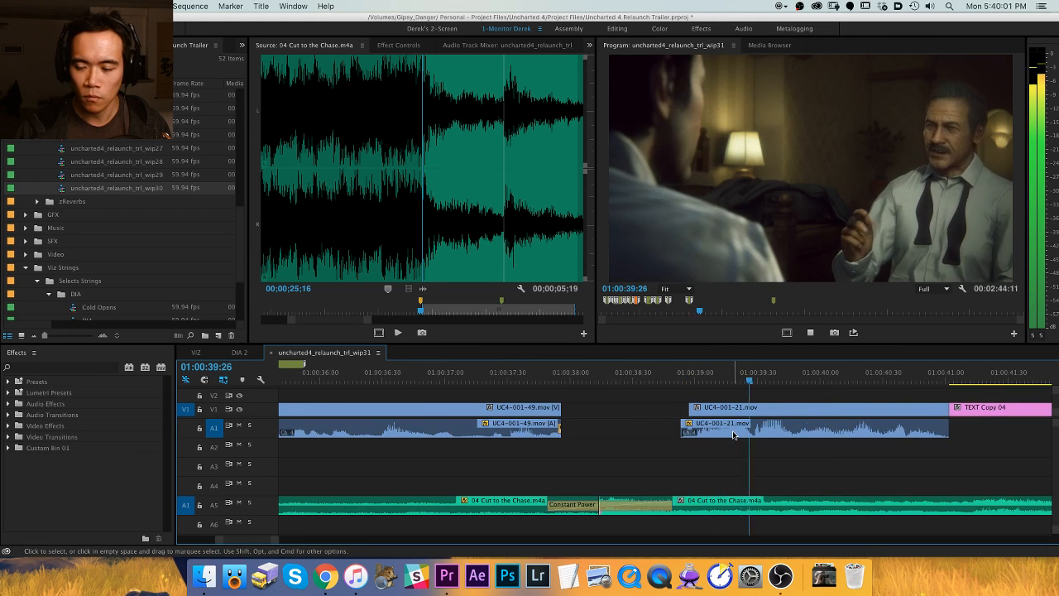
{"action": "key", "text": "minus"}
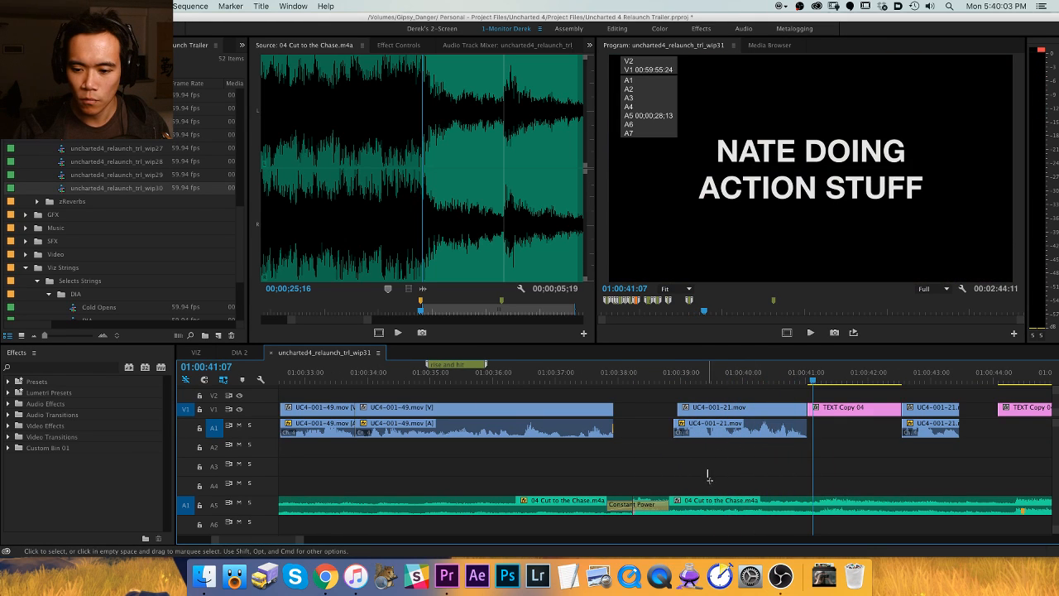
Adjust the audio gain of the Cut to the Chase clip after the 01:00:38:14 cut and play the title section to 01:00:42:33.
{"action": "left_click", "coordinate": [716, 502]}
{"action": "key", "text": "g"}
{"action": "key", "text": "Return"}
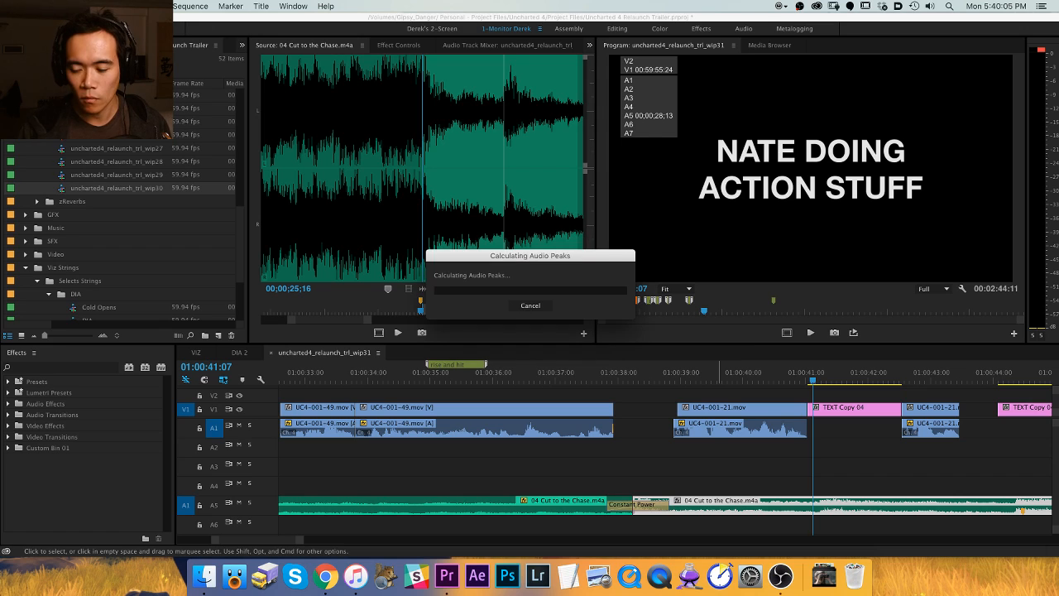
{"action": "scroll", "coordinate": [788, 411], "scroll_direction": "right", "scroll_amount": 3}
{"action": "key", "text": "space"}
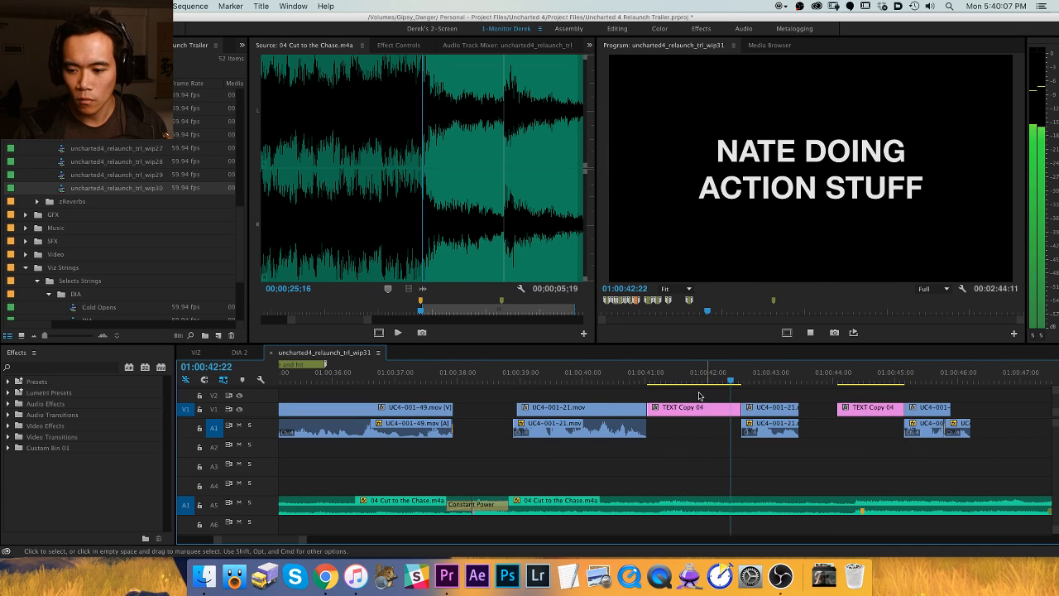
{"action": "key", "text": "space"}
Match-frame the A5 Cut to the Chase music into the source monitor and audition it from the marker at 00;00;19;10.
{"action": "key", "text": "f"}
{"action": "left_click", "coordinate": [215, 504]}
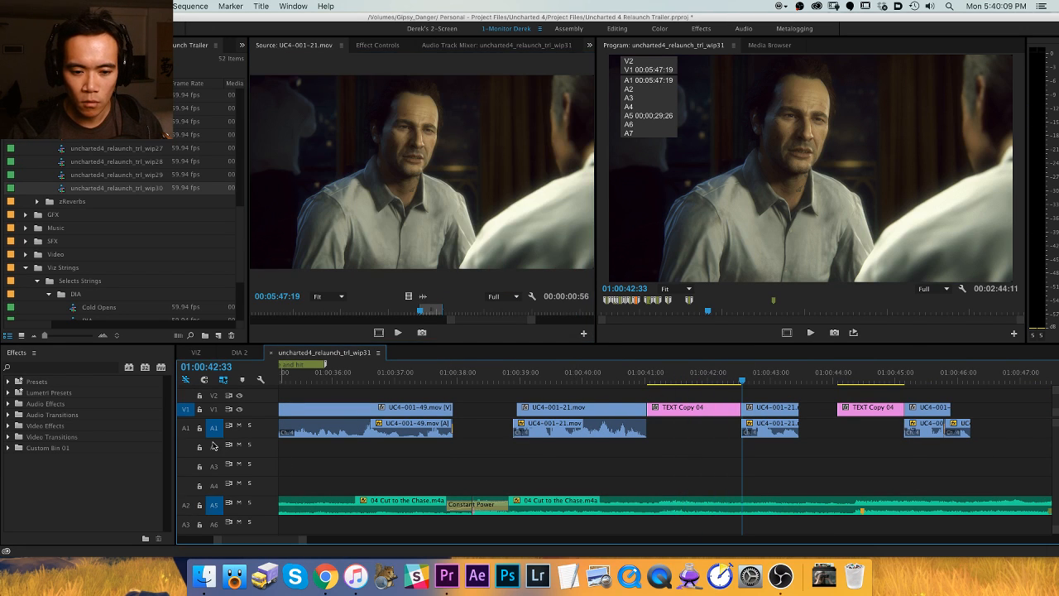
{"action": "key", "text": "f"}
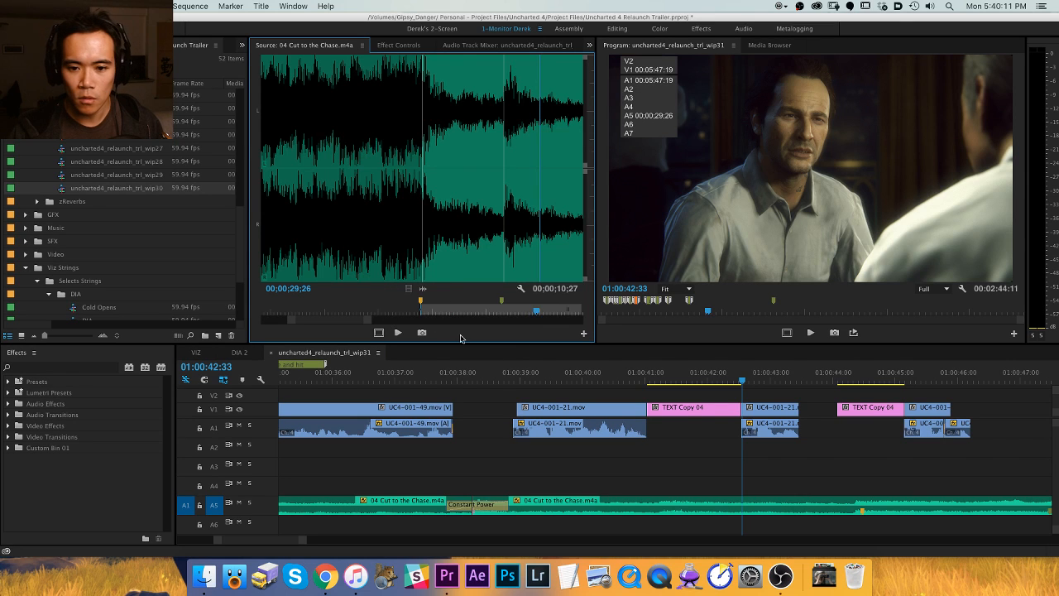
{"action": "key", "text": "minus"}
{"action": "left_click", "coordinate": [365, 267]}
{"action": "key", "text": "shift+super+m"}
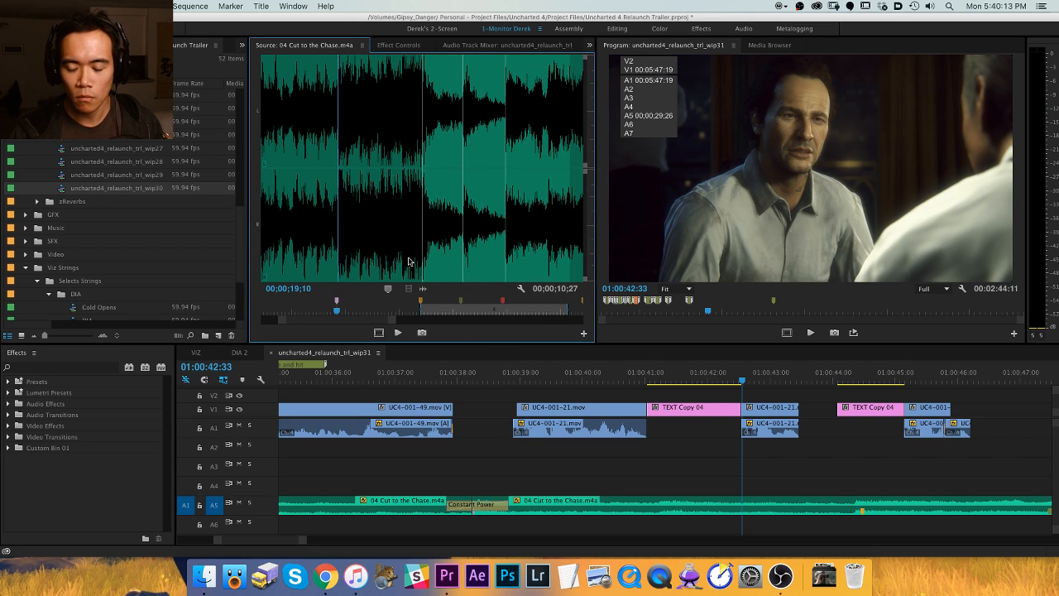
{"action": "key", "text": "space"}
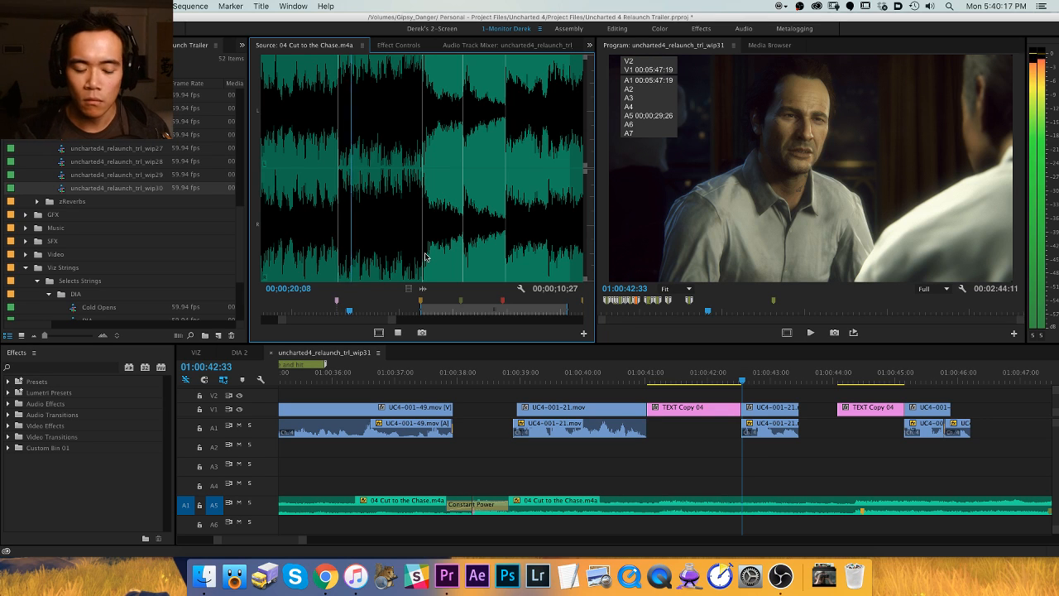
{"action": "key", "text": "space"}
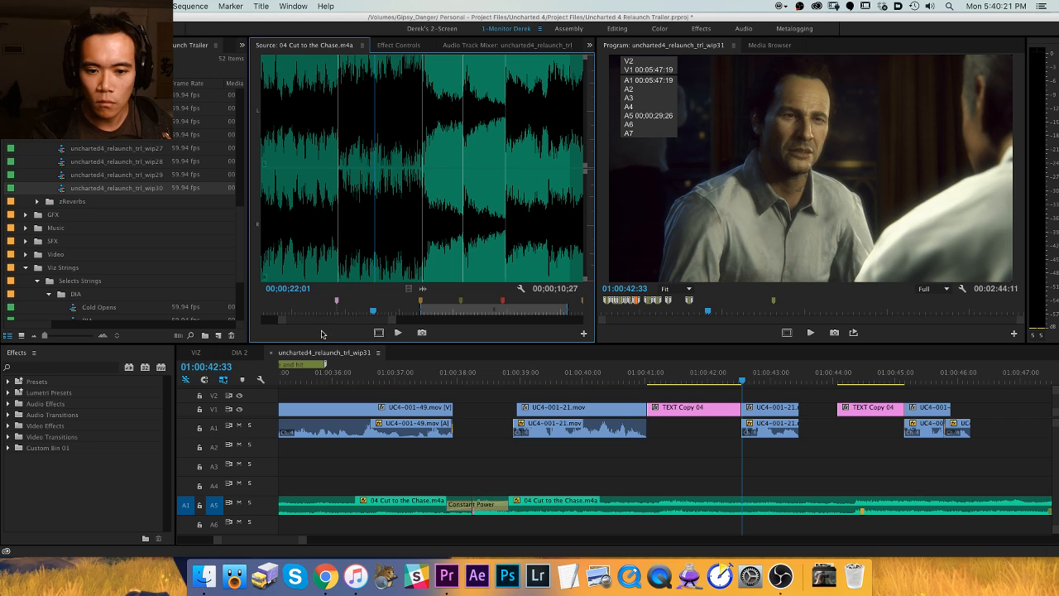
{"action": "key", "text": "space"}
{"action": "key", "text": "space"}
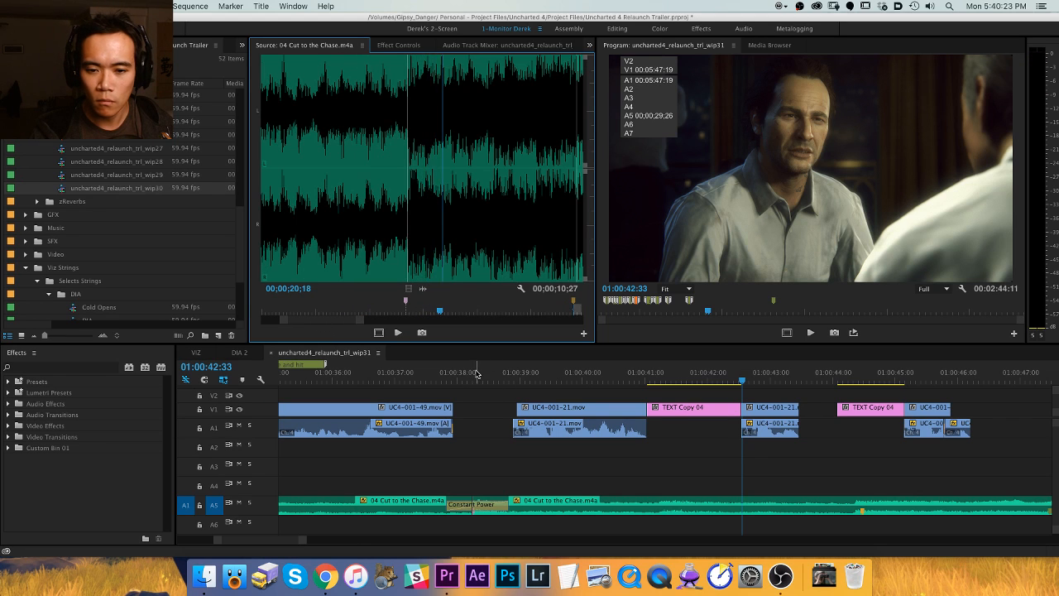
Replace the music after the 01:00:38:14 cut with Cut to the Chase starting at source 00;00;19;10, and lower its gain.
{"action": "left_click", "coordinate": [479, 374]}
{"action": "key", "text": "Up"}
{"action": "key", "text": "d"}
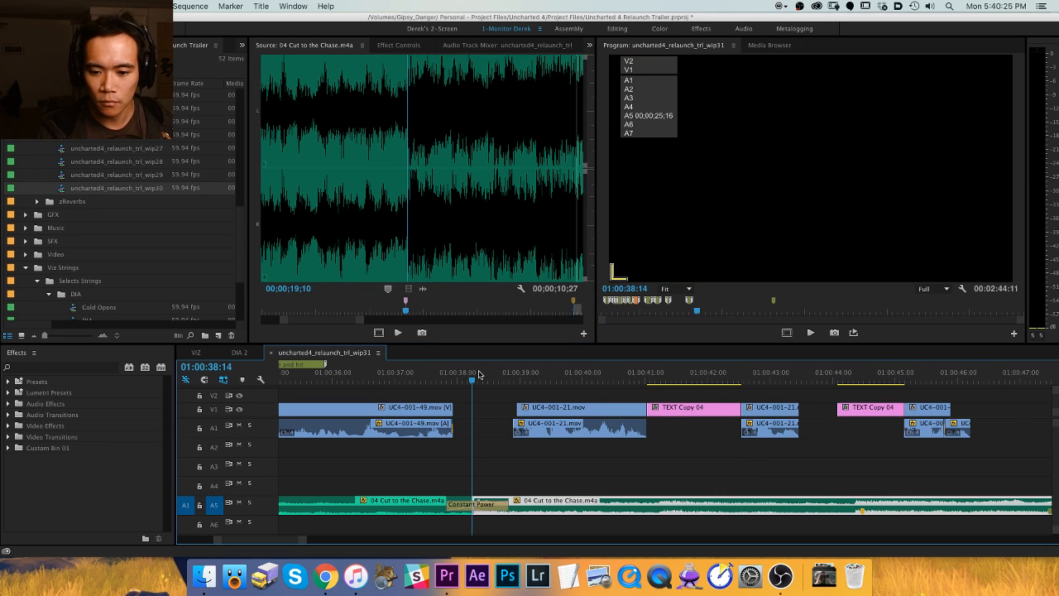
{"action": "key", "text": "minus"}
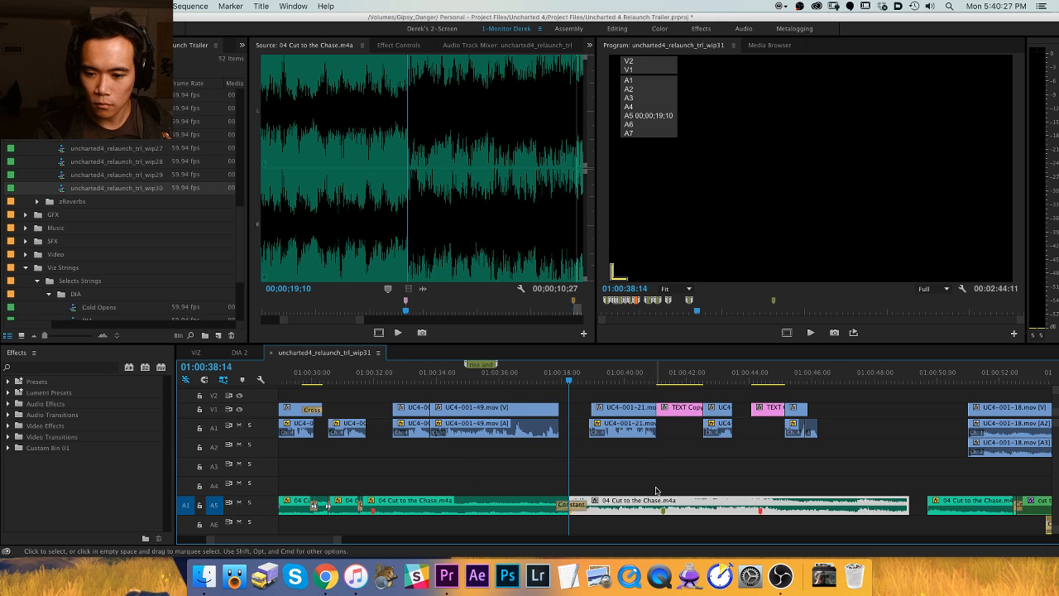
{"action": "type", "text": "g-"}
{"action": "key", "text": "Return"}
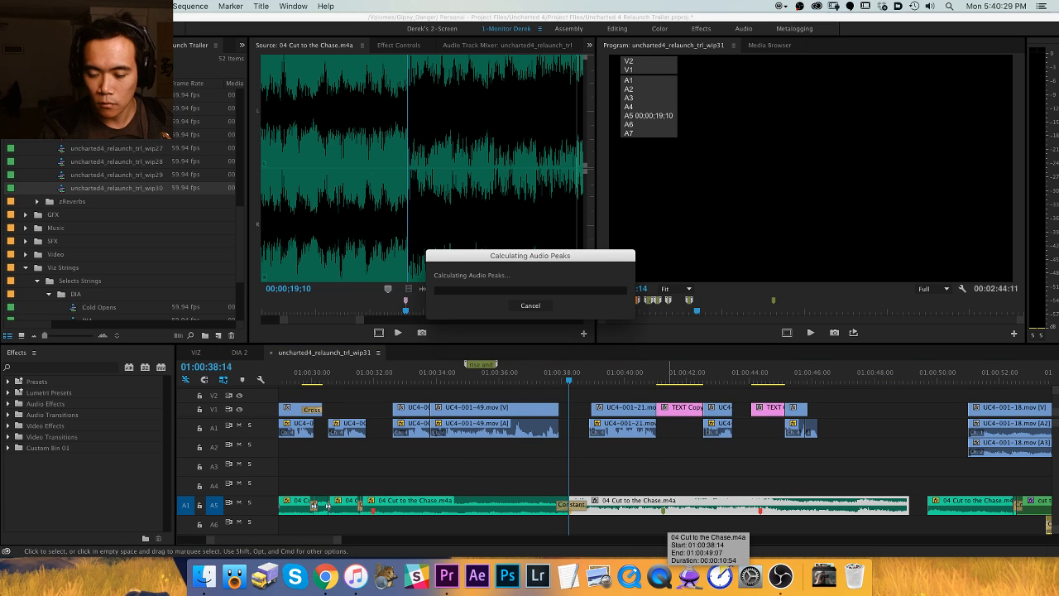
Play across the replaced music from about 01:00:37:39 to 01:00:39:54 and save the project.
{"action": "left_click", "coordinate": [550, 380]}
{"action": "key", "text": "space"}
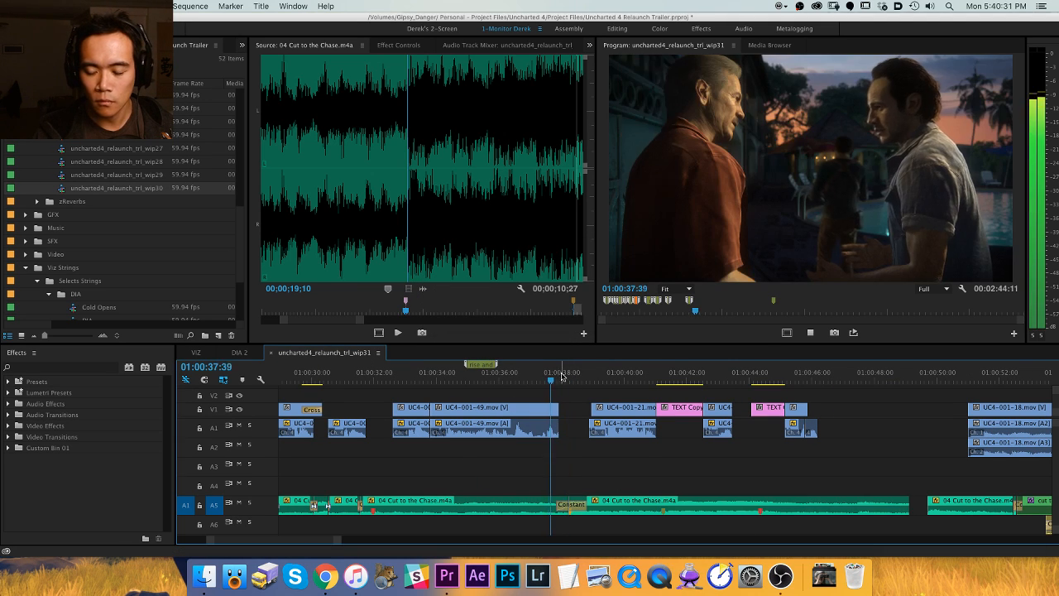
{"action": "key", "text": "equal"}
{"action": "key", "text": "minus"}
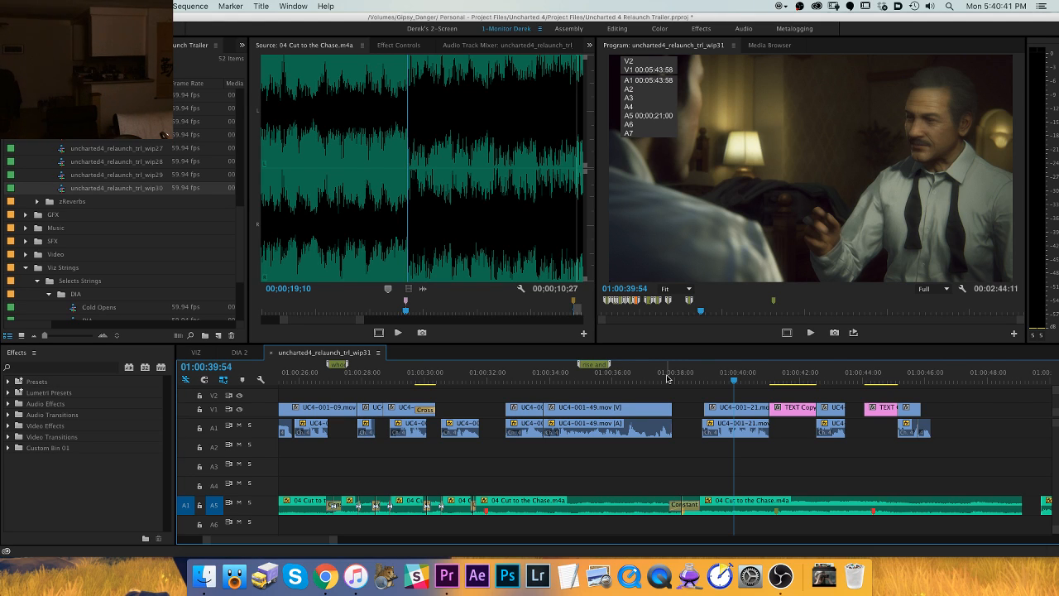
{"action": "key", "text": "super+s"}
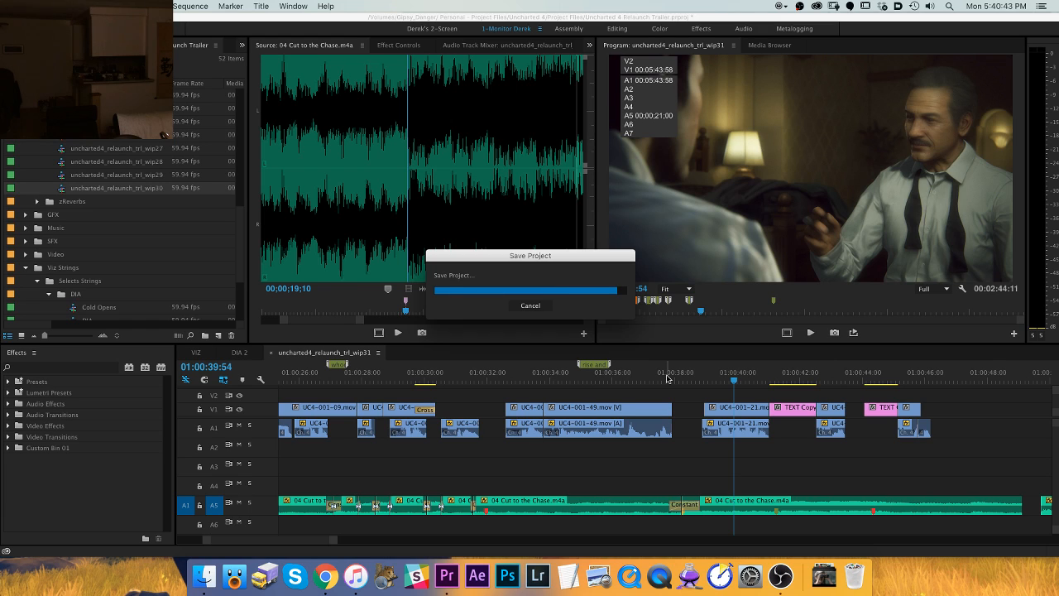
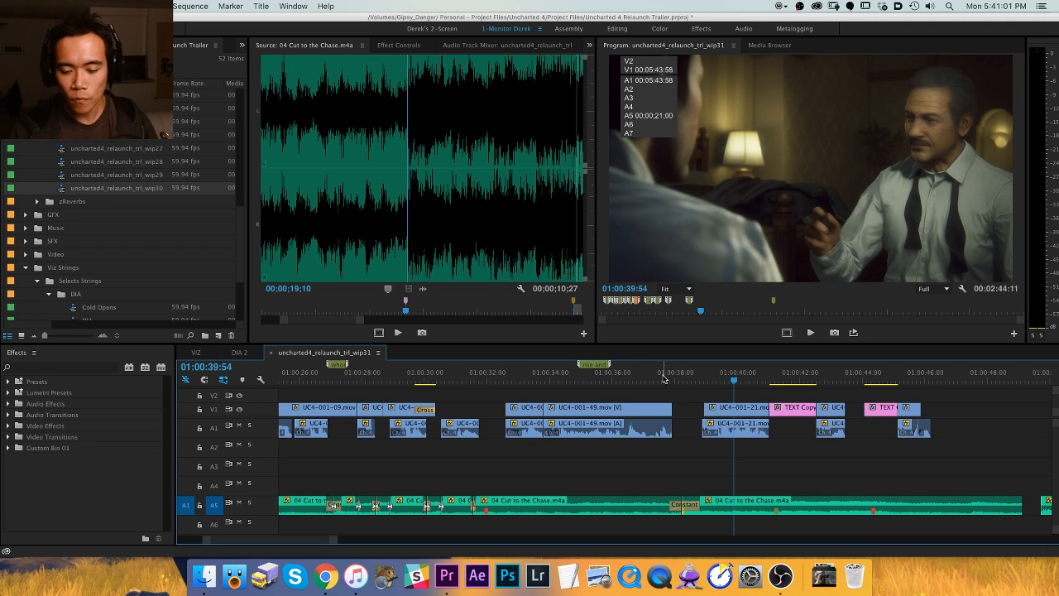
Play from about 01:00:36:00 through the new music, the UC4-001-21 dialogue and both titles, stopping at 01:00:46:28.
{"action": "scroll", "coordinate": [496, 430], "scroll_direction": "right", "scroll_amount": 5}
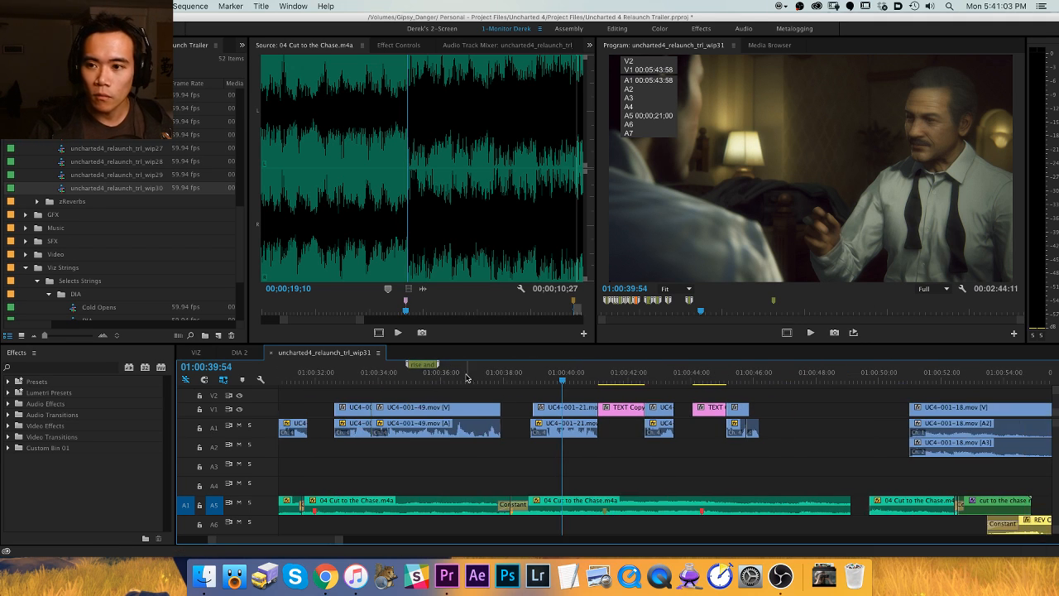
{"action": "left_click_drag", "start_coordinate": [488, 378], "coordinate": [443, 378]}
{"action": "key", "text": "space"}
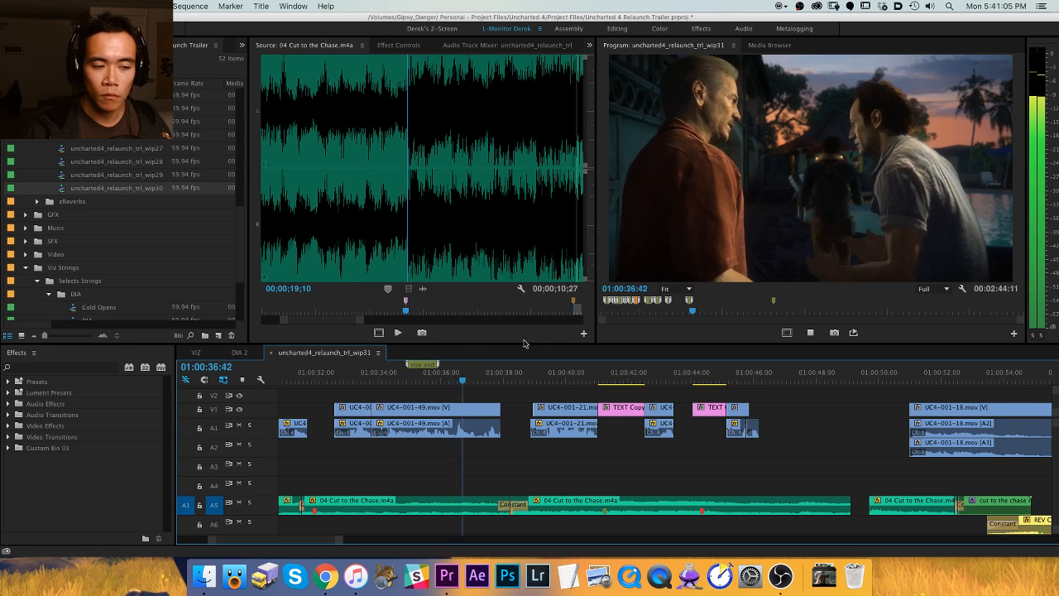
{"action": "key", "text": "="}
{"action": "key", "text": "h"}
{"action": "left_click_drag", "start_coordinate": [685, 418], "coordinate": [503, 427]}
{"action": "key", "text": "v"}
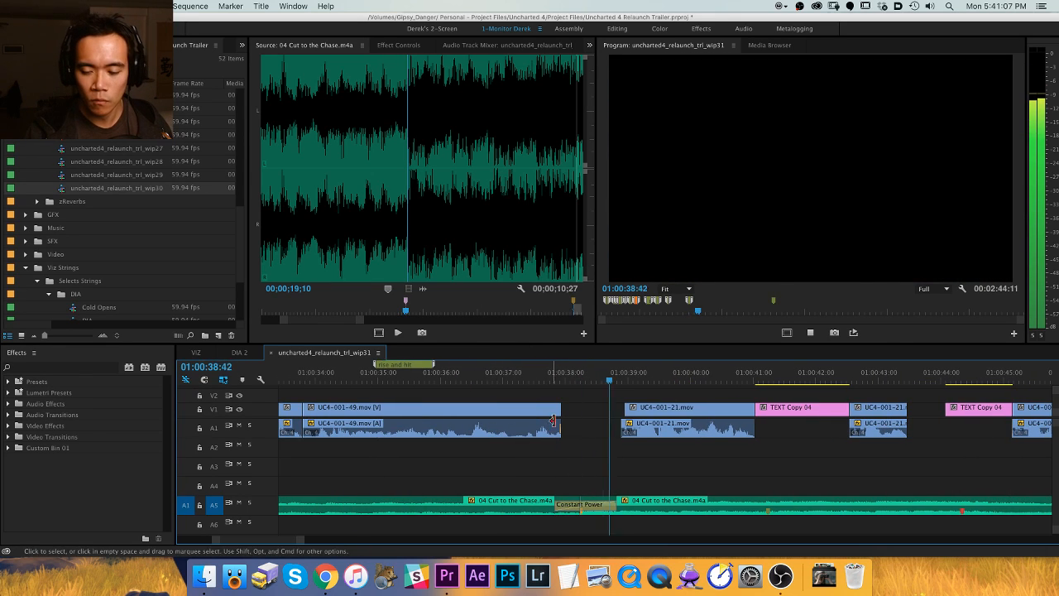
{"action": "key", "text": "-"}
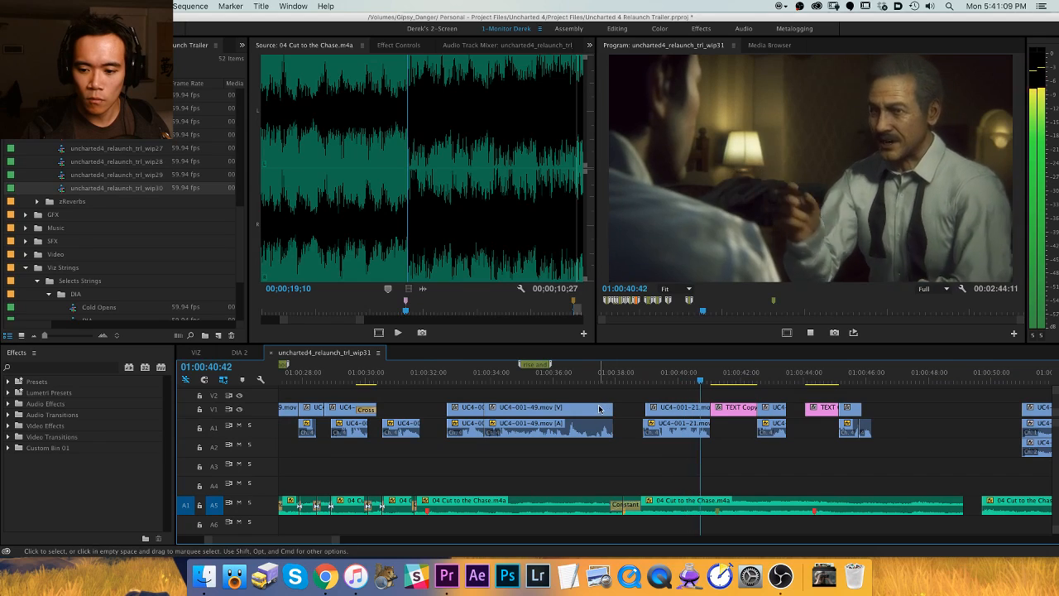
{"action": "key", "text": "h"}
{"action": "left_click_drag", "start_coordinate": [749, 412], "coordinate": [598, 412]}
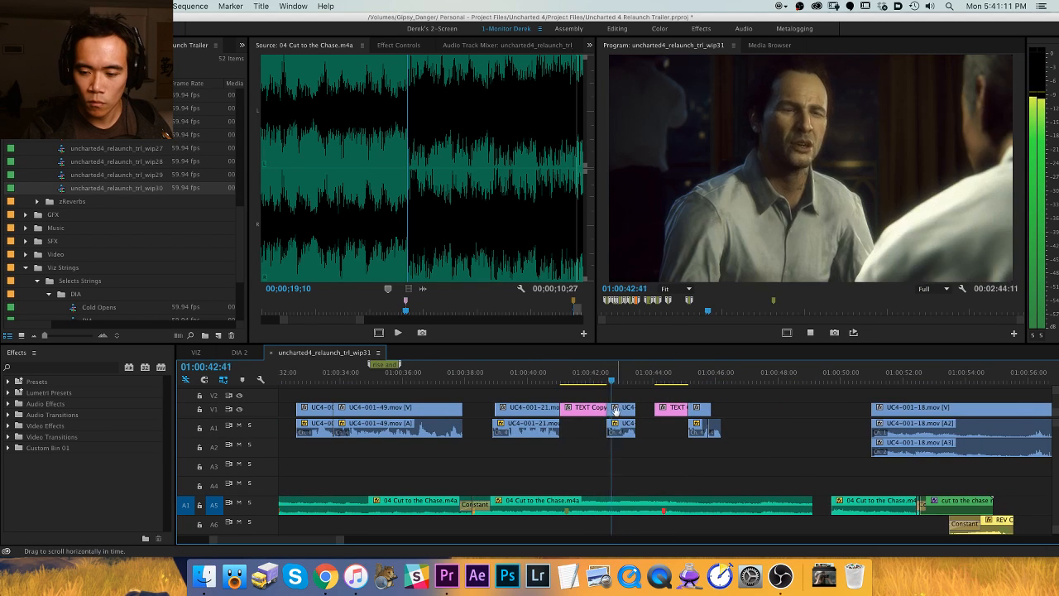
{"action": "key", "text": "="}
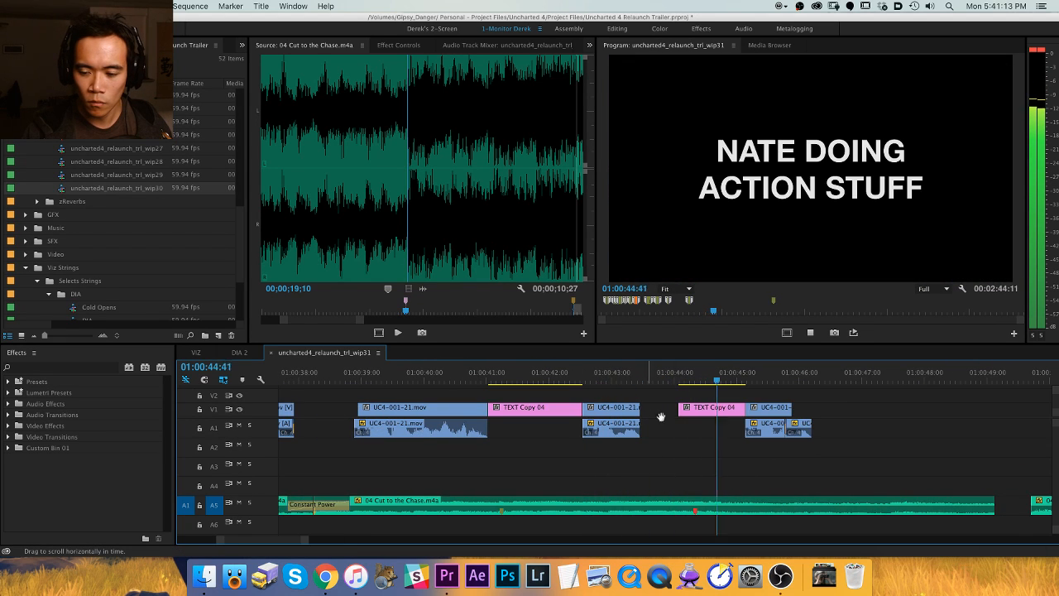
{"action": "key", "text": "space"}
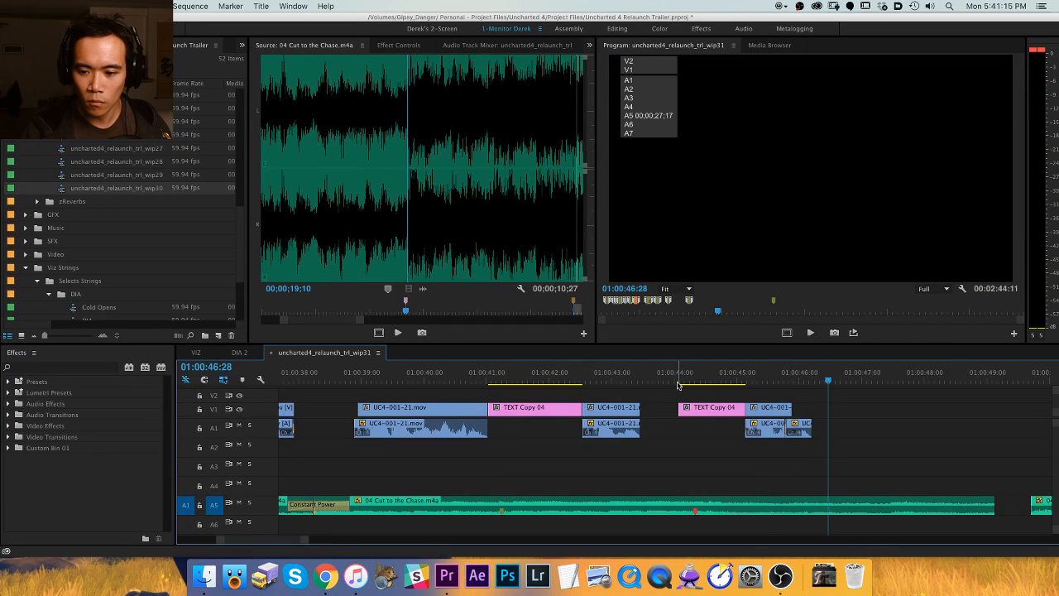
Split the Cut to the Chase music at 01:00:44:20 and replace the part after it with the source starting at 00;00;25;16.
{"action": "key", "text": "-"}
{"action": "left_click", "coordinate": [490, 334]}
{"action": "key", "text": "shift+o"}
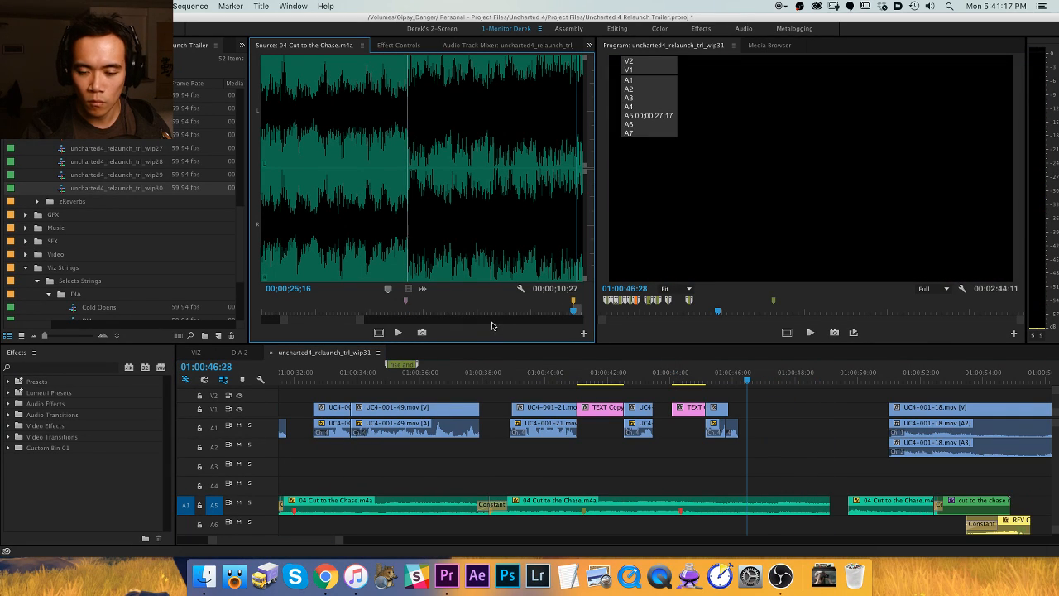
{"action": "key", "text": "="}
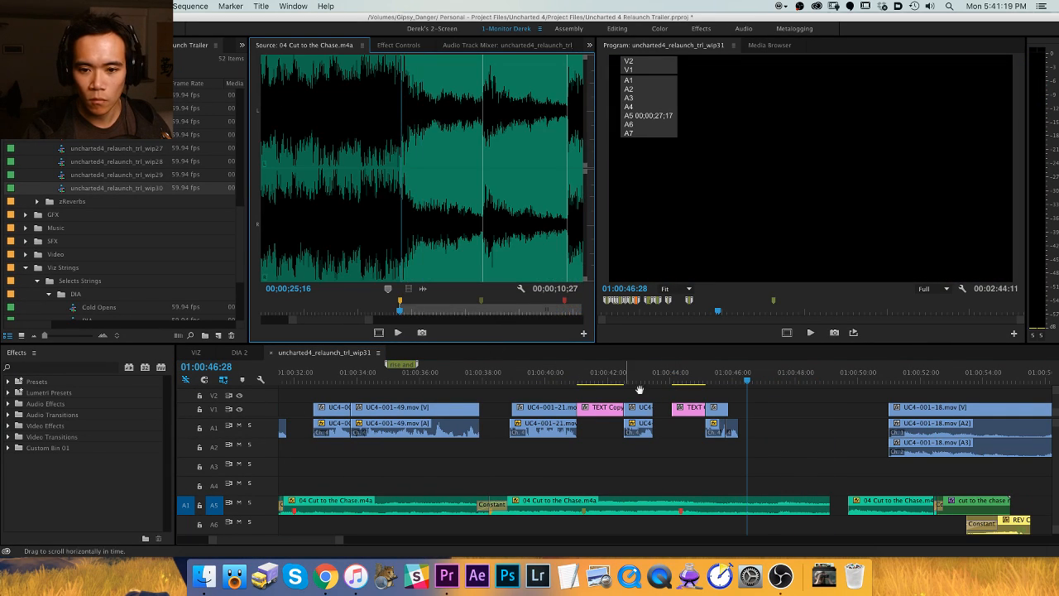
{"action": "left_click_drag", "start_coordinate": [661, 380], "coordinate": [677, 380]}
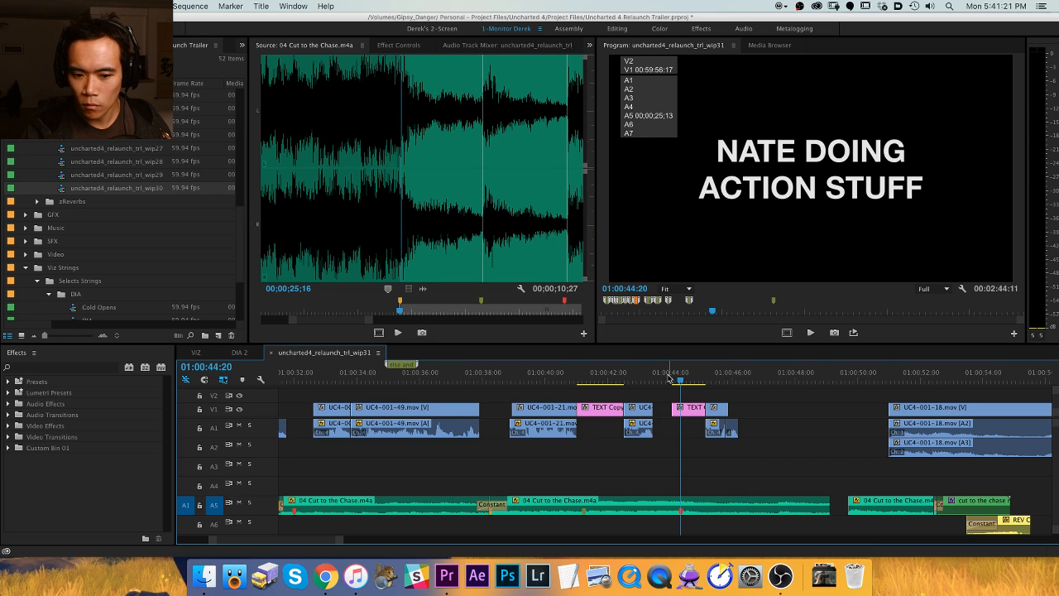
{"action": "key", "text": "super+k"}
{"action": "key", "text": "d"}
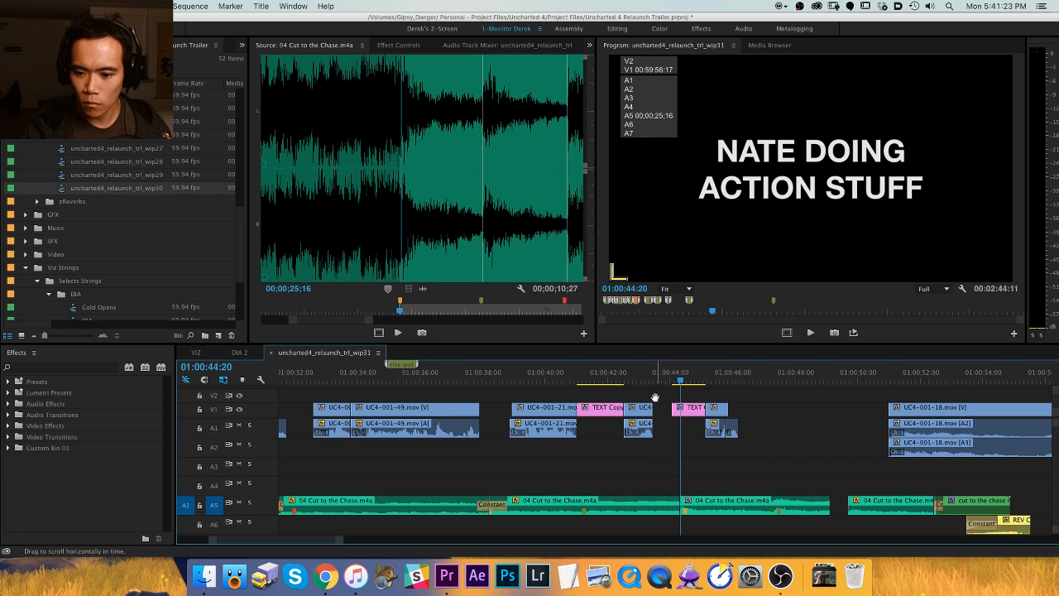
Clear the In and Out points of the Cut to the Chase source.
{"action": "key", "text": "="}
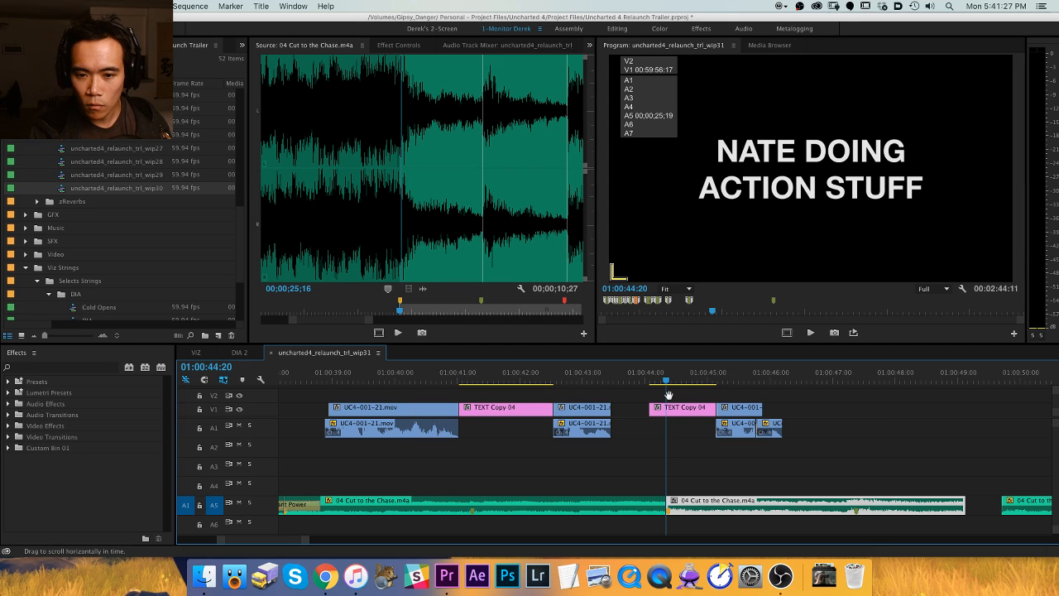
{"action": "left_click", "coordinate": [457, 333]}
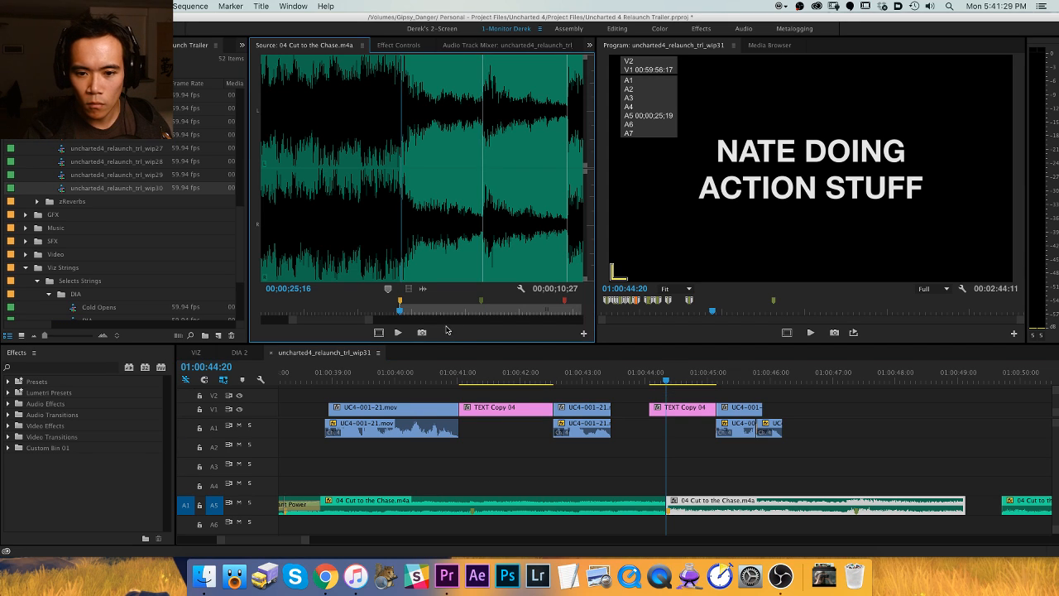
{"action": "left_click", "coordinate": [696, 453]}
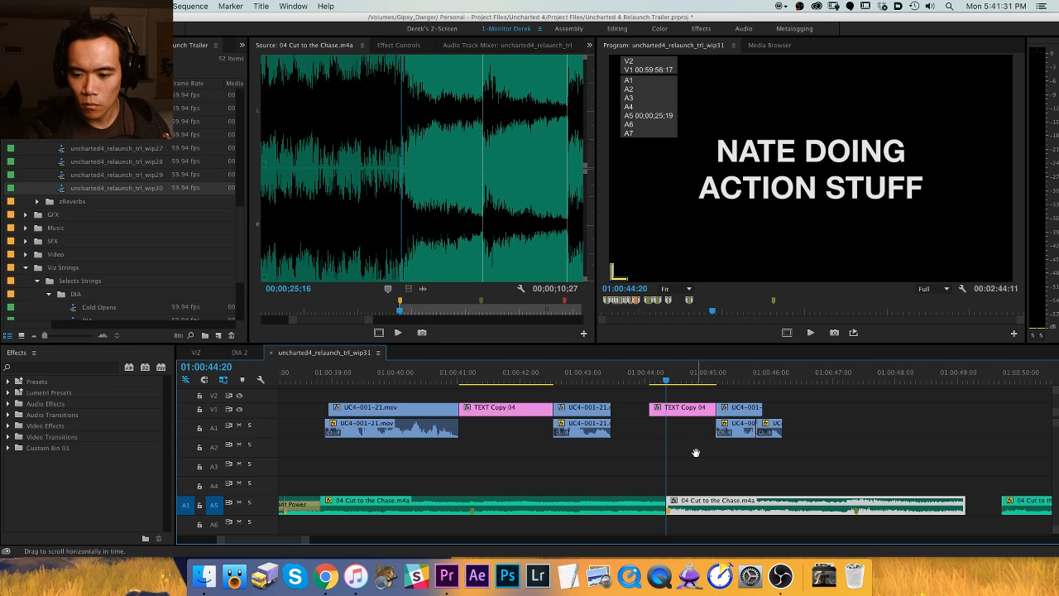
{"action": "key", "text": "minus"}
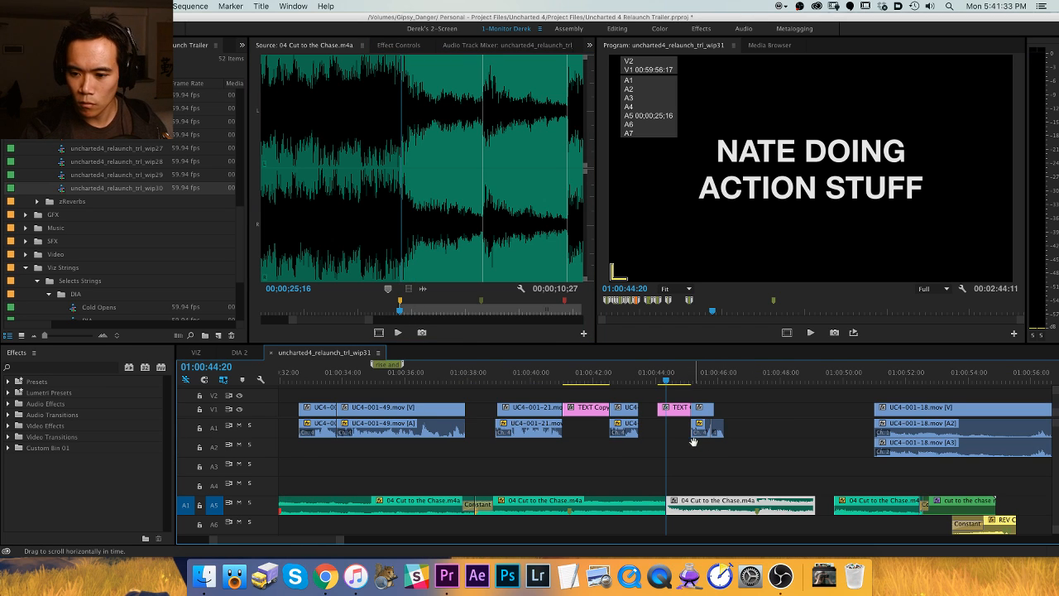
{"action": "key", "text": "super+shift+a"}
{"action": "left_click", "coordinate": [467, 332]}
{"action": "key", "text": "alt+x"}
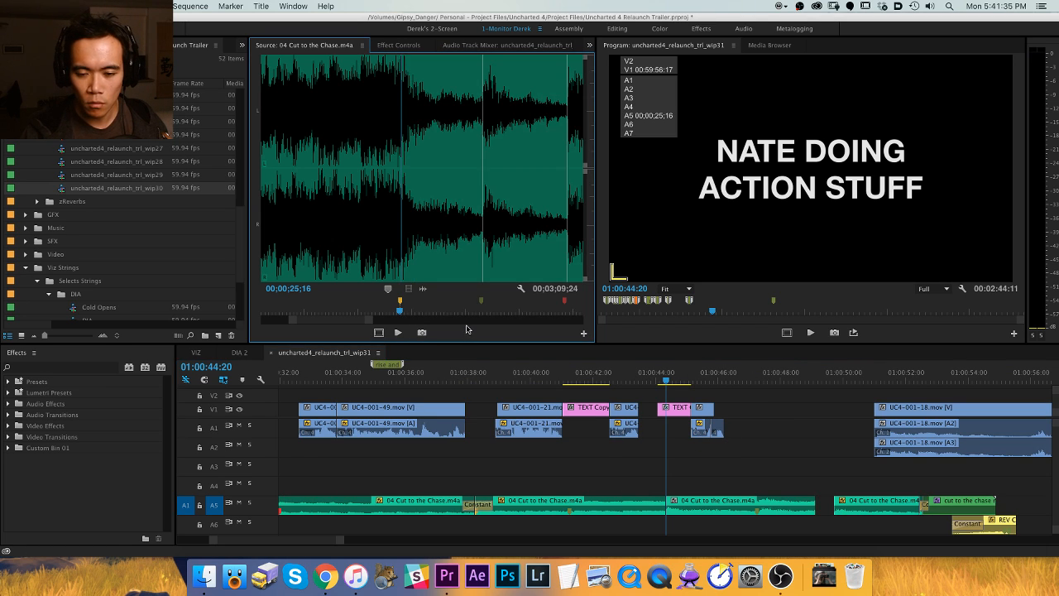
{"action": "left_click", "coordinate": [655, 467]}
{"action": "key", "text": "d"}
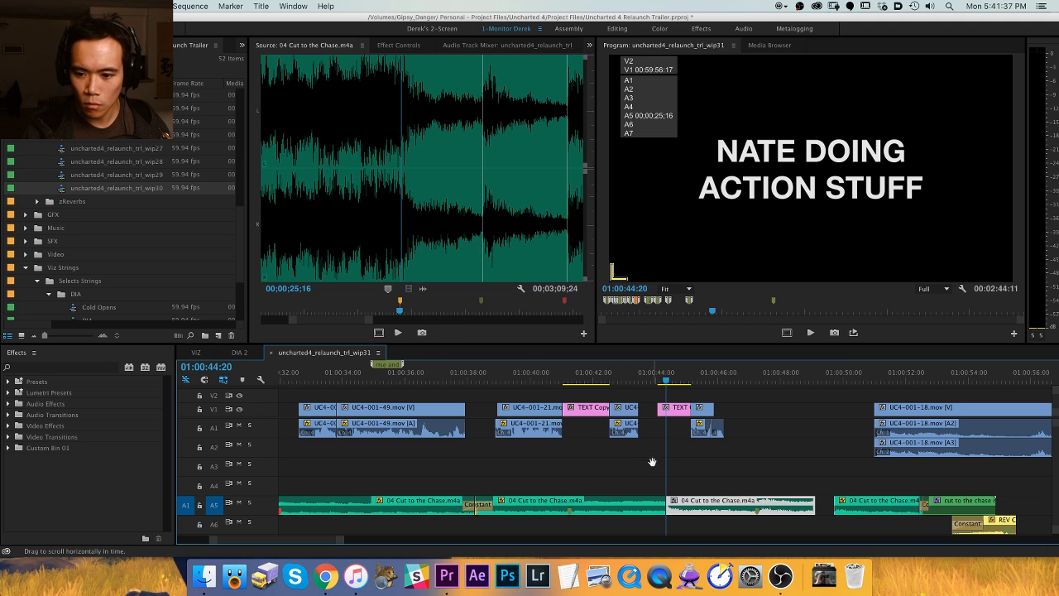
{"action": "key", "text": "super+shift+a"}
Play from 01:00:38:46 through the UC4-001-21 dialogue and both titles, and replay the second half of that stretch.
{"action": "left_click_drag", "start_coordinate": [525, 381], "coordinate": [492, 380]}
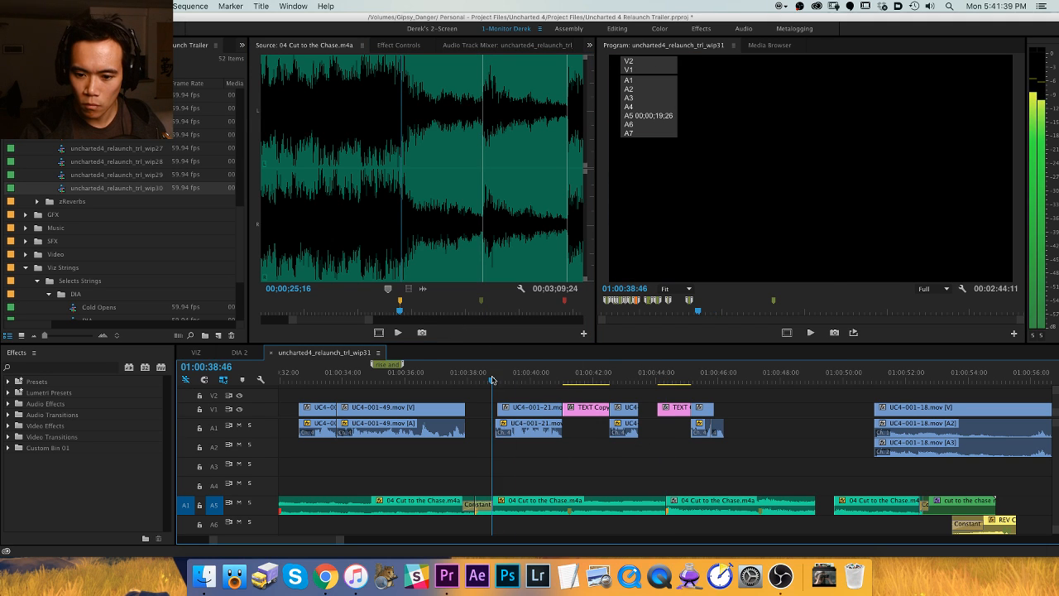
{"action": "key", "text": "space"}
{"action": "left_click_drag", "start_coordinate": [644, 438], "coordinate": [405, 447]}
{"action": "key", "text": "="}
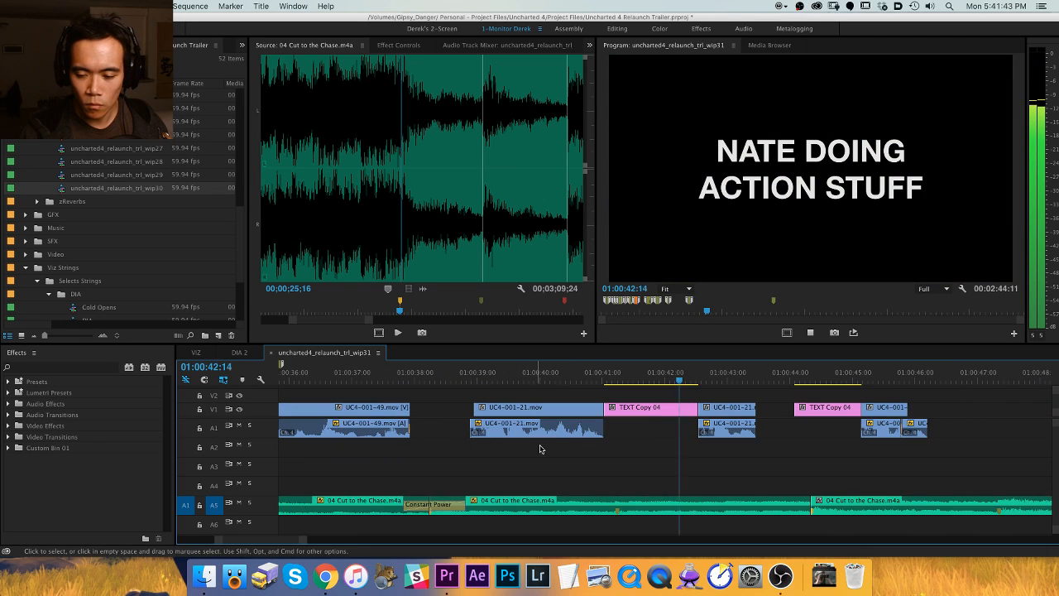
{"action": "key", "text": "v"}
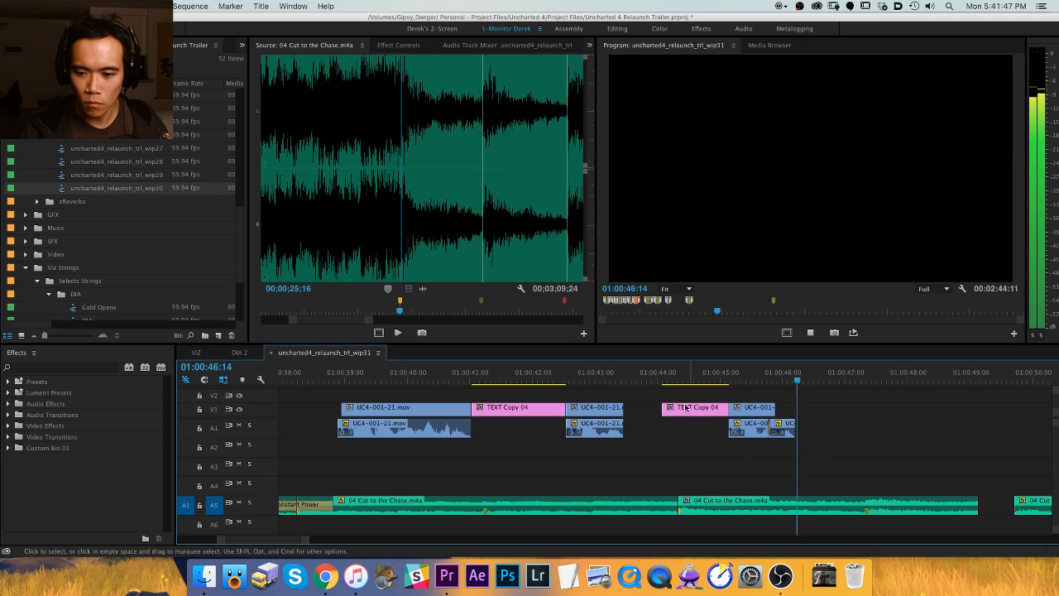
{"action": "left_click_drag", "start_coordinate": [651, 383], "coordinate": [557, 383]}
{"action": "key", "text": "space"}
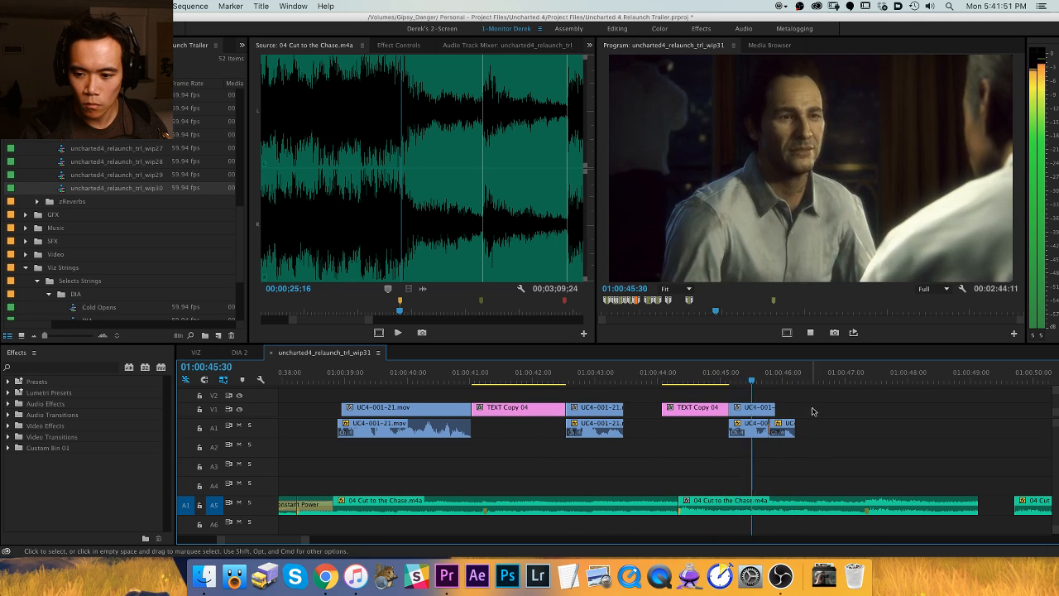
Move the second TEXT Copy 04 title and the UC4-001-21 clips after it earlier, against the preceding dialogue, and play on to 01:00:50:32.
{"action": "left_click_drag", "start_coordinate": [837, 438], "coordinate": [659, 409]}
{"action": "left_click", "coordinate": [650, 377]}
{"action": "key", "text": "space"}
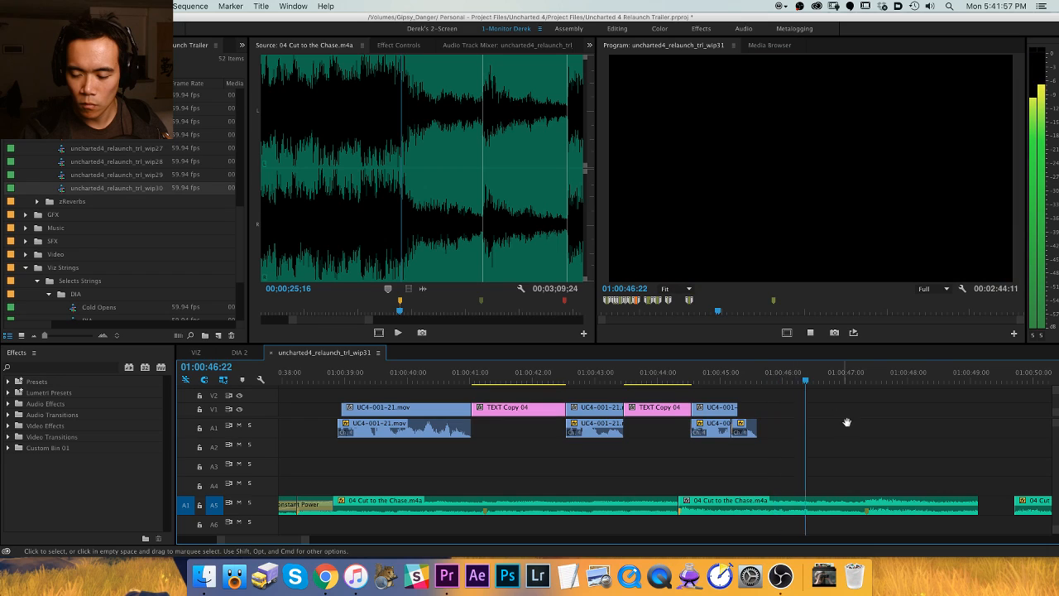
{"action": "key", "text": "minus"}
{"action": "key", "text": "minus"}
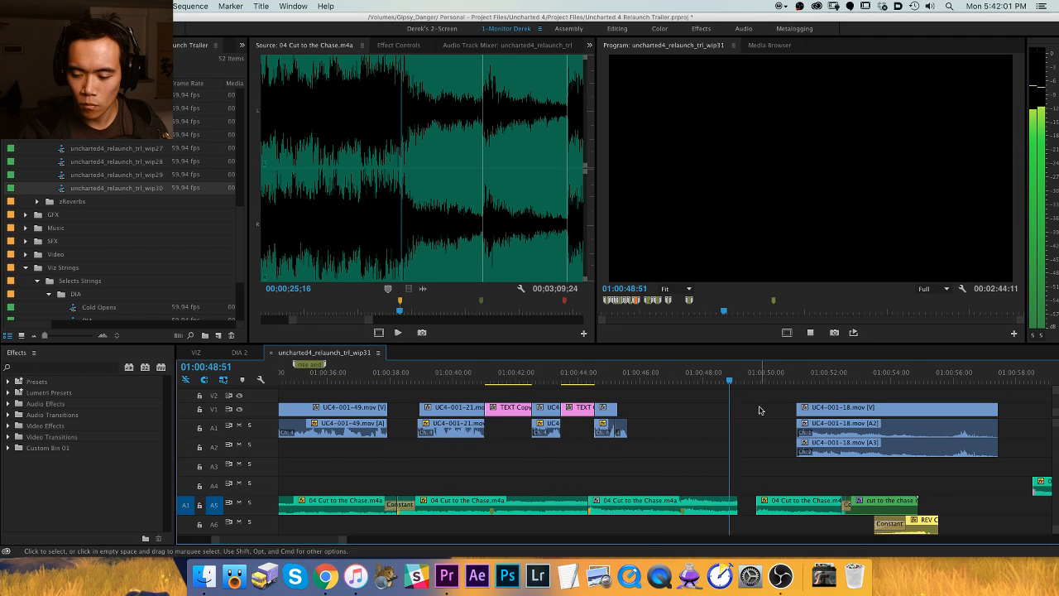
{"action": "left_click", "coordinate": [693, 373]}
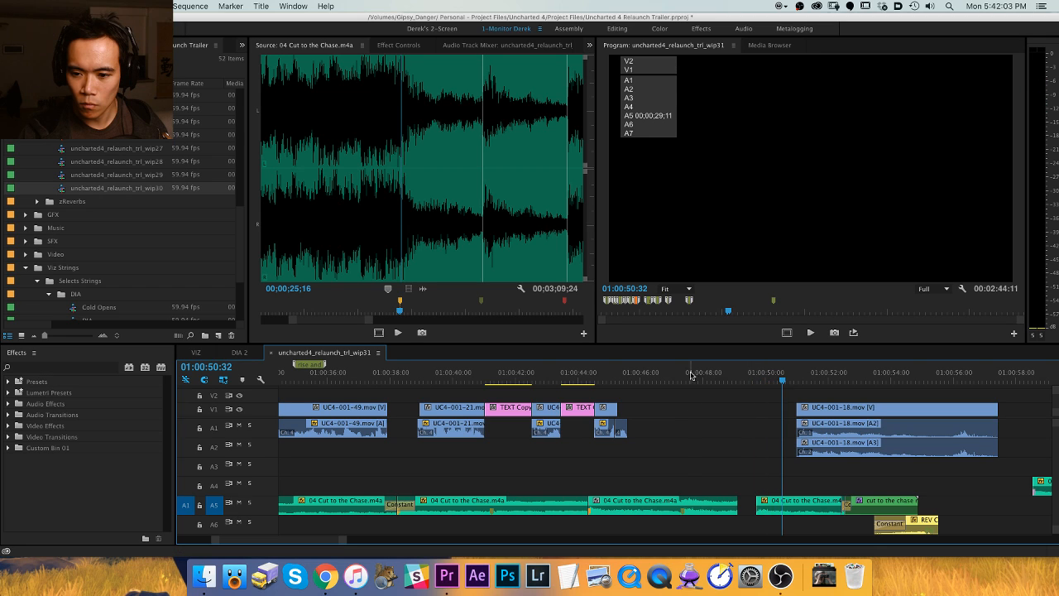
Play from 01:00:45:36 and split the Cut to the Chase music at 01:00:47:32.
{"action": "left_click", "coordinate": [672, 372]}
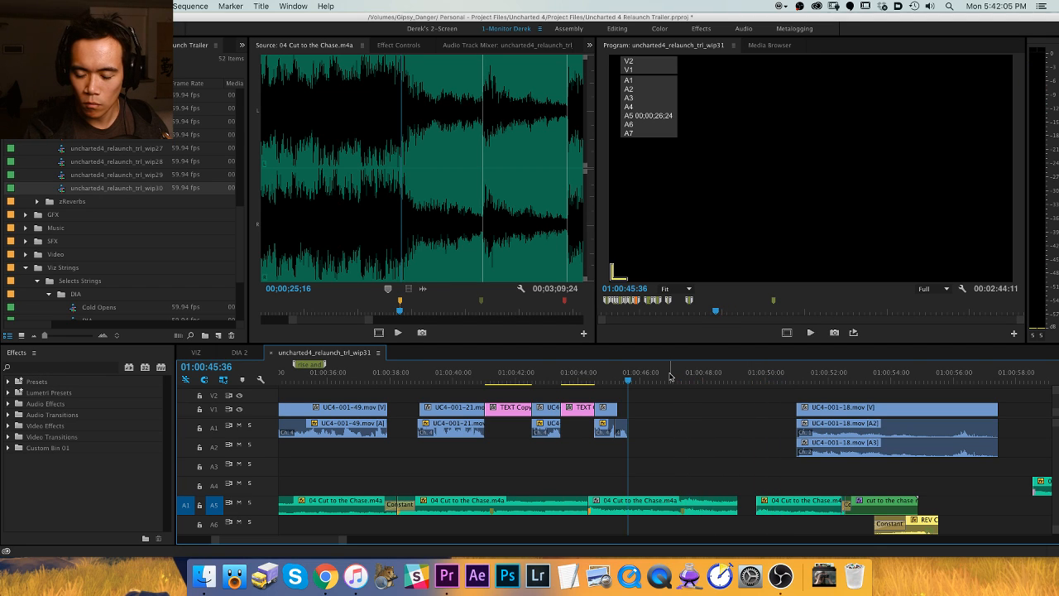
{"action": "key", "text": "space"}
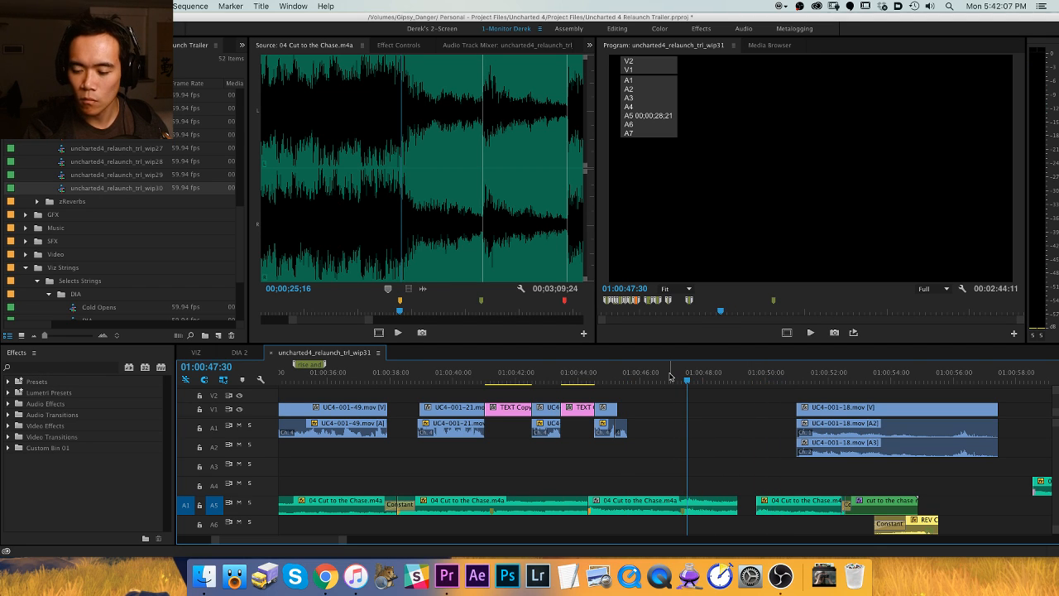
{"action": "key", "text": "space"}
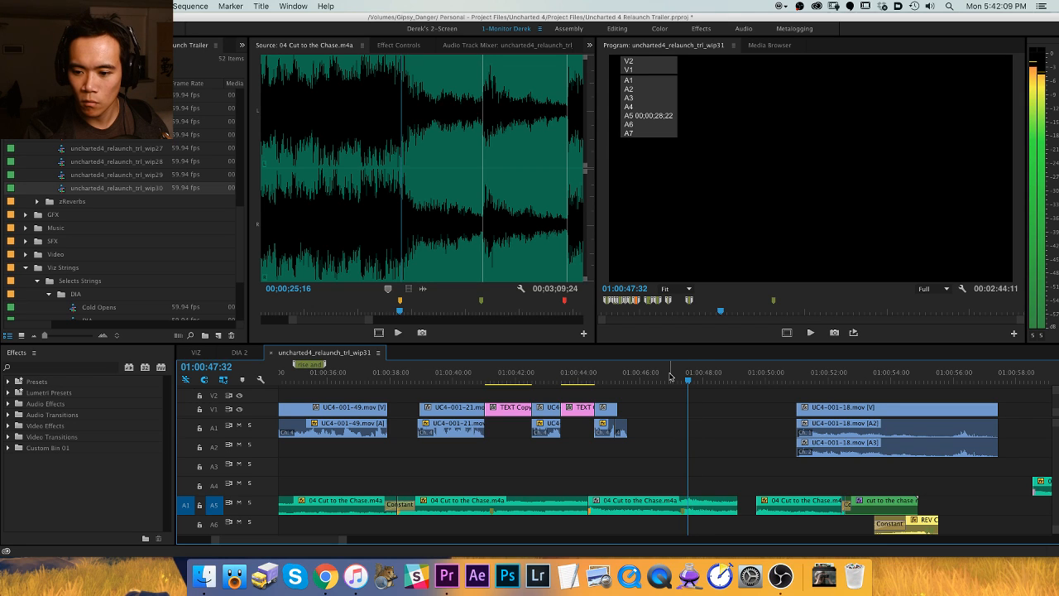
{"action": "key", "text": "super+k"}
Find the matching beat in the following Cut to the Chase section and split it at 01:00:49:53.
{"action": "key", "text": "space"}
{"action": "key", "text": "space"}
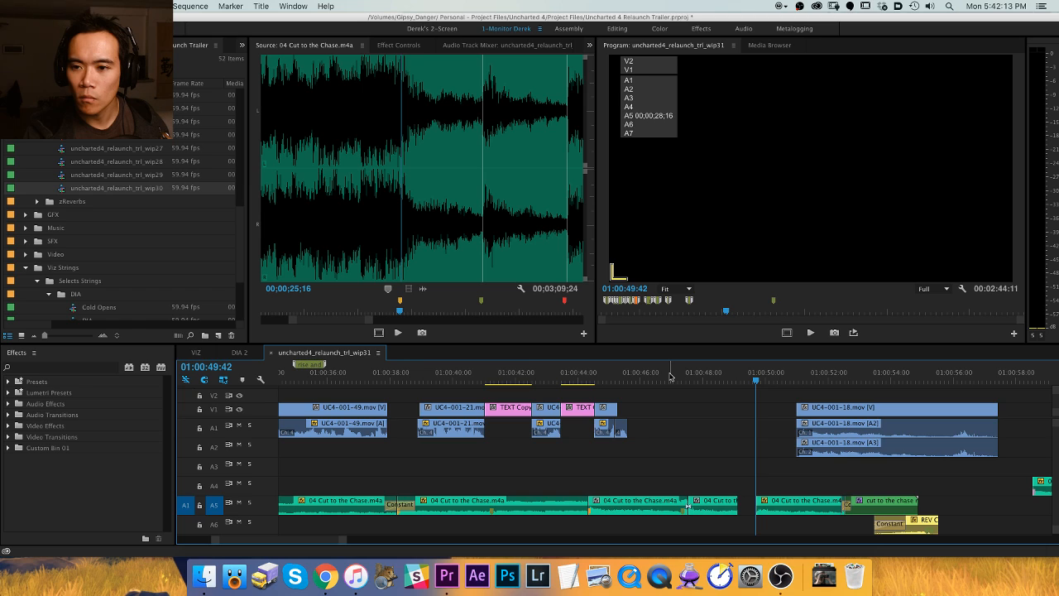
{"action": "key", "text": "space"}
{"action": "key", "text": "space"}
{"action": "key", "text": "Right"}
{"action": "key", "text": "Right"}
{"action": "key", "text": "Right"}
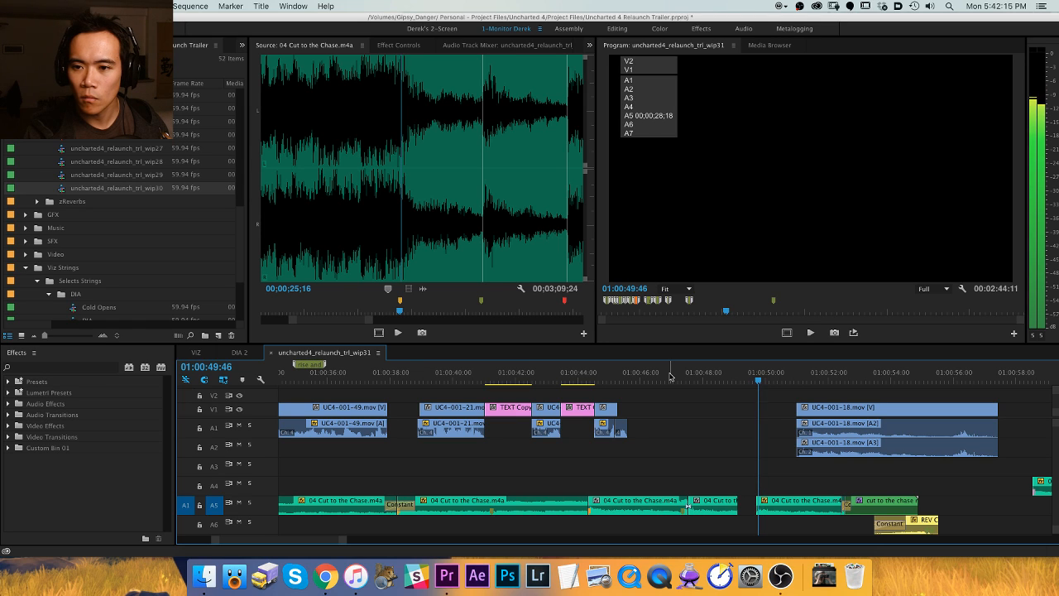
{"action": "key", "text": "Up"}
{"action": "key", "text": "Up"}
{"action": "key", "text": "Up"}
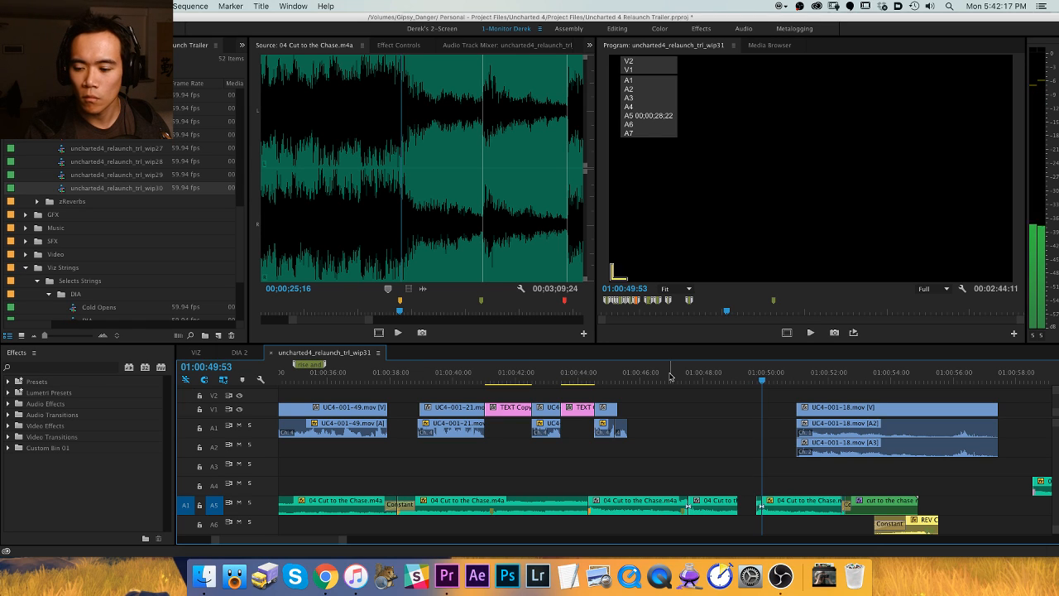
Remove everything between 01:00:47:32 and 01:00:49:53 and close the gap across all tracks.
{"action": "key", "text": "x"}
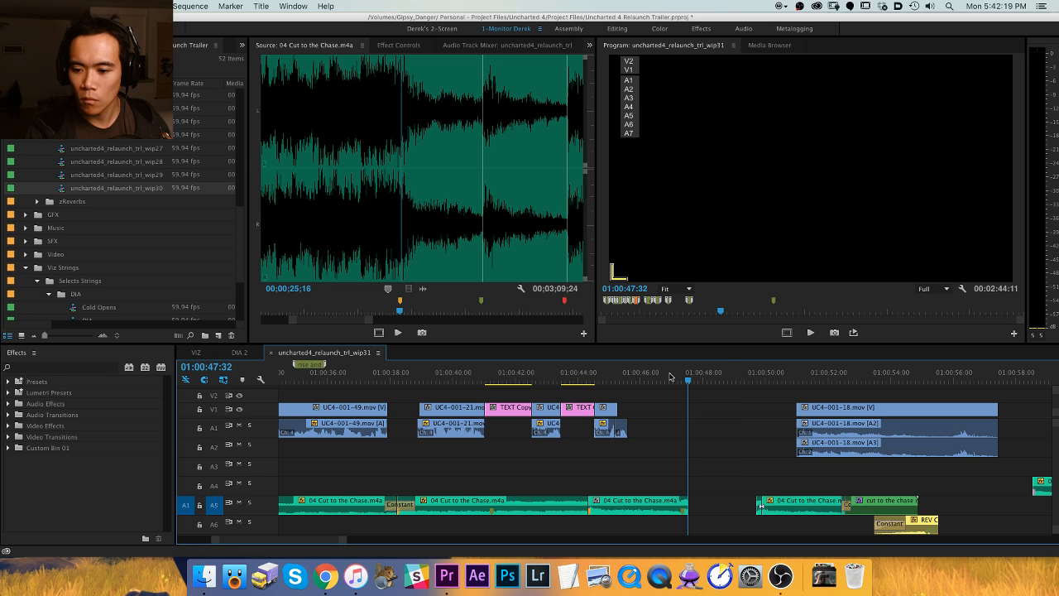
{"action": "key", "text": "apostrophe"}
{"action": "key", "text": "="}
{"action": "key", "text": "="}
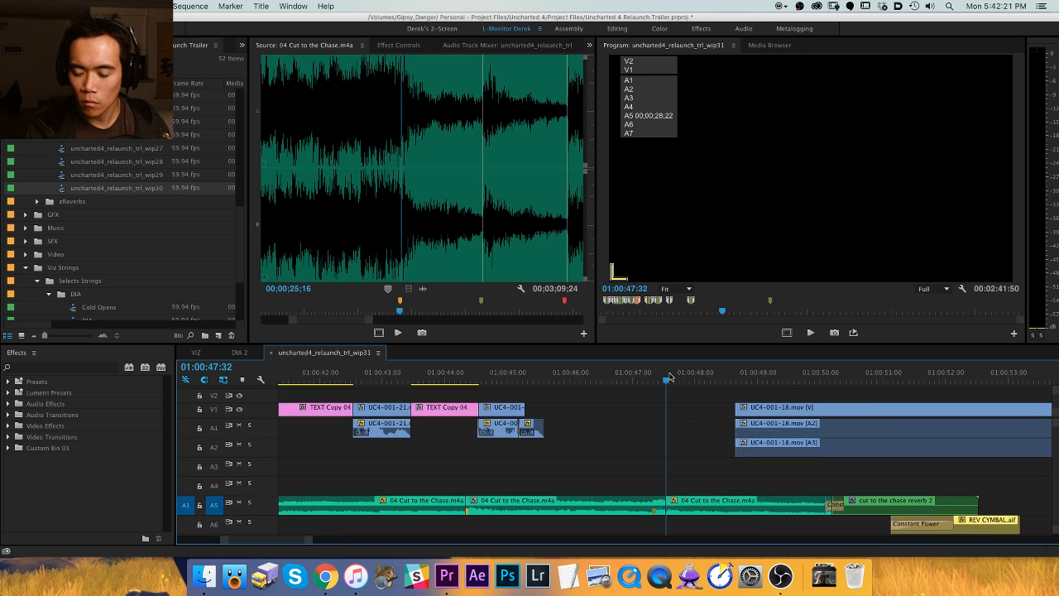
Ripple-trim two single frames off the start of the music after the 01:00:47:32 cut.
{"action": "key", "text": "Left"}
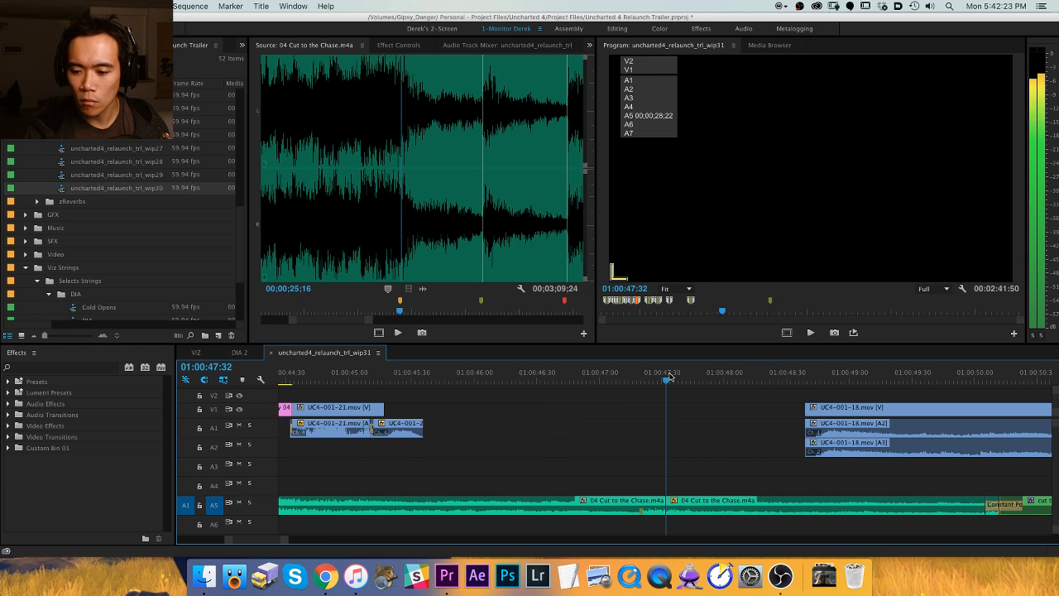
{"action": "key", "text": "q"}
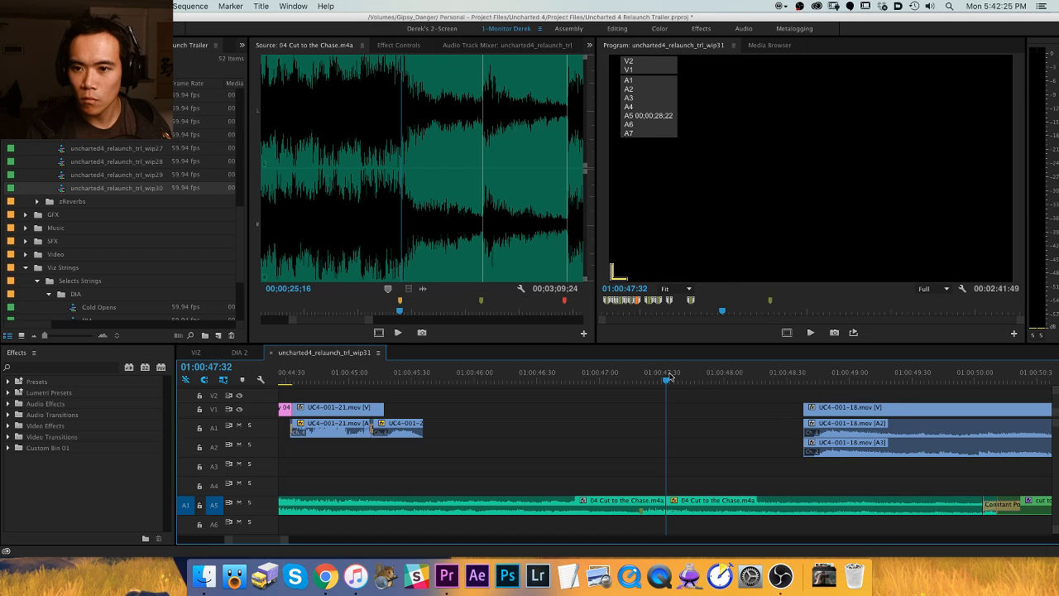
{"action": "key", "text": "Left"}
{"action": "key", "text": "Right"}
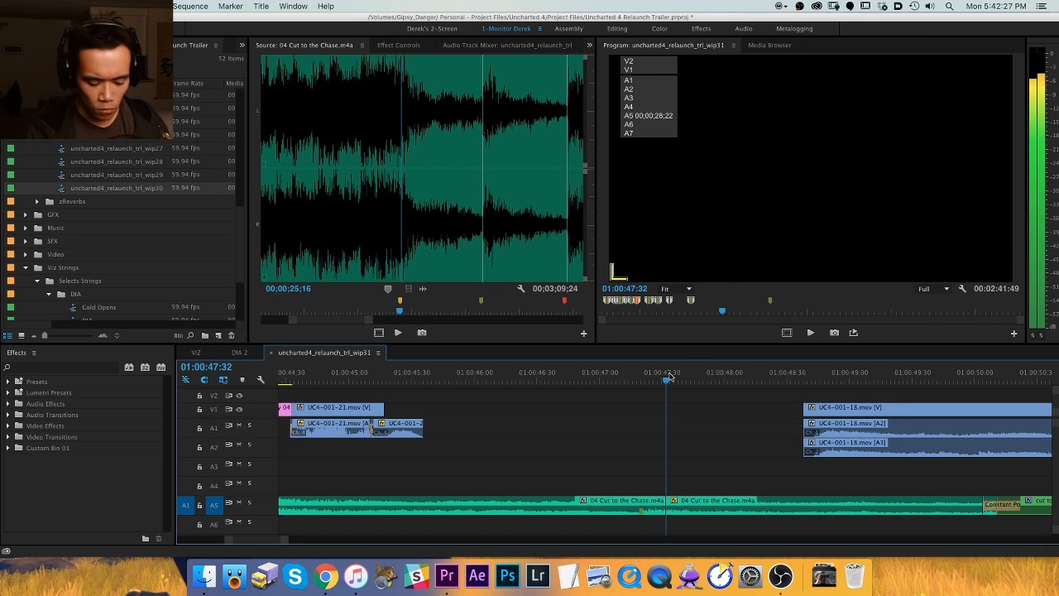
{"action": "key", "text": "apostrophe"}
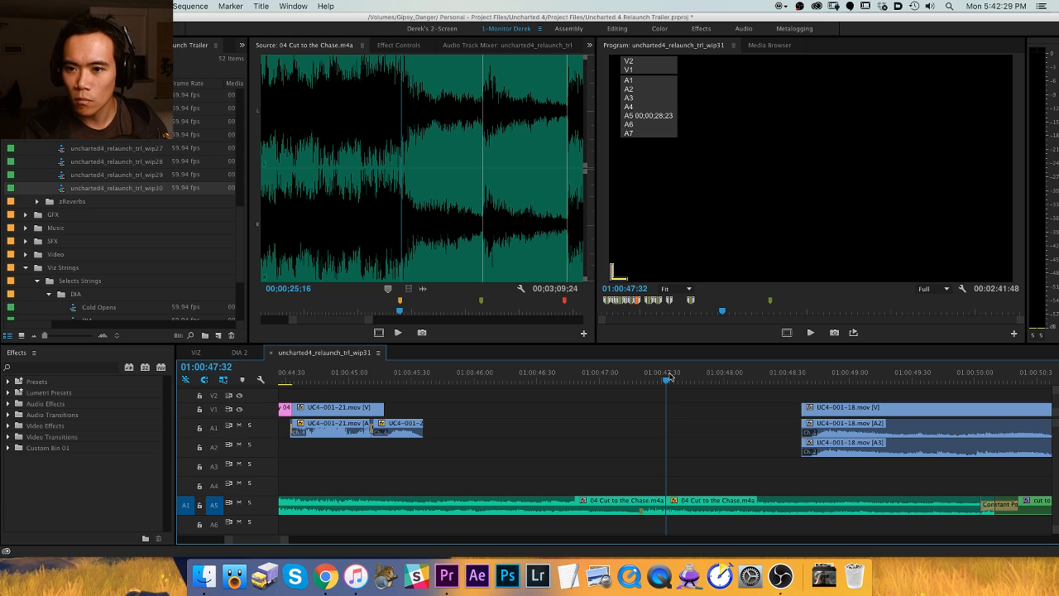
Check the music edit at 01:00:47:32 frame by frame and compare it with the preceding section.
{"action": "key", "text": "Left"}
{"action": "key", "text": "Right"}
{"action": "key", "text": "minus"}
{"action": "key", "text": "equal"}
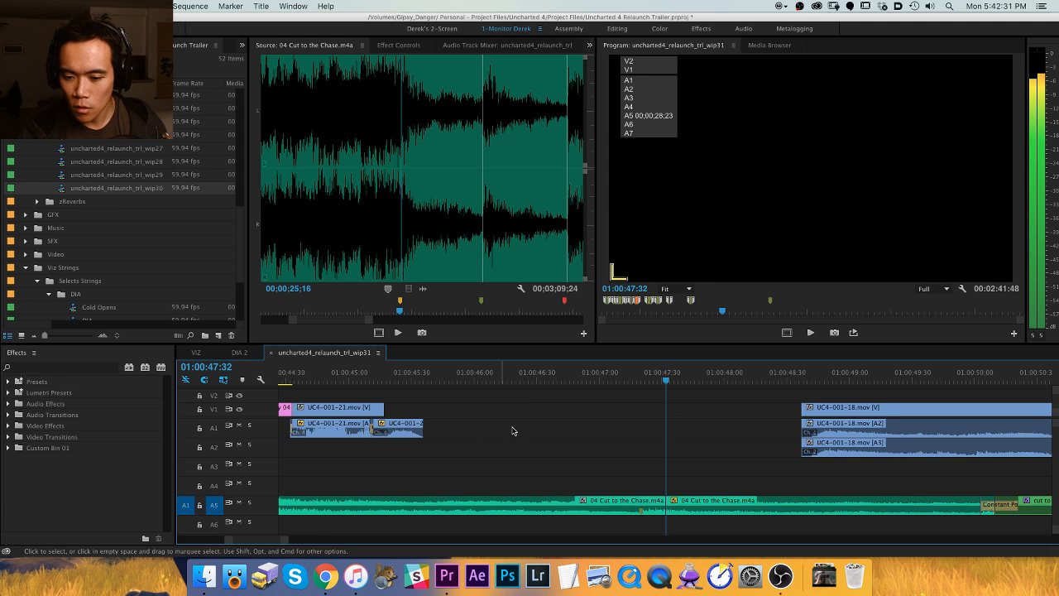
{"action": "key", "text": "Left"}
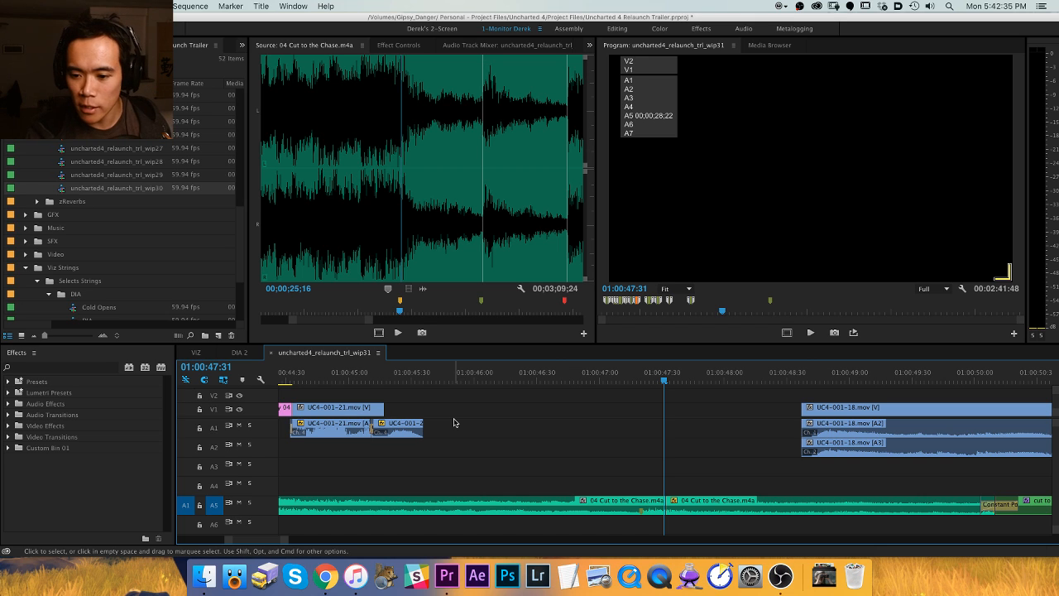
{"action": "key", "text": "Left"}
{"action": "key", "text": "minus"}
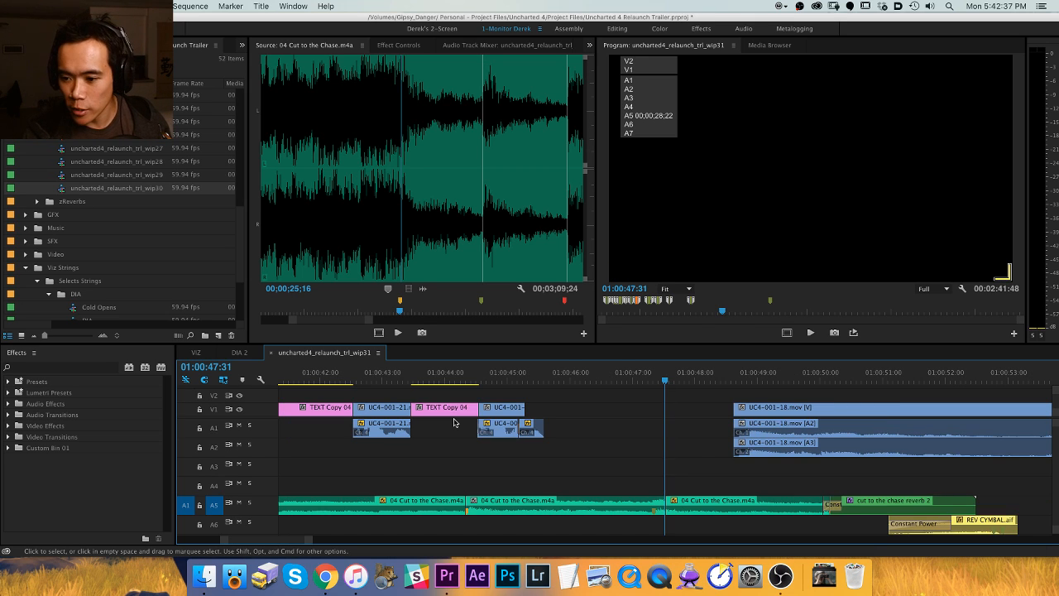
{"action": "key", "text": "equal"}
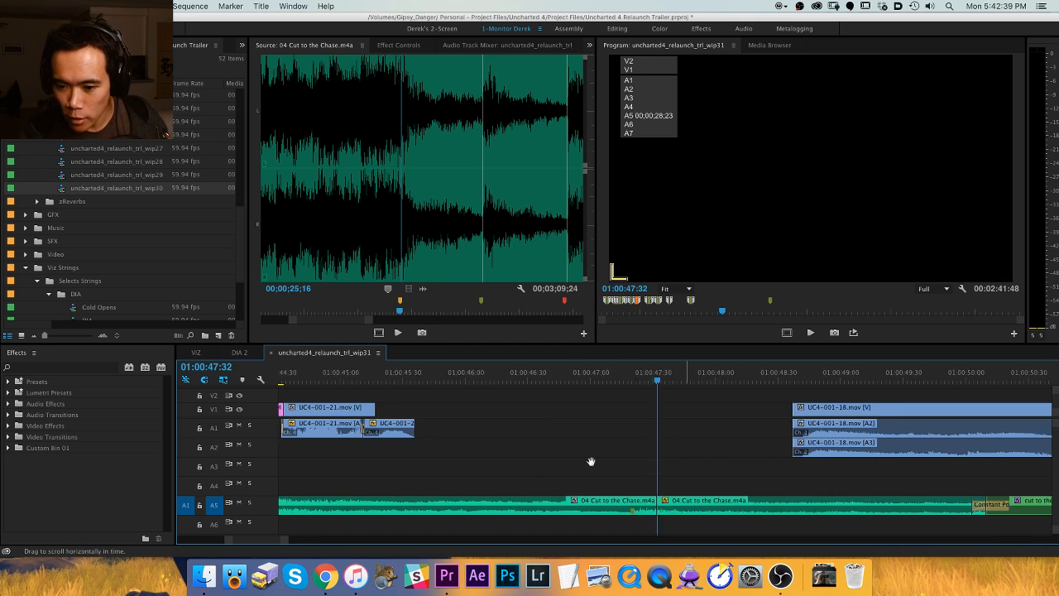
{"action": "key", "text": "h"}
{"action": "left_click_drag", "start_coordinate": [591, 461], "coordinate": [814, 474]}
{"action": "key", "text": "v"}
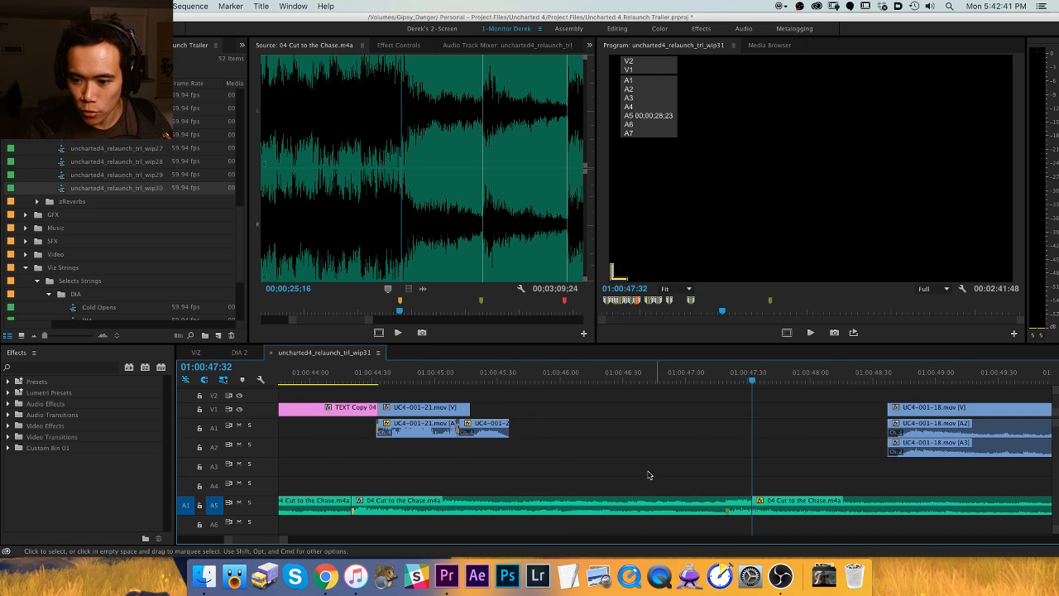
{"action": "left_click", "coordinate": [653, 504]}
{"action": "key", "text": "BackSpace"}
{"action": "left_click_drag", "start_coordinate": [748, 502], "coordinate": [354, 502]}
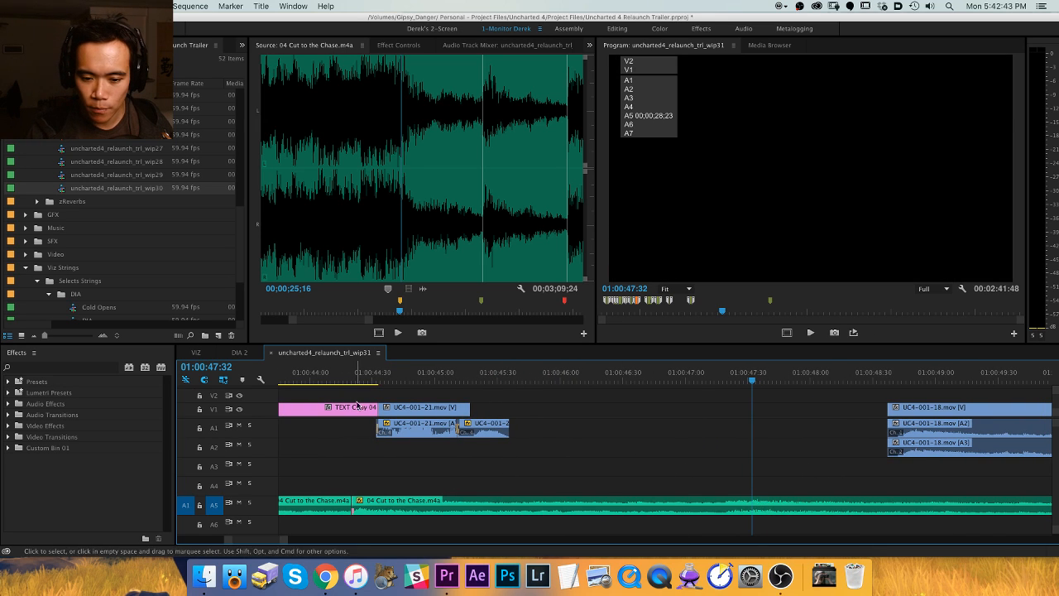
{"action": "key", "text": "super+z"}
{"action": "key", "text": "super+z"}
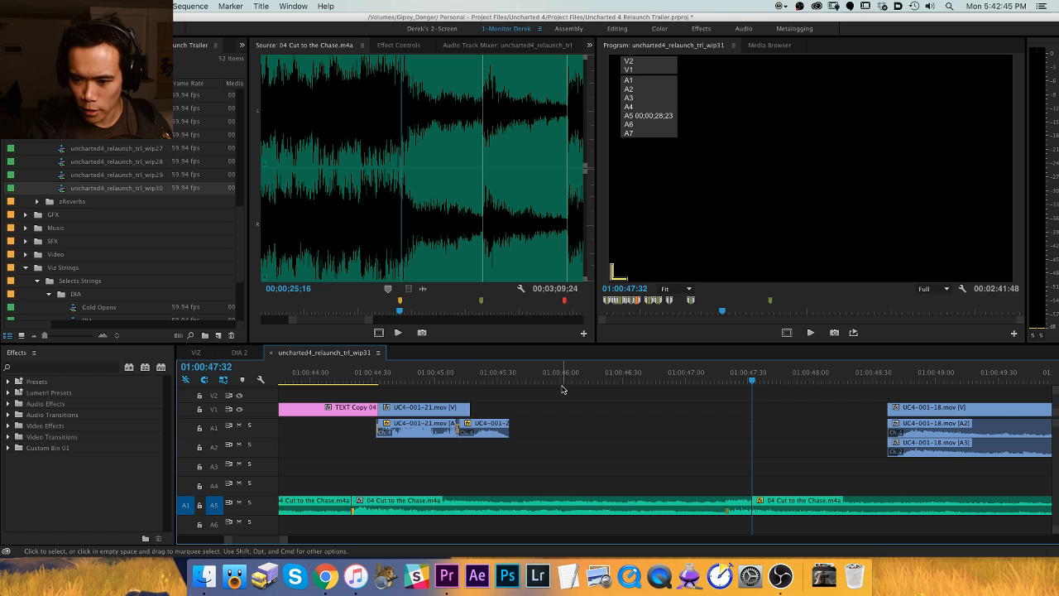
Delete the music section between 01:00:44:20 and 01:00:47:32 and extend the following Cut to the Chase clip back to fill it.
{"action": "key", "text": "Left"}
{"action": "key", "text": "Right"}
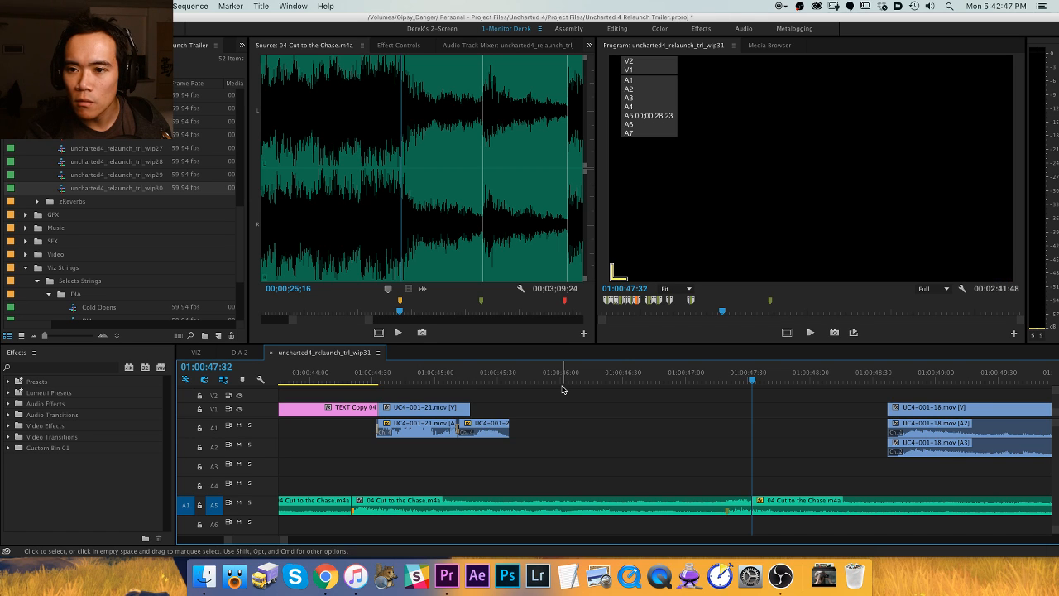
{"action": "key", "text": "minus"}
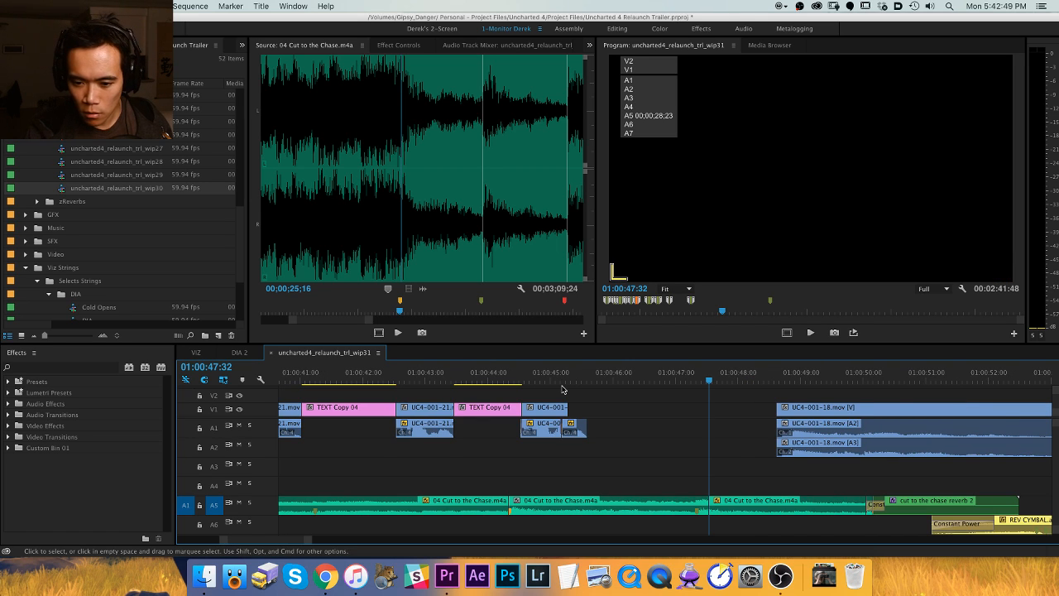
{"action": "left_click", "coordinate": [626, 504]}
{"action": "key", "text": "Delete"}
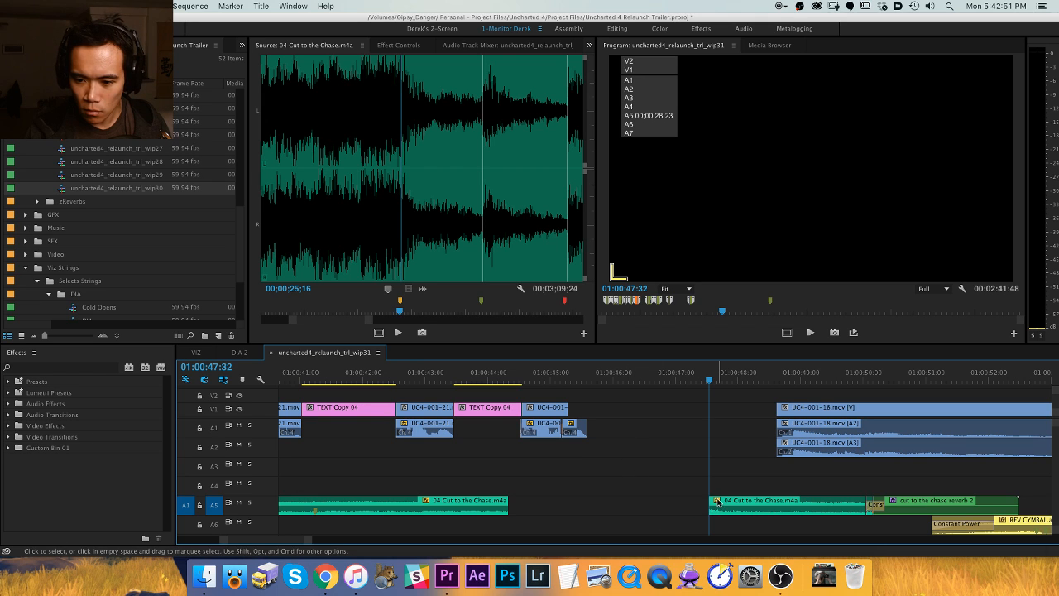
{"action": "left_click_drag", "start_coordinate": [711, 505], "coordinate": [509, 506]}
Play the extended music through the reverb ending and into UC4-001-18, stopping at 01:00:53:15.
{"action": "key", "text": "space"}
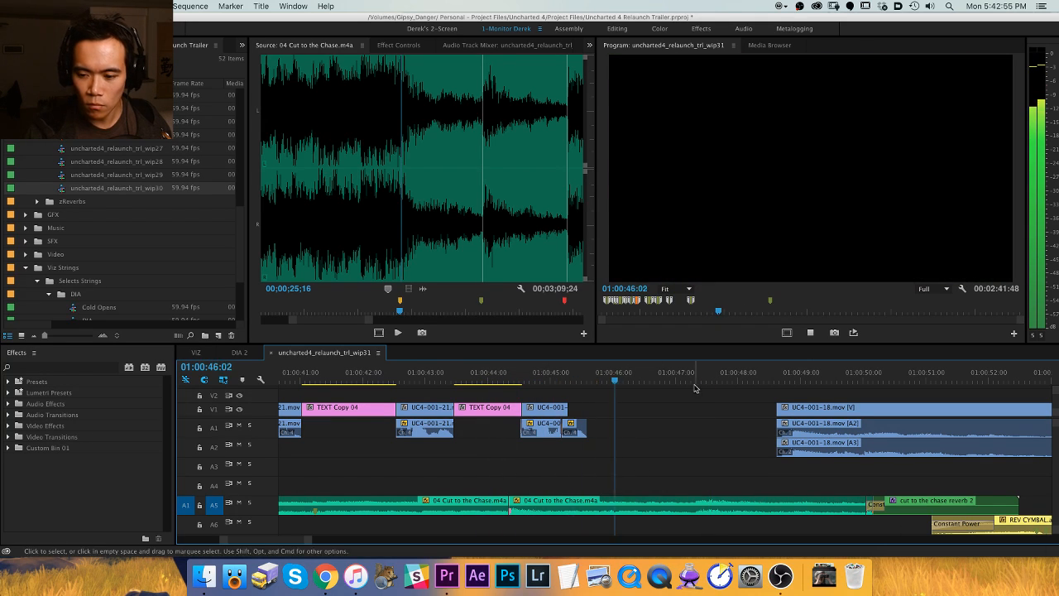
{"action": "key", "text": "minus"}
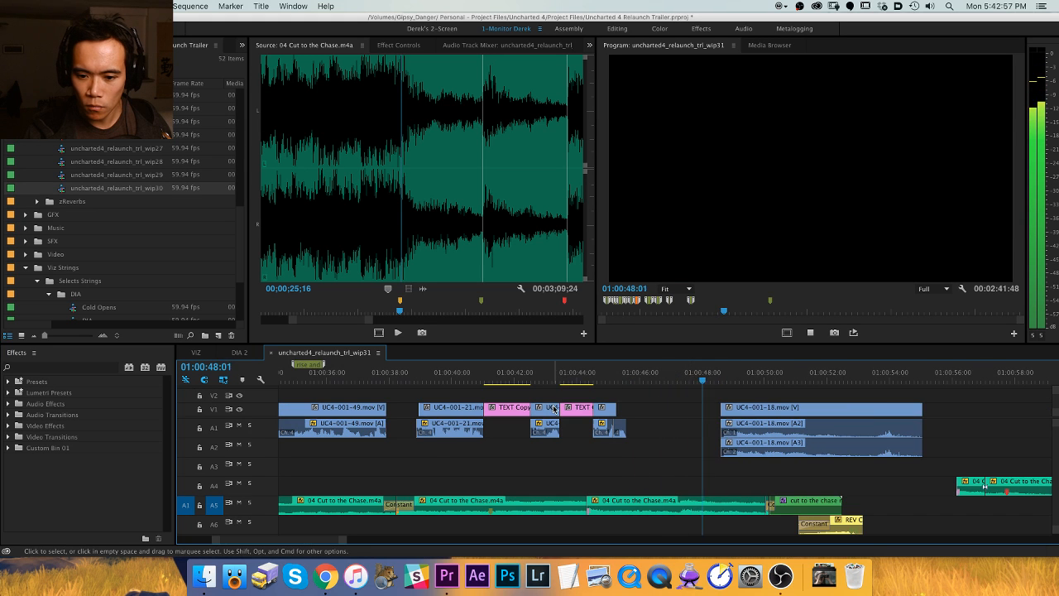
{"action": "key", "text": "equal"}
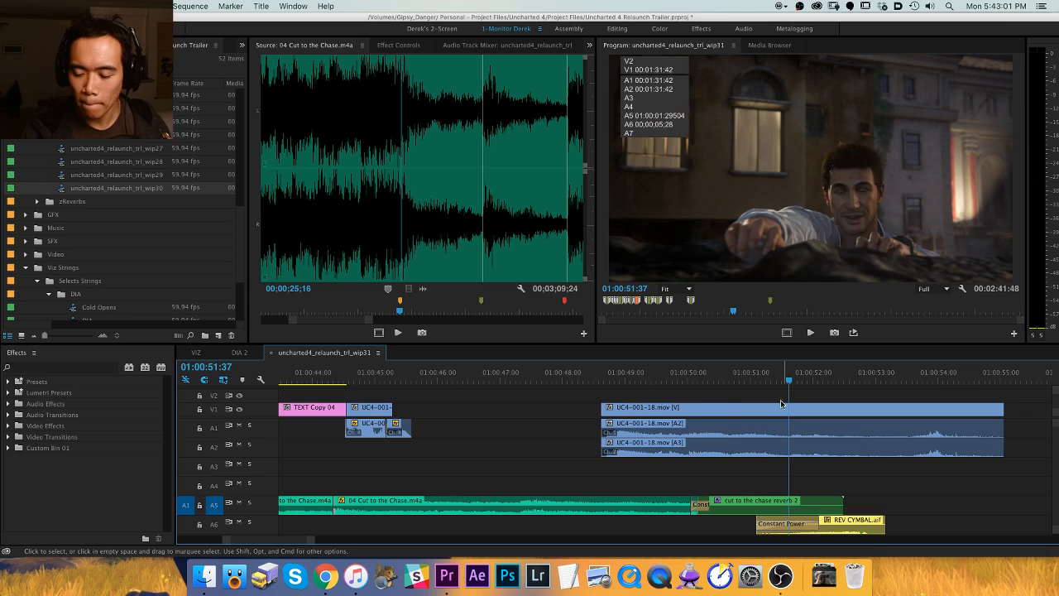
{"action": "key", "text": "space"}
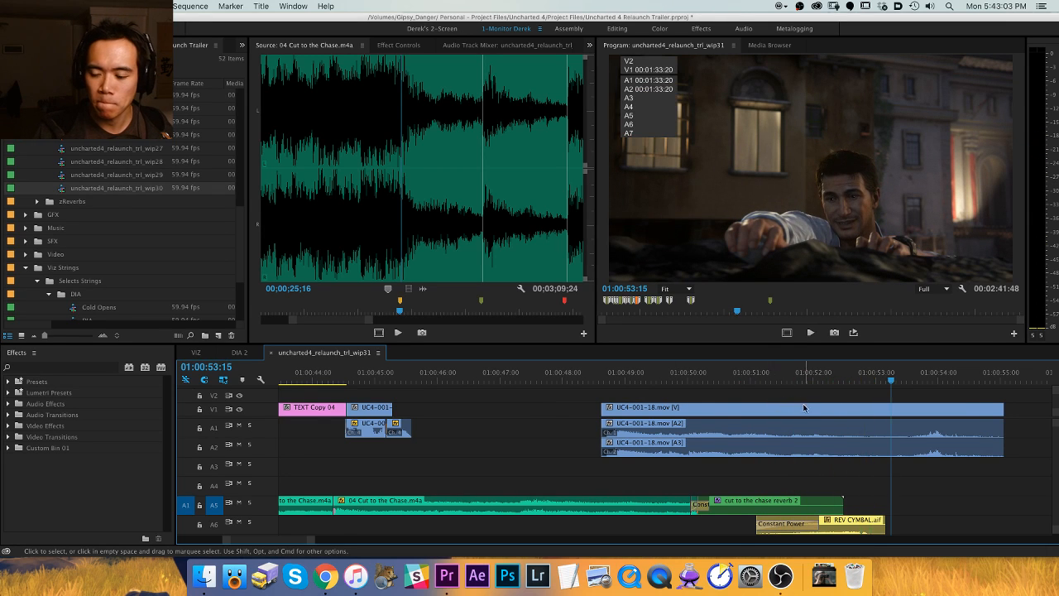
{"action": "key", "text": "minus"}
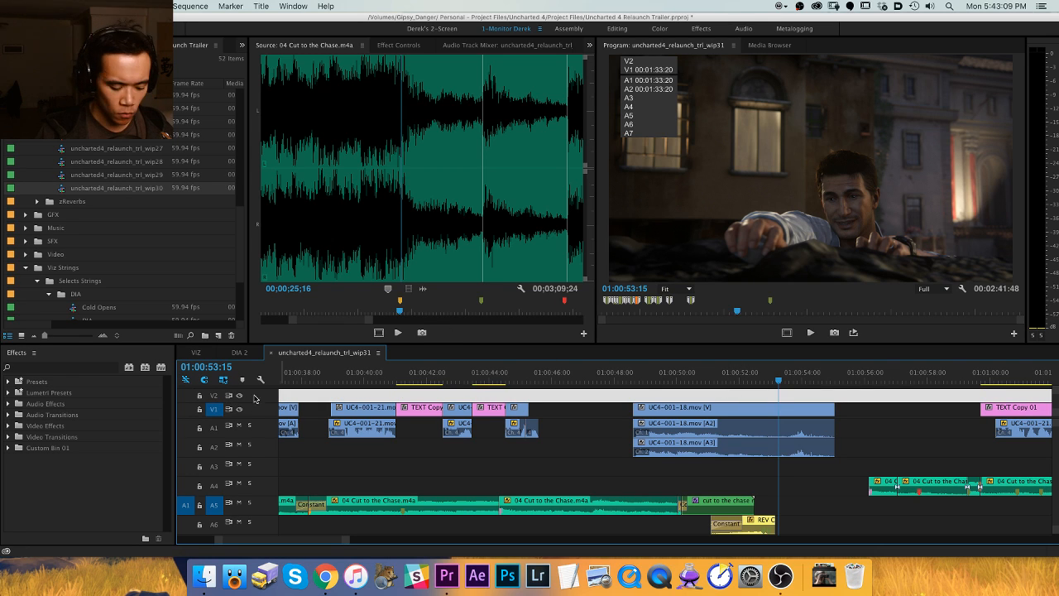
Check the UC4-001-18.mov source at the playhead and move the clip's two audio channels down one track, onto A2 and A3.
{"action": "key", "text": "f"}
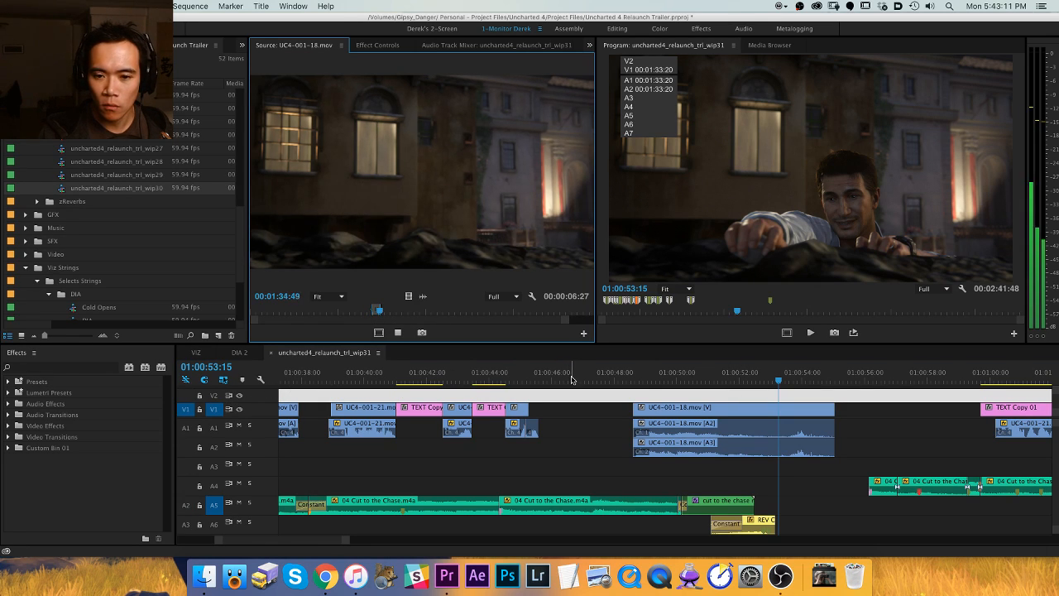
{"action": "key", "text": "space"}
{"action": "left_click_drag", "start_coordinate": [877, 420], "coordinate": [781, 459]}
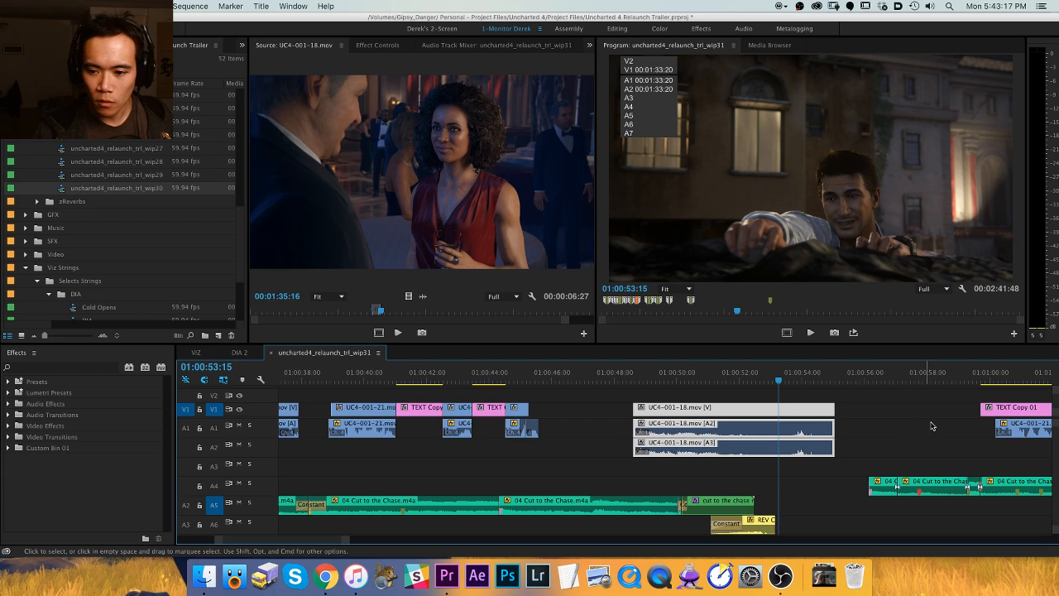
{"action": "left_click_drag", "start_coordinate": [866, 432], "coordinate": [796, 446]}
{"action": "key", "text": "alt+Down"}
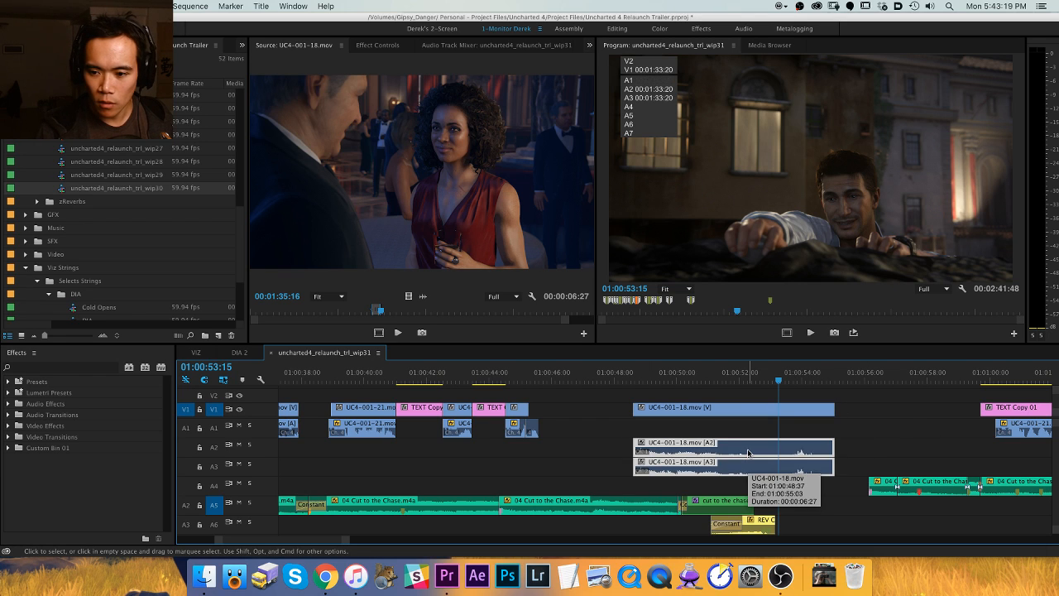
Match the UC4-001-18.mov clip to its source from 01:00:48:37 and overwrite its missing audio channel onto track A1.
{"action": "key", "text": "Up"}
{"action": "key", "text": "Up"}
{"action": "key", "text": "Left"}
{"action": "key", "text": "Left"}
{"action": "key", "text": "Left"}
{"action": "key", "text": "Left"}
{"action": "key", "text": "Left"}
{"action": "key", "text": "Left"}
{"action": "key", "text": "Left"}
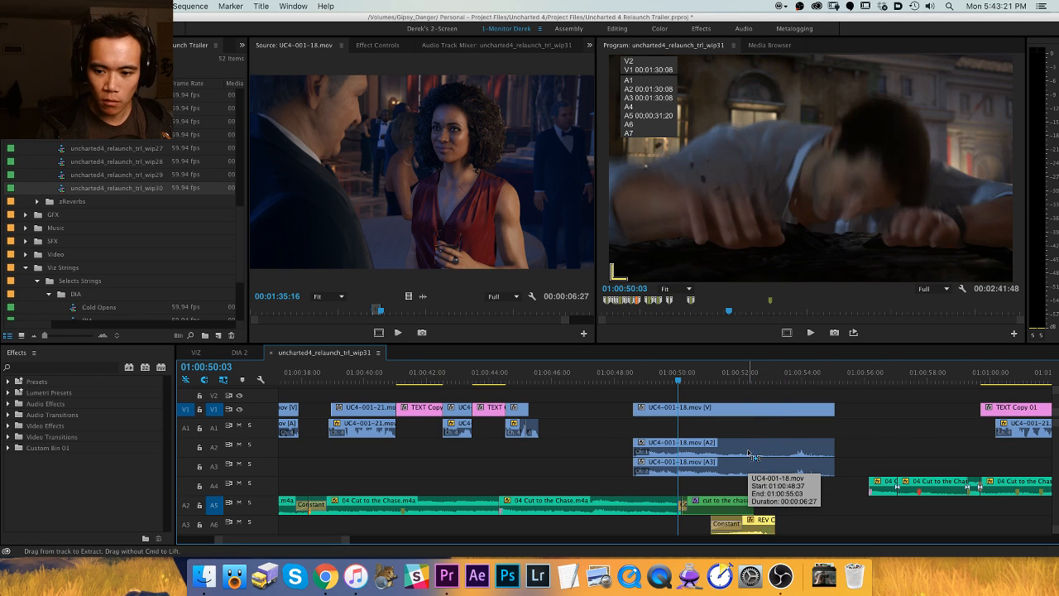
{"action": "key", "text": "Up"}
{"action": "key", "text": "d"}
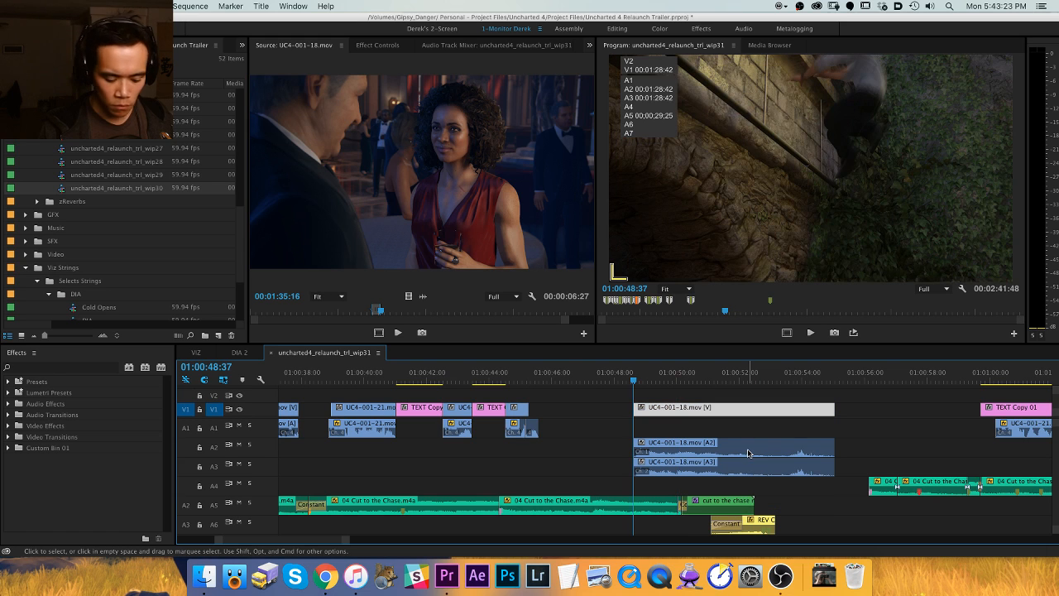
{"action": "key", "text": "f"}
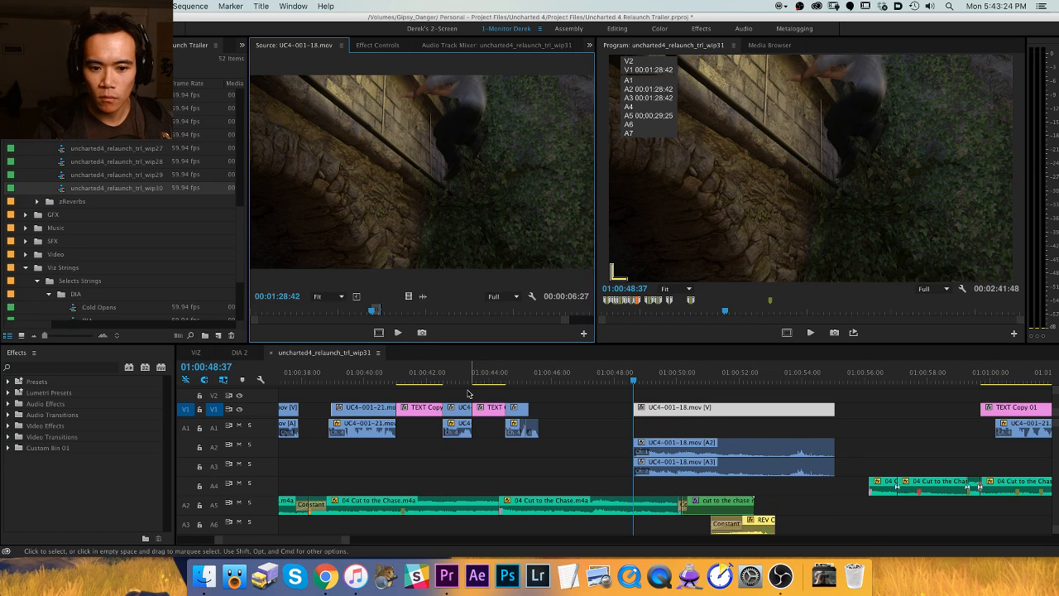
{"action": "left_click", "coordinate": [186, 427]}
{"action": "key", "text": "."}
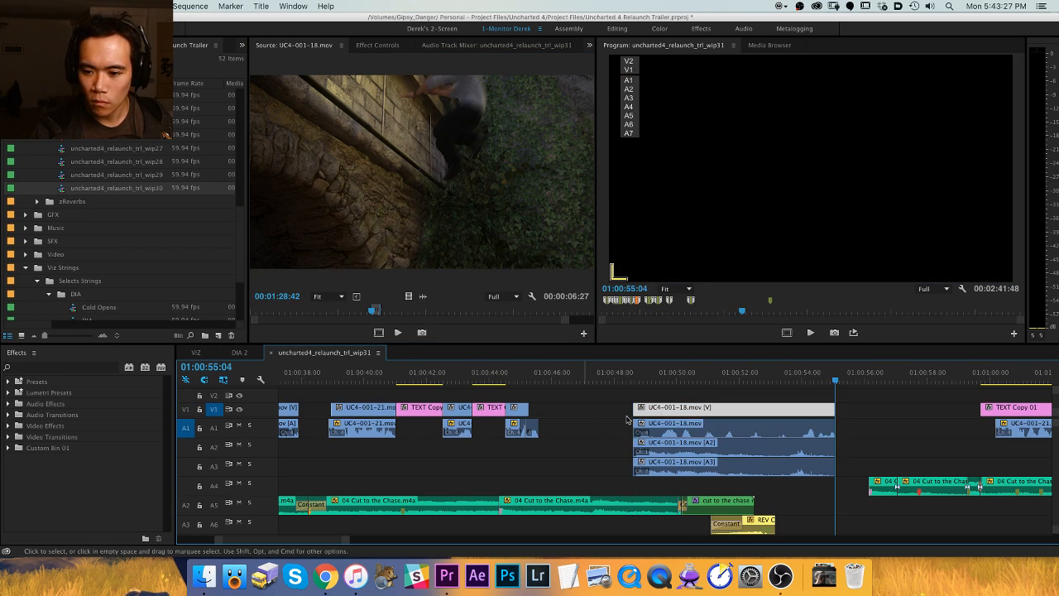
Play through the UC4-001-18.mov shot and extend its end, video and all three audio channels, to 01:00:55:10.
{"action": "key", "text": "Up"}
{"action": "key", "text": "space"}
{"action": "key", "text": "="}
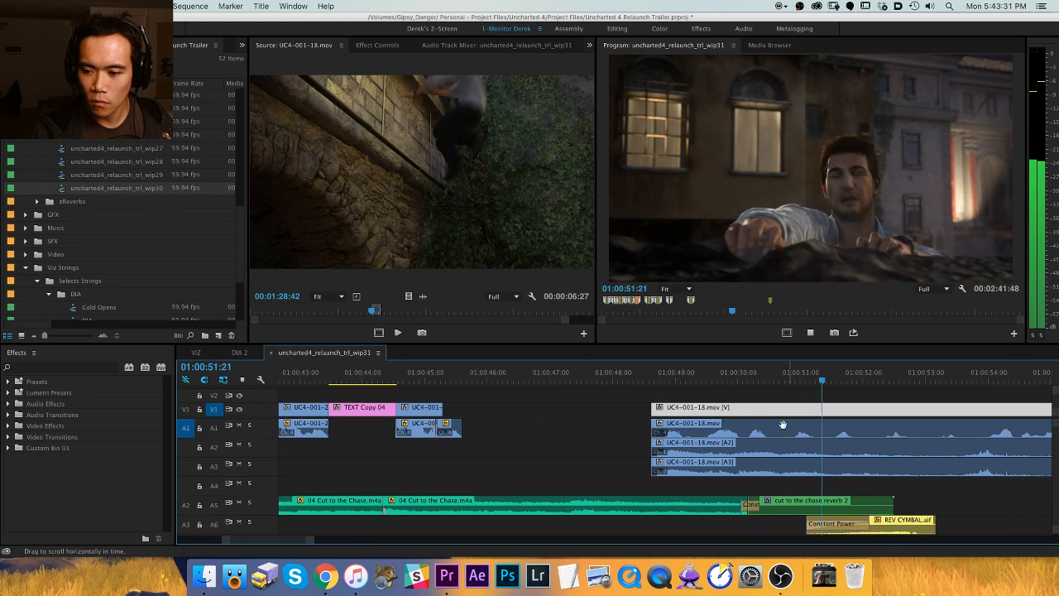
{"action": "scroll", "coordinate": [662, 414], "scroll_direction": "right", "scroll_amount": 5}
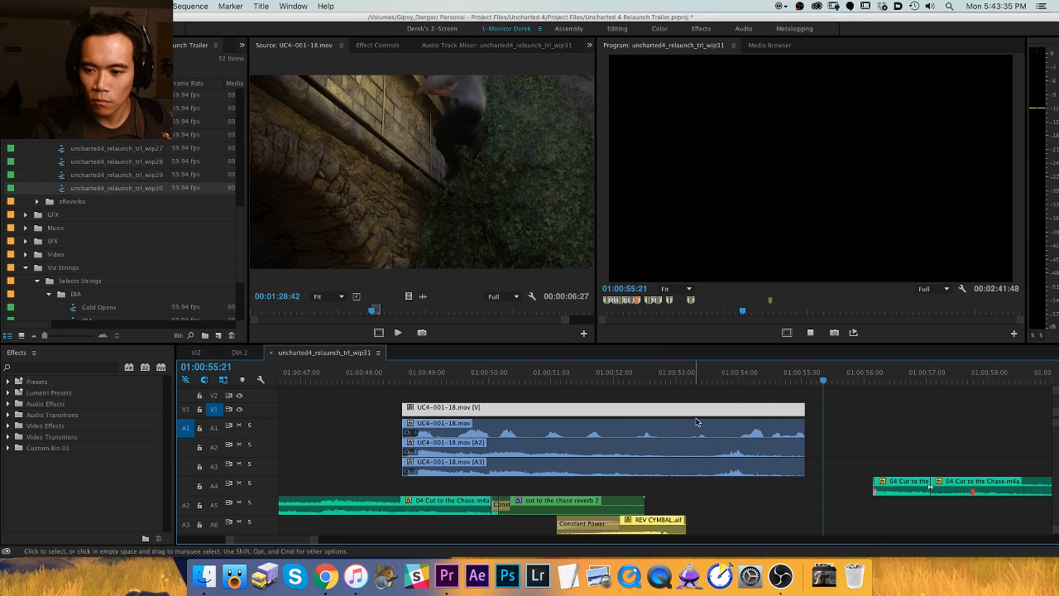
{"action": "key", "text": "space"}
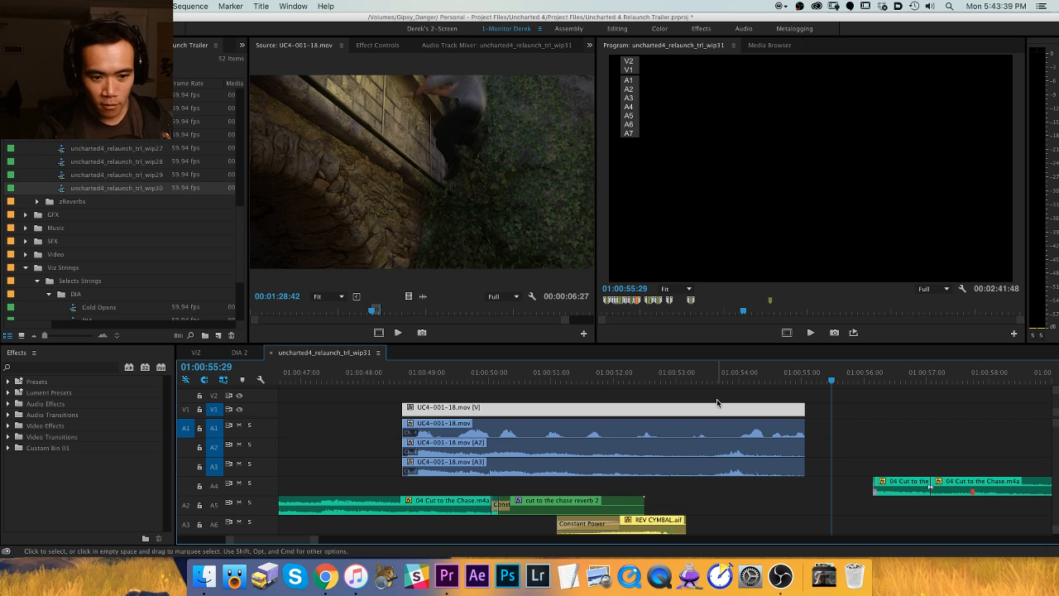
{"action": "key", "text": "shift+q"}
{"action": "key", "text": "j"}
{"action": "key", "text": "k"}
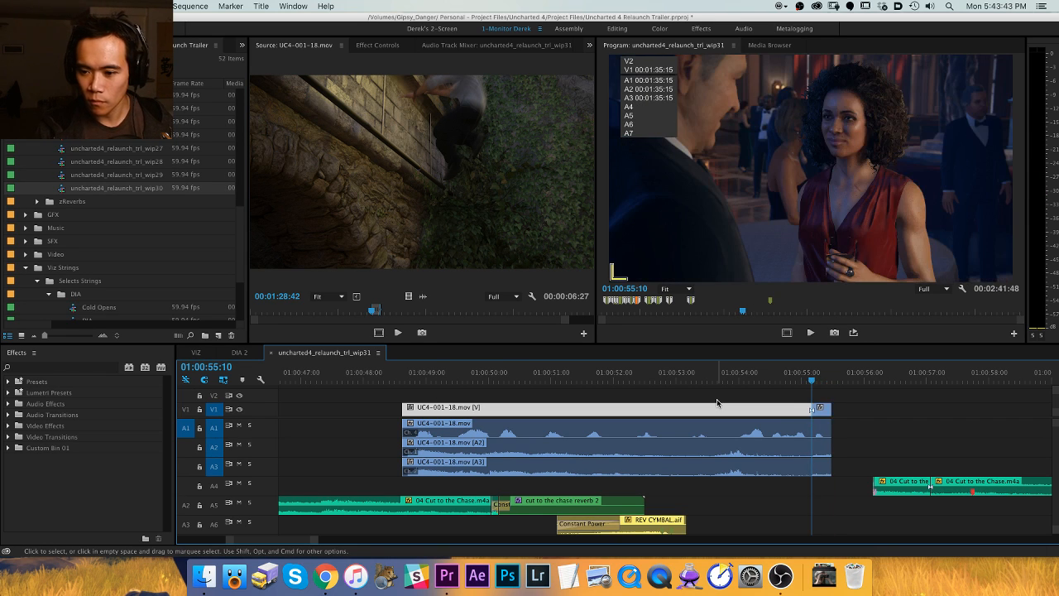
{"action": "key", "text": "w"}
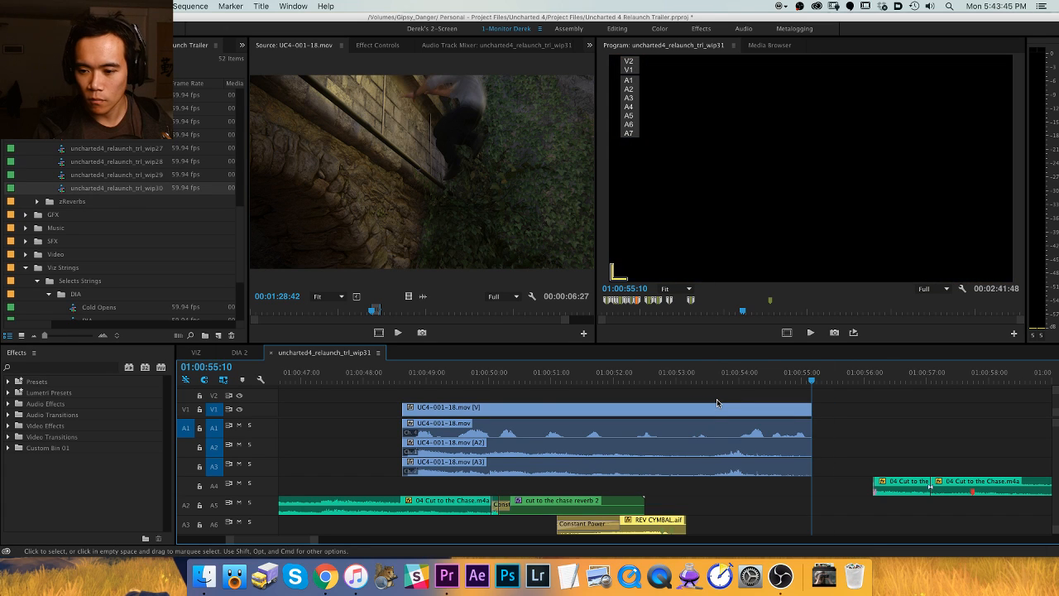
Move the UC4-001-18.mov shot and its three audio channels earlier in the sequence to start at 01:00:45:36.
{"action": "key", "text": "minus"}
{"action": "key", "text": "h"}
{"action": "left_click_drag", "start_coordinate": [539, 433], "coordinate": [648, 435]}
{"action": "key", "text": "v"}
{"action": "left_click", "coordinate": [527, 382]}
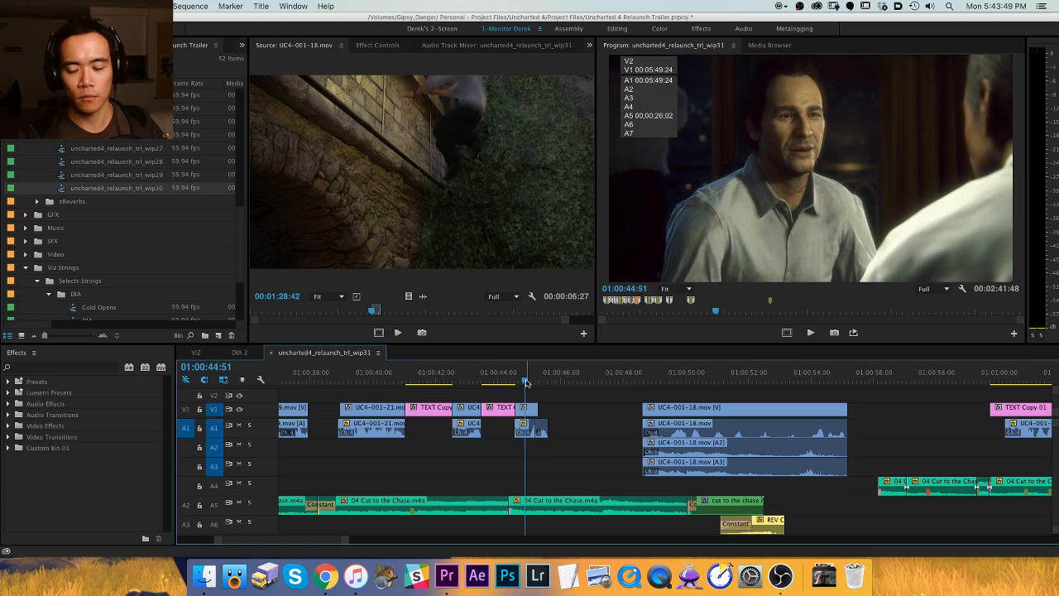
{"action": "key", "text": "space"}
{"action": "key", "text": "equal"}
{"action": "key", "text": "space"}
{"action": "key", "text": "minus"}
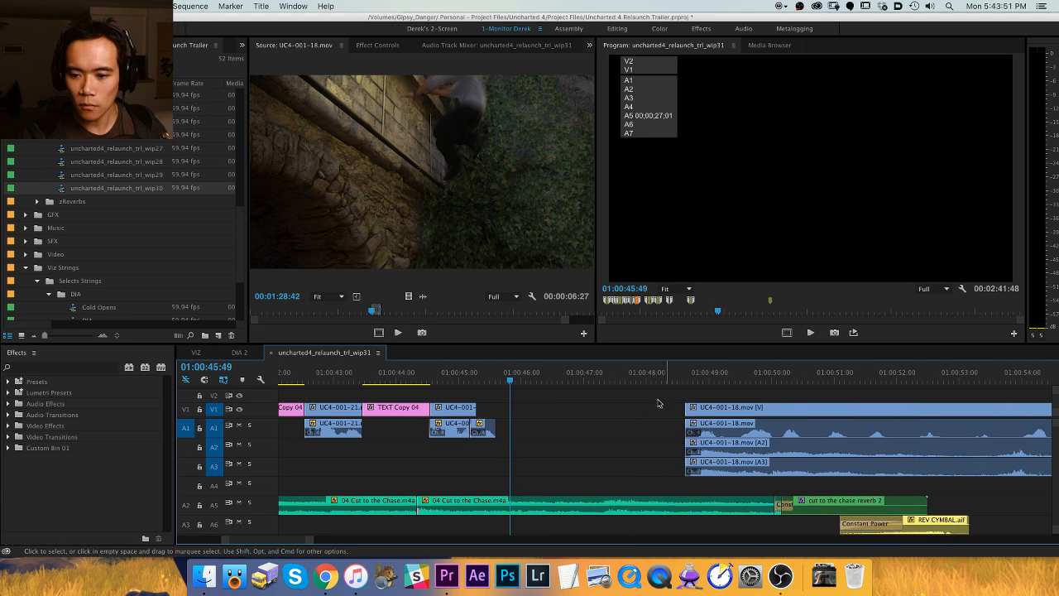
{"action": "left_click", "coordinate": [661, 405]}
{"action": "key", "text": "Delete"}
{"action": "key", "text": "super+z"}
{"action": "key", "text": "Down"}
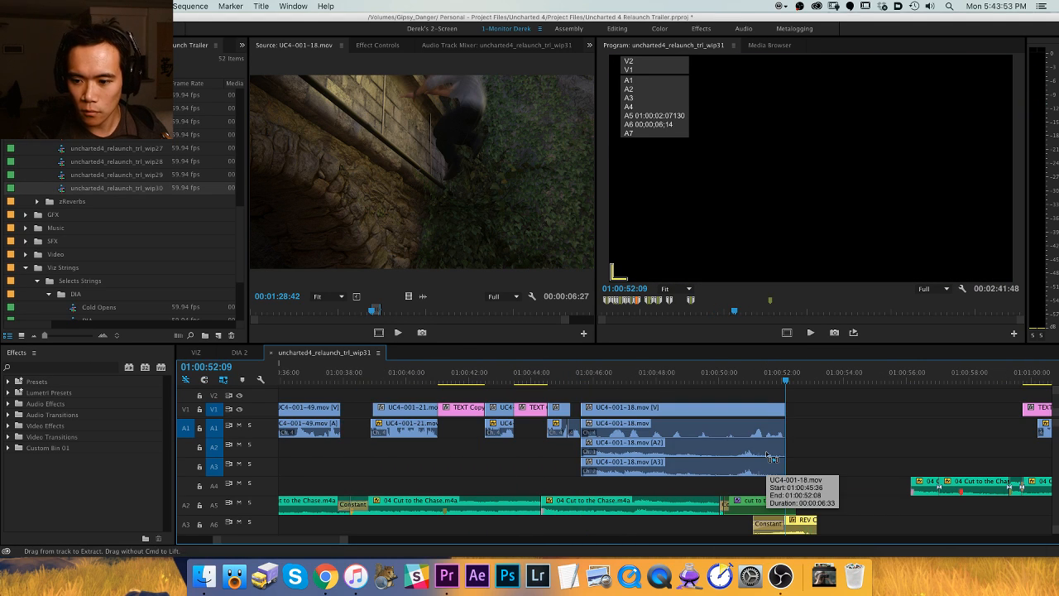
Play the transition from the last UC4-001-21.mov shot into the moved UC4-001-18.mov shot to check its timing.
{"action": "key", "text": "equal"}
{"action": "key", "text": "h"}
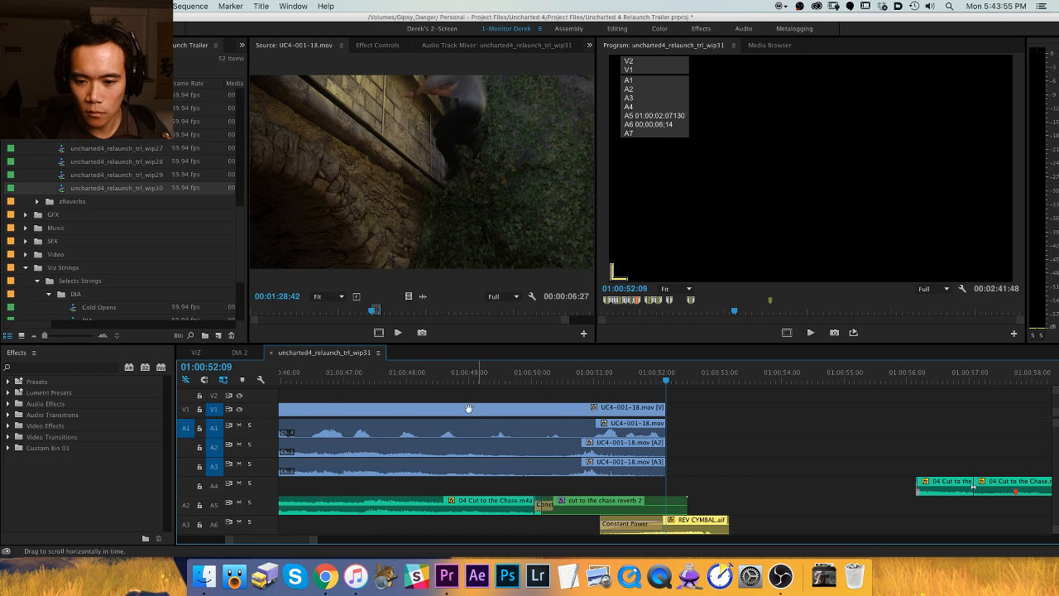
{"action": "left_click_drag", "start_coordinate": [301, 410], "coordinate": [623, 416]}
{"action": "key", "text": "space"}
{"action": "key", "text": "equal"}
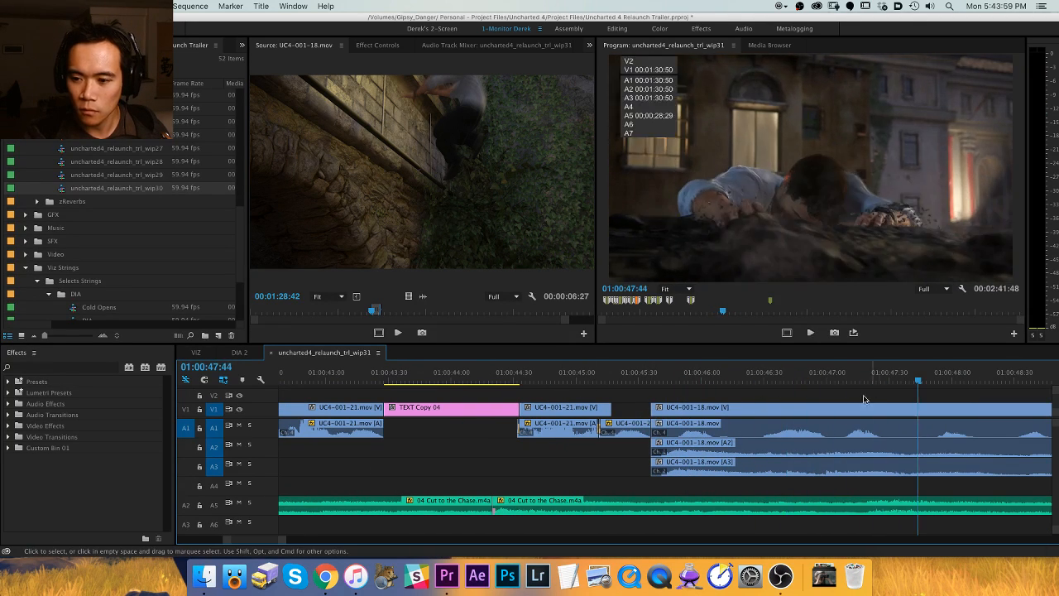
{"action": "key", "text": "h"}
{"action": "left_click_drag", "start_coordinate": [865, 403], "coordinate": [746, 396]}
{"action": "key", "text": "space"}
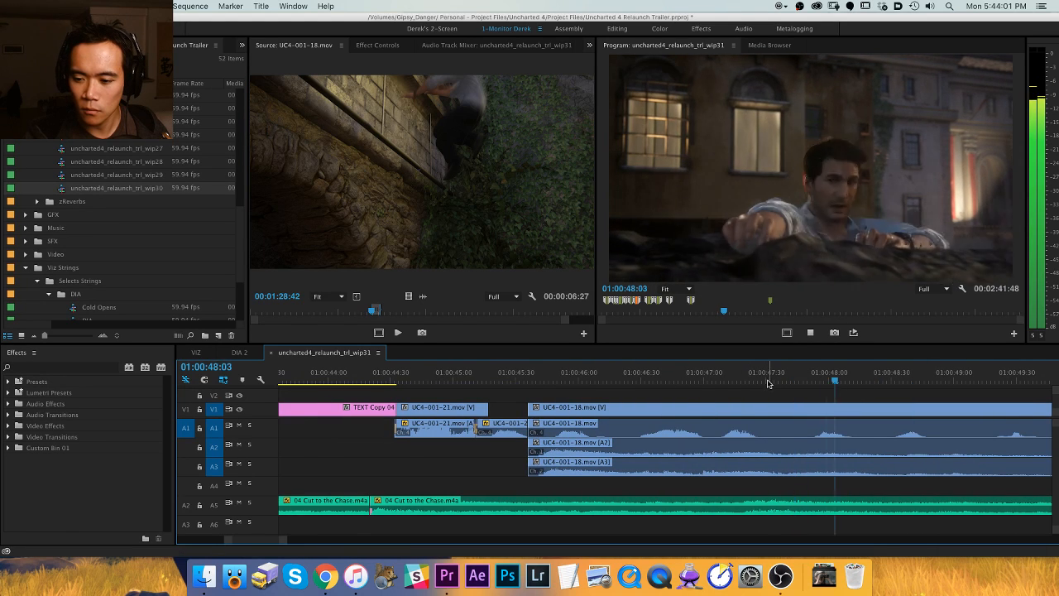
Replay the landing on the ledge from about 01:00:47:00 to judge how much of it to keep.
{"action": "key", "text": "minus"}
{"action": "left_click", "coordinate": [669, 382]}
{"action": "mouse_move", "coordinate": [676, 379]}
{"action": "left_mouse_down"}
{"action": "mouse_move", "coordinate": [738, 377]}
{"action": "mouse_move", "coordinate": [679, 377]}
{"action": "left_mouse_up"}
{"action": "key", "text": "space"}
{"action": "key", "text": "space"}
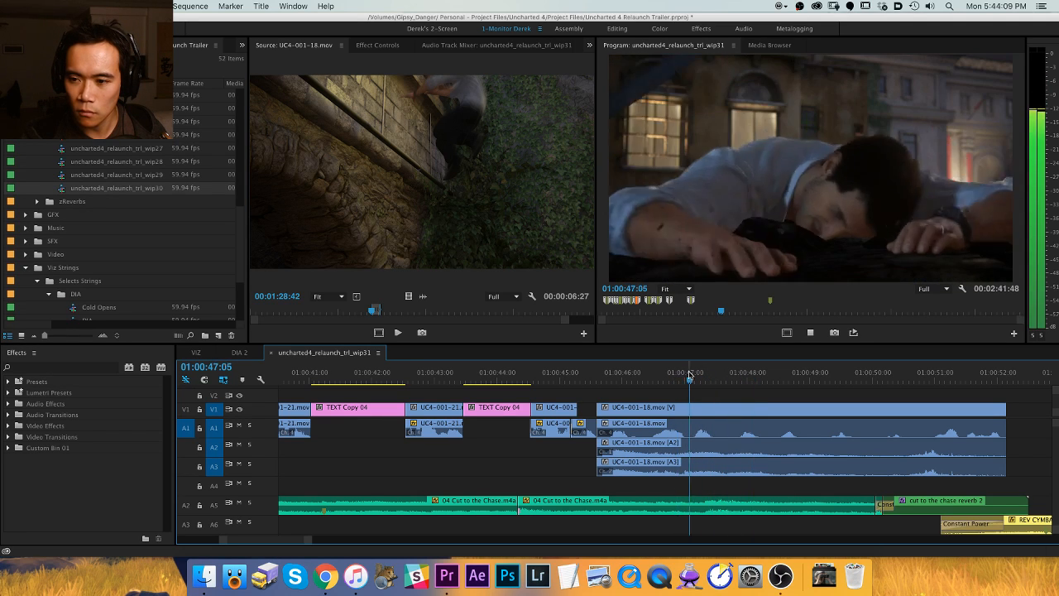
{"action": "key", "text": "space"}
{"action": "key", "text": "space"}
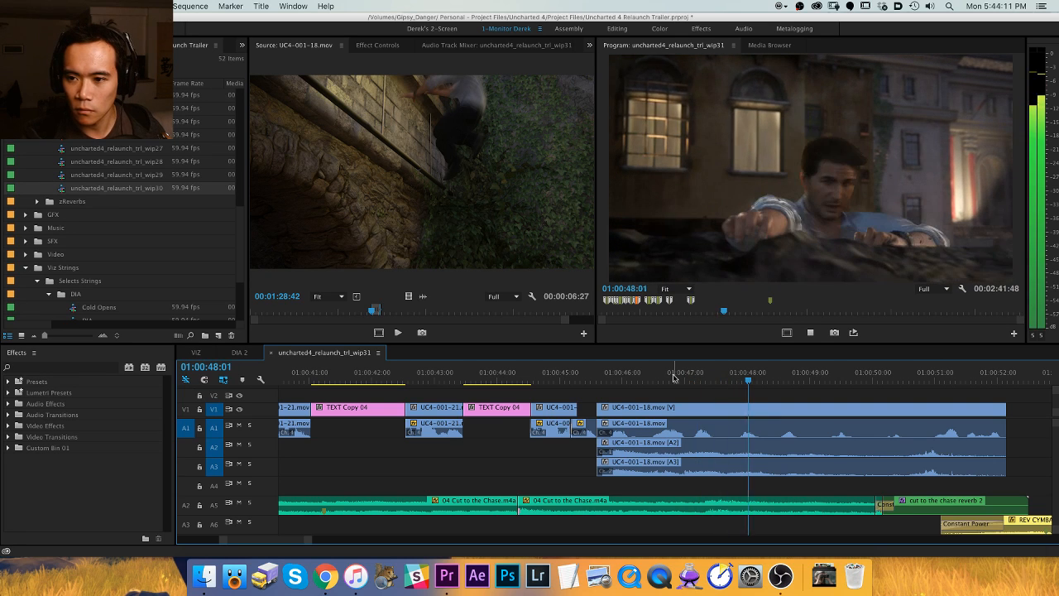
{"action": "key", "text": "space"}
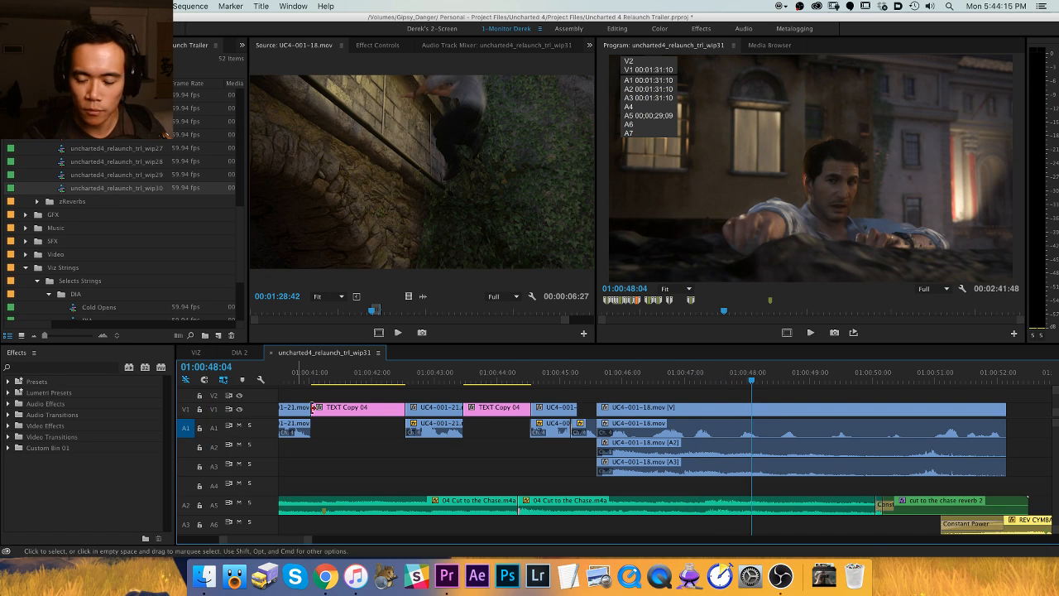
Split only the UC4-001-18.mov video and its three audio channels at 01:00:46:55, where the man reaches the ledge.
{"action": "key", "text": "="}
{"action": "left_click", "coordinate": [560, 381]}
{"action": "left_click_drag", "start_coordinate": [560, 382], "coordinate": [514, 383]}
{"action": "key", "text": "Right"}
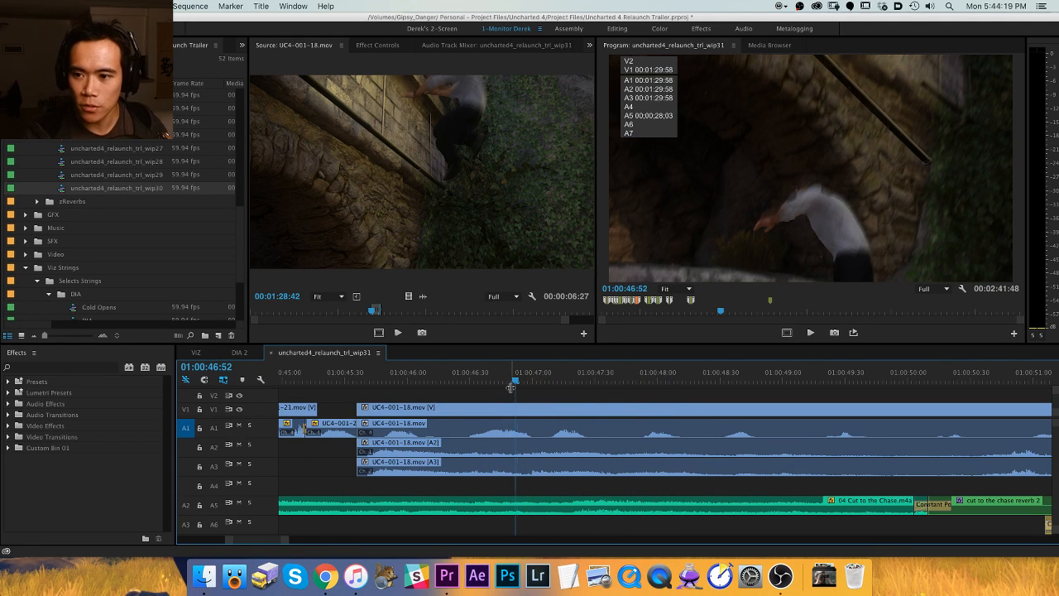
{"action": "key", "text": "Right"}
{"action": "key", "text": "super+k"}
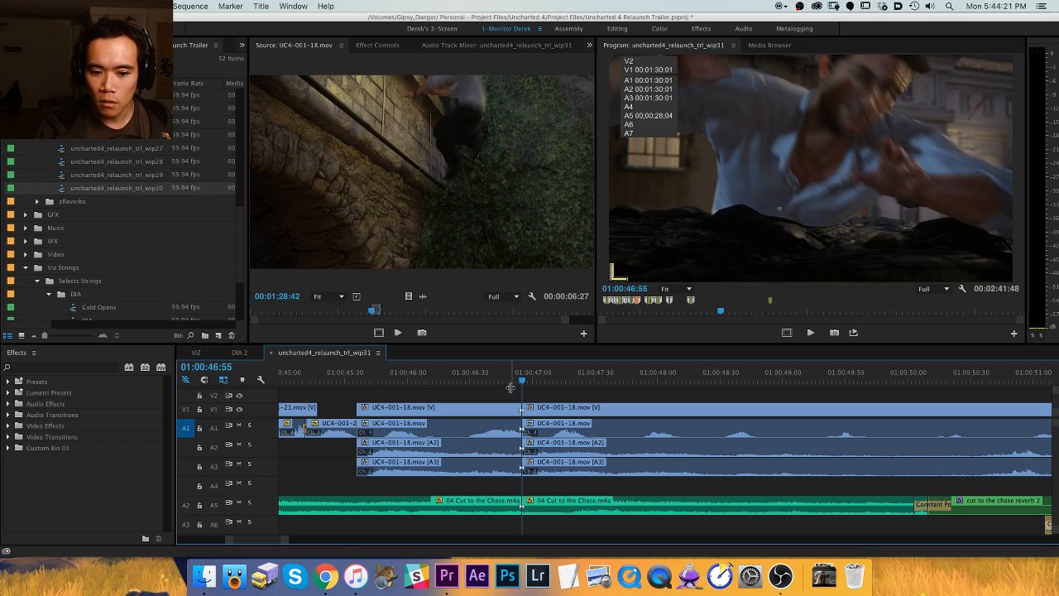
{"action": "key", "text": "super+z"}
{"action": "key", "text": "super+z"}
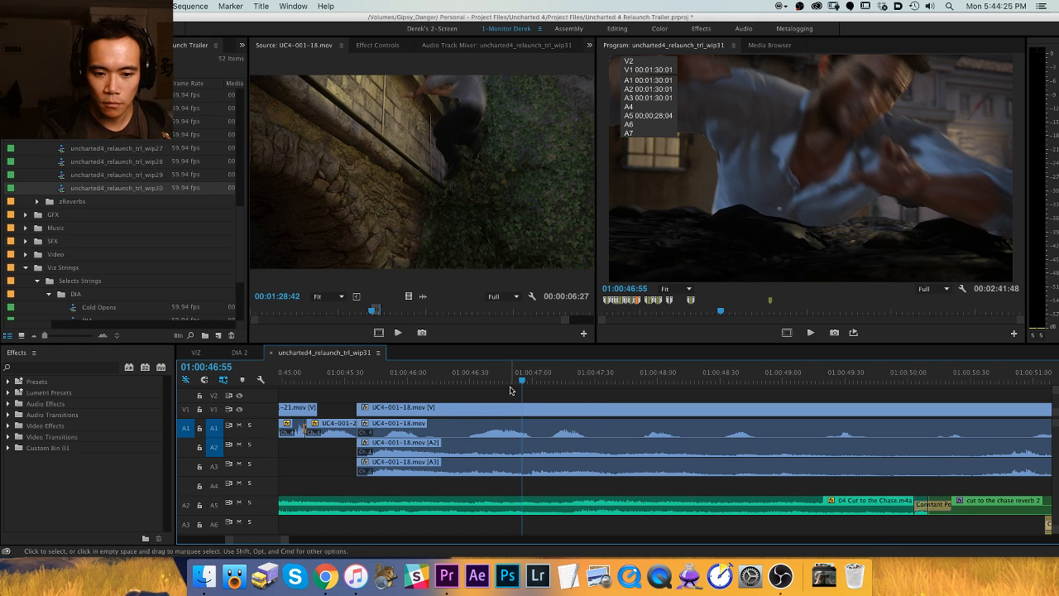
{"action": "key", "text": "super+k"}
Play on from the cut and split the UC4-001-18.mov clip and its audio again at 01:00:47:40.
{"action": "key", "text": "space"}
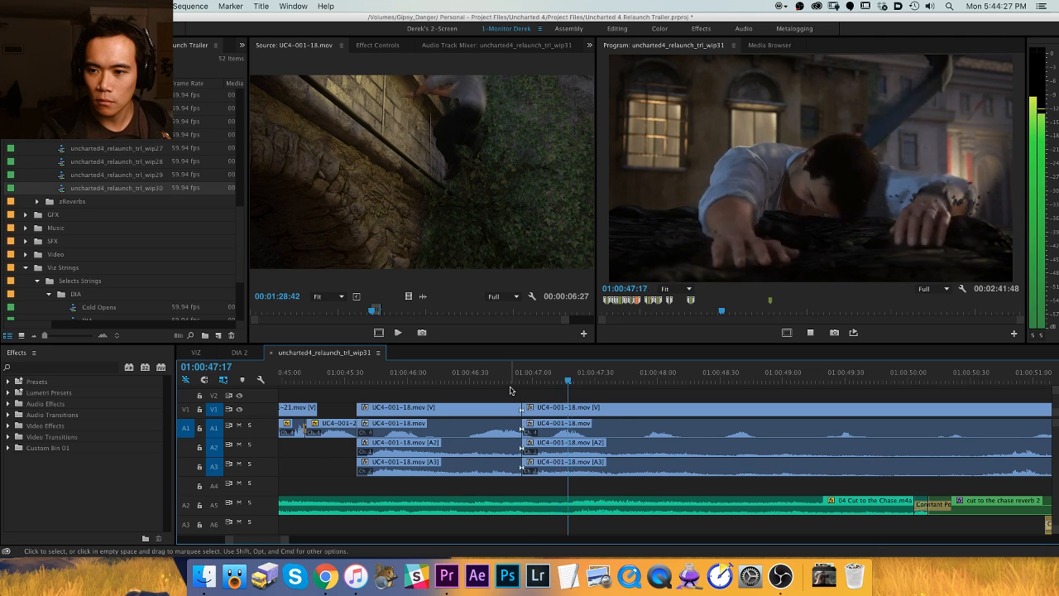
{"action": "key", "text": "space"}
{"action": "key", "text": "super+k"}
{"action": "key", "text": "minus"}
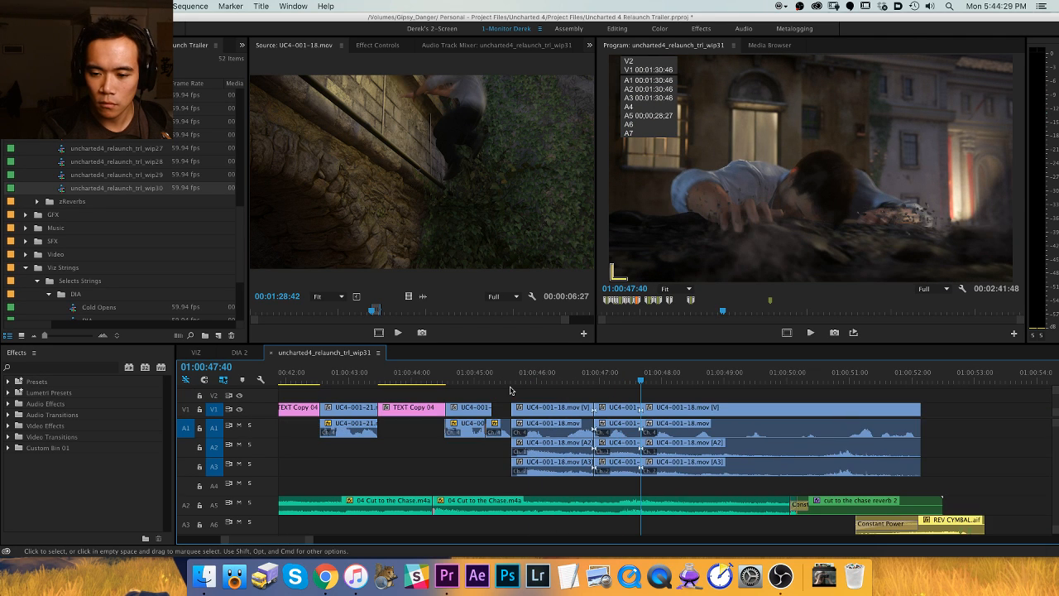
Delete the short middle piece of UC4-001-18.mov and move the last piece to follow the first at 01:00:46:55.
{"action": "key", "text": "Up"}
{"action": "key", "text": "d"}
{"action": "key", "text": "Delete"}
{"action": "key", "text": "Down"}
{"action": "key", "text": "d"}
{"action": "key", "text": "super+x"}
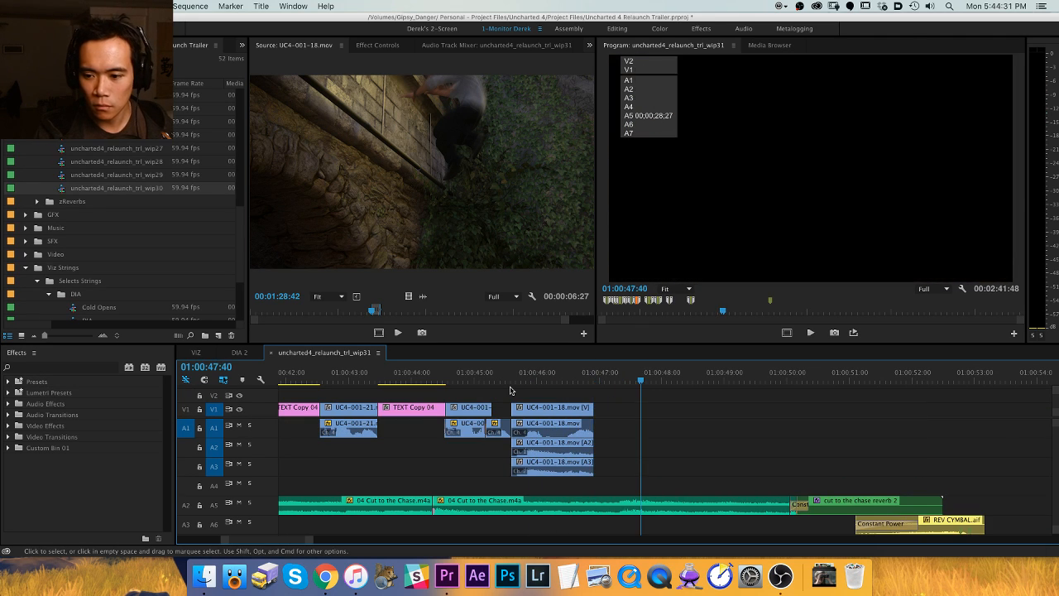
{"action": "key", "text": "Up"}
{"action": "key", "text": "super+v"}
Play back the shortened UC4-001-18.mov shot against the music's reverb ending and save the project.
{"action": "key", "text": "Up"}
{"action": "key", "text": "Up"}
{"action": "key", "text": "space"}
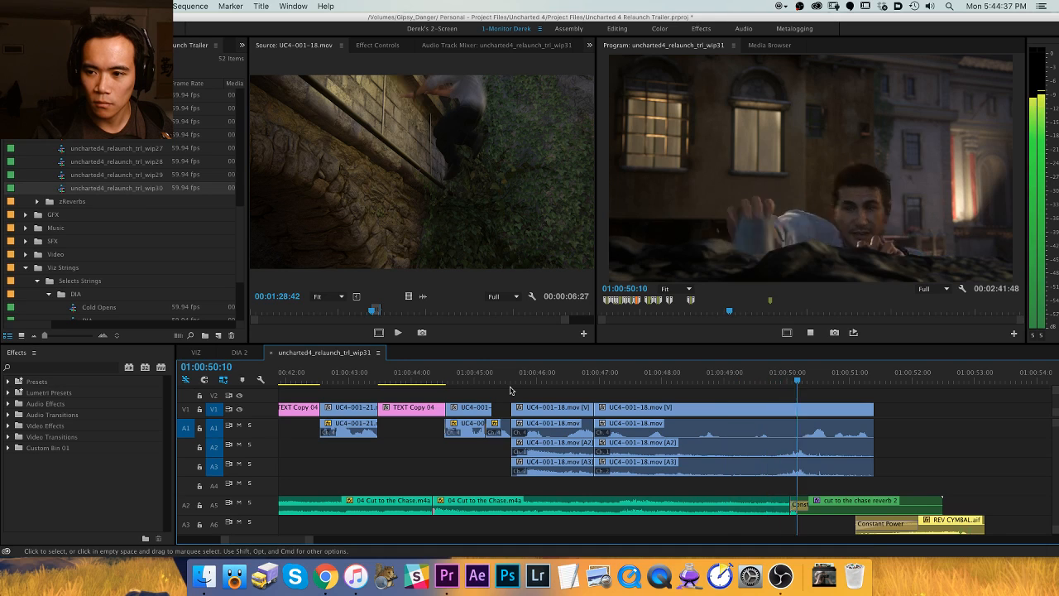
{"action": "key", "text": "space"}
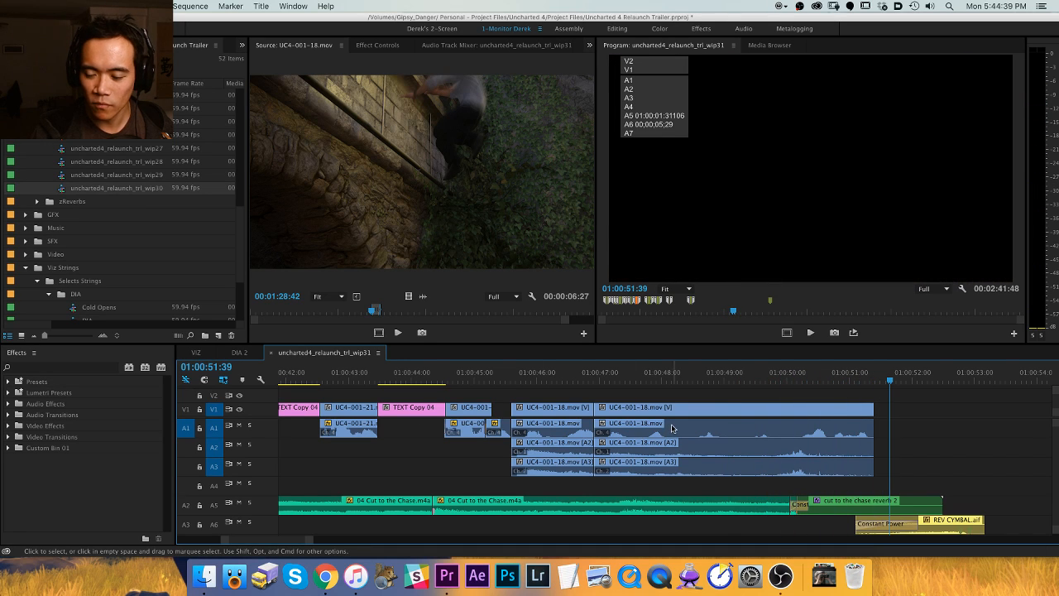
{"action": "key", "text": "h"}
{"action": "left_click_drag", "start_coordinate": [775, 409], "coordinate": [707, 405]}
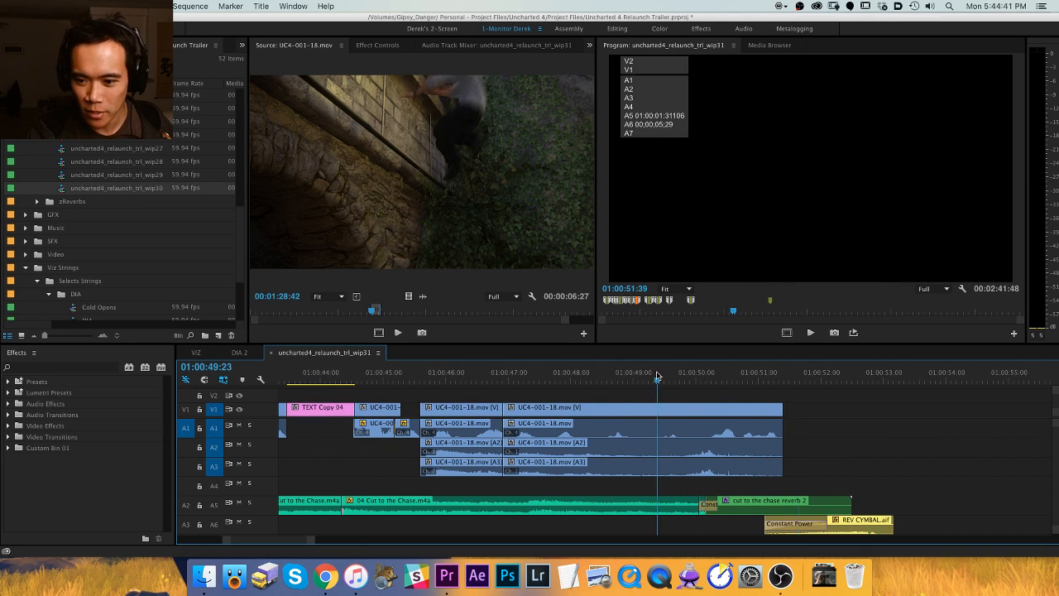
{"action": "key", "text": "space"}
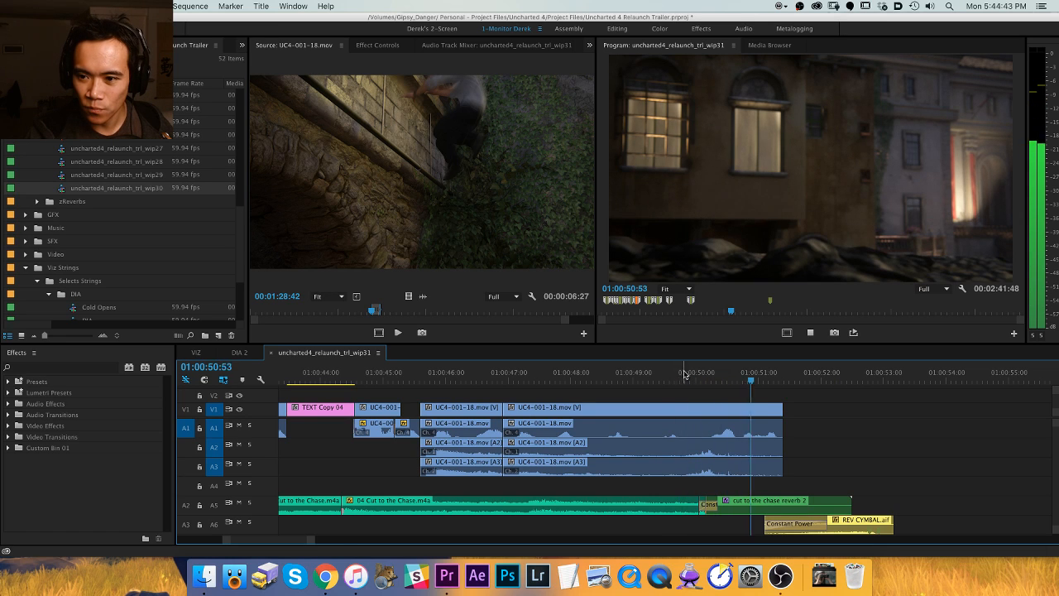
{"action": "key", "text": "space"}
{"action": "key", "text": "super+s"}
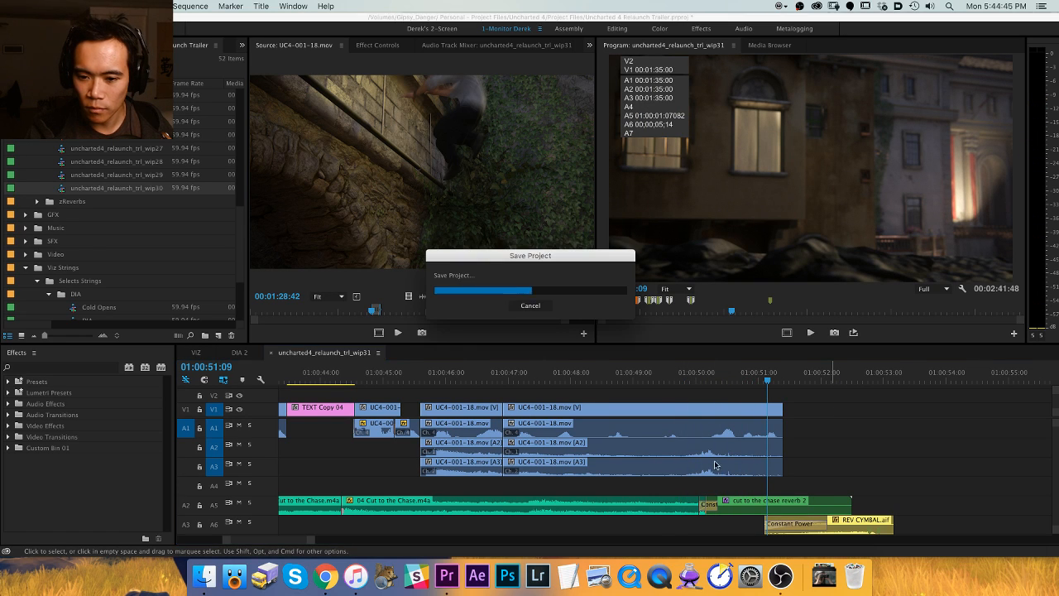
Nudge the second UC4-001-18.mov piece, video and three audio channels, about 9 frames later on the timeline.
{"action": "left_click_drag", "start_coordinate": [822, 413], "coordinate": [702, 458]}
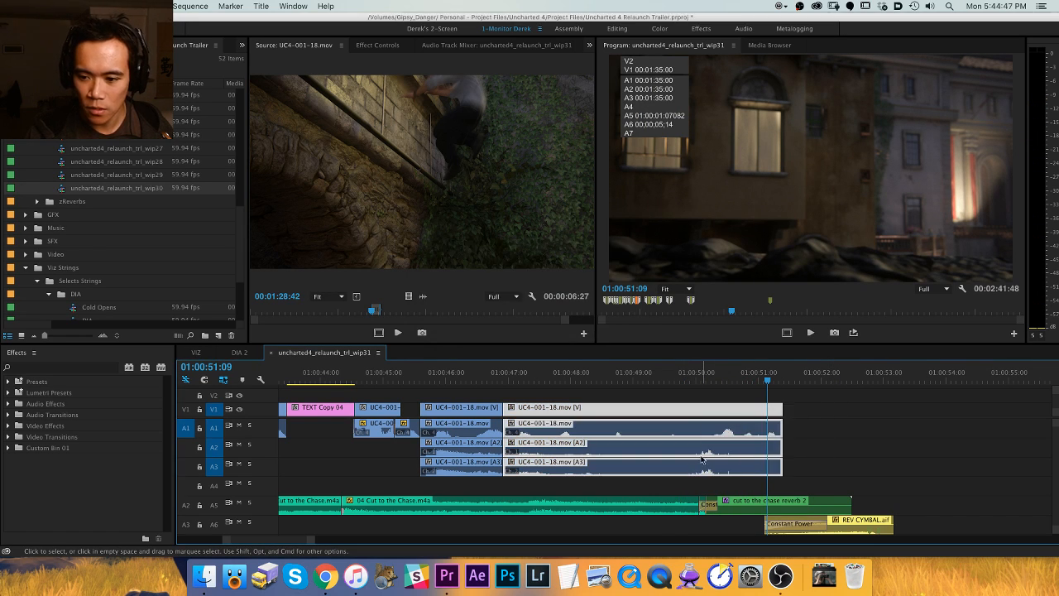
{"action": "key", "text": "="}
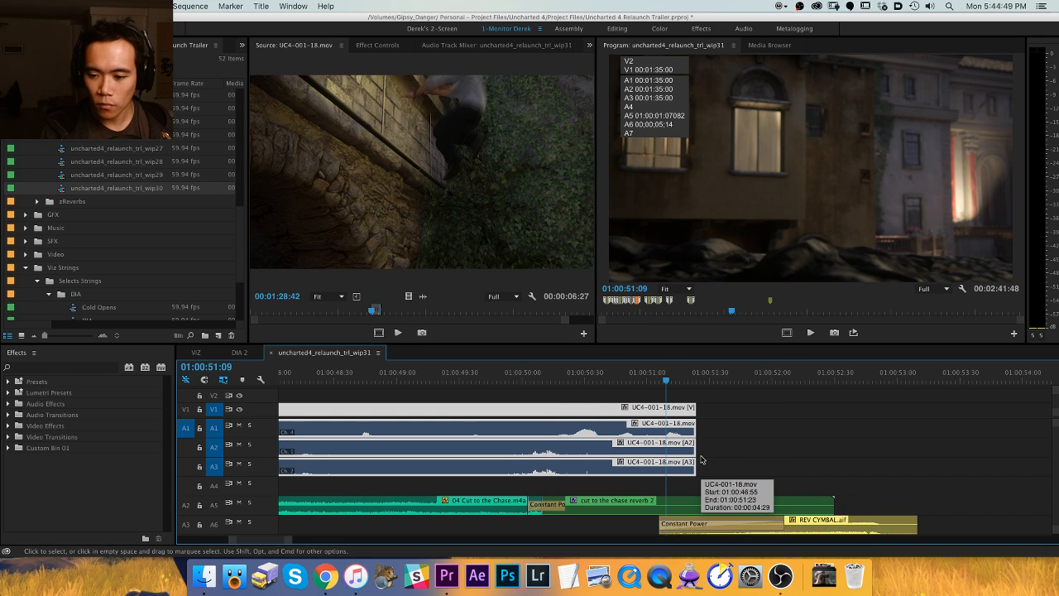
{"action": "key", "text": "super+Right"}
{"action": "key", "text": "super+Right"}
{"action": "key", "text": "super+Right"}
{"action": "key", "text": "super+Right"}
{"action": "key", "text": "super+Right"}
{"action": "key", "text": "super+Right"}
{"action": "key", "text": "super+Right"}
{"action": "key", "text": "super+Right"}
{"action": "key", "text": "super+Right"}
{"action": "key", "text": "super+Right"}
{"action": "key", "text": "super+Right"}
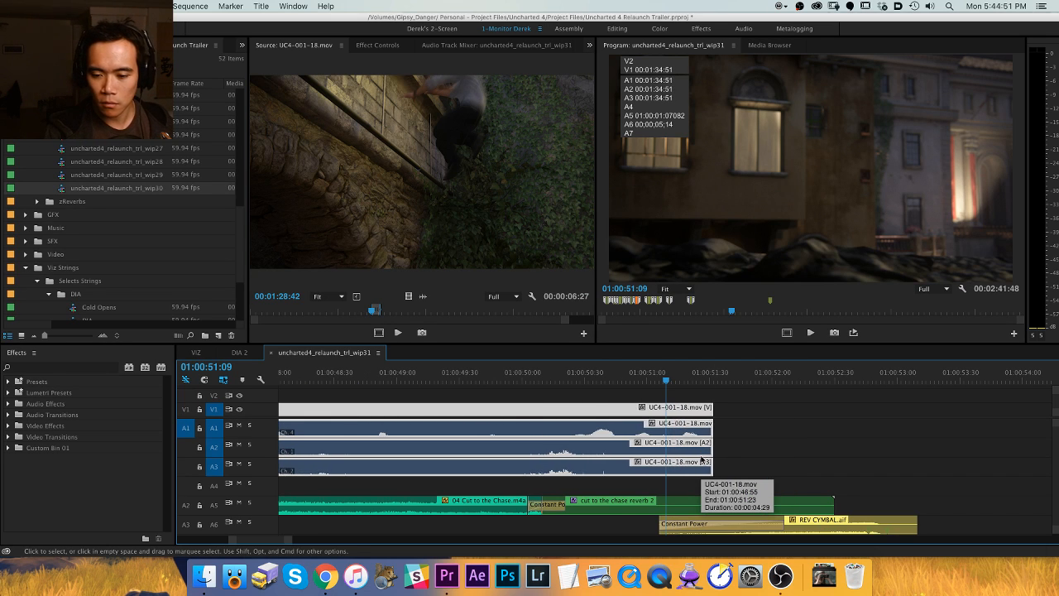
Play back the end of the second UC4-001-18.mov piece against the music reverb and the REV CYMBAL.aif.
{"action": "key", "text": "-"}
{"action": "left_click", "coordinate": [540, 377]}
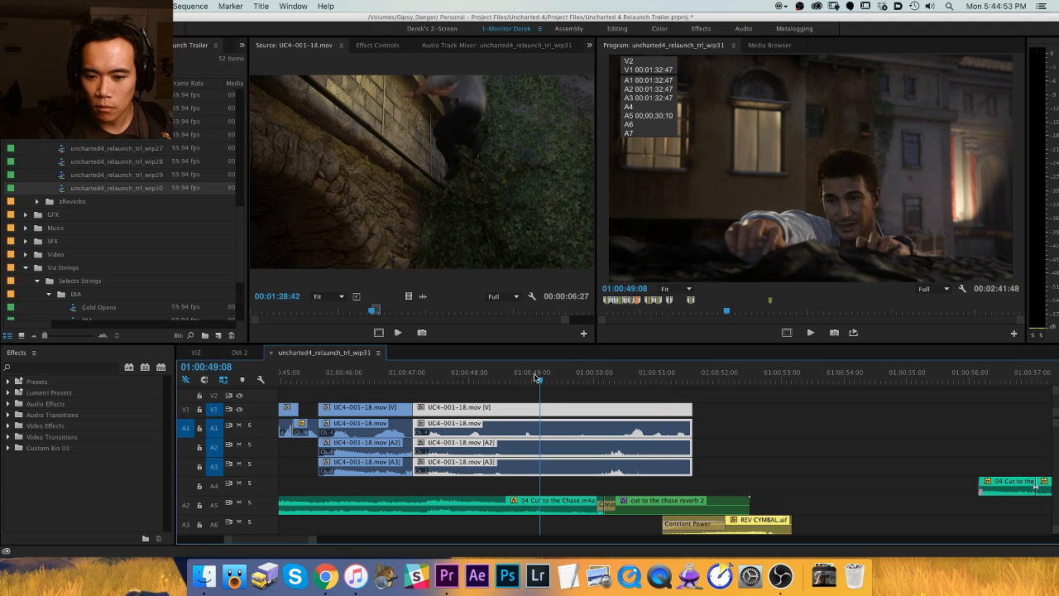
{"action": "key", "text": "space"}
{"action": "key", "text": "="}
{"action": "key", "text": "super+shift+a"}
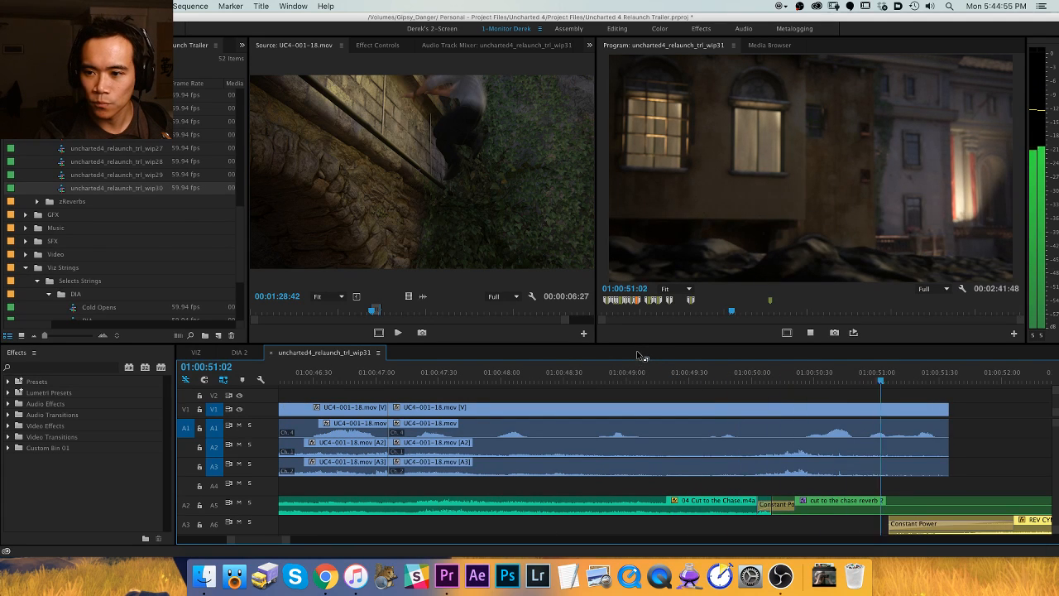
{"action": "key", "text": "space"}
{"action": "key", "text": "-"}
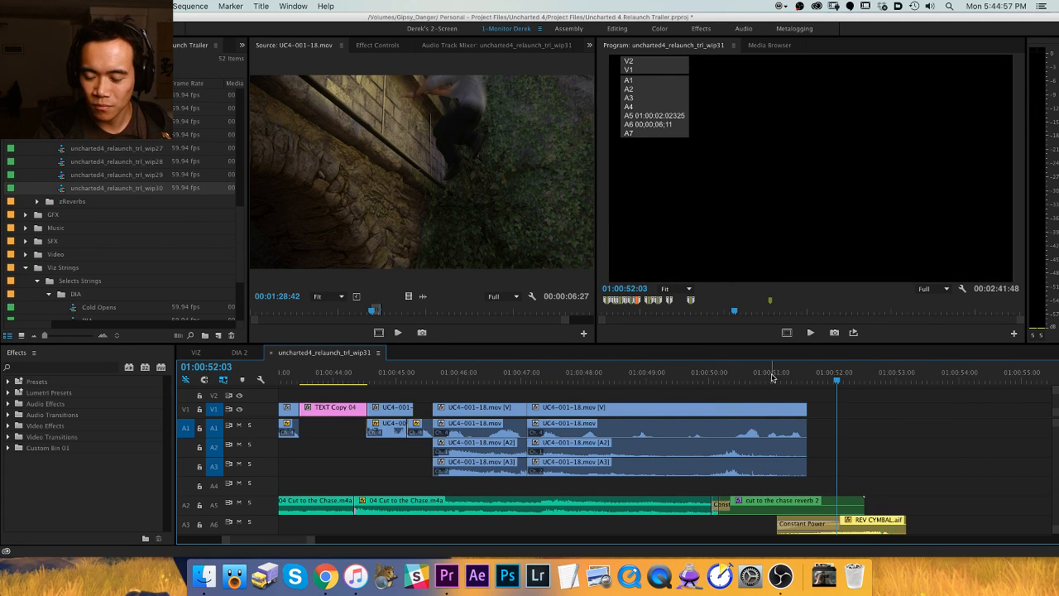
{"action": "left_click", "coordinate": [712, 373]}
{"action": "key", "text": "space"}
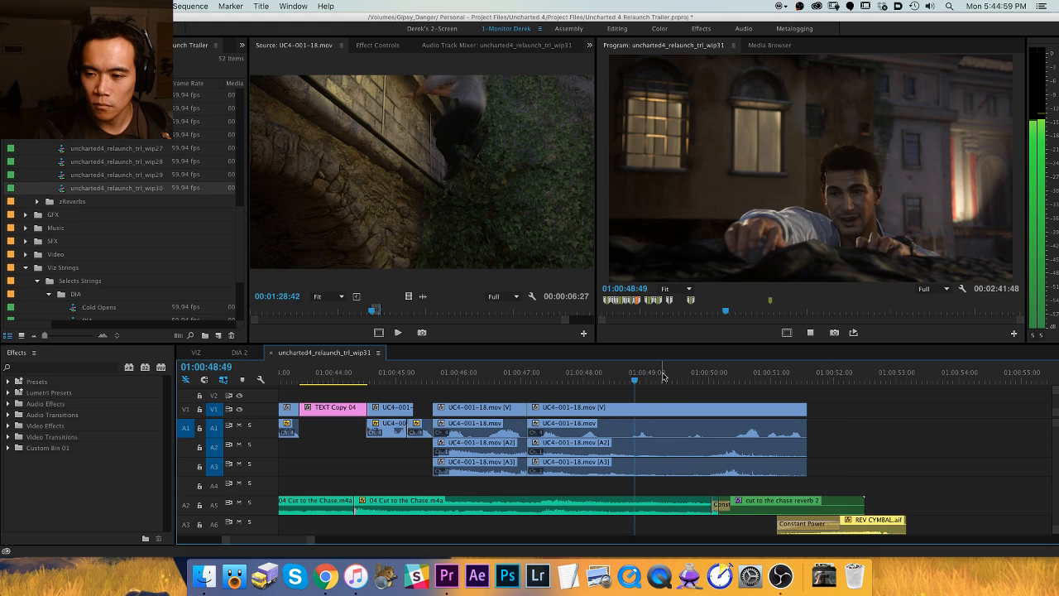
{"action": "left_click", "coordinate": [683, 372]}
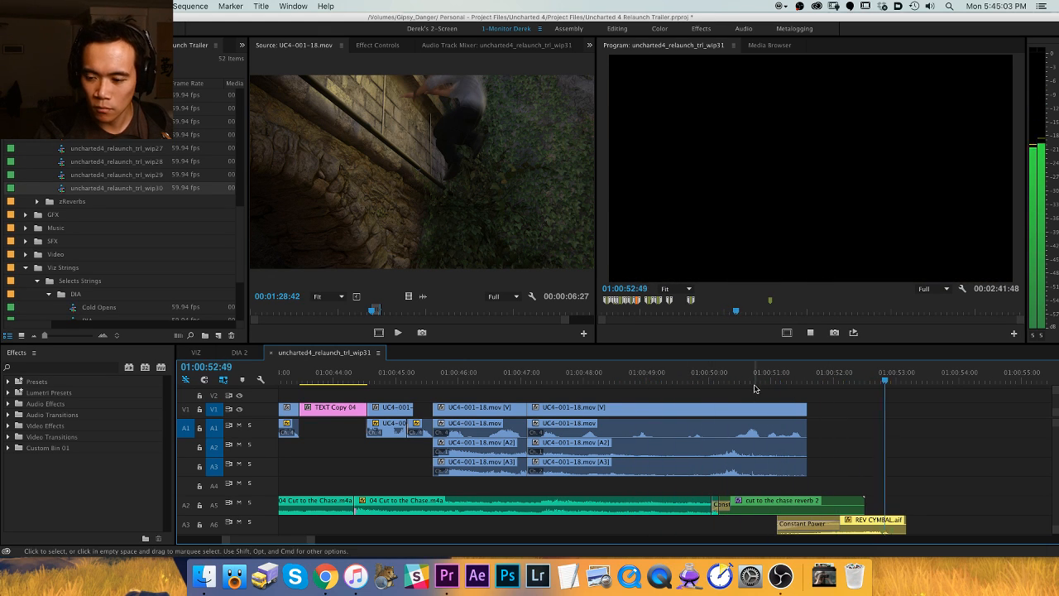
{"action": "key", "text": "space"}
Close up the gap after the shot by moving all clips from the A4 music onward earlier, starting at 01:00:52:46.
{"action": "key", "text": "minus"}
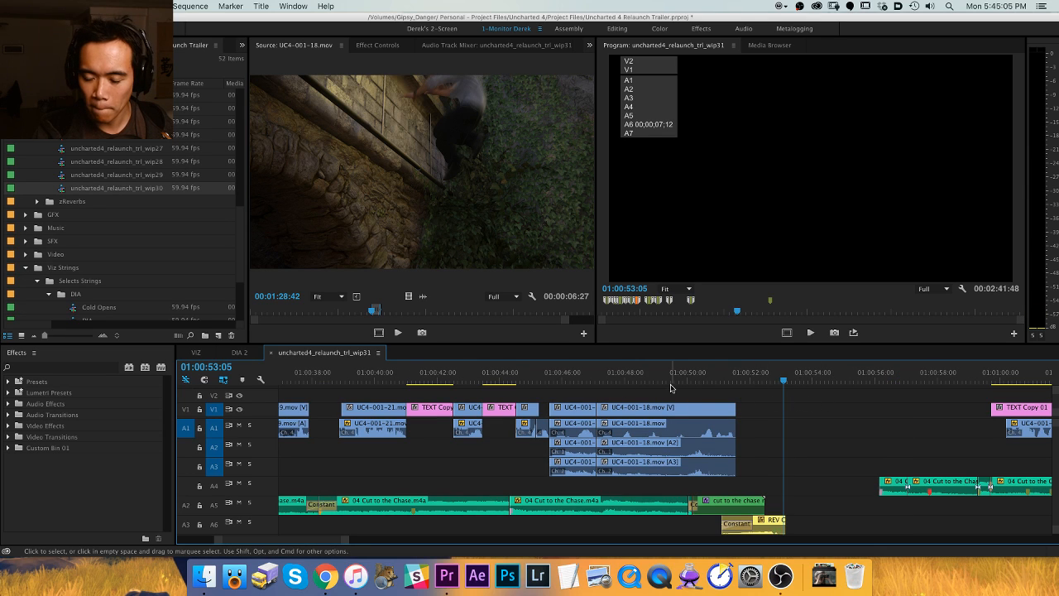
{"action": "key", "text": "equal"}
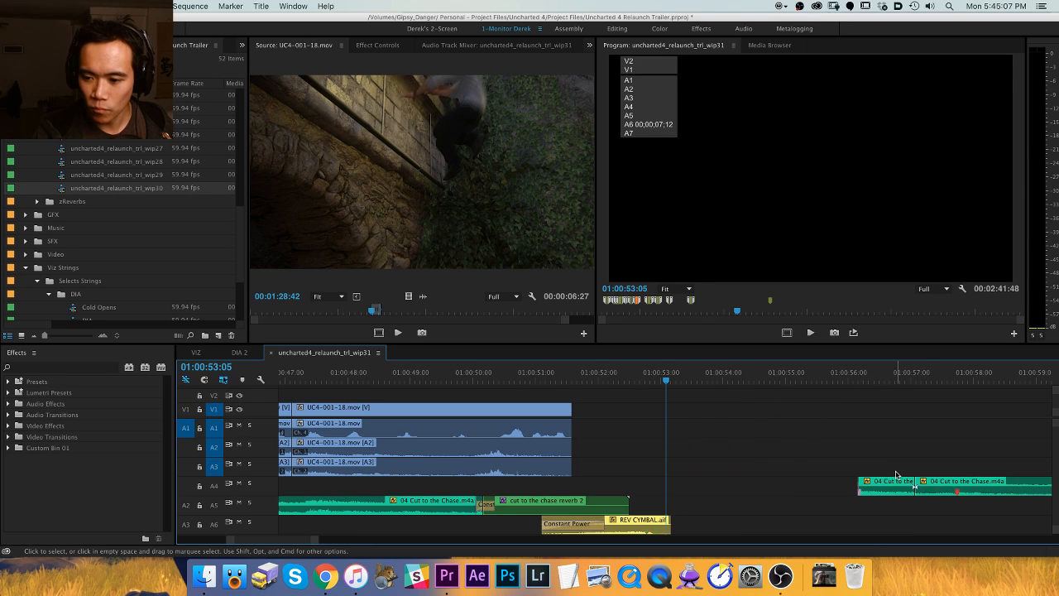
{"action": "left_click_drag", "start_coordinate": [893, 483], "coordinate": [679, 482]}
{"action": "key", "text": "equal"}
{"action": "key", "text": "a"}
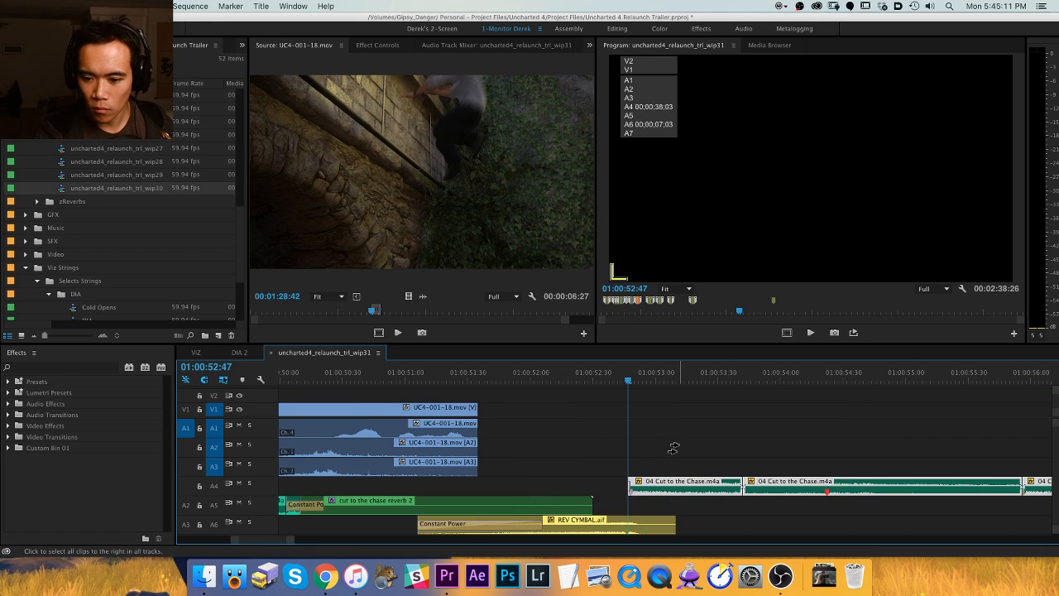
{"action": "key", "text": "super+Left"}
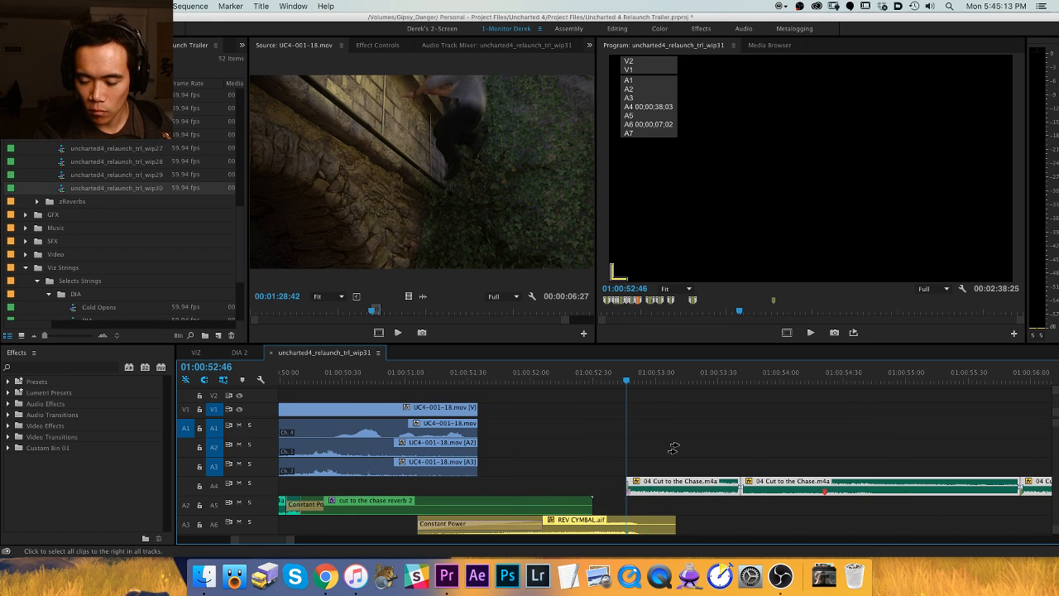
Play across the tightened music transition, then play the sequence from about 01:00:44:20 into the UC4-001-18.mov shot.
{"action": "key", "text": "minus"}
{"action": "left_click", "coordinate": [632, 382]}
{"action": "key", "text": "space"}
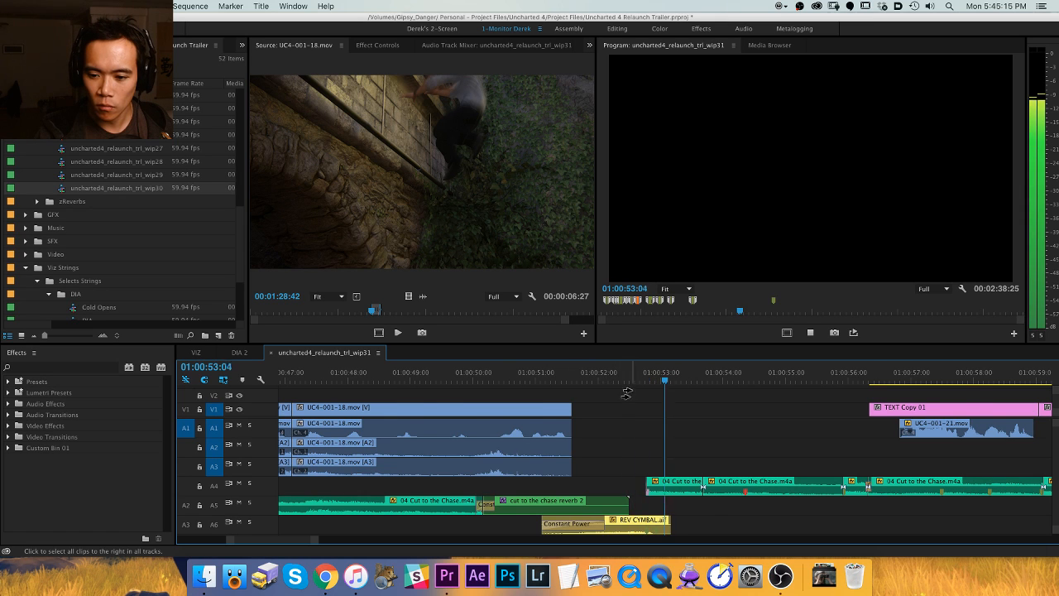
{"action": "key", "text": "minus"}
{"action": "key", "text": "space"}
{"action": "key", "text": "minus"}
{"action": "left_click", "coordinate": [529, 377]}
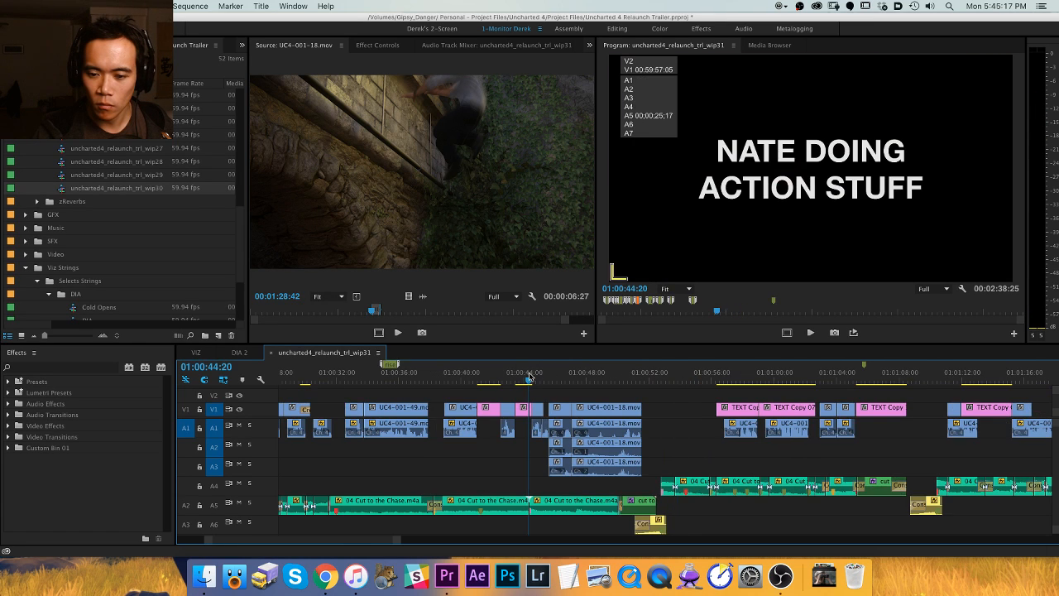
{"action": "key", "text": "space"}
{"action": "key", "text": "equal"}
{"action": "key", "text": "equal"}
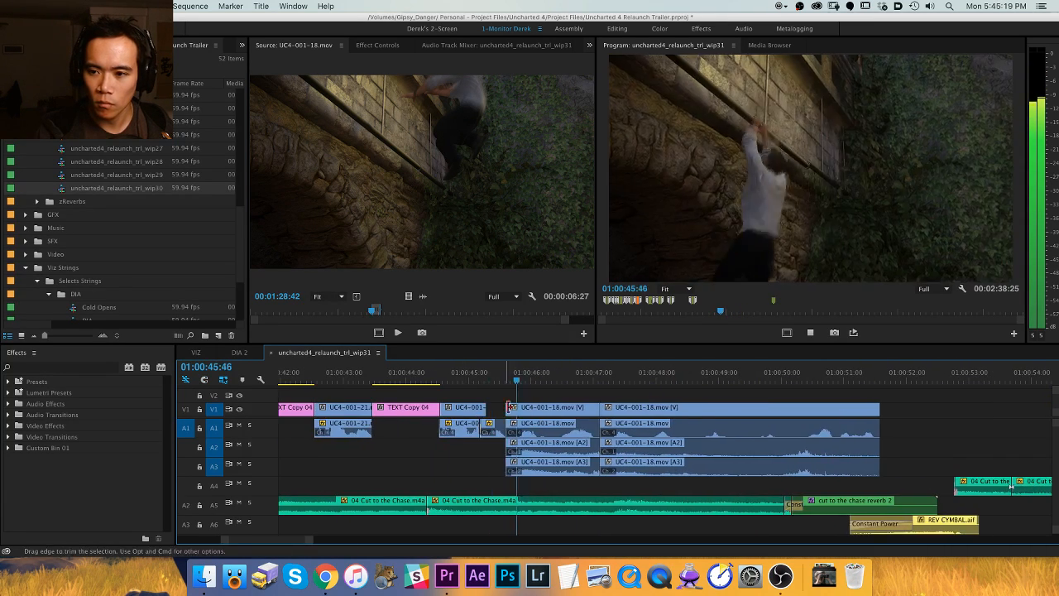
Solo track A1 and trim the start of the first UC4-001-18.mov piece's A1 audio to 01:00:46:27, leaving its video and other channels untrimmed.
{"action": "left_click_drag", "start_coordinate": [517, 373], "coordinate": [538, 360]}
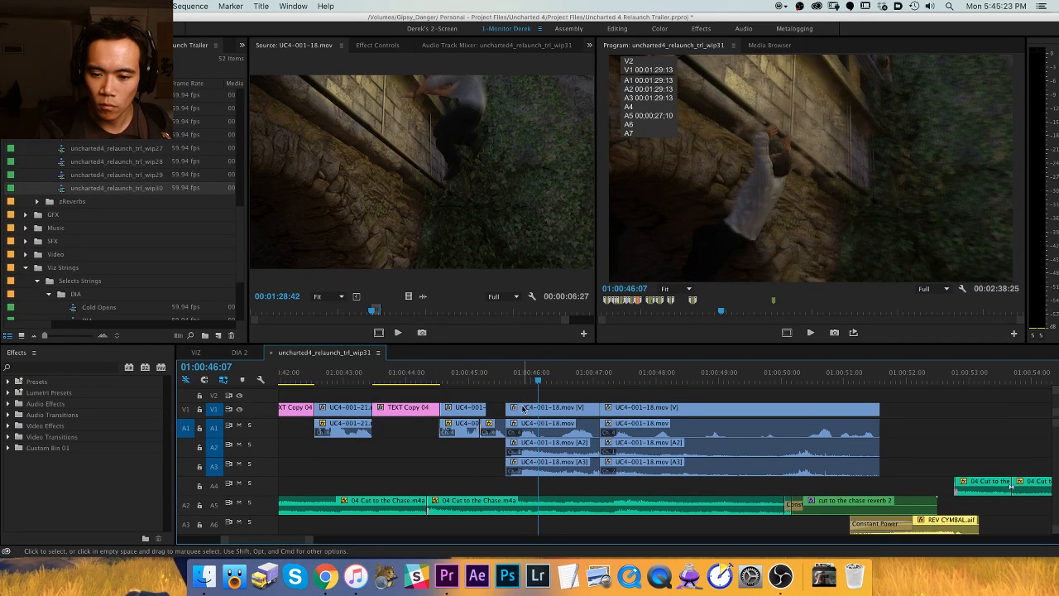
{"action": "left_click", "coordinate": [250, 425]}
{"action": "key", "text": "space"}
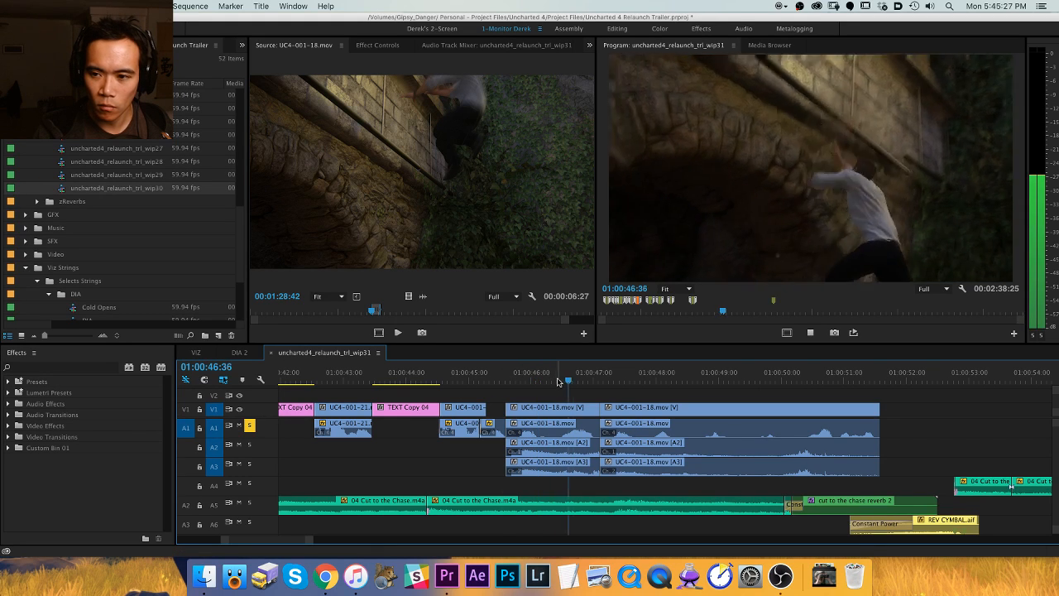
{"action": "mouse_move", "coordinate": [571, 376]}
{"action": "left_mouse_down"}
{"action": "mouse_move", "coordinate": [549, 376]}
{"action": "mouse_move", "coordinate": [560, 364]}
{"action": "left_mouse_up"}
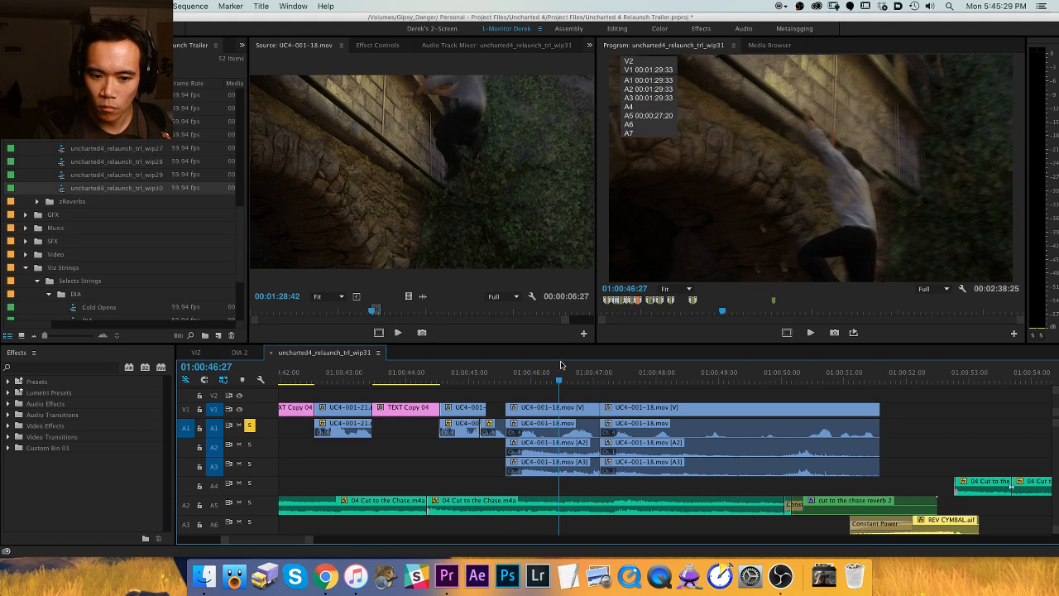
{"action": "left_click", "coordinate": [220, 413]}
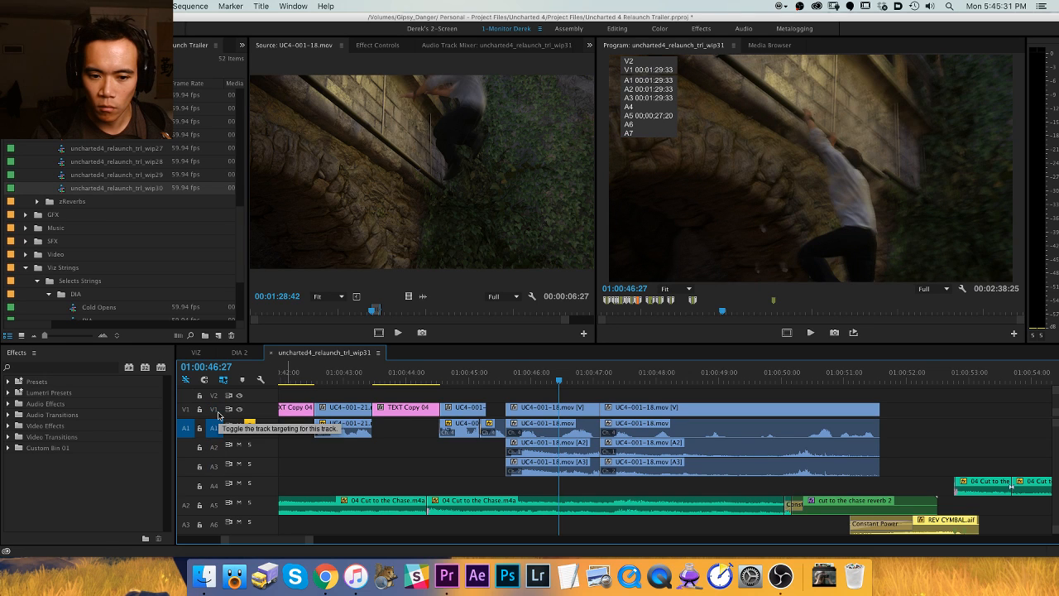
{"action": "key", "text": "alt+q"}
{"action": "key", "text": "space"}
{"action": "key", "text": "space"}
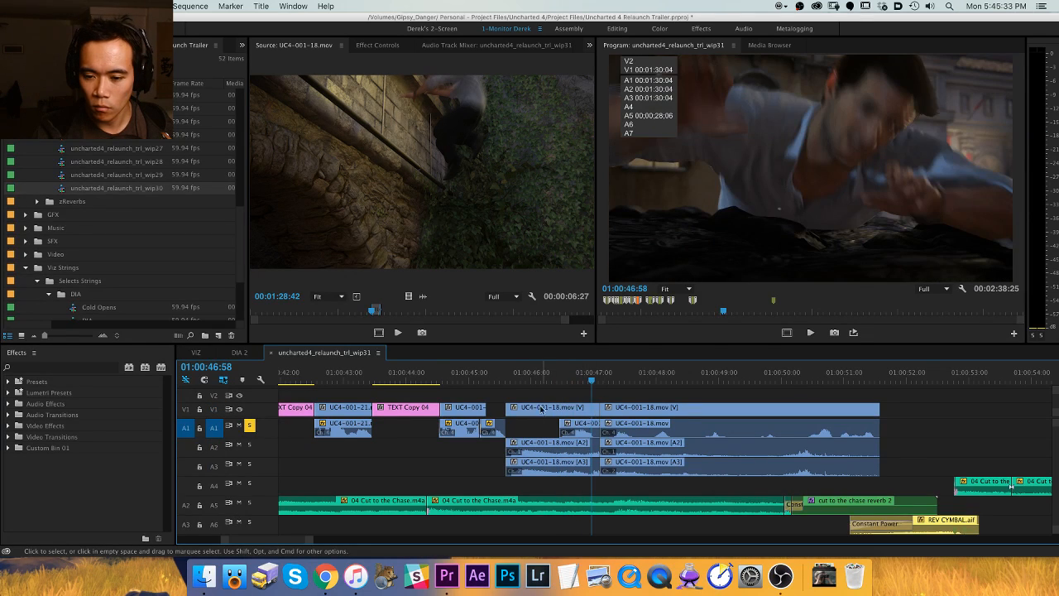
Move the first UC4-001-18.mov piece about 18 frames earlier against the preceding video clip and play the result.
{"action": "left_click_drag", "start_coordinate": [541, 409], "coordinate": [525, 410]}
{"action": "left_click", "coordinate": [505, 394]}
{"action": "left_click", "coordinate": [462, 372]}
{"action": "key", "text": "space"}
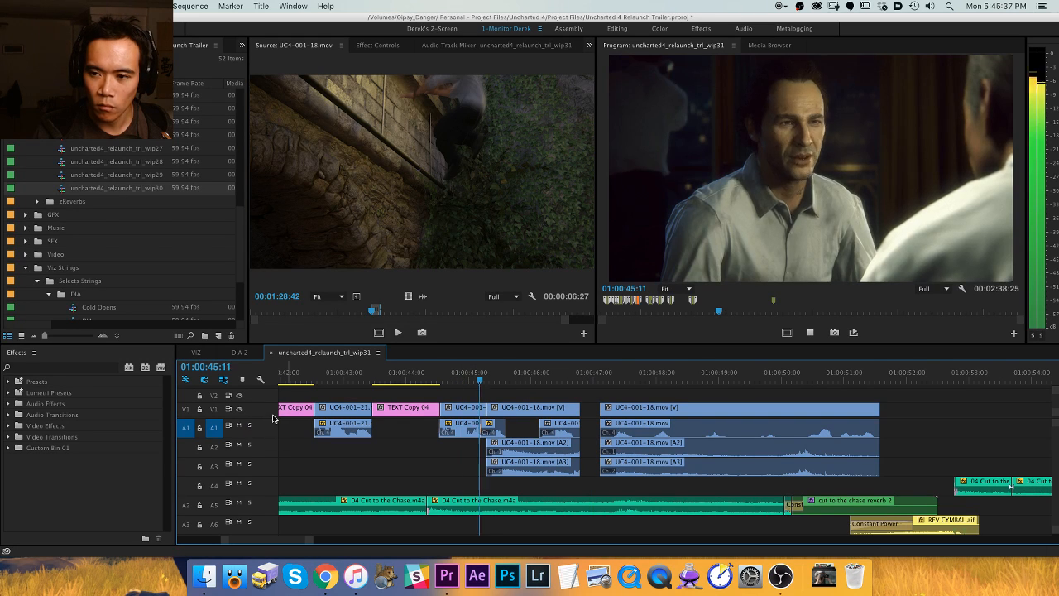
{"action": "key", "text": "space"}
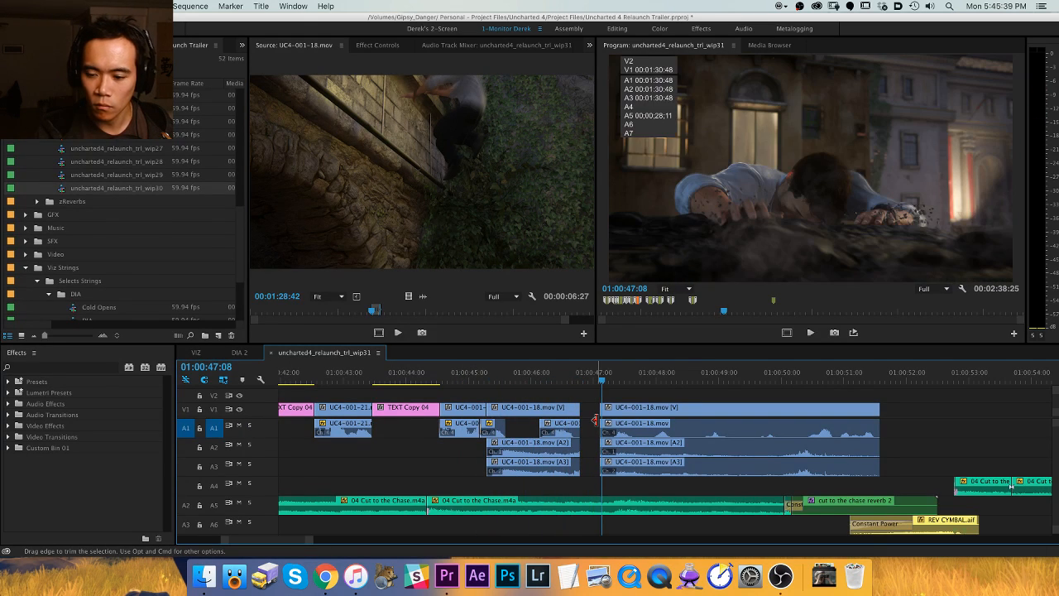
Trim the end of the first UC4-001-18.mov piece, video and three audio channels, to 01:00:46:36.
{"action": "key", "text": "Up"}
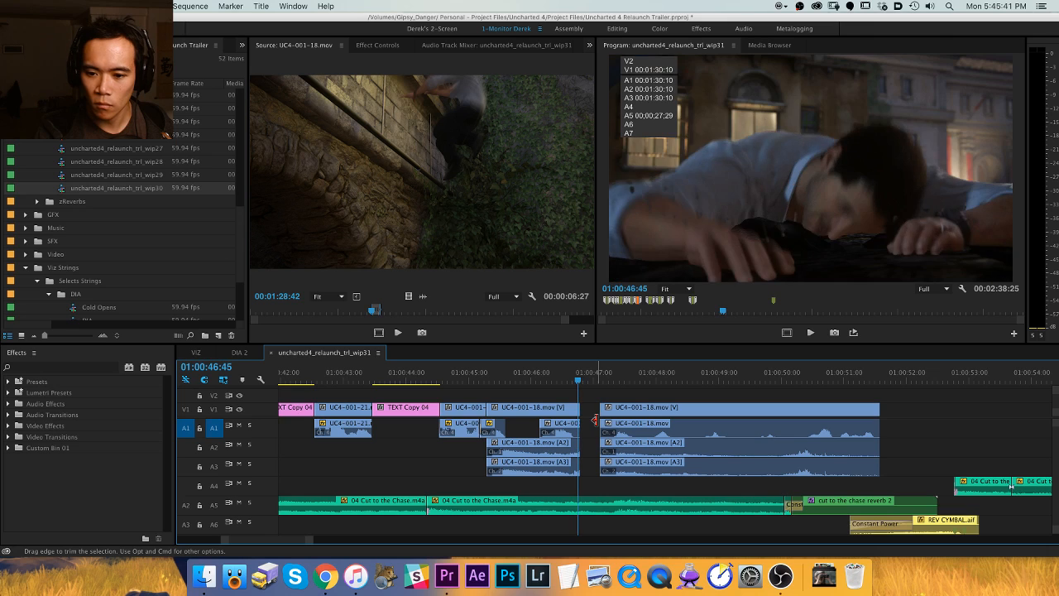
{"action": "key", "text": "Left"}
{"action": "key", "text": "Left"}
{"action": "key", "text": "Left"}
{"action": "key", "text": "Left"}
{"action": "key", "text": "Left"}
{"action": "key", "text": "Left"}
{"action": "key", "text": "Left"}
{"action": "key", "text": "Left"}
{"action": "key", "text": "Left"}
{"action": "key", "text": "Left"}
{"action": "key", "text": "Left"}
{"action": "key", "text": "Left"}
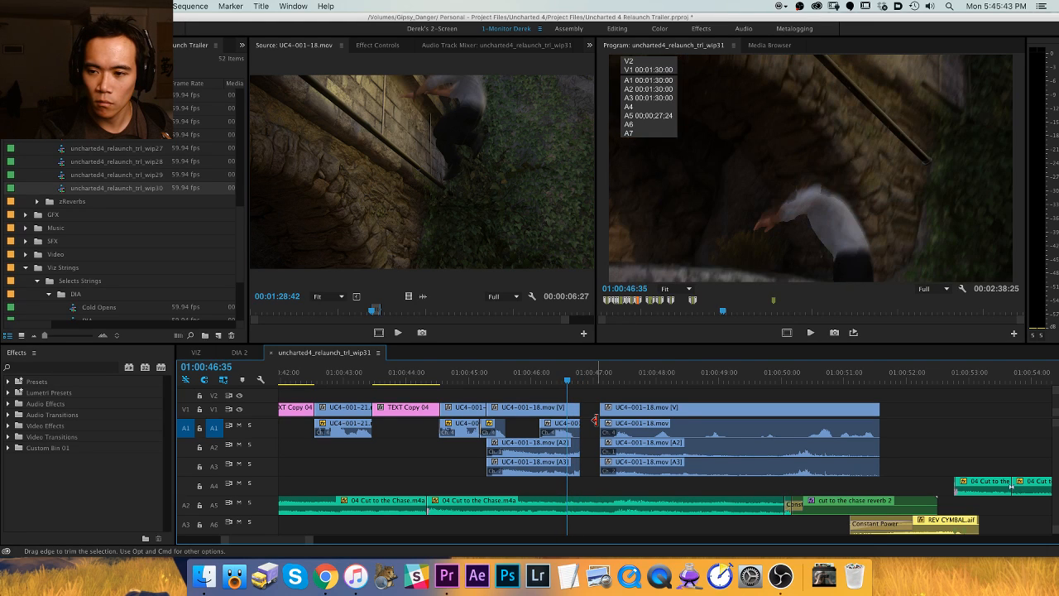
{"action": "key", "text": "Right"}
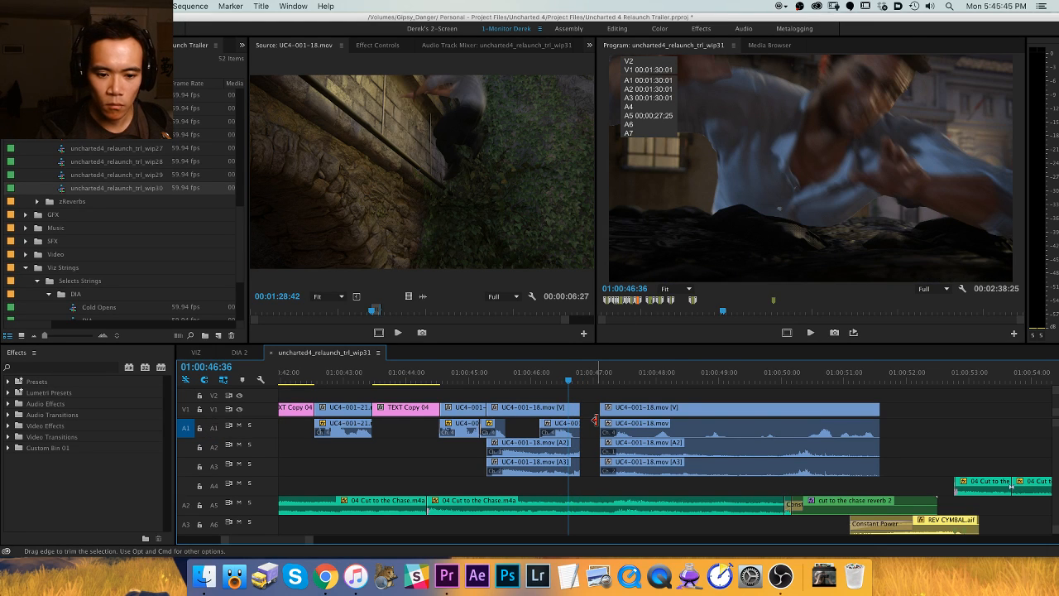
{"action": "key", "text": "e"}
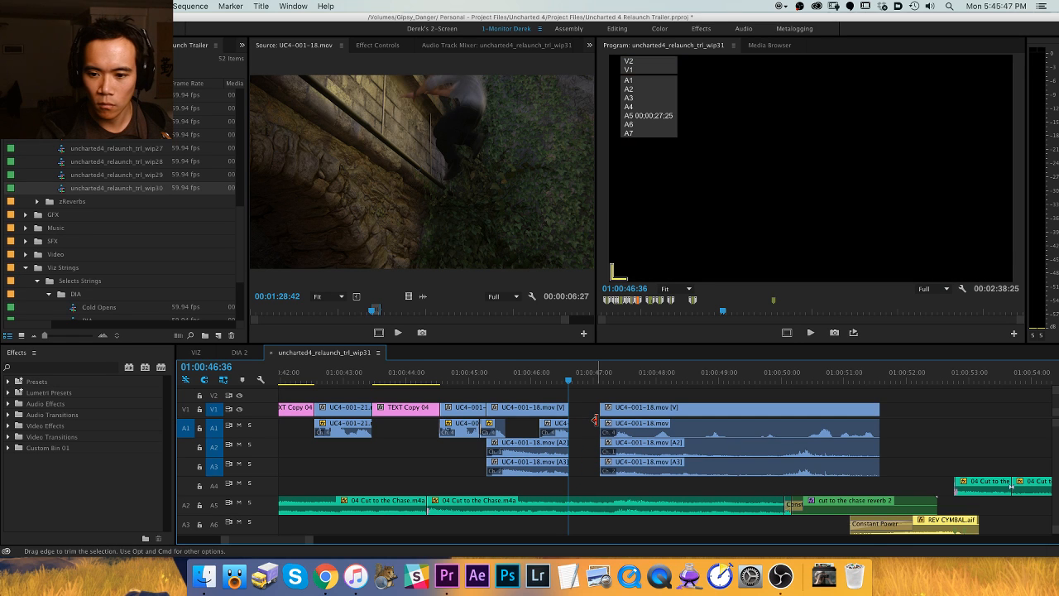
Extend the start of the second UC4-001-18.mov piece back to 01:00:46:36 to close the gap, and play the shot through.
{"action": "left_click", "coordinate": [594, 420]}
{"action": "key", "text": "e"}
{"action": "key", "text": "space"}
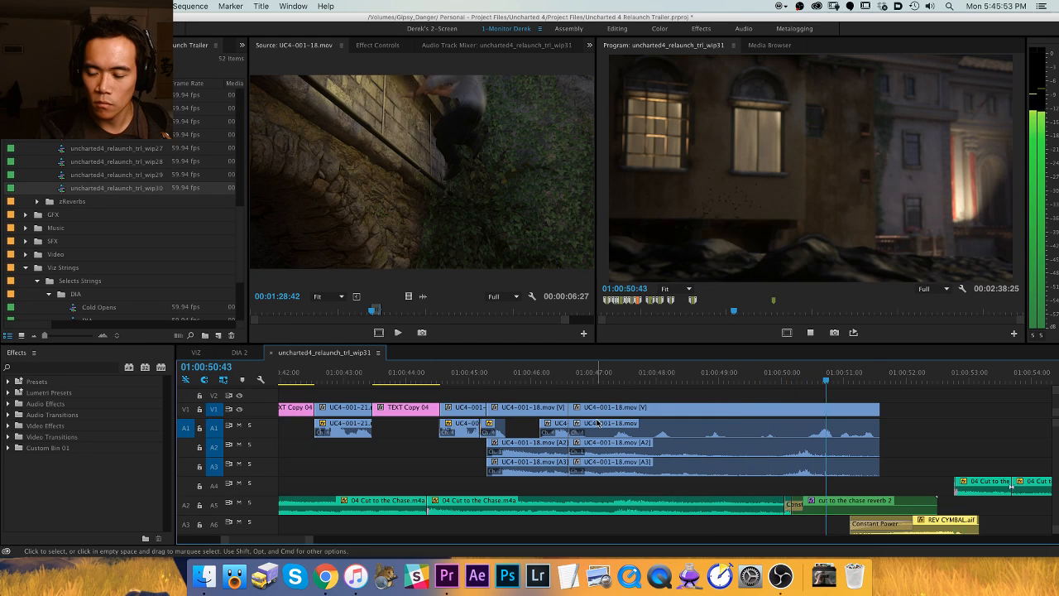
{"action": "key", "text": "space"}
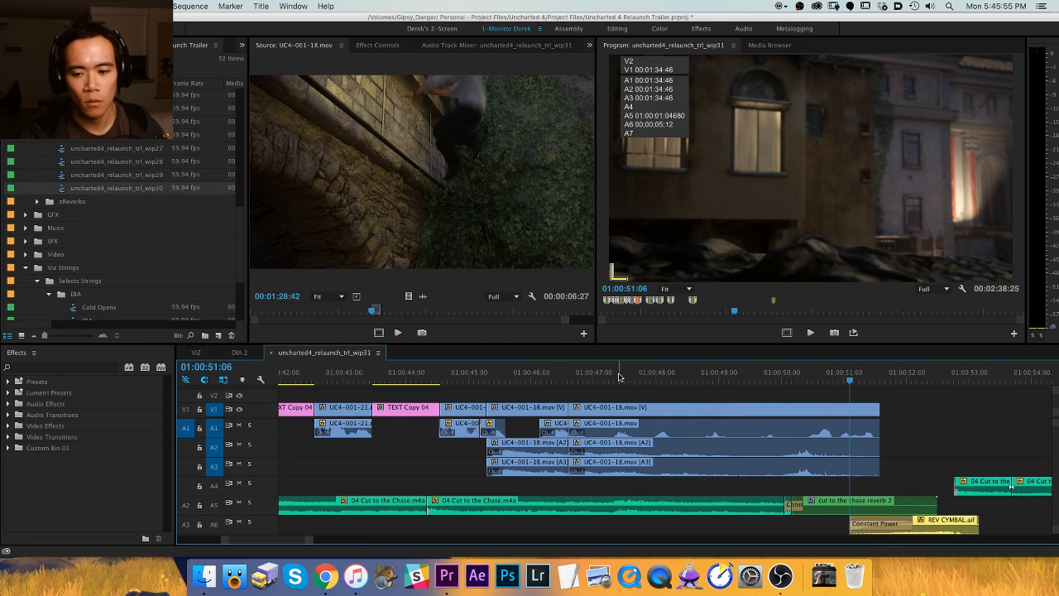
Audition the shot and music from about 01:00:47:13 and park the playhead at 01:00:47:19 for an earlier reverb ending.
{"action": "left_click", "coordinate": [607, 373]}
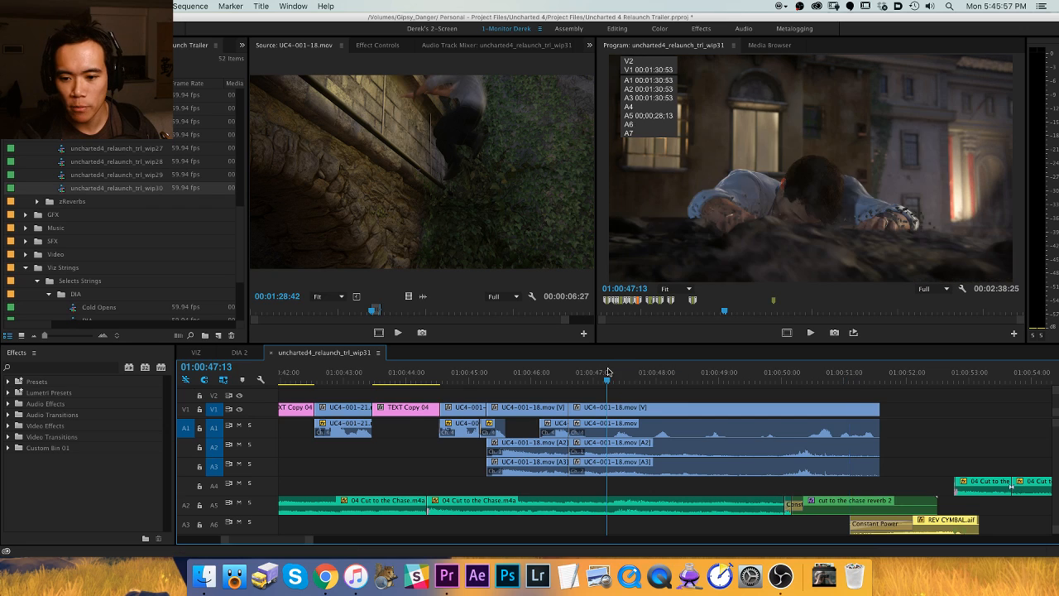
{"action": "key", "text": "space"}
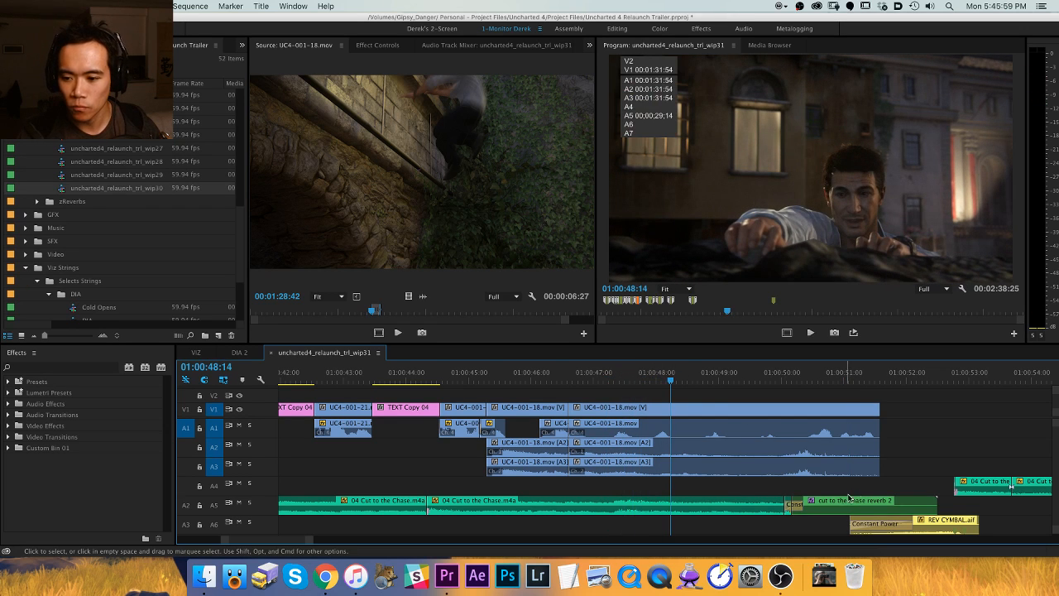
{"action": "left_click", "coordinate": [839, 493]}
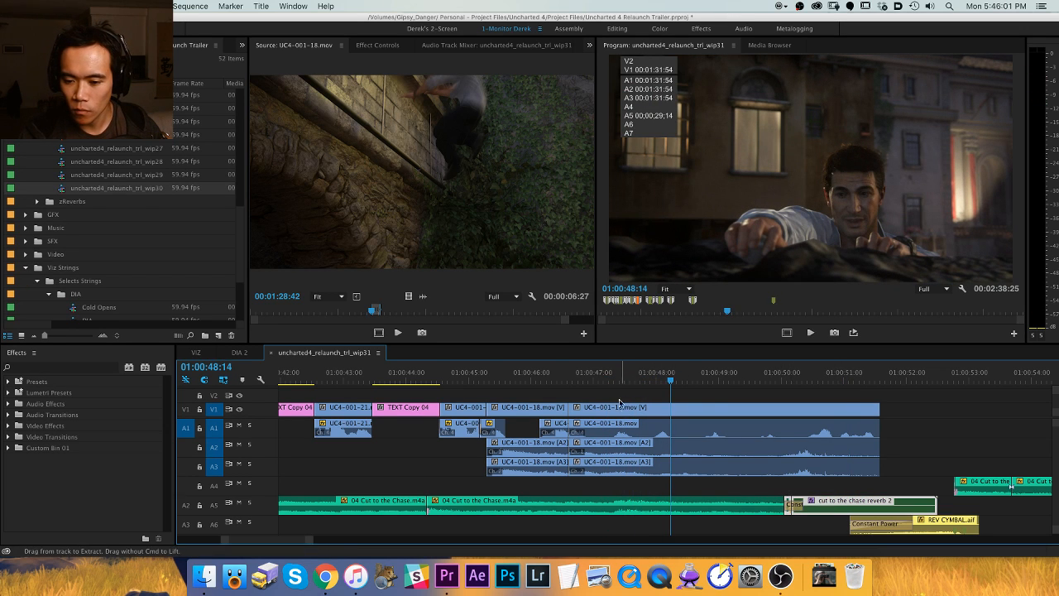
{"action": "left_click", "coordinate": [610, 373]}
{"action": "key", "text": "space"}
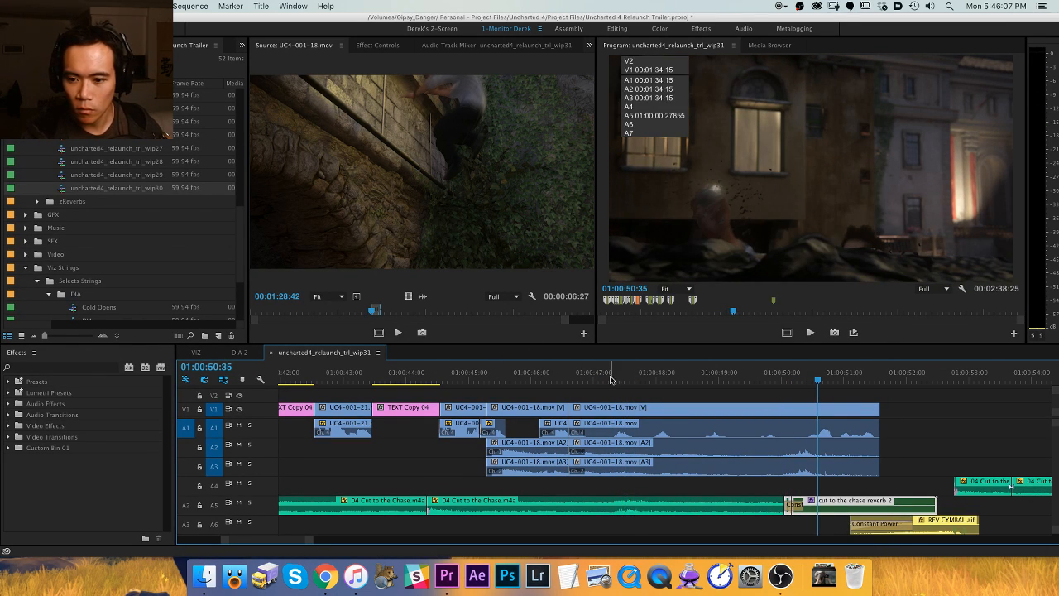
{"action": "left_click", "coordinate": [609, 377]}
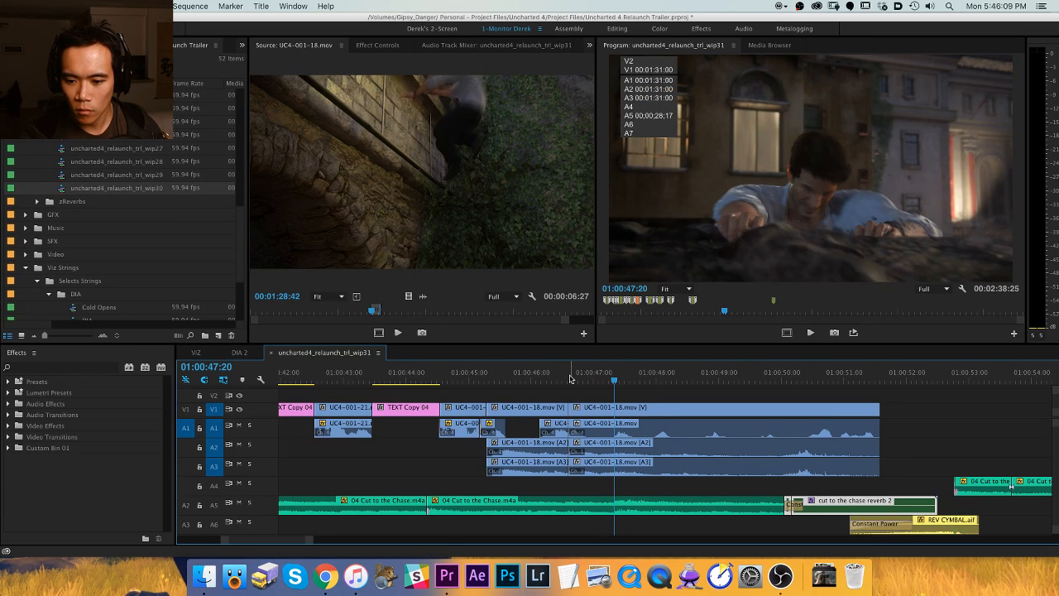
{"action": "key", "text": "Left"}
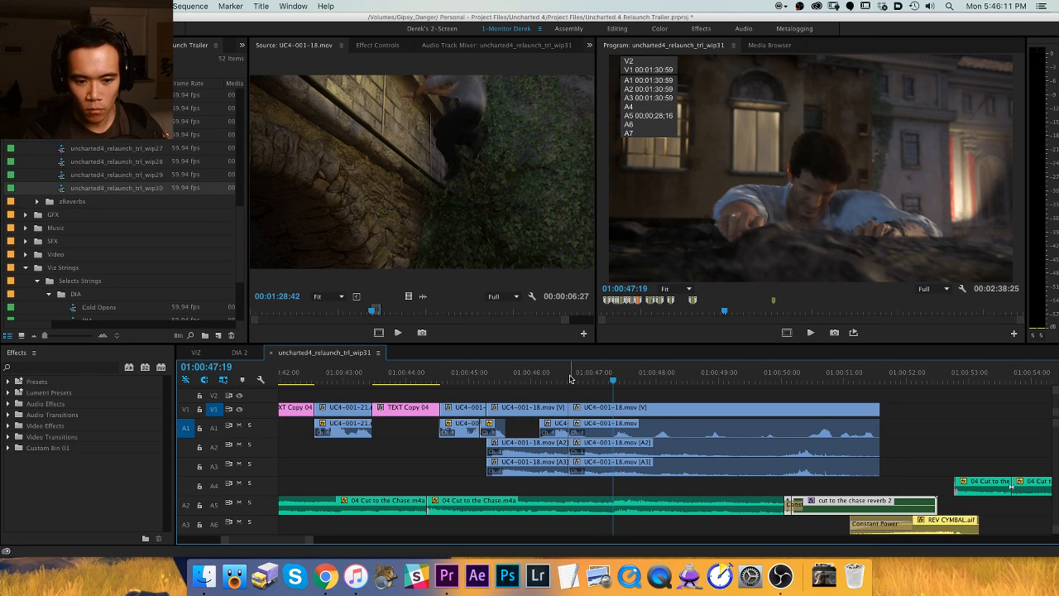
Cut the cut to the chase reverb 2 clip with its transition, paste it on A5 at 01:00:47:19, and play it back.
{"action": "key", "text": "period"}
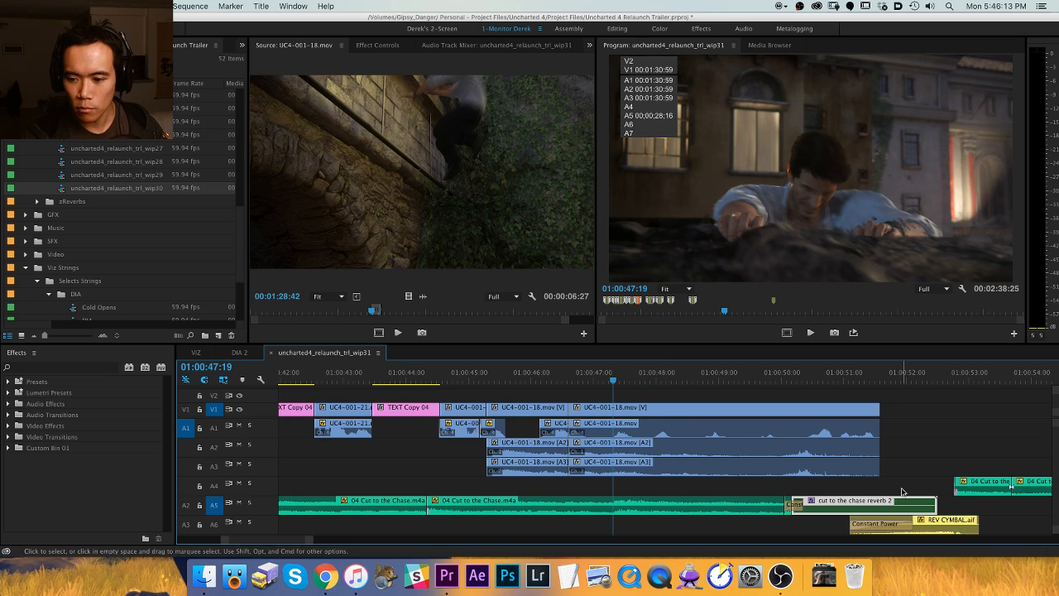
{"action": "left_click_drag", "start_coordinate": [791, 505], "coordinate": [790, 505]}
{"action": "key", "text": "super+x"}
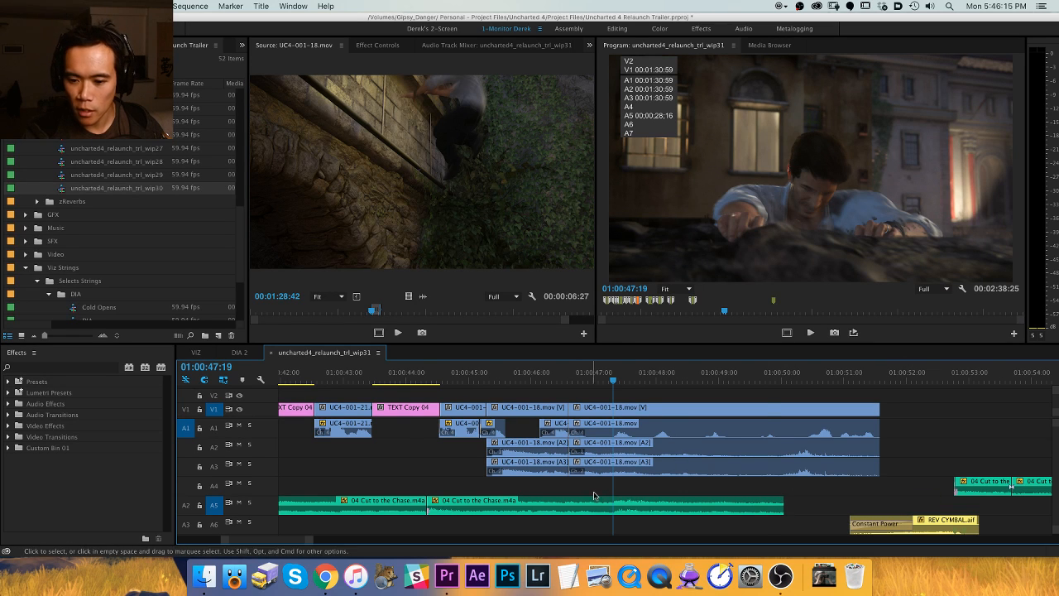
{"action": "key", "text": "super+v"}
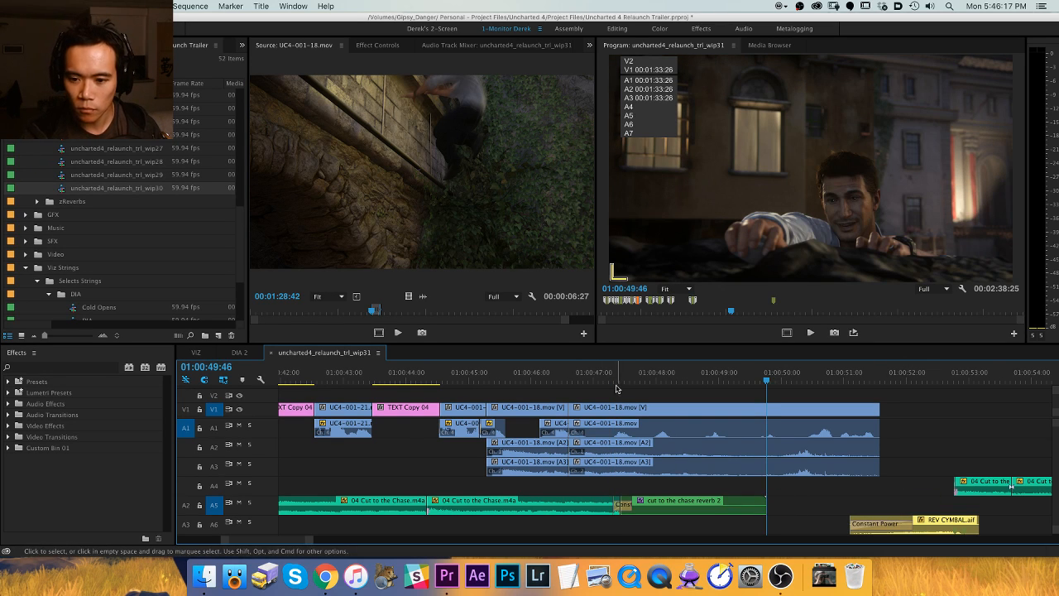
{"action": "left_click", "coordinate": [547, 380]}
{"action": "key", "text": "space"}
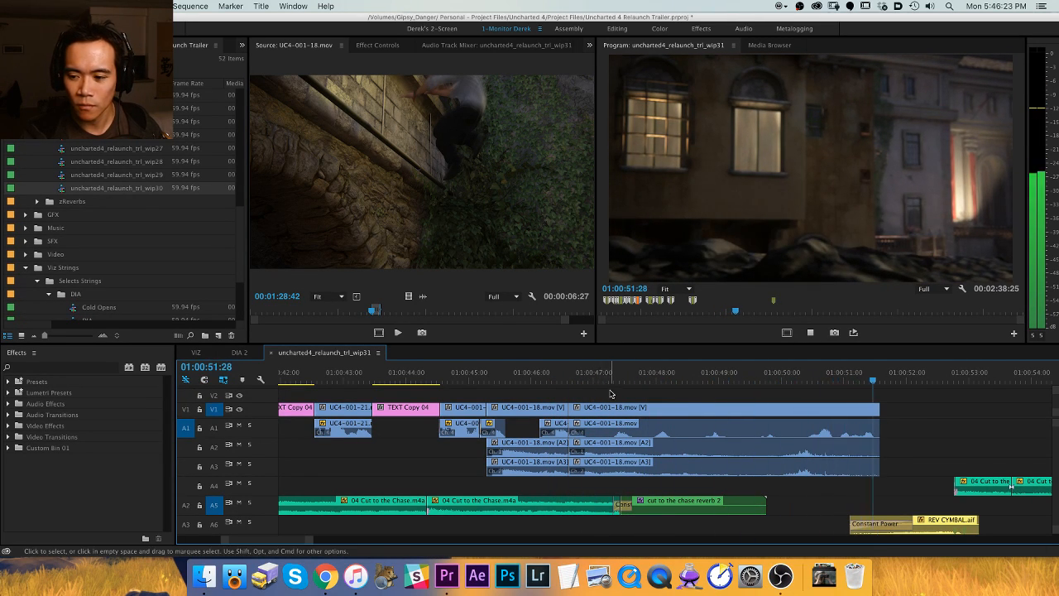
Audition the UC4-001-18.mov ledge shot from about 01:00:46:40 through the music's reverb ending and past the REV CYMBAL.
{"action": "key", "text": "space"}
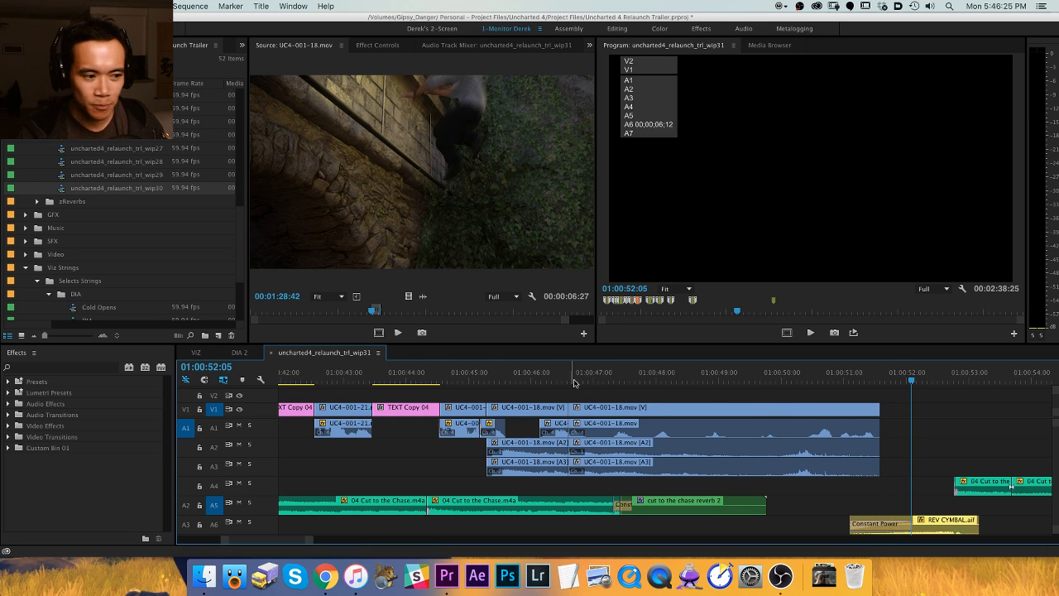
{"action": "left_click_drag", "start_coordinate": [621, 370], "coordinate": [581, 378]}
{"action": "key", "text": "space"}
{"action": "key", "text": "equal"}
{"action": "key", "text": "h"}
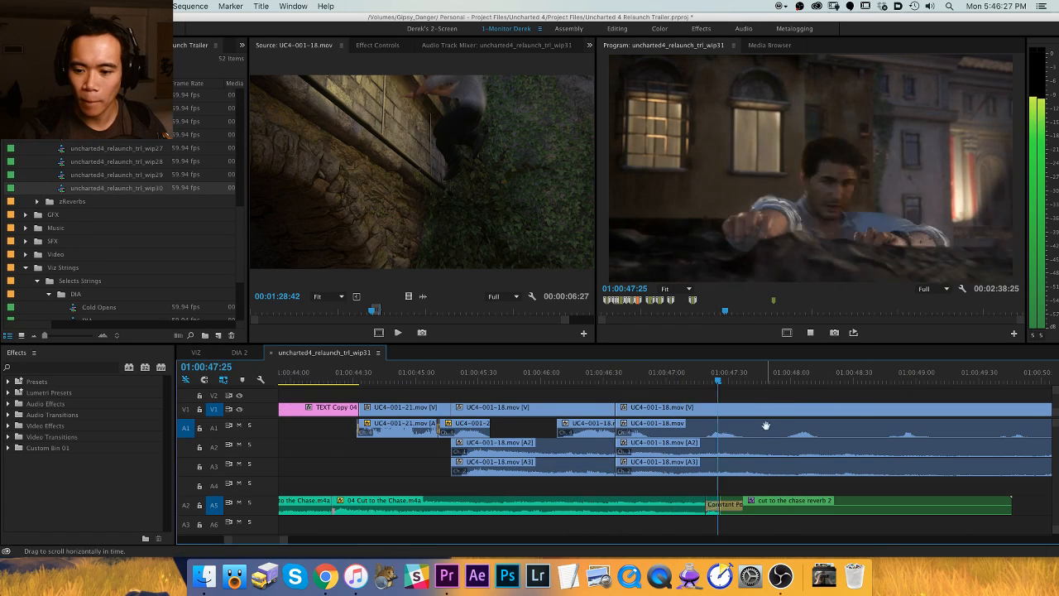
{"action": "left_click_drag", "start_coordinate": [766, 426], "coordinate": [586, 446]}
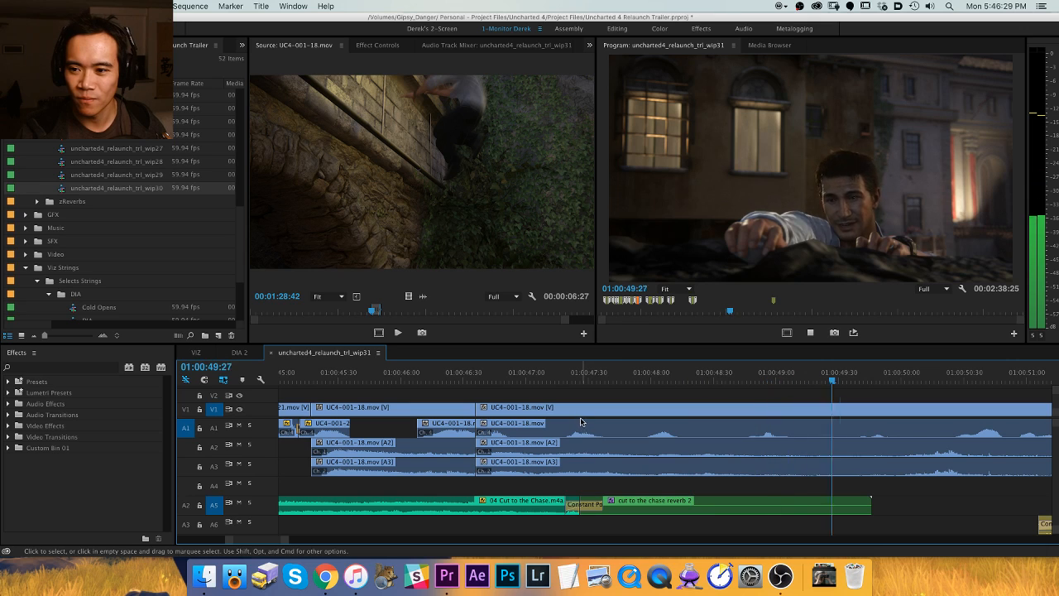
{"action": "key", "text": "minus"}
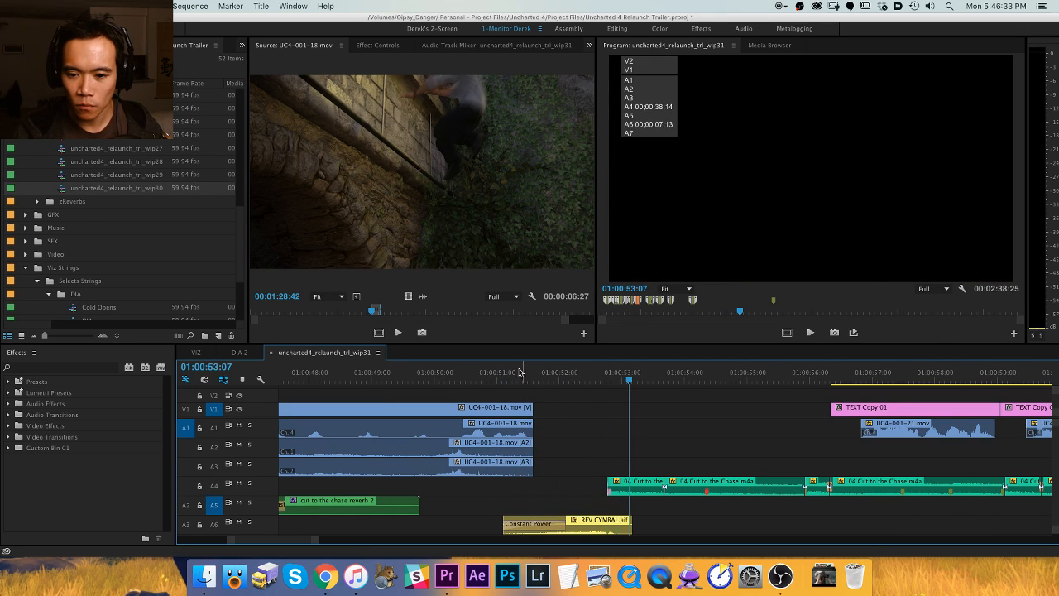
Try to shift everything after the ledge shot, including the REV CYMBAL, about 39 frames earlier, and play it from 01:00:50:06.
{"action": "left_click_drag", "start_coordinate": [496, 374], "coordinate": [584, 396]}
{"action": "key", "text": "a"}
{"action": "left_click_drag", "start_coordinate": [617, 486], "coordinate": [576, 487]}
{"action": "left_click", "coordinate": [440, 375]}
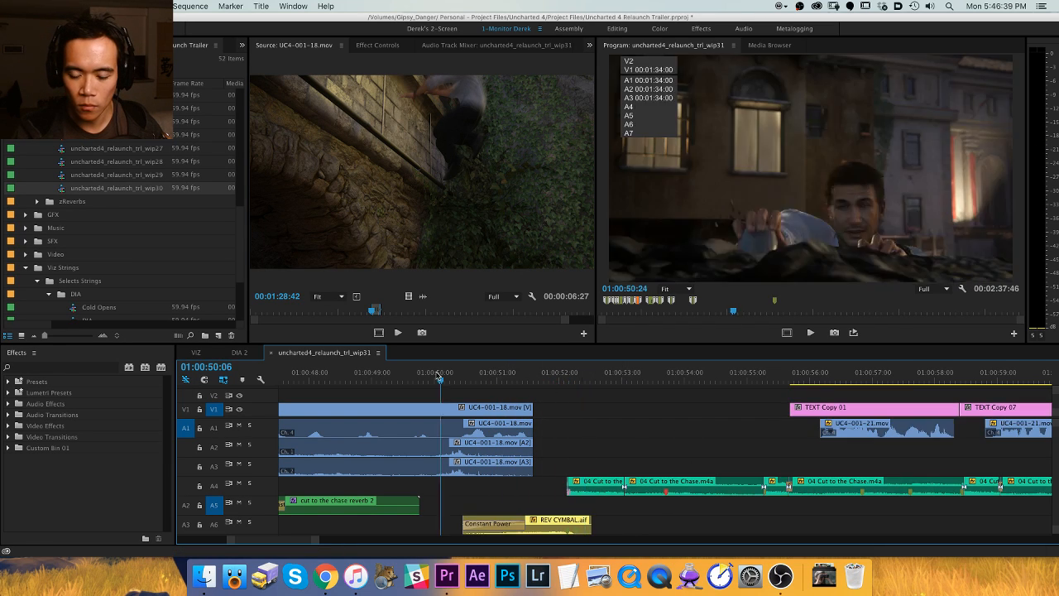
{"action": "key", "text": "space"}
{"action": "key", "text": "minus"}
{"action": "key", "text": "equal"}
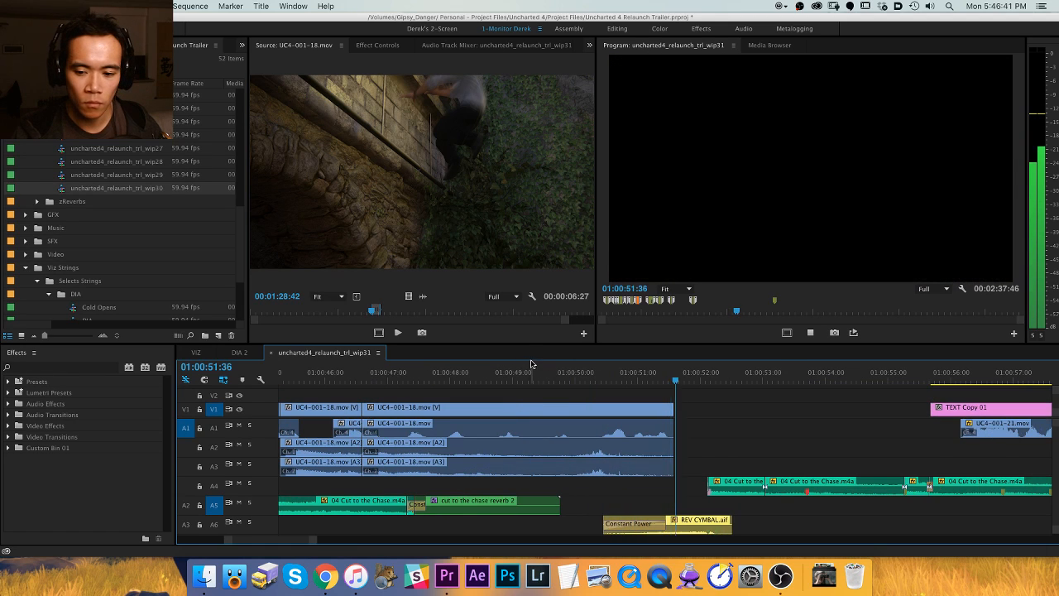
Try to shift the REV CYMBAL and all clips following it another 14 frames earlier, and play the result.
{"action": "key", "text": "space"}
{"action": "left_click_drag", "start_coordinate": [683, 454], "coordinate": [668, 455]}
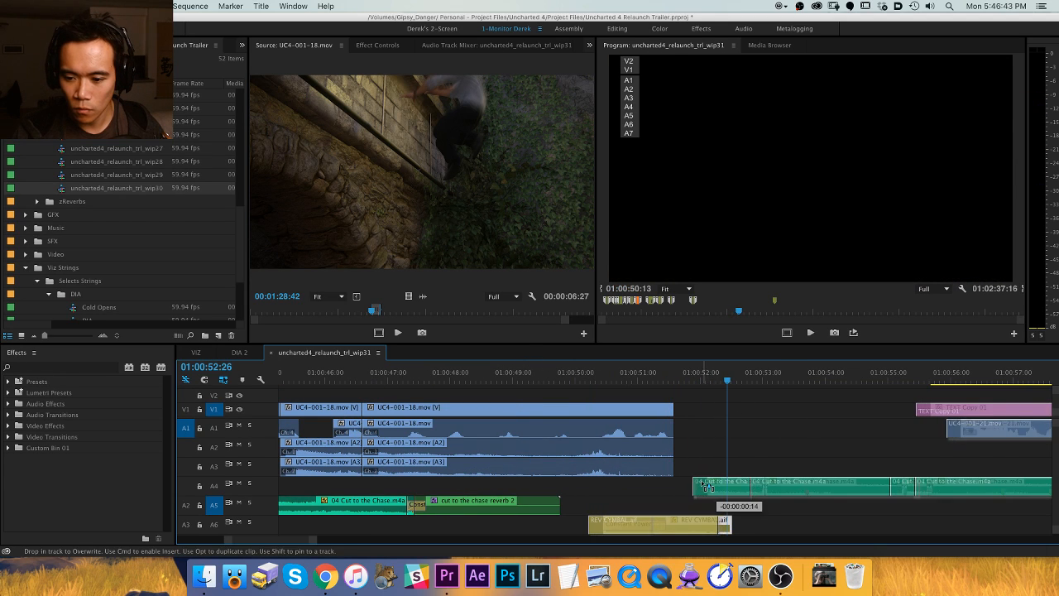
{"action": "left_click", "coordinate": [589, 372]}
{"action": "key", "text": "space"}
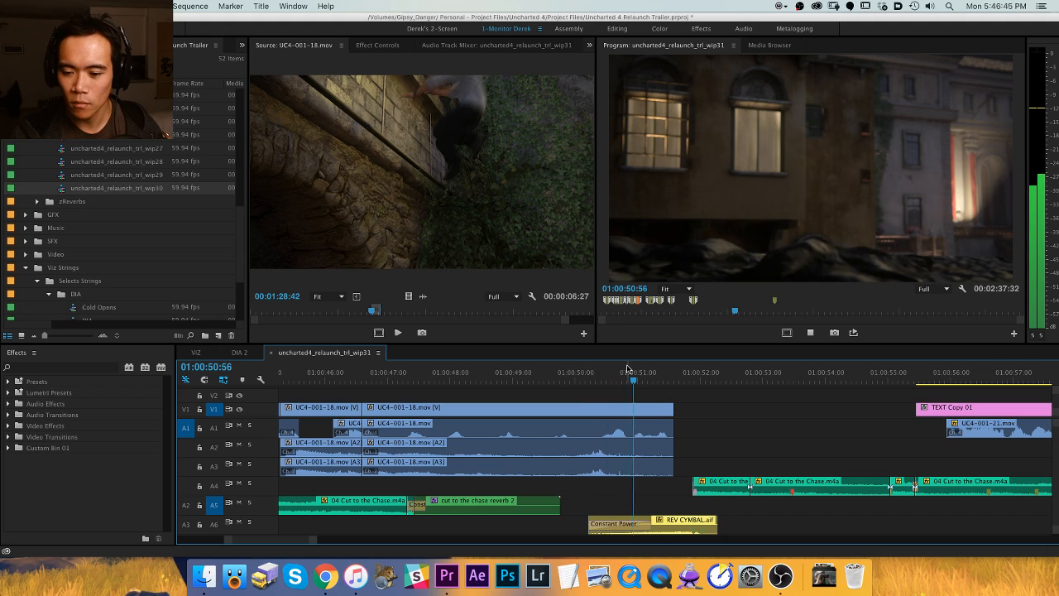
{"action": "key", "text": "space"}
Try to trim the start of the REV CYMBAL clip on A6 to 01:00:51:08 and play the transition.
{"action": "left_click", "coordinate": [646, 372]}
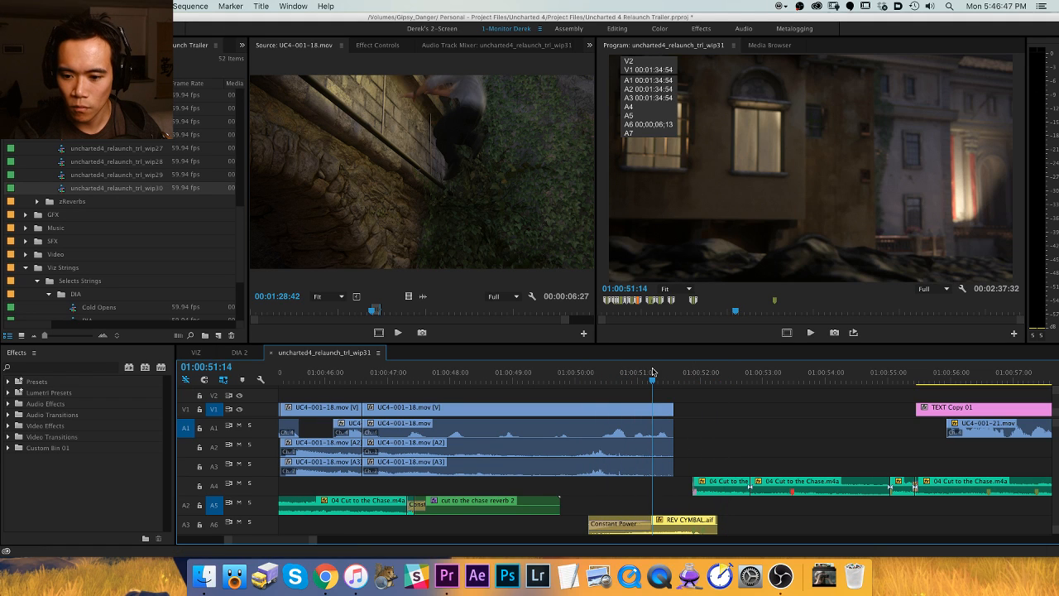
{"action": "key", "text": "super+0"}
{"action": "key", "text": "shift+q"}
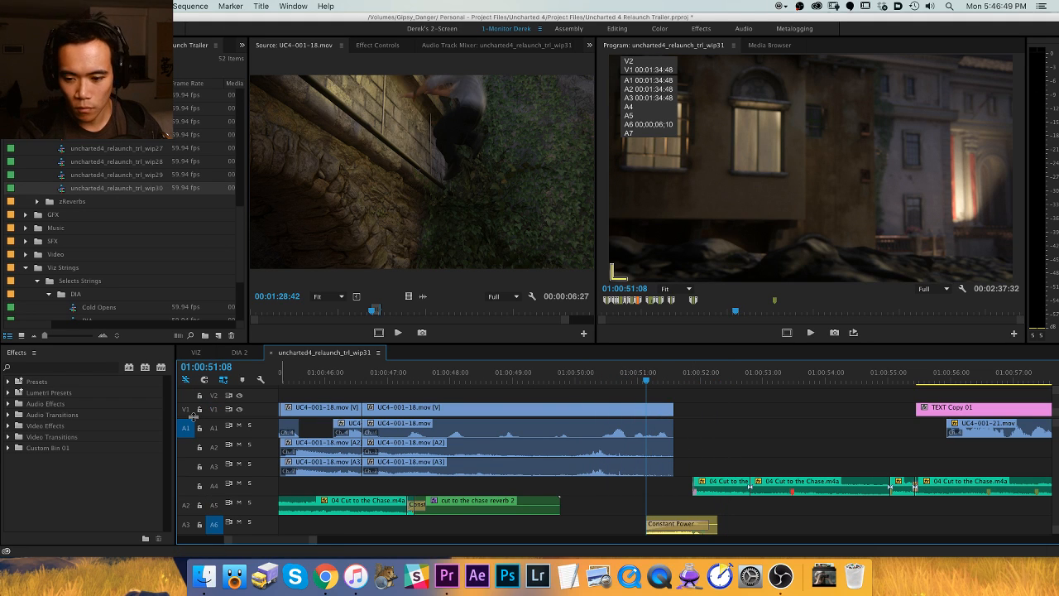
{"action": "key", "text": "space"}
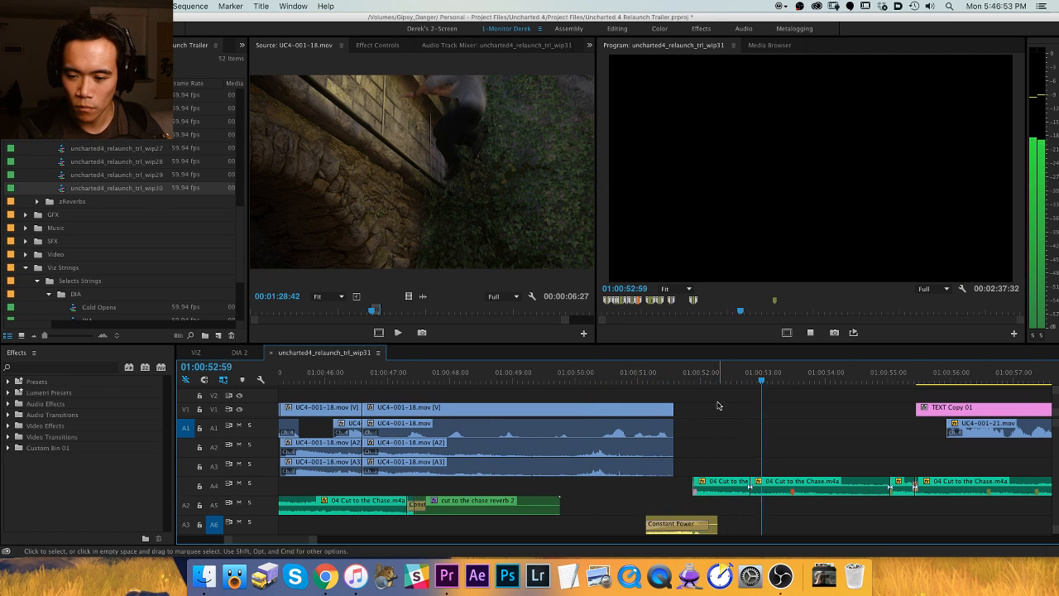
{"action": "key", "text": "space"}
Undo the REV CYMBAL trim and both earlier shifts of the following clips.
{"action": "key", "text": "super+z"}
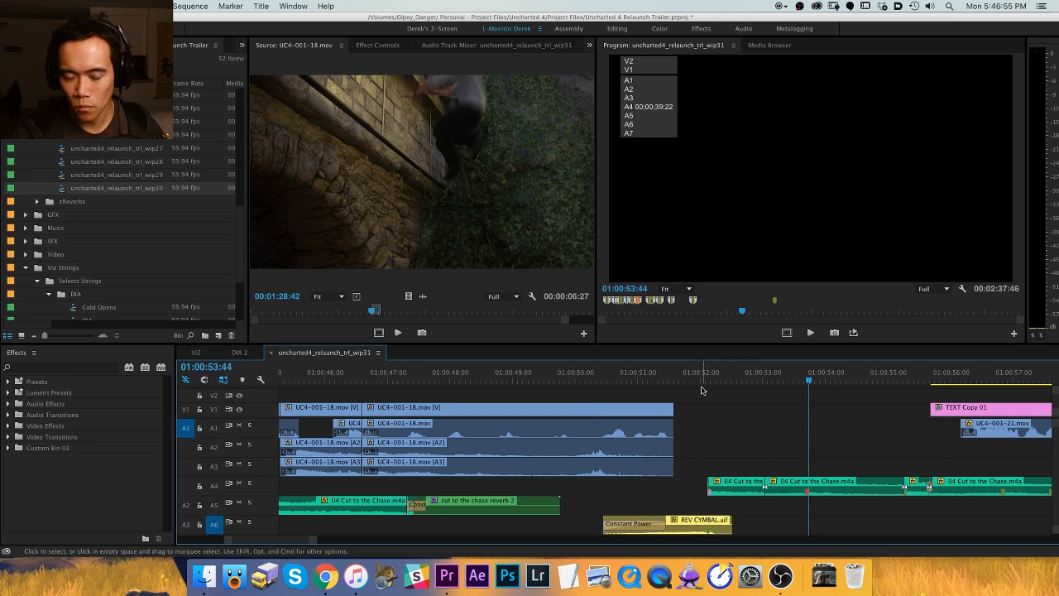
{"action": "left_click", "coordinate": [653, 377]}
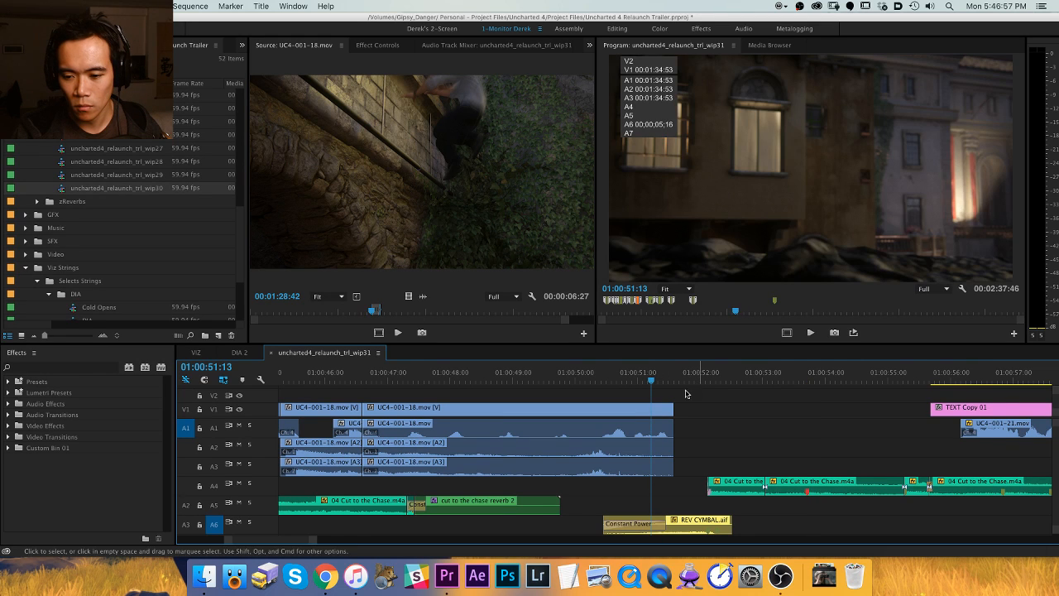
{"action": "key", "text": "super+z"}
{"action": "key", "text": "space"}
{"action": "key", "text": "space"}
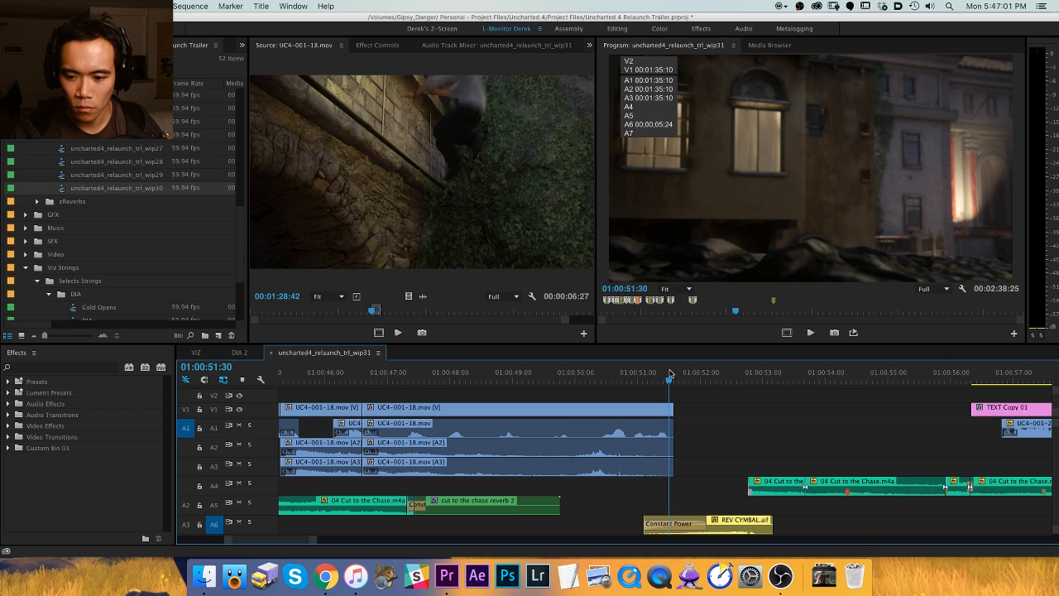
Trim the start of the REV CYMBAL clip on A6 to shortly before the ledge shot ends, and play it back.
{"action": "key", "text": "super+z"}
{"action": "key", "text": "space"}
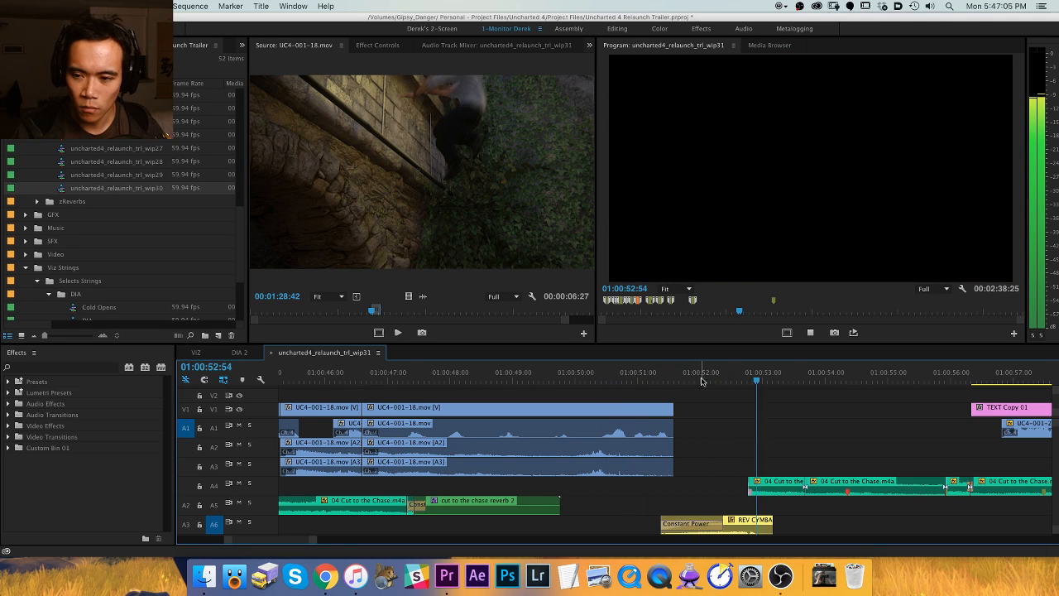
{"action": "key", "text": "space"}
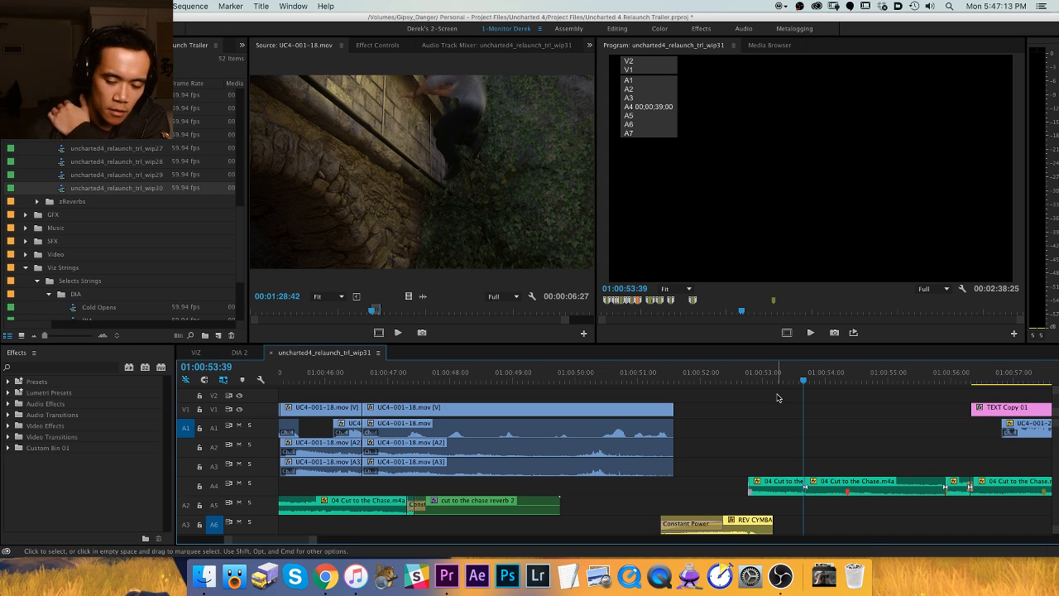
Save the project with the updated uncharted4_relaunch_trl_wip31 sequence.
{"action": "key", "text": "h"}
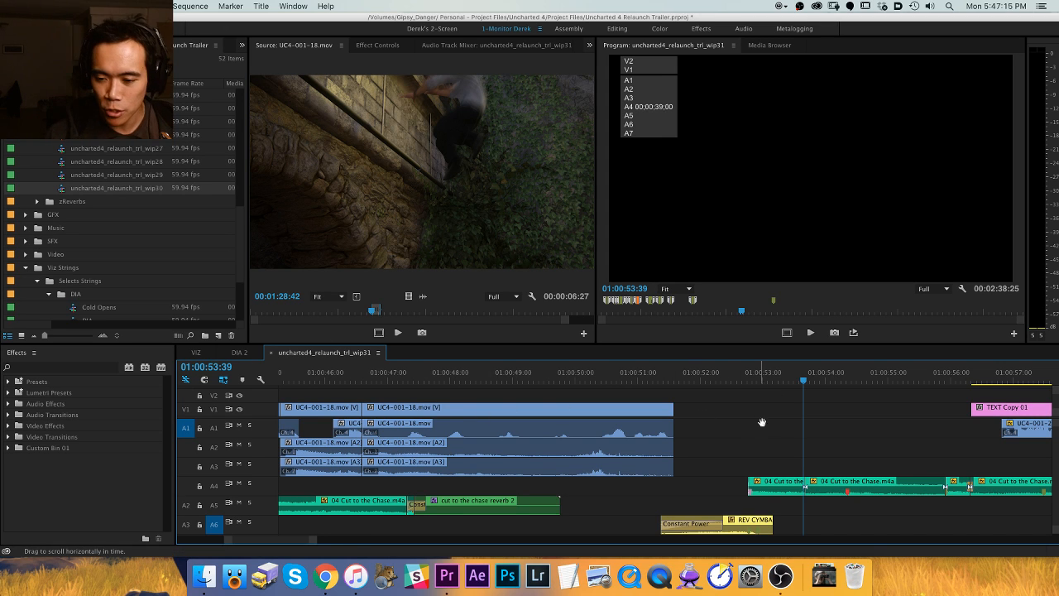
{"action": "left_click_drag", "start_coordinate": [728, 420], "coordinate": [671, 416]}
{"action": "key", "text": "minus"}
{"action": "key", "text": "minus"}
{"action": "key", "text": "v"}
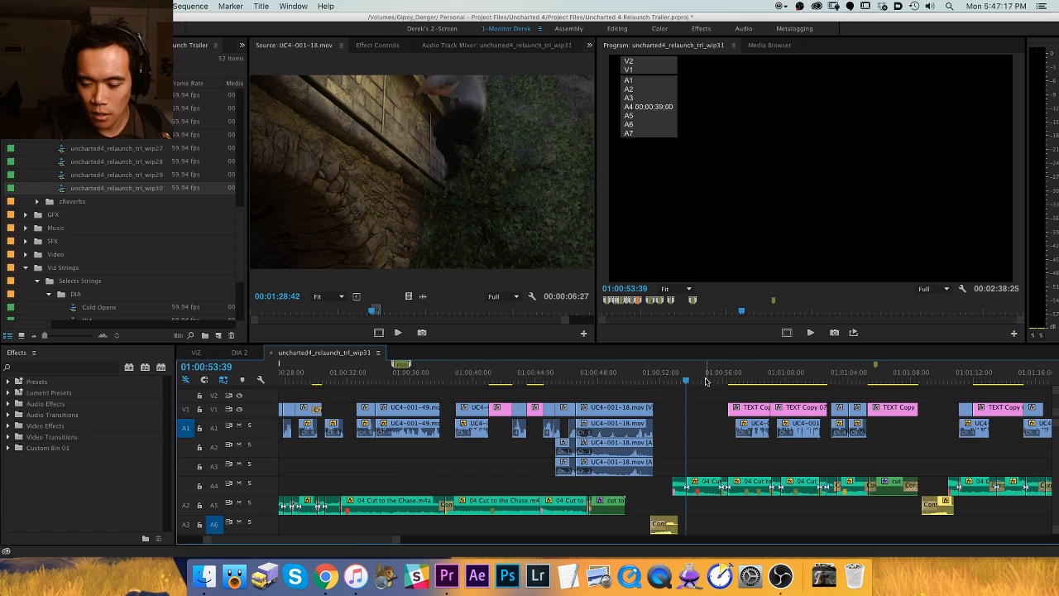
{"action": "key", "text": "equal"}
{"action": "key", "text": "equal"}
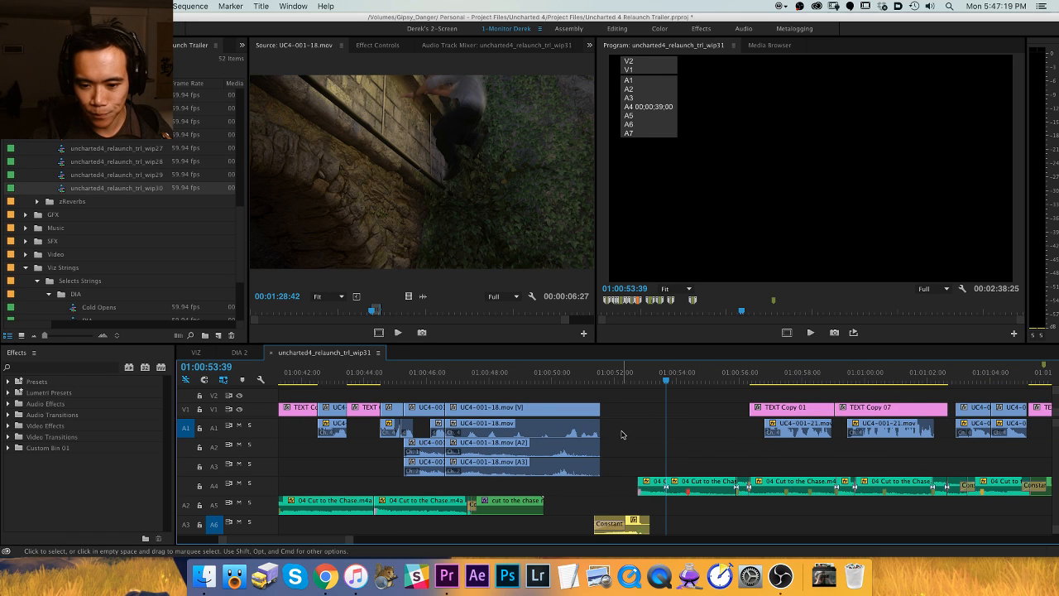
{"action": "key", "text": "super+s"}
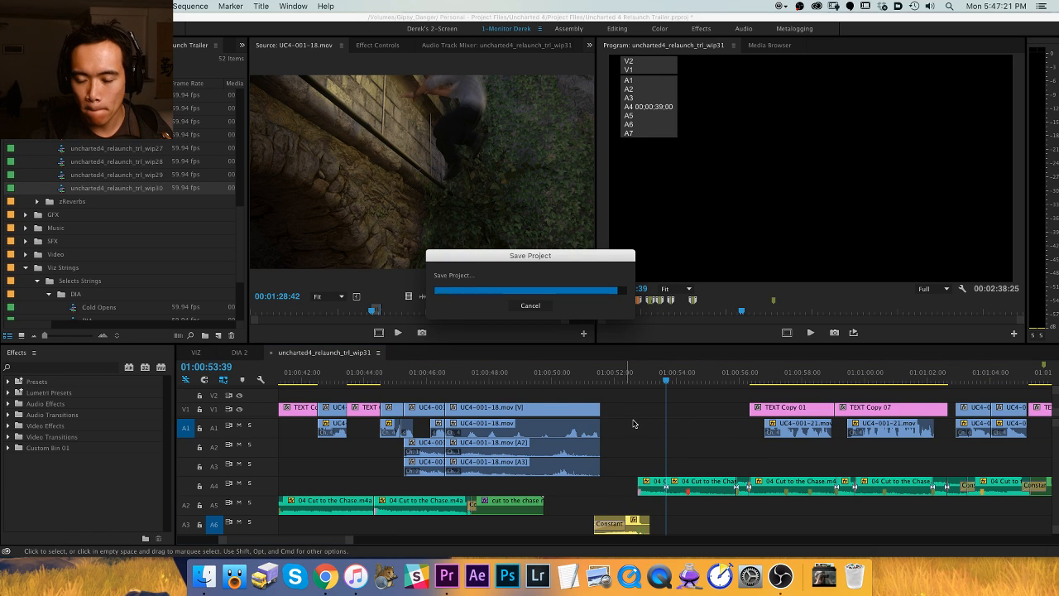
Play the sequence from 01:00:22:24 to about 01:00:33:39 to review the dialogue scenes and the music cuts on A5.
{"action": "key", "text": "minus"}
{"action": "key", "text": "minus"}
{"action": "left_click", "coordinate": [422, 379]}
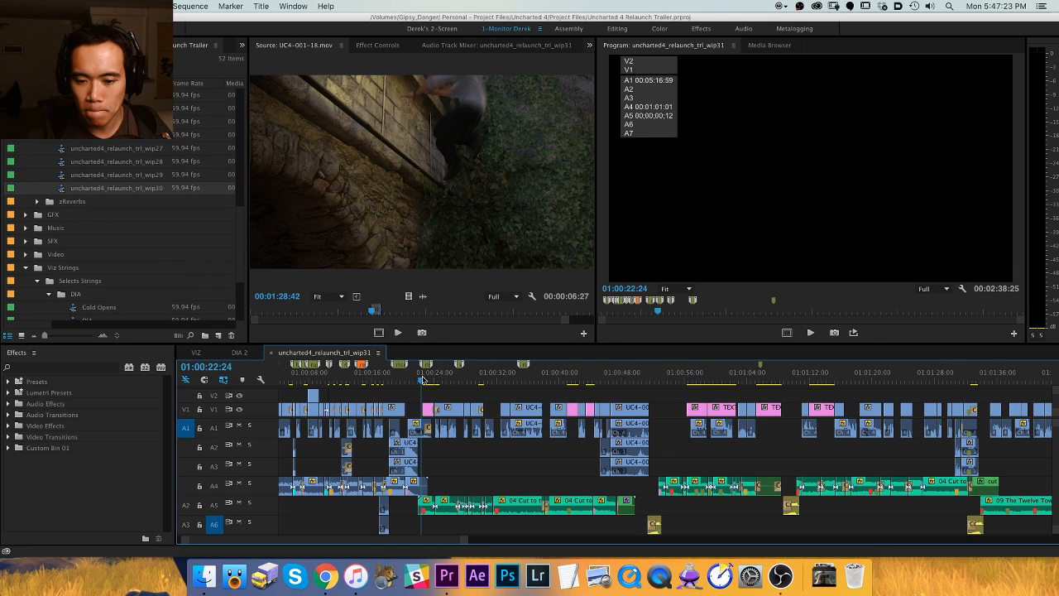
{"action": "key", "text": "space"}
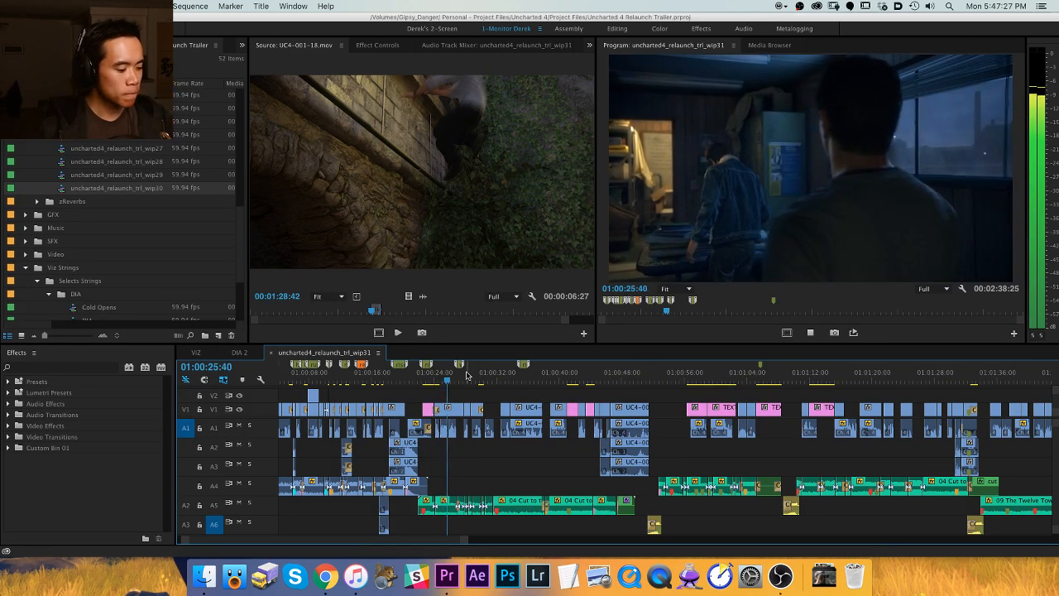
{"action": "key", "text": "equal"}
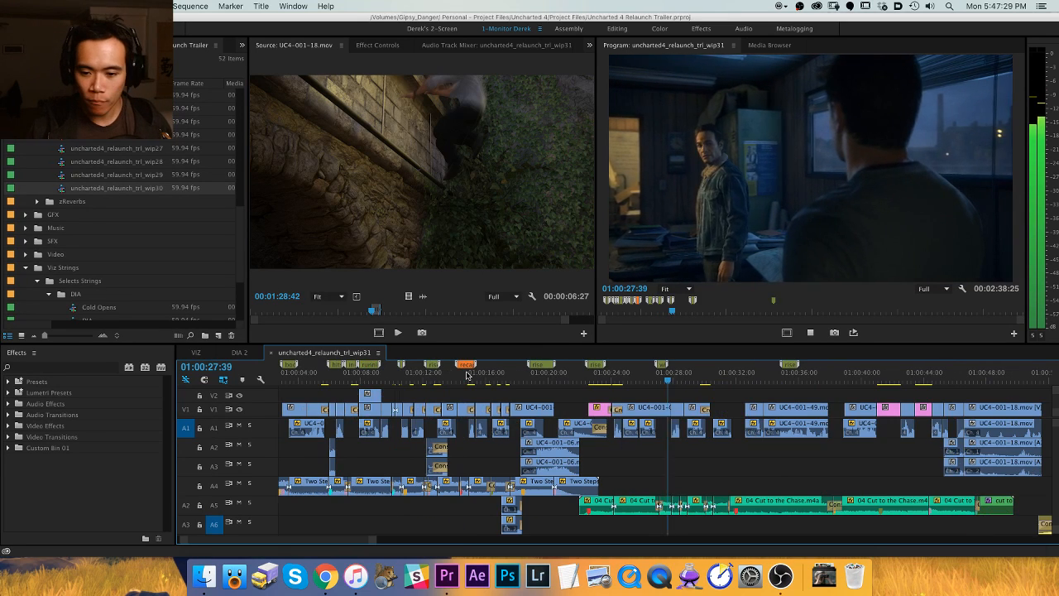
{"action": "key", "text": "equal"}
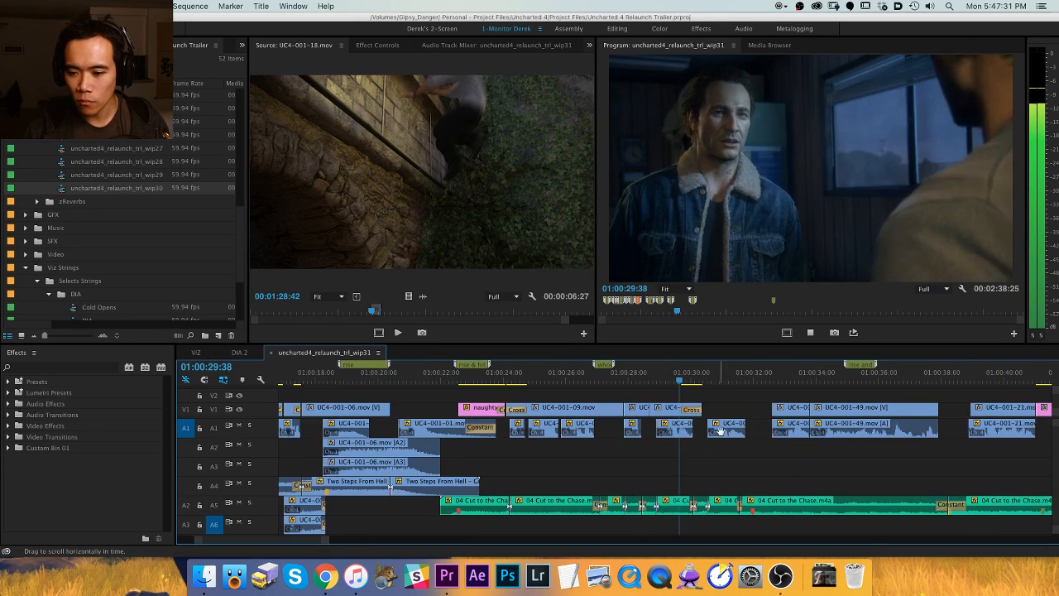
{"action": "left_click_drag", "start_coordinate": [720, 431], "coordinate": [498, 439]}
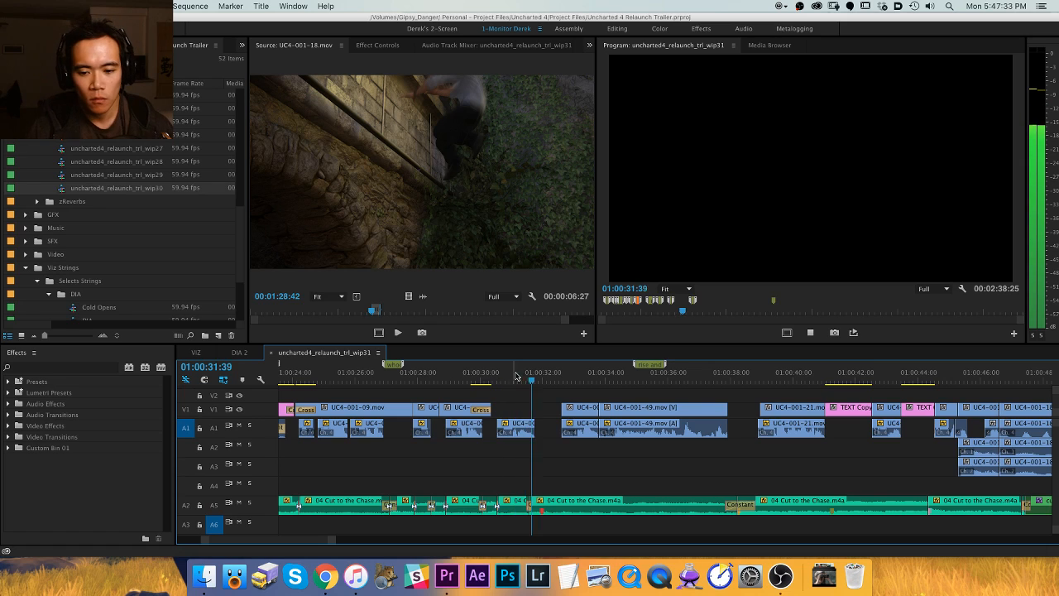
{"action": "key", "text": "equal"}
{"action": "key", "text": "equal"}
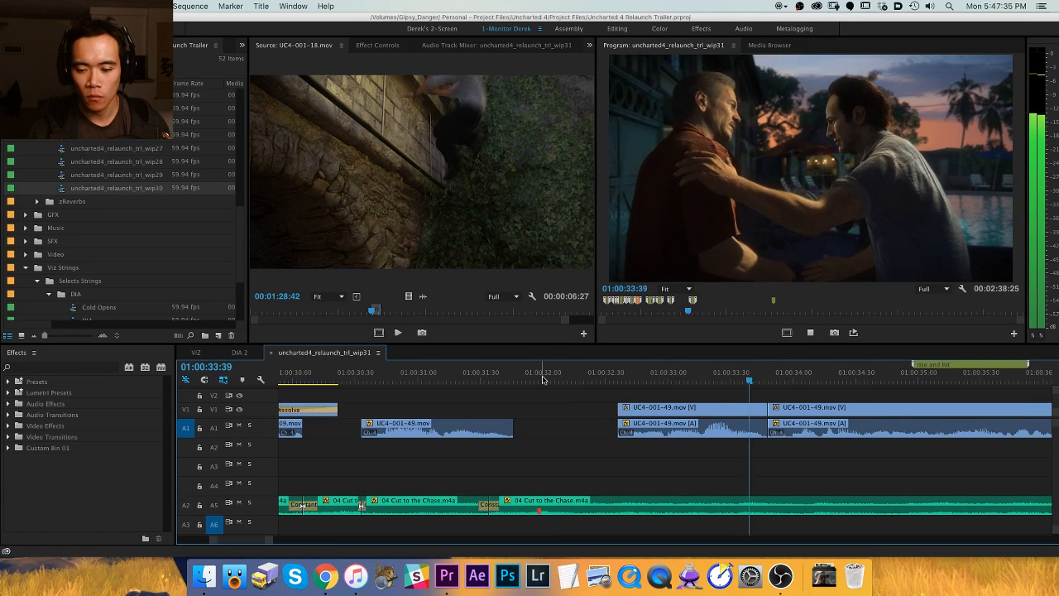
Split the 04 Cut to the Chase.m4a clip on A5 at 01:00:32:36 and park the playhead at 01:00:31:56.
{"action": "key", "text": "Up"}
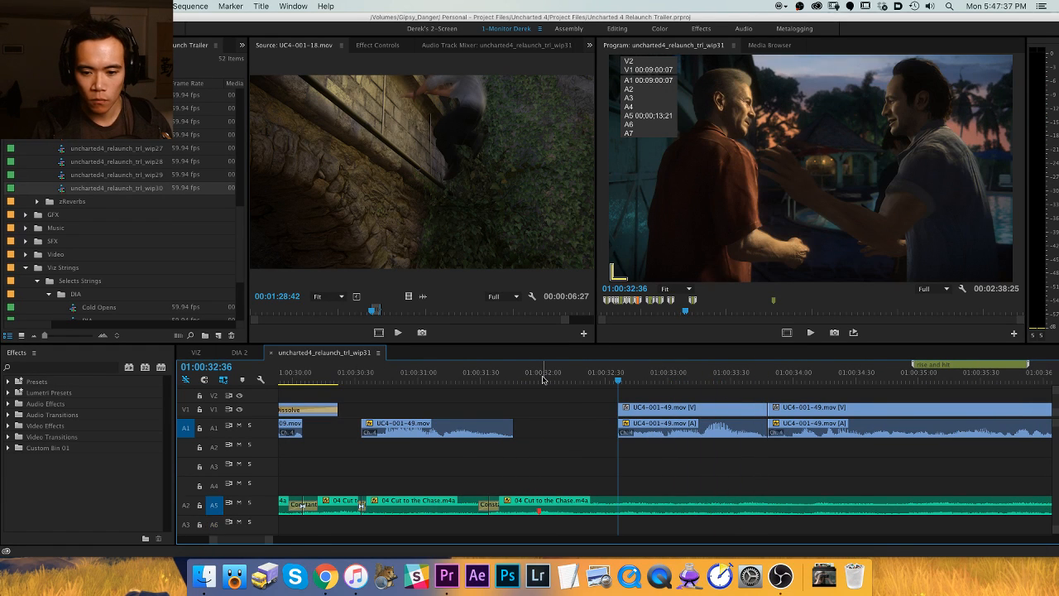
{"action": "key", "text": "super+k"}
{"action": "key", "text": "Up"}
{"action": "key", "text": "Right"}
{"action": "key", "text": "Right"}
{"action": "key", "text": "Right"}
{"action": "key", "text": "Right"}
{"action": "key", "text": "Right"}
{"action": "key", "text": "Right"}
{"action": "key", "text": "Right"}
{"action": "key", "text": "Right"}
{"action": "key", "text": "Right"}
{"action": "key", "text": "Right"}
{"action": "key", "text": "Right"}
{"action": "key", "text": "Right"}
{"action": "key", "text": "Right"}
{"action": "key", "text": "Right"}
{"action": "key", "text": "Right"}
{"action": "key", "text": "Right"}
{"action": "key", "text": "Right"}
{"action": "key", "text": "Right"}
{"action": "key", "text": "Right"}
{"action": "key", "text": "Right"}
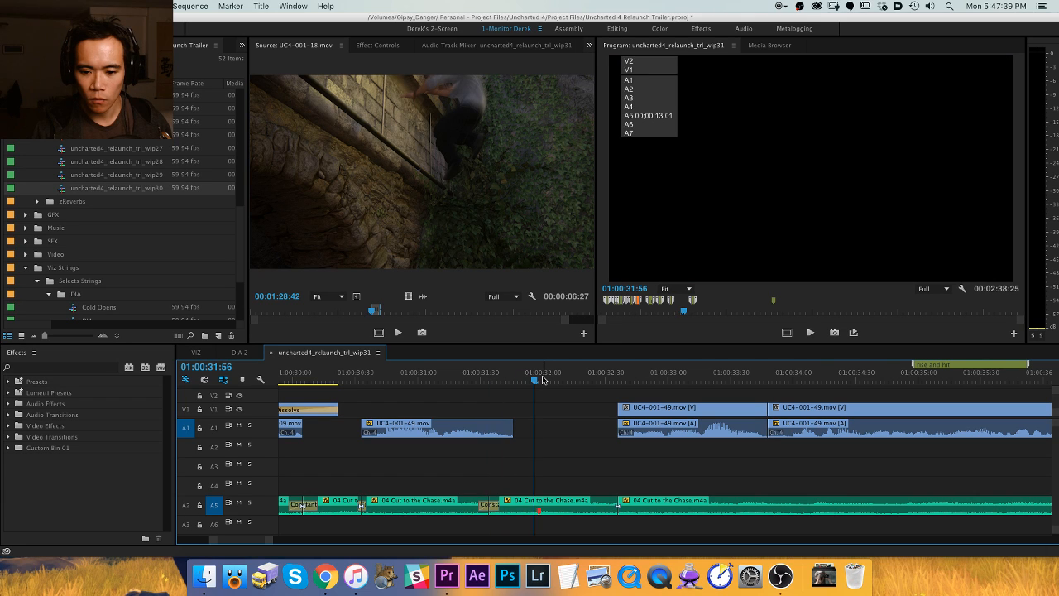
{"action": "left_click", "coordinate": [331, 502]}
{"action": "key", "text": "g"}
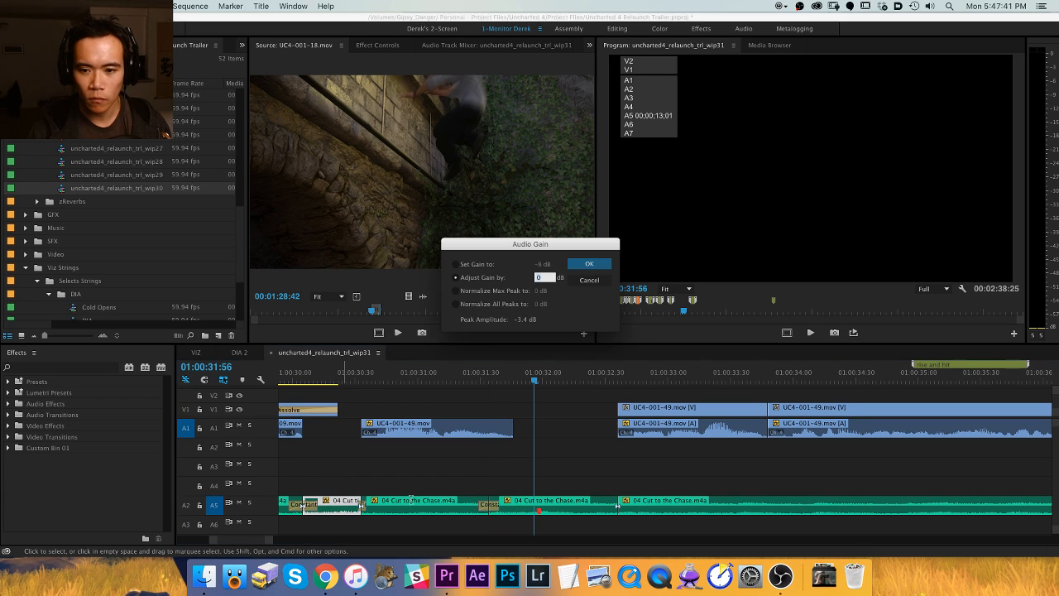
{"action": "key", "text": "Escape"}
Adjust the gain of the 04 Cut to the Chase.m4a piece ending at 01:00:32:36 by 6 dB and play it back.
{"action": "left_click", "coordinate": [565, 501]}
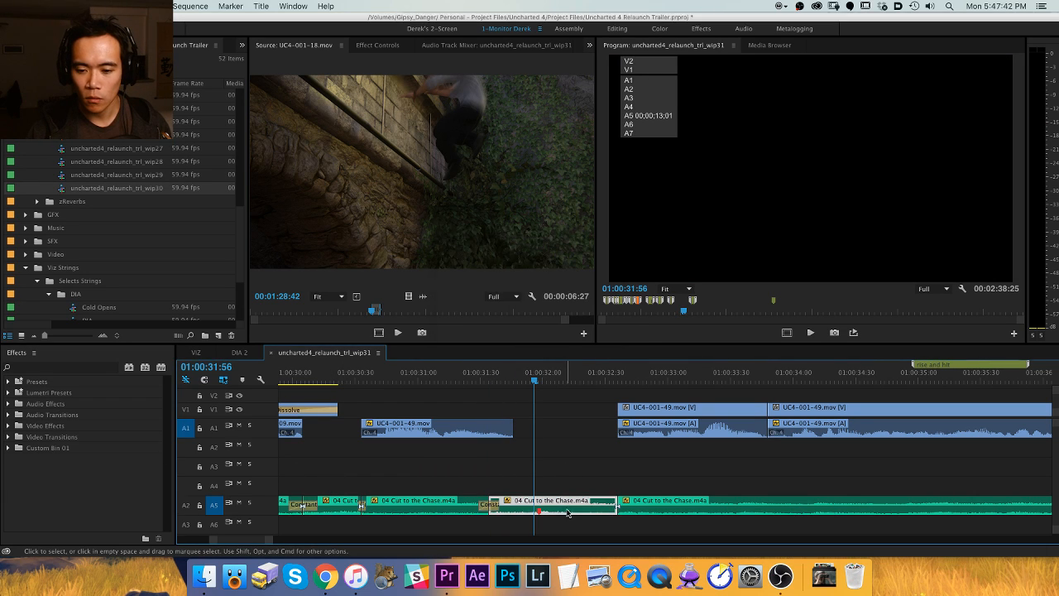
{"action": "key", "text": "g"}
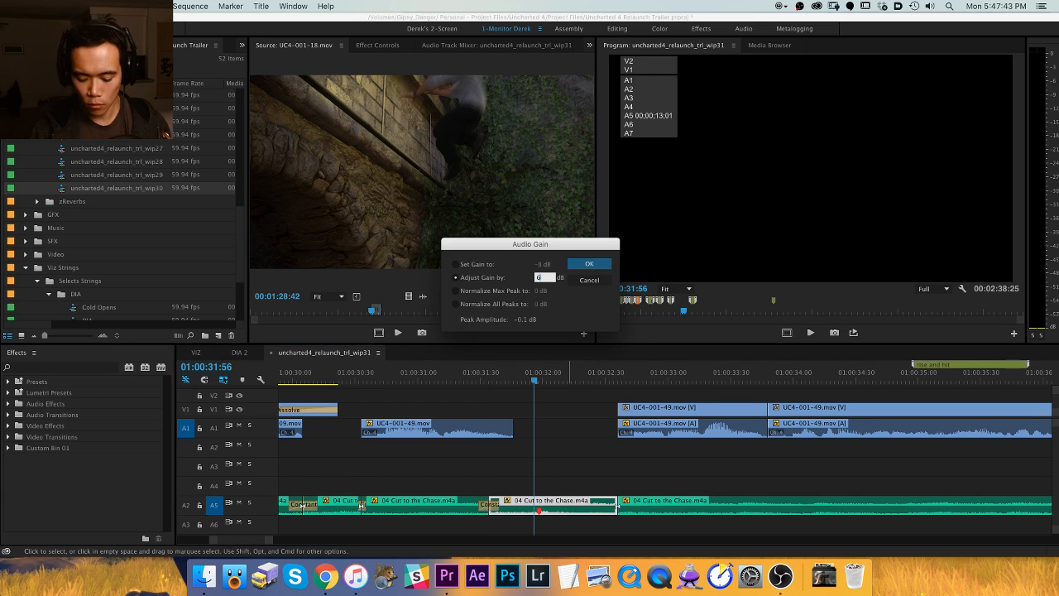
{"action": "key", "text": "Return"}
{"action": "left_click", "coordinate": [474, 380]}
{"action": "key", "text": "space"}
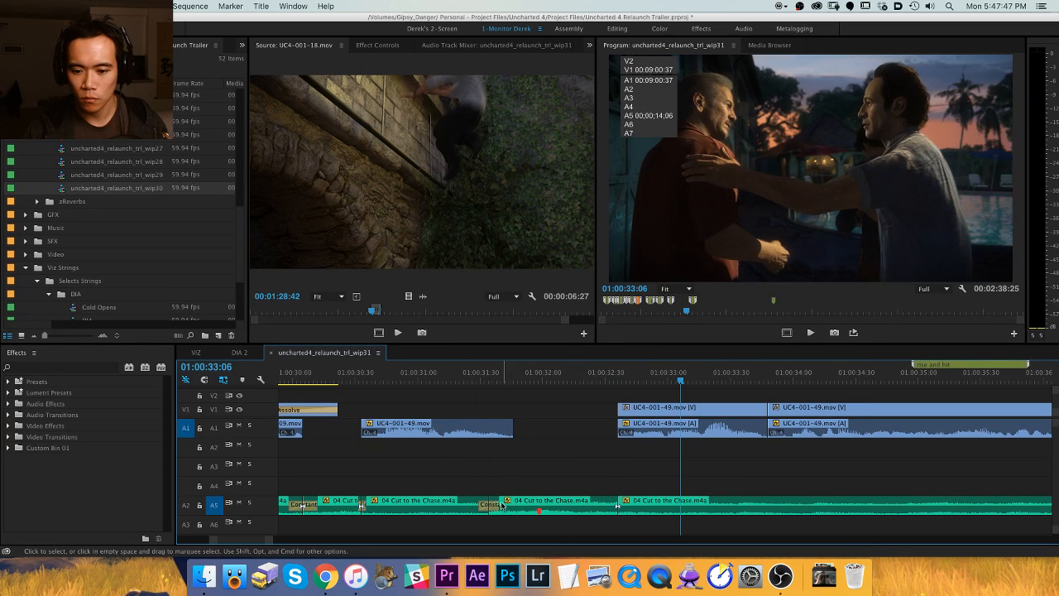
Copy the short Constant Power transition onto the A5 music cut at 01:00:32:36, and play on to 01:00:39:25.
{"action": "left_click_drag", "start_coordinate": [500, 506], "coordinate": [619, 505]}
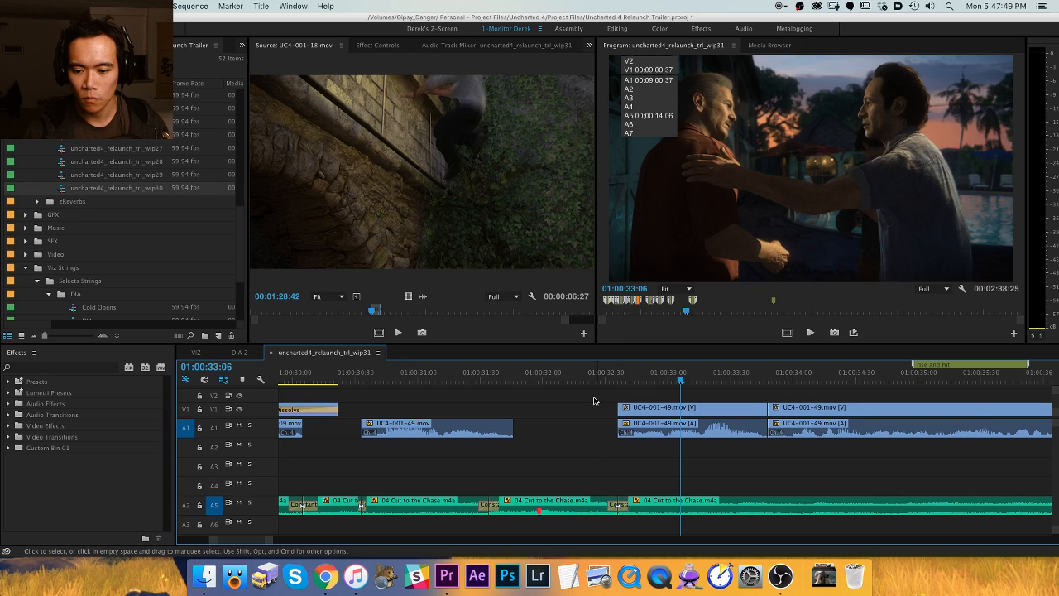
{"action": "left_click", "coordinate": [584, 377]}
{"action": "key", "text": "space"}
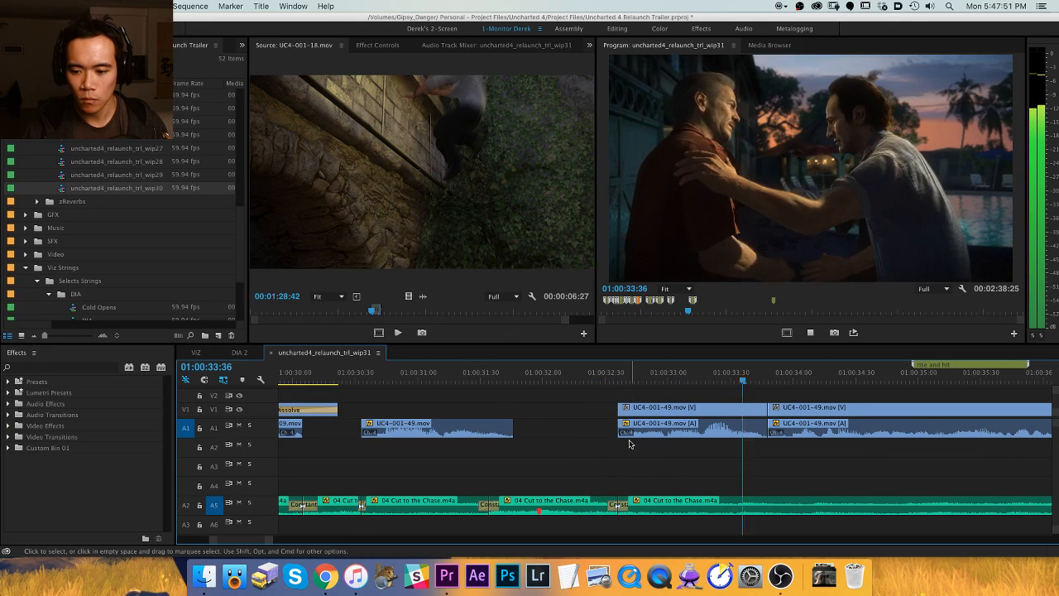
{"action": "key", "text": "minus"}
{"action": "key", "text": "h"}
{"action": "left_click_drag", "start_coordinate": [687, 455], "coordinate": [489, 455]}
{"action": "key", "text": "v"}
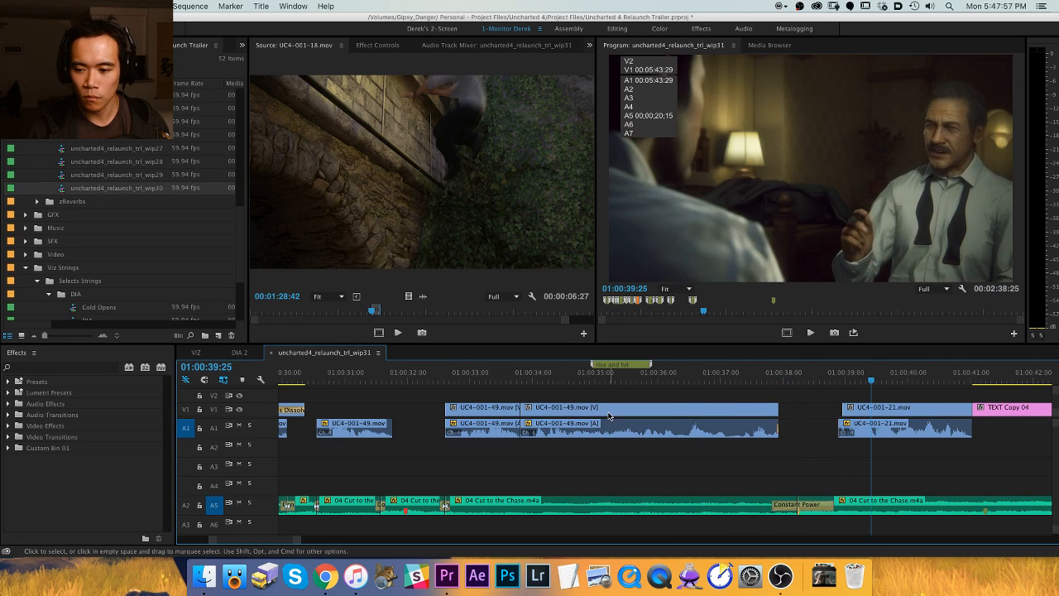
Split the 04 Cut to the Chase.m4a clip on A5 at 01:00:38:53 and adjust the gain of the piece after it by -4 dB.
{"action": "key", "text": "space"}
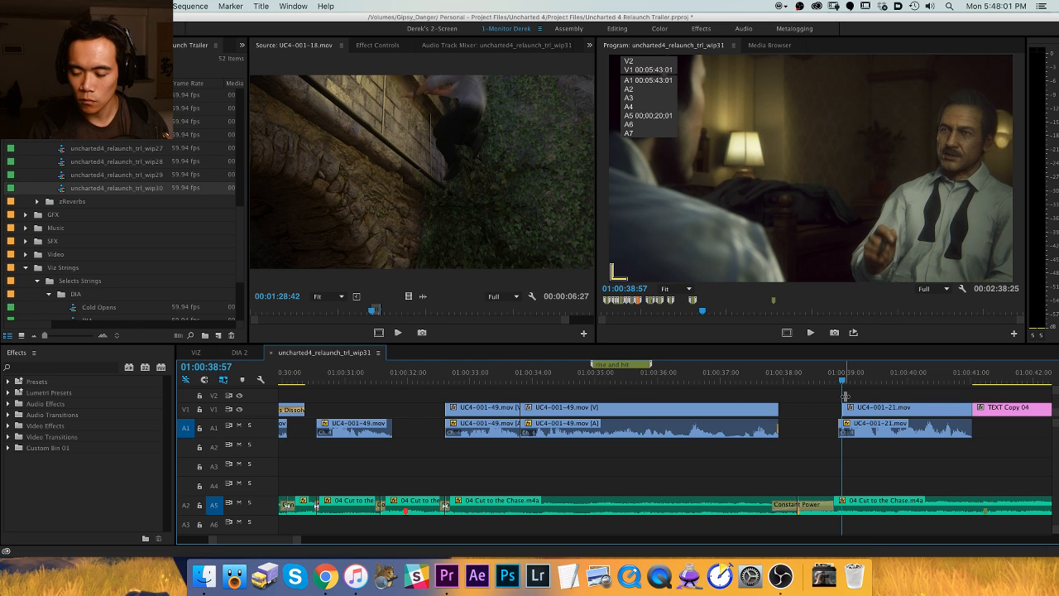
{"action": "key", "text": "Left"}
{"action": "key", "text": "Left"}
{"action": "key", "text": "Left"}
{"action": "key", "text": "Left"}
{"action": "scroll", "coordinate": [495, 421], "scroll_direction": "right", "scroll_amount": 3}
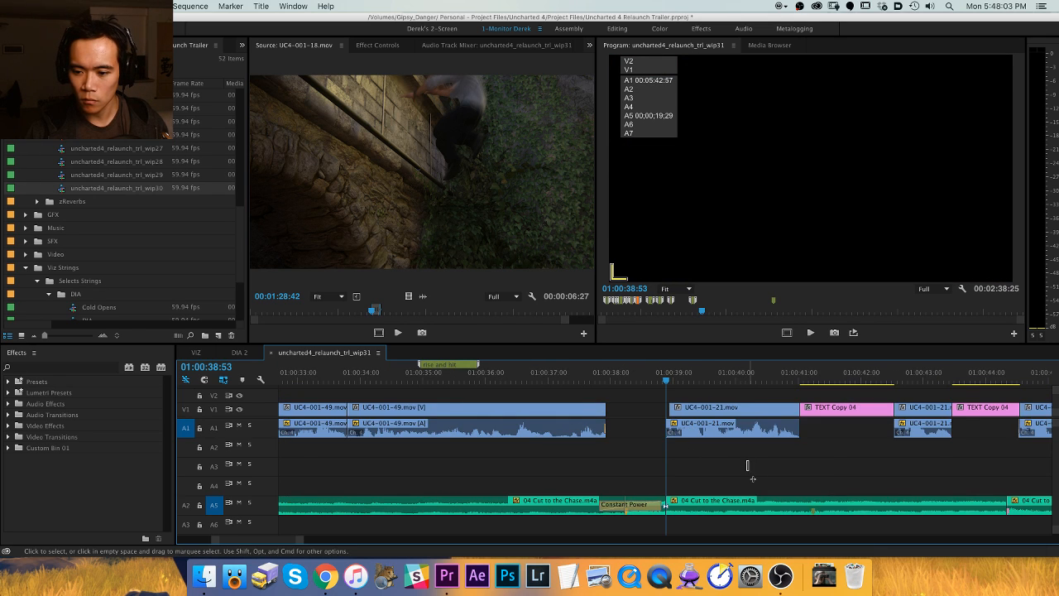
{"action": "left_click", "coordinate": [748, 506]}
{"action": "type", "text": "g-3"}
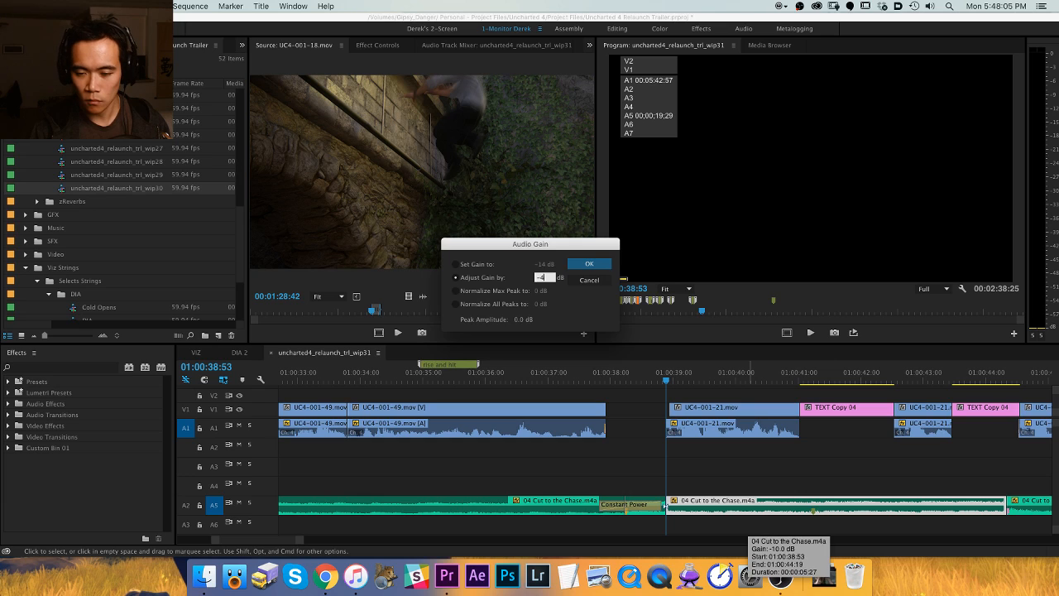
{"action": "key", "text": "Return"}
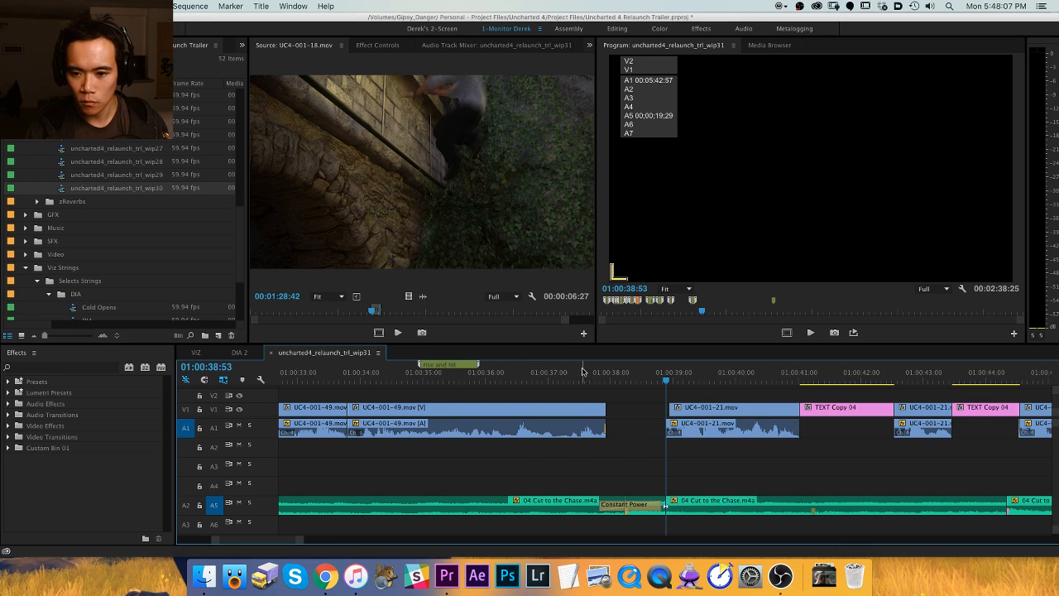
Shorten the Constant Power transition on A5 that ends just before the 01:00:38:53 music cut and play it back.
{"action": "key", "text": "Up"}
{"action": "key", "text": "Up"}
{"action": "left_click_drag", "start_coordinate": [687, 505], "coordinate": [672, 505]}
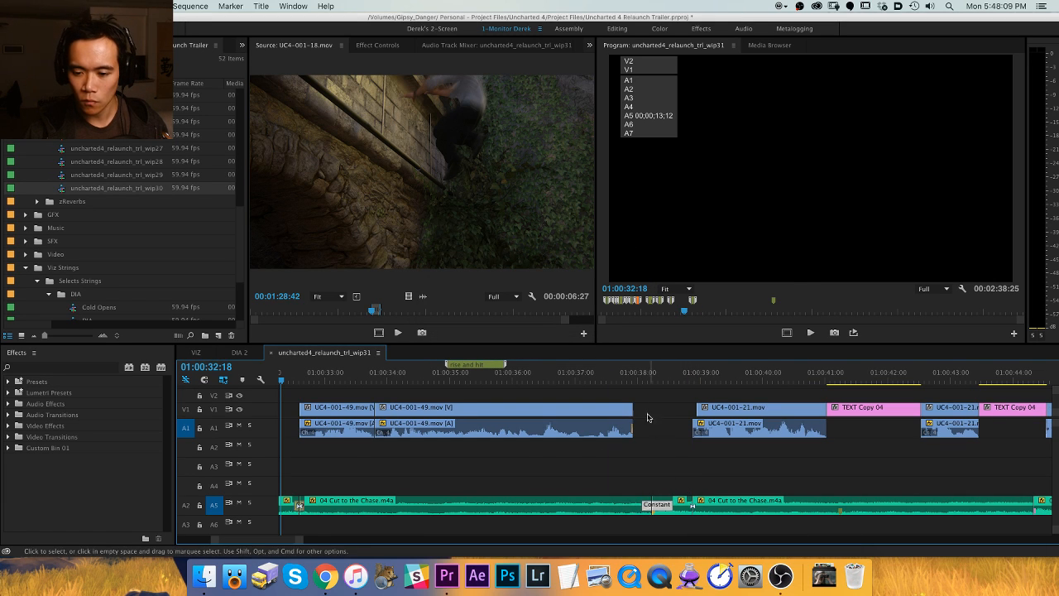
{"action": "left_click", "coordinate": [618, 378]}
{"action": "key", "text": "space"}
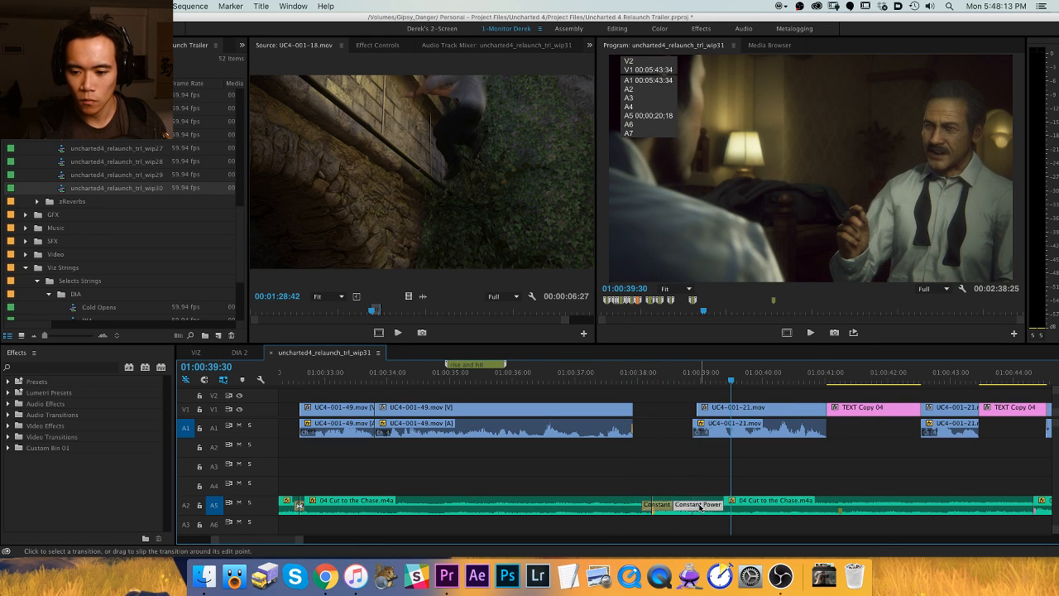
Apply a Constant Power transition to the A5 music cut at 01:00:38:53, reduce its duration to a few frames, and play it back.
{"action": "double_click", "coordinate": [662, 505]}
{"action": "key", "text": "Return"}
{"action": "left_click", "coordinate": [674, 372]}
{"action": "key", "text": "space"}
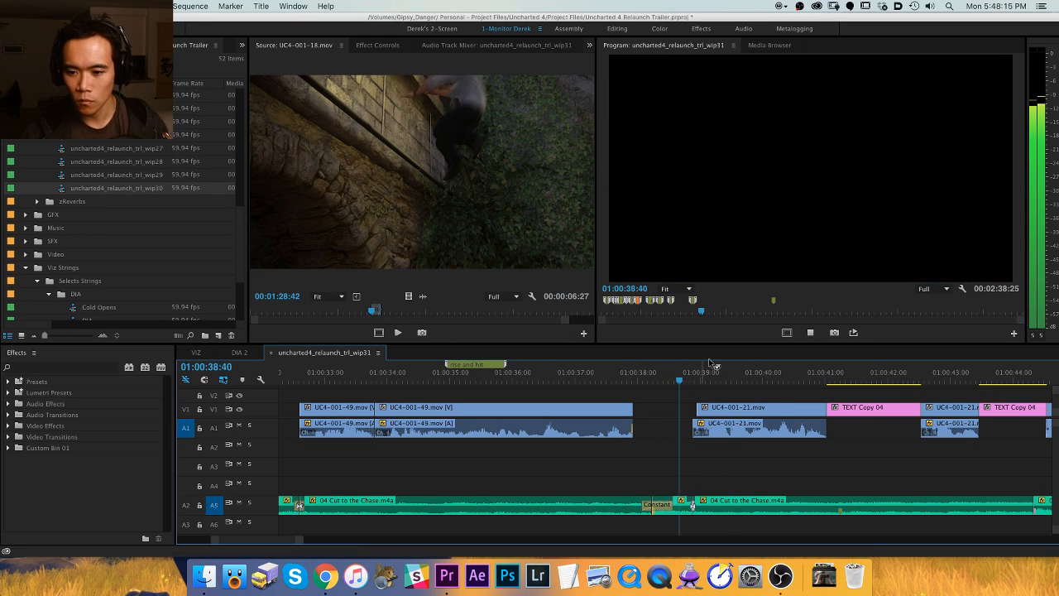
Split the 04 Cut to the Chase.m4a clip on A5 at 01:00:41:02 and 01:00:42:32, the start and end of the first TEXT Copy 04 title.
{"action": "key", "text": "="}
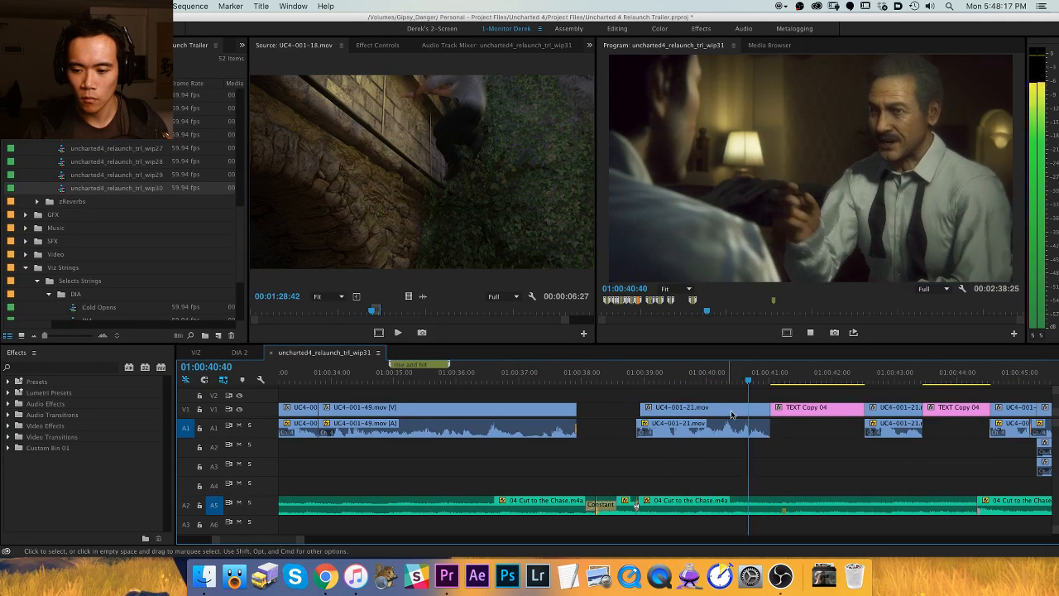
{"action": "key", "text": "Up"}
{"action": "key", "text": "super+k"}
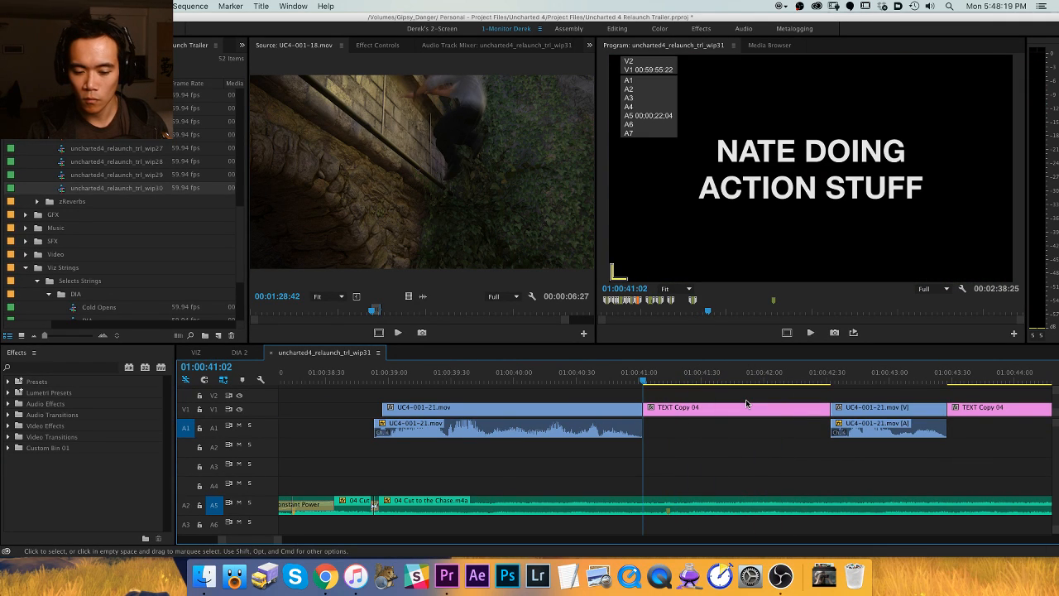
{"action": "key", "text": "space"}
{"action": "key", "text": "Down"}
{"action": "key", "text": "super+k"}
{"action": "key", "text": "minus"}
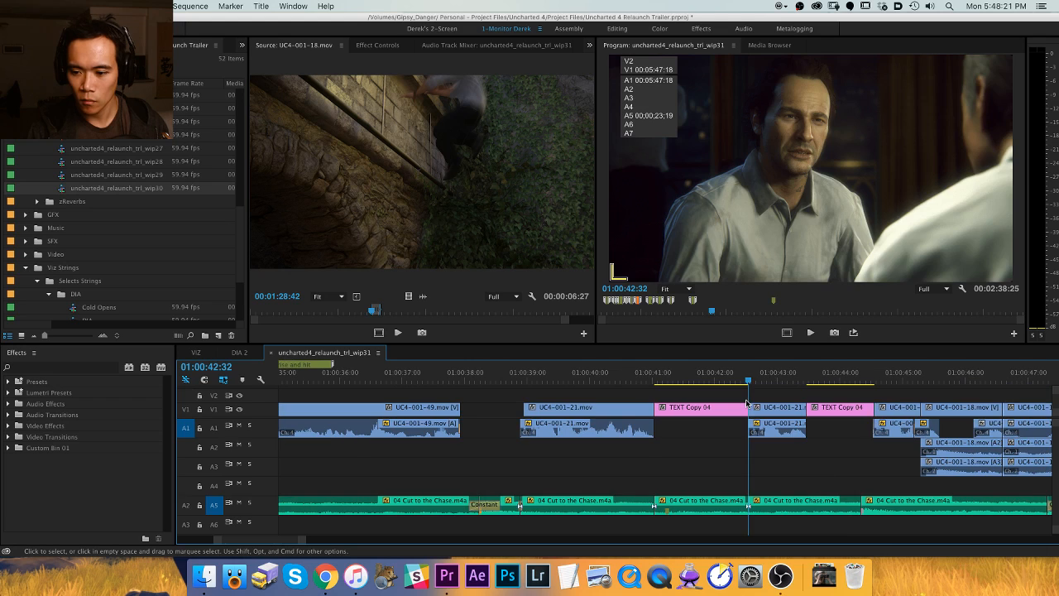
Check the gain of the A5 music piece starting at 01:00:41:02 and of the short piece under 01:00:38:39.
{"action": "key", "text": "Up"}
{"action": "key", "text": "d"}
{"action": "key", "text": "g"}
{"action": "key", "text": "Escape"}
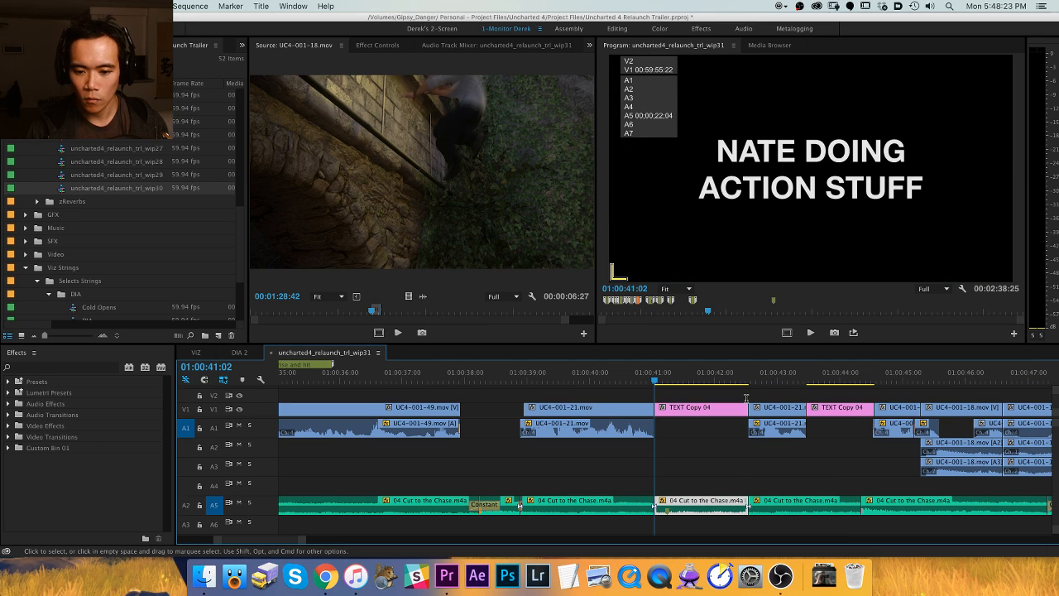
{"action": "left_click", "coordinate": [506, 367]}
{"action": "key", "text": "d"}
{"action": "key", "text": "g"}
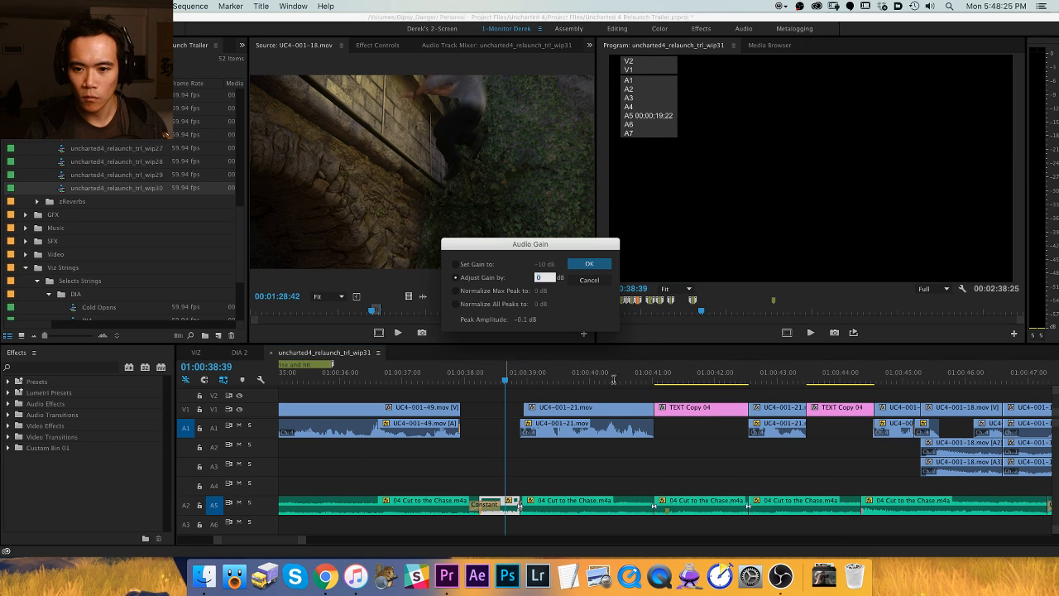
{"action": "key", "text": "Escape"}
Adjust the gain of the A5 music piece between 01:00:41:02 and 01:00:42:32 by 4 dB.
{"action": "left_click", "coordinate": [695, 373]}
{"action": "key", "text": "d"}
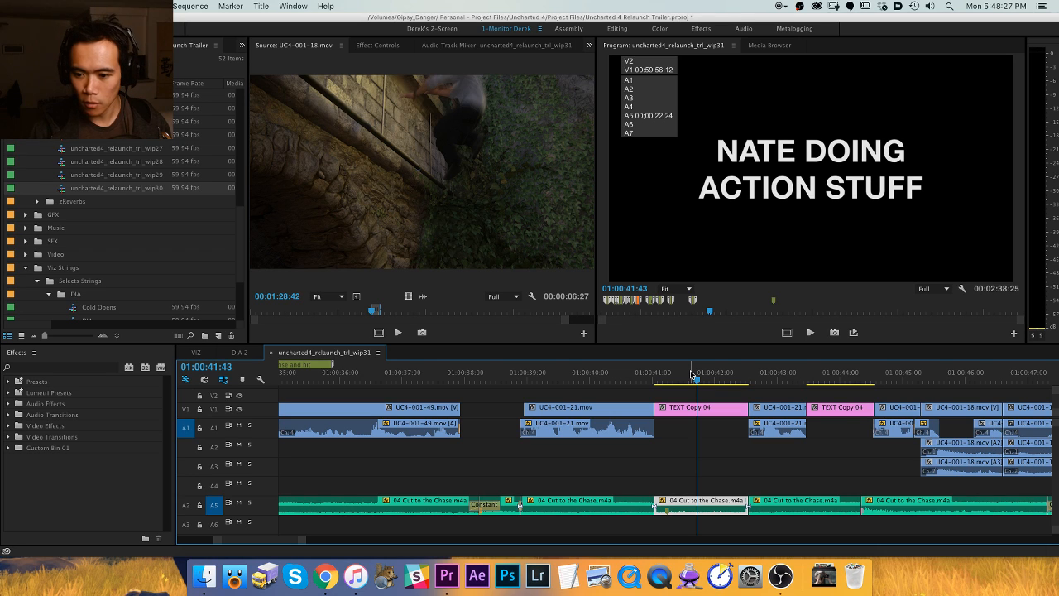
{"action": "type", "text": "g"}
{"action": "type", "text": "4"}
{"action": "key", "text": "Return"}
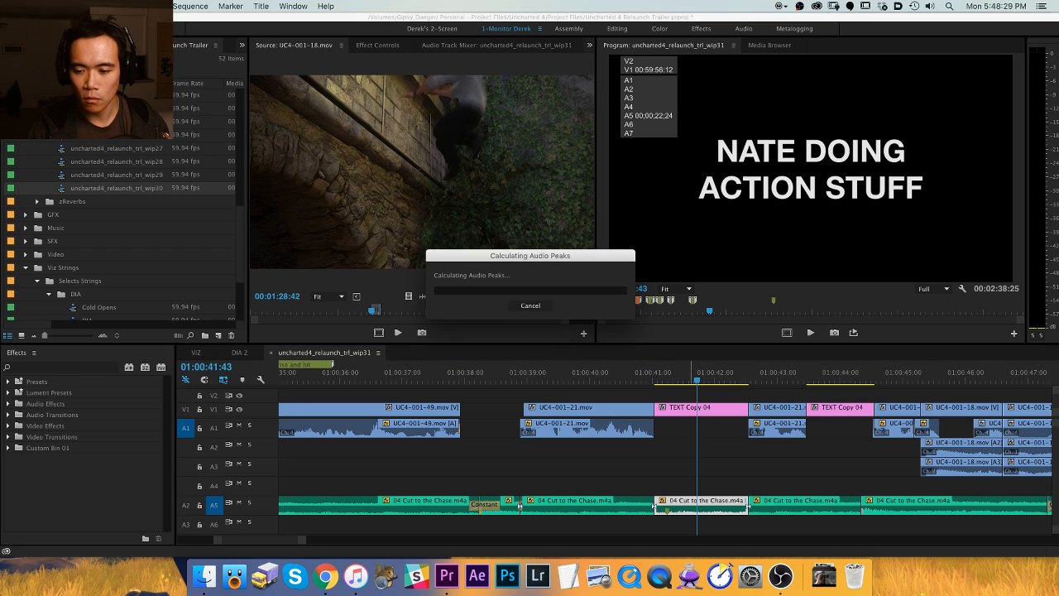
{"action": "key", "text": "super+shift+a"}
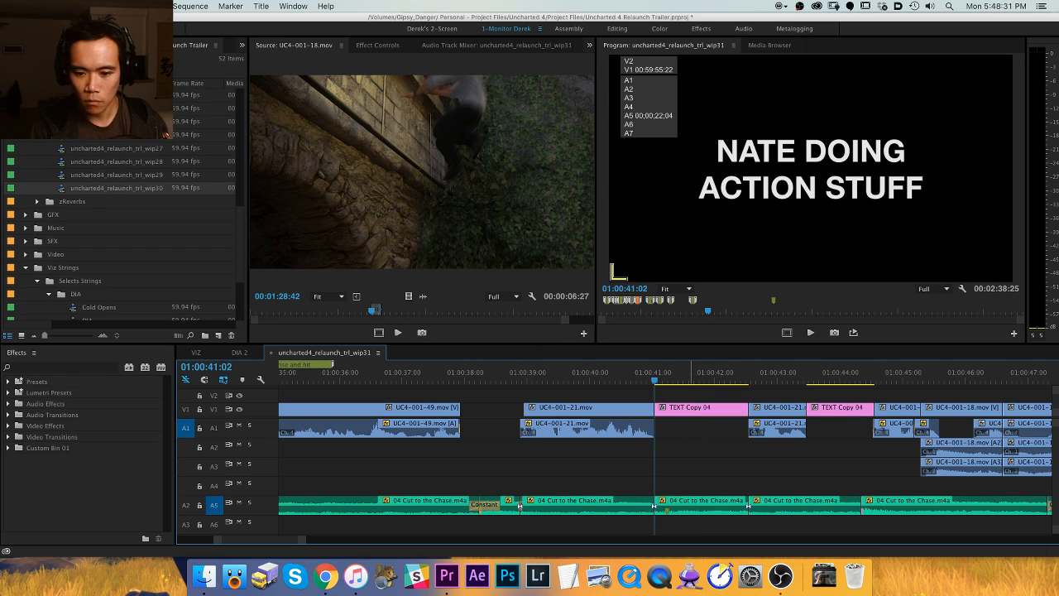
Apply a Constant Power transition to the A5 music cut at 01:00:41:02, shorten it around the cut, and play it back through 01:00:43:11.
{"action": "key", "text": "super+shift+d"}
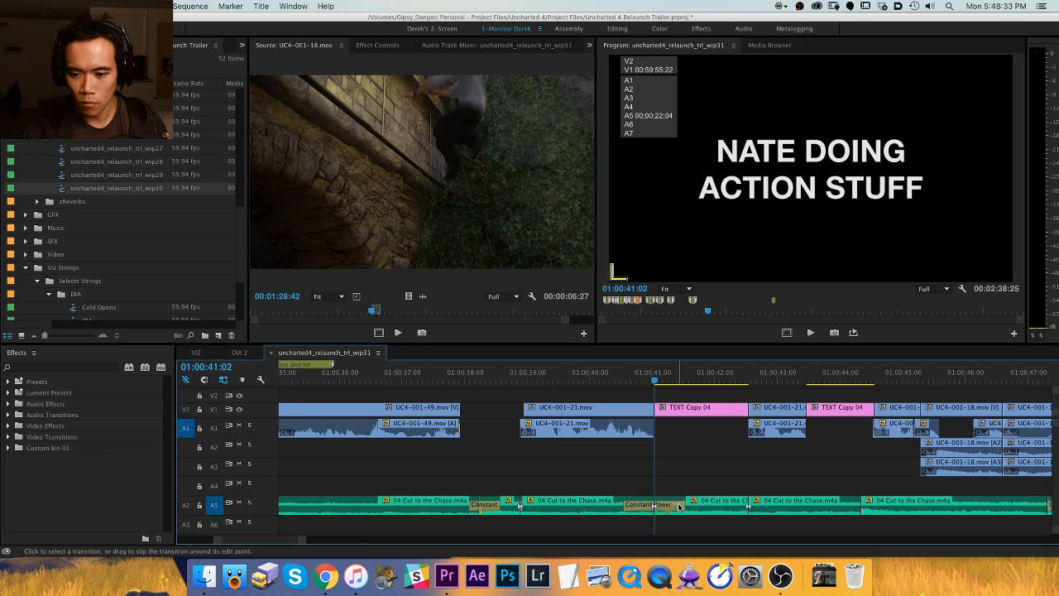
{"action": "left_click_drag", "start_coordinate": [681, 503], "coordinate": [660, 504]}
{"action": "left_click", "coordinate": [616, 372]}
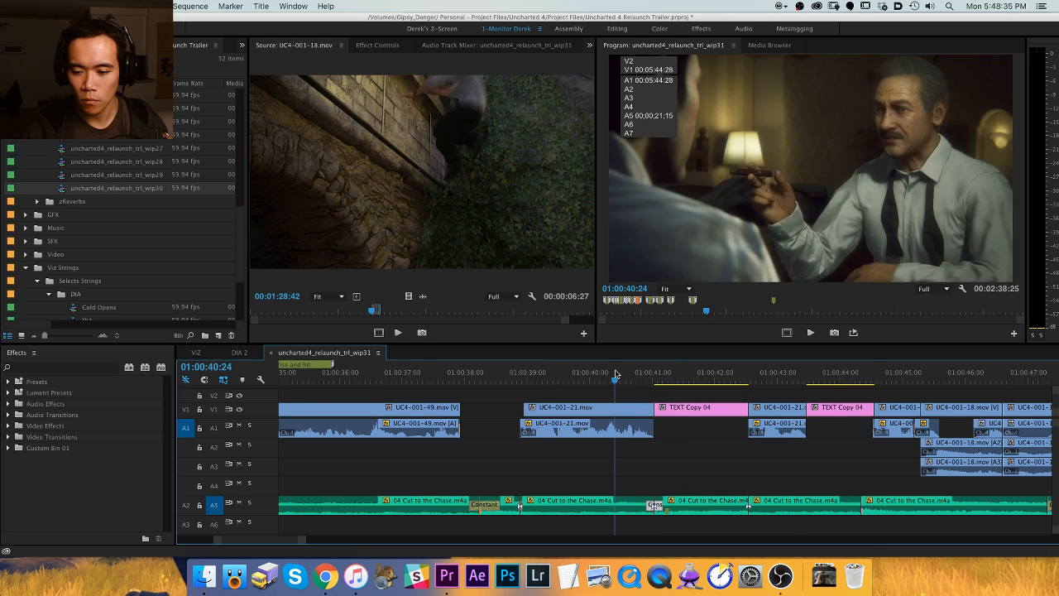
{"action": "key", "text": "super+shift+a"}
{"action": "key", "text": "space"}
{"action": "key", "text": "space"}
{"action": "key", "text": "="}
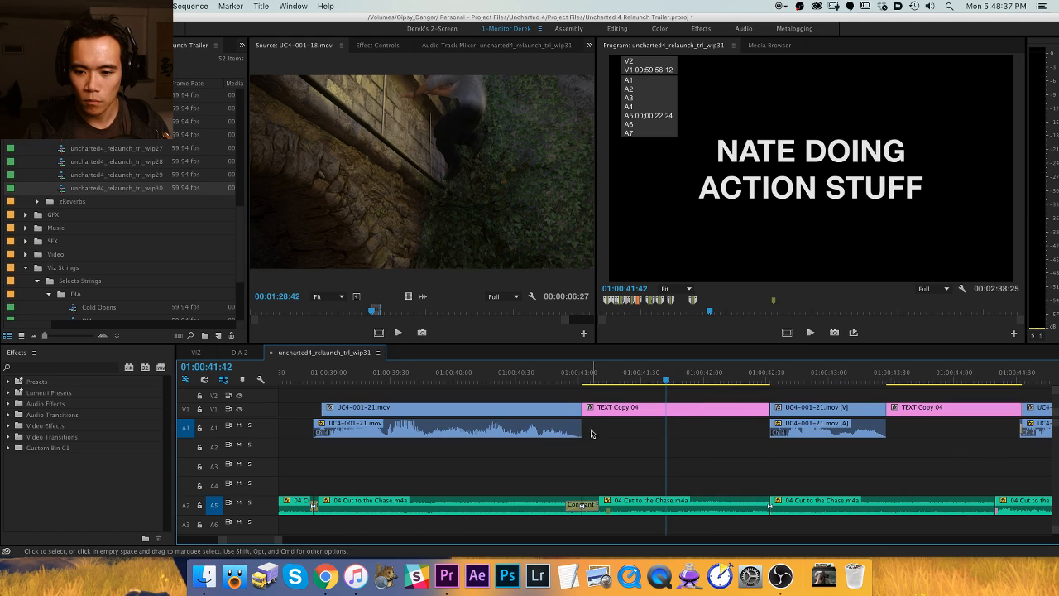
{"action": "left_click", "coordinate": [573, 369]}
{"action": "mouse_move", "coordinate": [573, 369]}
{"action": "left_mouse_down"}
{"action": "mouse_move", "coordinate": [596, 369]}
{"action": "mouse_move", "coordinate": [516, 369]}
{"action": "mouse_move", "coordinate": [556, 374]}
{"action": "left_mouse_up"}
{"action": "key", "text": "space"}
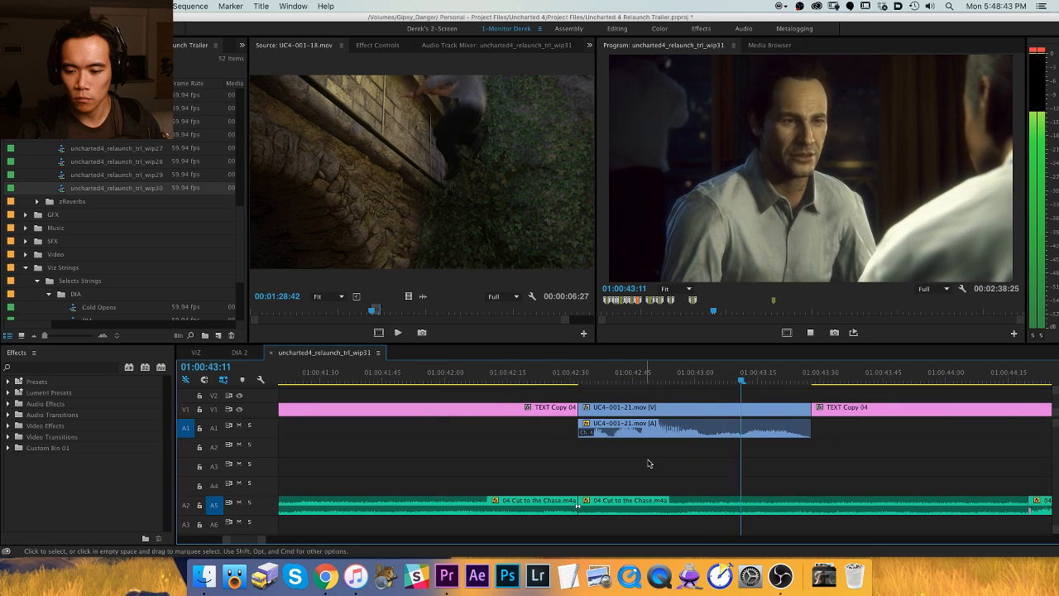
Apply a Constant Power transition to the A5 music cut at 01:00:42:32 and set its duration to 4 frames.
{"action": "left_click", "coordinate": [621, 502]}
{"action": "key", "text": "super+shift+d"}
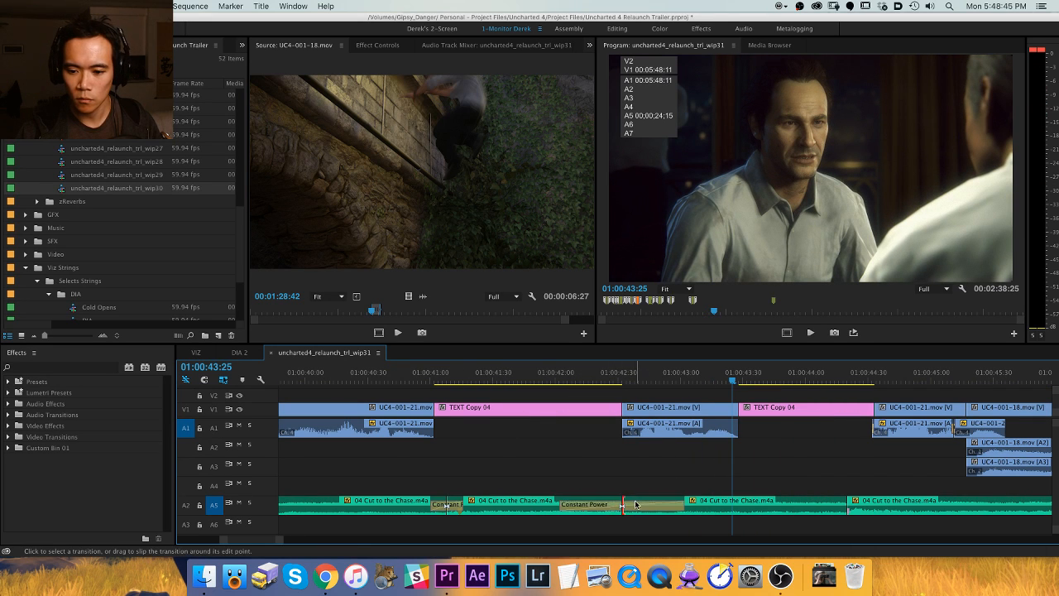
{"action": "double_click", "coordinate": [622, 502]}
{"action": "type", "text": "4"}
{"action": "key", "text": "Return"}
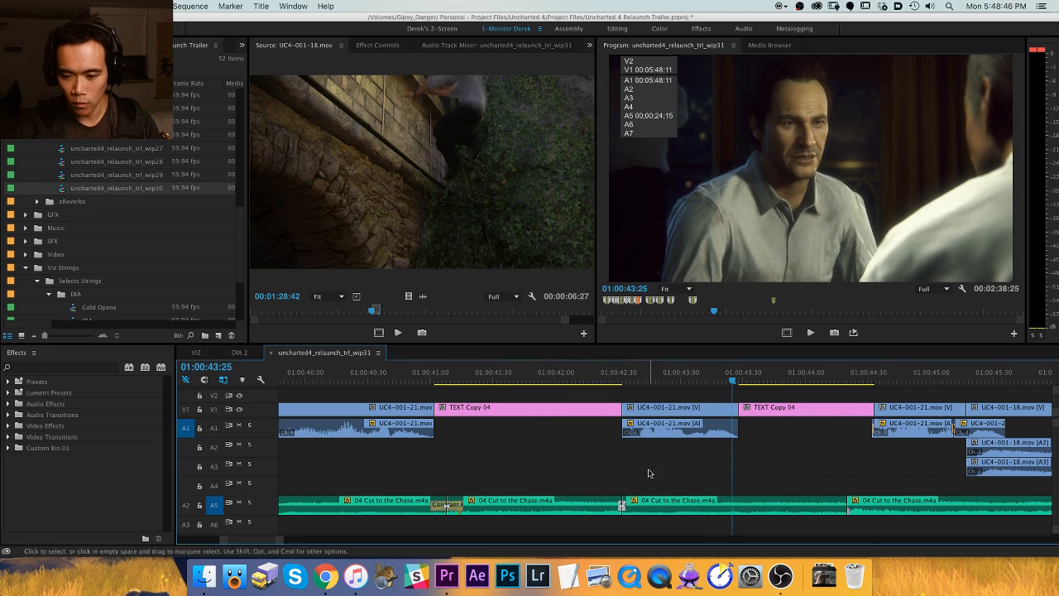
Play back the music and split 04 Cut to the Chase.m4a on A5 at 01:00:43:28 and at the end of the second TEXT Copy 04 title.
{"action": "key", "text": "h"}
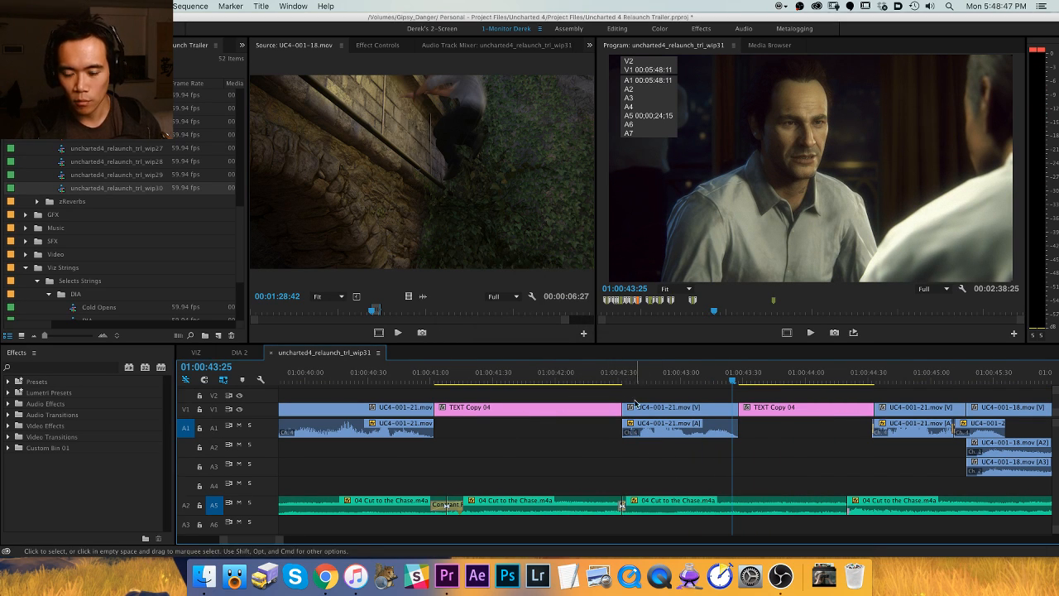
{"action": "left_click_drag", "start_coordinate": [646, 443], "coordinate": [526, 436]}
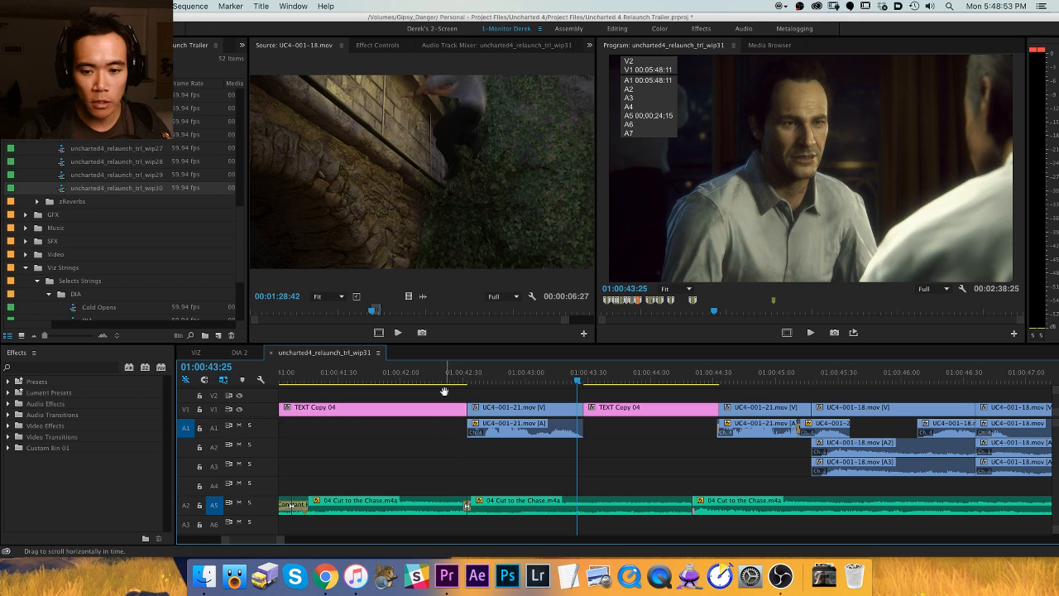
{"action": "left_click_drag", "start_coordinate": [444, 390], "coordinate": [437, 387]}
{"action": "key", "text": "space"}
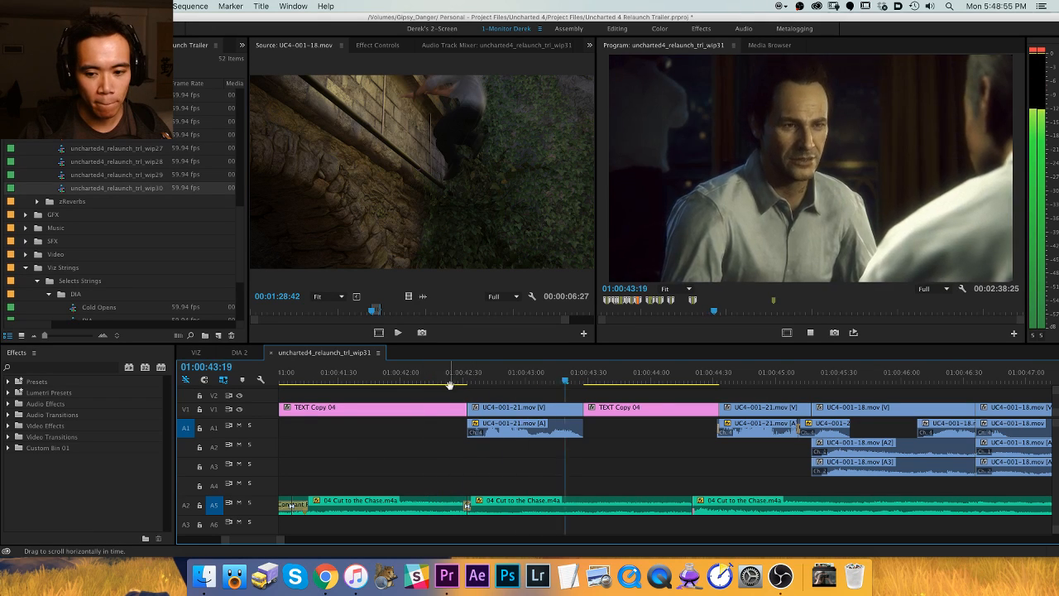
{"action": "key", "text": "="}
{"action": "key", "text": "minus"}
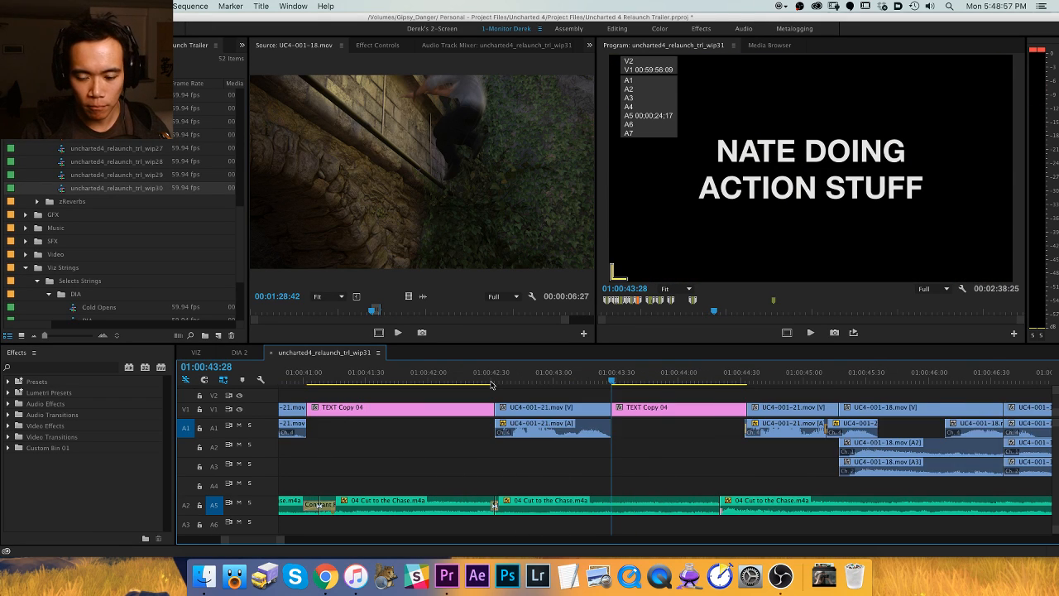
{"action": "key", "text": "space"}
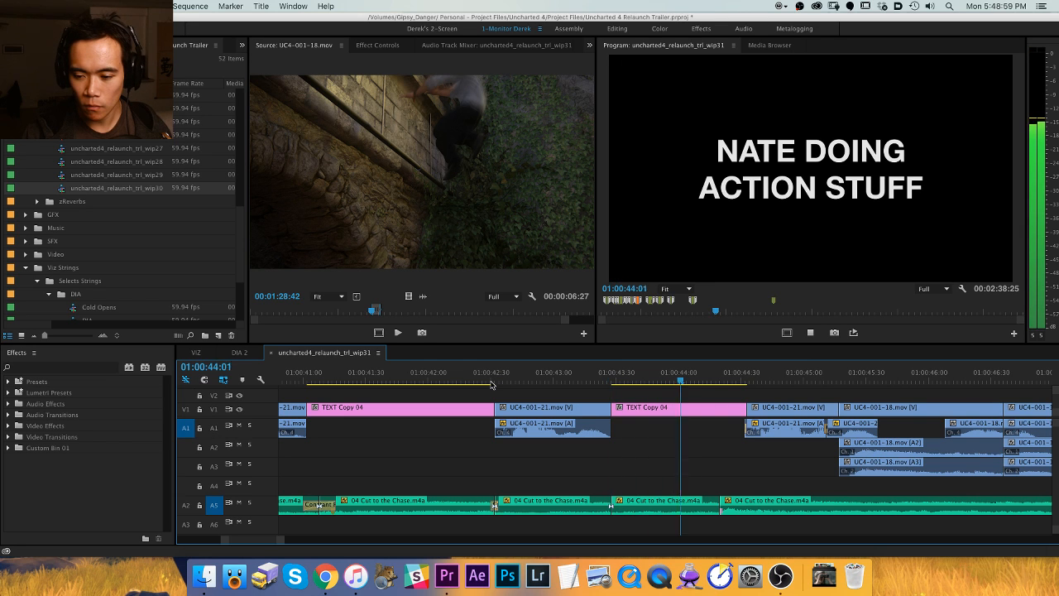
{"action": "key", "text": "space"}
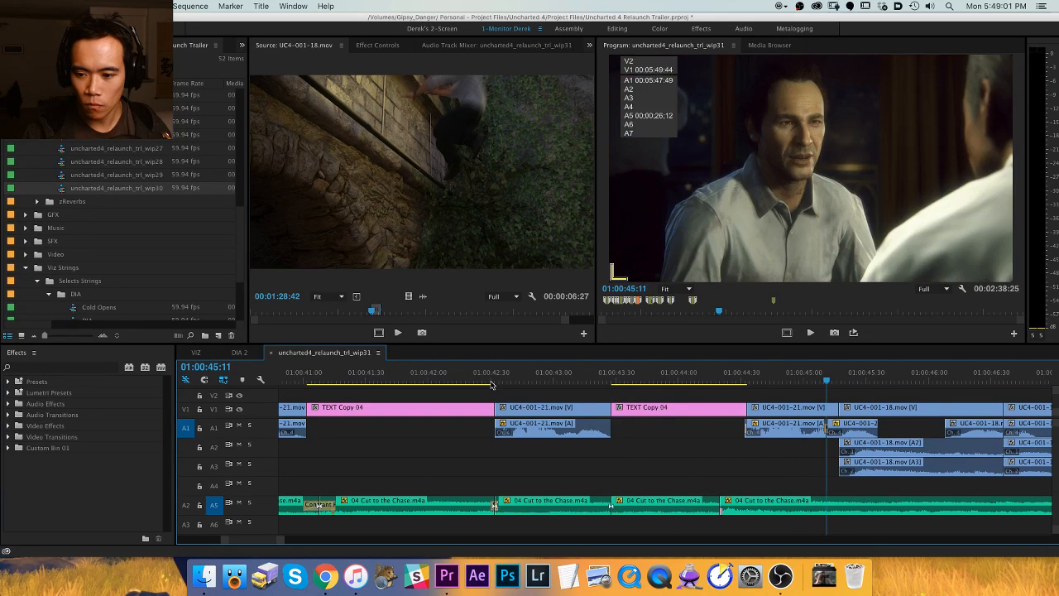
{"action": "key", "text": "Up"}
{"action": "key", "text": "super+k"}
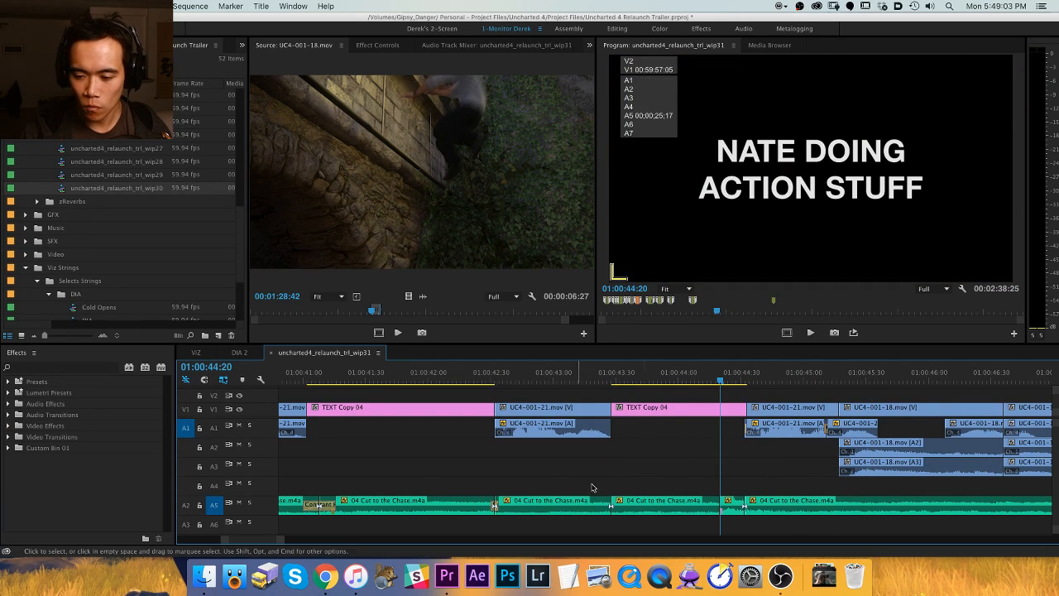
Try to adjust the gain of the two A5 music pieces under the second TEXT Copy 04 title by -4 dB.
{"action": "left_click", "coordinate": [682, 506]}
{"action": "key", "text": "g"}
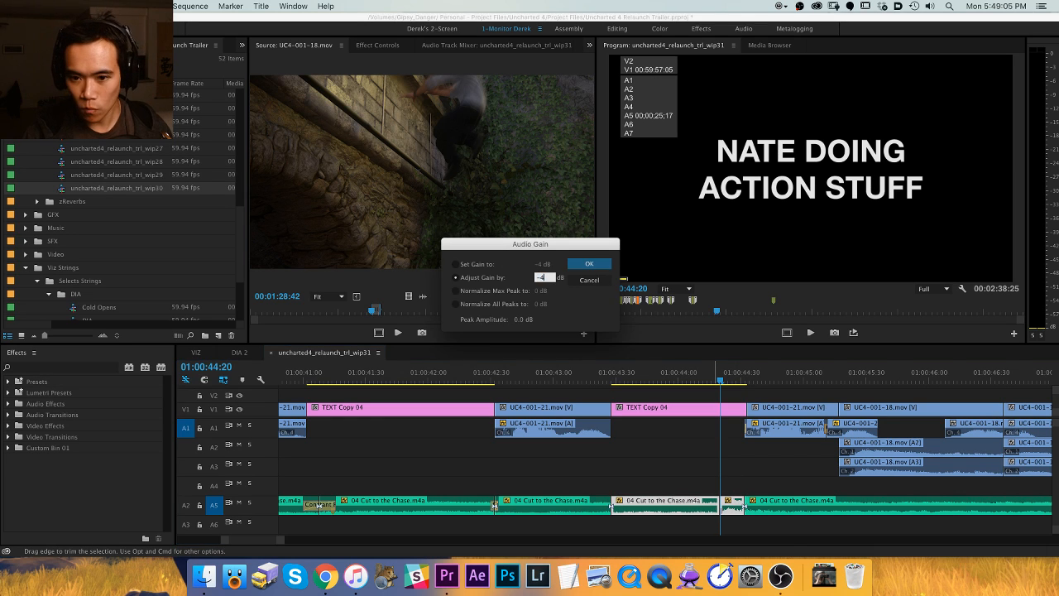
{"action": "key", "text": "Return"}
{"action": "left_click", "coordinate": [615, 503]}
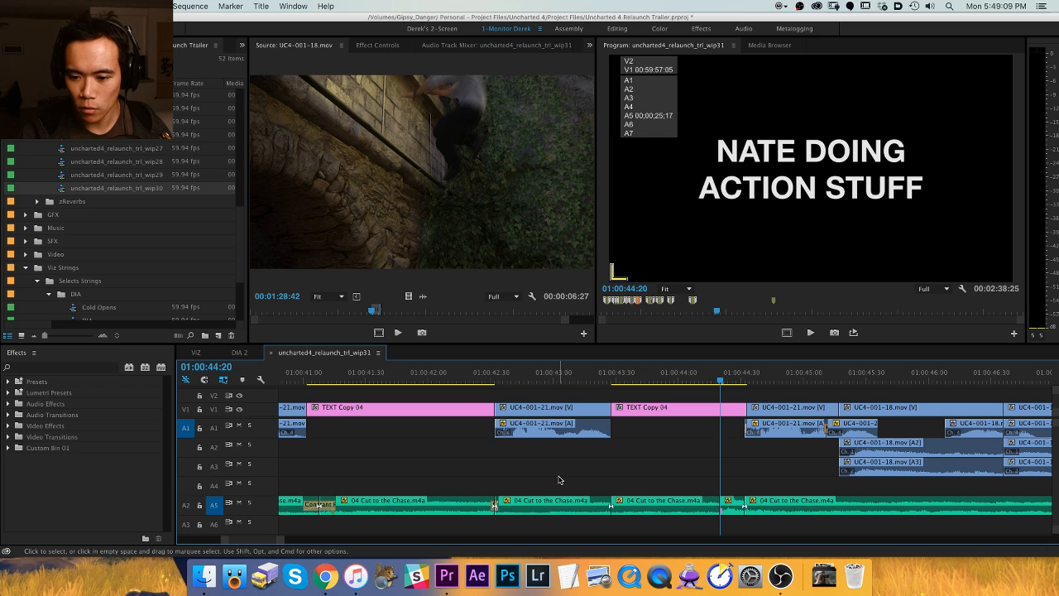
Check the gain of the A5 music pieces starting at 01:00:42:32, 01:00:43:28 and 01:00:44:20 one by one.
{"action": "left_click_drag", "start_coordinate": [559, 480], "coordinate": [563, 499]}
{"action": "key", "text": "g"}
{"action": "key", "text": "Return"}
{"action": "left_click_drag", "start_coordinate": [642, 479], "coordinate": [659, 496]}
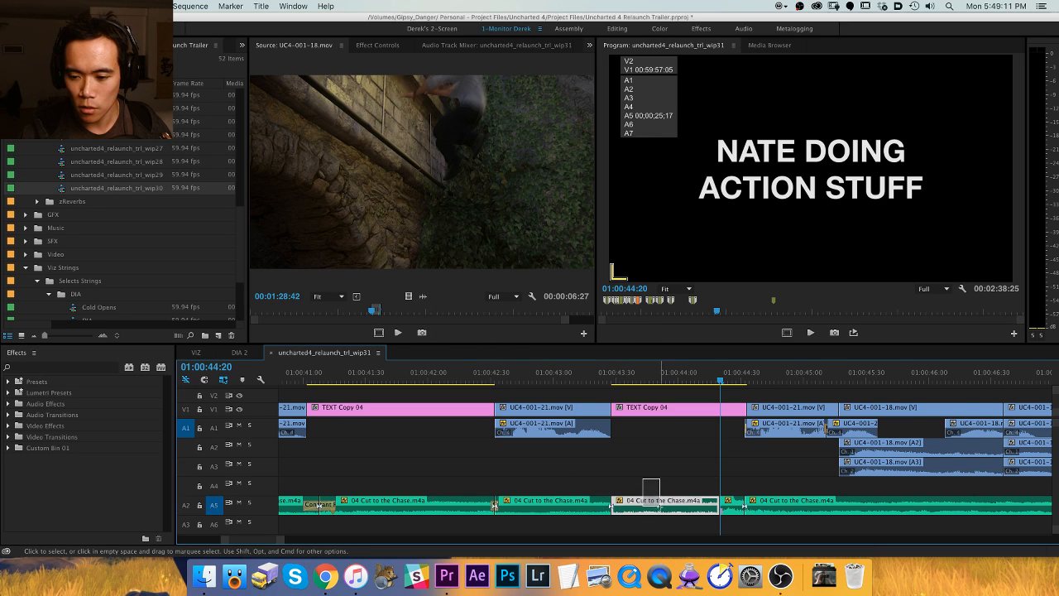
{"action": "key", "text": "g"}
{"action": "key", "text": "Return"}
{"action": "left_click_drag", "start_coordinate": [726, 479], "coordinate": [729, 501]}
{"action": "key", "text": "g"}
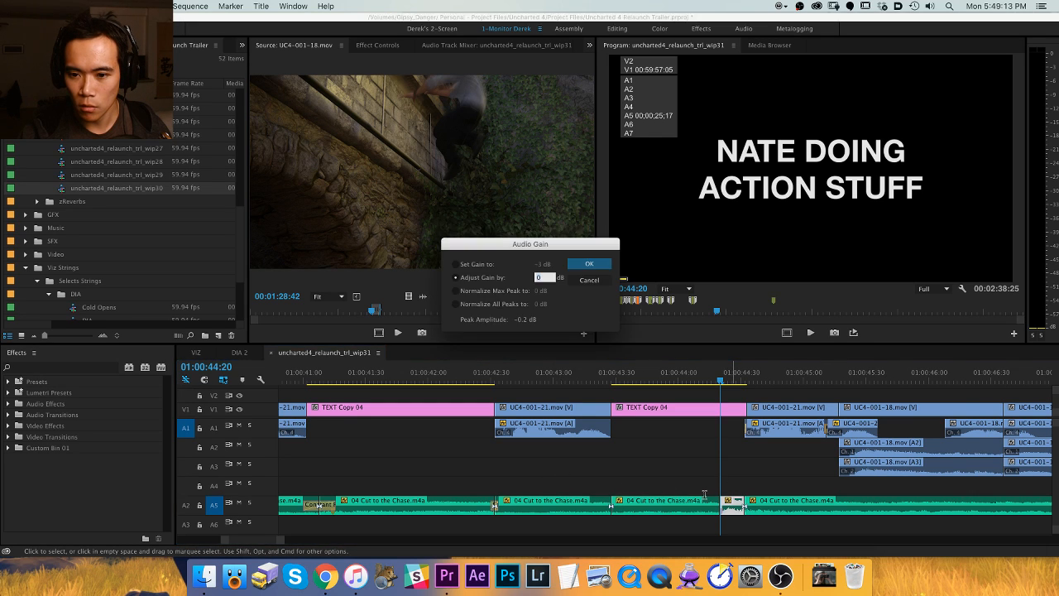
{"action": "key", "text": "Return"}
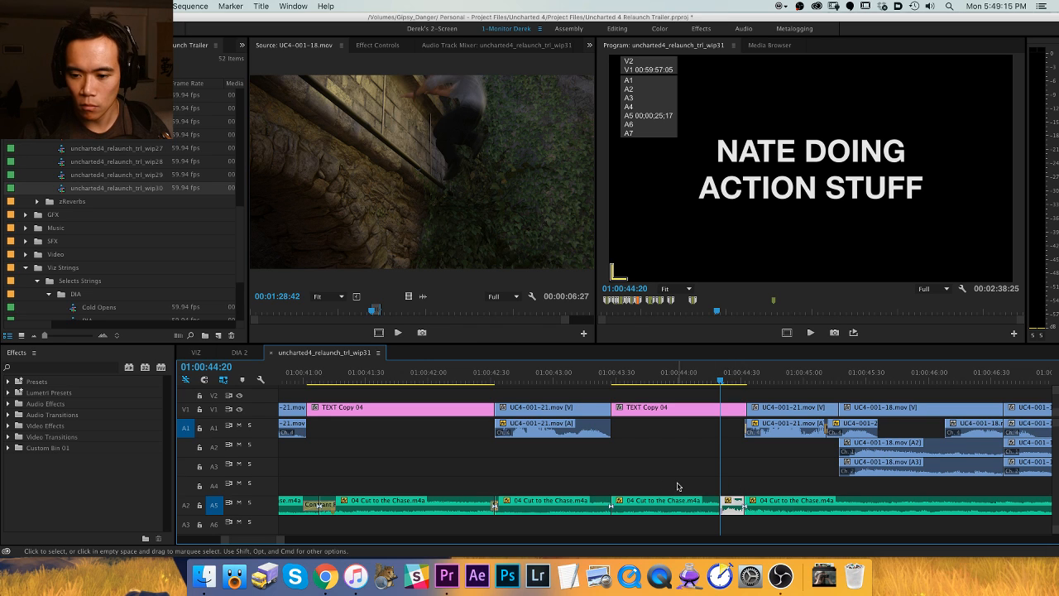
{"action": "key", "text": "g"}
{"action": "key", "text": "Return"}
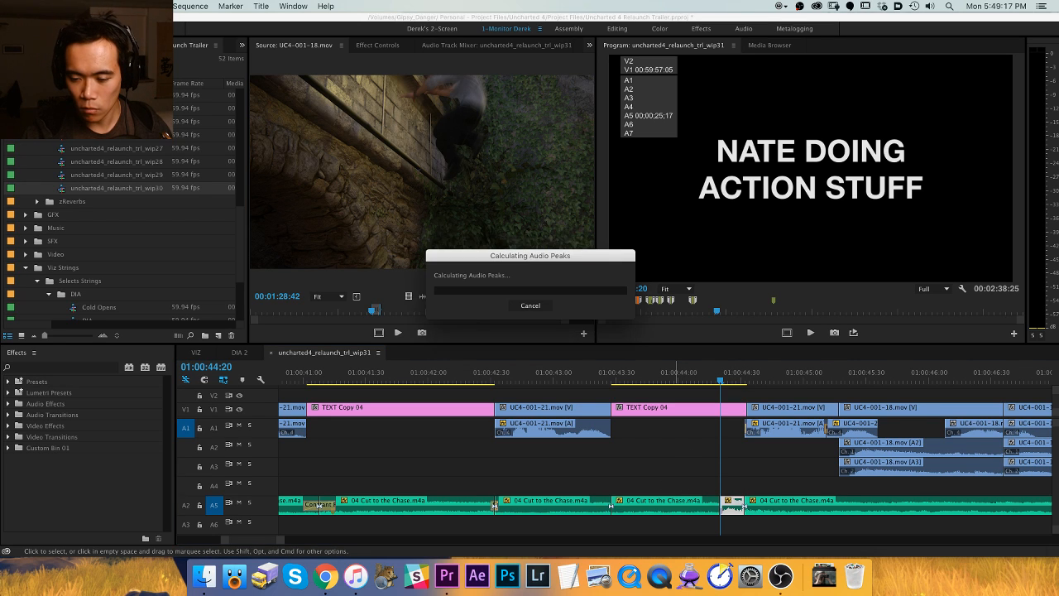
Check the gain of the A5 music piece starting at 01:00:43:28.
{"action": "key", "text": "Up"}
{"action": "key", "text": "d"}
{"action": "key", "text": "g"}
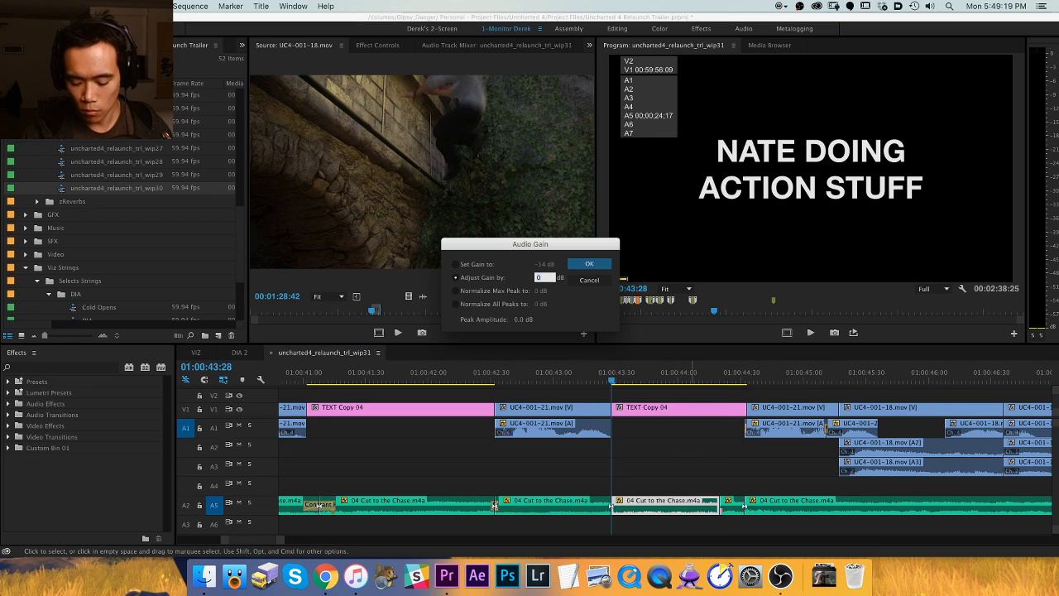
{"action": "key", "text": "Return"}
Apply a Constant Power transition to the A5 music cut at 01:00:43:28, set its duration to 10 frames, and lengthen it slightly.
{"action": "key", "text": "super+shift+d"}
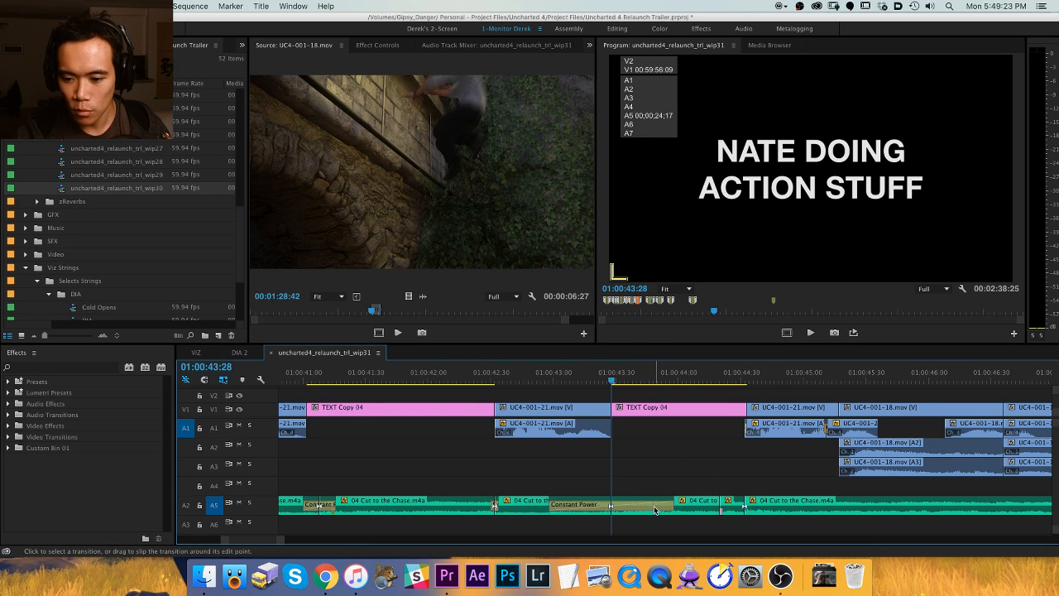
{"action": "double_click", "coordinate": [654, 510]}
{"action": "type", "text": "4"}
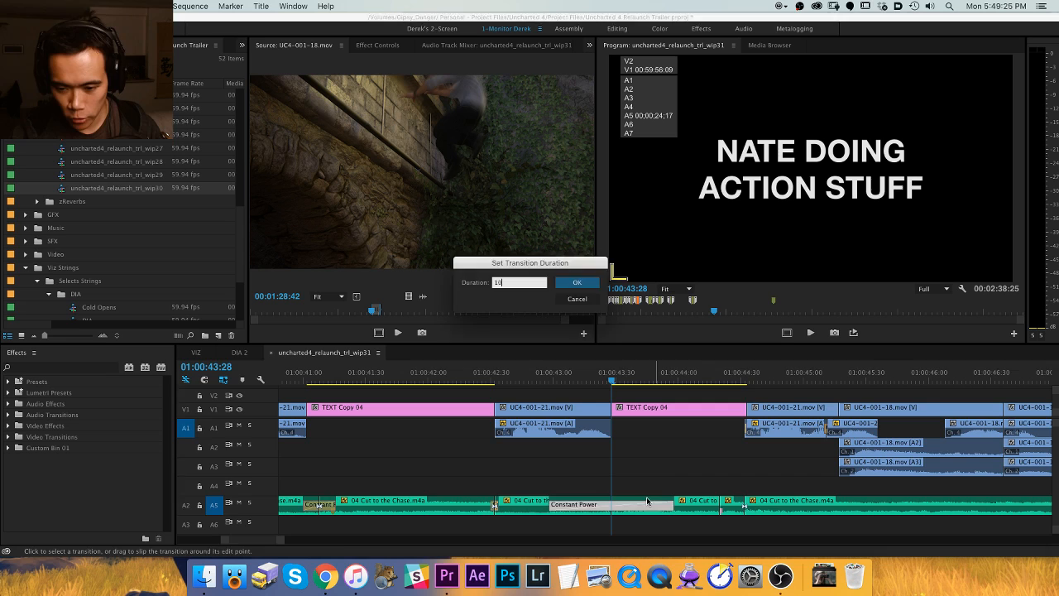
{"action": "key", "text": "Return"}
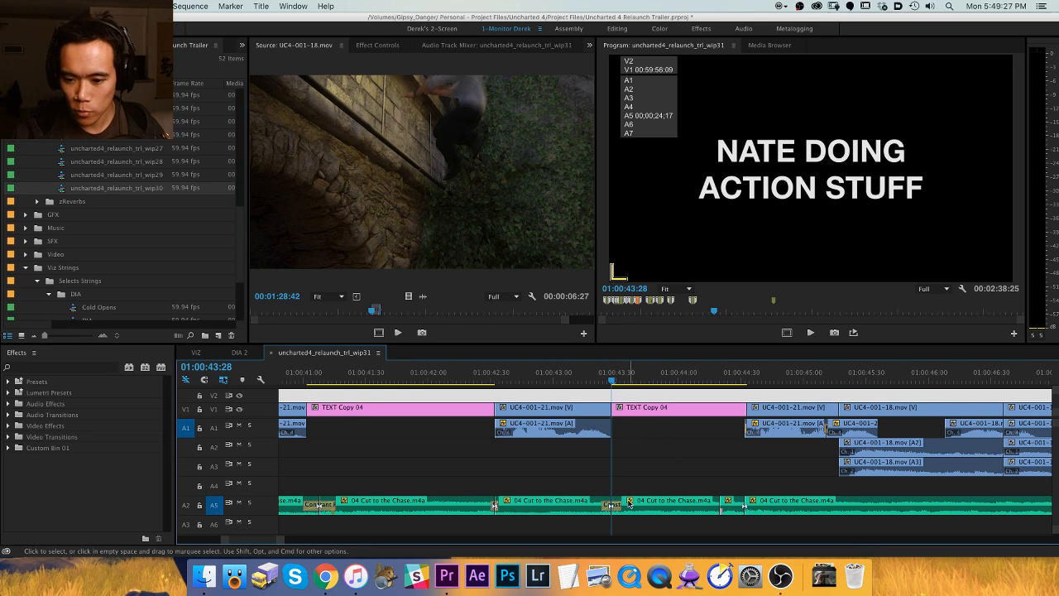
{"action": "left_click_drag", "start_coordinate": [629, 502], "coordinate": [636, 503]}
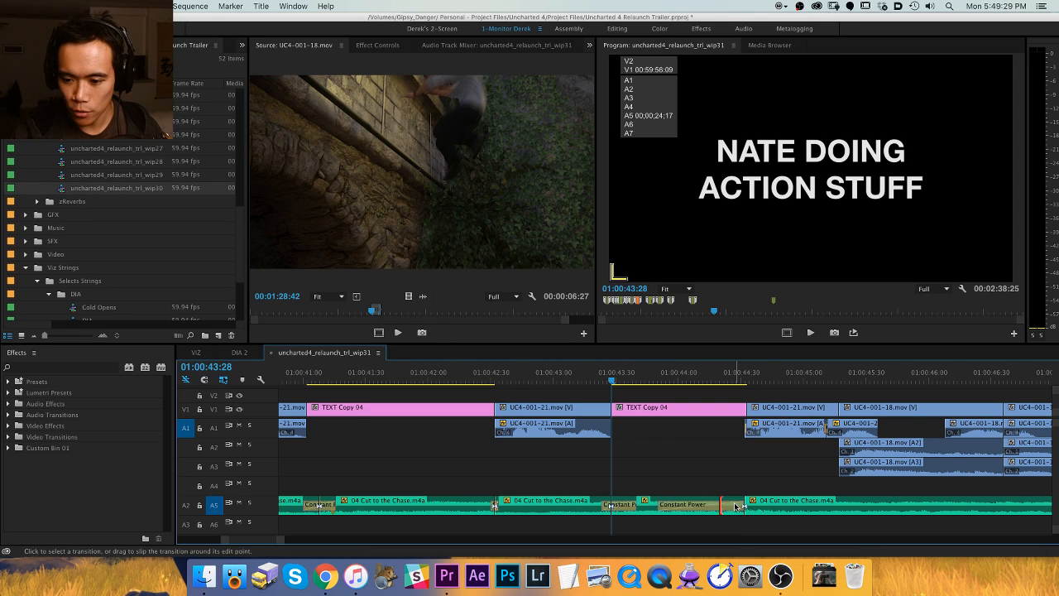
Apply a Constant Power transition to the A5 music cut at 01:00:44:20 and shorten its duration.
{"action": "double_click", "coordinate": [725, 502]}
{"action": "type", "text": "4"}
{"action": "key", "text": "Return"}
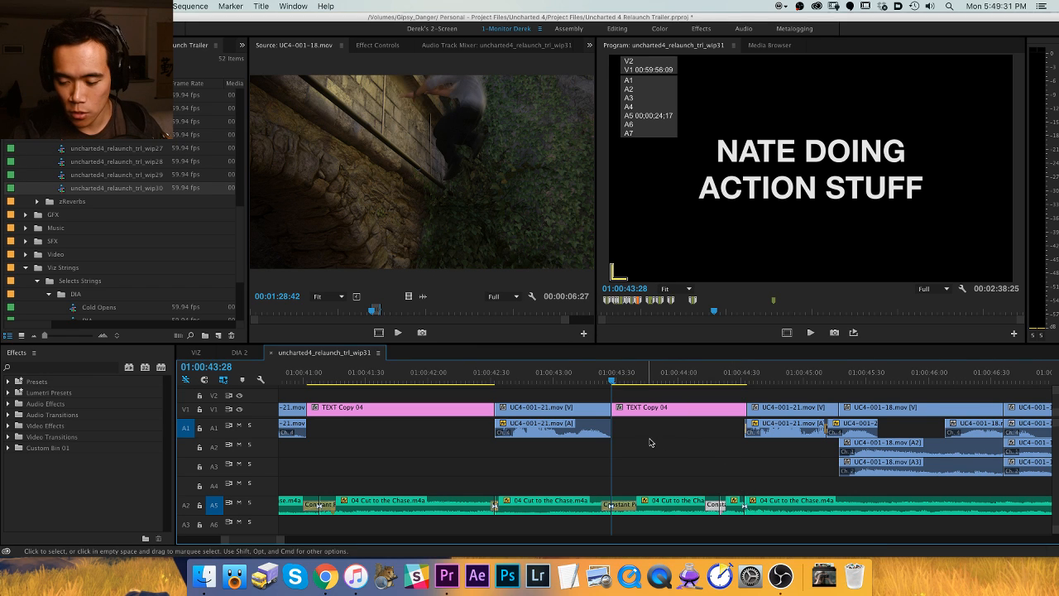
Play back the music under the second TEXT Copy 04 title and remove the Constant Power transition at 01:00:44:20.
{"action": "left_click_drag", "start_coordinate": [649, 443], "coordinate": [592, 423]}
{"action": "left_click_drag", "start_coordinate": [512, 383], "coordinate": [551, 378]}
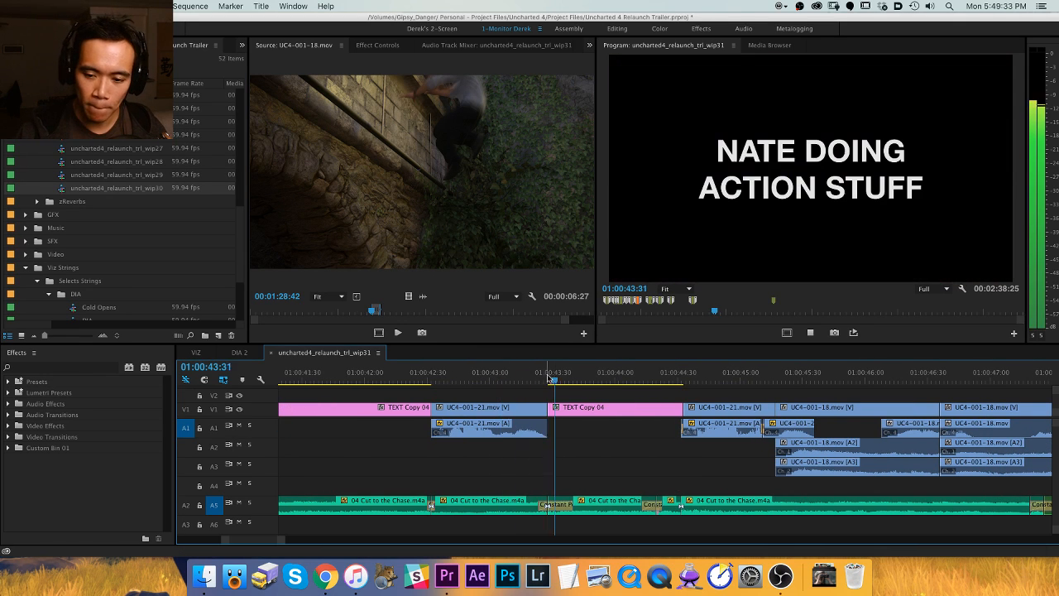
{"action": "key", "text": "space"}
{"action": "key", "text": "equal"}
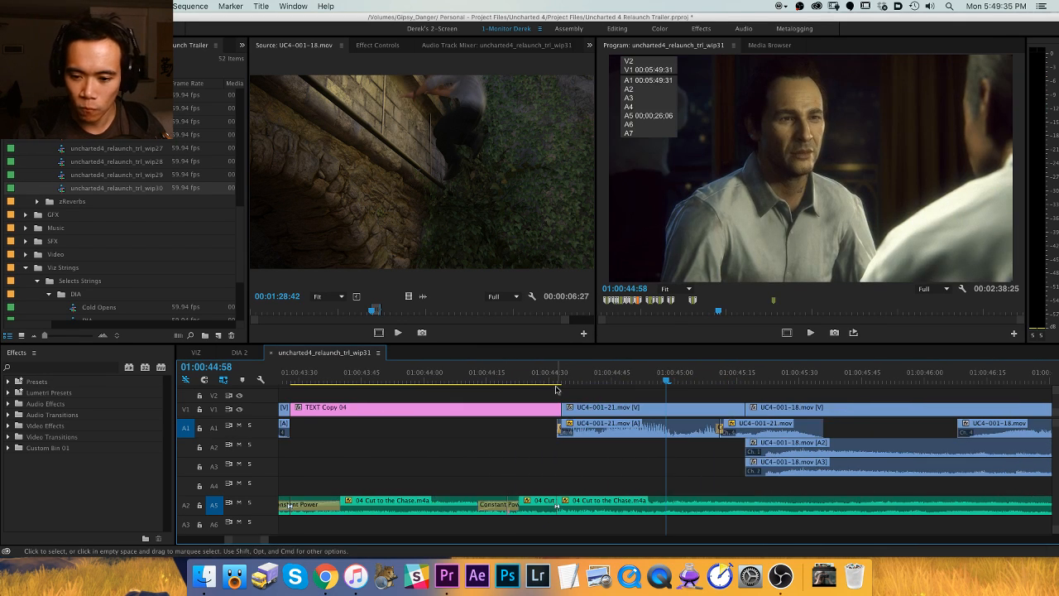
{"action": "left_click", "coordinate": [466, 378]}
{"action": "key", "text": "space"}
{"action": "left_click", "coordinate": [483, 376]}
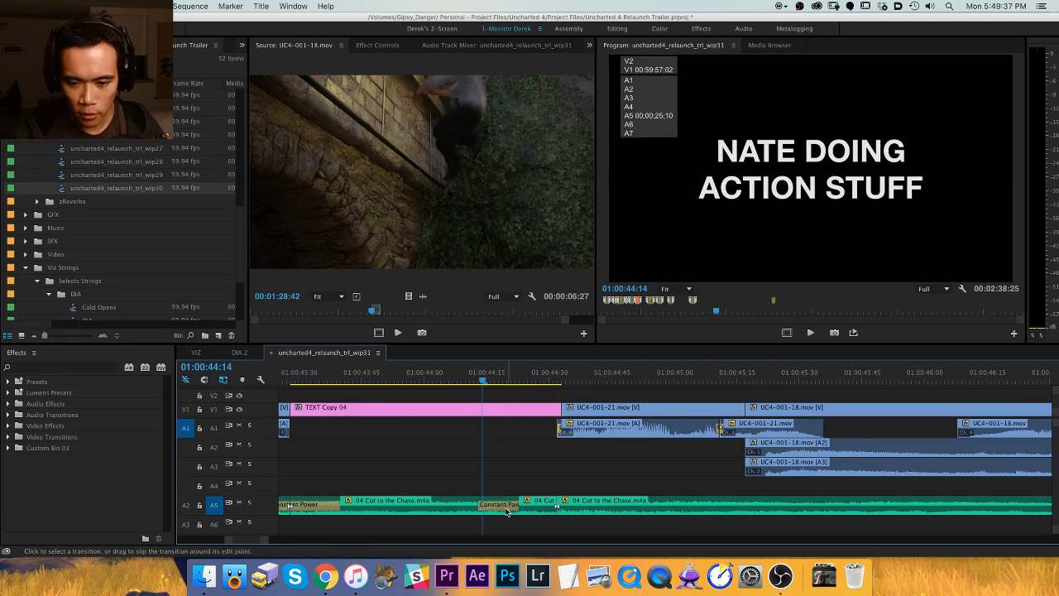
{"action": "left_click", "coordinate": [473, 375]}
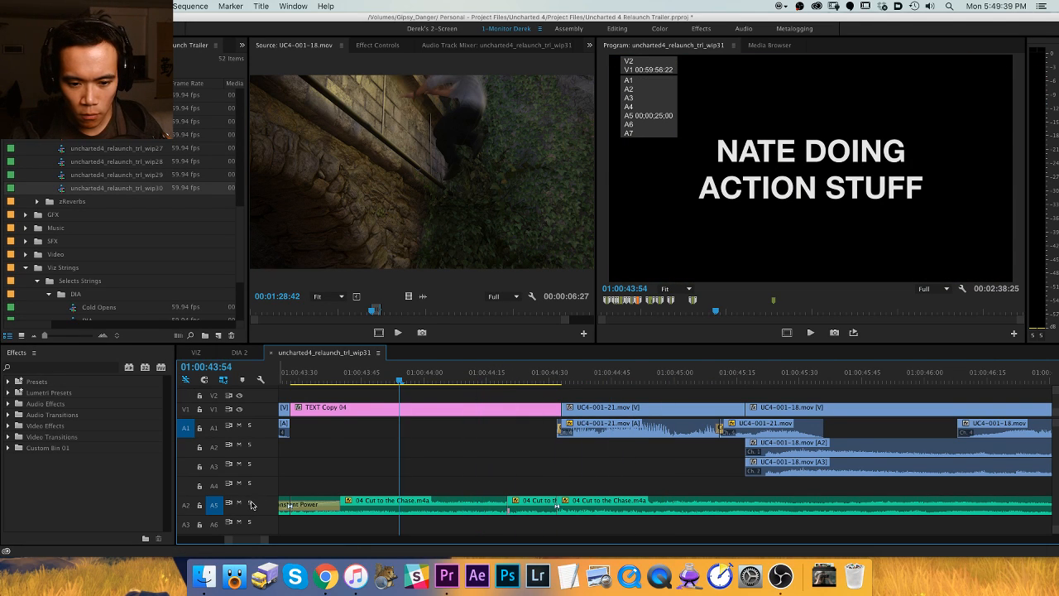
Solo the A5 music and apply a Constant Power transition at the end of the second TEXT Copy 04 title, shifted mostly past the cut.
{"action": "left_click", "coordinate": [250, 503]}
{"action": "key", "text": "space"}
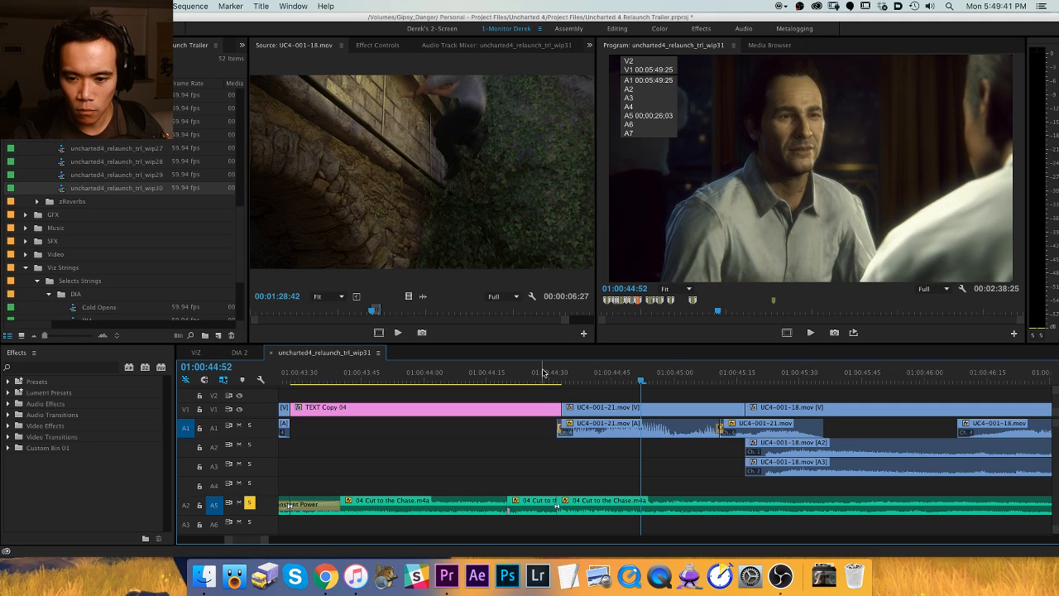
{"action": "left_click", "coordinate": [540, 374]}
{"action": "left_click_drag", "start_coordinate": [555, 504], "coordinate": [654, 503]}
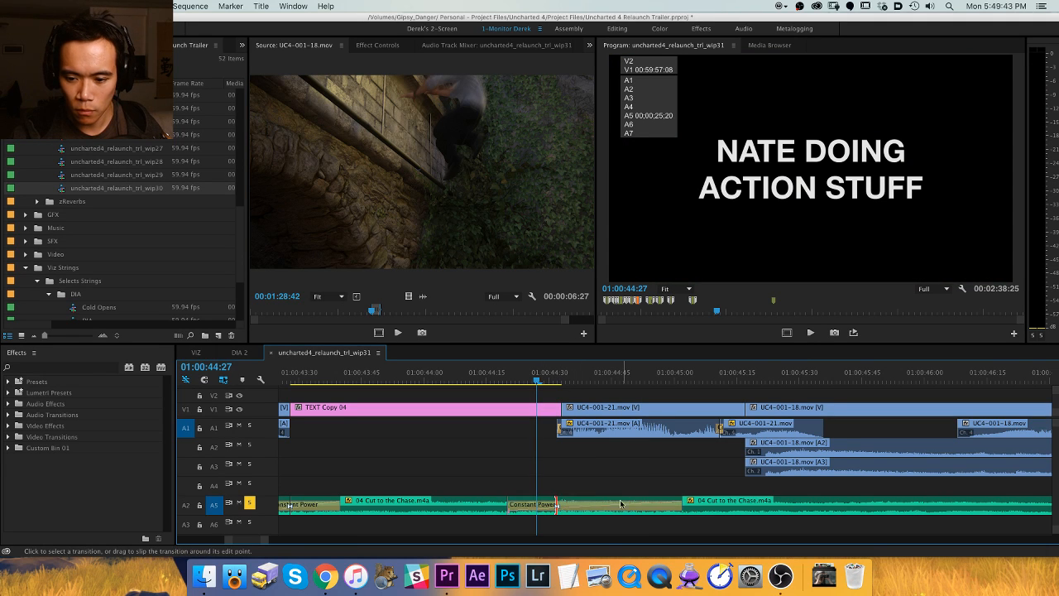
Play back the soloed music across the new transition and turn off solo on A5.
{"action": "left_click", "coordinate": [441, 374]}
{"action": "key", "text": "space"}
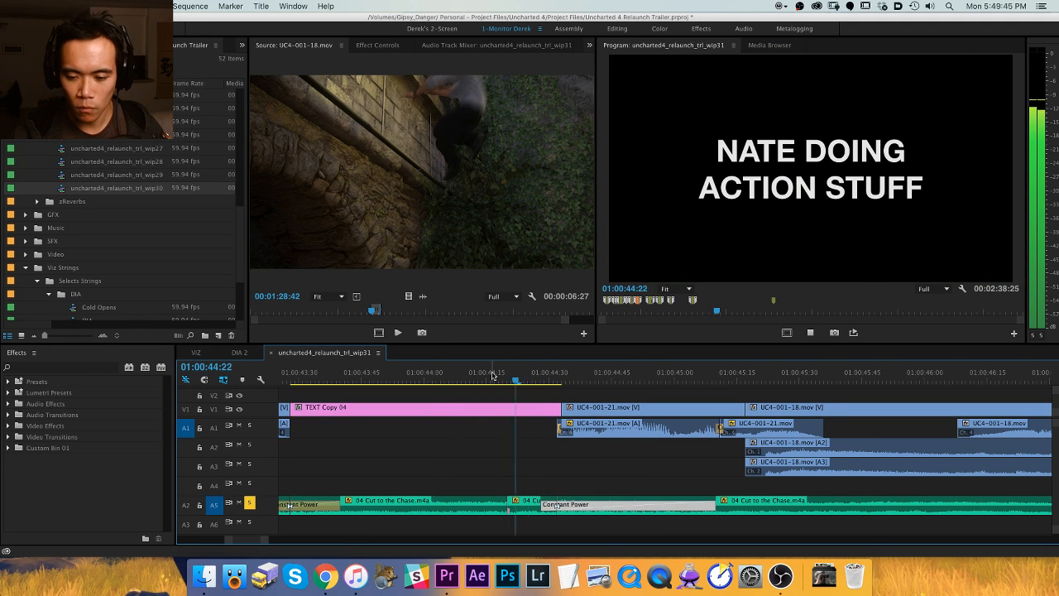
{"action": "key", "text": "minus"}
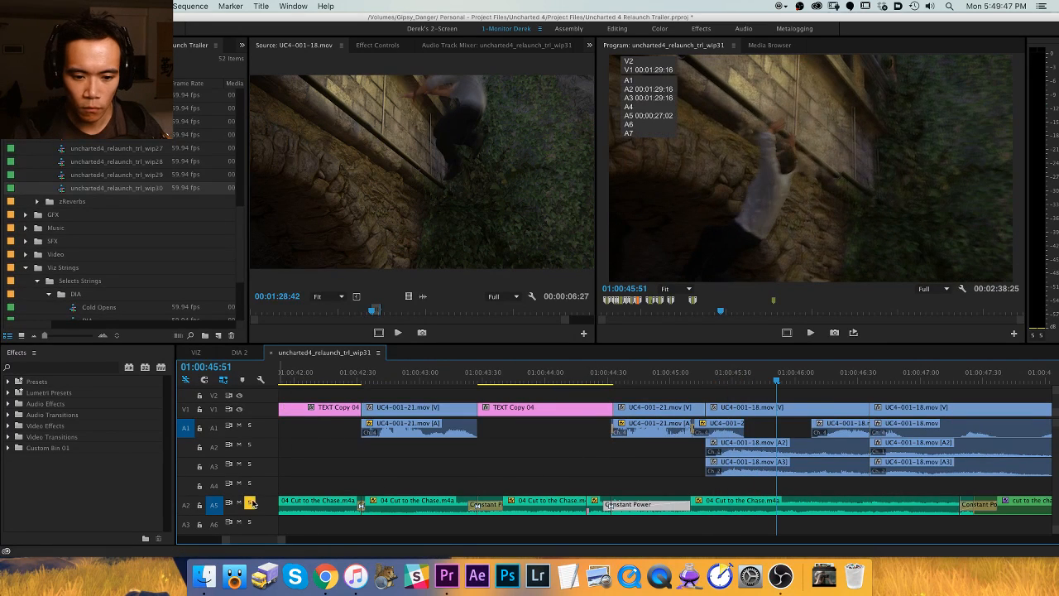
{"action": "left_click", "coordinate": [250, 502]}
Play back the full mix from about 01:00:43:24 past the reverb ending and save the project.
{"action": "left_click_drag", "start_coordinate": [593, 377], "coordinate": [469, 377]}
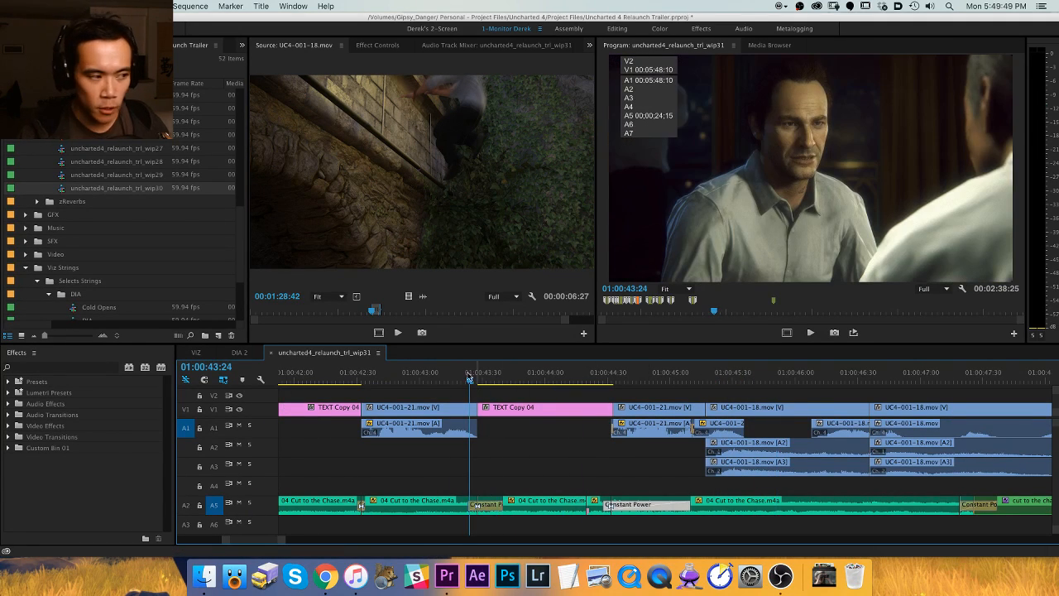
{"action": "key", "text": "space"}
{"action": "key", "text": "minus"}
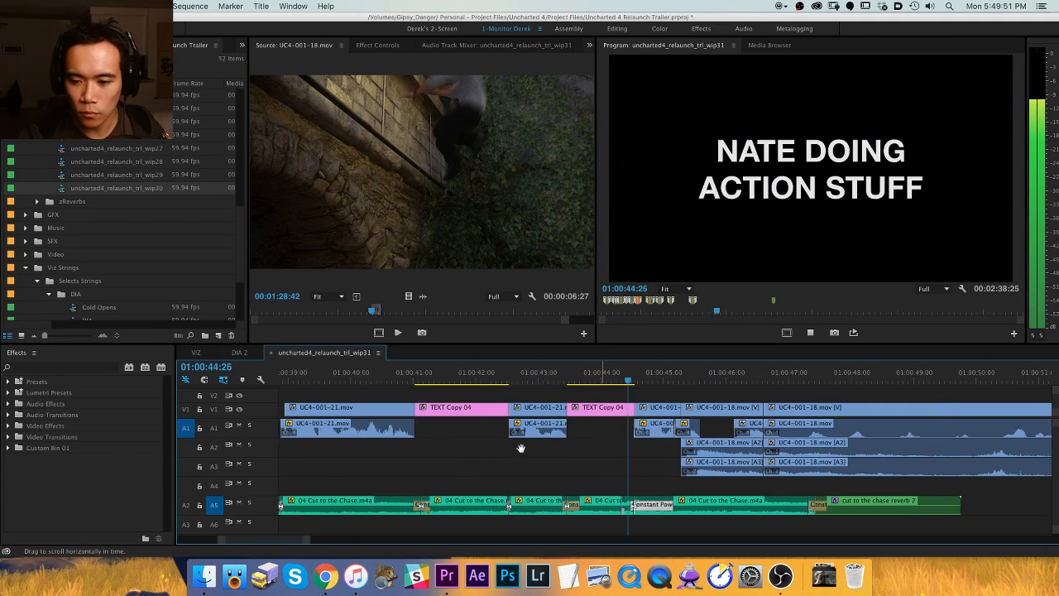
{"action": "key", "text": "equal"}
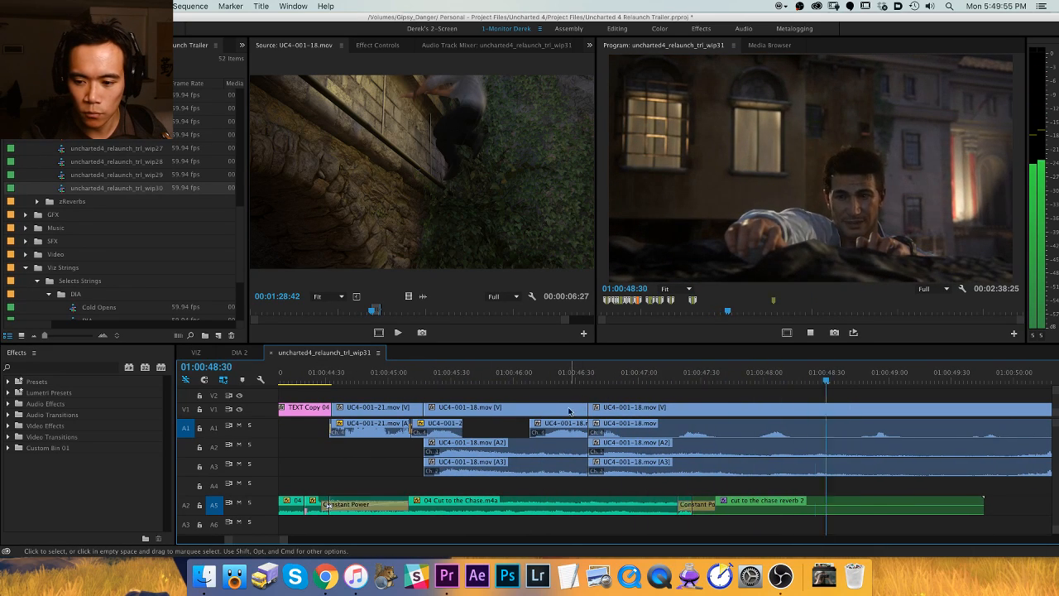
{"action": "key", "text": "minus"}
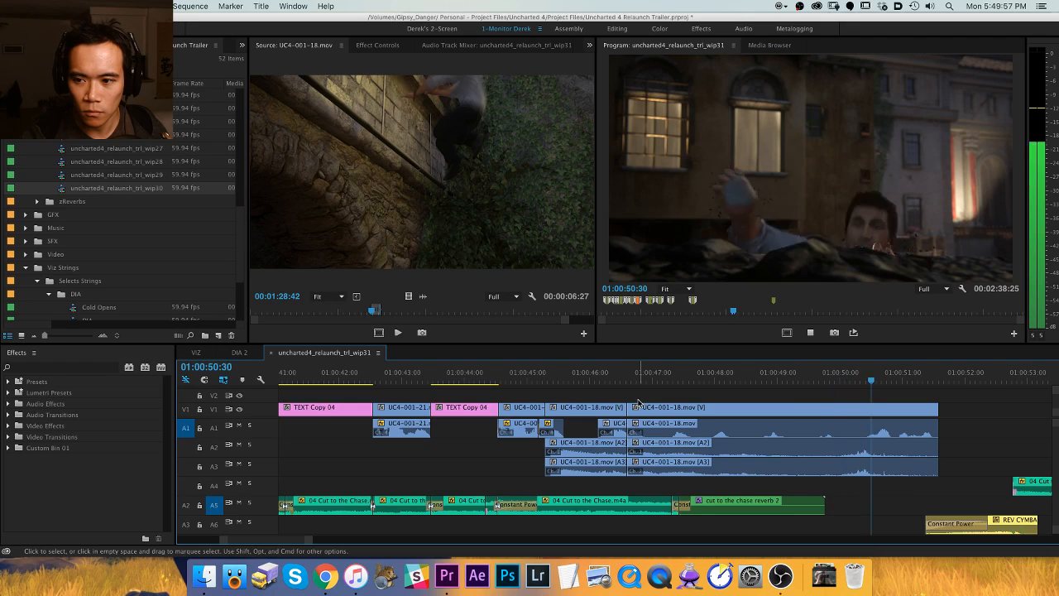
{"action": "scroll", "coordinate": [638, 402], "scroll_direction": "down", "scroll_amount": 5}
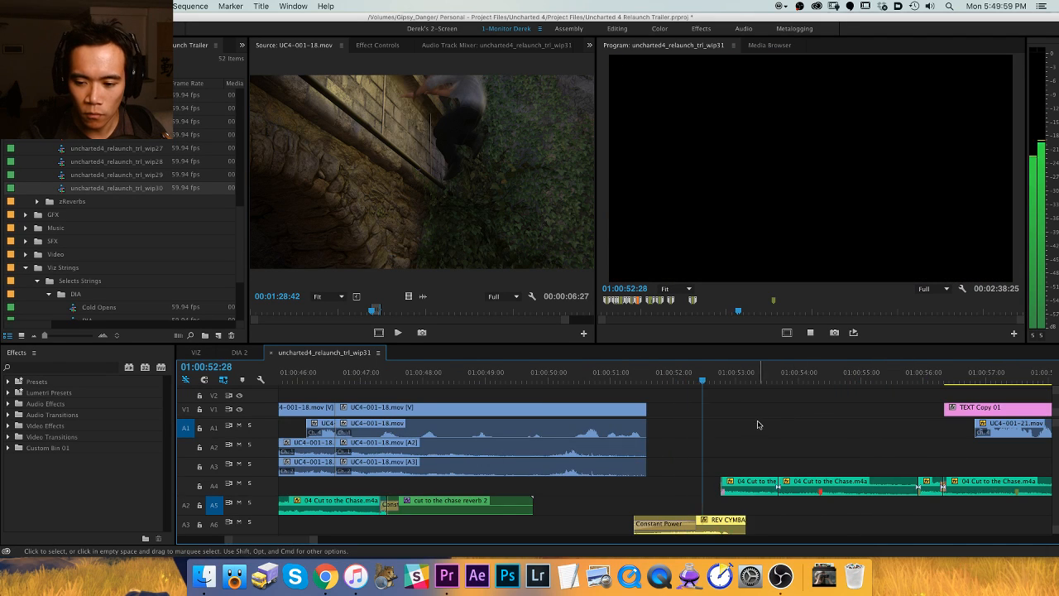
{"action": "key", "text": "minus"}
{"action": "key", "text": "space"}
{"action": "left_click", "coordinate": [502, 377]}
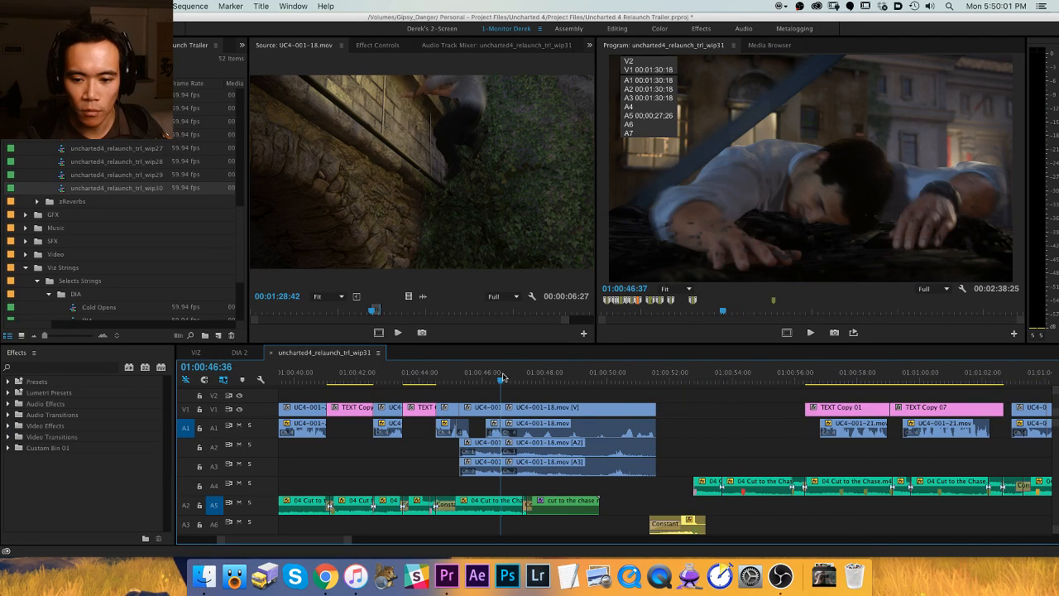
{"action": "key", "text": "super+s"}
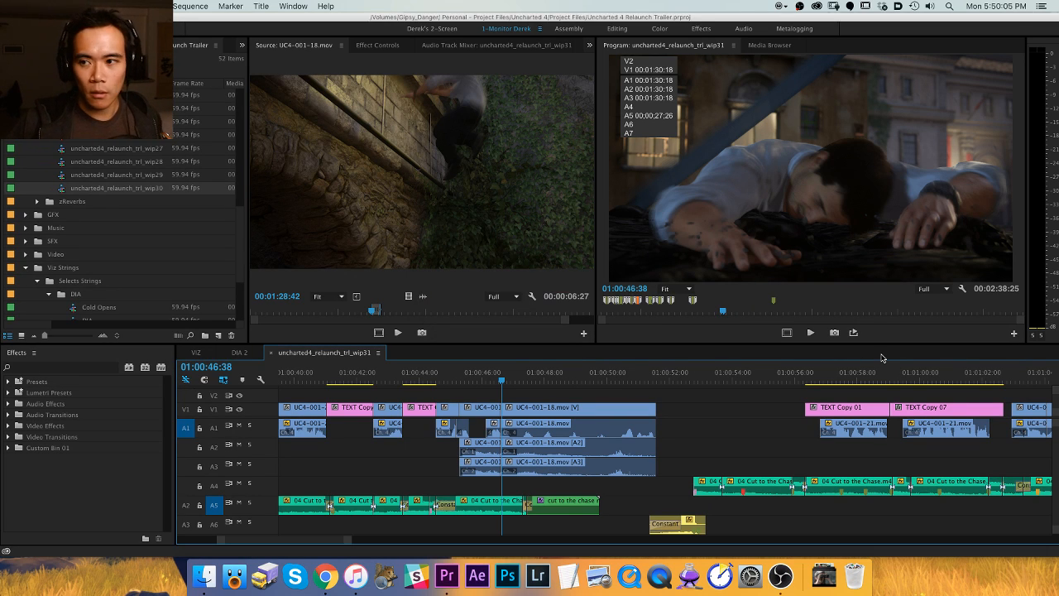
Play back the gap after UC4-001-18.mov and move TEXT Copy 01, TEXT Copy 07 and their dialogue to start at about 01:00:53:11.
{"action": "scroll", "coordinate": [693, 387], "scroll_direction": "right", "scroll_amount": 5}
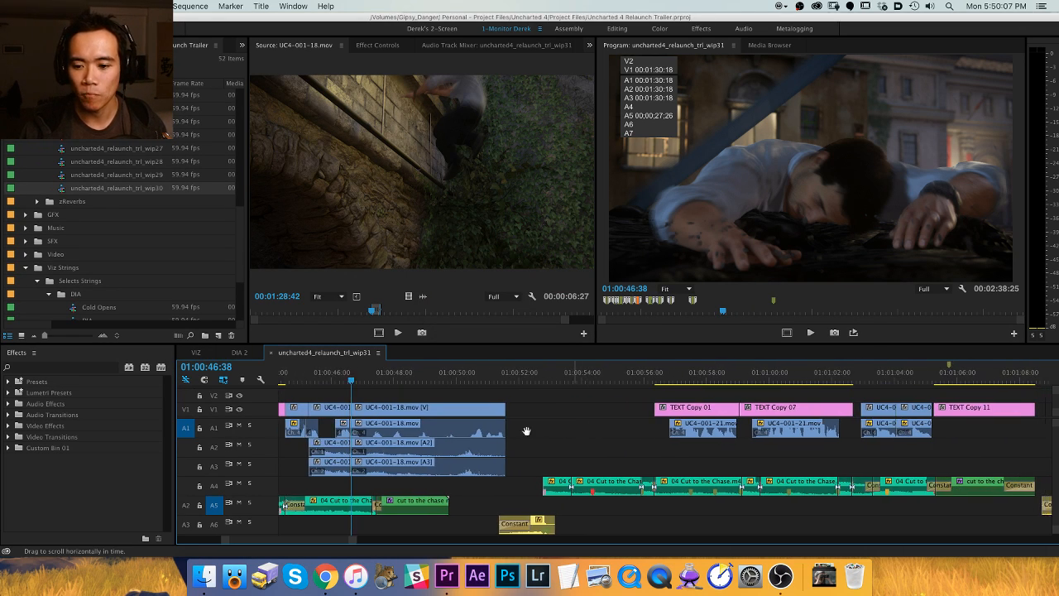
{"action": "left_click", "coordinate": [524, 386]}
{"action": "key", "text": "space"}
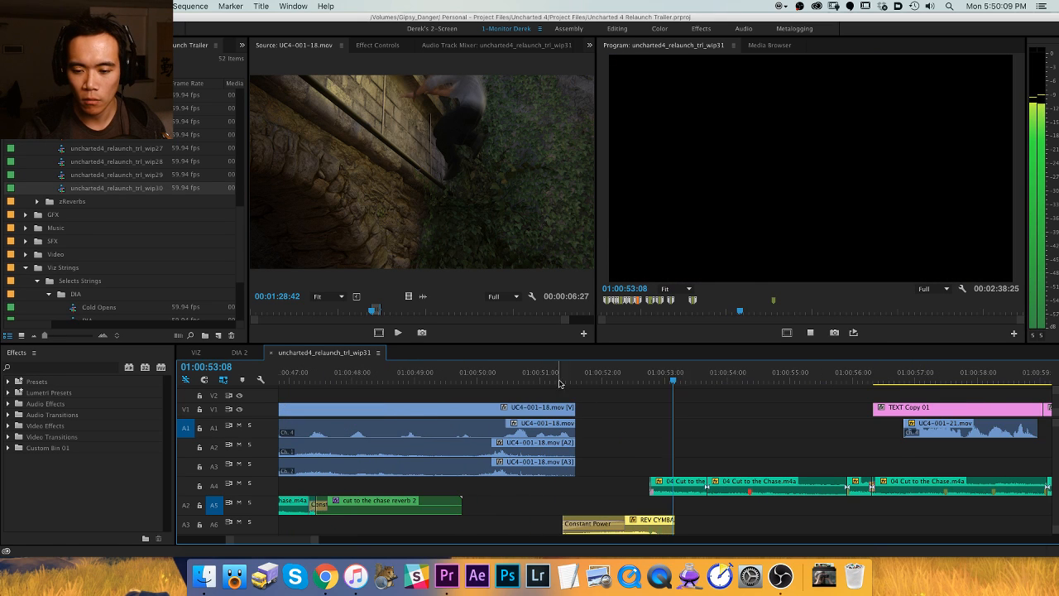
{"action": "left_click_drag", "start_coordinate": [686, 440], "coordinate": [481, 437]}
{"action": "key", "text": "space"}
{"action": "key", "text": "minus"}
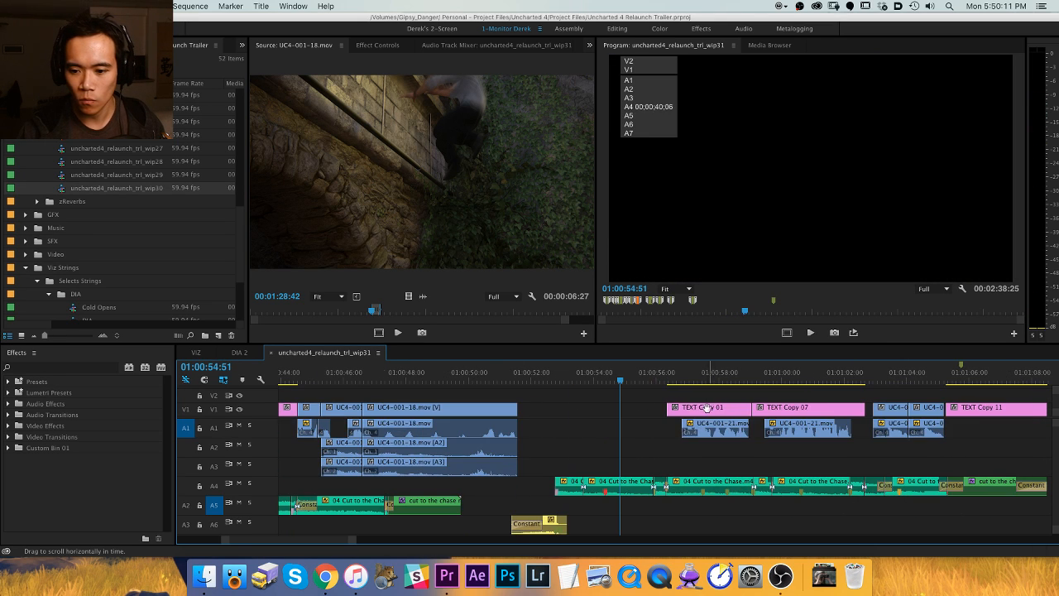
{"action": "left_click_drag", "start_coordinate": [632, 395], "coordinate": [629, 437]}
{"action": "key", "text": "equal"}
{"action": "key", "text": "equal"}
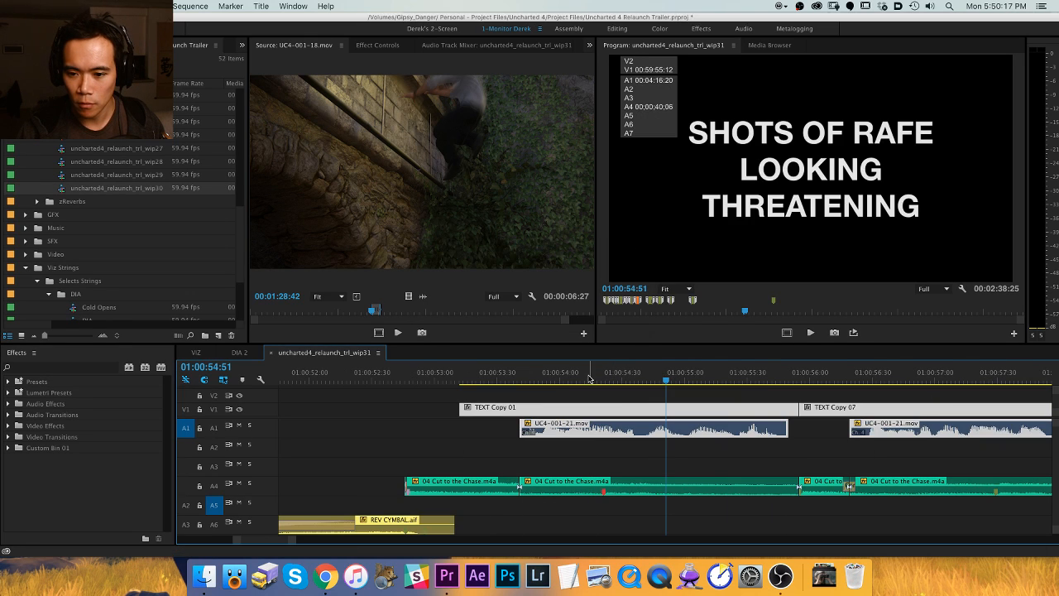
Play back the moved TEXT Copy 01 and TEXT Copy 07 section and check the music leading into the UC4-001-36.mov clips.
{"action": "key", "text": "shift+k"}
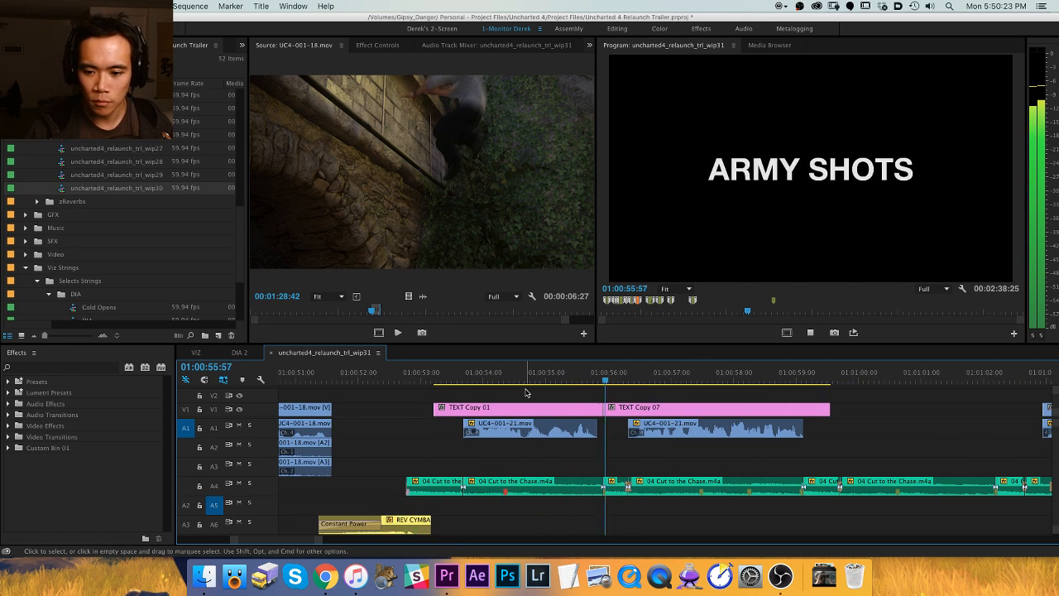
{"action": "key", "text": "h"}
{"action": "left_click_drag", "start_coordinate": [730, 447], "coordinate": [434, 459]}
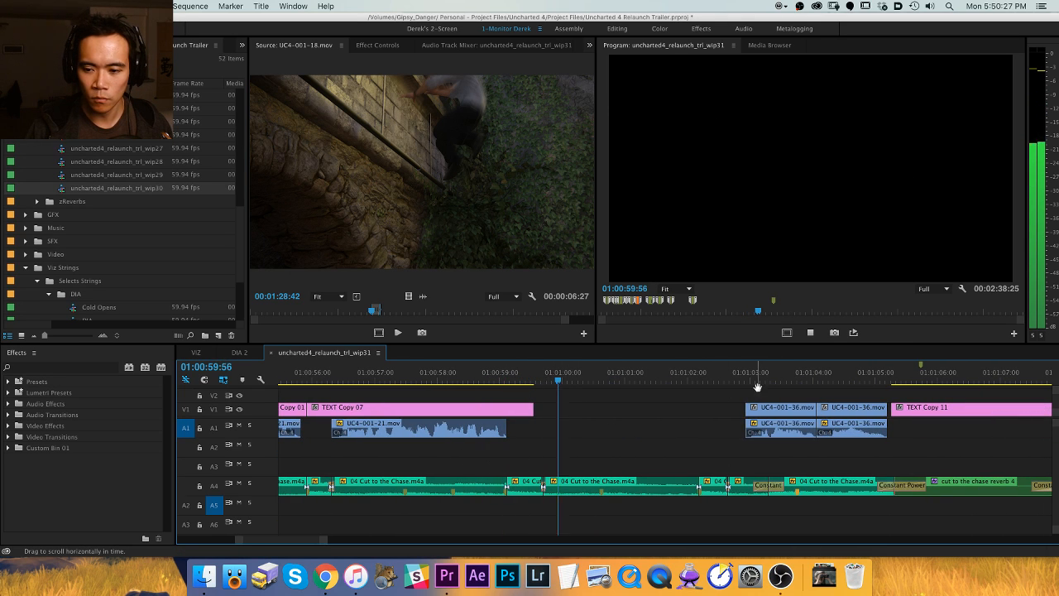
{"action": "left_click", "coordinate": [739, 379]}
{"action": "left_click", "coordinate": [740, 382]}
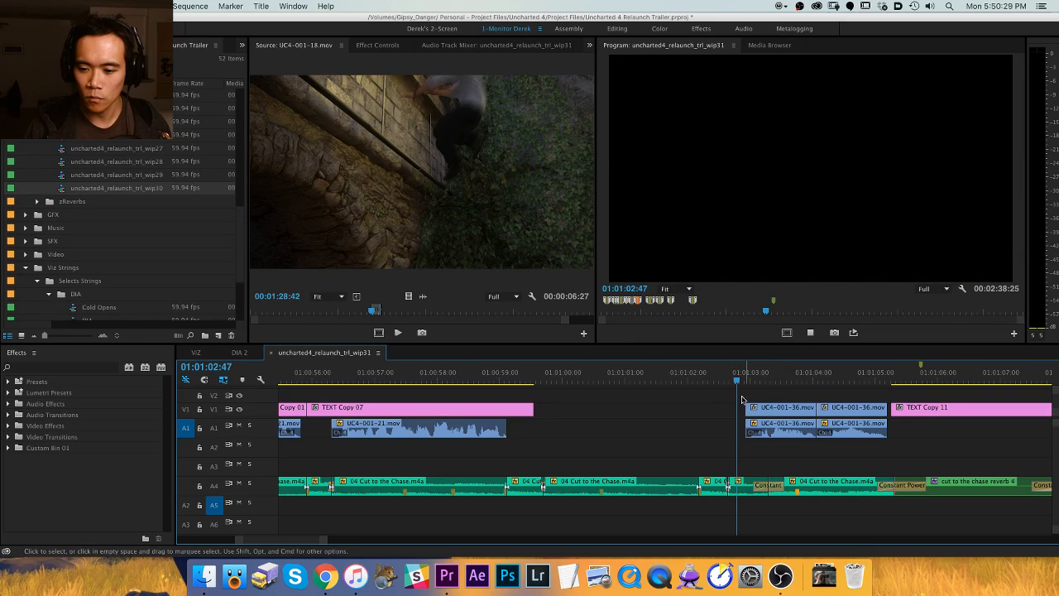
{"action": "key", "text": "space"}
Cut the two UC4-001-36.mov clips with their audio and paste them at the A4 music cut at 01:00:59:42.
{"action": "left_click_drag", "start_coordinate": [708, 395], "coordinate": [858, 443]}
{"action": "key", "text": "Delete"}
{"action": "left_click", "coordinate": [567, 385]}
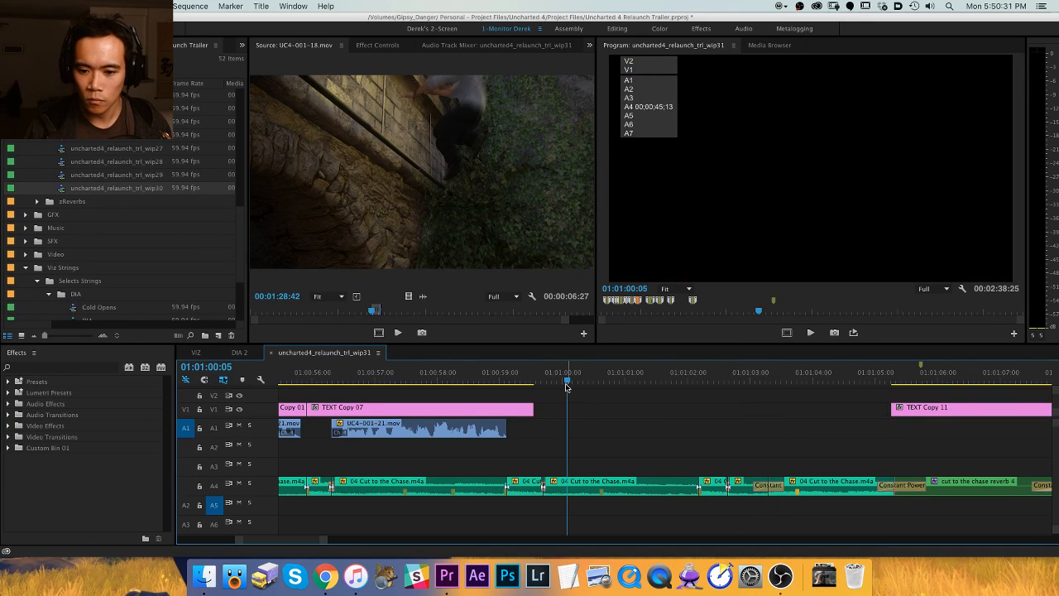
{"action": "key", "text": "."}
{"action": "key", "text": "super+z"}
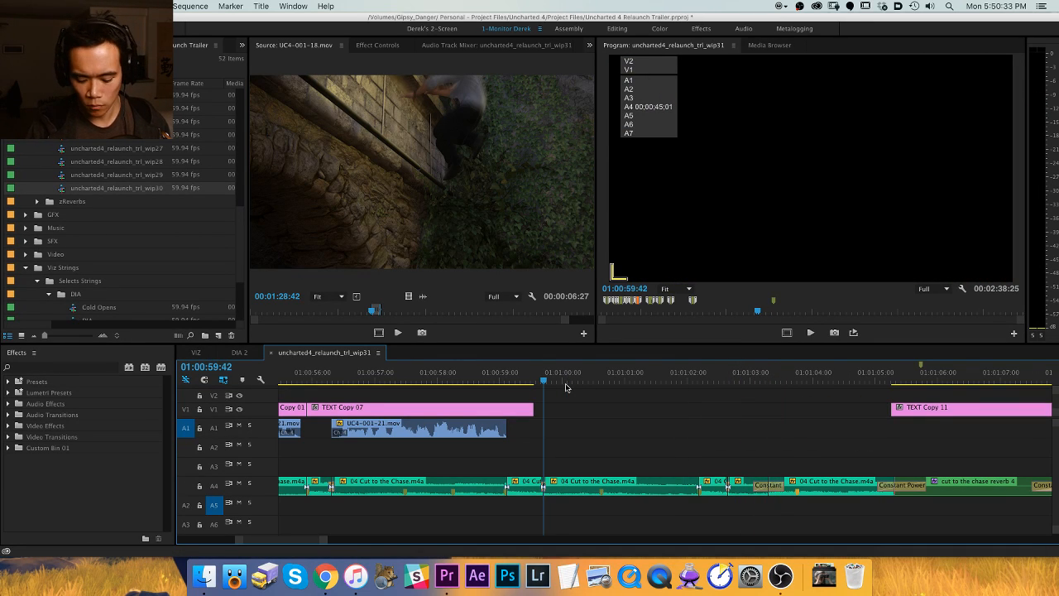
{"action": "key", "text": "."}
Play back the repositioned UC4-001-36.mov clips against the A4 music and replay the music from about 01:01:02:02.
{"action": "left_click", "coordinate": [526, 379]}
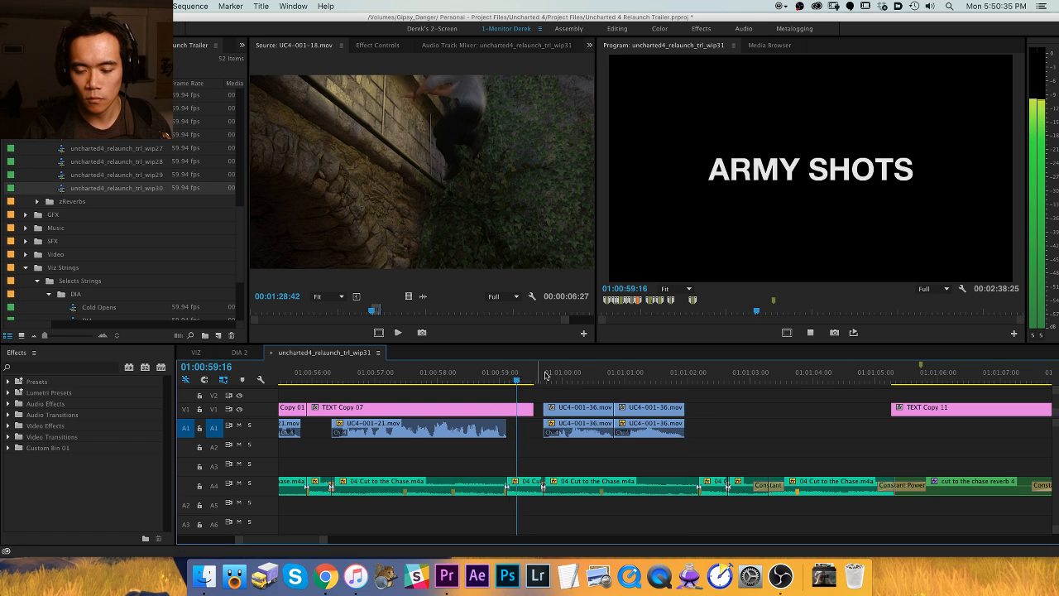
{"action": "key", "text": "space"}
{"action": "key", "text": "="}
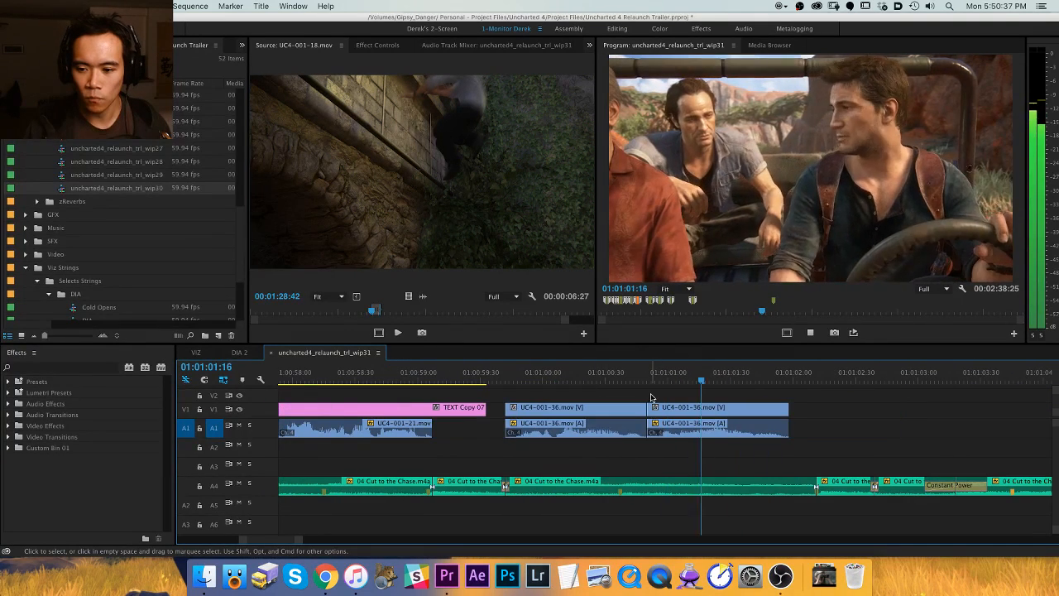
{"action": "key", "text": "minus"}
{"action": "key", "text": "minus"}
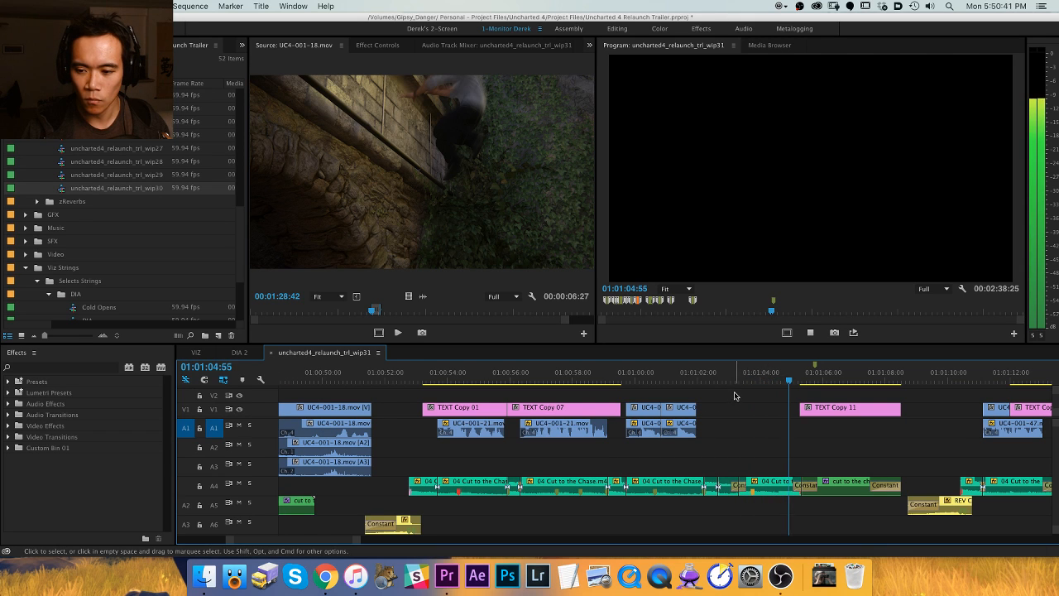
{"action": "key", "text": "space"}
{"action": "left_click", "coordinate": [695, 374]}
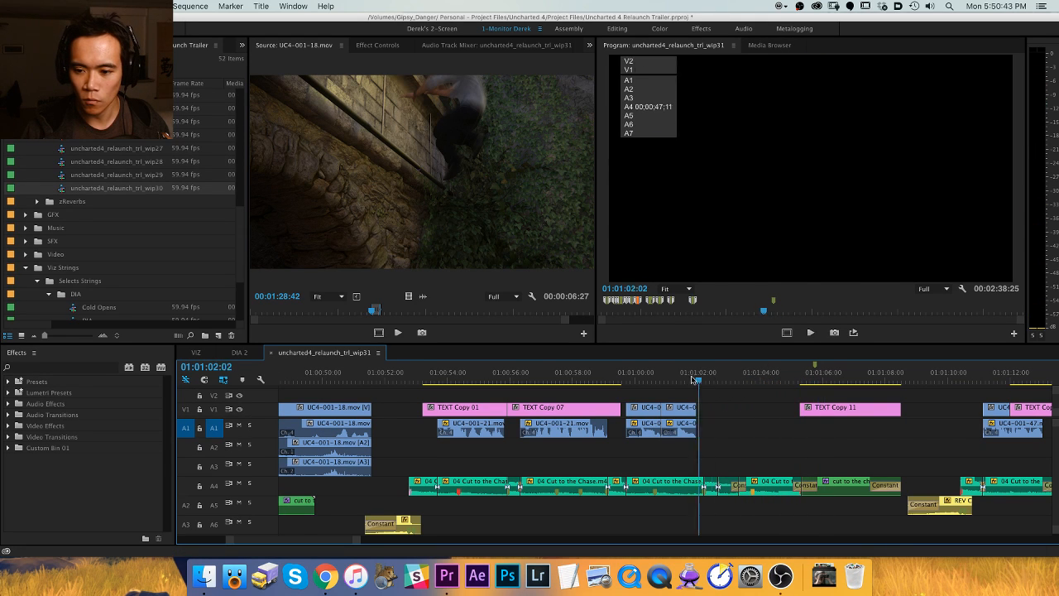
{"action": "key", "text": "space"}
{"action": "key", "text": "="}
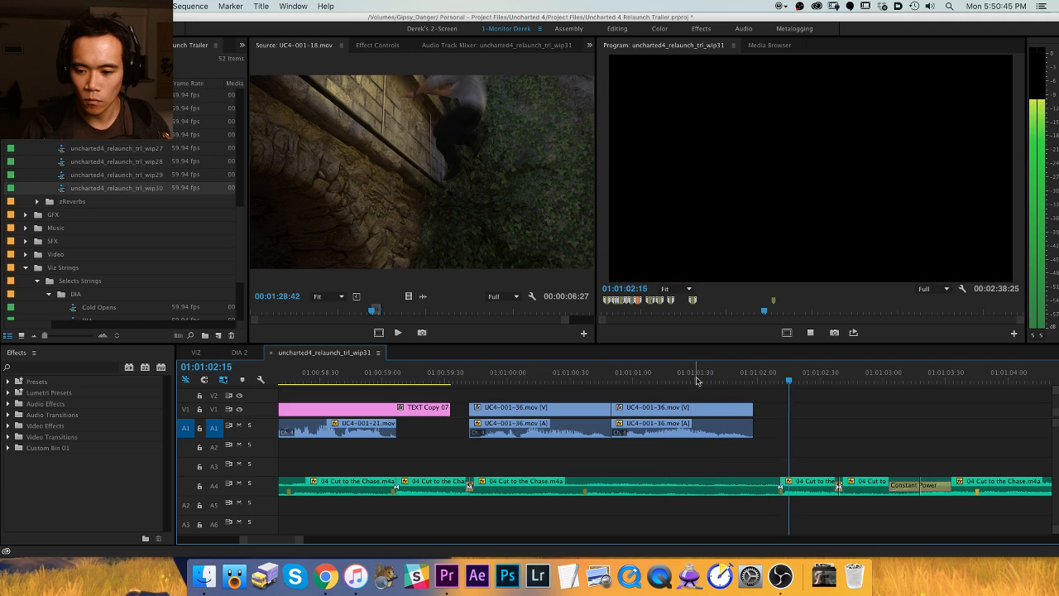
Replay the music after the UC4-001-36.mov clips, trim the A4 music at about 01:01:01:38 and close the gap with the following clips.
{"action": "key", "text": "minus"}
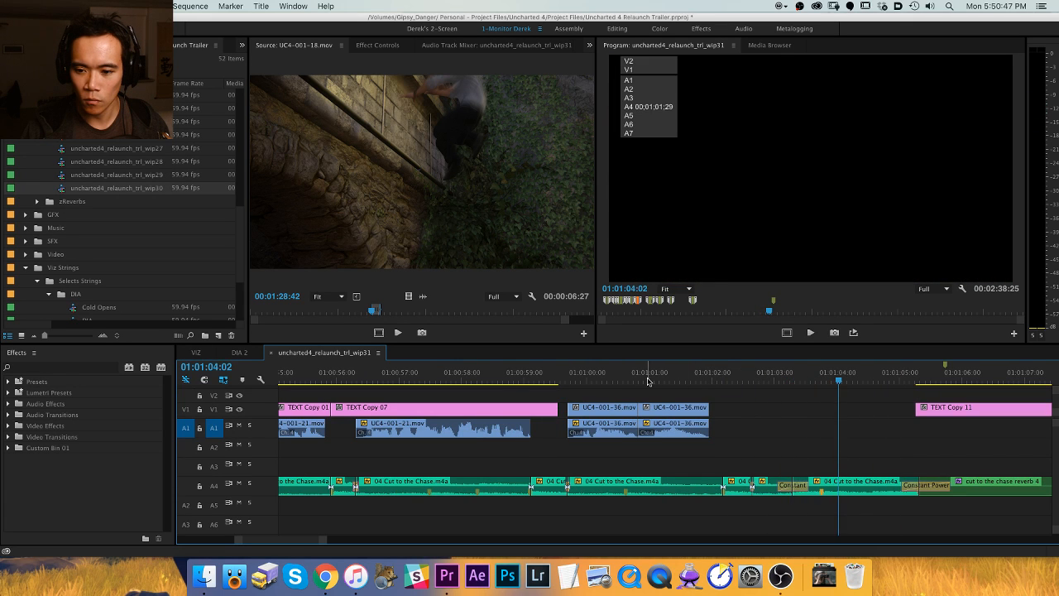
{"action": "left_click", "coordinate": [693, 373]}
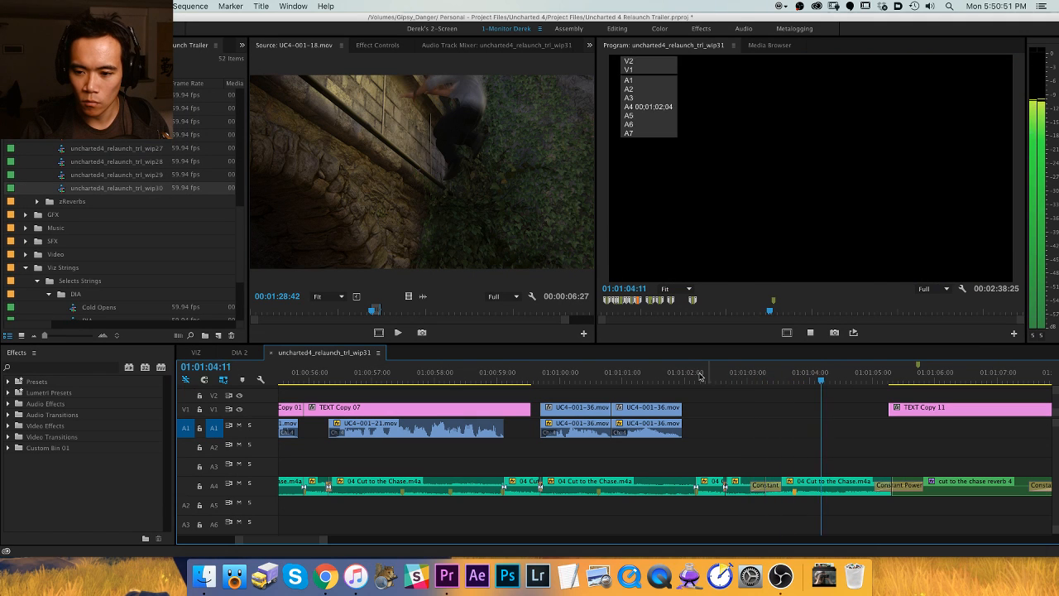
{"action": "left_click", "coordinate": [556, 374]}
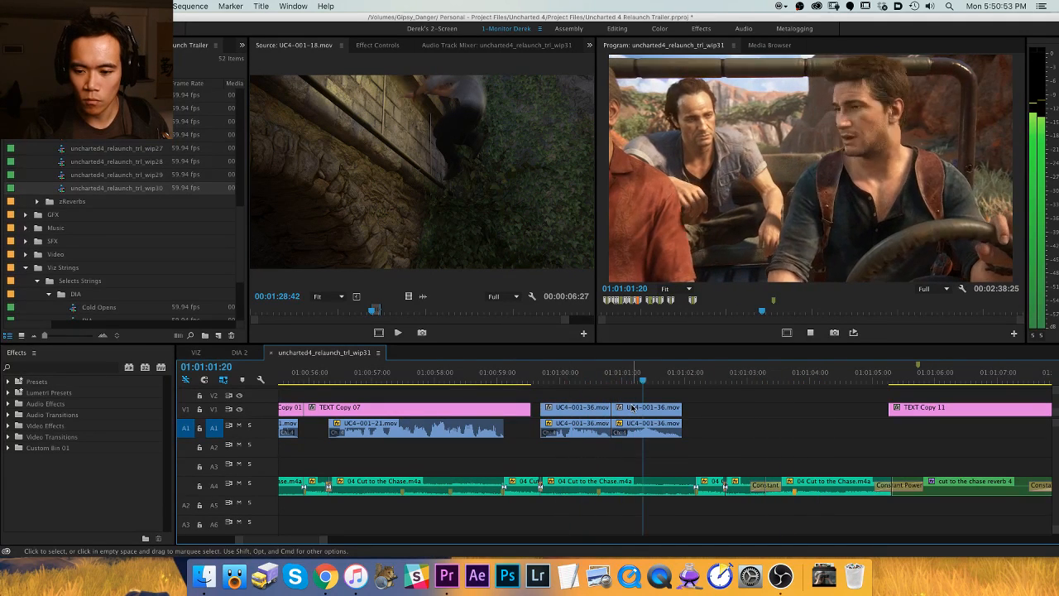
{"action": "key", "text": "space"}
{"action": "key", "text": "Left"}
{"action": "key", "text": "Left"}
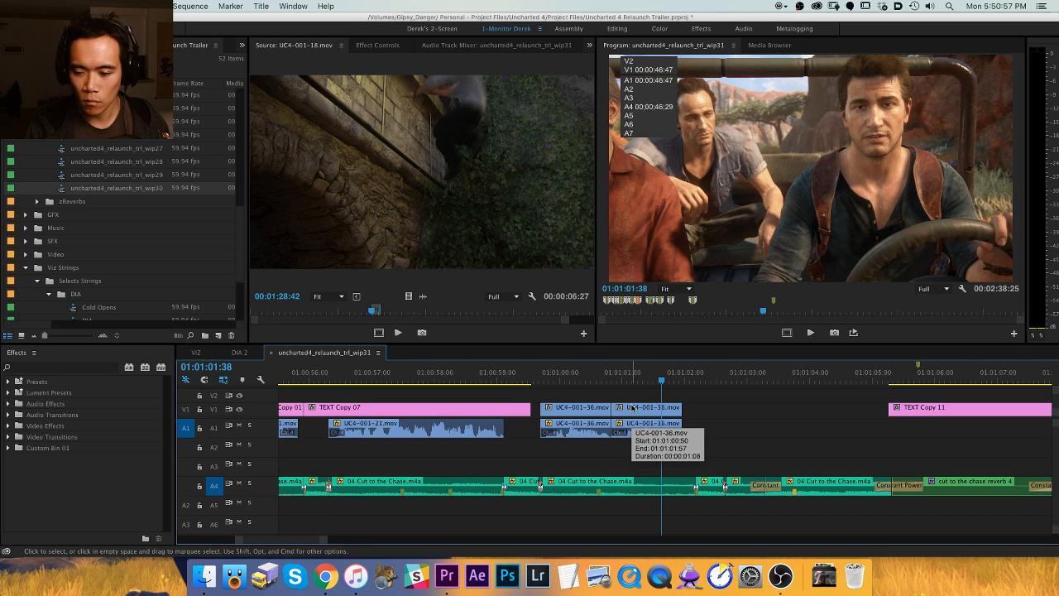
{"action": "key", "text": "alt+w"}
{"action": "key", "text": "="}
{"action": "key", "text": "space"}
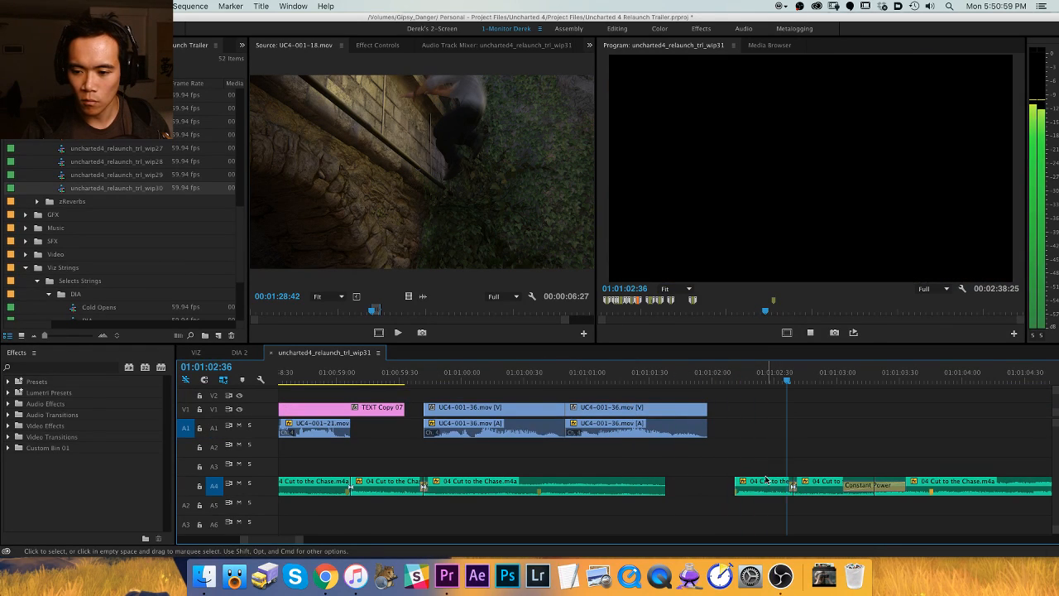
{"action": "left_click_drag", "start_coordinate": [766, 478], "coordinate": [698, 488]}
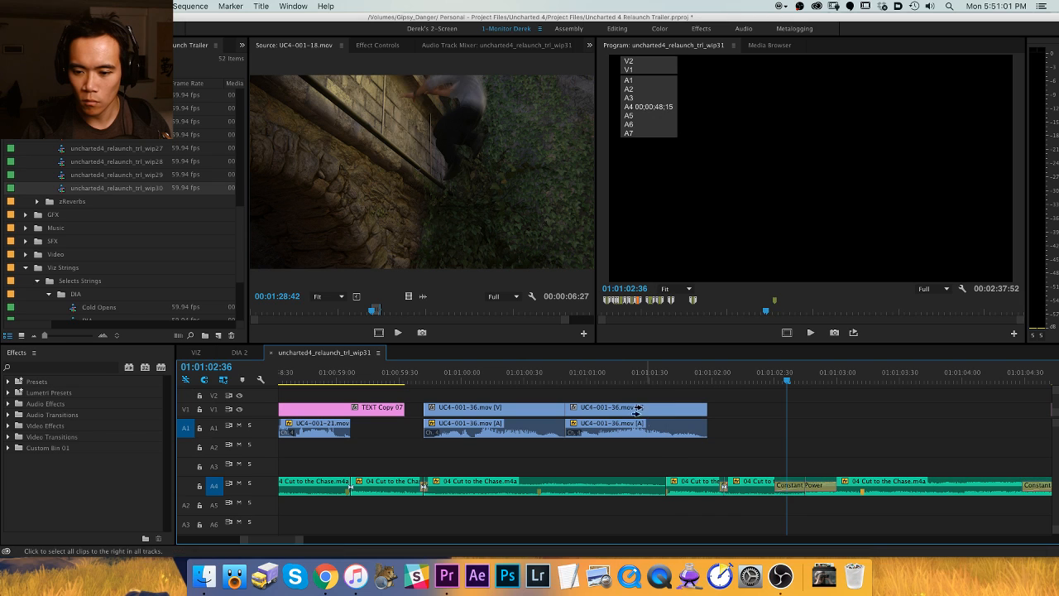
Play back the new A4 music cut at about 01:01:01:38, with A4 soloed and with all tracks.
{"action": "key", "text": "shift+k"}
{"action": "left_click", "coordinate": [249, 484]}
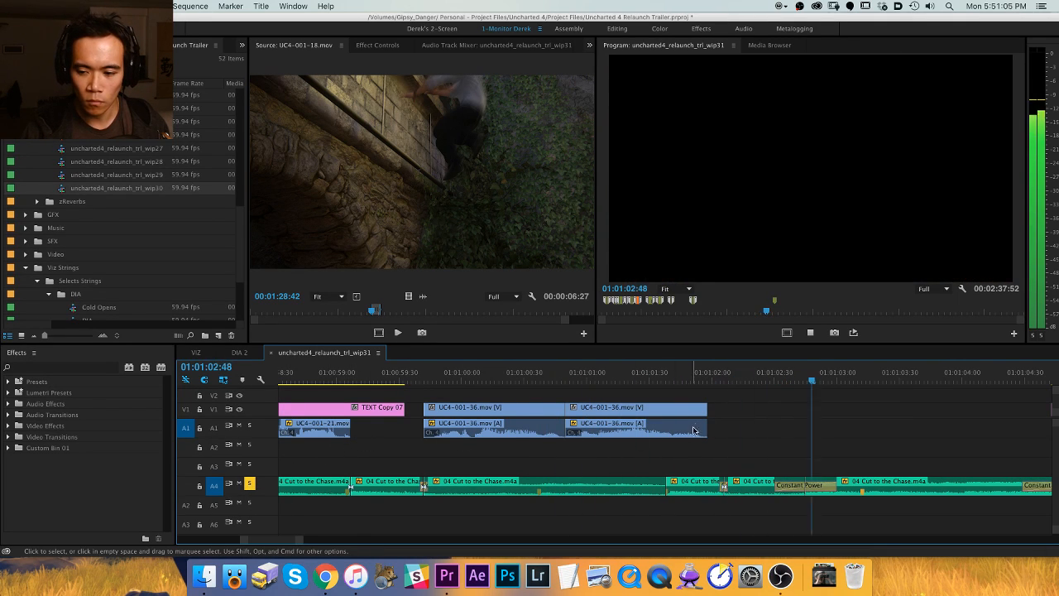
{"action": "key", "text": "k"}
{"action": "left_click", "coordinate": [657, 379]}
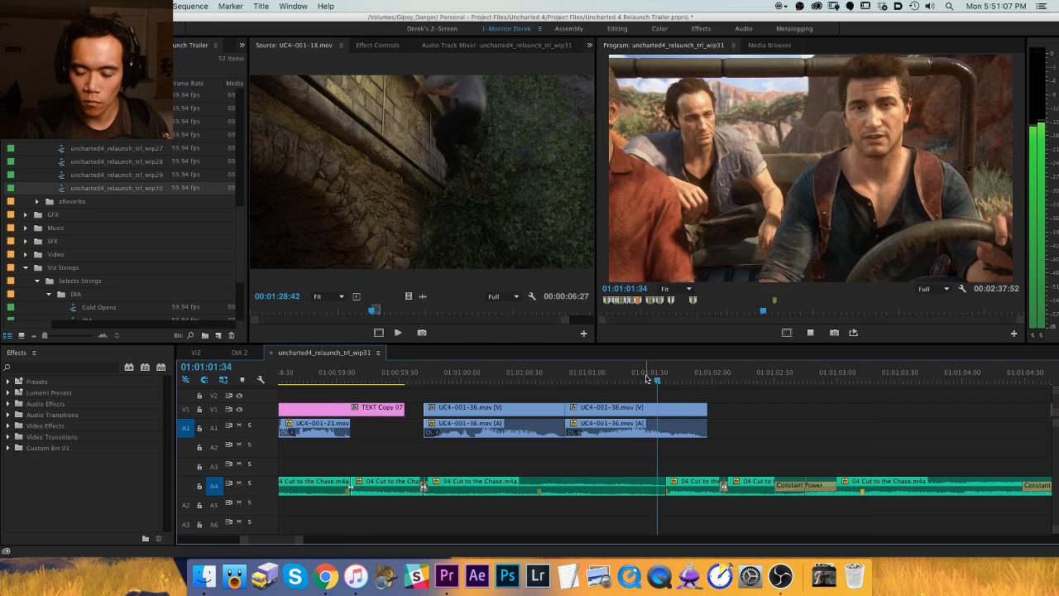
{"action": "key", "text": "l"}
{"action": "key", "text": "minus"}
{"action": "scroll", "coordinate": [719, 372], "scroll_direction": "right", "scroll_amount": 3}
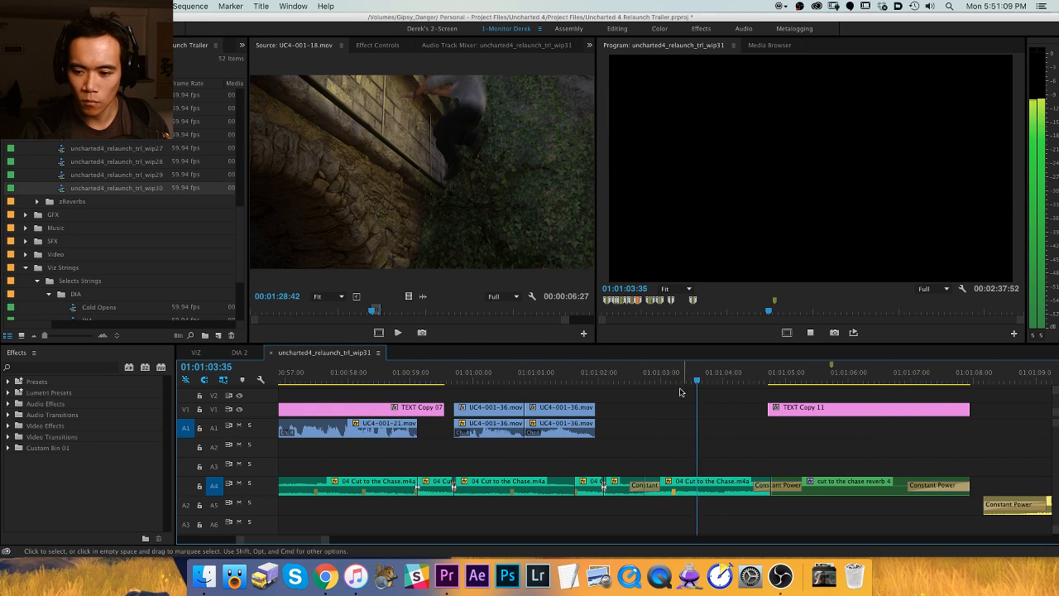
Play back the section from TEXT Copy 11 through TEXT Copy 04 and the UC4-001-47.mov clips to the first UC4-001-19.mov clip.
{"action": "key", "text": "minus"}
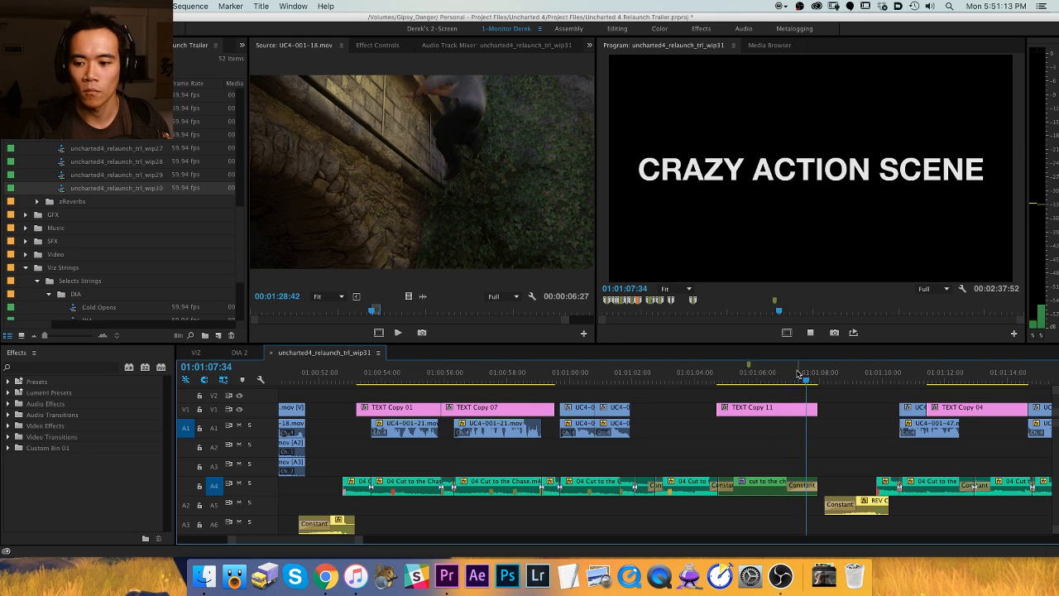
{"action": "key", "text": "equal"}
{"action": "key", "text": "minus"}
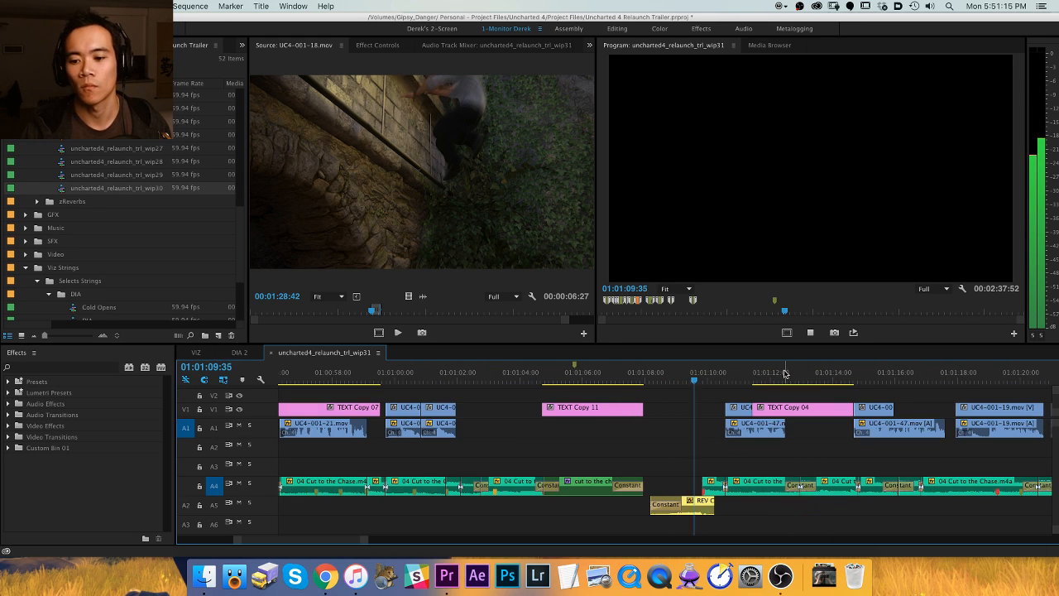
{"action": "key", "text": "equal"}
{"action": "key", "text": "minus"}
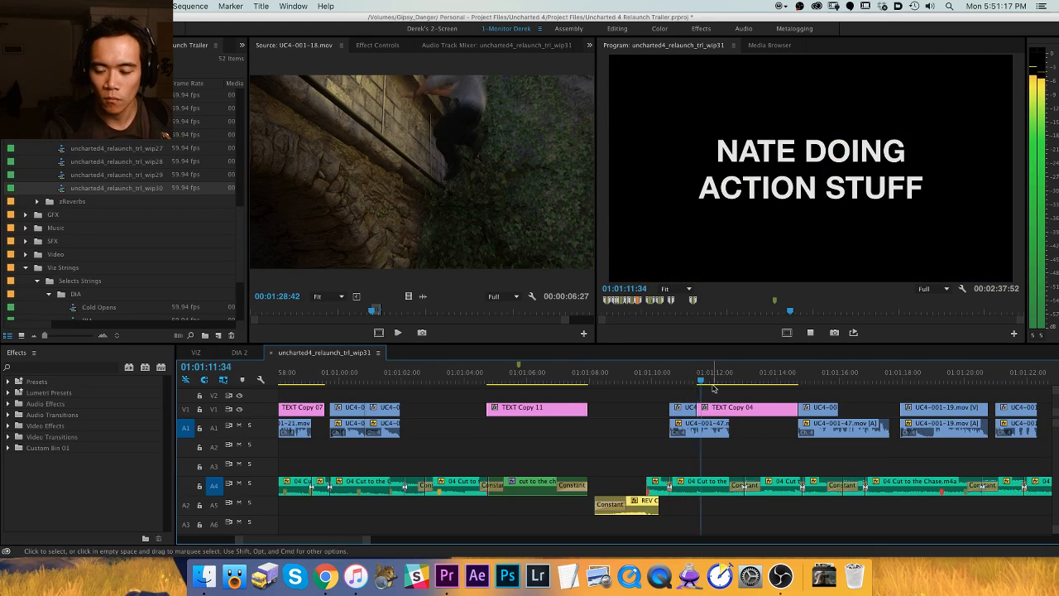
{"action": "key", "text": "equal"}
{"action": "key", "text": "minus"}
{"action": "key", "text": "minus"}
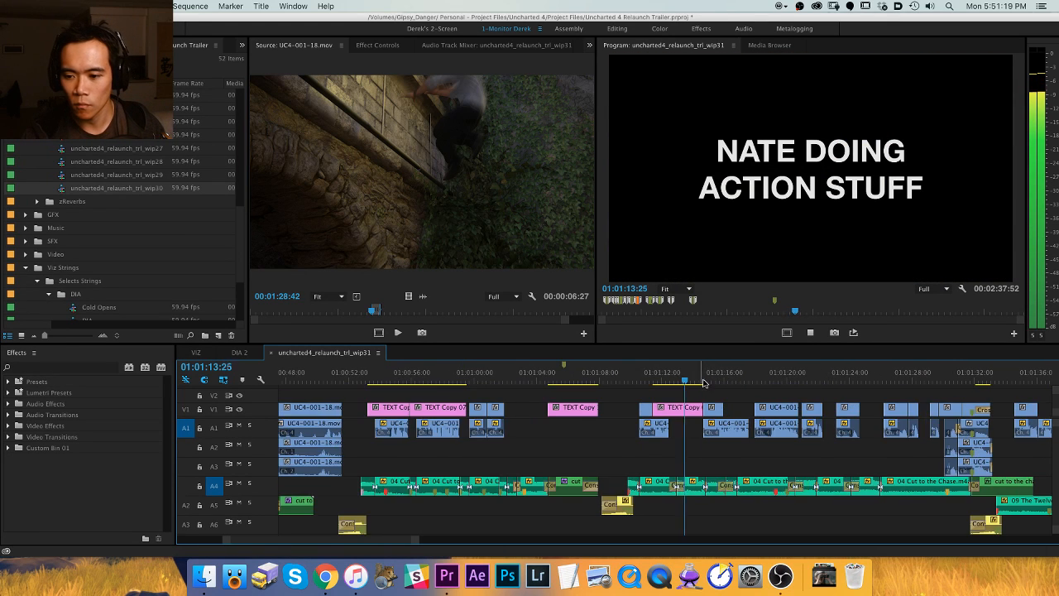
{"action": "key", "text": "equal"}
{"action": "key", "text": "equal"}
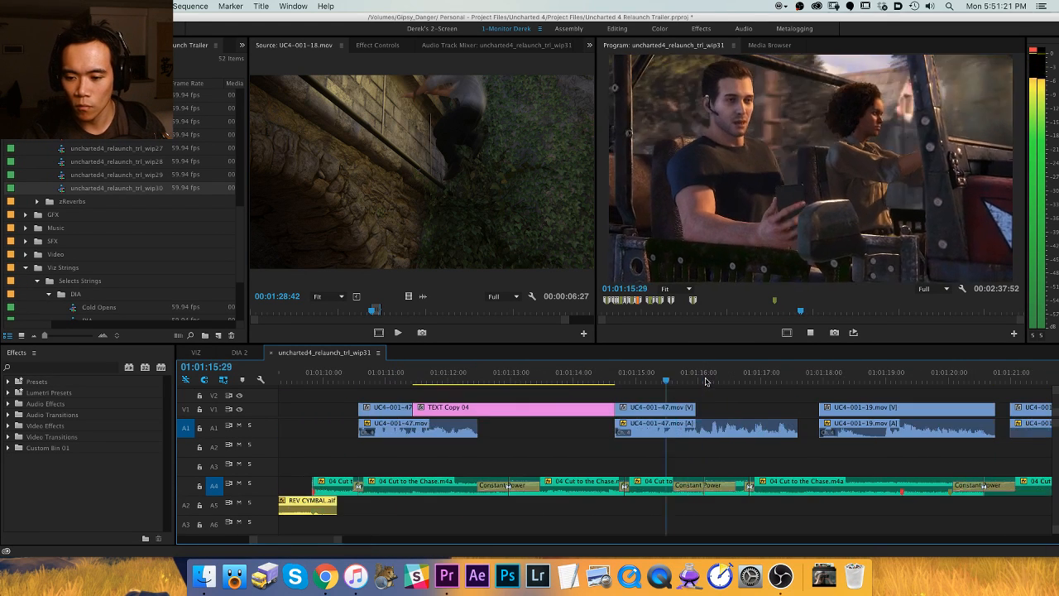
{"action": "left_click", "coordinate": [705, 380]}
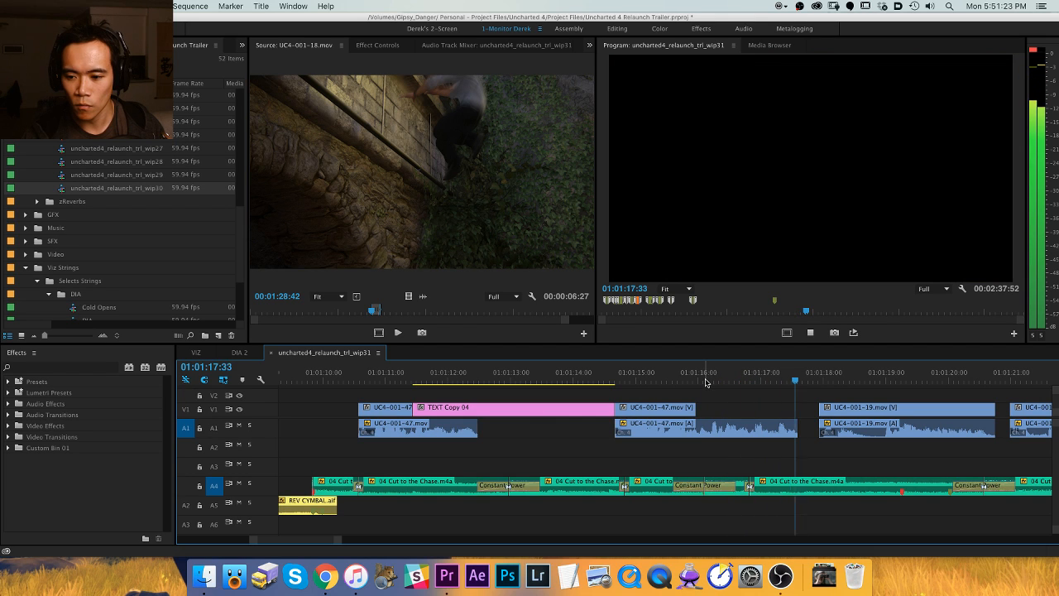
{"action": "key", "text": "space"}
{"action": "key", "text": "minus"}
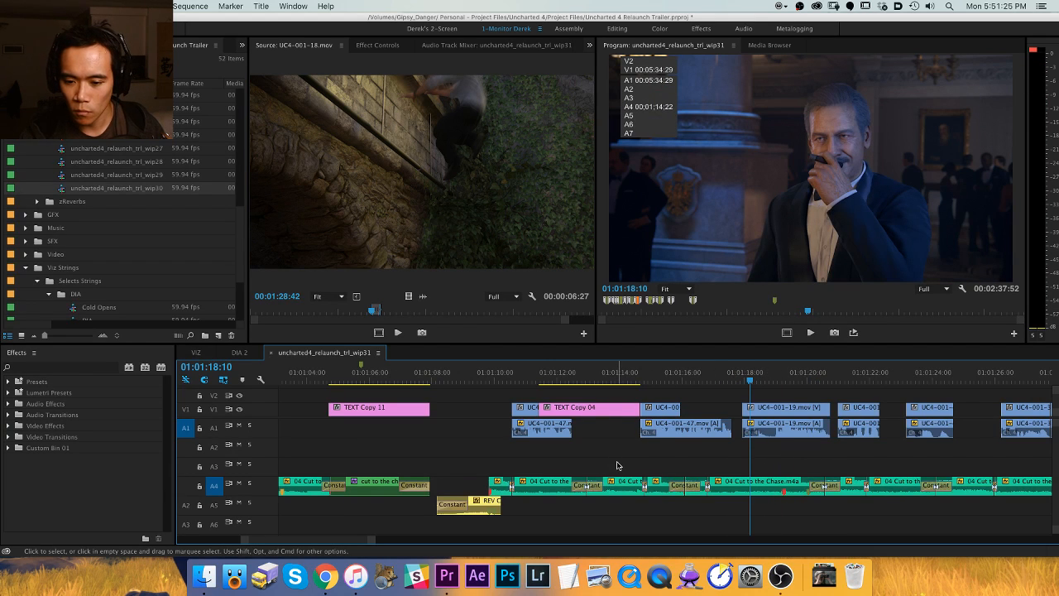
{"action": "key", "text": "minus"}
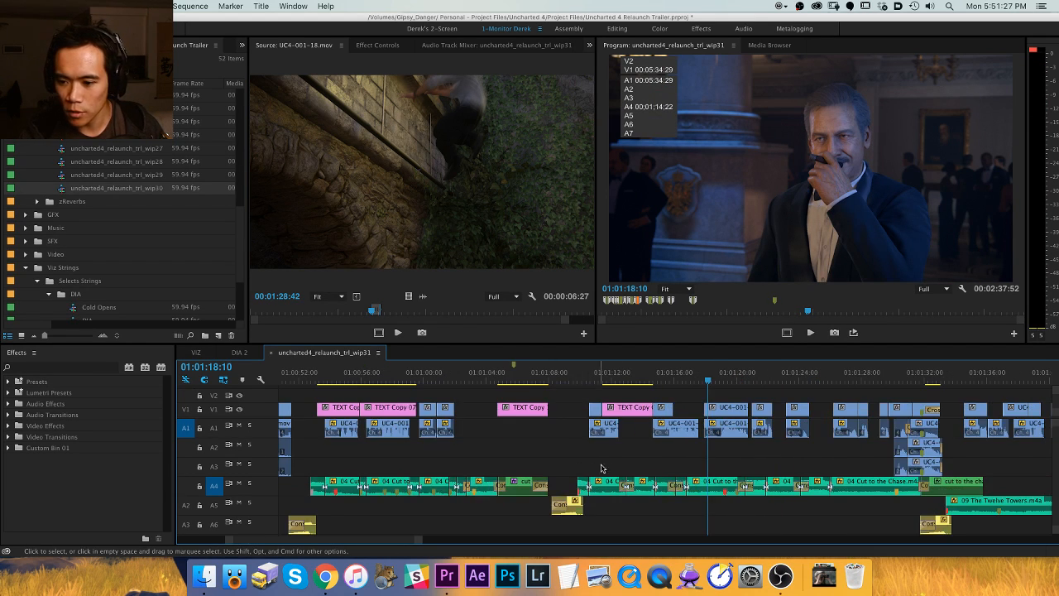
{"action": "left_click_drag", "start_coordinate": [653, 488], "coordinate": [589, 484]}
{"action": "key", "text": "Delete"}
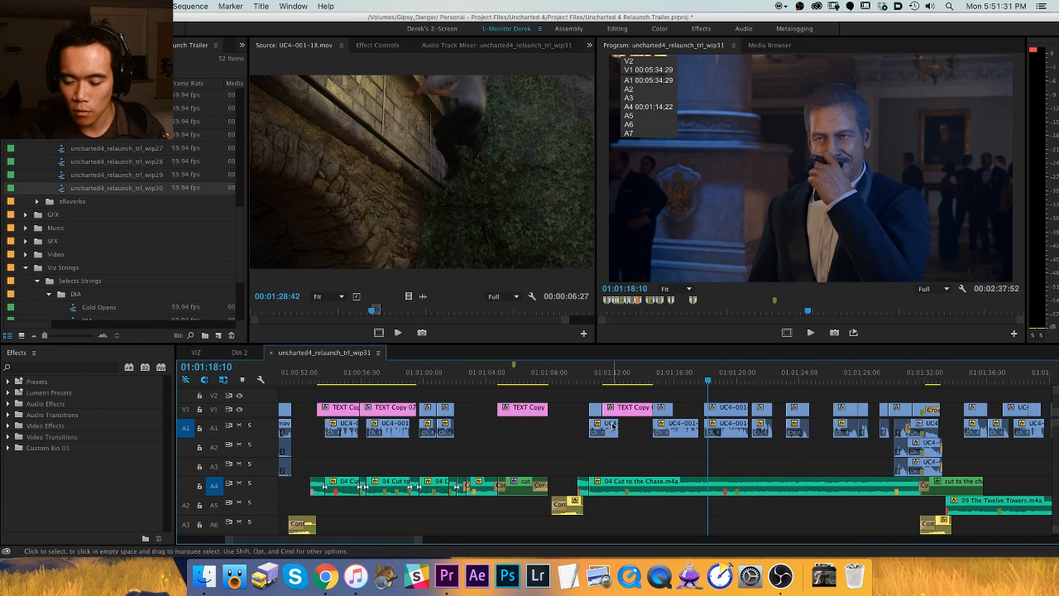
{"action": "key", "text": "super+z"}
{"action": "key", "text": "super+z"}
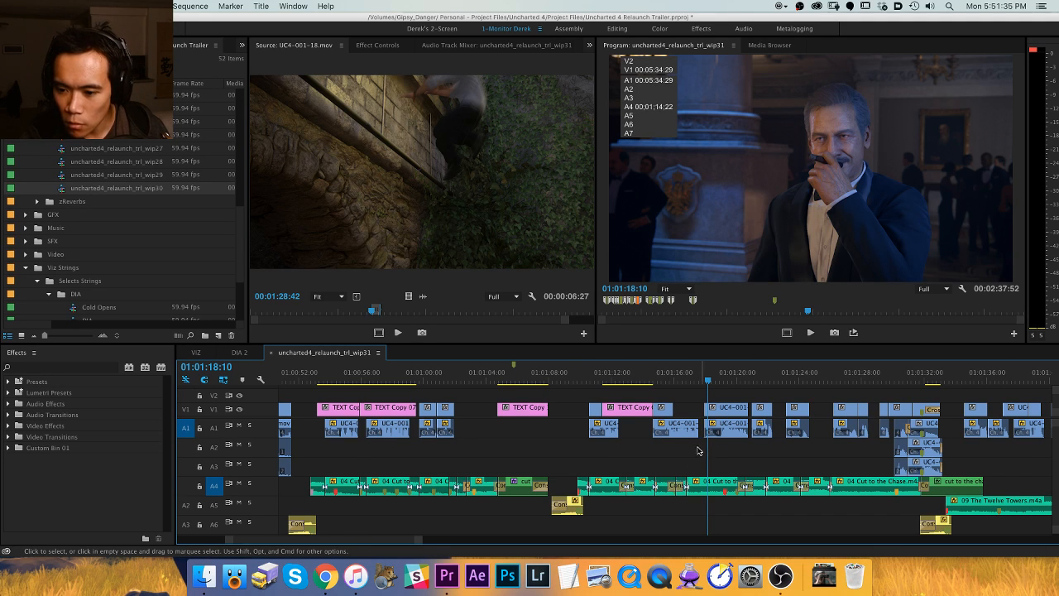
{"action": "scroll", "coordinate": [697, 451], "scroll_direction": "up", "scroll_amount": 3}
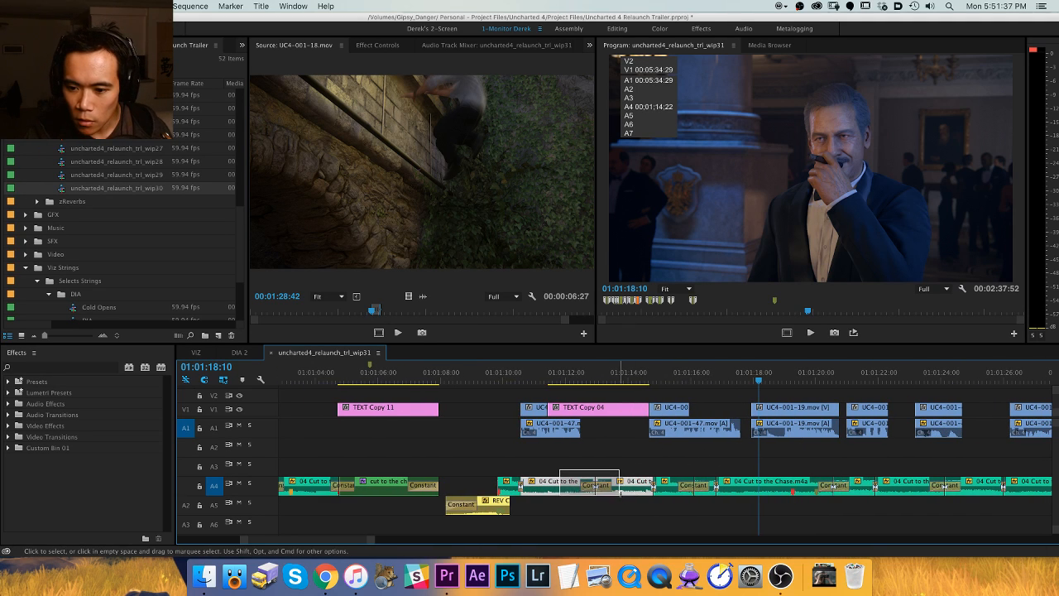
{"action": "key", "text": "Delete"}
{"action": "left_click_drag", "start_coordinate": [685, 487], "coordinate": [523, 488]}
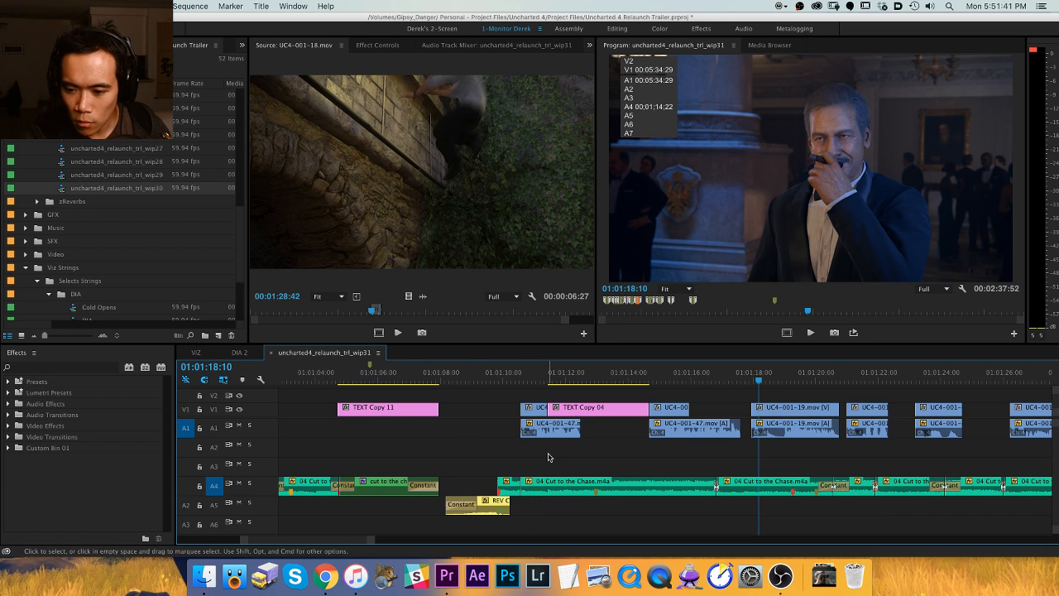
{"action": "key", "text": "super+z"}
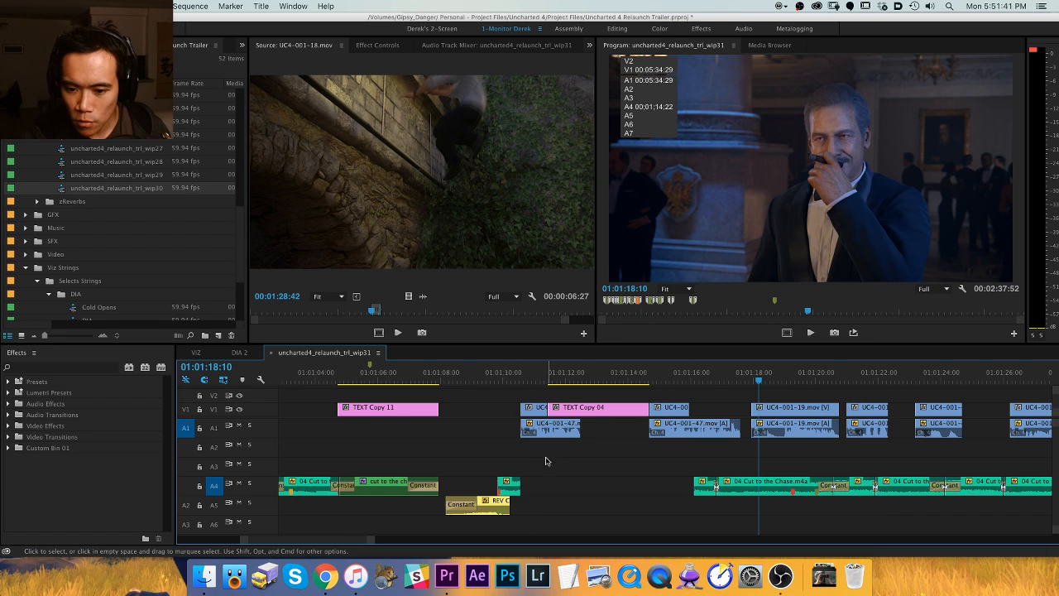
{"action": "key", "text": "super+z"}
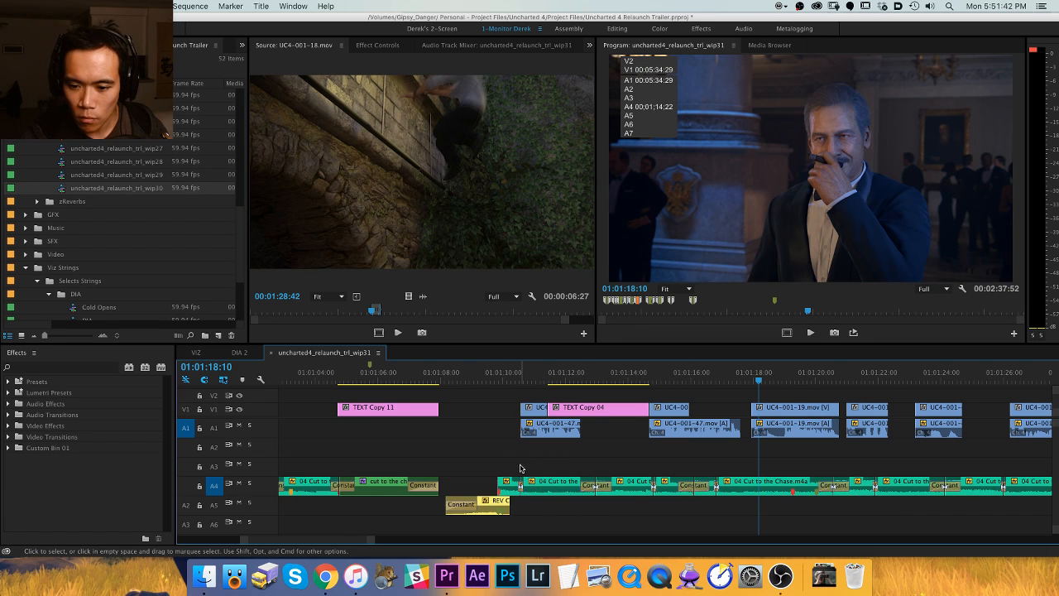
Remove the edit points in the A4 music from the first UC4-001-47.mov clip to about 01:01:26 so the pieces rejoin.
{"action": "left_click_drag", "start_coordinate": [519, 468], "coordinate": [796, 488]}
{"action": "key", "text": "Delete"}
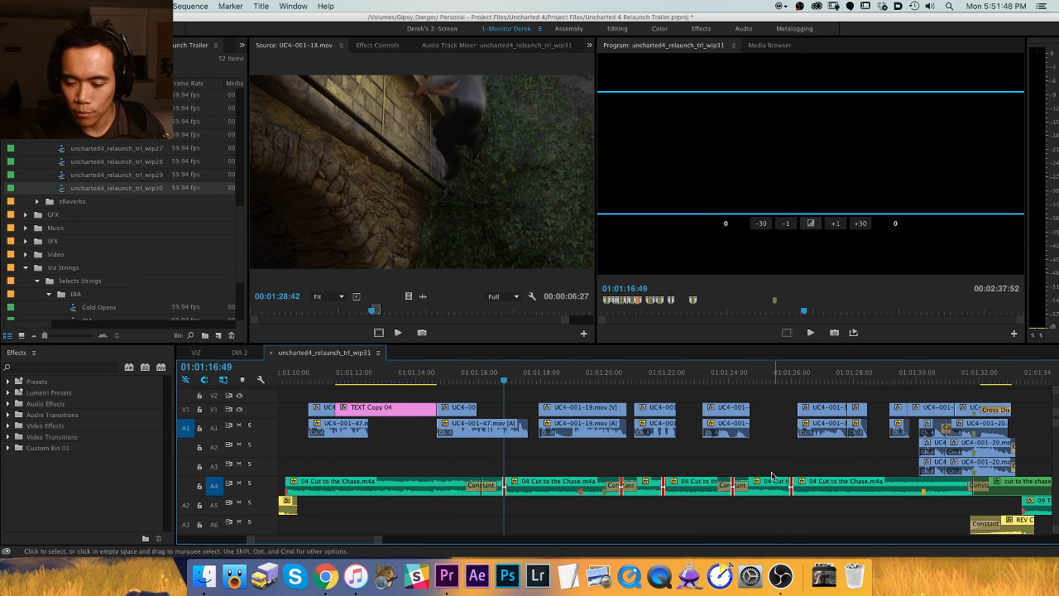
{"action": "key", "text": "Delete"}
{"action": "key", "text": "minus"}
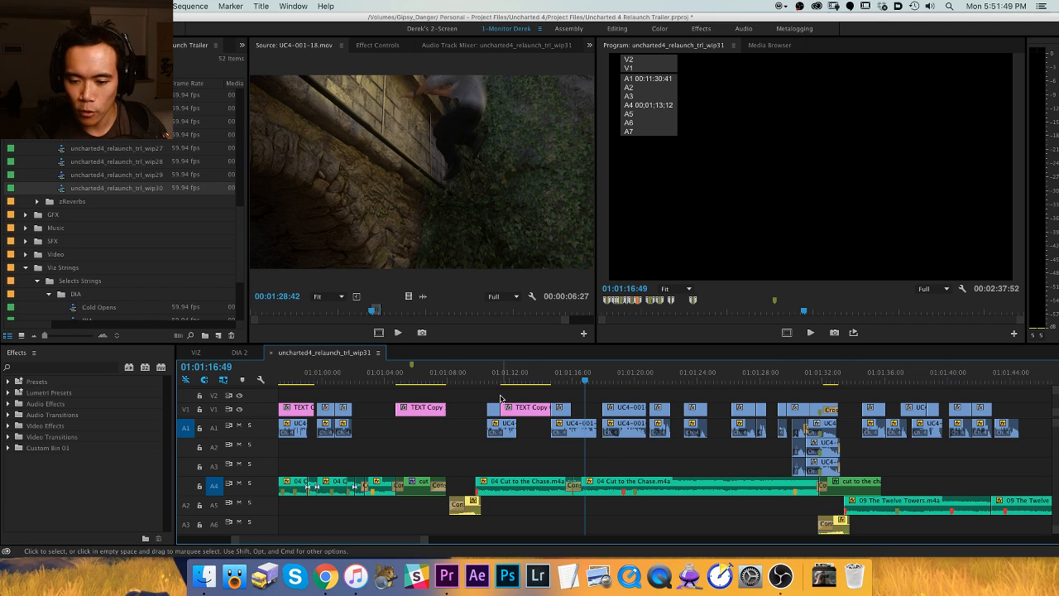
Adjust the gain of the rejoined A4 music clip beneath TEXT Copy 04 and play it back from about 01:01:10:14.
{"action": "left_click", "coordinate": [488, 378]}
{"action": "key", "text": "equal"}
{"action": "key", "text": "equal"}
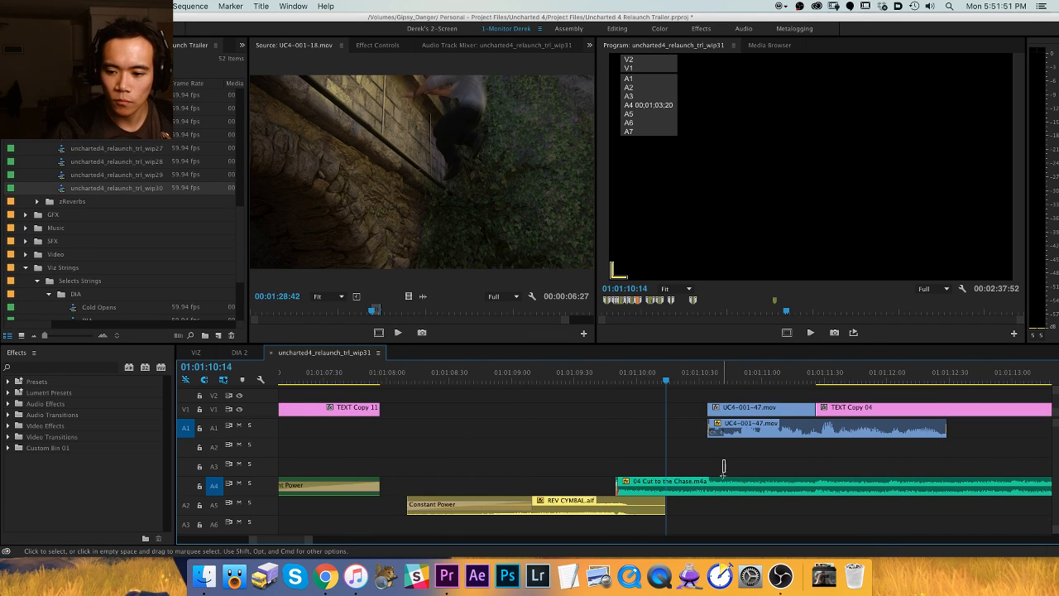
{"action": "left_click", "coordinate": [723, 484]}
{"action": "key", "text": "g"}
{"action": "key", "text": "Return"}
{"action": "left_click", "coordinate": [665, 390]}
{"action": "key", "text": "space"}
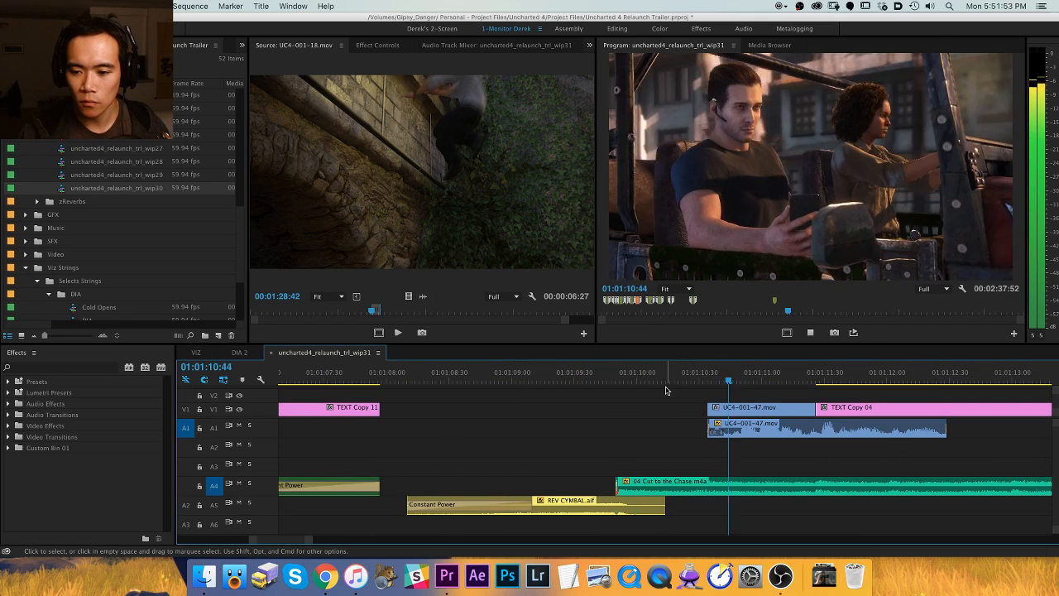
Cut the A4 music at the start and end of the first UC4-001-47.mov dialogue and at the end of TEXT Copy 04.
{"action": "key", "text": "minus"}
{"action": "key", "text": "Up"}
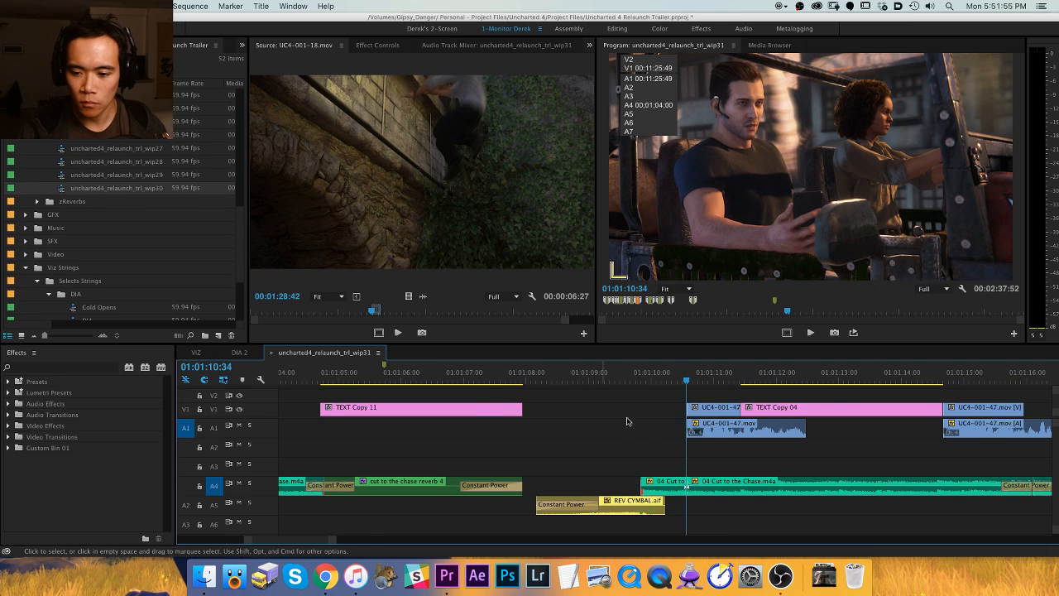
{"action": "key", "text": "minus"}
{"action": "key", "text": "h"}
{"action": "left_click_drag", "start_coordinate": [733, 458], "coordinate": [568, 458]}
{"action": "key", "text": "Down"}
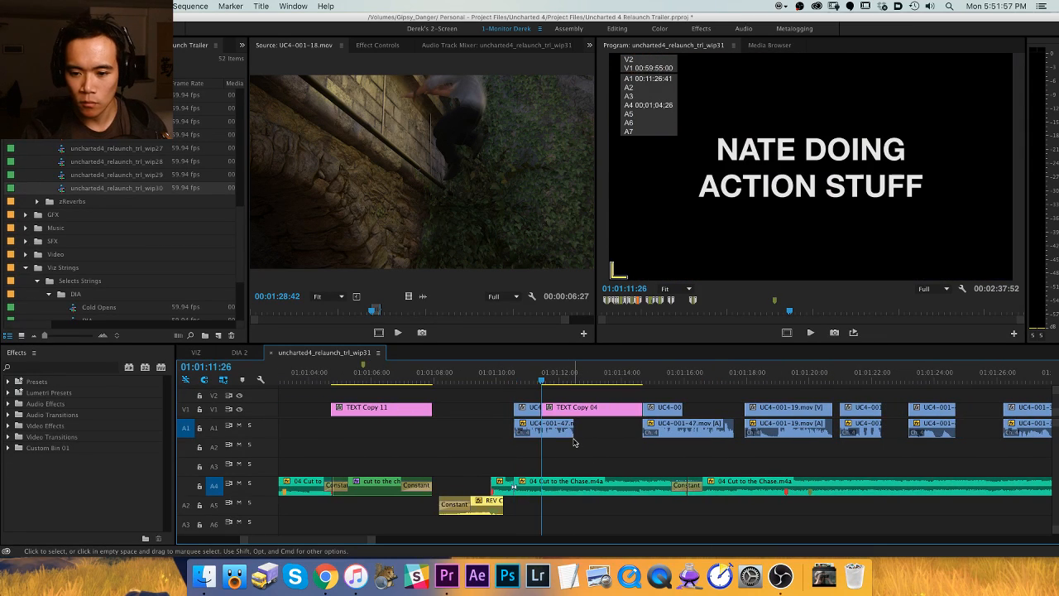
{"action": "key", "text": "super+k"}
{"action": "key", "text": "Down"}
{"action": "key", "text": "super+k"}
{"action": "key", "text": "Down"}
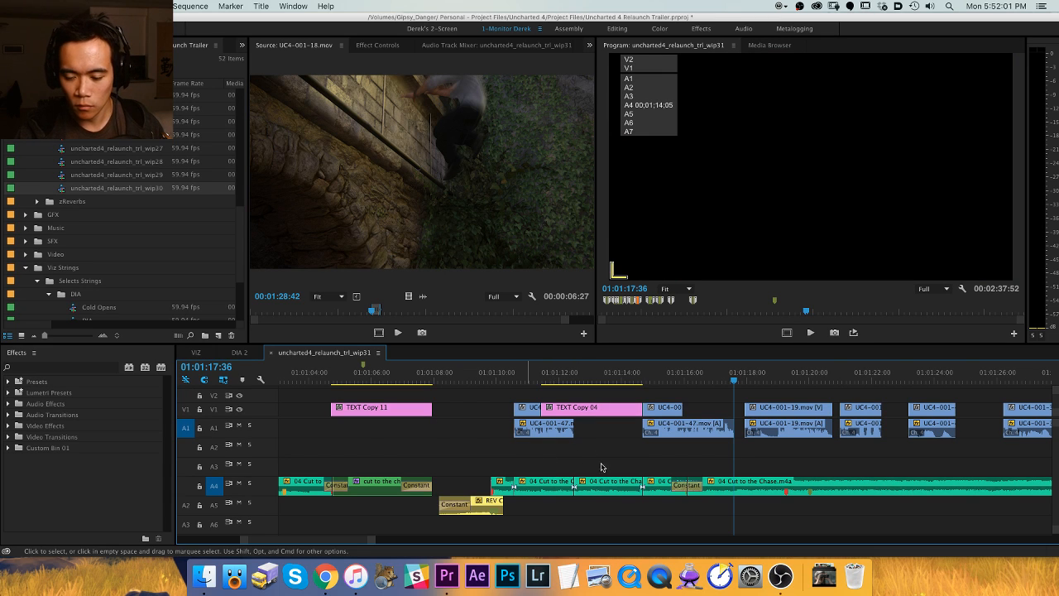
Lower the gain of the A4 music piece under the first UC4-001-47.mov dialogue by 8 dB and play it back.
{"action": "type", "text": "g-"}
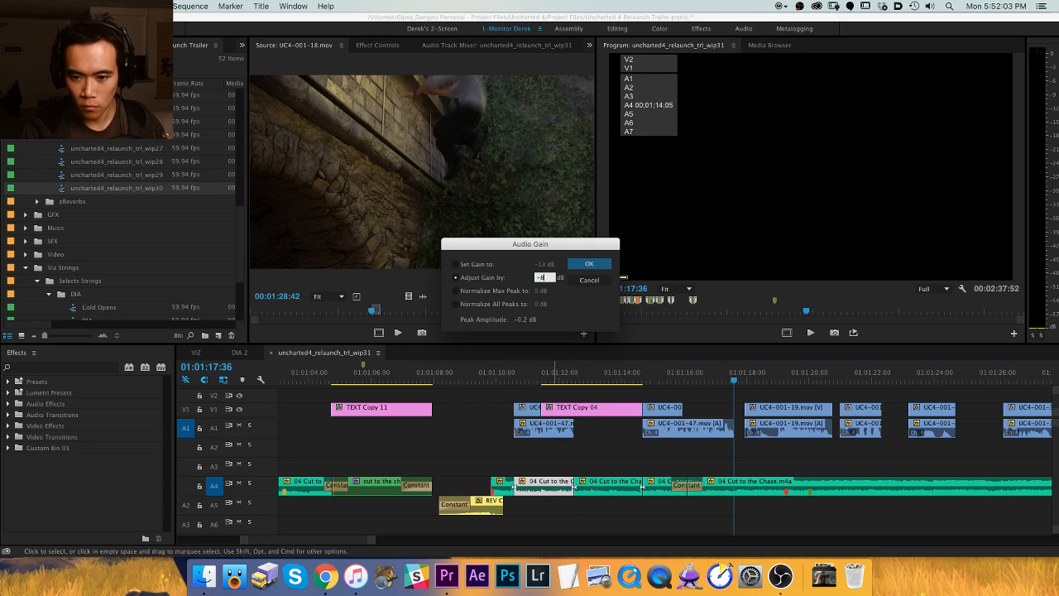
{"action": "type", "text": "8"}
{"action": "key", "text": "Return"}
{"action": "left_click", "coordinate": [492, 380]}
{"action": "key", "text": "space"}
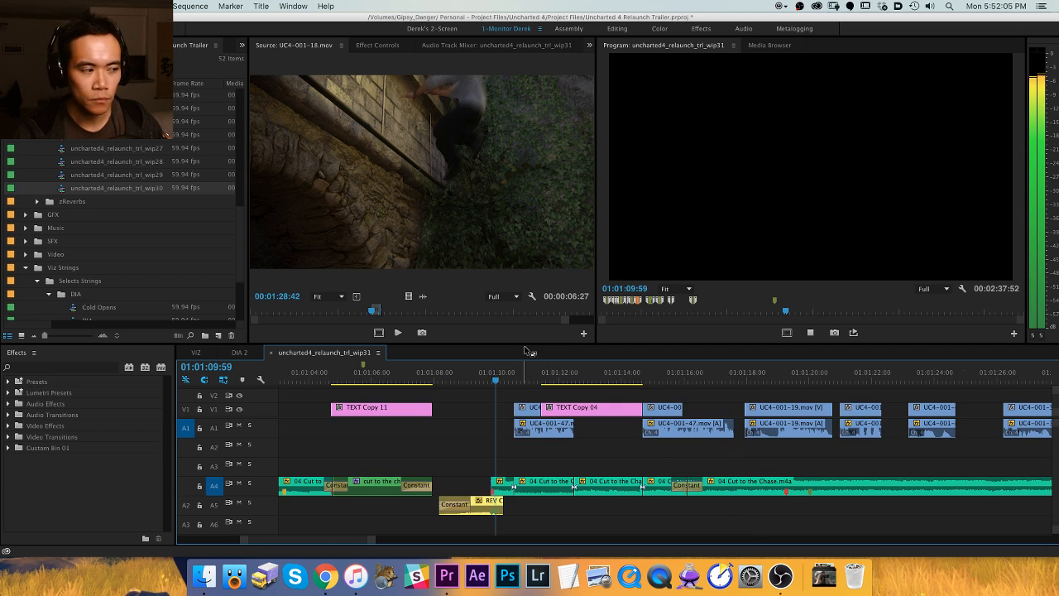
{"action": "key", "text": "="}
{"action": "key", "text": "space"}
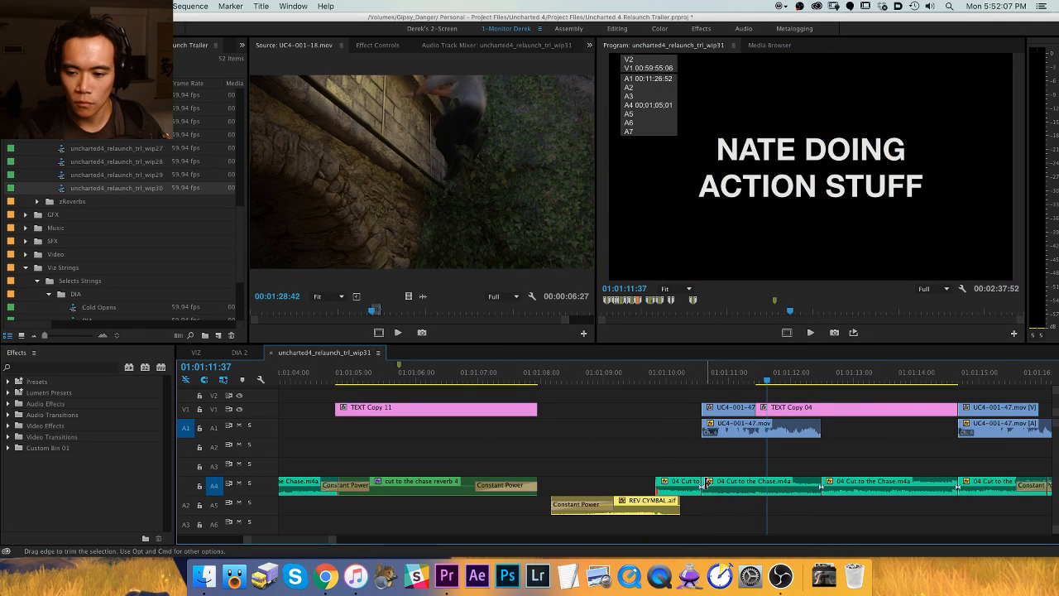
Adjust the gain of the A4 music piece under the first UC4-001-47.mov dialogue by 2 dB and replay the section.
{"action": "double_click", "coordinate": [711, 483]}
{"action": "type", "text": "2"}
{"action": "key", "text": "Return"}
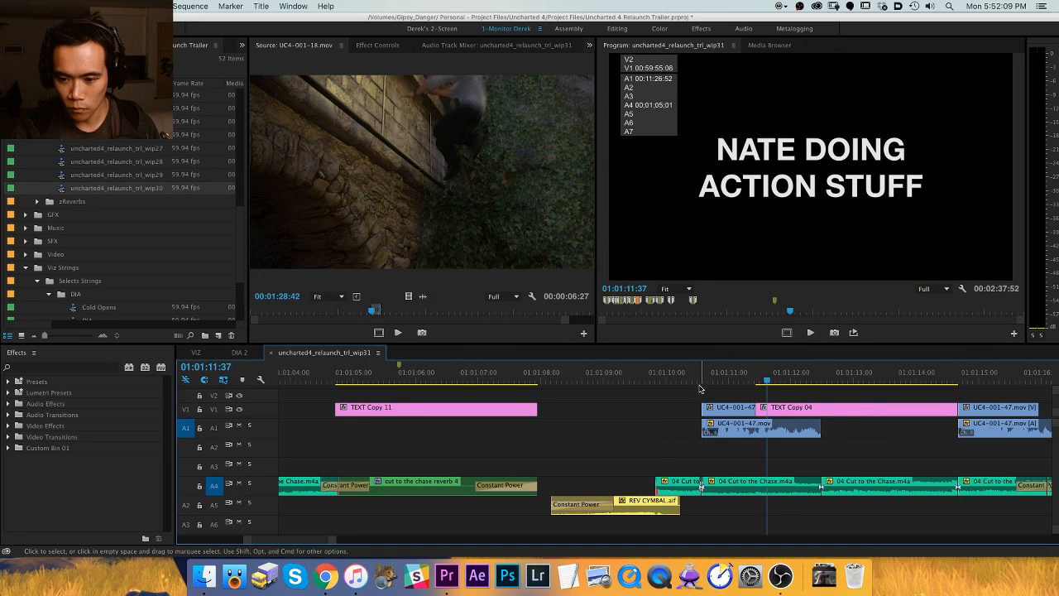
{"action": "left_click", "coordinate": [658, 372]}
{"action": "key", "text": "space"}
{"action": "key", "text": "minus"}
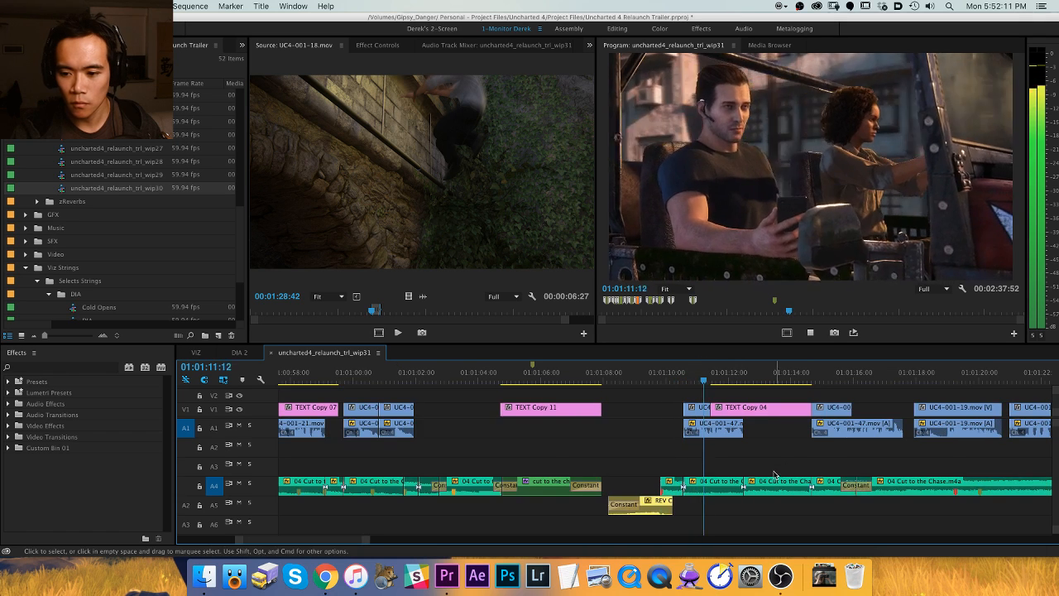
Shorten the Constant Power transition on the A4 music at the end of the first UC4-001-47.mov dialogue and replay the section.
{"action": "key", "text": "space"}
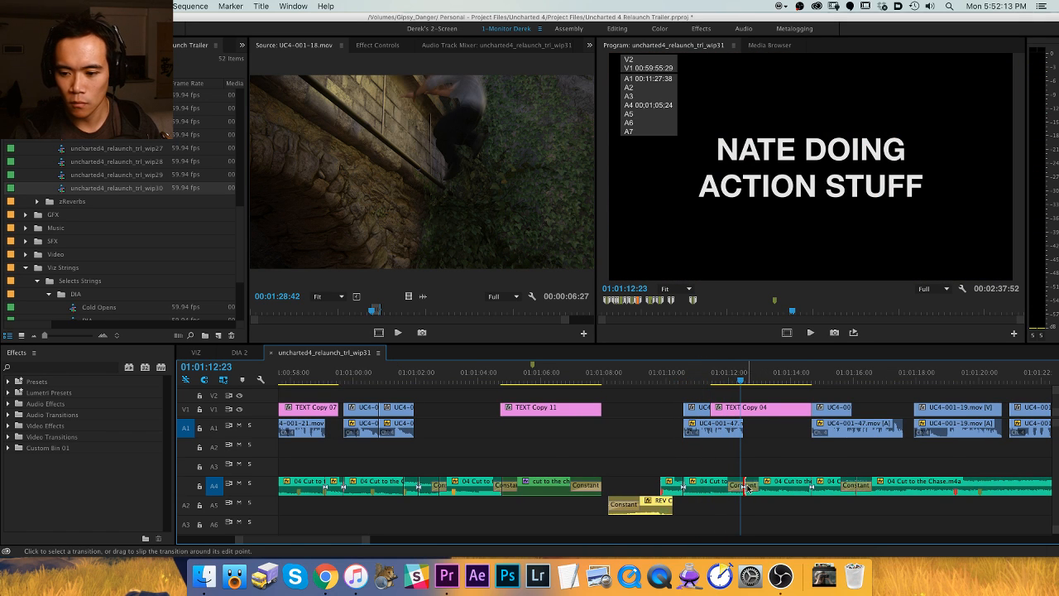
{"action": "left_click_drag", "start_coordinate": [751, 486], "coordinate": [742, 486]}
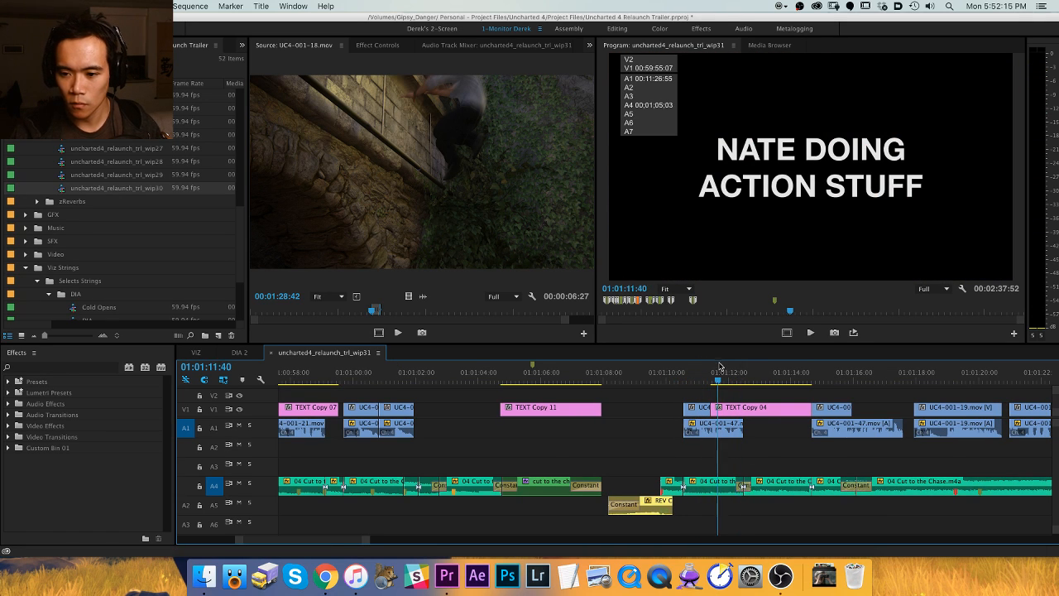
{"action": "key", "text": "space"}
{"action": "key", "text": "equal"}
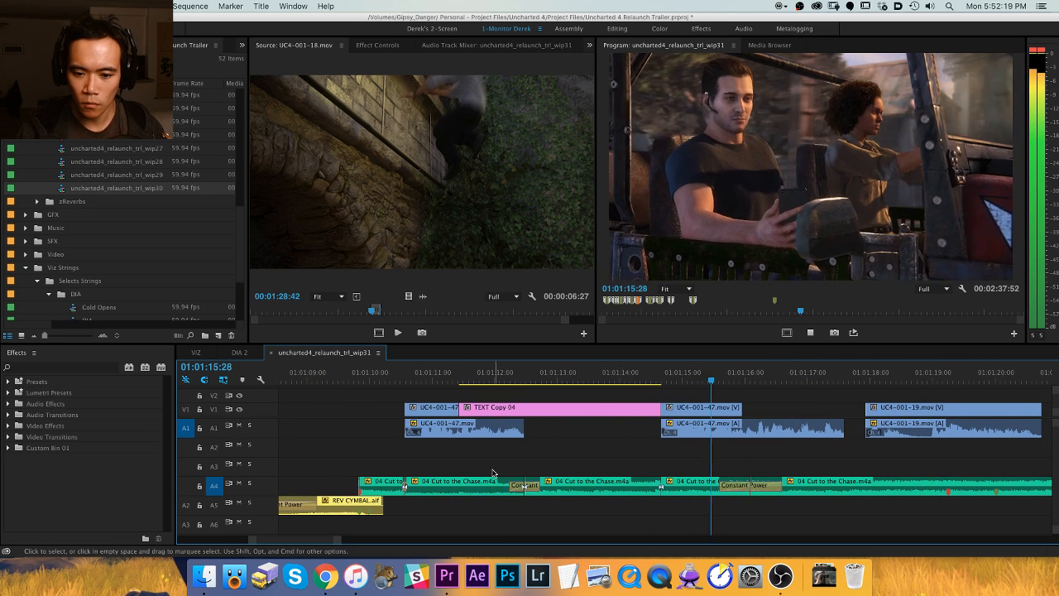
Adjust the gain of the A4 music piece under the first UC4-001-47.mov dialogue.
{"action": "key", "text": "space"}
{"action": "left_click", "coordinate": [463, 485]}
{"action": "key", "text": "g"}
{"action": "key", "text": "Return"}
Adjust the gain of the A4 music pieces running from the end of TEXT Copy 04 up to the reverb clip.
{"action": "left_click", "coordinate": [699, 484]}
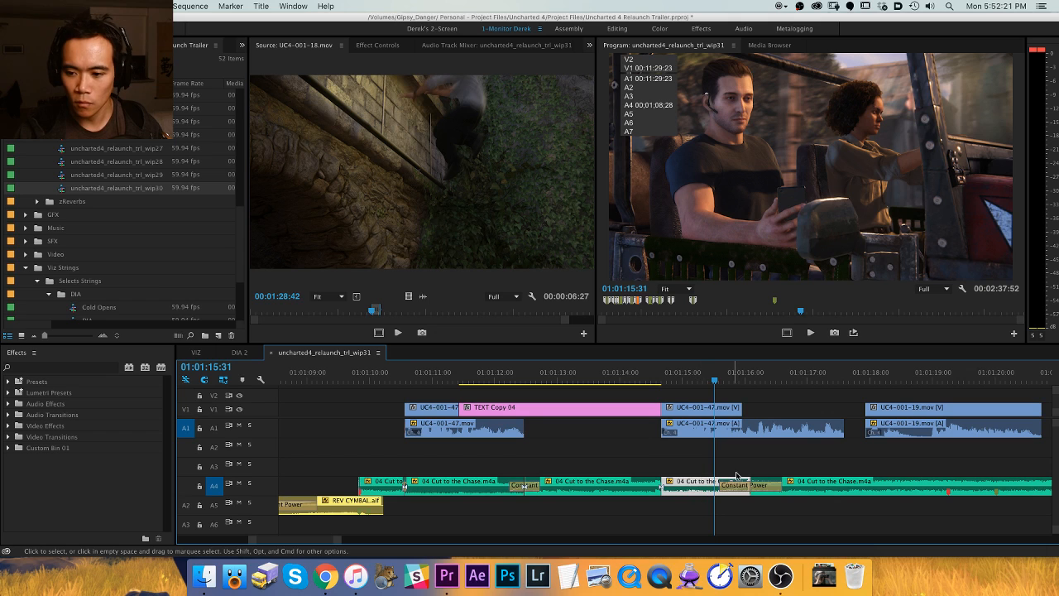
{"action": "key", "text": "minus"}
{"action": "key", "text": "minus"}
{"action": "left_click", "coordinate": [732, 484]}
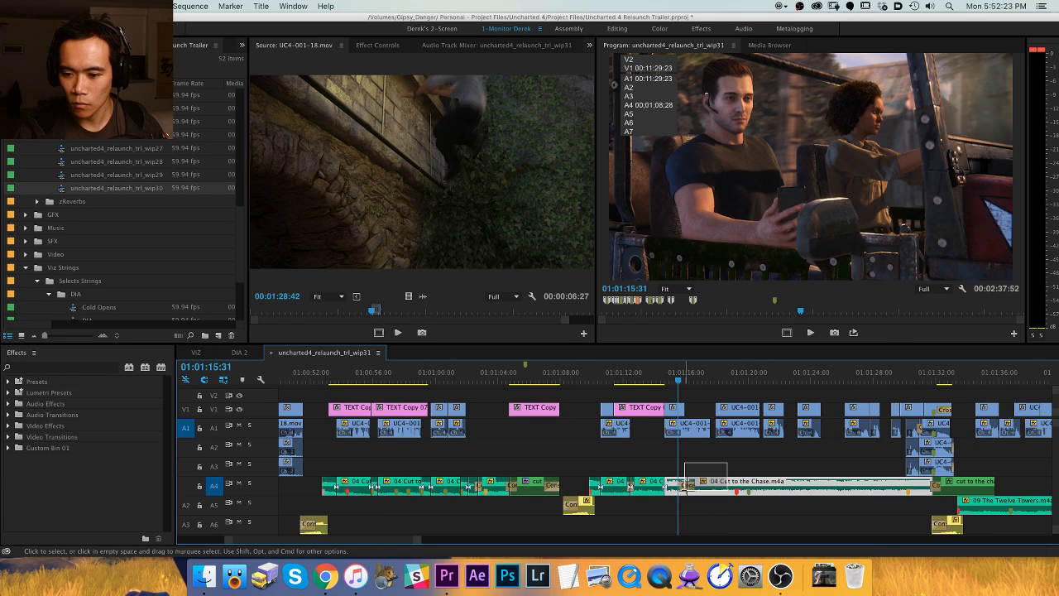
{"action": "key", "text": "g"}
{"action": "key", "text": "Return"}
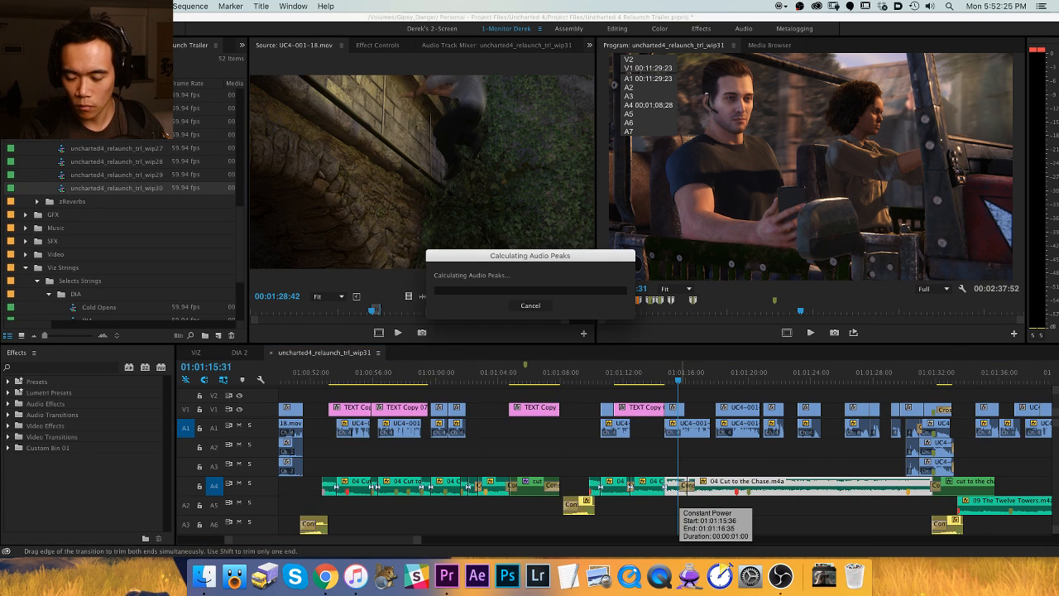
{"action": "key", "text": "equal"}
{"action": "key", "text": "equal"}
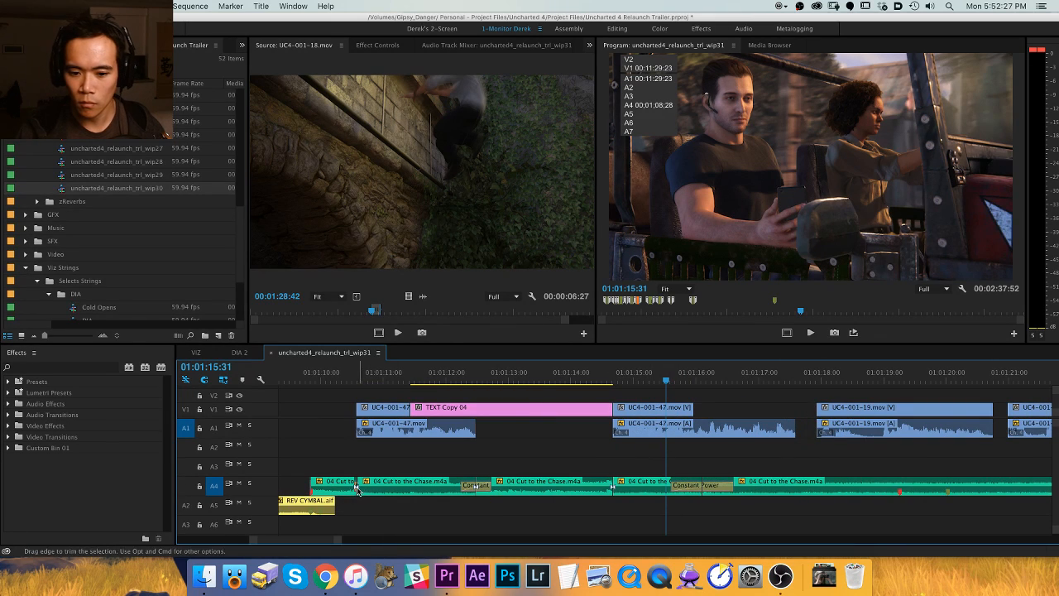
Add a Constant Power transition to the A4 music cut at 01:01:14:40, shorten its duration, and play back across it.
{"action": "key", "text": "Up"}
{"action": "key", "text": "super+shift+d"}
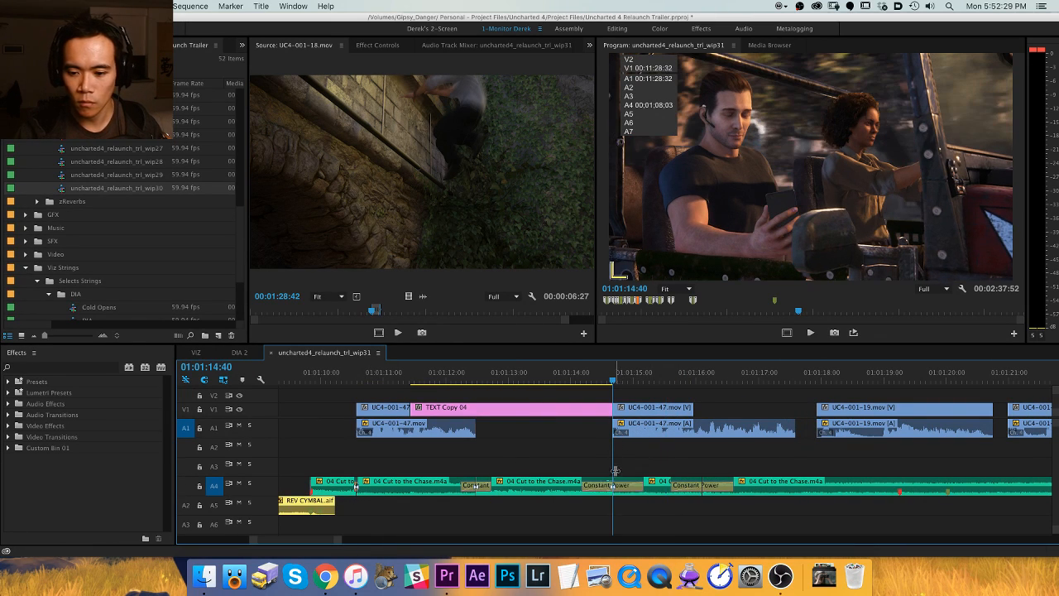
{"action": "double_click", "coordinate": [625, 486]}
{"action": "key", "text": "Return"}
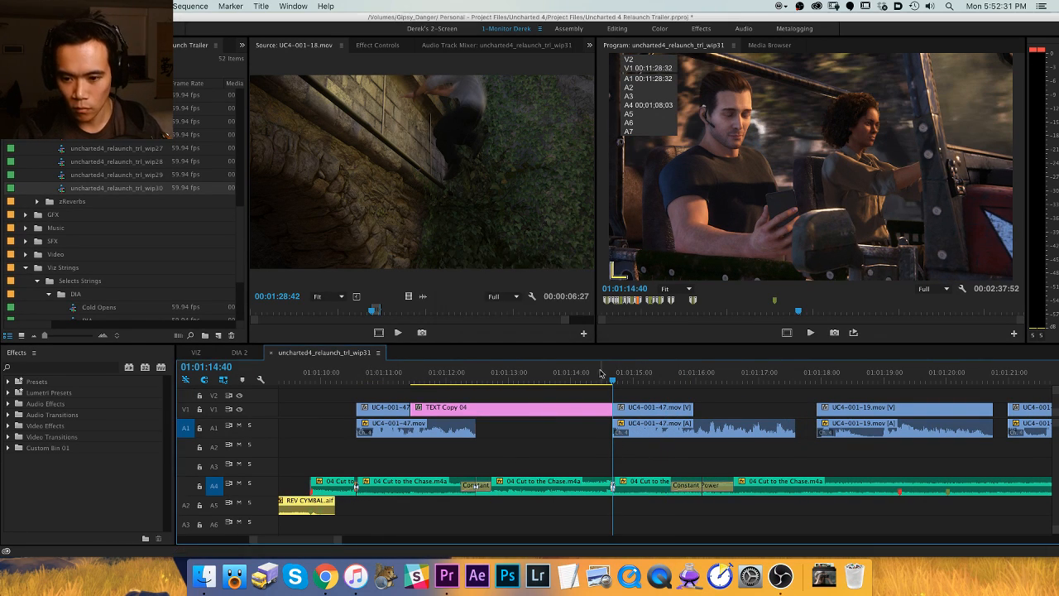
{"action": "key", "text": "shift+k"}
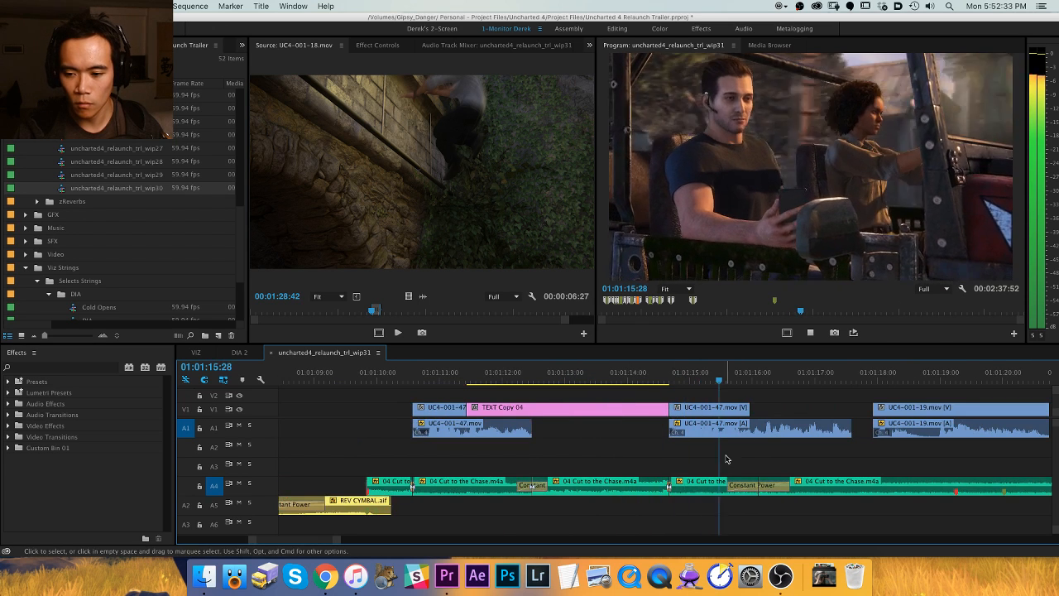
Adjust the gain of the two A4 music pieces under both UC4-001-47.mov dialogues together and replay the second one.
{"action": "left_click", "coordinate": [695, 485]}
{"action": "key", "text": "g"}
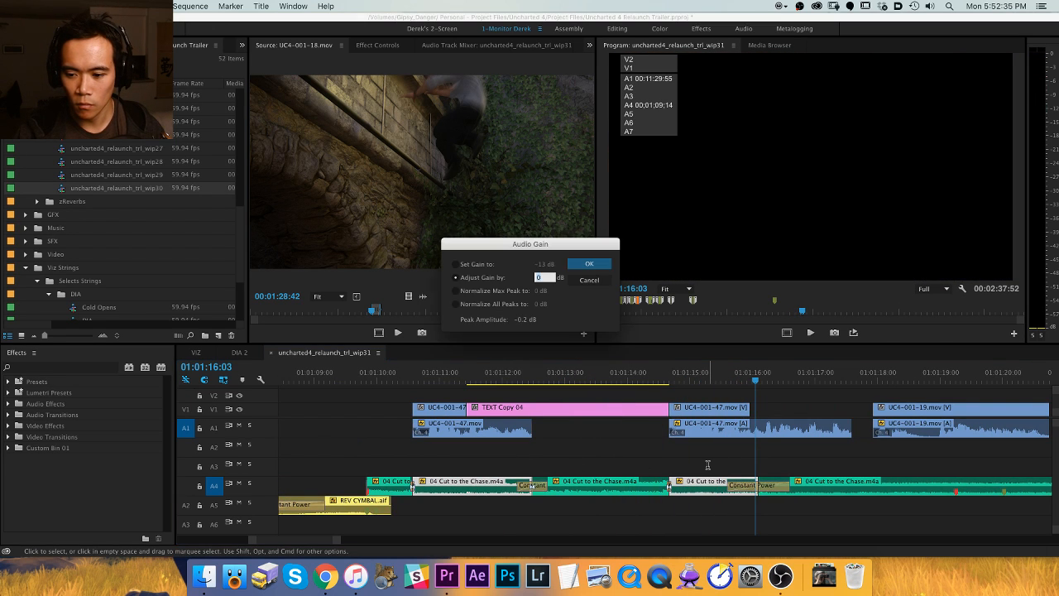
{"action": "key", "text": "Return"}
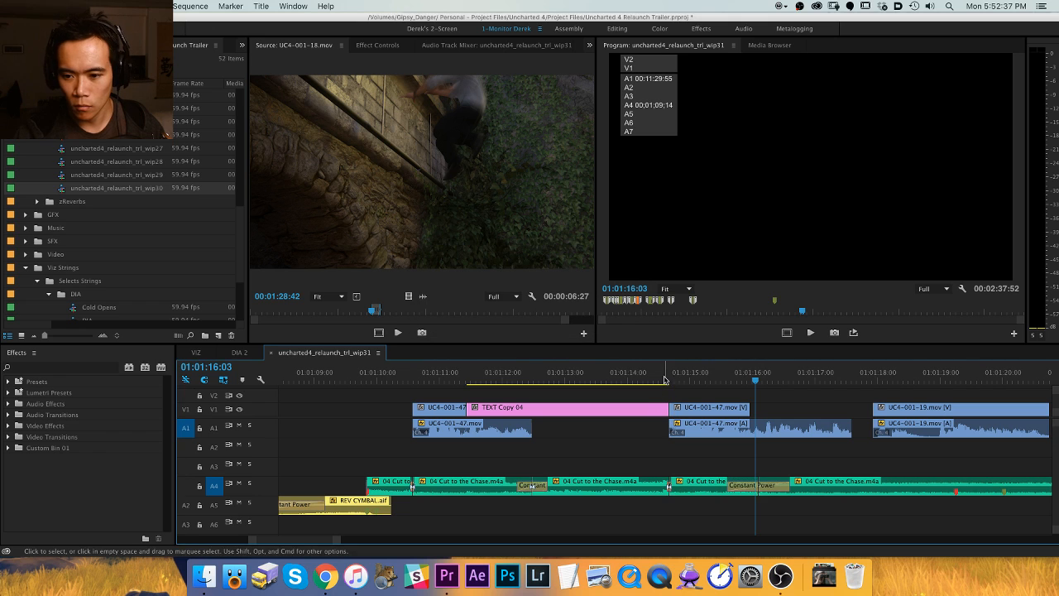
{"action": "key", "text": "shift+k"}
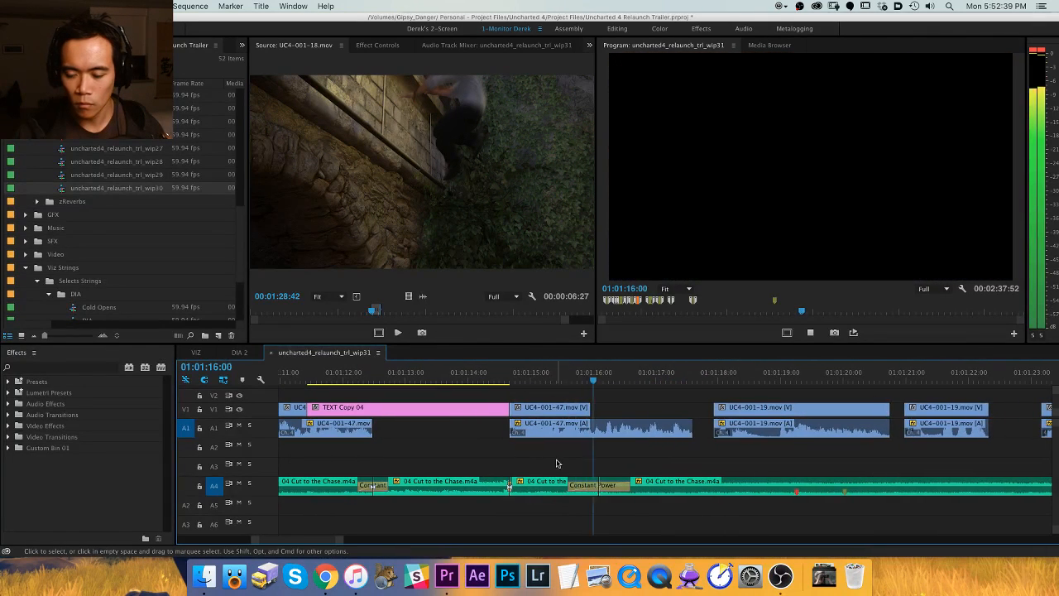
Change the gain of the long A4 music piece following the second UC4-001-47.mov dialogue by 3 dB and play it back.
{"action": "key", "text": "g"}
{"action": "key", "text": "Escape"}
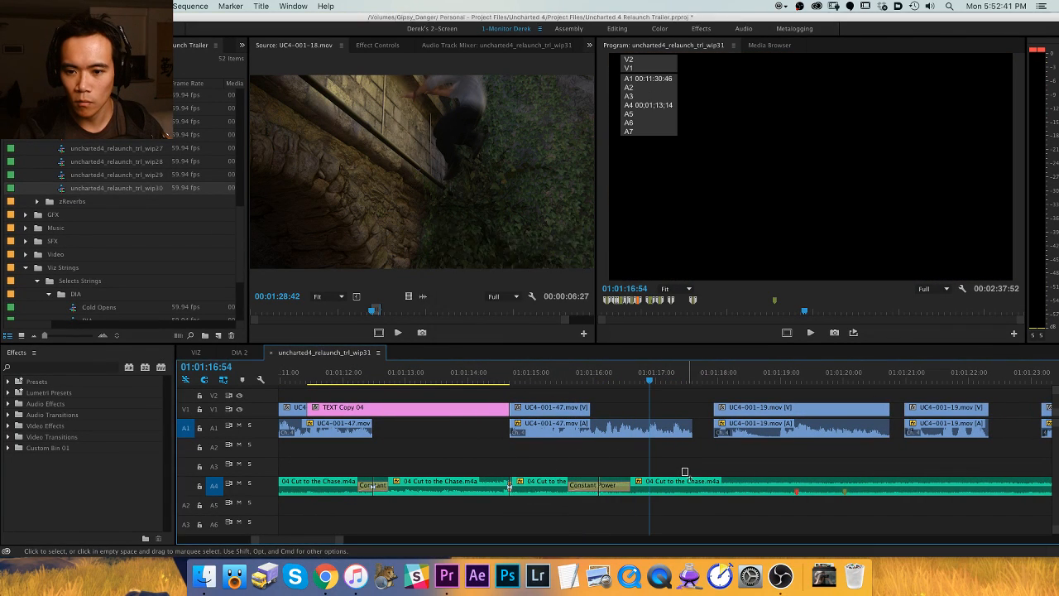
{"action": "type", "text": "g-3"}
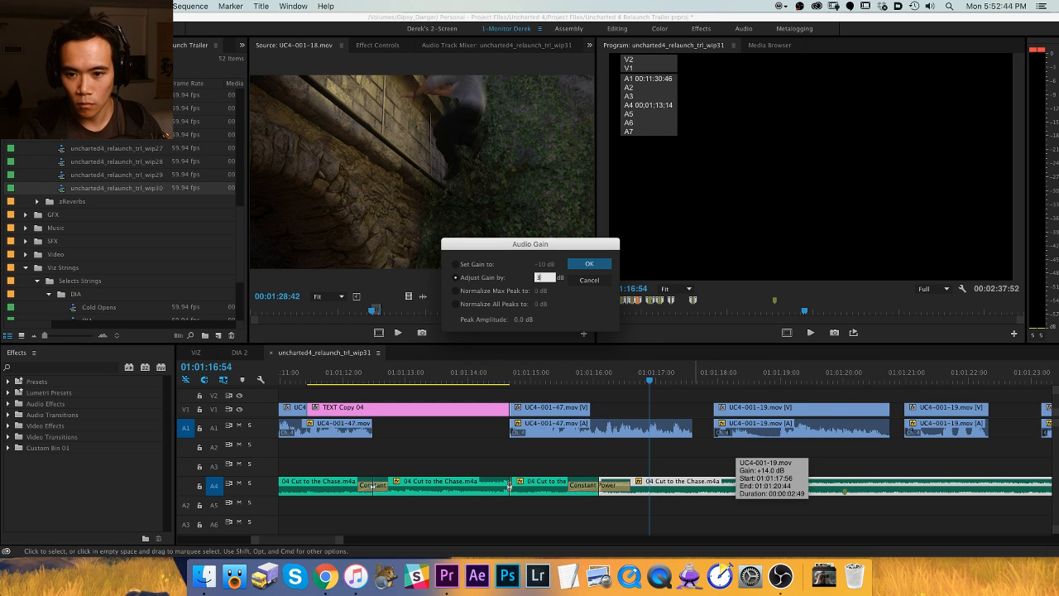
{"action": "key", "text": "Return"}
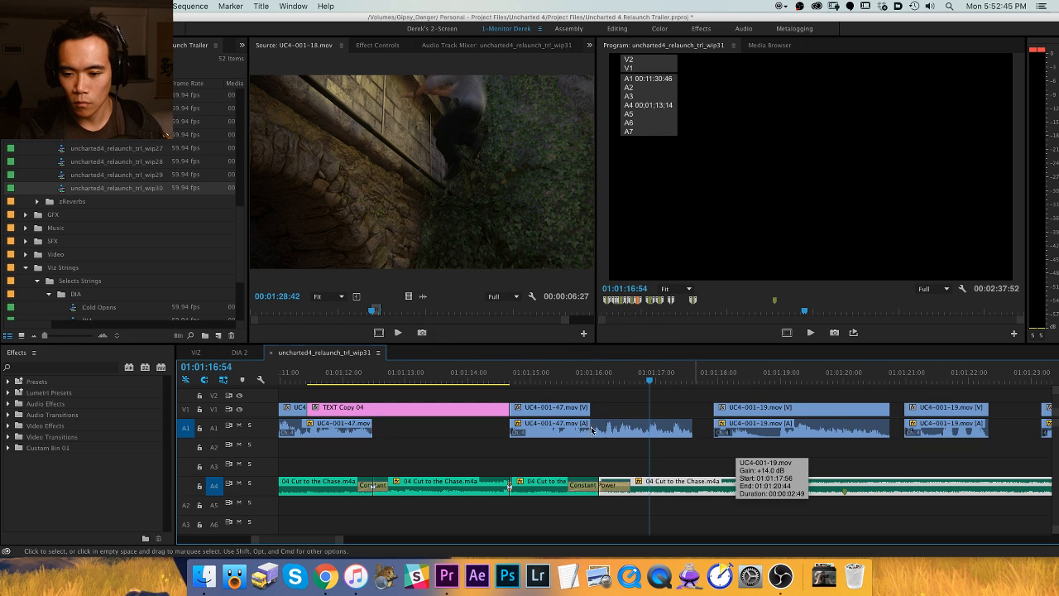
{"action": "key", "text": "space"}
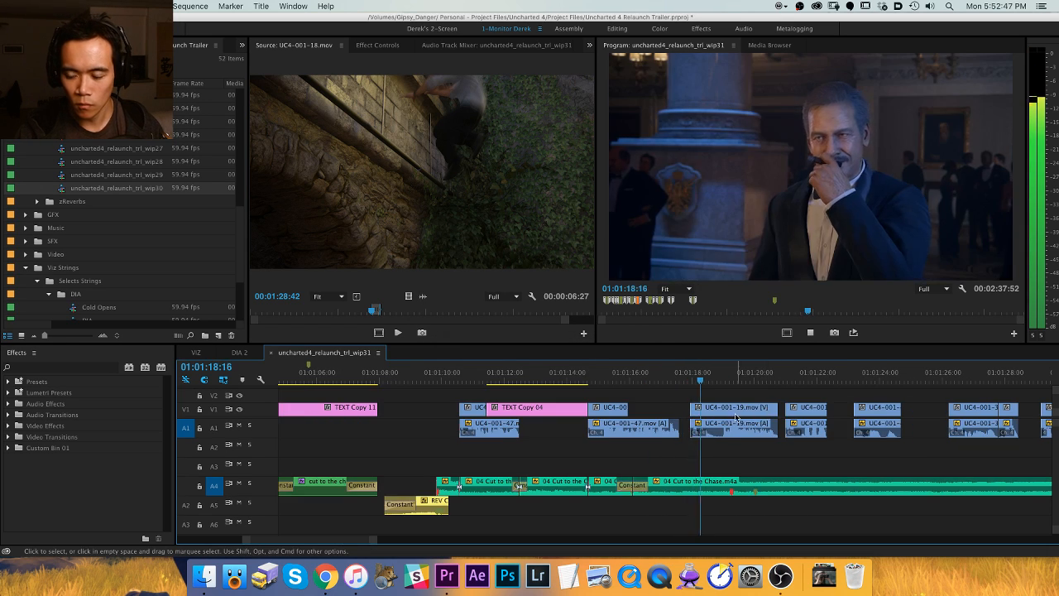
{"action": "key", "text": "minus"}
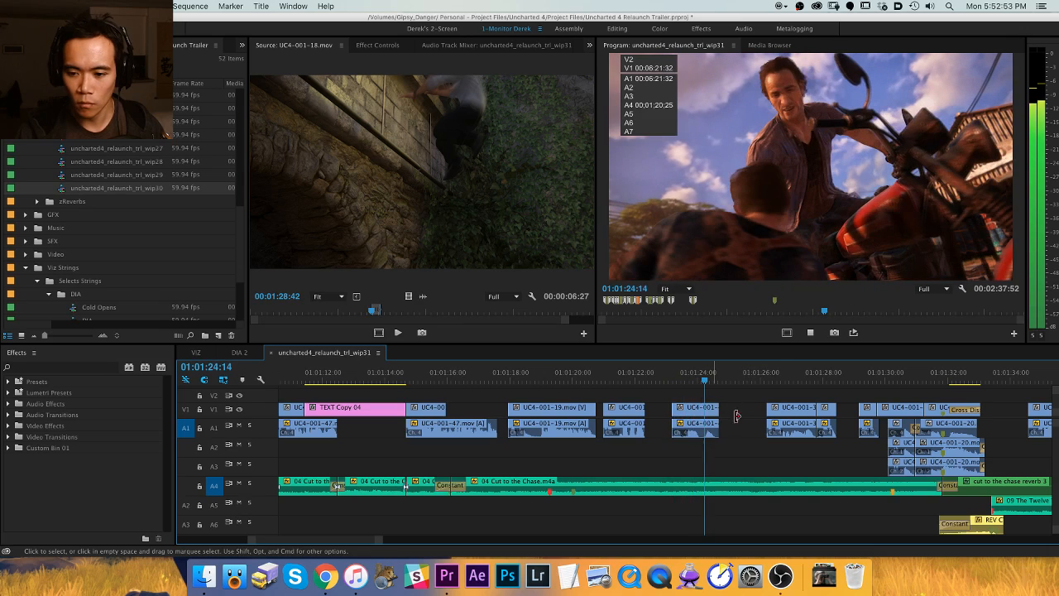
Adjust the gain of the UC4-001-49.mov dialogue clip and replay it from just before its start.
{"action": "key", "text": "space"}
{"action": "left_click", "coordinate": [680, 429]}
{"action": "key", "text": "g"}
{"action": "key", "text": "Return"}
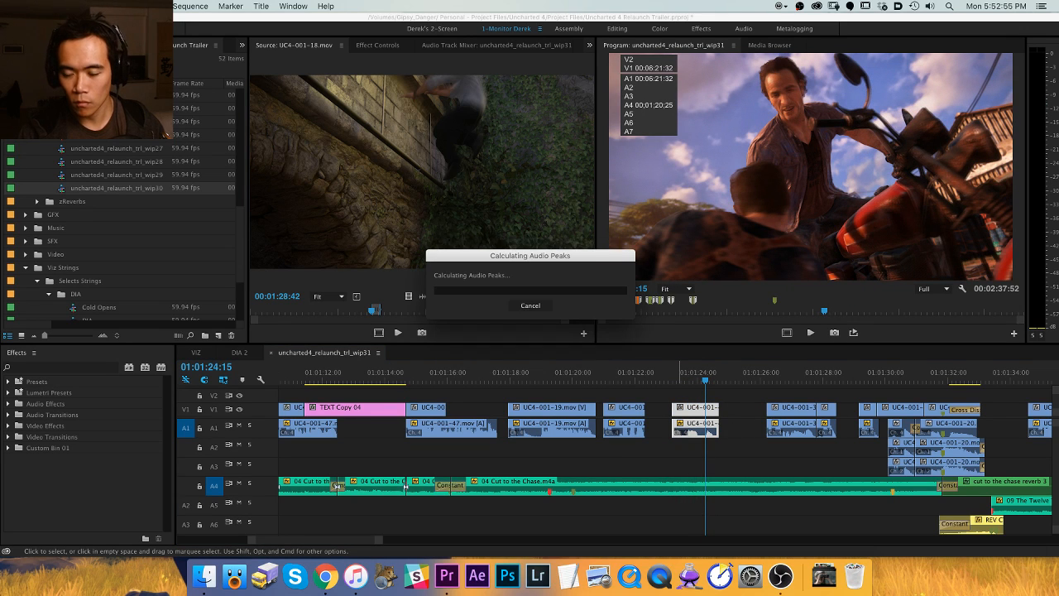
{"action": "left_click", "coordinate": [665, 376]}
{"action": "key", "text": "space"}
{"action": "key", "text": "="}
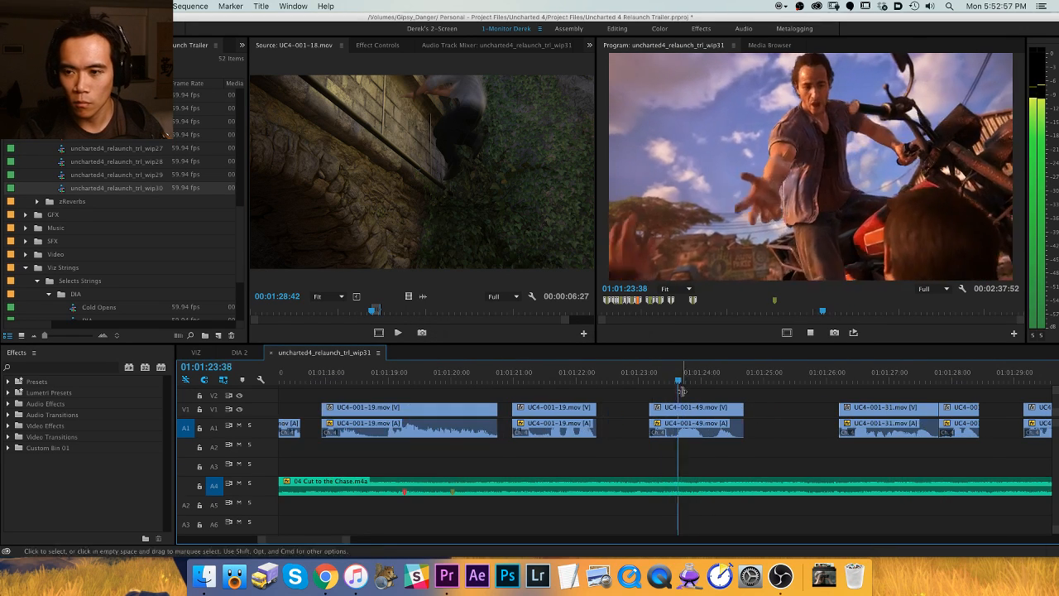
Readjust the gain of the UC4-001-49.mov dialogue and play back through to the UC4-001-31.mov clip.
{"action": "key", "text": "Up"}
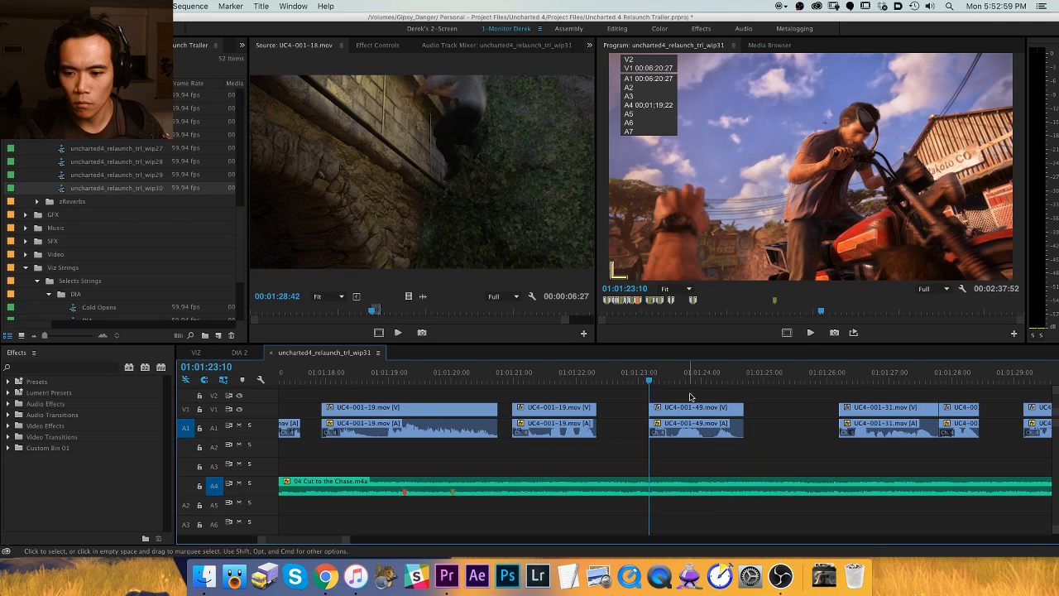
{"action": "left_click", "coordinate": [675, 430]}
{"action": "key", "text": "g"}
{"action": "key", "text": "Return"}
{"action": "key", "text": "space"}
{"action": "left_click", "coordinate": [684, 393]}
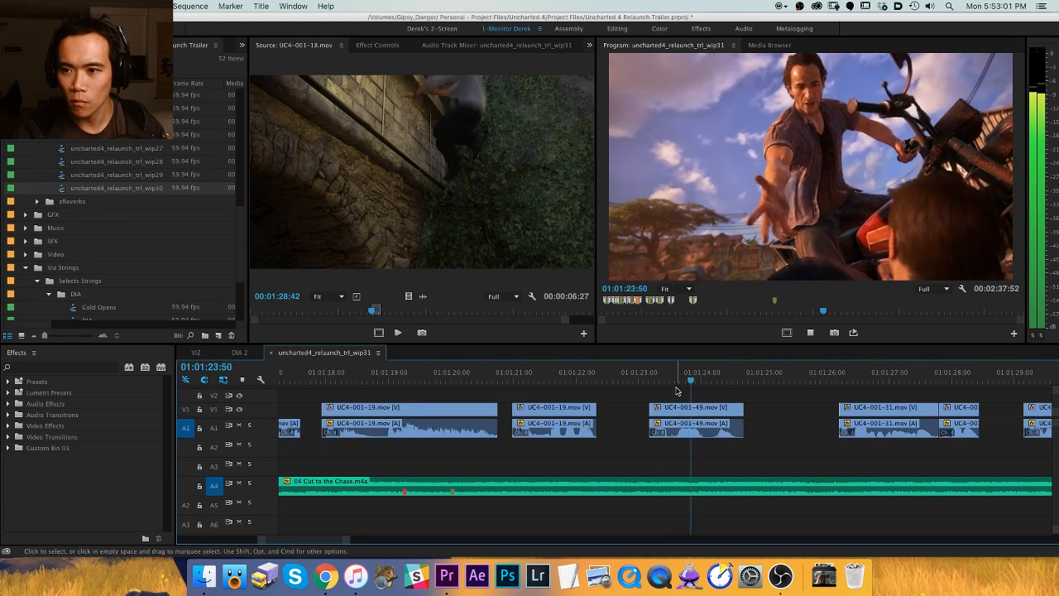
{"action": "key", "text": "minus"}
{"action": "key", "text": "minus"}
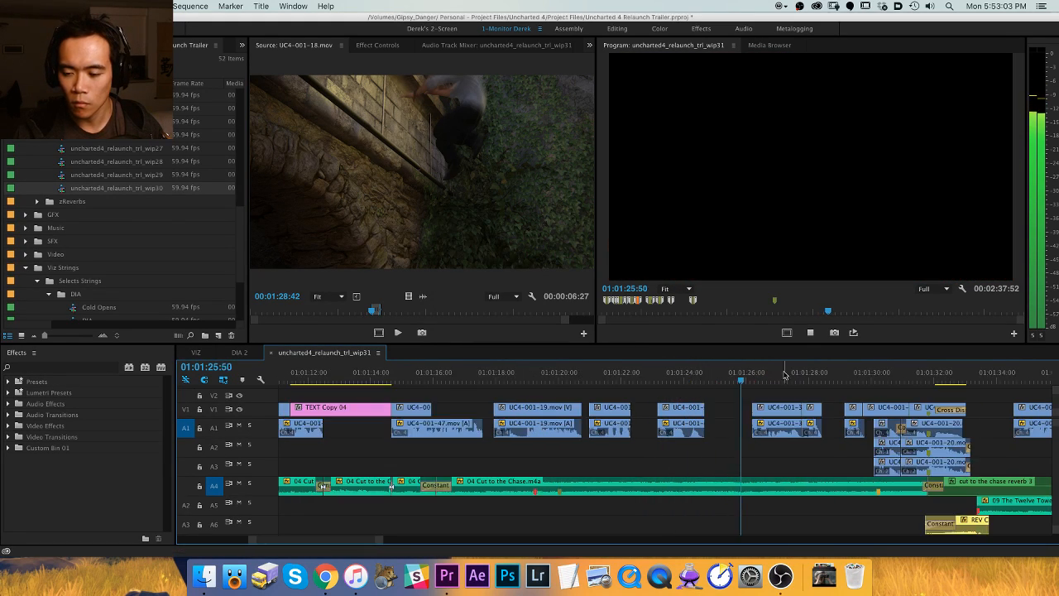
{"action": "key", "text": "equal"}
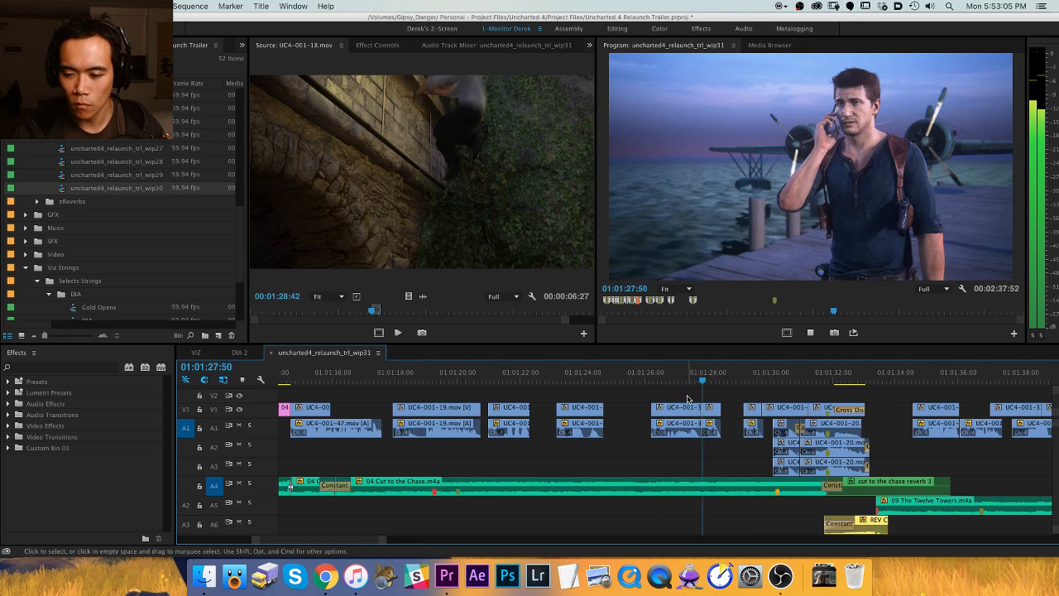
Cut the A4 music at the start of UC4-001-31.mov, 01:01:26:12, and lower the gain of the piece after it by 6 dB.
{"action": "key", "text": "space"}
{"action": "key", "text": "Up"}
{"action": "type", "text": "d"}
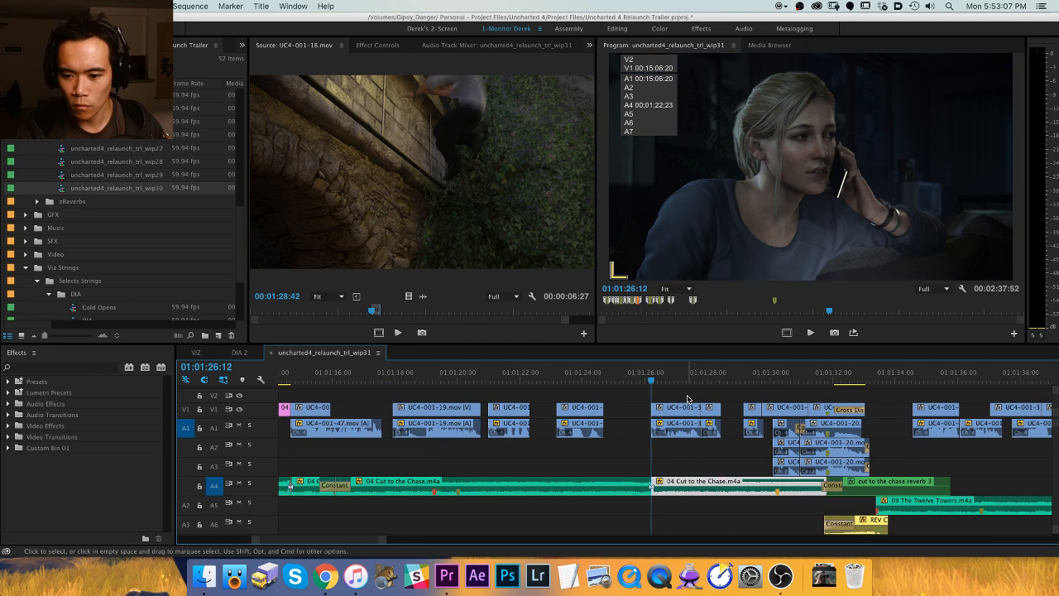
{"action": "type", "text": "g4"}
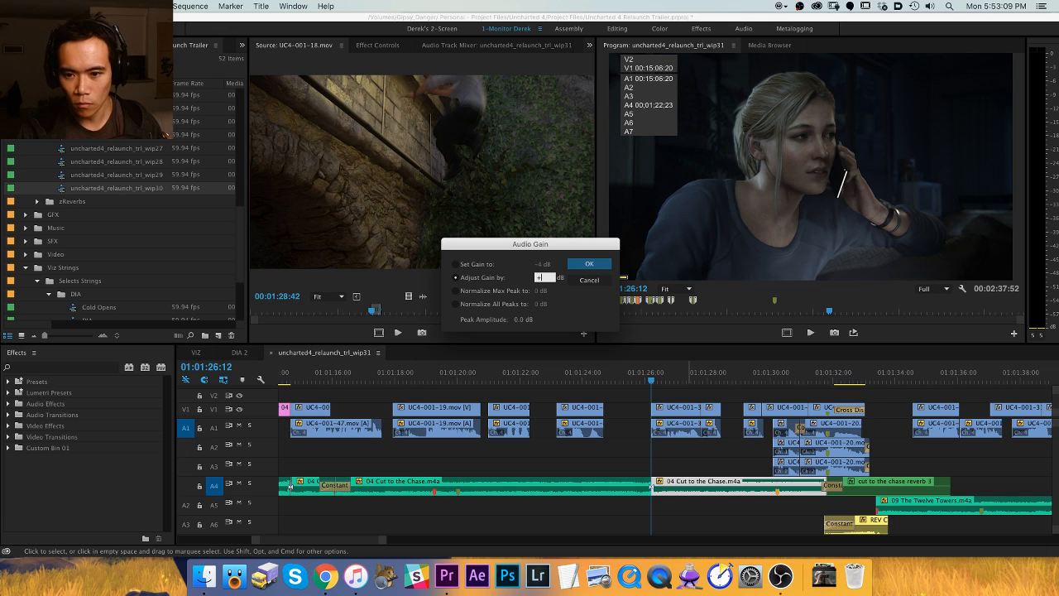
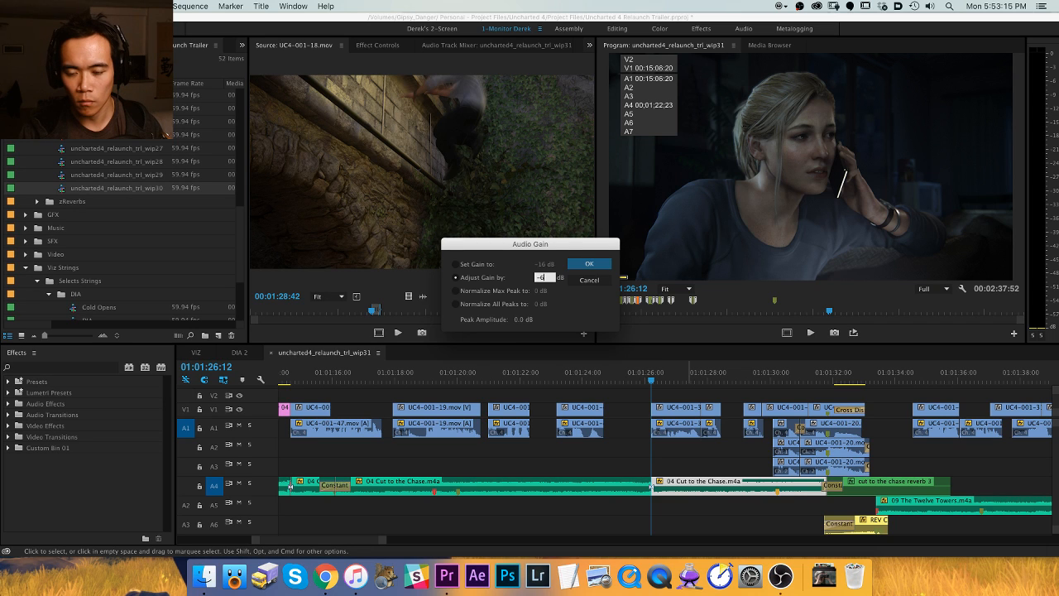
{"action": "key", "text": "Return"}
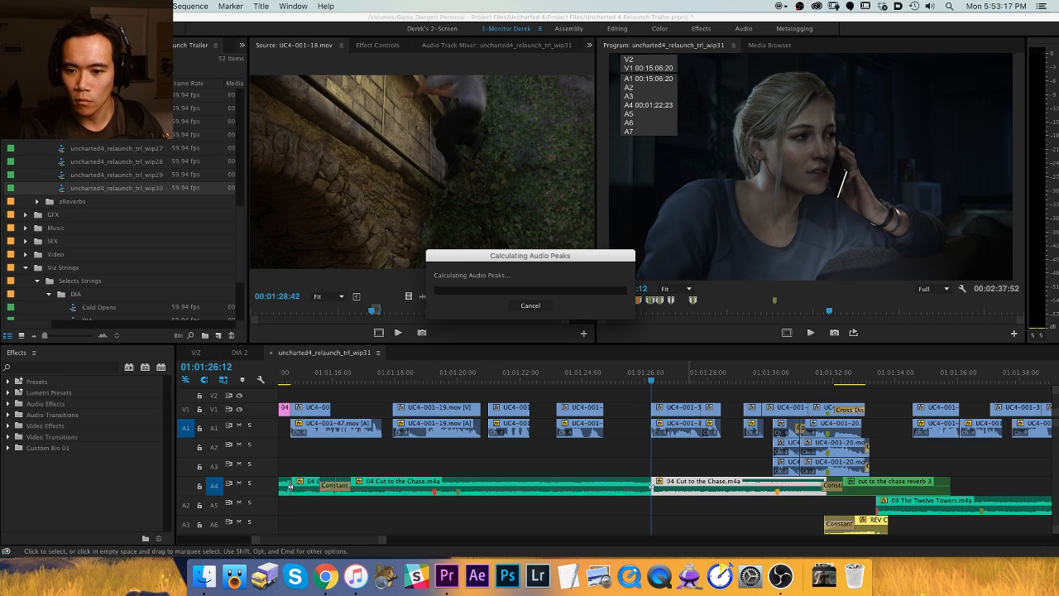
Play back from 01:01:26:12 to about 01:01:34:31 to check the music level under the dialogue and the change to The Twelve Towers.
{"action": "key", "text": "equal"}
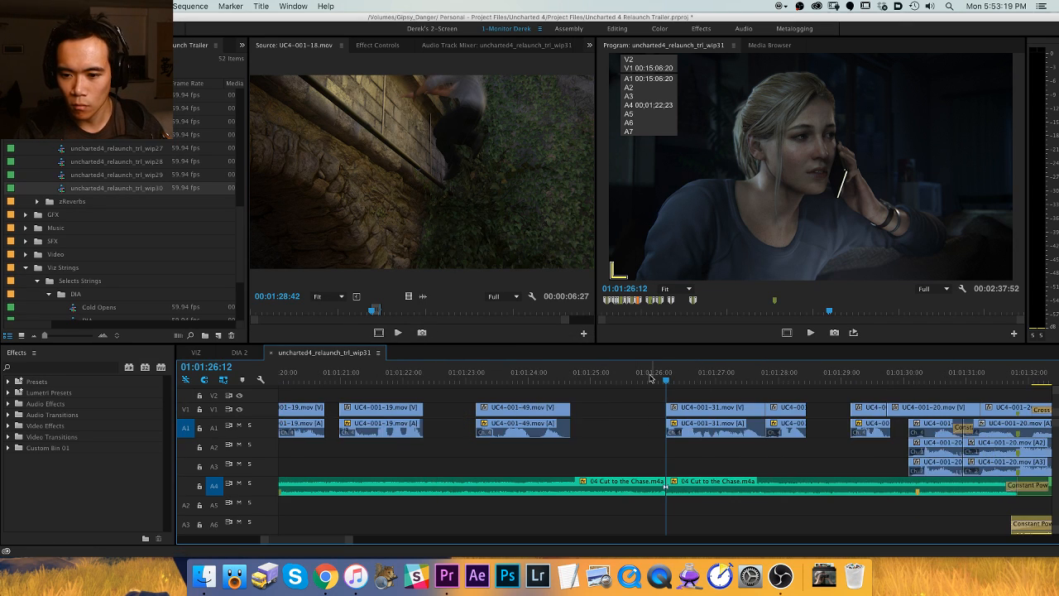
{"action": "key", "text": "space"}
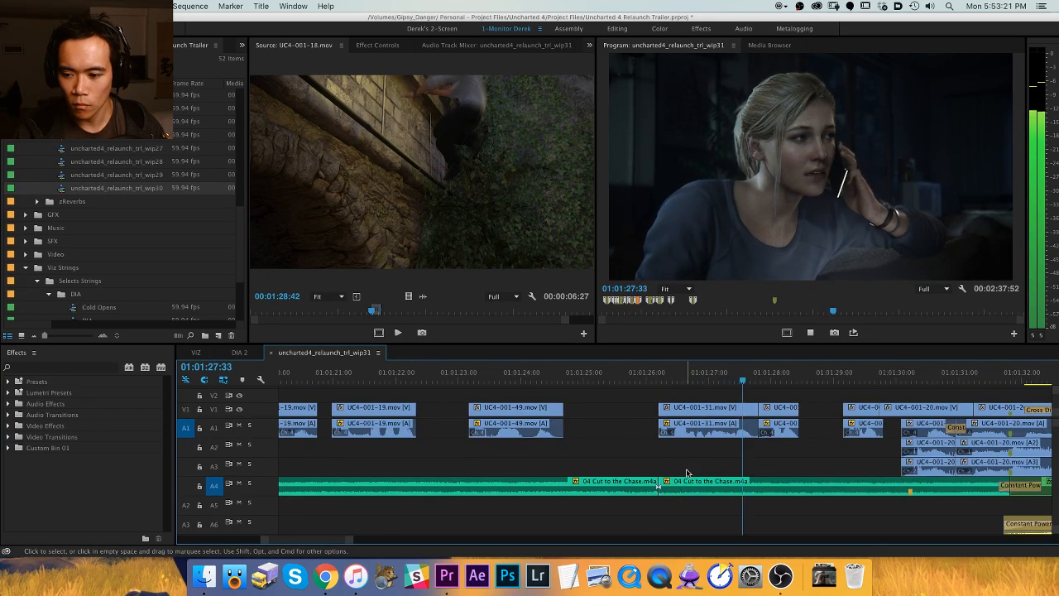
{"action": "key", "text": "minus"}
{"action": "scroll", "coordinate": [700, 463], "scroll_direction": "down", "scroll_amount": 3}
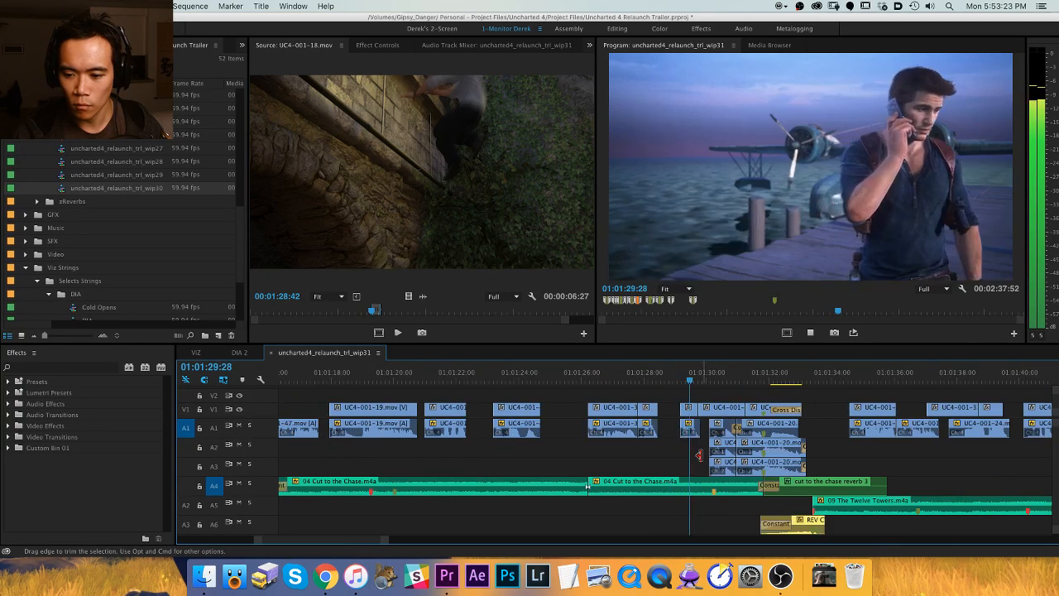
{"action": "scroll", "coordinate": [696, 457], "scroll_direction": "up", "scroll_amount": 2}
{"action": "scroll", "coordinate": [695, 455], "scroll_direction": "down", "scroll_amount": 1}
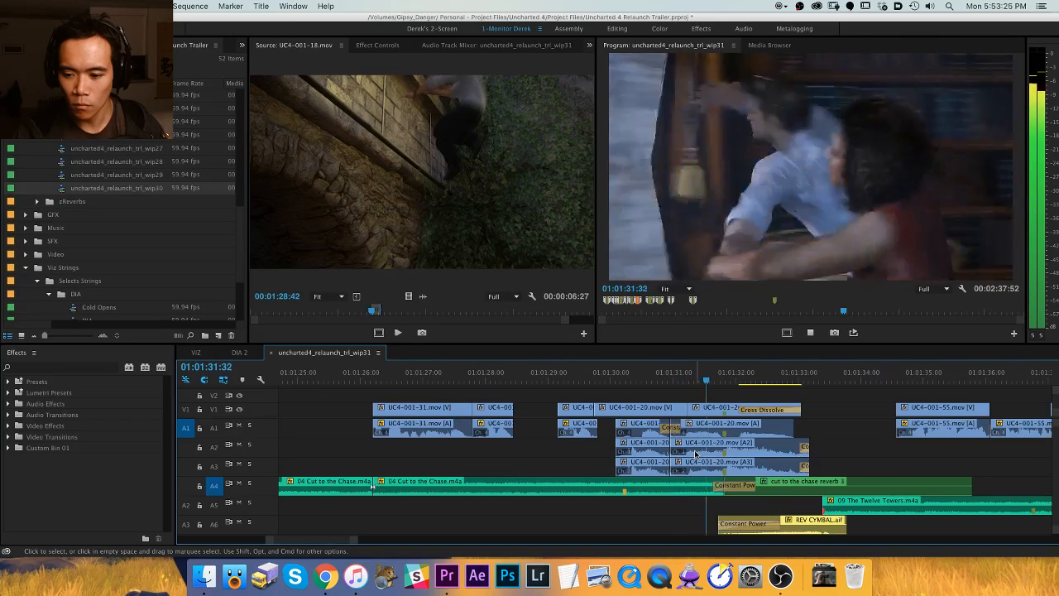
{"action": "scroll", "coordinate": [696, 454], "scroll_direction": "down", "scroll_amount": 2}
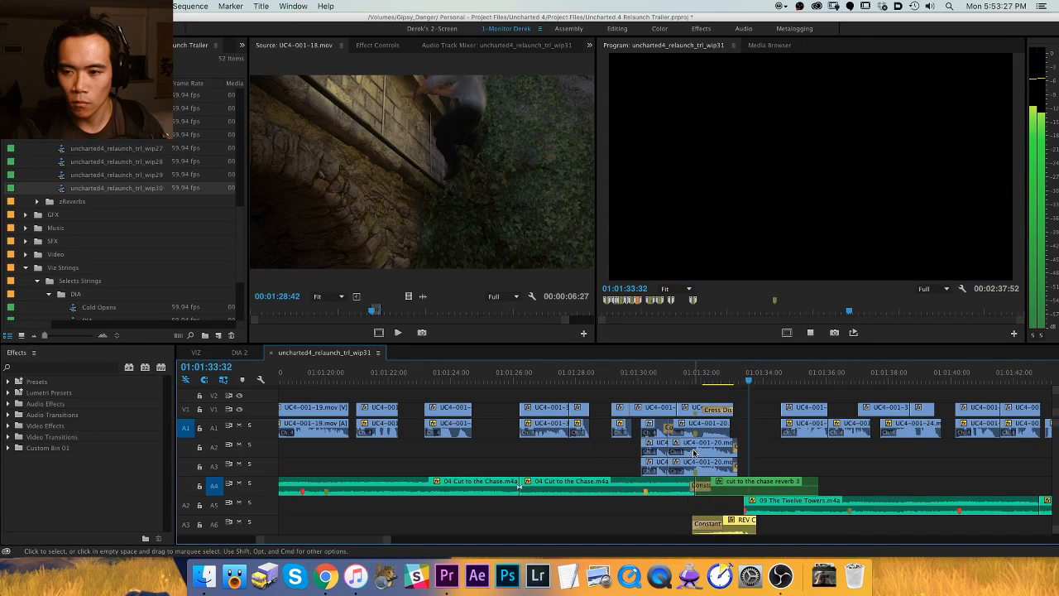
{"action": "scroll", "coordinate": [693, 452], "scroll_direction": "up", "scroll_amount": 4}
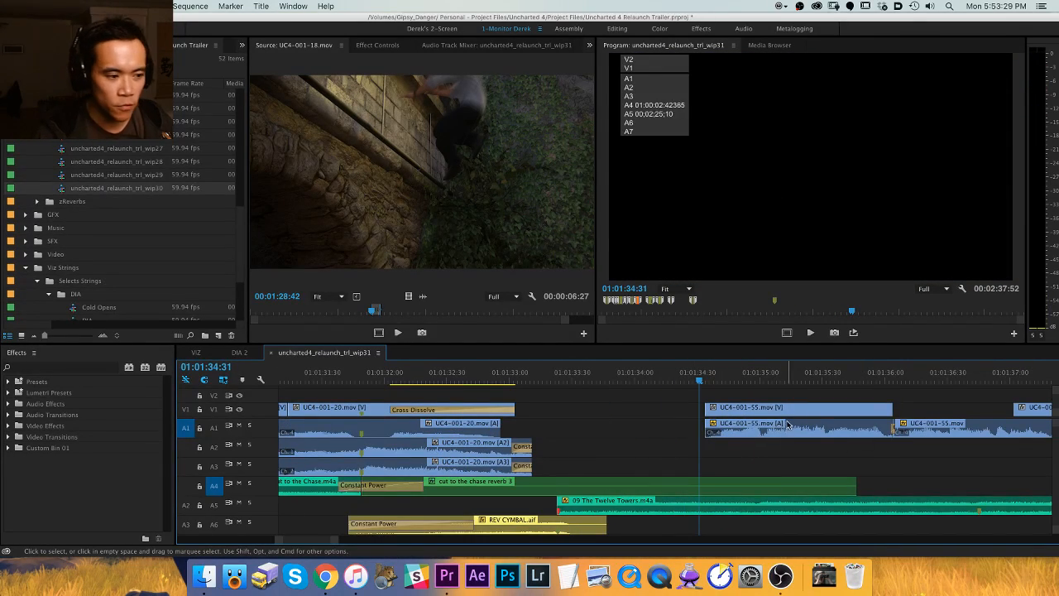
{"action": "scroll", "coordinate": [786, 423], "scroll_direction": "down", "scroll_amount": 5}
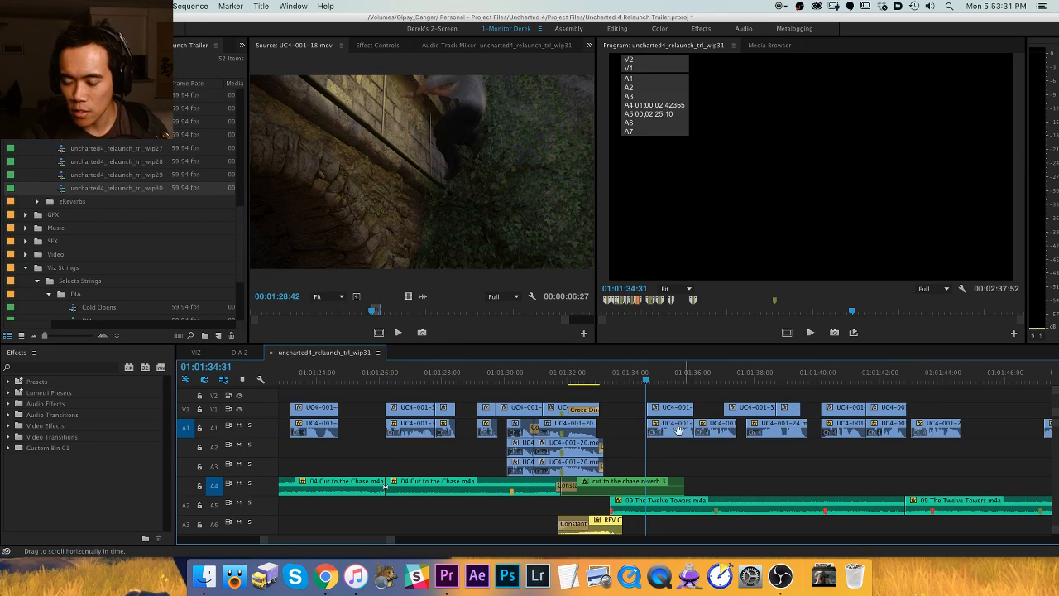
Return the playhead to the edit at 01:01:25:52 and save the project.
{"action": "scroll", "coordinate": [677, 431], "scroll_direction": "up", "scroll_amount": 2}
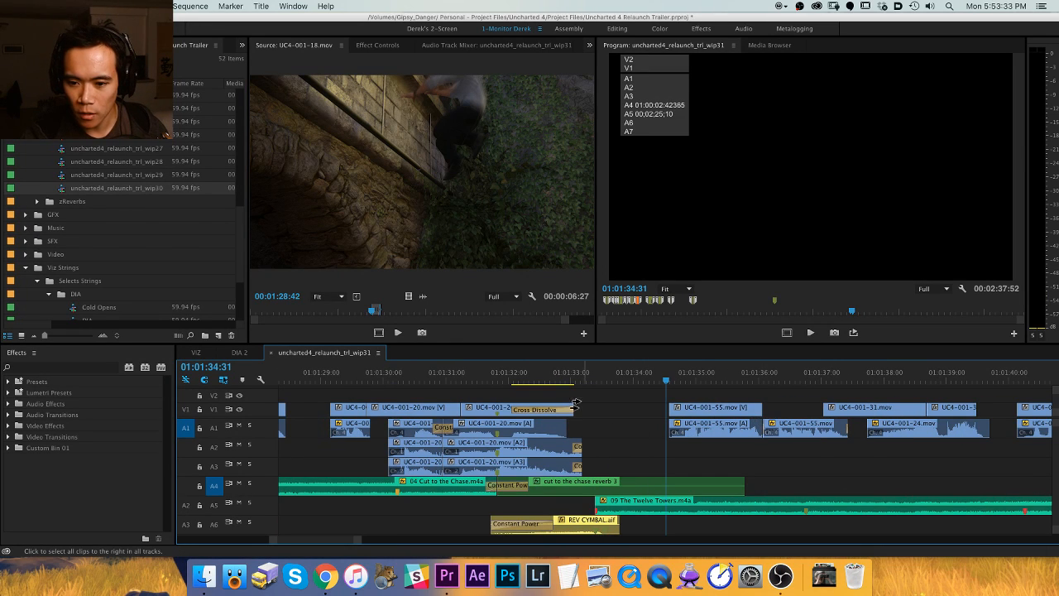
{"action": "key", "text": "Up"}
{"action": "key", "text": "Up"}
{"action": "key", "text": "super+s"}
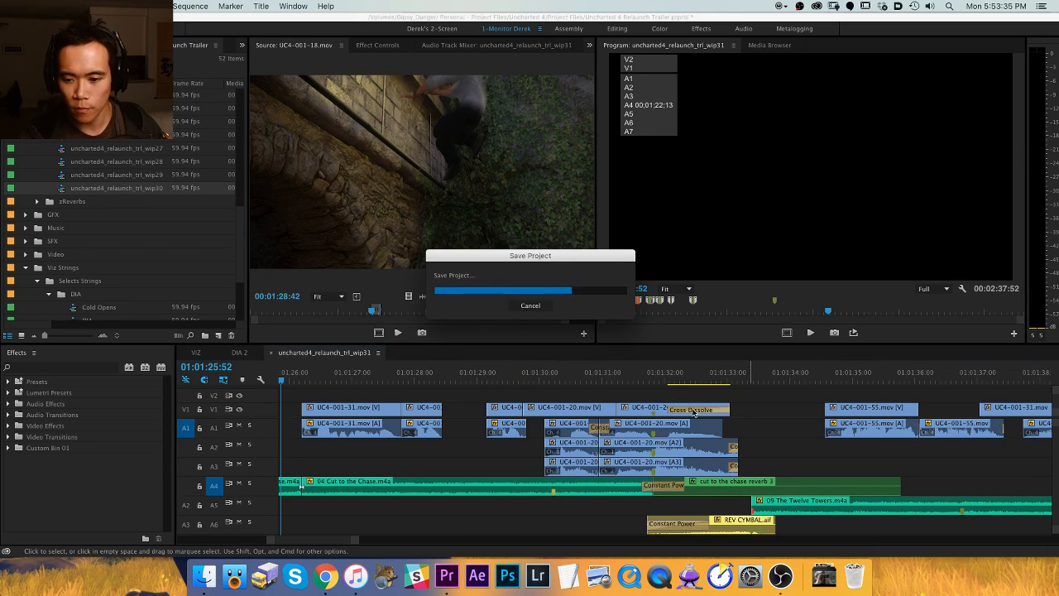
Play the change from The Twelve Towers to Brother_s Keeper from 01:02:01:53.
{"action": "key", "text": "backslash"}
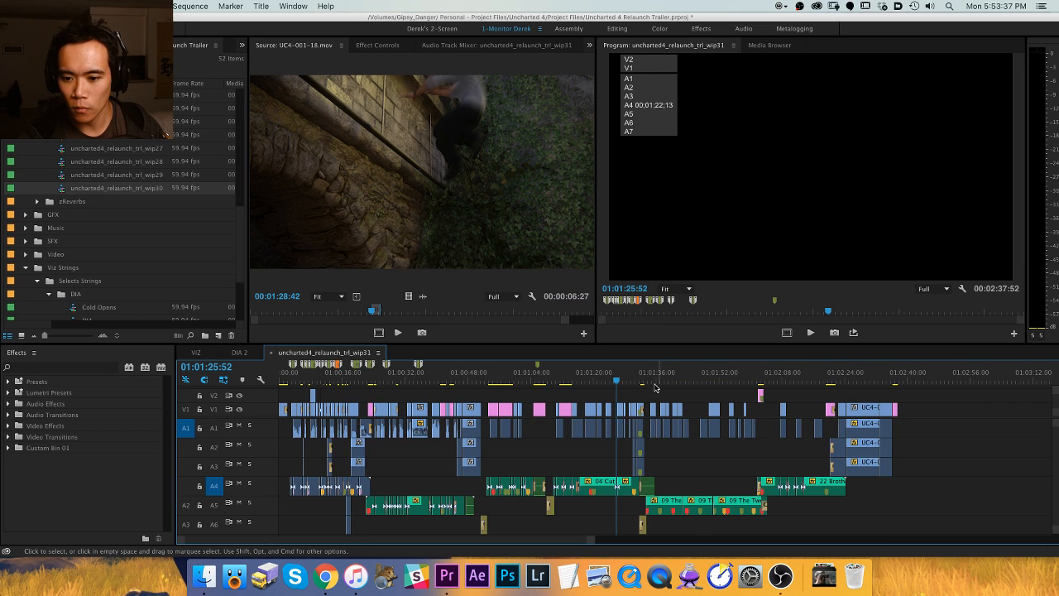
{"action": "left_click", "coordinate": [764, 378]}
{"action": "scroll", "coordinate": [768, 379], "scroll_direction": "up", "scroll_amount": 8}
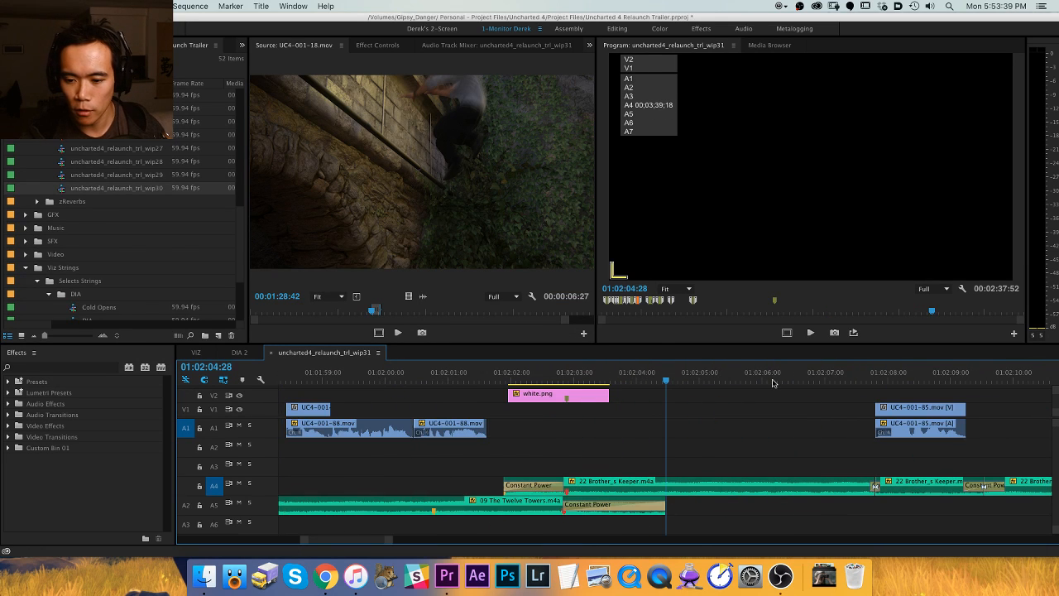
{"action": "key", "text": "Up"}
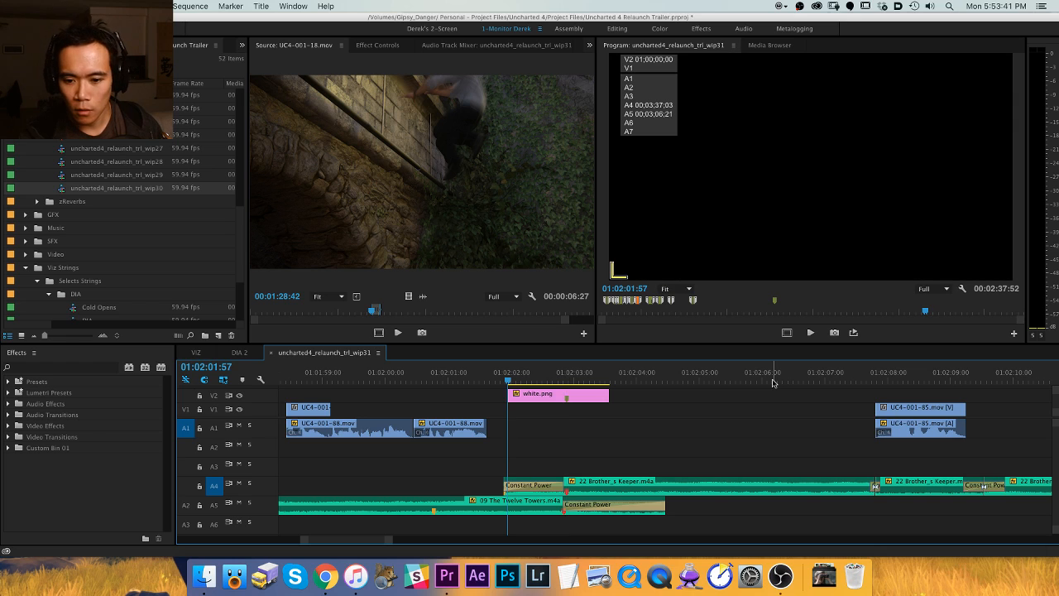
{"action": "scroll", "coordinate": [773, 382], "scroll_direction": "down", "scroll_amount": 2}
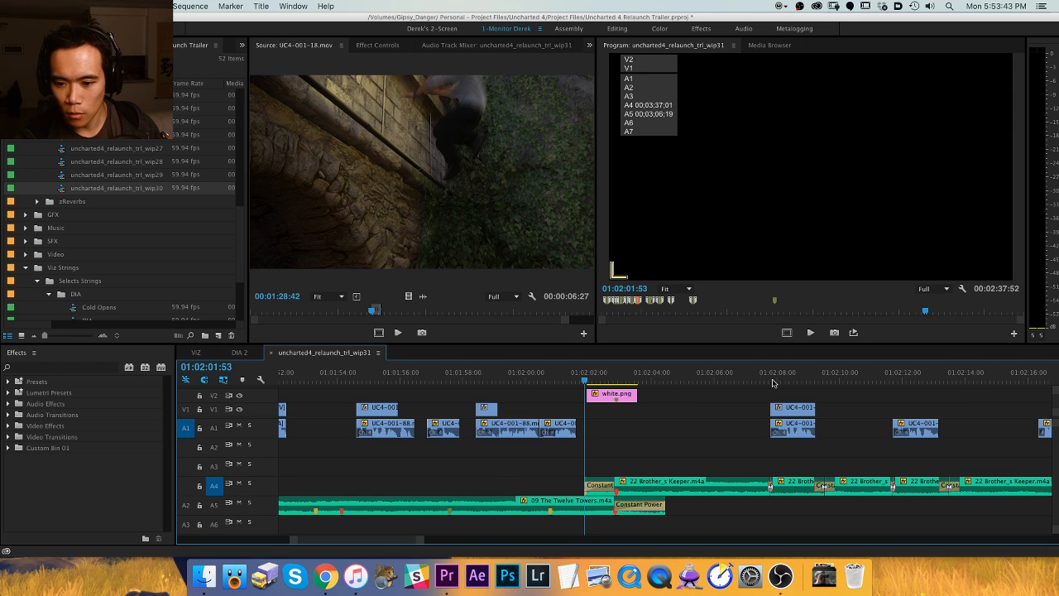
{"action": "key", "text": "space"}
{"action": "scroll", "coordinate": [636, 401], "scroll_direction": "down", "scroll_amount": 2}
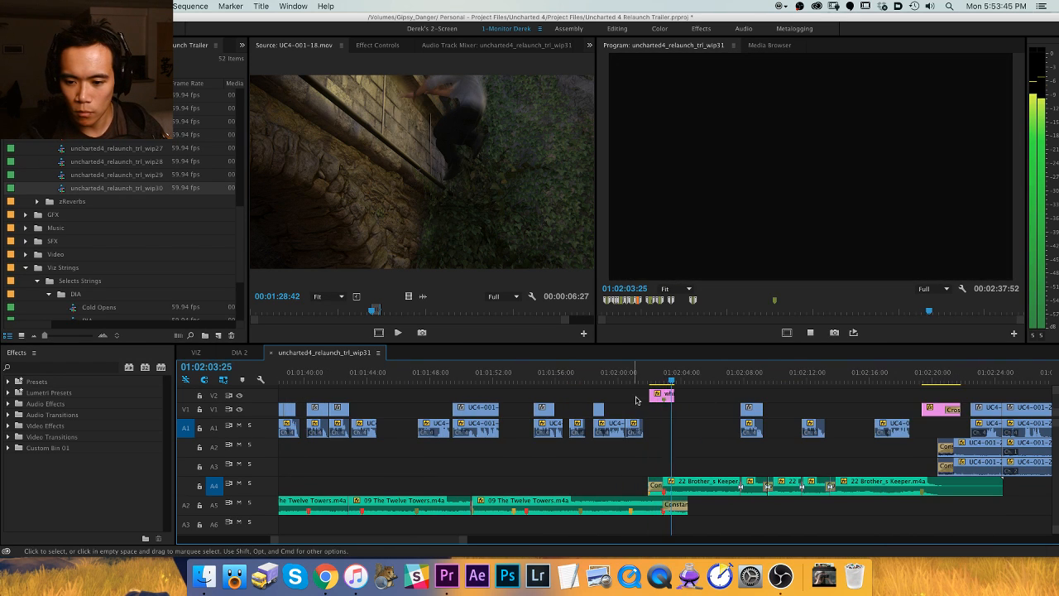
Replay the change into The Twelve Towers from 01:01:31:24 and set a sequence marker at that music's start, 01:01:33:23.
{"action": "left_click", "coordinate": [591, 381]}
{"action": "key", "text": "minus"}
{"action": "left_click_drag", "start_coordinate": [568, 381], "coordinate": [417, 379]}
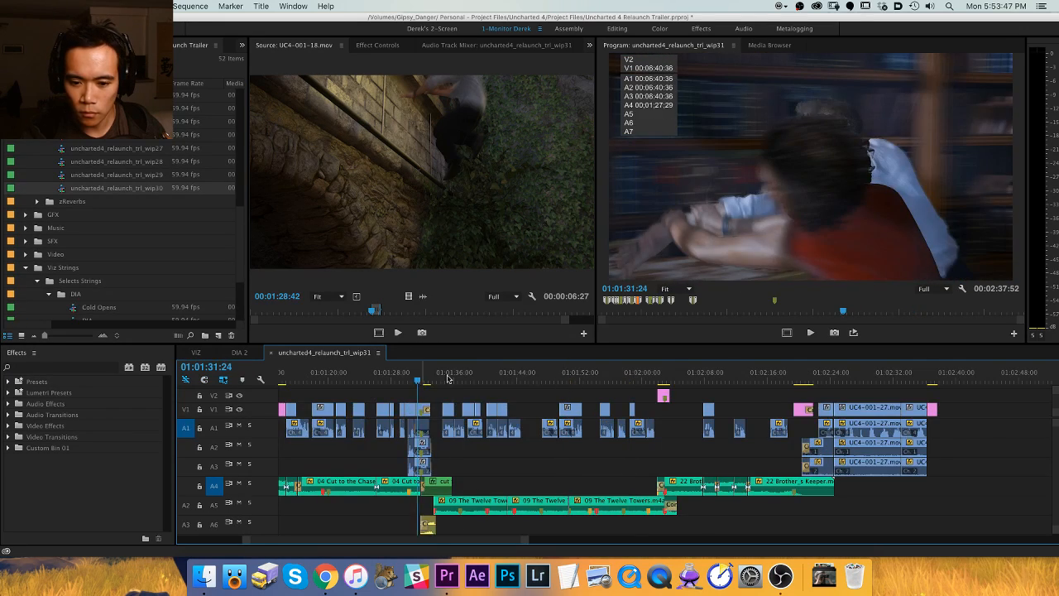
{"action": "key", "text": "equal"}
{"action": "key", "text": "space"}
{"action": "key", "text": "equal"}
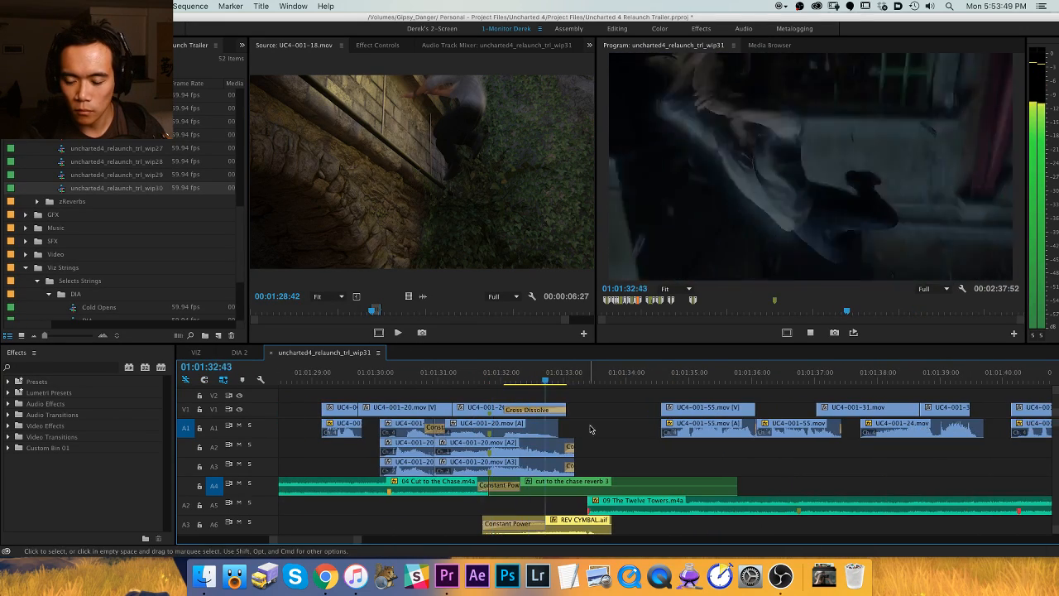
{"action": "key", "text": "space"}
{"action": "key", "text": "shift+Up"}
{"action": "key", "text": "shift+Up"}
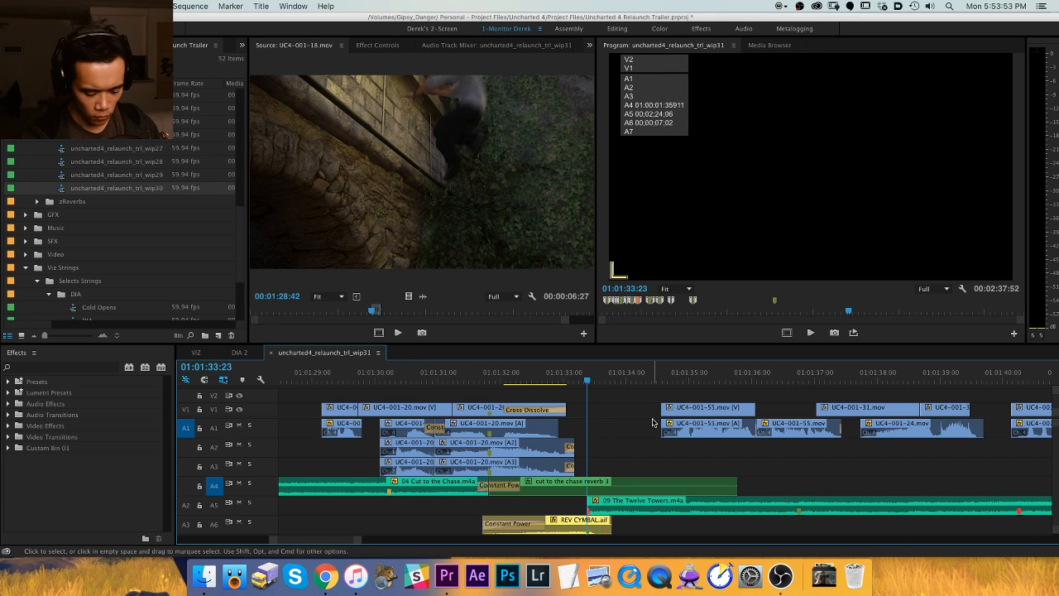
{"action": "left_click_drag", "start_coordinate": [653, 456], "coordinate": [456, 449]}
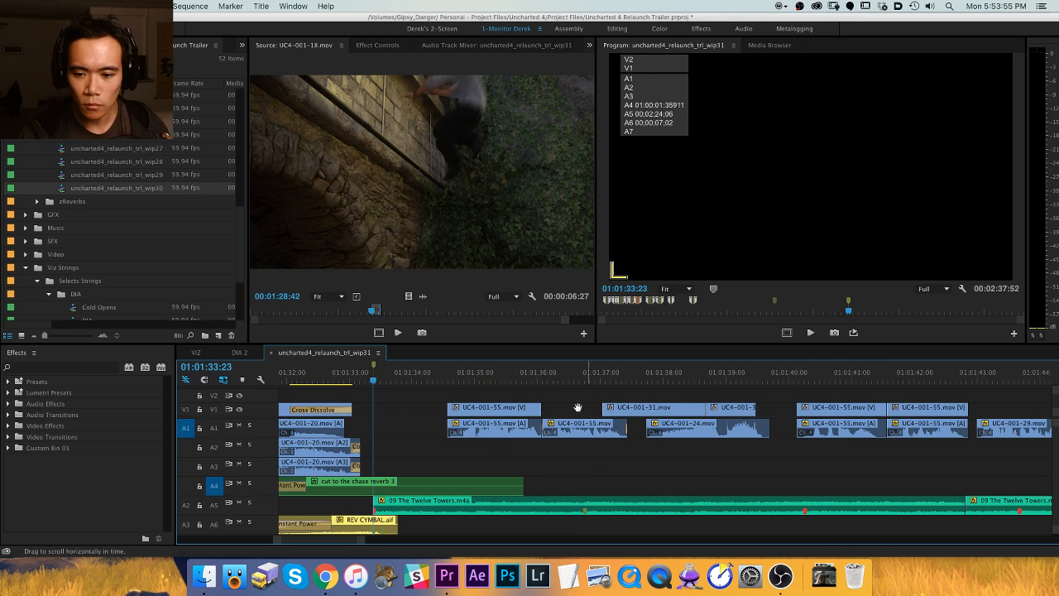
Move every clip from The Twelve Towers onward about 3.5 seconds later and extend that music's head about 1.8 seconds earlier.
{"action": "left_click_drag", "start_coordinate": [525, 413], "coordinate": [746, 414]}
{"action": "key", "text": "v"}
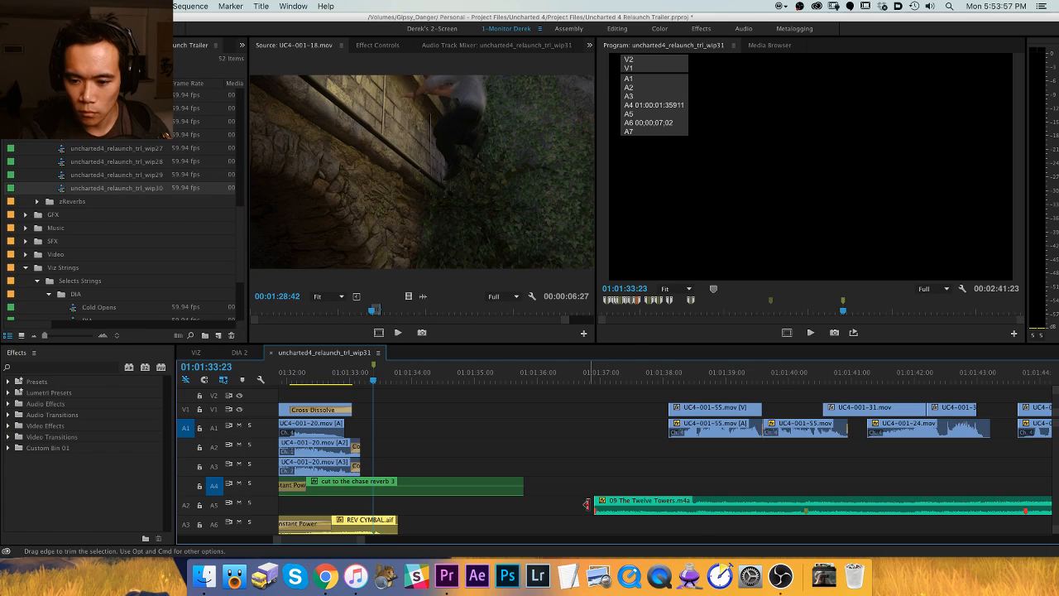
{"action": "left_click_drag", "start_coordinate": [595, 501], "coordinate": [483, 494]}
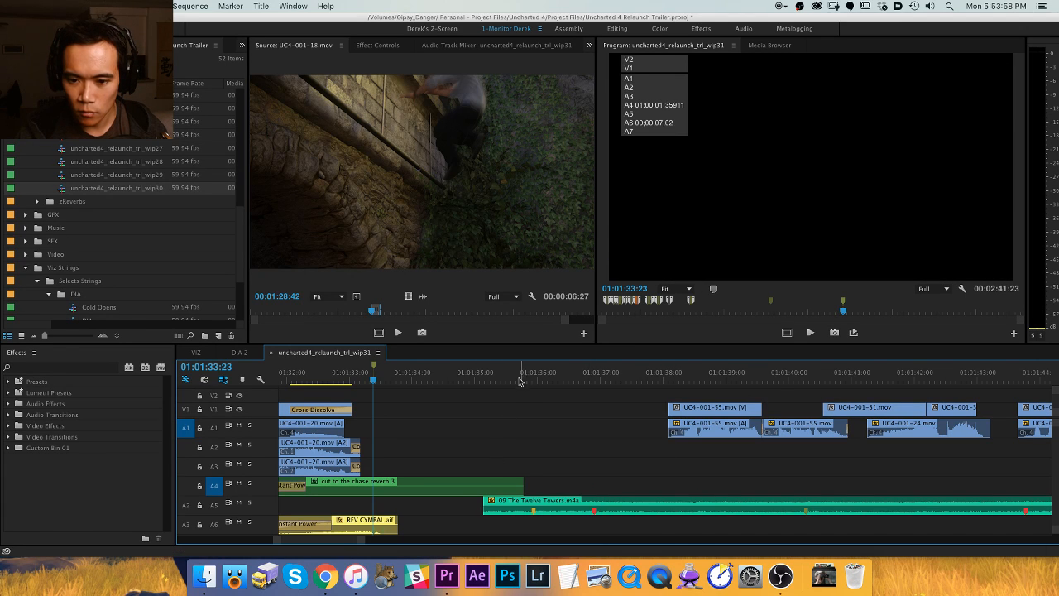
Solo track A5, listen to the extended opening of The Twelve Towers, and trim its start to 01:01:35:56.
{"action": "left_click", "coordinate": [249, 503]}
{"action": "key", "text": "space"}
{"action": "key", "text": "="}
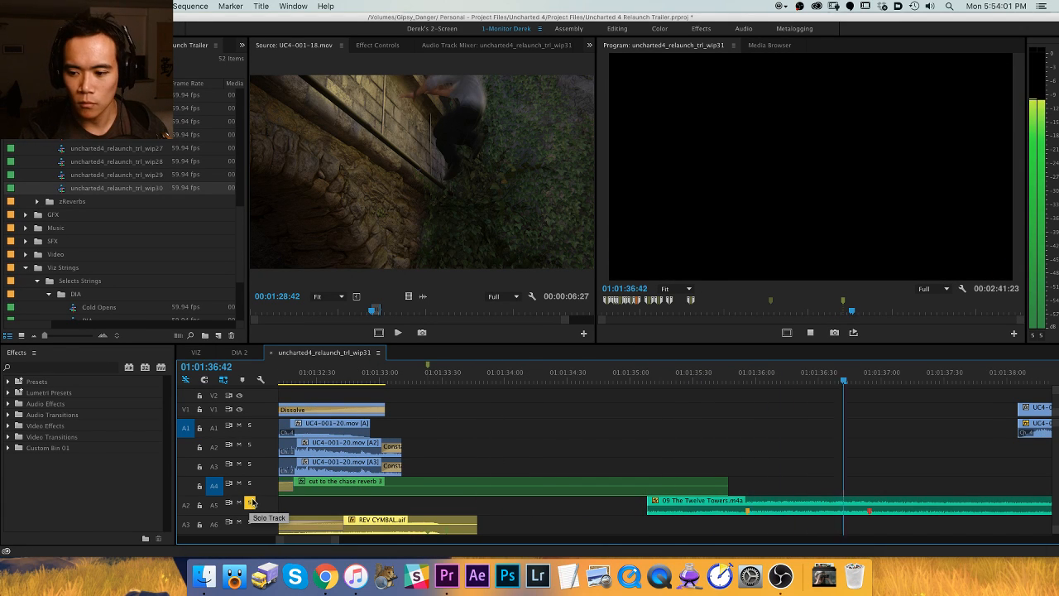
{"action": "key", "text": "space"}
{"action": "key", "text": "space"}
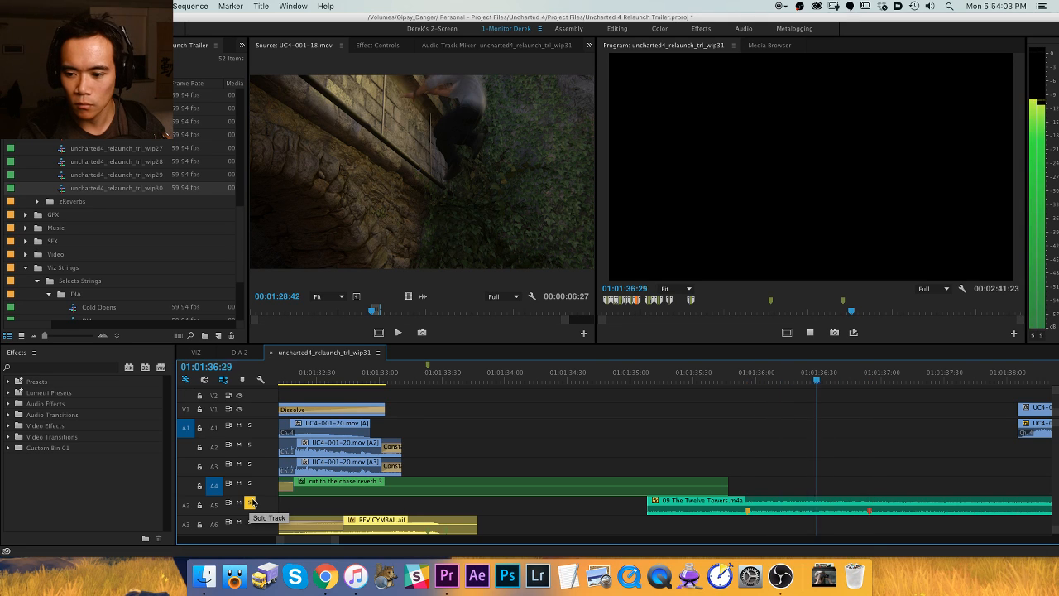
{"action": "key", "text": "space"}
{"action": "key", "text": "space"}
{"action": "key", "text": "space"}
{"action": "key", "text": "space"}
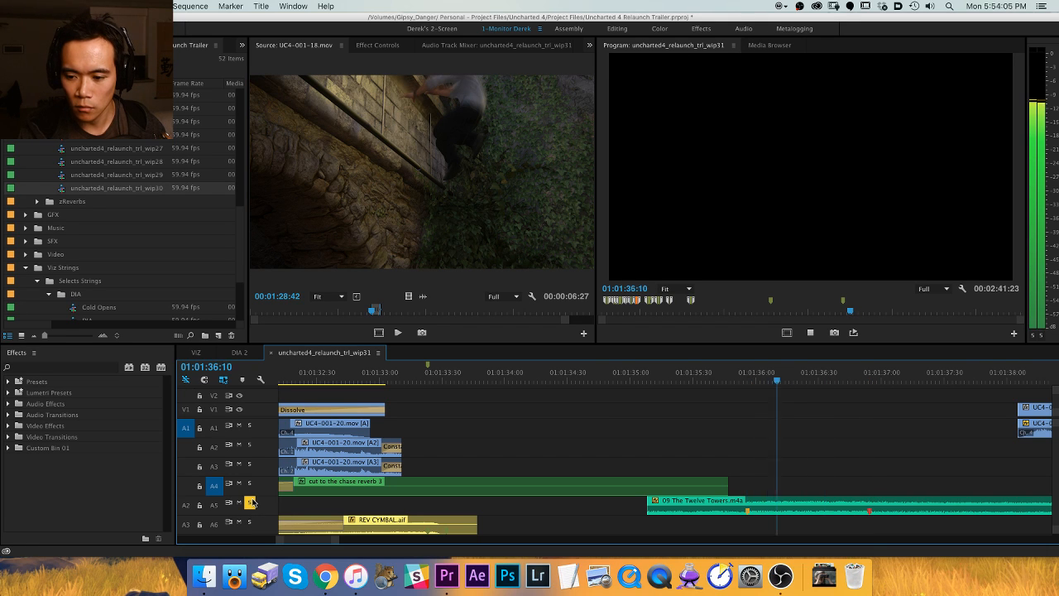
{"action": "key", "text": "space"}
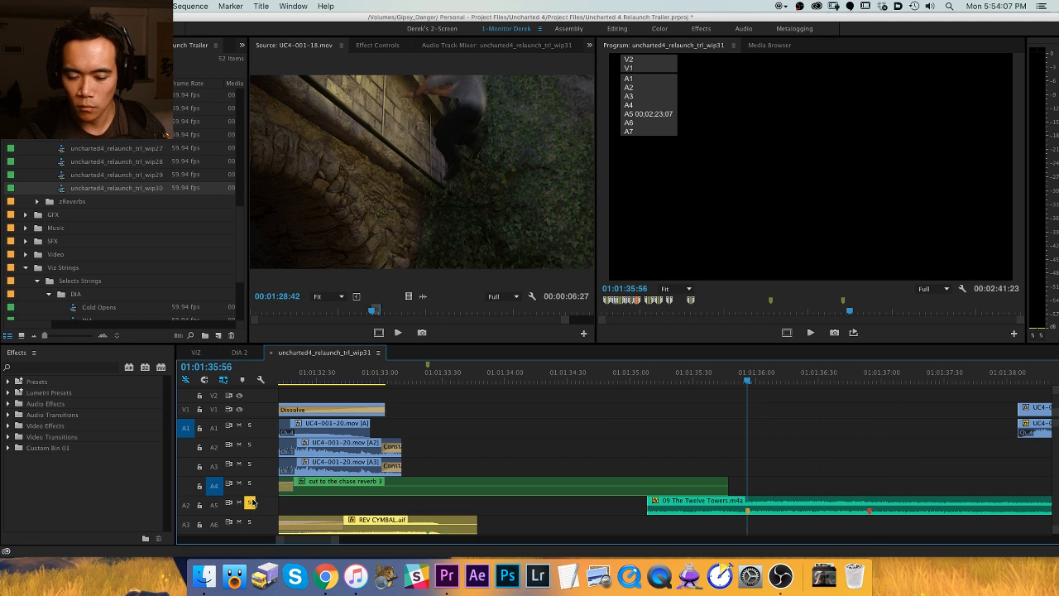
{"action": "key", "text": "alt+q"}
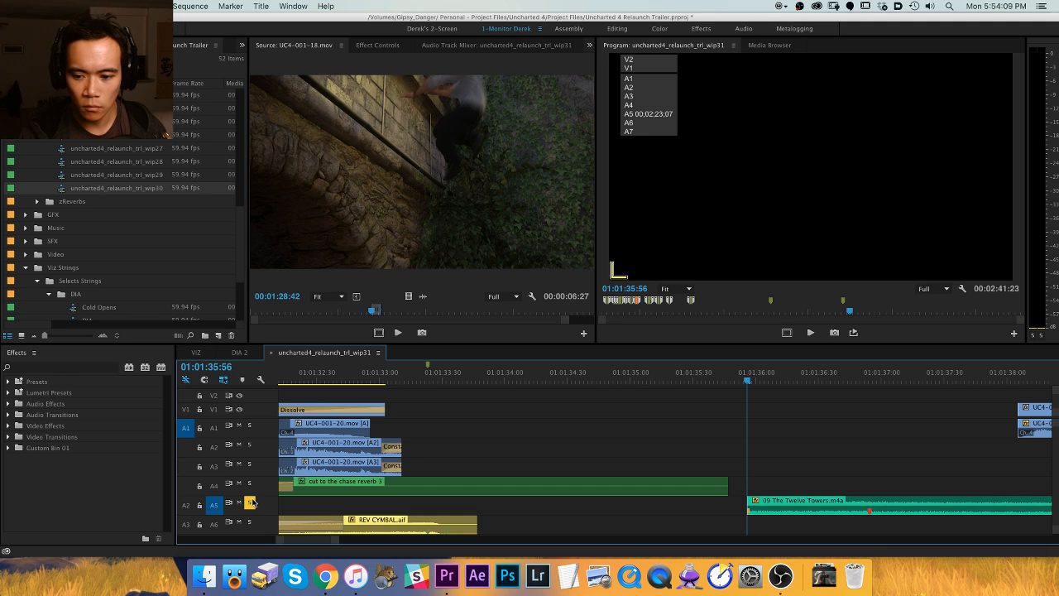
Play the trimmed opening of The Twelve Towers to find the beat and set a sequence In point at 01:01:36:46.
{"action": "key", "text": "space"}
{"action": "key", "text": "space"}
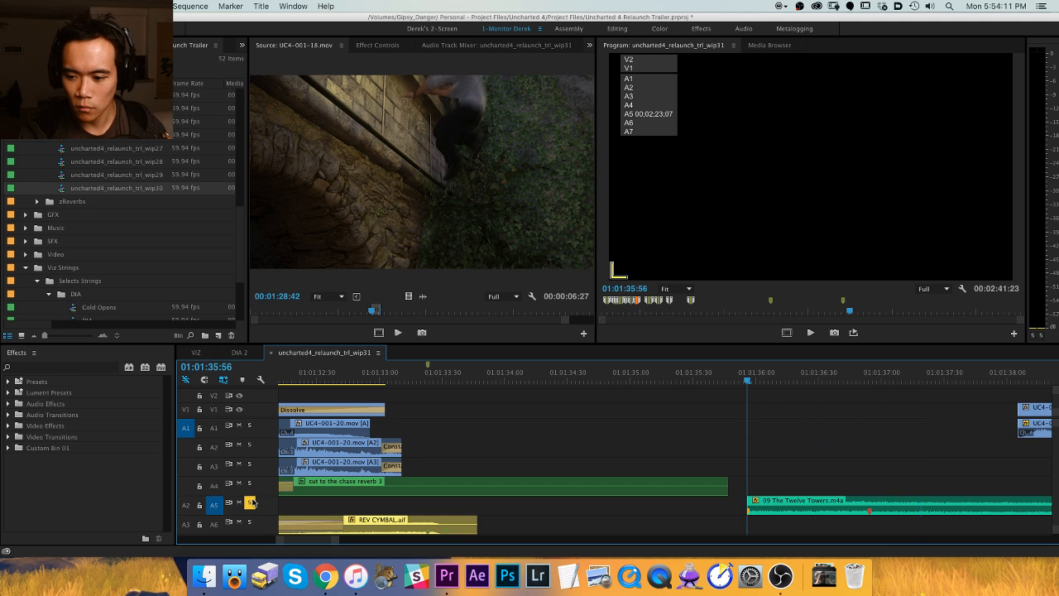
{"action": "key", "text": "space"}
{"action": "key", "text": "space"}
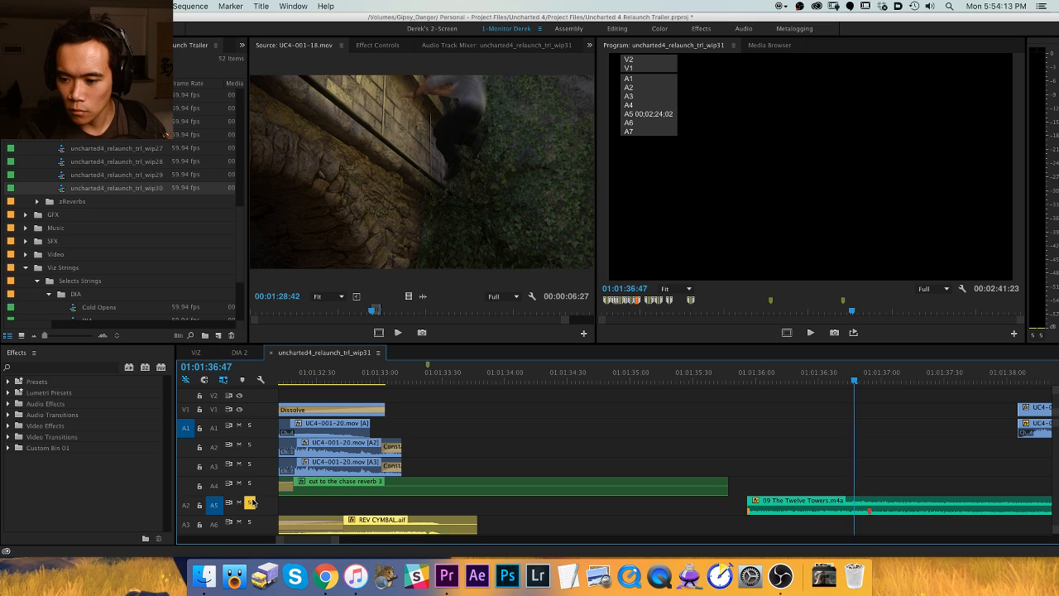
{"action": "key", "text": "i"}
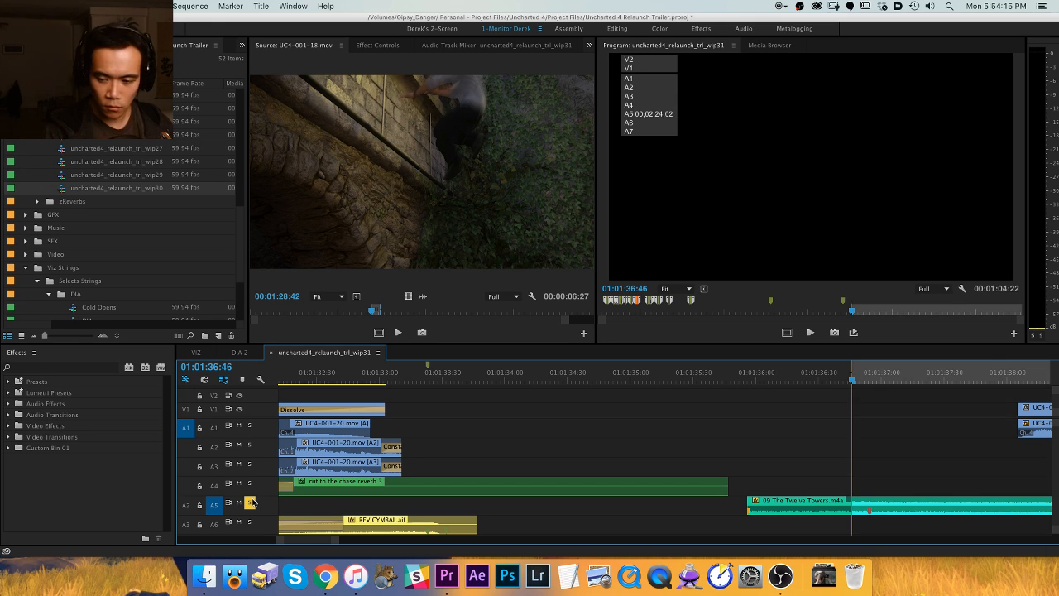
{"action": "key", "text": "space"}
{"action": "key", "text": "space"}
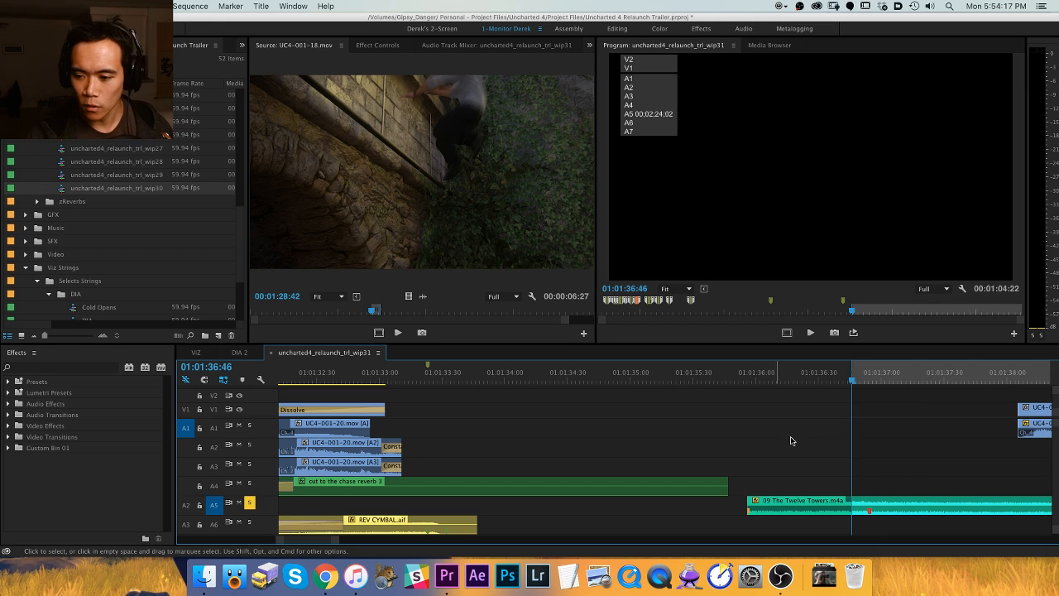
Match The Twelve Towers back to its source at the In point and move the red marker there to 00;02;24;02.
{"action": "left_click_drag", "start_coordinate": [814, 471], "coordinate": [795, 520]}
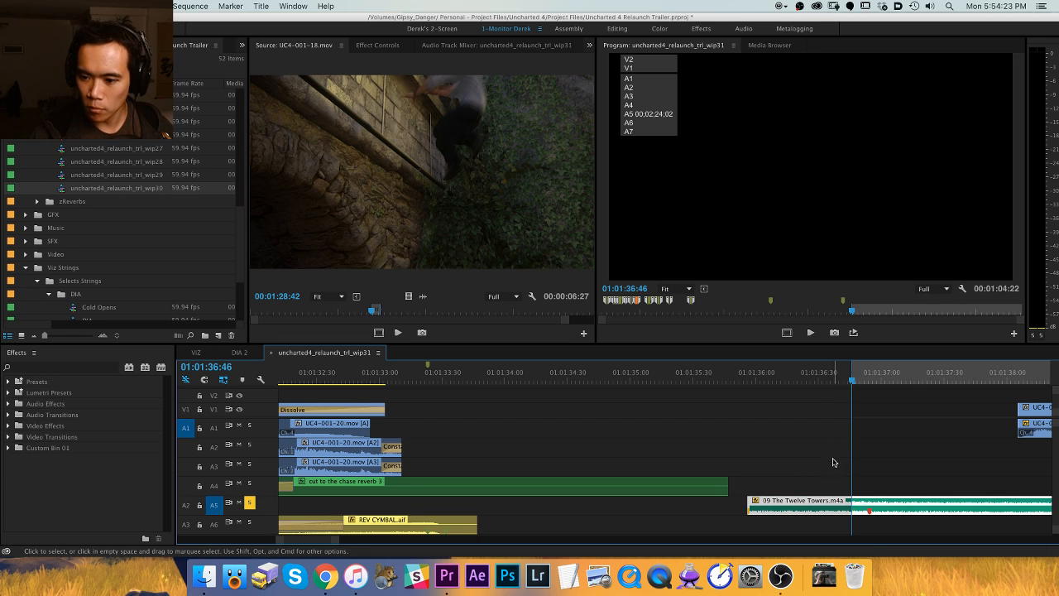
{"action": "key", "text": "="}
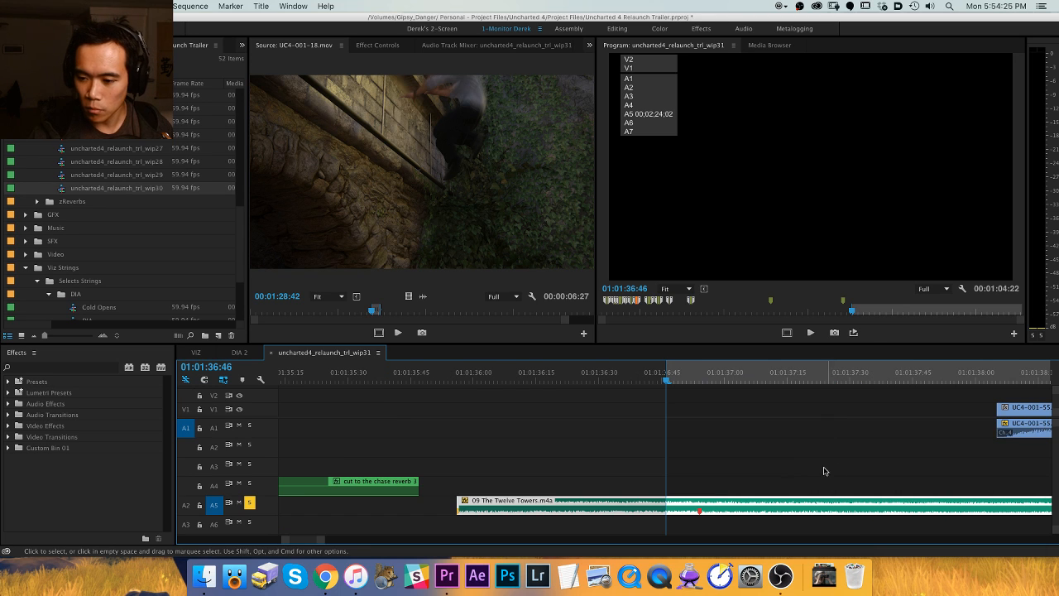
{"action": "key", "text": "f"}
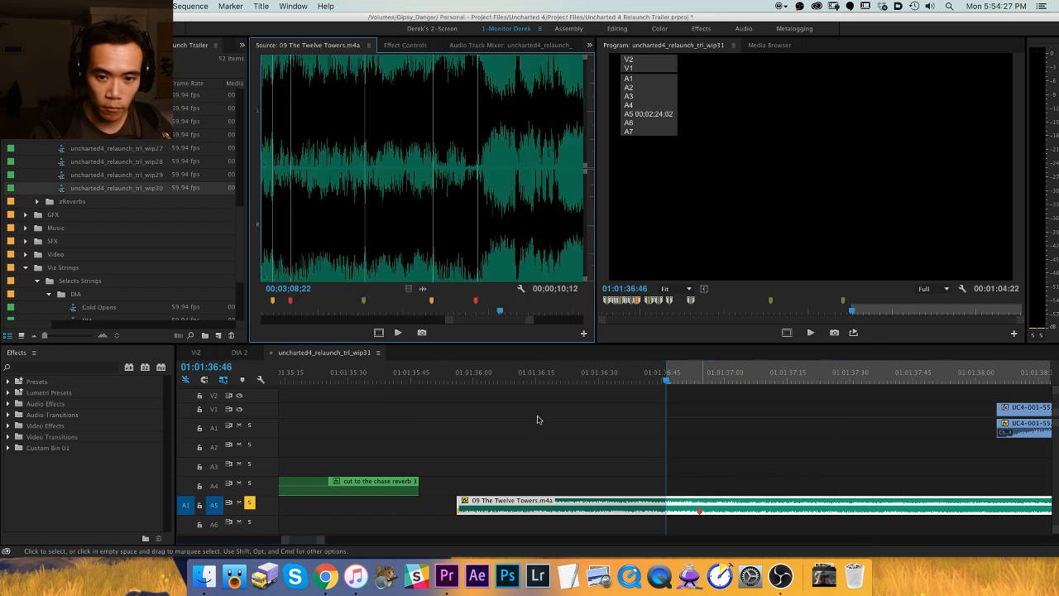
{"action": "key", "text": "="}
{"action": "key", "text": "="}
{"action": "key", "text": "="}
{"action": "key", "text": "="}
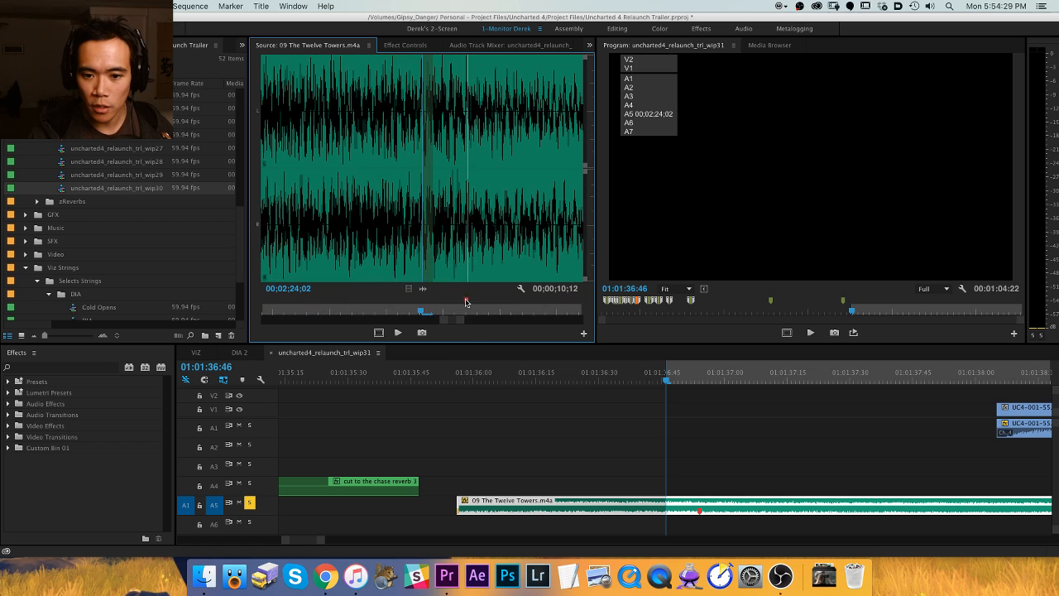
{"action": "left_click_drag", "start_coordinate": [467, 304], "coordinate": [418, 308]}
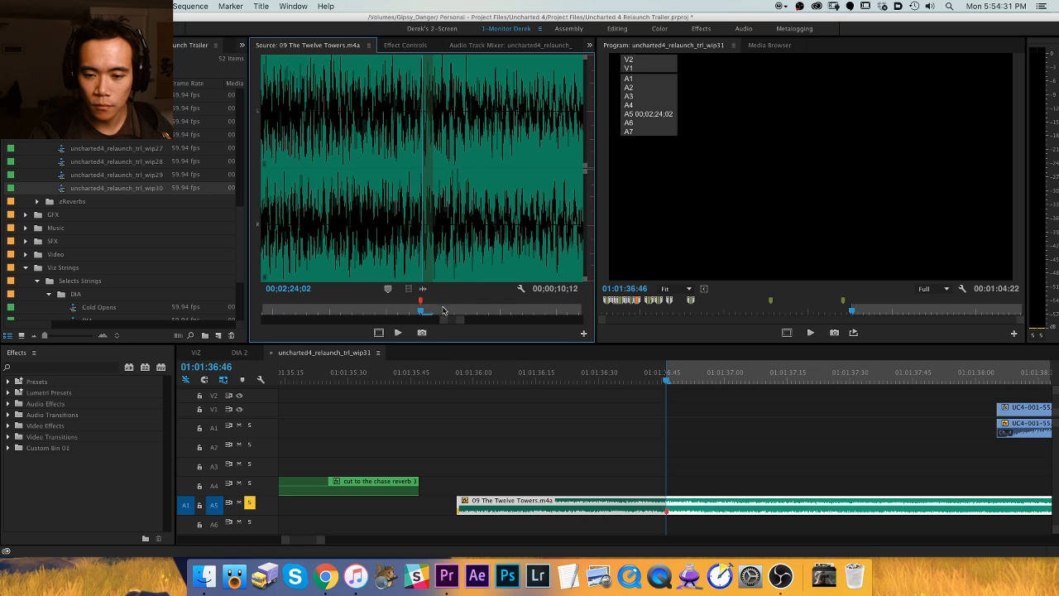
Play the music from 01:01:36:36 and trim the start of The Twelve Towers to the In point at 01:01:36:46.
{"action": "left_click", "coordinate": [648, 447]}
{"action": "left_click", "coordinate": [624, 374]}
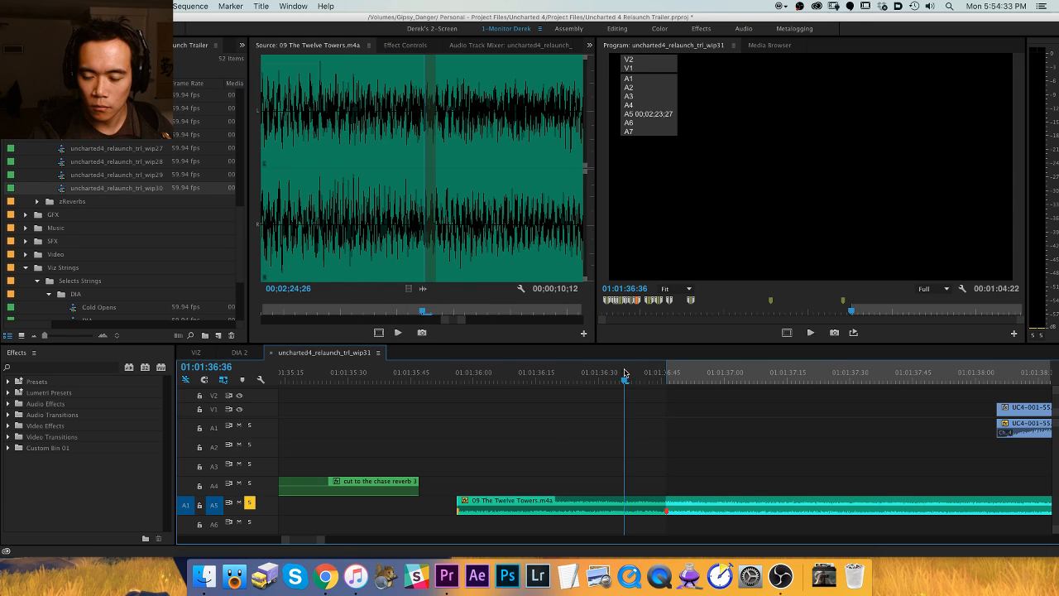
{"action": "key", "text": "space"}
{"action": "key", "text": "minus"}
{"action": "key", "text": "minus"}
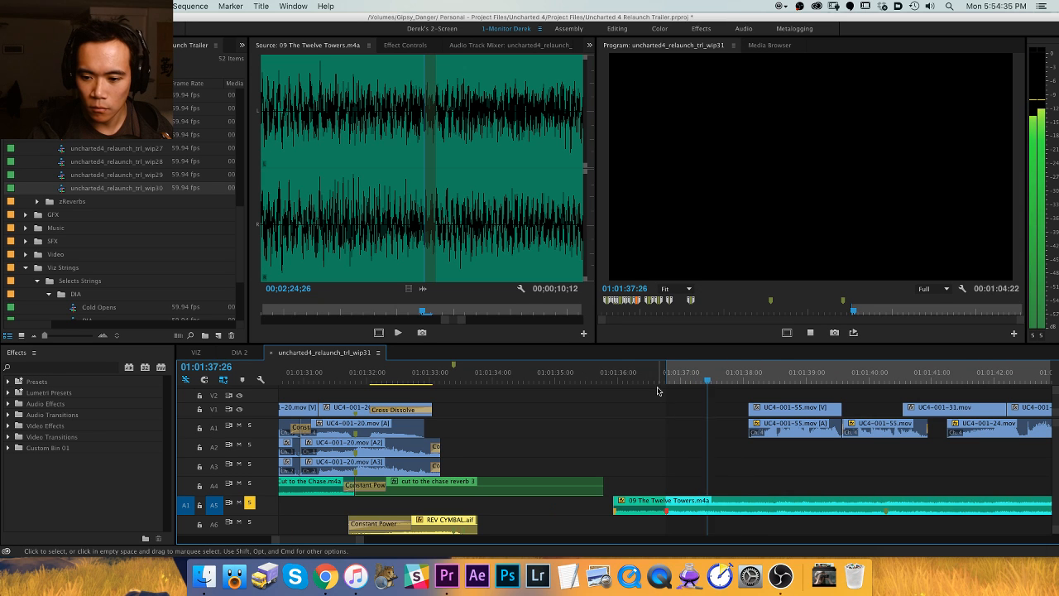
{"action": "key", "text": "shift+i"}
{"action": "key", "text": "shift+q"}
Move The Twelve Towers and all clips after it earlier so the music starts on the 01:01:33:23 sequence marker.
{"action": "key", "text": "shift+k"}
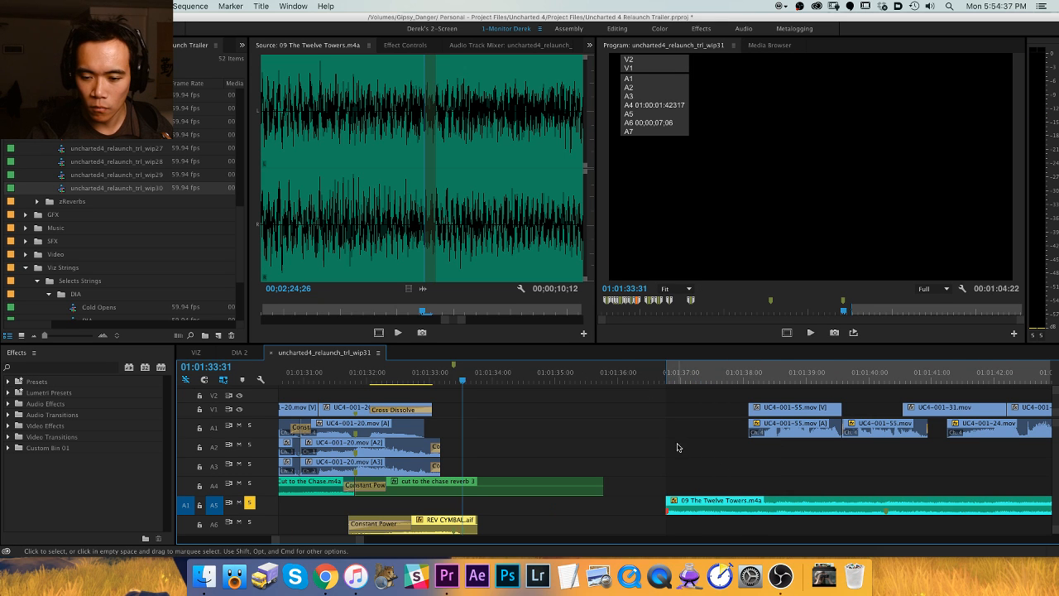
{"action": "key", "text": "a"}
{"action": "left_click_drag", "start_coordinate": [634, 501], "coordinate": [478, 508]}
{"action": "key", "text": "equal"}
{"action": "key", "text": "equal"}
{"action": "key", "text": "super+Left"}
{"action": "key", "text": "super+Left"}
{"action": "key", "text": "super+Left"}
{"action": "key", "text": "super+Left"}
{"action": "key", "text": "super+Left"}
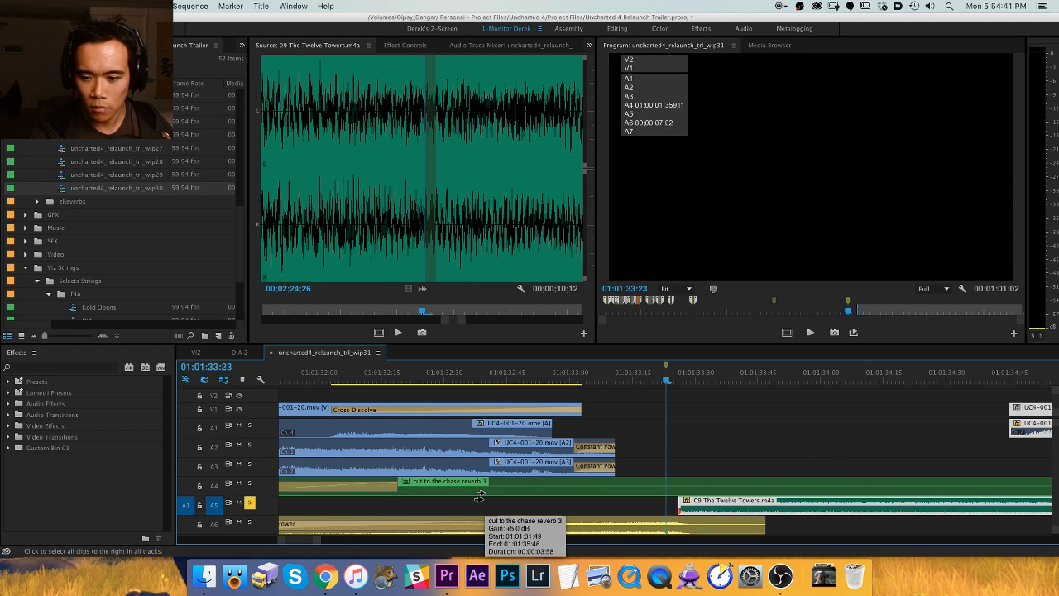
{"action": "key", "text": "minus"}
{"action": "key", "text": "minus"}
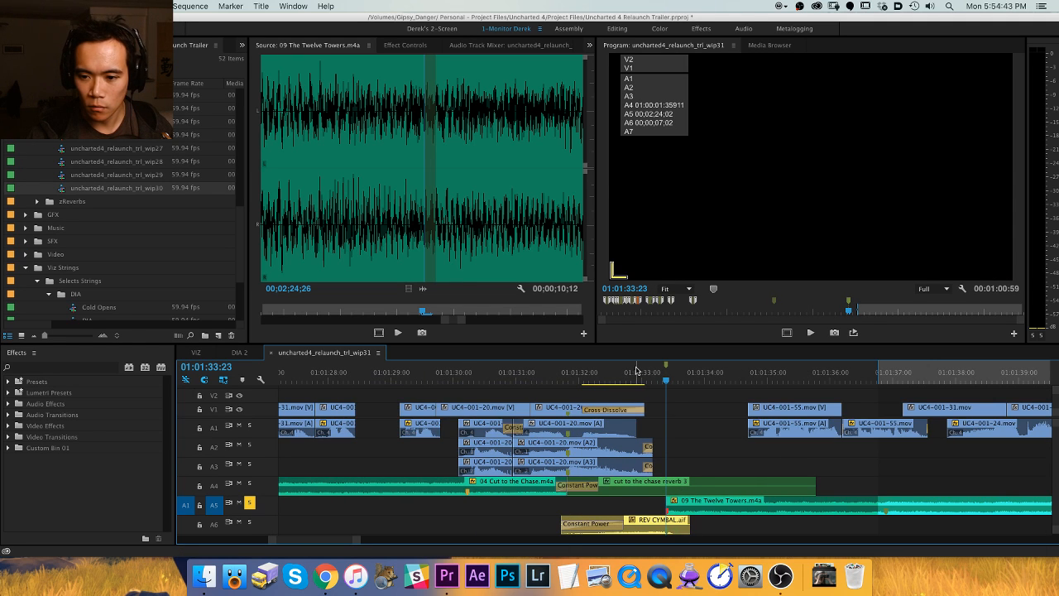
Turn off the A5 solo and play the transition into The Twelve Towers from 01:01:32:19 to about 01:01:34:36.
{"action": "left_click", "coordinate": [598, 376]}
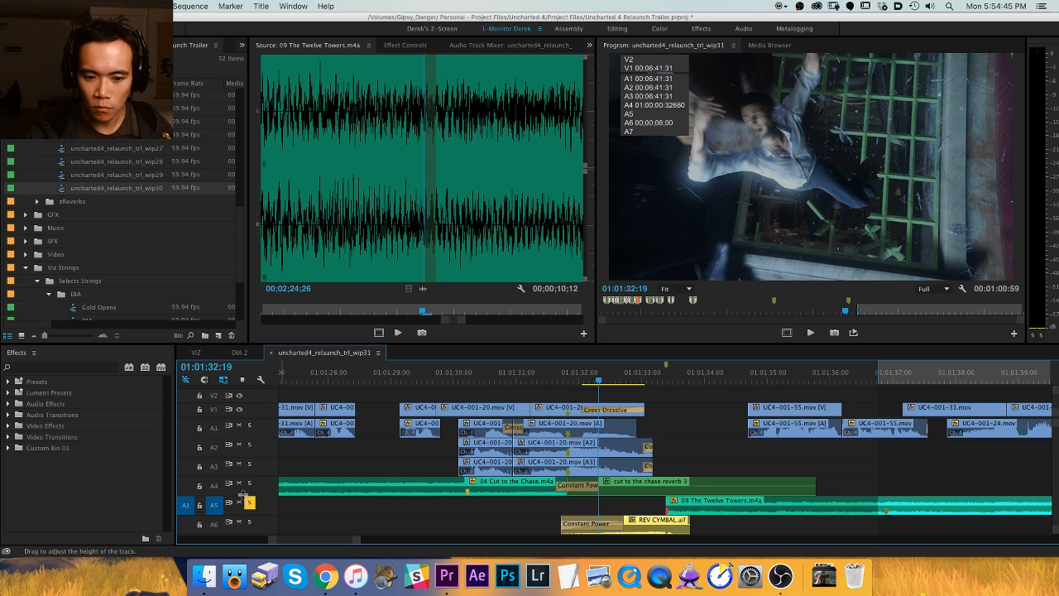
{"action": "key", "text": "space"}
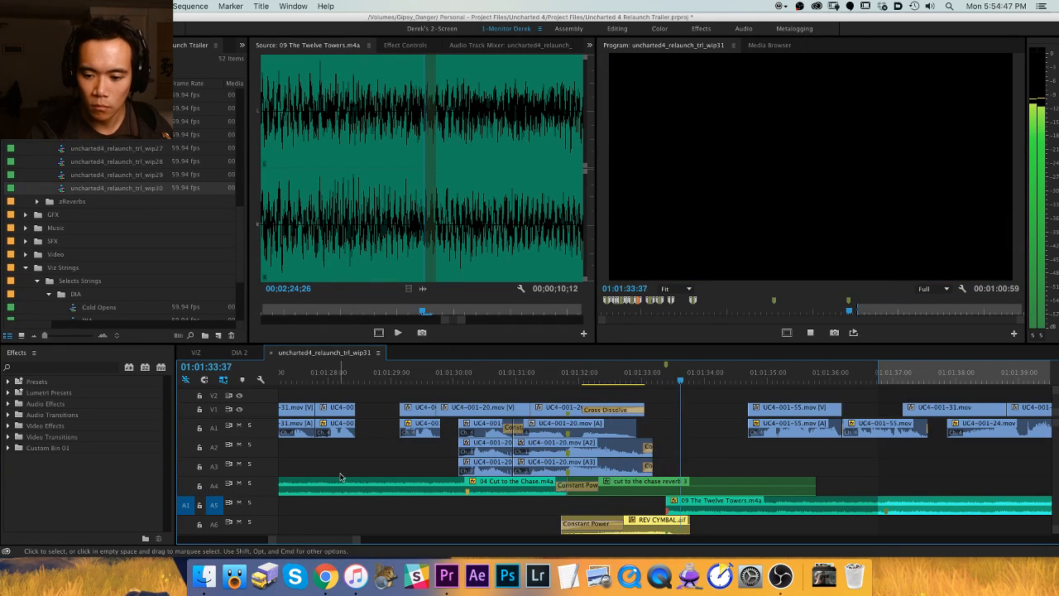
{"action": "key", "text": "space"}
Move The Twelve Towers and all clips after it four frames later and play around the music's entry.
{"action": "key", "text": "equal"}
{"action": "key", "text": "a"}
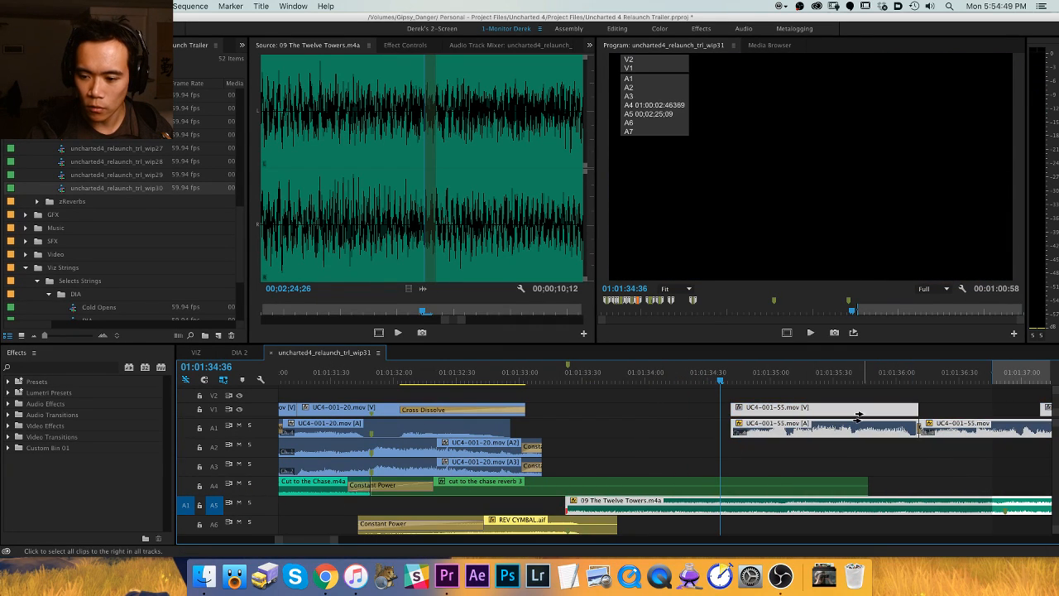
{"action": "left_click_drag", "start_coordinate": [858, 415], "coordinate": [866, 415]}
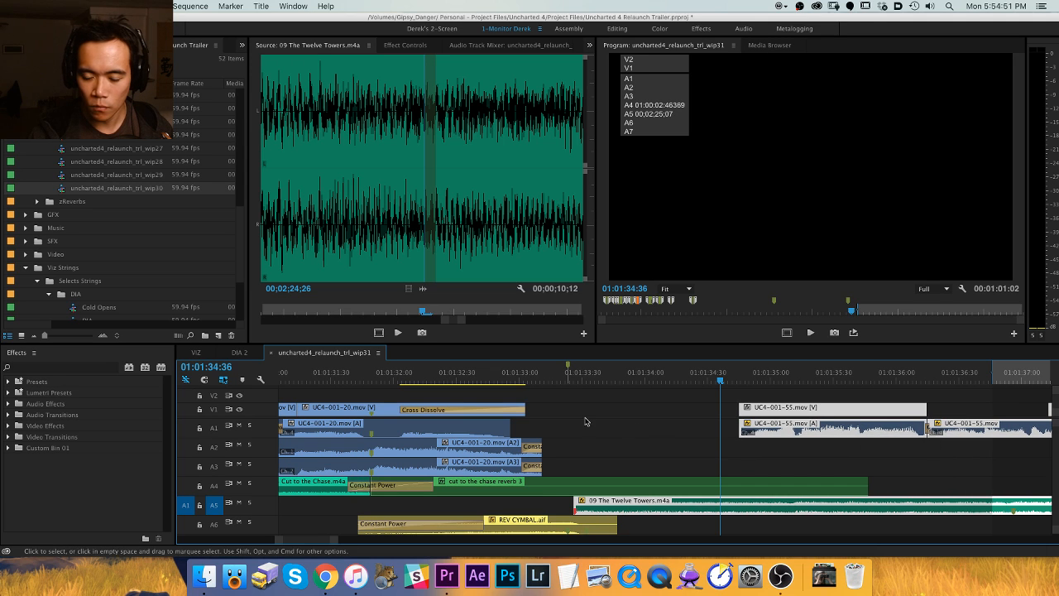
{"action": "key", "text": "shift+k"}
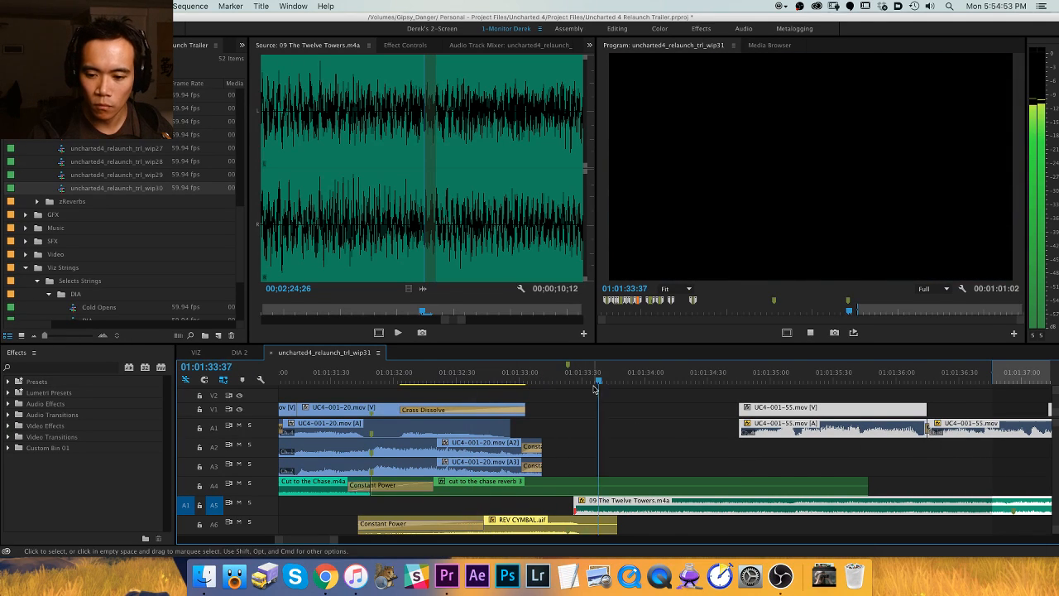
{"action": "key", "text": "v"}
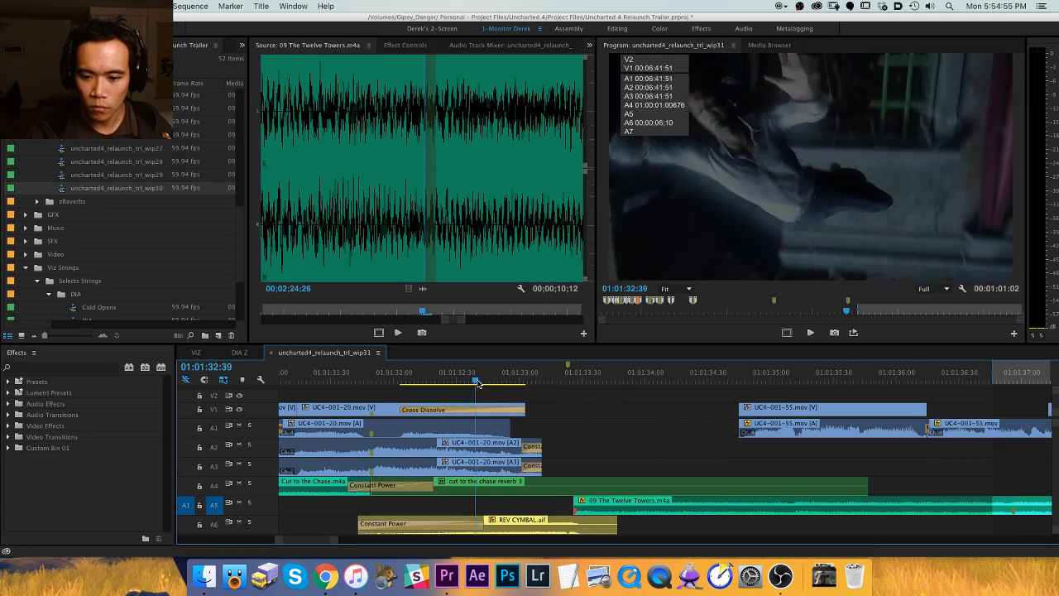
Solo A5, extend the start of The Twelve Towers back to 01:01:32:39, listen, and trim the start to 01:01:32:56.
{"action": "left_click", "coordinate": [249, 502]}
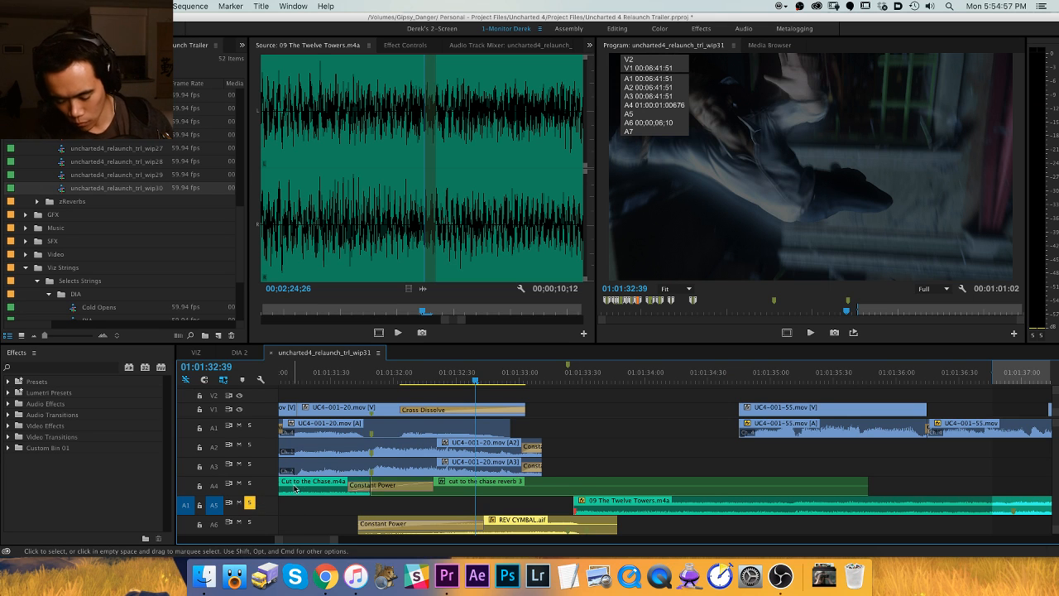
{"action": "key", "text": "e"}
{"action": "key", "text": "space"}
{"action": "key", "text": "space"}
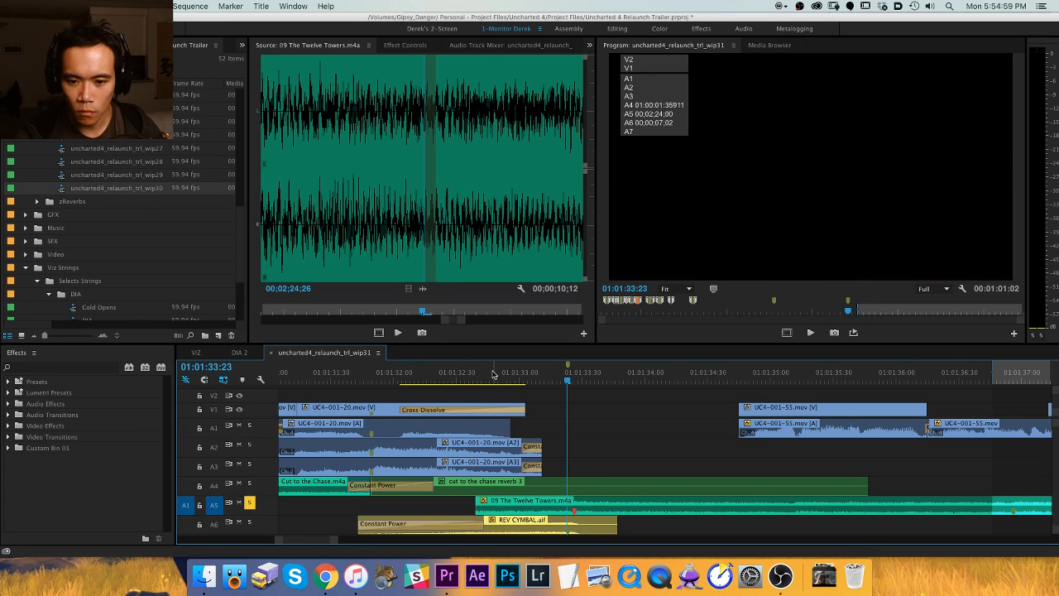
{"action": "key", "text": "e"}
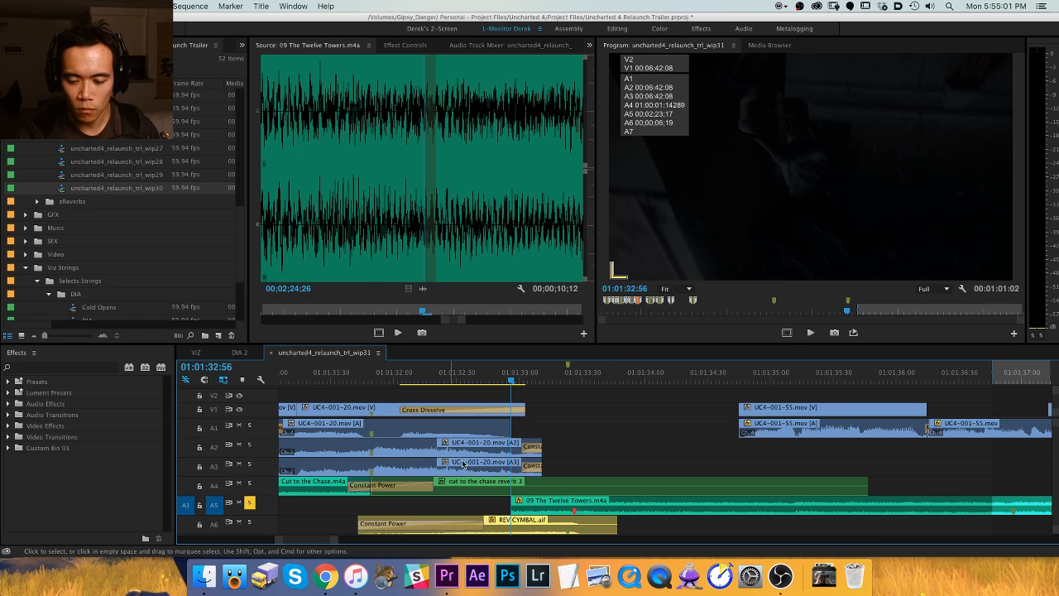
Add a Constant Power fade to the start of The Twelve Towers, ending at its red marker, and play the transition without the A5 solo.
{"action": "key", "text": "super+shift+d"}
{"action": "left_click_drag", "start_coordinate": [627, 507], "coordinate": [569, 506]}
{"action": "left_click", "coordinate": [392, 382]}
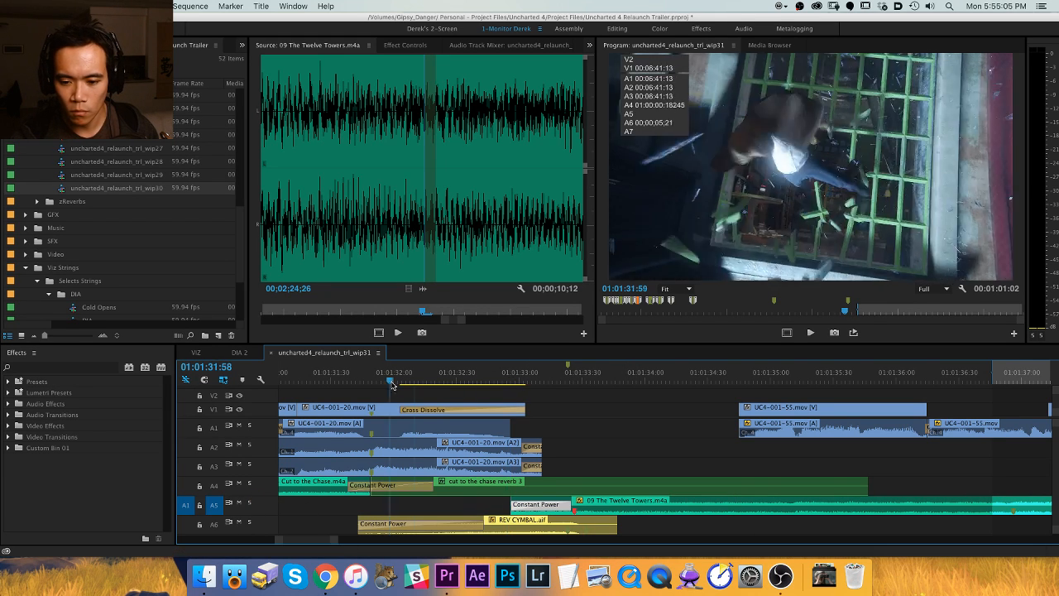
{"action": "key", "text": "space"}
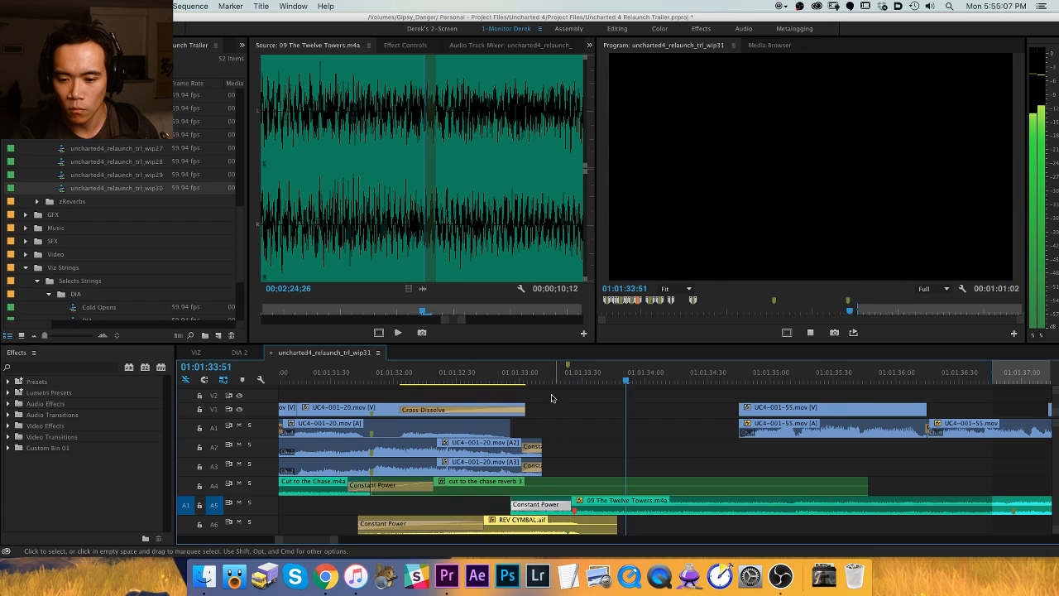
{"action": "left_click", "coordinate": [554, 368]}
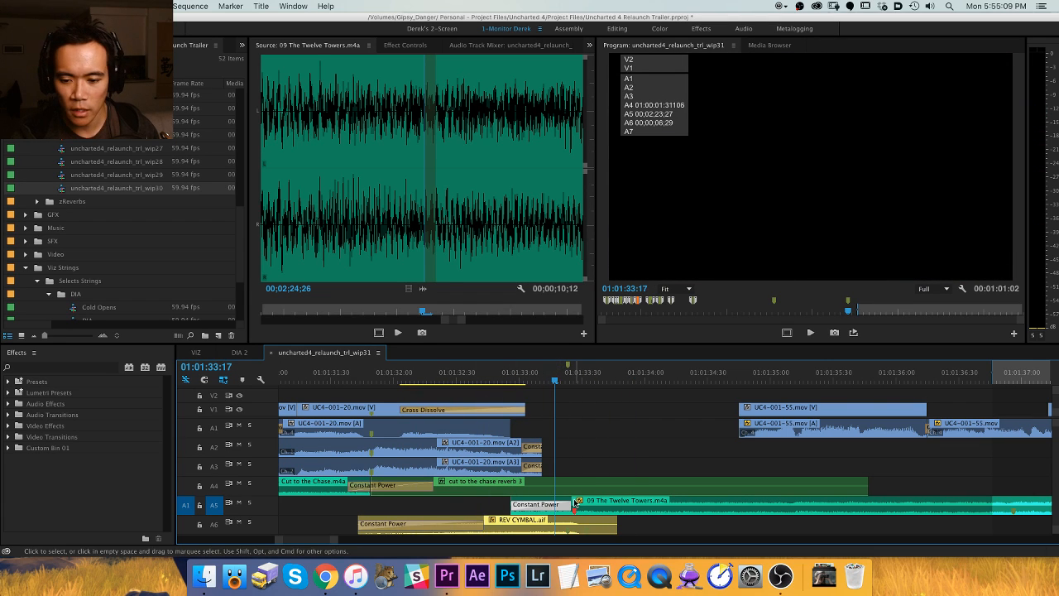
Delete the opening fade on The Twelve Towers and try trimming its start to 01:01:33:17, listen, and restore the 01:01:32:56 start.
{"action": "key", "text": "Delete"}
{"action": "key", "text": "shift+q"}
{"action": "key", "text": "space"}
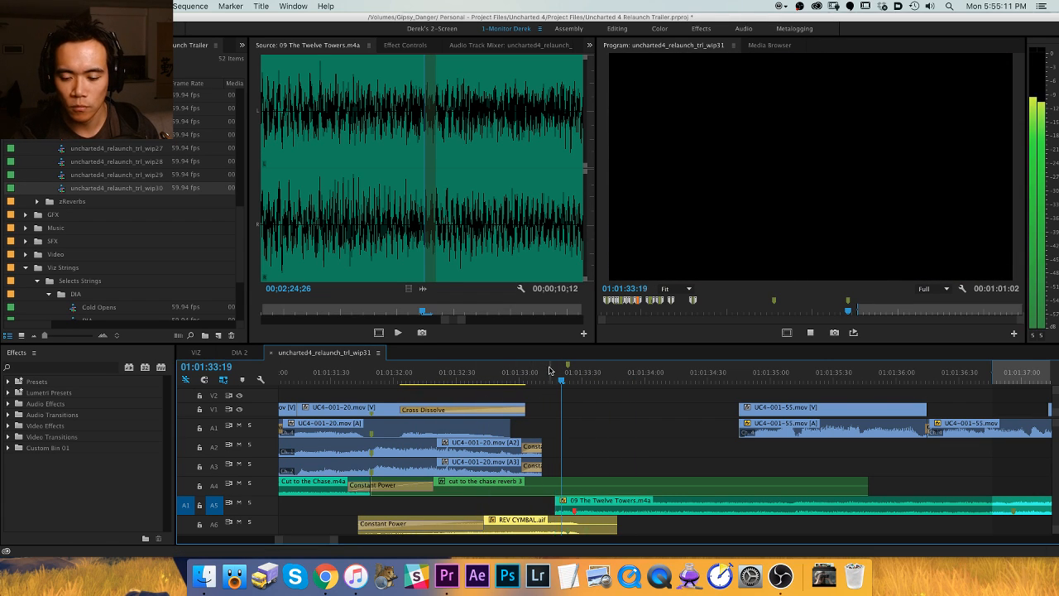
{"action": "key", "text": "space"}
{"action": "left_click_drag", "start_coordinate": [538, 371], "coordinate": [501, 371]}
{"action": "key", "text": "shift+w"}
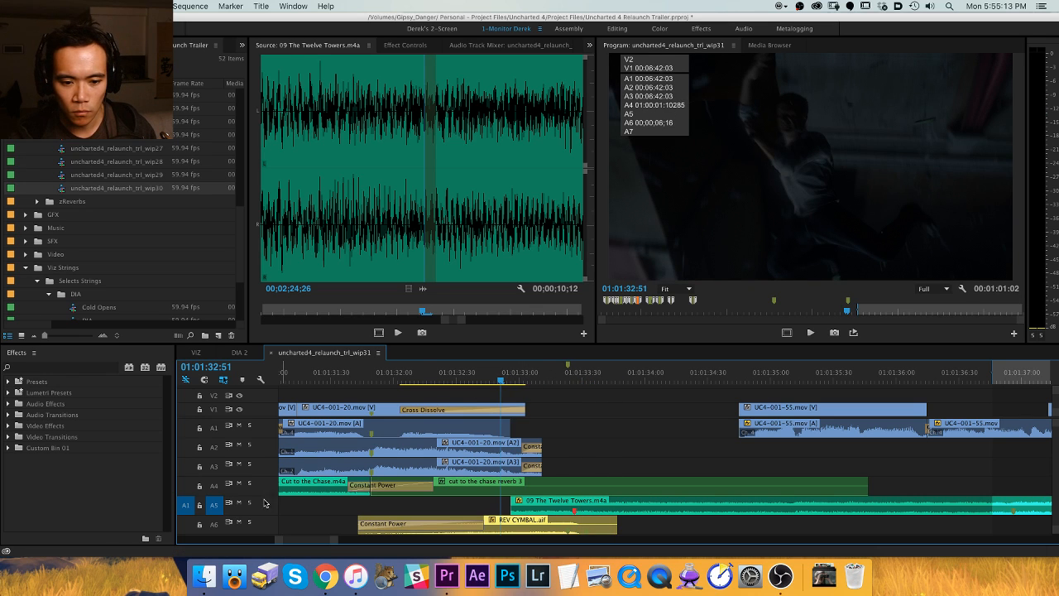
With A5 soloed, replay the music's entry and trim the start of The Twelve Towers to 01:01:33:13.
{"action": "key", "text": "space"}
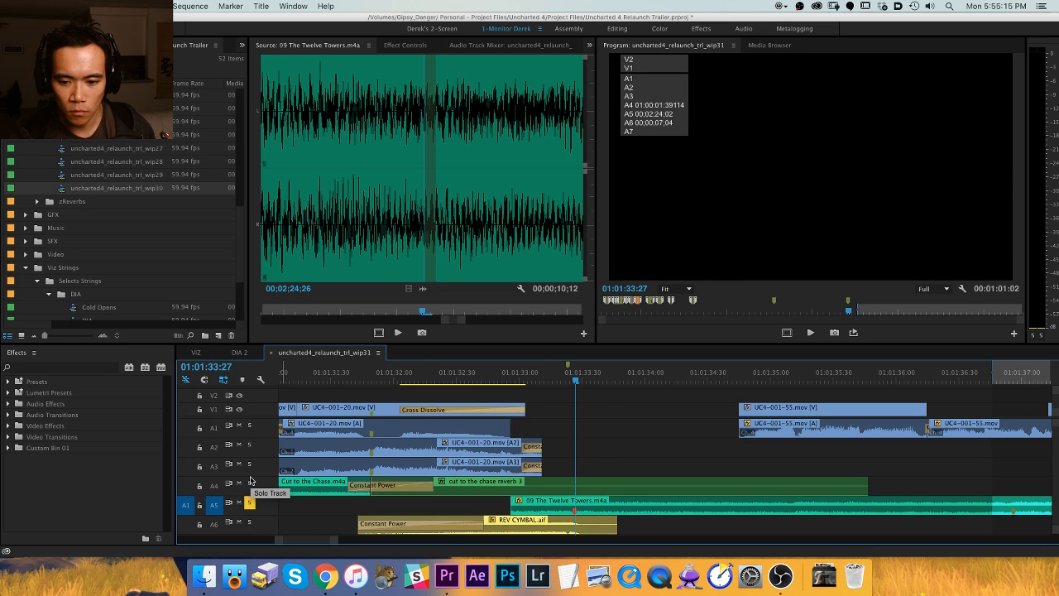
{"action": "key", "text": "shift+Left"}
{"action": "key", "text": "shift+Left"}
{"action": "key", "text": "shift+Left"}
{"action": "key", "text": "shift+Left"}
{"action": "key", "text": "space"}
{"action": "key", "text": "space"}
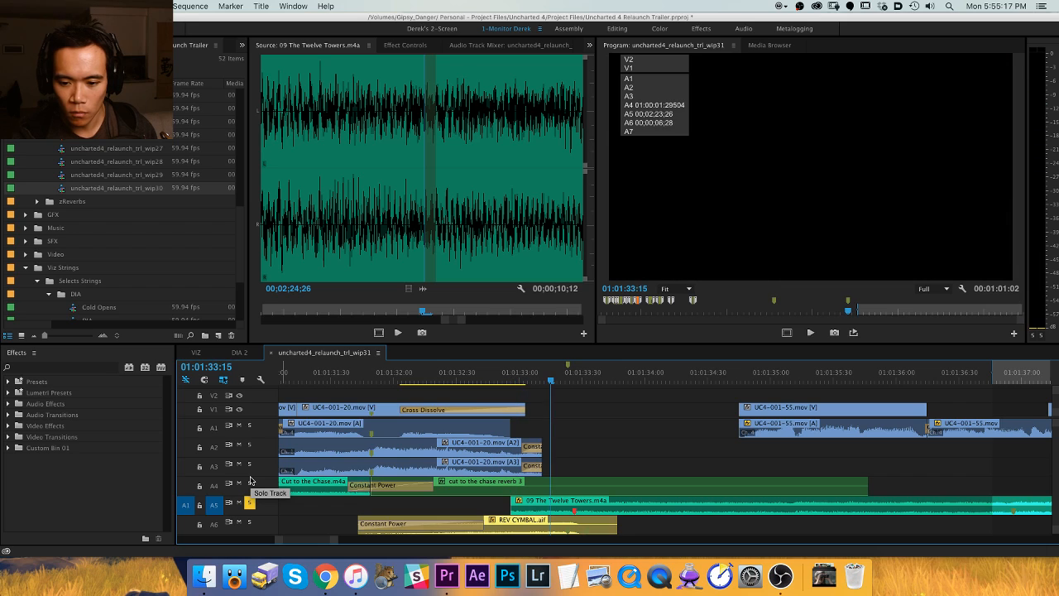
{"action": "key", "text": "alt+q"}
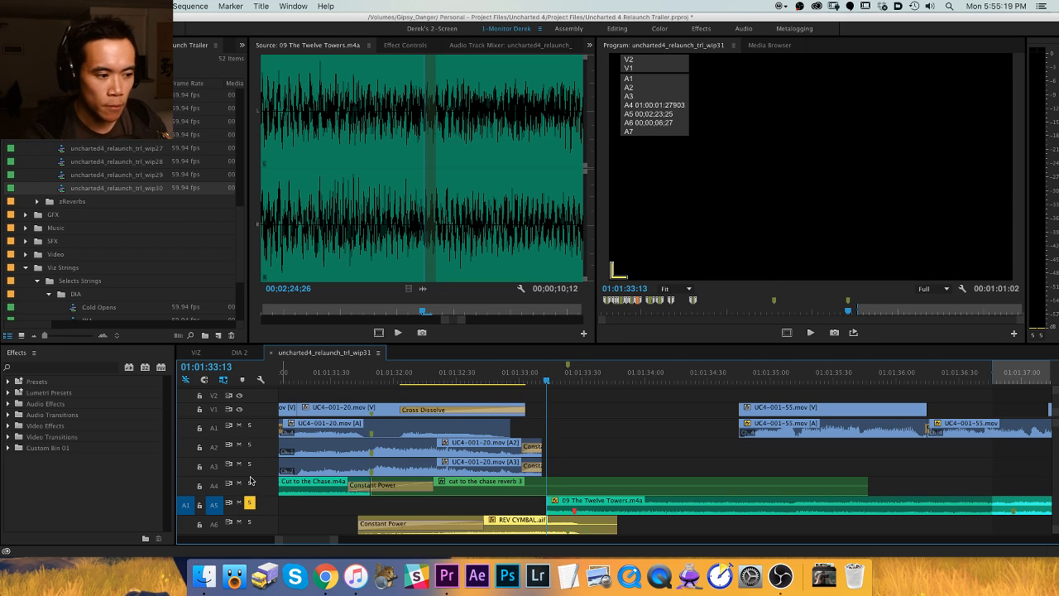
{"action": "key", "text": "space"}
{"action": "key", "text": "space"}
Add a Constant Power fade at the start of The Twelve Towers and set its duration to 5 frames.
{"action": "key", "text": "equal"}
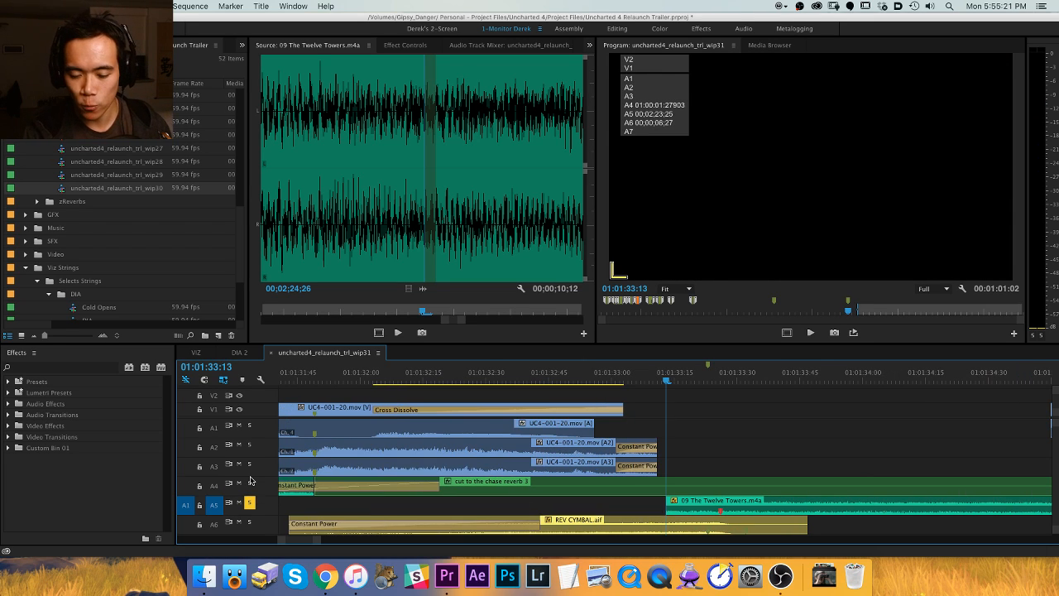
{"action": "key", "text": "super+shift+d"}
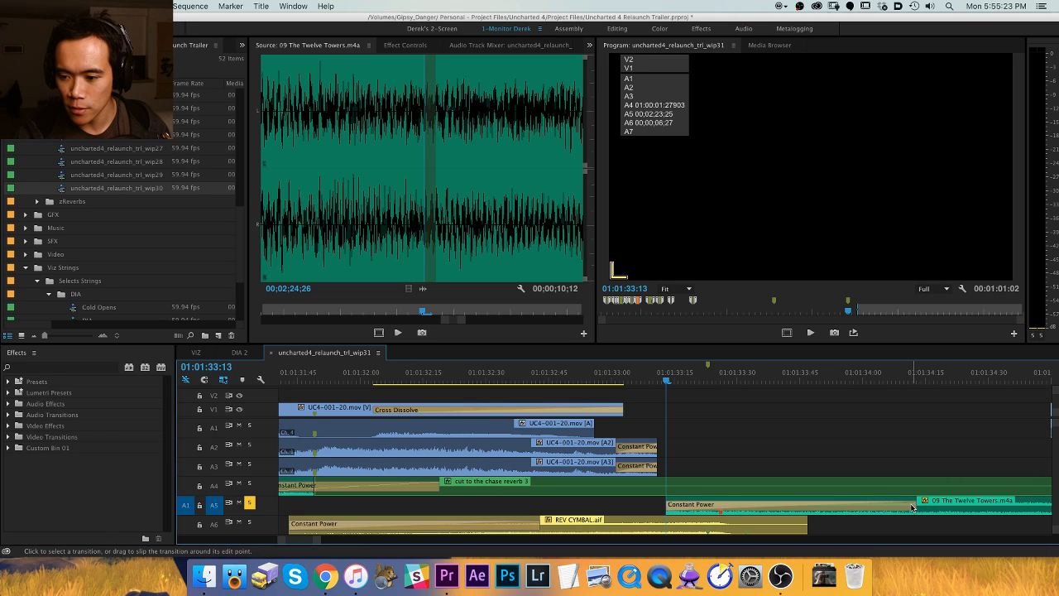
{"action": "left_click_drag", "start_coordinate": [908, 509], "coordinate": [720, 509]}
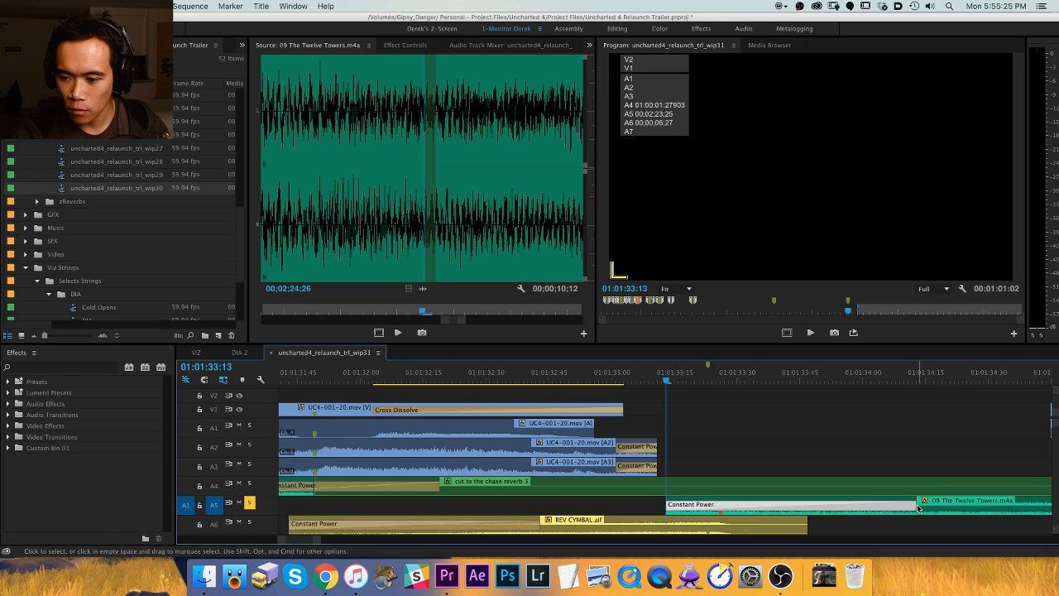
{"action": "left_click_drag", "start_coordinate": [906, 508], "coordinate": [879, 504]}
{"action": "left_click_drag", "start_coordinate": [717, 510], "coordinate": [762, 501]}
{"action": "double_click", "coordinate": [762, 501]}
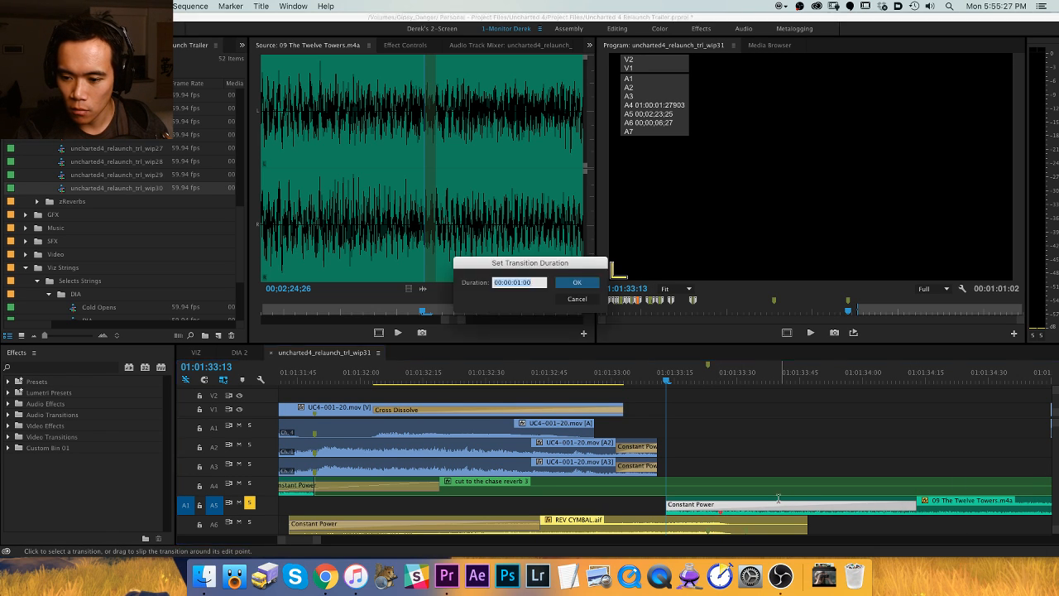
{"action": "type", "text": "5"}
{"action": "key", "text": "Return"}
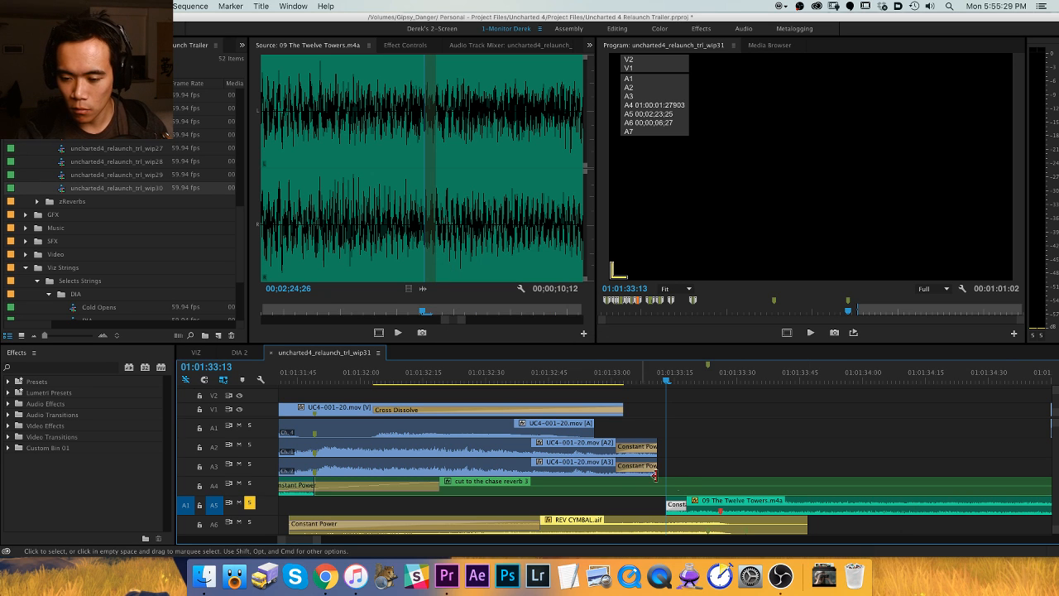
Lengthen the opening fade on The Twelve Towers to its red marker and play the transition without the A5 solo.
{"action": "left_click_drag", "start_coordinate": [700, 506], "coordinate": [715, 503]}
{"action": "key", "text": "minus"}
{"action": "key", "text": "minus"}
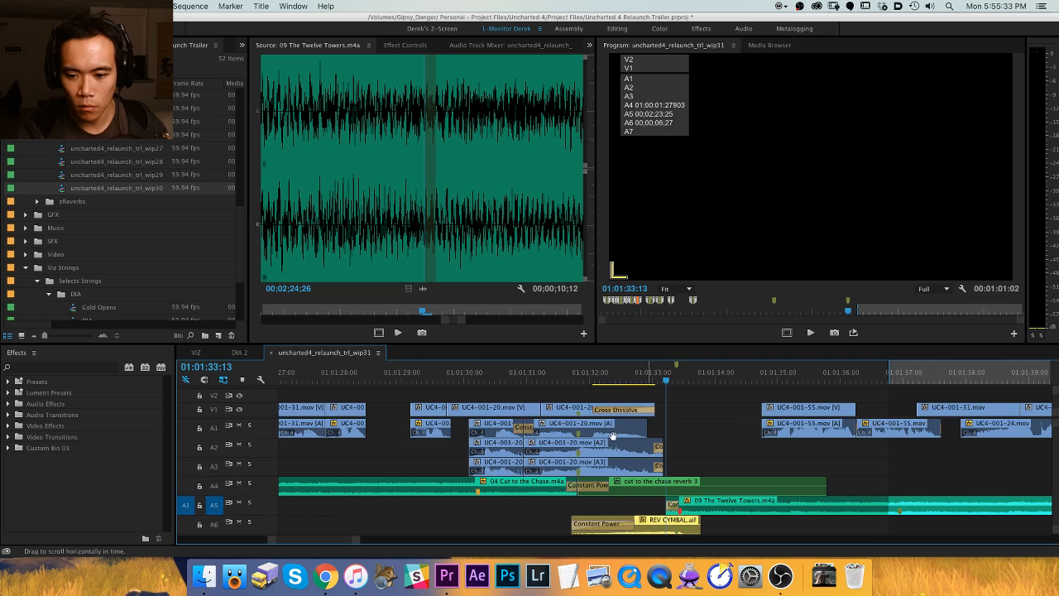
{"action": "scroll", "coordinate": [372, 438], "scroll_direction": "down", "scroll_amount": 3}
{"action": "key", "text": "j"}
{"action": "key", "text": "l"}
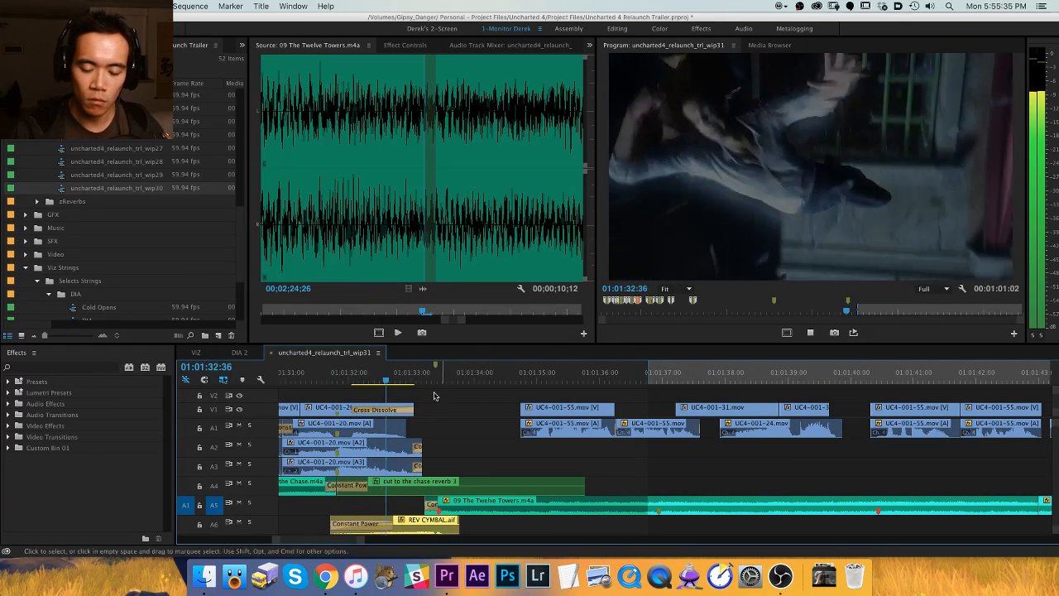
{"action": "key", "text": "k"}
Move The Twelve Towers and all clips after it three frames earlier so its red marker meets the 01:01:33:23 sequence marker.
{"action": "key", "text": "equal"}
{"action": "key", "text": "a"}
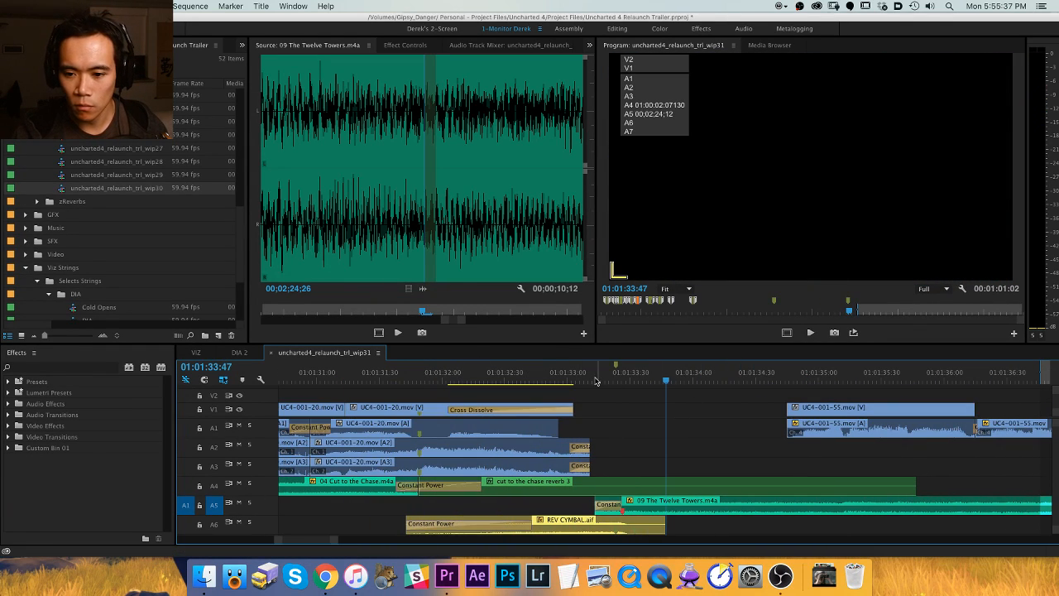
{"action": "key", "text": "super+shift+m"}
{"action": "left_click", "coordinate": [902, 425]}
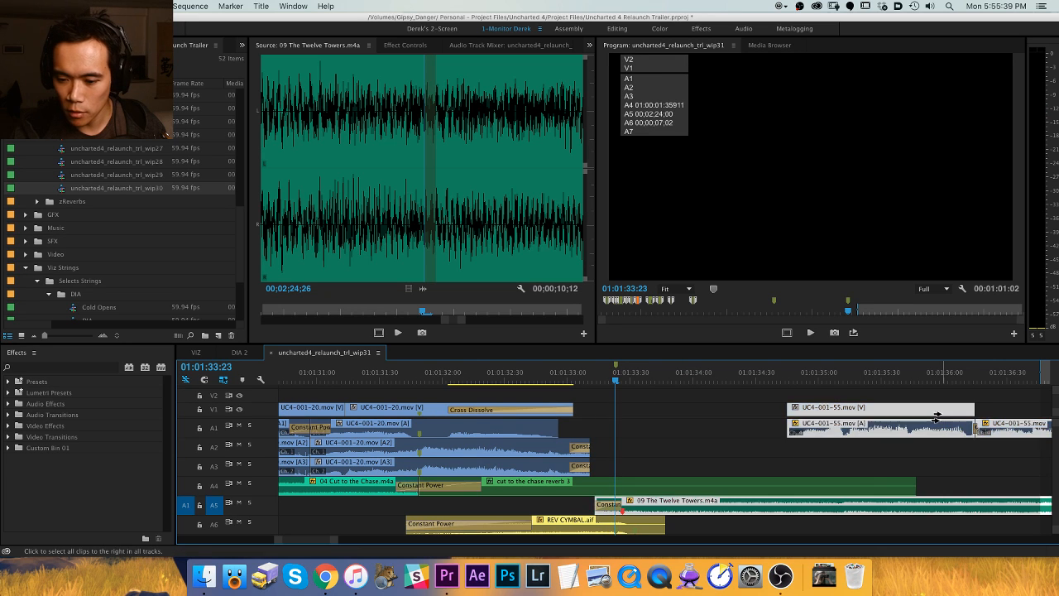
{"action": "key", "text": "alt+Left"}
{"action": "key", "text": "alt+Left"}
{"action": "key", "text": "alt+Left"}
{"action": "key", "text": "v"}
{"action": "left_click", "coordinate": [664, 428]}
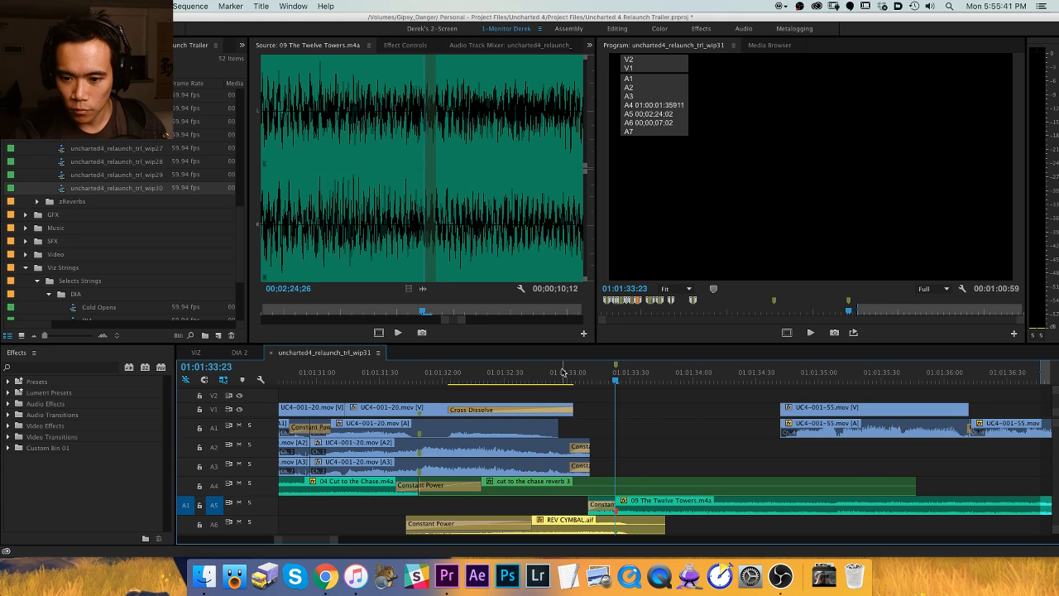
Trim the start of The Twelve Towers to 01:01:33:16 and play the transition from about 01:01:32:07.
{"action": "key", "text": "l"}
{"action": "left_click_drag", "start_coordinate": [653, 376], "coordinate": [601, 376]}
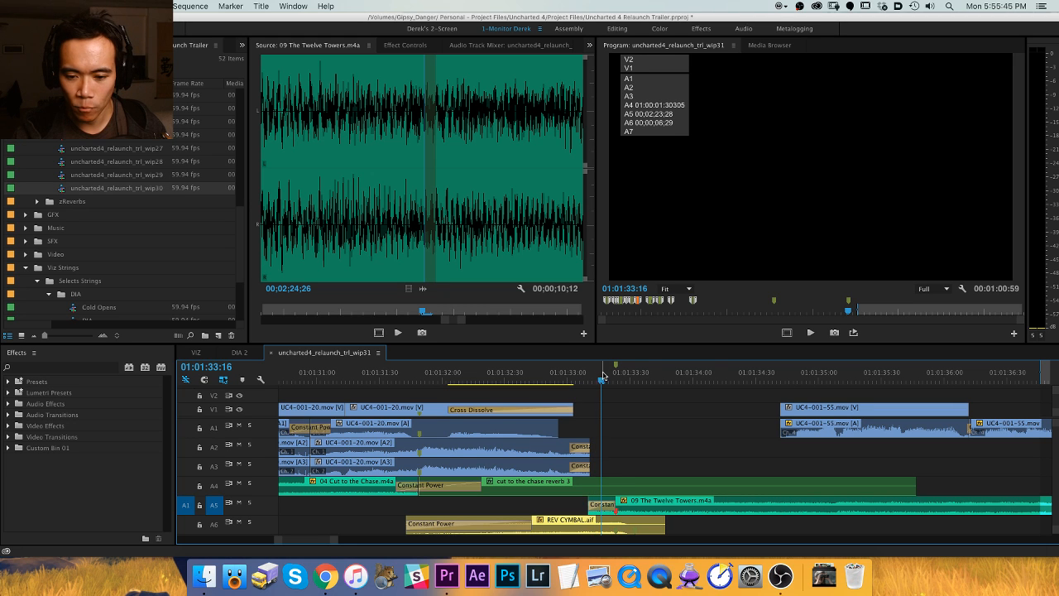
{"action": "left_click_drag", "start_coordinate": [599, 505], "coordinate": [612, 505]}
{"action": "left_click", "coordinate": [458, 375]}
{"action": "key", "text": "space"}
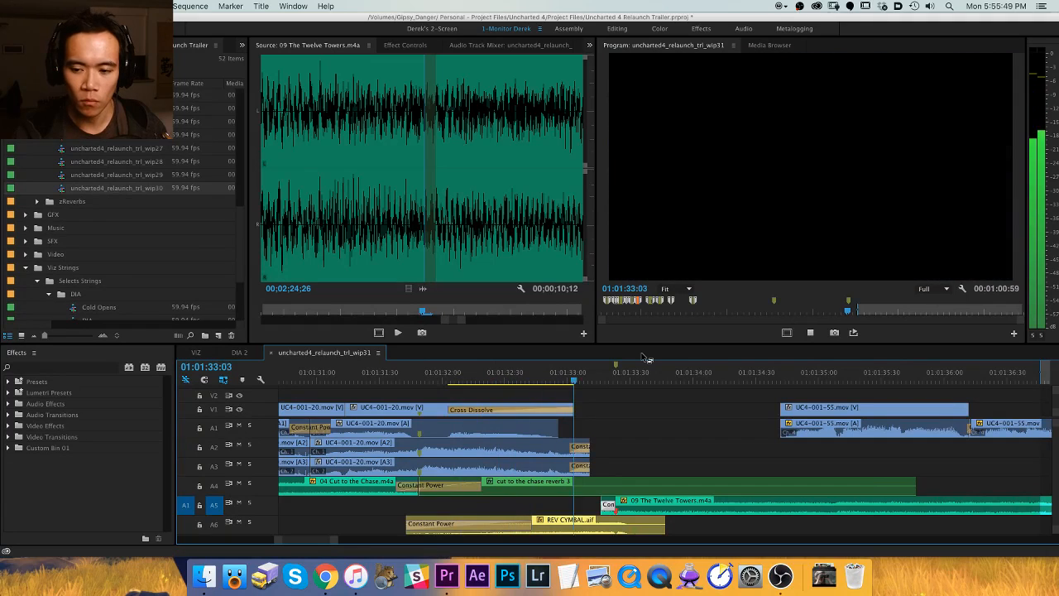
{"action": "key", "text": "space"}
Trim the start of The Twelve Towers to 01:01:33:21 and shorten its Constant Power fade to about one frame.
{"action": "left_click", "coordinate": [625, 375]}
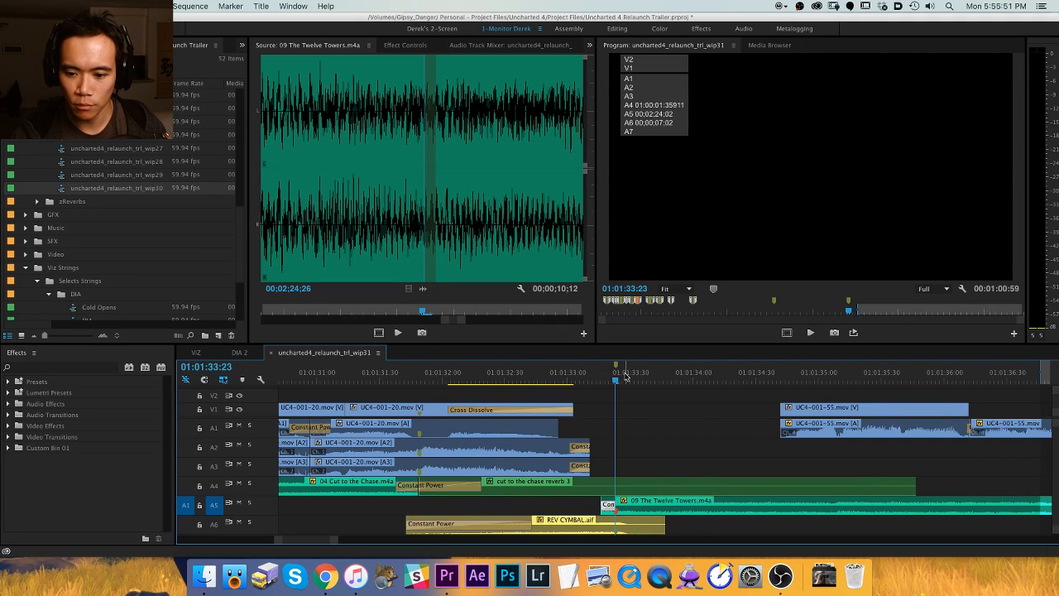
{"action": "key", "text": "Up"}
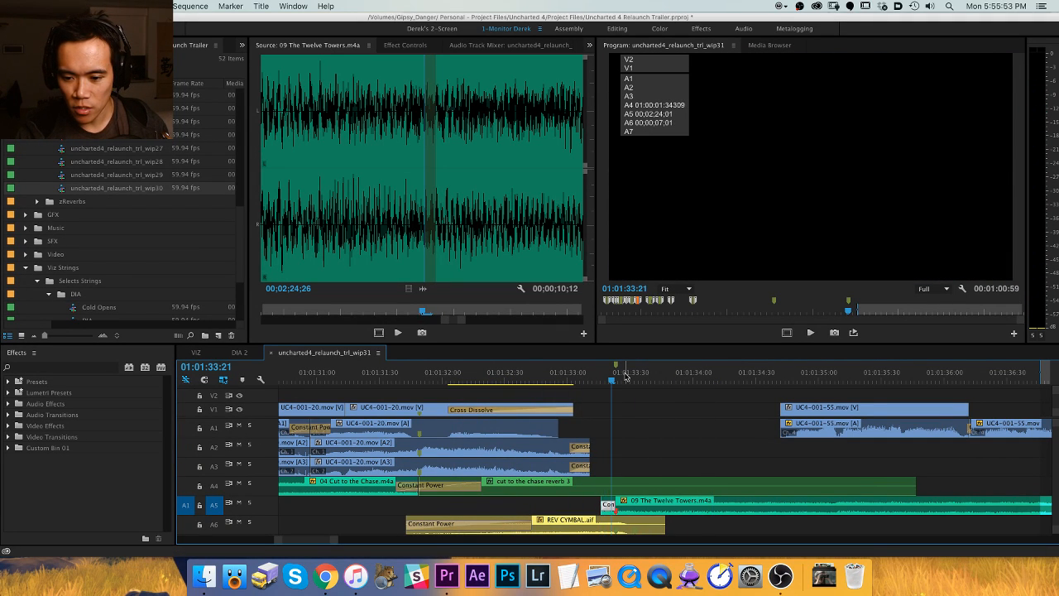
{"action": "key", "text": "="}
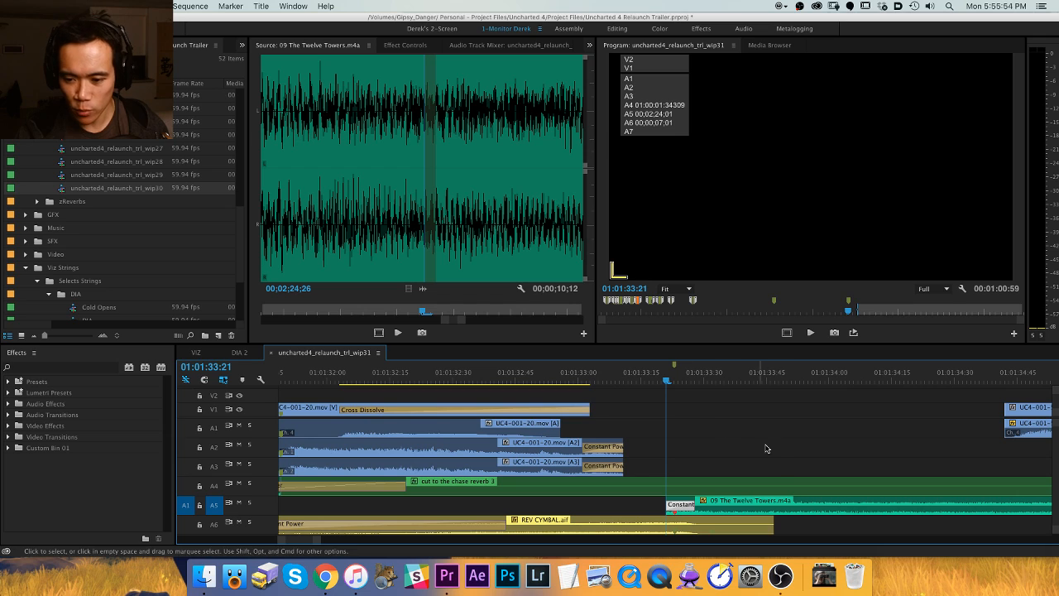
{"action": "double_click", "coordinate": [685, 508]}
{"action": "type", "text": "4"}
{"action": "key", "text": "Return"}
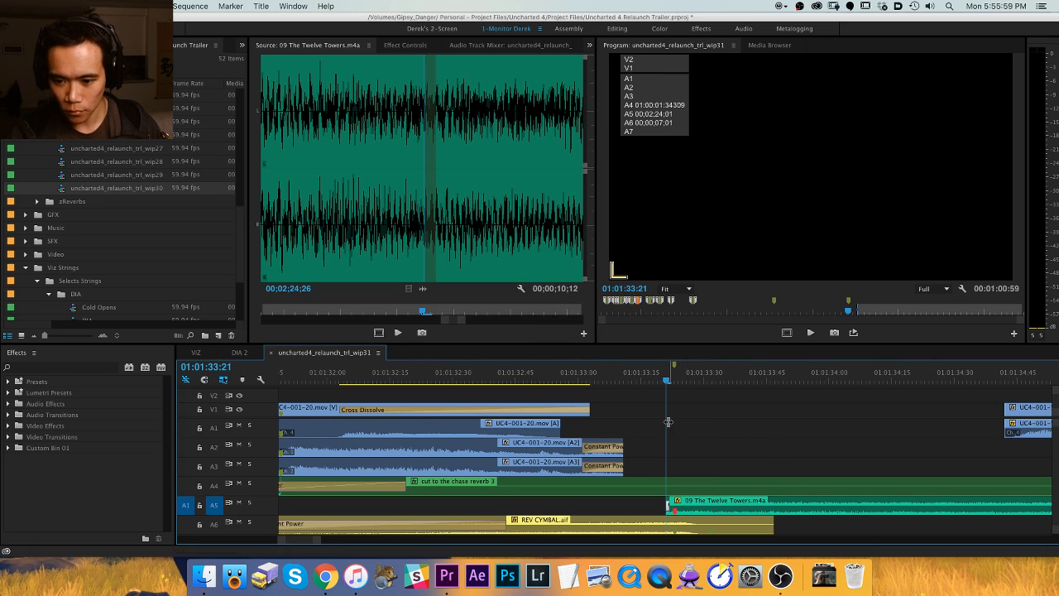
Move The Twelve Towers and all clips after it two frames later to start on the 01:01:33:23 marker, and play the transition.
{"action": "key", "text": "minus"}
{"action": "key", "text": "minus"}
{"action": "left_click", "coordinate": [583, 376]}
{"action": "key", "text": "space"}
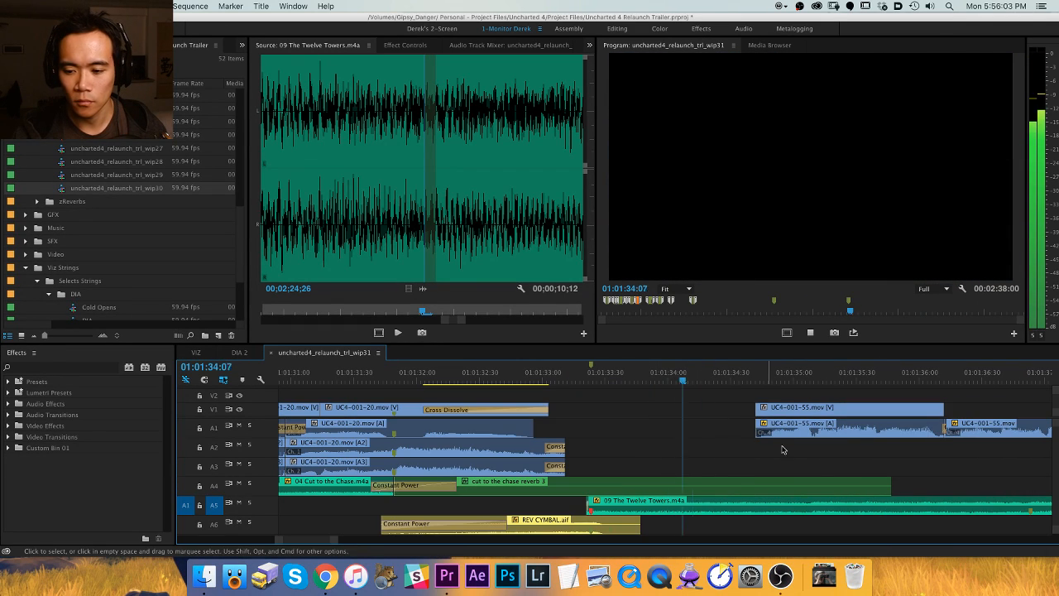
{"action": "key", "text": "a"}
{"action": "left_click", "coordinate": [892, 426]}
{"action": "left_click_drag", "start_coordinate": [892, 426], "coordinate": [896, 426]}
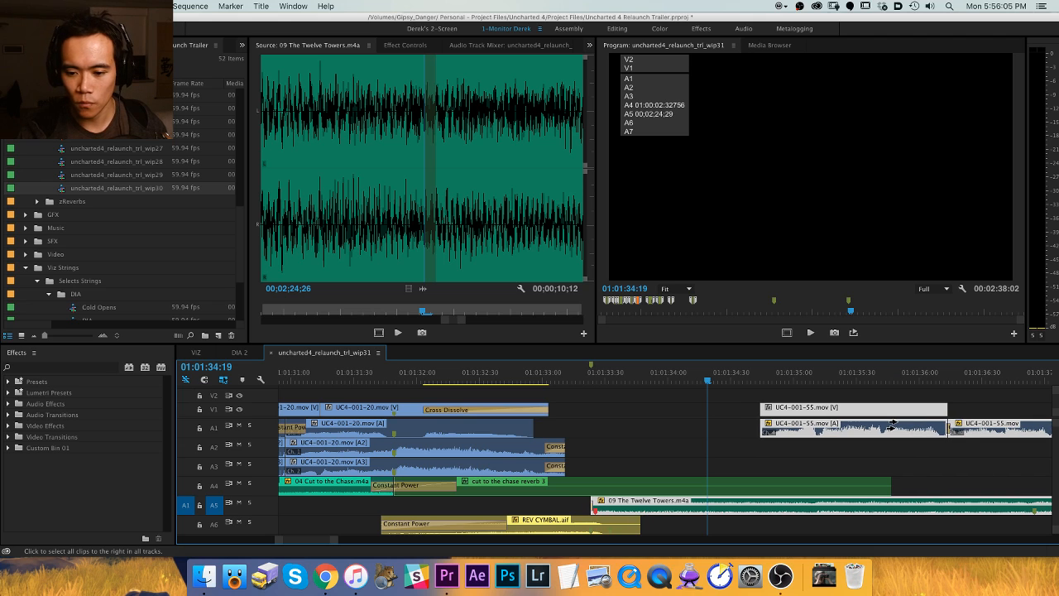
{"action": "left_click", "coordinate": [340, 376]}
{"action": "key", "text": "space"}
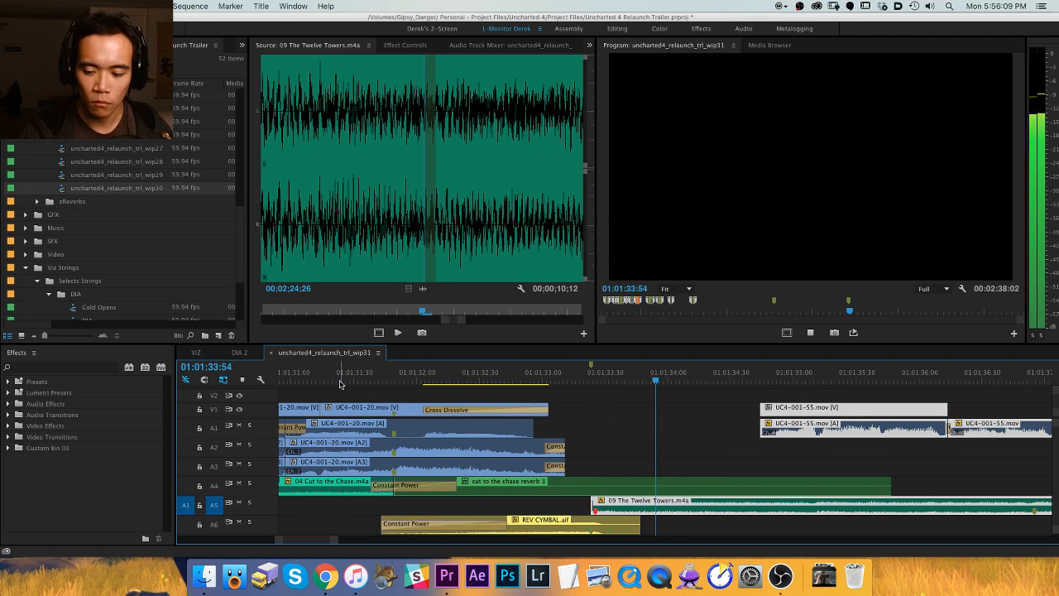
{"action": "key", "text": "space"}
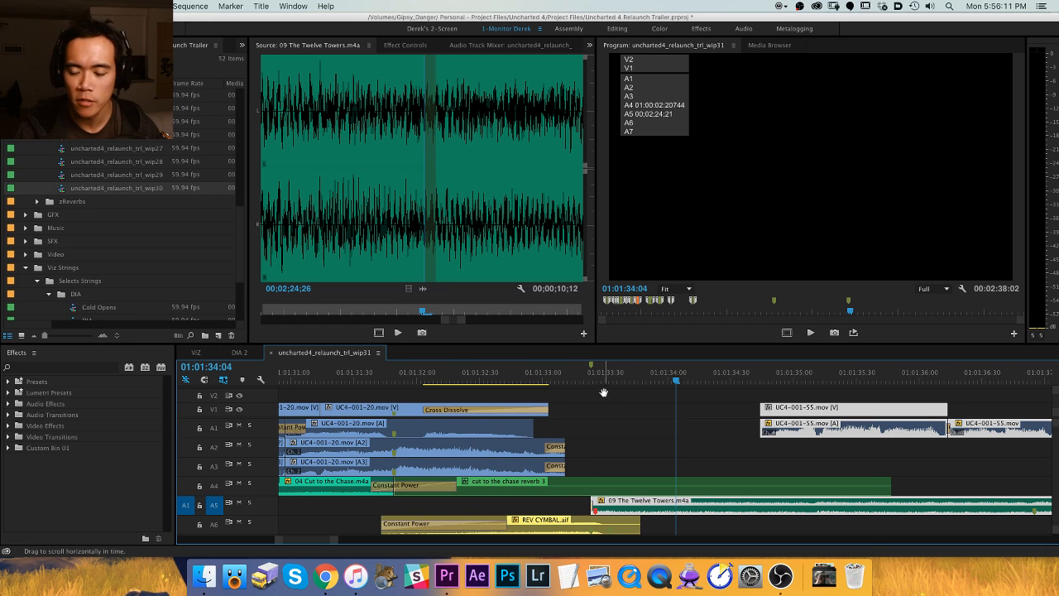
Play the entry of The Twelve Towers again, starting at about 01:01:33:00 and replaying it over a wider stretch of the timeline.
{"action": "left_click_drag", "start_coordinate": [604, 393], "coordinate": [549, 411]}
{"action": "left_click", "coordinate": [506, 380]}
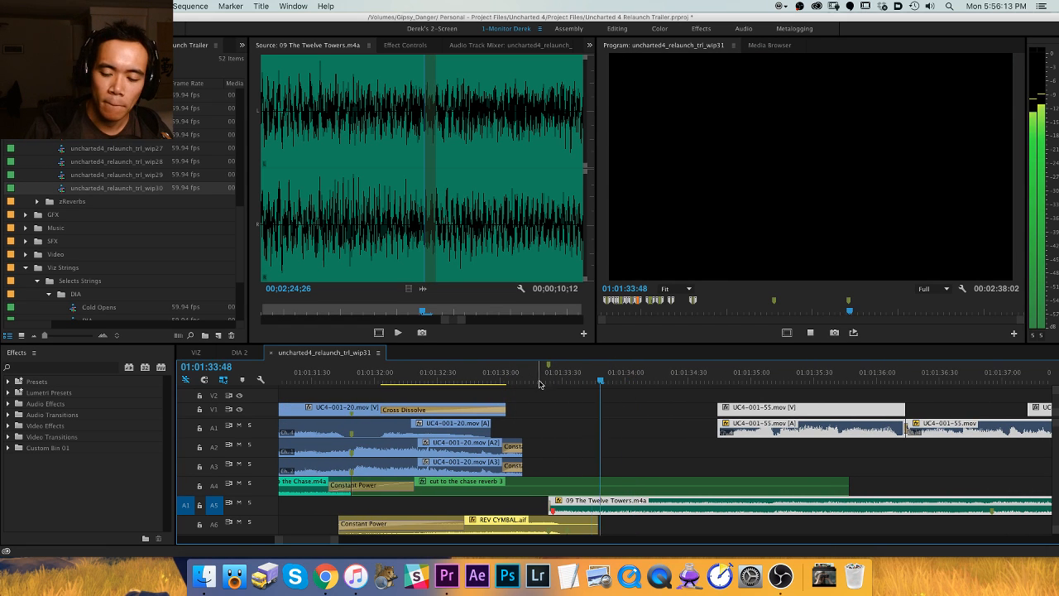
{"action": "key", "text": "space"}
{"action": "key", "text": "minus"}
{"action": "left_click", "coordinate": [462, 379]}
{"action": "key", "text": "space"}
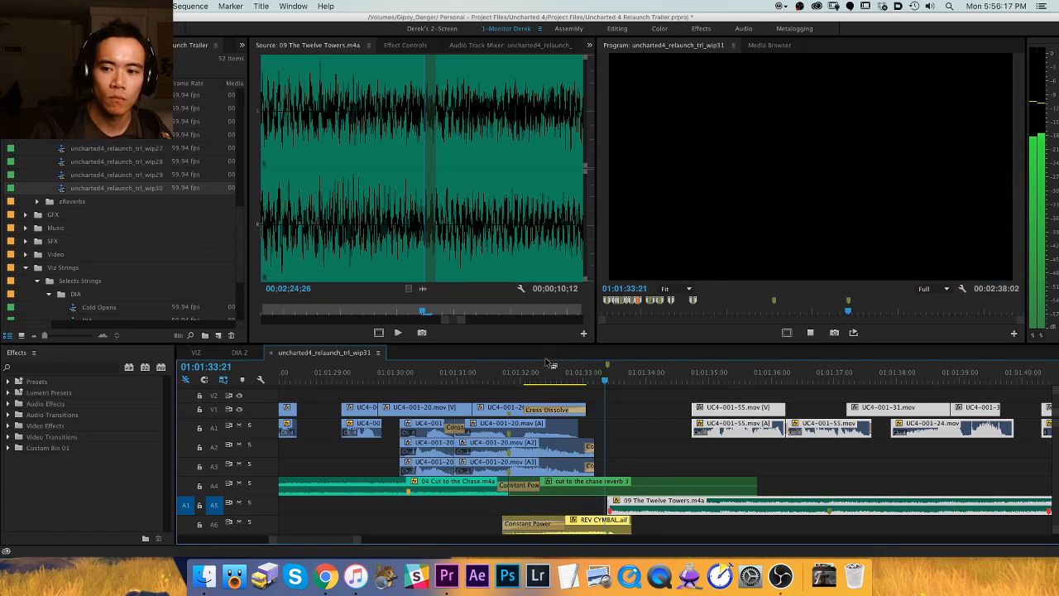
{"action": "key", "text": "space"}
{"action": "key", "text": "equal"}
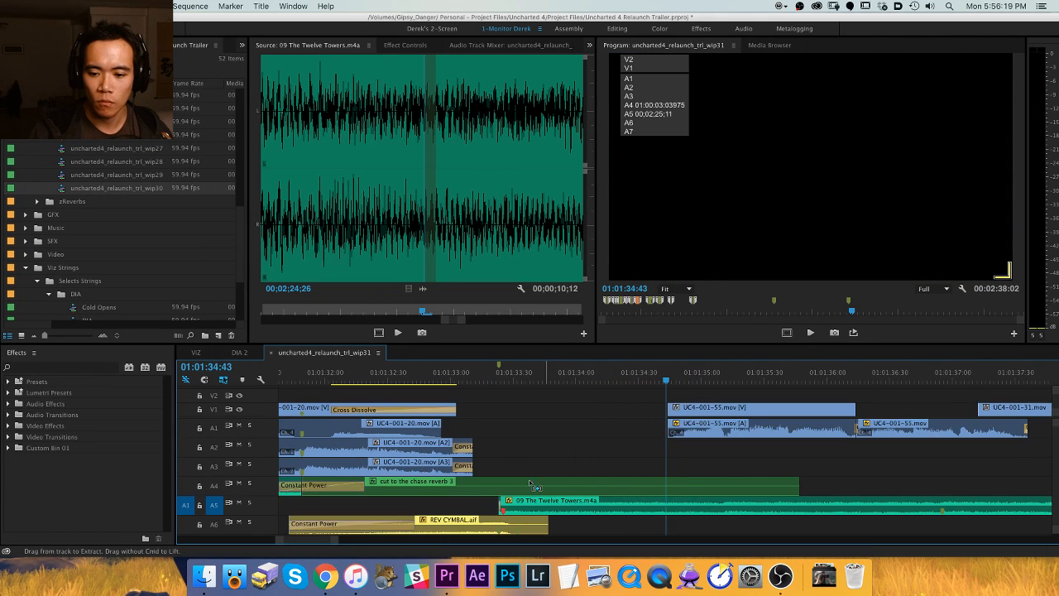
Trim the start of The Twelve Towers to 01:01:33:25 and play the music entry.
{"action": "key", "text": "shift+Left"}
{"action": "key", "text": "shift+Left"}
{"action": "key", "text": "shift+Left"}
{"action": "key", "text": "shift+Left"}
{"action": "key", "text": "shift+q"}
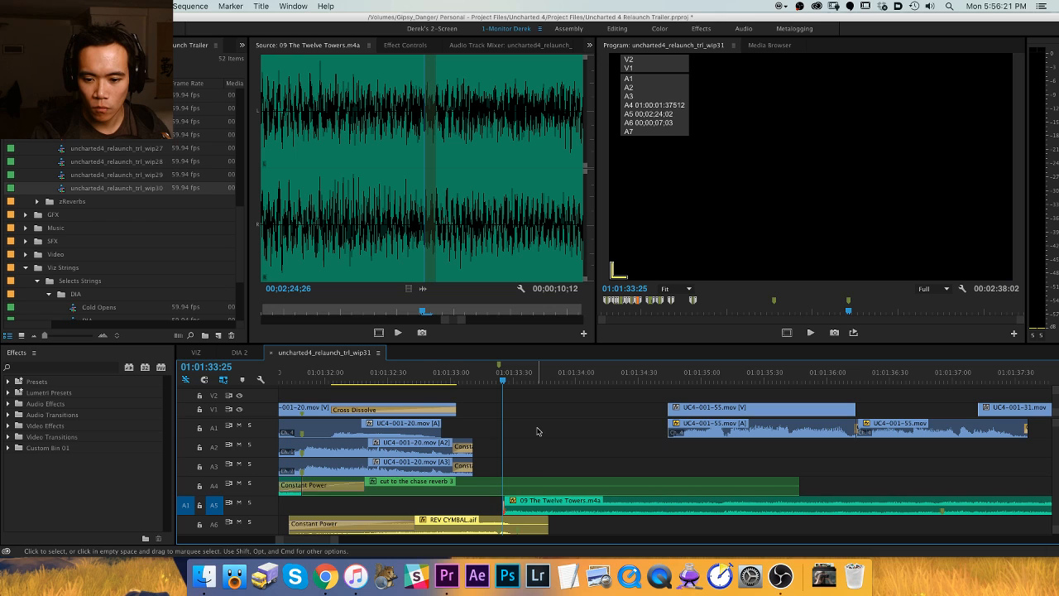
{"action": "key", "text": "shift+Left"}
{"action": "key", "text": "shift+Left"}
{"action": "key", "text": "shift+Left"}
{"action": "key", "text": "space"}
{"action": "key", "text": "minus"}
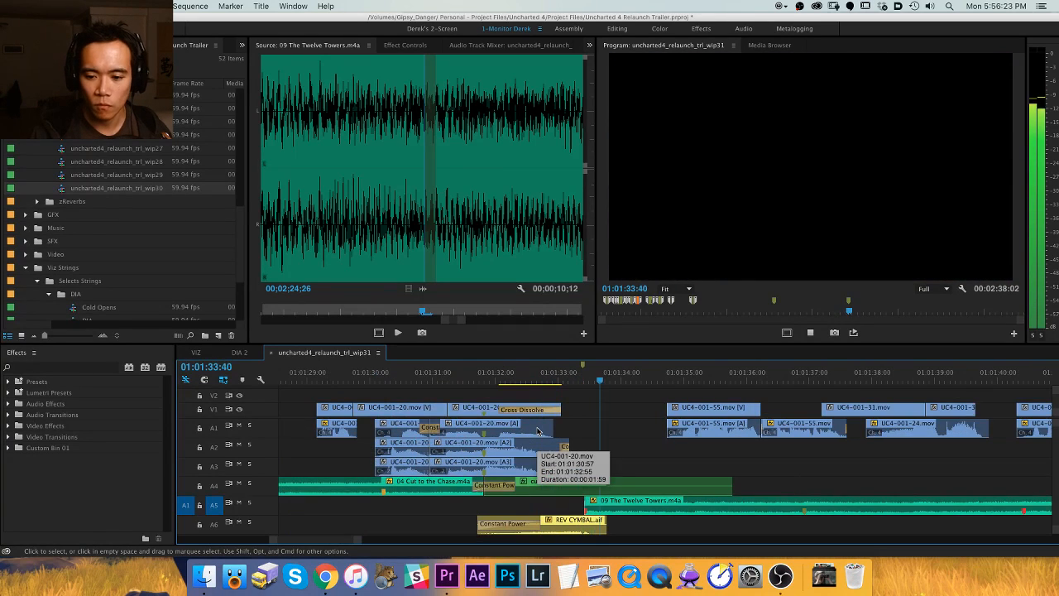
{"action": "key", "text": "space"}
{"action": "key", "text": "equal"}
Move The Twelve Towers and all clips after it two frames earlier to start on the 01:01:33:23 marker.
{"action": "key", "text": "a"}
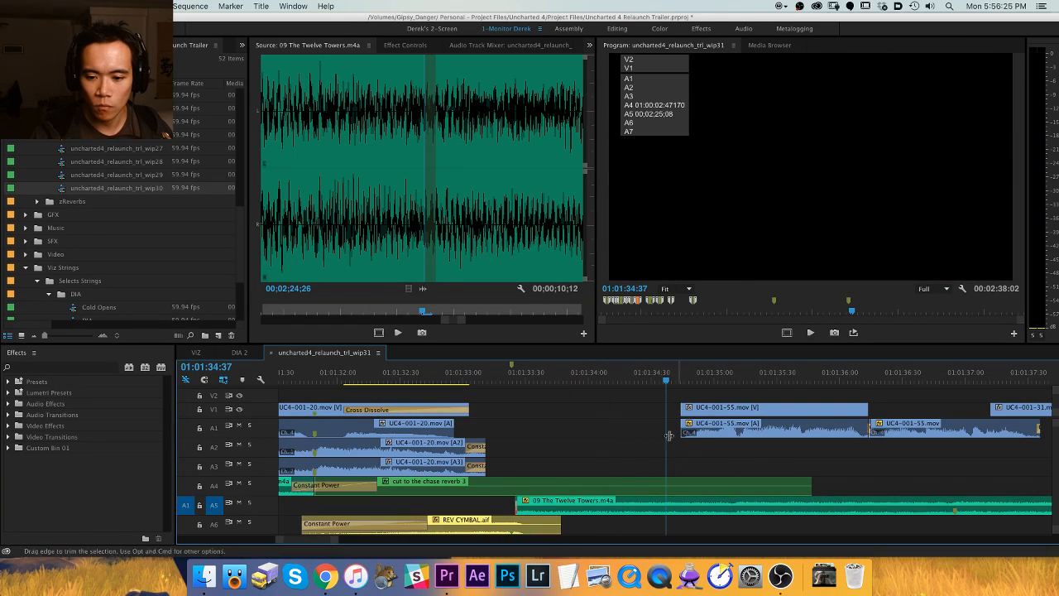
{"action": "left_click", "coordinate": [814, 417]}
{"action": "key", "text": "alt+Left"}
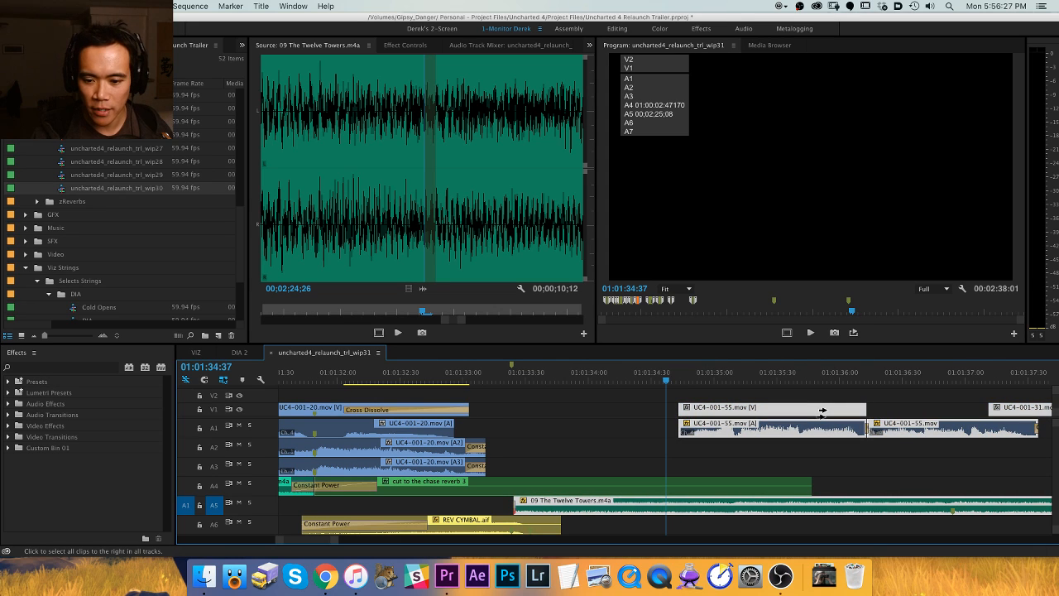
{"action": "key", "text": "Up"}
{"action": "key", "text": "equal"}
{"action": "key", "text": "equal"}
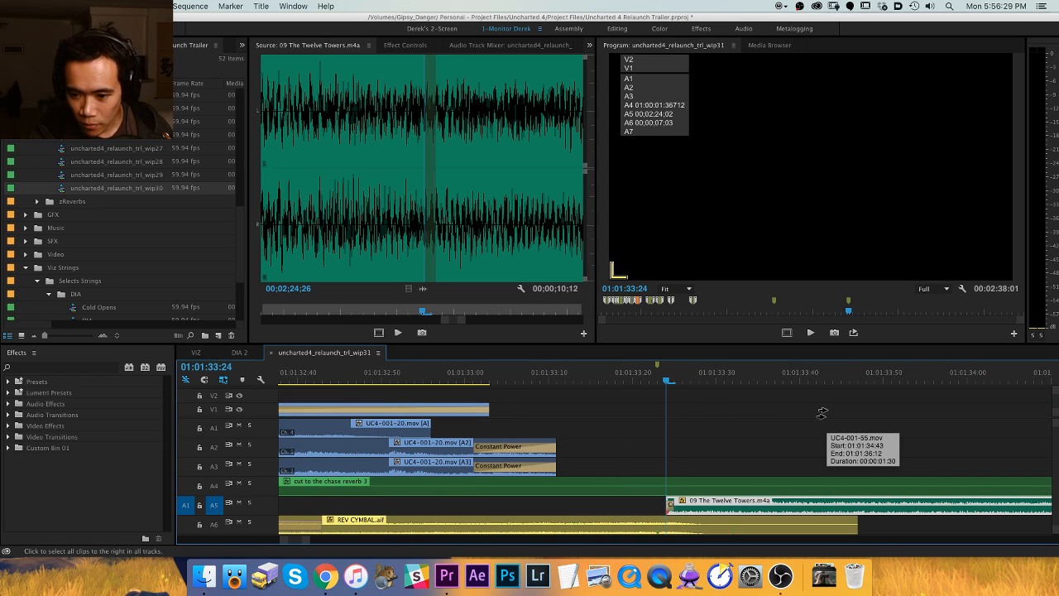
{"action": "key", "text": "Left"}
{"action": "key", "text": "alt+Left"}
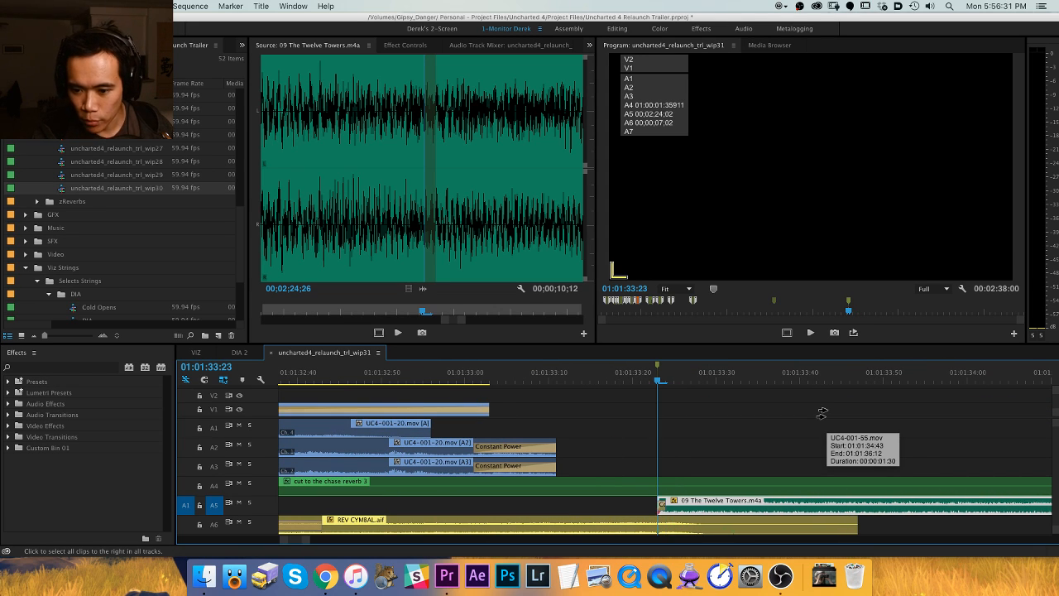
Play the transition into The Twelve Towers from about 01:01:32:30 and save the project.
{"action": "key", "text": "minus"}
{"action": "key", "text": "minus"}
{"action": "key", "text": "minus"}
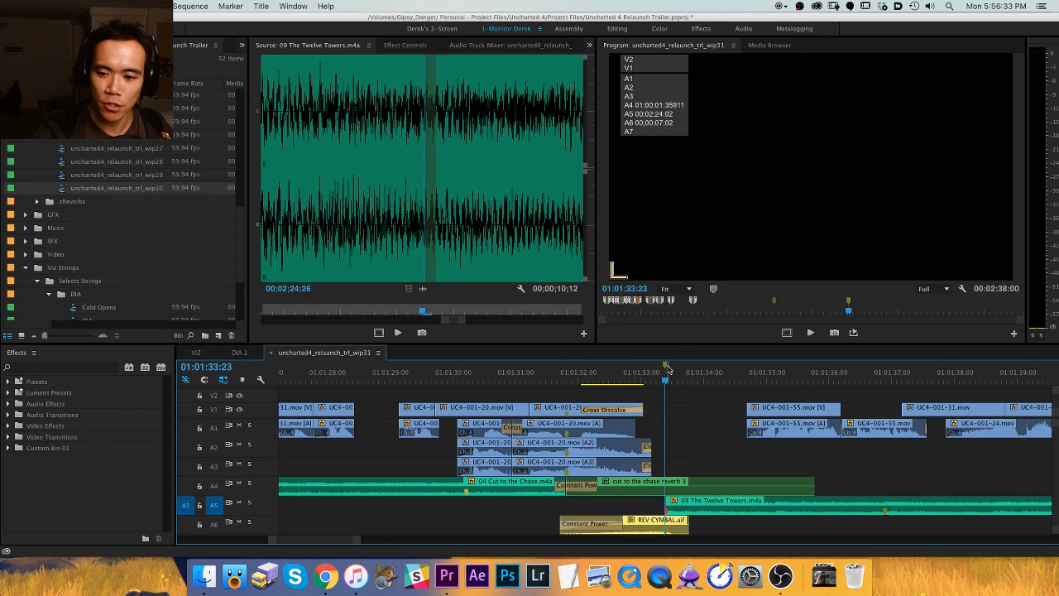
{"action": "left_click_drag", "start_coordinate": [669, 372], "coordinate": [613, 375]}
{"action": "key", "text": "space"}
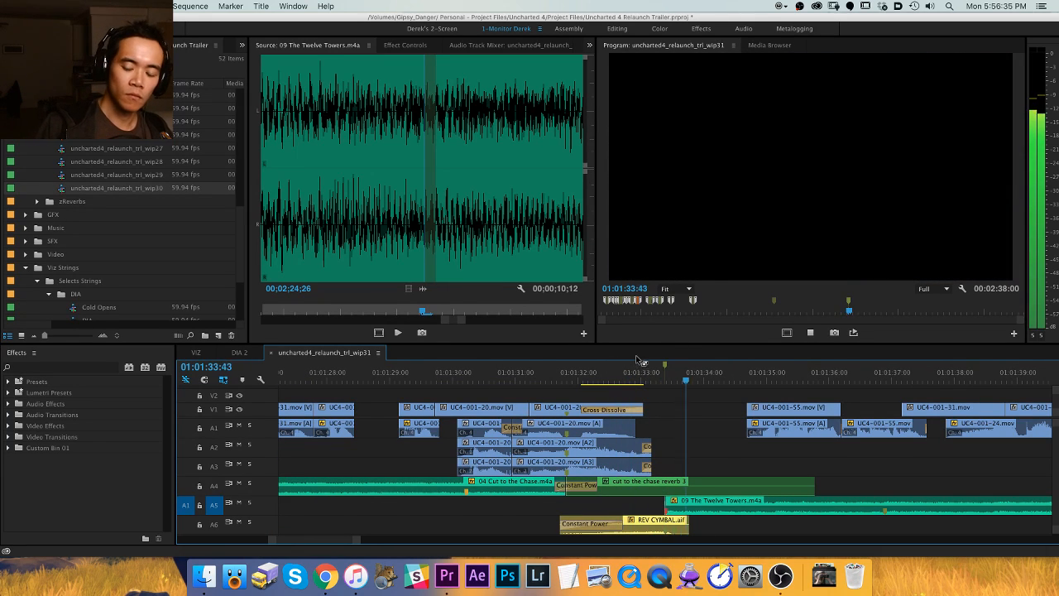
{"action": "key", "text": "space"}
{"action": "key", "text": "Up"}
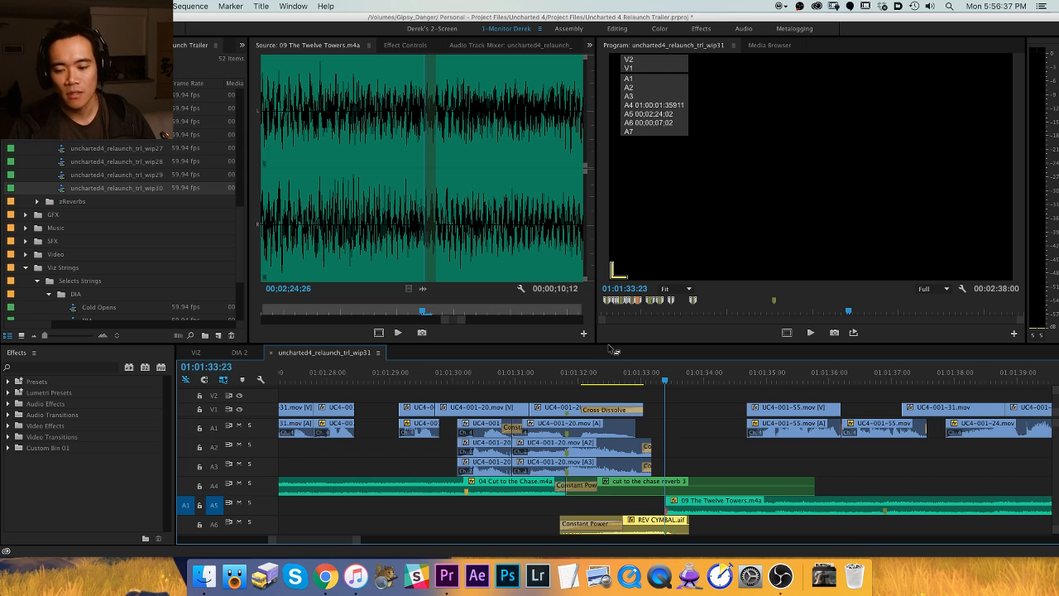
{"action": "key", "text": "backslash"}
{"action": "key", "text": "super+s"}
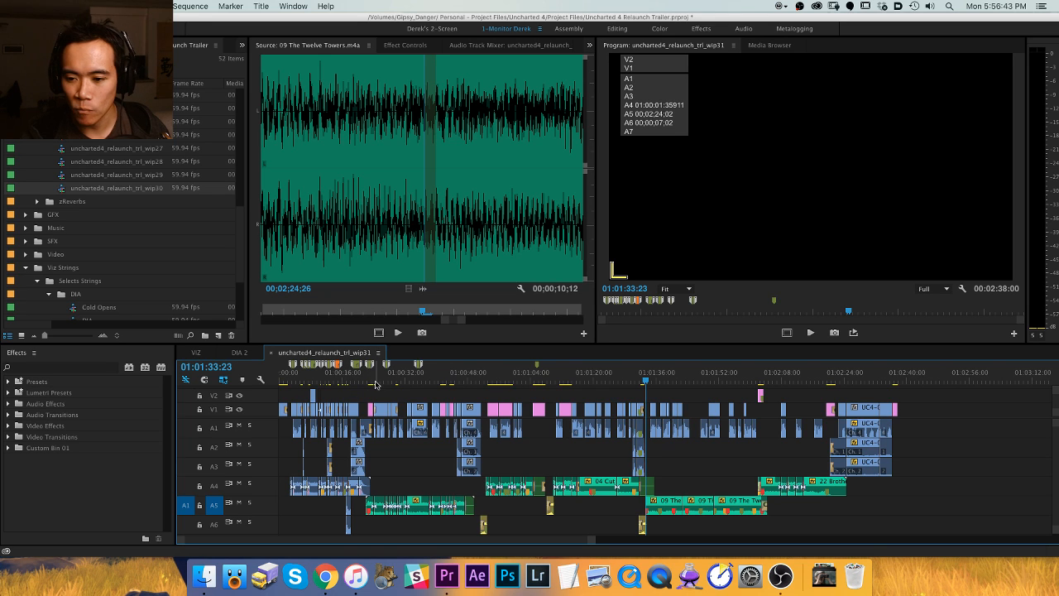
Return to the start of the sequence and look over the opening clips and the overall timeline layout.
{"action": "left_click_drag", "start_coordinate": [342, 381], "coordinate": [279, 383]}
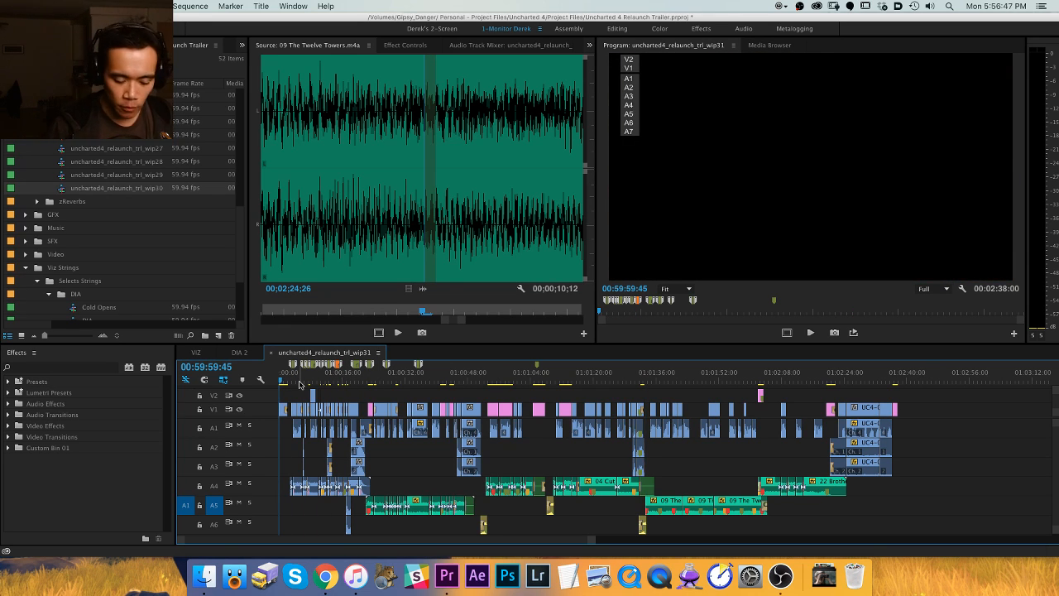
{"action": "key", "text": "Down"}
{"action": "key", "text": "equal"}
{"action": "key", "text": "equal"}
{"action": "key", "text": "equal"}
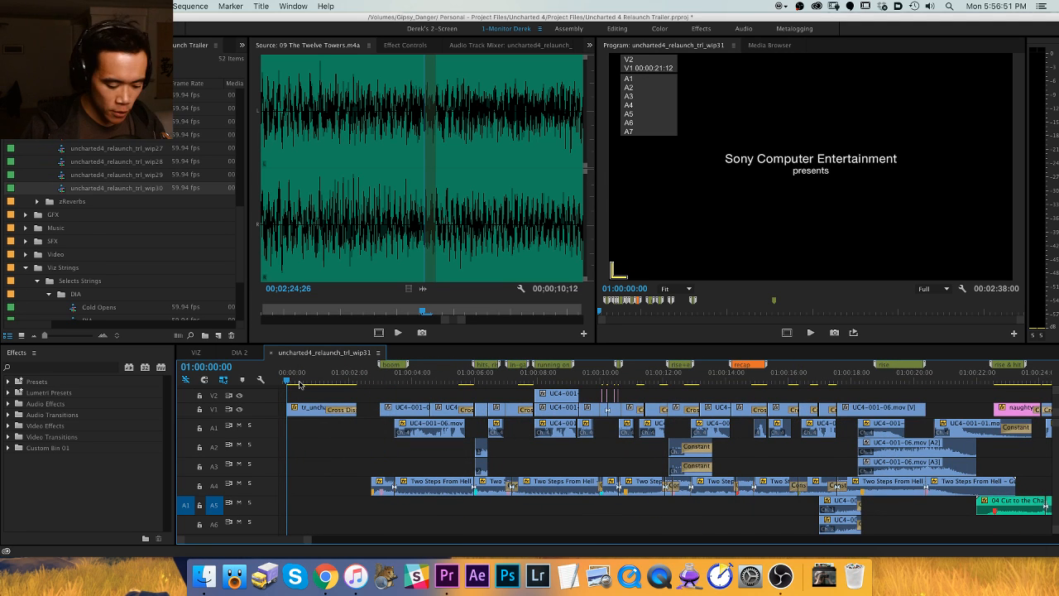
{"action": "key", "text": "equal"}
{"action": "key", "text": "equal"}
{"action": "key", "text": "equal"}
{"action": "key", "text": "equal"}
{"action": "key", "text": "minus"}
{"action": "key", "text": "minus"}
{"action": "key", "text": "minus"}
{"action": "key", "text": "minus"}
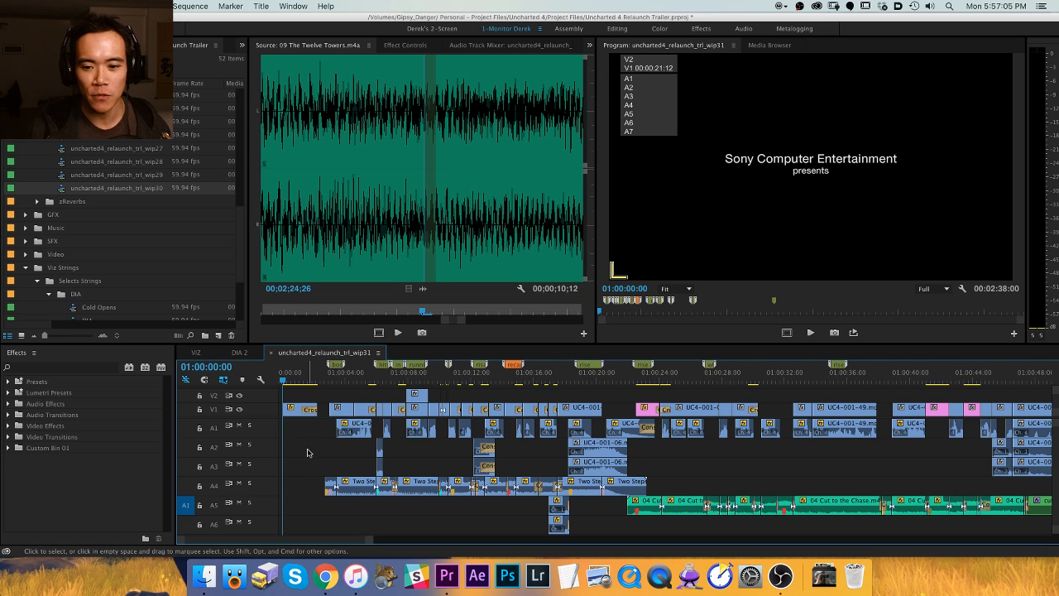
{"action": "key", "text": "backslash"}
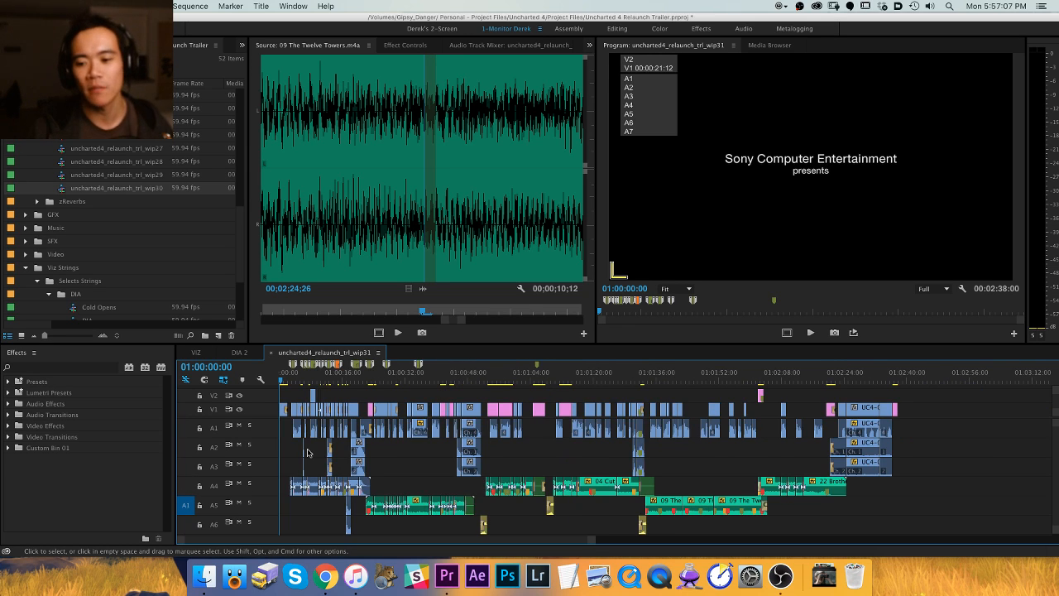
Save the project and watch the whole trailer full screen from the sequence start to the end card.
{"action": "key", "text": "equal"}
{"action": "key", "text": "equal"}
{"action": "key", "text": "equal"}
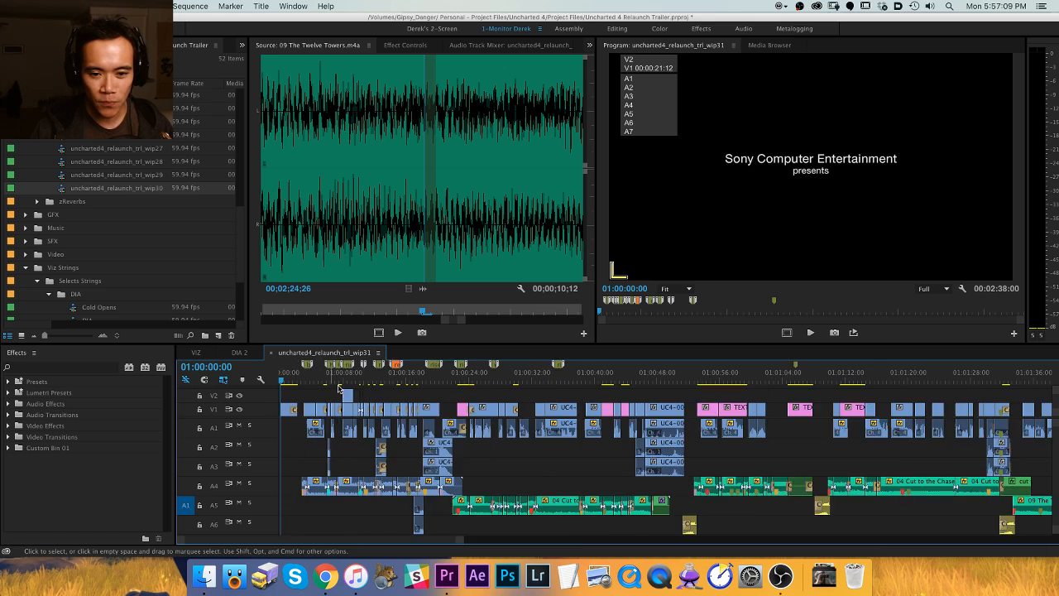
{"action": "key", "text": "super+s"}
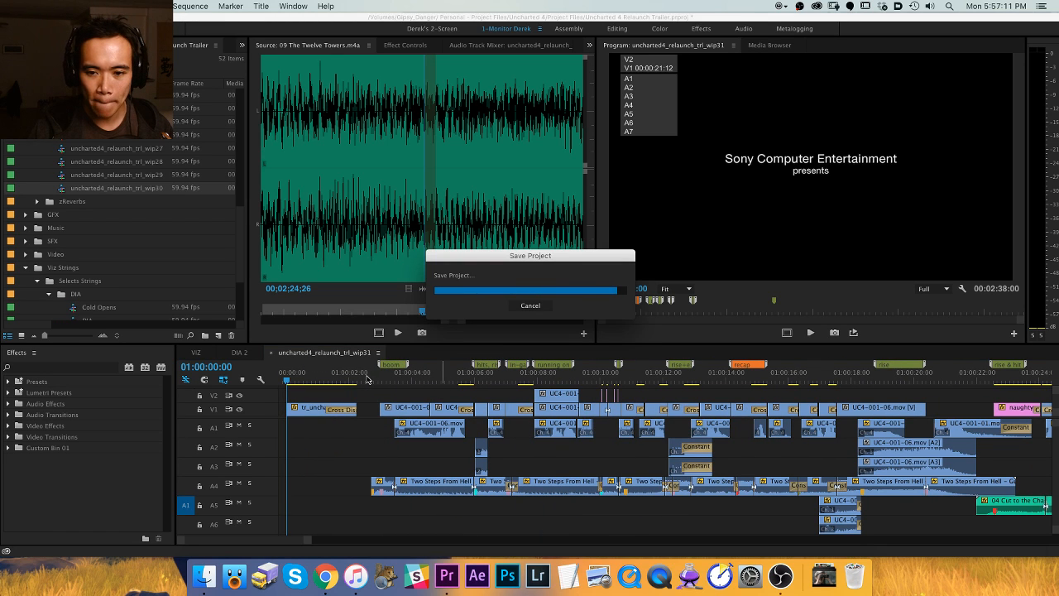
{"action": "key", "text": "Home"}
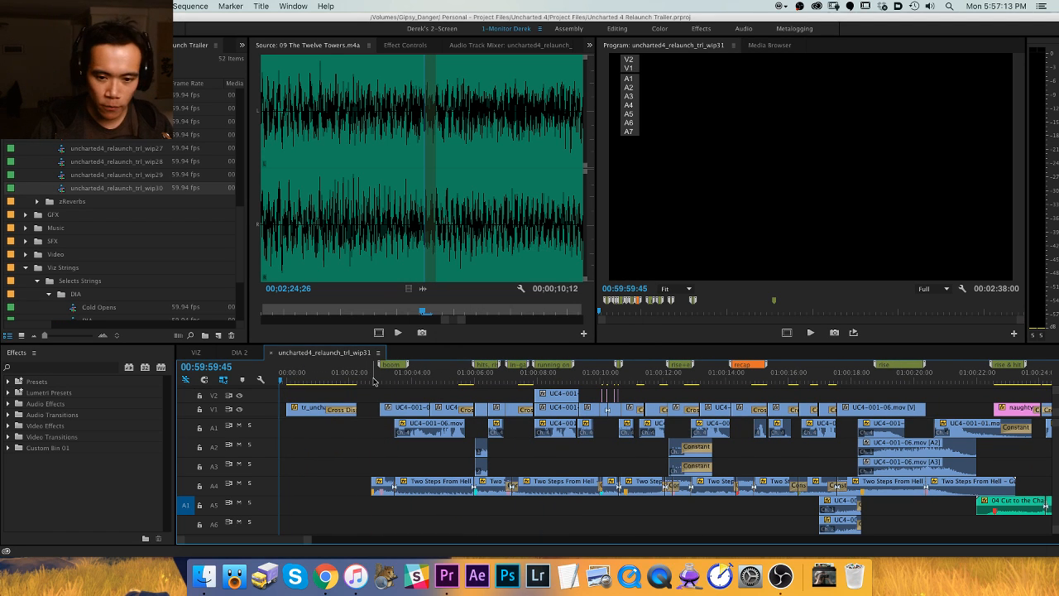
{"action": "left_click", "coordinate": [367, 374]}
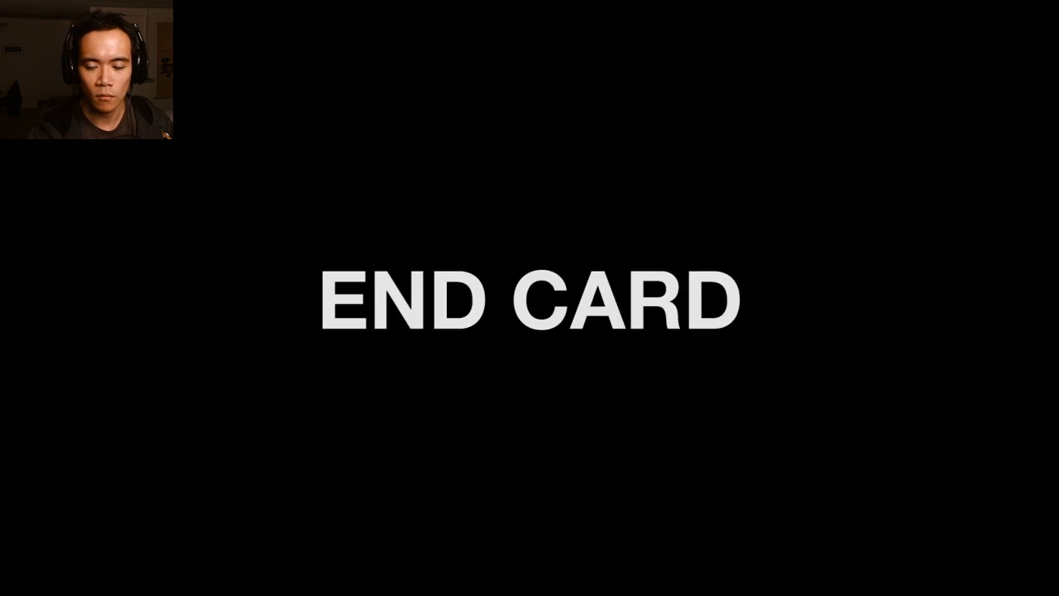
{"action": "key", "text": "Escape"}
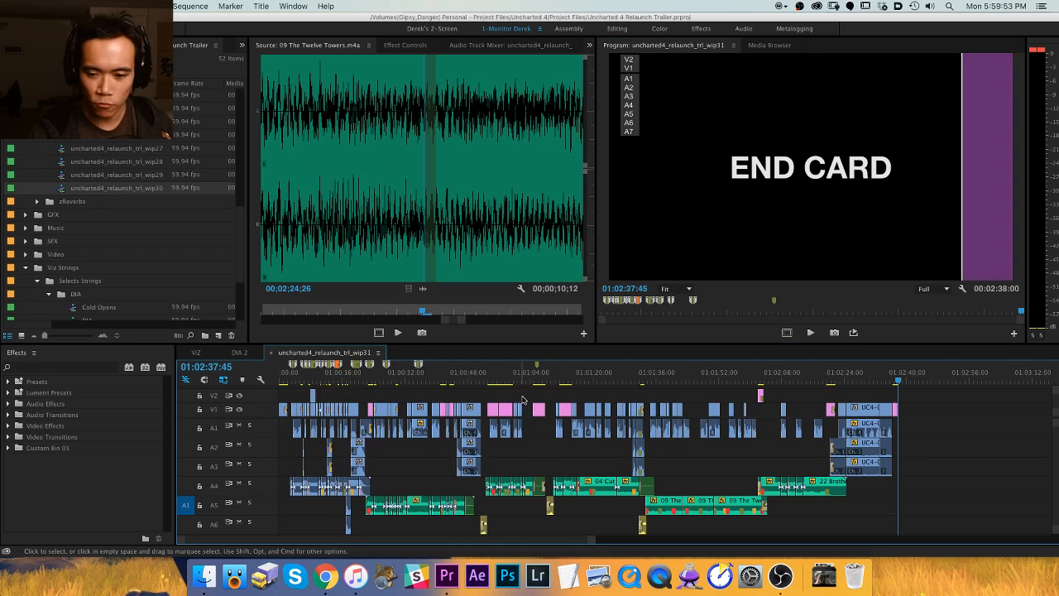
Play the first entry of Cut to the Chase from about 01:00:21.
{"action": "left_click", "coordinate": [391, 368]}
{"action": "key", "text": "="}
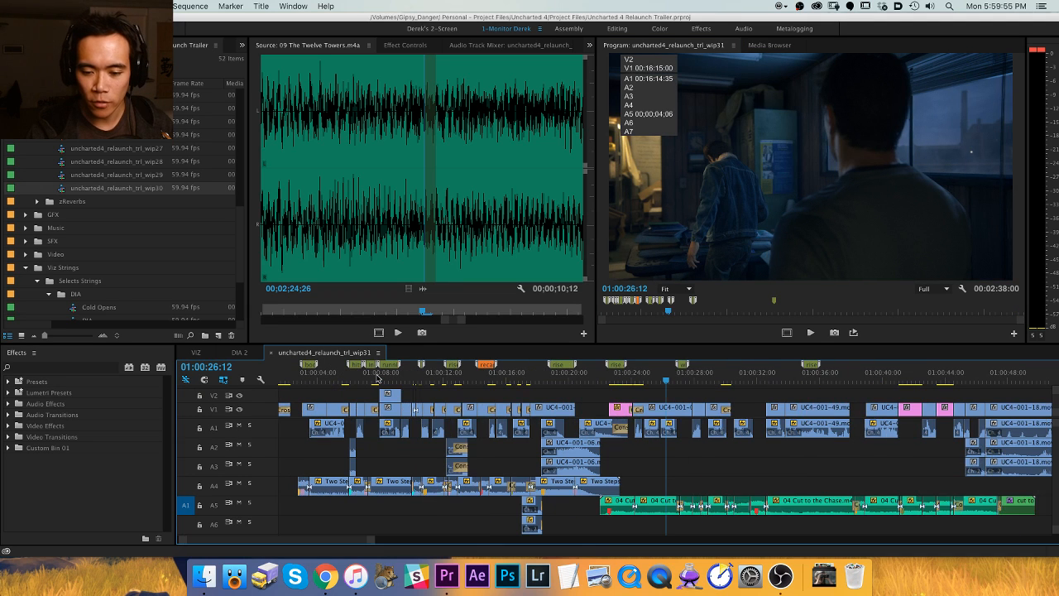
{"action": "scroll", "coordinate": [565, 428], "scroll_direction": "left", "scroll_amount": 3}
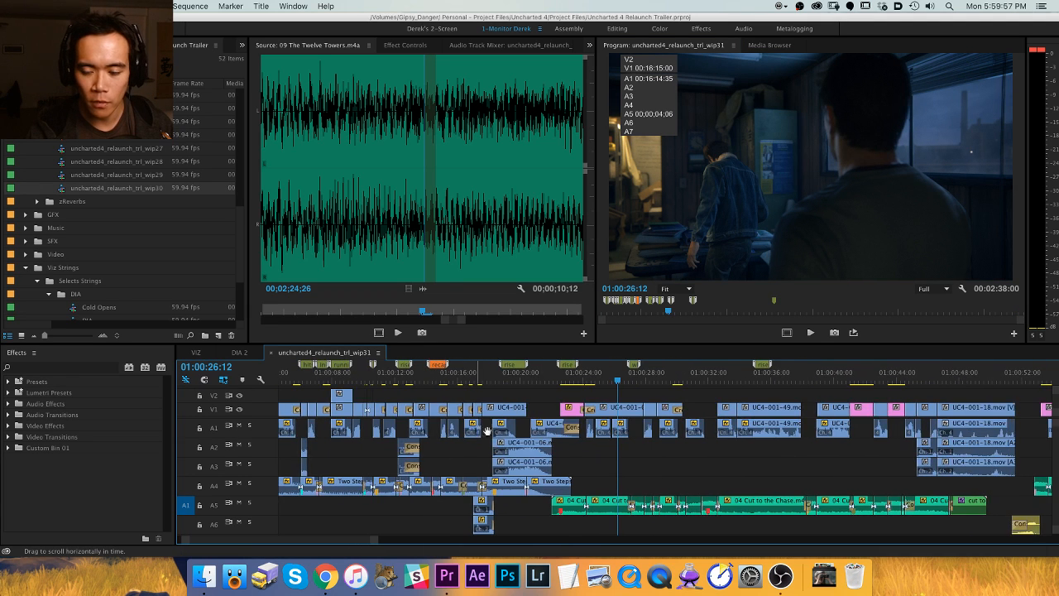
{"action": "left_click", "coordinate": [617, 381]}
{"action": "key", "text": "space"}
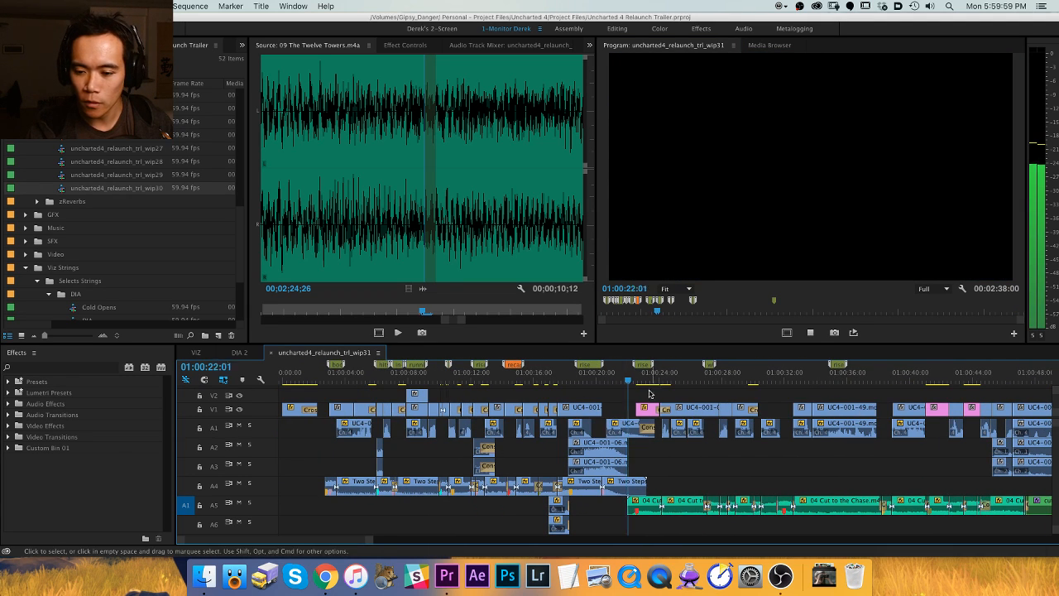
Play the Cut to the Chase music edits from about 01:00:31 to 01:00:45, checking each transition.
{"action": "left_click", "coordinate": [766, 380]}
{"action": "key", "text": "h"}
{"action": "left_click_drag", "start_coordinate": [804, 447], "coordinate": [673, 437]}
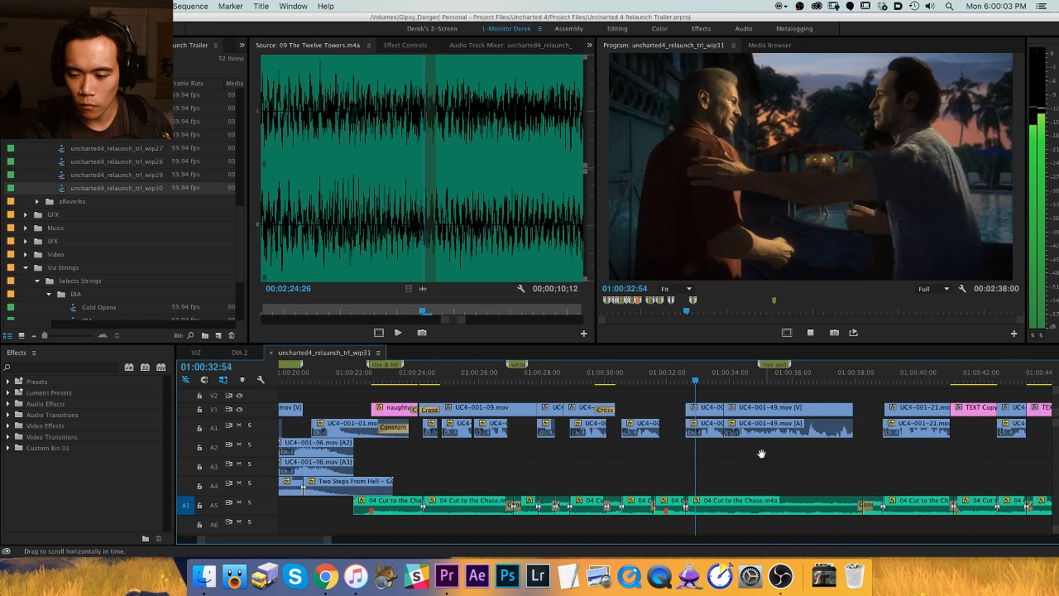
{"action": "key", "text": "="}
{"action": "key", "text": "v"}
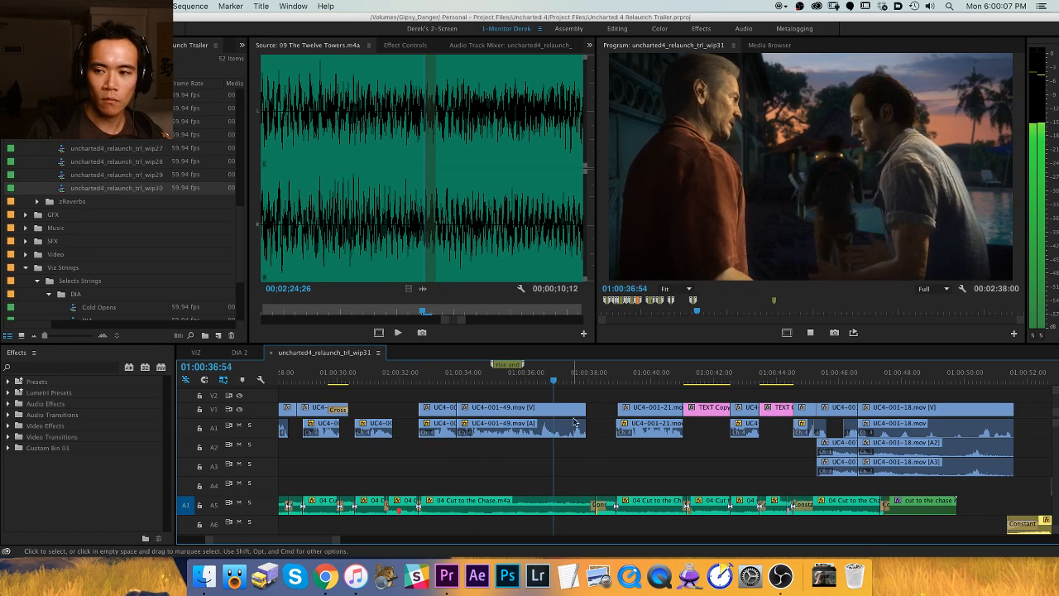
{"action": "key", "text": "="}
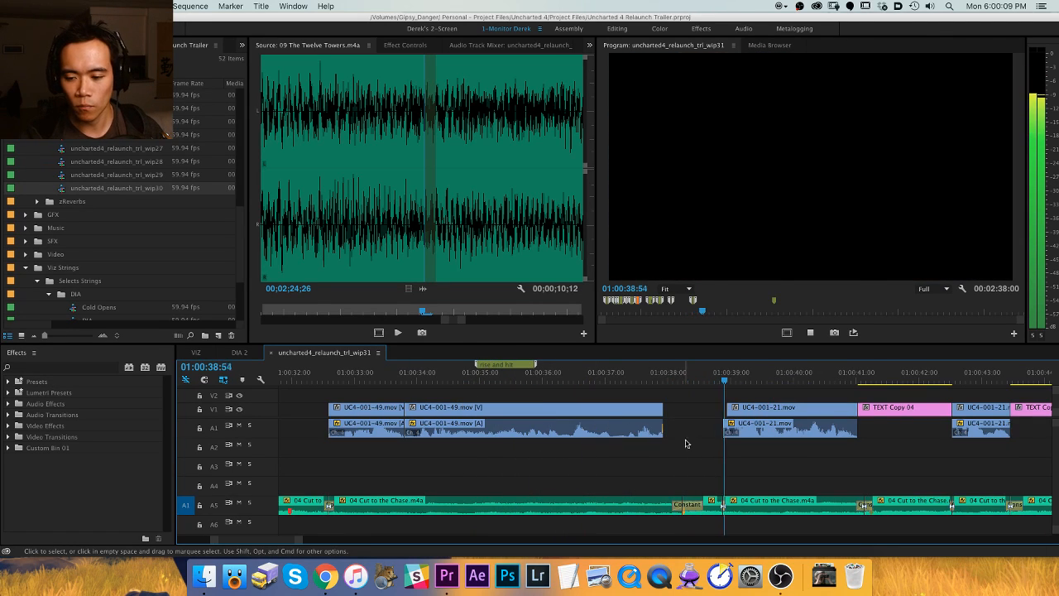
{"action": "key", "text": "h"}
{"action": "left_click_drag", "start_coordinate": [685, 445], "coordinate": [422, 452]}
{"action": "left_click_drag", "start_coordinate": [589, 439], "coordinate": [432, 450]}
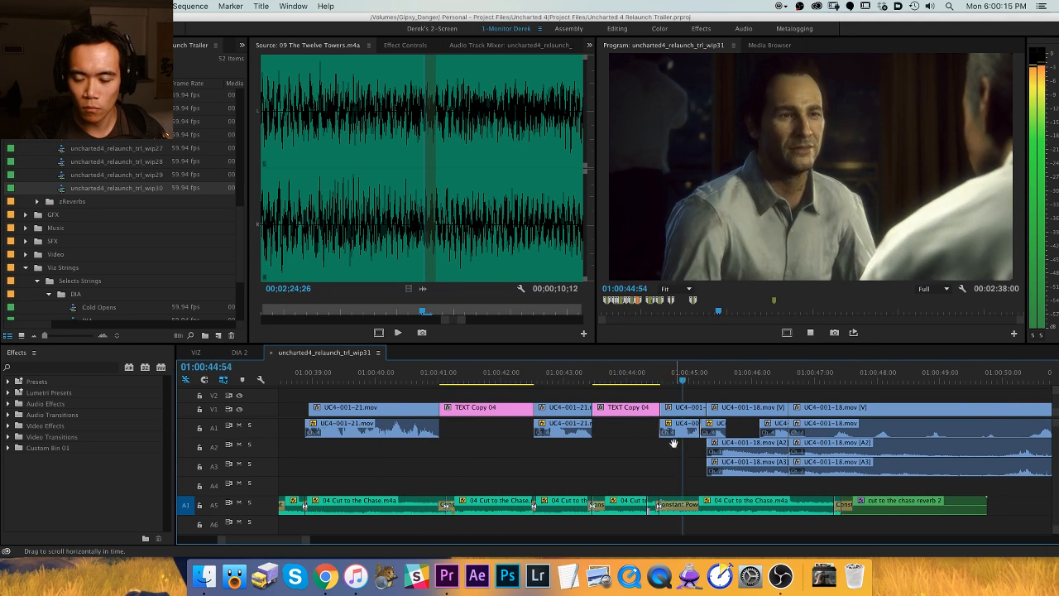
{"action": "key", "text": "="}
Add a sequence marker named "fuck this music transition" at 01:00:44:17 and extend it to about 01:00:45:11.
{"action": "left_click", "coordinate": [542, 377]}
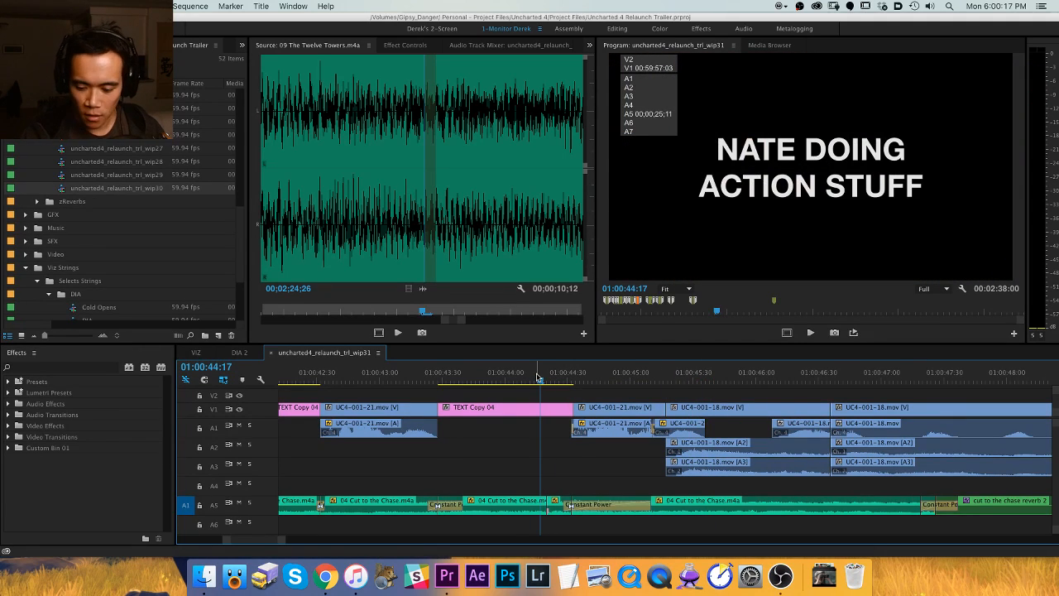
{"action": "key", "text": "m"}
{"action": "key", "text": "m"}
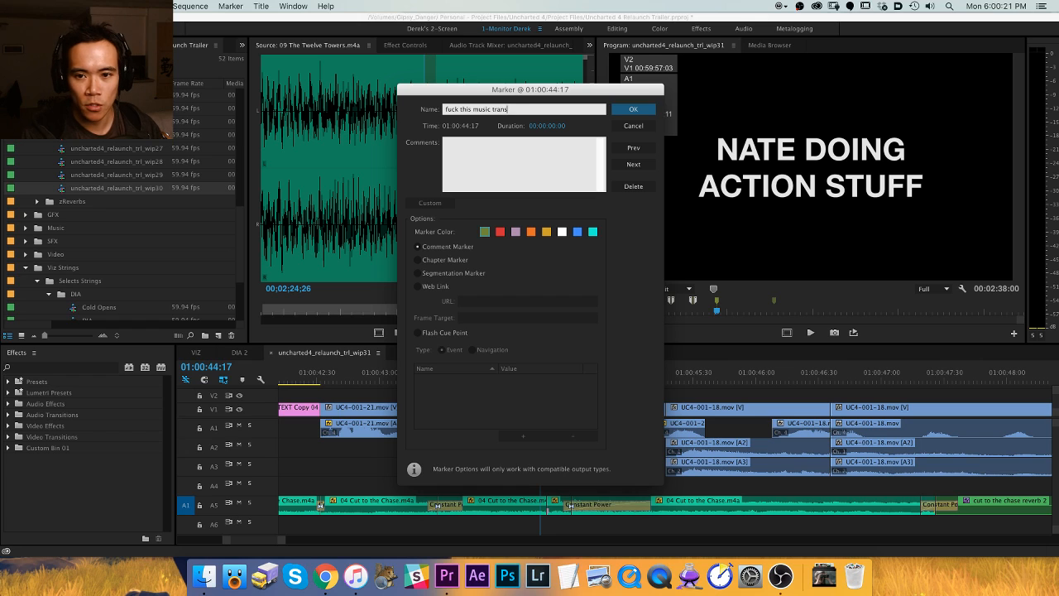
{"action": "key", "text": "Return"}
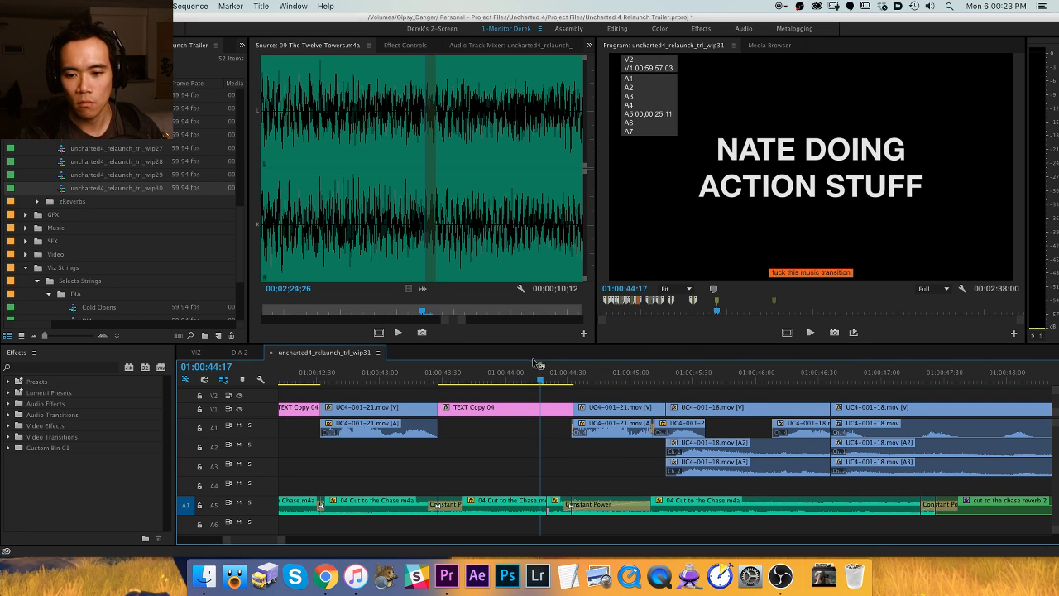
{"action": "left_click_drag", "start_coordinate": [539, 365], "coordinate": [654, 367]}
Play the trailer from 01:00:45:20 to about 01:01:05, checking the Cut to the Chase music edits up to the CRAZY ACTION SCENE card.
{"action": "left_click", "coordinate": [673, 380]}
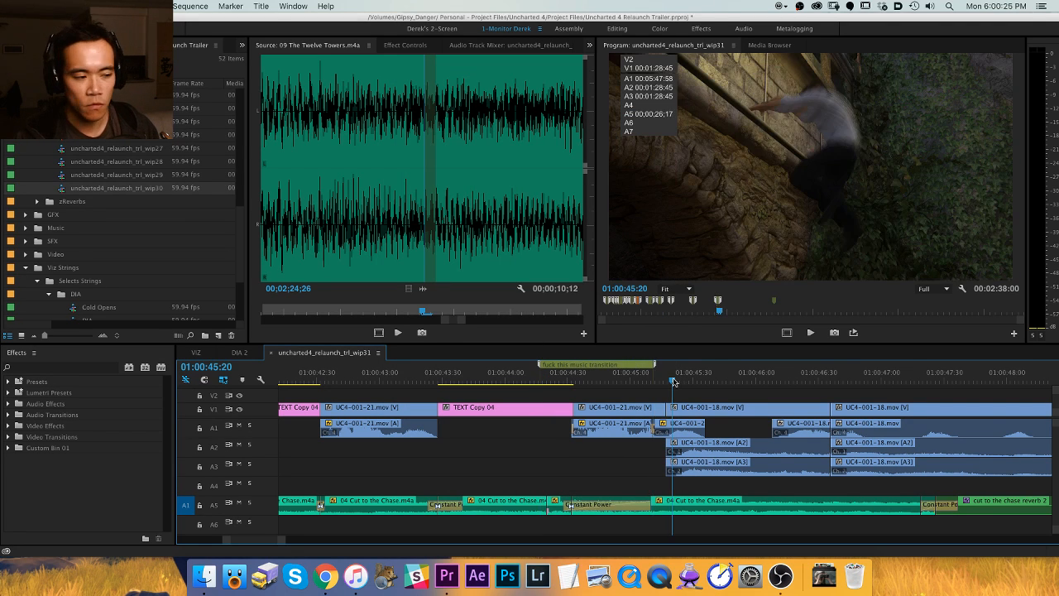
{"action": "key", "text": "minus"}
{"action": "key", "text": "minus"}
{"action": "key", "text": "minus"}
{"action": "key", "text": "minus"}
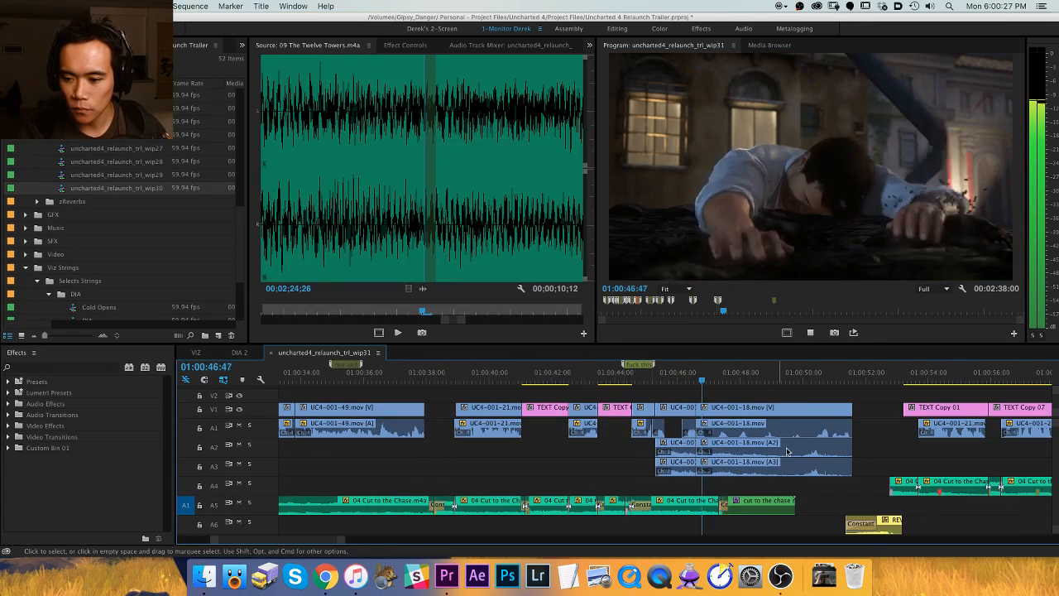
{"action": "key", "text": "space"}
{"action": "key", "text": "space"}
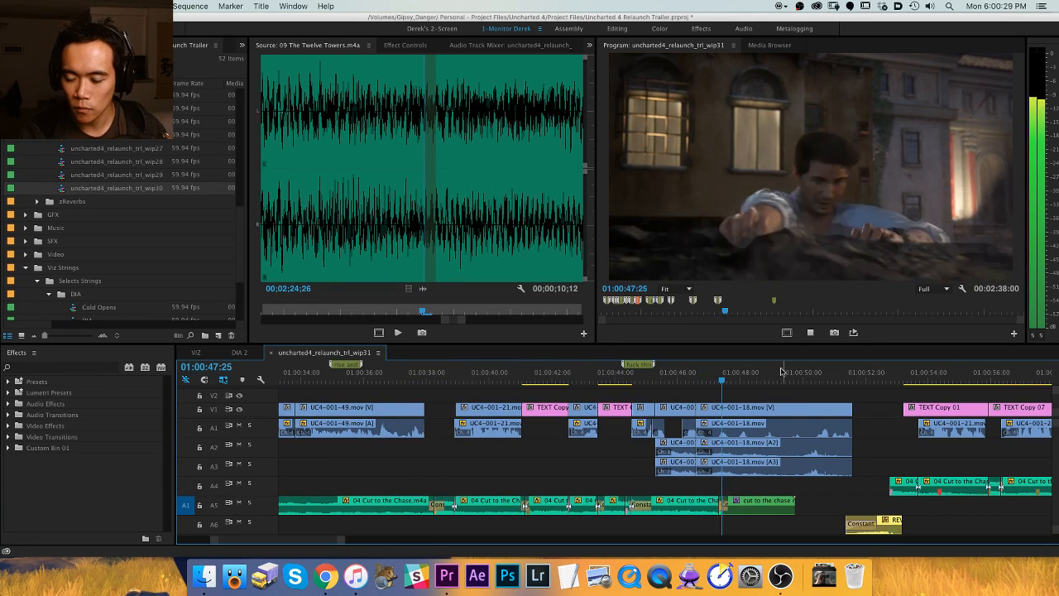
{"action": "scroll", "coordinate": [568, 434], "scroll_direction": "right", "scroll_amount": 5}
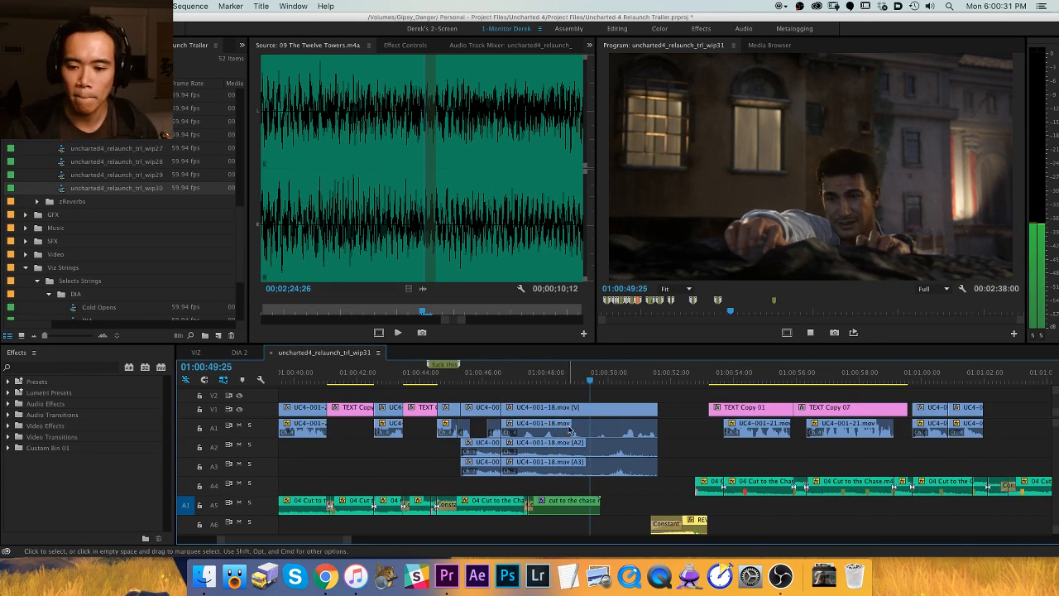
{"action": "key", "text": "equal"}
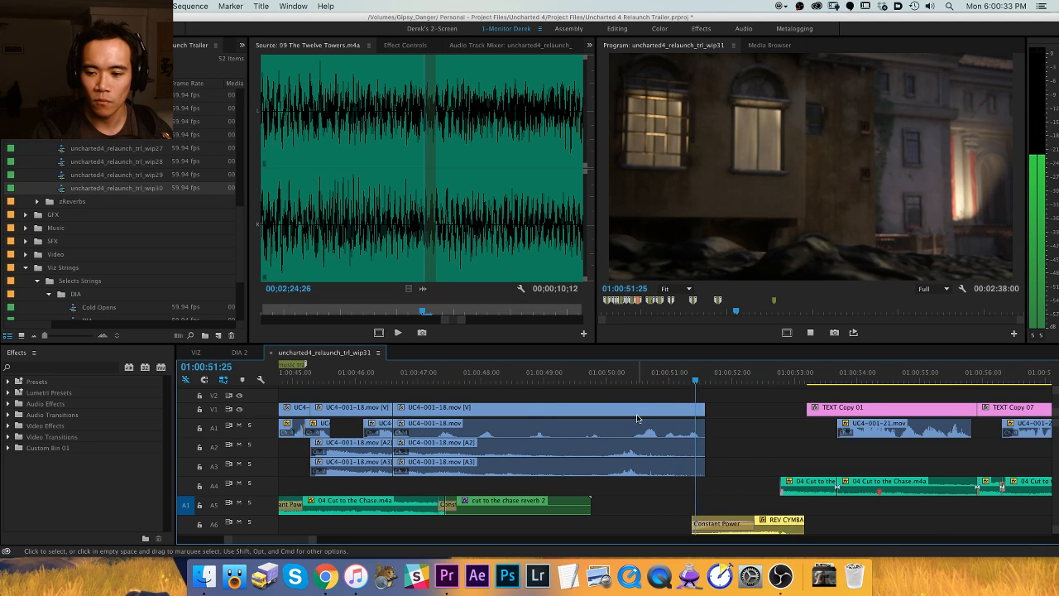
{"action": "key", "text": "minus"}
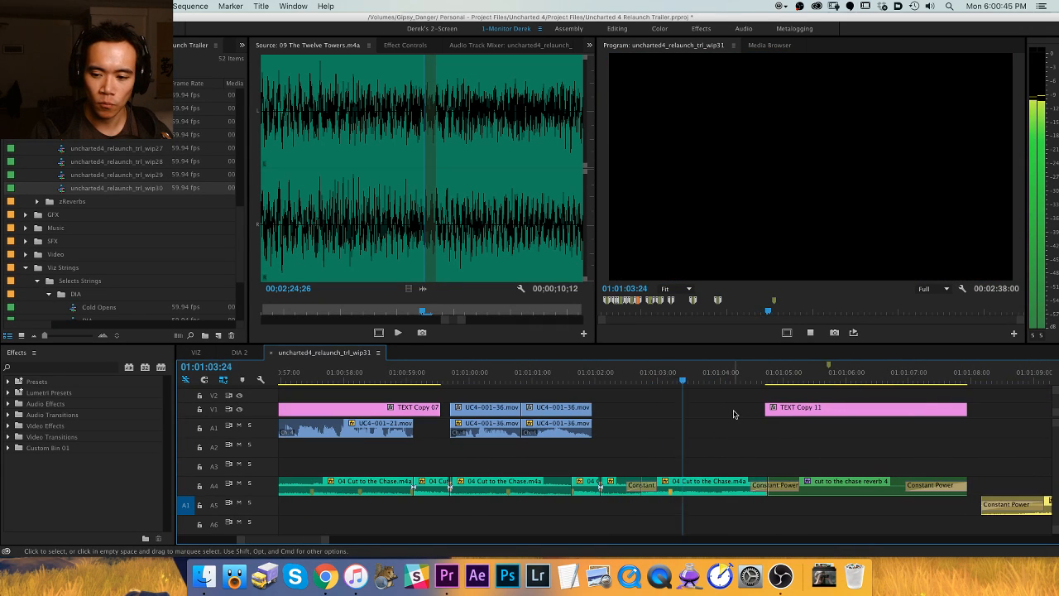
{"action": "key", "text": "minus"}
{"action": "key", "text": "minus"}
{"action": "key", "text": "equal"}
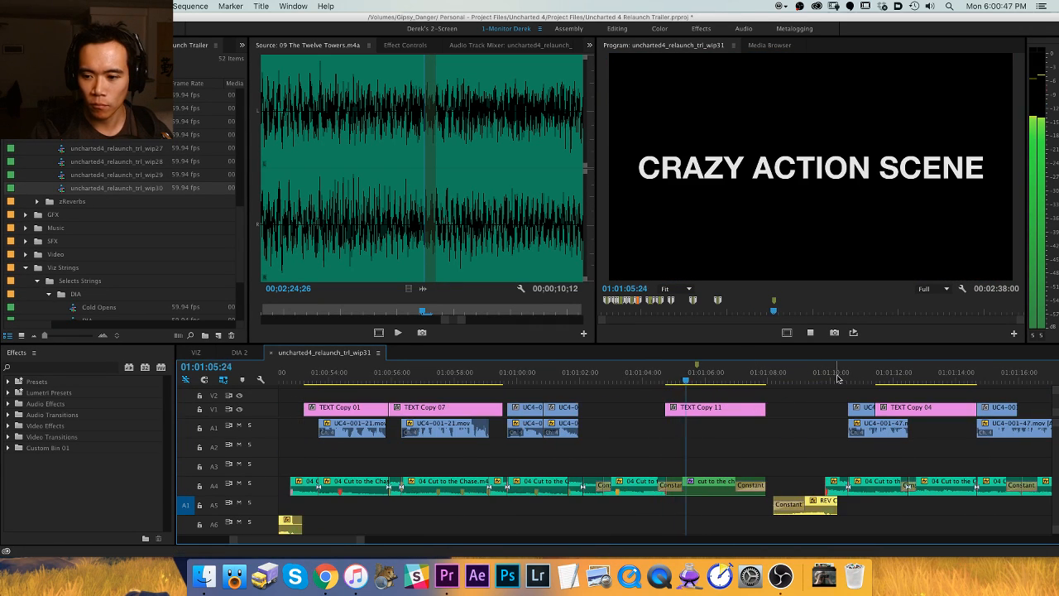
Play from about 01:01:10 to 01:01:34, checking the music change from Cut to the Chase to The Twelve Towers.
{"action": "left_click_drag", "start_coordinate": [838, 373], "coordinate": [822, 370]}
{"action": "key", "text": "space"}
{"action": "scroll", "coordinate": [586, 444], "scroll_direction": "right", "scroll_amount": 3}
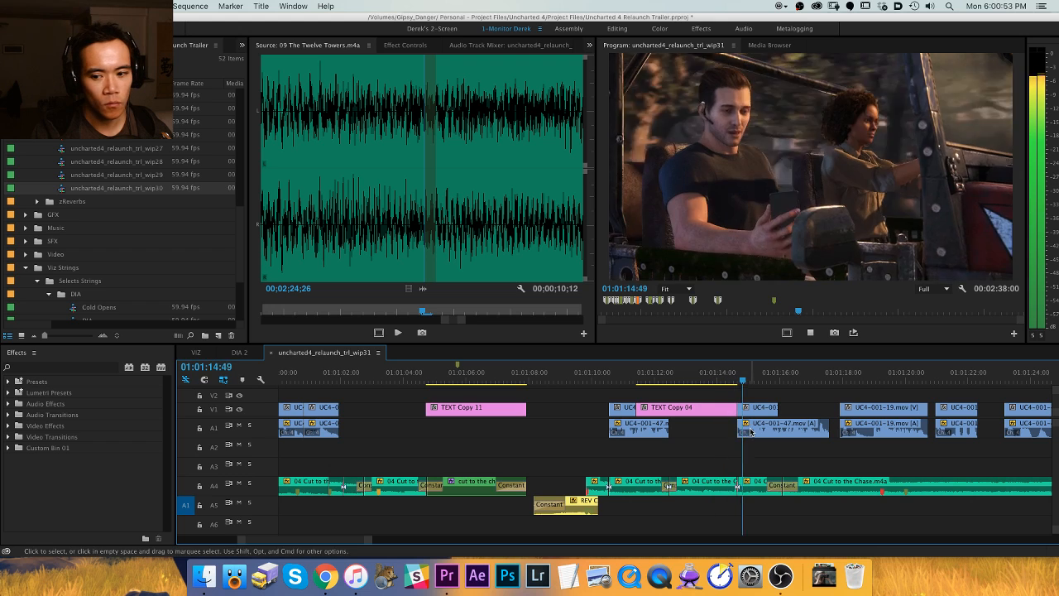
{"action": "key", "text": "equal"}
{"action": "key", "text": "minus"}
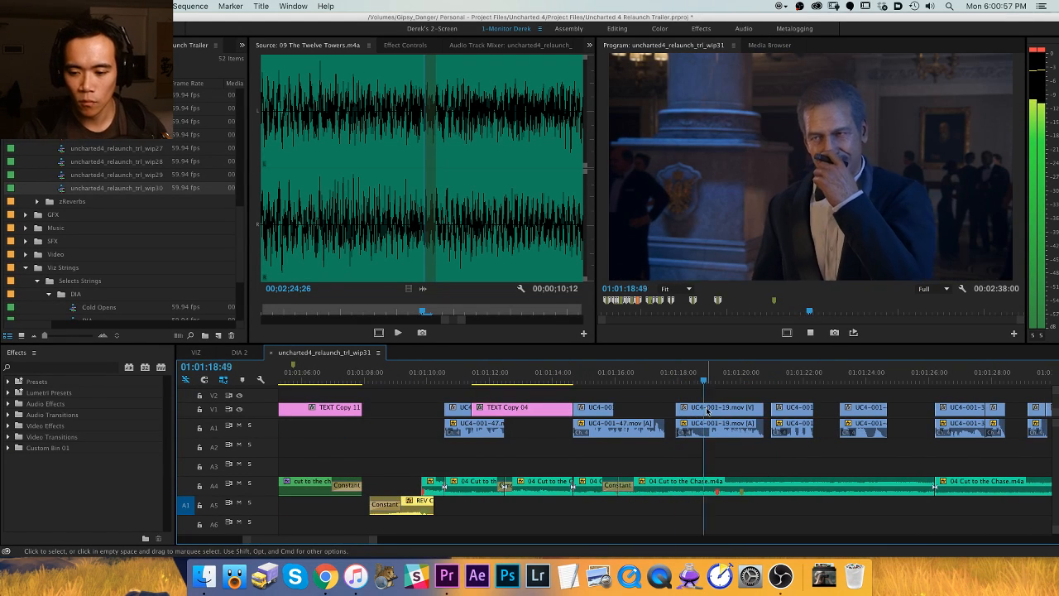
{"action": "scroll", "coordinate": [662, 430], "scroll_direction": "right", "scroll_amount": 5}
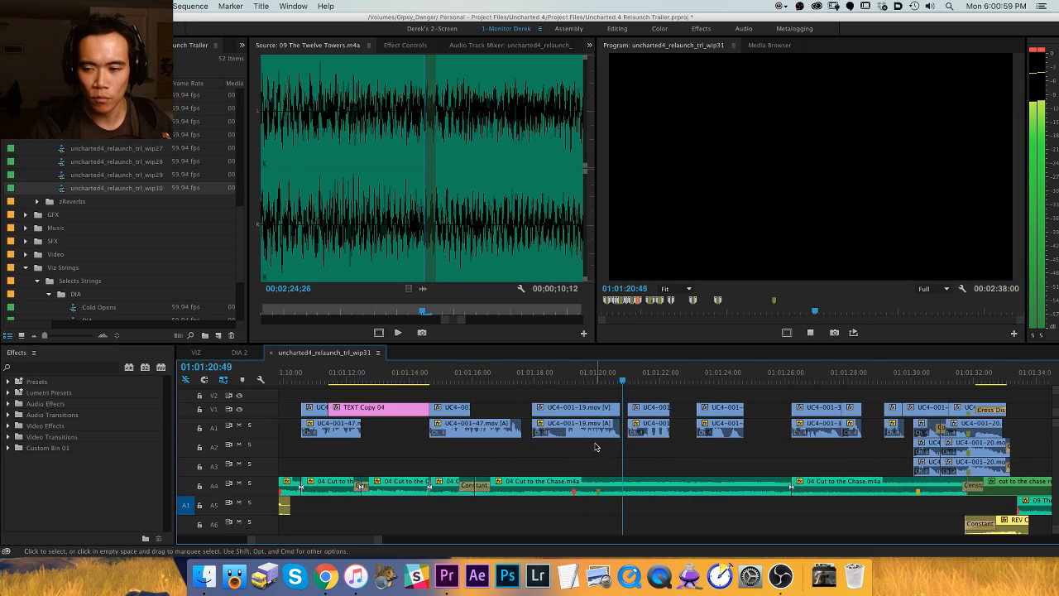
{"action": "key", "text": "equal"}
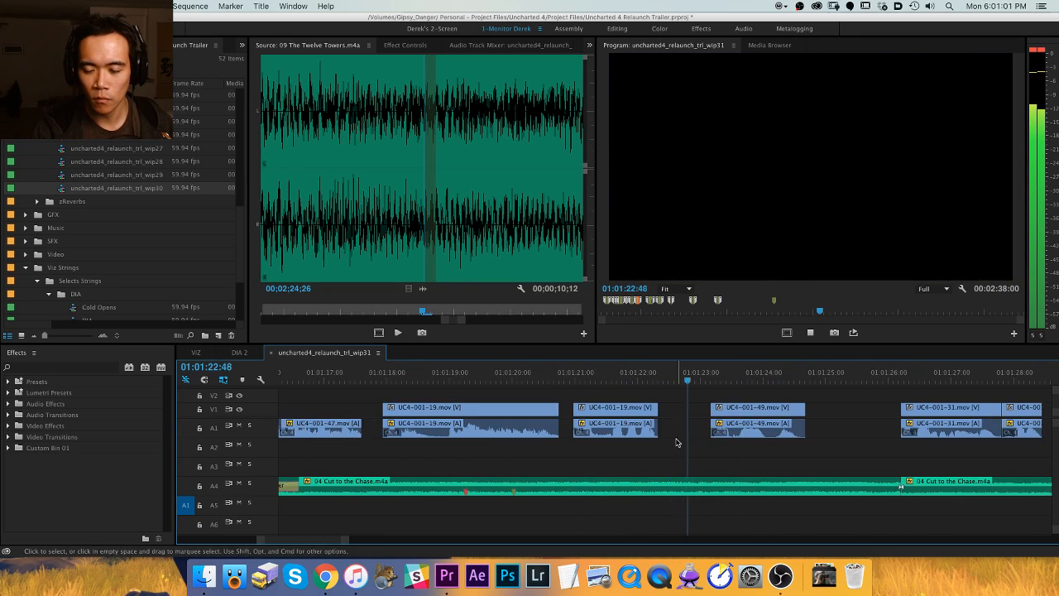
{"action": "scroll", "coordinate": [662, 438], "scroll_direction": "right", "scroll_amount": 4}
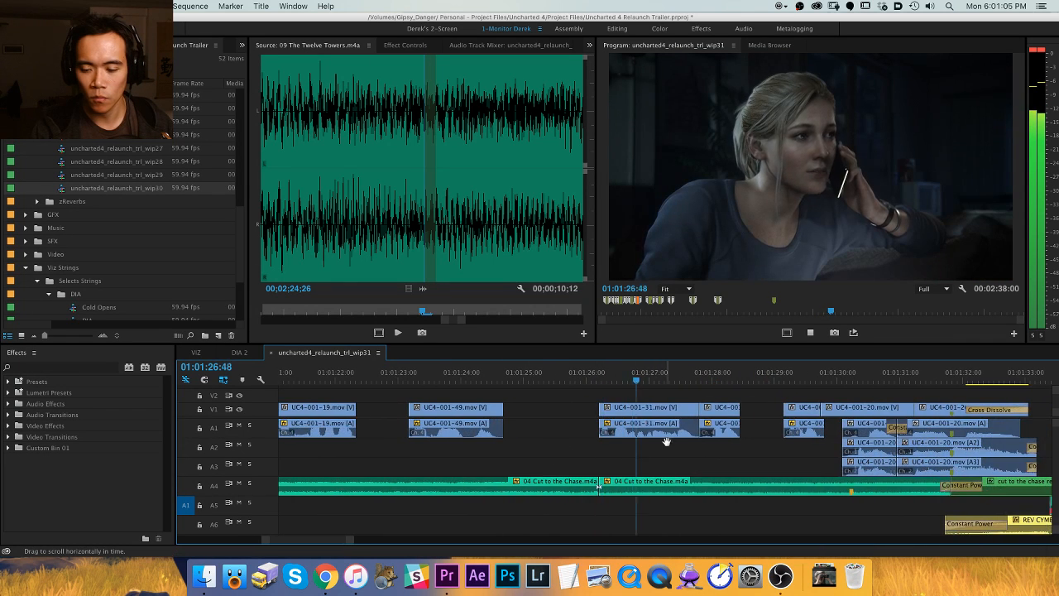
{"action": "scroll", "coordinate": [612, 447], "scroll_direction": "right", "scroll_amount": 5}
{"action": "key", "text": "minus"}
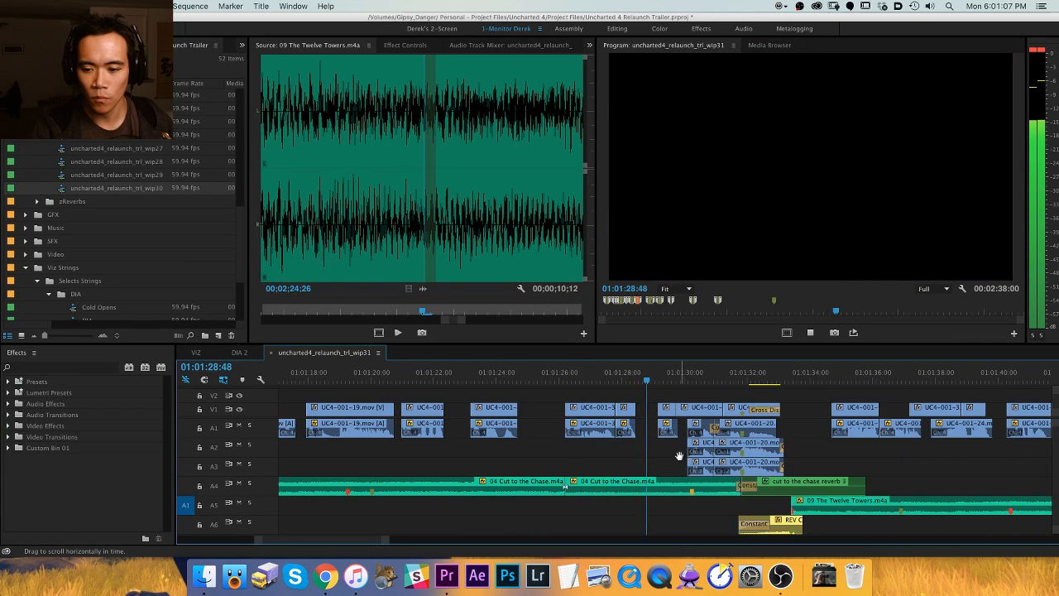
{"action": "scroll", "coordinate": [612, 451], "scroll_direction": "right", "scroll_amount": 3}
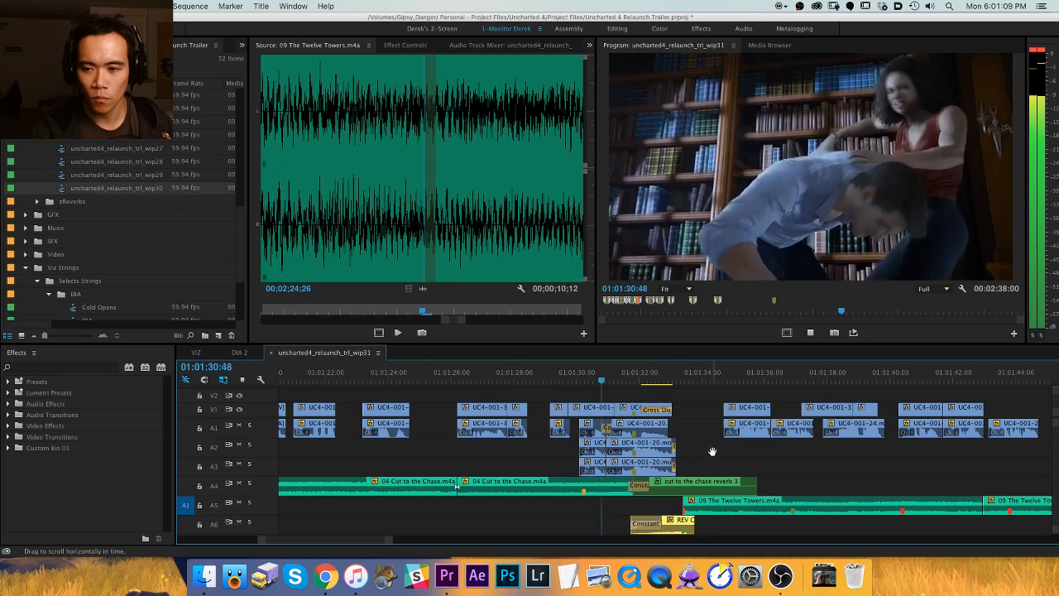
{"action": "scroll", "coordinate": [679, 444], "scroll_direction": "right", "scroll_amount": 3}
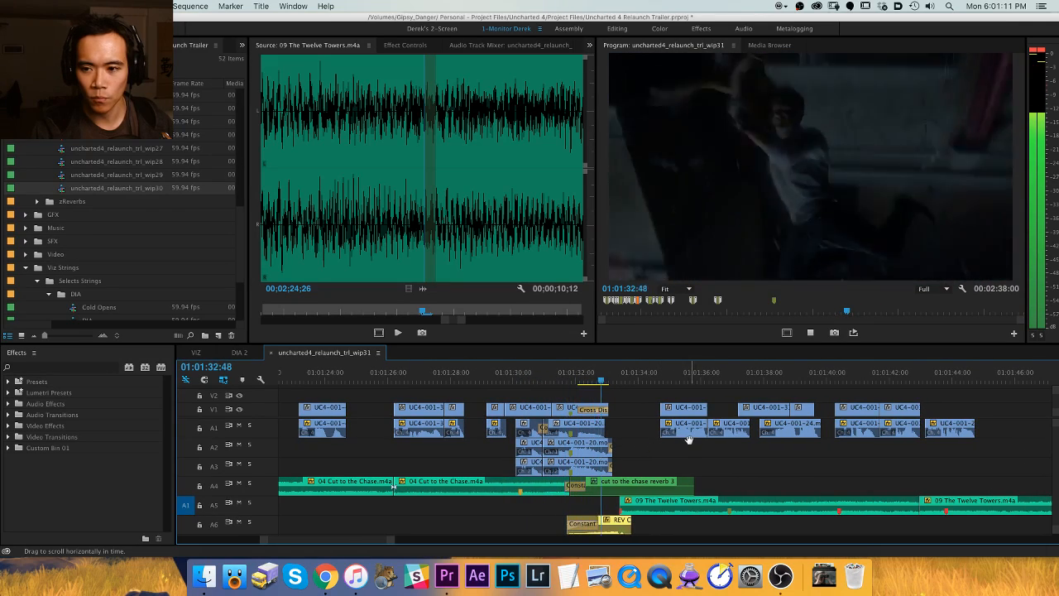
{"action": "key", "text": "equal"}
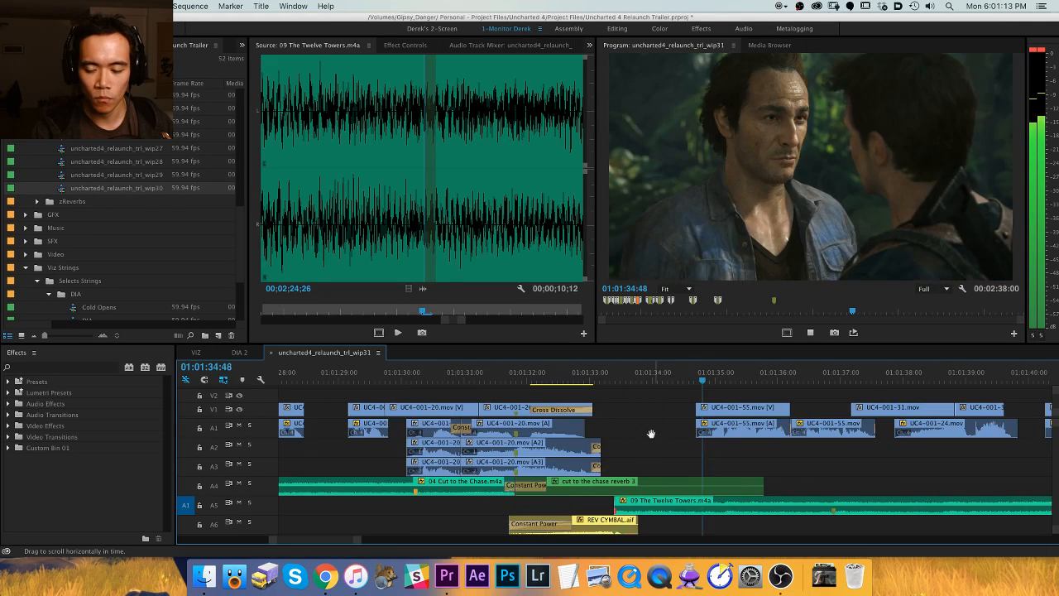
Add a sequence marker named "fuck THIS transition TOO!" at 01:01:33:05 and stretch it over about 01:01:32:50 to 01:01:34:35.
{"action": "left_click", "coordinate": [604, 379]}
{"action": "left_click_drag", "start_coordinate": [605, 378], "coordinate": [586, 383]}
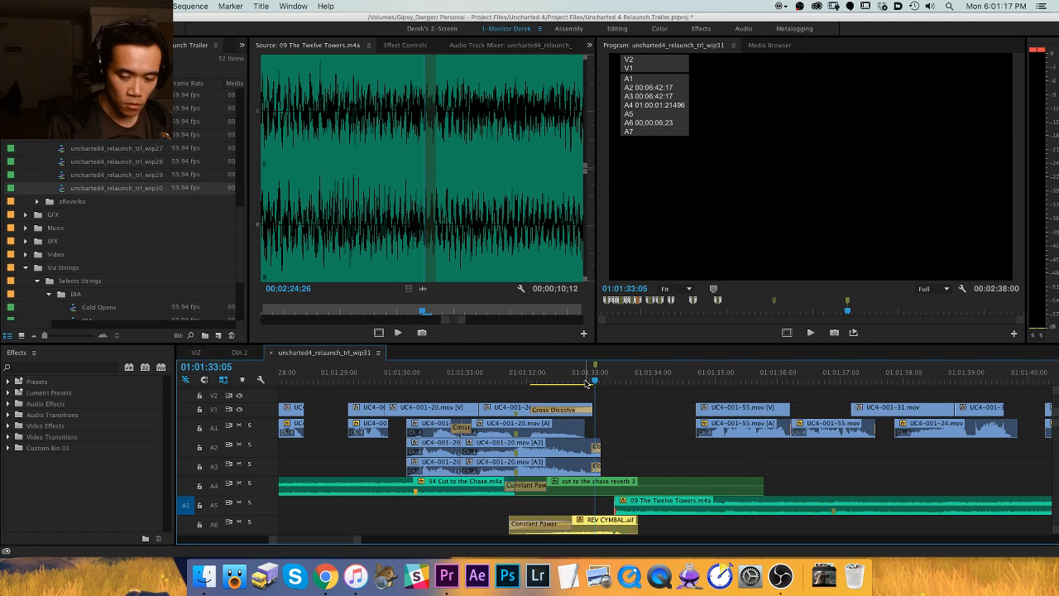
{"action": "key", "text": "m"}
{"action": "key", "text": "m"}
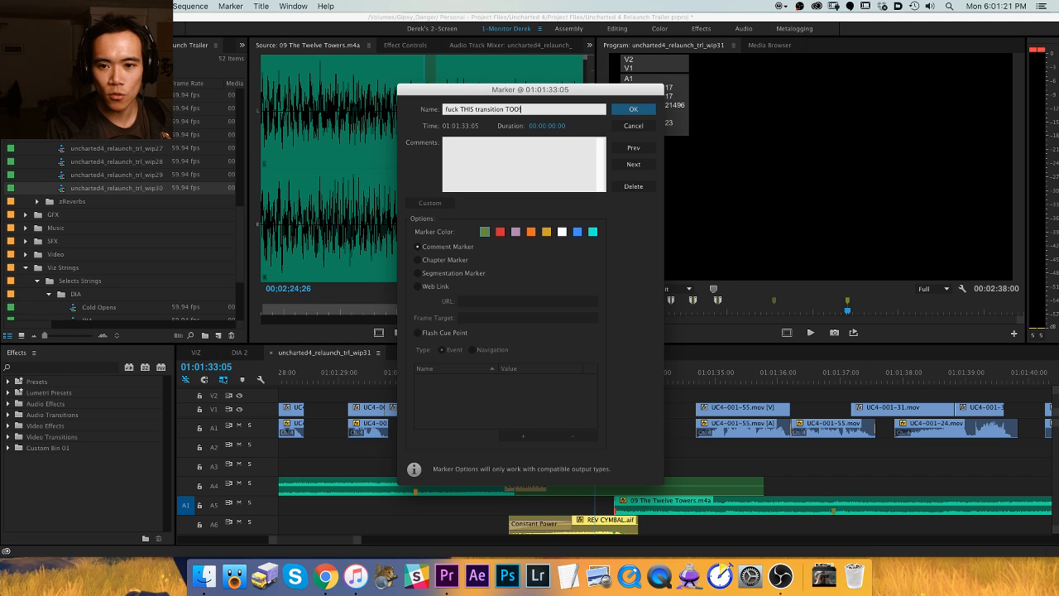
{"action": "key", "text": "Return"}
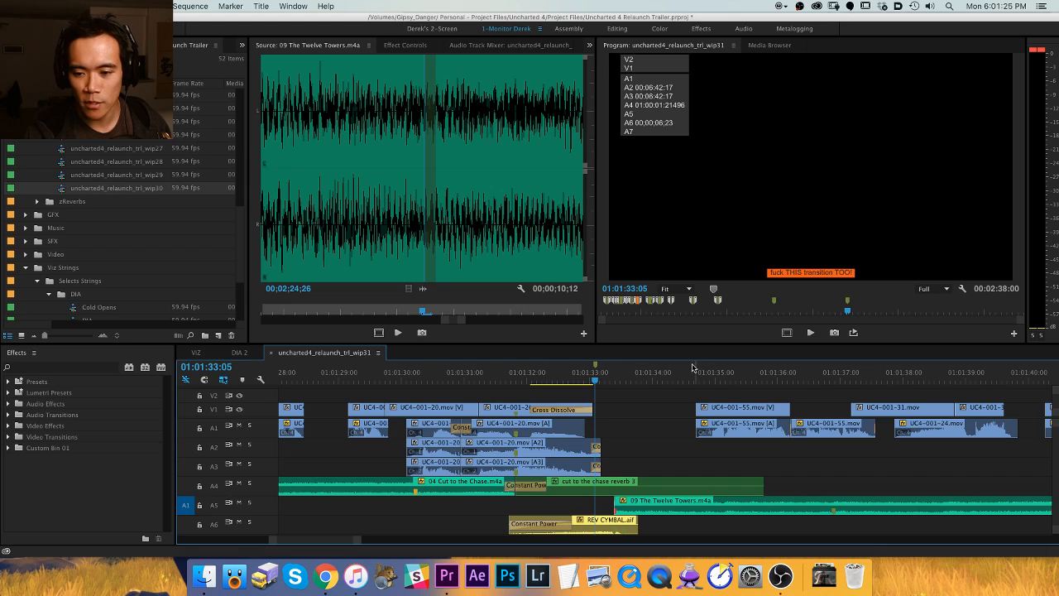
{"action": "key", "text": "space"}
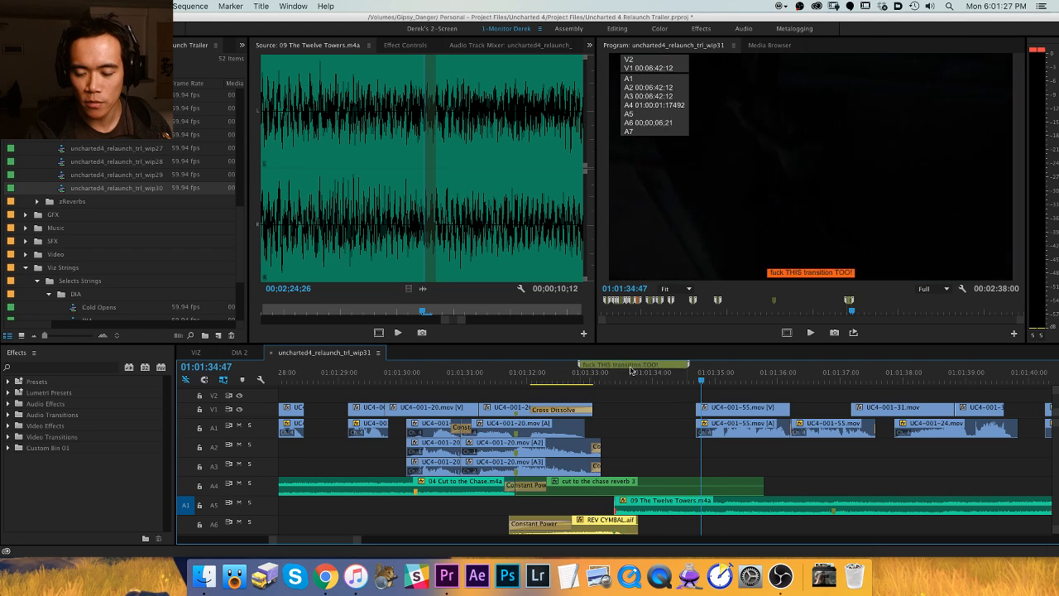
Play the opening section of The Twelve Towers from about 01:01:33 and stop at 01:01:44:44.
{"action": "left_click_drag", "start_coordinate": [630, 370], "coordinate": [611, 369]}
{"action": "key", "text": "space"}
{"action": "key", "text": "minus"}
{"action": "key", "text": "minus"}
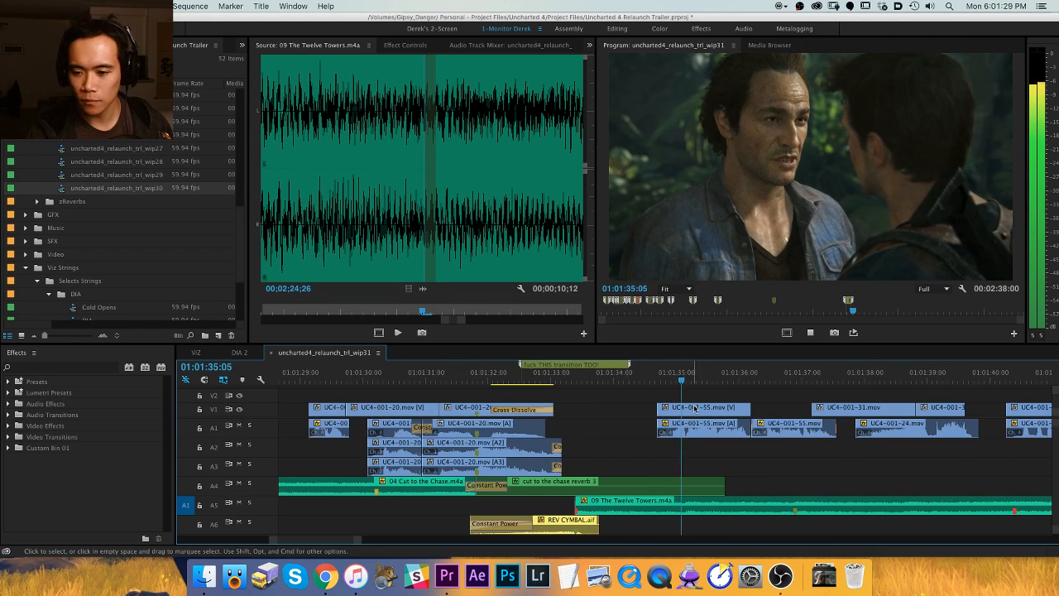
{"action": "scroll", "coordinate": [637, 400], "scroll_direction": "right", "scroll_amount": 5}
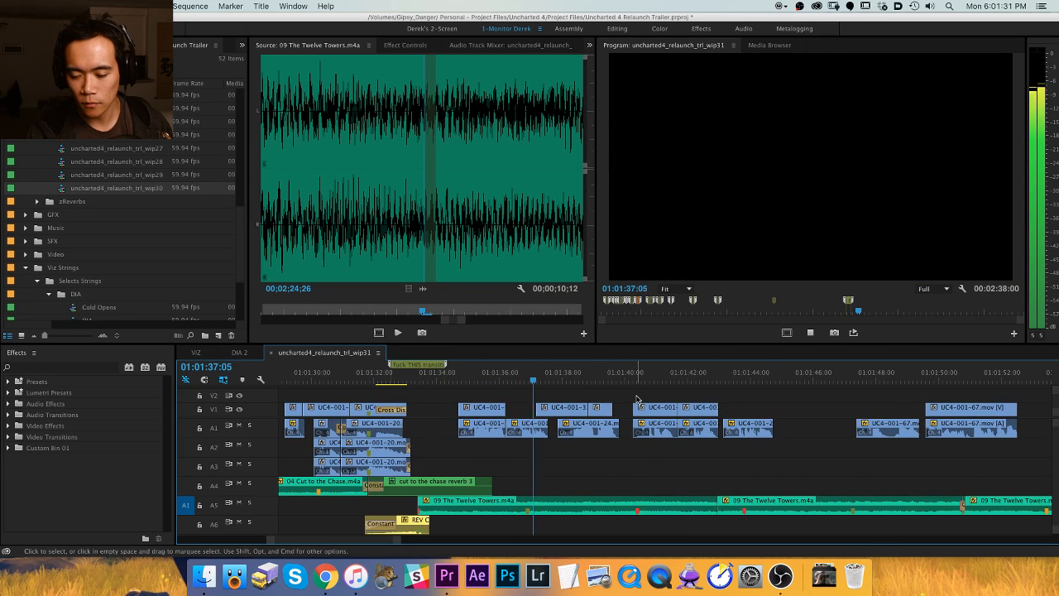
{"action": "scroll", "coordinate": [612, 418], "scroll_direction": "right", "scroll_amount": 3}
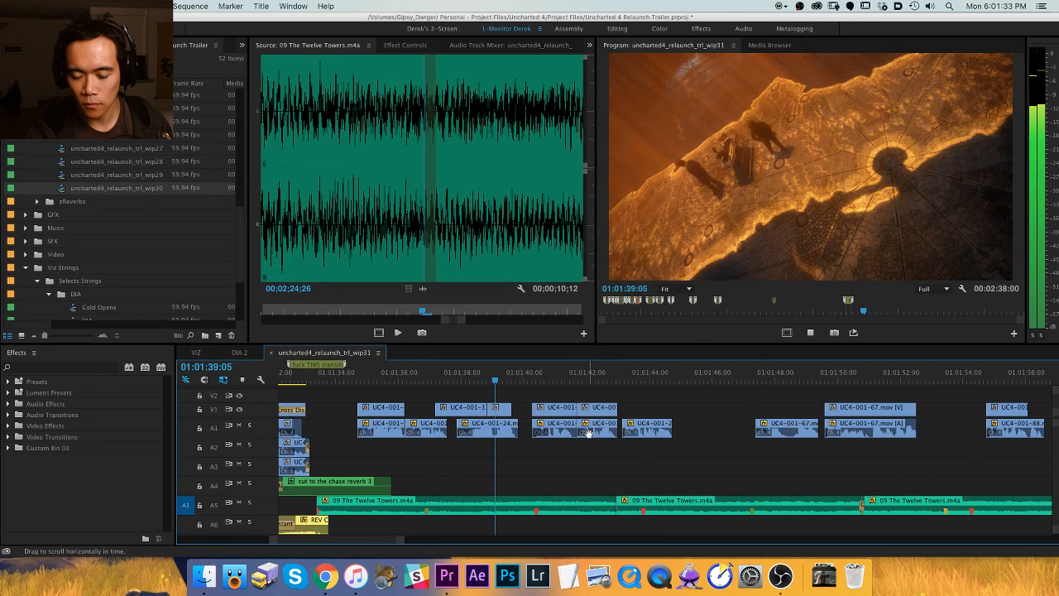
{"action": "scroll", "coordinate": [586, 432], "scroll_direction": "right", "scroll_amount": 3}
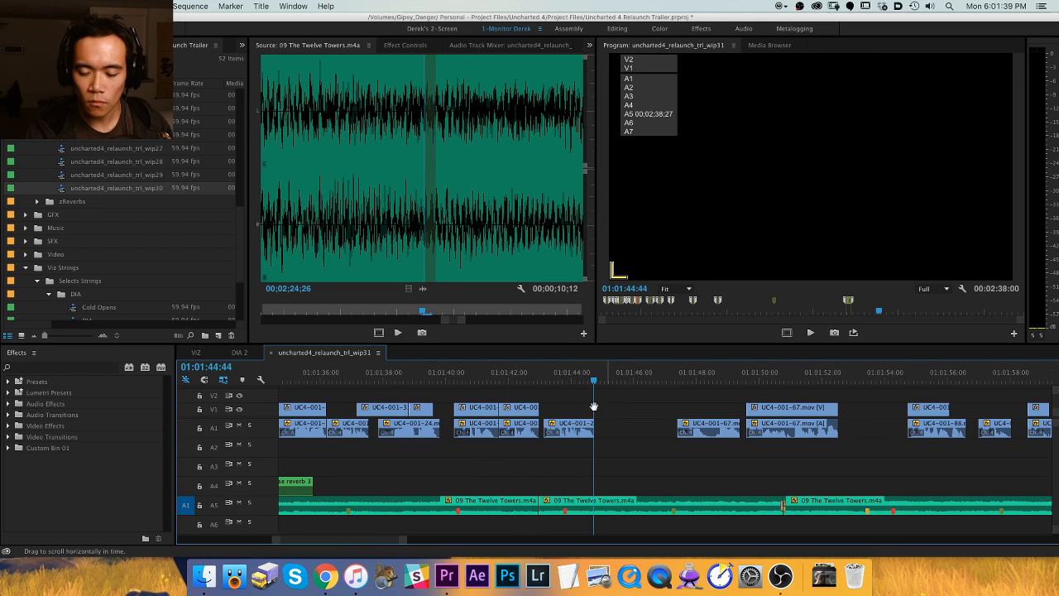
Move the audio-only dialogue clip ending at 01:01:44:44 about one second later, and shift the two clips before it about 25 frames later.
{"action": "scroll", "coordinate": [496, 412], "scroll_direction": "right", "scroll_amount": 3}
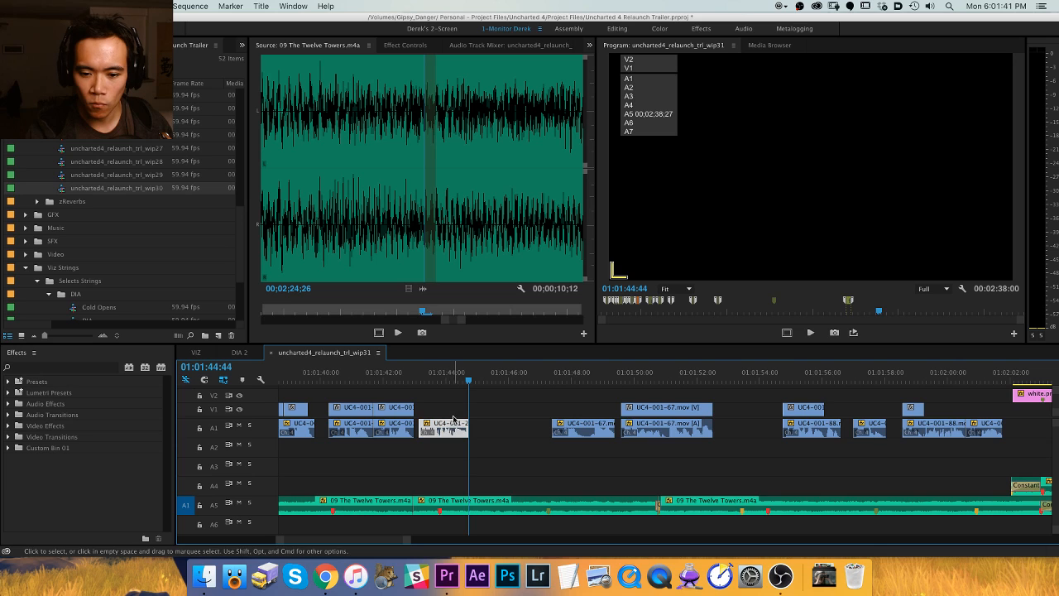
{"action": "key", "text": "Delete"}
{"action": "left_click", "coordinate": [449, 377]}
{"action": "key", "text": "super+v"}
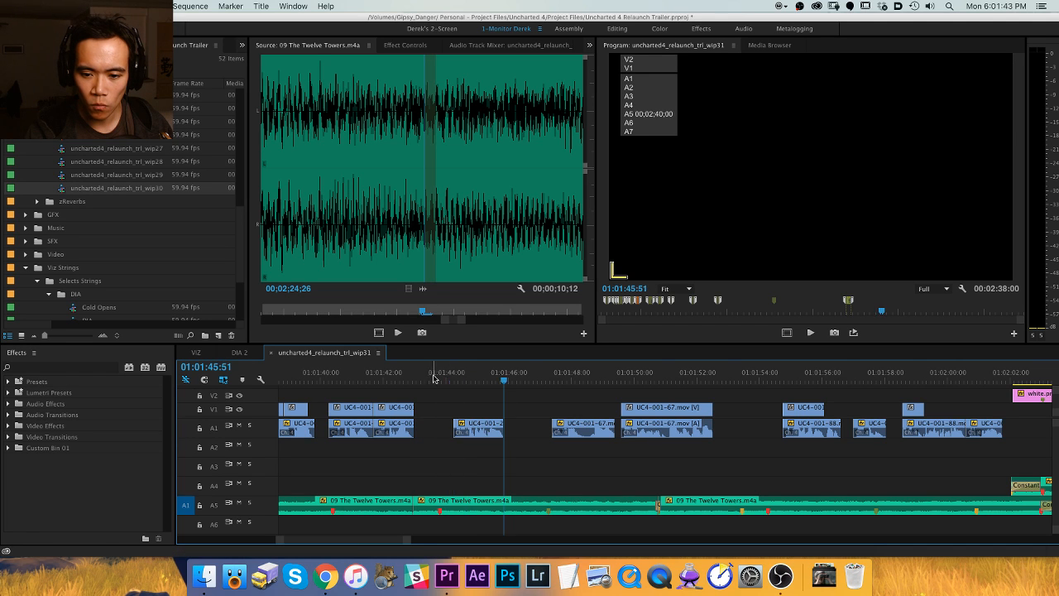
{"action": "left_click_drag", "start_coordinate": [344, 378], "coordinate": [415, 407]}
{"action": "left_click", "coordinate": [368, 394]}
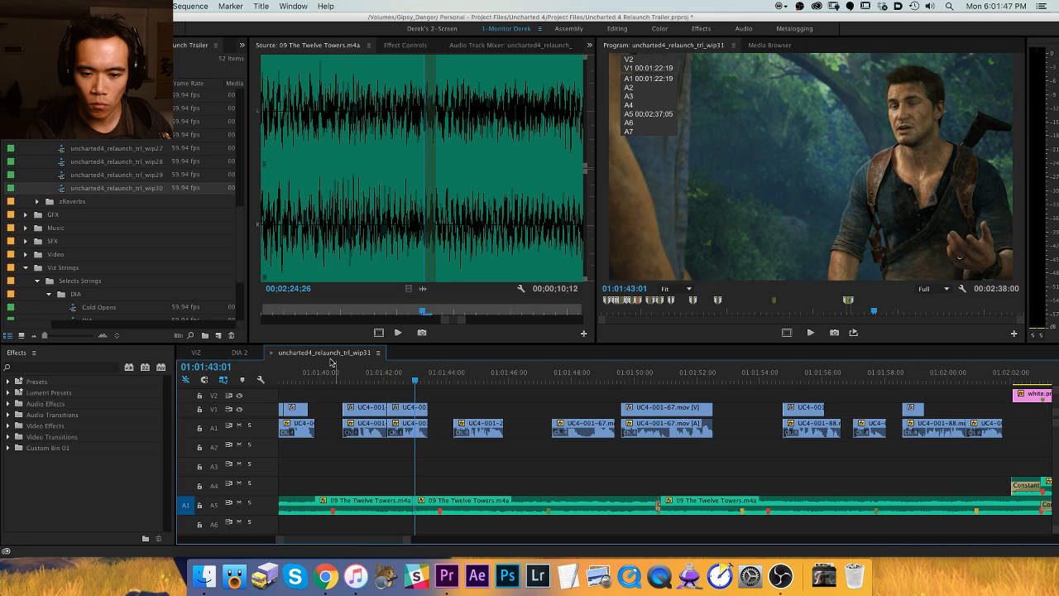
Play the retimed dialogue from about 01:01:40 through The Twelve Towers section to the white flash at about 01:02:02.
{"action": "left_click", "coordinate": [331, 374]}
{"action": "key", "text": "space"}
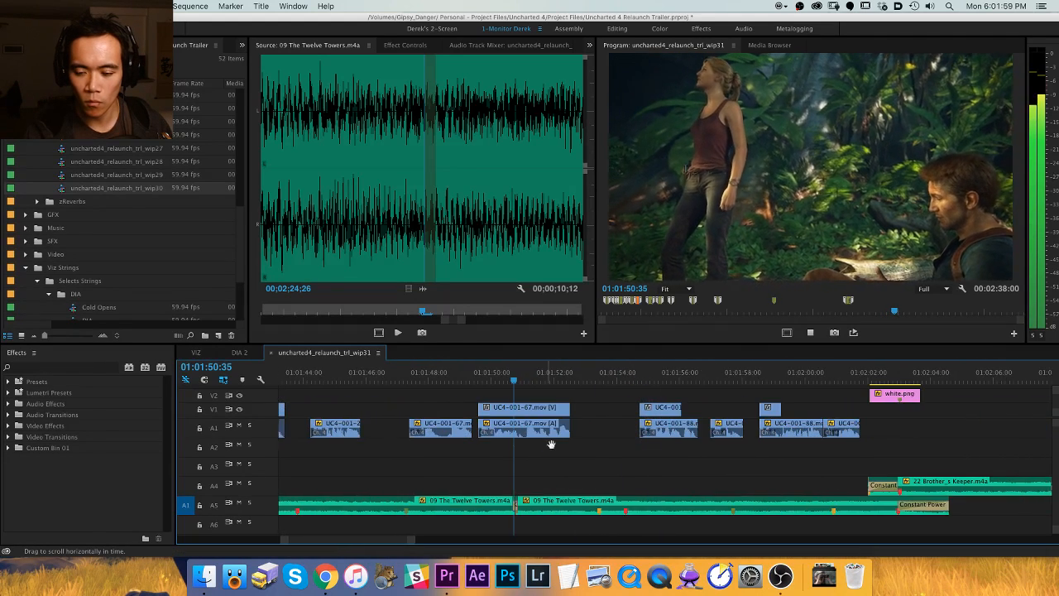
{"action": "key", "text": "minus"}
{"action": "key", "text": "h"}
{"action": "left_click_drag", "start_coordinate": [628, 431], "coordinate": [529, 430]}
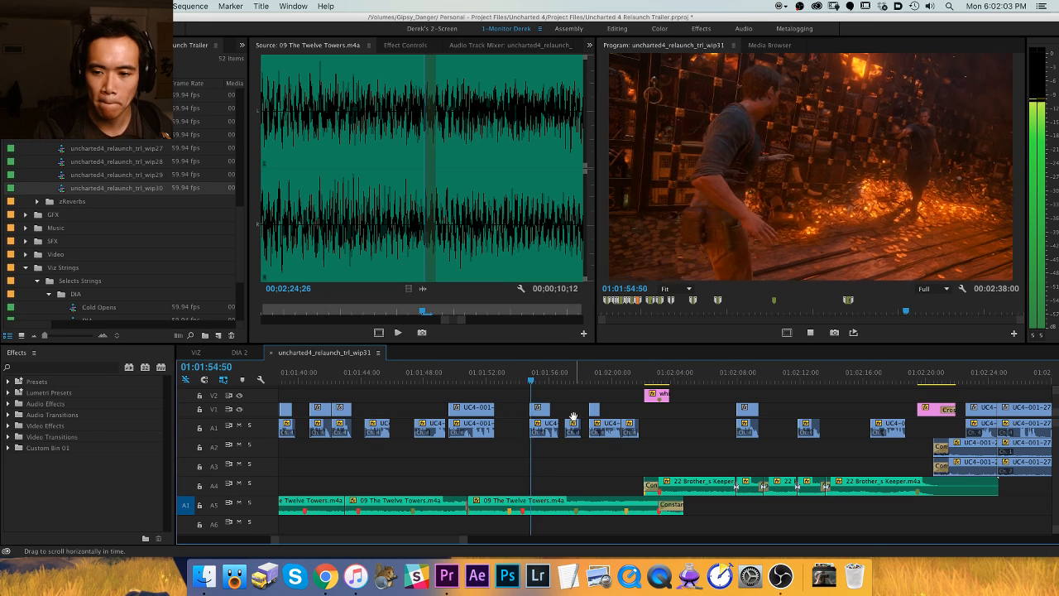
{"action": "key", "text": "equal"}
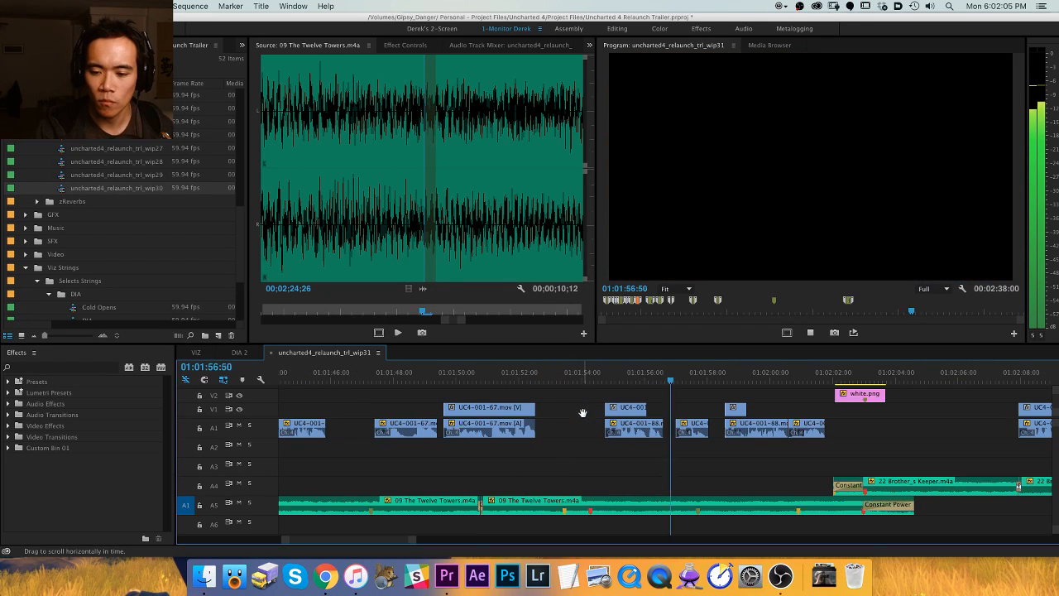
{"action": "key", "text": "v"}
{"action": "key", "text": "equal"}
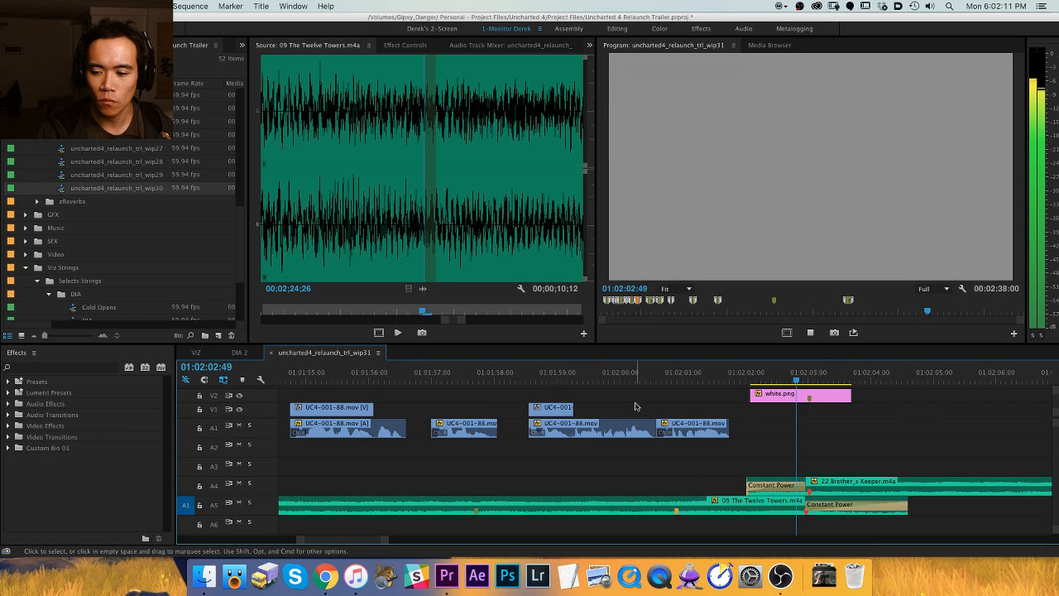
Play the Brother's Keeper section up to the Uncharted 4 title card at 01:02:20:47, and fit the whole sequence in the timeline.
{"action": "key", "text": "minus"}
{"action": "key", "text": "minus"}
{"action": "key", "text": "minus"}
{"action": "key", "text": "minus"}
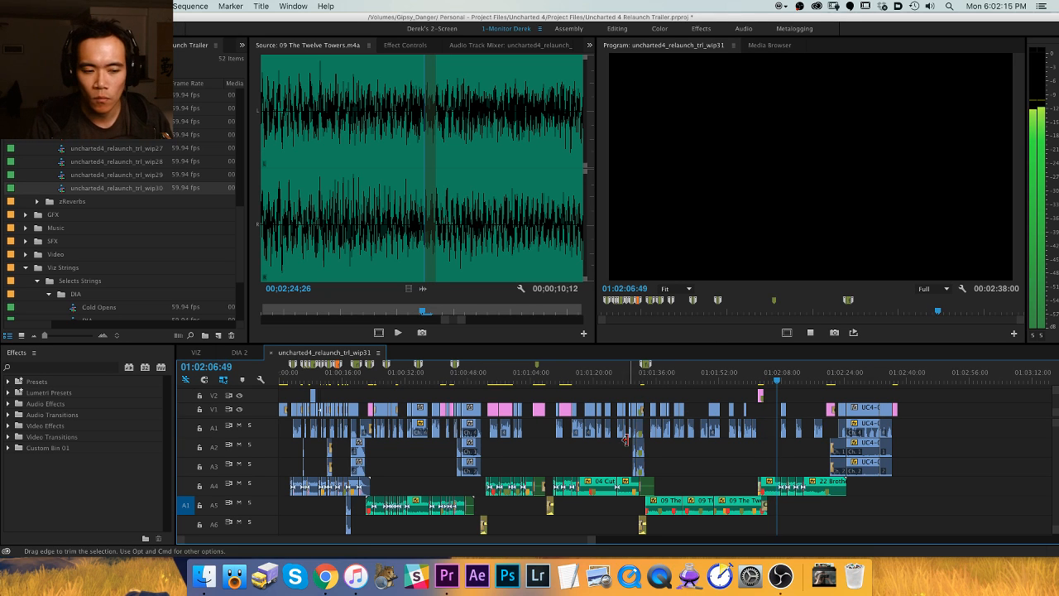
{"action": "key", "text": "equal"}
{"action": "key", "text": "equal"}
{"action": "key", "text": "equal"}
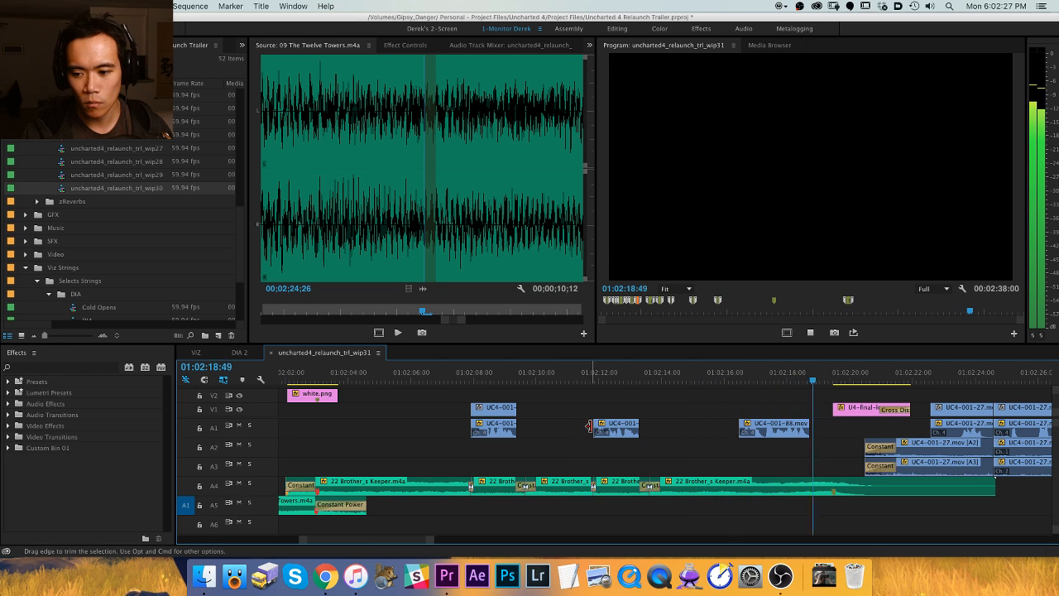
{"action": "key", "text": "space"}
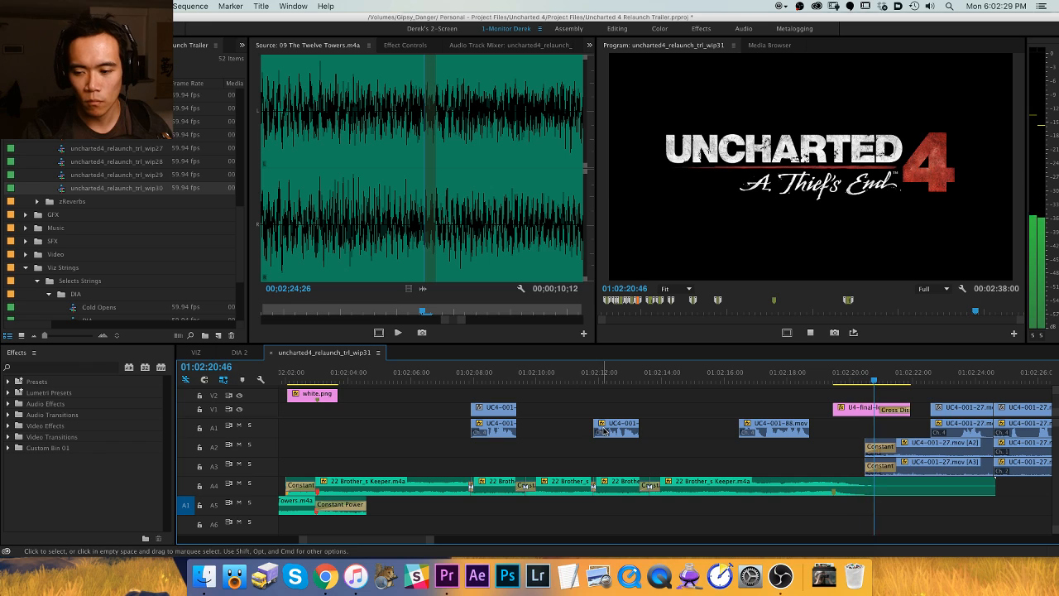
{"action": "key", "text": "backslash"}
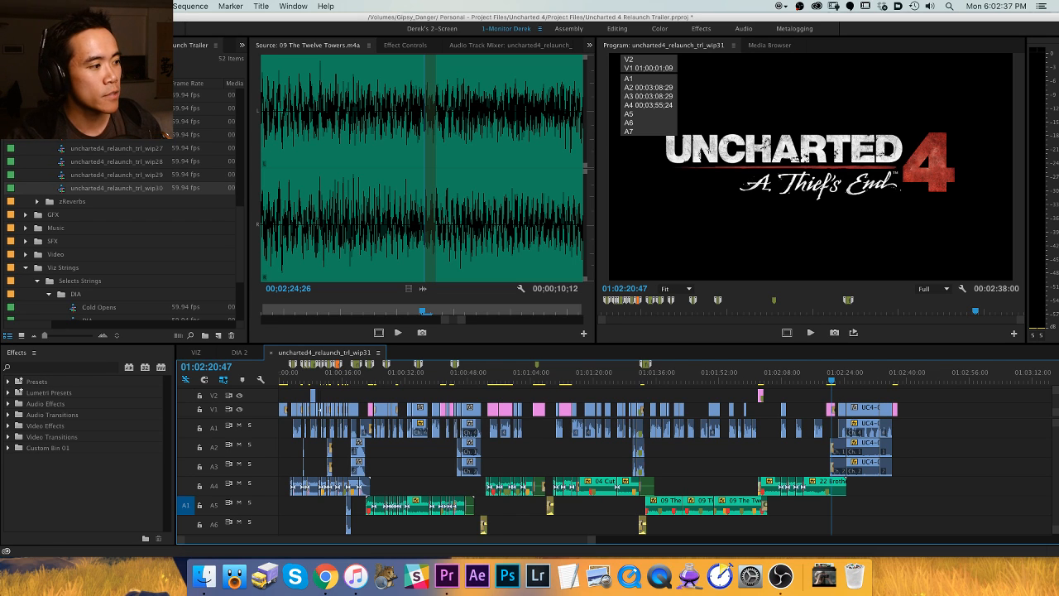
Collapse the zOLD and Viz Strings bins in the project, and switch to the OBS application.
{"action": "key", "text": "super+Tab"}
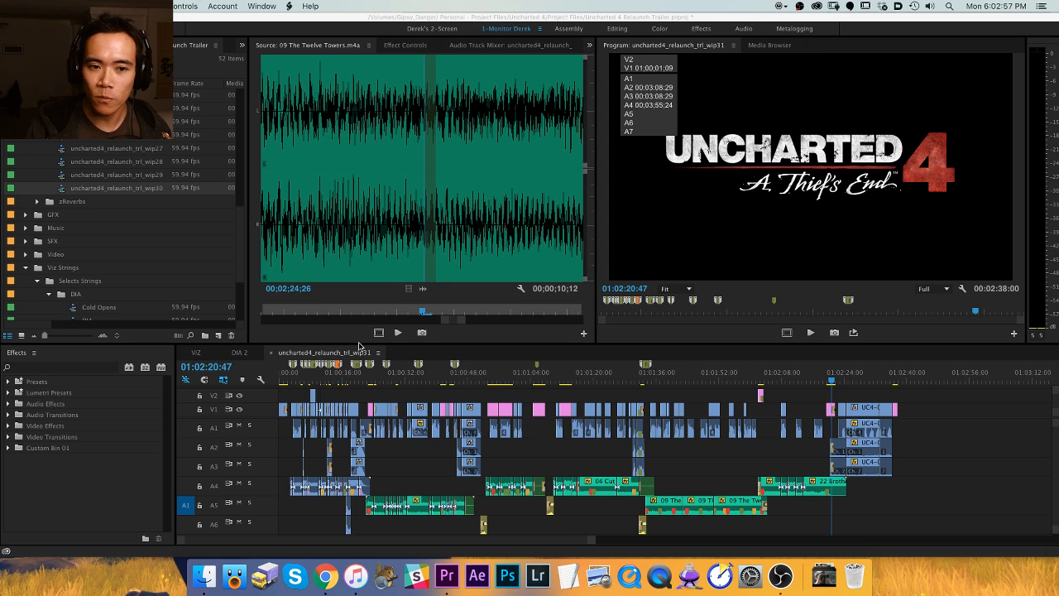
{"action": "scroll", "coordinate": [128, 176], "scroll_direction": "up", "scroll_amount": 10}
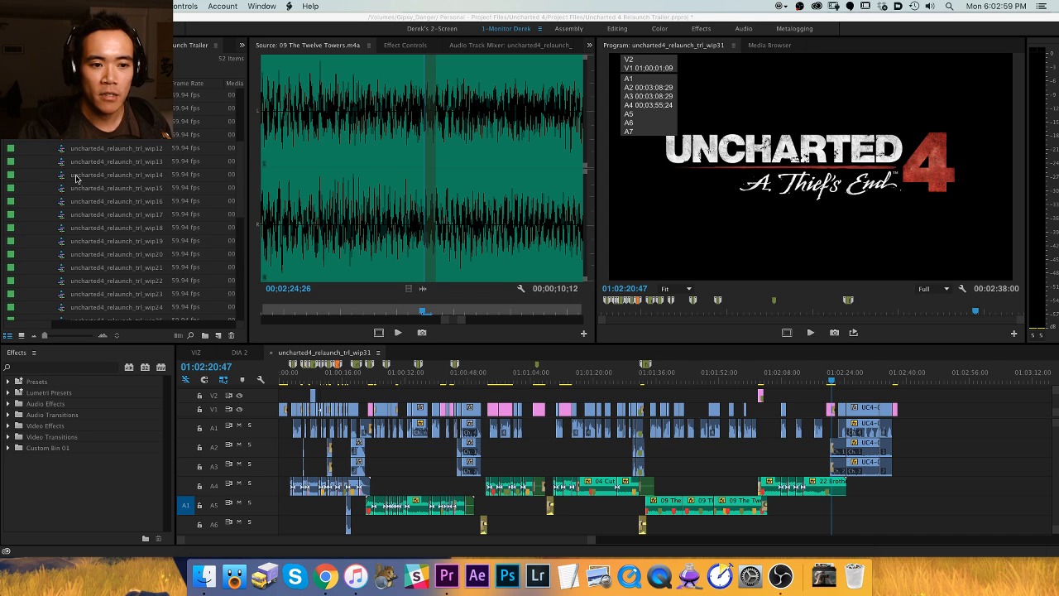
{"action": "left_click", "coordinate": [37, 151]}
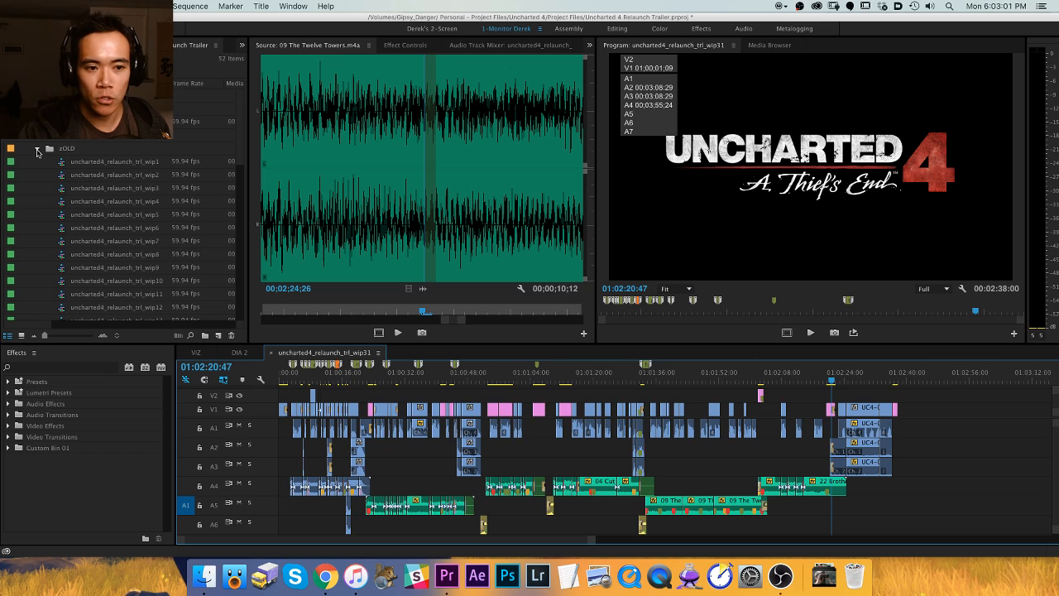
{"action": "left_click", "coordinate": [26, 227]}
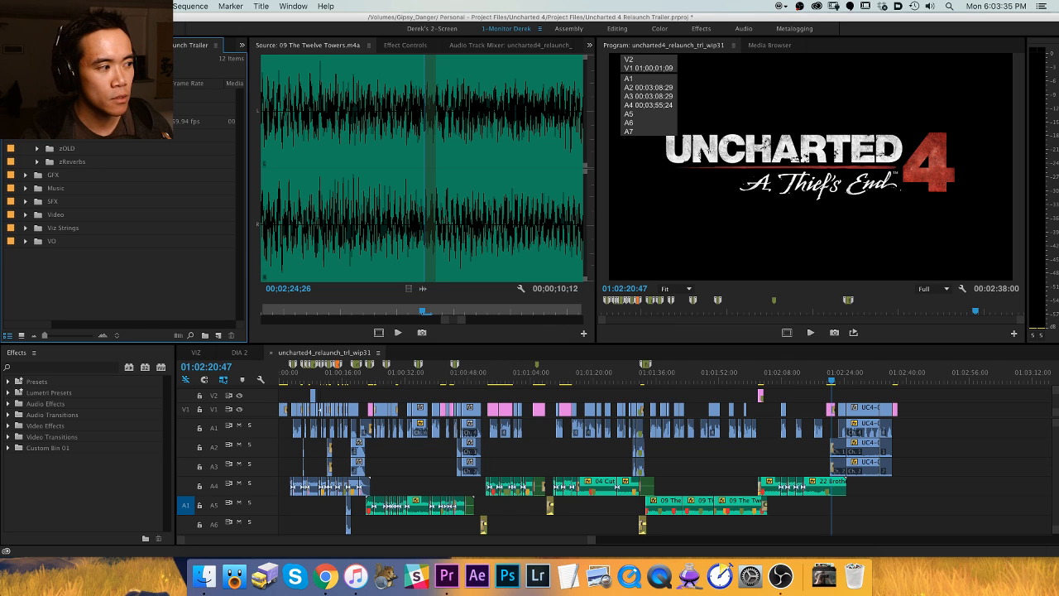
{"action": "key", "text": "super+Tab"}
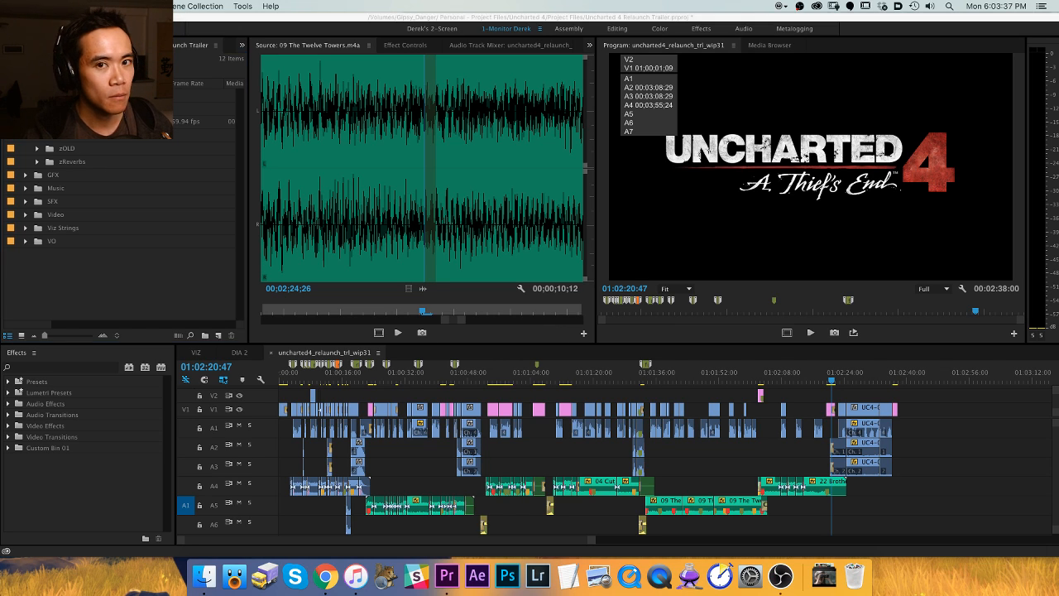